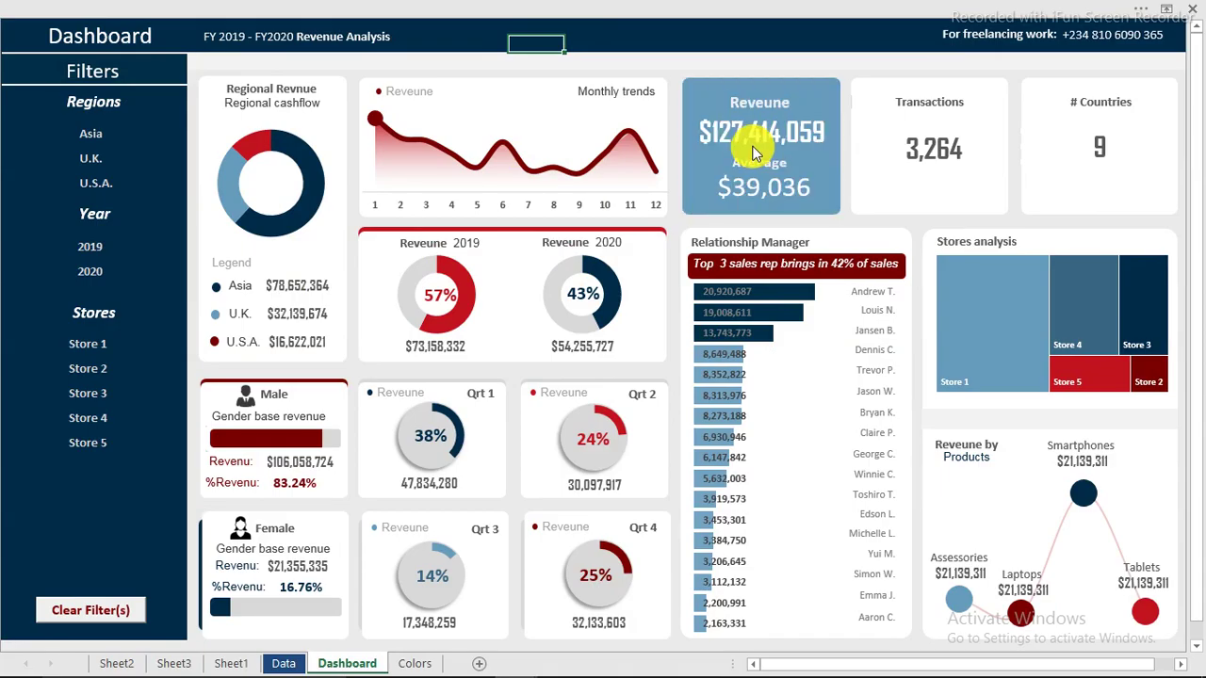
- Examine the Revenue, Transactions and # Countries cards on the Dashboard sheet
click(909, 147)
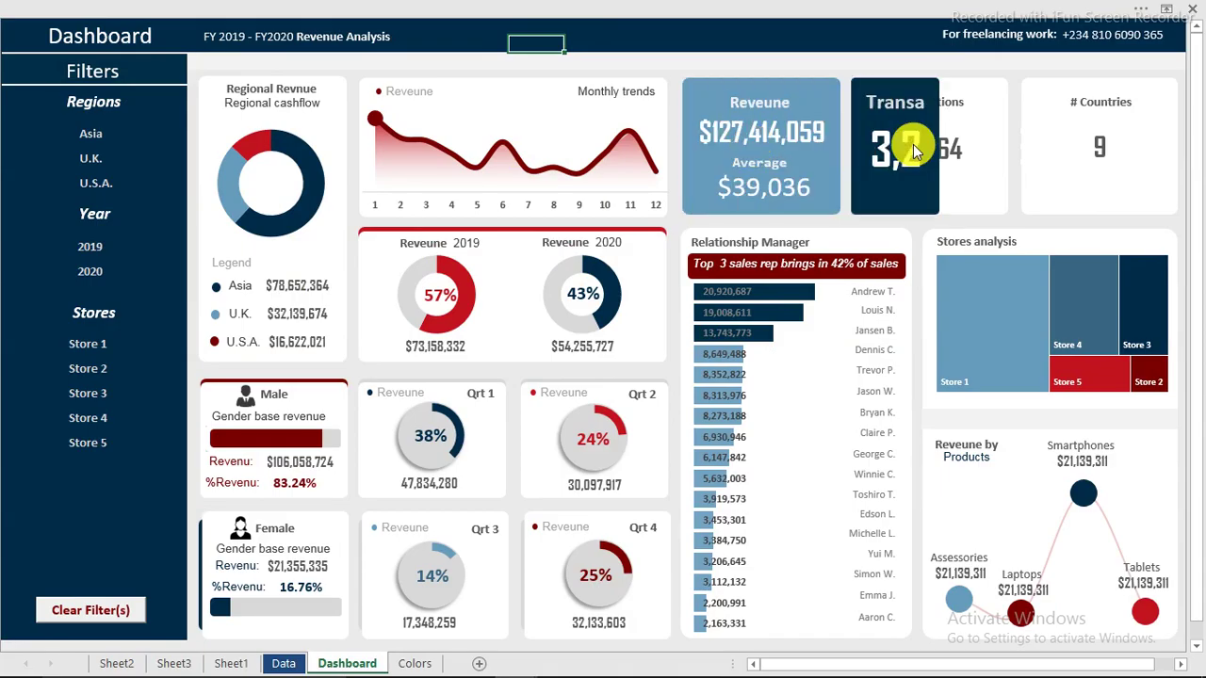
click(778, 207)
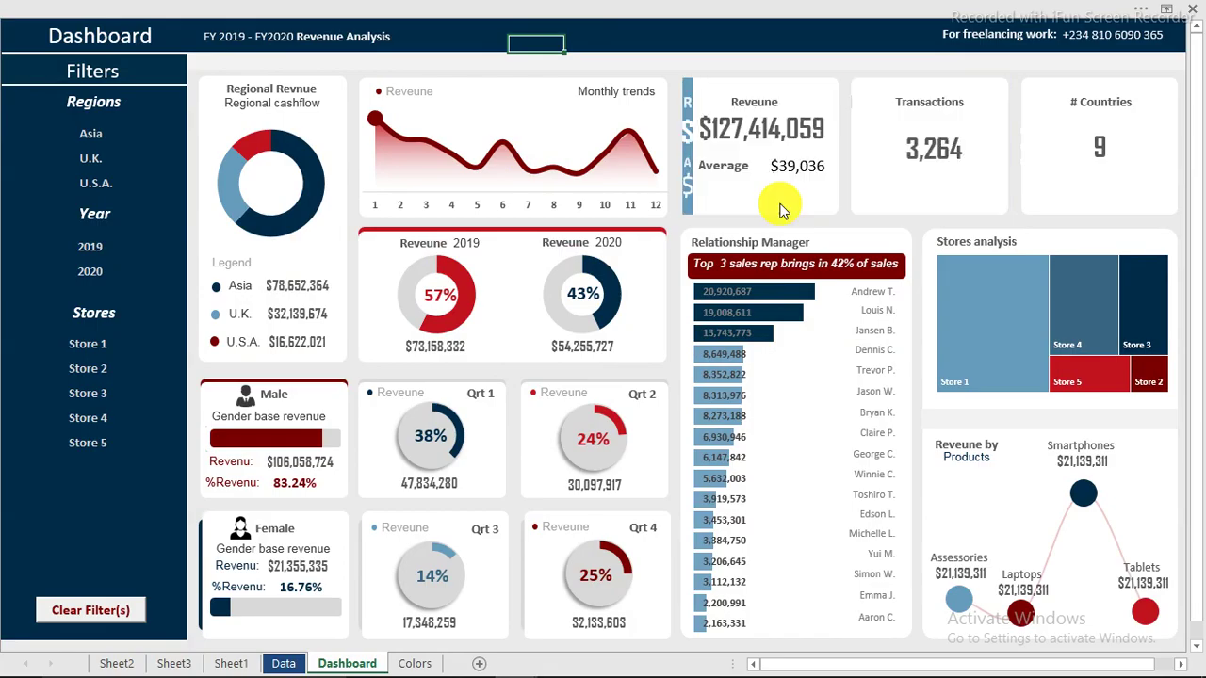
click(947, 151)
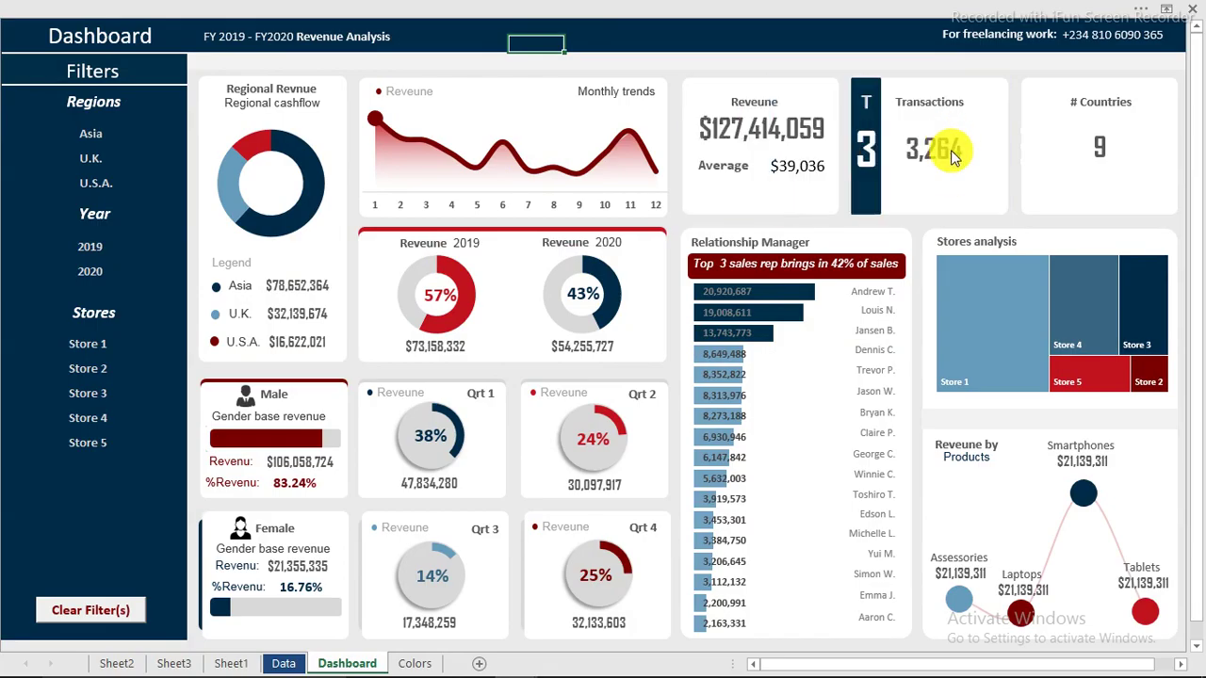
click(1100, 141)
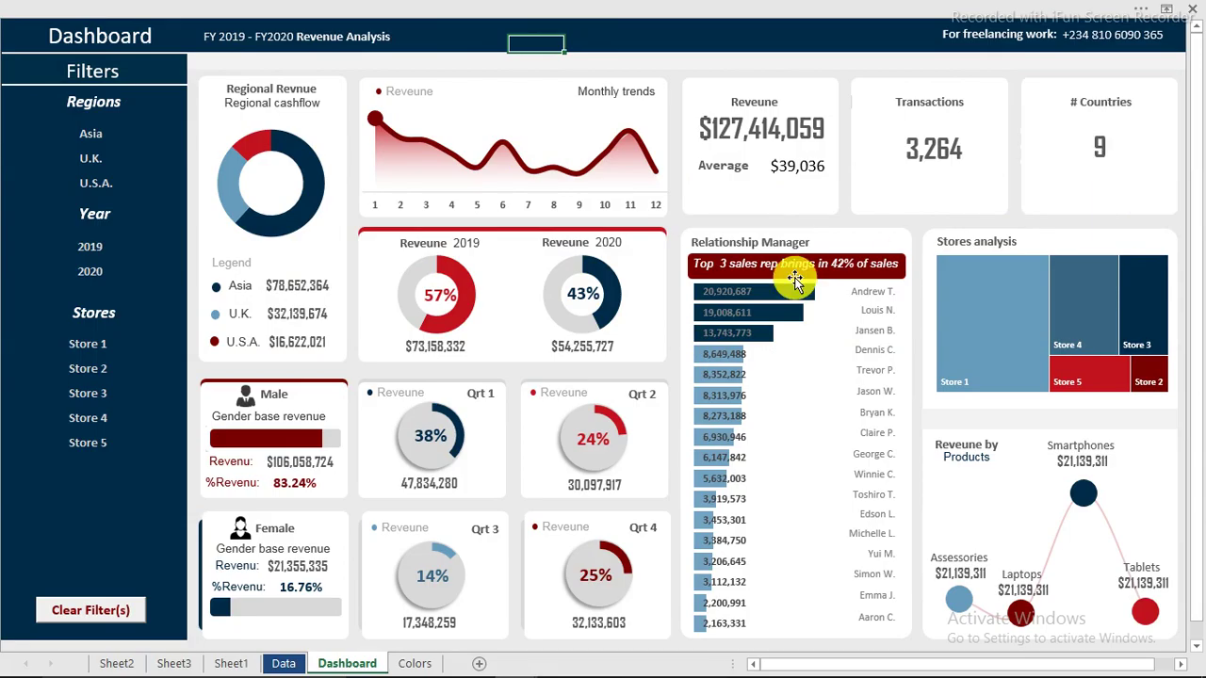
- Filter the dashboard to Store 1 in the U.S.A. region and clear all filters again
click(90, 346)
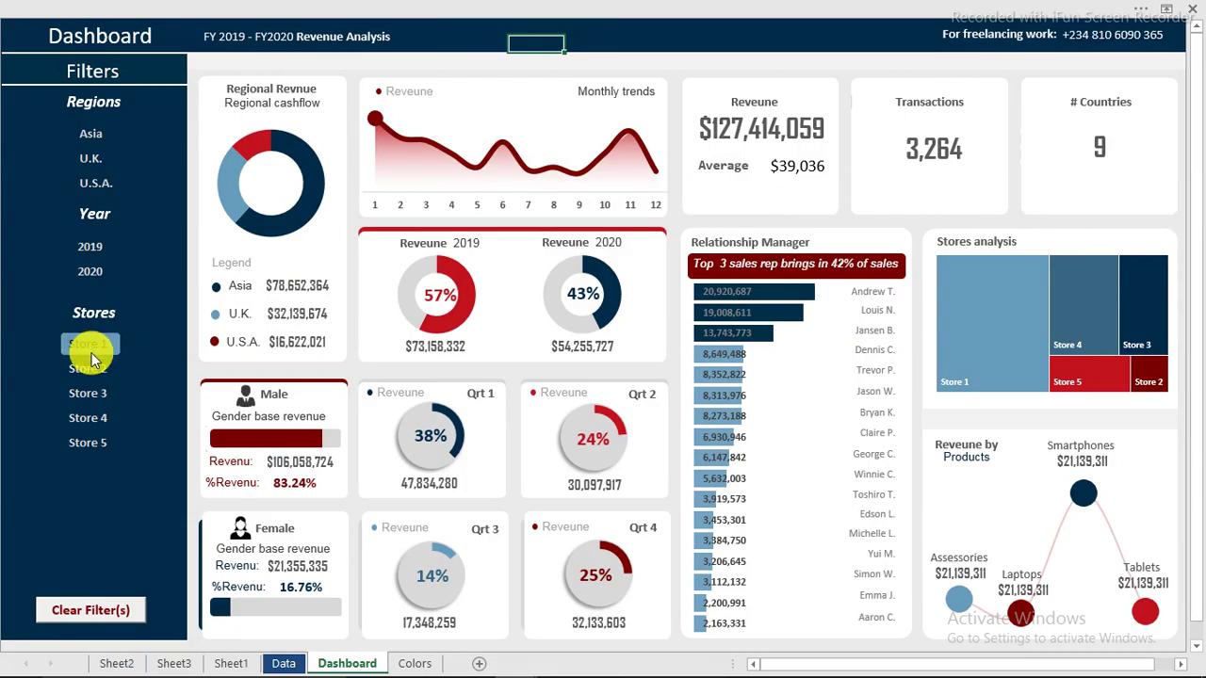
click(94, 270)
click(100, 181)
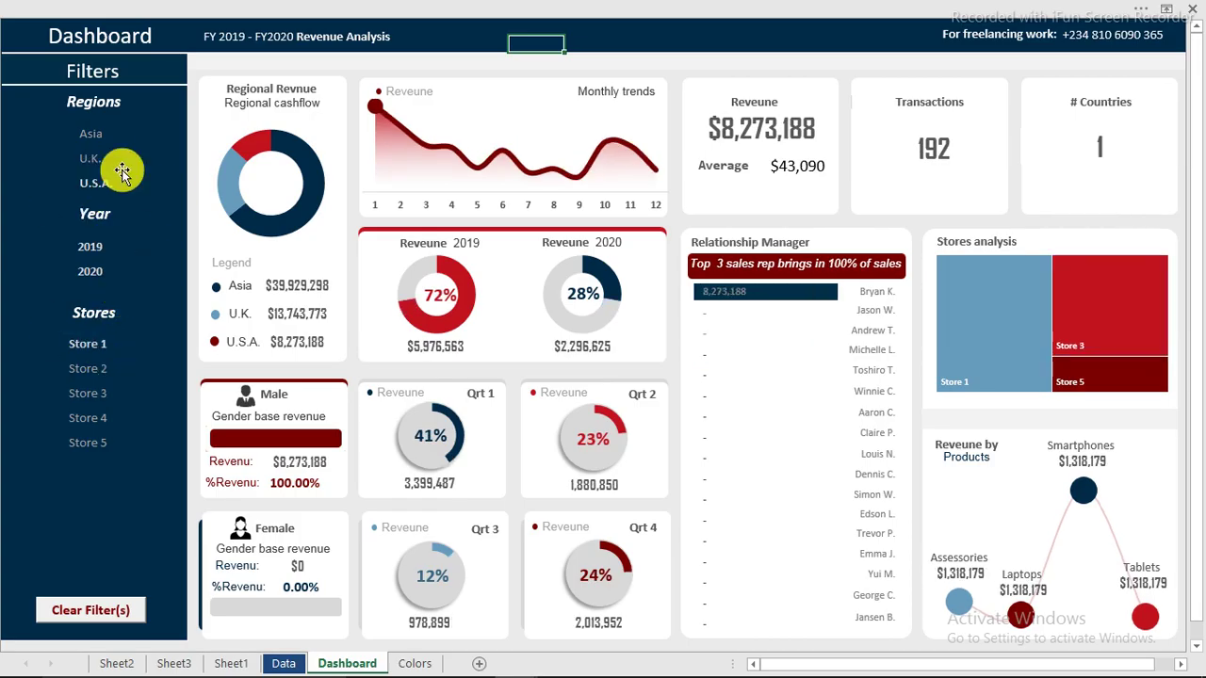
click(103, 610)
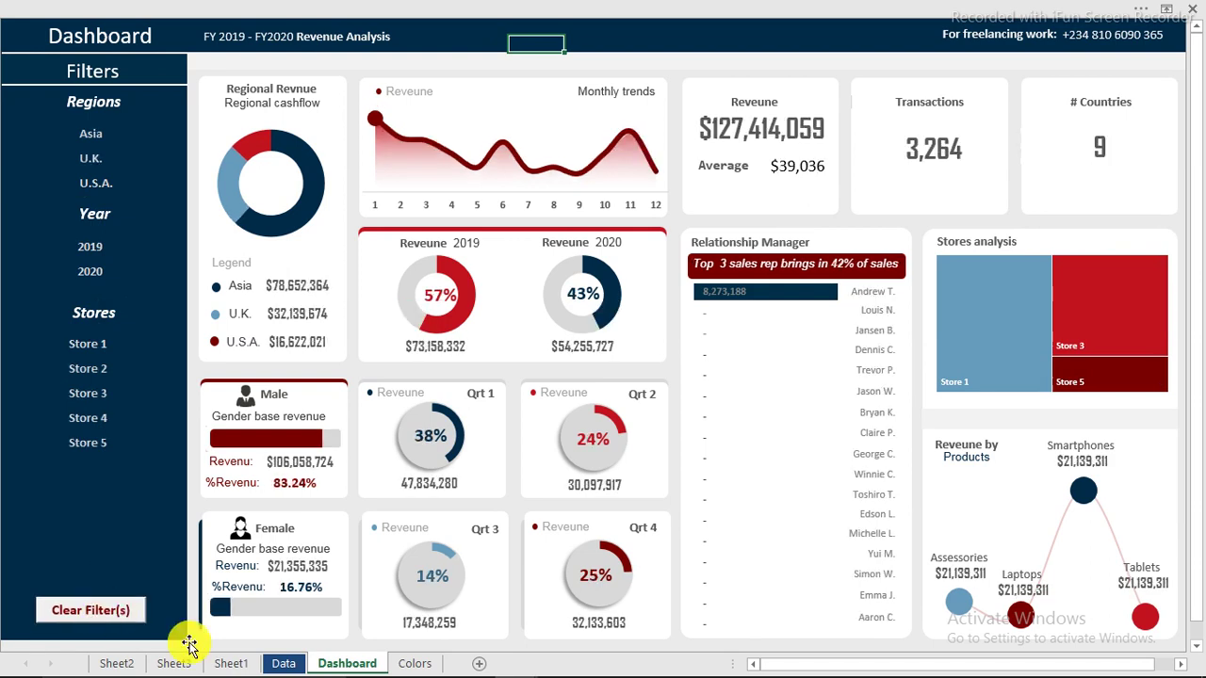
- Filter the Month slicer on Sheet1 to months 1, 4 and 7 and clear the slicer's filter again
click(231, 662)
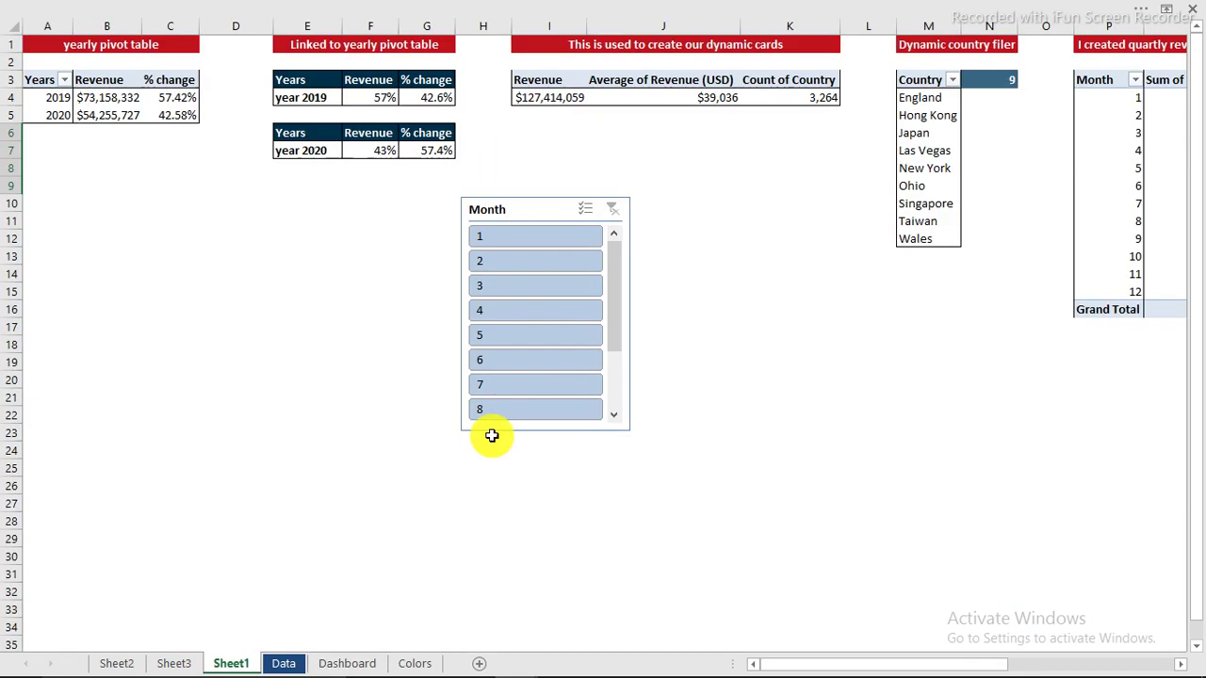
click(565, 234)
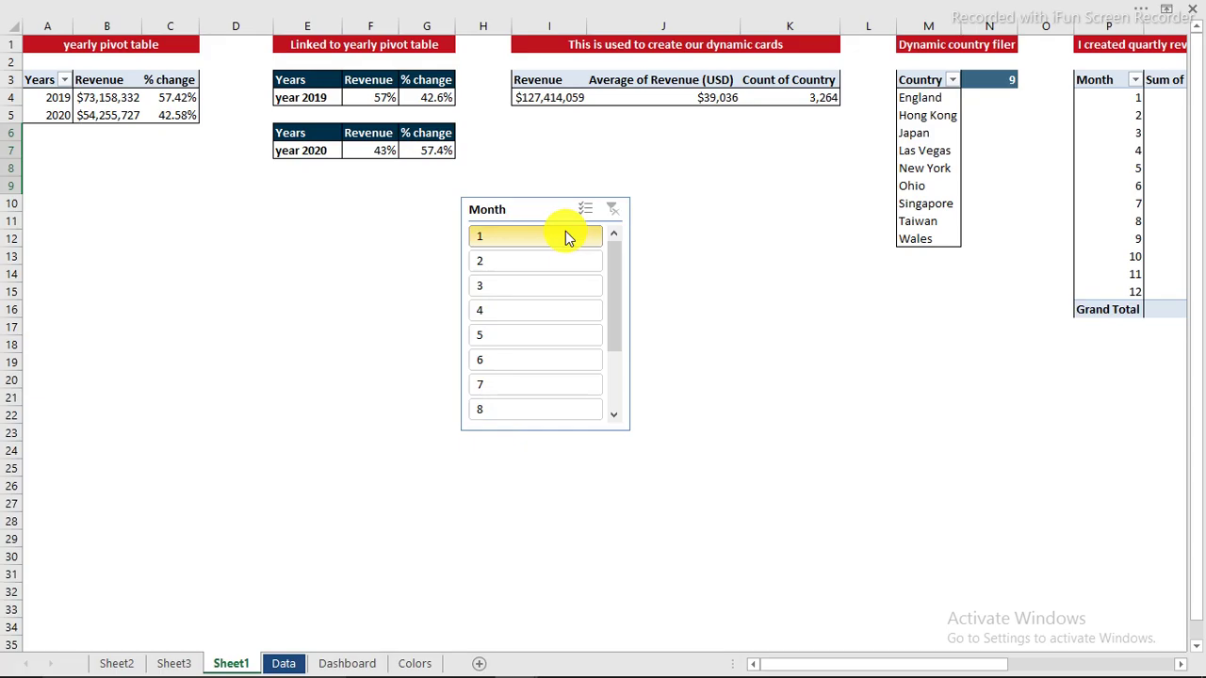
ctrl+click(523, 310)
ctrl+click(521, 383)
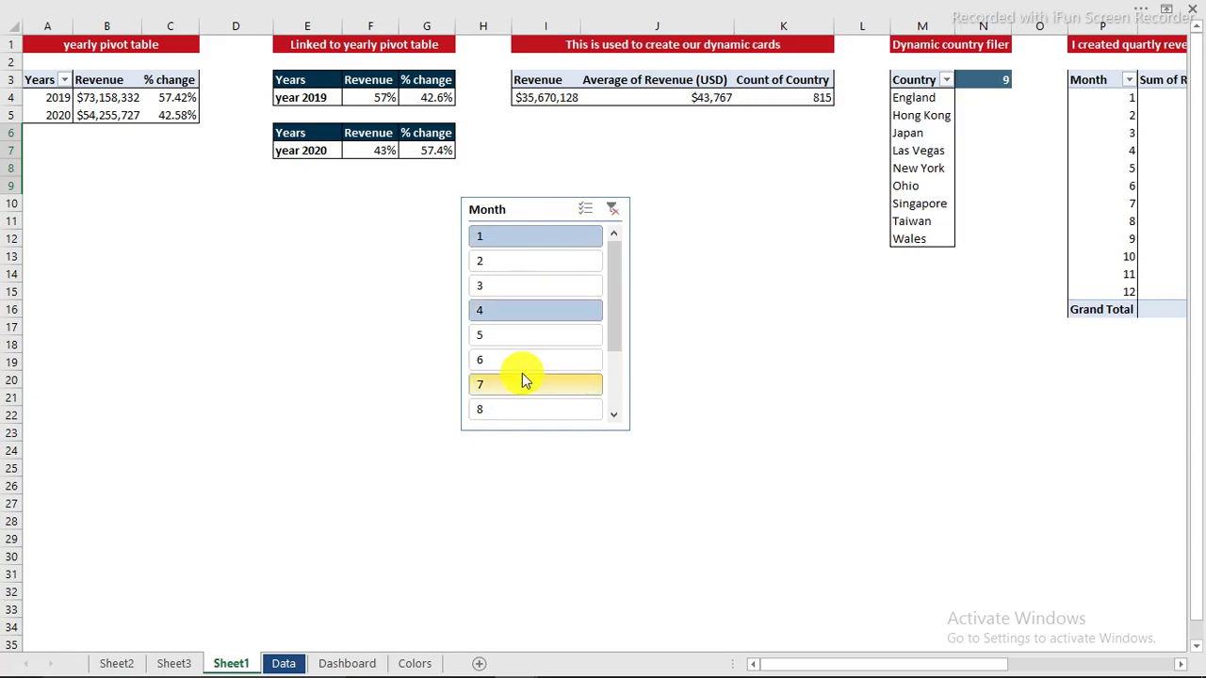
click(612, 209)
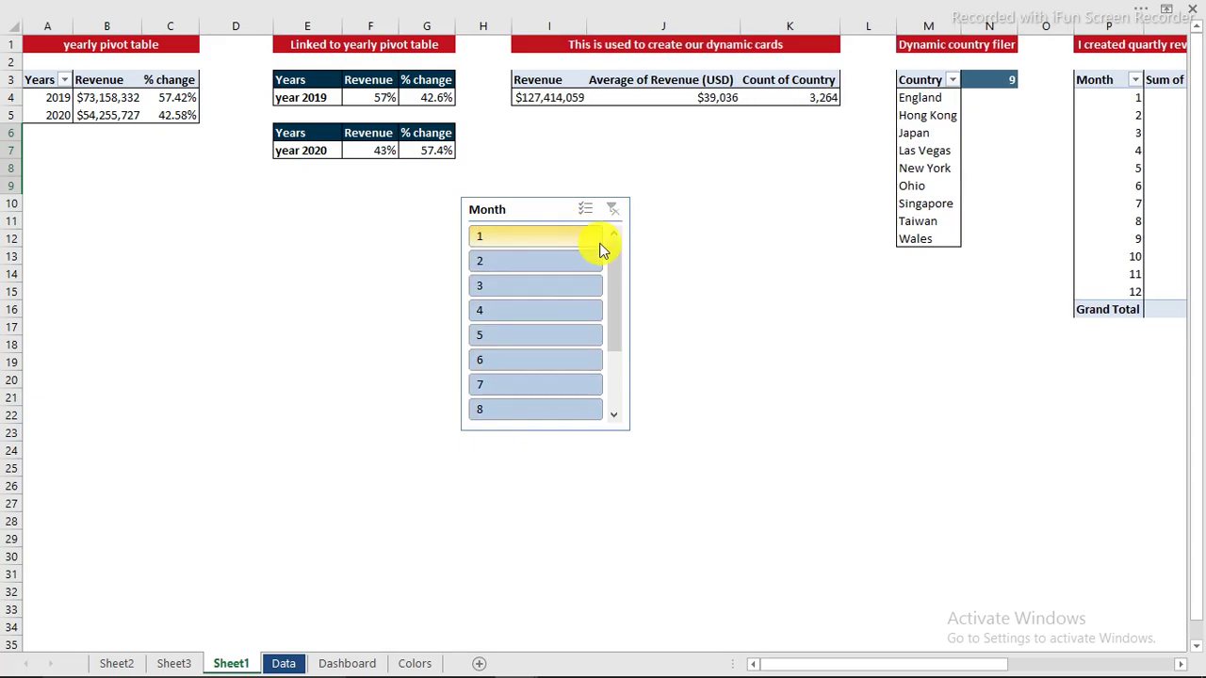
- Filter the Dashboard sheet to the U.K. region and clear all filters again
click(336, 664)
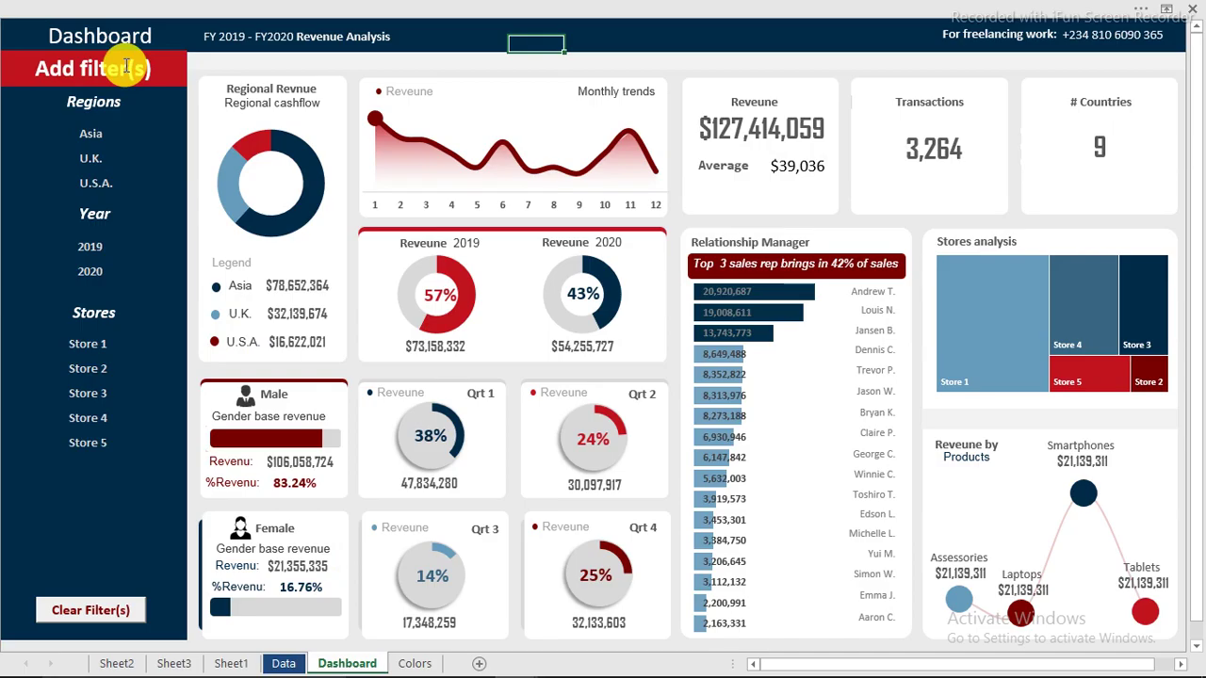
click(101, 160)
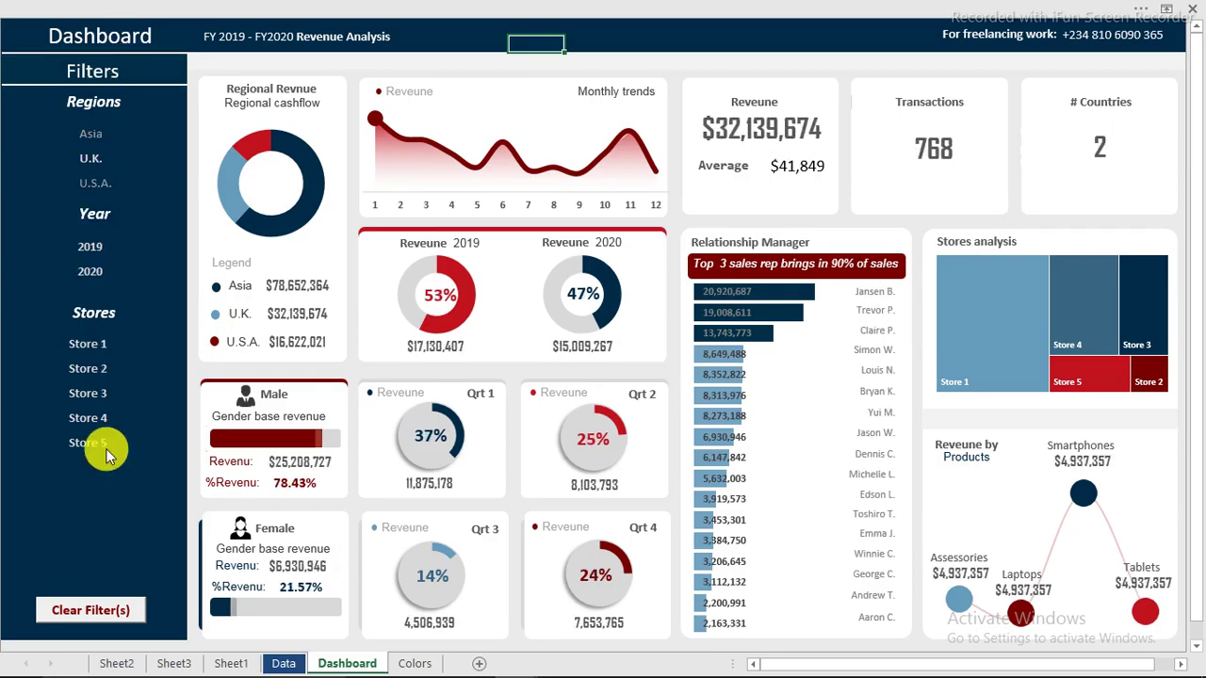
click(109, 608)
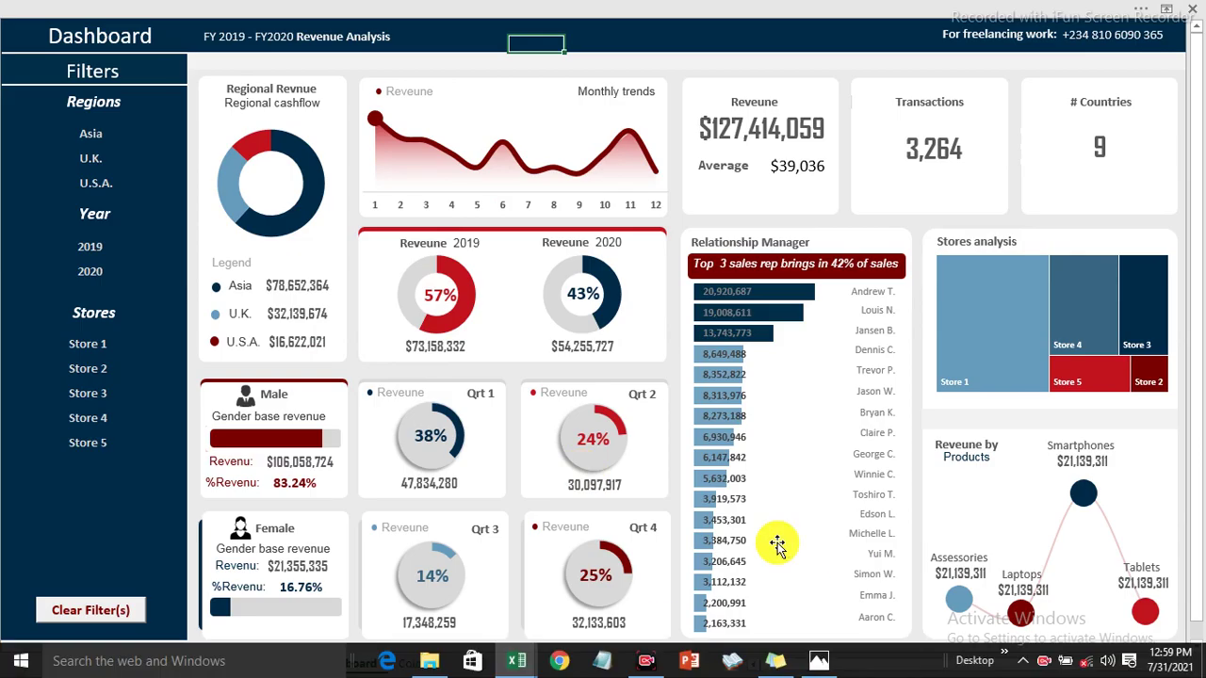
- Review the color swatches and their RGB codes on the Colors sheet
click(417, 664)
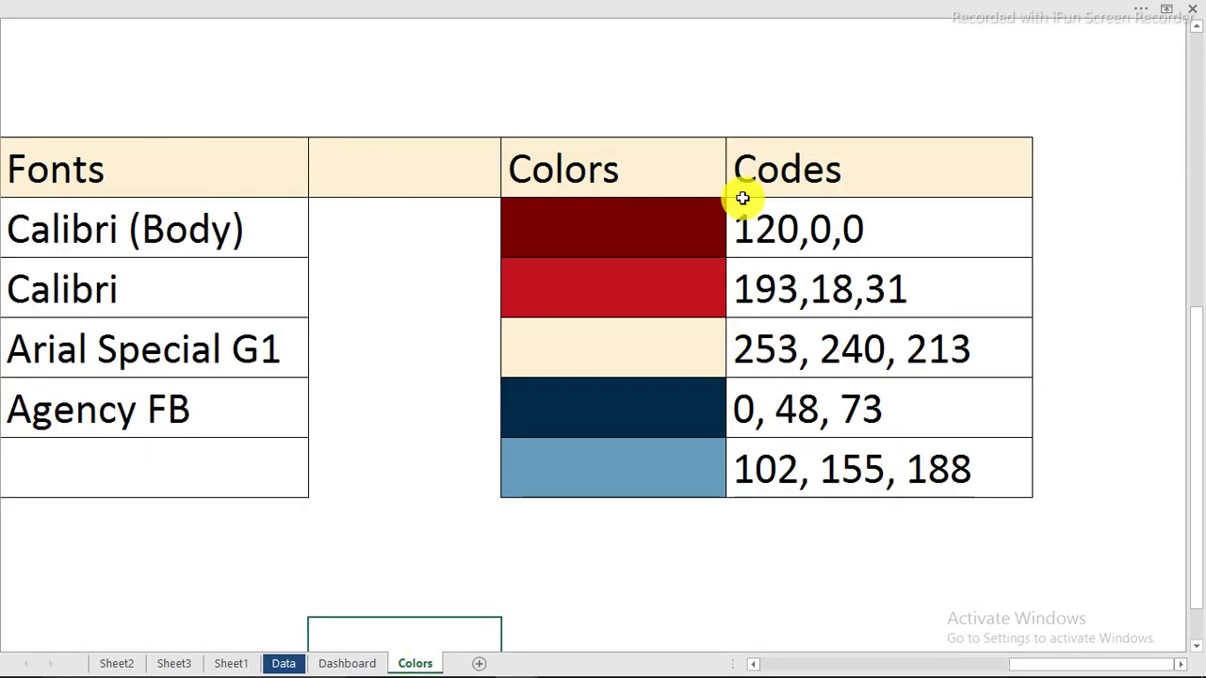
mouse_move(697, 226)
mouse_down()
mouse_move(695, 403)
mouse_move(678, 465)
mouse_up()
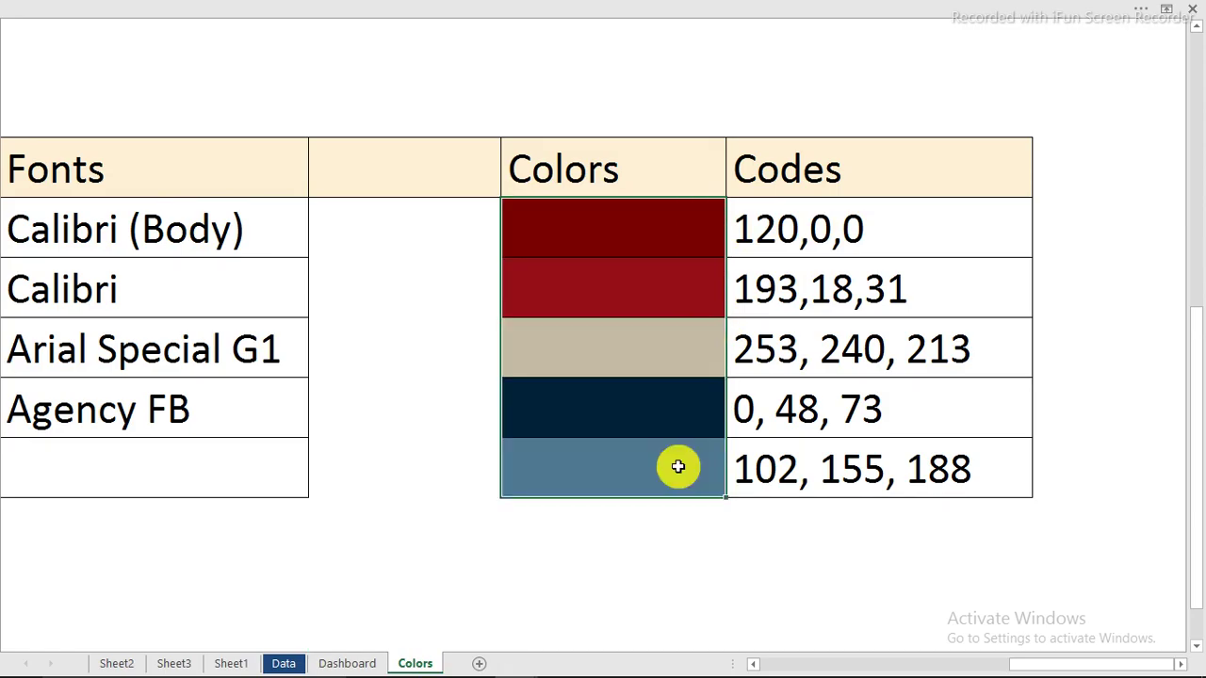
drag(788, 223, 807, 458)
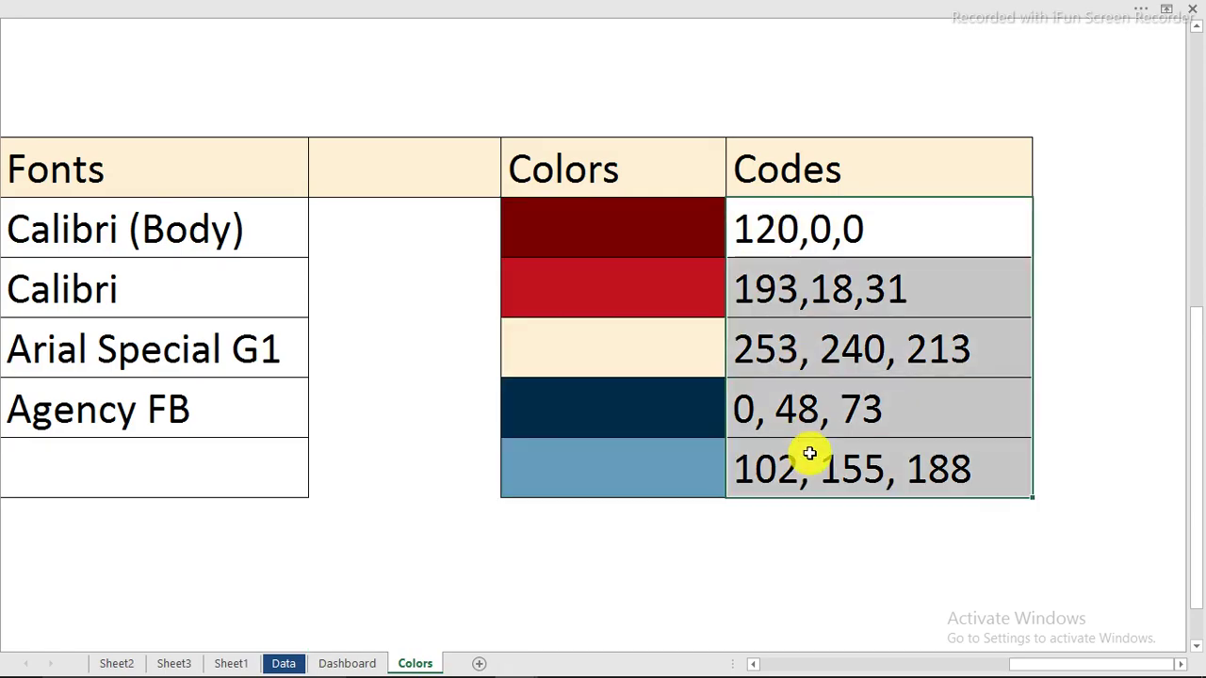
click(636, 232)
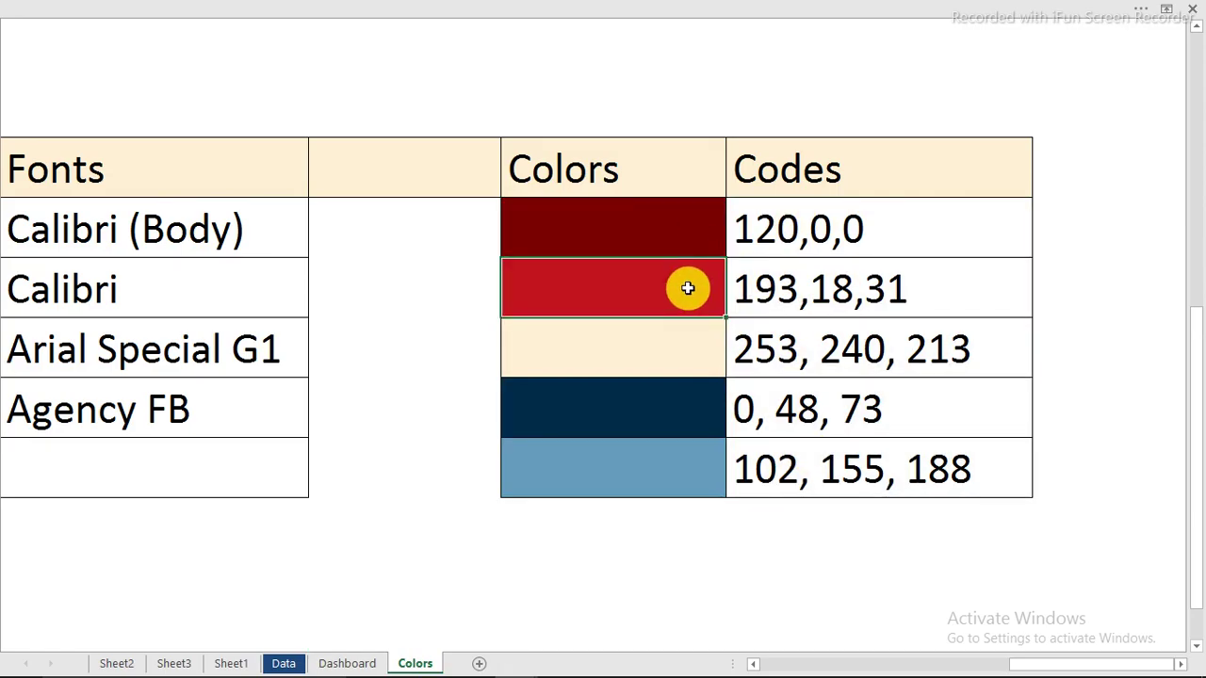
- Switch to Photos and look through the Coolors palette screenshots, starting at color1.png, before minimizing the viewer
click(344, 661)
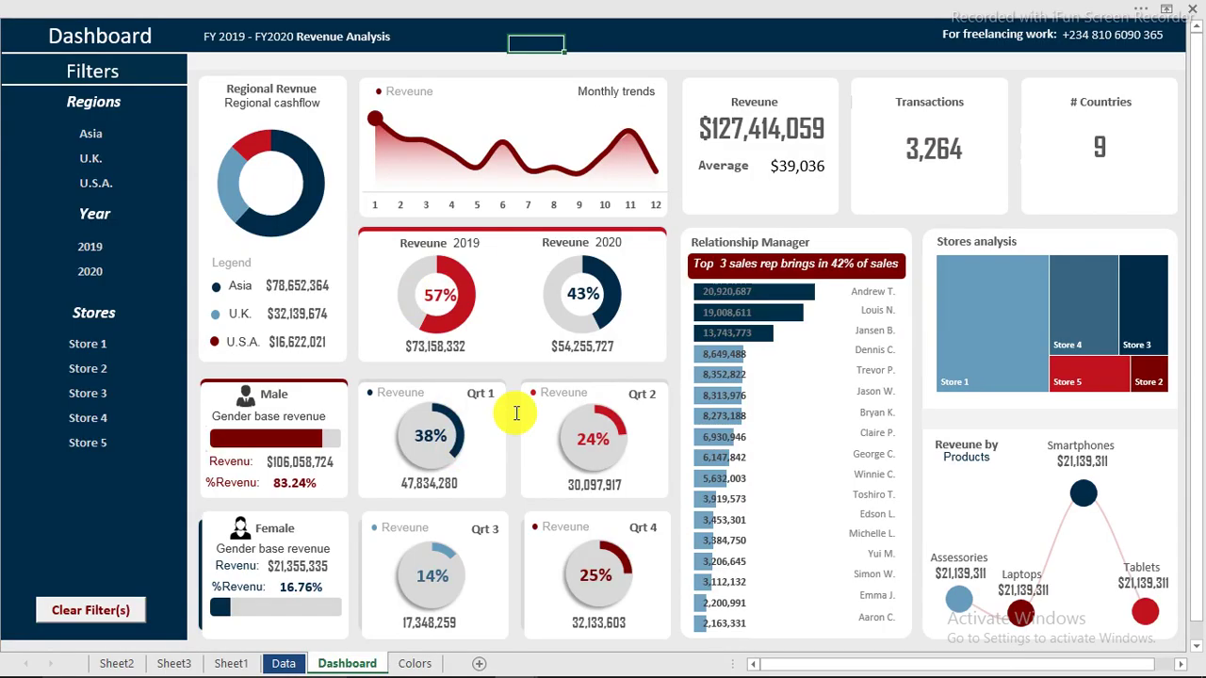
mouse_move(694, 675)
click(815, 663)
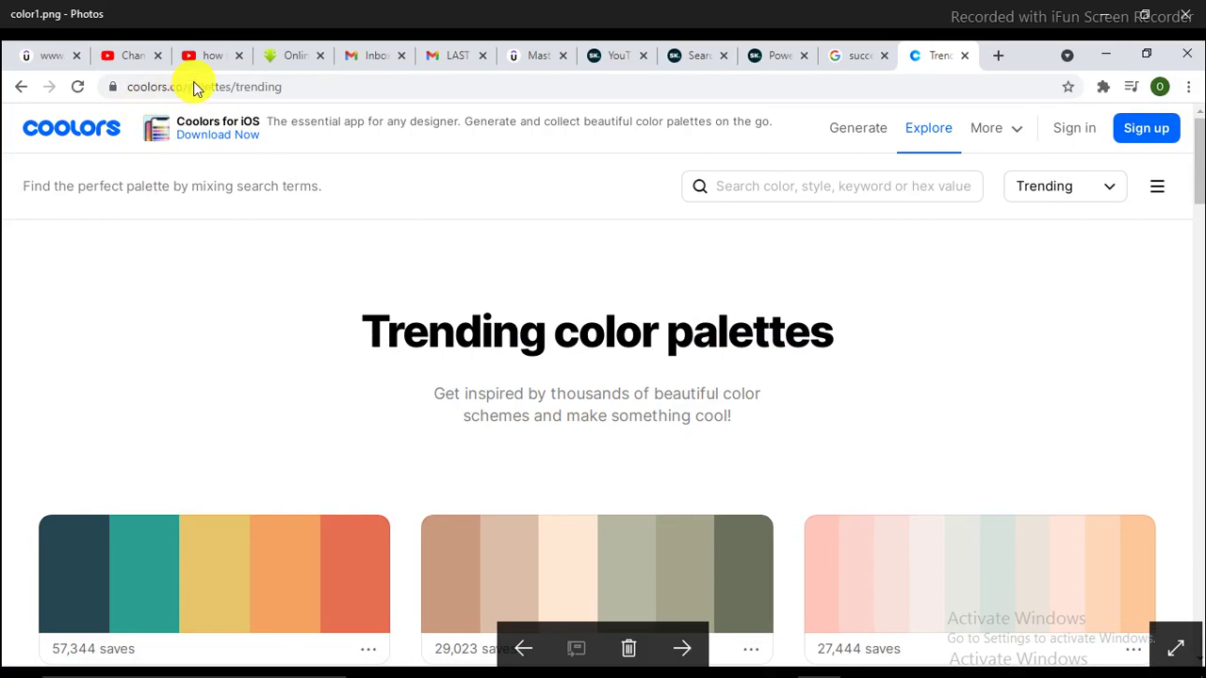
click(682, 647)
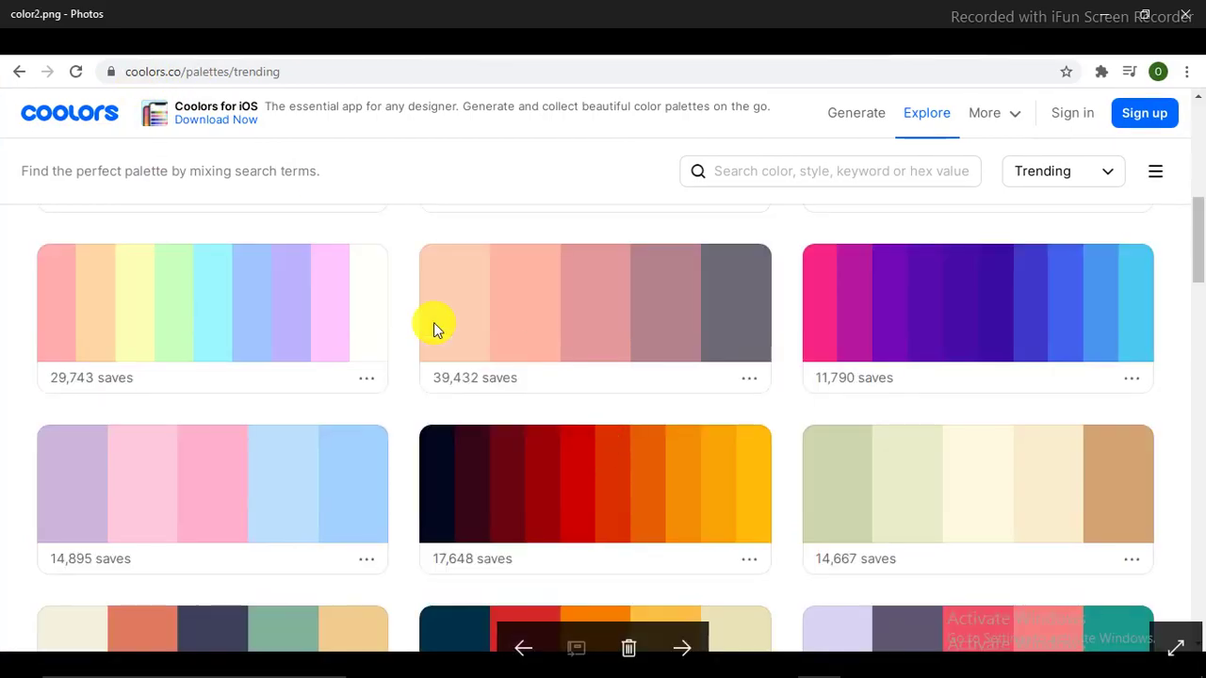
click(683, 648)
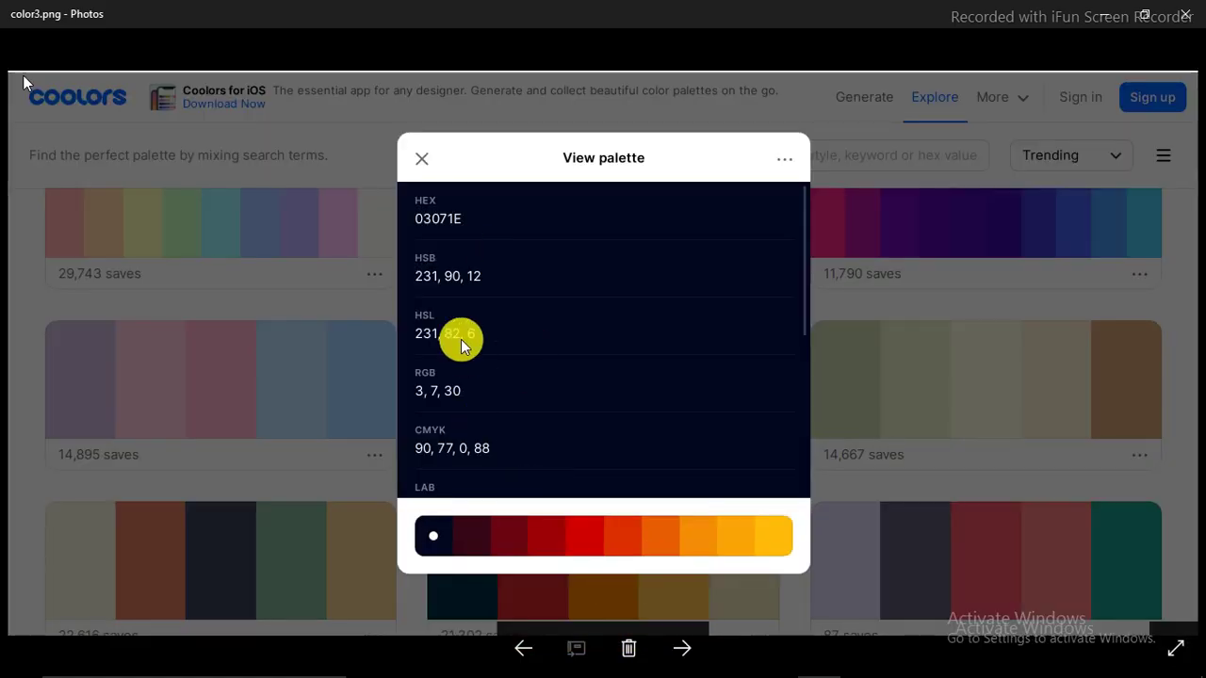
click(682, 648)
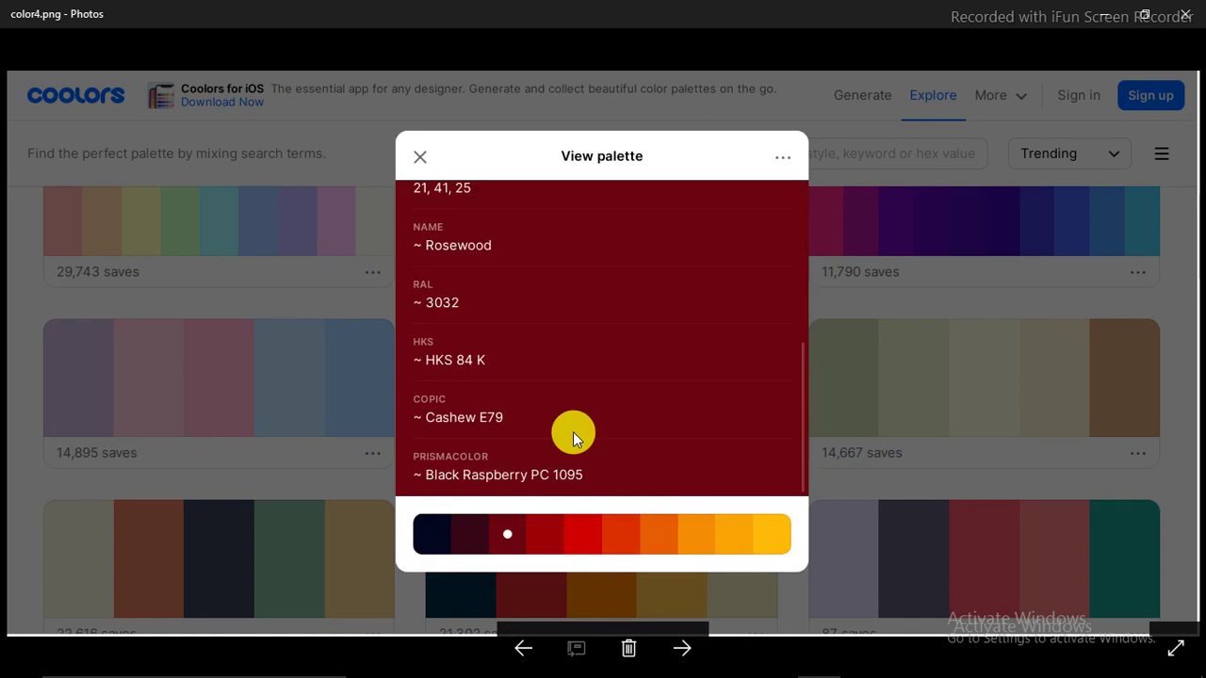
click(678, 646)
click(1105, 17)
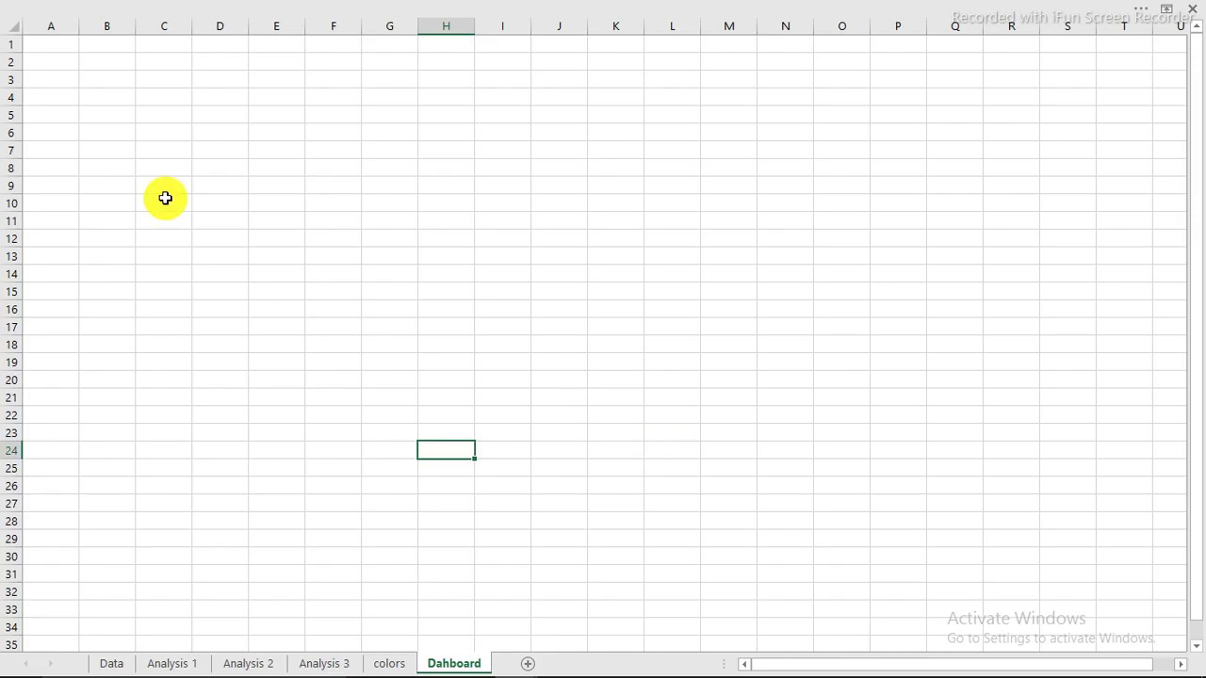
drag(73, 130, 900, 273)
drag(952, 350, 926, 364)
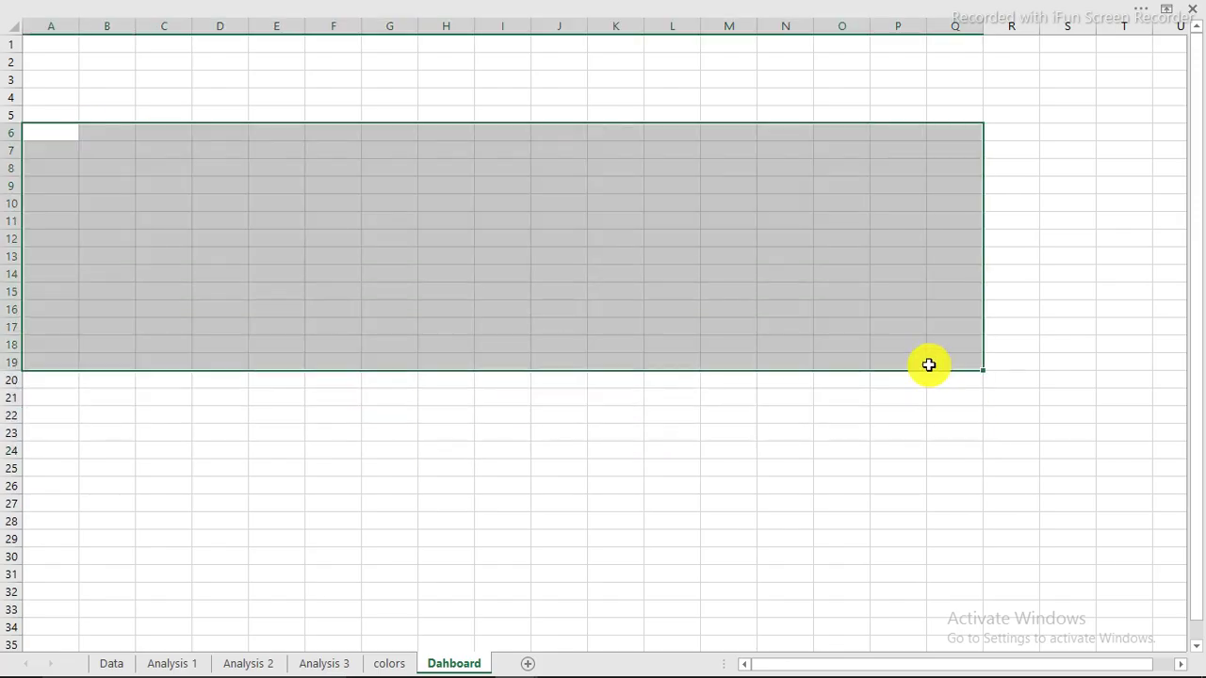
click(450, 235)
click(649, 261)
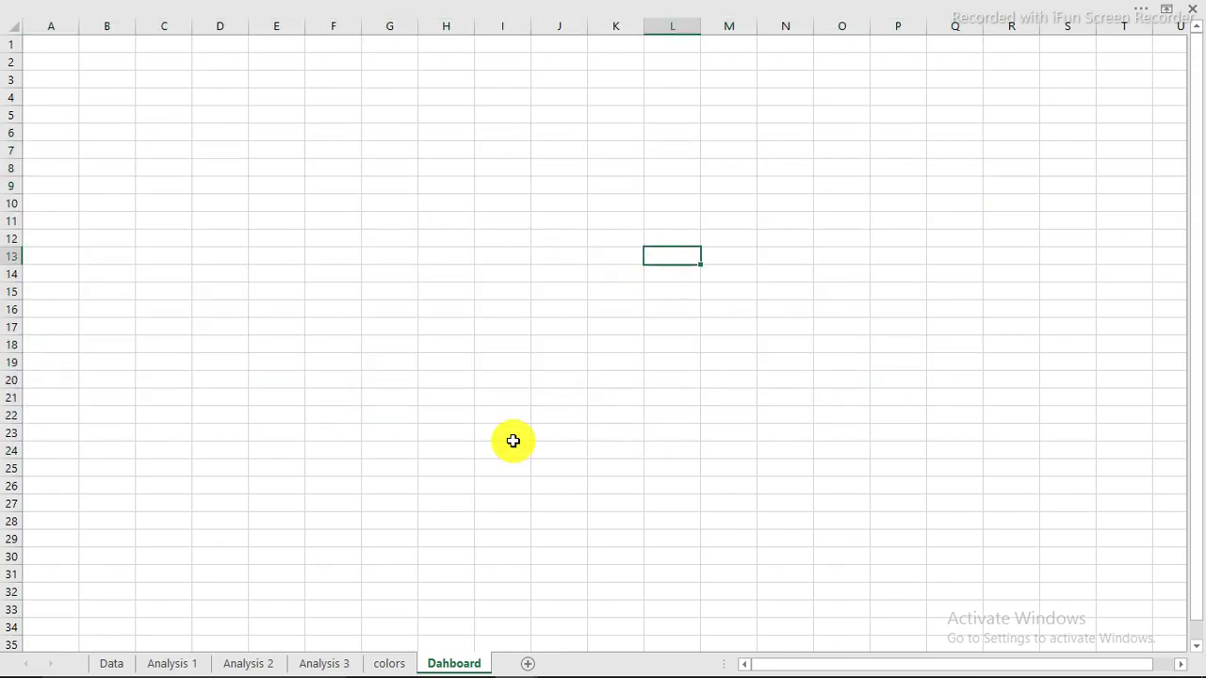
click(390, 663)
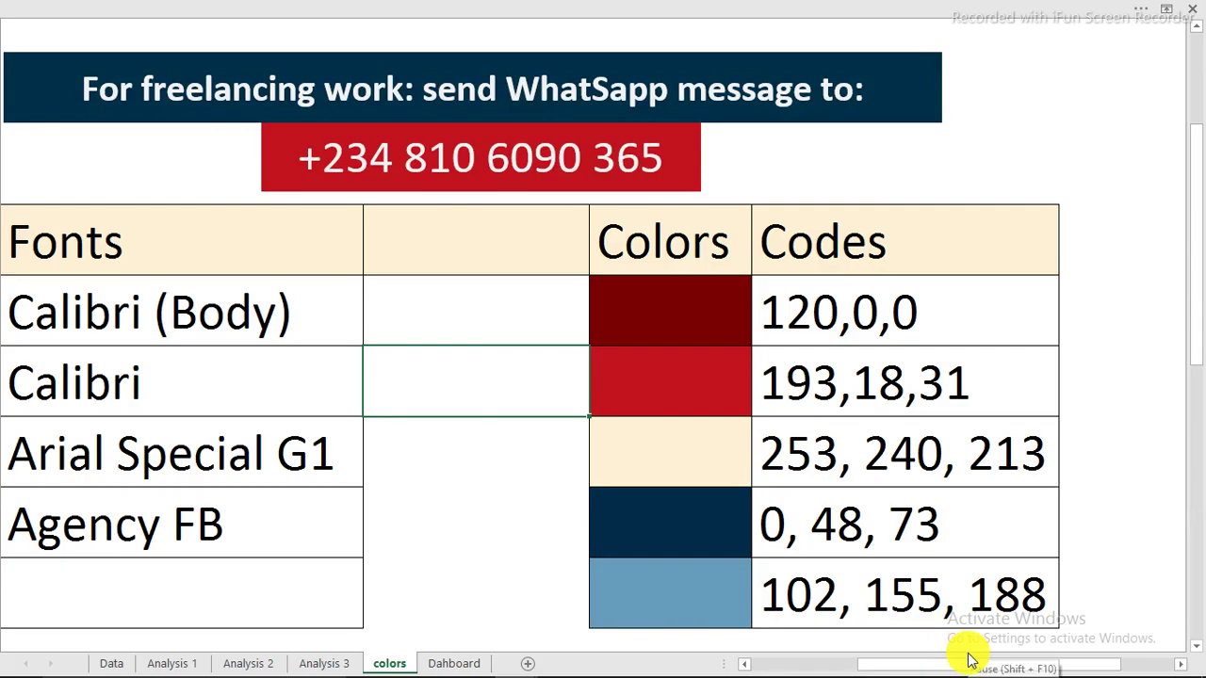
key(ctrl+Page_Down)
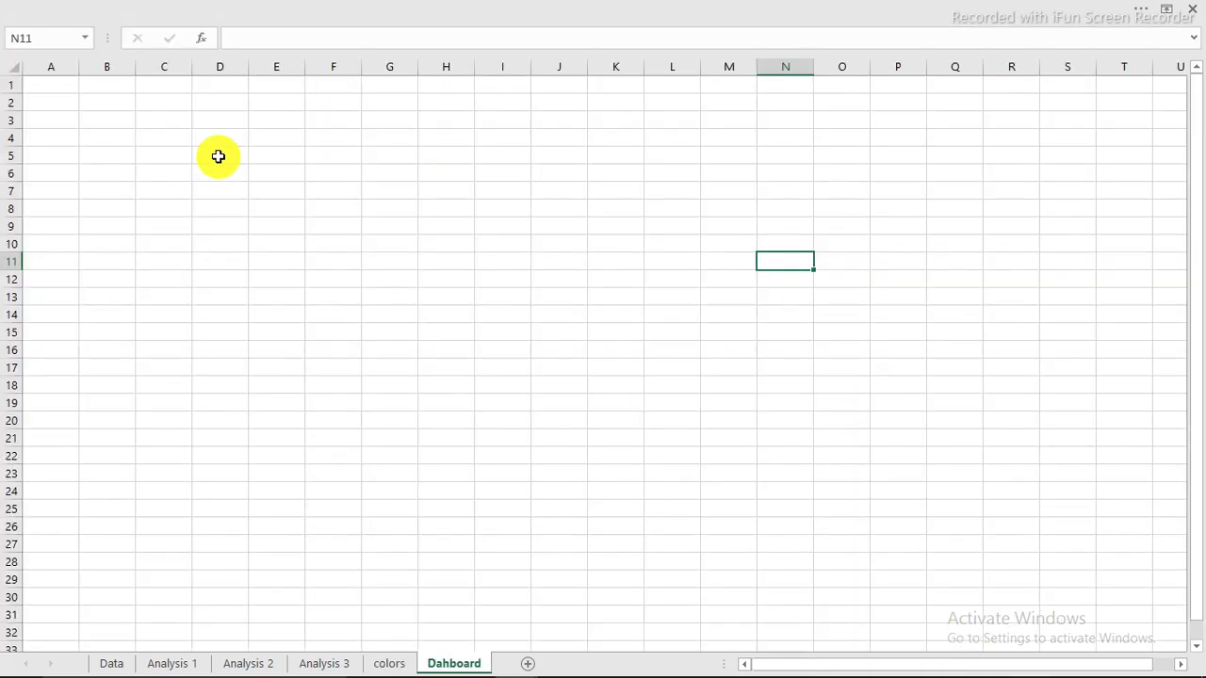
- Hide the formula bar, headings and gridlines for the Dahboard sheet and return to the full-screen view
click(392, 8)
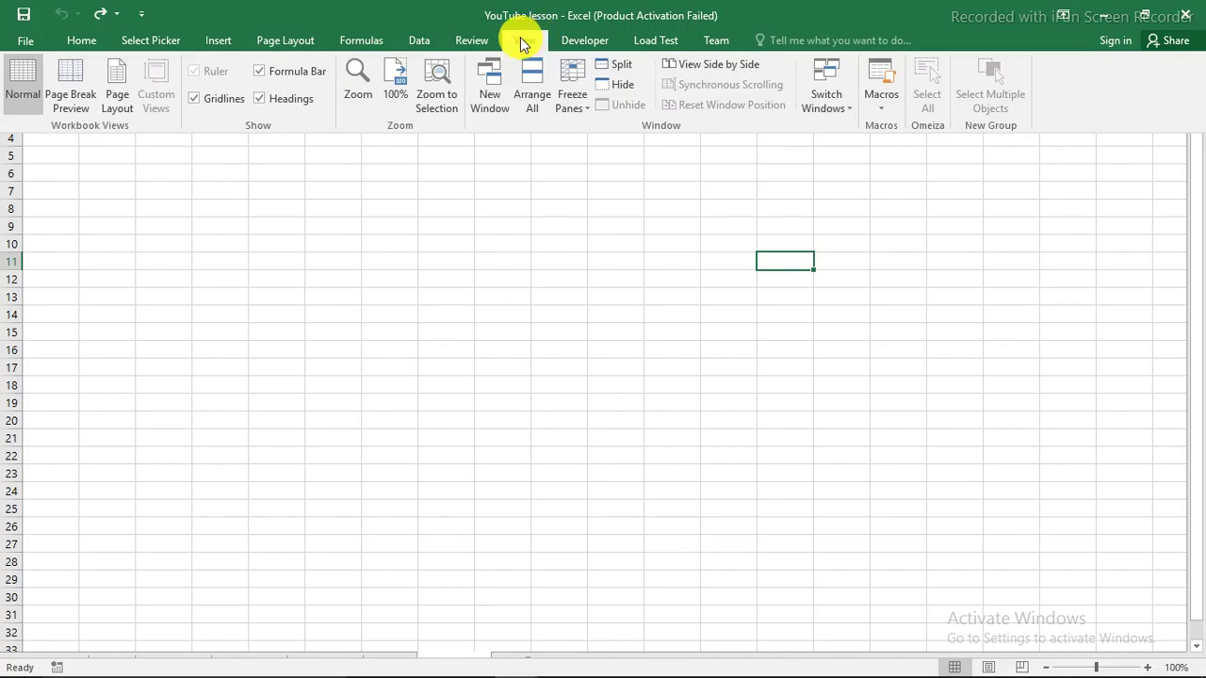
click(259, 99)
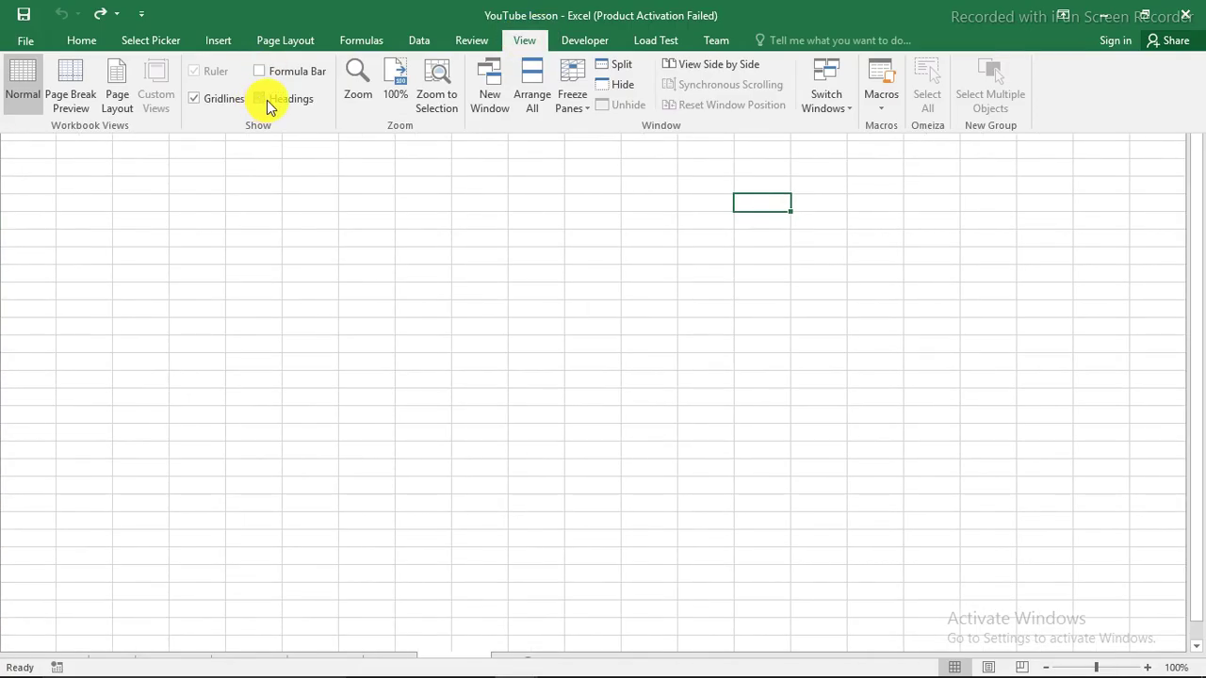
click(193, 99)
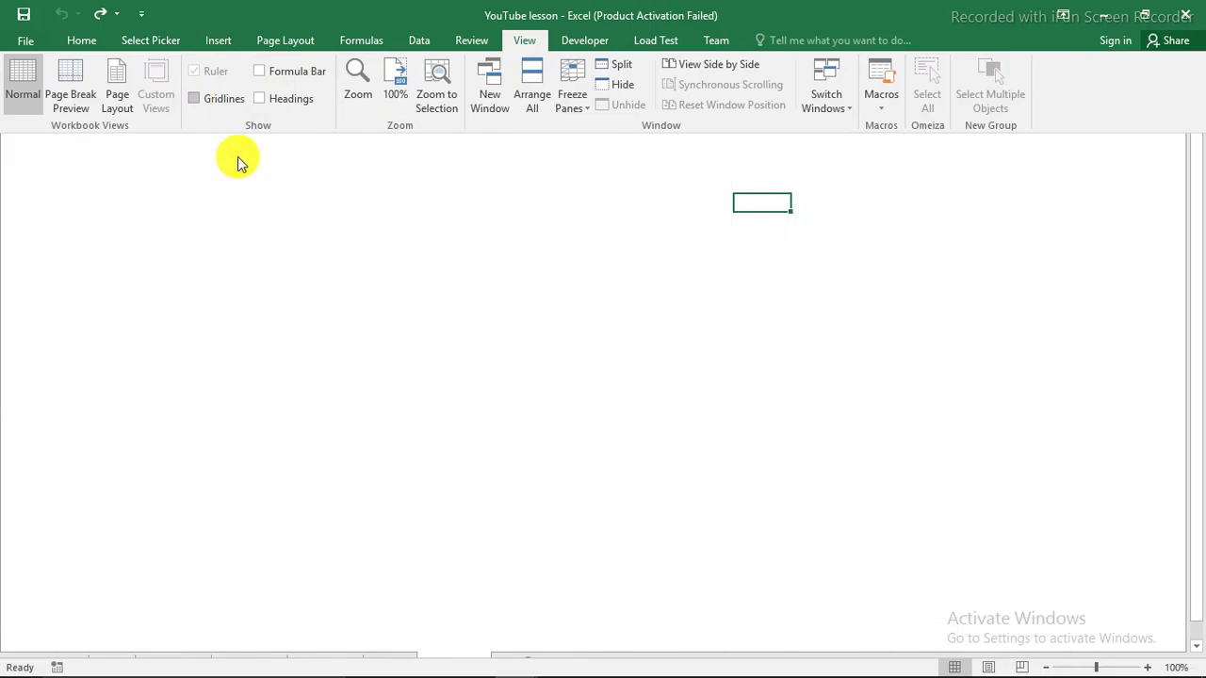
key(ctrl+shift+F1)
- Select the first two rows across the visible width of the Dahboard sheet and look up the dark navy RGB code on the colors sheet
drag(13, 26, 1149, 40)
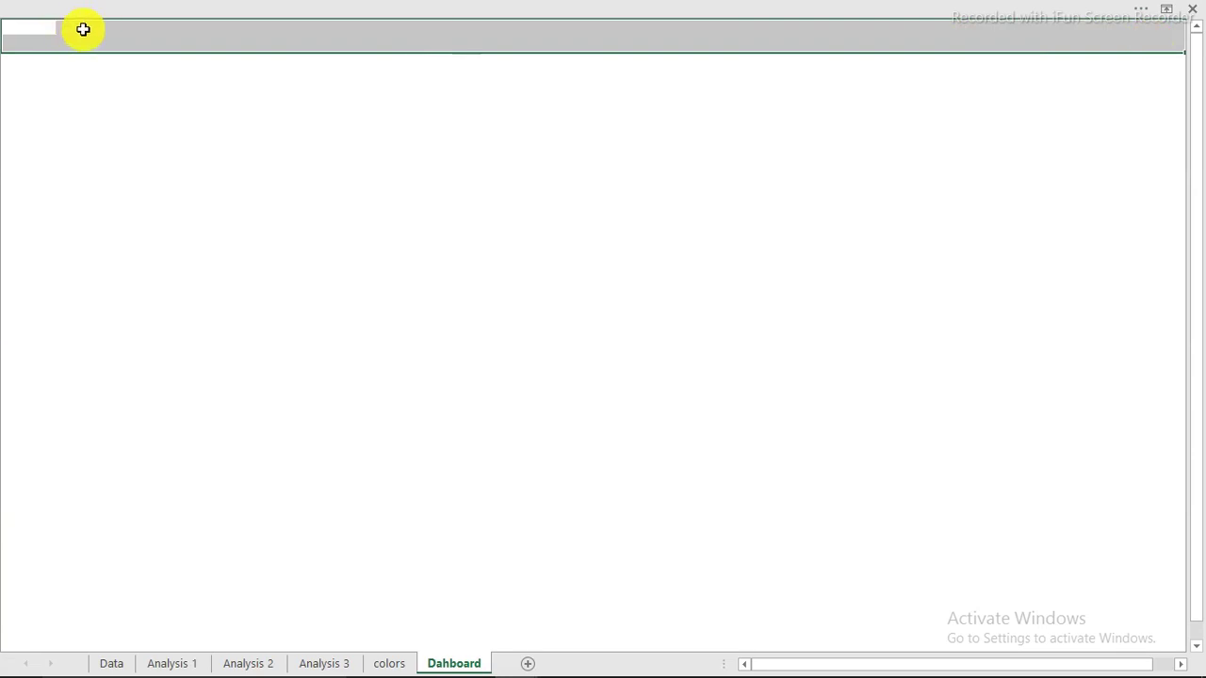
click(389, 663)
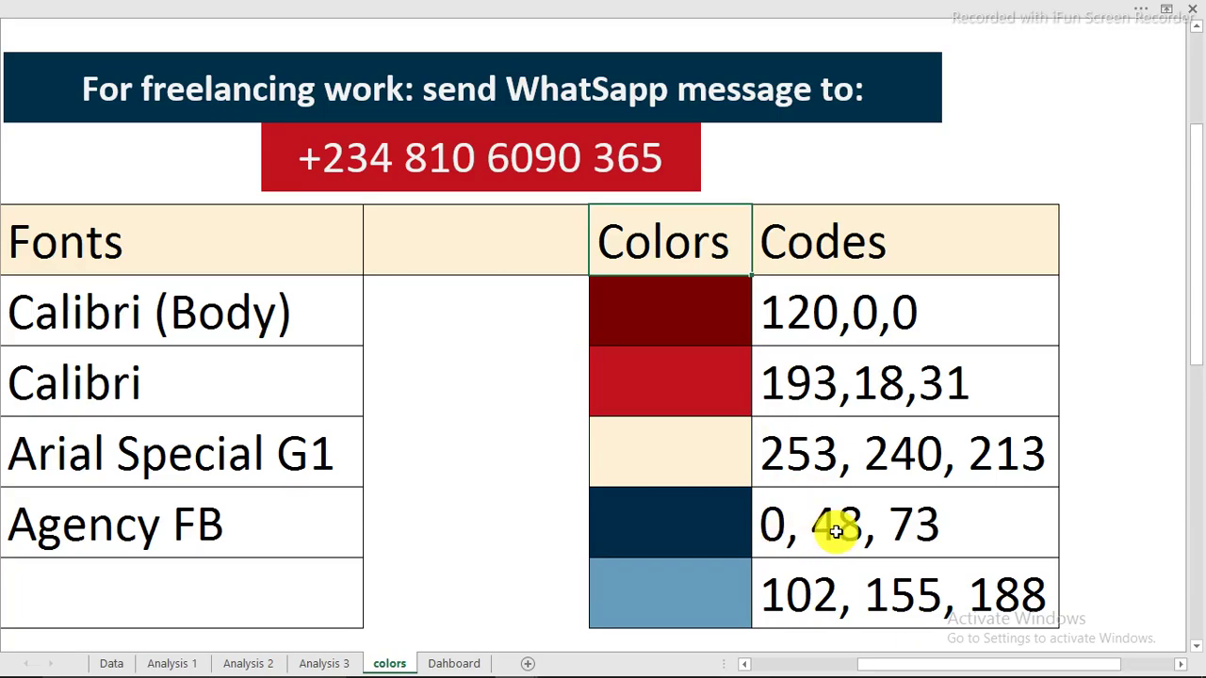
click(459, 661)
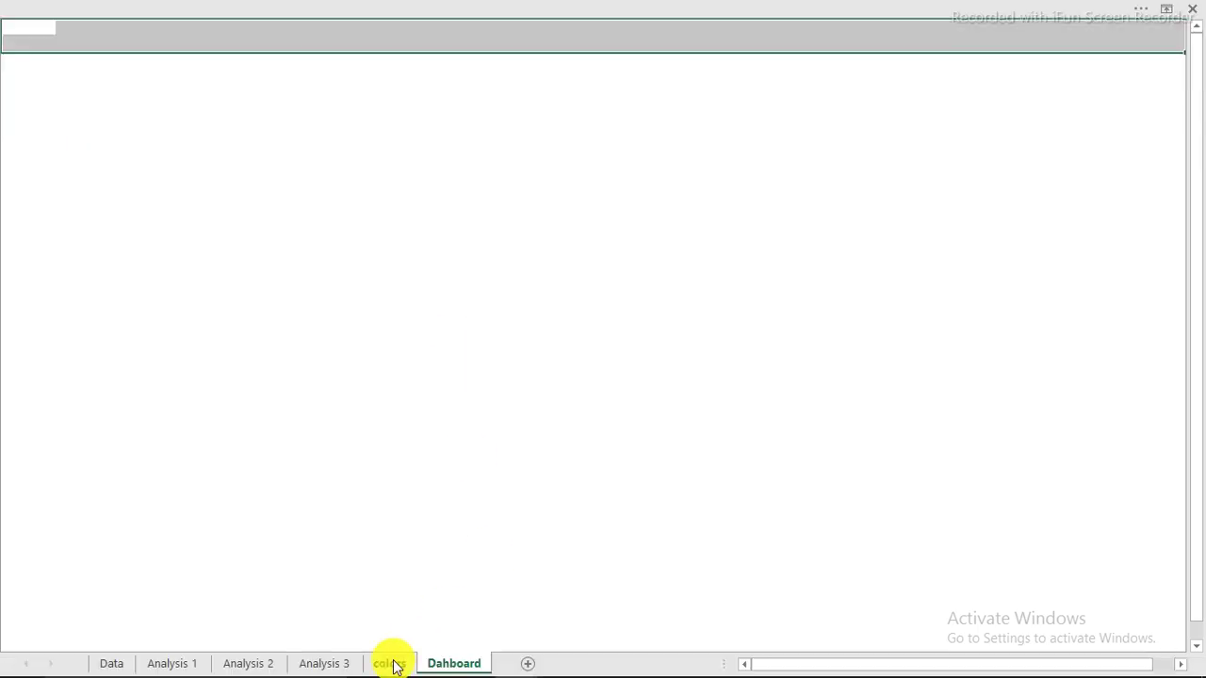
click(393, 662)
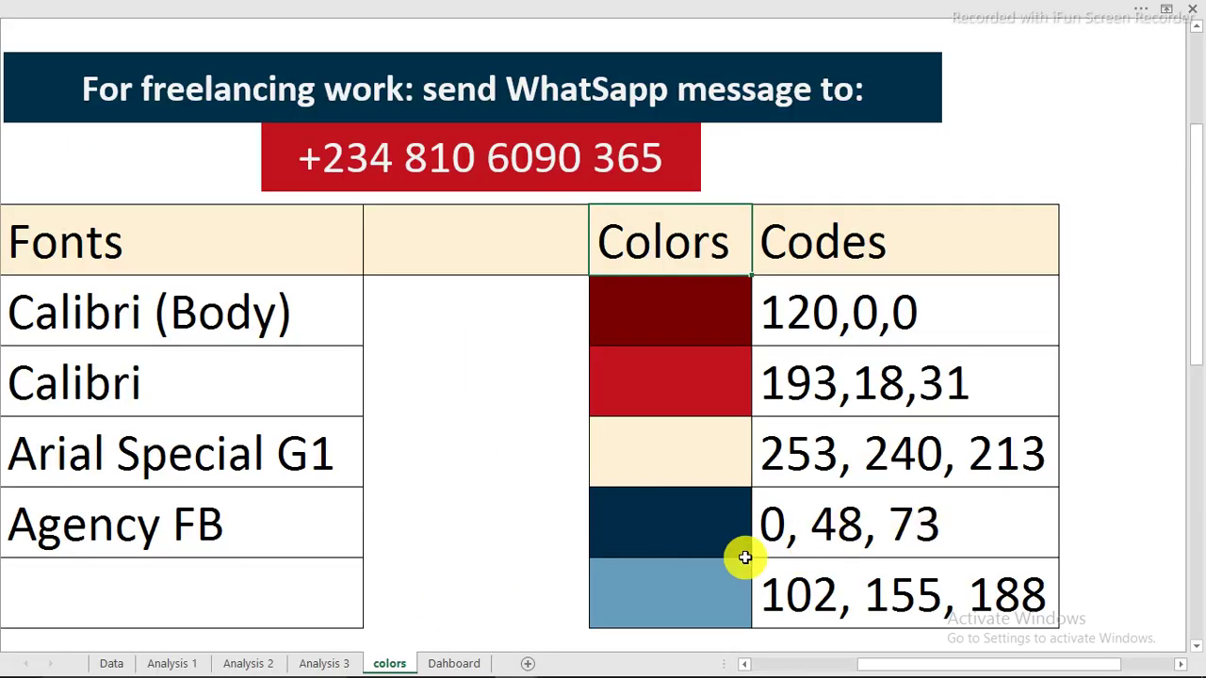
click(462, 664)
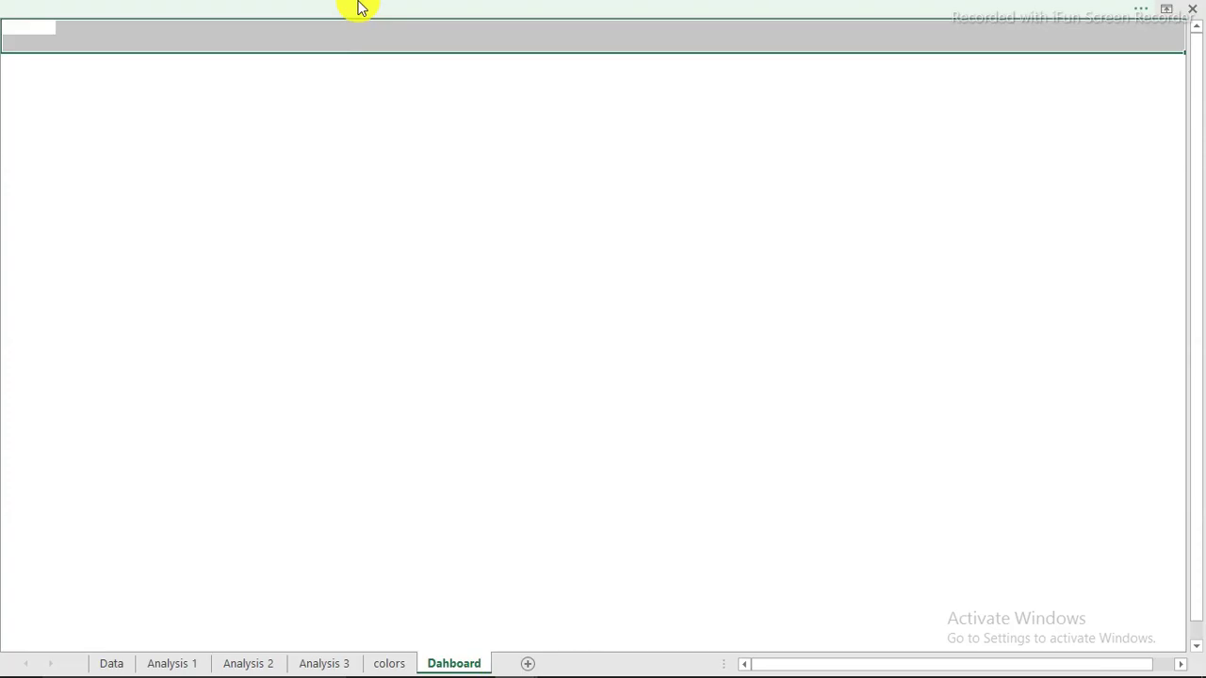
- Fill the selected header band with the custom RGB color 0, 48, 73
click(81, 41)
click(283, 99)
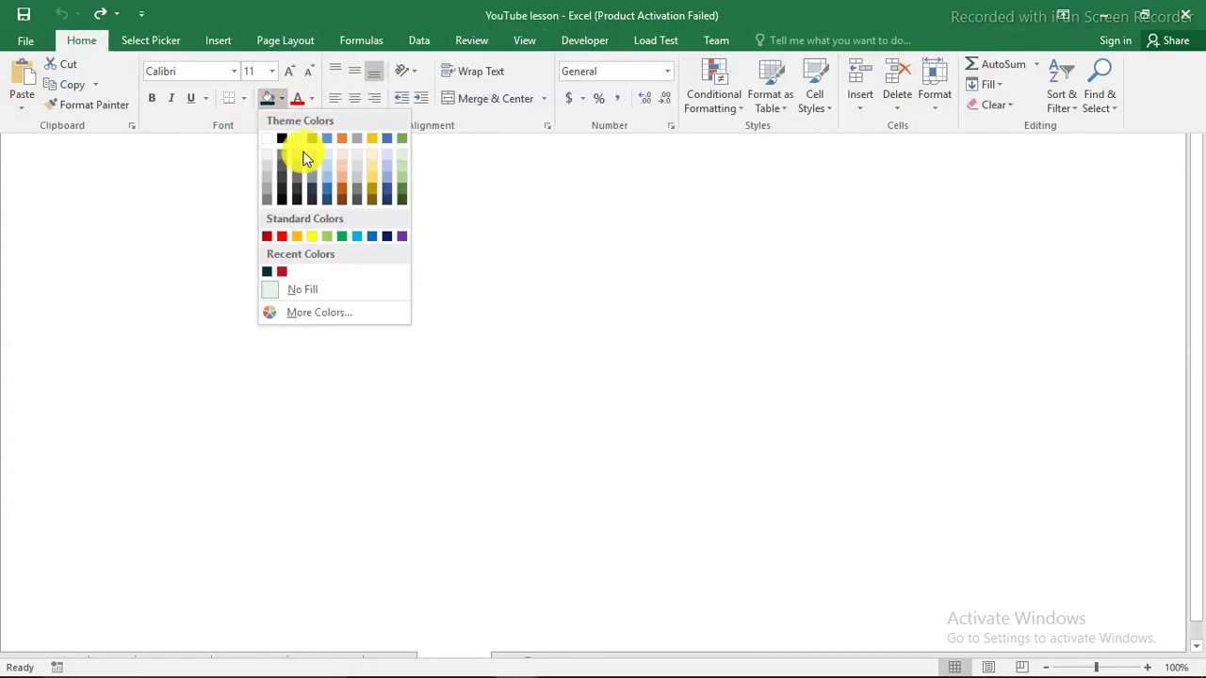
click(306, 314)
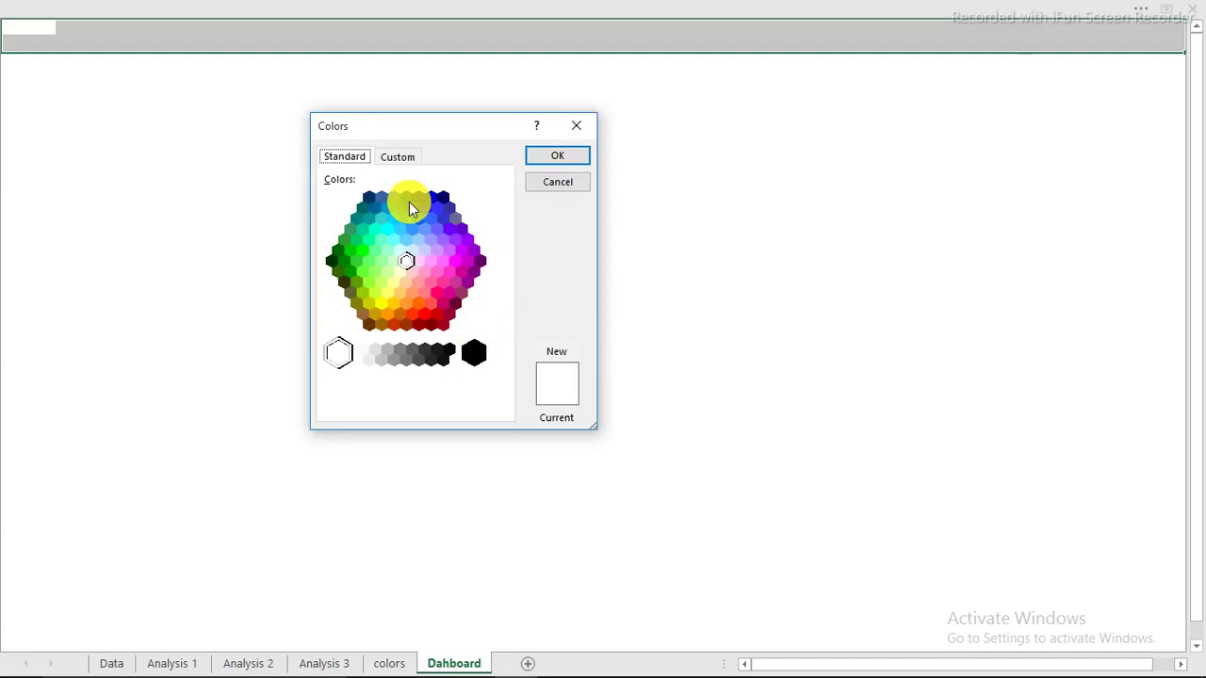
click(396, 158)
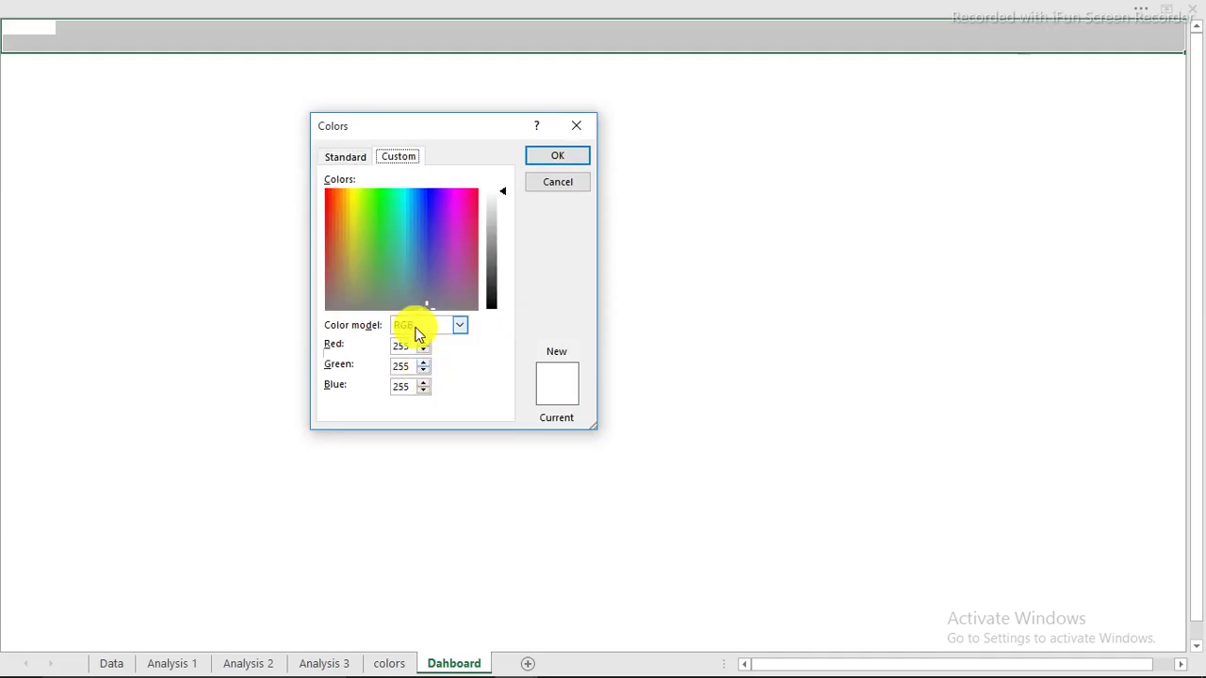
drag(413, 347, 381, 347)
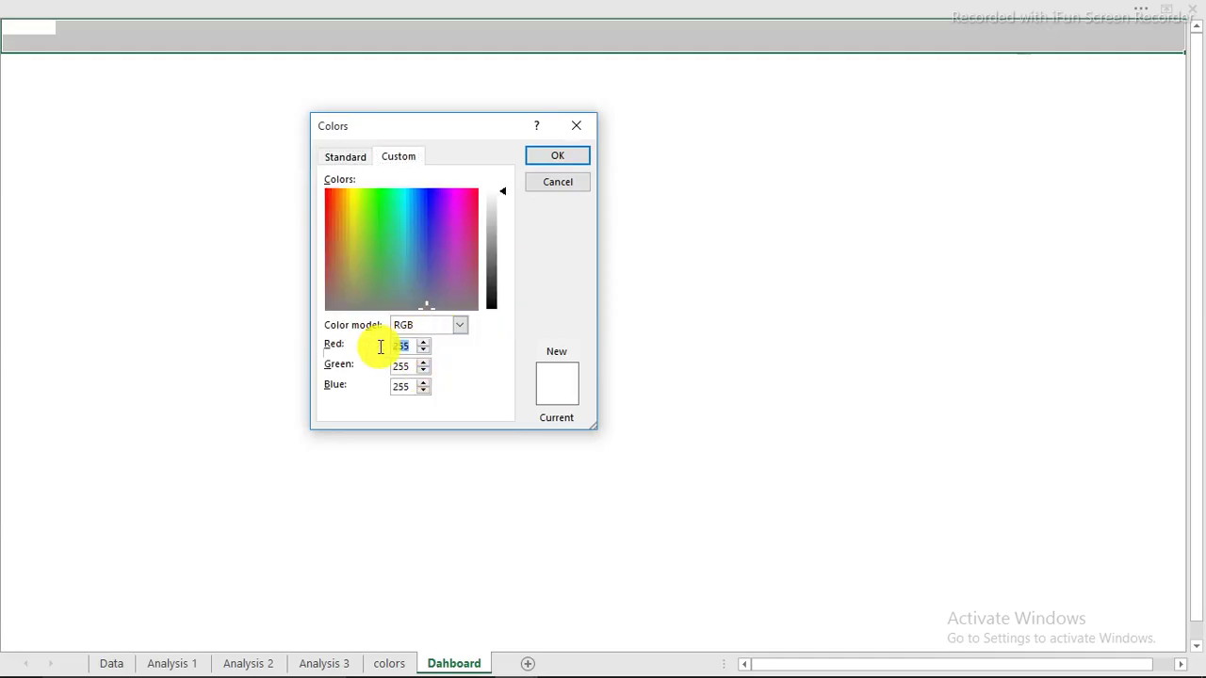
text(0)
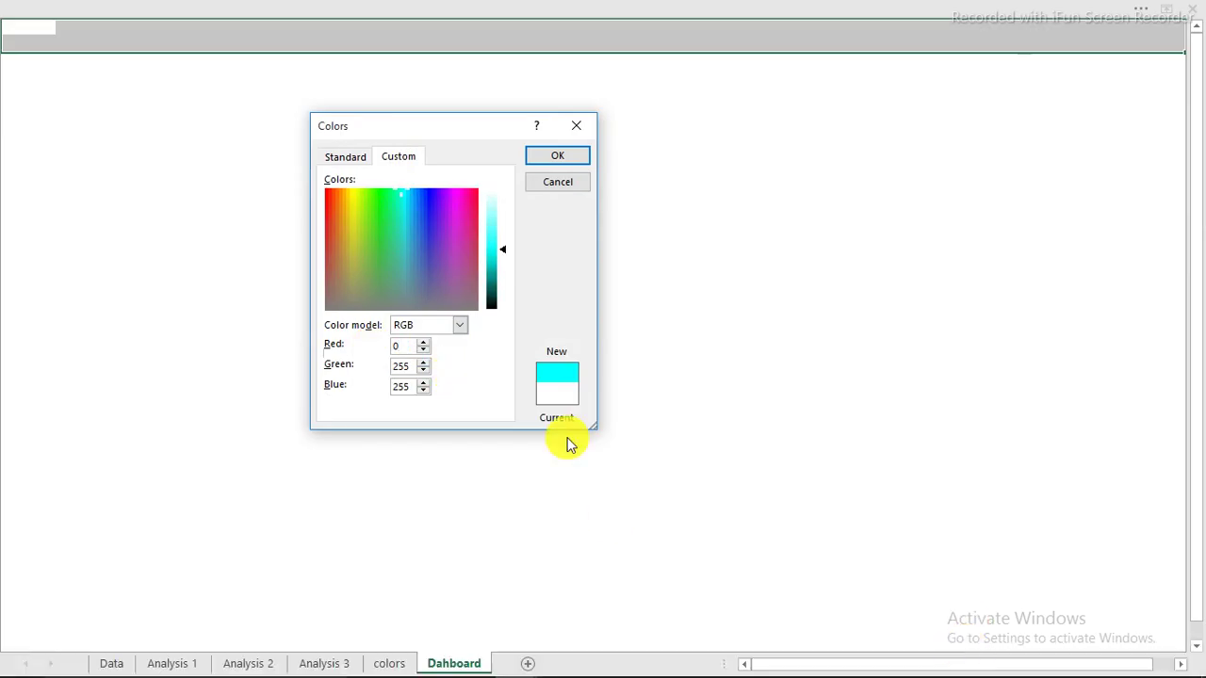
drag(412, 366, 384, 374)
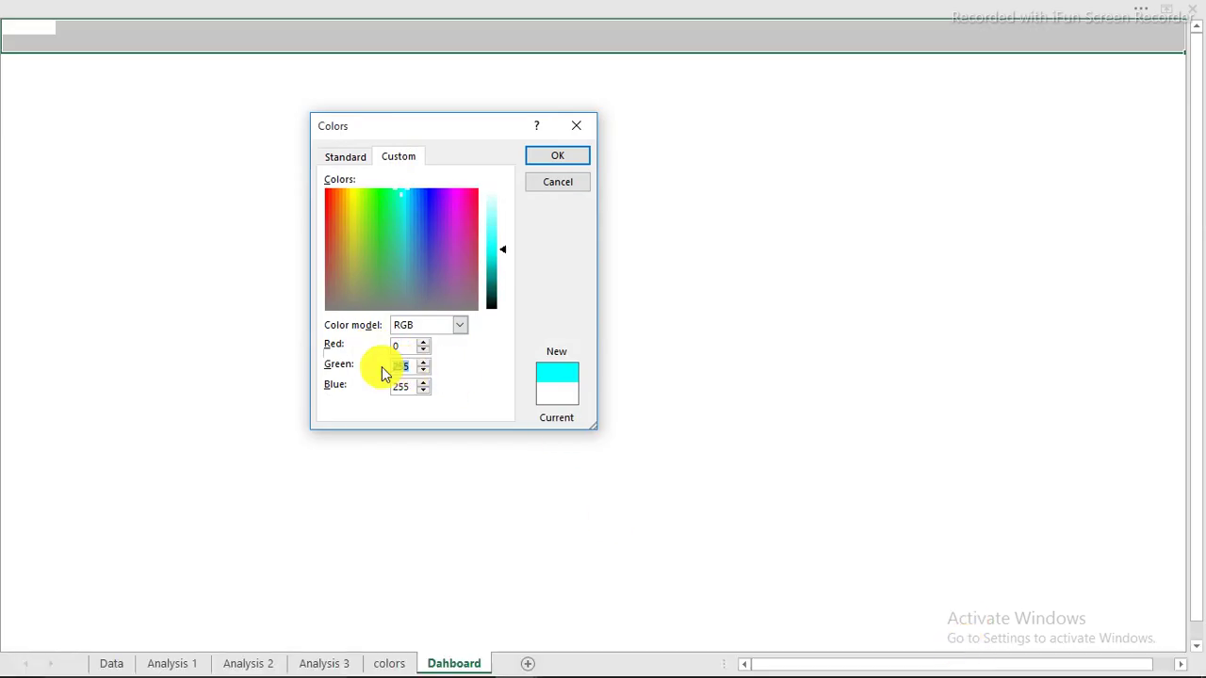
text(48)
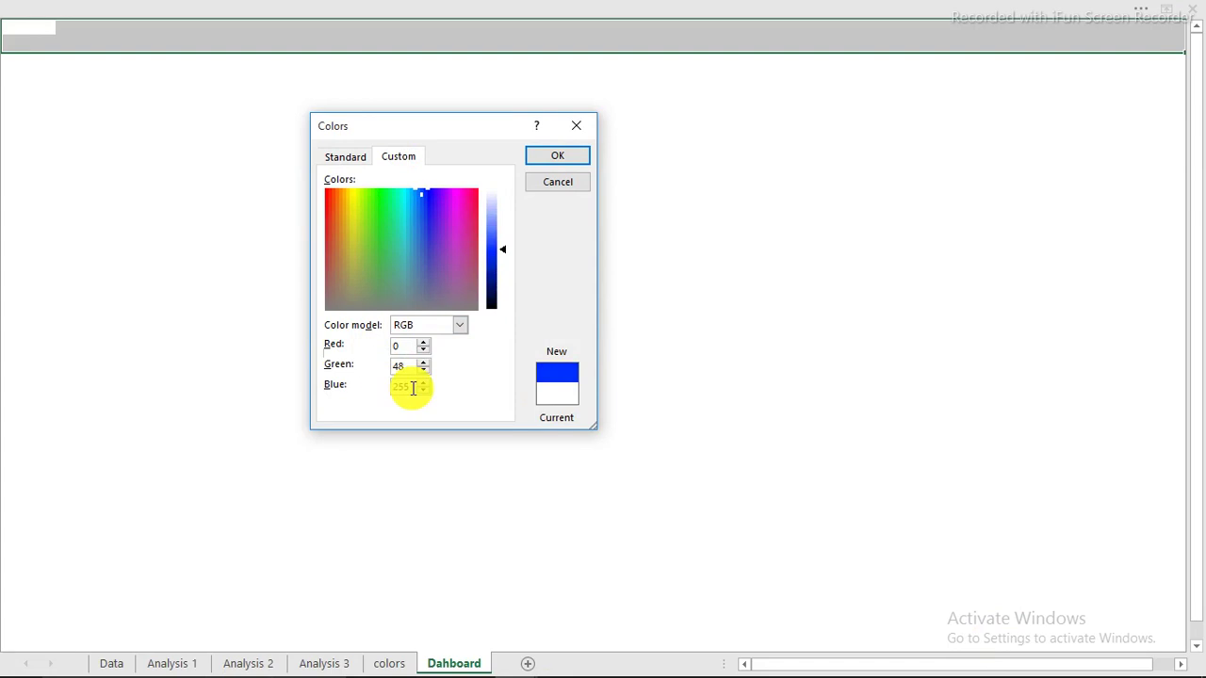
drag(403, 386, 363, 384)
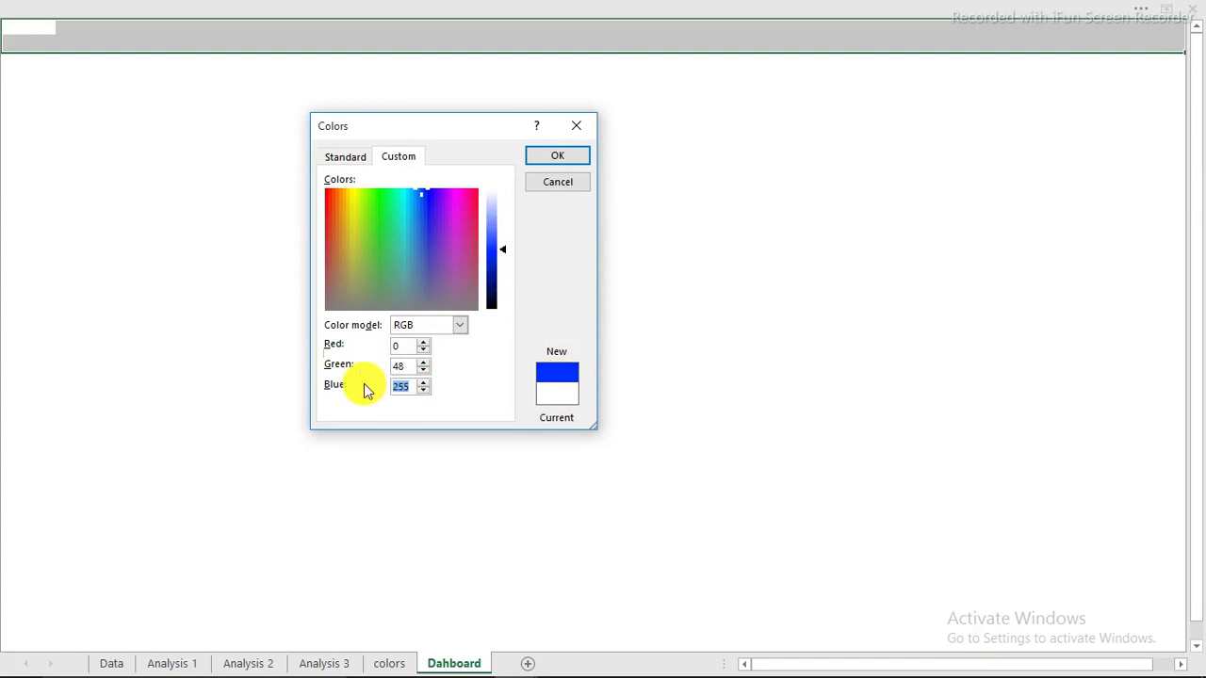
text(73)
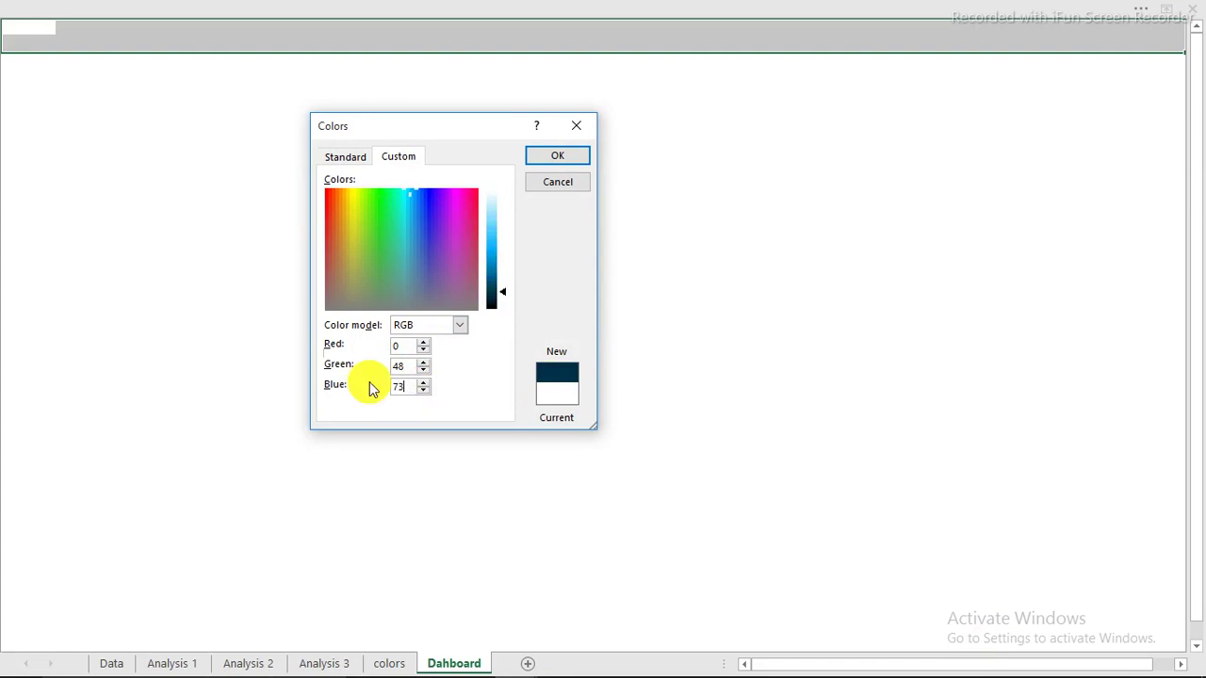
click(556, 162)
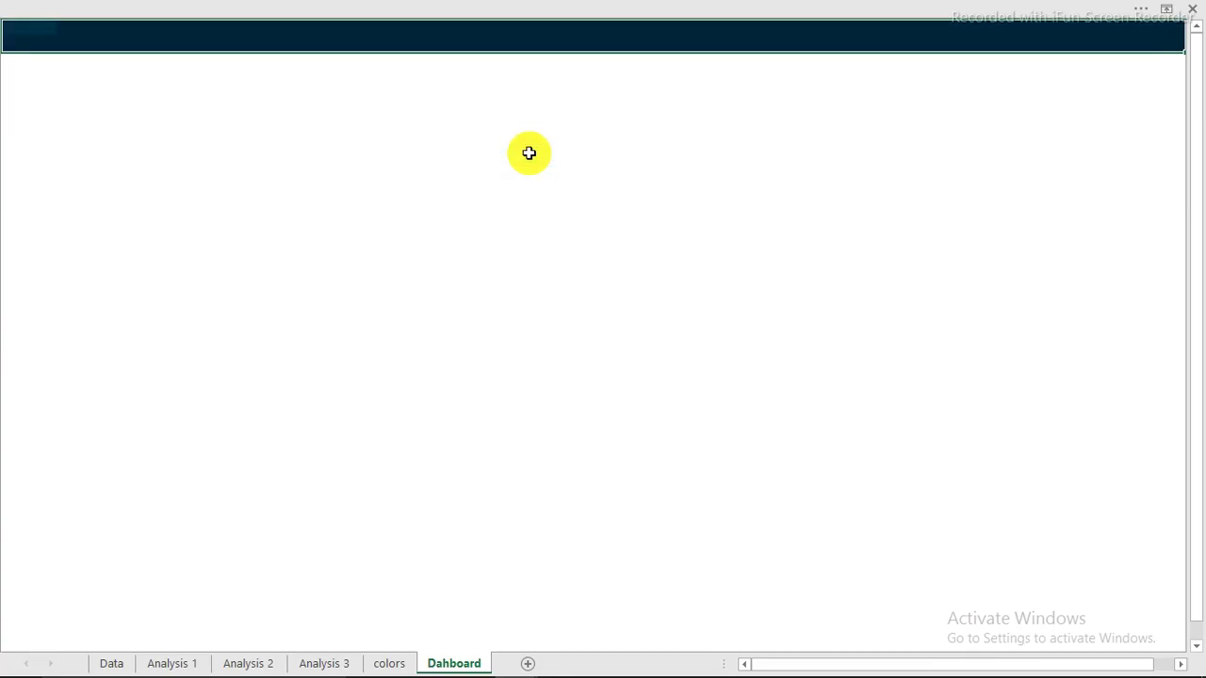
click(411, 132)
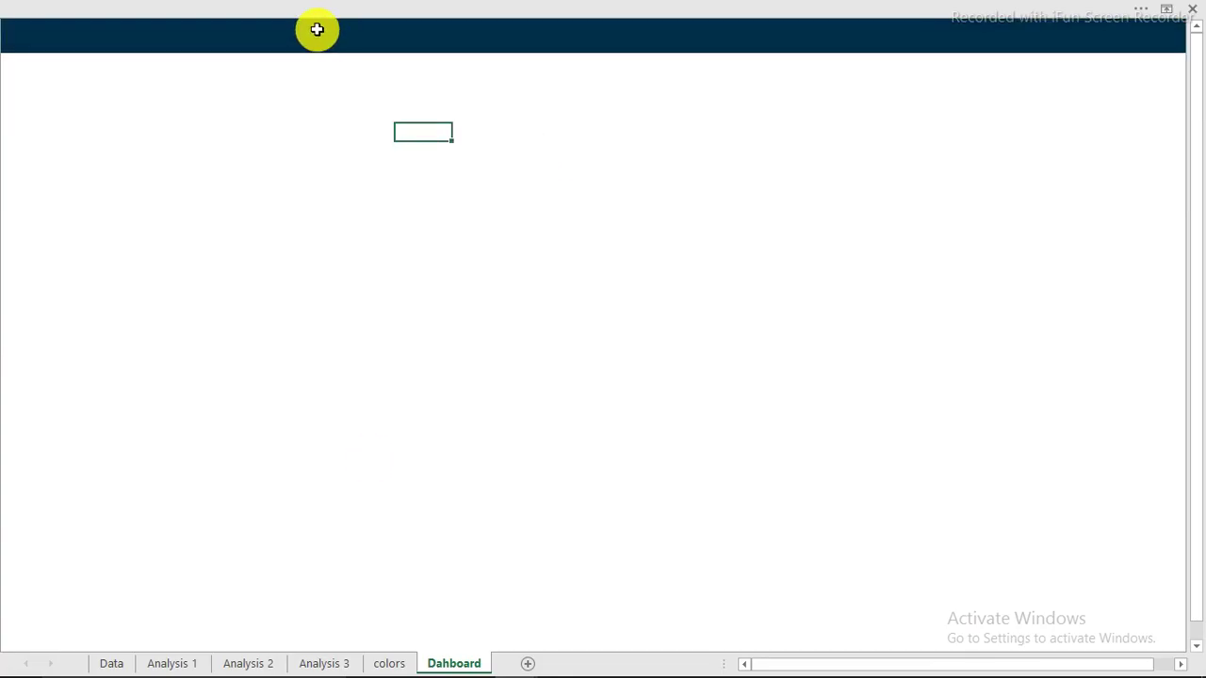
- Recheck the palette on the colors sheet, draw a vertical rectangle about 1.64" wide on the Dahboard sheet and move it lower beneath the header band
click(390, 664)
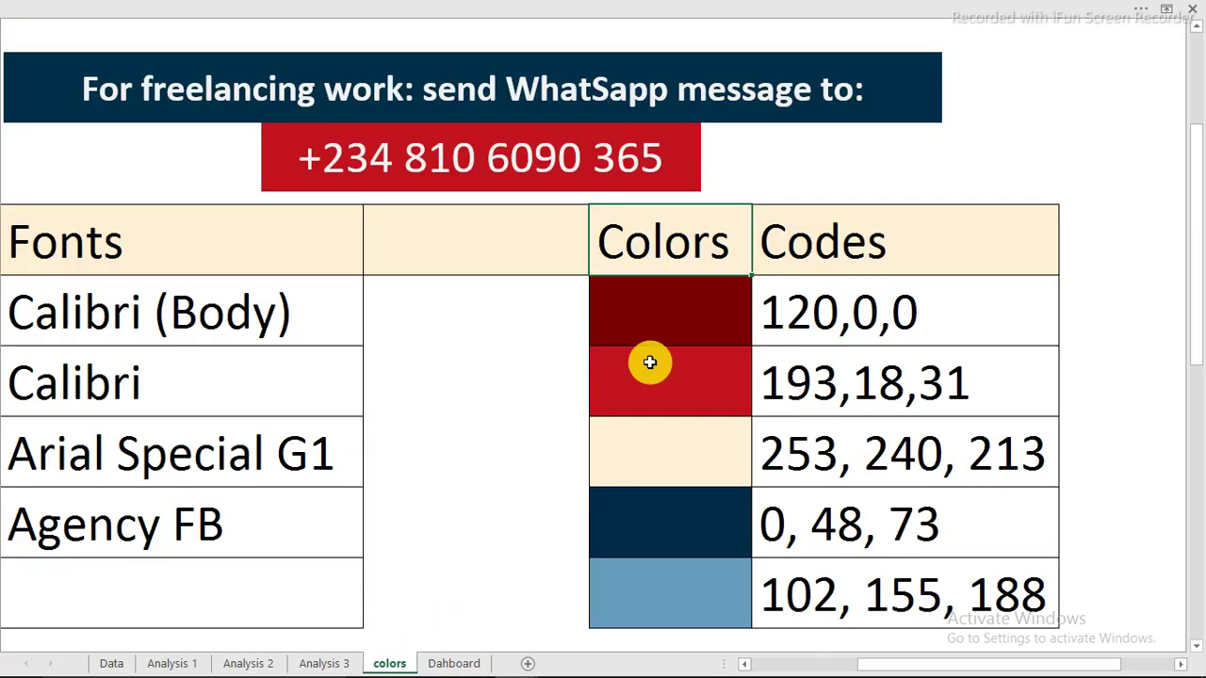
click(453, 663)
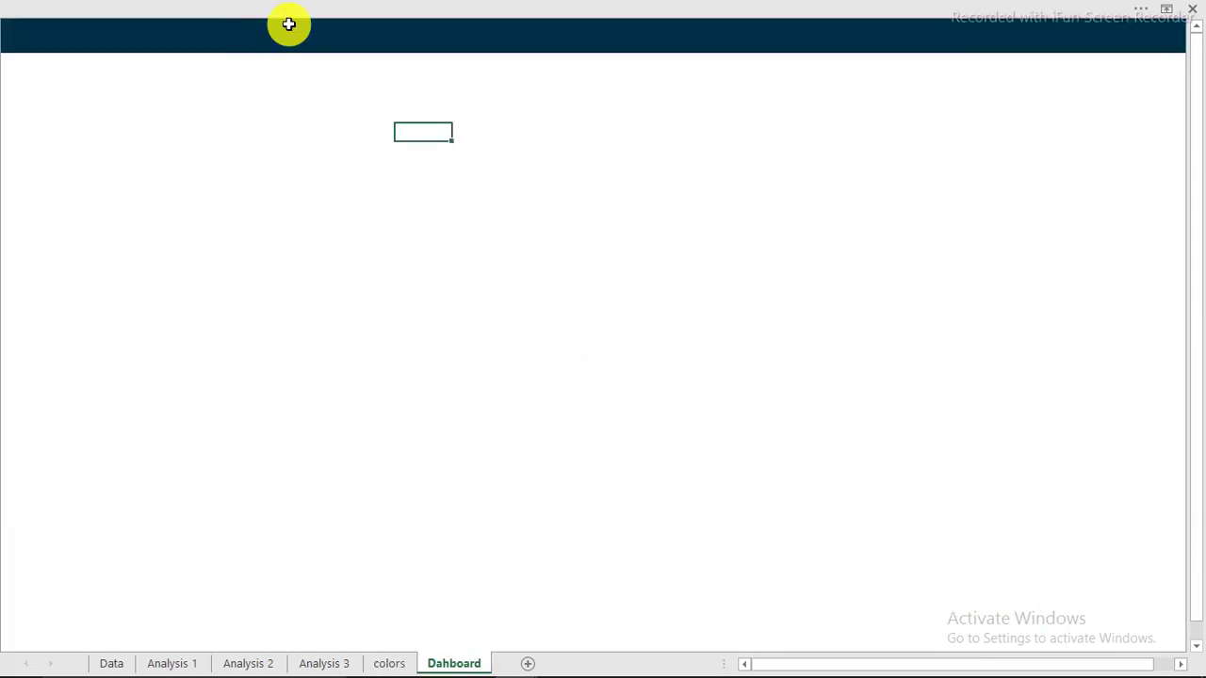
click(352, 53)
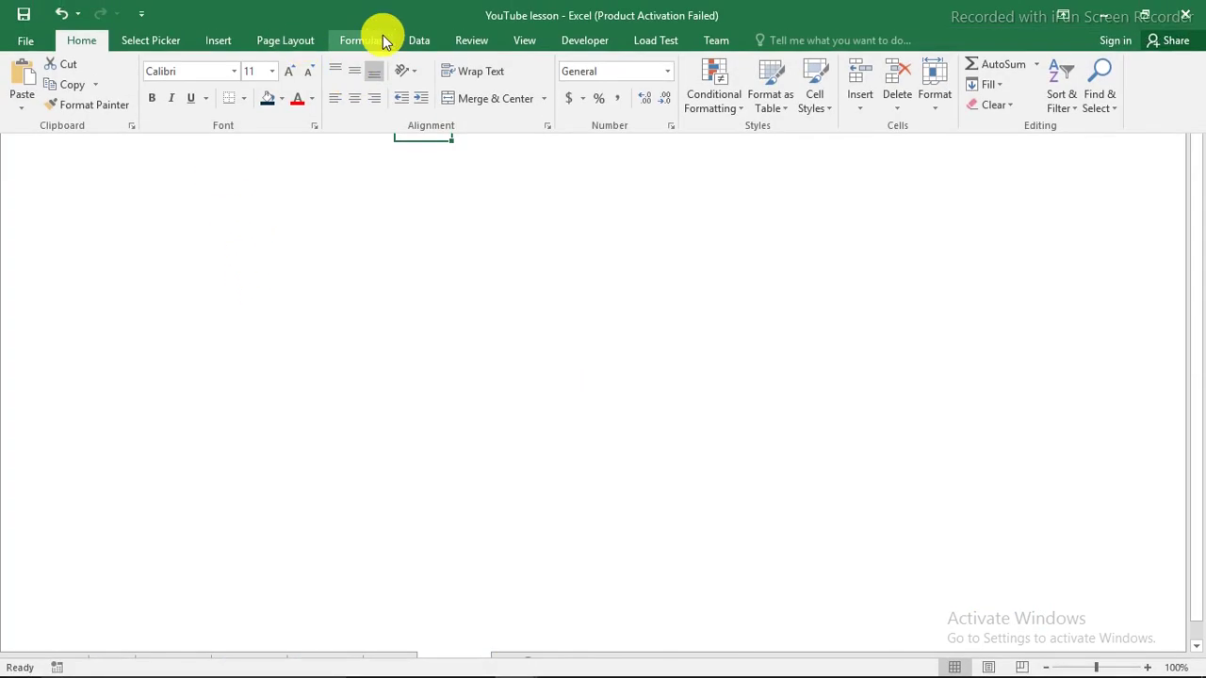
click(213, 42)
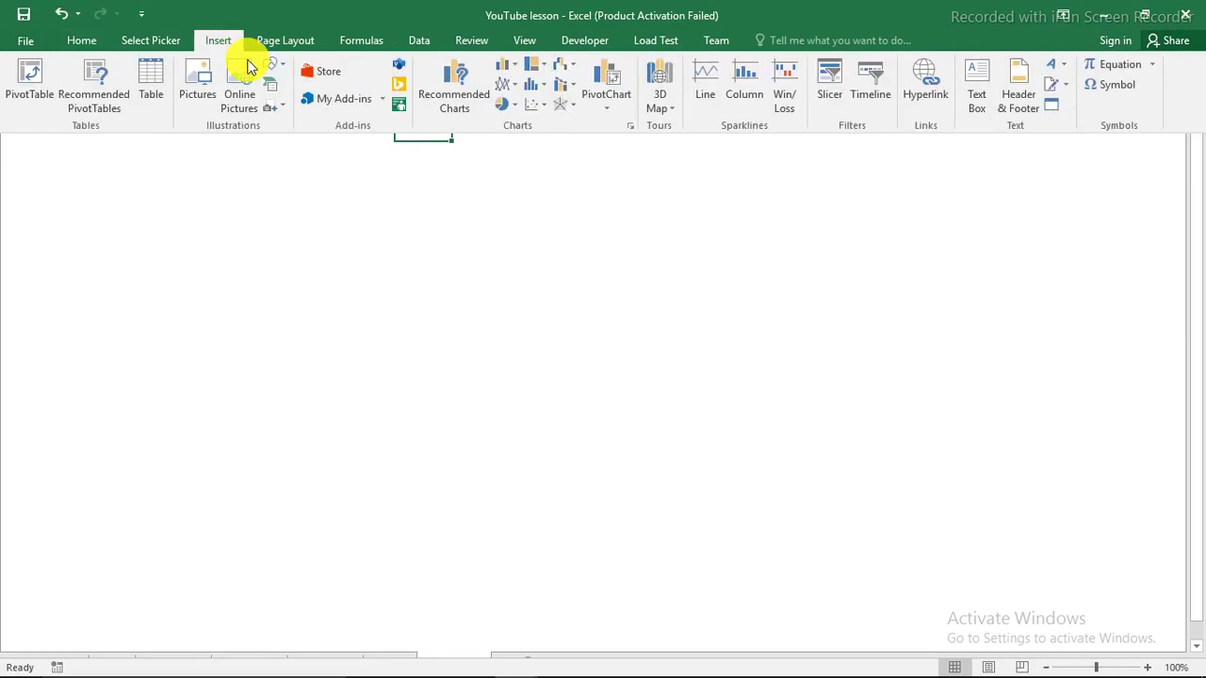
click(279, 71)
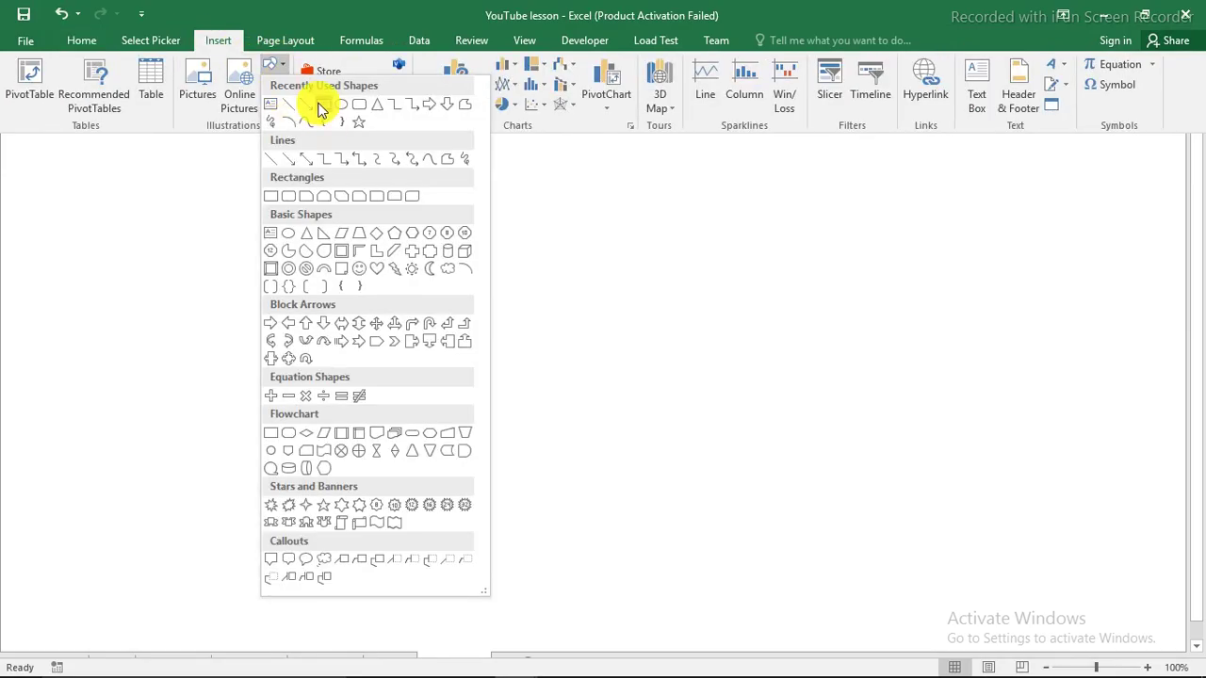
click(316, 113)
drag(174, 94, 314, 389)
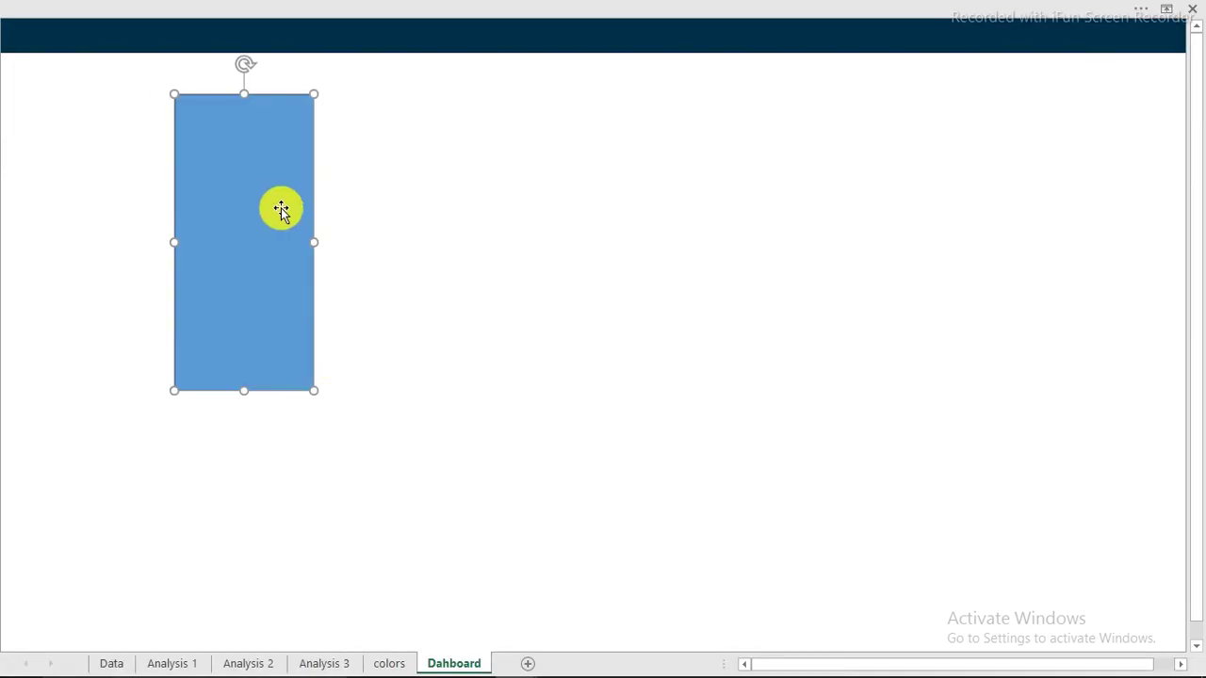
drag(281, 207, 280, 279)
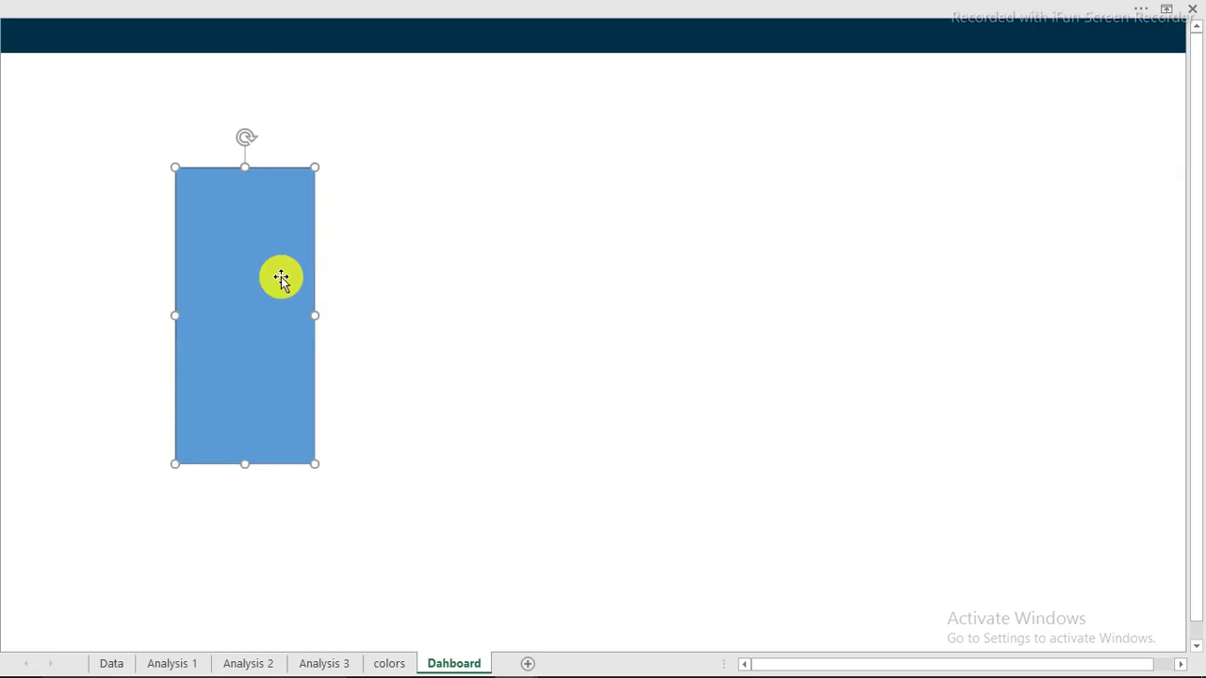
- Size the rectangle to 6.94" high and 2.22" wide and place it along the sheet's left edge, directly under the header band
click(834, 47)
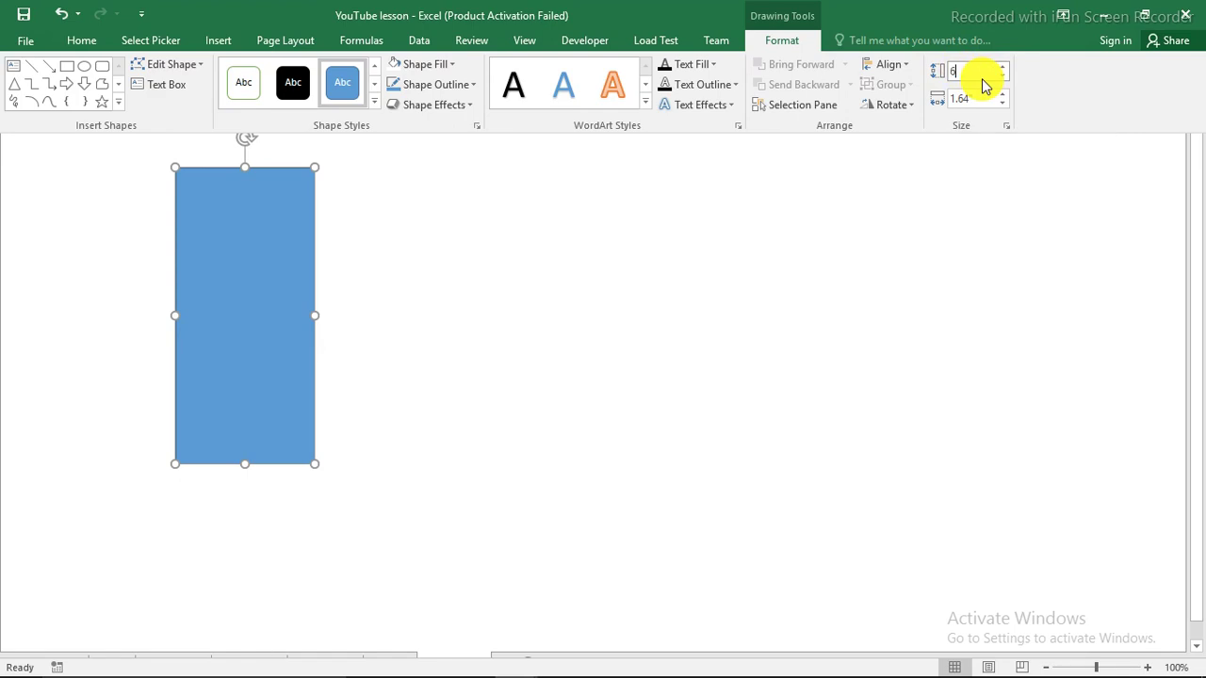
text(6.94)
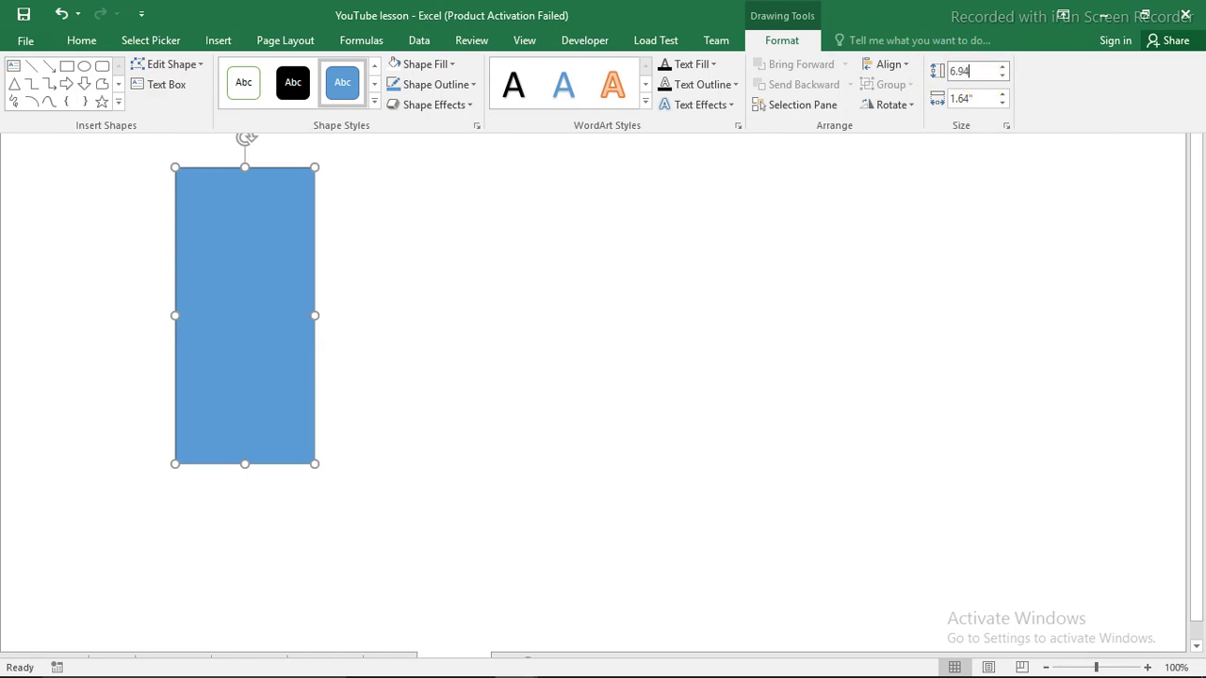
click(973, 96)
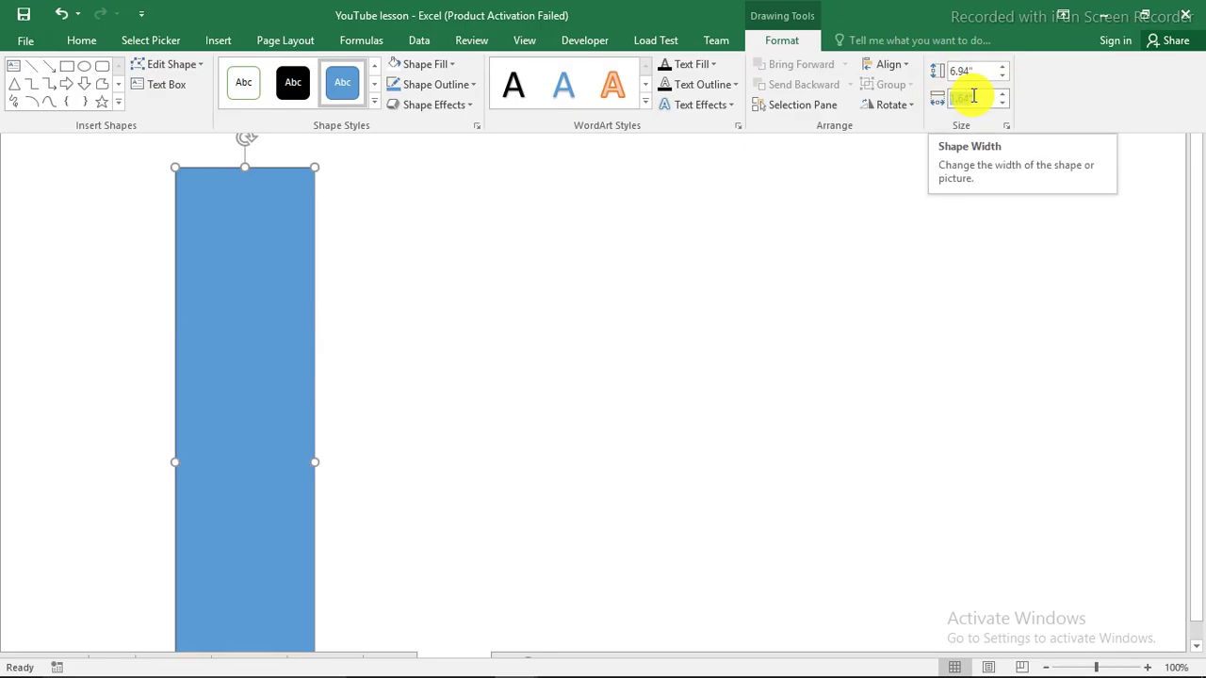
text(2.22)
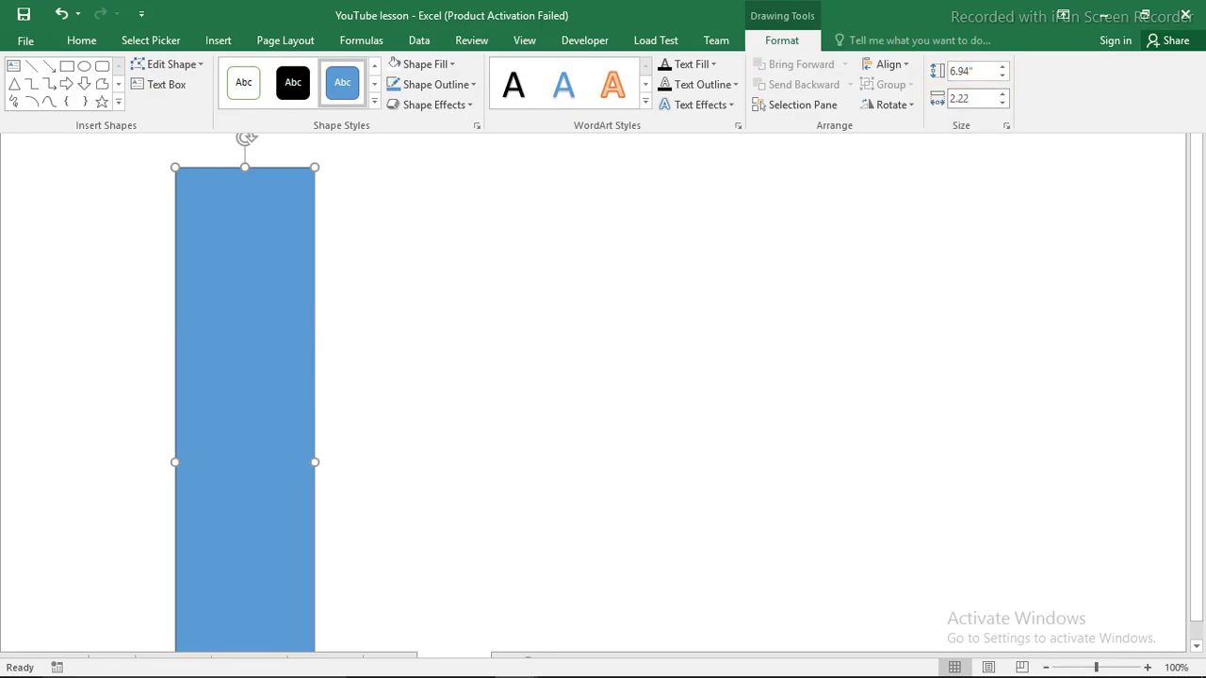
click(974, 72)
drag(183, 250, 98, 156)
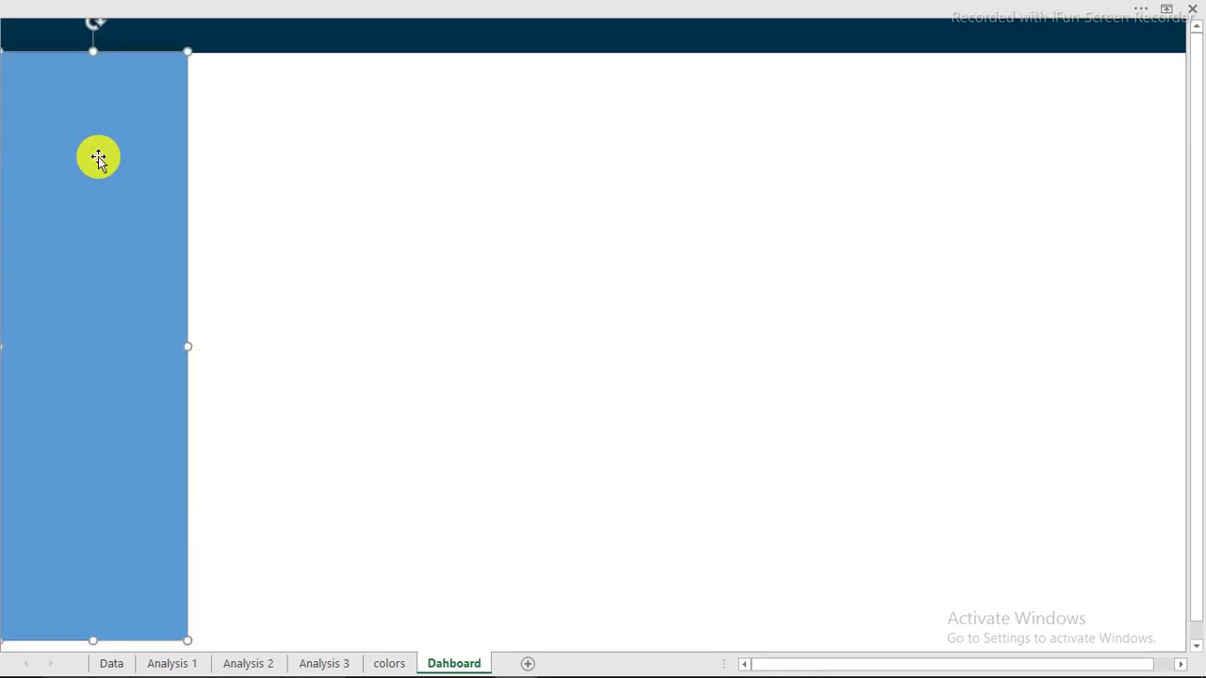
- Fill the sidebar rectangle with the recently used dark navy color to match the header band
mouse_move(345, 6)
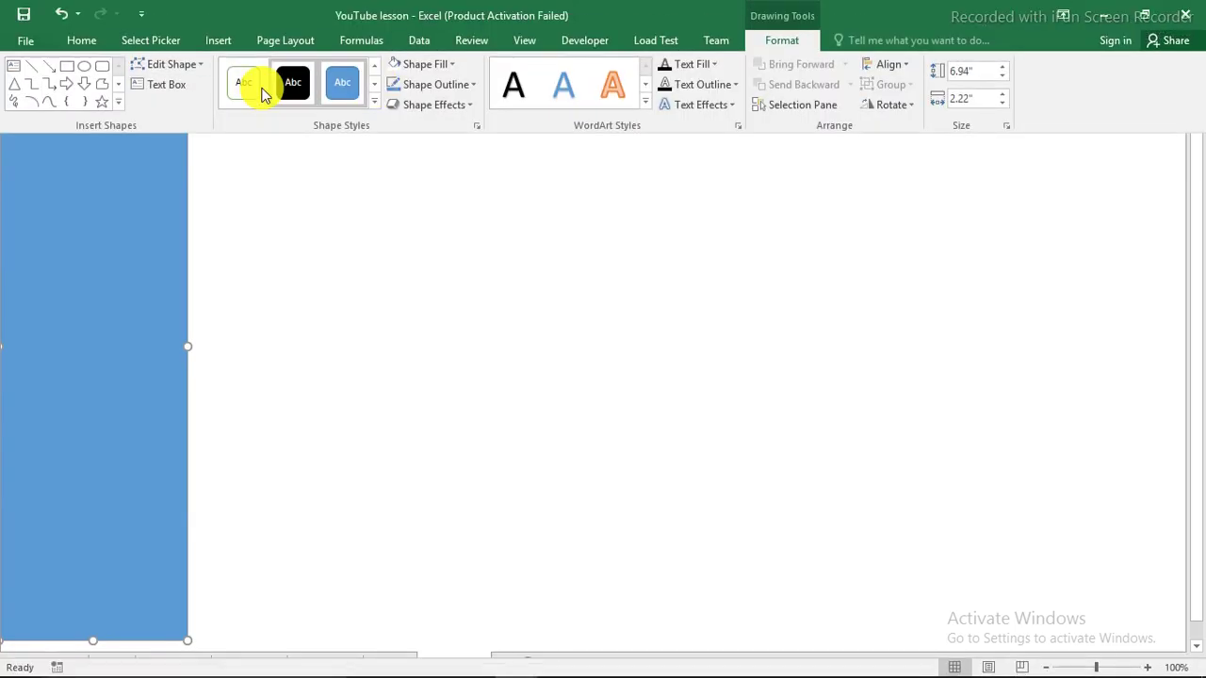
click(92, 43)
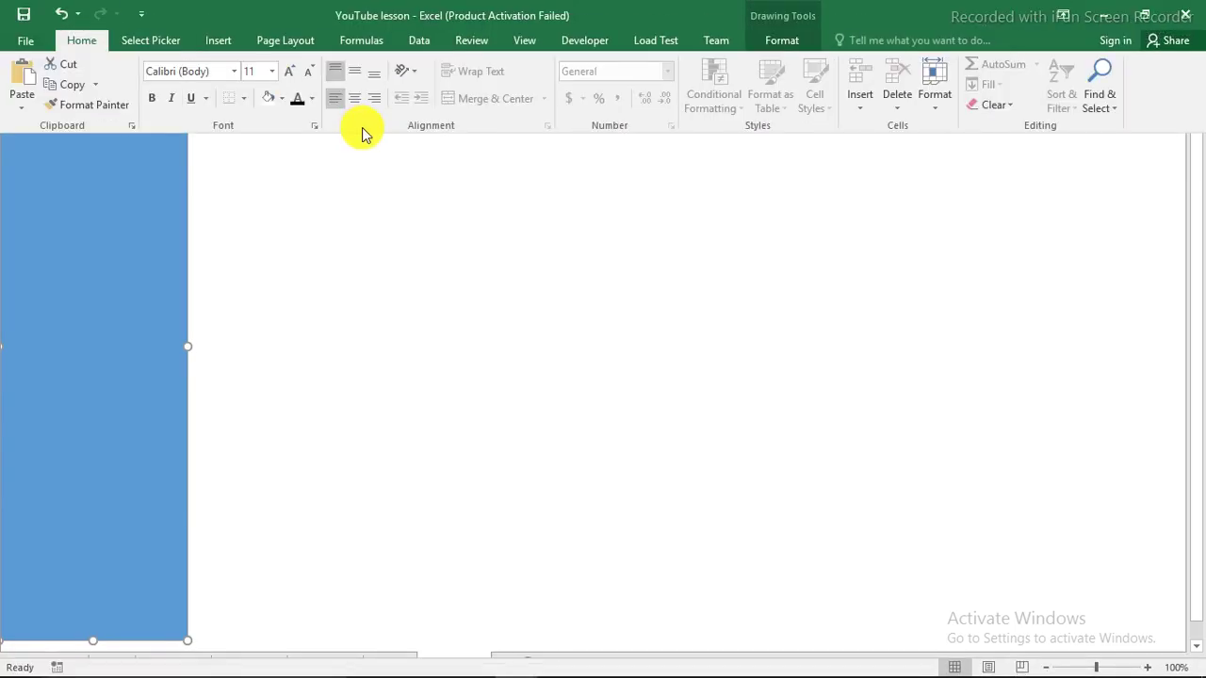
click(283, 97)
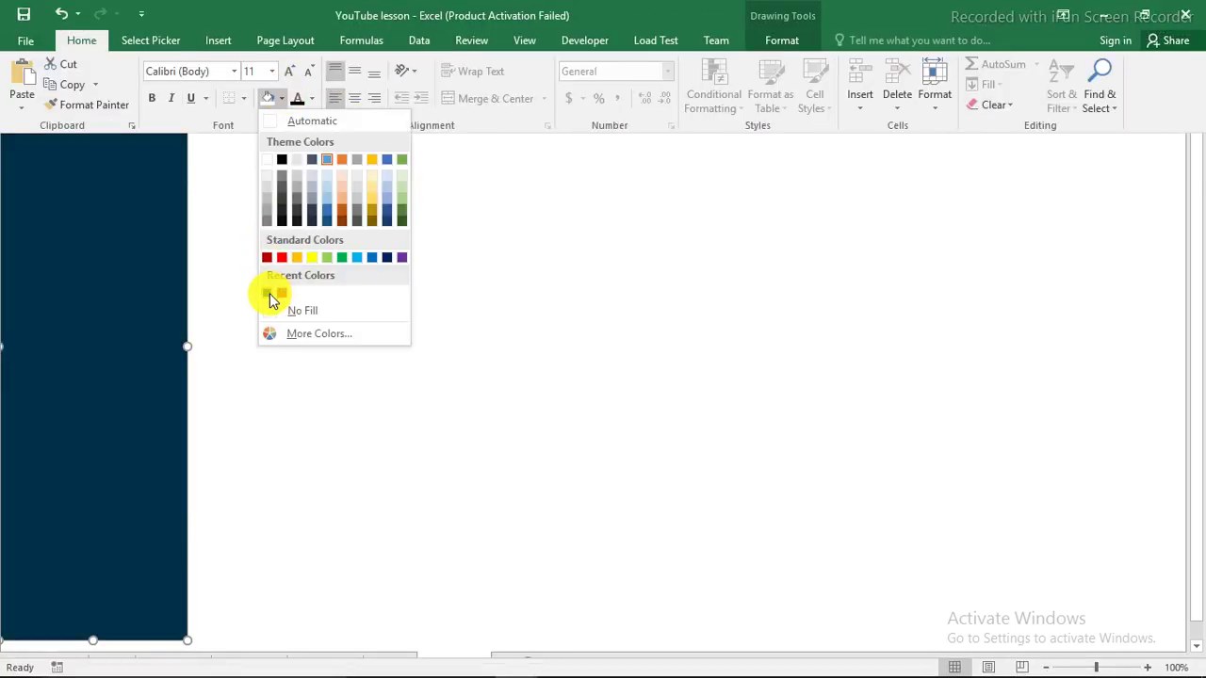
click(269, 295)
click(276, 247)
click(277, 235)
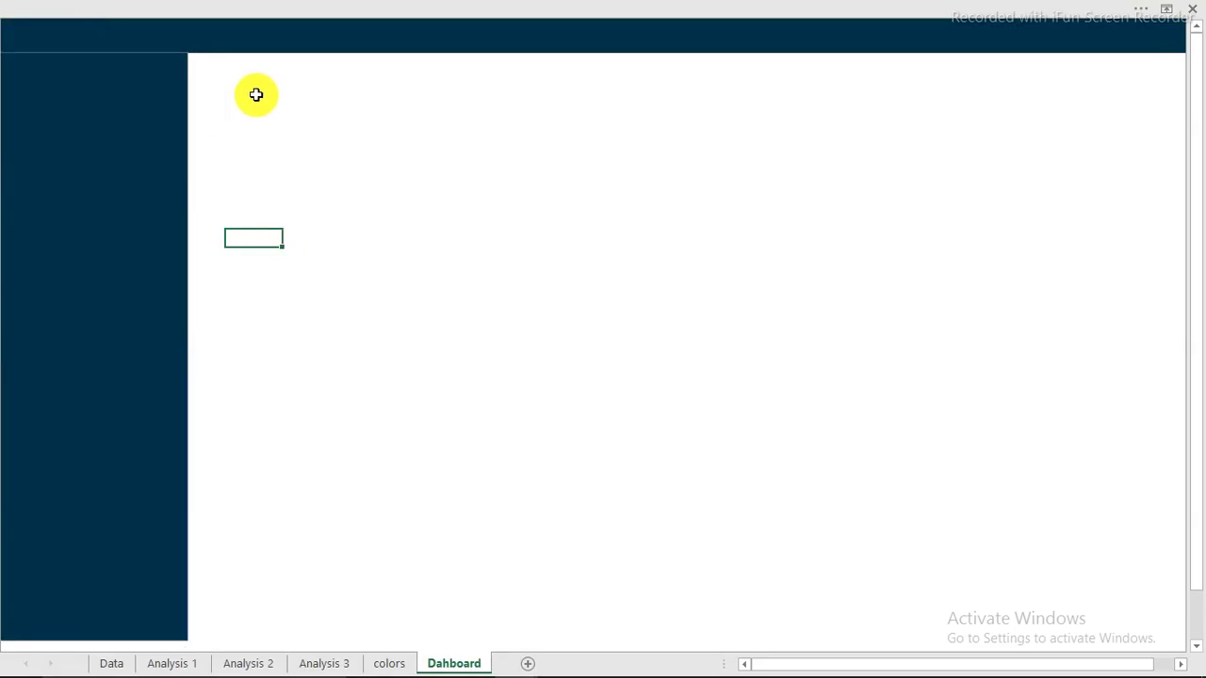
- Remove the sidebar rectangle's outline by setting its line to No line, and close the shape formatting options
click(148, 114)
right_click(148, 114)
click(225, 415)
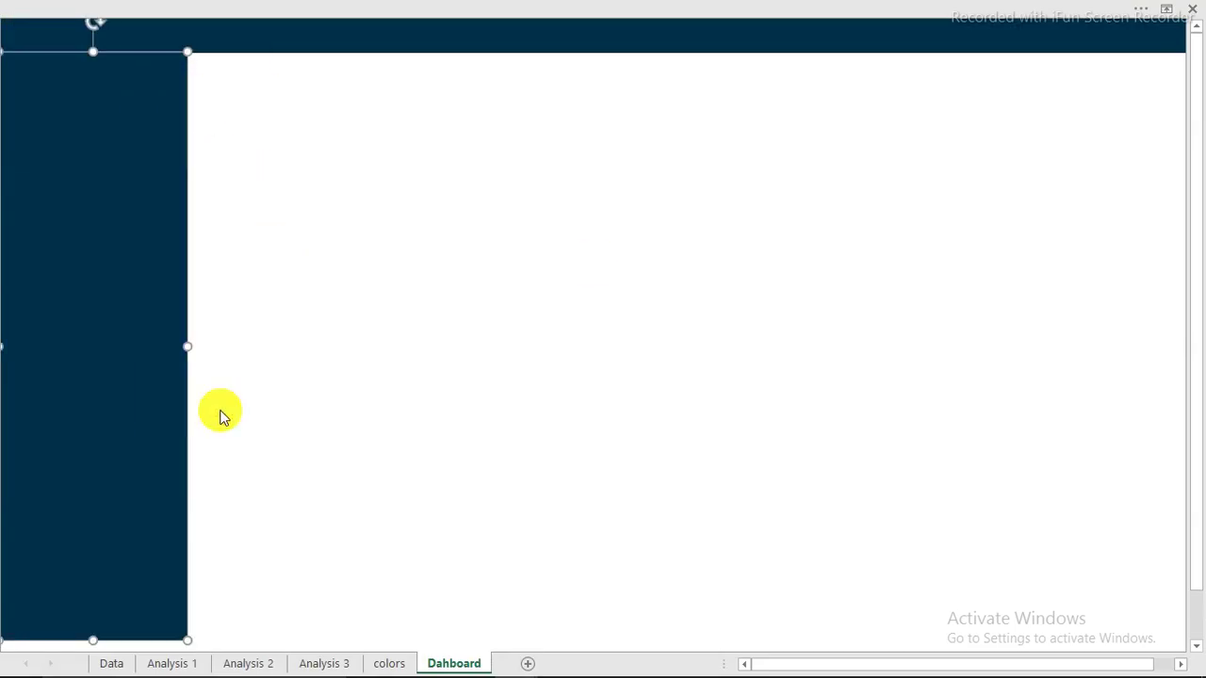
click(628, 183)
click(628, 182)
click(619, 209)
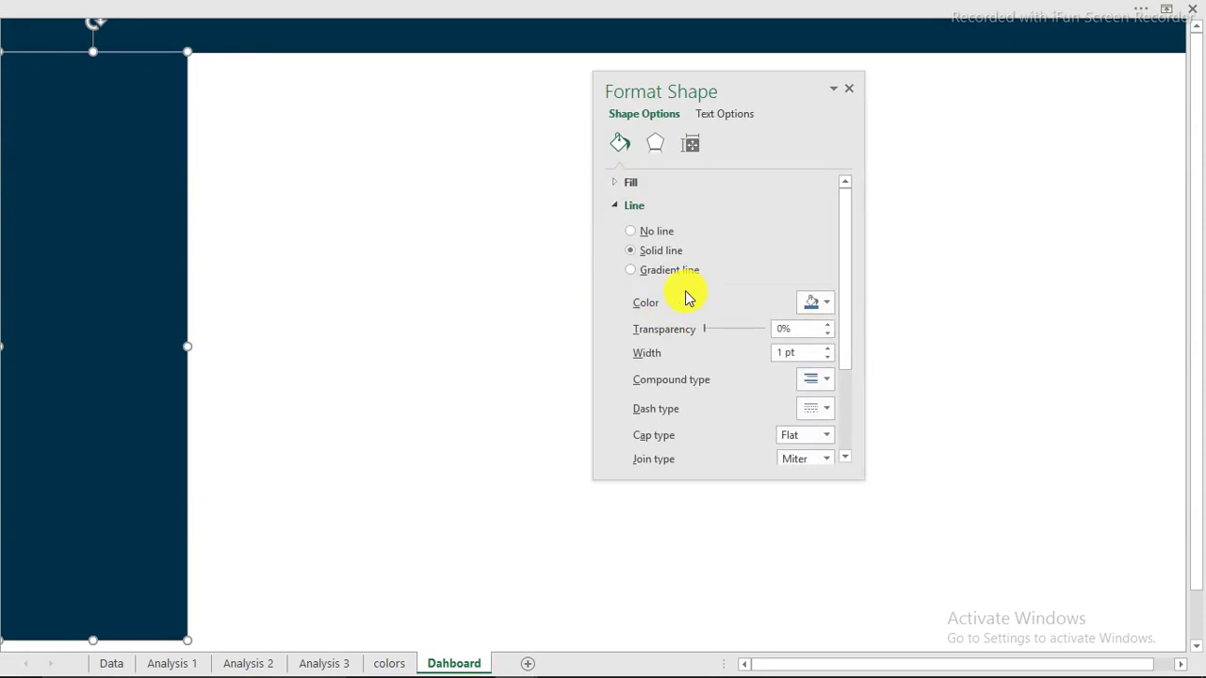
click(644, 231)
click(847, 89)
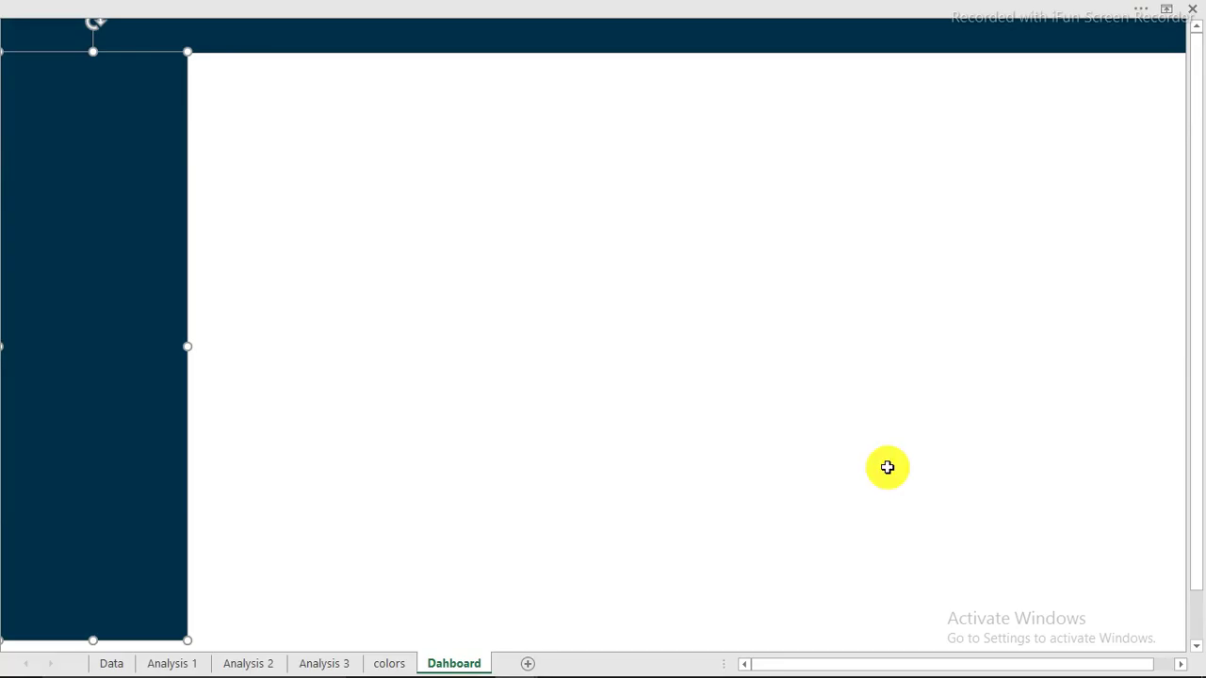
- Fill every cell of the Dahboard sheet with the light gray shade from the white theme colors
click(881, 466)
click(367, 273)
click(530, 272)
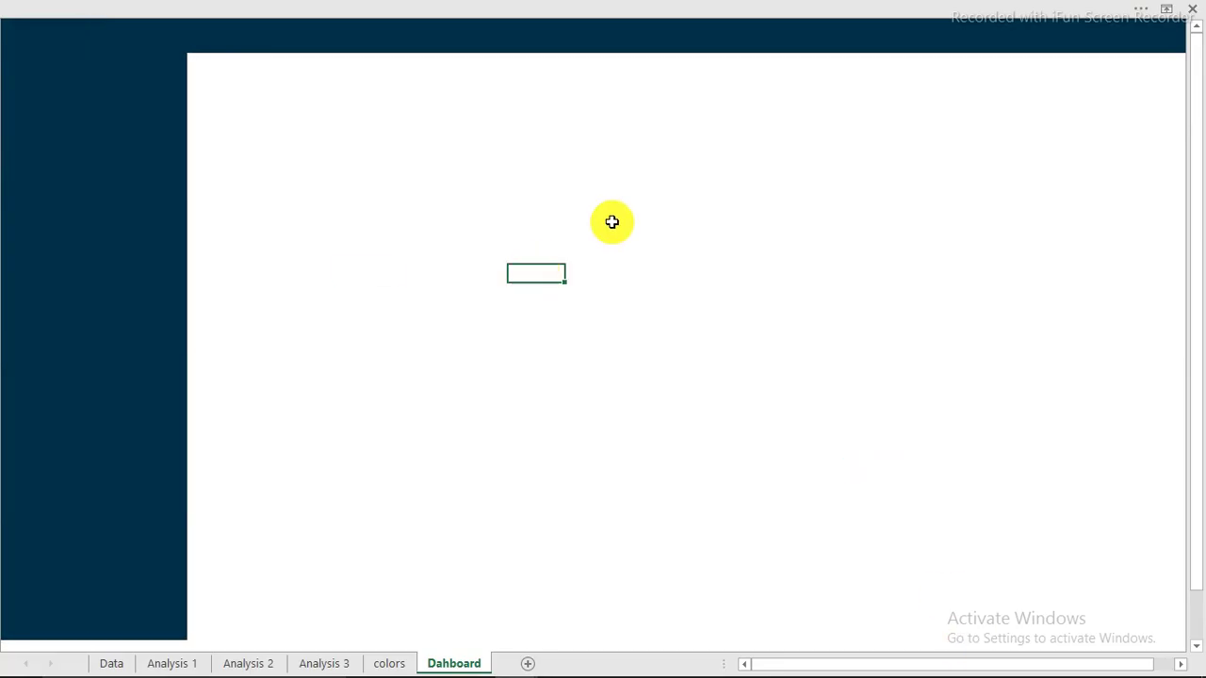
key(ctrl+a)
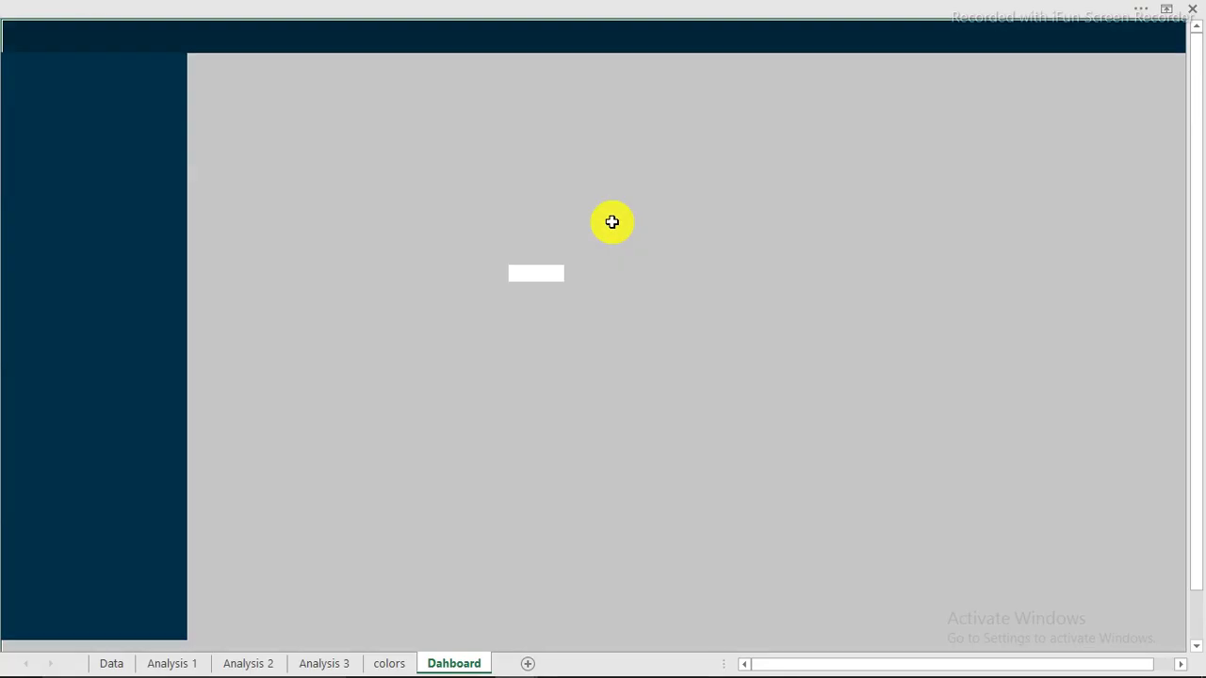
click(21, 6)
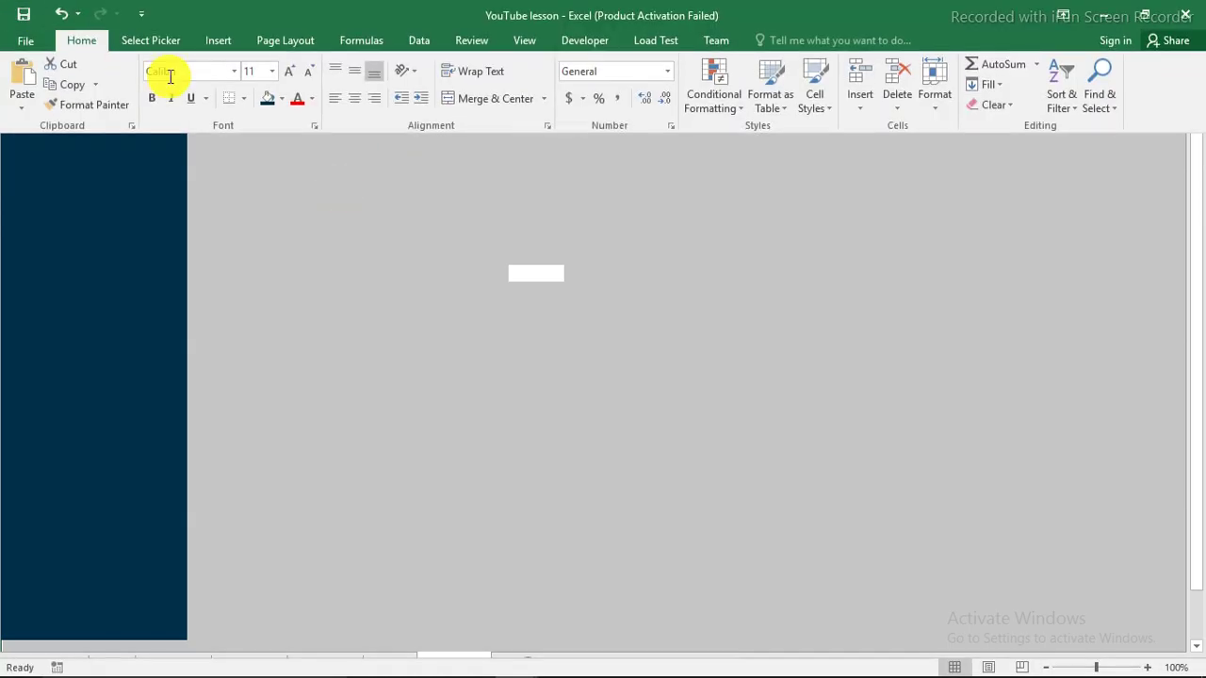
click(282, 98)
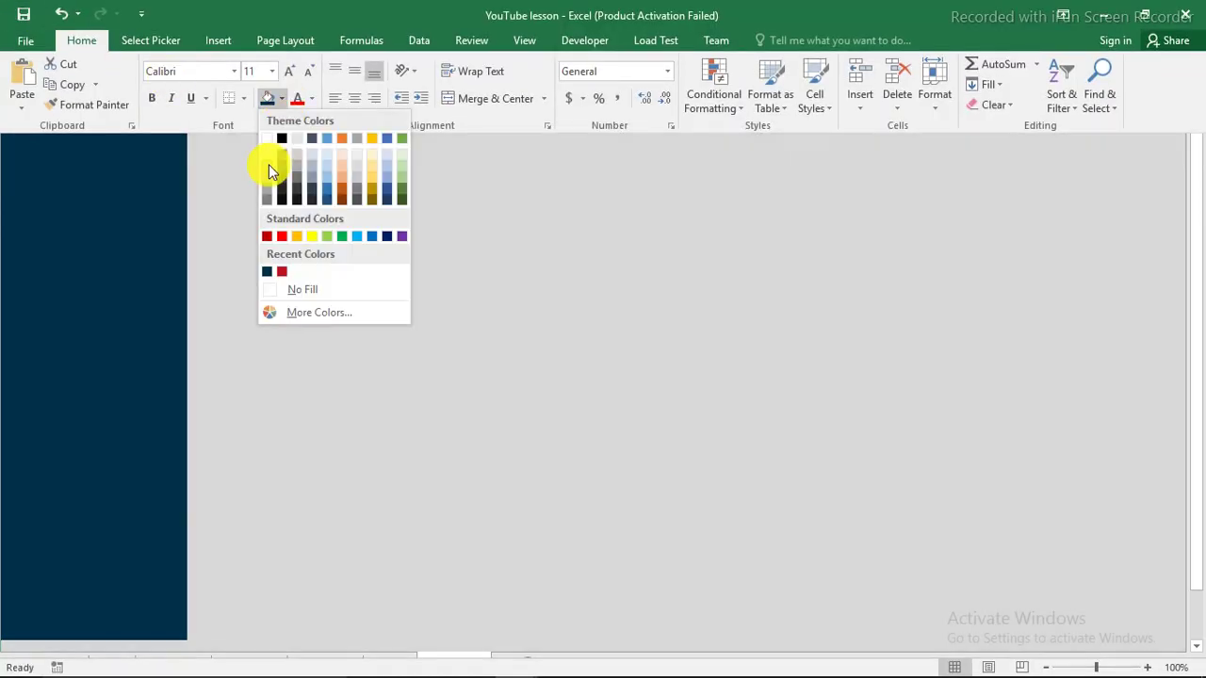
click(268, 164)
click(269, 168)
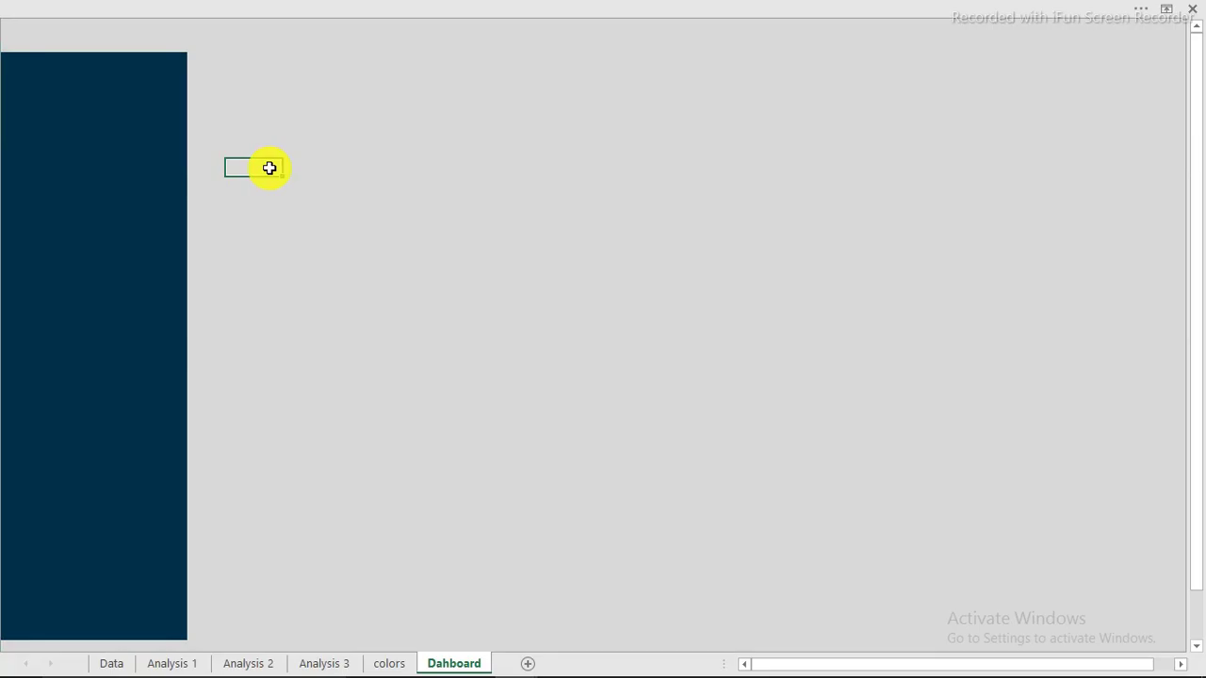
- Fill the header band cells across the first rows with the recently used dark navy color
click(54, 28)
drag(54, 28, 1143, 42)
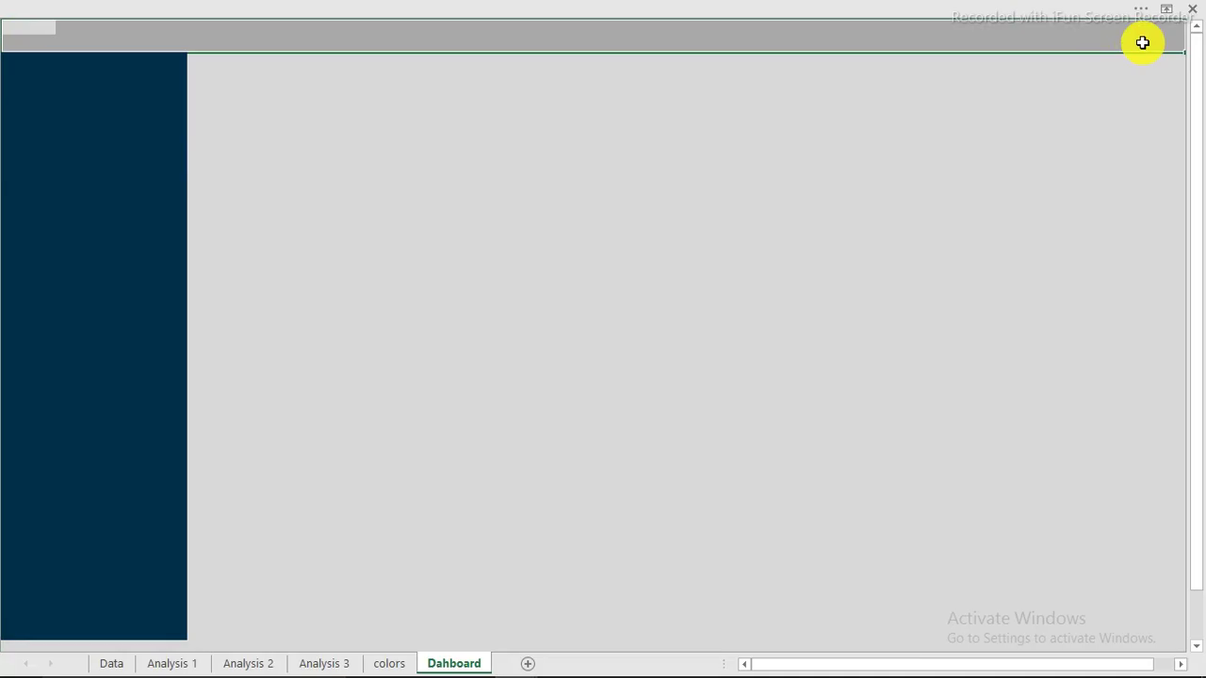
click(349, 7)
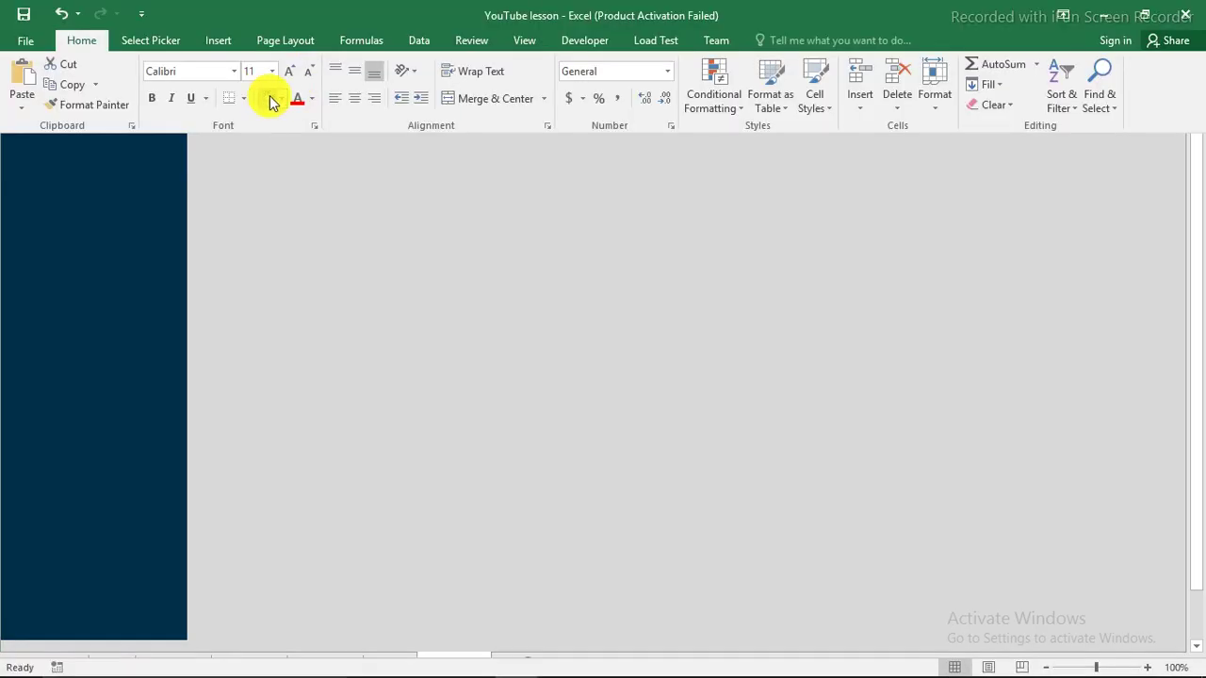
click(282, 100)
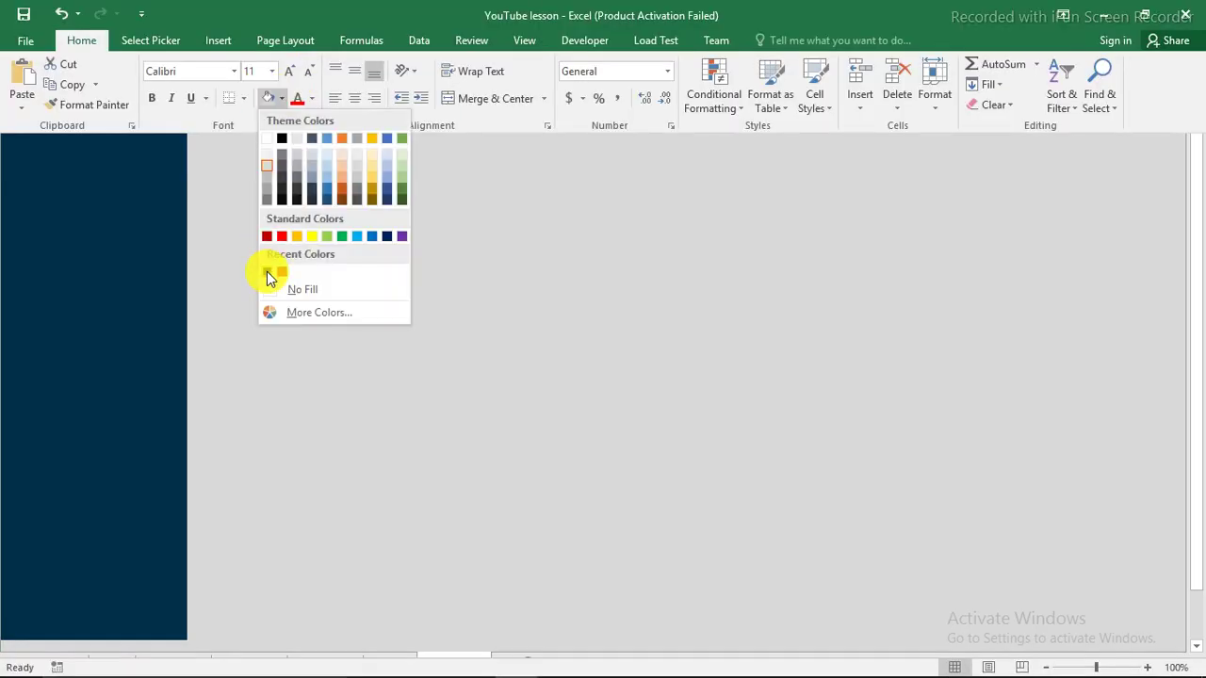
click(269, 273)
click(271, 237)
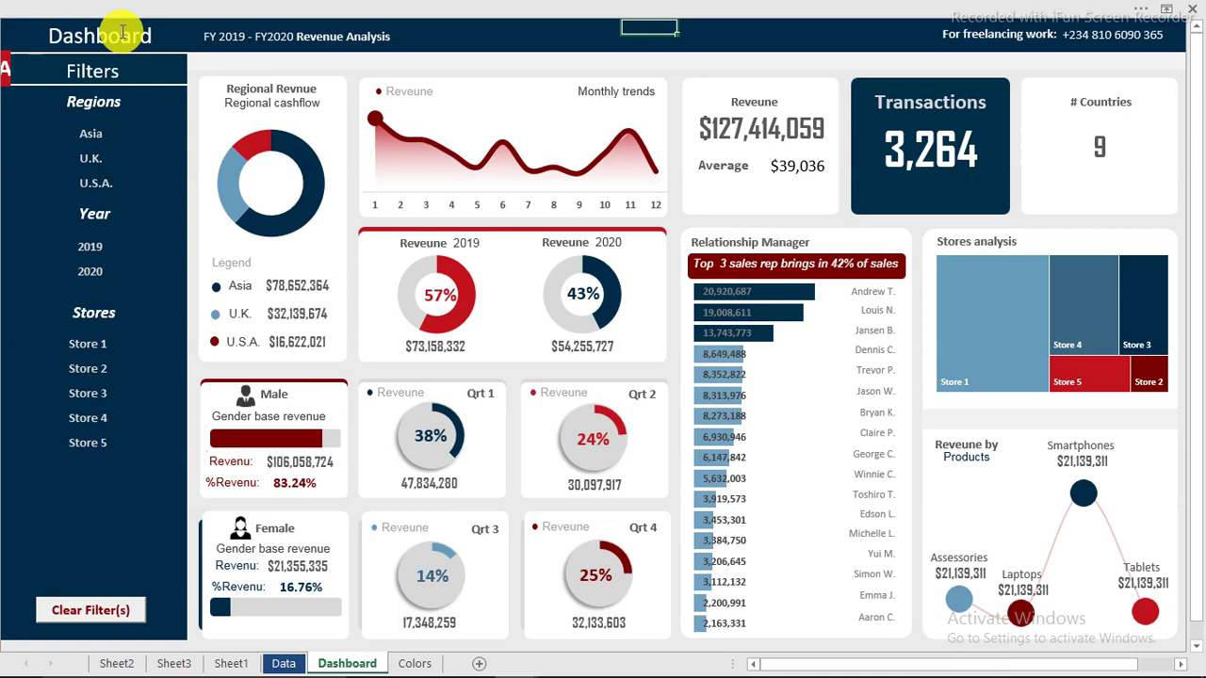
- Copy the Dashboard title, FY 2019 - FY2020 Revenue Analysis subtitle and freelancing contact text boxes from the finished dashboard, and return to the YouTube lesson workbook
click(125, 32)
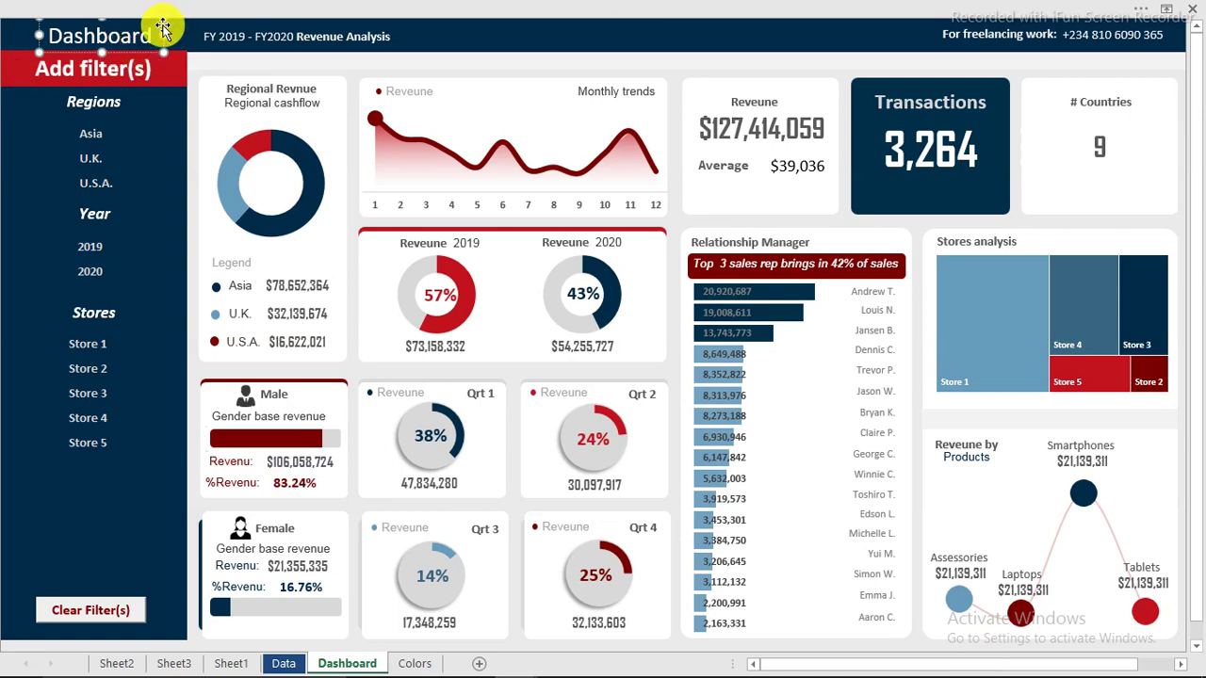
shift+click(264, 28)
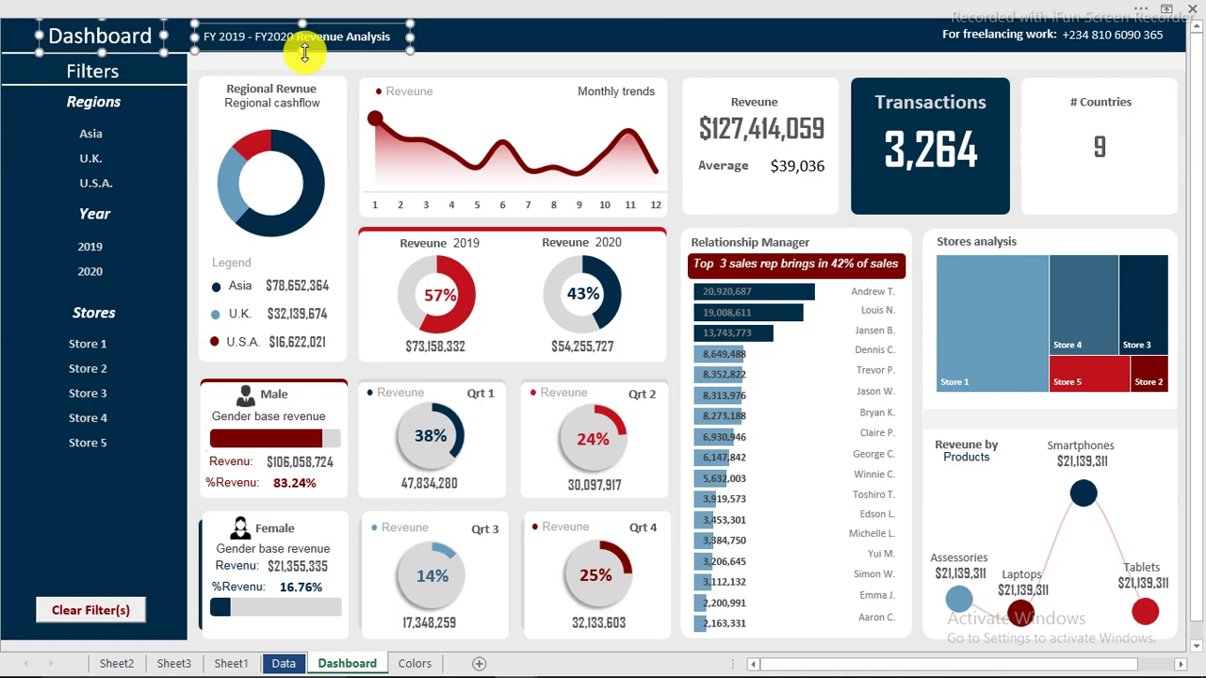
shift+click(1093, 34)
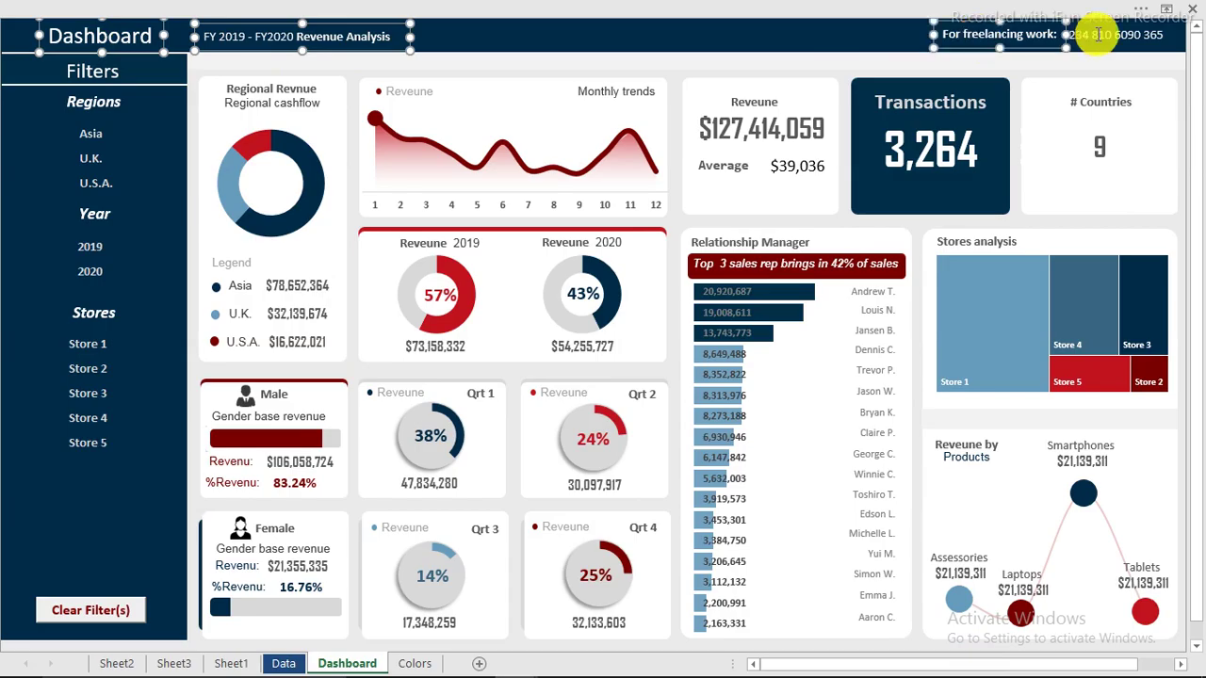
click(720, 107)
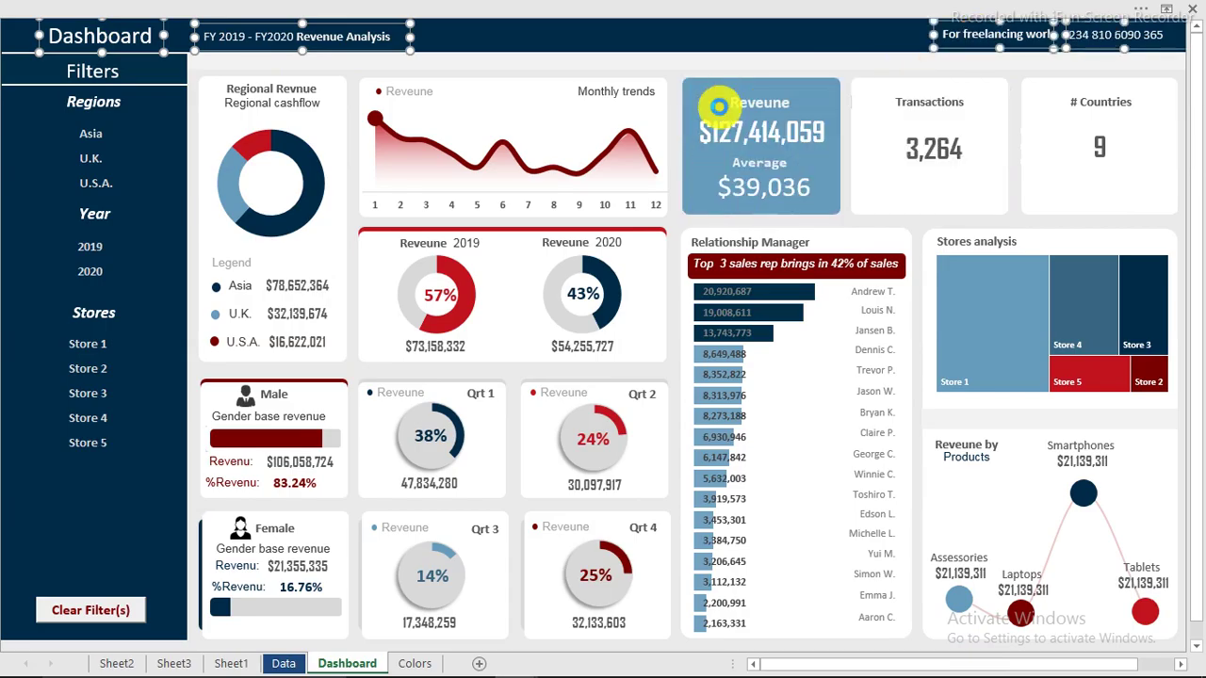
mouse_move(506, 665)
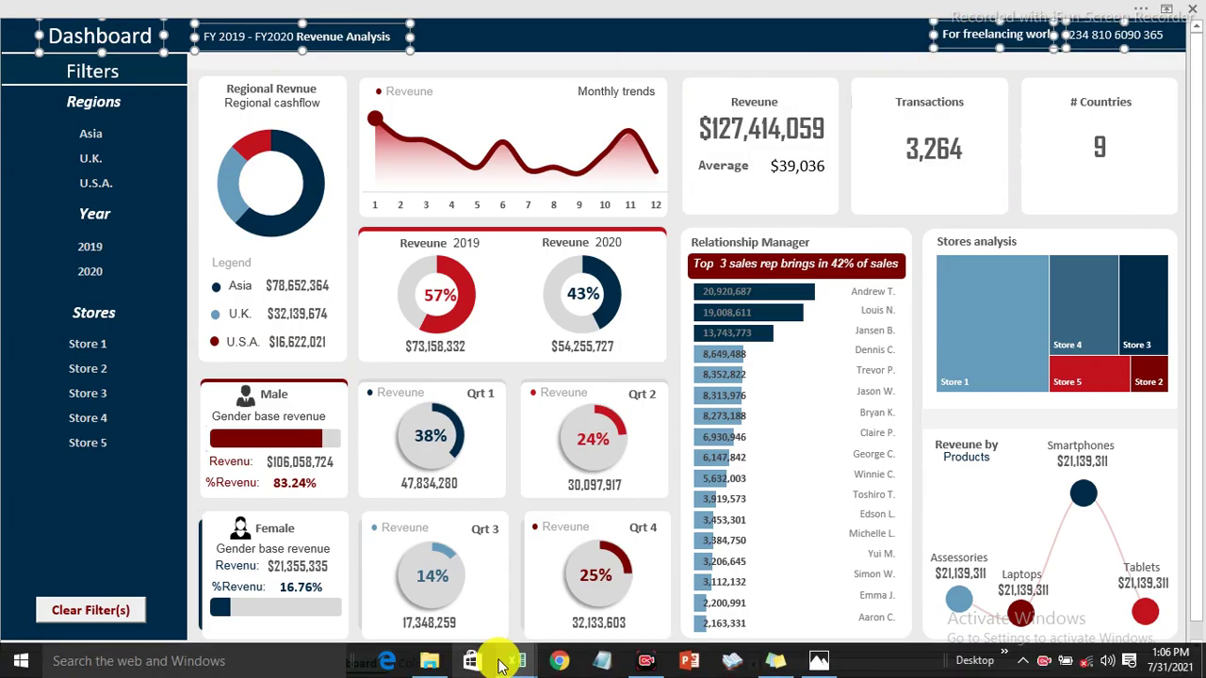
click(697, 577)
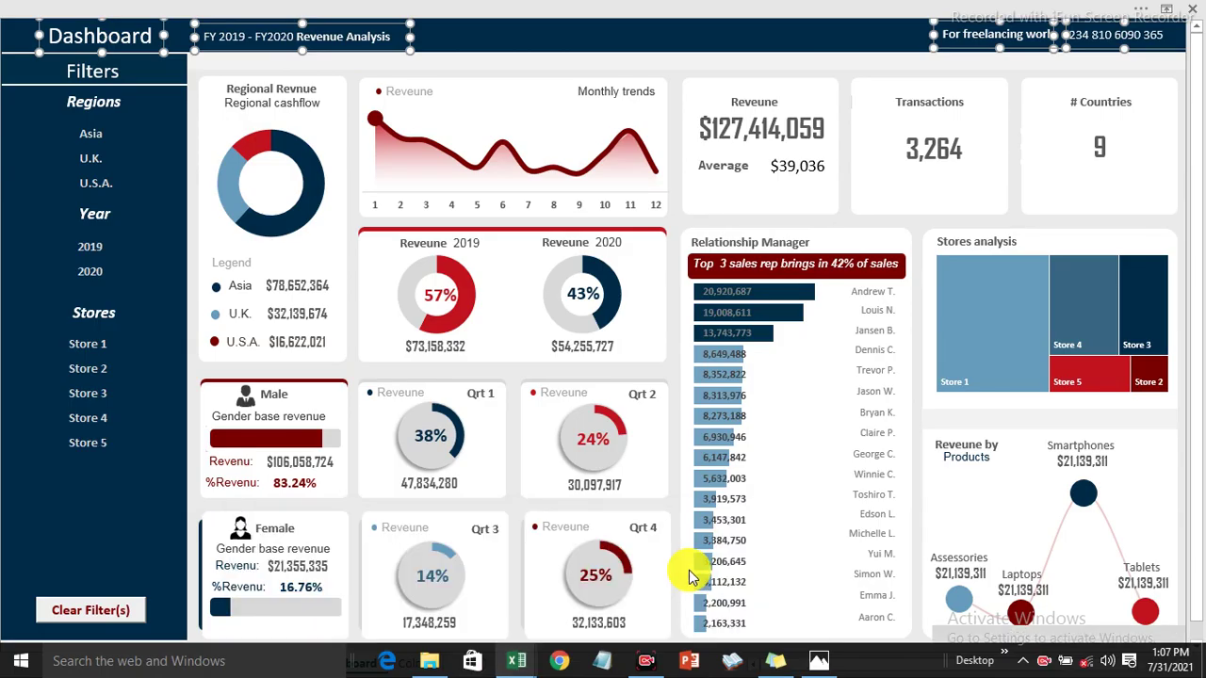
- Paste the copied header text boxes onto the navy header band and shift them slightly to the right
click(44, 34)
key(ctrl+v)
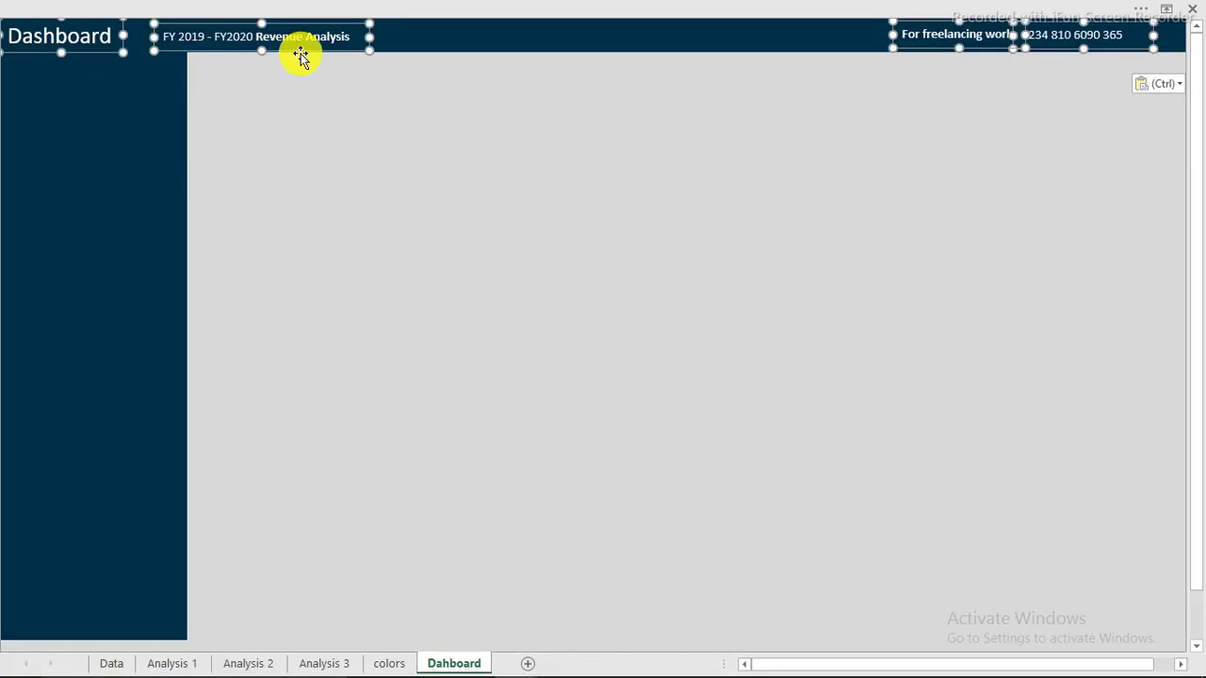
drag(306, 55, 335, 53)
click(415, 143)
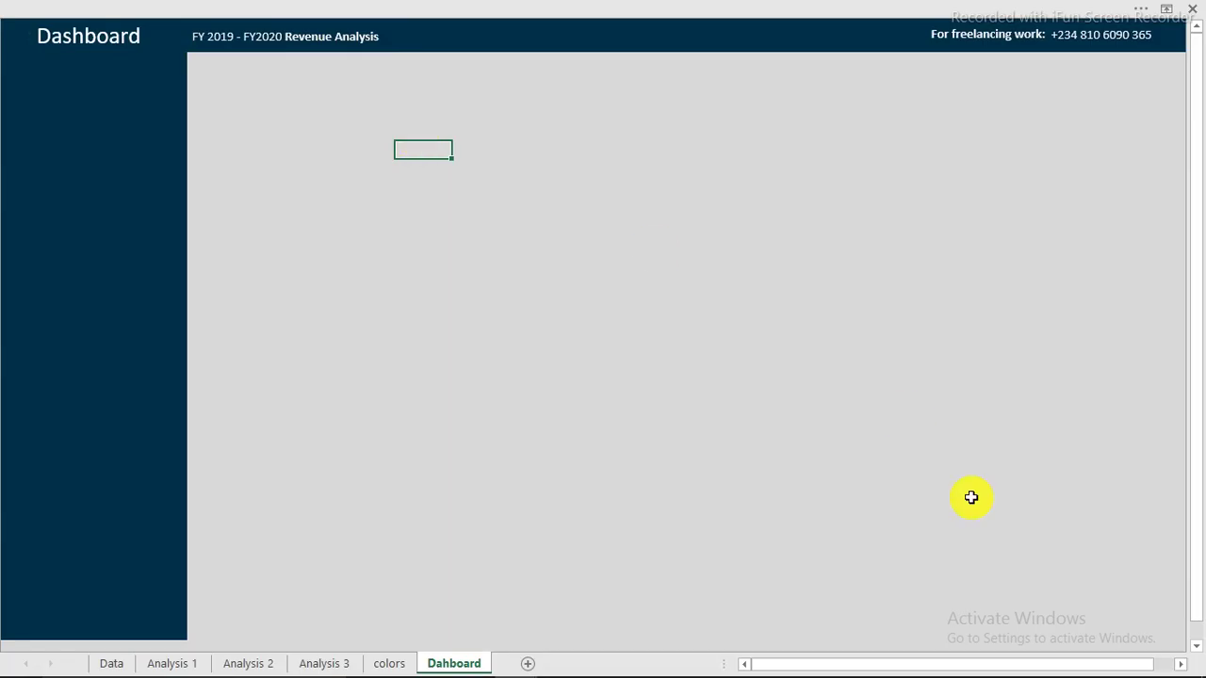
- Draw a rectangle about 0.39" high and 2.2" wide across the sidebar, directly below the header band
click(478, 10)
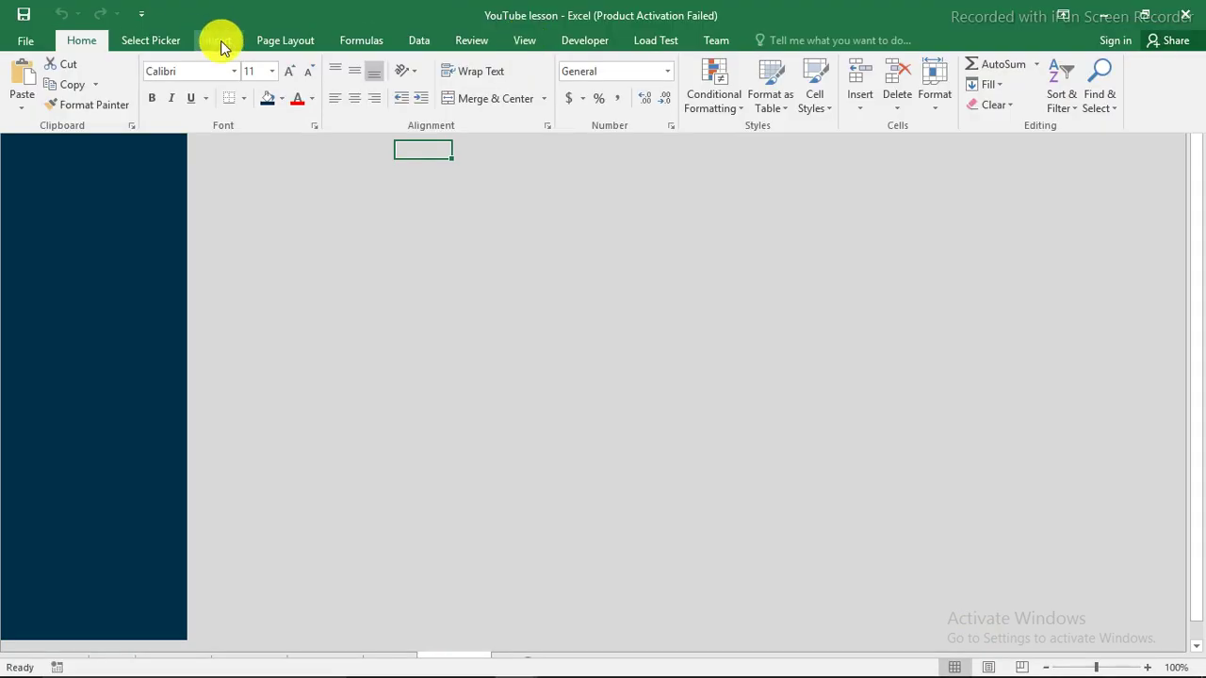
click(220, 41)
click(273, 64)
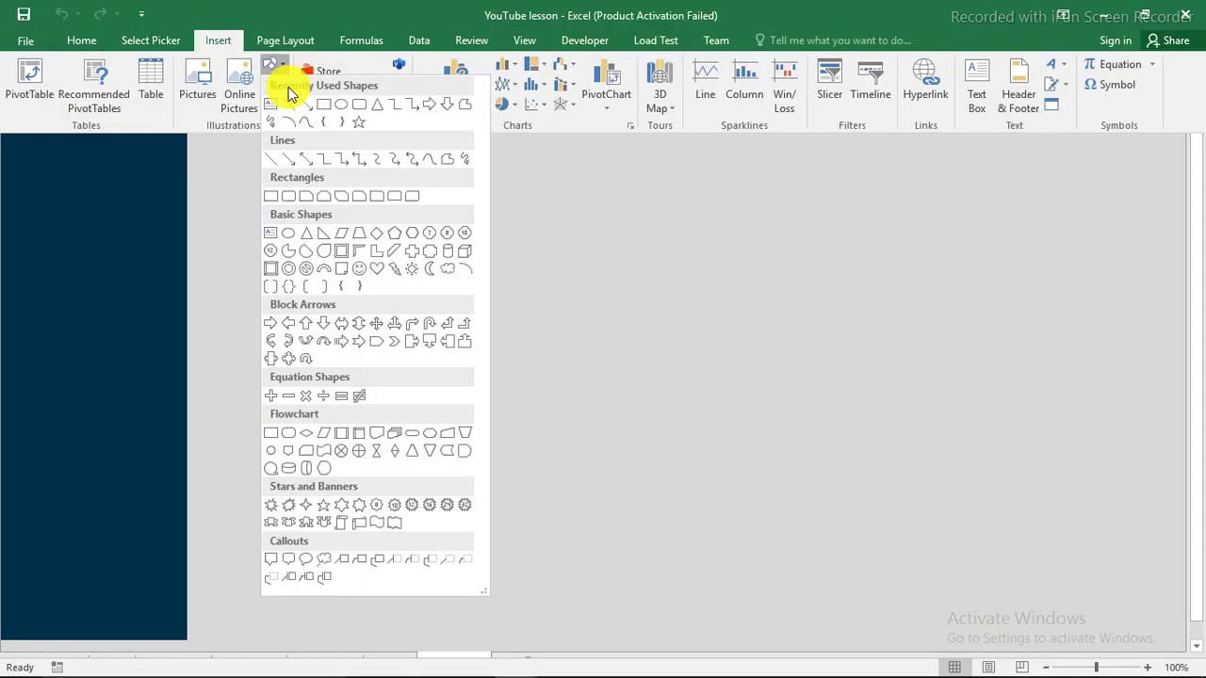
click(318, 106)
mouse_move(3, 62)
mouse_down()
mouse_move(183, 72)
mouse_move(185, 95)
mouse_move(151, 73)
mouse_move(112, 73)
mouse_up()
- Remove the small sidebar rectangle's outline and fill it with the recently used dark navy color
right_click(113, 74)
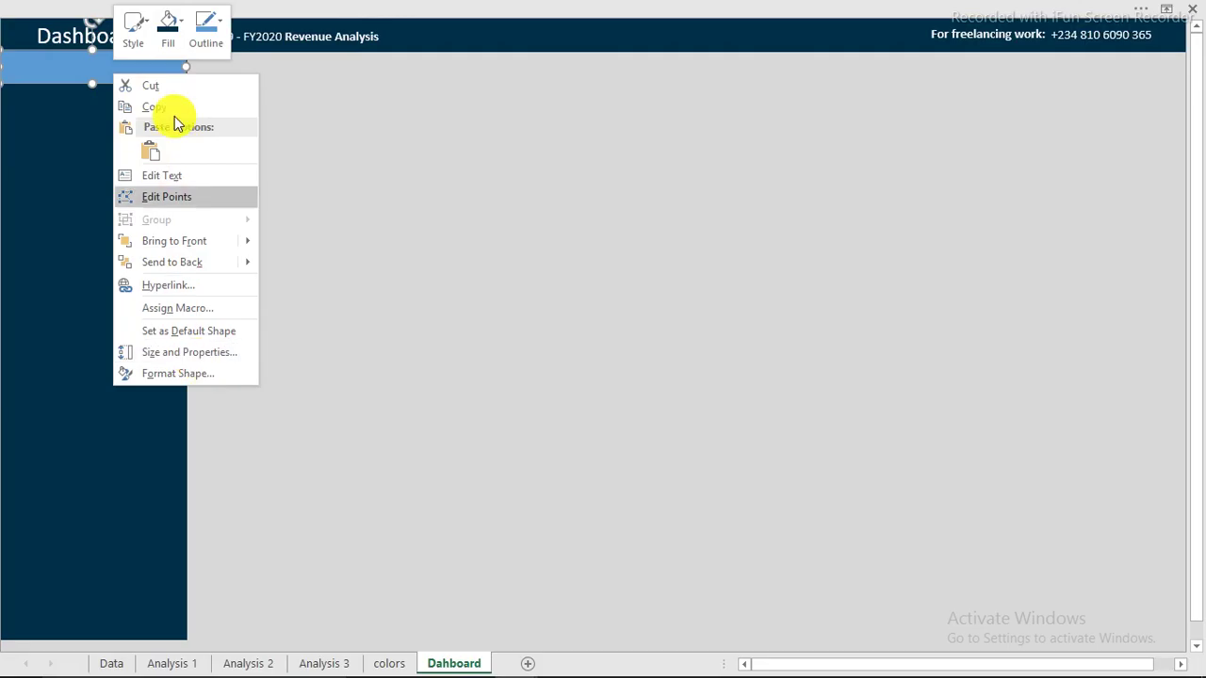
click(168, 26)
click(216, 23)
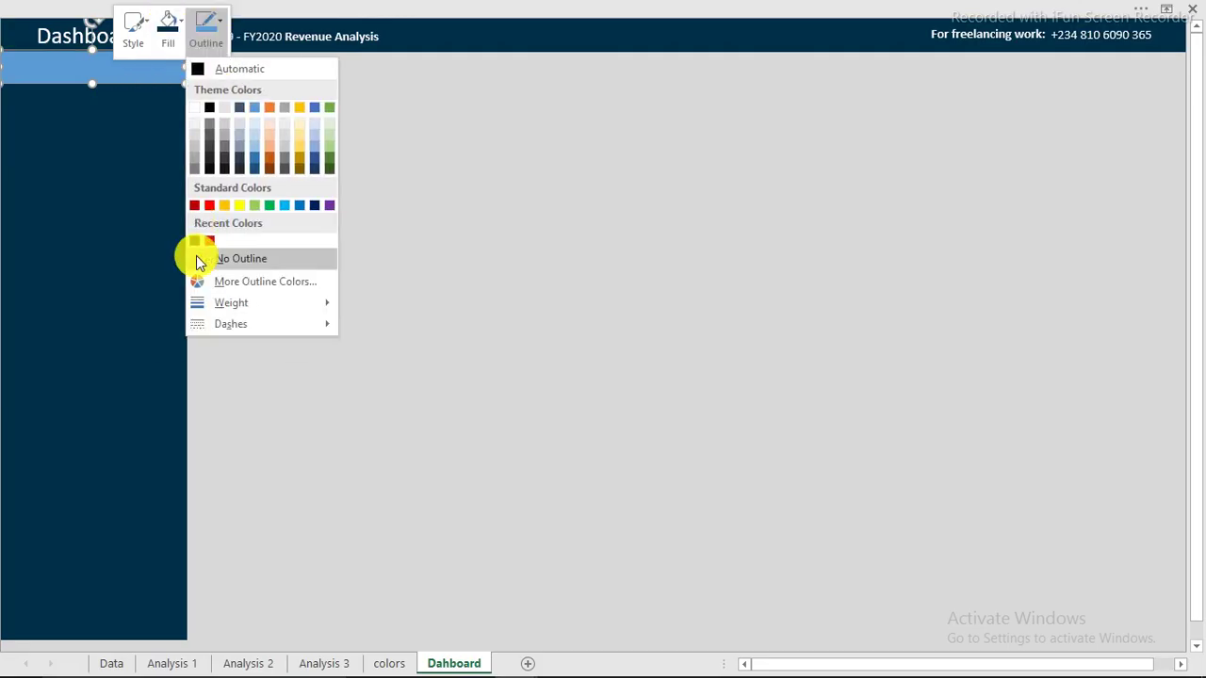
click(198, 260)
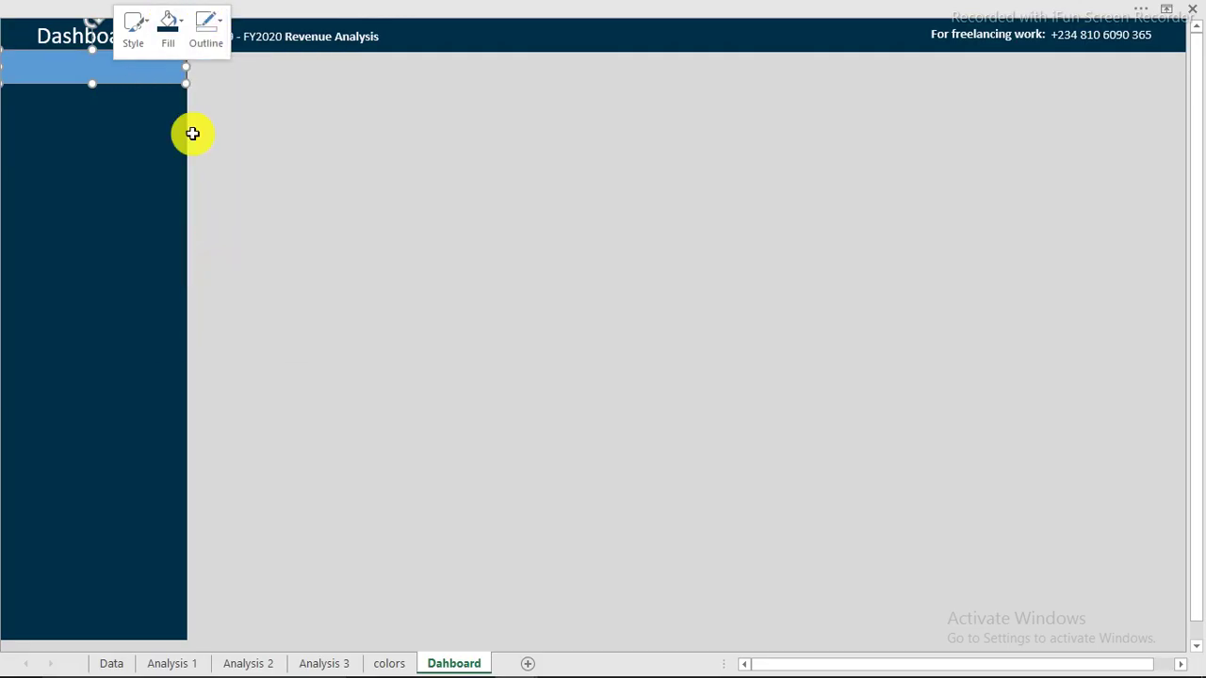
click(184, 28)
click(160, 239)
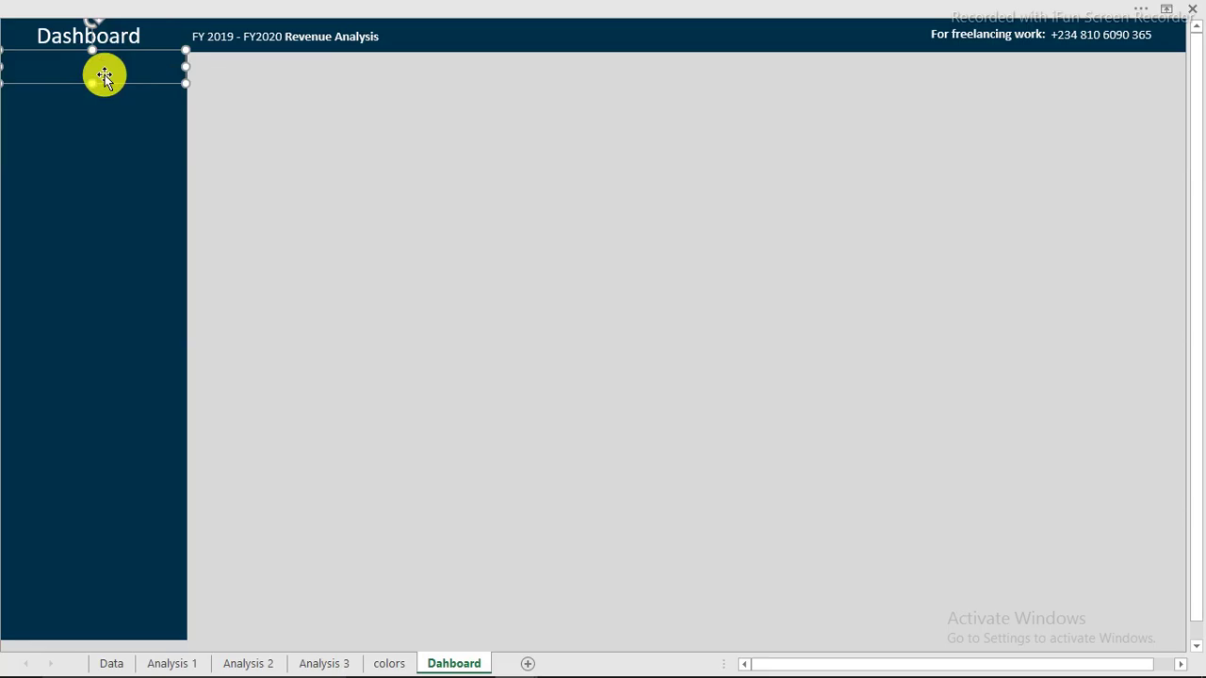
- Label the small sidebar rectangle "Filter", center the text horizontally and vertically, and enlarge its font
text(Filter)
key(Escape)
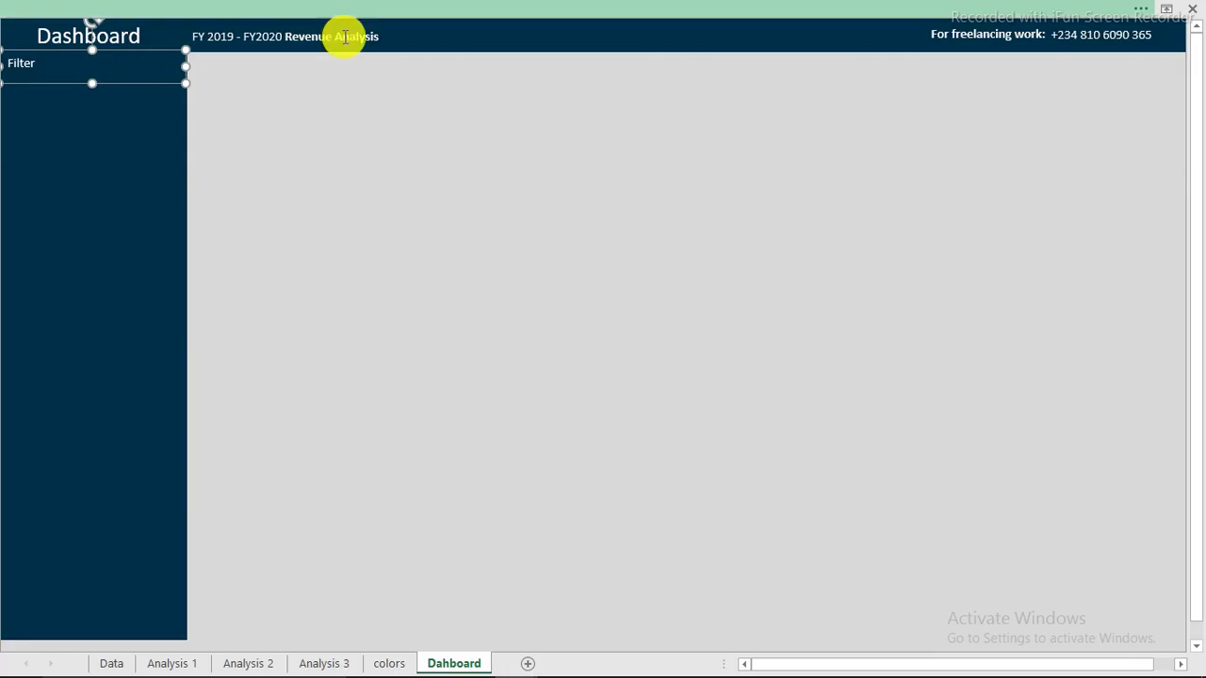
click(349, 10)
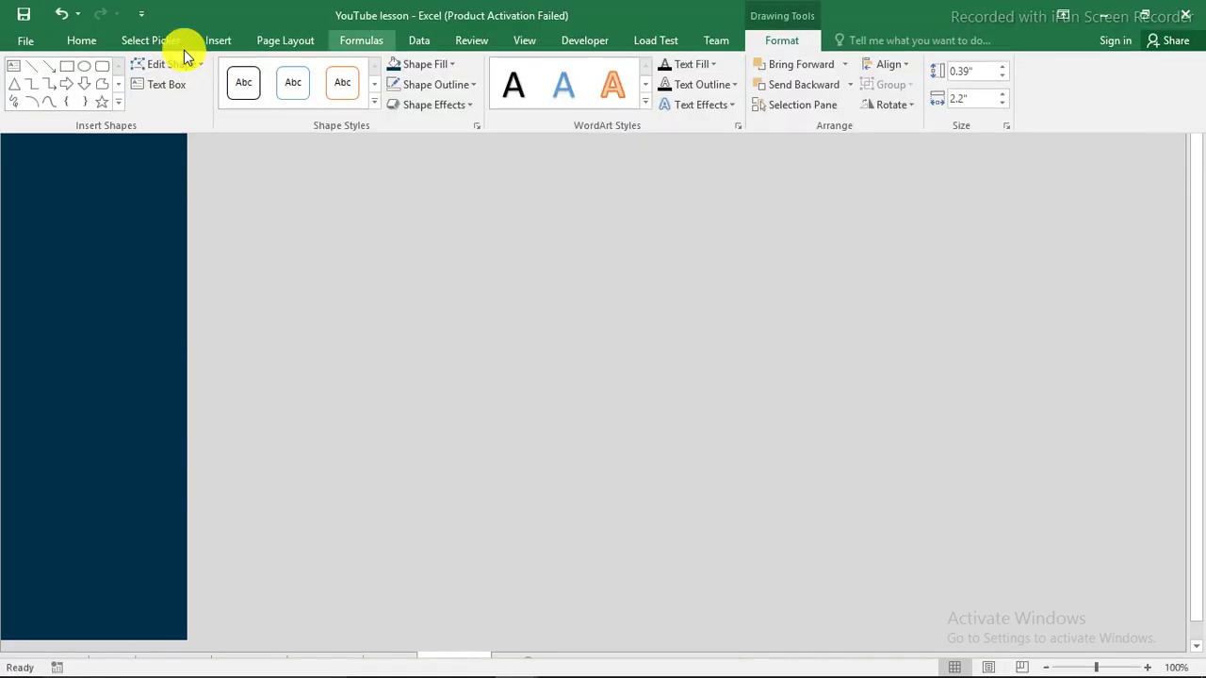
click(77, 41)
click(361, 98)
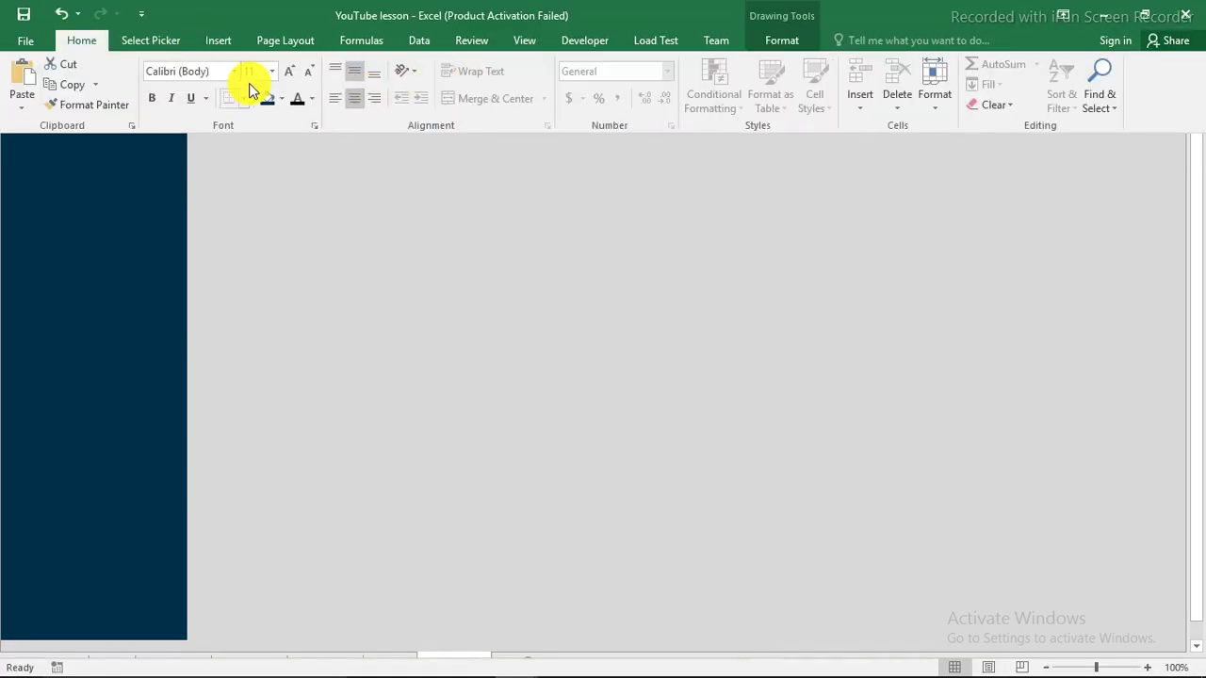
click(286, 75)
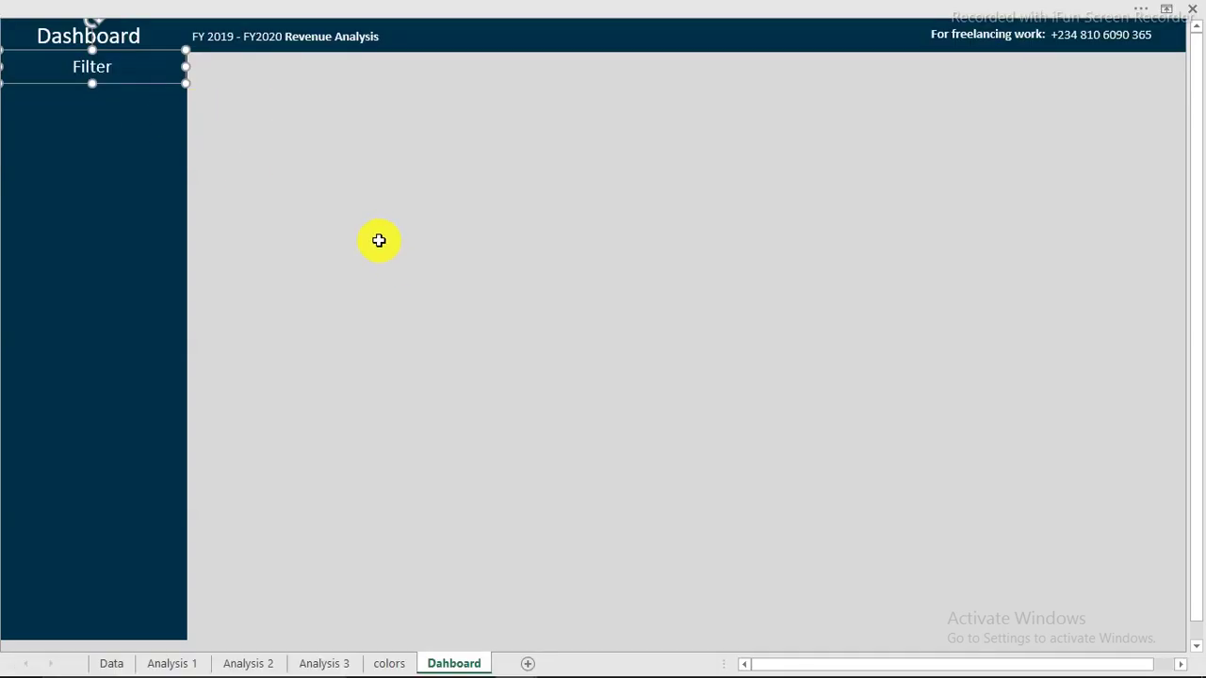
click(297, 100)
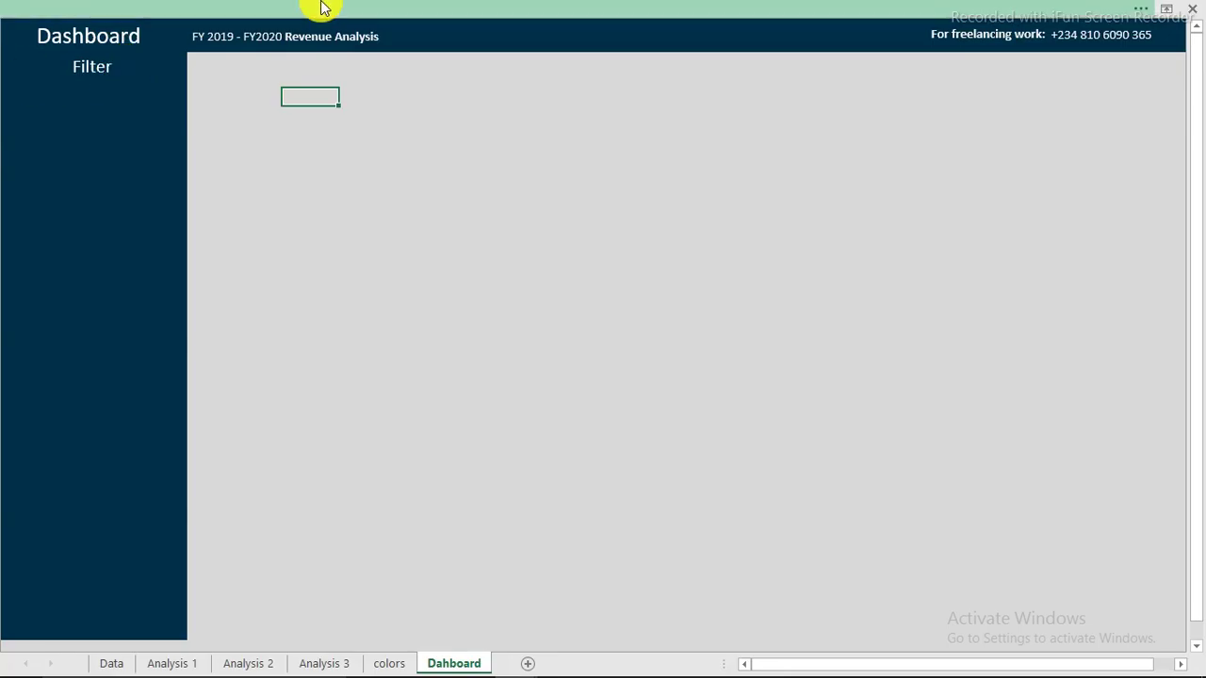
- Draw a straight horizontal line across the full sidebar width, just below the Filter label
click(185, 11)
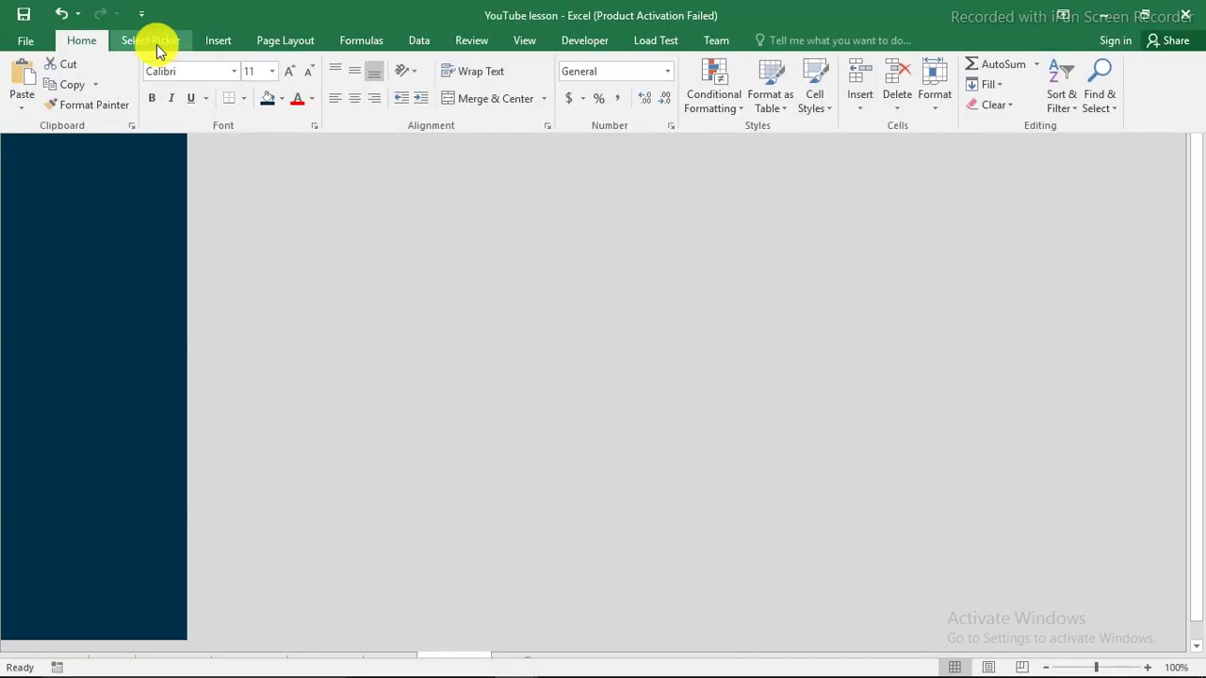
click(213, 40)
click(277, 66)
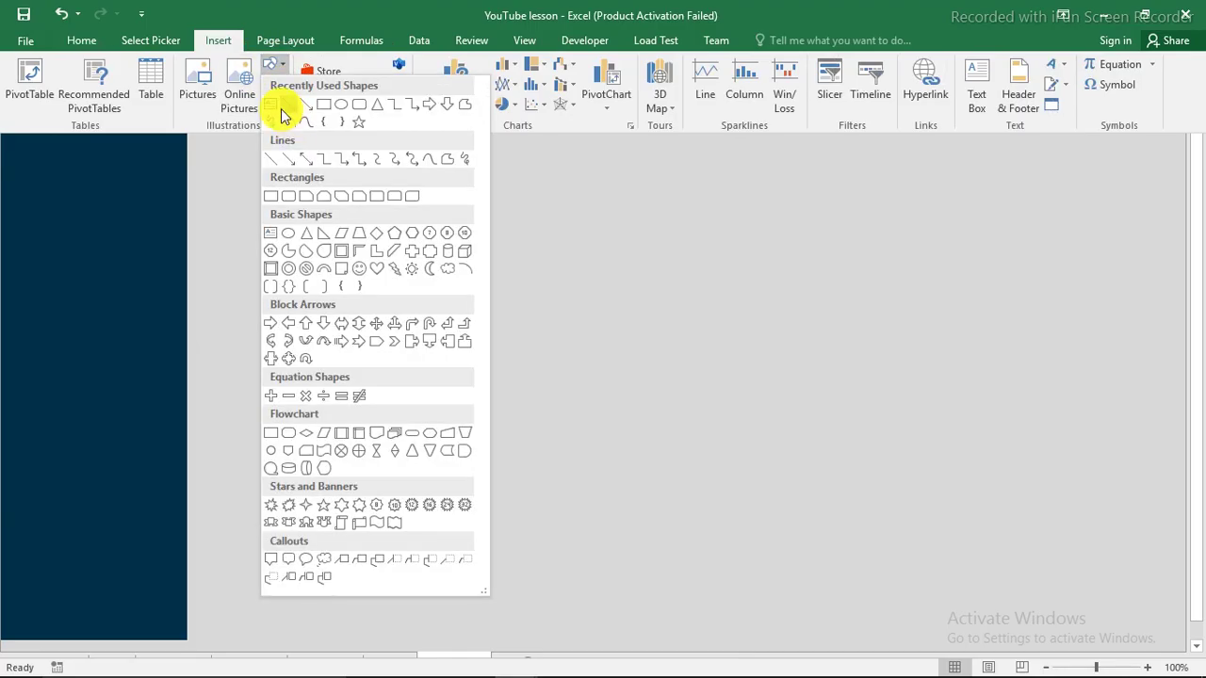
click(280, 109)
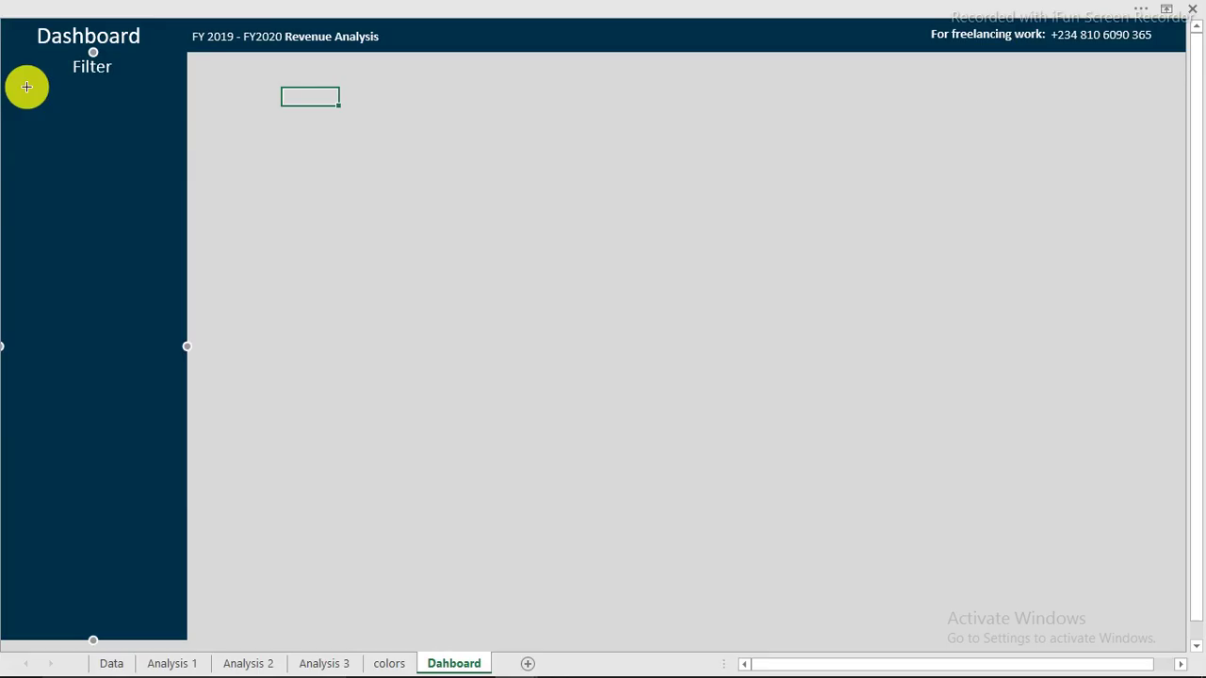
drag(72, 79, 189, 79)
- Color the line under the Filter label white and place a copy of it above the label, along the header's lower edge
right_click(156, 80)
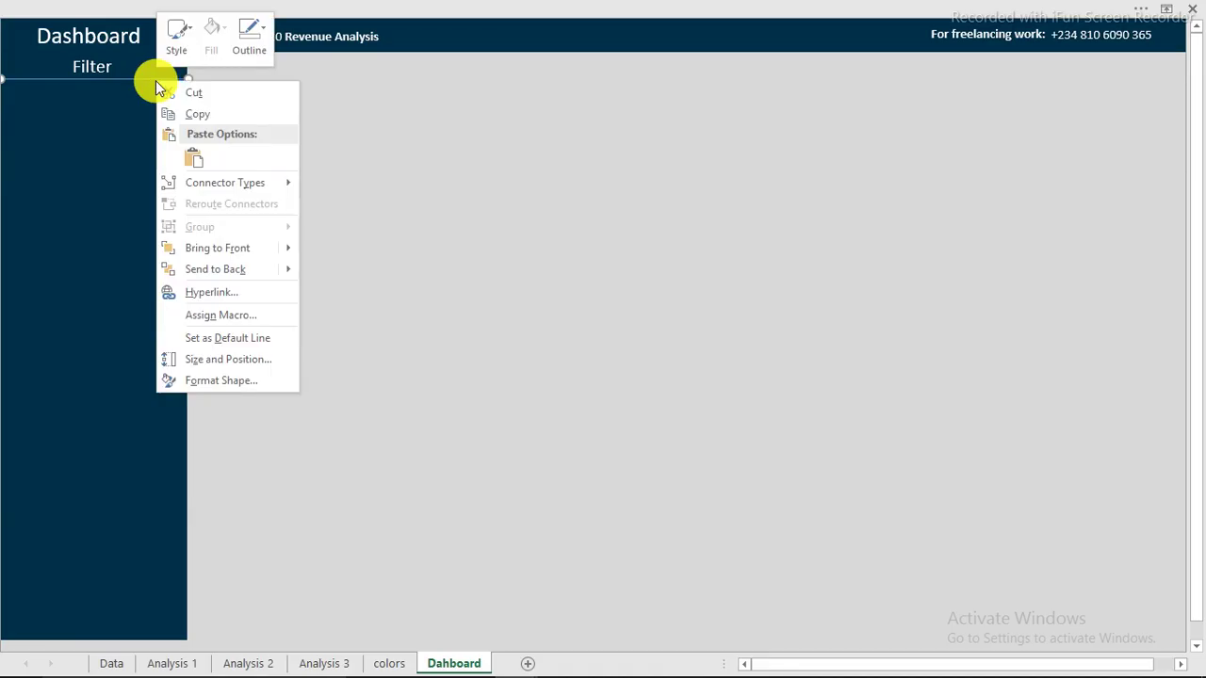
click(263, 31)
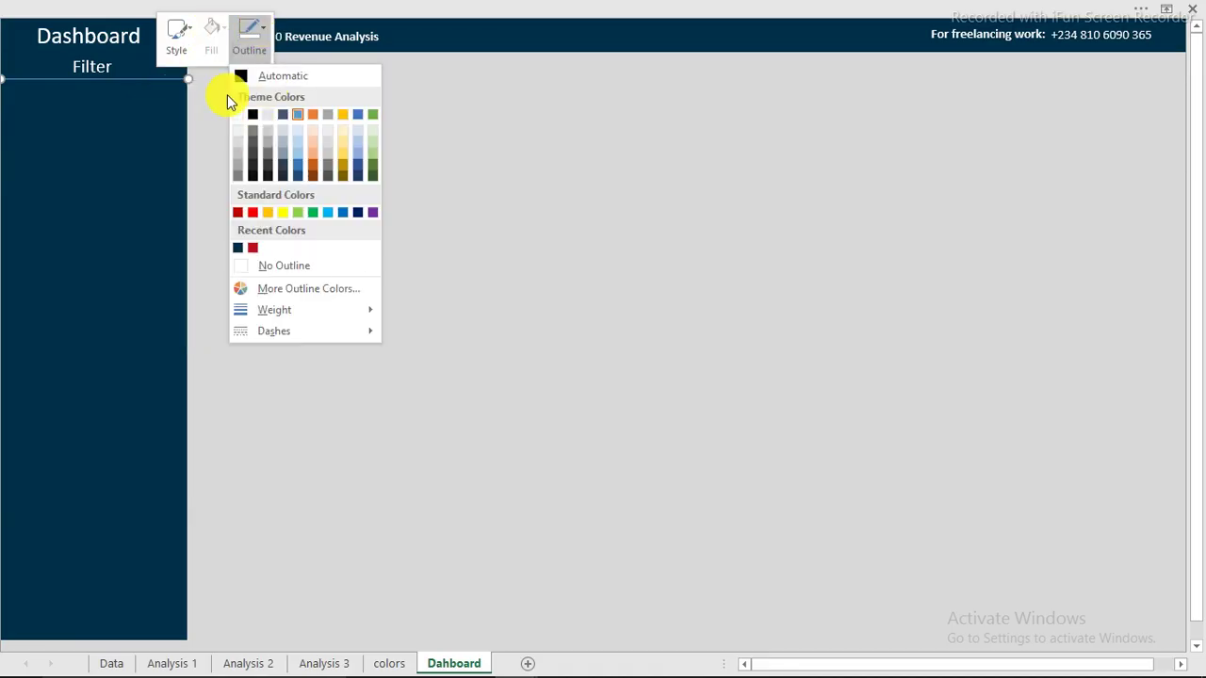
click(237, 114)
key(Escape)
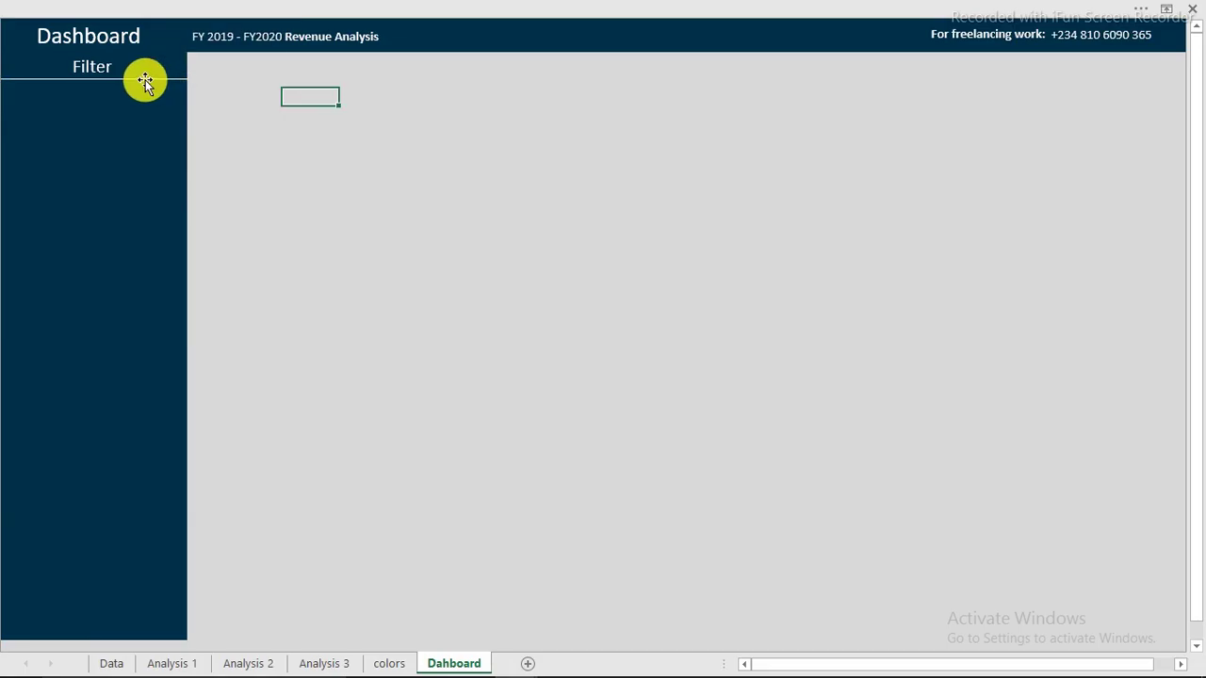
drag(144, 79, 144, 51)
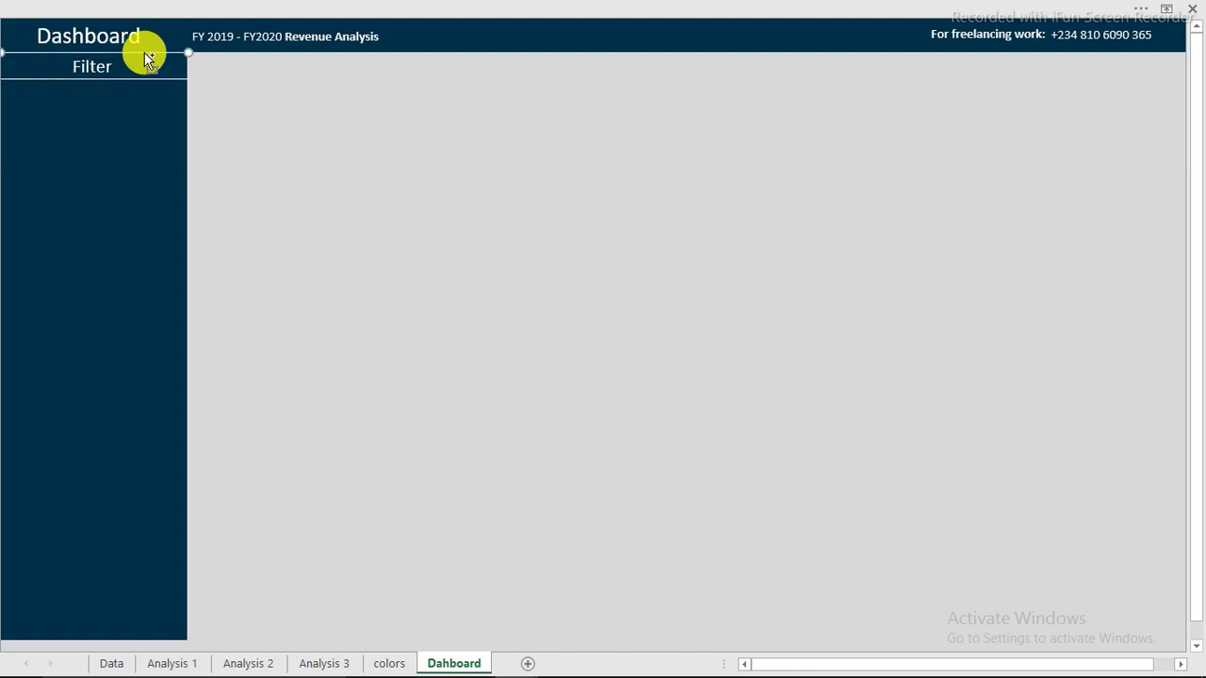
- Fill the strip of cells just below the navy header, from the sidebar to the dashboard's far edge, with a very light gray
click(285, 112)
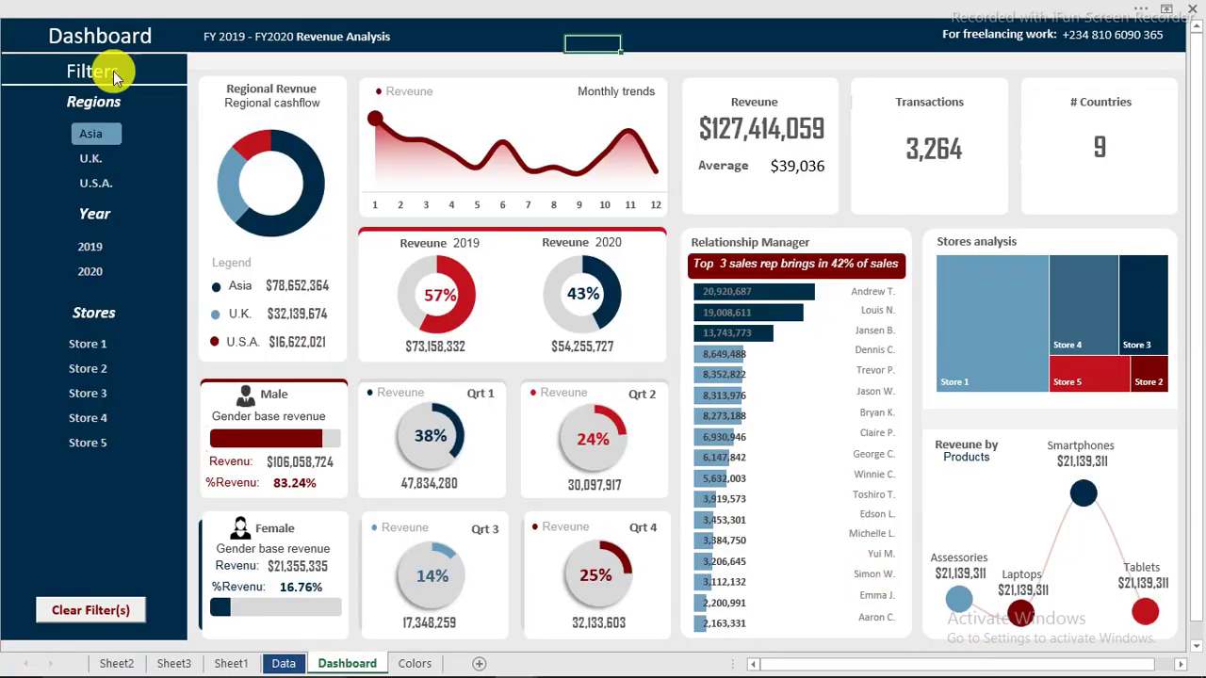
click(104, 68)
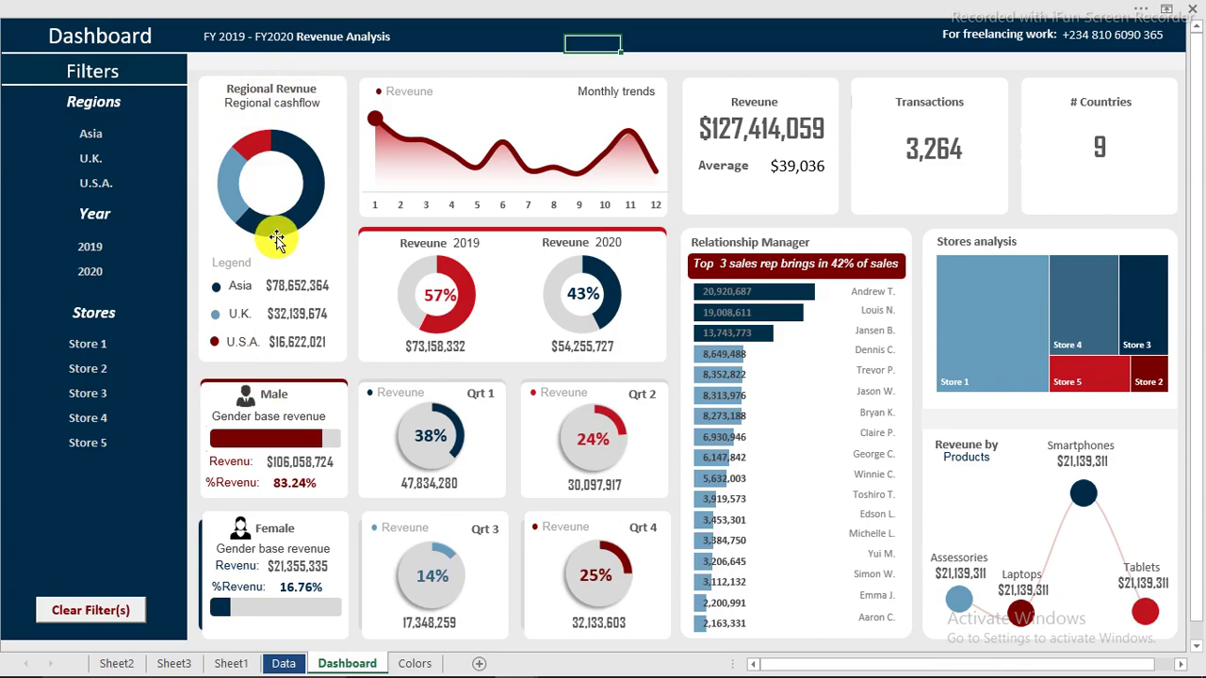
mouse_move(277, 240)
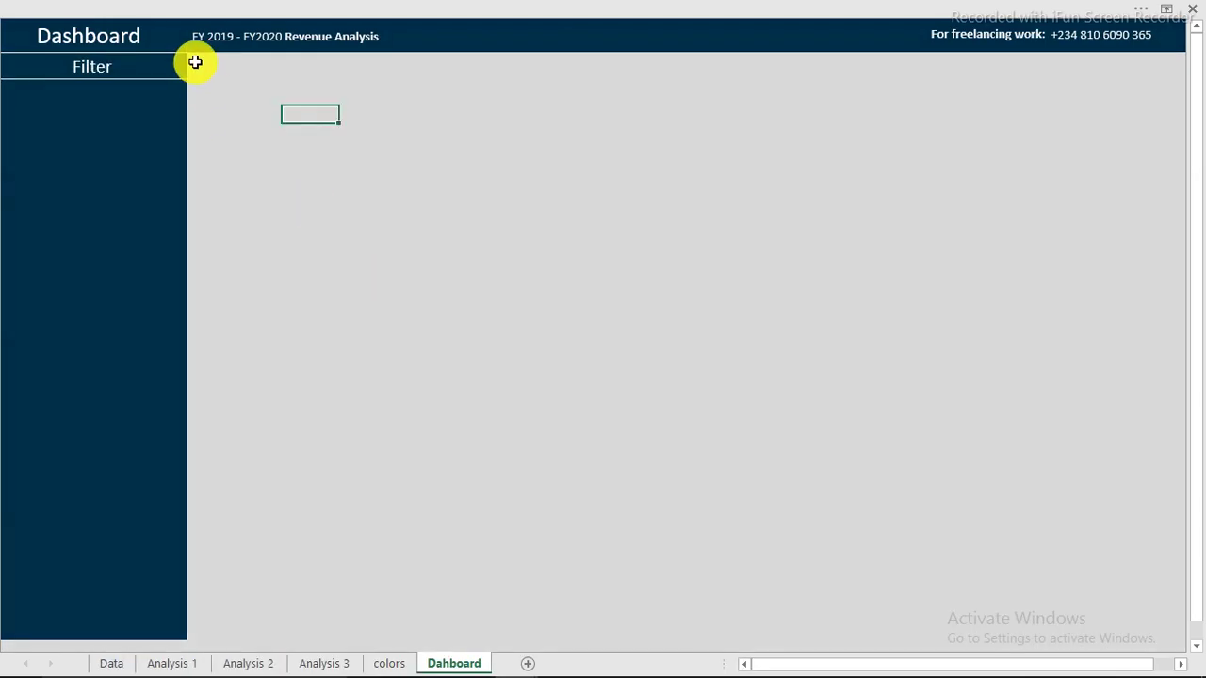
click(194, 62)
drag(194, 62, 1159, 59)
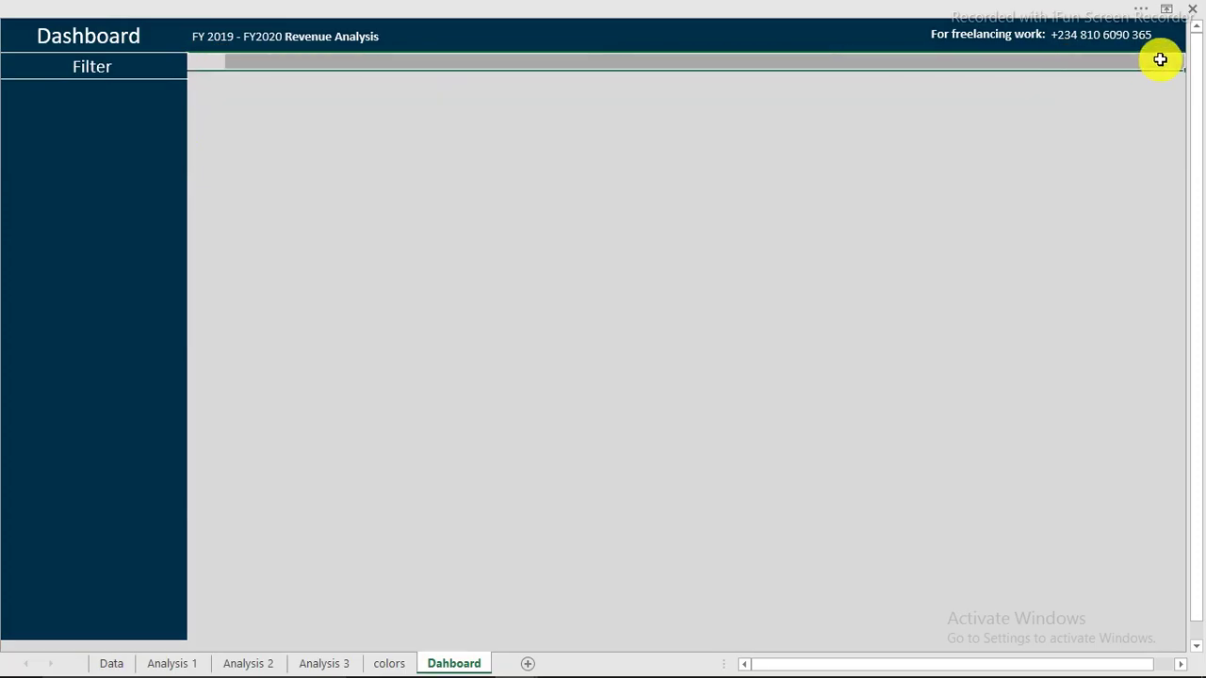
click(584, 43)
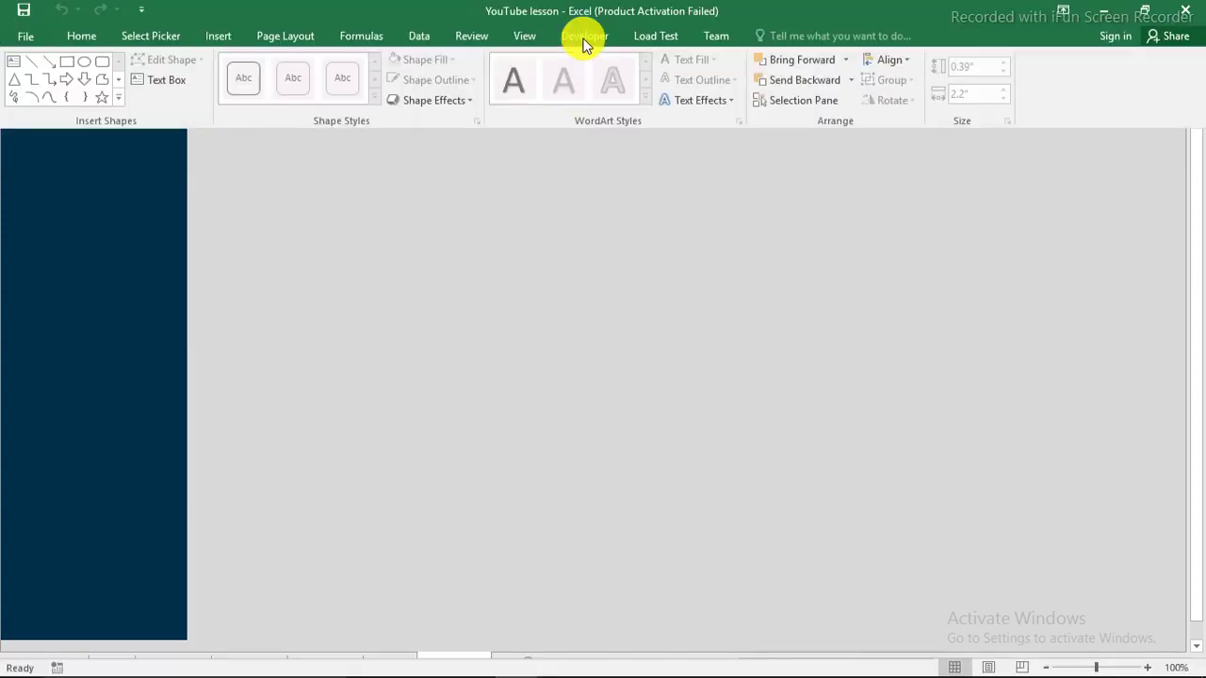
click(93, 36)
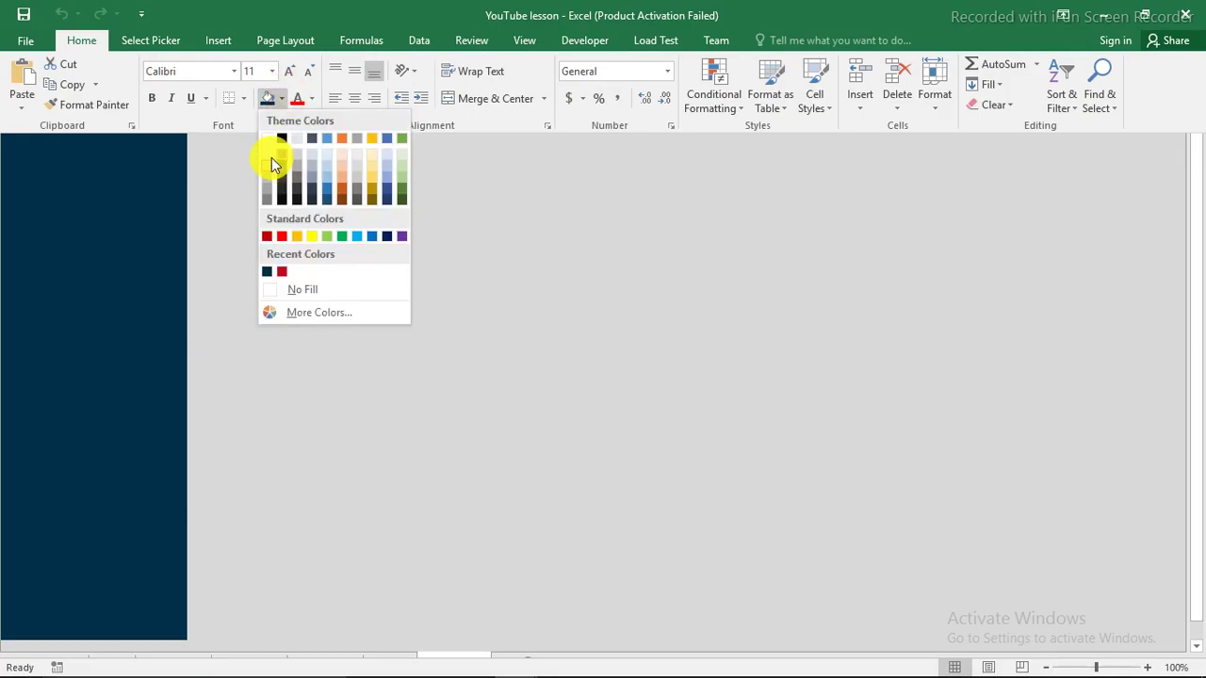
click(265, 156)
key(ctrl+shift+F1)
click(340, 180)
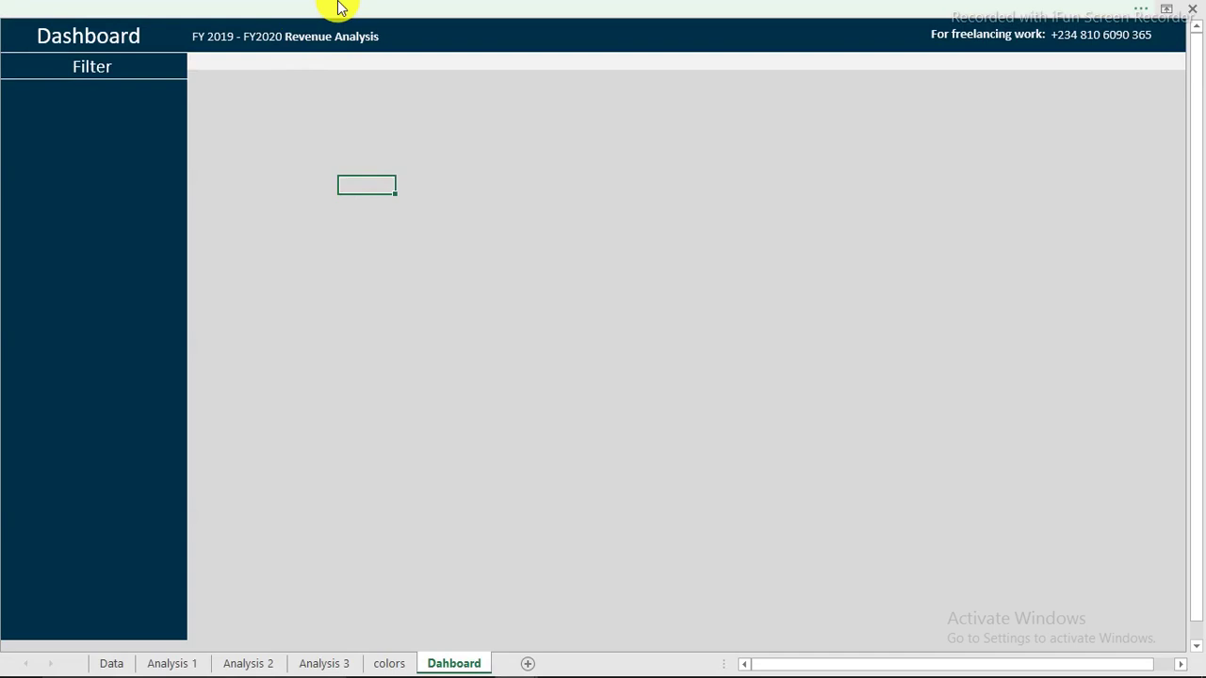
- Draw an upright rounded rectangle about 1.18" wide on the gray canvas and reduce its corner rounding
key(ctrl+shift+F1)
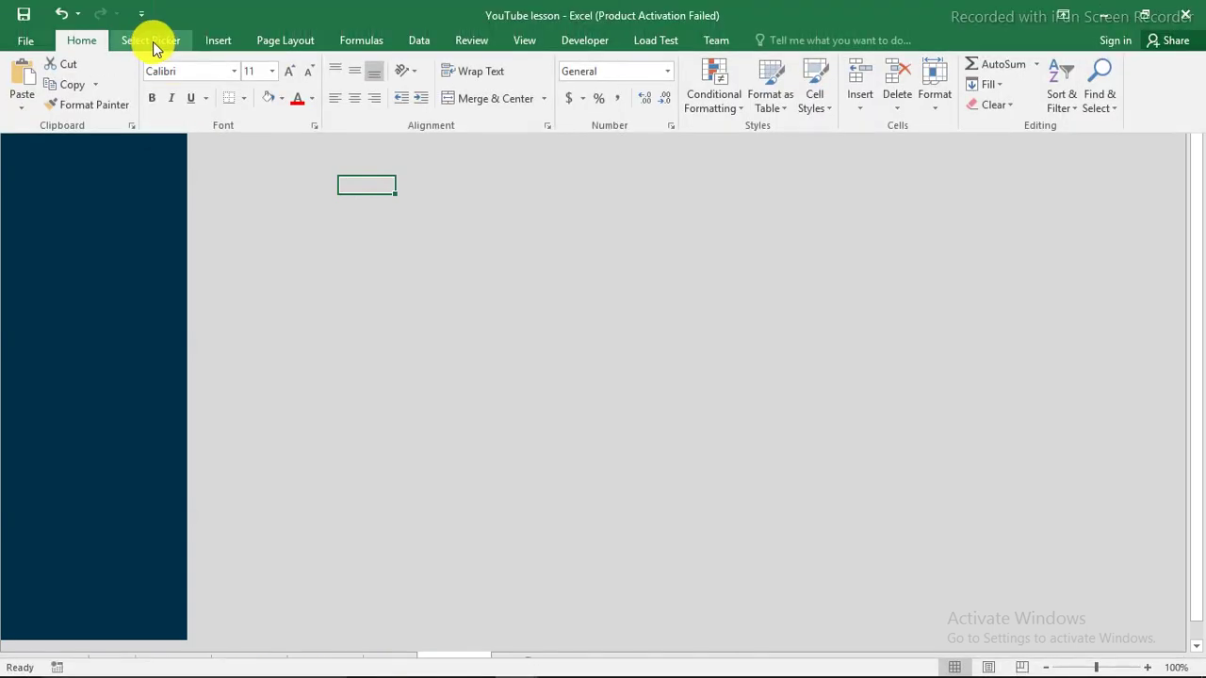
click(219, 39)
click(288, 69)
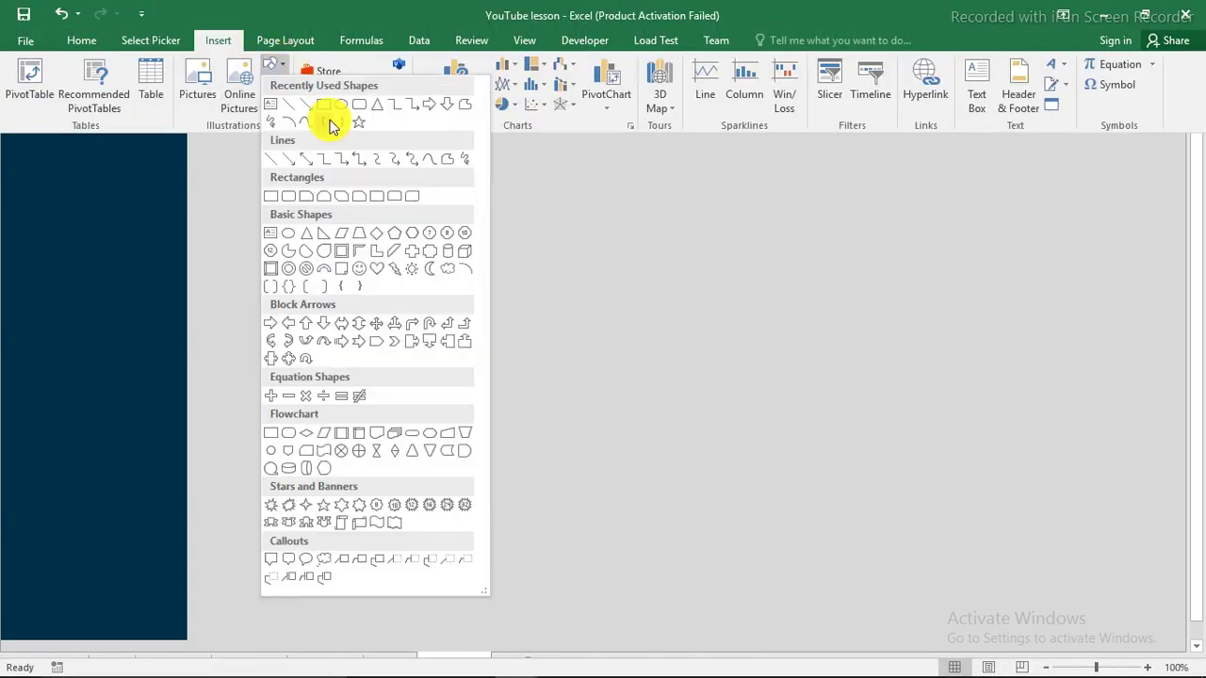
click(358, 107)
key(ctrl+shift+F1)
drag(281, 106, 381, 252)
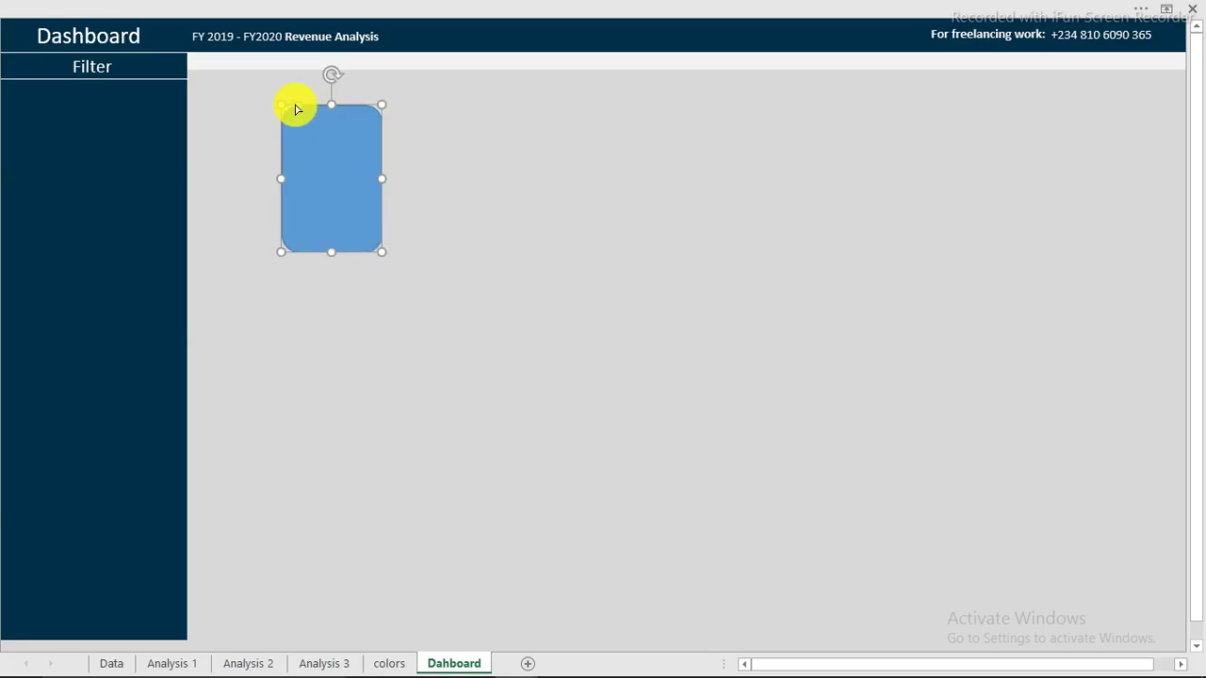
drag(295, 106, 288, 104)
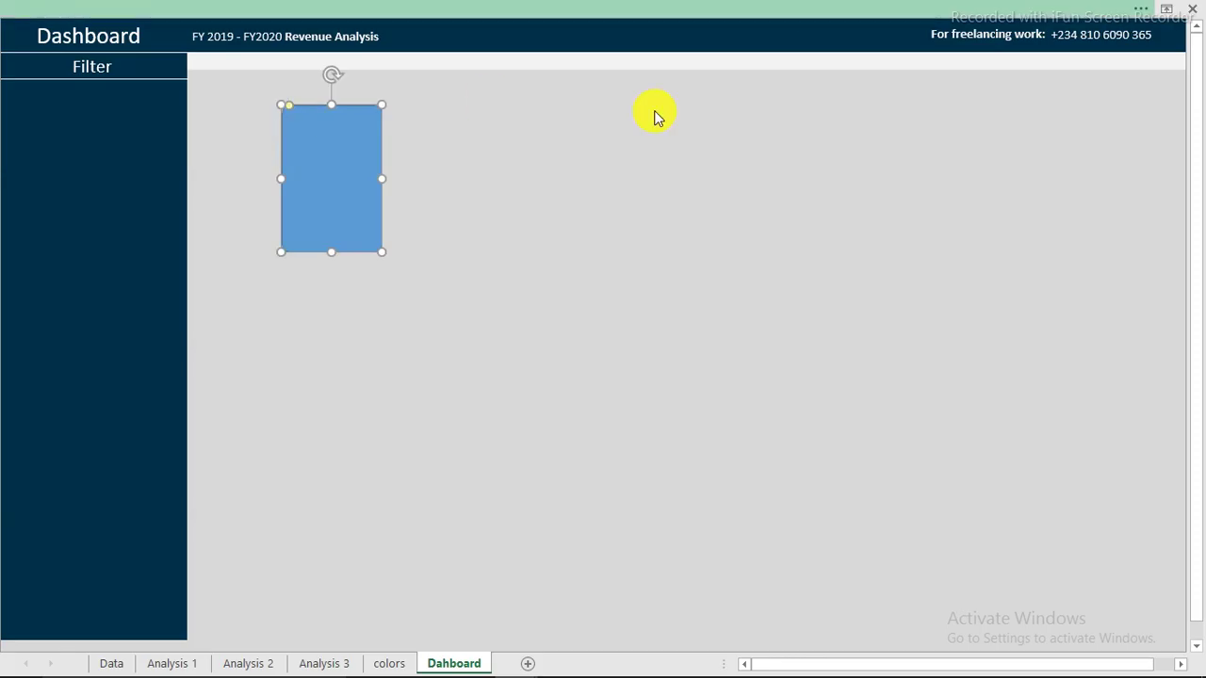
- Set the rounded rectangle's height to 3.38" and its width to 1.75"
click(899, 11)
click(956, 70)
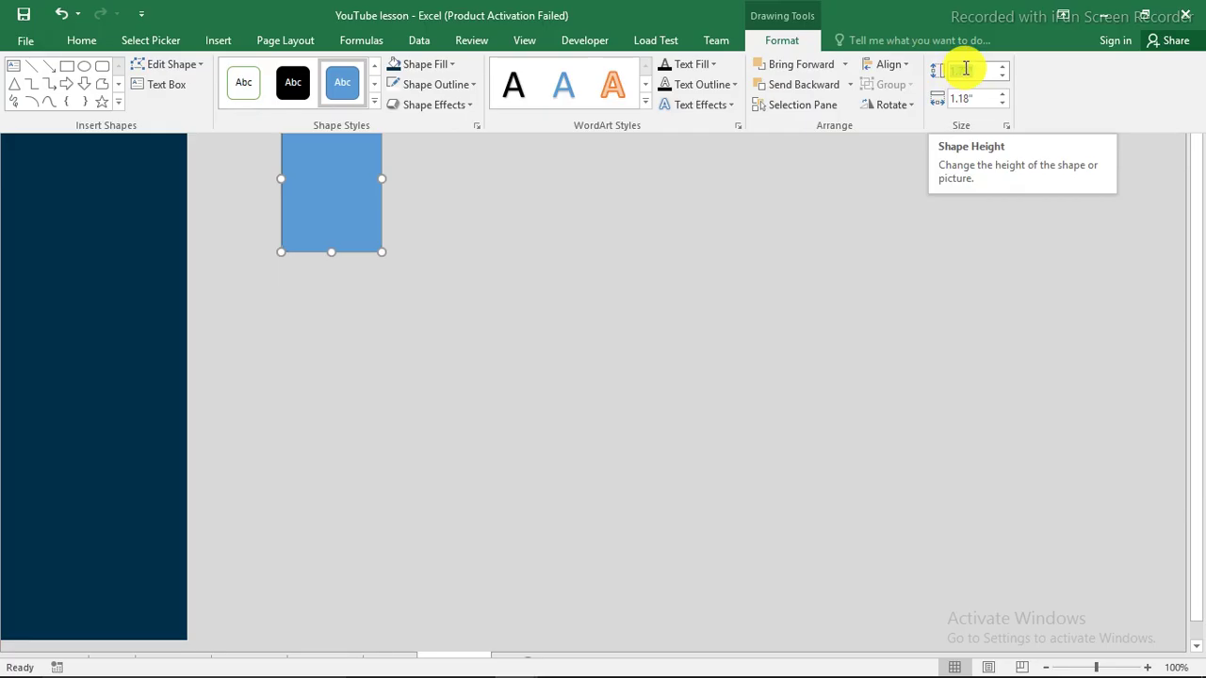
key(BackSpace)
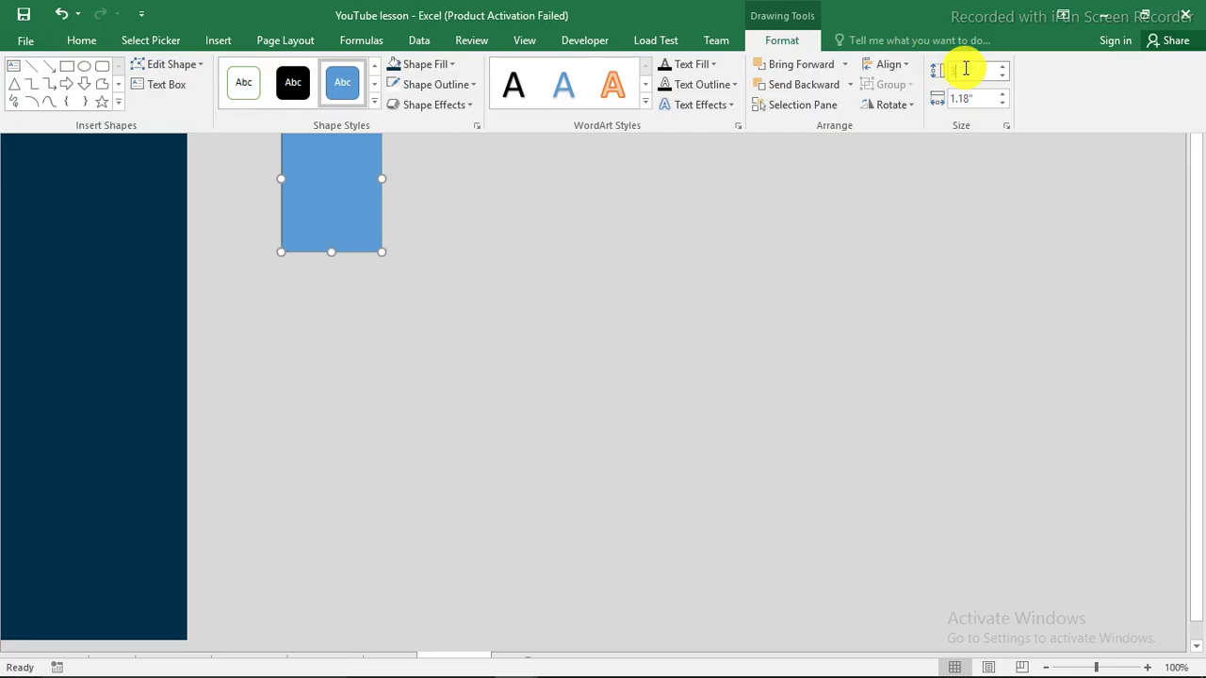
text(3.3)
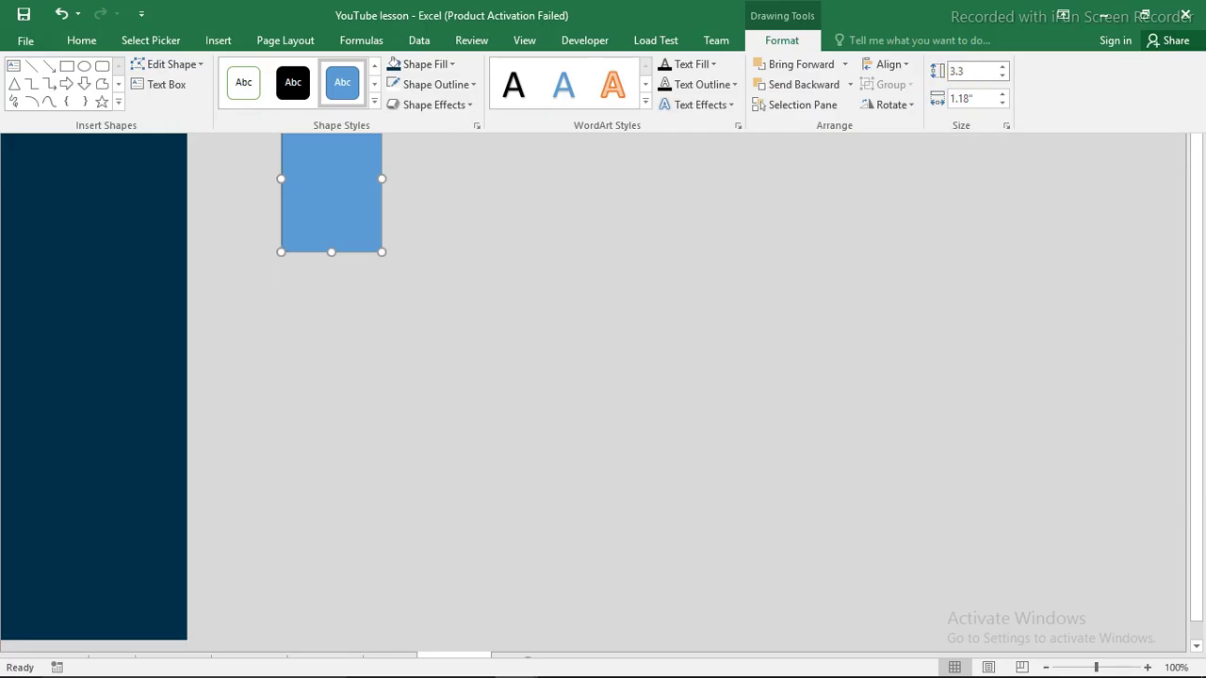
text(8)
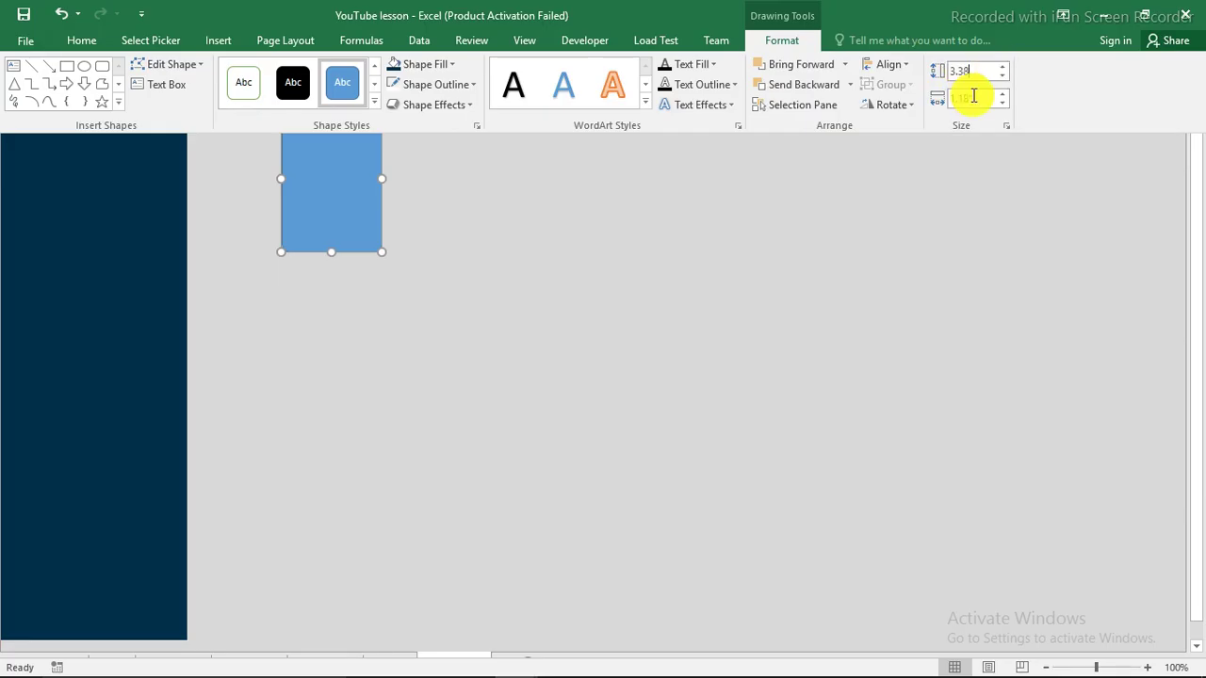
click(976, 100)
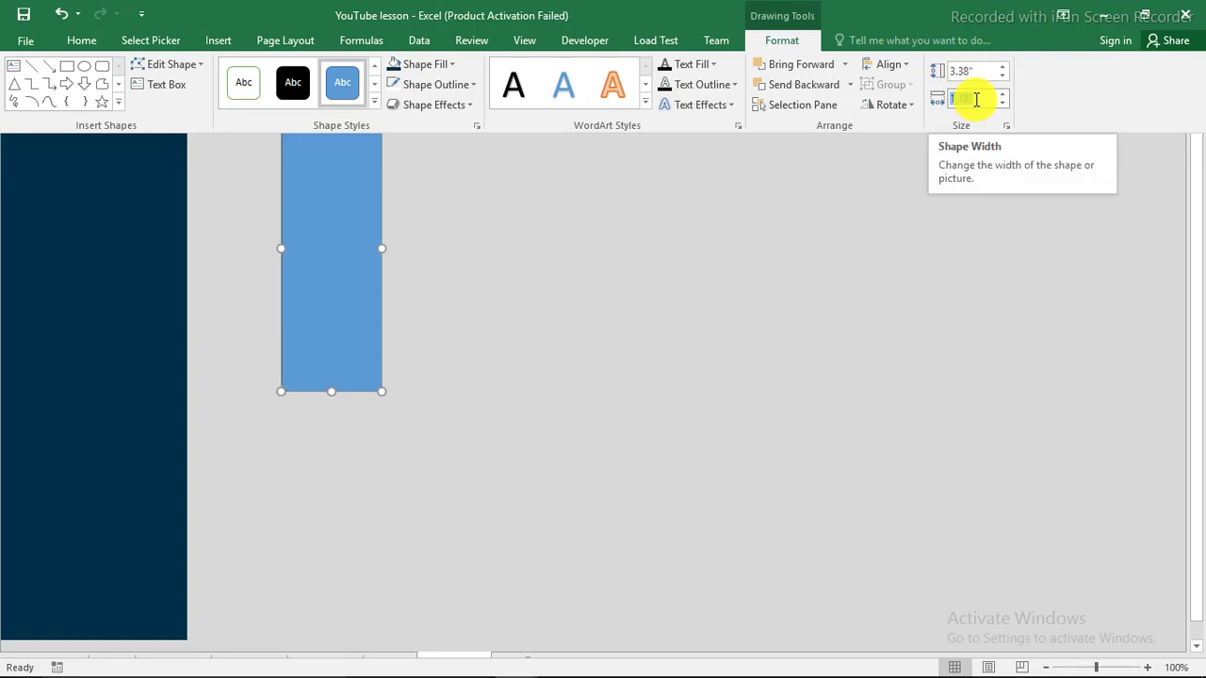
text(1)
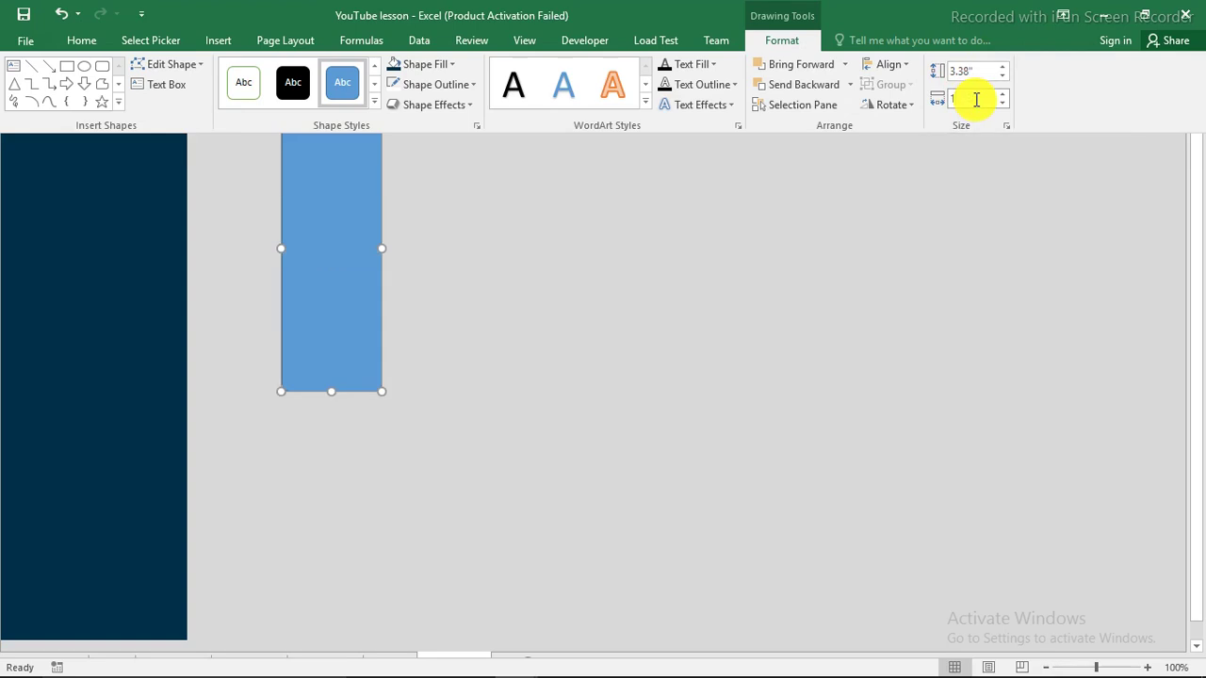
text(.7)
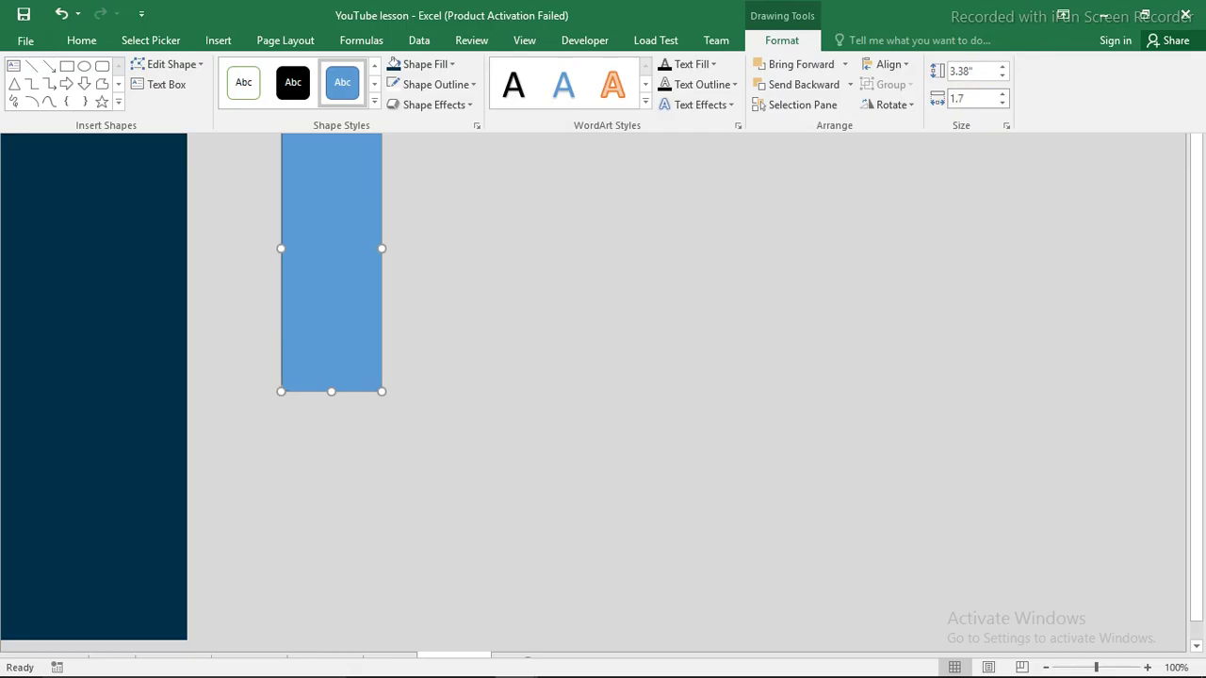
text(5)
key(Return)
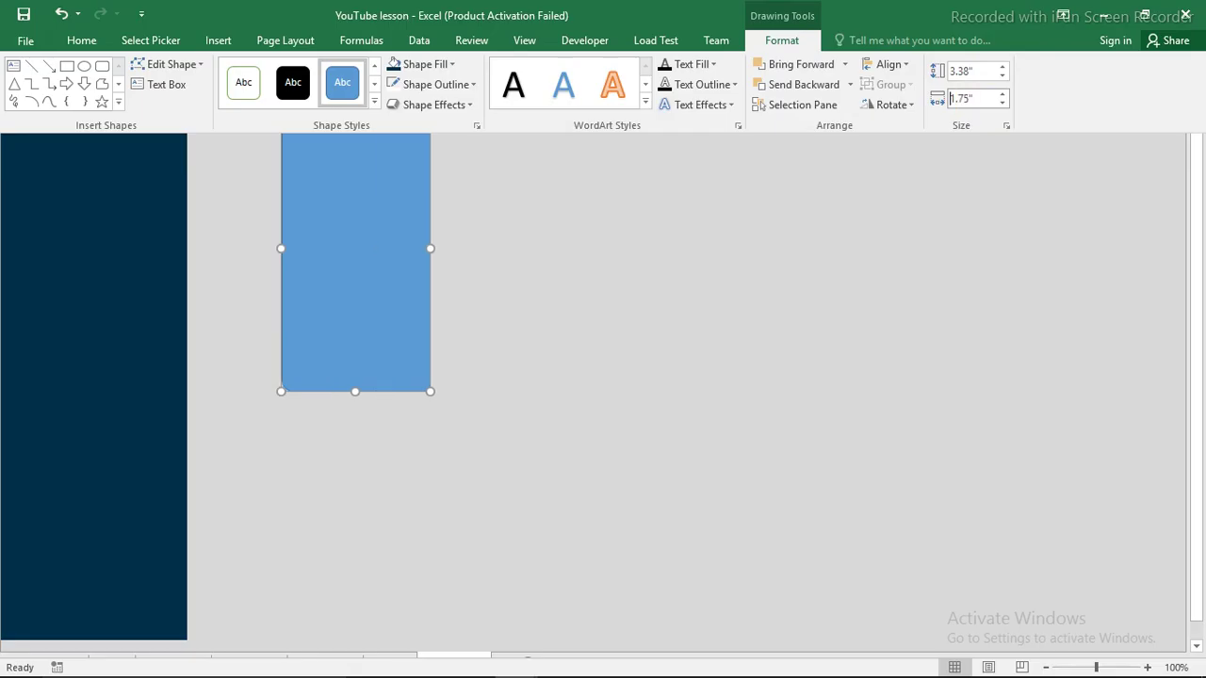
- Remove the rounded rectangle's outline and give it a solid white fill
click(349, 216)
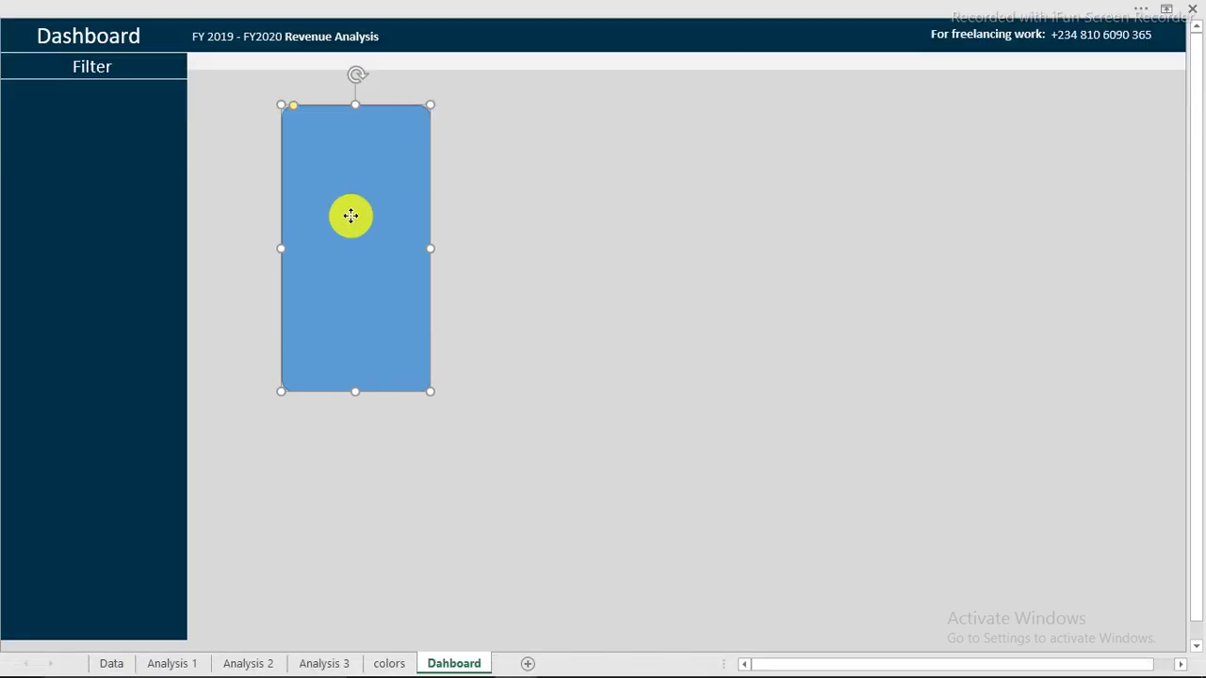
right_click(349, 215)
click(406, 515)
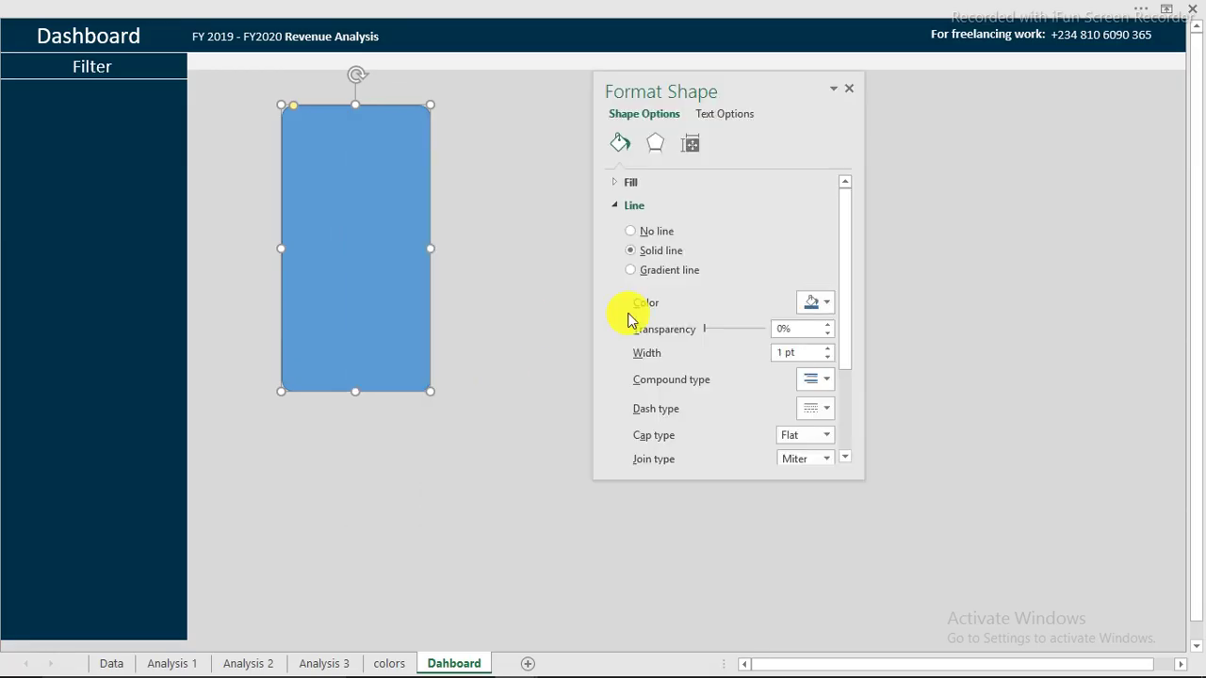
click(816, 303)
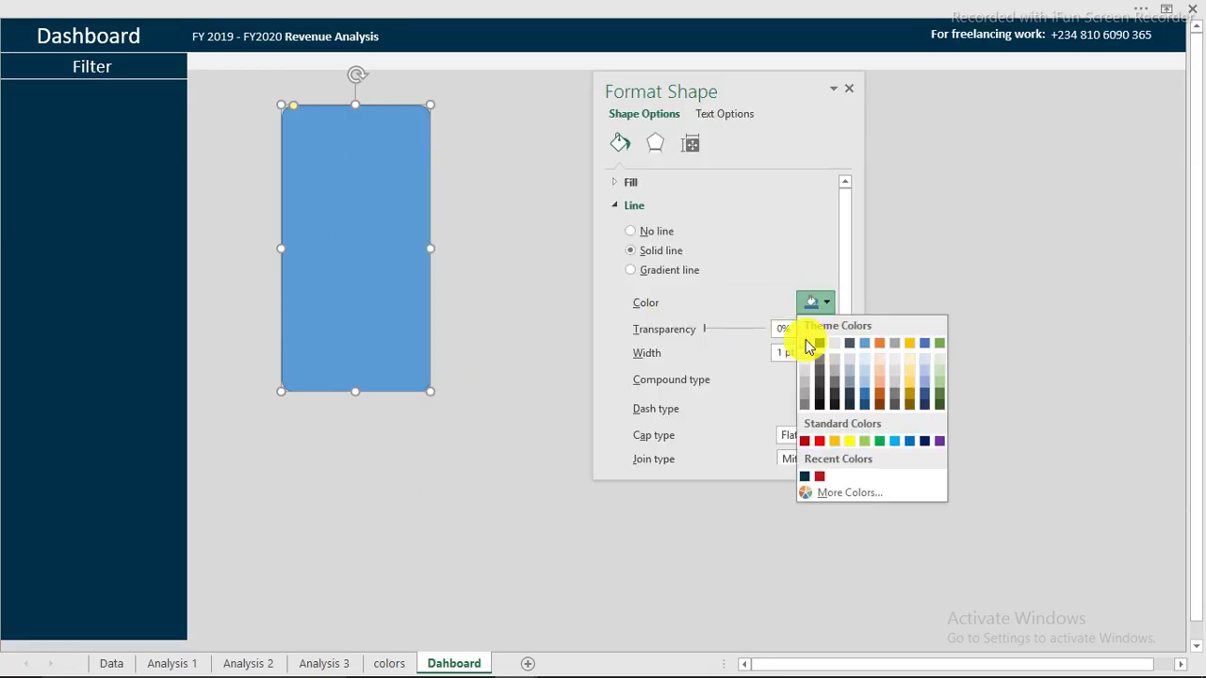
click(810, 341)
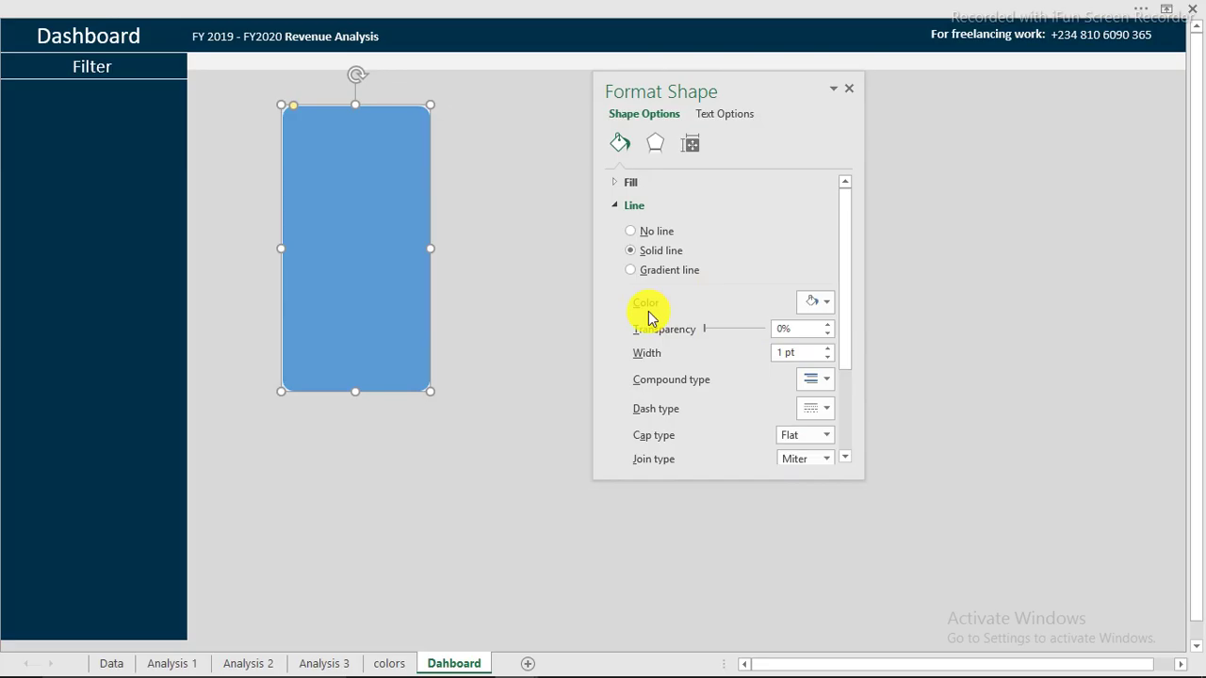
click(633, 231)
click(627, 184)
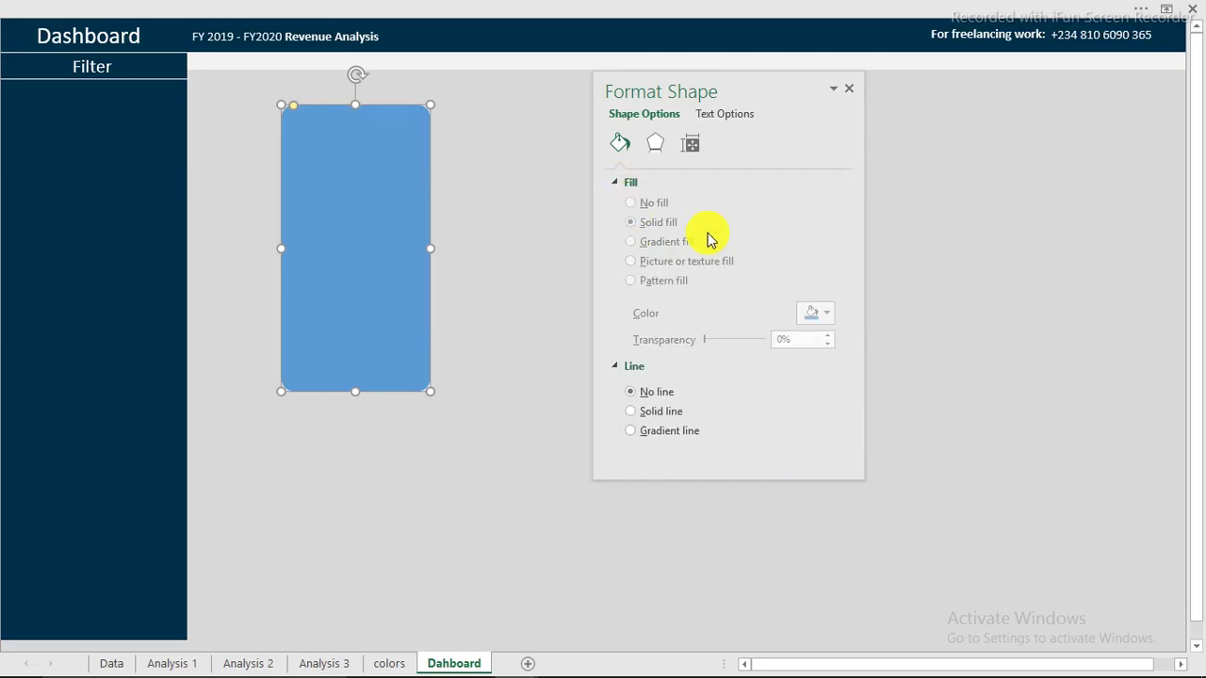
click(819, 317)
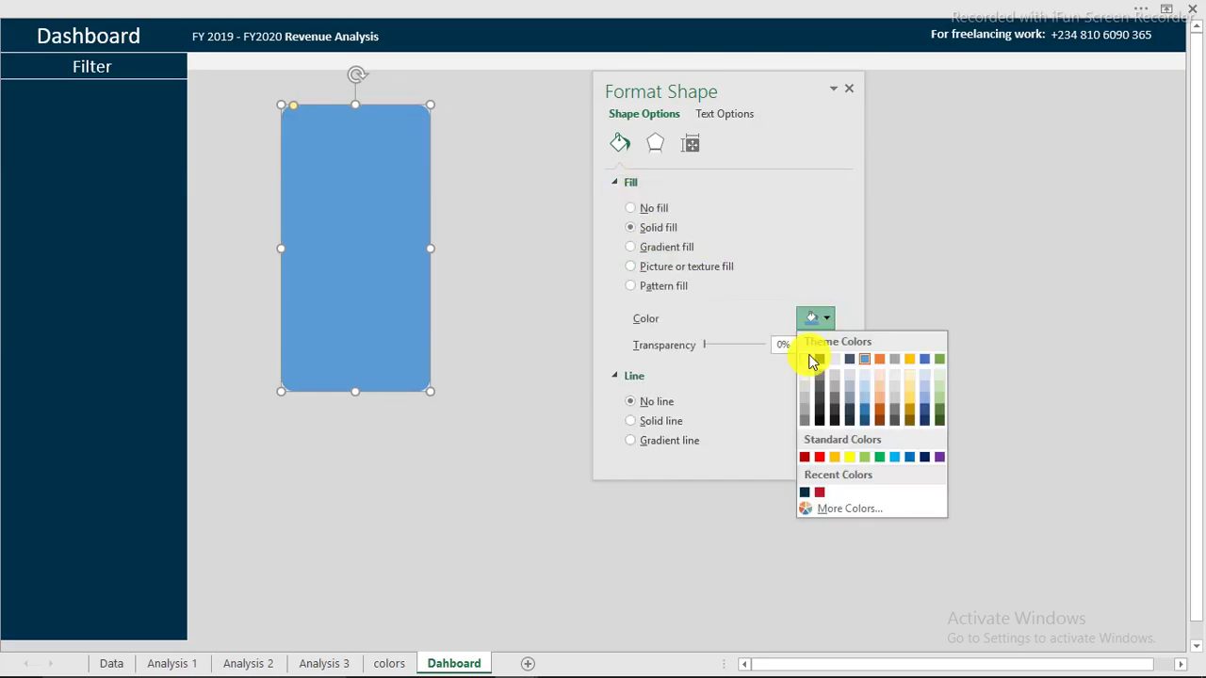
click(808, 354)
- Move the white card up beside the sidebar, just below the light gray strip, and close the shape formatting options
drag(358, 242, 288, 199)
click(850, 89)
click(559, 261)
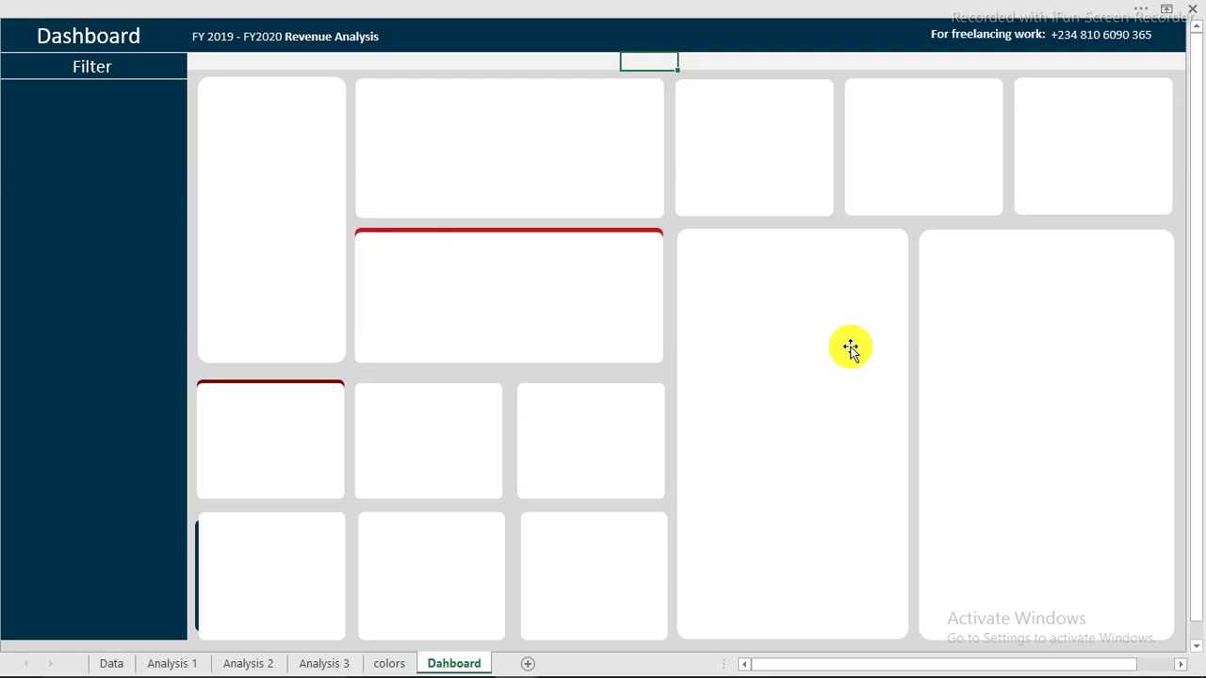
- Review the finished dashboard in the YT dashboard (Repaired) workbook for comparison and return to the YouTube lesson workbook
mouse_move(471, 671)
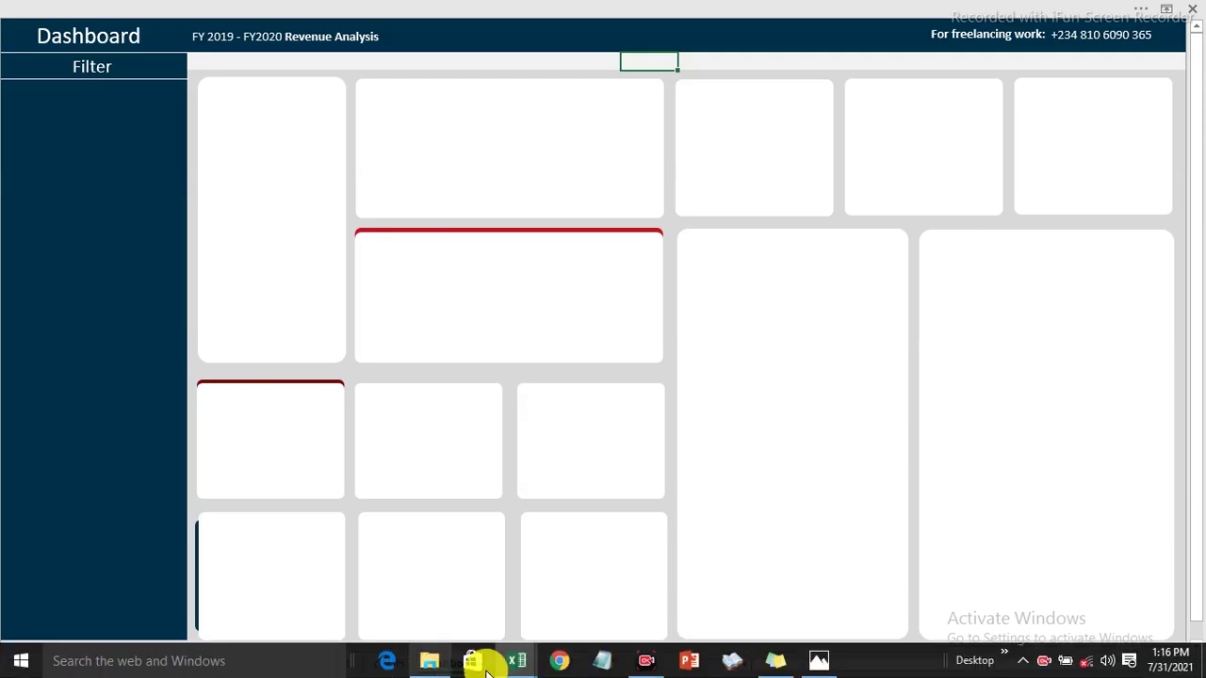
mouse_move(521, 664)
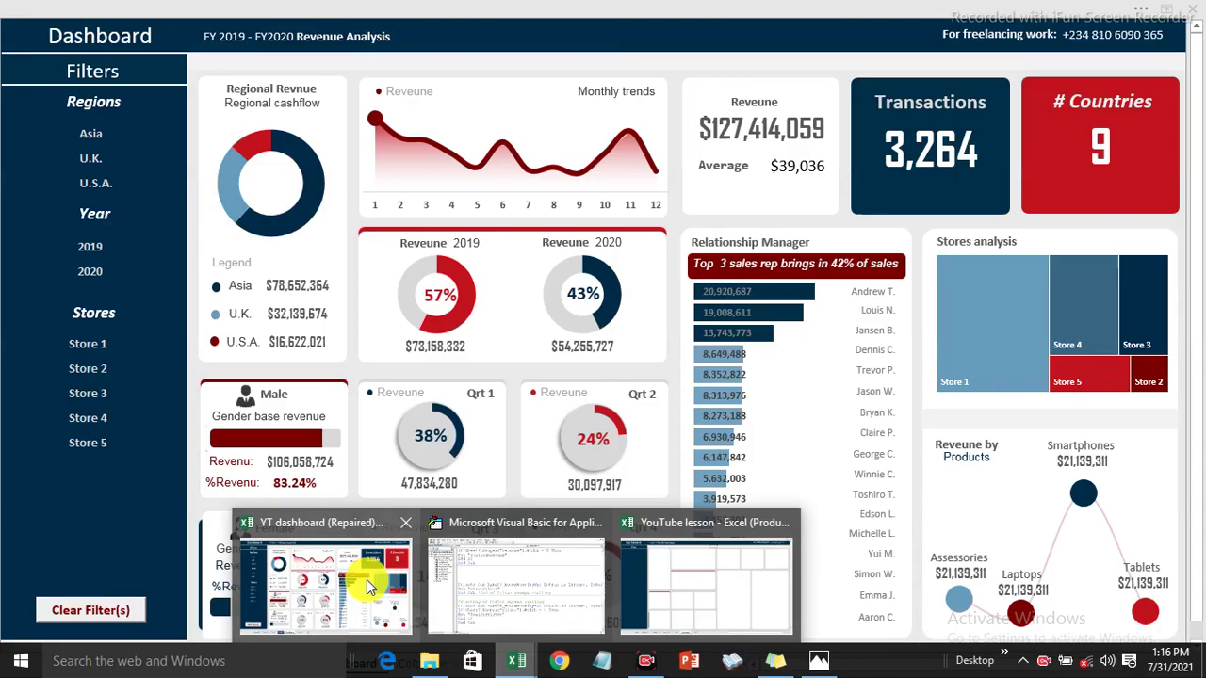
click(367, 579)
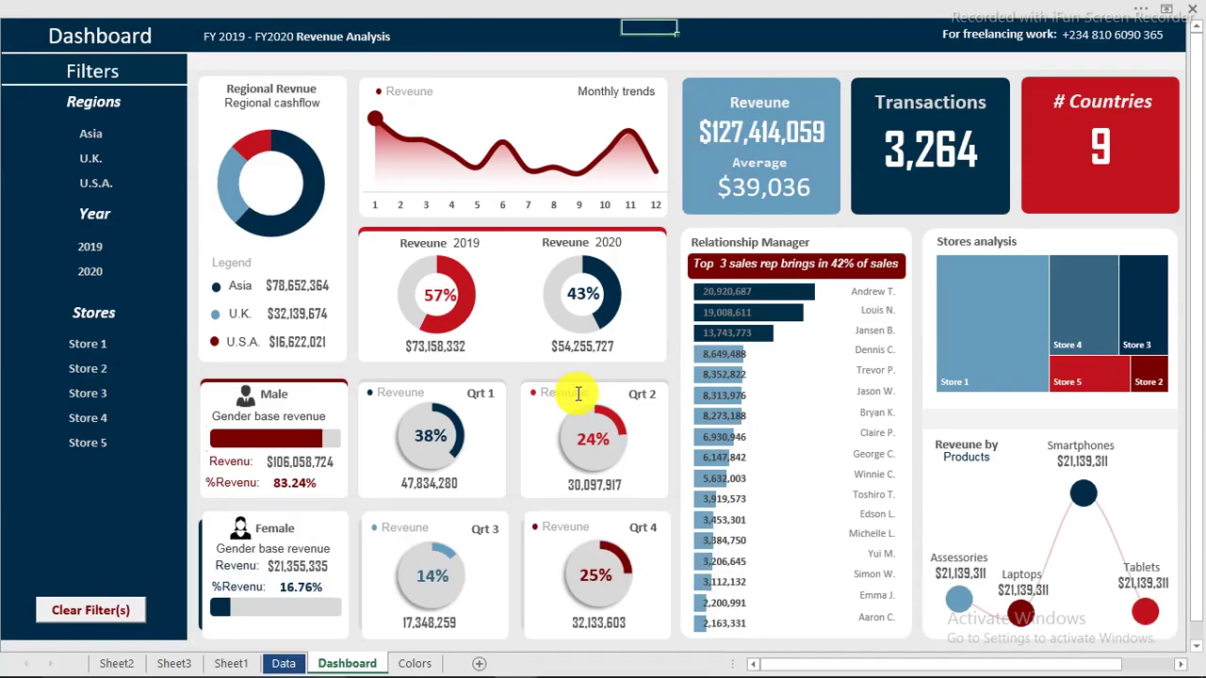
mouse_move(511, 667)
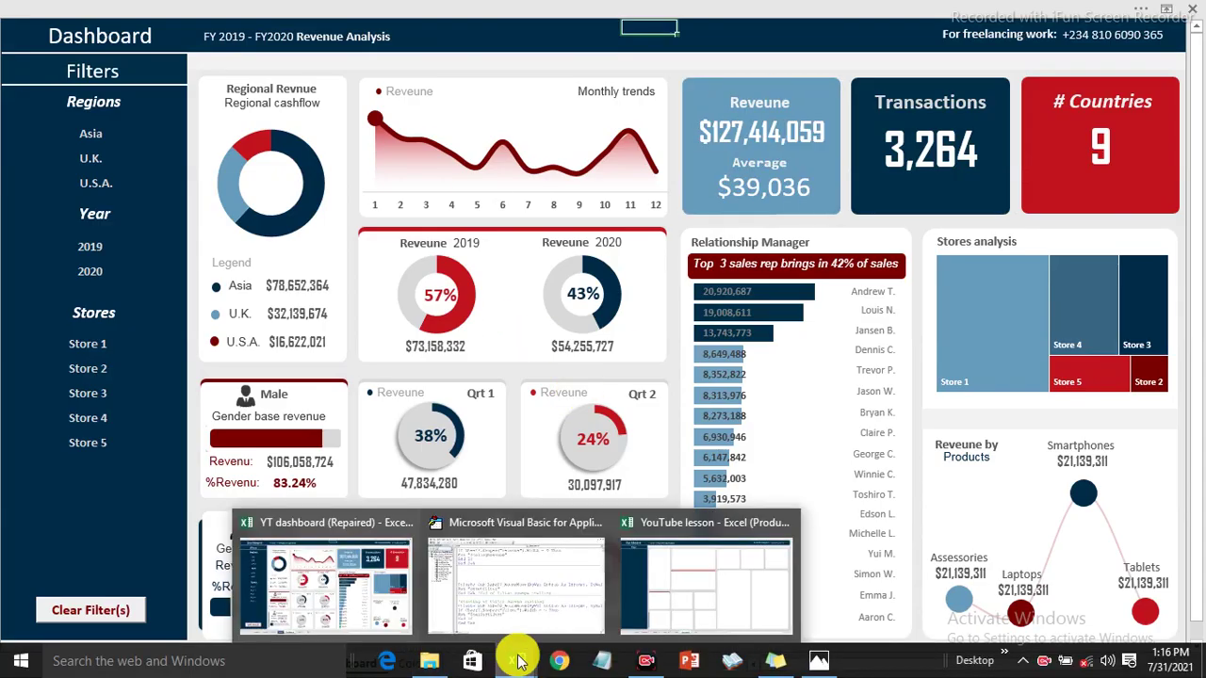
click(688, 565)
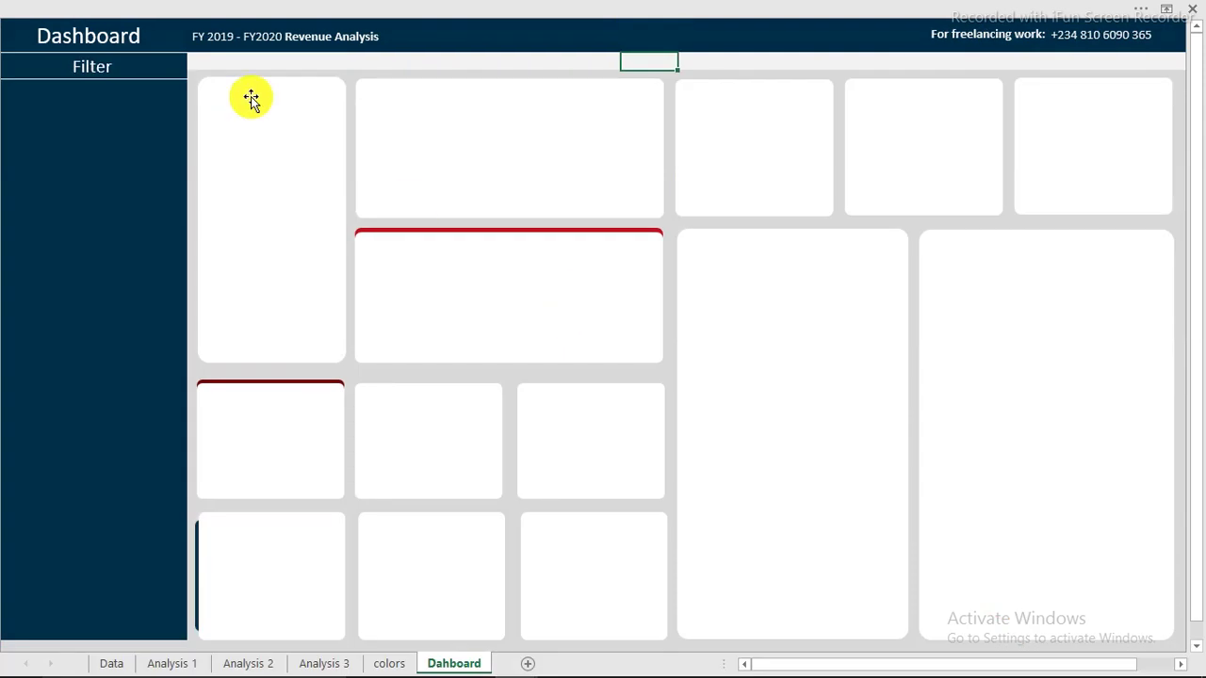
- On the Data sheet, insert two blank table columns between the Month (YYYYMM) and Revenue (USD) columns
click(110, 663)
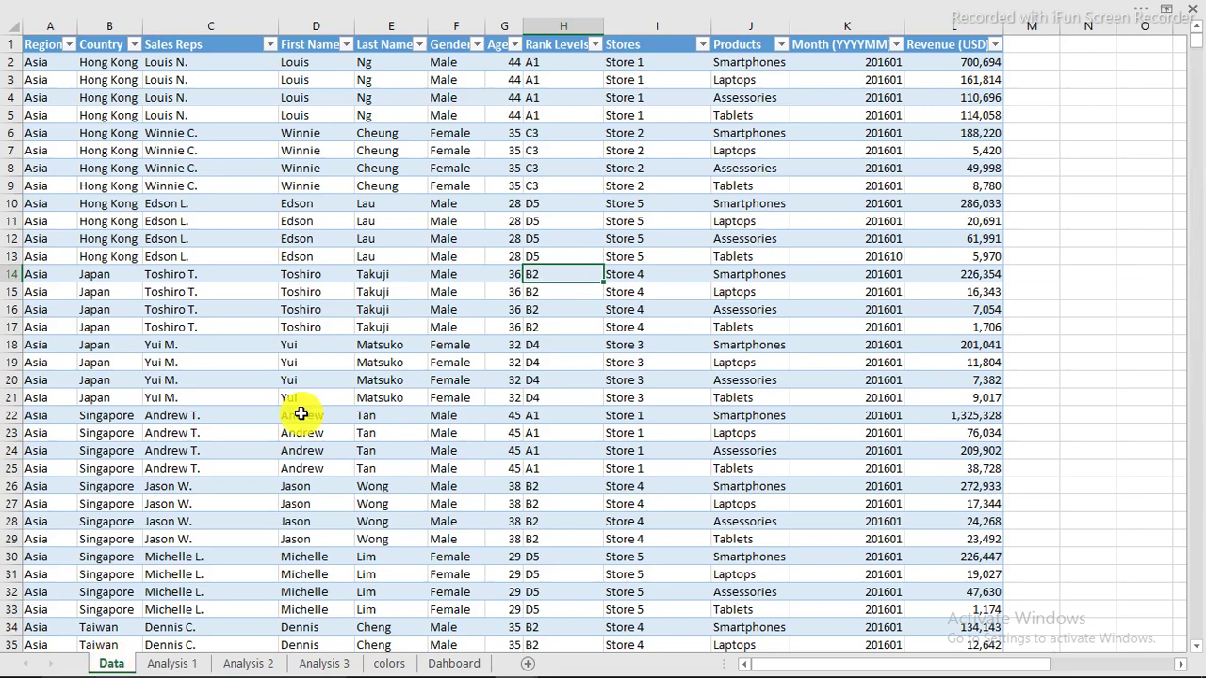
click(305, 149)
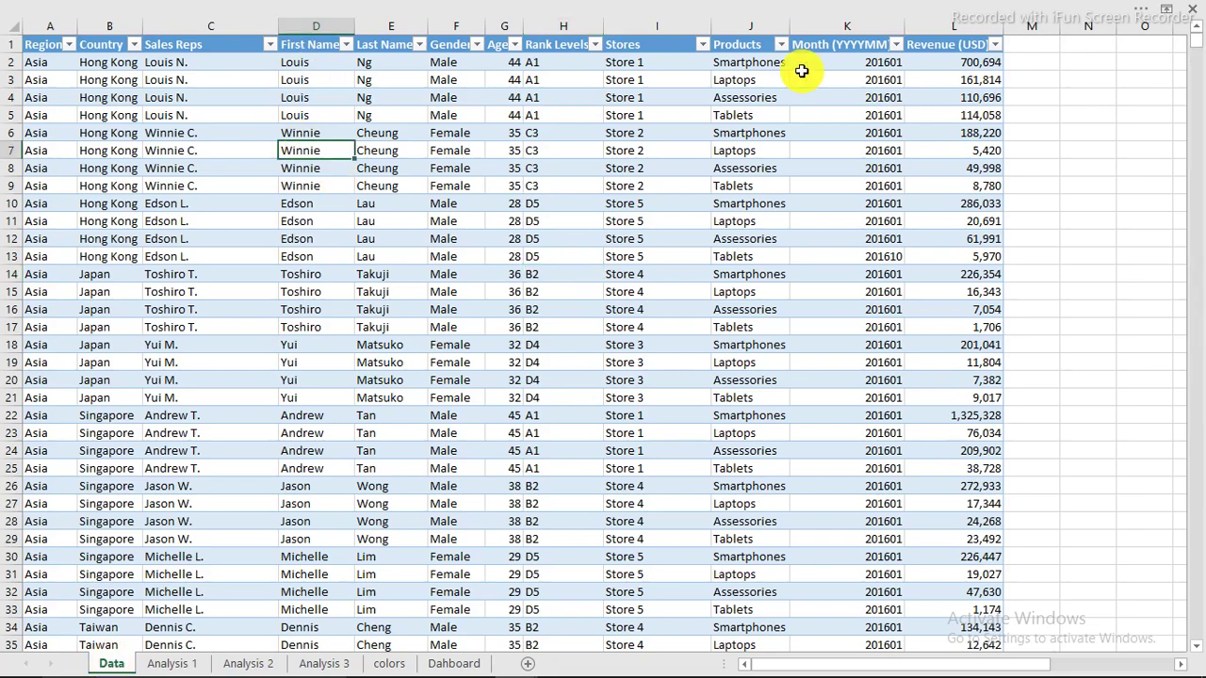
click(949, 64)
click(892, 66)
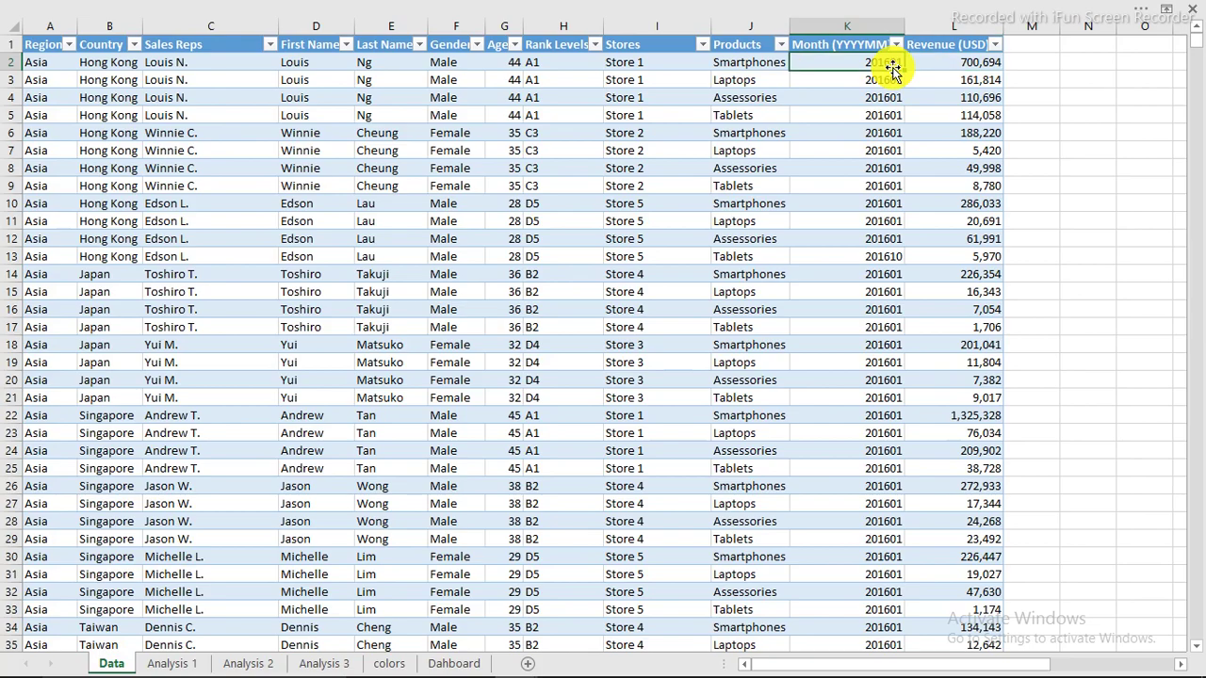
click(933, 26)
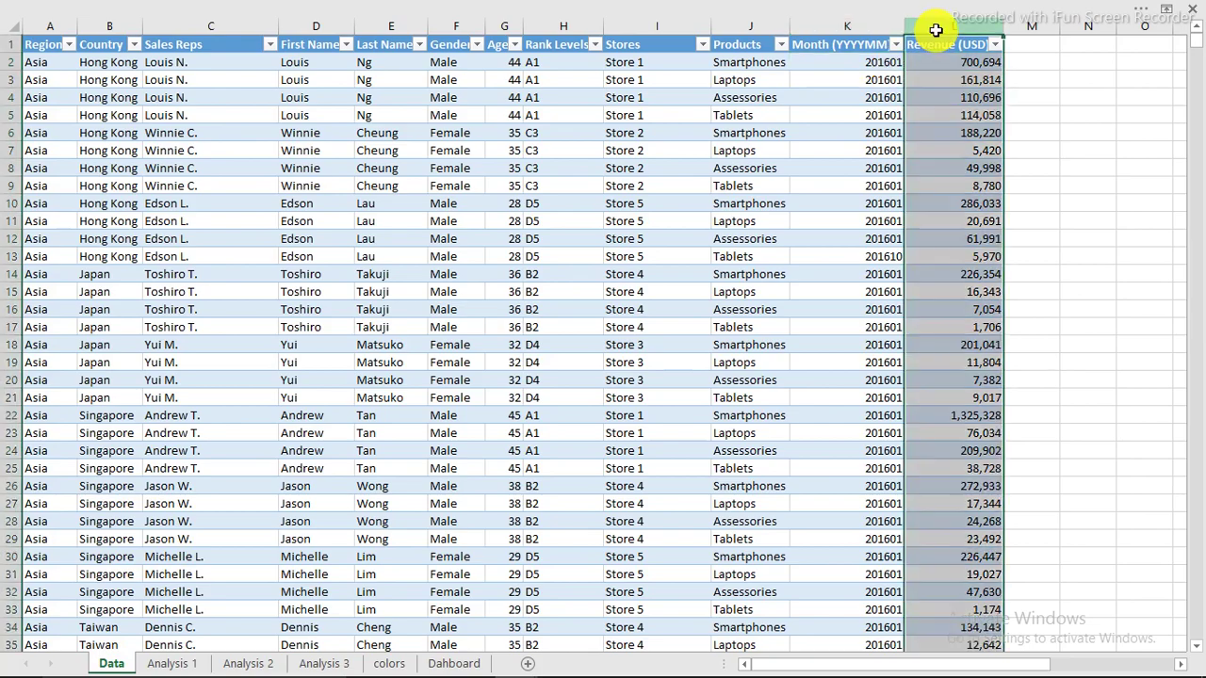
drag(964, 27, 1058, 27)
right_click(979, 28)
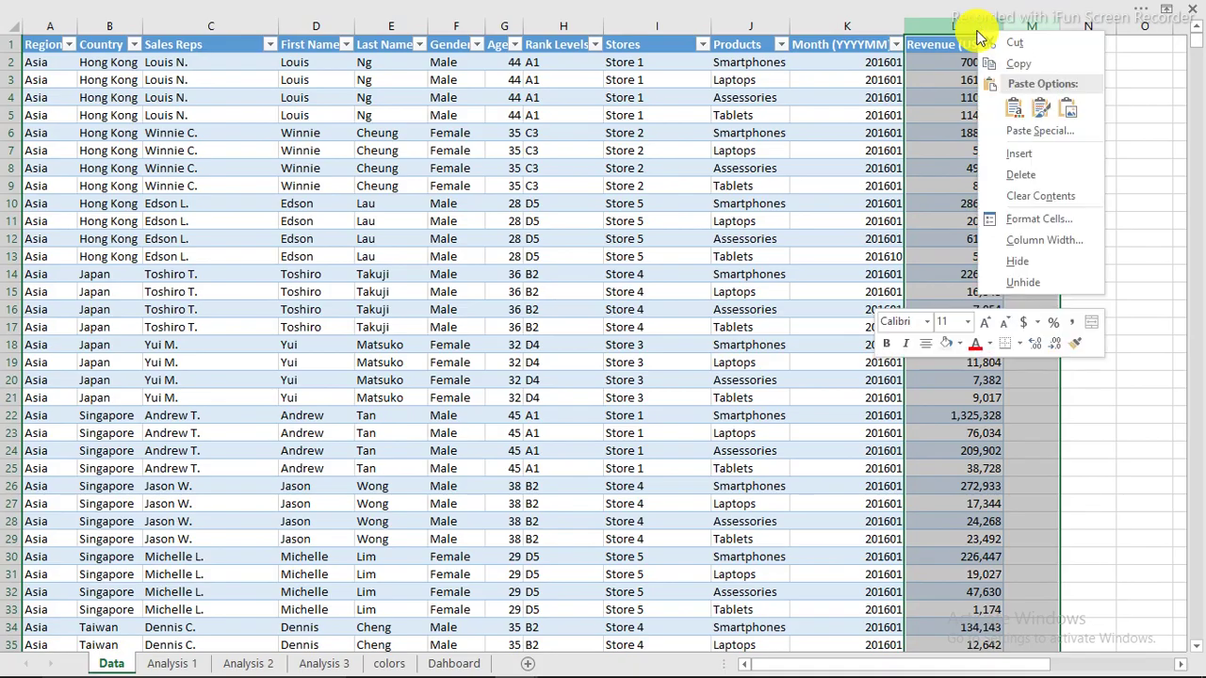
click(928, 26)
click(928, 23)
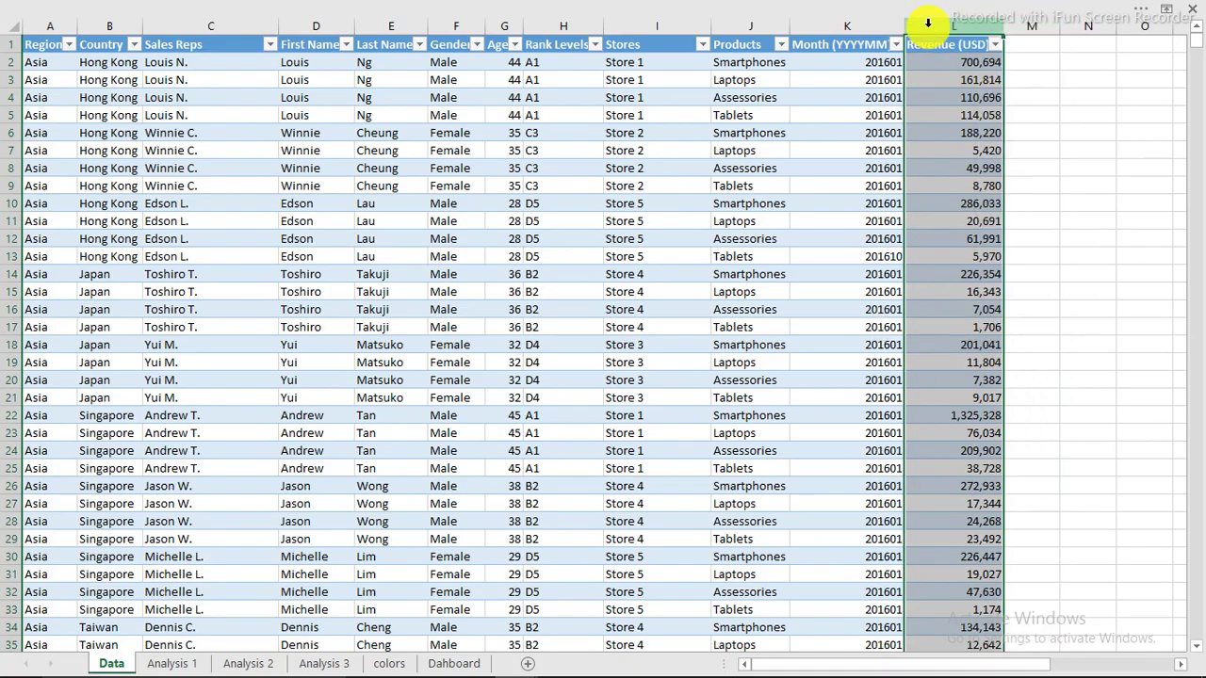
drag(928, 23, 1025, 28)
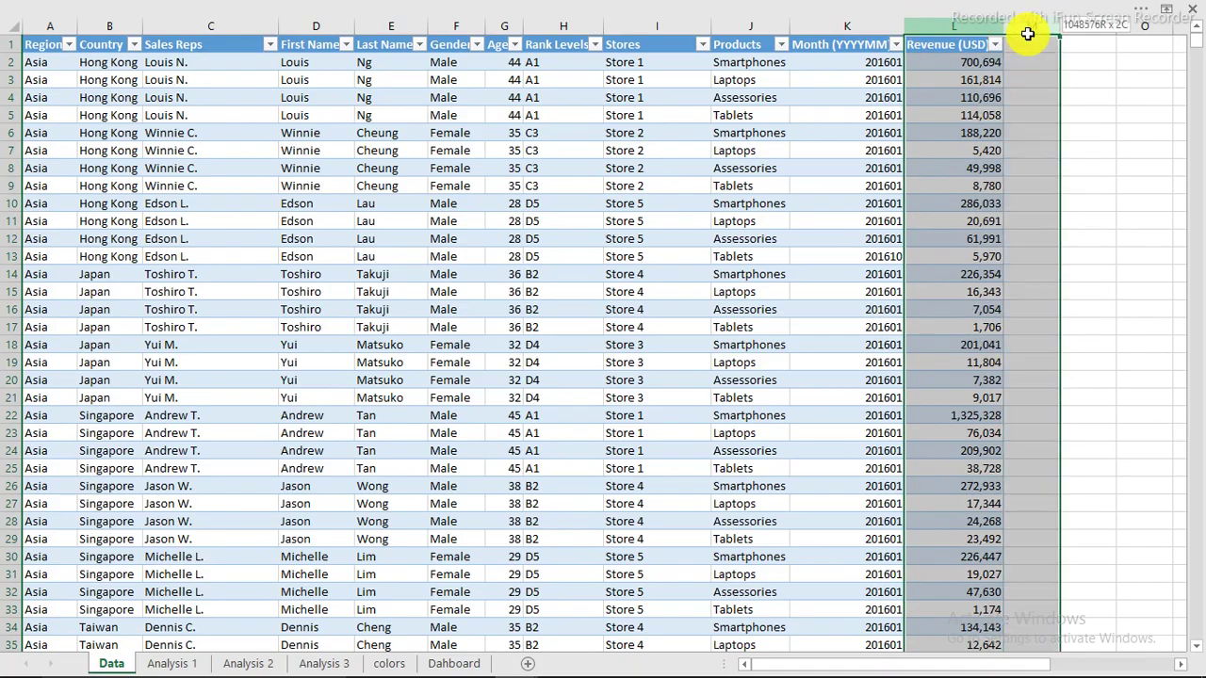
right_click(963, 23)
click(1000, 148)
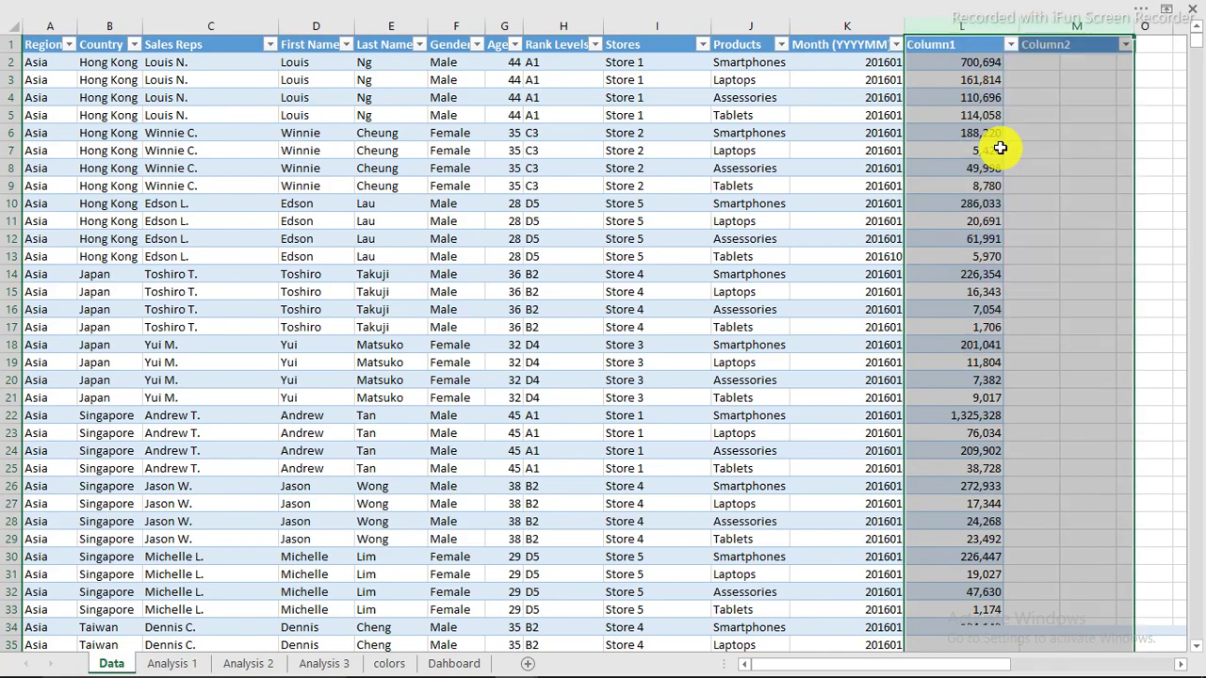
- Name the headers of the two inserted columns months and years, in that order
click(952, 44)
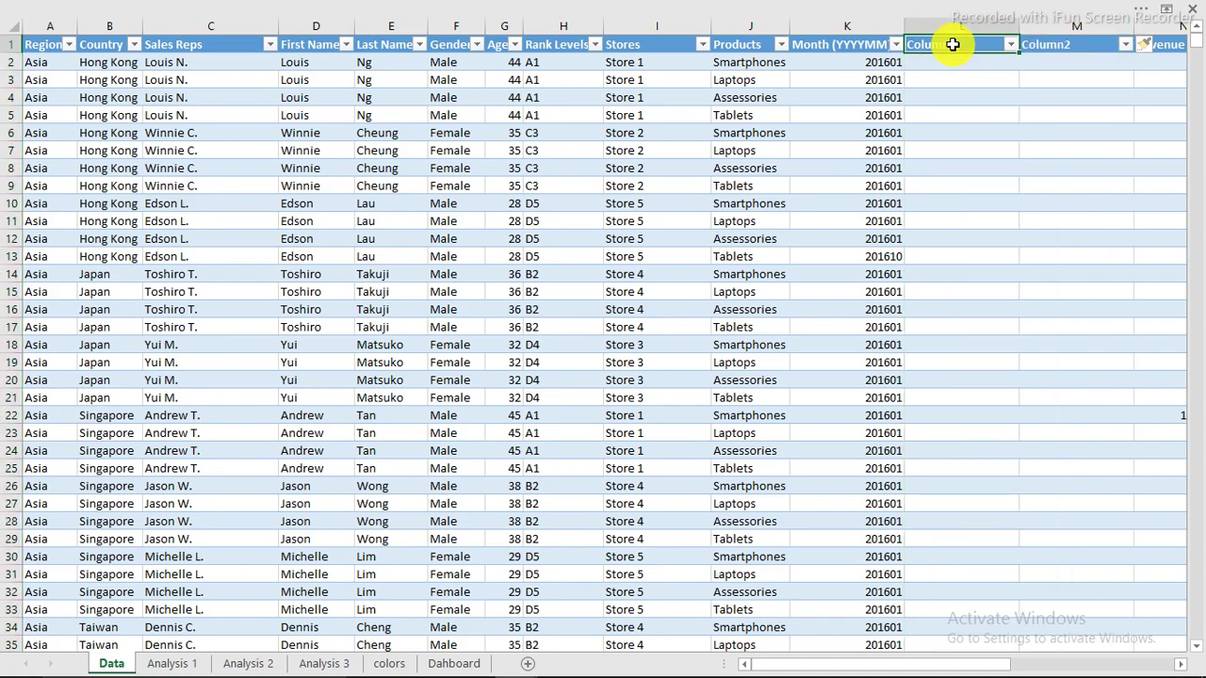
text(mon)
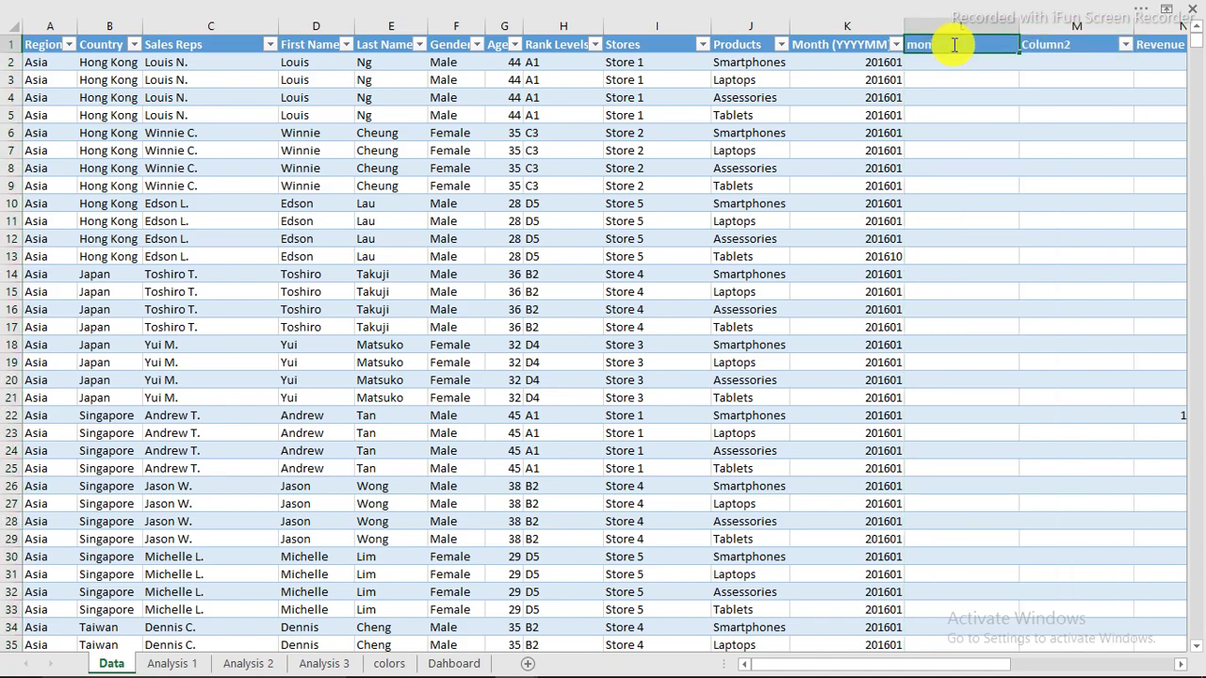
text(ths)
key(Tab)
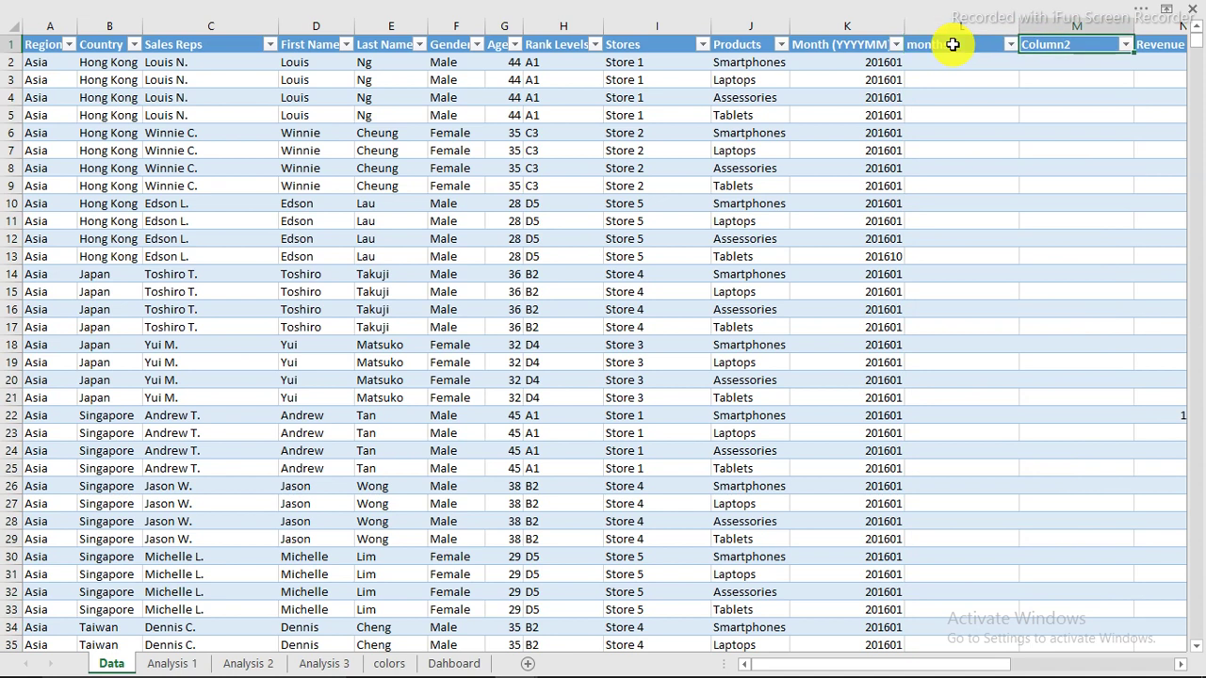
text(years)
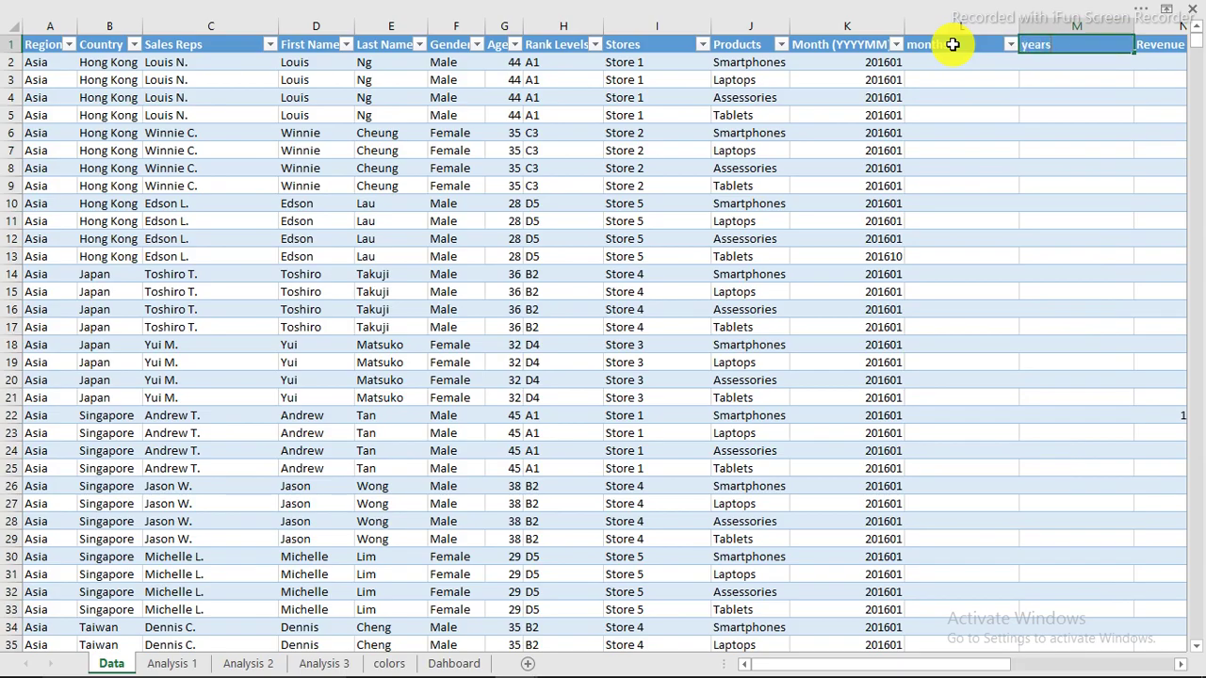
key(Return)
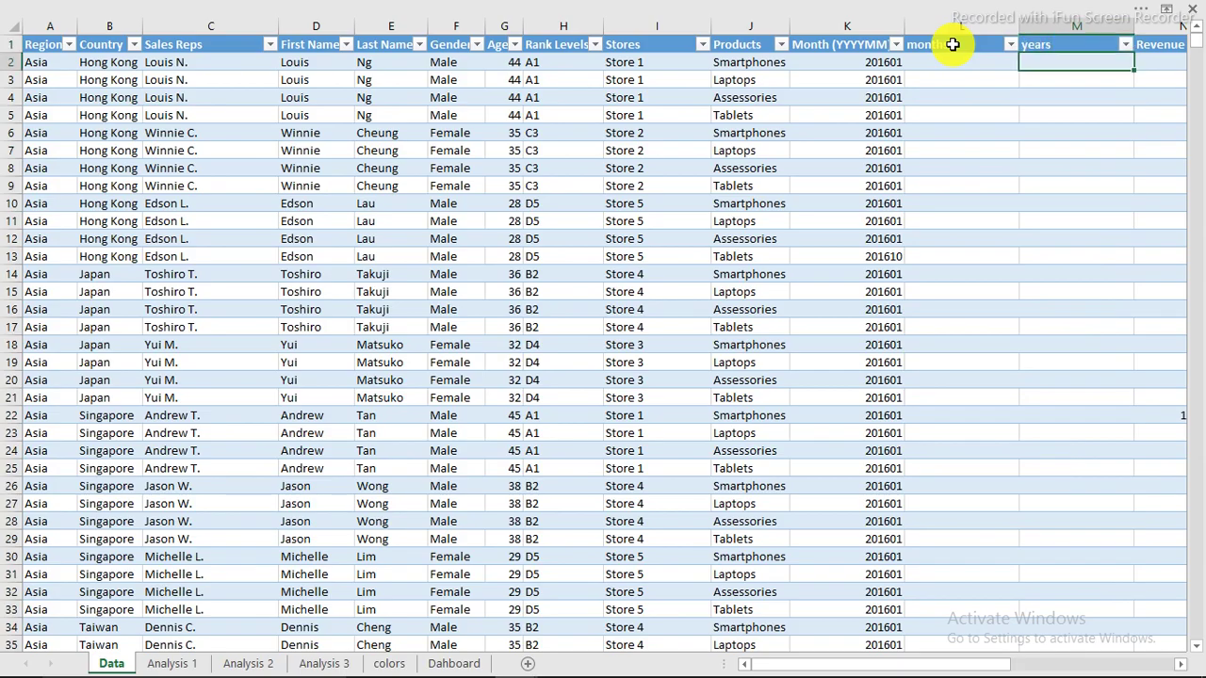
- Try filling the months column with a LEFT formula that has 4 as its only argument
click(931, 59)
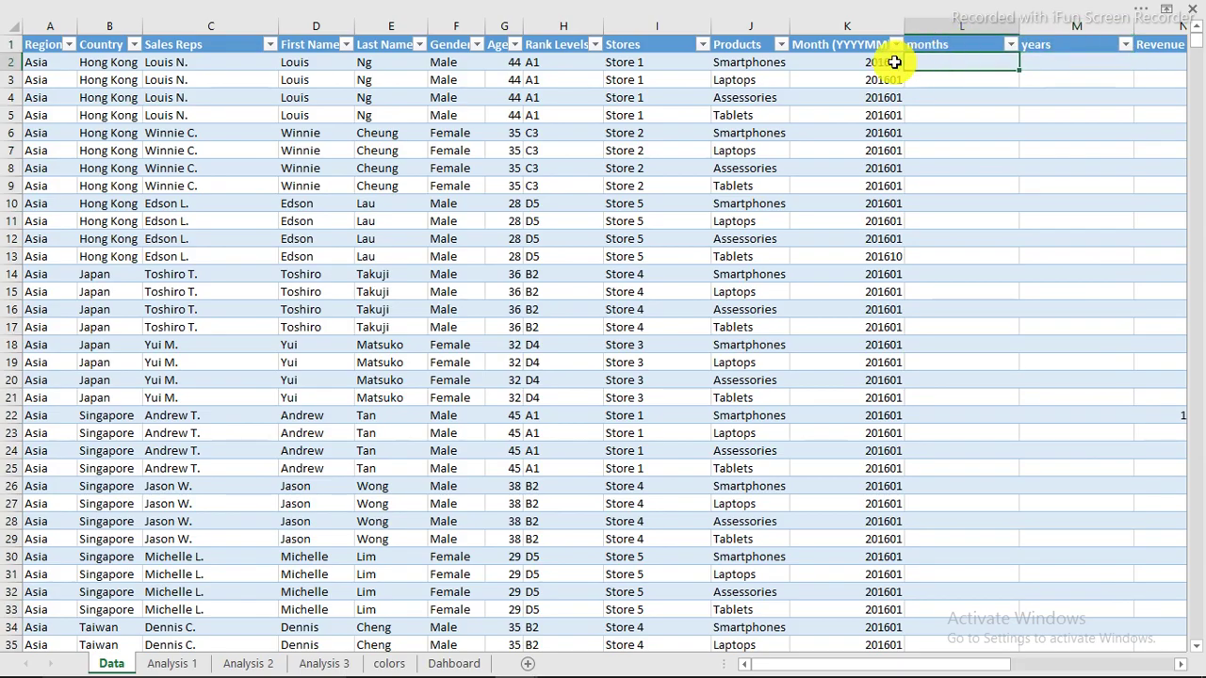
click(894, 63)
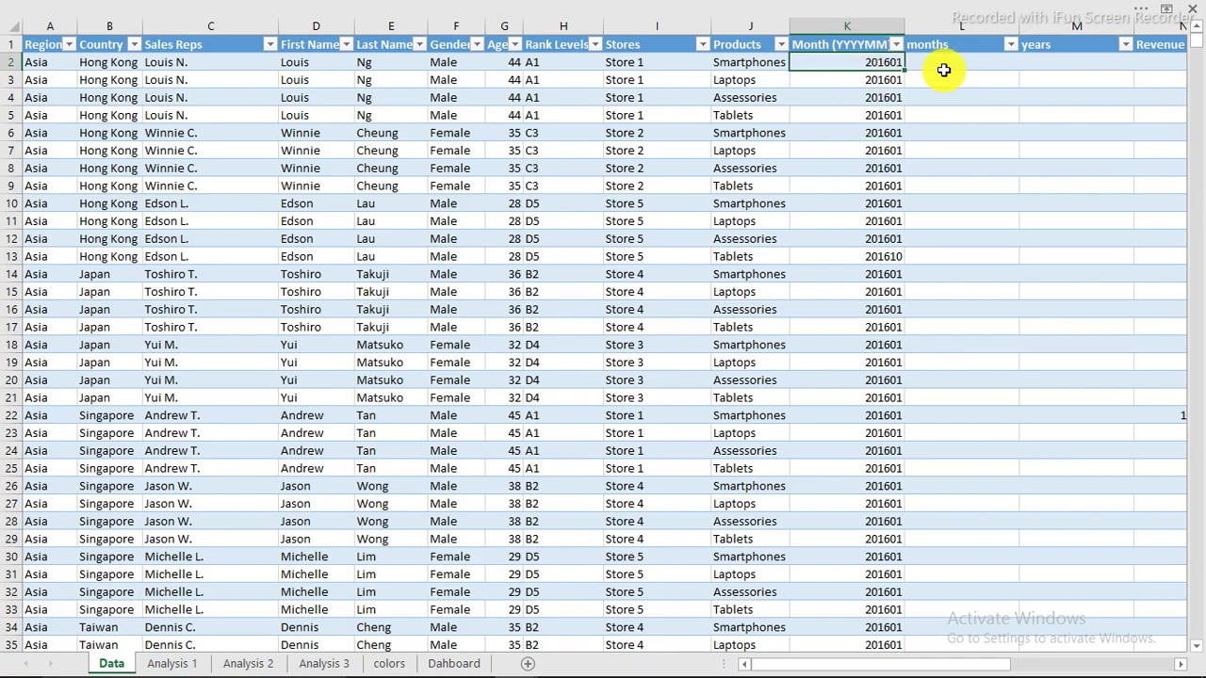
click(942, 58)
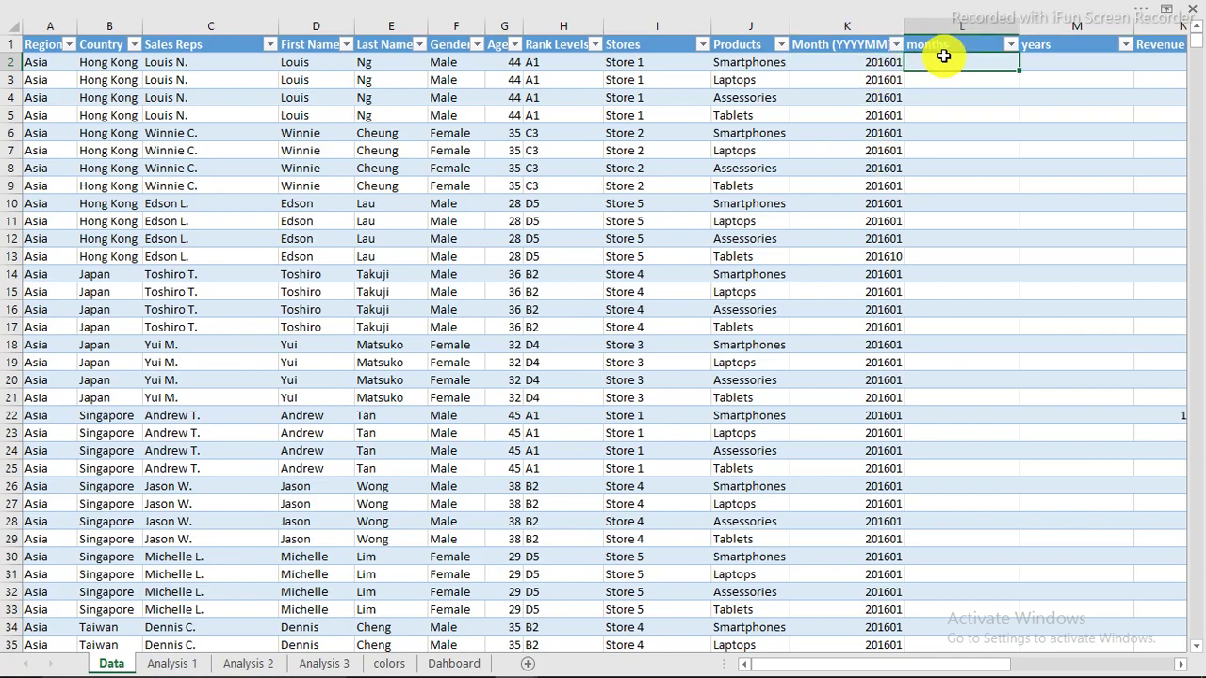
text(=left)
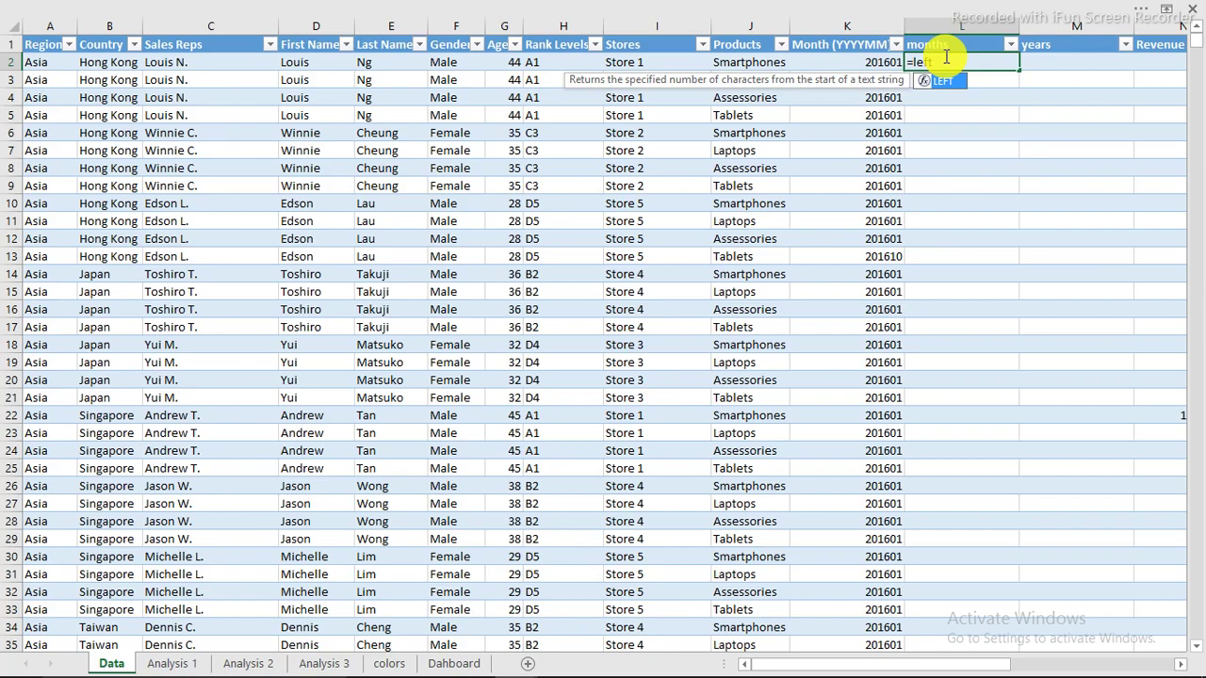
key(Tab)
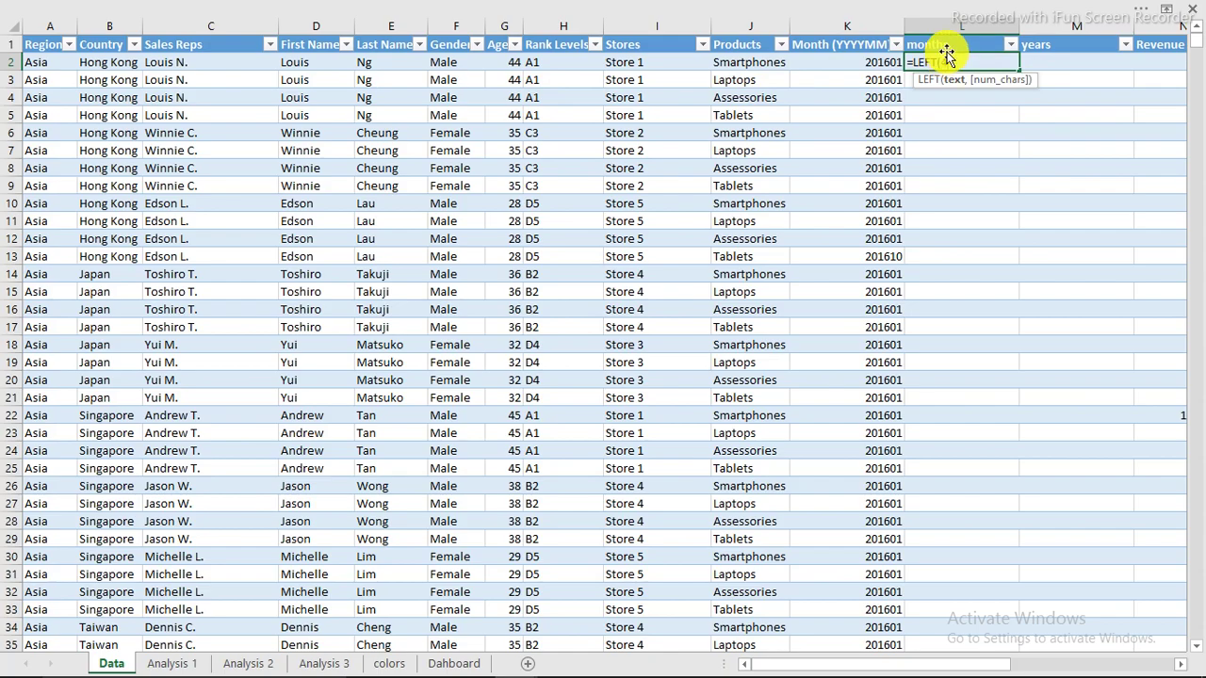
text(4)
key(Return)
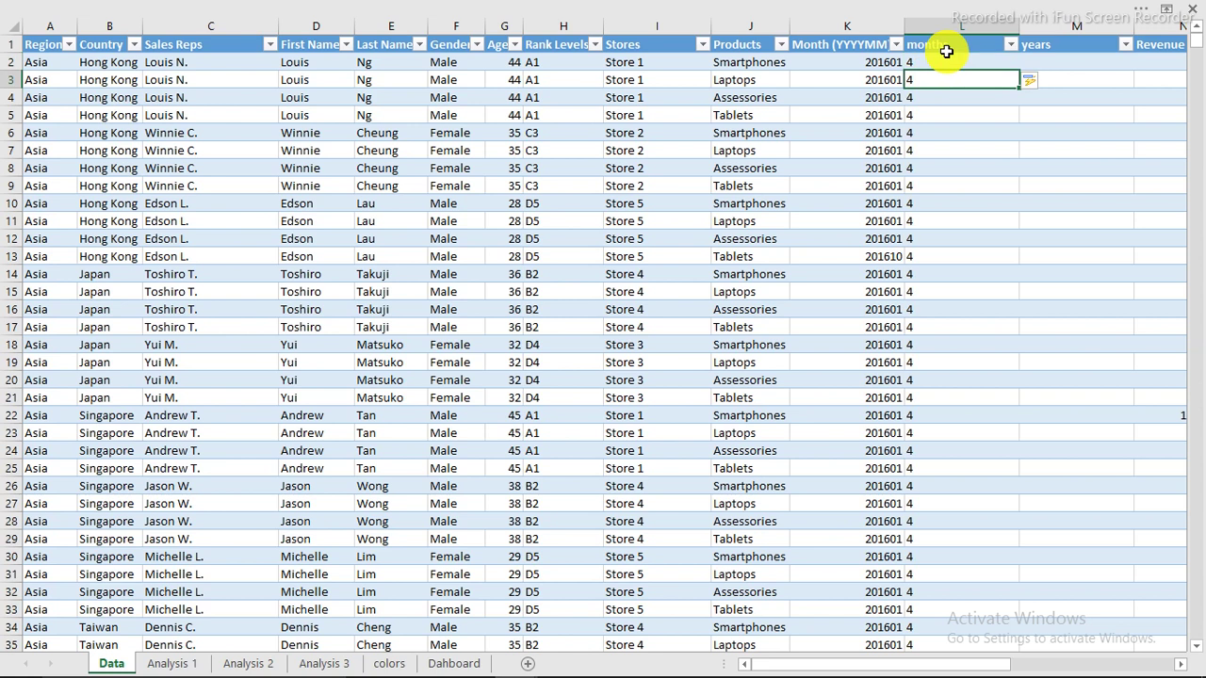
- Replace the formula in L2 with =LEFT([@[Month (YYYYMM)]],4) to extract the year for every row
key(Up)
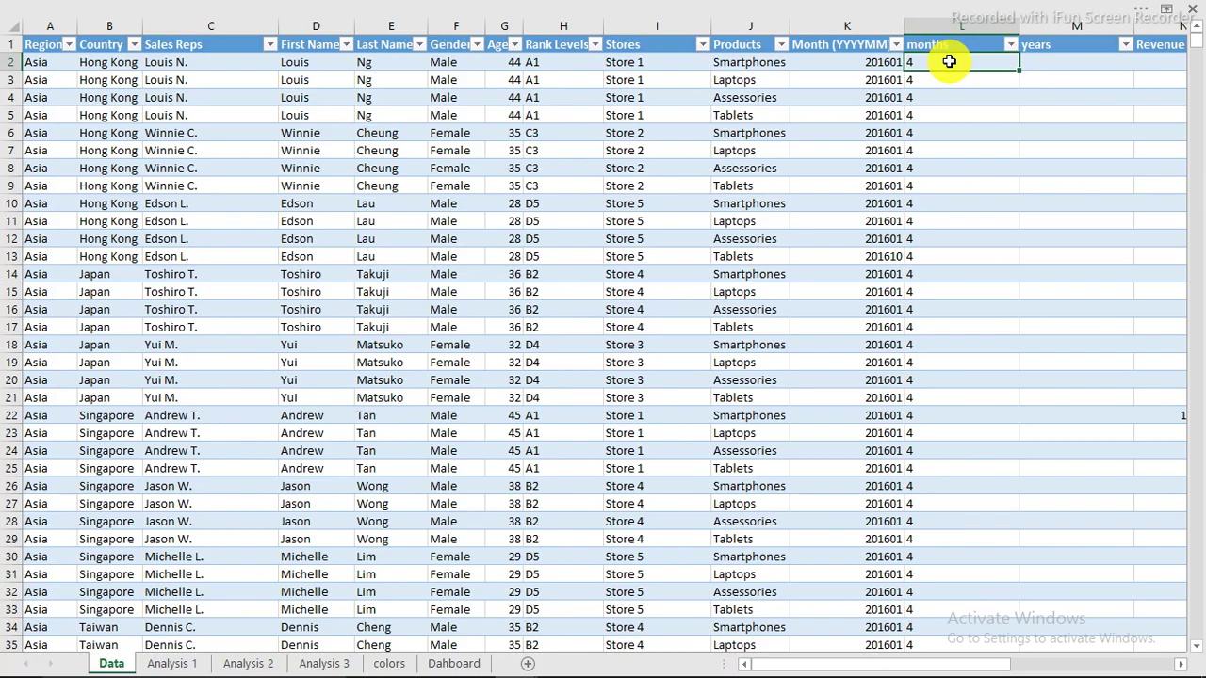
text(=le)
key(Tab)
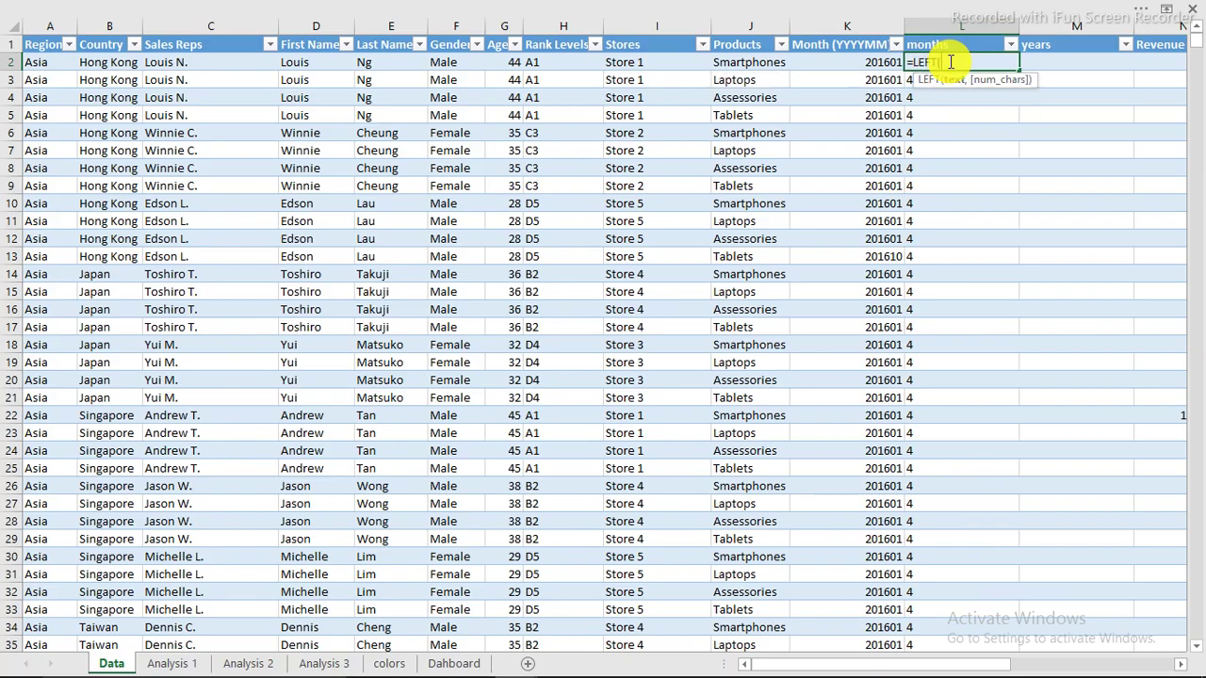
click(875, 62)
text(,)
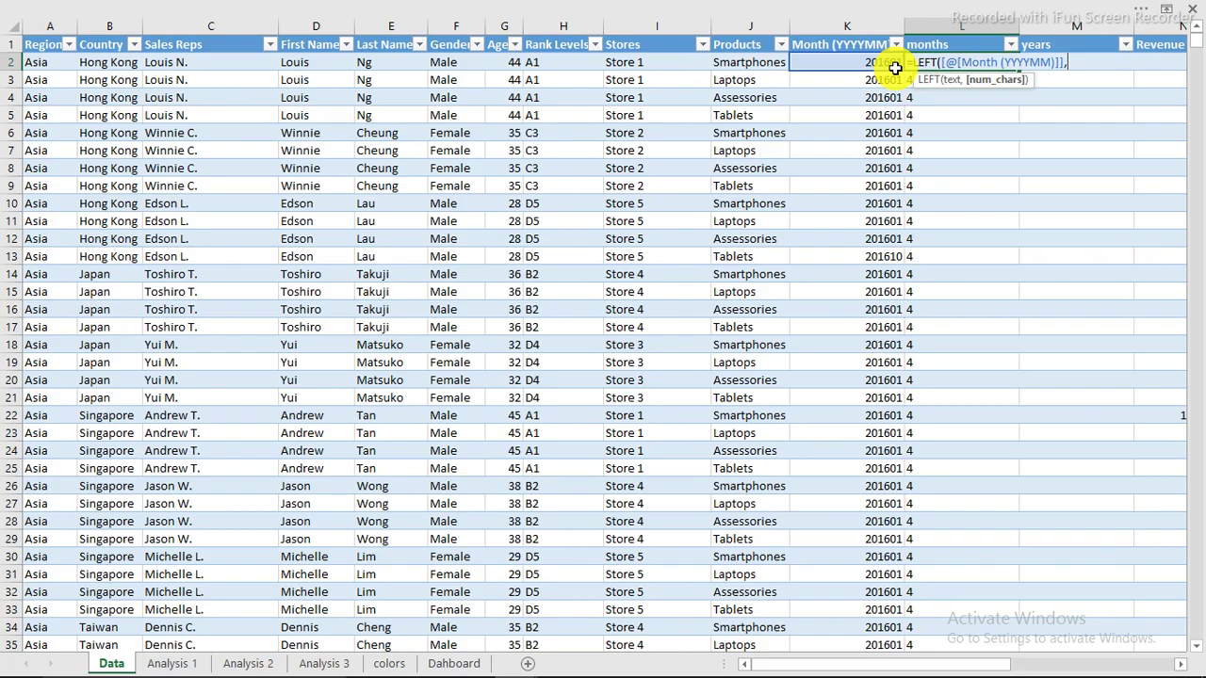
text(4)
text())
key(Return)
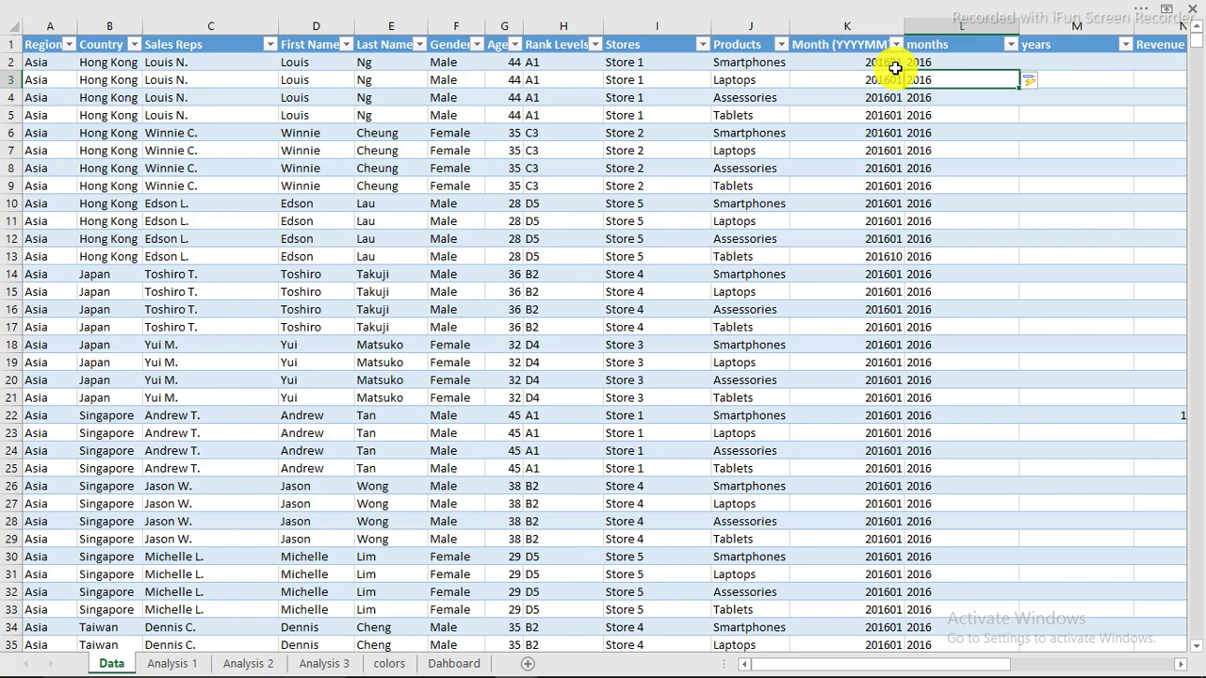
- Swap the two new column headers, renaming column L to years and column M to months
click(966, 48)
text(yer)
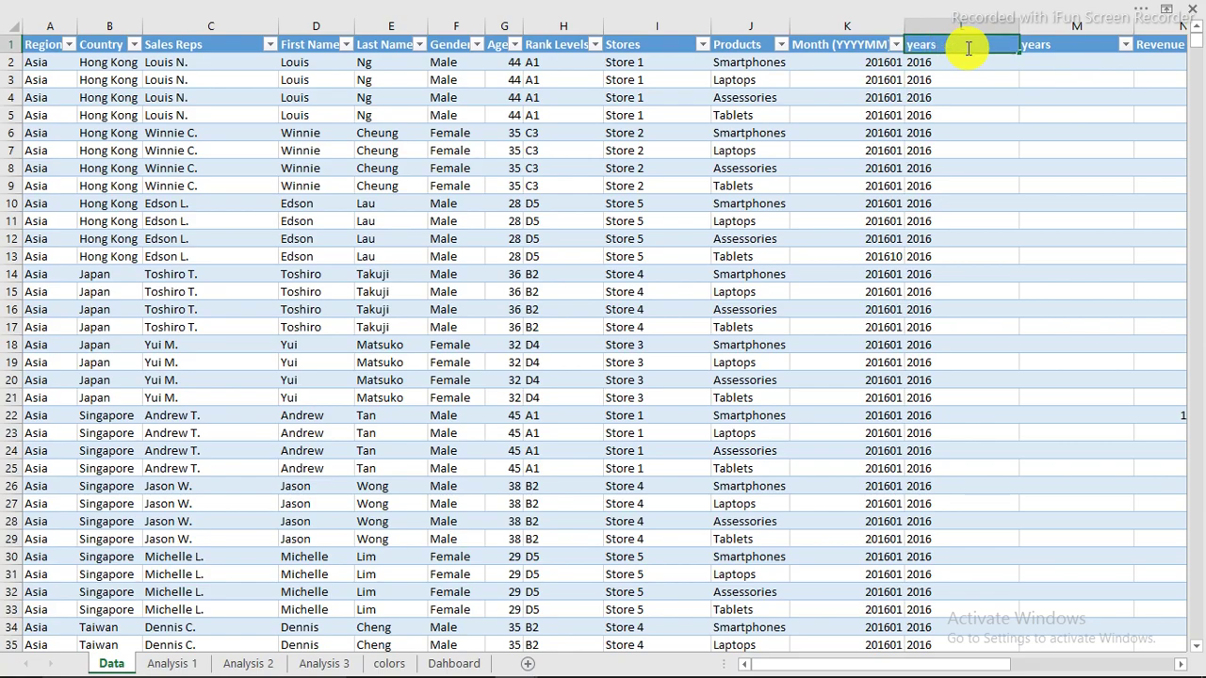
text(rs)
key(Tab)
text(mo)
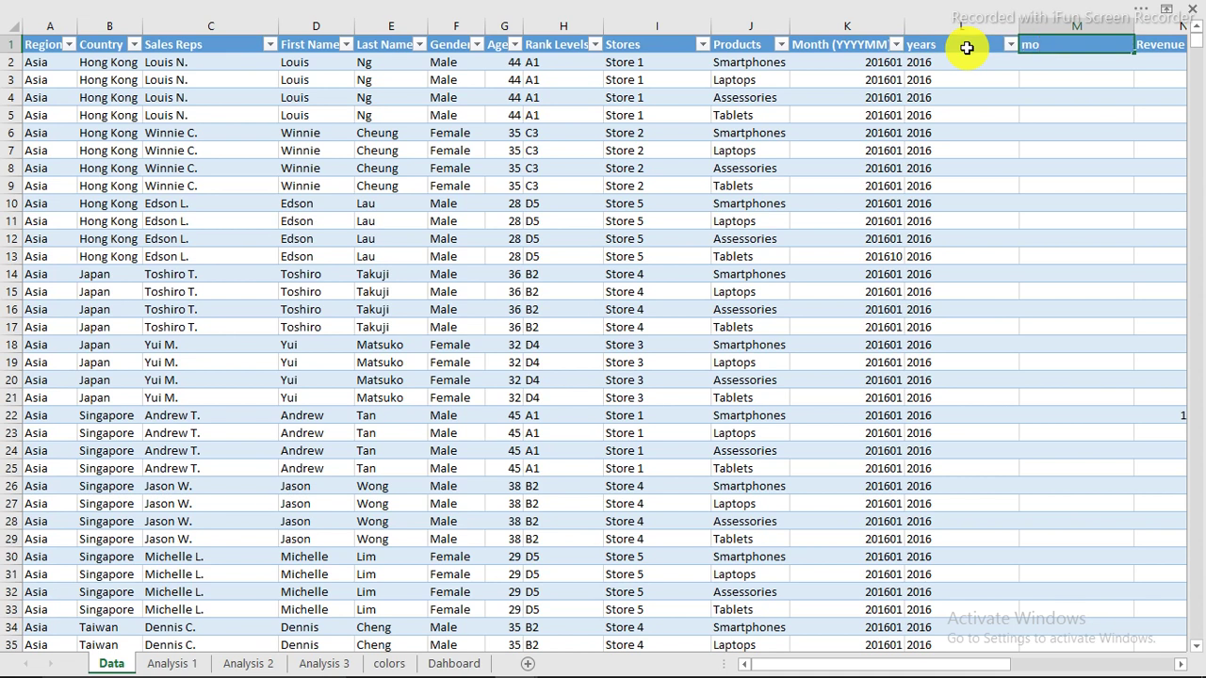
text(nths)
key(Return)
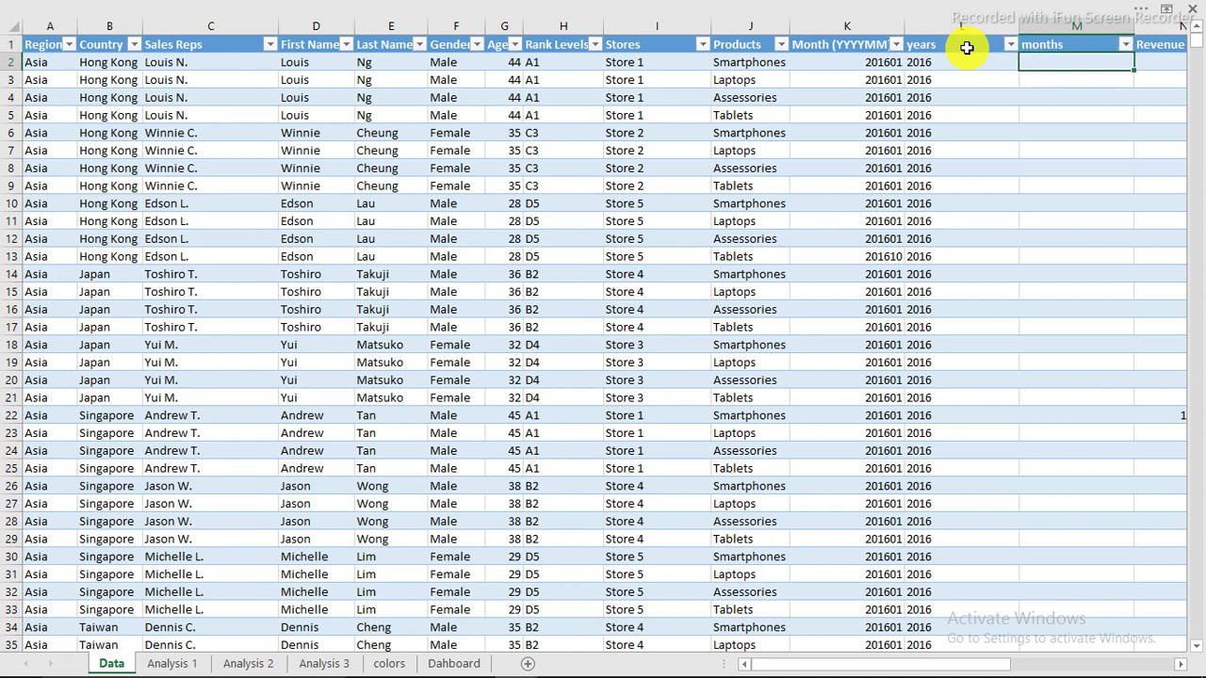
- Fill the months column with =RIGHT([@[Month (YYYYMM)]],2) to extract the two-digit month
text(=ri)
key(Tab)
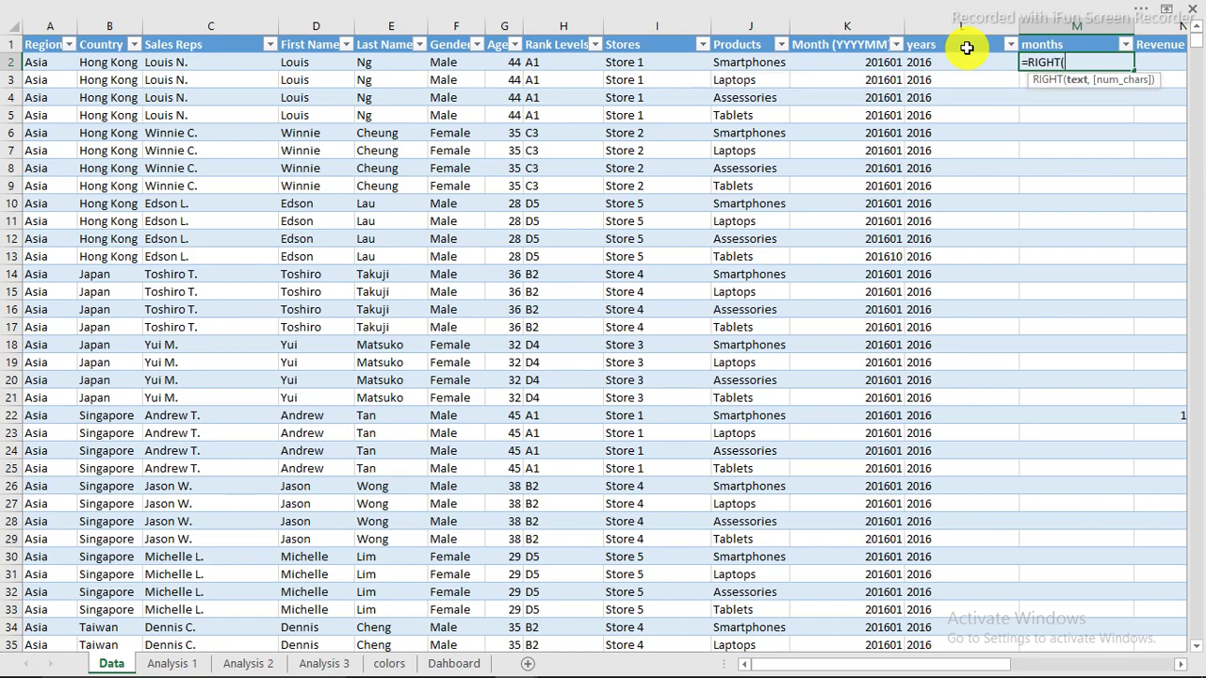
click(889, 63)
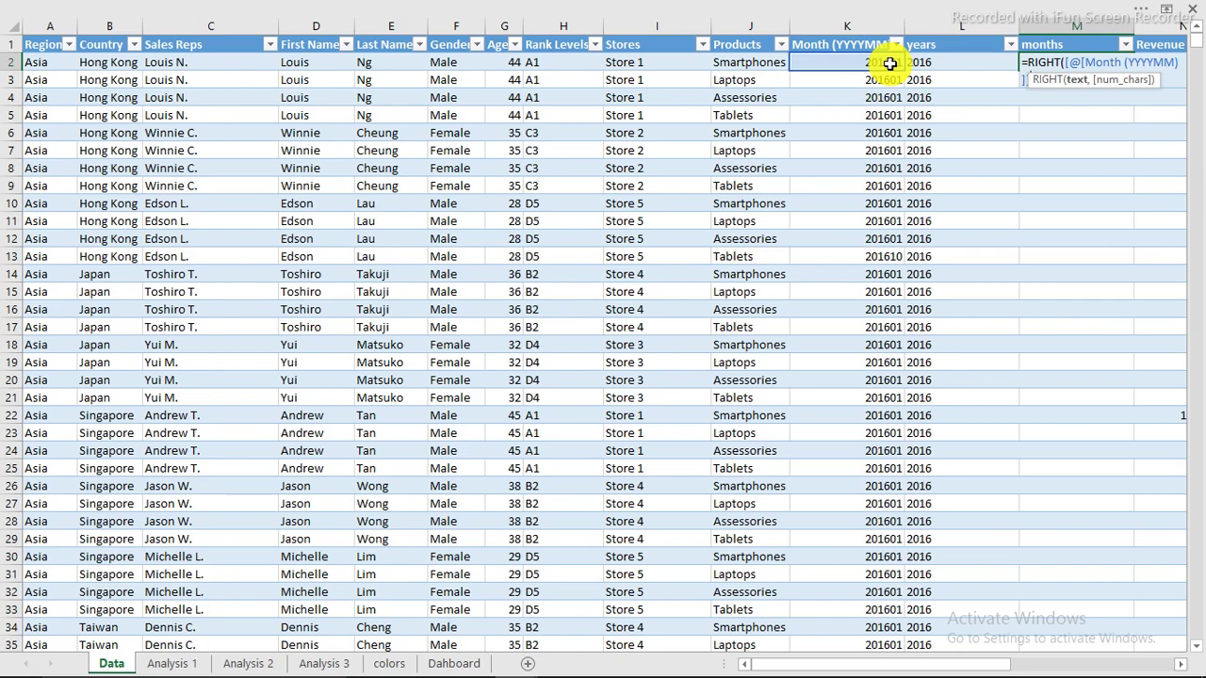
text(,)
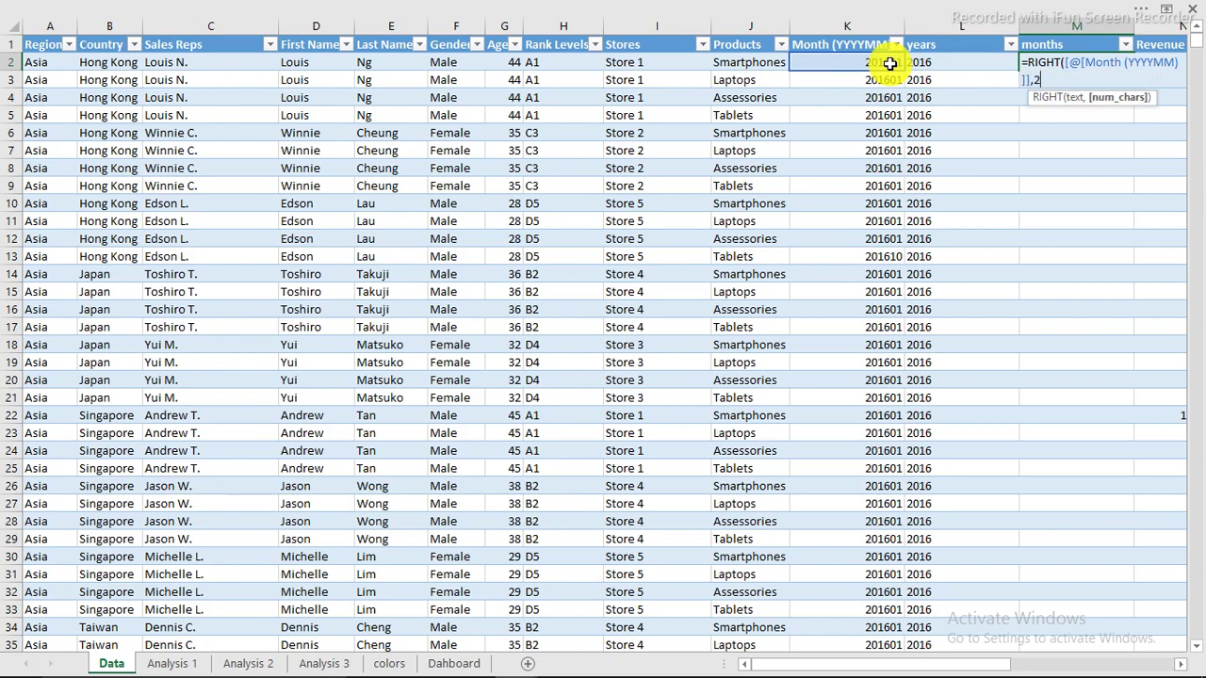
text(2))
key(Return)
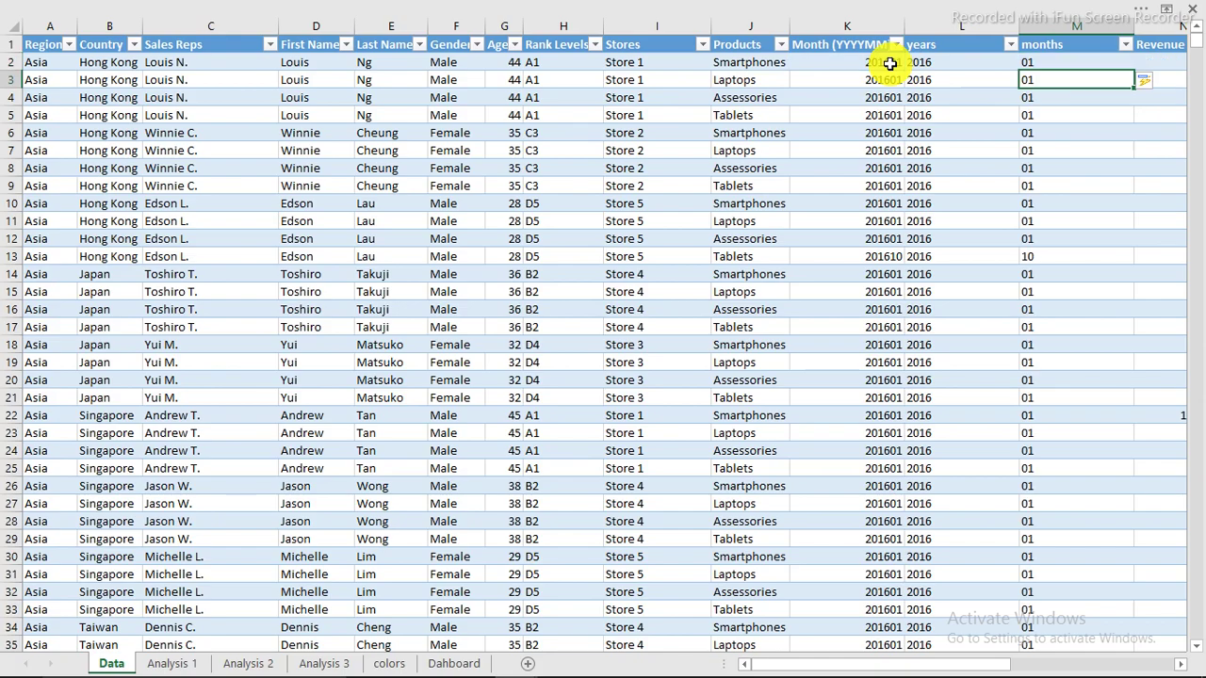
- Check the extracted months down the table and in the months column's filter list, leaving the filter unapplied
scroll(1084, 142, down, 9)
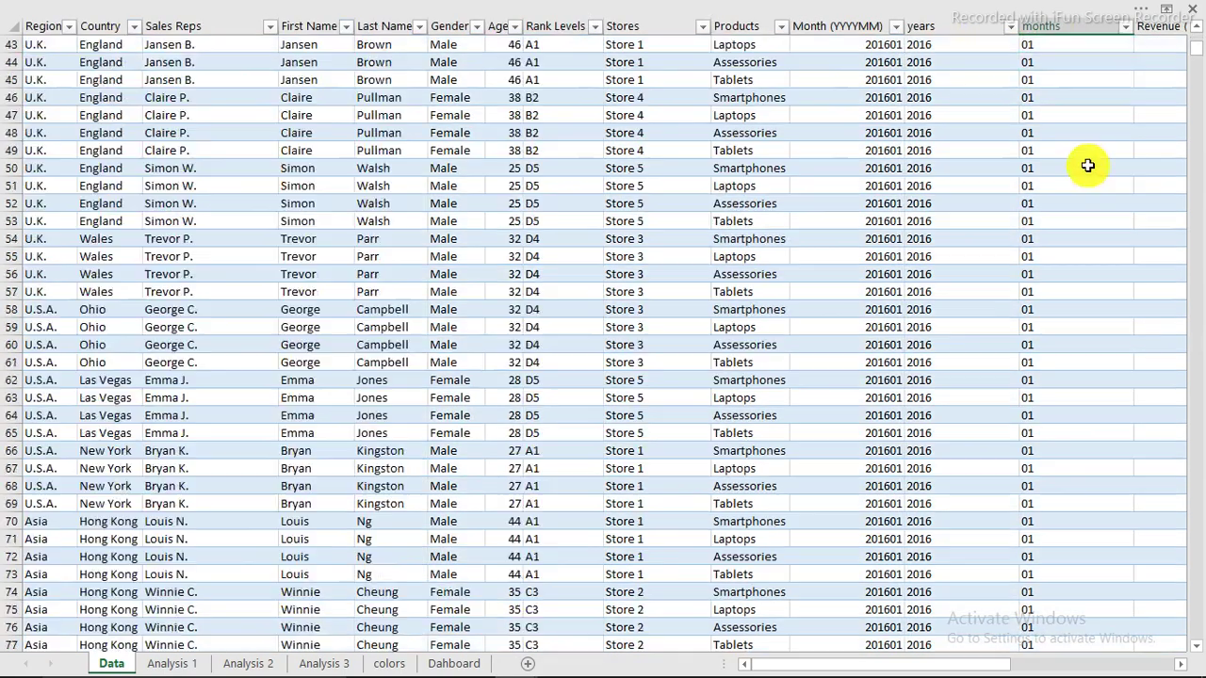
scroll(1087, 162, up, 9)
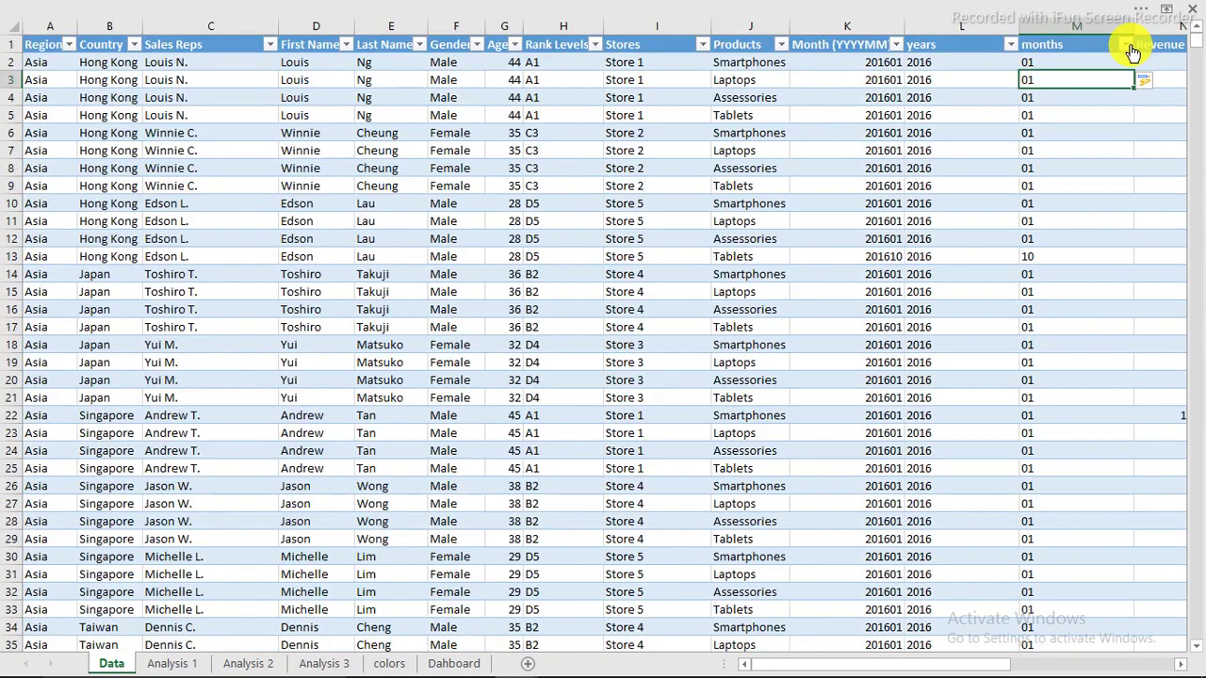
click(1126, 46)
drag(1116, 235, 1123, 275)
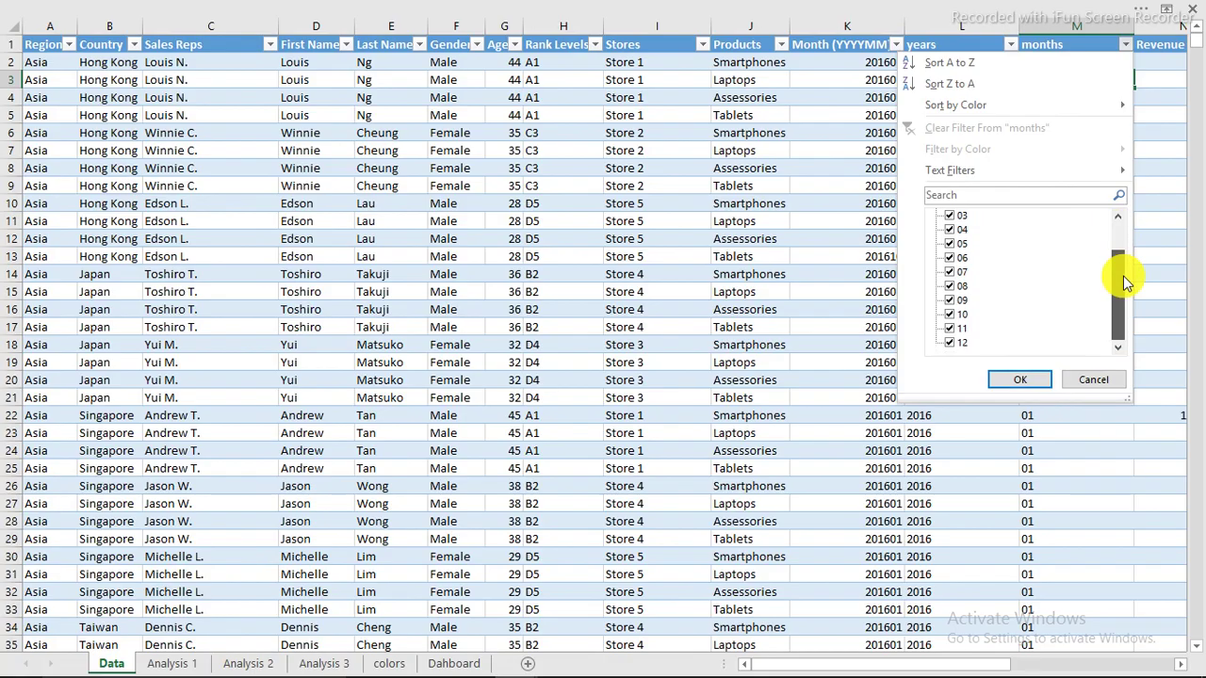
click(1095, 378)
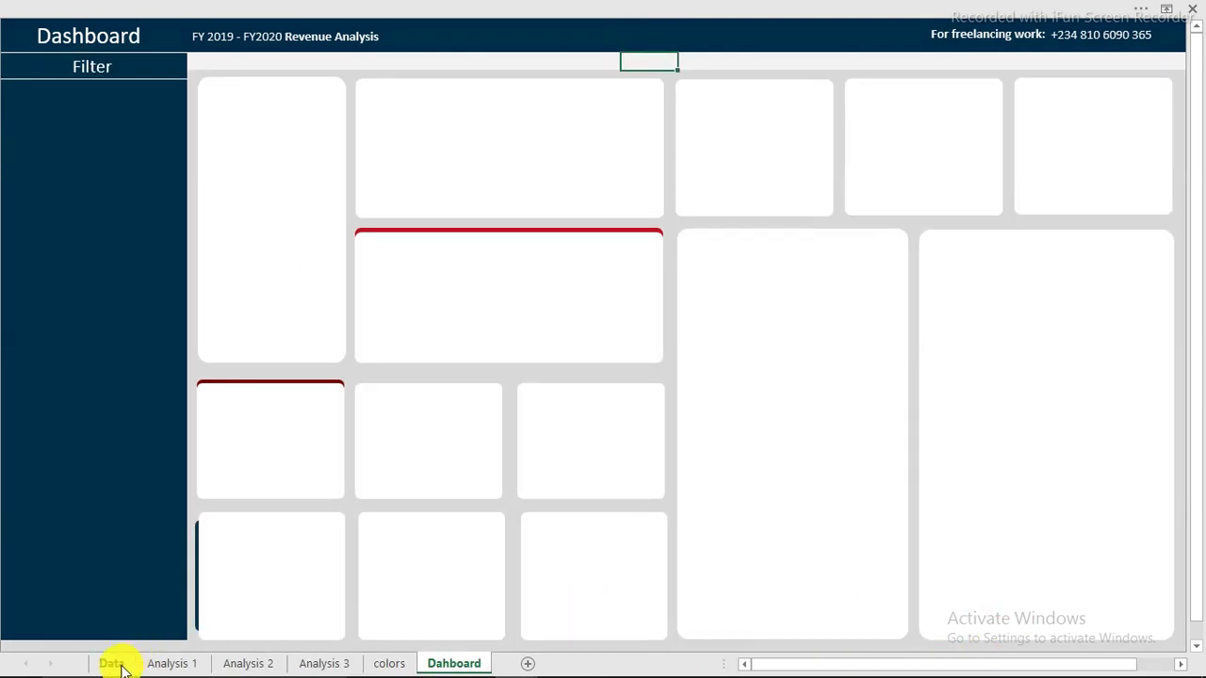
- Create a PivotTable from Table1 on the Data sheet, placed in the existing Analysis 1 worksheet at cell B6
click(111, 663)
click(268, 274)
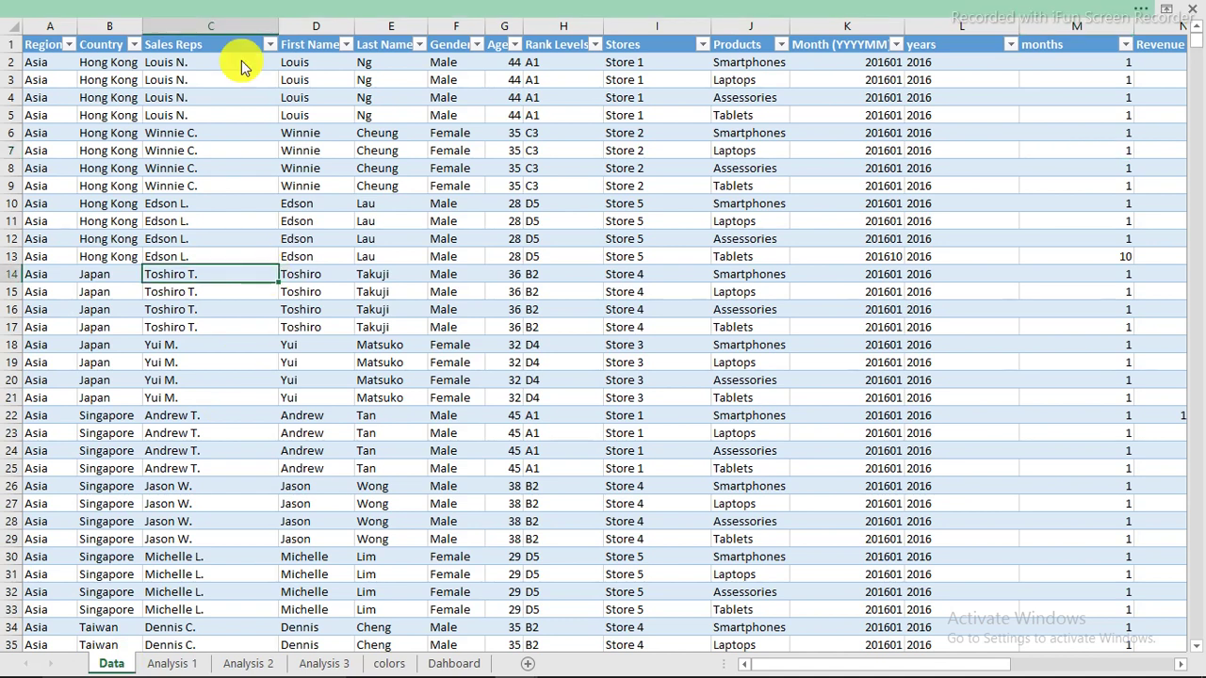
click(207, 9)
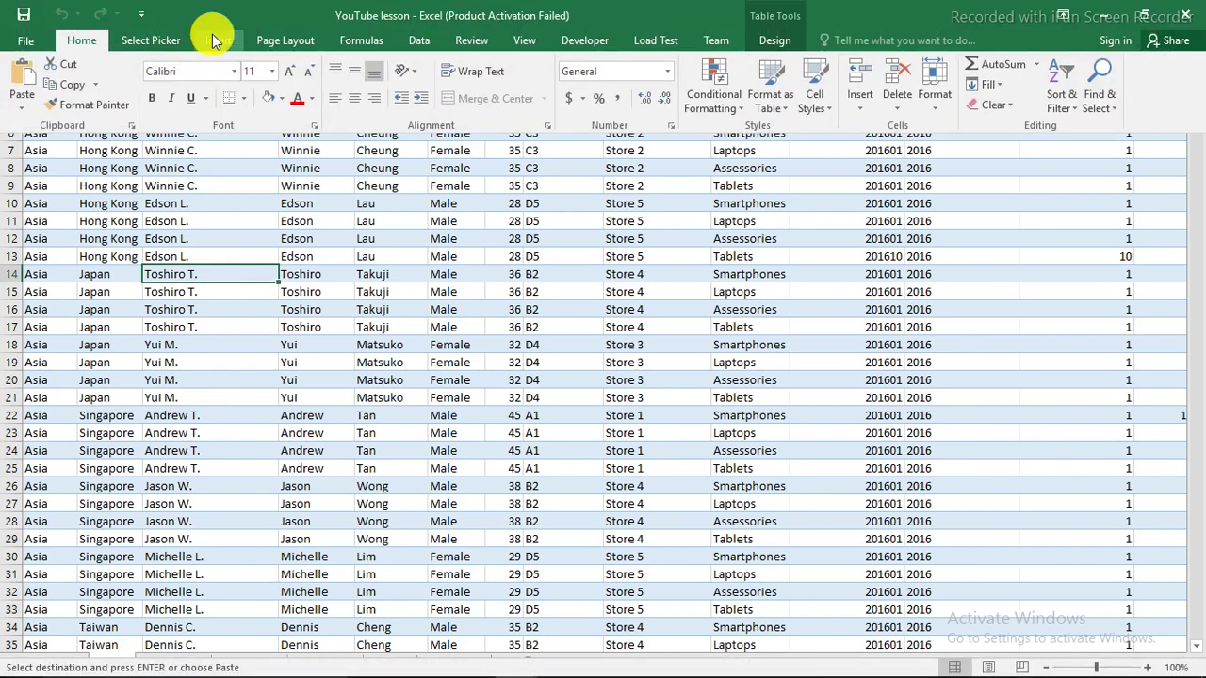
click(215, 37)
click(29, 74)
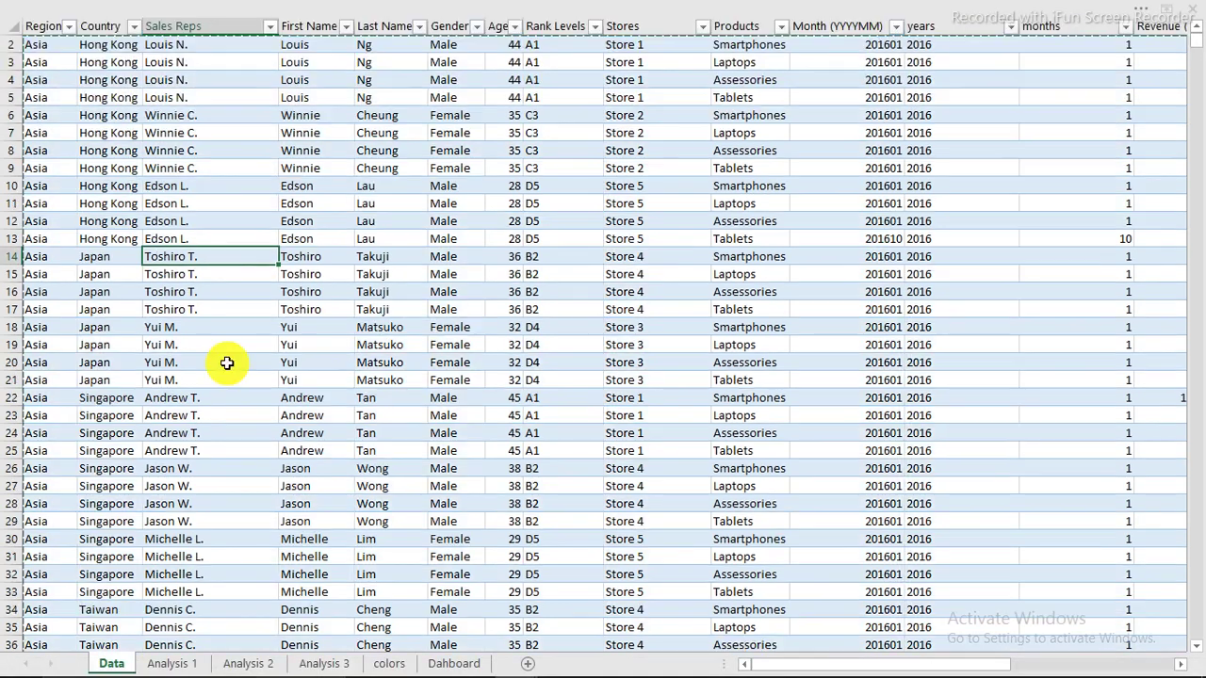
click(304, 323)
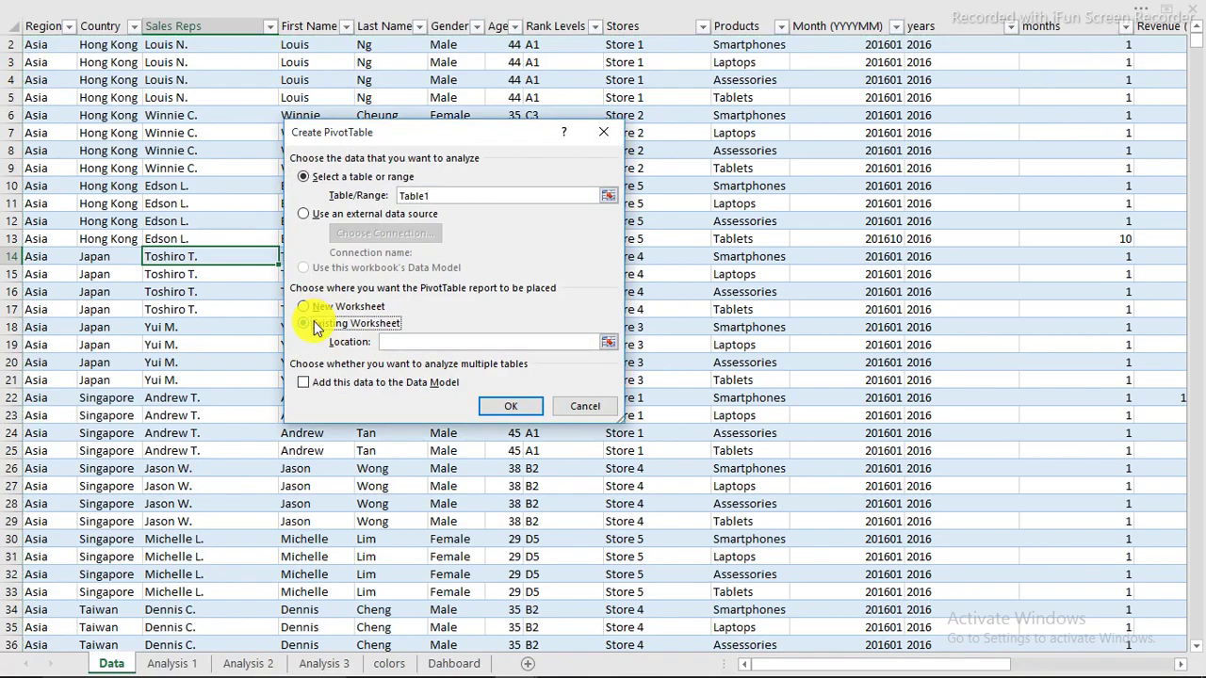
click(172, 662)
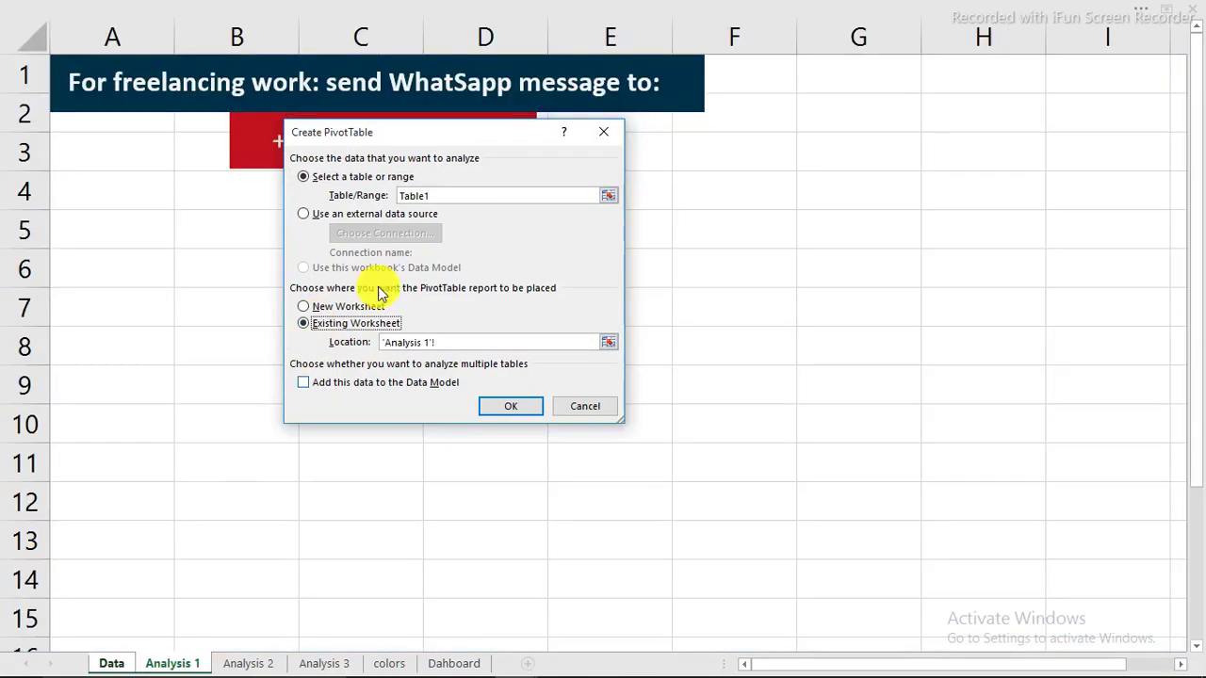
drag(496, 139, 689, 247)
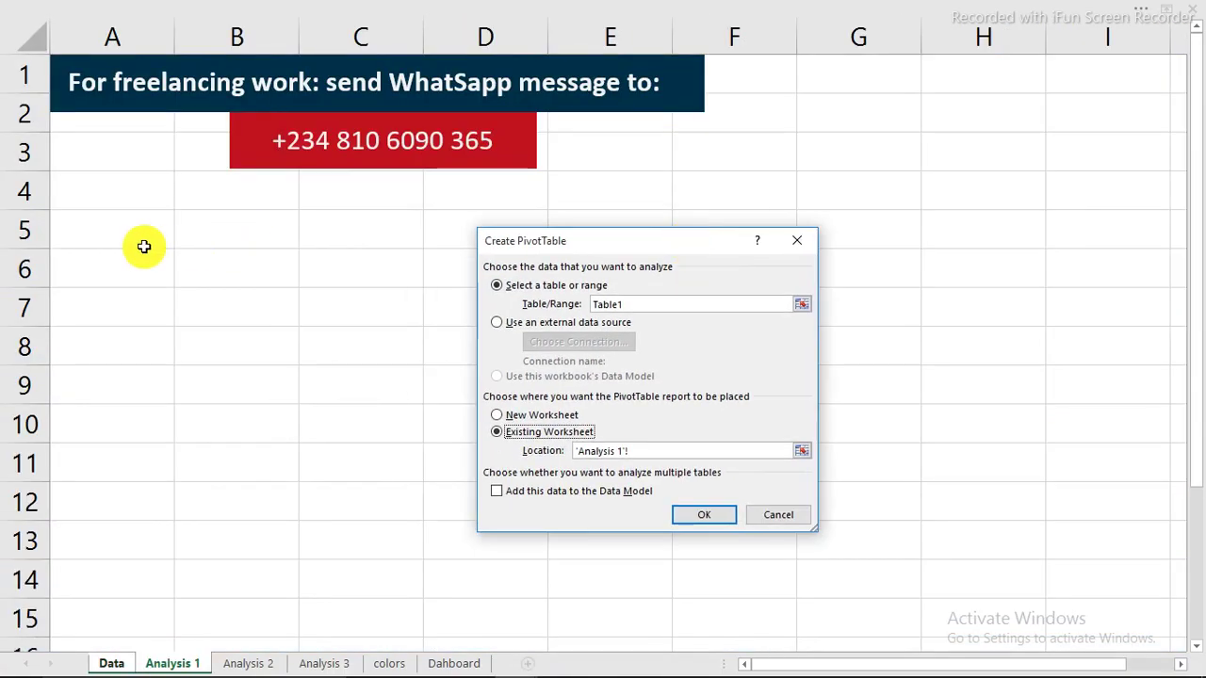
click(226, 263)
click(714, 521)
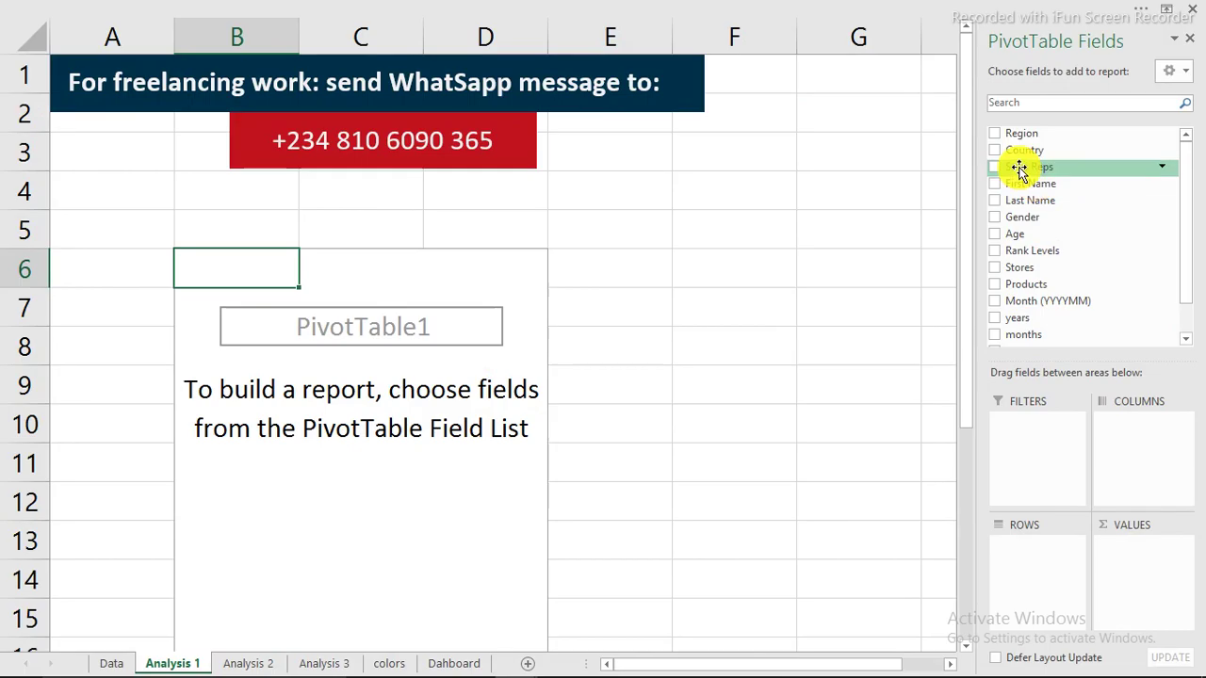
- Build the PivotTable with Region as rows and the sum of Revenue (USD) as values
drag(1024, 136, 1042, 556)
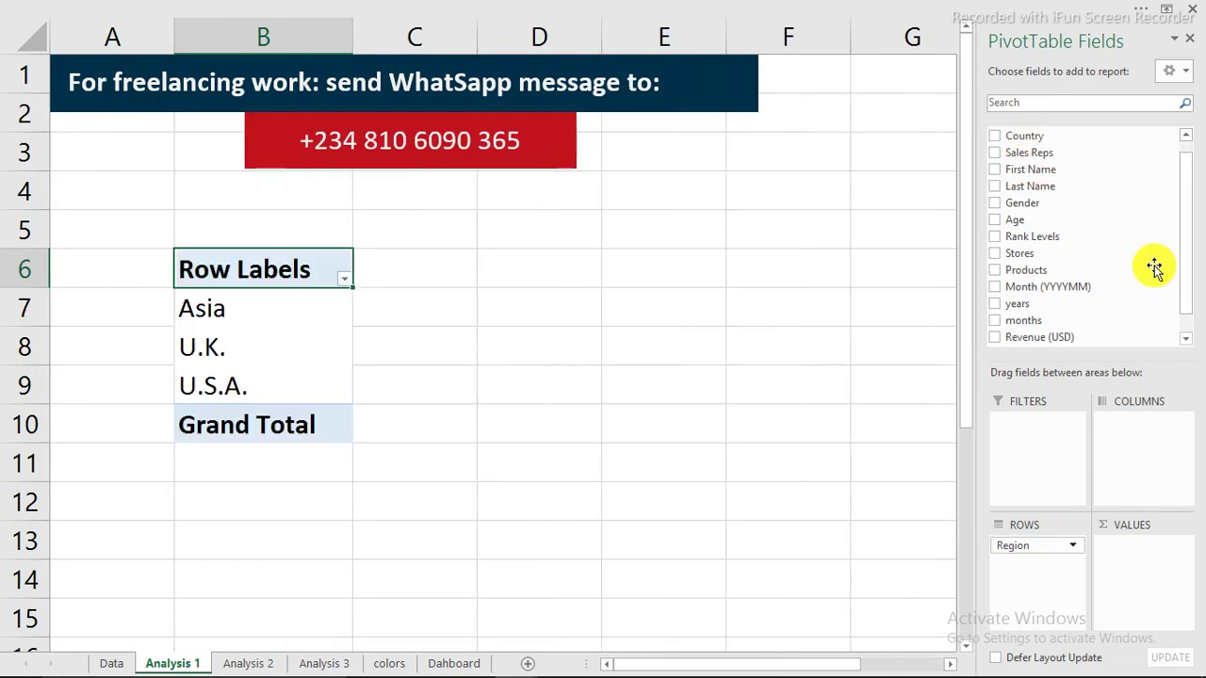
scroll(1155, 269, down, 1)
drag(1076, 317, 1140, 563)
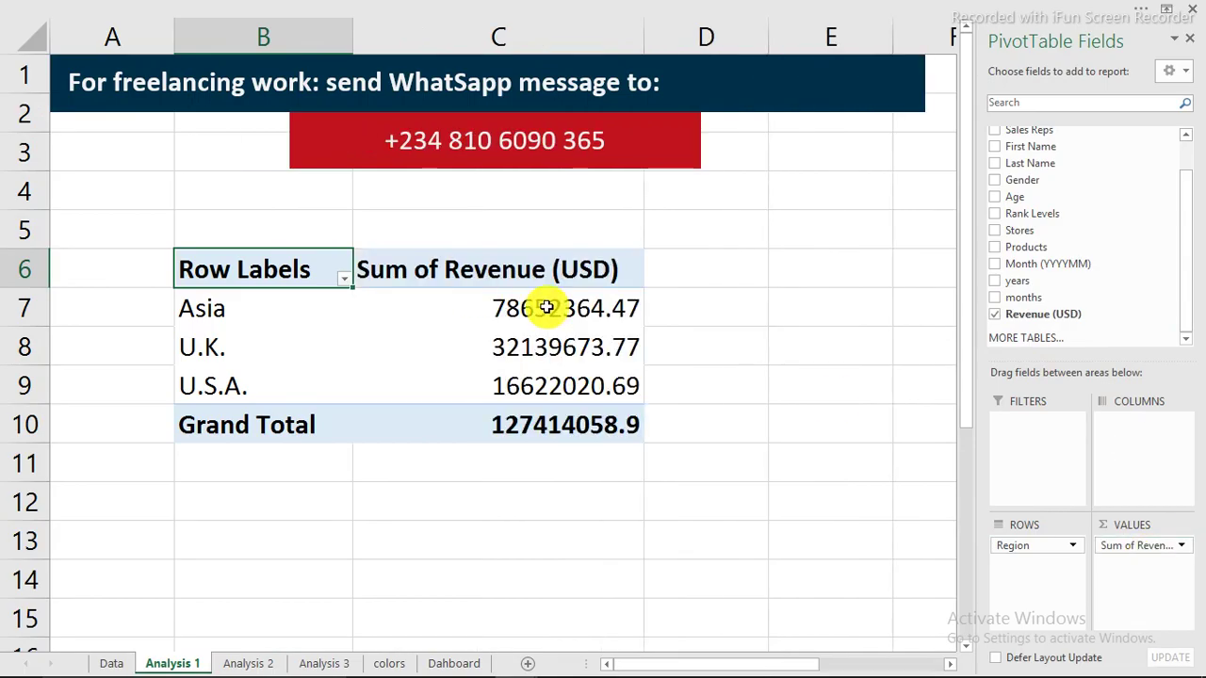
- Format the PivotTable's revenue values, including the grand total, as $ currency with no decimal places
drag(546, 307, 559, 422)
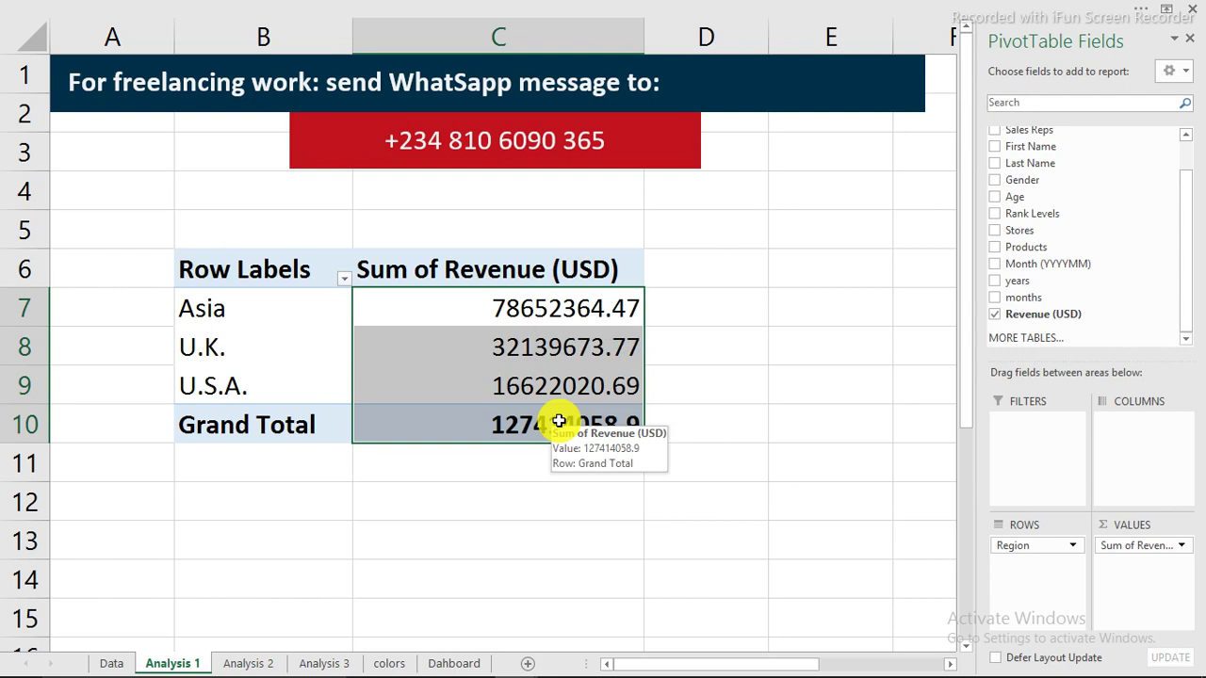
key(ctrl+1)
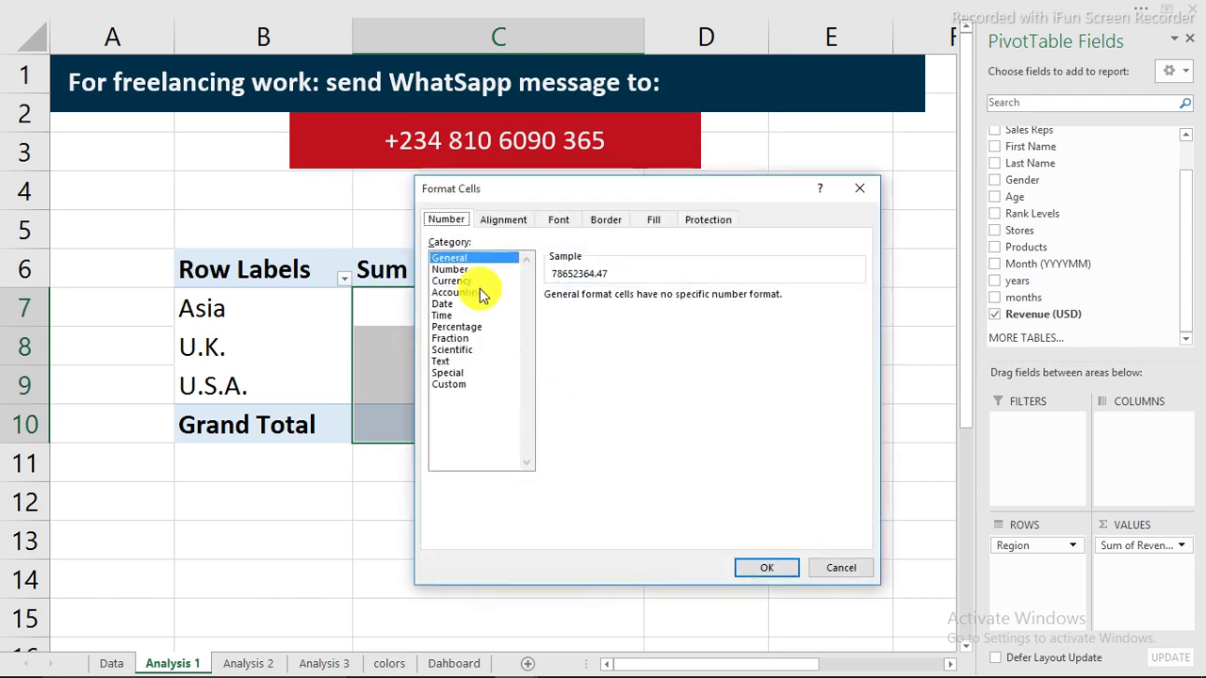
click(512, 281)
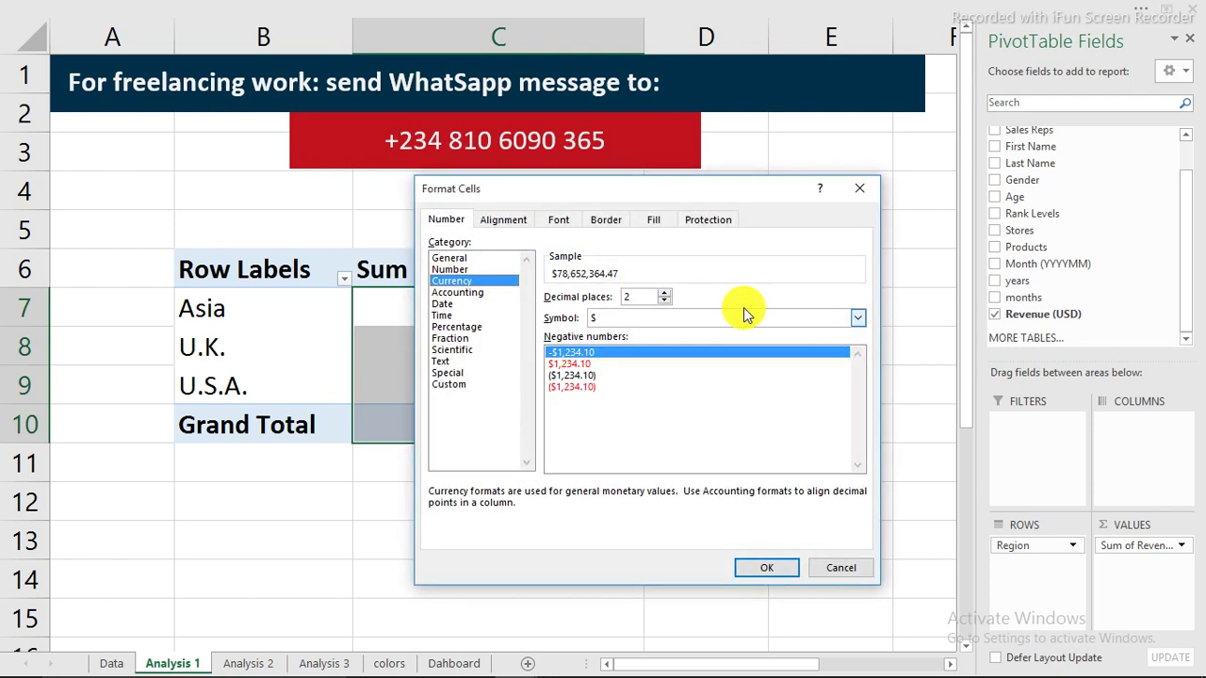
click(782, 569)
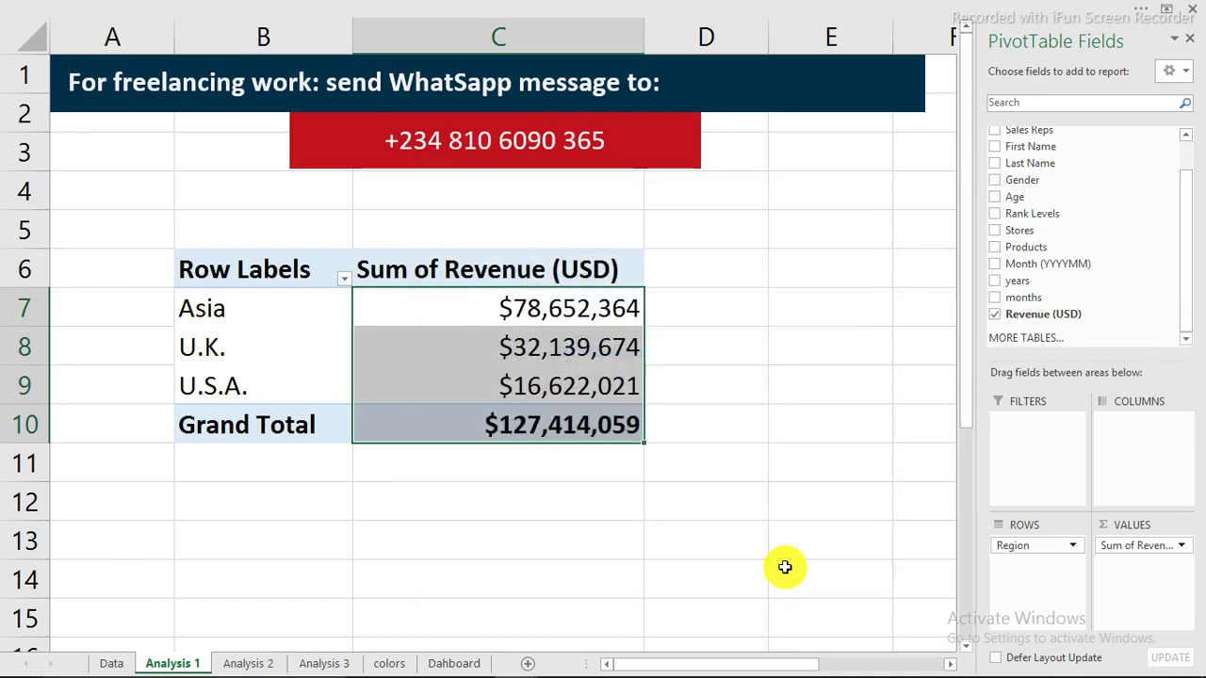
- Show the region PivotTable in tabular form and turn grand totals off for rows and columns
click(331, 345)
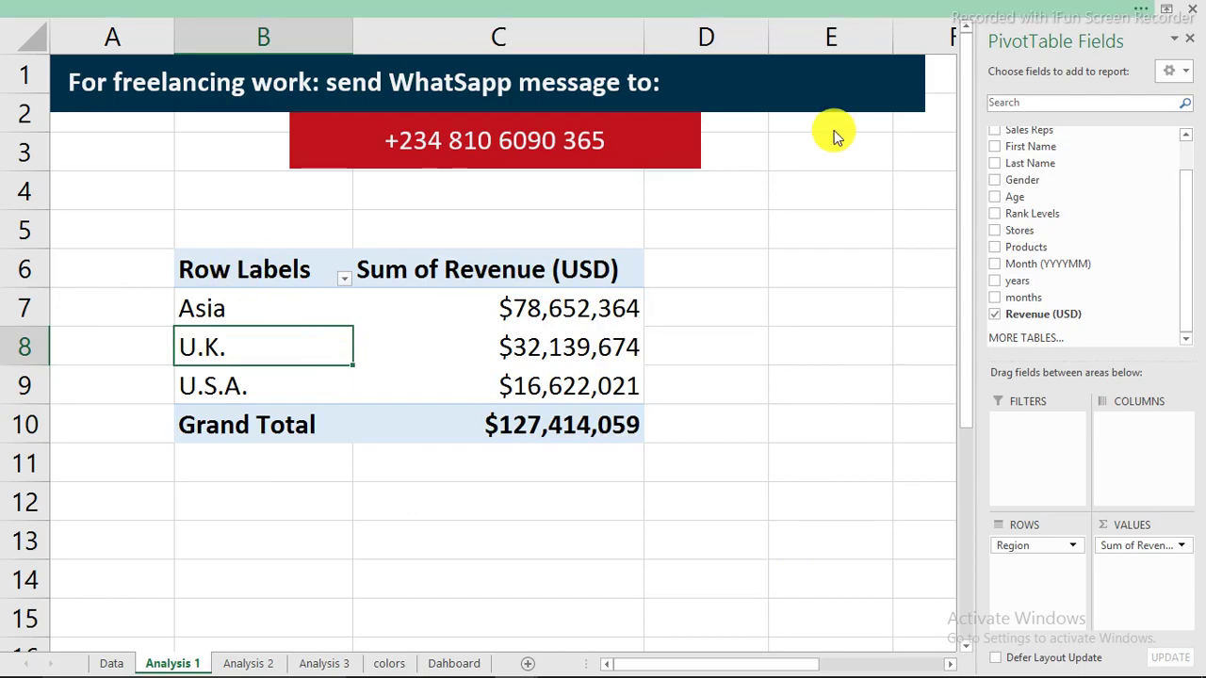
click(848, 7)
click(833, 41)
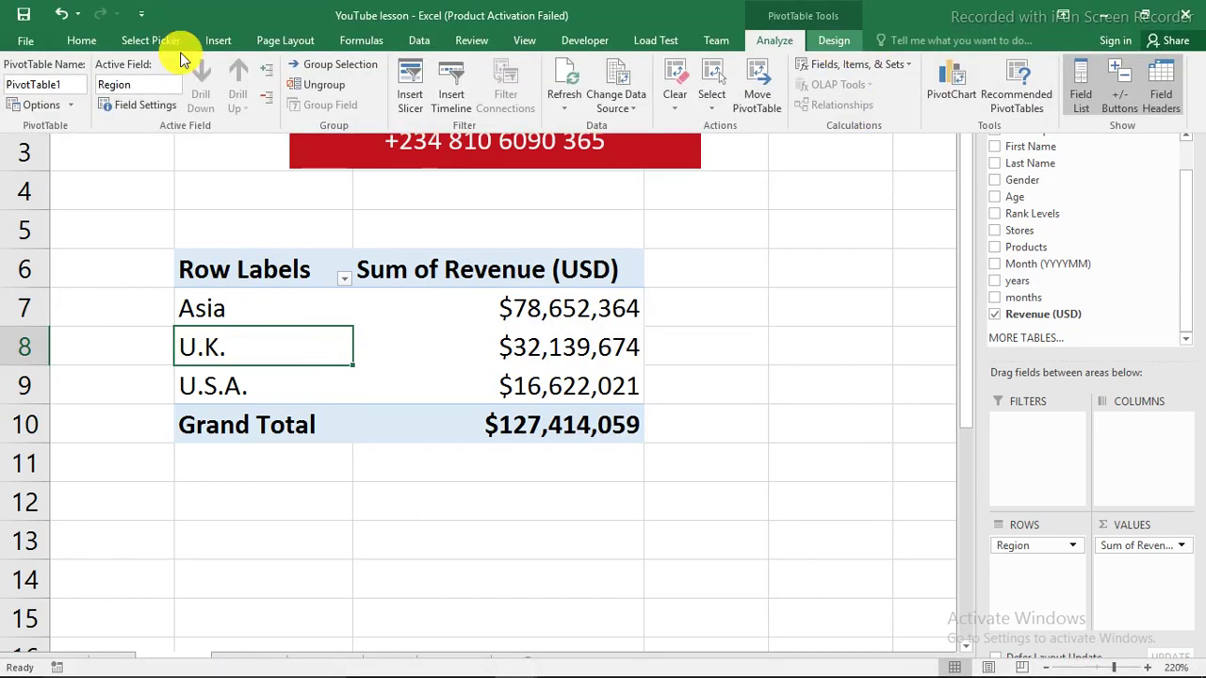
click(126, 104)
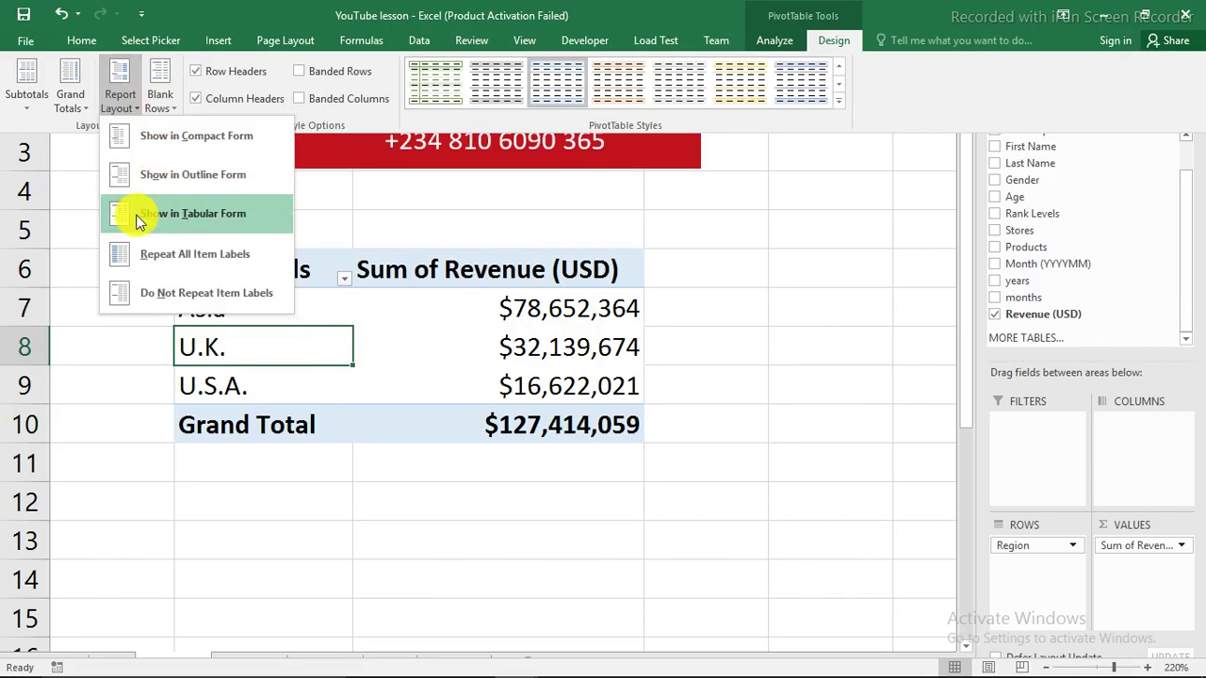
click(170, 215)
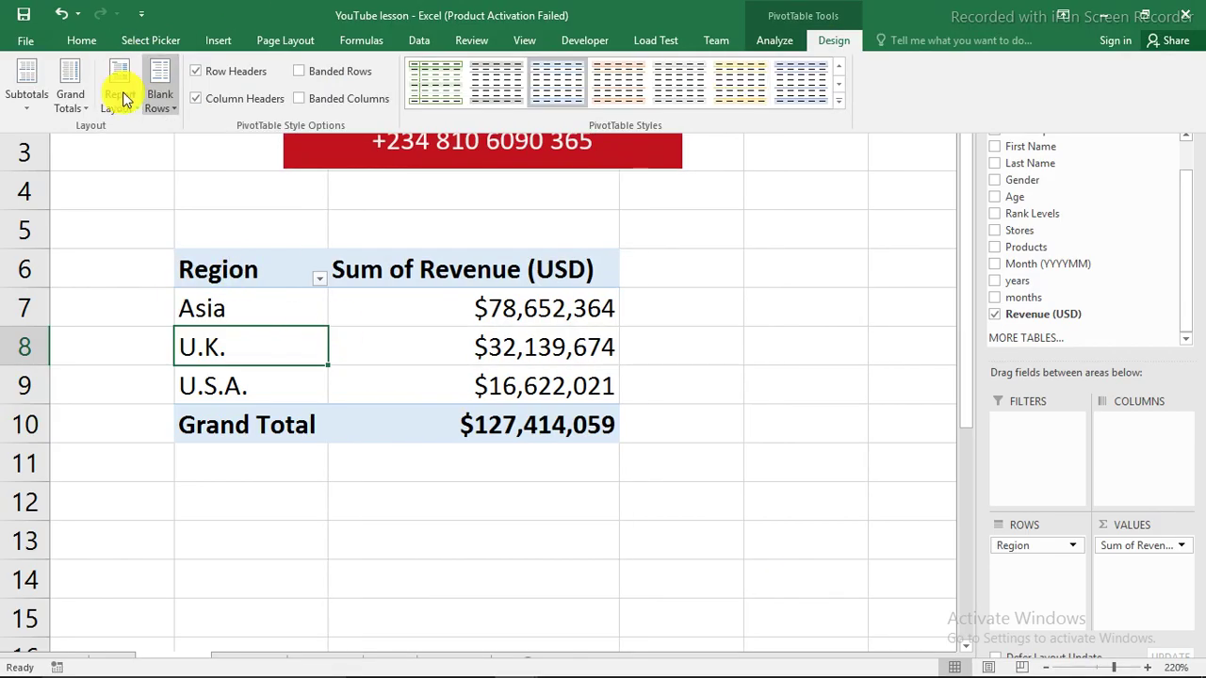
click(70, 98)
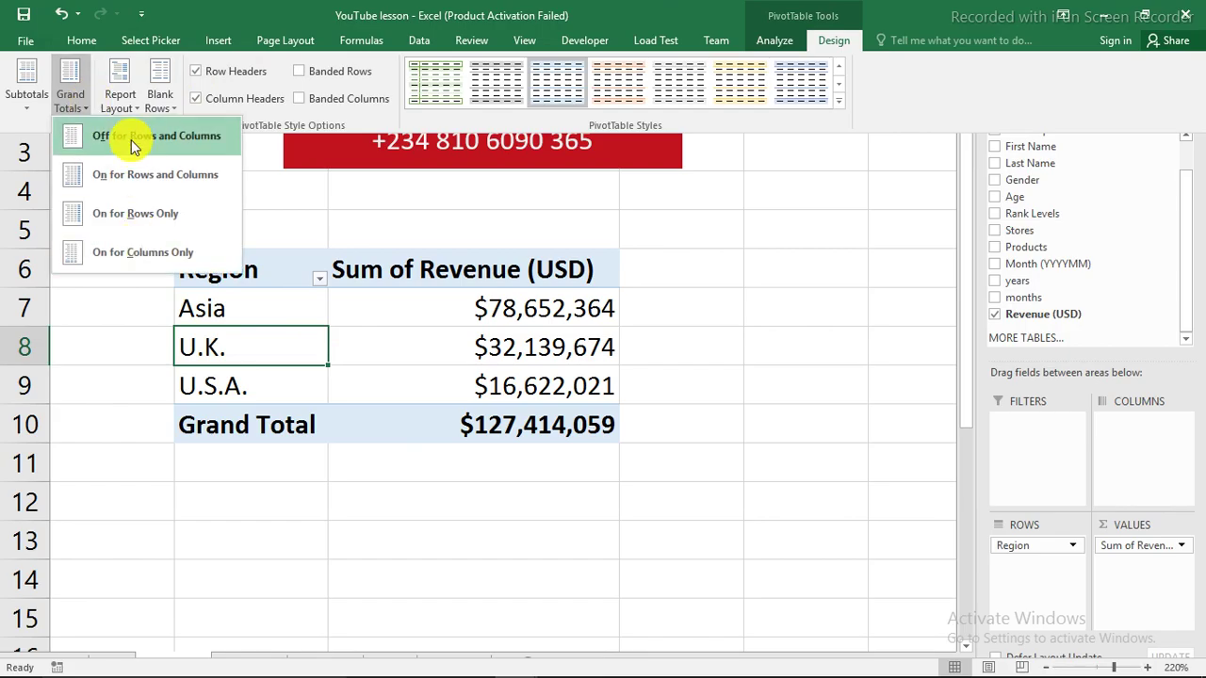
click(131, 140)
- Insert a doughnut chart from the region revenue PivotTable, then shrink it and position it over columns A to C
click(348, 310)
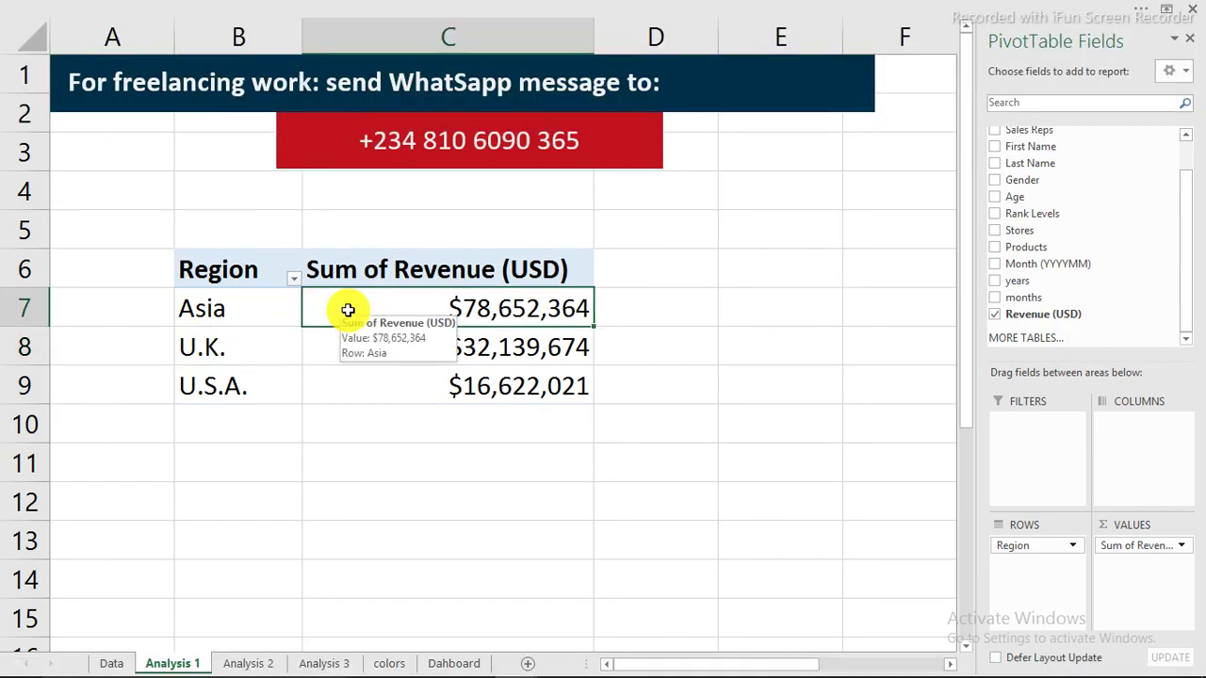
click(405, 10)
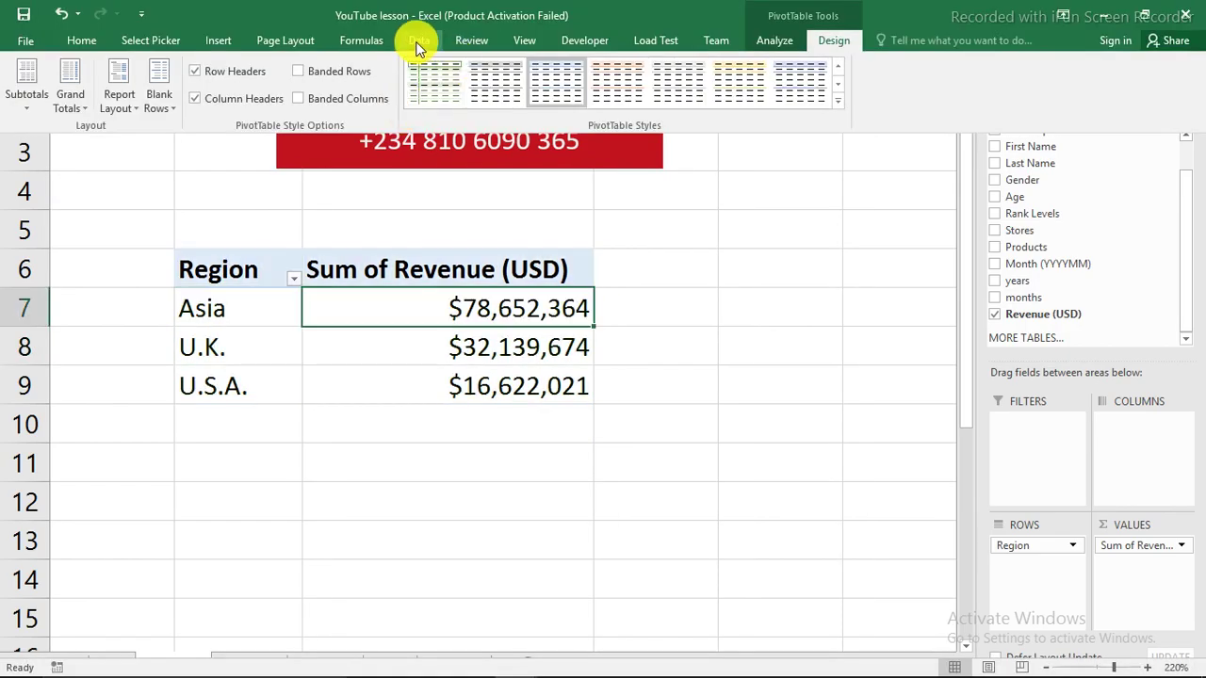
click(222, 41)
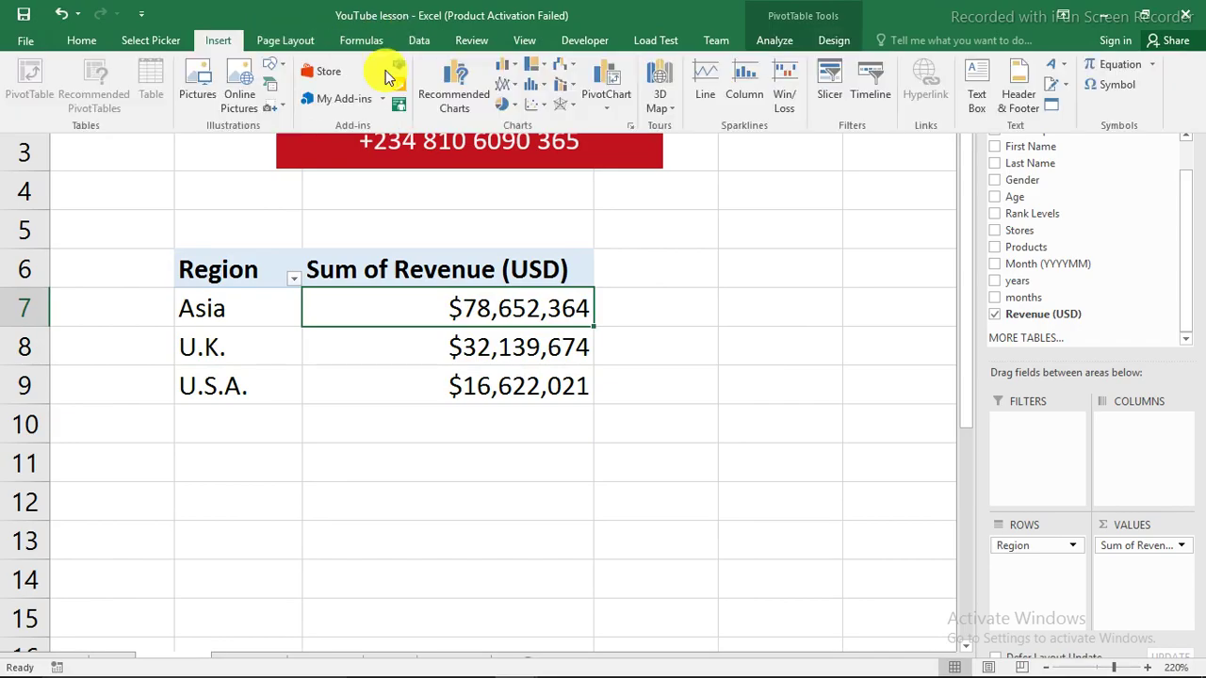
click(519, 106)
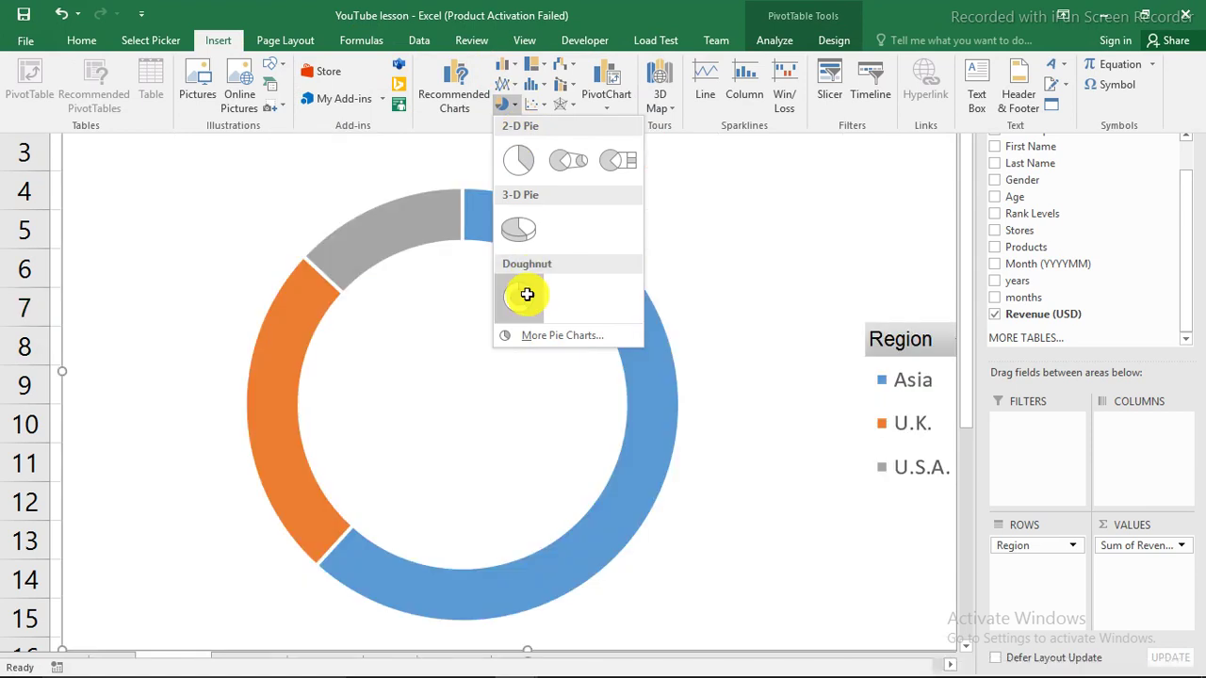
click(525, 299)
drag(57, 87, 600, 401)
drag(813, 405, 319, 258)
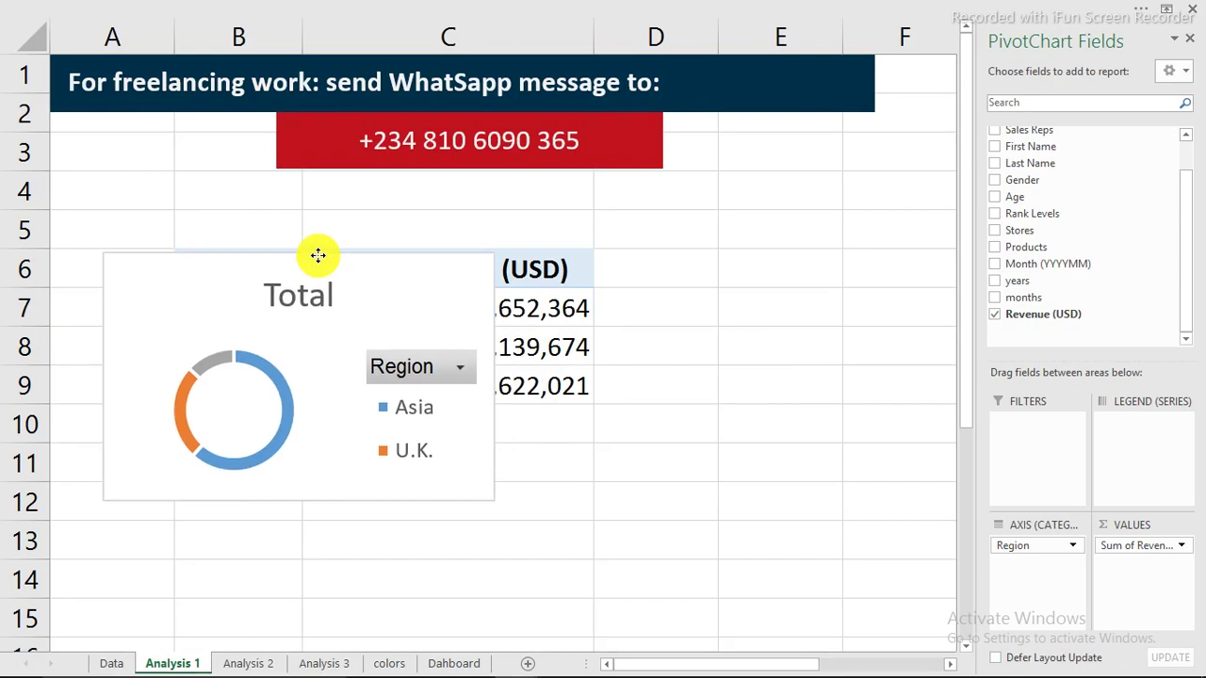
- Hide all field buttons on the doughnut chart and delete its legend and title
right_click(419, 367)
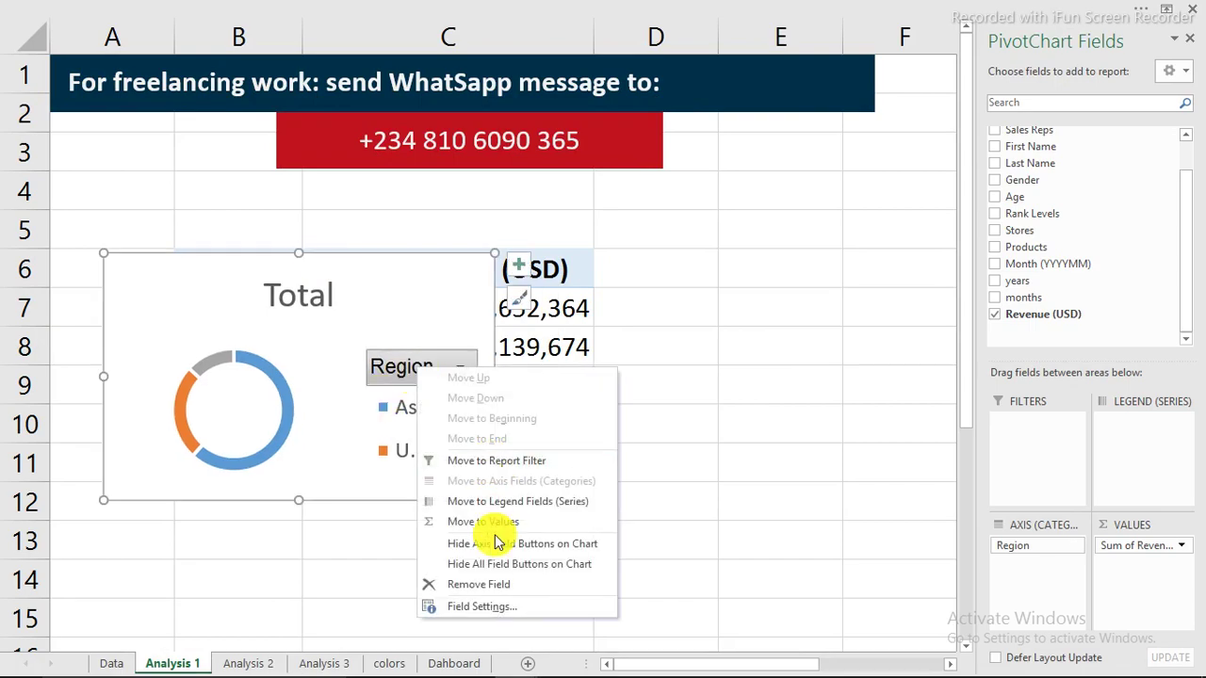
click(495, 567)
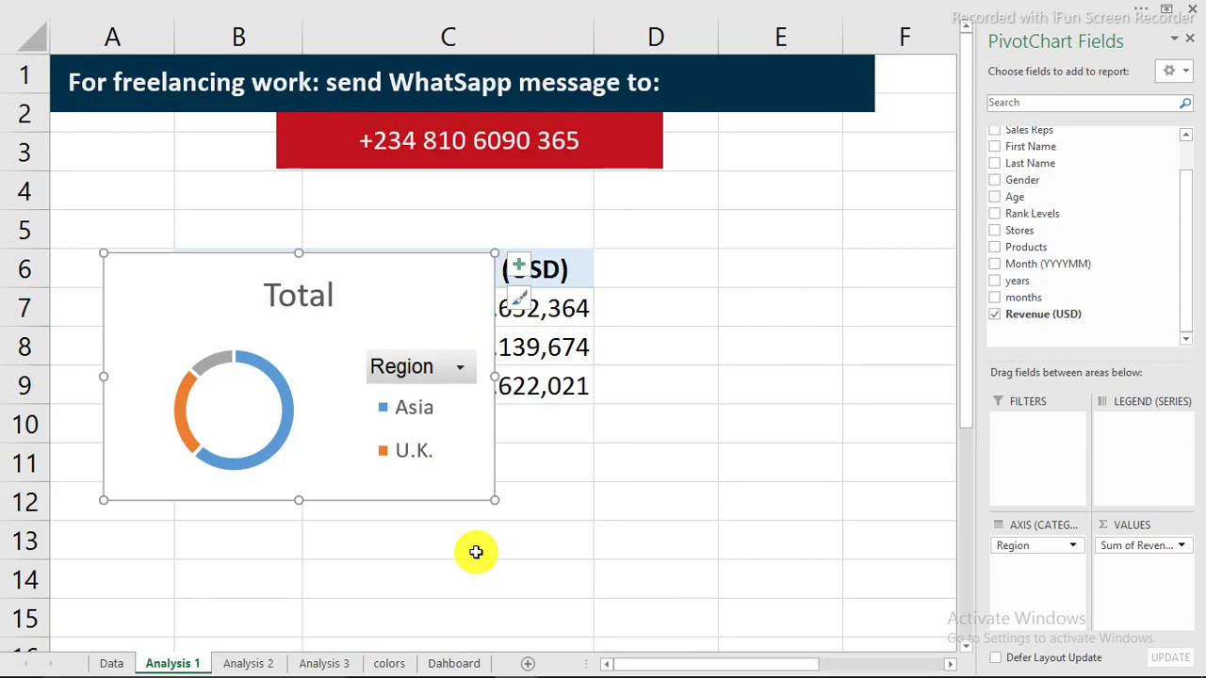
click(437, 373)
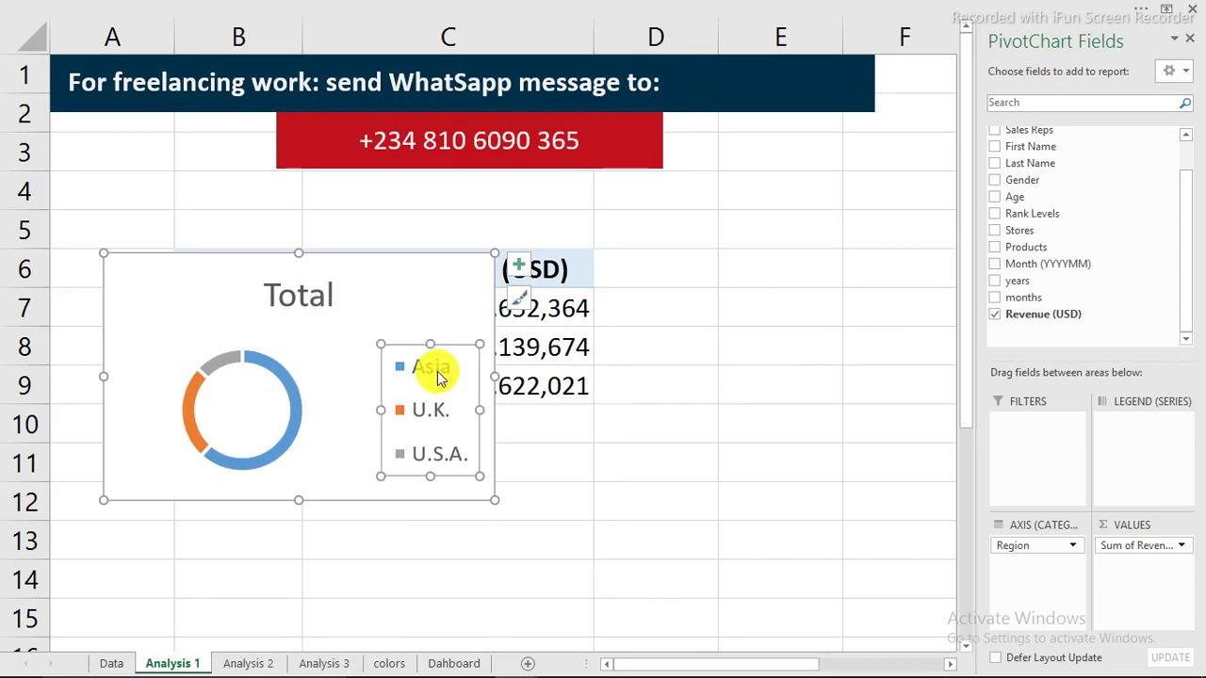
key(Delete)
click(315, 296)
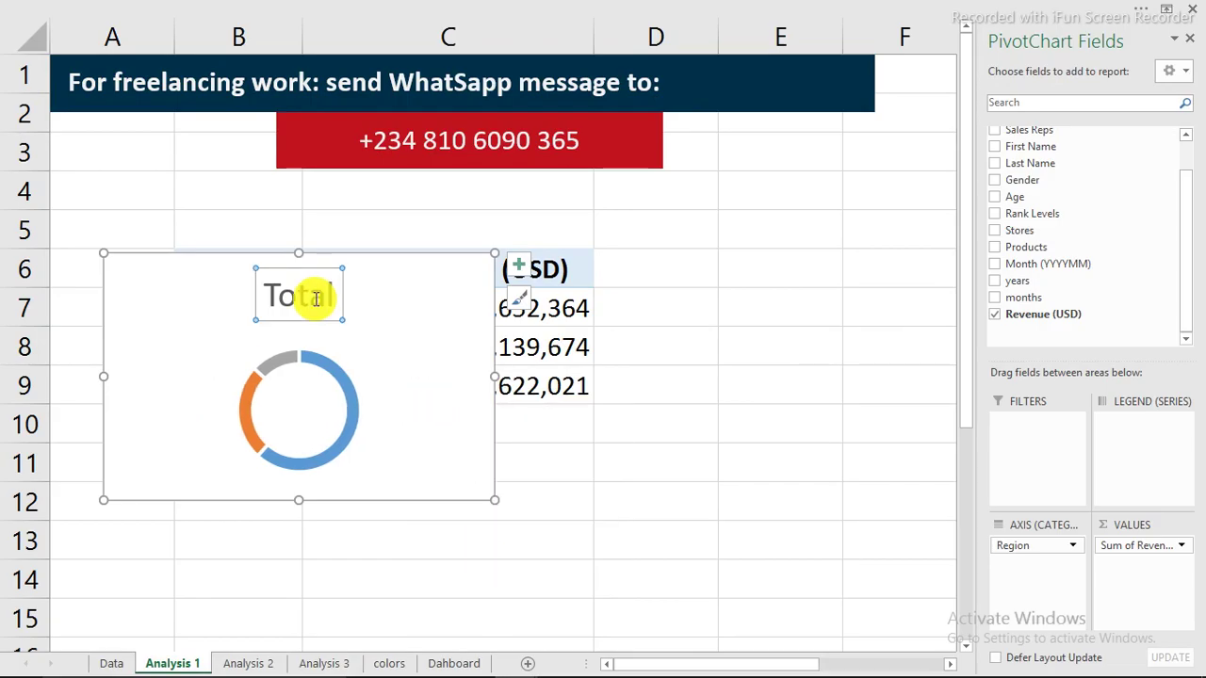
key(Delete)
- Shrink the doughnut chart and move it from Analysis 1 onto the tall white card beside the Filter panel on the Dahboard sheet
drag(492, 250, 417, 317)
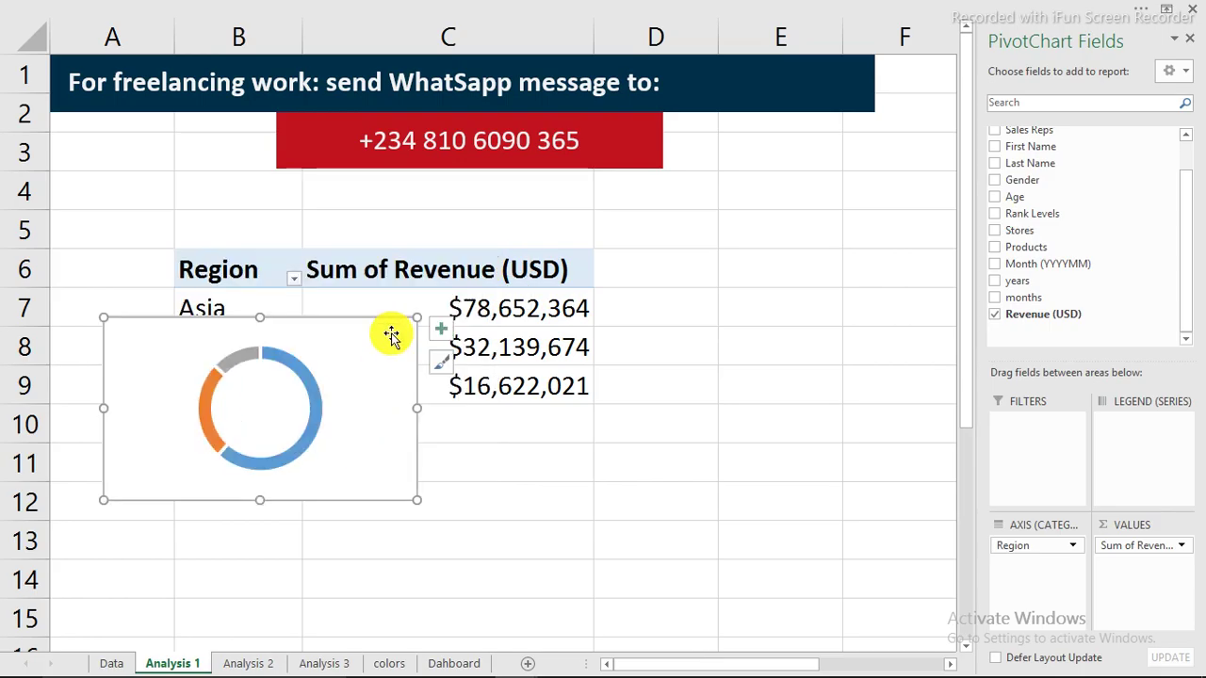
drag(341, 320, 557, 308)
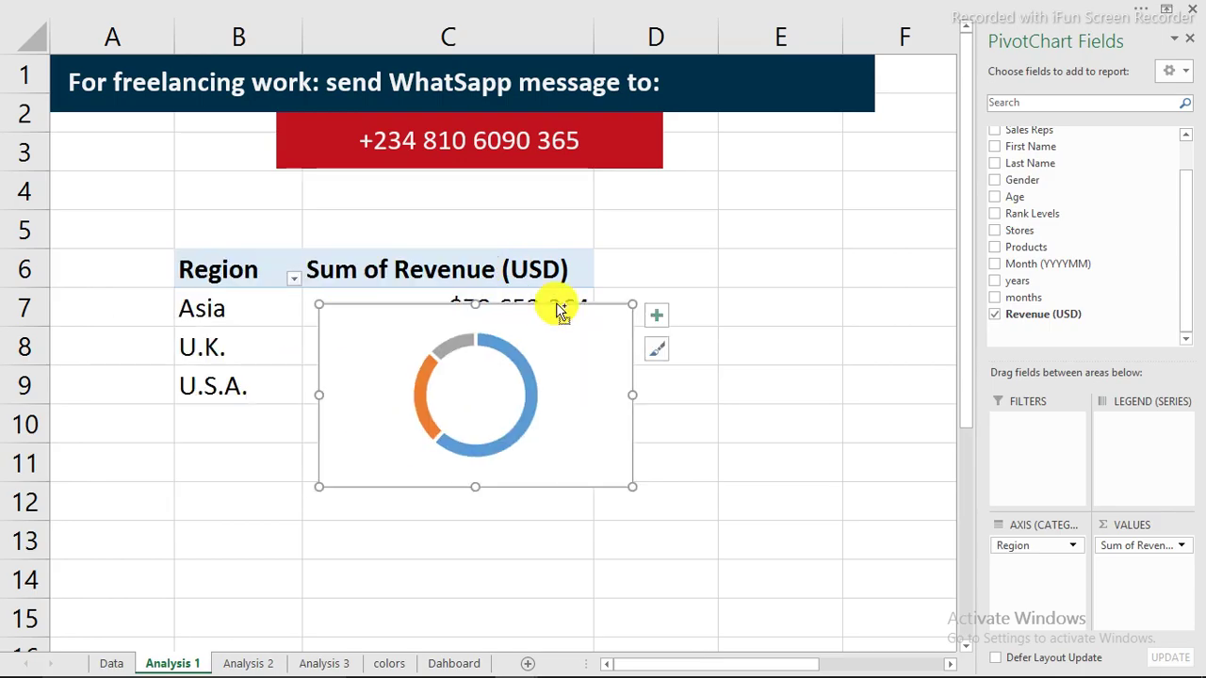
key(ctrl+x)
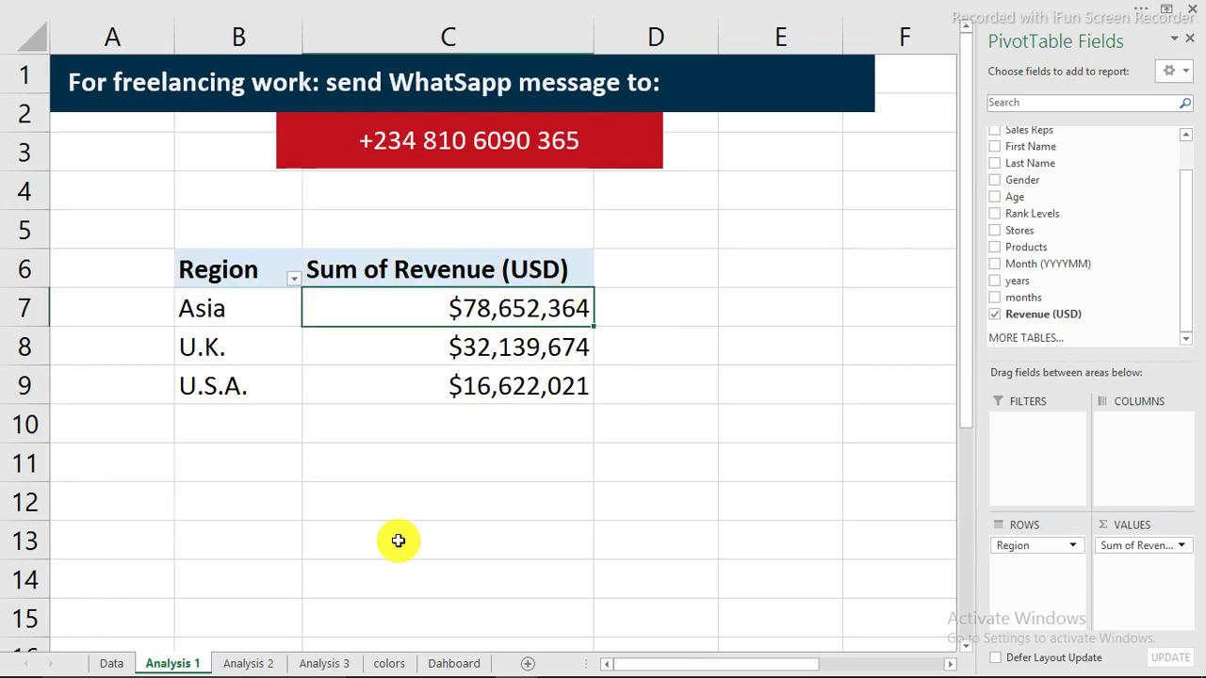
click(453, 663)
click(270, 118)
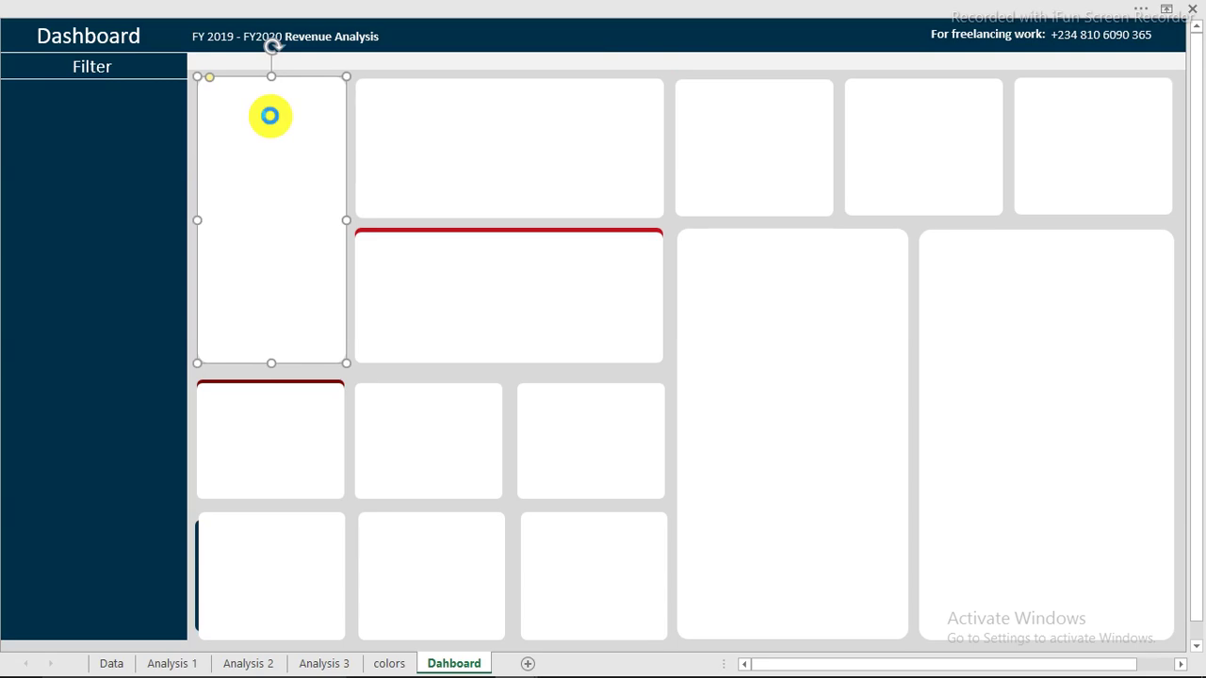
key(ctrl+v)
drag(340, 161, 309, 291)
drag(173, 134, 188, 142)
- Set the doughnut chart's area to no fill and its border to no line
double_click(210, 141)
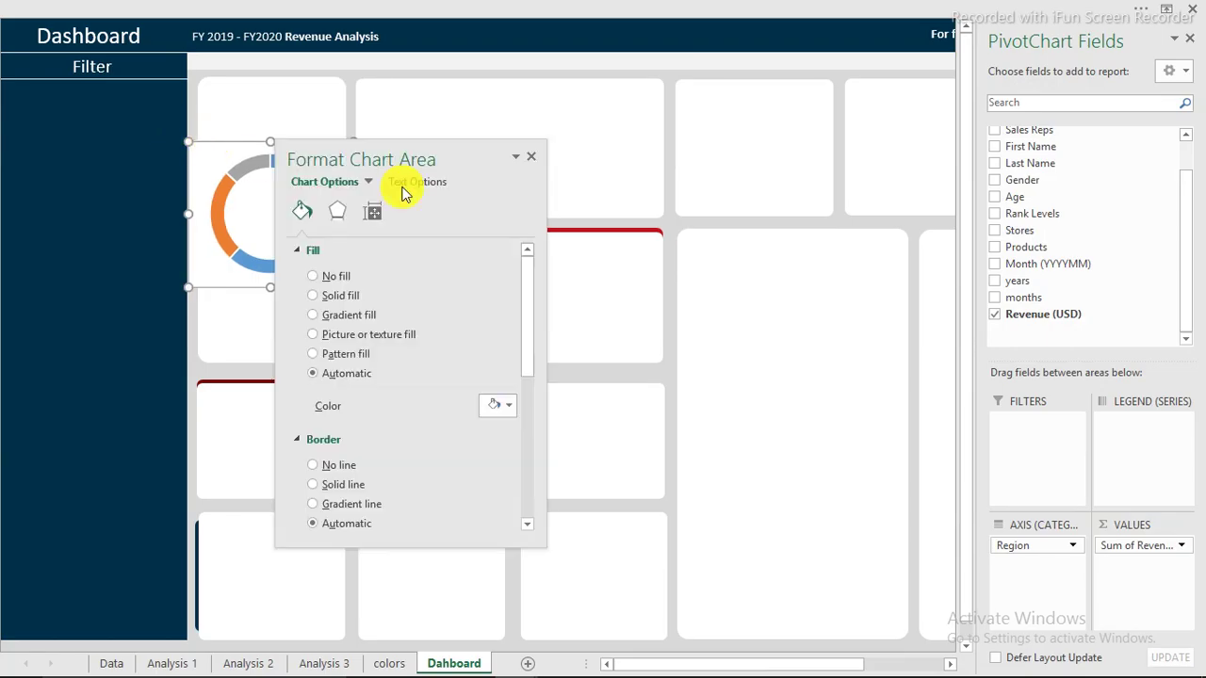
drag(453, 153, 725, 109)
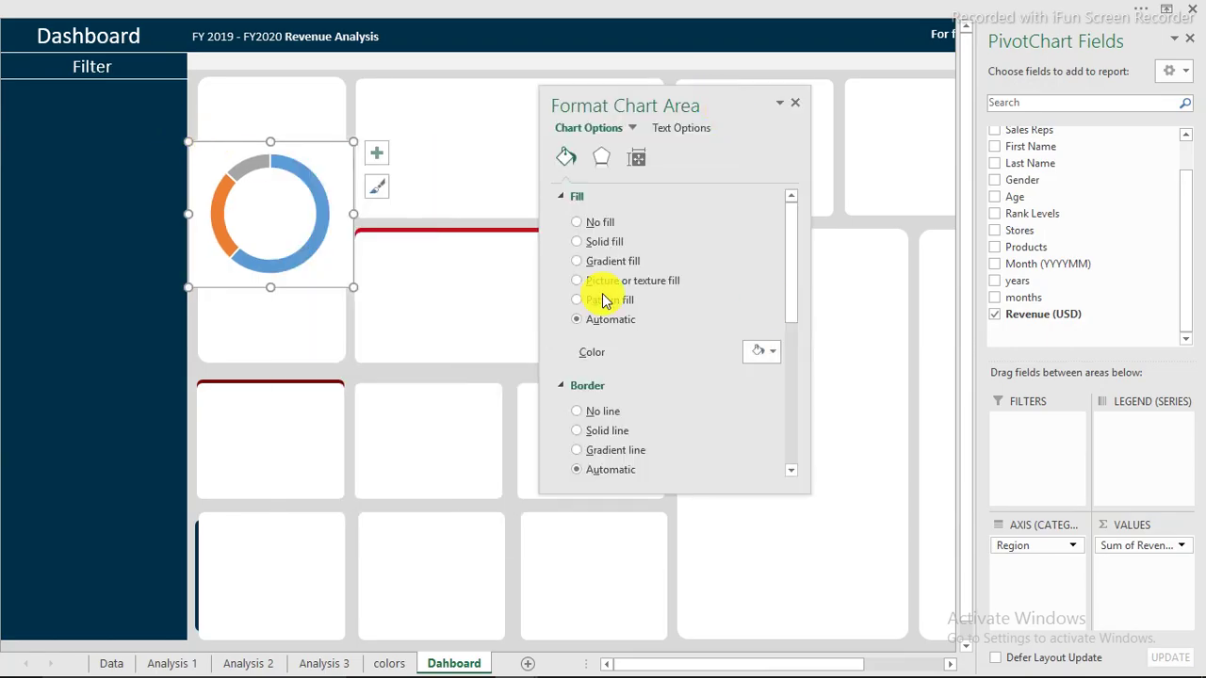
click(581, 222)
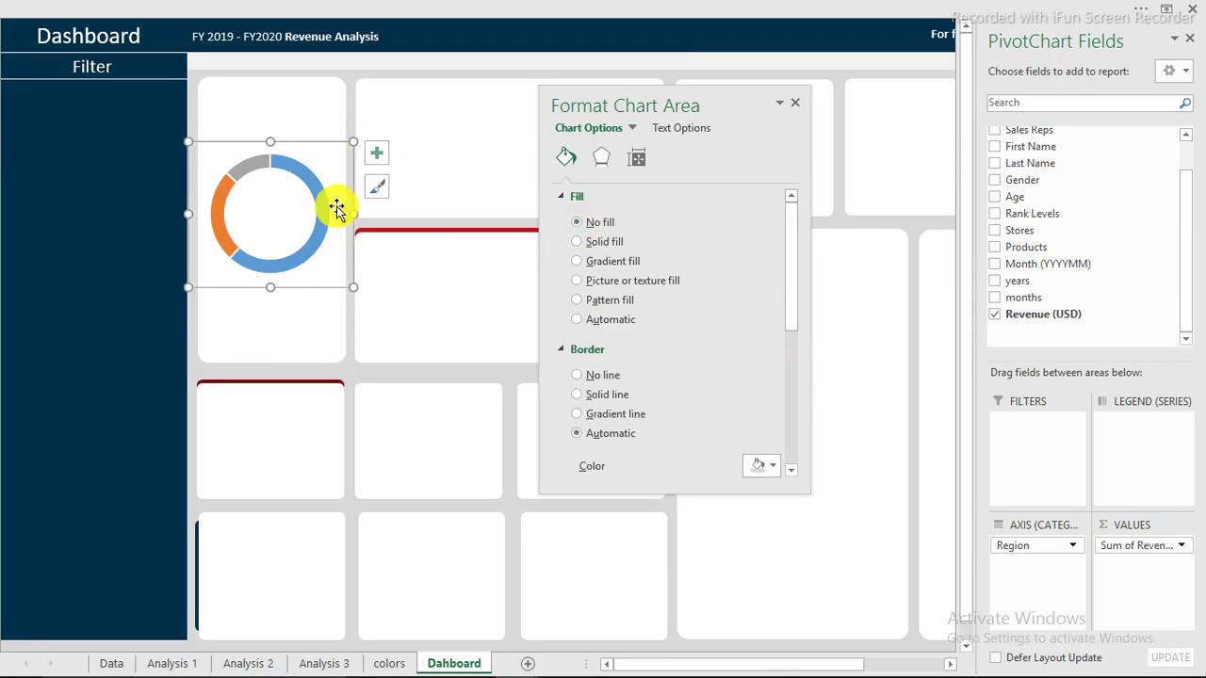
click(578, 375)
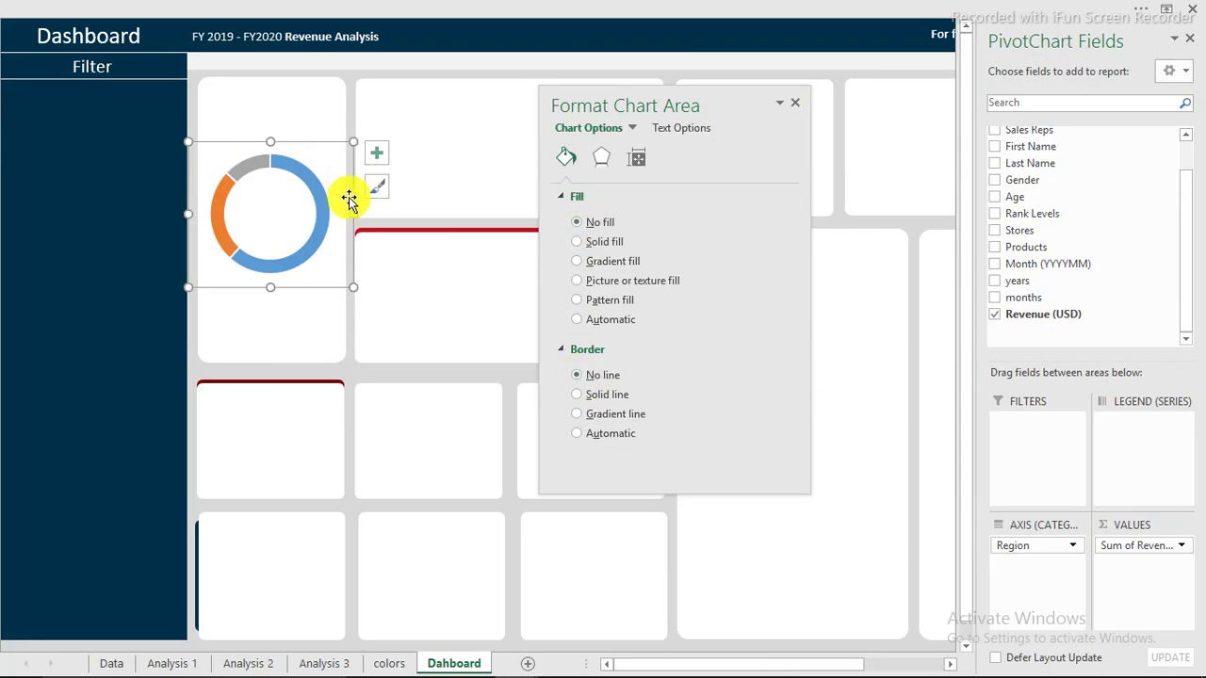
- Move the doughnut chart up on its card and bring over the Regional Revnue heading and region legend from the YT dashboard (Repaired) workbook
click(325, 138)
drag(325, 138, 324, 125)
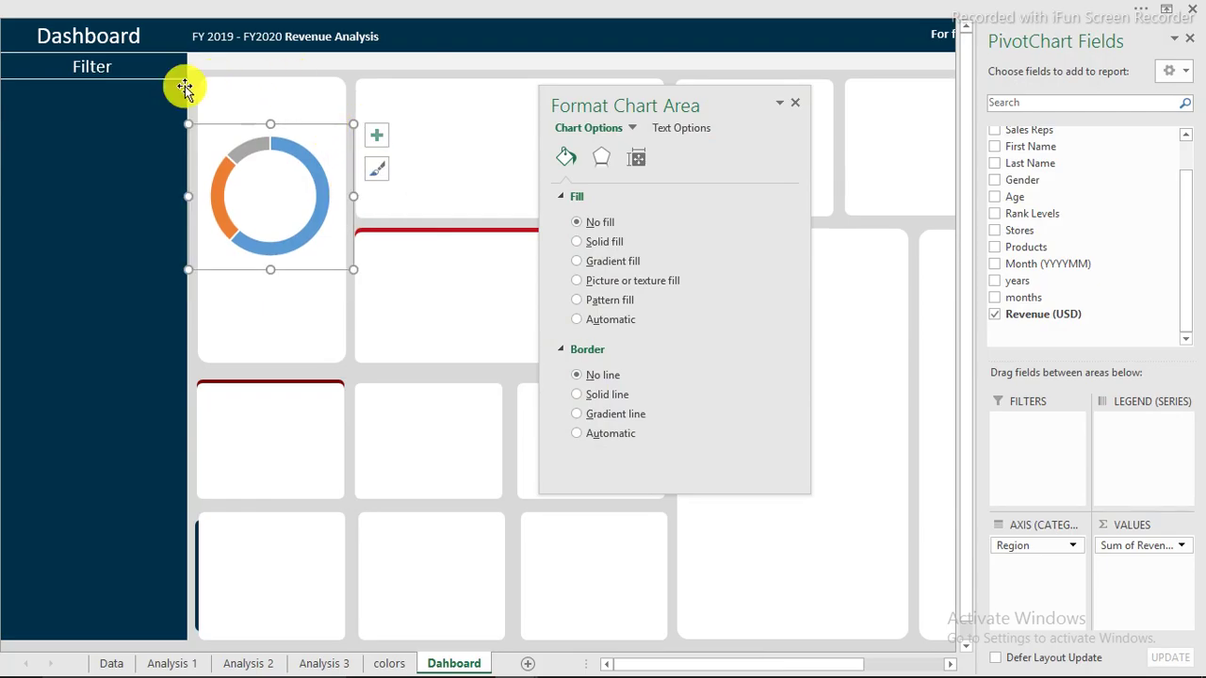
mouse_move(474, 656)
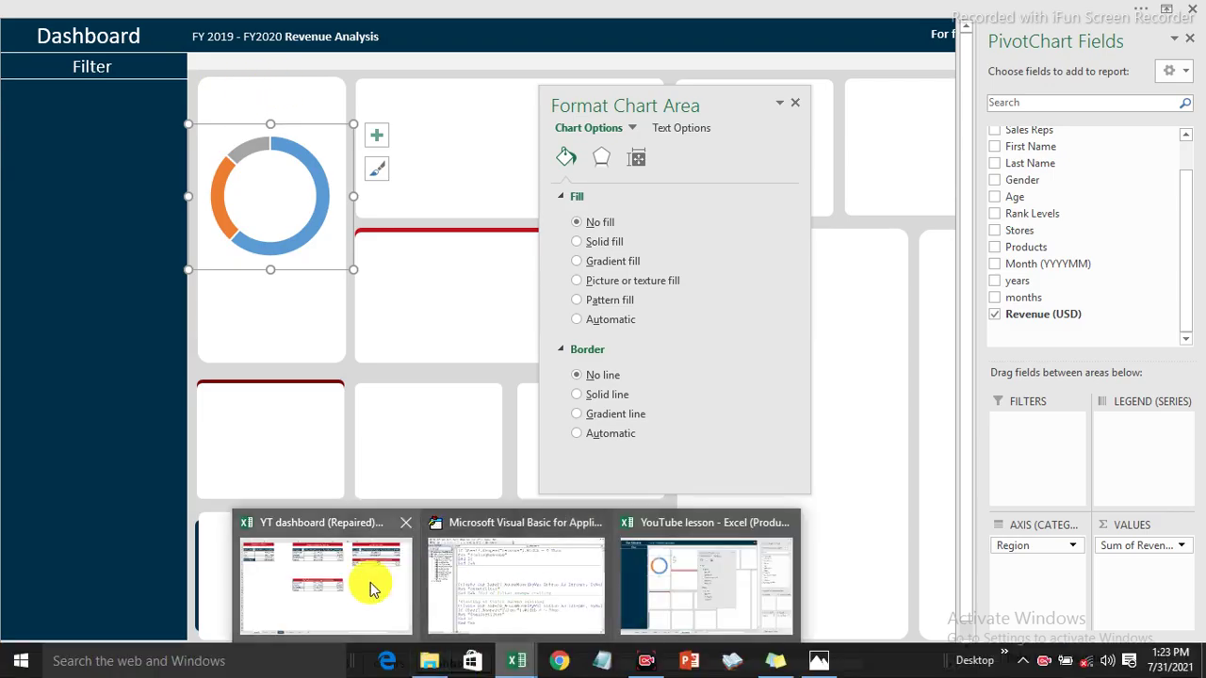
click(377, 533)
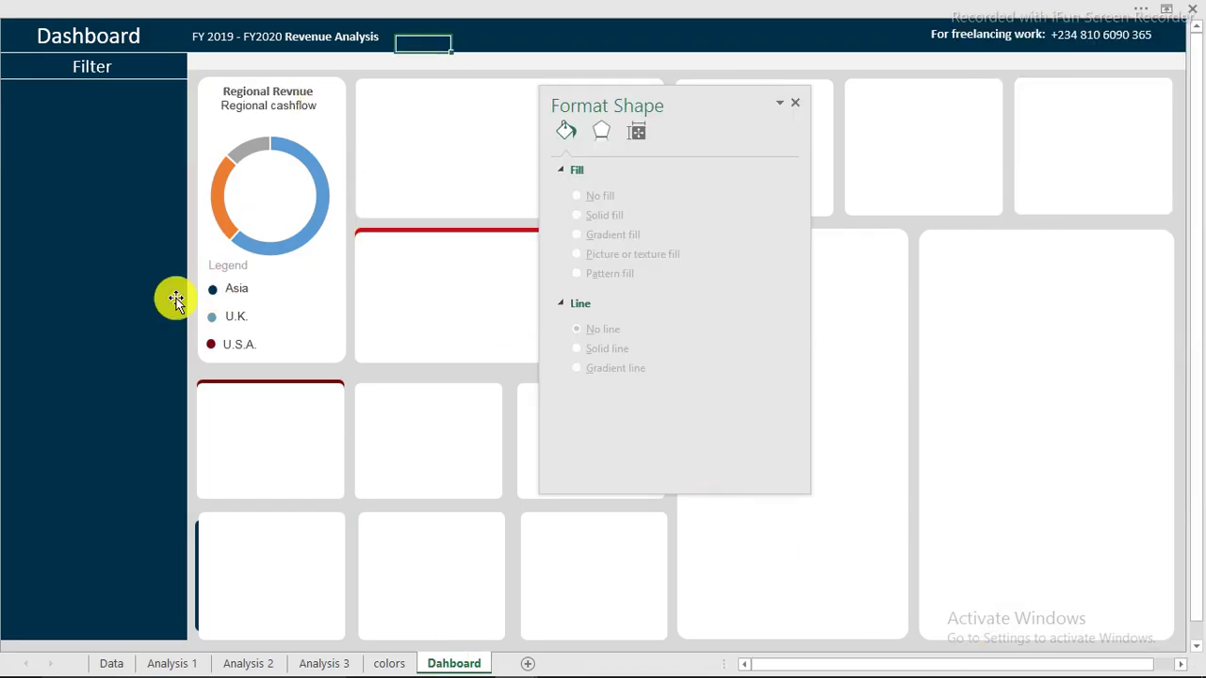
- Draw a tiny sample legend marker on the blank card beside the doughnut card, with a dark blue fill and no line
click(339, 9)
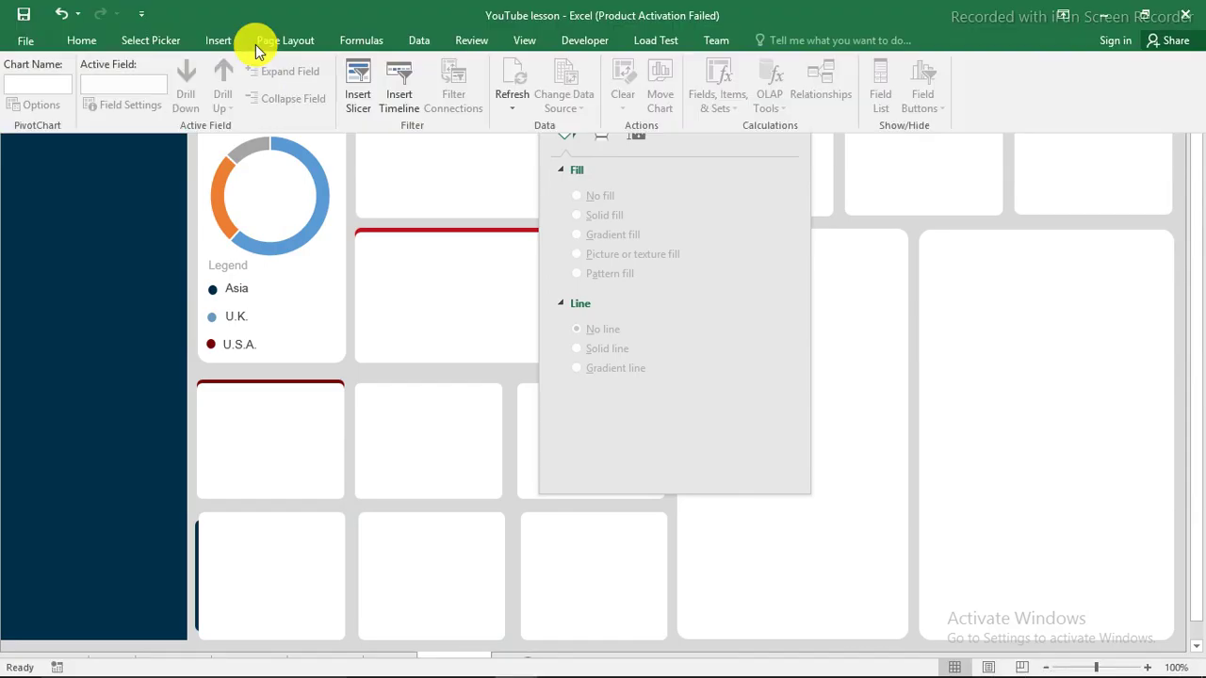
click(212, 41)
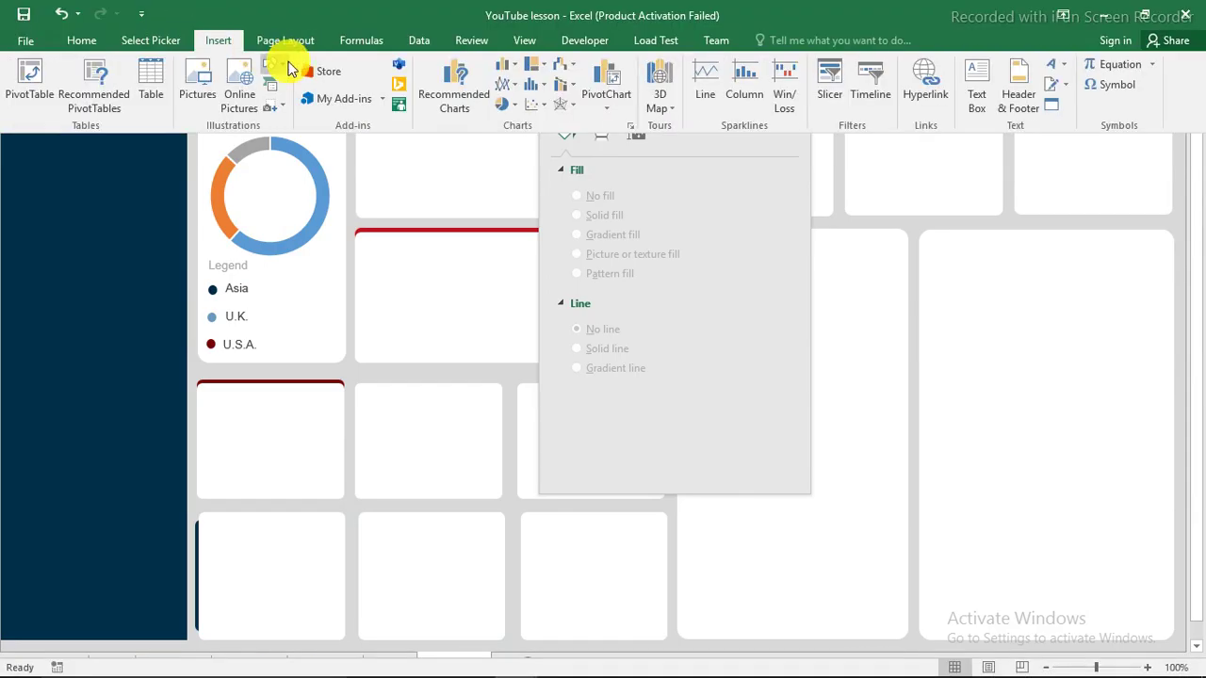
click(289, 67)
click(346, 102)
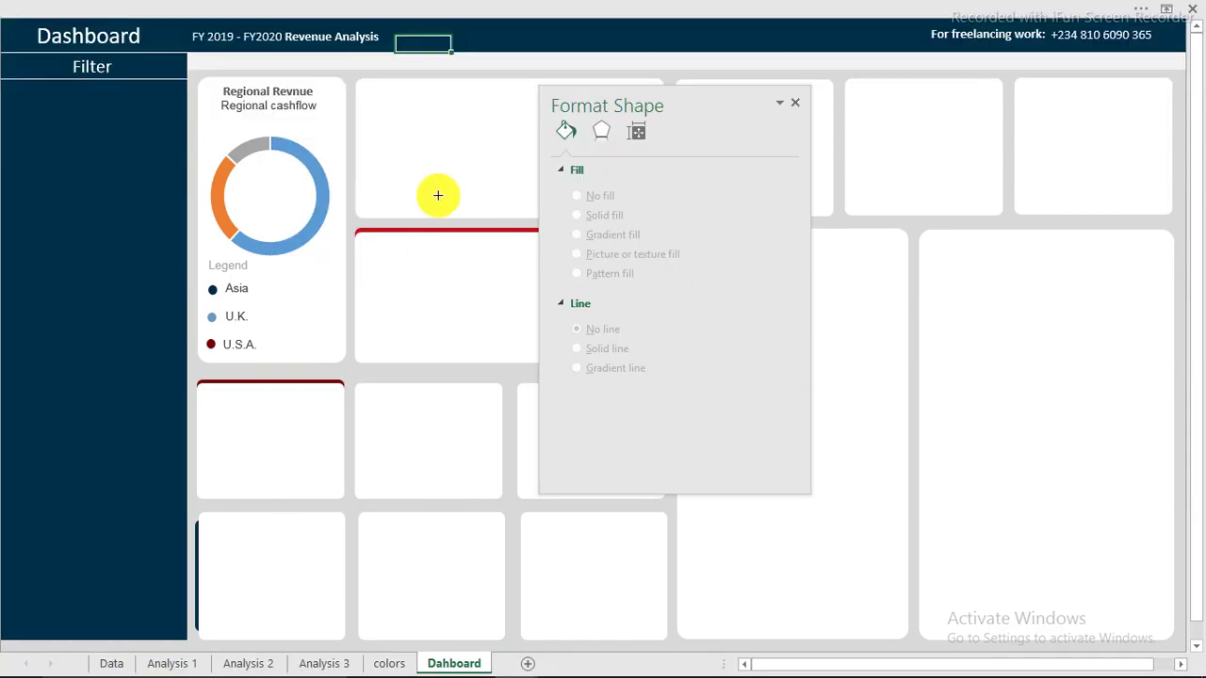
click(445, 191)
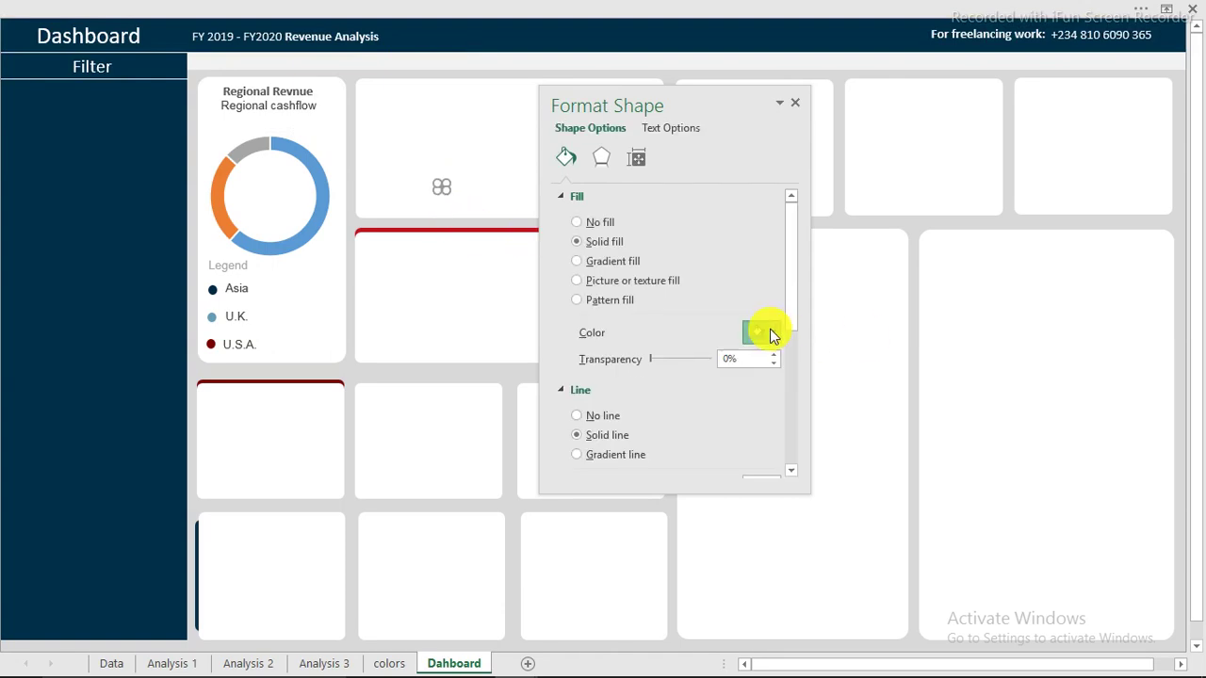
click(772, 332)
click(752, 509)
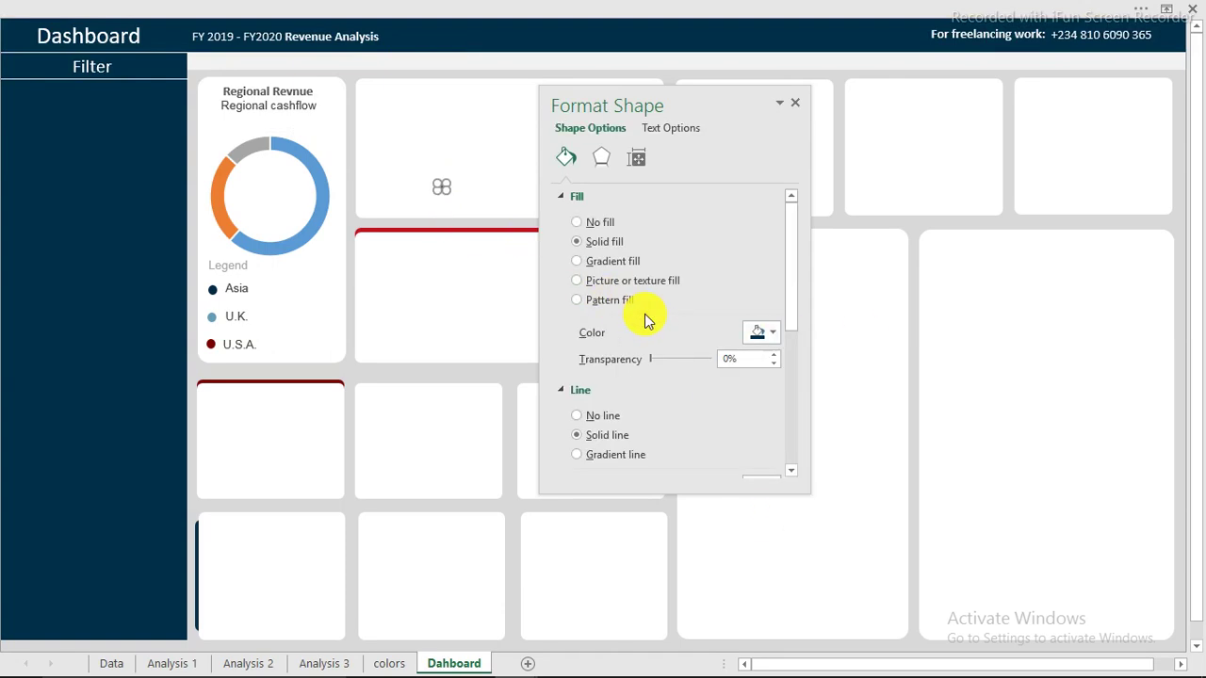
click(593, 424)
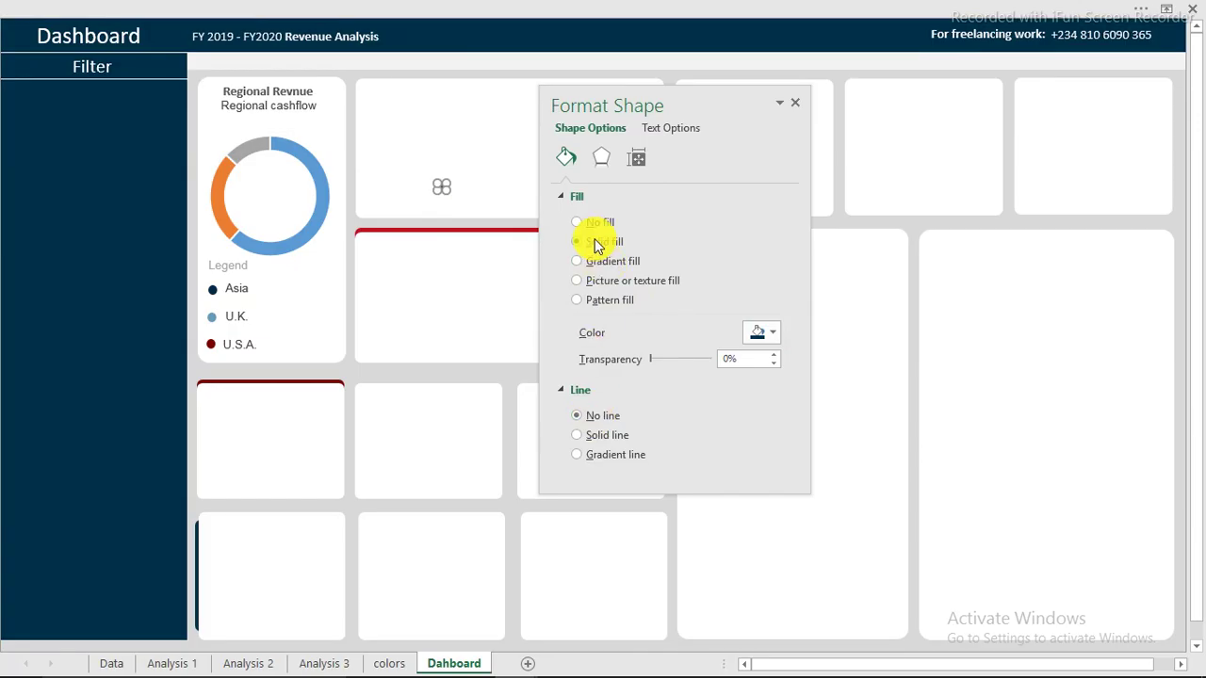
click(452, 179)
click(440, 187)
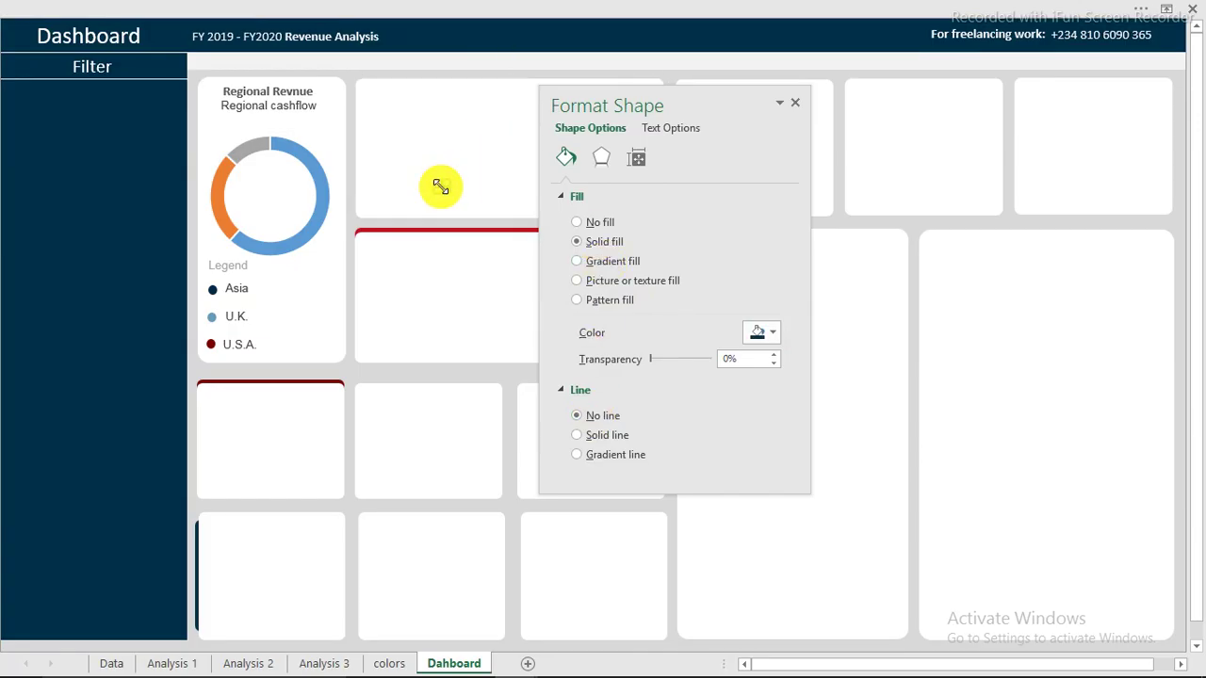
key(Escape)
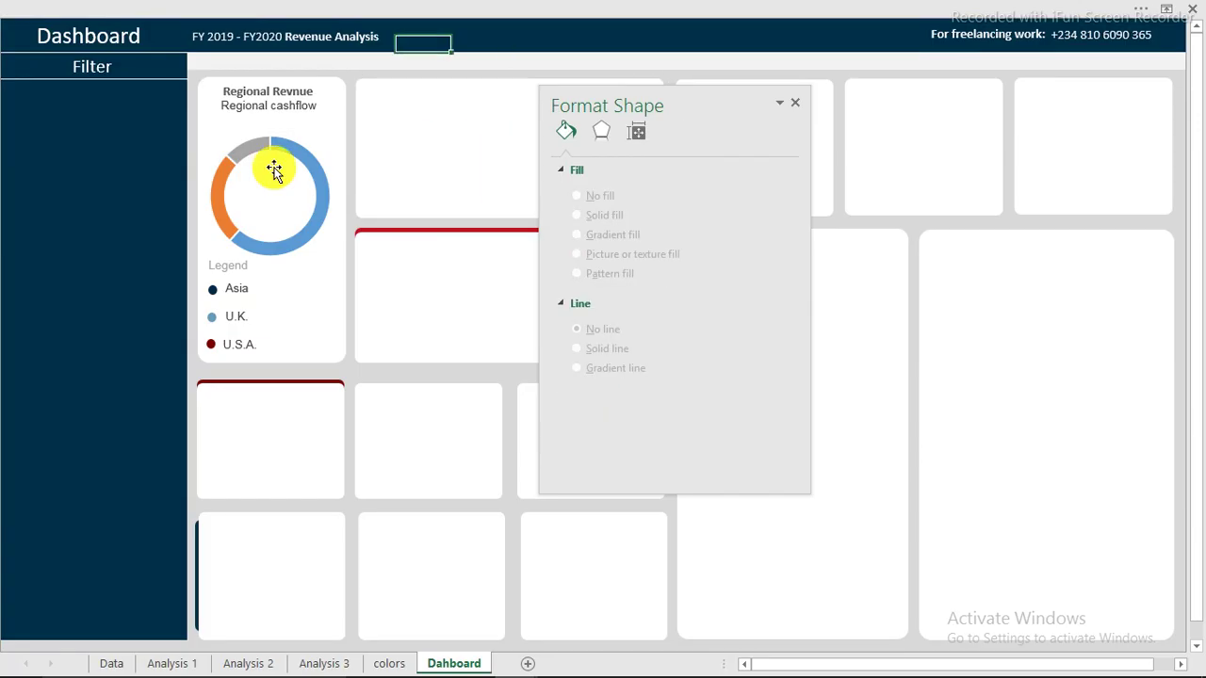
- Fill the doughnut's largest slice with the recently used dark blue to match the Asia legend marker
click(315, 168)
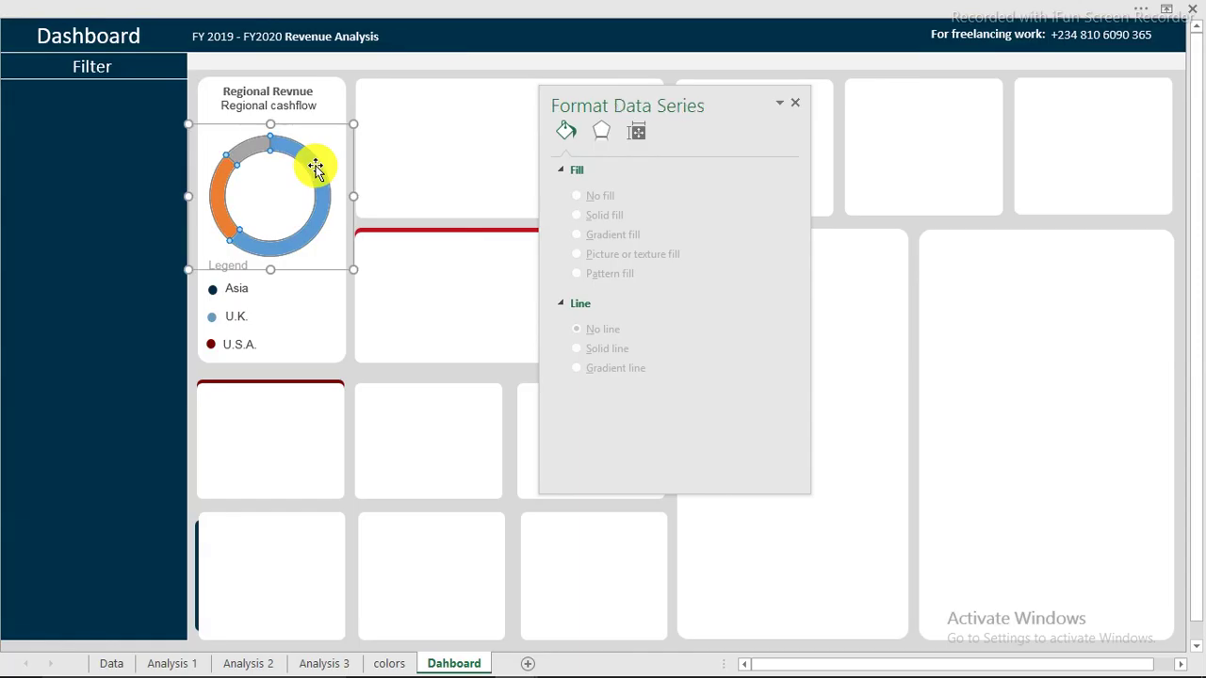
click(316, 168)
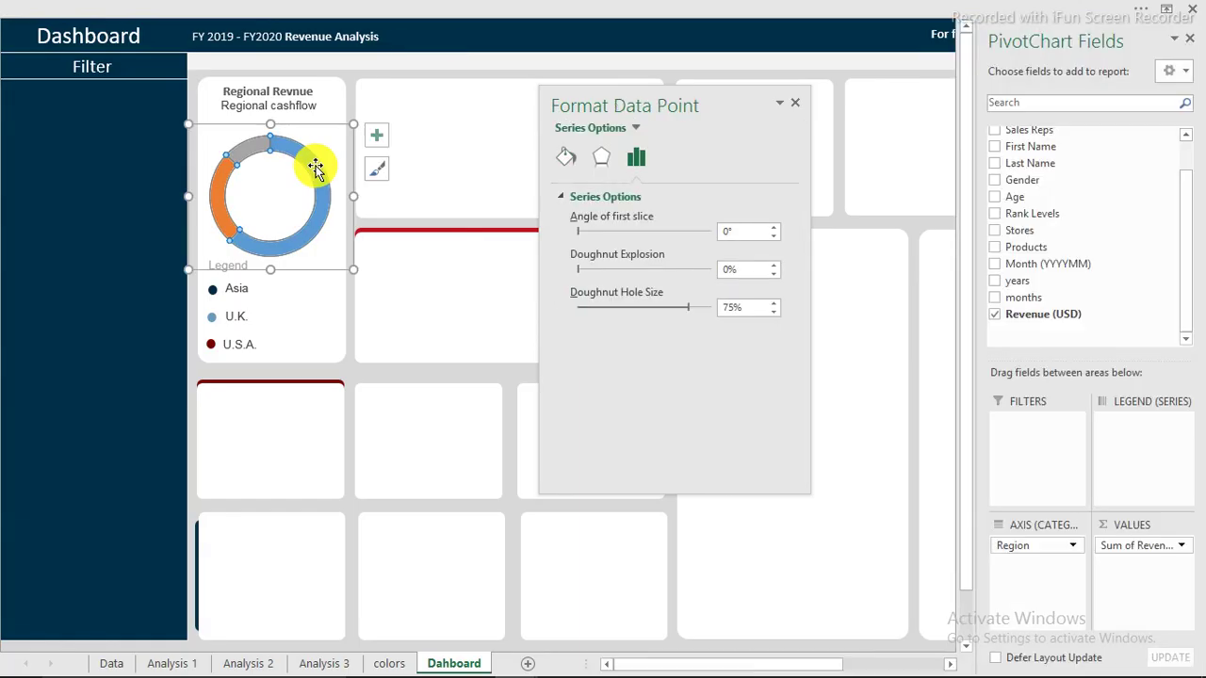
click(564, 158)
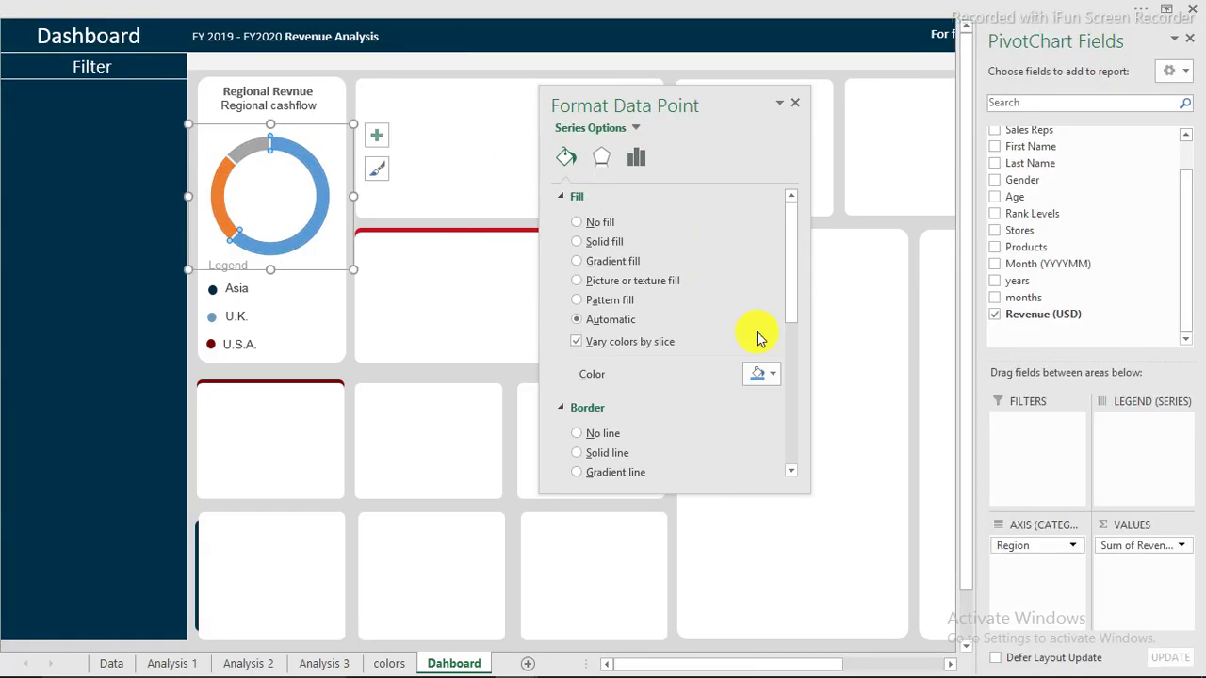
click(772, 374)
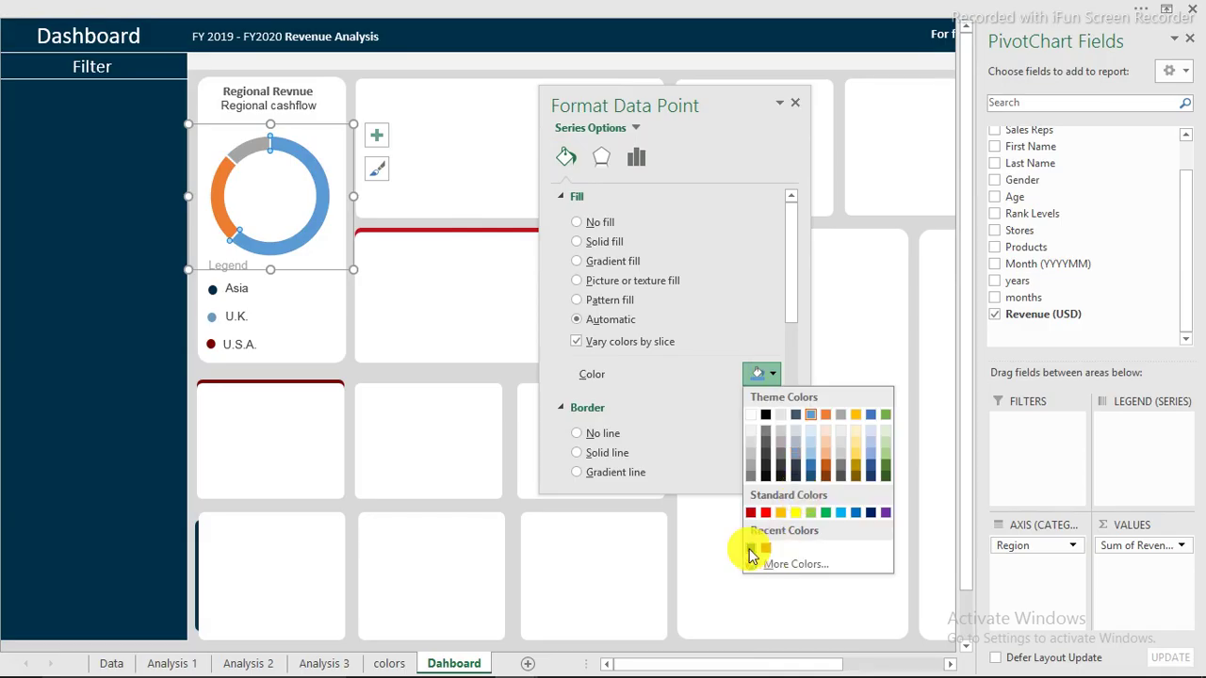
click(752, 549)
click(500, 60)
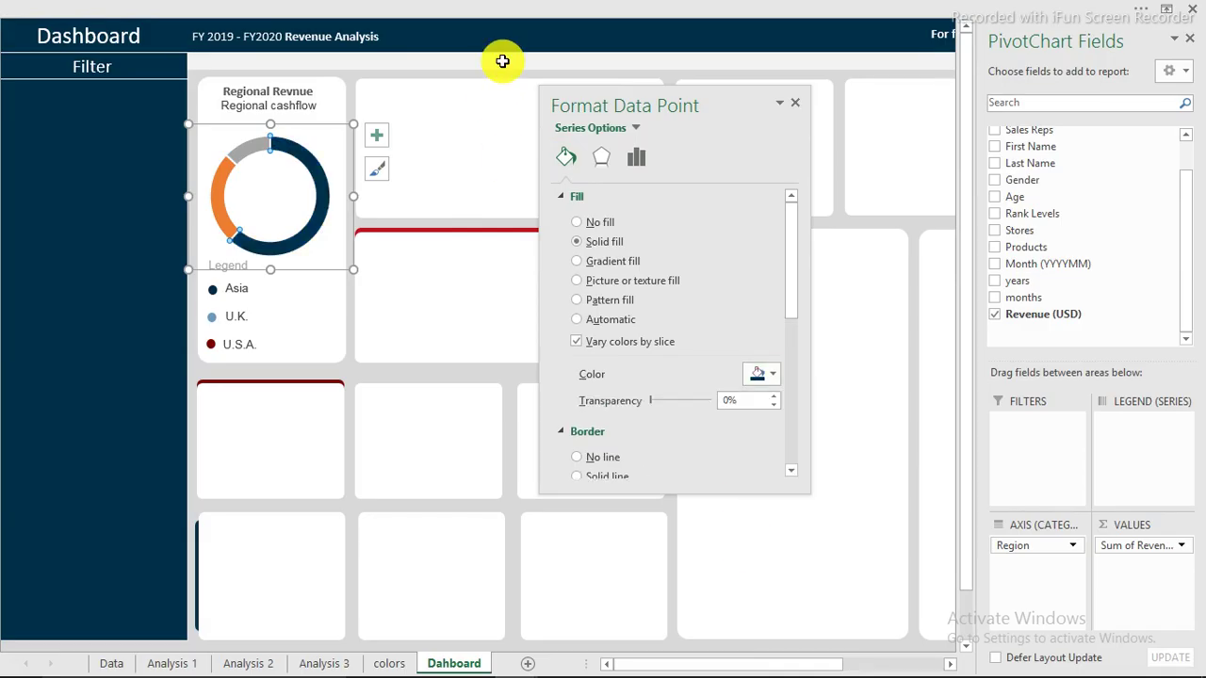
click(294, 165)
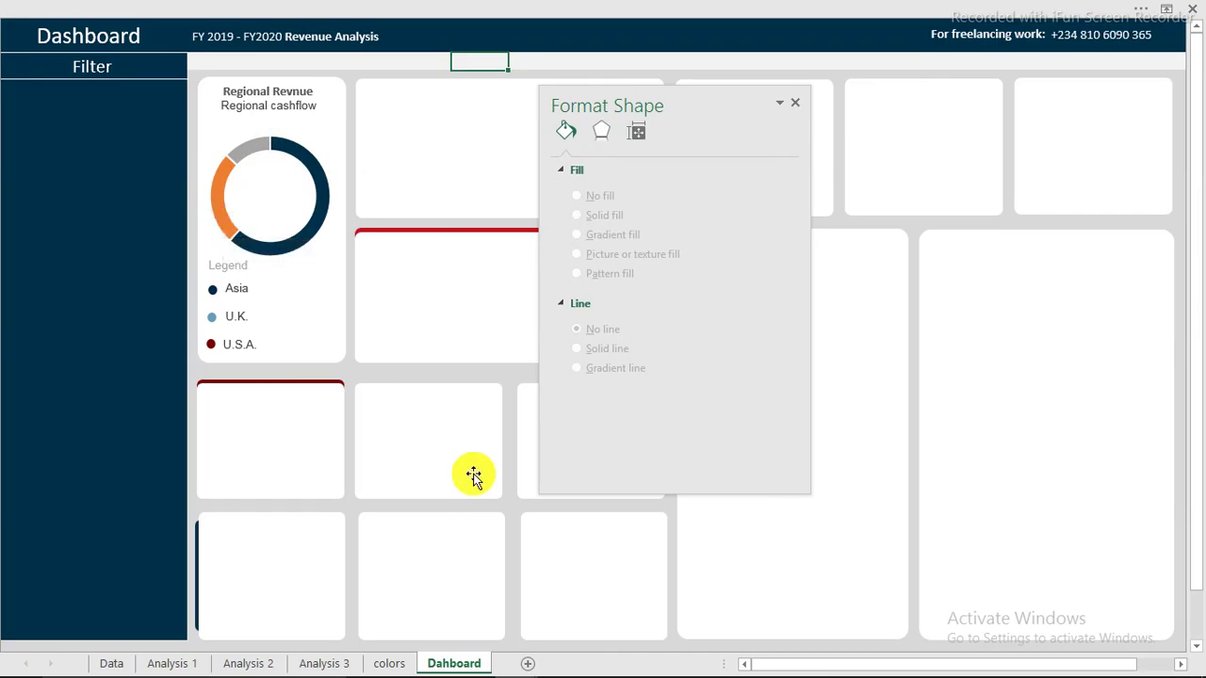
- Look up the RGB code of the light blue swatch on the colors sheet and return to the Dahboard sheet
click(221, 221)
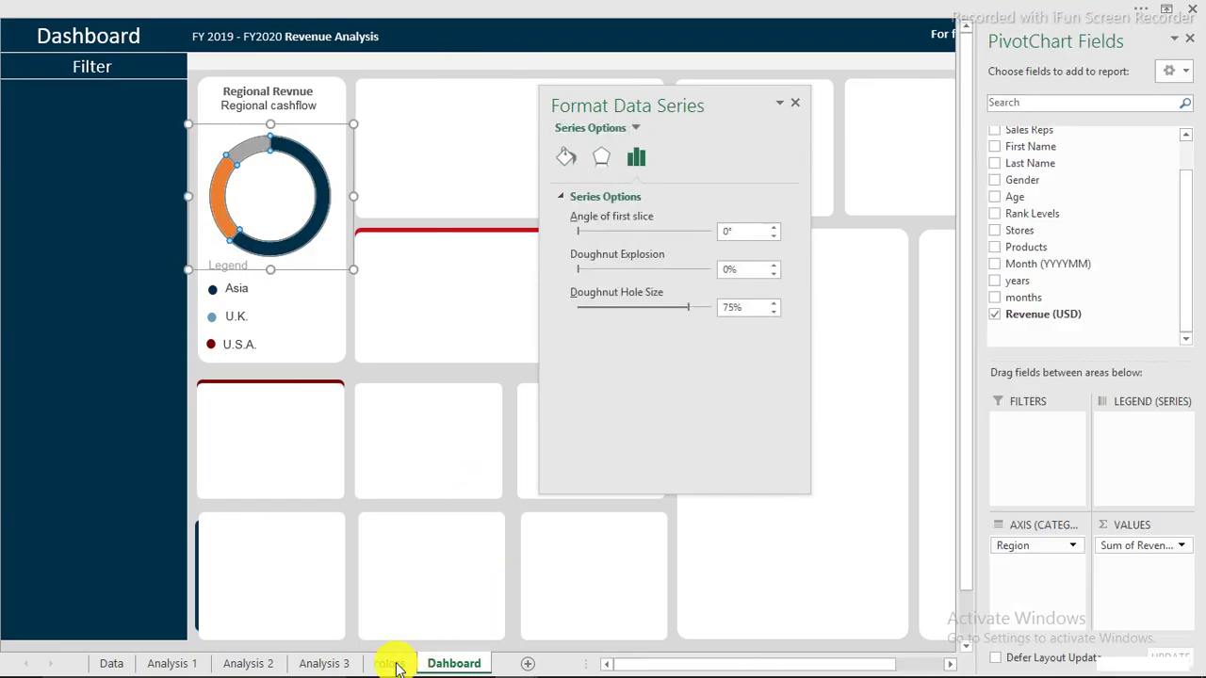
click(390, 663)
drag(944, 100, 160, 109)
click(671, 591)
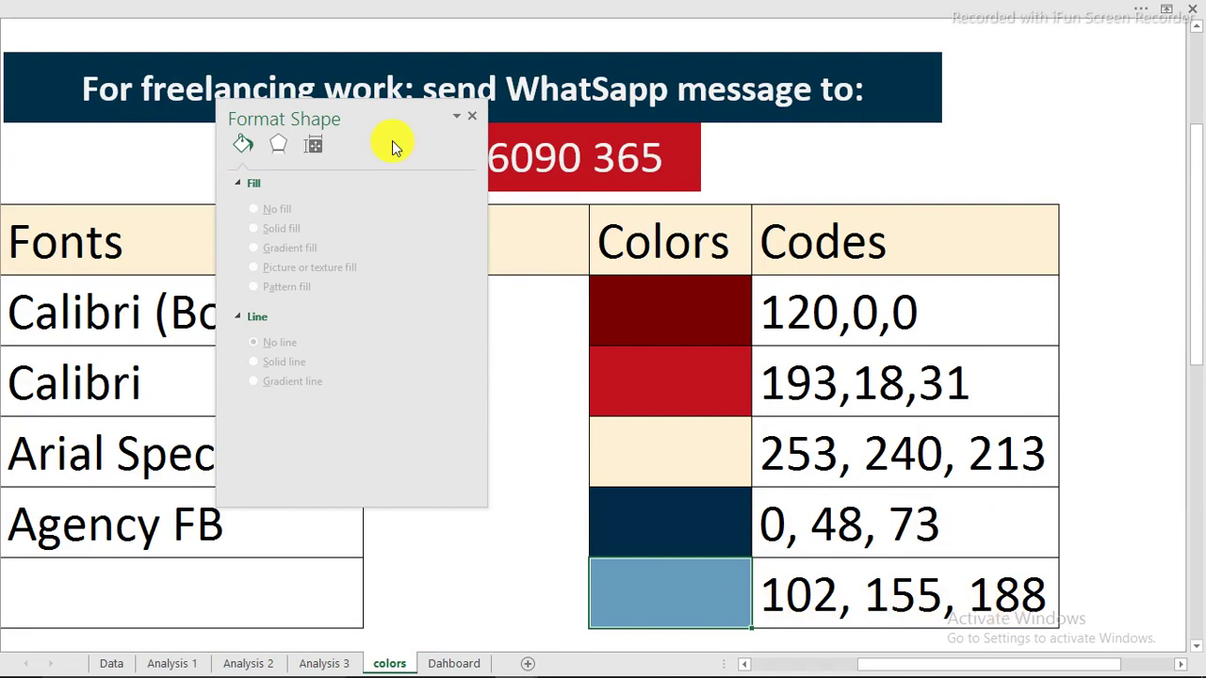
drag(389, 127, 679, 116)
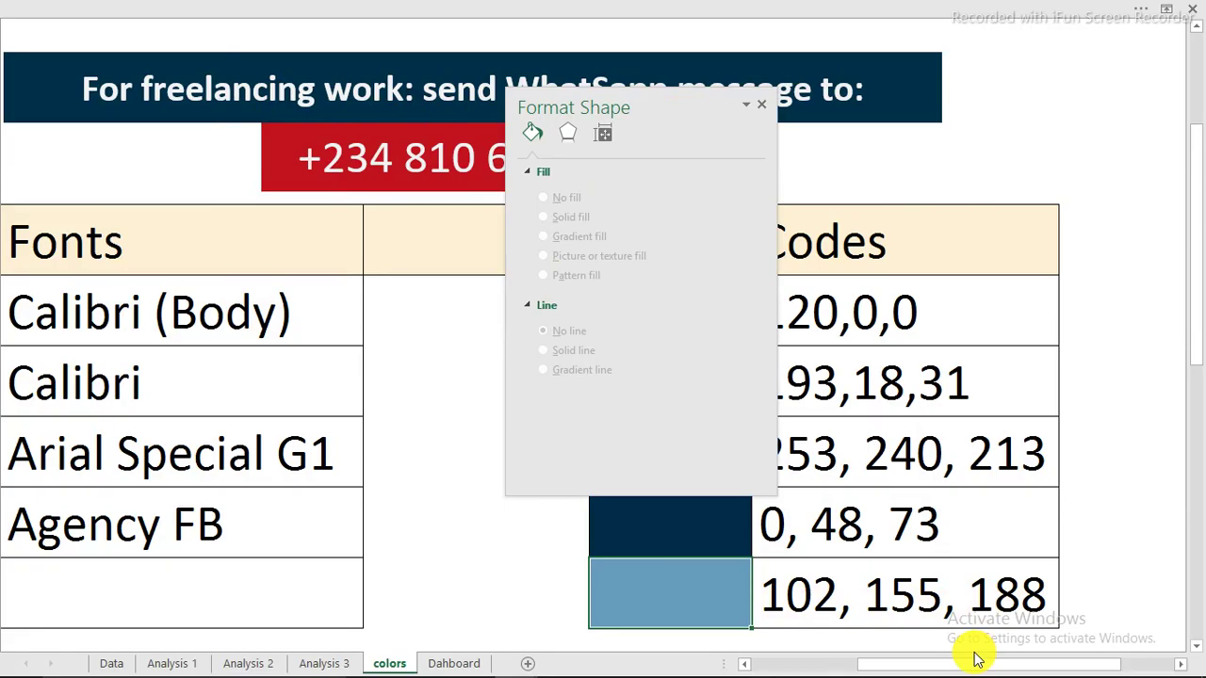
key(ctrl+Page_Down)
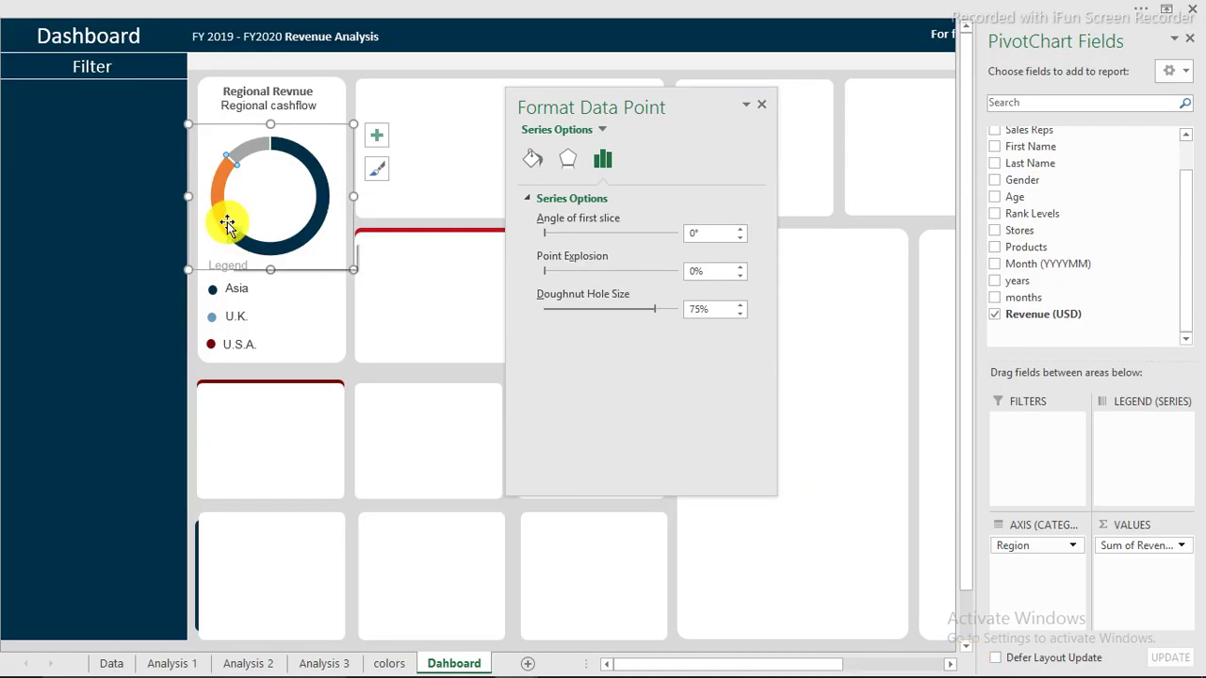
- Fill the orange U.K. slice of the doughnut with the custom RGB color 102, 144, 188
click(530, 162)
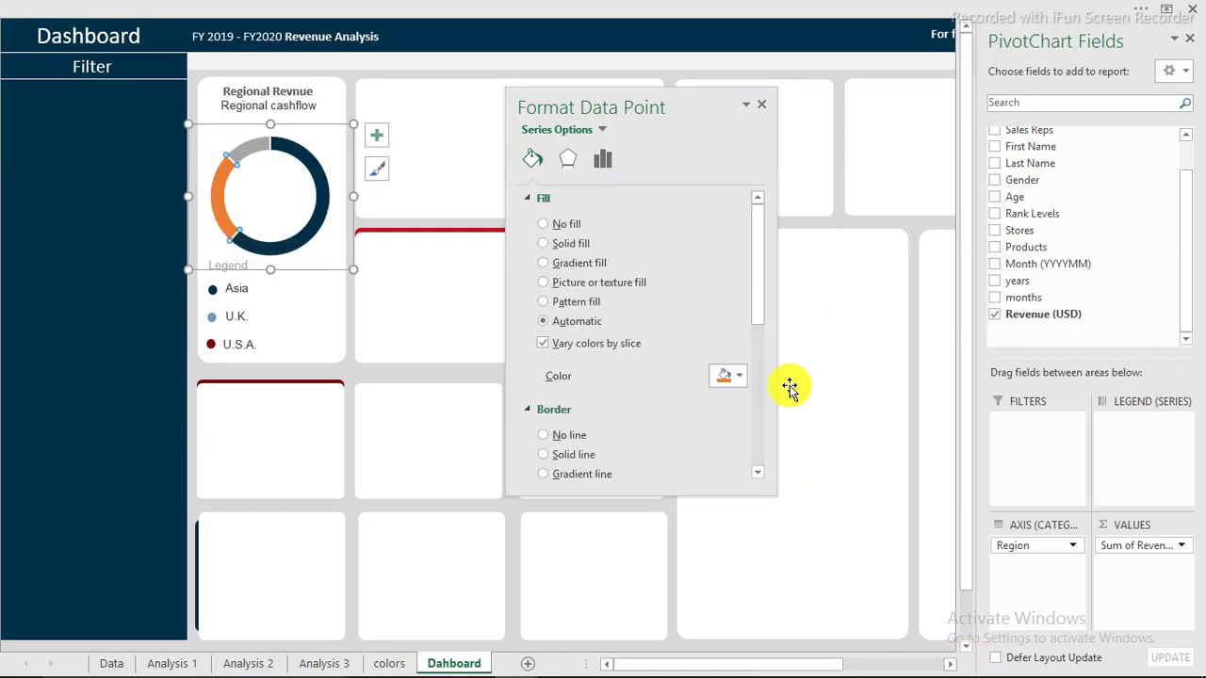
click(743, 376)
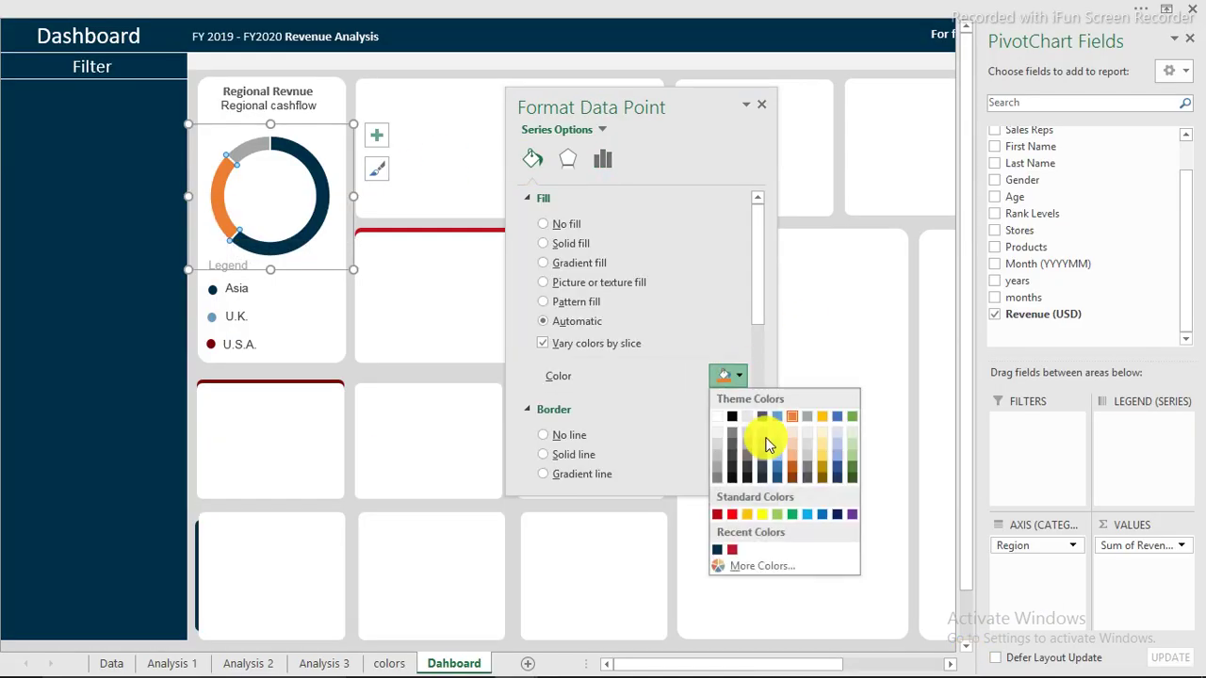
click(746, 563)
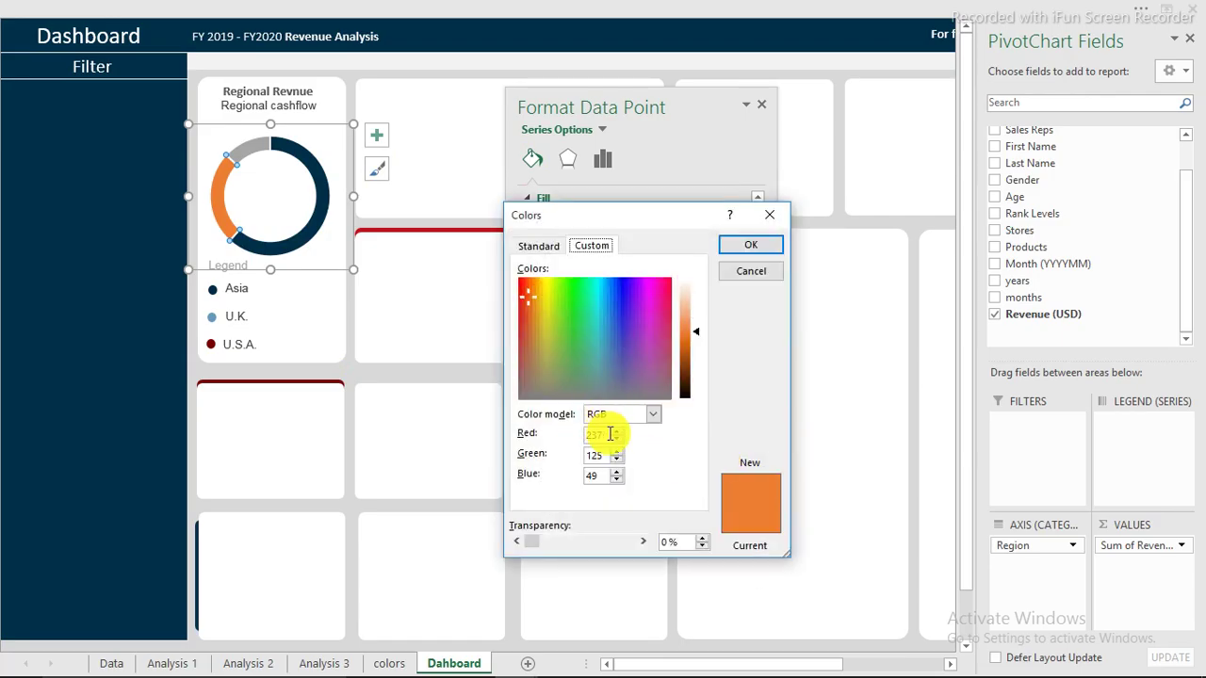
drag(604, 434, 552, 438)
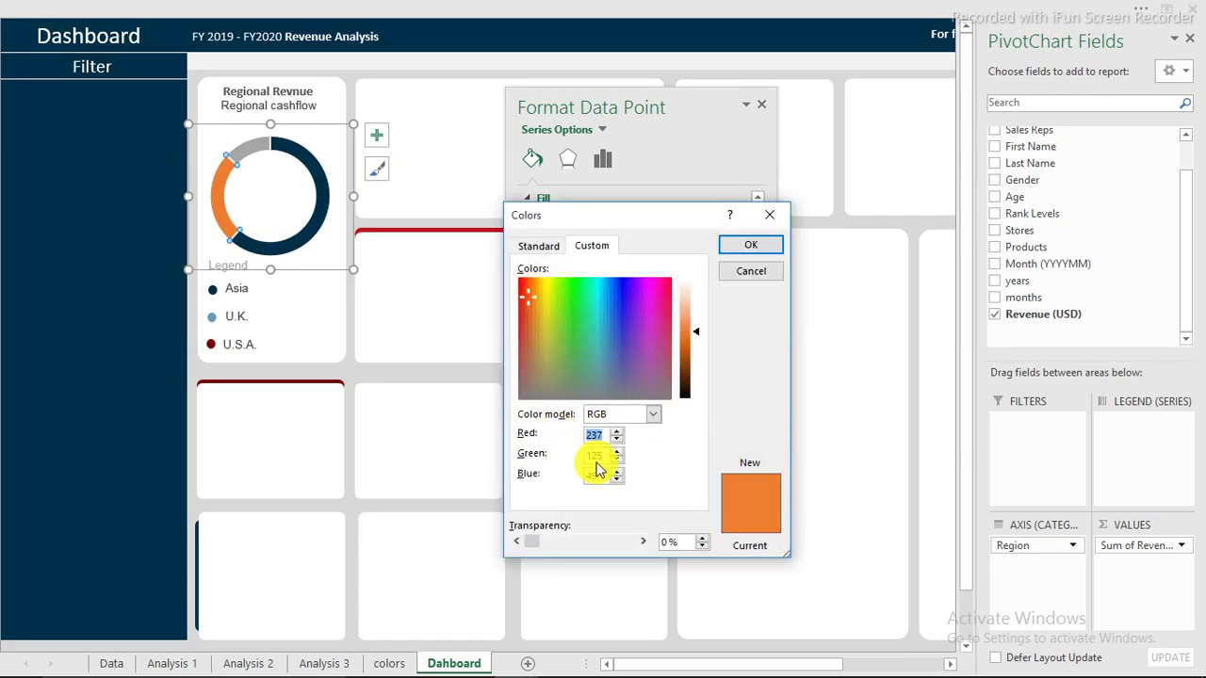
text(102)
key(Tab)
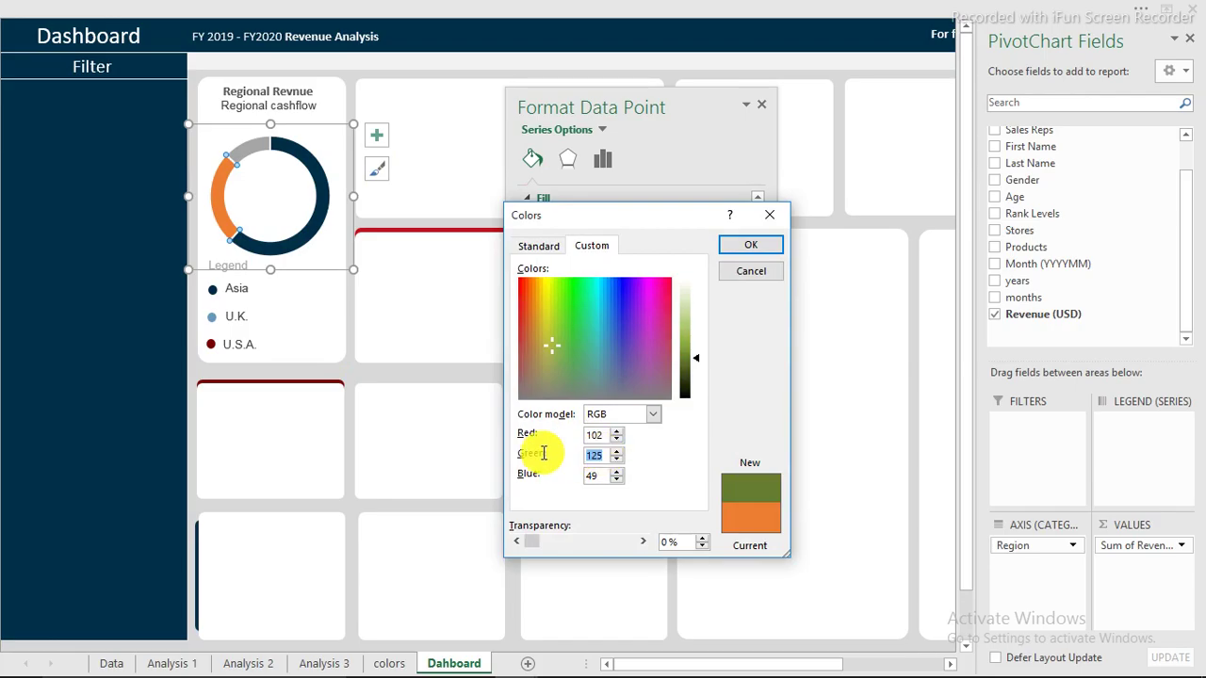
text(144)
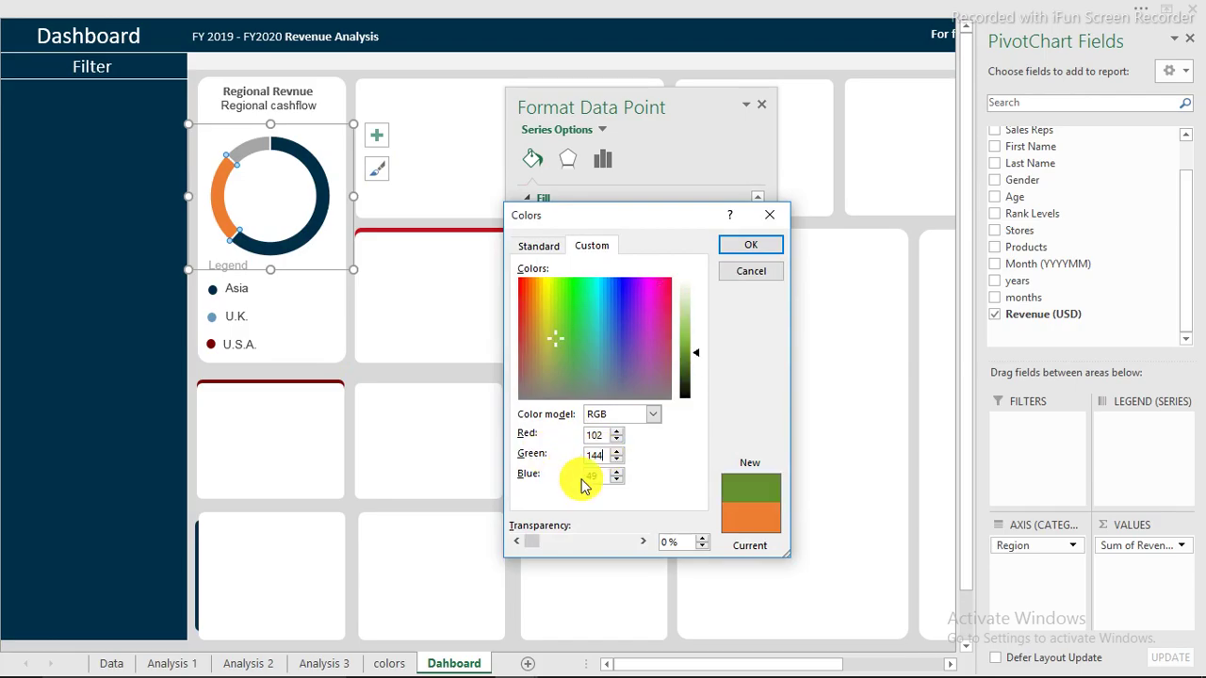
drag(609, 478, 558, 477)
text(1)
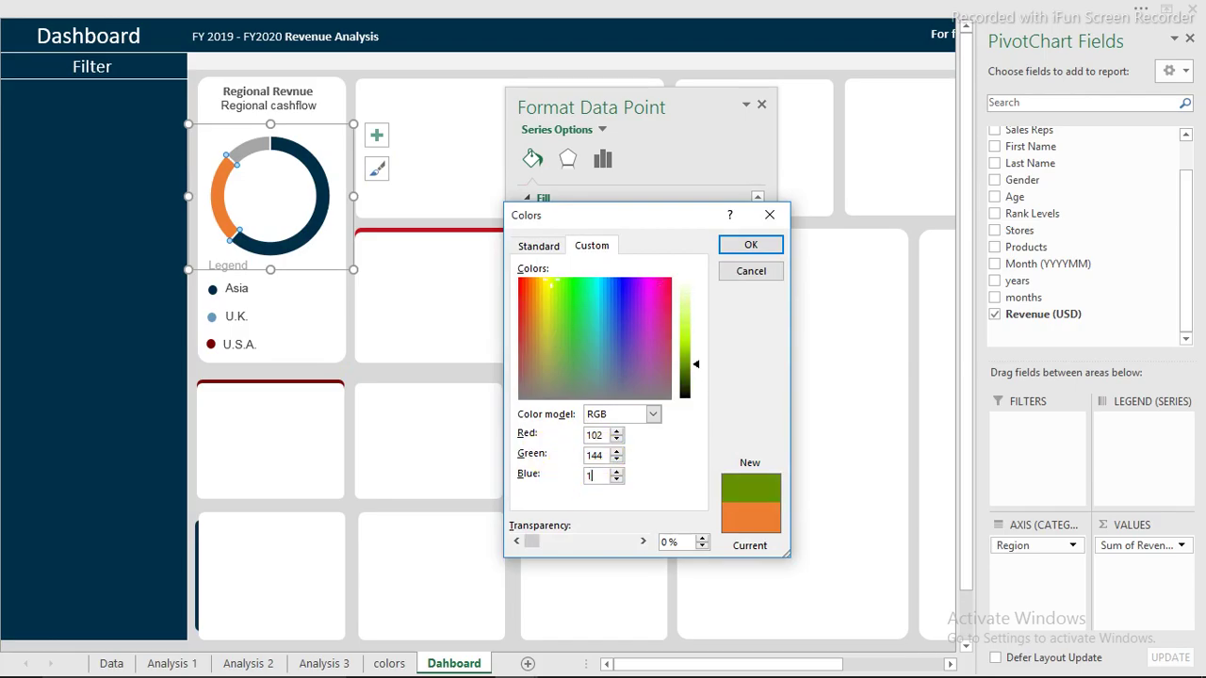
text(88)
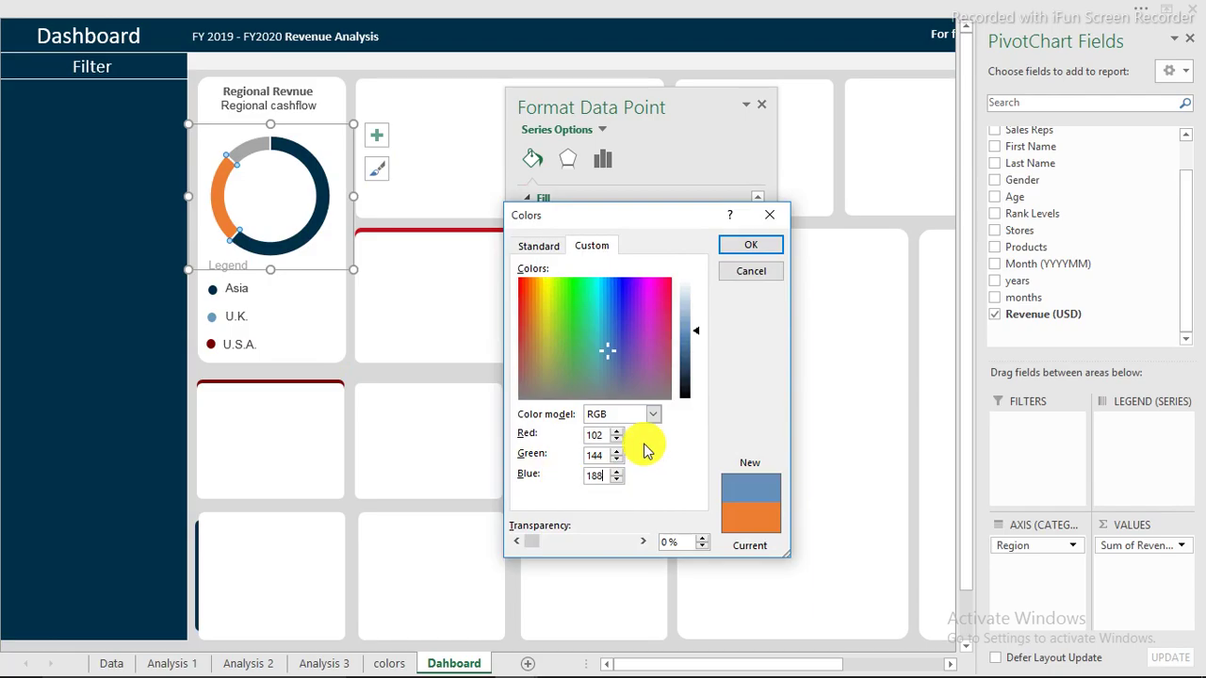
click(767, 250)
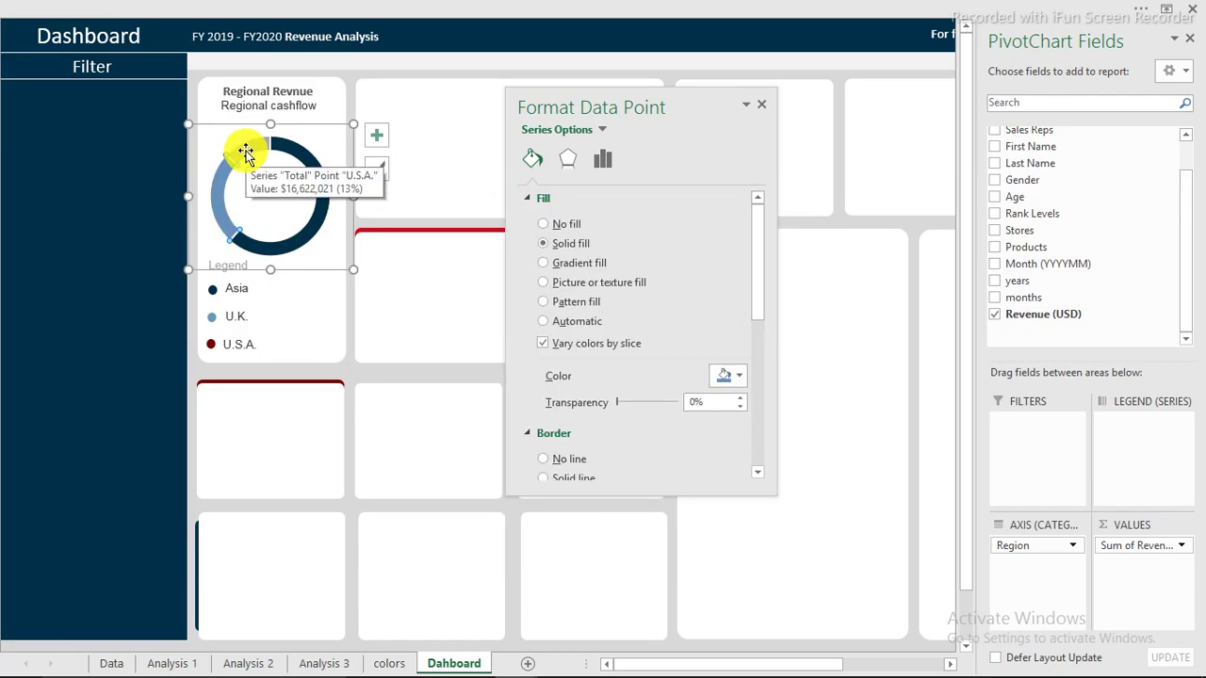
- Copy the red component 193 from the 193,18,31 color code on the colors sheet
click(395, 665)
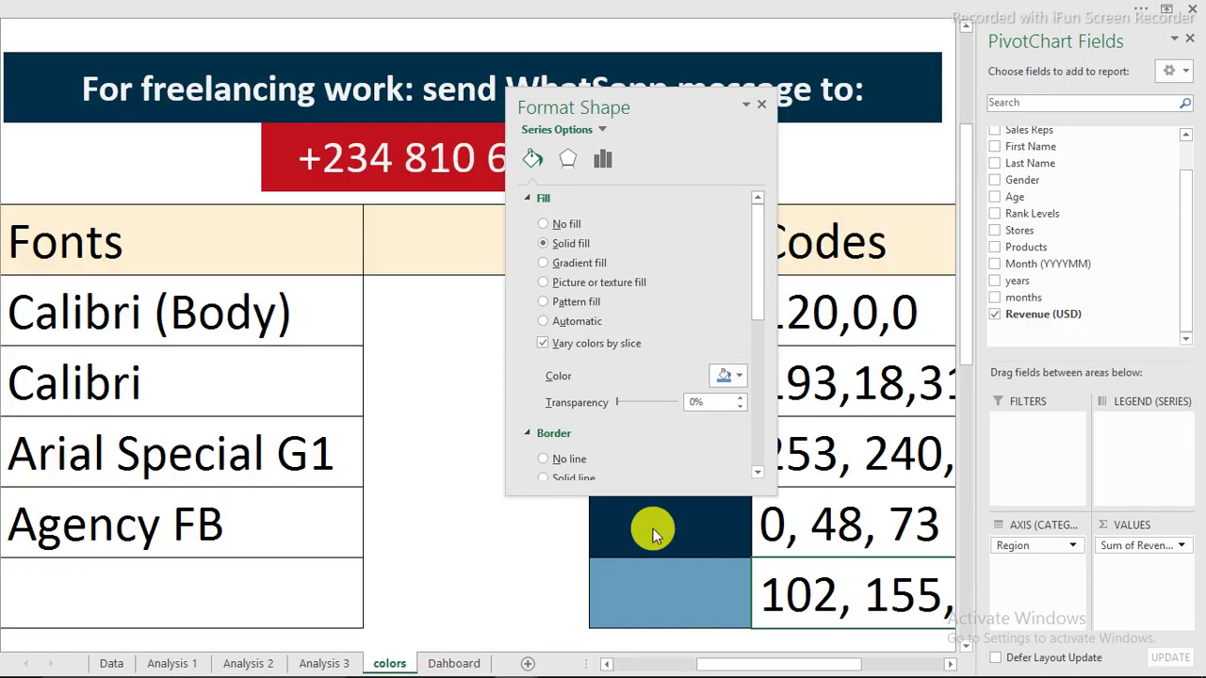
drag(415, 128, 404, 126)
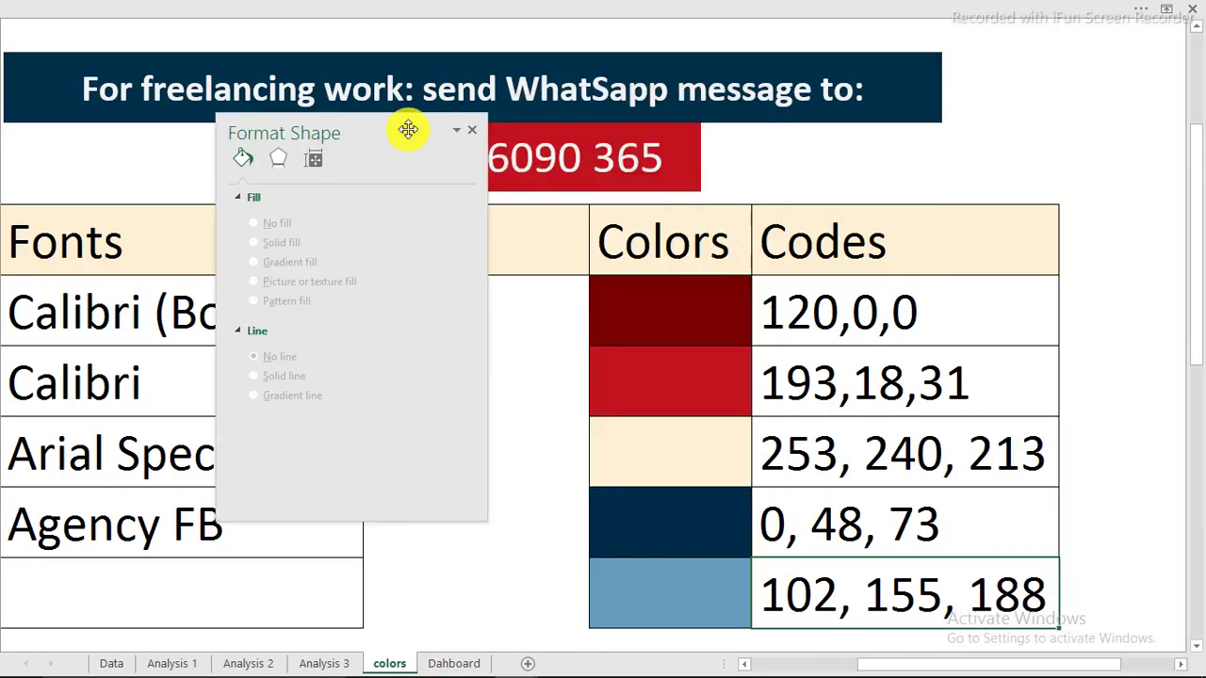
click(791, 383)
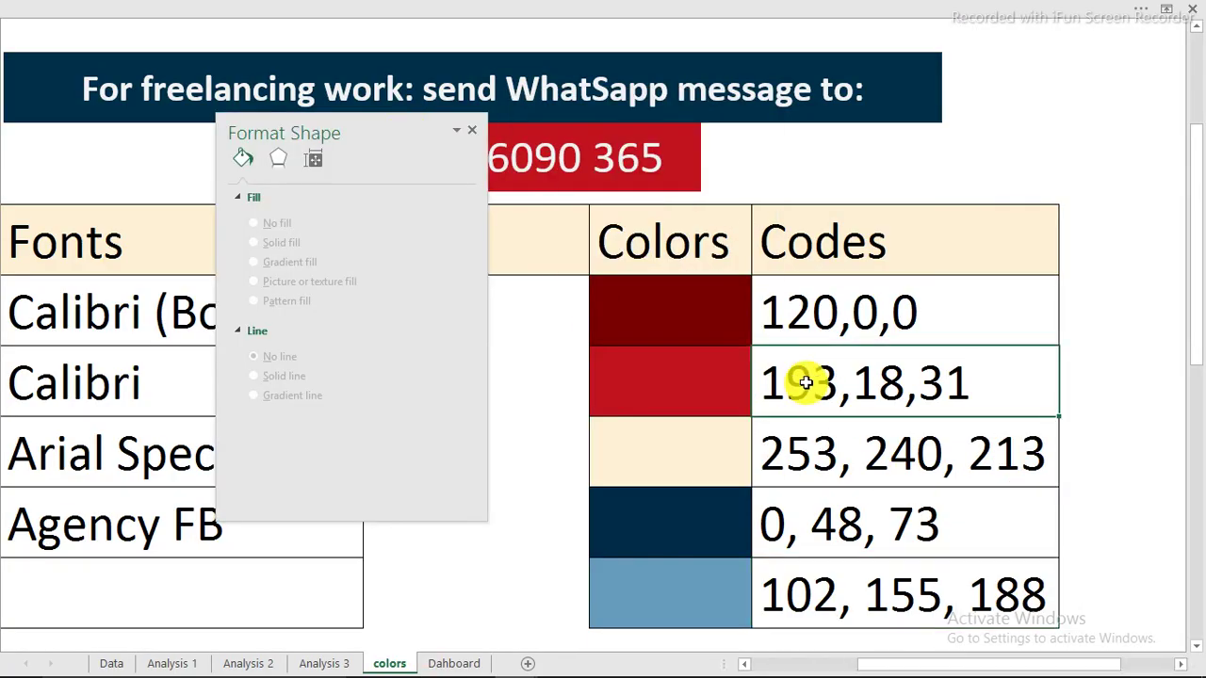
double_click(812, 387)
drag(838, 398, 760, 386)
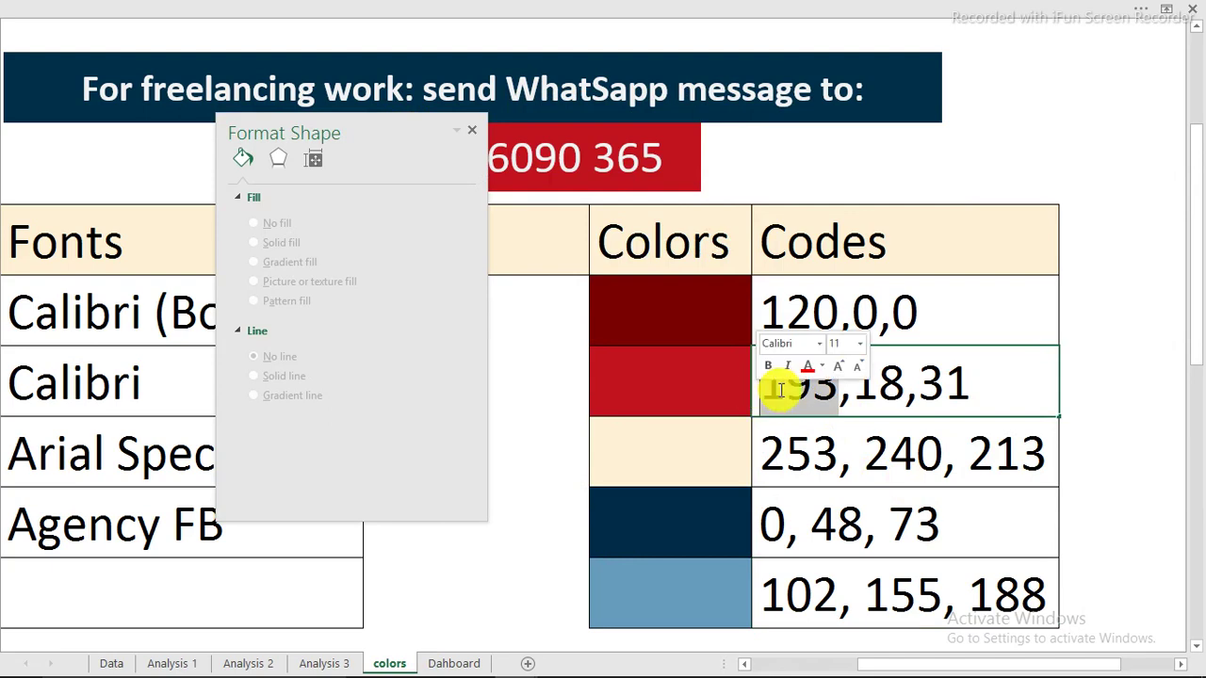
right_click(782, 390)
click(829, 422)
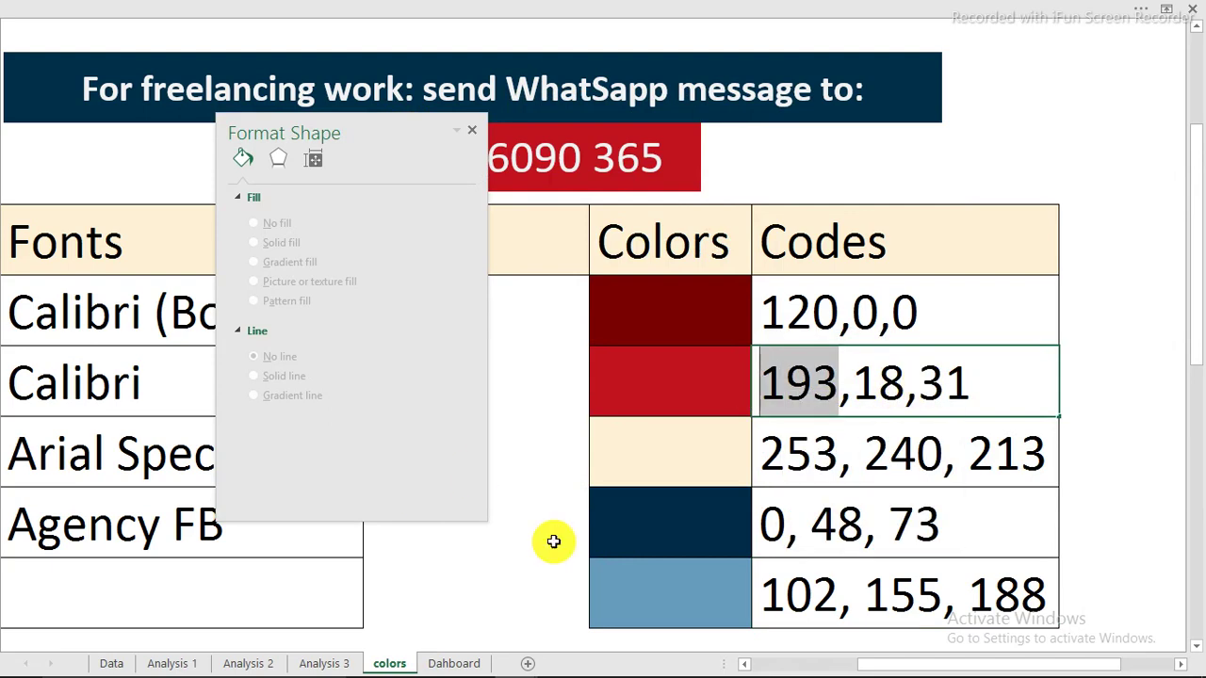
- Return to the Dahboard sheet and move the format pane clear of the regional revenue doughnut
click(594, 543)
click(336, 658)
click(450, 663)
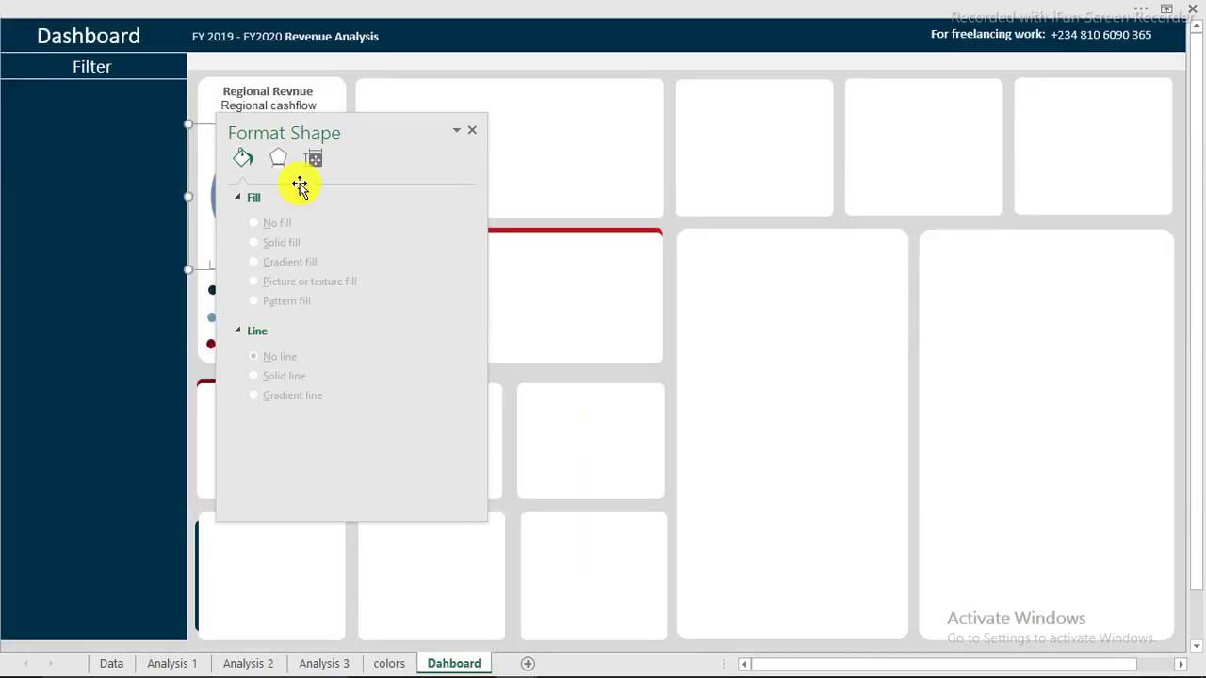
drag(401, 139, 694, 154)
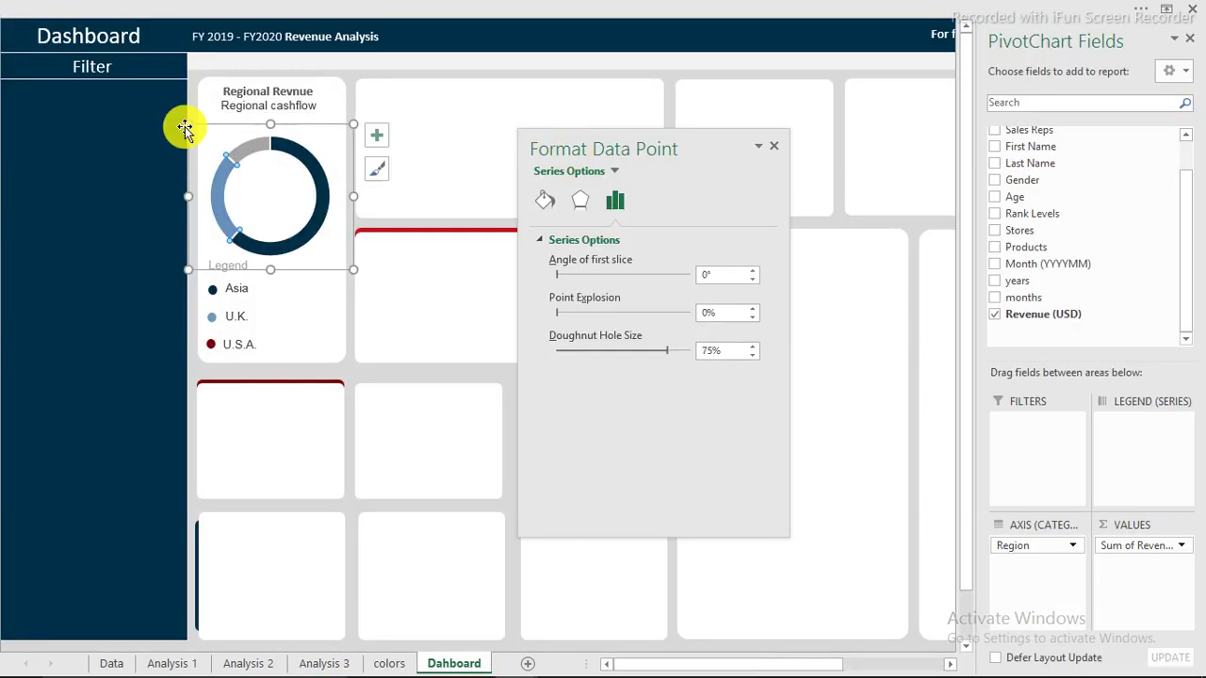
- Fill the gray U.S.A. slice of the doughnut with the custom RGB color 193, 18, 31 and close the format pane
click(244, 148)
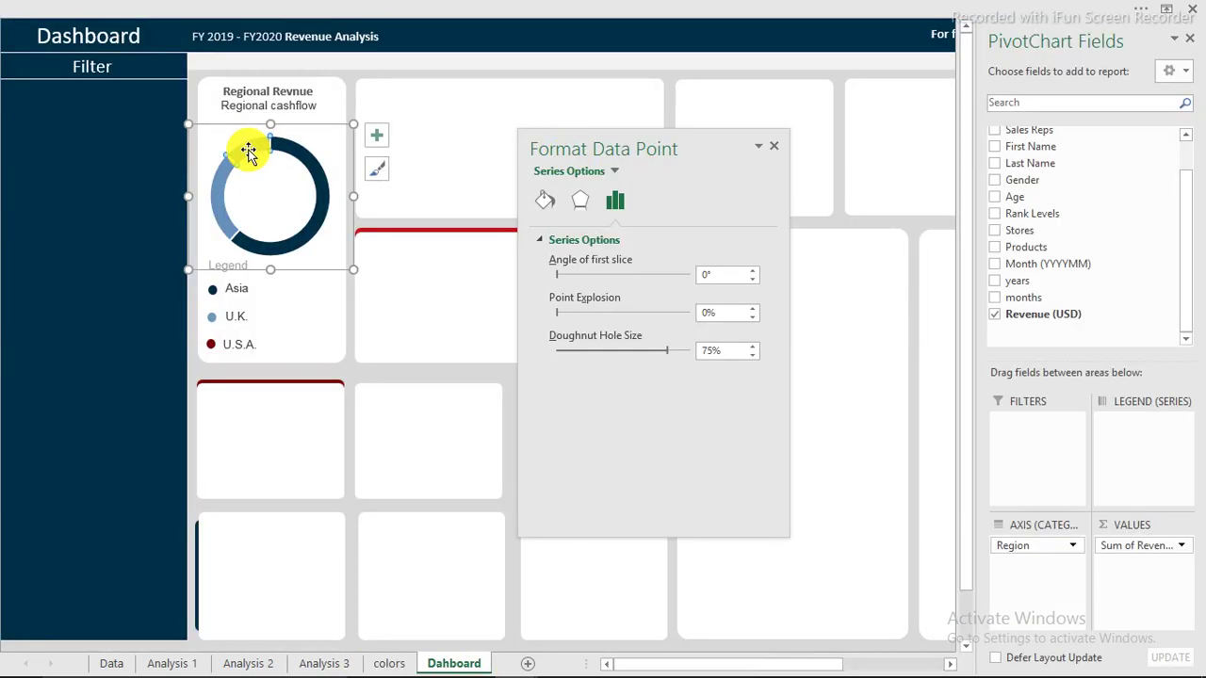
click(544, 202)
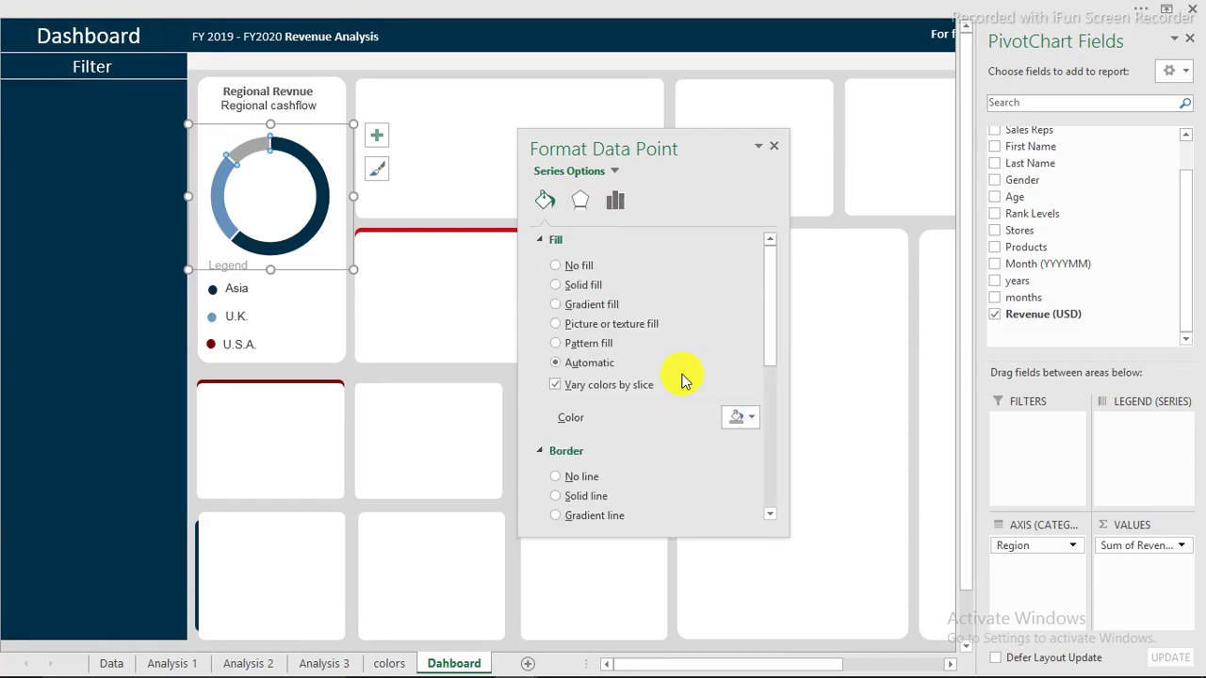
click(744, 420)
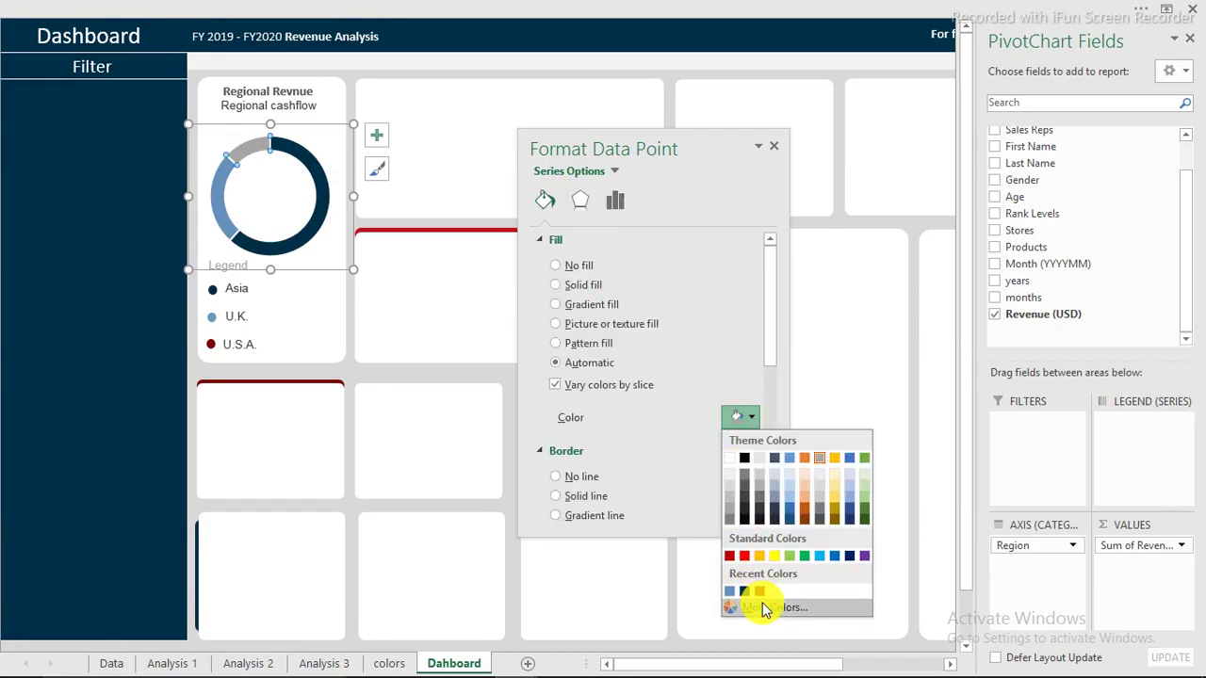
click(766, 608)
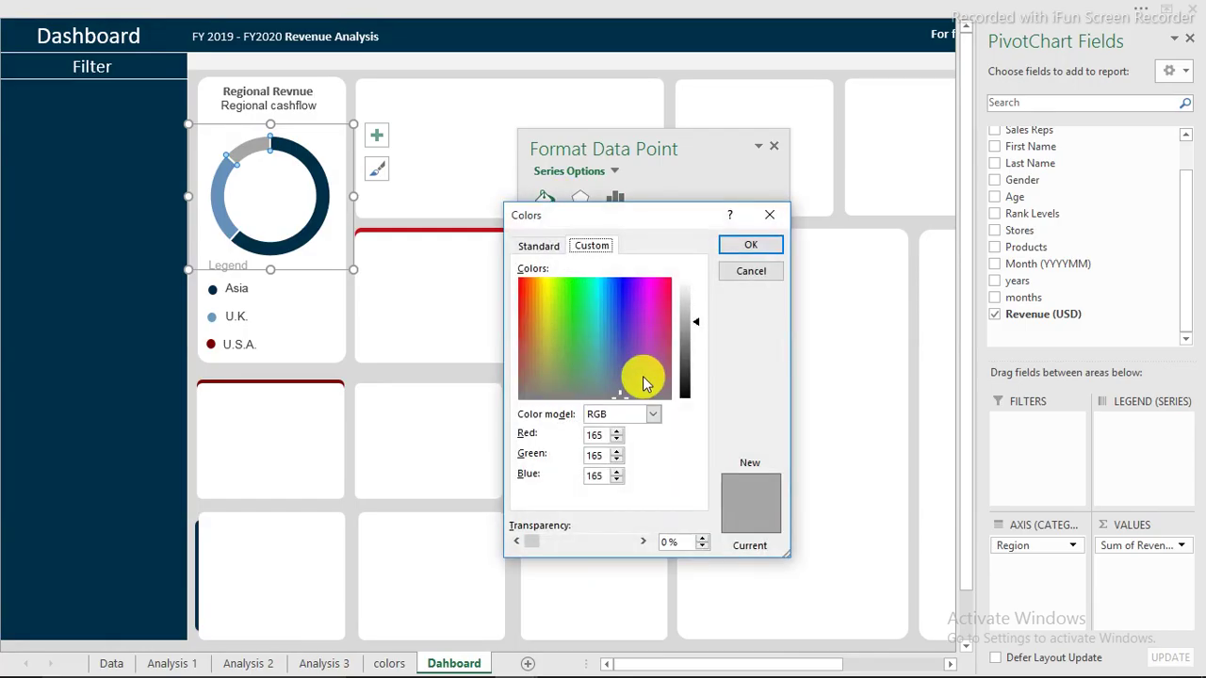
double_click(596, 434)
text(193)
key(Tab)
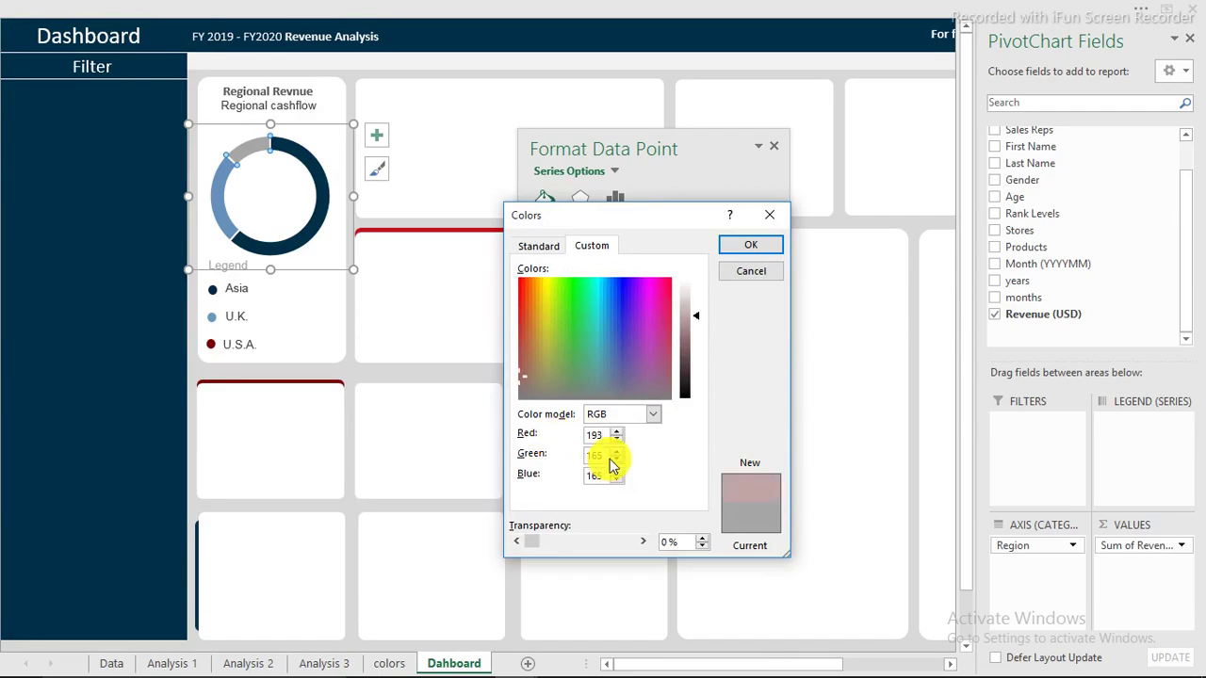
text(1)
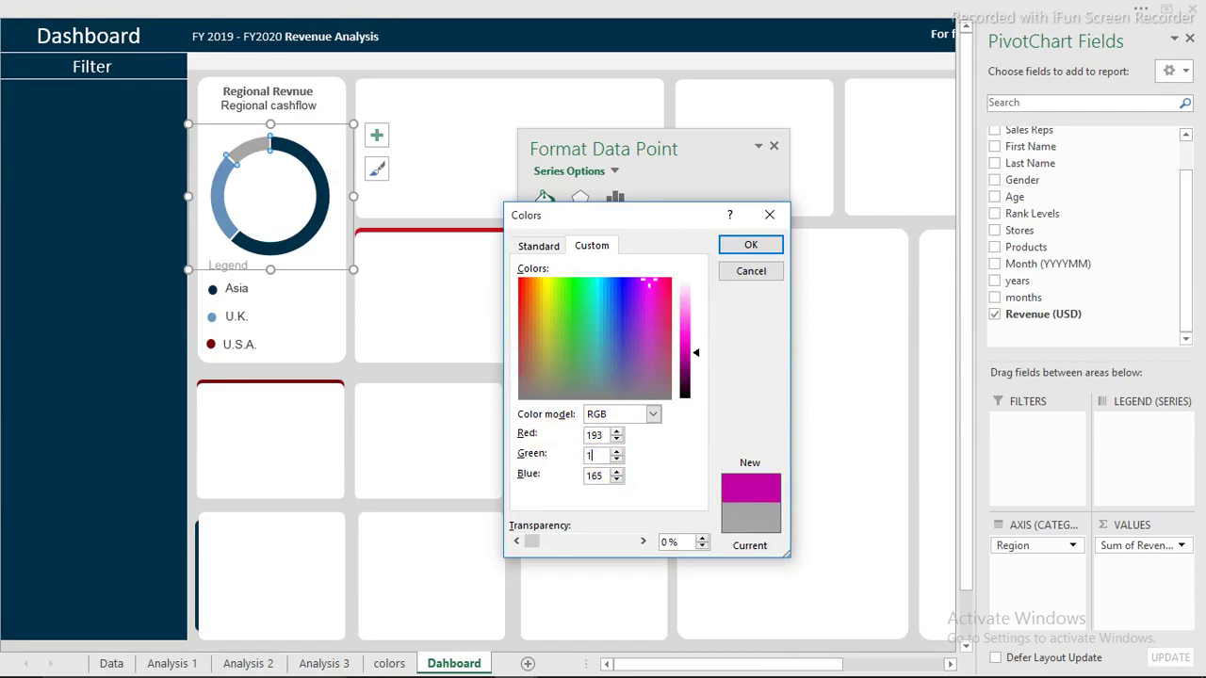
text(8)
key(Tab)
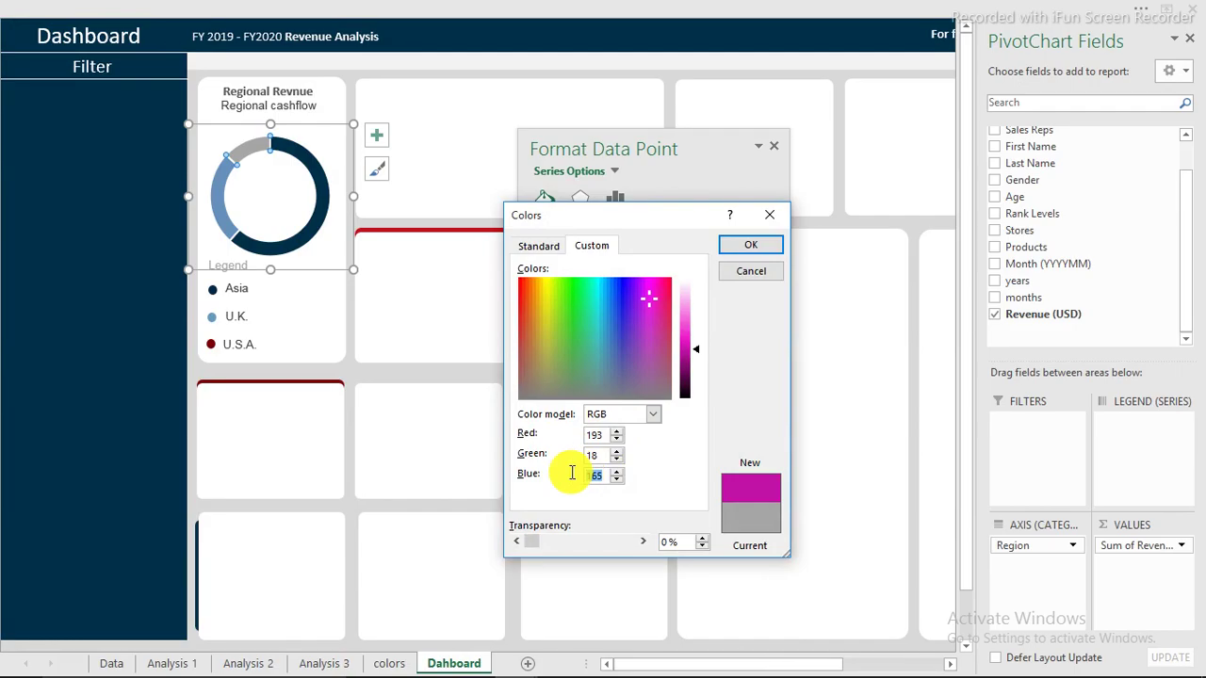
text(31)
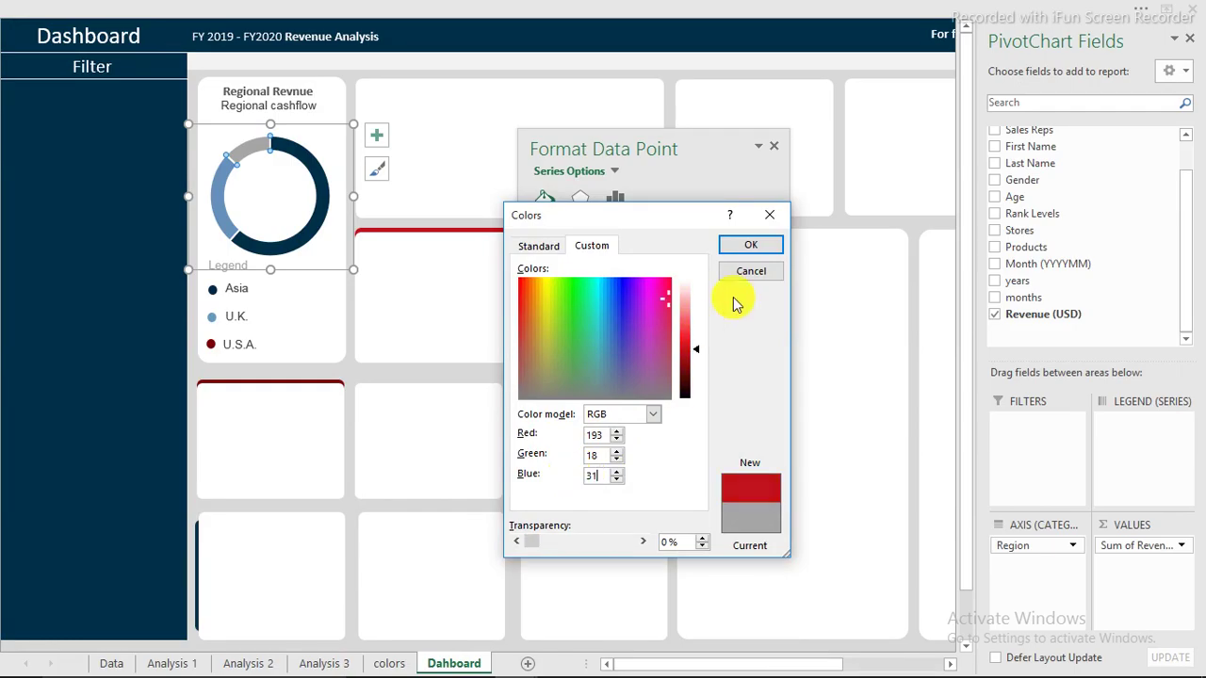
click(743, 249)
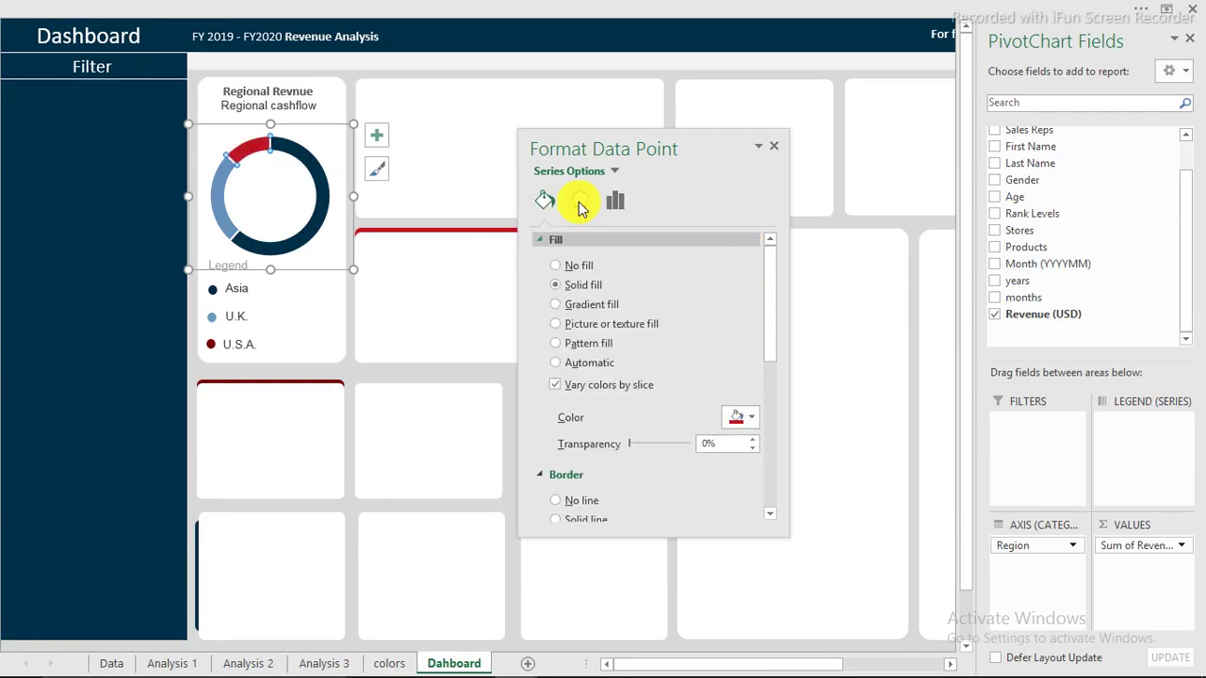
click(778, 148)
click(472, 33)
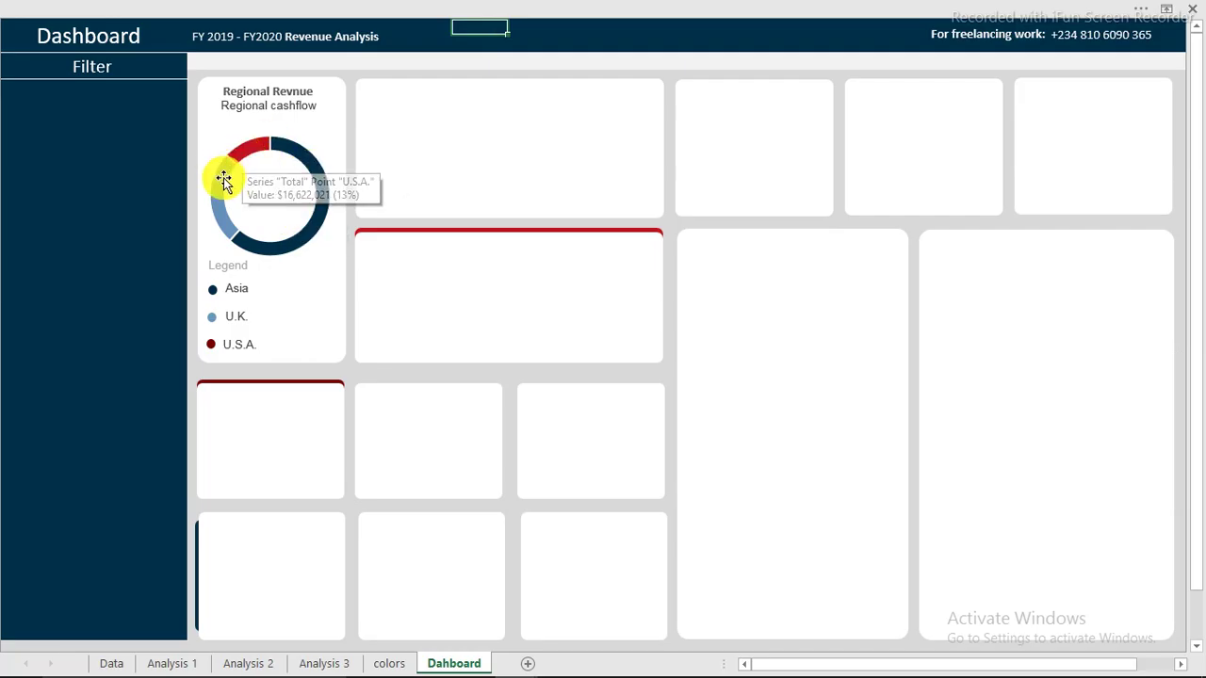
- Set the border of the whole doughnut series to no line
click(248, 245)
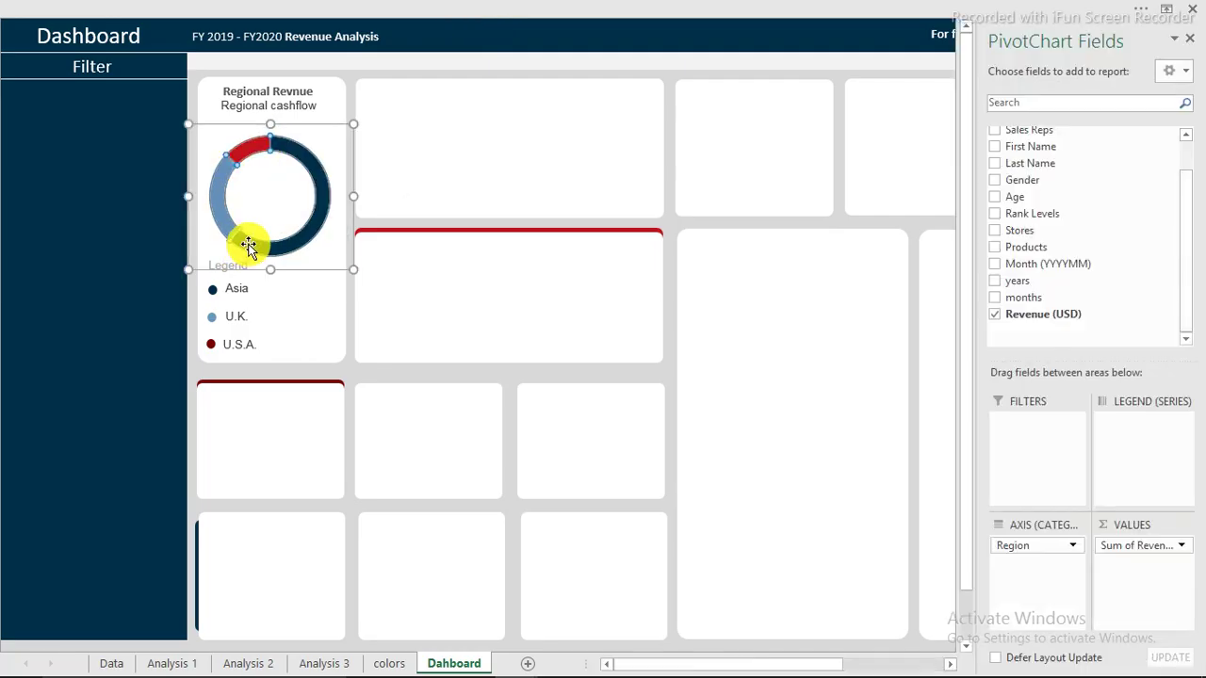
click(299, 271)
double_click(269, 242)
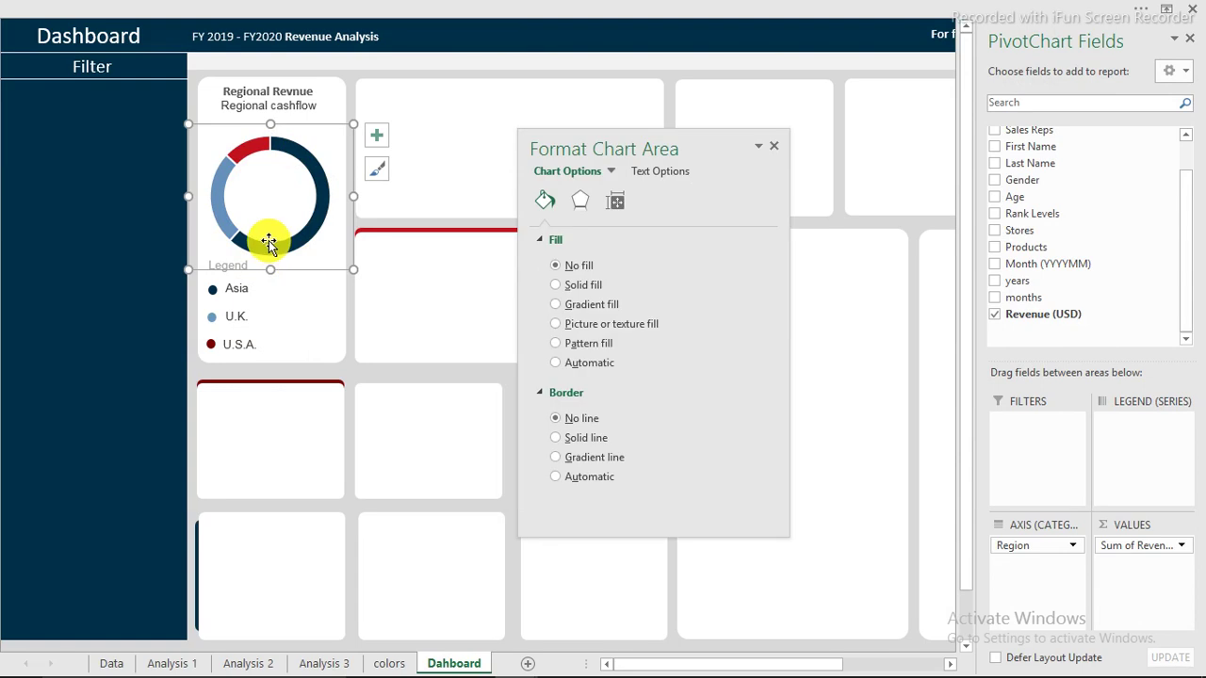
click(268, 242)
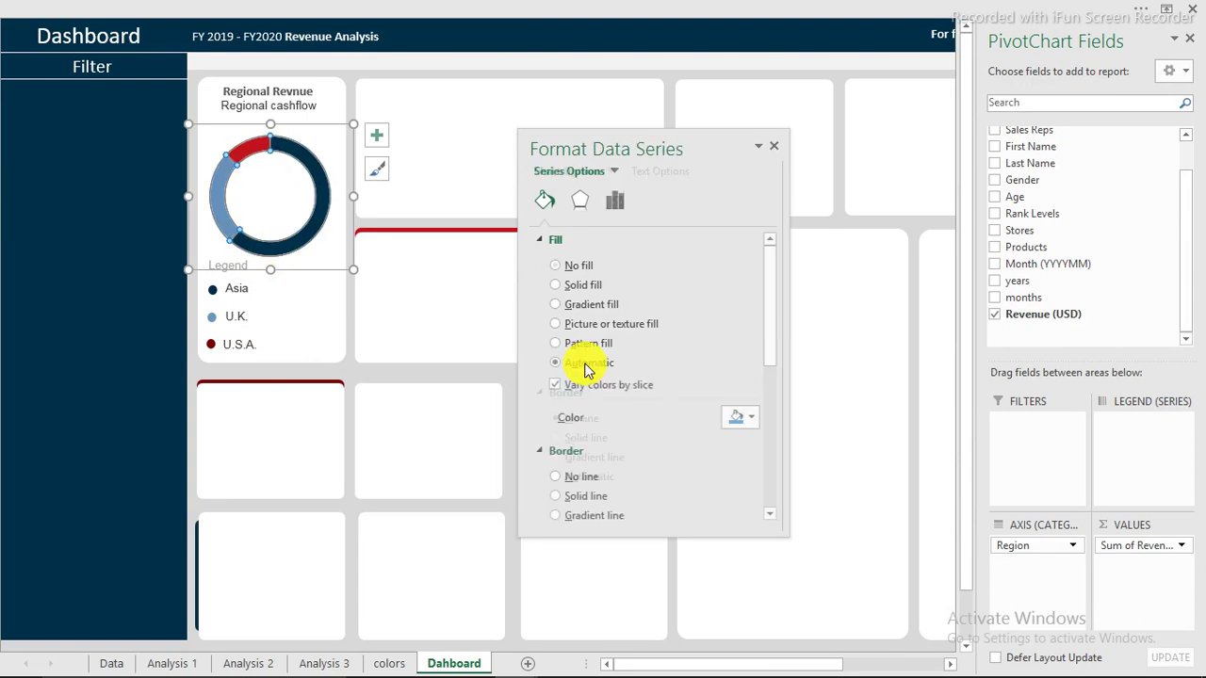
click(555, 477)
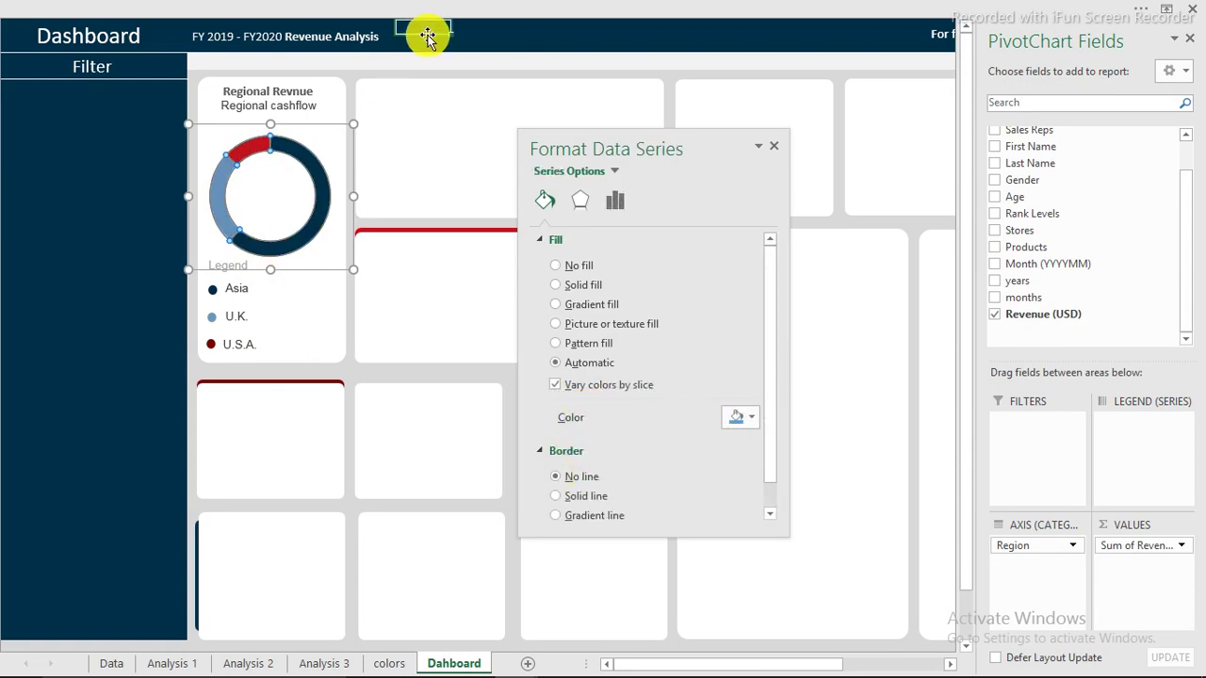
click(427, 36)
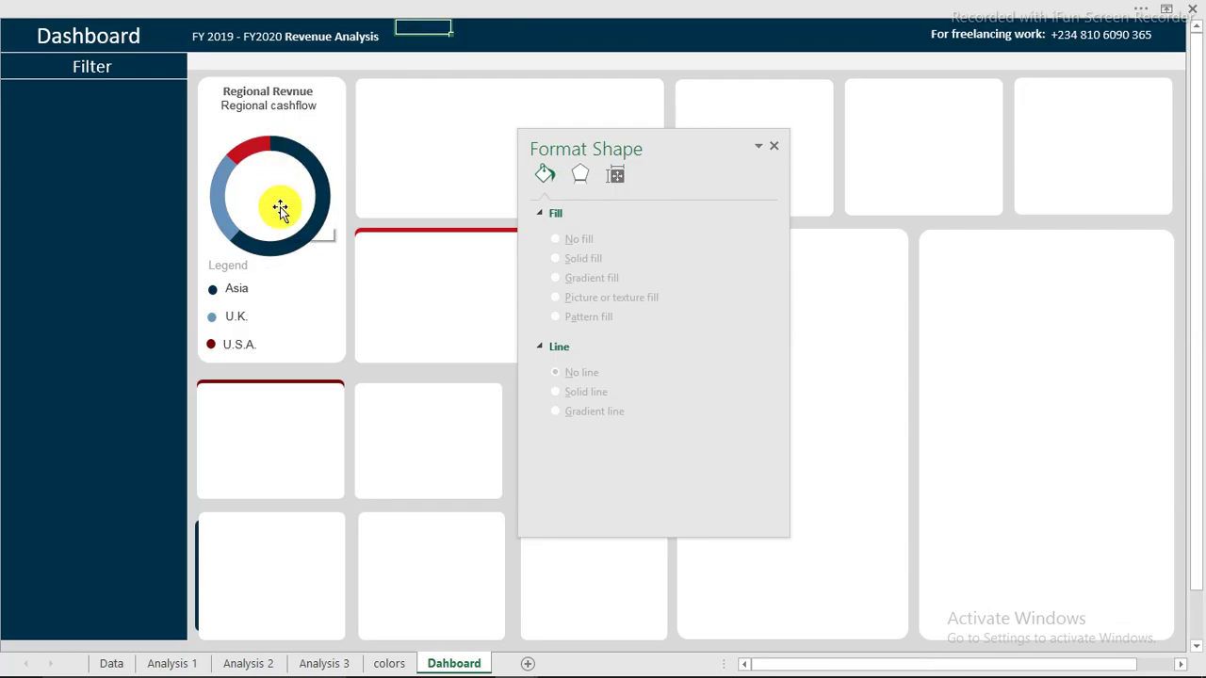
- Duplicate the Asia, U.K. and U.S.A. legend labels together into a second column beside the originals
click(239, 291)
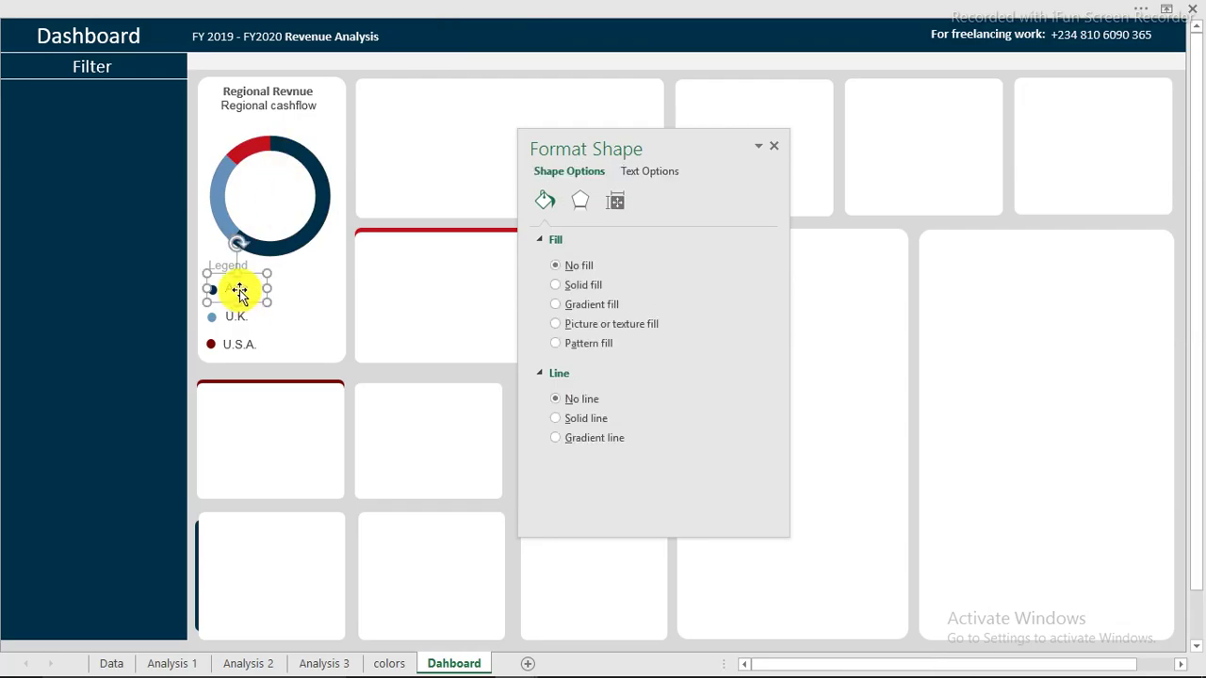
ctrl+click(241, 318)
ctrl+click(247, 344)
drag(255, 301, 345, 323)
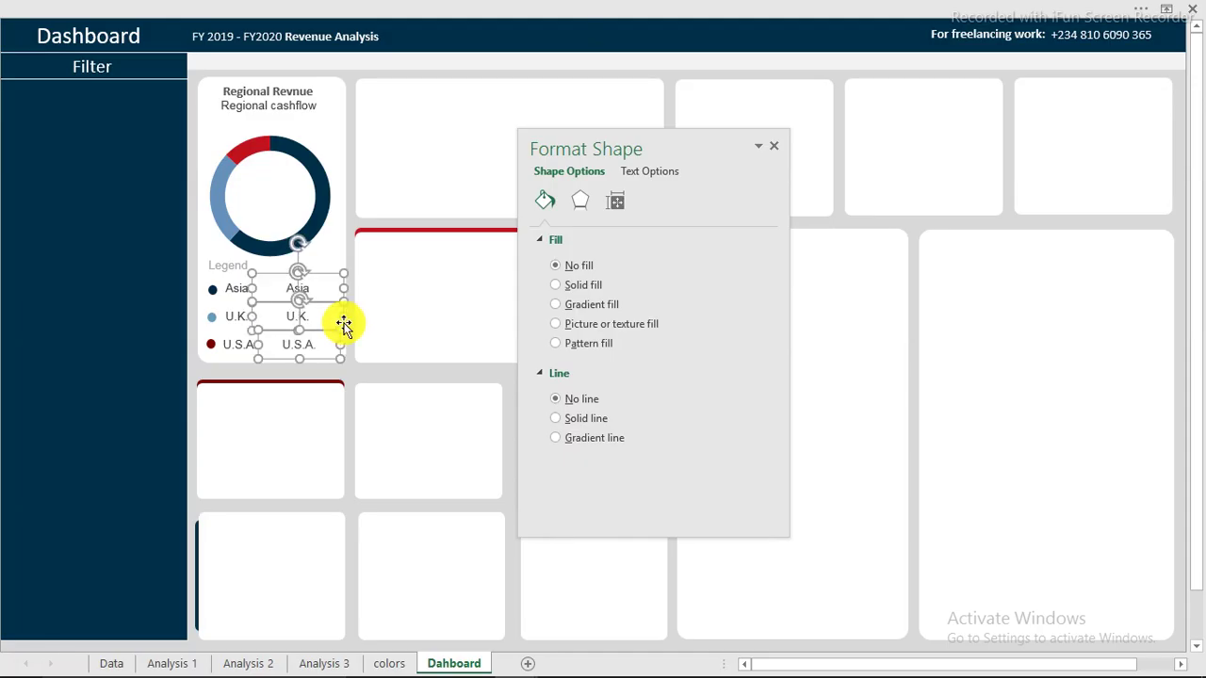
click(482, 41)
- Show the formula bar and close the Format Shape pane
click(418, 6)
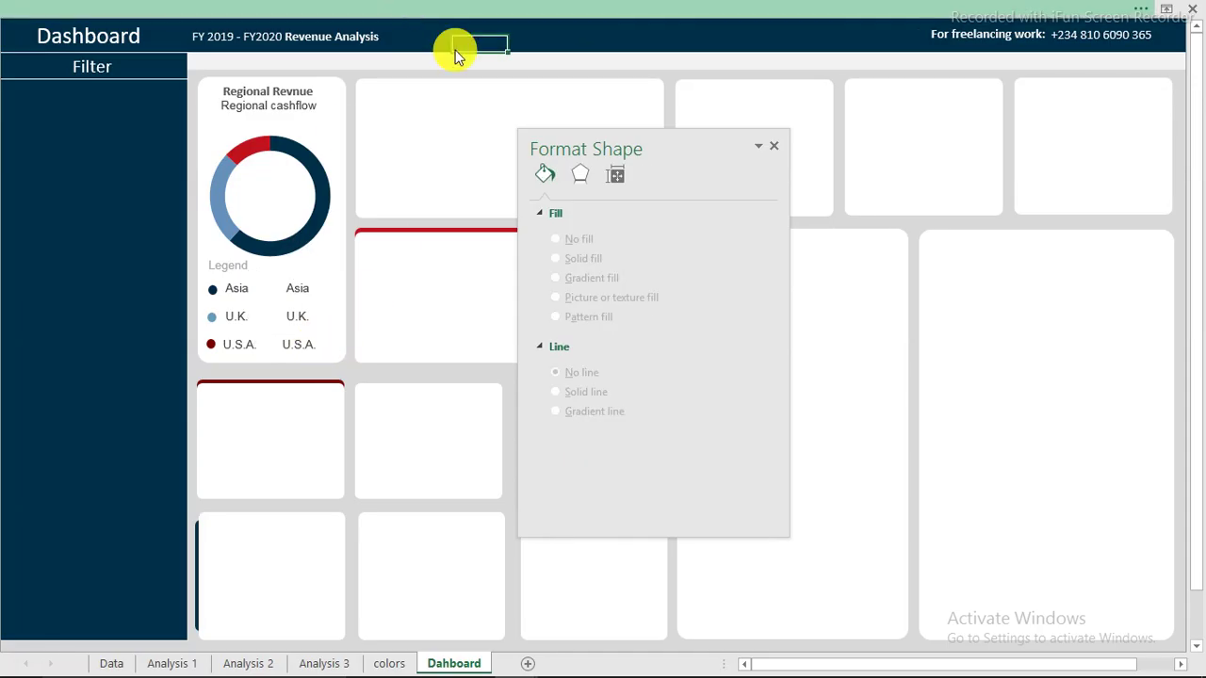
click(521, 37)
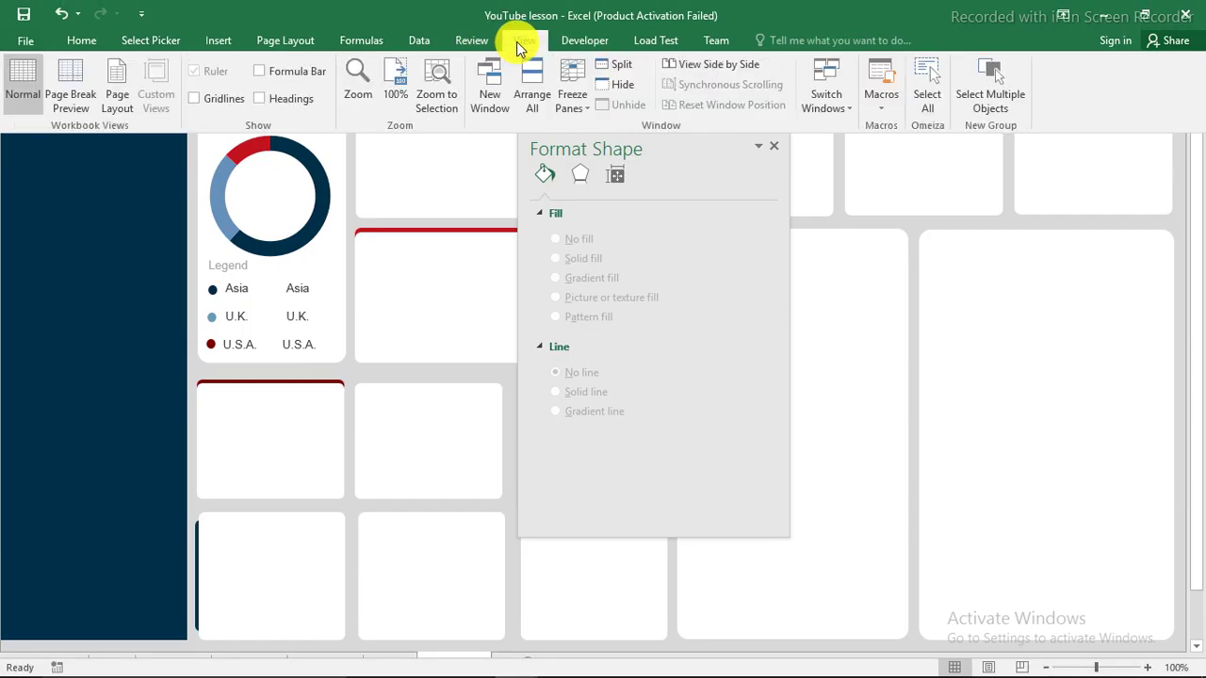
click(273, 72)
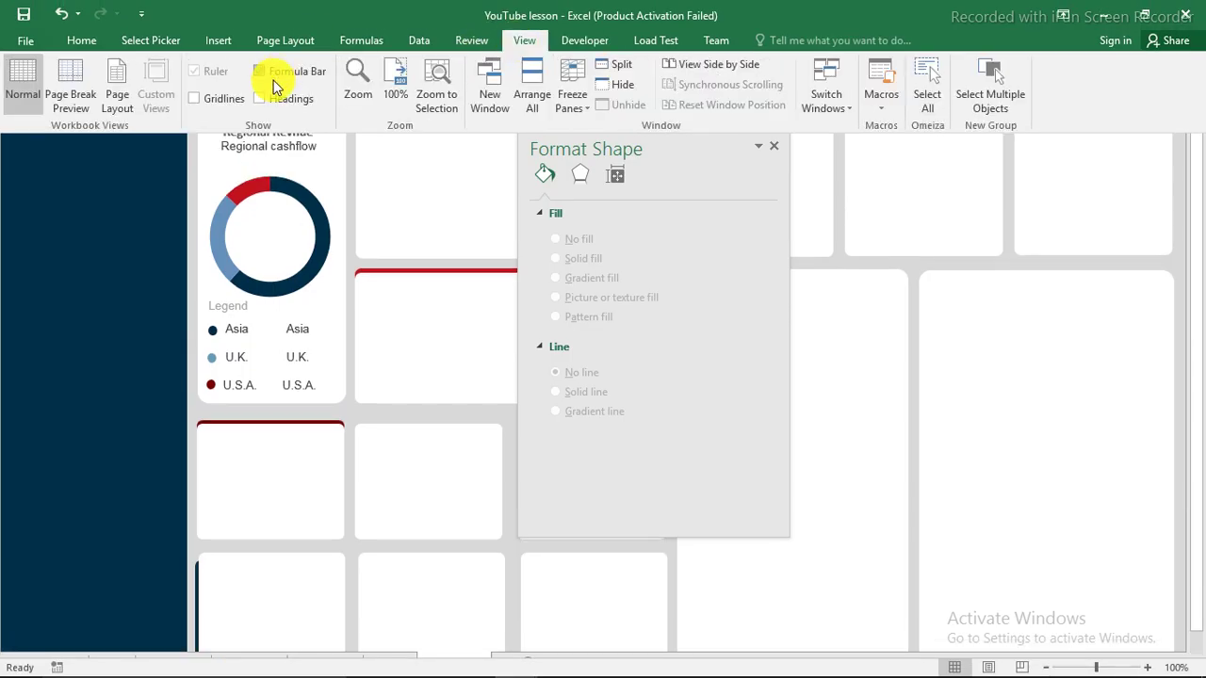
click(774, 145)
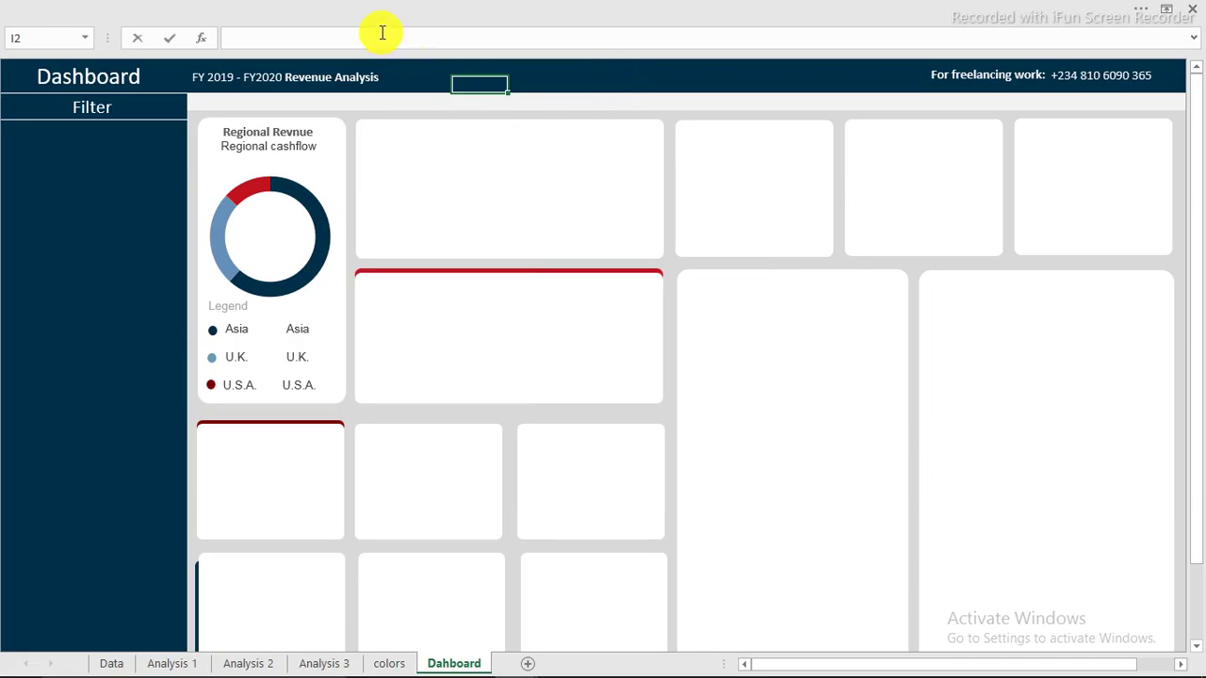
- Try linking dashboard cell I2 to the Asia revenue with the formula ='Analysis 1'!C7
click(228, 42)
text(=)
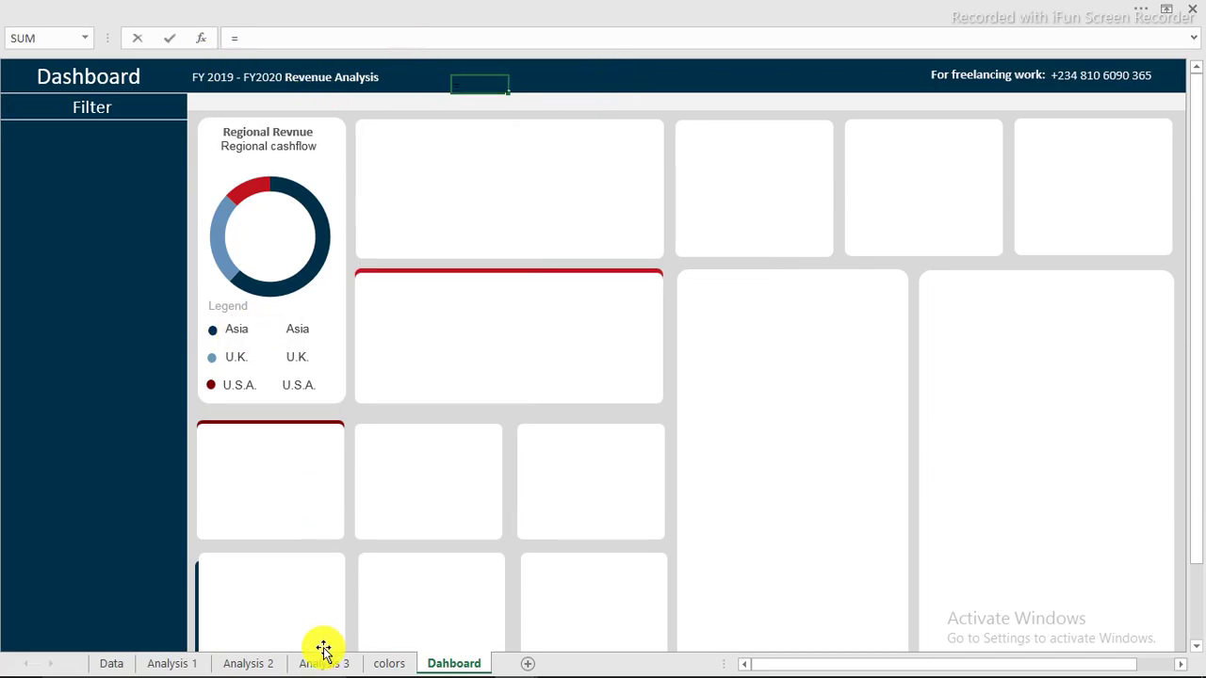
click(183, 661)
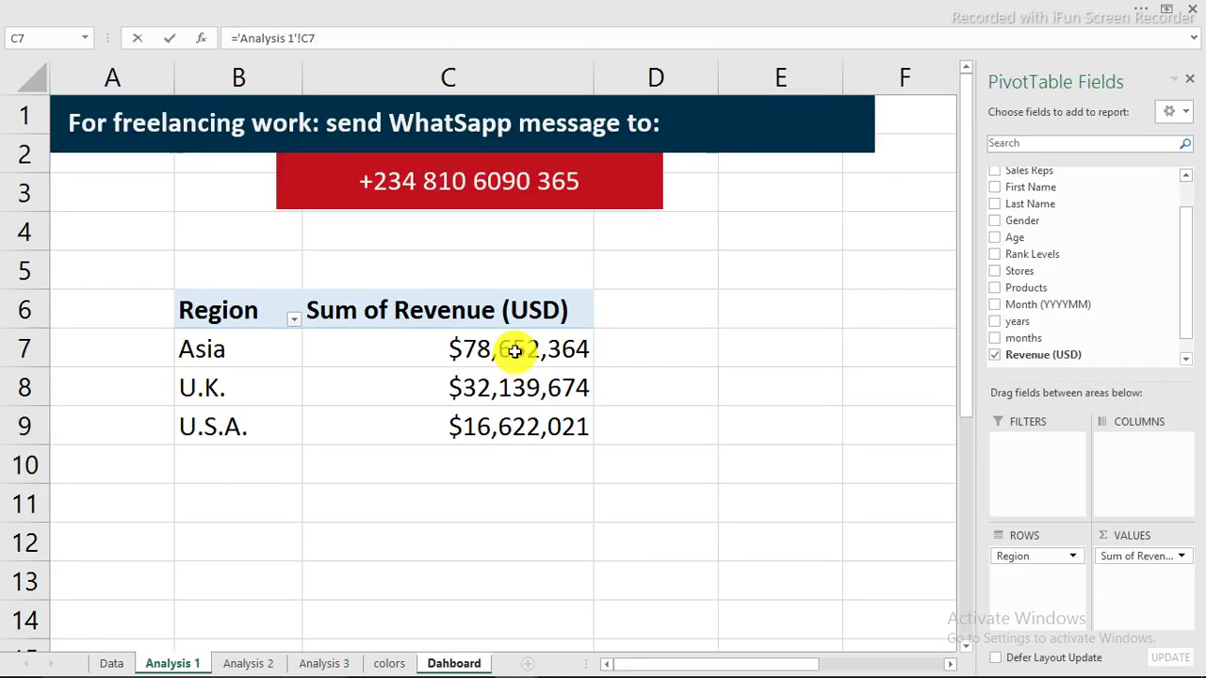
key(Return)
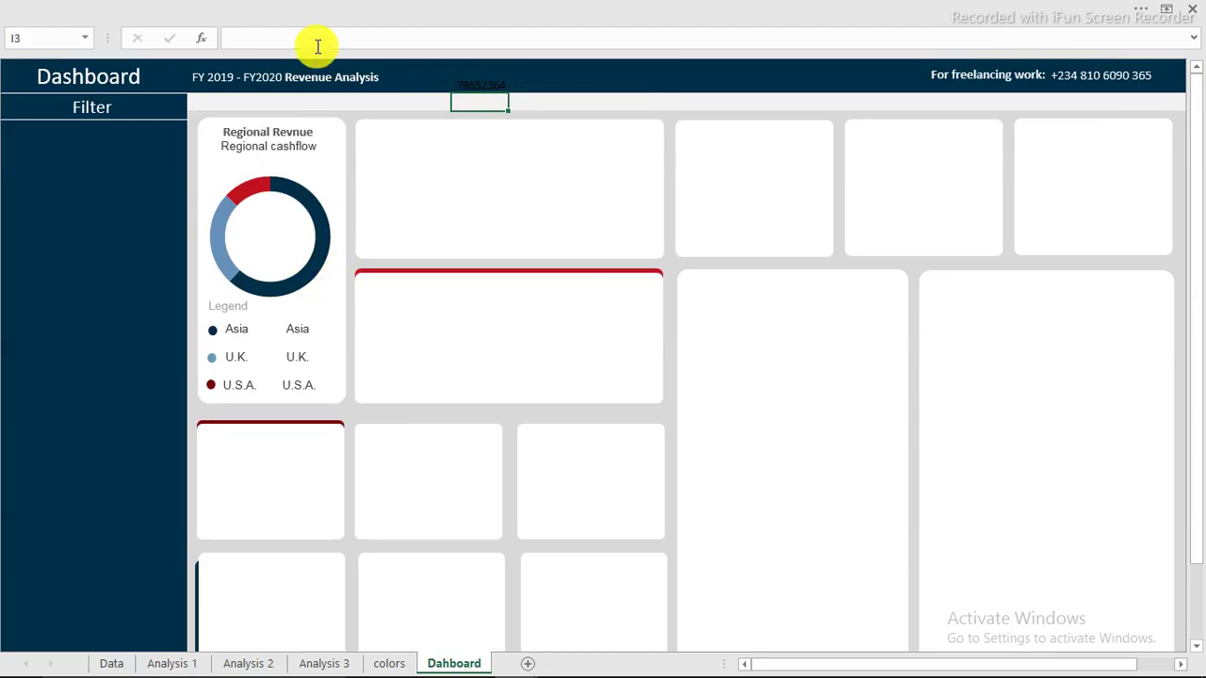
click(490, 85)
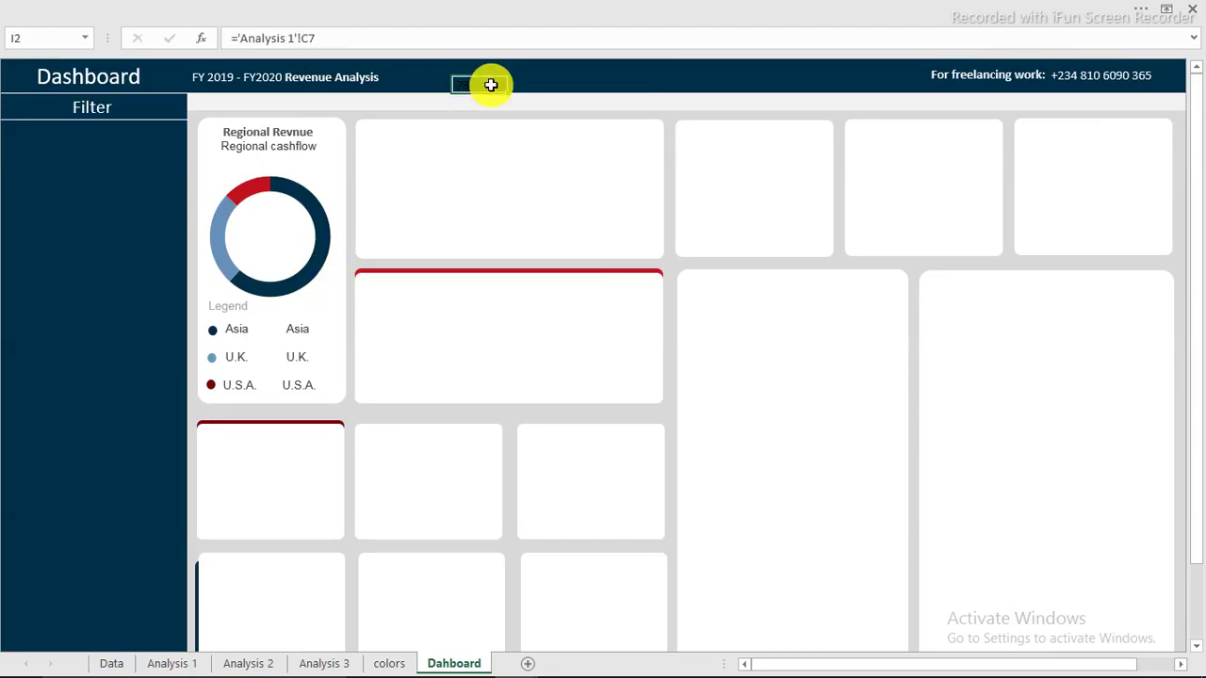
- Link the duplicated Asia label to the Asia revenue with the formula ='Analysis 1'!C7
click(302, 329)
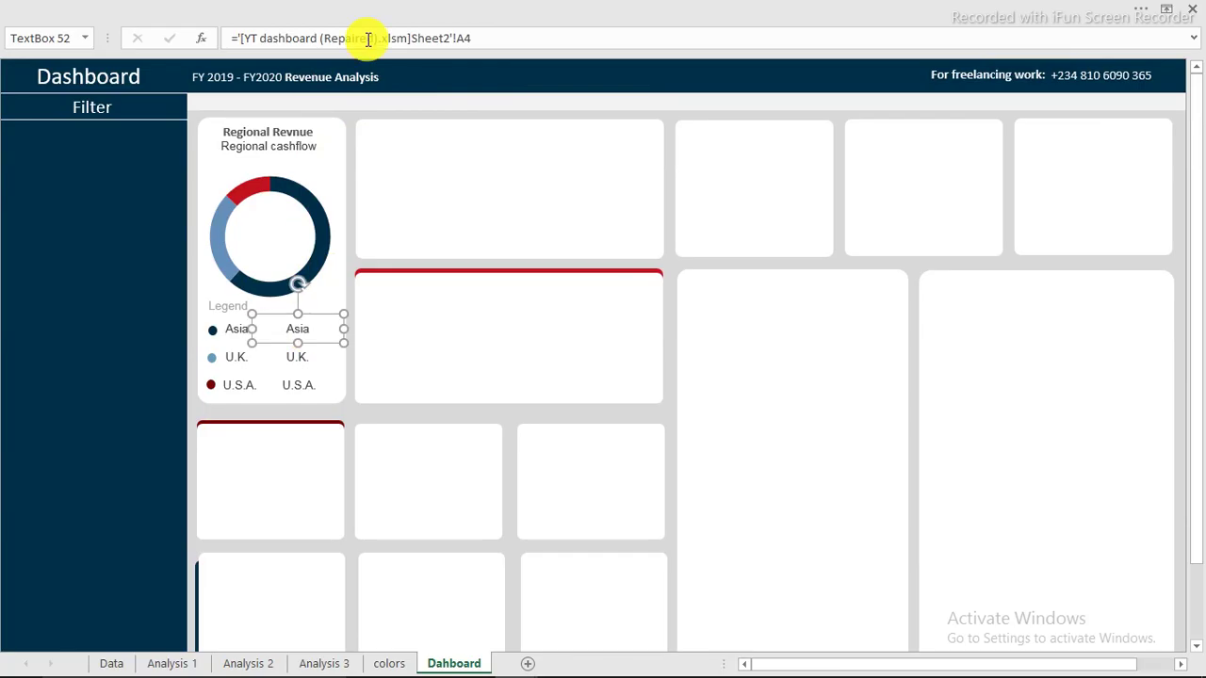
drag(496, 42, 218, 40)
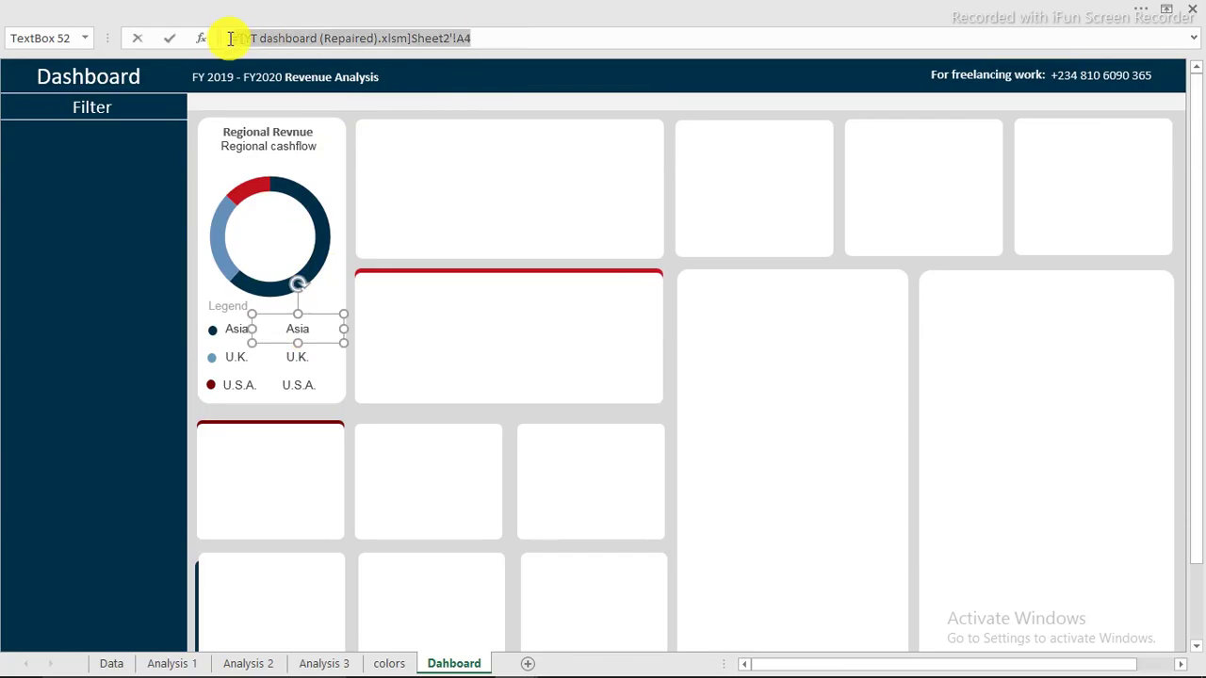
text(=)
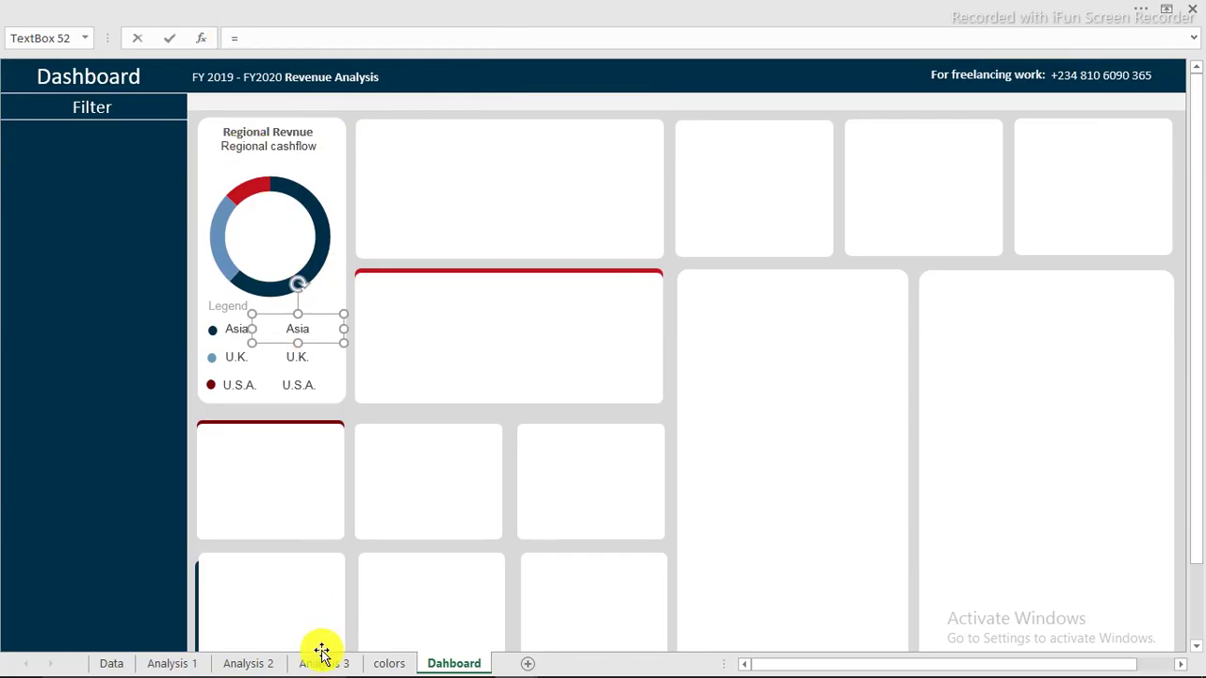
click(195, 662)
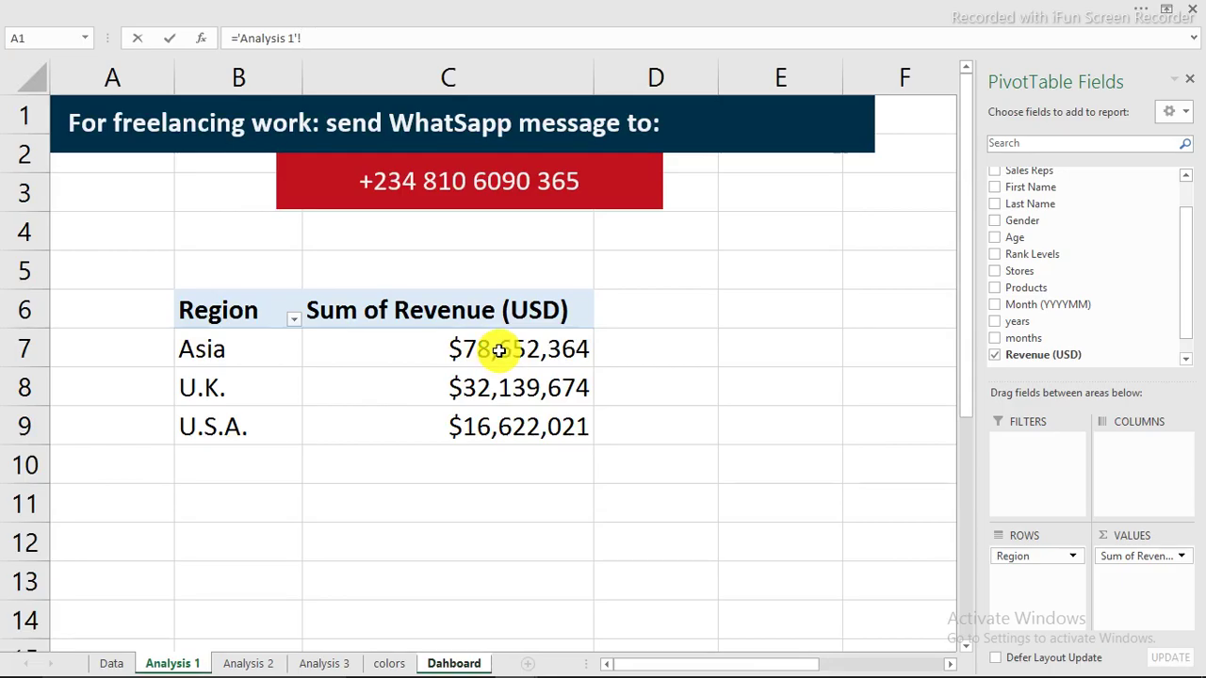
key(Return)
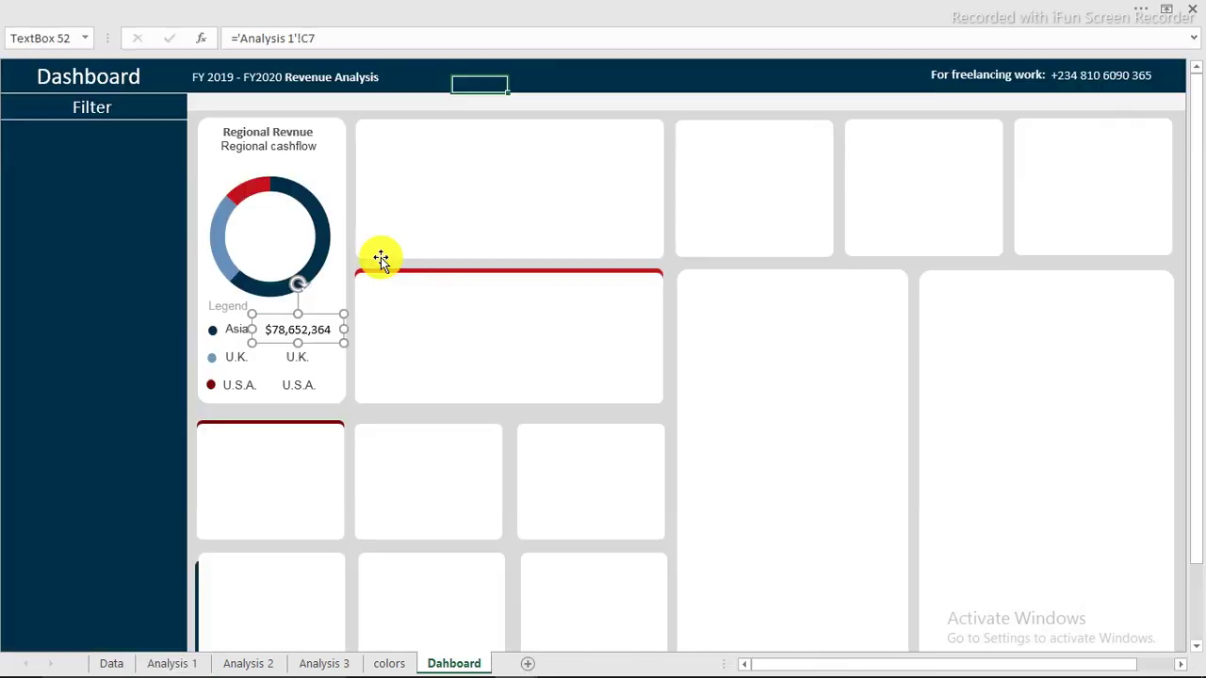
- Link the duplicated U.K. label to the U.K. revenue with the formula ='Analysis 1'!C8
click(304, 354)
click(396, 36)
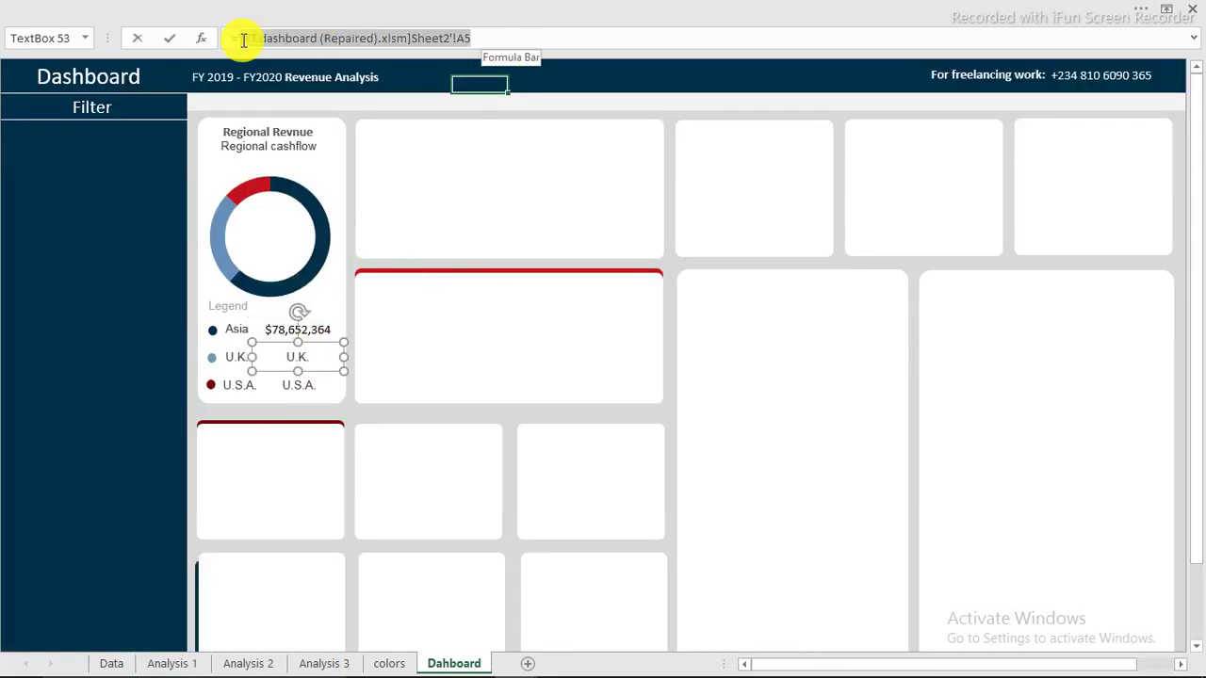
text(=)
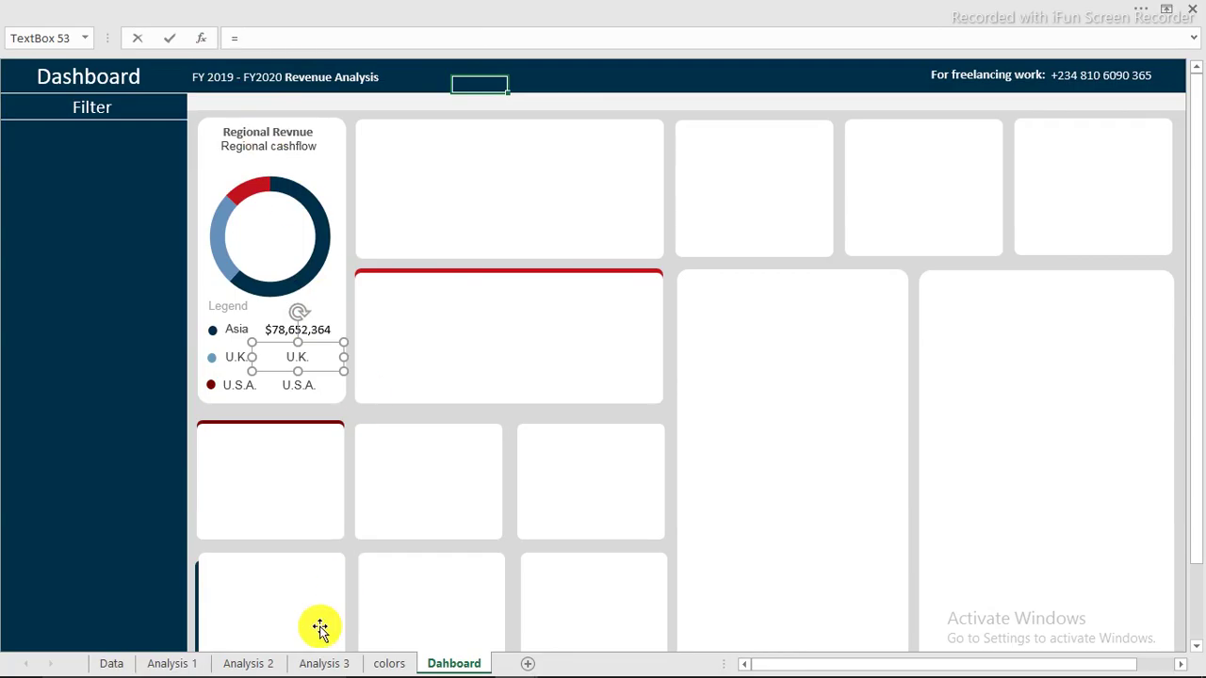
click(167, 663)
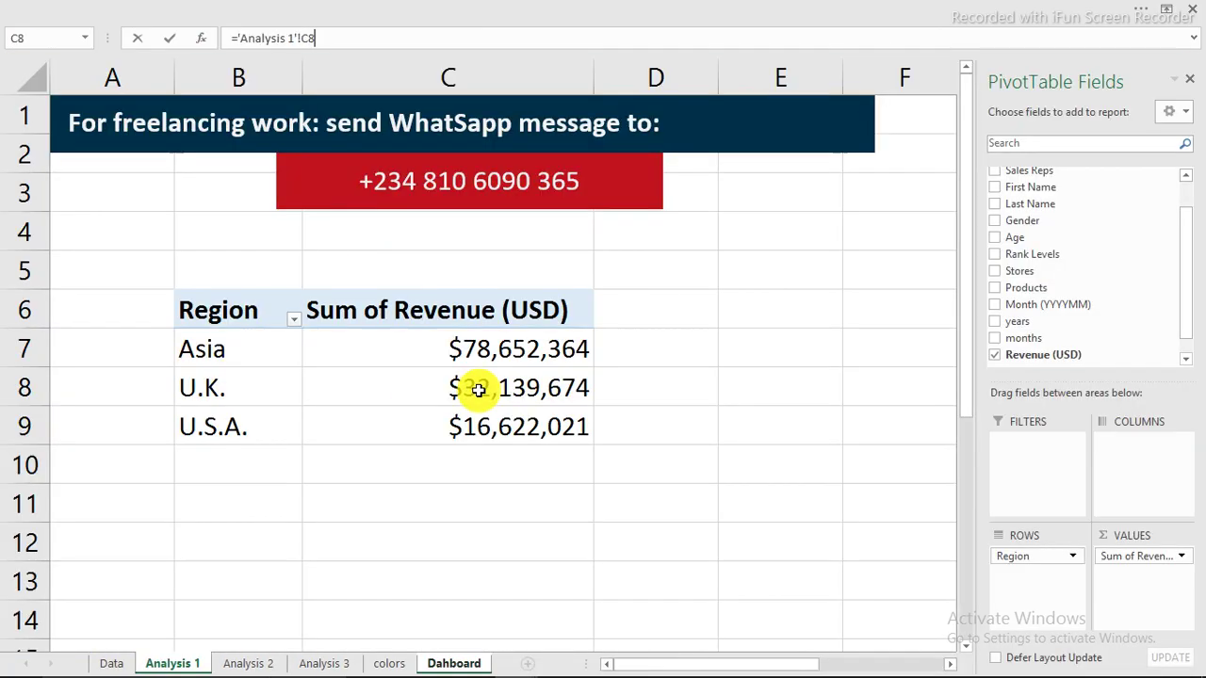
key(Return)
- Link the duplicated U.S.A. label to its revenue with ='Analysis 1'!C9 and widen the text box to fit the full value
click(302, 385)
drag(497, 37, 194, 37)
text(=)
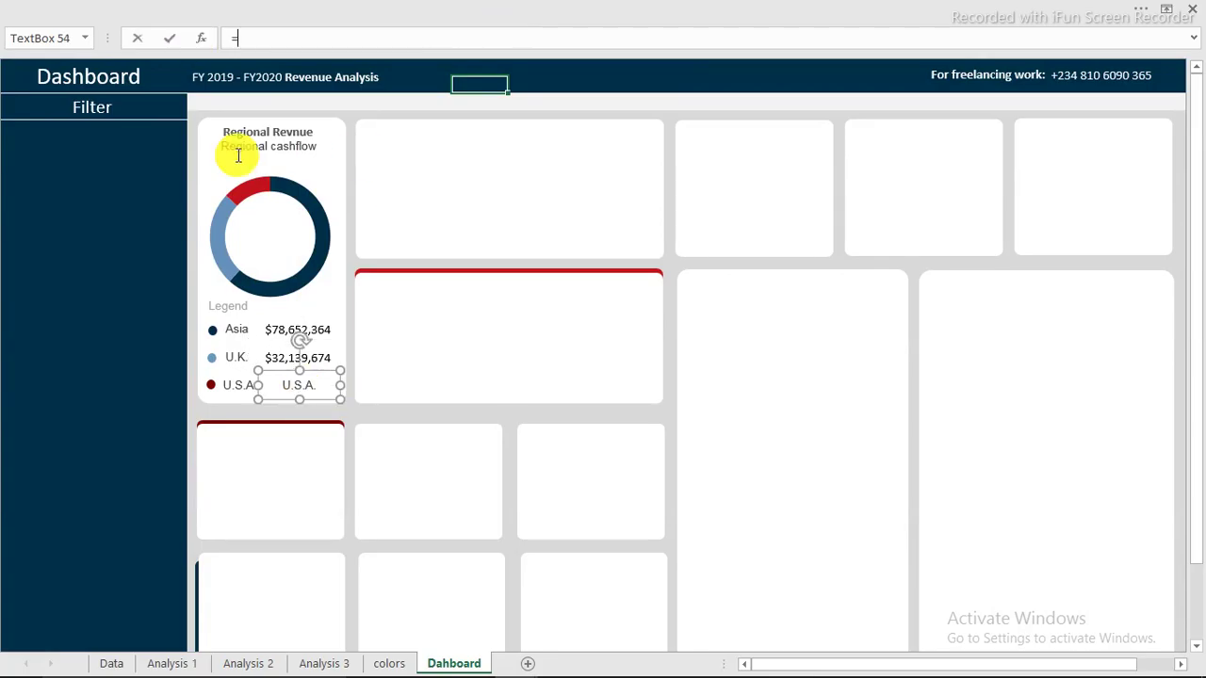
click(179, 663)
click(476, 443)
key(Return)
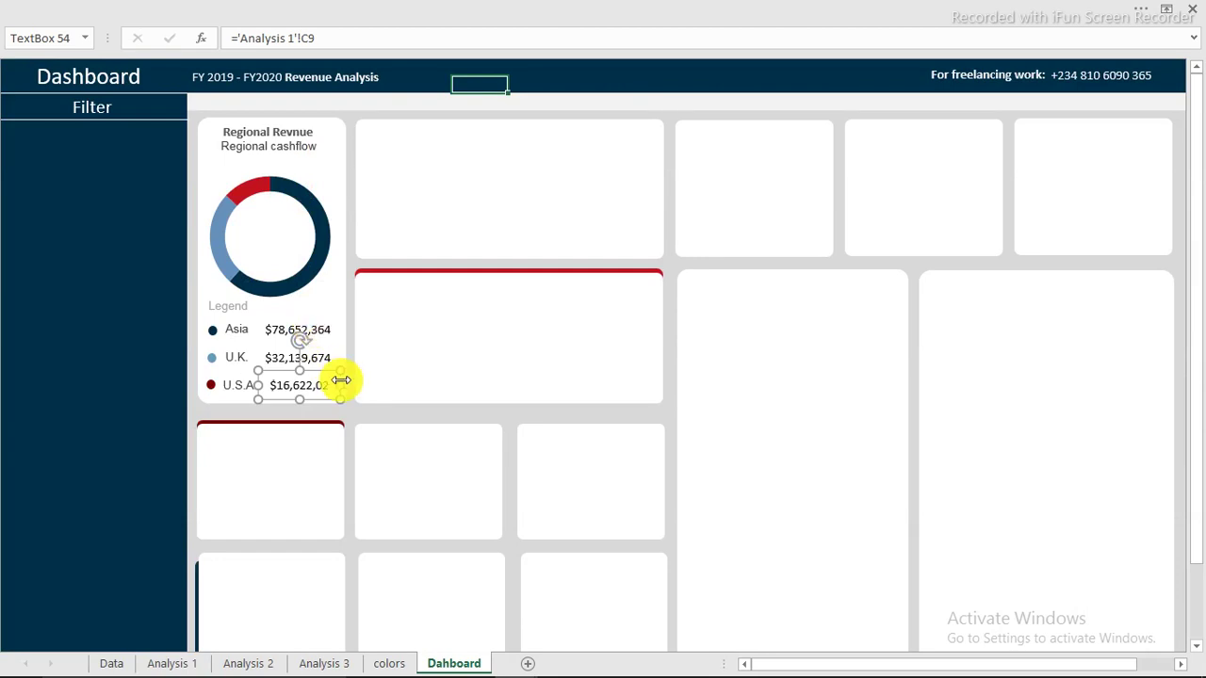
drag(340, 387, 344, 387)
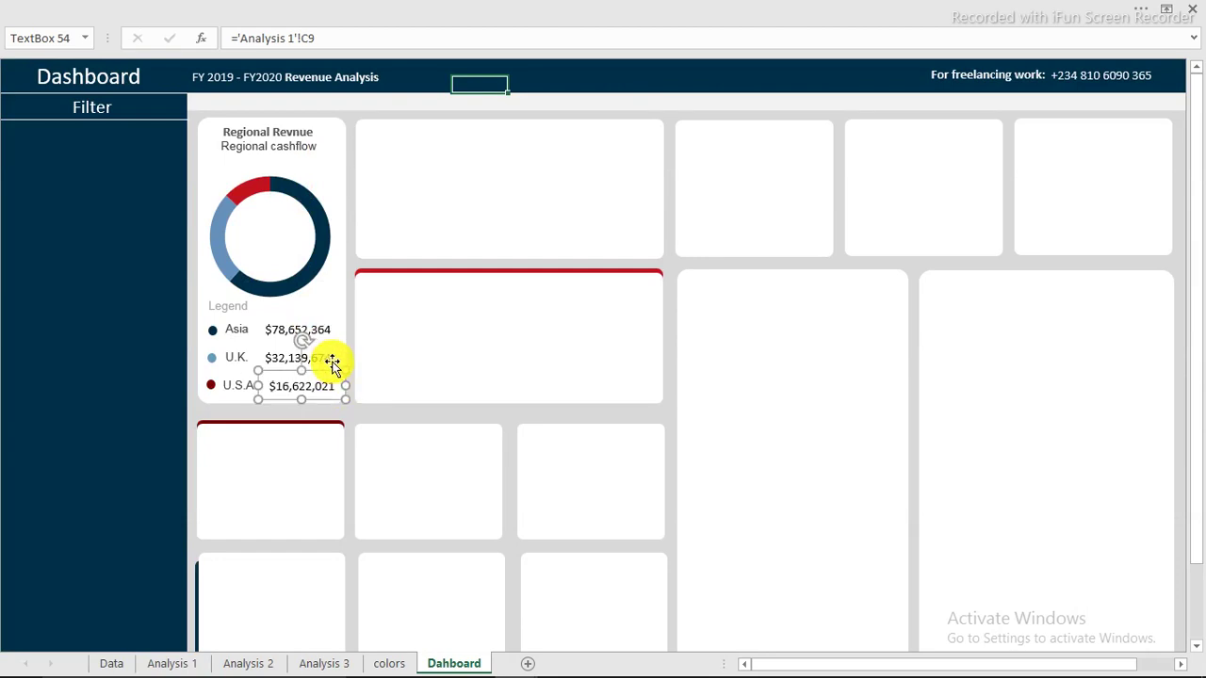
- Format the Asia revenue value as bold Agency FB, size 12, in dark grey, following the fonts list on the colors sheet
click(331, 361)
click(310, 328)
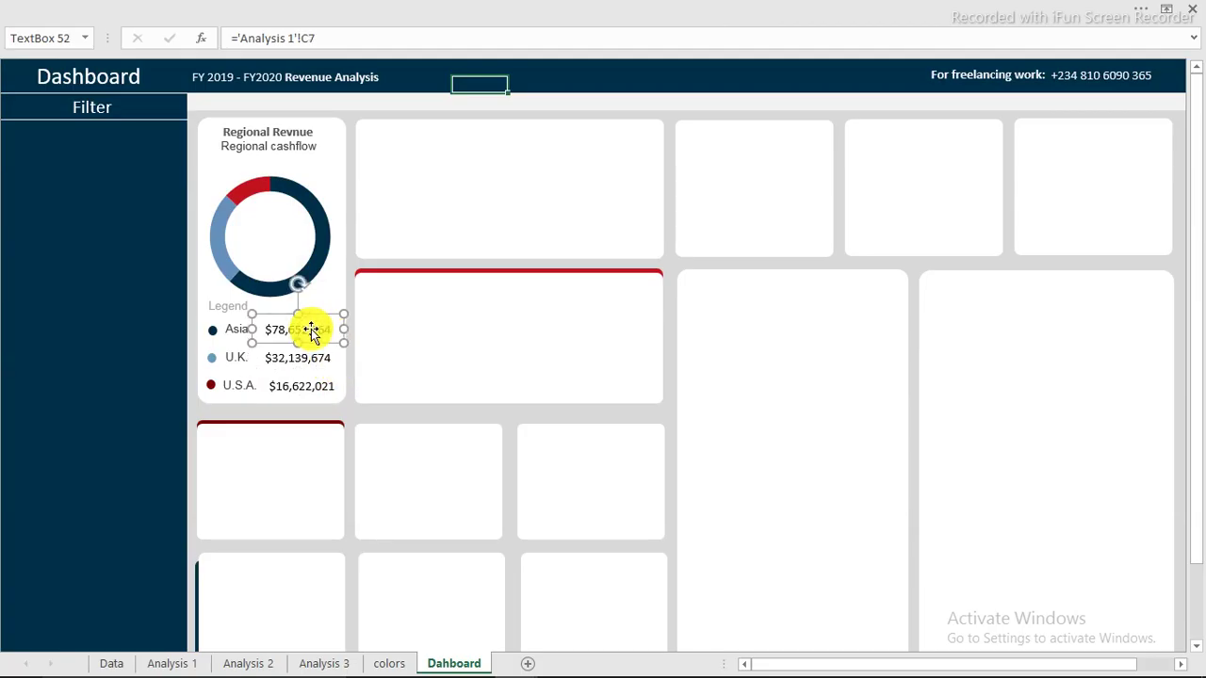
click(396, 664)
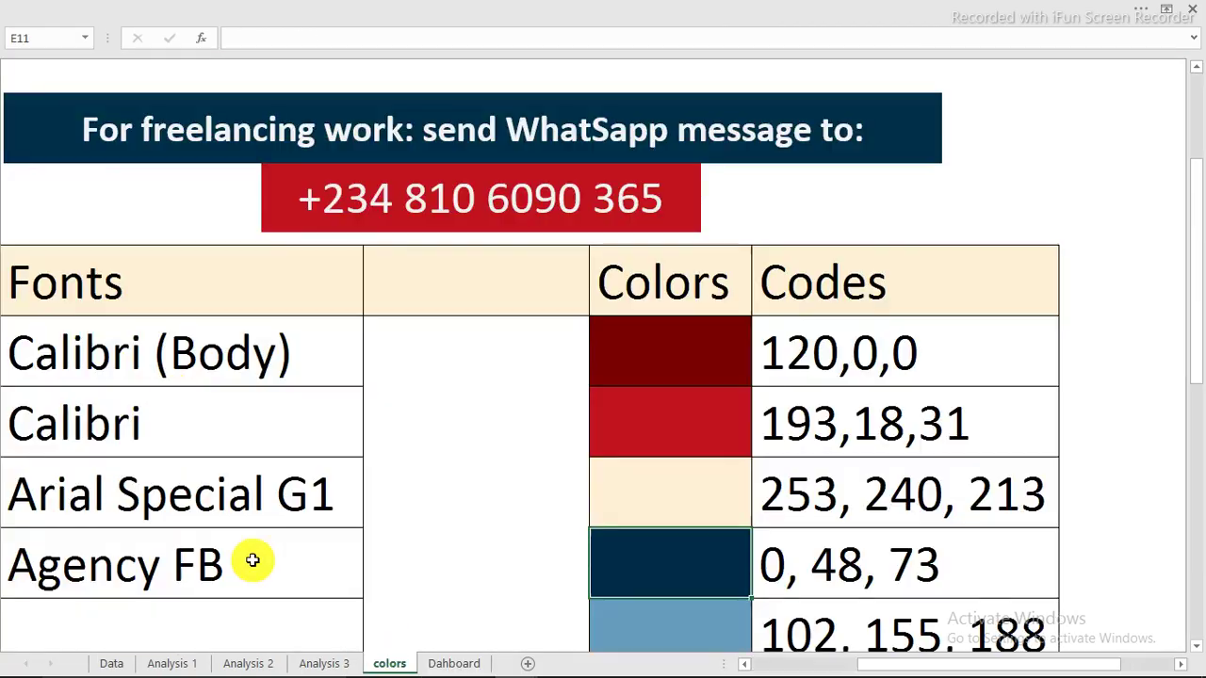
click(108, 278)
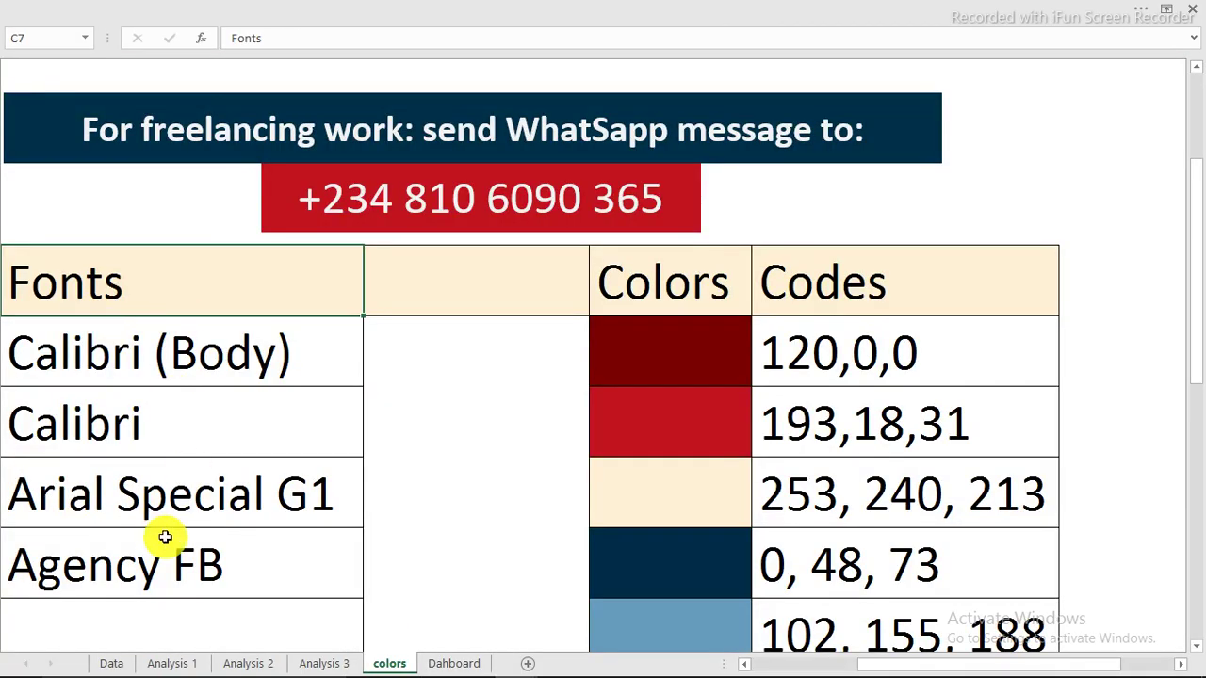
click(83, 569)
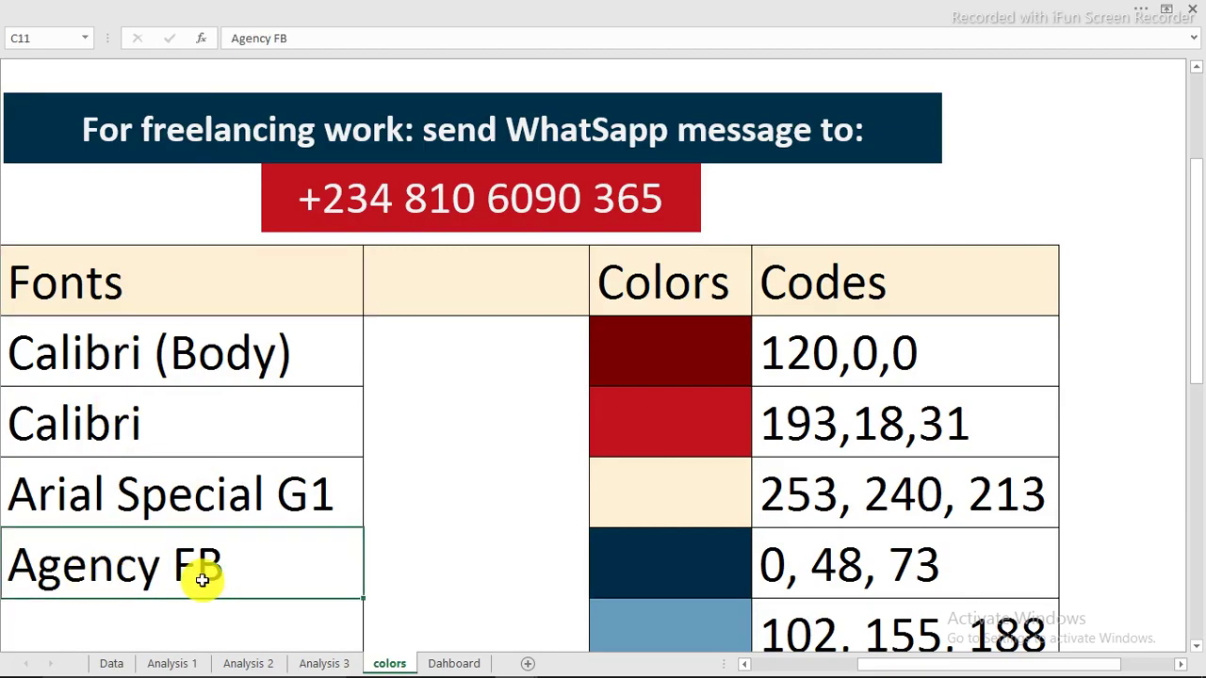
click(448, 662)
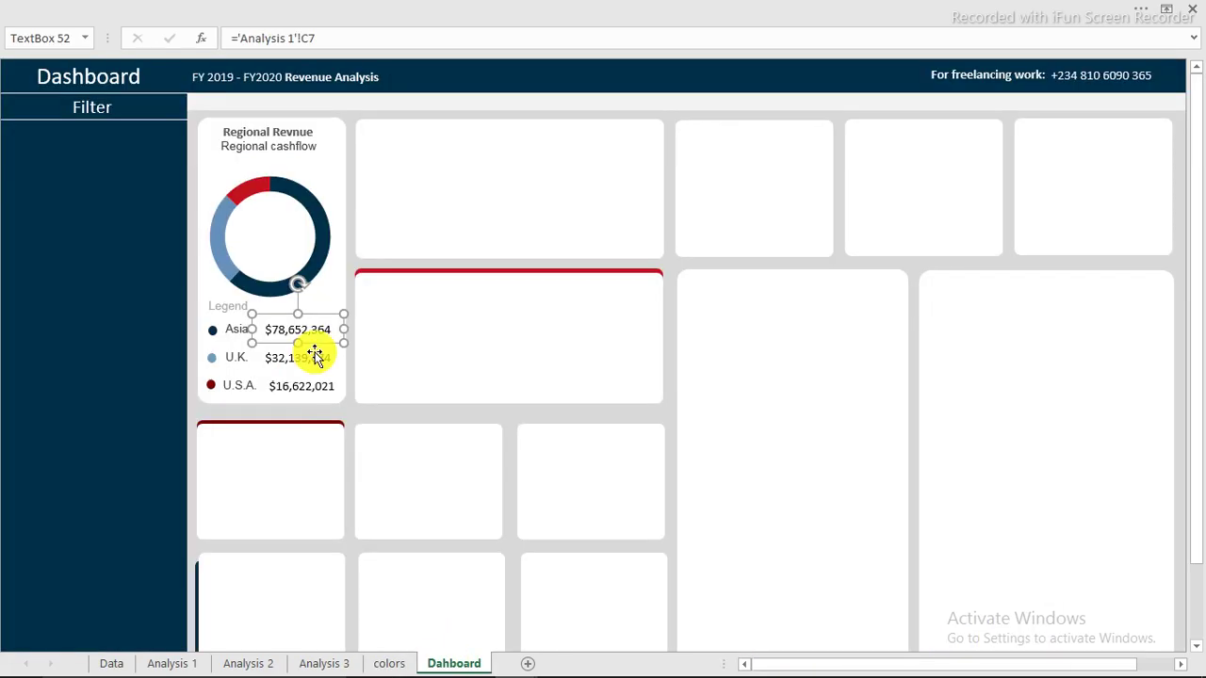
click(283, 8)
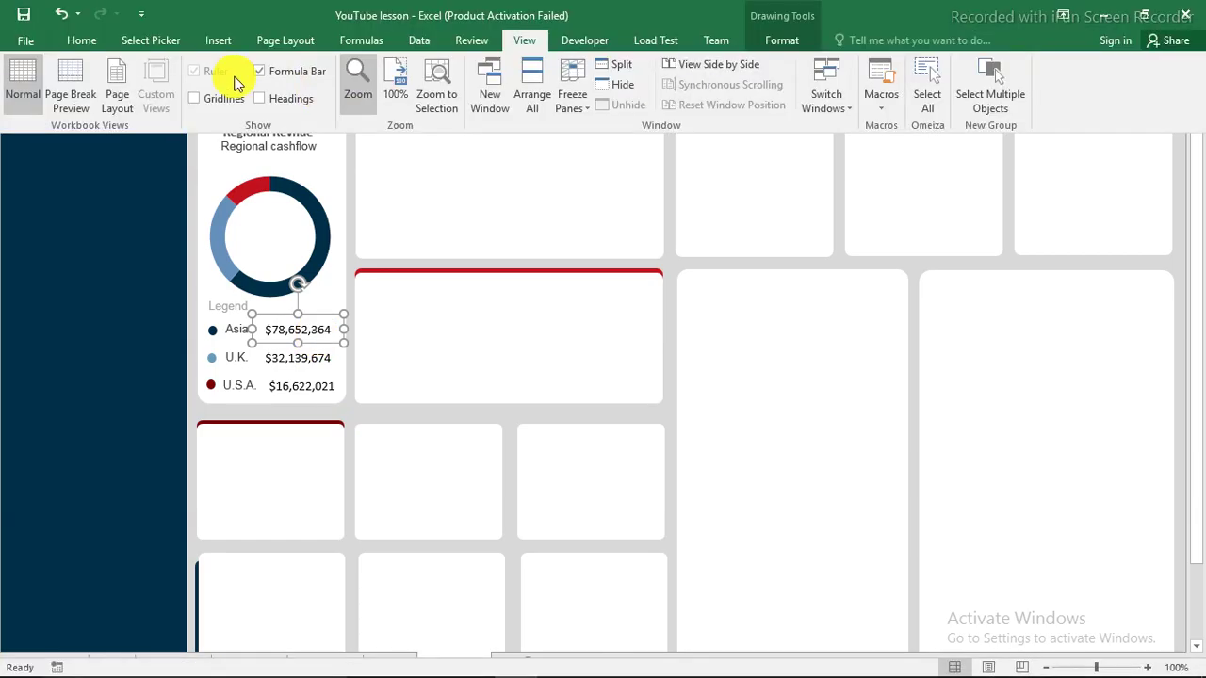
click(83, 43)
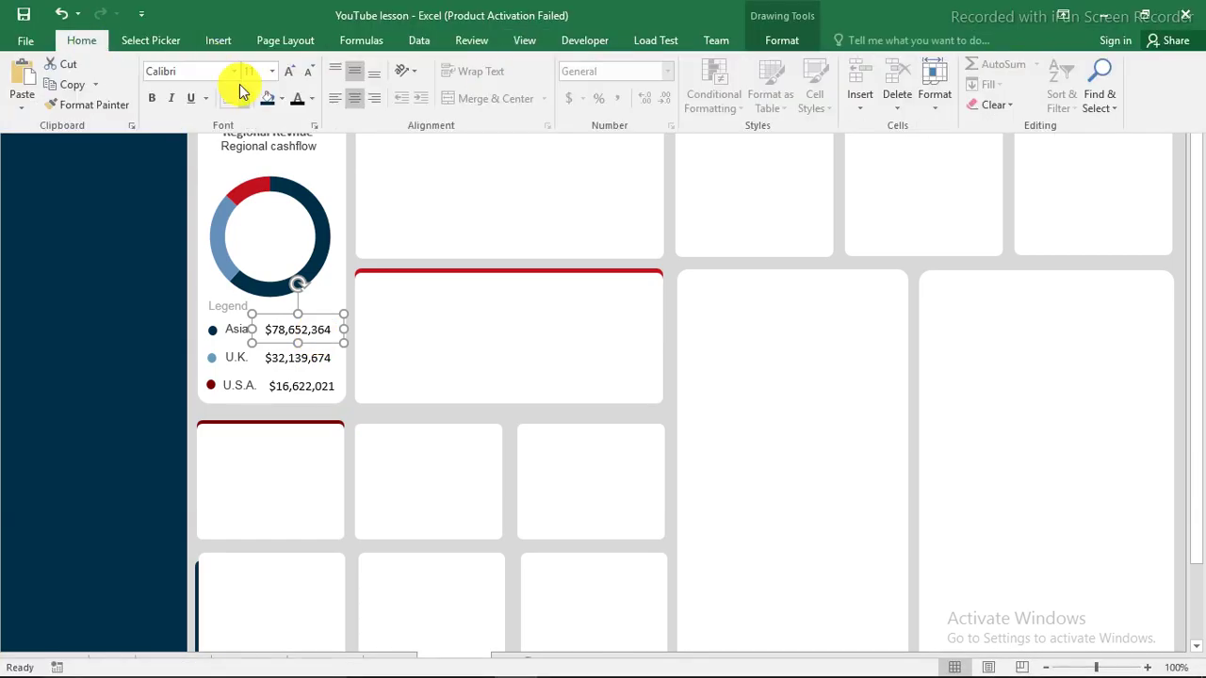
click(196, 72)
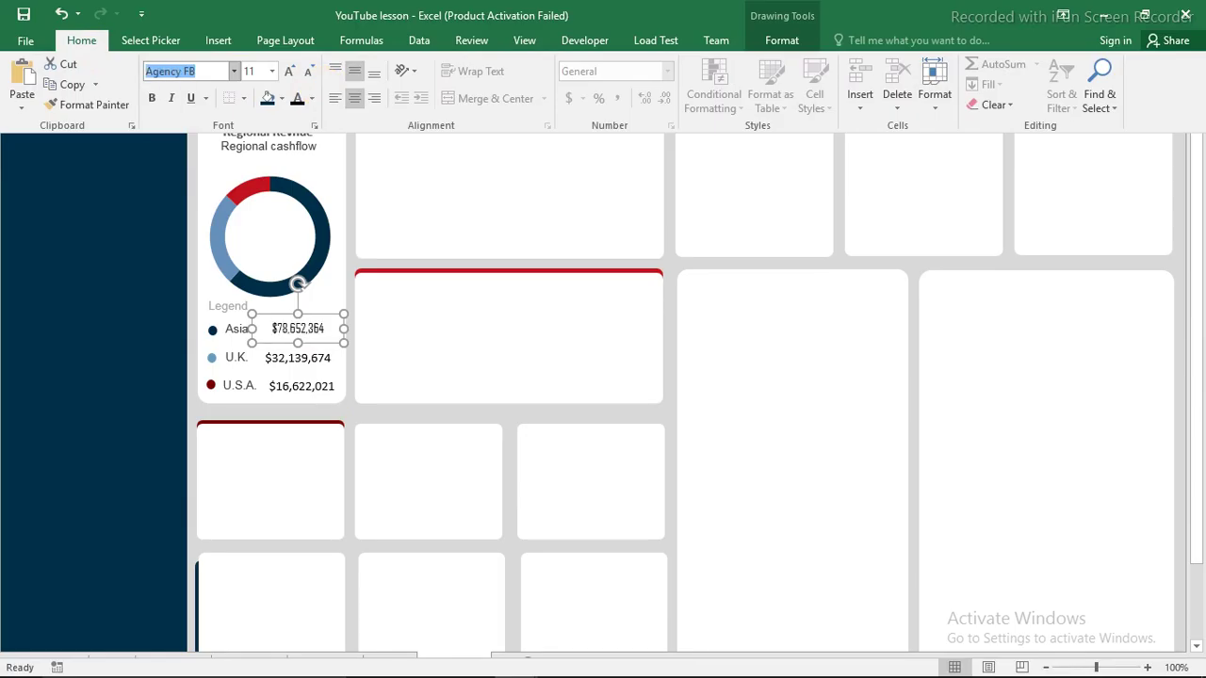
click(153, 100)
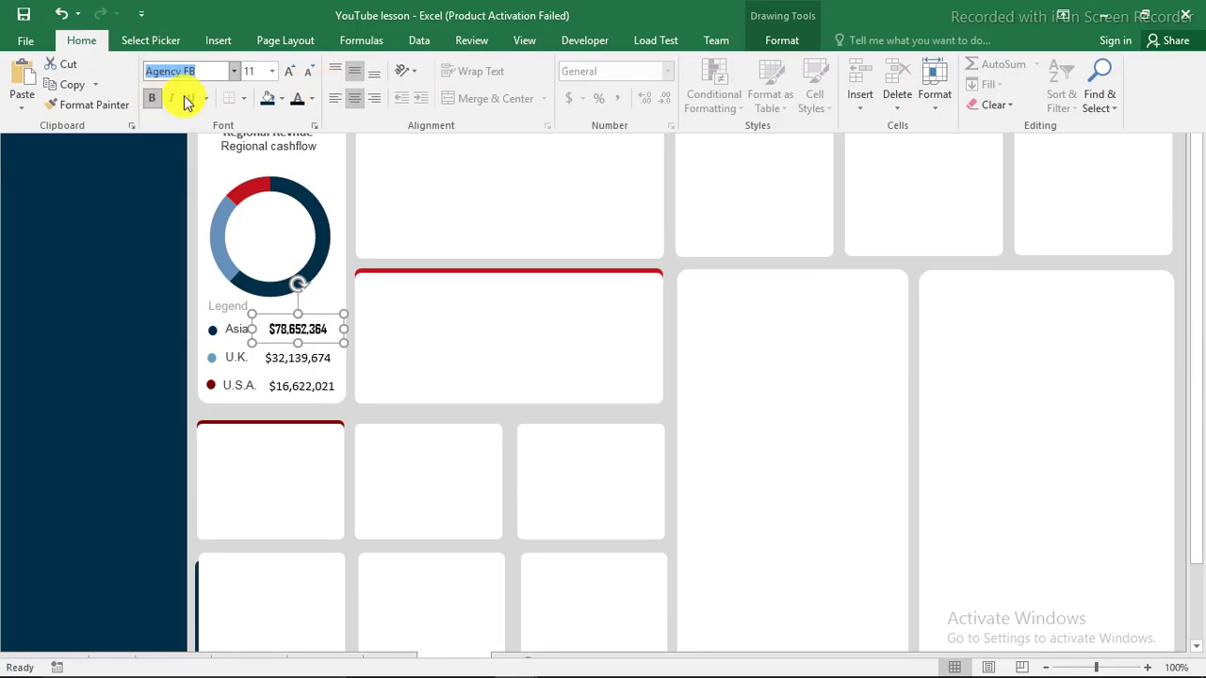
click(313, 99)
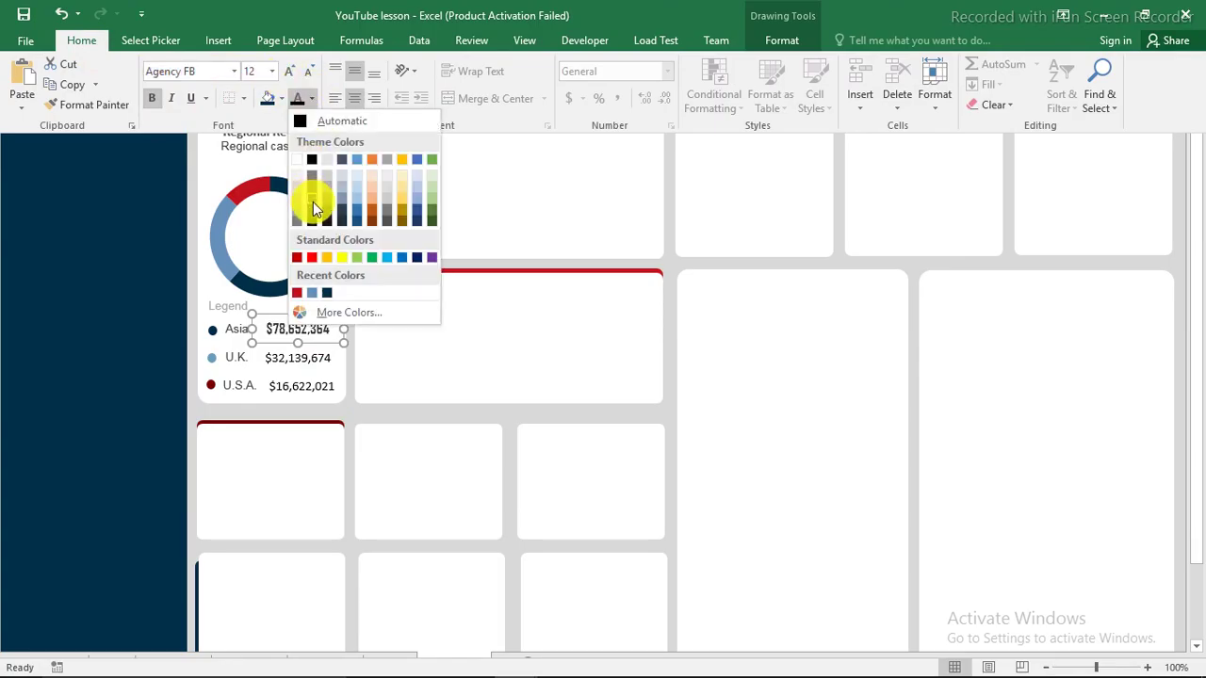
click(313, 201)
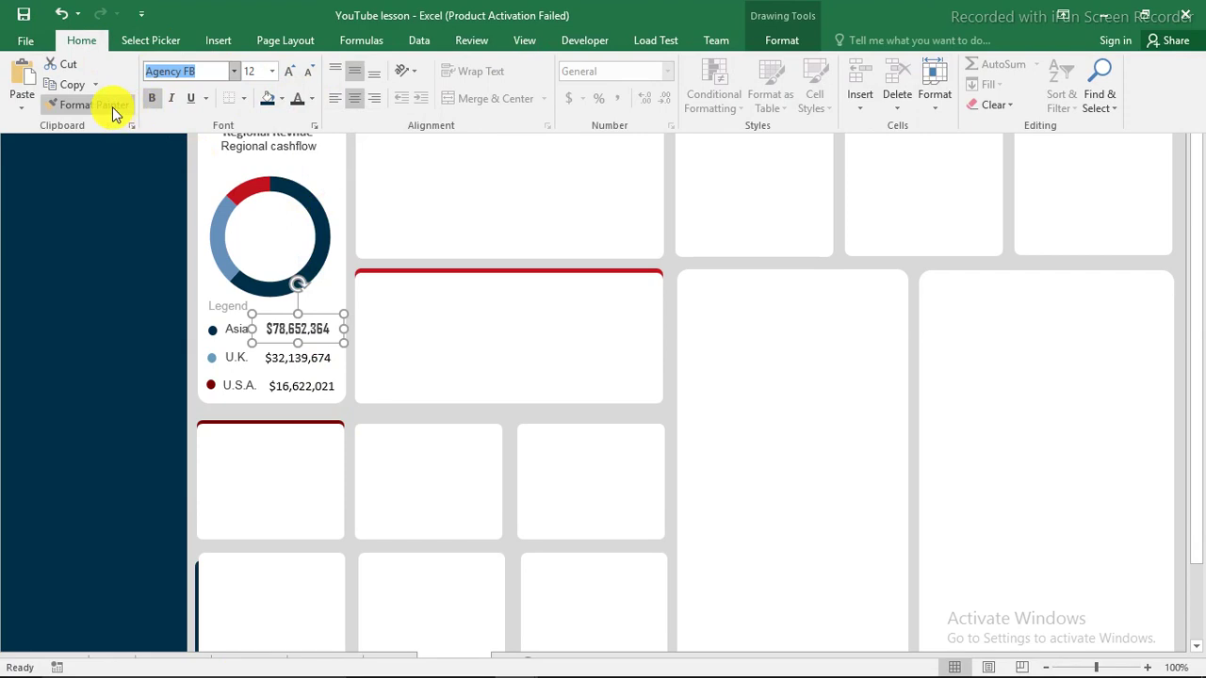
- Copy the Asia value's formatting onto the U.K. and U.S.A. revenue values with Format Painter
click(112, 107)
click(298, 364)
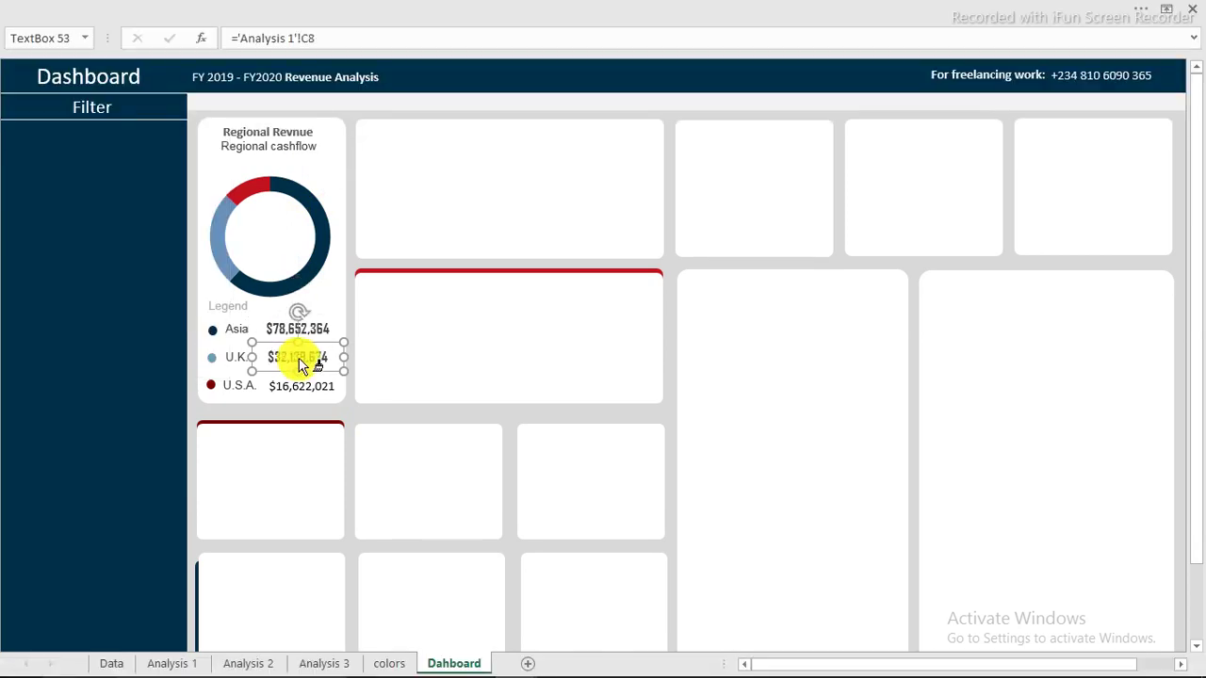
click(306, 394)
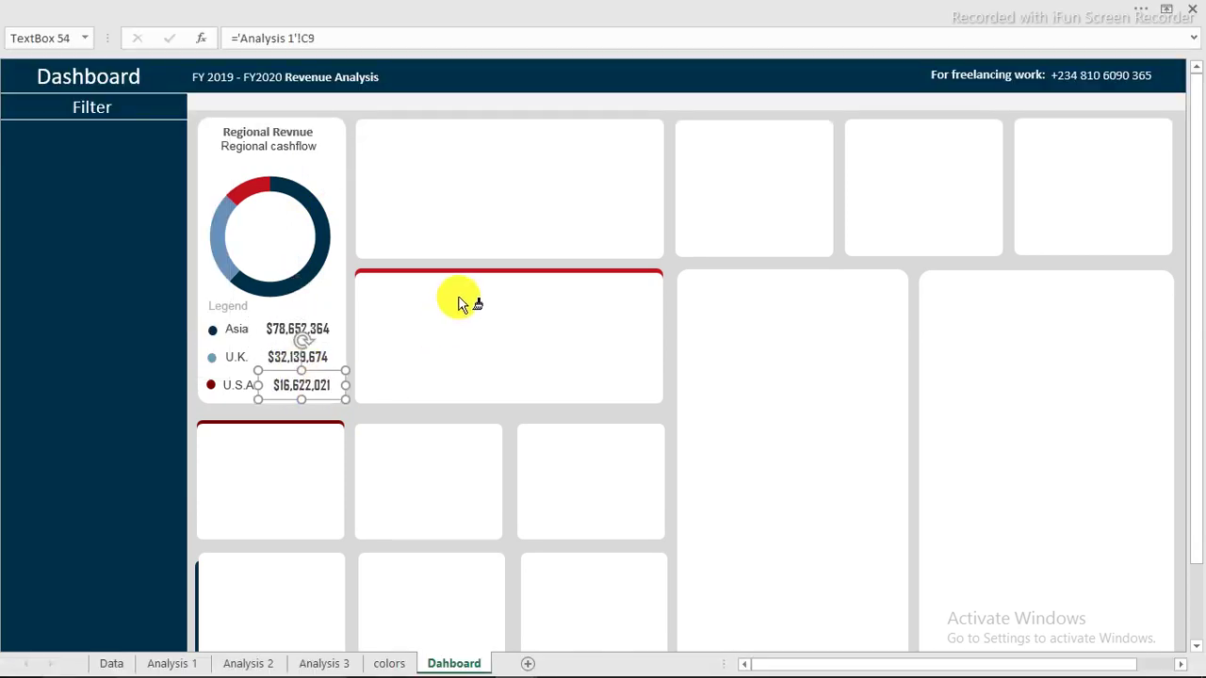
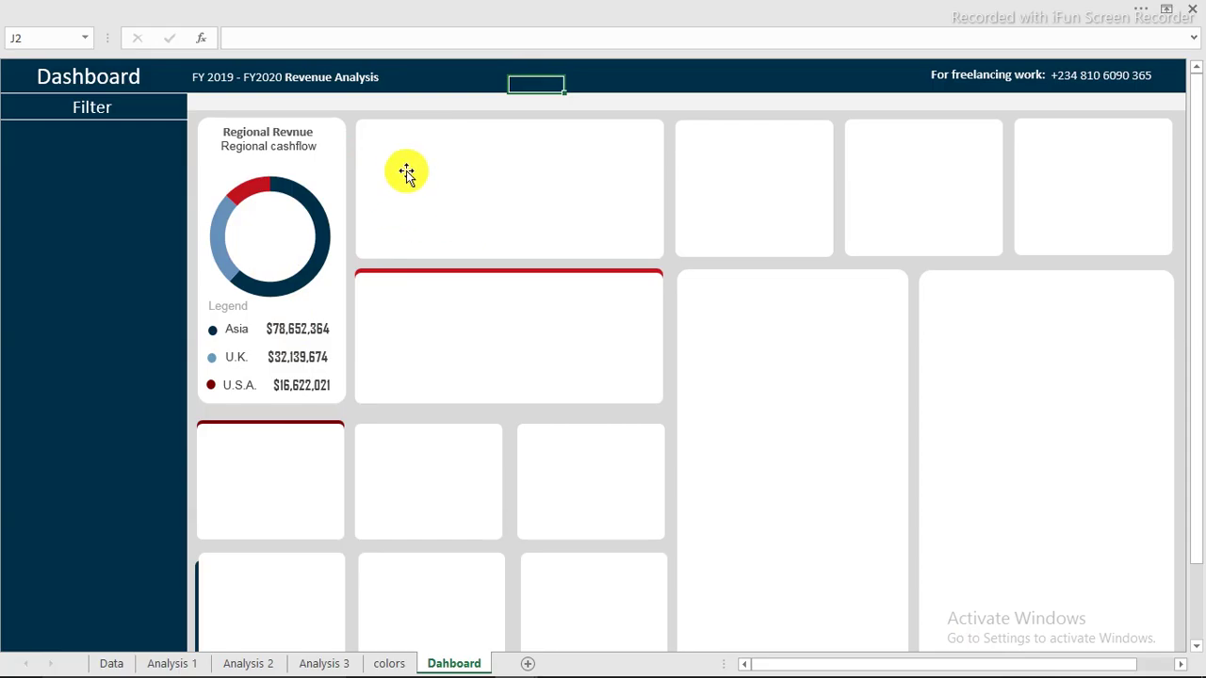
- Switch to the YT dashboard (Repaired) workbook and examine the points of its Monthly trends revenue chart
mouse_move(439, 670)
click(511, 666)
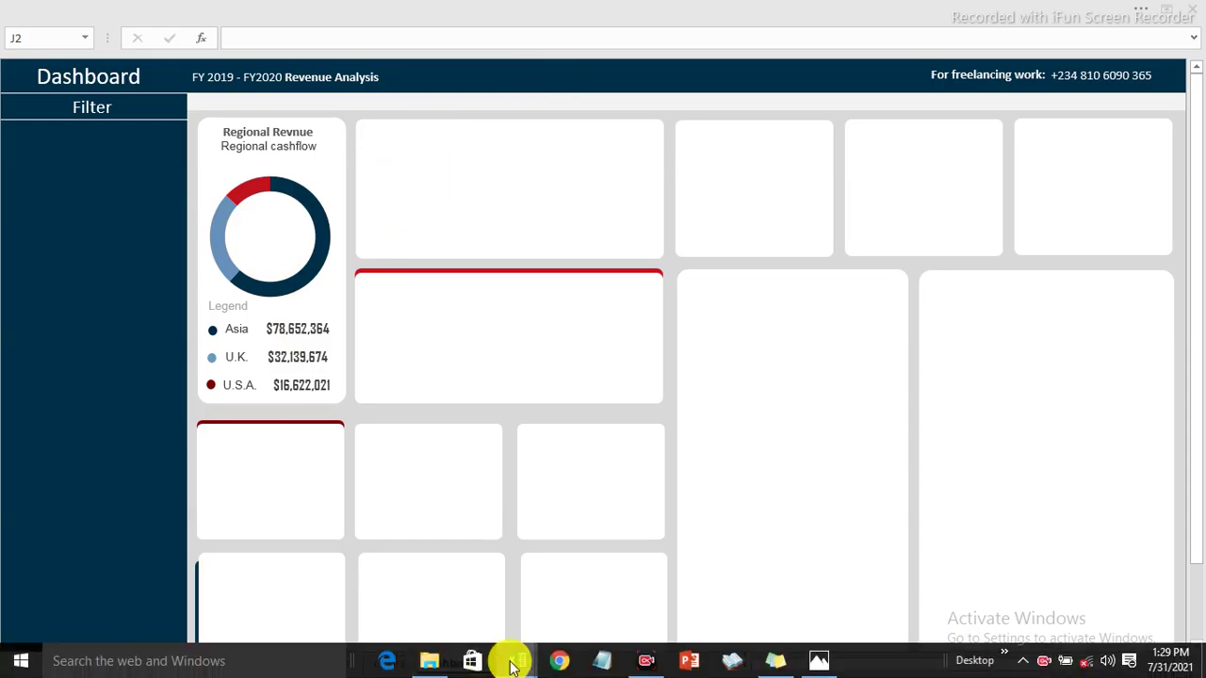
click(363, 576)
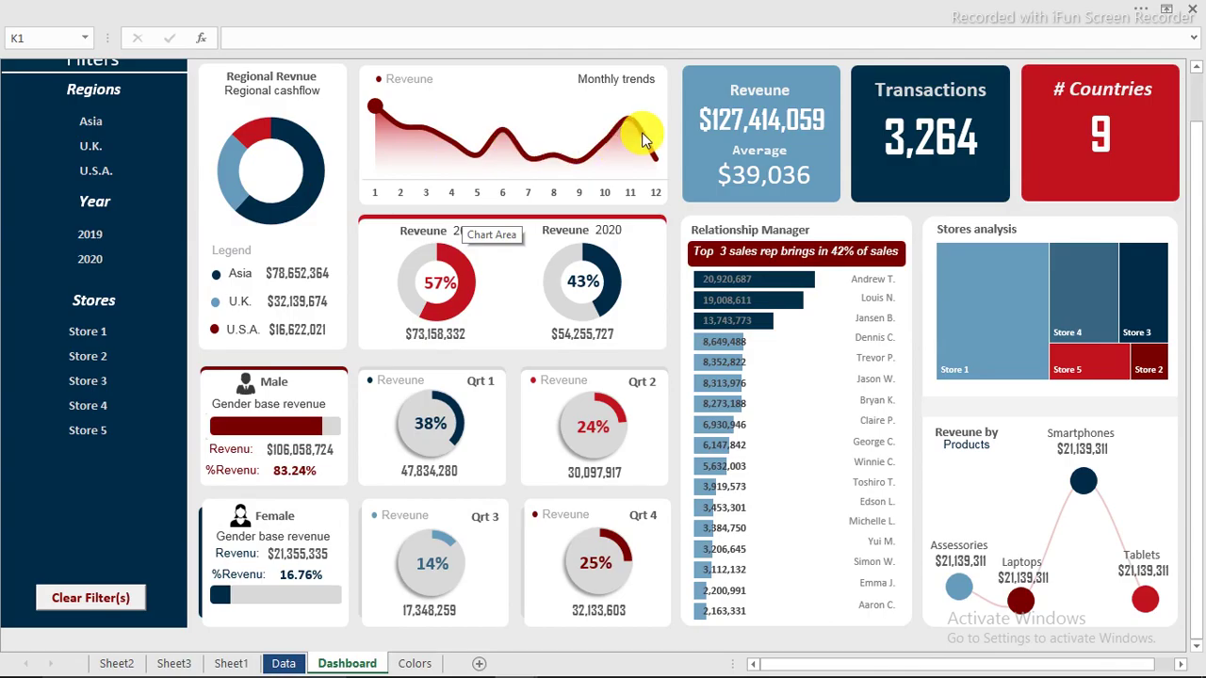
mouse_move(654, 153)
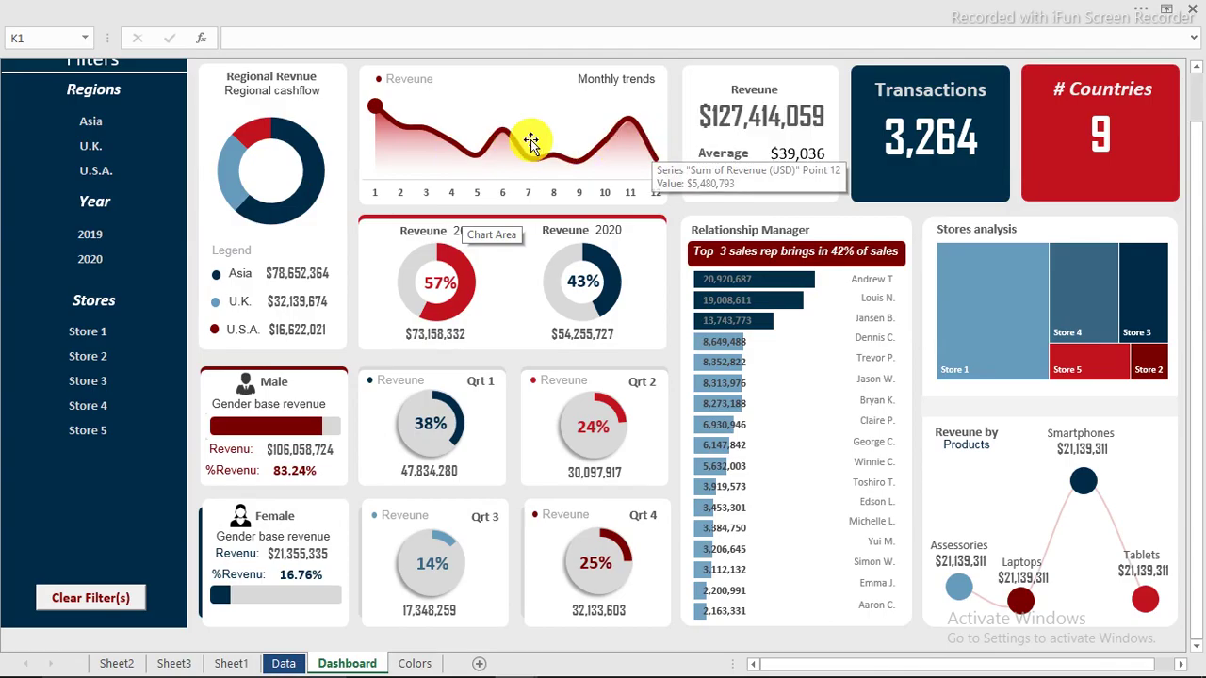
mouse_move(514, 142)
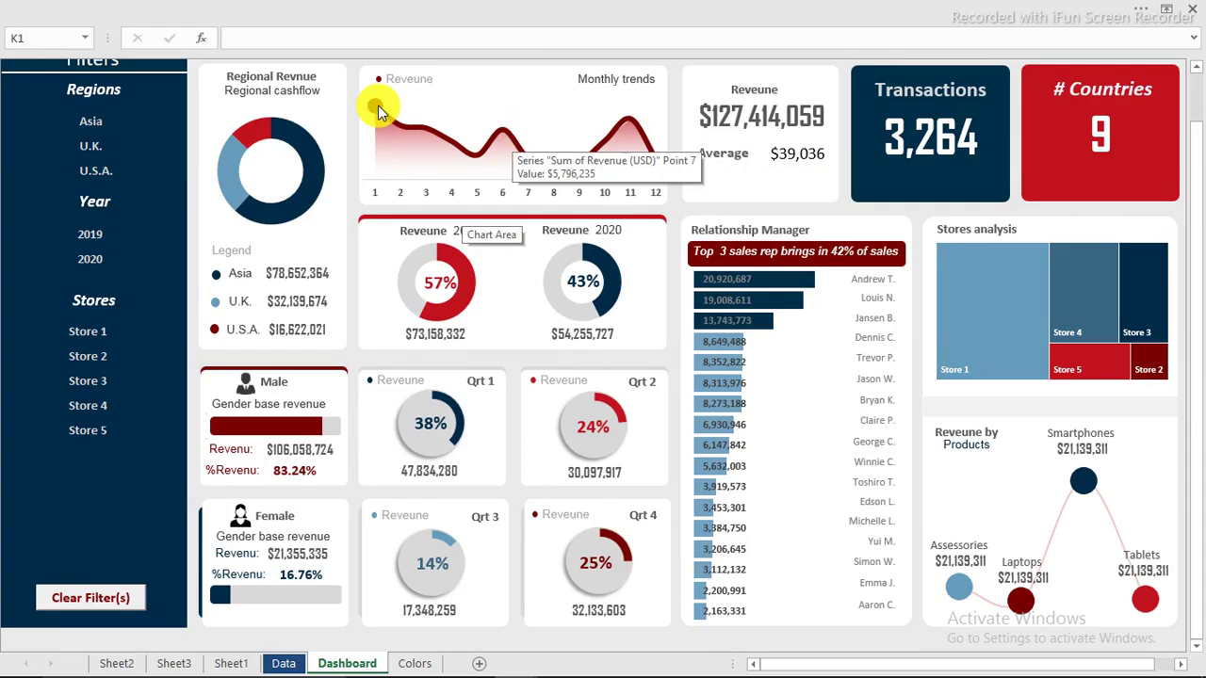
mouse_move(376, 110)
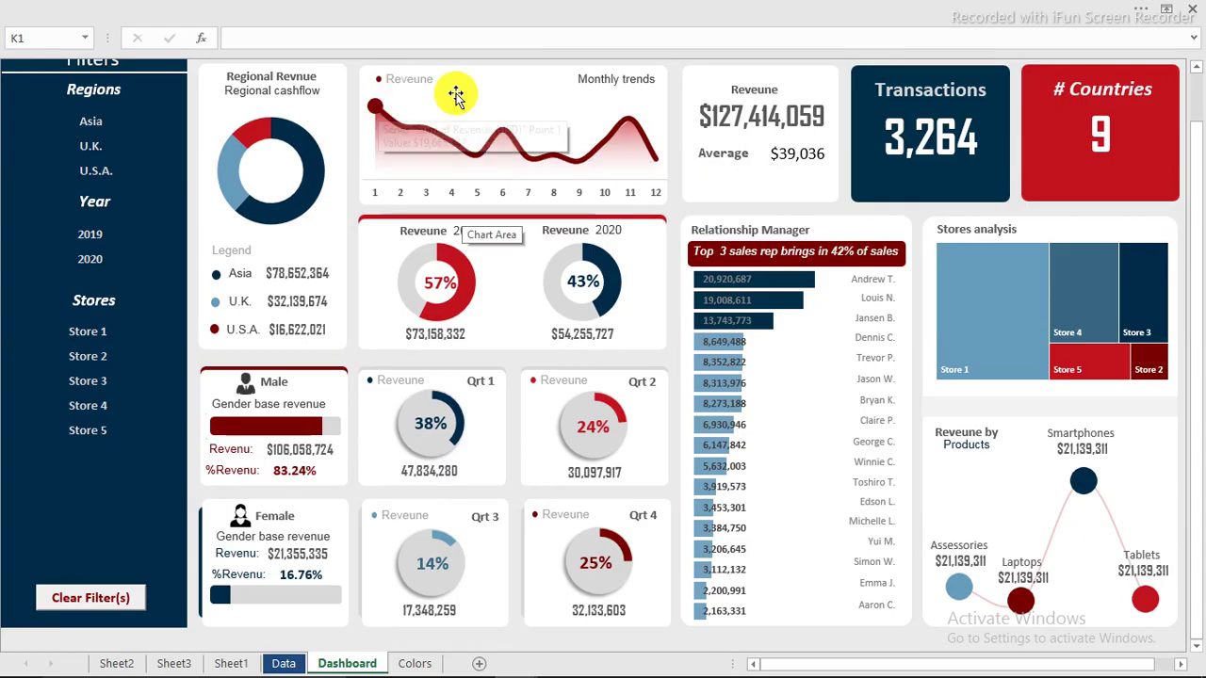
- Copy the red dot, Reveune label and Monthly trends title from the reference dashboard into the wide card beside the regional card in YouTube lesson
click(414, 80)
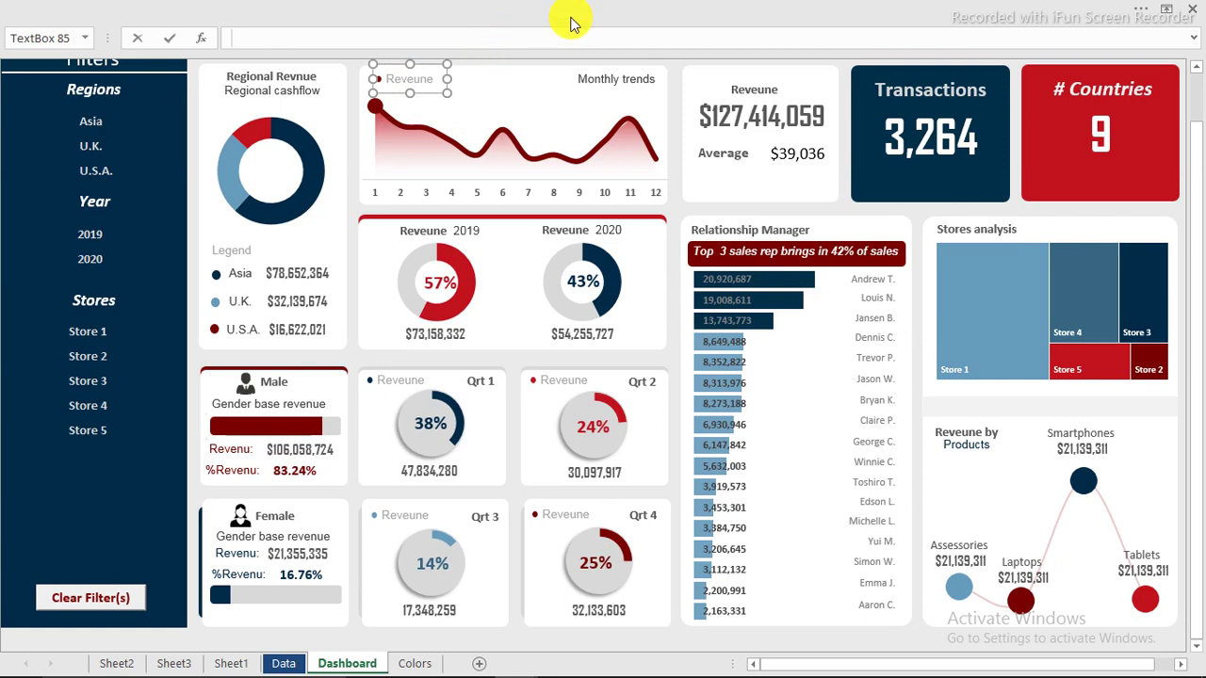
click(574, 264)
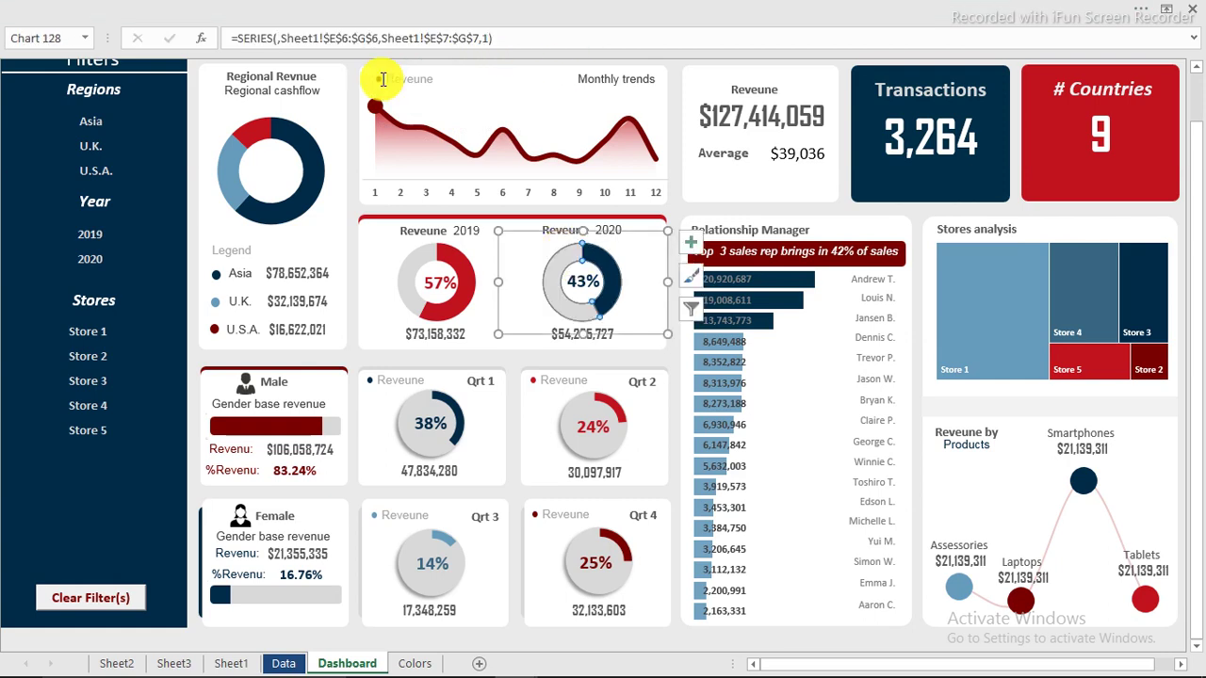
click(377, 79)
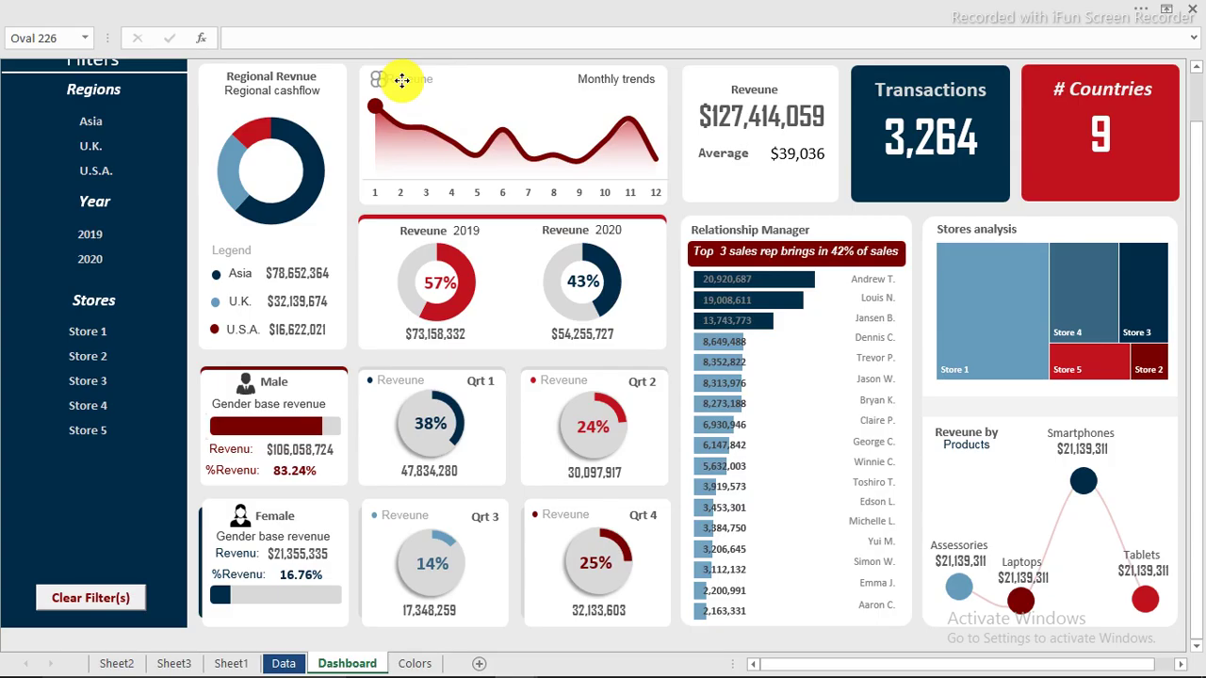
click(402, 80)
shift+click(599, 82)
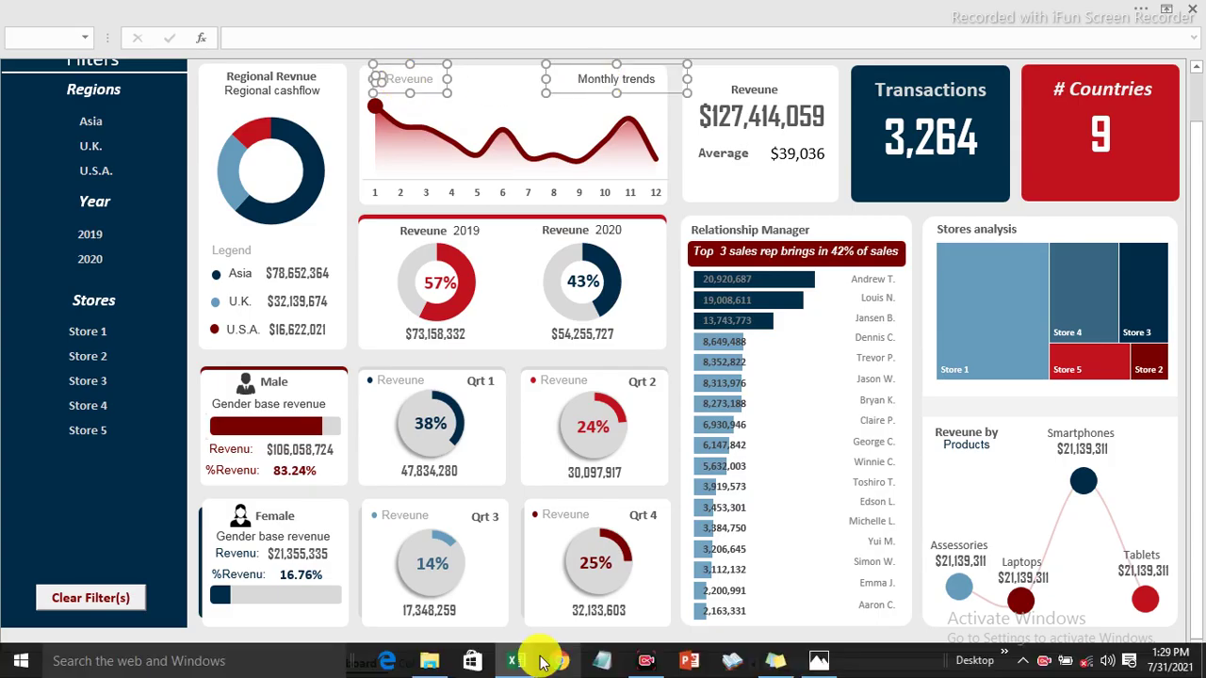
mouse_move(528, 662)
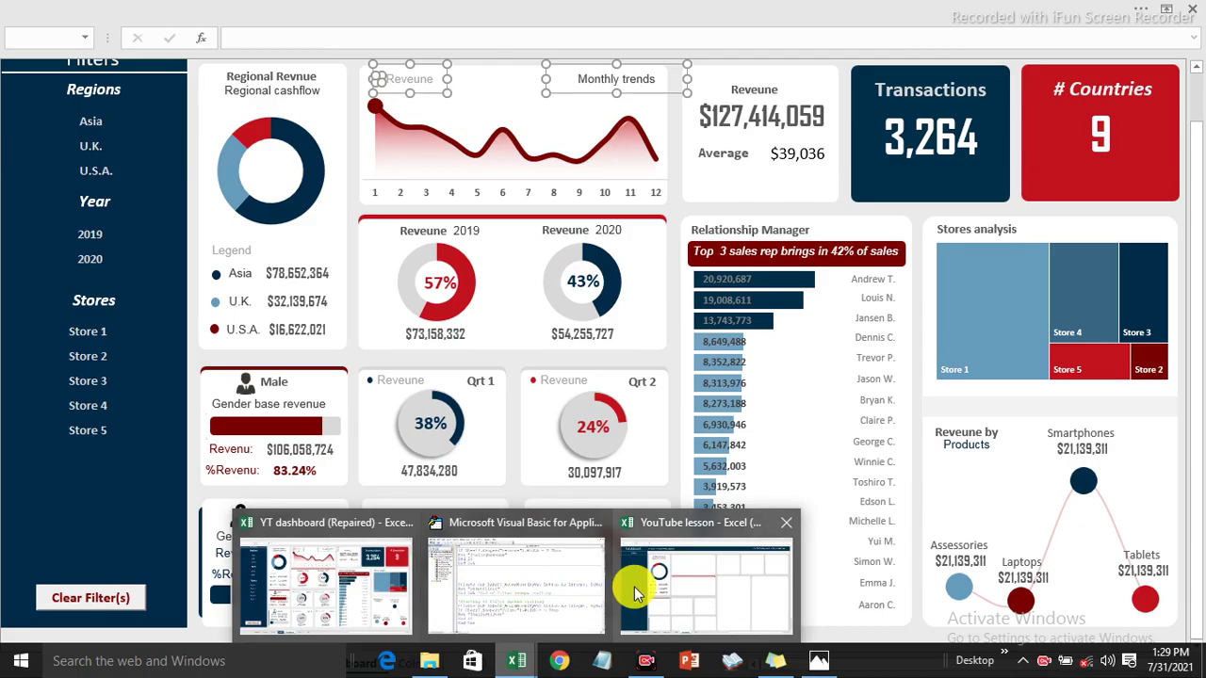
click(623, 526)
click(456, 145)
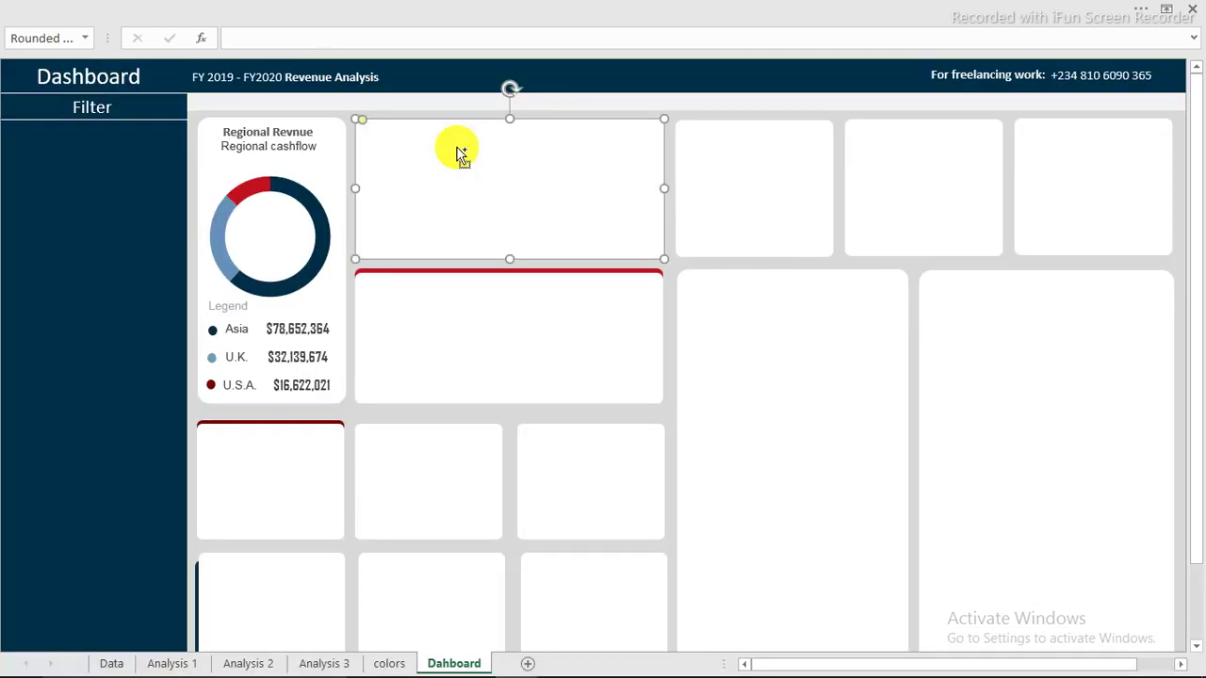
click(556, 81)
text(193)
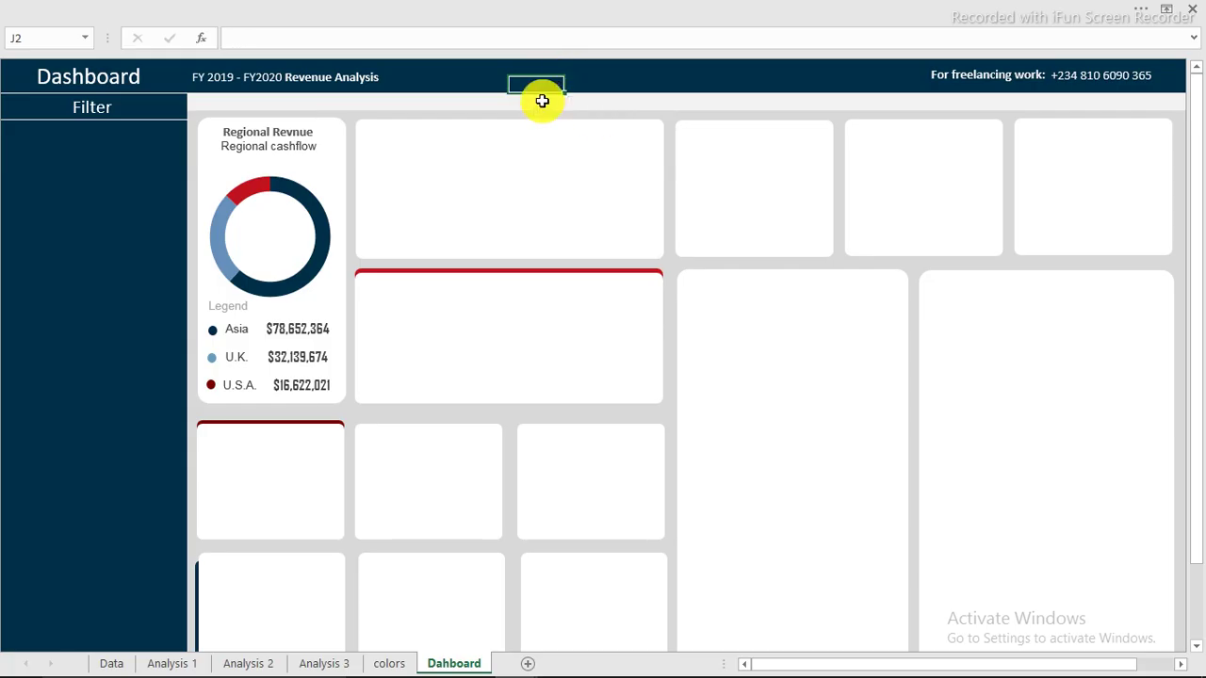
key(Left)
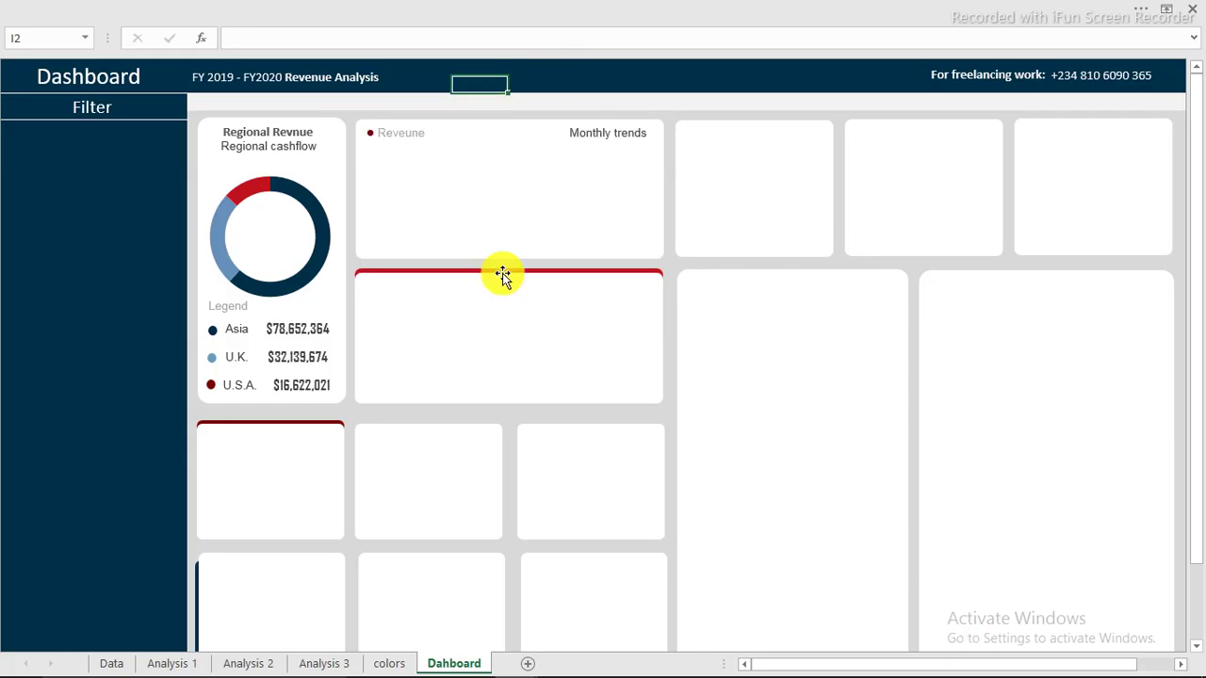
- Copy the regional revenue pivot table on Analysis 1, paste it at cell E6, and autofit column F
click(167, 663)
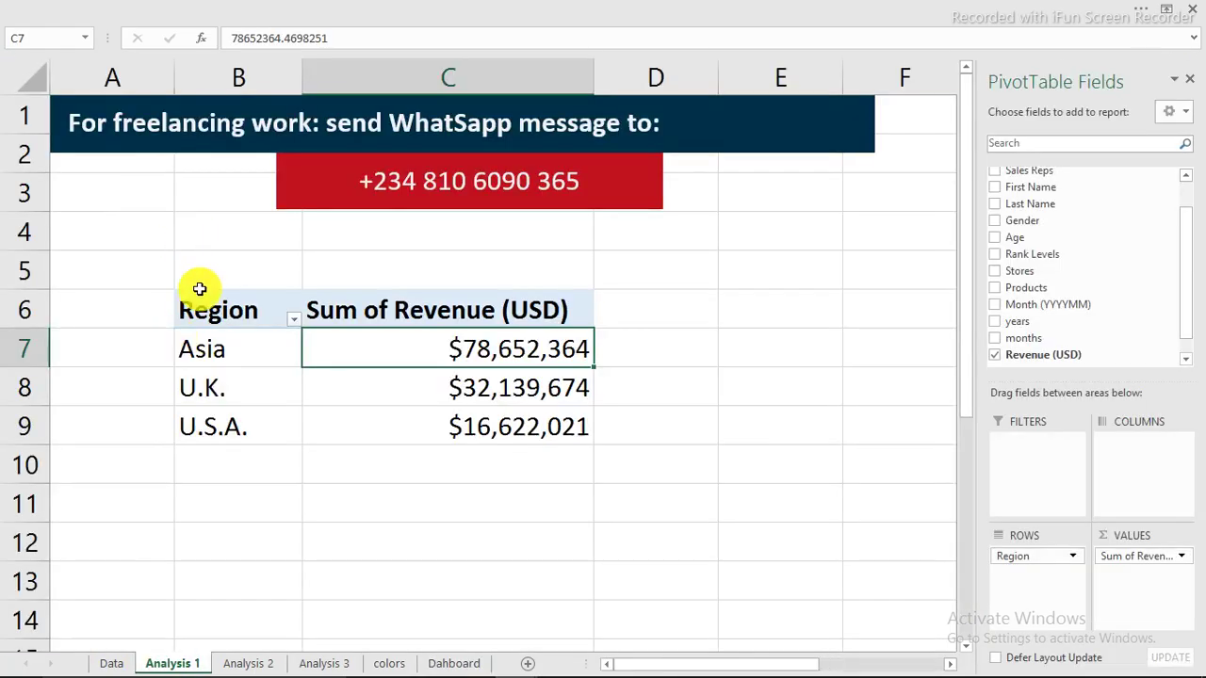
drag(188, 310, 431, 426)
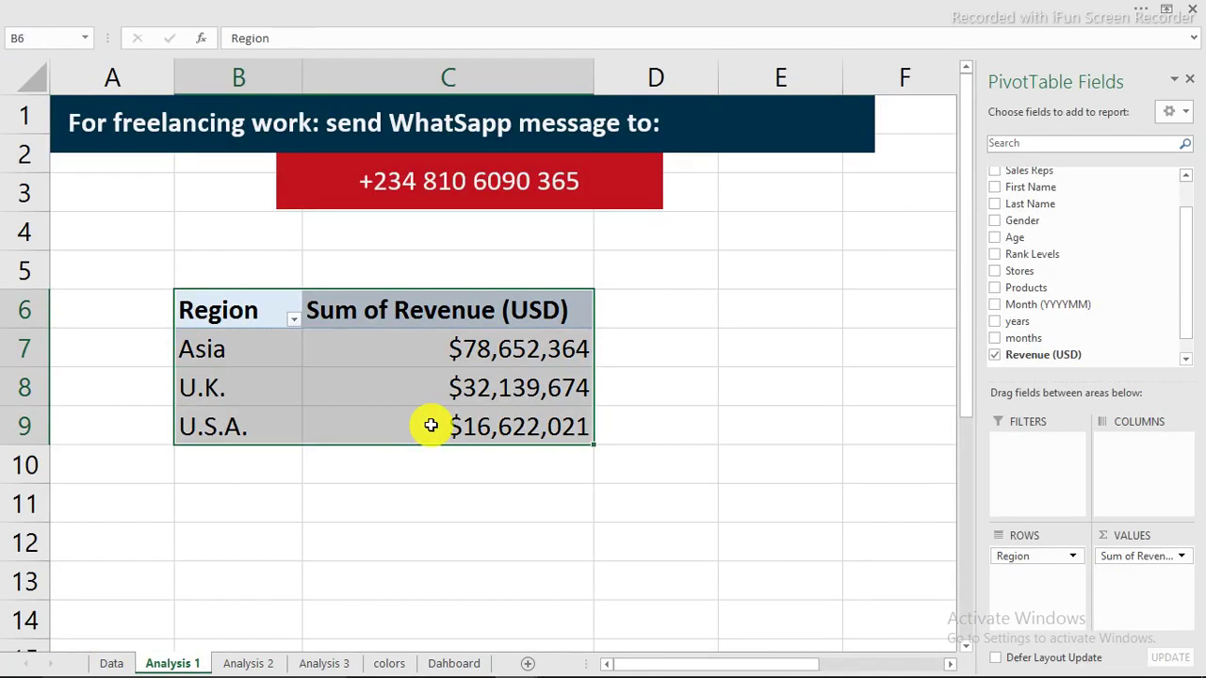
right_click(436, 387)
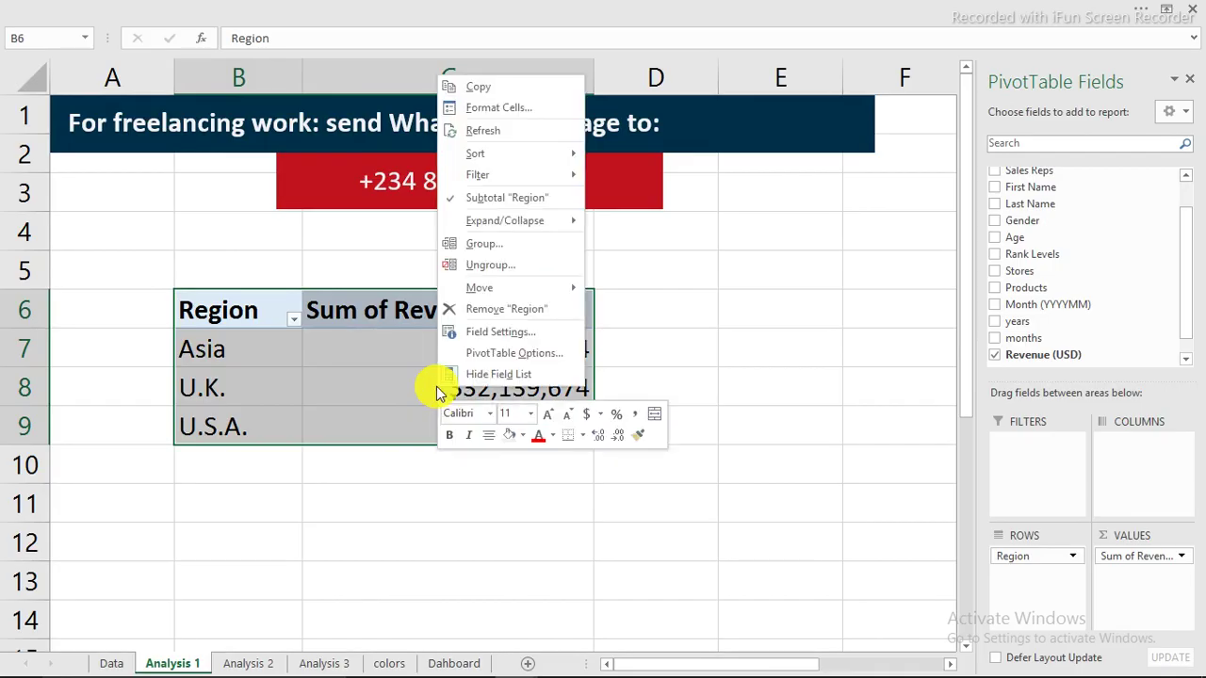
click(477, 85)
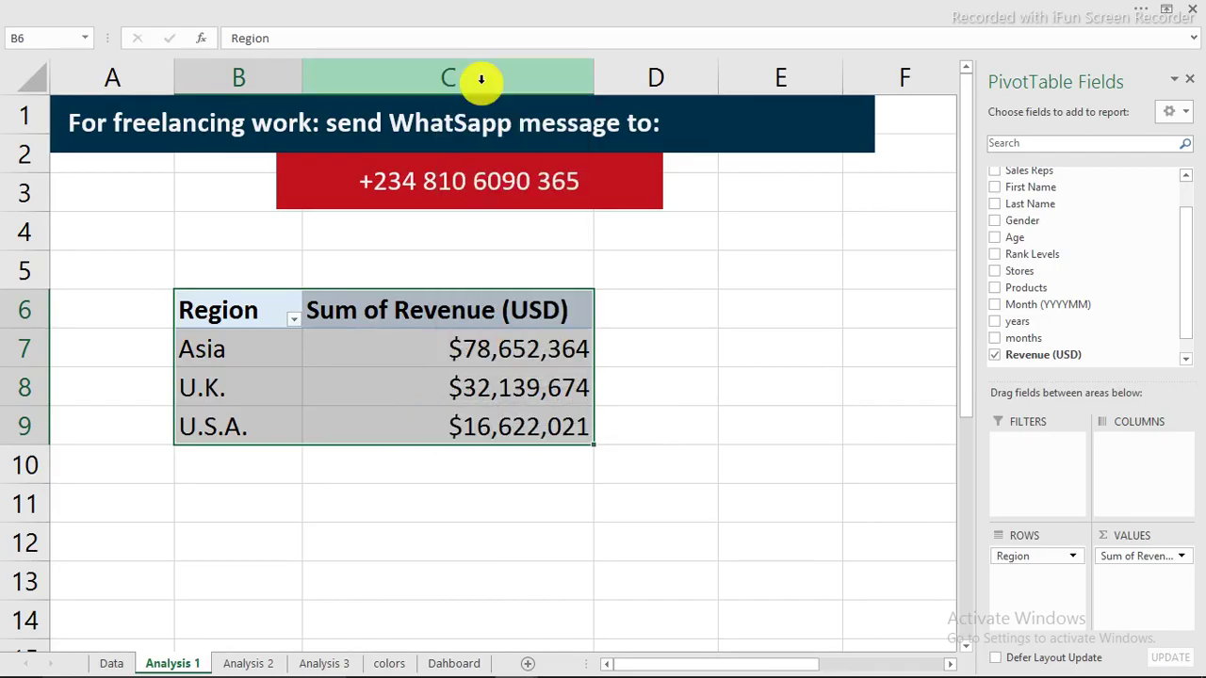
drag(764, 664, 848, 659)
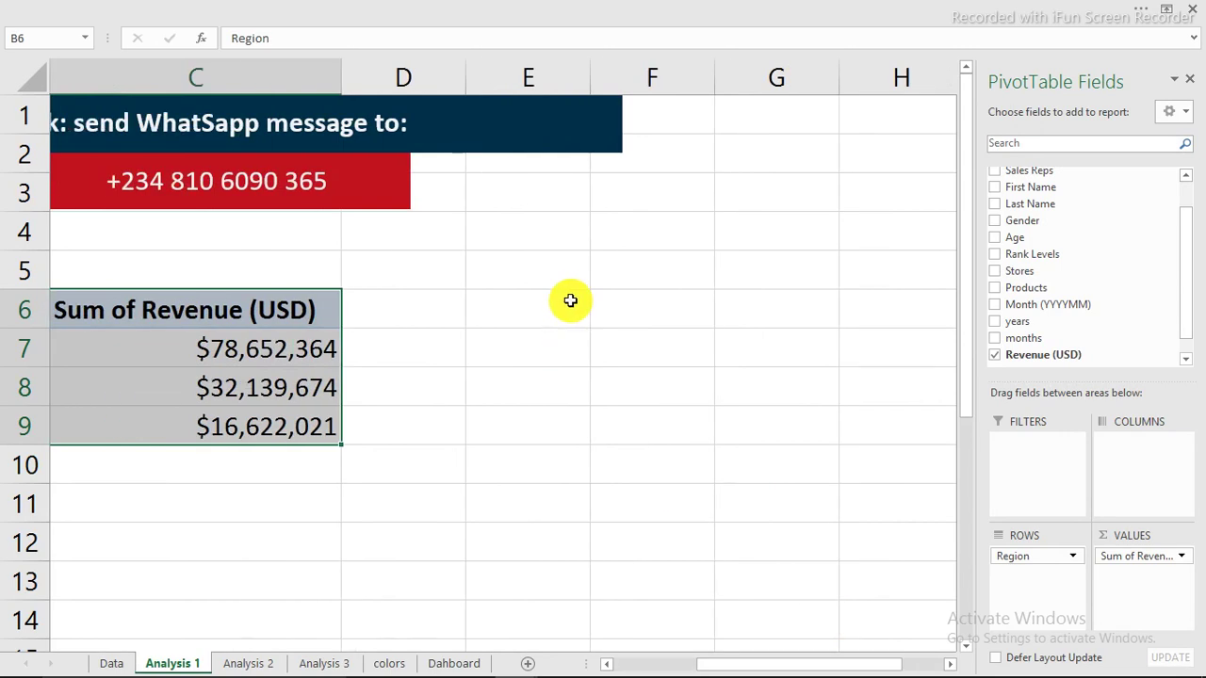
click(570, 300)
right_click(570, 302)
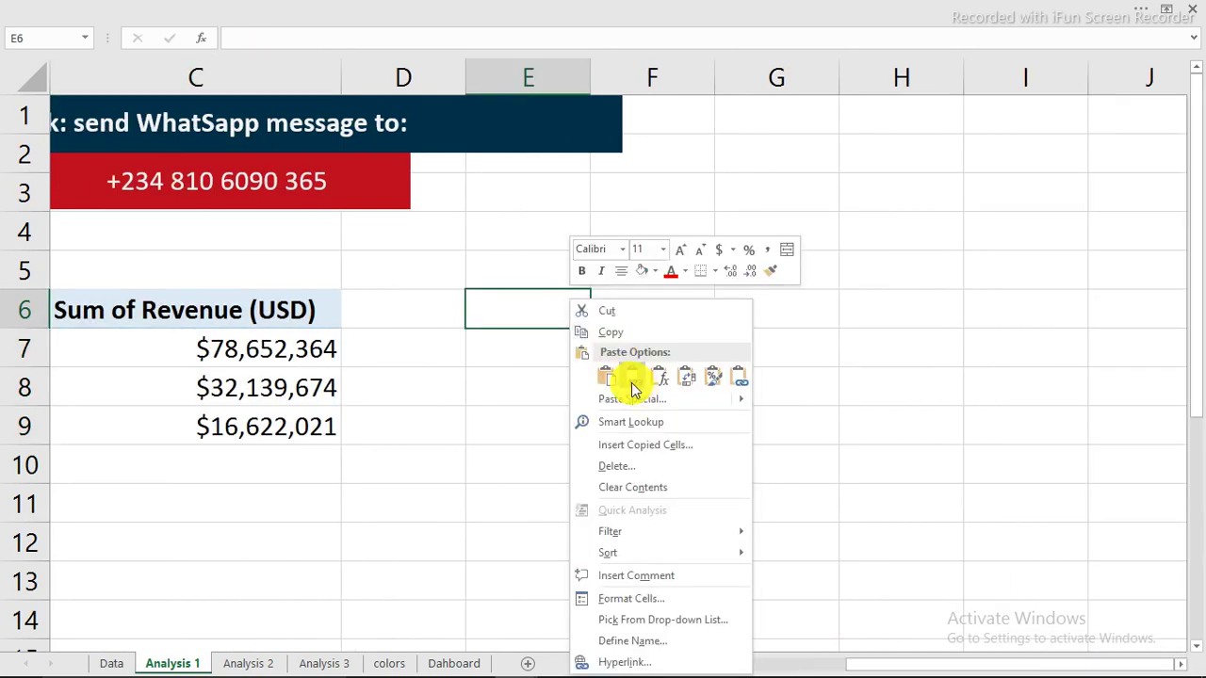
click(605, 377)
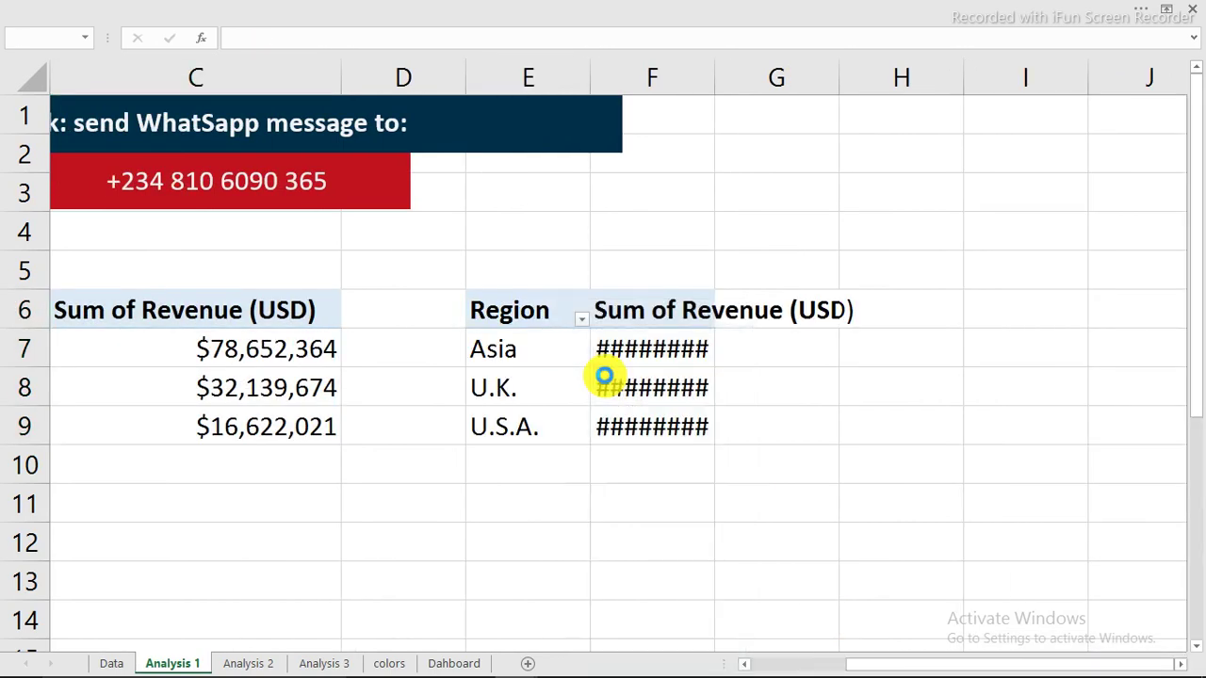
double_click(712, 78)
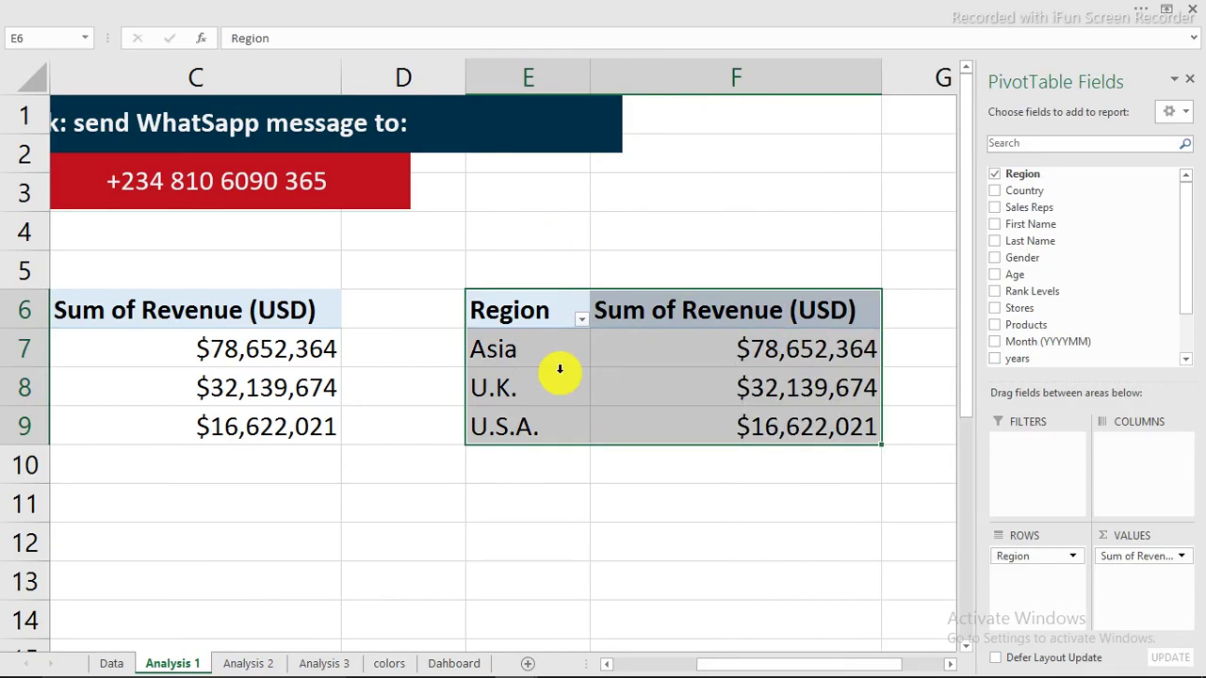
- Replace the Region field with months in the rows of the copied pivot table and review its monthly revenue rows
drag(1047, 559, 842, 552)
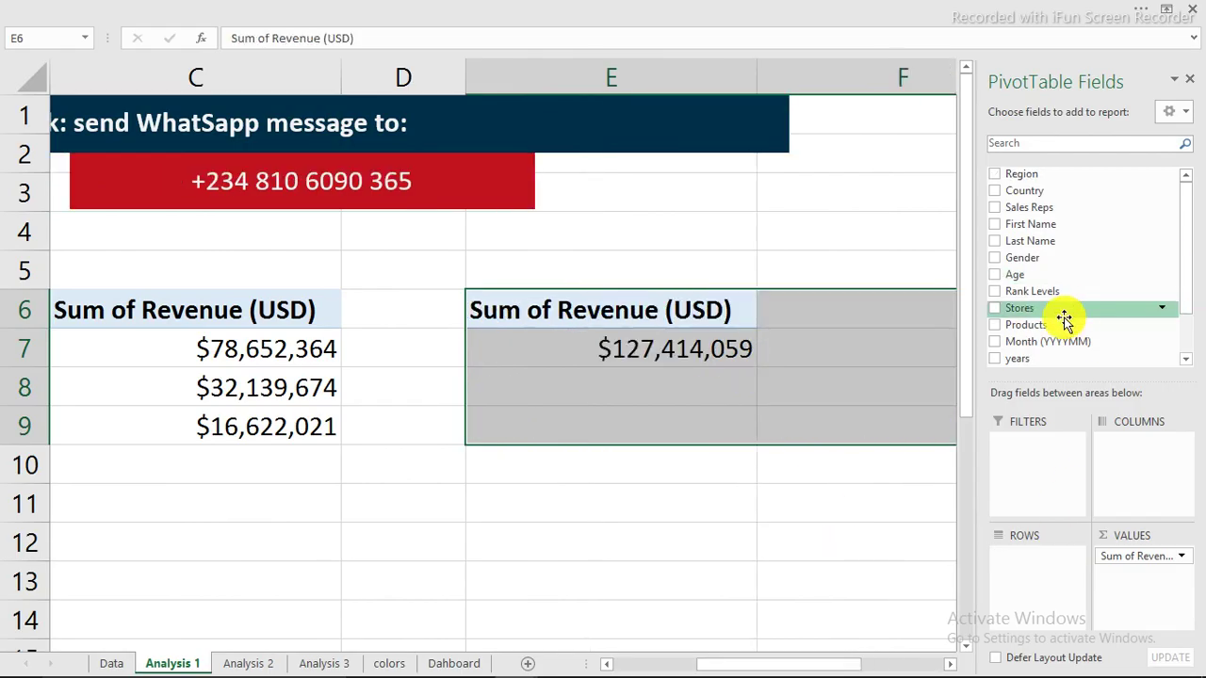
scroll(1036, 324, down, 2)
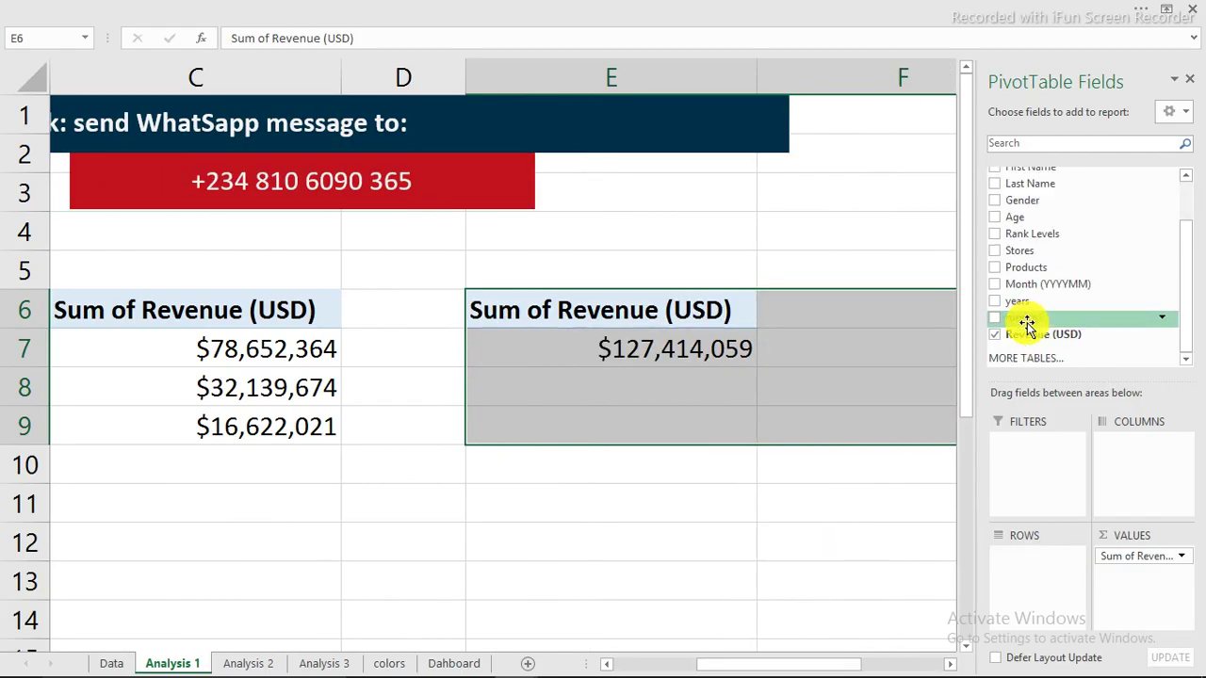
drag(1023, 317, 1023, 568)
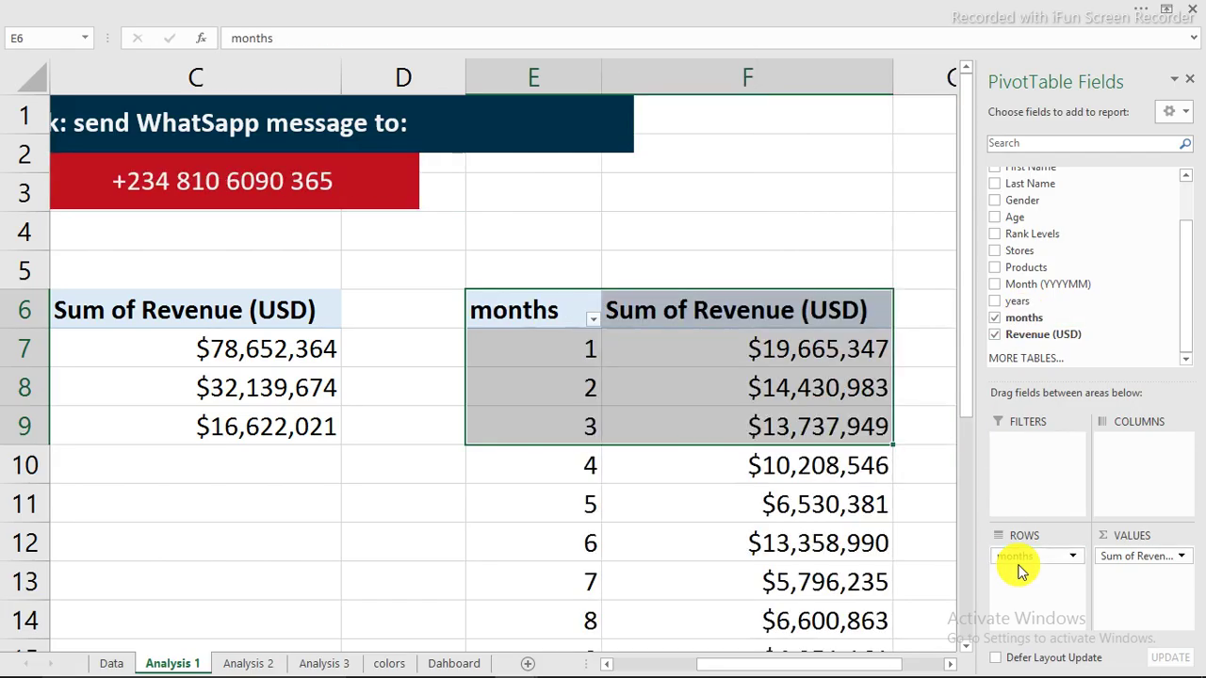
scroll(697, 338, down, 2)
scroll(698, 340, up, 1)
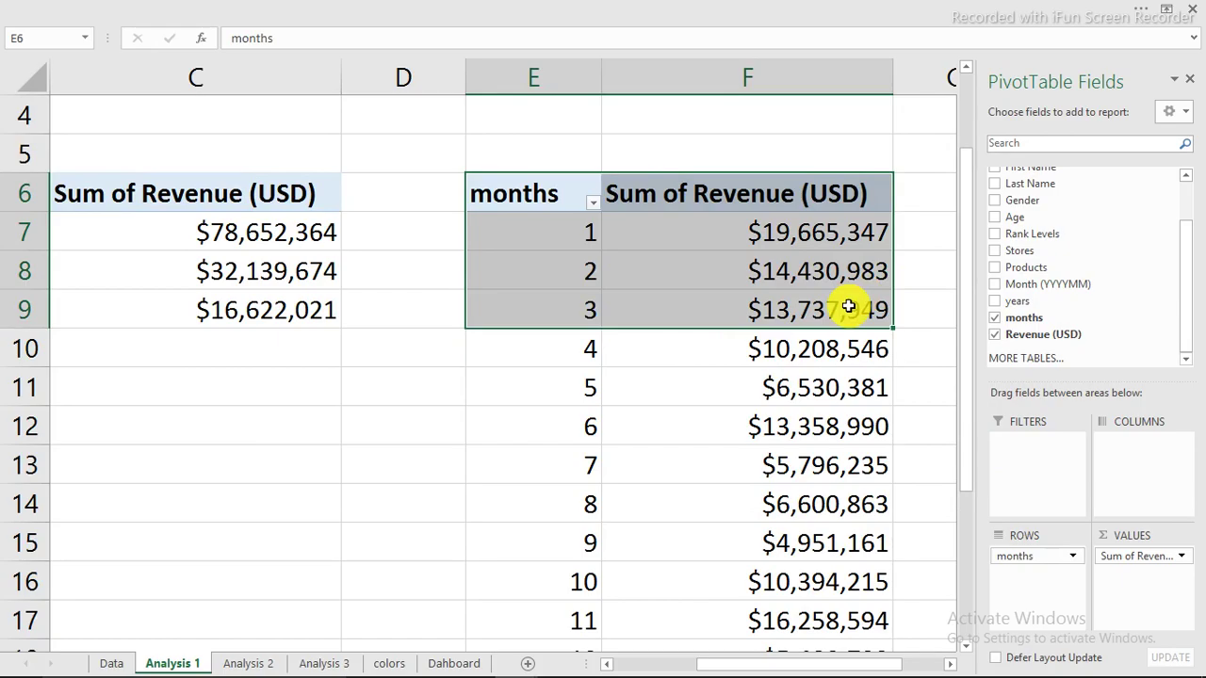
click(667, 129)
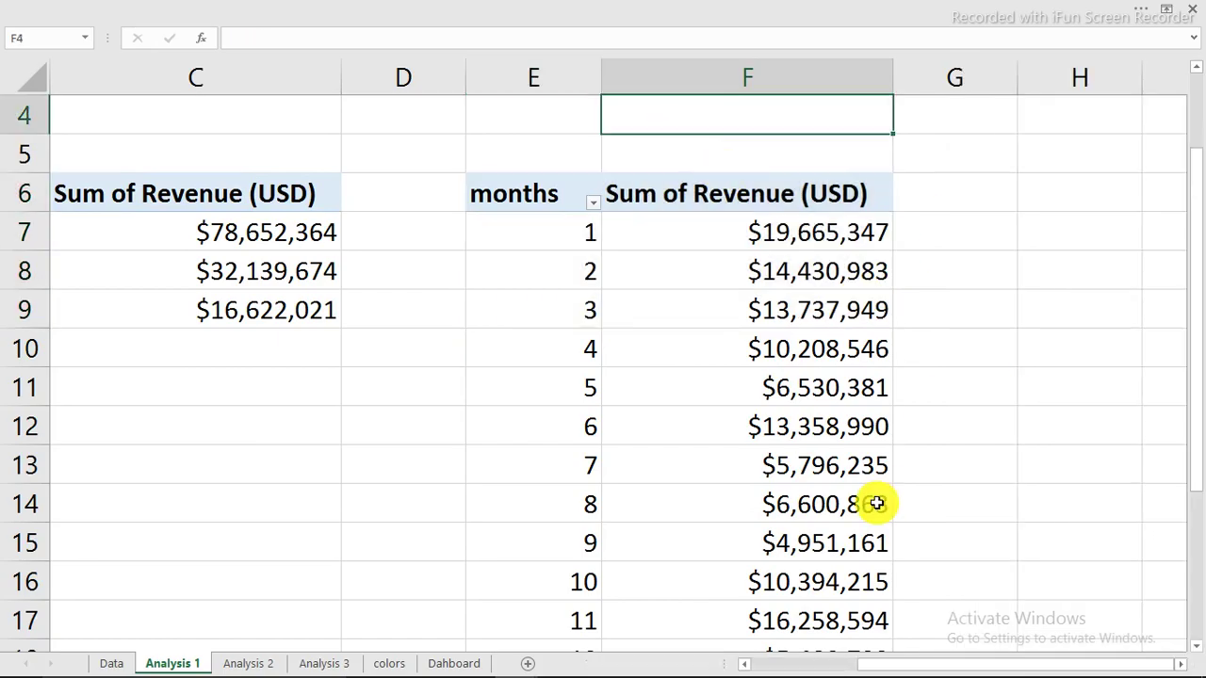
drag(923, 665, 927, 667)
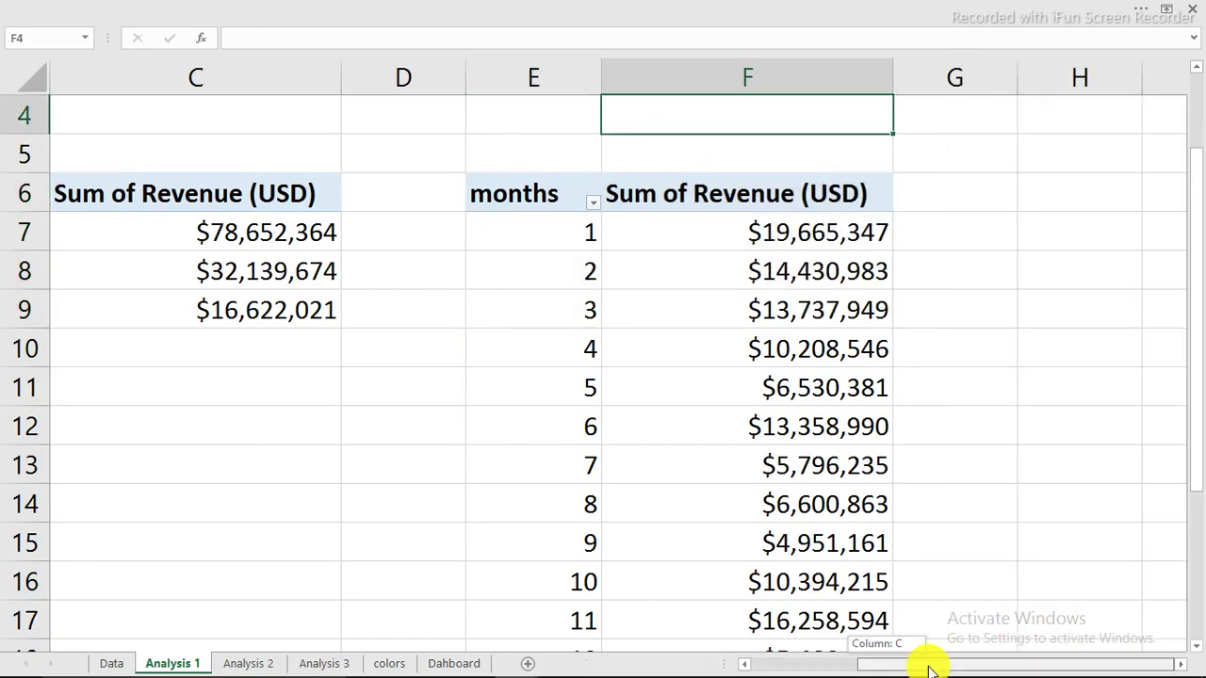
click(1180, 665)
click(1180, 666)
scroll(503, 271, down, 1)
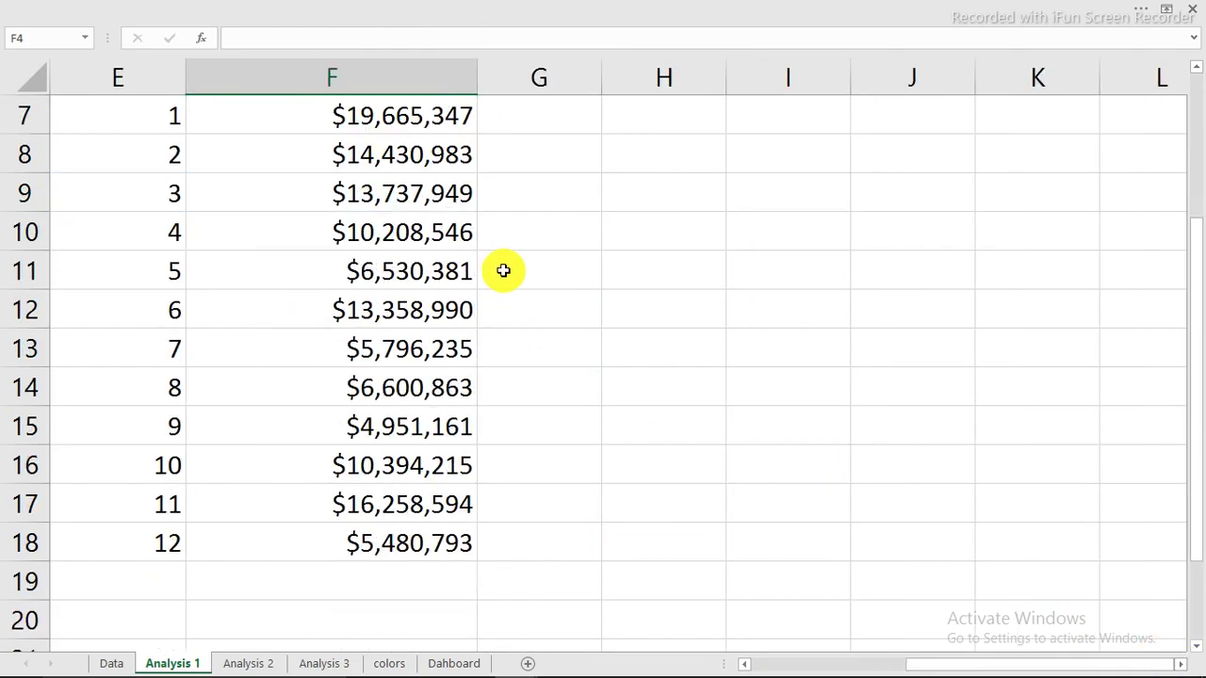
scroll(503, 272, up, 1)
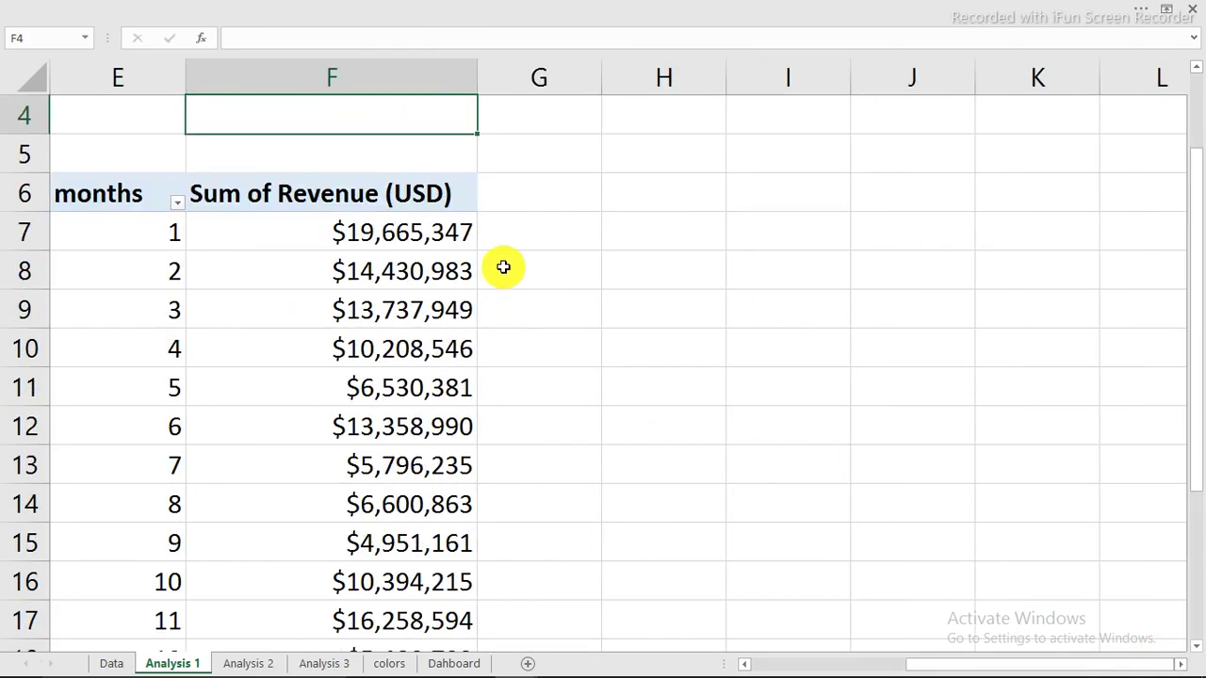
click(365, 232)
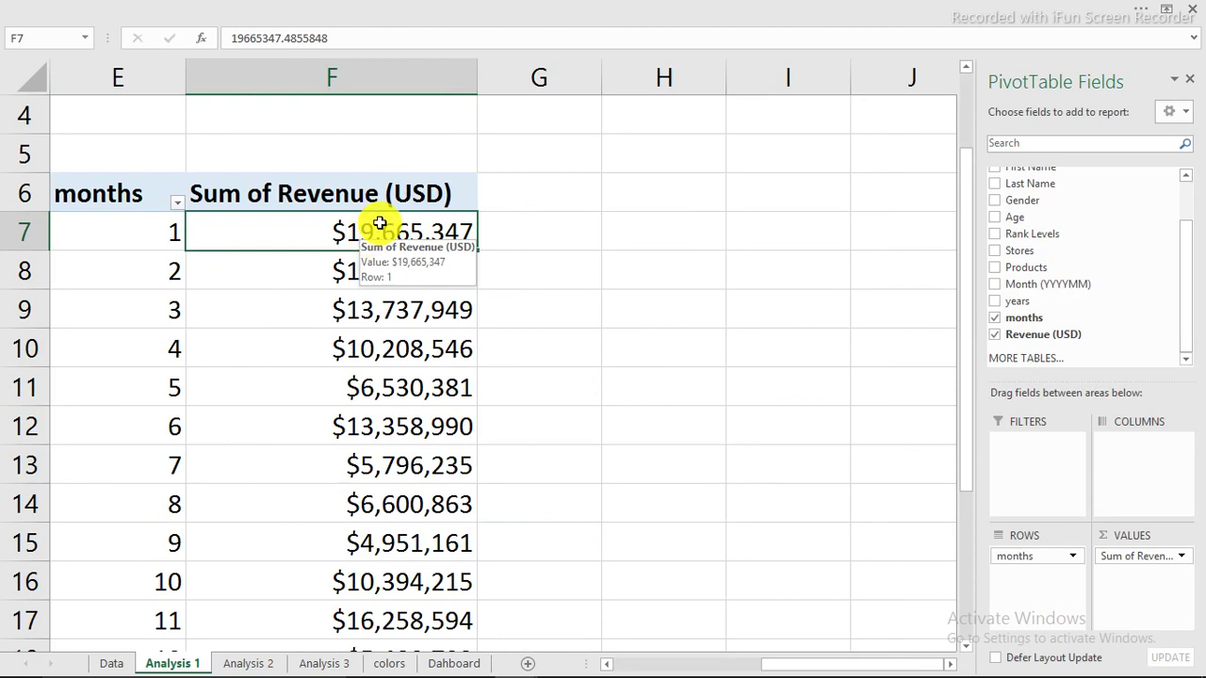
- Switch to the YT dashboard (Repaired) workbook and examine the linked monthly table behind the trends chart on Sheet2
mouse_move(456, 670)
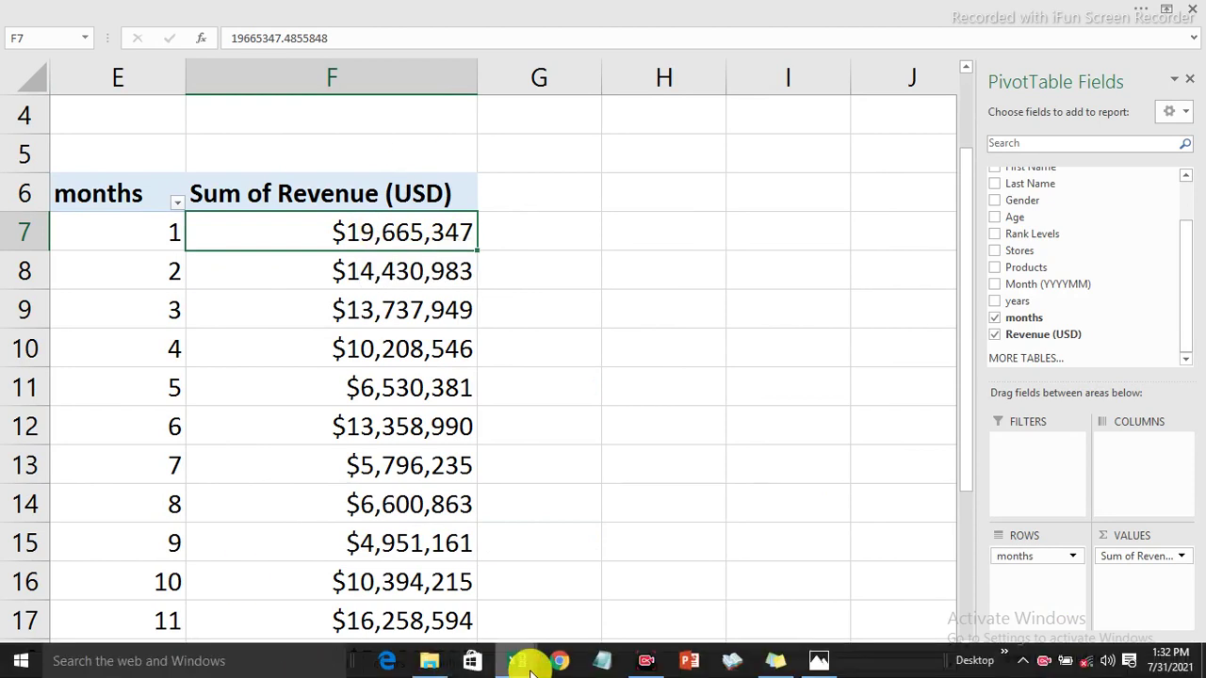
mouse_move(528, 664)
click(398, 613)
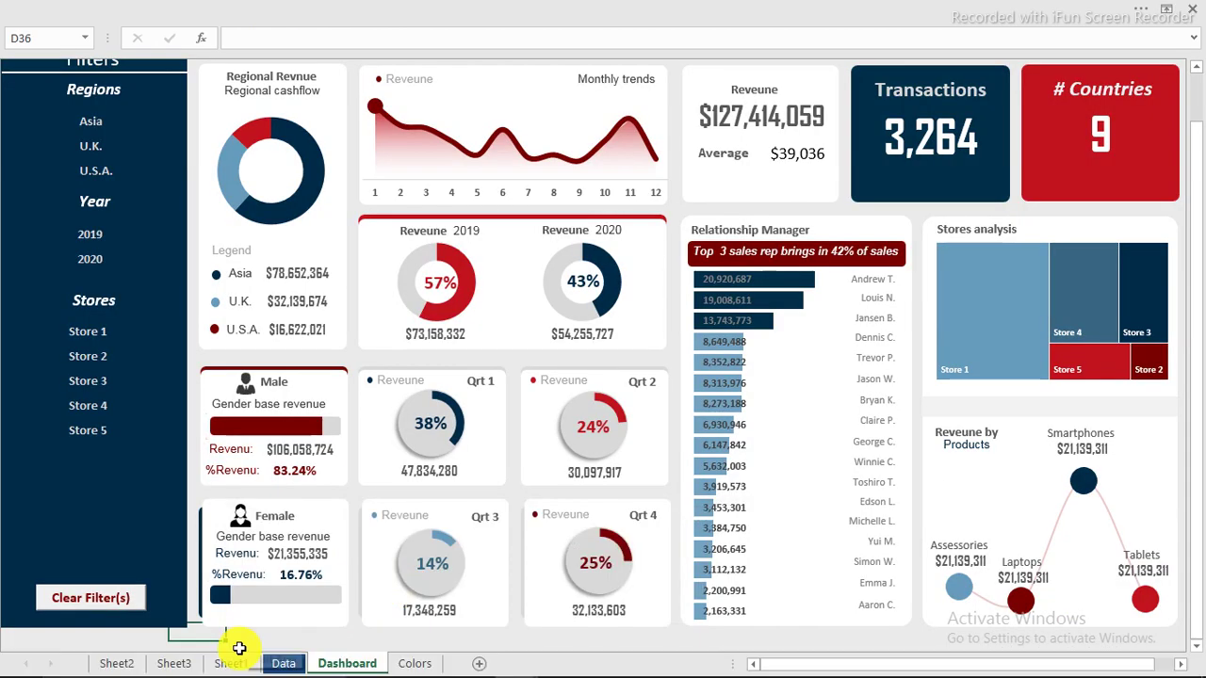
click(179, 665)
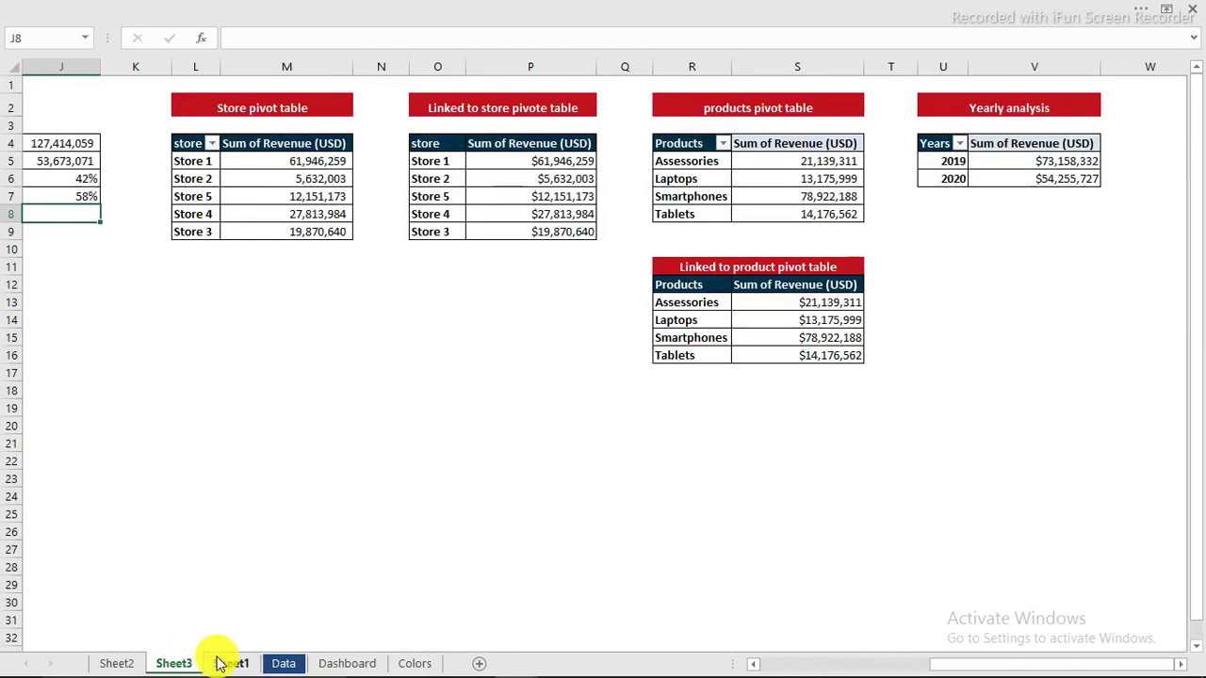
click(134, 665)
drag(808, 141, 1024, 332)
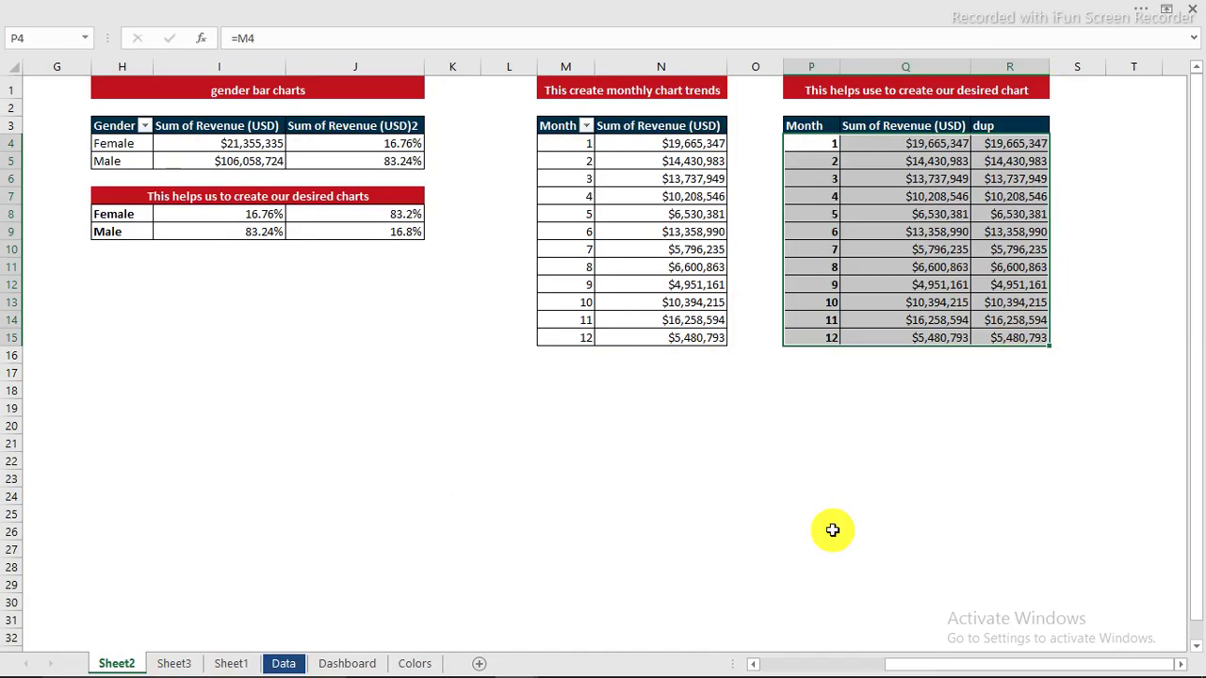
- Return to the YouTube lesson workbook and link cells H6 and I6 to the monthly pivot table's months and revenue headers
mouse_move(352, 659)
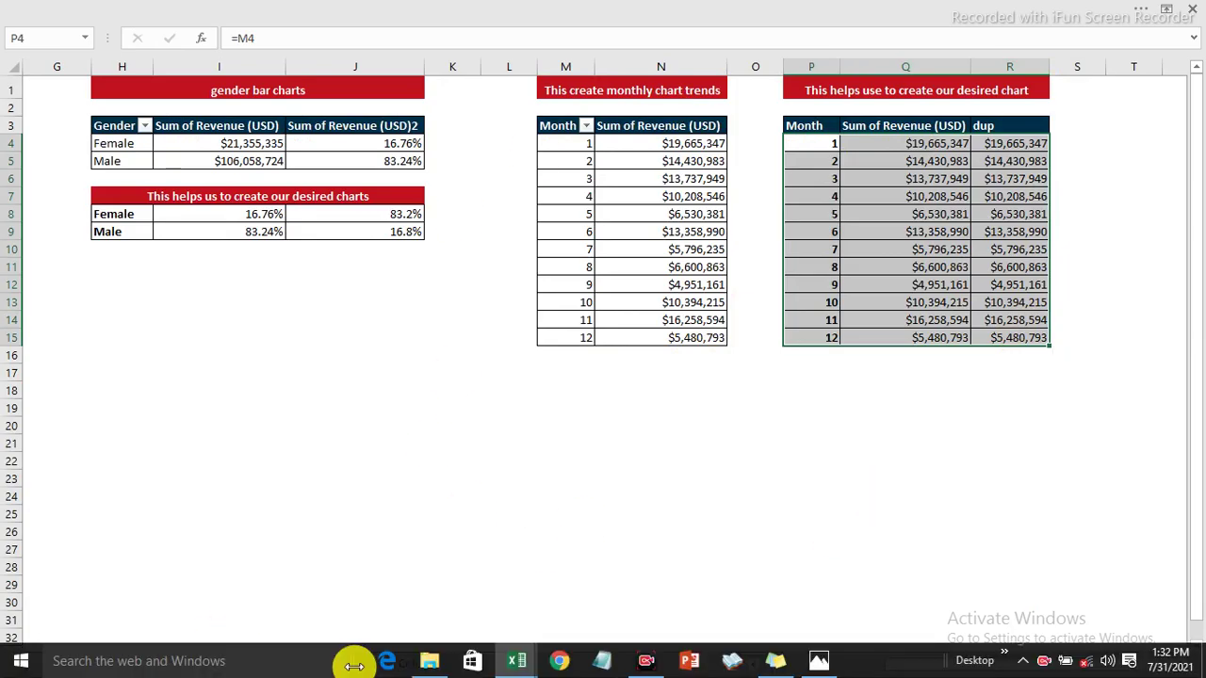
click(520, 662)
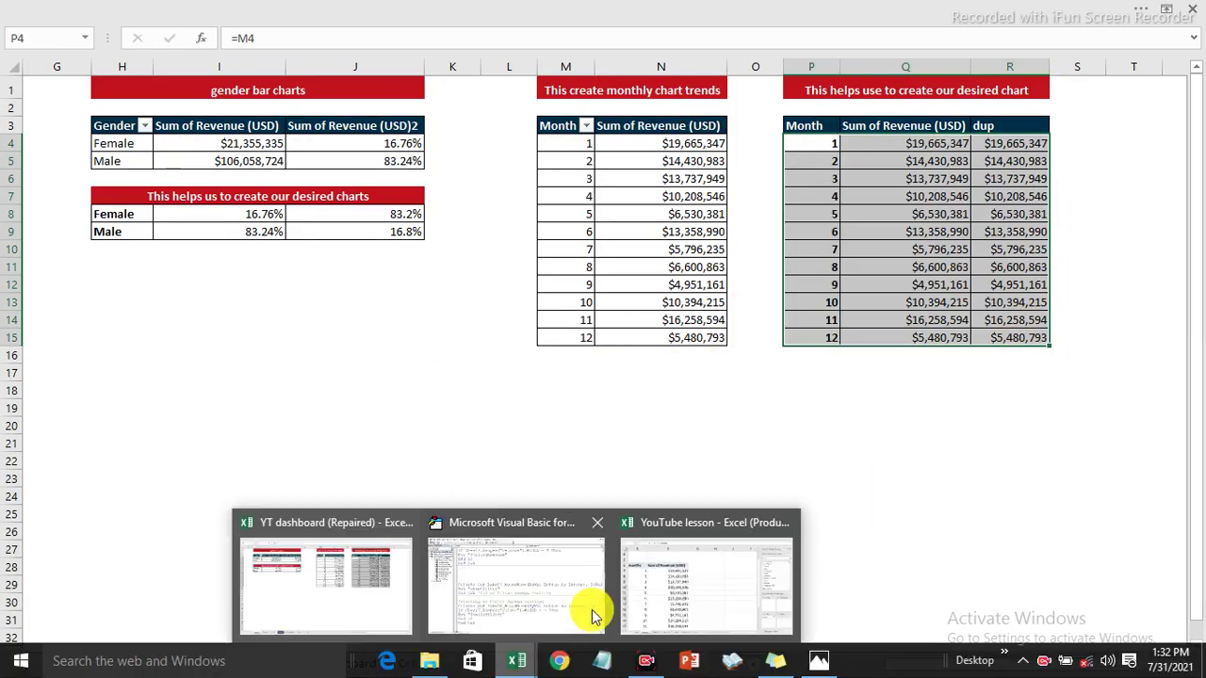
click(656, 603)
click(528, 194)
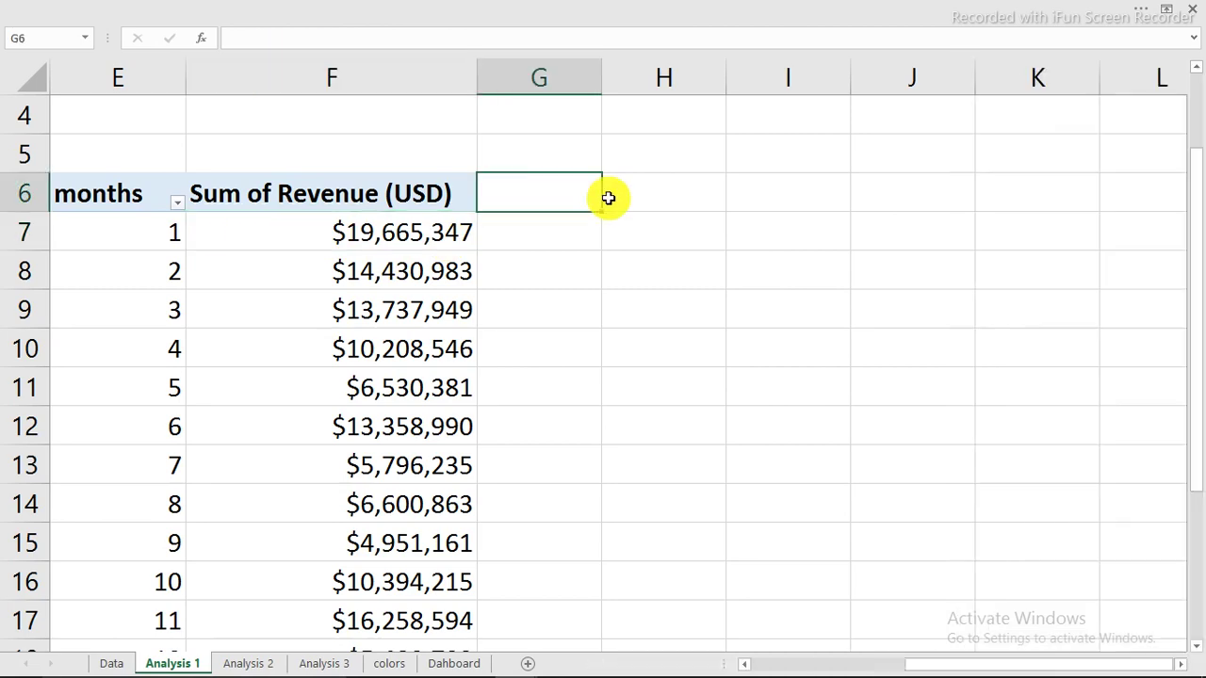
click(607, 198)
text(=)
click(140, 193)
key(Return)
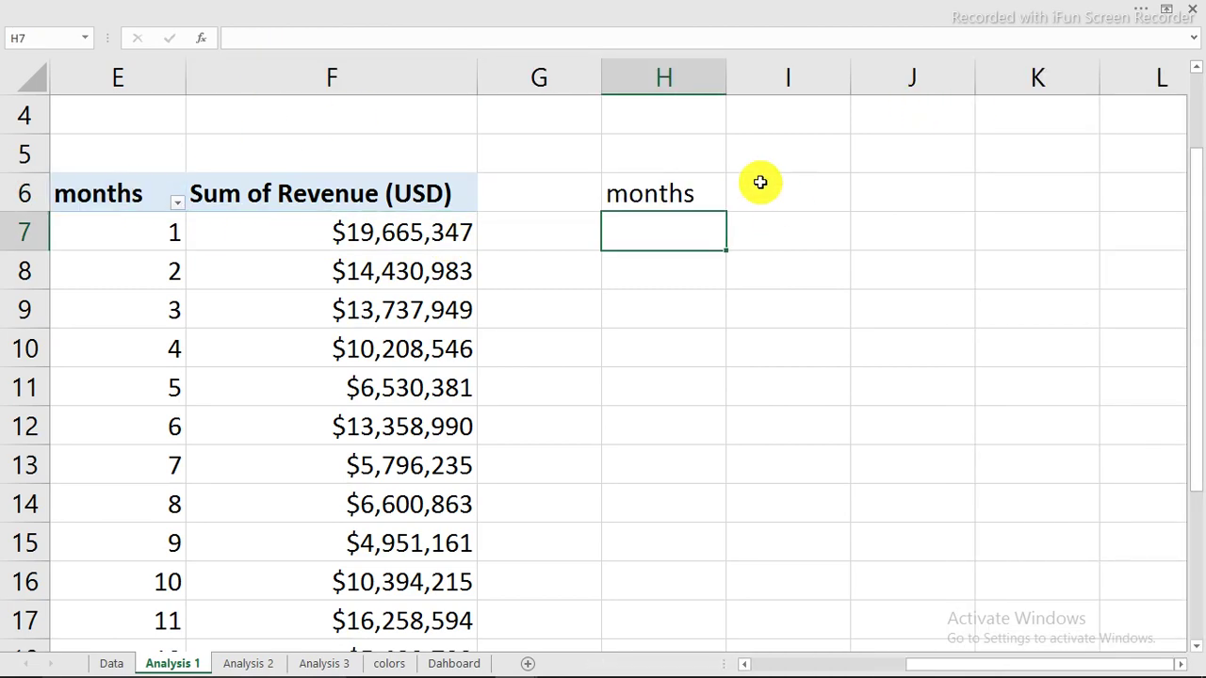
click(760, 181)
text(=)
click(352, 191)
key(Return)
- Fill the linked formulas in H6:I6 down alongside the pivot table's monthly rows
drag(673, 193, 948, 210)
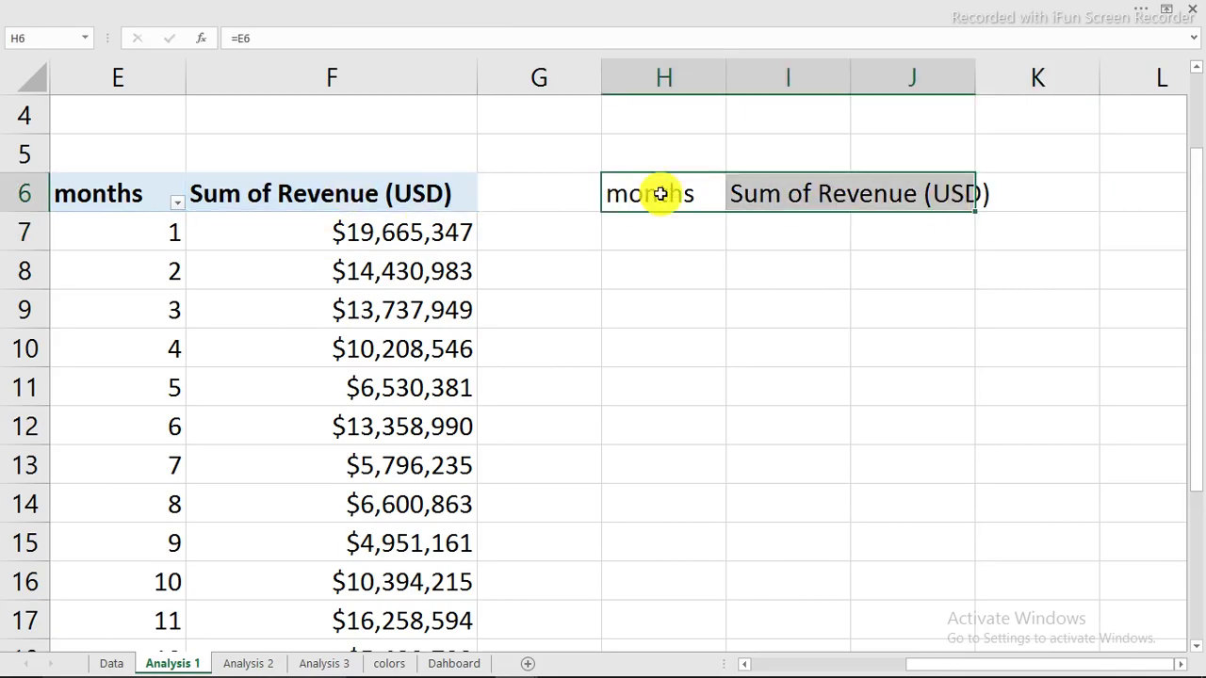
click(589, 194)
drag(700, 194, 813, 563)
scroll(867, 416, up, 2)
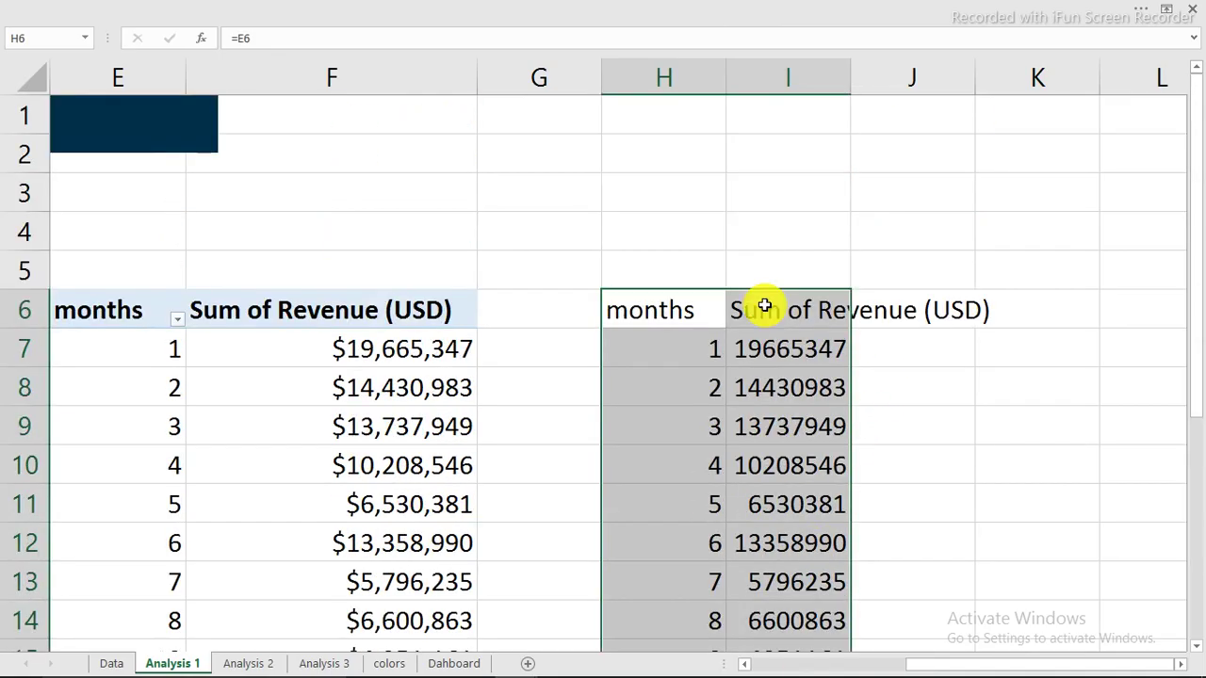
- Set the custom name of the monthly pivot's revenue value field to Revenue (USD) and autofit column I
double_click(332, 314)
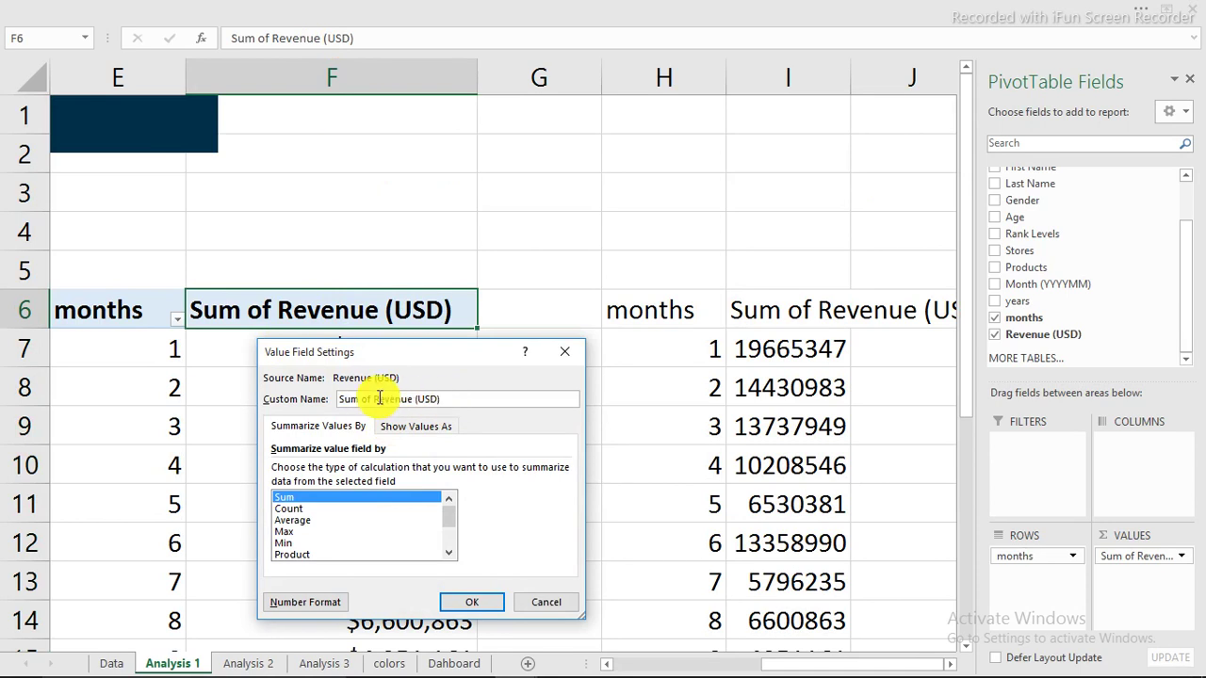
click(374, 399)
key(BackSpace)
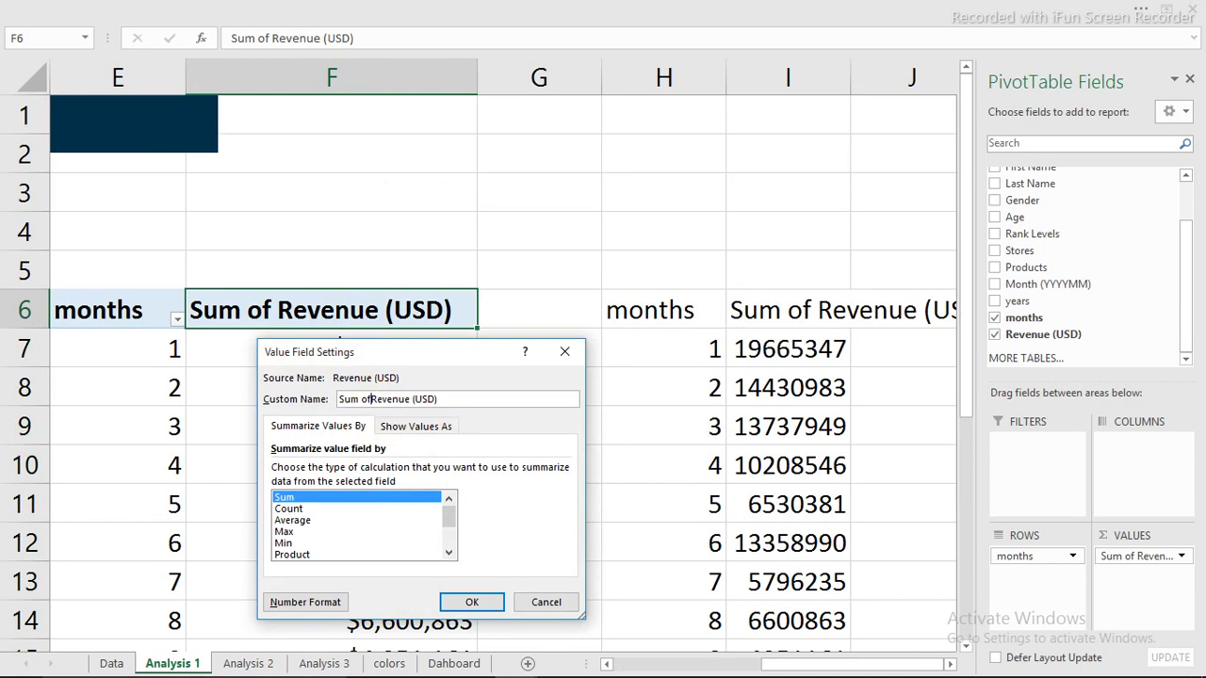
key(BackSpace)
key(BackSpace)
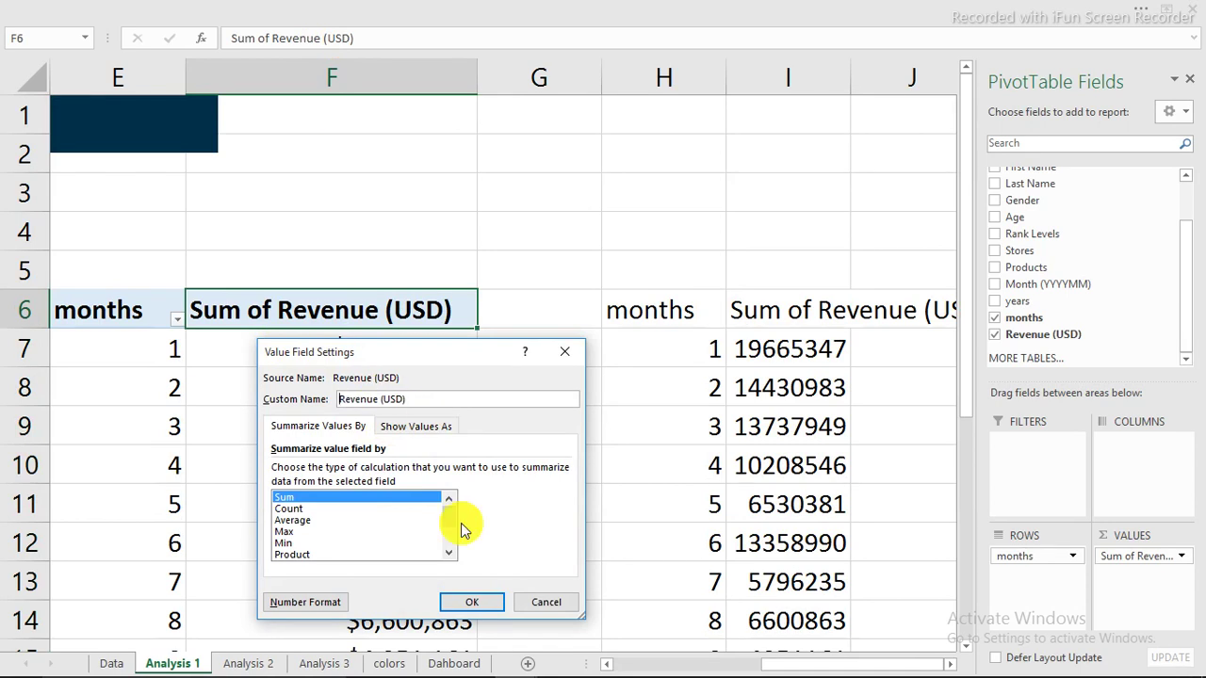
click(473, 601)
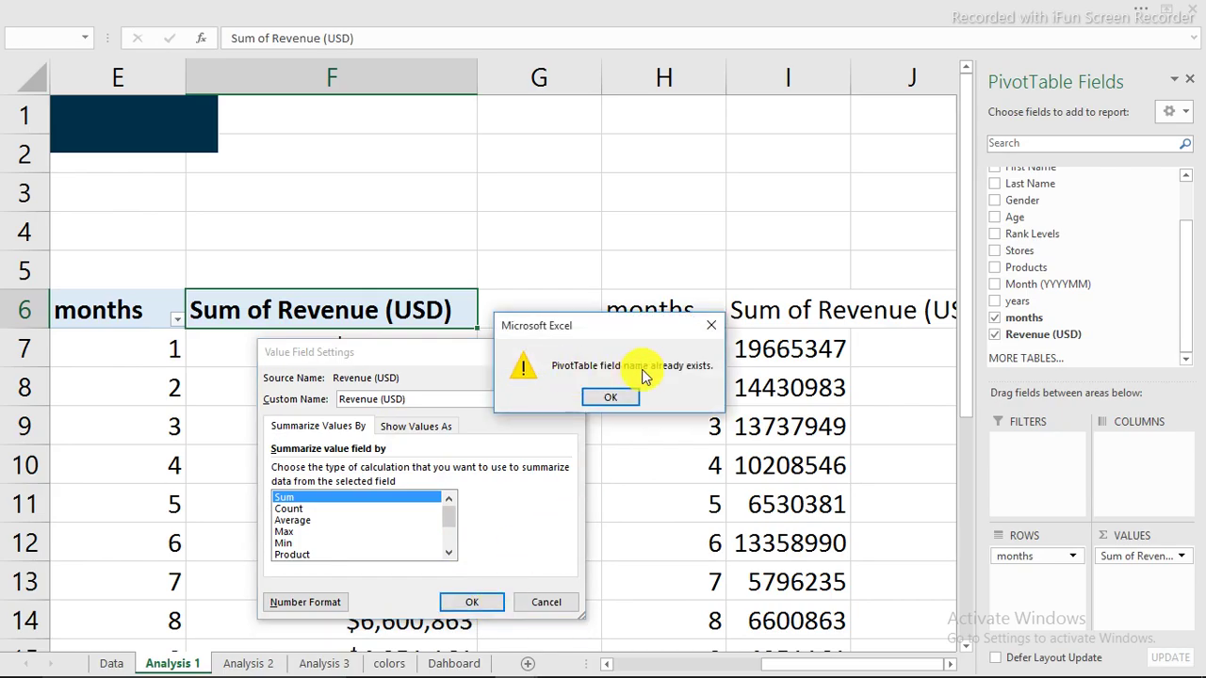
click(612, 397)
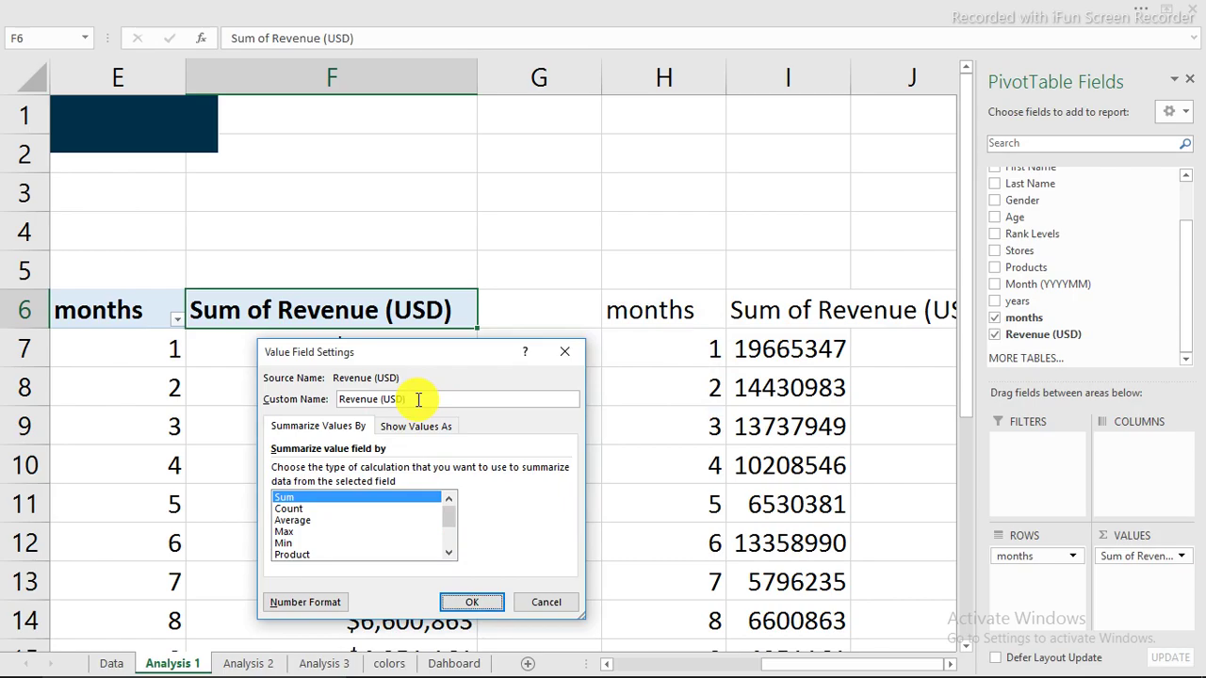
click(471, 608)
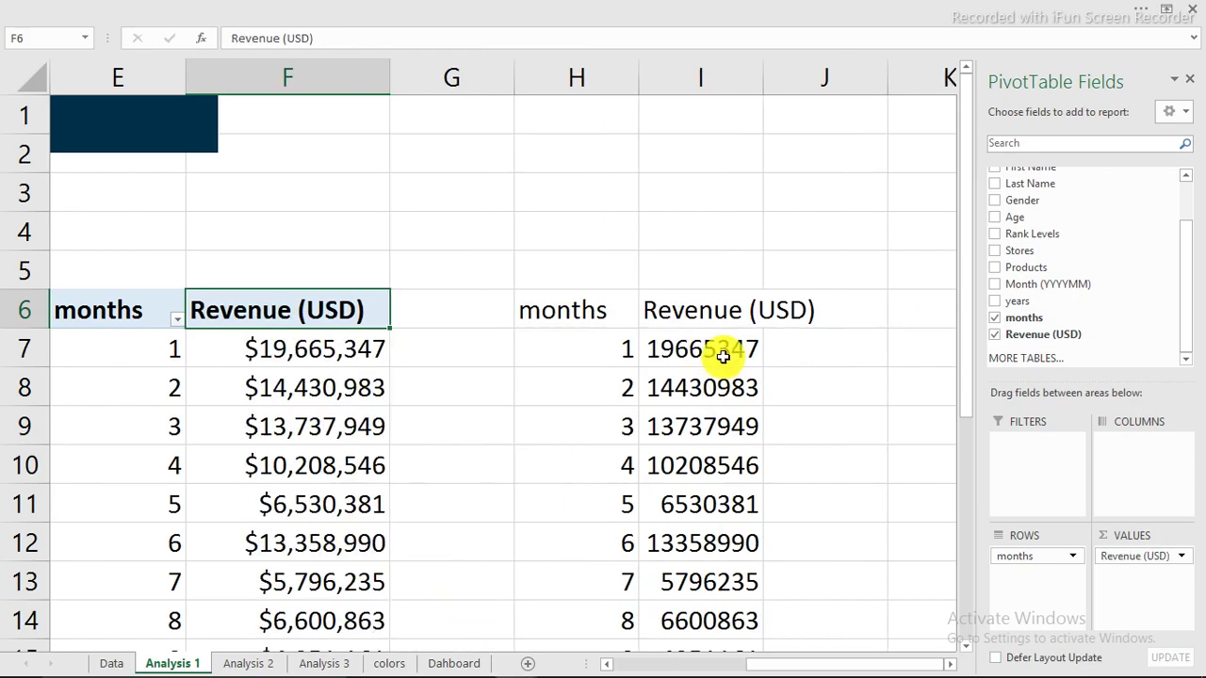
double_click(760, 85)
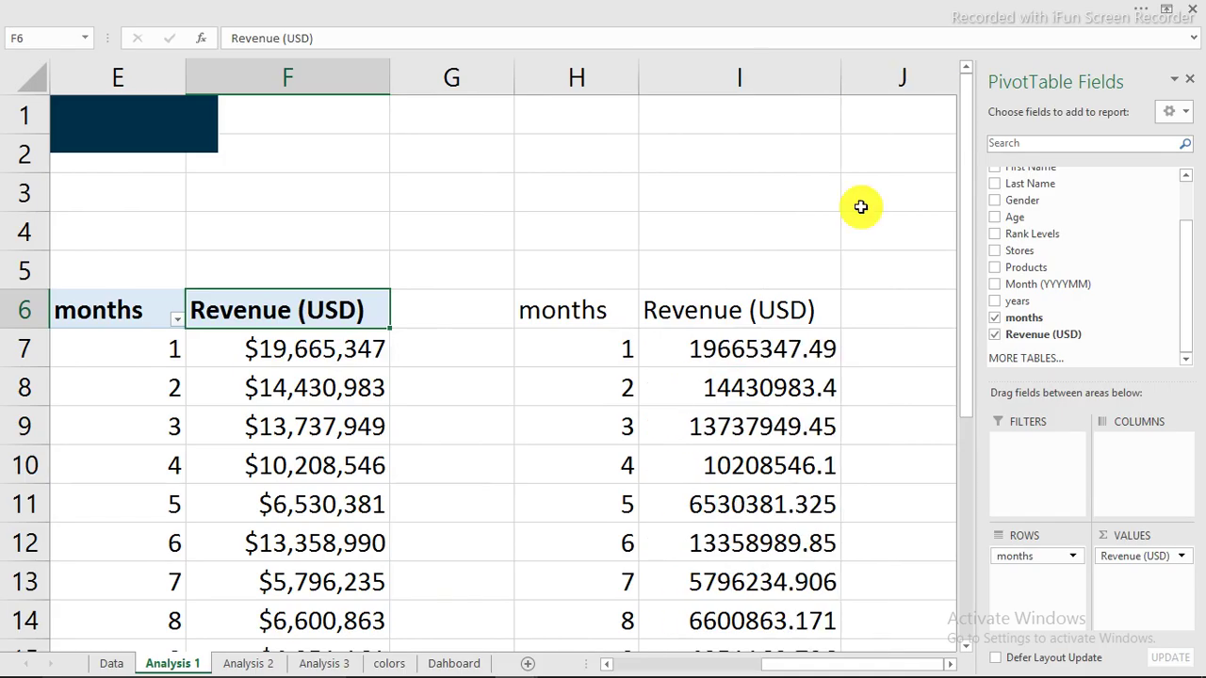
click(905, 306)
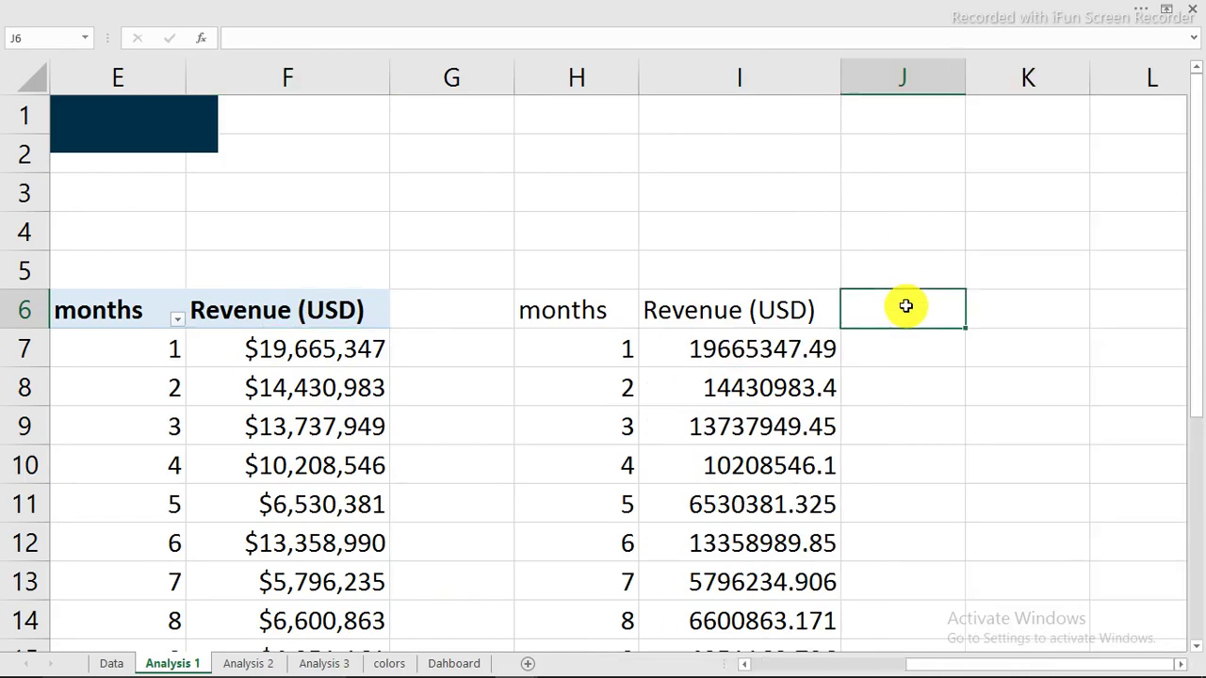
- Link J6 to the revenue header in I6 and fill the formula down to J18
text(=)
click(772, 312)
key(Return)
click(928, 313)
drag(955, 326, 951, 595)
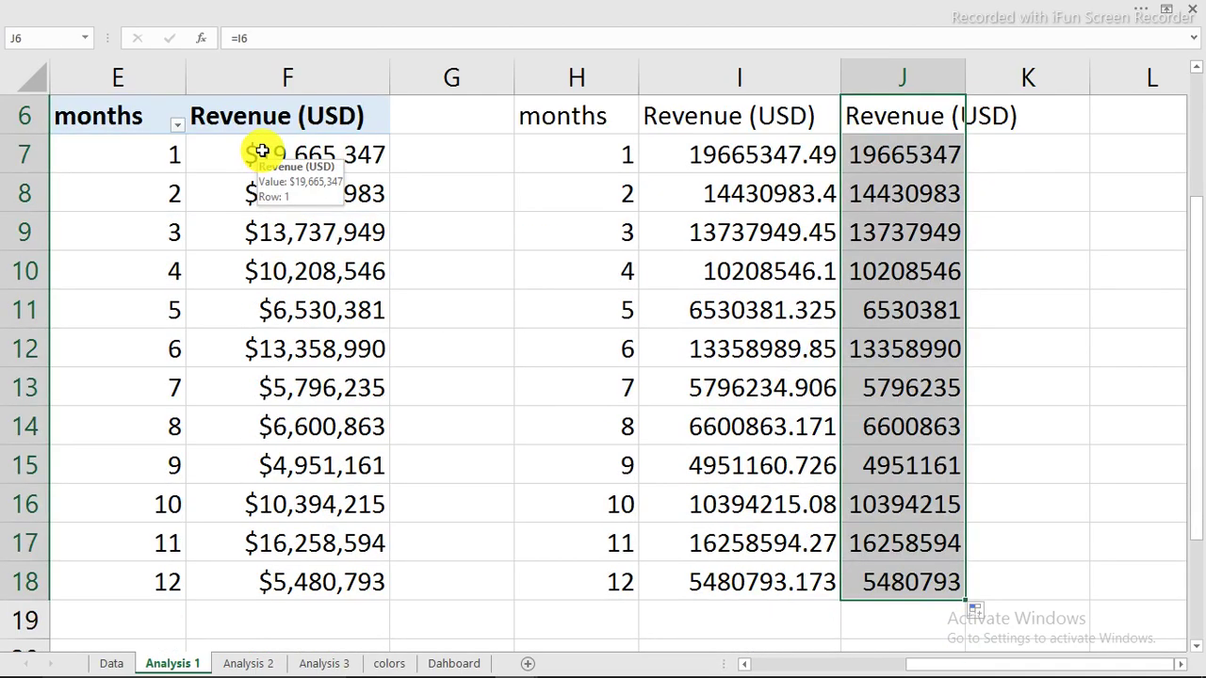
- Format the linked revenue values in I7:J18 as $ currency with 0 decimal places
drag(732, 148, 902, 589)
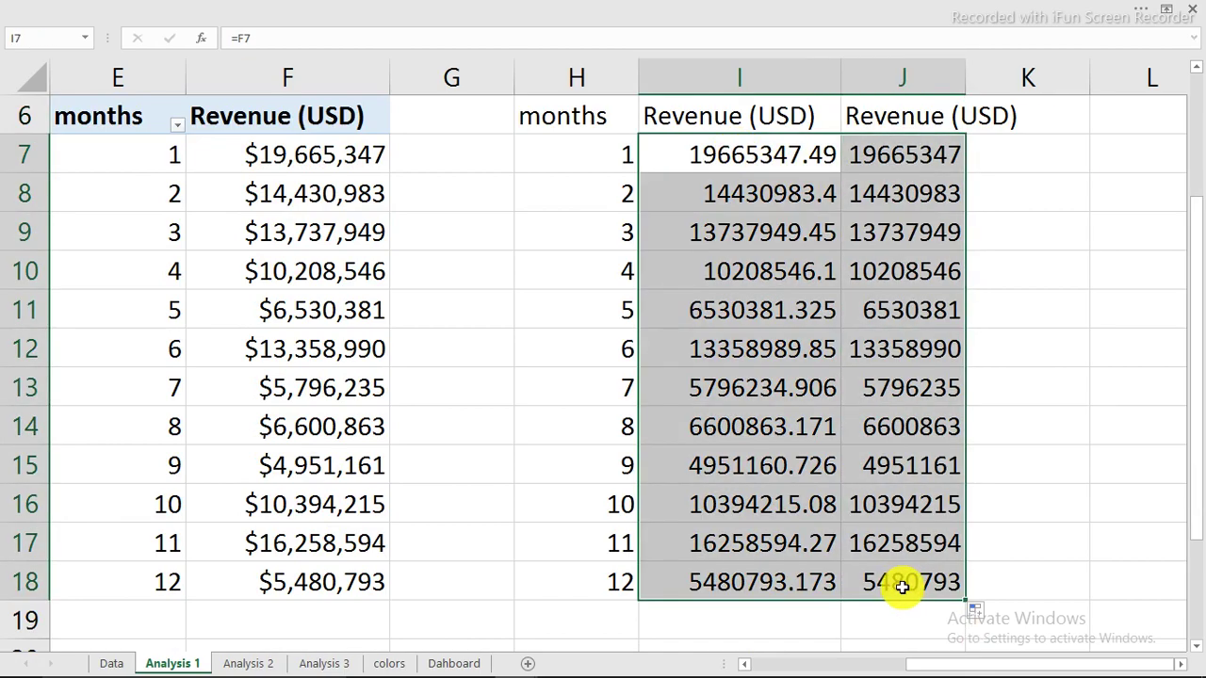
key(ctrl+1)
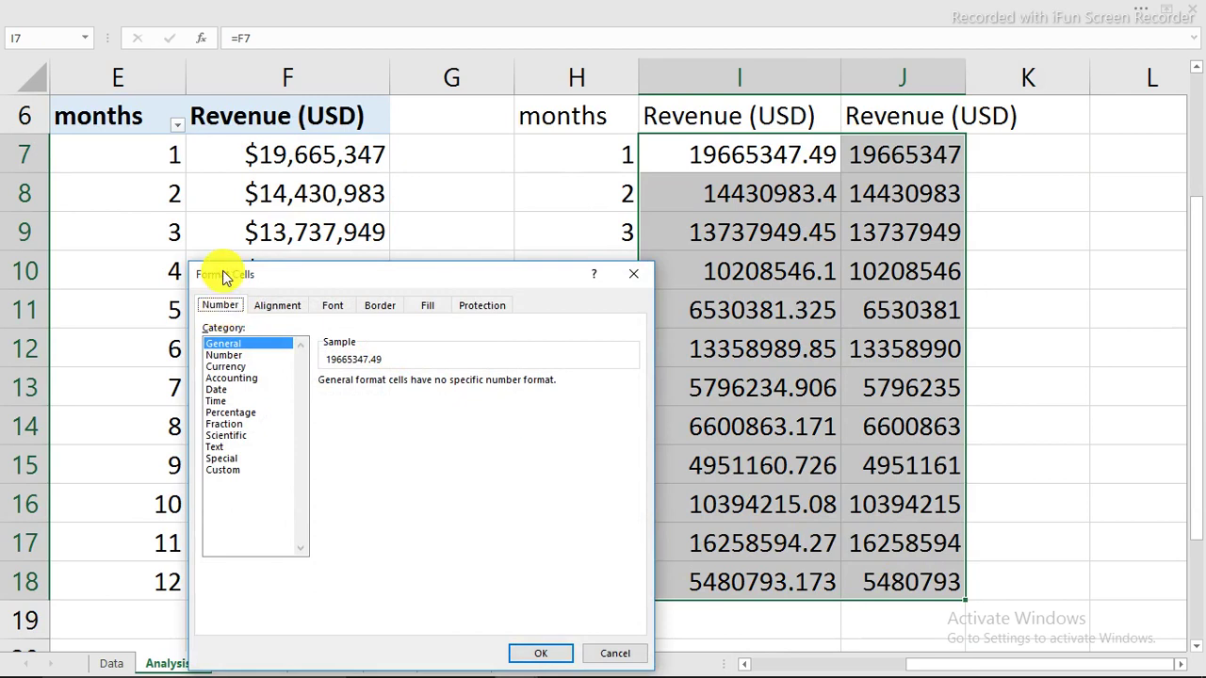
click(235, 367)
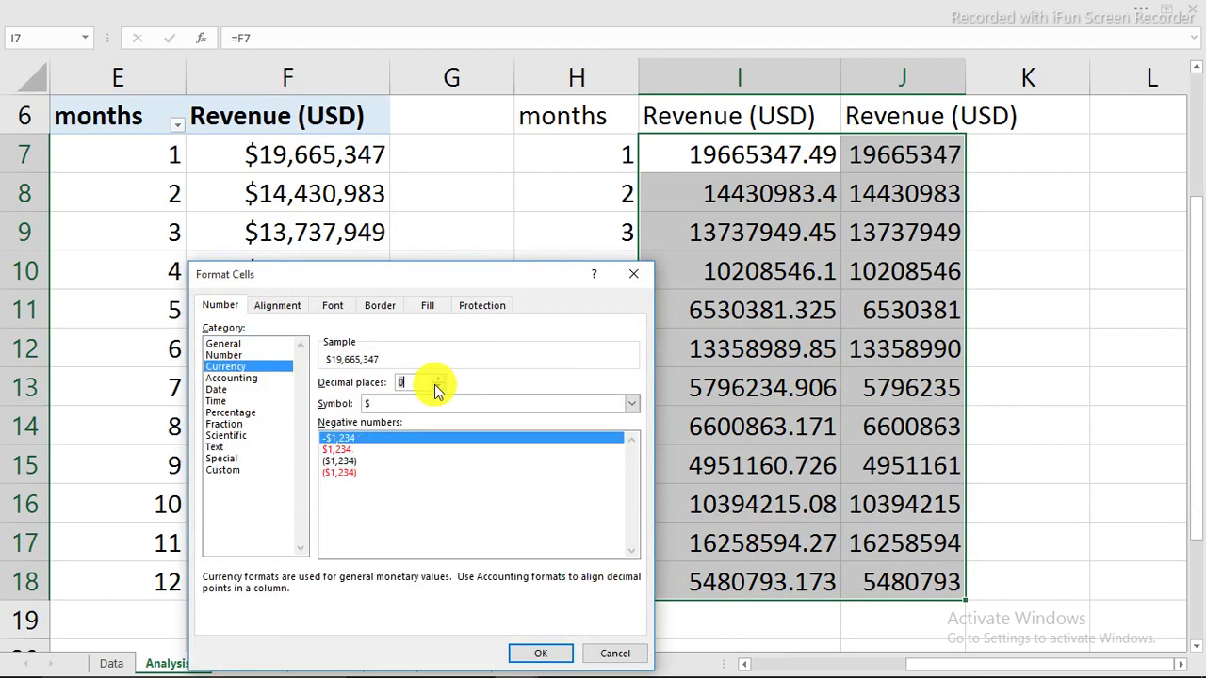
click(540, 654)
scroll(721, 345, up, 2)
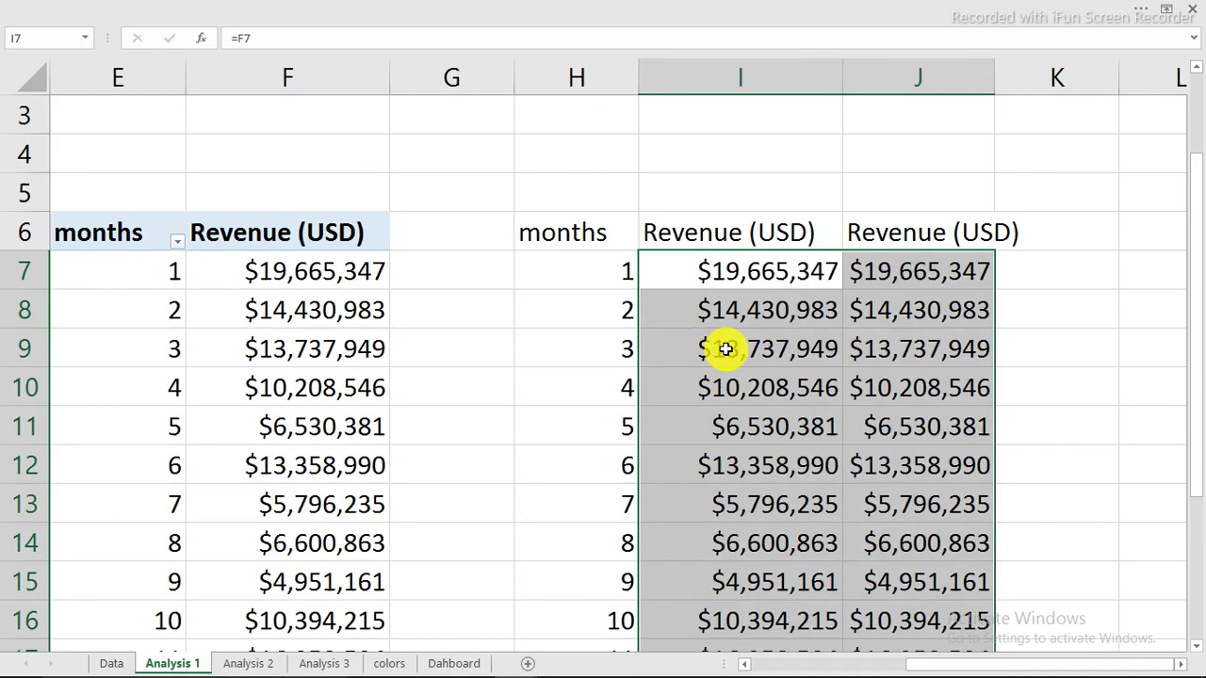
scroll(725, 348, down, 1)
- Insert a 2-D stacked line chart from the months and revenue range H6:I18
drag(568, 197, 803, 581)
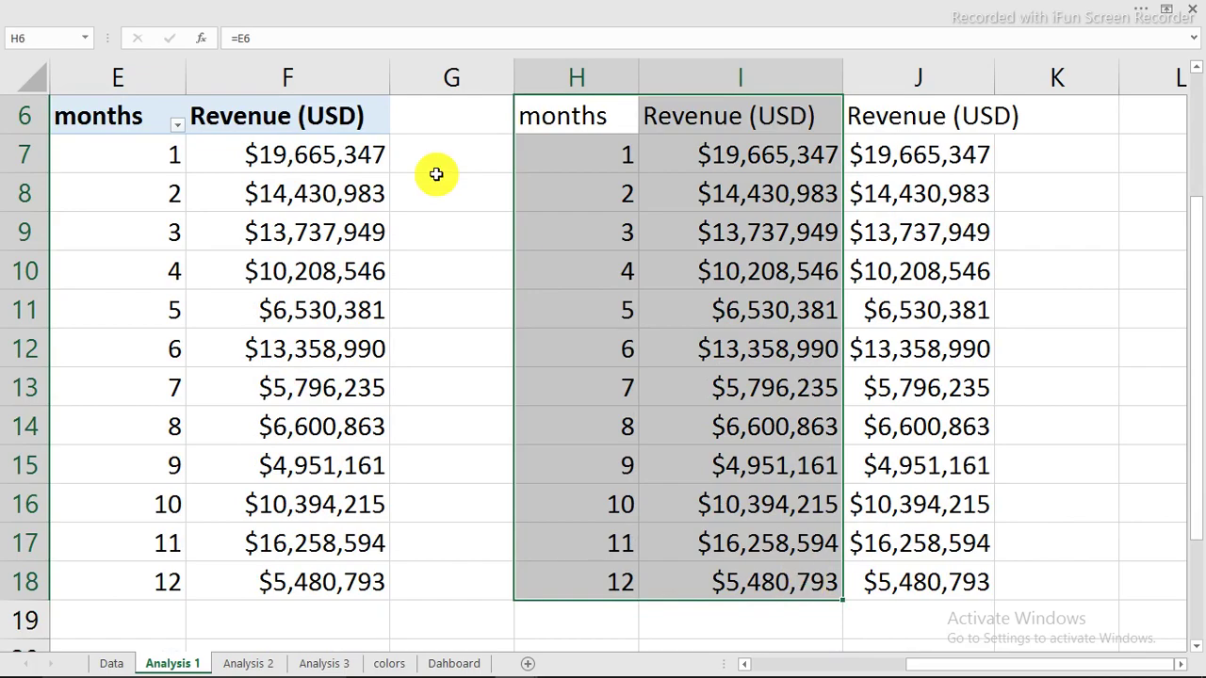
click(365, 17)
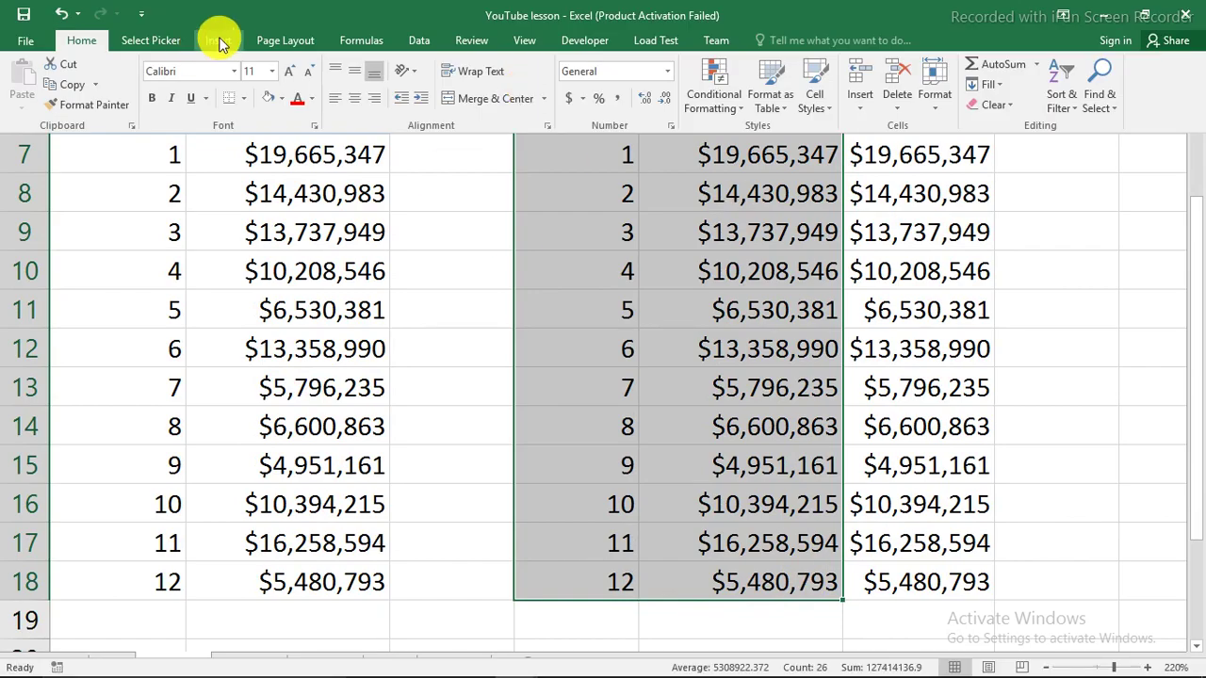
click(219, 40)
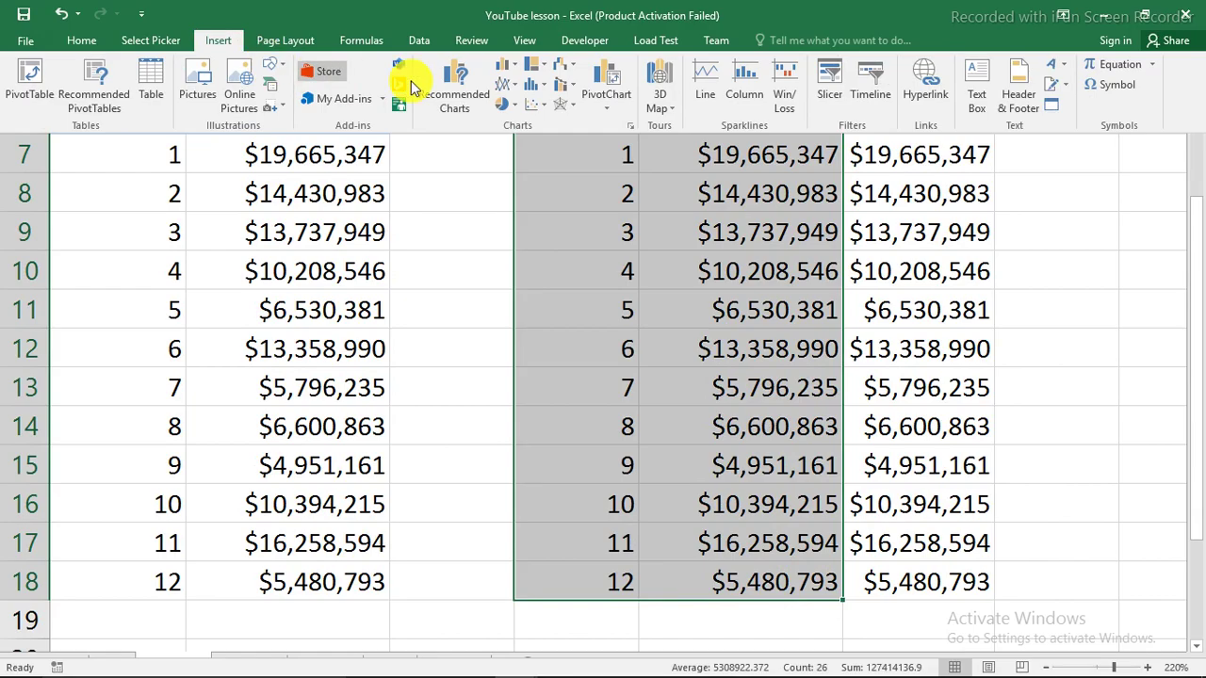
click(513, 87)
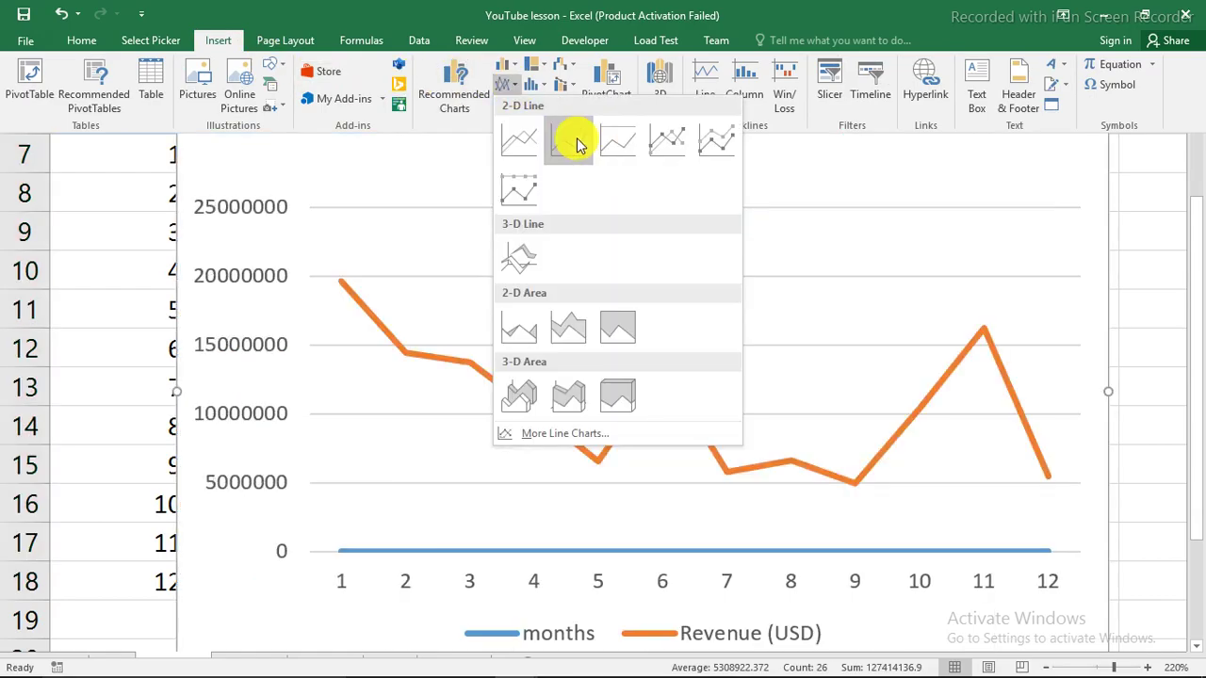
click(576, 141)
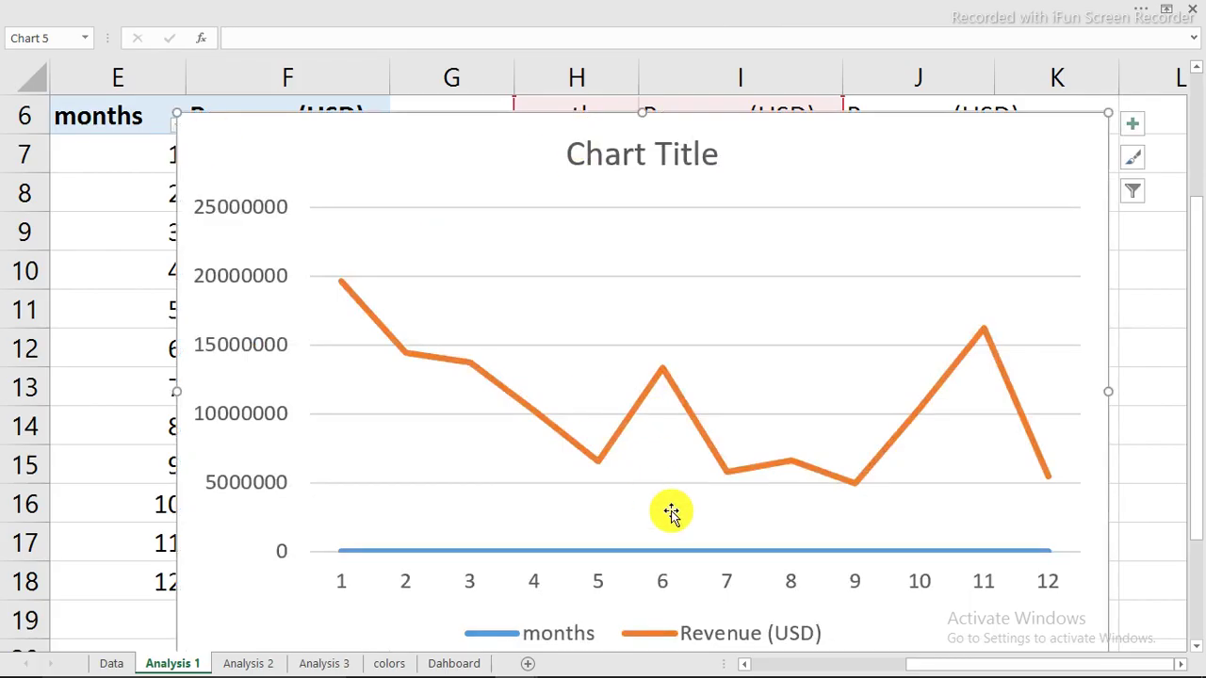
- Delete the line chart's title, vertical axis and legend
click(625, 158)
key(Delete)
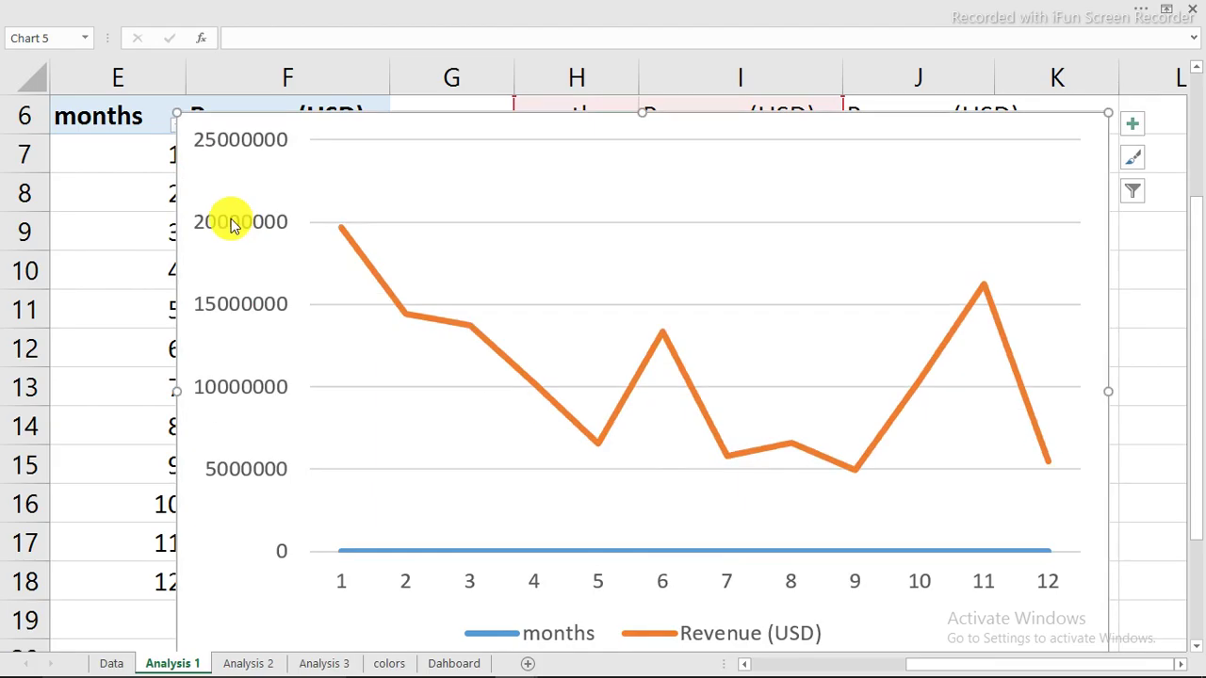
click(232, 220)
key(Delete)
click(713, 638)
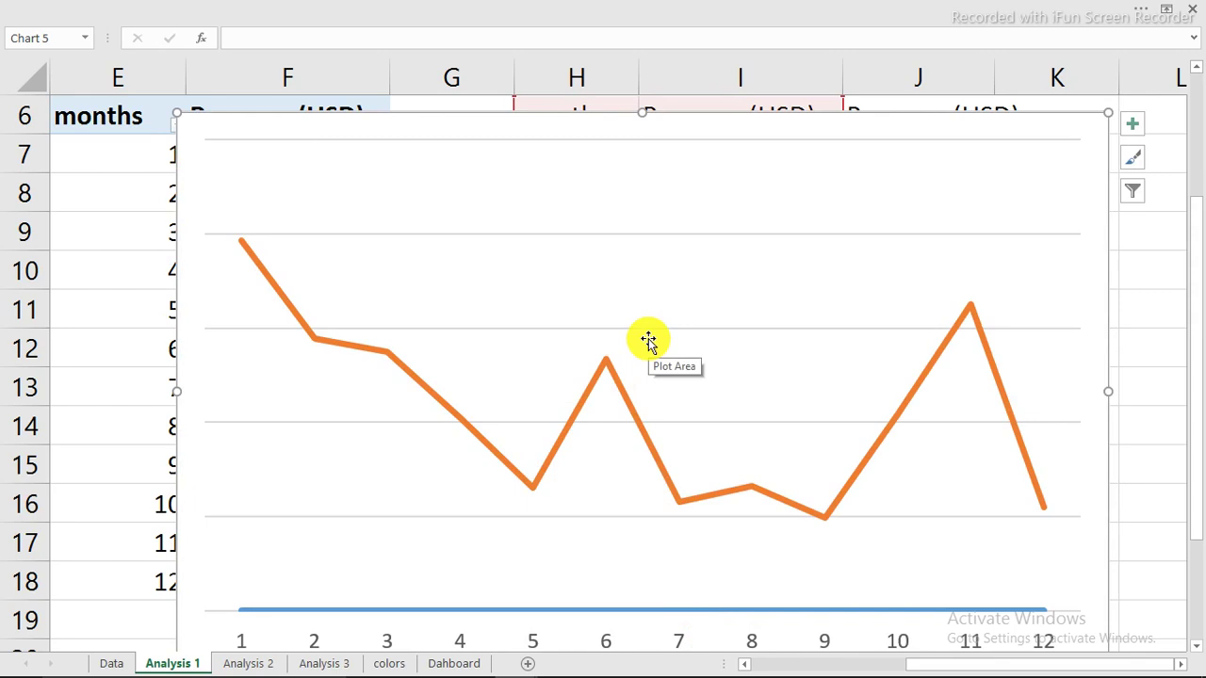
- Turn on Smoothed line for the chart's orange Revenue (USD) series
click(634, 265)
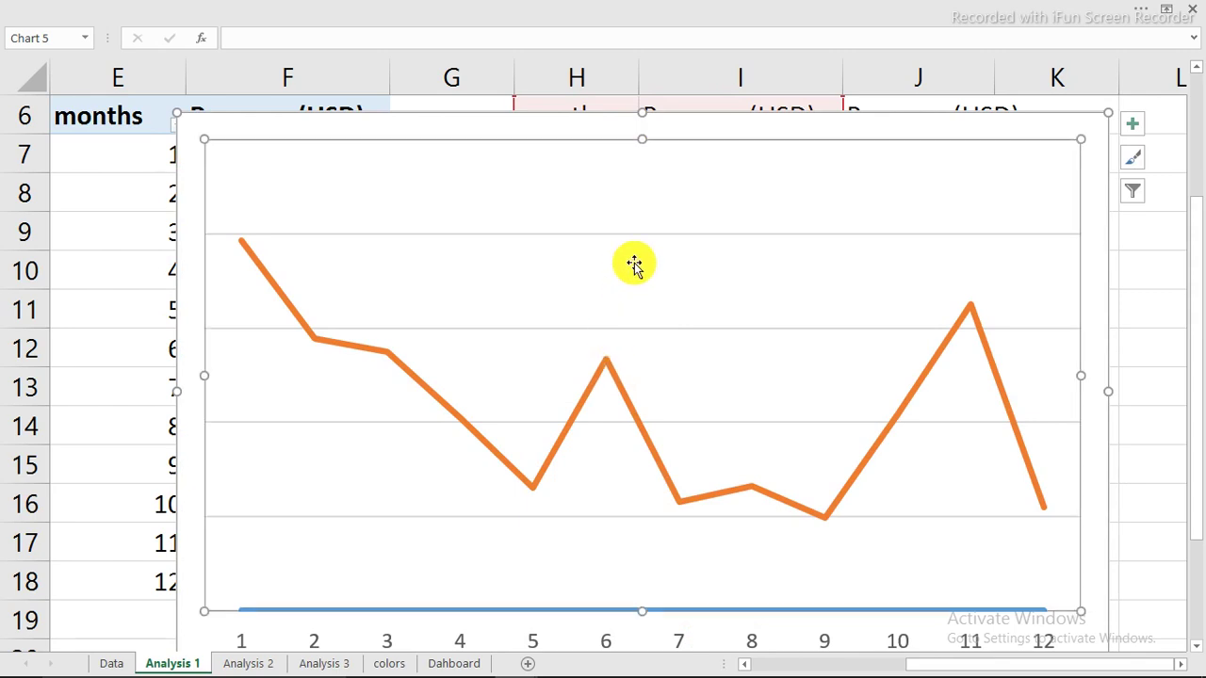
double_click(634, 264)
drag(711, 138, 210, 148)
click(614, 376)
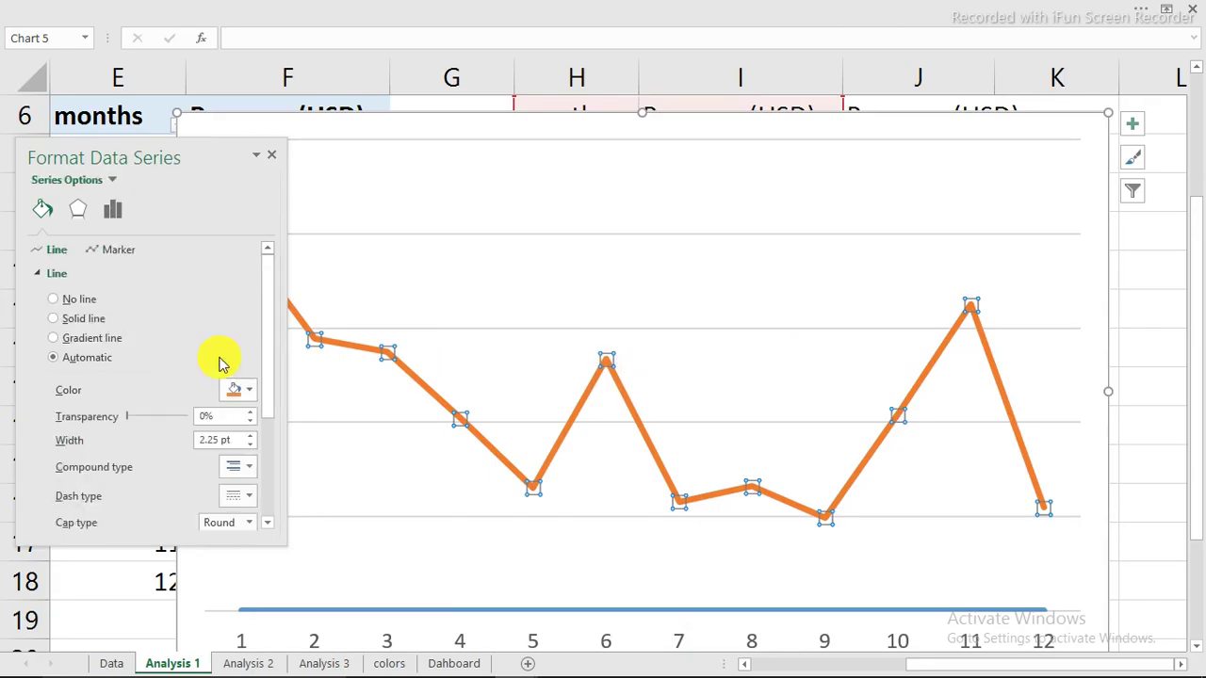
drag(269, 353, 277, 452)
click(83, 517)
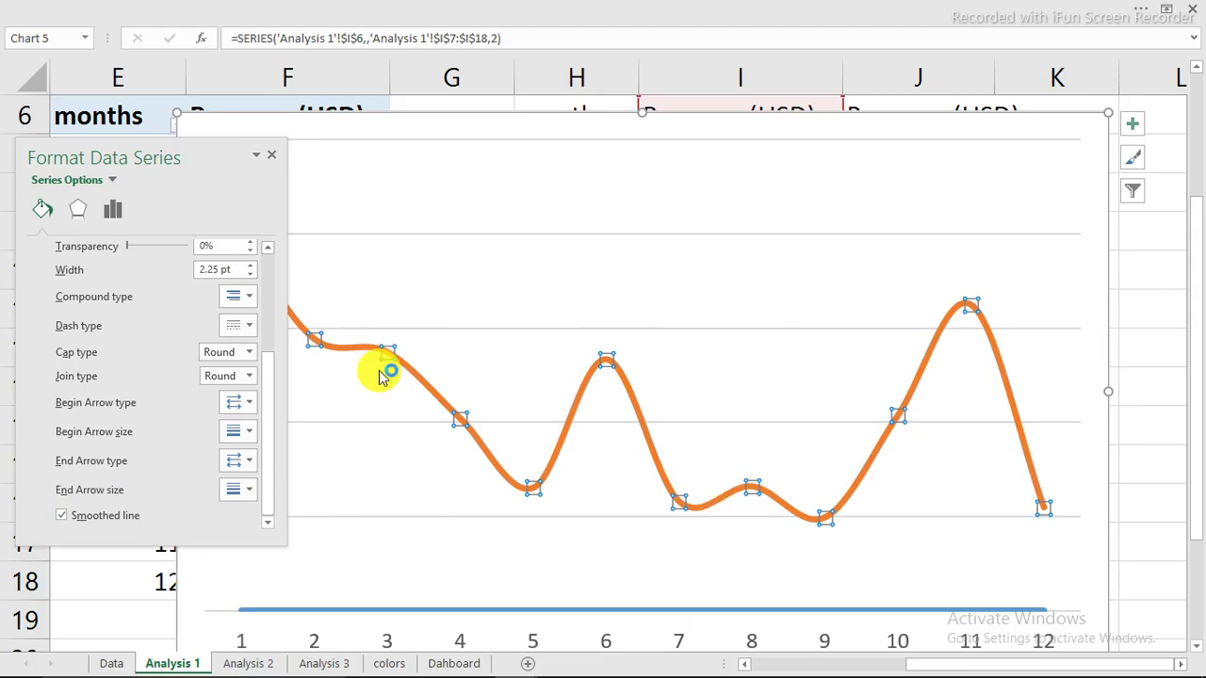
- Set the begin arrow type of the orange revenue line to the round dot style
drag(199, 153, 834, 201)
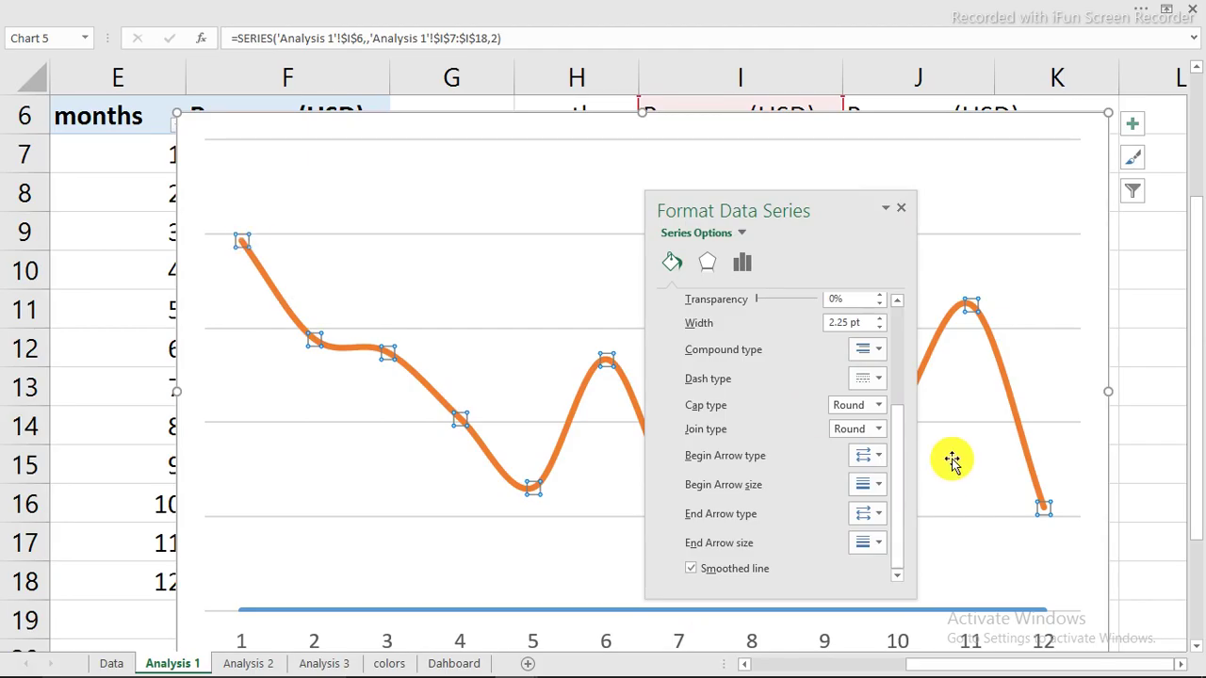
click(879, 458)
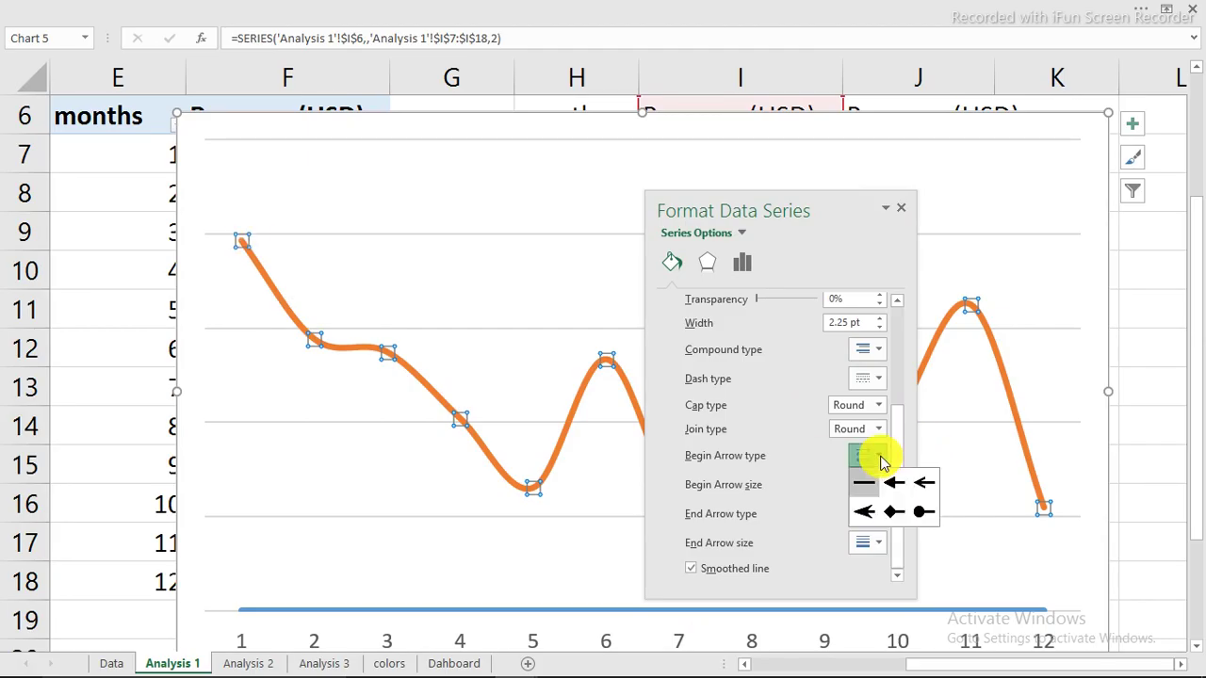
click(922, 513)
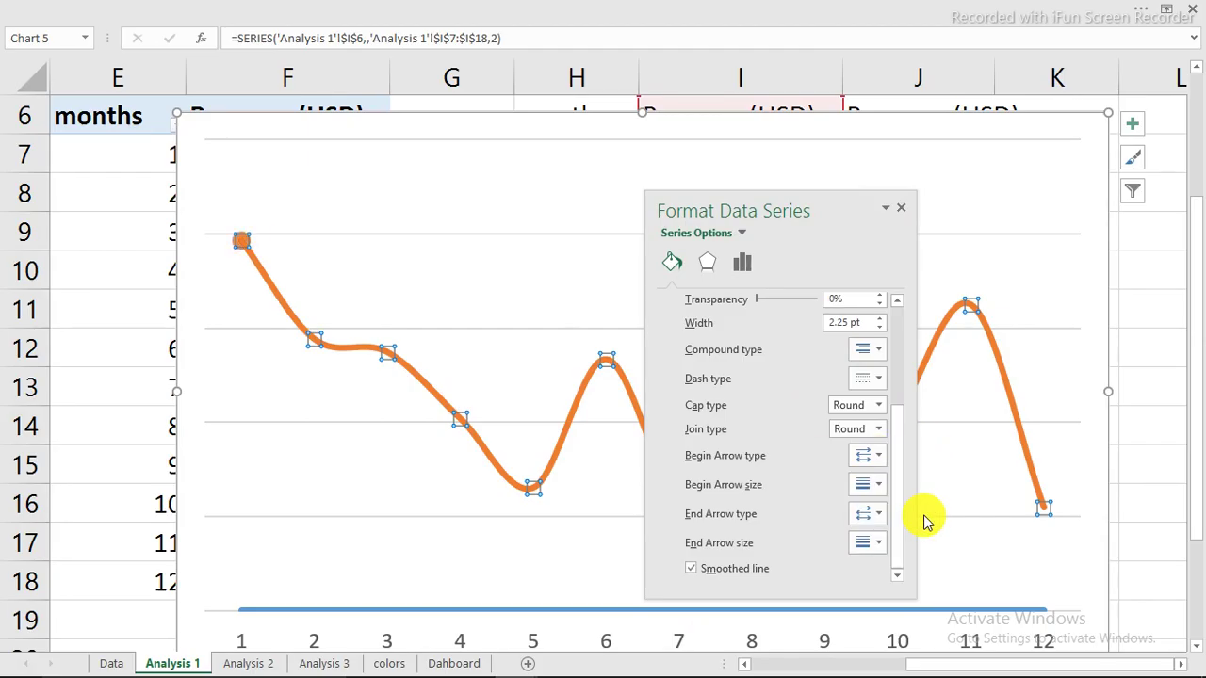
drag(900, 435, 906, 383)
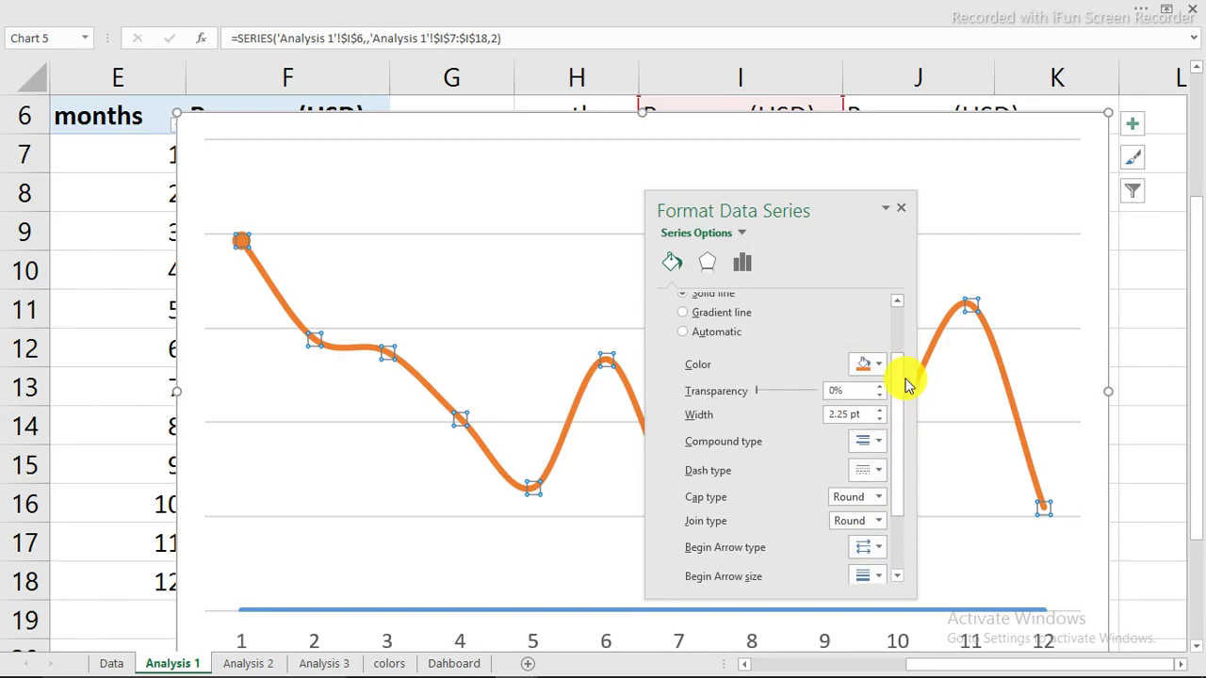
- Delete the chart's horizontal gridlines, then shrink the chart to about half its width and place it over columns E to H
click(577, 237)
key(Delete)
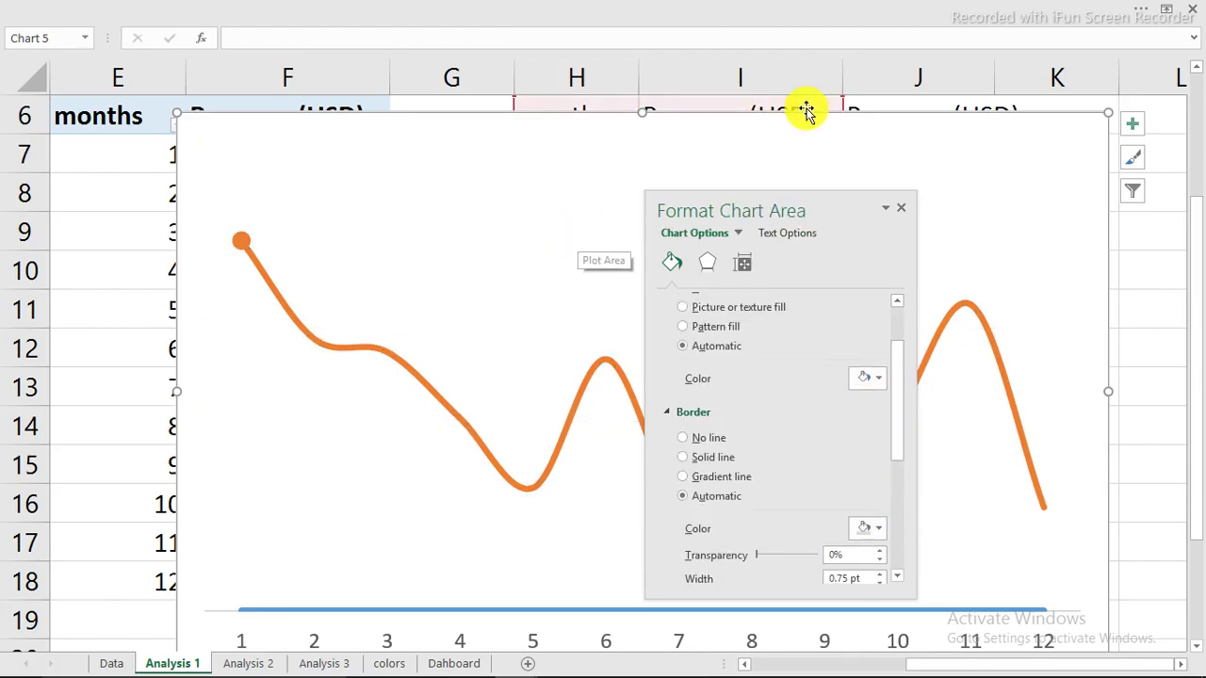
drag(1108, 113, 637, 277)
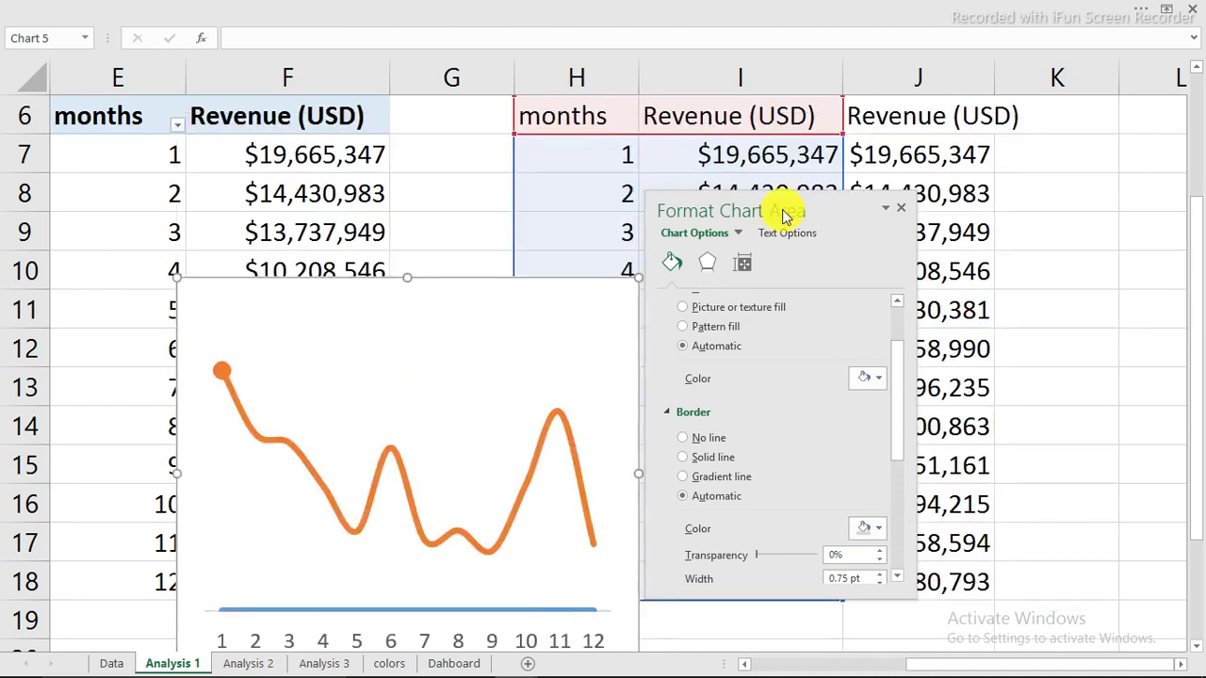
click(903, 211)
drag(503, 280, 469, 160)
drag(376, 161, 369, 271)
- Add a chart series named from J6 with the values in J7:J18 on the Analysis 1 sheet
right_click(363, 396)
click(414, 478)
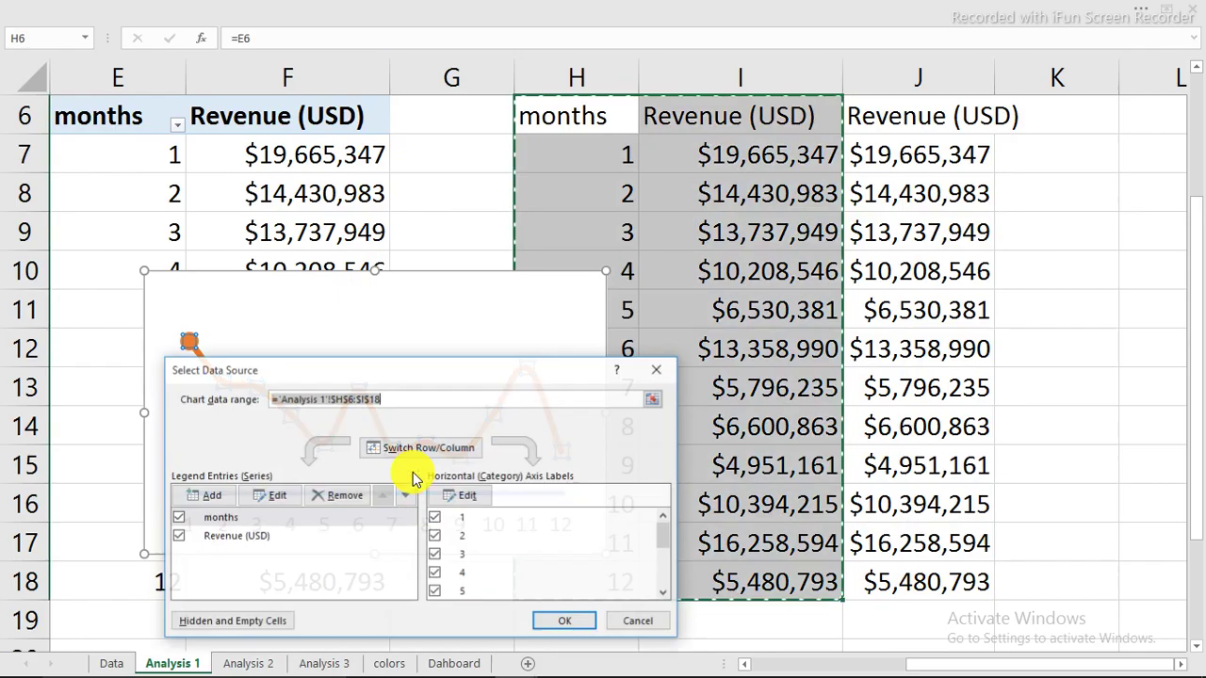
click(215, 497)
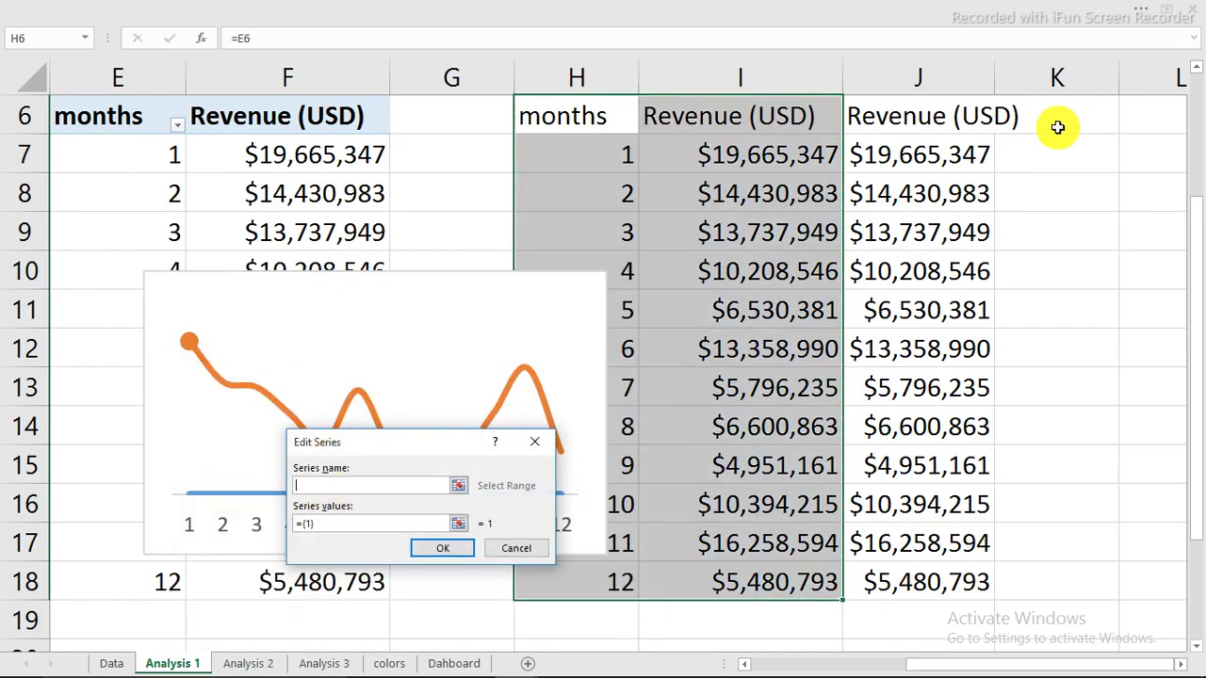
click(955, 119)
click(412, 523)
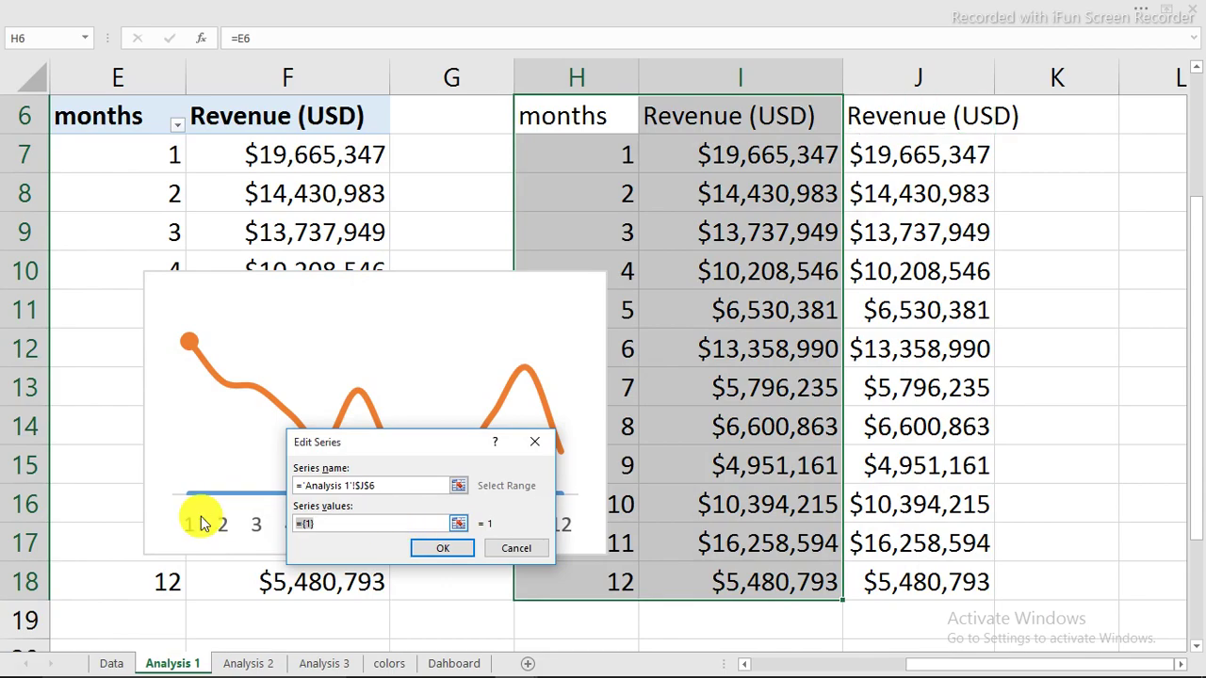
drag(921, 154, 929, 578)
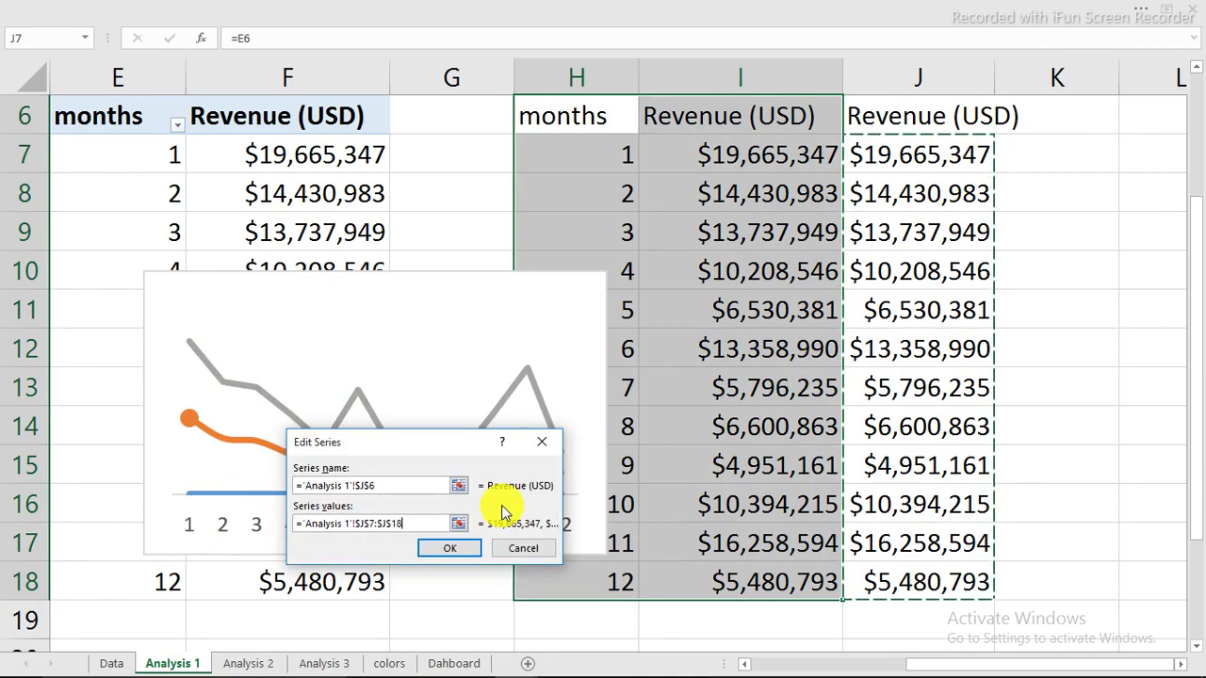
click(468, 549)
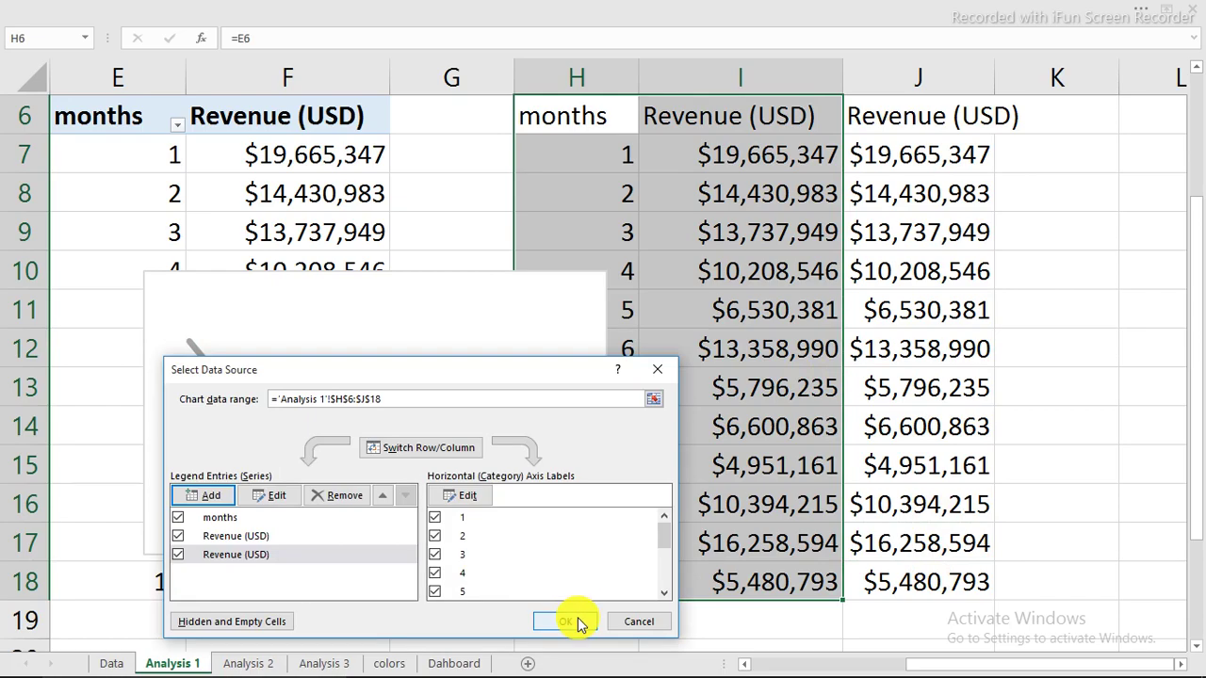
click(571, 618)
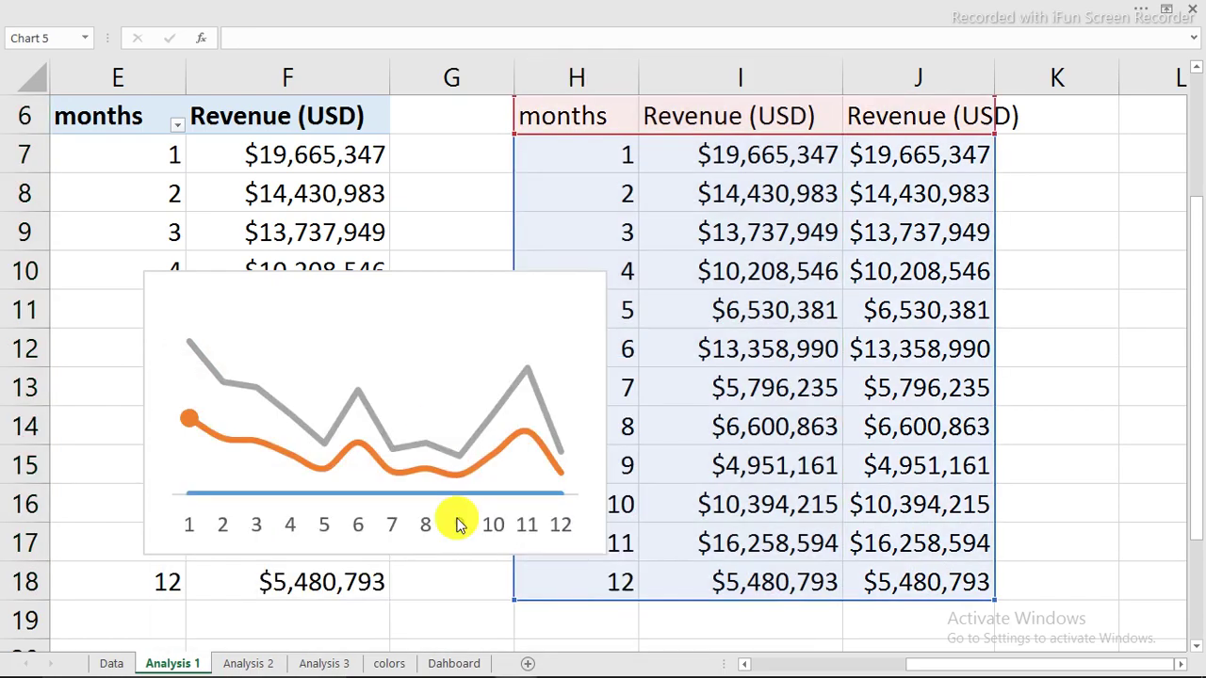
- Change the chart type of the second Revenue (USD) series to Stacked Area, keeping the other series as Stacked Line
right_click(441, 444)
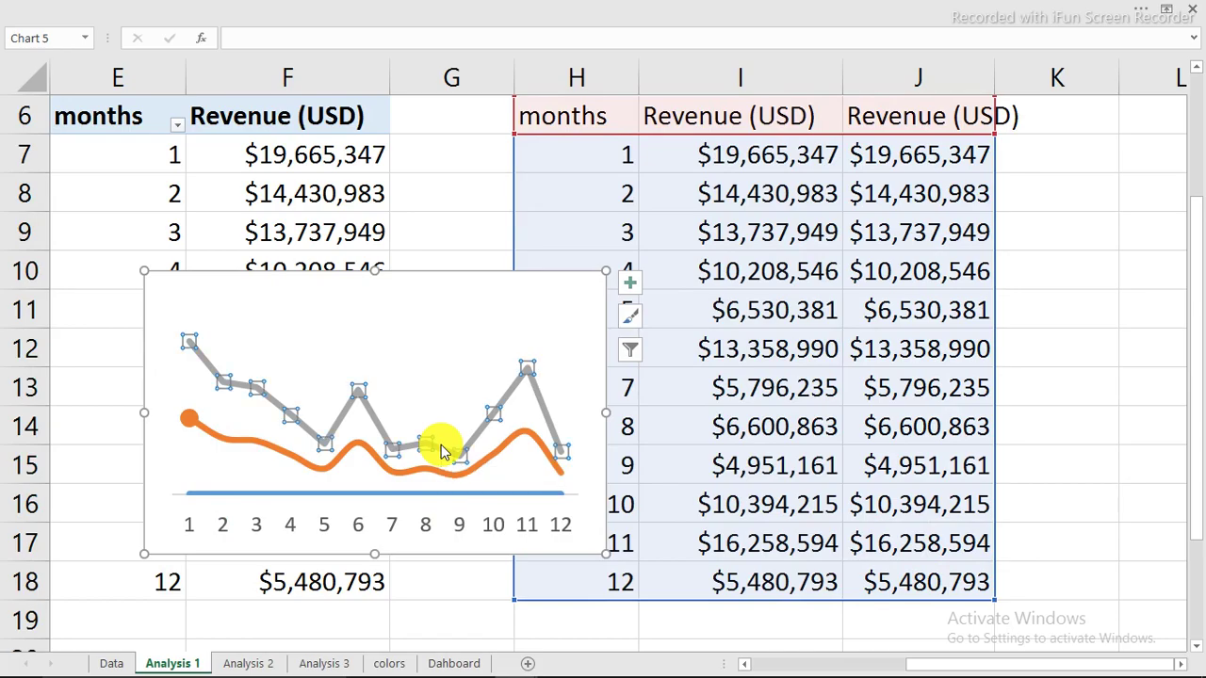
click(513, 501)
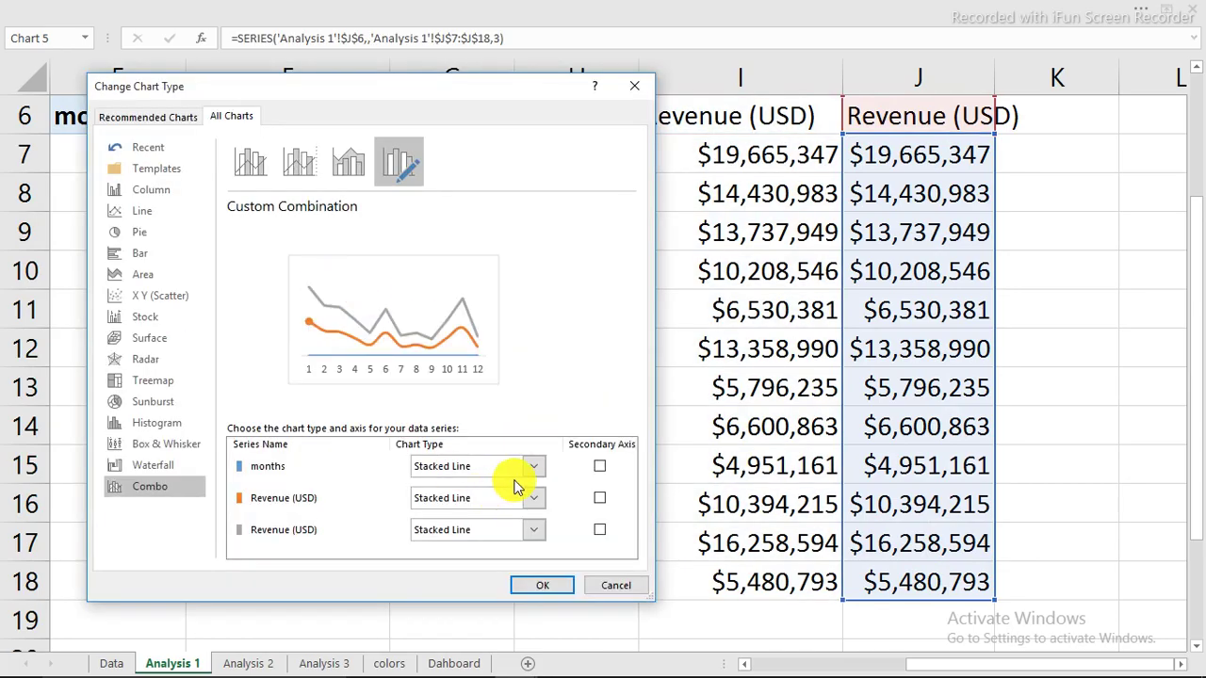
click(544, 532)
click(498, 489)
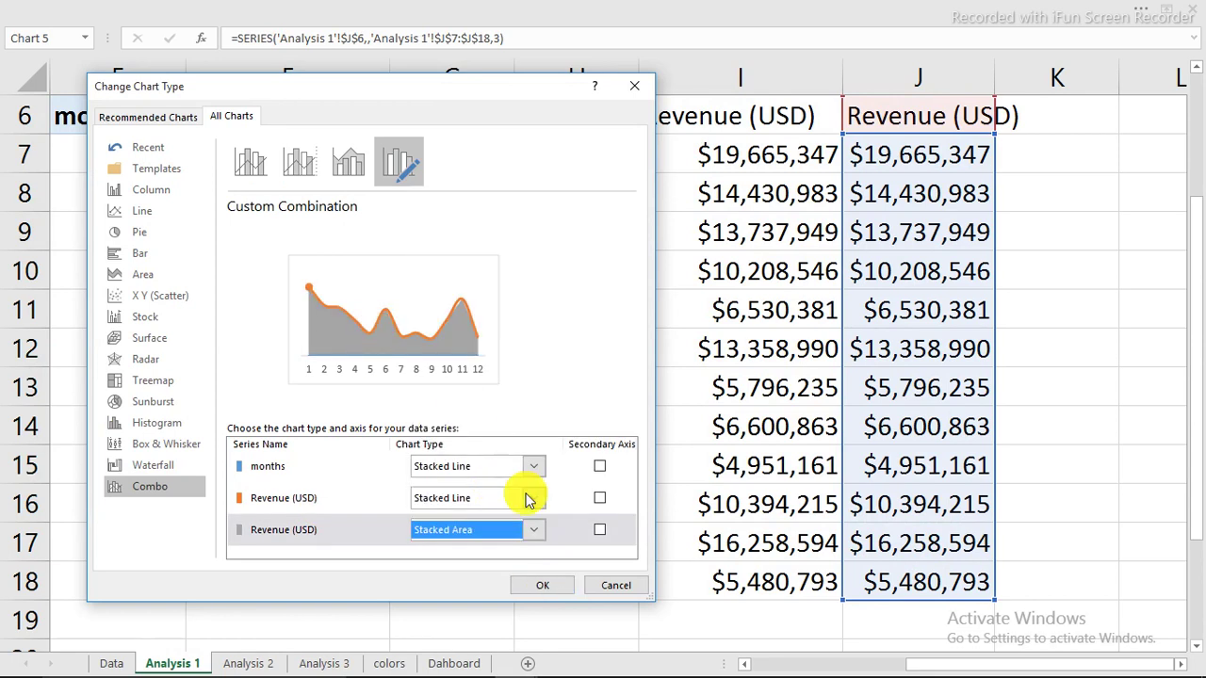
click(543, 585)
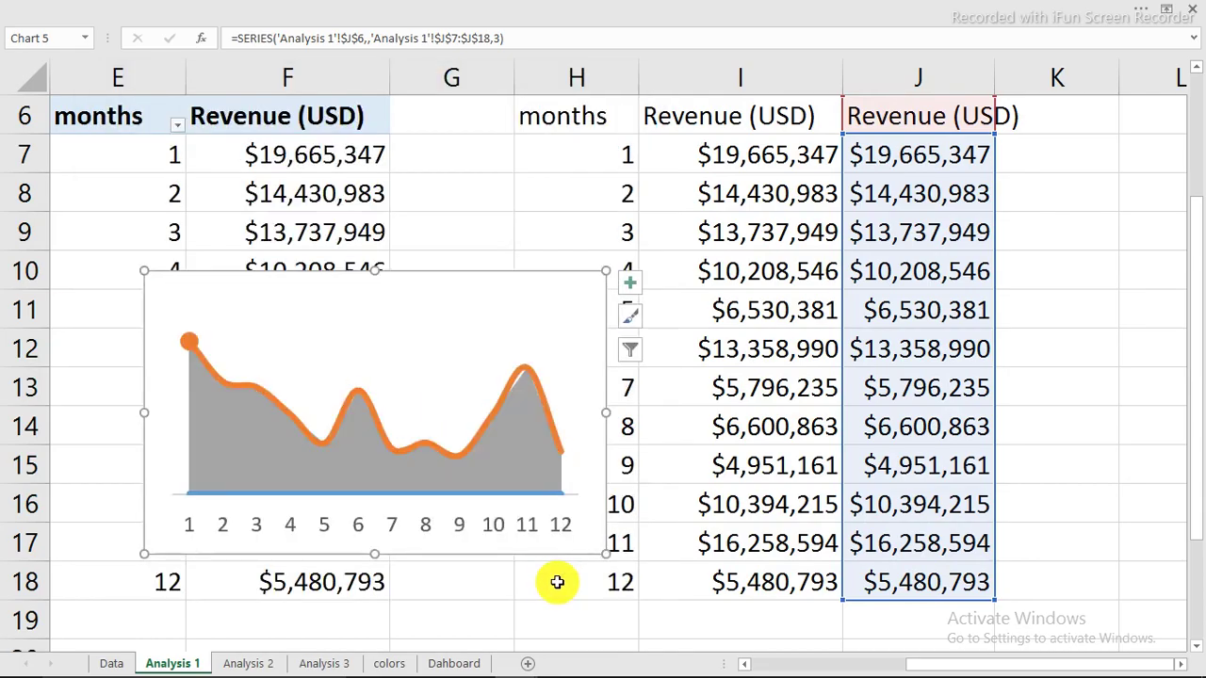
- Move the monthly revenue chart from Analysis 1 to the Monthly trends card on the Dahboard sheet
click(344, 430)
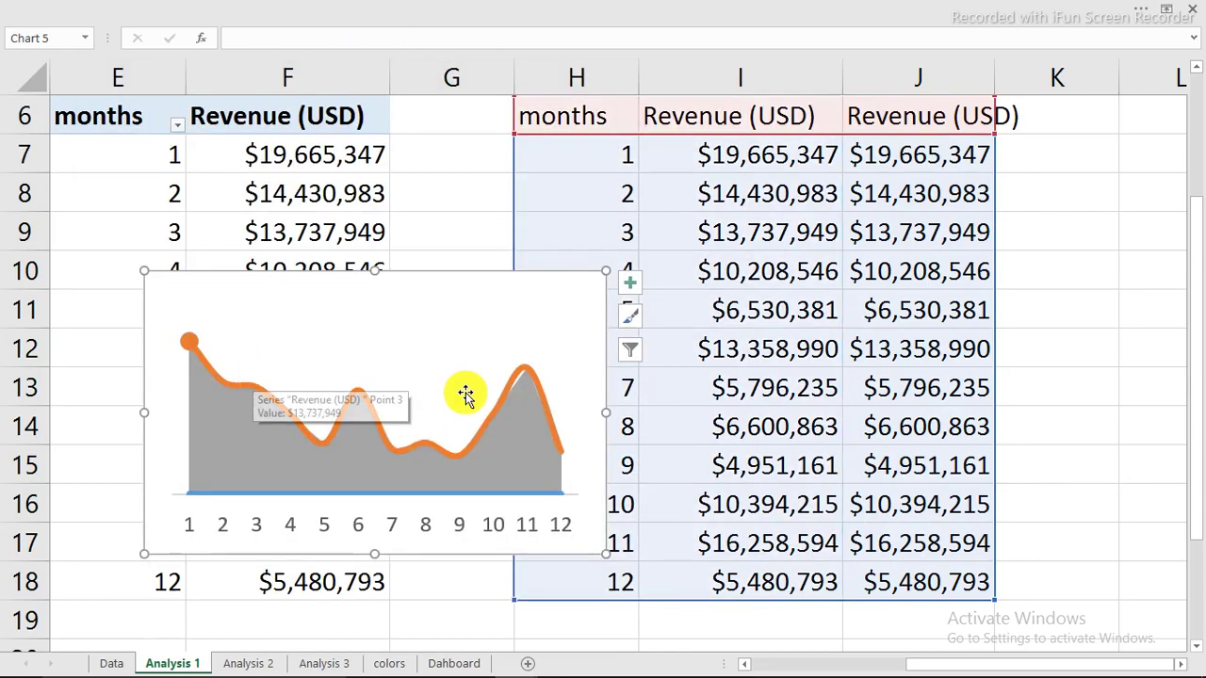
mouse_move(534, 499)
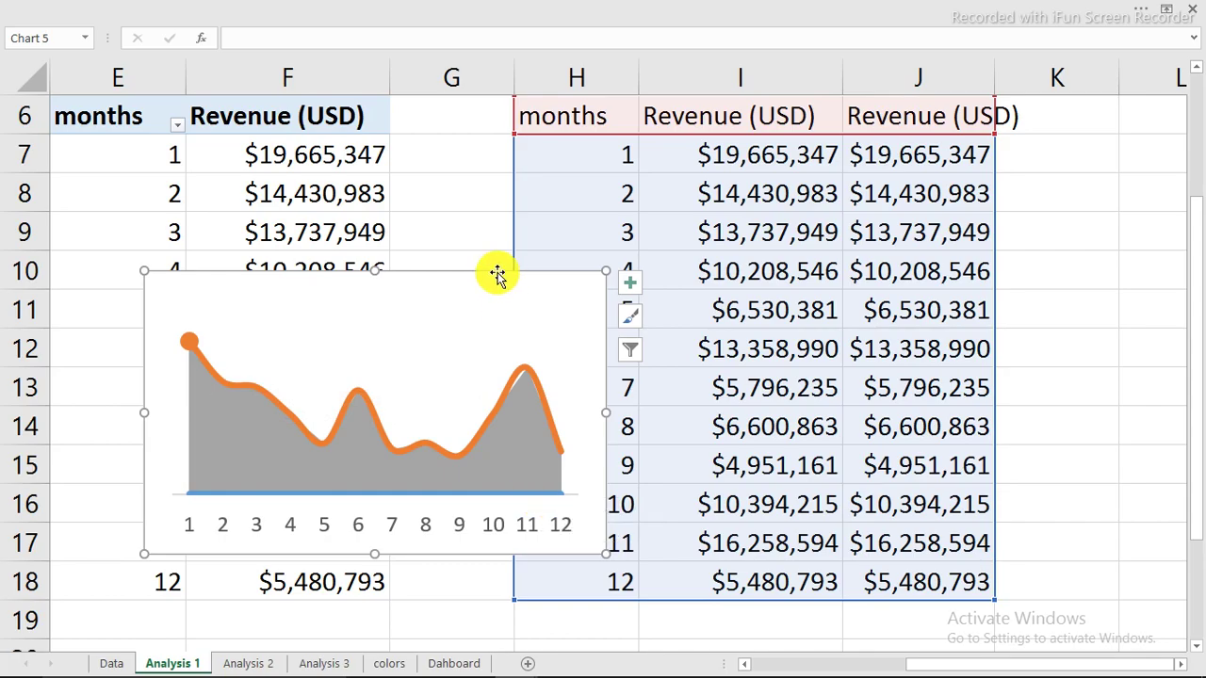
key(ctrl+z)
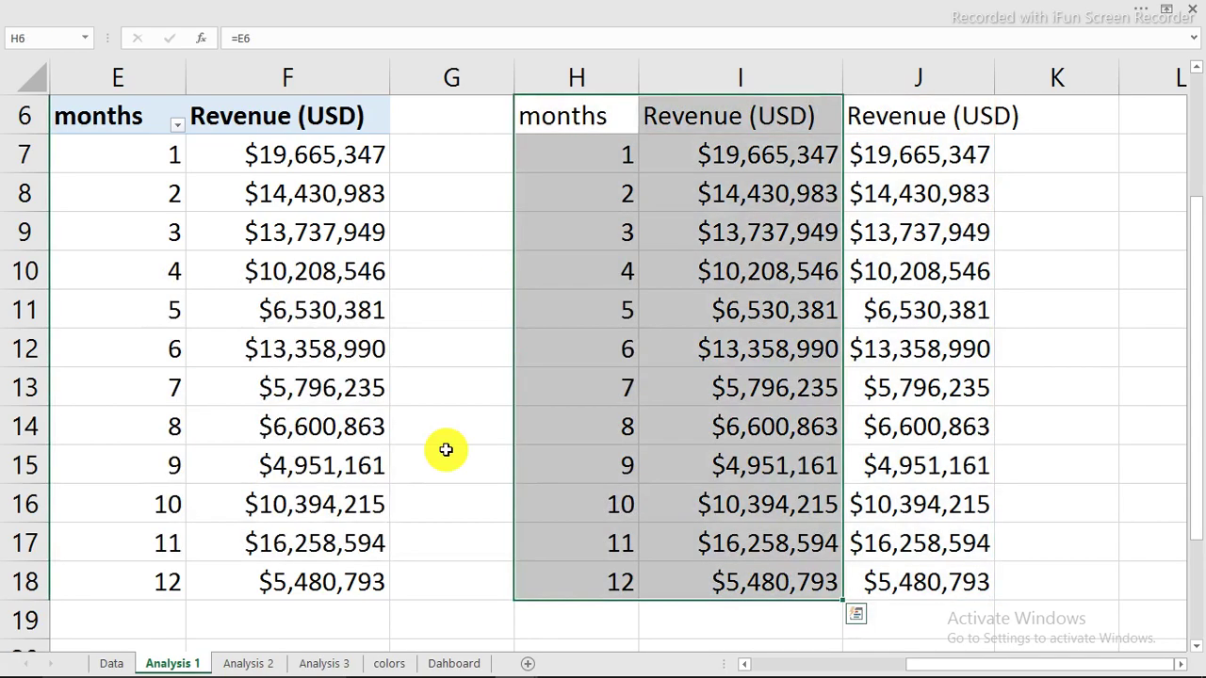
click(454, 663)
click(520, 184)
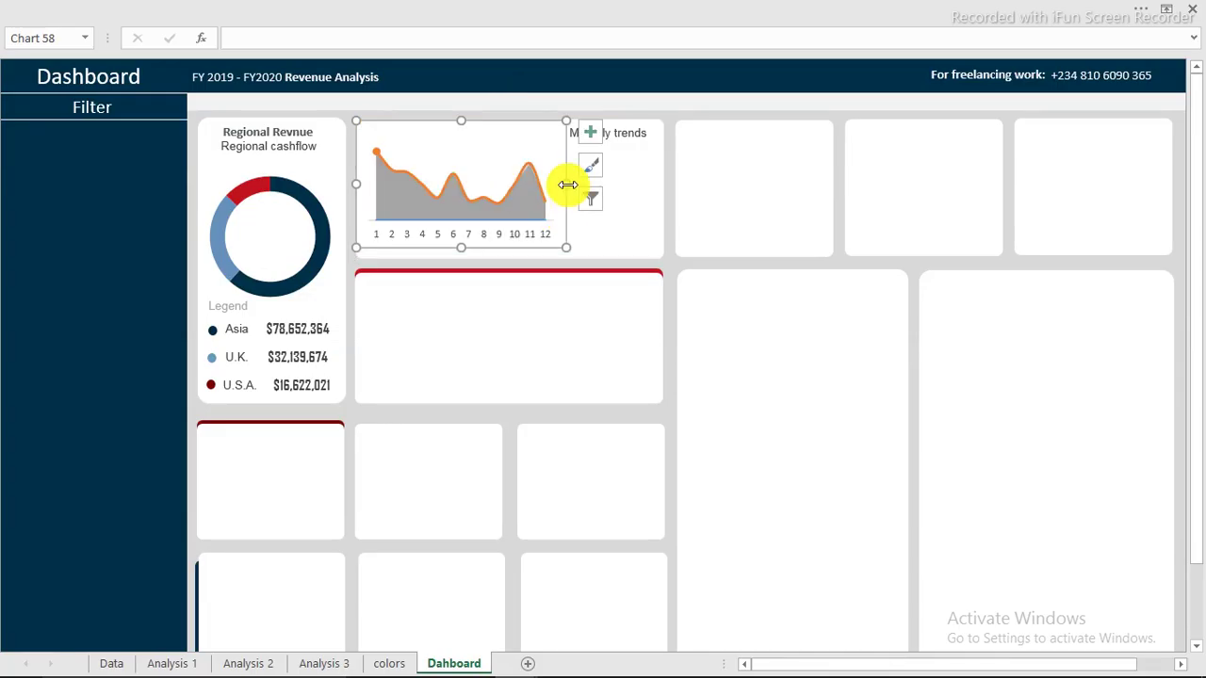
- Enlarge the monthly revenue chart's width and height so it fills the Monthly trends card
drag(570, 185, 654, 207)
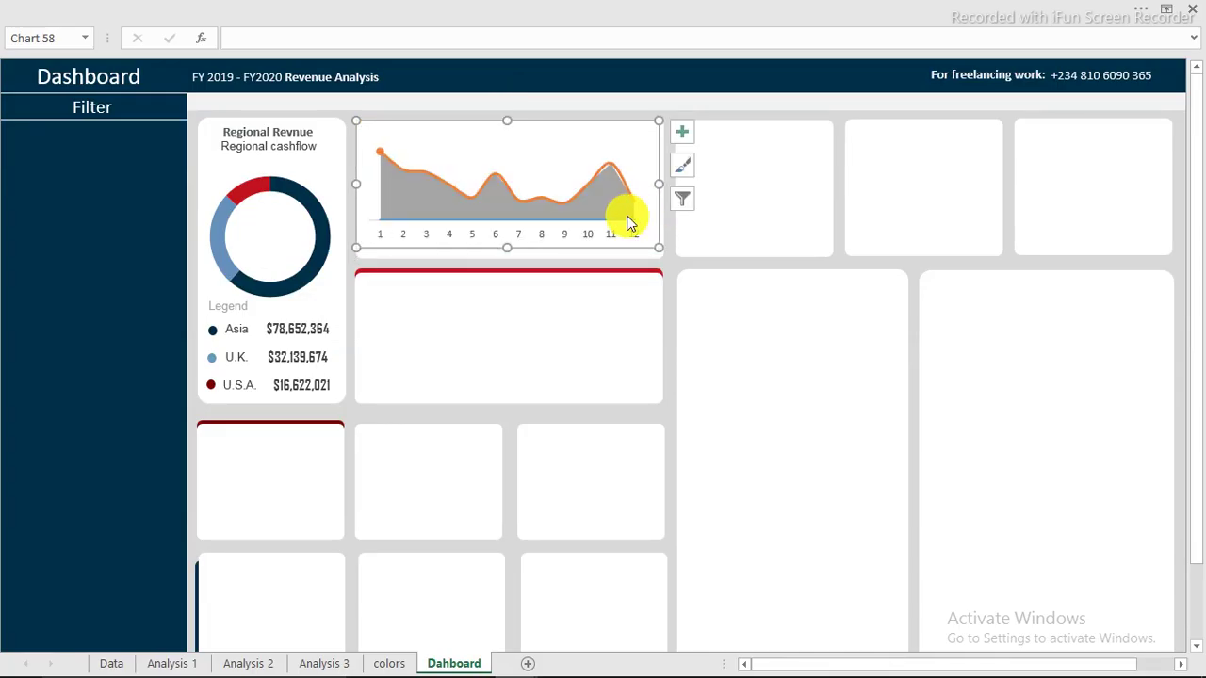
click(22, 188)
scroll(22, 189, up, 4)
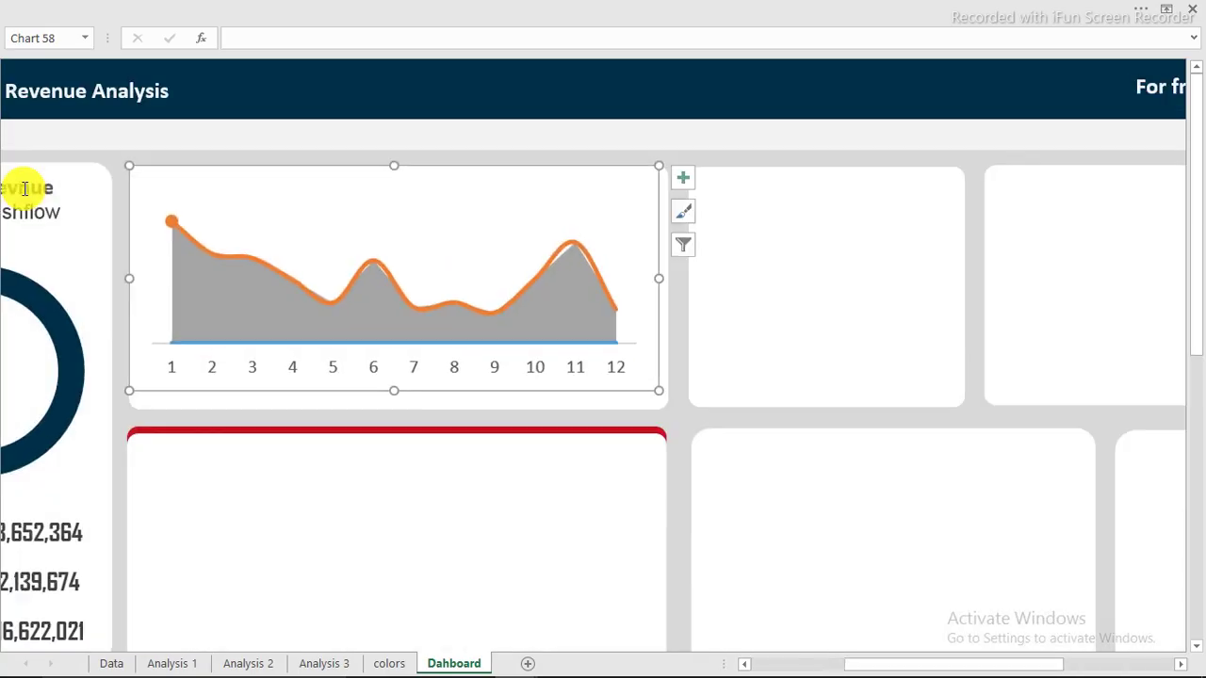
scroll(22, 189, up, 1)
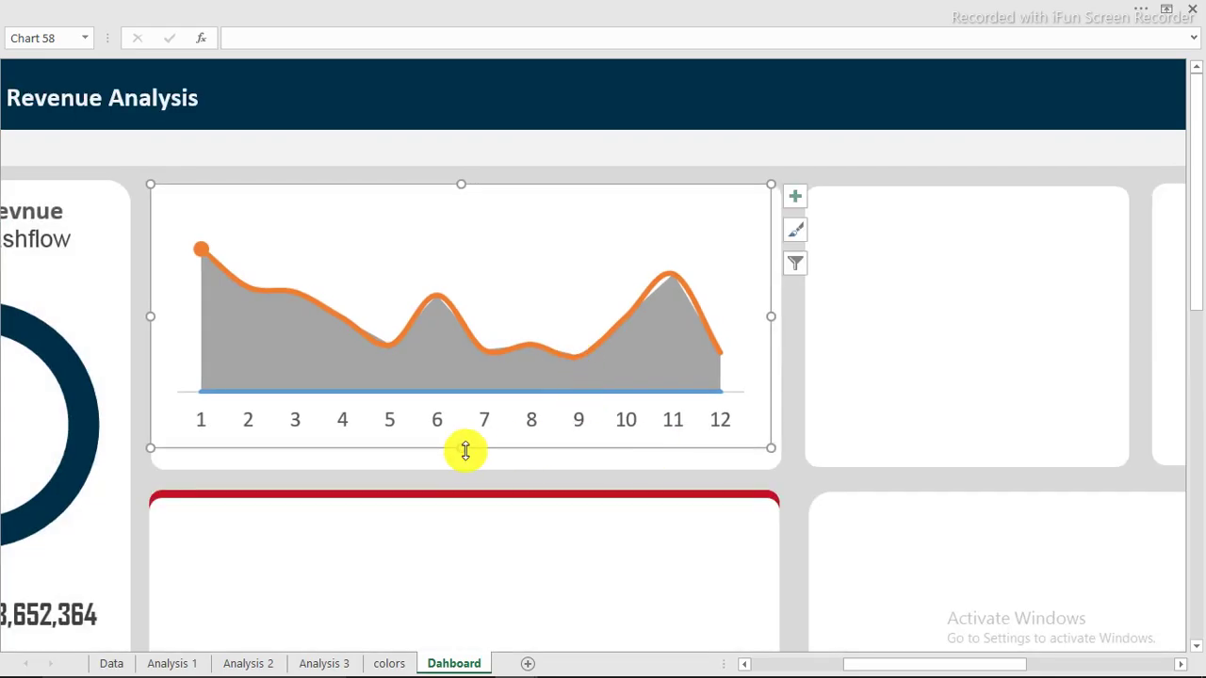
drag(462, 449, 469, 462)
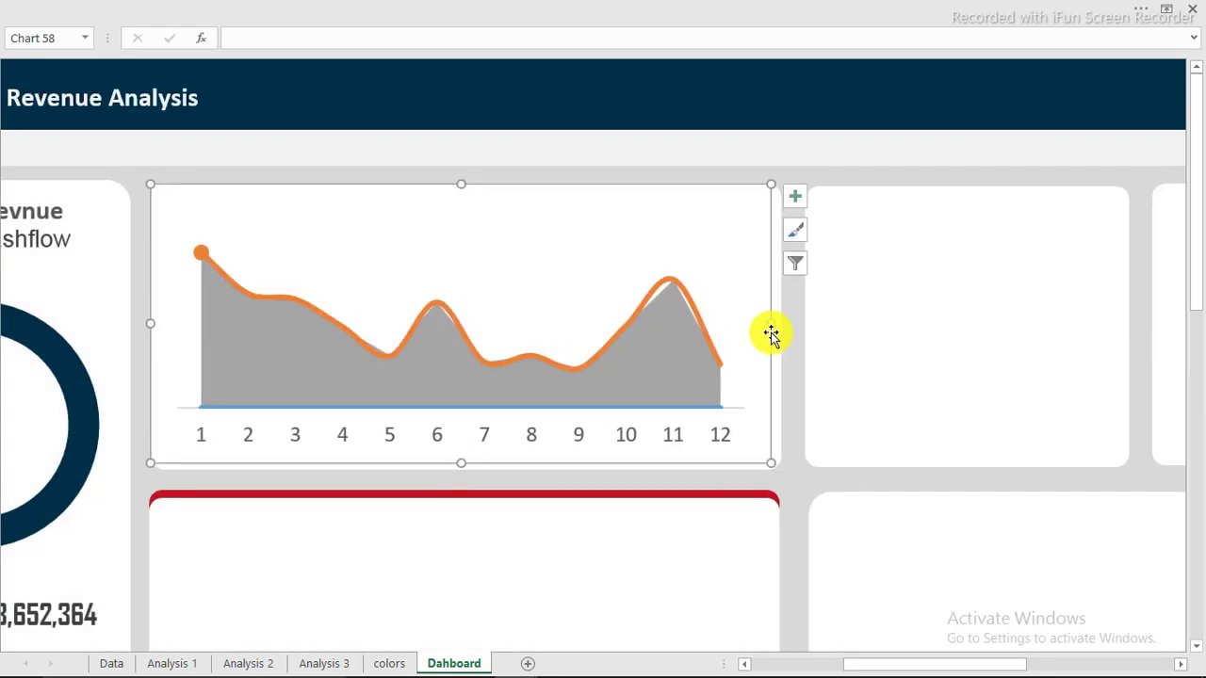
drag(773, 323, 780, 321)
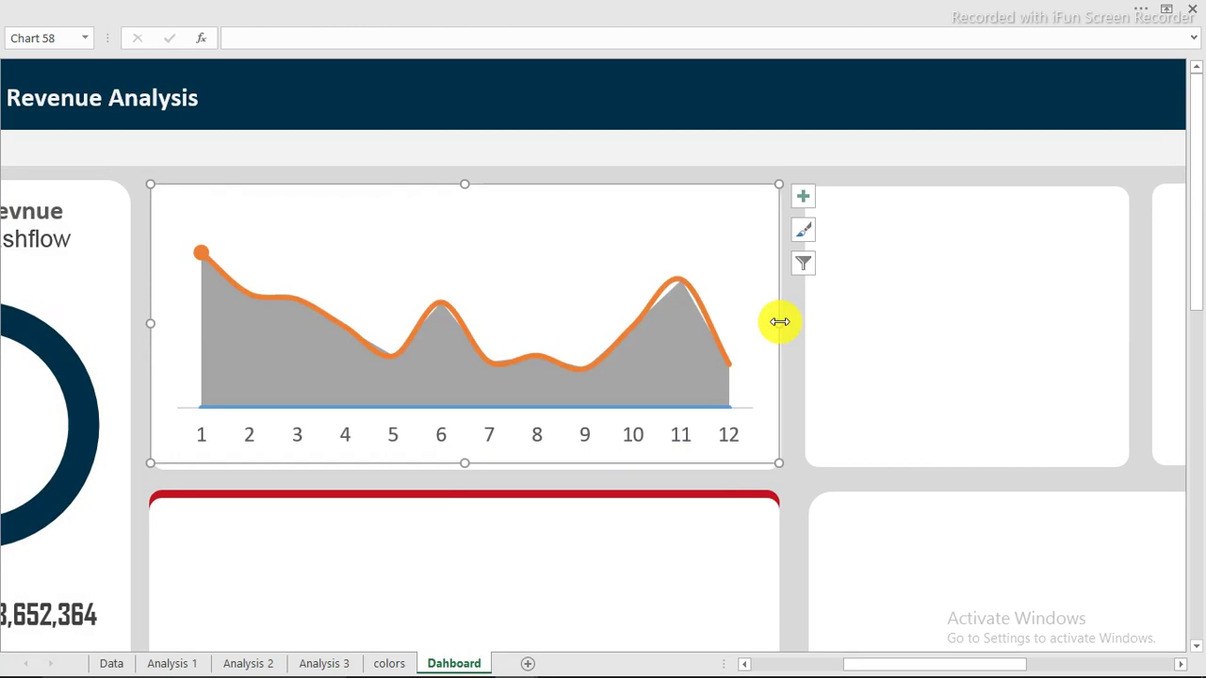
- Give the chart area no fill and no border, and set the flat blue series along the axis to no line
double_click(779, 319)
drag(778, 221, 1055, 170)
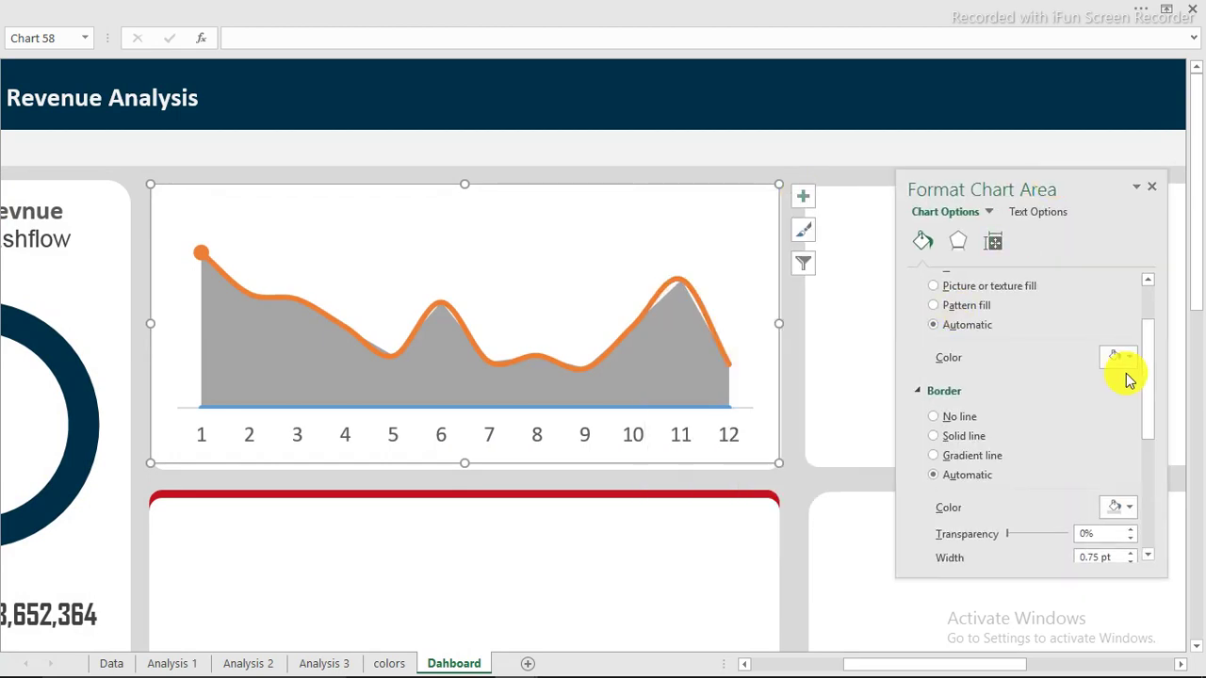
drag(1145, 371, 1149, 288)
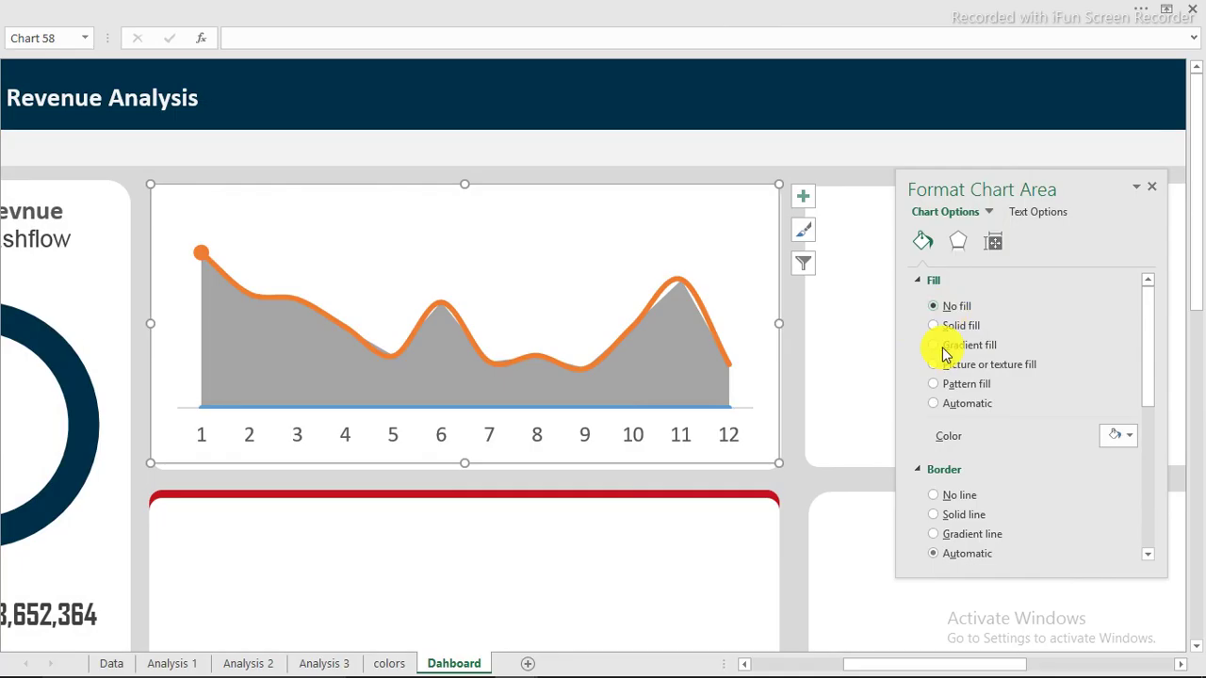
click(949, 308)
click(934, 460)
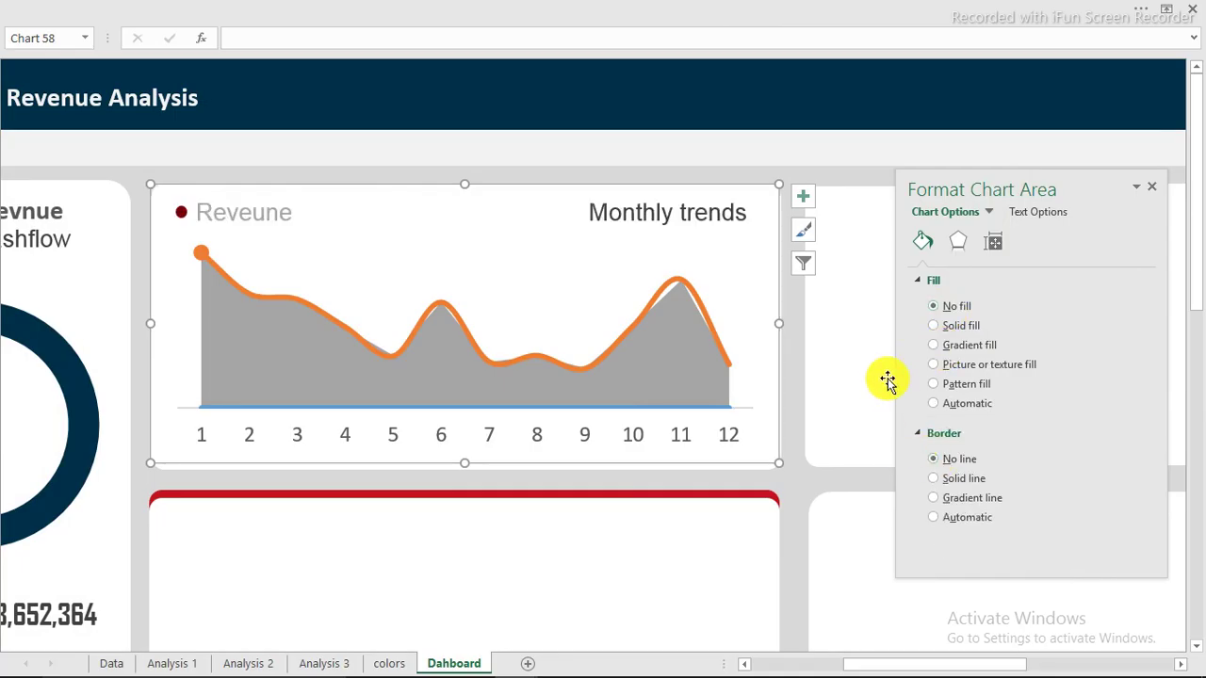
click(639, 408)
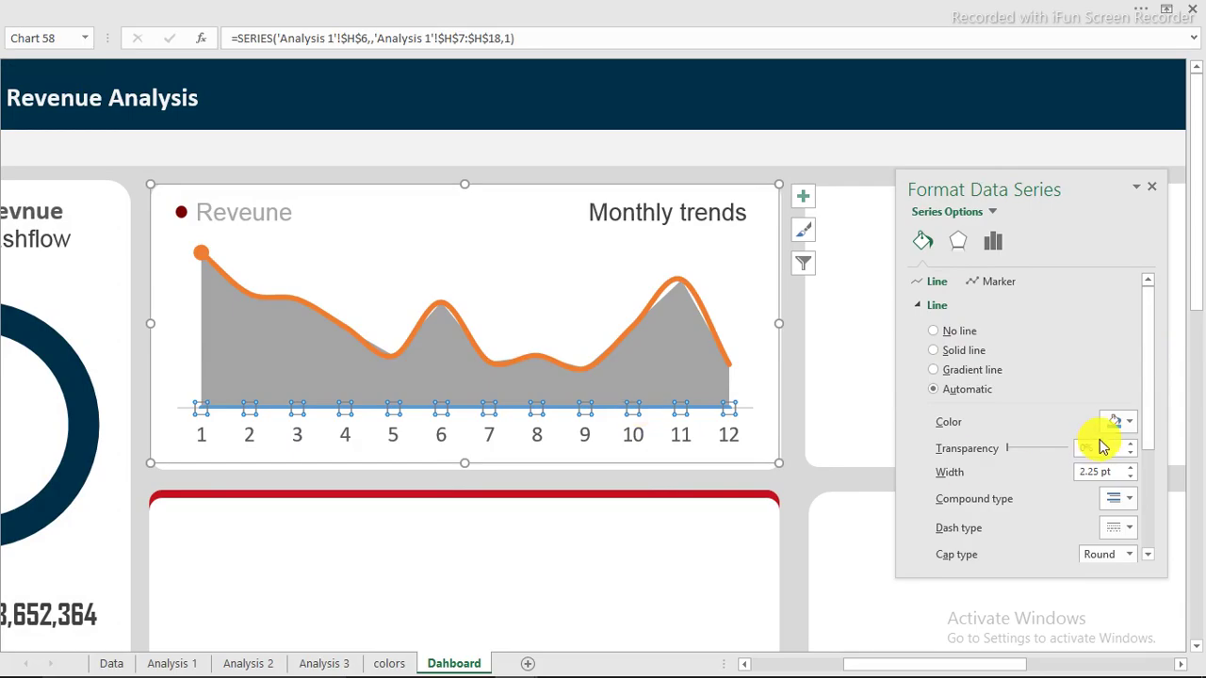
click(937, 337)
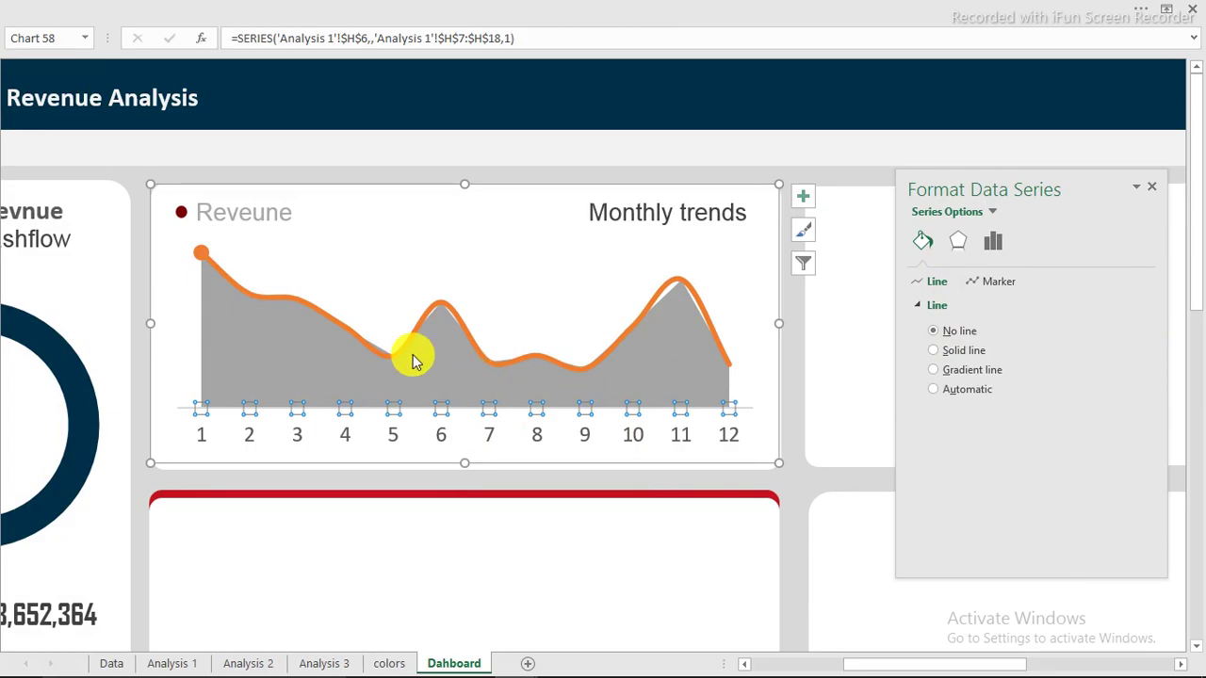
- Apply a gradient fill to the grey area series and remove its two middle gradient stops
click(442, 354)
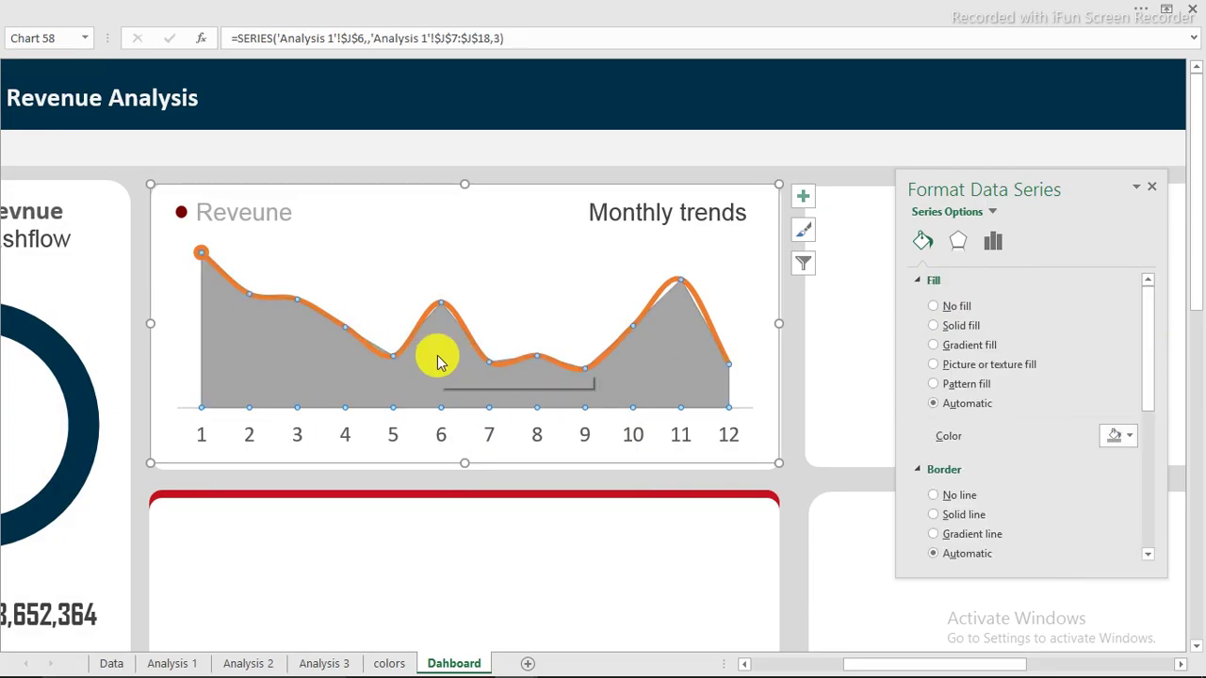
click(963, 345)
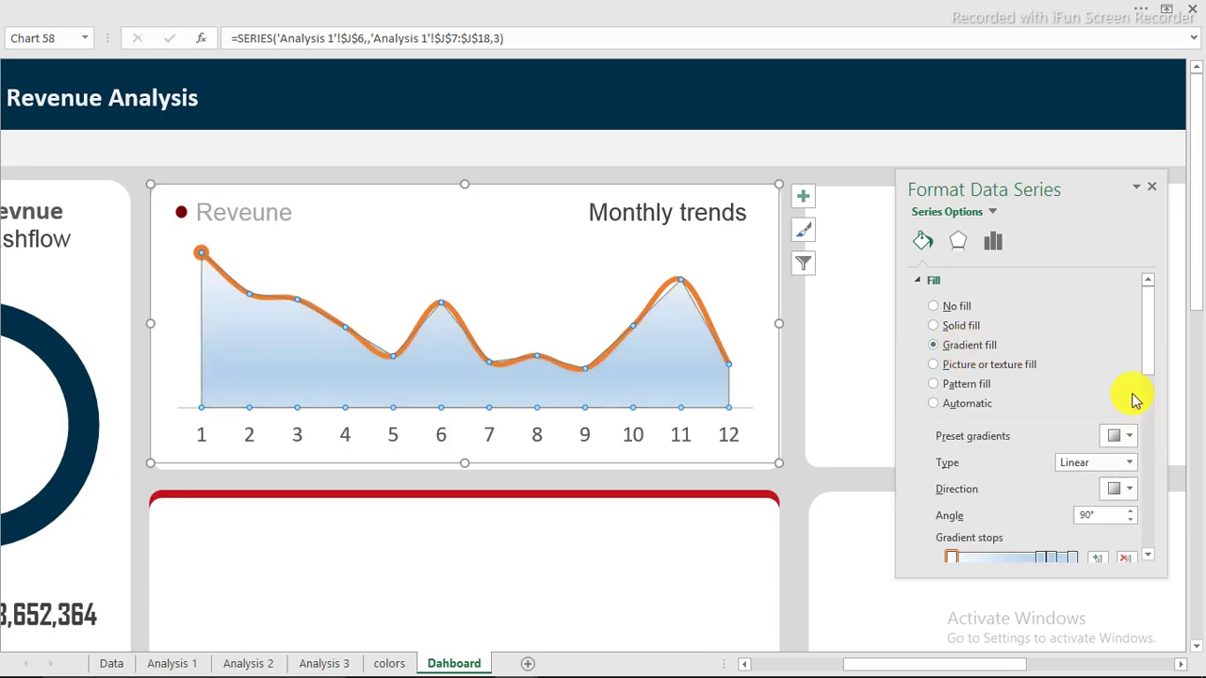
scroll(1135, 400, down, 5)
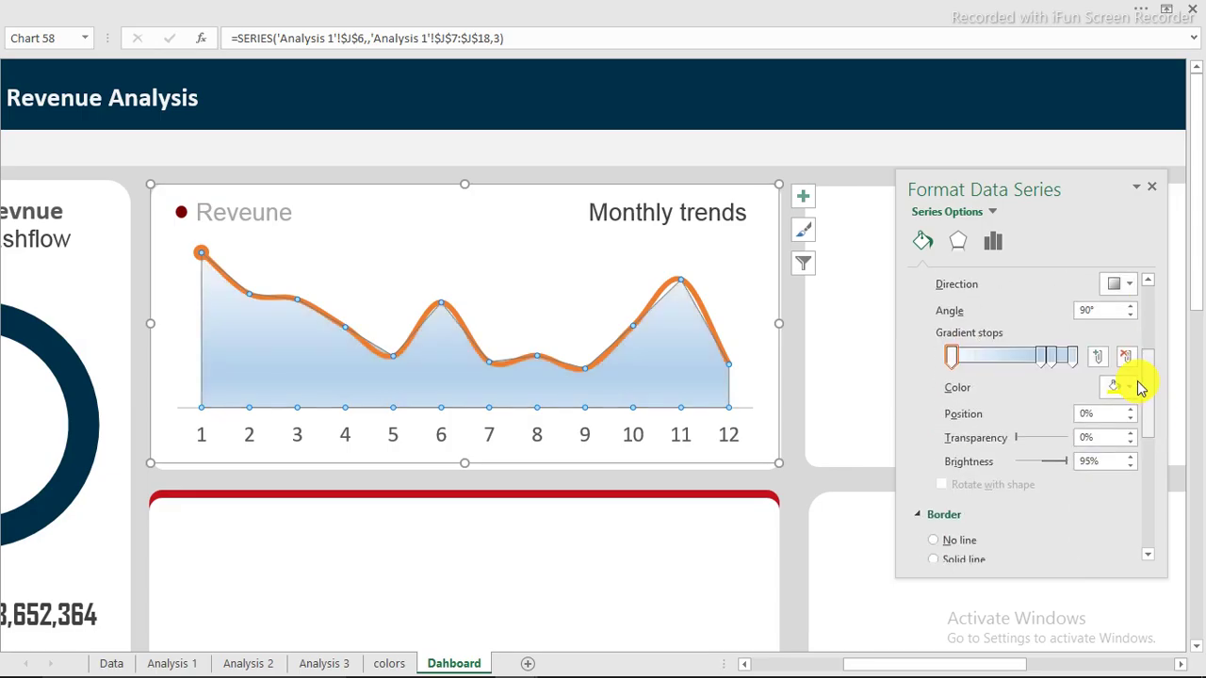
click(1129, 387)
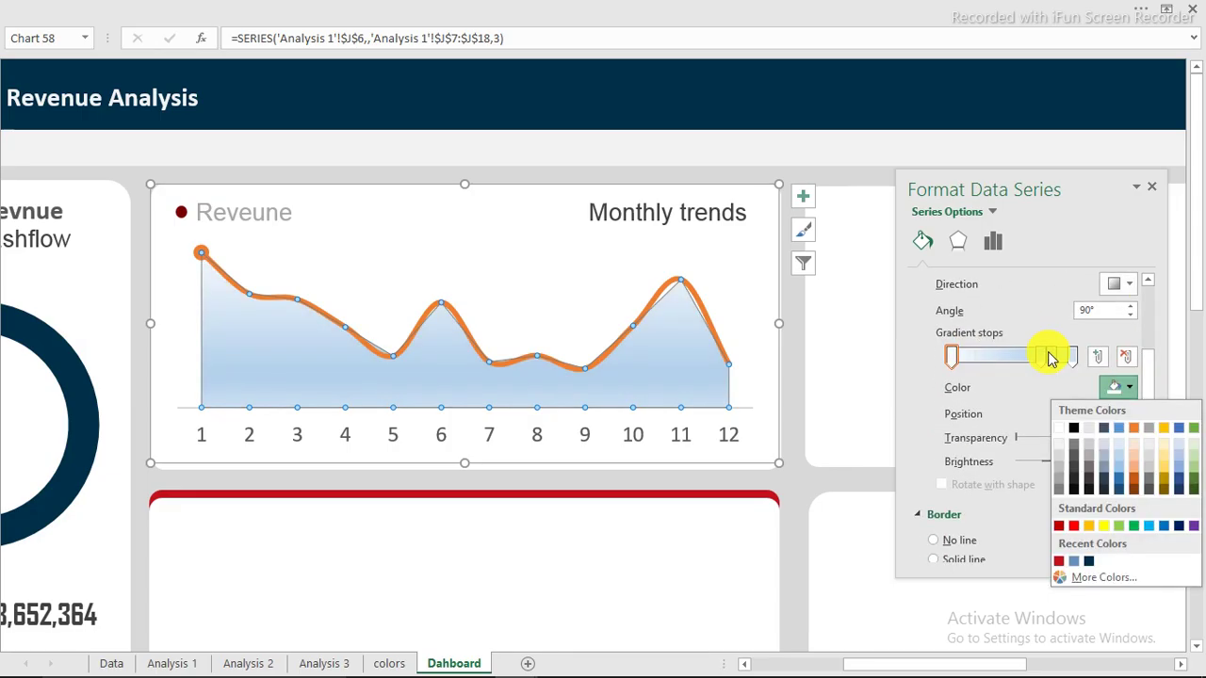
click(1051, 358)
click(1125, 358)
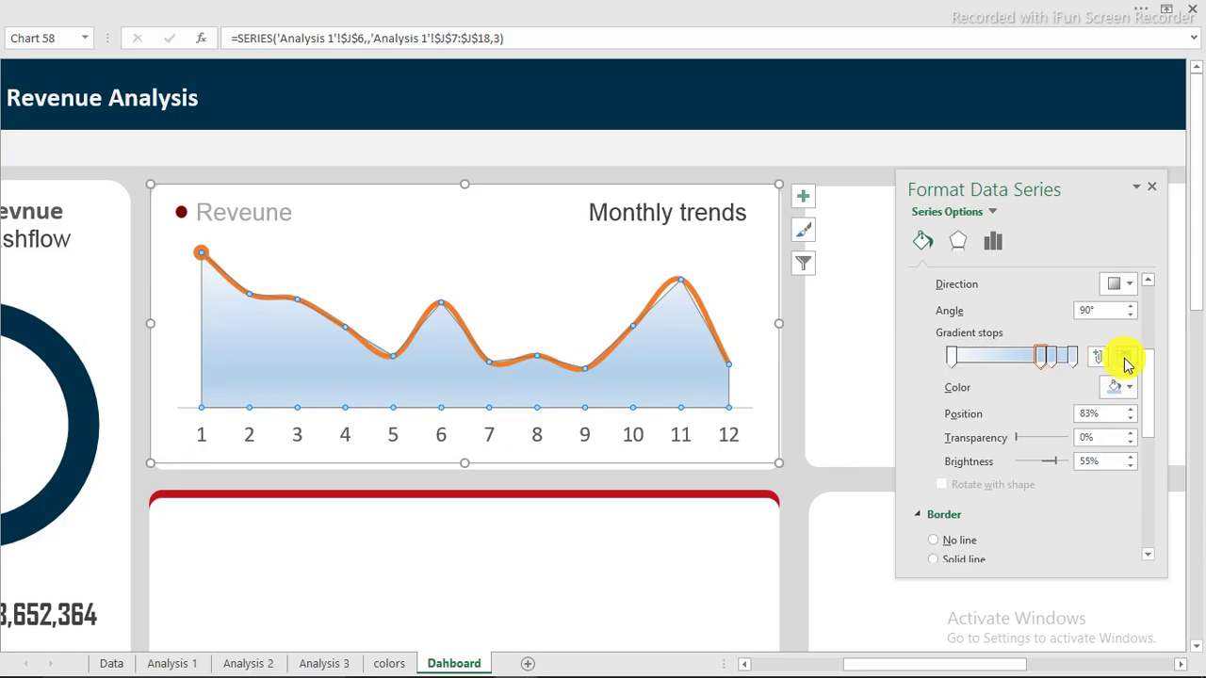
click(1127, 359)
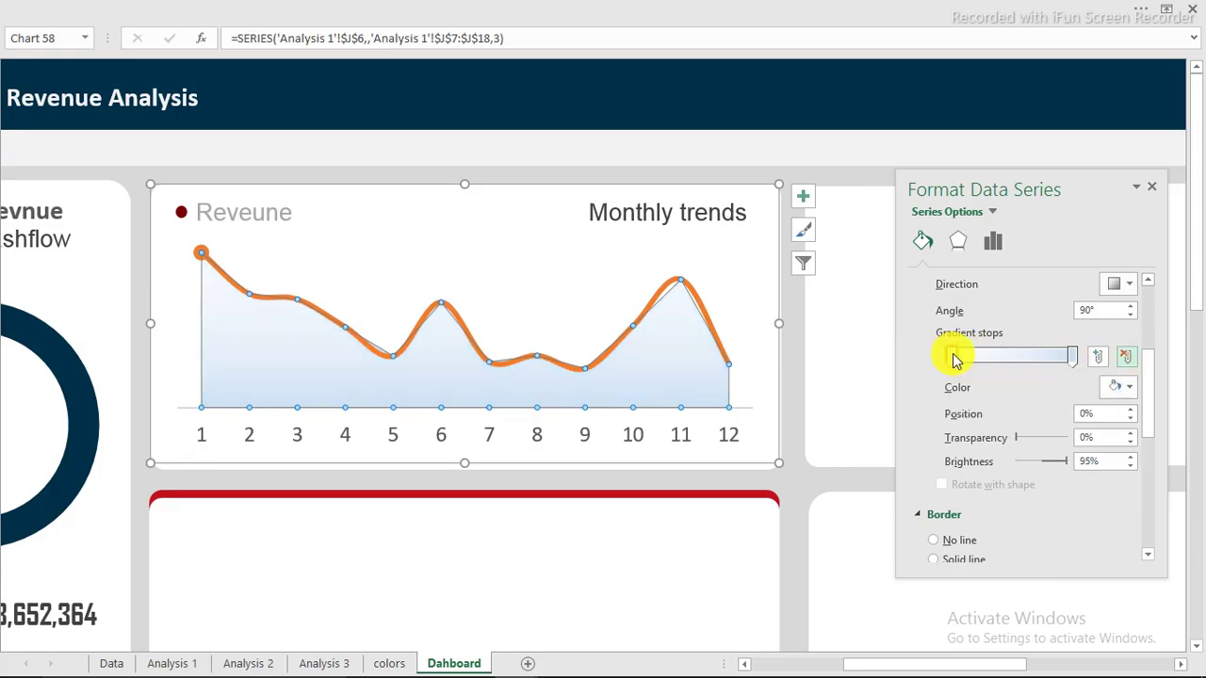
- Set both remaining gradient stops of the area series to the recently used red
click(950, 358)
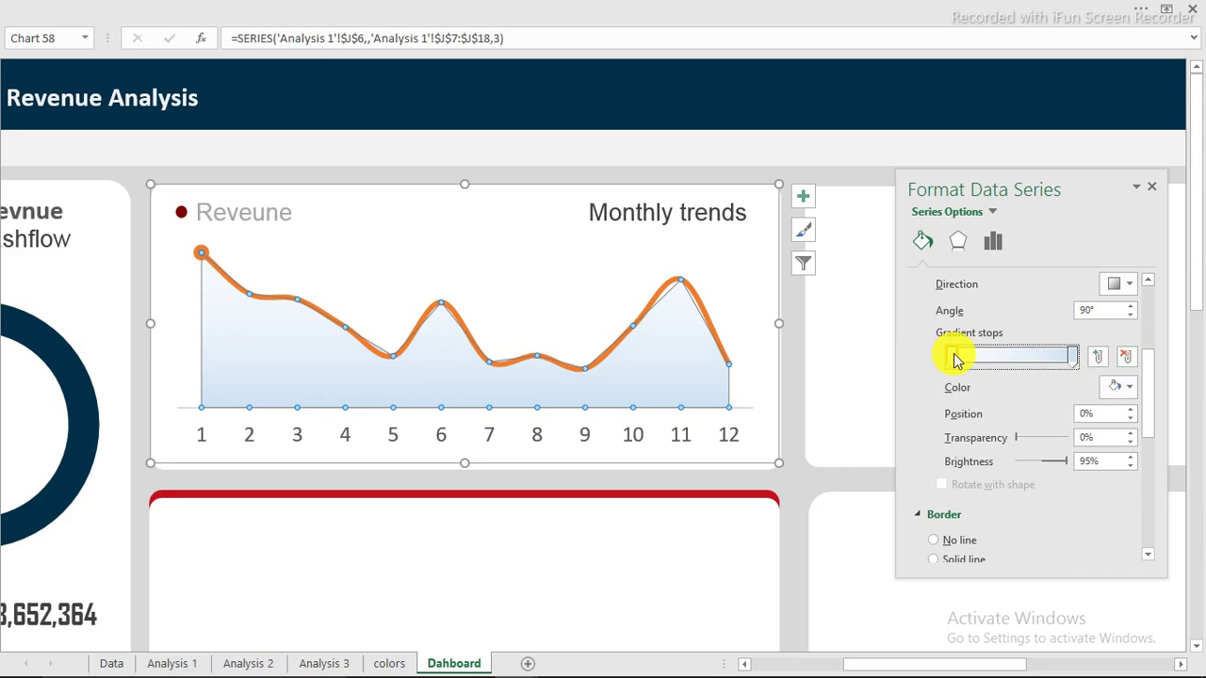
click(1128, 387)
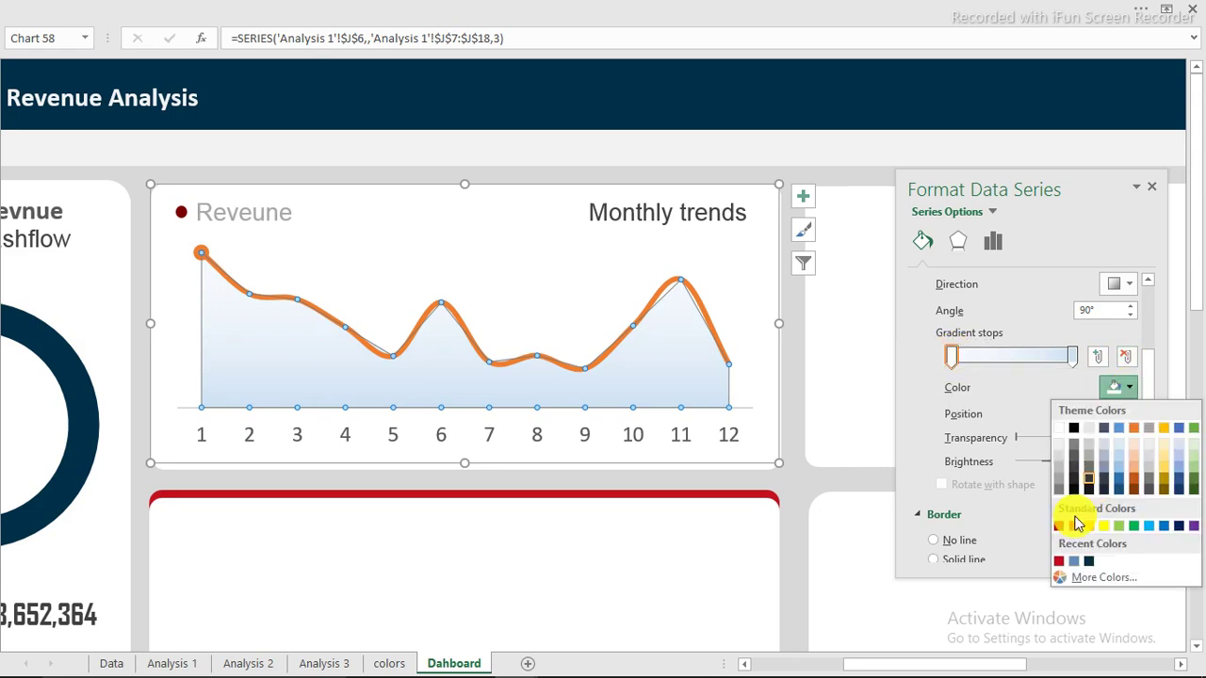
click(1060, 561)
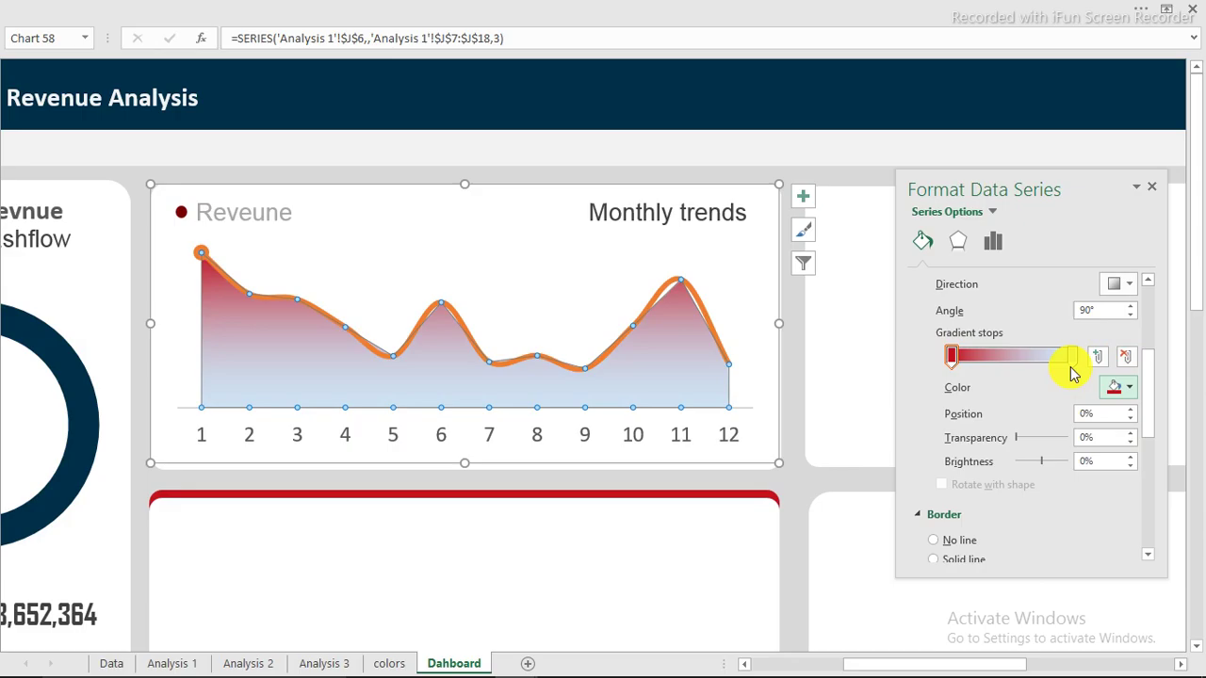
click(1071, 357)
click(1128, 387)
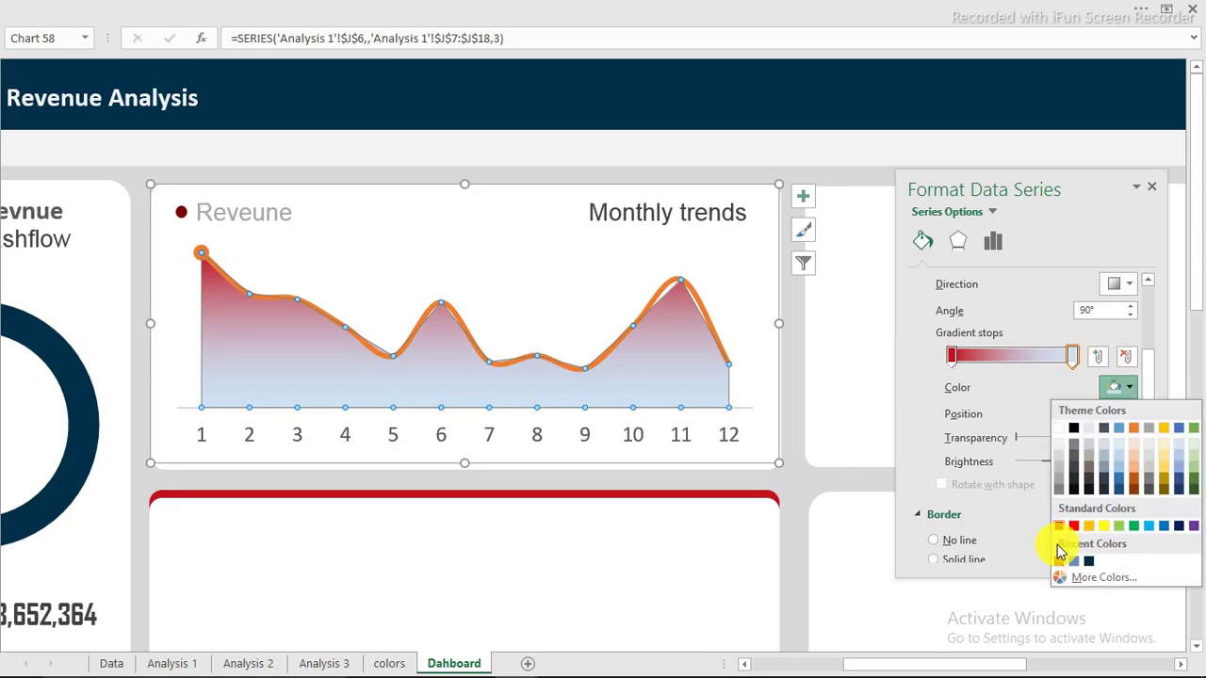
click(1060, 561)
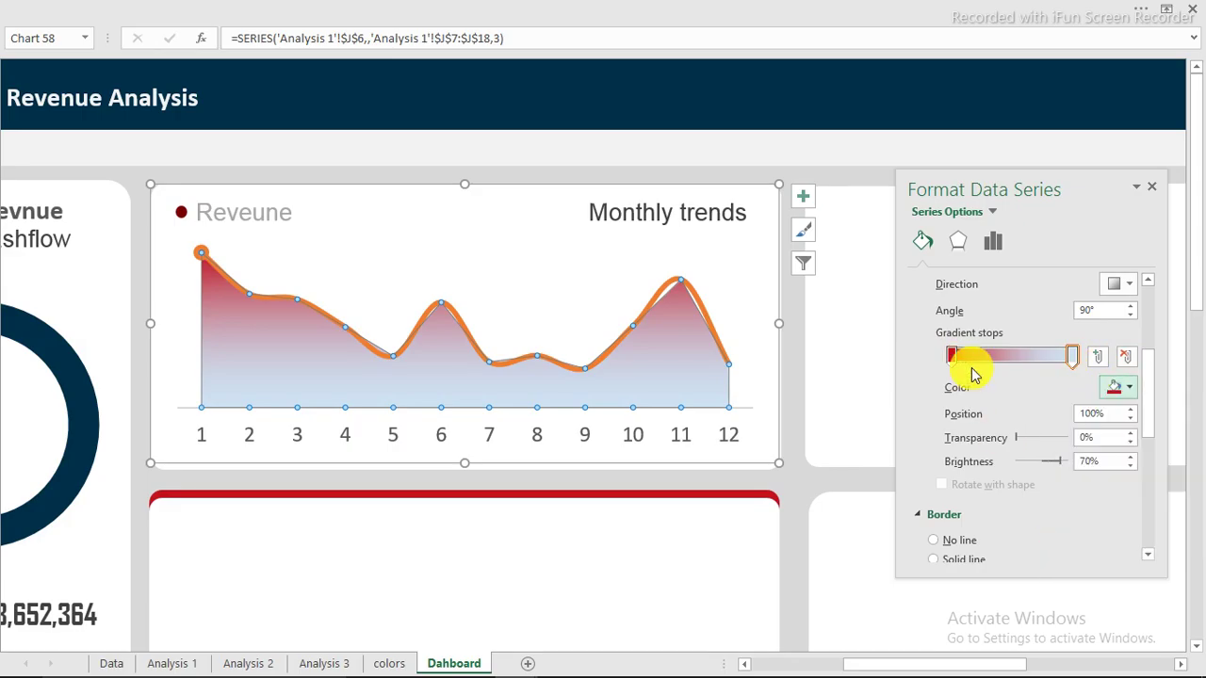
- Make one gradient stop white and arrange the stops with red at 0% and white at 100%
click(953, 355)
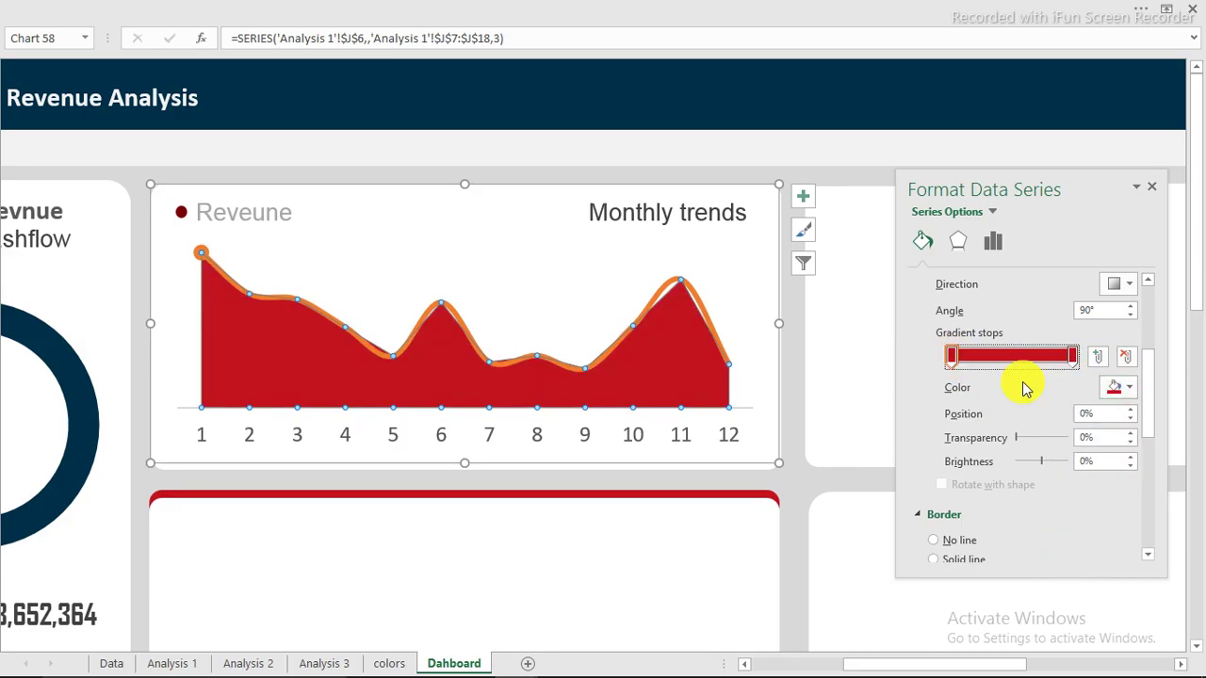
click(1124, 392)
key(Escape)
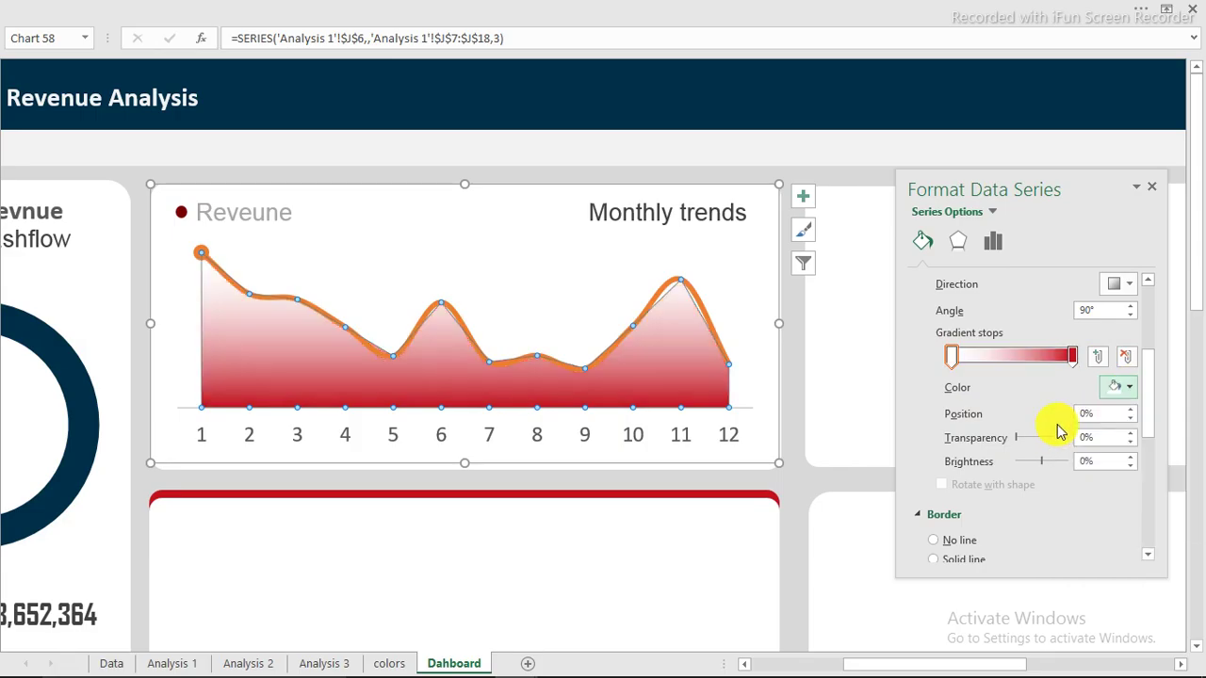
mouse_move(1071, 356)
mouse_down()
mouse_move(966, 365)
mouse_move(1077, 358)
mouse_up()
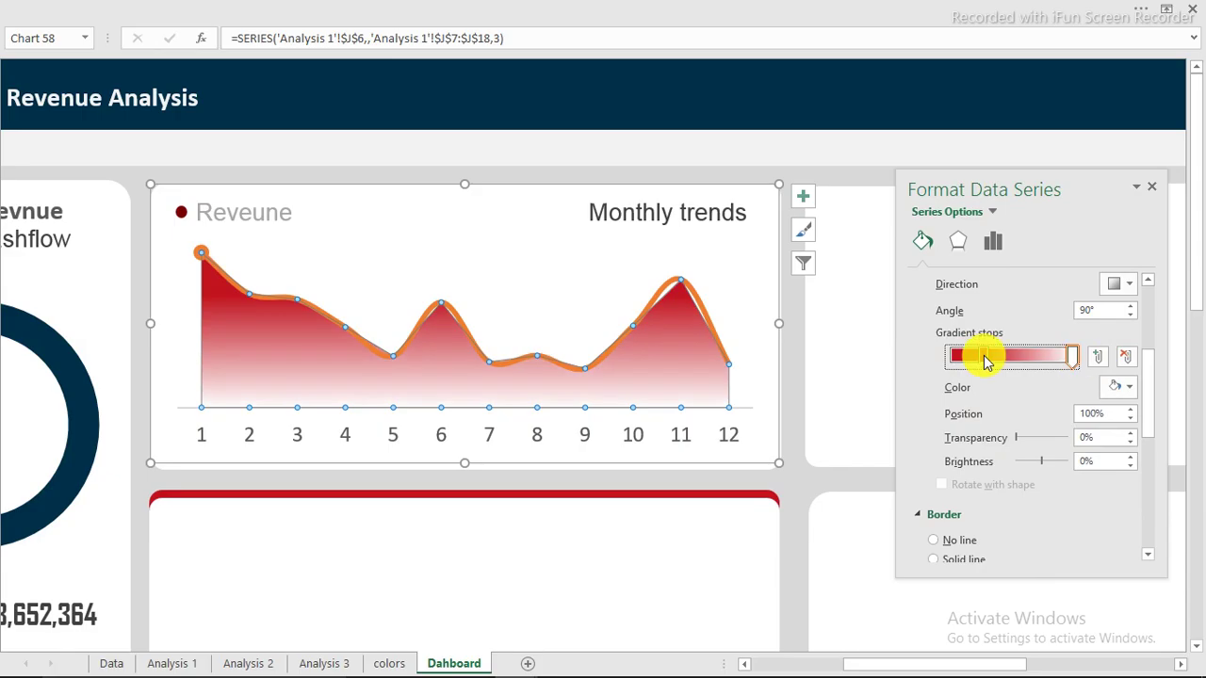
drag(982, 354, 937, 357)
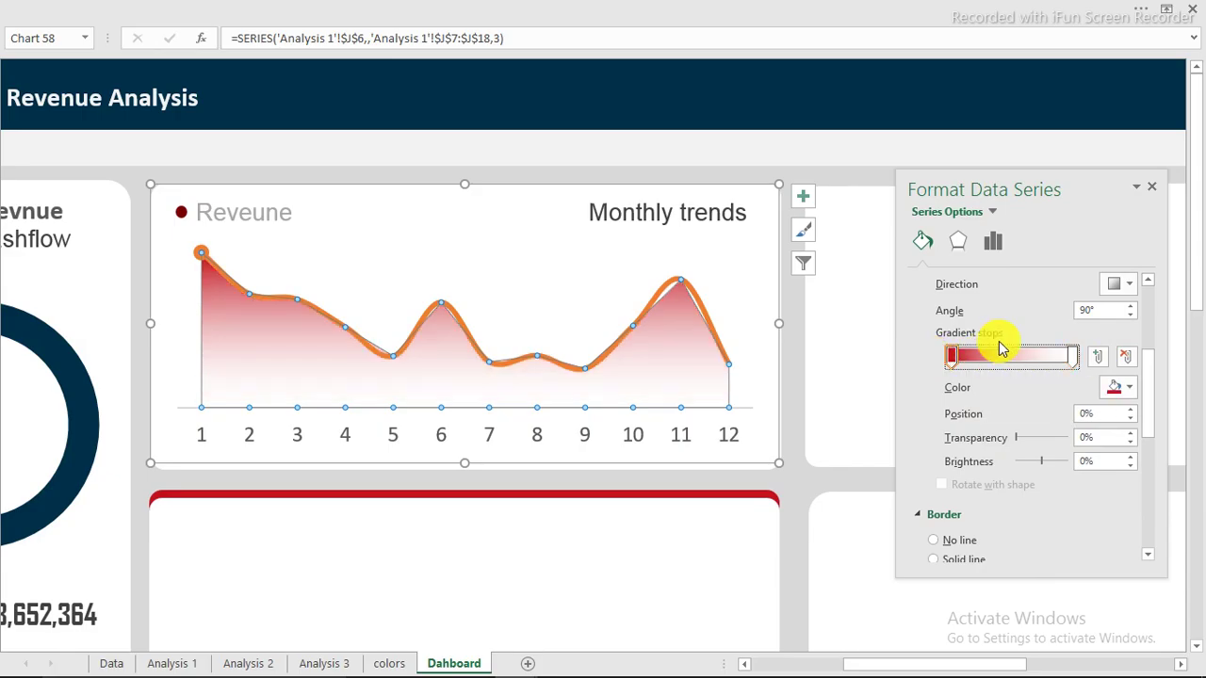
- Select the orange revenue line series and bring up its line formatting options
click(668, 289)
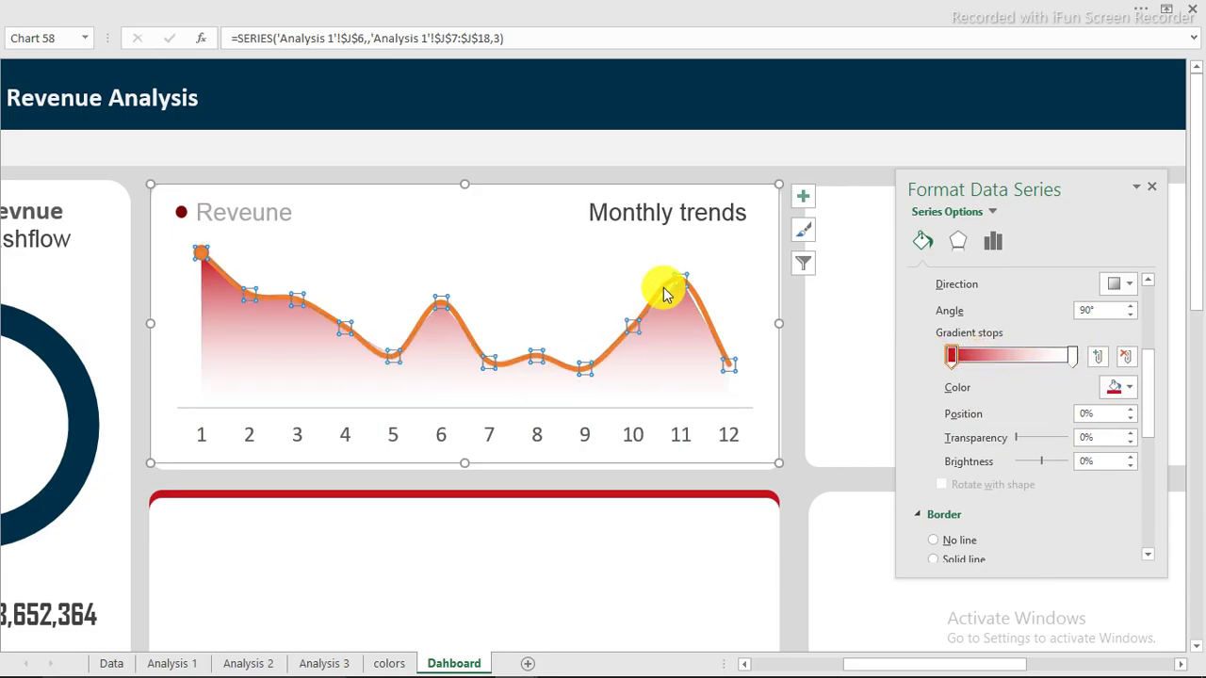
click(664, 292)
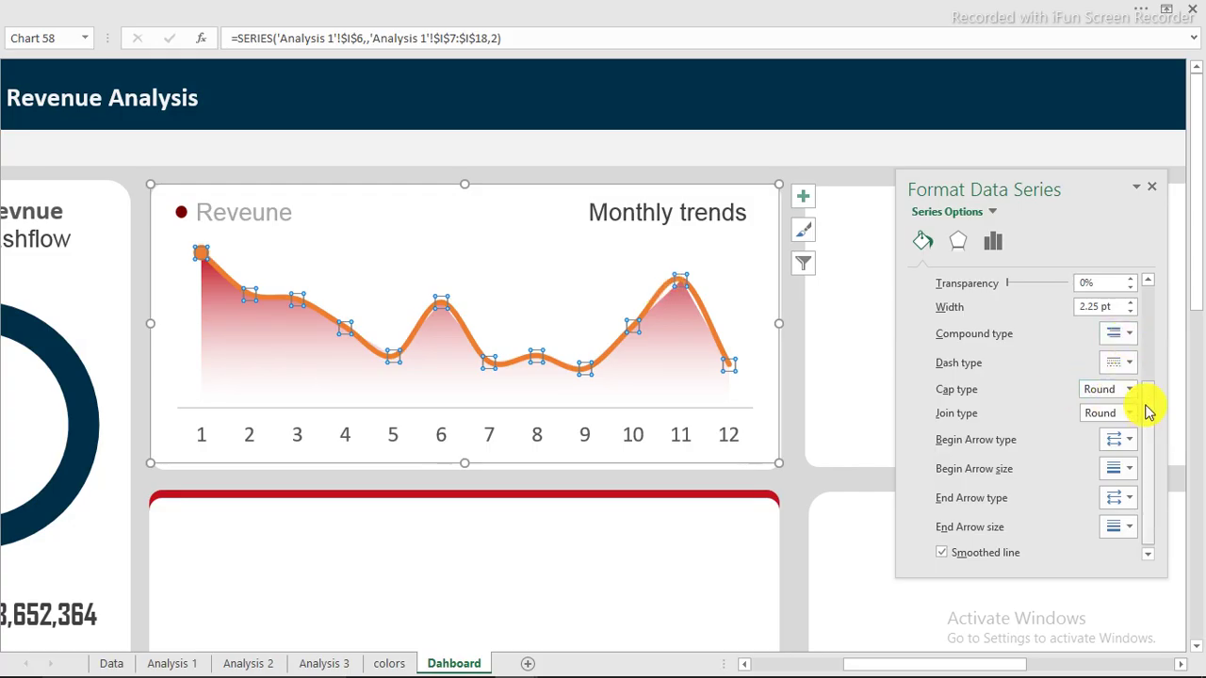
- Color the Monthly trends chart's line series with the recent dark red and set its width to 3.5 pt
drag(1151, 421, 1152, 344)
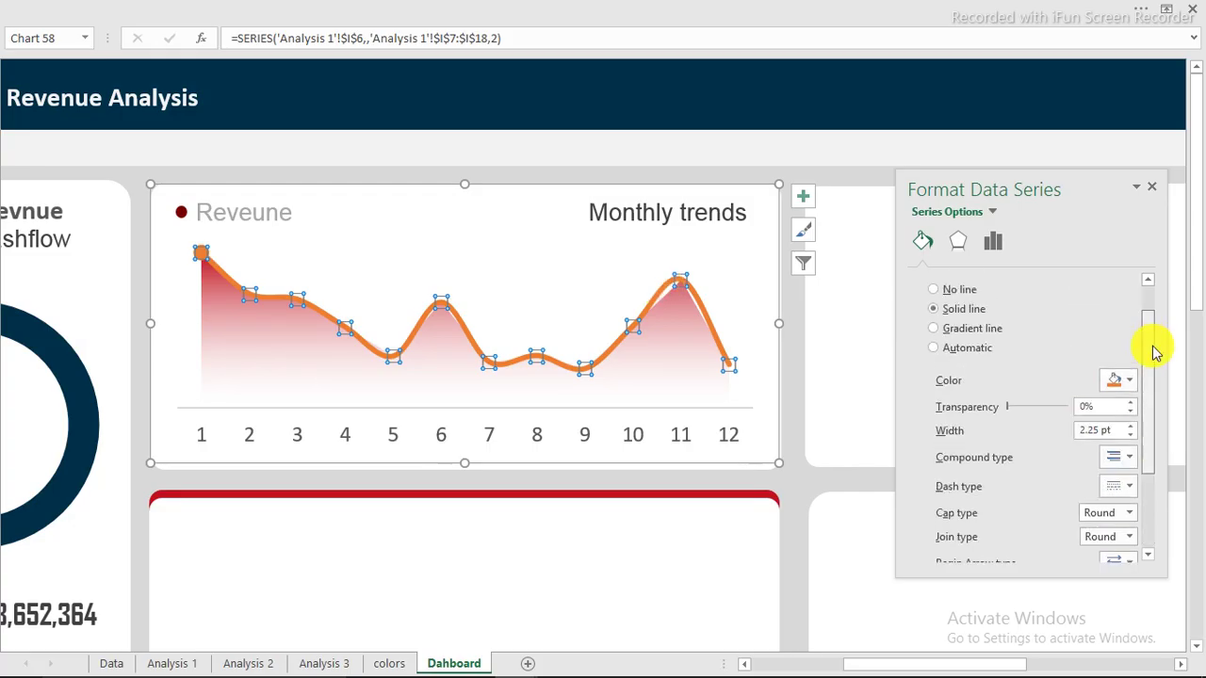
click(1119, 380)
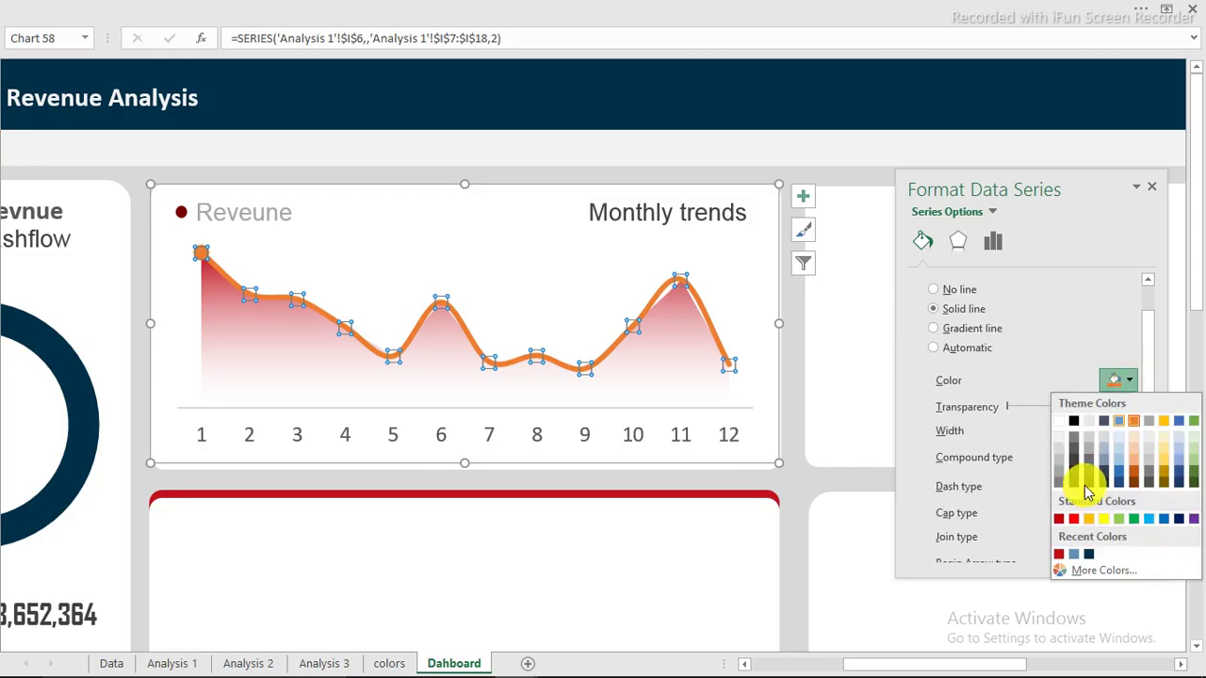
click(1062, 555)
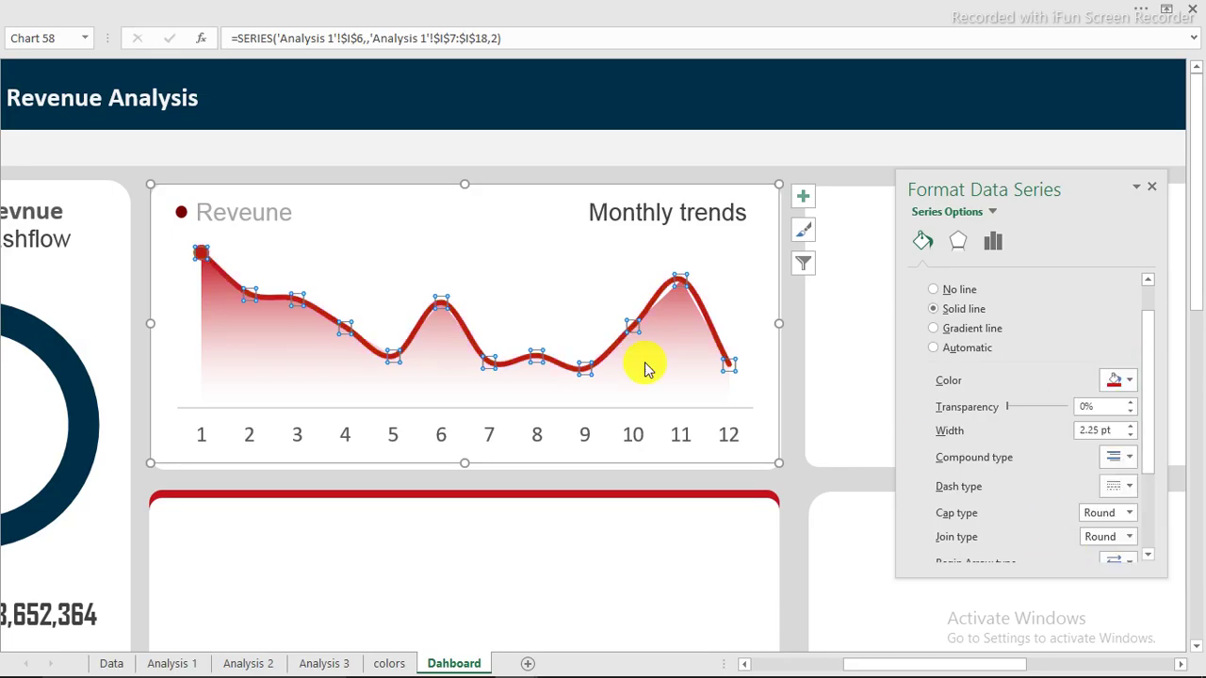
click(1130, 426)
click(1130, 425)
click(1130, 426)
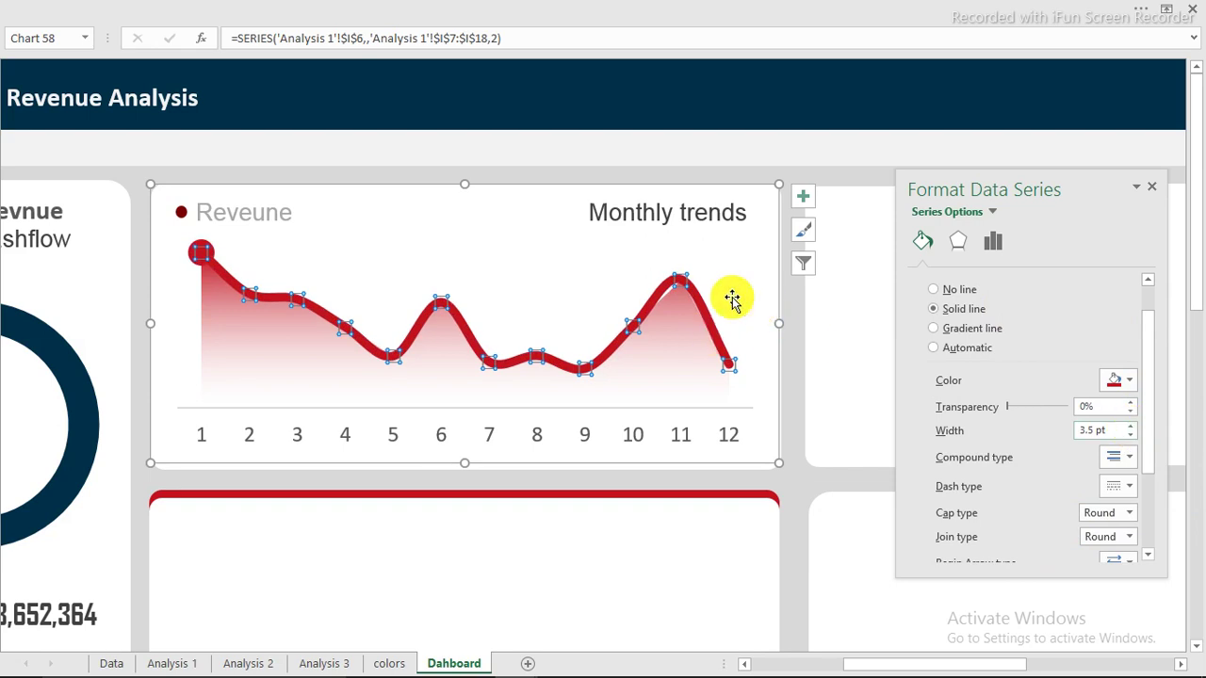
- Make the month labels on the Monthly trends chart's horizontal axis bold
click(789, 9)
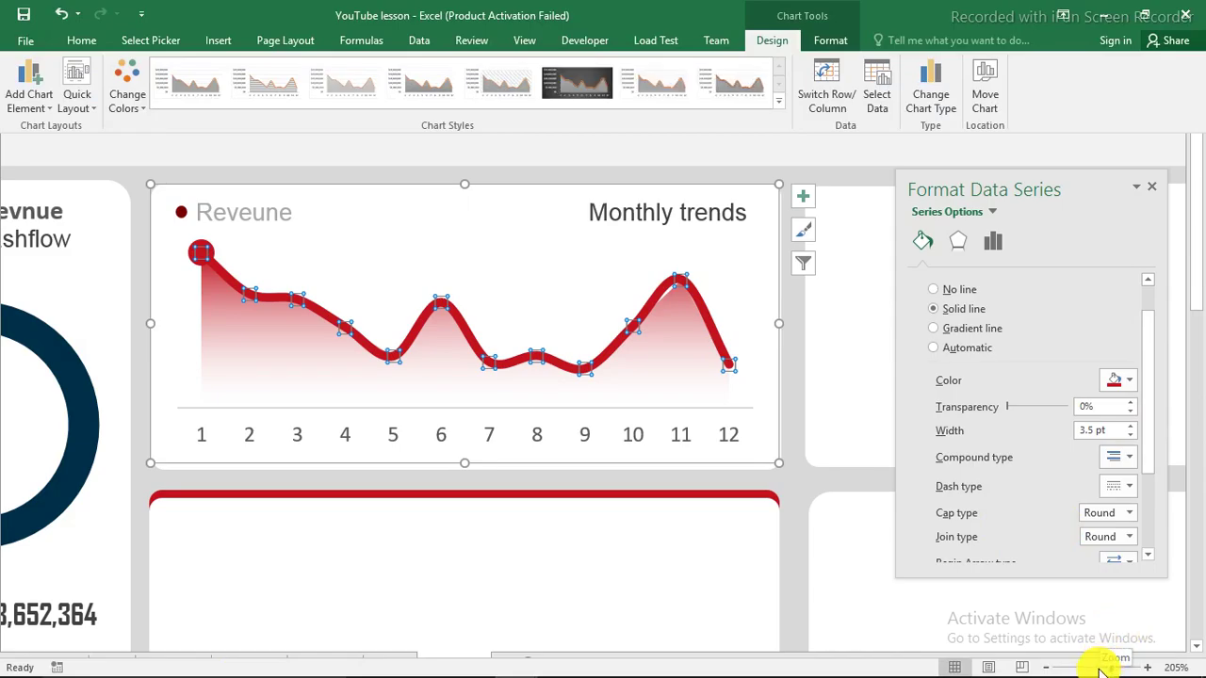
click(1099, 665)
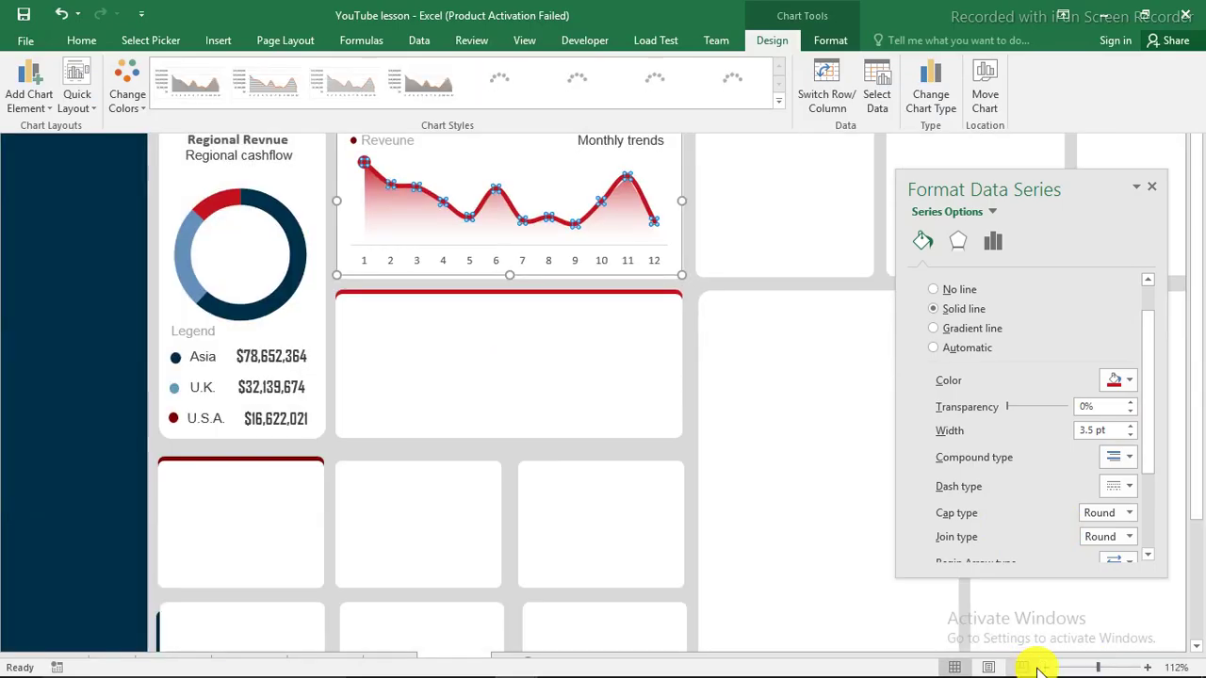
click(1046, 666)
click(1045, 667)
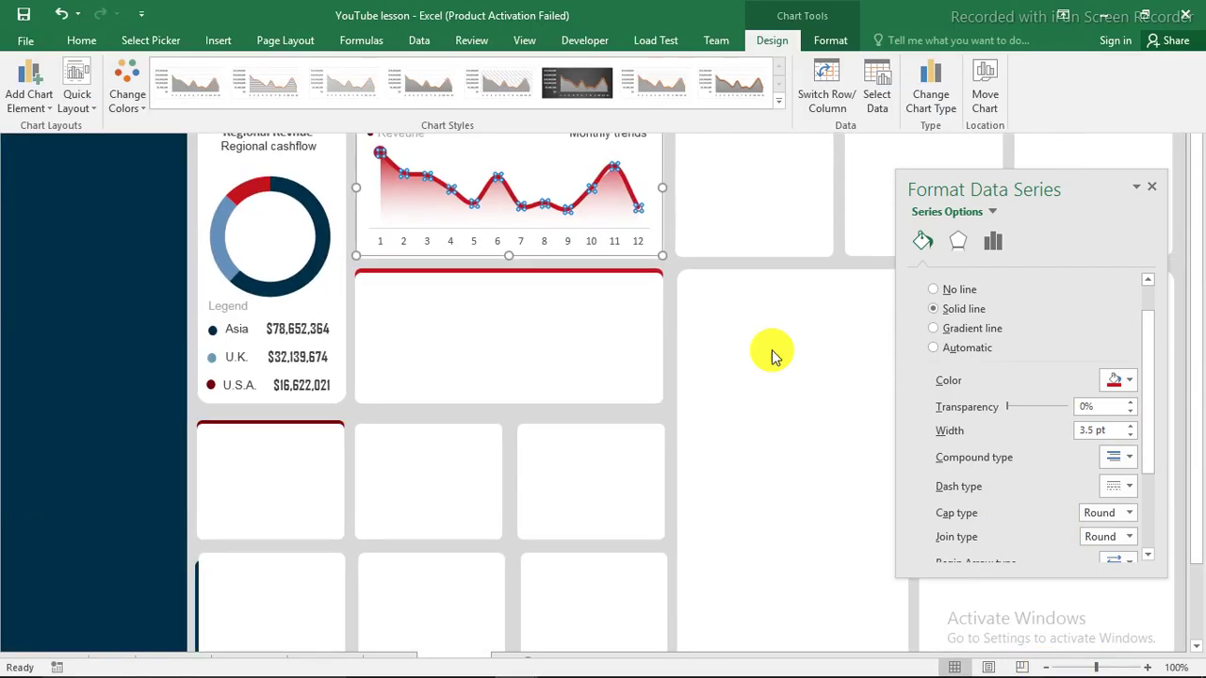
key(ctrl+shift+F1)
click(725, 81)
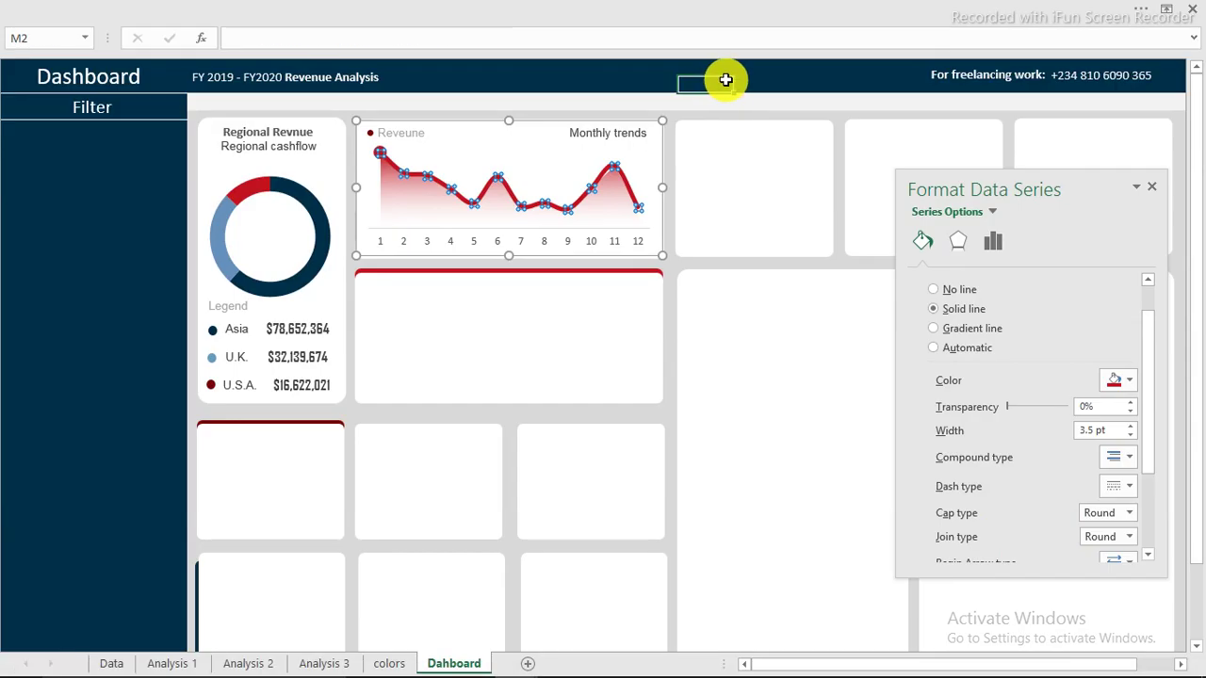
click(544, 247)
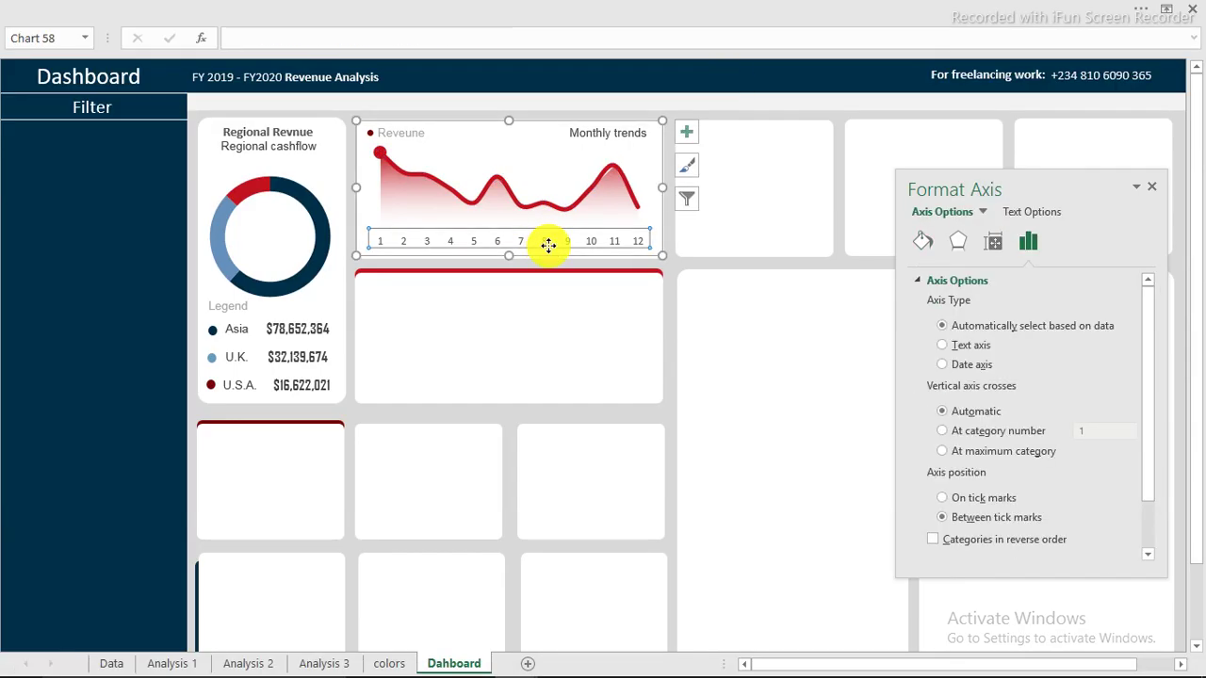
key(ctrl)
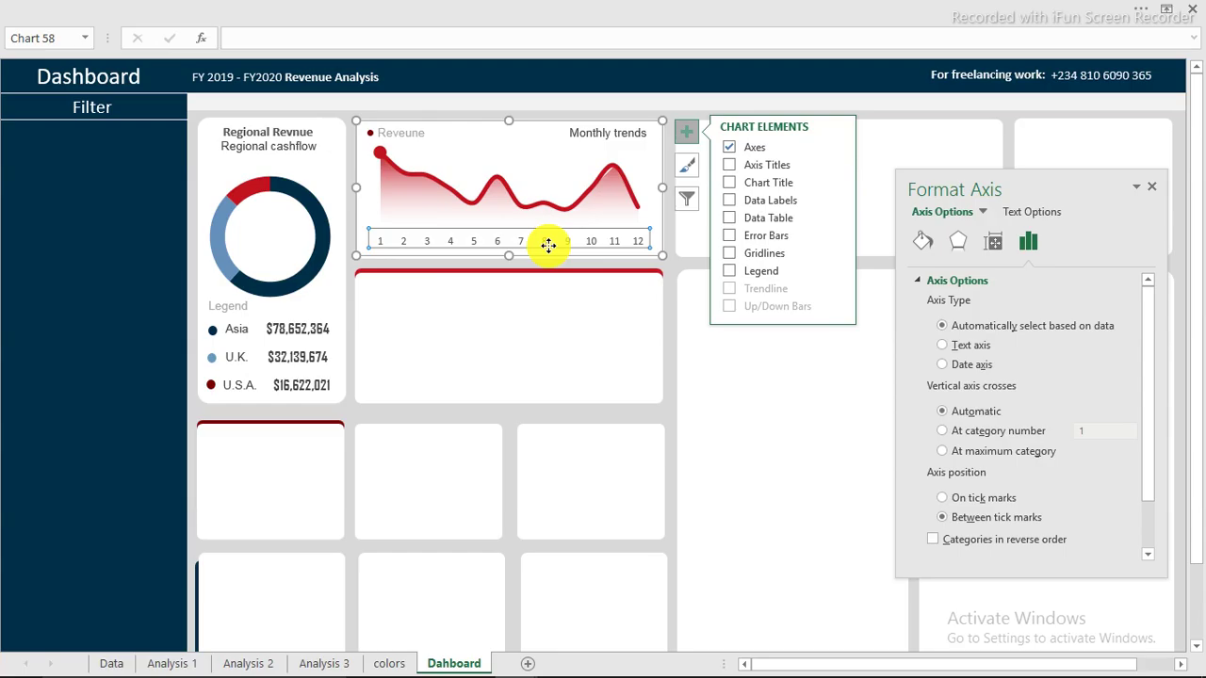
click(631, 78)
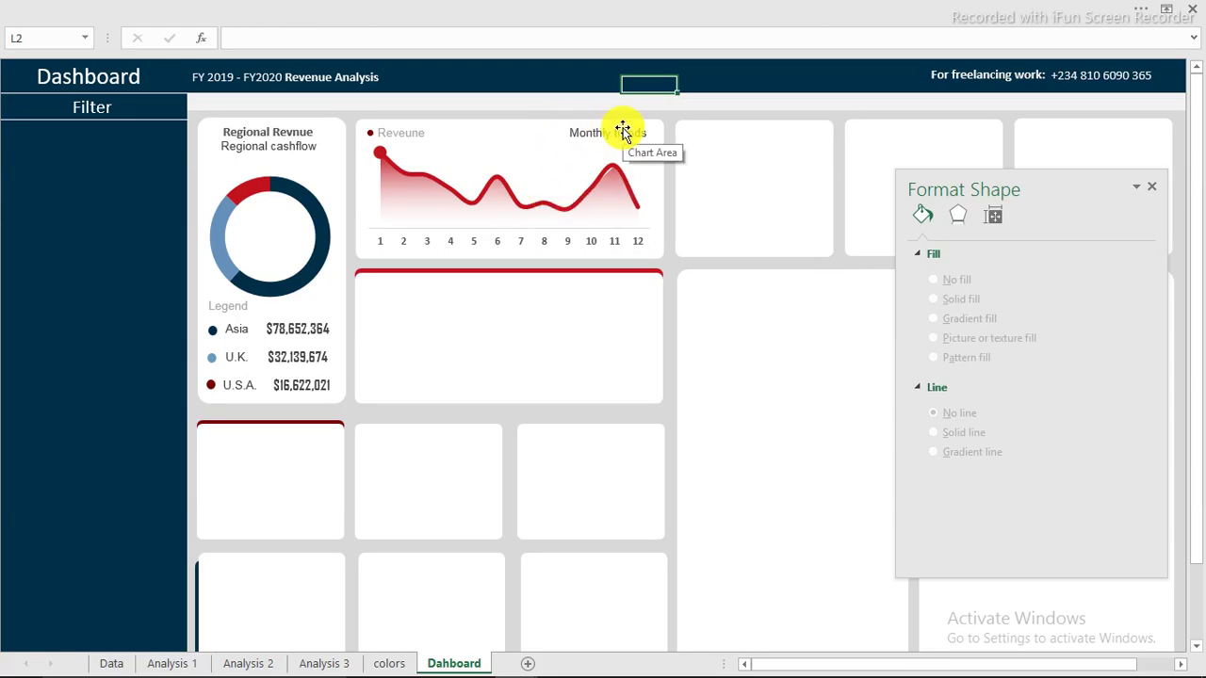
- Switch to the YT dashboard workbook to examine its Male and Female revenue cards, and return to the YouTube lesson workbook
mouse_move(1089, 665)
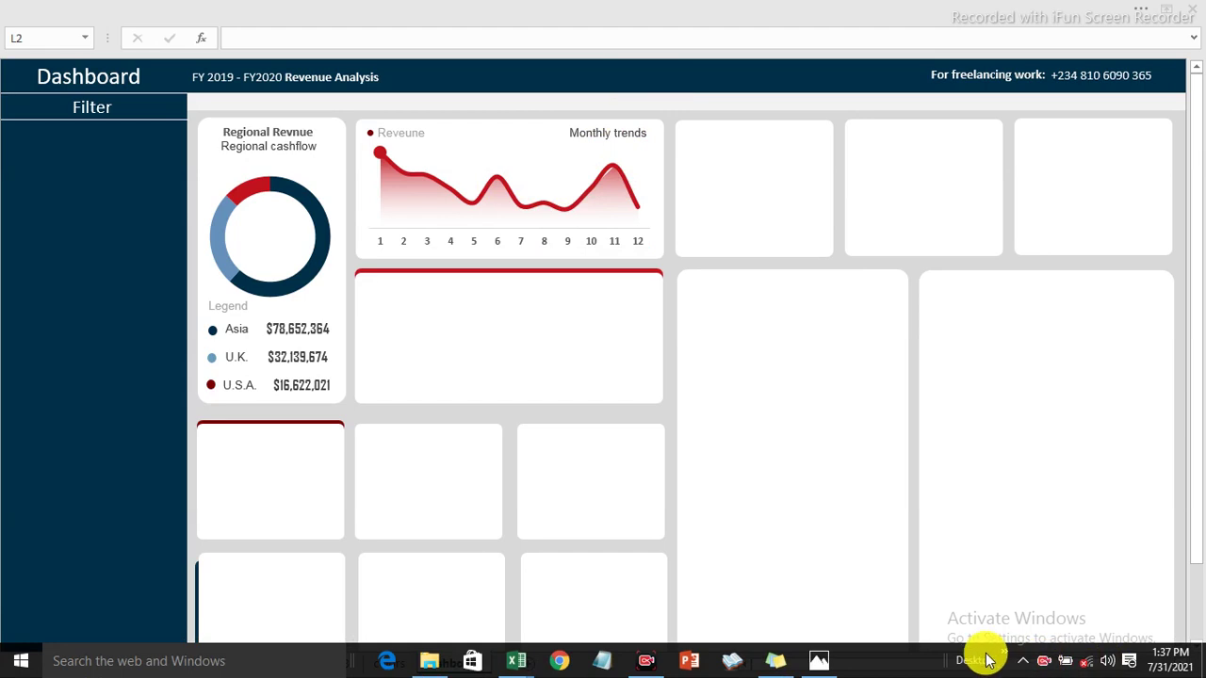
scroll(972, 652, down, 1)
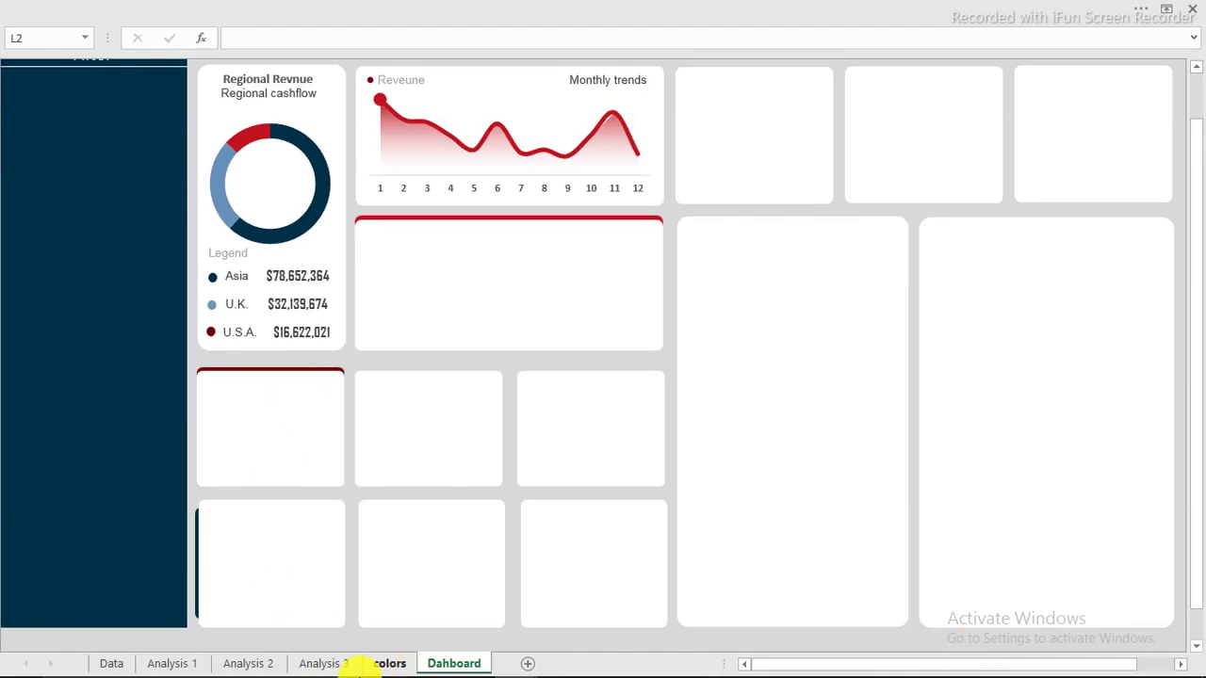
mouse_move(406, 667)
mouse_move(511, 659)
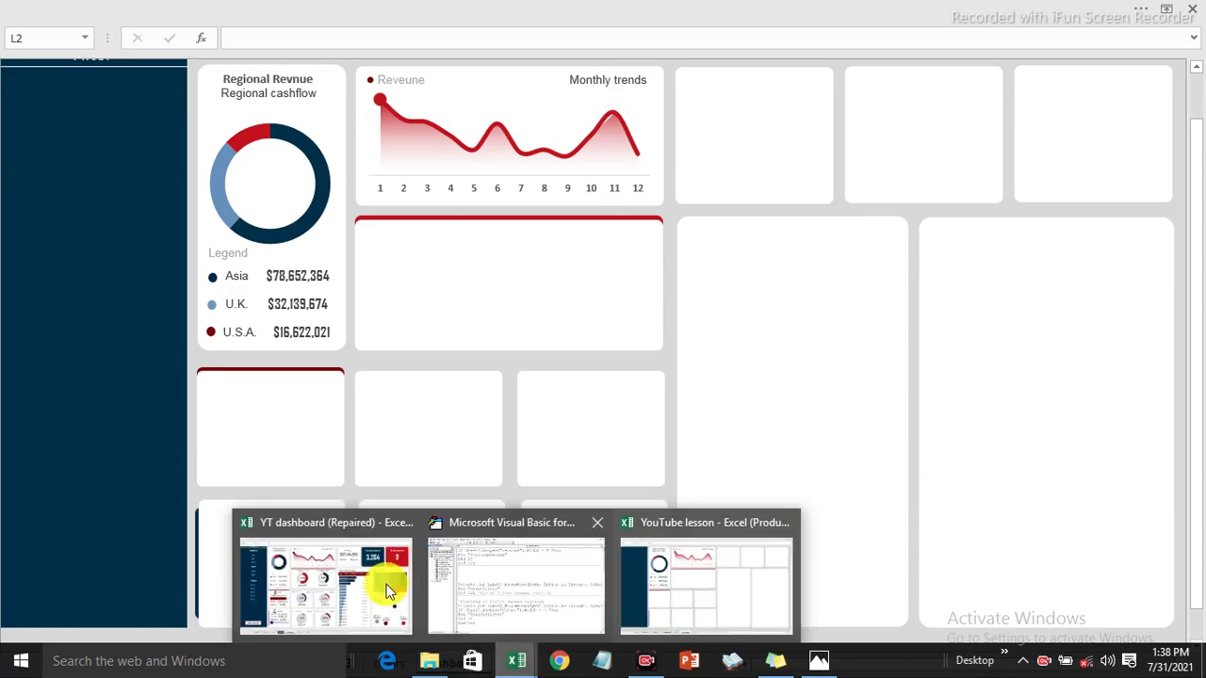
click(391, 589)
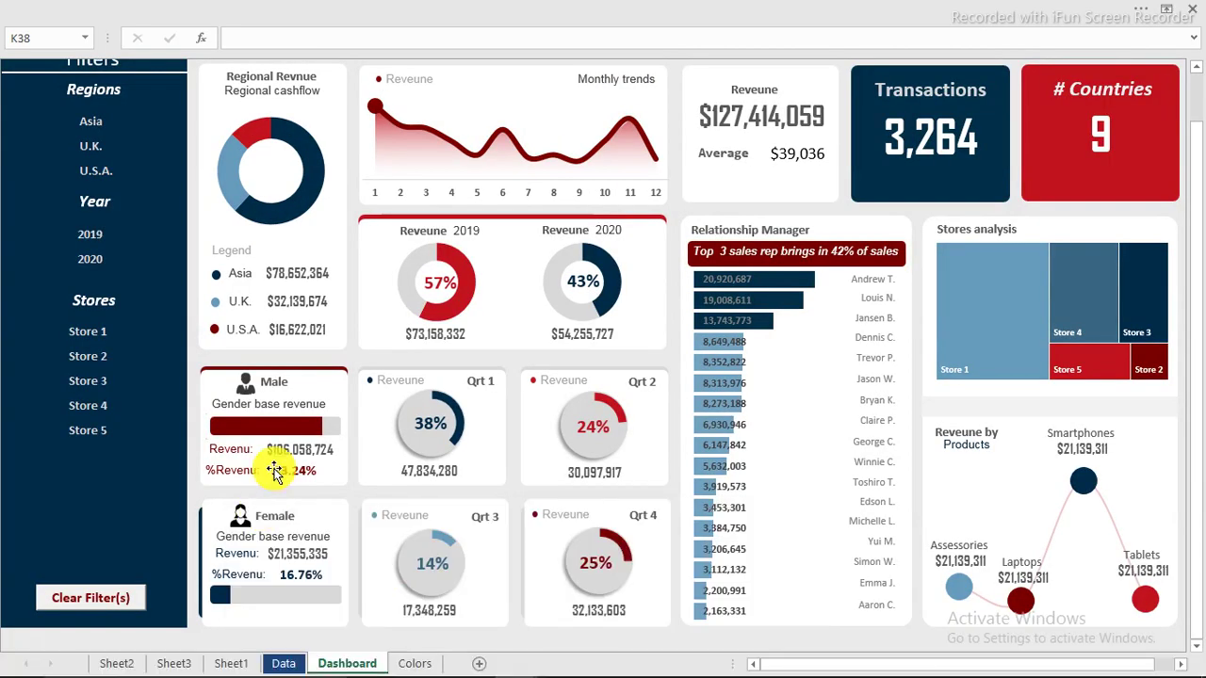
mouse_move(262, 424)
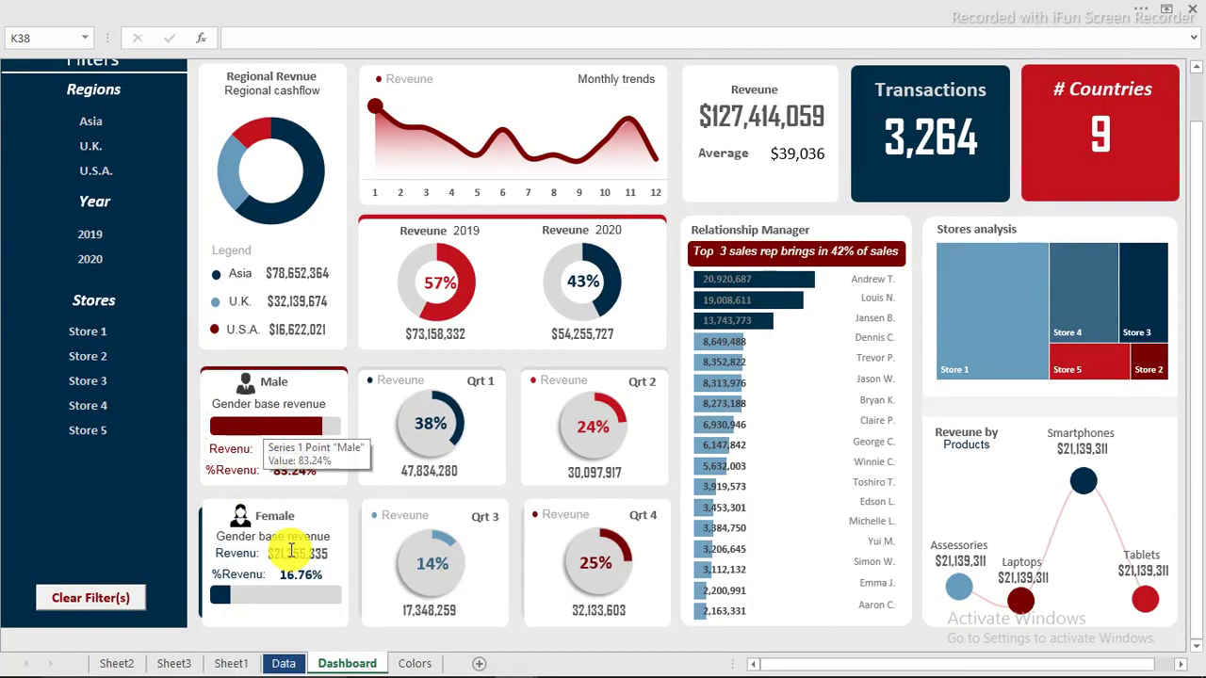
mouse_move(530, 667)
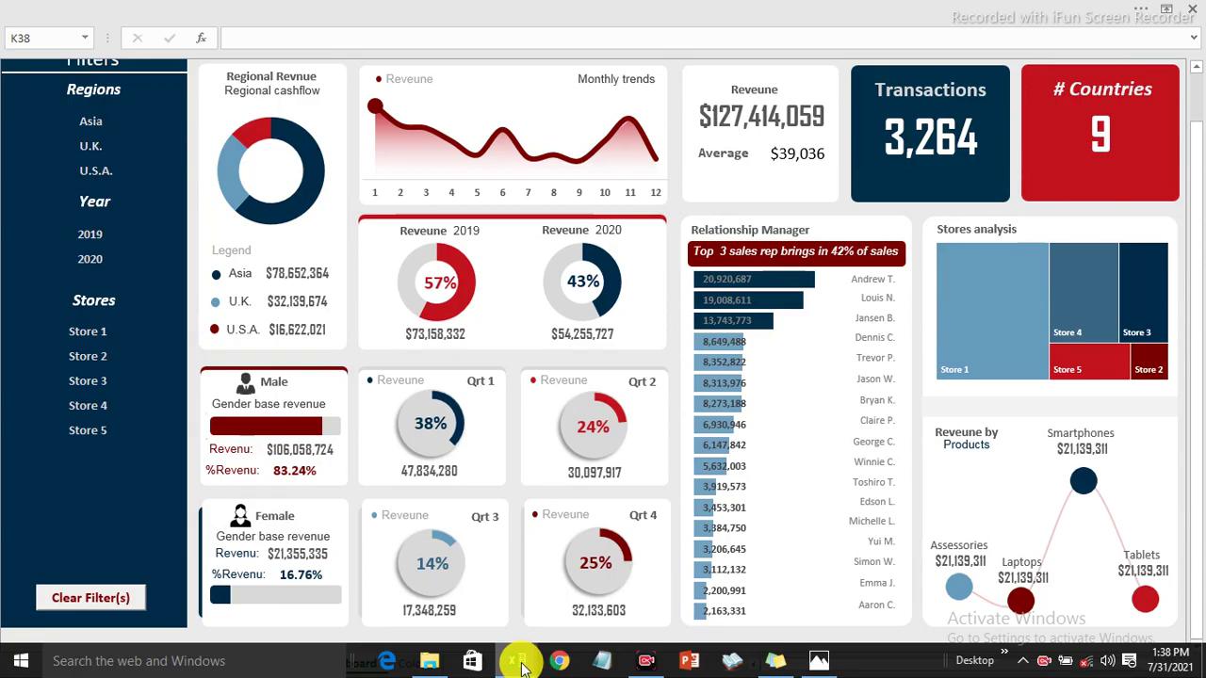
click(653, 608)
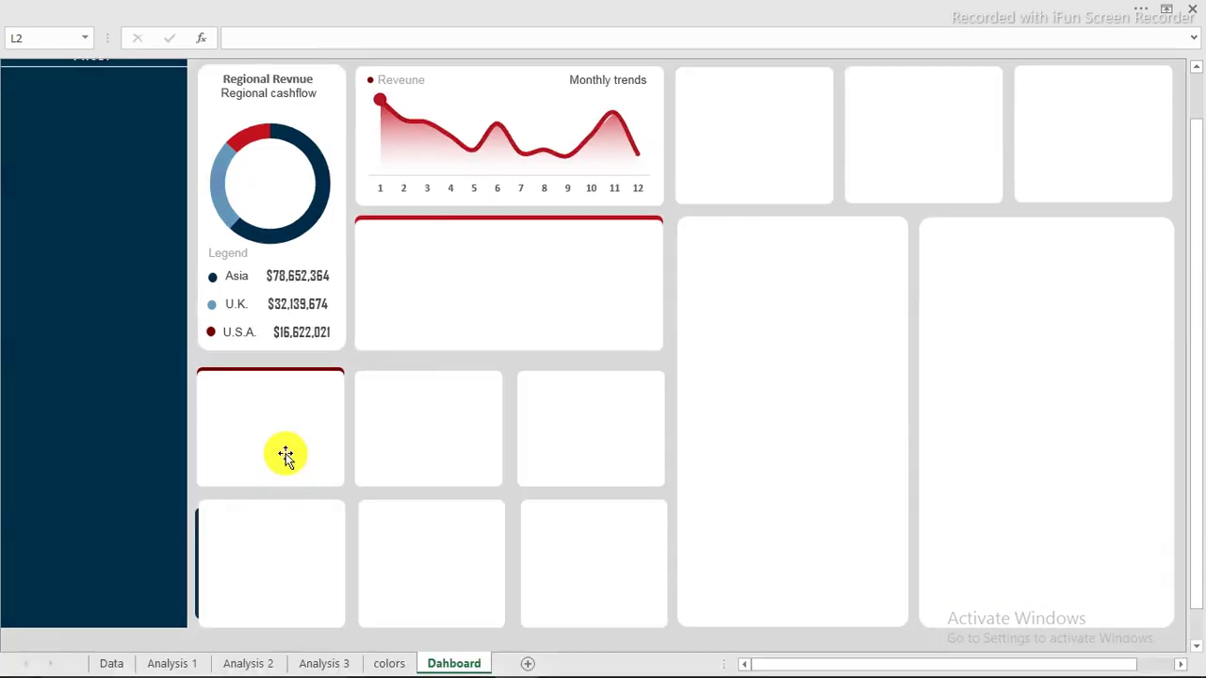
- Copy the months and Revenue (USD) pivot table from E6:F18 on the Analysis 1 sheet and paste it at M7
click(181, 661)
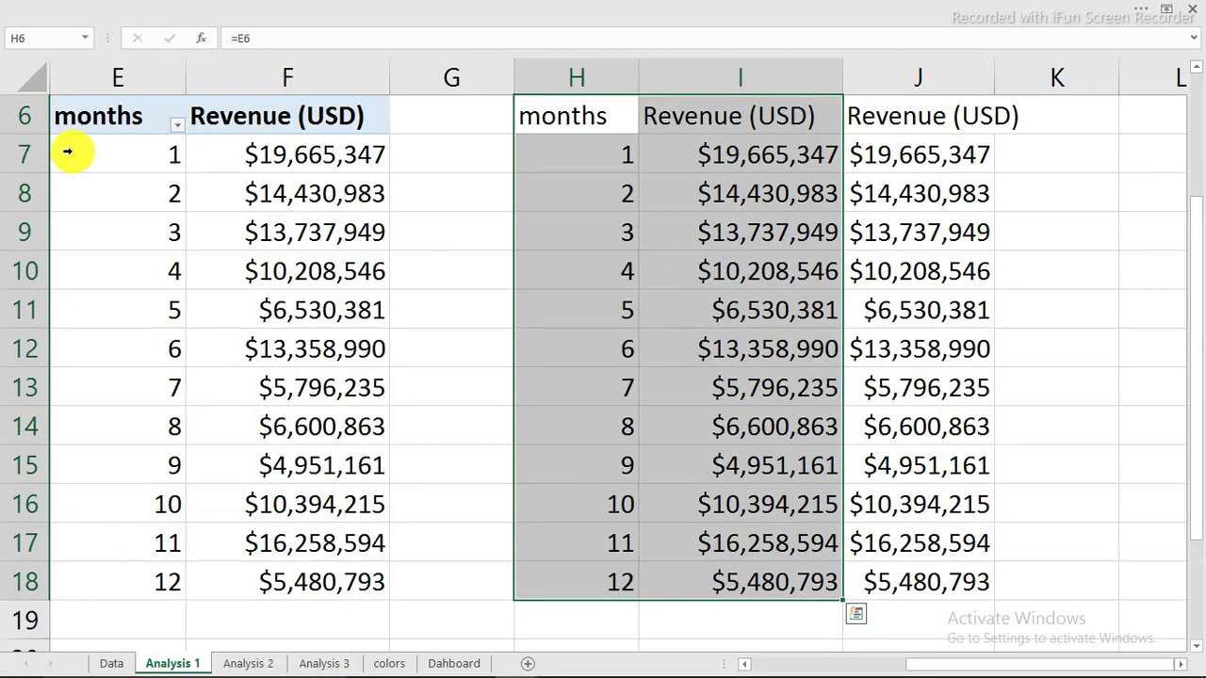
click(60, 112)
drag(133, 120, 322, 566)
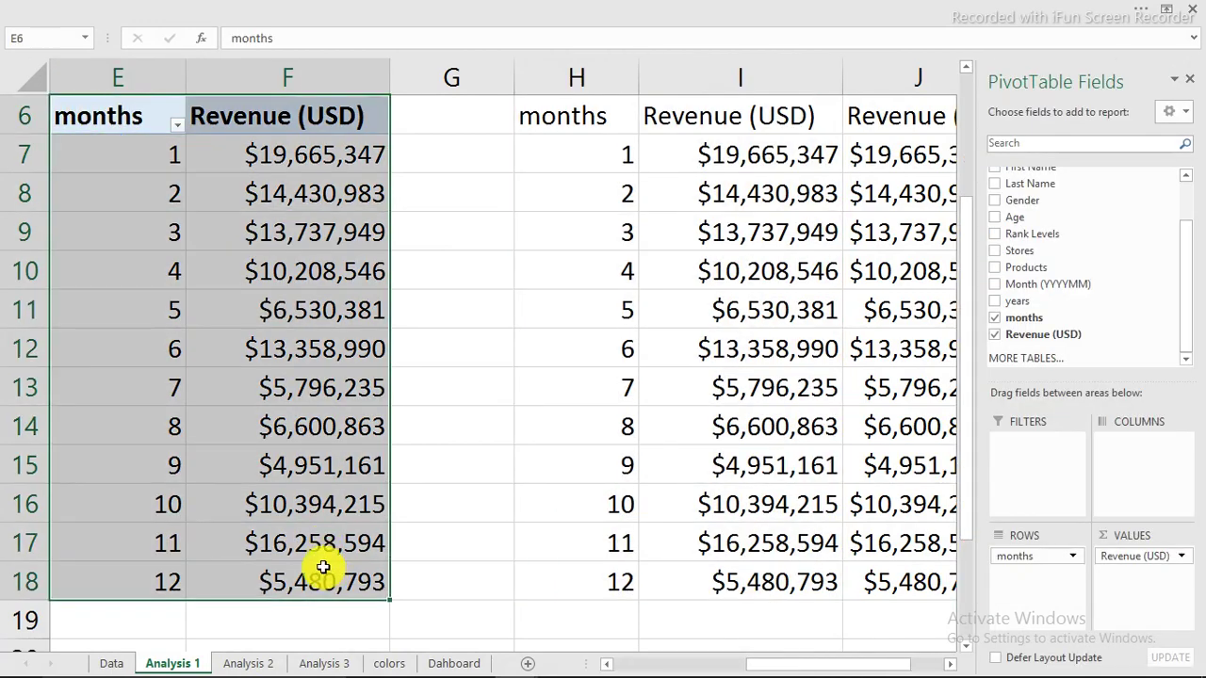
right_click(111, 118)
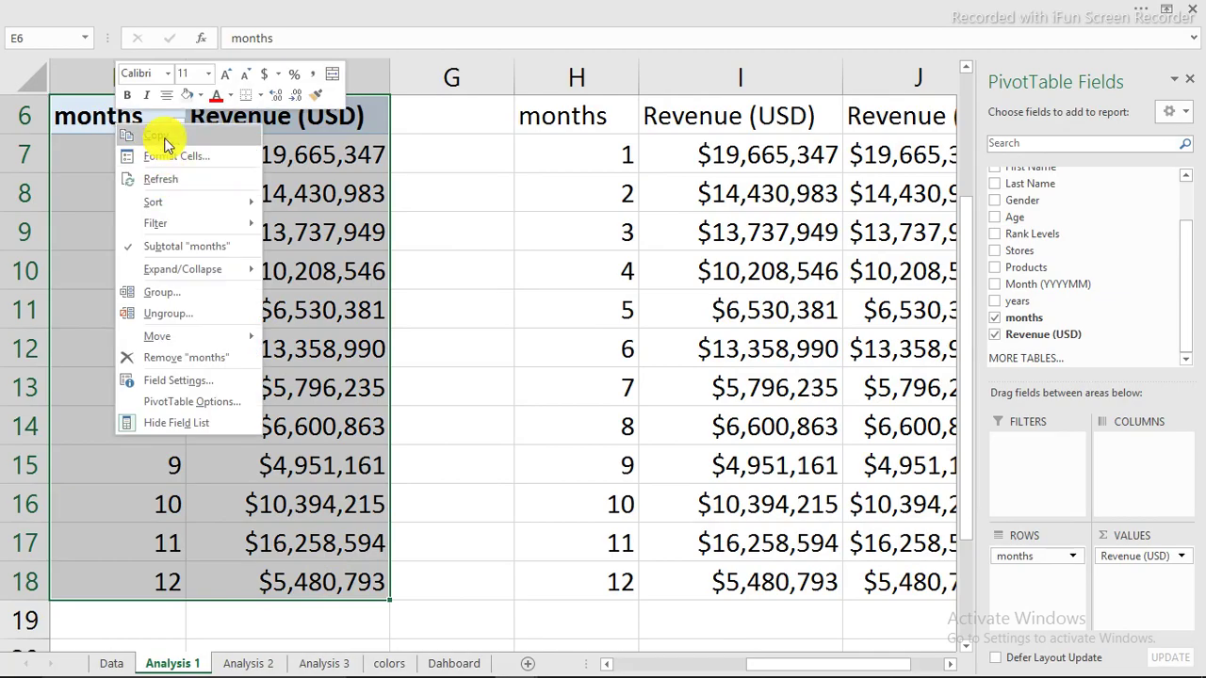
key(Escape)
drag(857, 666, 890, 666)
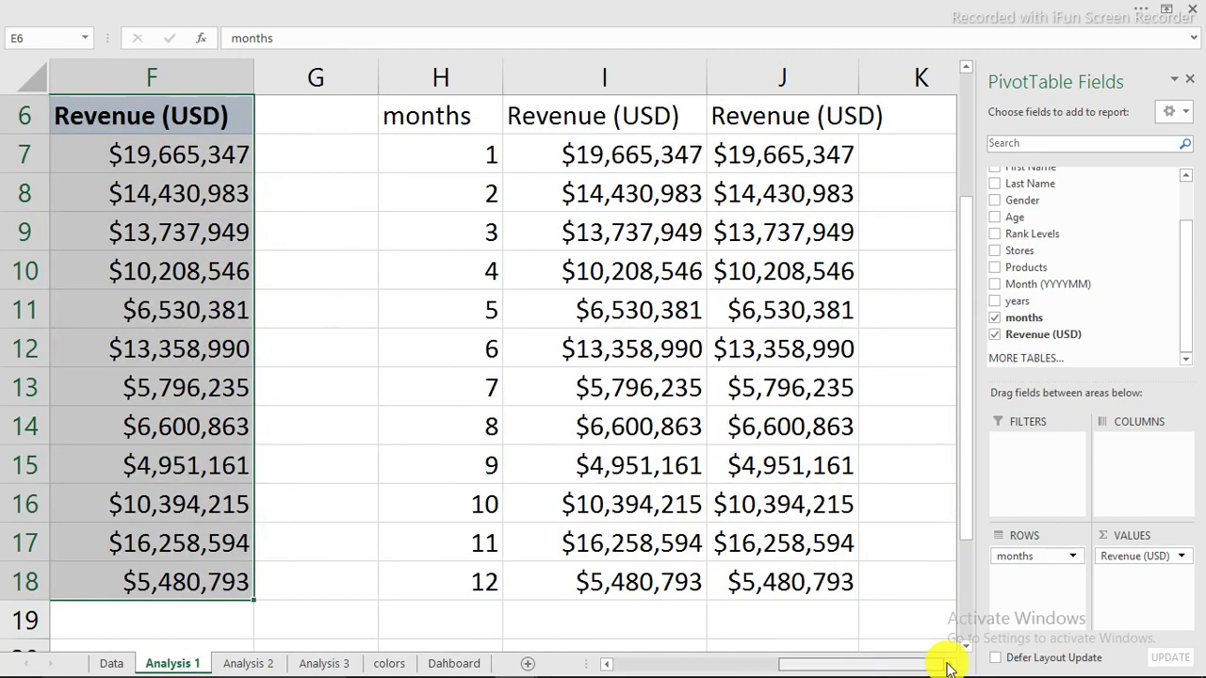
click(939, 493)
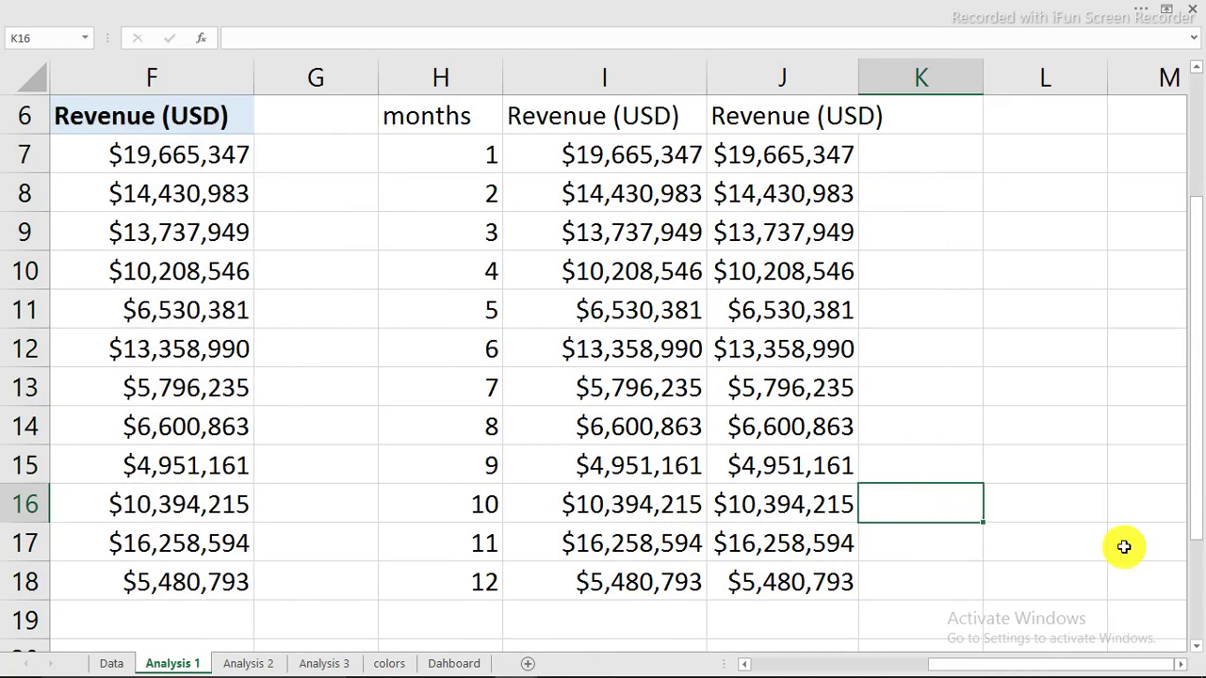
click(1179, 664)
click(359, 146)
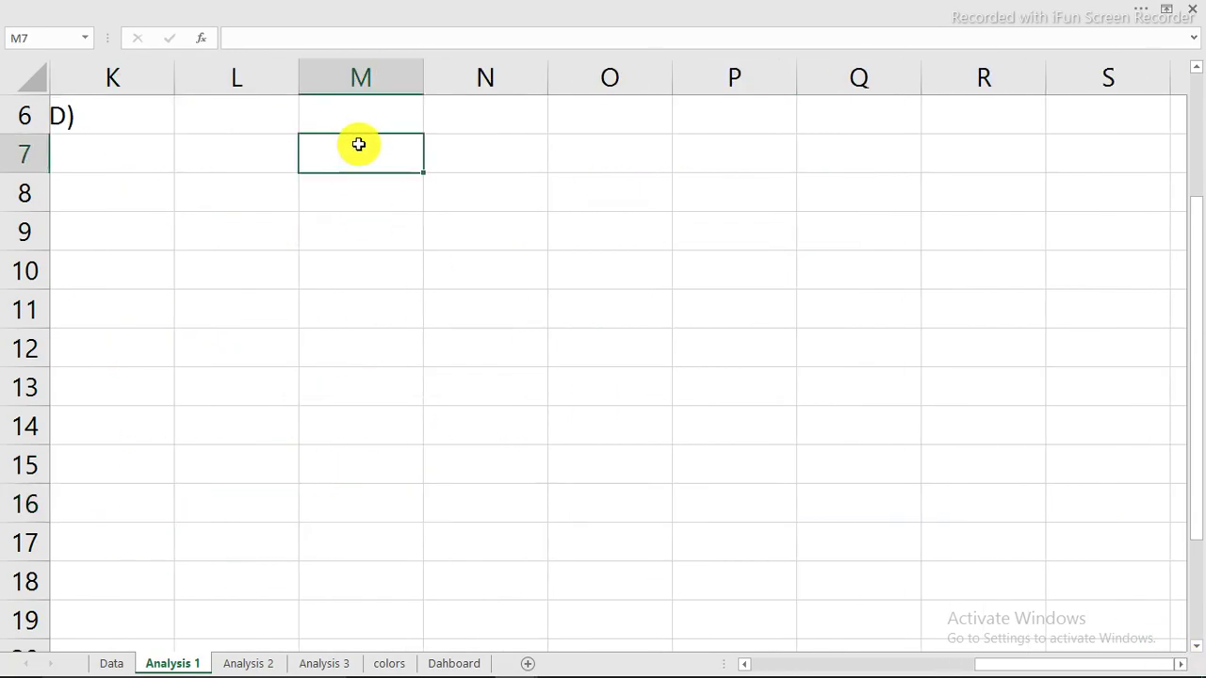
right_click(358, 158)
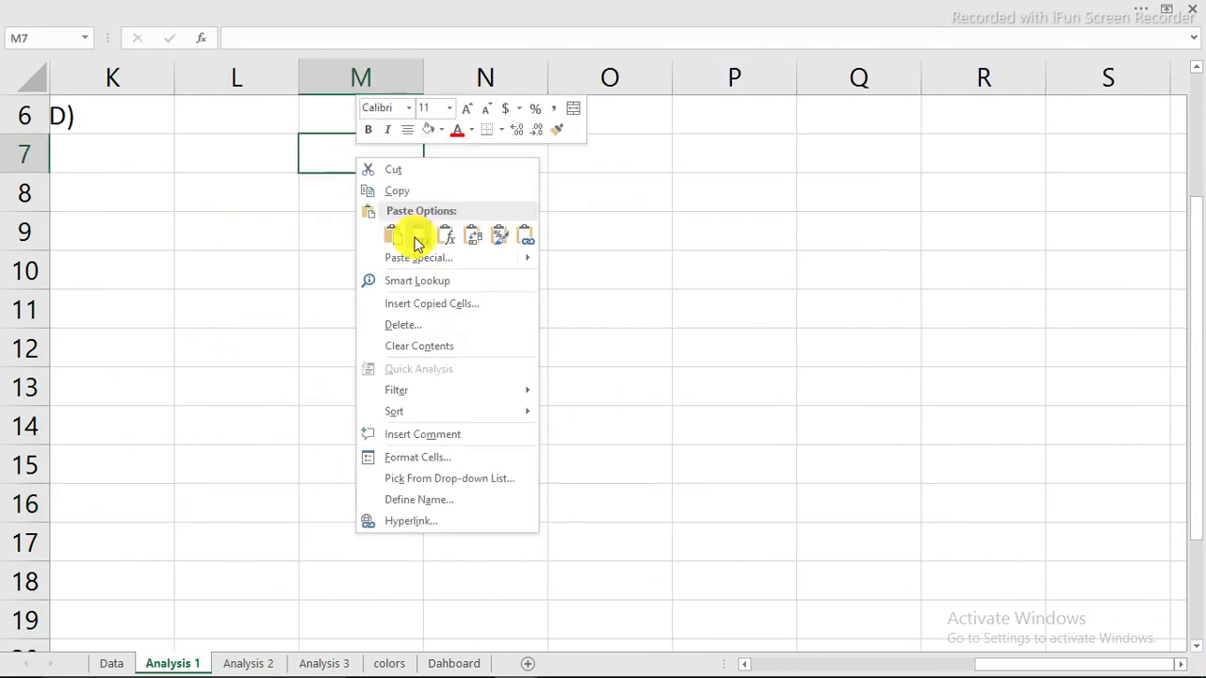
click(397, 243)
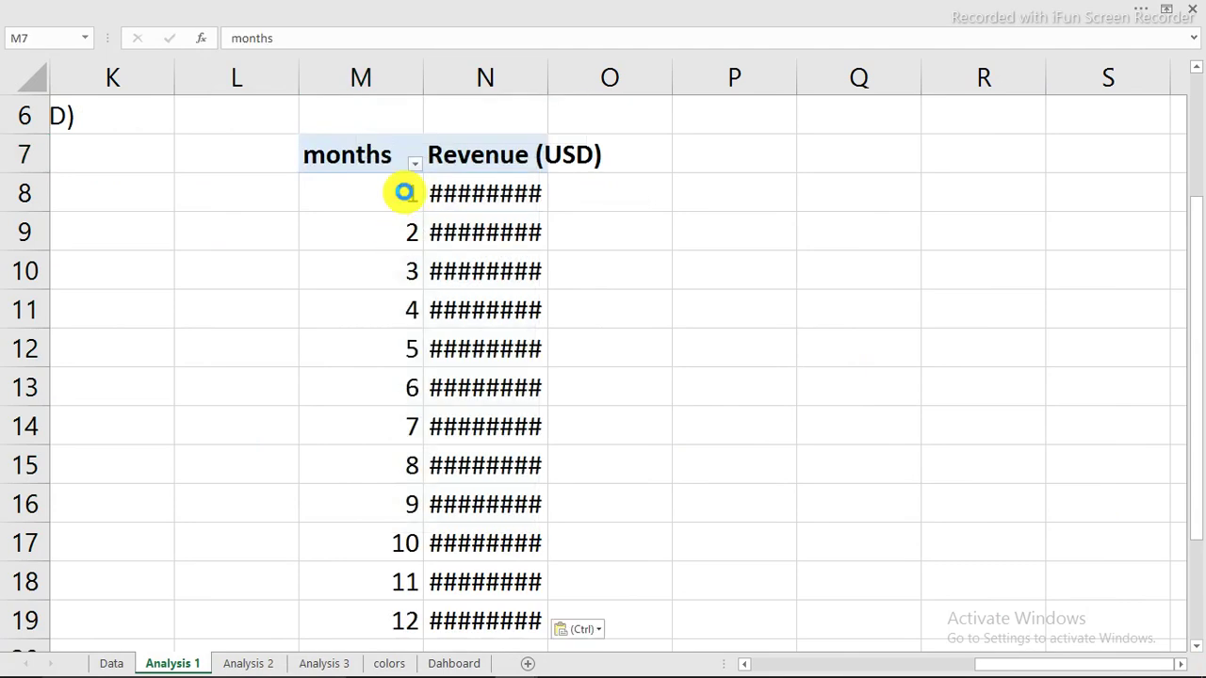
- Replace the months field with Gender in the rows of the pasted pivot table
click(401, 221)
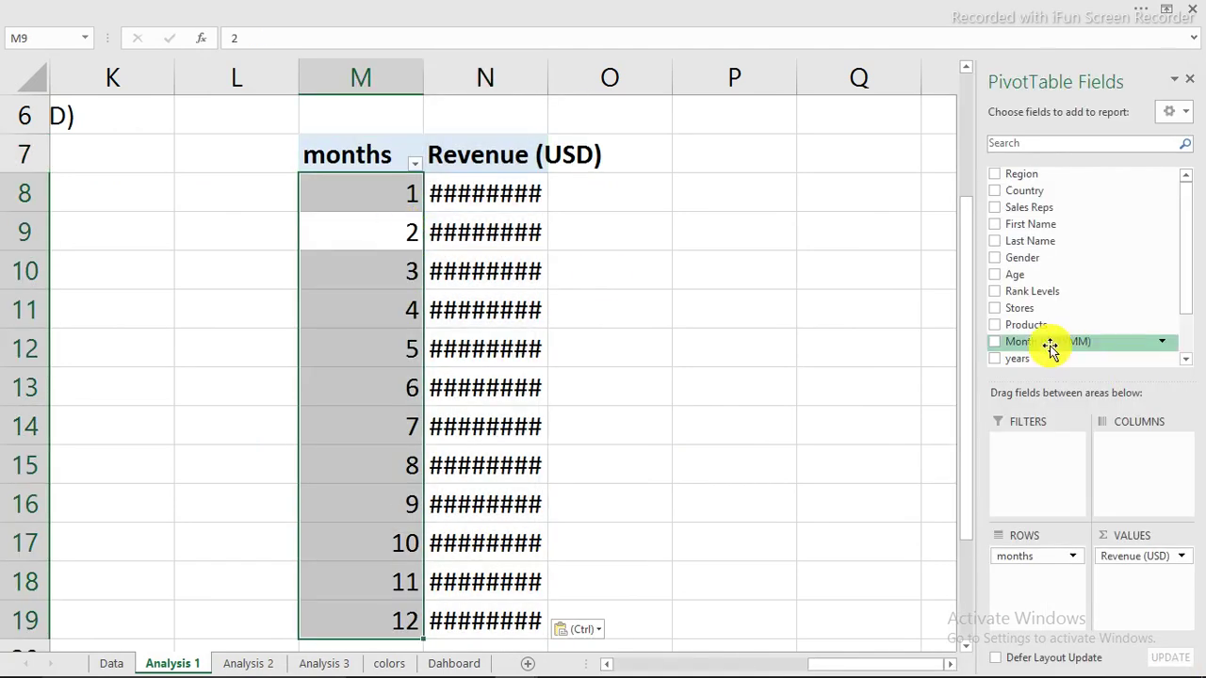
scroll(1026, 325, down, 2)
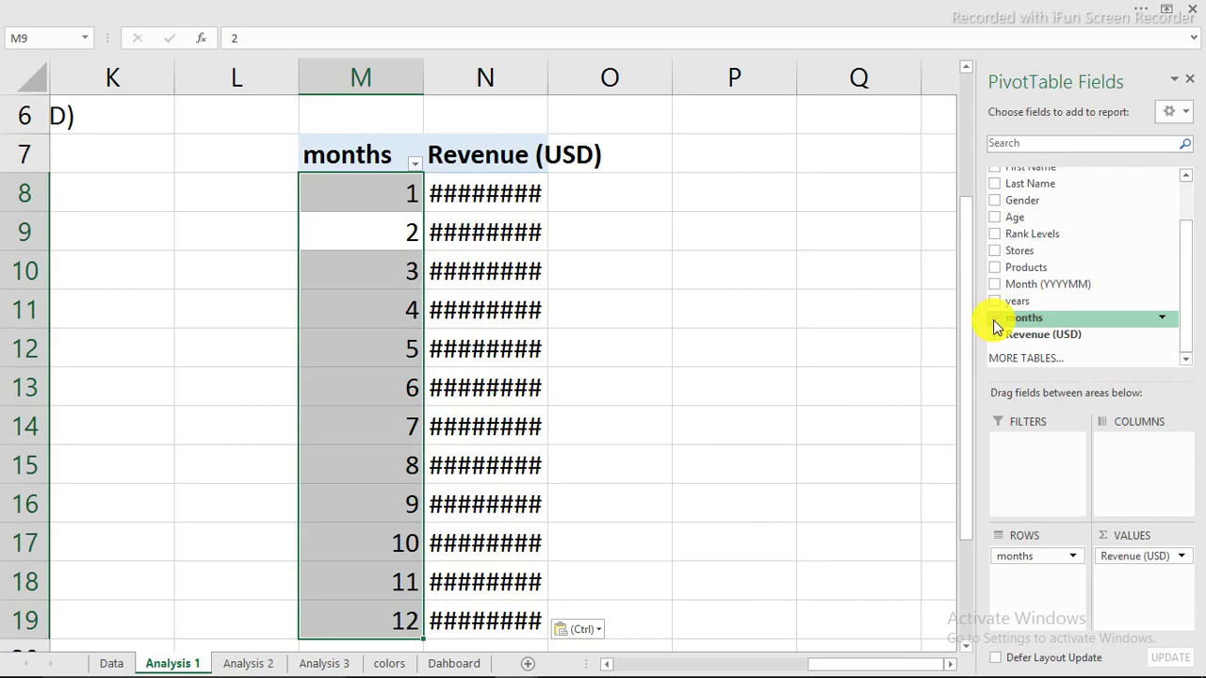
click(996, 319)
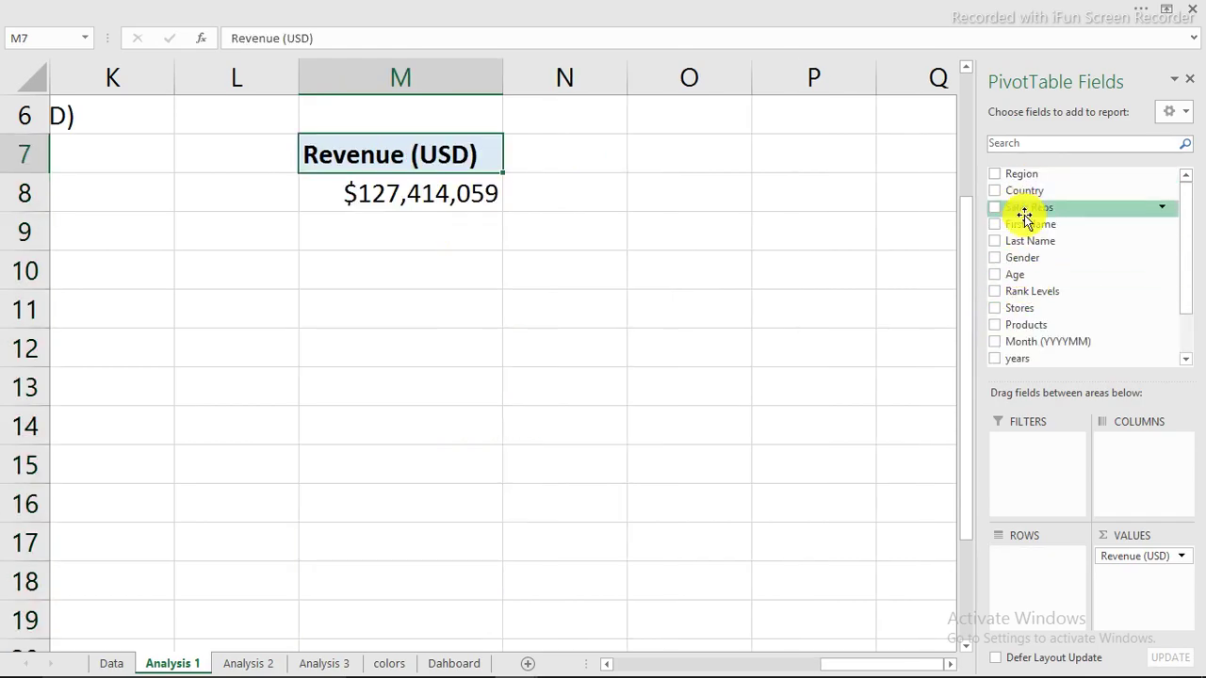
click(996, 259)
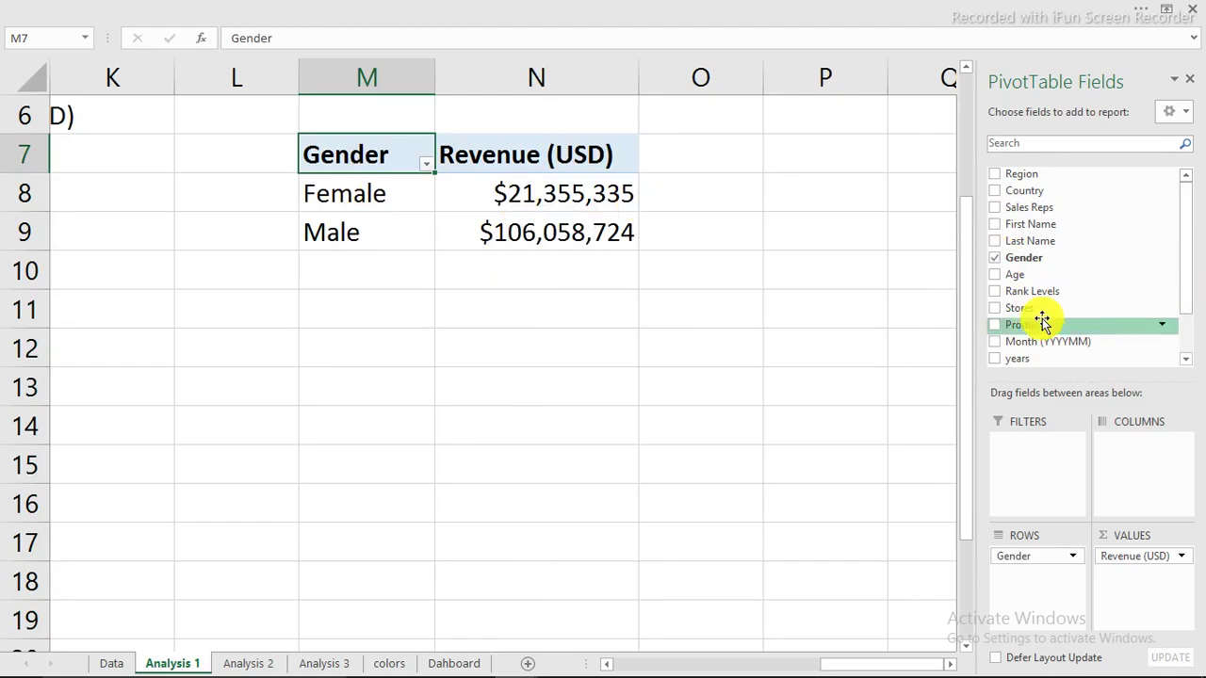
- Add Revenue (USD) as a second value field in the gender pivot table
scroll(1043, 319, down, 1)
drag(1031, 335, 1119, 586)
click(802, 196)
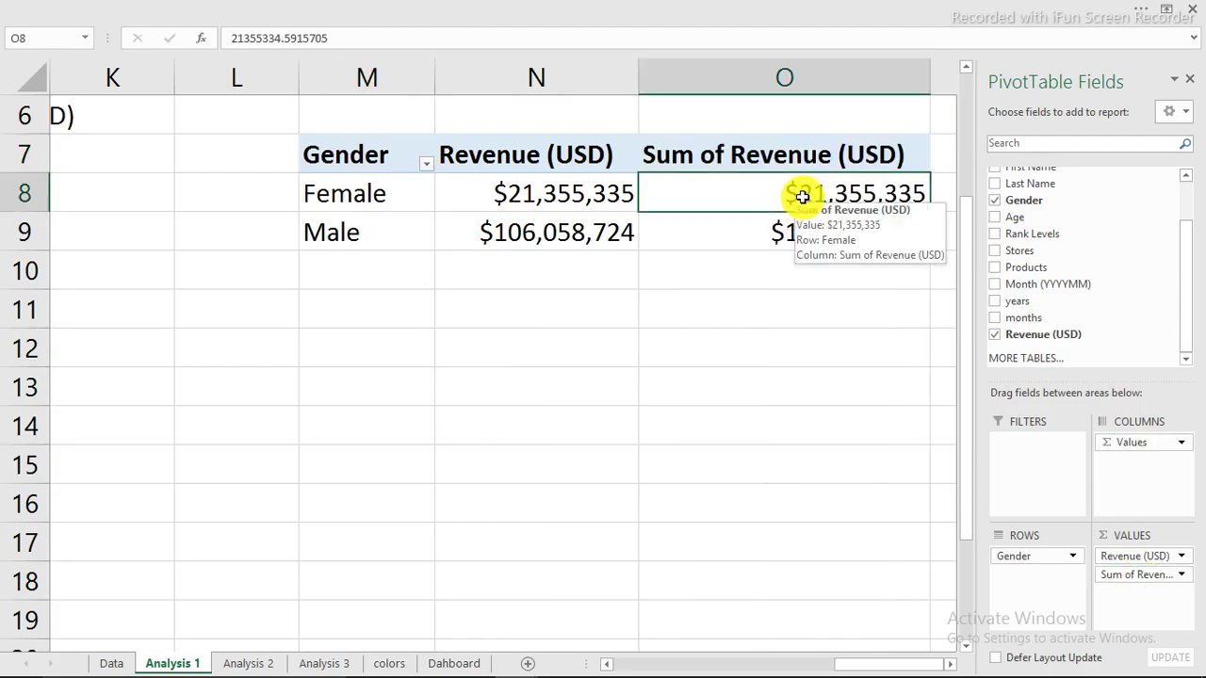
- Show the gender pivot table's first revenue column as % of Column Total
click(585, 191)
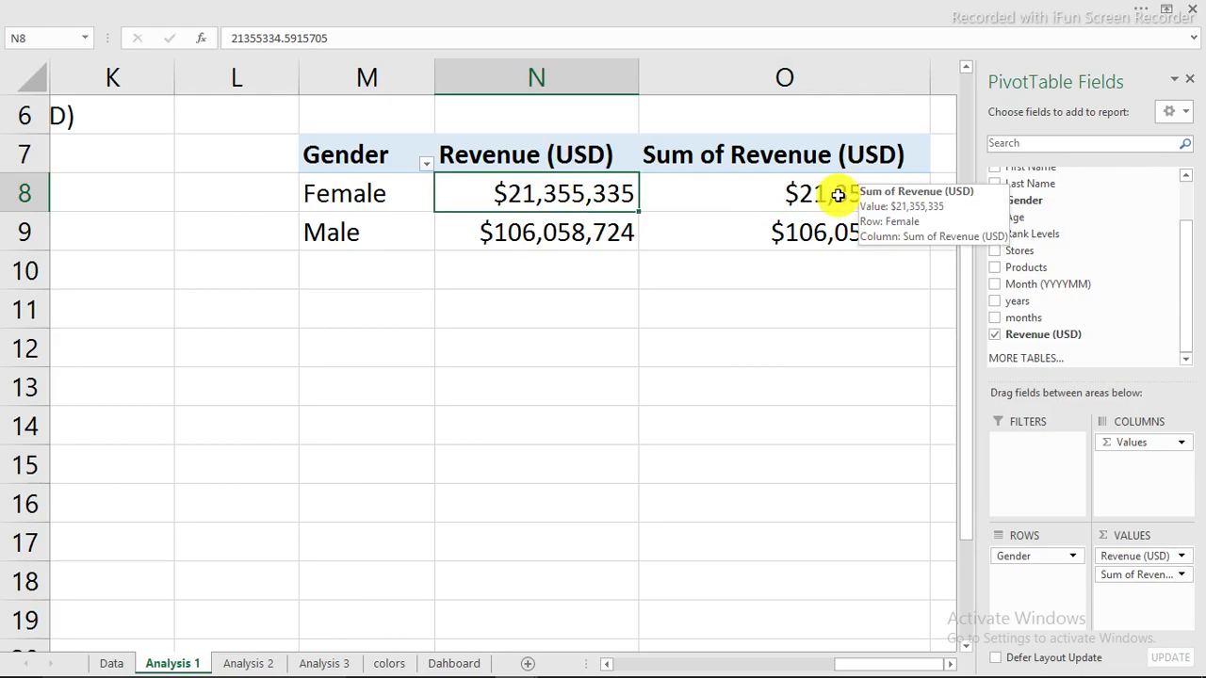
right_click(515, 189)
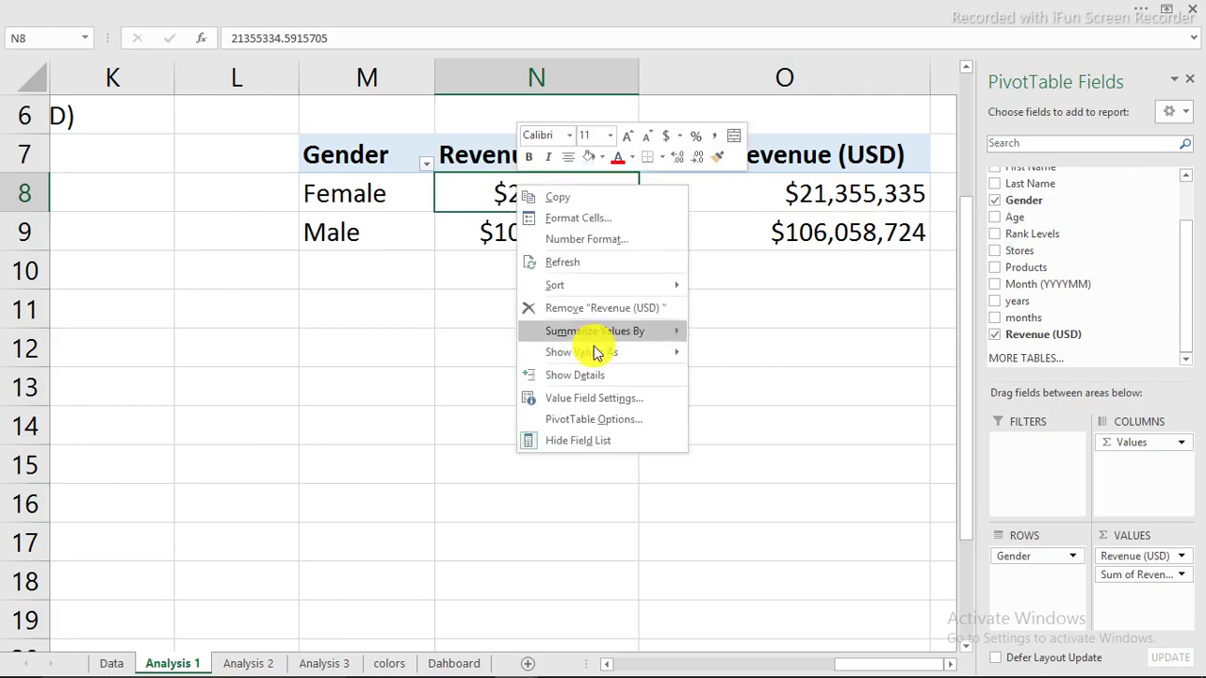
mouse_move(596, 353)
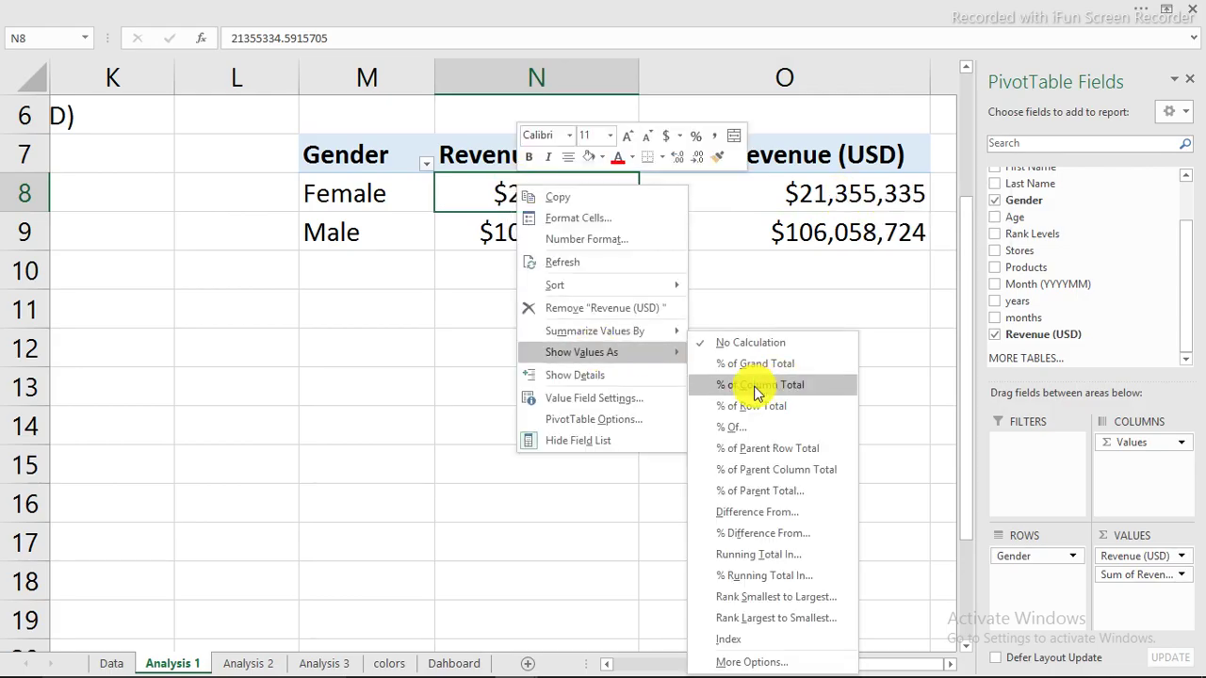
click(758, 386)
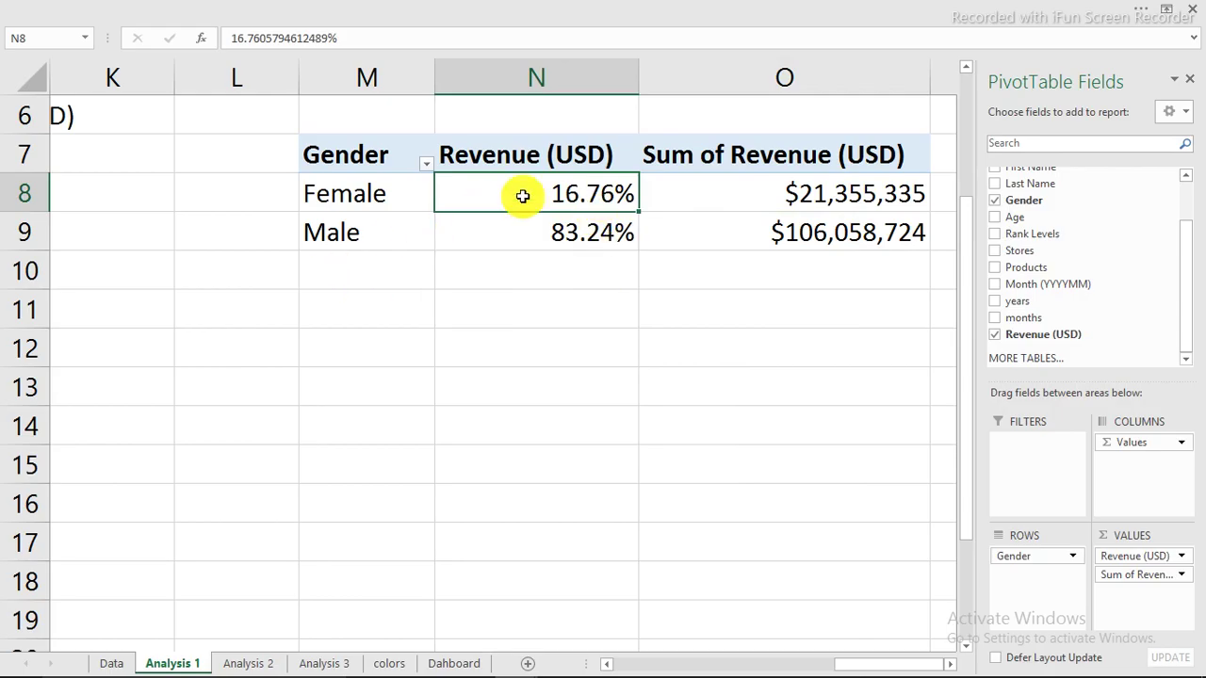
- Build a linked copy of the gender labels and percentages at M12:N14, using =M7 in M12 and =N7 in N12 filled down
mouse_move(523, 196)
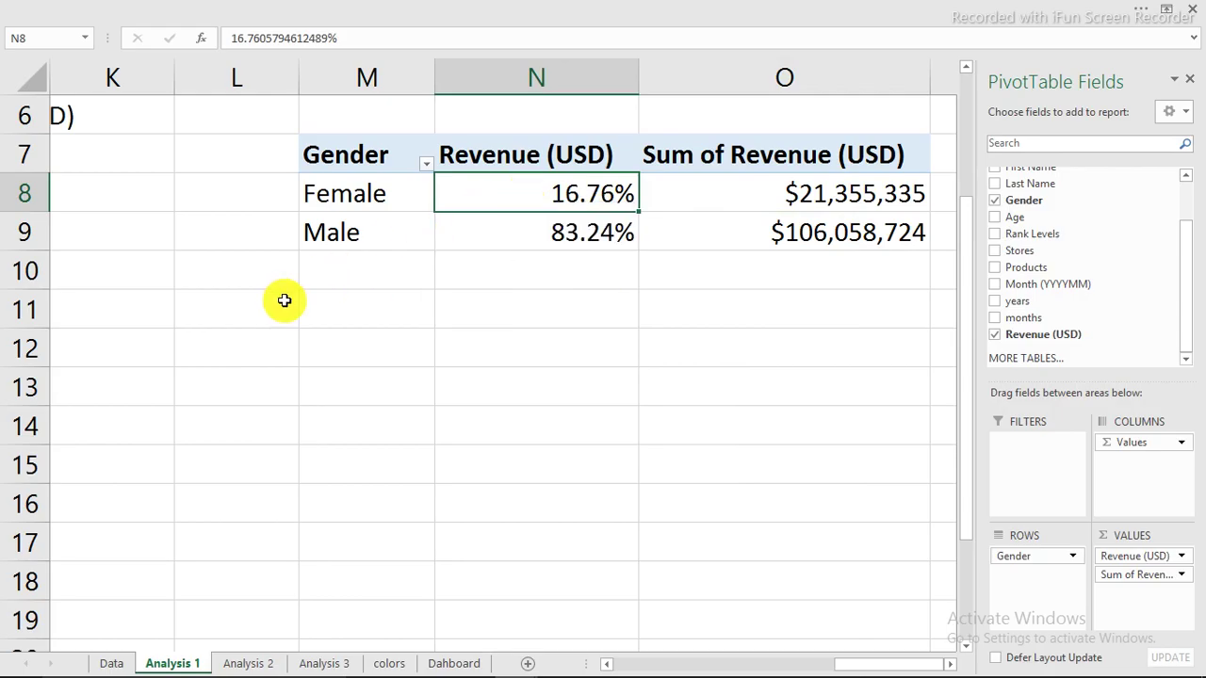
click(352, 314)
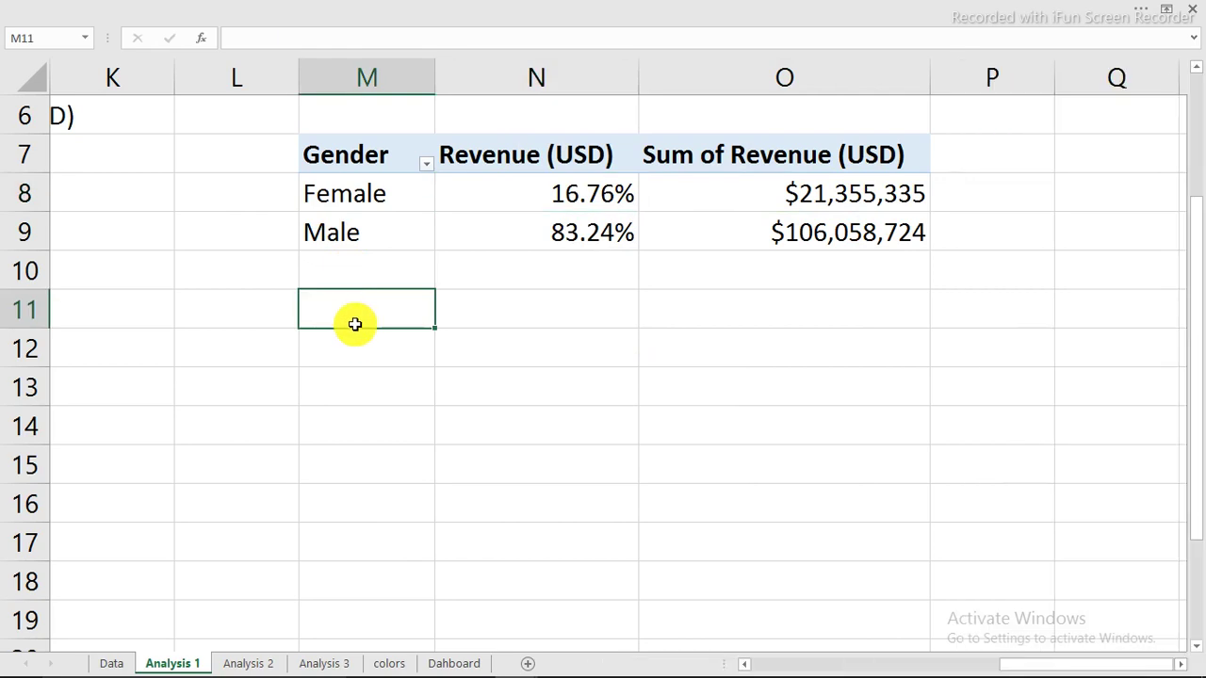
click(362, 346)
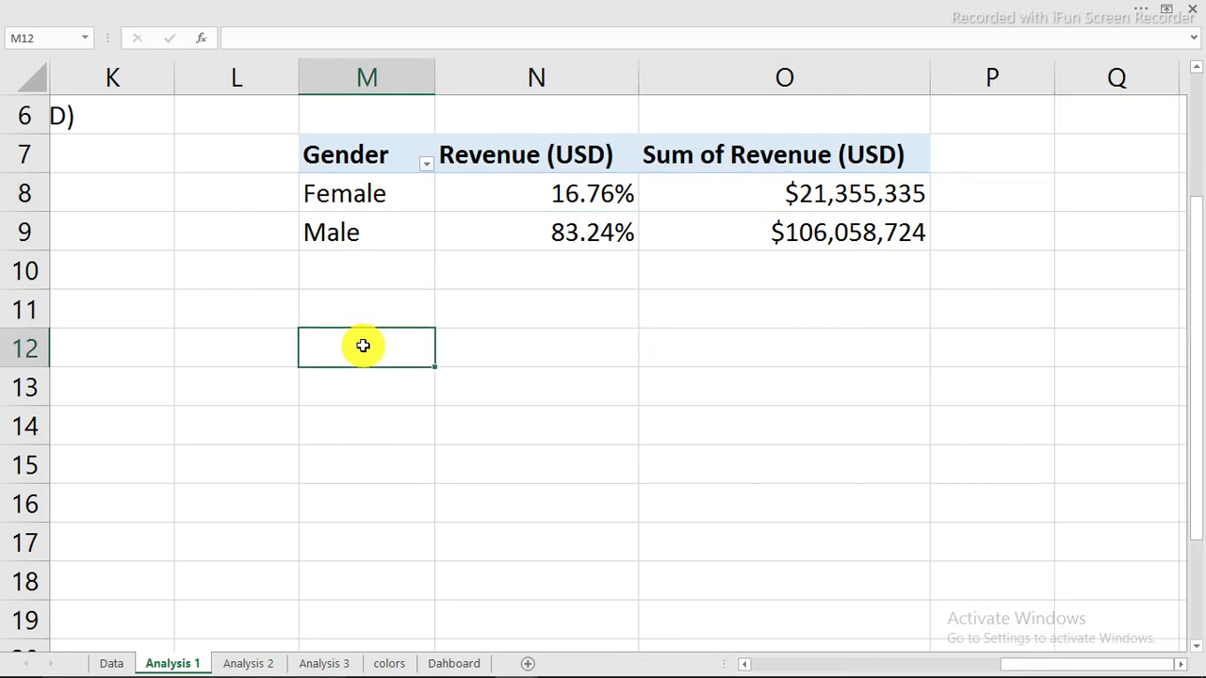
text(=)
click(349, 152)
key(Return)
click(497, 352)
text(=)
click(533, 157)
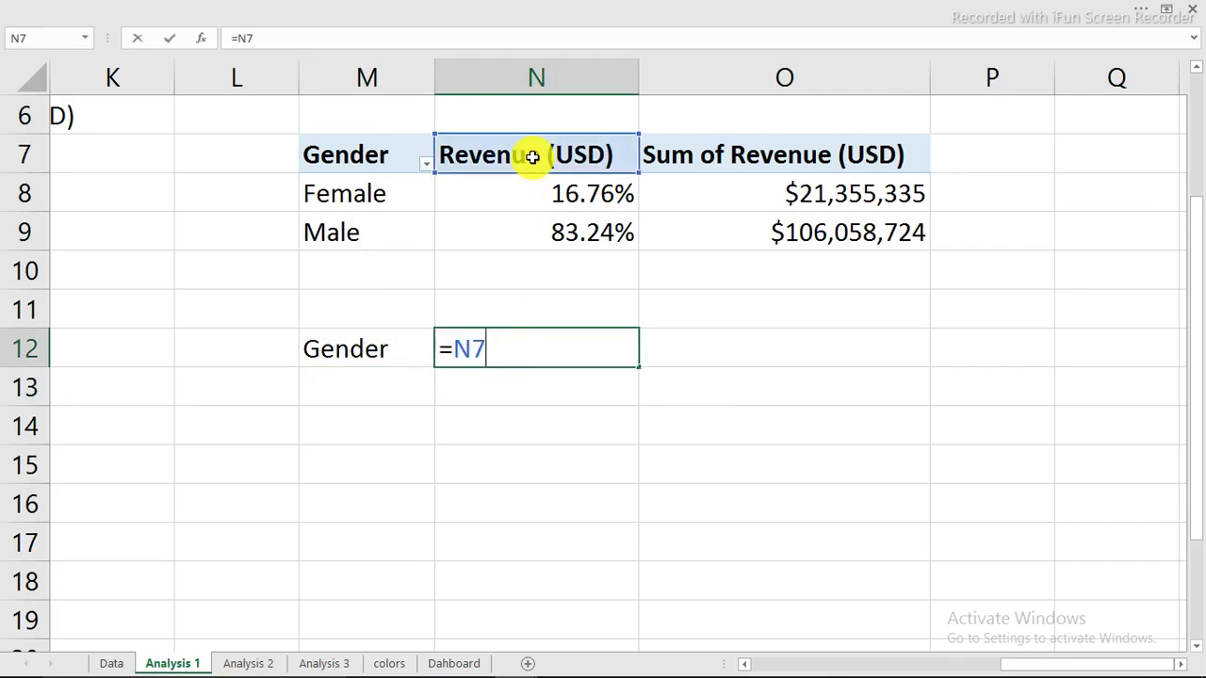
key(Return)
drag(369, 352, 627, 434)
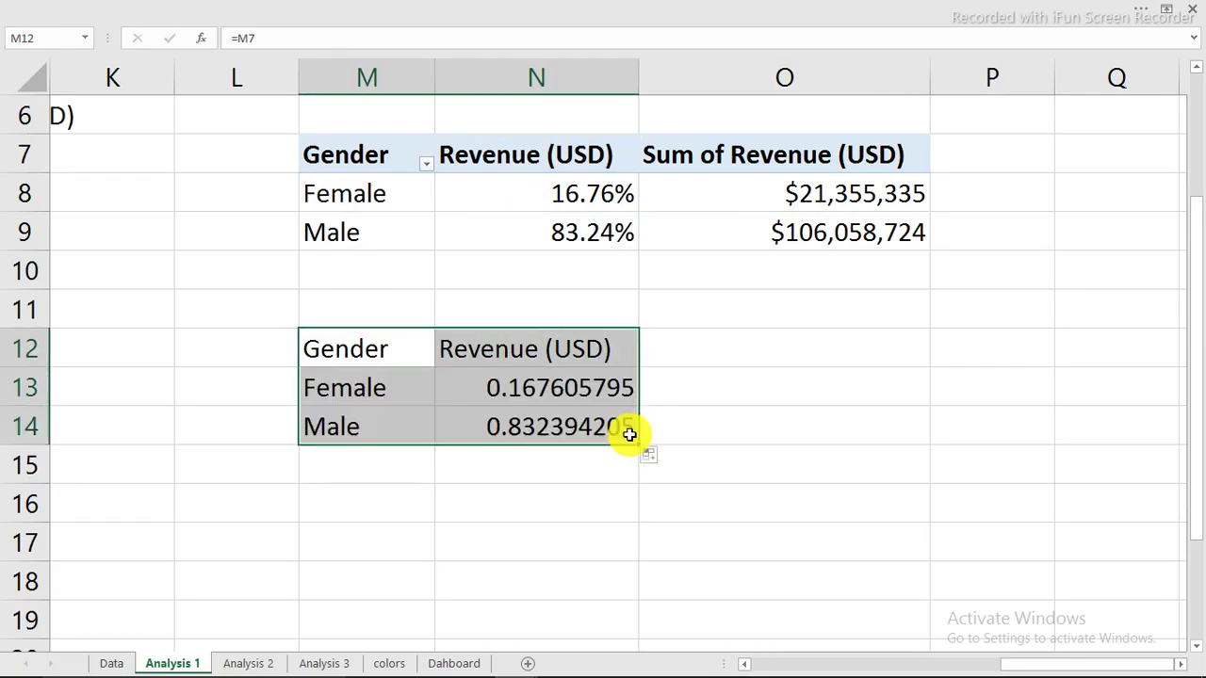
- Format cells N13:O14 as Percentage with 0 decimal places
click(593, 389)
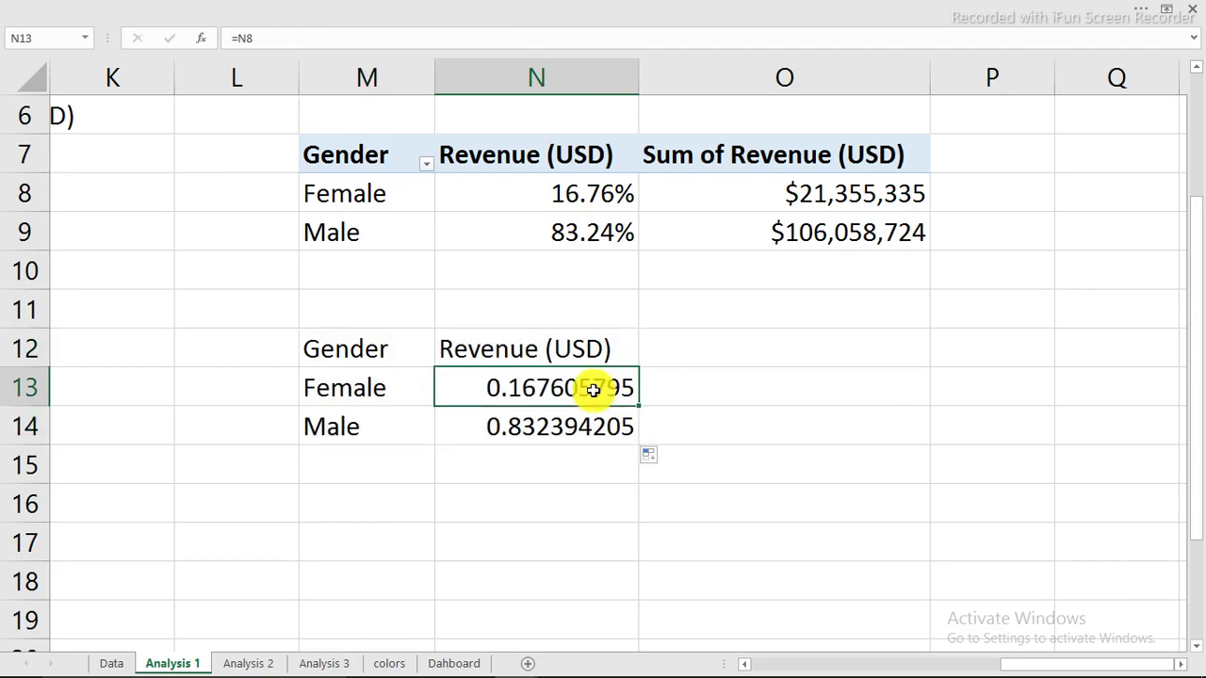
drag(556, 386, 735, 429)
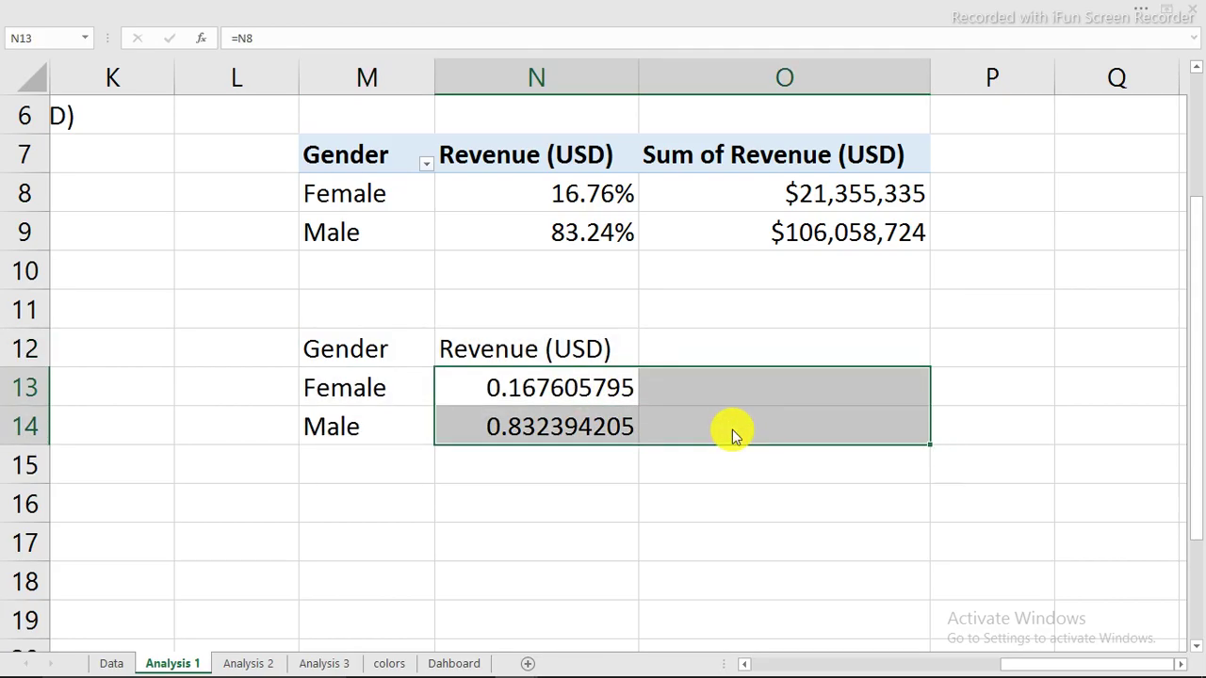
key(ctrl+1)
click(231, 412)
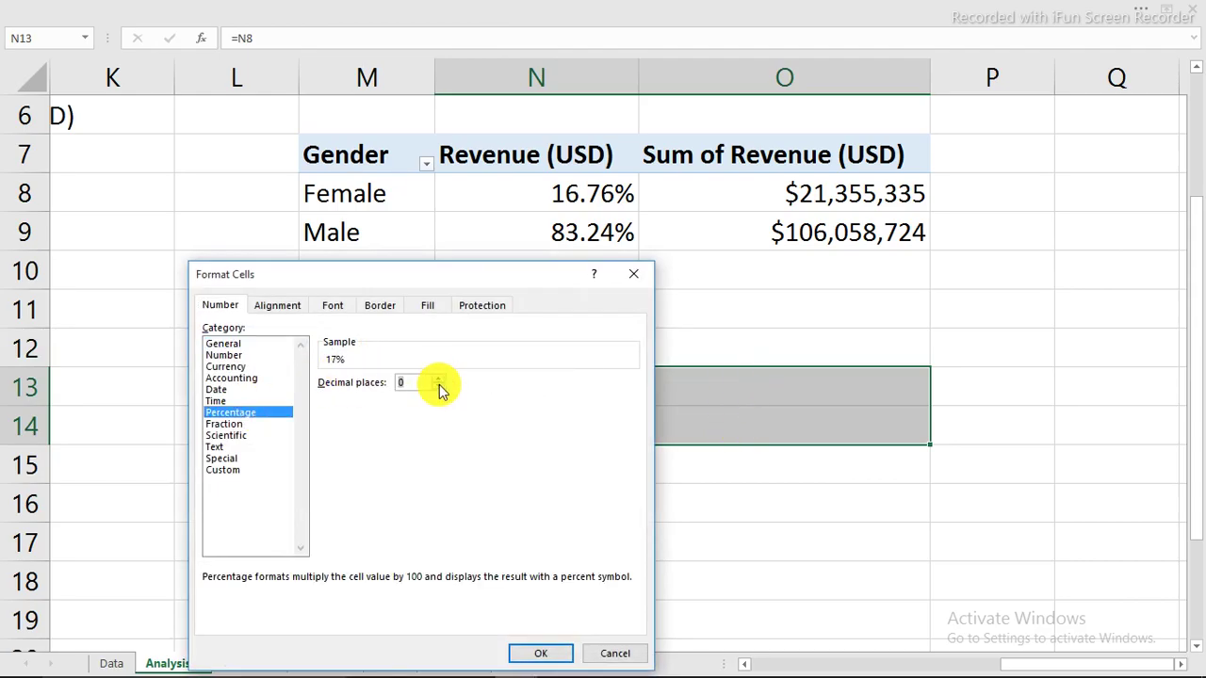
click(549, 653)
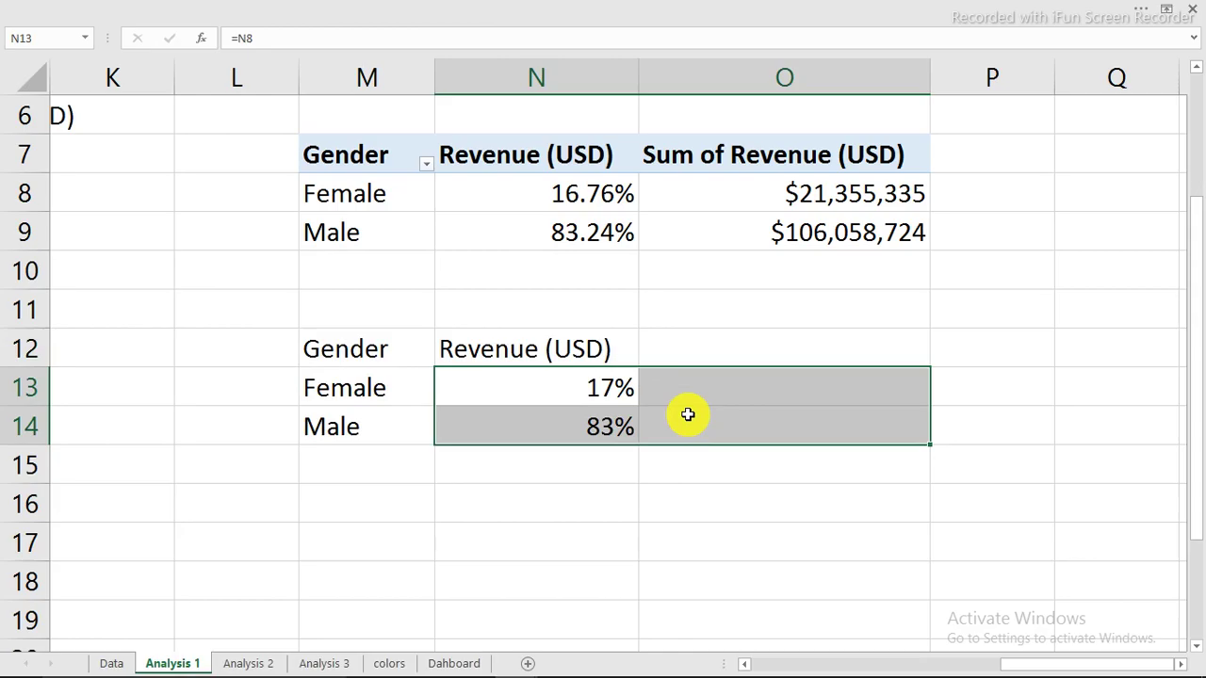
- Enter the formula =1005-N13 in O13 and fill it down to O14
click(718, 387)
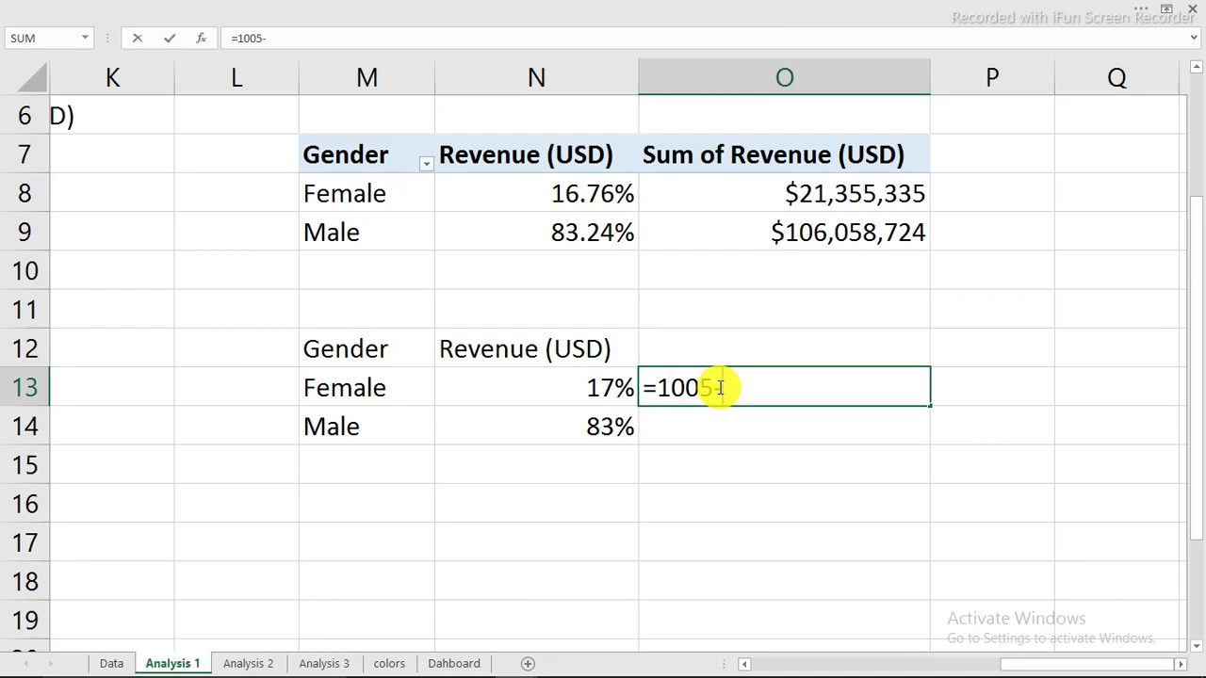
click(568, 379)
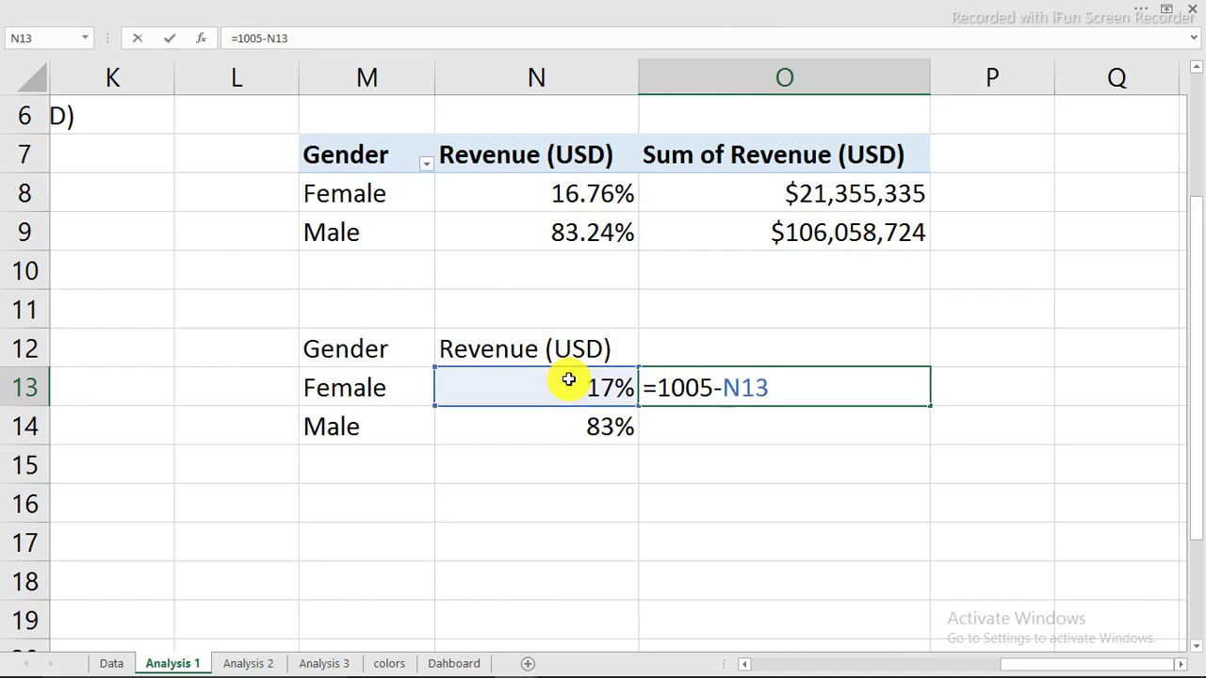
key(Return)
click(923, 390)
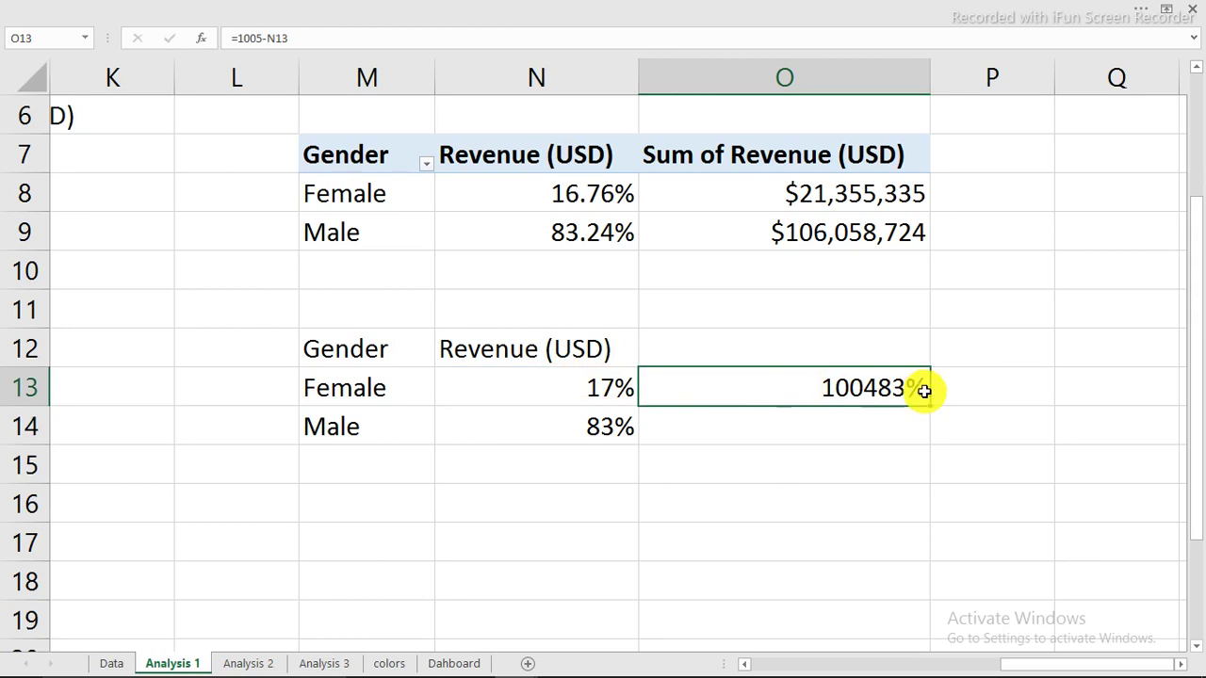
drag(929, 403, 925, 434)
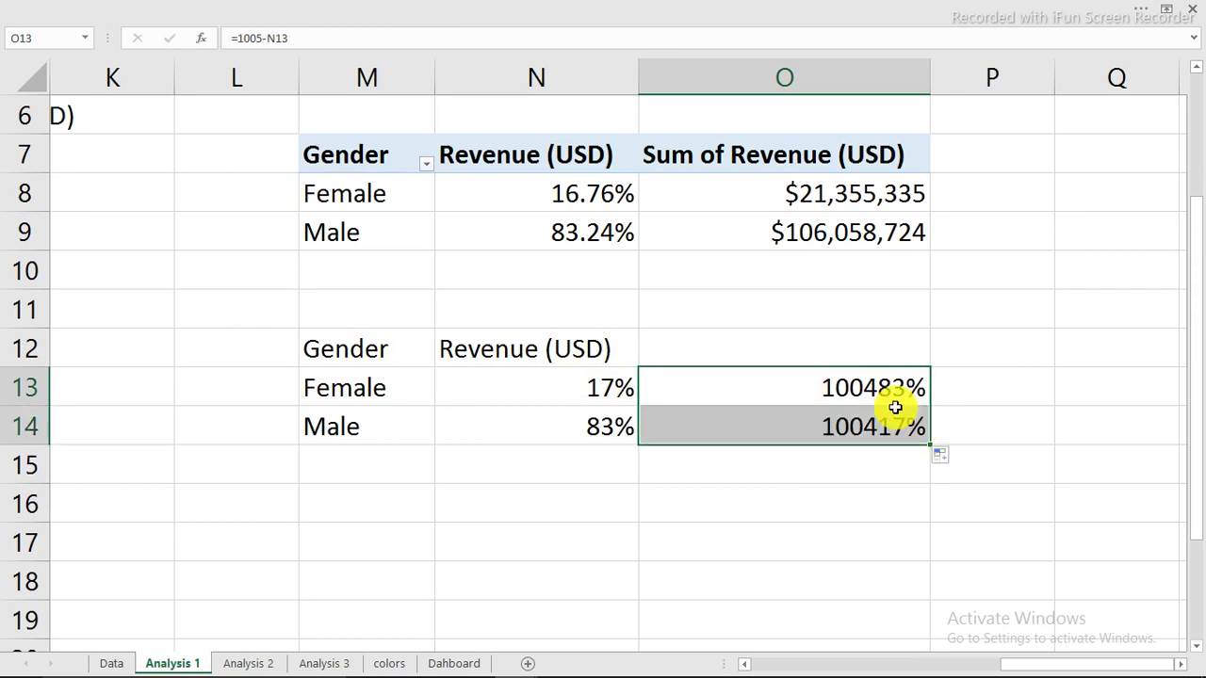
- Reapply the Percentage format with 0 decimal places to O13:O14
key(ctrl+1)
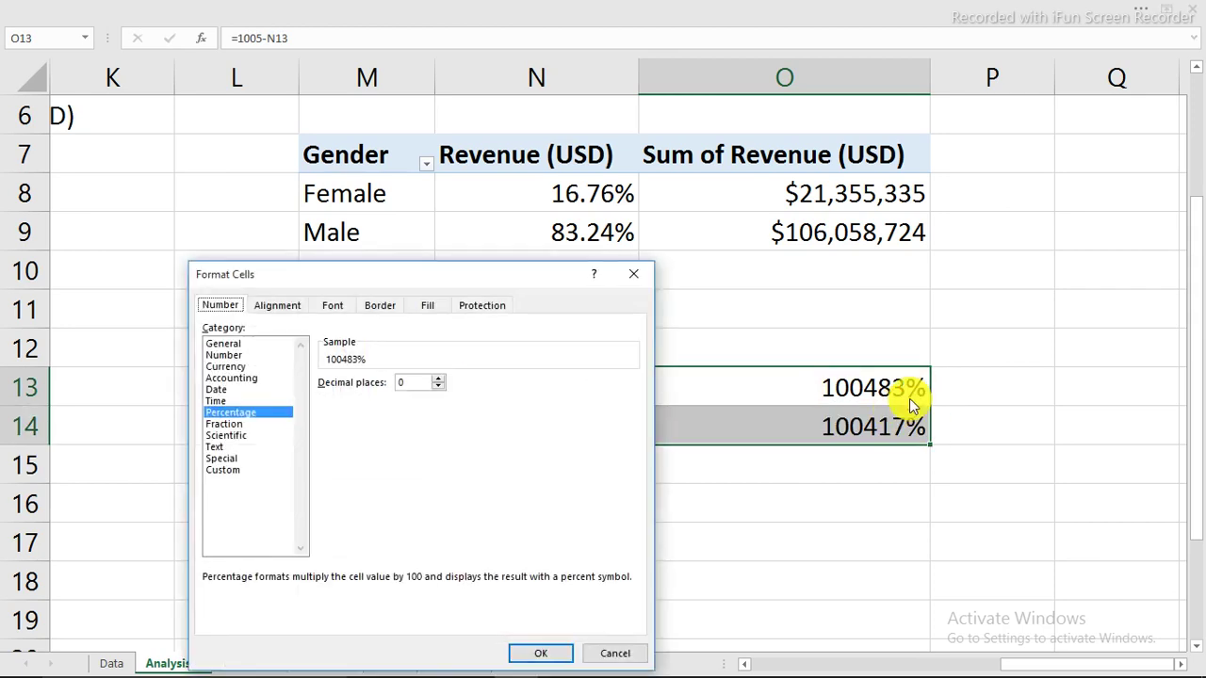
click(414, 381)
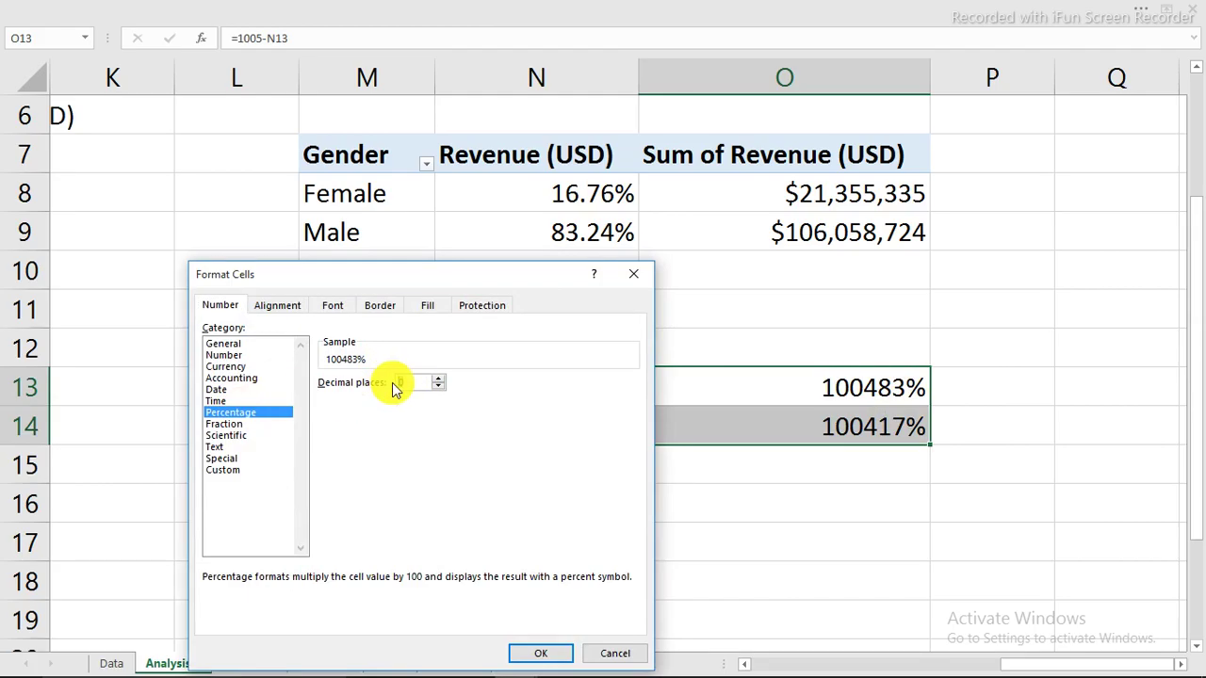
click(549, 656)
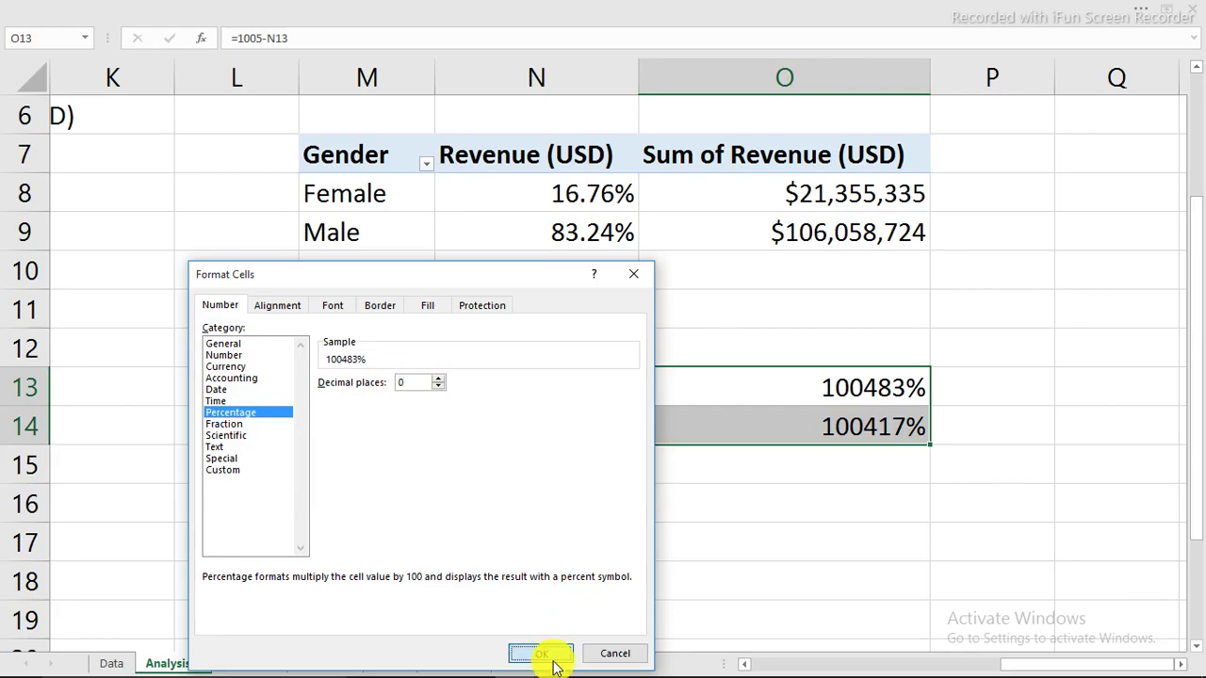
click(693, 397)
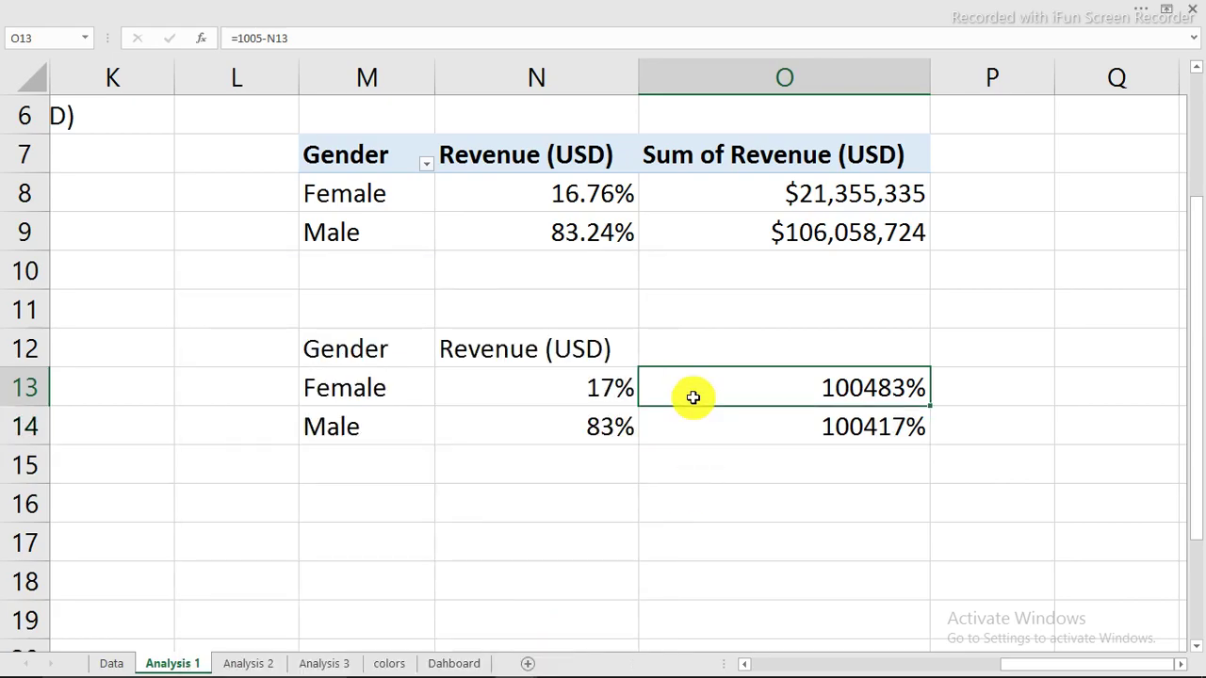
click(1044, 662)
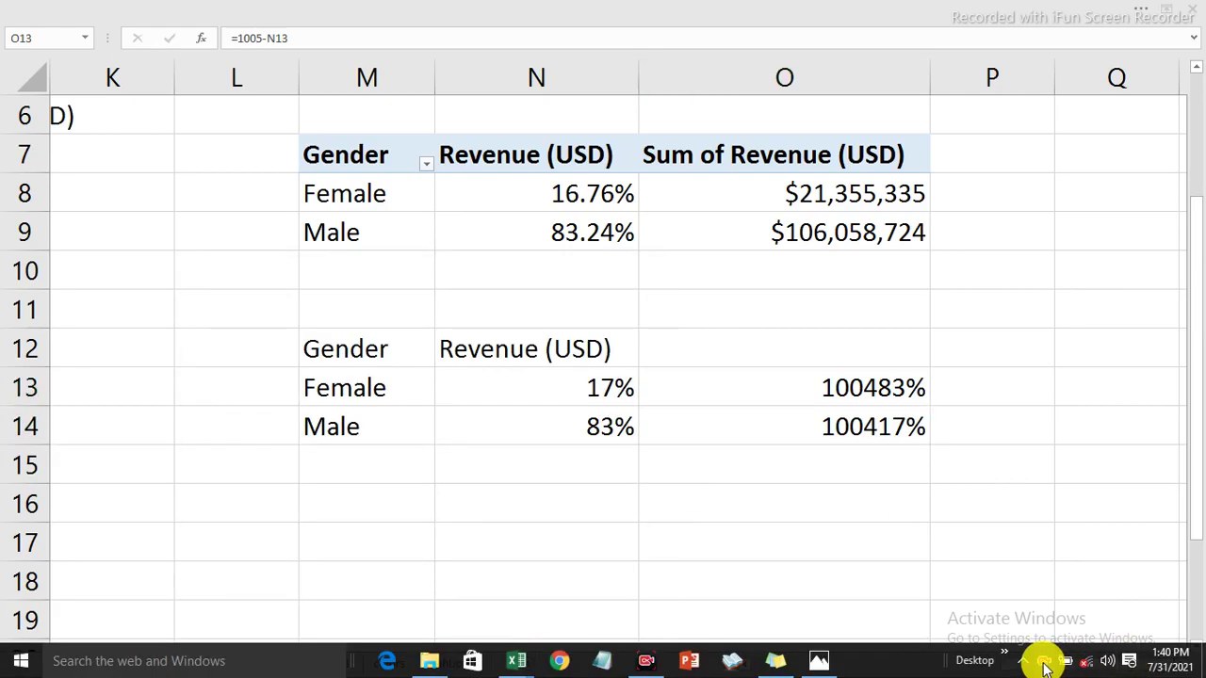
click(974, 664)
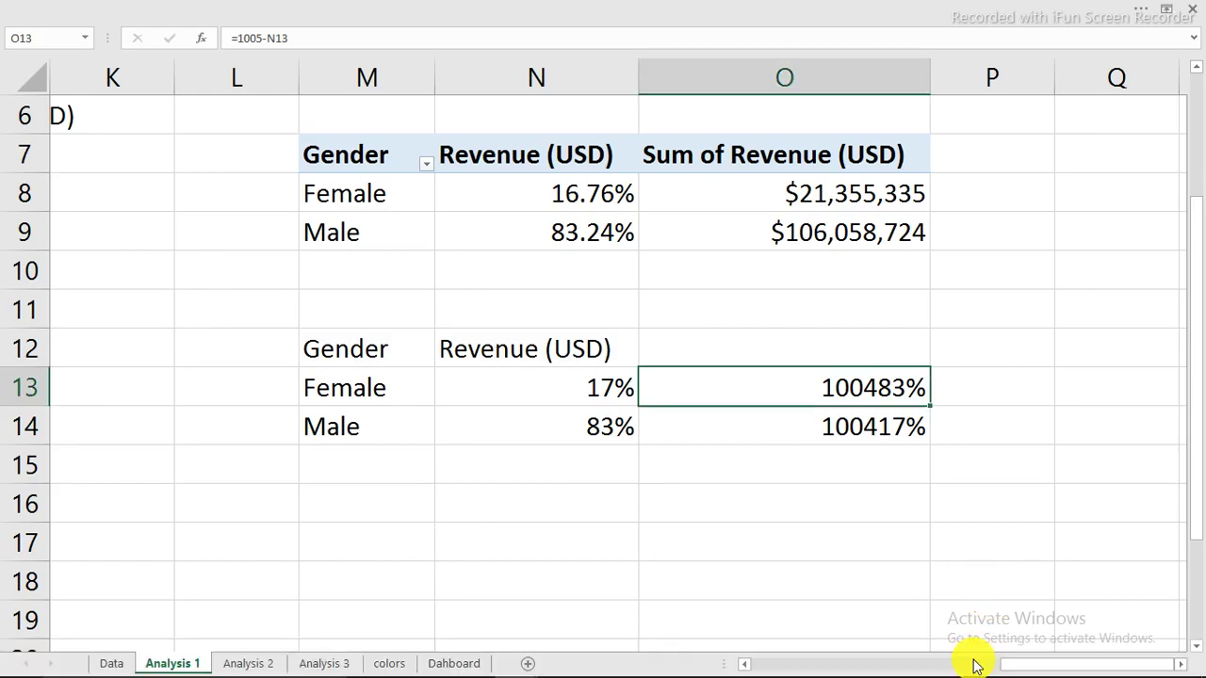
- Replace the formula in O13 with =100%-N13 and fill it down to O14
double_click(769, 388)
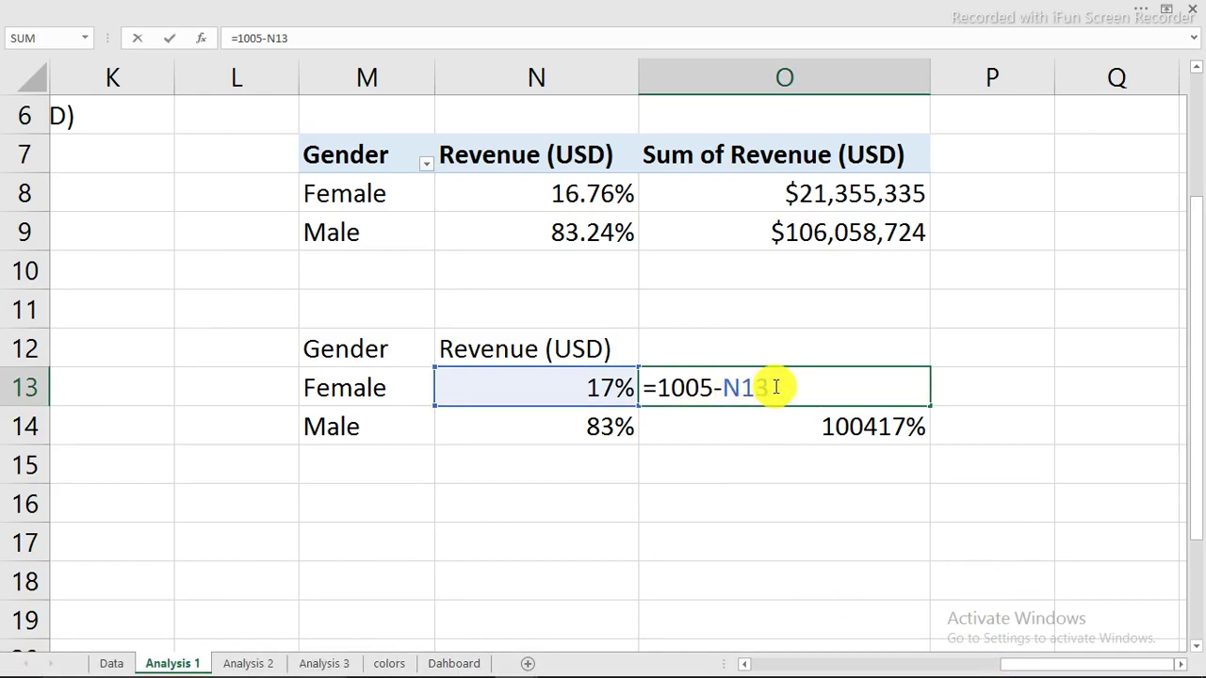
drag(782, 386, 650, 397)
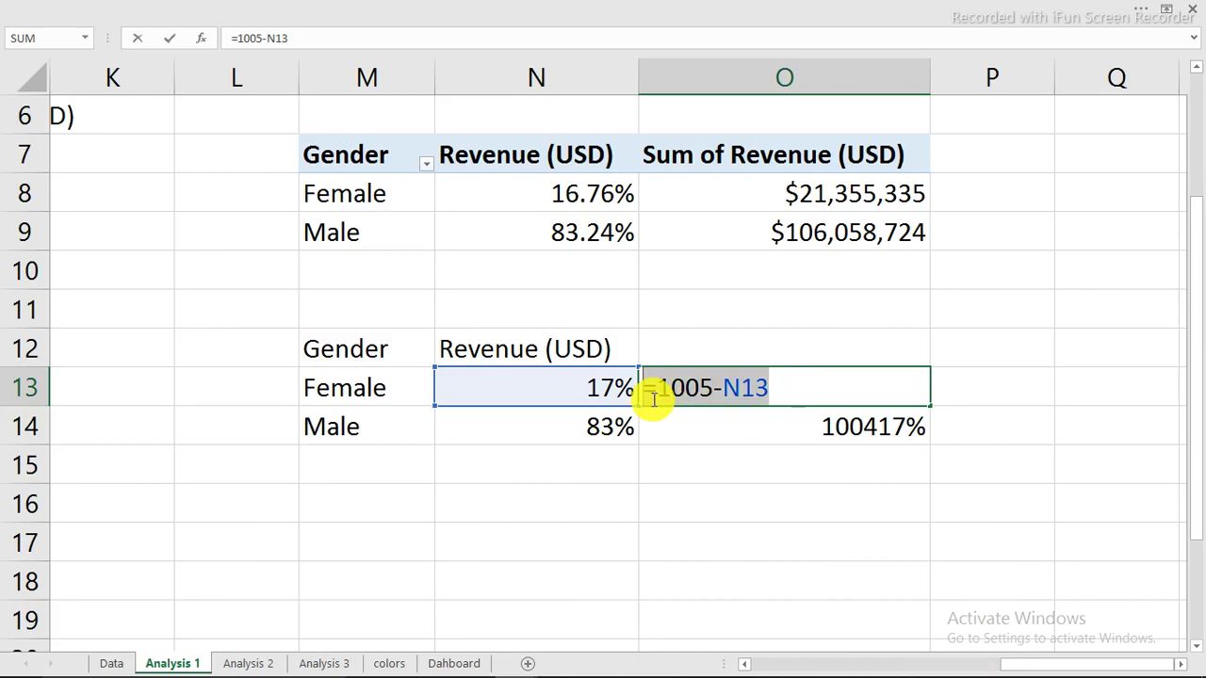
text(=)
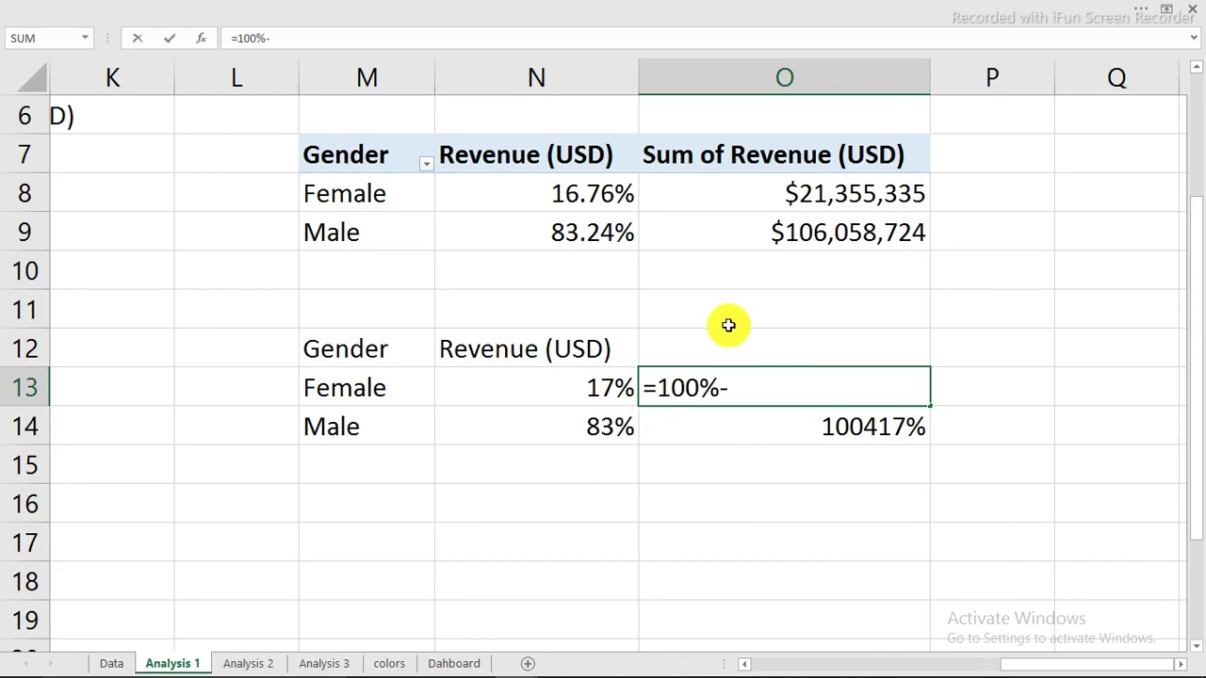
click(622, 386)
key(Return)
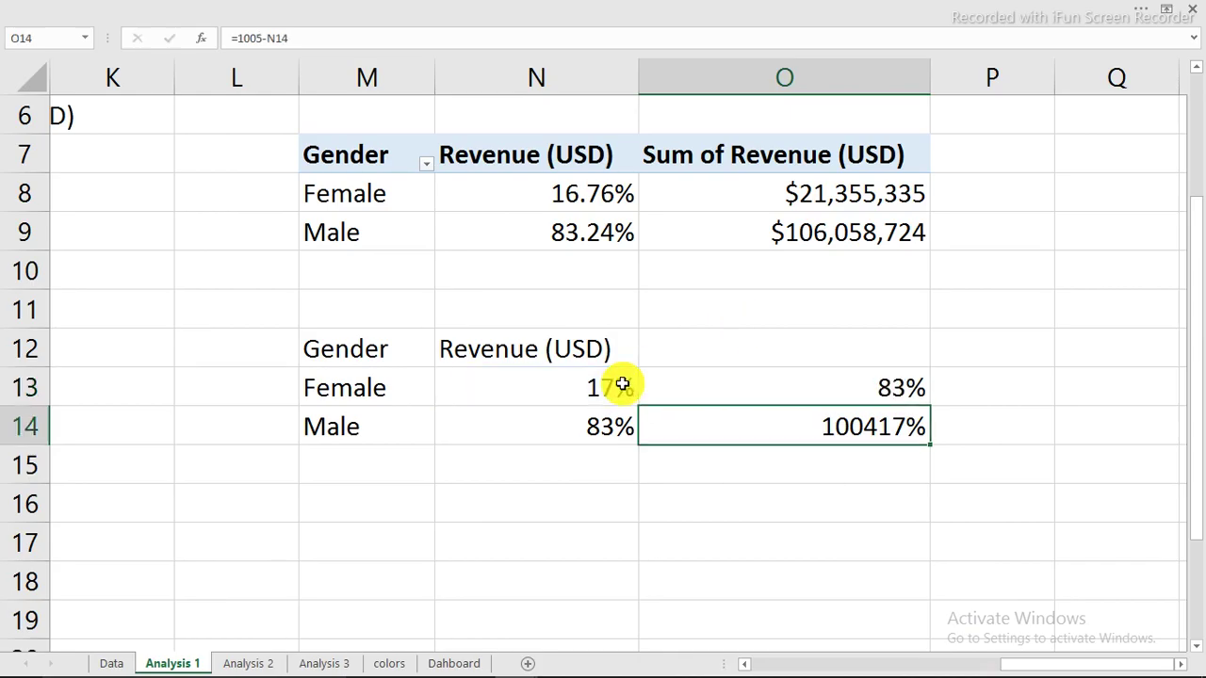
click(846, 380)
drag(930, 407, 923, 426)
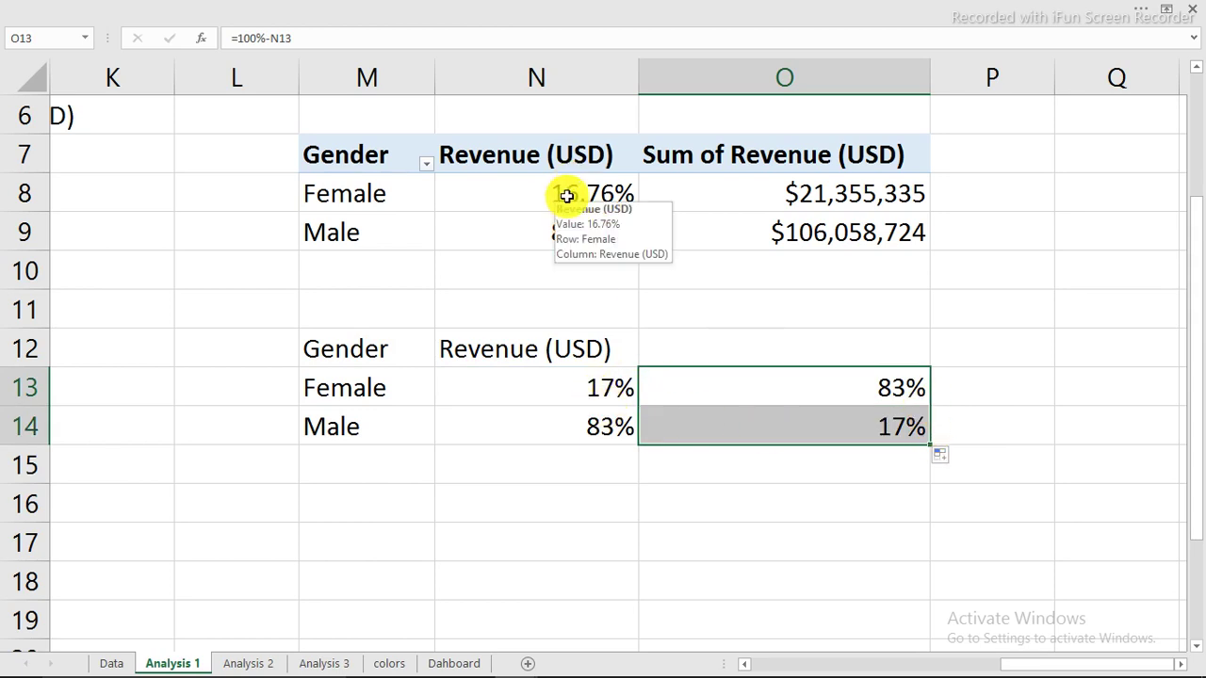
- Add a check total in P13 with the formula =SUM(N13:O13)
click(869, 384)
click(602, 396)
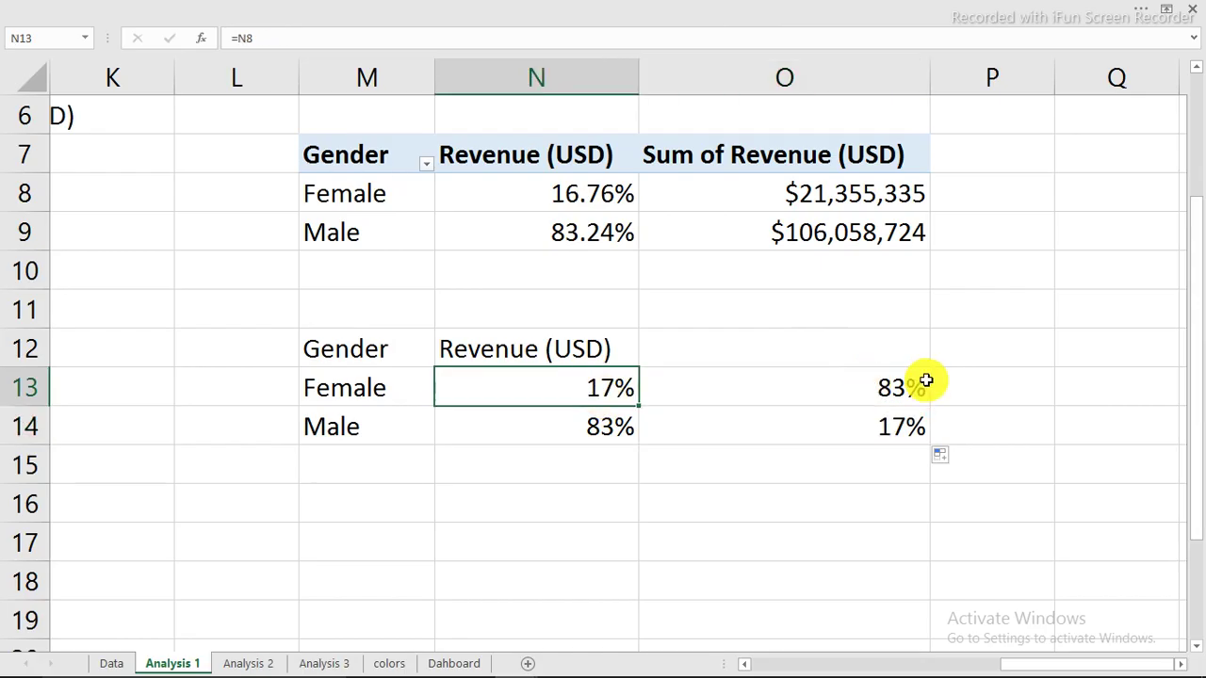
click(980, 388)
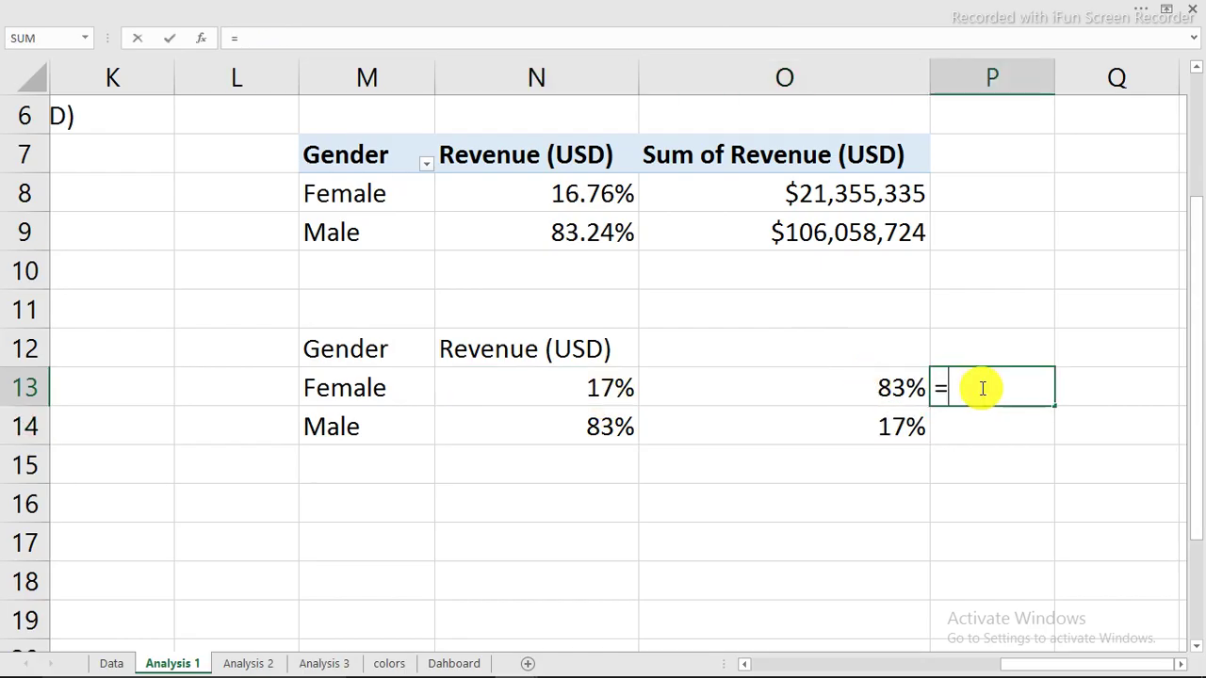
text(=)
click(860, 388)
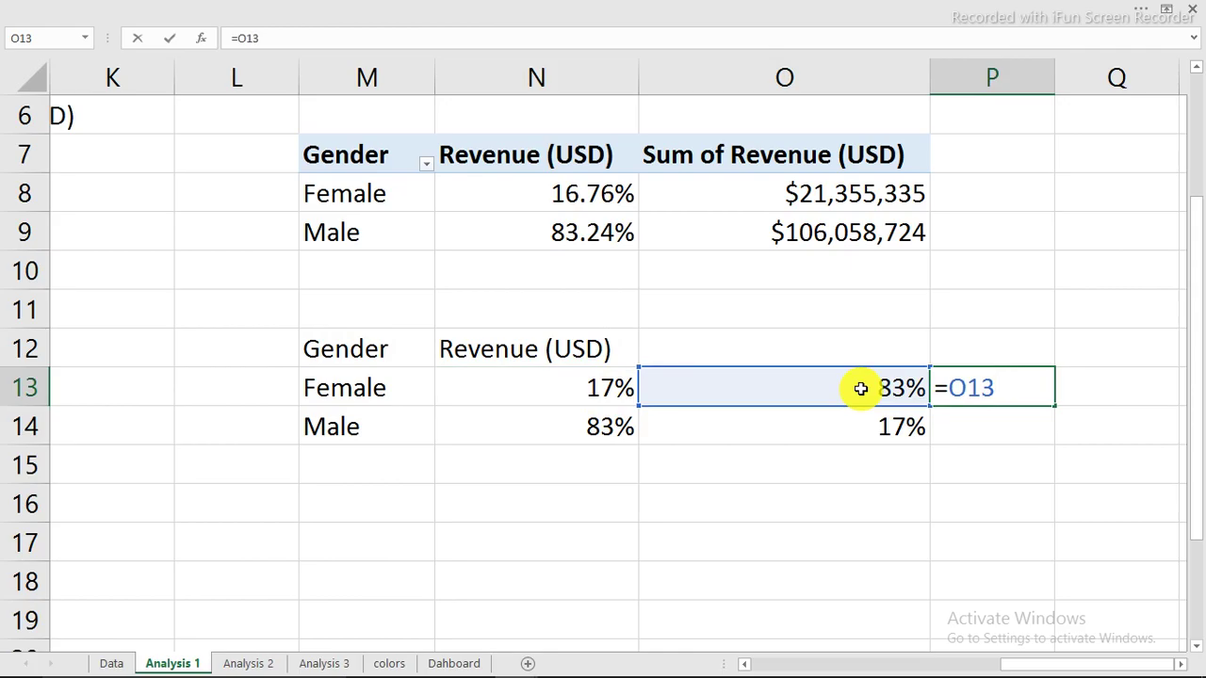
key(BackSpace)
key(BackSpace)
key(BackSpace)
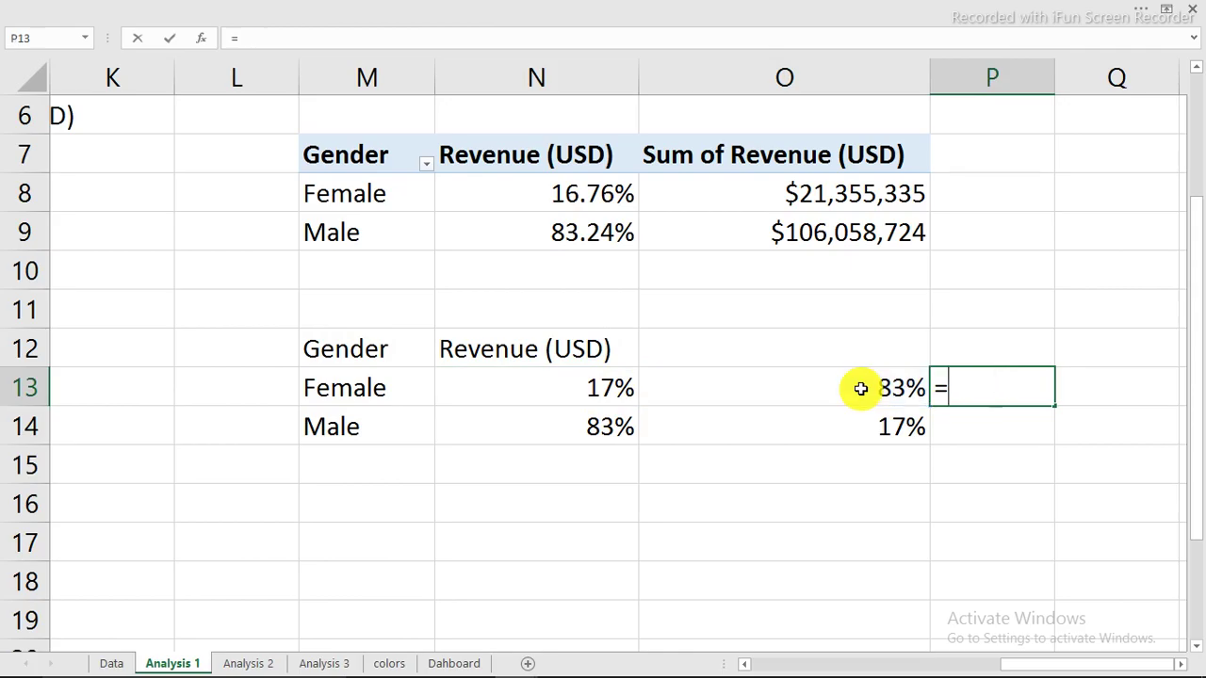
text(s)
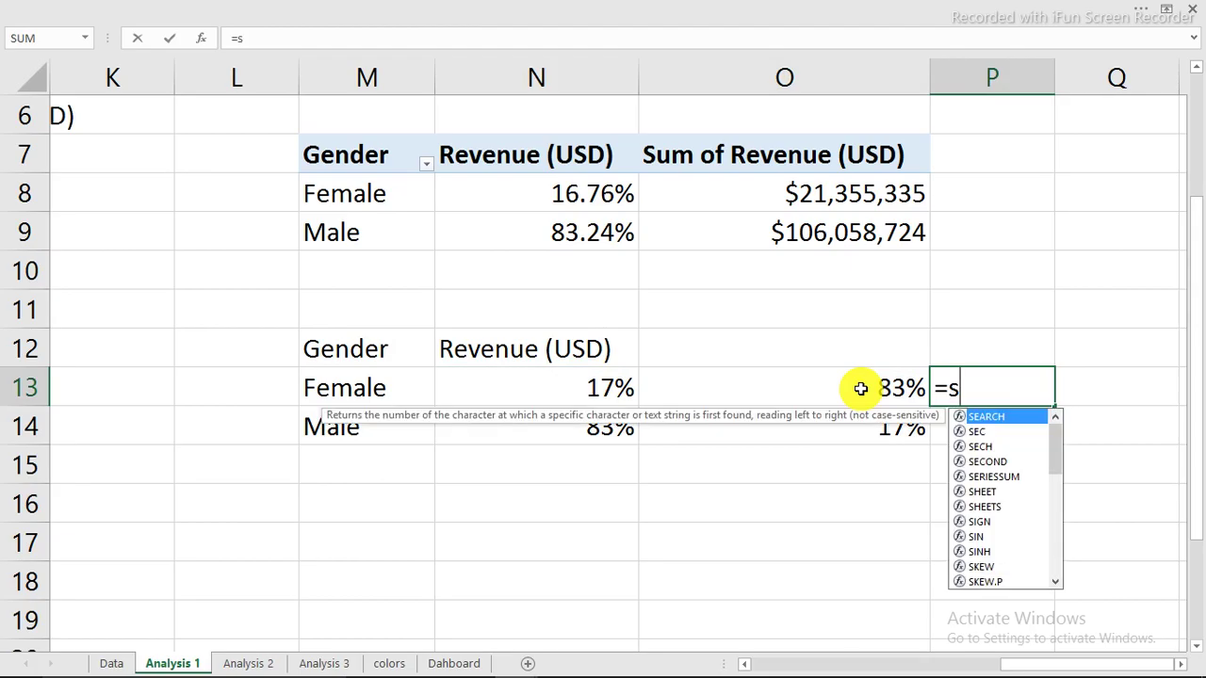
text(um)
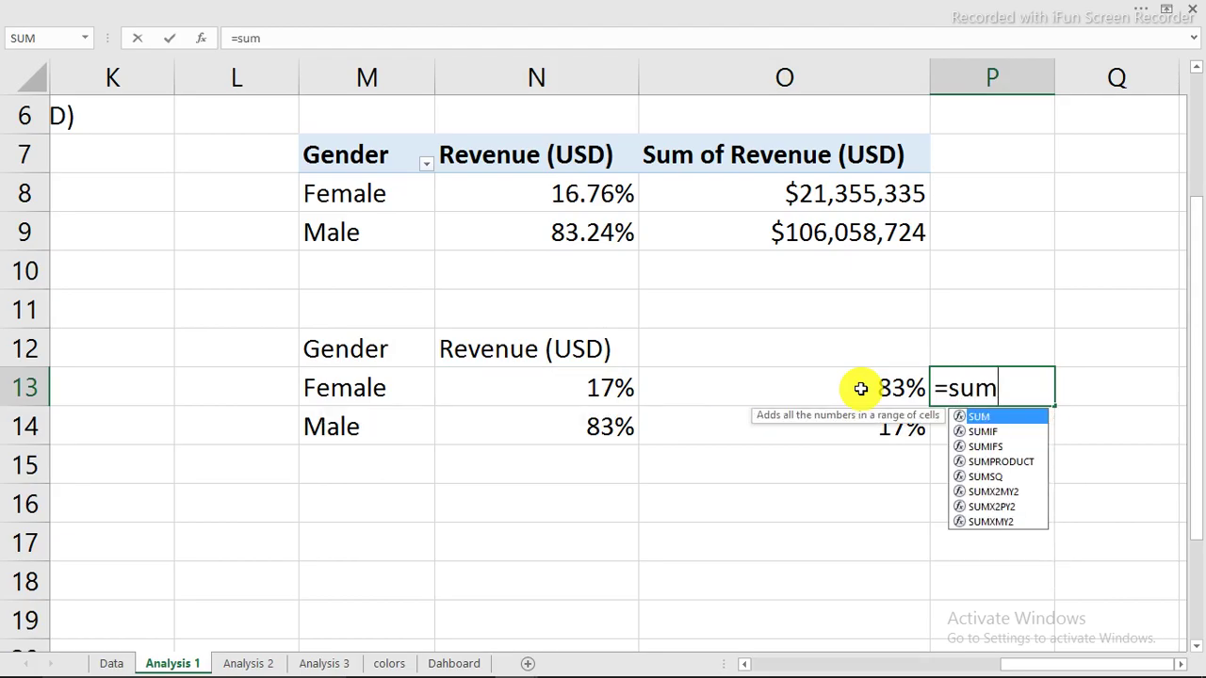
key(Tab)
click(860, 389)
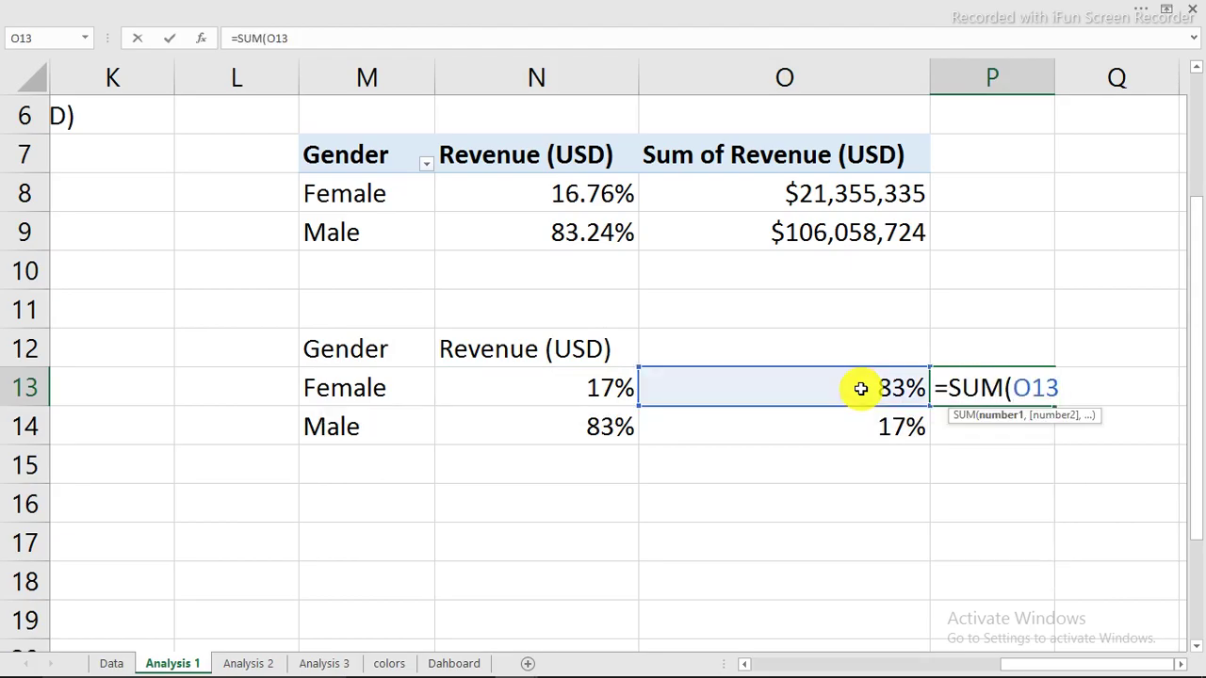
drag(597, 395, 732, 374)
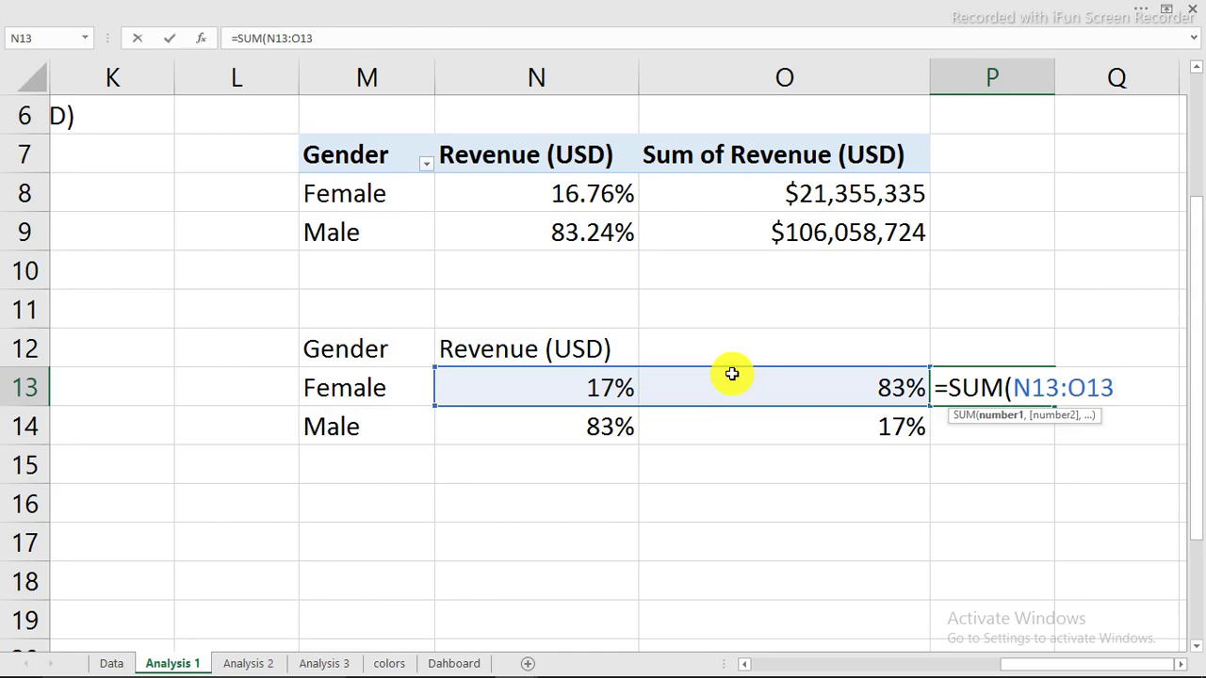
key(Return)
- Fill the check total down to P14 and clear both check cells, P13:P14
click(1014, 381)
drag(1048, 401, 1057, 438)
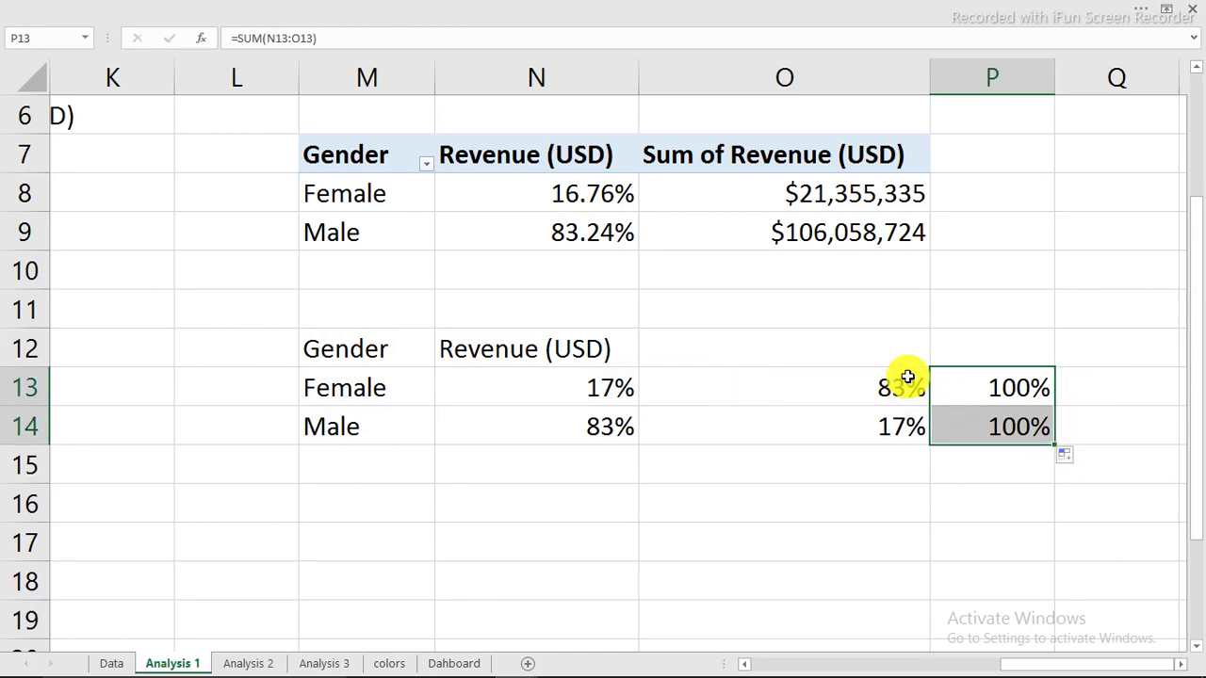
key(Delete)
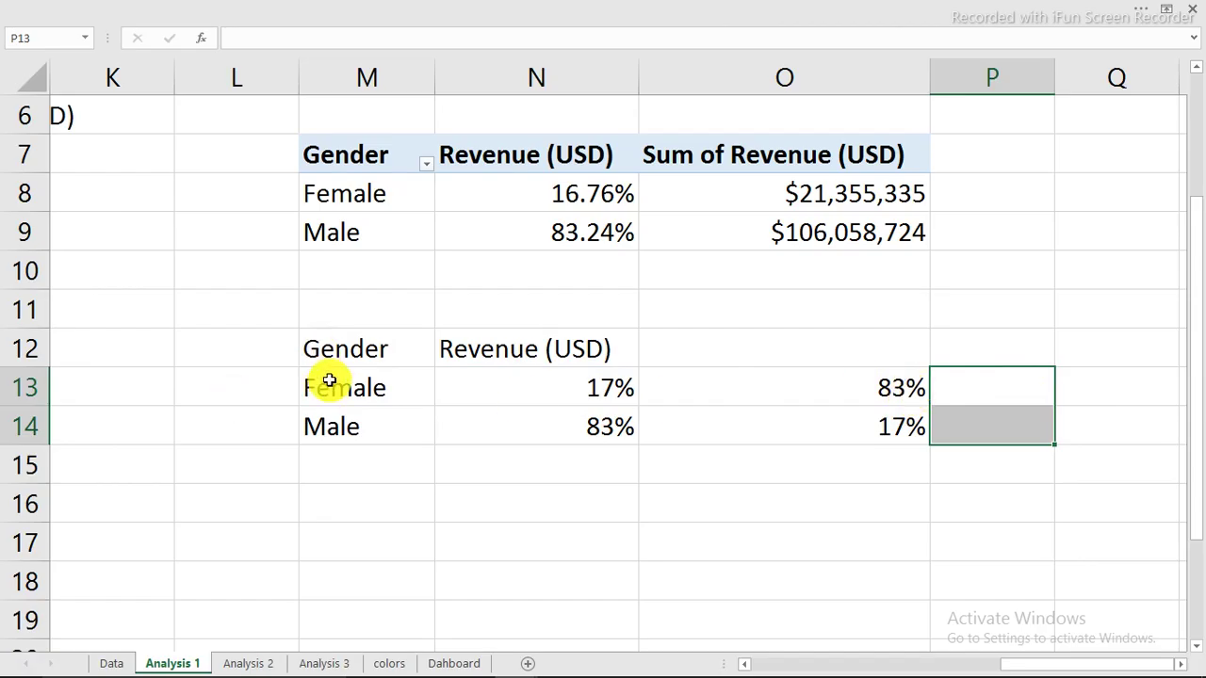
- Label O12 as "black area" and try a 2-D clustered bar chart of M12:O14
click(673, 348)
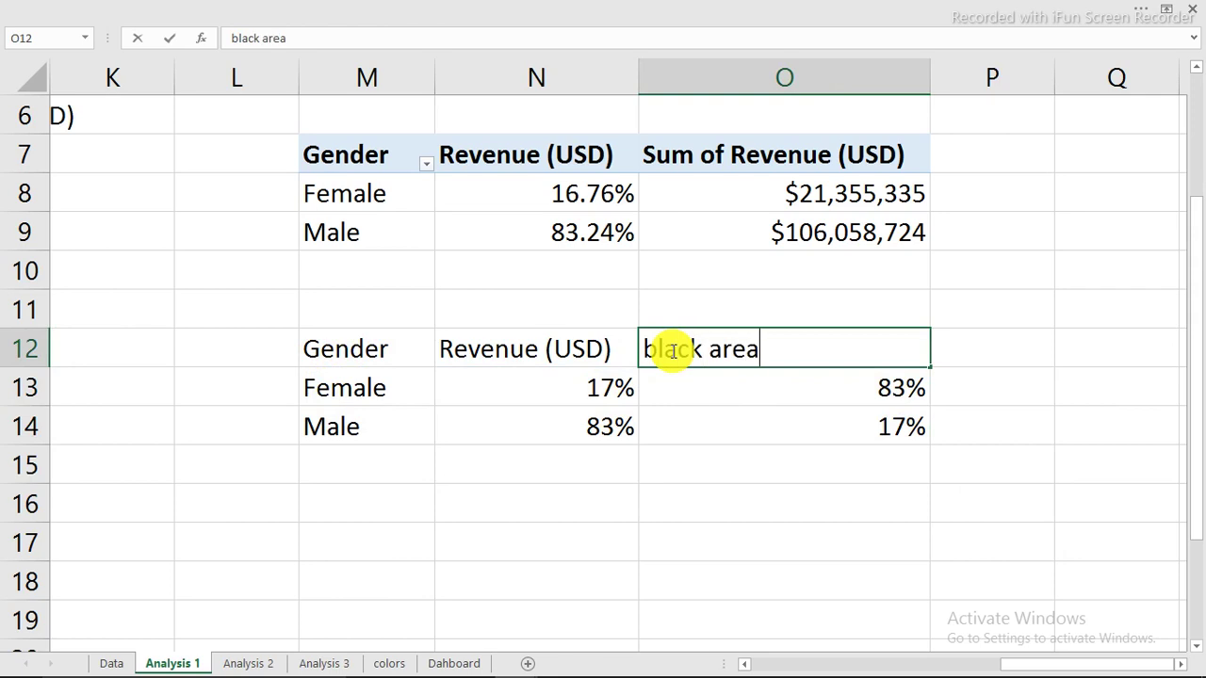
key(Return)
drag(339, 346, 788, 417)
click(387, 8)
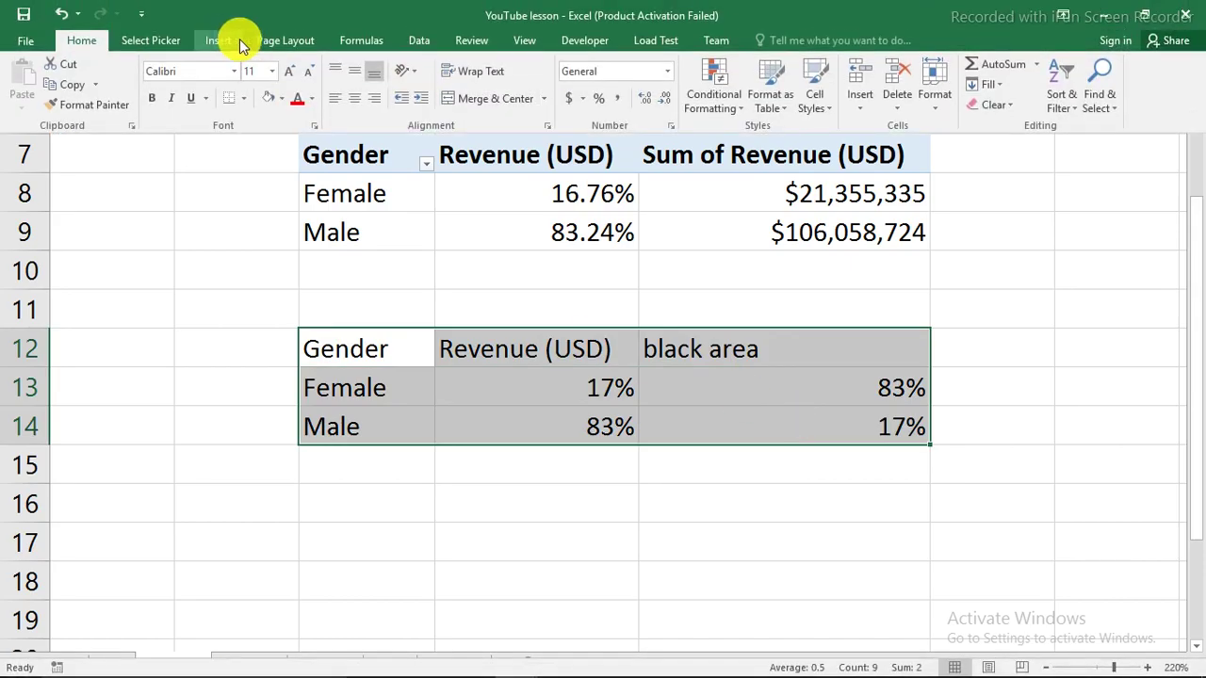
click(220, 35)
click(508, 76)
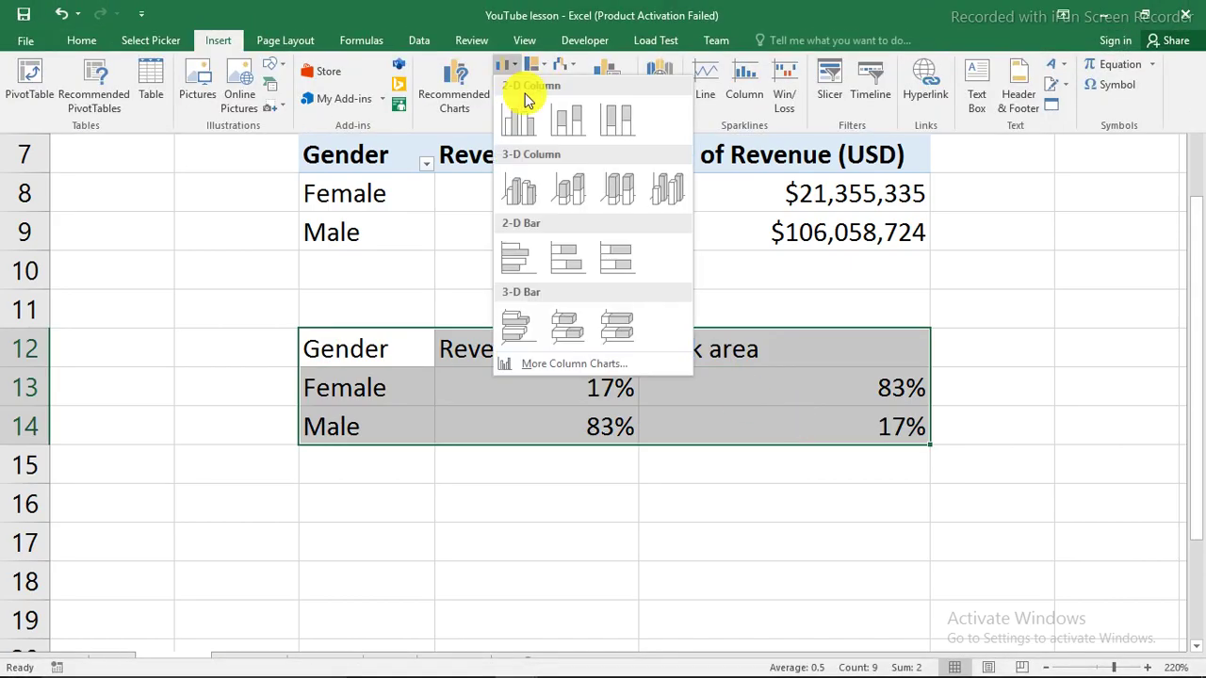
click(520, 242)
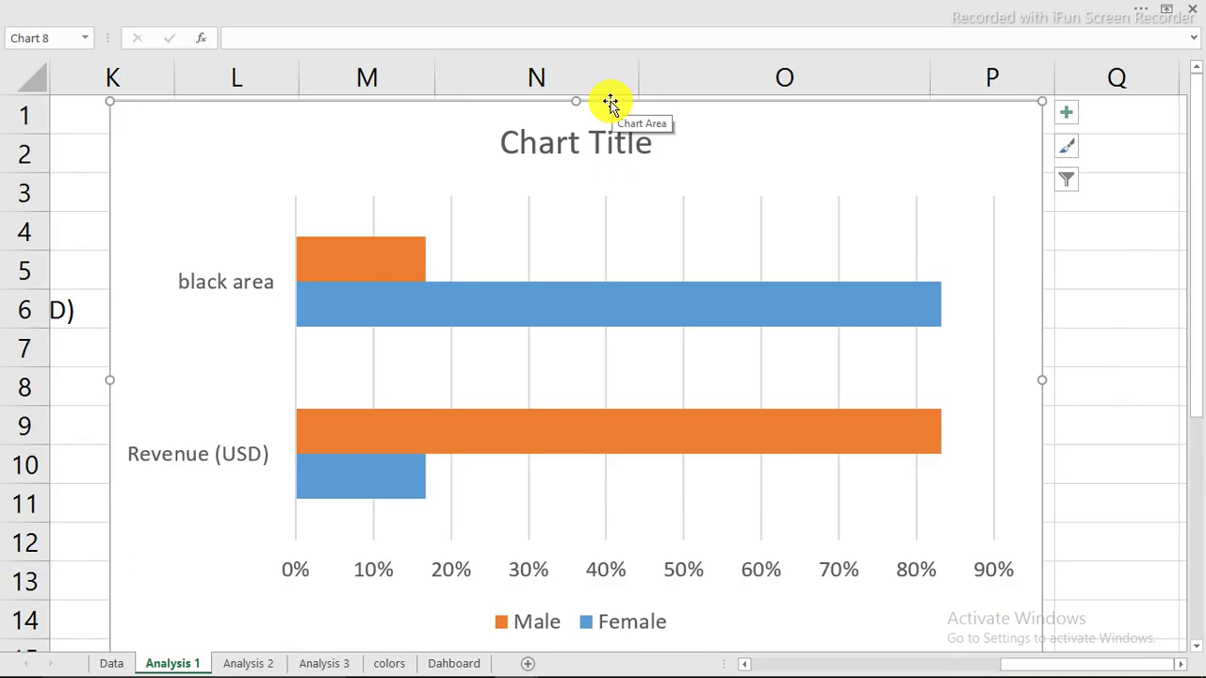
key(Delete)
scroll(431, 339, down, 1)
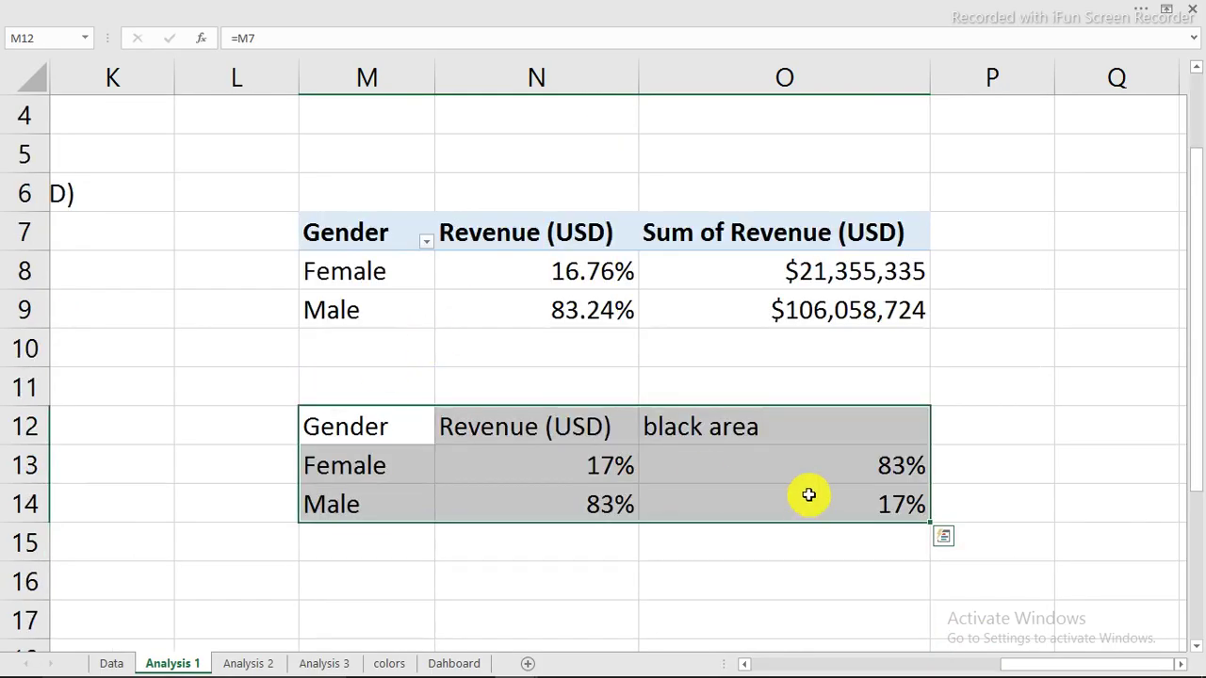
- Clear O12:O14 and insert a 2-D clustered bar chart from M12:N14
drag(742, 427, 774, 502)
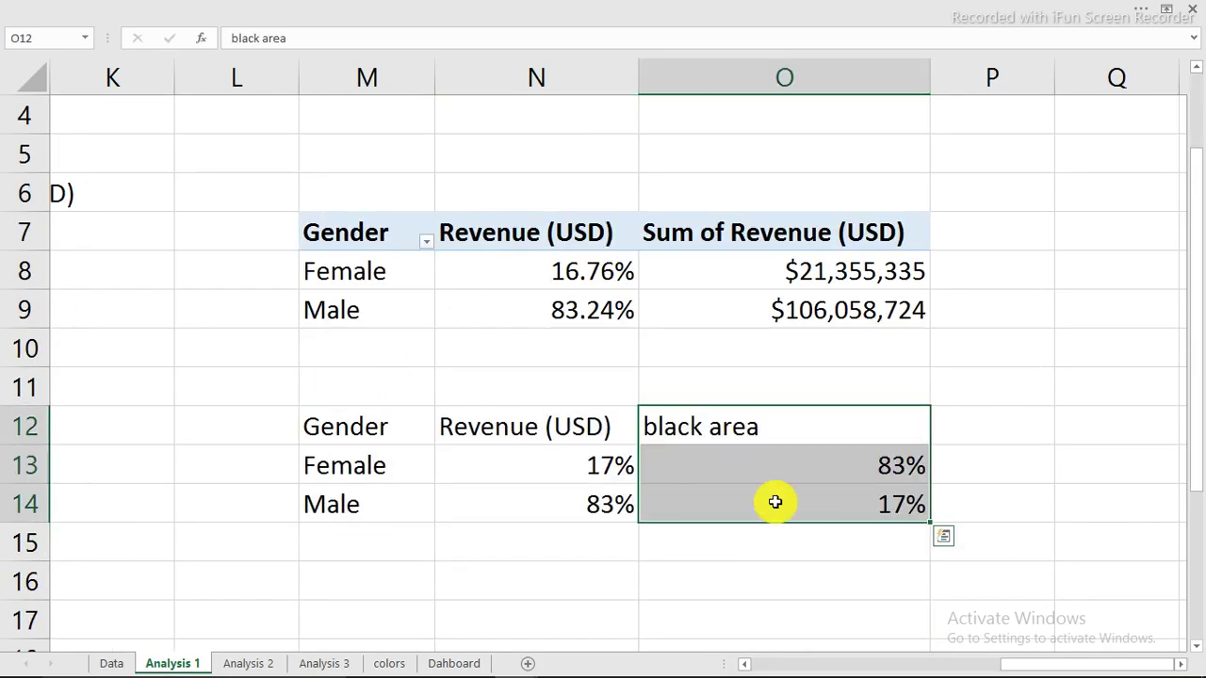
key(Delete)
drag(333, 423, 532, 522)
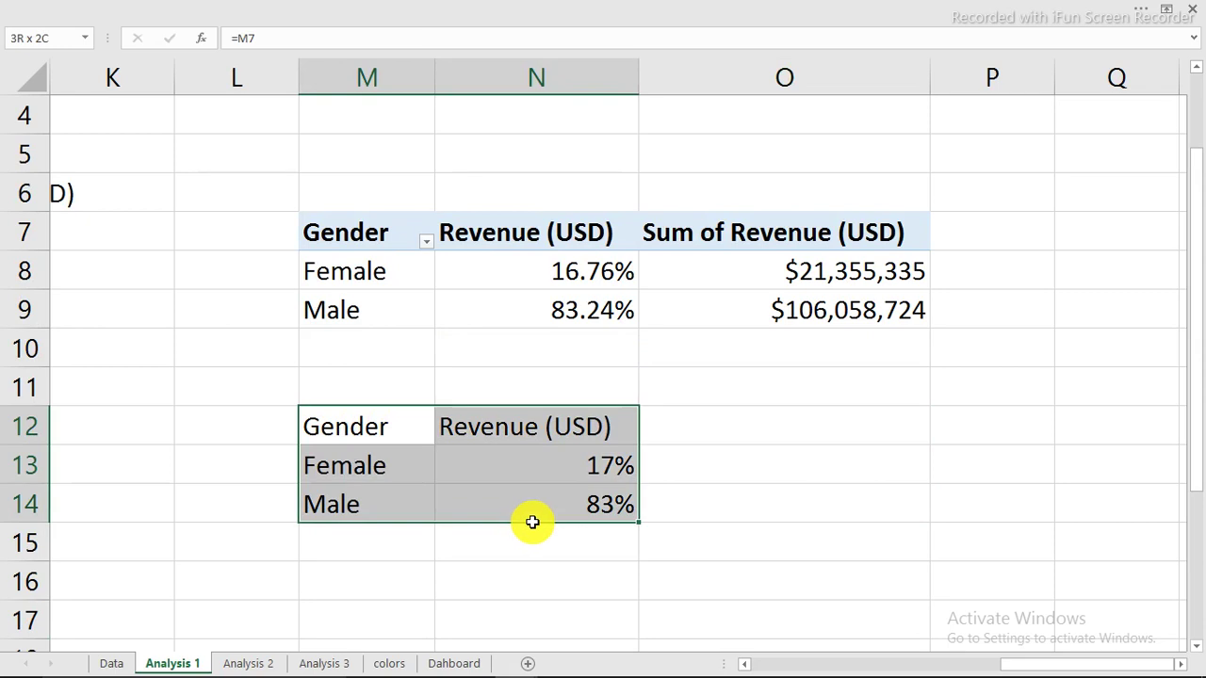
click(358, 6)
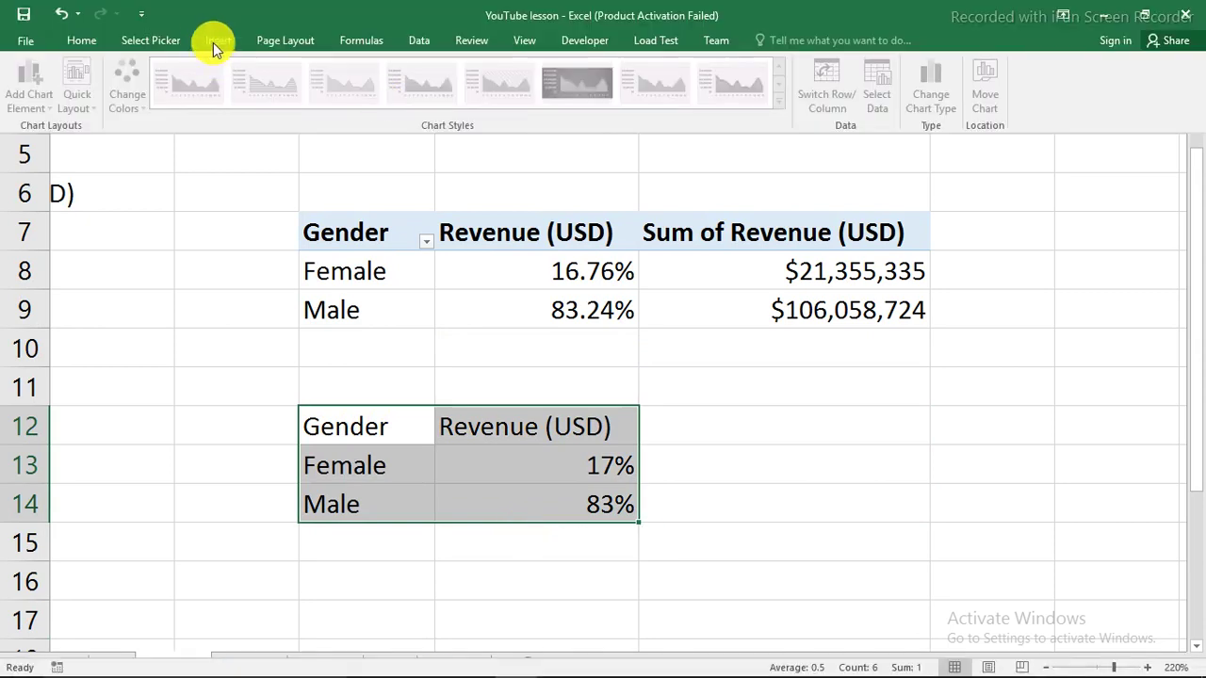
click(219, 41)
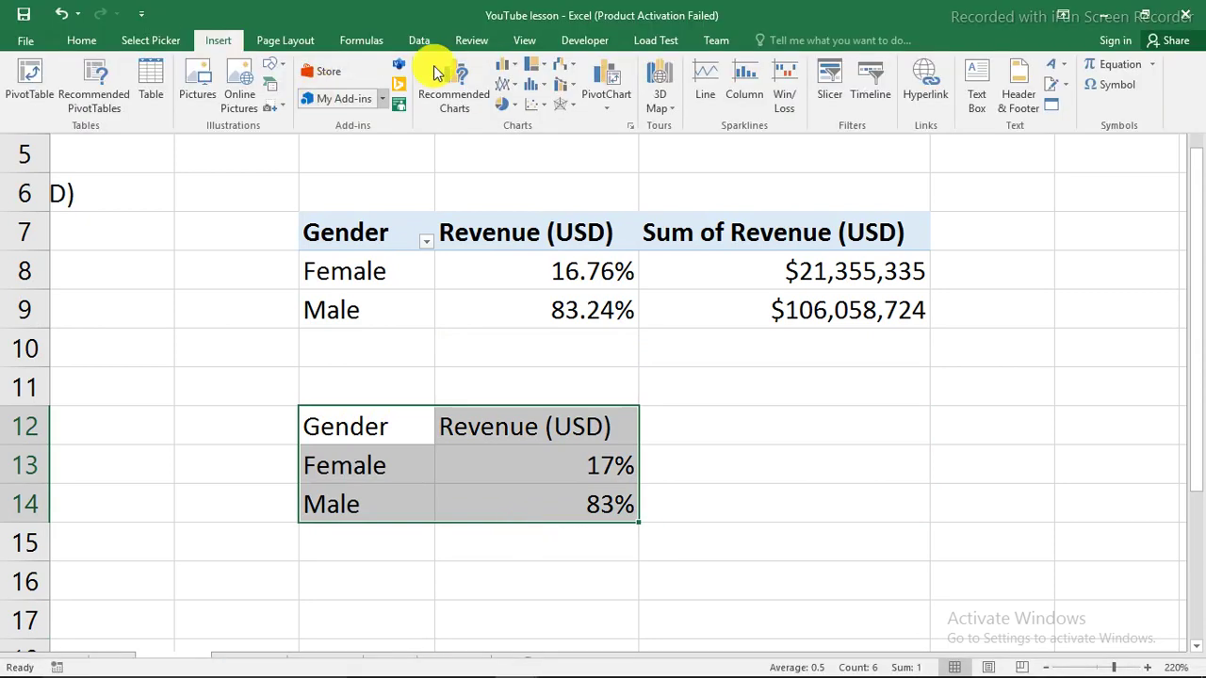
click(506, 65)
click(524, 264)
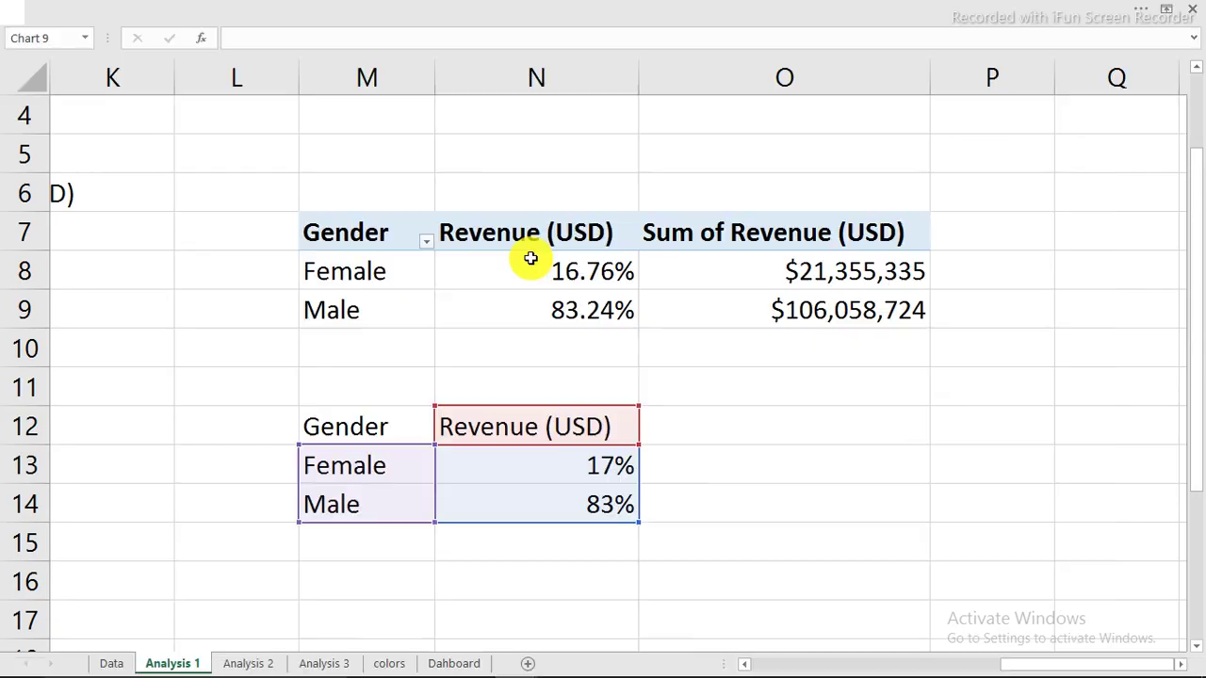
drag(638, 110, 697, 148)
mouse_move(660, 106)
mouse_down()
mouse_move(657, 88)
mouse_move(653, 102)
mouse_up()
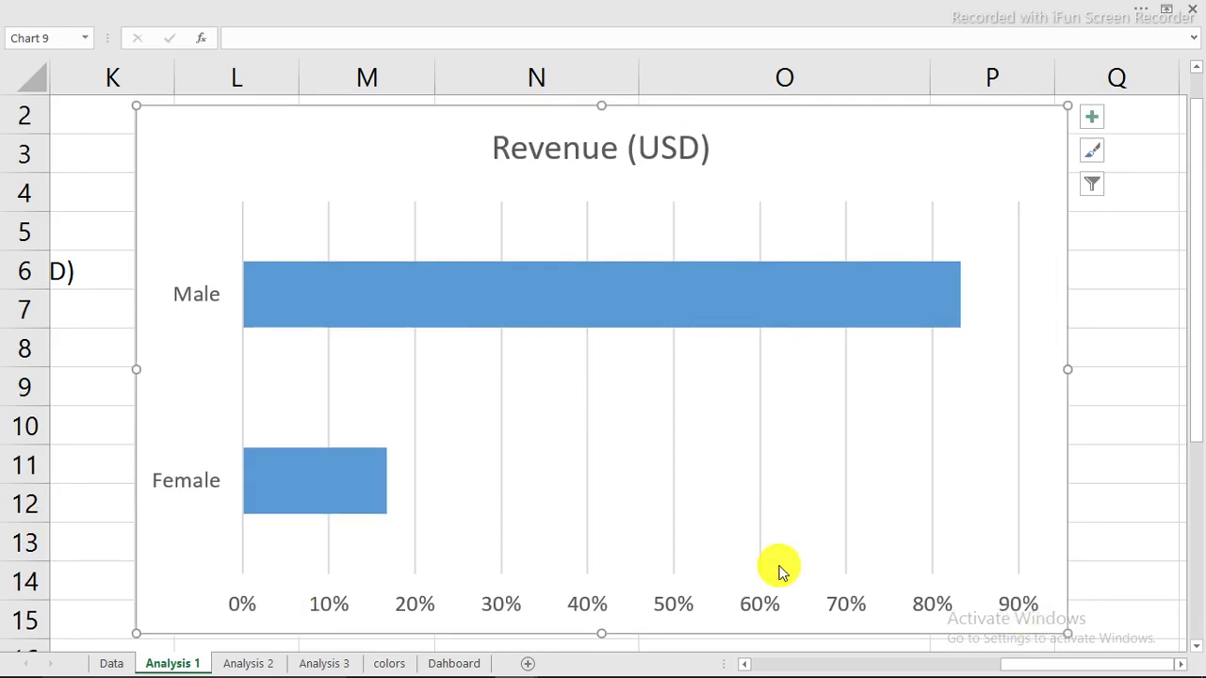
- Fix the bar chart's percentage axis bounds at minimum 0 and maximum 1
click(686, 613)
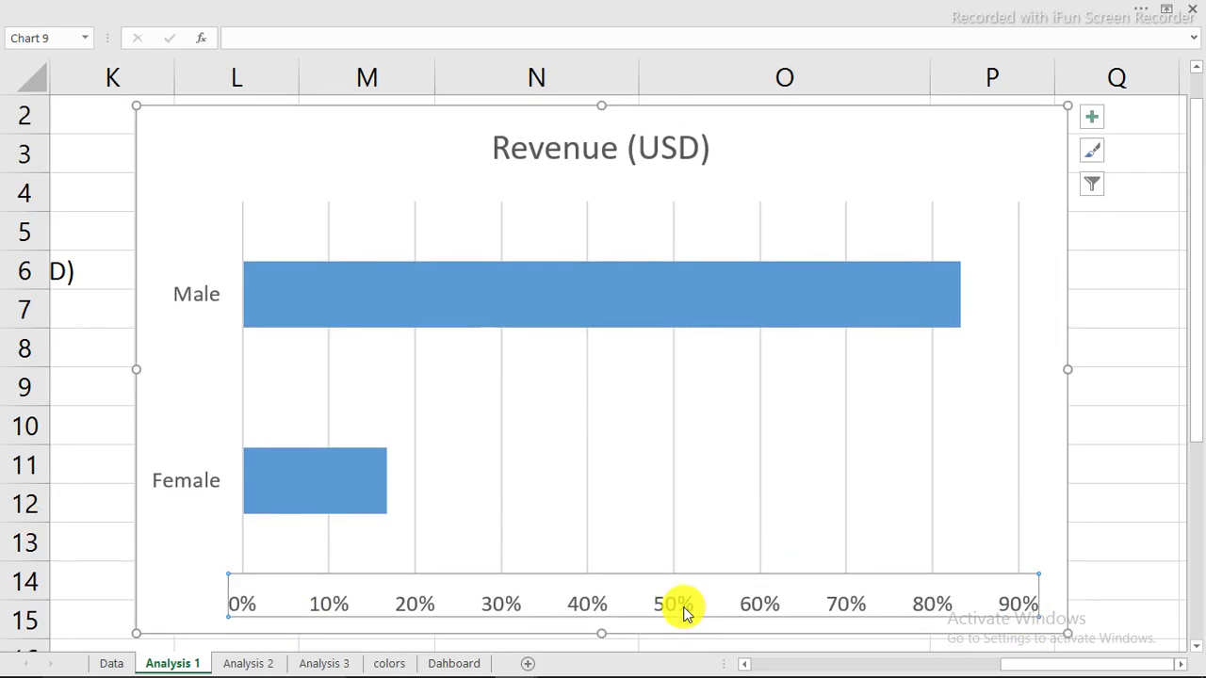
double_click(686, 613)
drag(666, 231, 950, 112)
click(923, 243)
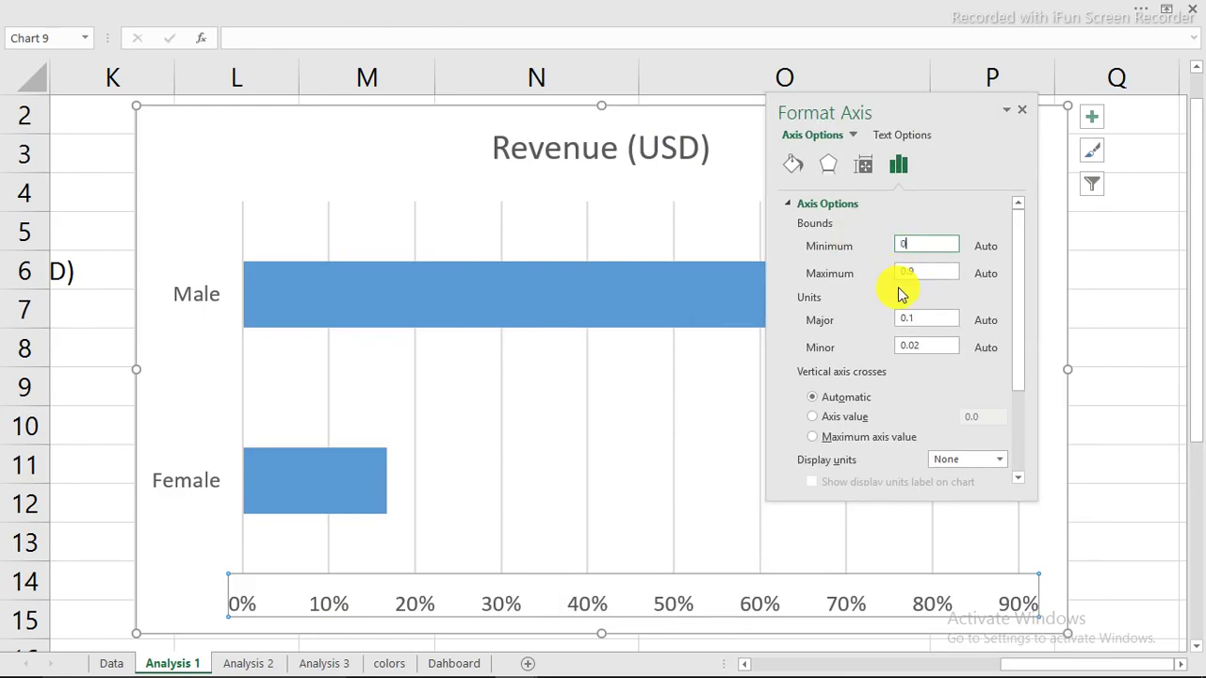
click(930, 274)
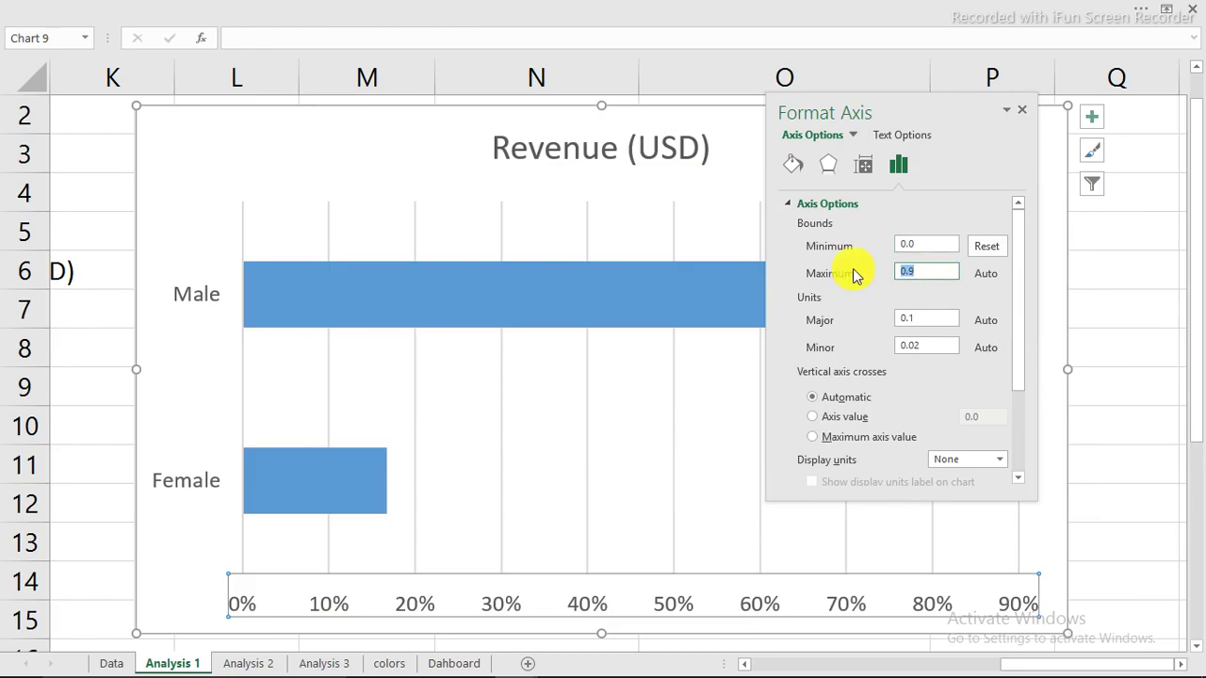
text(1)
click(923, 243)
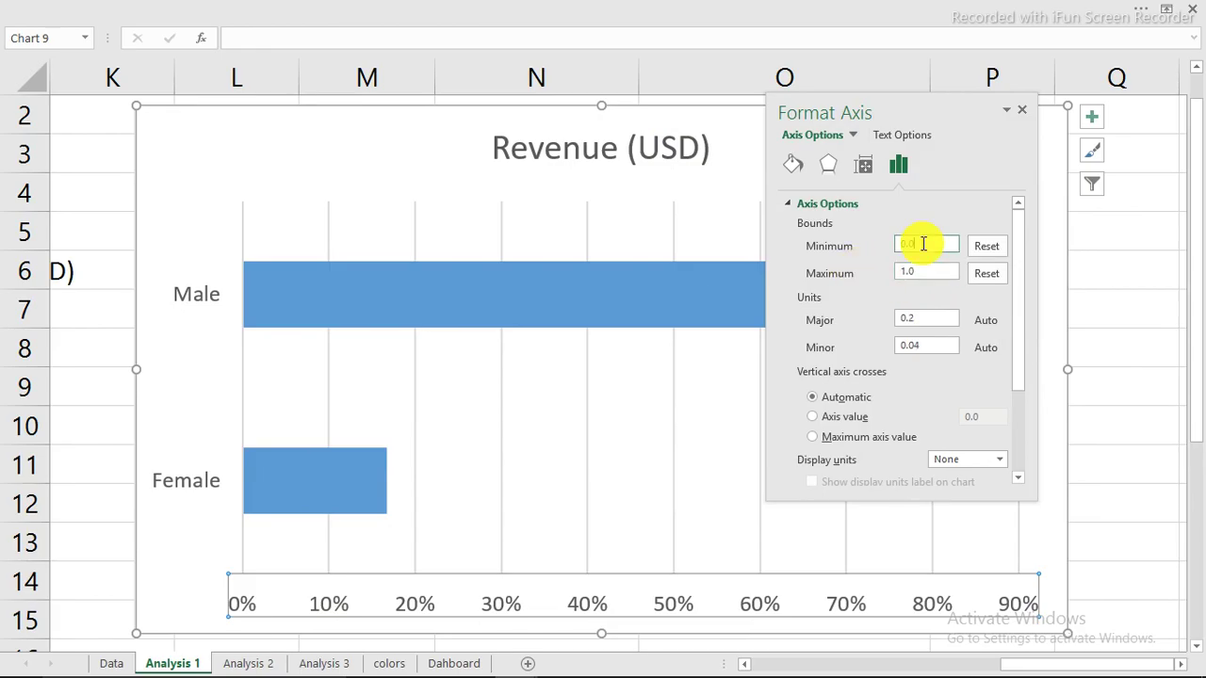
click(1021, 109)
- Remove the bar chart's title, both axes and the gridlines
click(648, 144)
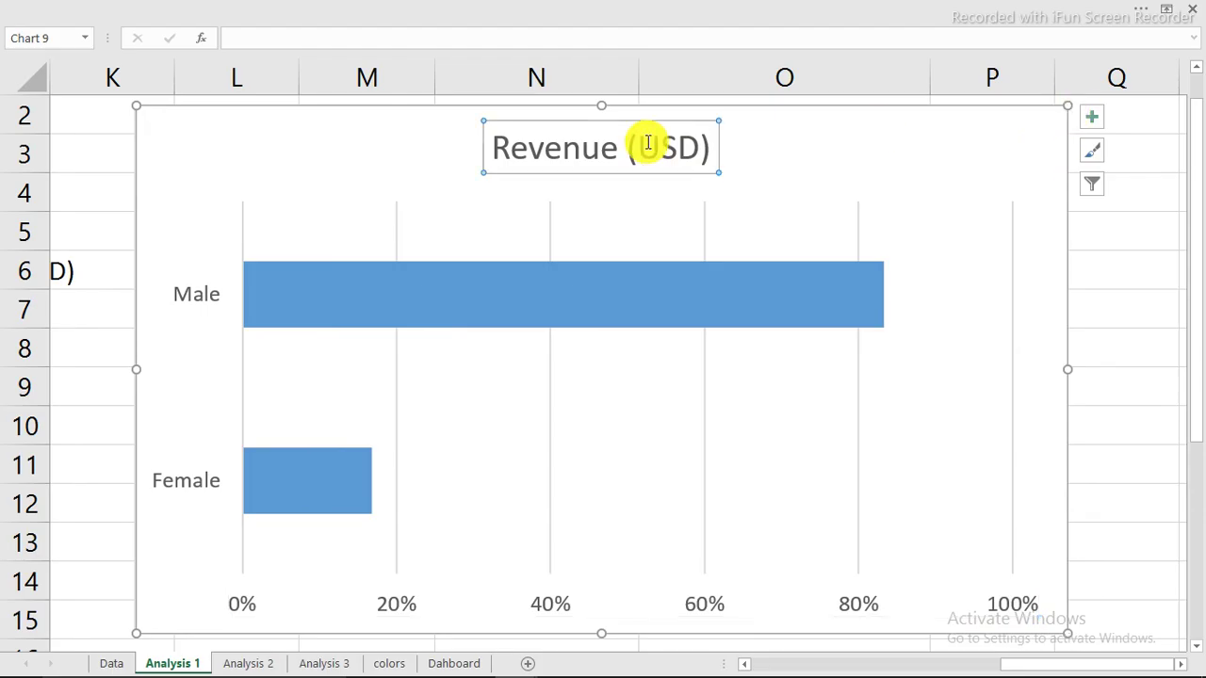
key(Delete)
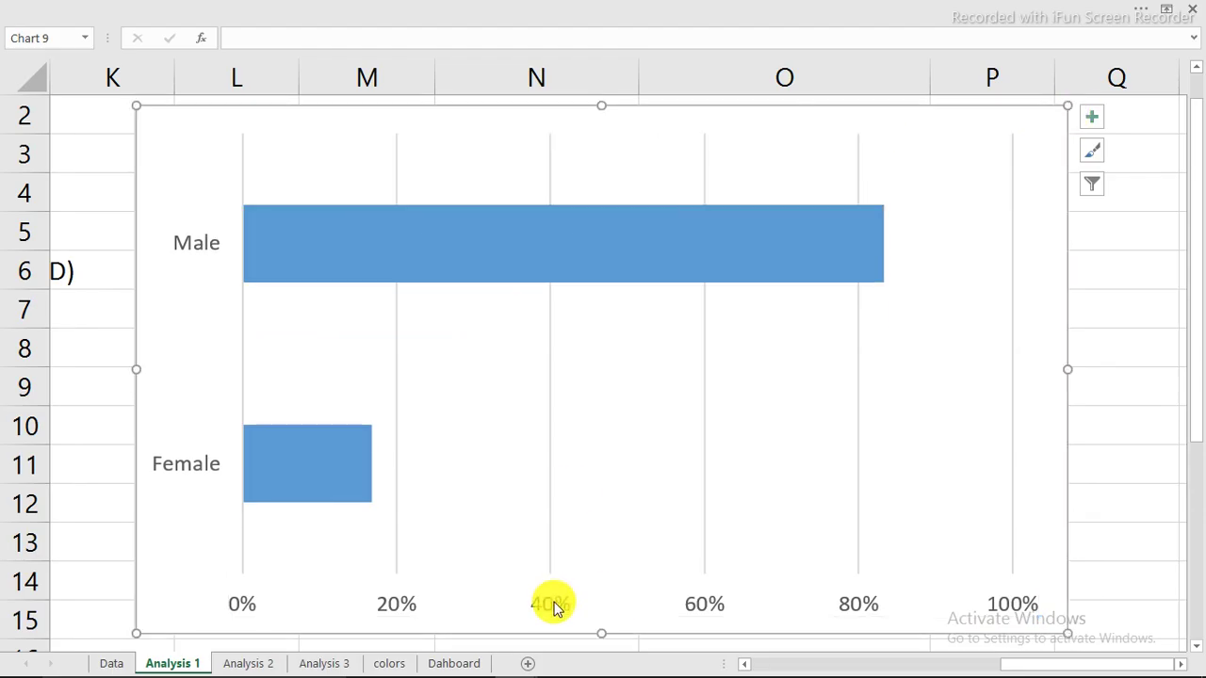
click(539, 613)
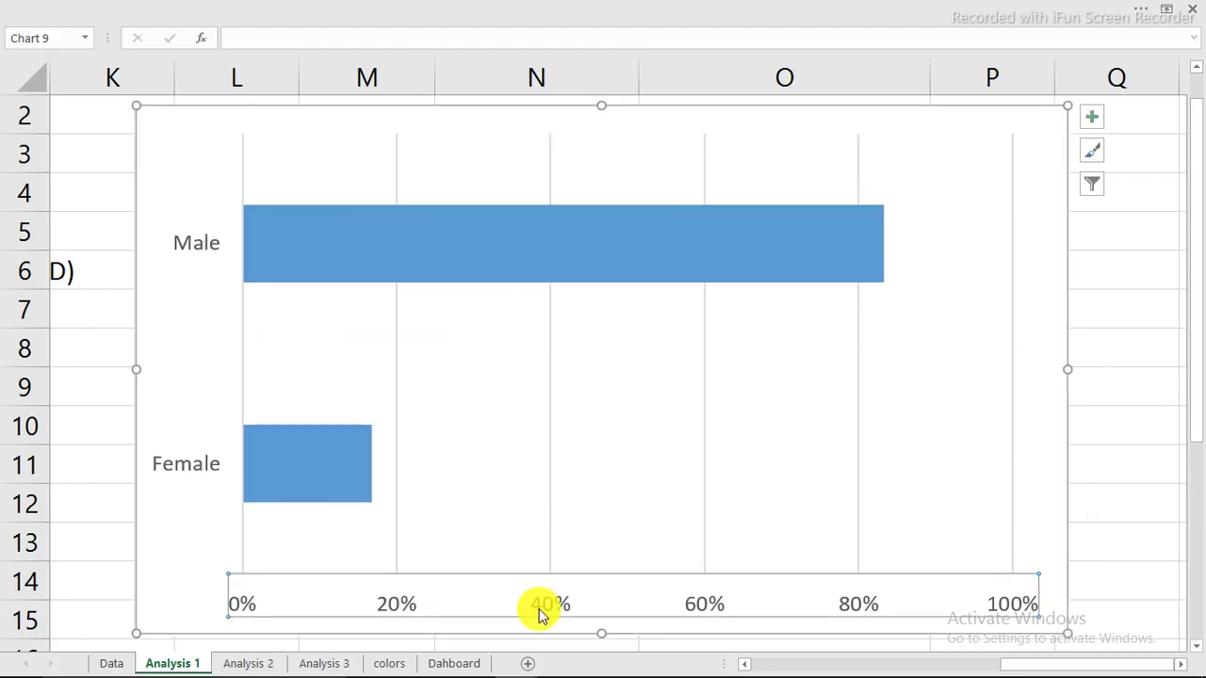
key(Delete)
click(197, 253)
key(Delete)
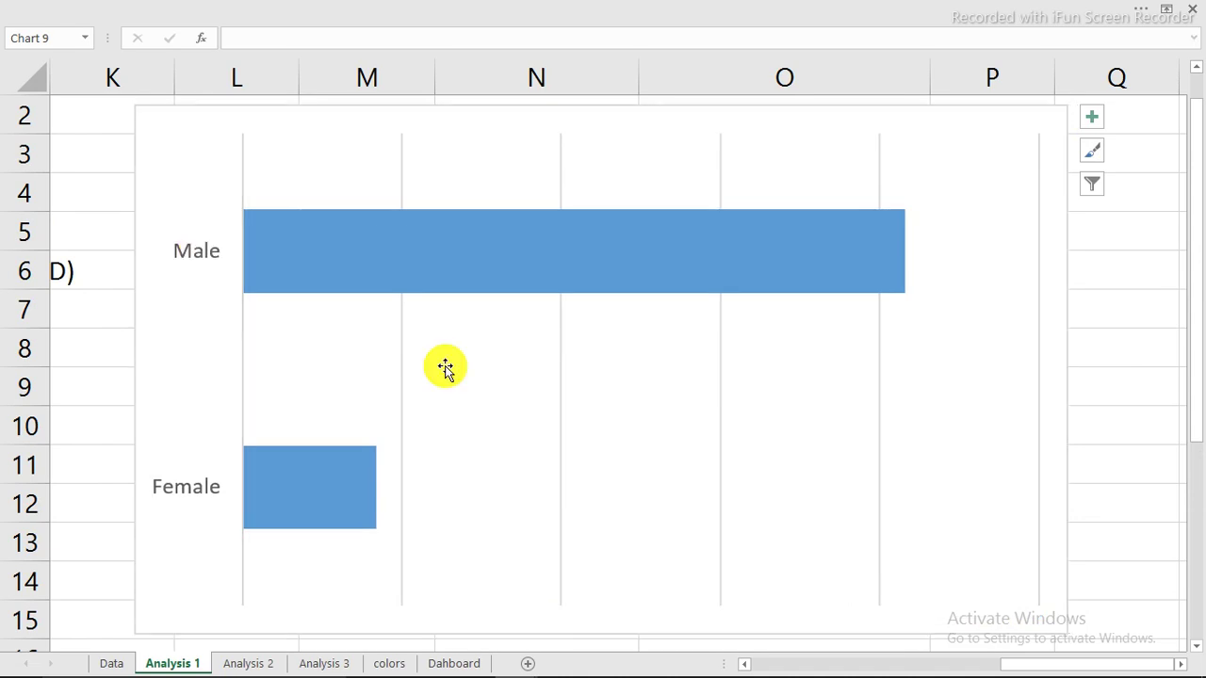
key(Delete)
- Shrink the gender bar chart on Analysis 1 and move it to the Dahboard sheet
drag(1064, 108, 513, 432)
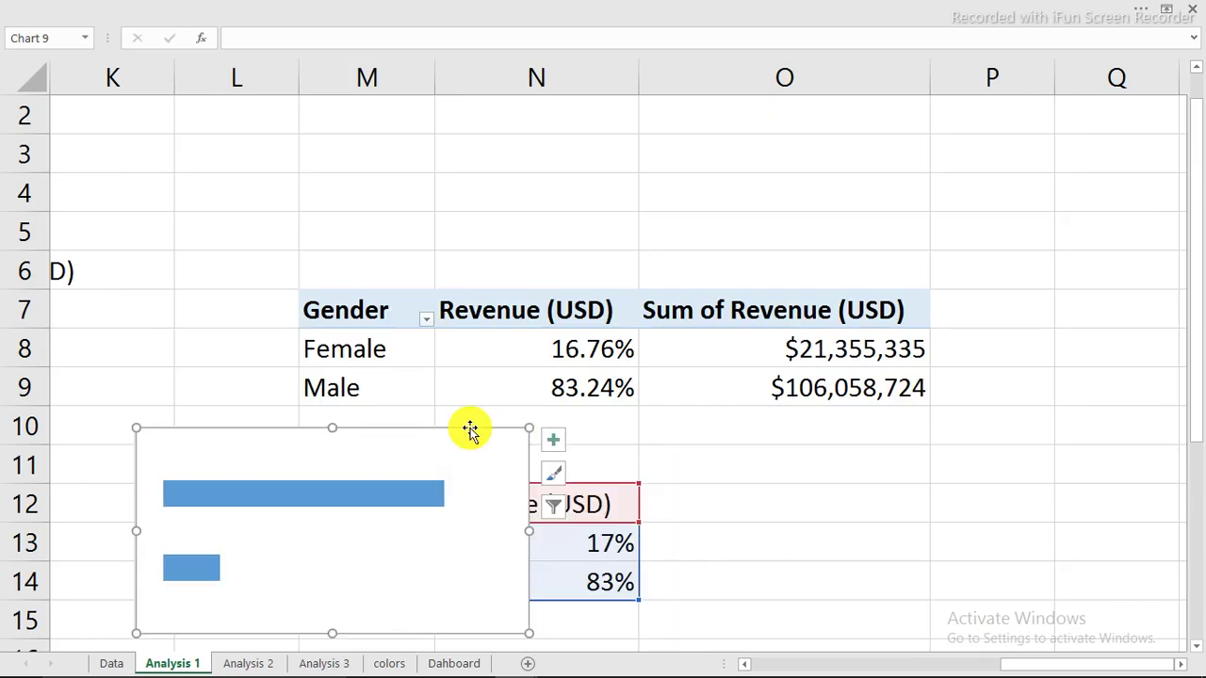
key(ctrl+x)
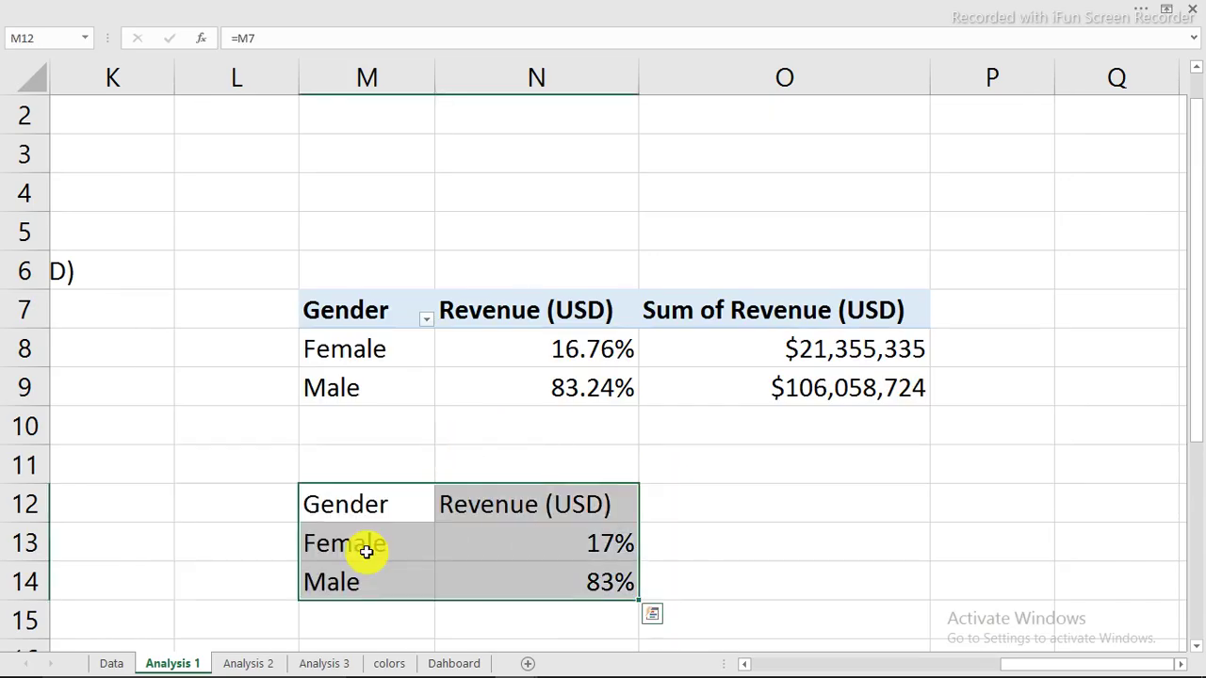
click(446, 661)
click(402, 384)
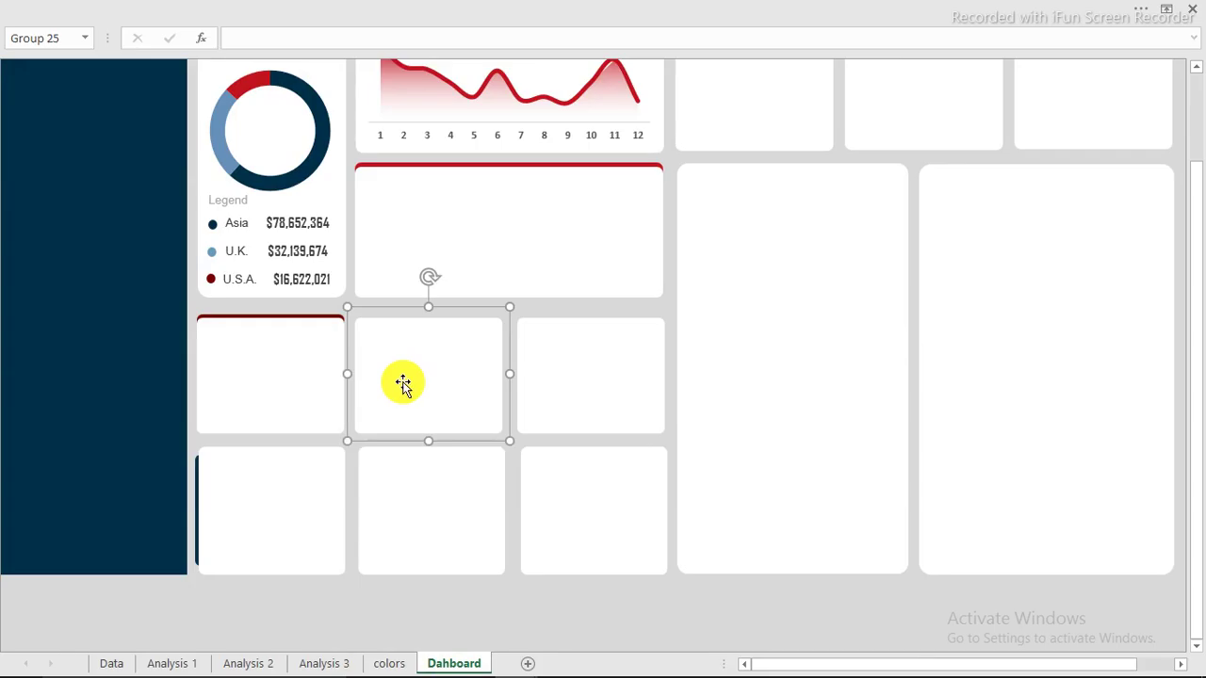
key(ctrl+v)
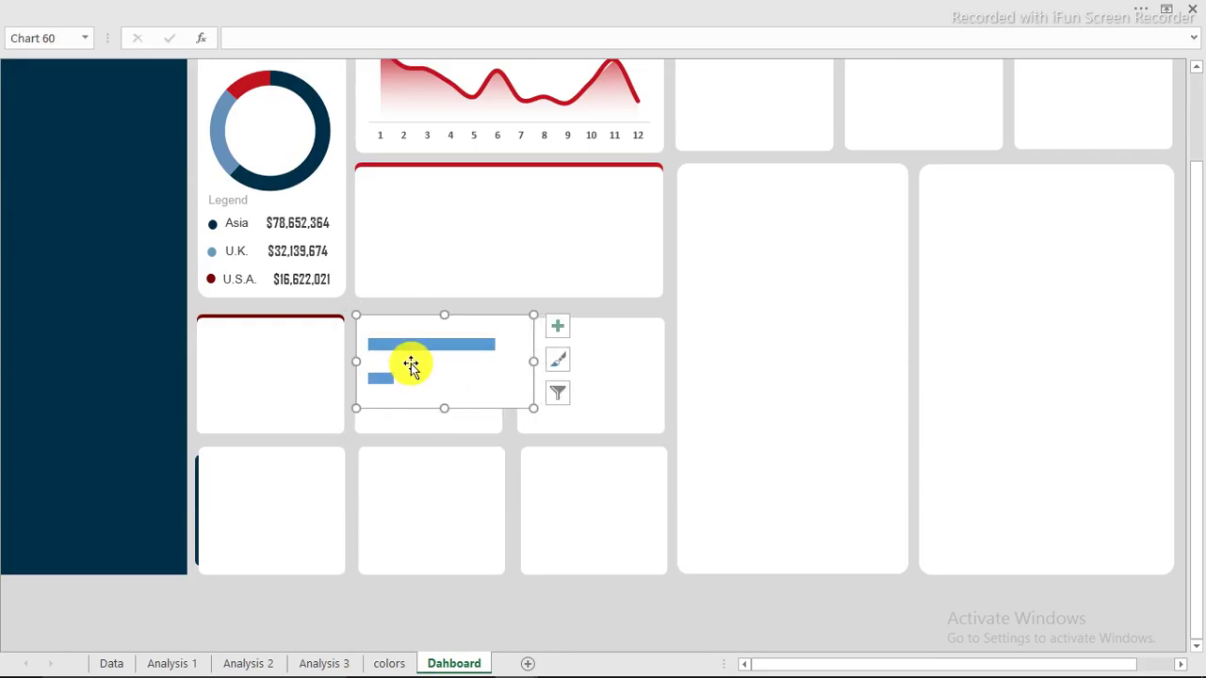
- Position the bar chart over the card with the dark red top edge below the region legend and open its chart area formatting
scroll(12, 327, up, 2)
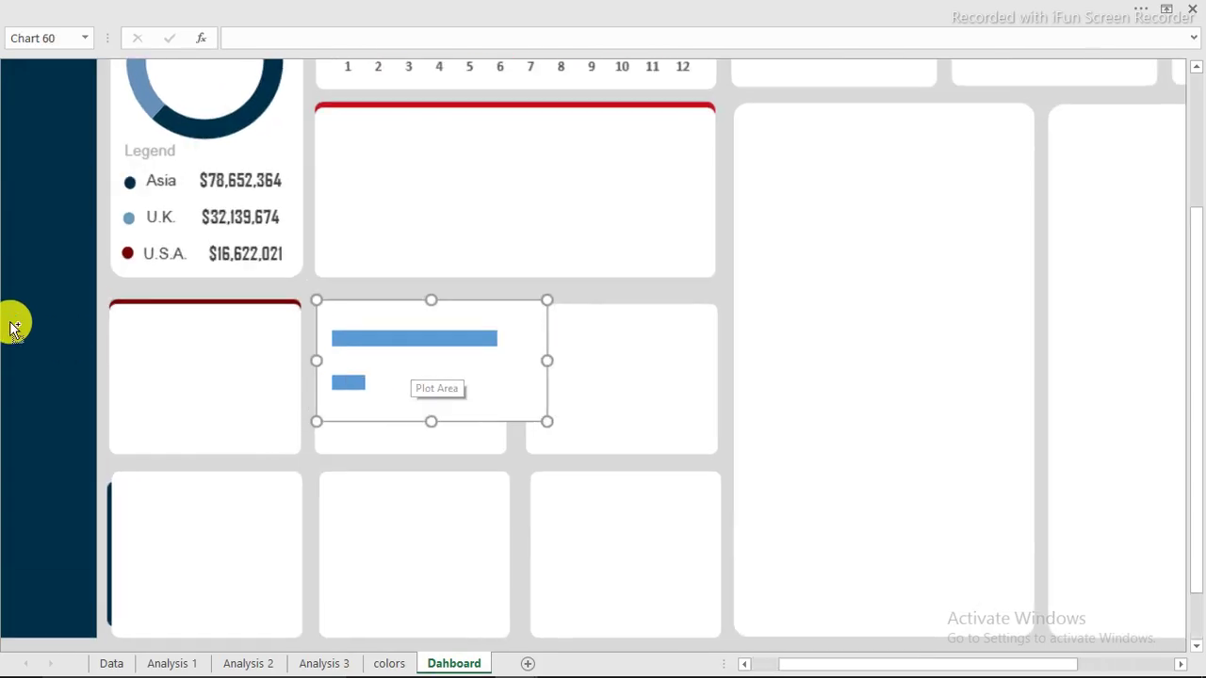
scroll(12, 322, up, 3)
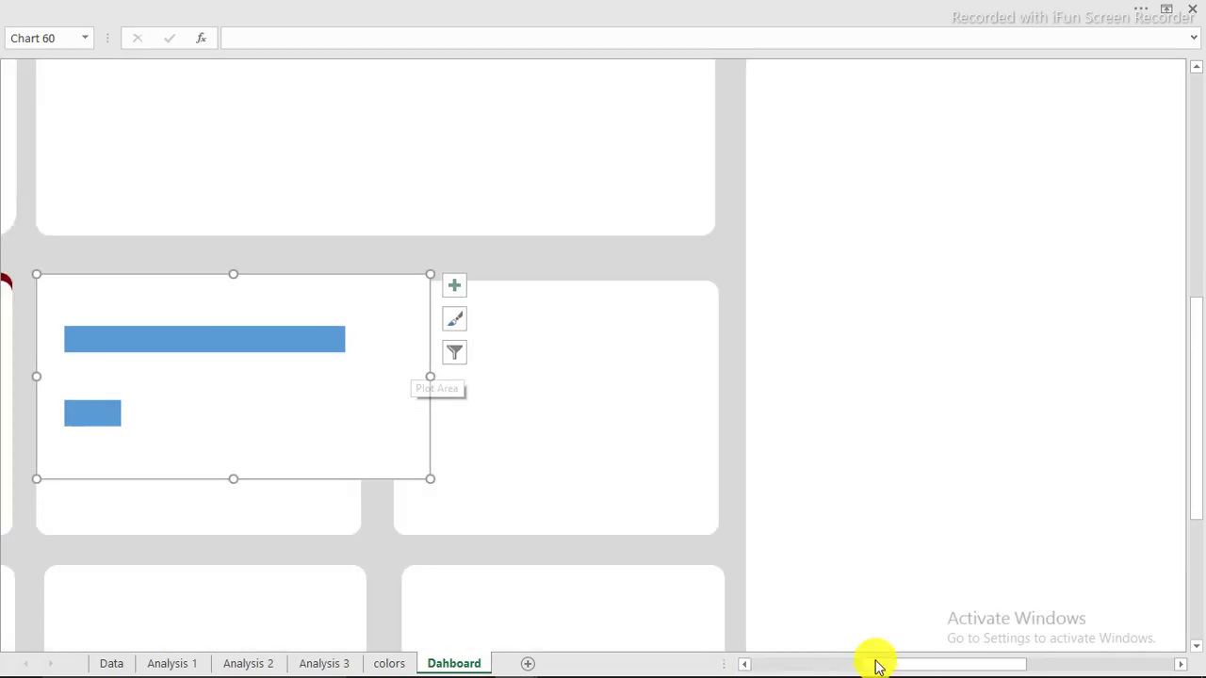
drag(876, 666, 743, 662)
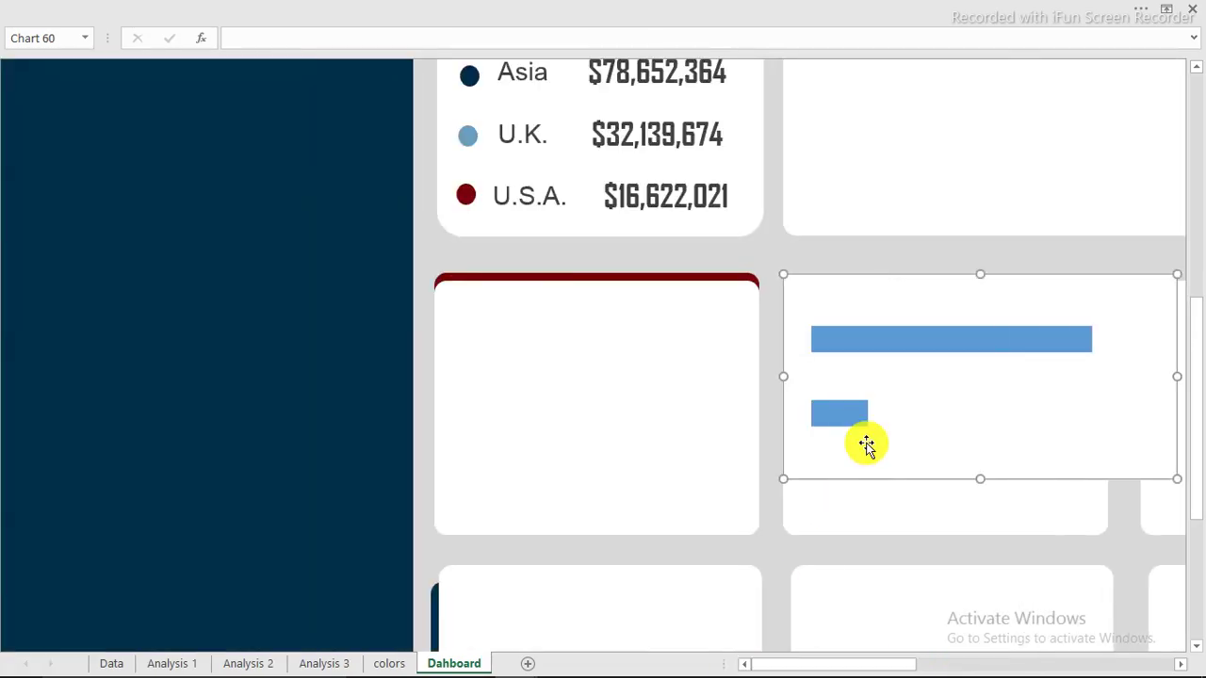
drag(877, 479, 572, 500)
scroll(304, 436, up, 1)
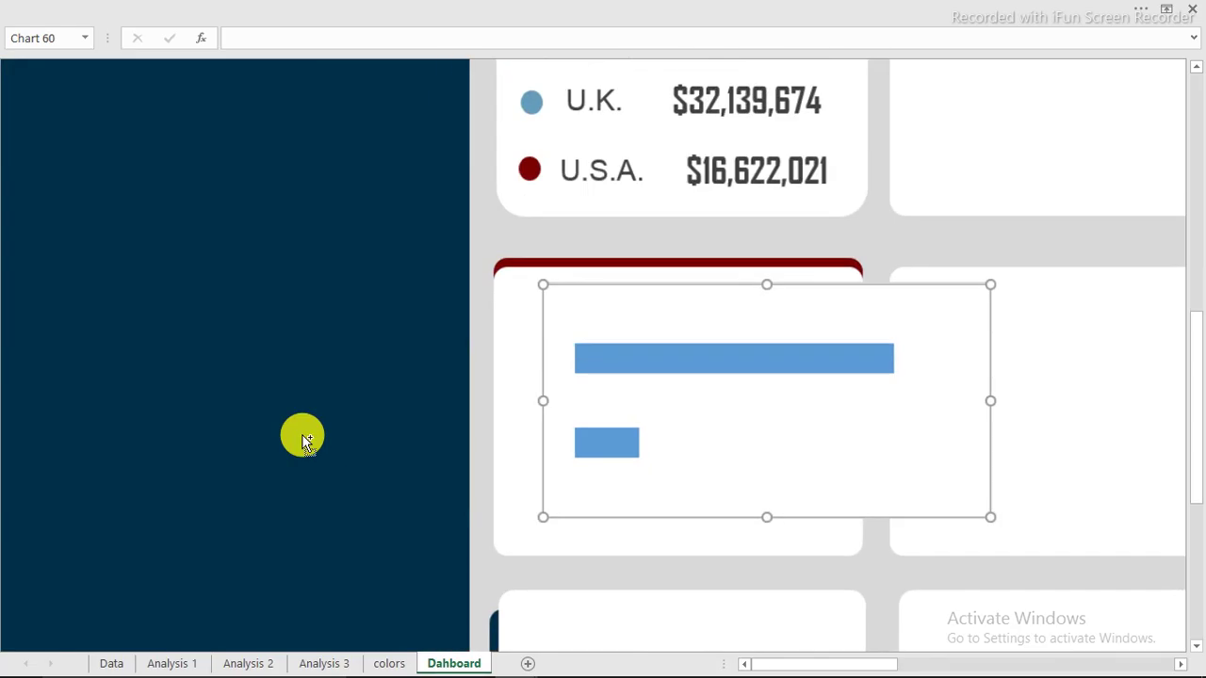
scroll(304, 437, up, 1)
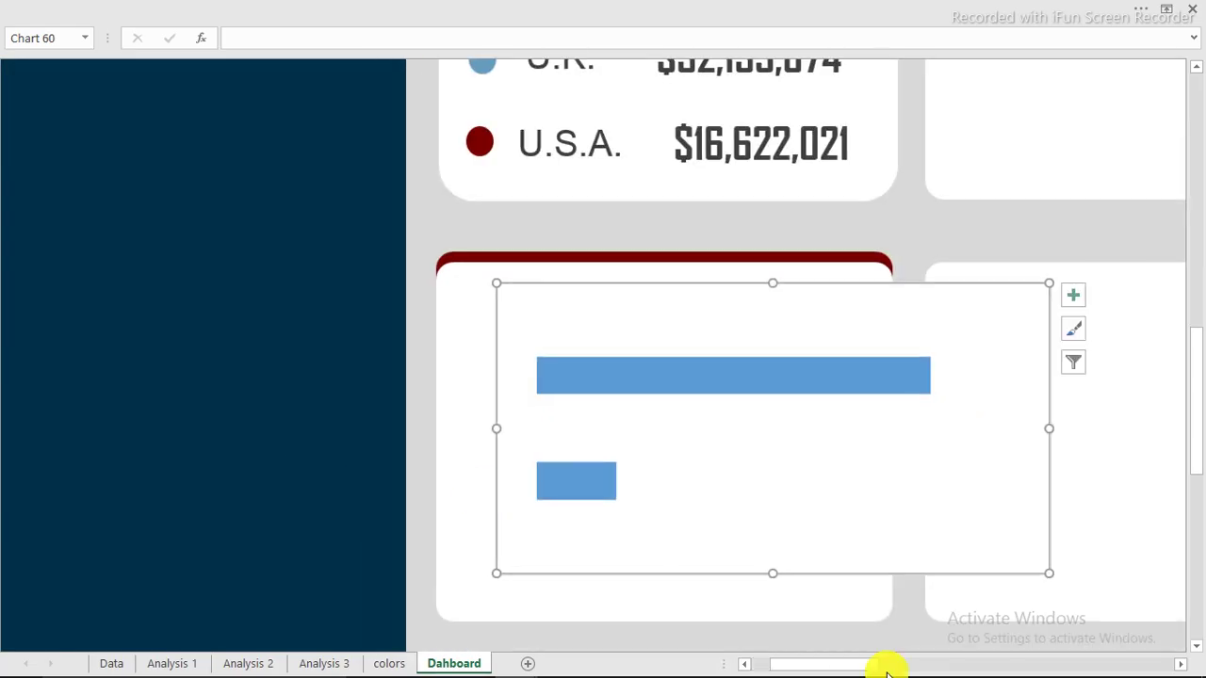
mouse_move(845, 669)
mouse_down()
mouse_move(799, 662)
mouse_move(856, 666)
mouse_up()
scroll(826, 594, down, 3)
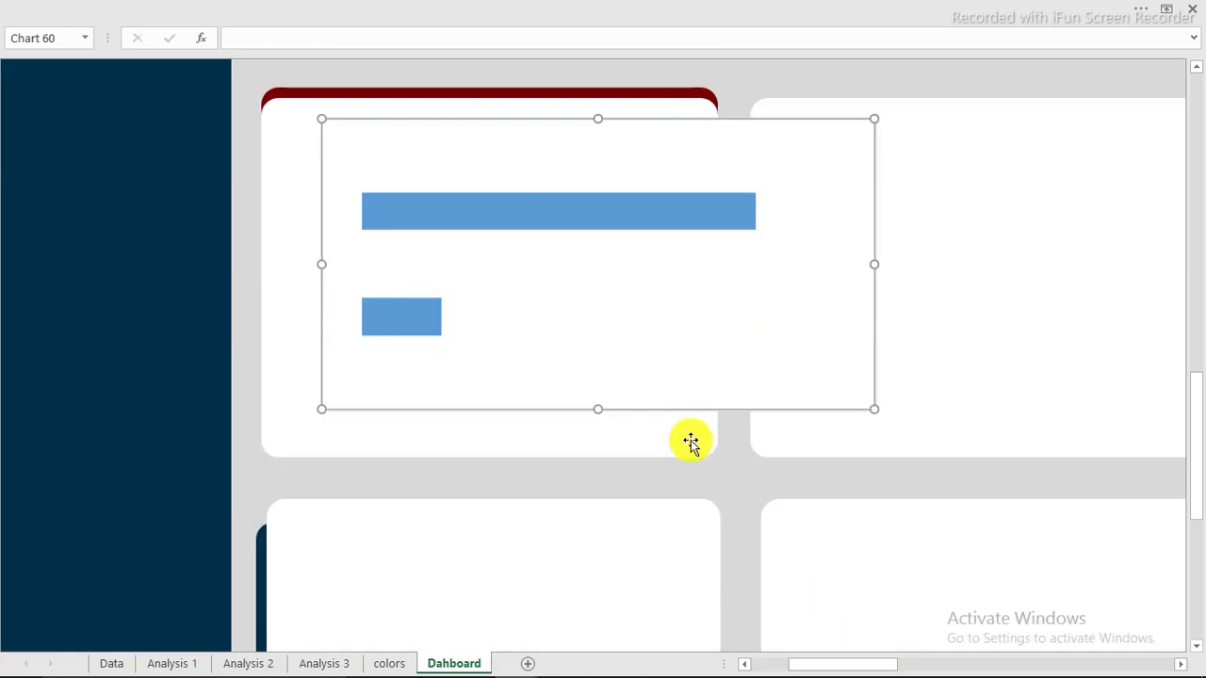
drag(661, 410, 606, 449)
double_click(606, 448)
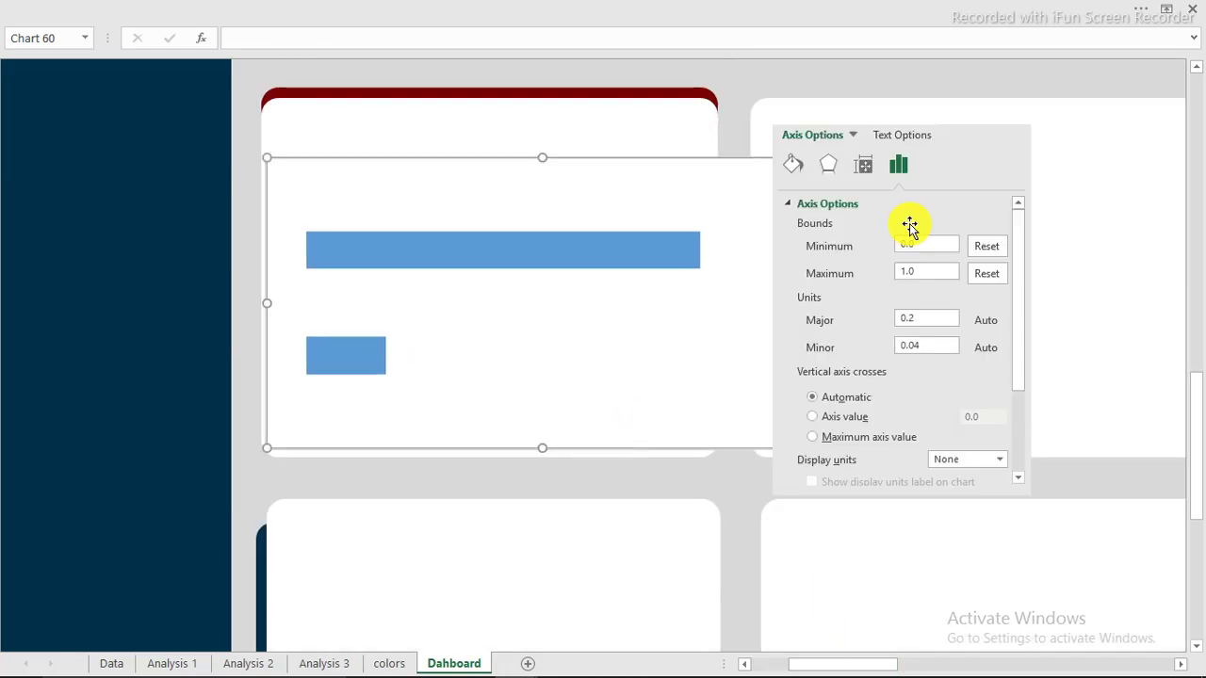
drag(939, 113, 1043, 95)
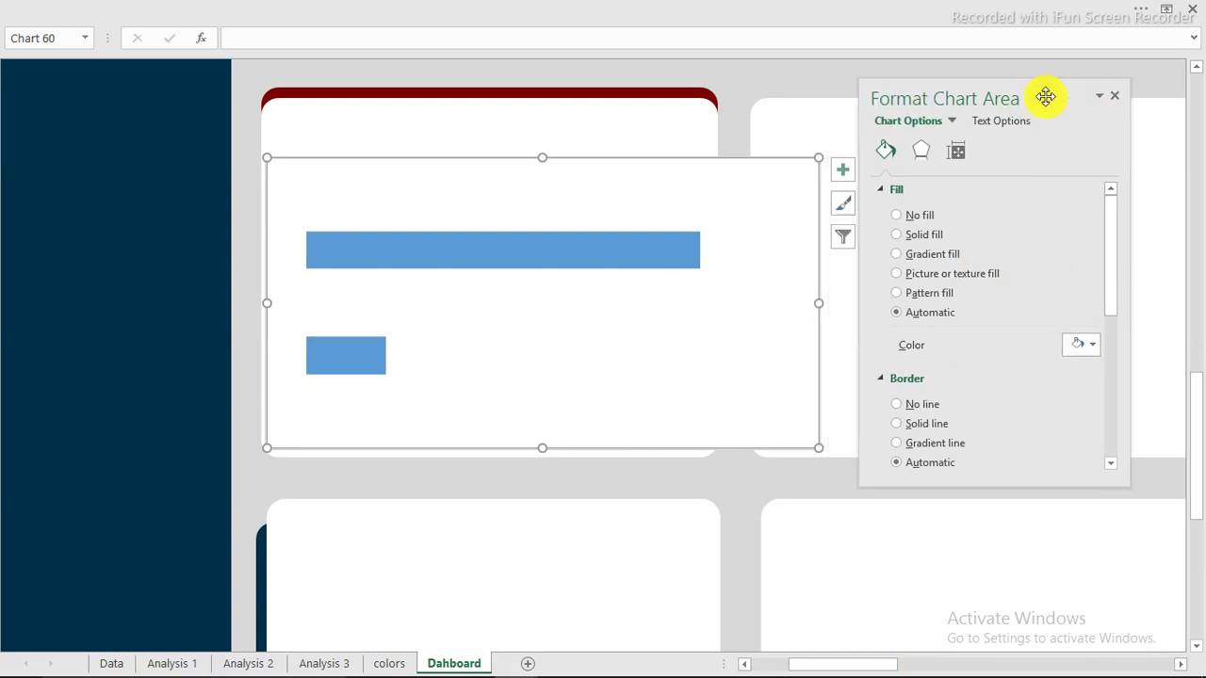
- Switch to the finished dashboard workbook to examine the bars on its Male and Female revenue cards
mouse_move(473, 665)
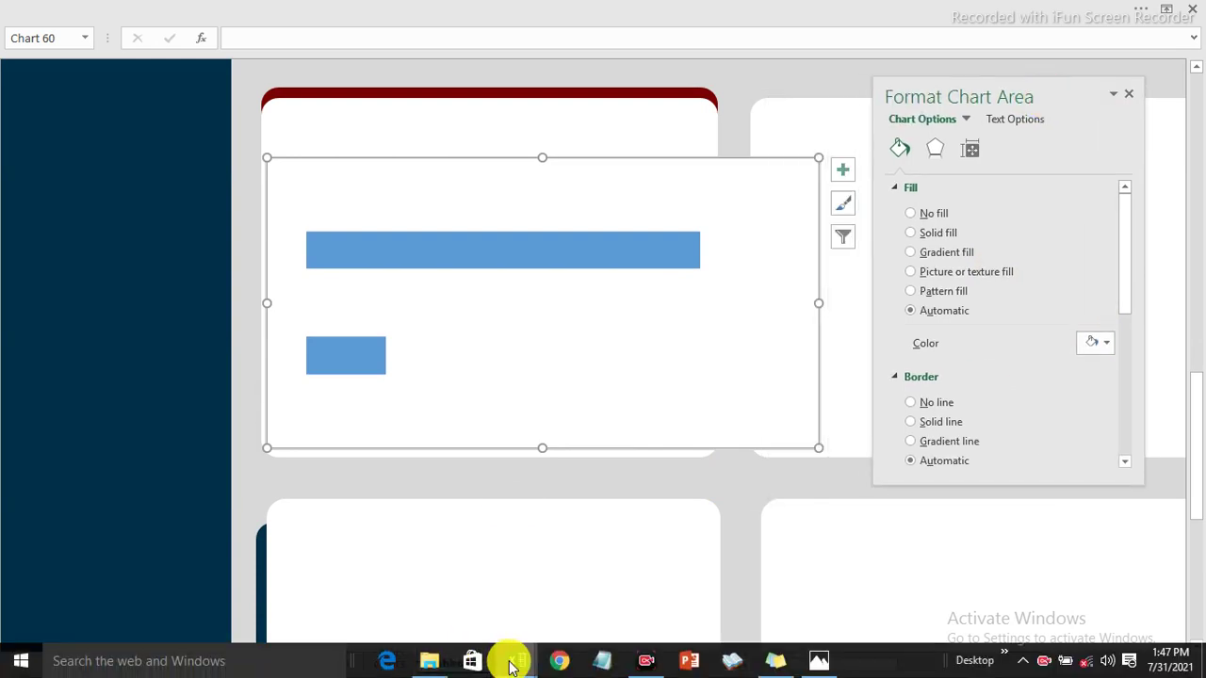
mouse_move(514, 665)
click(323, 565)
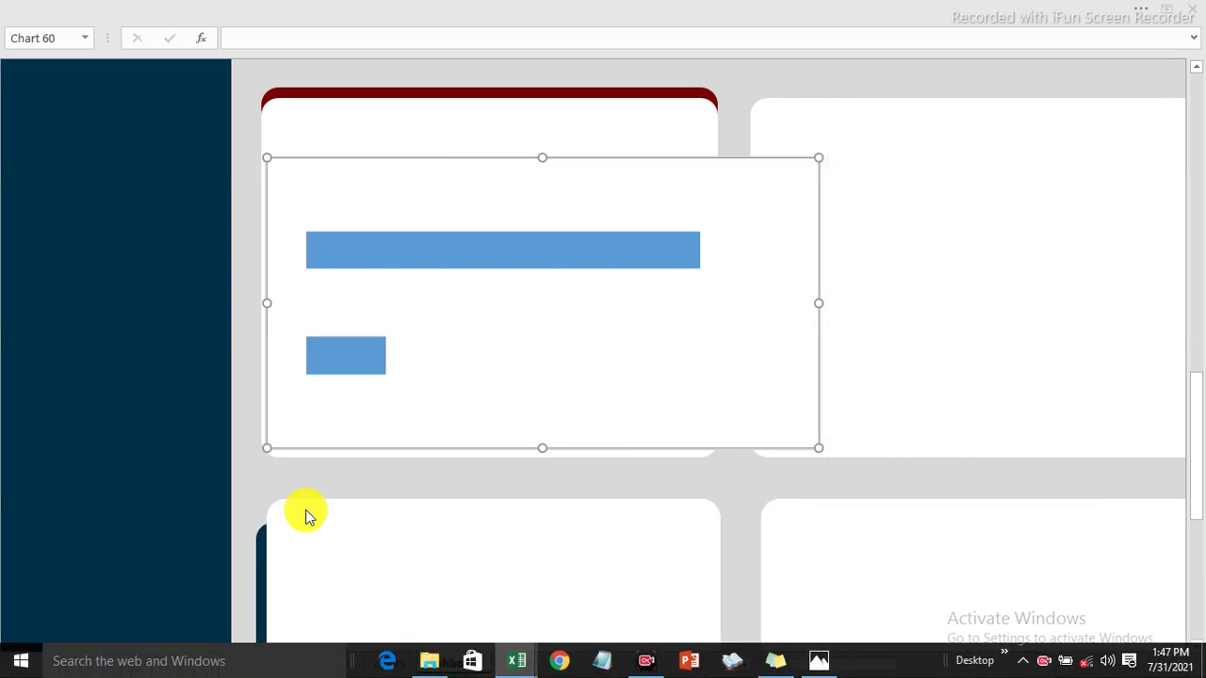
mouse_move(400, 669)
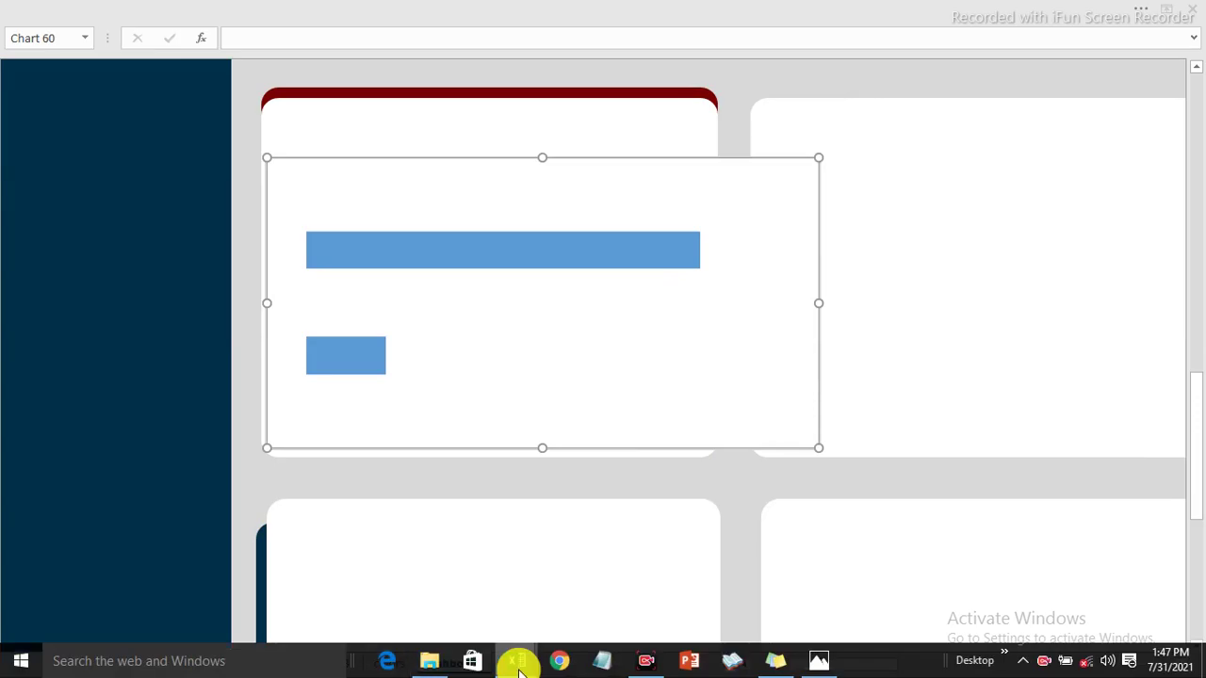
mouse_move(518, 665)
click(344, 603)
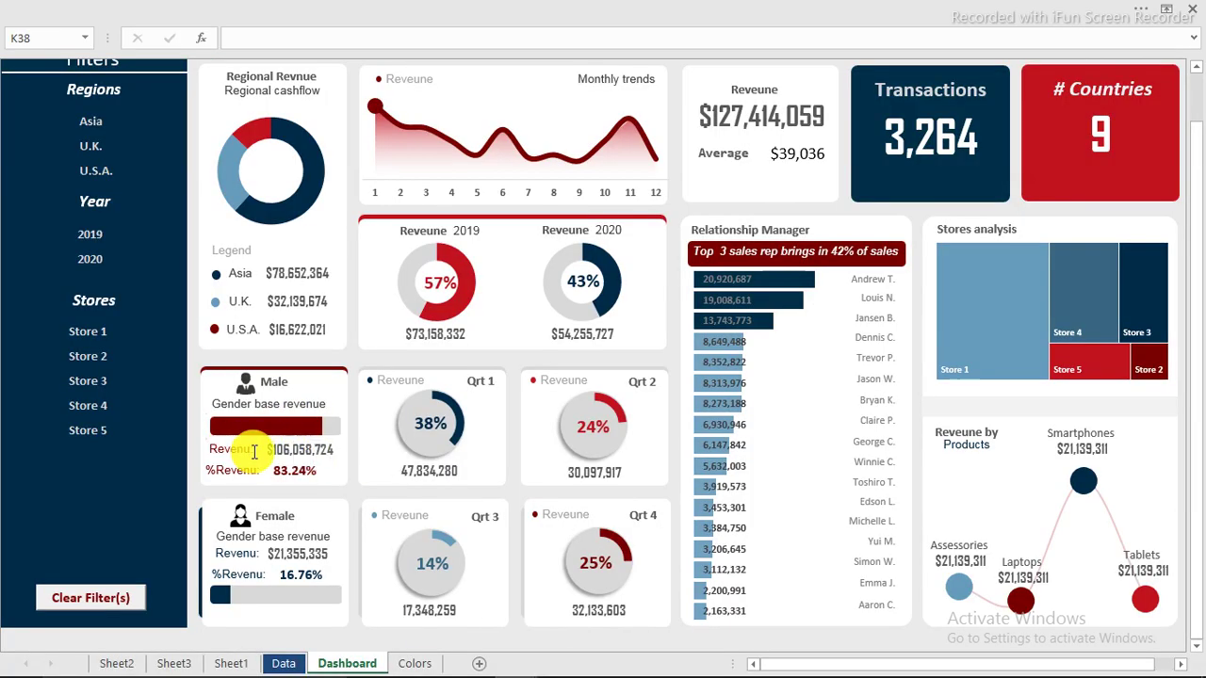
- Switch back to the YouTube lesson workbook and resize the gender bar chart to fit the lower part of the card with the dark red edge
mouse_move(641, 659)
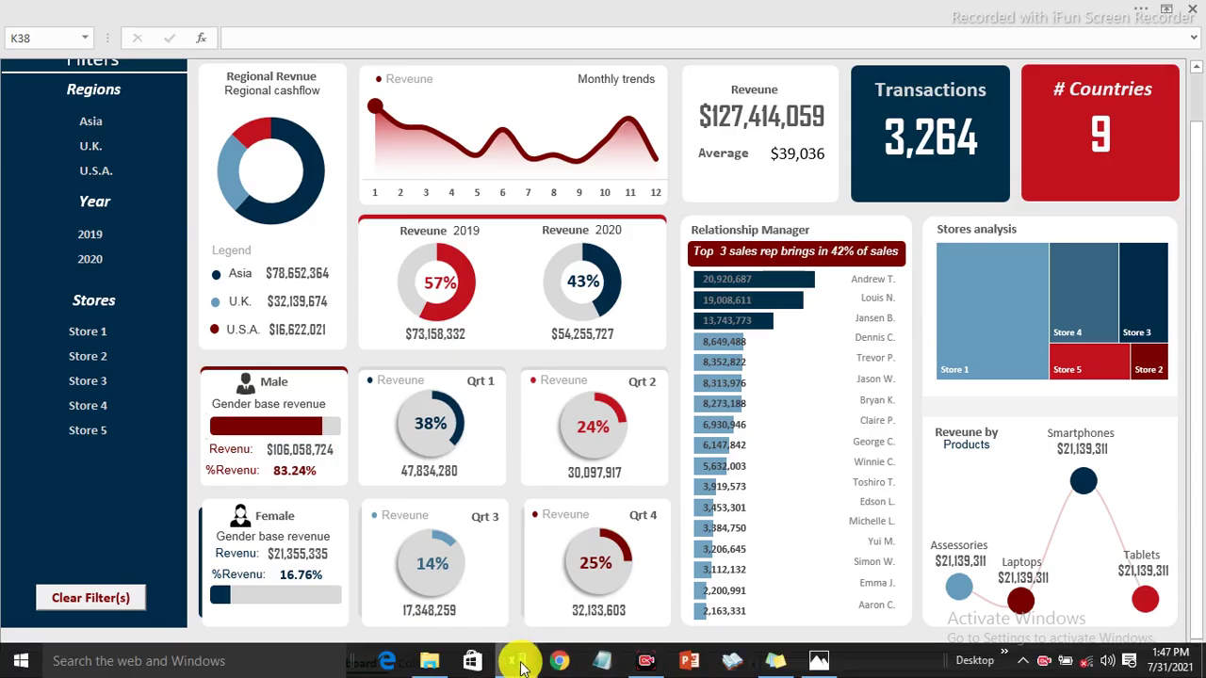
mouse_move(521, 666)
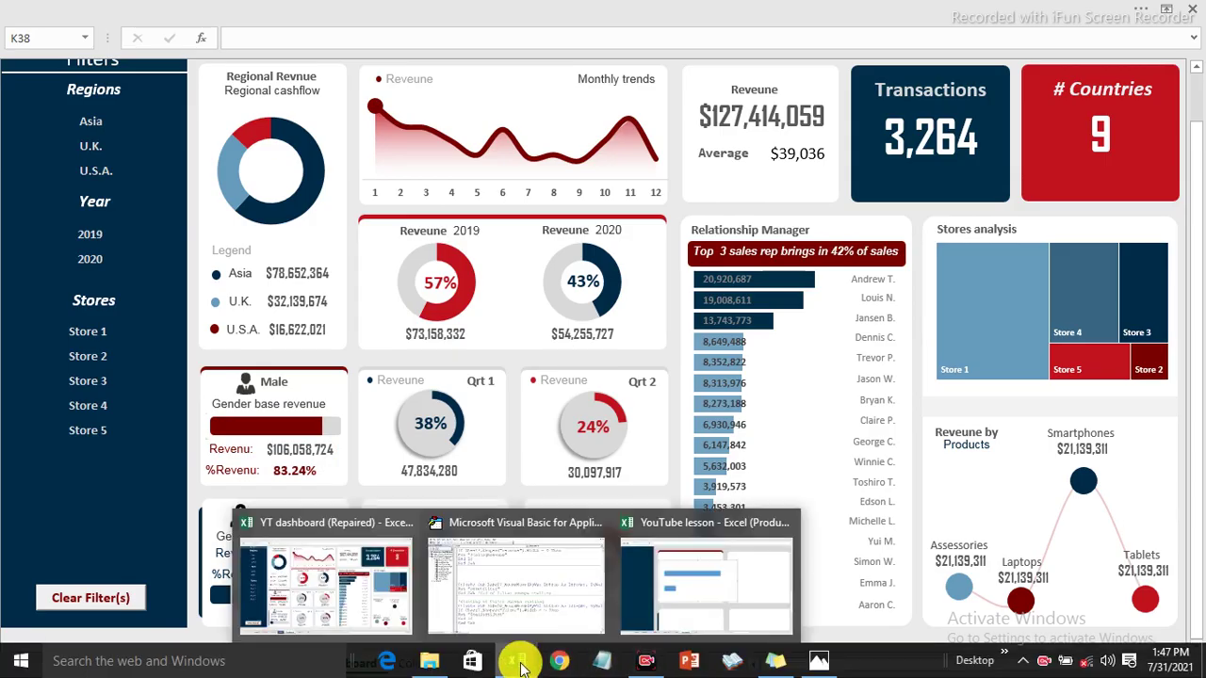
click(701, 584)
mouse_move(511, 249)
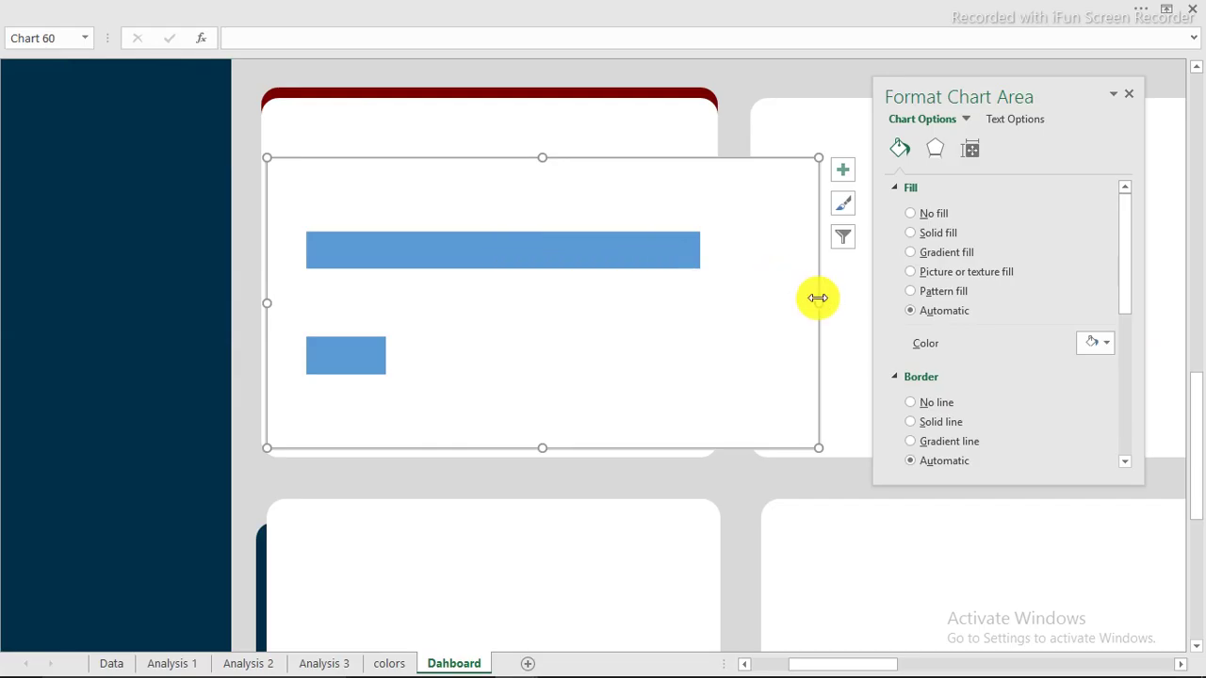
drag(817, 299, 712, 302)
drag(490, 157, 490, 168)
mouse_move(484, 448)
mouse_down()
mouse_move(498, 417)
mouse_move(498, 448)
mouse_up()
drag(490, 167, 496, 199)
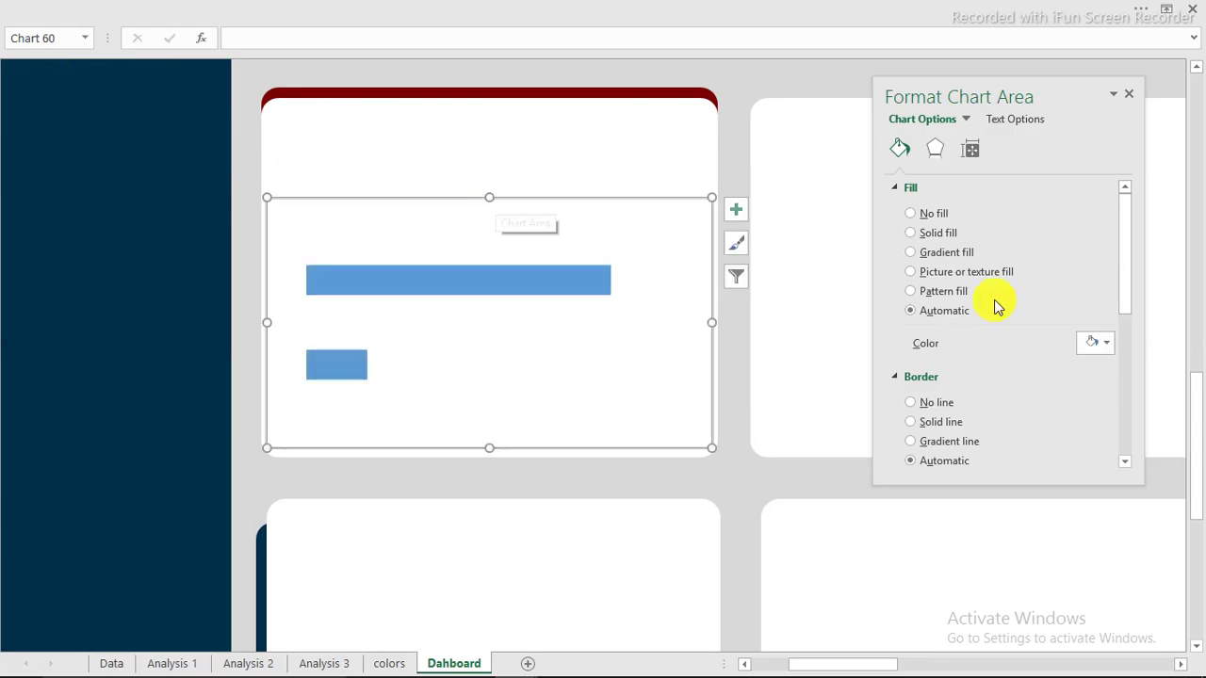
- Remove the chart area's fill and border, and set the bar series' gap width to 24%
click(926, 213)
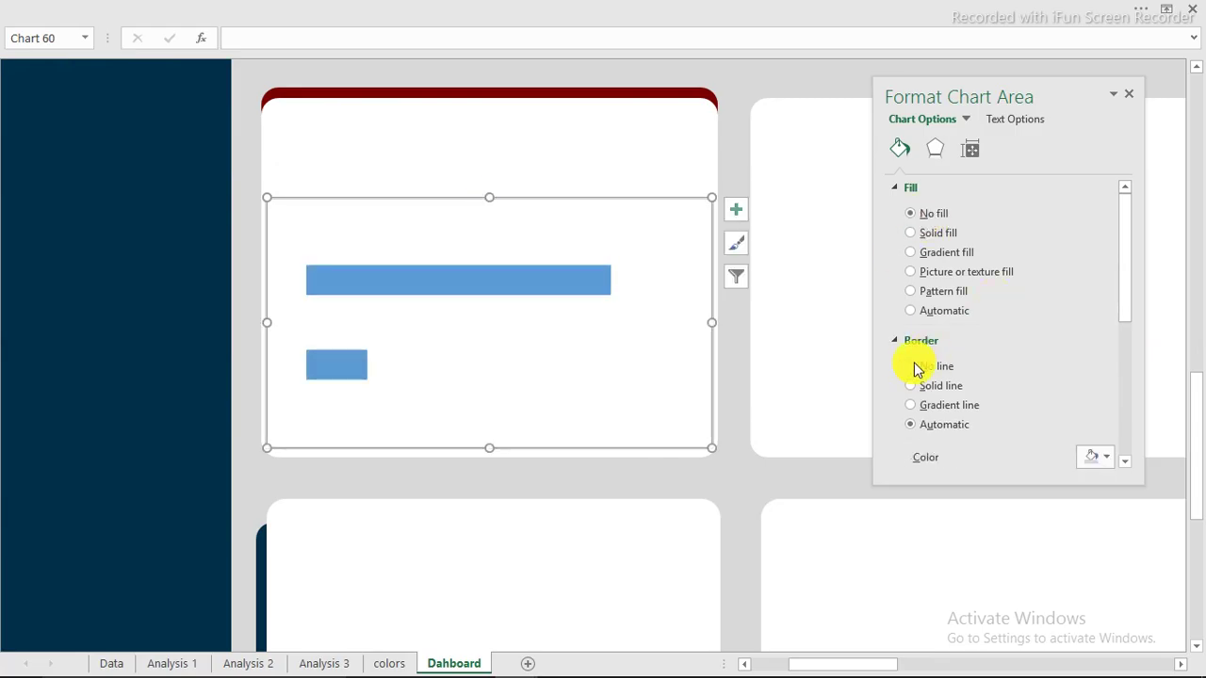
click(910, 366)
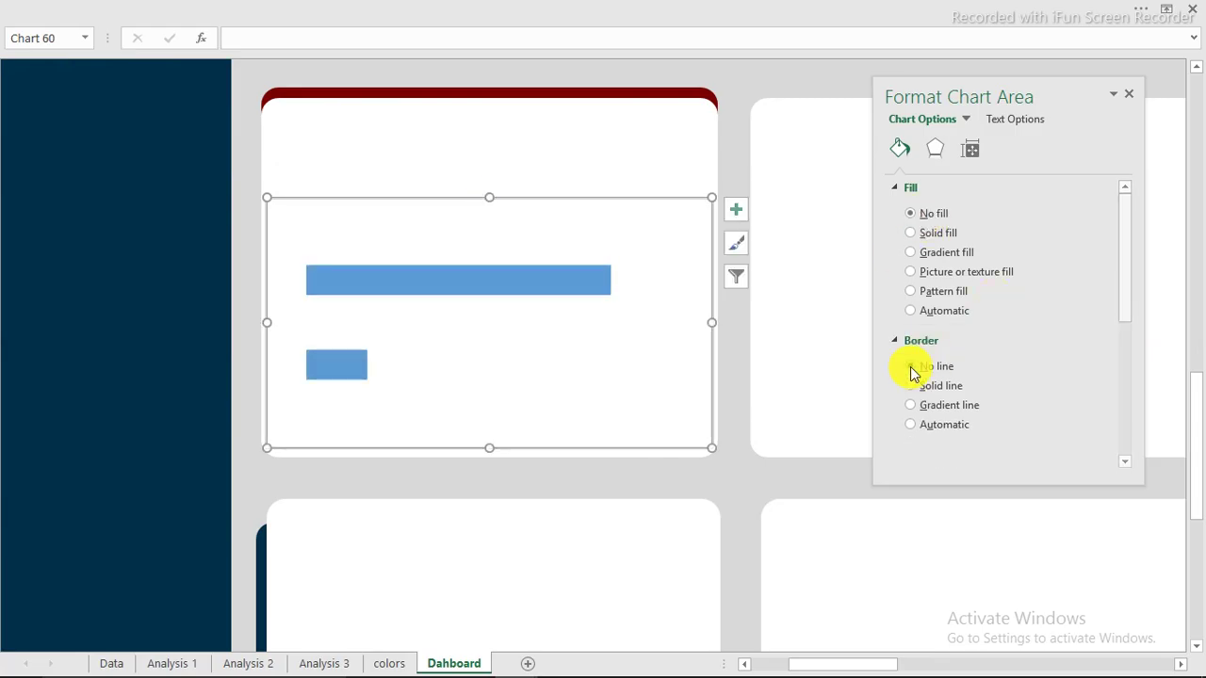
click(585, 281)
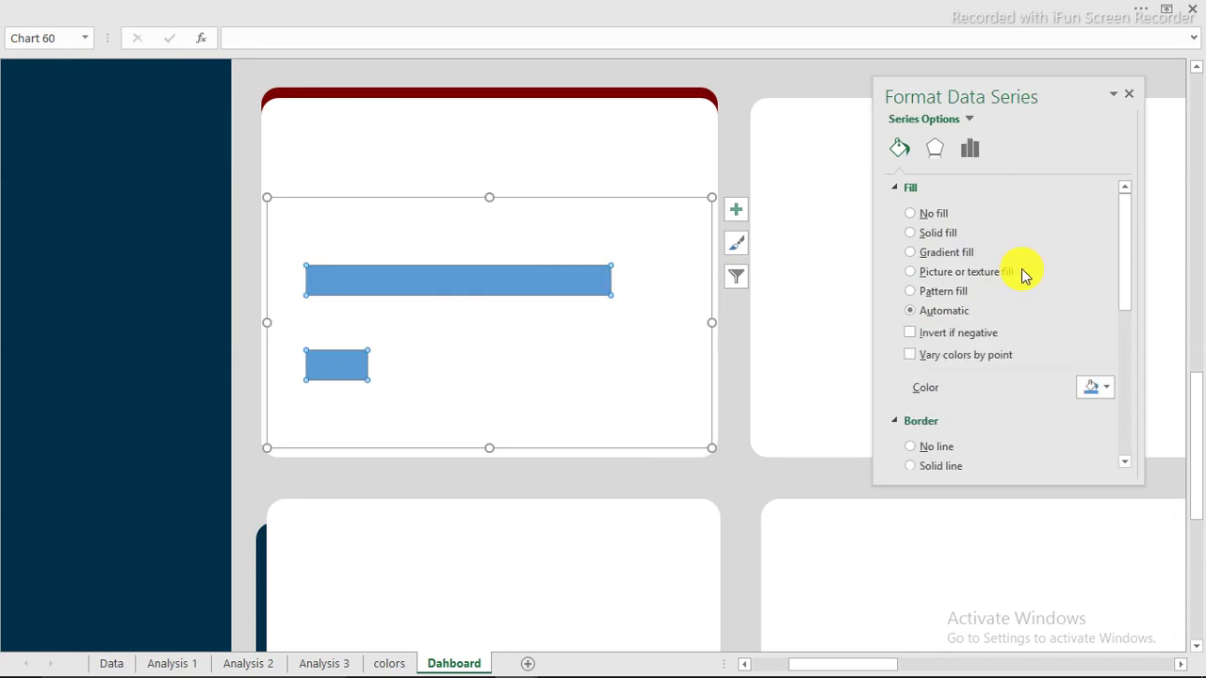
click(970, 147)
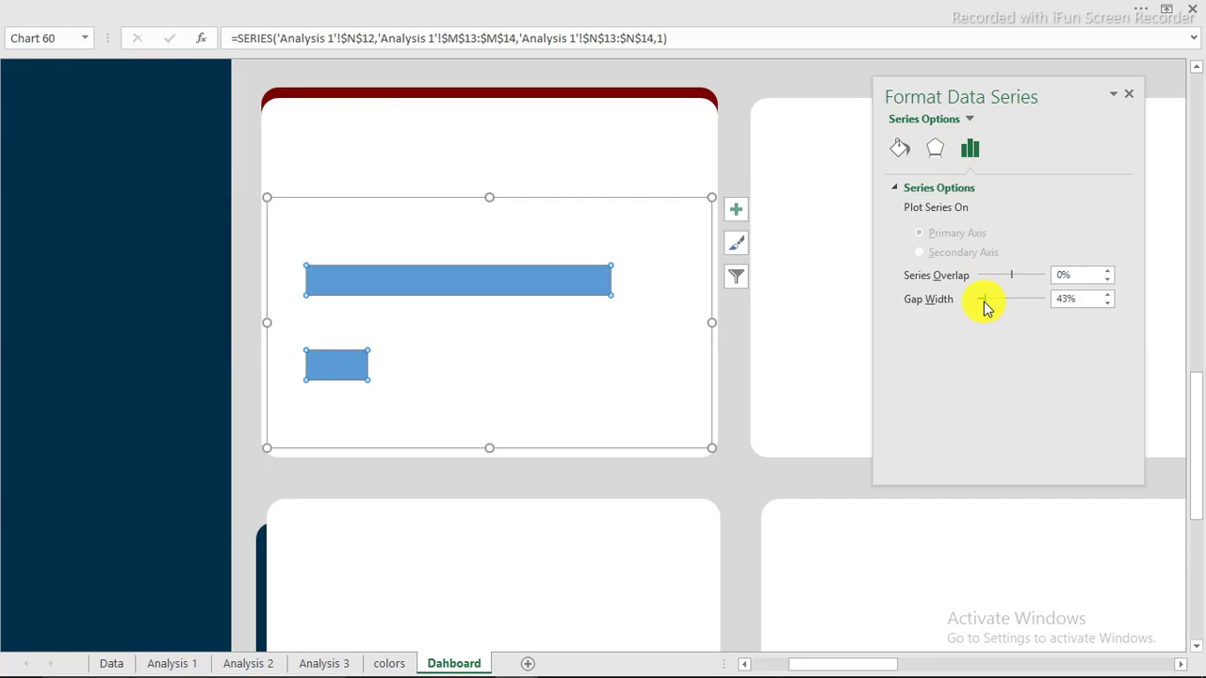
drag(983, 301, 981, 301)
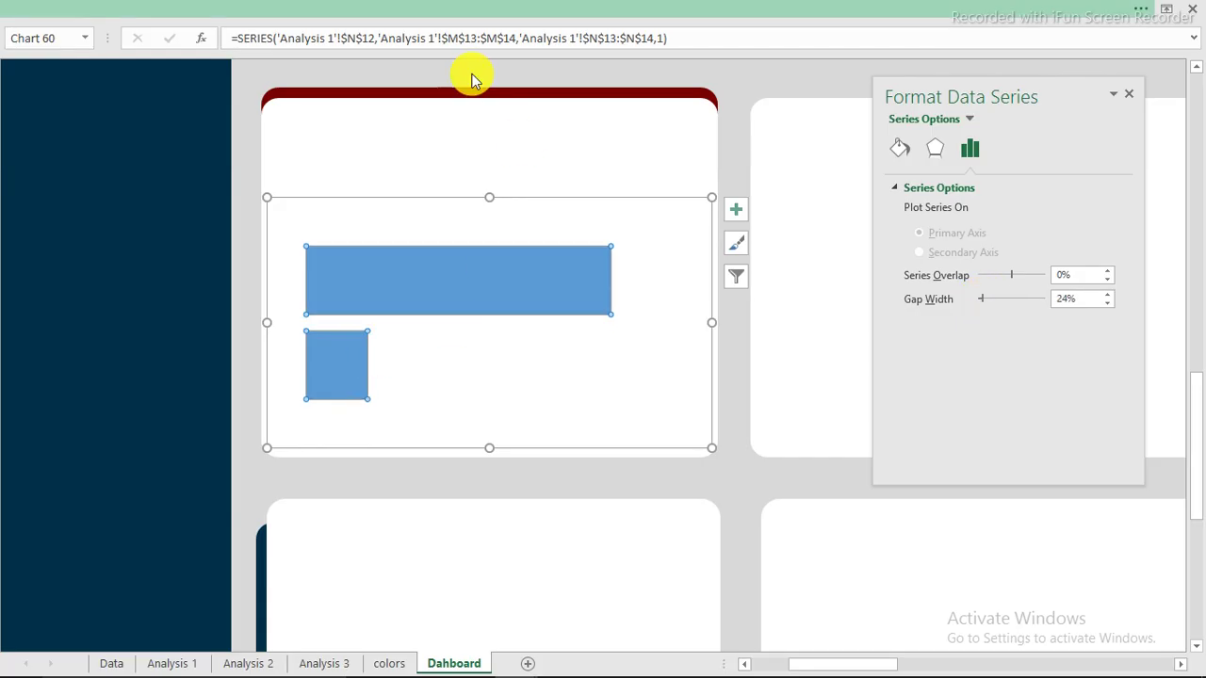
- Cover the chart's lower bar with a white rectangle about 1.58" wide and 0.41" high, without an outline
click(341, 7)
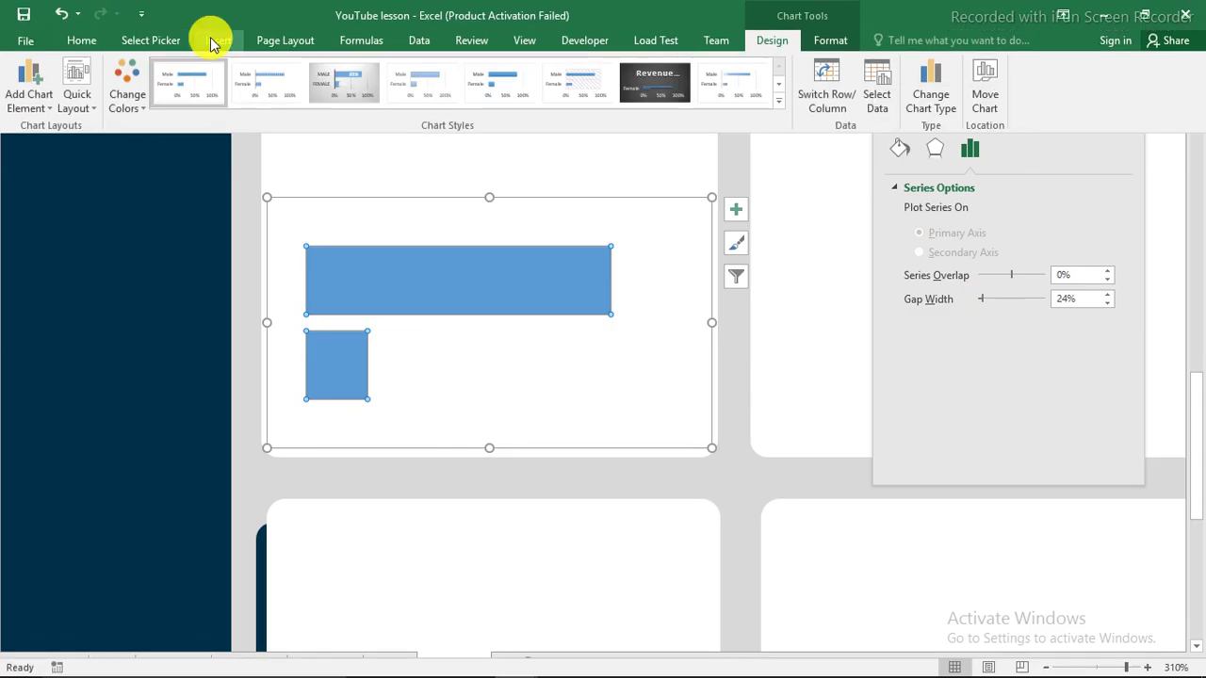
click(210, 37)
click(286, 71)
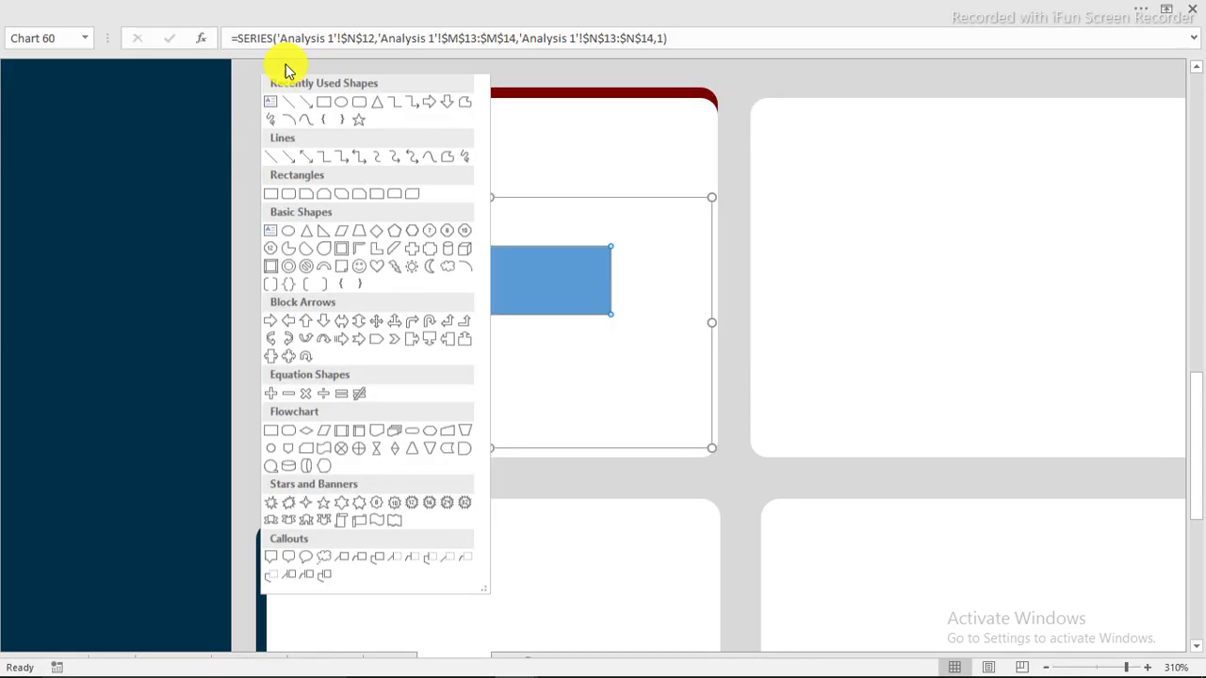
click(324, 104)
drag(295, 325, 709, 435)
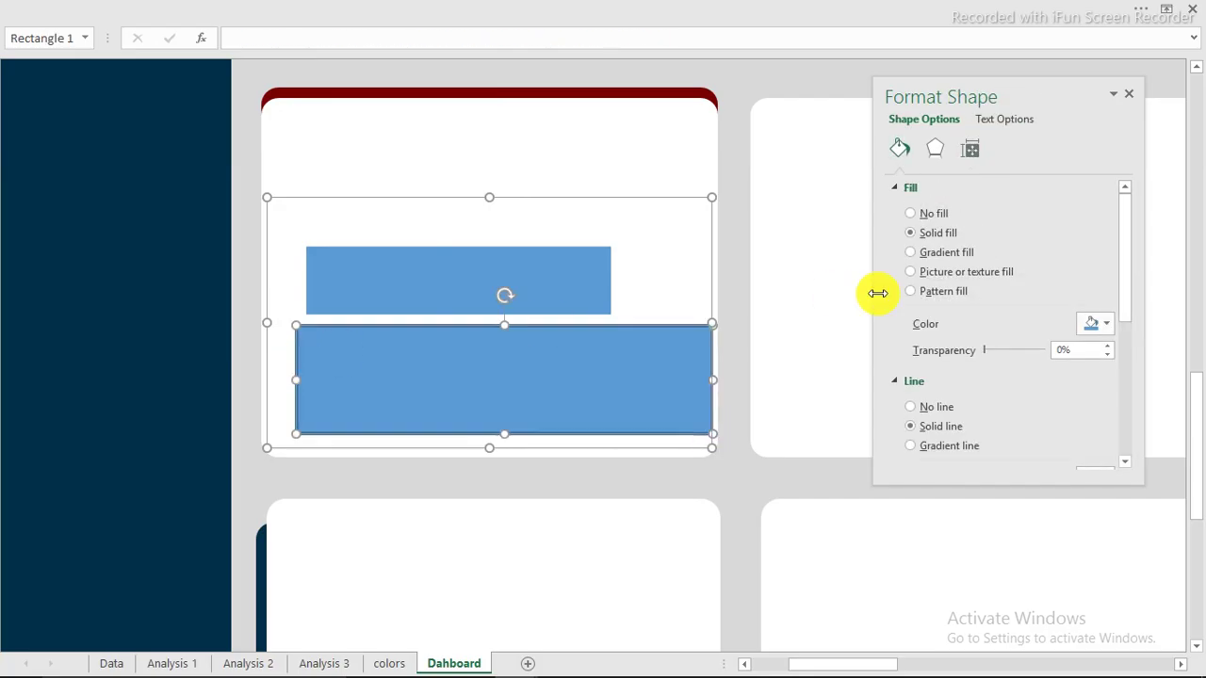
click(1104, 324)
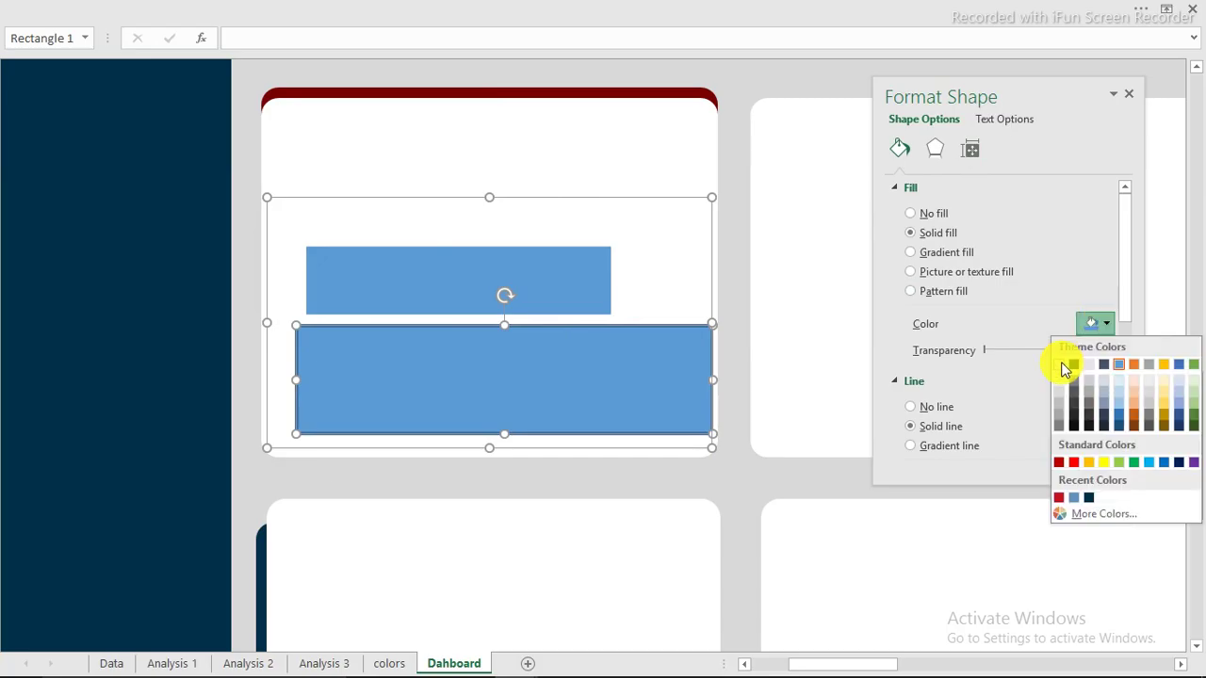
click(1060, 364)
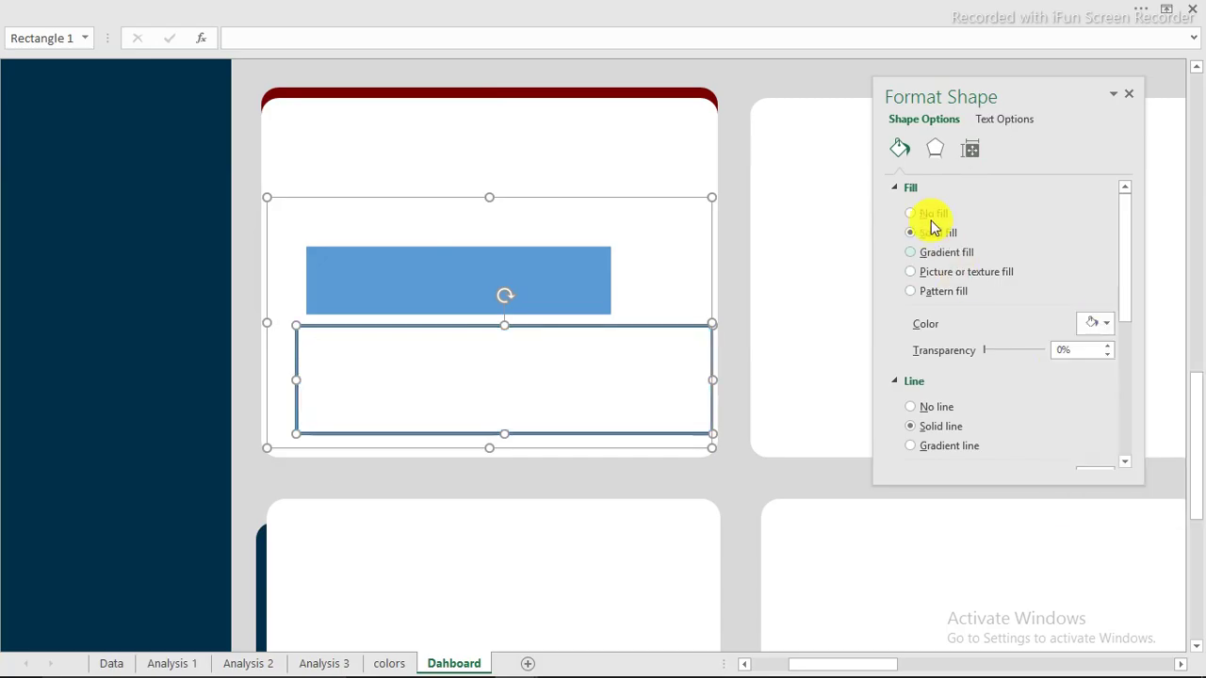
click(912, 411)
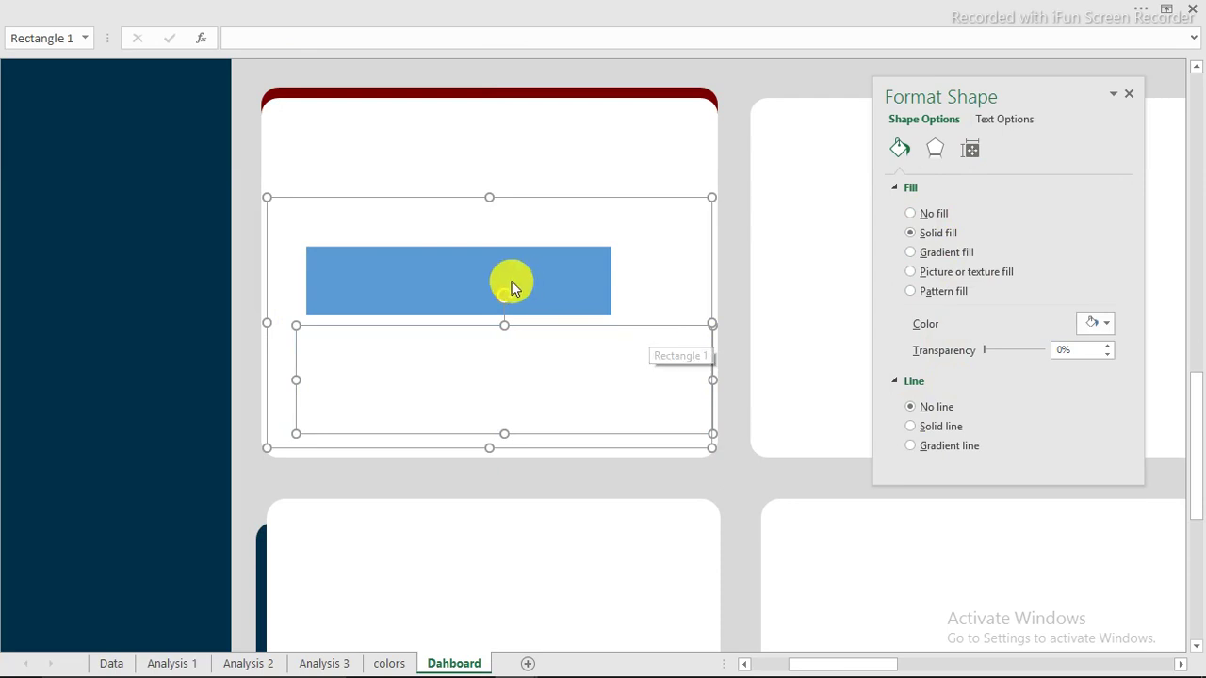
- Draw a rounded rectangle over the upper bar and fit its edges to the bar's height and left end
click(386, 12)
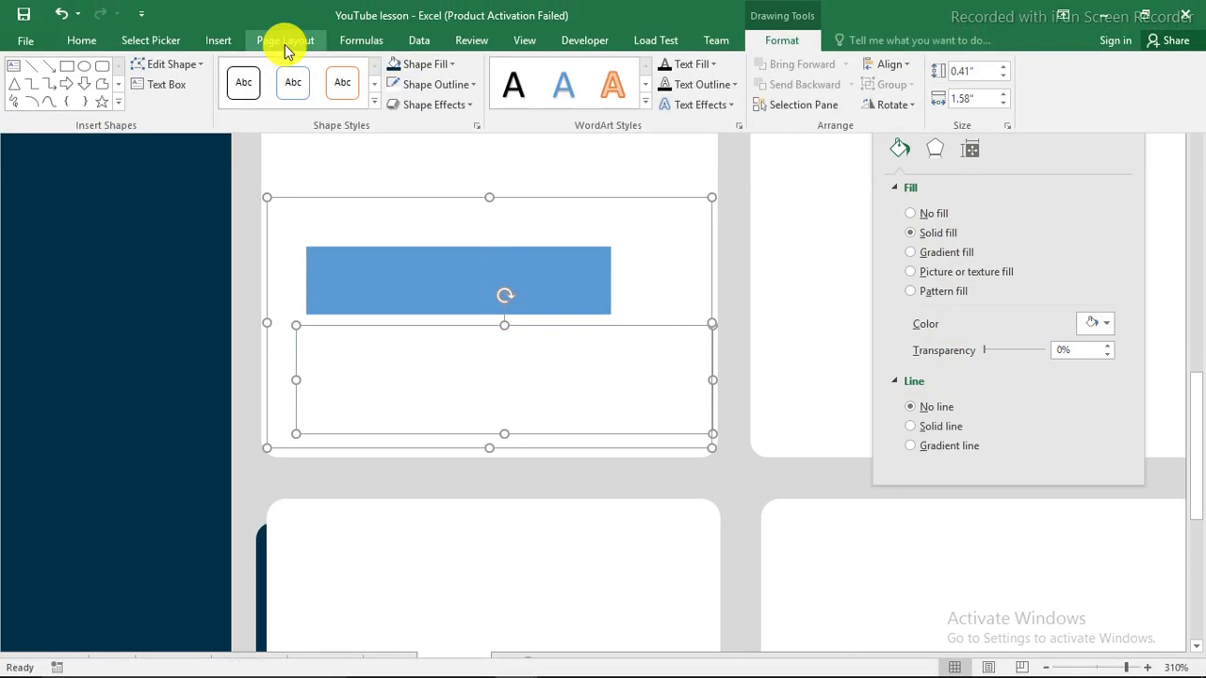
click(209, 41)
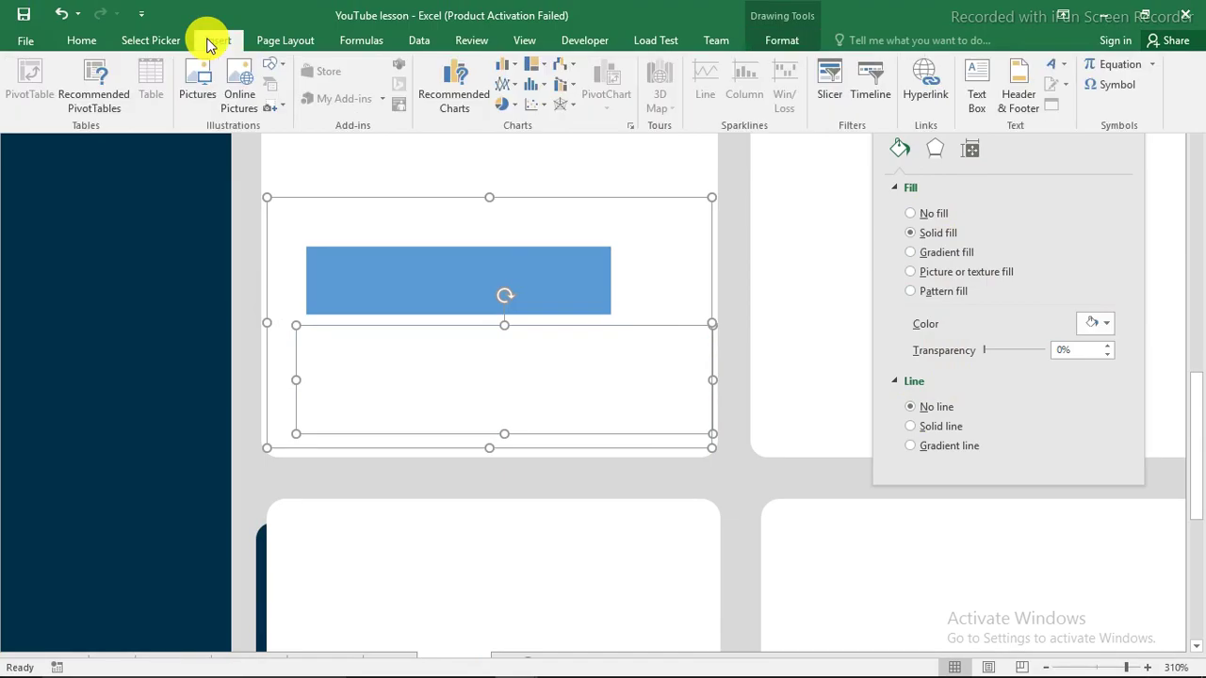
click(273, 66)
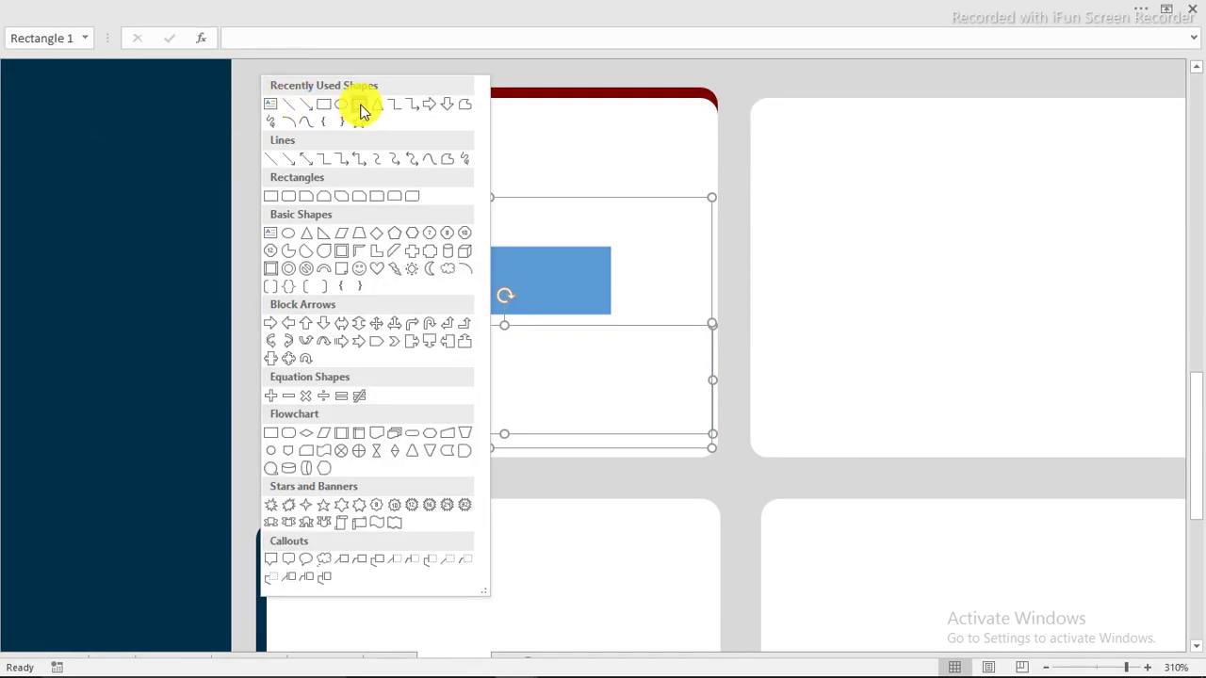
click(362, 110)
drag(296, 221, 710, 320)
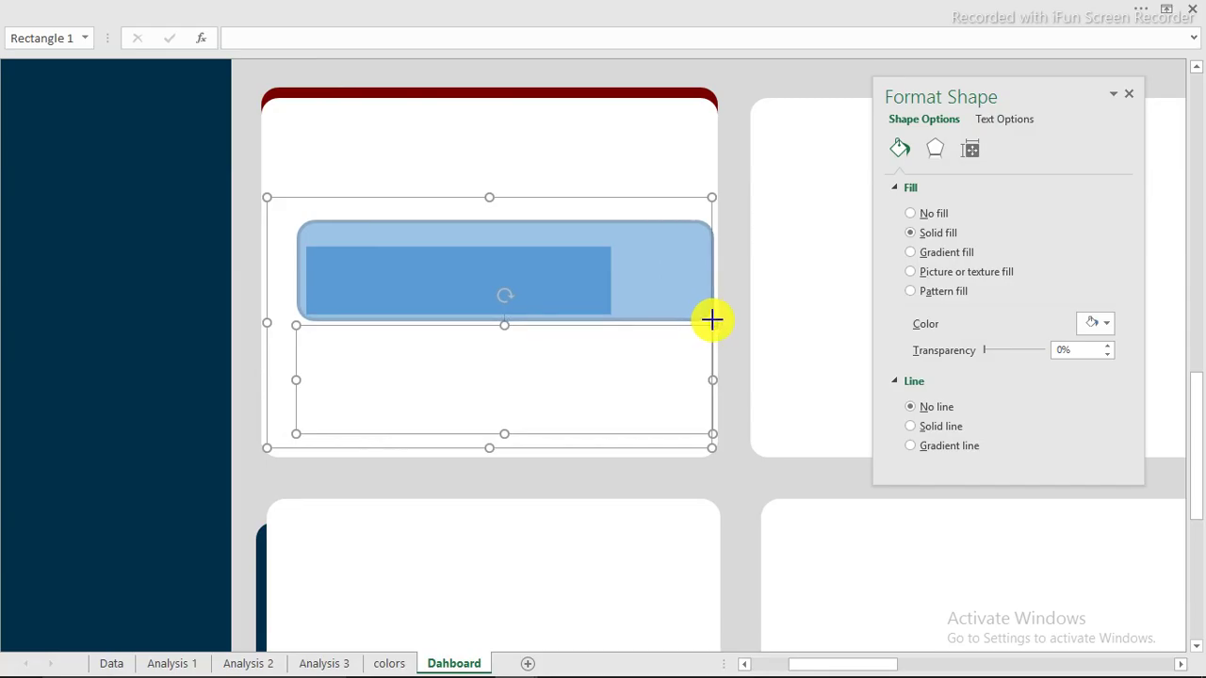
drag(712, 320, 713, 321)
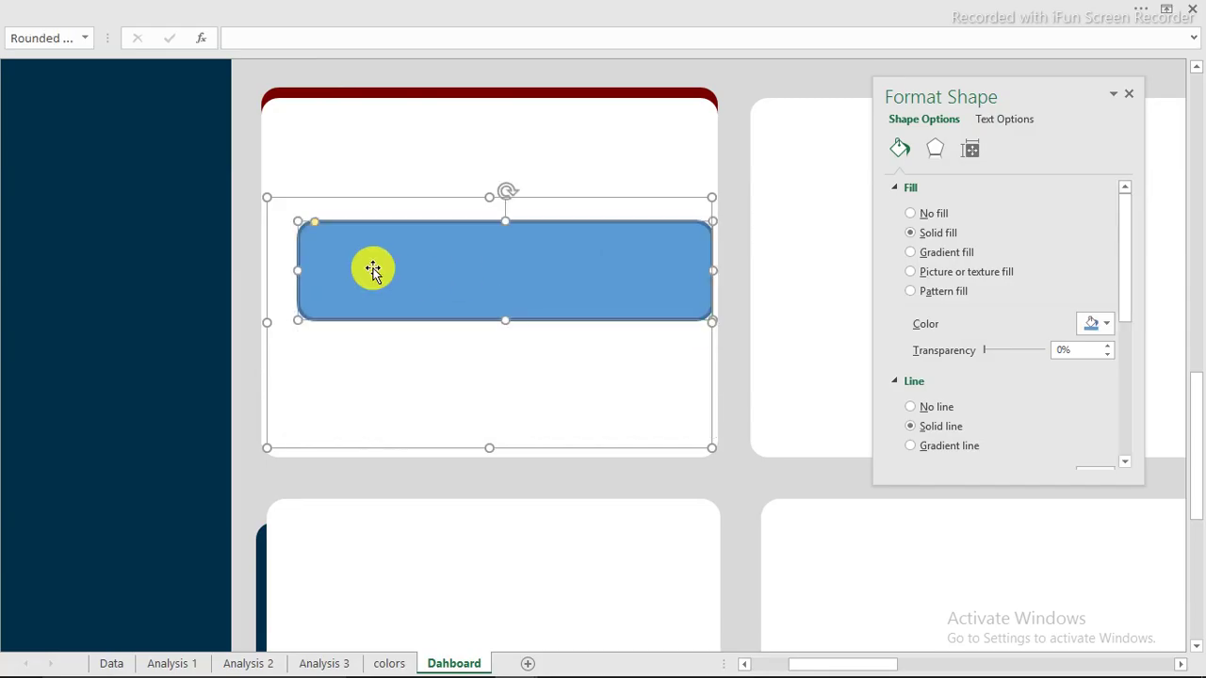
drag(297, 271, 304, 271)
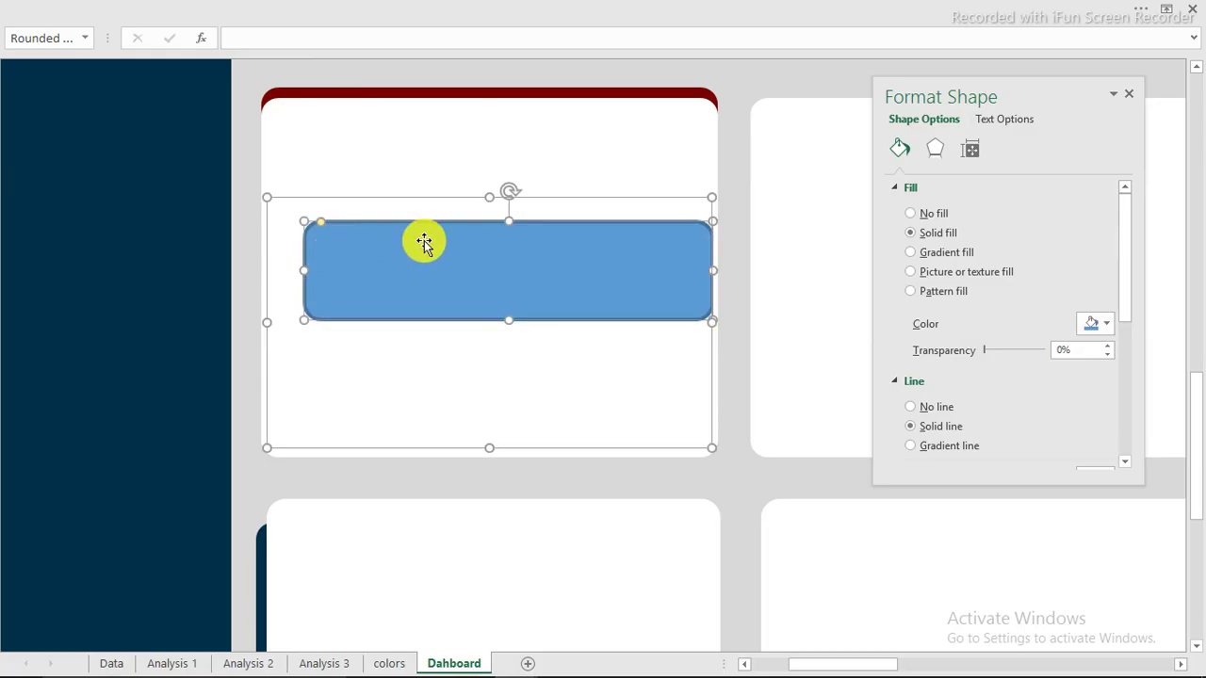
drag(509, 226, 509, 246)
drag(509, 320, 506, 316)
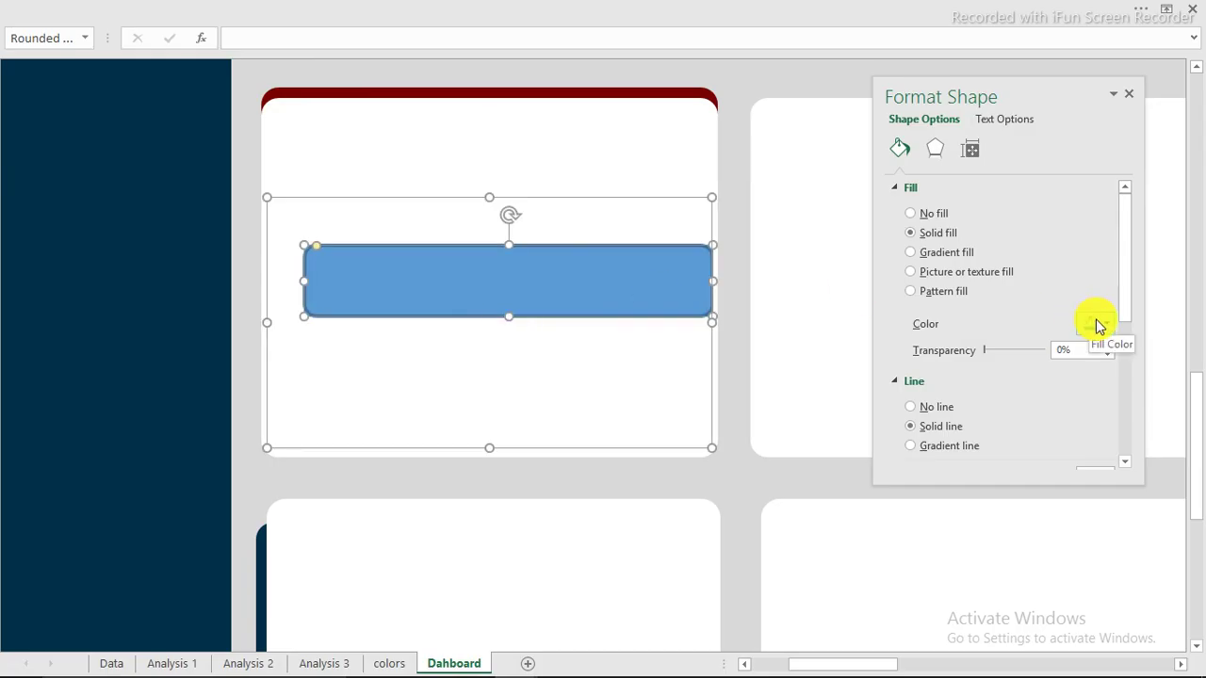
- Give the rounded rectangle no fill and a solid white outline 2 pt wide
click(925, 219)
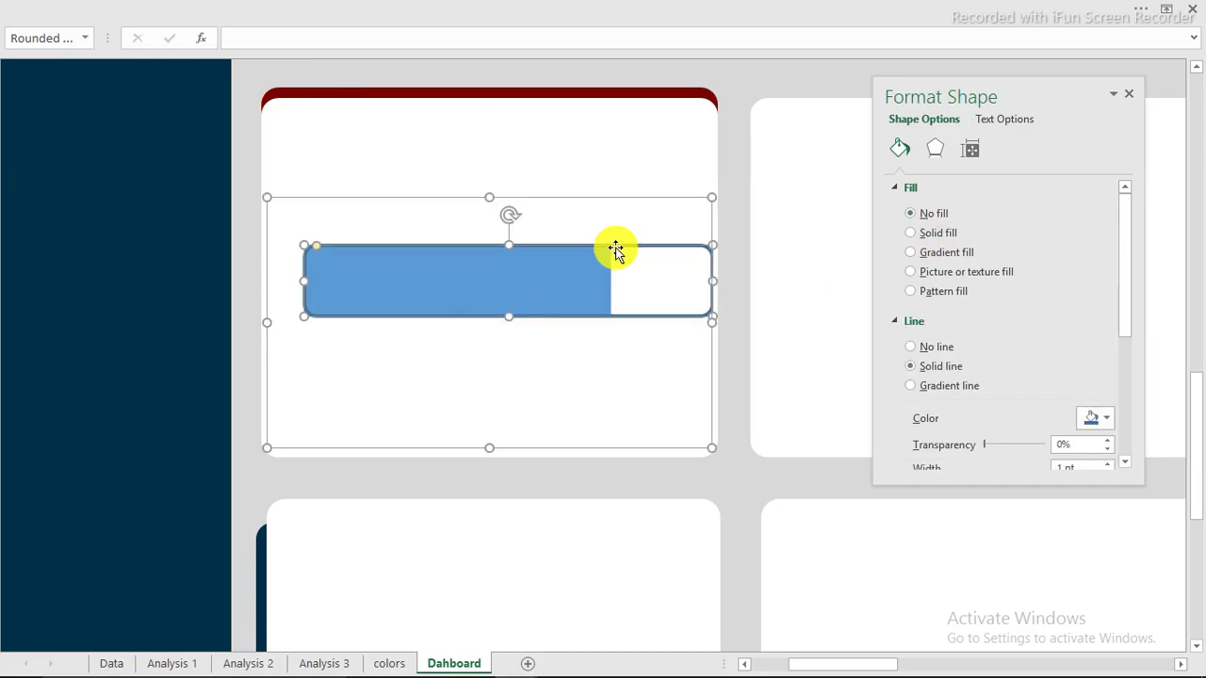
click(1104, 418)
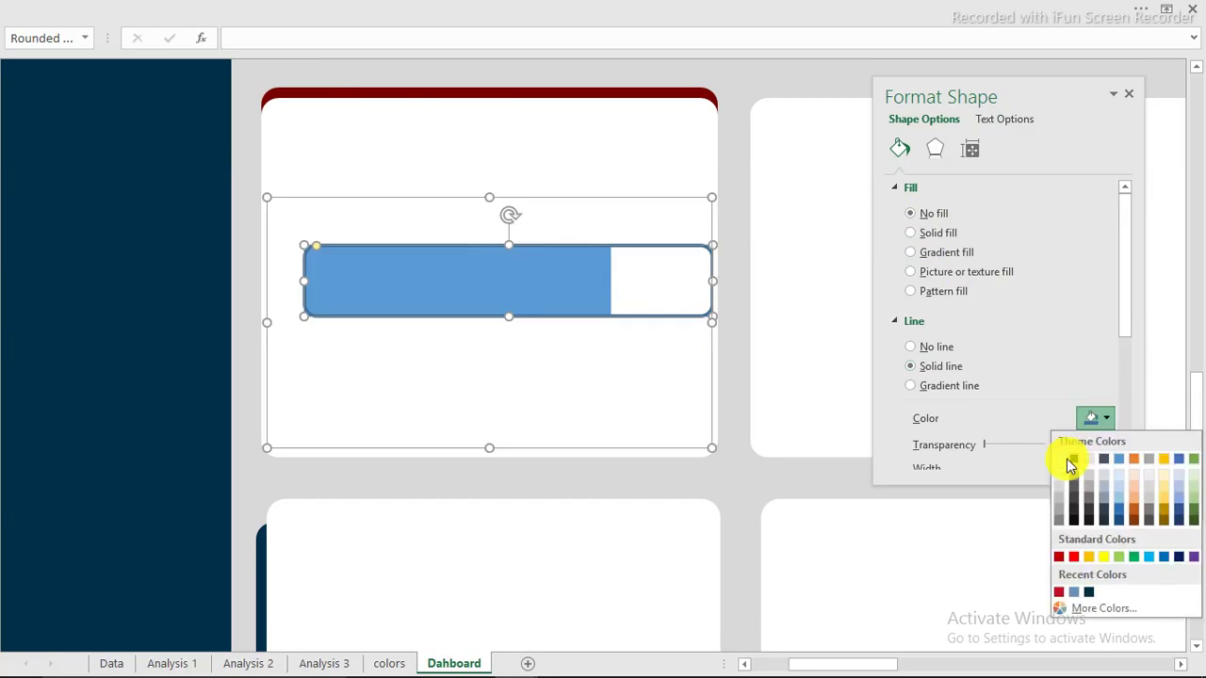
click(1064, 459)
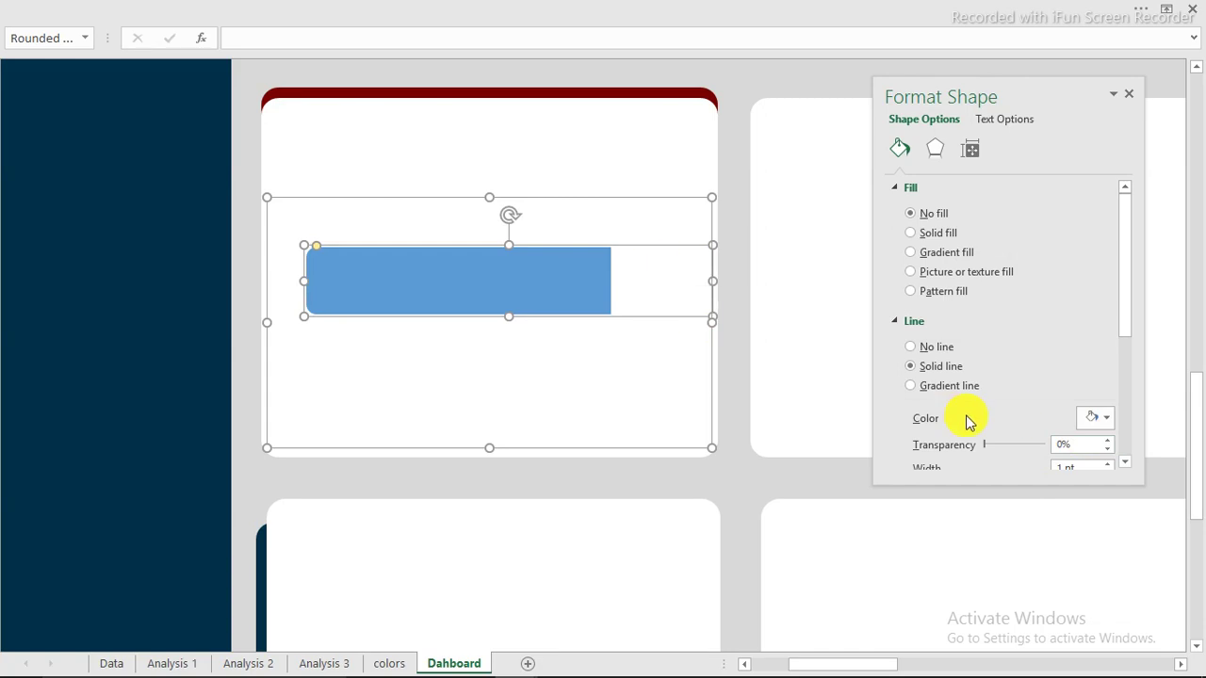
scroll(1121, 342, down, 1)
scroll(1121, 341, down, 5)
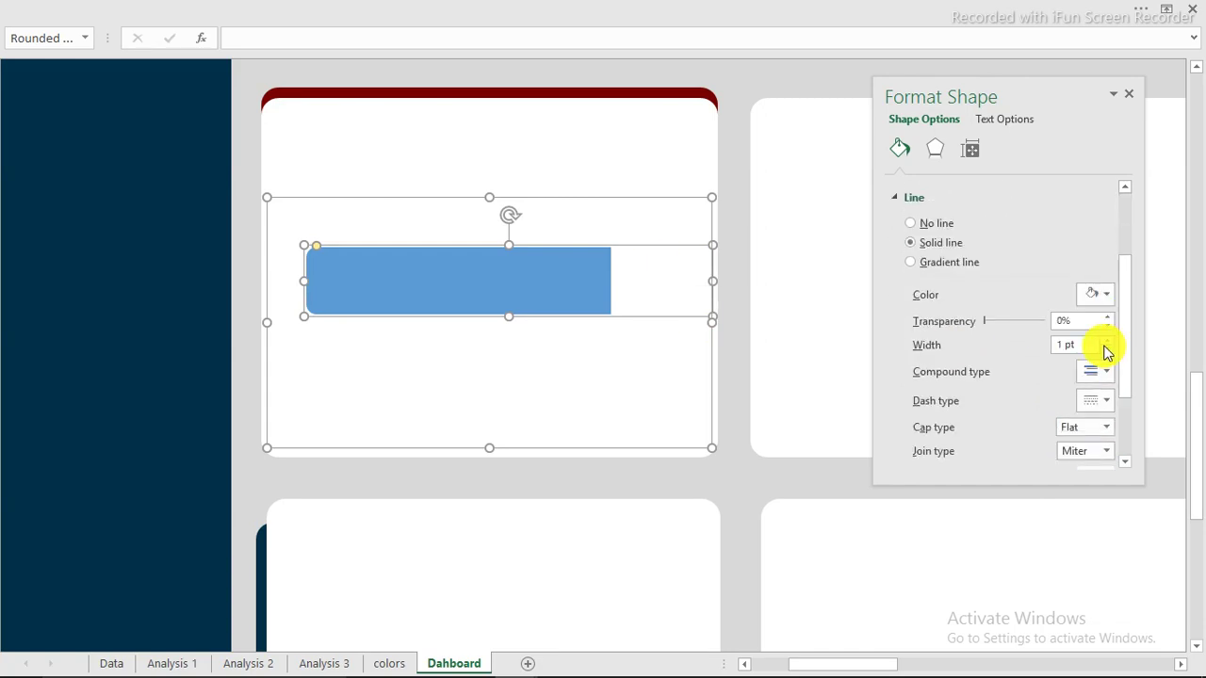
click(1107, 341)
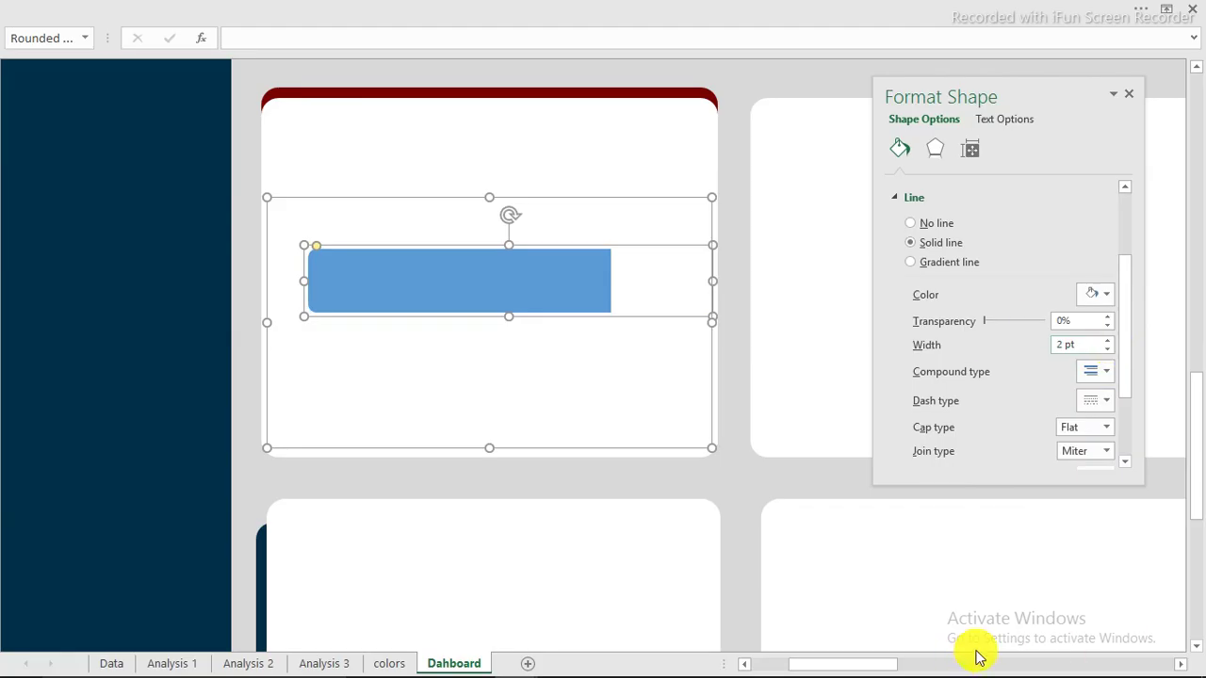
- Select only the upper bar of the gender chart and fill it with the recently used red
click(766, 68)
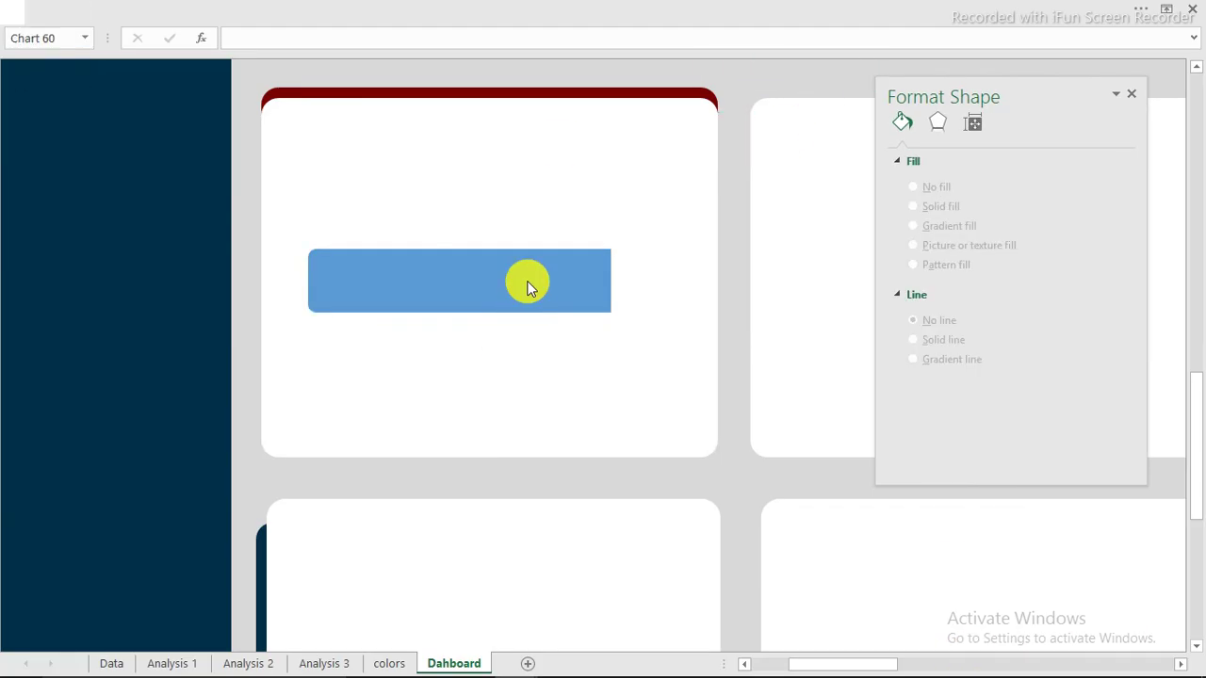
click(527, 287)
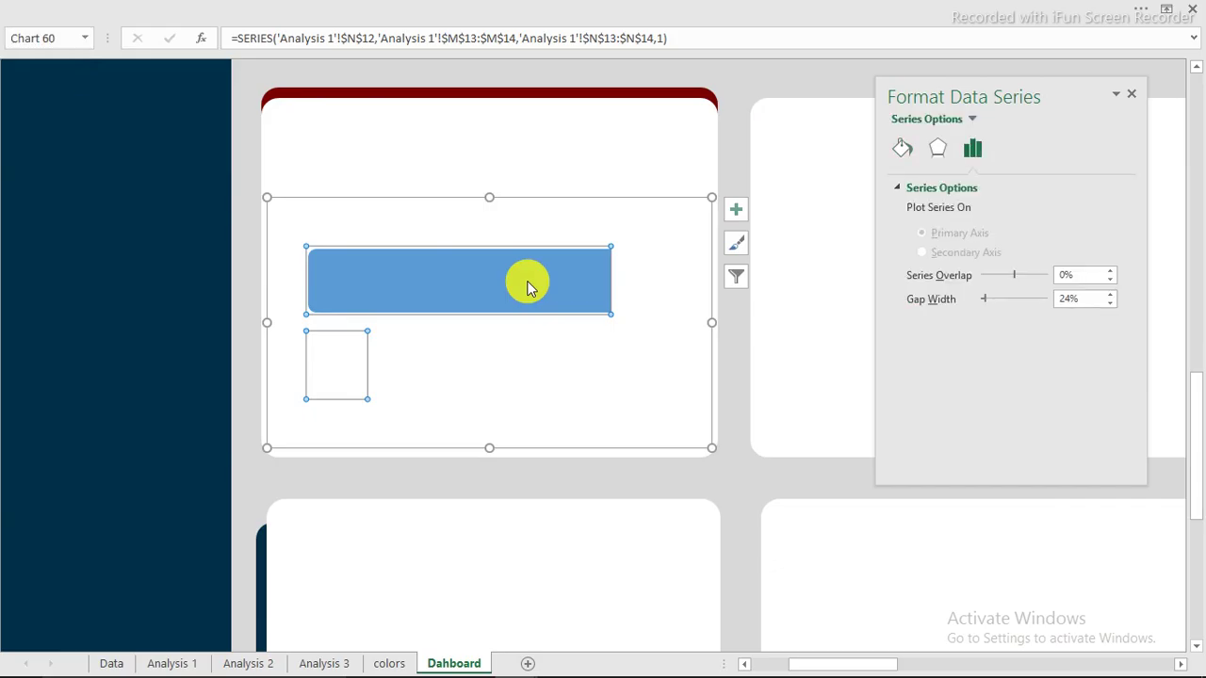
click(528, 288)
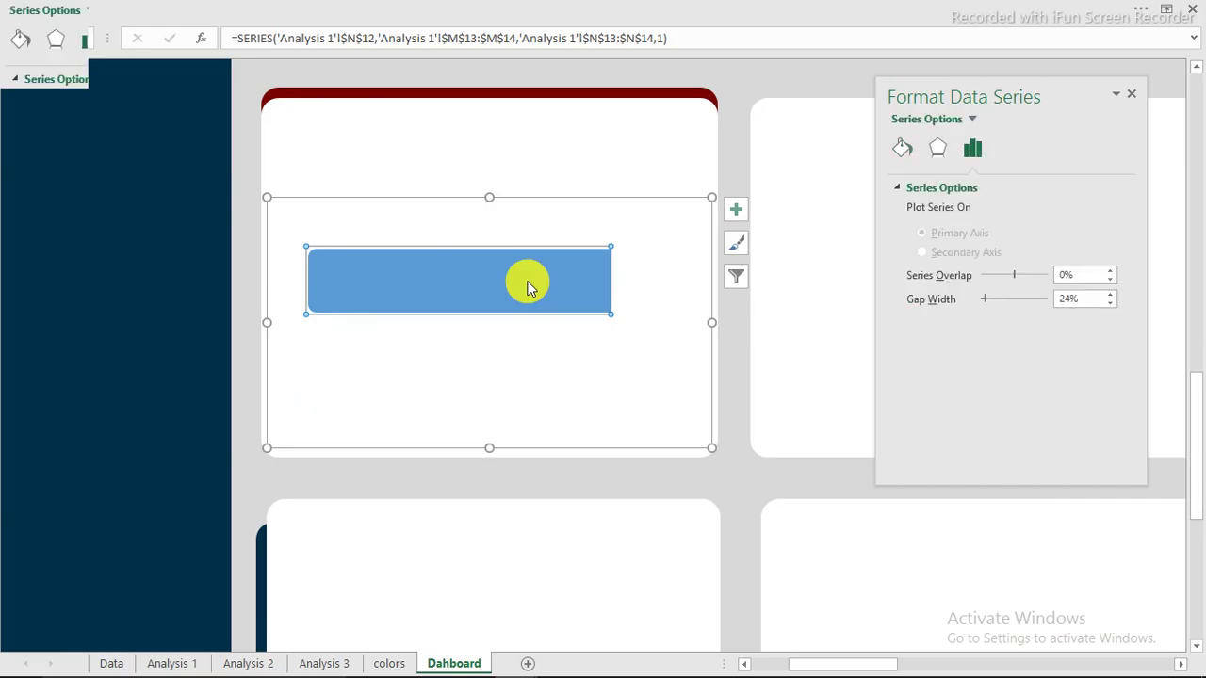
click(905, 148)
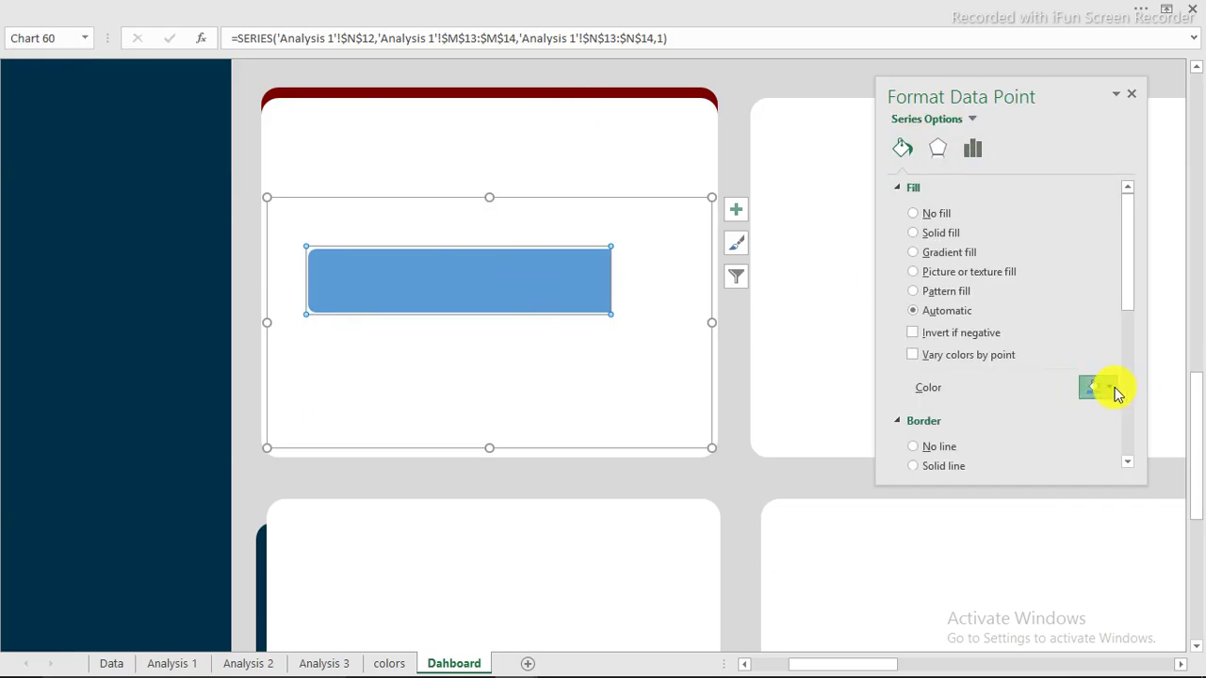
click(1110, 388)
click(1059, 563)
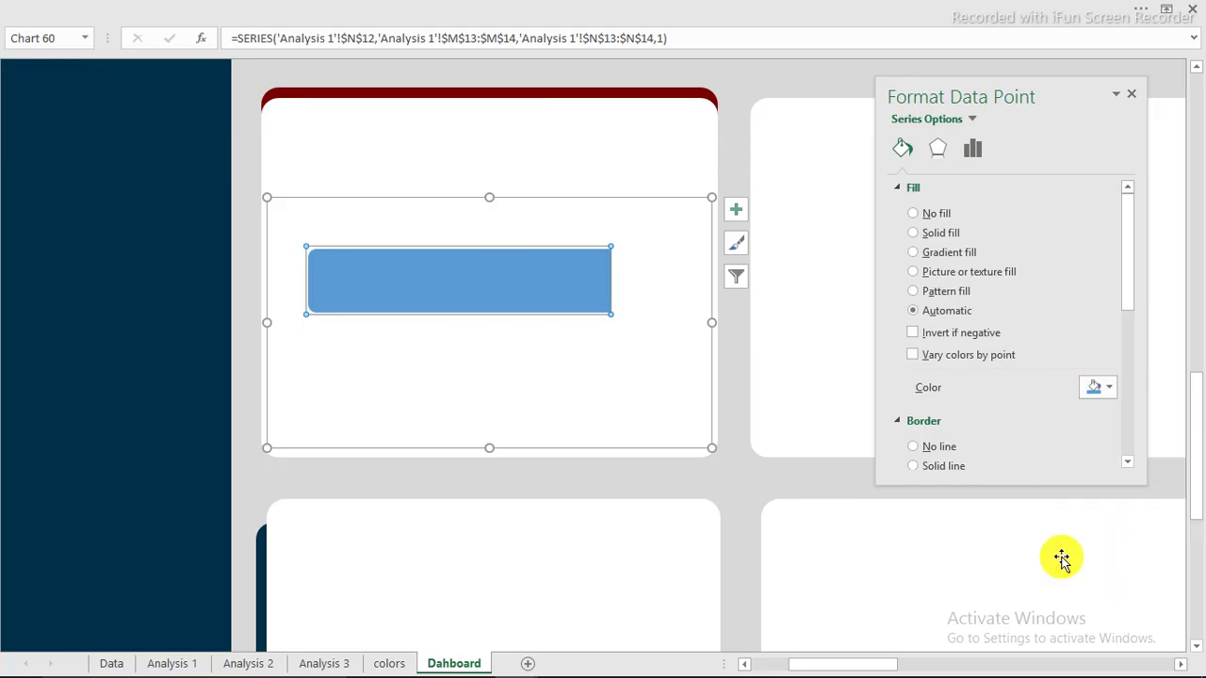
click(772, 83)
click(597, 227)
click(576, 262)
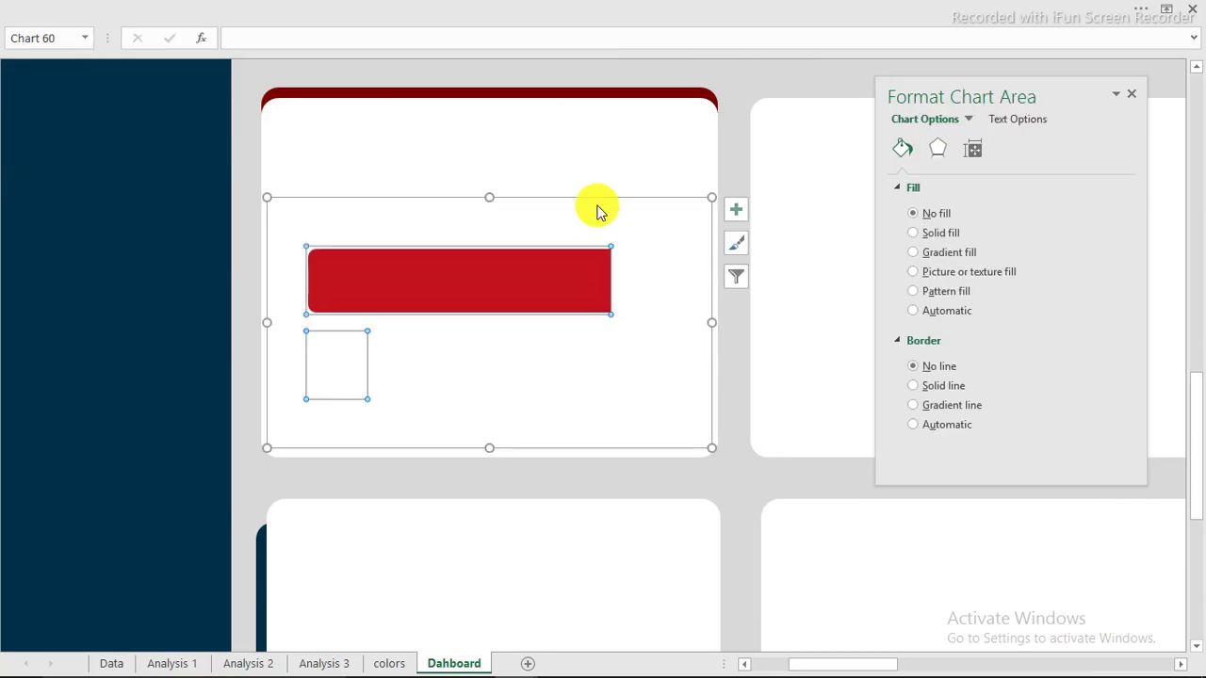
- Duplicate the gender bar chart onto the card with the dark blue edge below
click(599, 198)
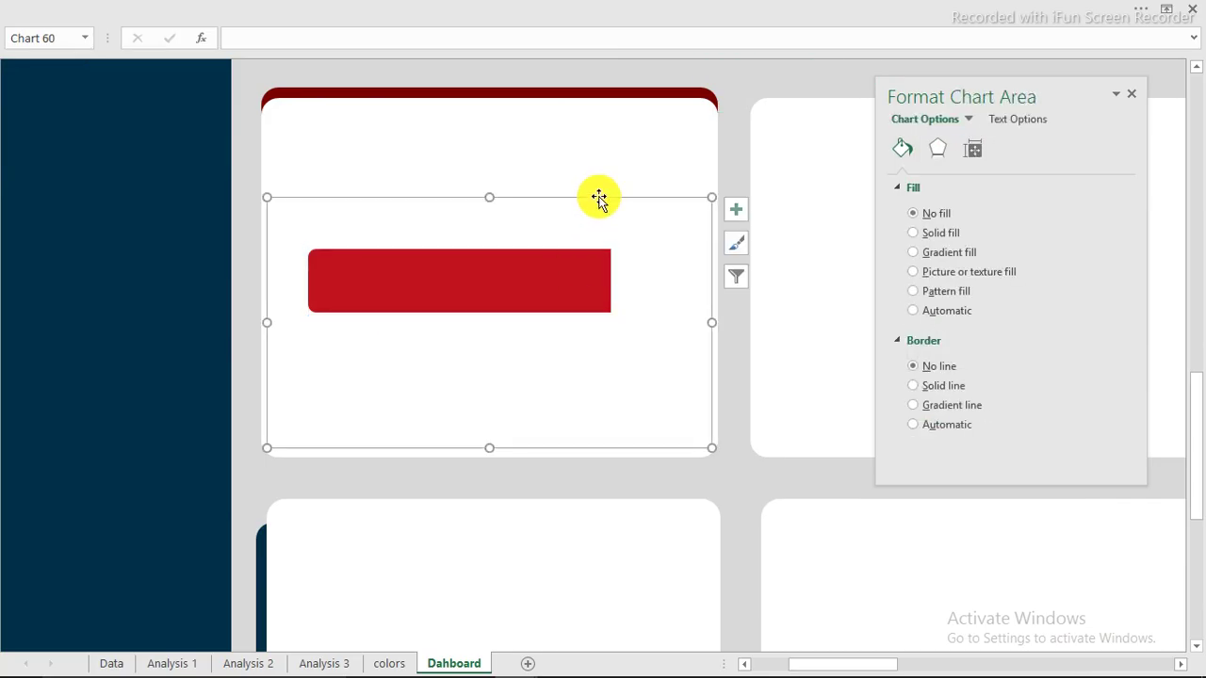
ctrl+click(599, 197)
drag(603, 202, 613, 477)
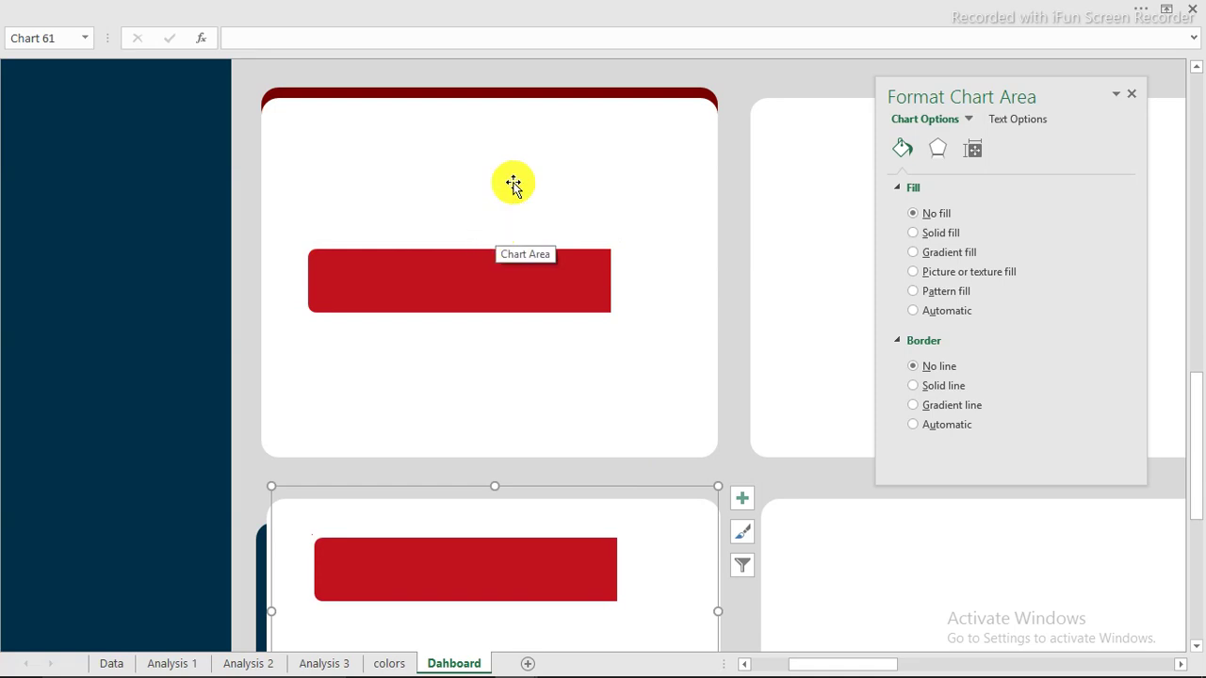
- Switch to the YT dashboard workbook and copy the Male card's icon, title, subtitle, revenue labels and value text boxes
mouse_move(532, 665)
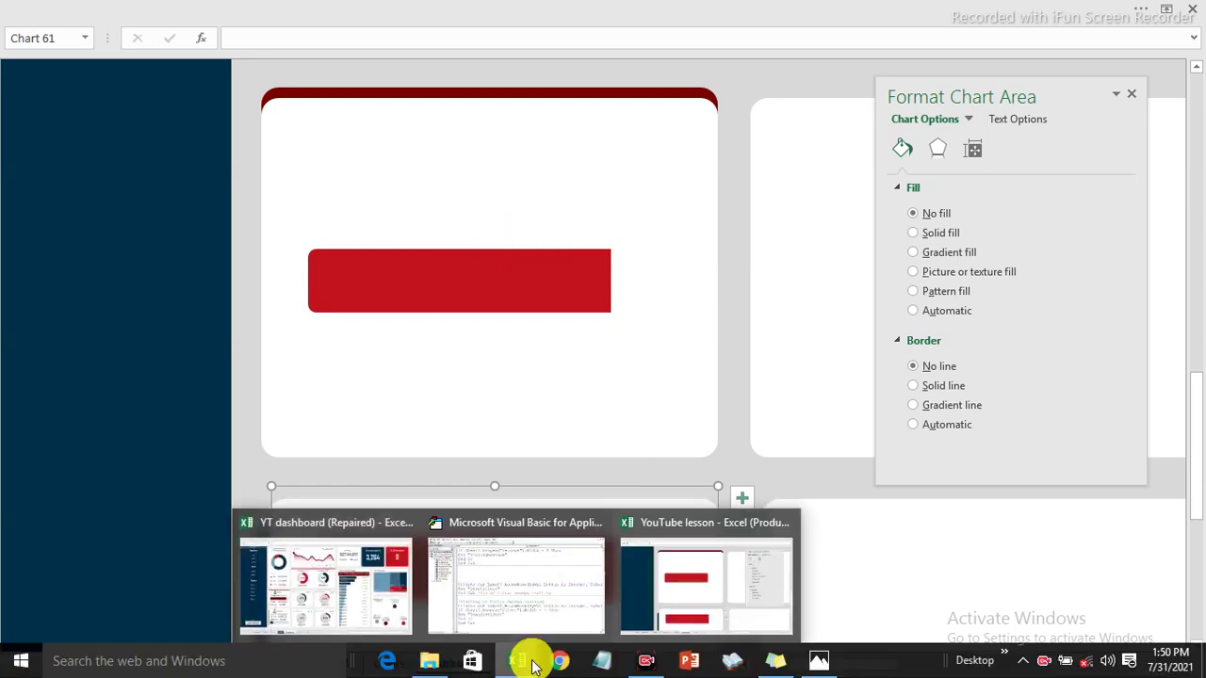
click(384, 583)
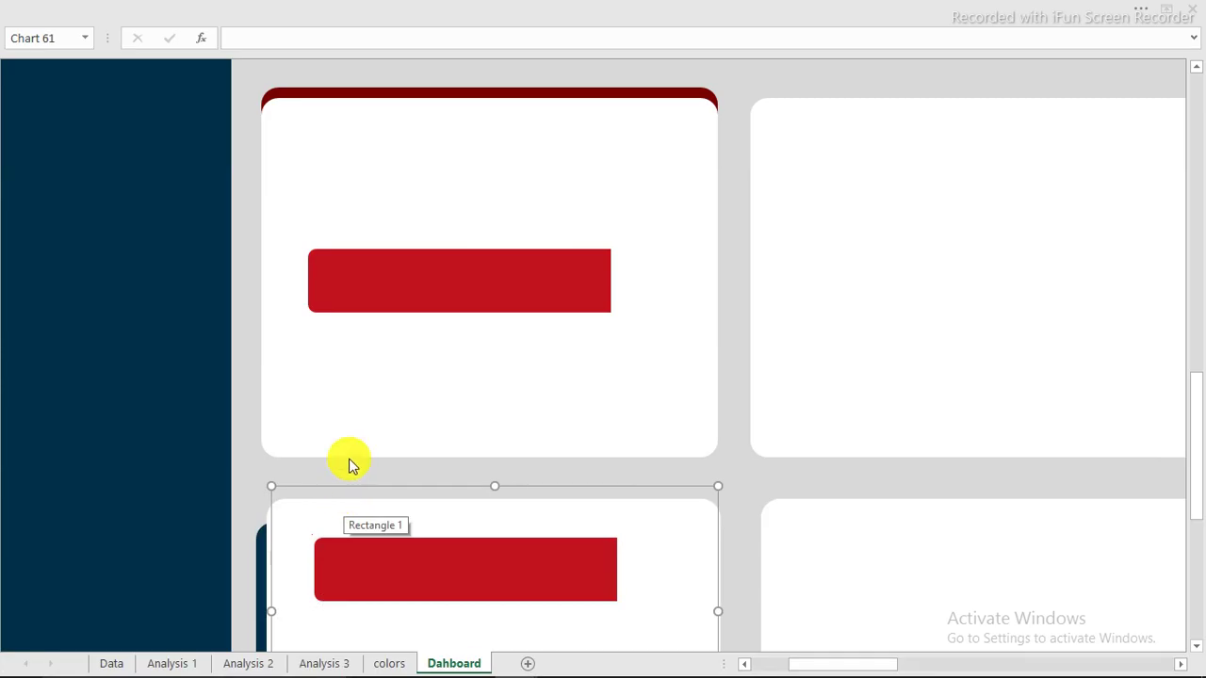
mouse_move(523, 659)
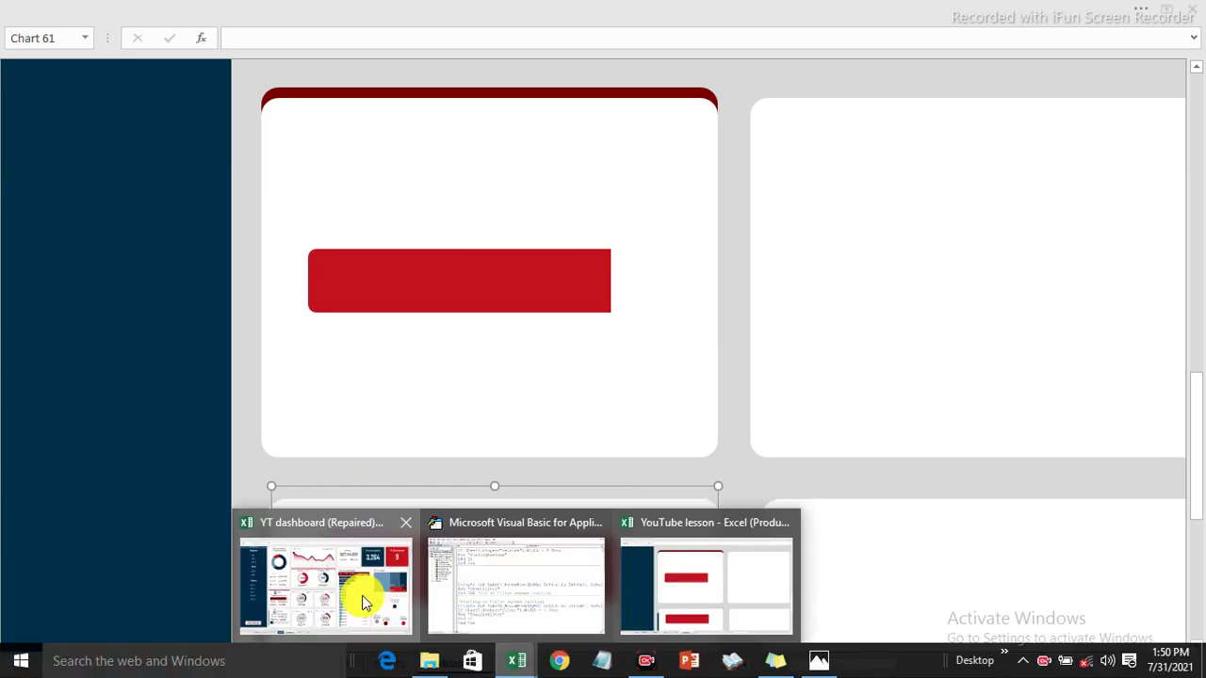
click(362, 596)
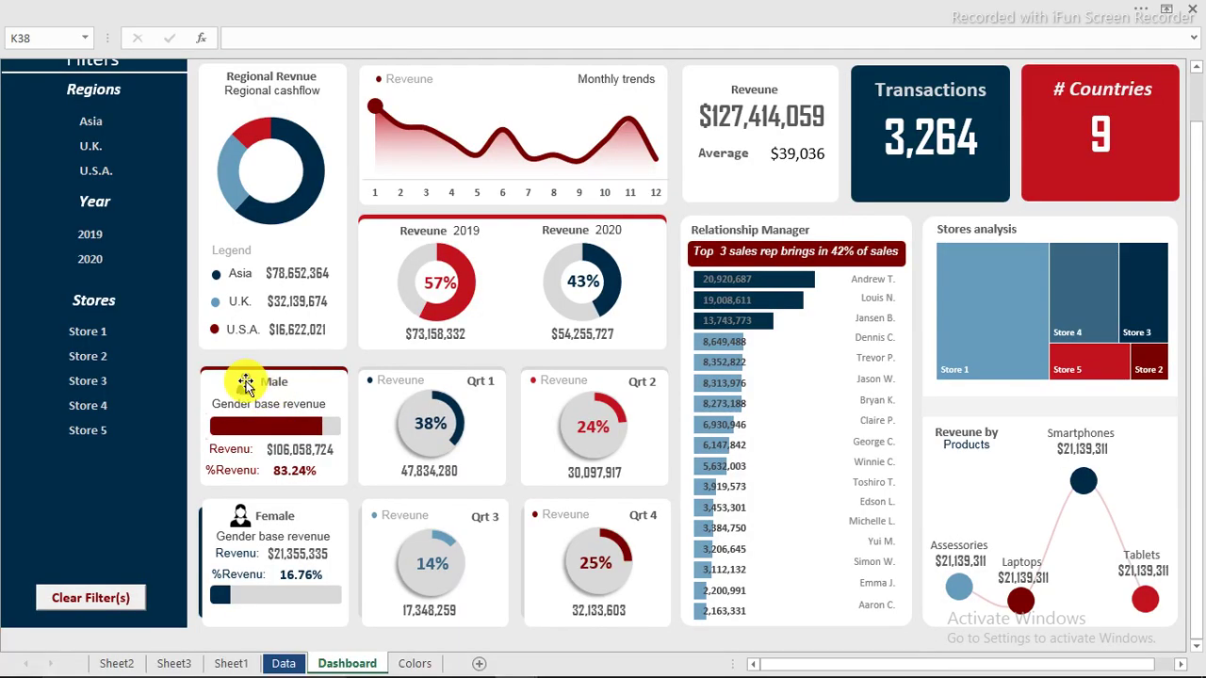
click(245, 384)
ctrl+click(300, 403)
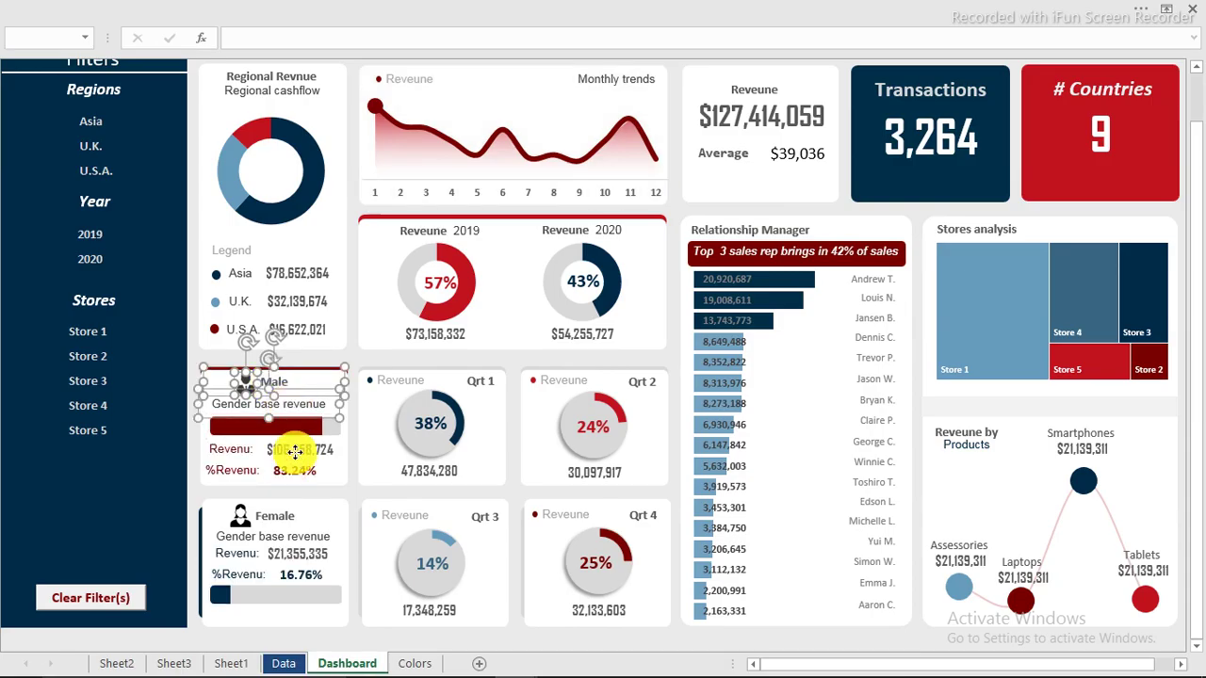
ctrl+click(296, 452)
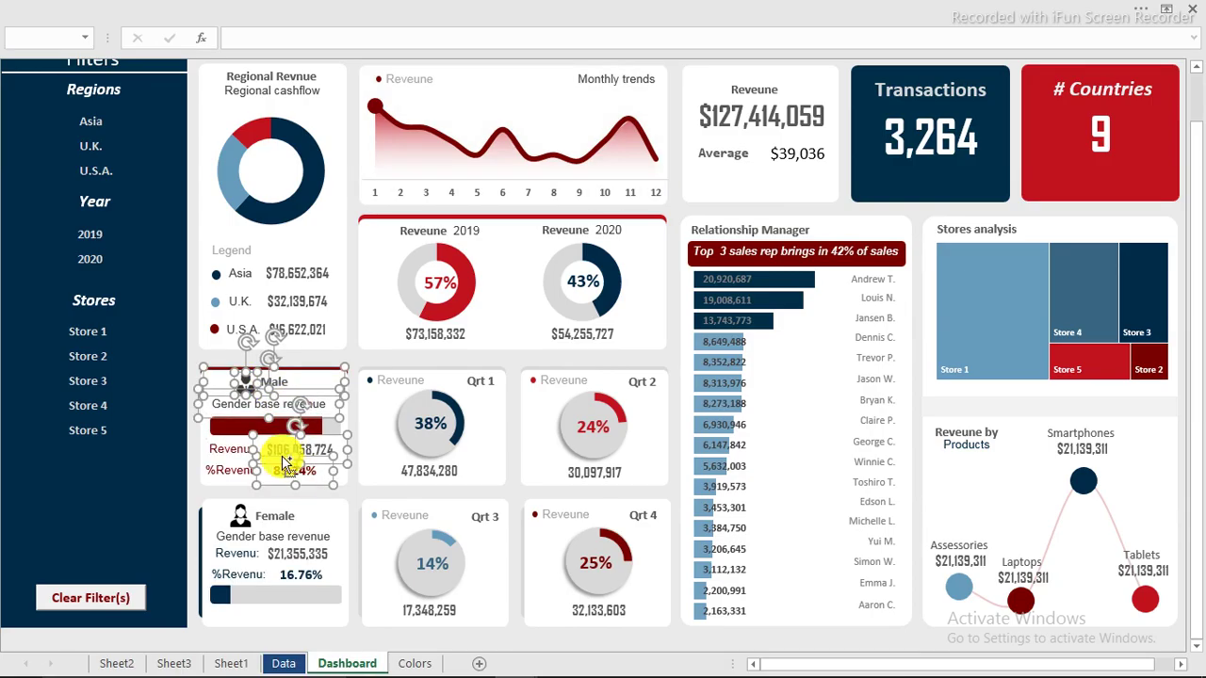
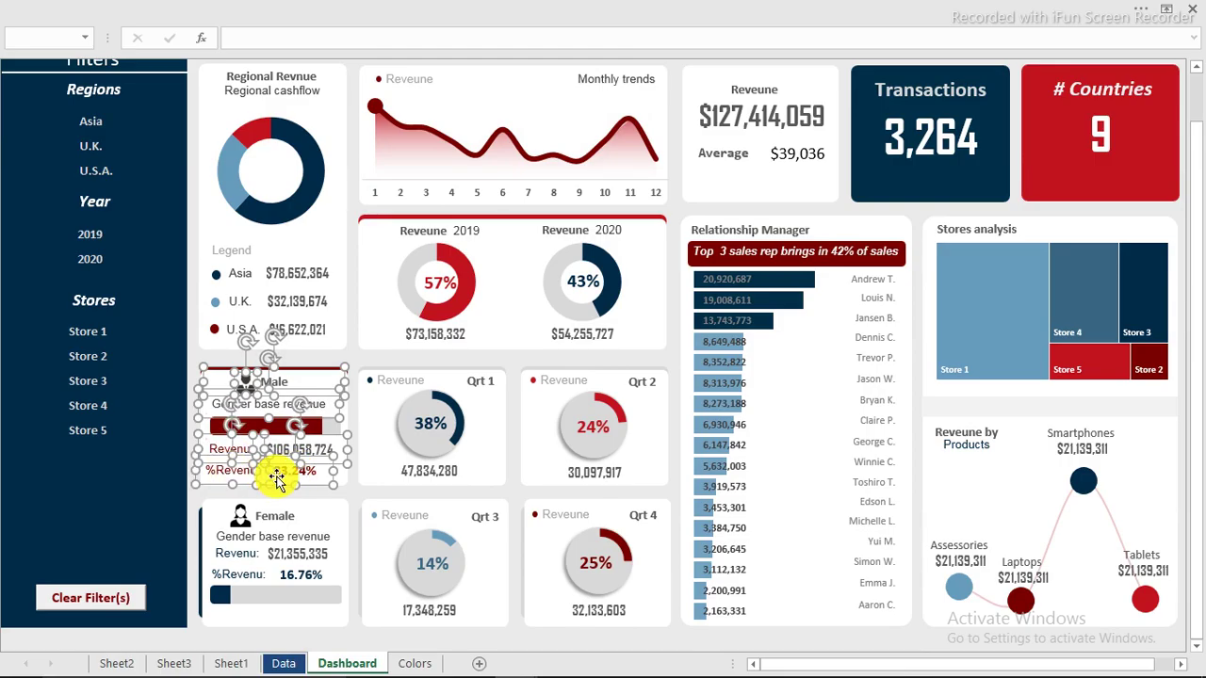
- Paste the copied icon and text boxes onto the card with the dark red edge in the YouTube lesson workbook
mouse_move(458, 665)
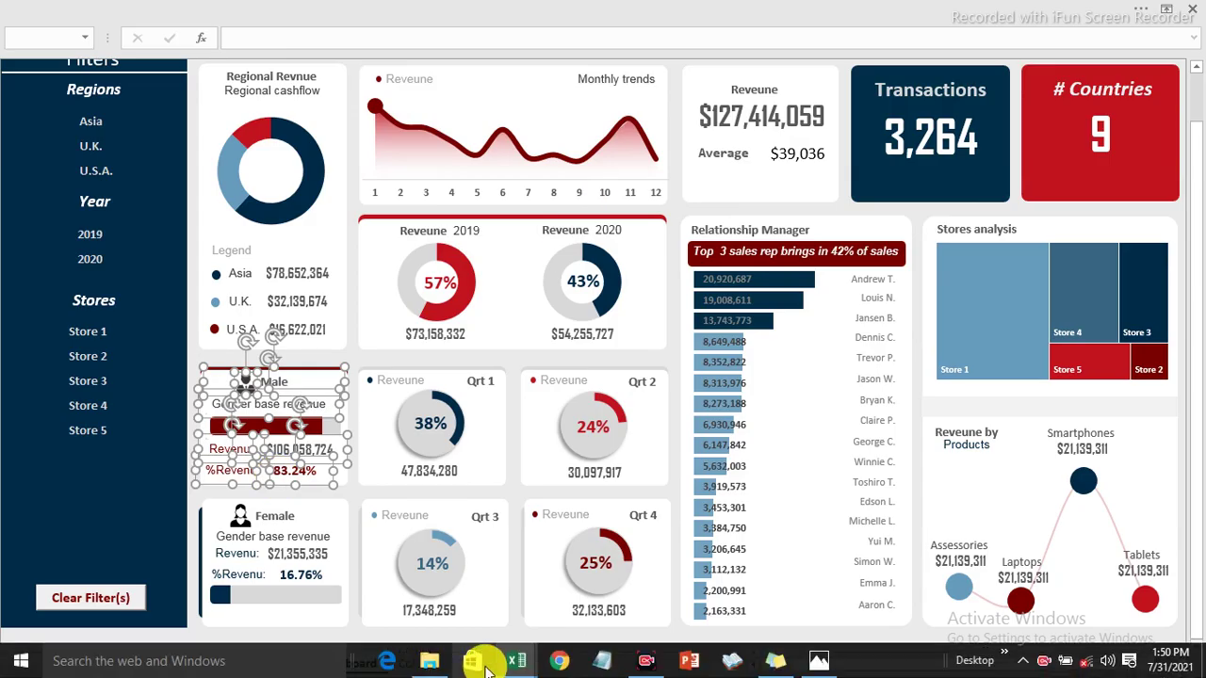
mouse_move(509, 659)
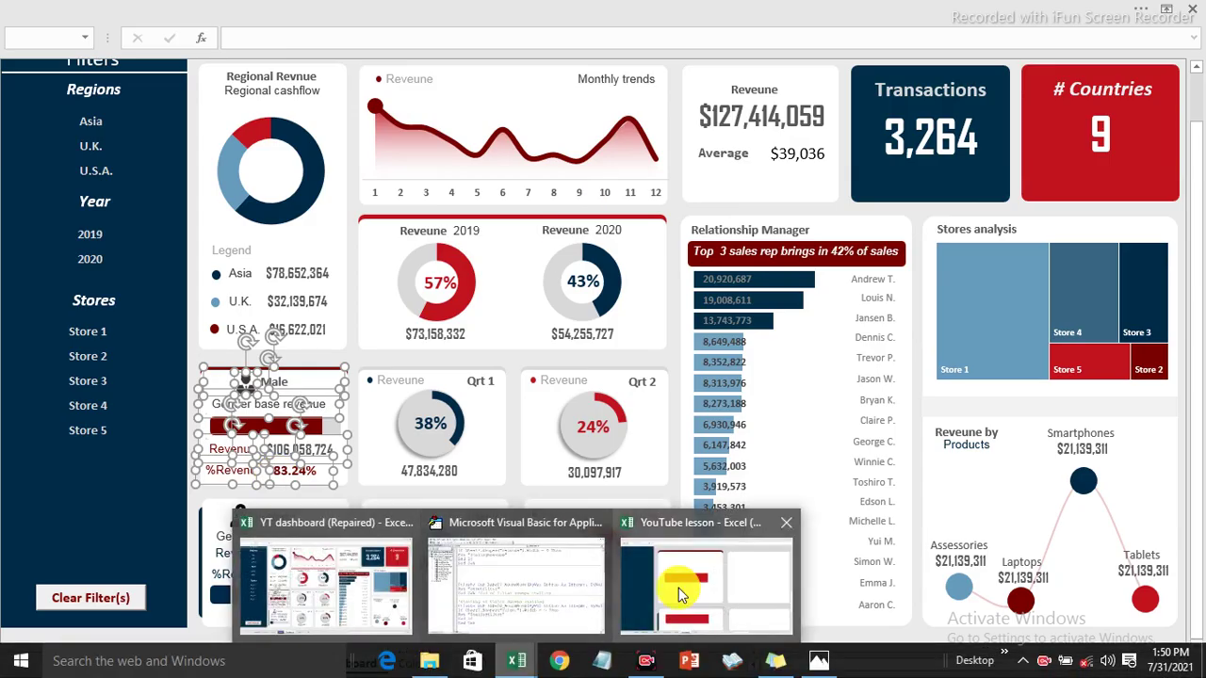
click(678, 588)
click(426, 237)
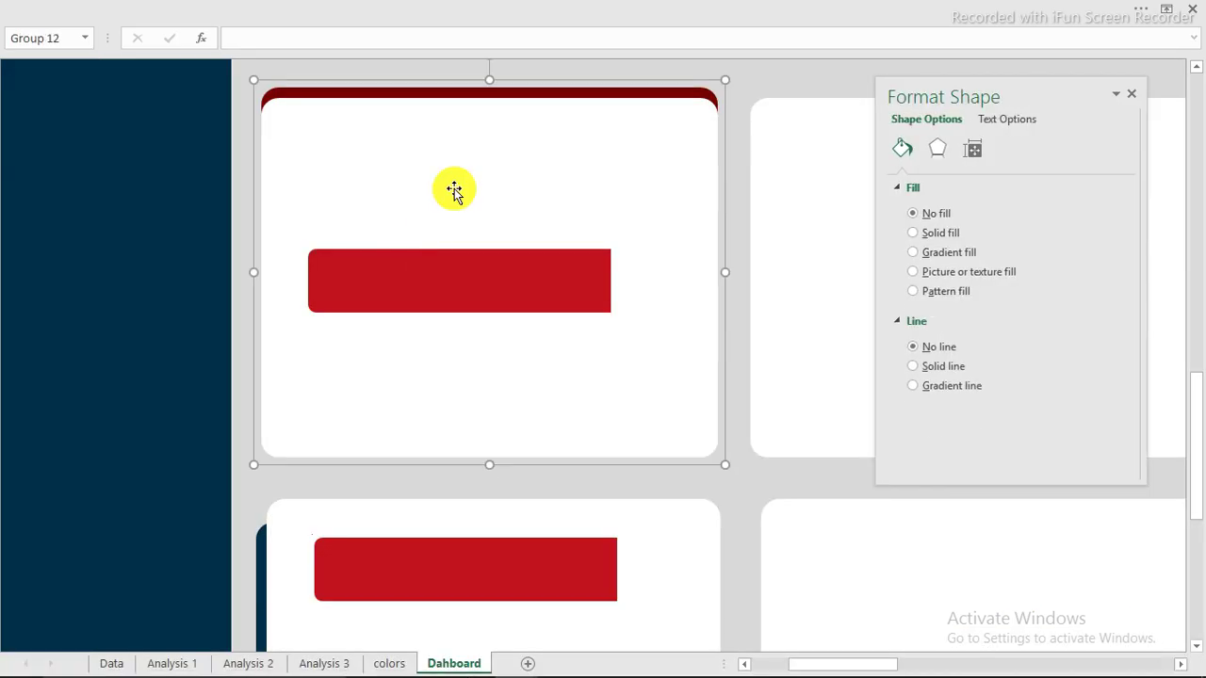
key(ctrl+v)
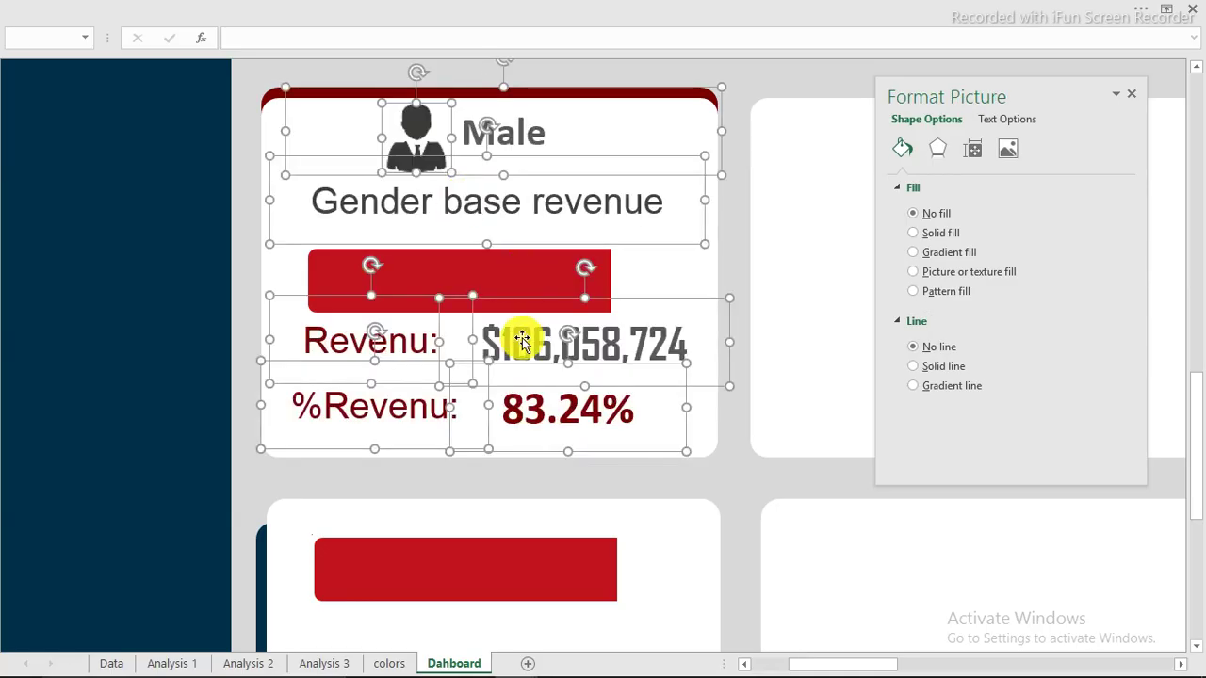
click(778, 76)
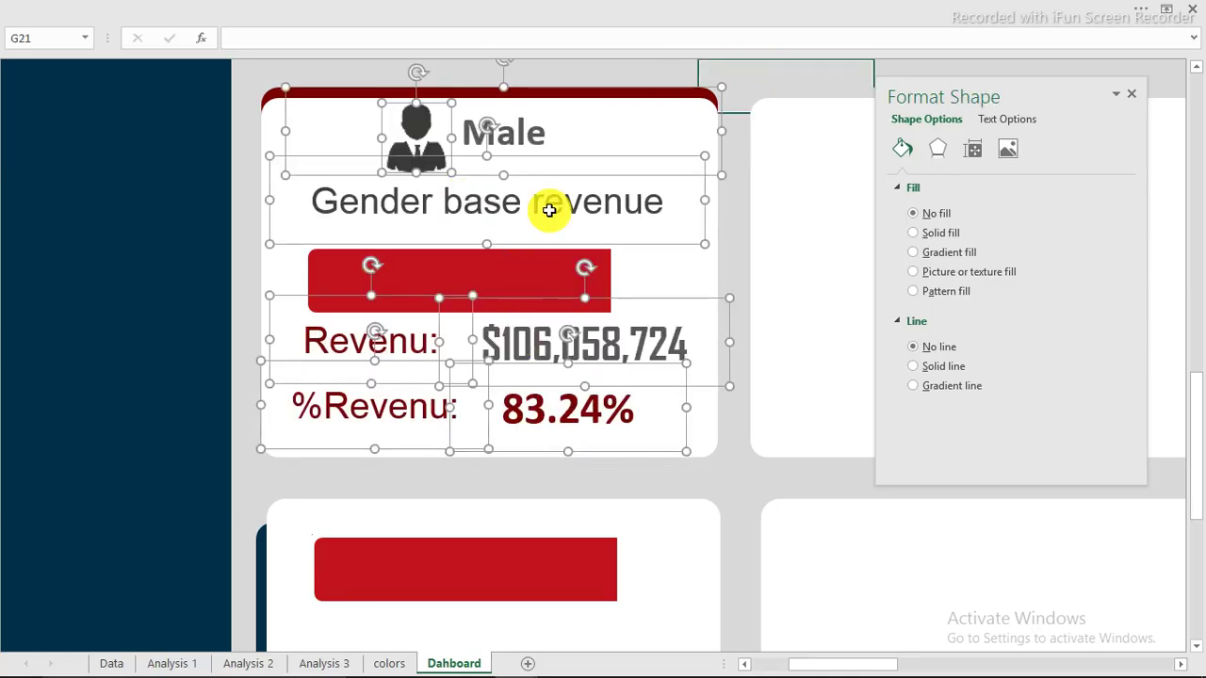
- Link the Male card's revenue amount text box to cell O9 of the Analysis 1 sheet
click(576, 346)
drag(512, 36, 244, 40)
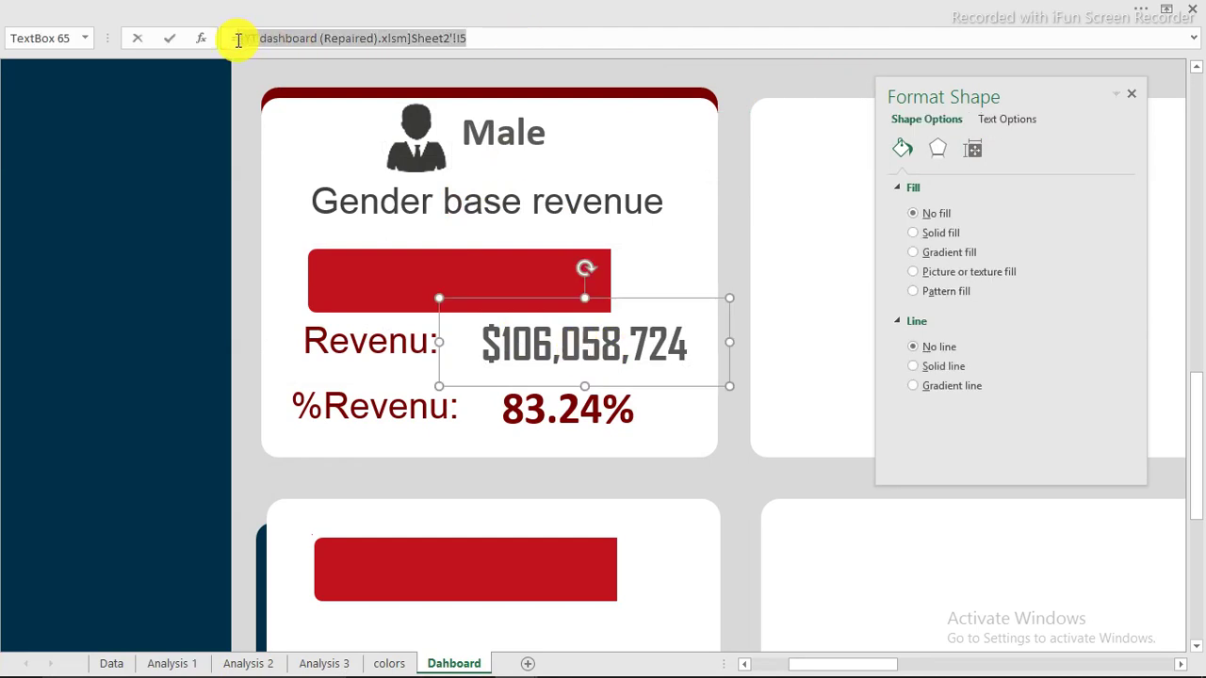
click(169, 664)
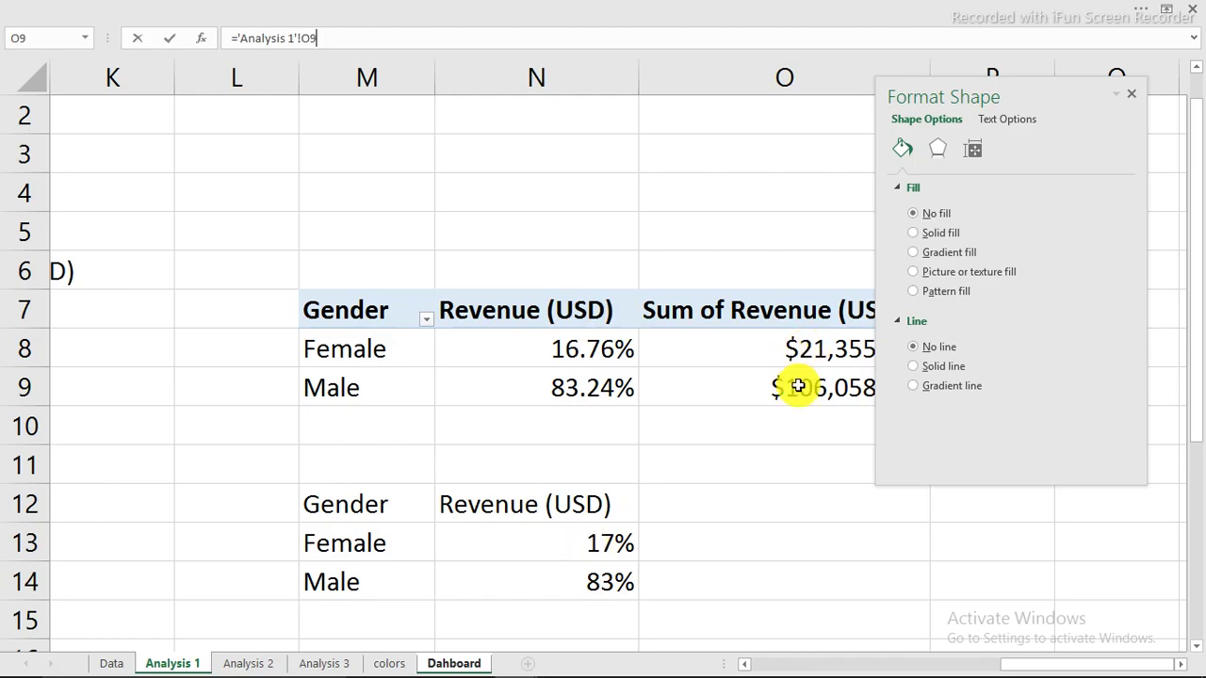
key(Return)
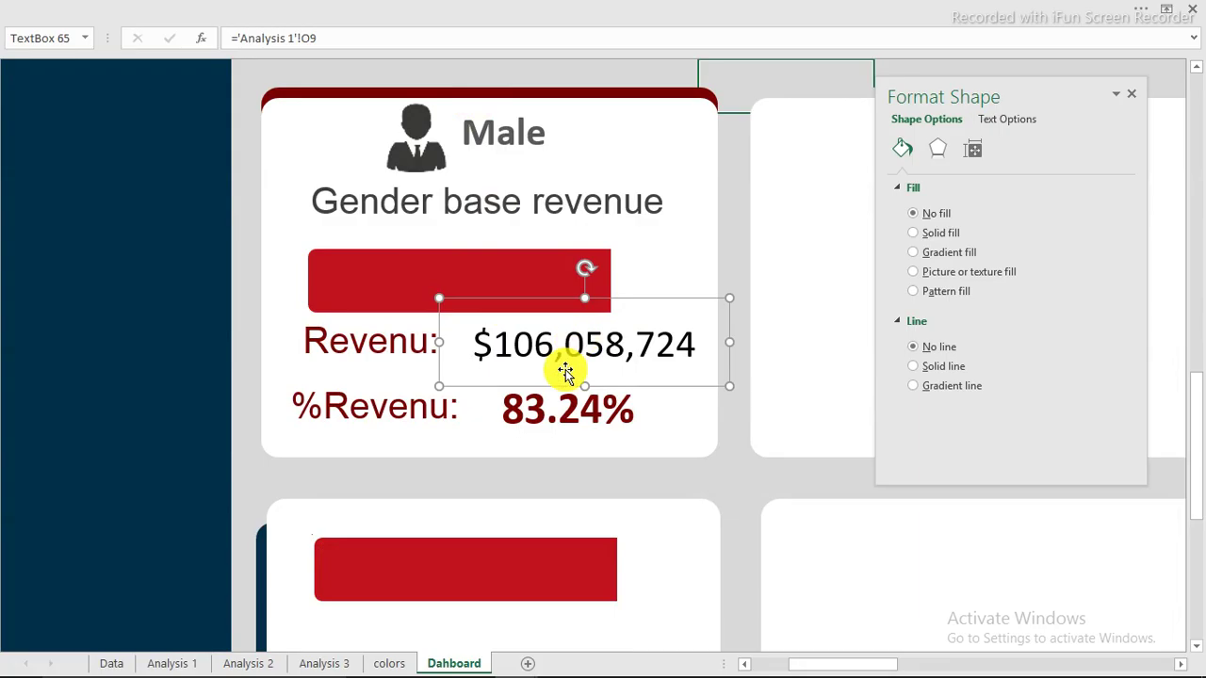
- Link the Male card's revenue percentage text box to cell N14 of the Analysis 1 sheet
click(577, 414)
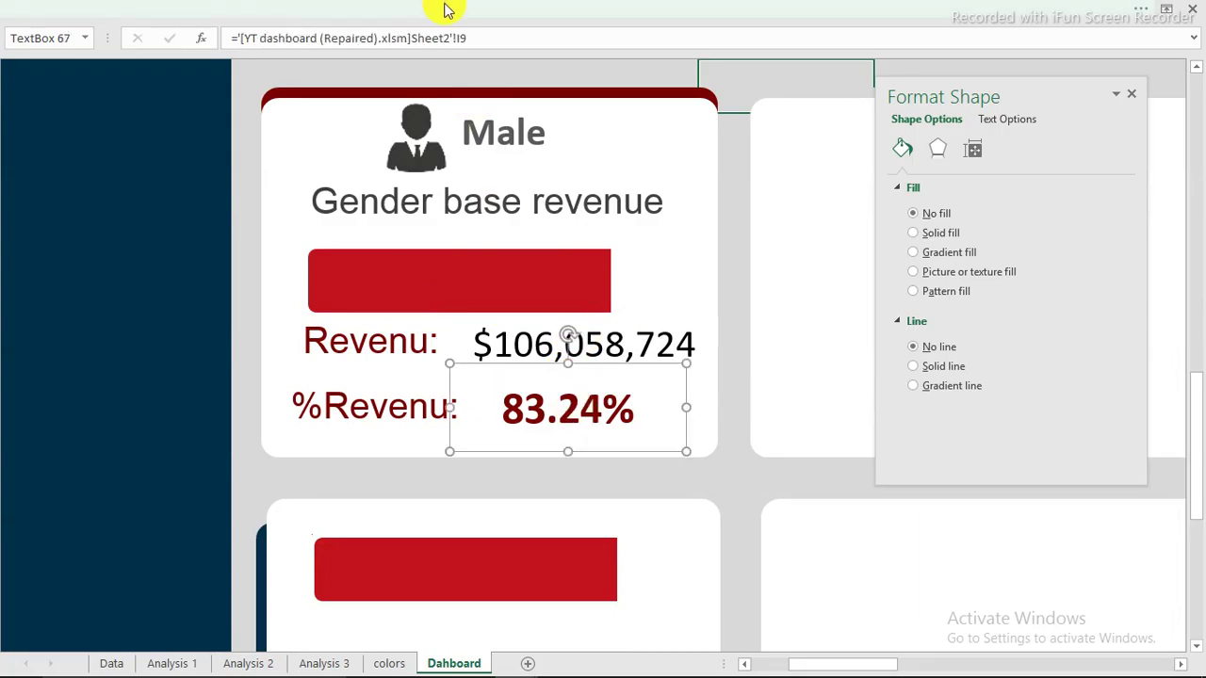
drag(495, 37, 228, 39)
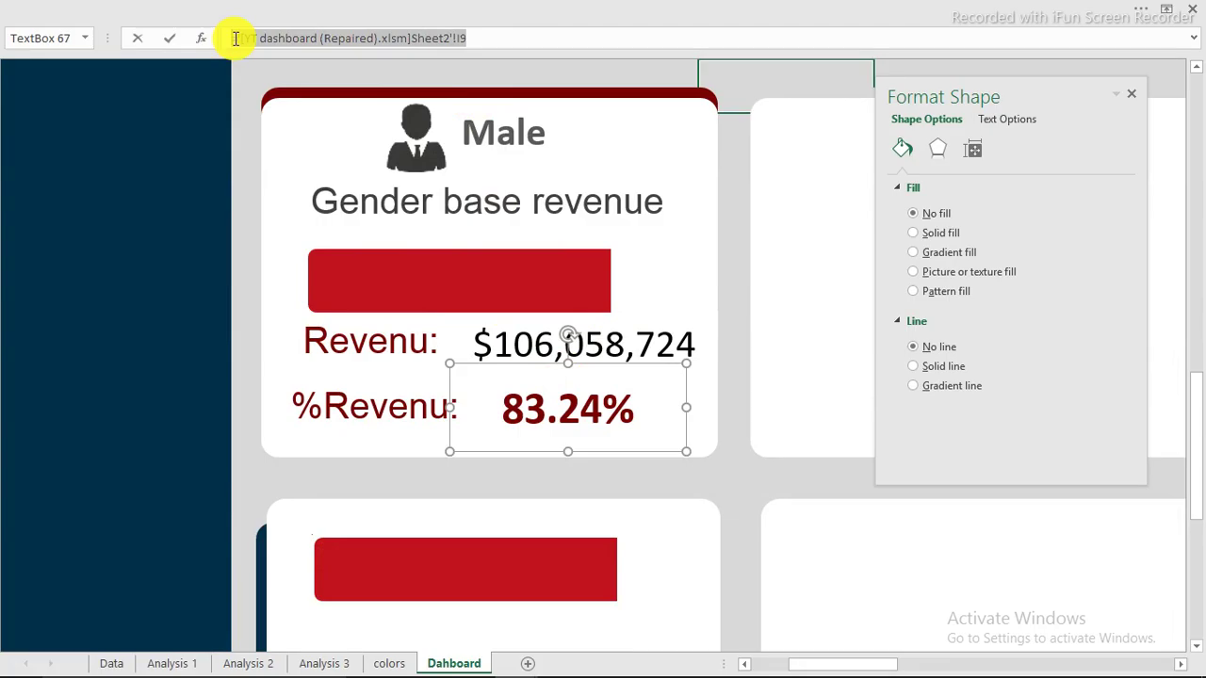
text(=)
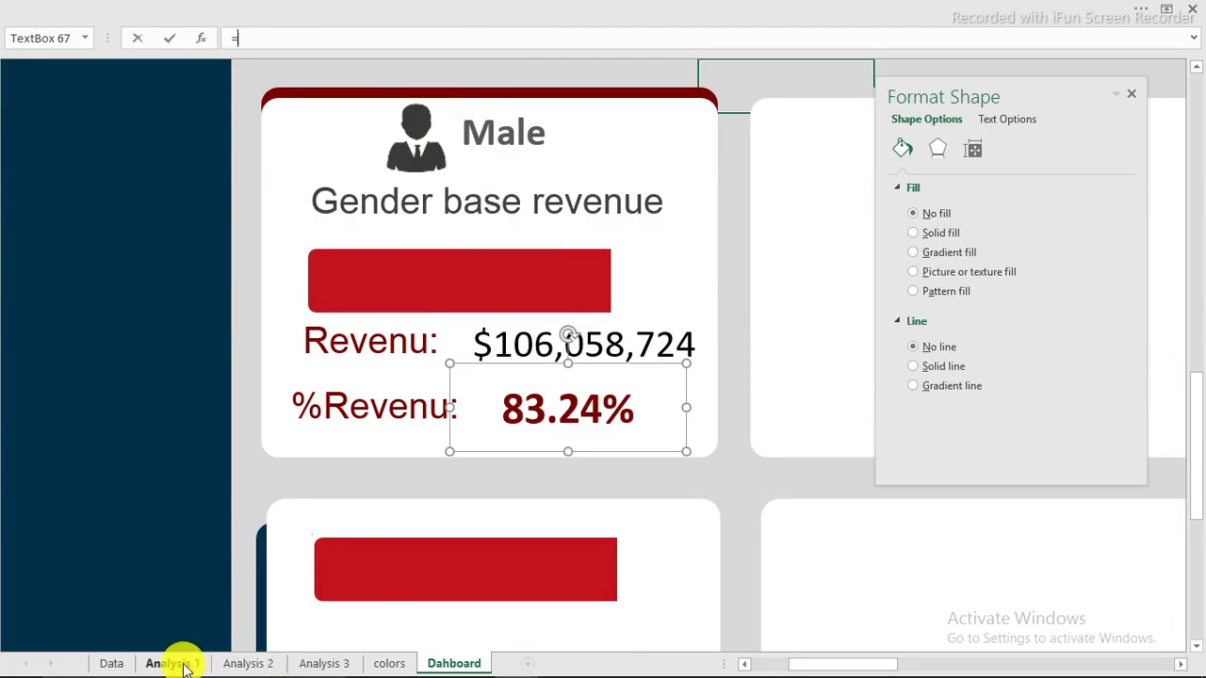
click(172, 663)
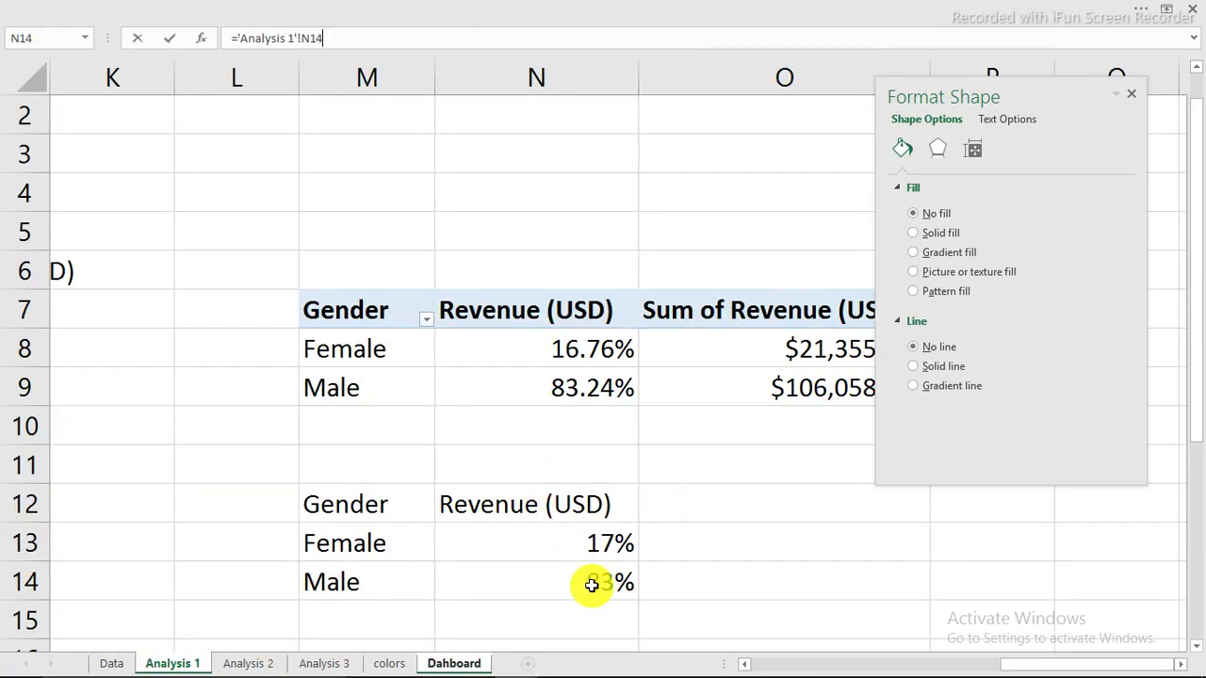
key(Return)
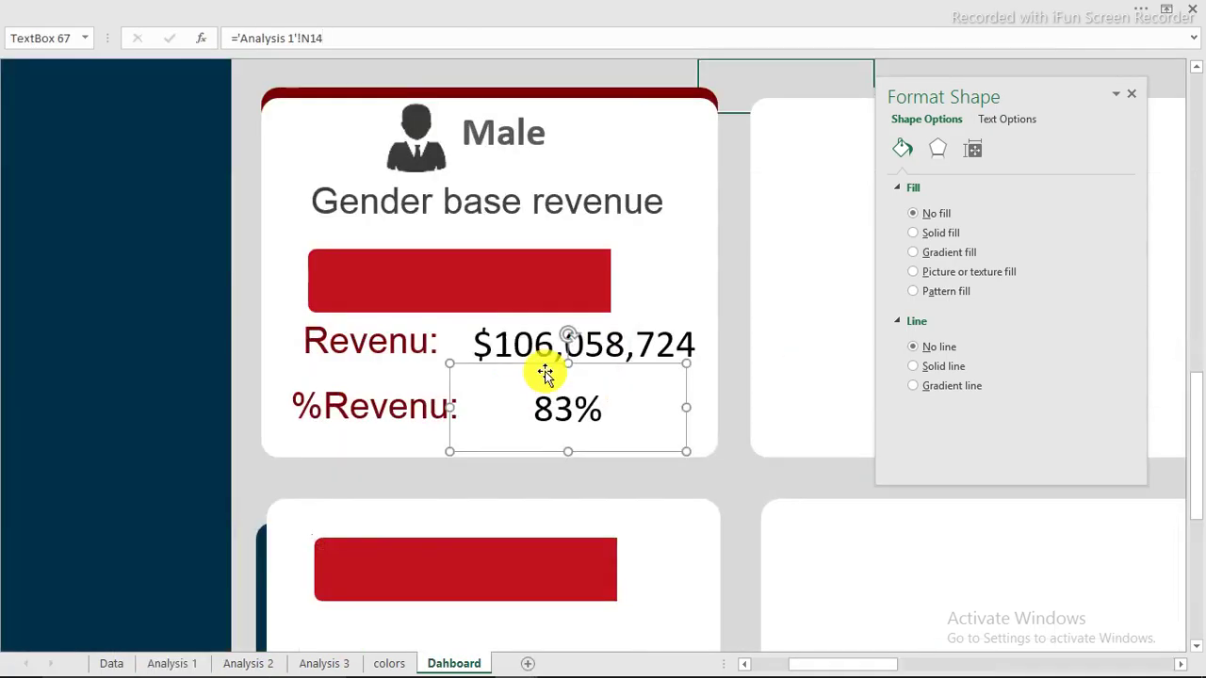
- Apply the U.S.A. revenue value's formatting to the Male card's revenue amount with Format Painter
click(611, 345)
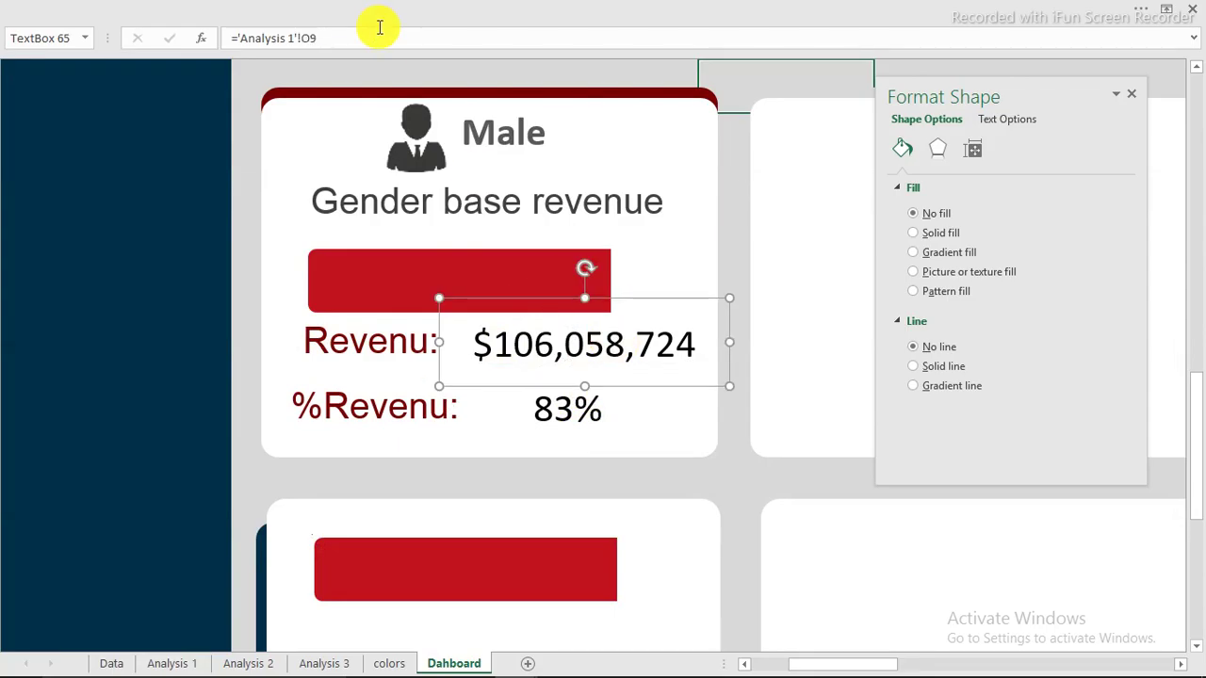
scroll(574, 317, up, 3)
scroll(574, 311, up, 6)
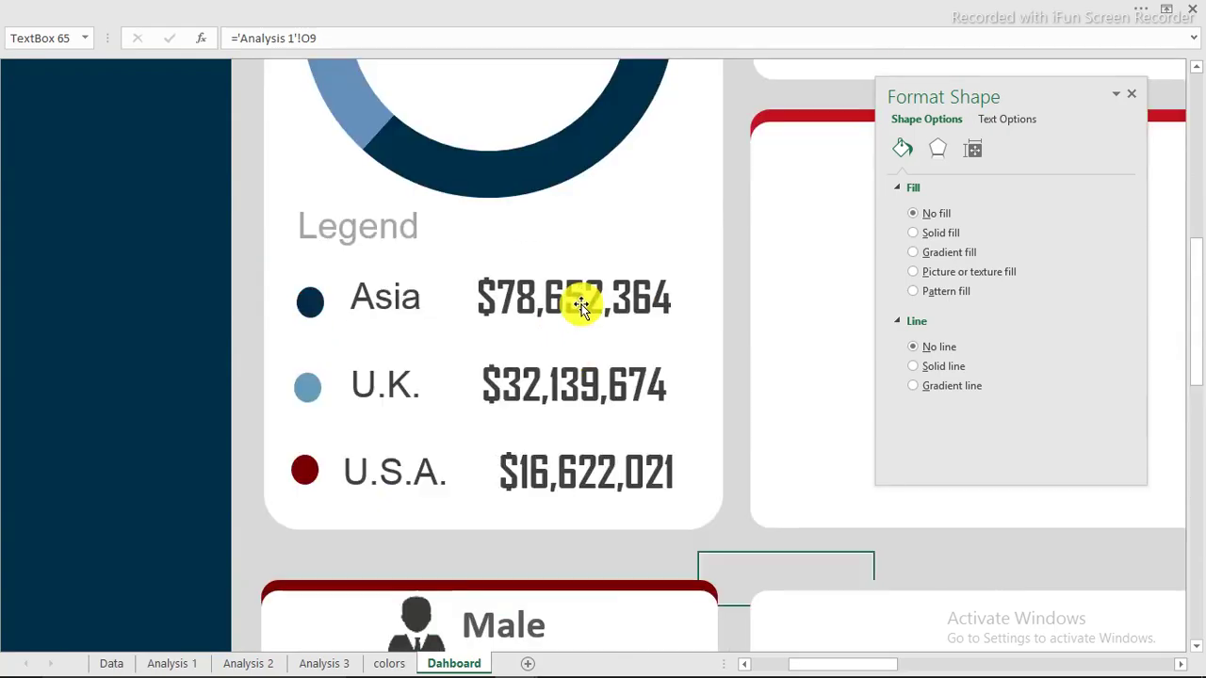
scroll(571, 302, down, 6)
click(567, 148)
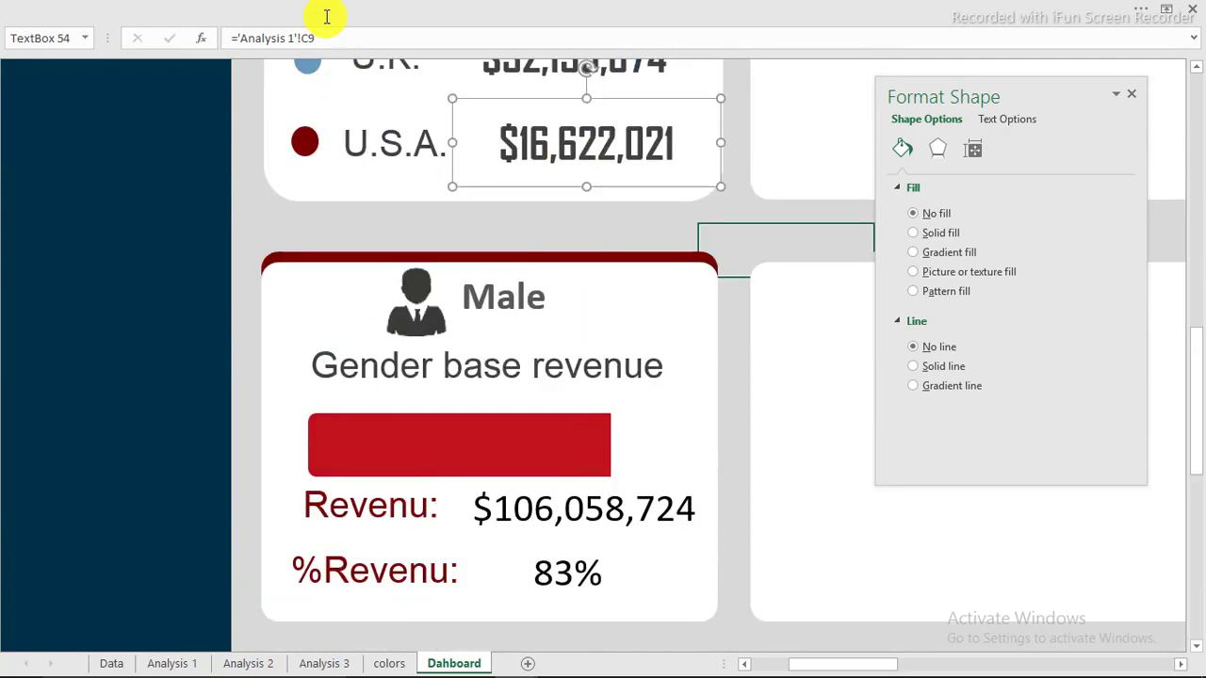
click(243, 9)
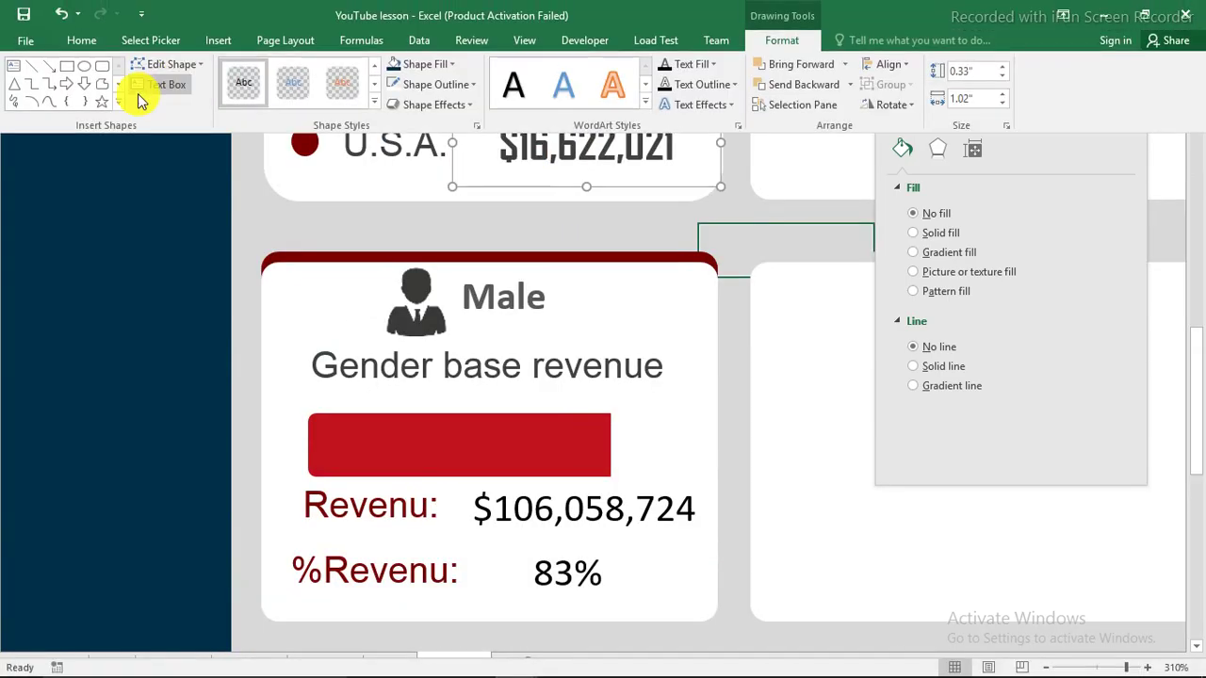
click(92, 42)
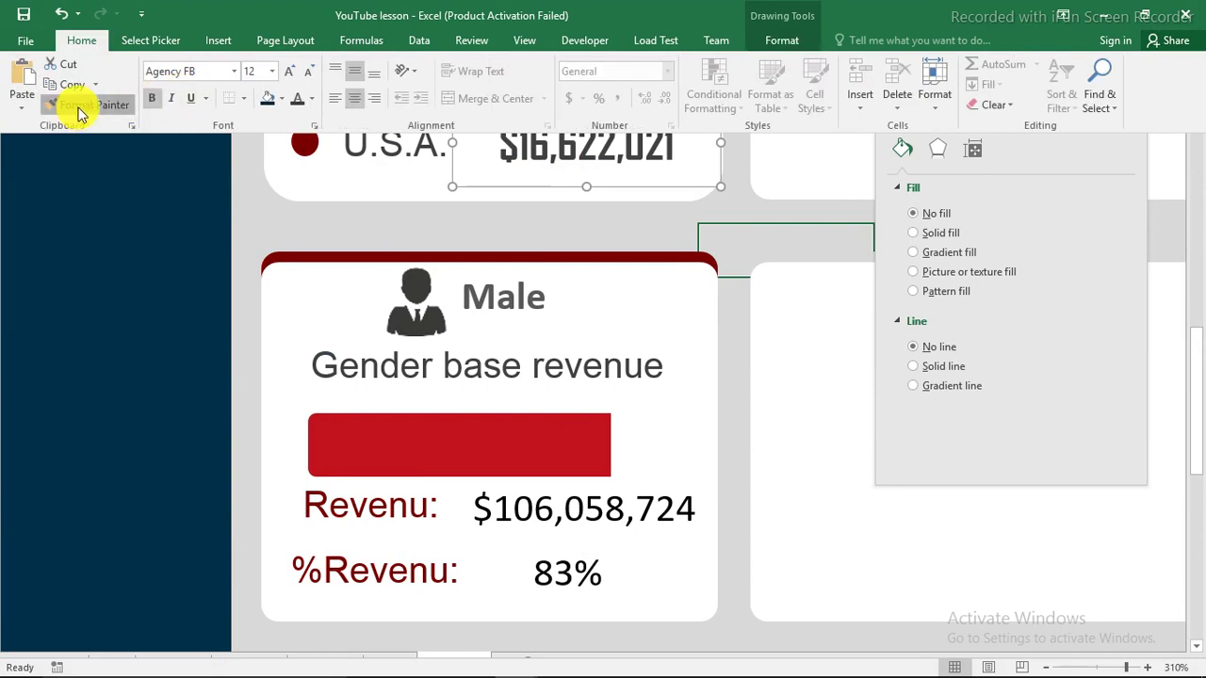
click(80, 105)
click(595, 513)
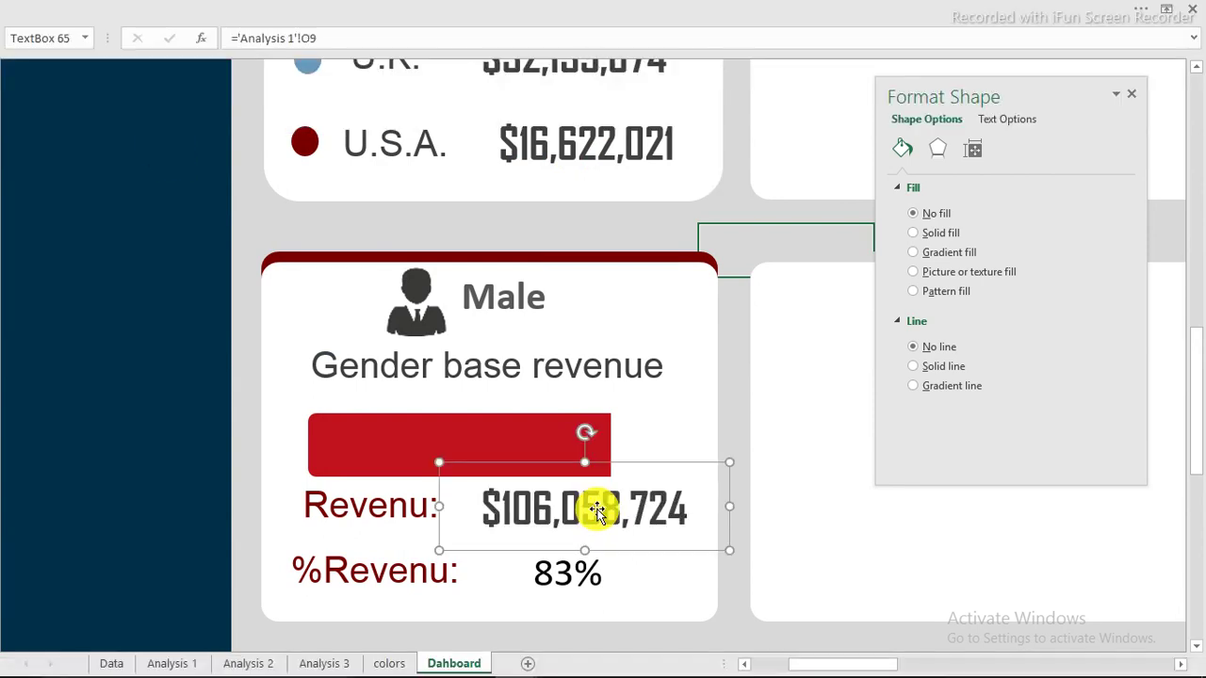
- Colour the Male card's revenue percentage text in a dark grey theme shade and deselect the text box
scroll(647, 504, down, 3)
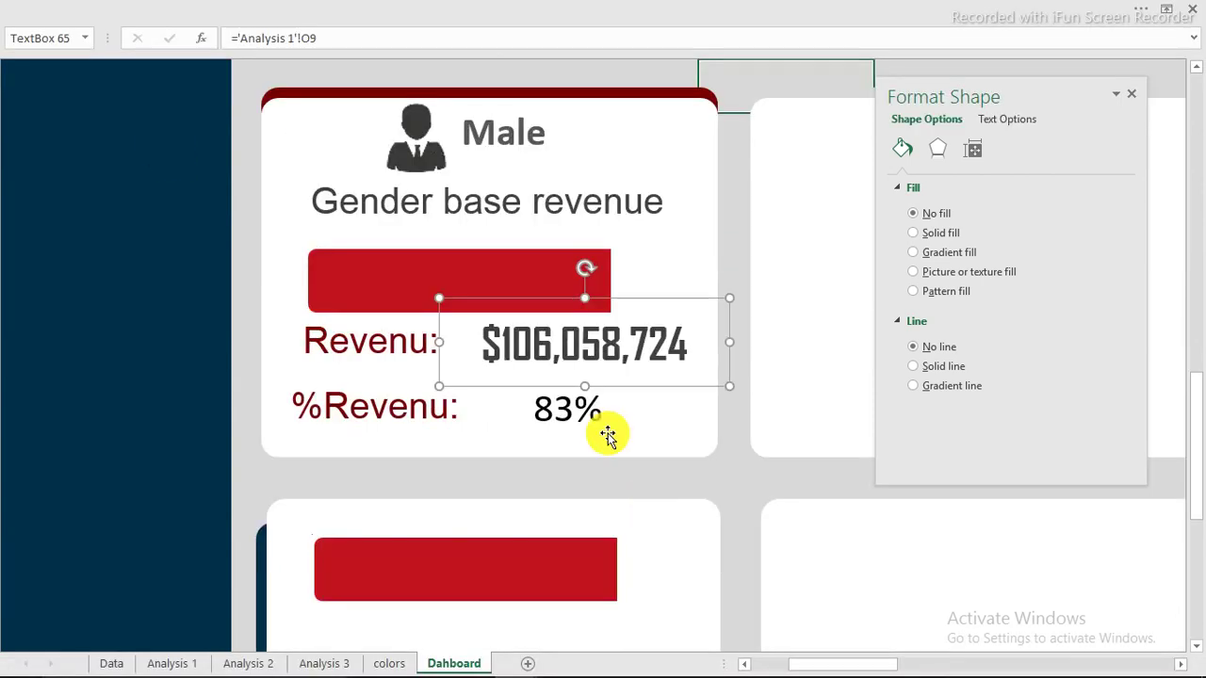
click(560, 409)
click(301, 10)
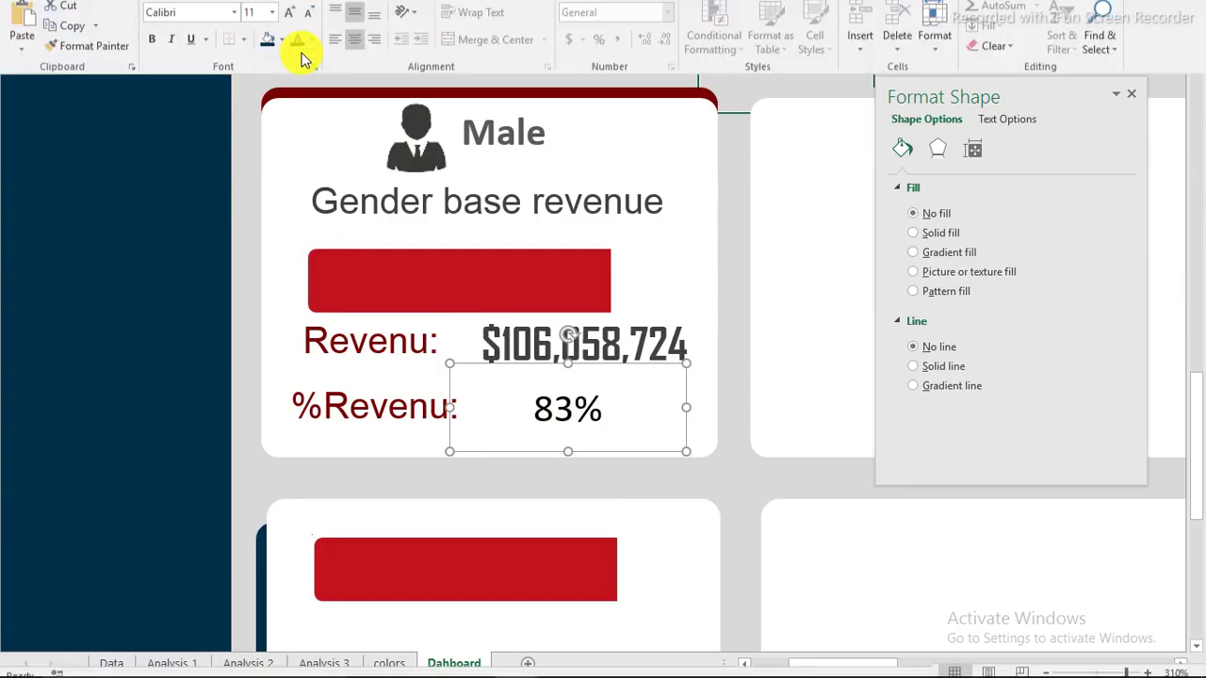
click(311, 100)
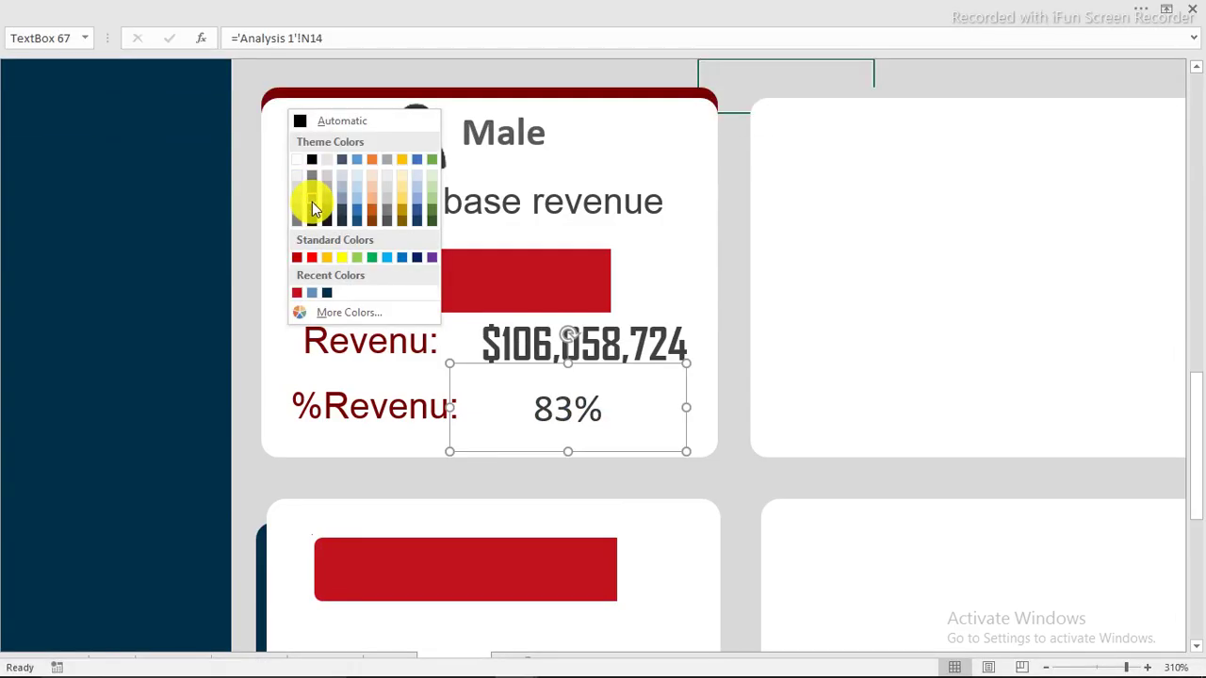
click(314, 209)
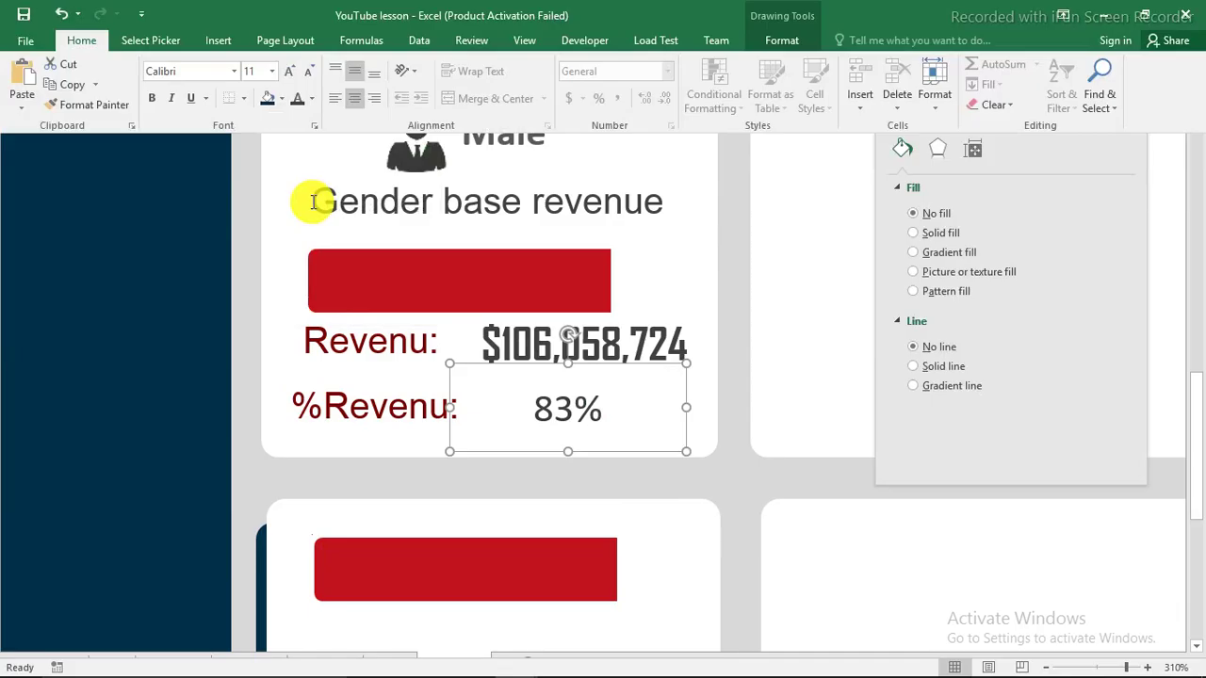
click(311, 99)
click(311, 215)
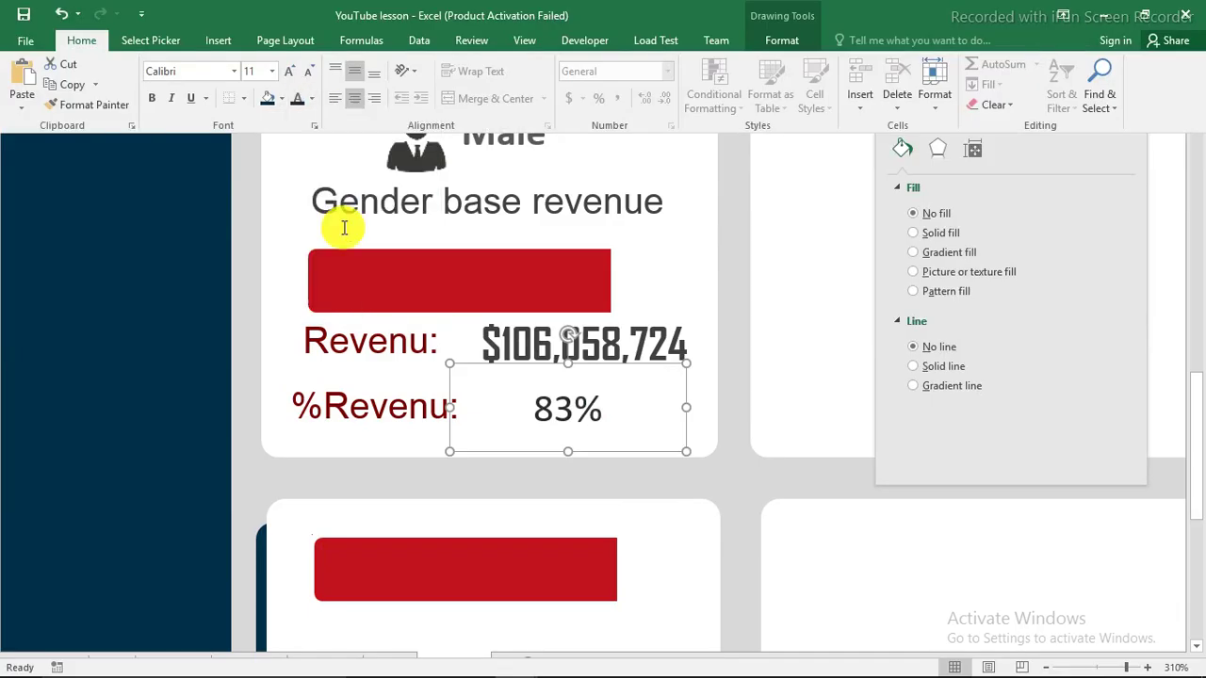
scroll(412, 488, down, 1)
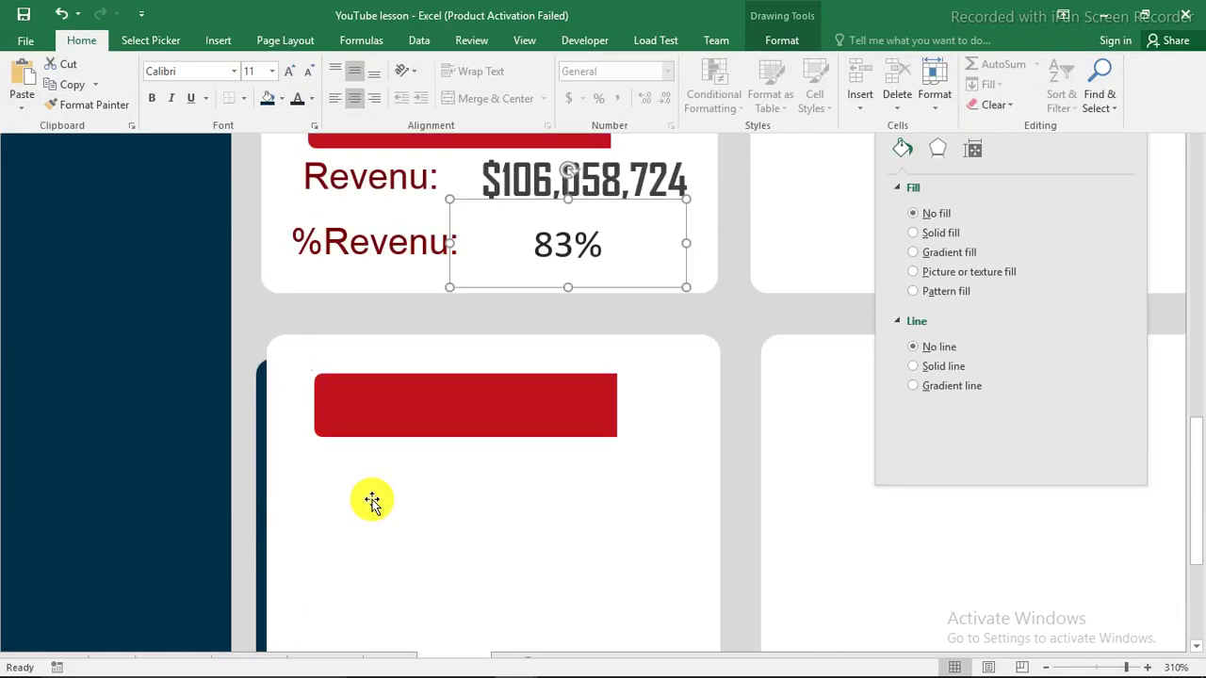
click(257, 293)
key(ctrl+shift+F1)
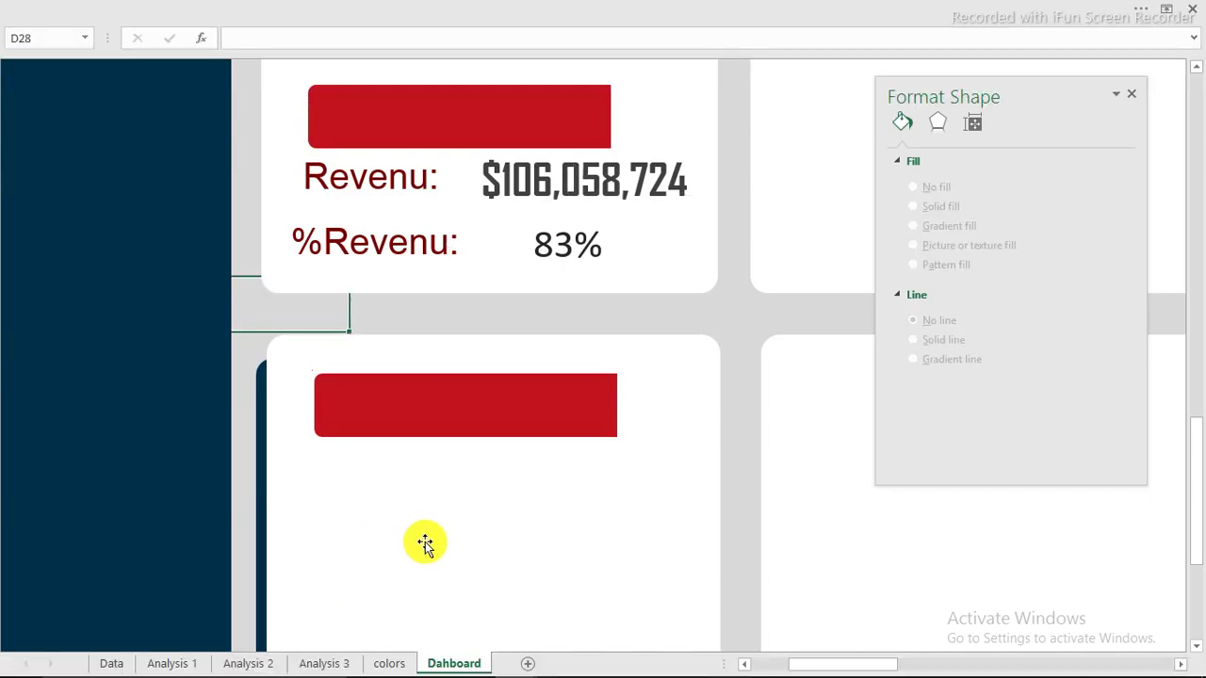
- Copy the percentage formatting of cells N8:N9 to N13:N14 on the Analysis 1 sheet with Format Painter and return to the Dahboard sheet
click(179, 663)
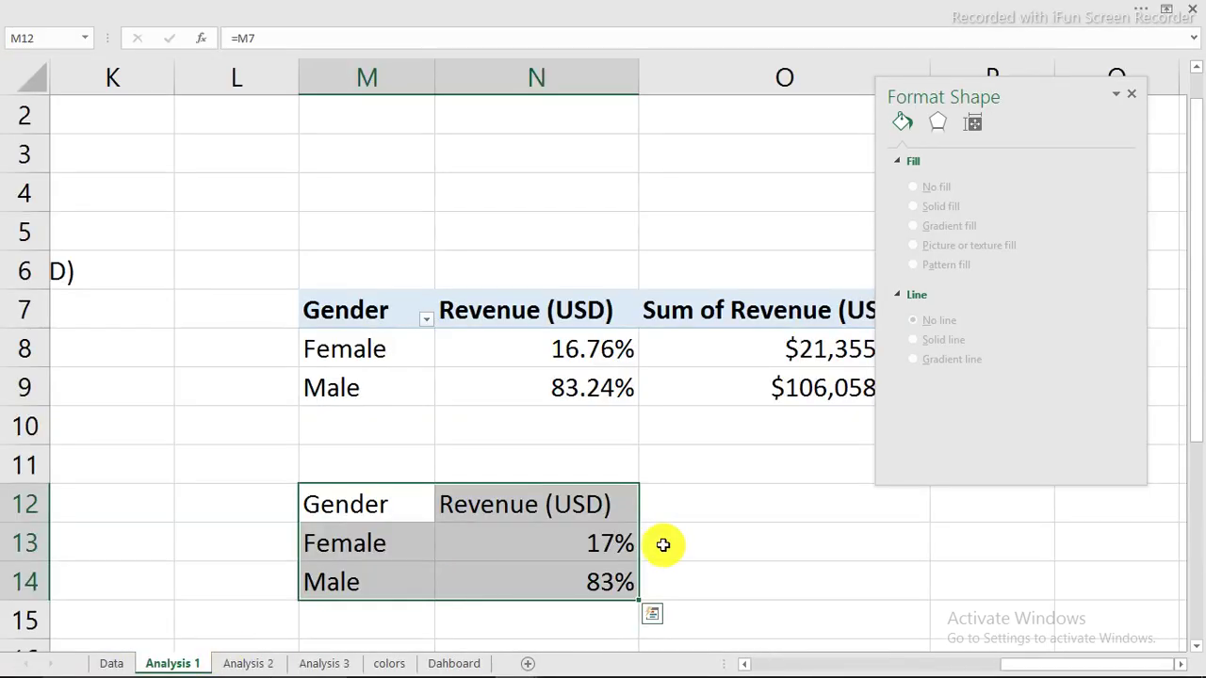
drag(616, 347, 615, 370)
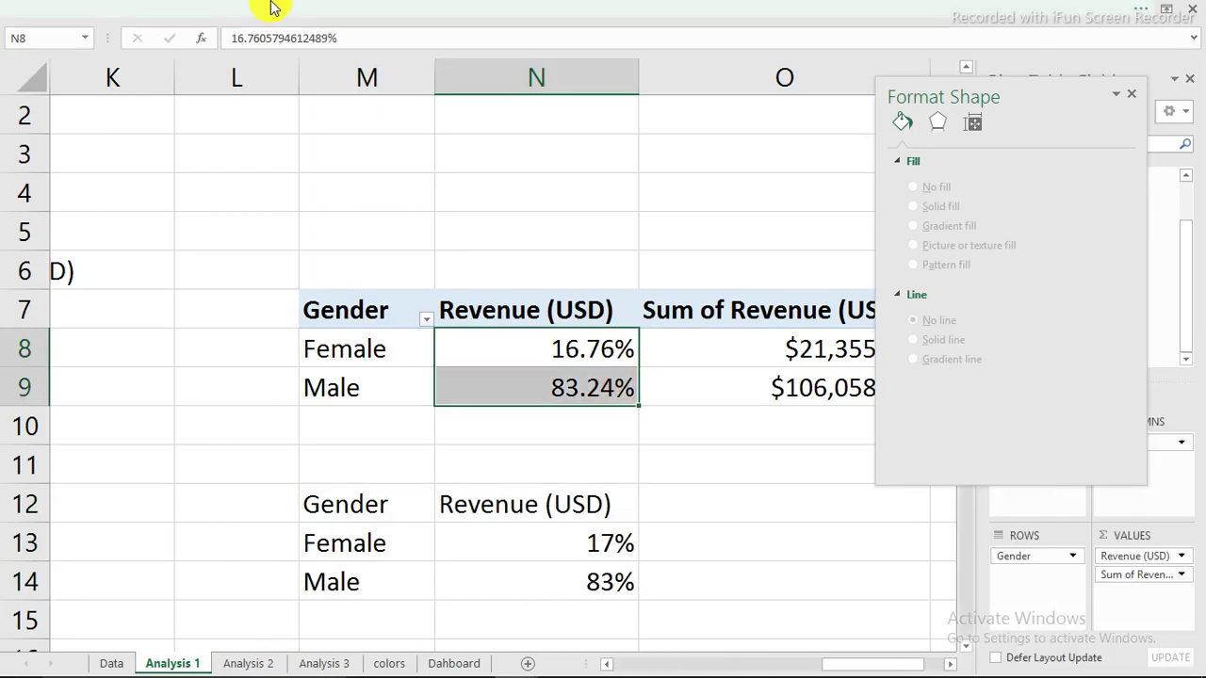
click(226, 8)
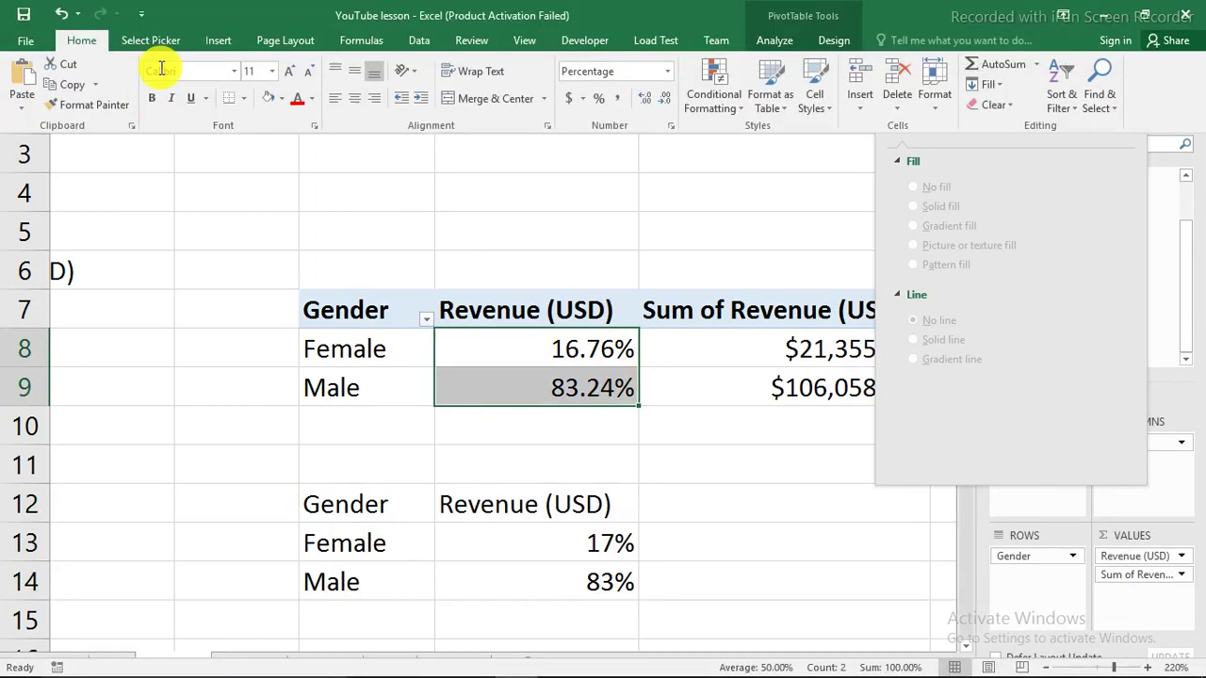
click(111, 103)
drag(546, 539, 547, 582)
click(470, 664)
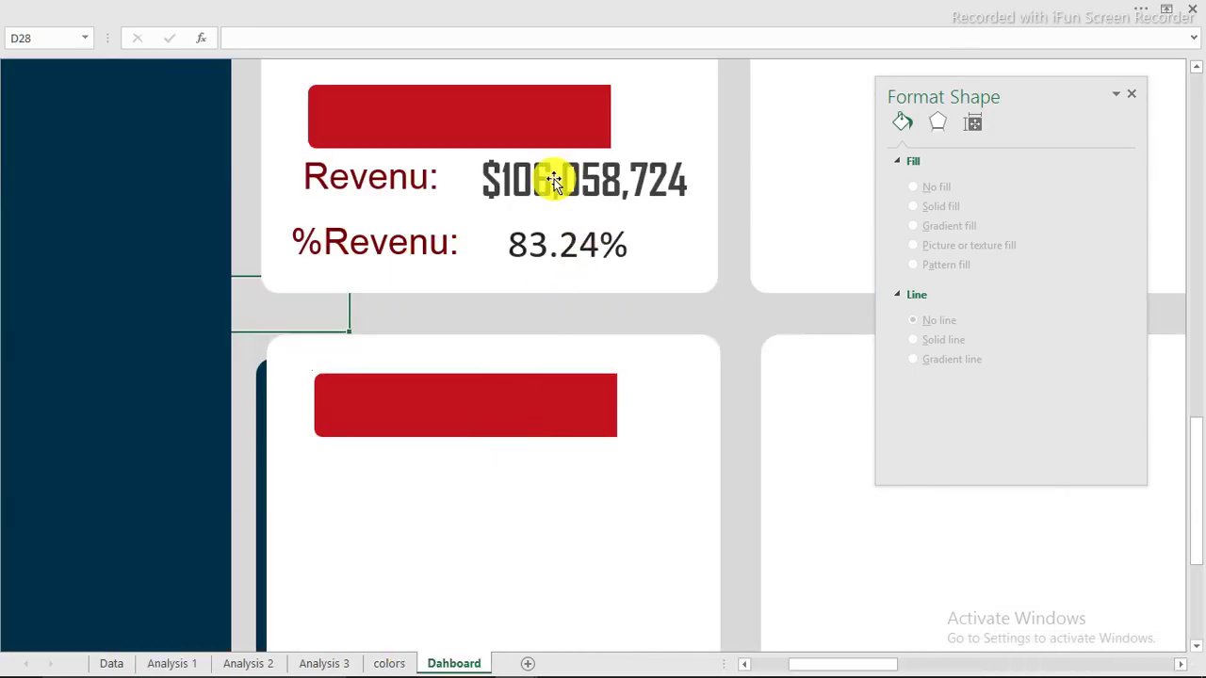
- Move the bar chart in the empty card below the Male card down towards the middle of that card
scroll(479, 228, up, 2)
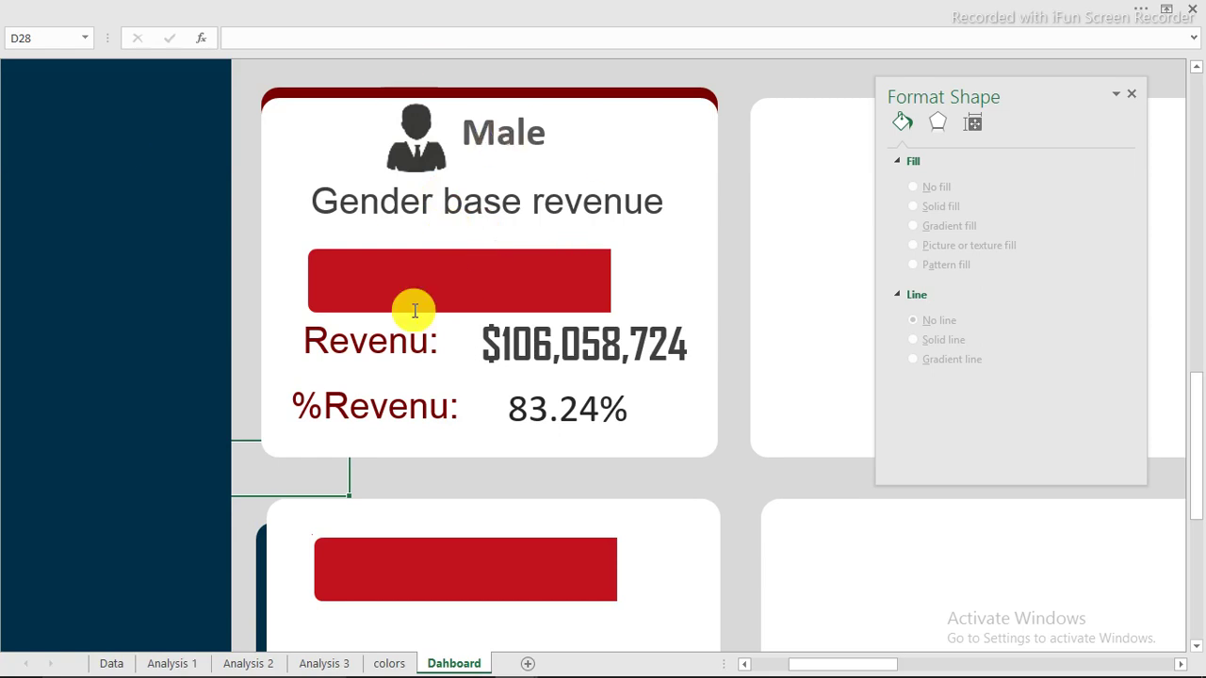
scroll(557, 475, down, 2)
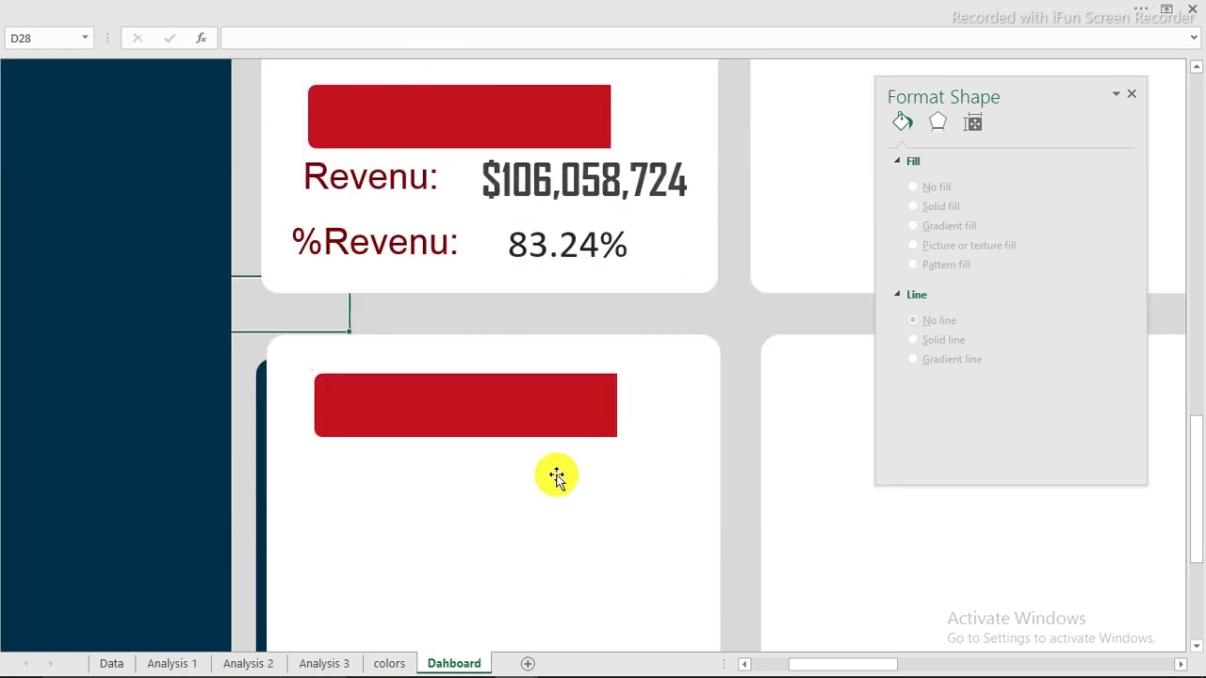
scroll(560, 444, down, 2)
click(562, 275)
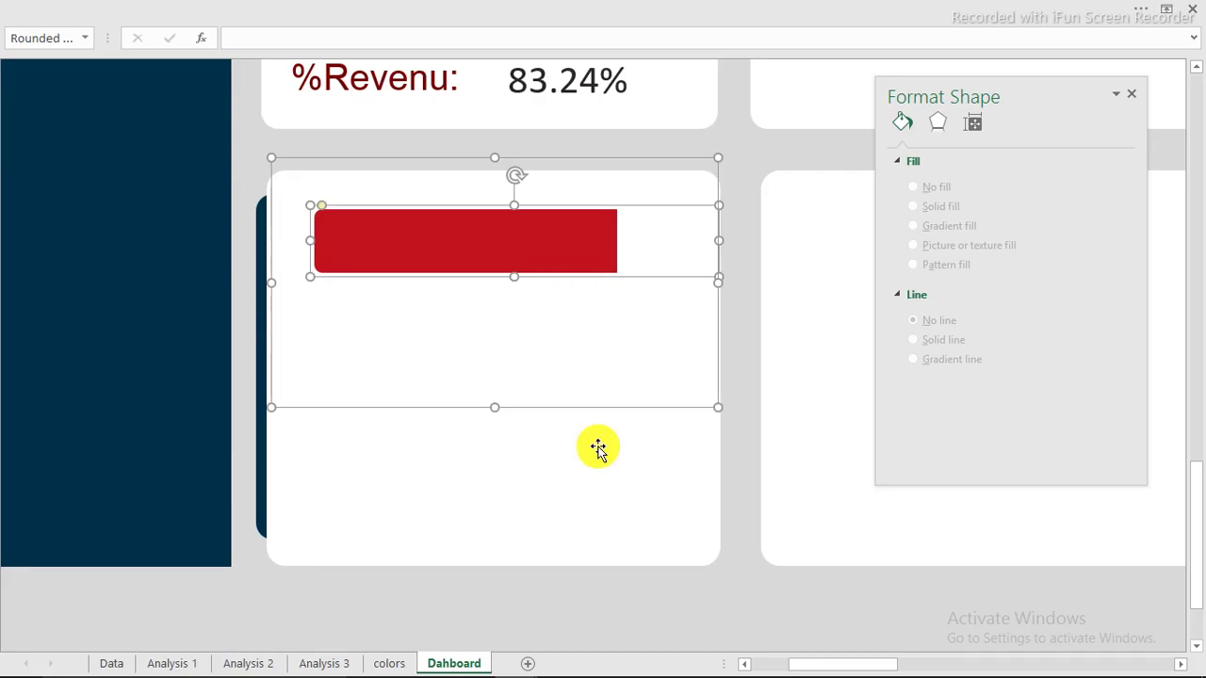
drag(594, 410, 593, 506)
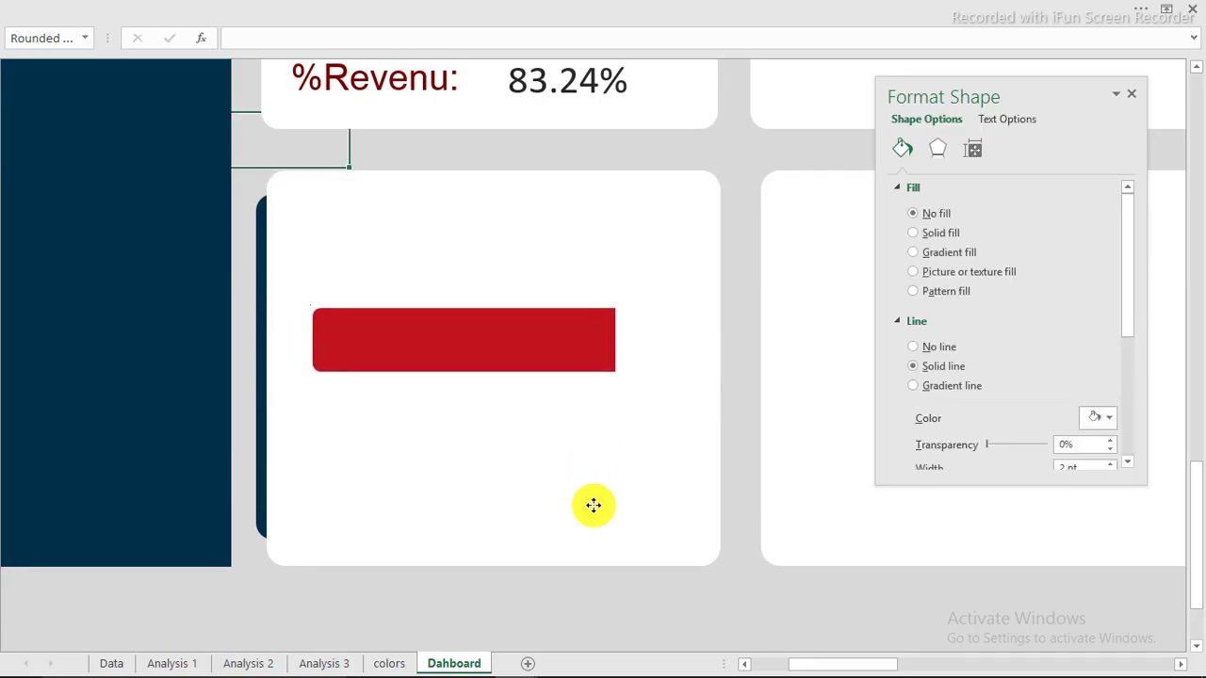
- Move the white cover rectangle down so it uncovers the top of the chart's blue bar
click(546, 439)
click(548, 437)
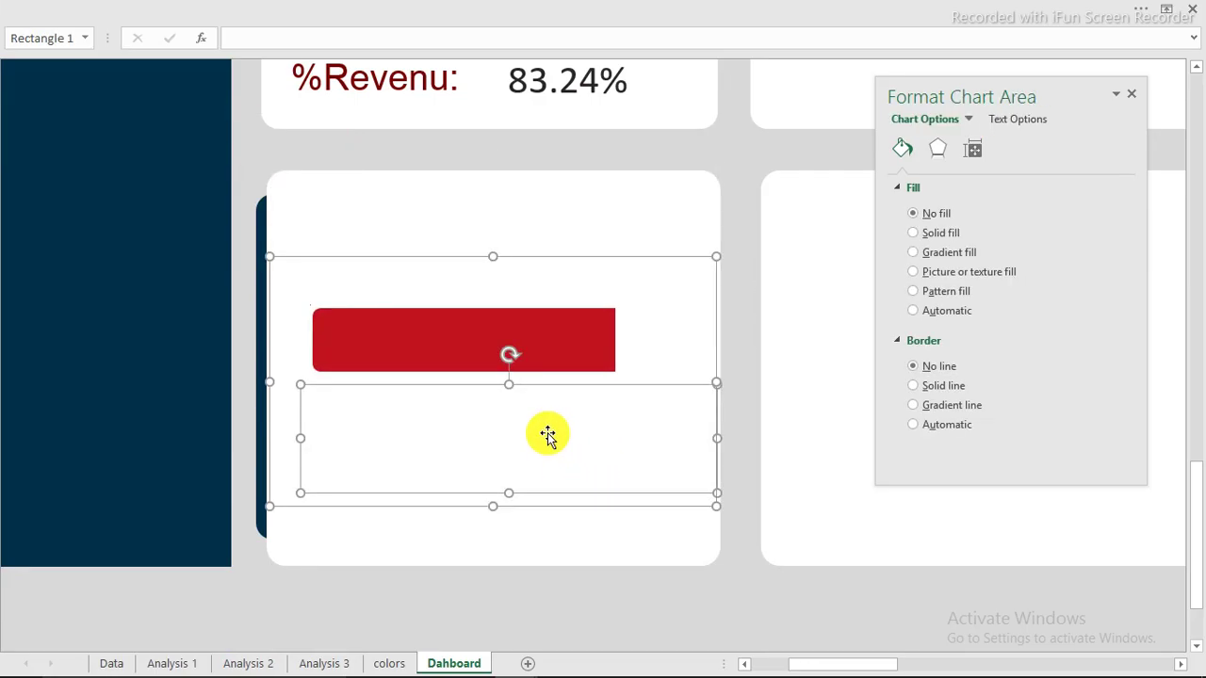
drag(552, 423, 605, 502)
- Set the chart's rounded frame outline to the darkest black theme shade and move the frame down off the red bar
click(579, 307)
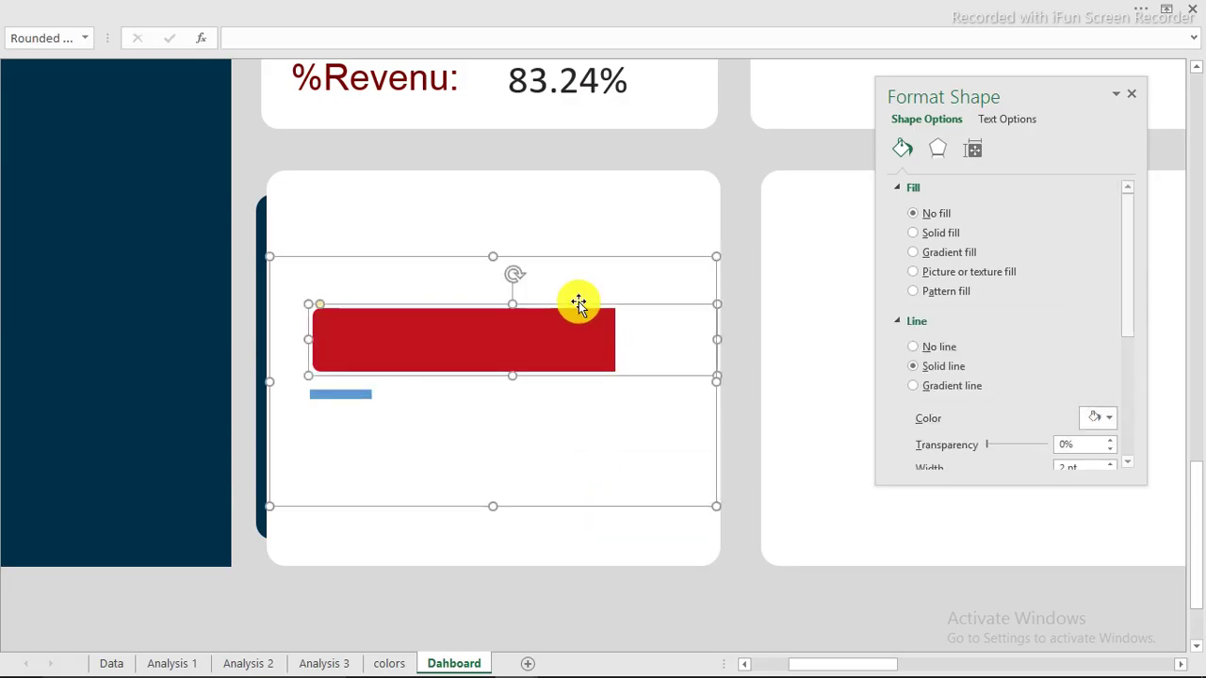
click(1106, 419)
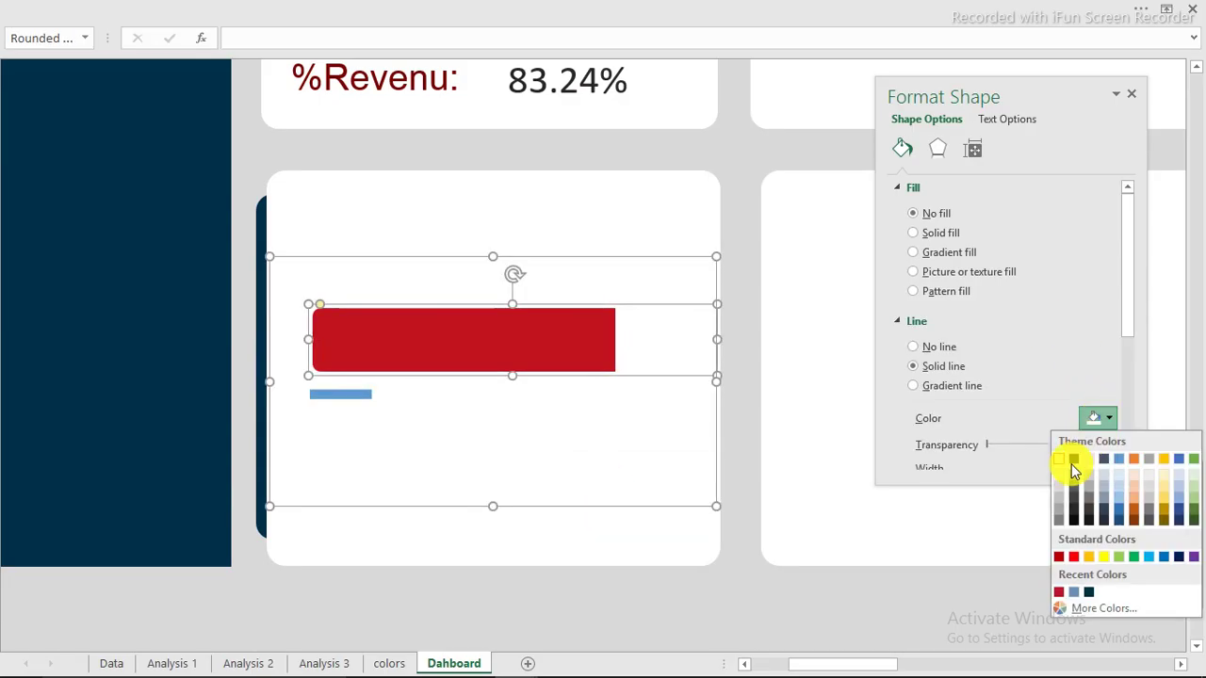
click(1075, 519)
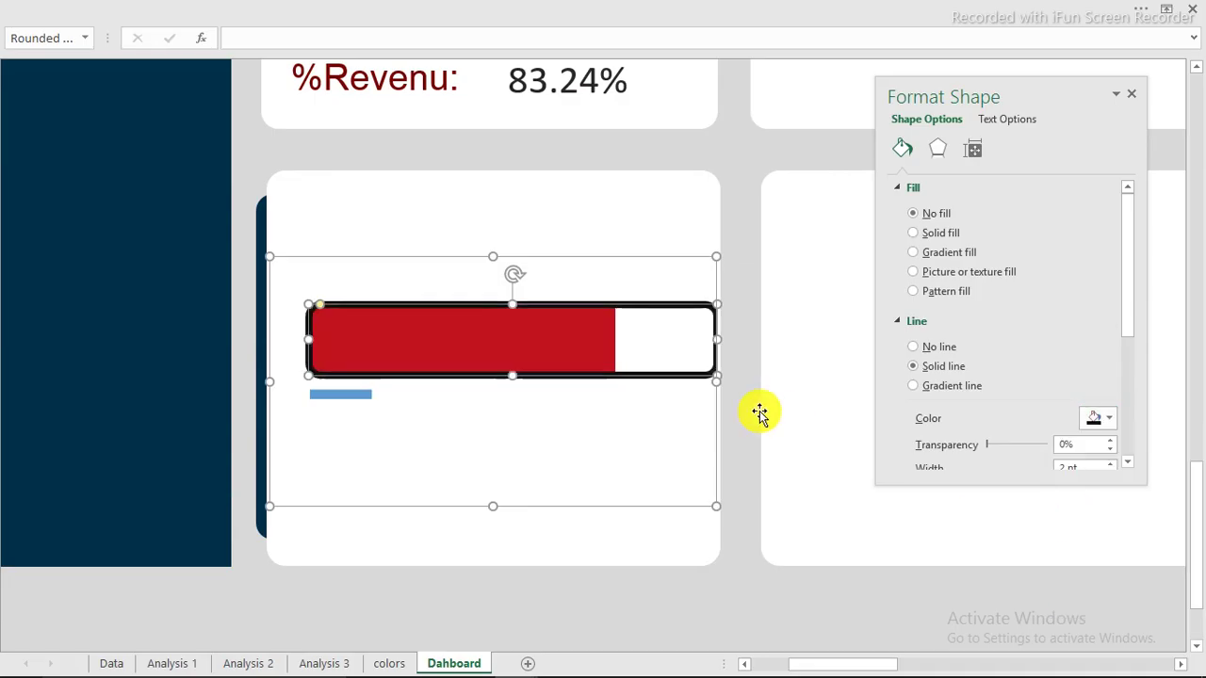
drag(649, 381, 770, 517)
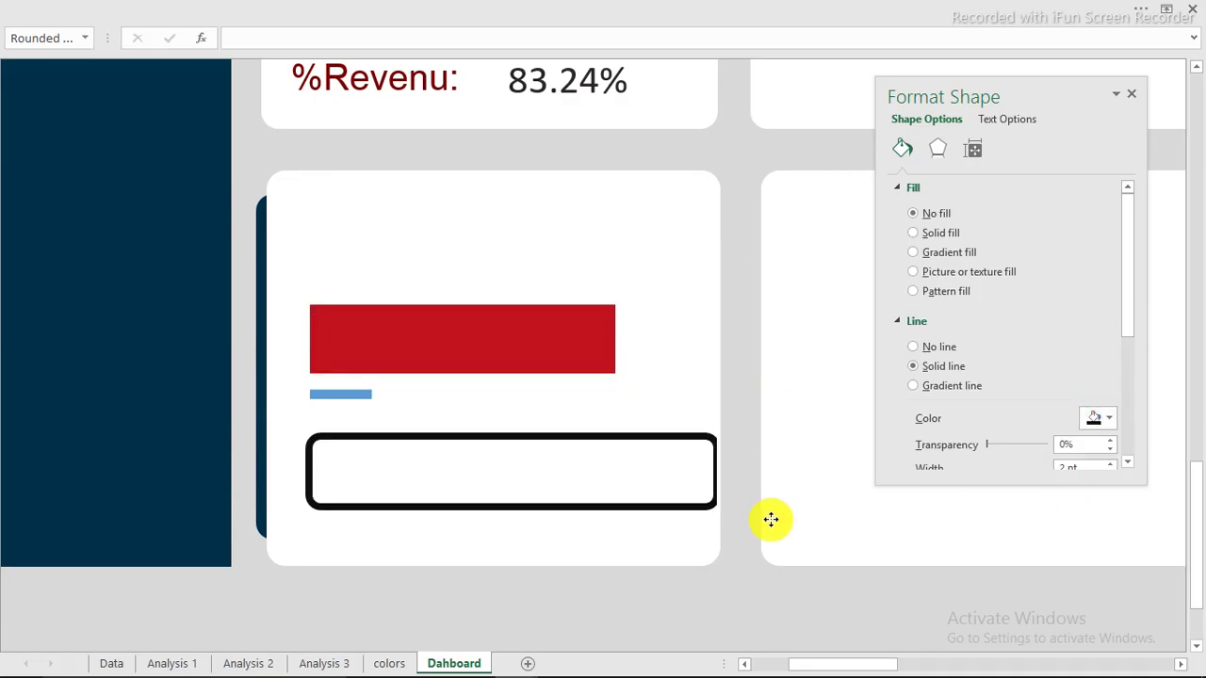
- Move the white cover rectangle up over the chart's red bar and undo its accidental deletion
click(578, 413)
drag(578, 413, 590, 285)
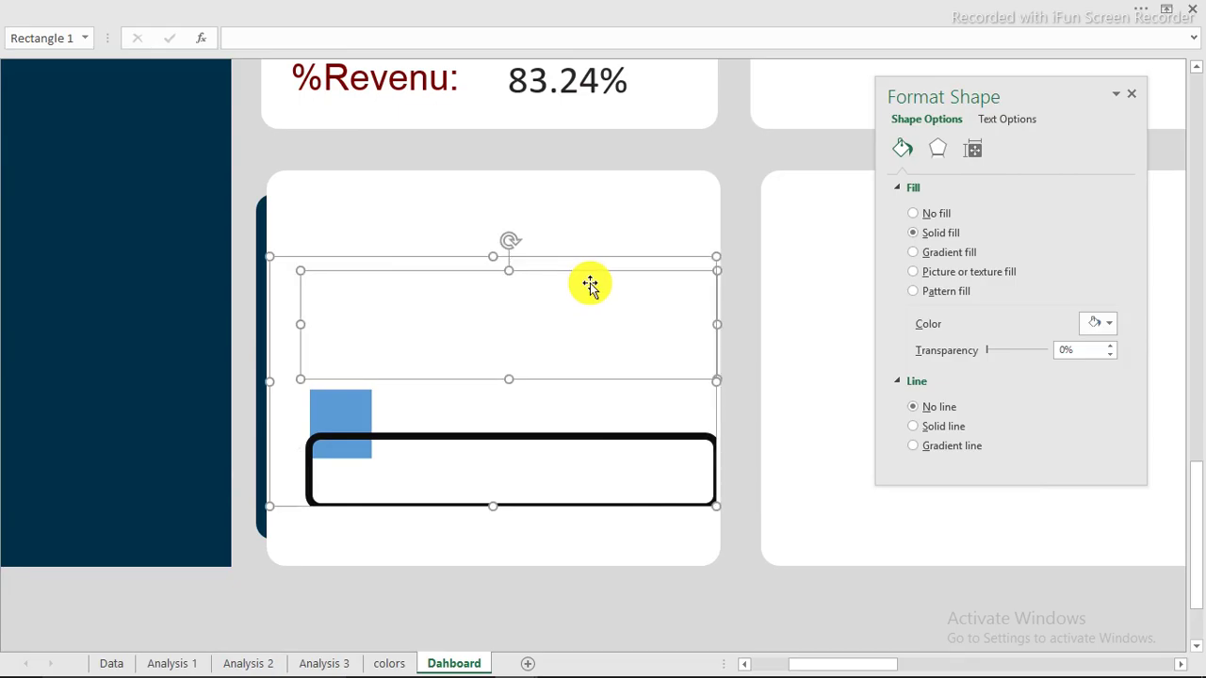
key(Delete)
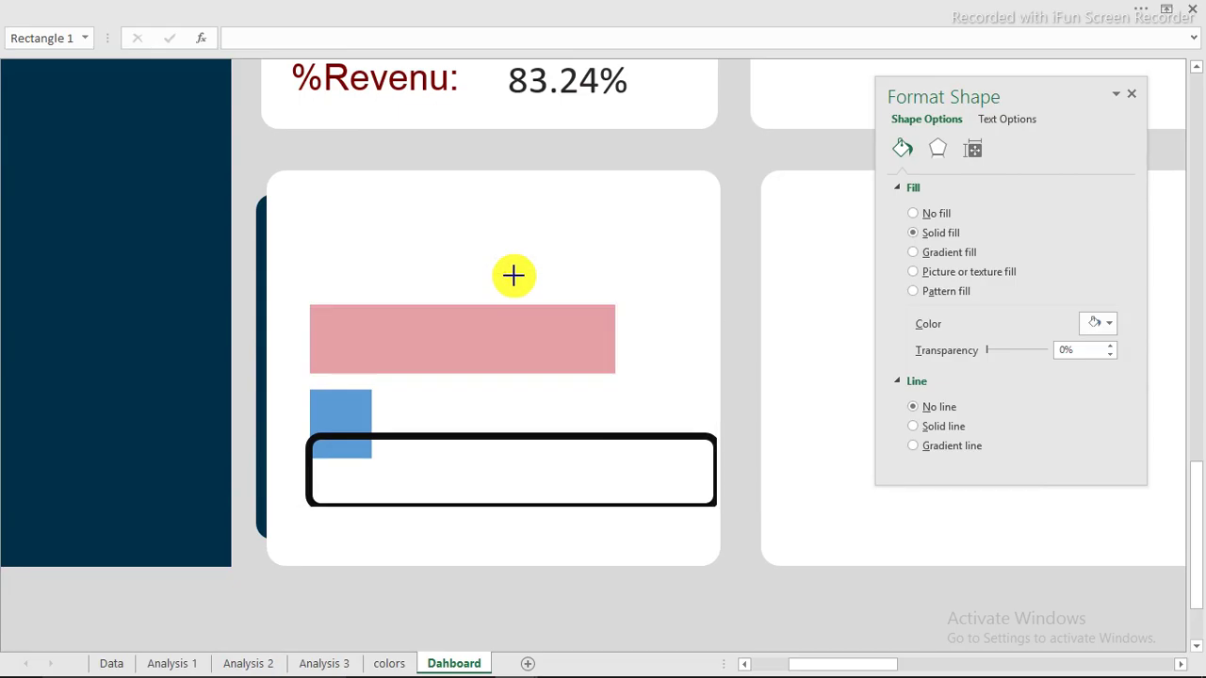
key(ctrl+z)
- Fit the rounded frame around the blue bar, shifting the chart slightly up, and set the frame's outline to white
click(507, 466)
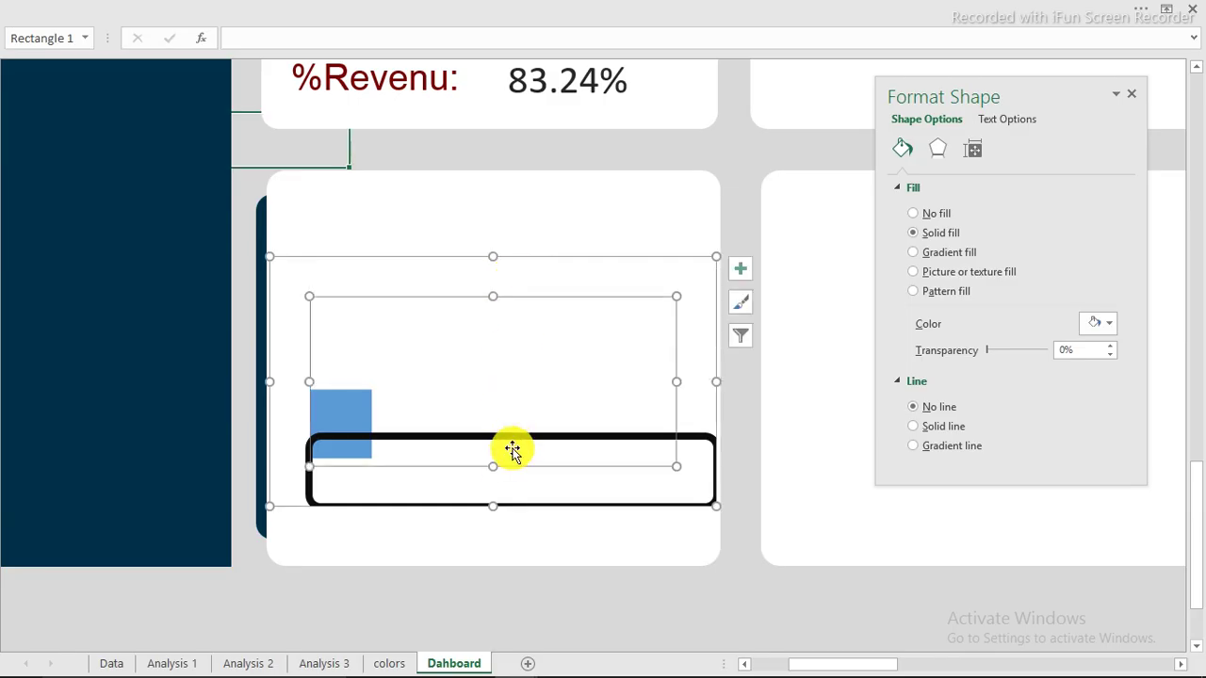
click(511, 435)
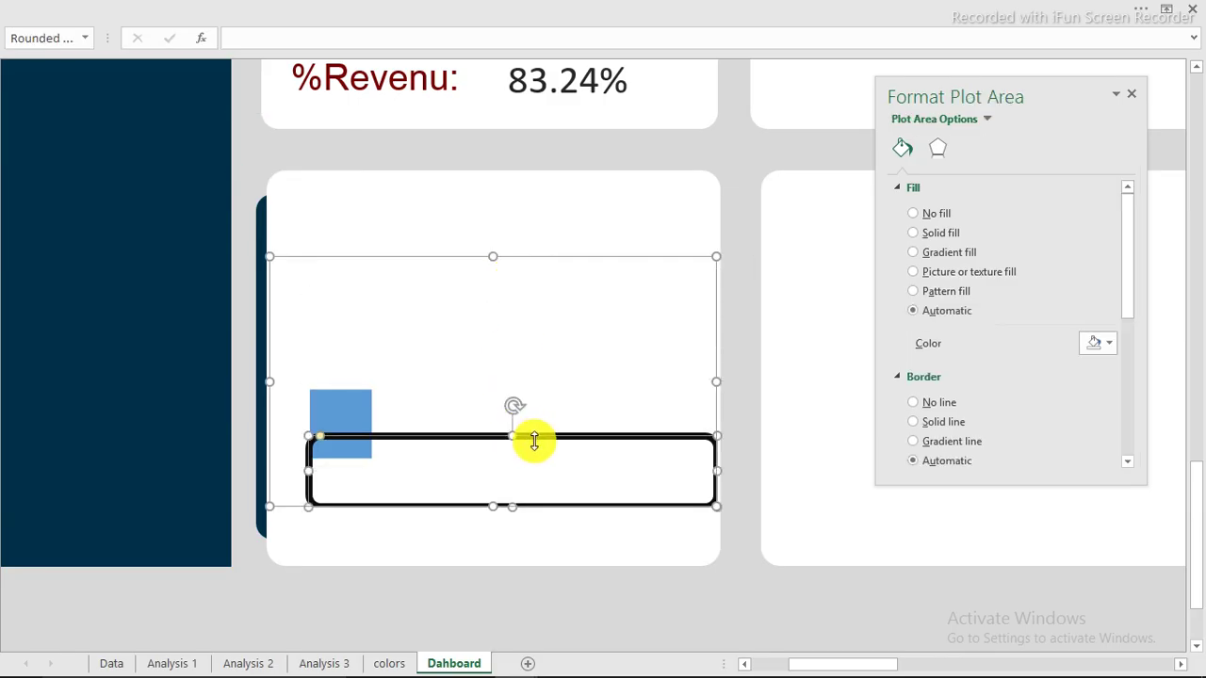
drag(521, 506, 517, 468)
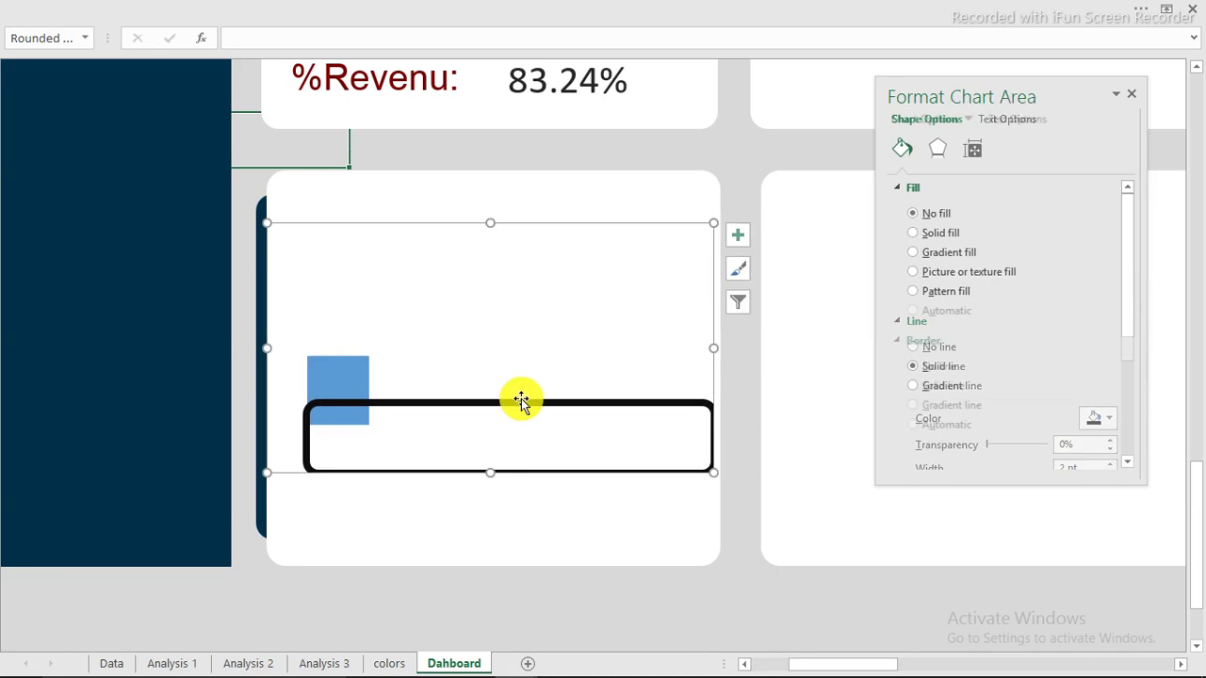
click(521, 401)
click(523, 401)
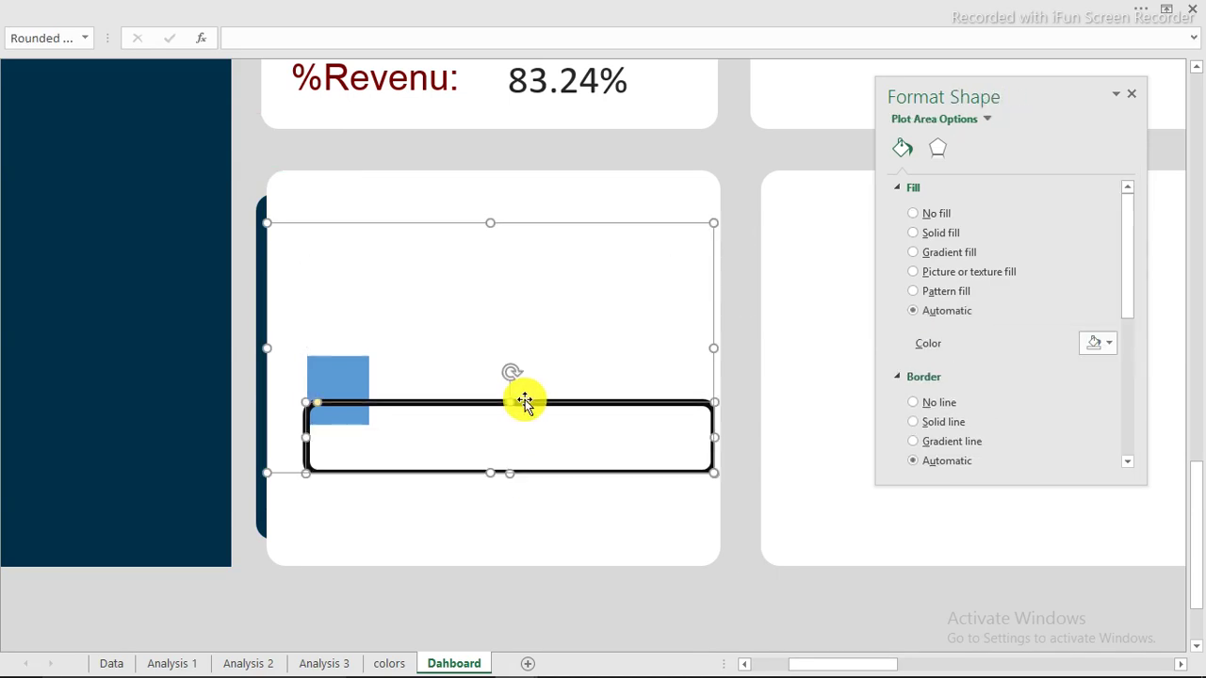
drag(525, 403, 522, 356)
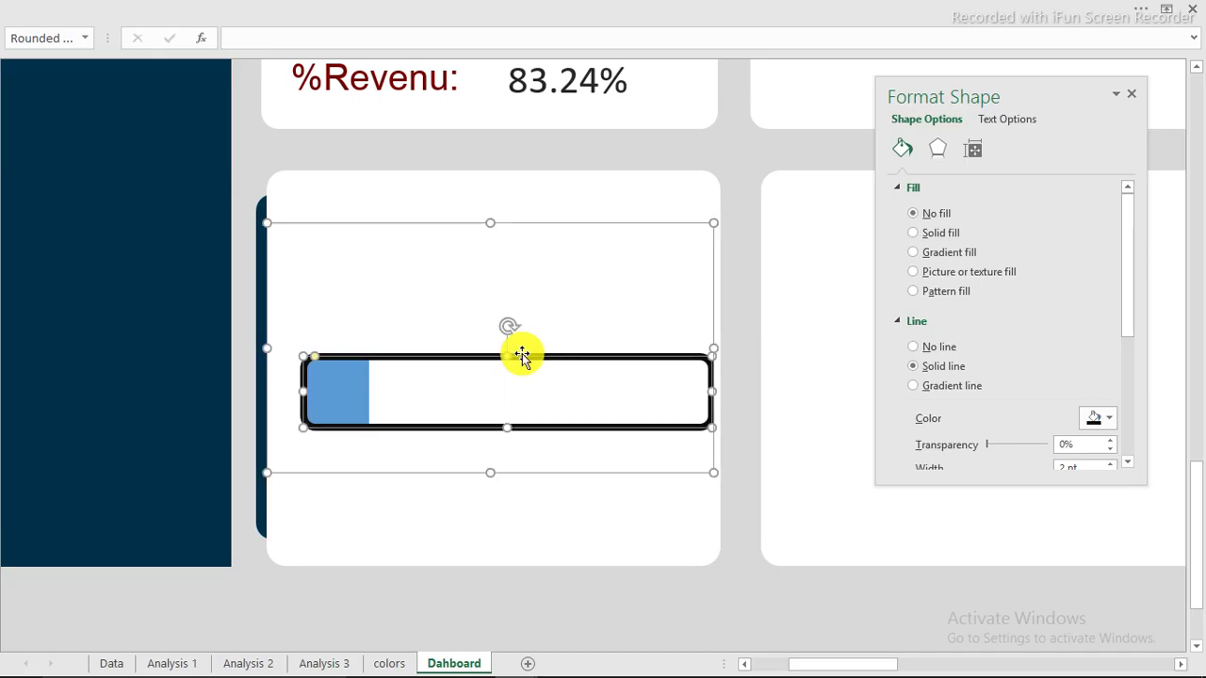
click(1102, 421)
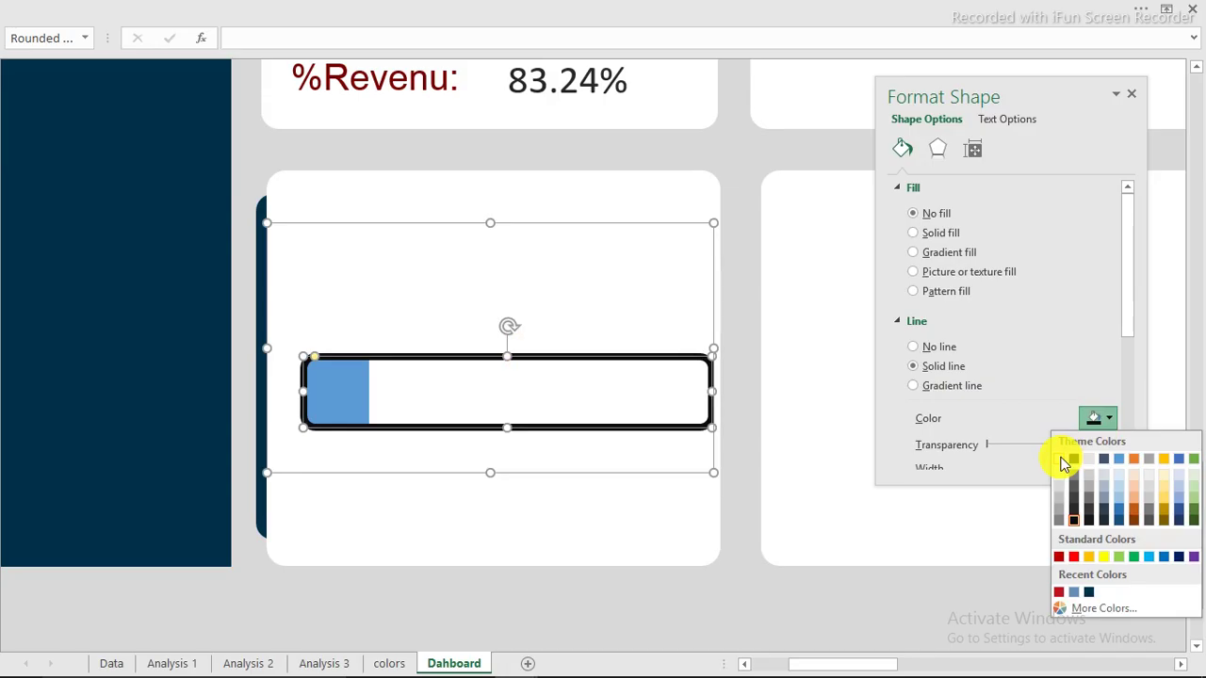
click(1060, 460)
- Fill only the blue data point with the recent dark navy colour and nudge the chart slightly down
click(361, 401)
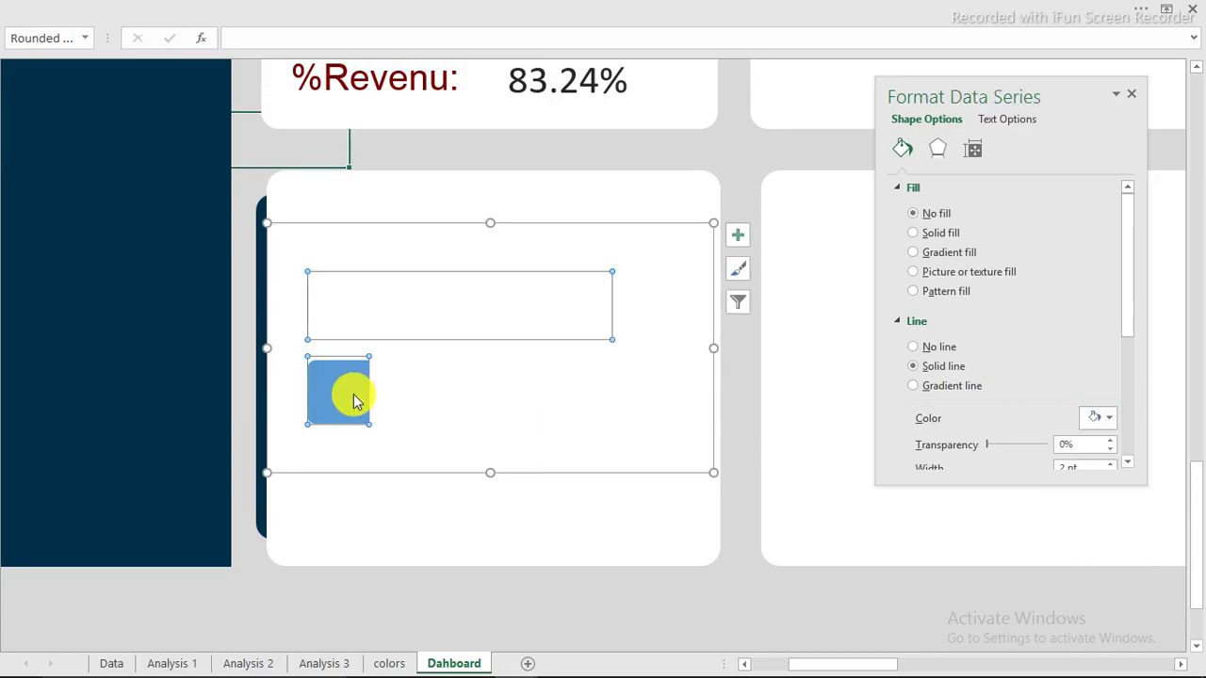
click(353, 400)
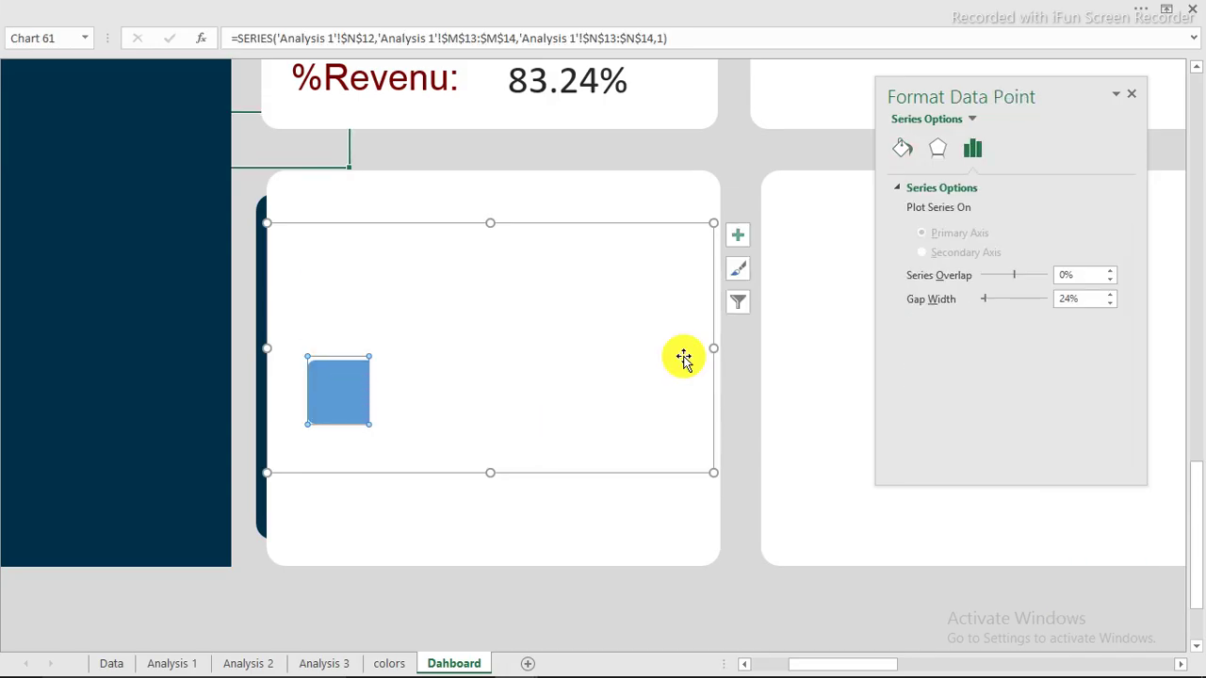
click(903, 150)
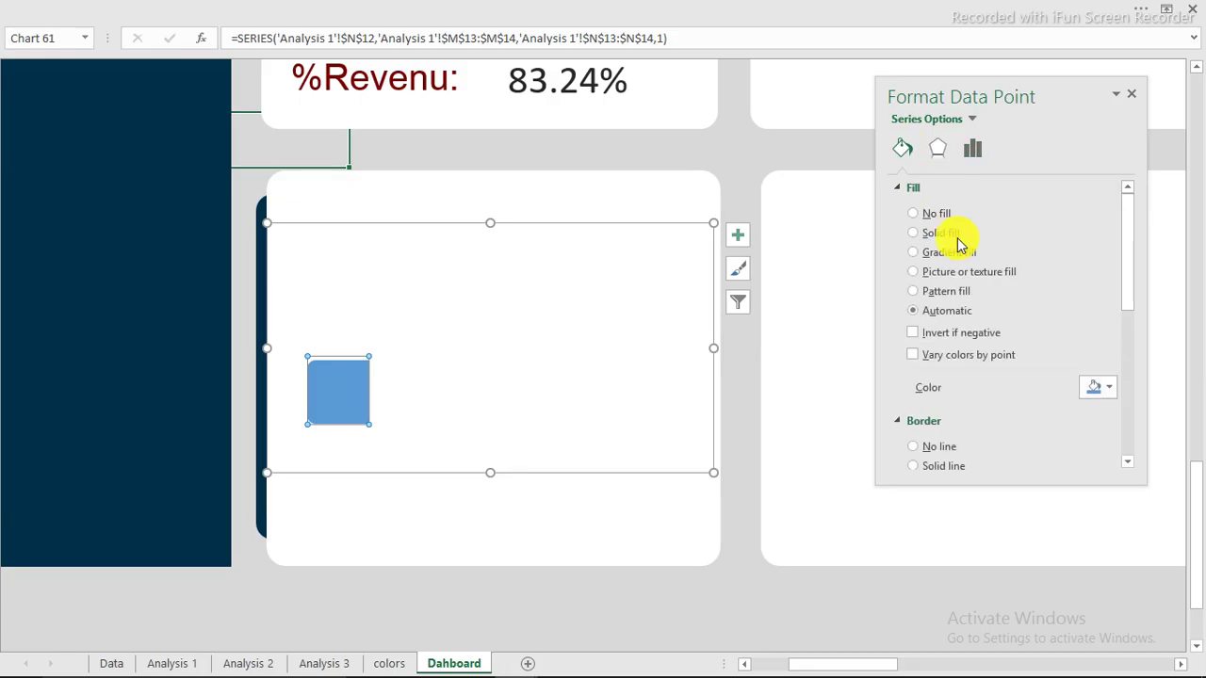
click(1108, 389)
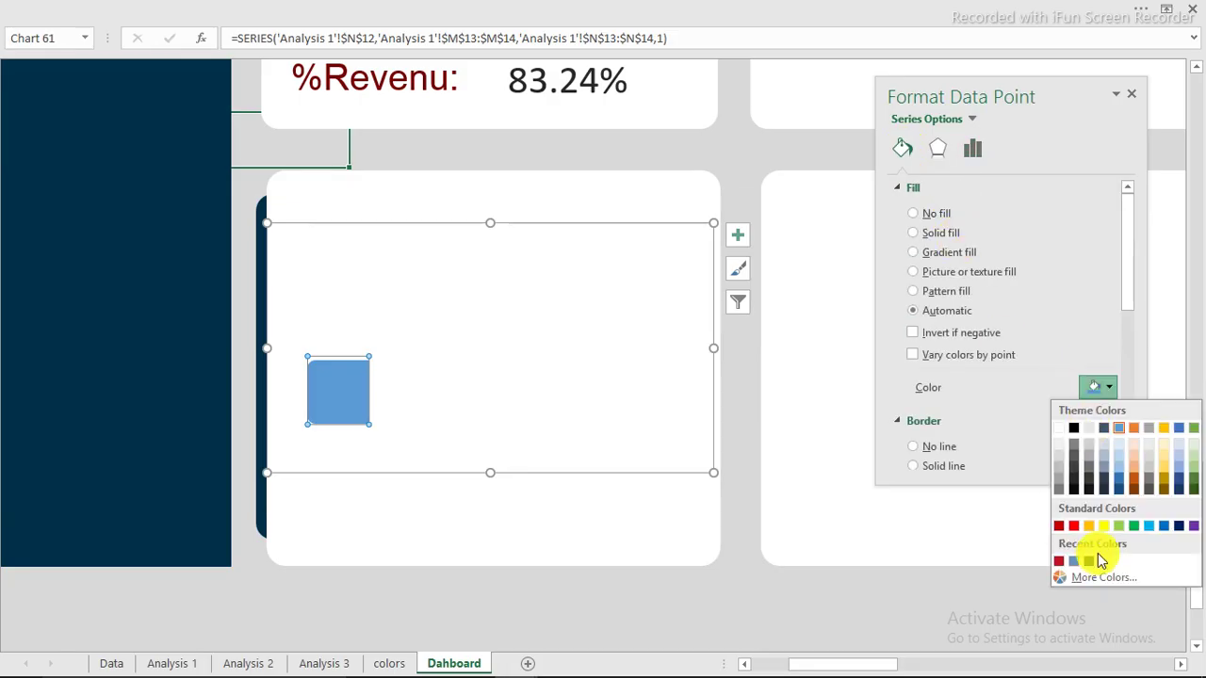
click(1089, 562)
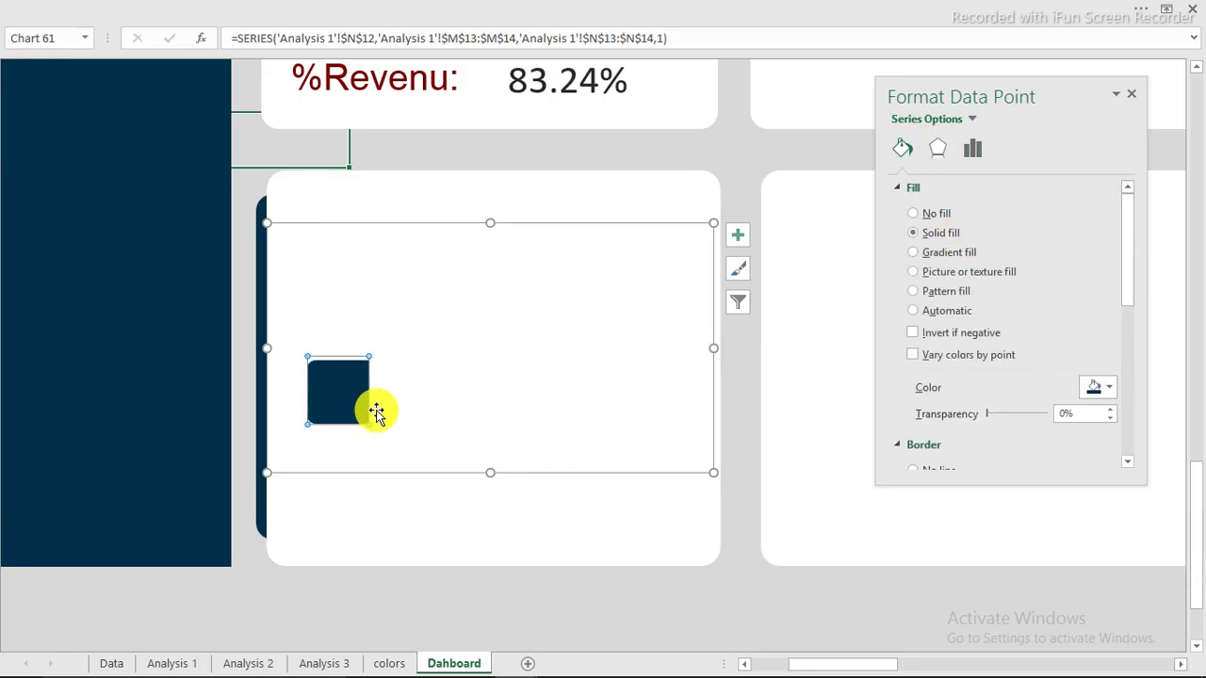
click(572, 474)
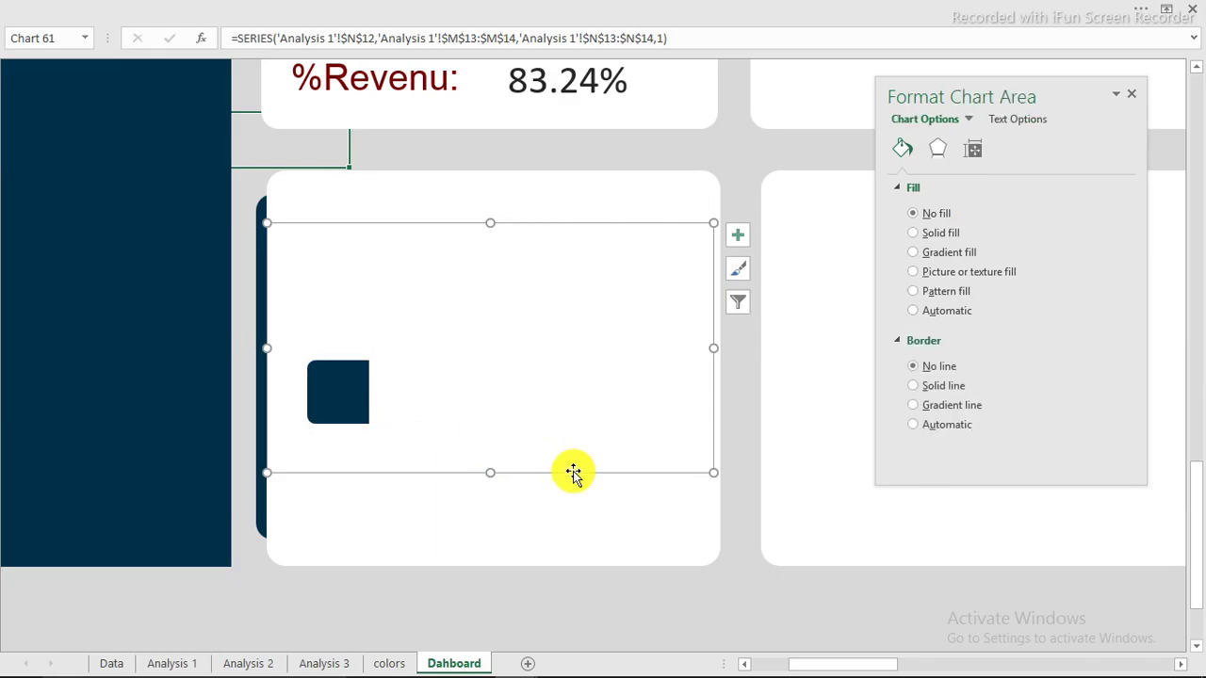
drag(574, 473, 574, 480)
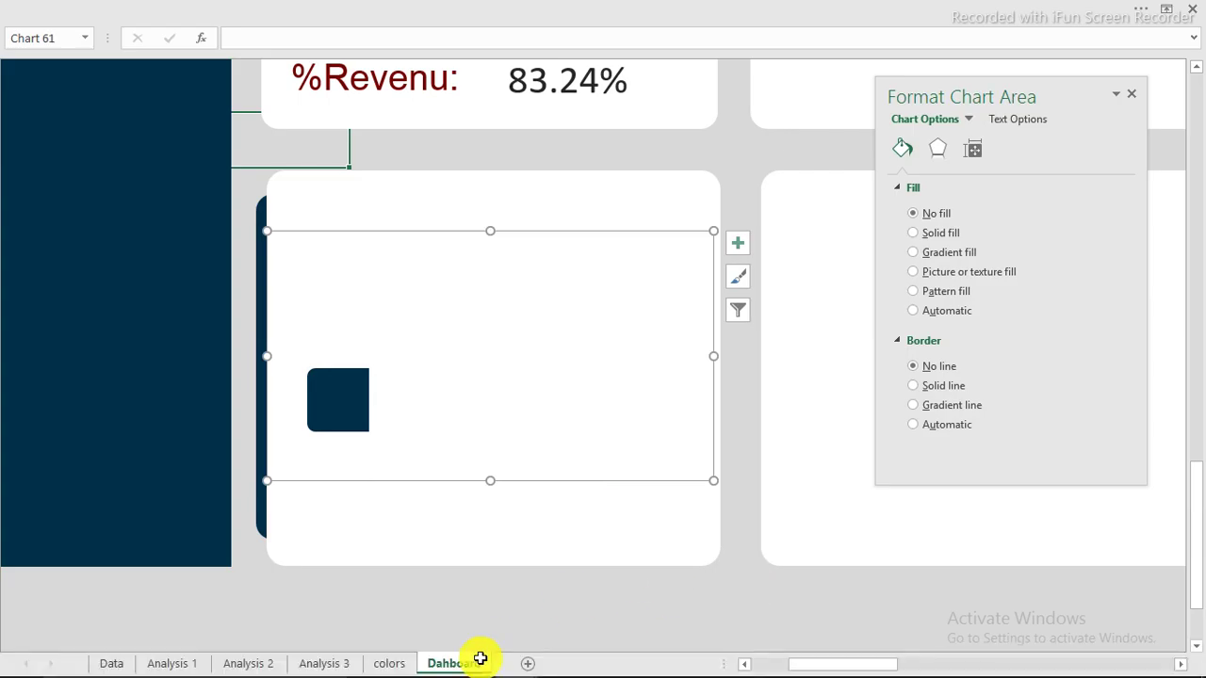
- Switch to the YT dashboard (Repaired) workbook to examine the finished dashboard
click(513, 659)
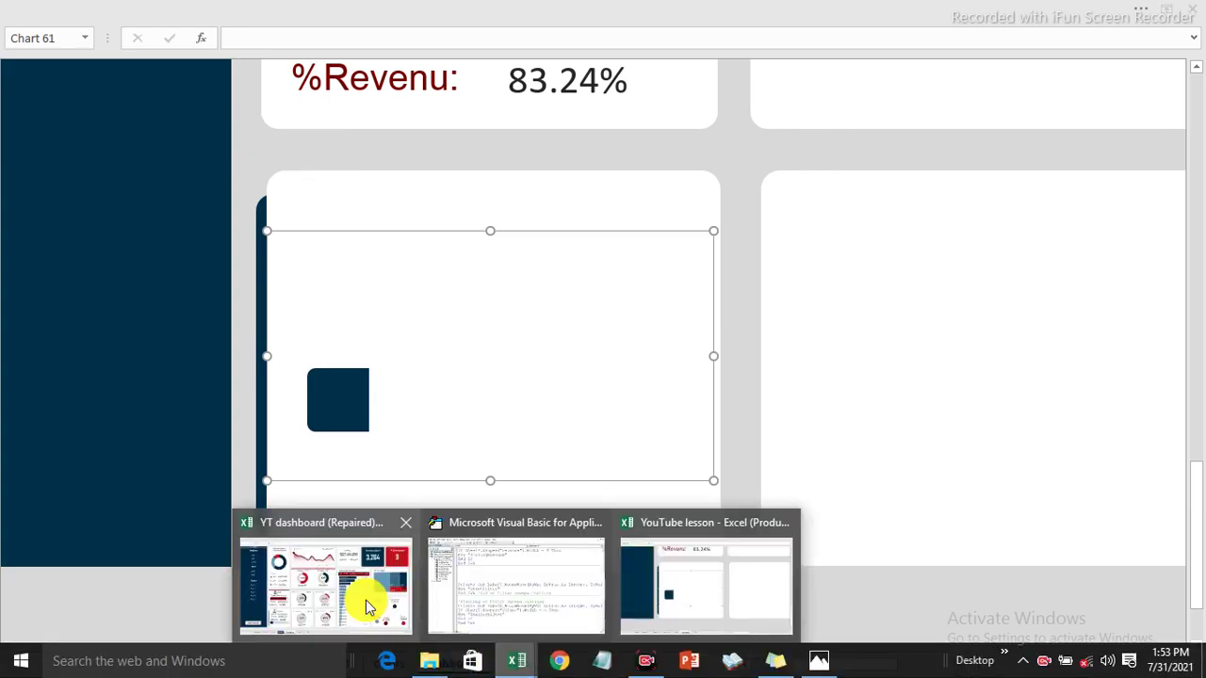
click(368, 607)
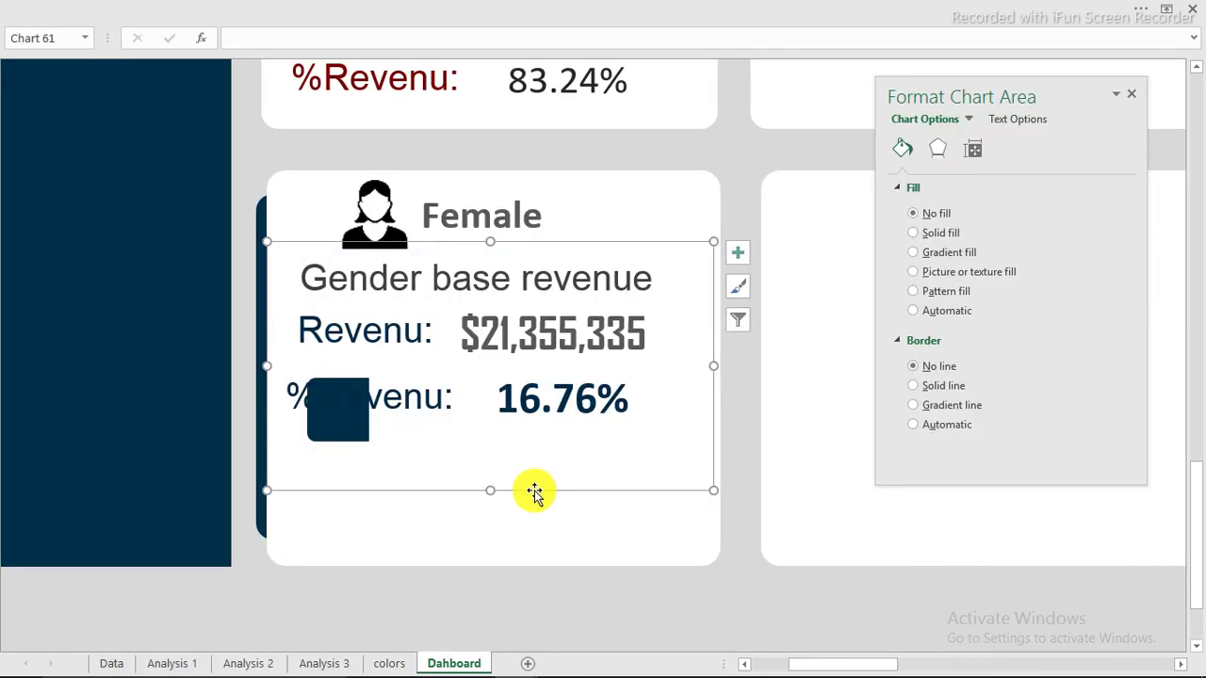
- Move the Female card's bar chart down below the %Revenu label and check the card's layout
drag(534, 492, 537, 547)
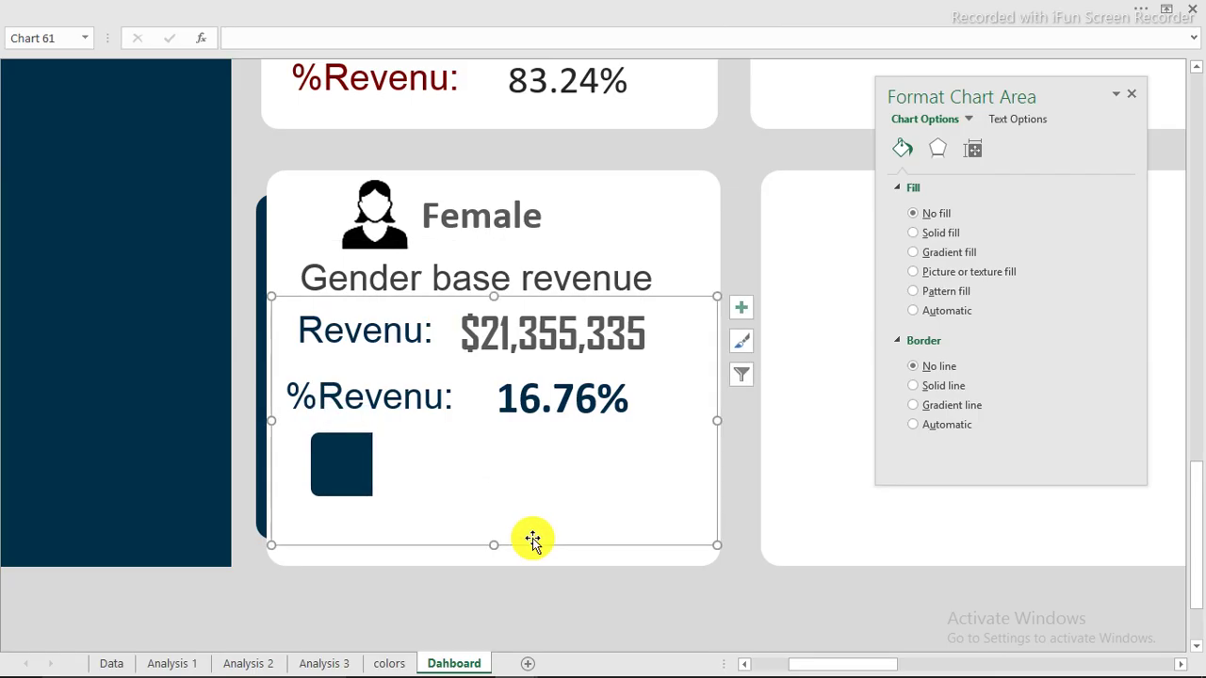
scroll(123, 271, up, 1)
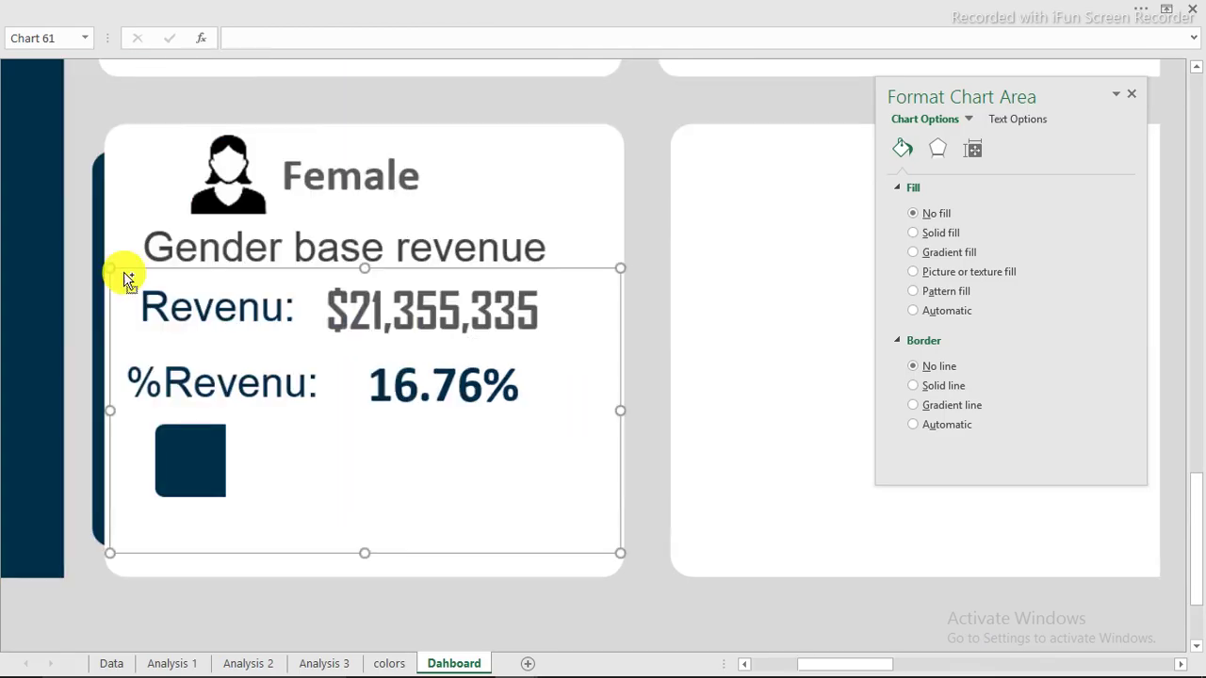
scroll(124, 271, down, 2)
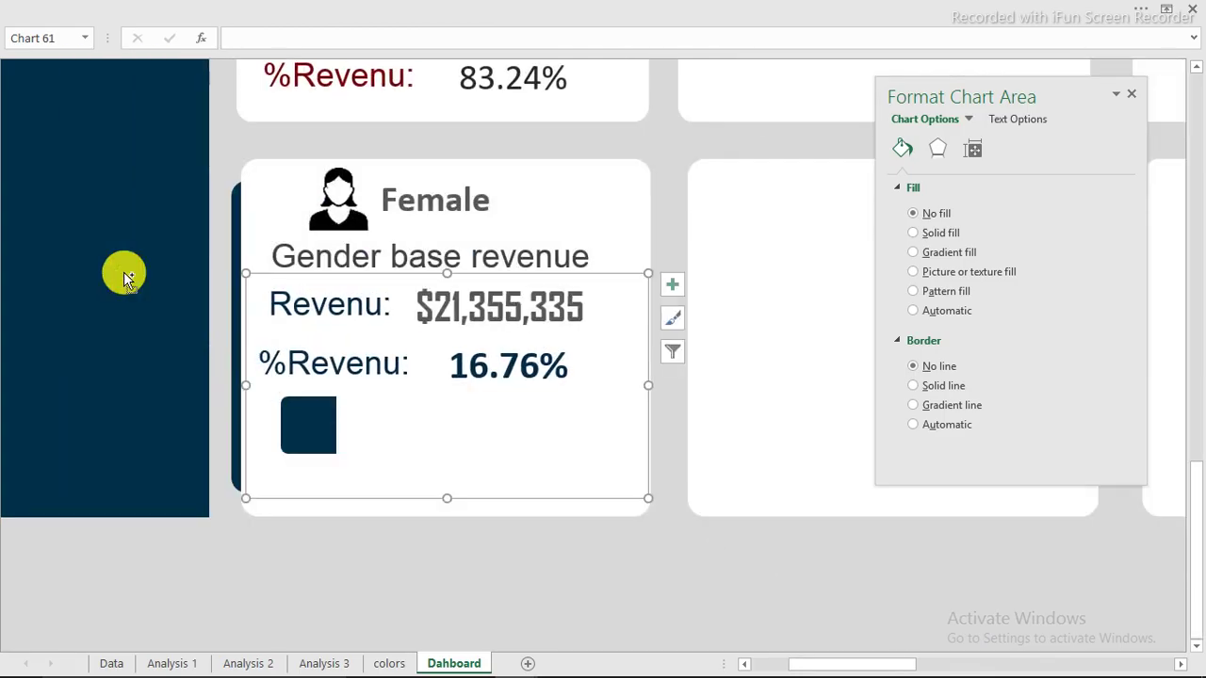
scroll(124, 271, down, 1)
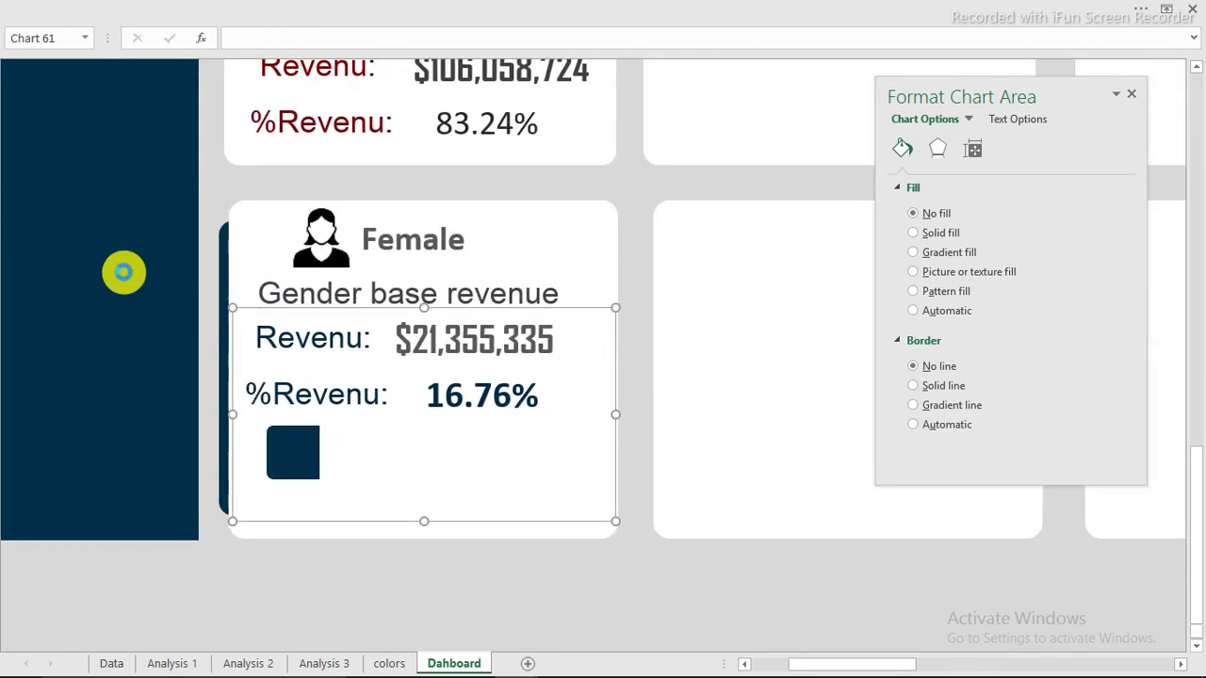
scroll(124, 272, down, 1)
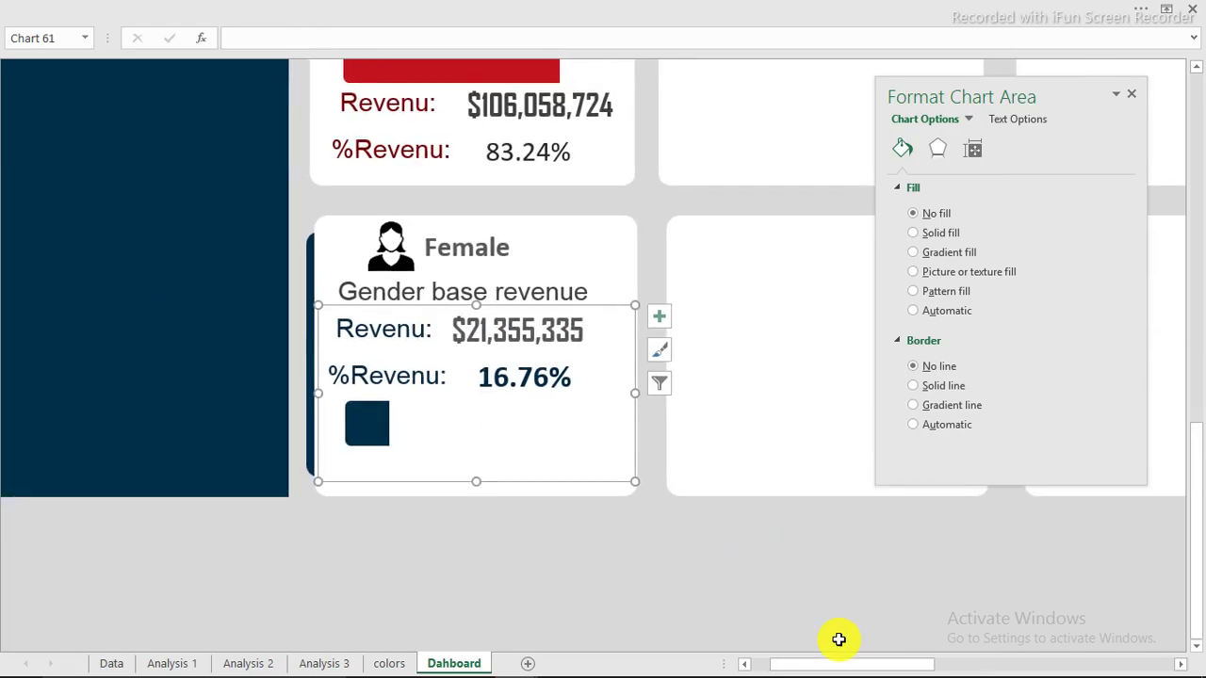
- Zoom the dashboard out to 100% and examine the finished gender cards alongside the remaining empty cards
drag(826, 662, 772, 662)
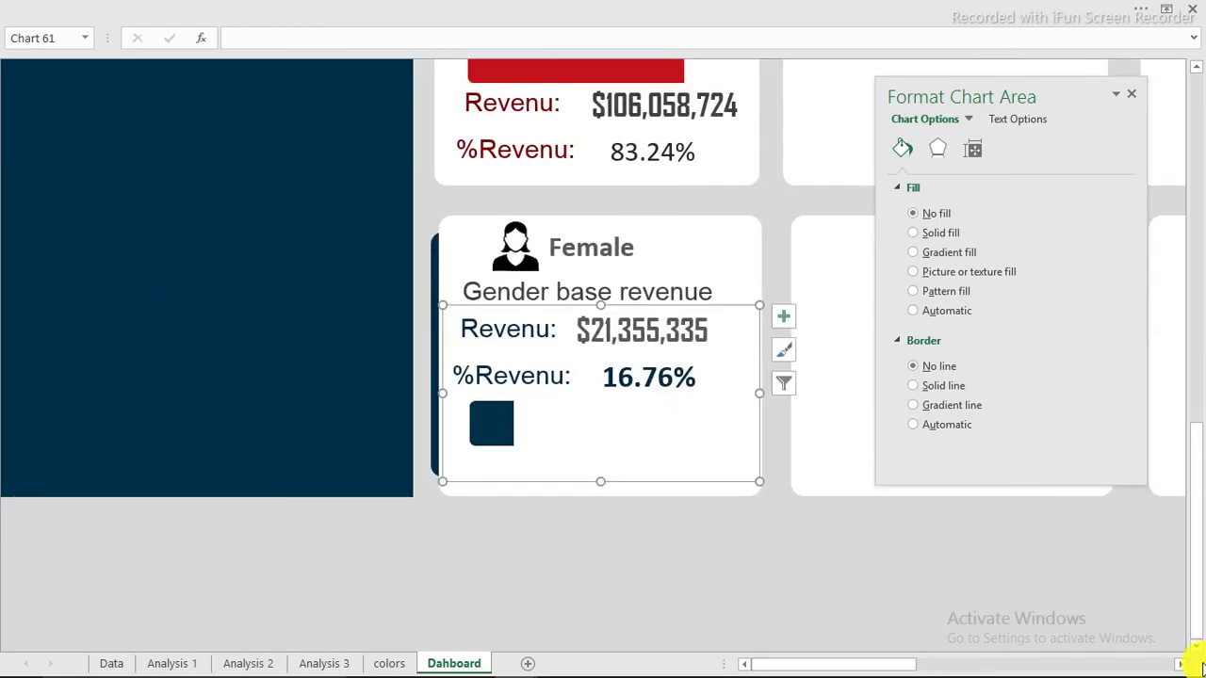
click(909, 8)
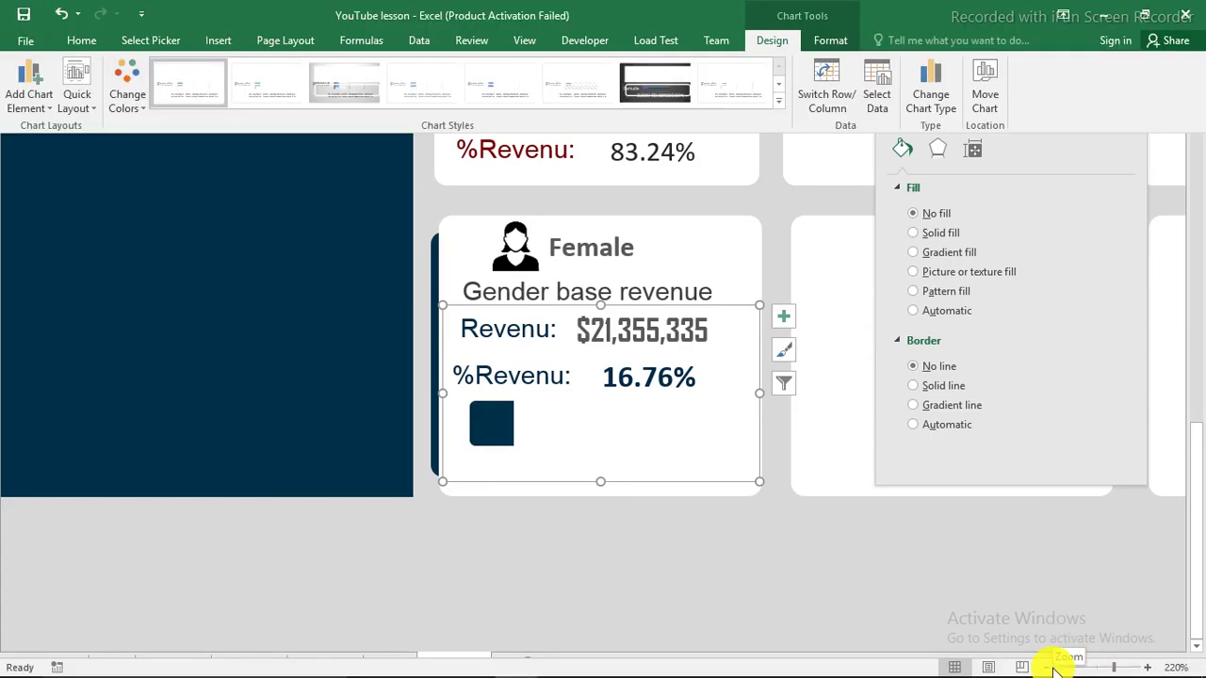
click(1050, 664)
click(1050, 664)
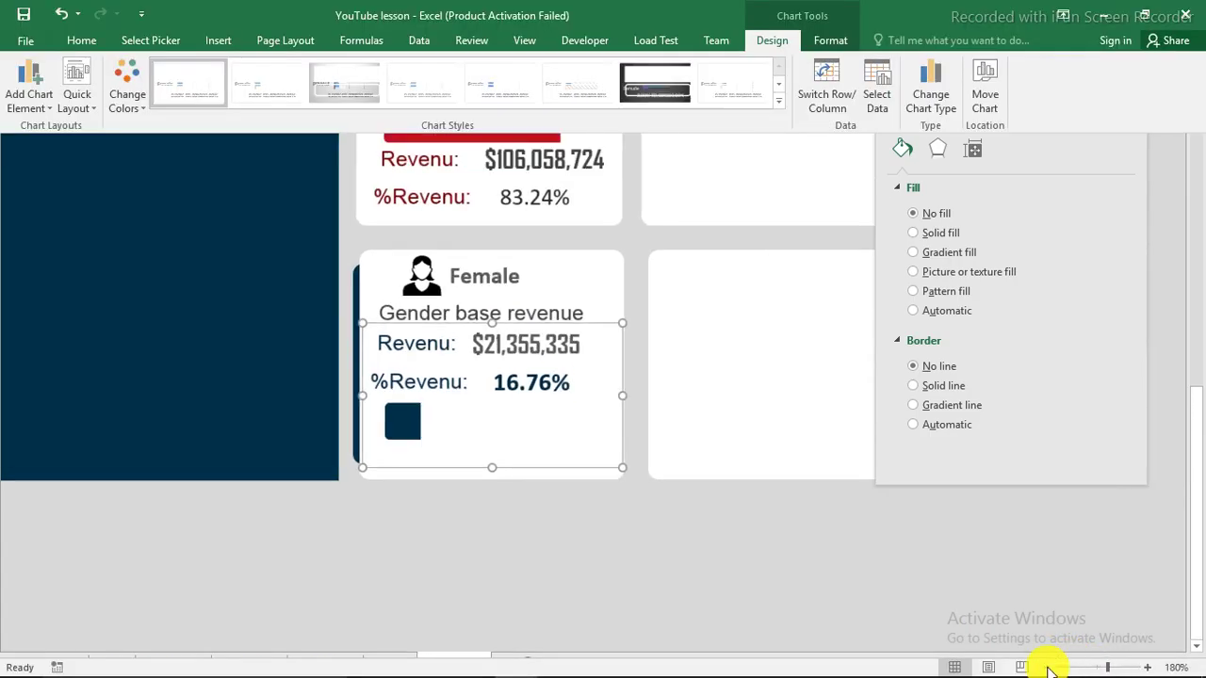
click(1050, 664)
click(1050, 664)
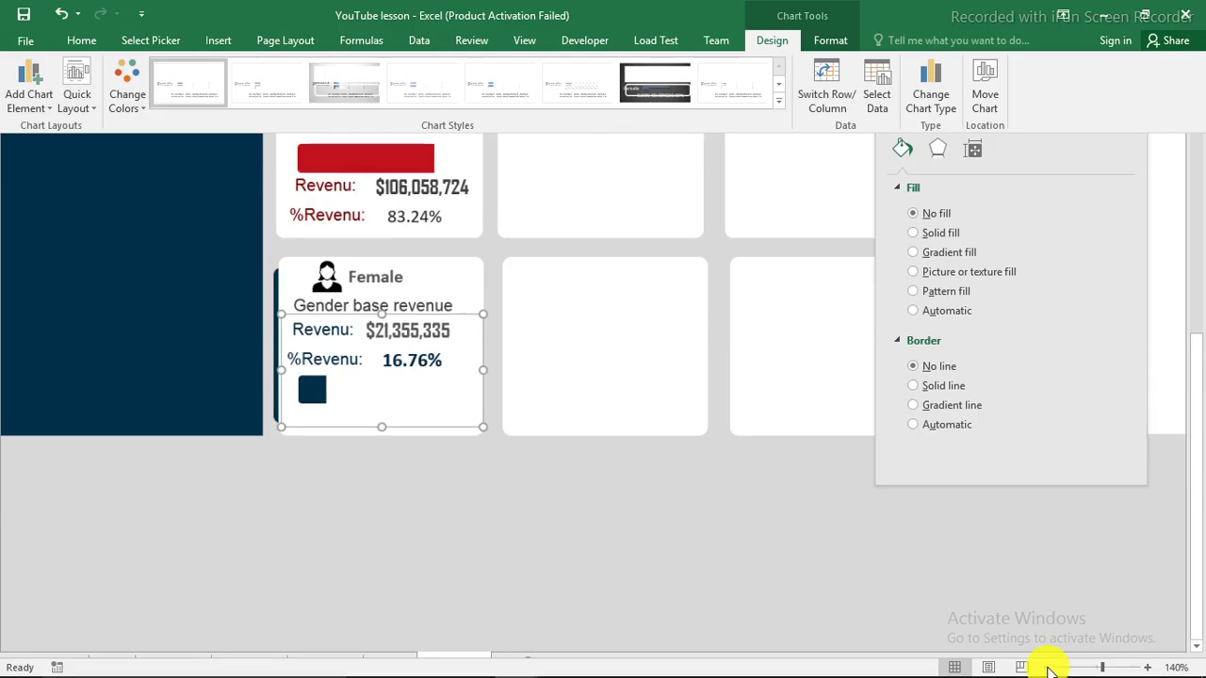
click(1051, 664)
click(1051, 664)
click(1050, 664)
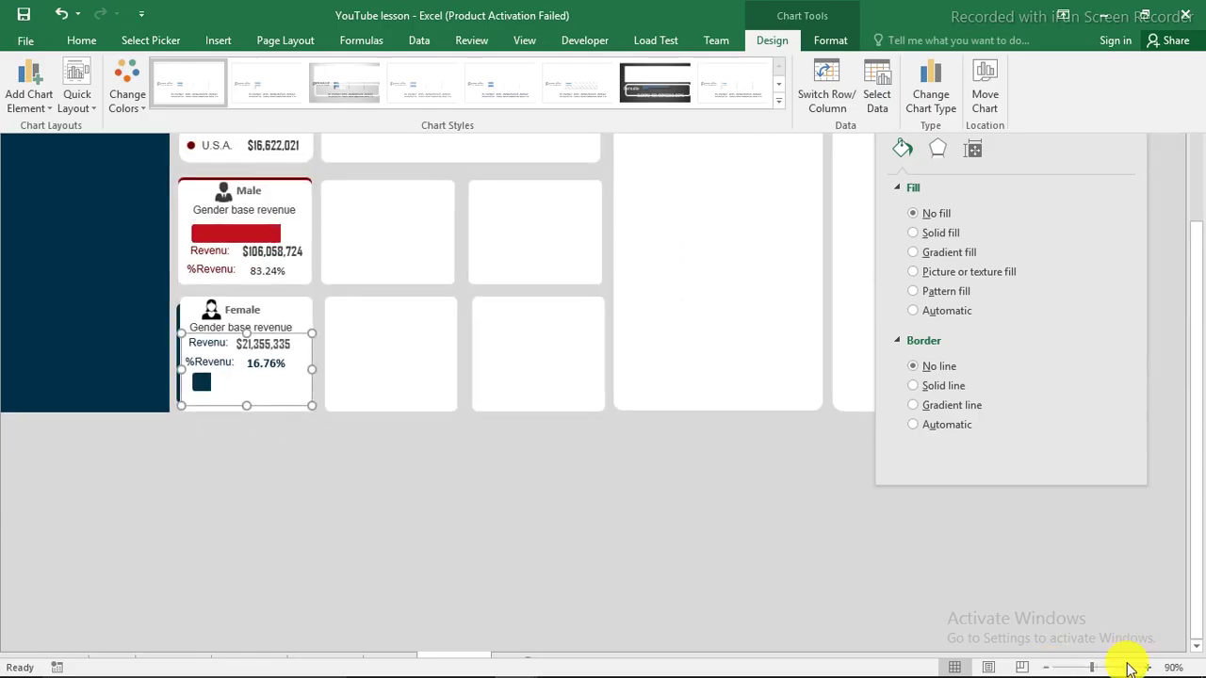
click(1147, 667)
scroll(525, 414, up, 5)
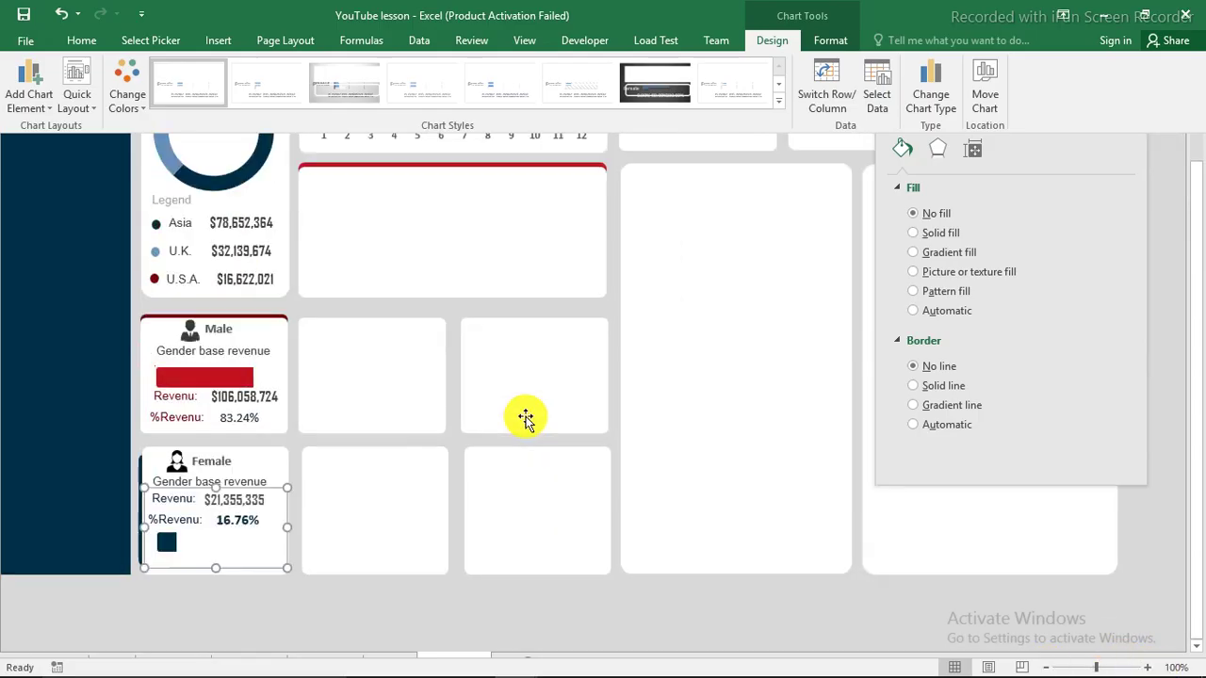
scroll(525, 410, up, 1)
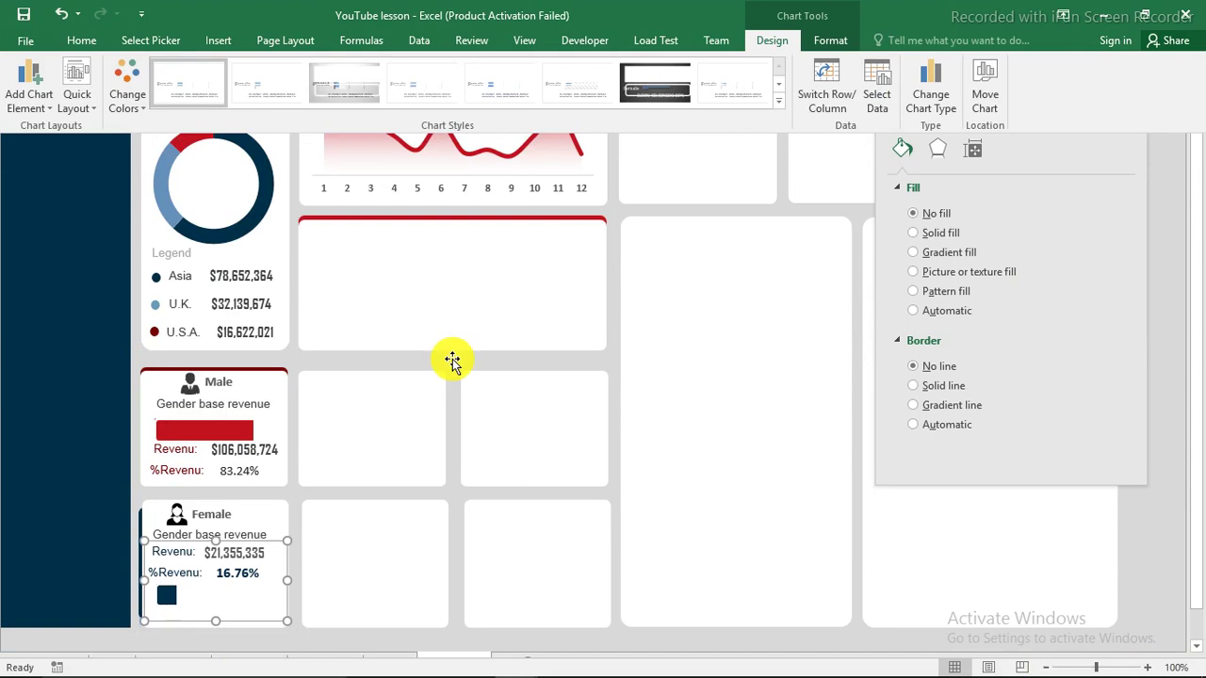
click(51, 252)
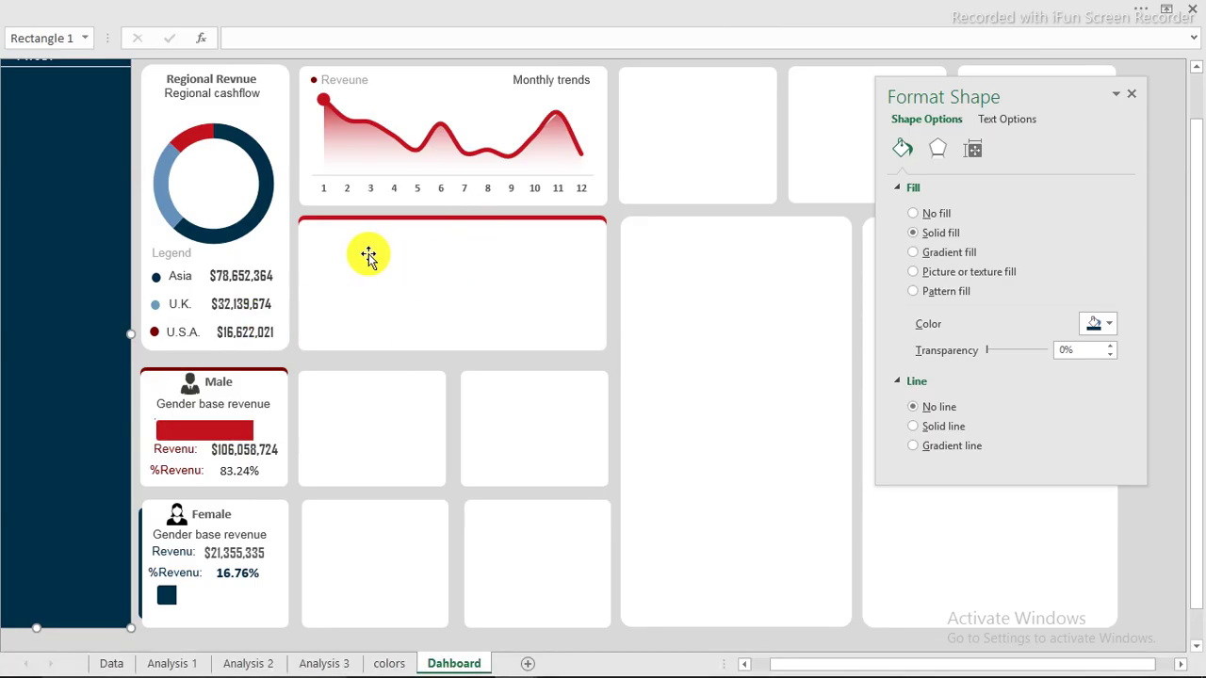
mouse_move(1057, 665)
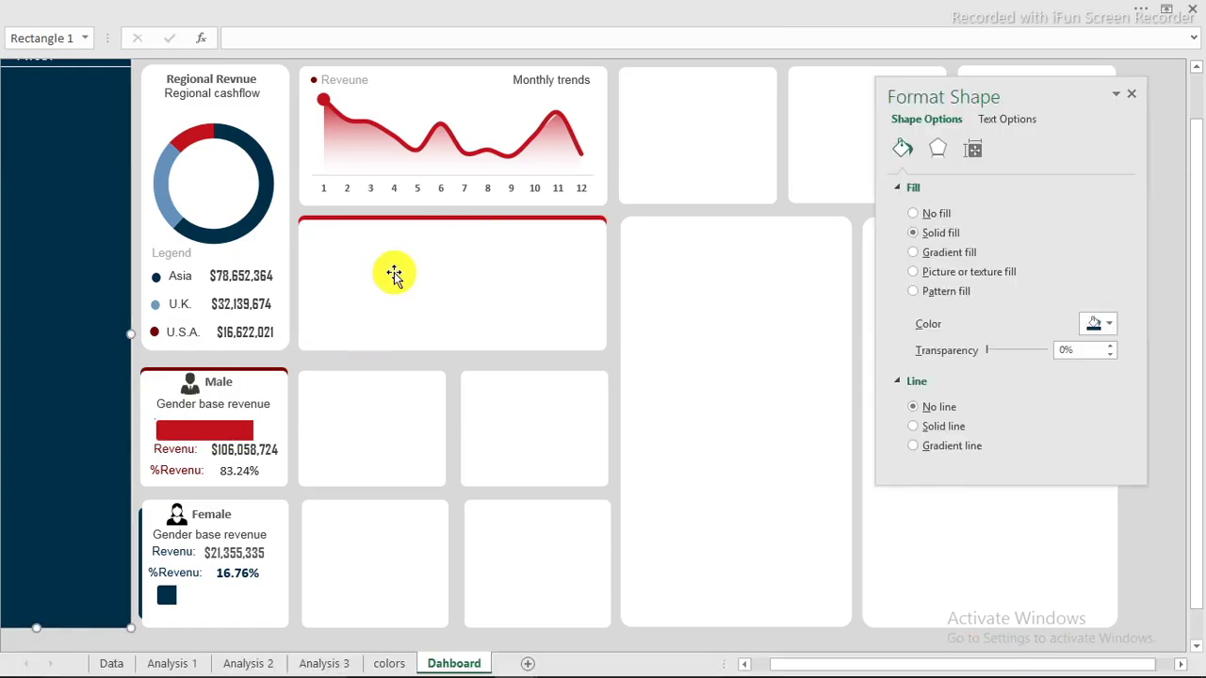
- Copy the gender pivot table in M7:O9 of the Analysis 1 sheet to cell B5 of the Analysis 2 sheet
click(168, 663)
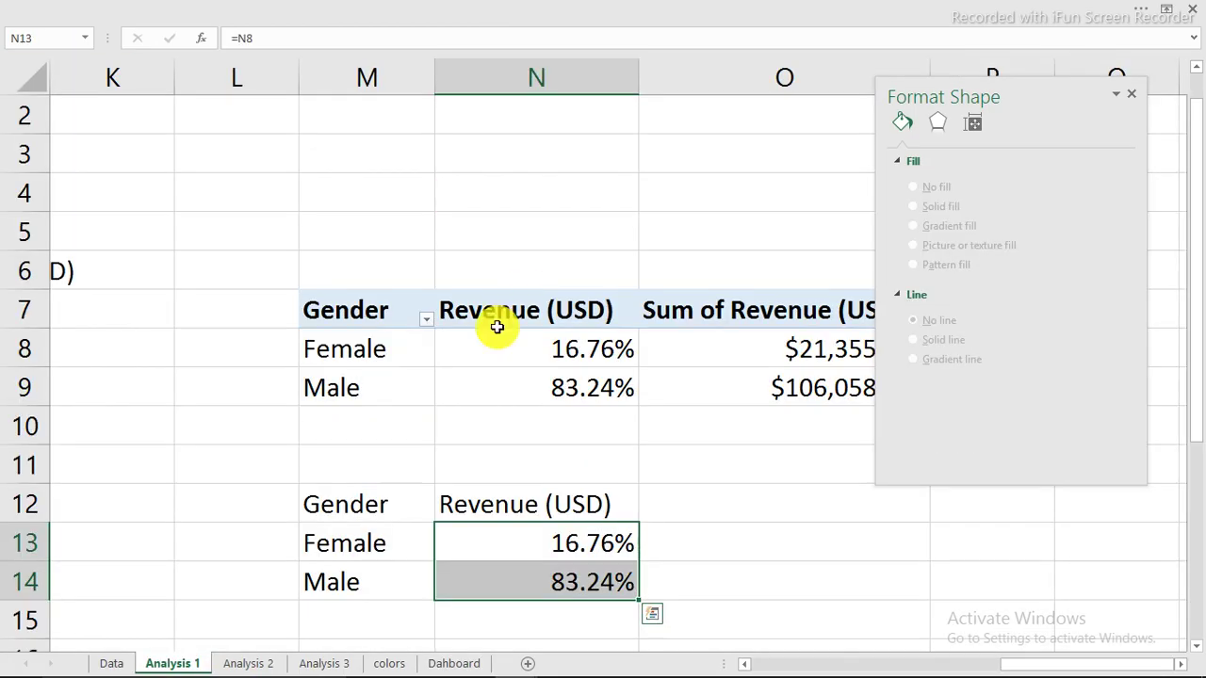
drag(330, 307, 863, 396)
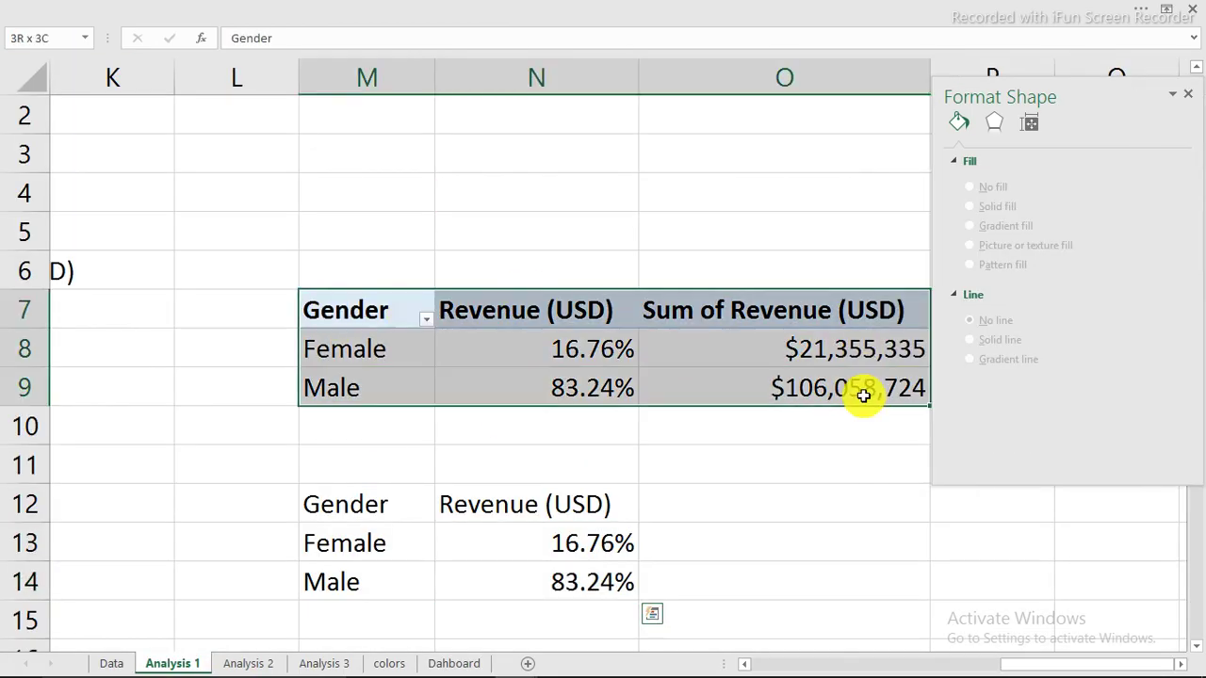
right_click(606, 312)
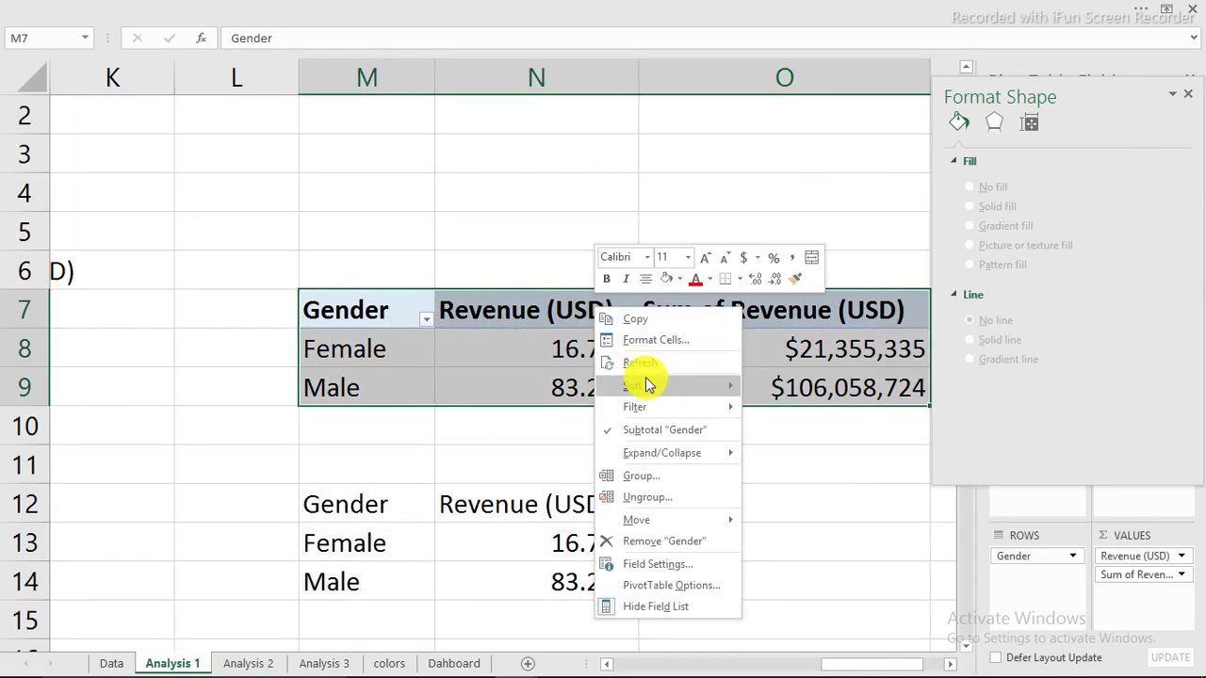
key(Escape)
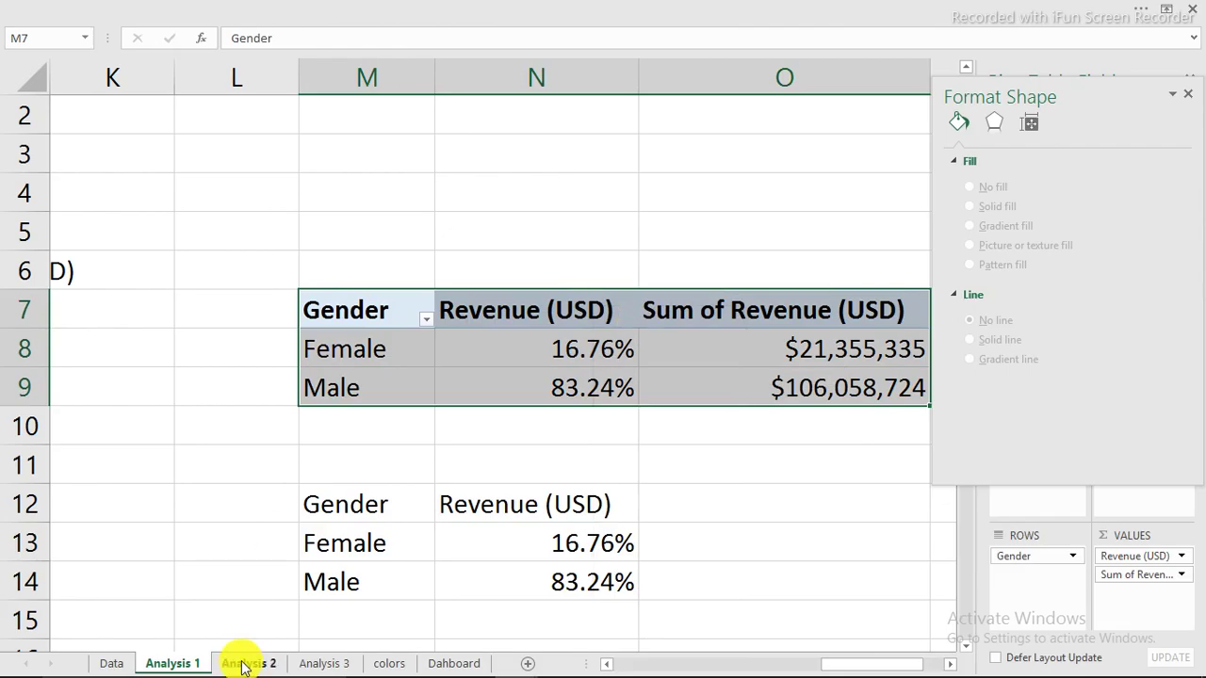
click(243, 665)
click(199, 273)
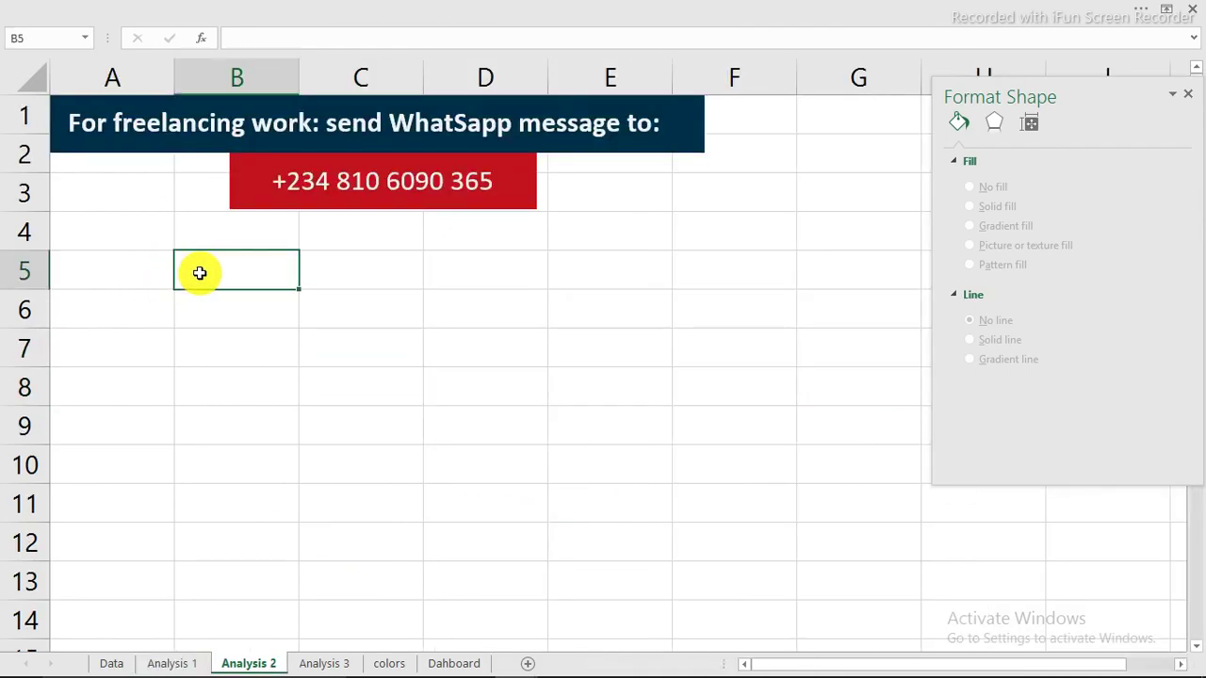
right_click(205, 271)
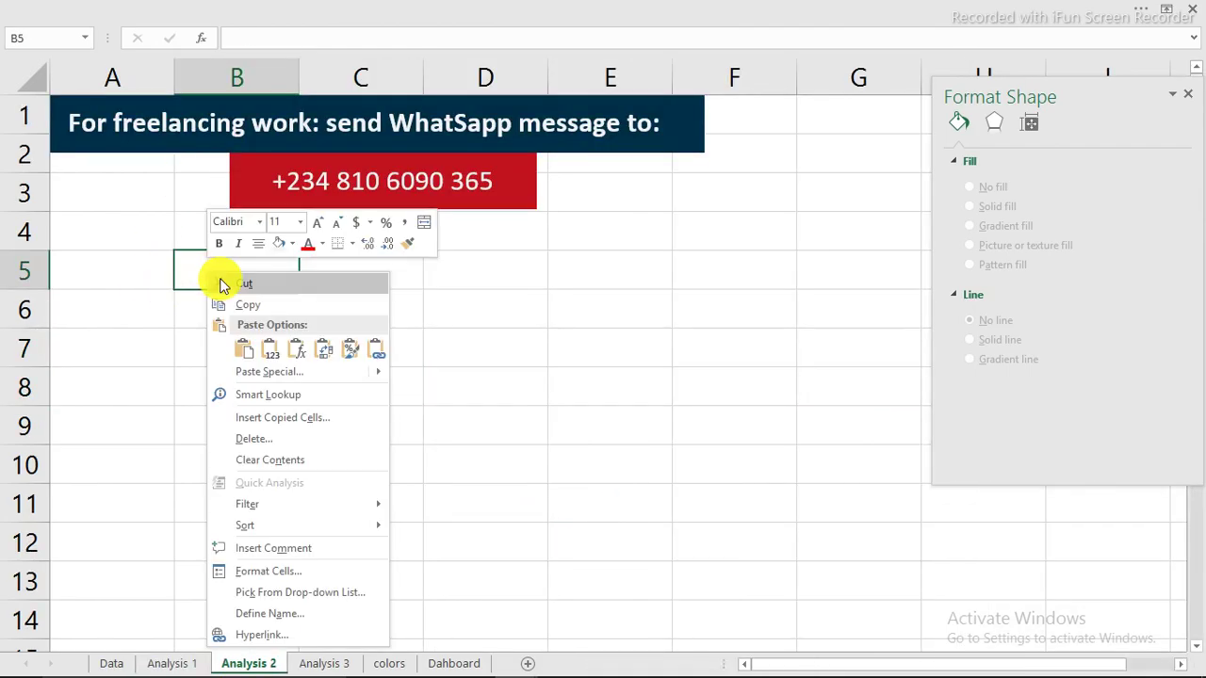
click(250, 352)
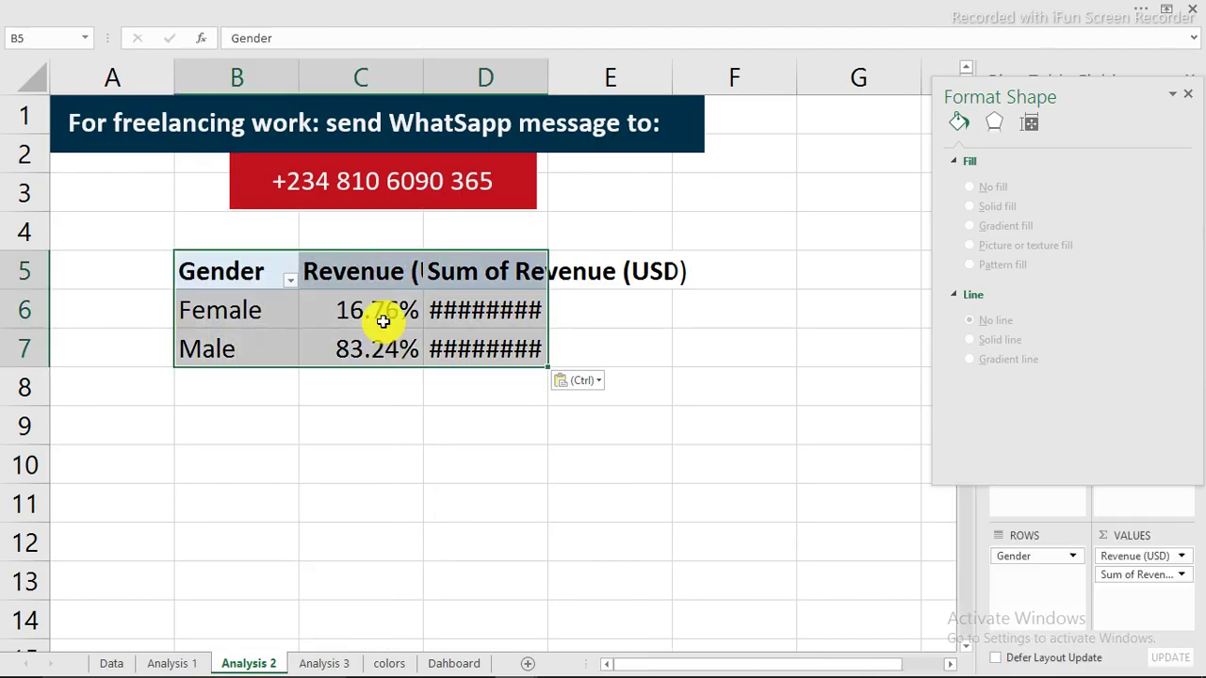
- Replace the Gender row field with years in the pasted pivot table
click(382, 317)
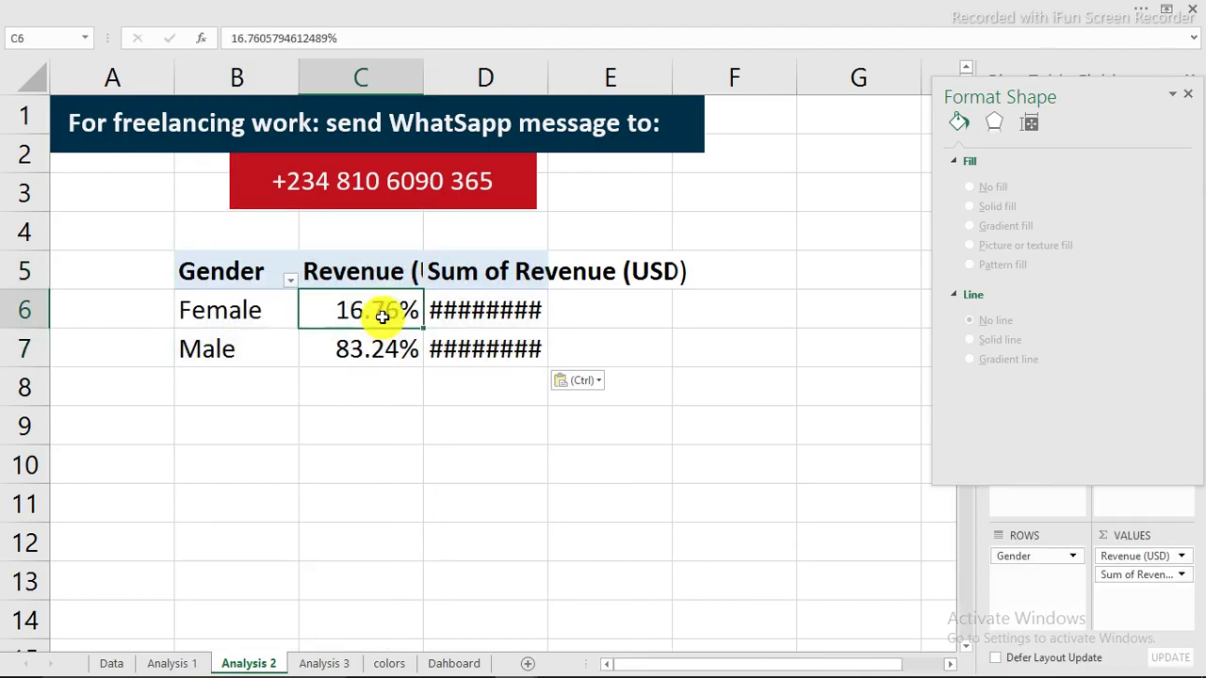
click(1190, 99)
drag(1035, 556, 803, 499)
scroll(1023, 283, down, 2)
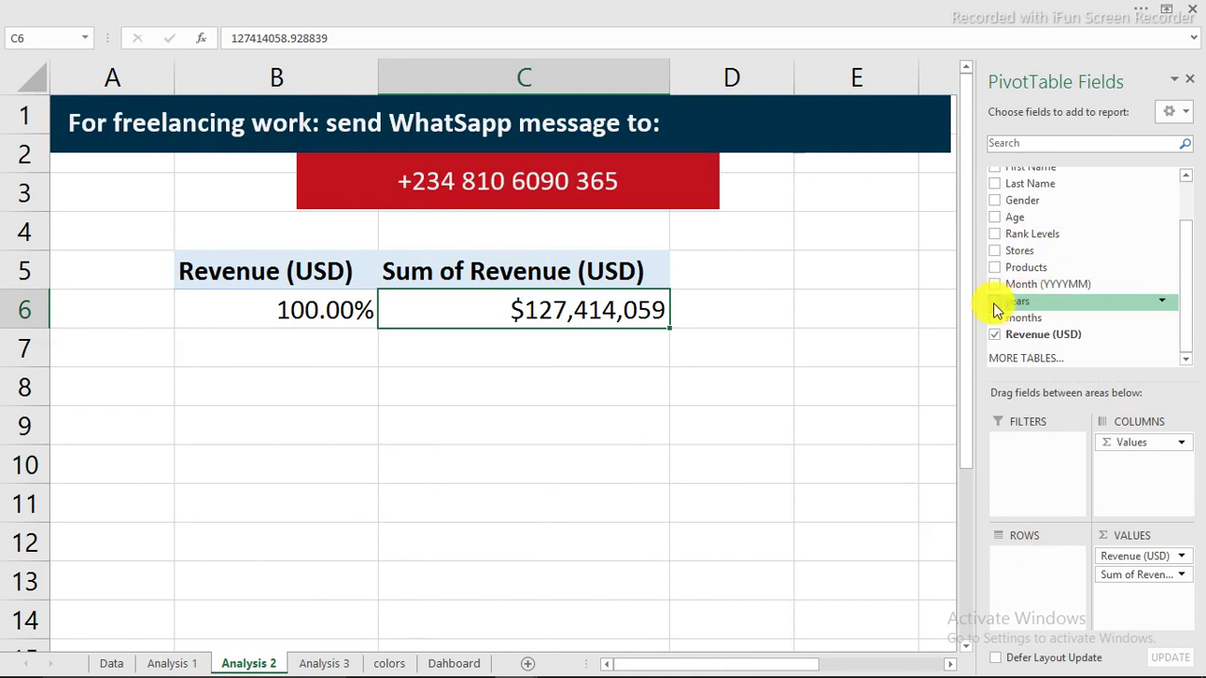
click(995, 304)
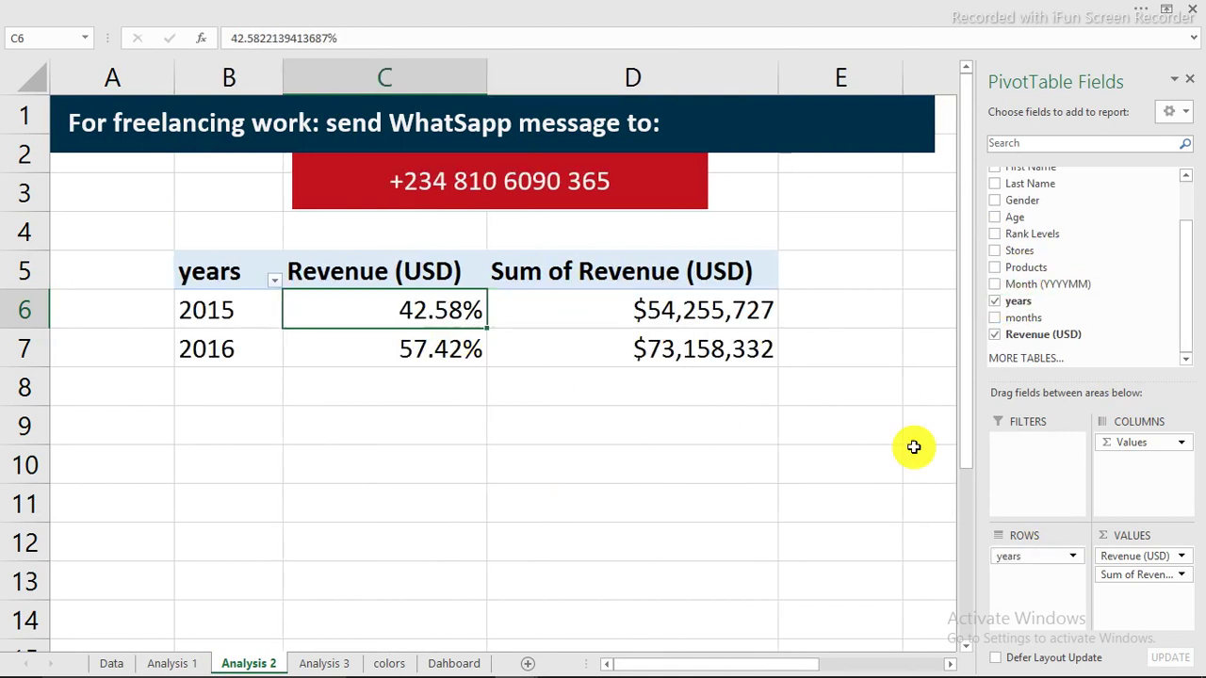
- Link B10 and C10 to the pivot headers in B5 and C5, and fill the formulas down to row 12
click(228, 454)
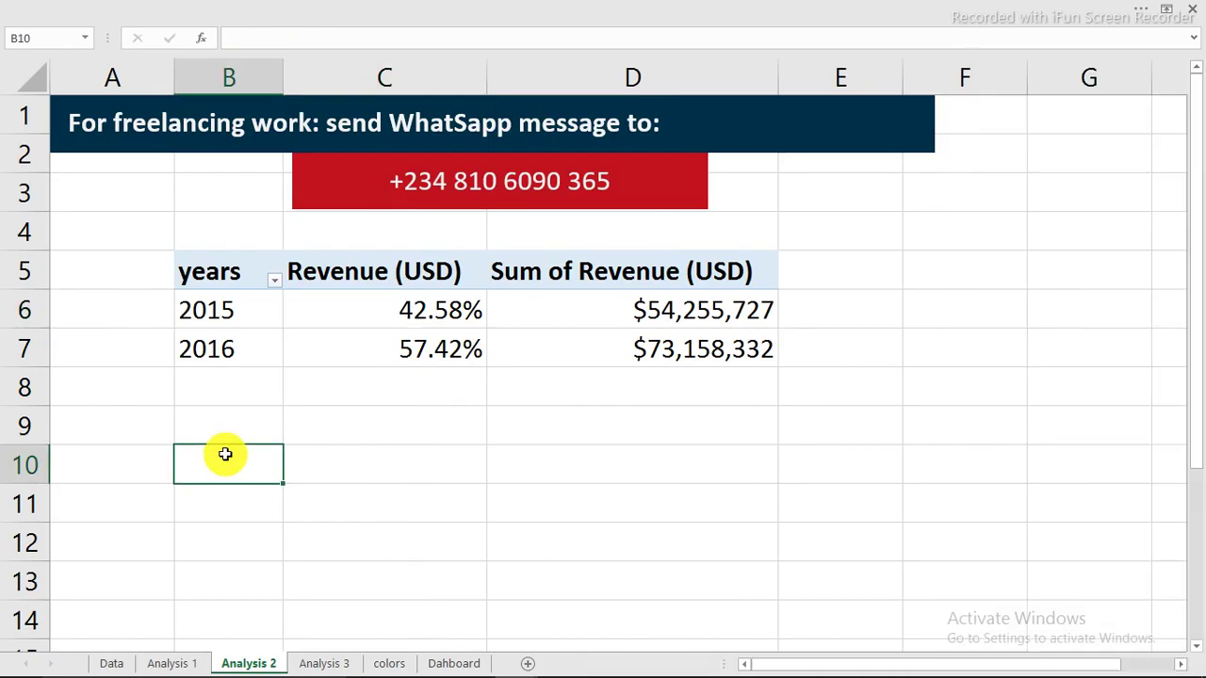
text(=)
click(223, 275)
key(Return)
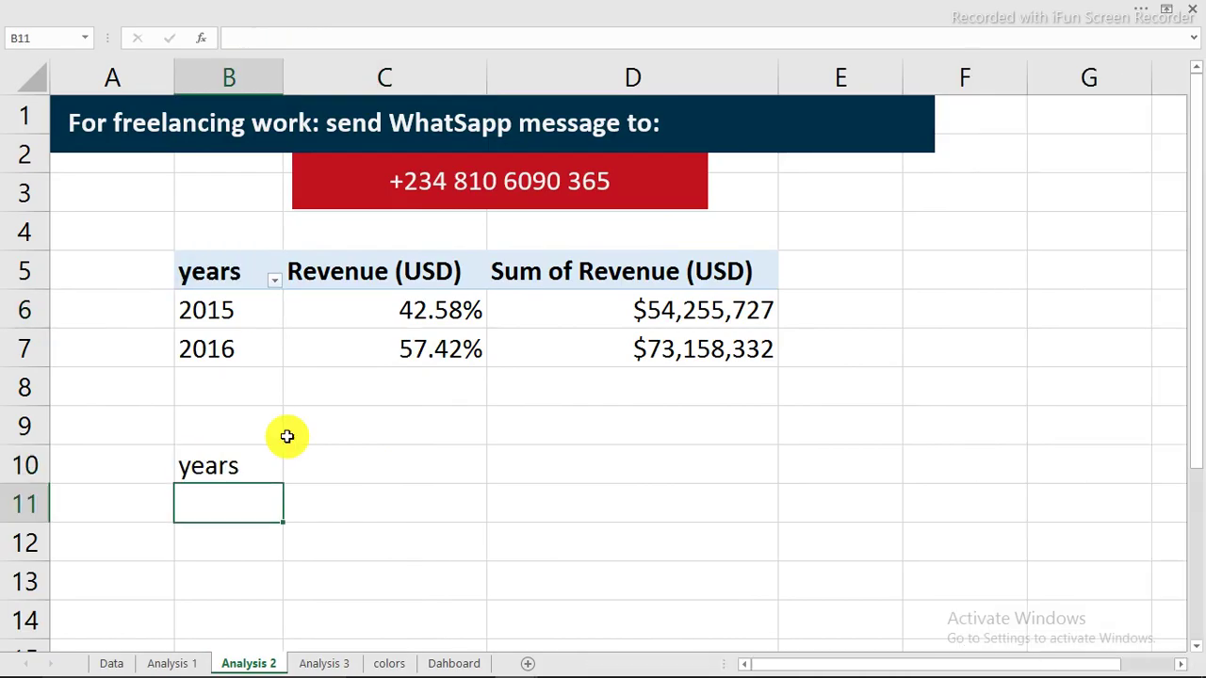
click(333, 462)
text(=)
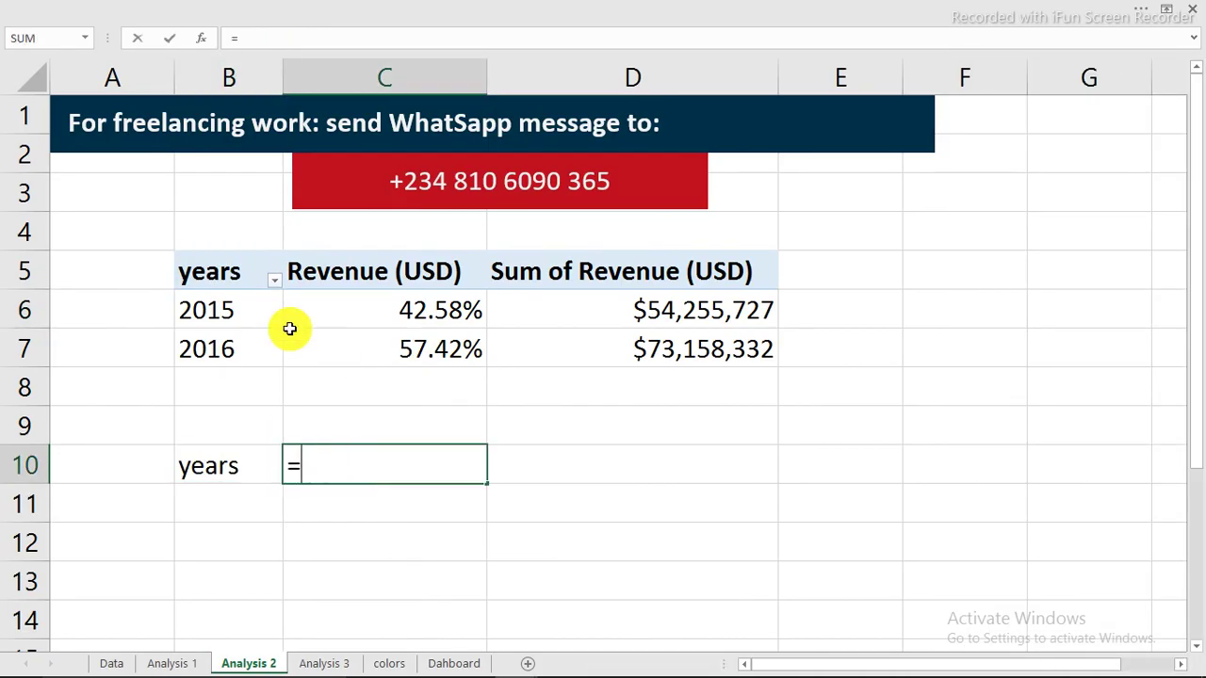
click(404, 272)
key(Return)
drag(226, 465, 474, 530)
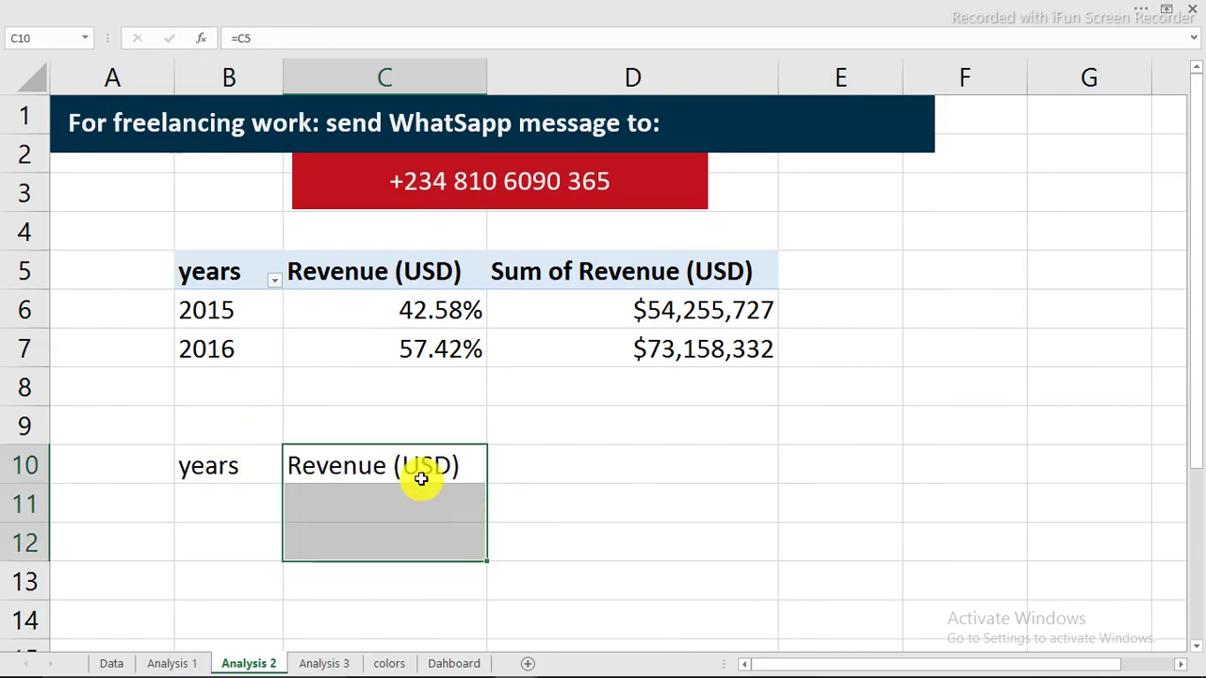
drag(250, 462, 473, 552)
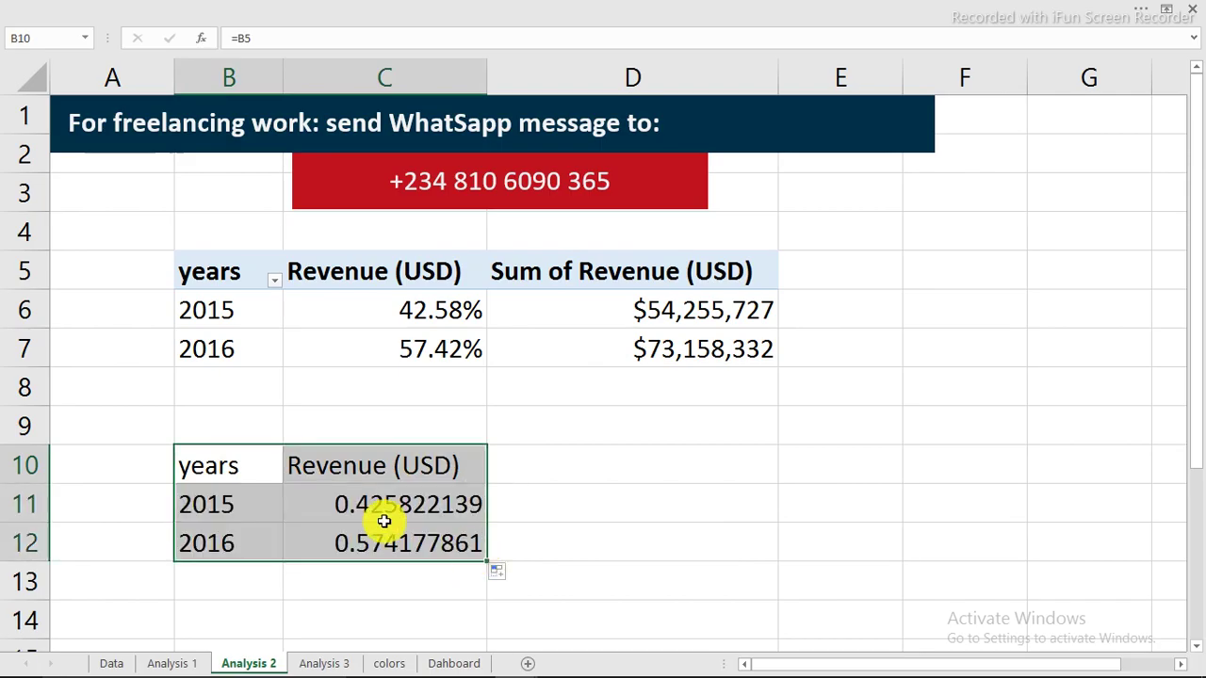
- Format the linked revenue shares in C11:C12 as Percentage with 1 decimal place
drag(403, 500, 407, 530)
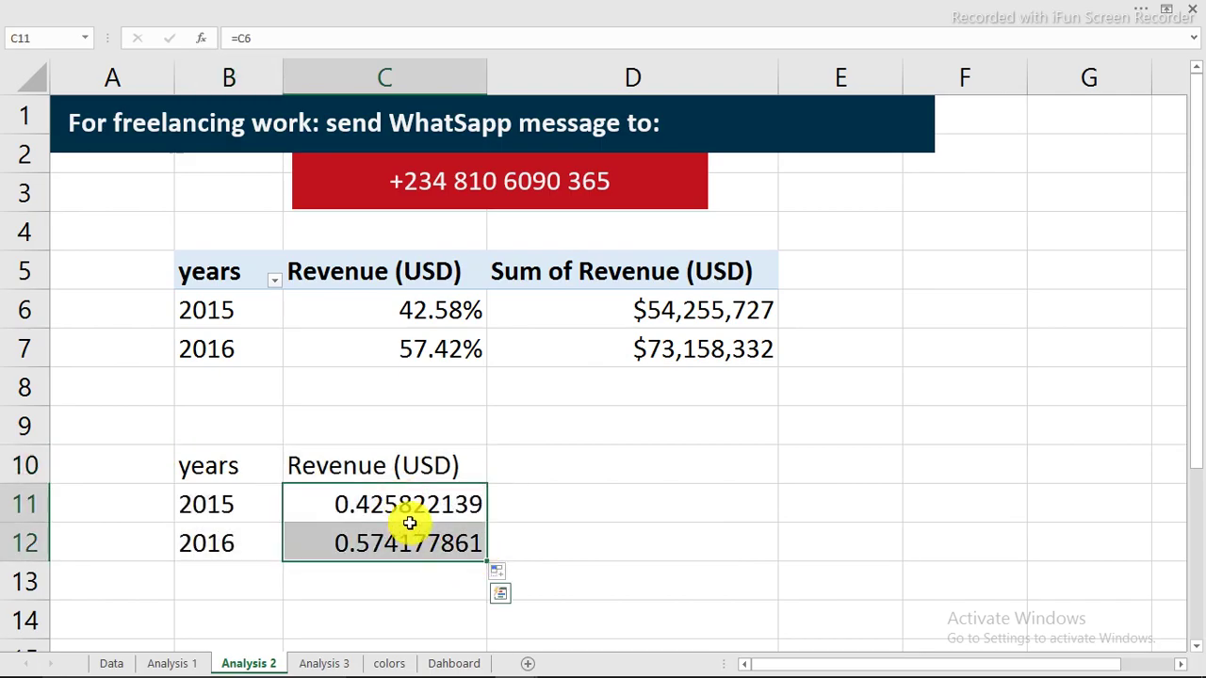
key(ctrl+1)
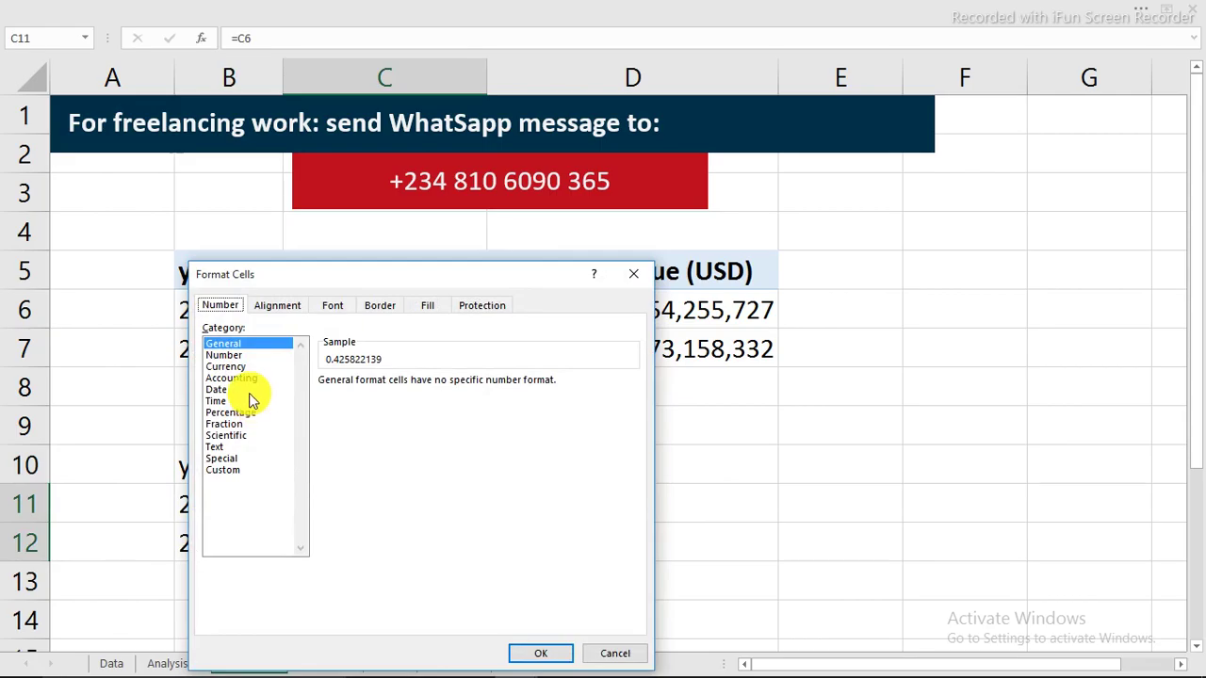
click(230, 413)
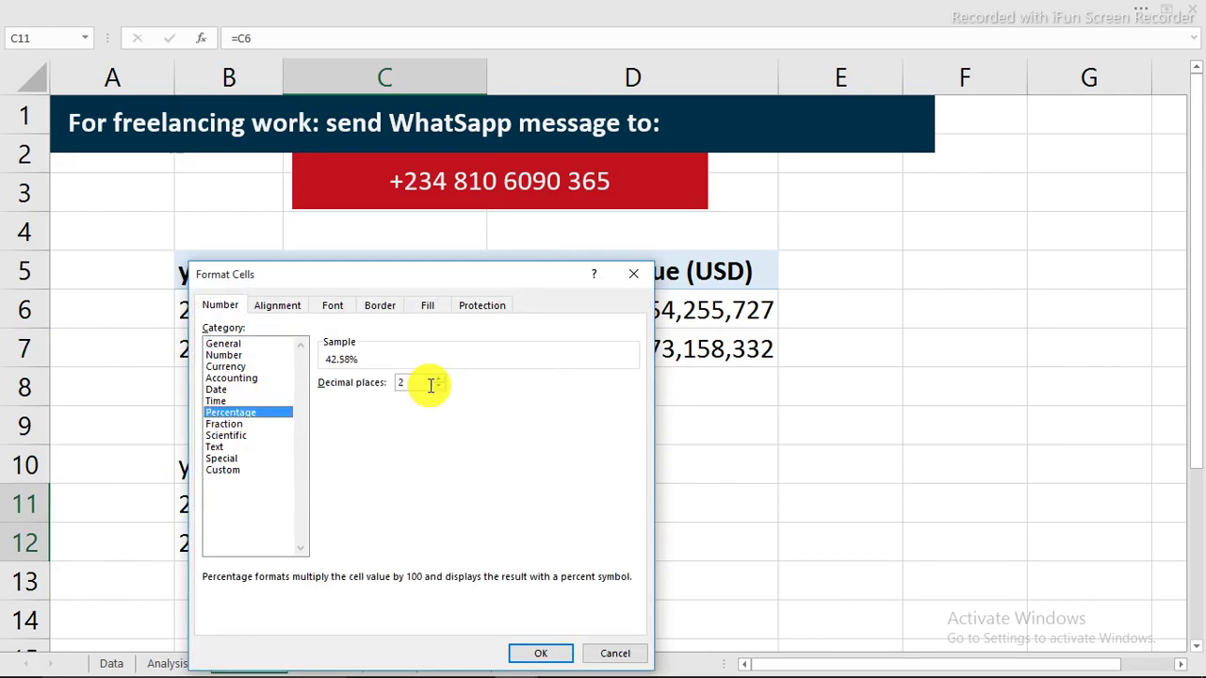
click(439, 386)
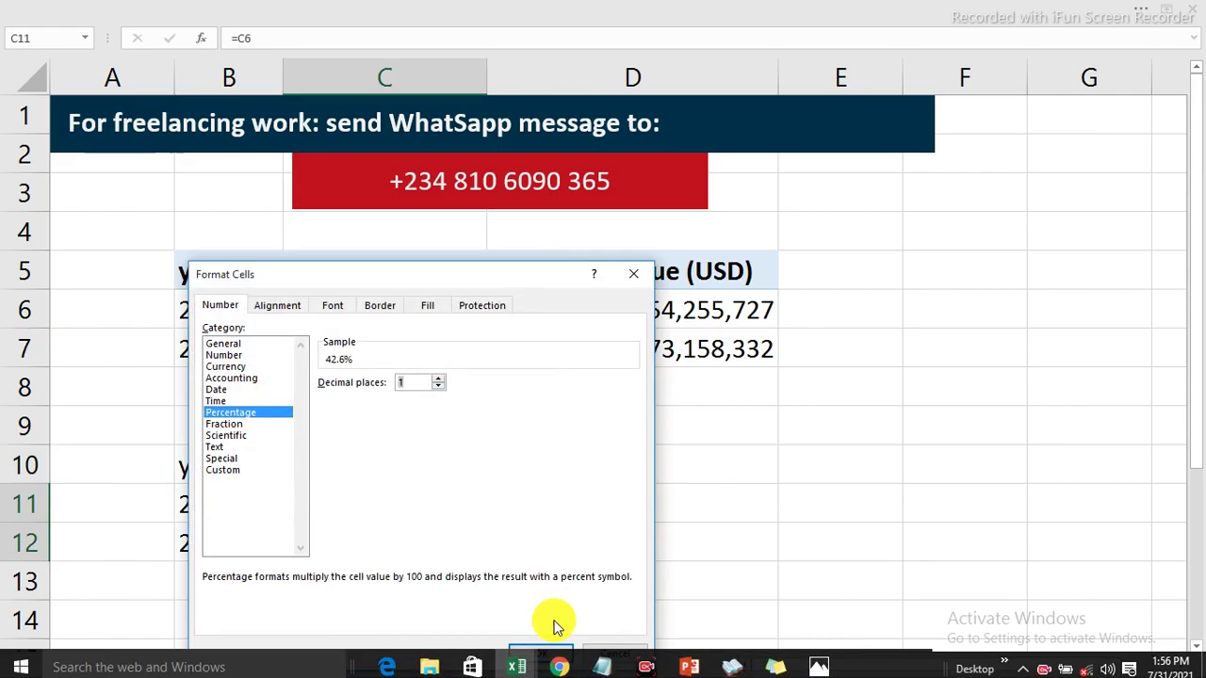
click(552, 654)
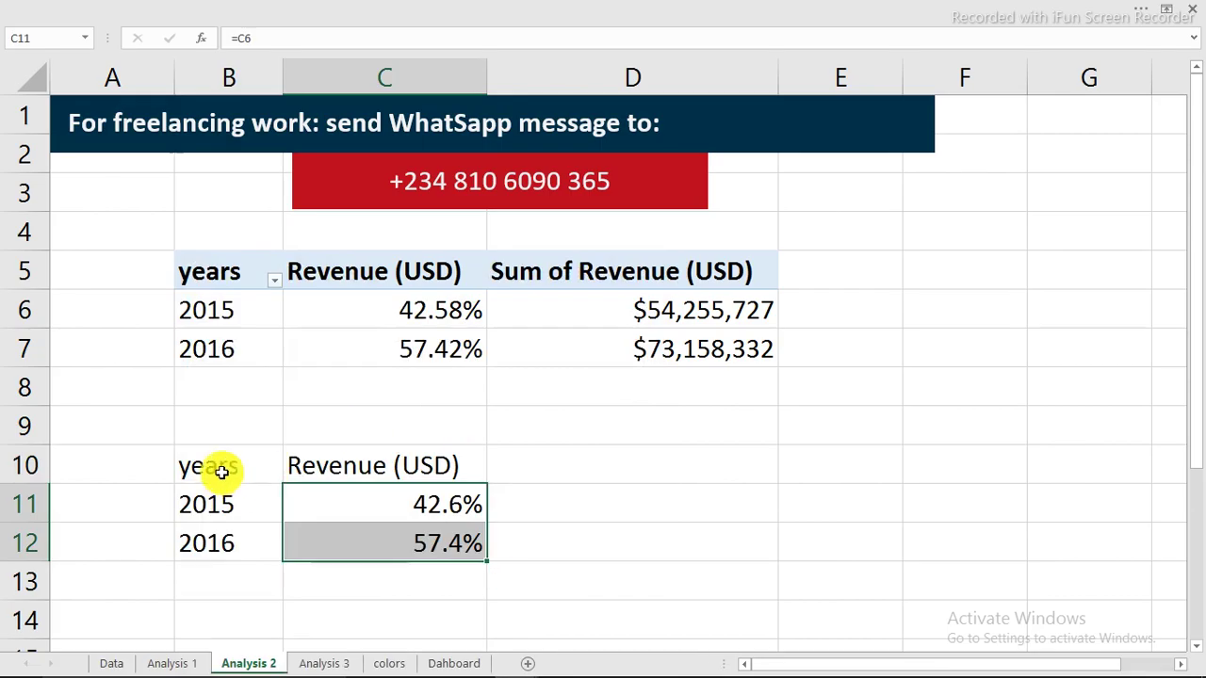
- Move the linked 2016 row down to row 14 and copy the header row into B13:C13
drag(205, 463, 378, 504)
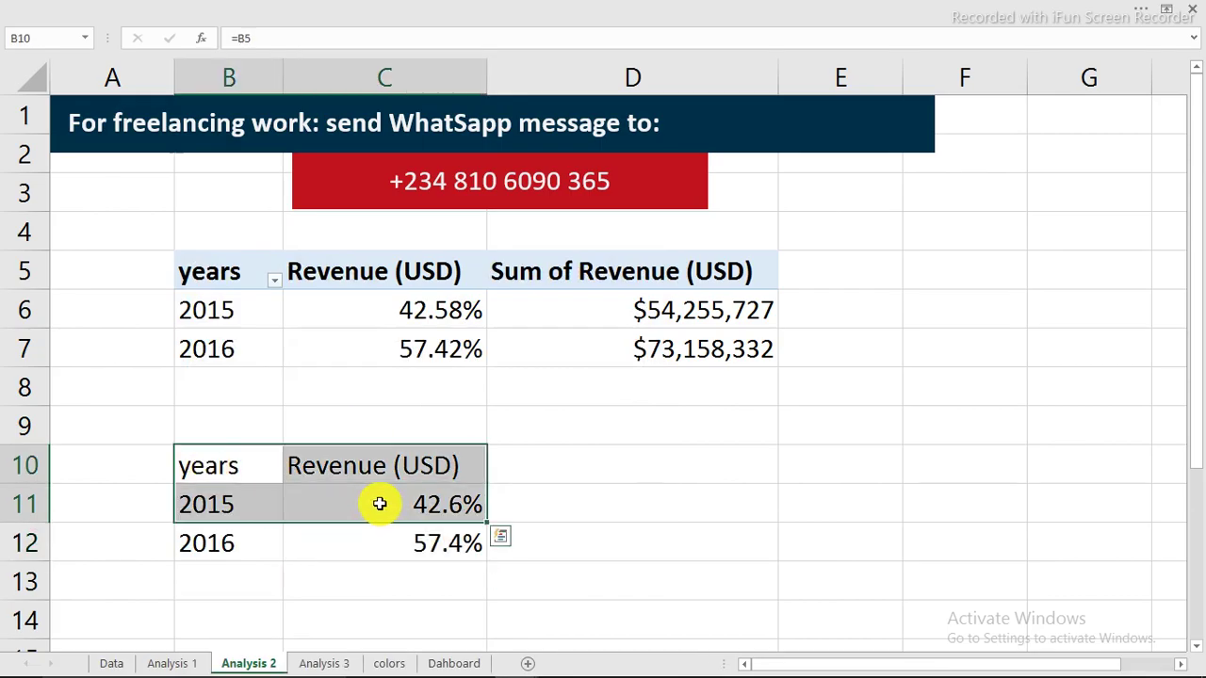
drag(226, 542, 386, 603)
click(245, 571)
drag(251, 474, 355, 579)
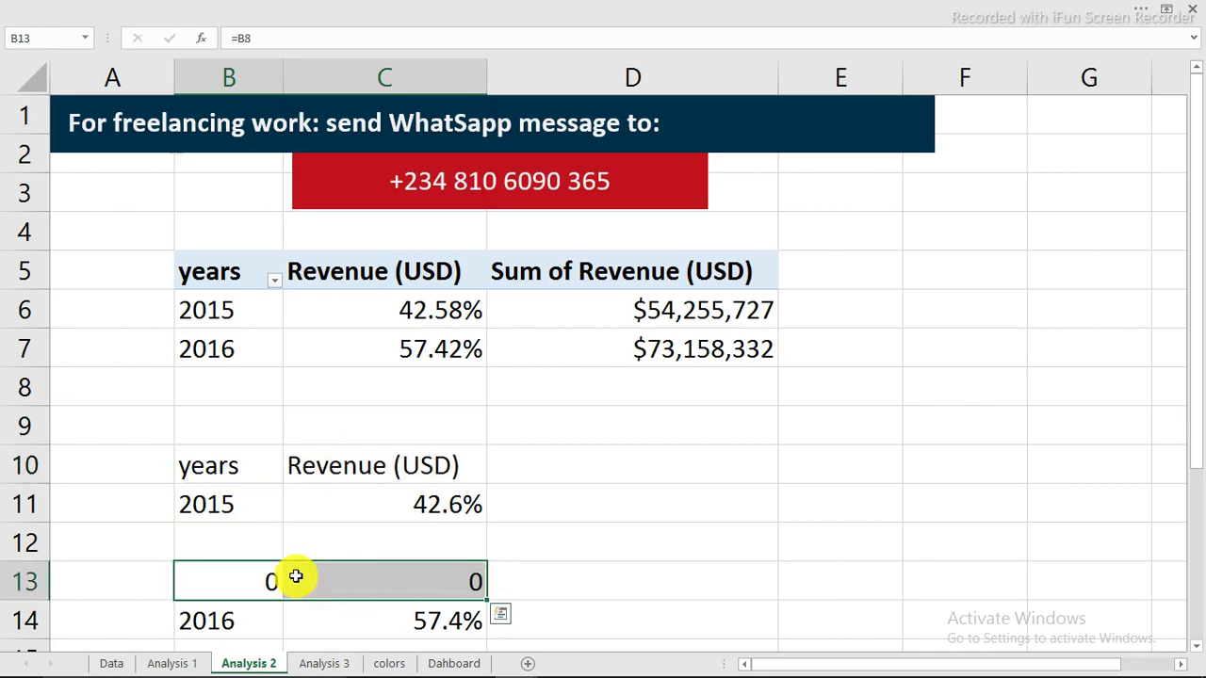
- Link the header cells B13 and C13 above the 2016 row to the pivot headers in B5 and C5
click(242, 580)
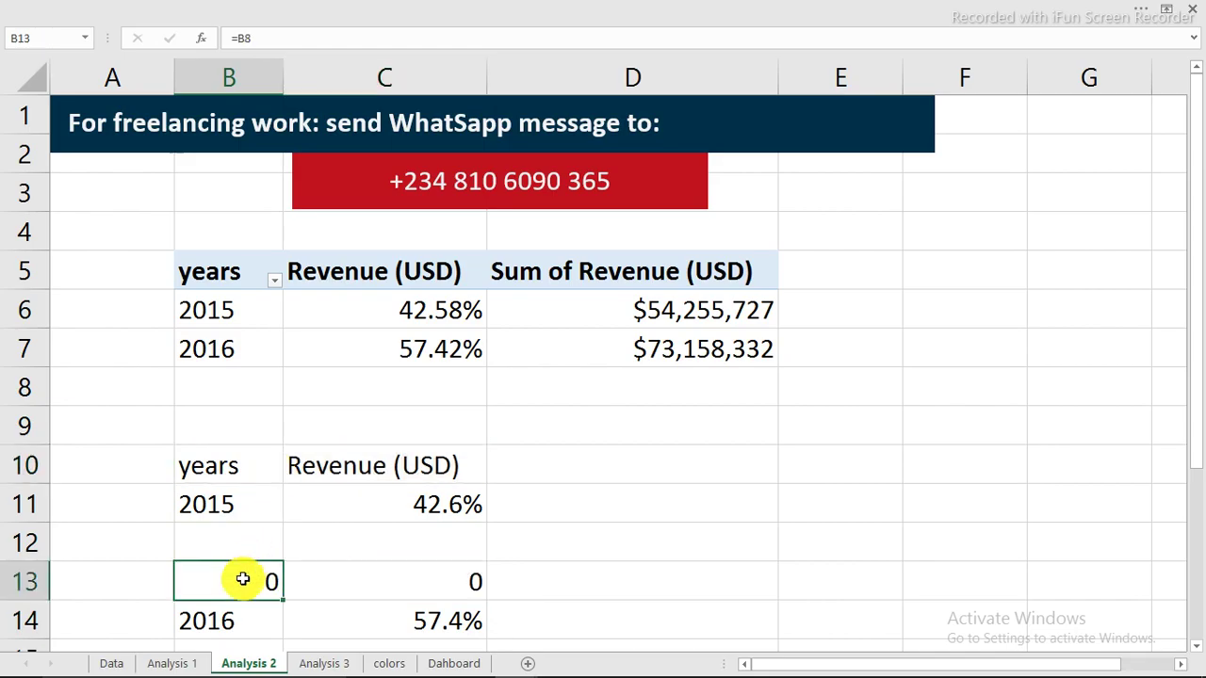
text(=)
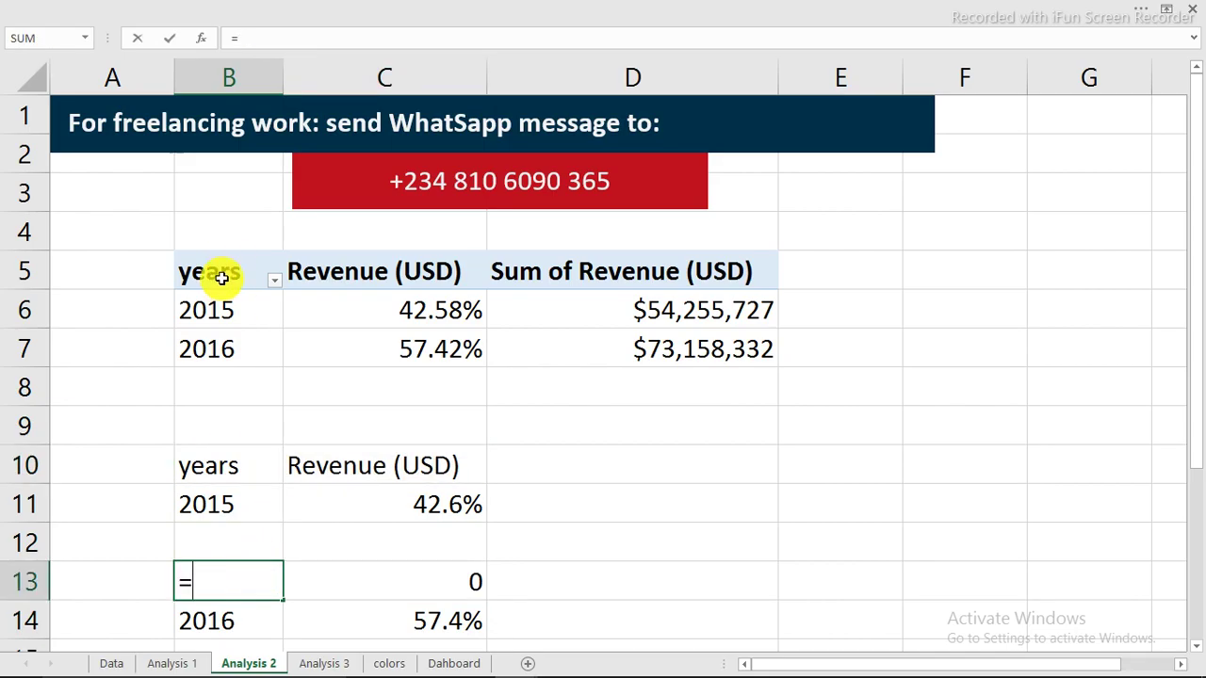
click(221, 277)
key(Return)
click(330, 565)
text(=)
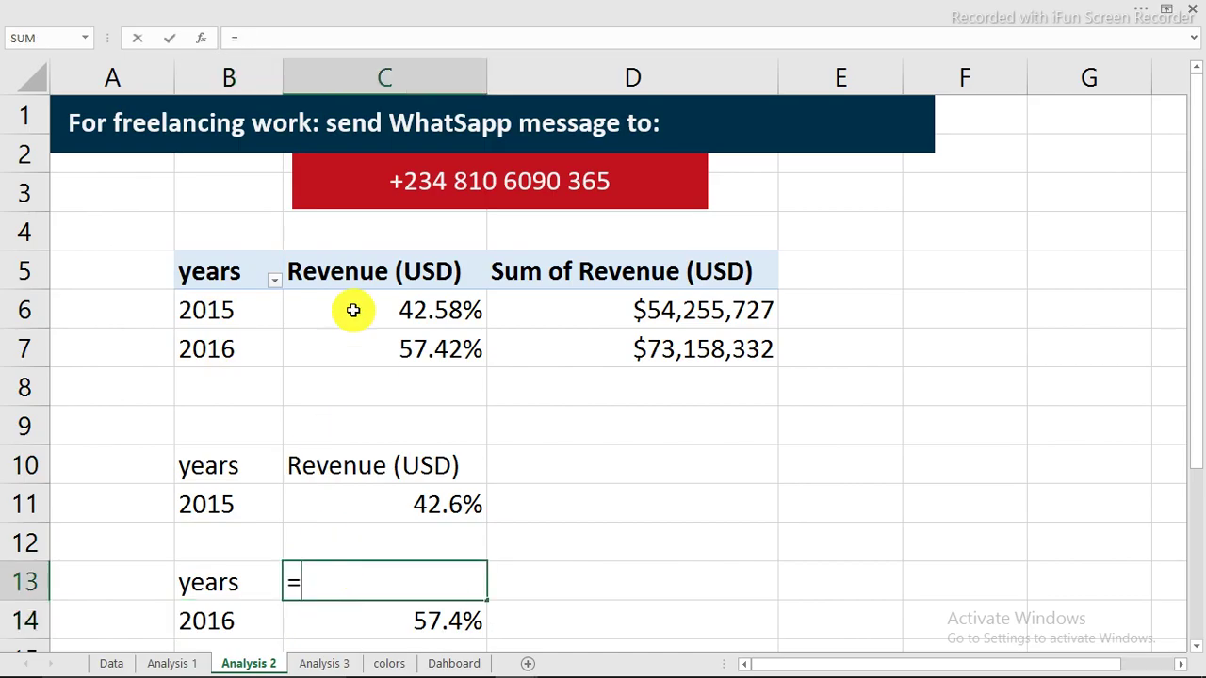
click(354, 266)
key(Return)
- Label D10 "black area" and link D13 to it with a formula
drag(264, 459, 367, 490)
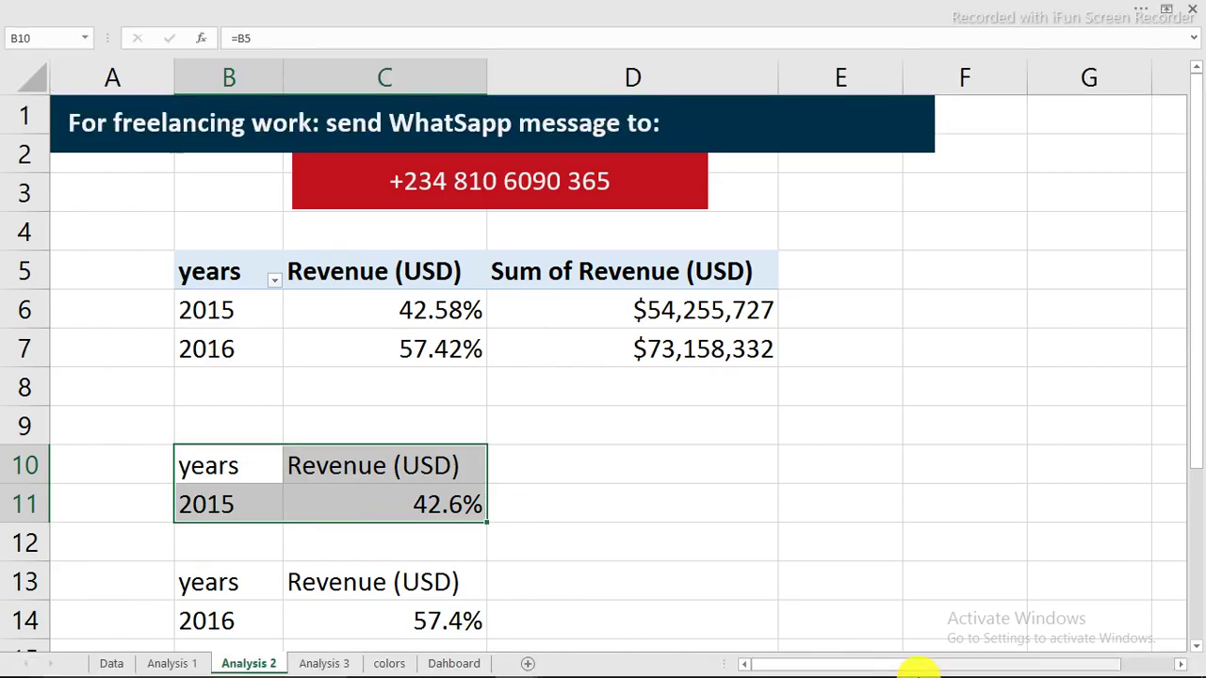
click(517, 464)
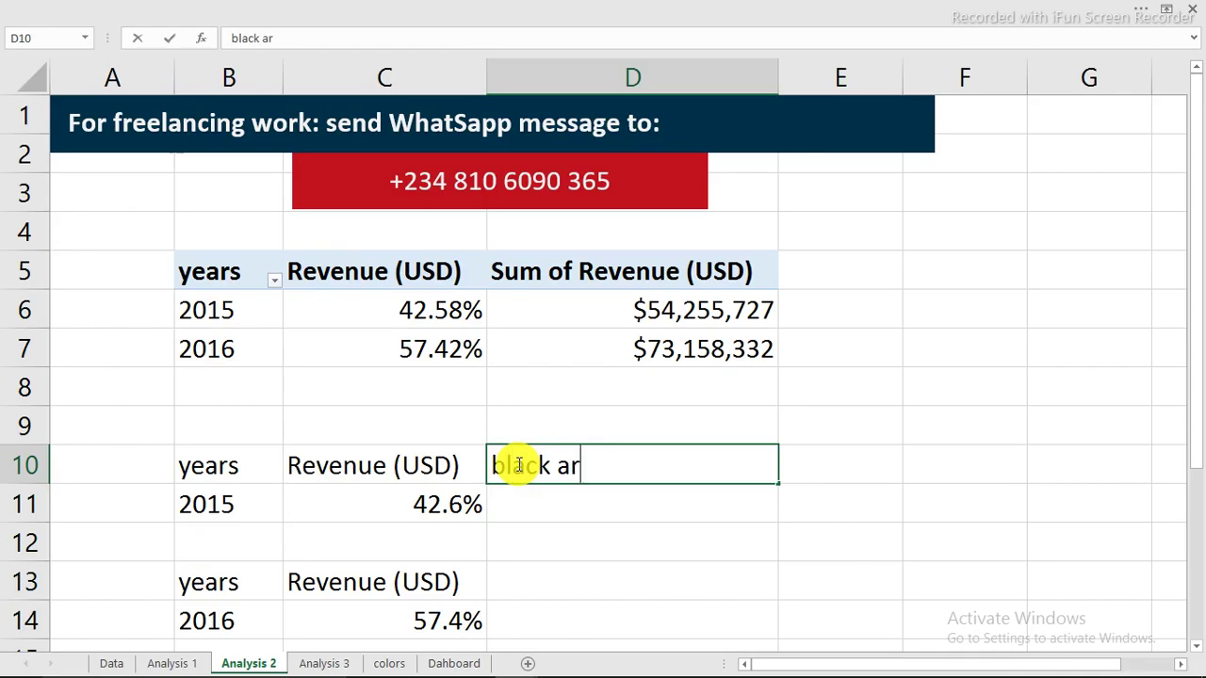
key(Return)
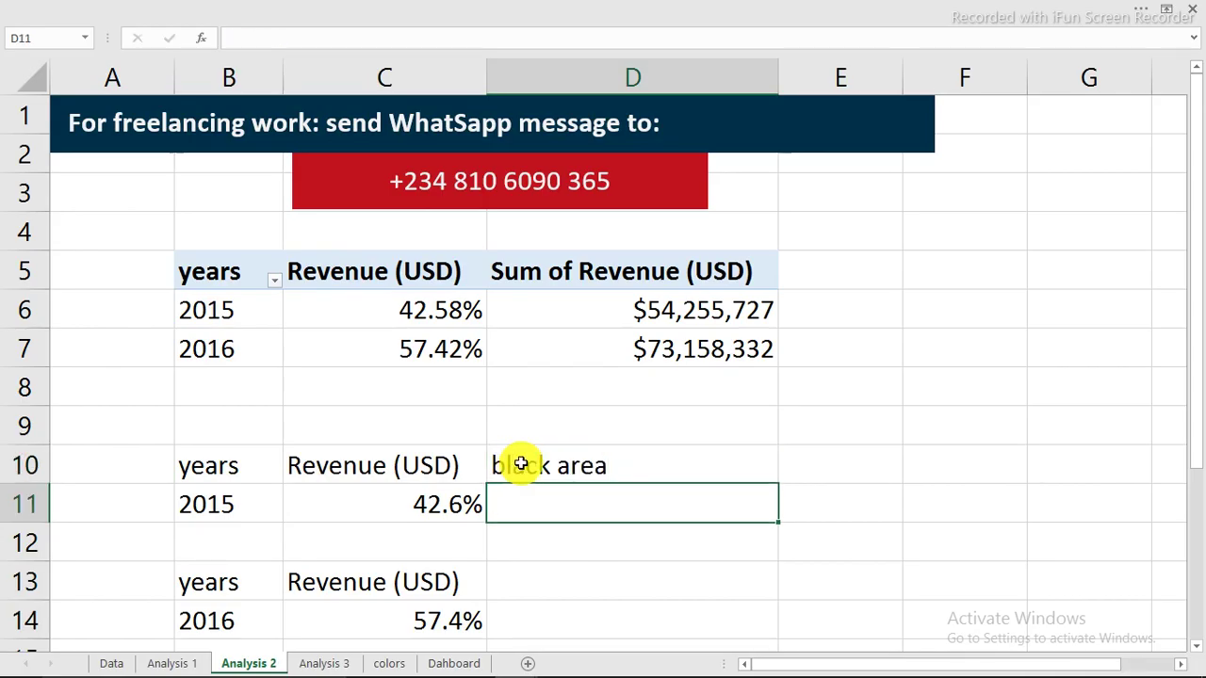
click(537, 584)
text(=)
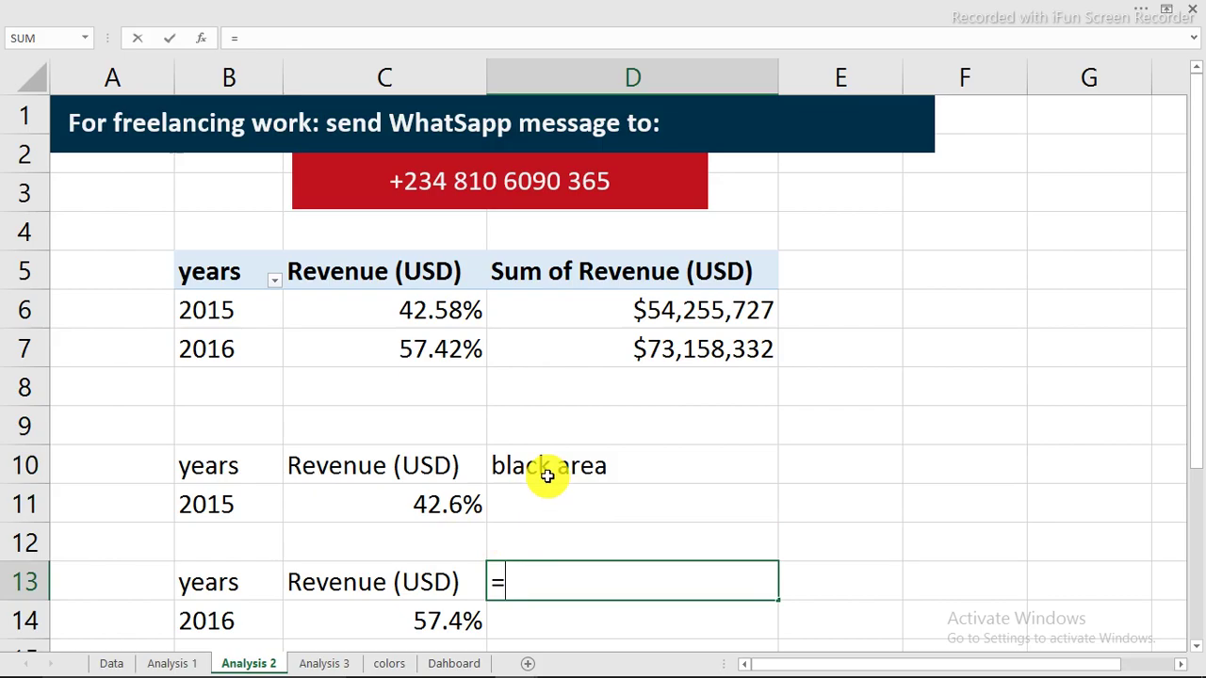
click(556, 466)
key(Return)
- Calculate the remaining share in D11 as =100%-C11 and in D14 as =100%-C14
click(553, 496)
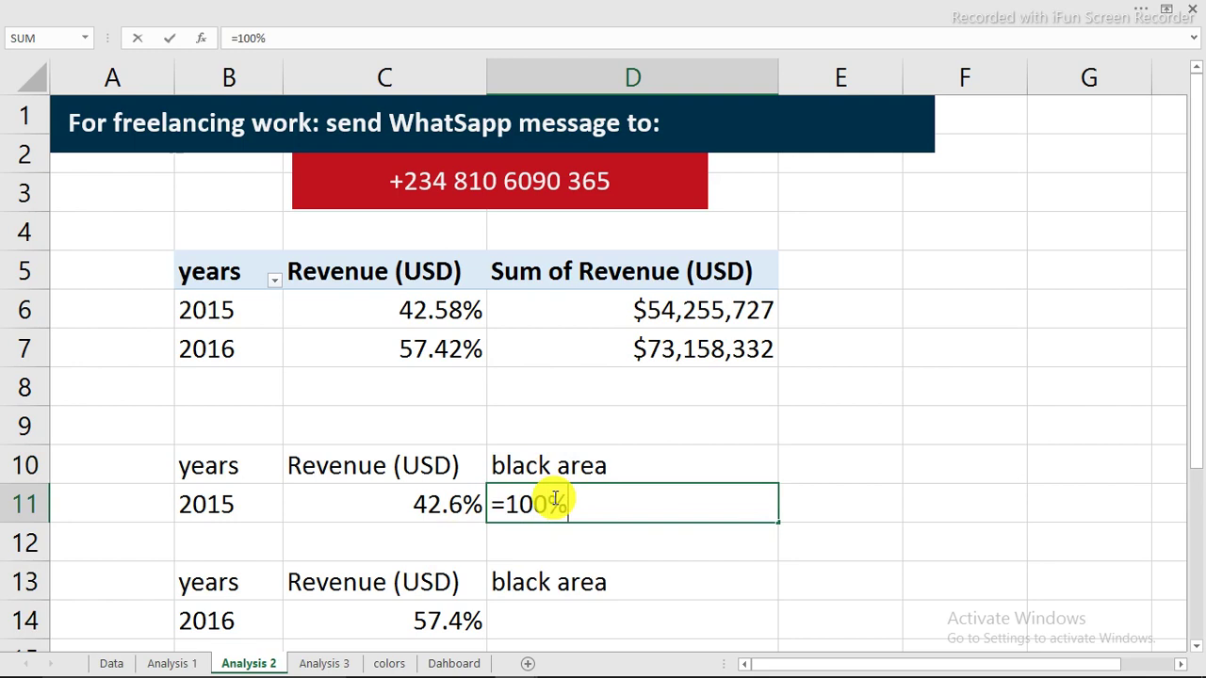
click(459, 503)
key(Return)
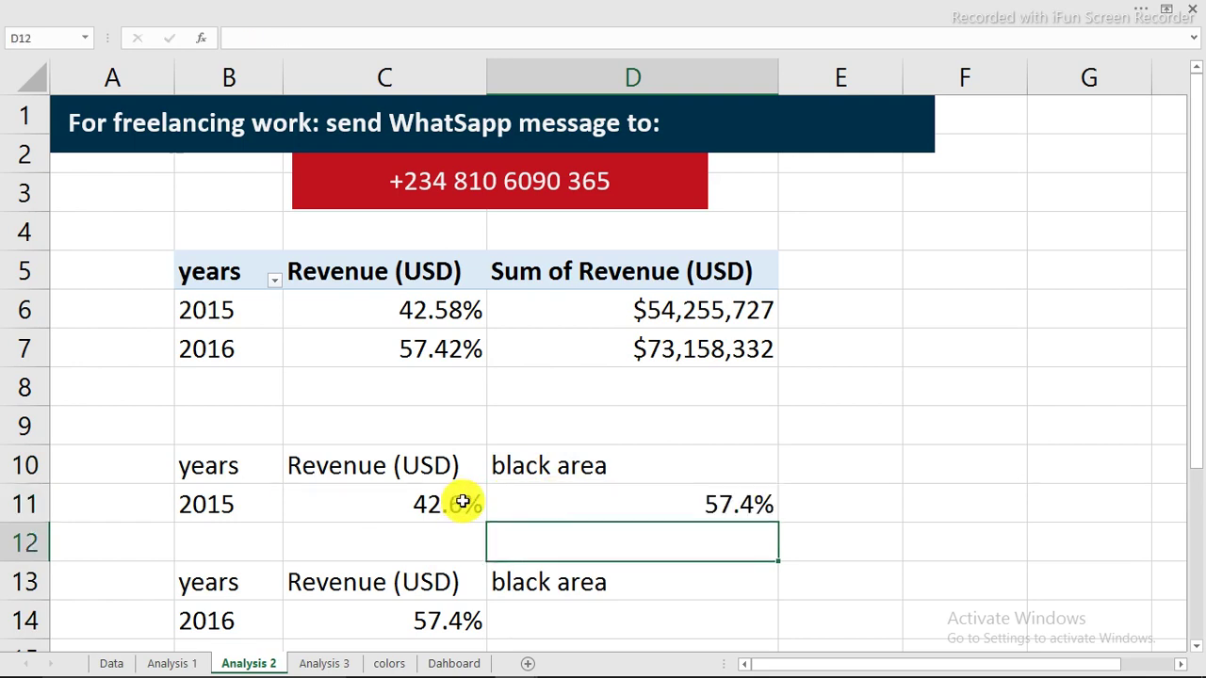
click(562, 614)
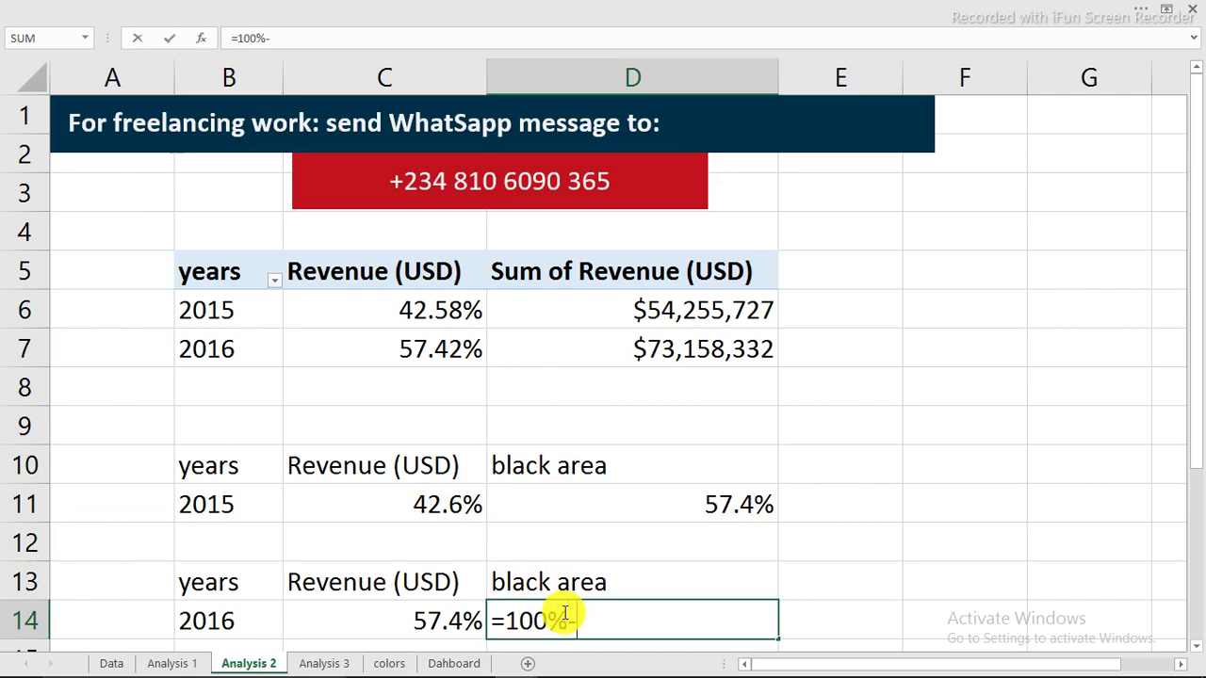
text(=100%-)
click(445, 616)
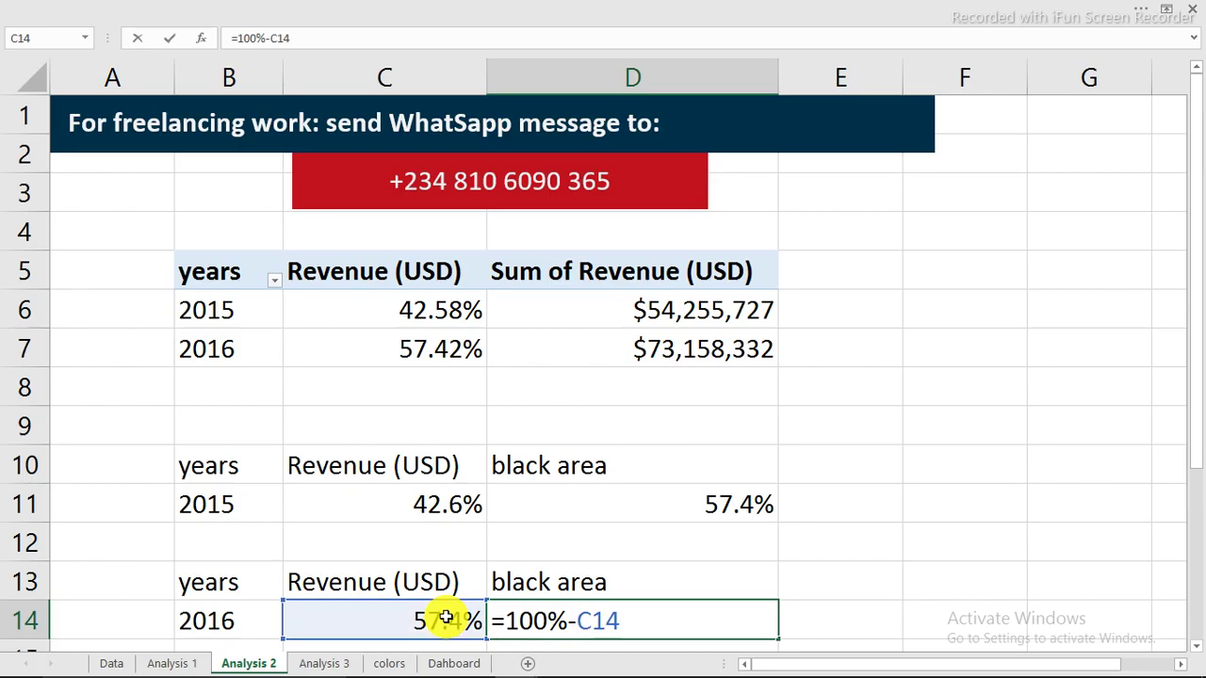
key(Return)
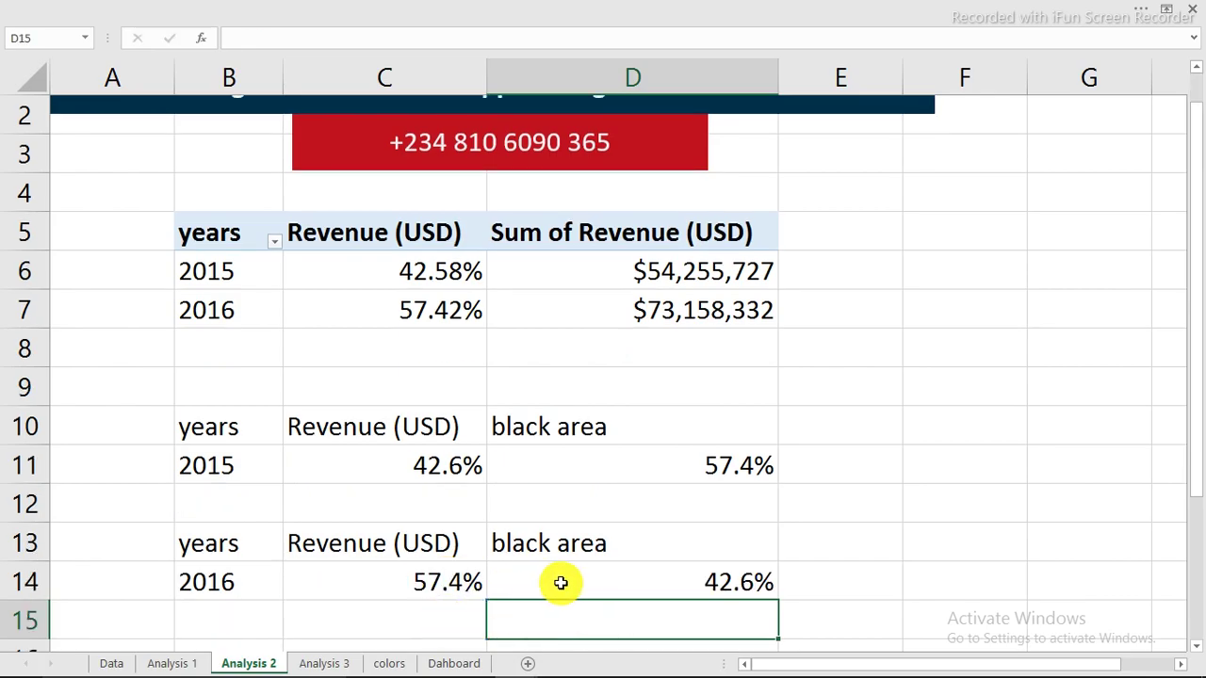
- Insert a doughnut chart from the 2015 table in B10:D11
click(226, 433)
drag(226, 434, 604, 455)
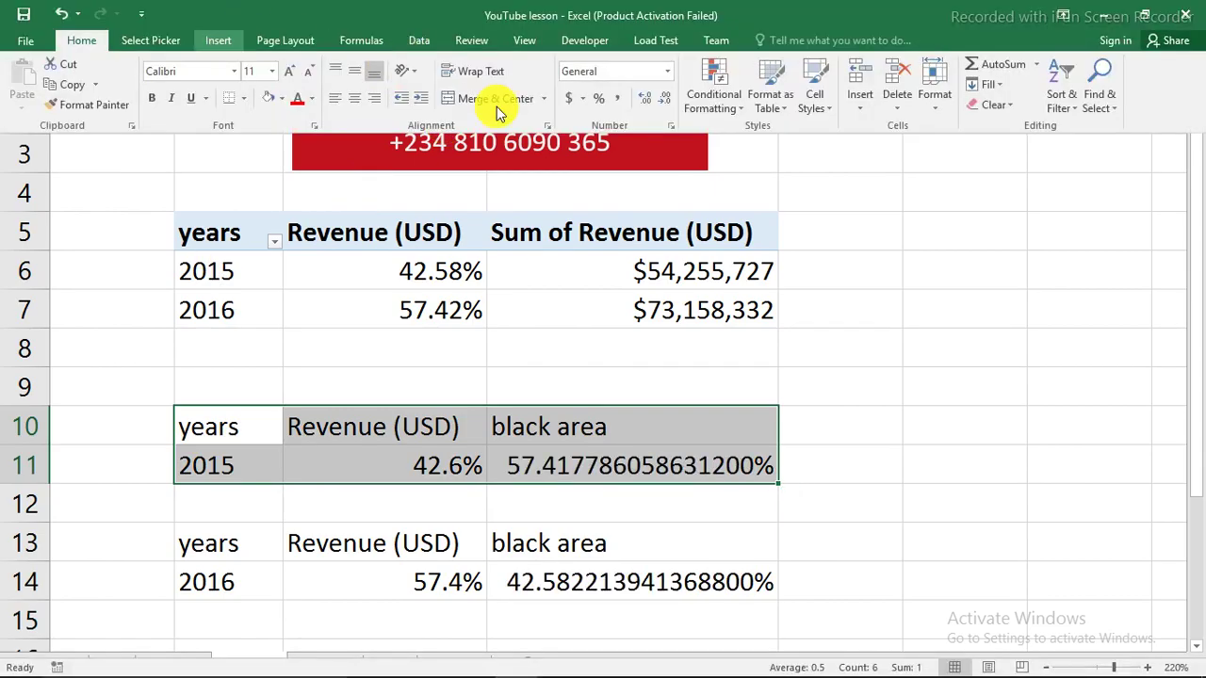
scroll(500, 107, down, 2)
click(516, 105)
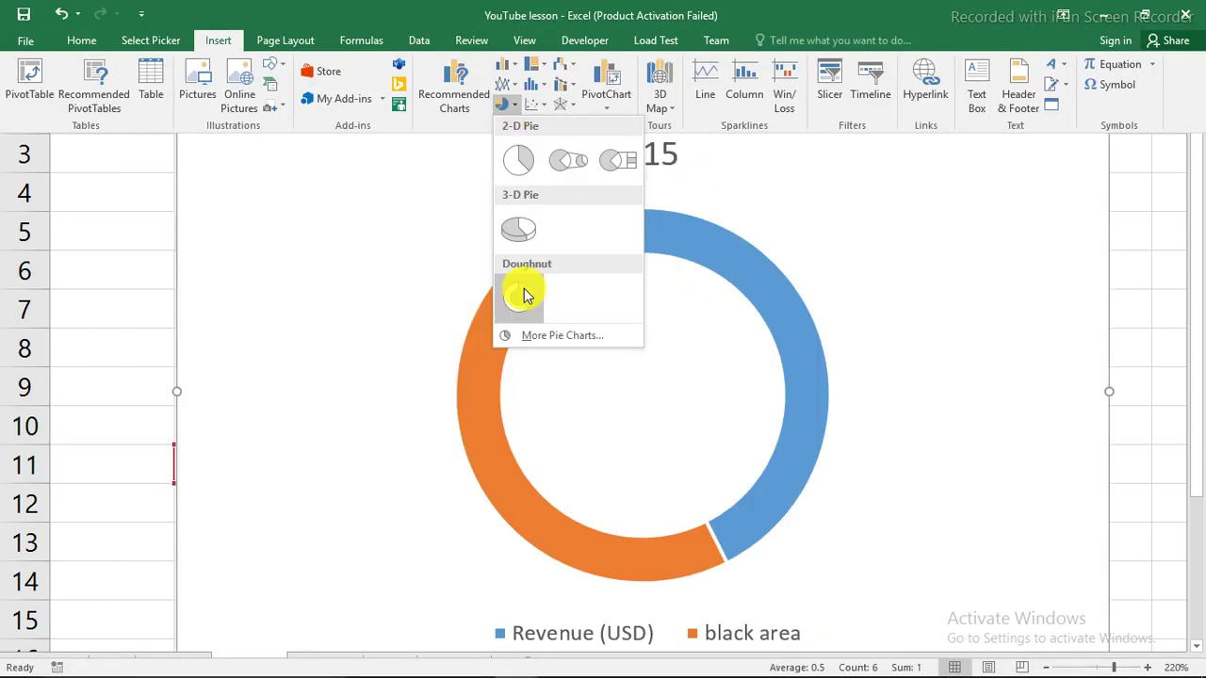
click(524, 296)
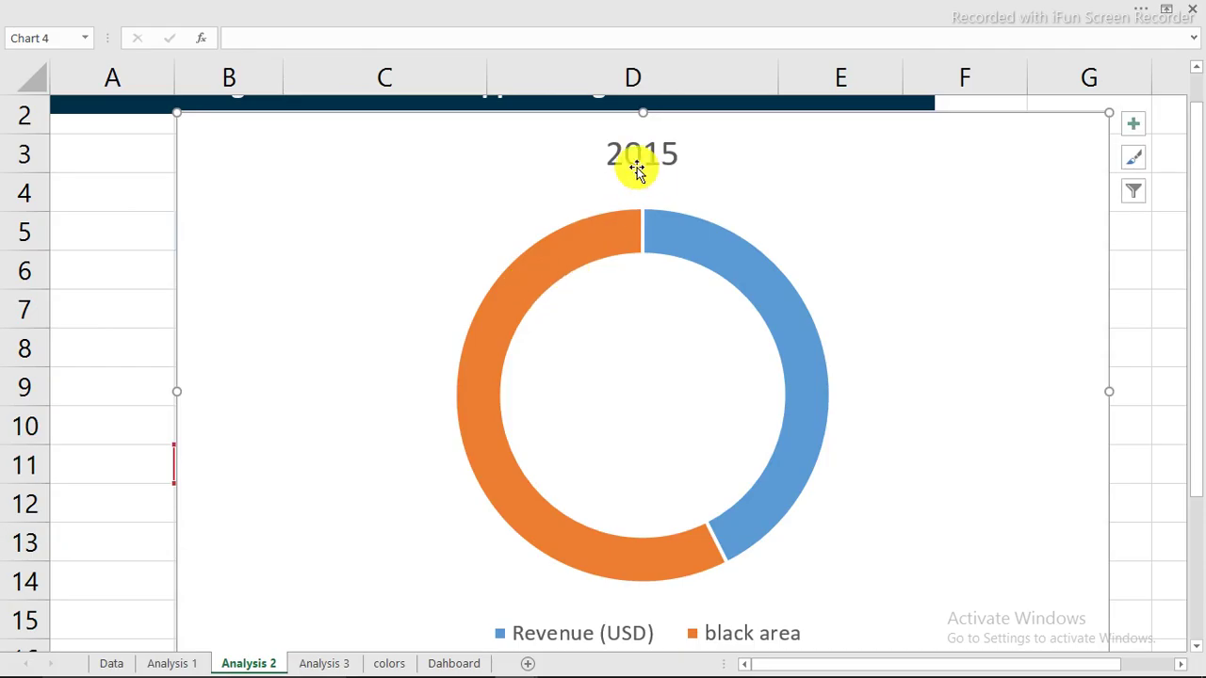
- Shrink the 2015 doughnut chart to roughly half its width and move it up over the tables
drag(1116, 111, 1023, 170)
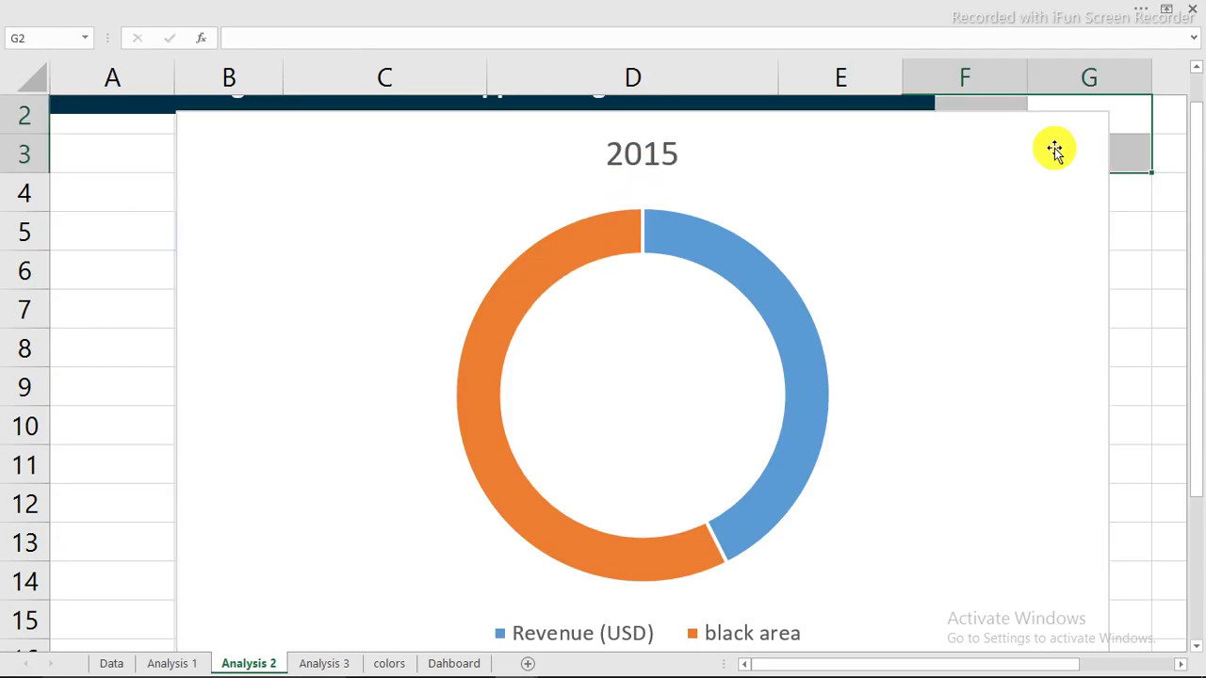
click(1056, 151)
drag(1106, 112, 653, 320)
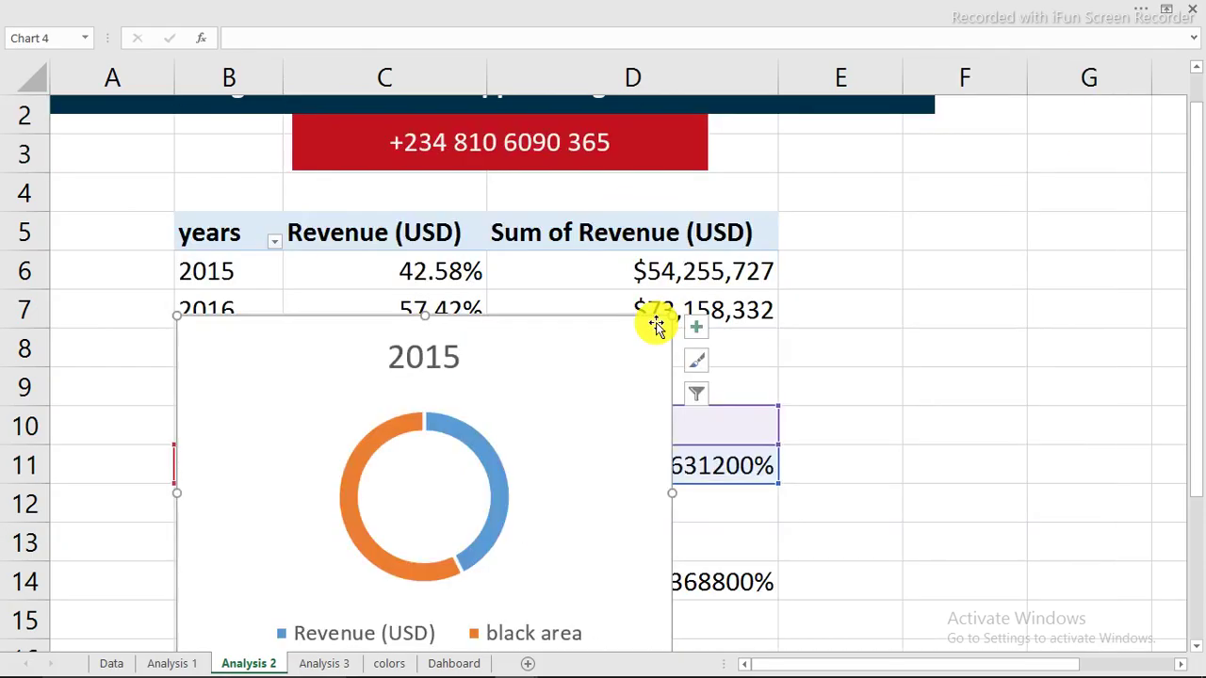
drag(557, 320, 620, 195)
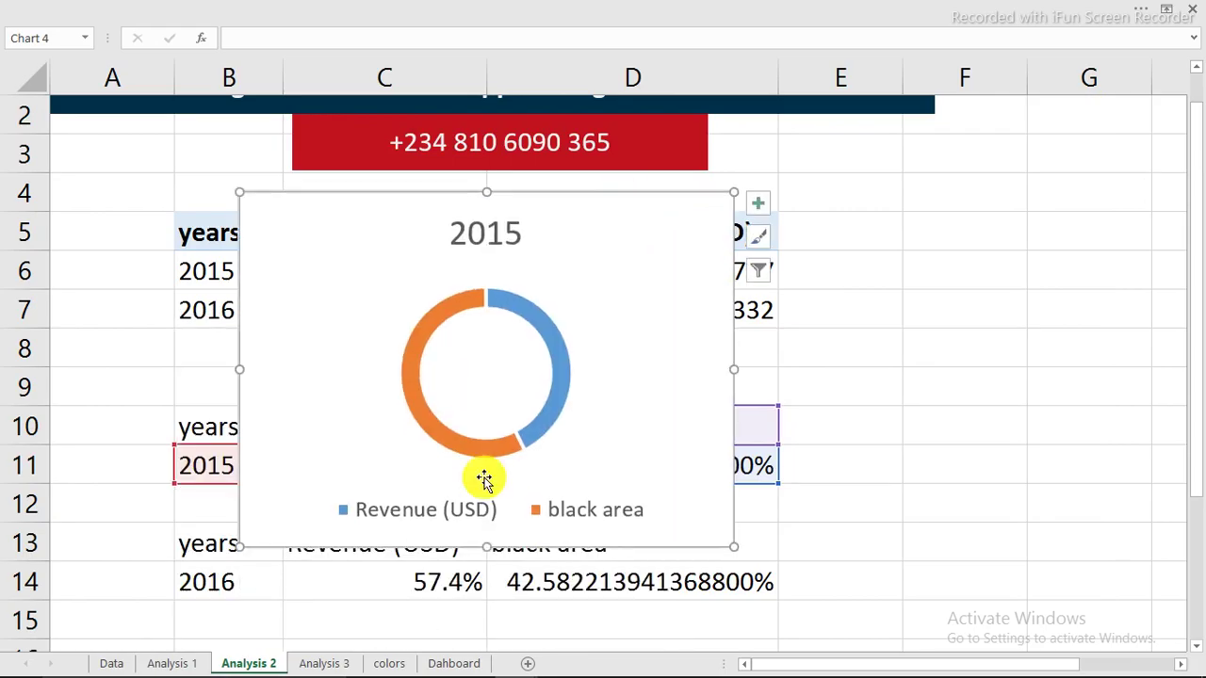
- Delete the legend and title from the 2015 doughnut chart and reduce the chart slightly
click(461, 516)
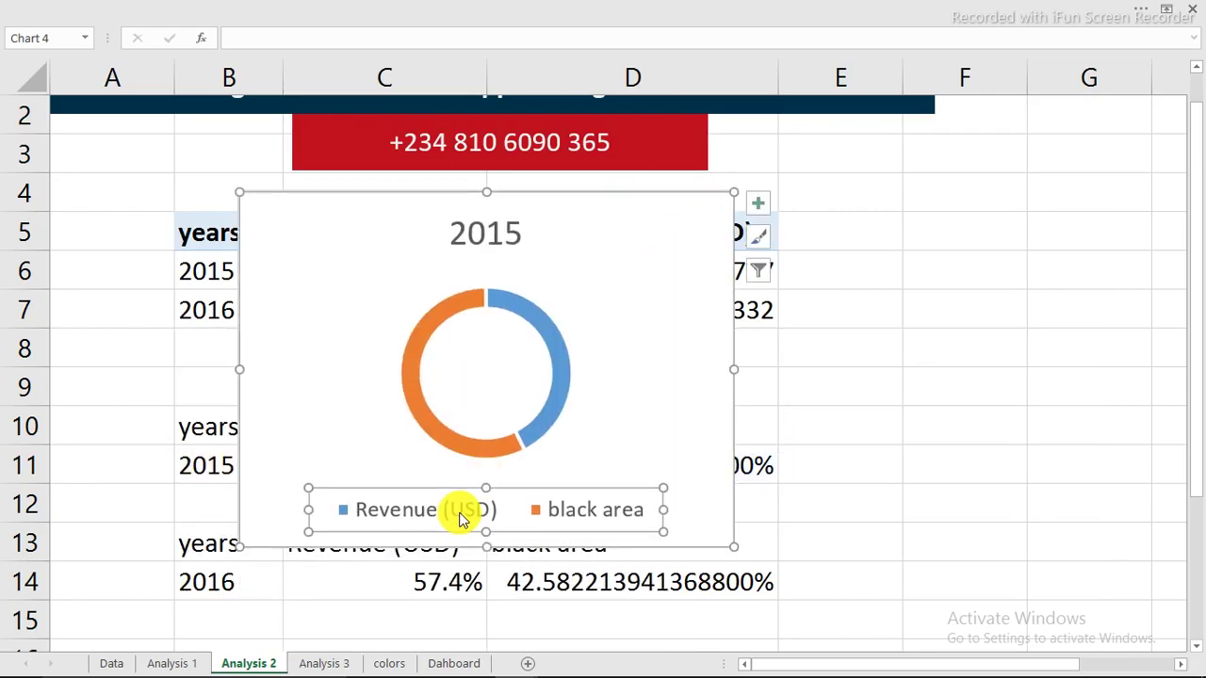
key(Delete)
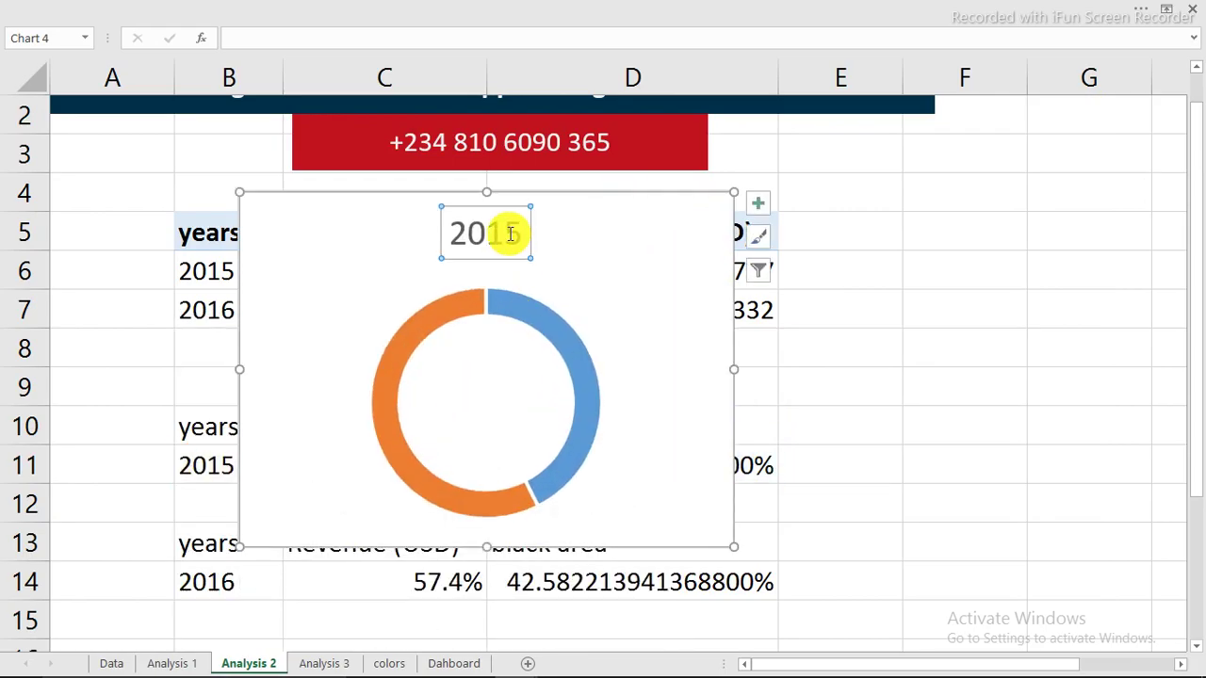
key(Delete)
drag(239, 191, 275, 235)
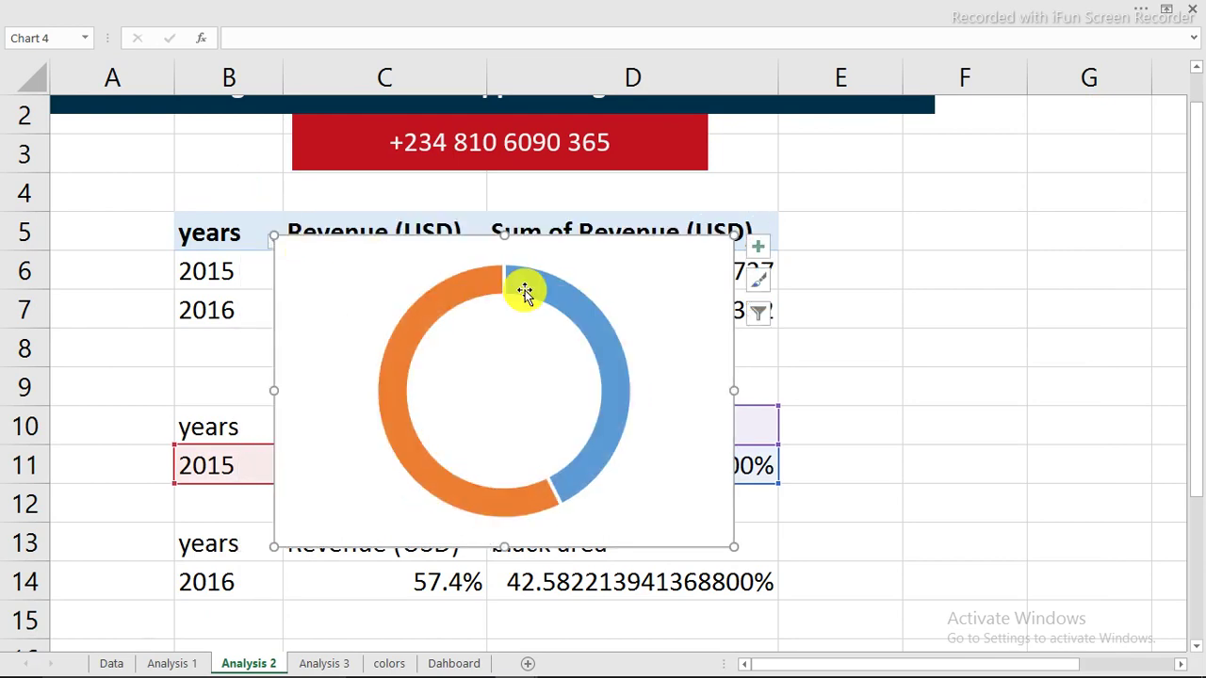
- Move the 2015 doughnut chart to the Dahboard sheet, placing it on the red-topped card below the monthly trends
key(ctrl+x)
click(460, 663)
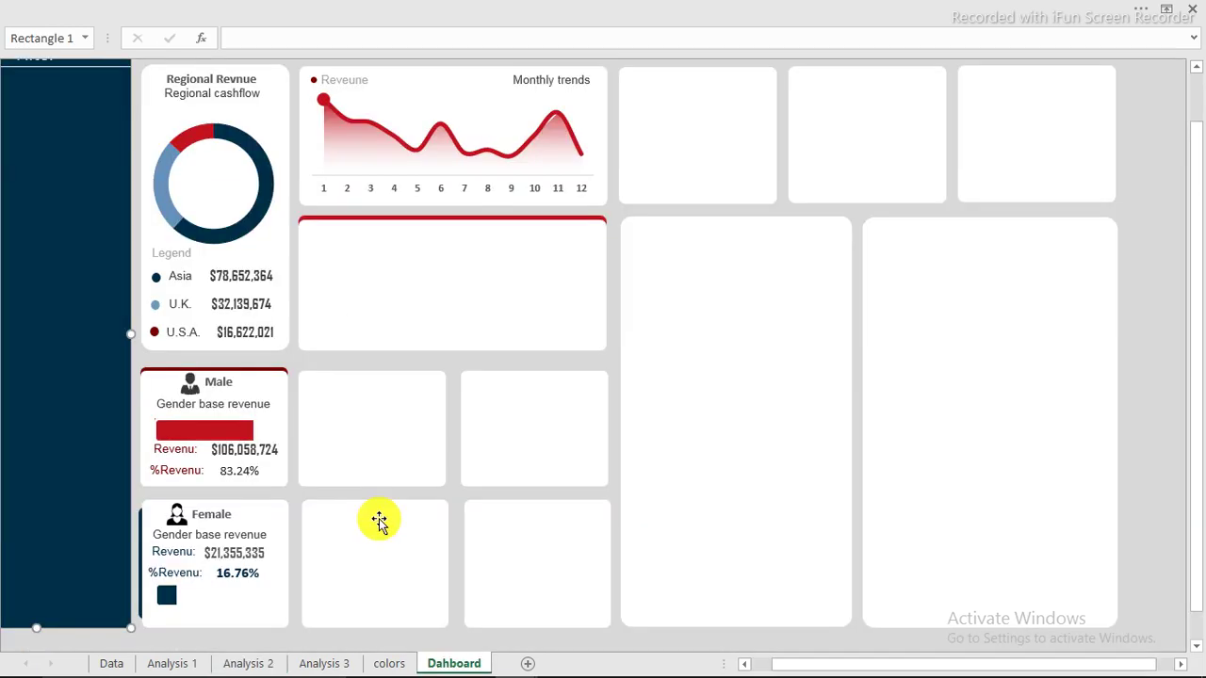
click(427, 279)
key(ctrl+v)
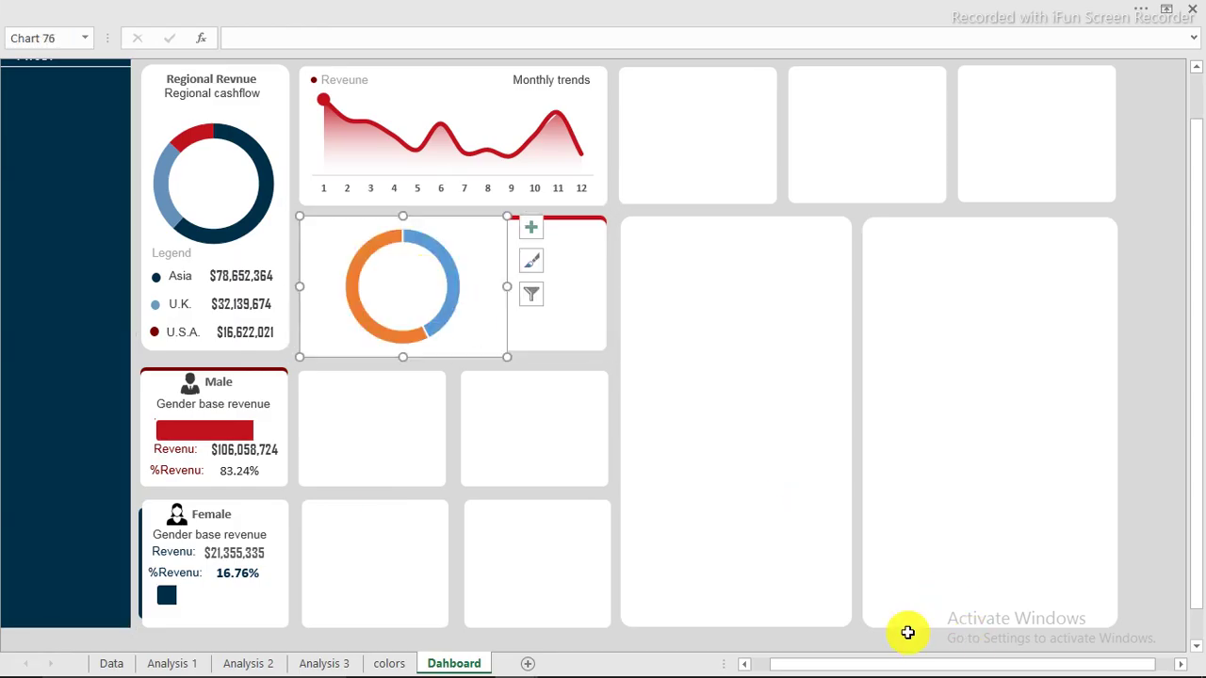
- Resize the pasted doughnut chart to fit inside the red-topped card, below its red edge
ctrl+scroll(336, 339, up, 4)
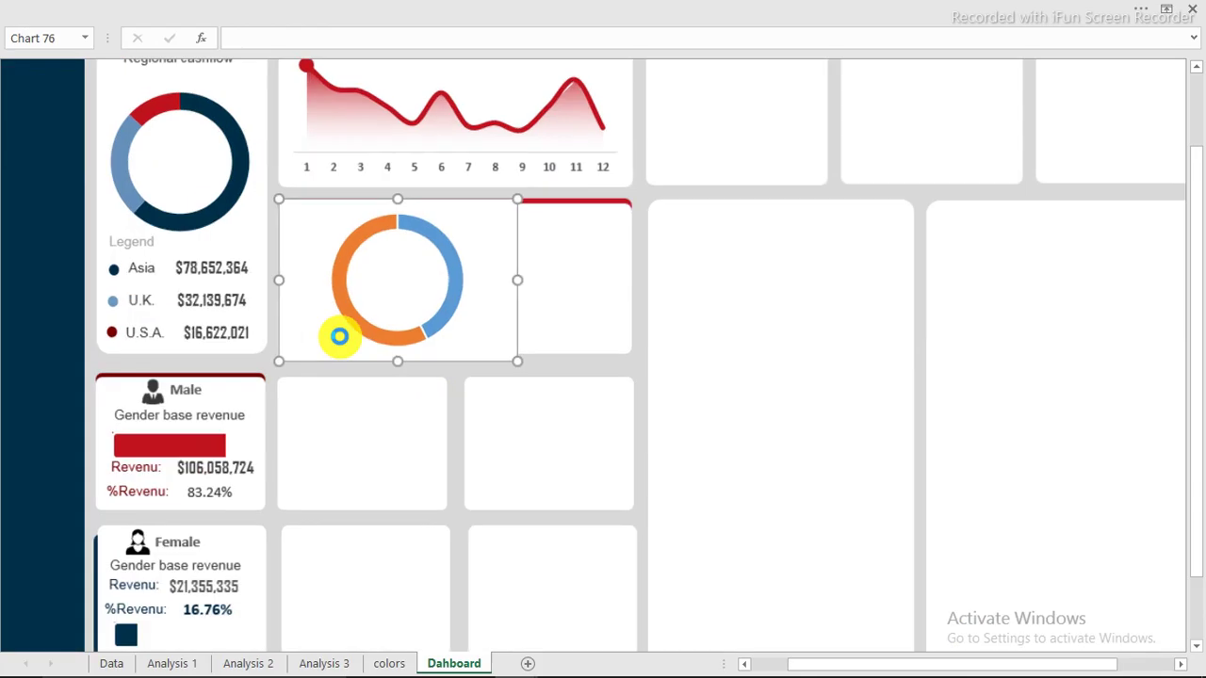
ctrl+scroll(339, 336, up, 2)
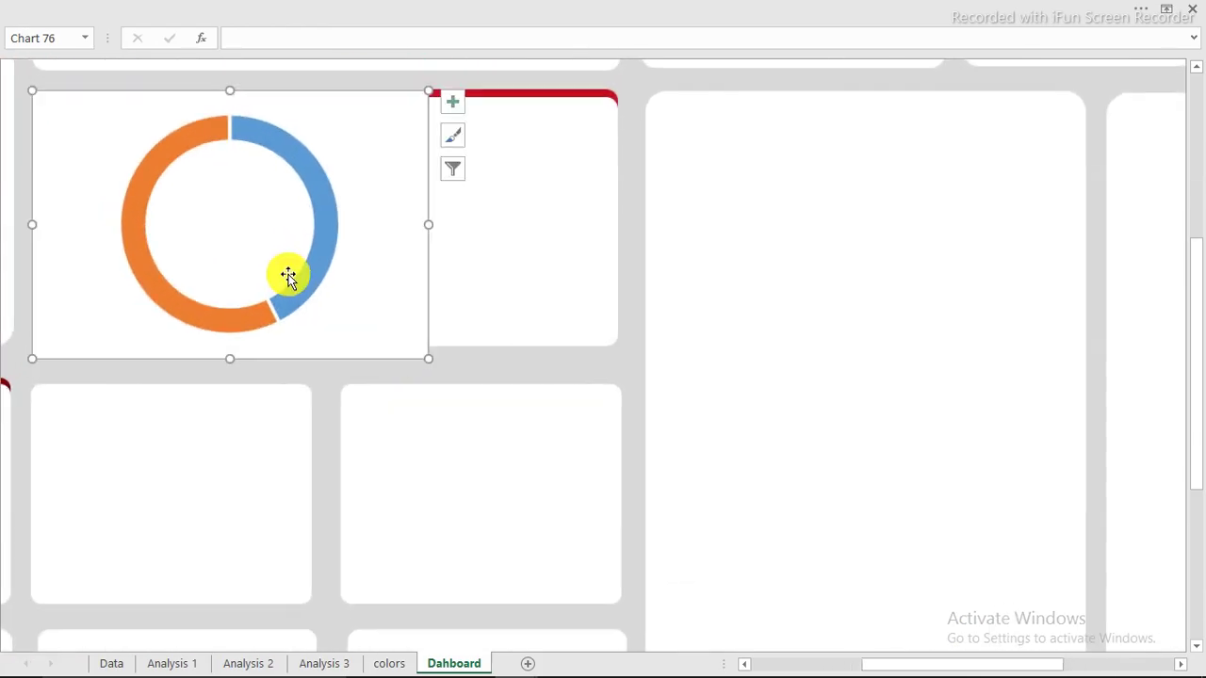
scroll(291, 291, up, 2)
ctrl+scroll(276, 339, up, 3)
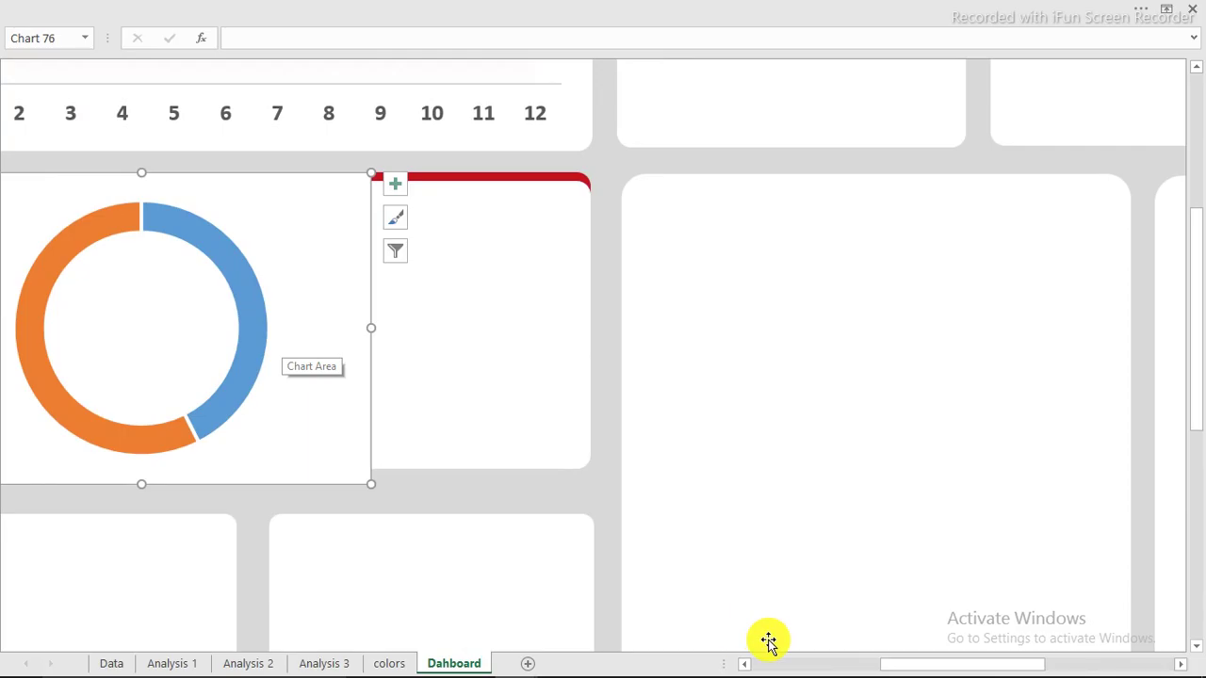
scroll(868, 668, left, 3)
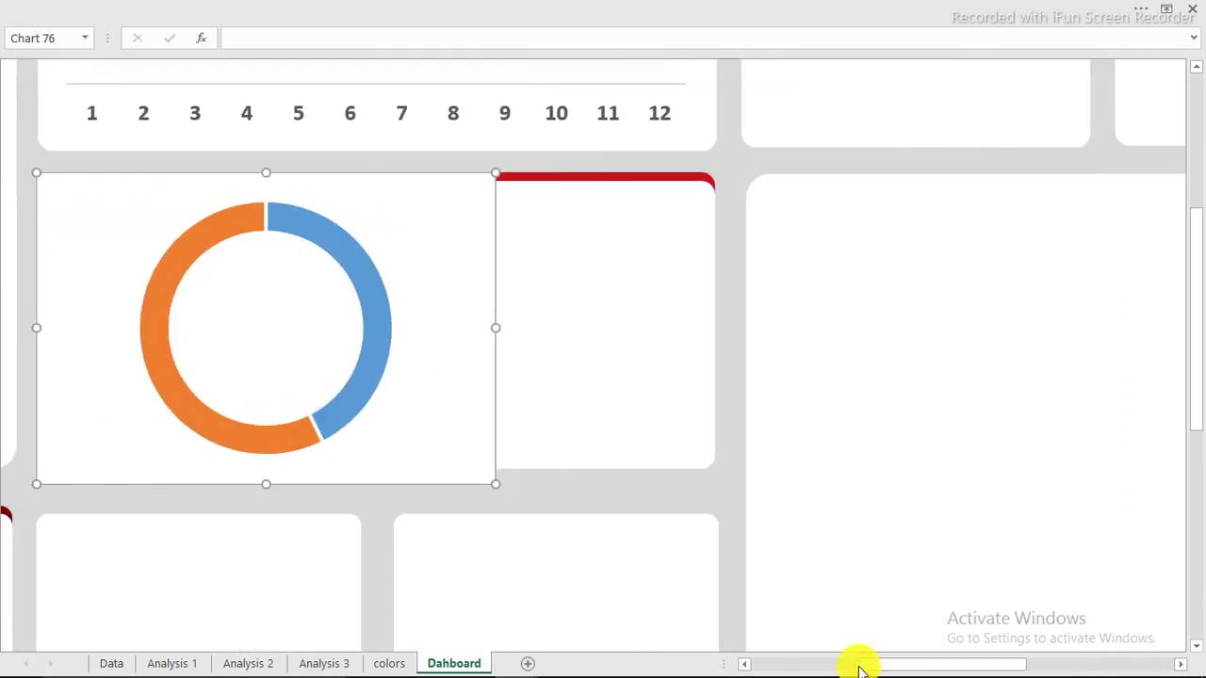
drag(482, 478, 453, 463)
drag(455, 175, 450, 179)
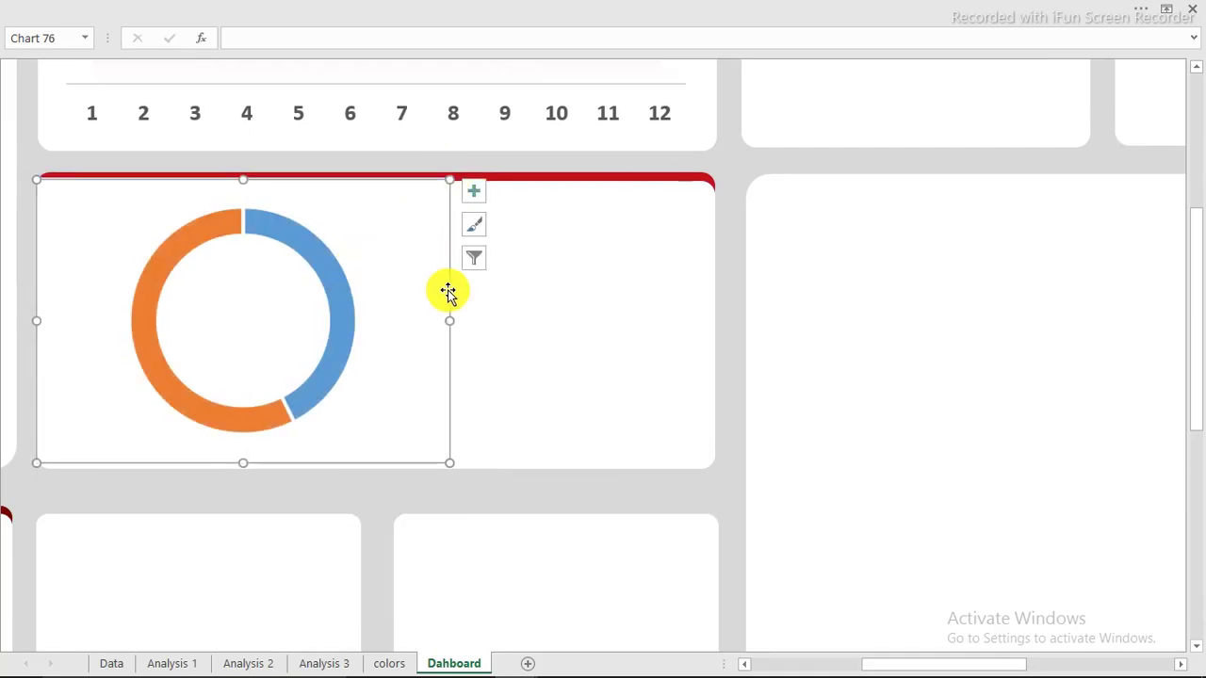
- Set the chart area to no fill and no line, and remove the border line from the doughnut series
key(ctrl+1)
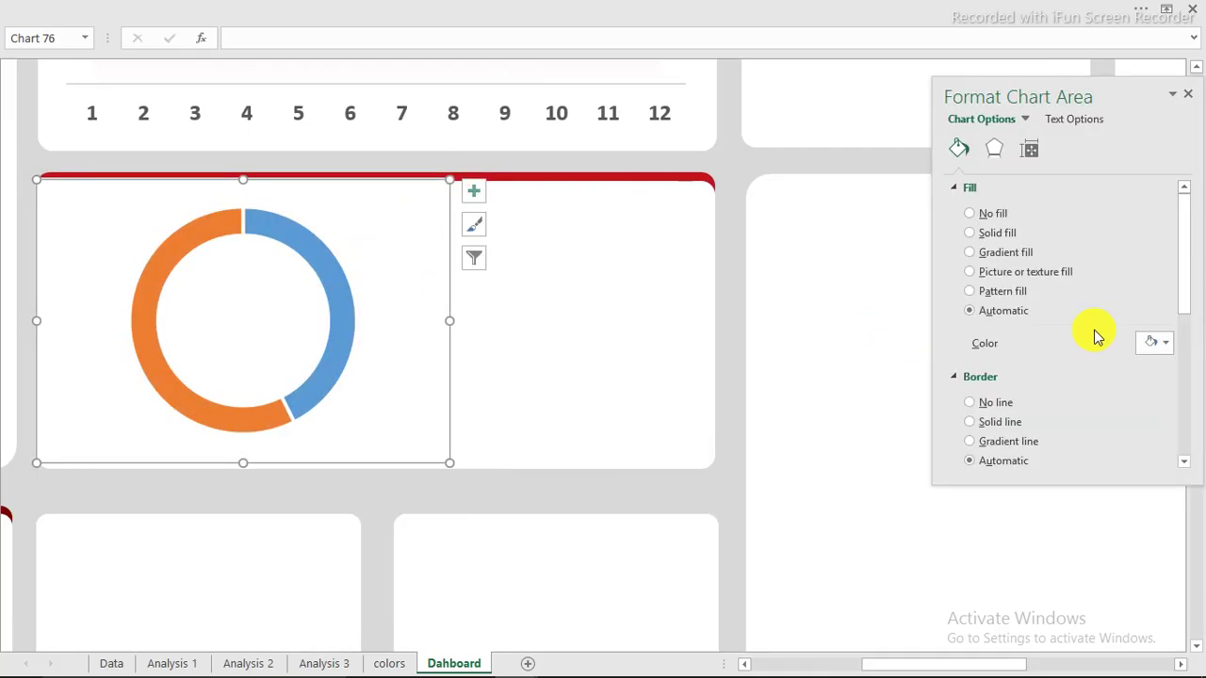
click(983, 215)
click(968, 367)
click(324, 247)
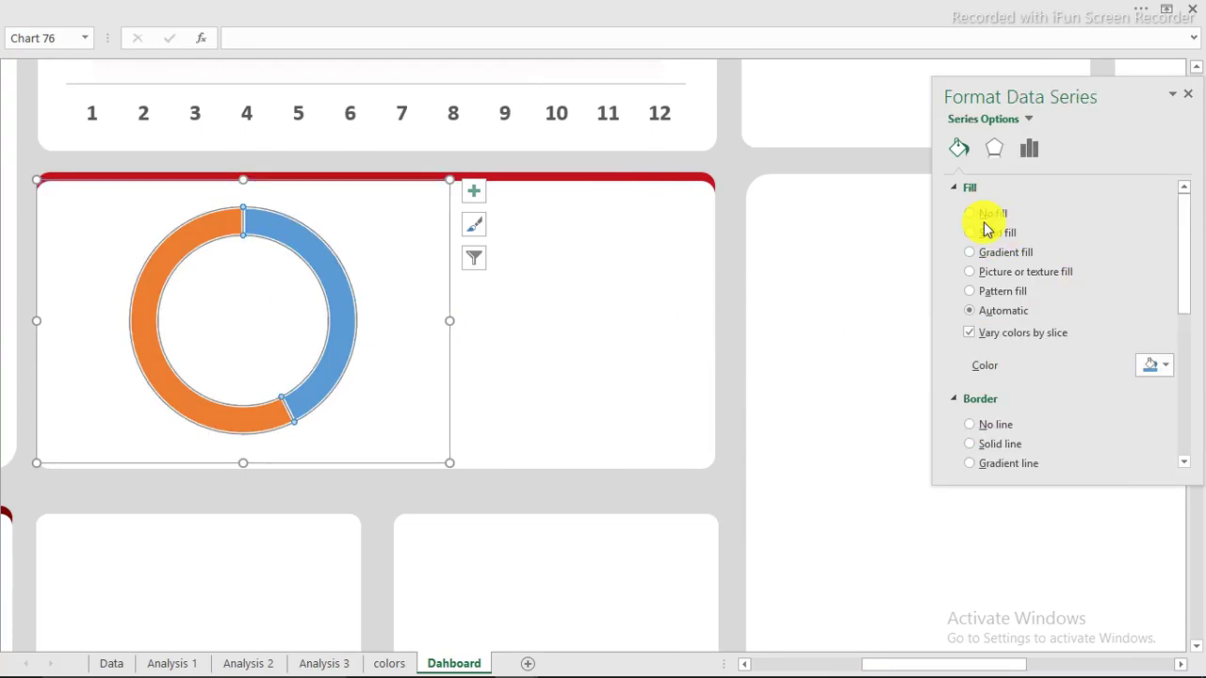
click(975, 426)
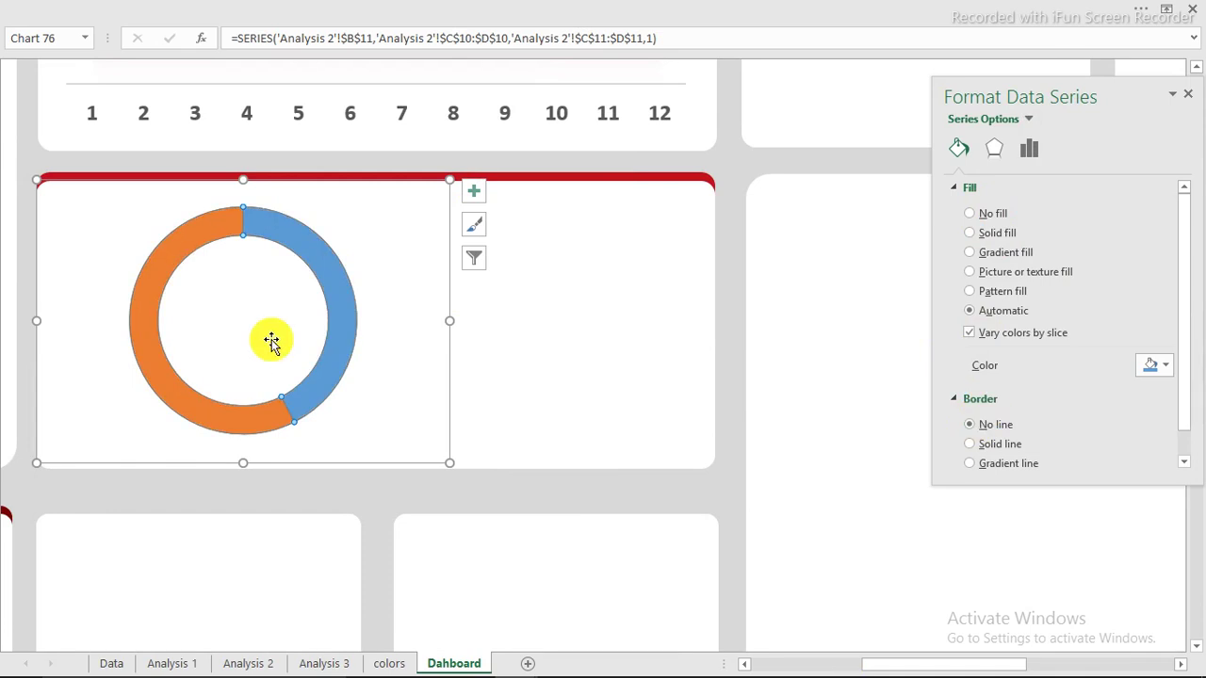
- Fill the doughnut's black area slice with light grey
mouse_move(321, 266)
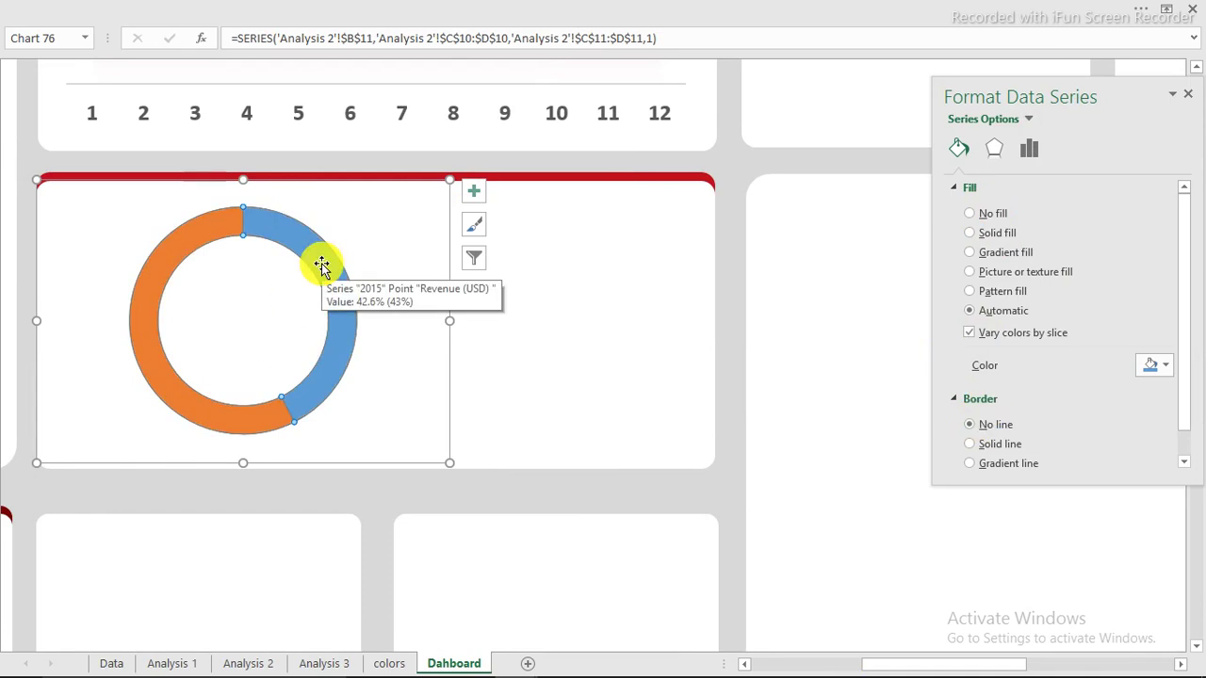
mouse_move(155, 278)
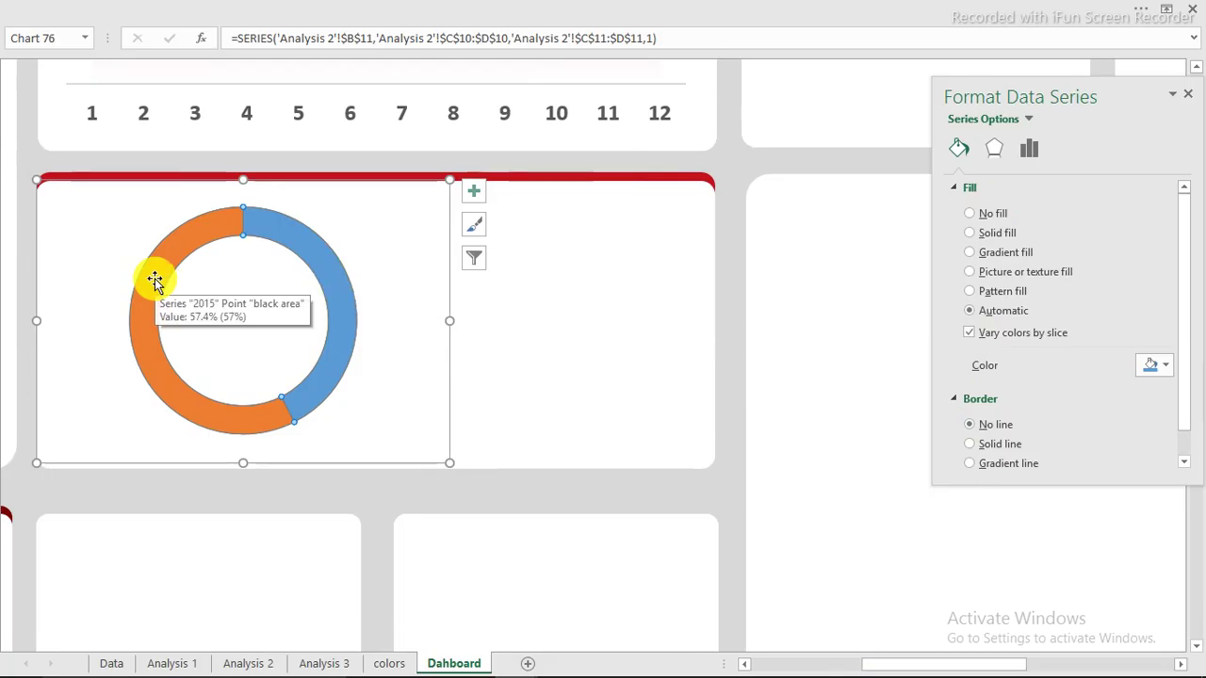
click(170, 264)
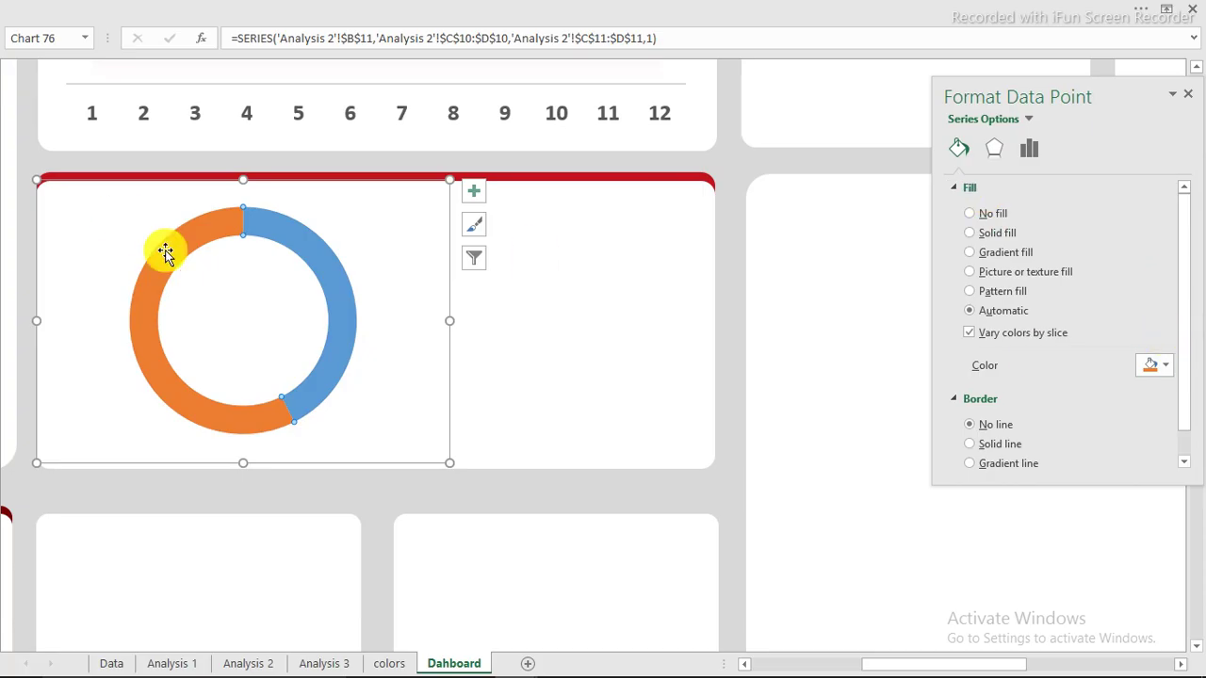
click(1166, 369)
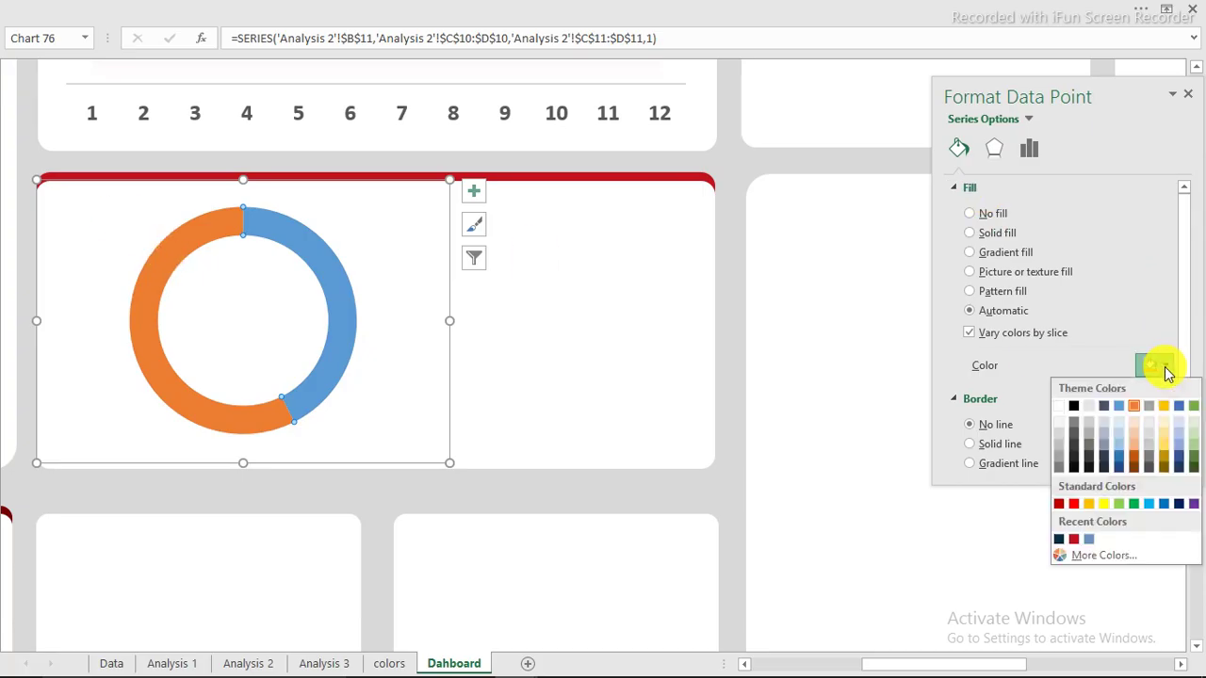
click(1059, 433)
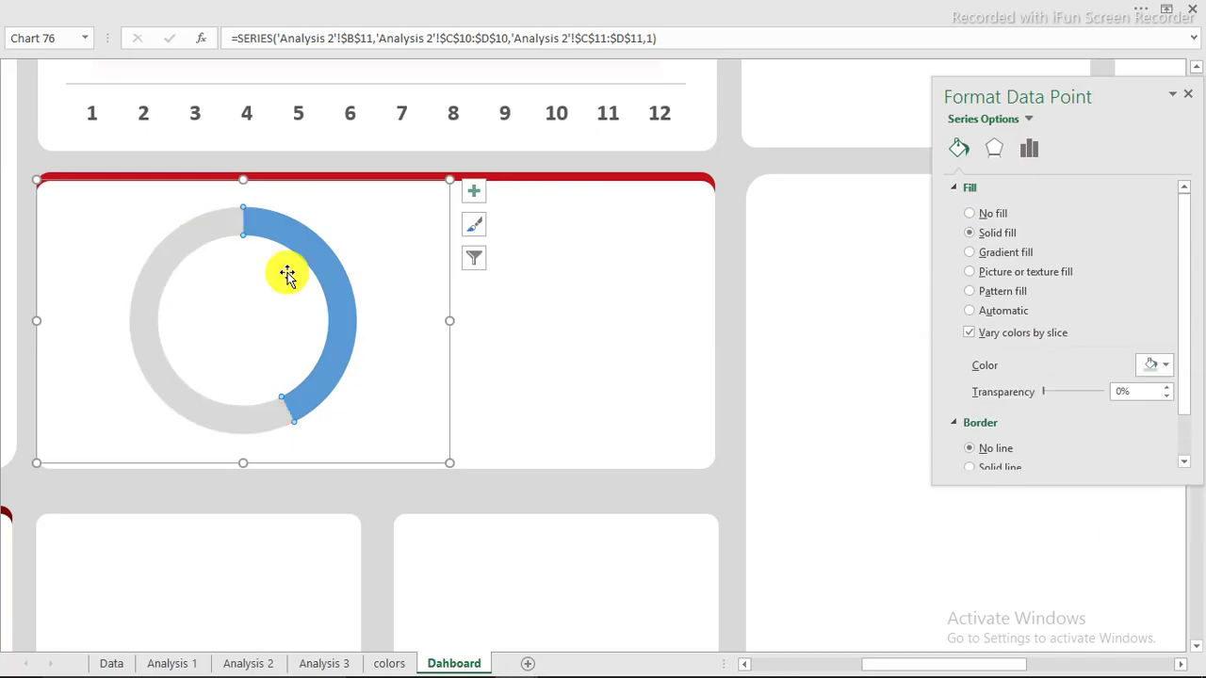
- Fill the 2015 doughnut's blue revenue slice with the recent red that matches the card's edge
click(317, 260)
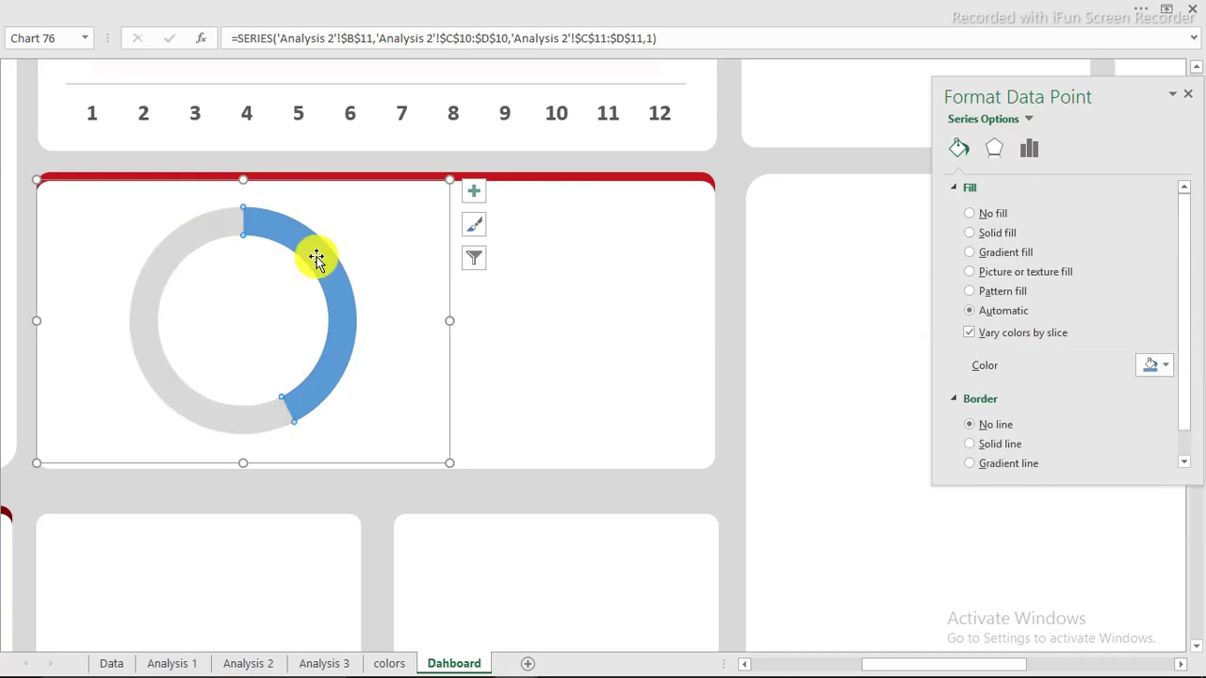
click(1167, 364)
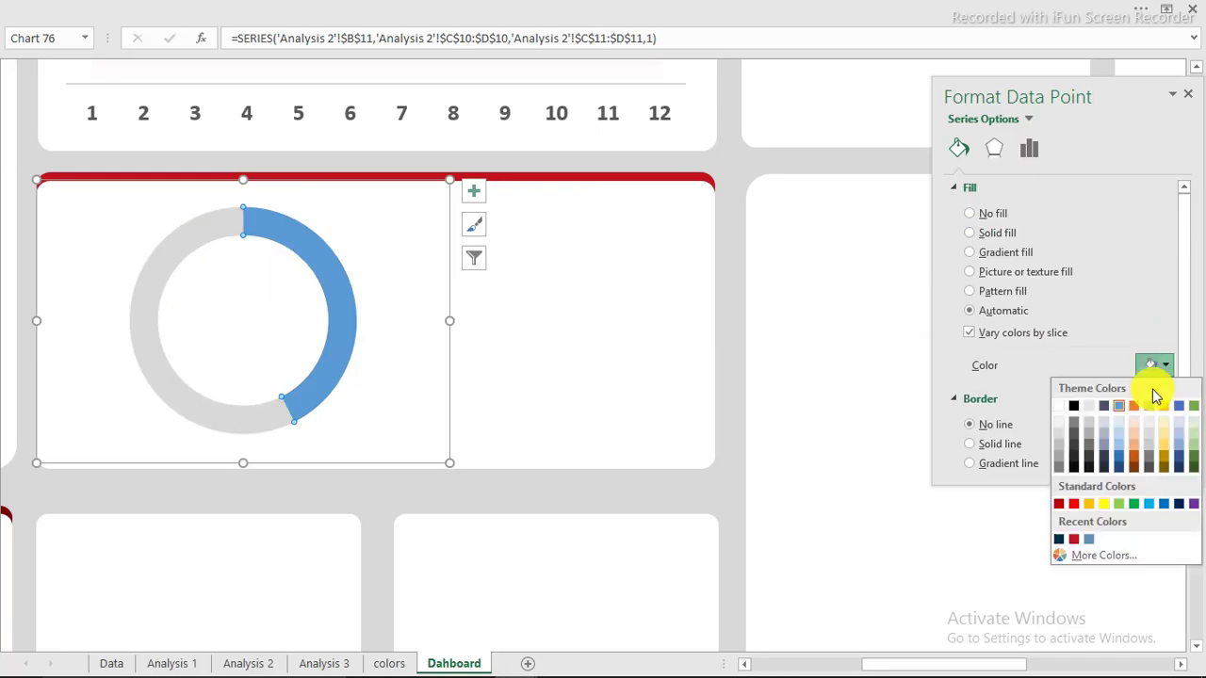
click(1079, 539)
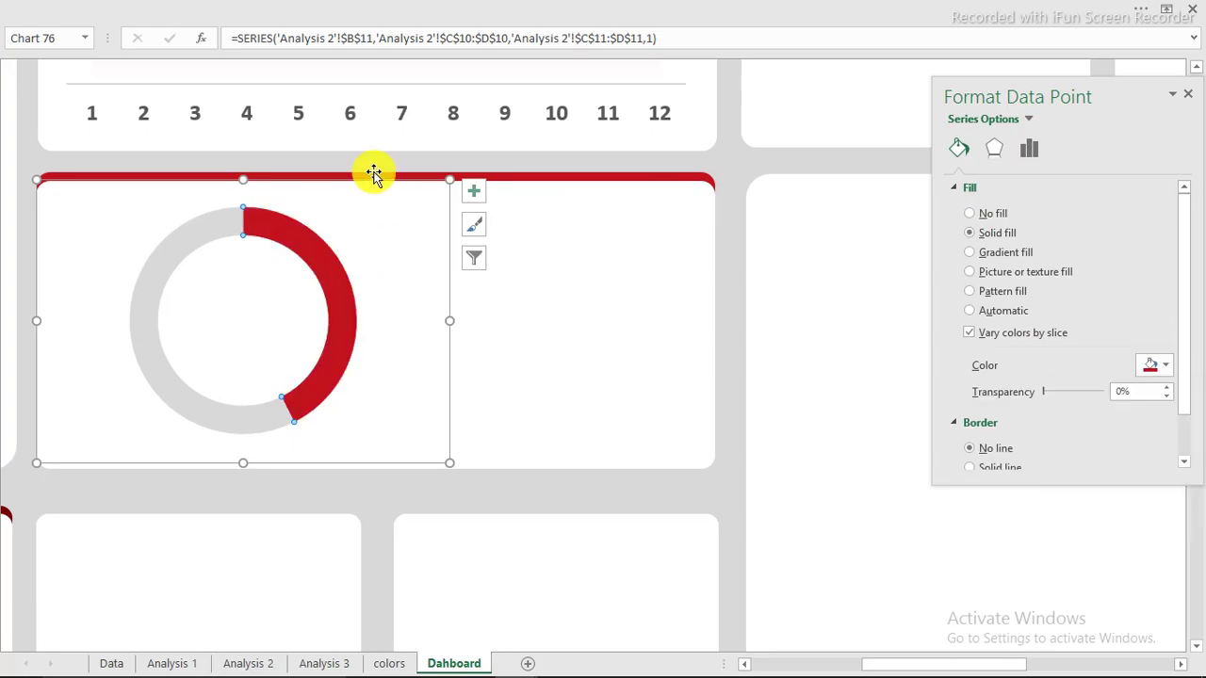
click(450, 270)
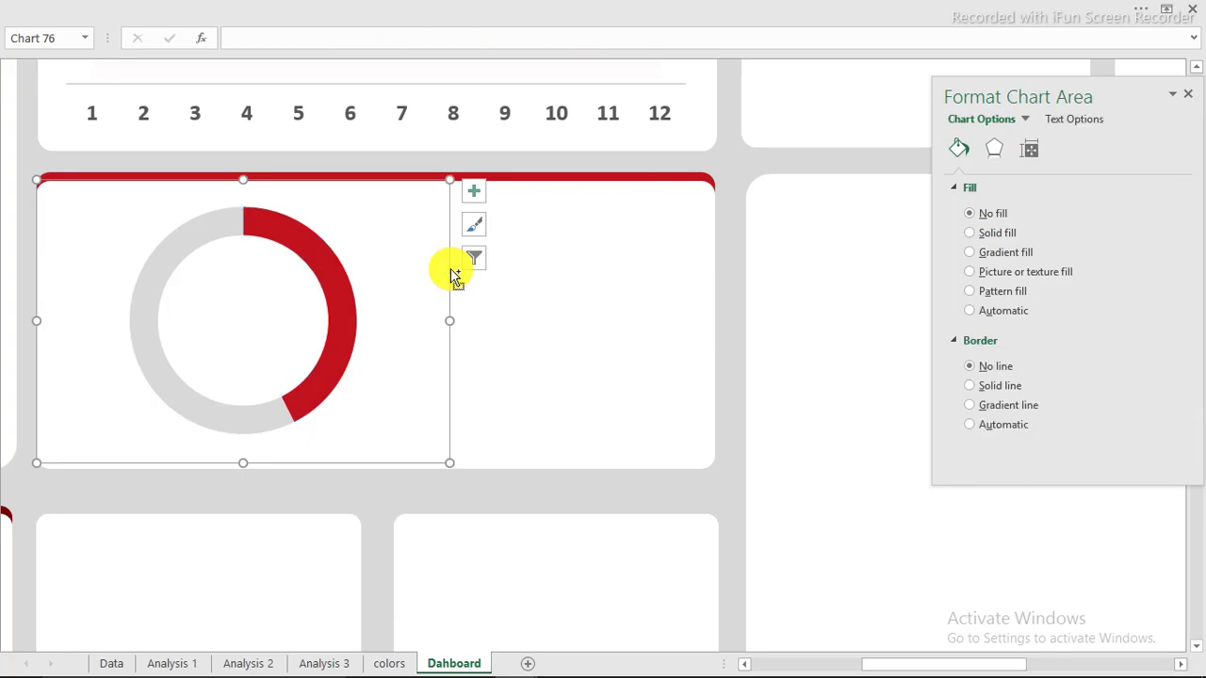
key(ctrl+d)
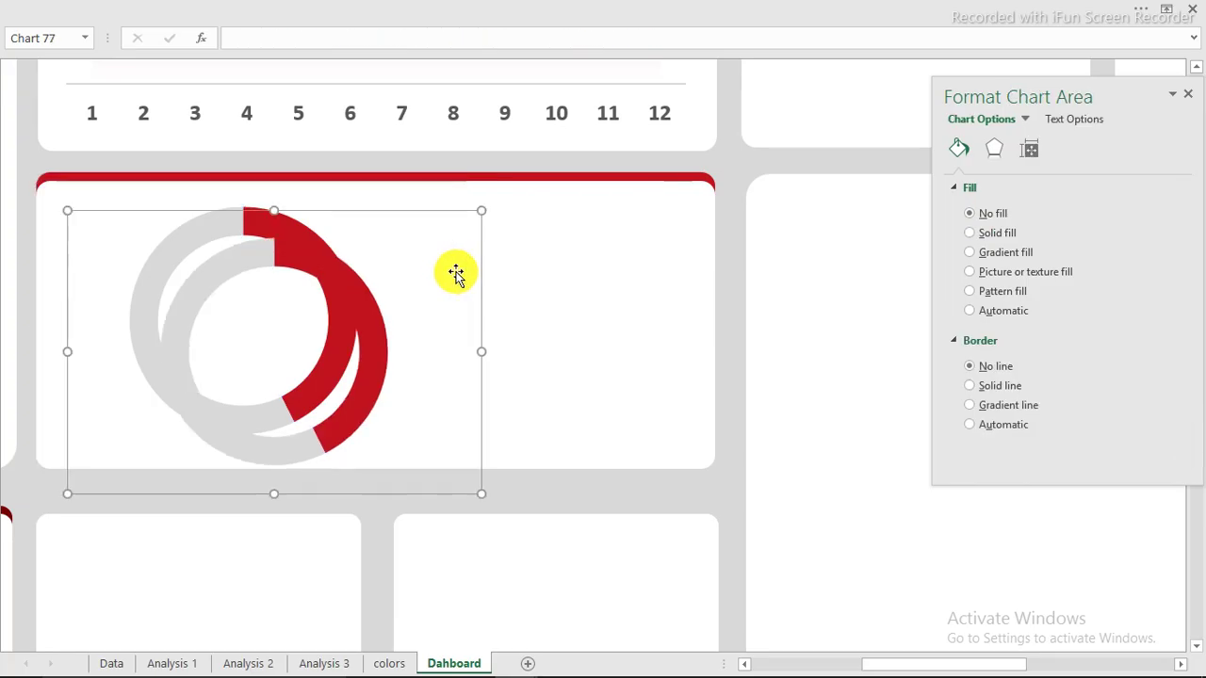
mouse_move(481, 287)
mouse_down()
mouse_move(688, 277)
mouse_move(732, 262)
mouse_up()
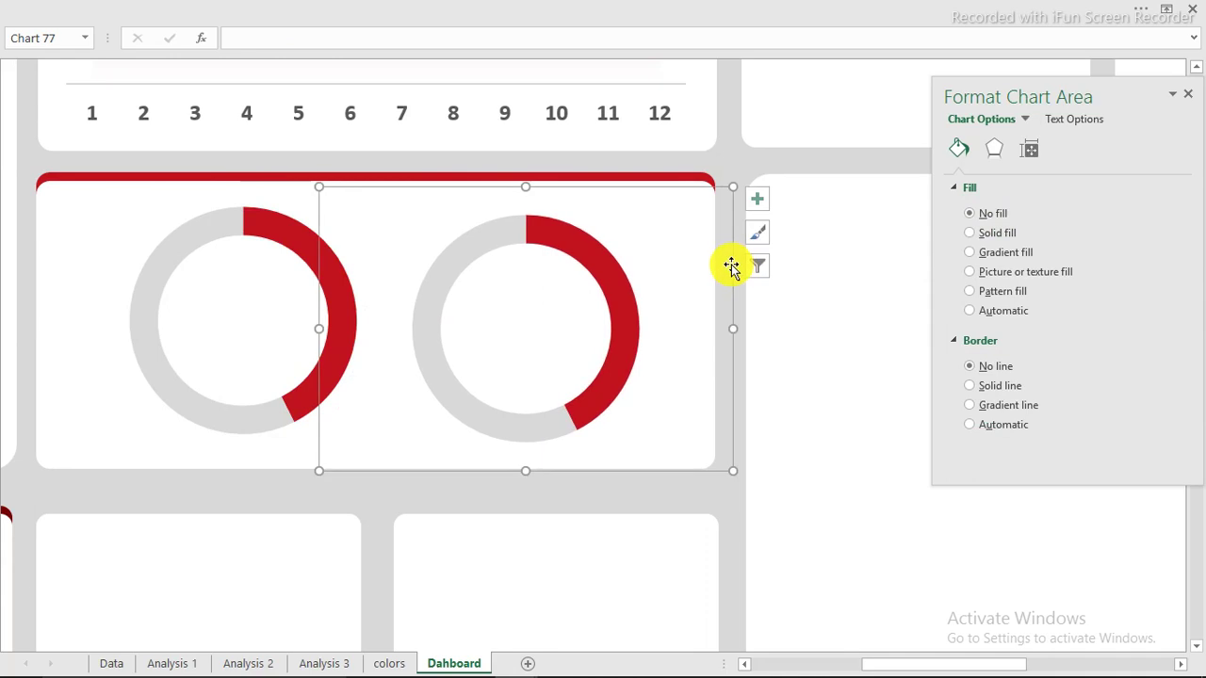
key(Delete)
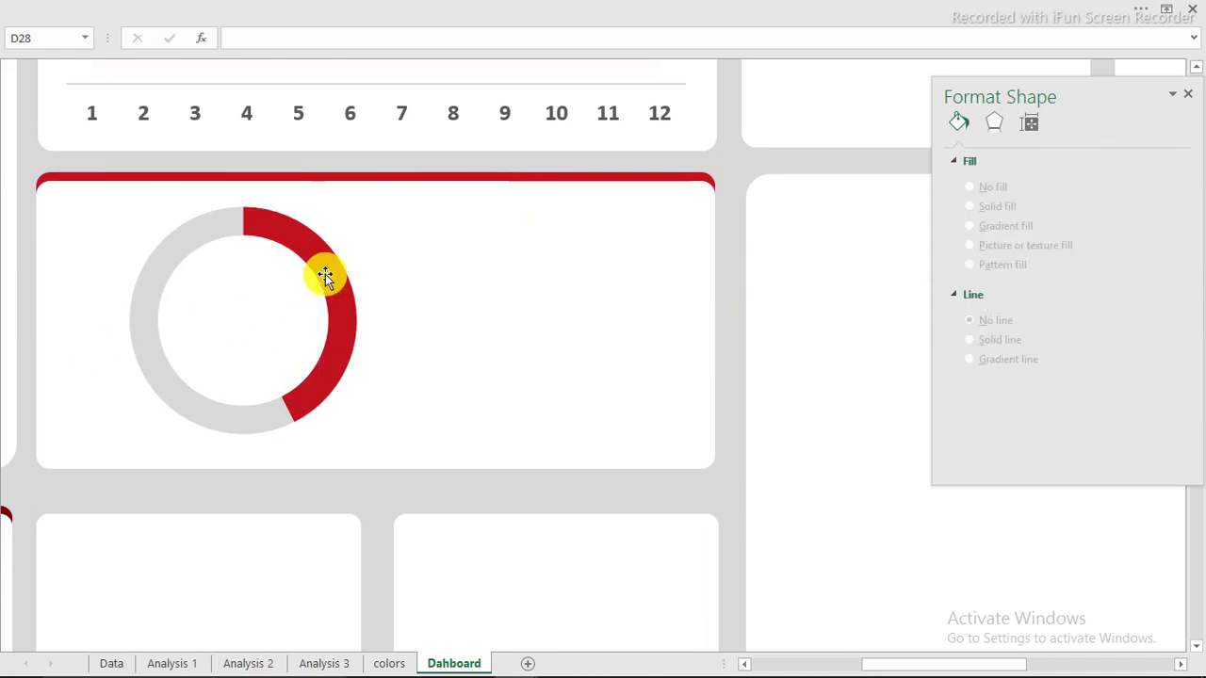
- Reduce the hole size of the 2015 doughnut series to 59%
click(325, 274)
click(325, 274)
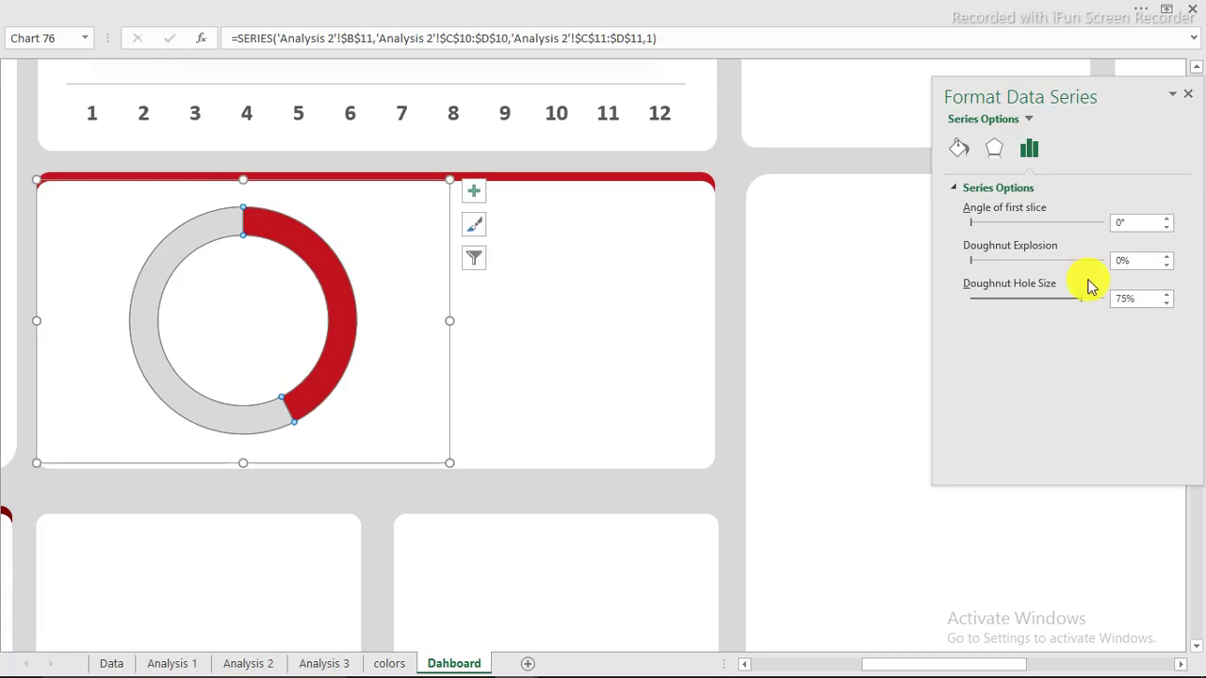
drag(1081, 303, 1051, 309)
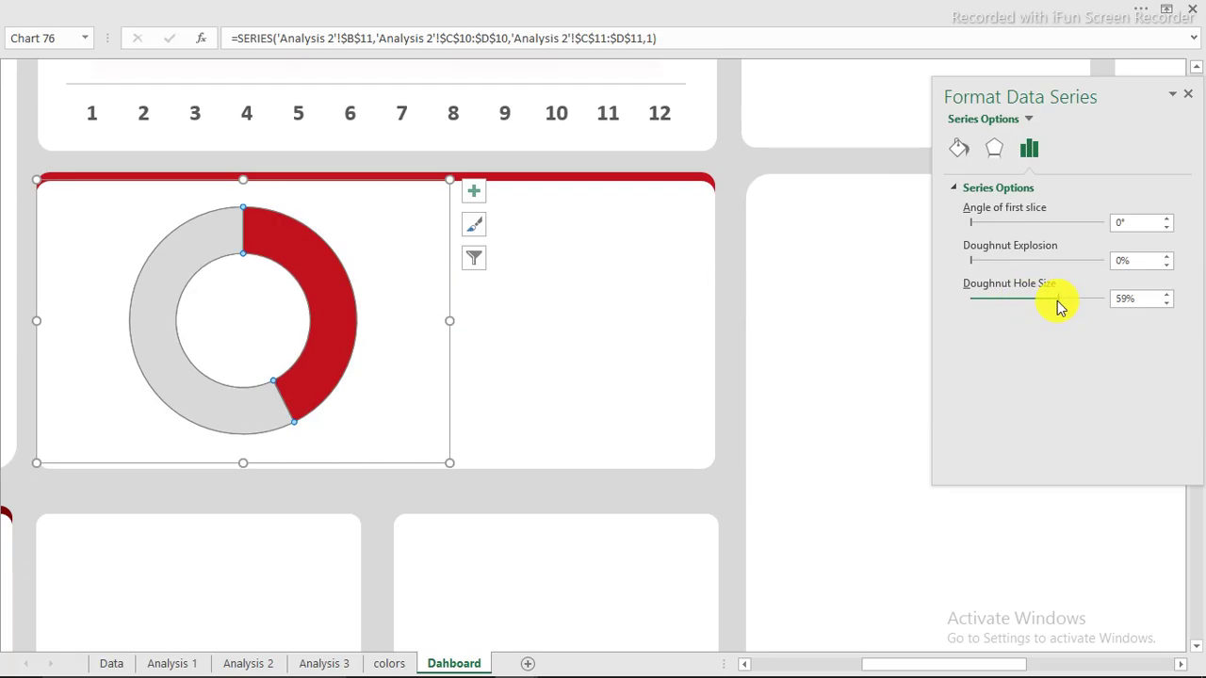
- Duplicate the 2015 doughnut chart and place the copy beside the original on the red-topped card
click(447, 289)
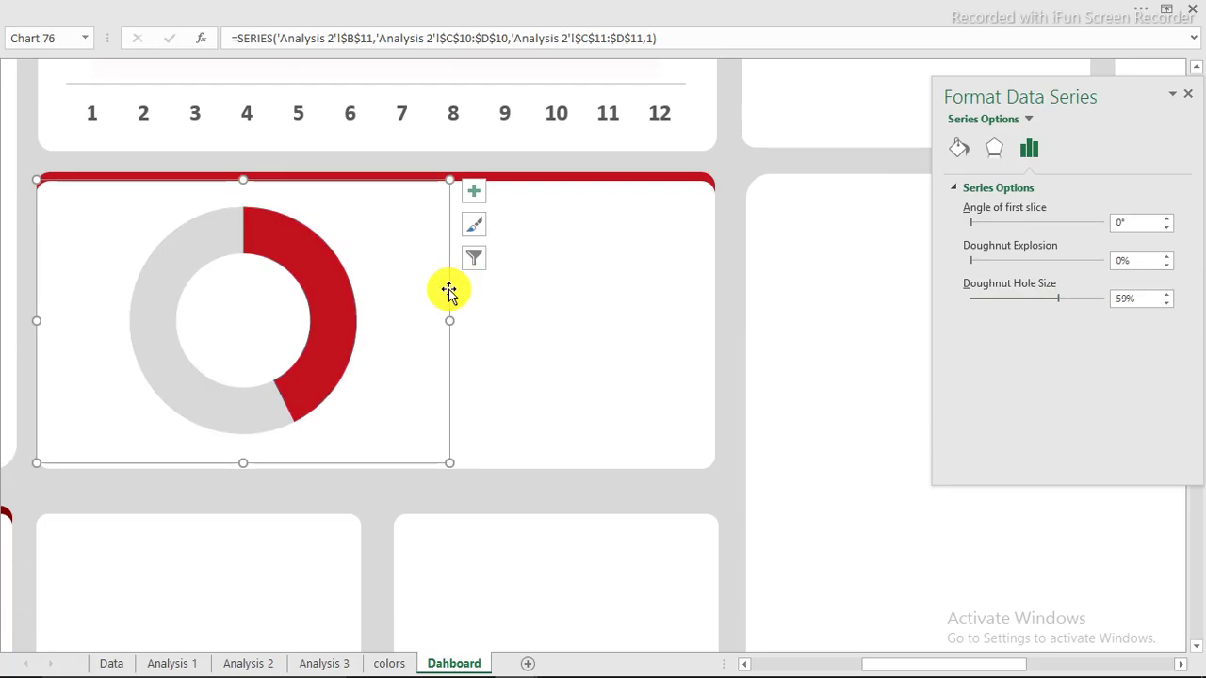
key(ctrl+d)
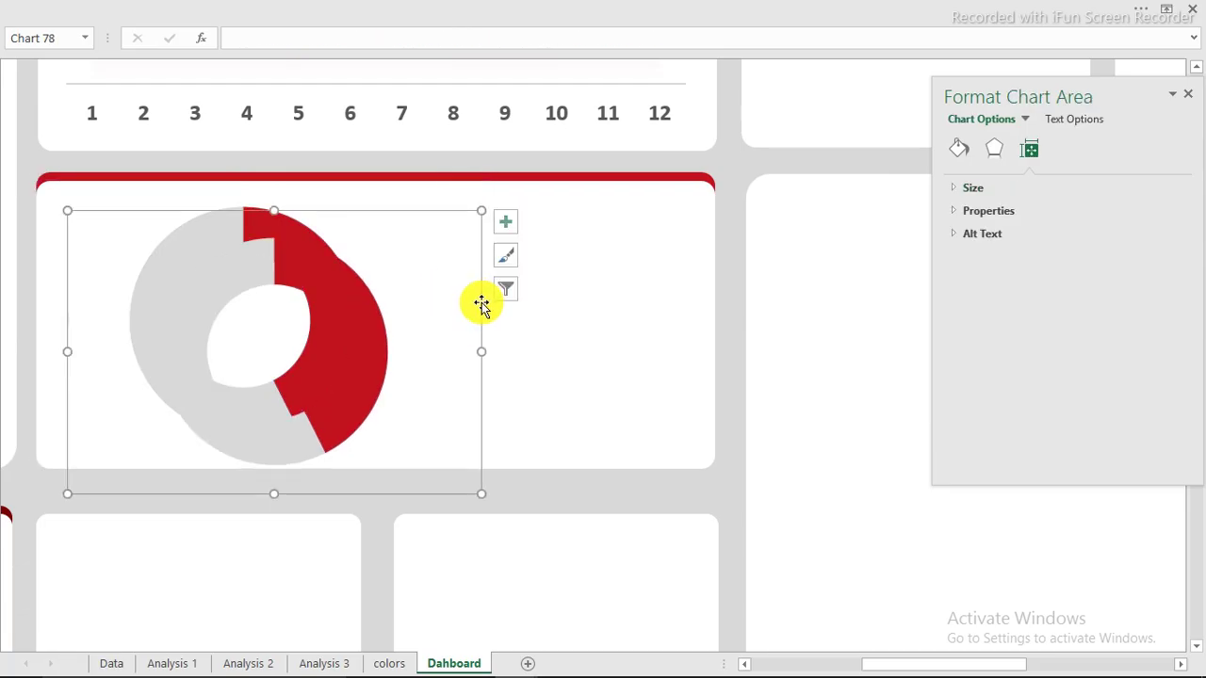
drag(637, 287, 746, 280)
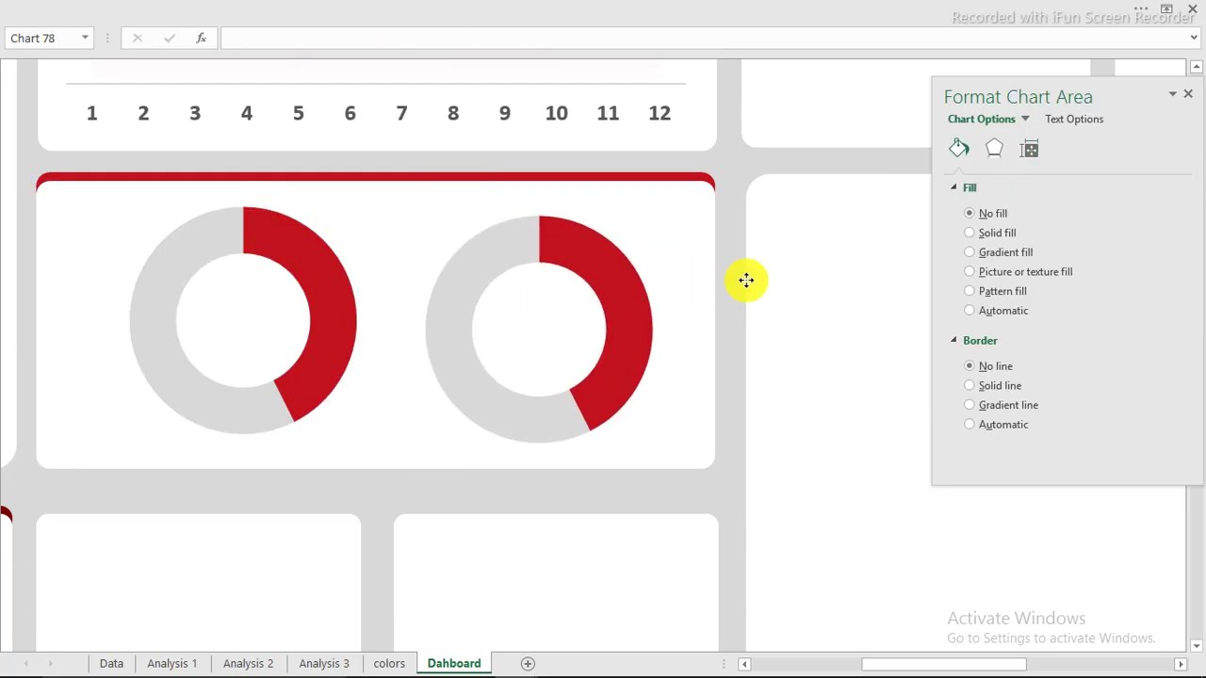
- Select both doughnut charts and align them to each other by their top edges
ctrl+click(296, 248)
ctrl+click(238, 223)
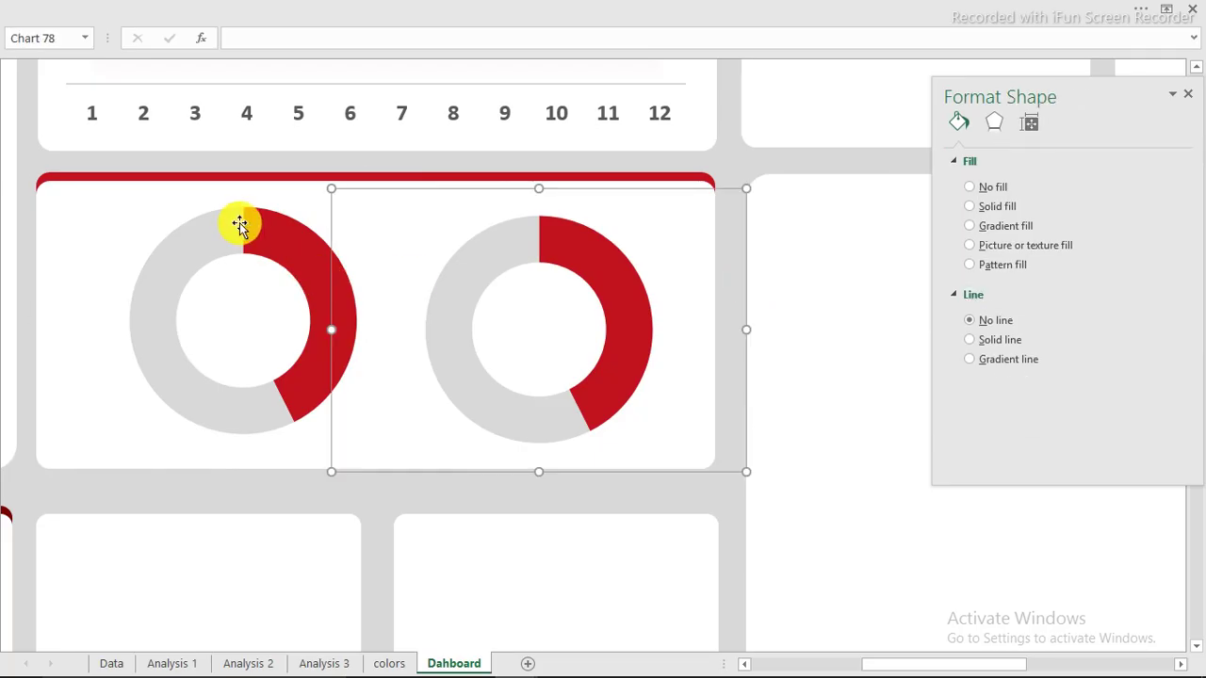
ctrl+click(259, 203)
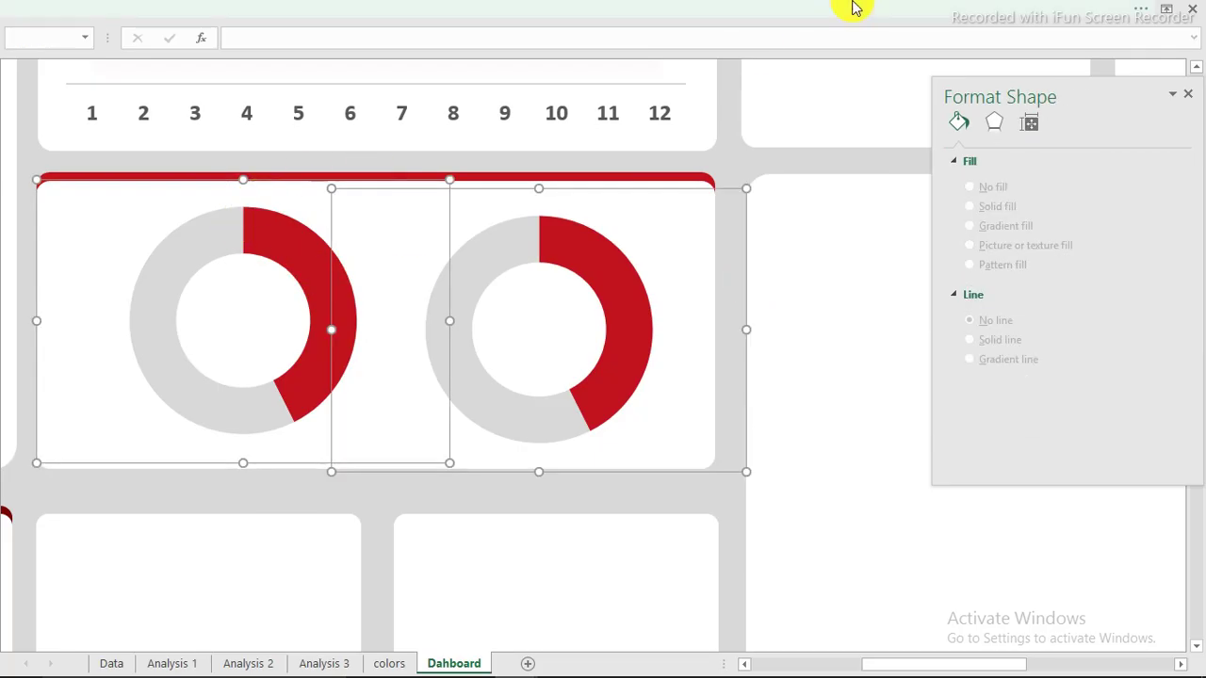
click(778, 10)
click(781, 42)
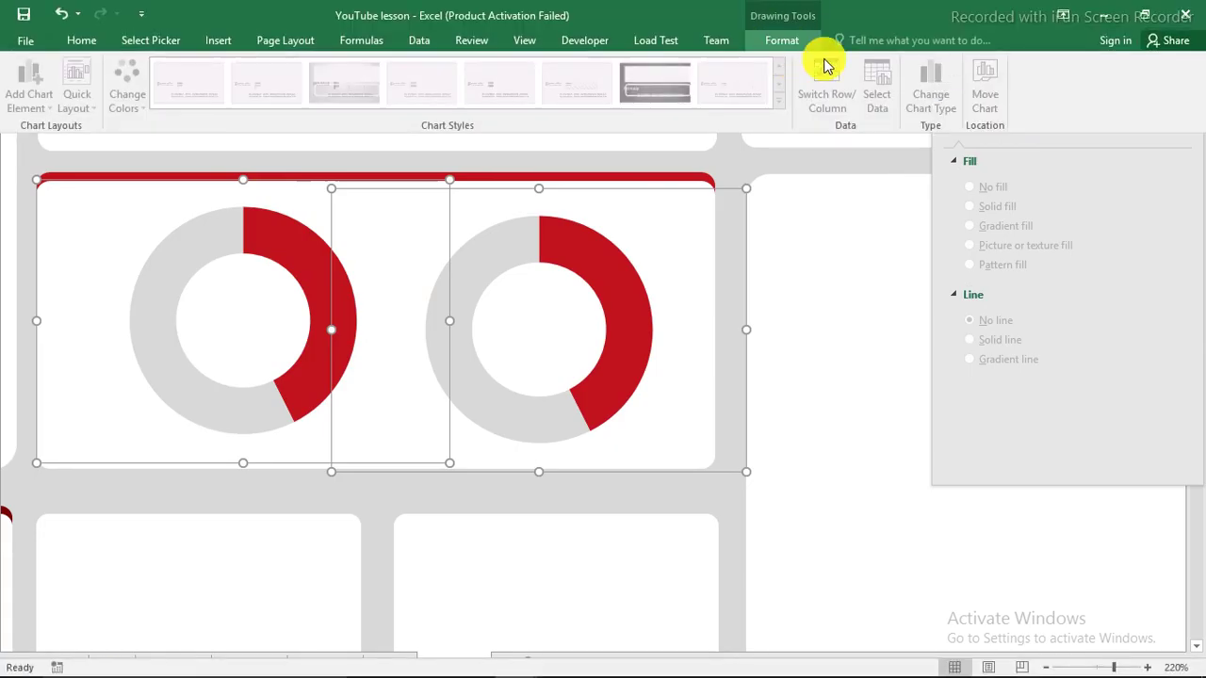
click(893, 65)
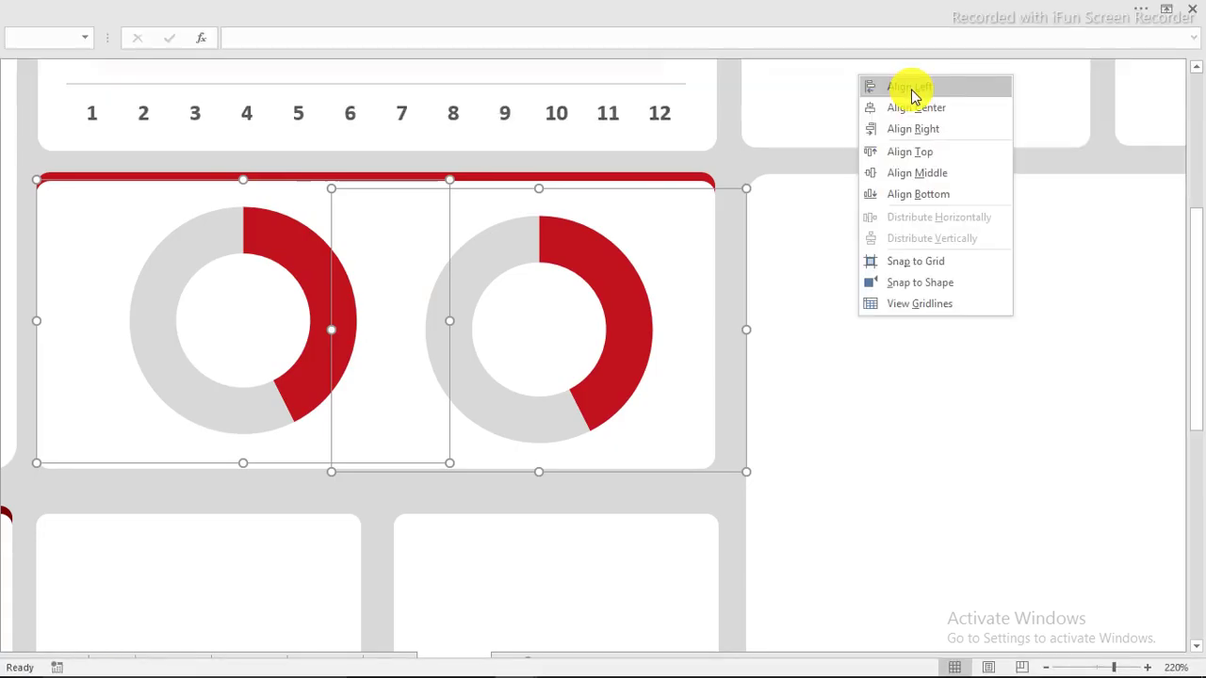
click(918, 151)
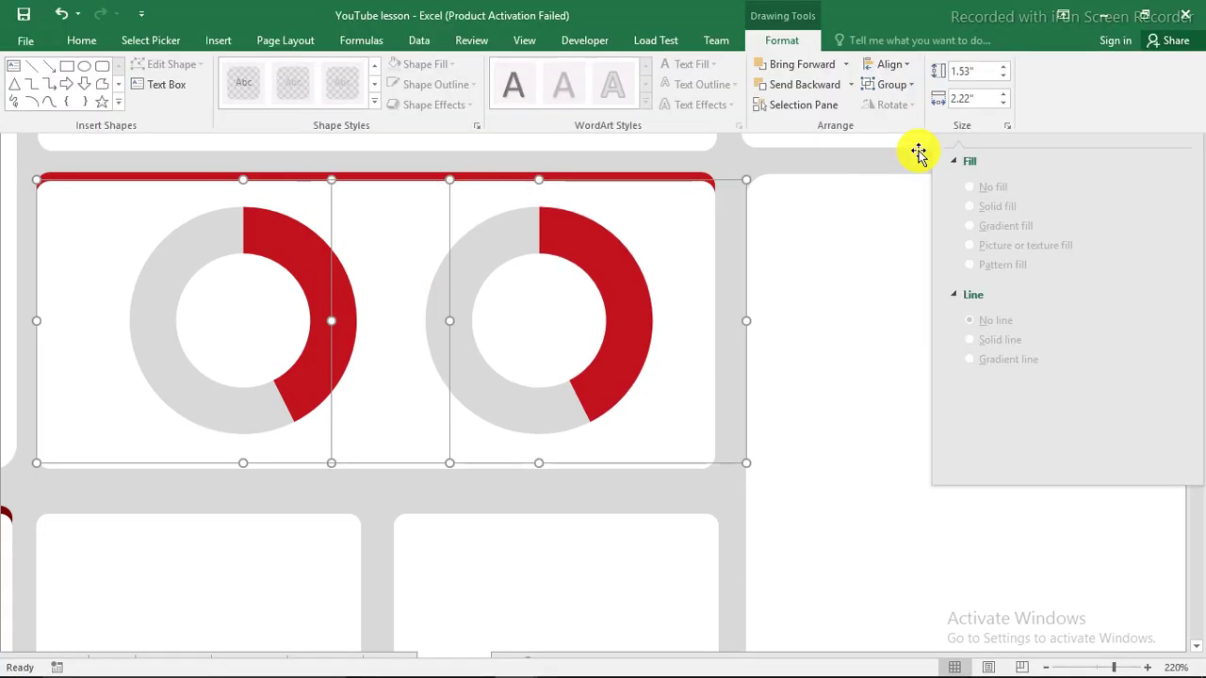
- Shift both doughnut charts together slightly left and down so they sit centred on the red-topped card
click(635, 179)
drag(625, 181, 616, 191)
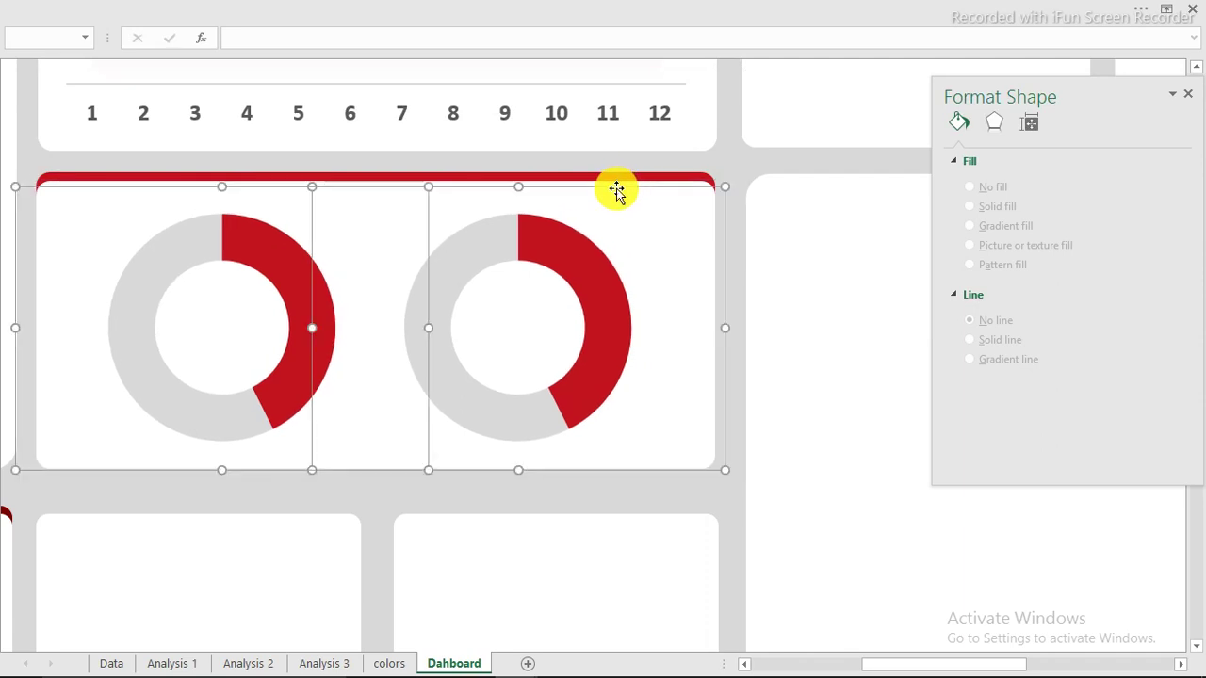
drag(616, 188, 616, 188)
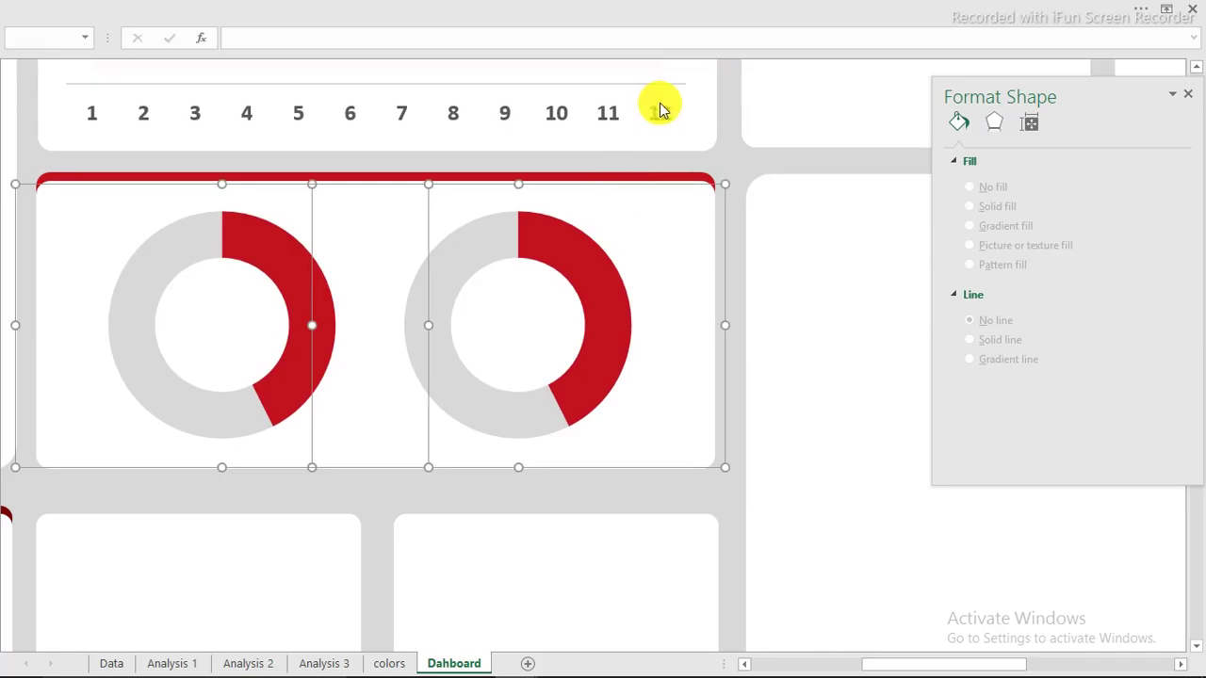
click(724, 103)
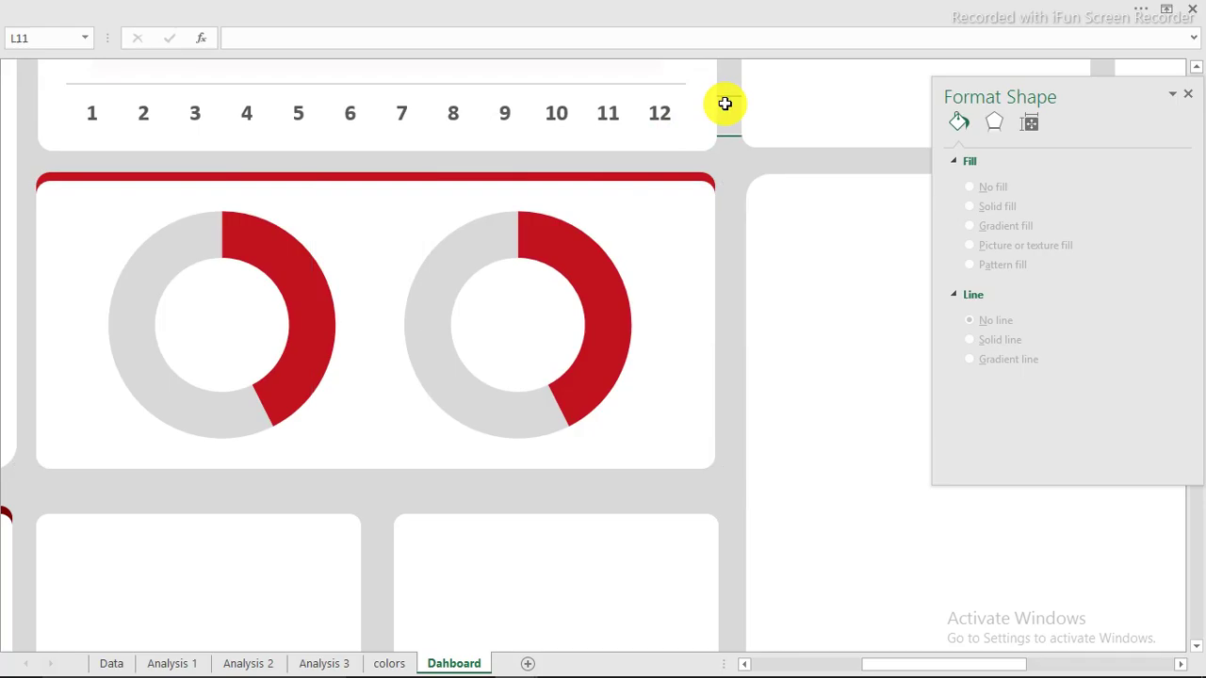
- Change the duplicated doughnut's data source to the 2016 table, range B13:D14 on the Analysis 2 sheet
mouse_move(297, 296)
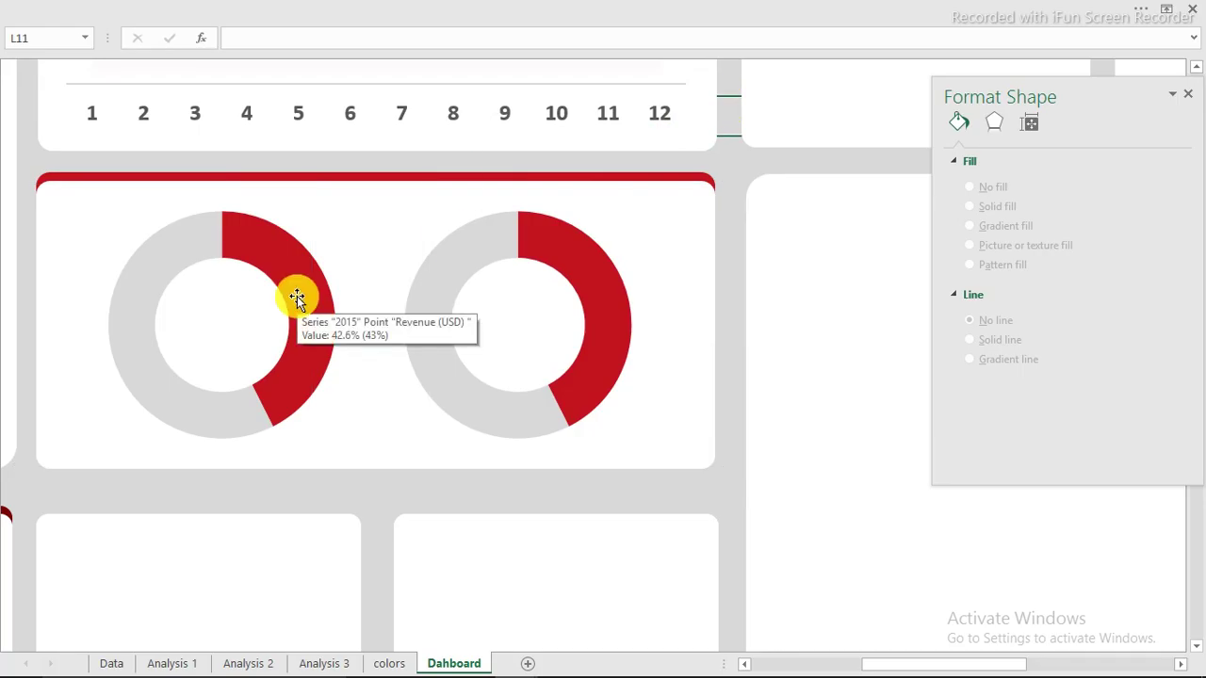
mouse_move(556, 235)
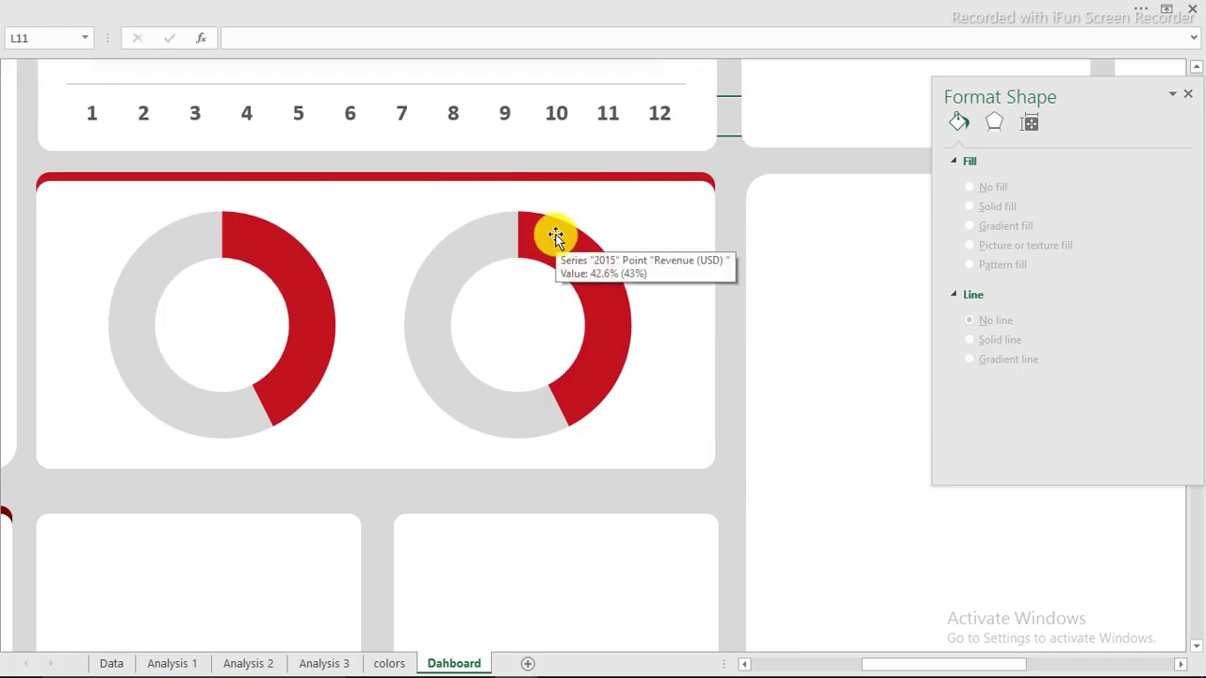
click(583, 254)
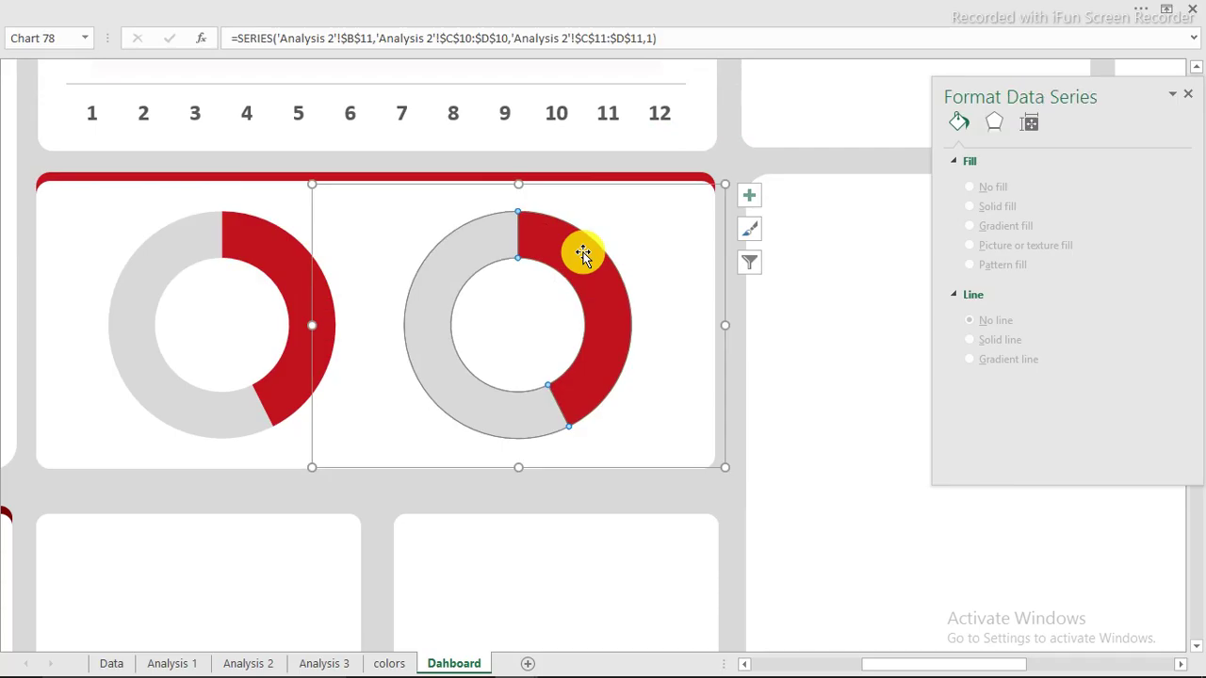
right_click(583, 253)
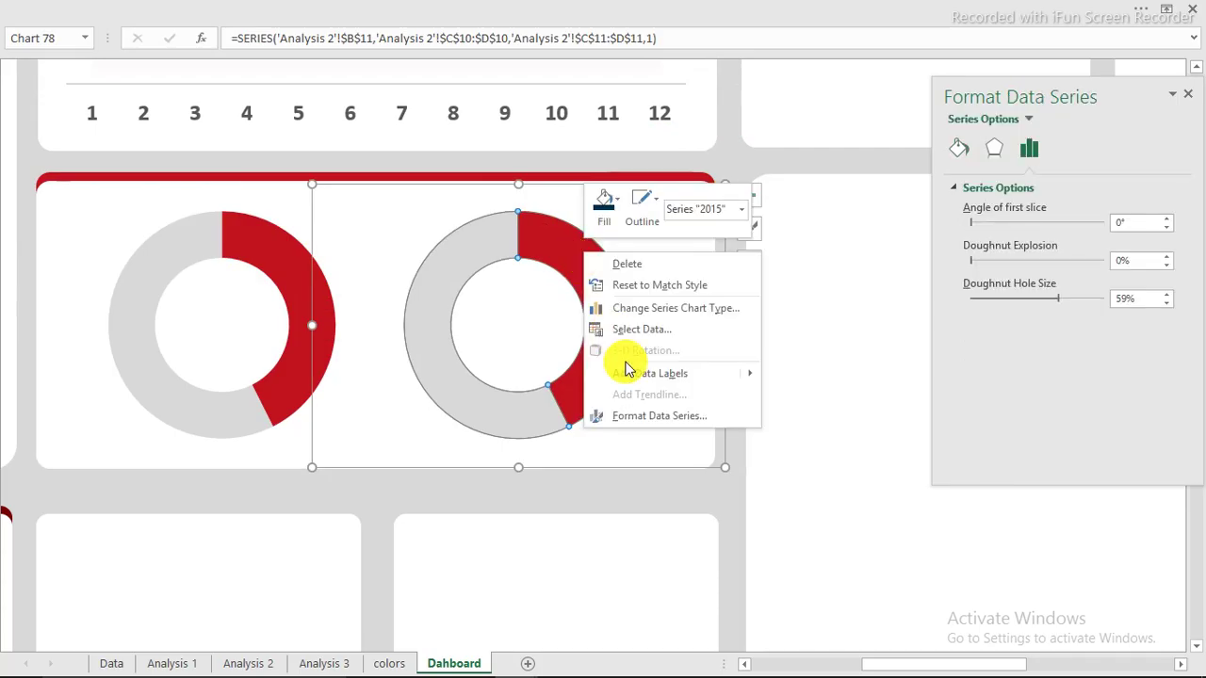
click(654, 330)
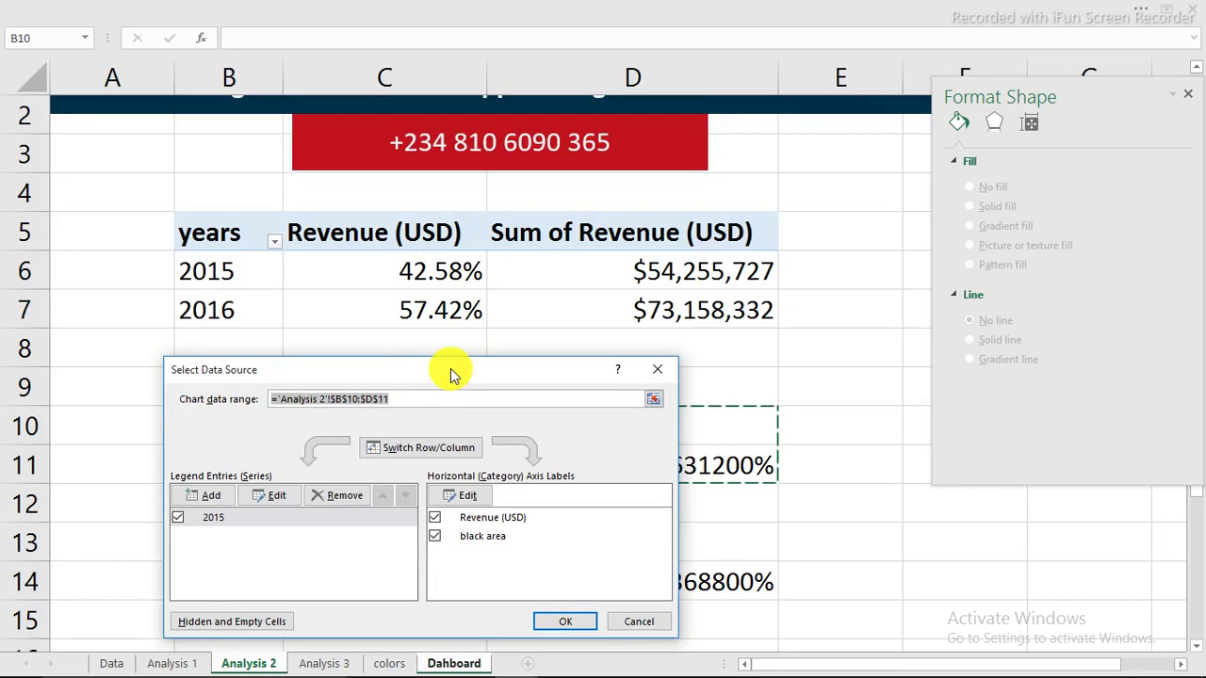
drag(457, 374, 464, 184)
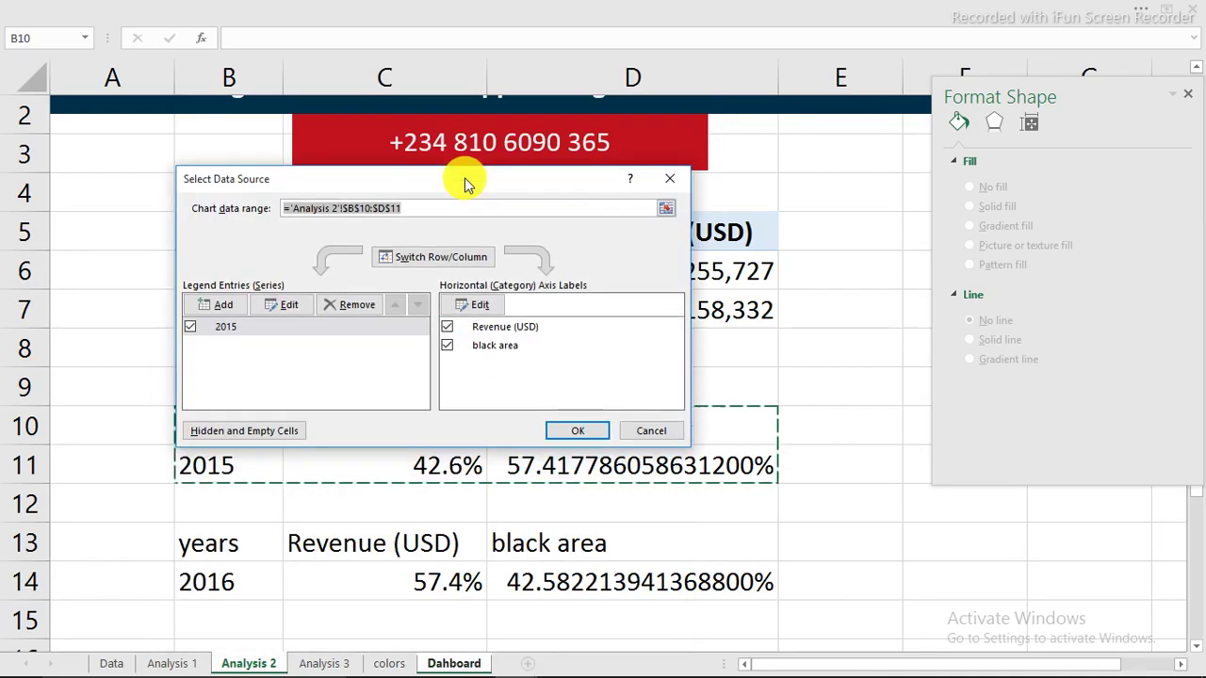
drag(194, 534, 677, 576)
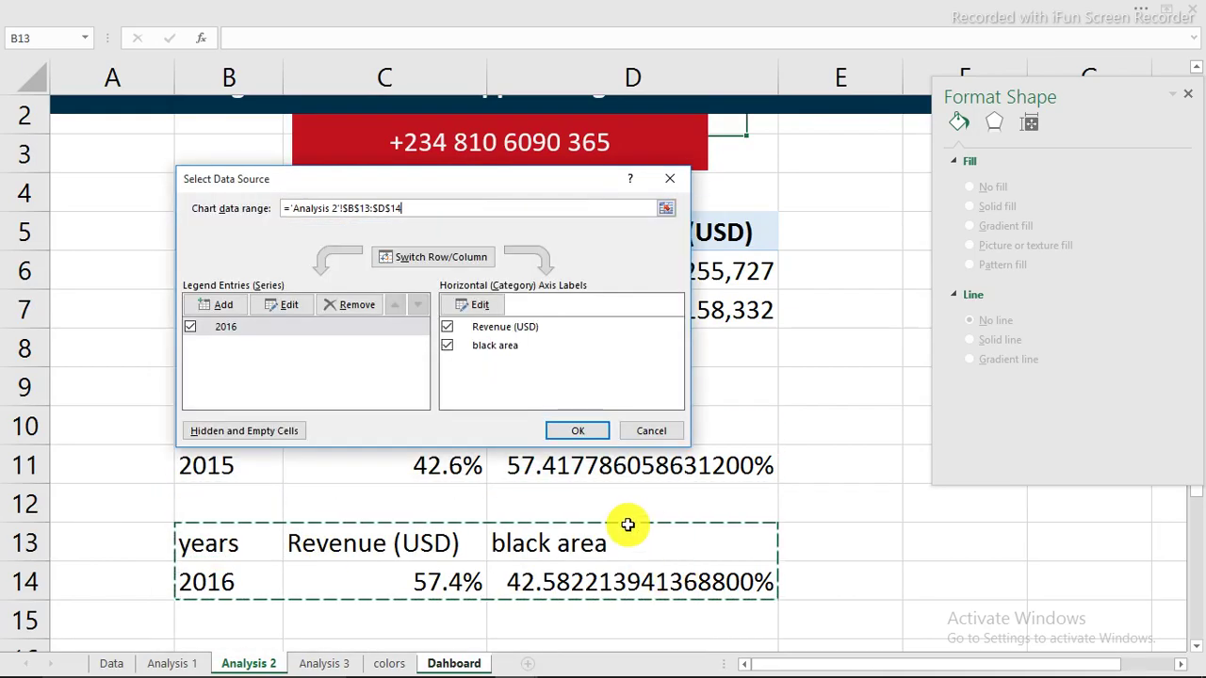
click(586, 433)
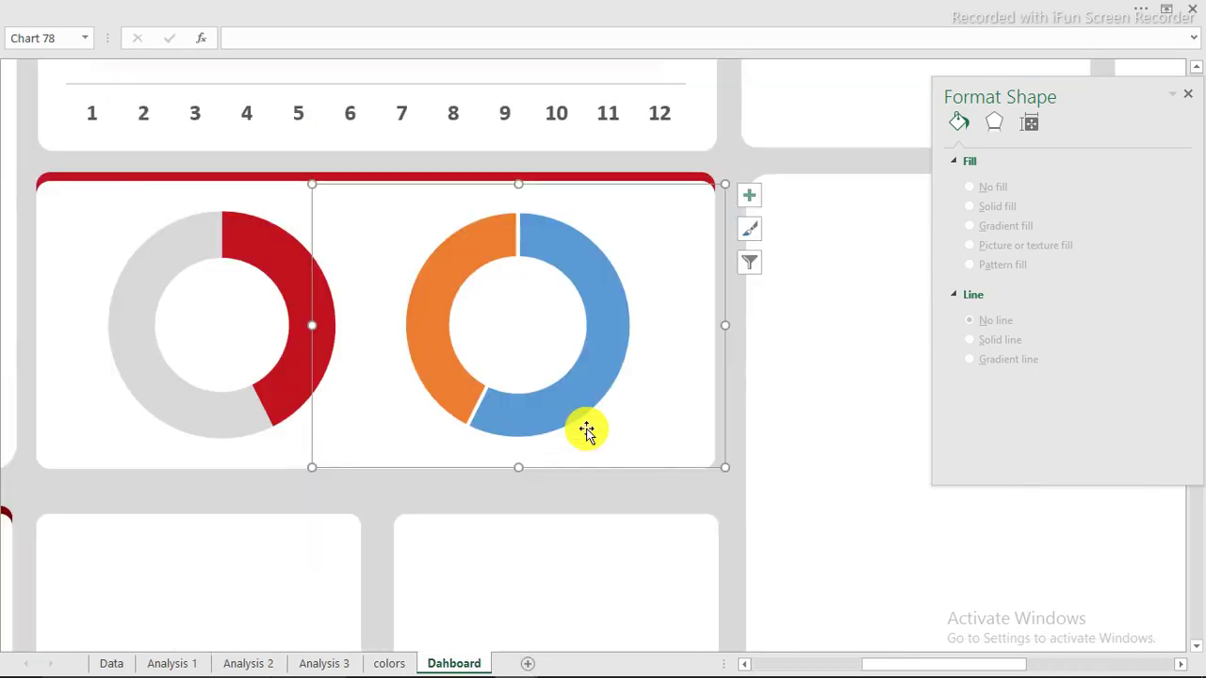
- Fill the 2016 doughnut's orange black area slice with light grey
mouse_move(465, 264)
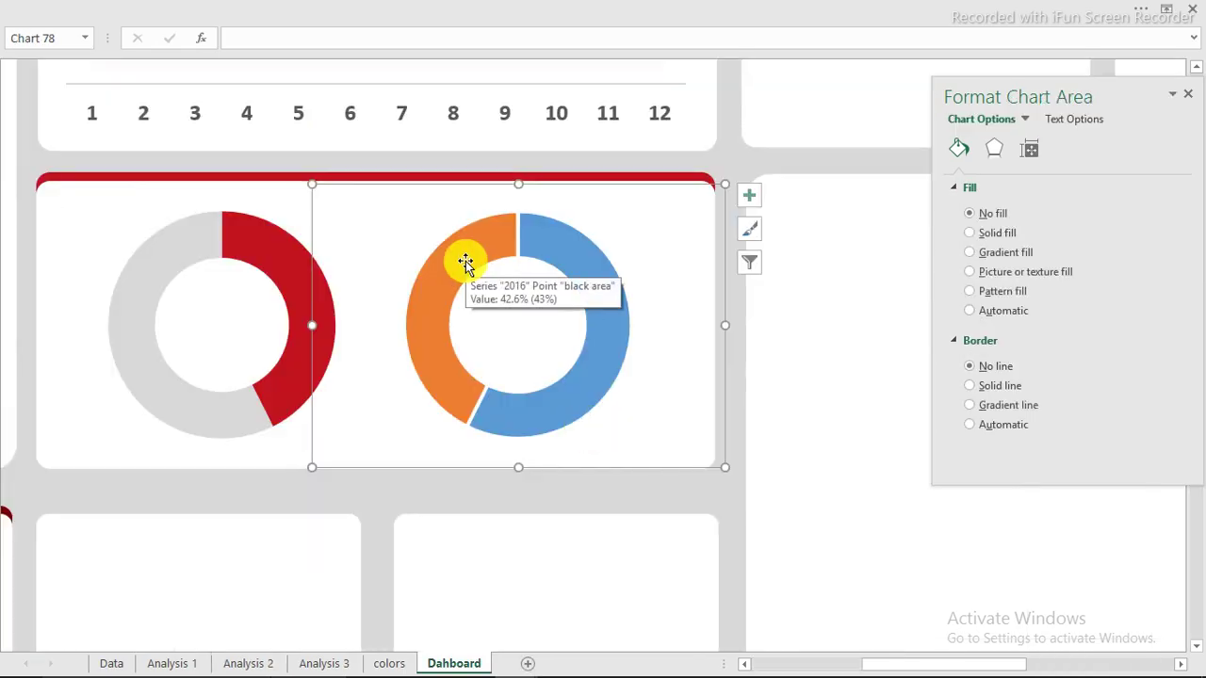
mouse_move(562, 260)
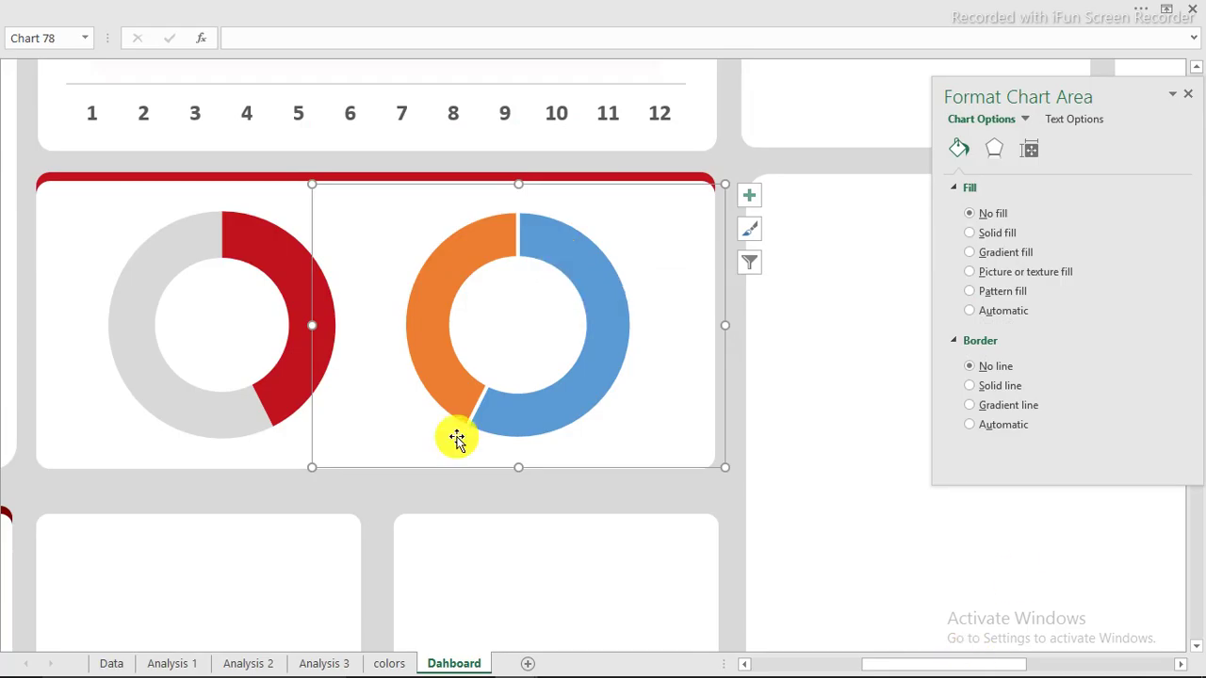
click(427, 290)
click(427, 289)
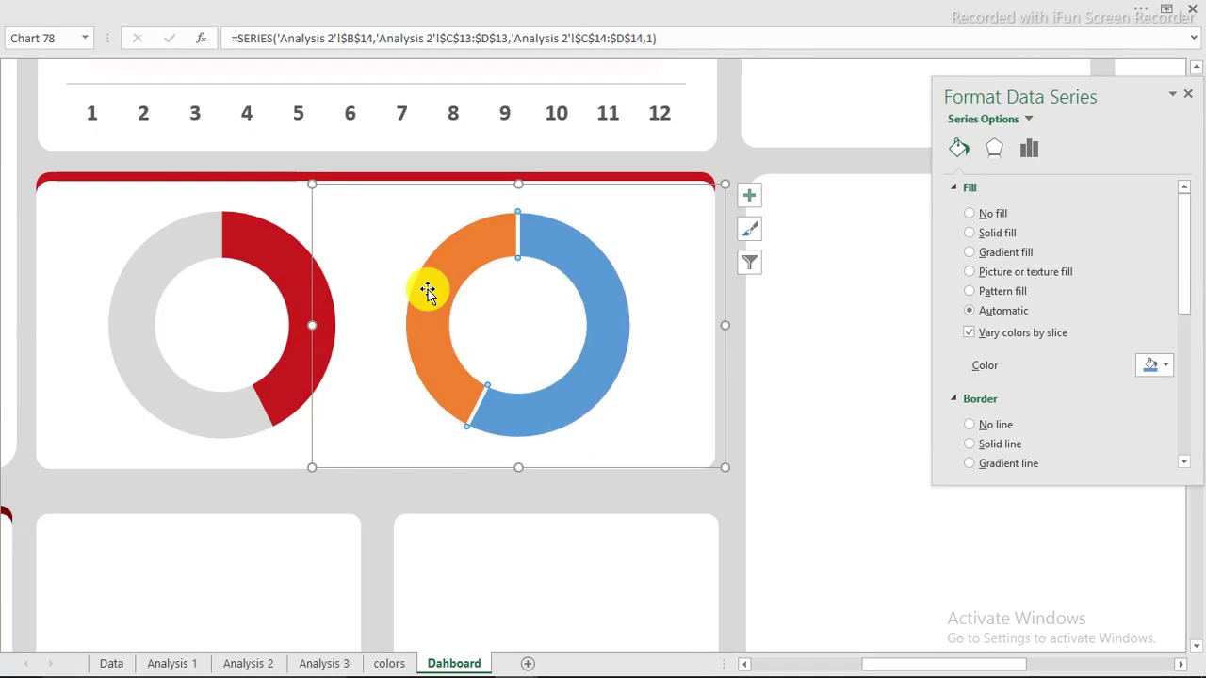
click(1170, 366)
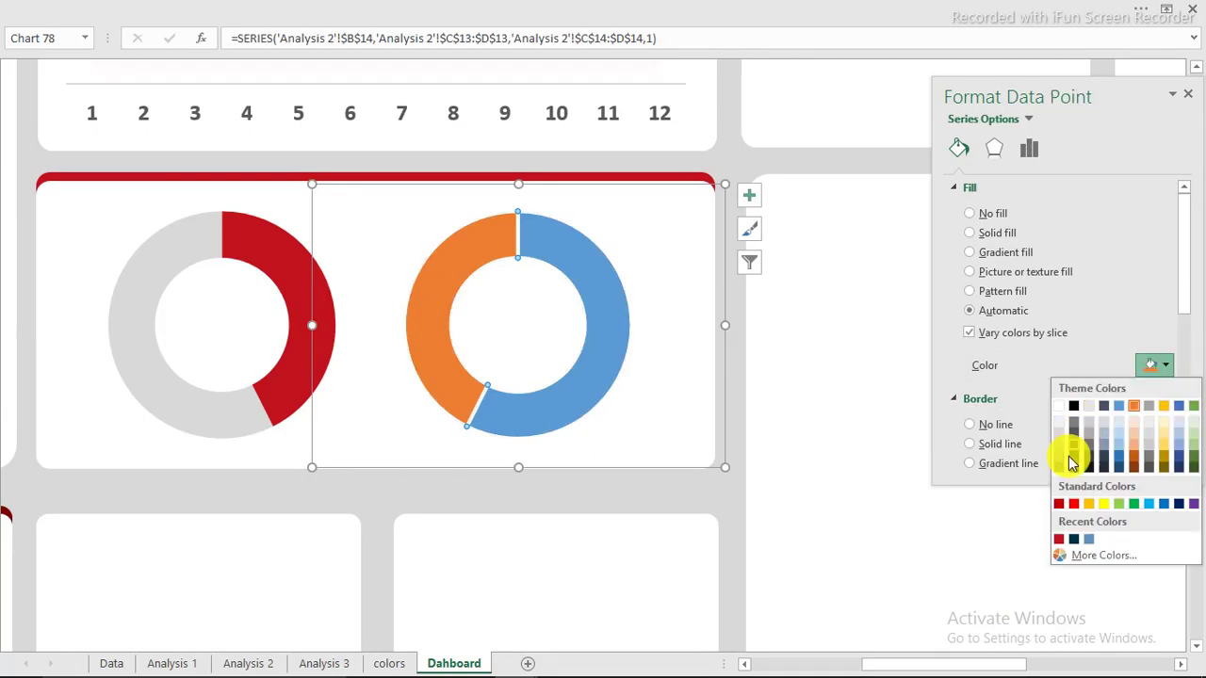
click(1054, 436)
- Fill the 2016 doughnut's blue revenue slice with the recent dark navy blue
click(597, 272)
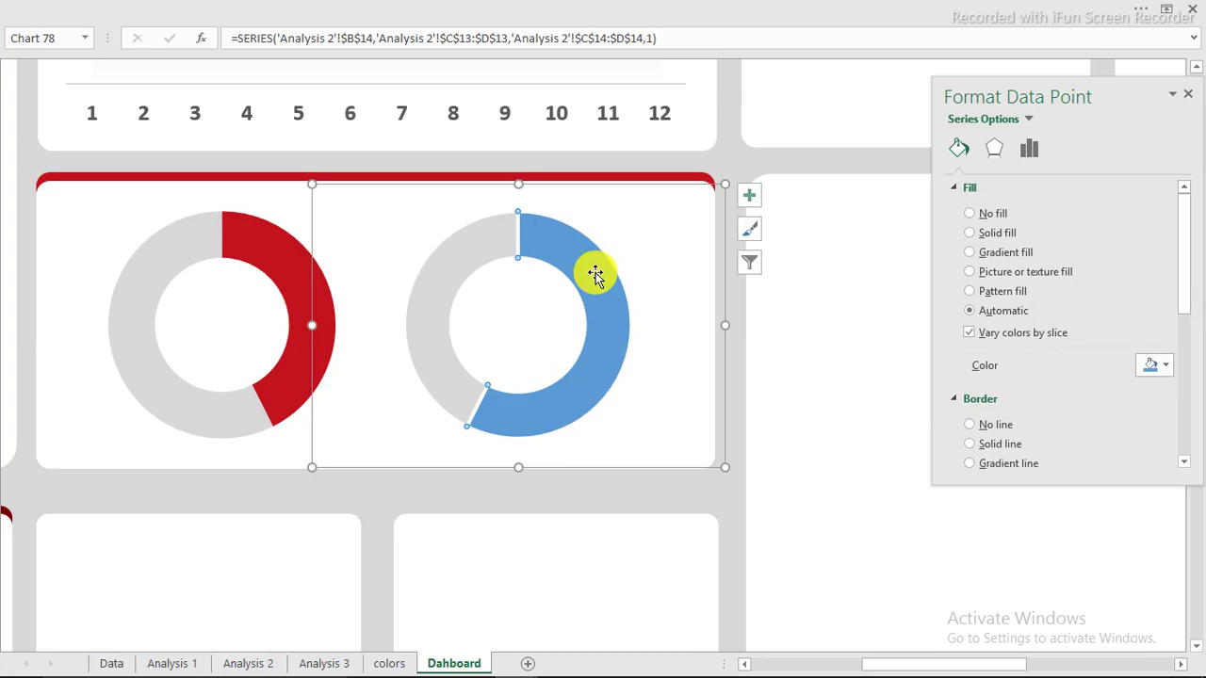
click(1164, 367)
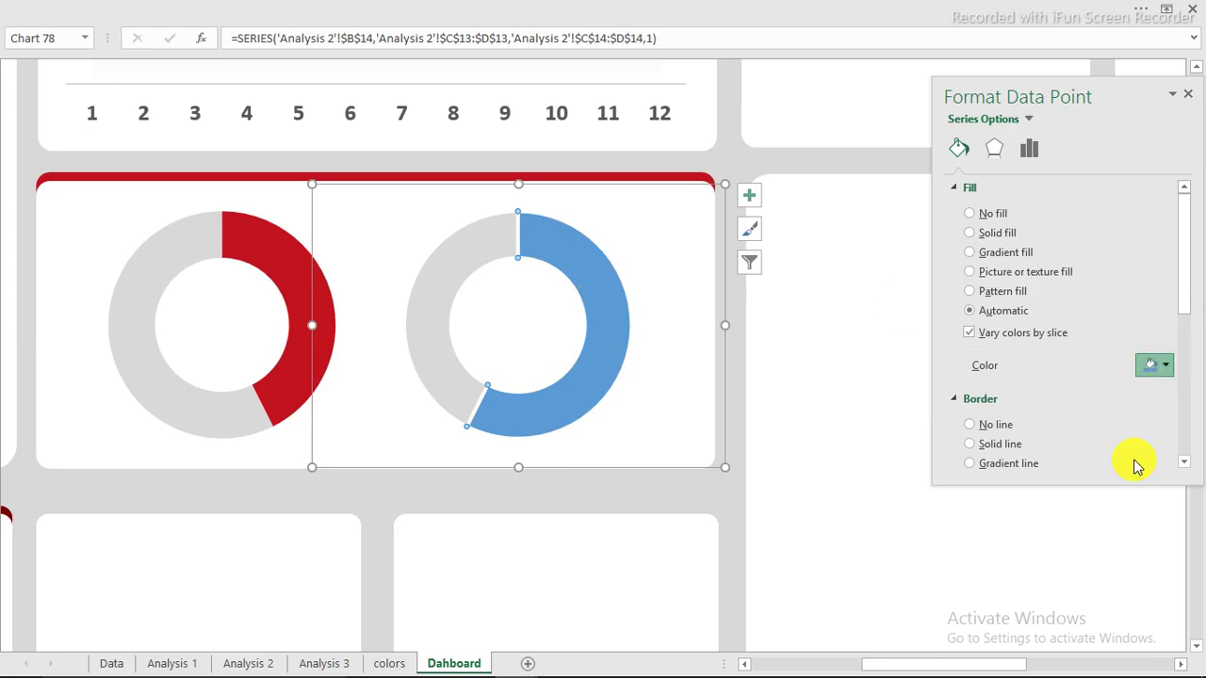
click(1074, 536)
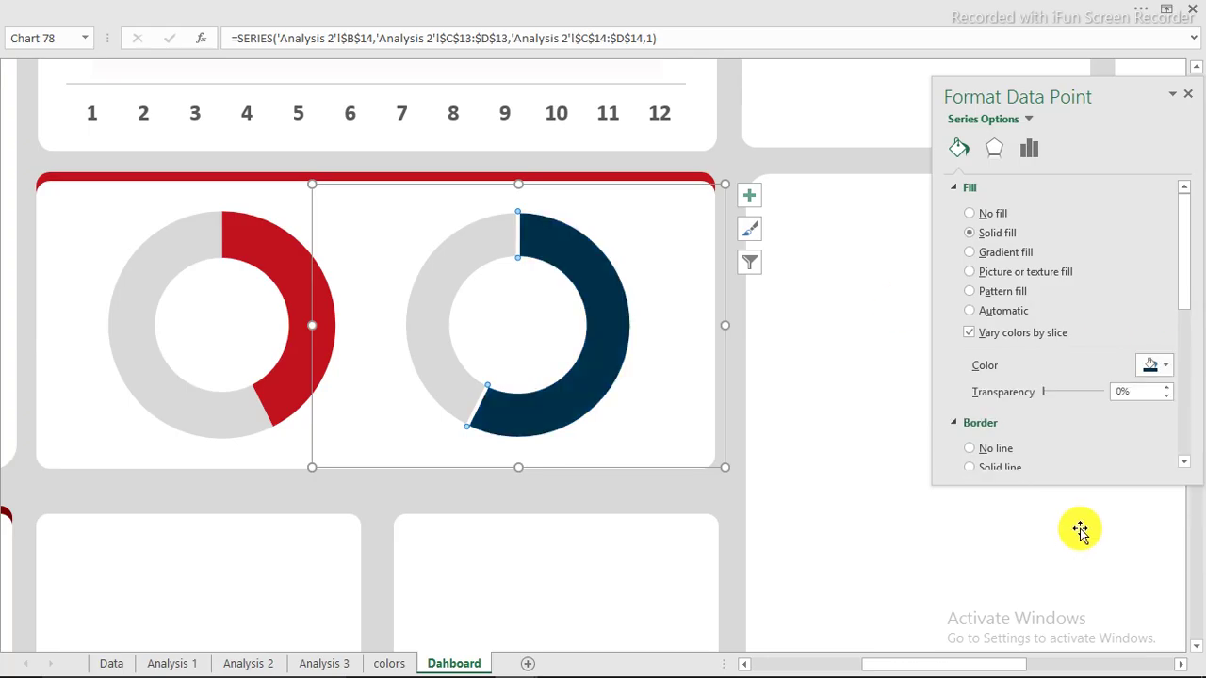
- Remove the border line from the whole 2016 doughnut series
click(659, 193)
click(550, 256)
click(550, 255)
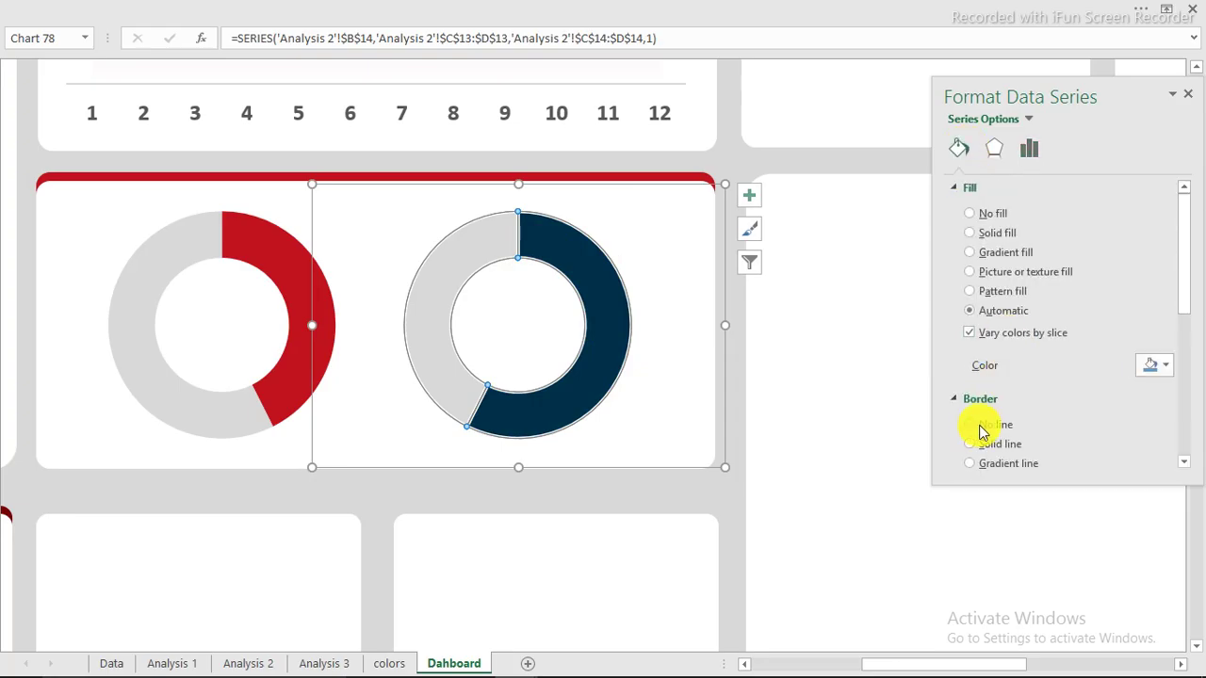
click(980, 430)
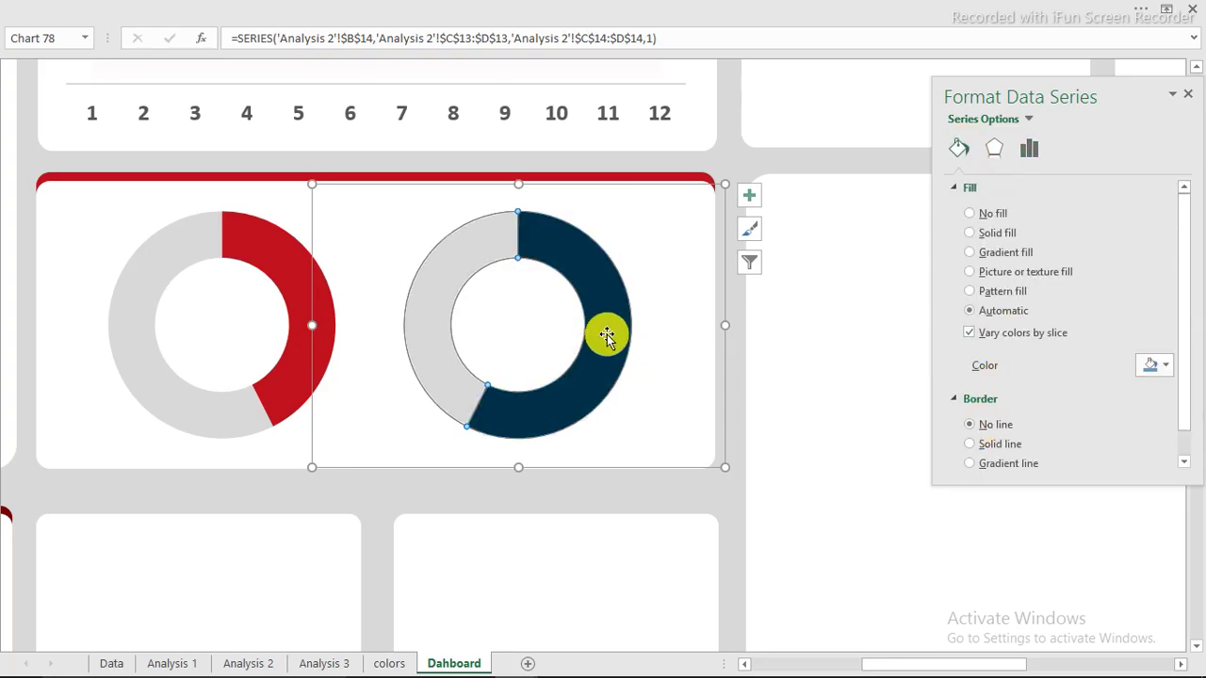
click(725, 108)
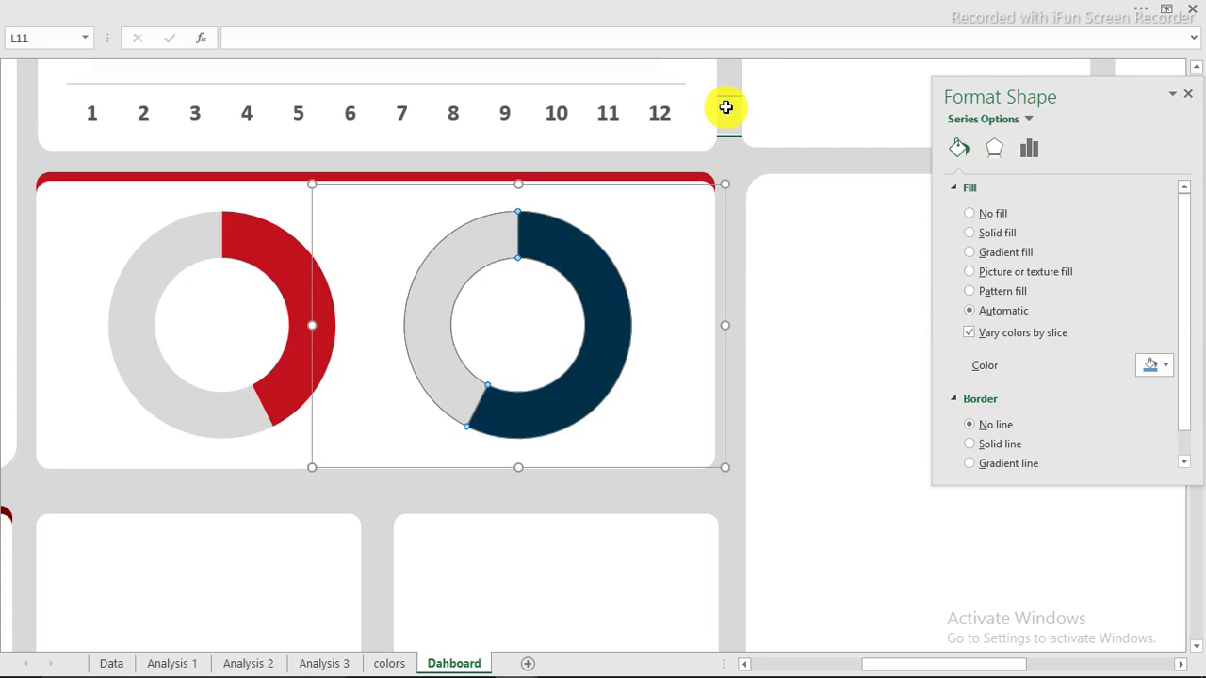
- Go to the Analysis 2 sheet and select the 2015 black area cell D11
click(237, 663)
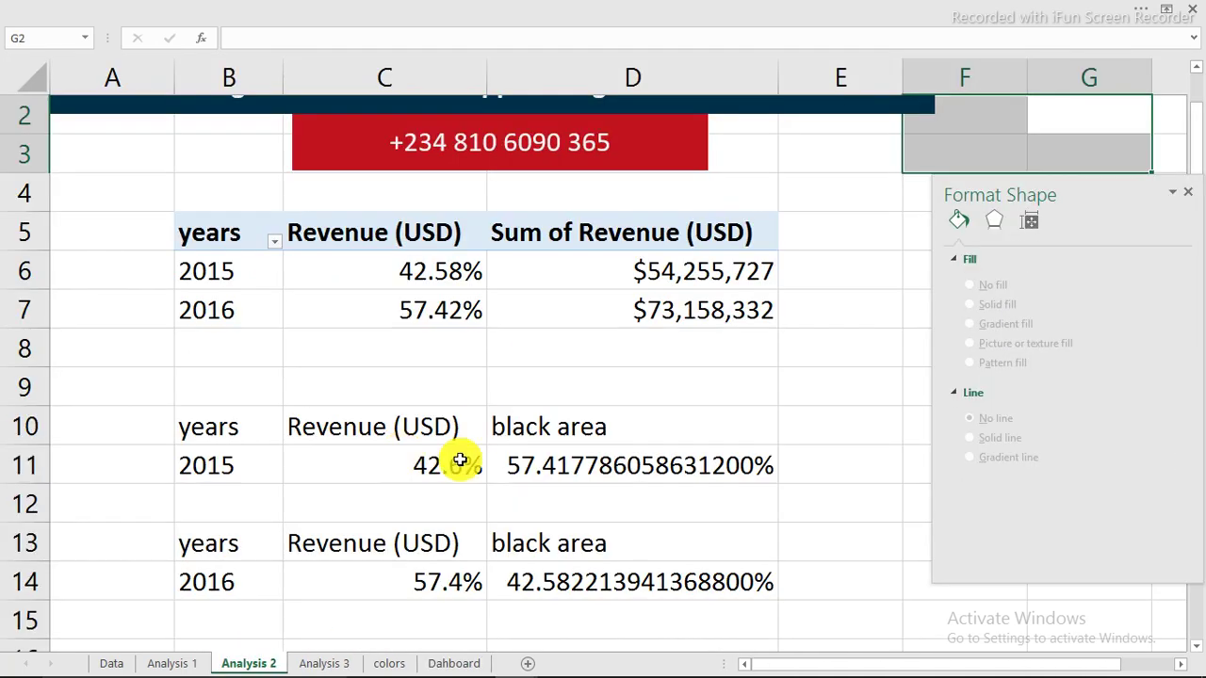
click(524, 465)
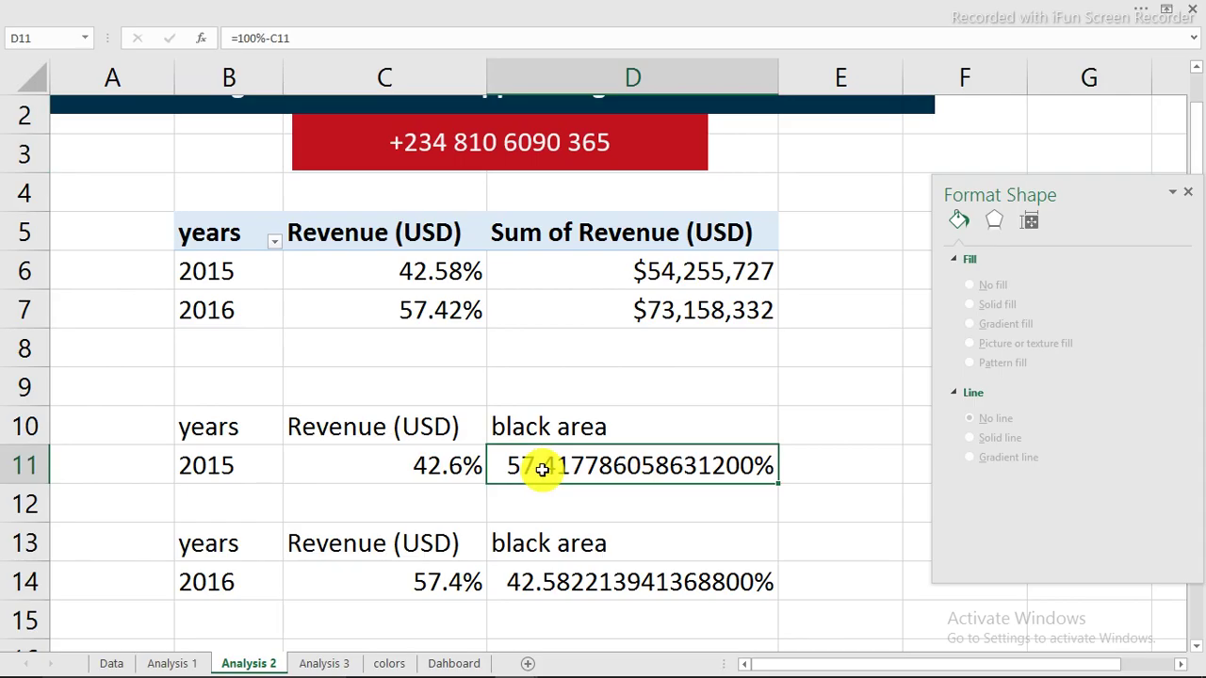
key(Left)
text(1)
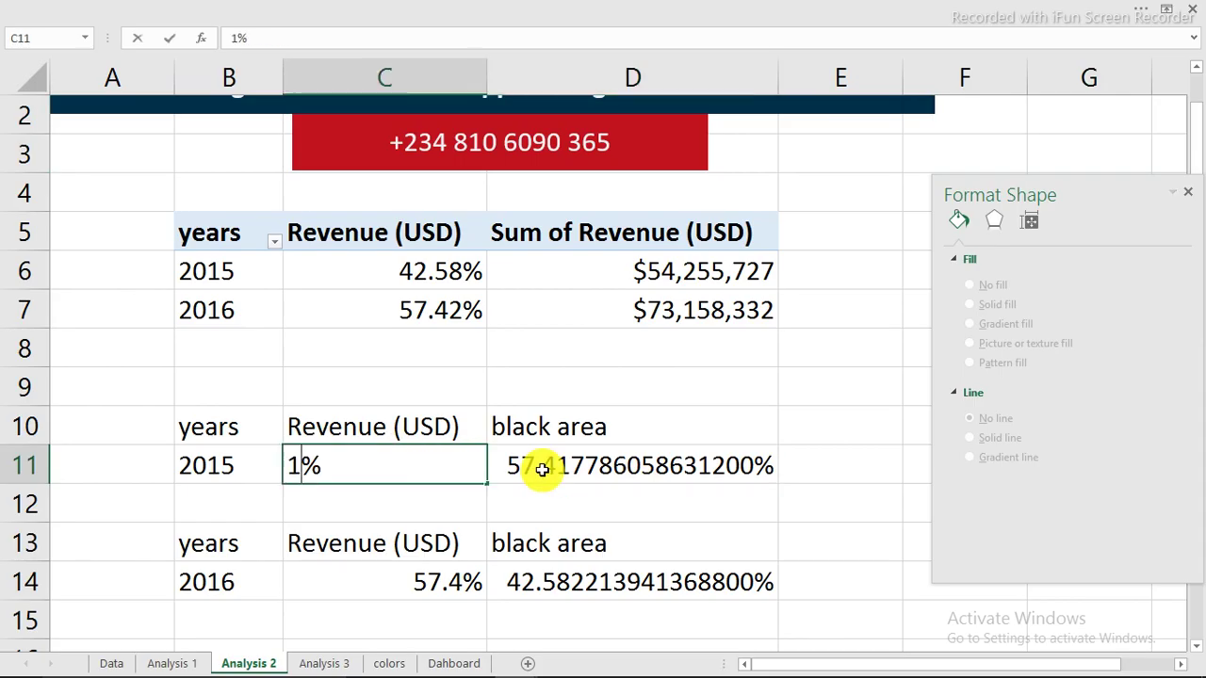
key(Escape)
- Format the 2015 black area cell D11 as a percentage with 1 decimal place
click(621, 466)
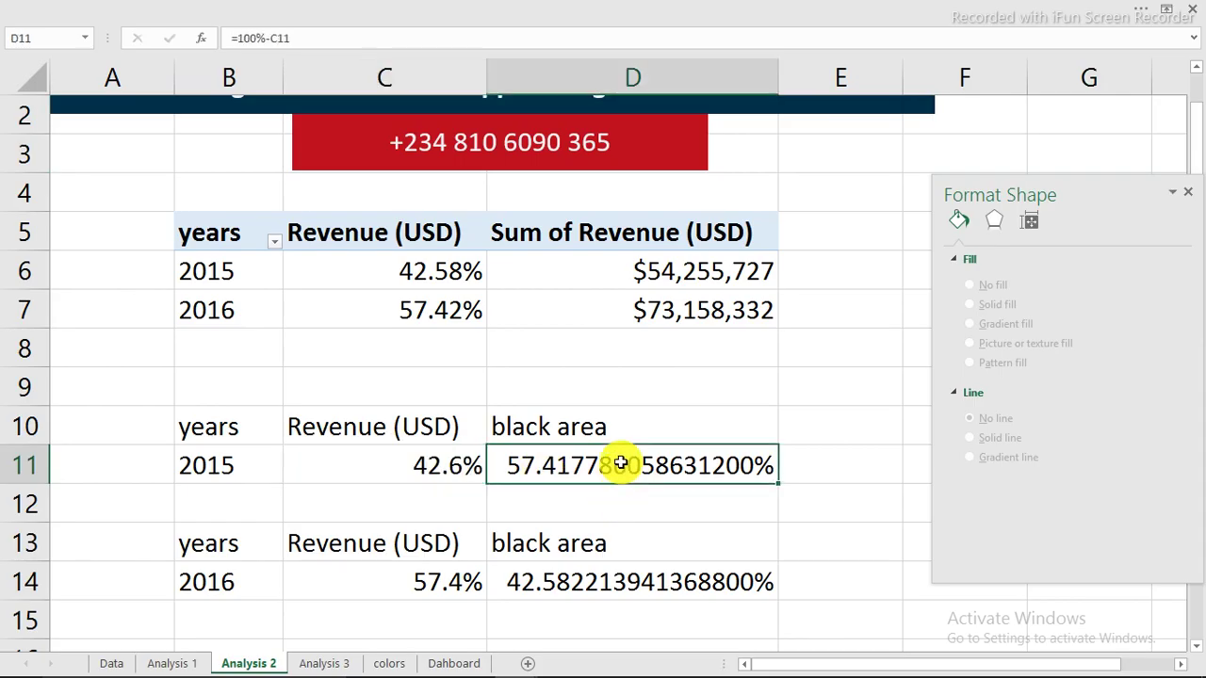
key(ctrl+1)
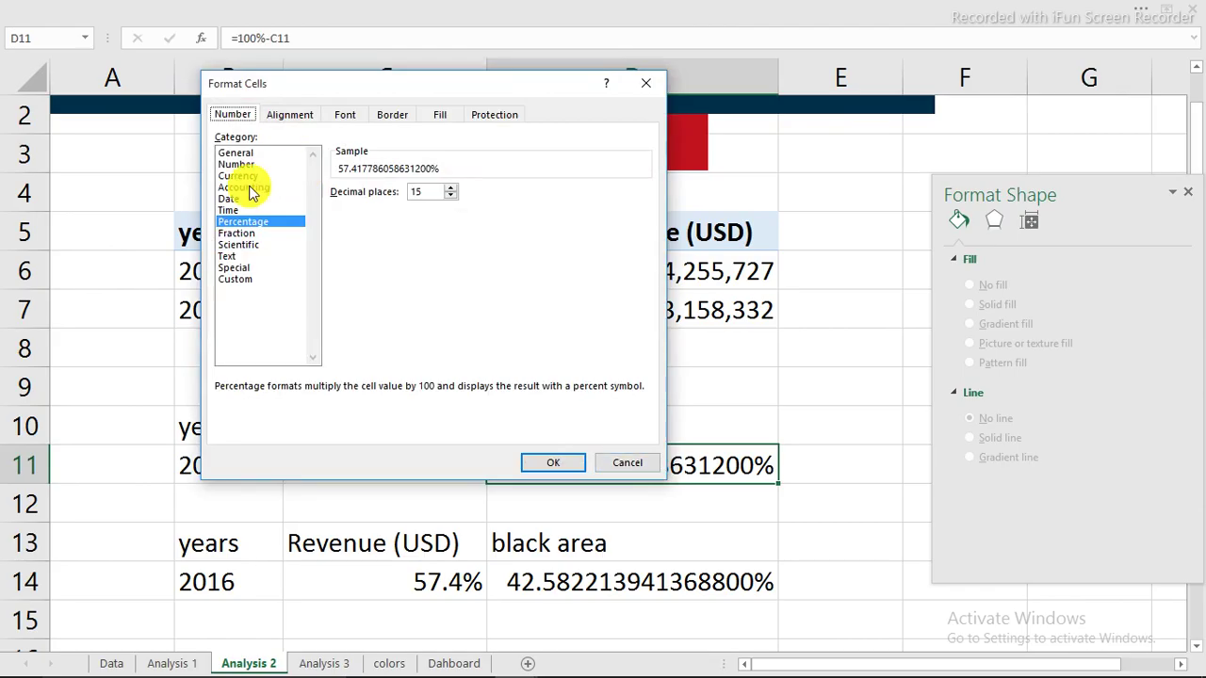
drag(425, 188, 377, 193)
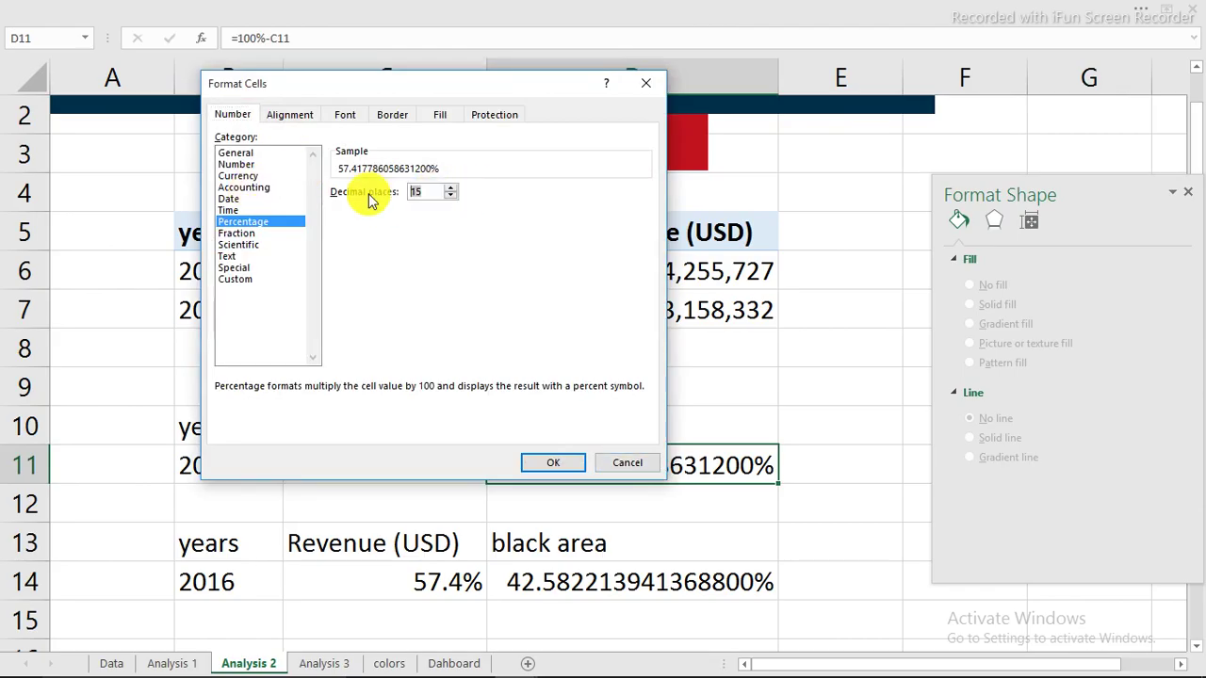
text(1)
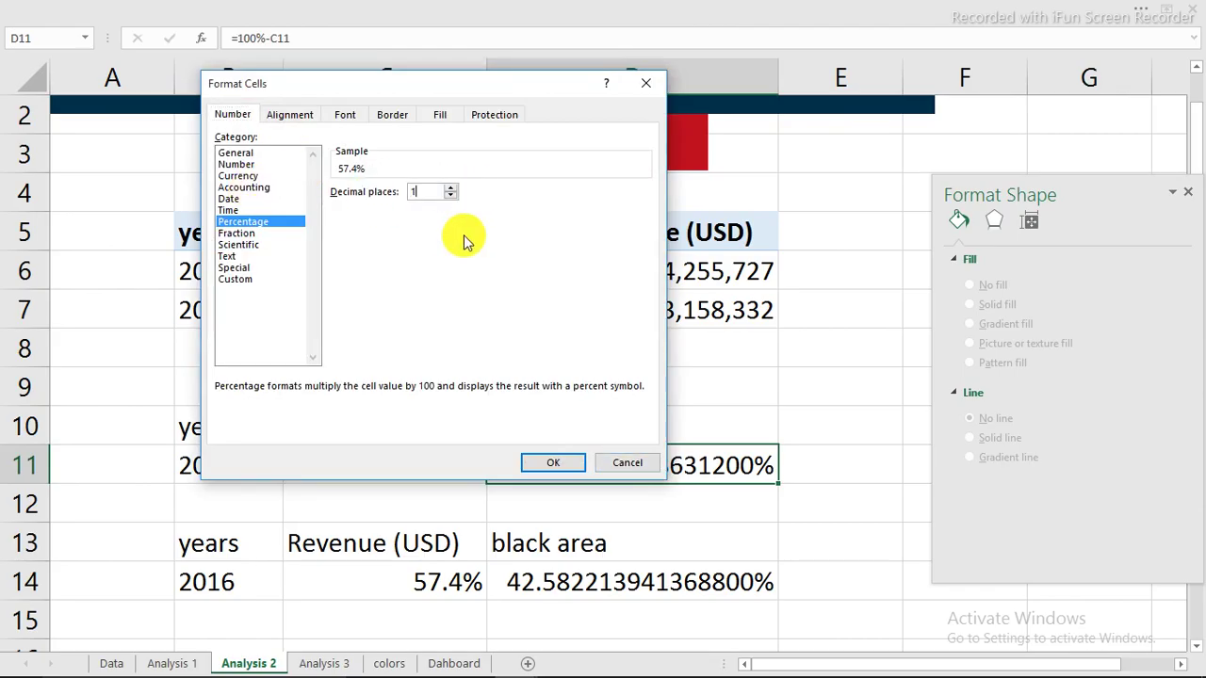
click(555, 463)
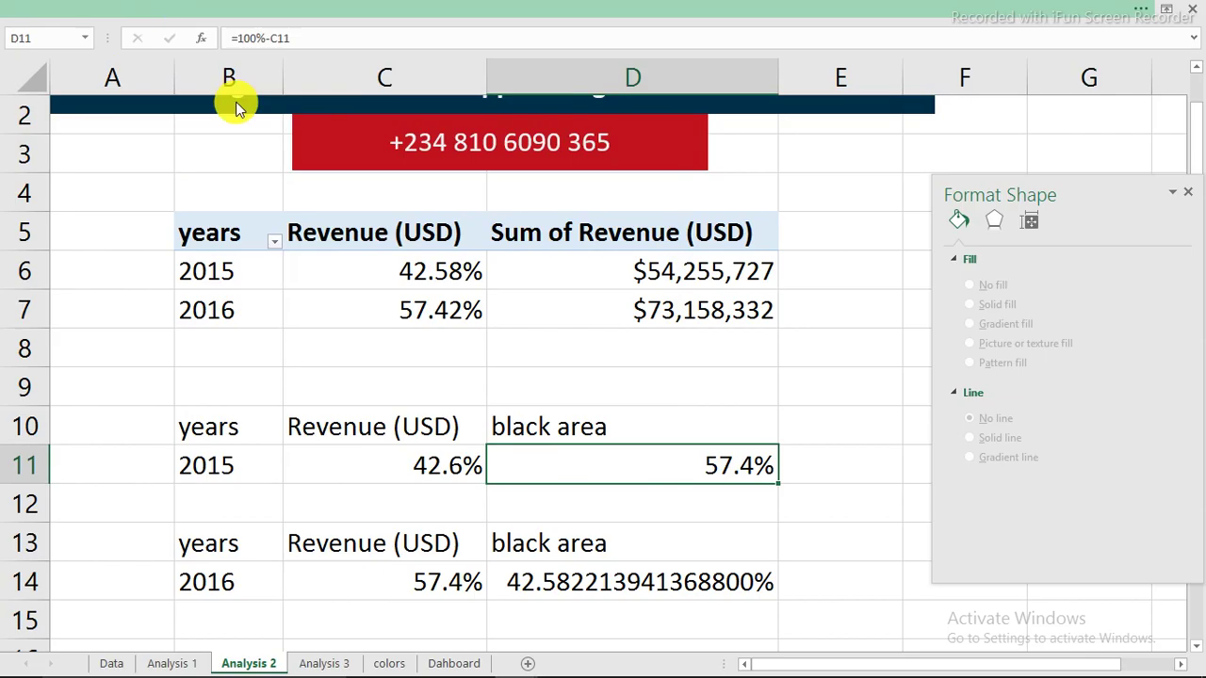
- Copy the number format of cell D11 onto the 2016 black area cell D14 with Format Painter
click(236, 9)
click(102, 105)
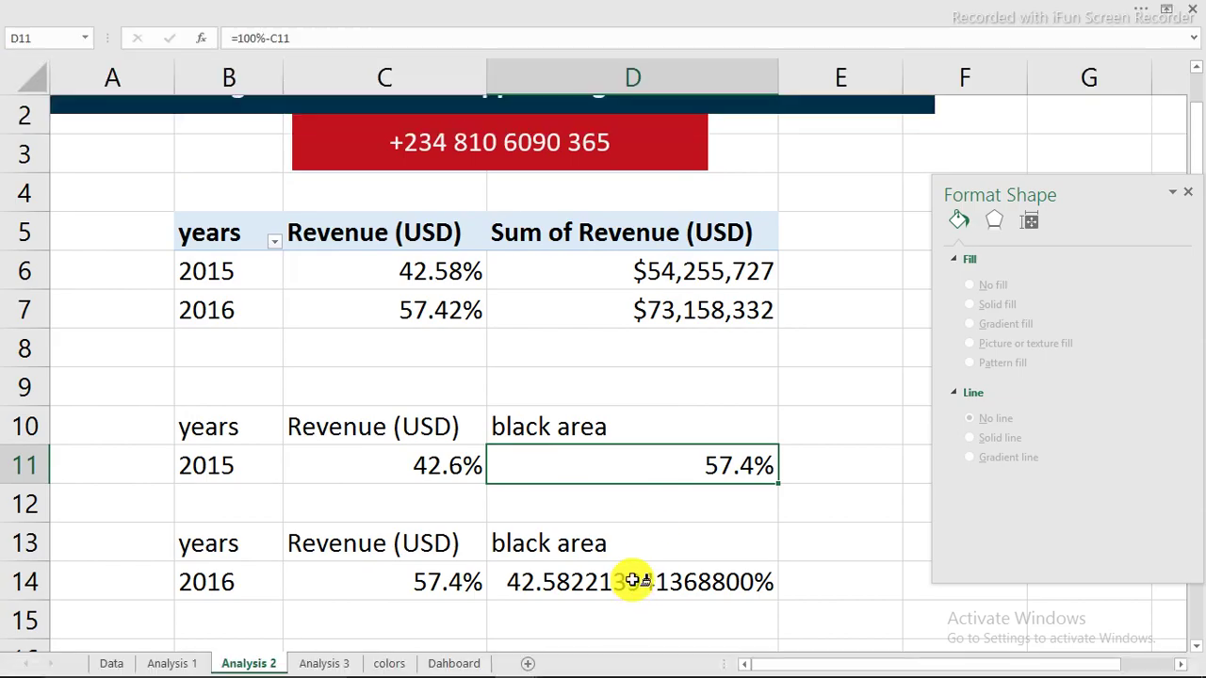
click(634, 581)
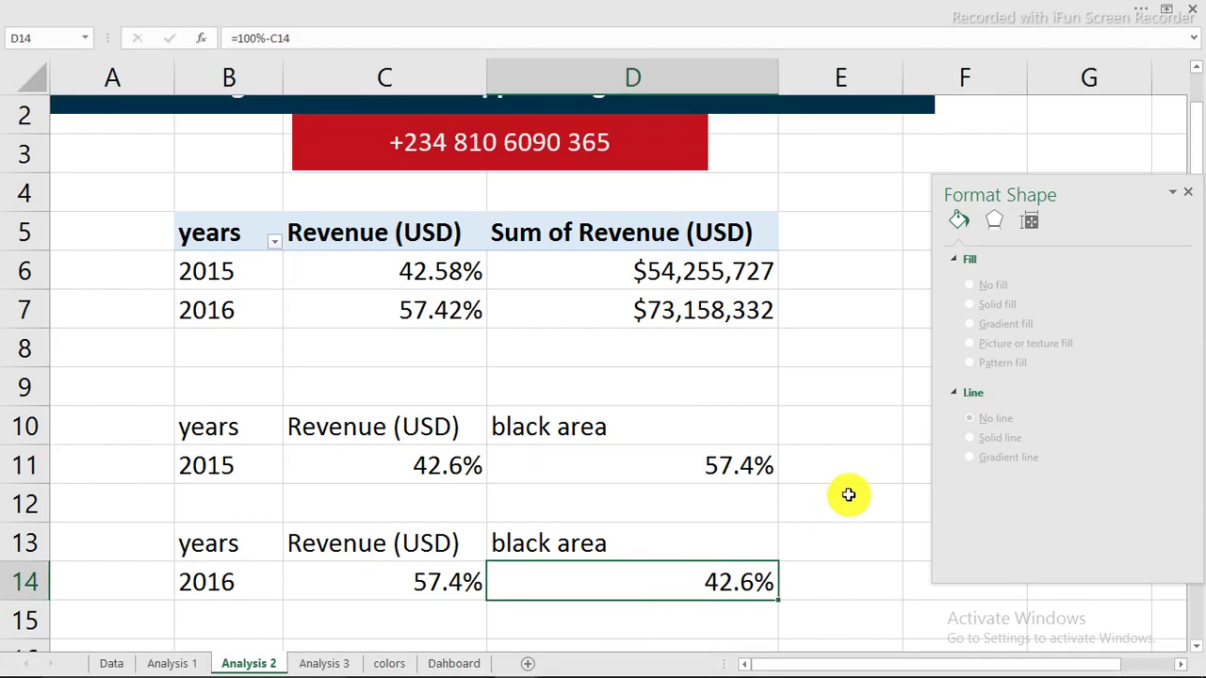
click(839, 489)
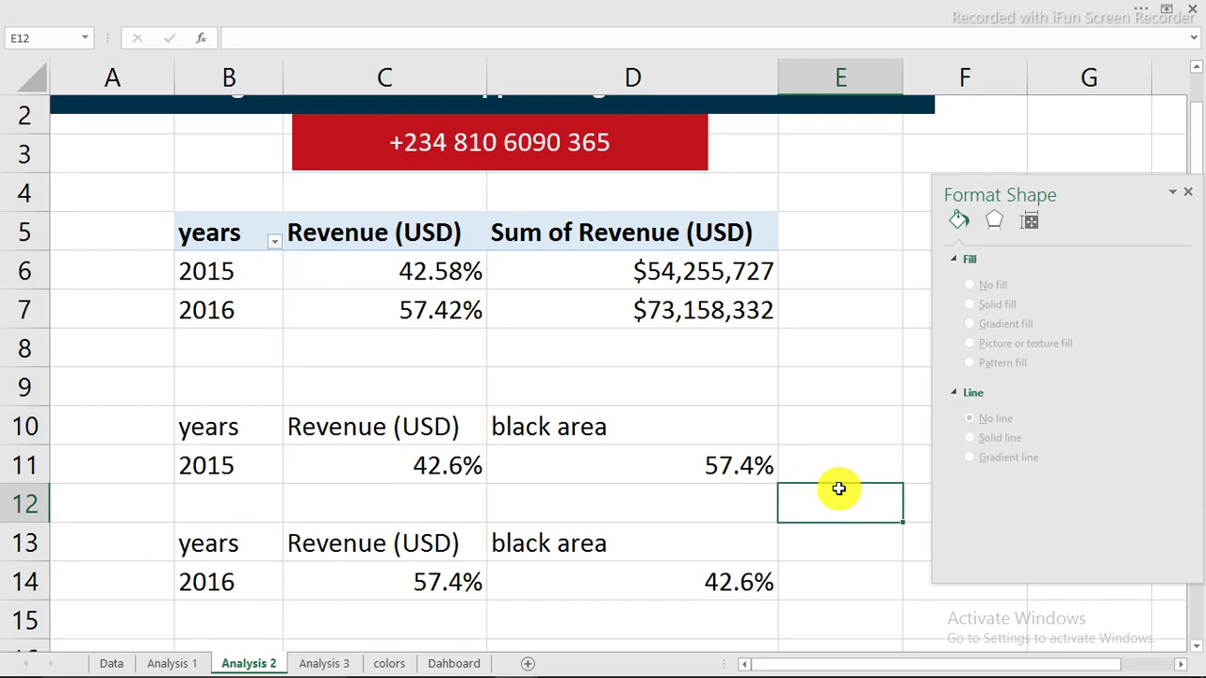
- Return to the Dahboard sheet and copy the doughnut title, percentage and revenue labels from the YT dashboard (Repaired) workbook
click(452, 663)
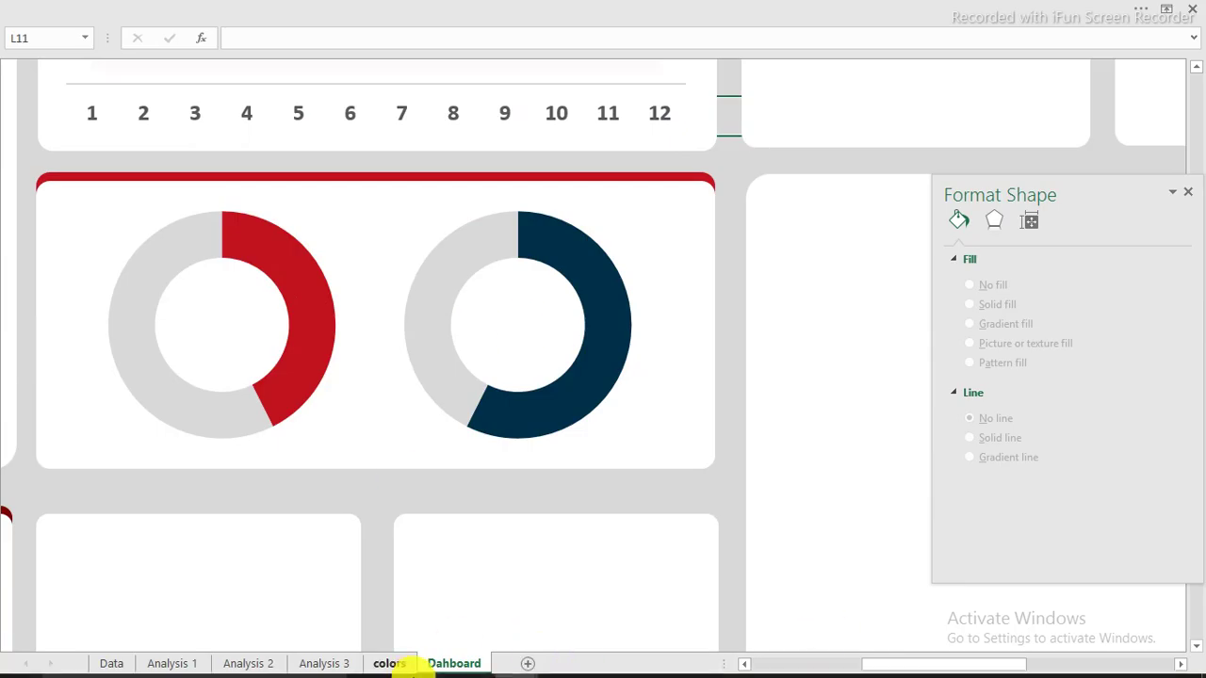
mouse_move(531, 662)
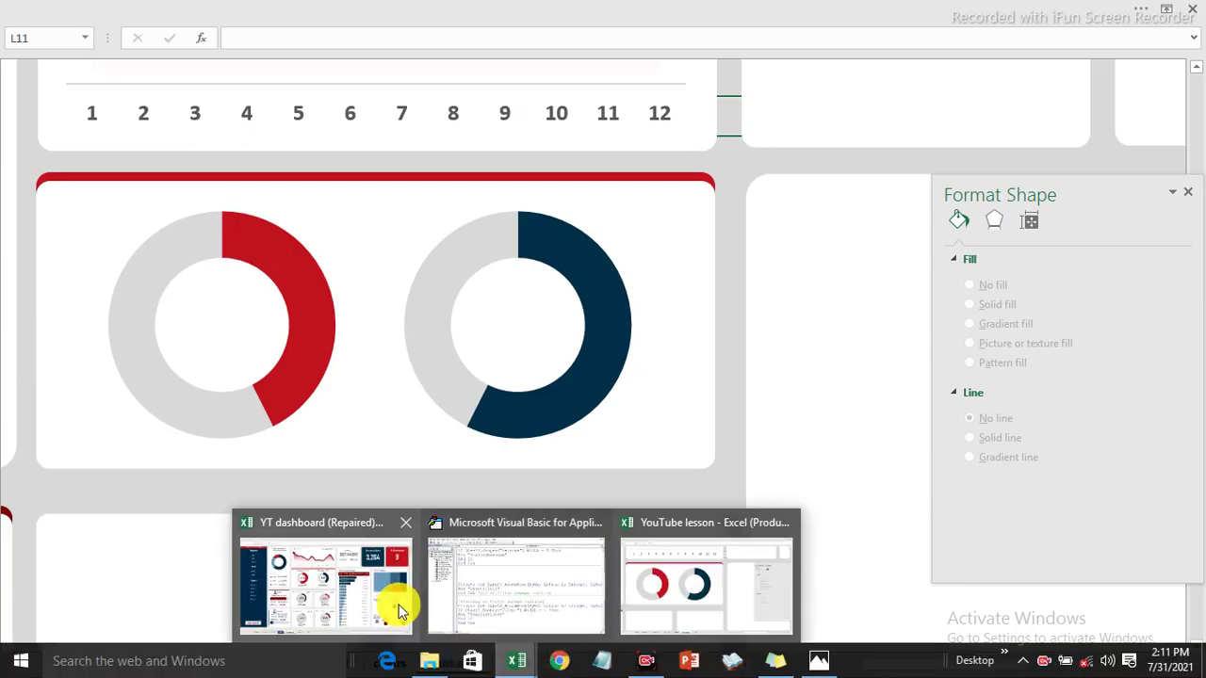
click(400, 612)
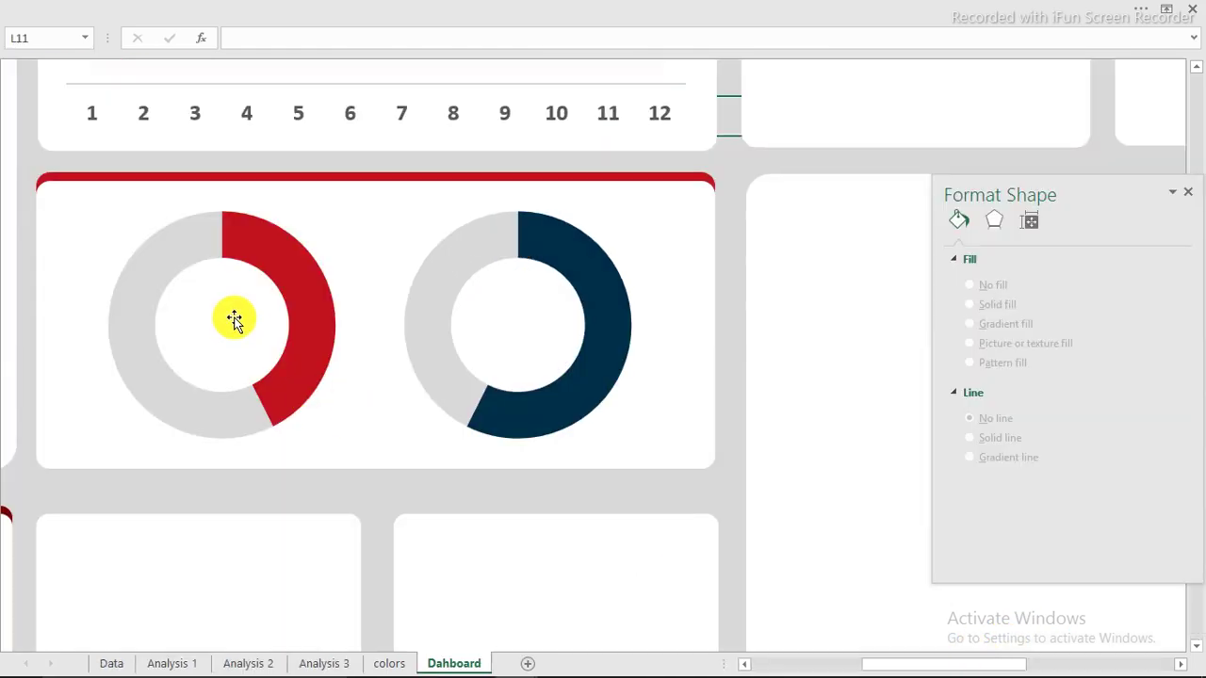
- Try to paste the copied labels inside the red doughnut chart, and undo the paste
click(235, 320)
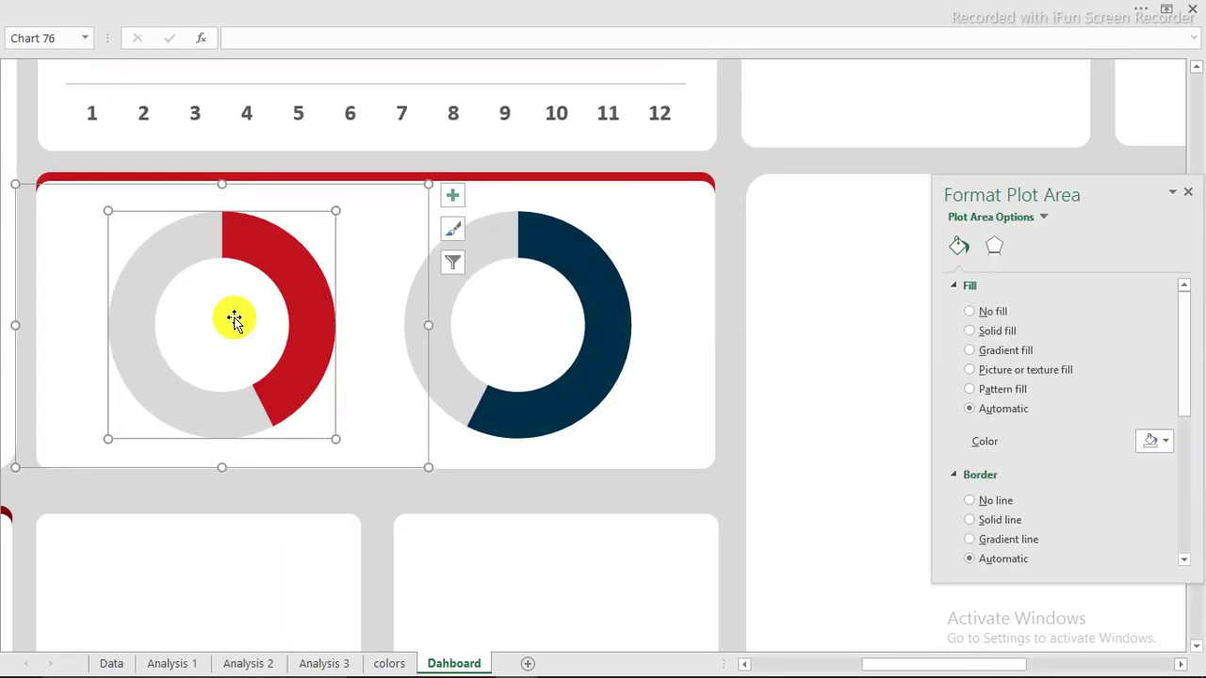
key(ctrl+v)
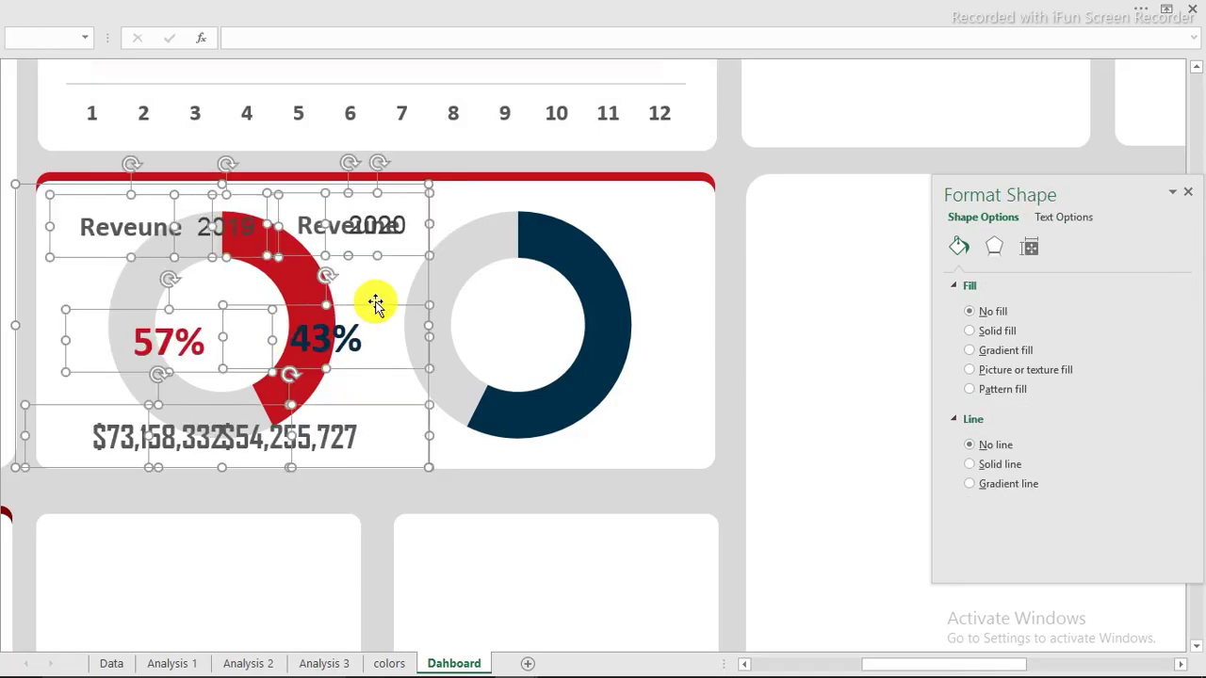
drag(375, 304, 414, 303)
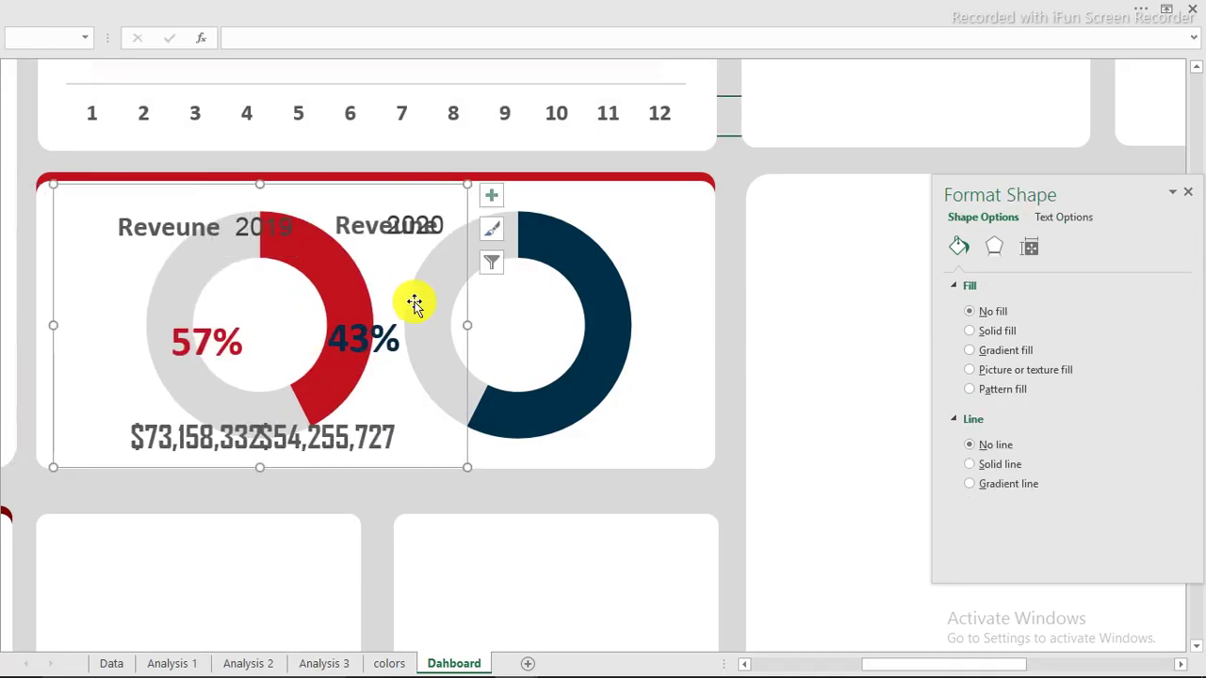
key(ctrl+z)
key(ctrl+z)
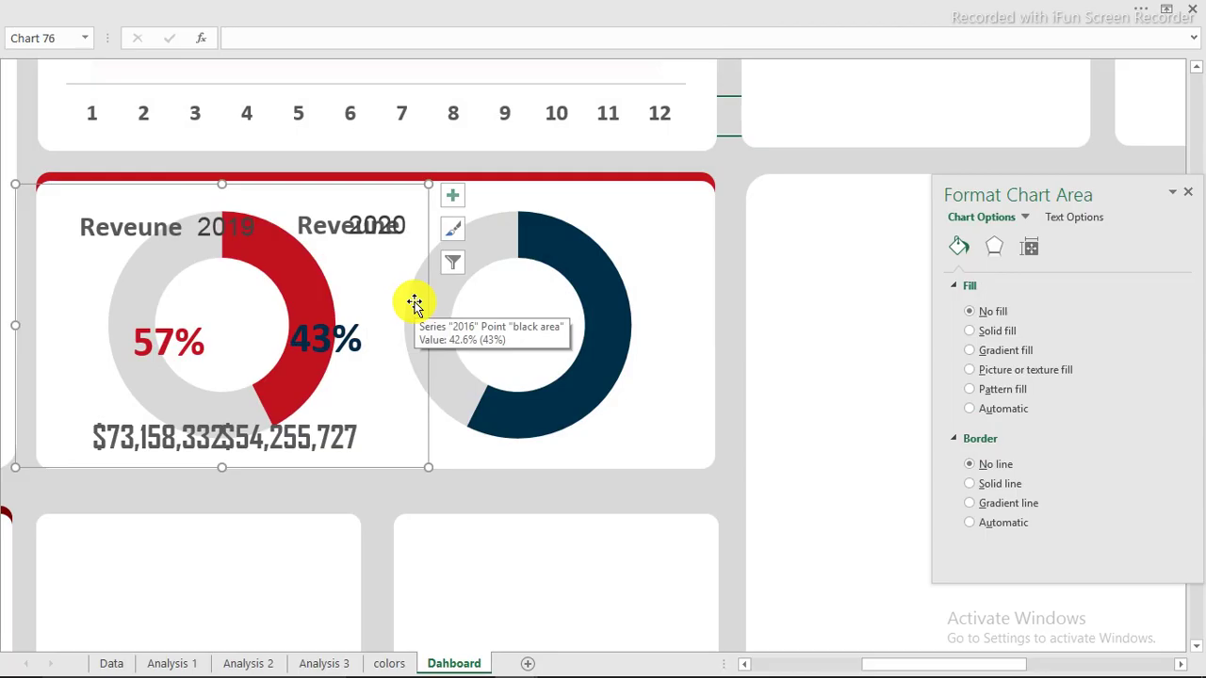
click(734, 161)
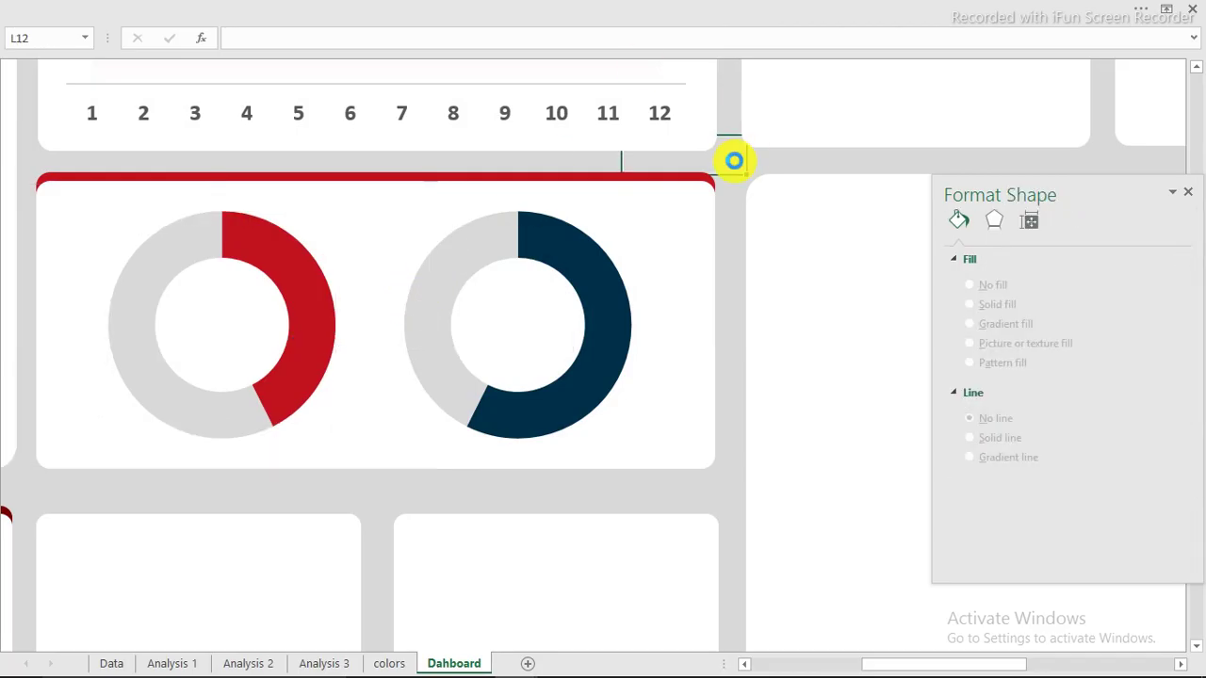
- Paste the copied labels onto the dashboard and position their titles, percentages and revenue amounts around the two doughnut charts
key(ctrl+v)
drag(812, 247, 329, 274)
drag(290, 283, 261, 288)
click(747, 157)
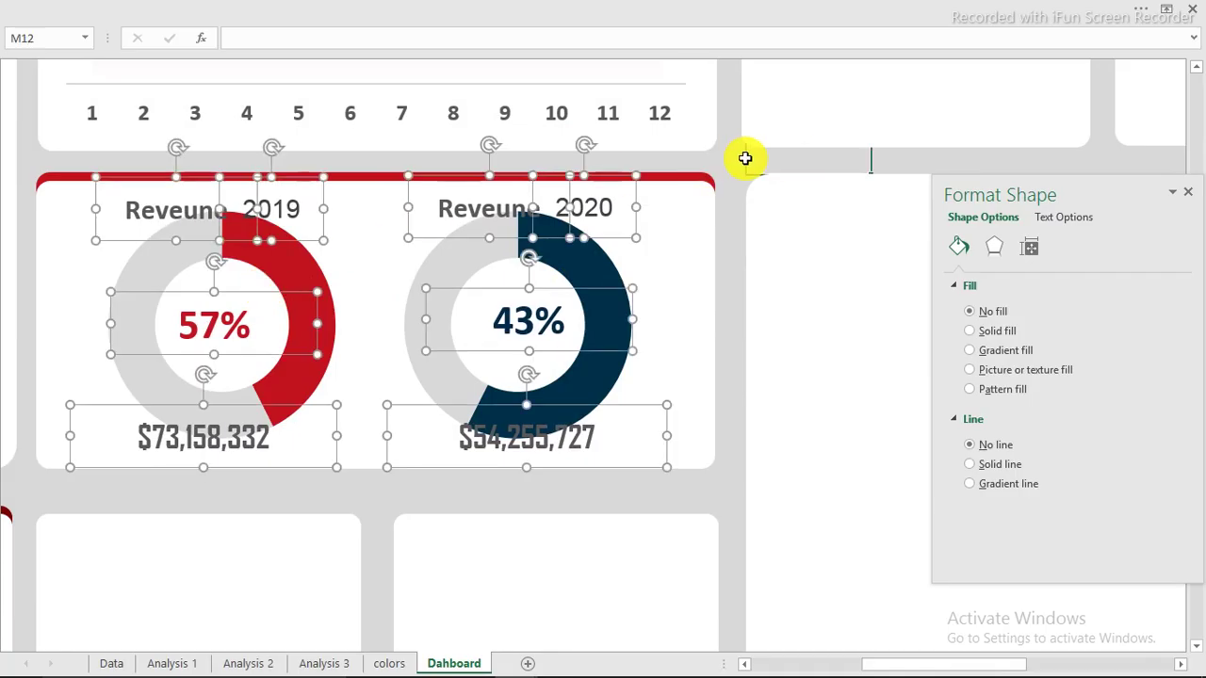
click(497, 209)
click(509, 239)
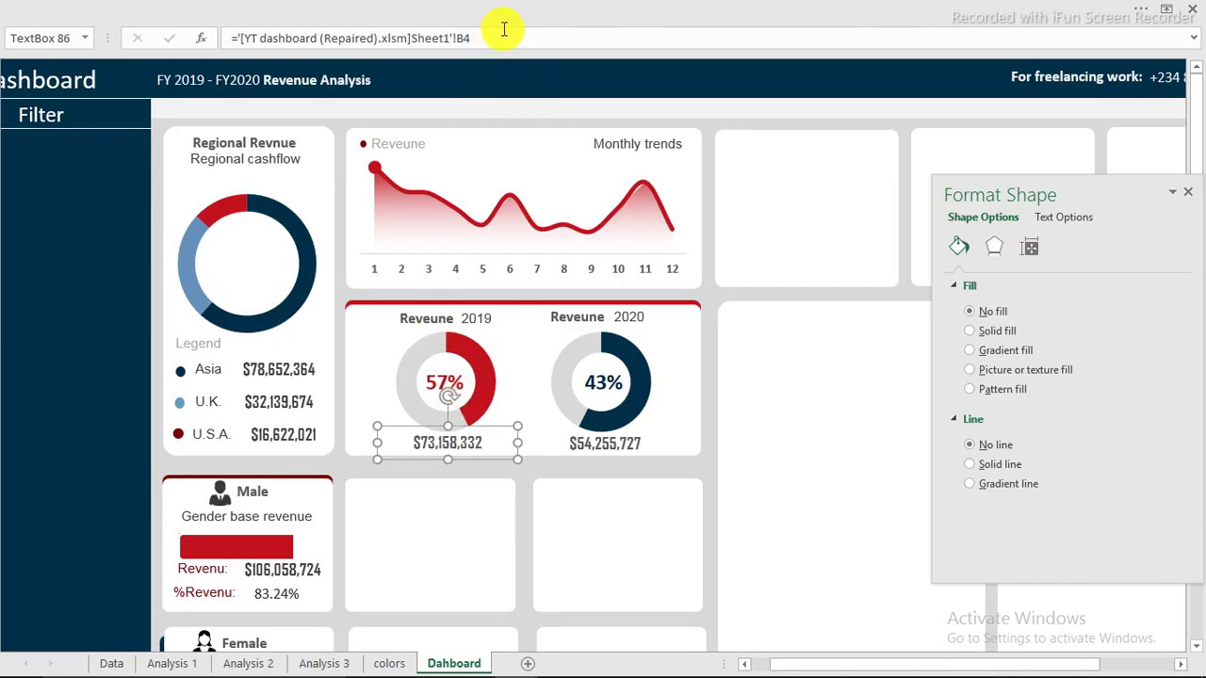
drag(476, 39, 219, 39)
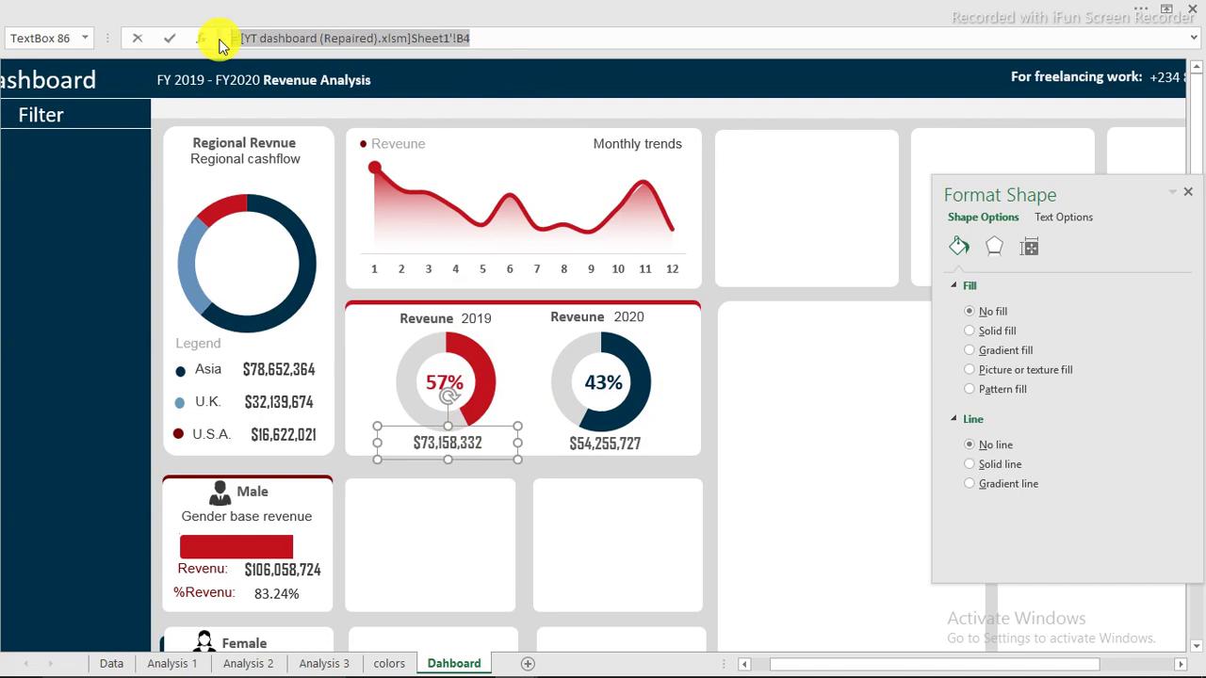
text(=)
click(237, 663)
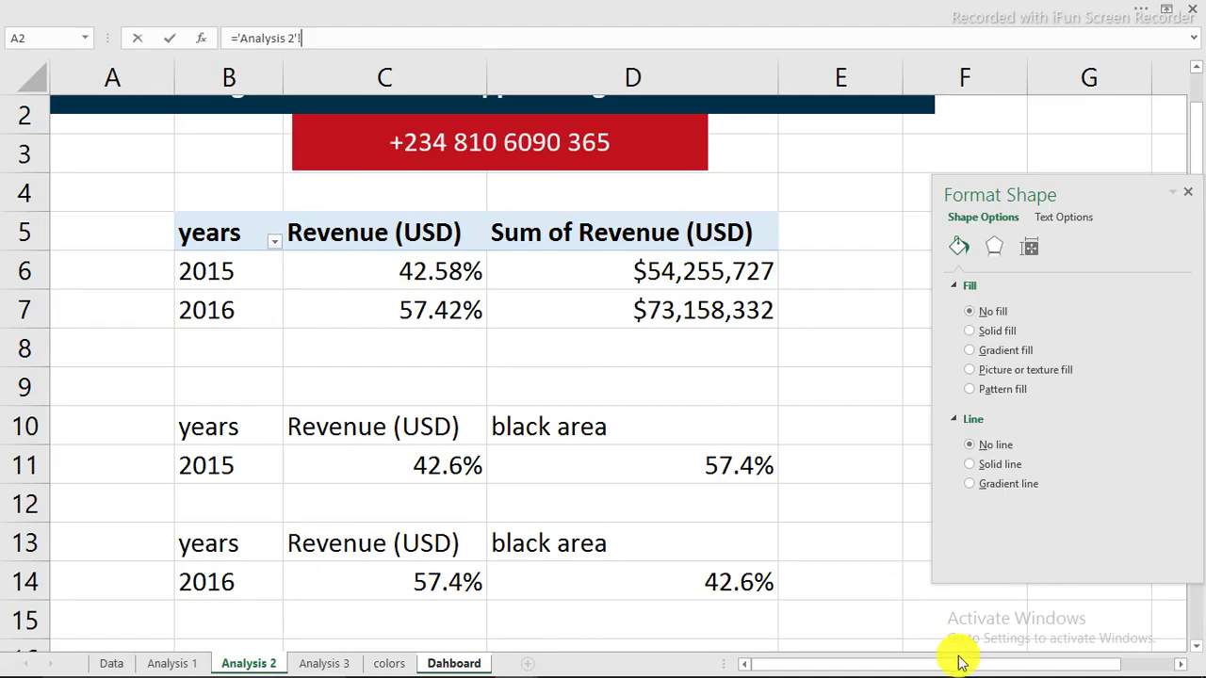
key(Escape)
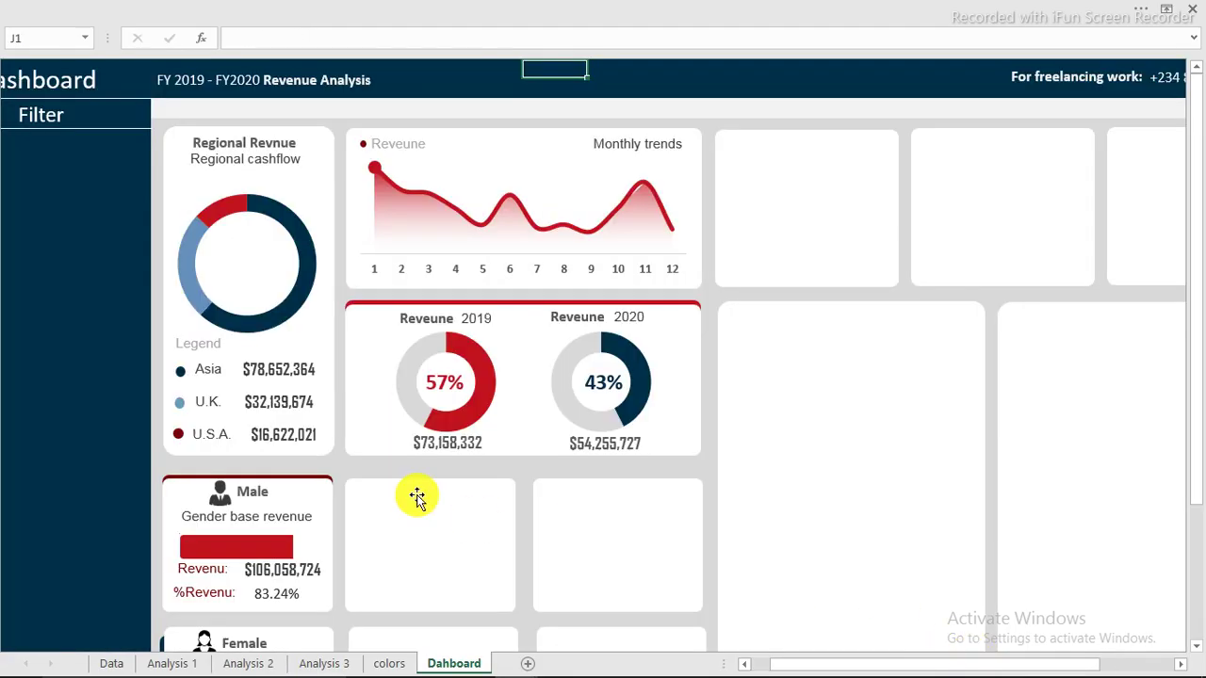
- Link the revenue amount text box below the 2019 doughnut to cell D6 on the Analysis 2 sheet
click(453, 446)
drag(491, 38, 237, 39)
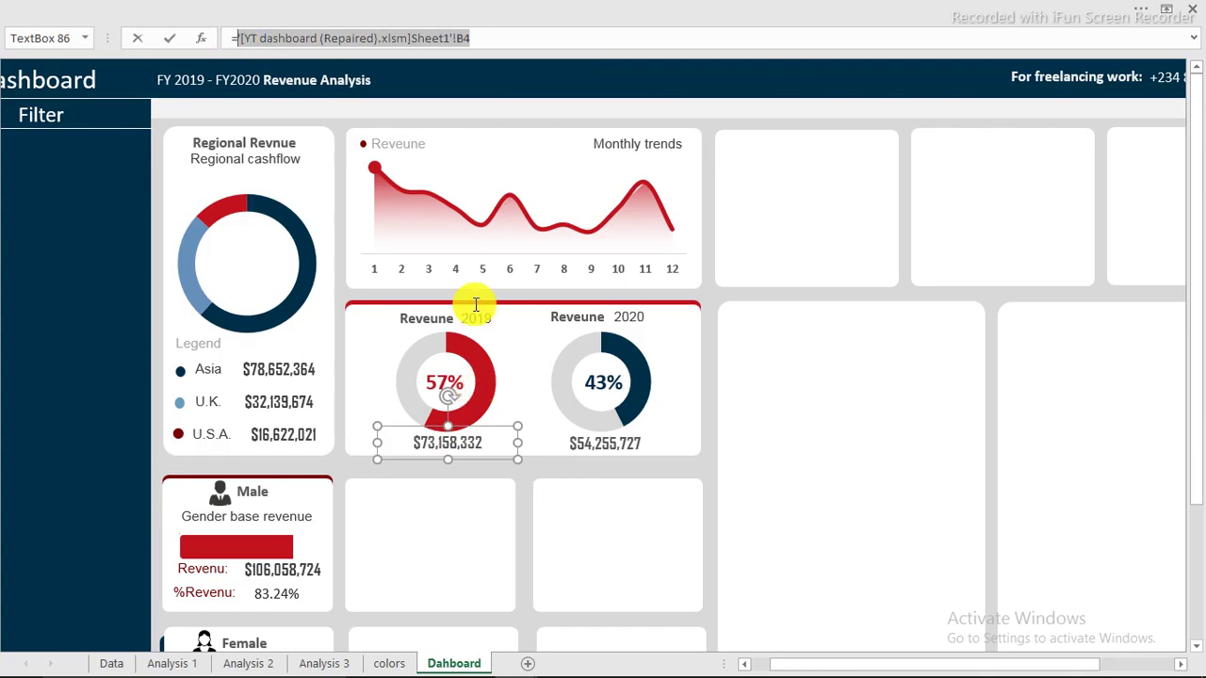
click(271, 663)
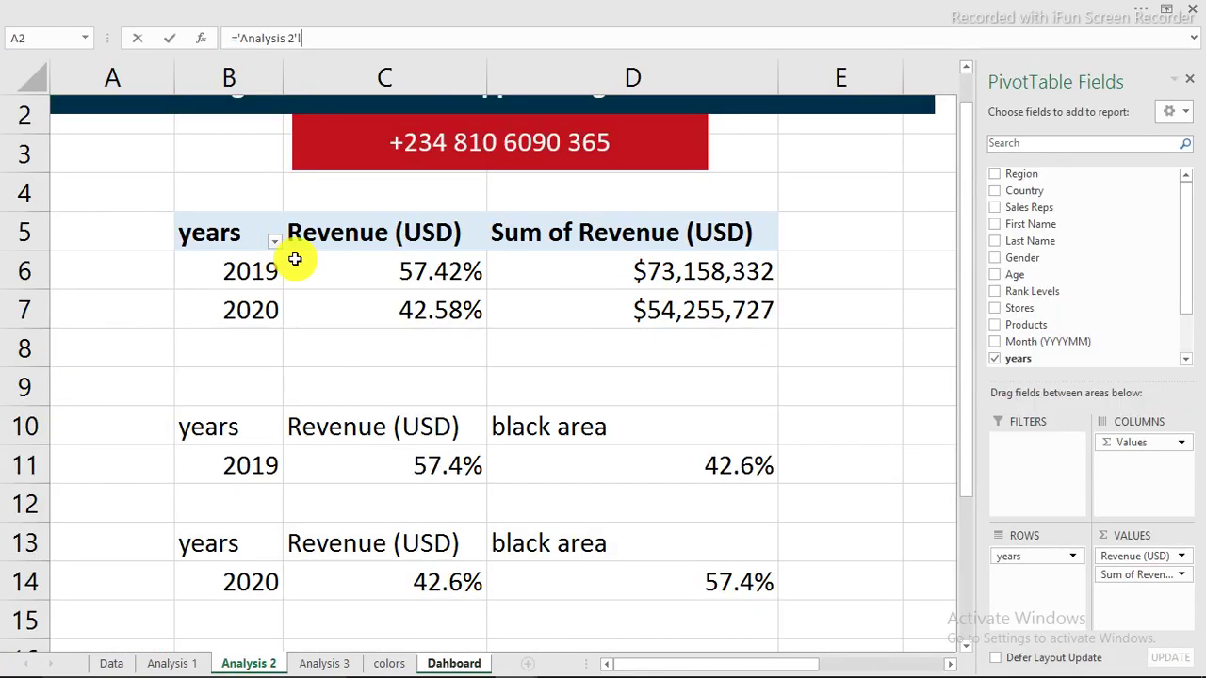
click(722, 276)
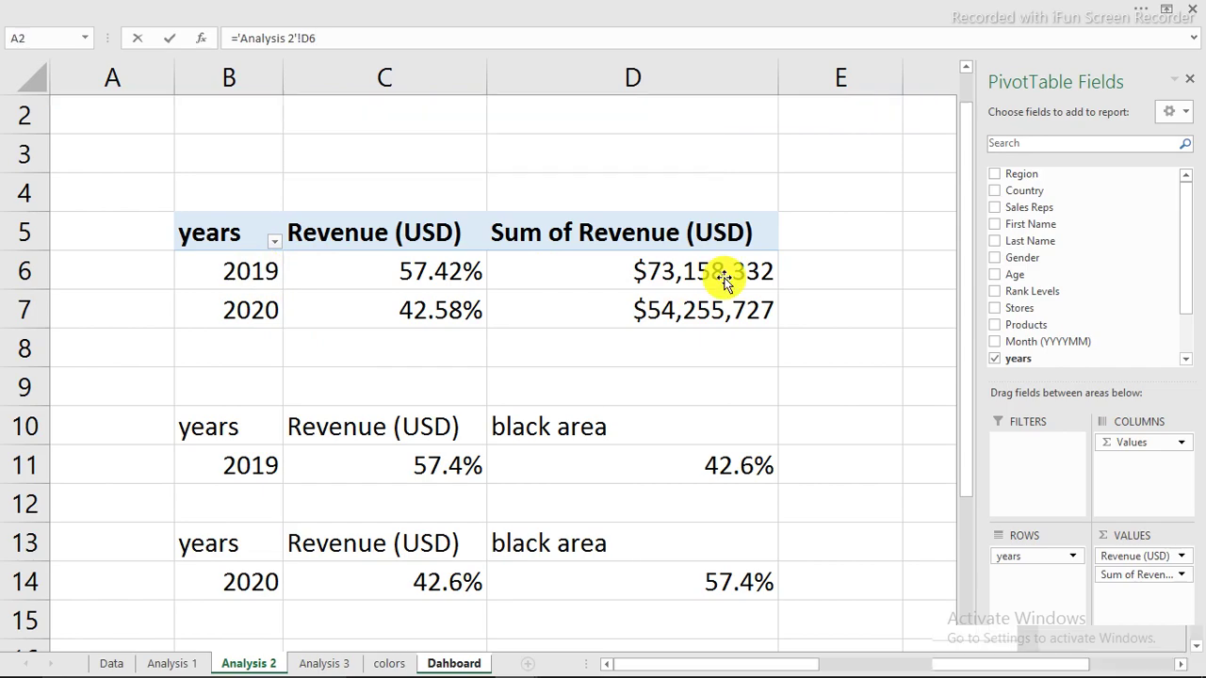
key(Return)
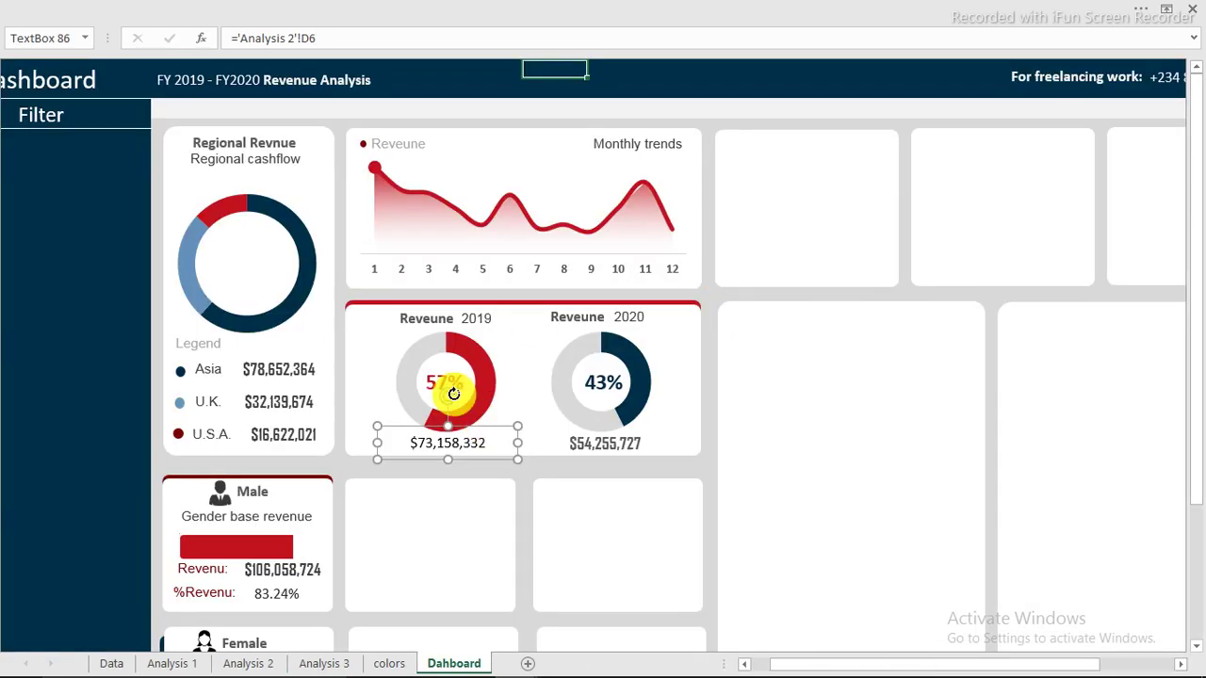
- Link the revenue amount text box below the 2020 doughnut to cell D7 on the Analysis 2 sheet
click(578, 446)
click(477, 37)
drag(477, 37, 247, 31)
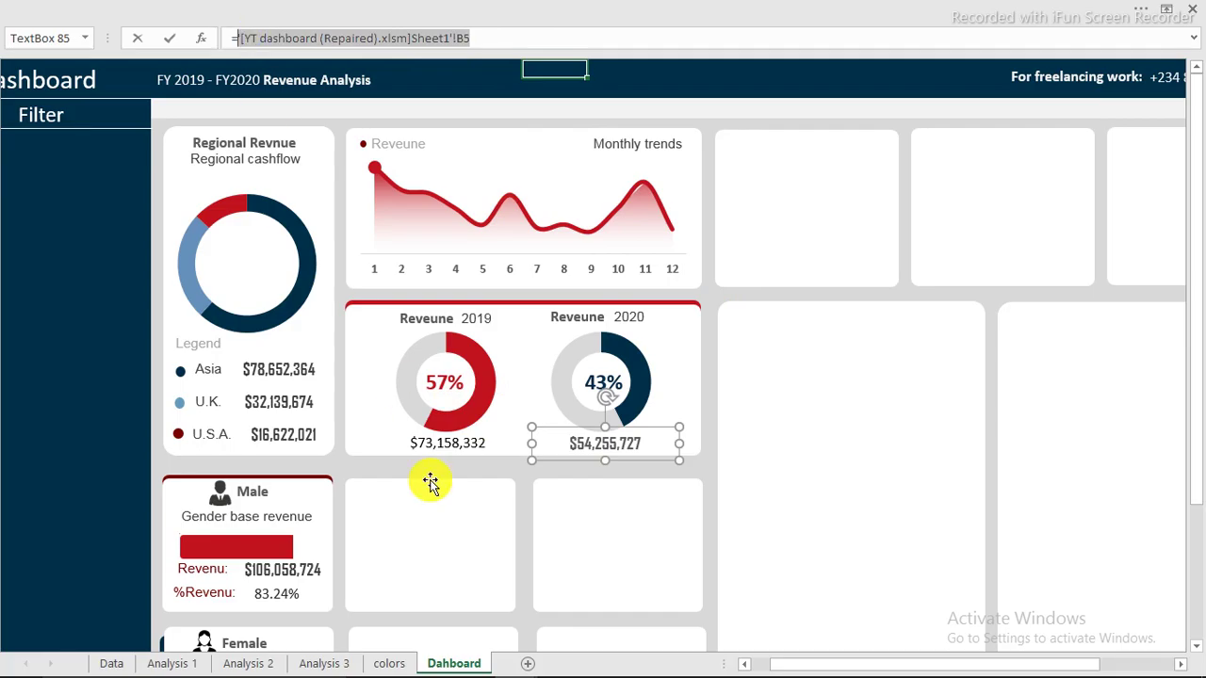
click(249, 663)
key(Return)
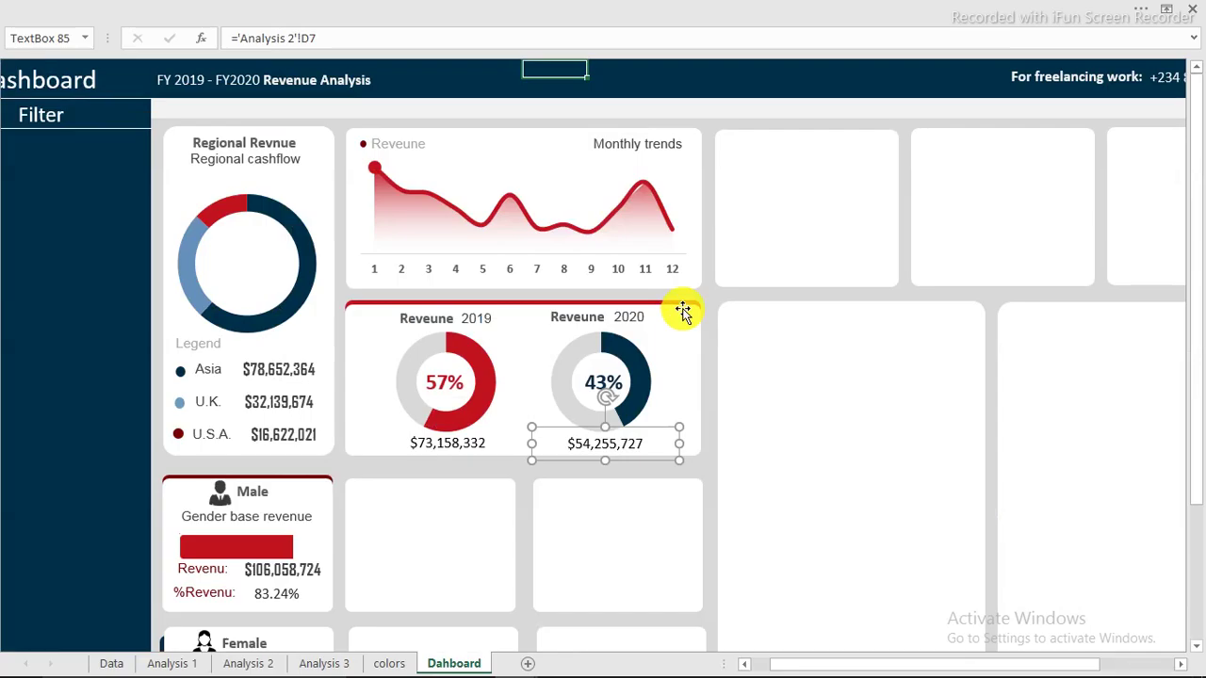
- Link the 2019 and 2020 doughnut percentages to C11 and C14 on Analysis 2, and format the 2020 percentage bold, 14 pt, dark blue
click(446, 382)
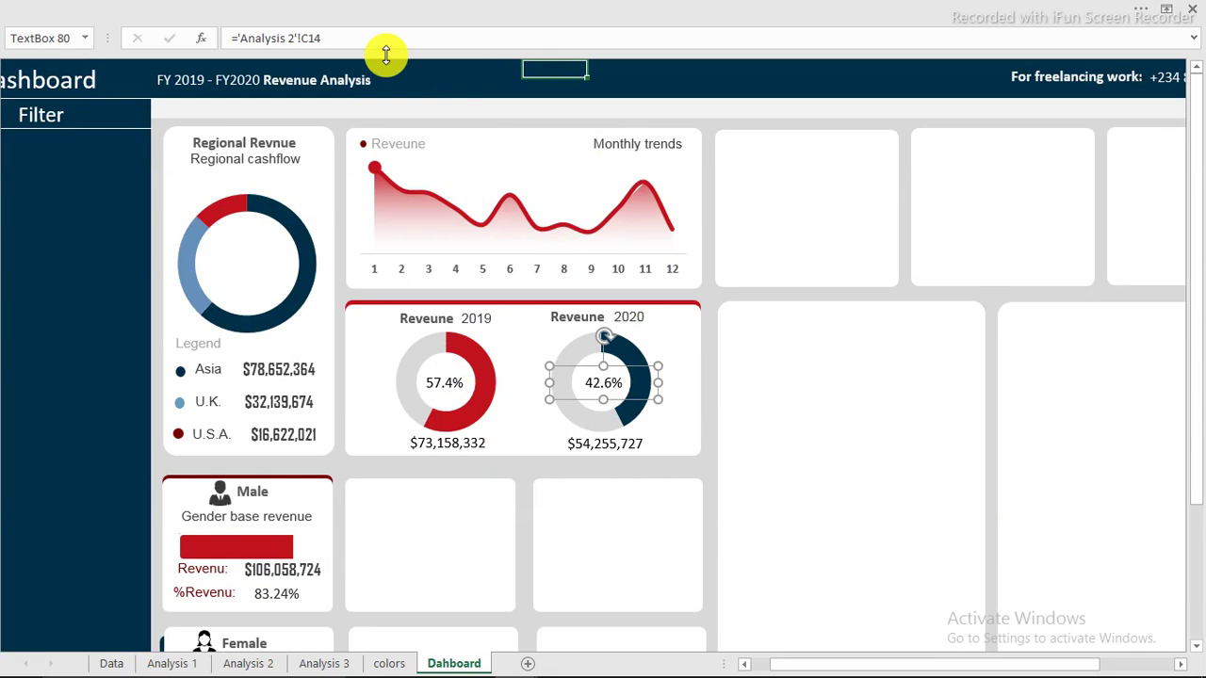
click(164, 8)
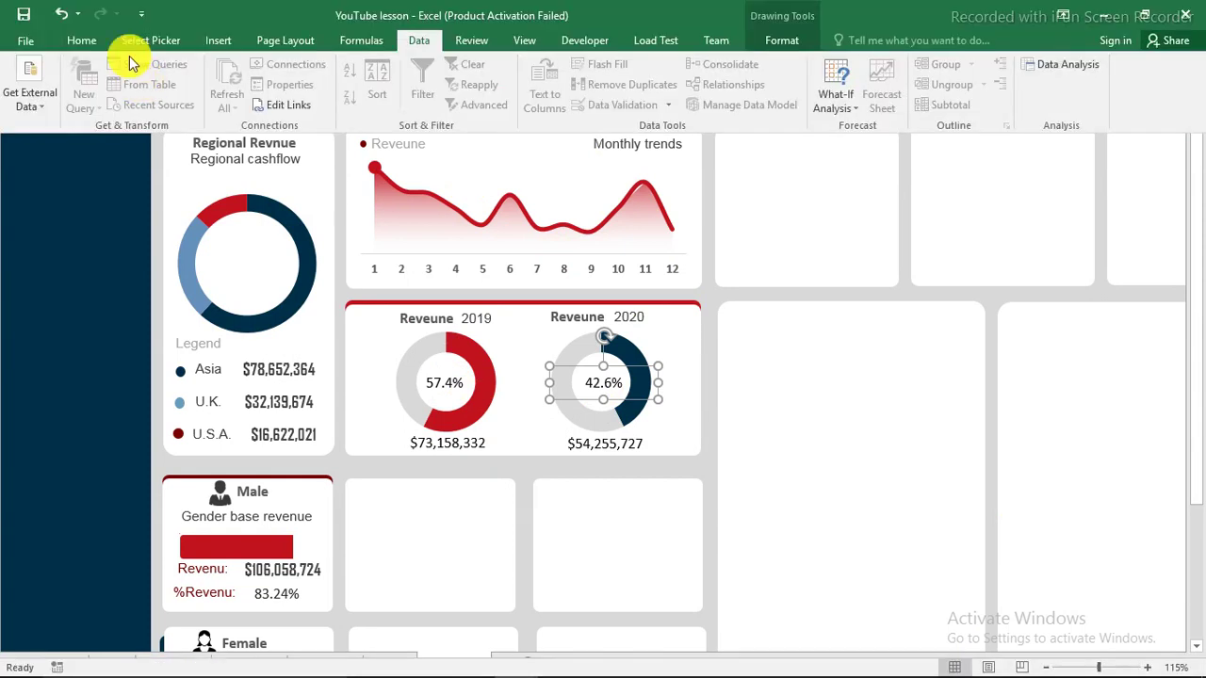
click(83, 40)
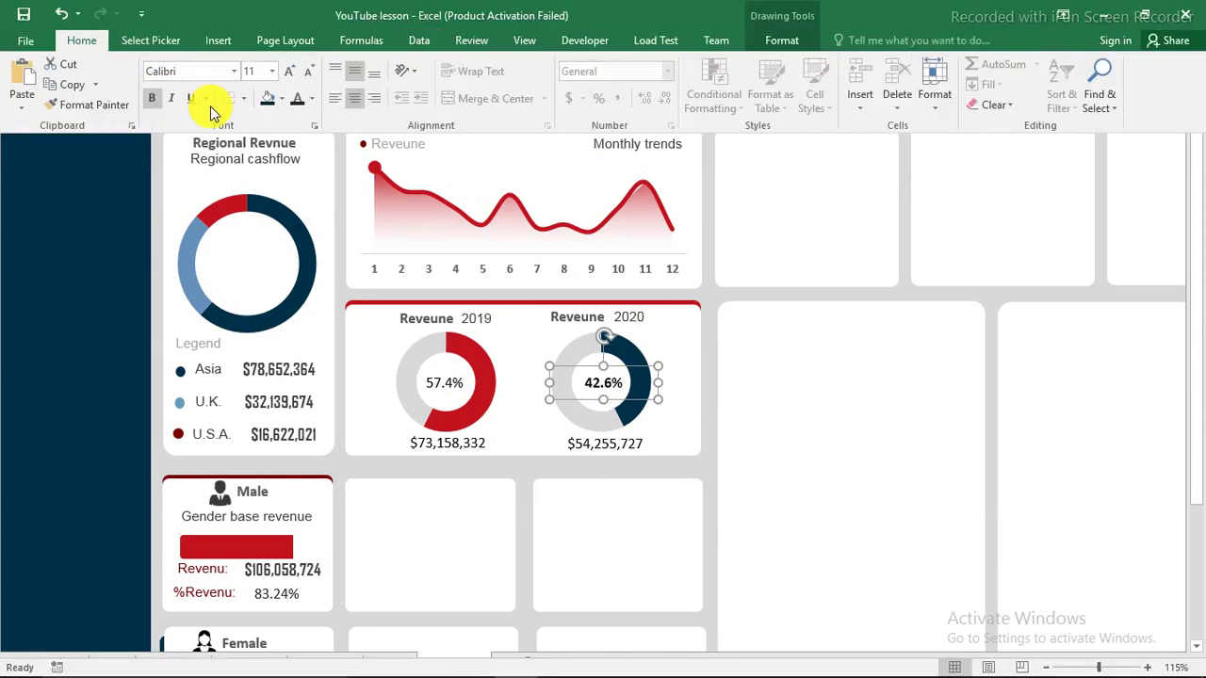
click(312, 98)
click(299, 292)
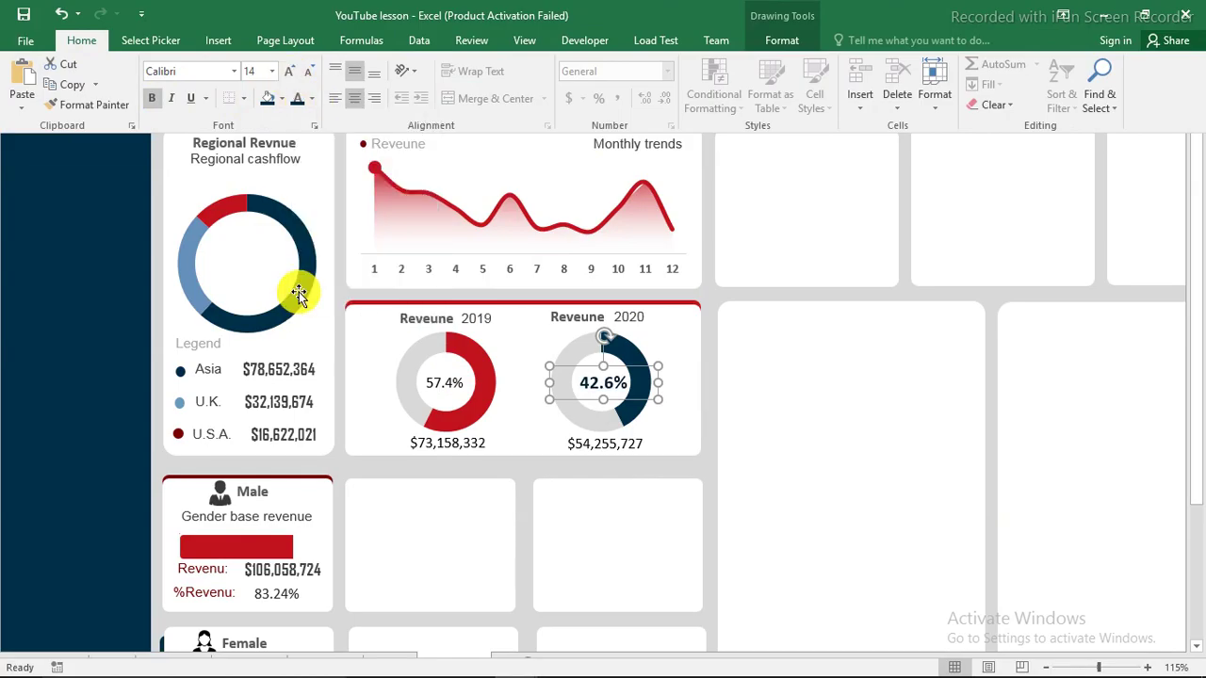
- Copy the 2020 percentage's formatting to the 2019 percentage and colour the 2019 text red, keeping it at 14 pt
click(109, 108)
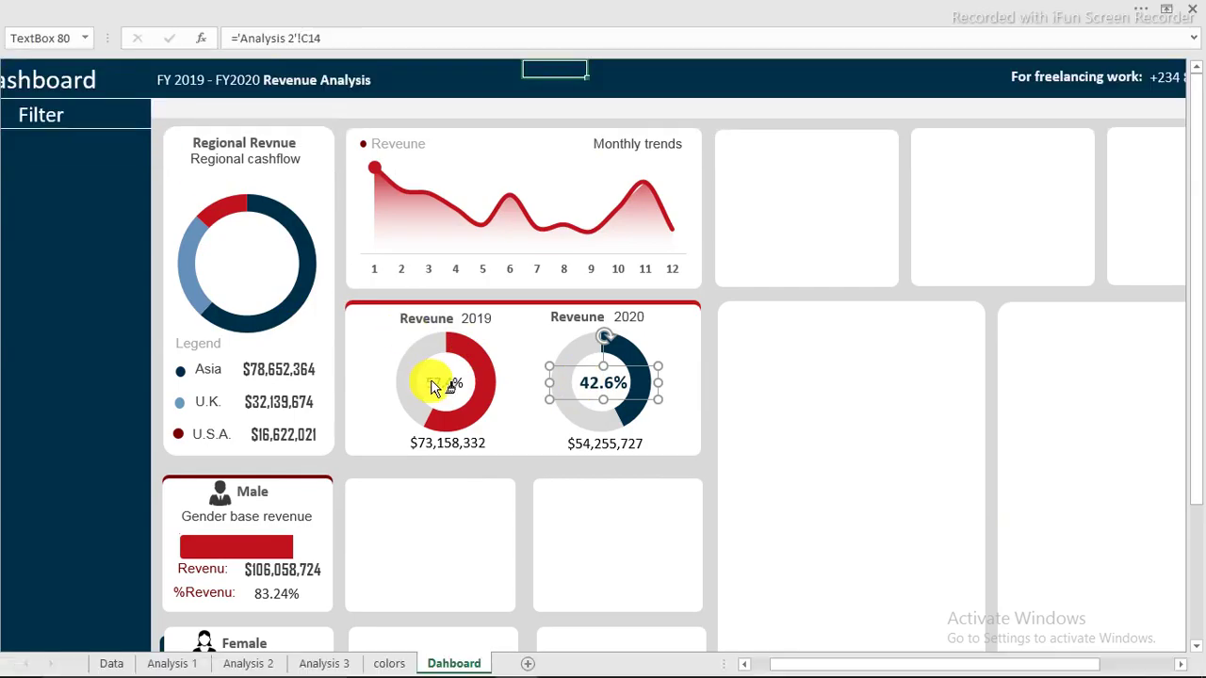
click(433, 386)
click(239, 7)
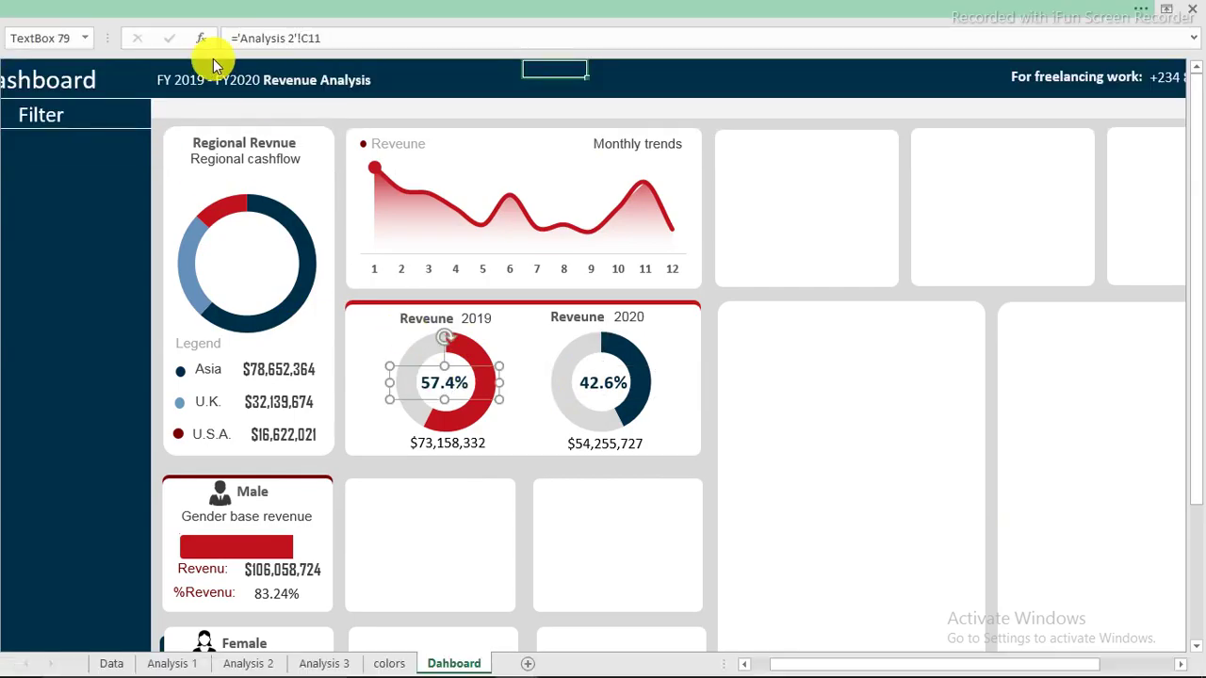
click(312, 98)
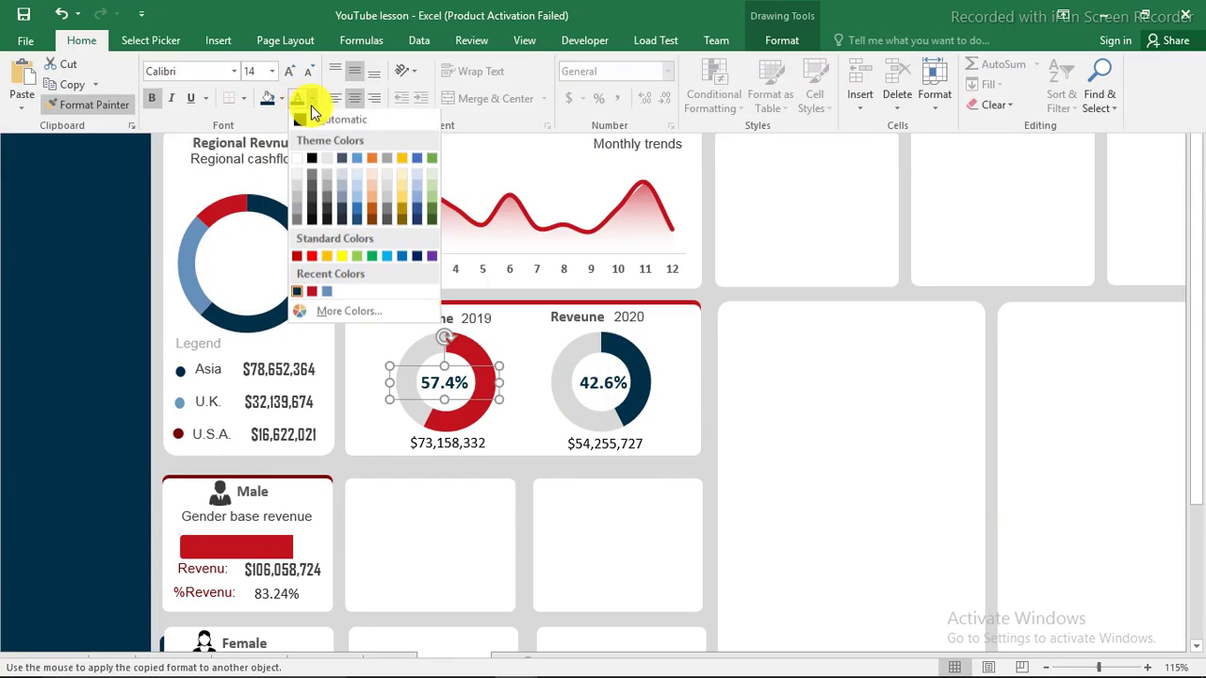
click(312, 294)
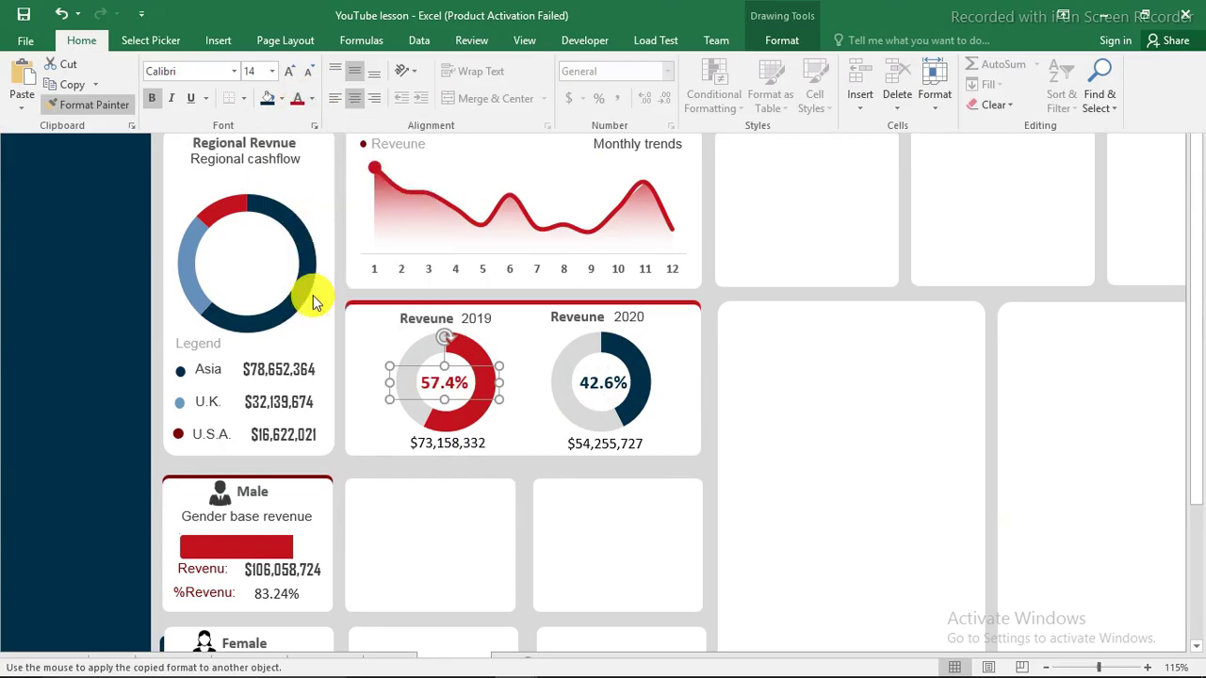
click(307, 74)
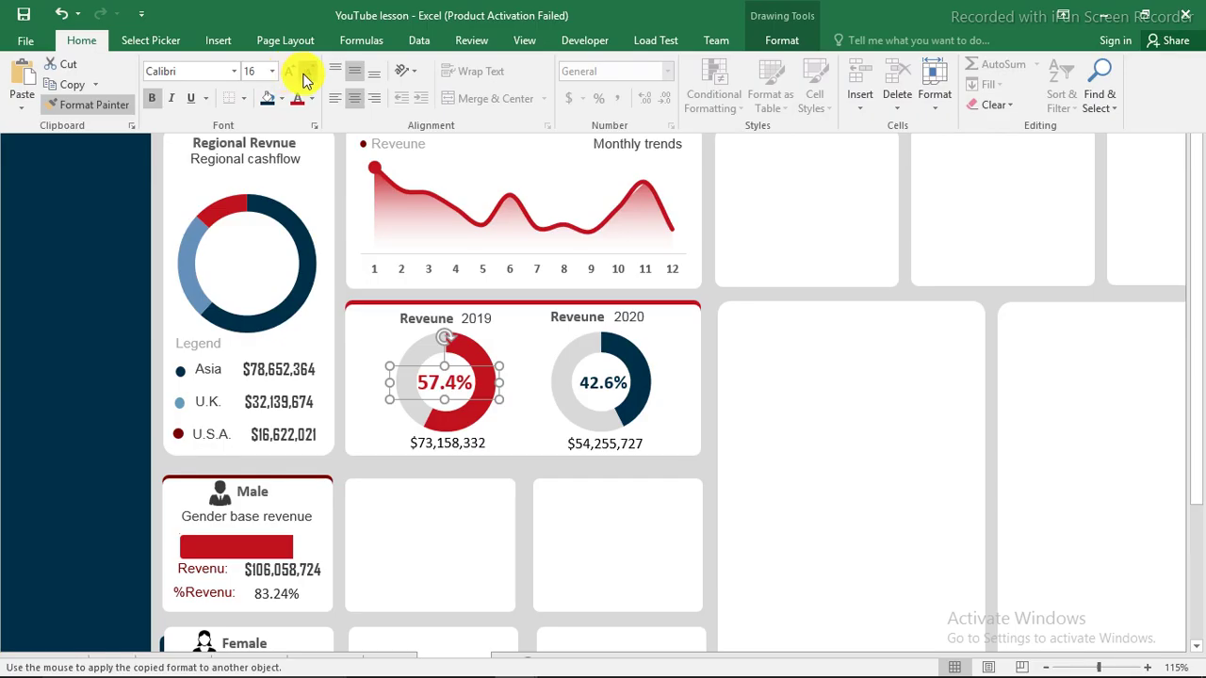
click(438, 419)
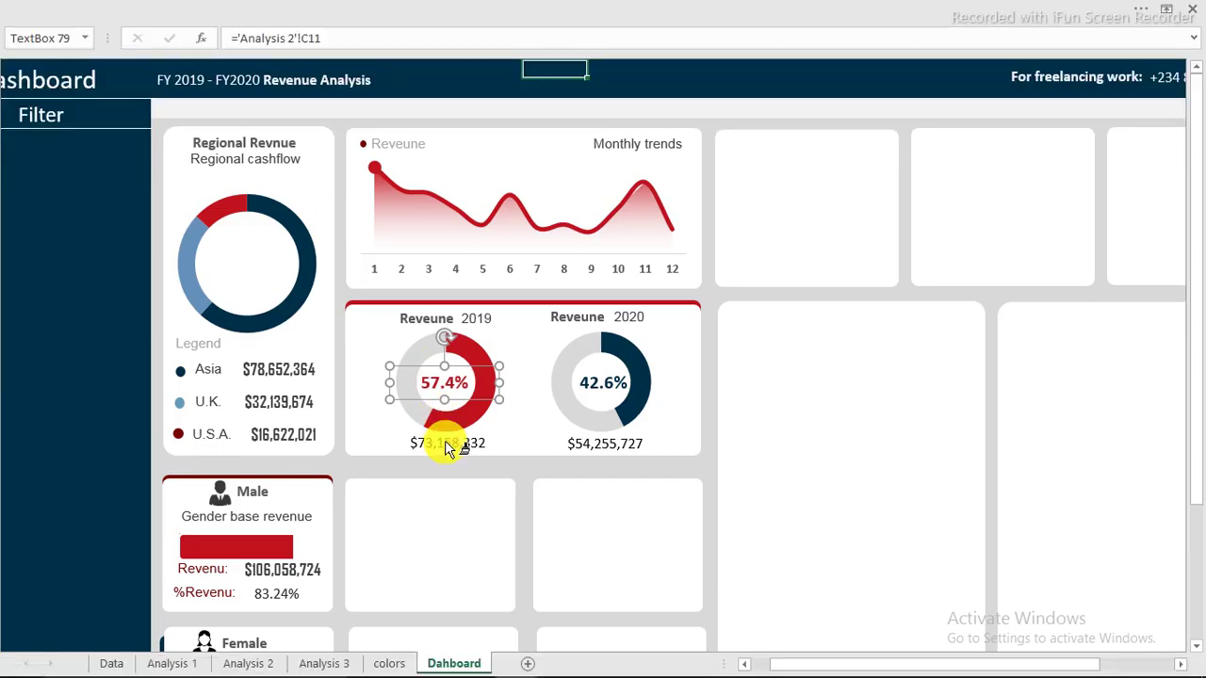
- Copy the formatting of the Asia revenue amount to the revenue amounts below the 2019 and 2020 doughnuts
click(281, 371)
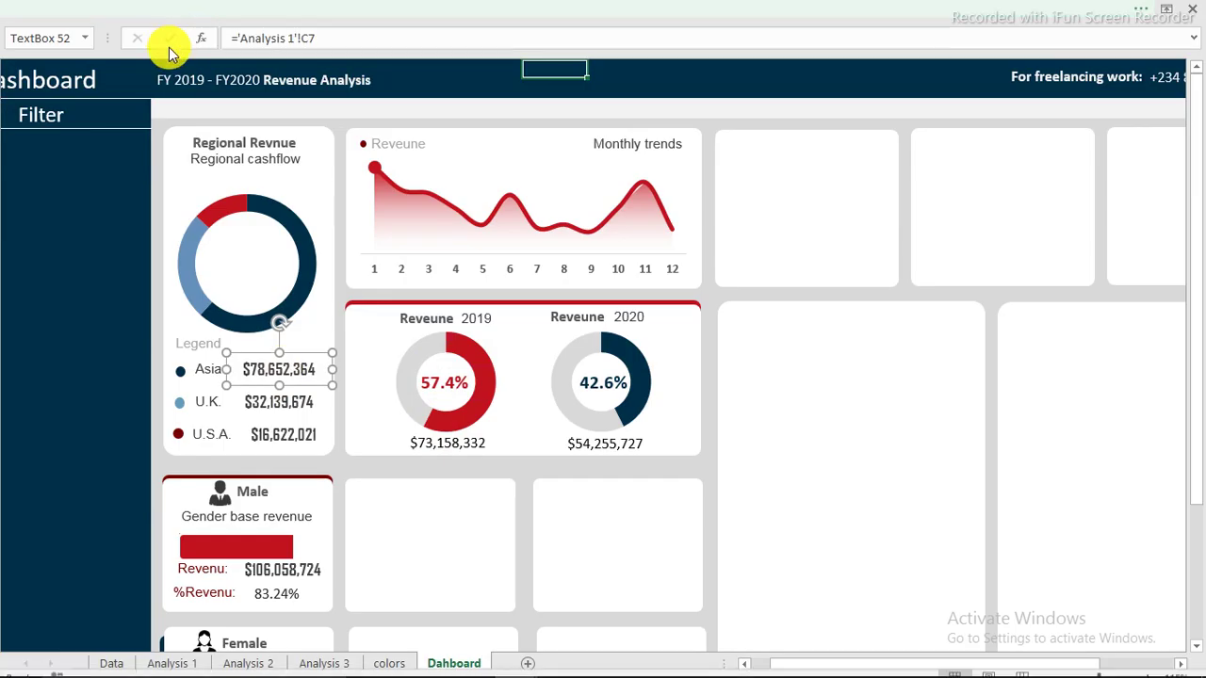
click(196, 9)
click(104, 104)
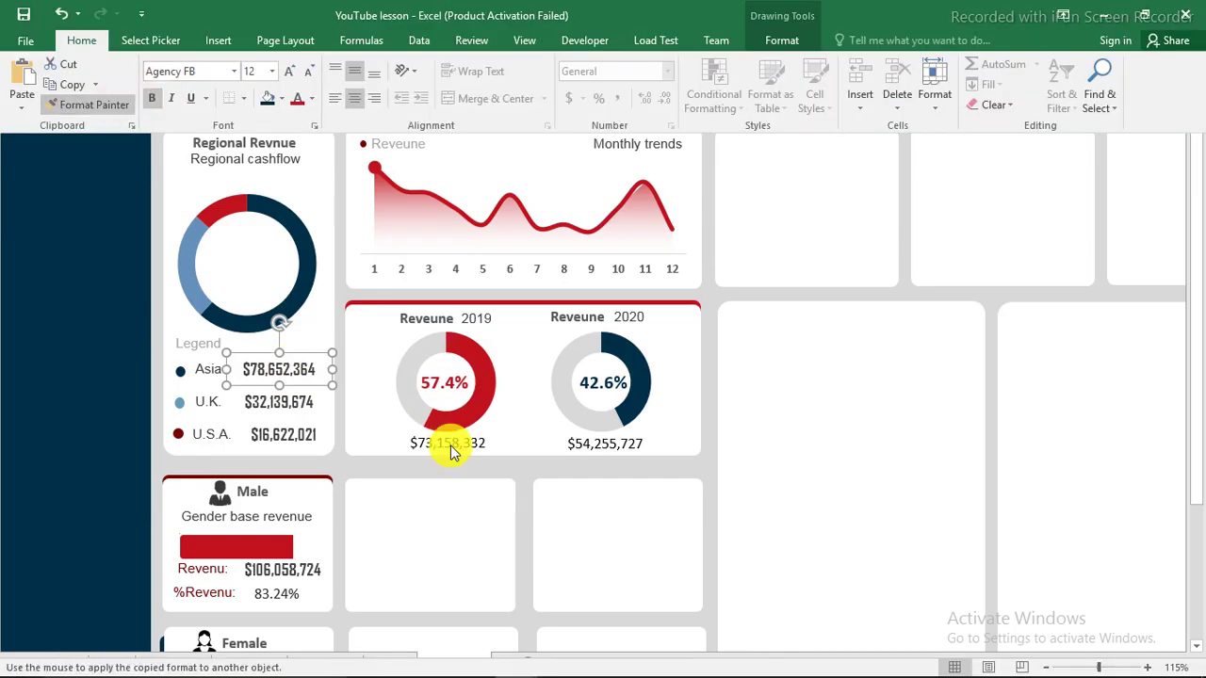
click(451, 452)
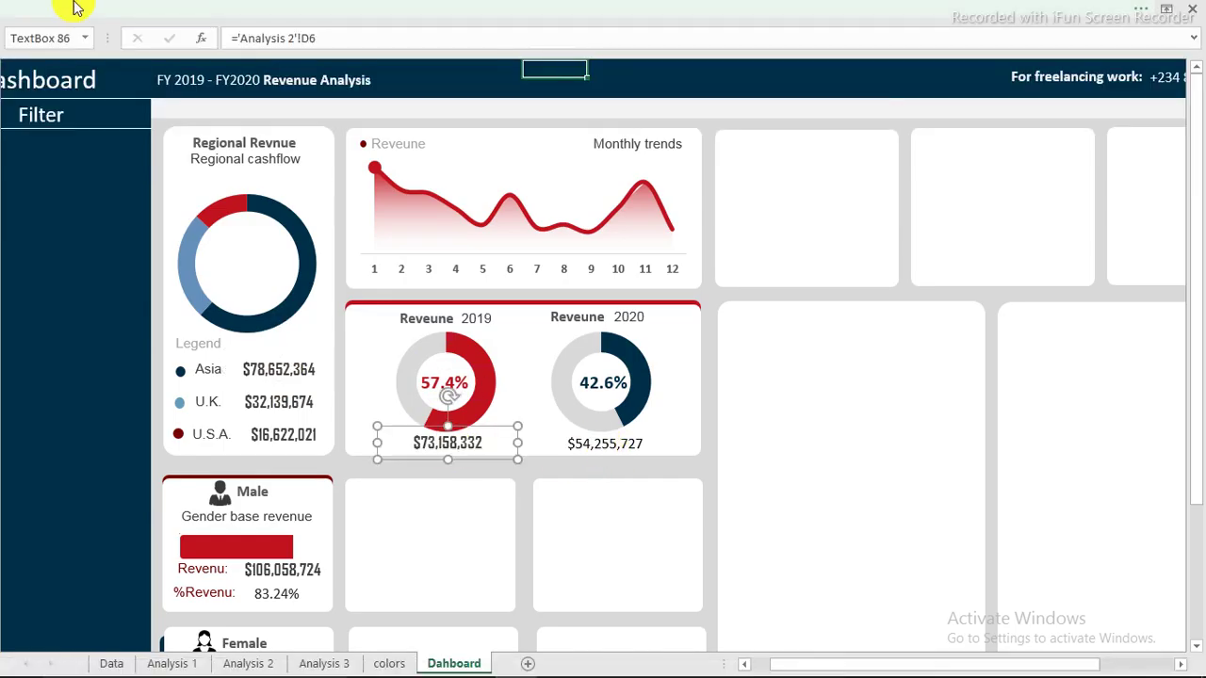
click(167, 8)
click(109, 104)
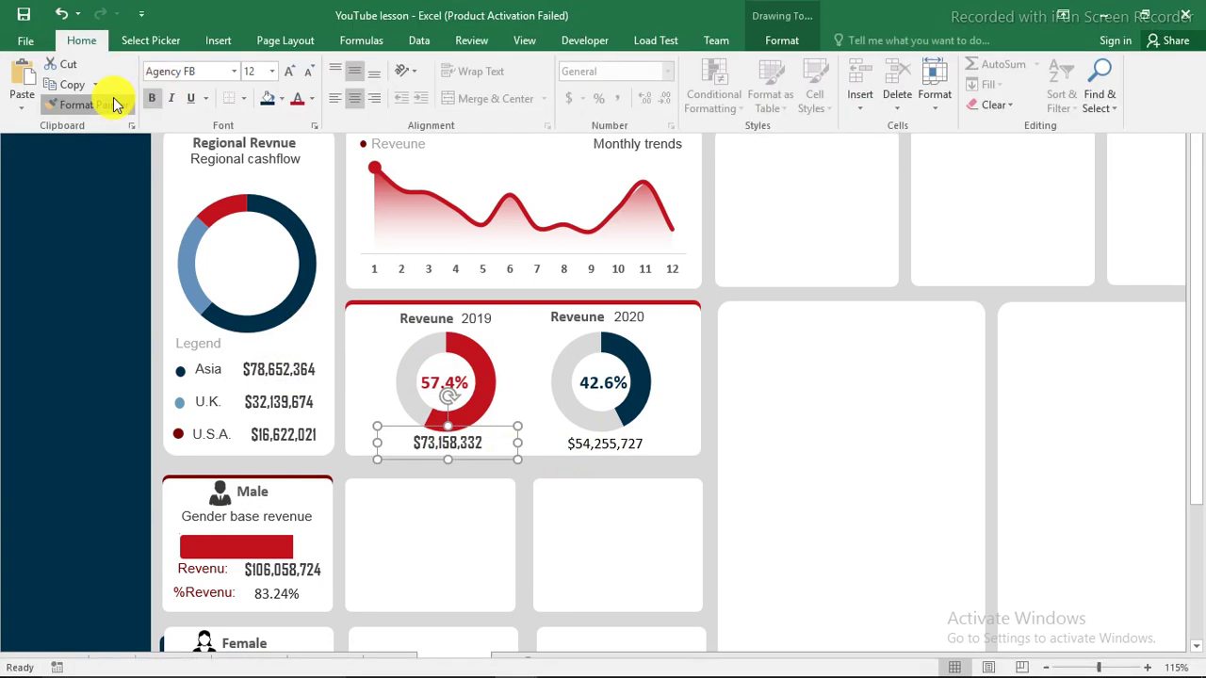
click(578, 443)
key(Escape)
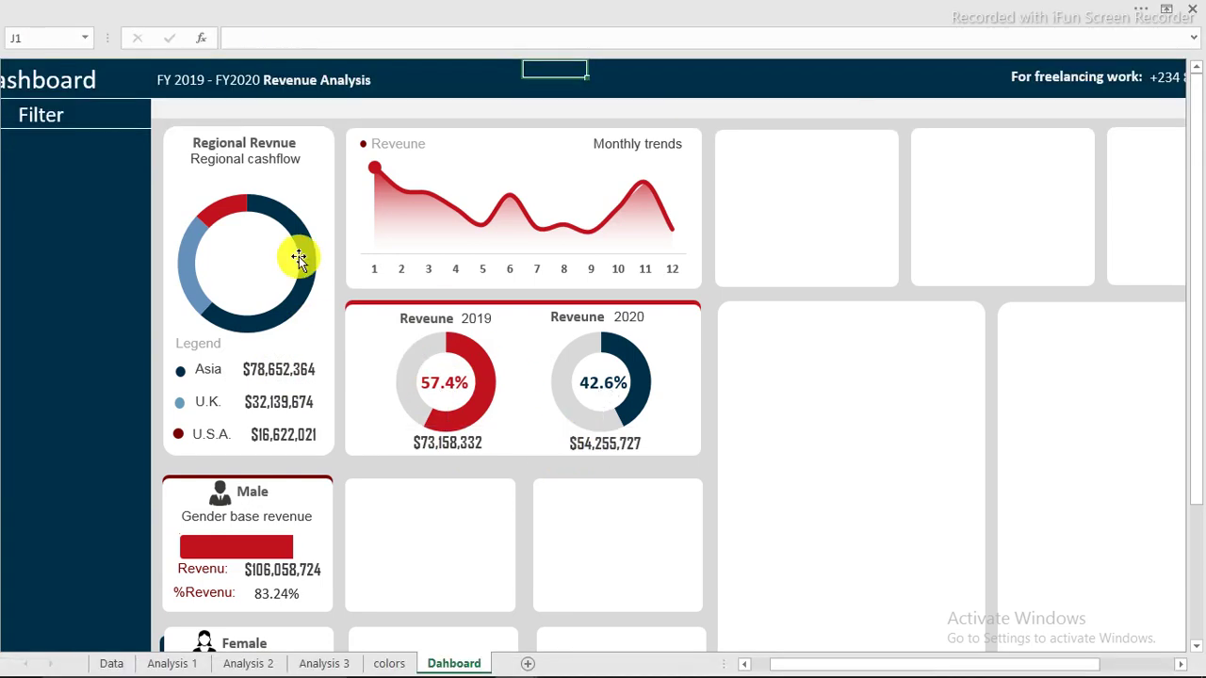
- Set the doughnut hole size of the regional revenue chart to 64% and close the formatting and field panes
click(292, 260)
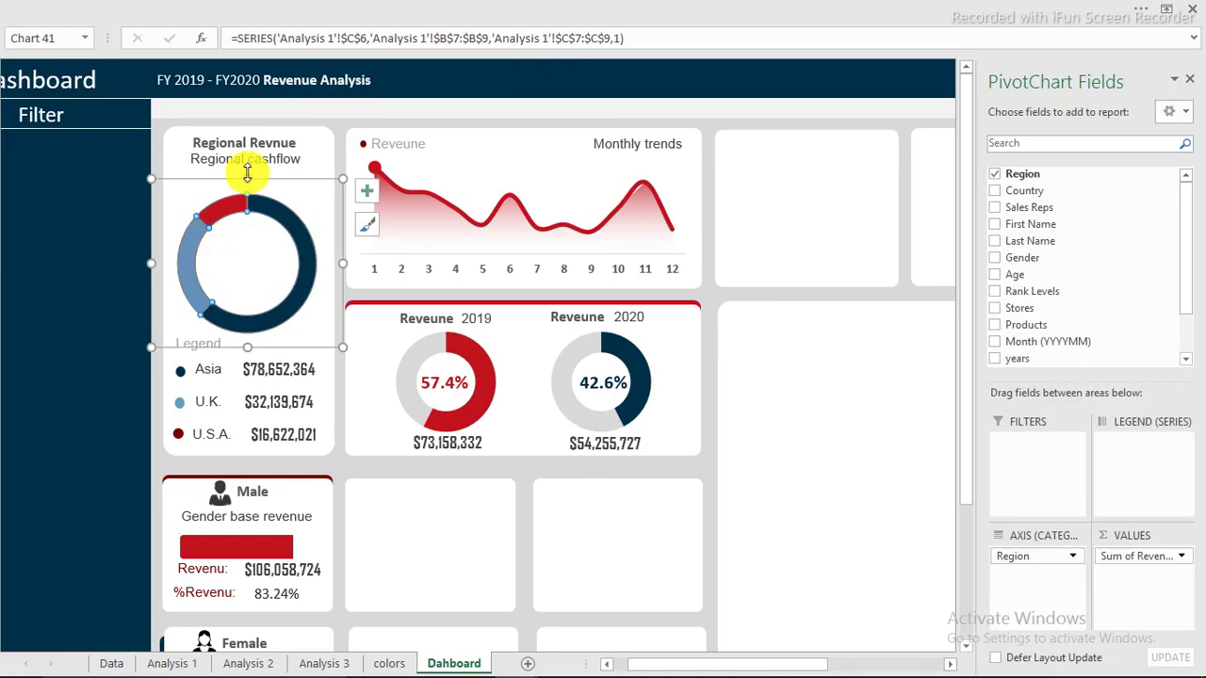
click(278, 180)
double_click(278, 181)
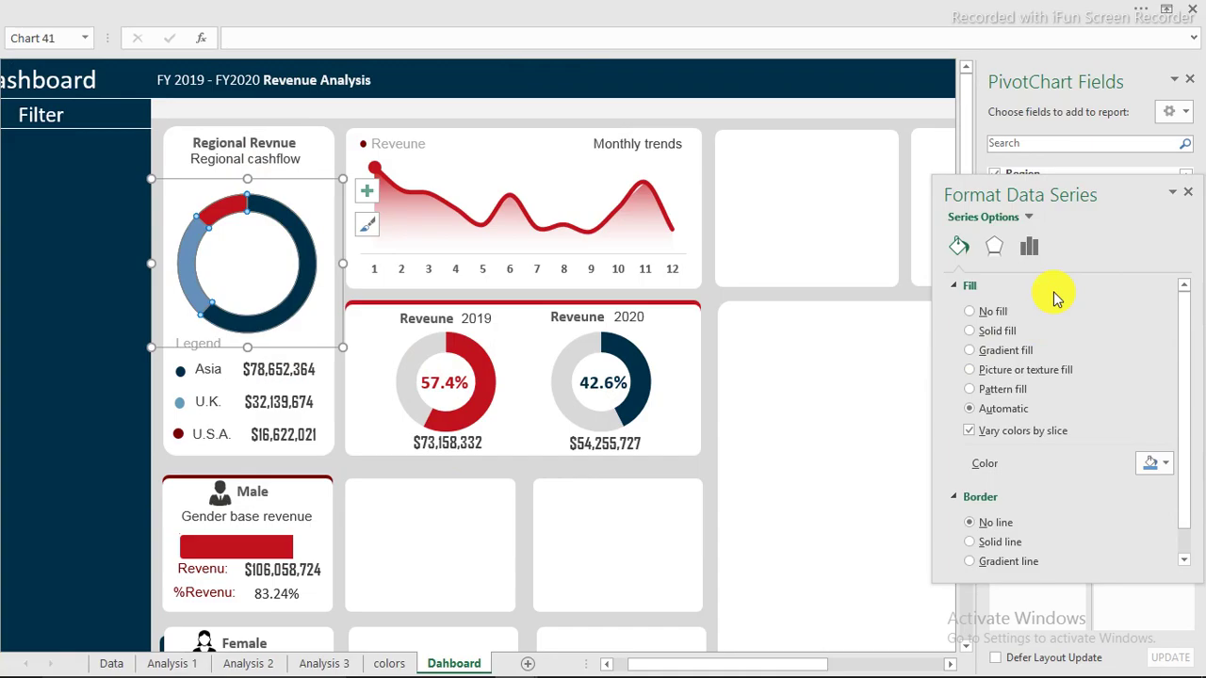
click(1029, 248)
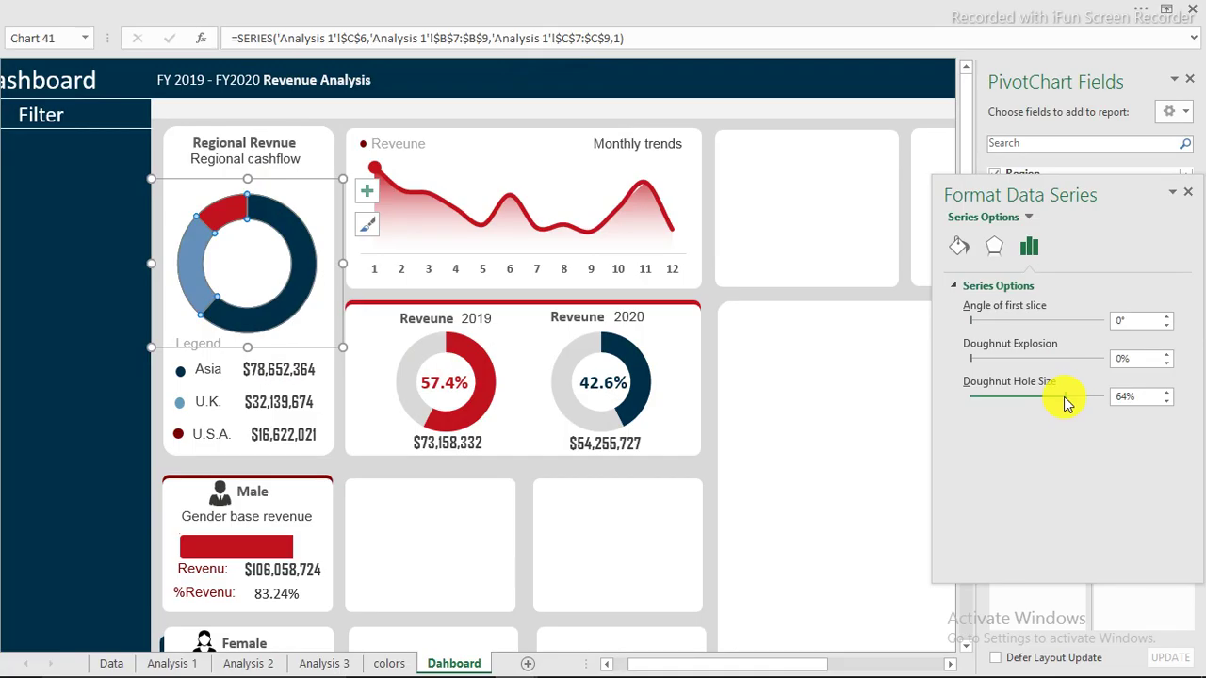
click(527, 83)
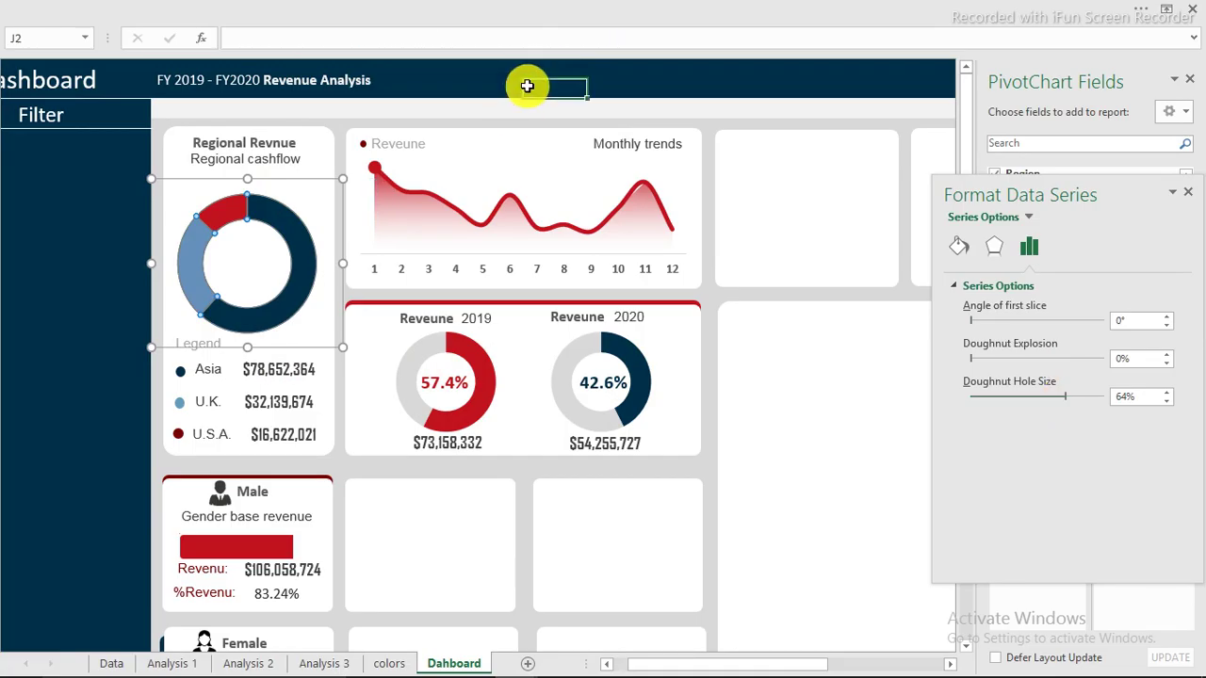
click(1189, 80)
click(1187, 192)
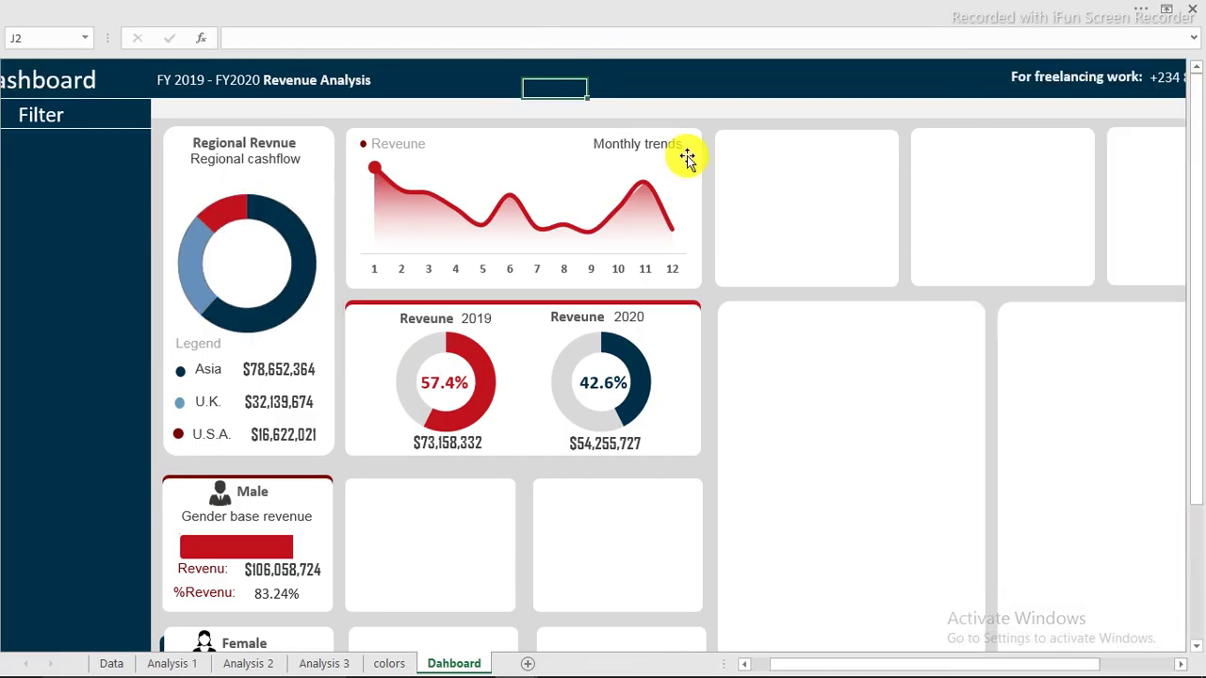
- Examine the finished layout in the YT dashboard (Repaired) workbook, especially the quarterly revenue cards, and return to the YouTube lesson workbook
scroll(683, 184, down, 2)
scroll(613, 242, down, 1)
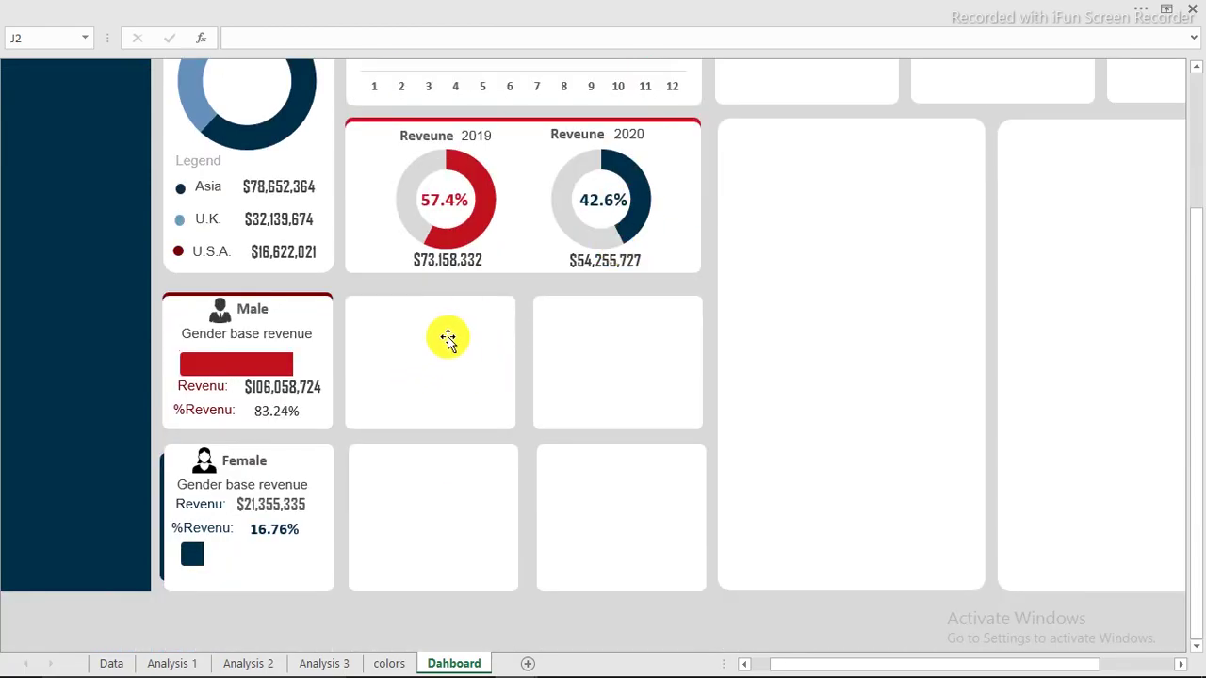
mouse_move(371, 663)
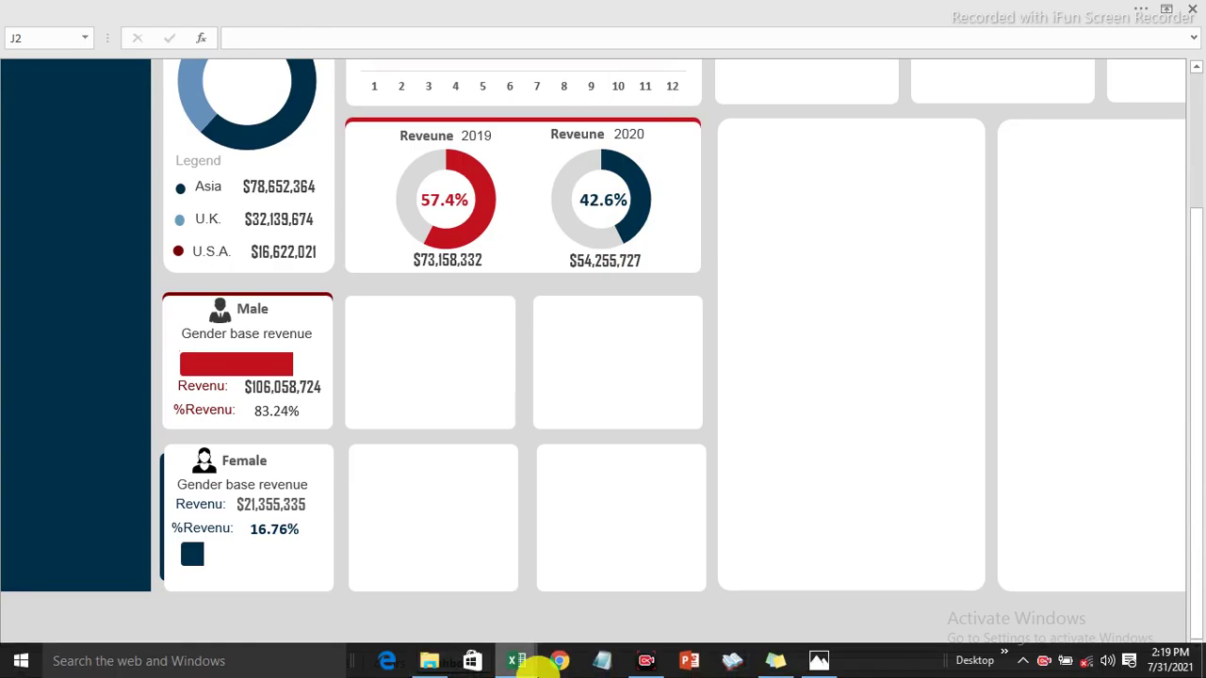
mouse_move(519, 661)
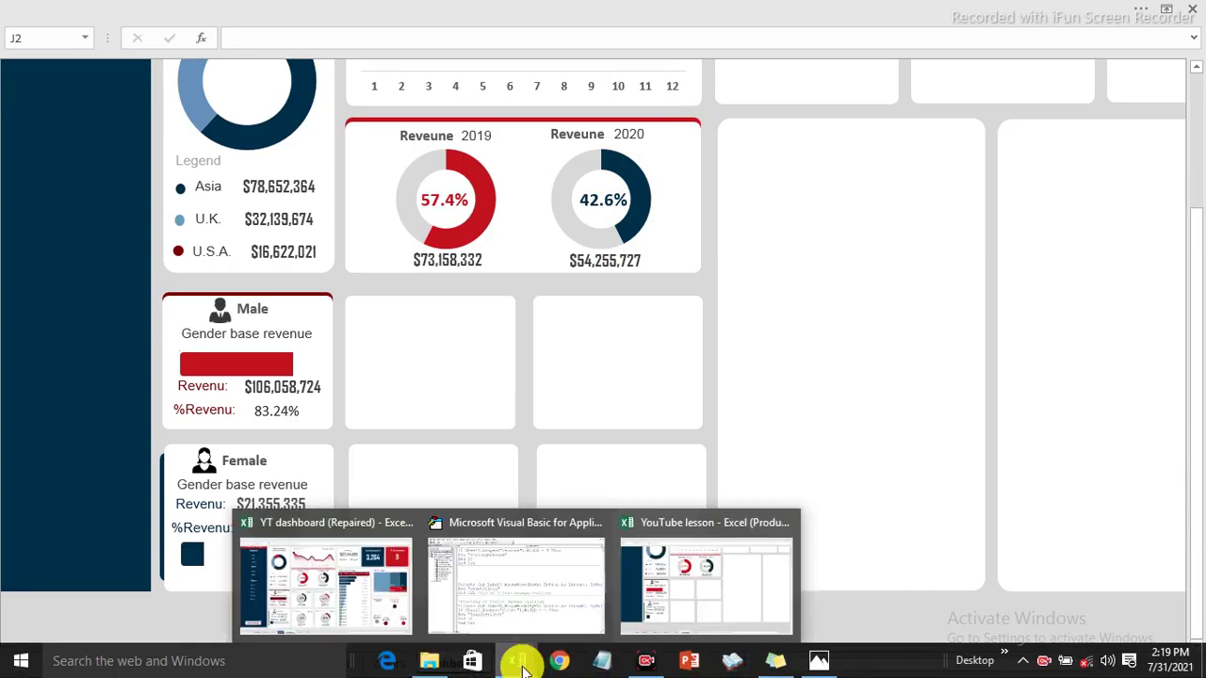
click(334, 578)
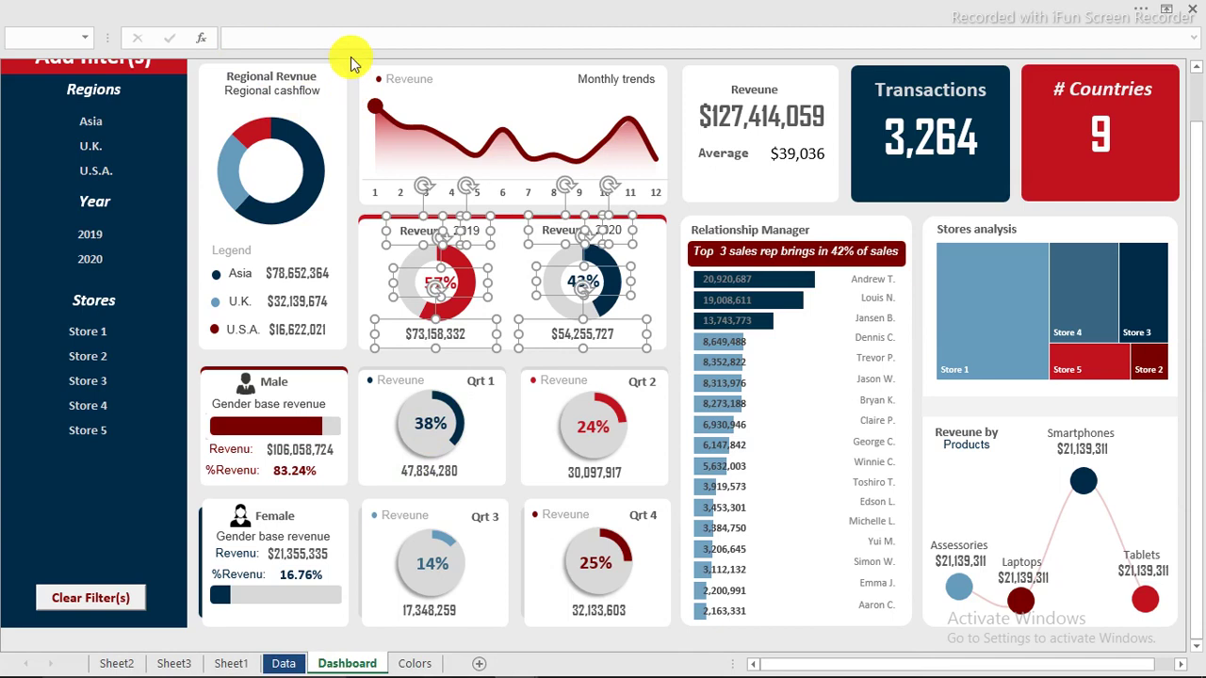
mouse_move(964, 116)
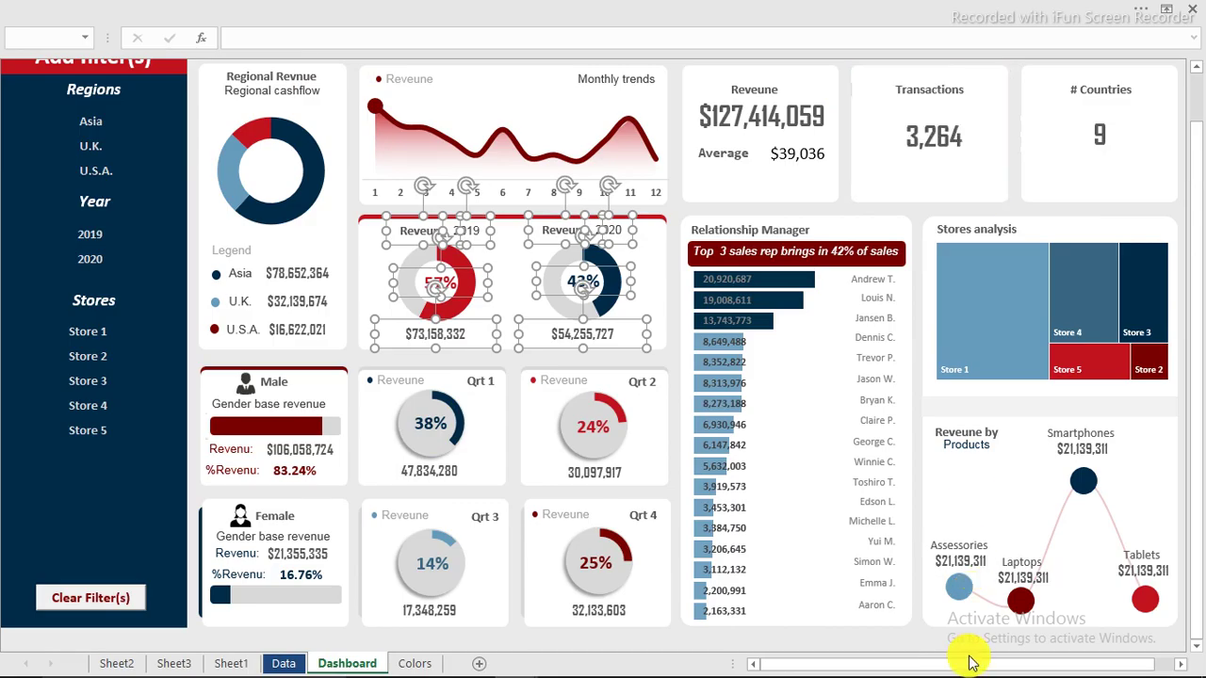
key(Escape)
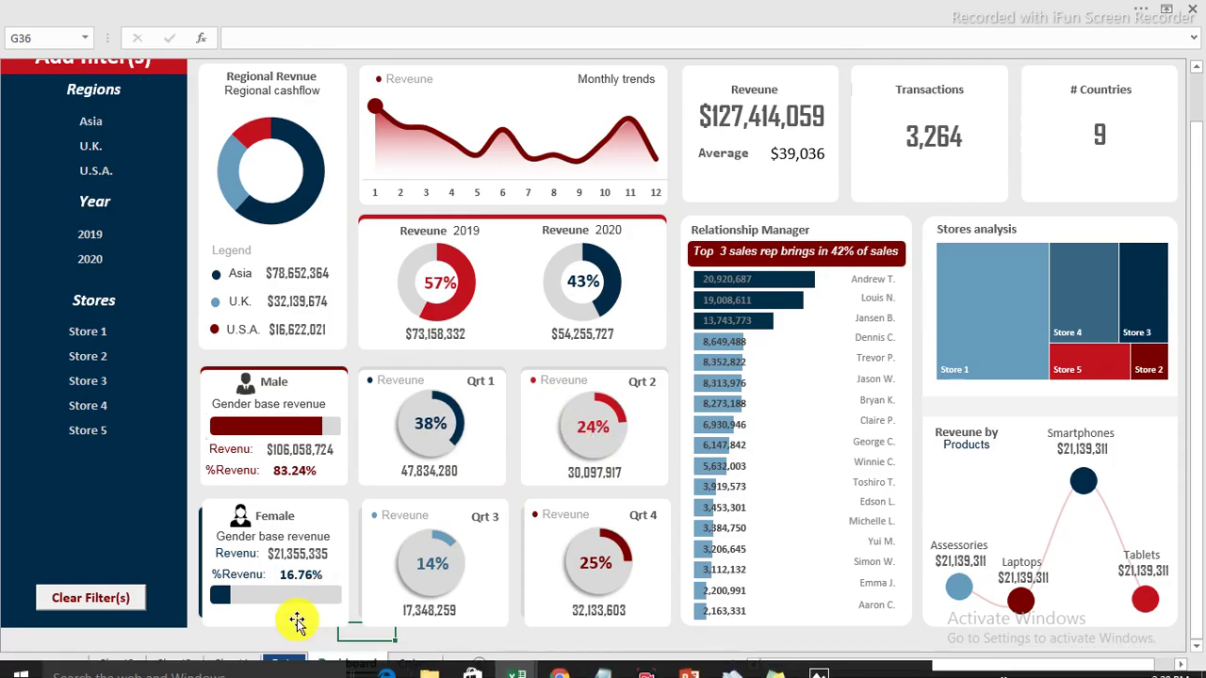
mouse_move(513, 659)
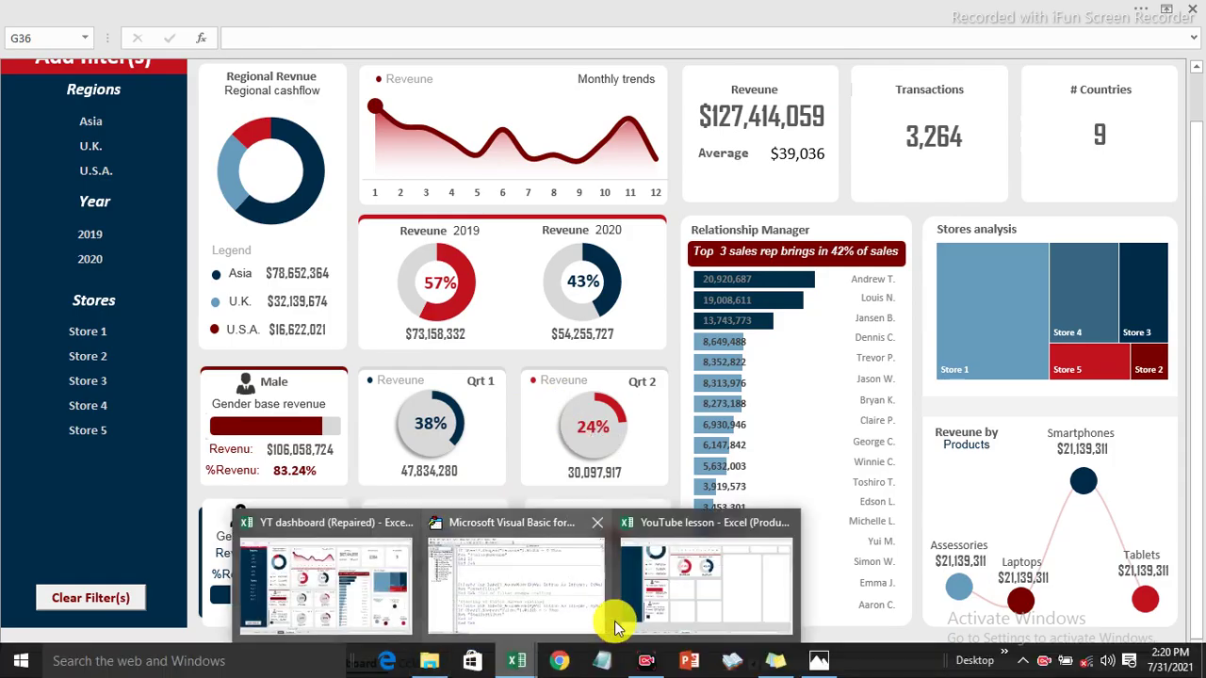
click(674, 596)
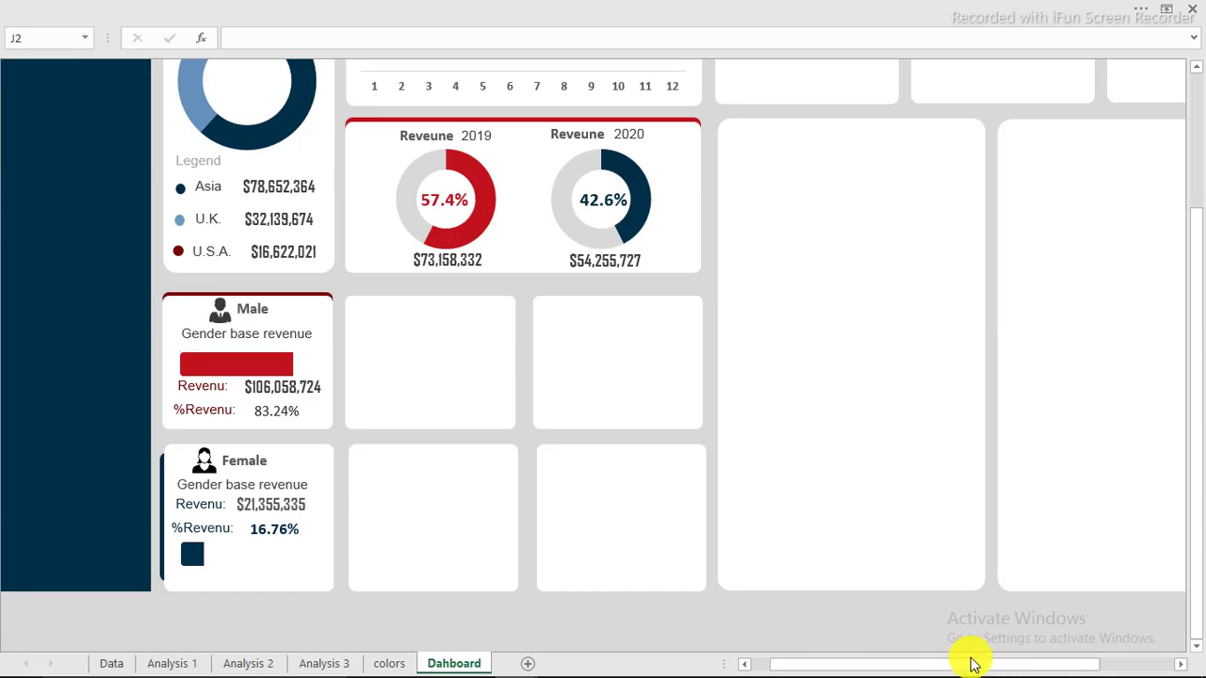
- Insert a circle 1 inch in diameter and place it on the empty card beside the Male revenue card
click(591, 425)
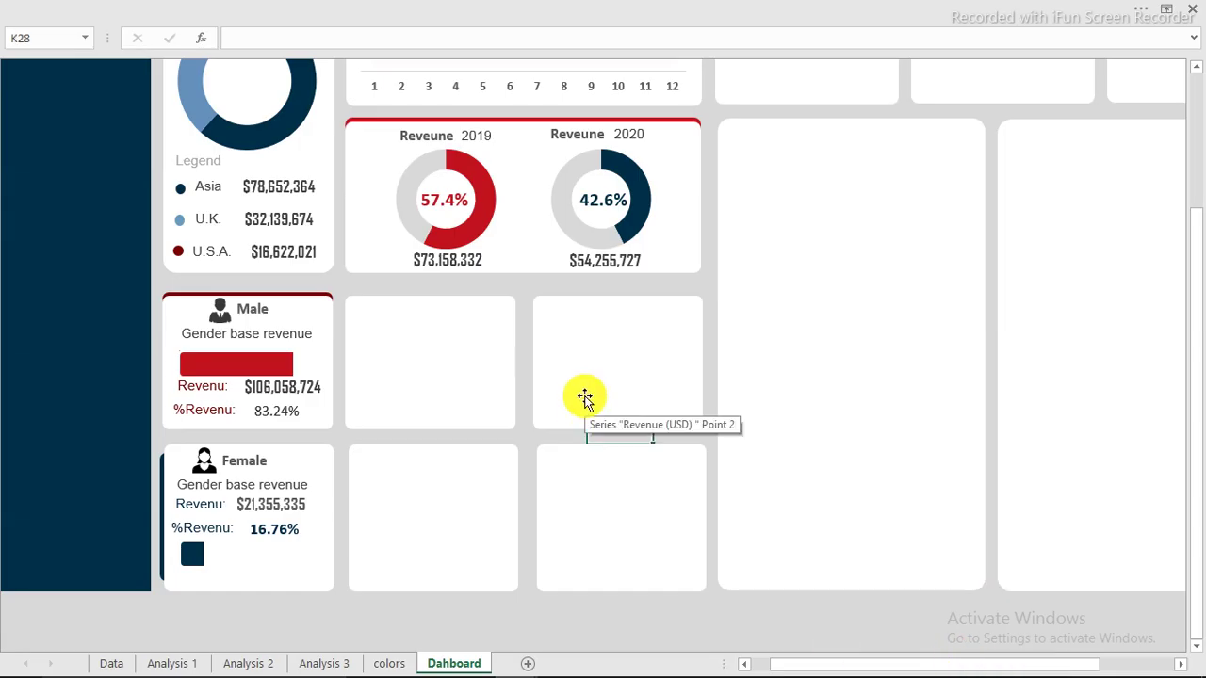
click(341, 16)
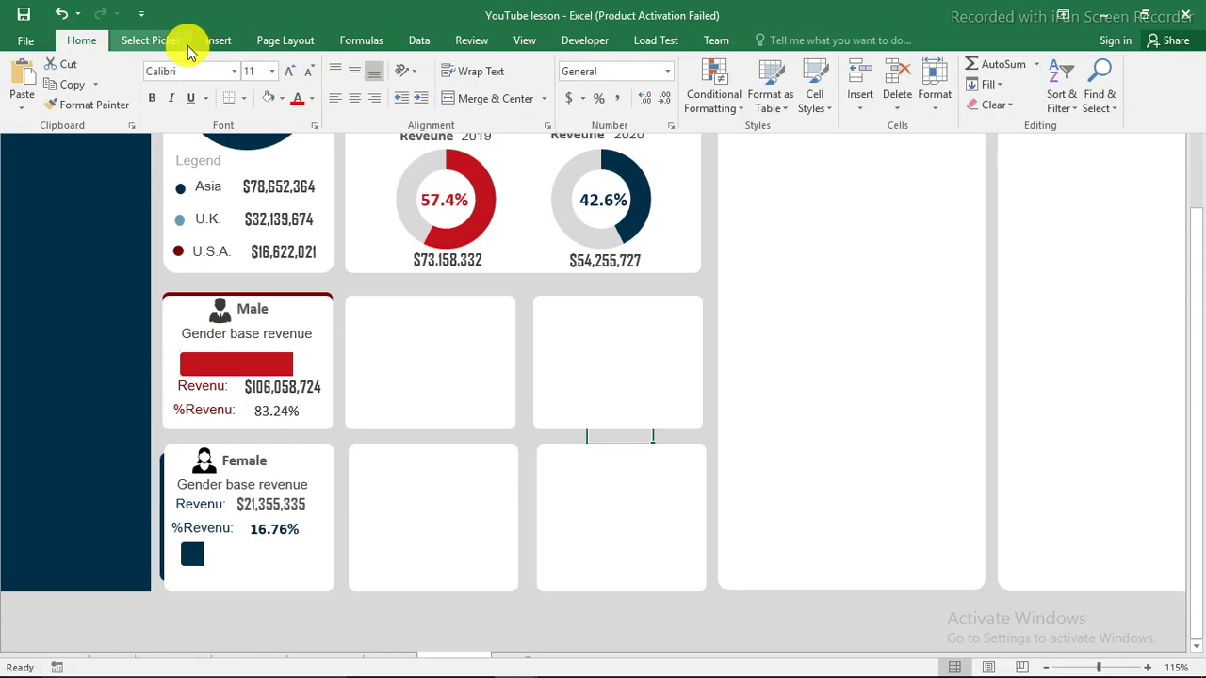
click(214, 40)
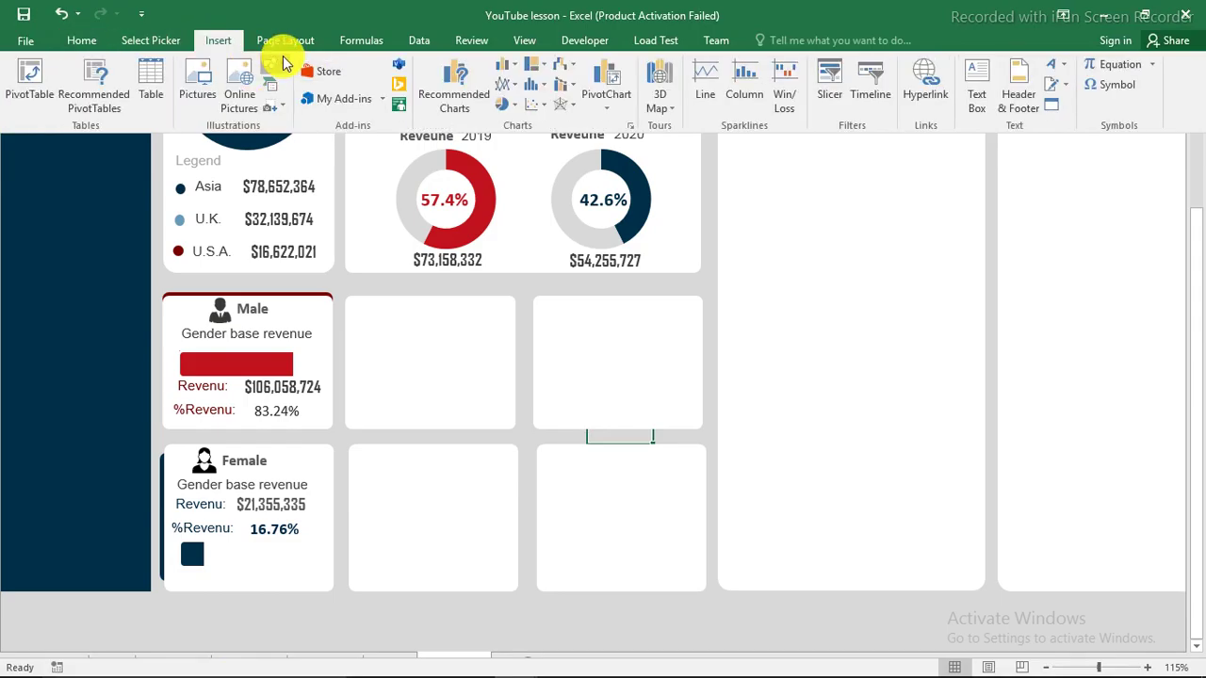
click(282, 63)
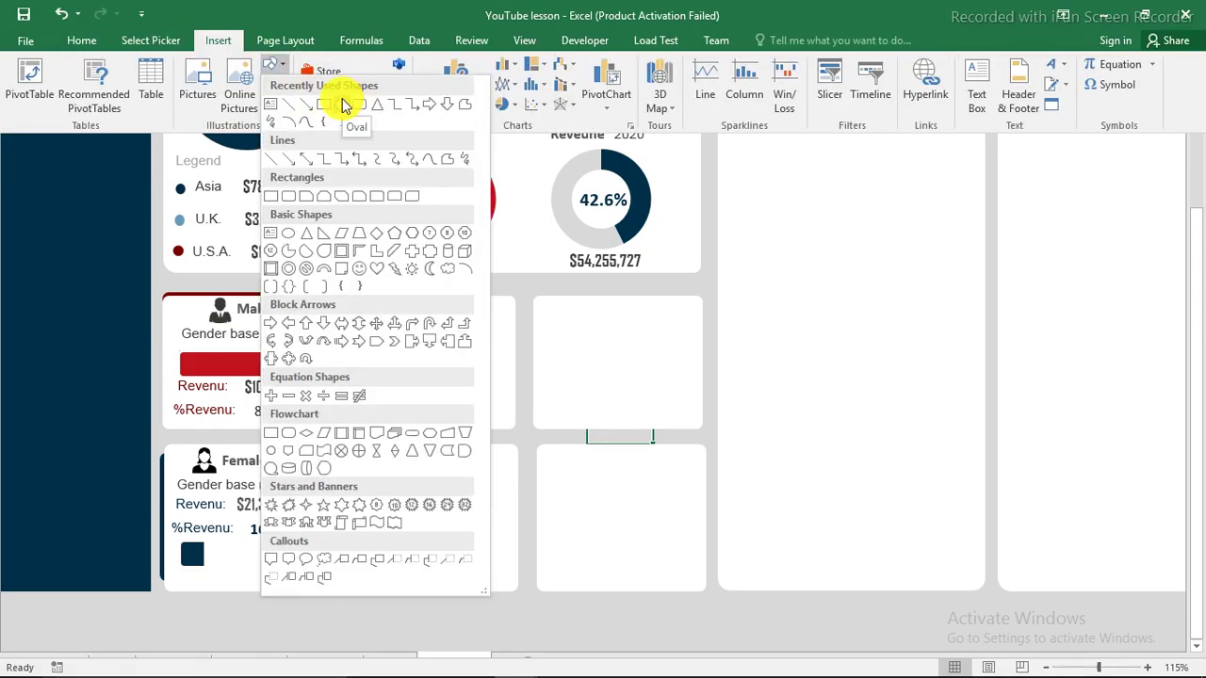
click(342, 107)
click(571, 345)
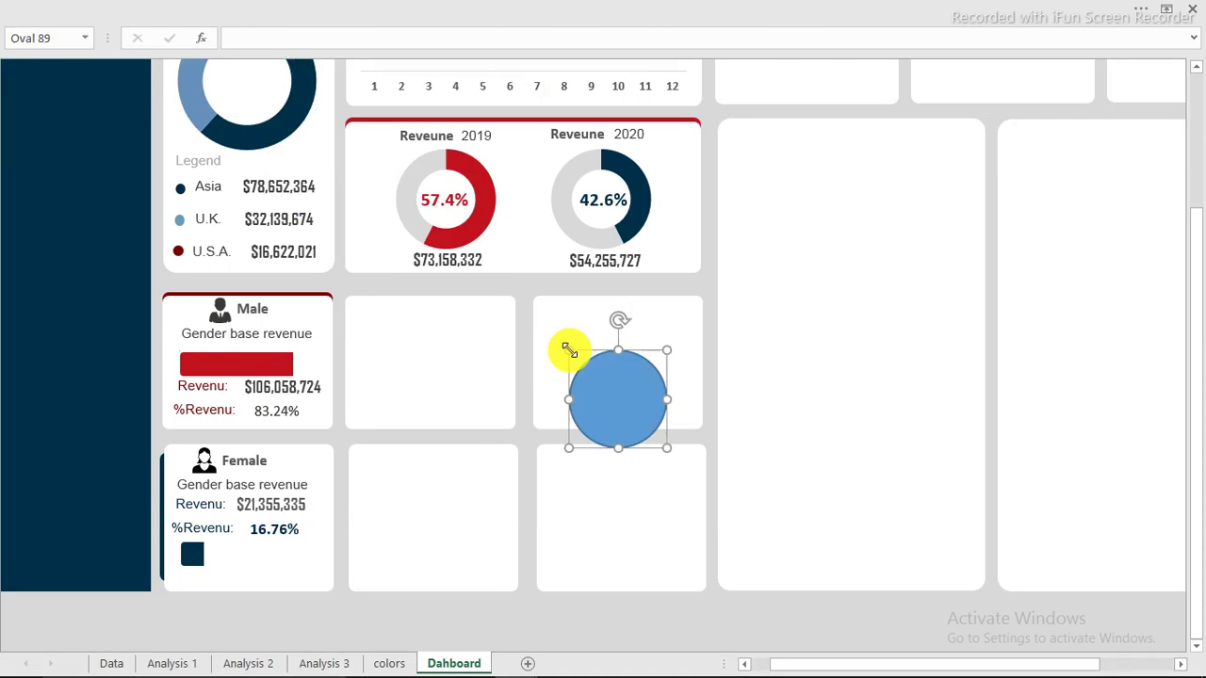
drag(634, 393, 417, 349)
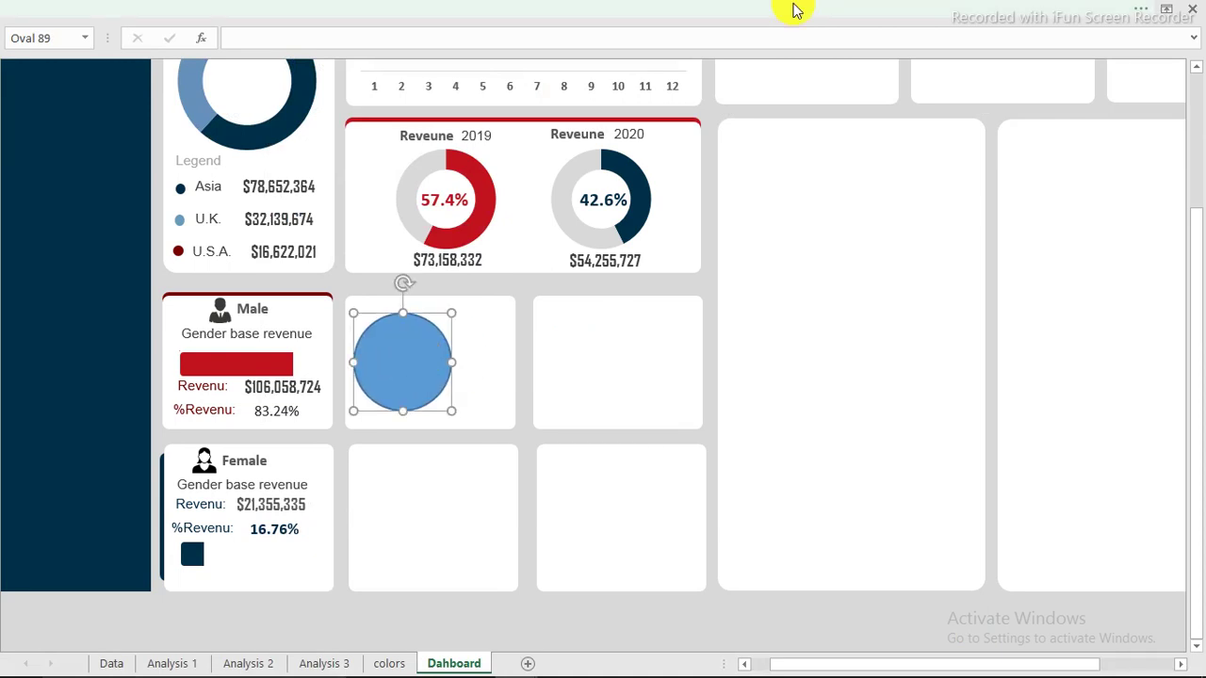
- Set both the height and the width of the circle beside the Male revenue card to 0.79 inches
click(871, 11)
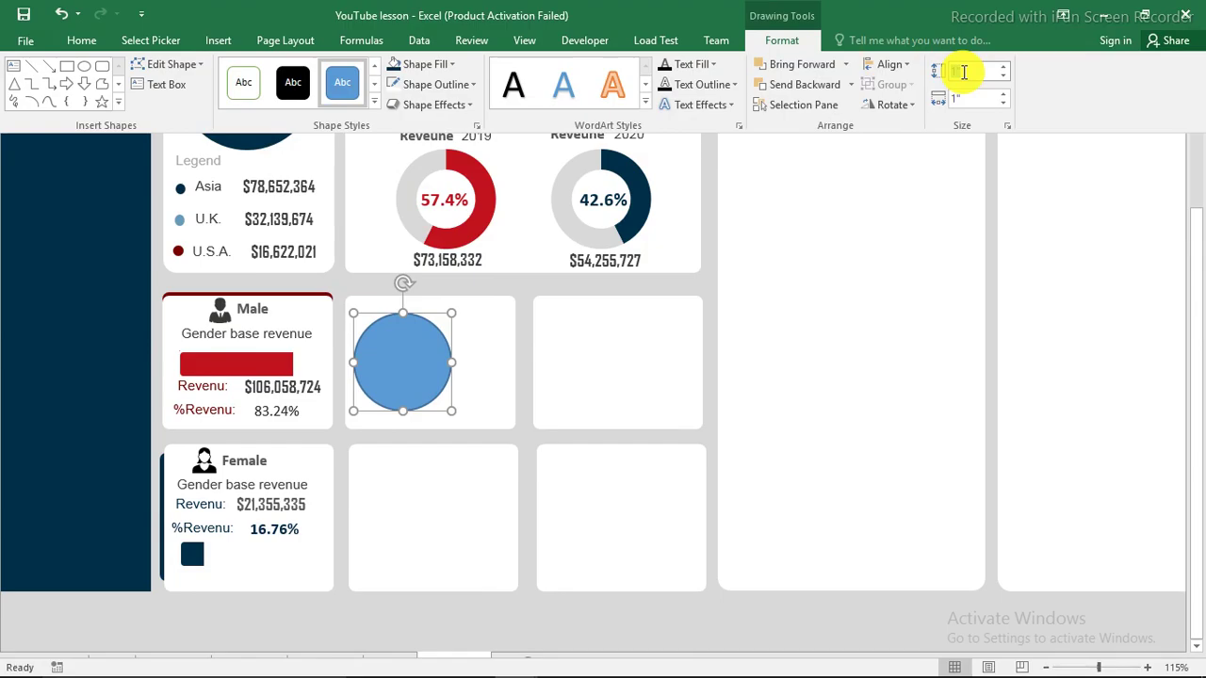
text(0.)
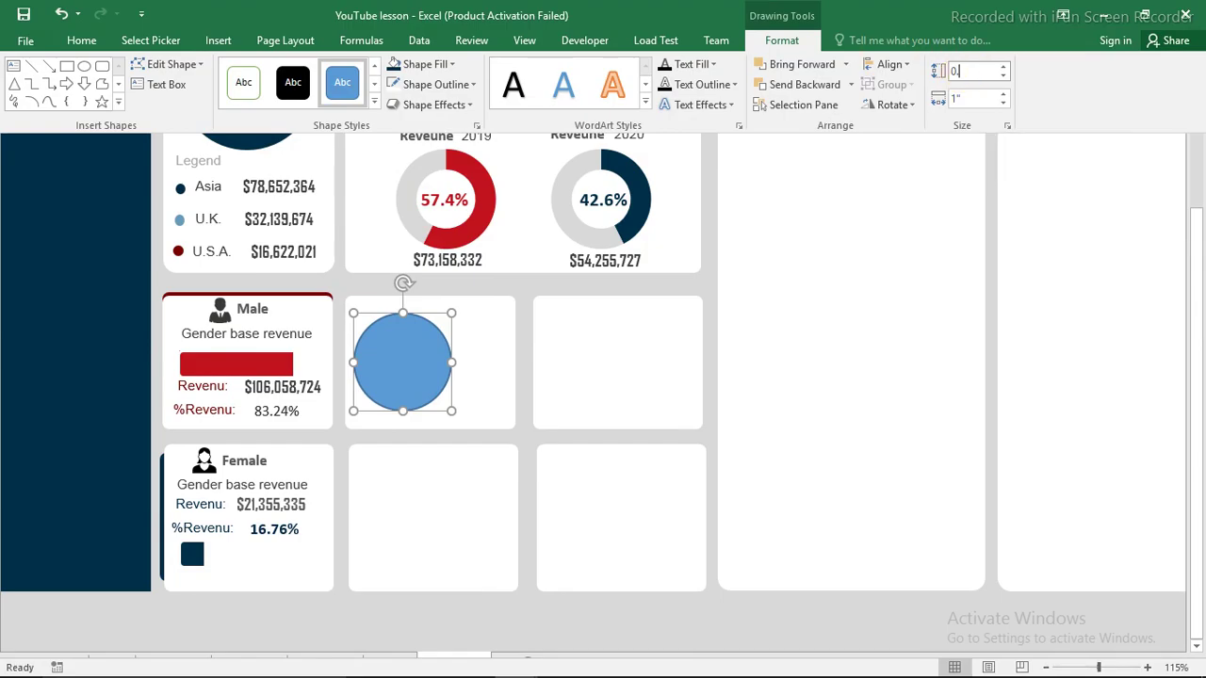
text(79)
click(975, 98)
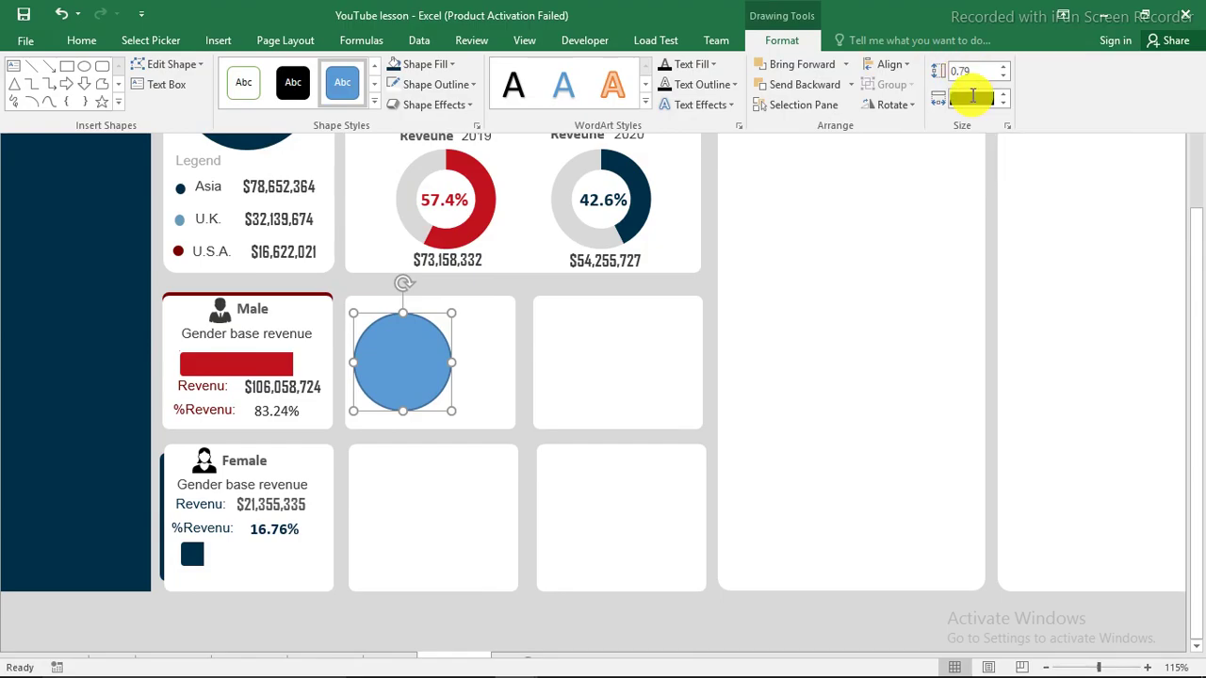
text(0.79)
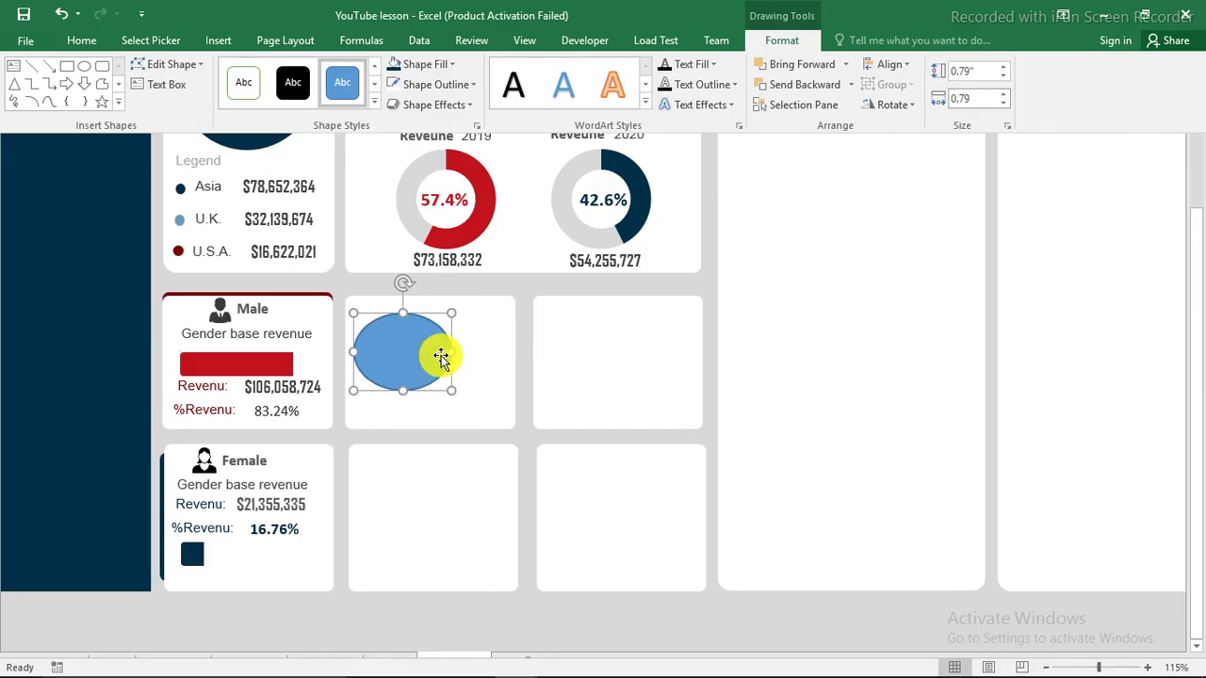
key(Return)
key(ctrl+shift+F1)
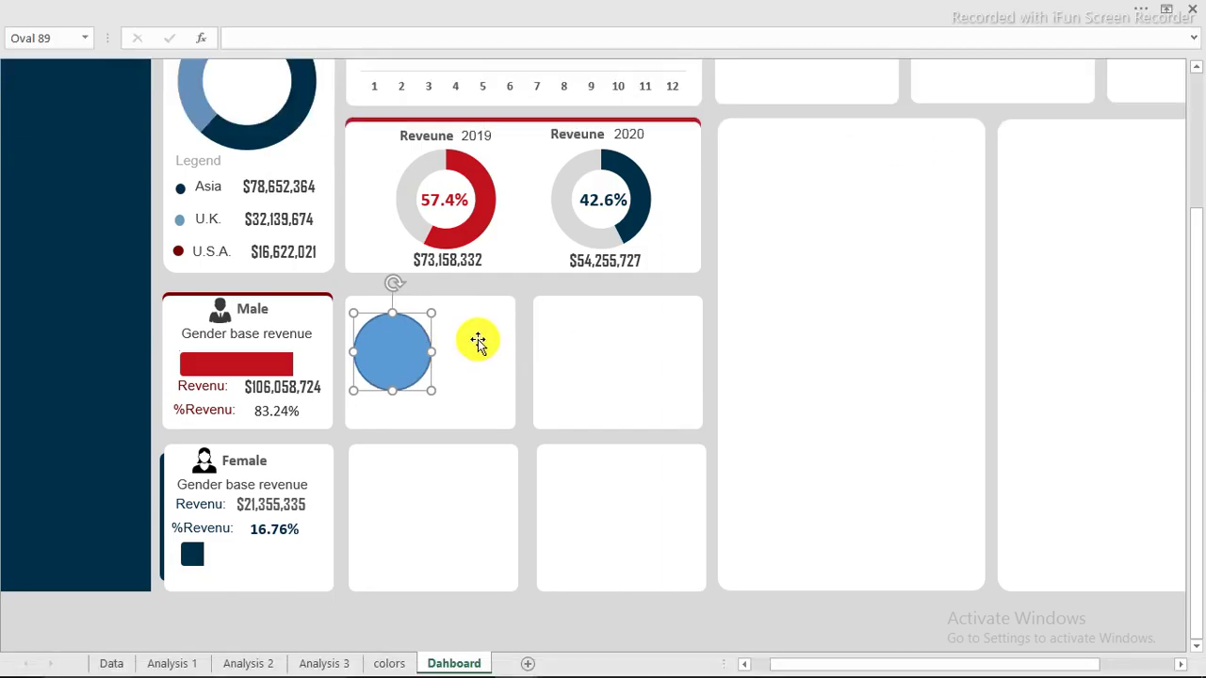
- Remove the circle's outline and fill it with light gray
right_click(408, 348)
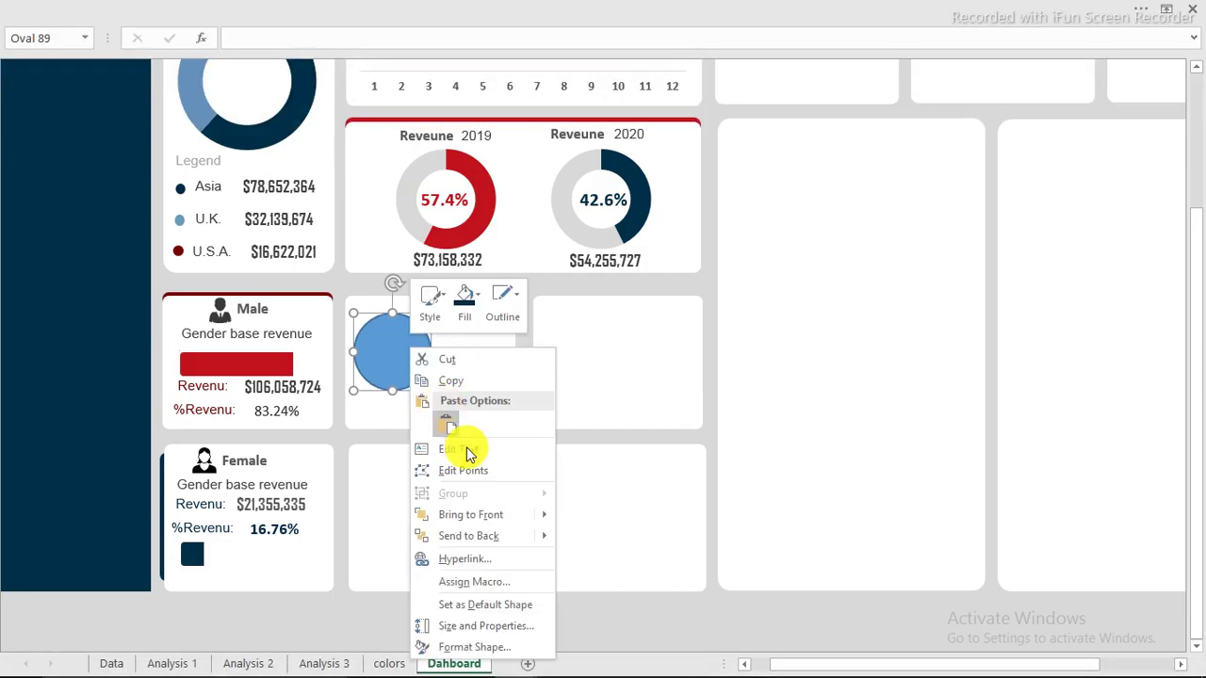
click(480, 639)
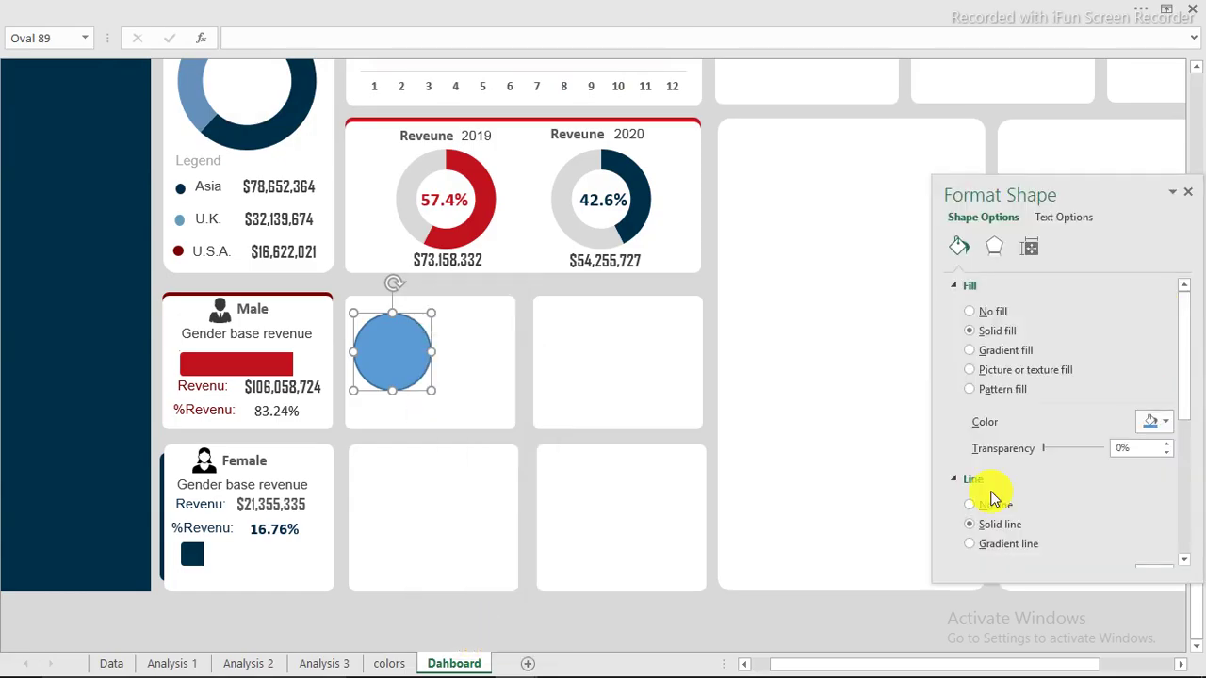
click(976, 508)
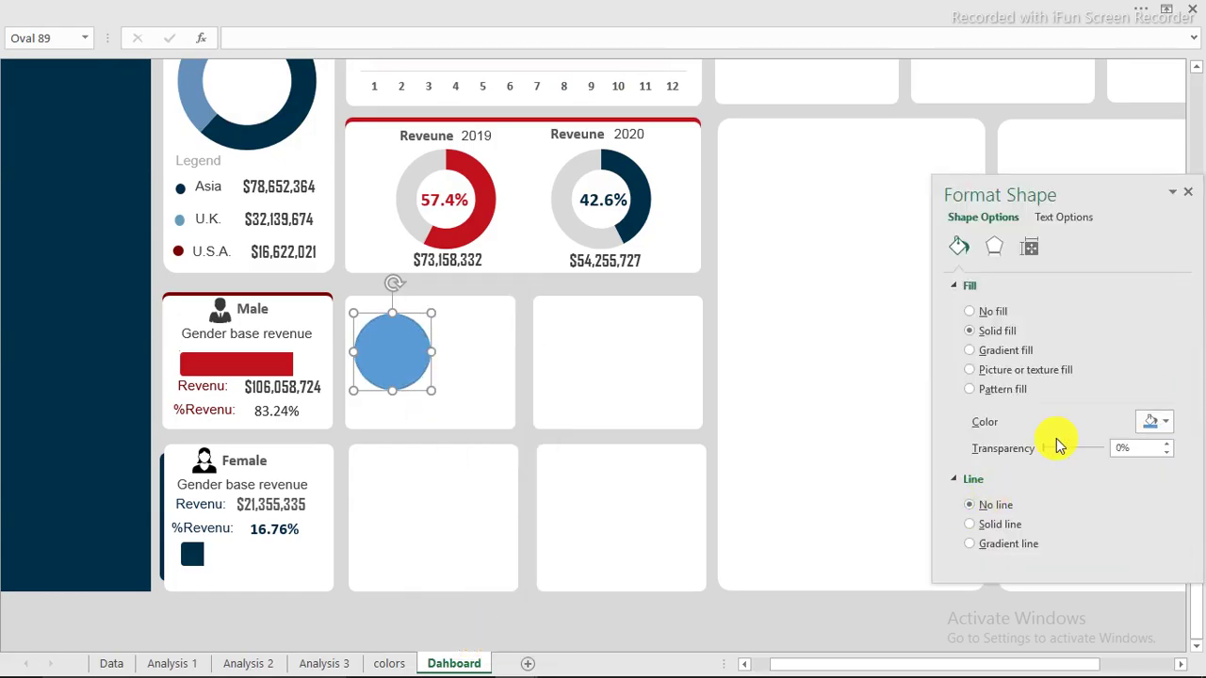
click(1164, 423)
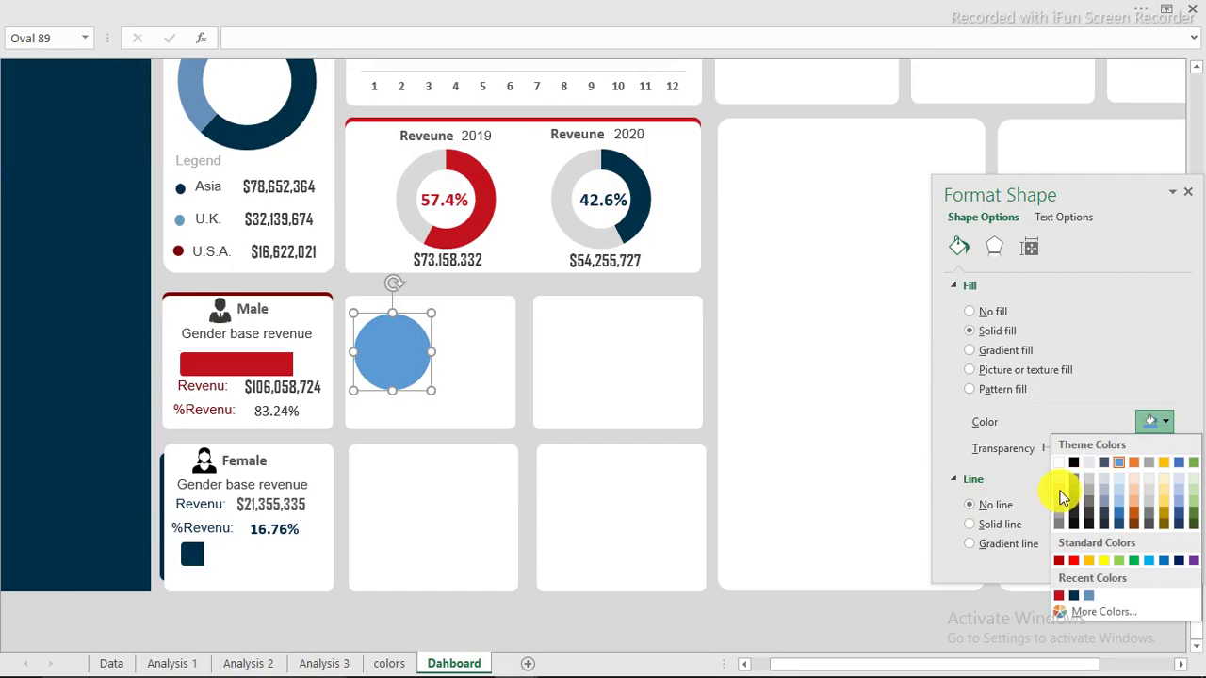
click(1060, 492)
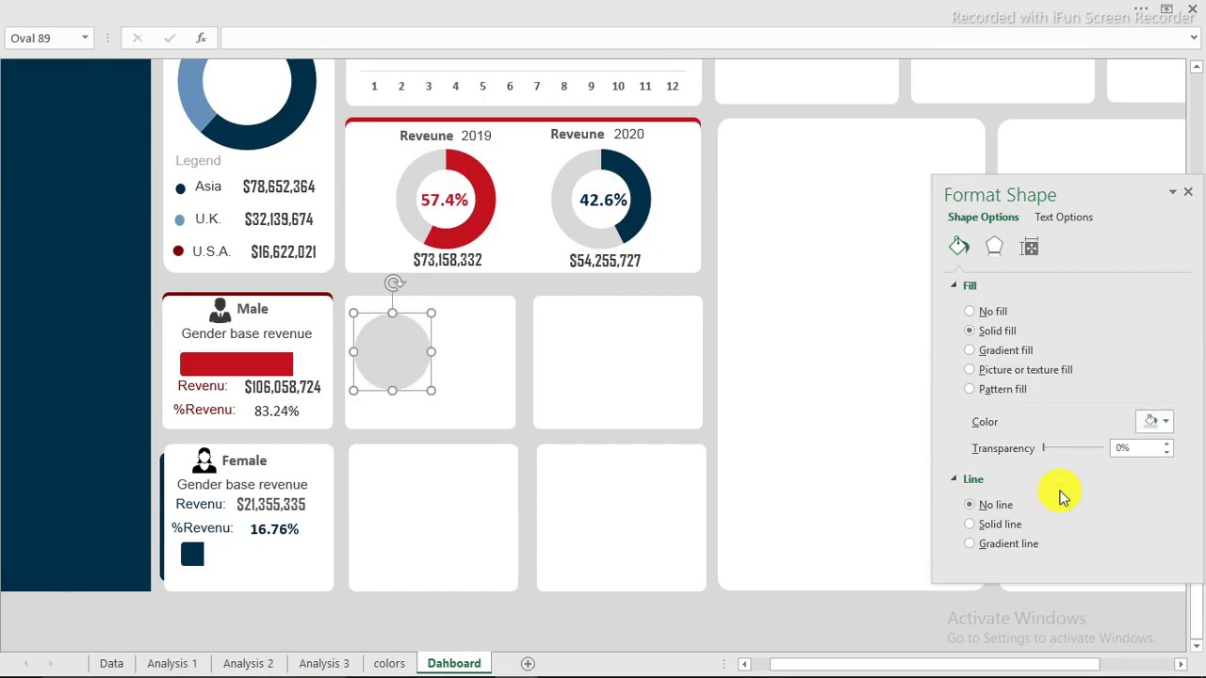
- Apply the Offset Diagonal Bottom Left outer shadow to the circle and place copies of it on the other three empty cards
click(996, 249)
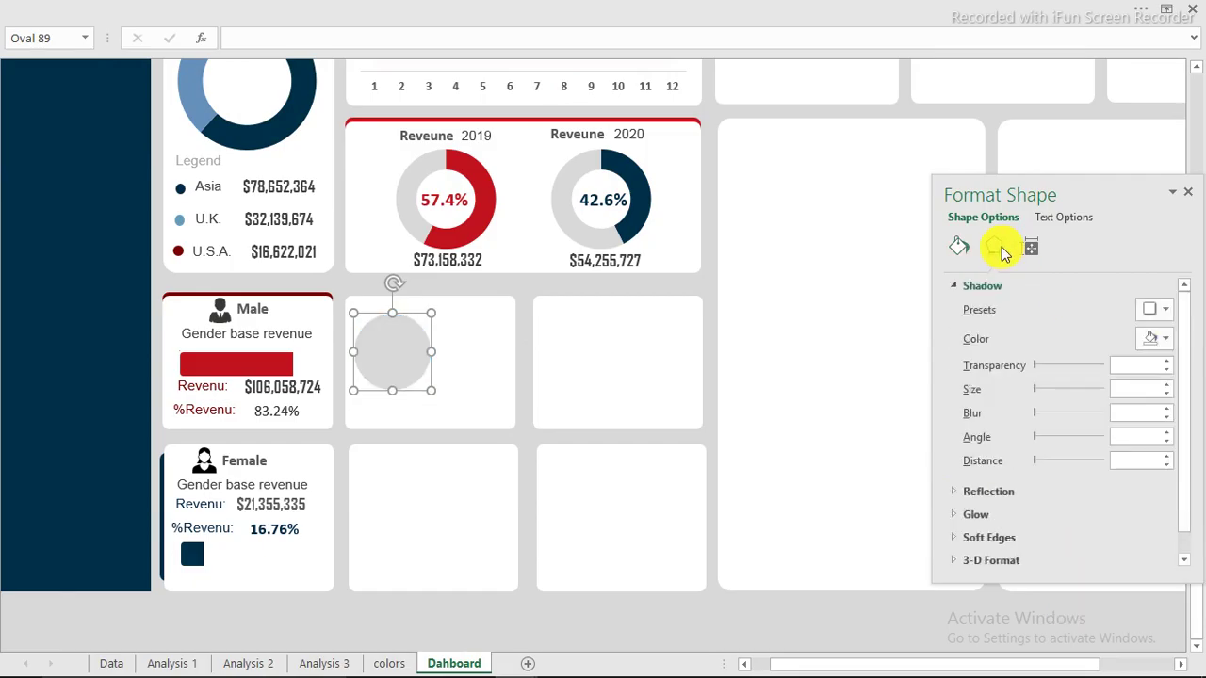
click(1166, 311)
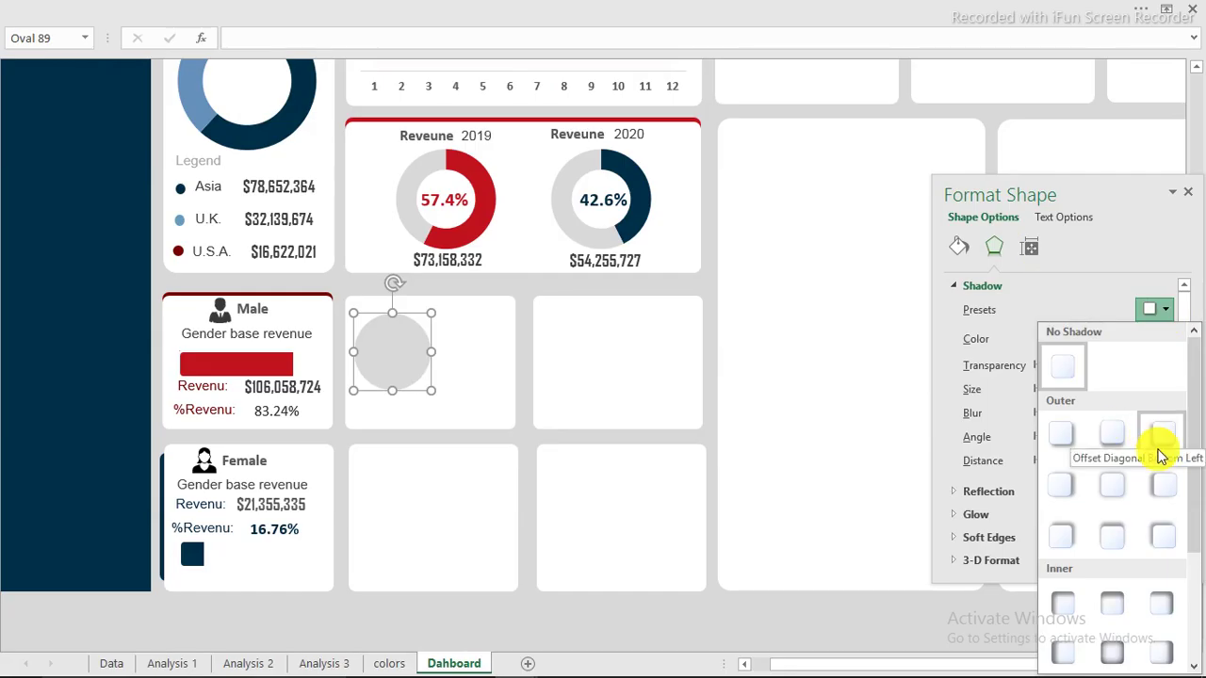
click(1162, 433)
drag(400, 351, 452, 525)
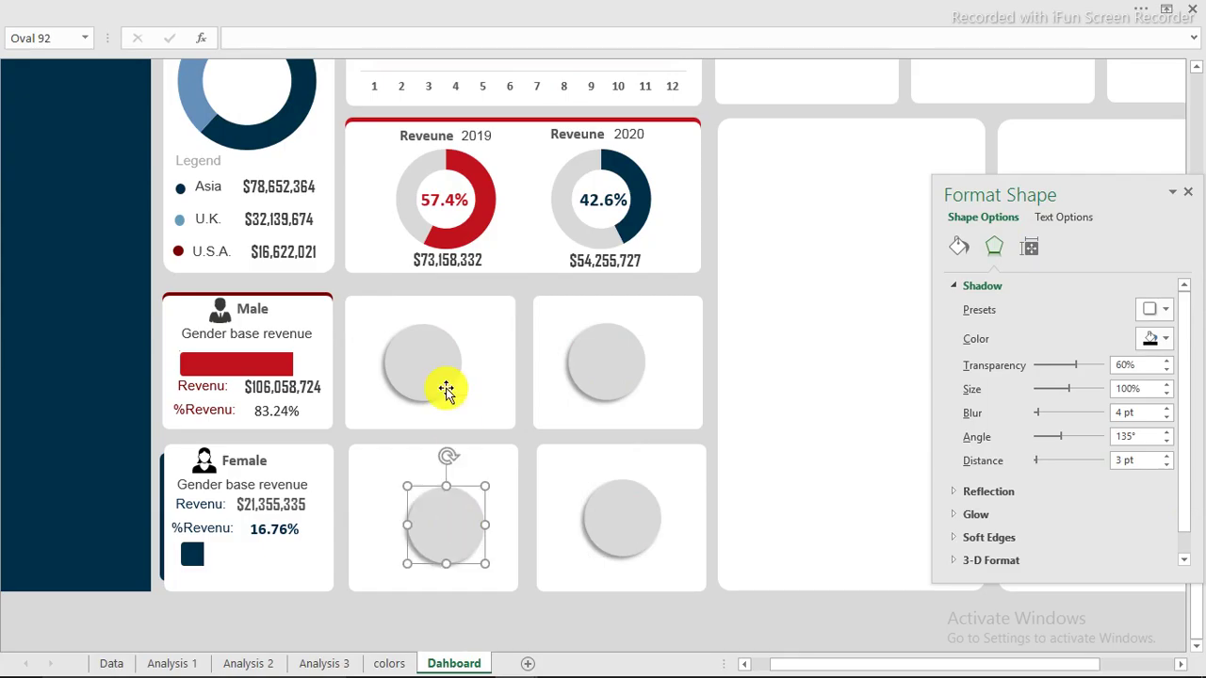
- Center the circle horizontally and vertically on the card directly beside the Male revenue card
click(435, 375)
shift+click(488, 337)
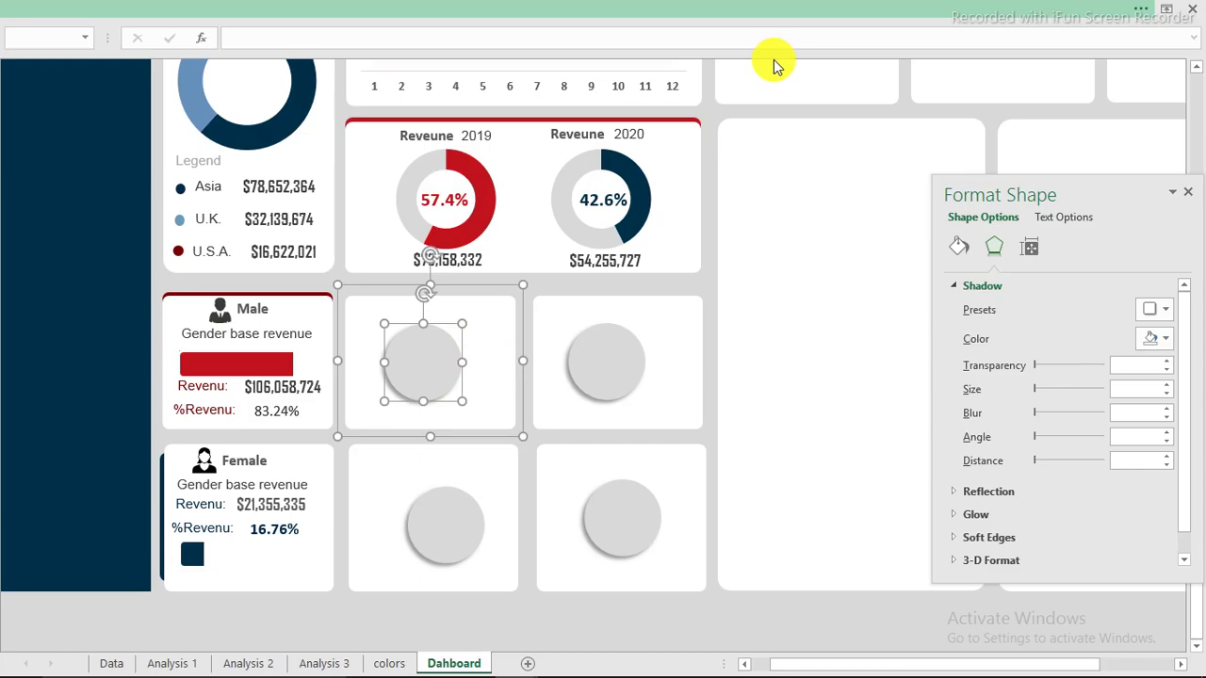
click(862, 11)
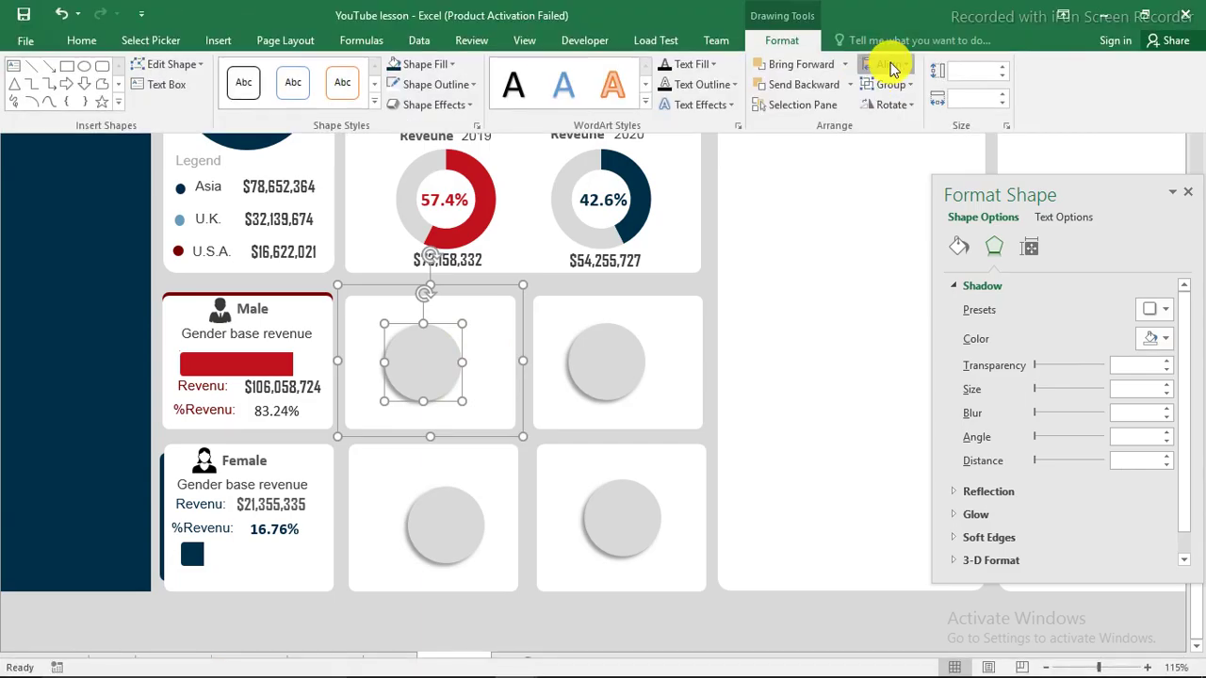
click(892, 69)
click(902, 103)
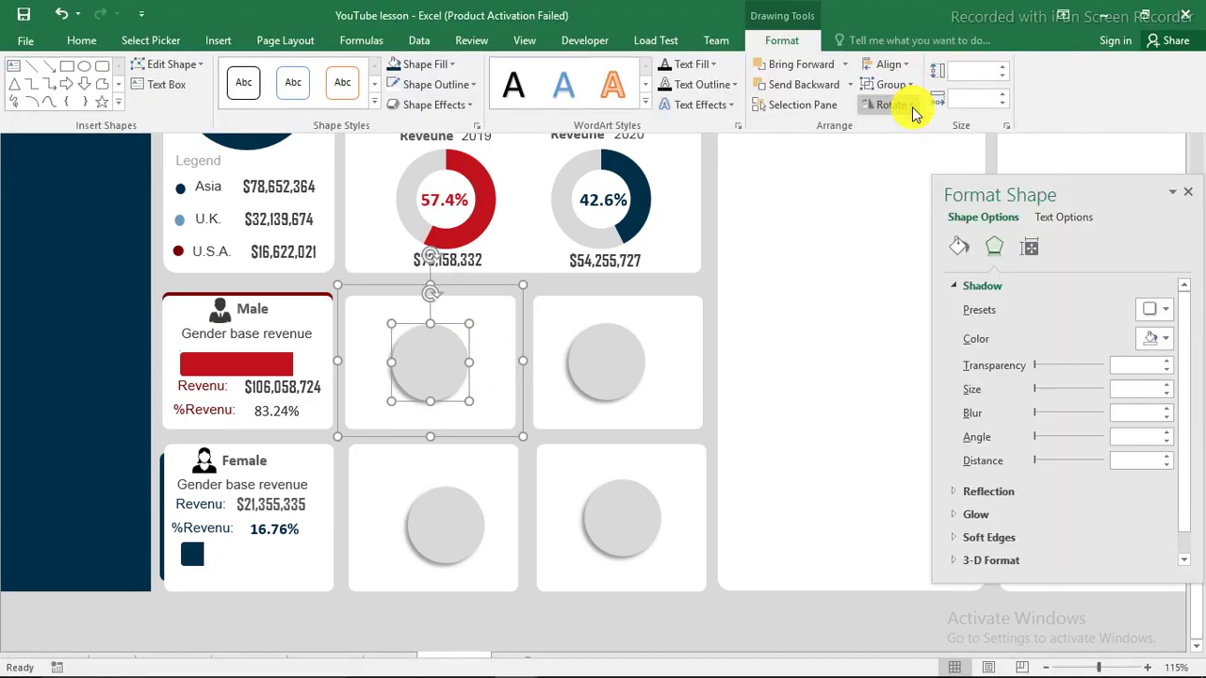
click(910, 68)
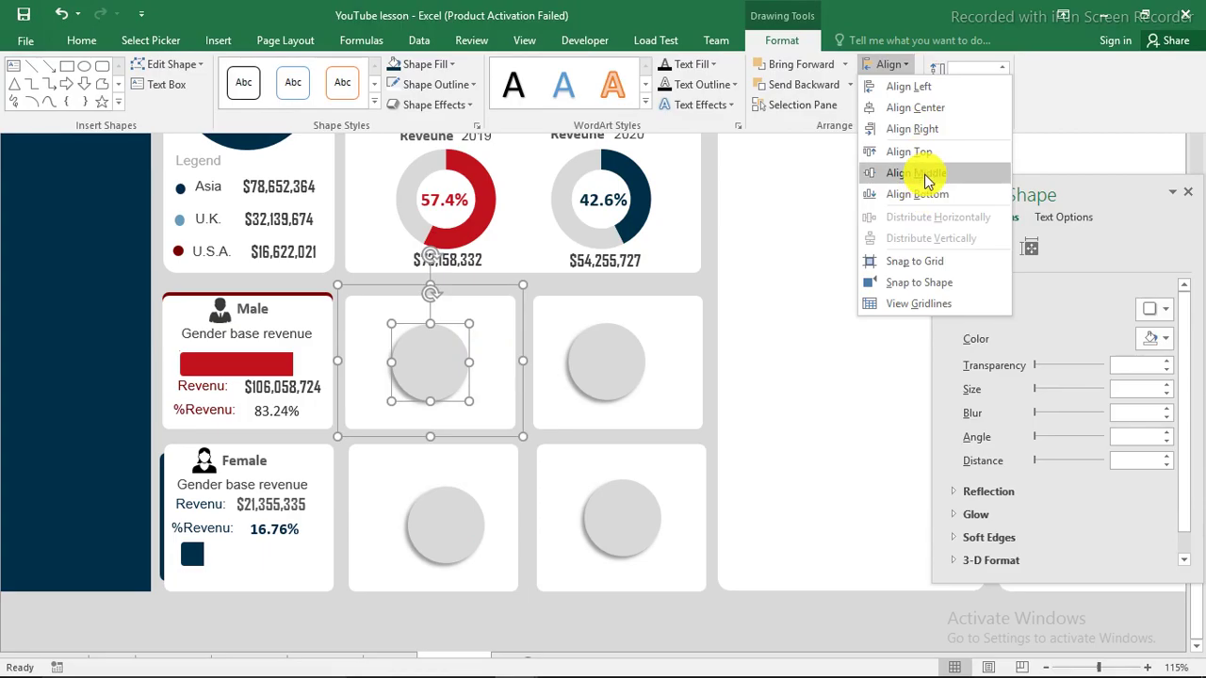
click(915, 174)
key(ctrl+shift+F1)
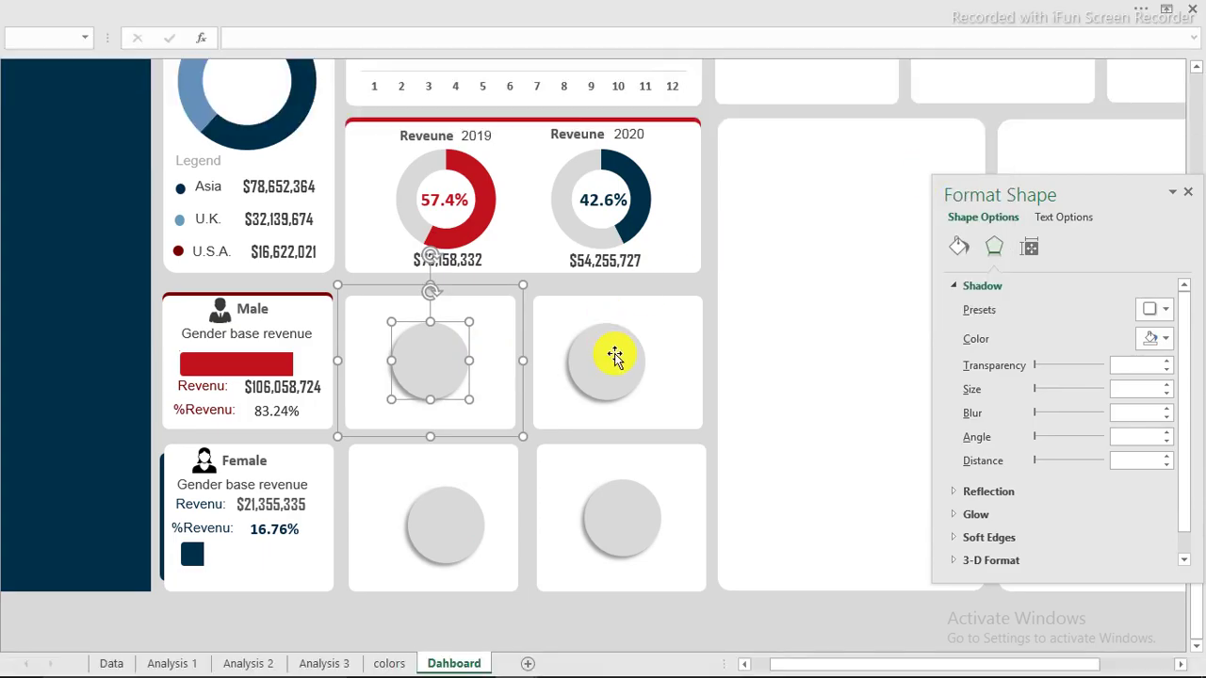
- Center the circle horizontally and vertically on the second card beside the Male revenue card
click(614, 356)
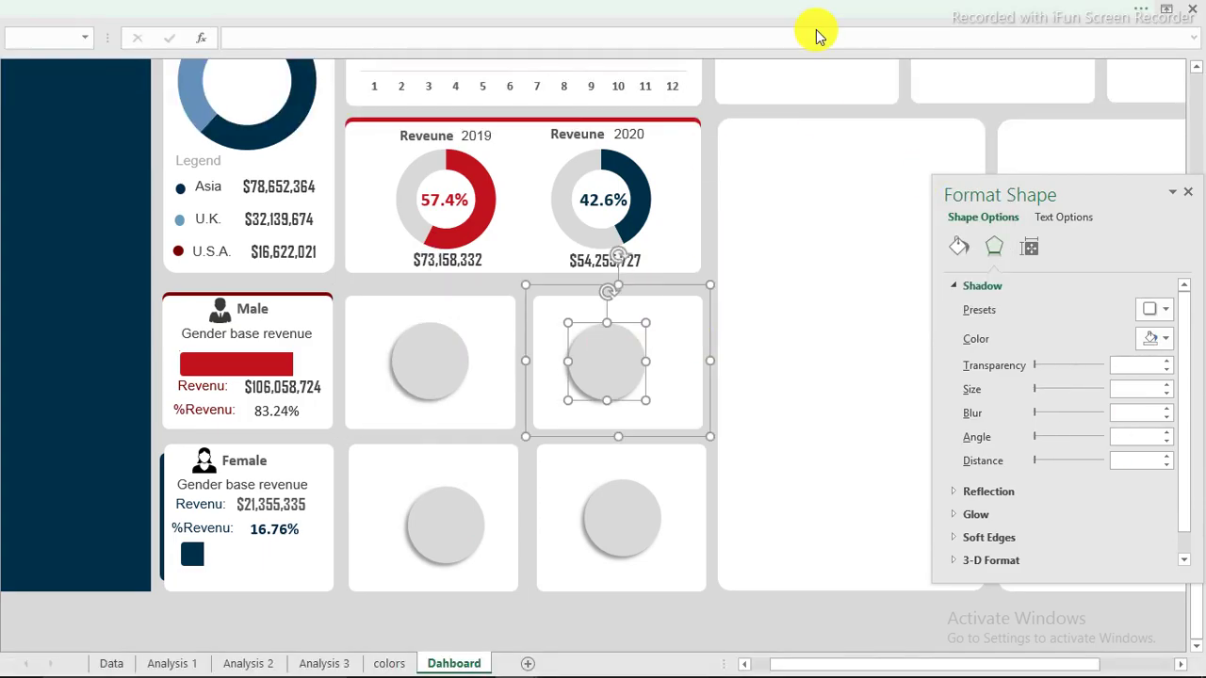
key(ctrl+shift+F1)
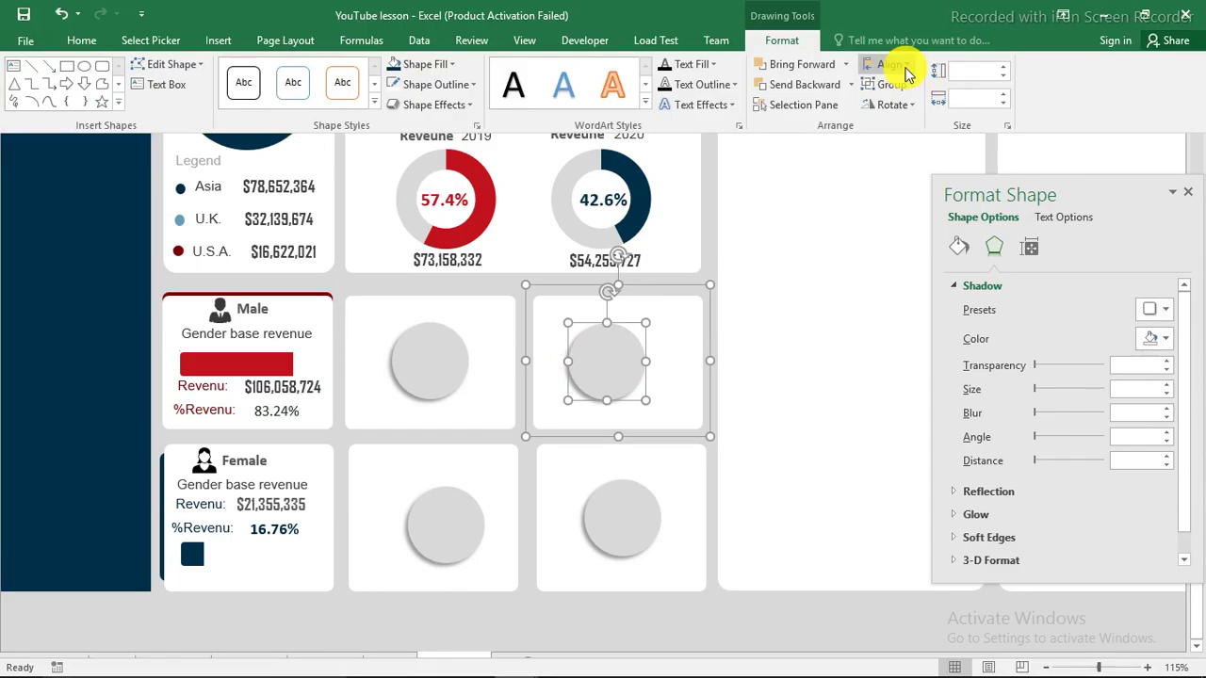
click(904, 66)
click(909, 104)
click(907, 66)
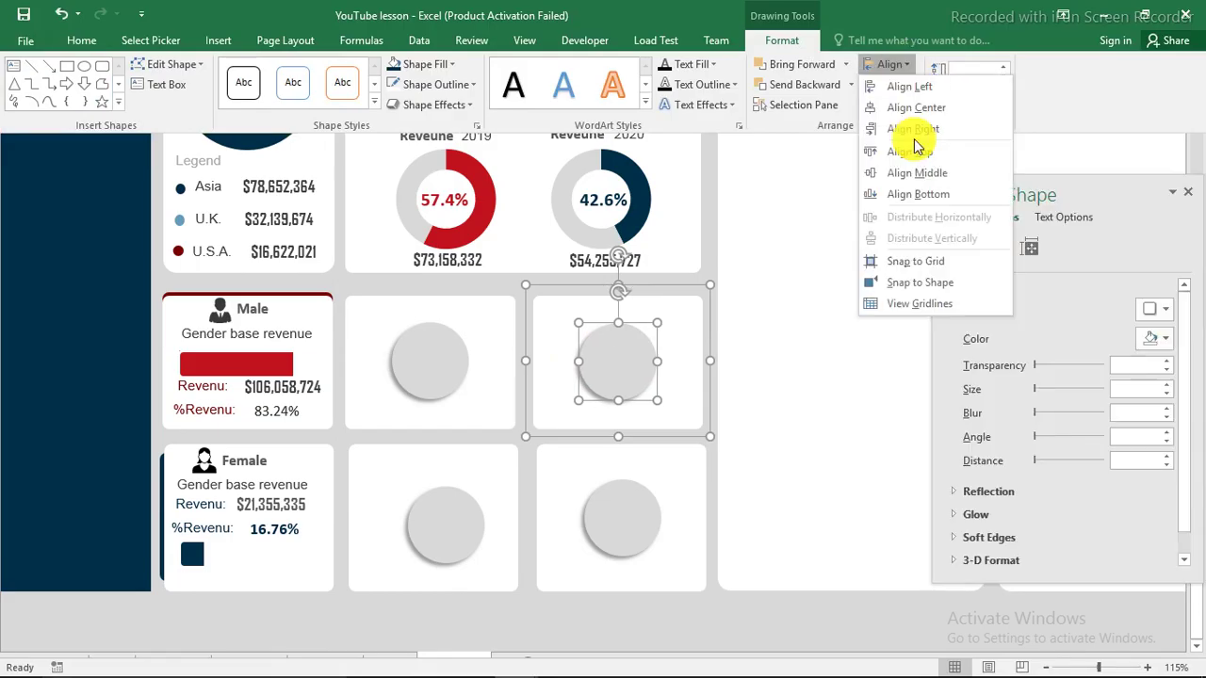
click(920, 179)
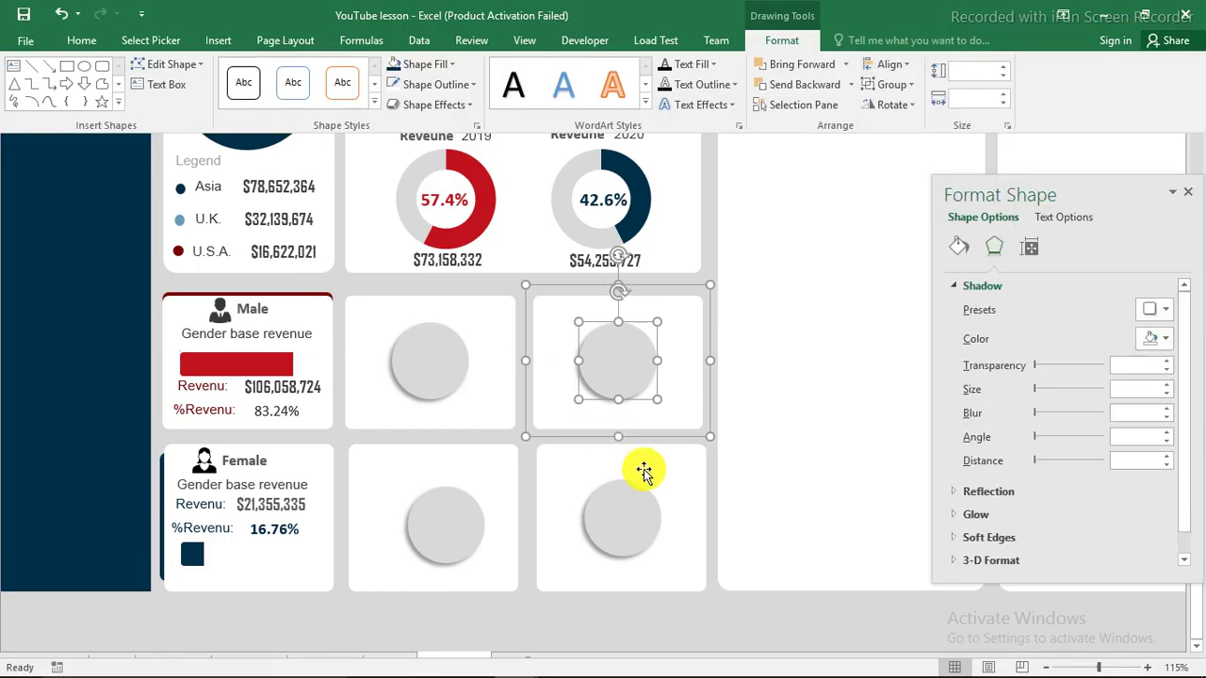
key(ctrl+shift+F1)
- Center the circle on the second card beside the Female revenue card
click(624, 503)
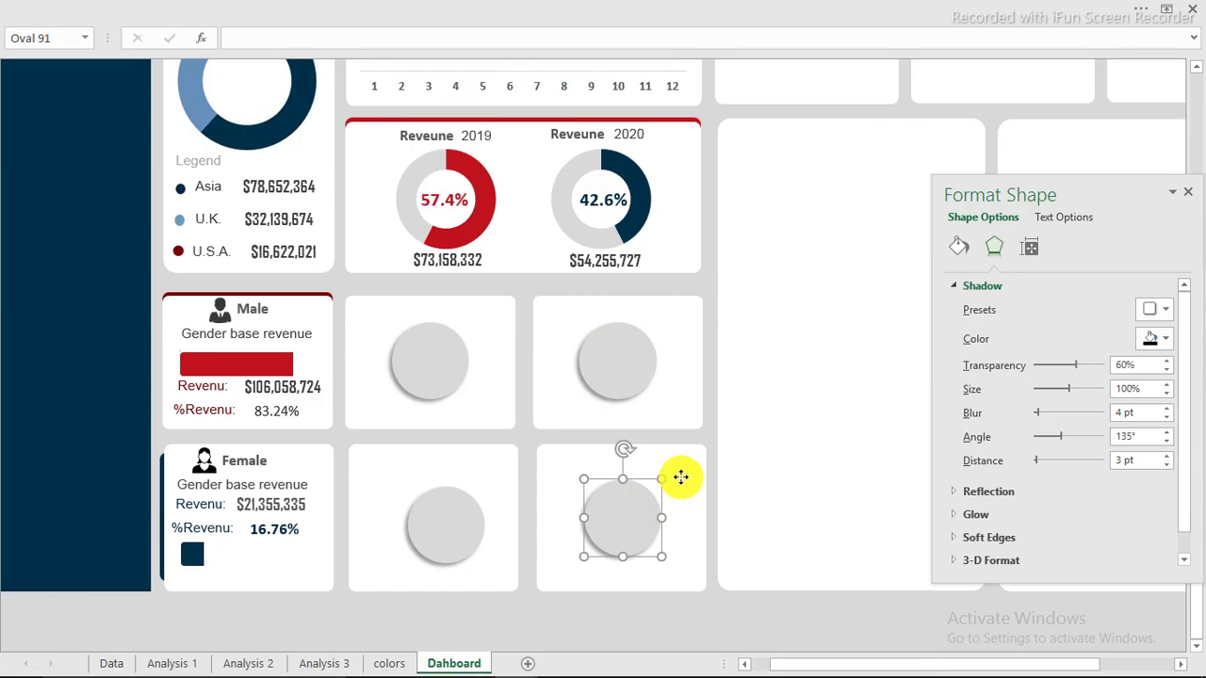
- Align the grey circle in the last small card of the bottom row to its card's horizontal center and vertical middle
shift+click(680, 478)
key(ctrl+shift+F1)
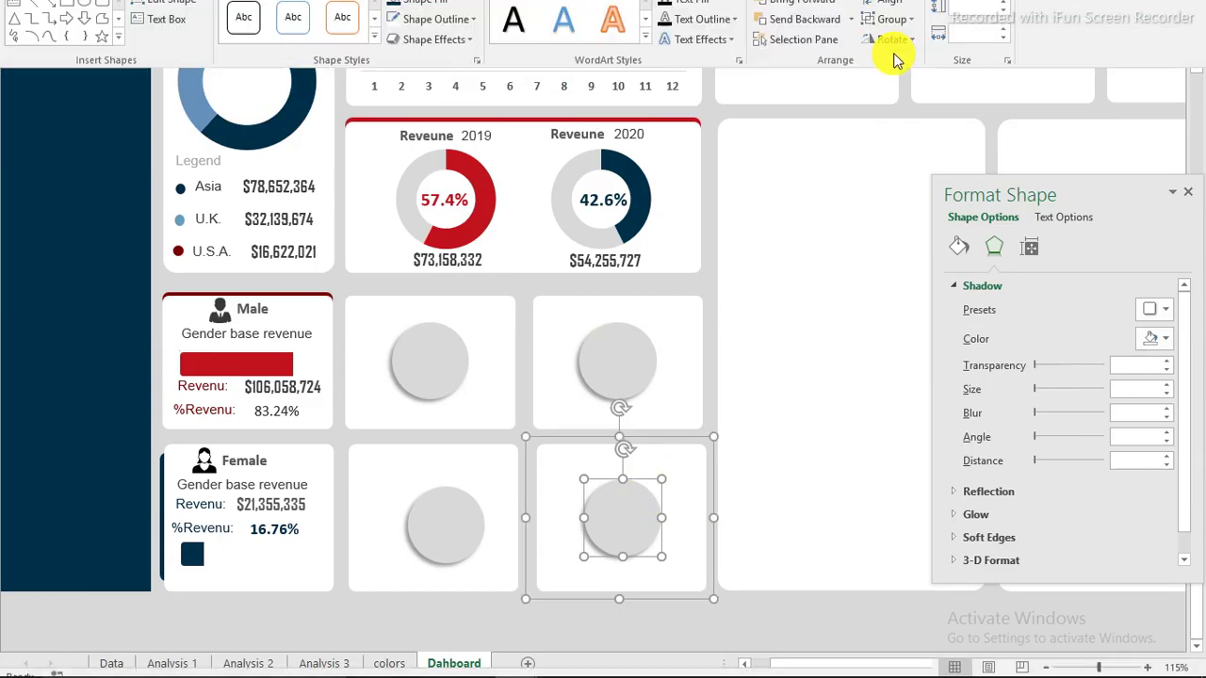
click(907, 66)
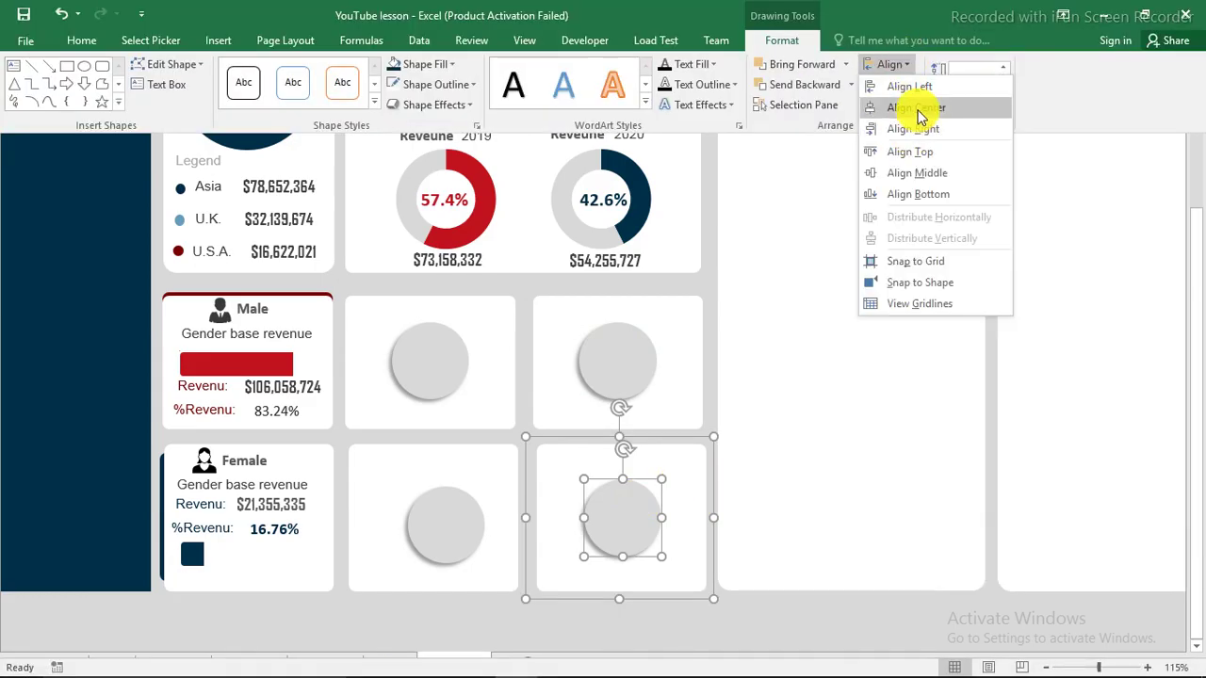
click(907, 110)
click(902, 66)
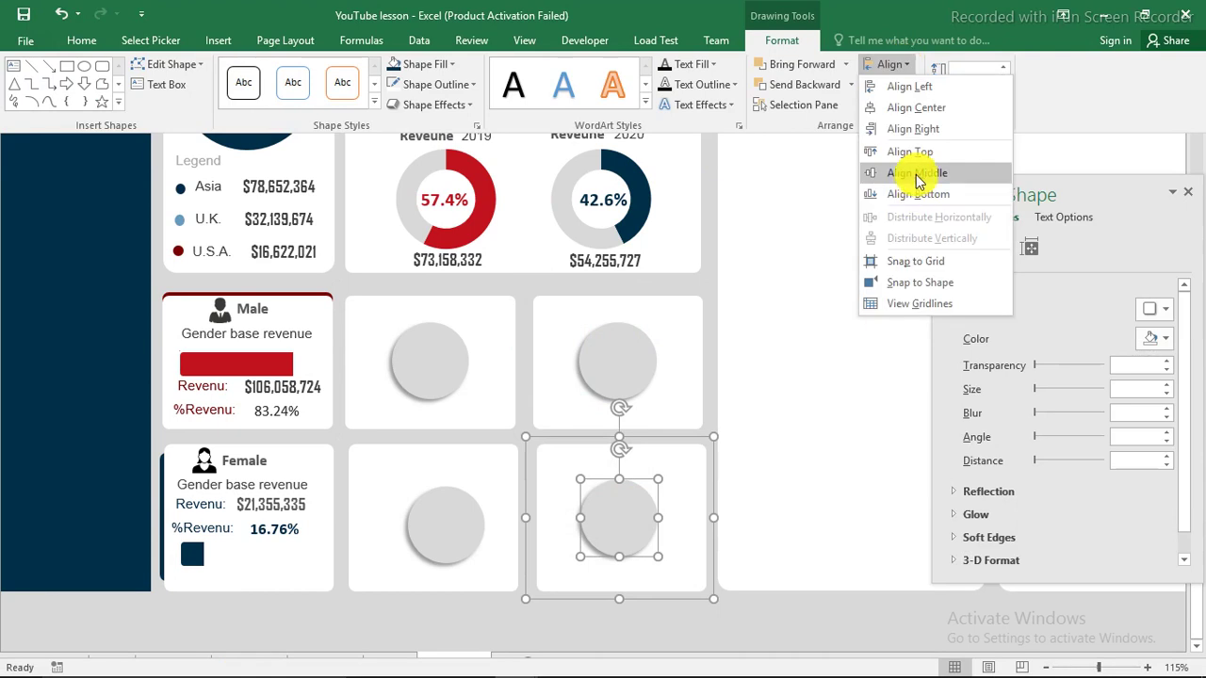
click(918, 174)
key(ctrl+shift+F1)
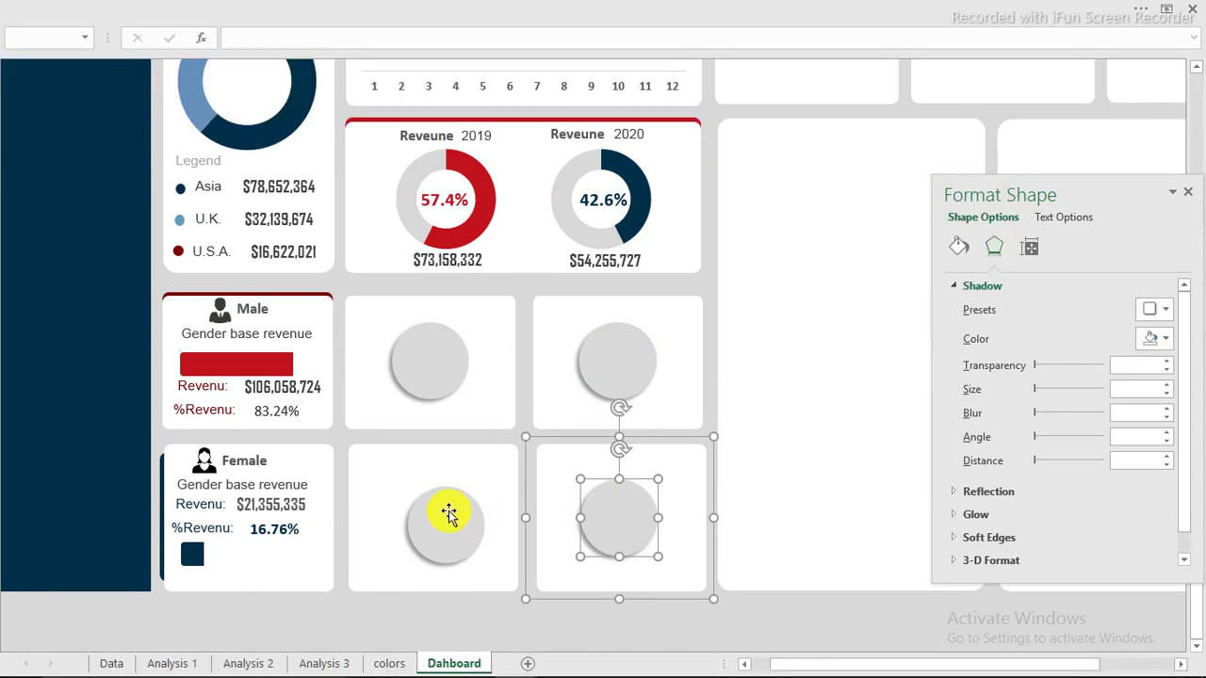
- Align the grey circle in the card beside the Female card to that card's horizontal center and vertical middle
click(450, 513)
shift+click(405, 468)
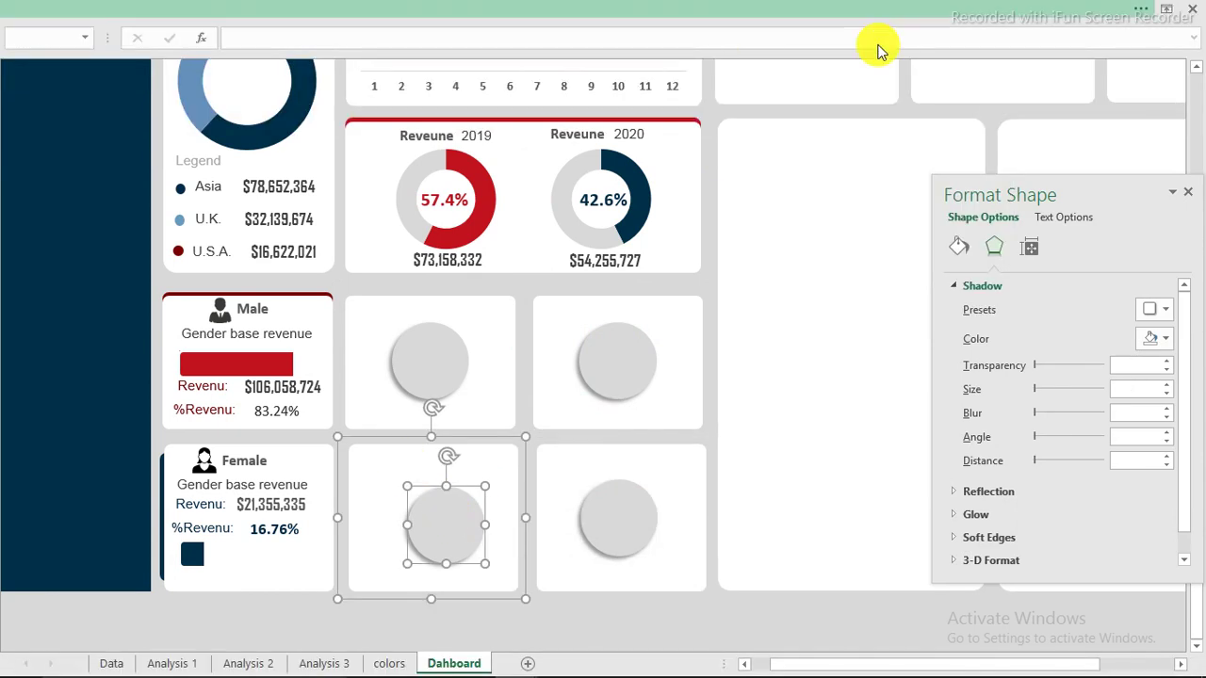
key(ctrl+shift+F1)
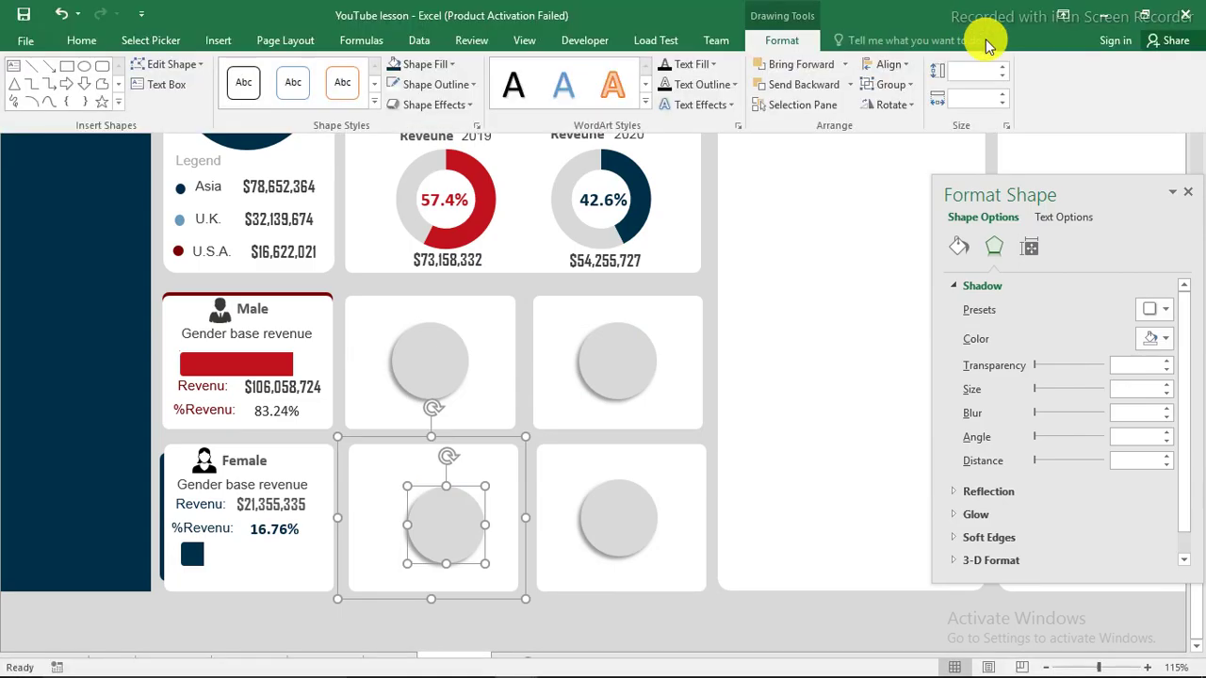
click(904, 64)
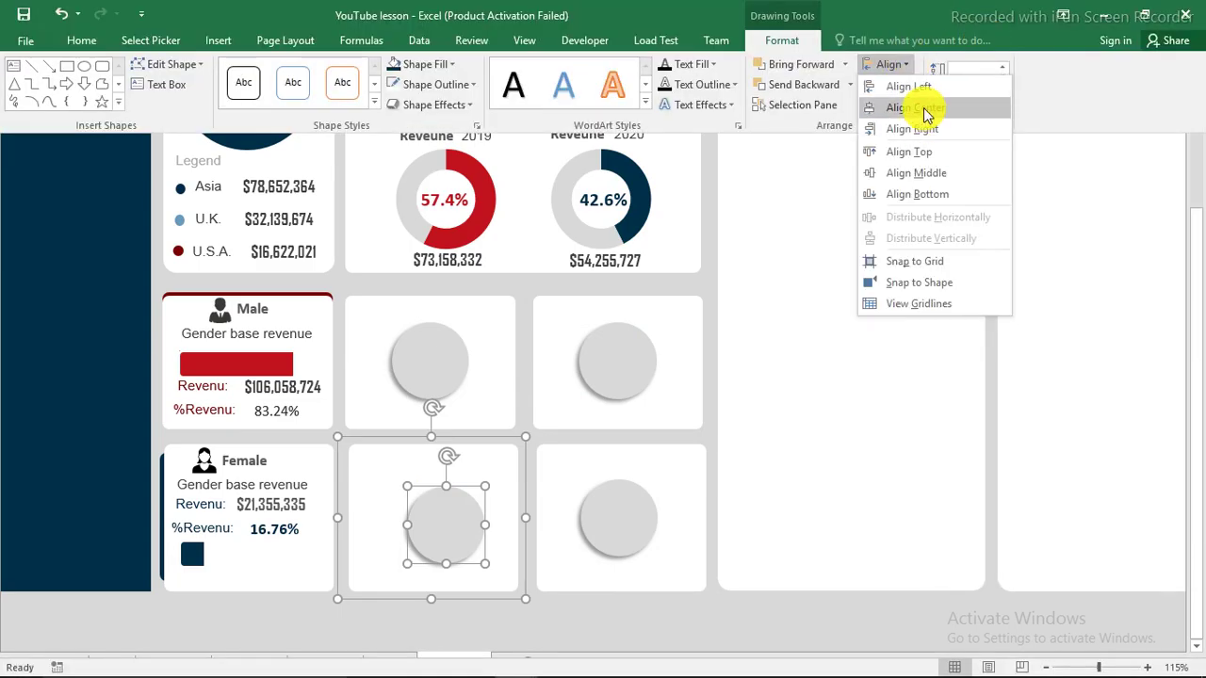
click(918, 108)
click(904, 64)
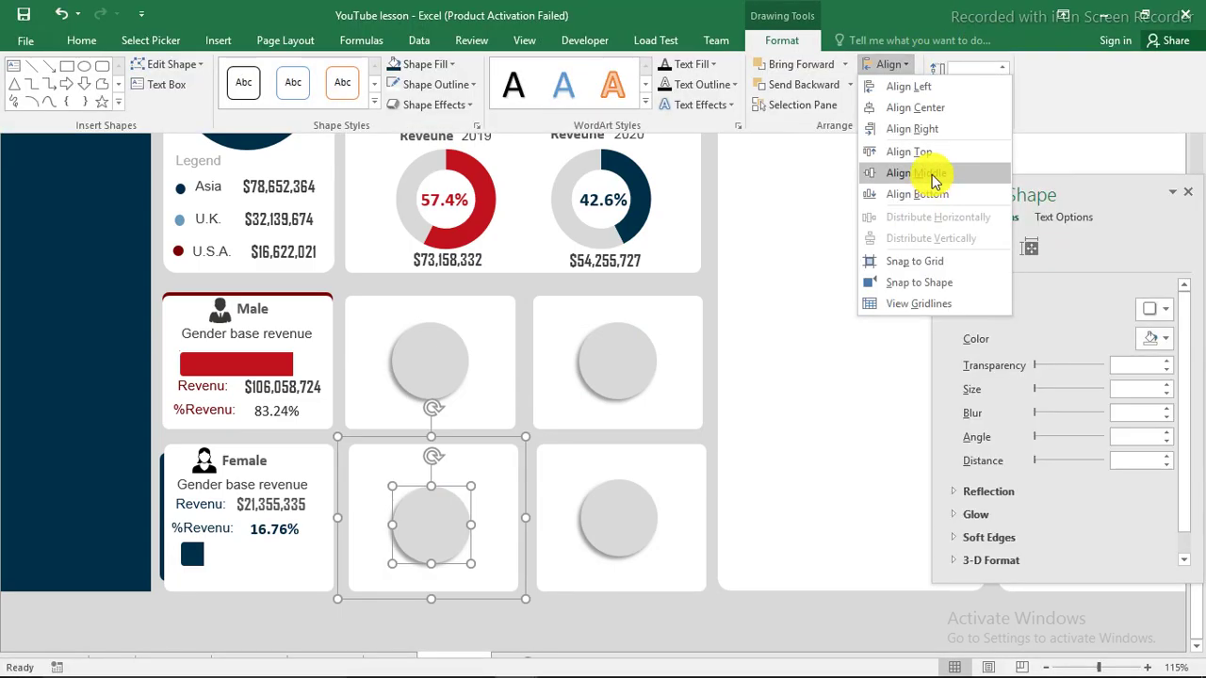
click(936, 181)
key(ctrl+shift+F1)
click(775, 251)
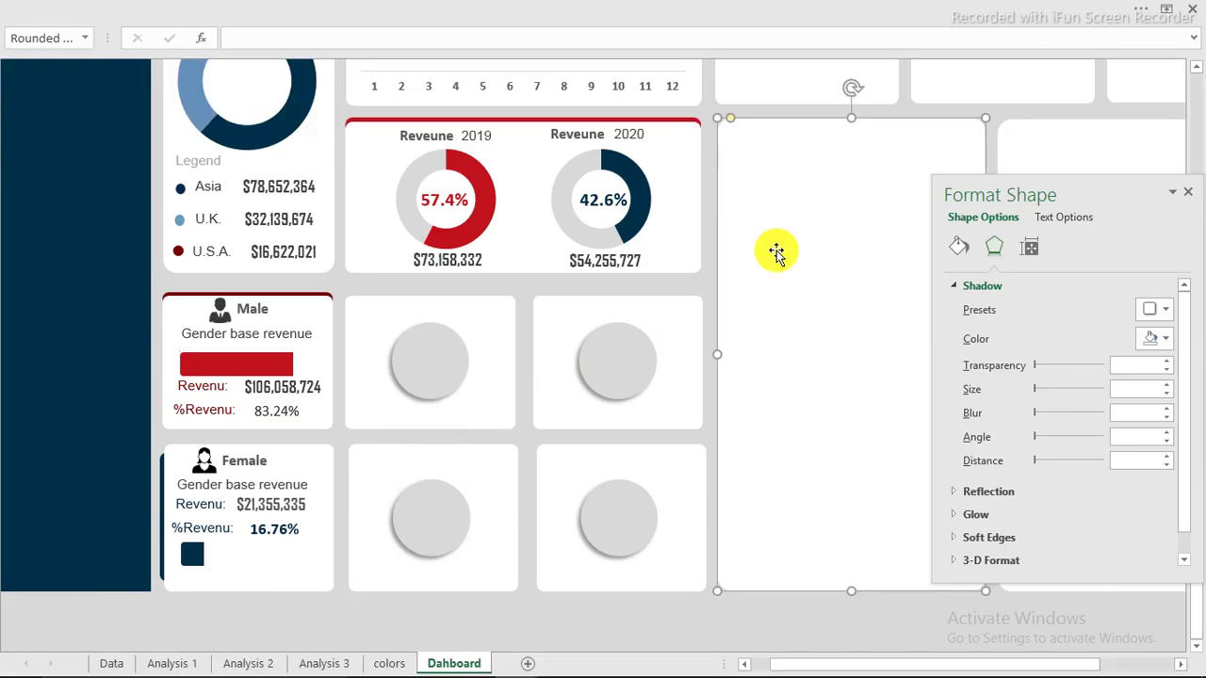
click(492, 614)
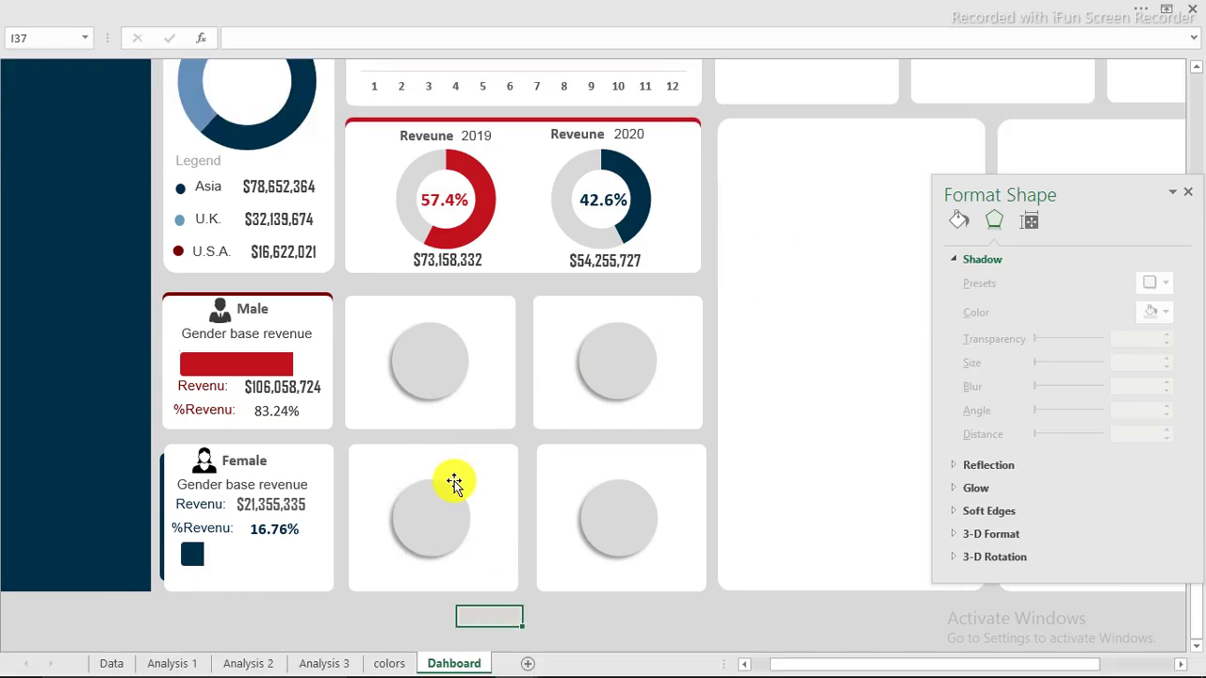
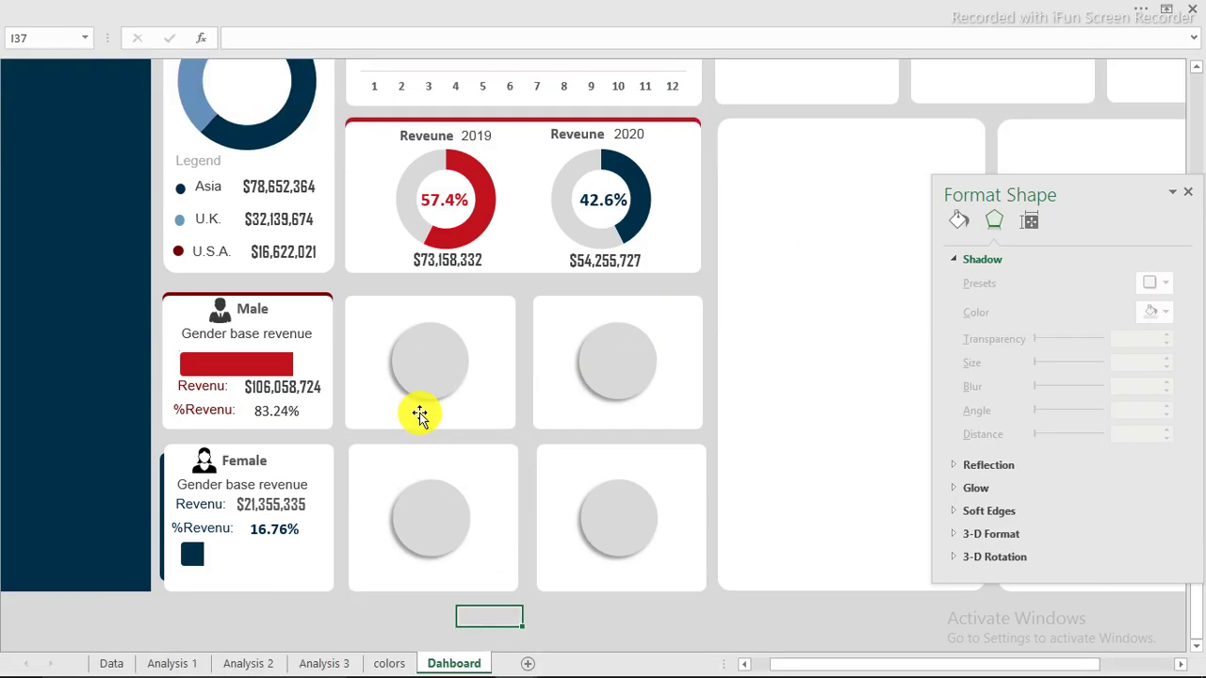
- Go to the Data sheet and close the Format Shape pane
click(123, 664)
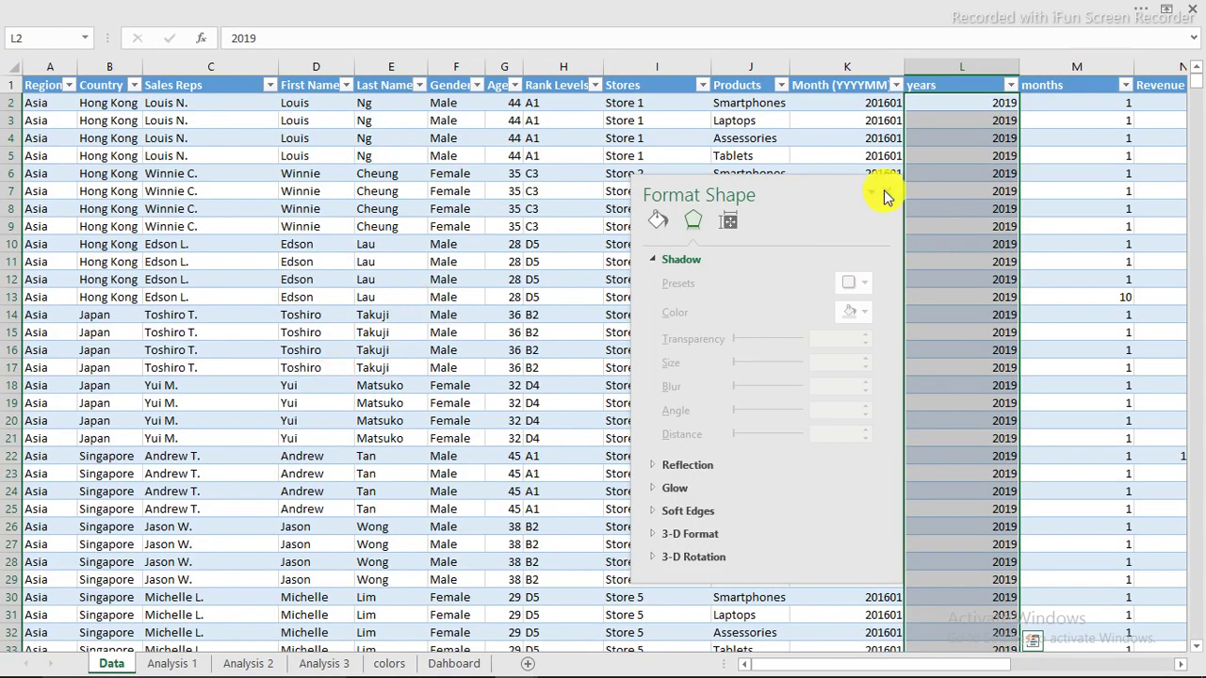
click(885, 189)
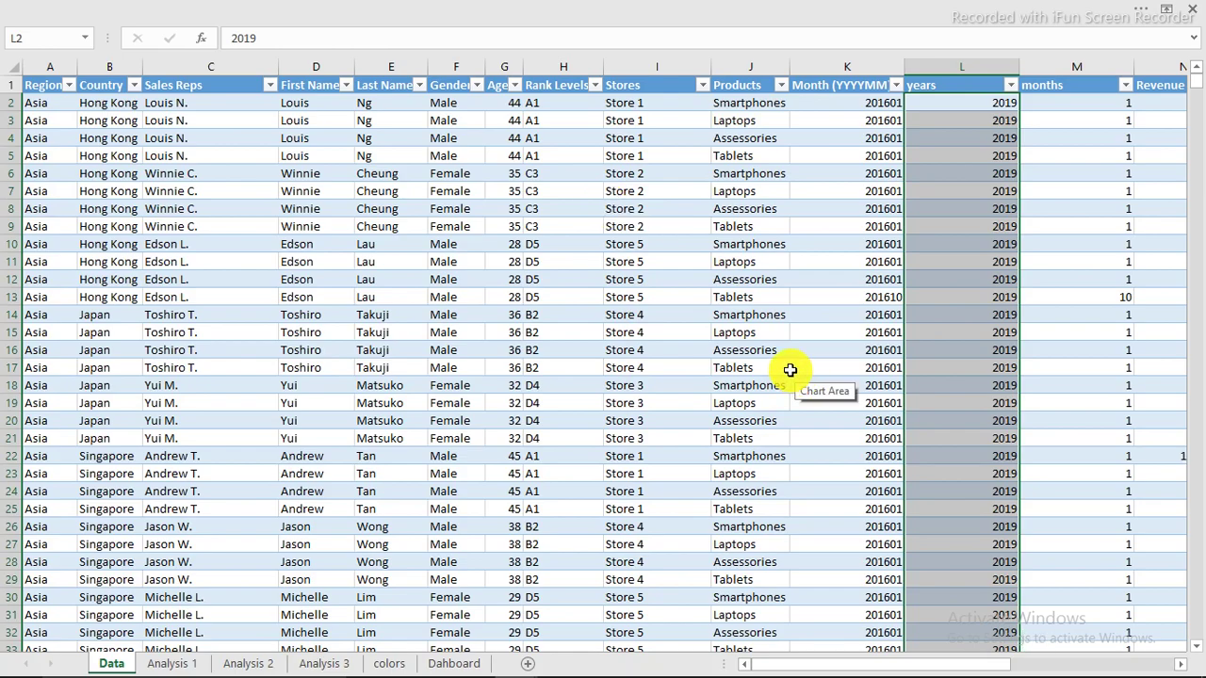
click(337, 632)
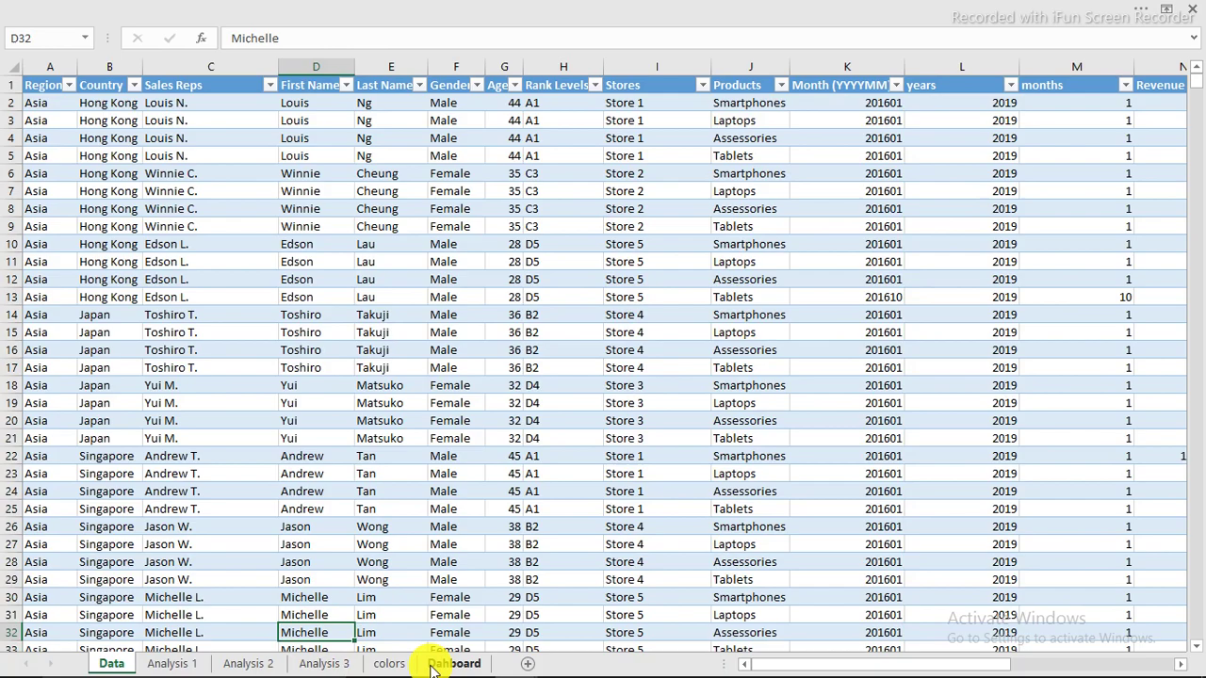
- Copy the yearly revenue pivot table in B5:D7 of the Analysis 2 sheet and paste it at G5
click(250, 663)
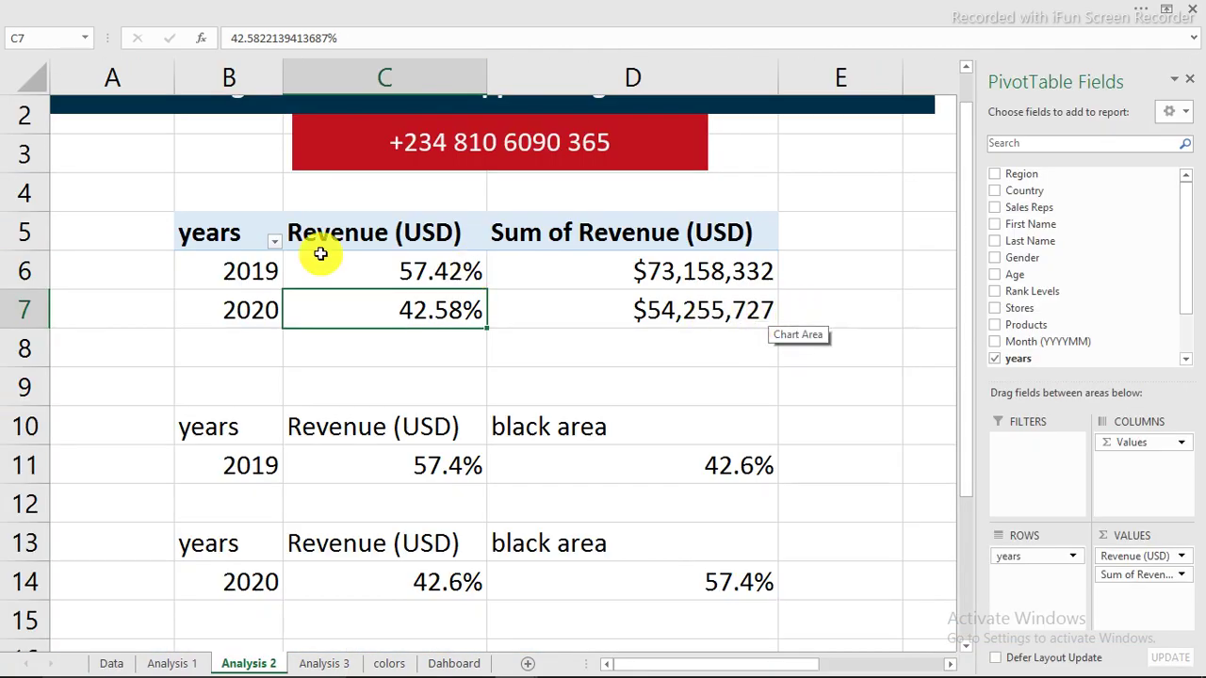
drag(216, 234, 697, 311)
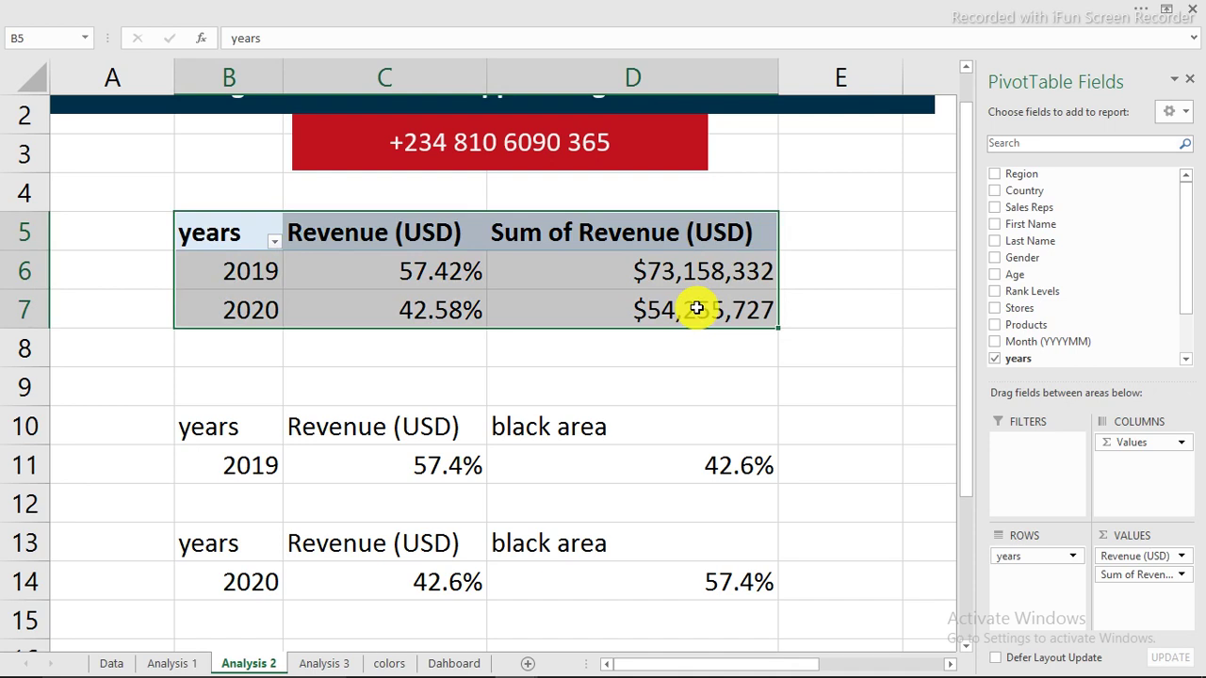
right_click(697, 309)
click(754, 325)
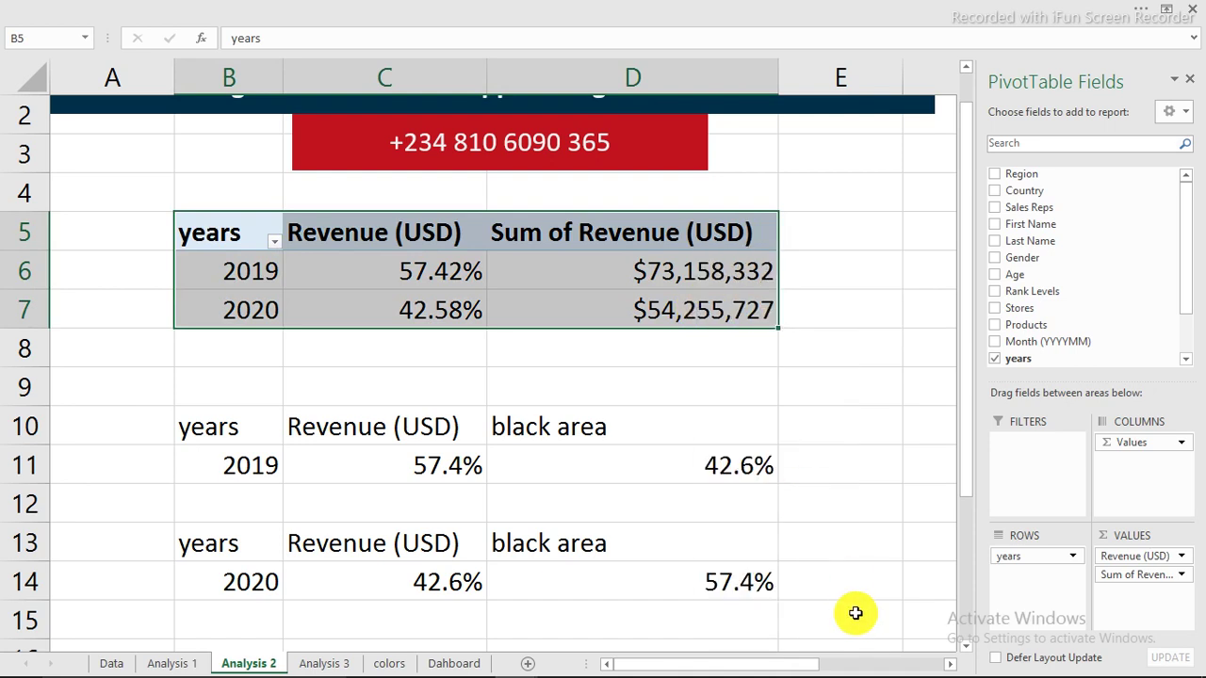
drag(789, 667, 942, 660)
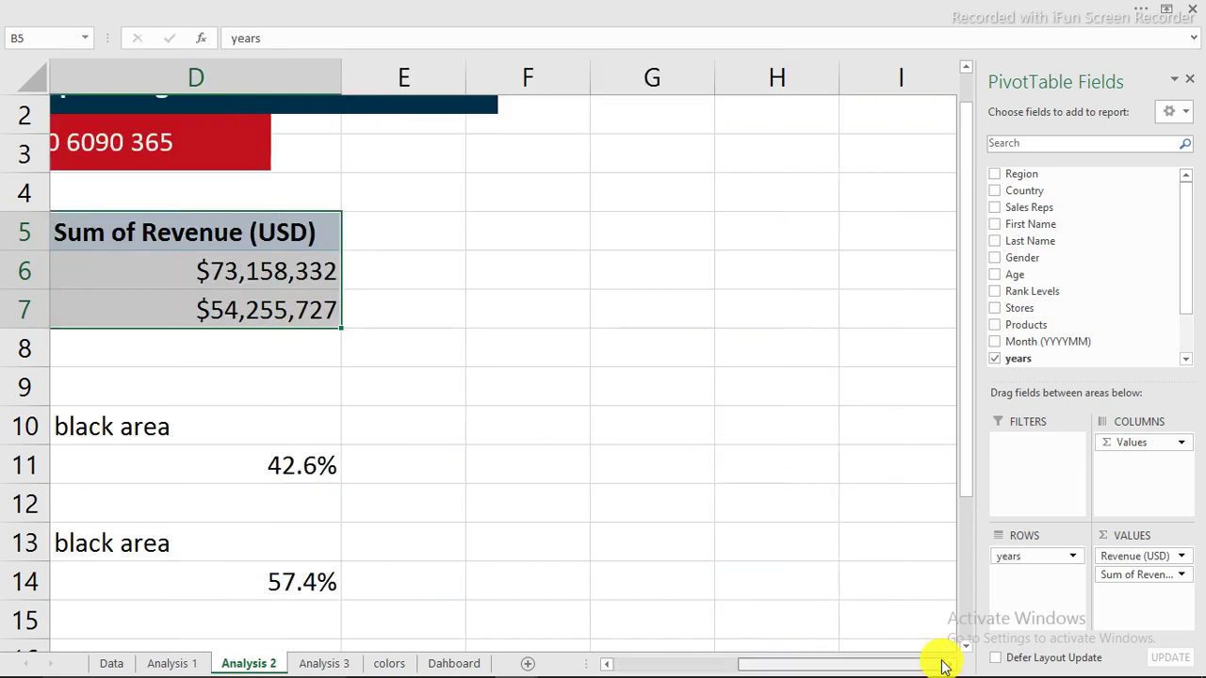
click(631, 238)
right_click(631, 239)
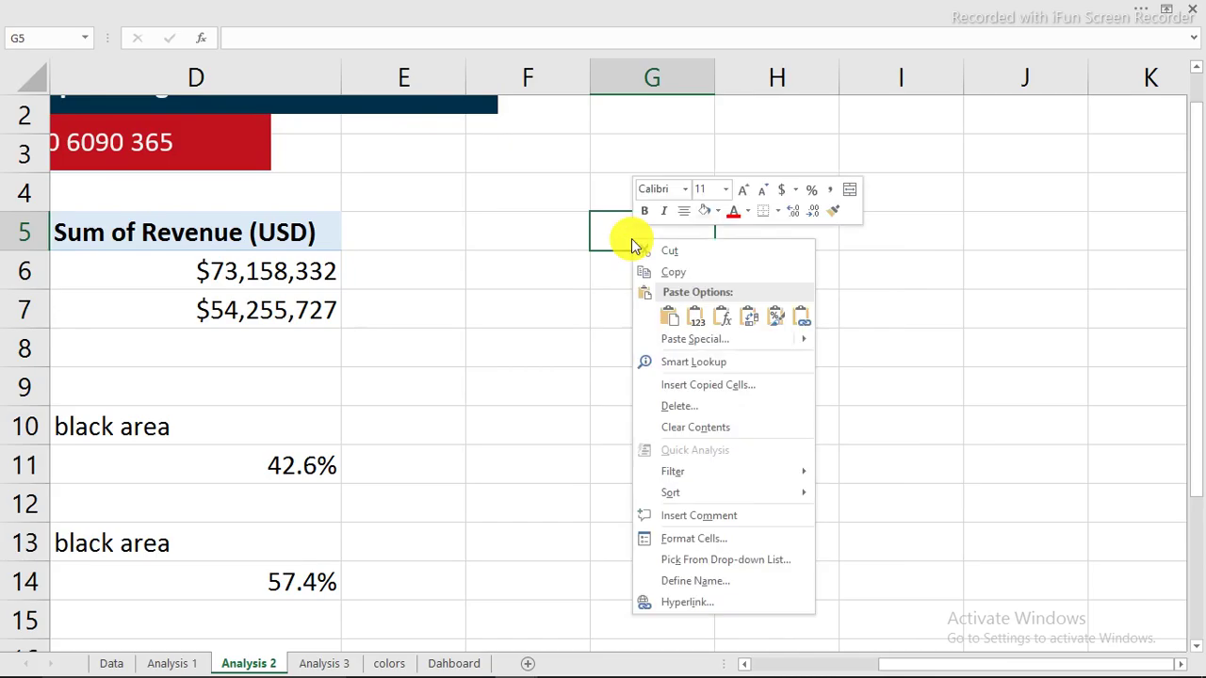
click(666, 311)
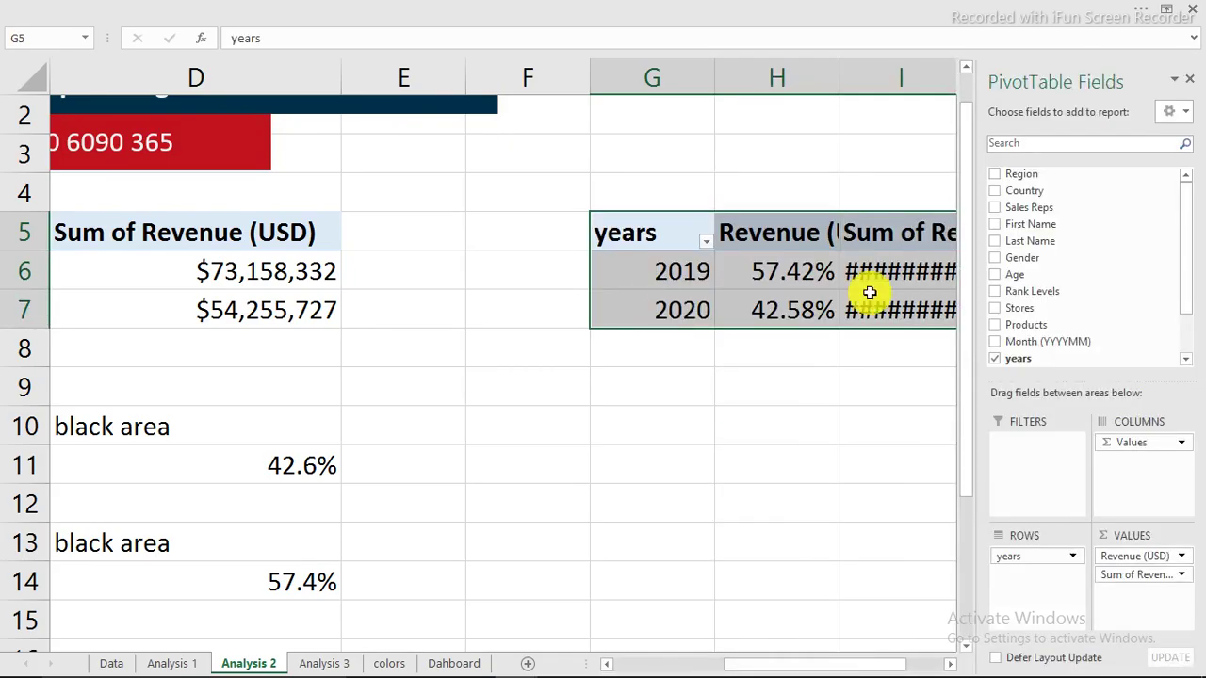
- Replace the years field with months as the row field of the copied pivot table
click(994, 358)
scroll(1022, 336, down, 1)
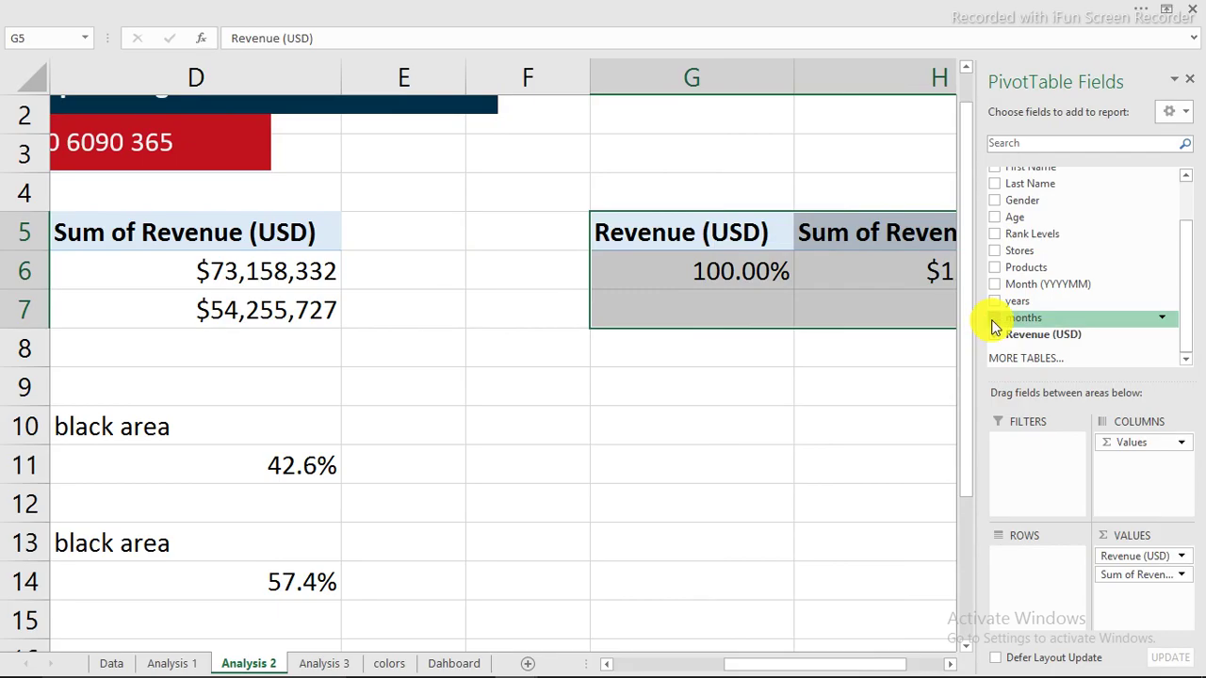
click(994, 319)
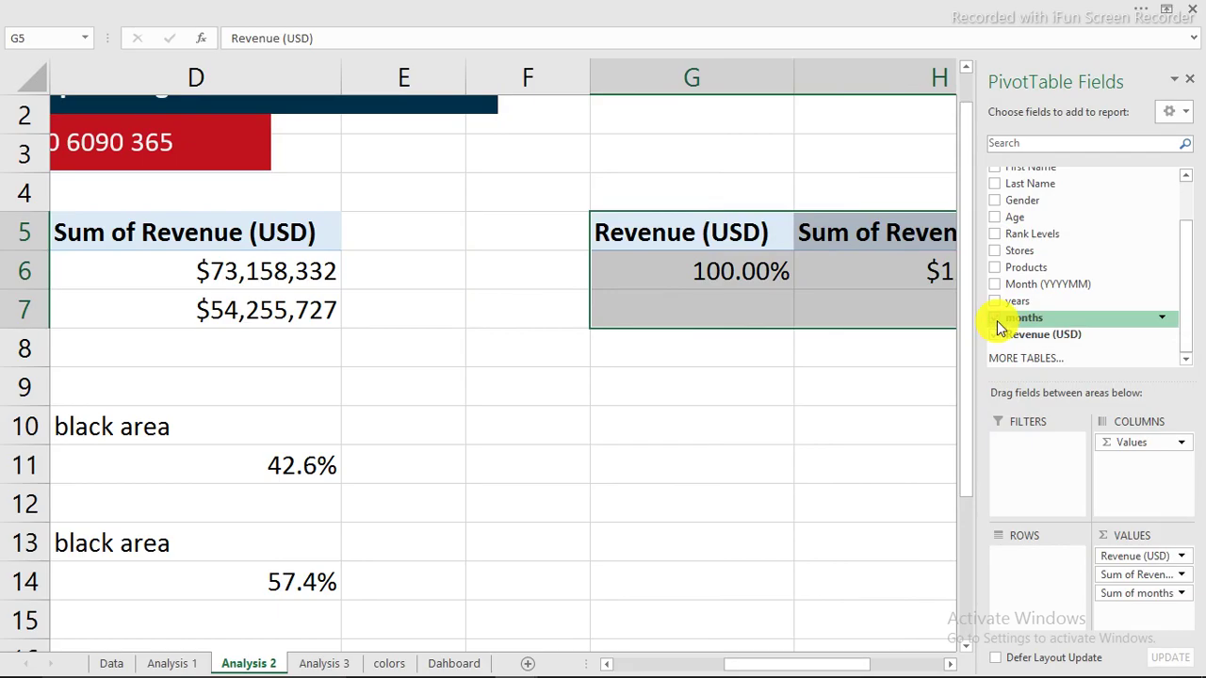
drag(999, 325, 1036, 580)
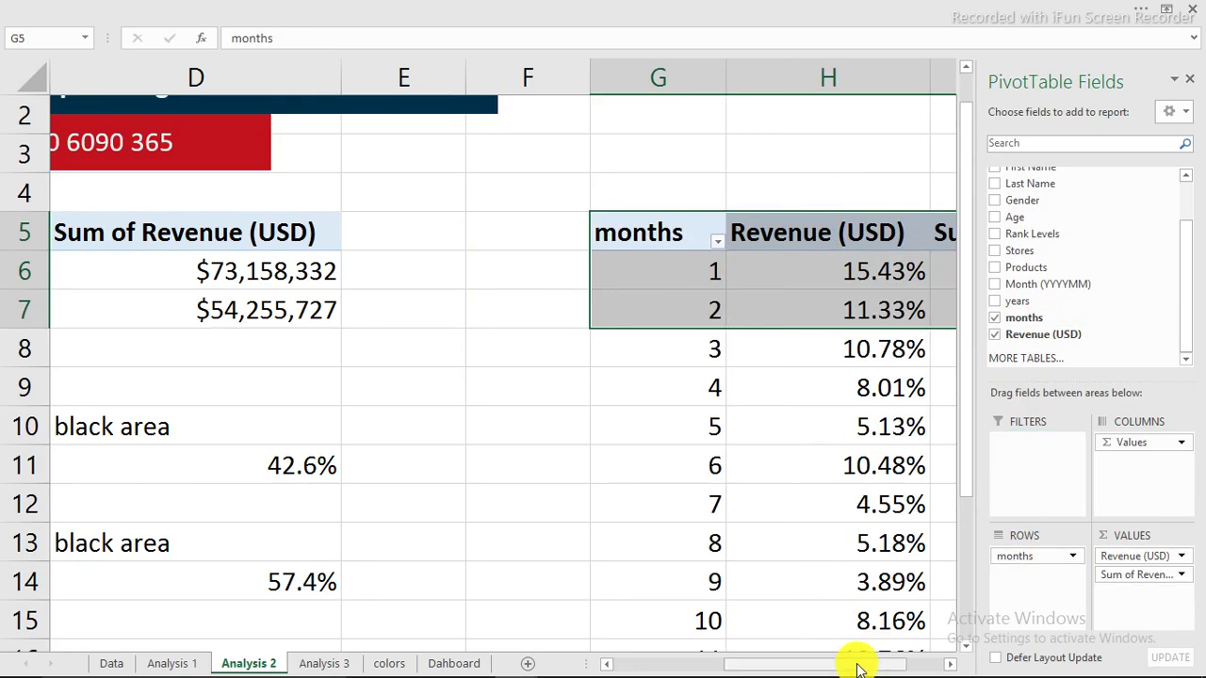
- Remove the percentage Revenue (USD) value field from the monthly pivot table, keeping only Sum of Revenue (USD)
drag(851, 657, 895, 666)
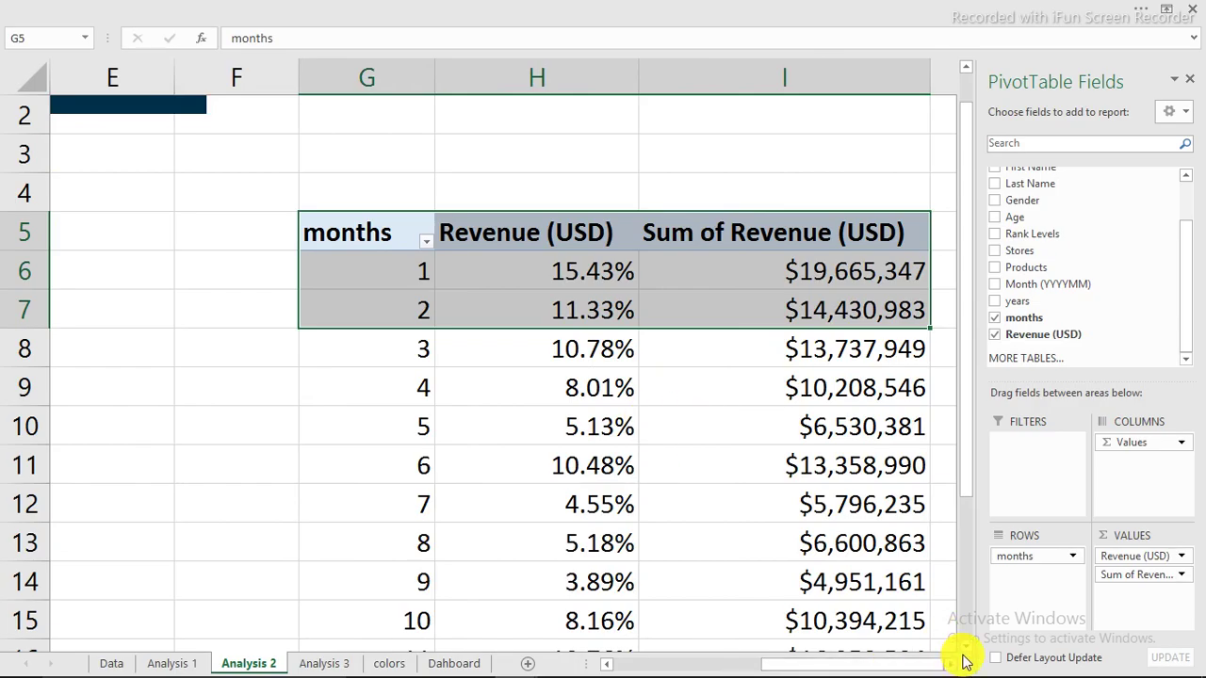
scroll(955, 654, down, 1)
click(586, 152)
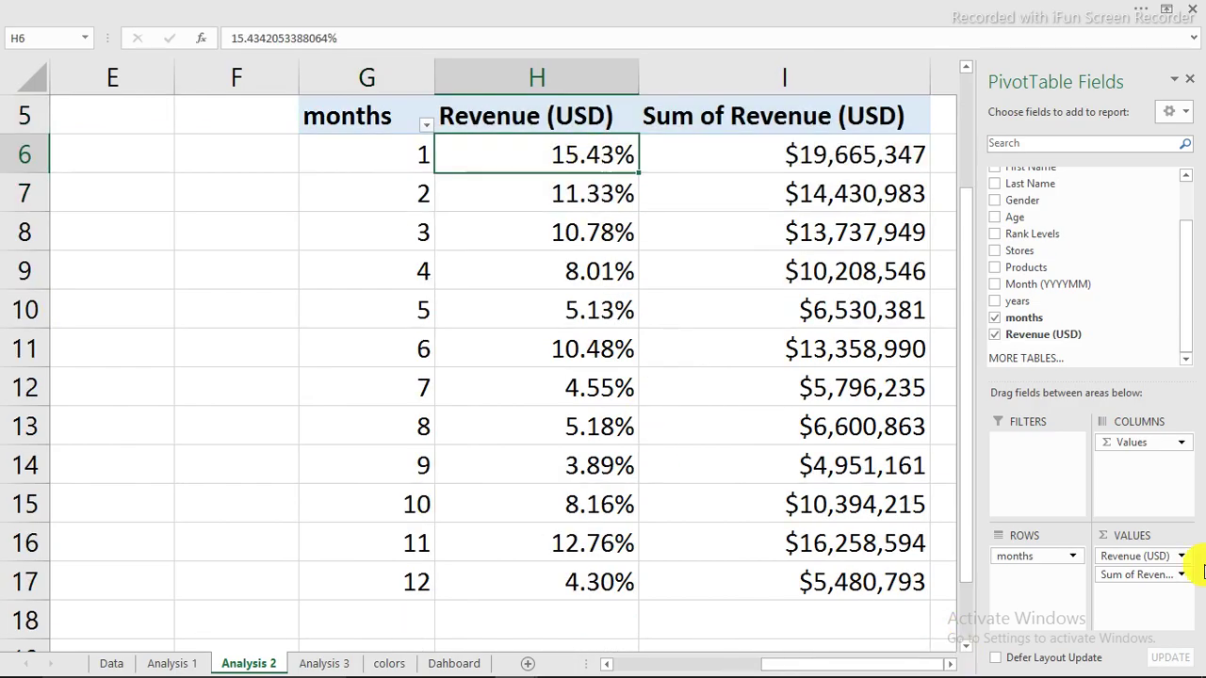
drag(1163, 559, 800, 549)
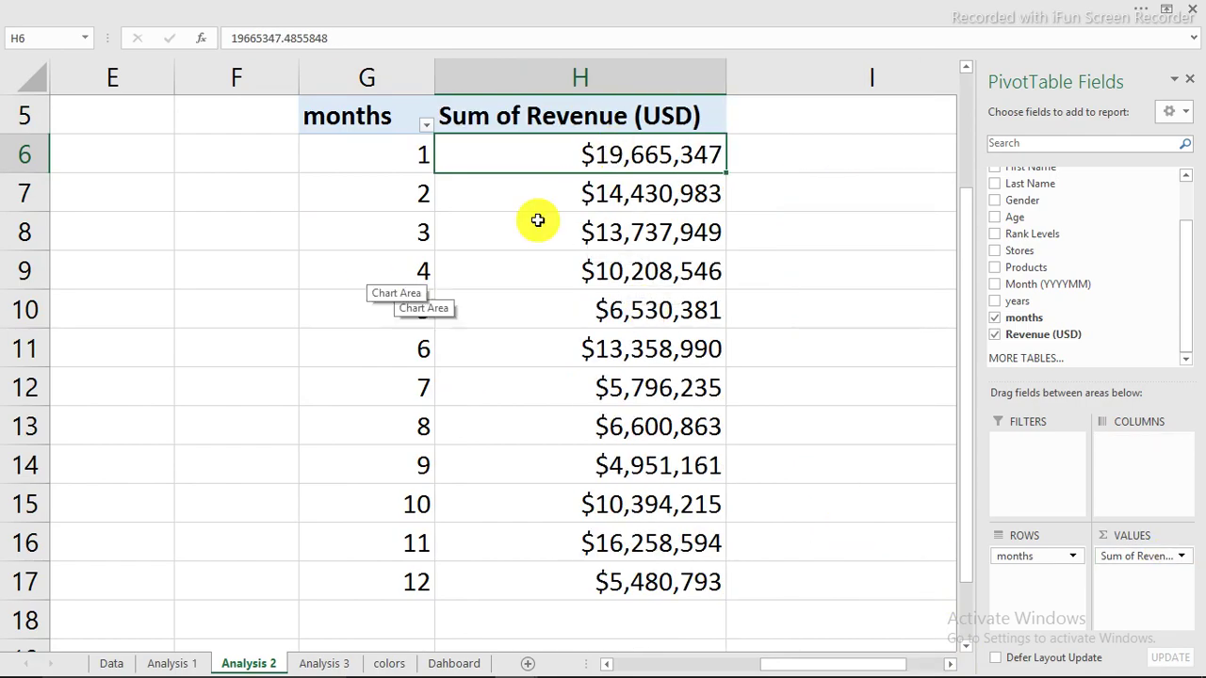
- Link cell J5 to the months header of the monthly pivot table with the formula =G5
mouse_move(848, 657)
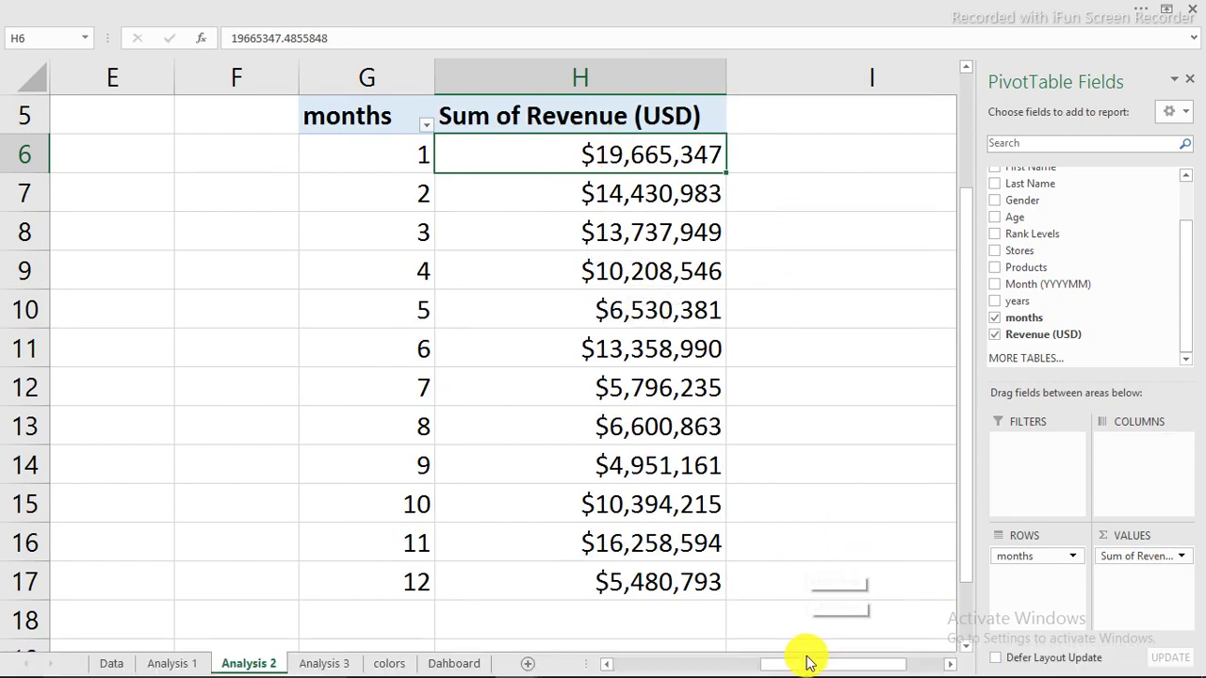
drag(806, 669, 855, 653)
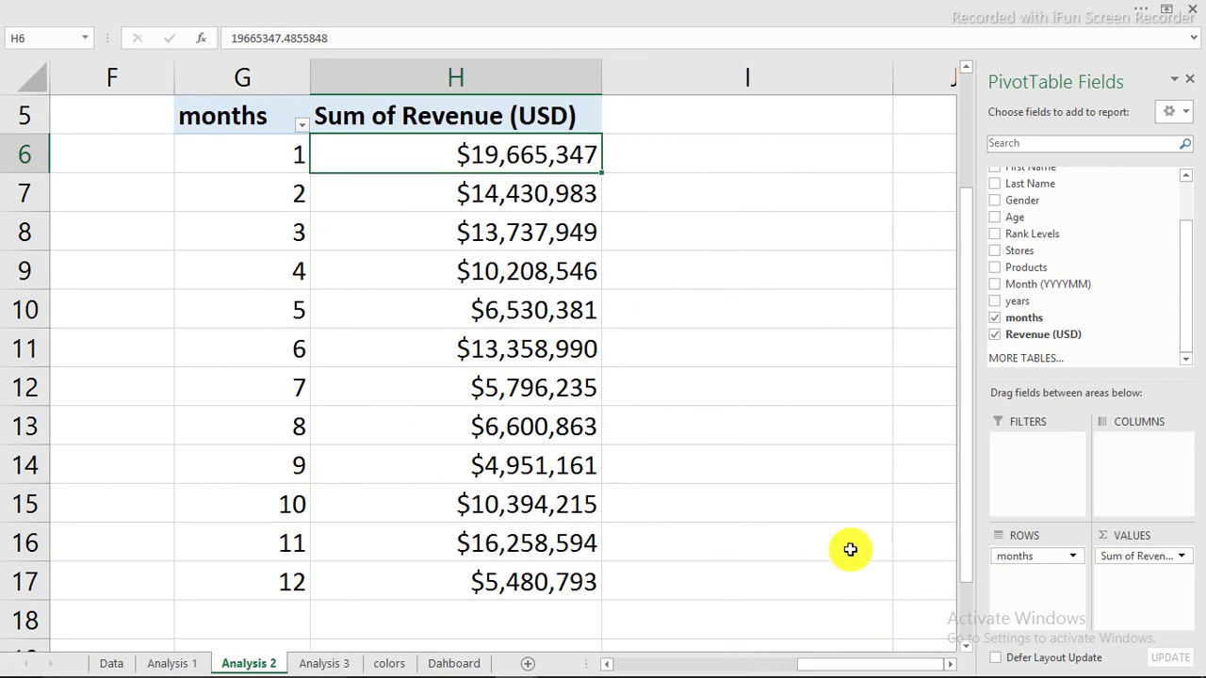
click(858, 297)
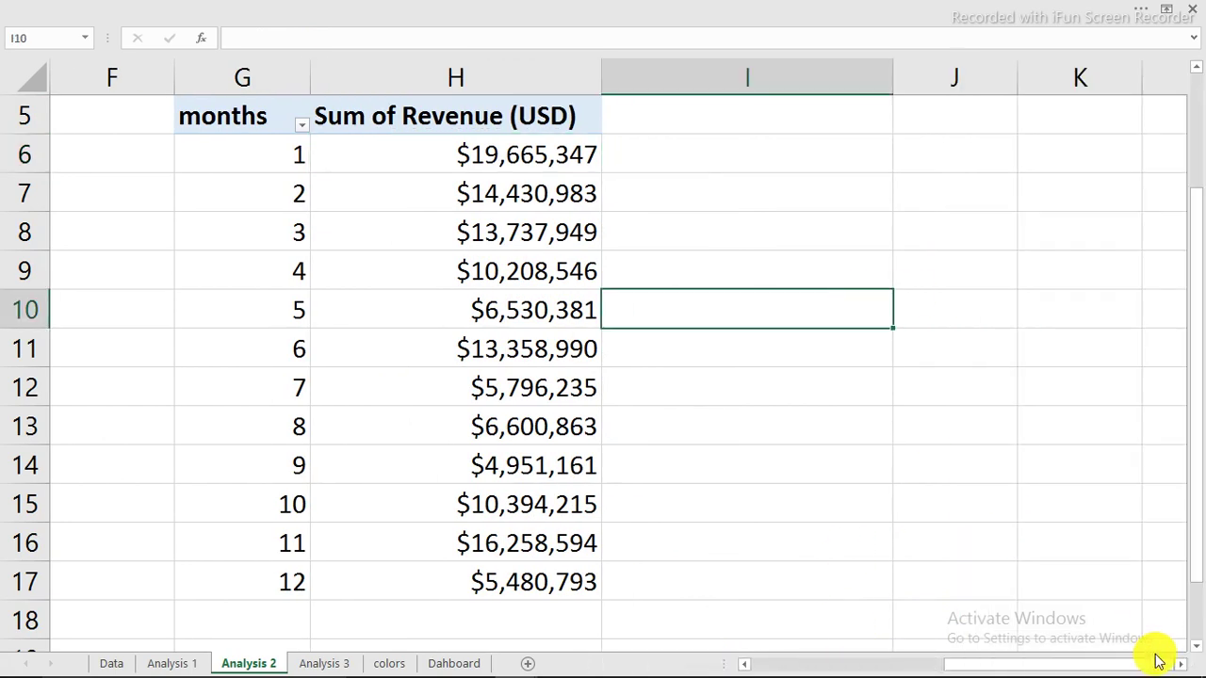
click(1173, 659)
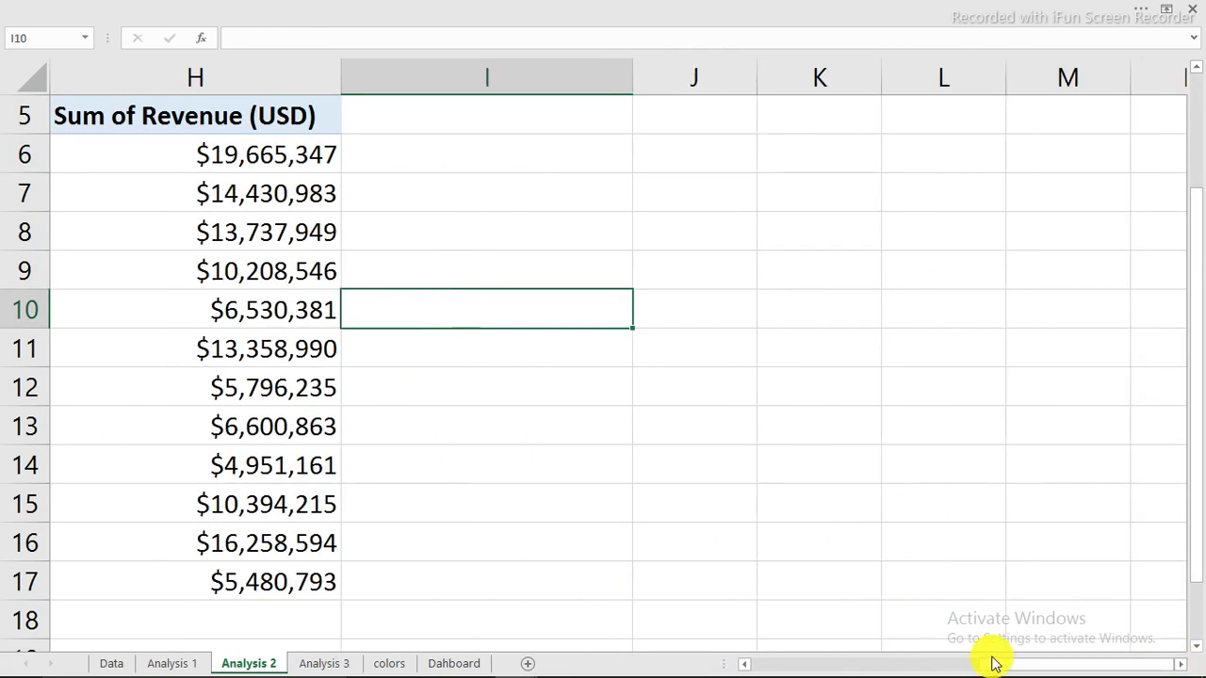
drag(999, 666, 984, 669)
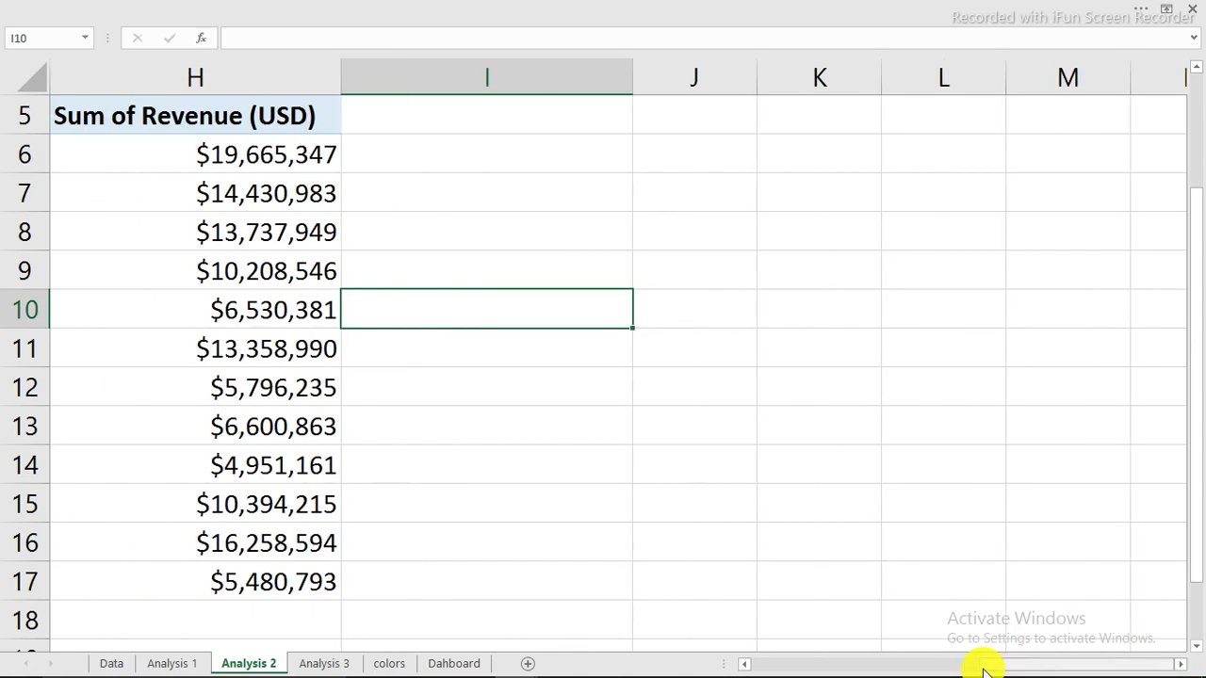
click(744, 665)
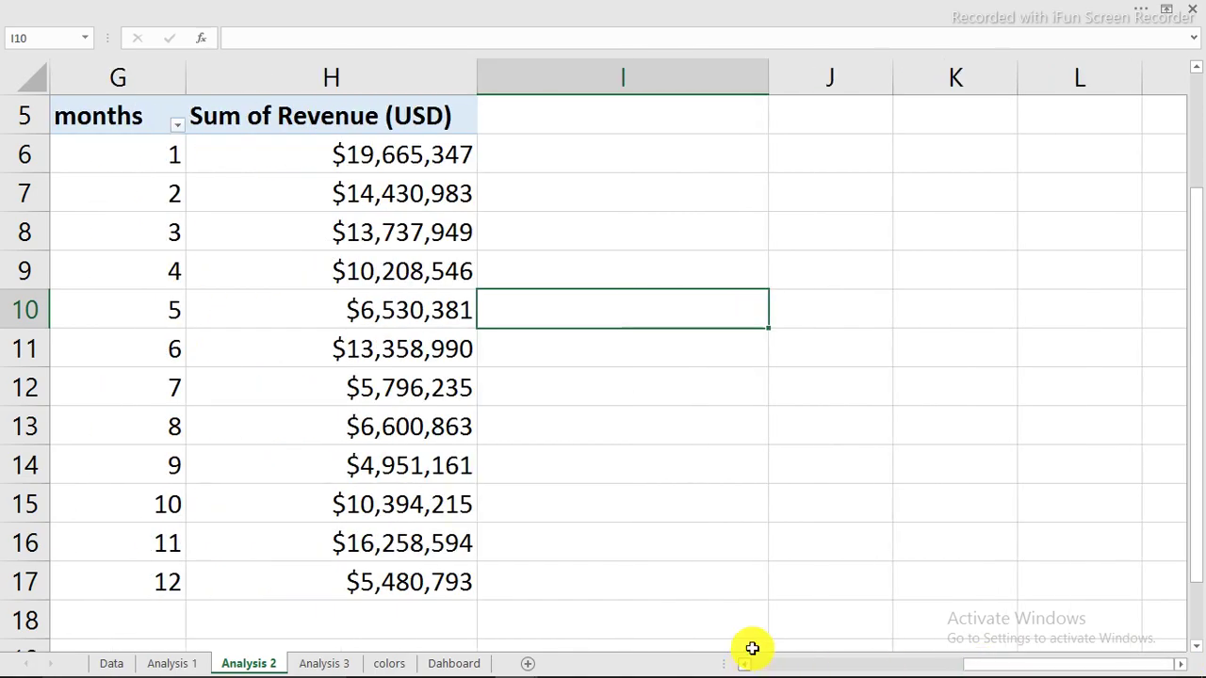
click(1047, 666)
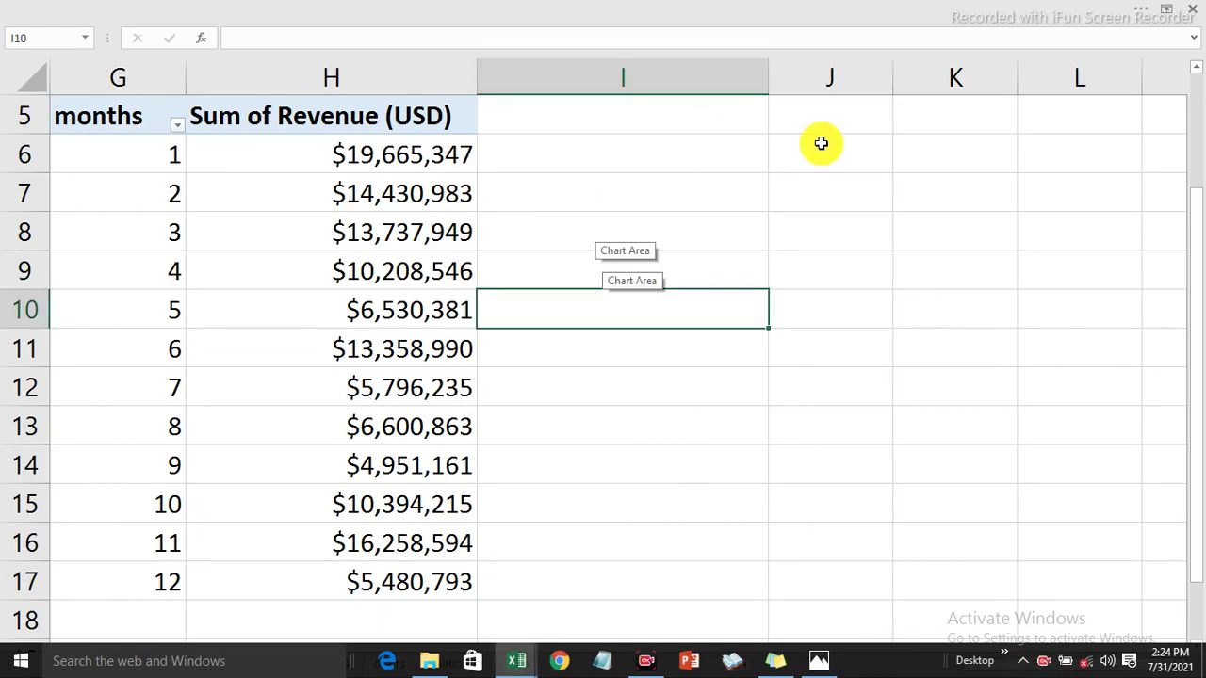
click(803, 118)
text(=)
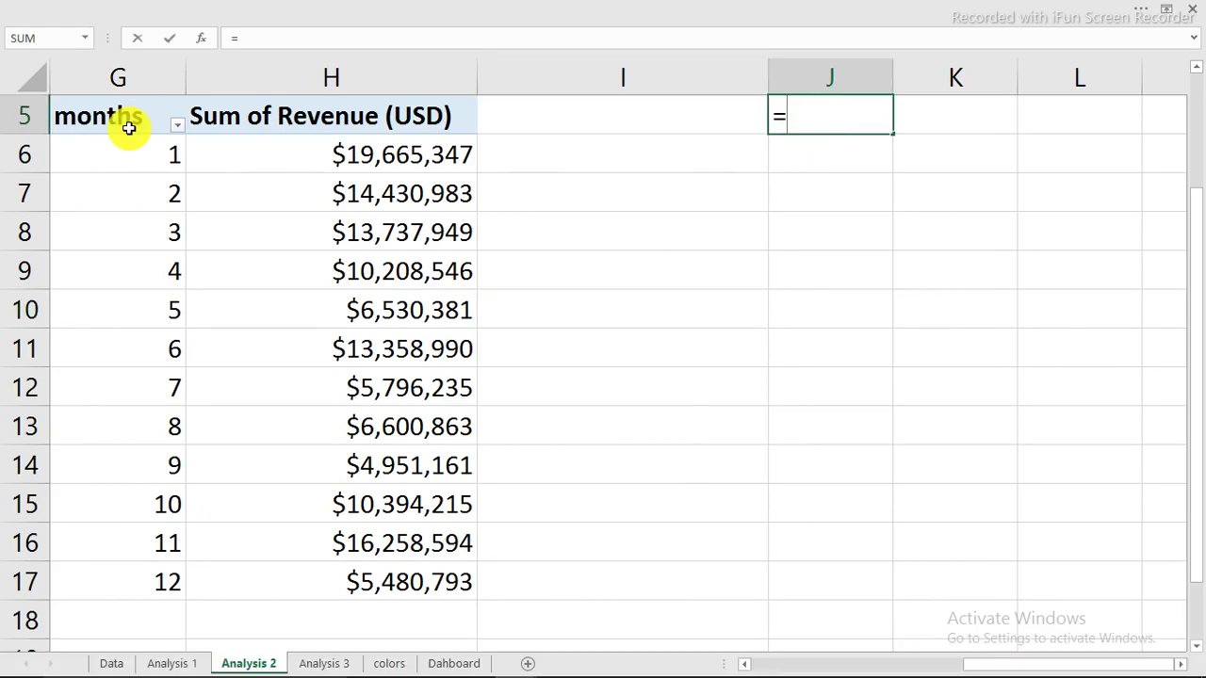
click(126, 118)
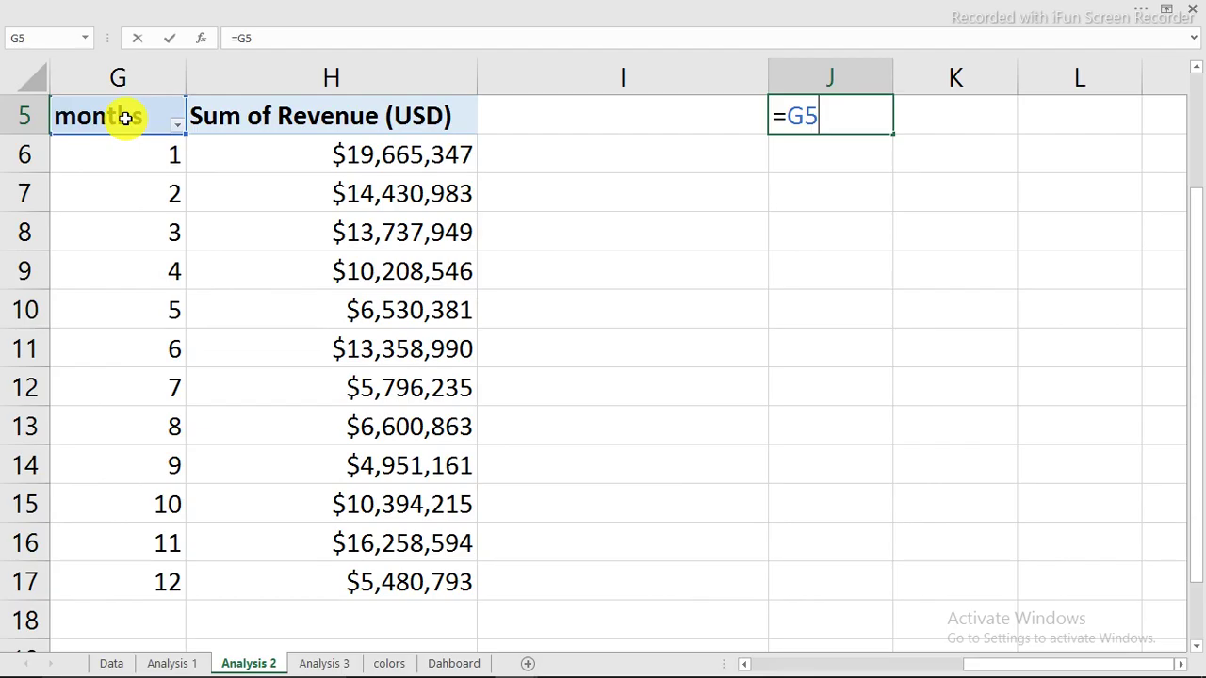
key(Return)
- Link cell K5 to the pivot table's Sum of Revenue (USD) header with the formula =H5
click(922, 110)
key(Return)
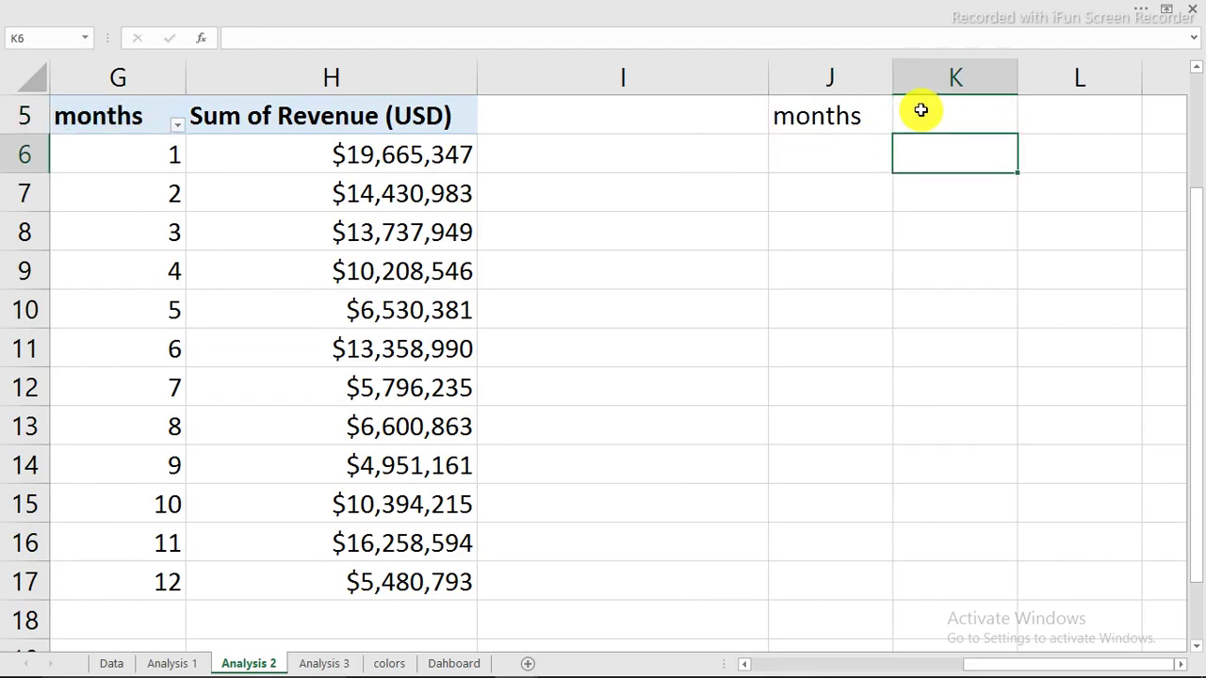
click(920, 110)
text(=)
click(390, 113)
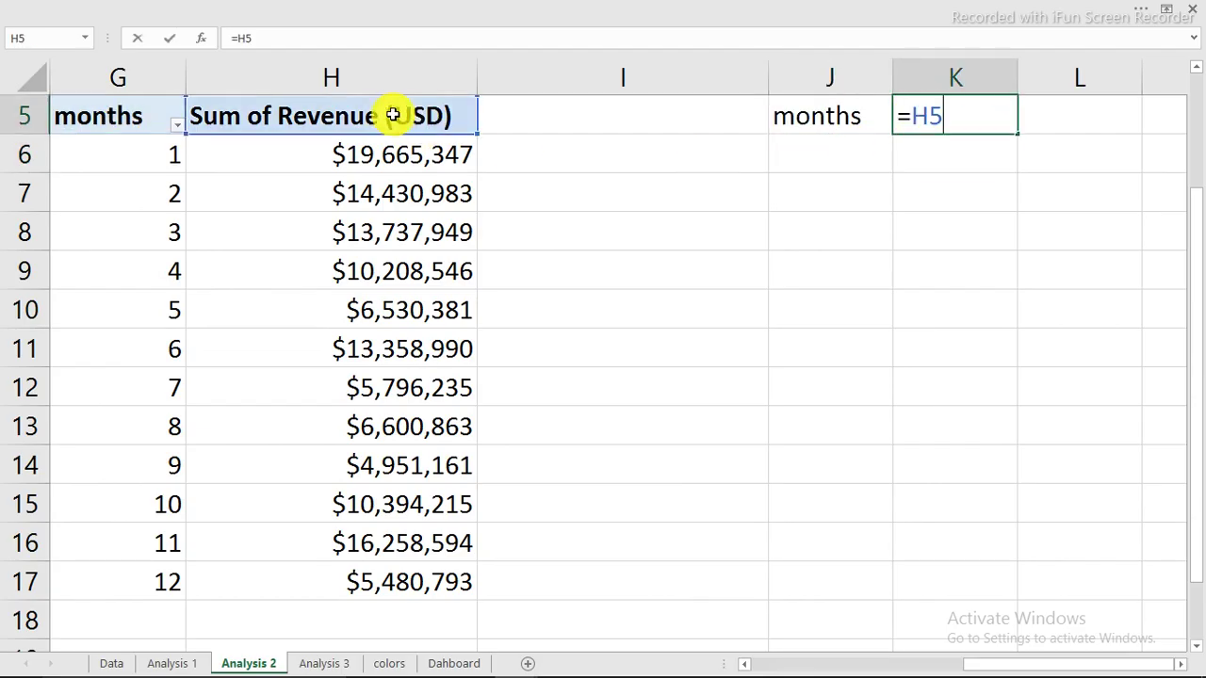
key(Return)
- Fill the linked formulas in J5:K5 down to row 17 to cover all twelve months
drag(837, 116, 984, 605)
click(727, 150)
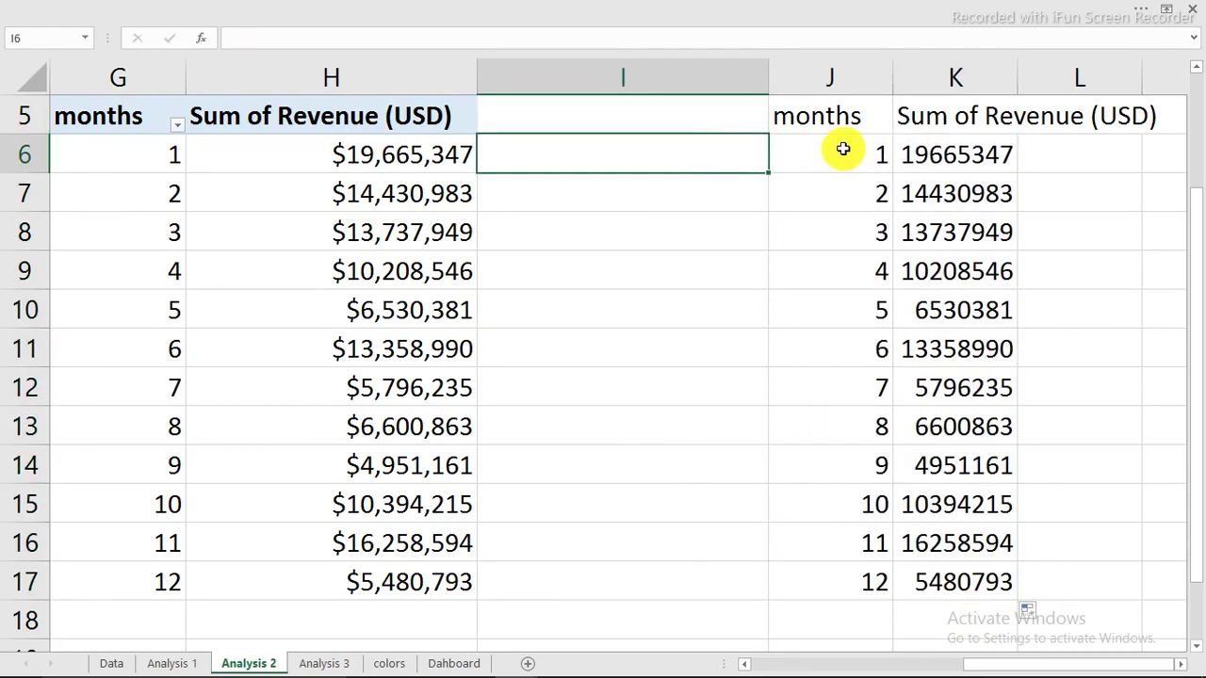
click(862, 238)
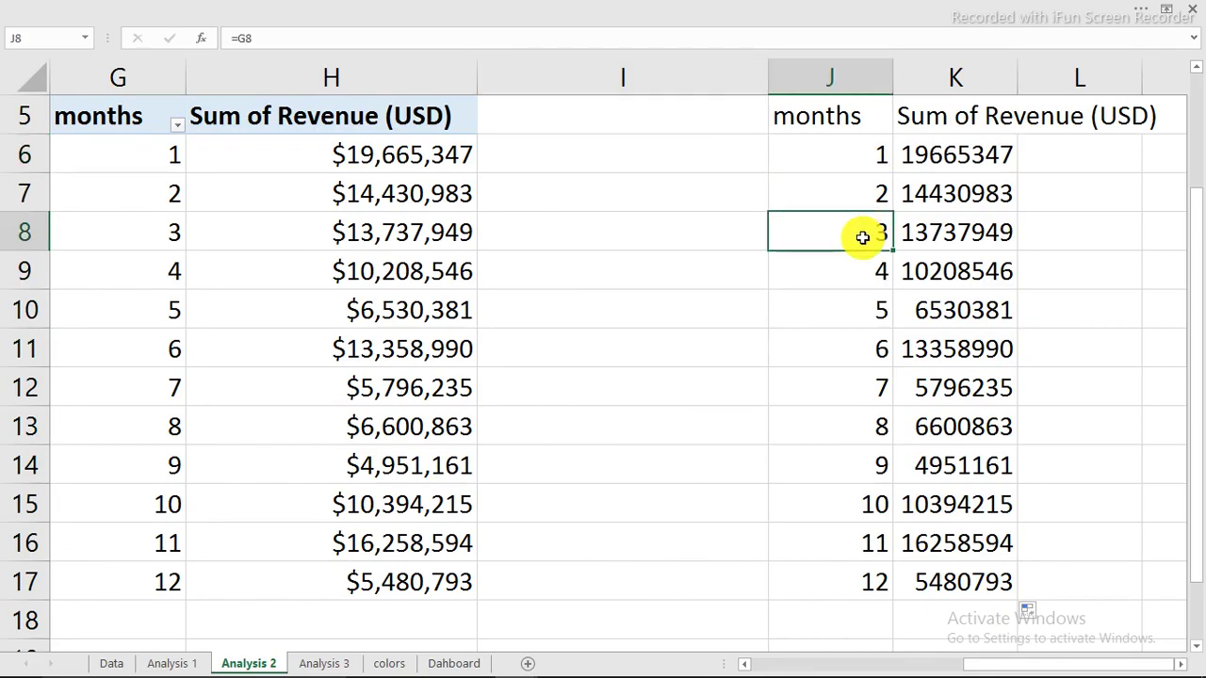
drag(861, 158, 869, 186)
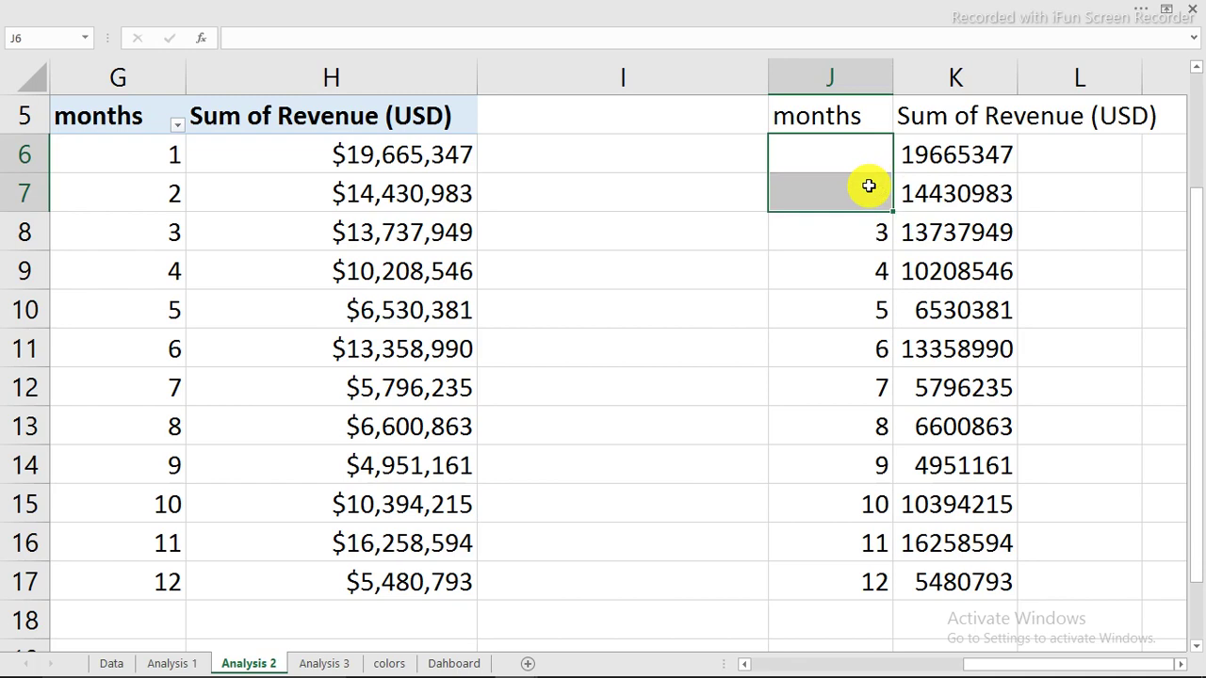
drag(873, 271, 876, 304)
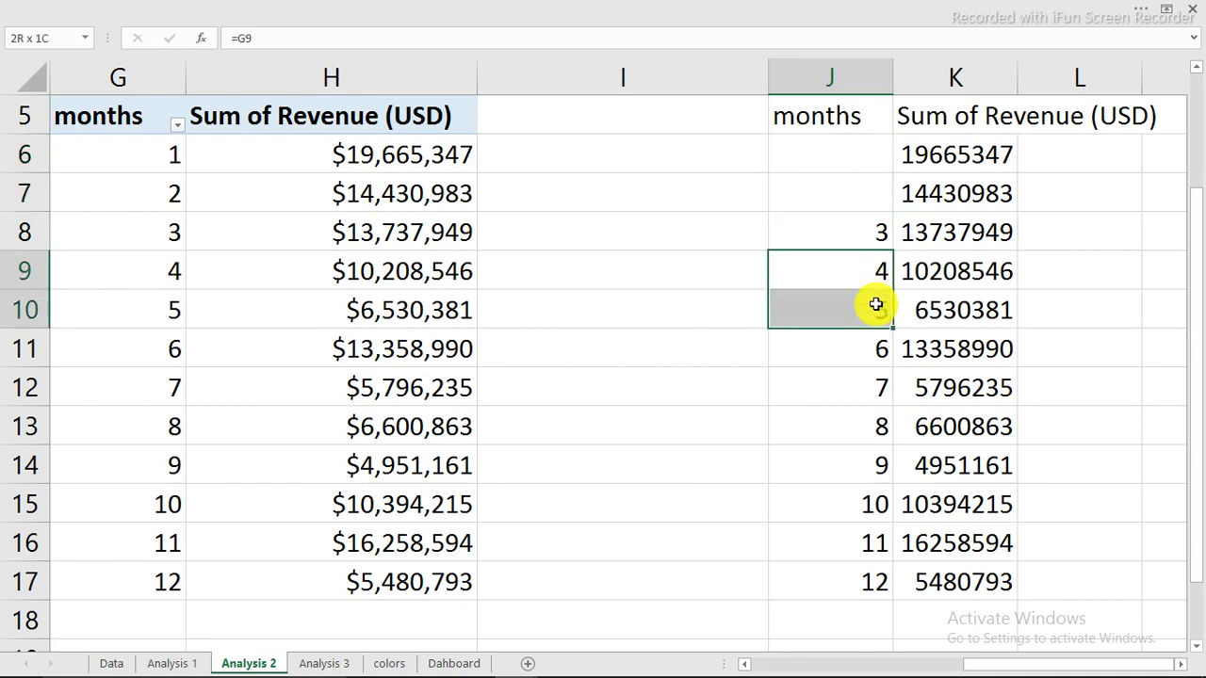
key(Delete)
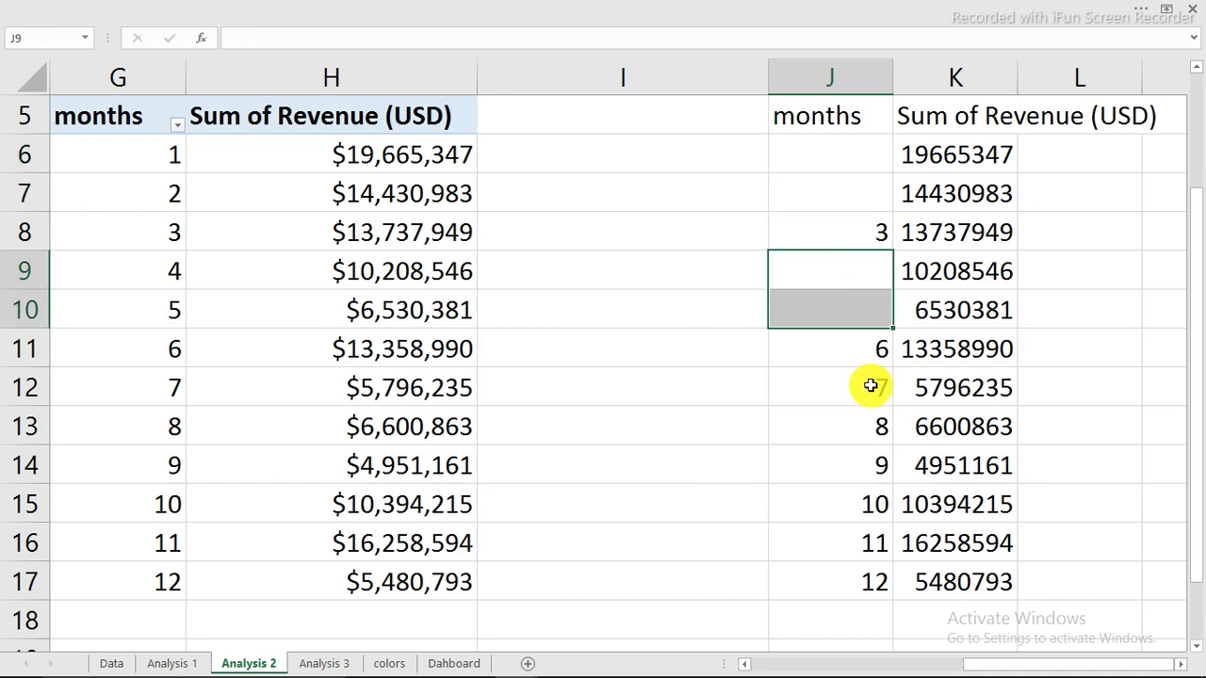
drag(868, 385, 873, 426)
key(Delete)
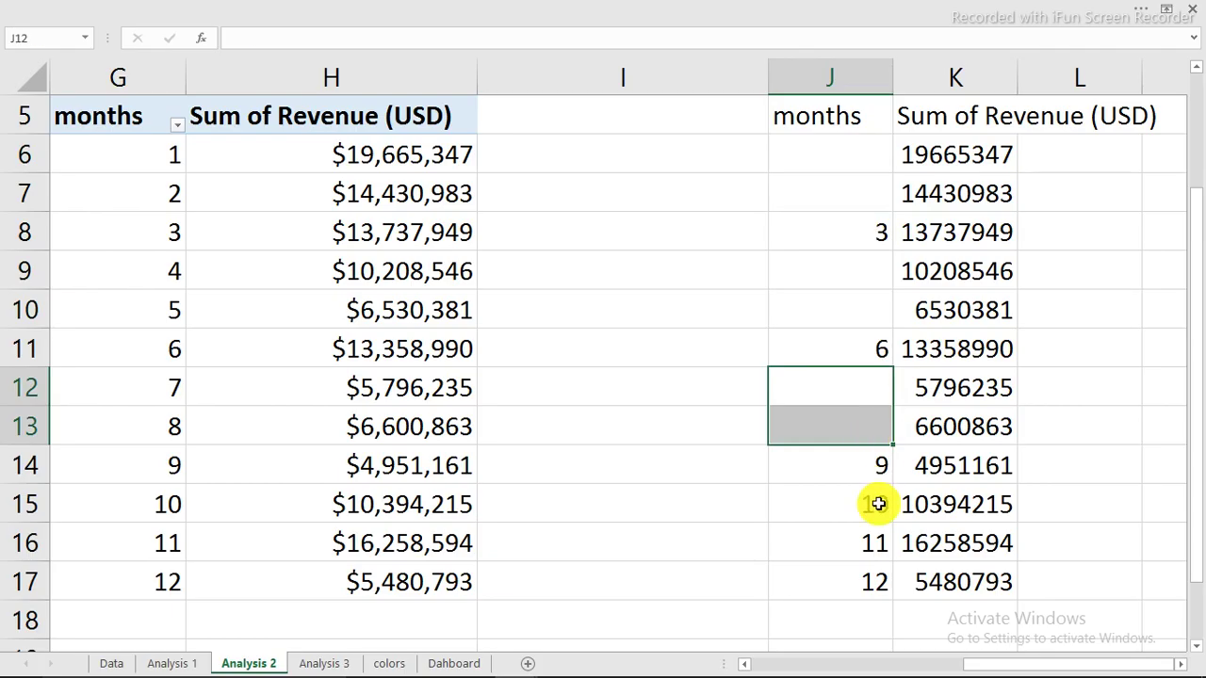
drag(878, 505, 883, 569)
key(ctrl+z)
key(ctrl+z)
key(ctrl+z)
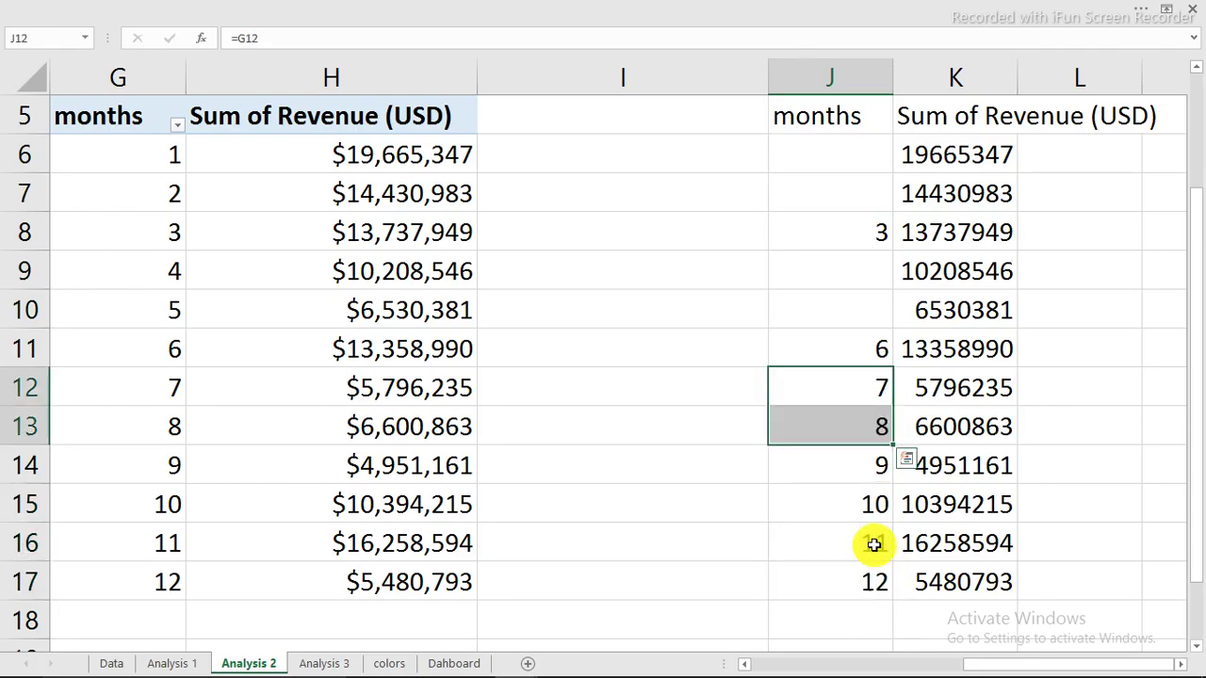
- Number the first two quarters beside their last months, entering 1 in I8 and 2 in I11
click(735, 158)
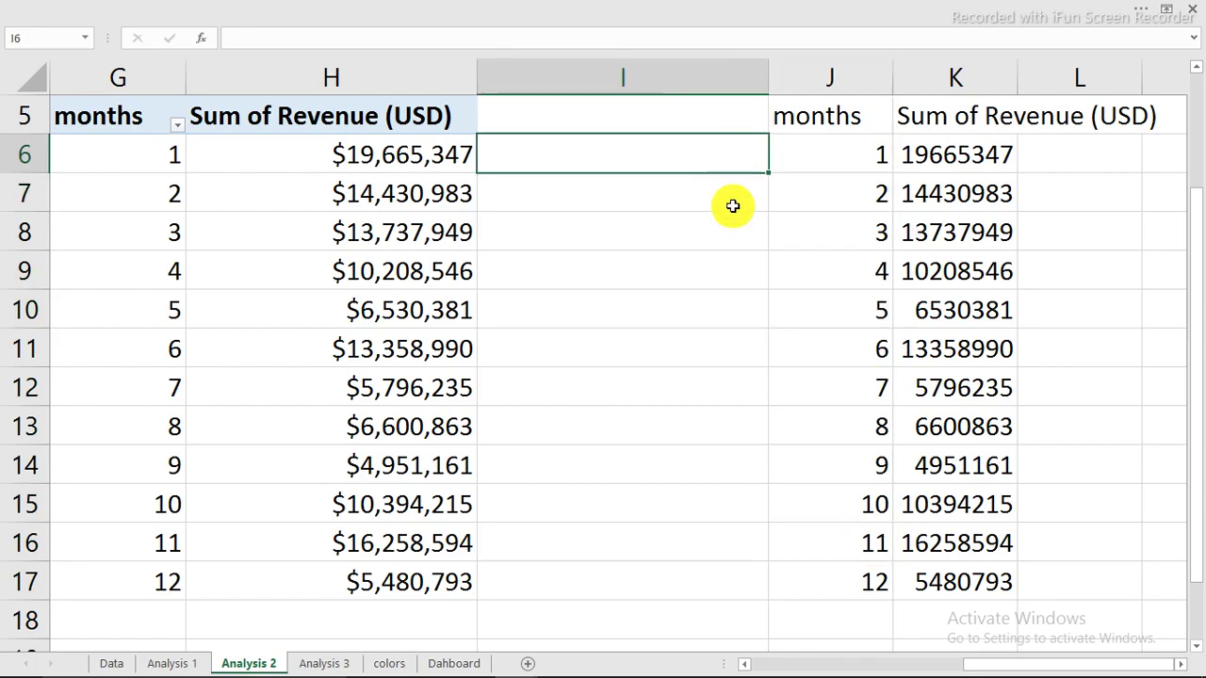
click(733, 206)
click(739, 238)
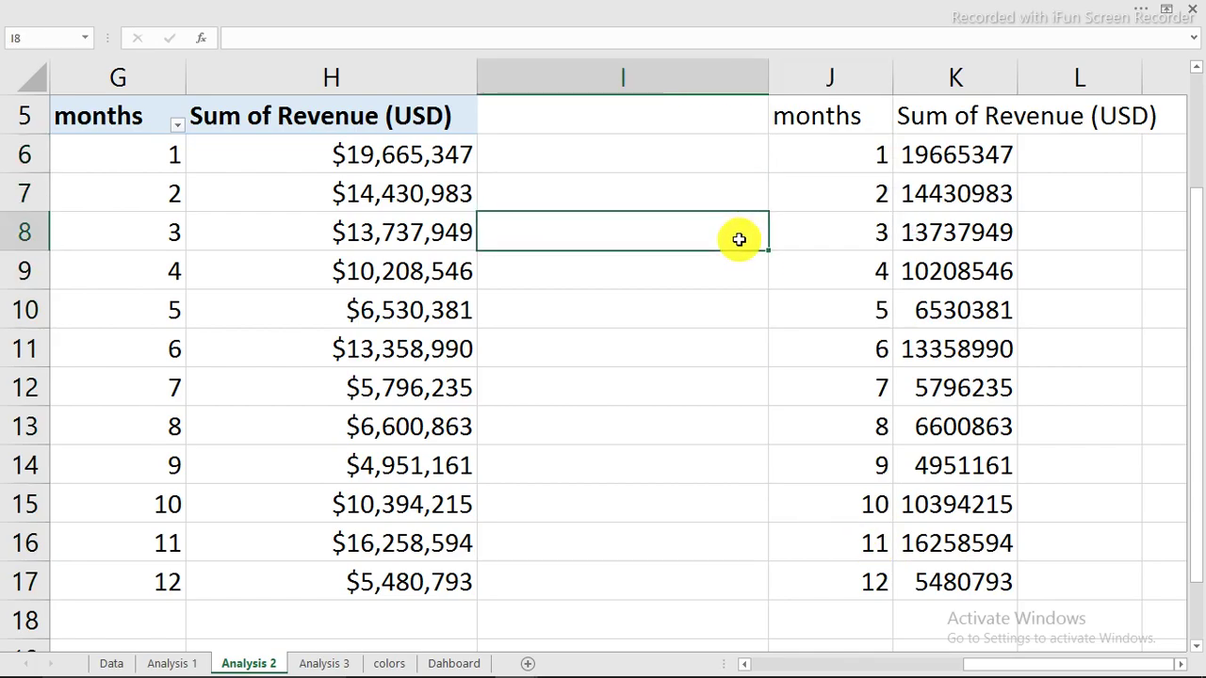
text(1)
click(734, 270)
click(745, 307)
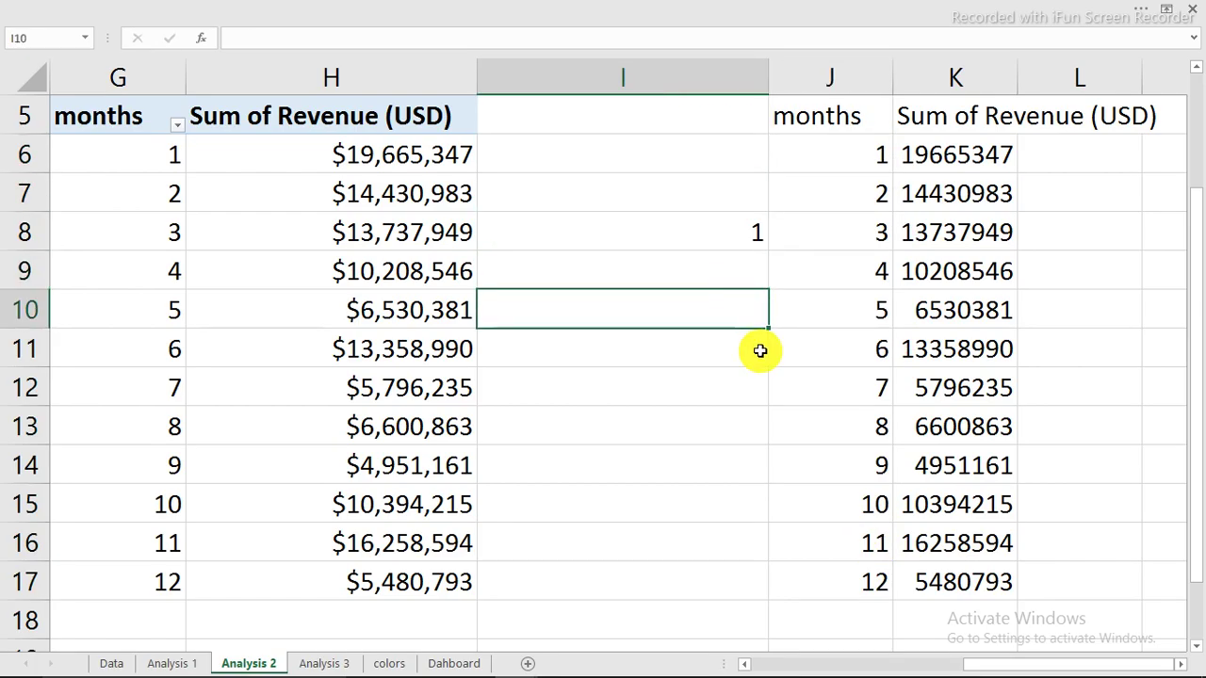
click(760, 351)
text(2)
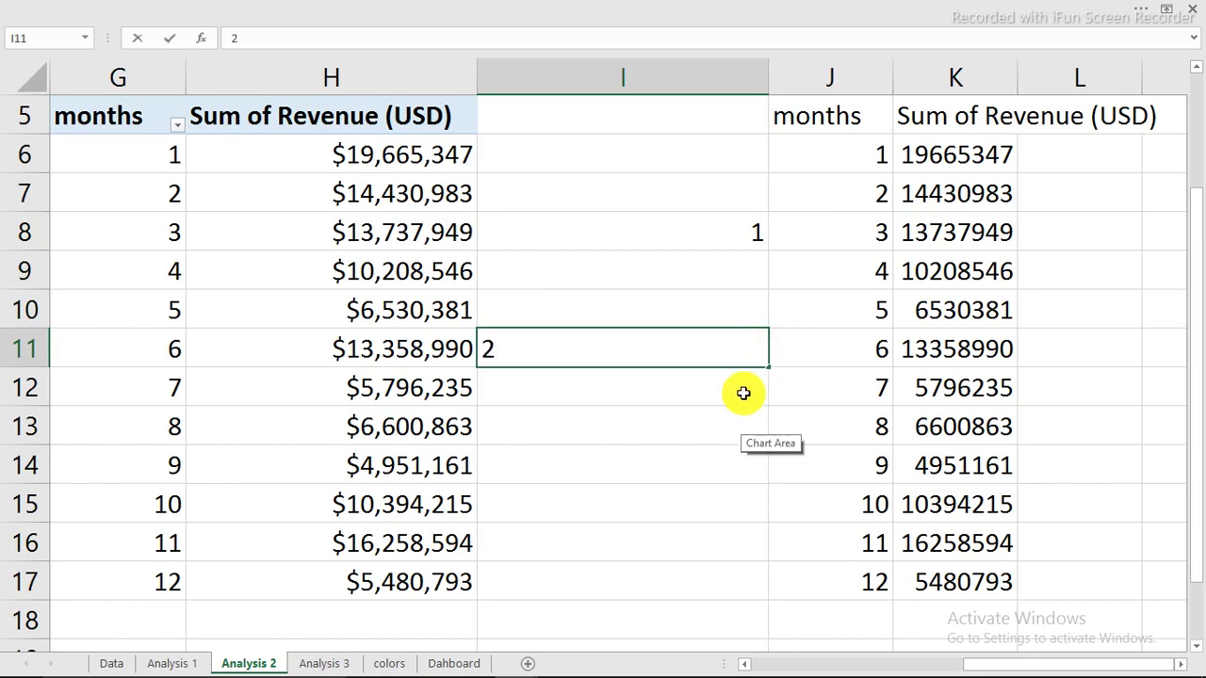
- Number the remaining quarters beside their last months, entering 3 in I14 and 4 in I17
click(743, 393)
click(743, 424)
click(752, 462)
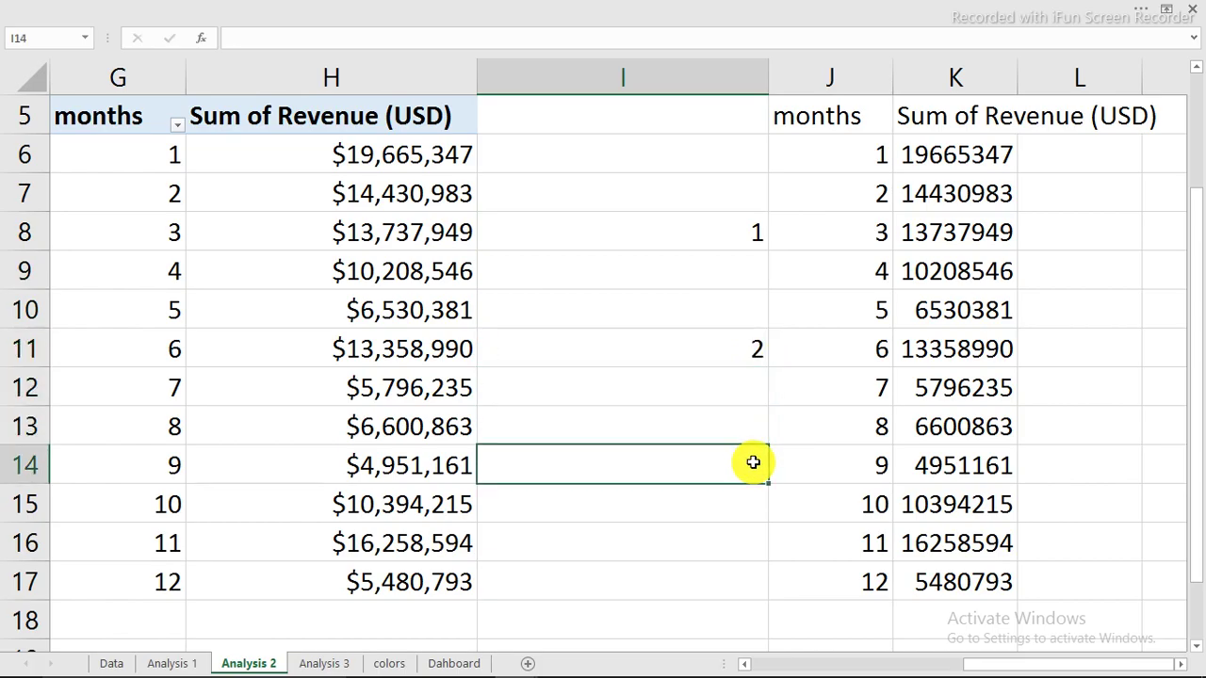
text(3)
click(751, 505)
click(753, 546)
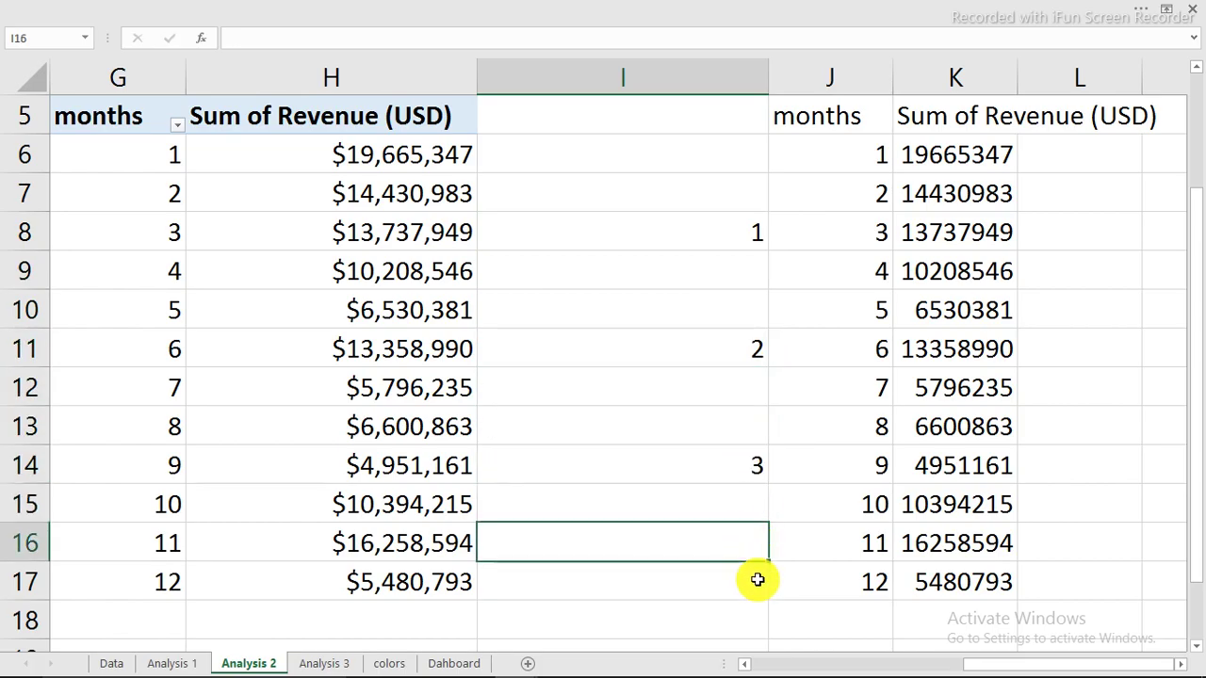
click(758, 580)
text(4)
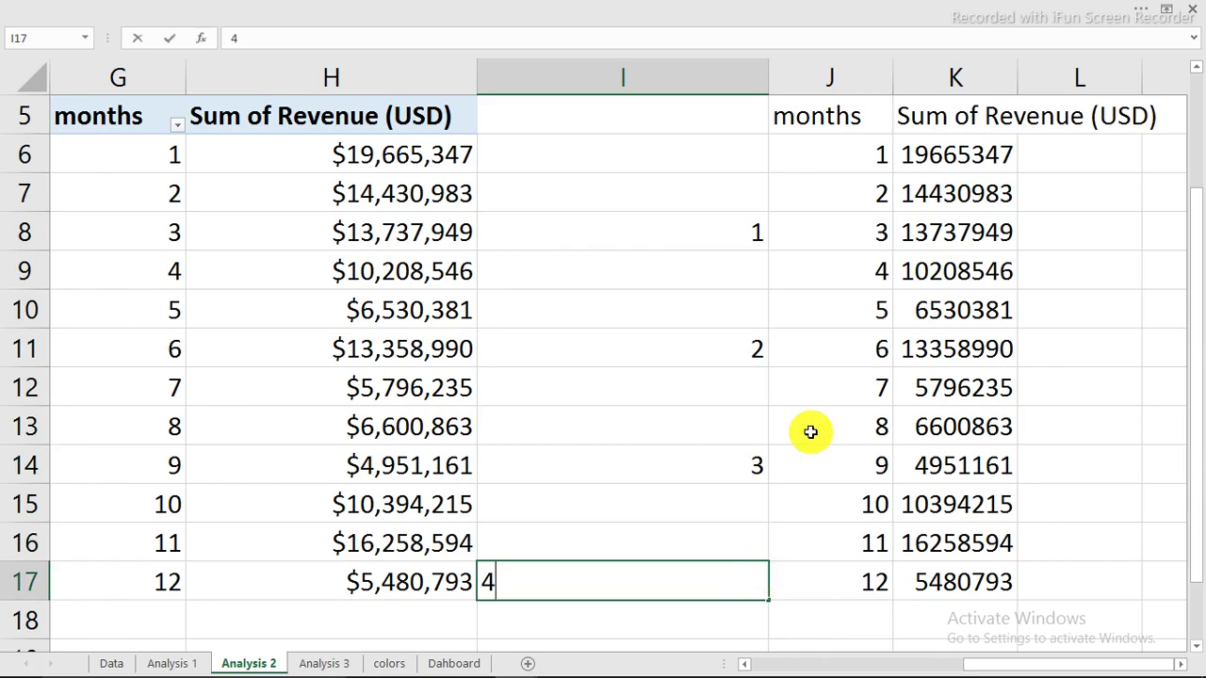
click(828, 388)
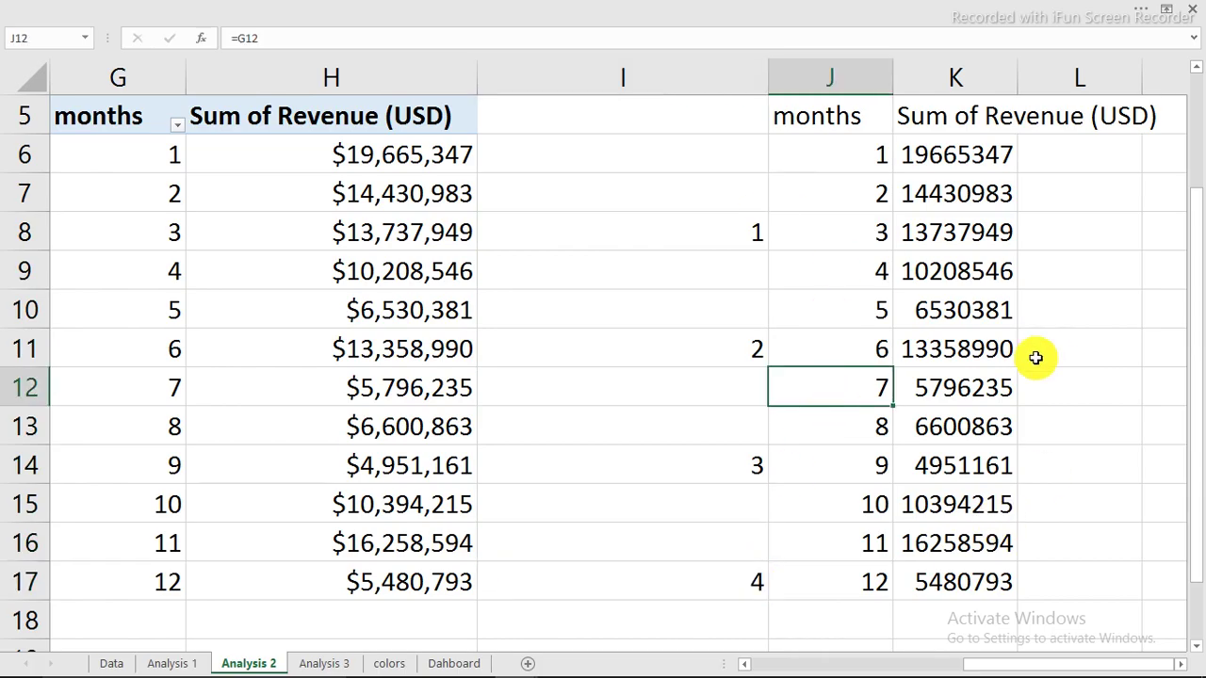
- Total the first quarter's revenue in L8 with a SUM of K6:K8
click(1183, 664)
click(1183, 664)
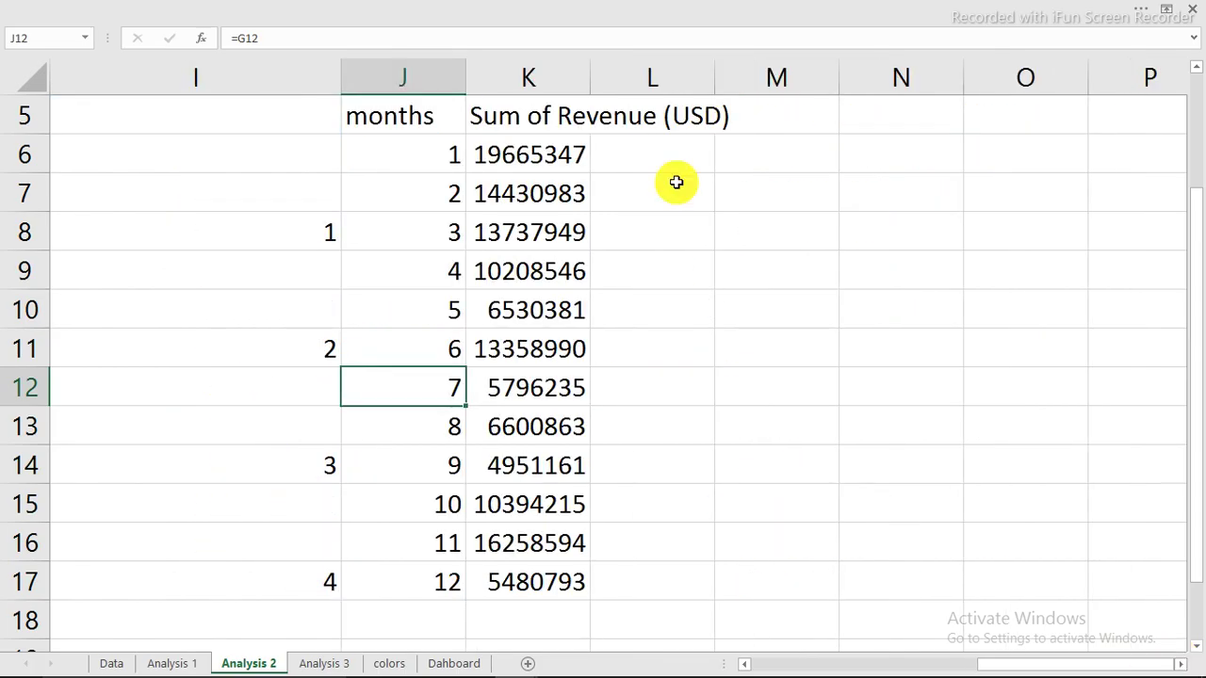
click(542, 116)
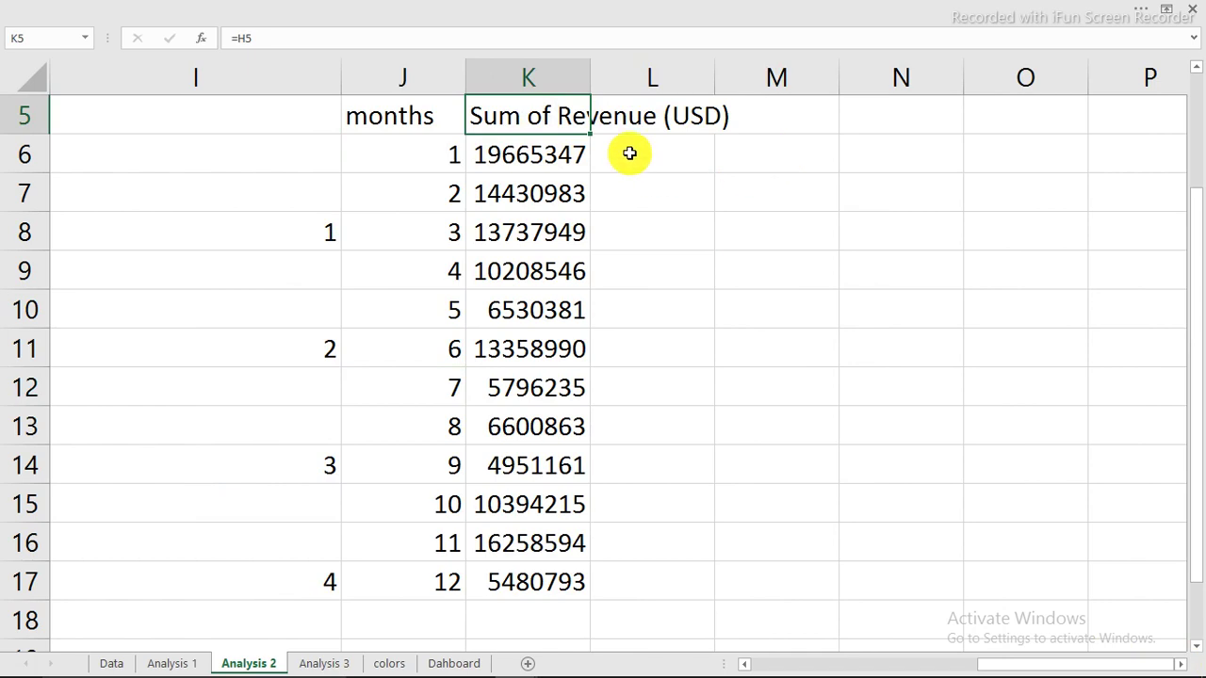
click(641, 223)
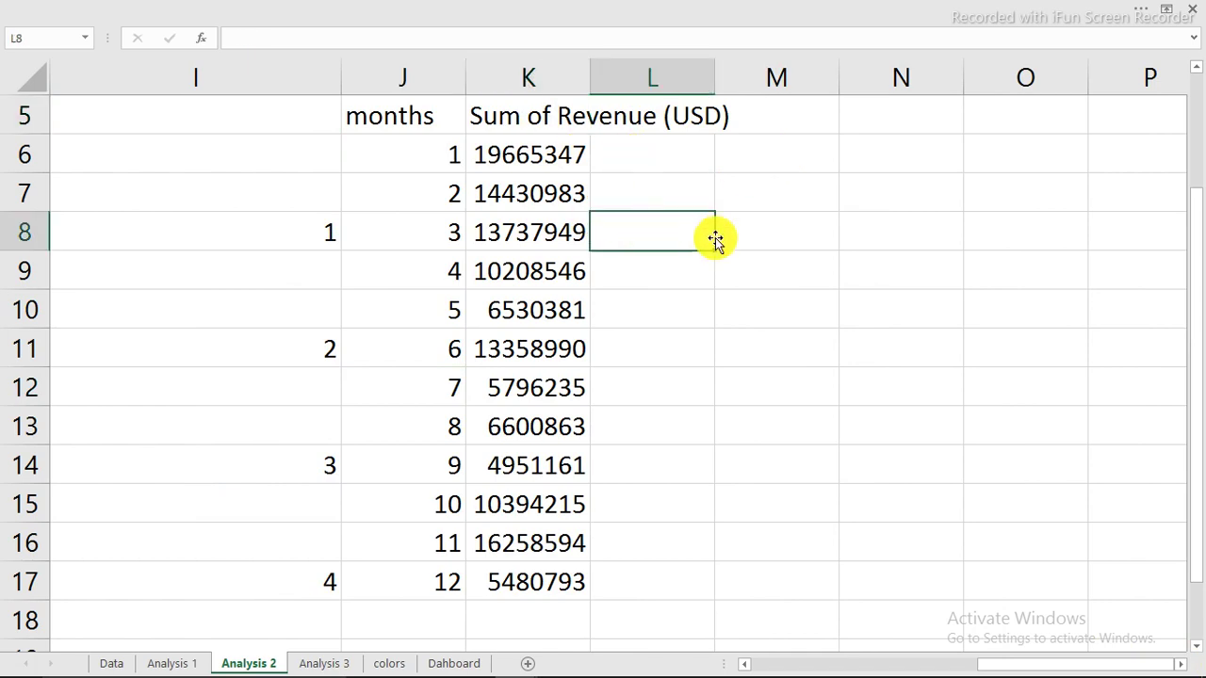
text(=sum)
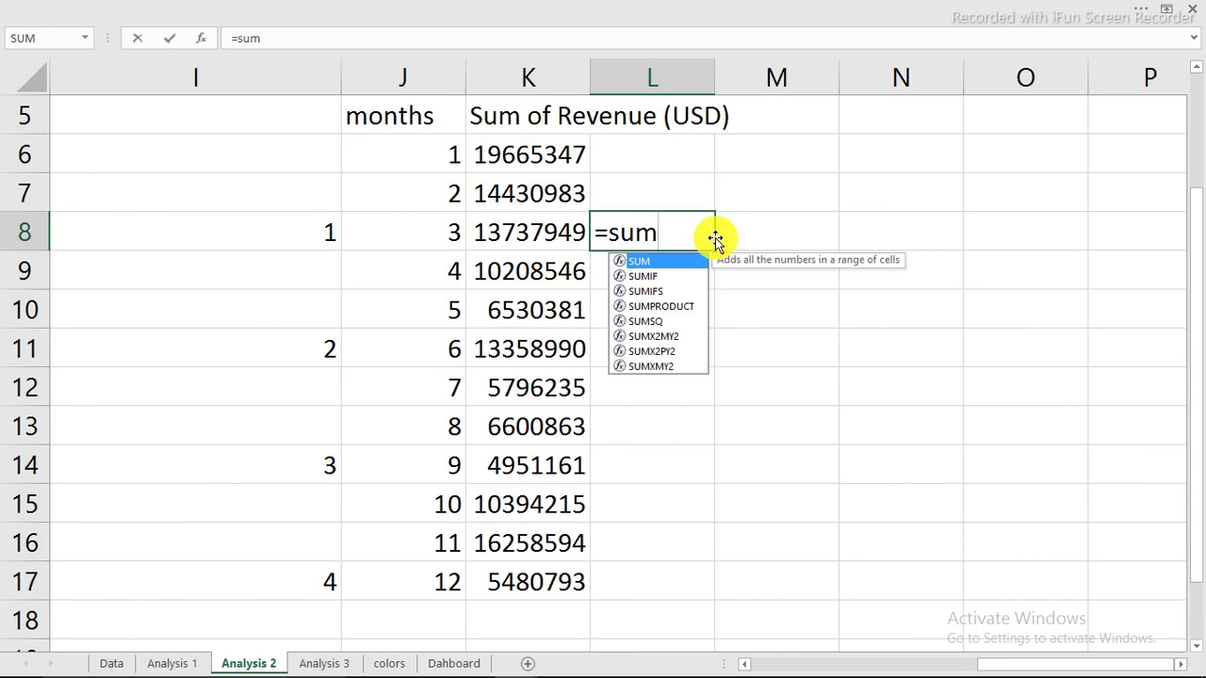
key(Tab)
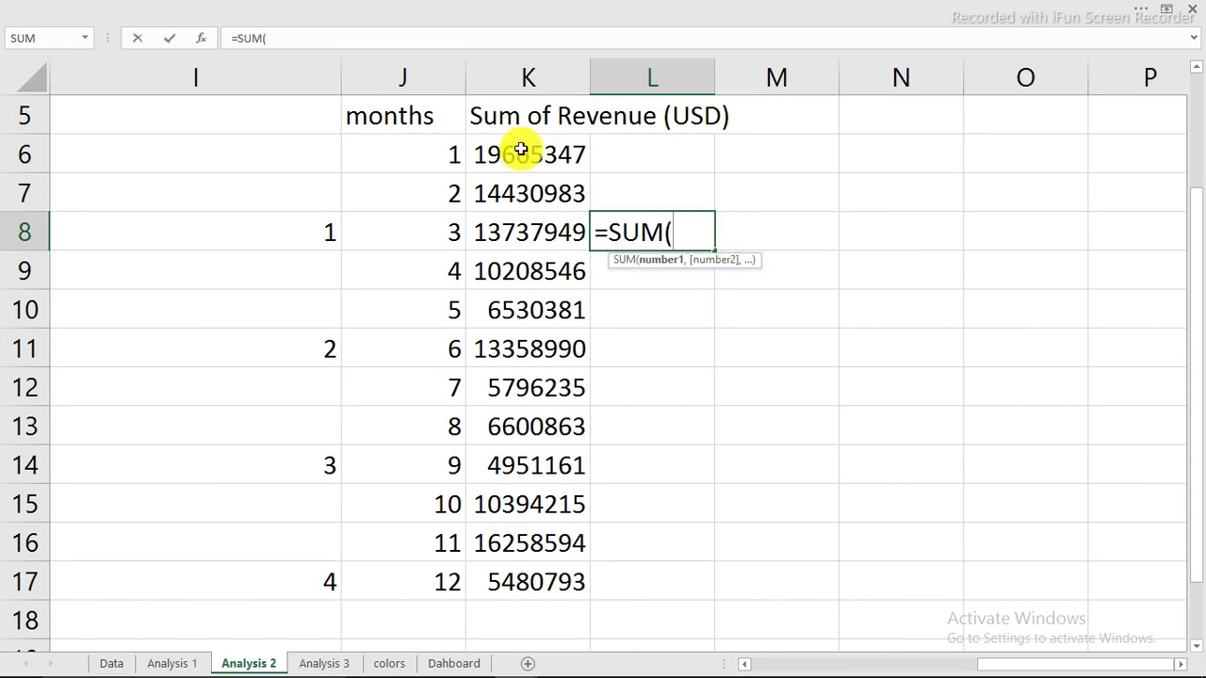
drag(521, 154, 530, 226)
key(Return)
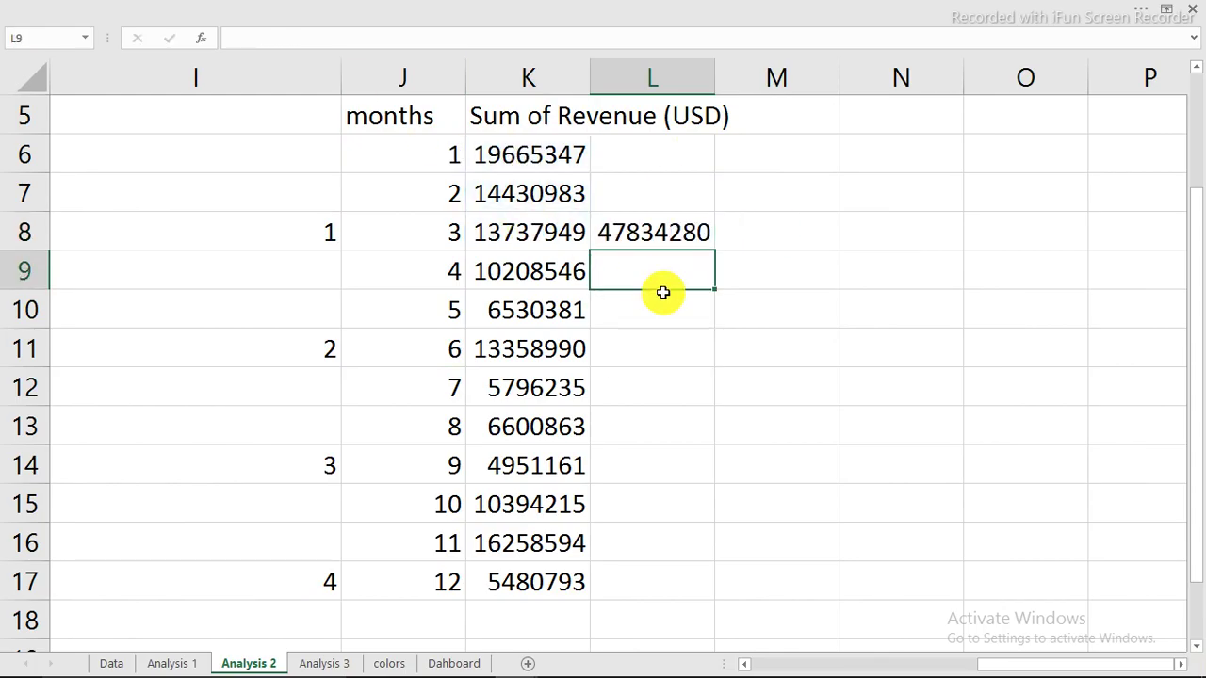
- Total the second quarter's revenue in L11 with a SUM of K9:K11
click(641, 346)
text(=sum)
key(Tab)
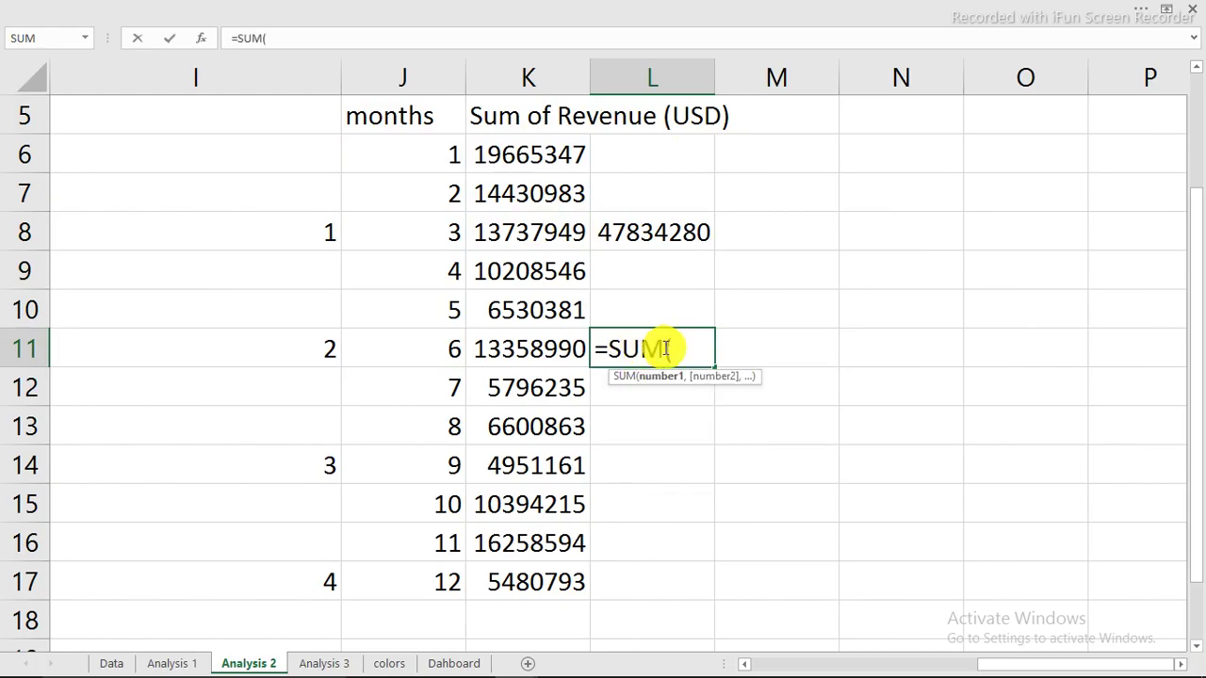
drag(546, 277, 548, 338)
key(Return)
- Total the third quarter's revenue in L14 with a SUM of K12:K14
click(644, 453)
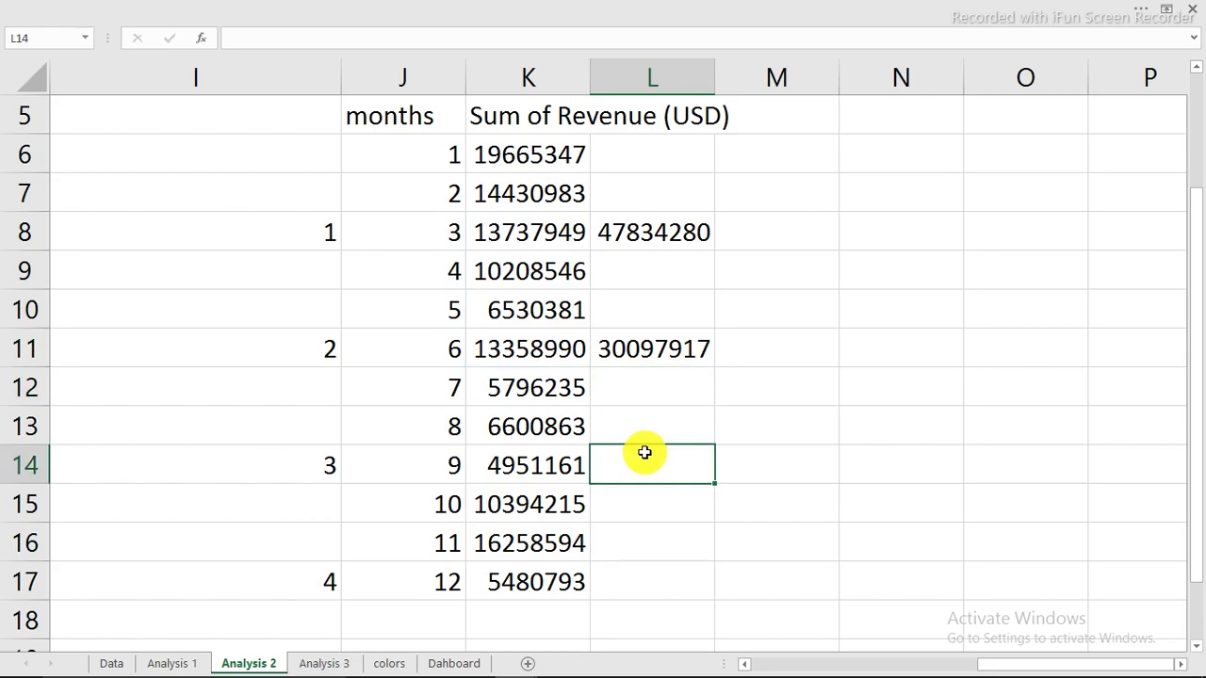
text(=sum)
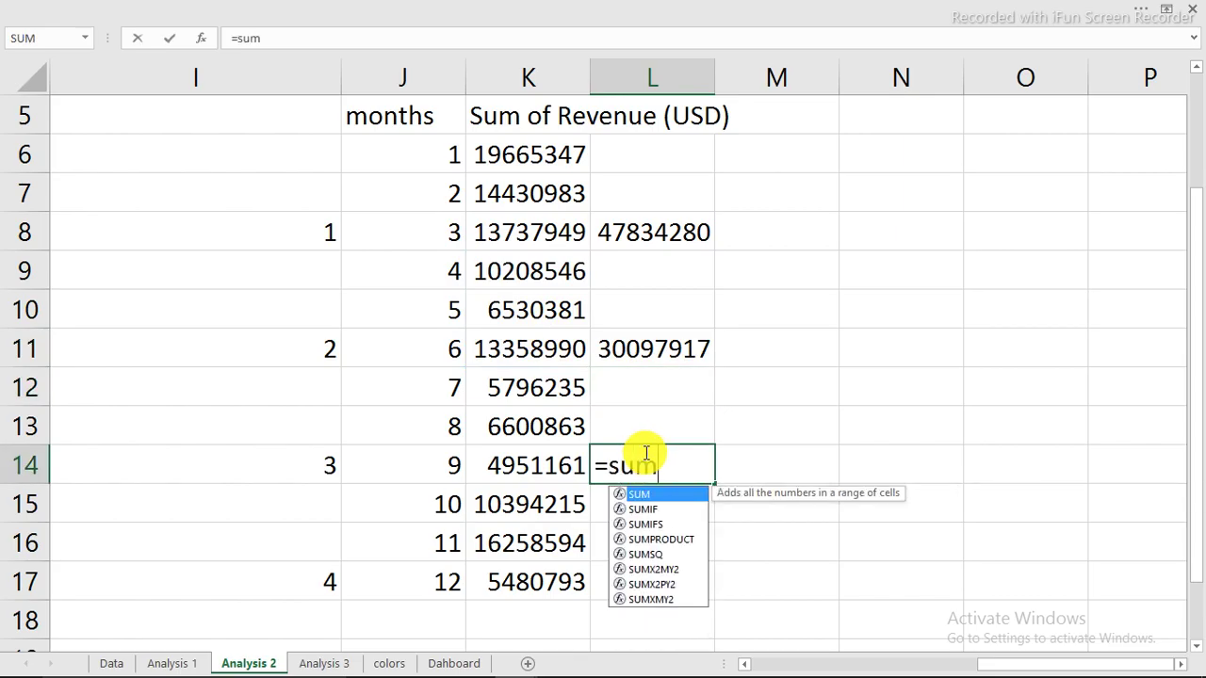
key(Tab)
drag(552, 385, 554, 454)
key(Return)
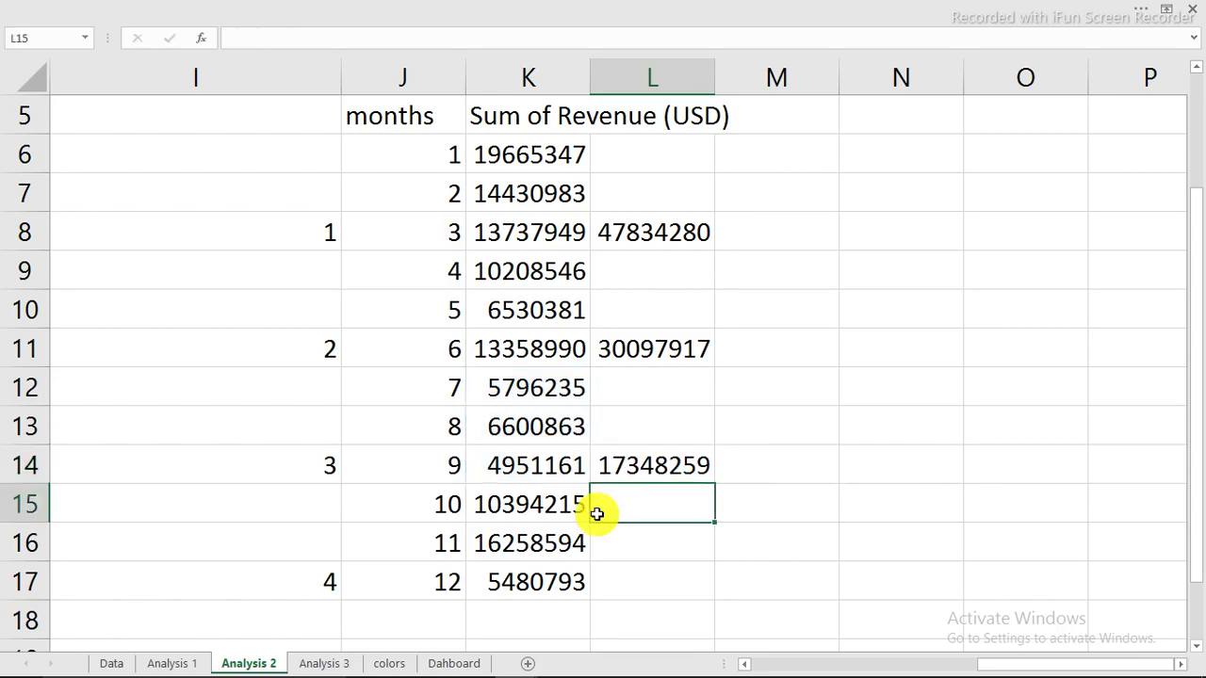
- Total the fourth quarter's revenue in L17 with a SUM of K15:K17
click(634, 584)
text(=)
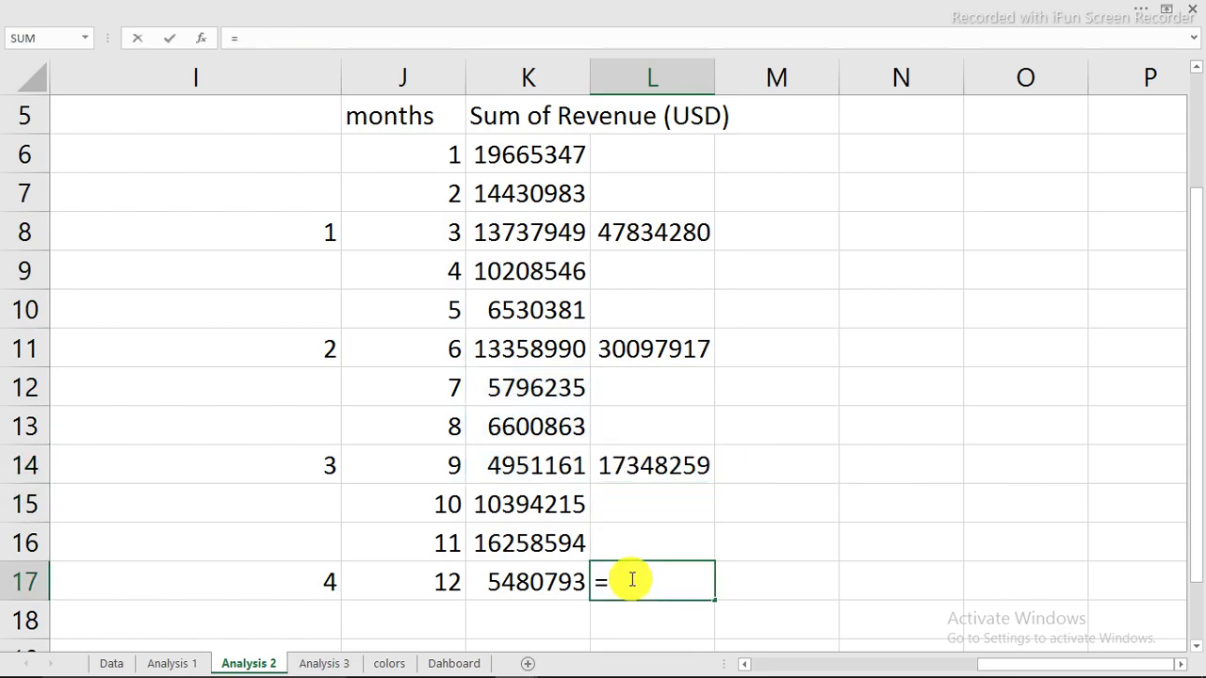
text(sum)
key(Tab)
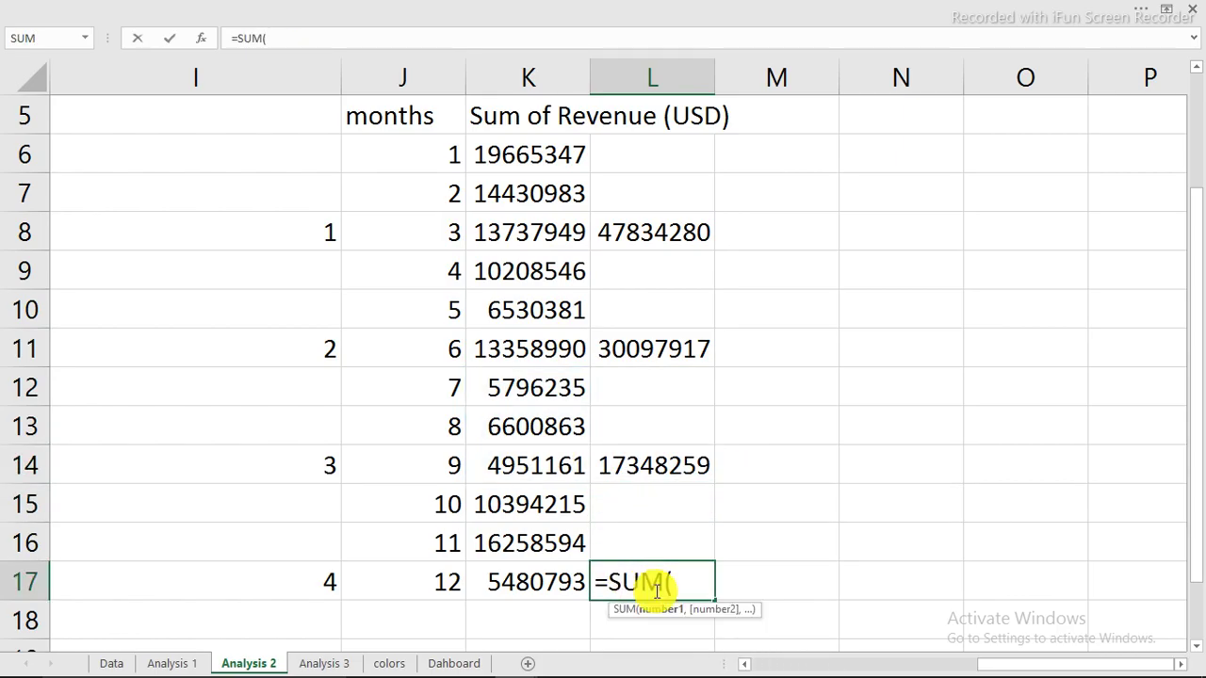
drag(535, 498, 535, 582)
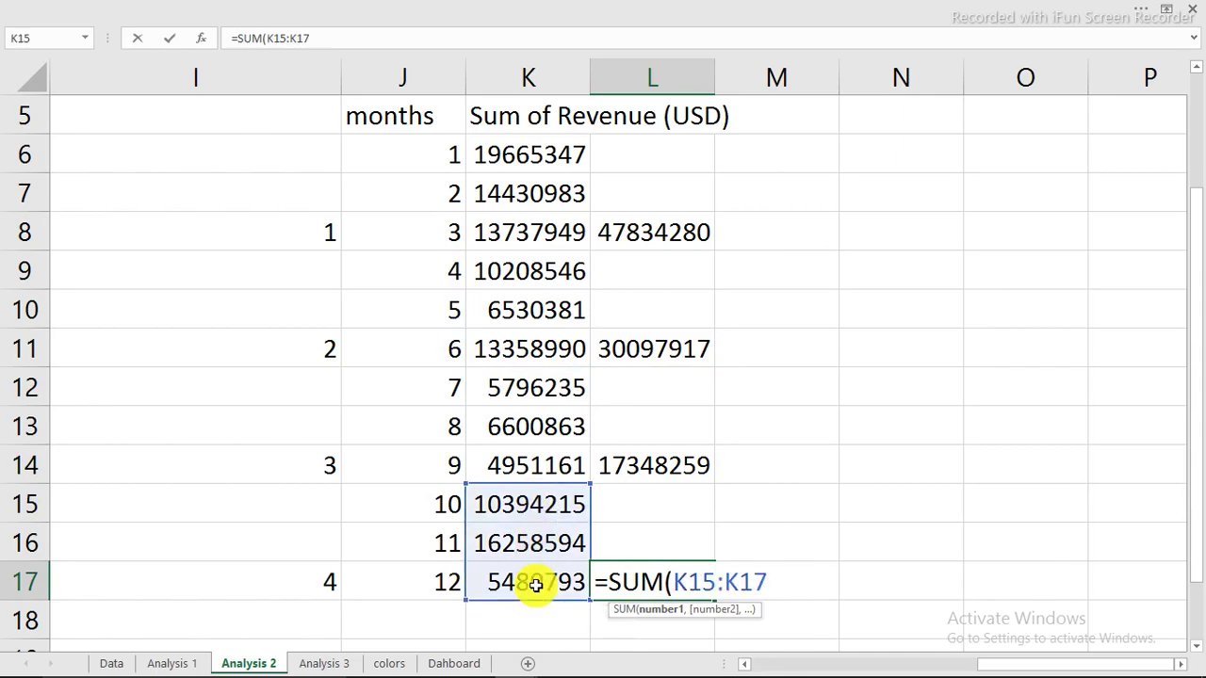
key(Return)
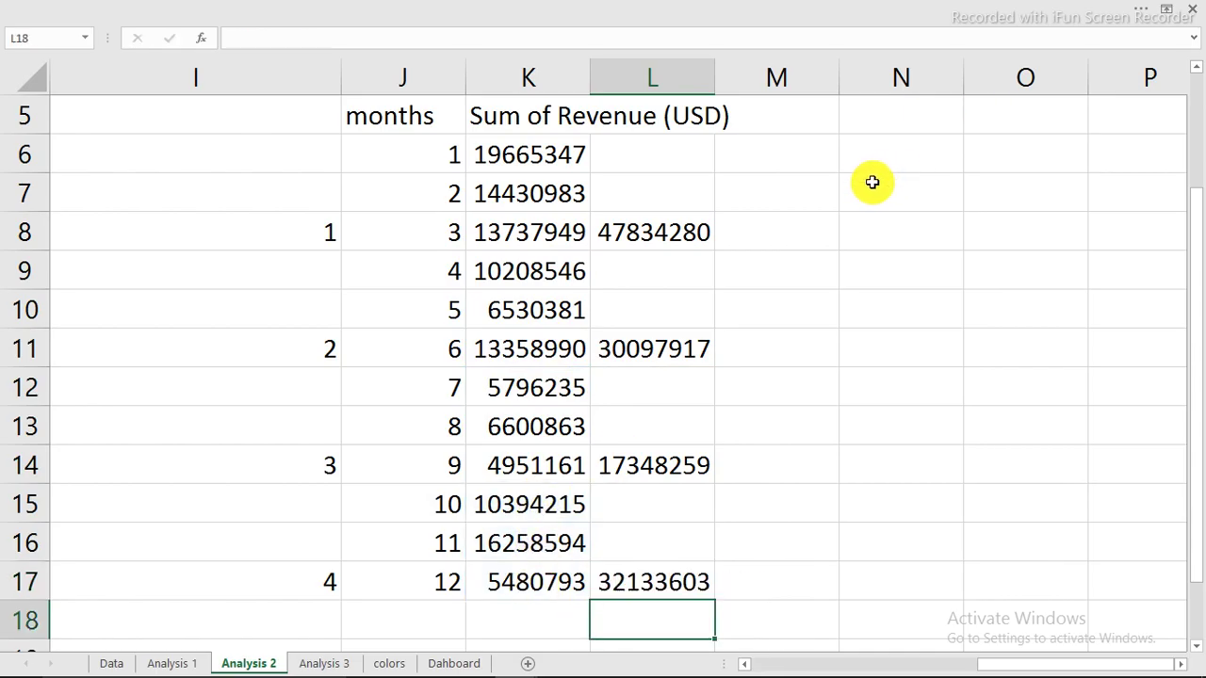
- Start a quarterly summary table with the headings Qrt in N5 and Revenue in O5
click(870, 114)
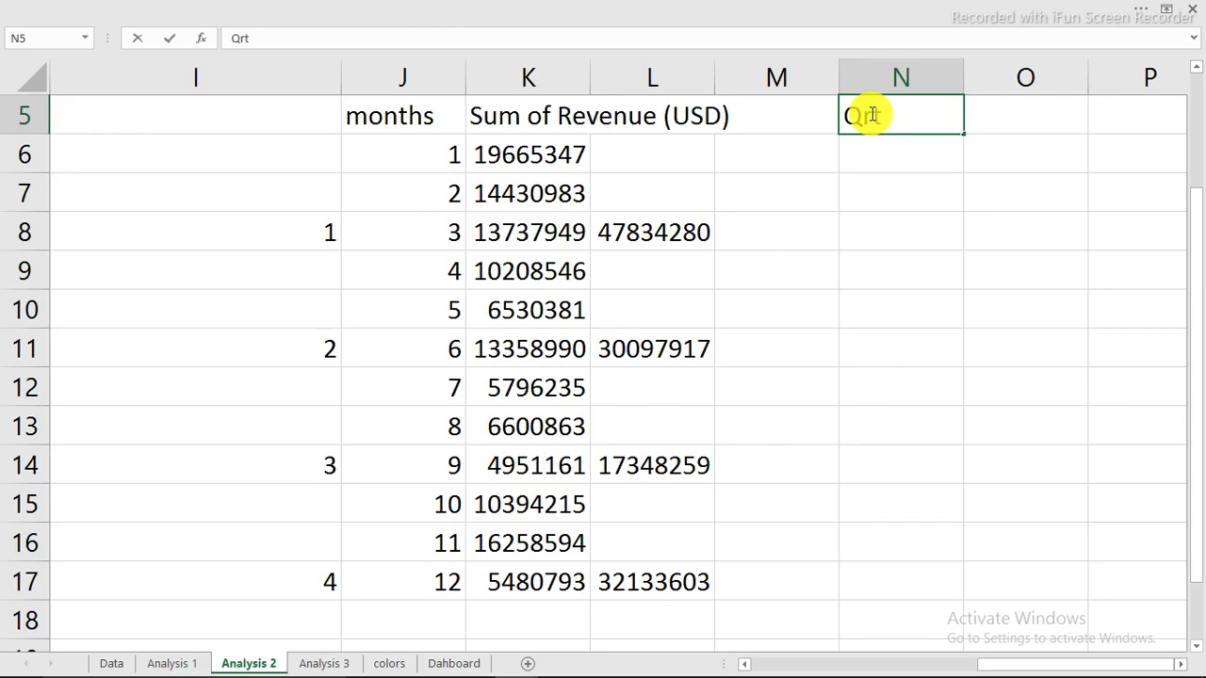
key(Tab)
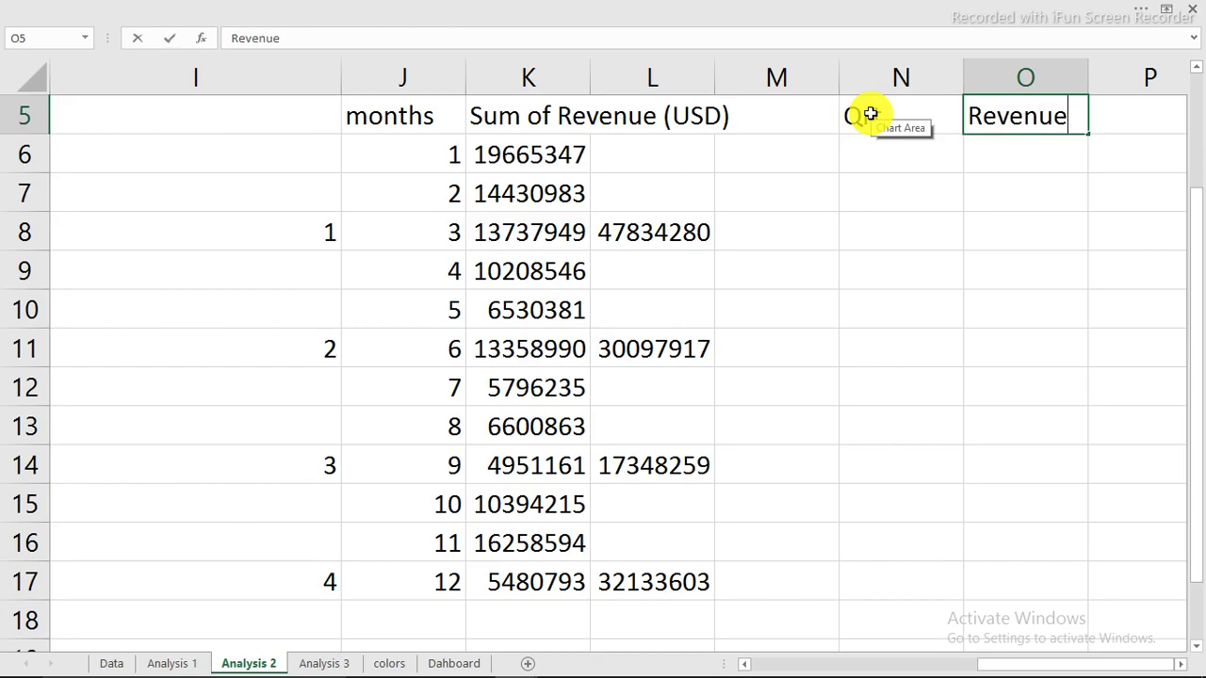
key(Return)
- Enter Qrt 1 in N6 and fill the series down to Qrt 4 in N9
click(873, 143)
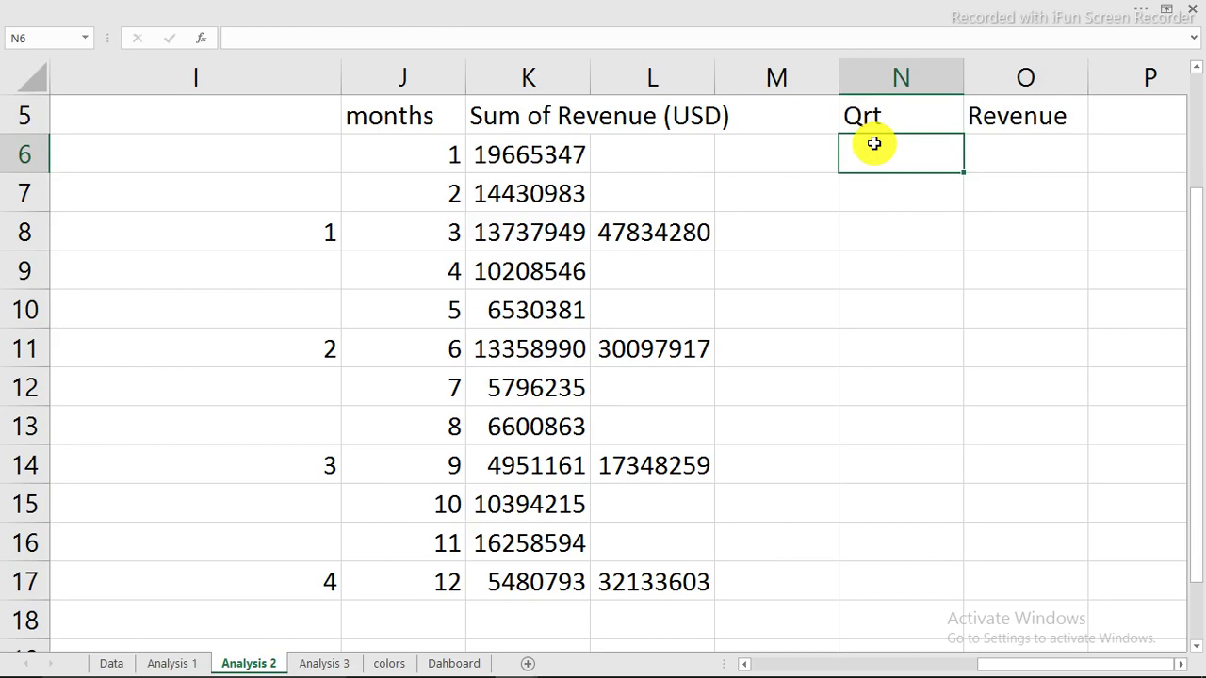
text(q)
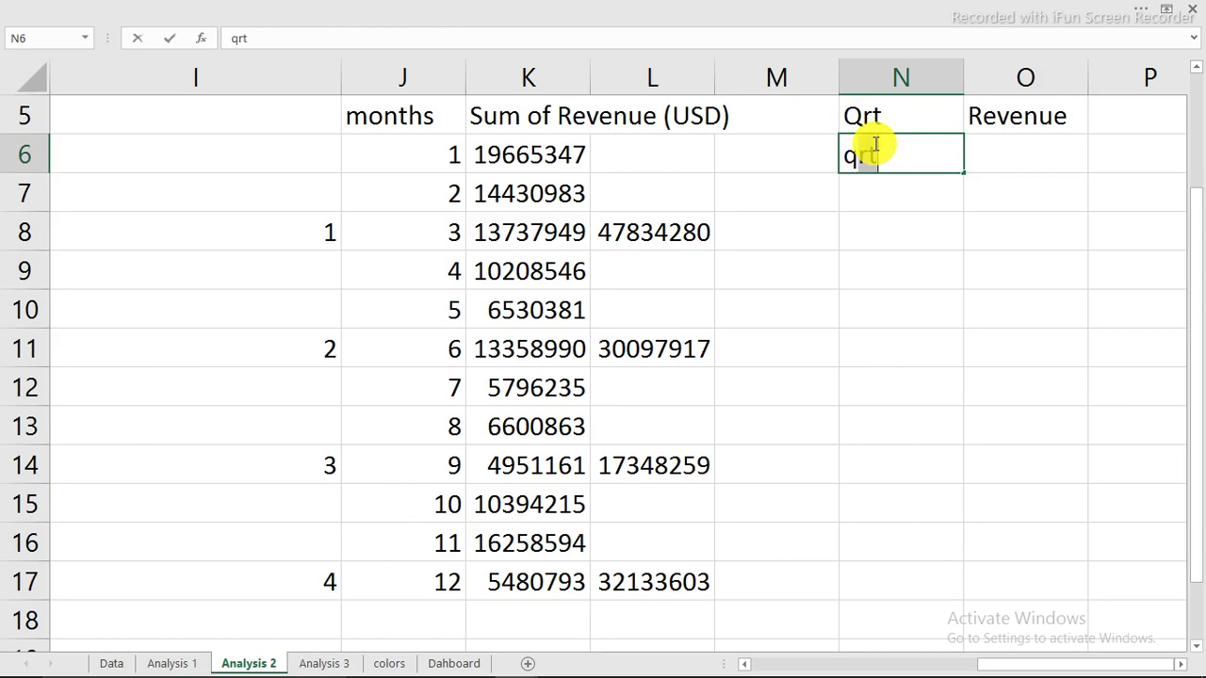
key(Tab)
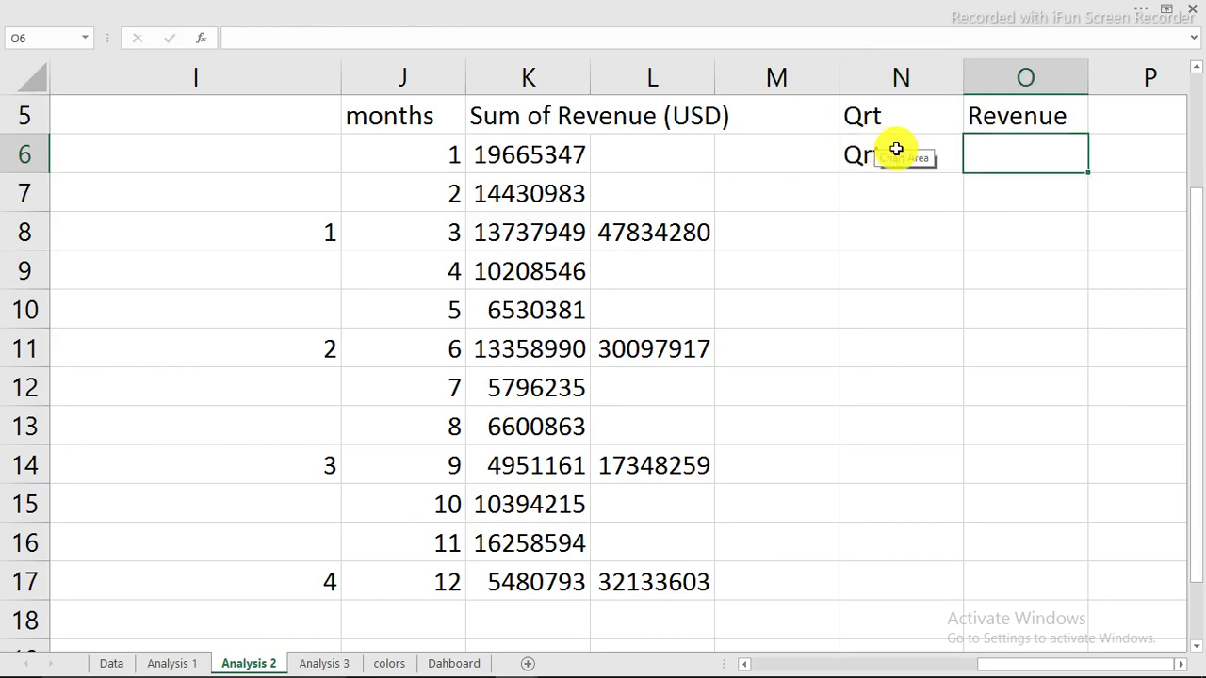
click(896, 149)
double_click(897, 150)
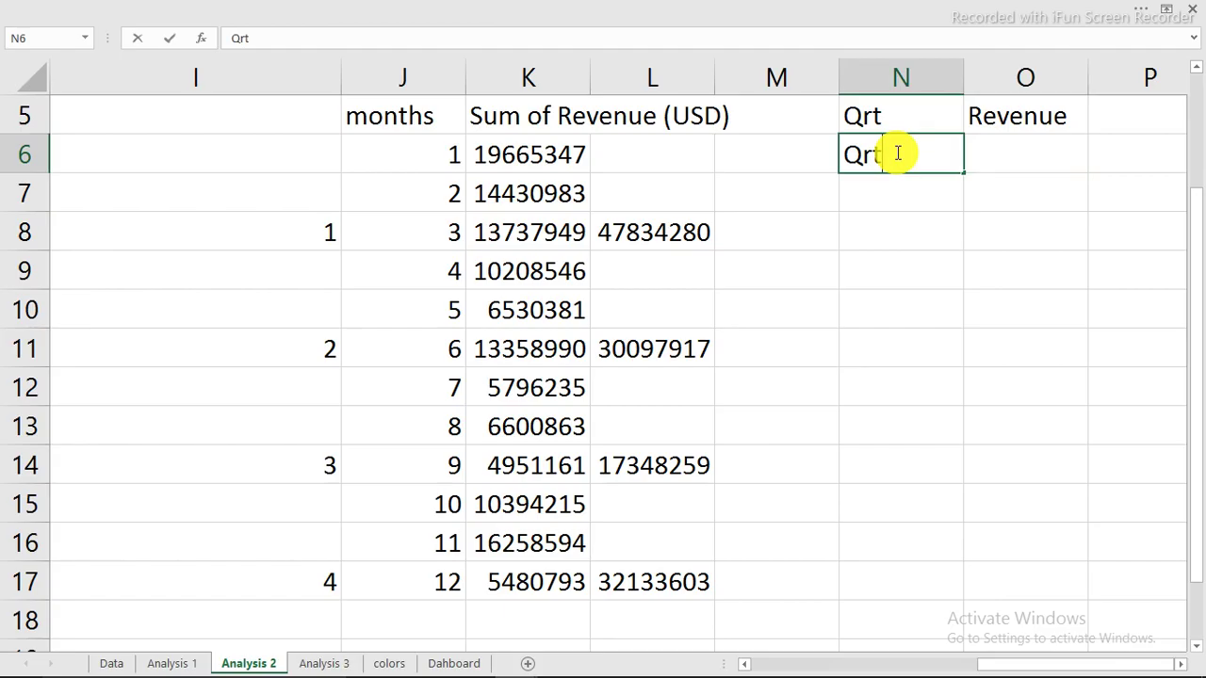
text(1)
key(Return)
click(906, 165)
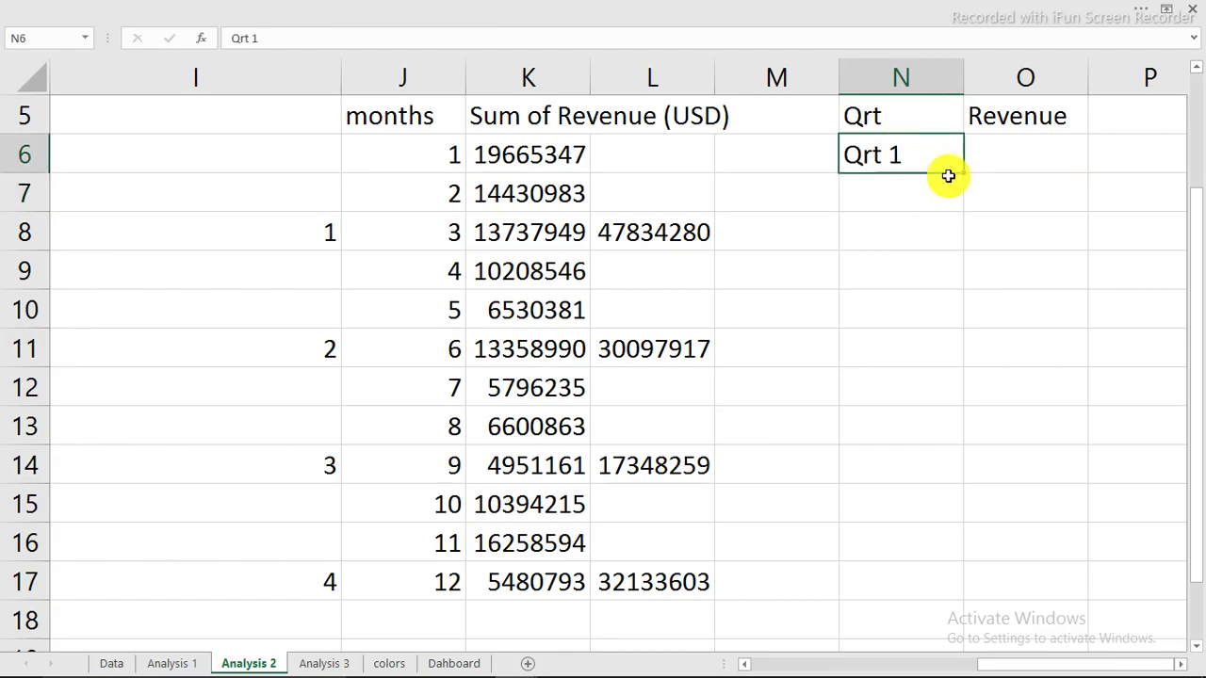
drag(963, 174, 950, 276)
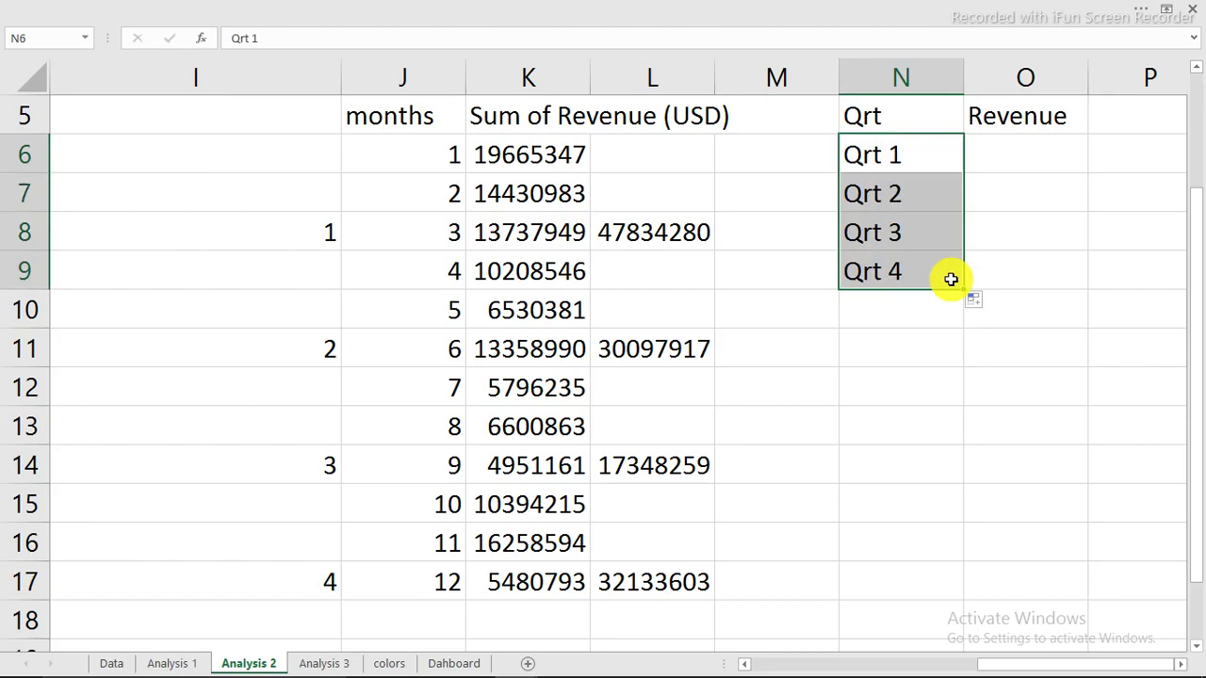
- Link the summary's revenue cells O6 to O9 to the quarterly totals in L8, L11, L14 and L17
click(984, 160)
text(=)
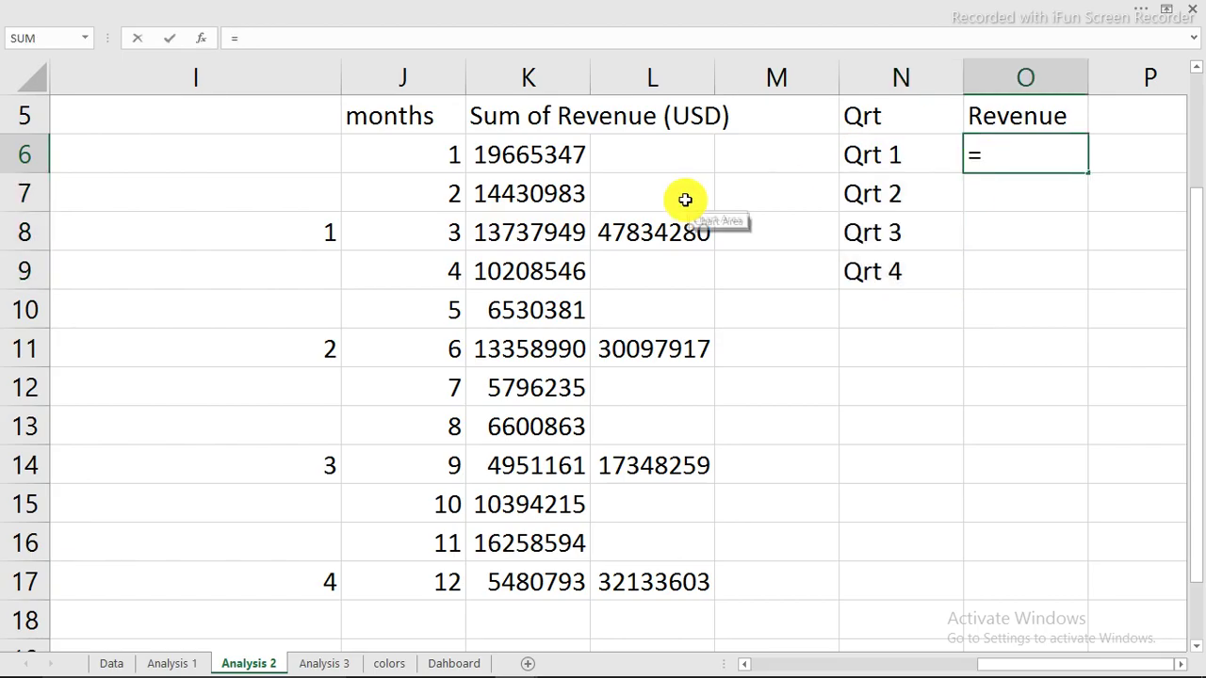
click(659, 233)
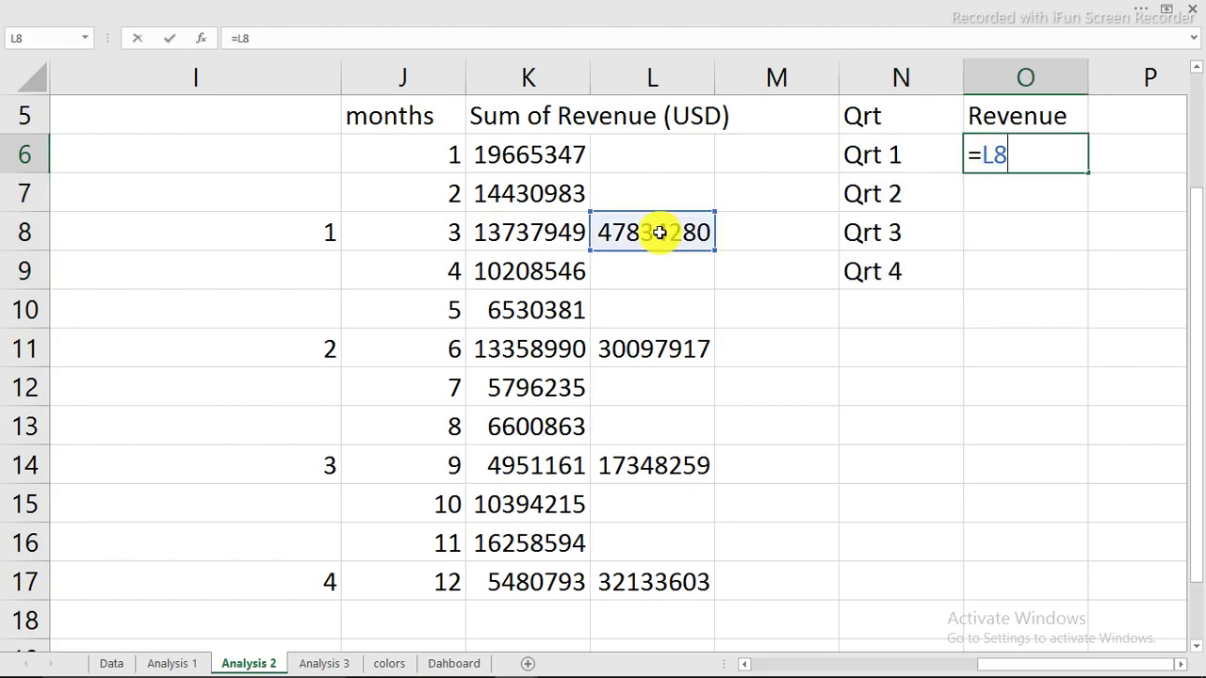
key(Return)
text(=)
click(674, 350)
key(Return)
text(=)
click(665, 463)
key(Return)
text(=)
click(667, 579)
key(Return)
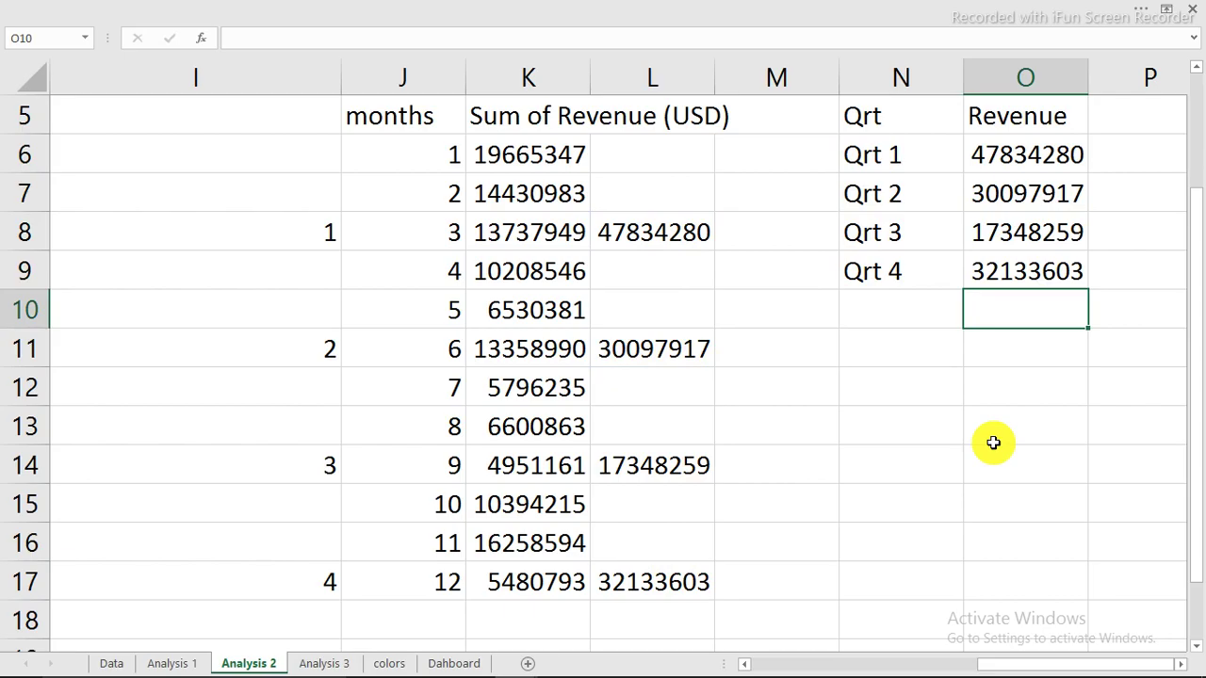
- Add a Total row to the summary, labelling N10 Total and summing O6:O9 in O10
click(901, 317)
text(=)
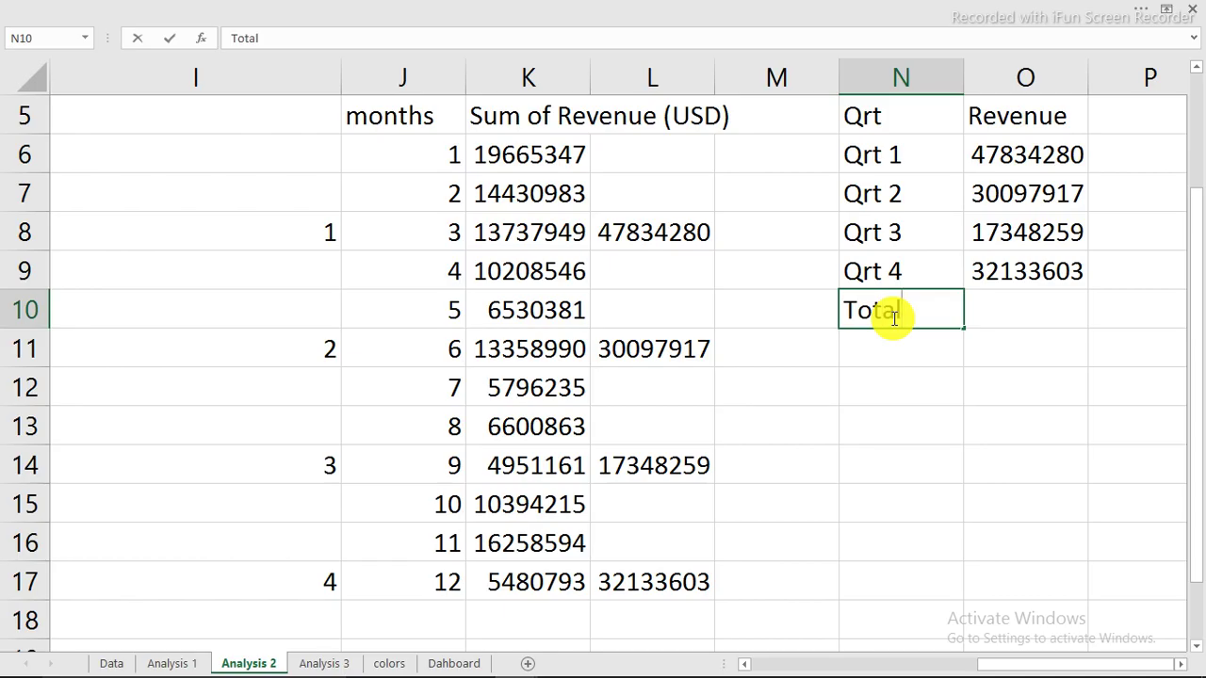
text(Total)
key(Return)
click(1033, 312)
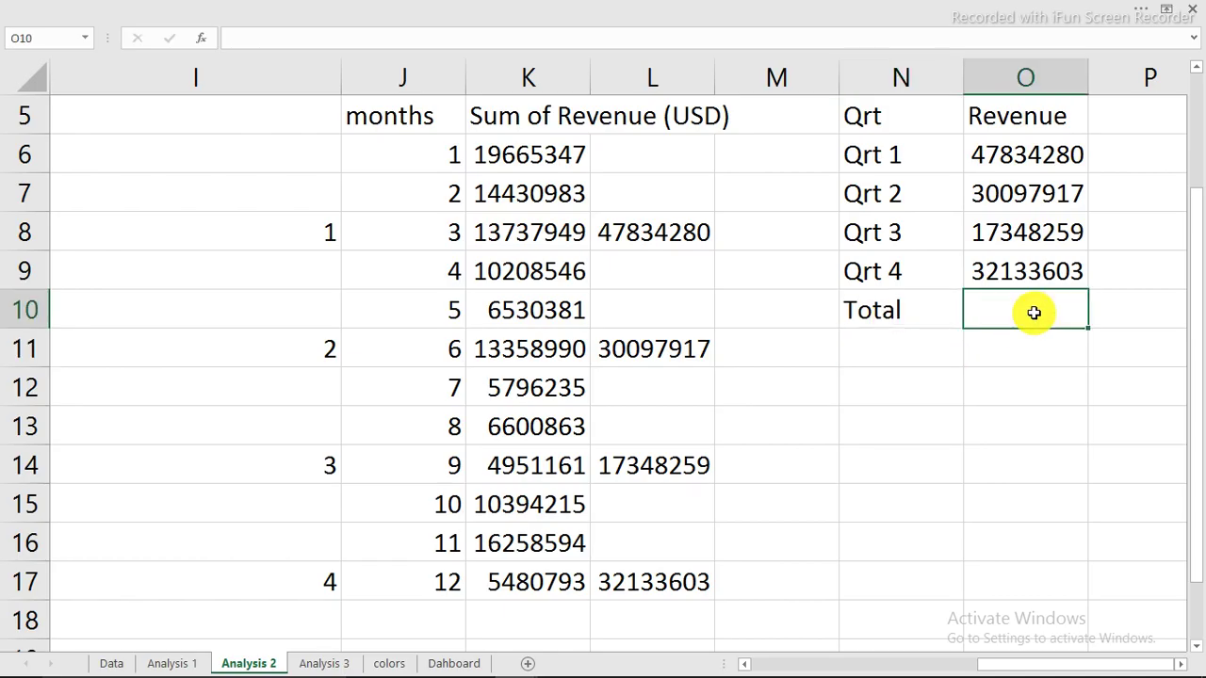
text(=sum)
key(Tab)
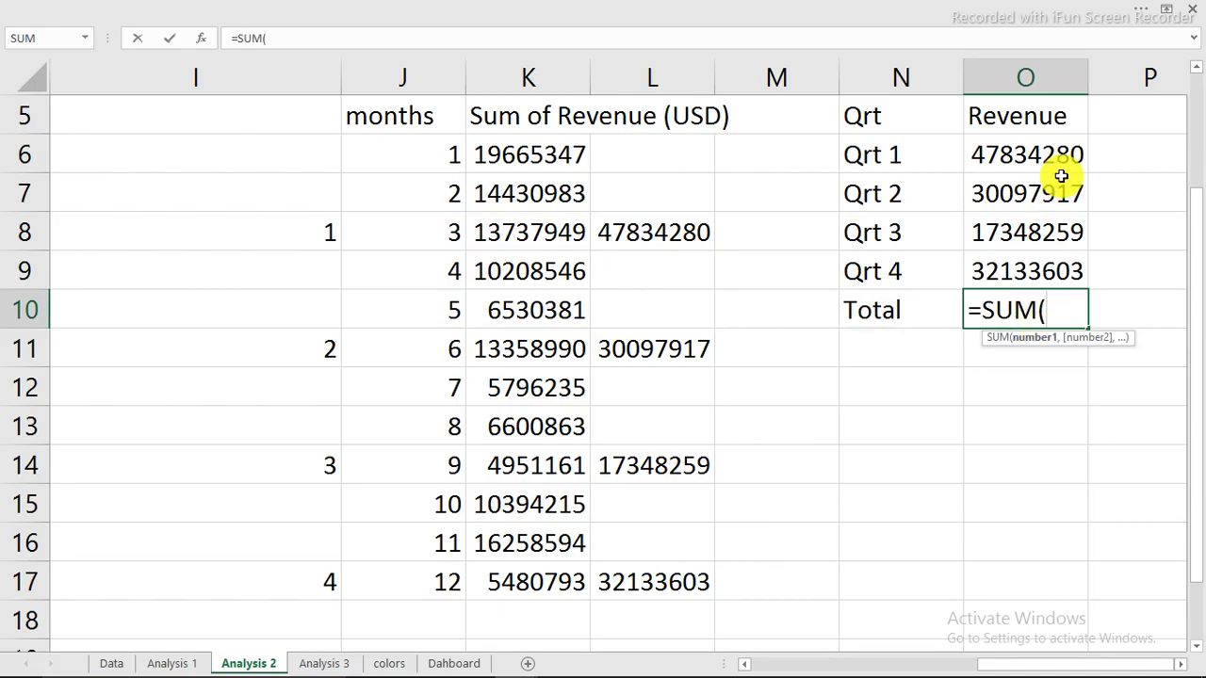
drag(1026, 156, 1063, 273)
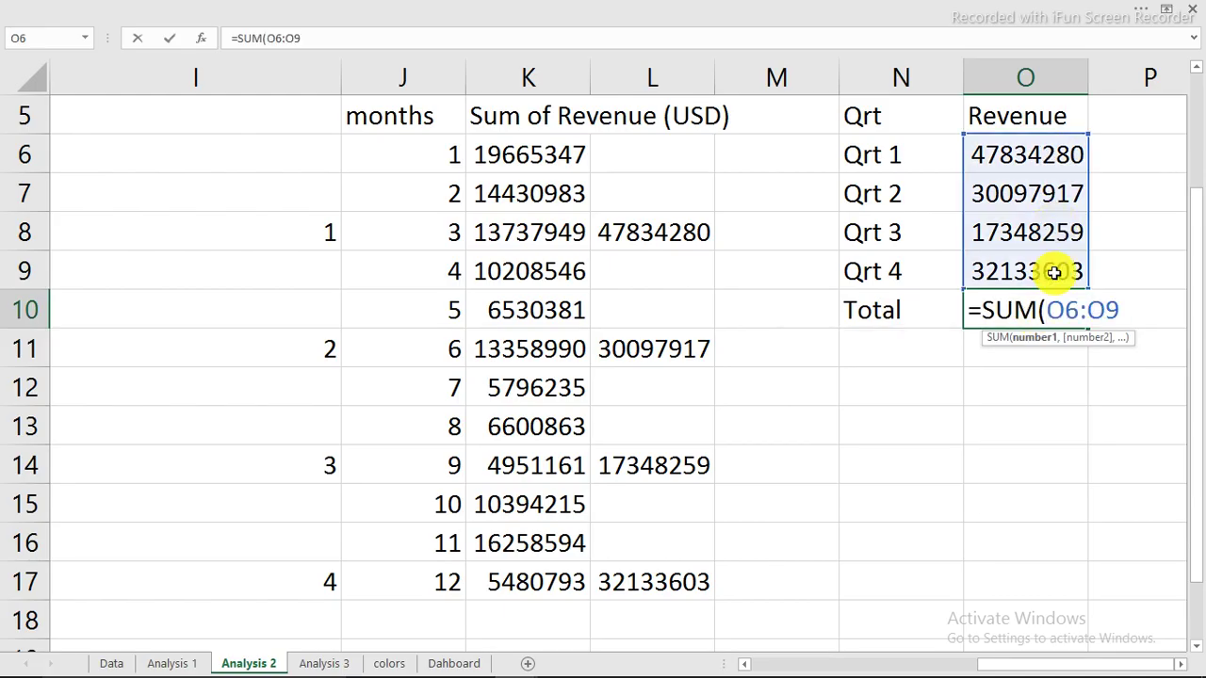
key(Return)
- Format the revenue figures in O6:O10 as Currency with the $ symbol and 0 decimal places
scroll(1162, 662, right, 2)
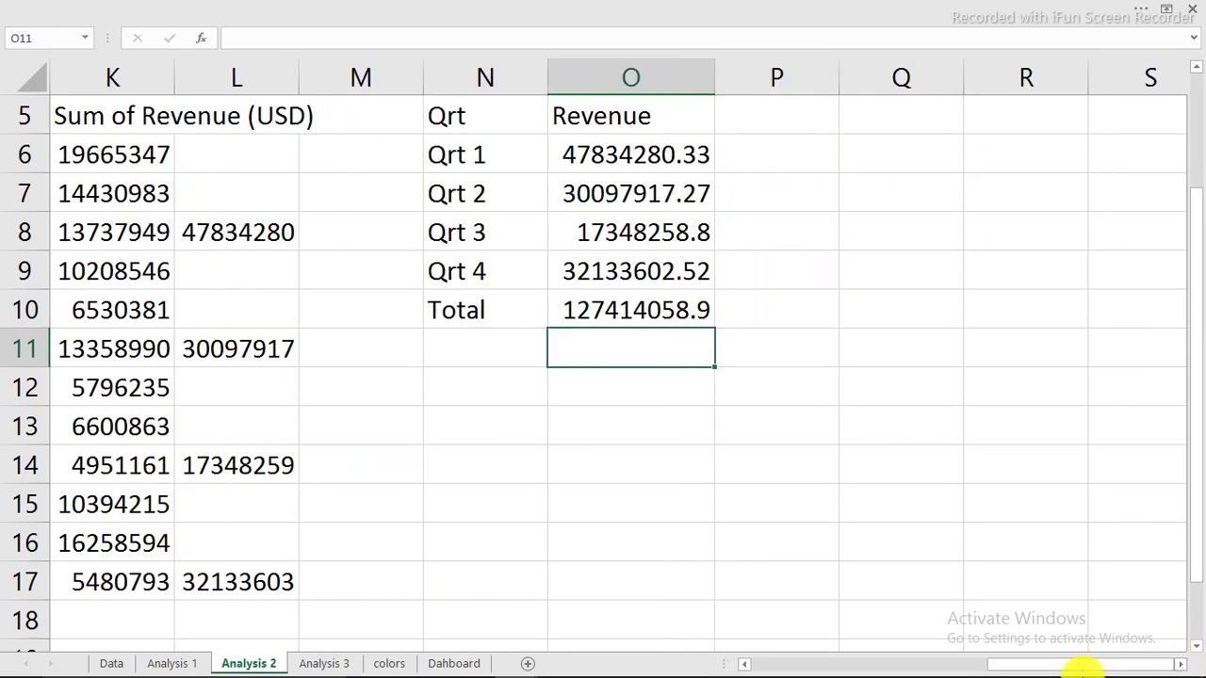
mouse_move(1083, 669)
click(1024, 650)
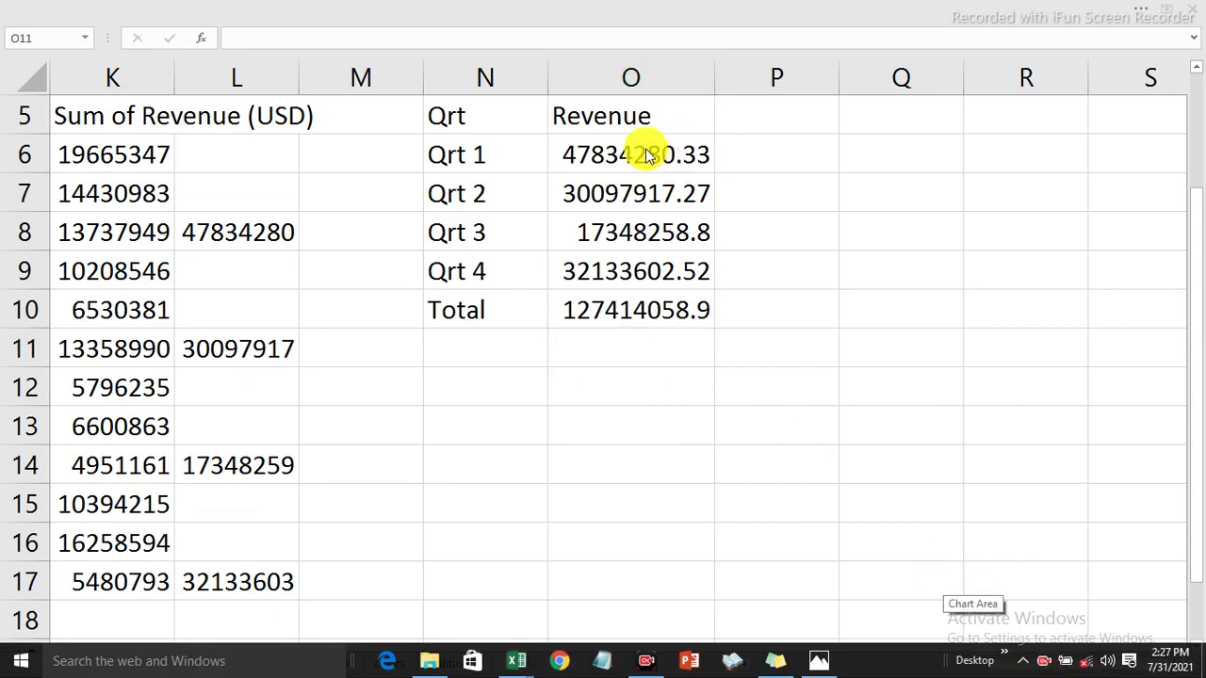
drag(645, 156, 638, 309)
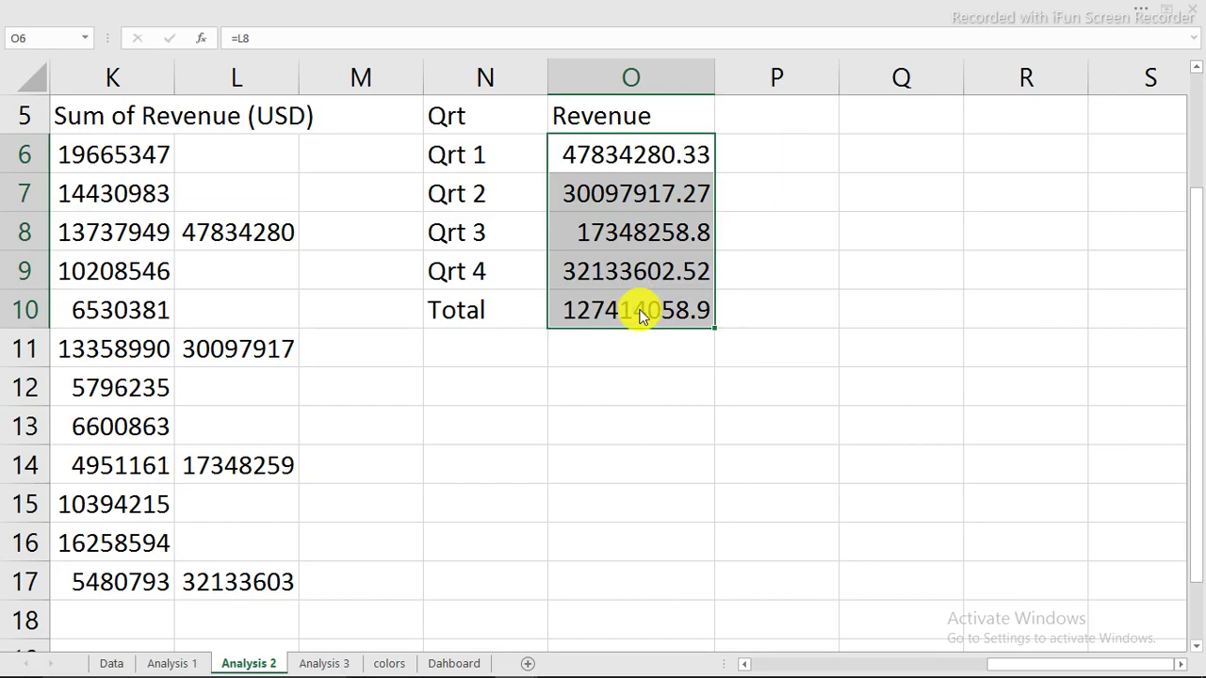
key(ctrl+1)
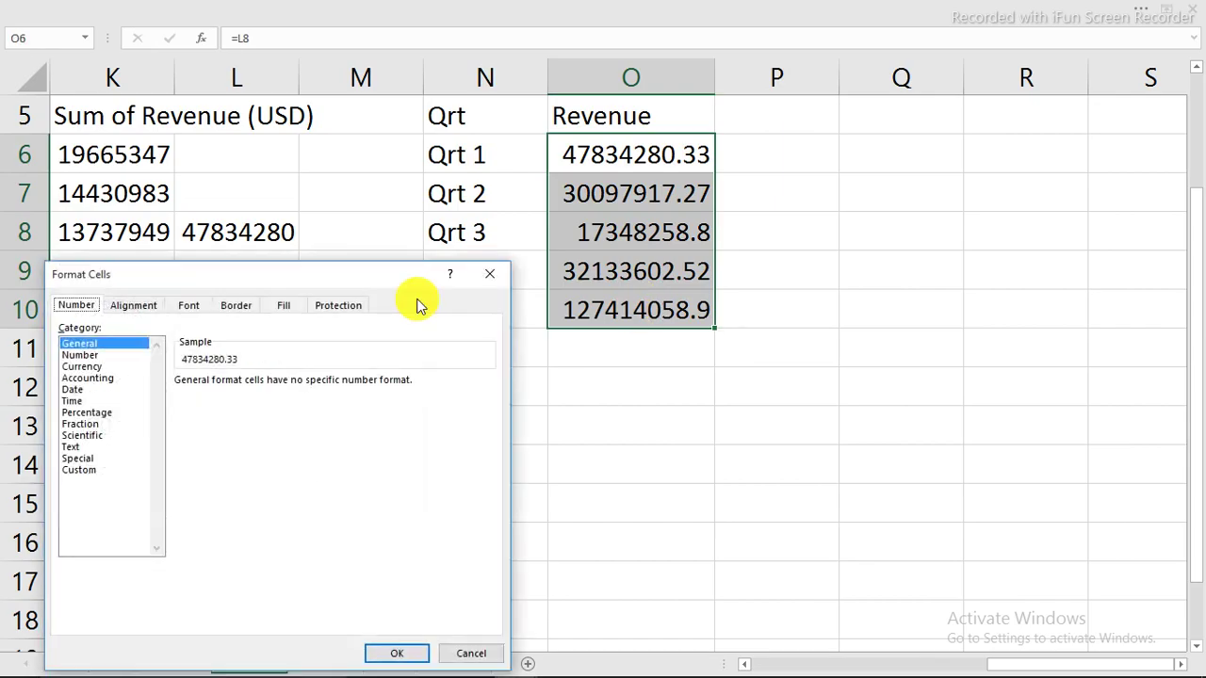
click(81, 367)
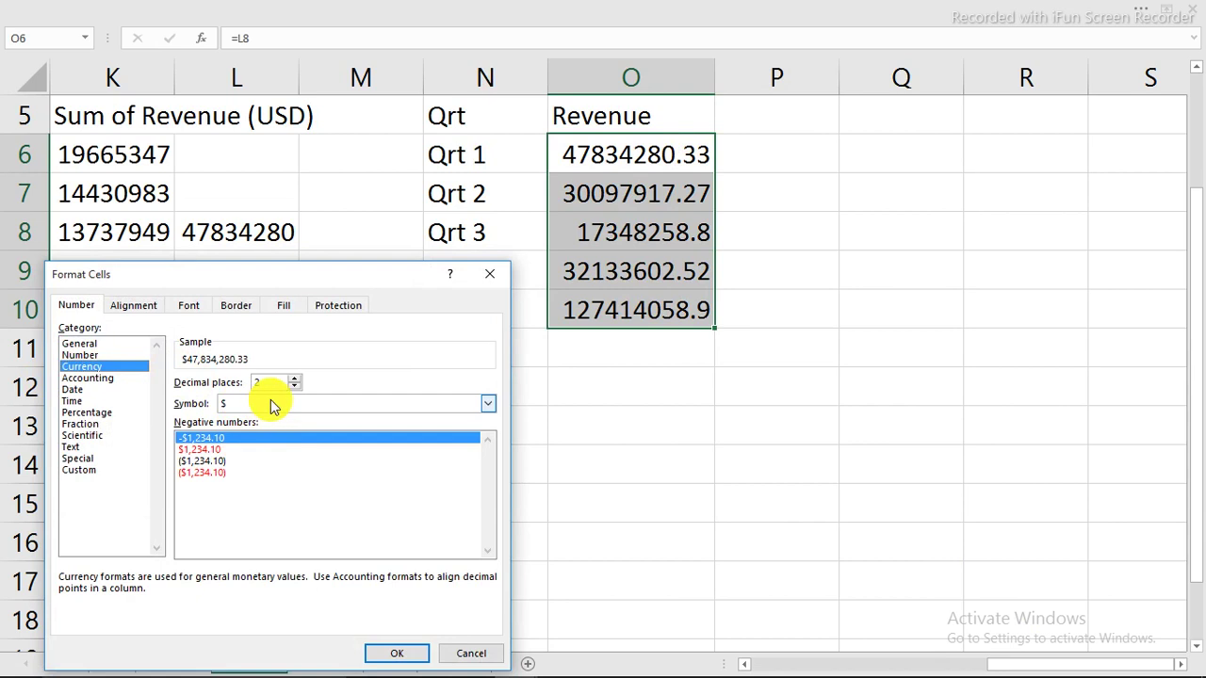
click(293, 386)
click(294, 386)
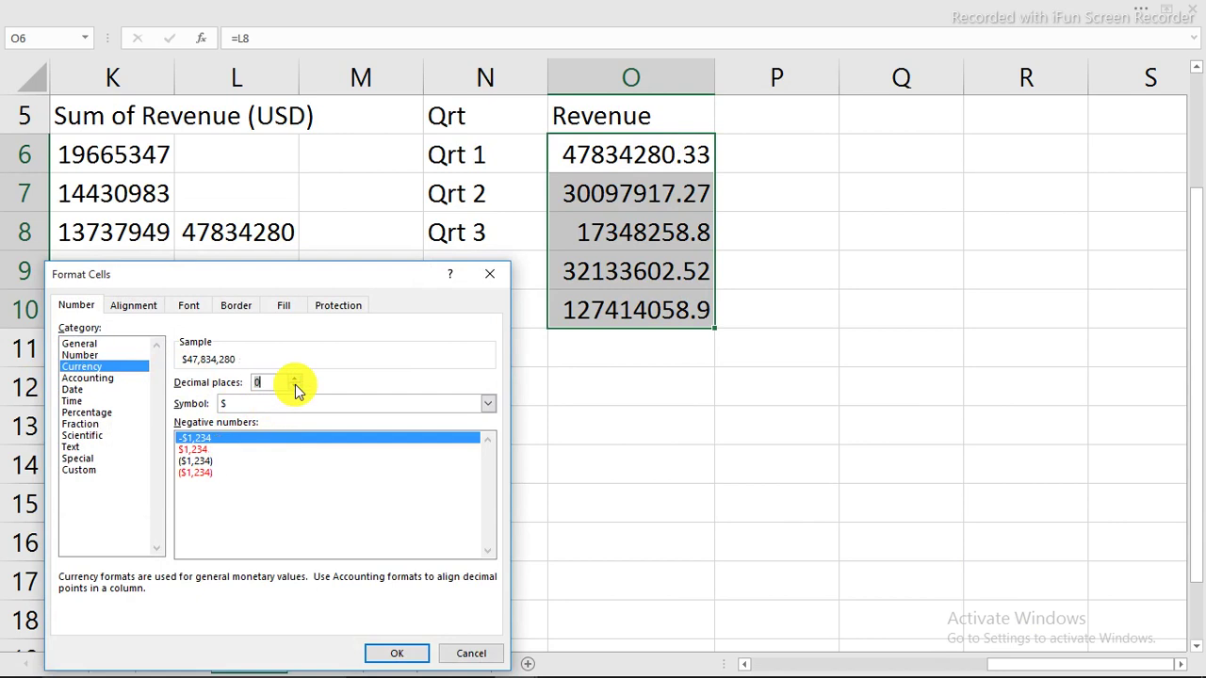
click(395, 650)
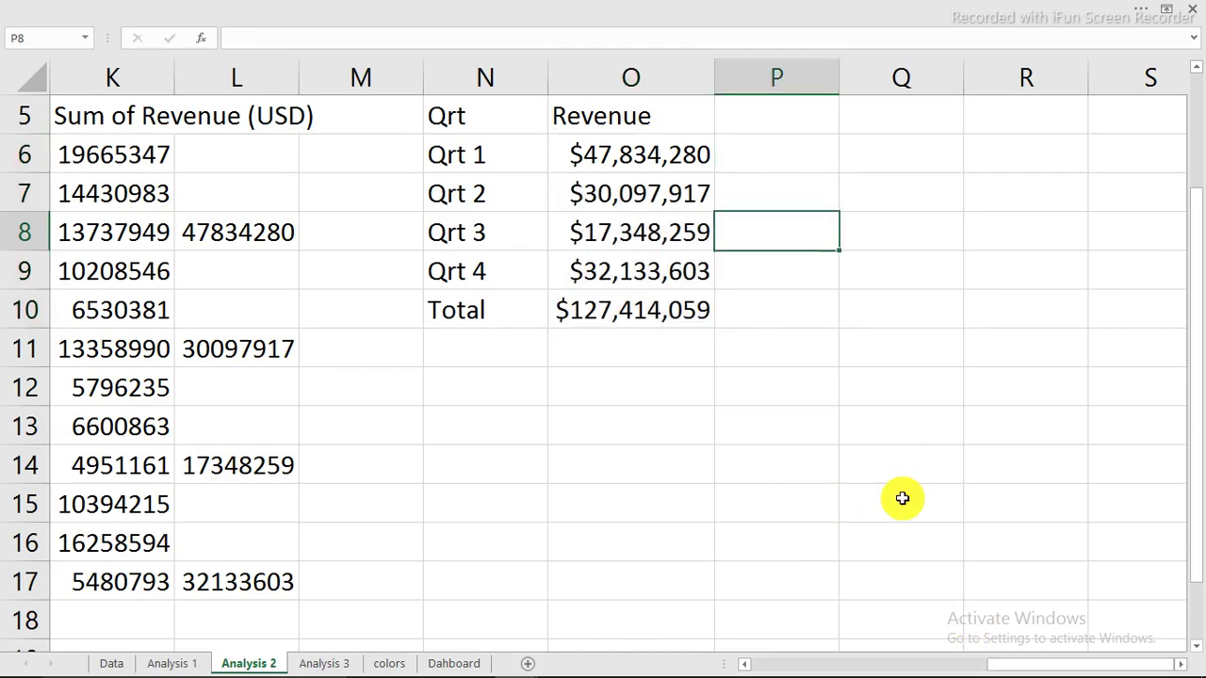
- Add the heading "% Revenu" in P5 beside the Revenue column
click(748, 119)
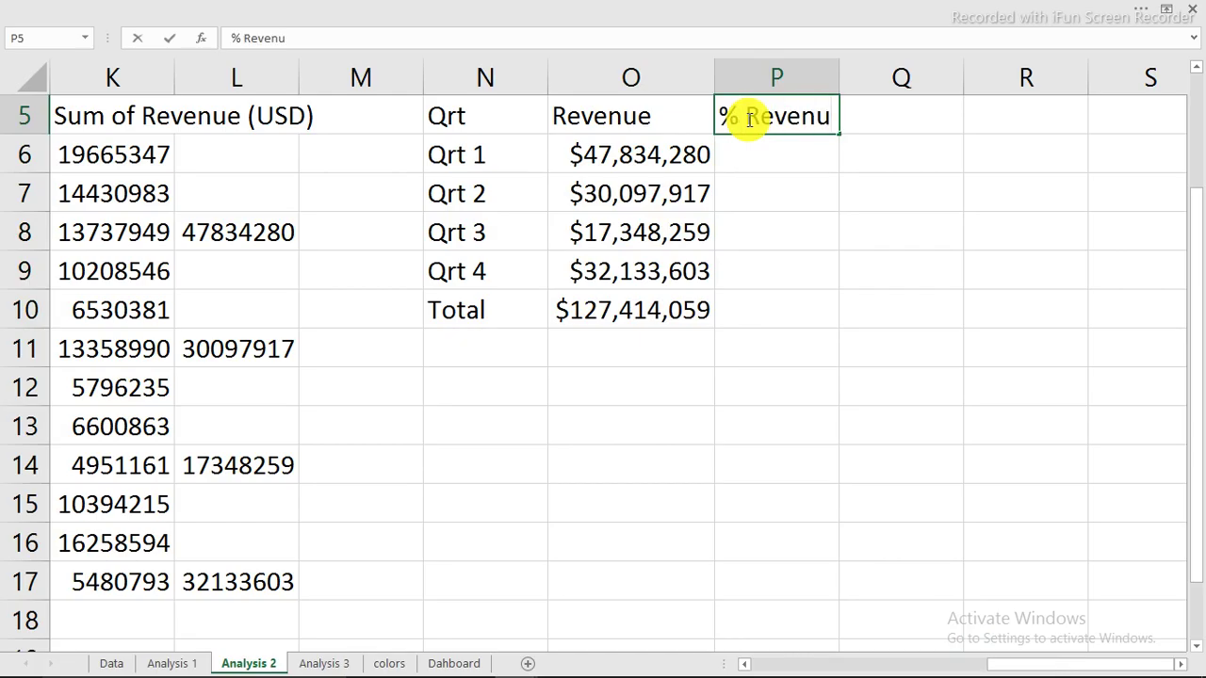
key(Return)
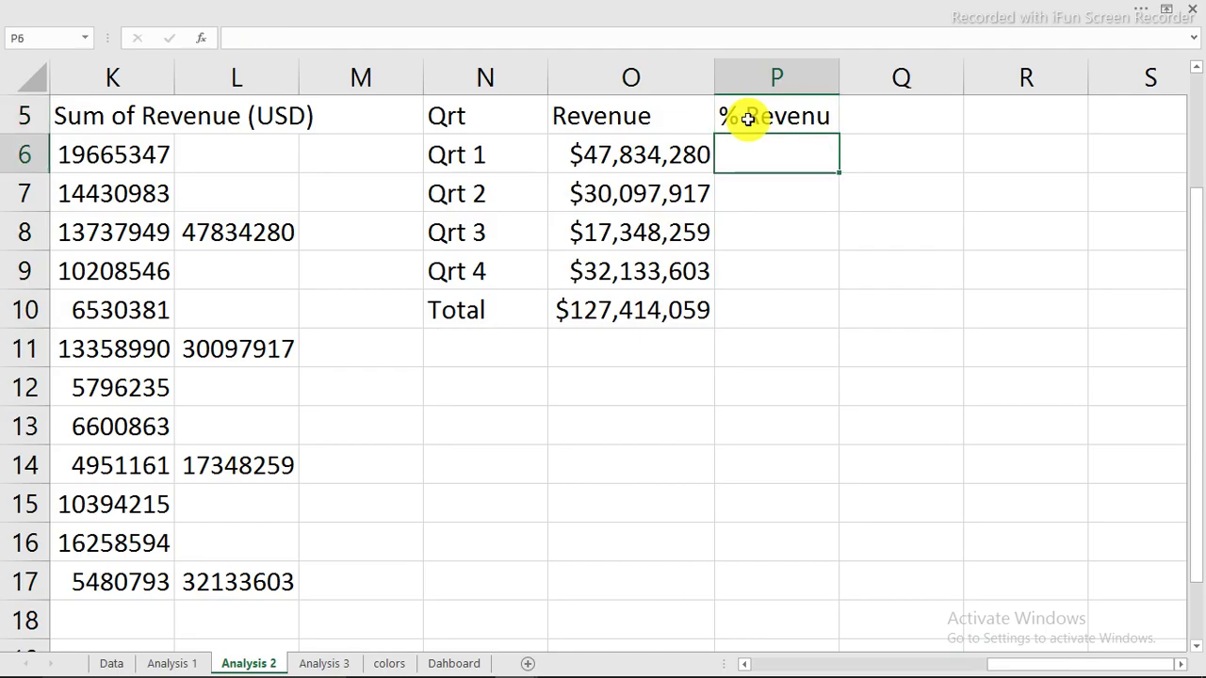
- Give the Total row cells N10:O10 the recently used dark navy fill and a white font colour
drag(471, 313, 592, 310)
click(303, 7)
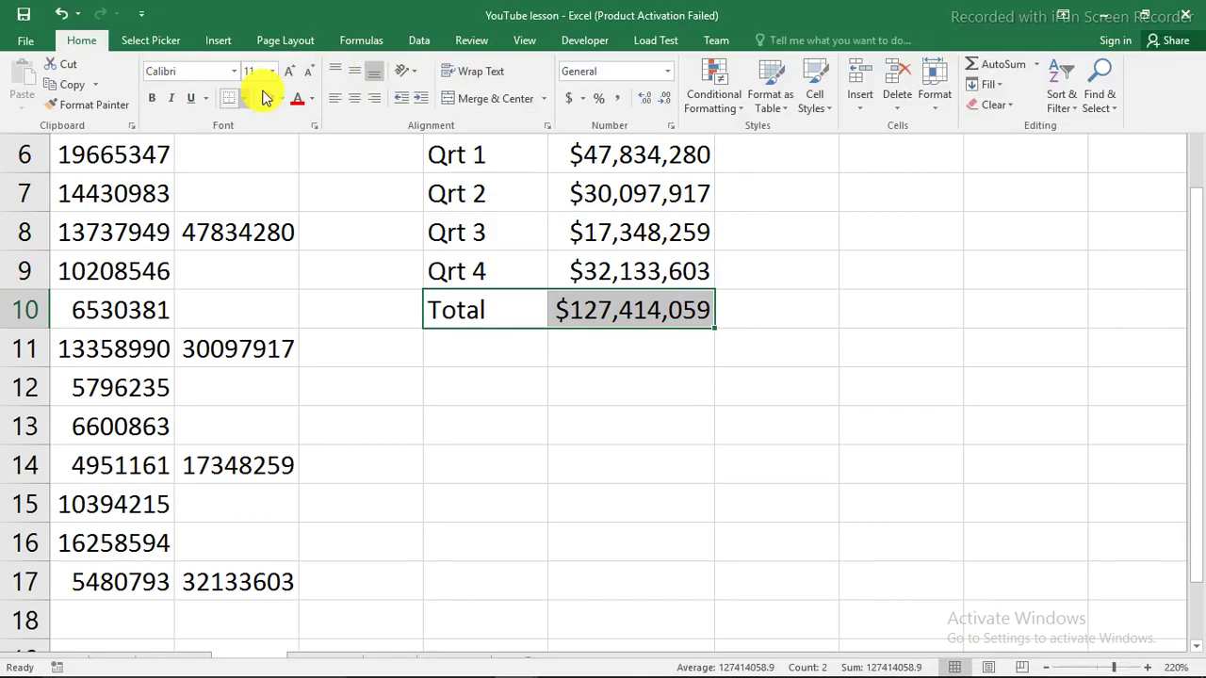
click(284, 98)
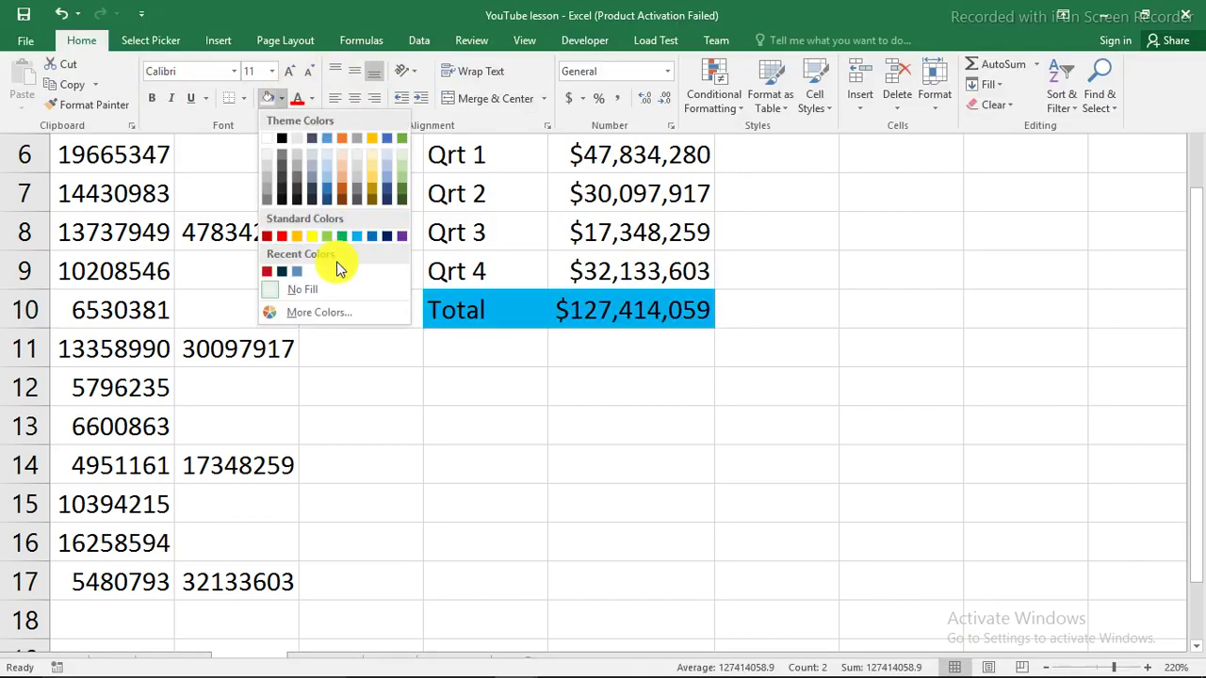
click(285, 270)
click(312, 98)
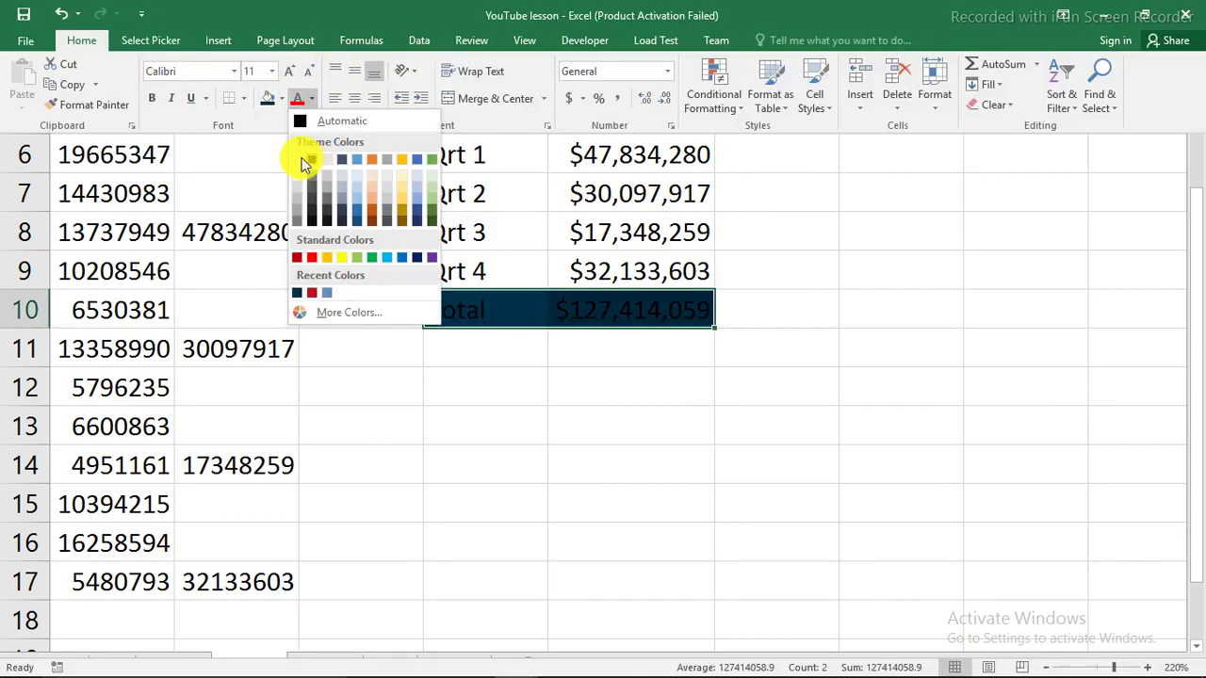
click(301, 157)
click(787, 341)
click(773, 294)
- Give the header cells N5:P5 the recently used red fill with a bold white font
drag(444, 116, 763, 106)
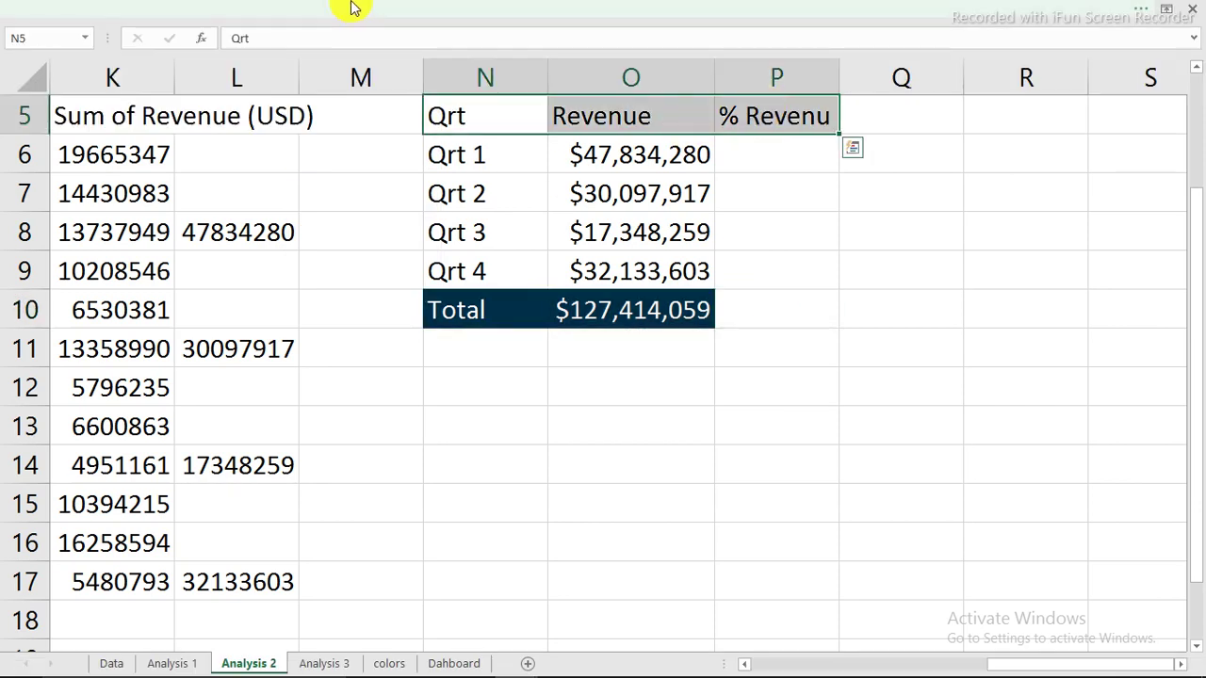
click(297, 11)
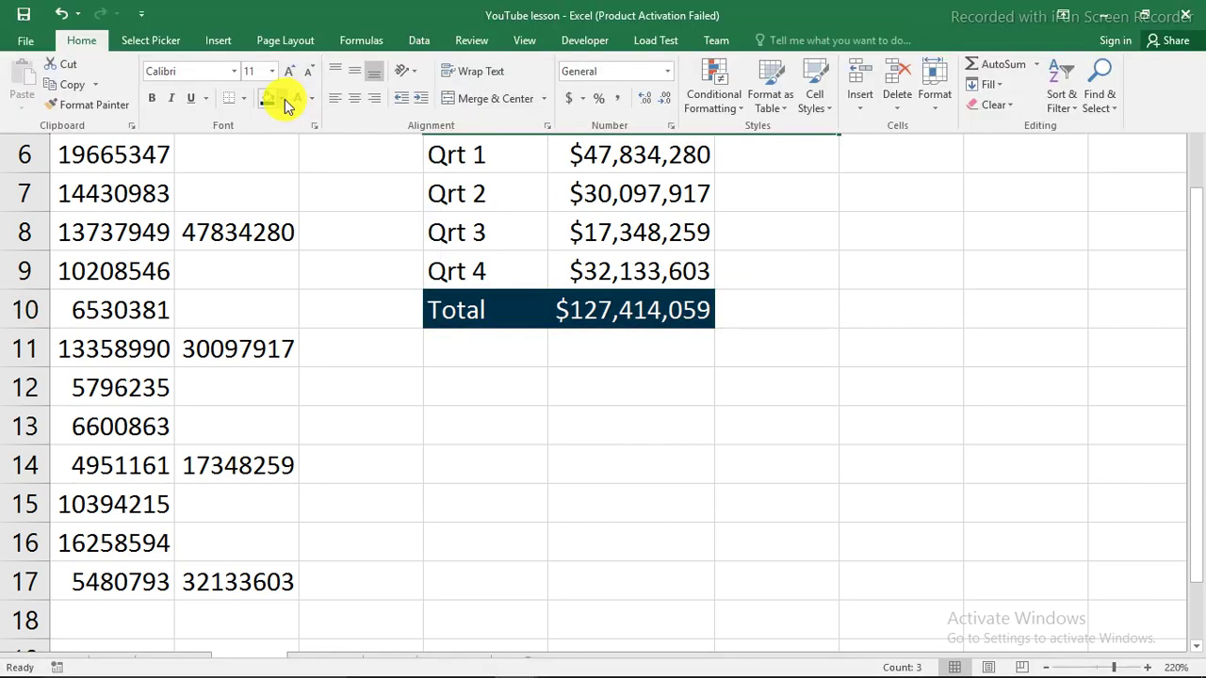
click(283, 98)
click(301, 165)
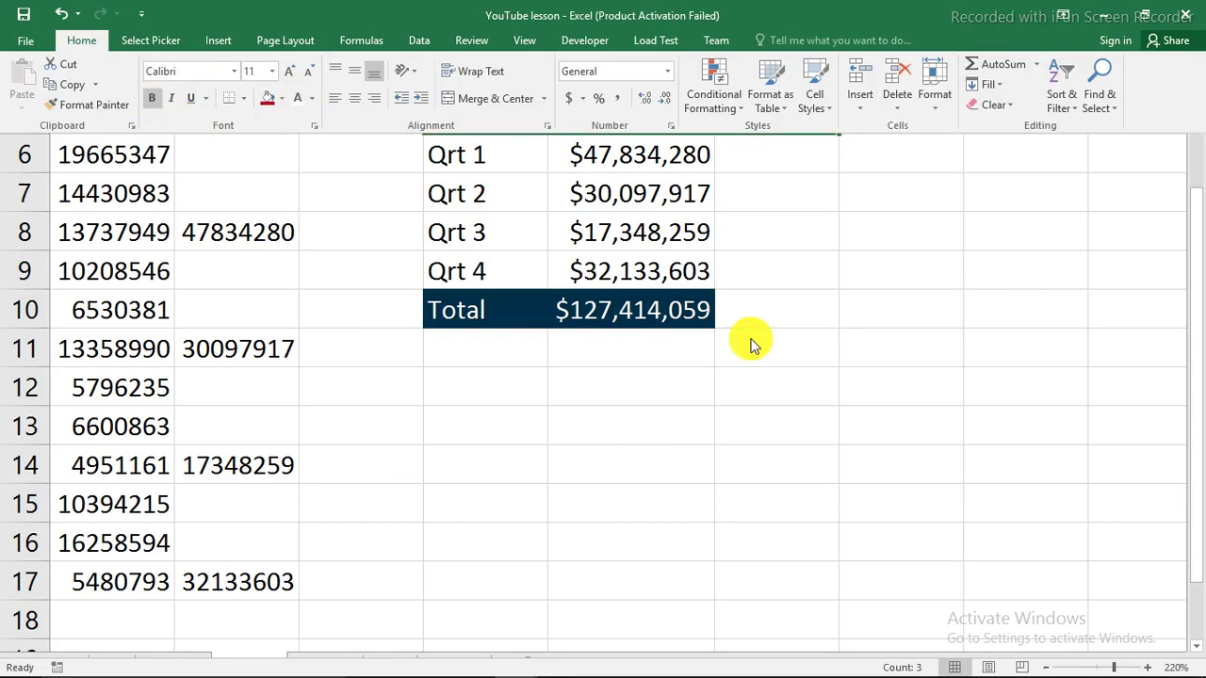
click(788, 324)
click(788, 323)
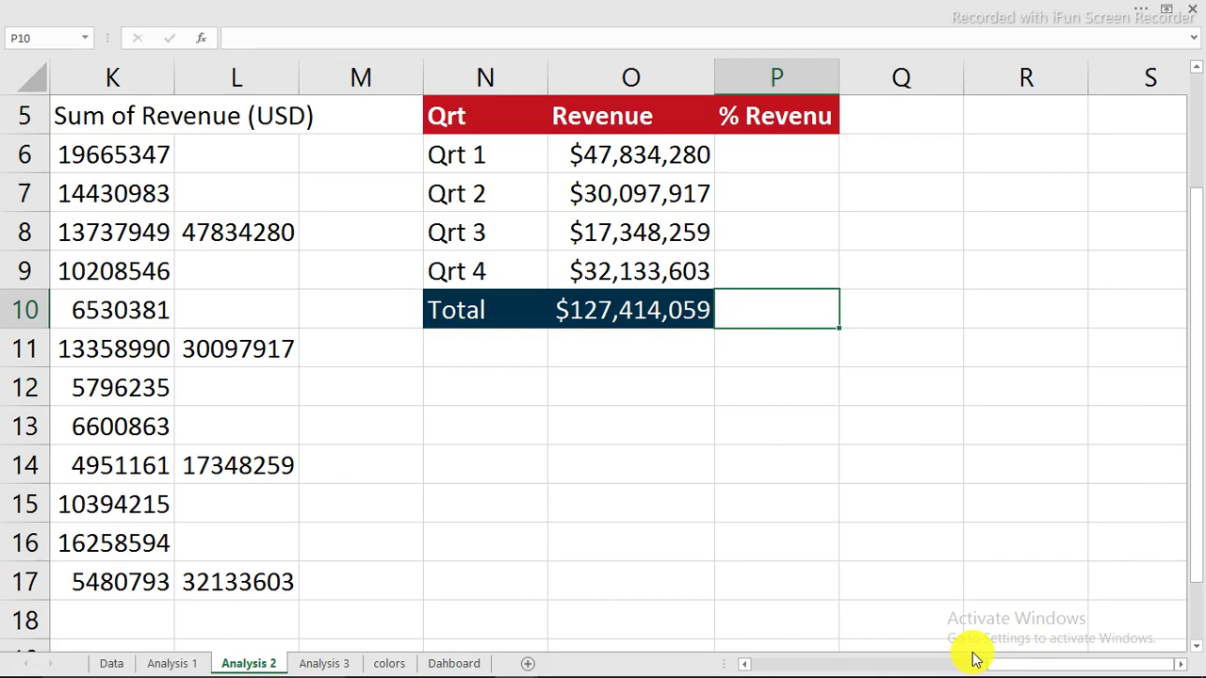
- Format the % Revenu cells P6:P9 as Percentage with 1 decimal place
drag(741, 157, 753, 270)
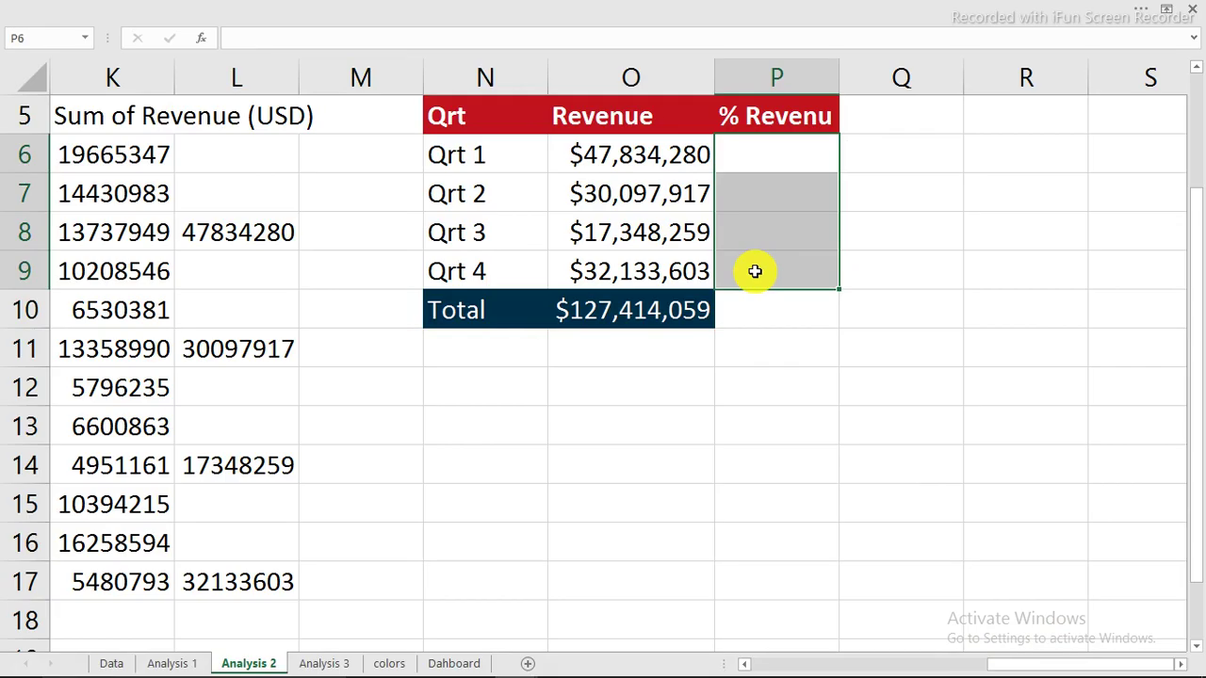
key(ctrl+1)
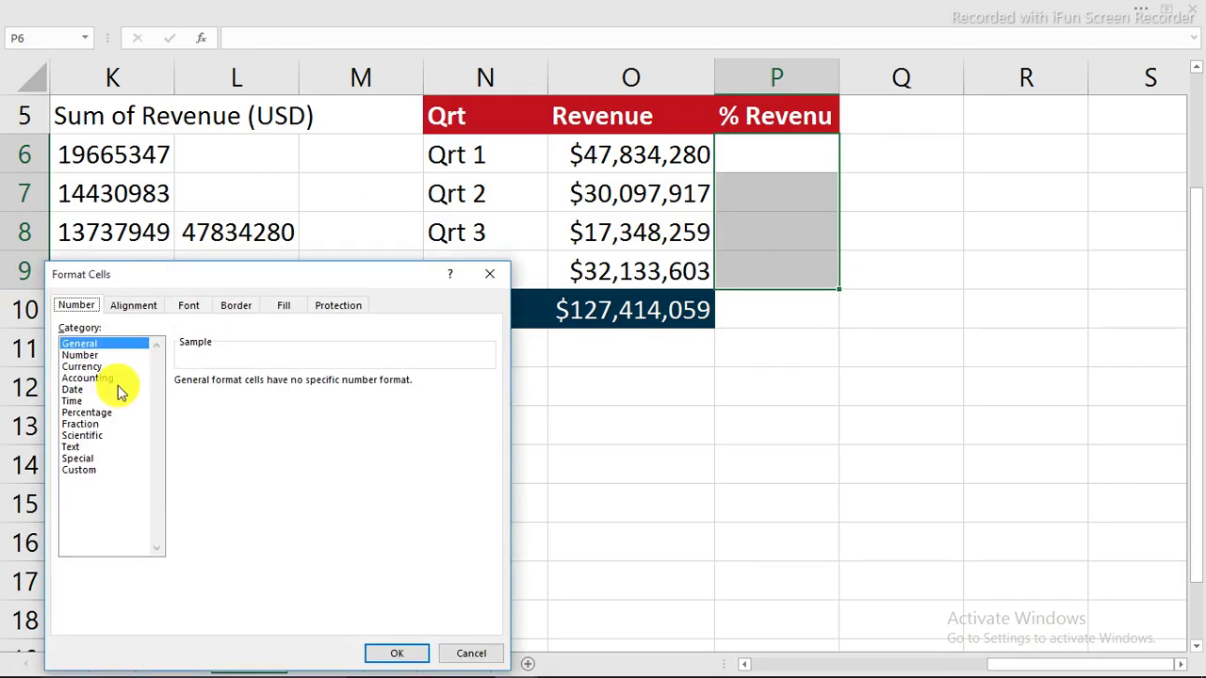
click(89, 411)
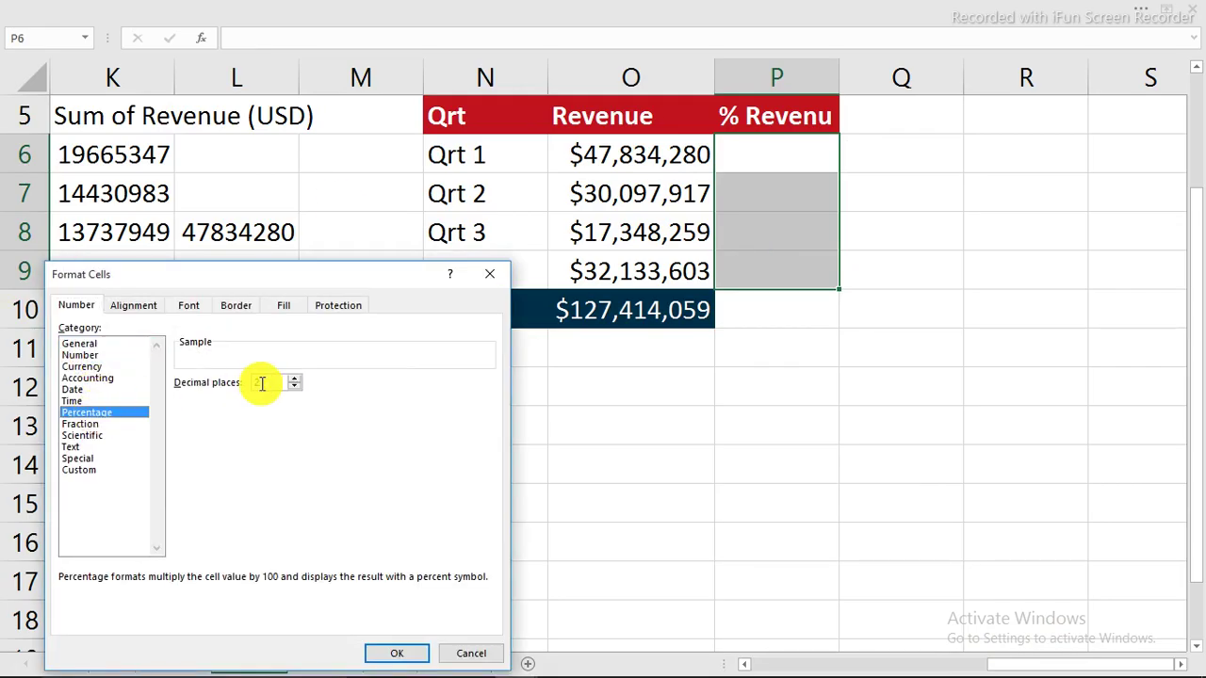
click(412, 655)
- Calculate Qrt 1's share of total revenue in P6 with the formula =O6/O10
click(765, 153)
text(=)
click(656, 154)
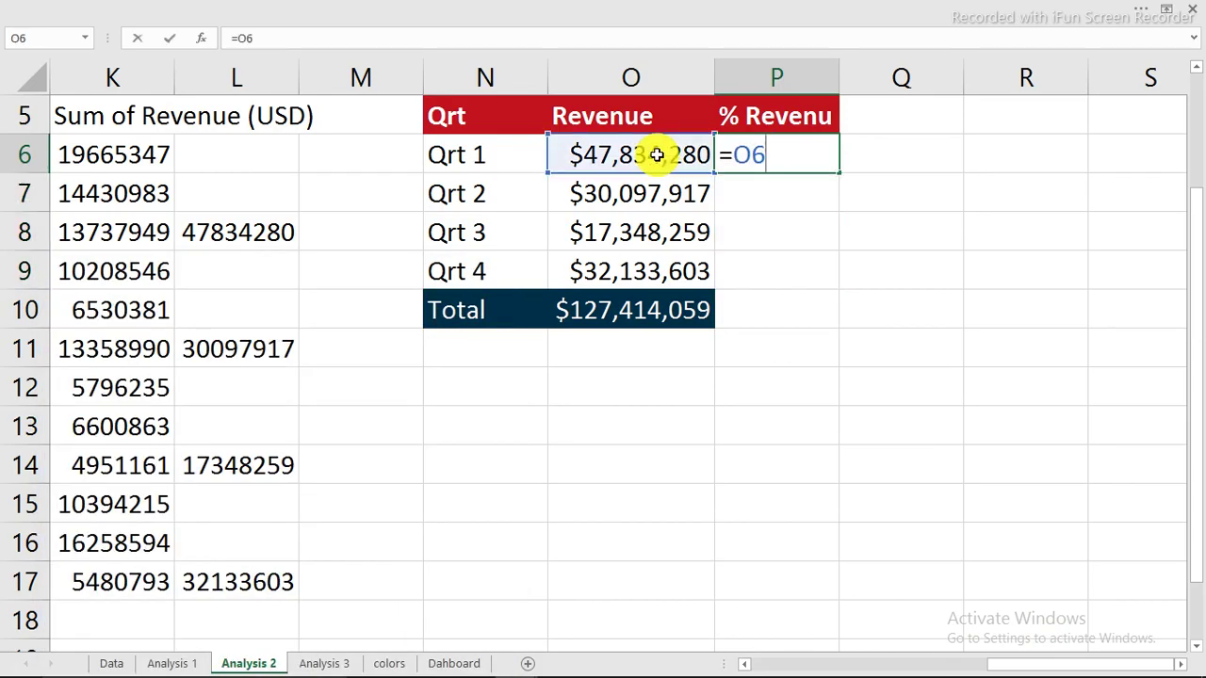
text(/)
click(653, 314)
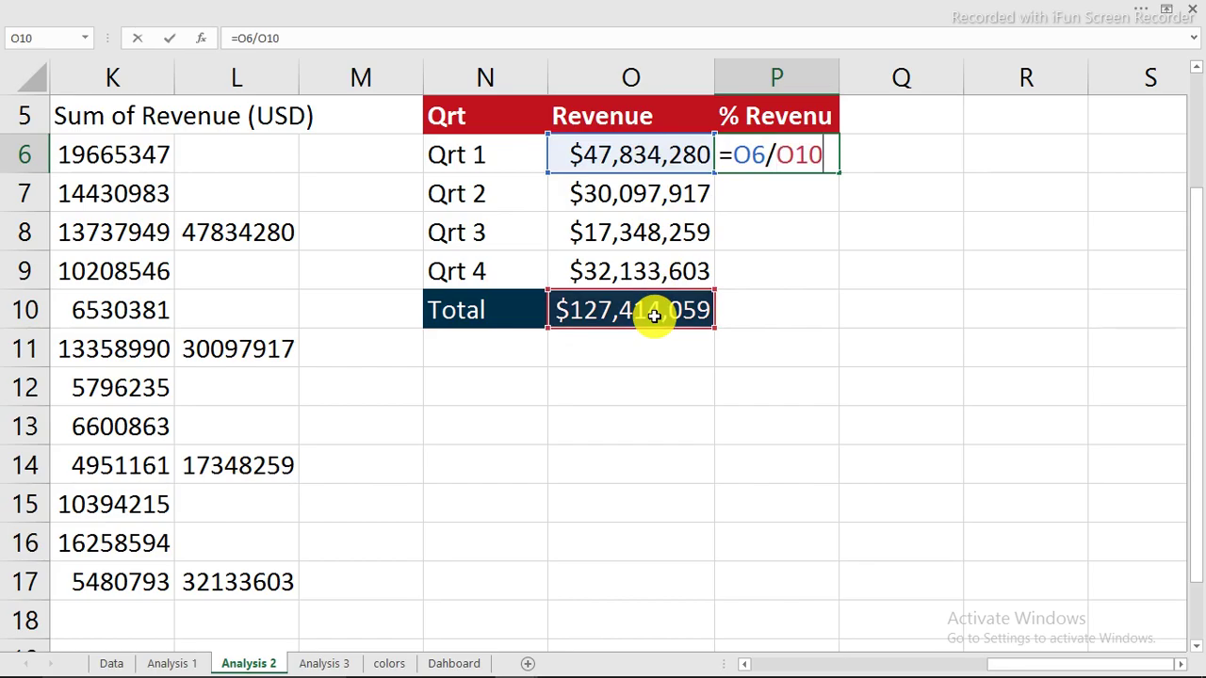
key(Return)
- Try to fill the P6 formula down through P9 and inspect the cell references in P8
click(803, 157)
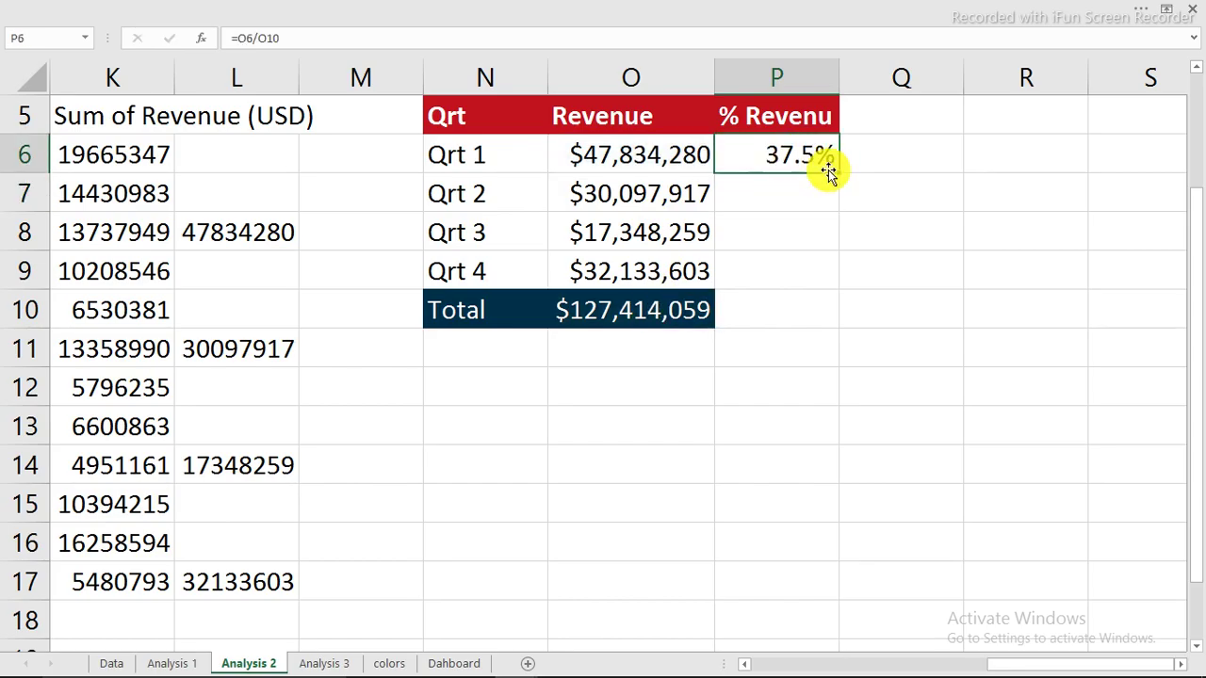
drag(836, 171, 831, 276)
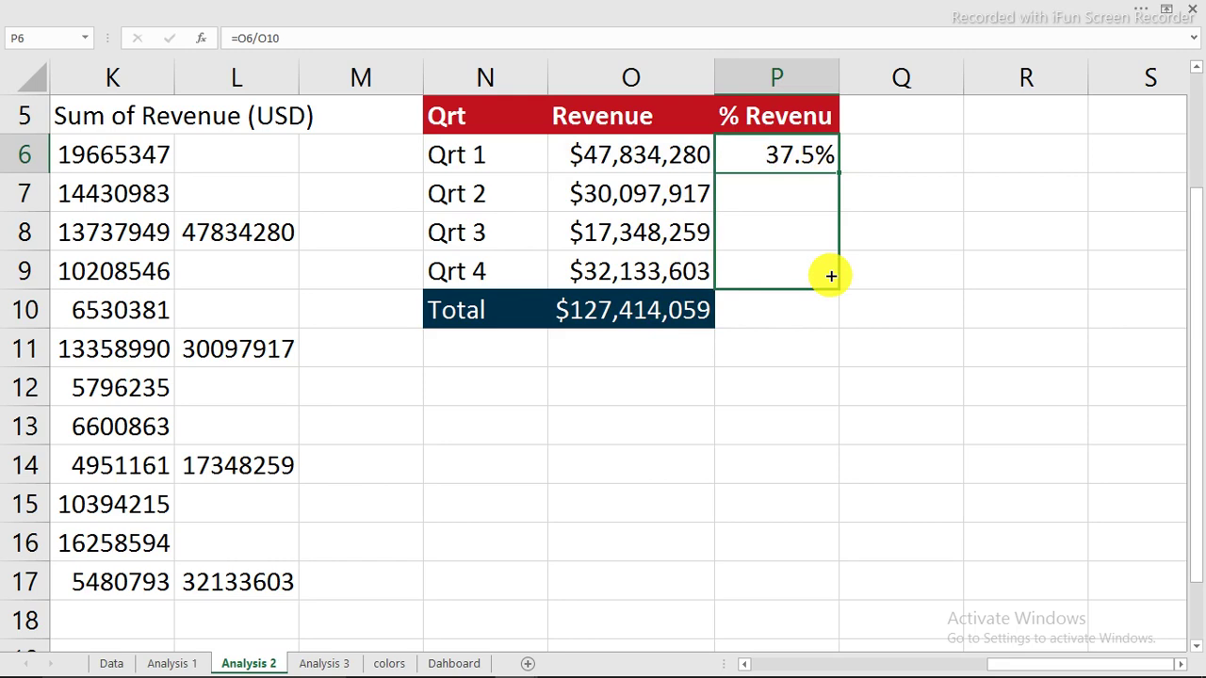
drag(831, 276, 831, 276)
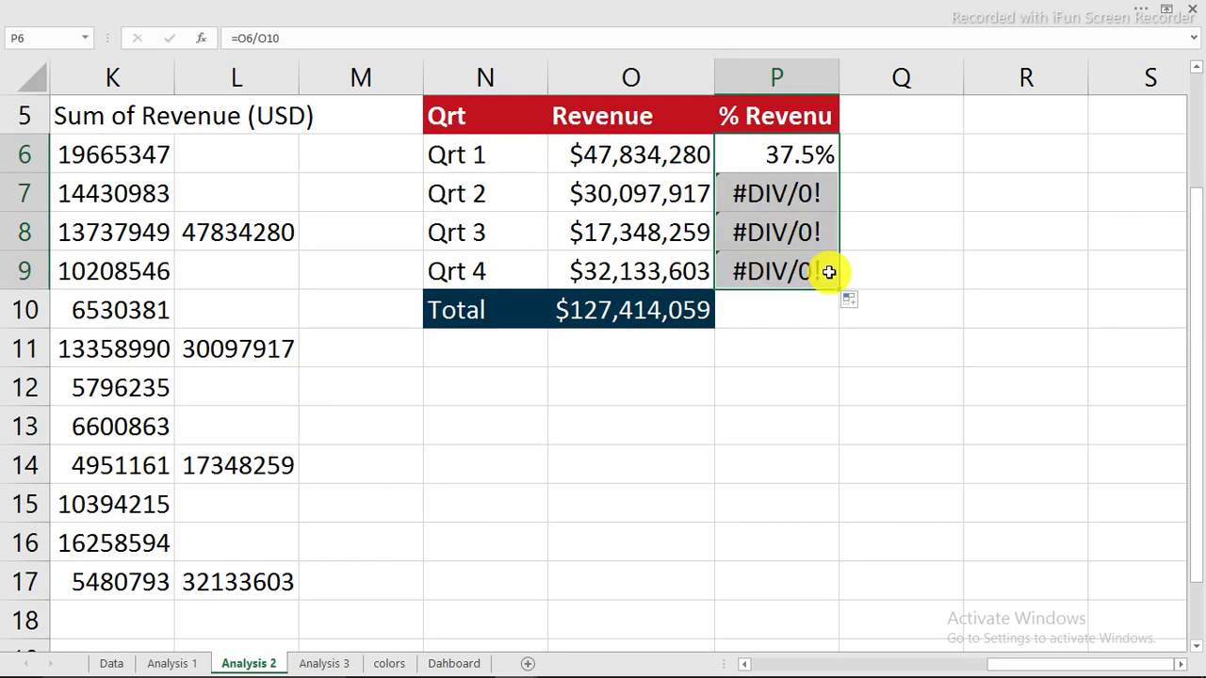
double_click(796, 234)
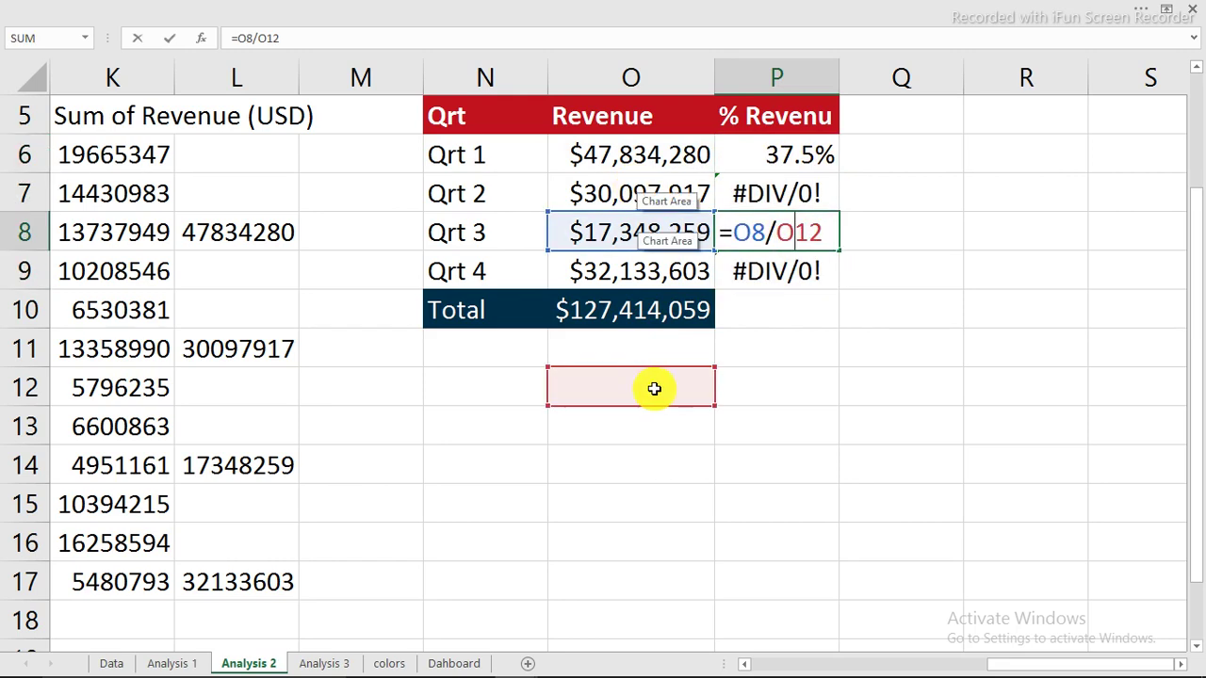
key(Escape)
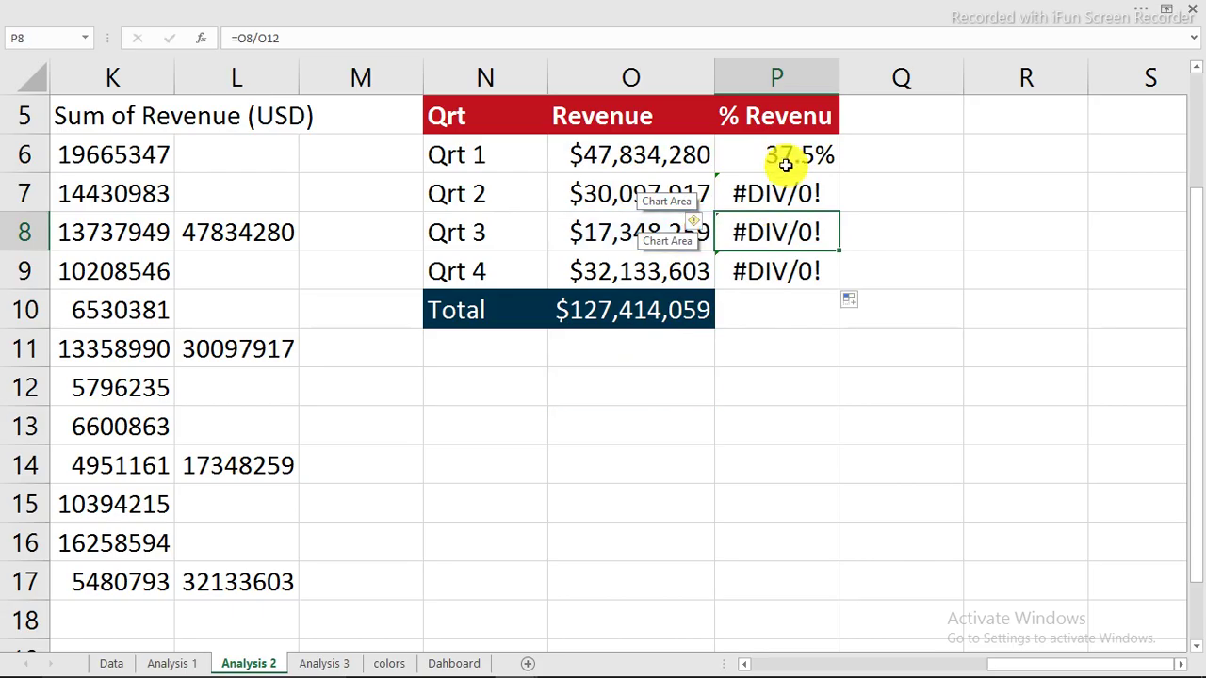
- Make the total reference absolute in P6 as =O6/$O$10, fill the formula down through P9 and check the copied formulas
click(787, 158)
double_click(786, 158)
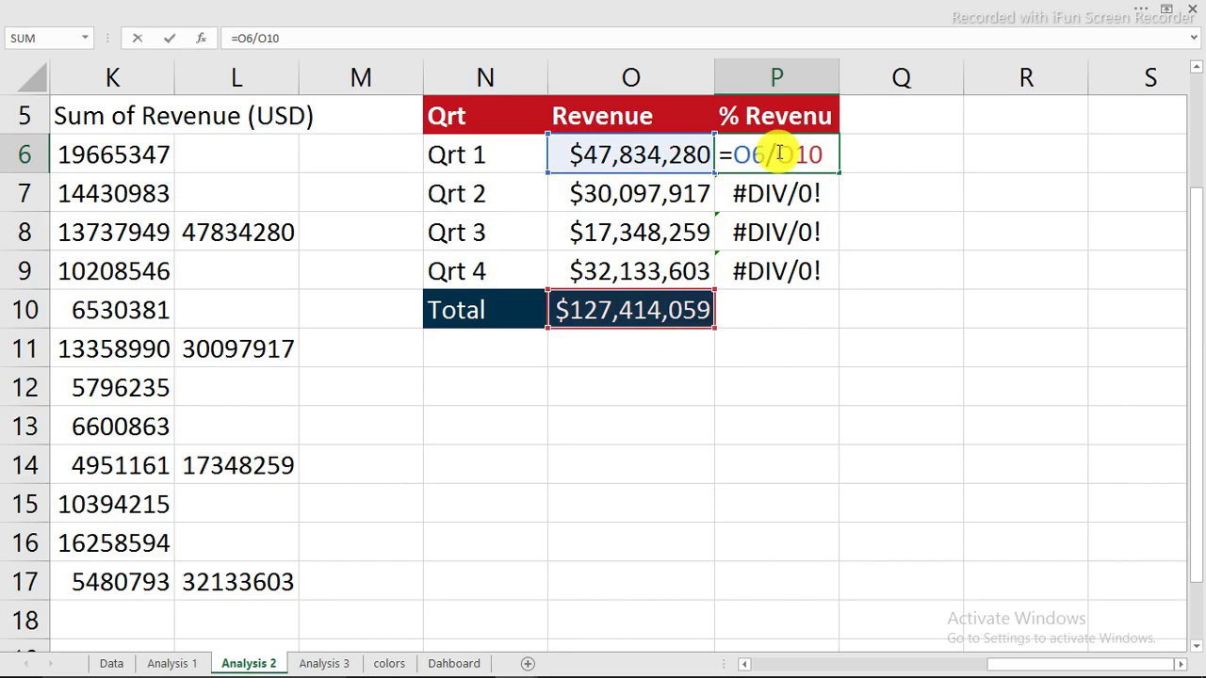
text($$)
key(Return)
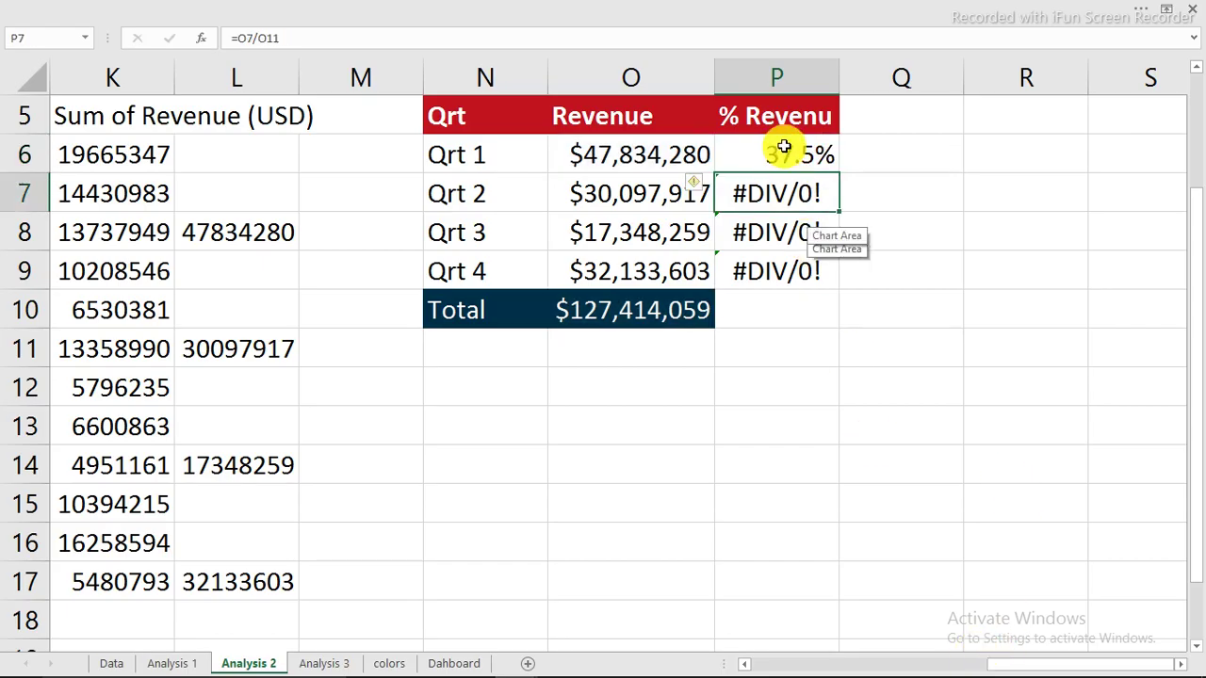
click(784, 149)
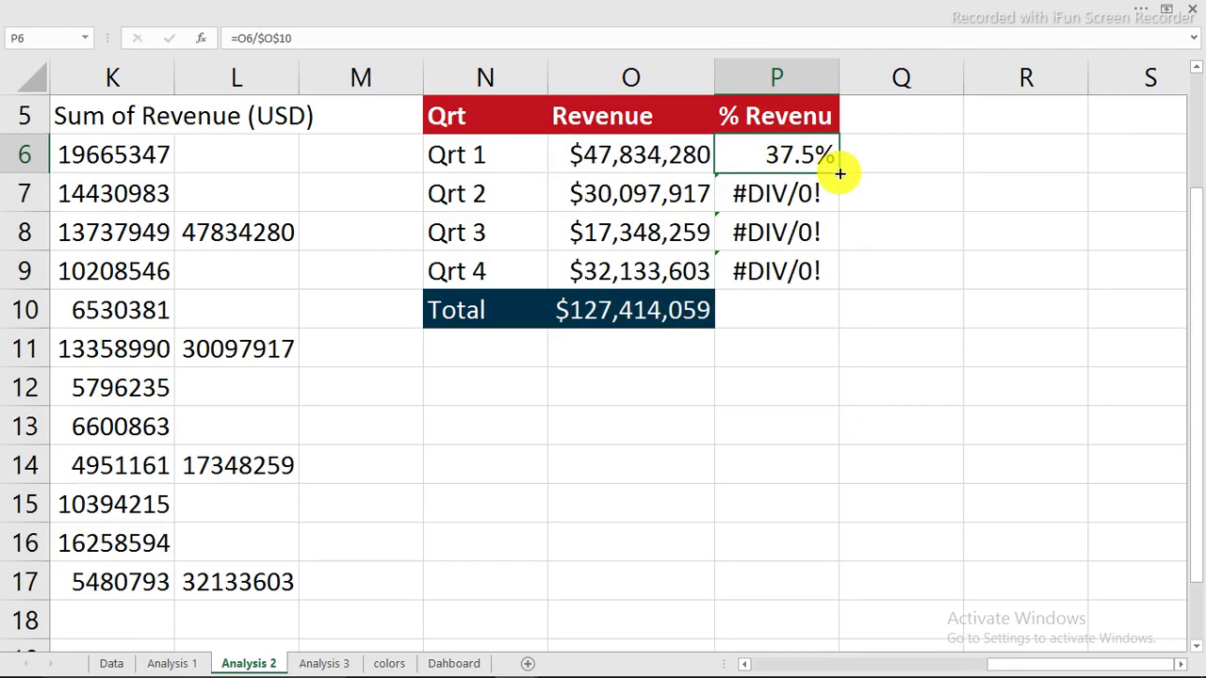
double_click(839, 173)
click(808, 273)
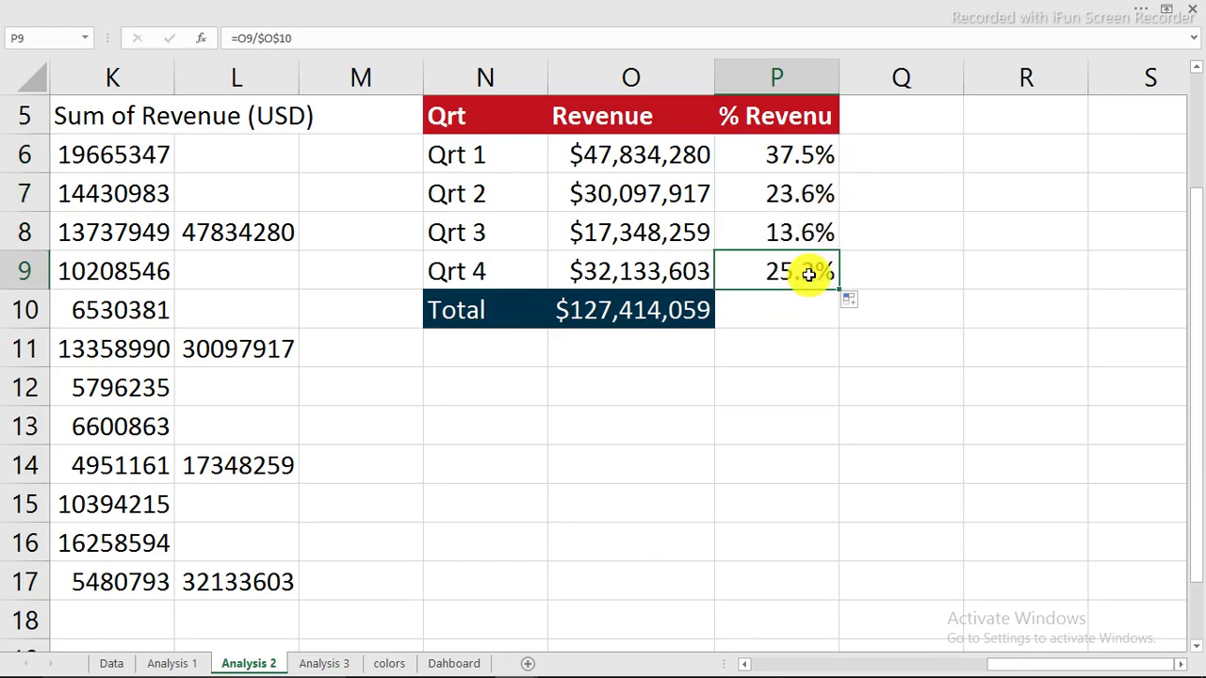
click(796, 239)
click(775, 191)
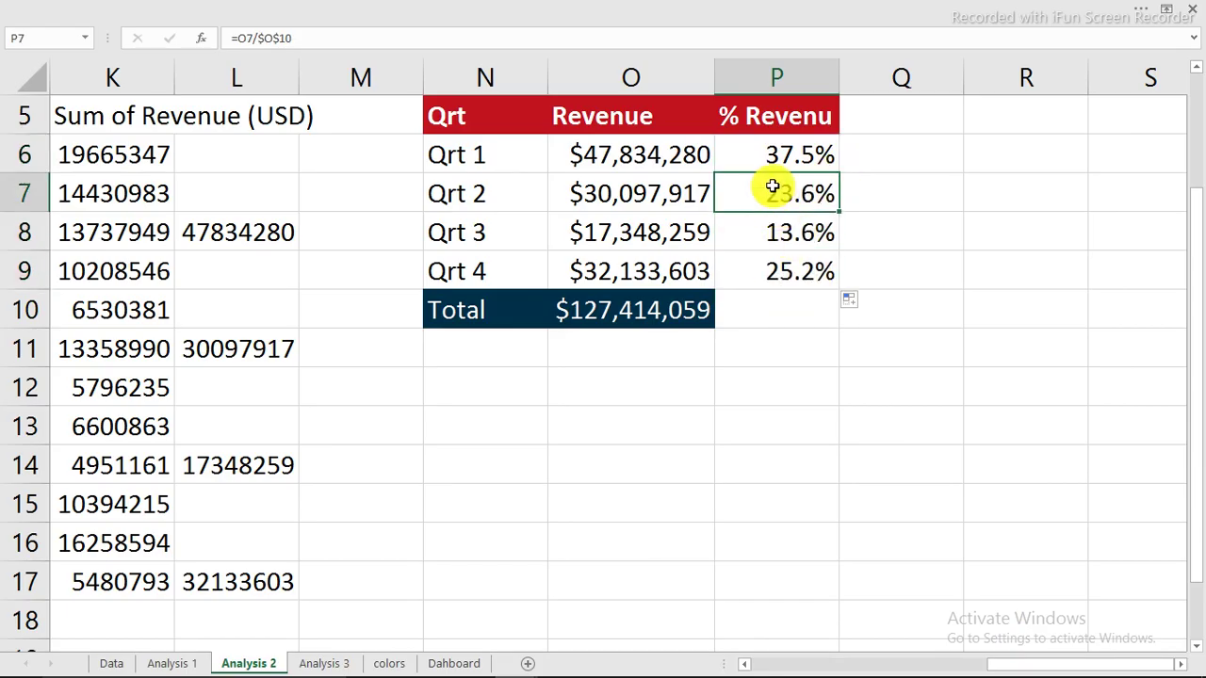
click(780, 155)
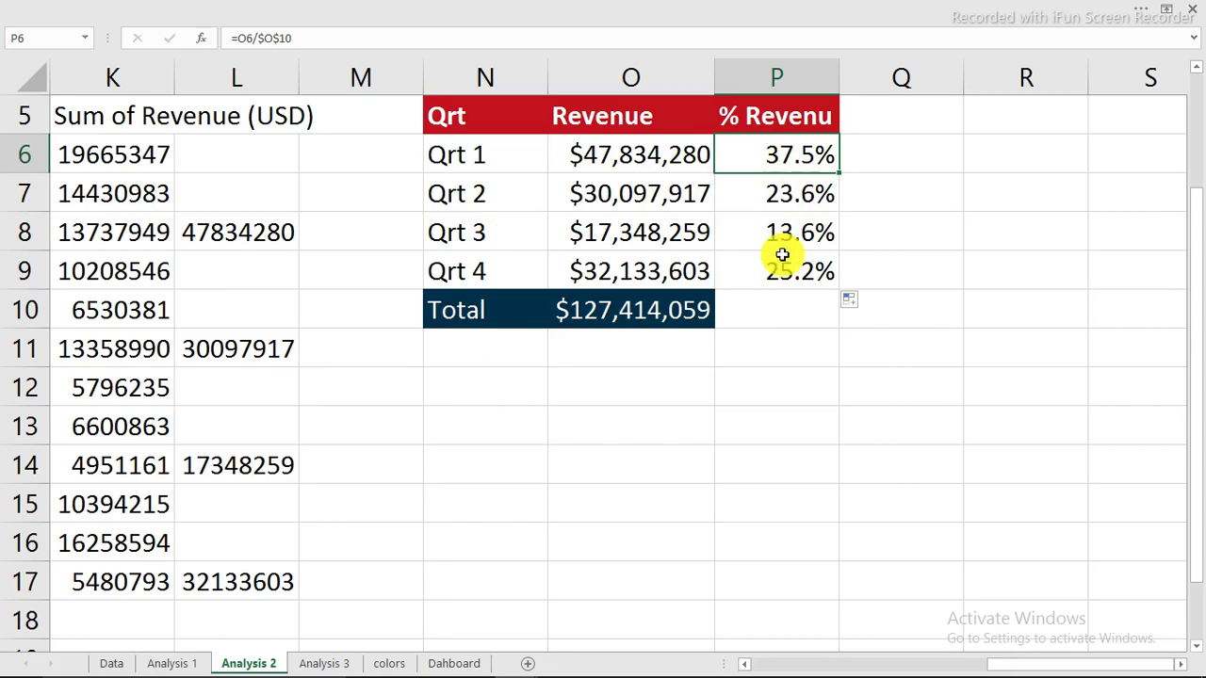
- Start a second table by linking its headings to the summary, with =N5 in N13 and =P5 in O13
click(506, 419)
text(=)
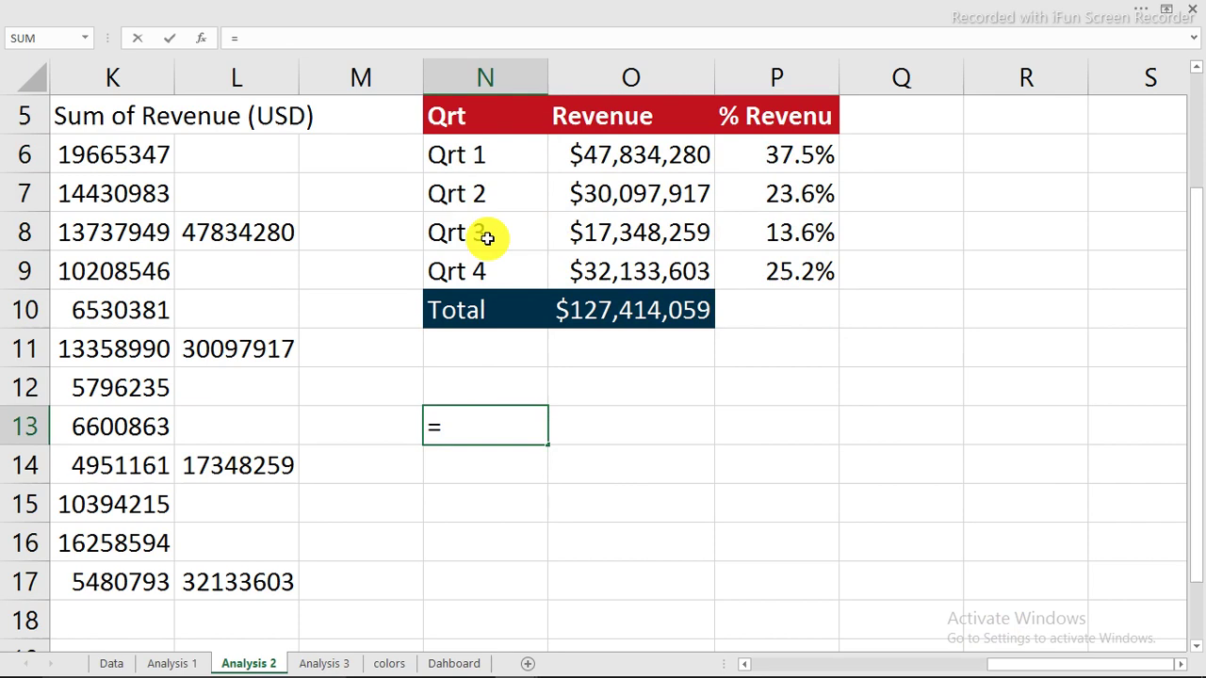
click(482, 118)
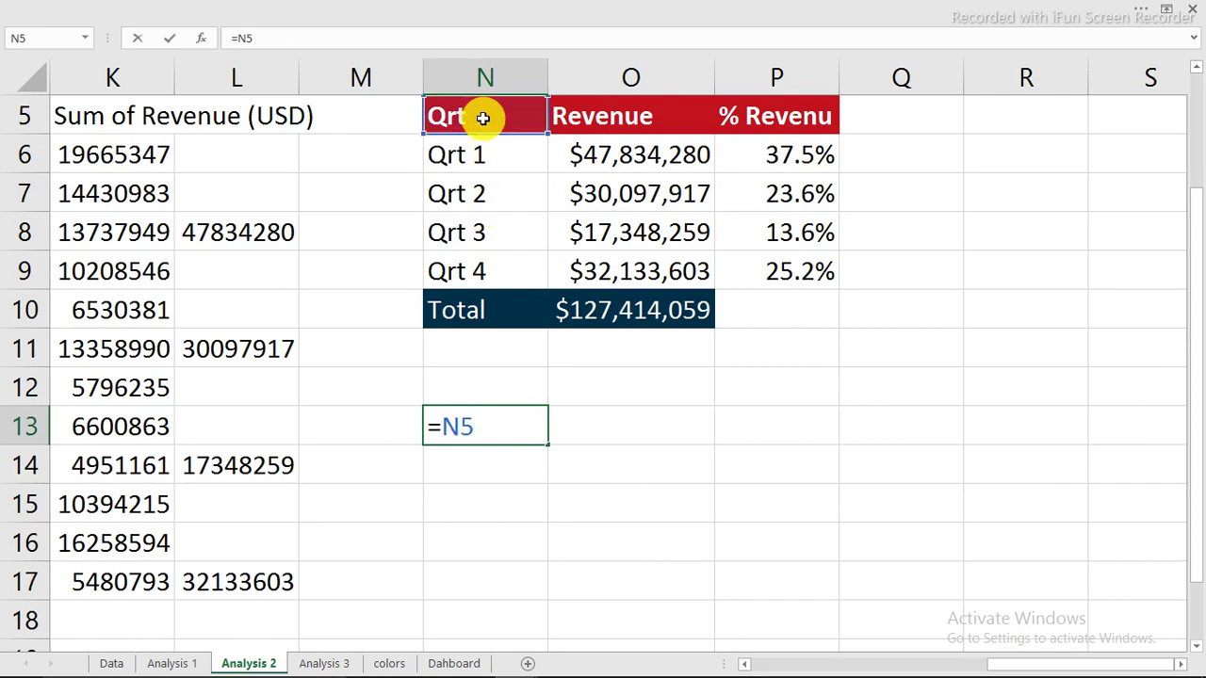
key(Return)
click(561, 417)
text(=)
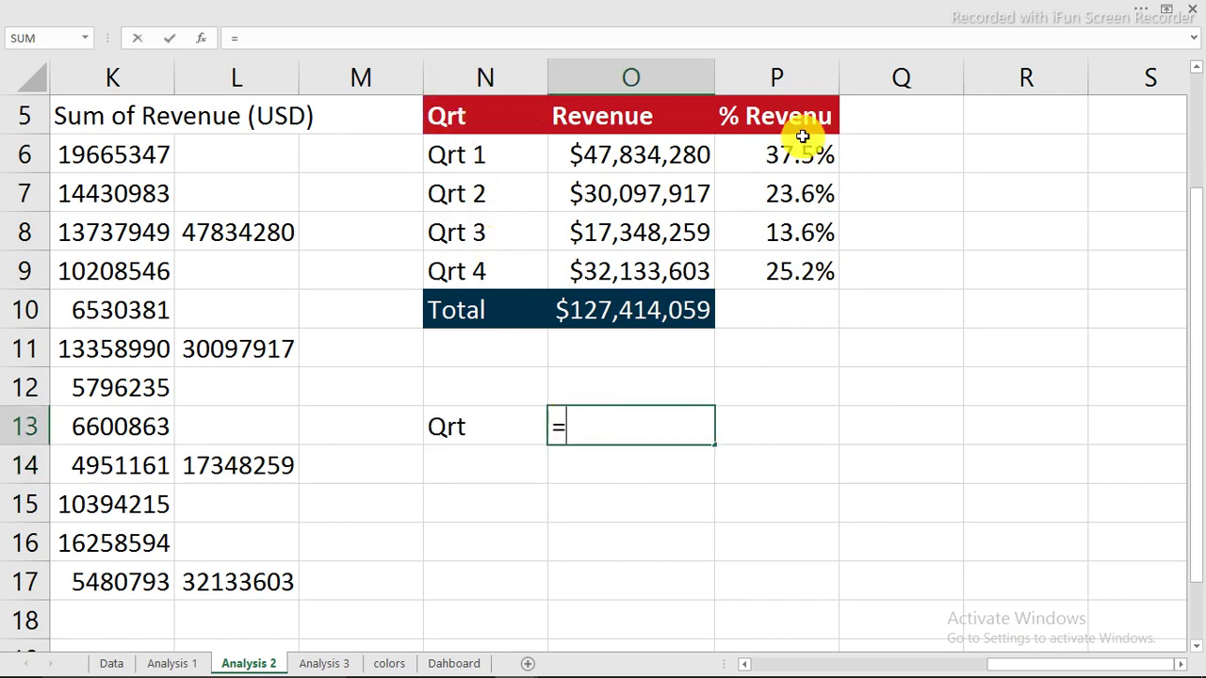
click(789, 116)
key(Return)
- Fill the linked formulas in N13 and O13 down through row 17 to bring in the quarter labels and revenue shares
click(492, 424)
drag(576, 433, 584, 435)
drag(713, 444, 711, 585)
drag(639, 468, 646, 584)
- Copy the percentage formatting of P6:P9 onto the linked shares in O14:O17 with Format Painter
drag(799, 157, 799, 275)
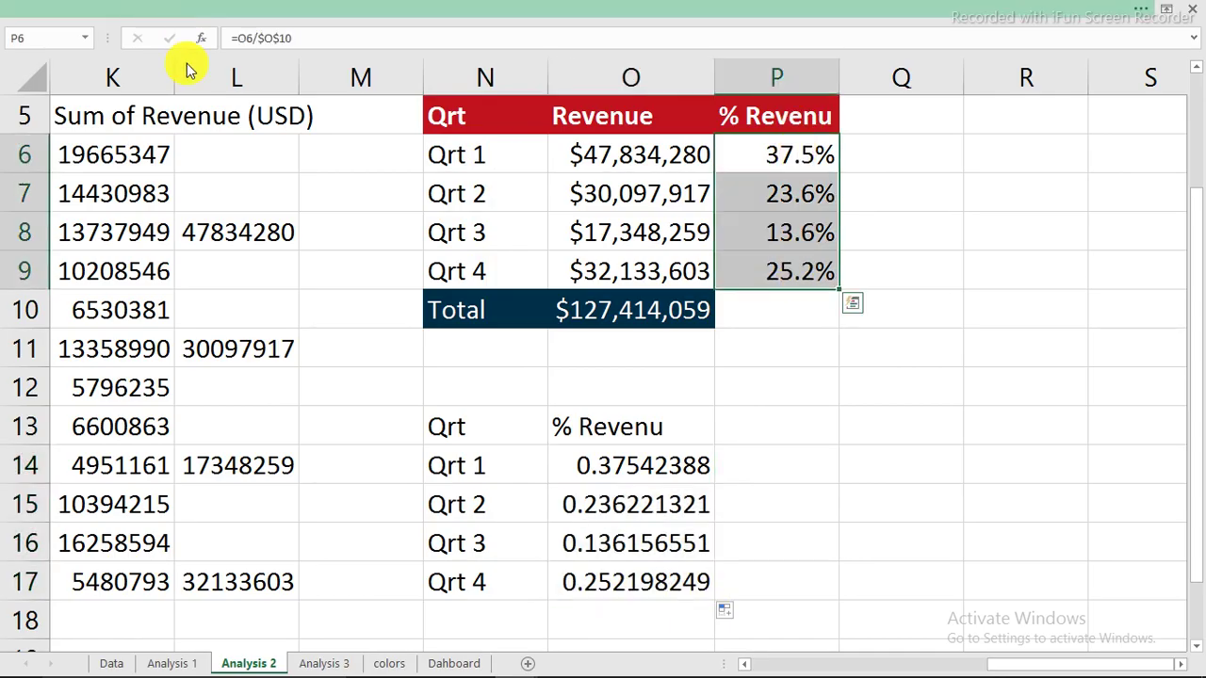
click(186, 9)
click(113, 102)
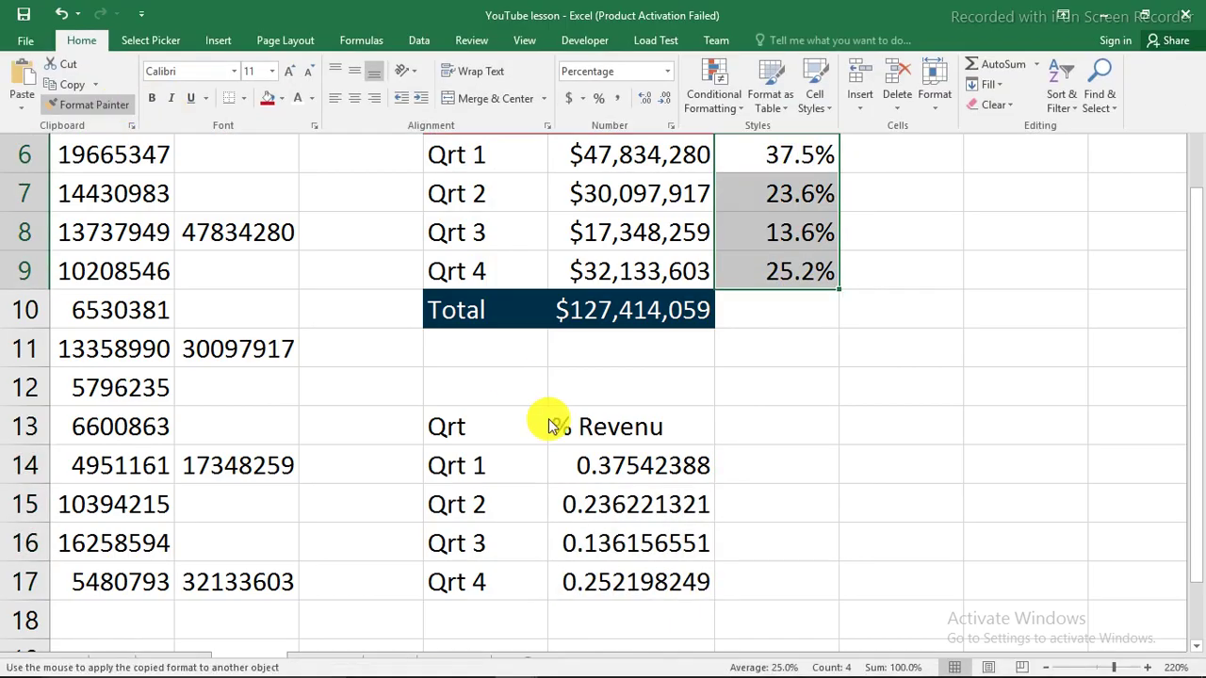
click(607, 463)
click(780, 461)
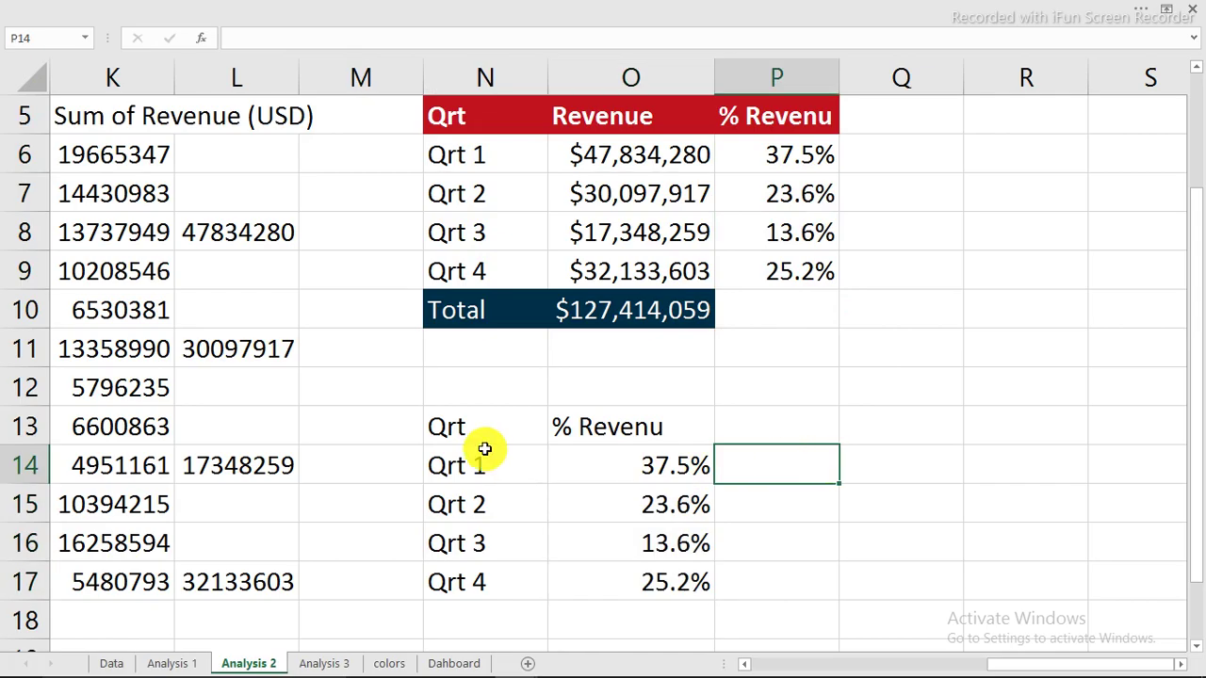
- Add the heading "Black area" in P13, enter =100%-O14 in P14 and fill it down through P17
click(774, 425)
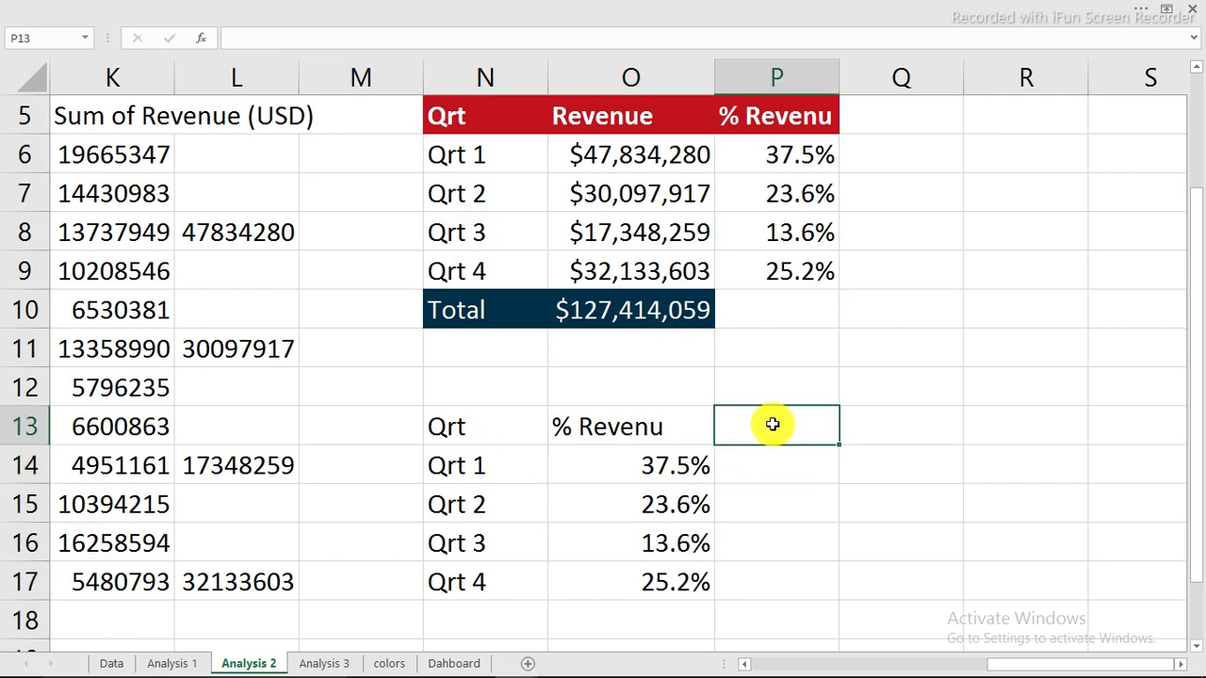
text(Black area)
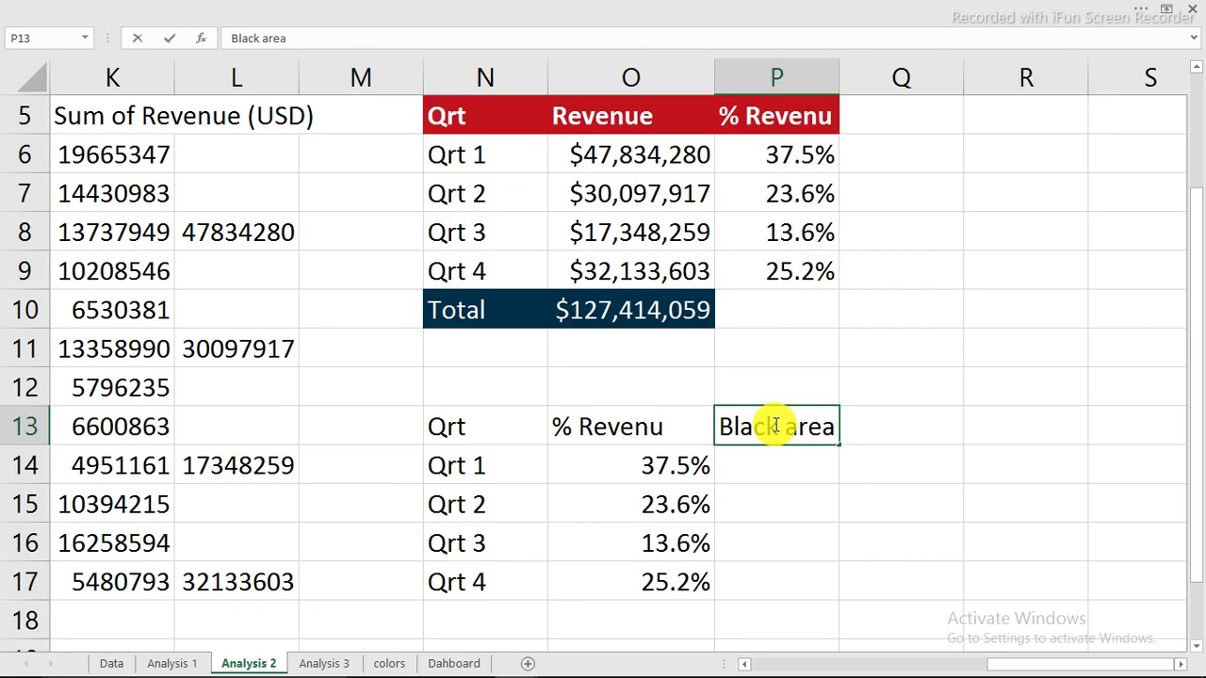
key(Return)
text(=100%-)
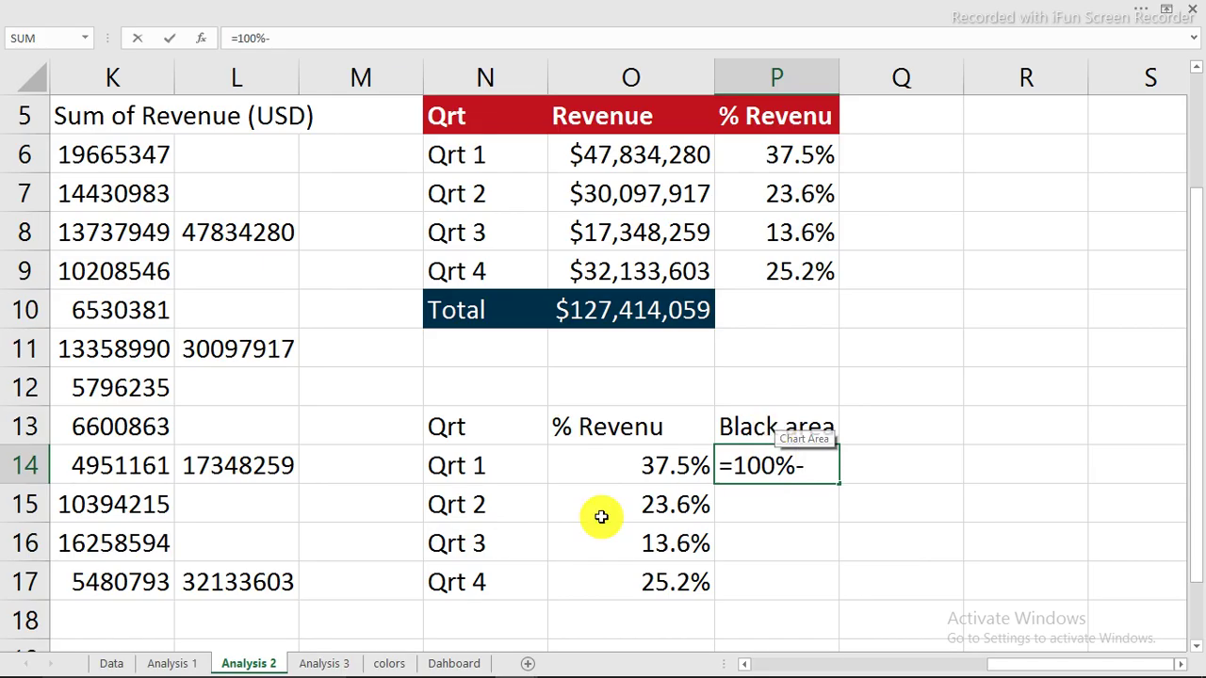
click(656, 463)
key(Return)
click(781, 462)
drag(998, 485, 996, 588)
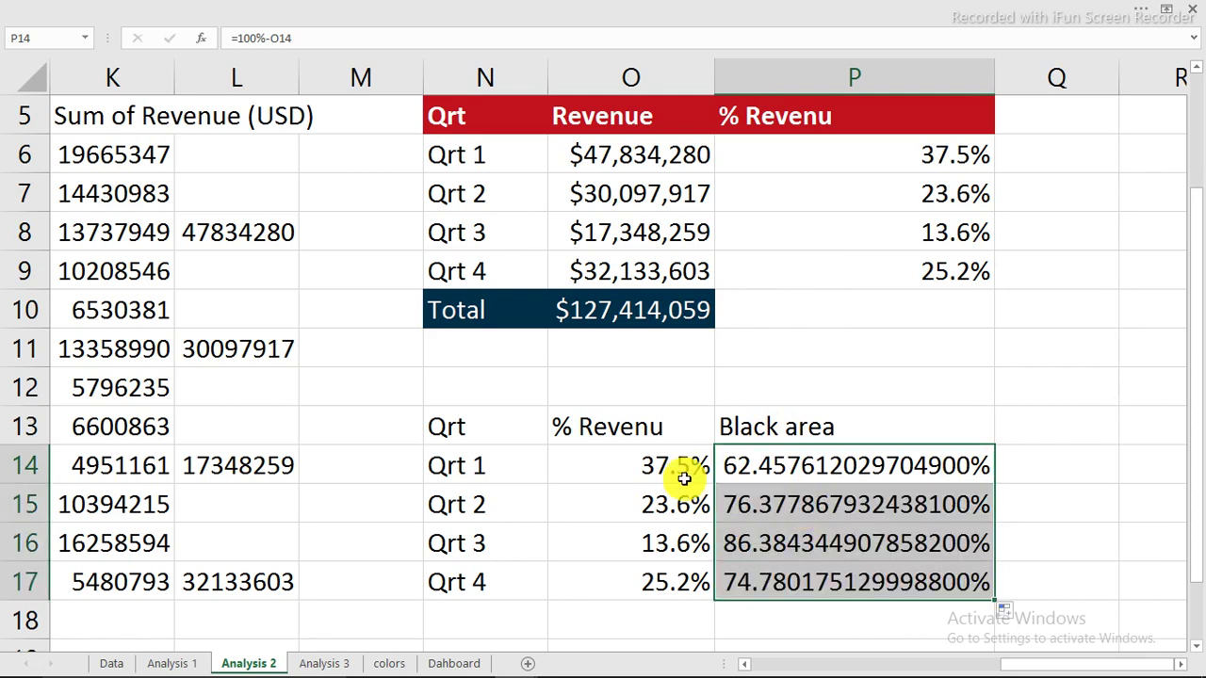
- Copy the one-decimal percentage formatting of O14:O17 onto the Black area values in P14:P17 with Format Painter
drag(672, 462, 681, 575)
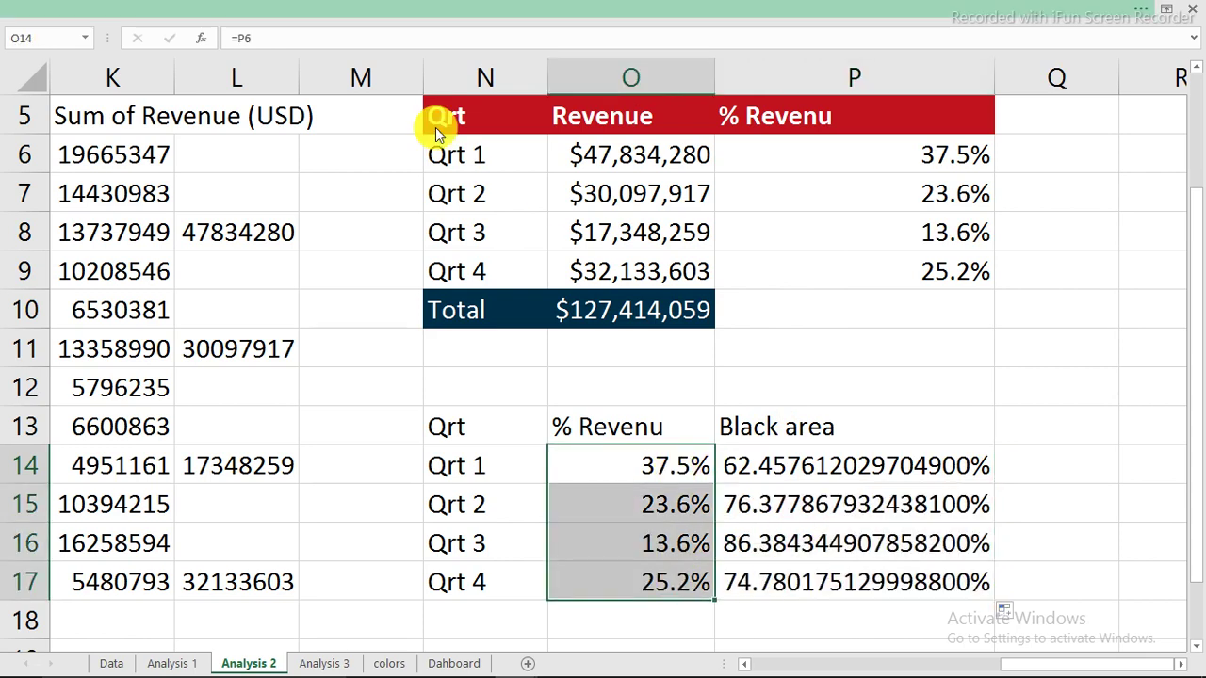
click(126, 10)
click(89, 104)
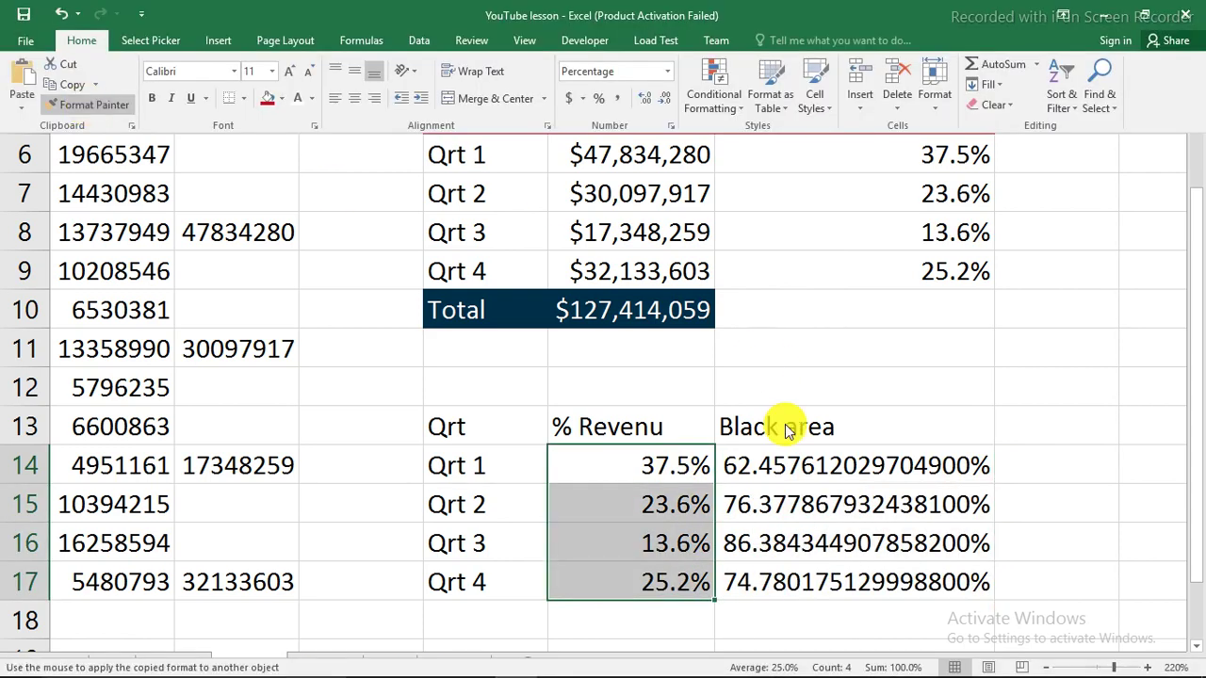
click(794, 462)
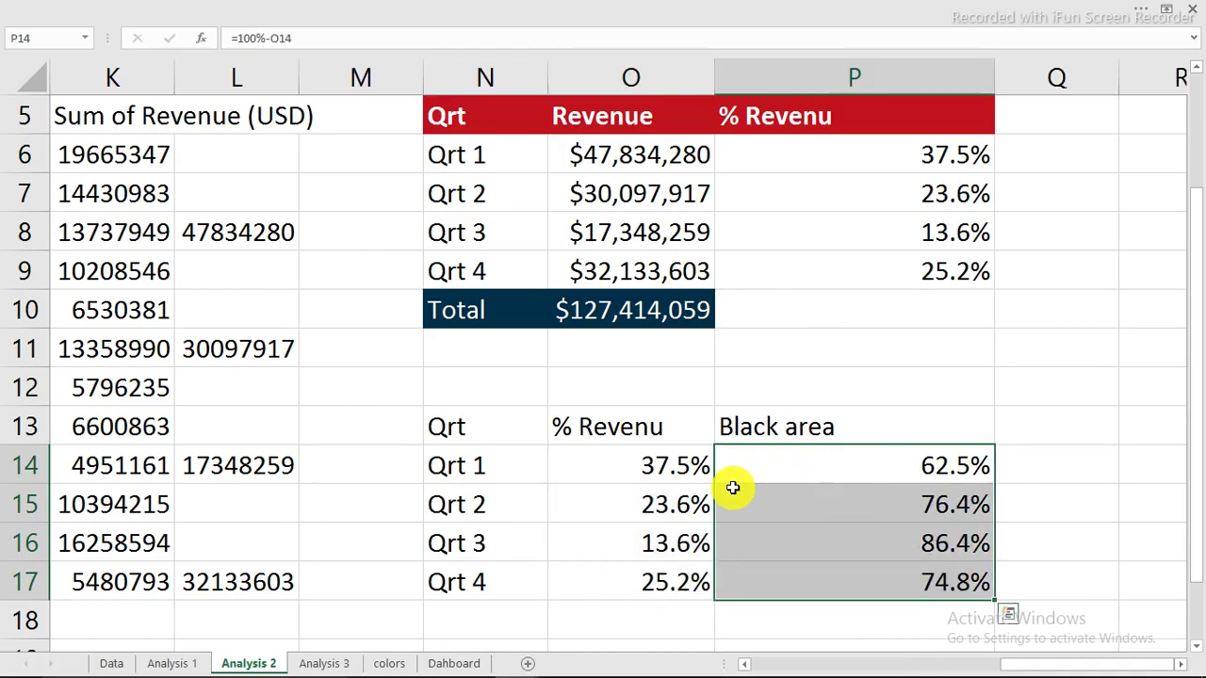
- Insert a doughnut chart from the Qrt 1 share and Black area values in N13:P14
drag(448, 432, 901, 461)
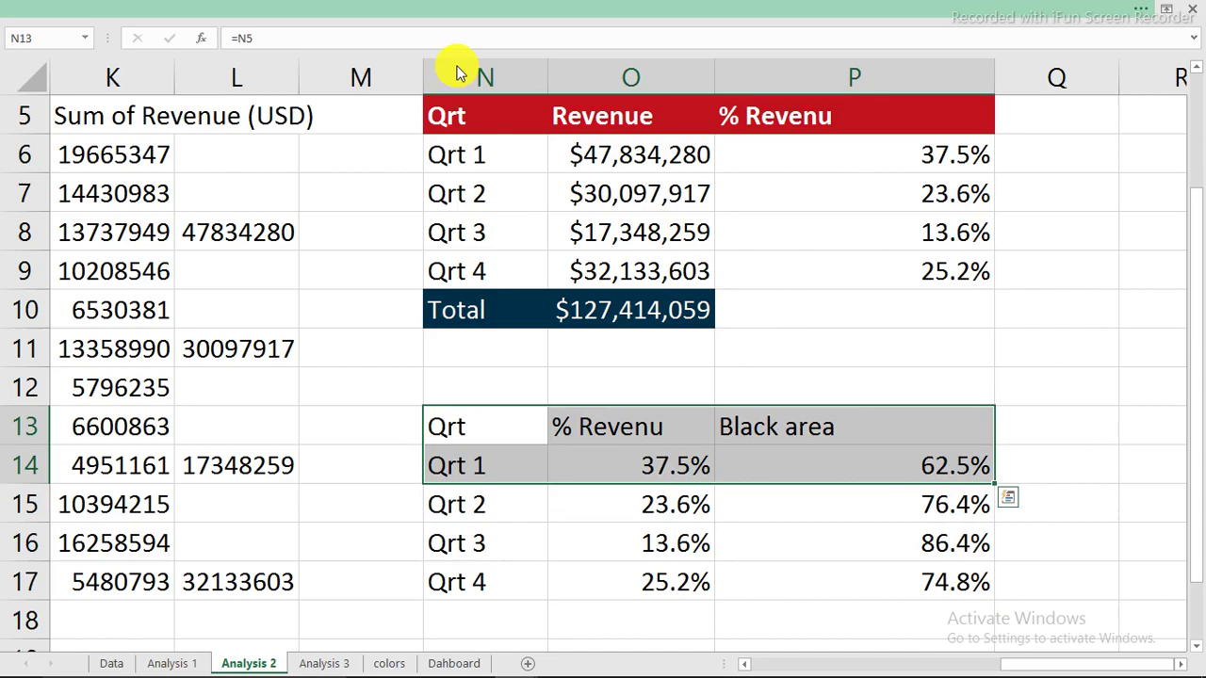
key(alt)
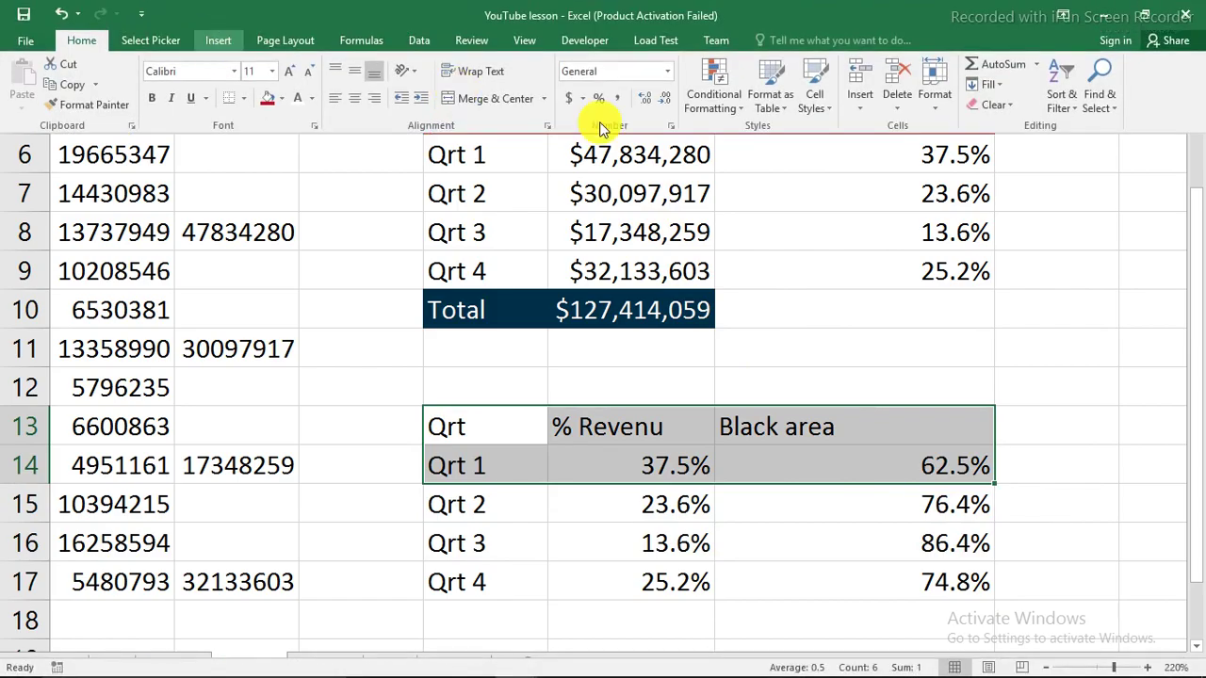
click(217, 41)
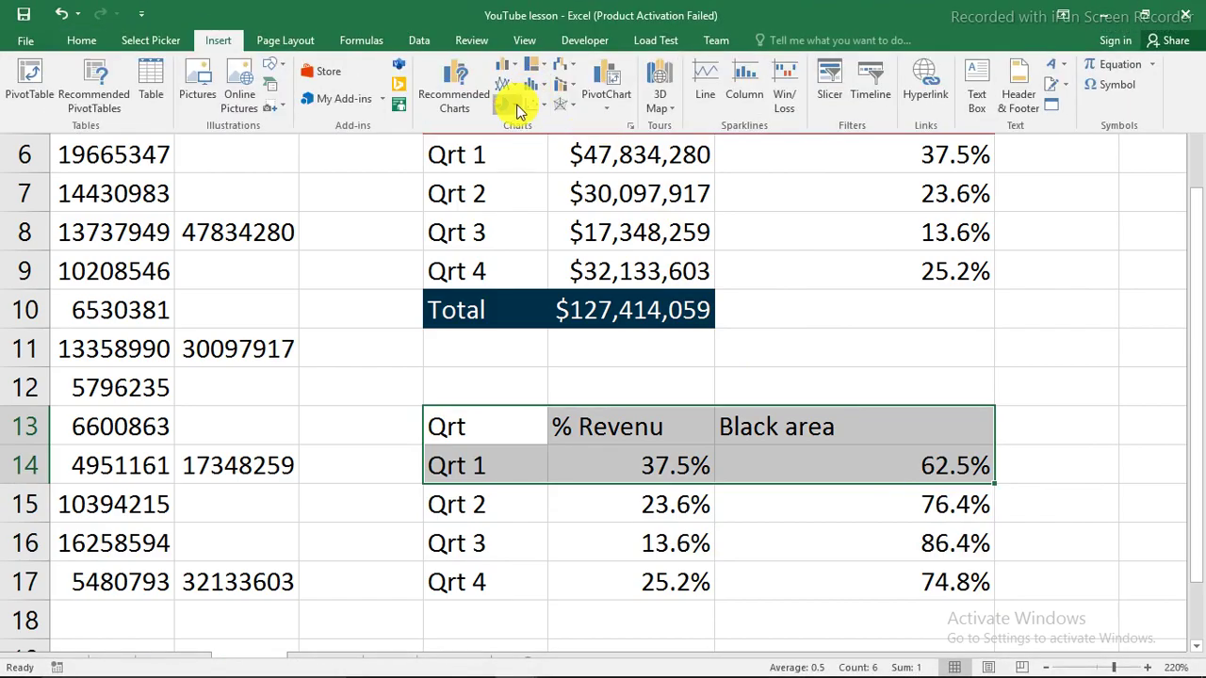
click(514, 107)
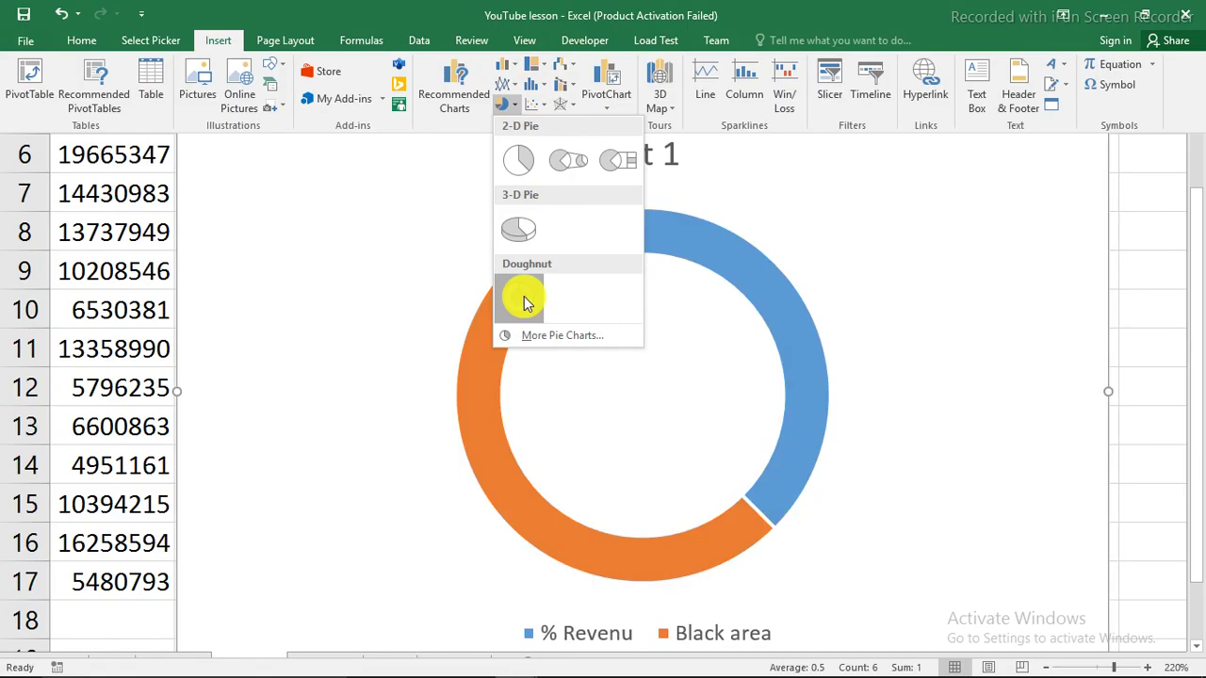
click(518, 298)
- Delete the chart title and the legend from the new doughnut chart
click(645, 156)
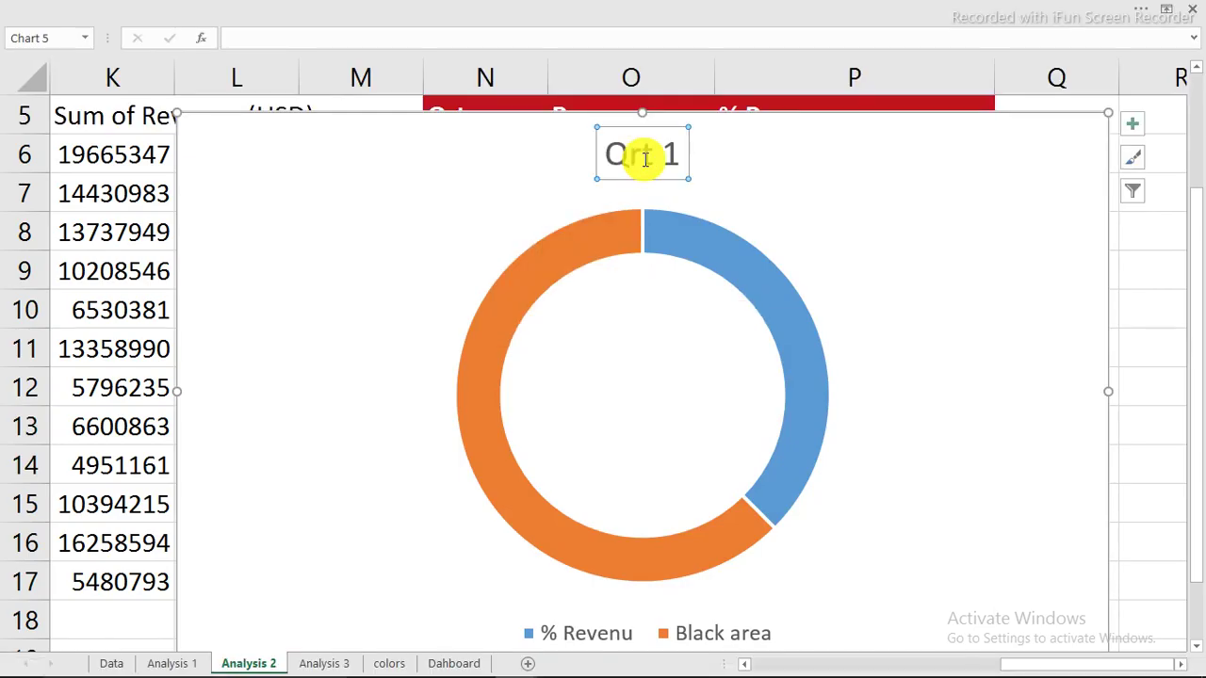
key(Delete)
click(705, 631)
key(Delete)
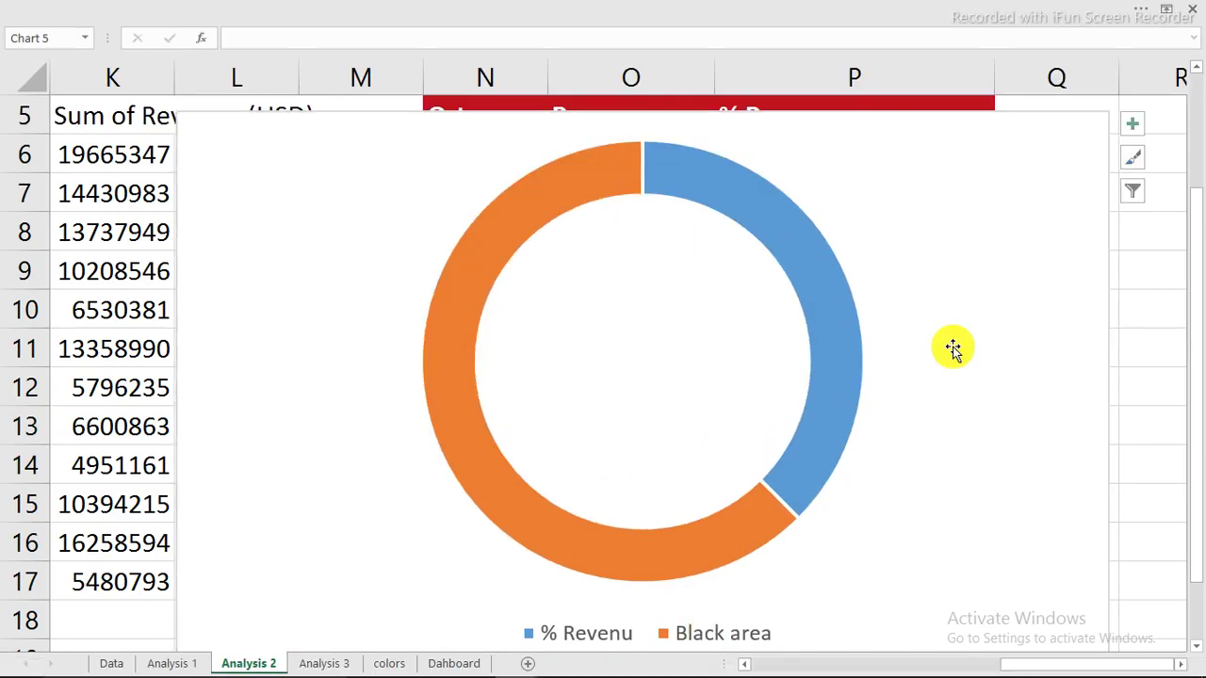
- Shrink the doughnut chart and move it up to around row 6, starting over column K
drag(1106, 114, 706, 334)
drag(617, 345, 513, 132)
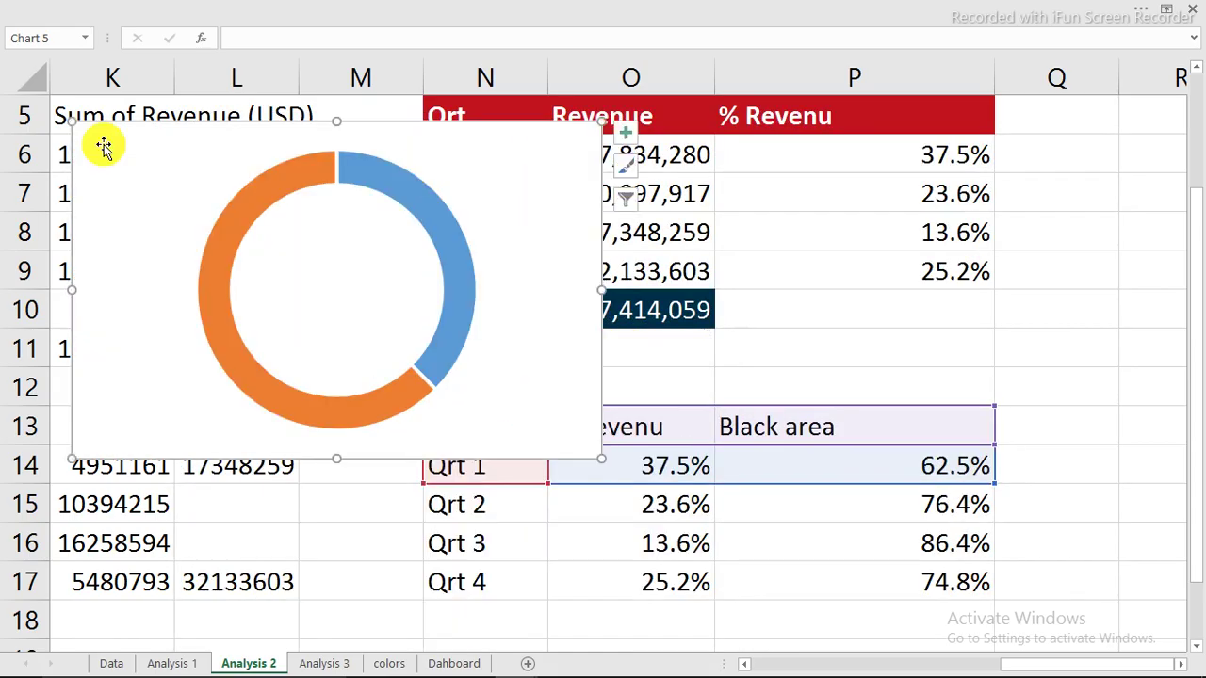
drag(72, 121, 94, 143)
- Cut the doughnut chart from Analysis 2 and paste it onto the Dahboard sheet near the first grey circle
key(ctrl+x)
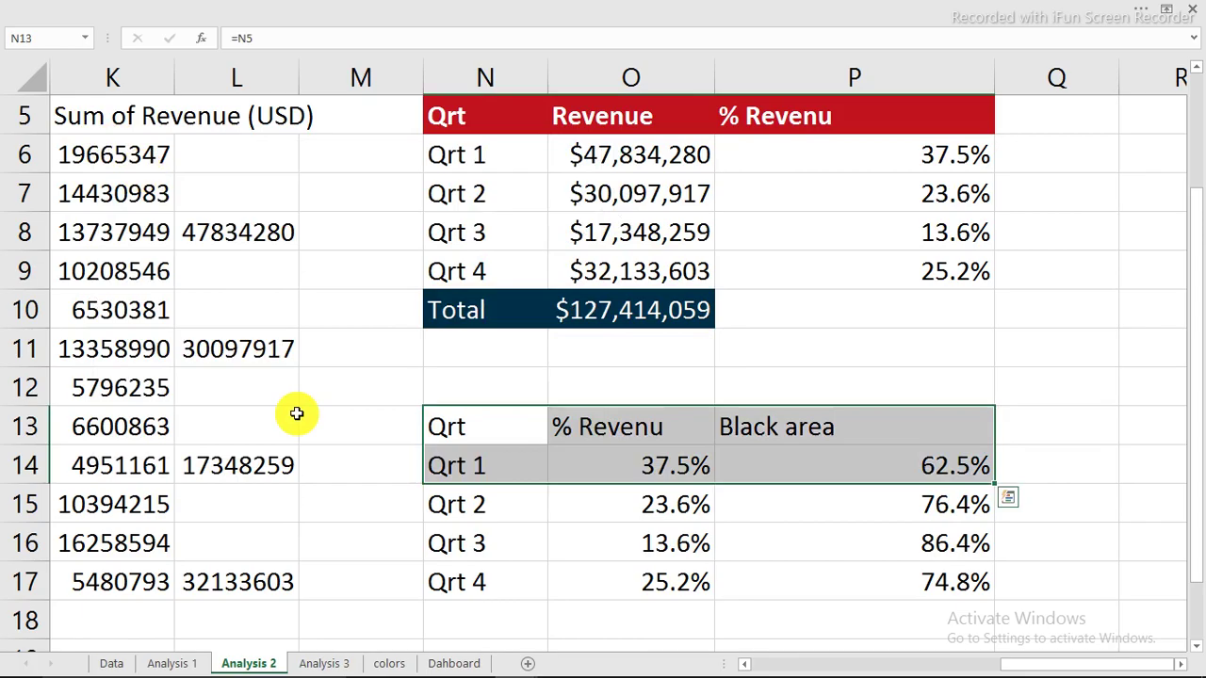
click(454, 664)
click(429, 360)
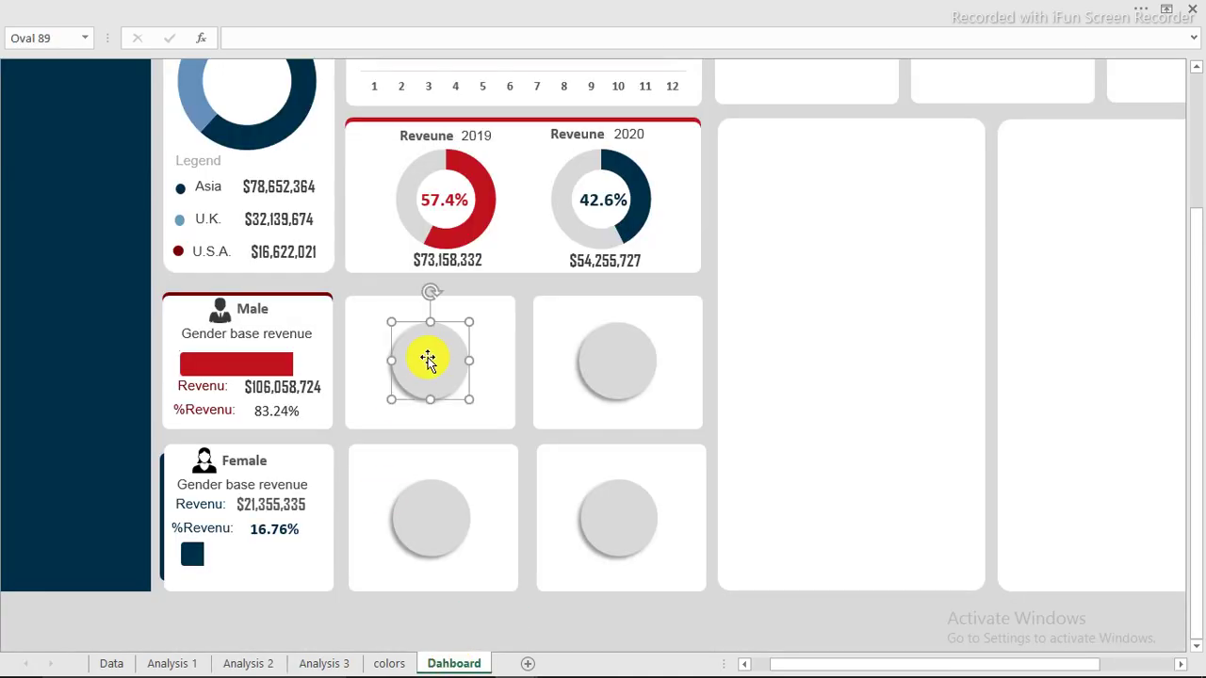
key(ctrl+v)
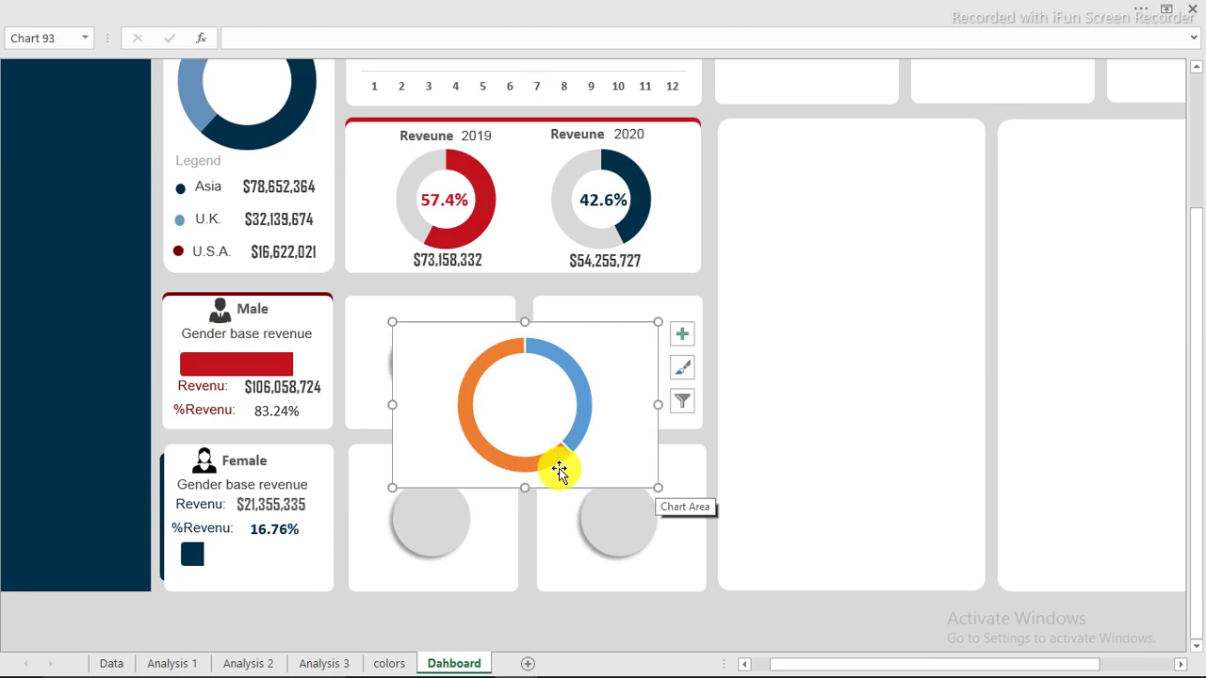
- Format the pasted chart's area with no fill and no border line
ctrl+scroll(538, 439, up, 1)
ctrl+scroll(542, 441, up, 3)
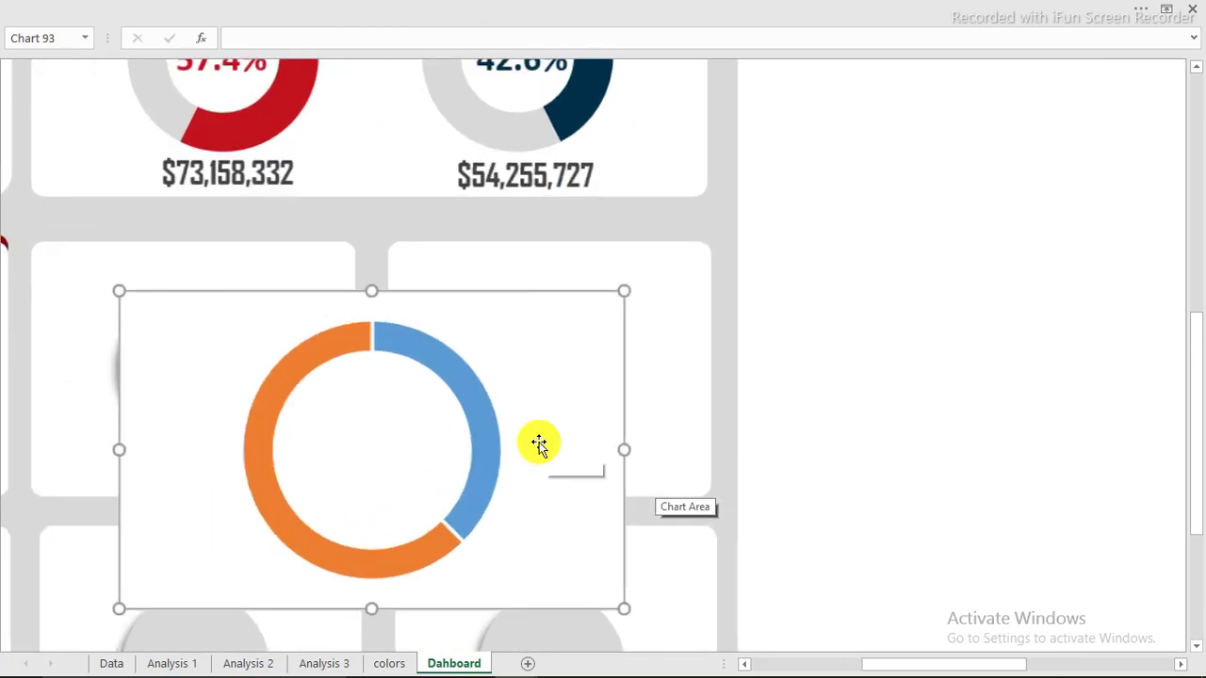
scroll(538, 445, down, 2)
ctrl+scroll(430, 425, down, 1)
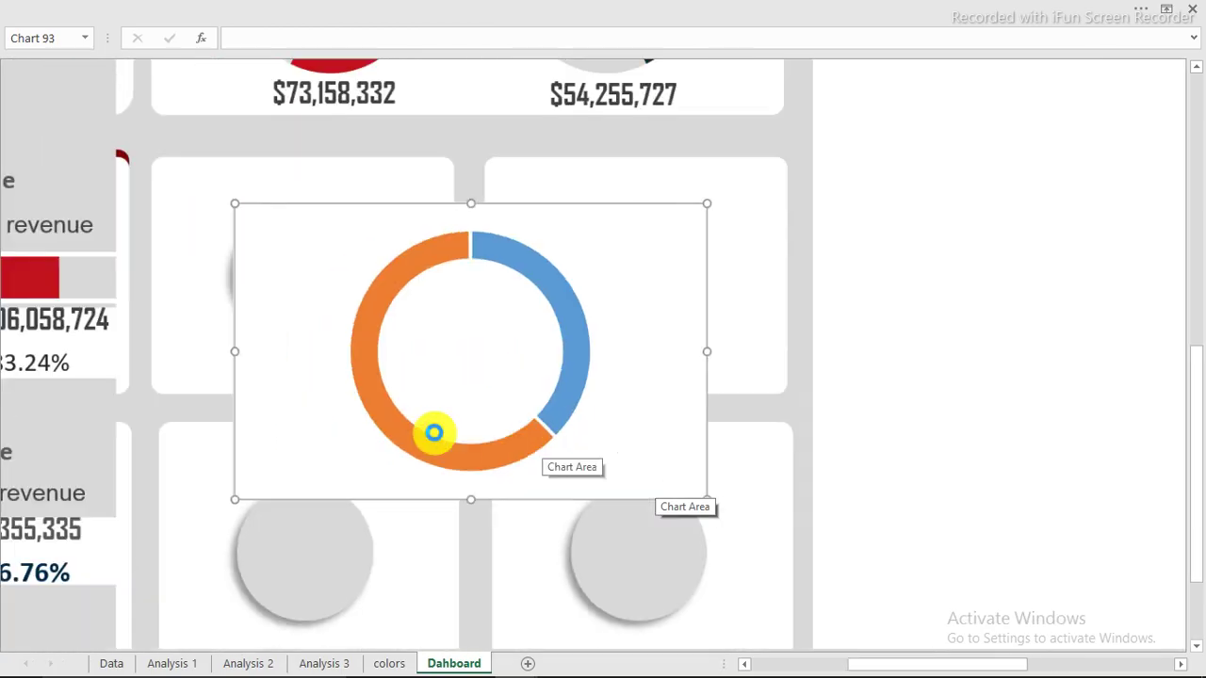
ctrl+scroll(431, 425, up, 1)
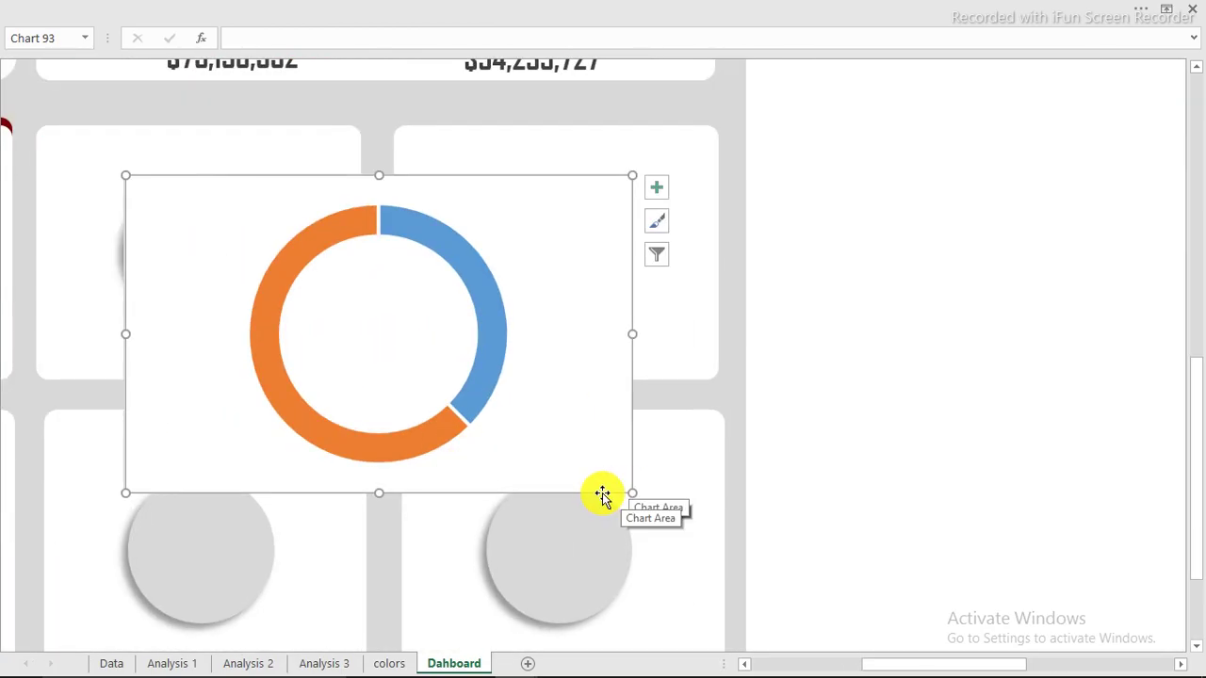
key(ctrl+1)
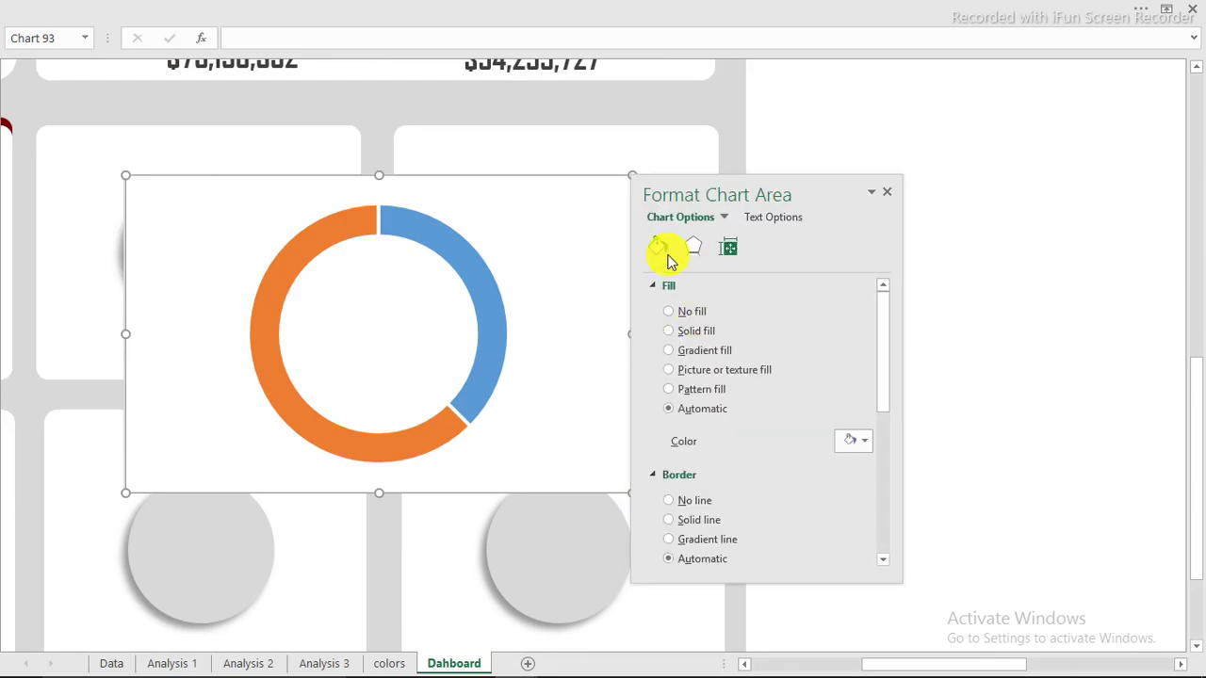
click(667, 312)
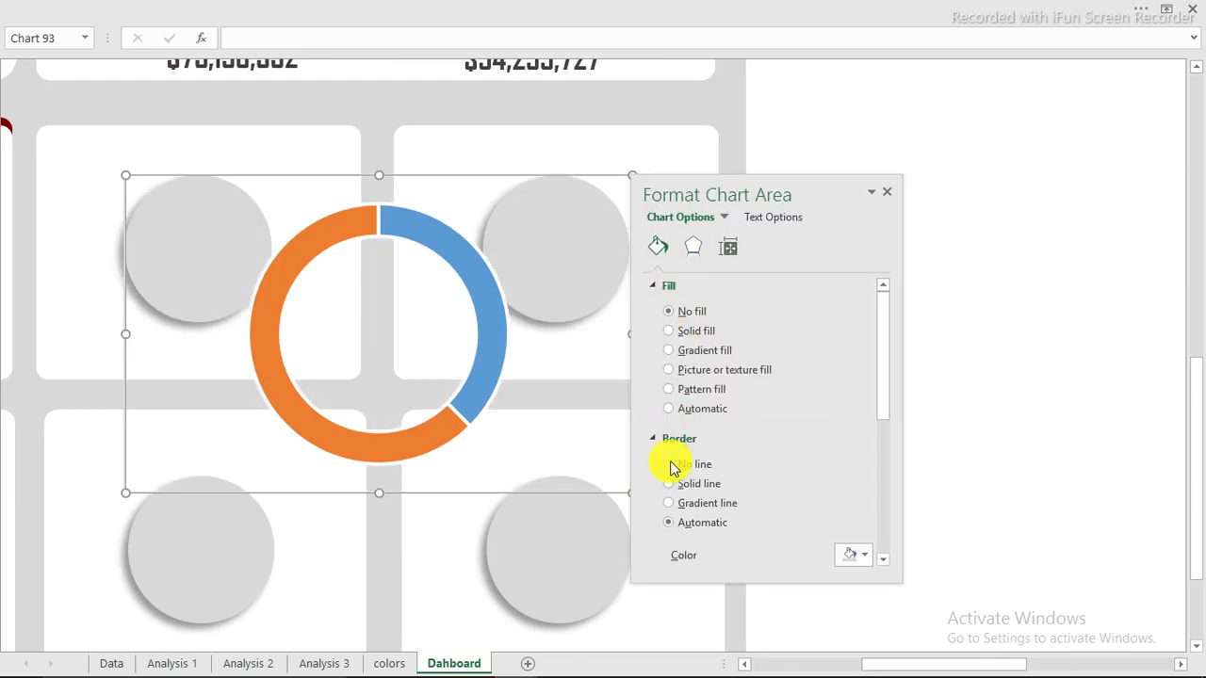
drag(754, 182, 960, 73)
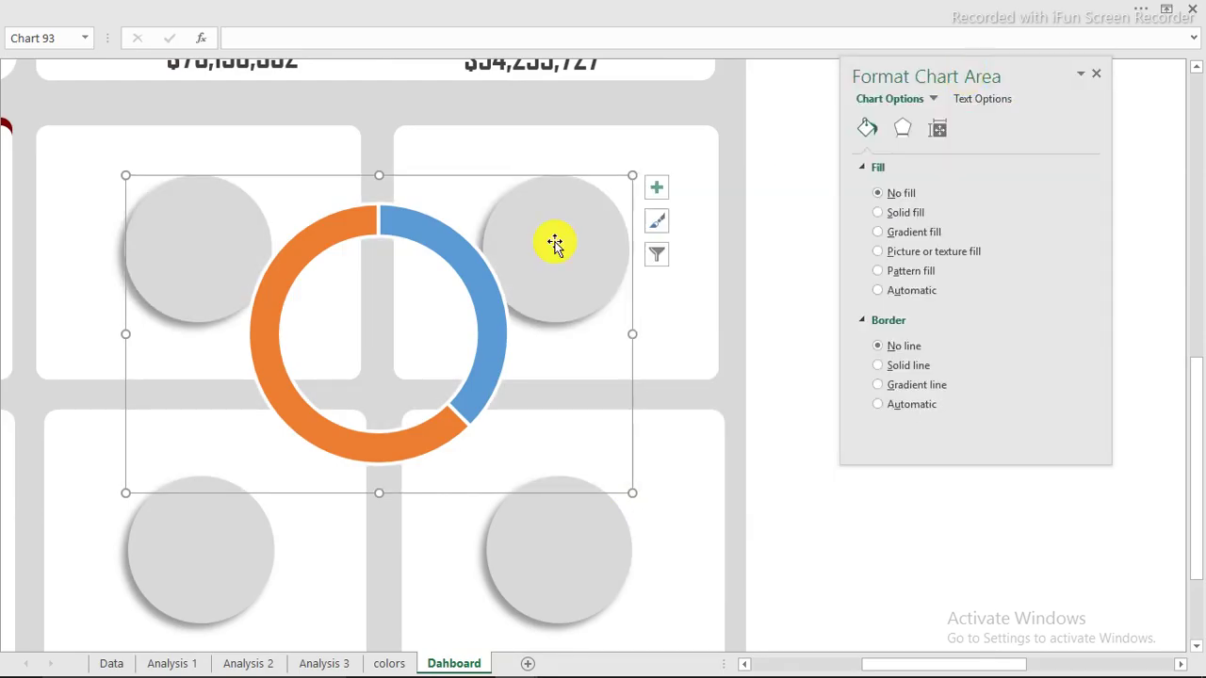
- Remove the border line from the doughnut series and set its Black area slice to no fill
click(485, 263)
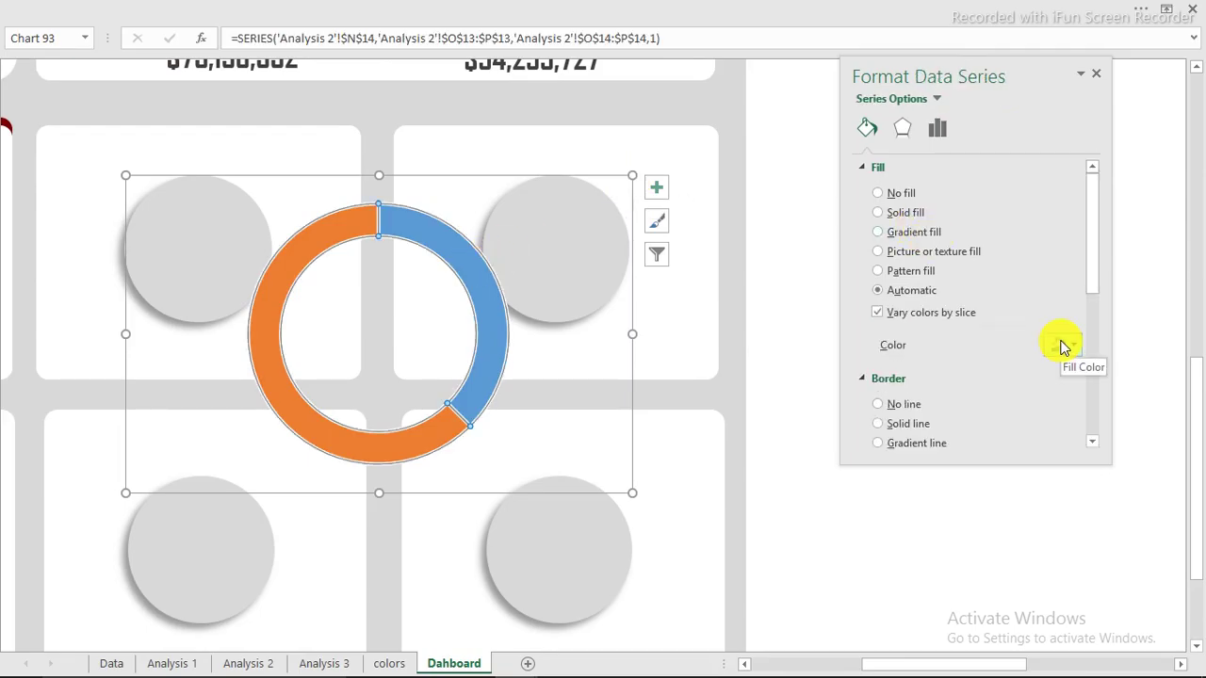
click(879, 404)
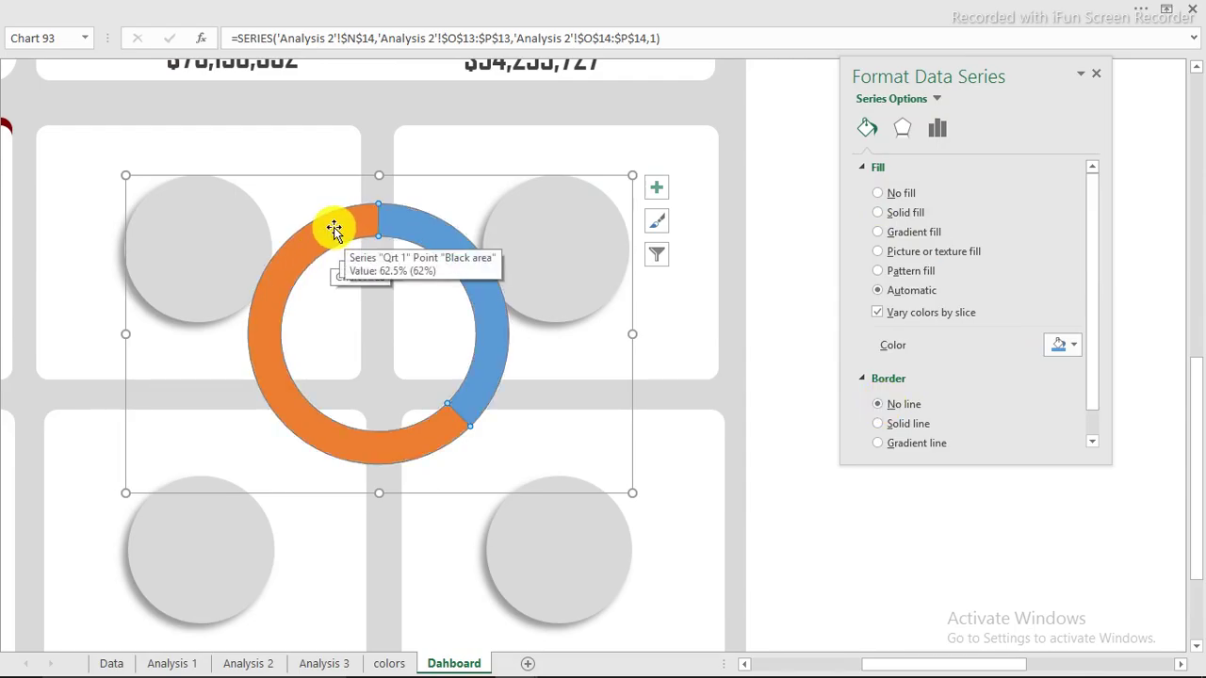
click(333, 228)
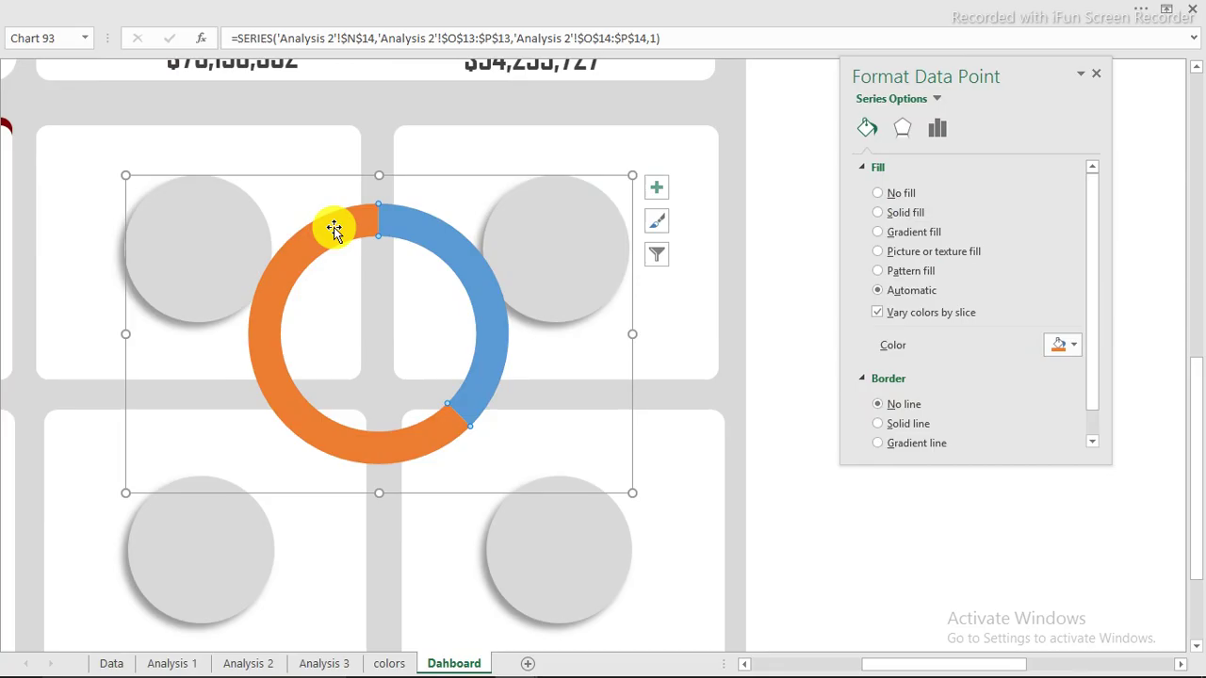
click(878, 193)
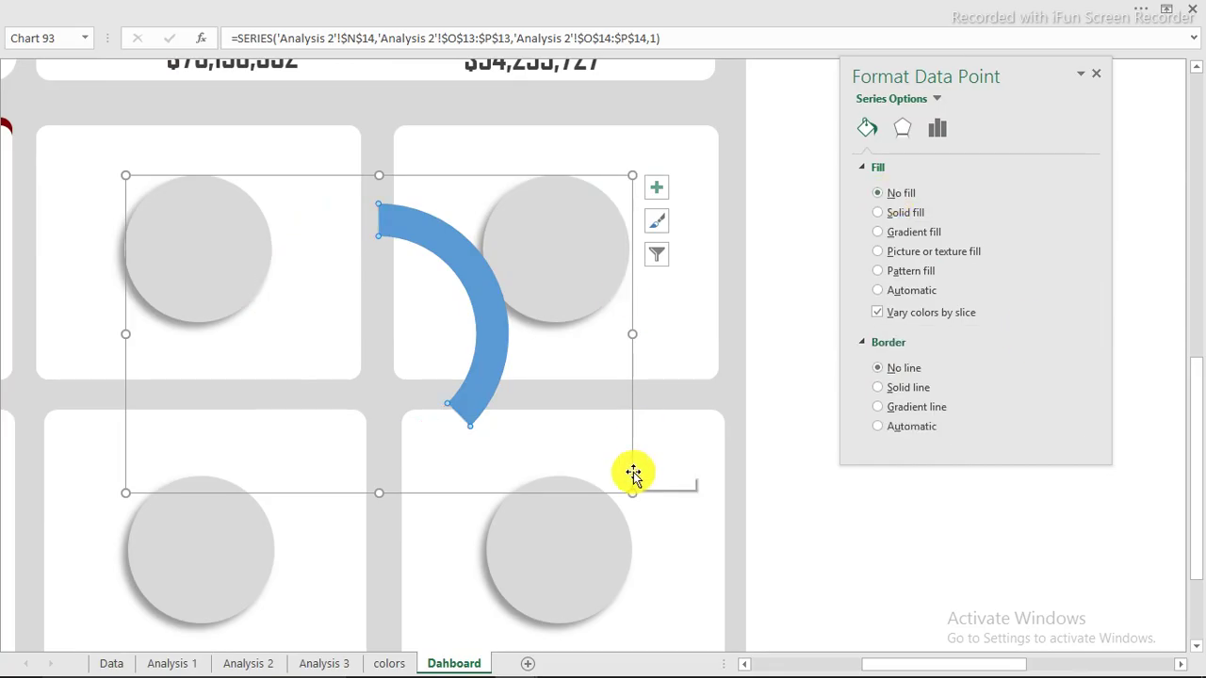
- Shrink the doughnut chart and position its blue arc over the grey circle in the upper-left quarter card
drag(629, 487, 440, 359)
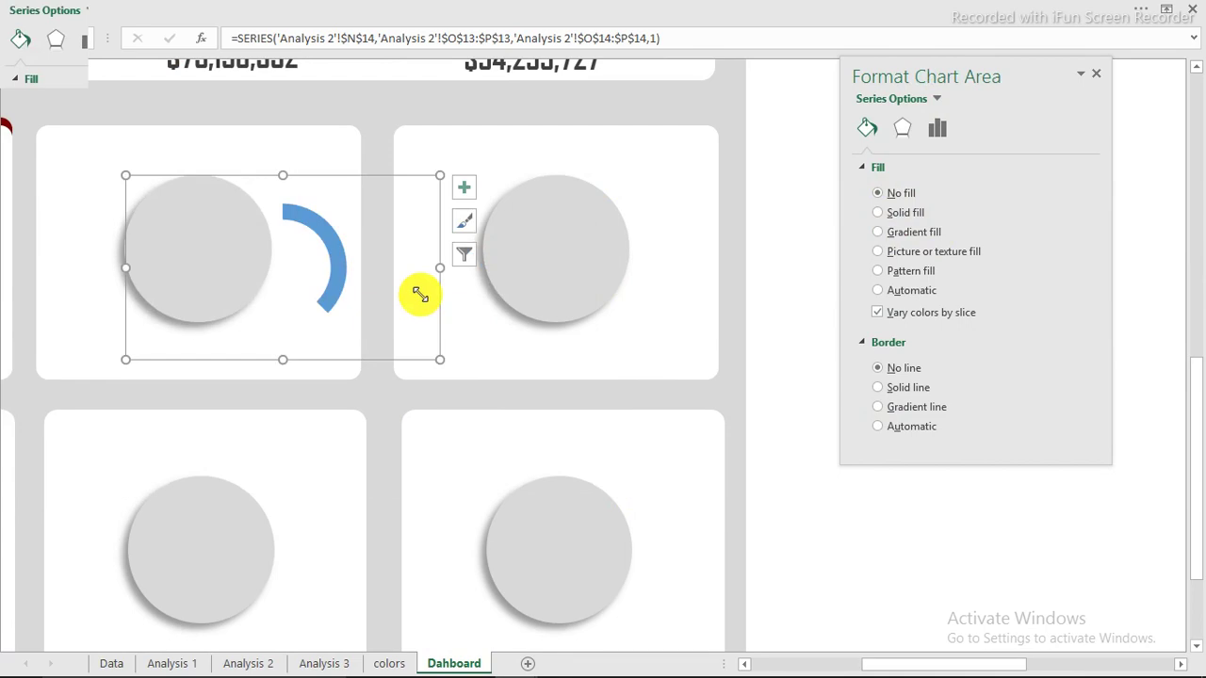
mouse_move(442, 300)
mouse_down()
mouse_move(363, 289)
mouse_move(365, 272)
mouse_up()
mouse_move(358, 329)
mouse_down()
mouse_move(366, 337)
mouse_move(365, 300)
mouse_up()
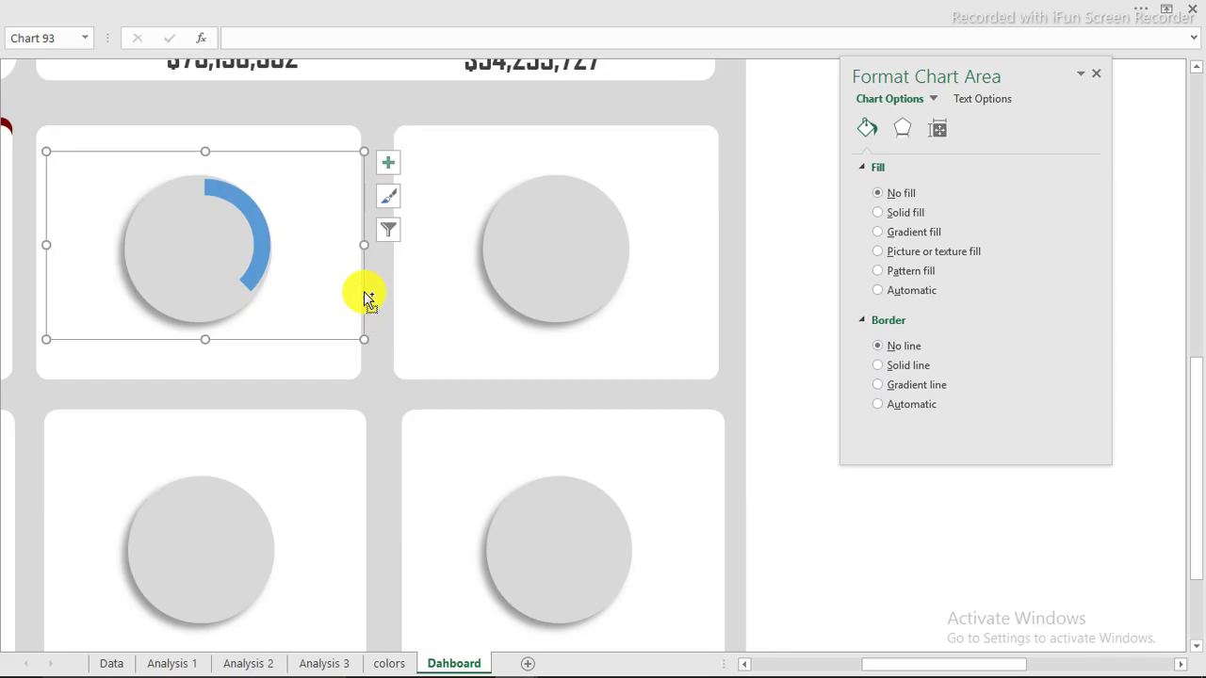
key(ctrl+d)
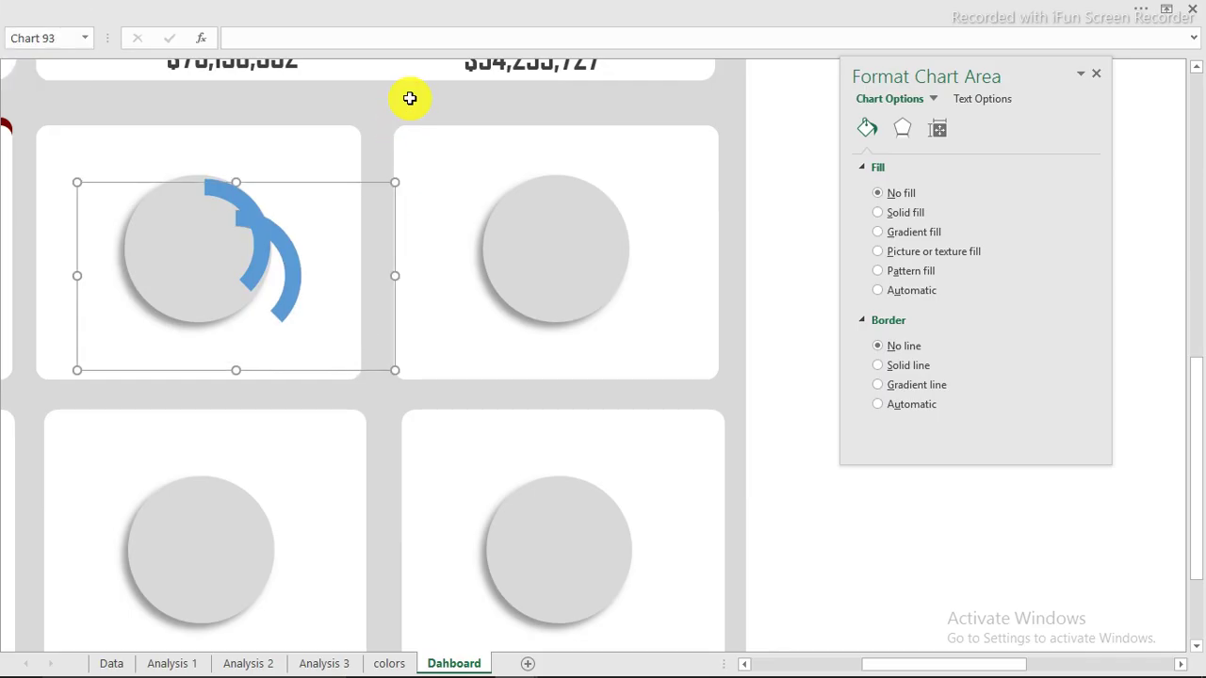
key(ctrl+z)
click(410, 99)
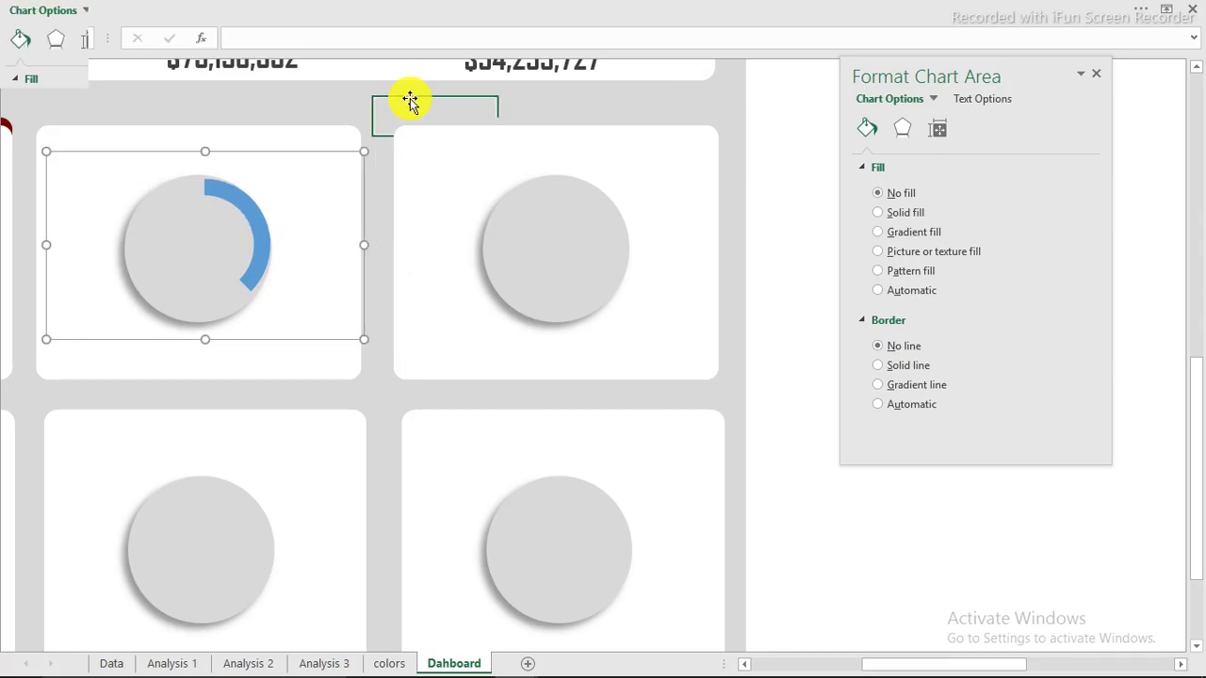
- Duplicate the doughnut chart and align the copies on the grey circles of the upper-right and lower-left quarter cards
click(245, 211)
click(245, 211)
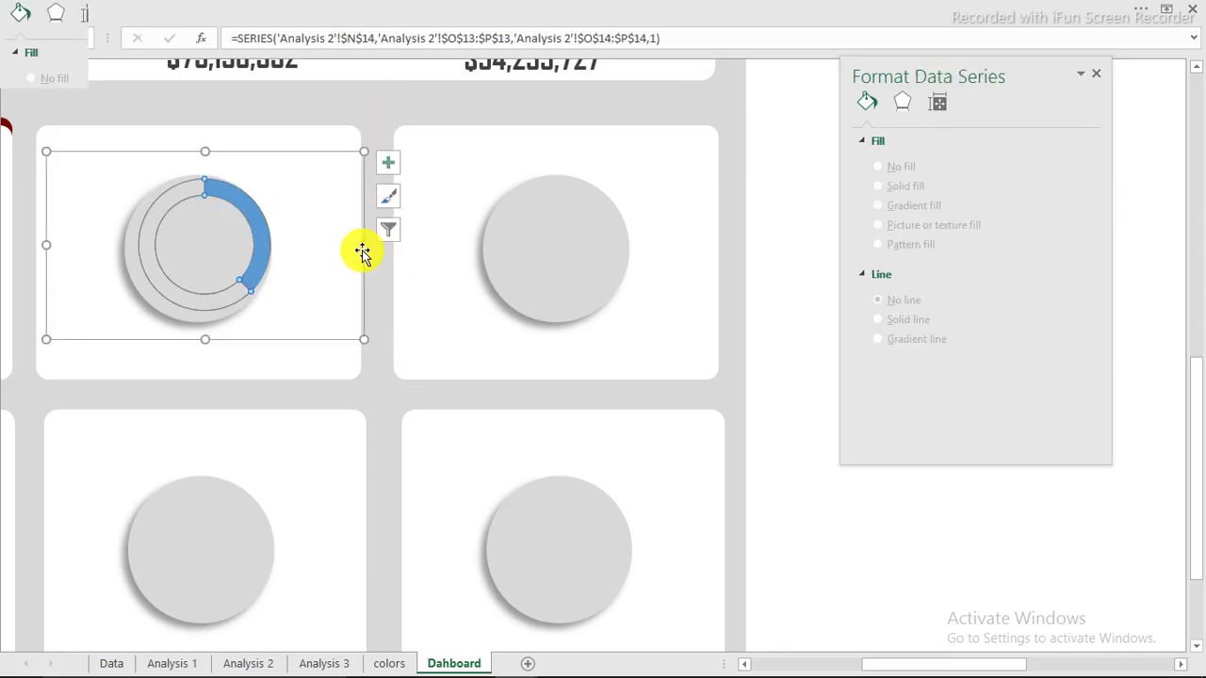
click(360, 269)
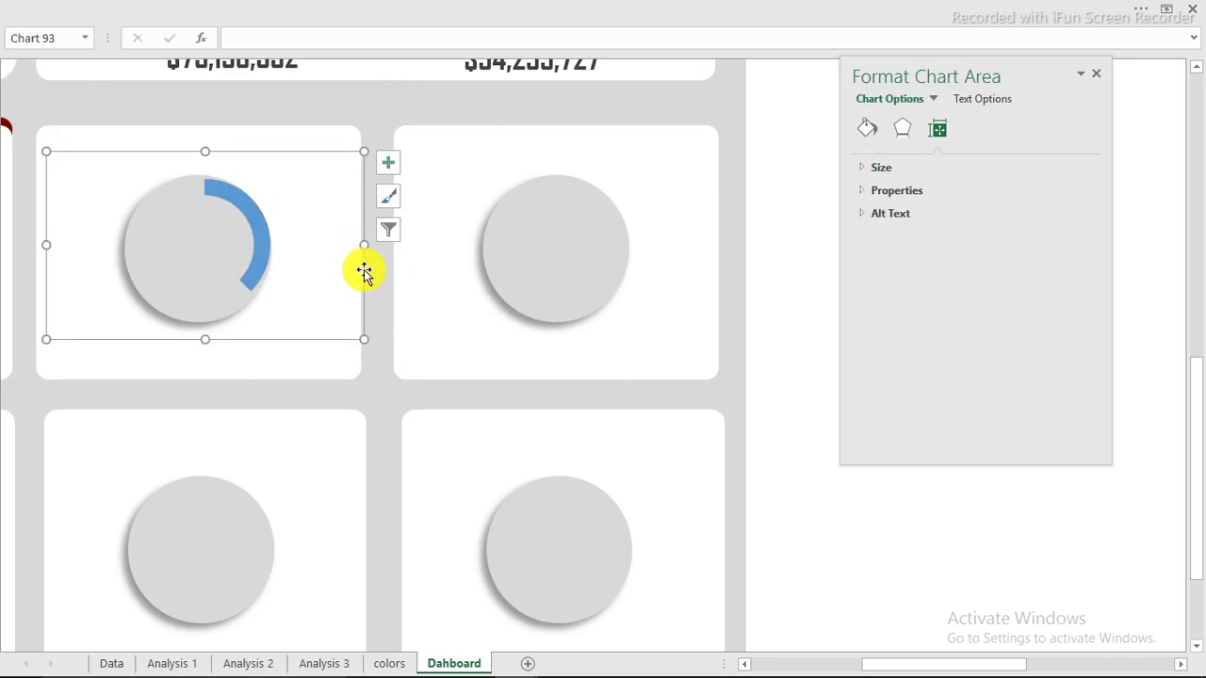
key(ctrl+d)
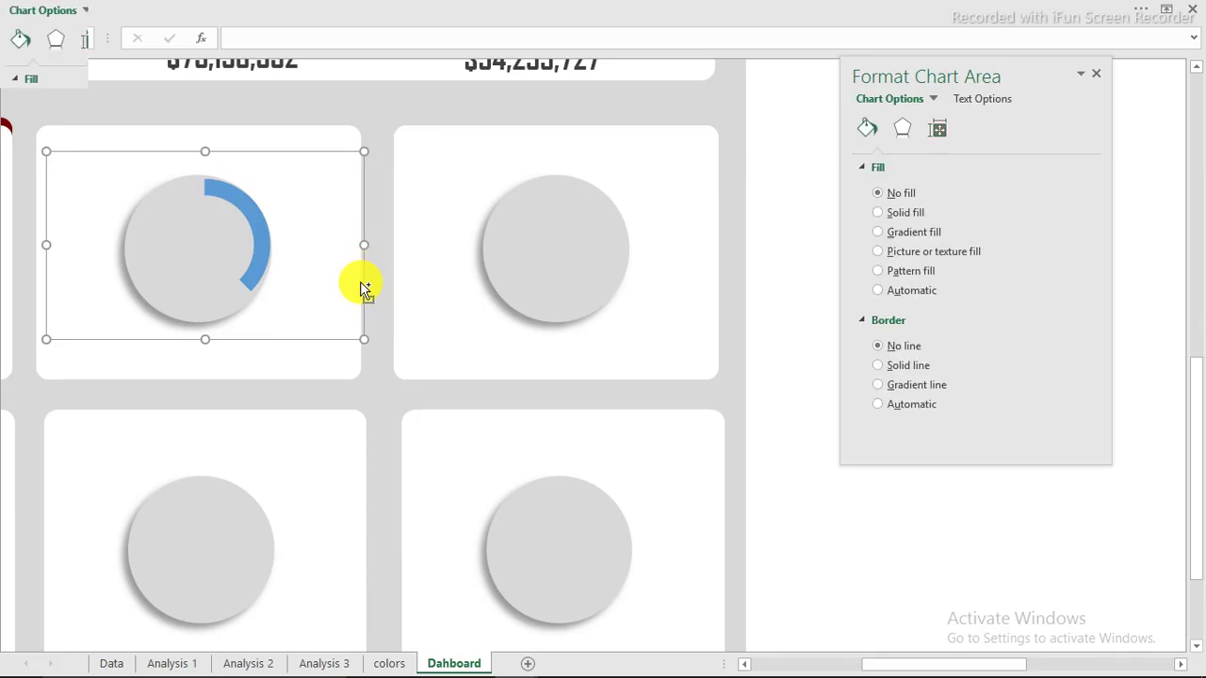
drag(394, 300, 84, 575)
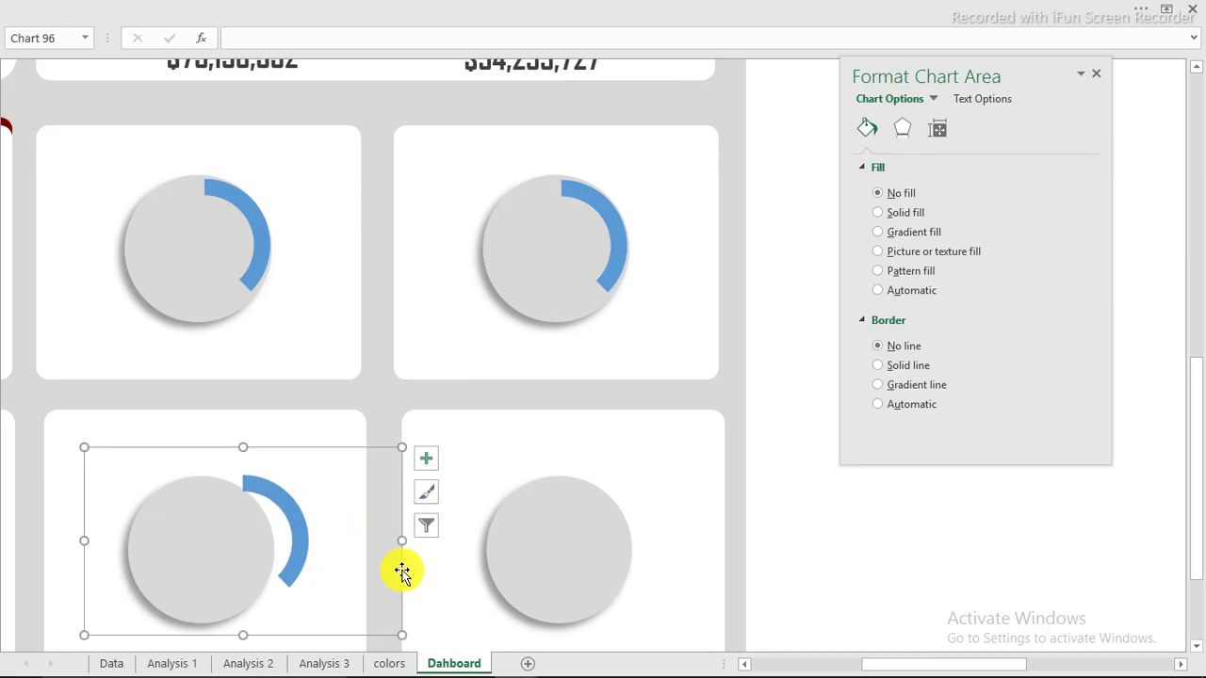
drag(402, 570, 368, 576)
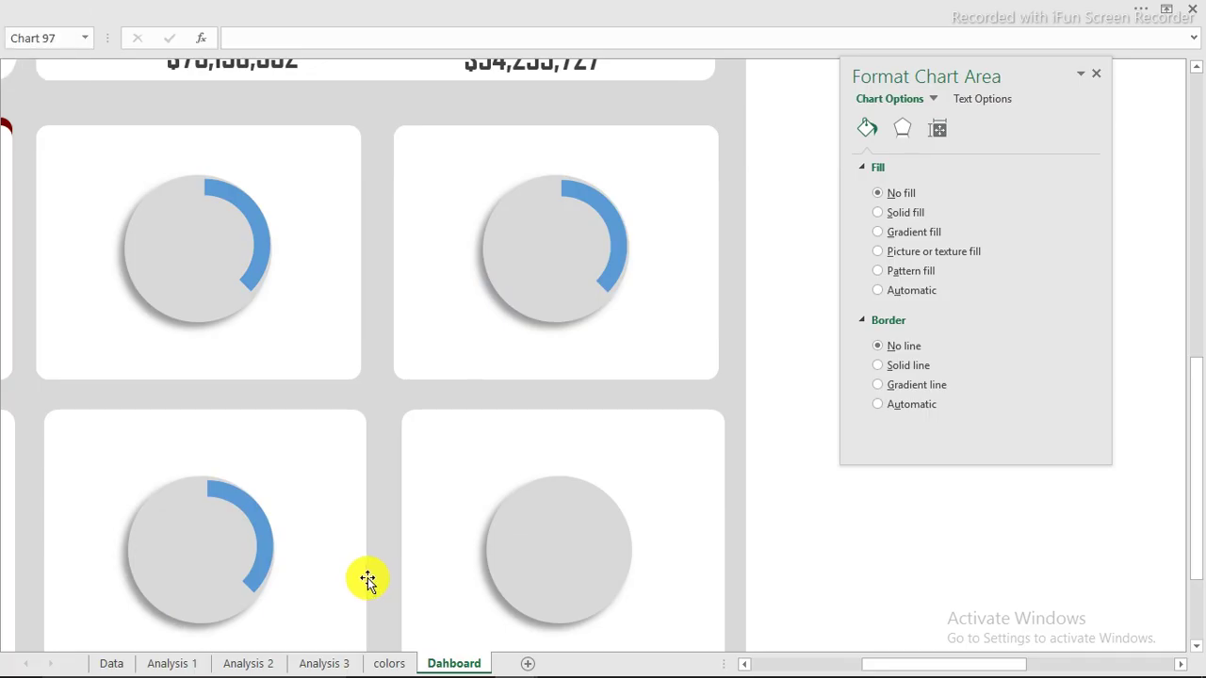
- Duplicate the upper-left doughnut chart again and place the copy on the lower-right card's grey circle
click(327, 545)
click(264, 264)
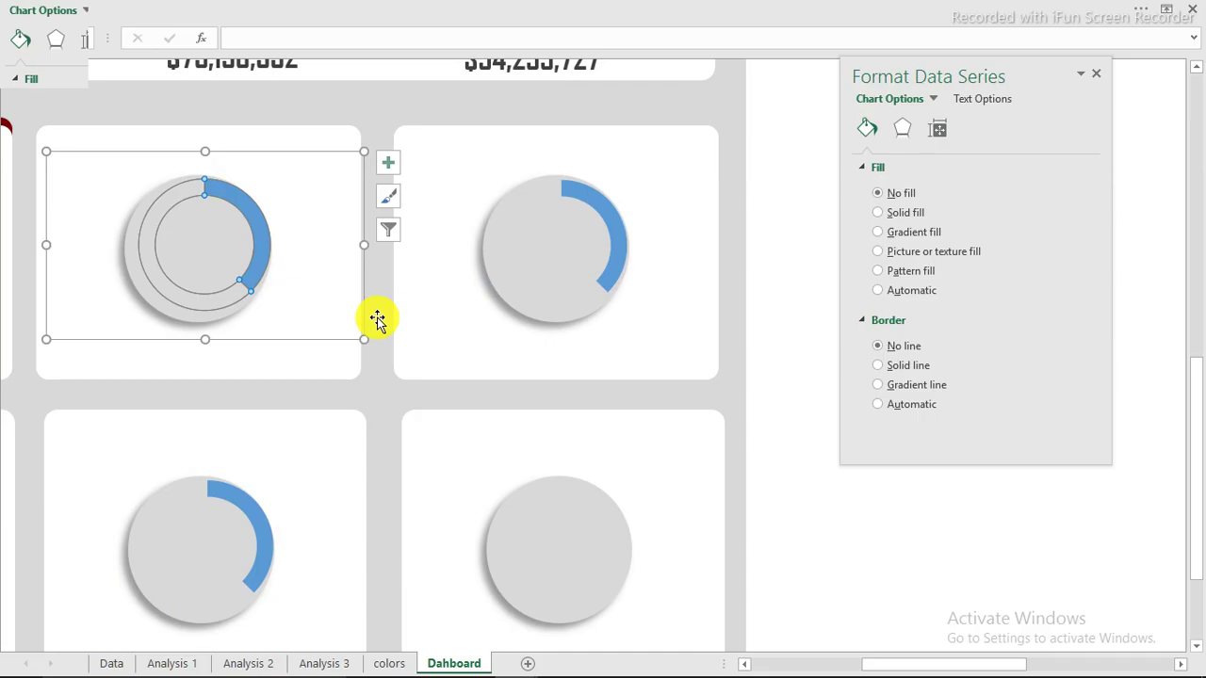
click(363, 315)
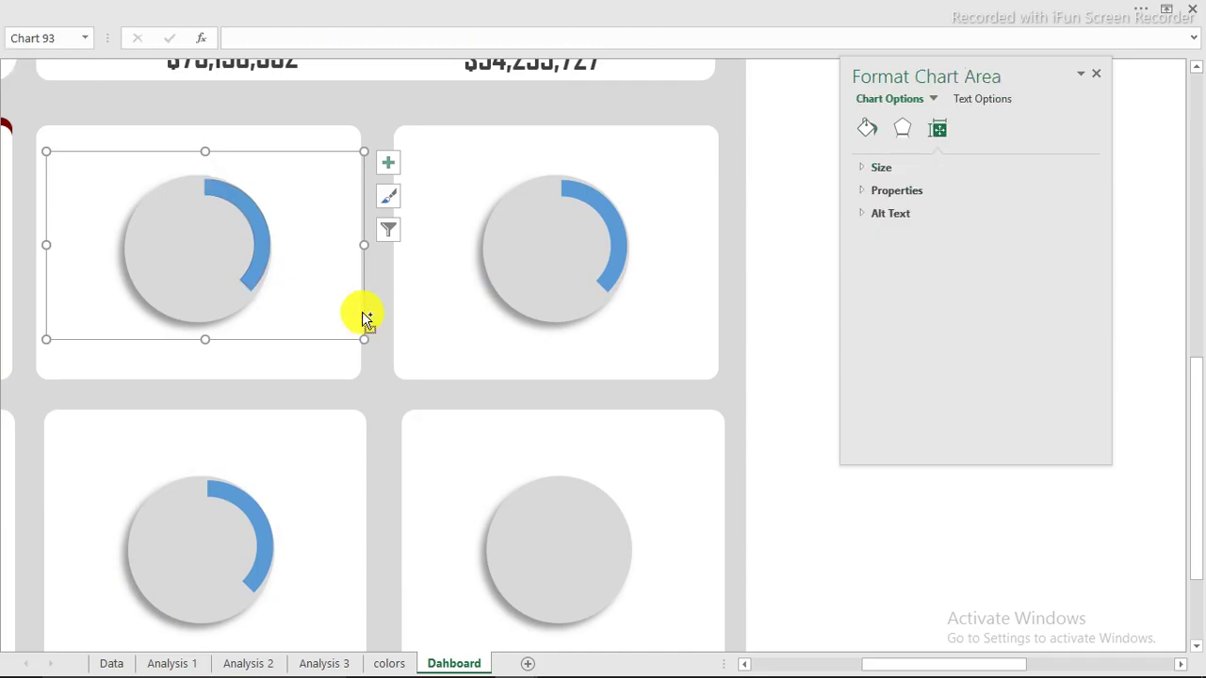
key(ctrl+d)
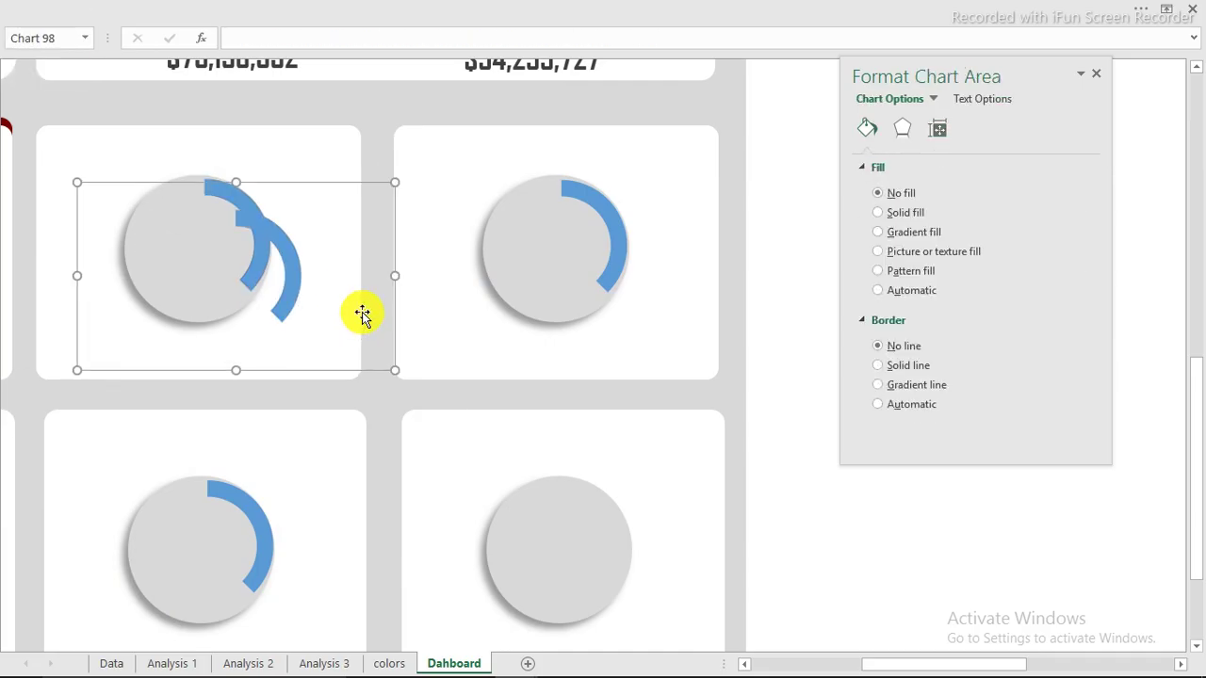
drag(395, 315, 723, 581)
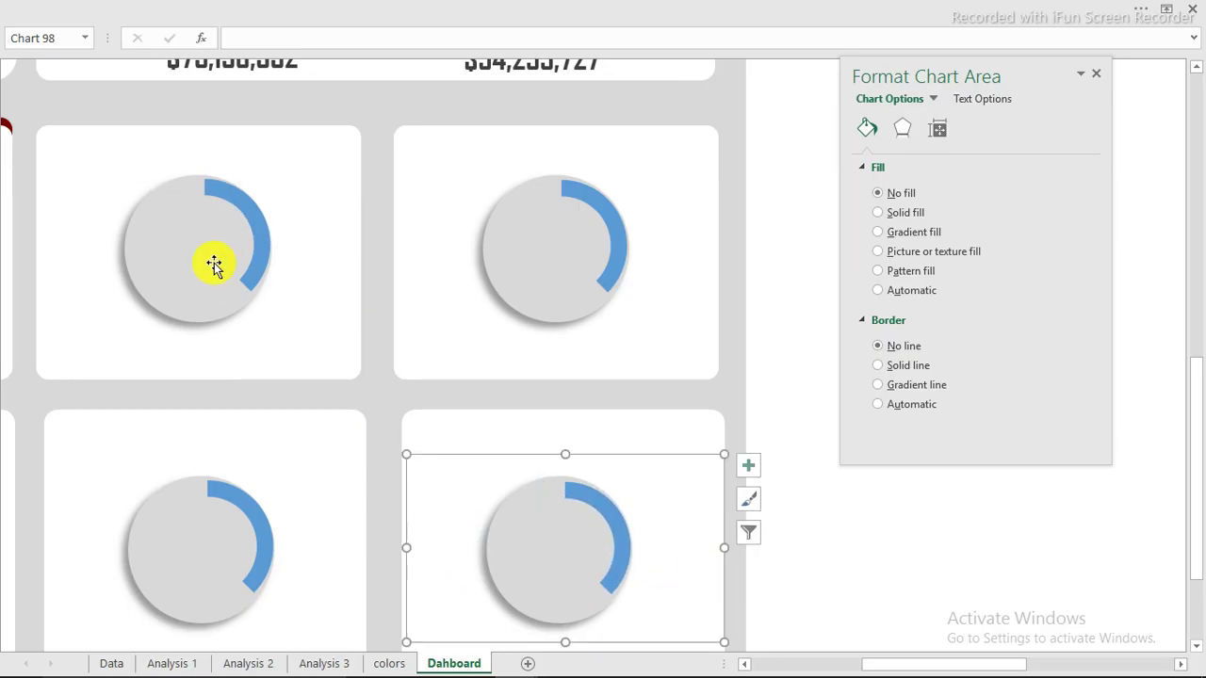
- Try to switch the upper-right doughnut chart's data source to the Qrt 2 row, range N15:P15 on Analysis 2
double_click(571, 193)
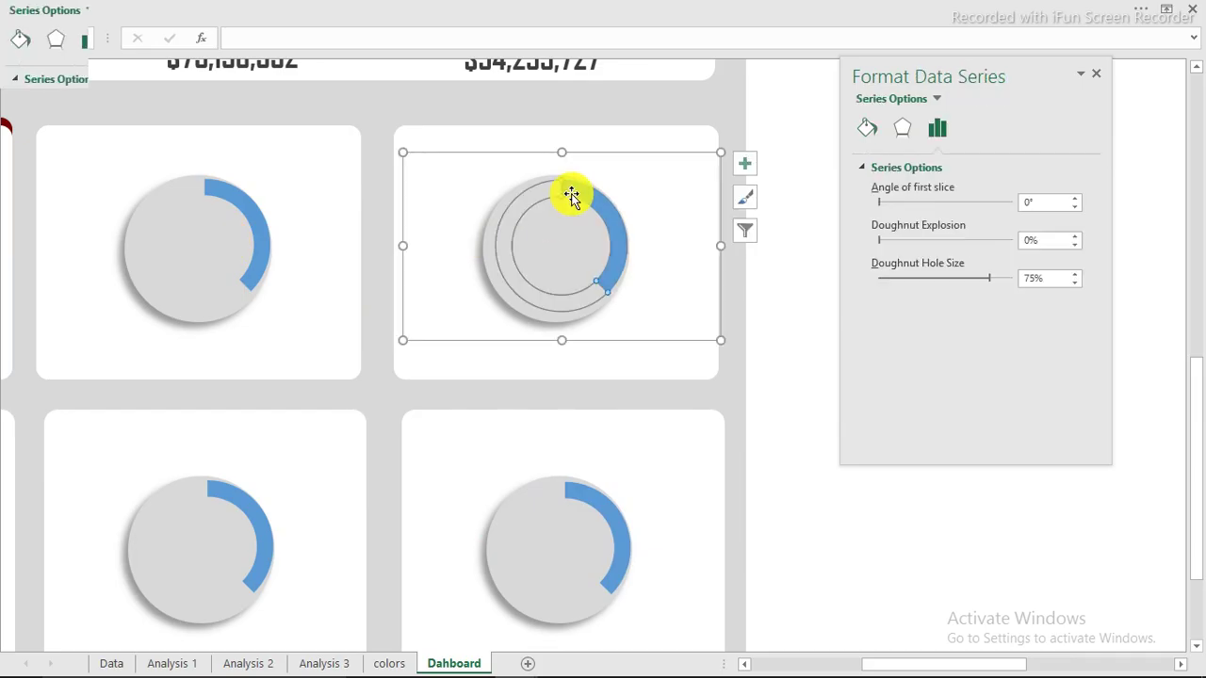
right_click(572, 194)
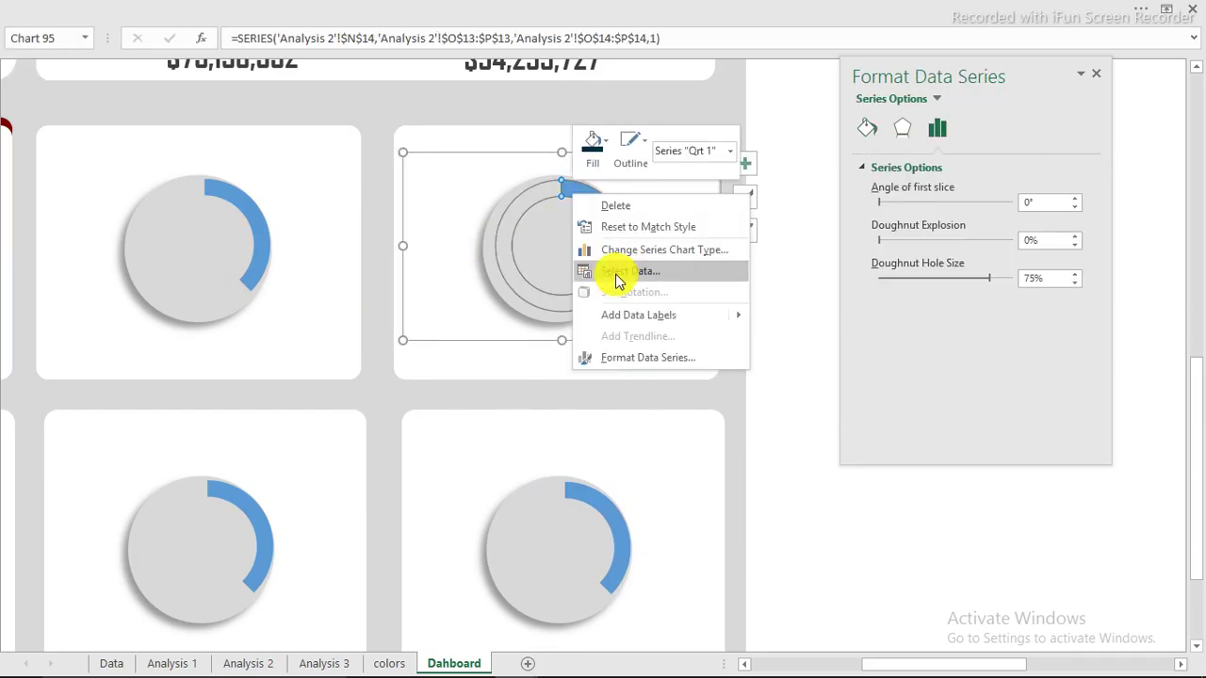
click(616, 273)
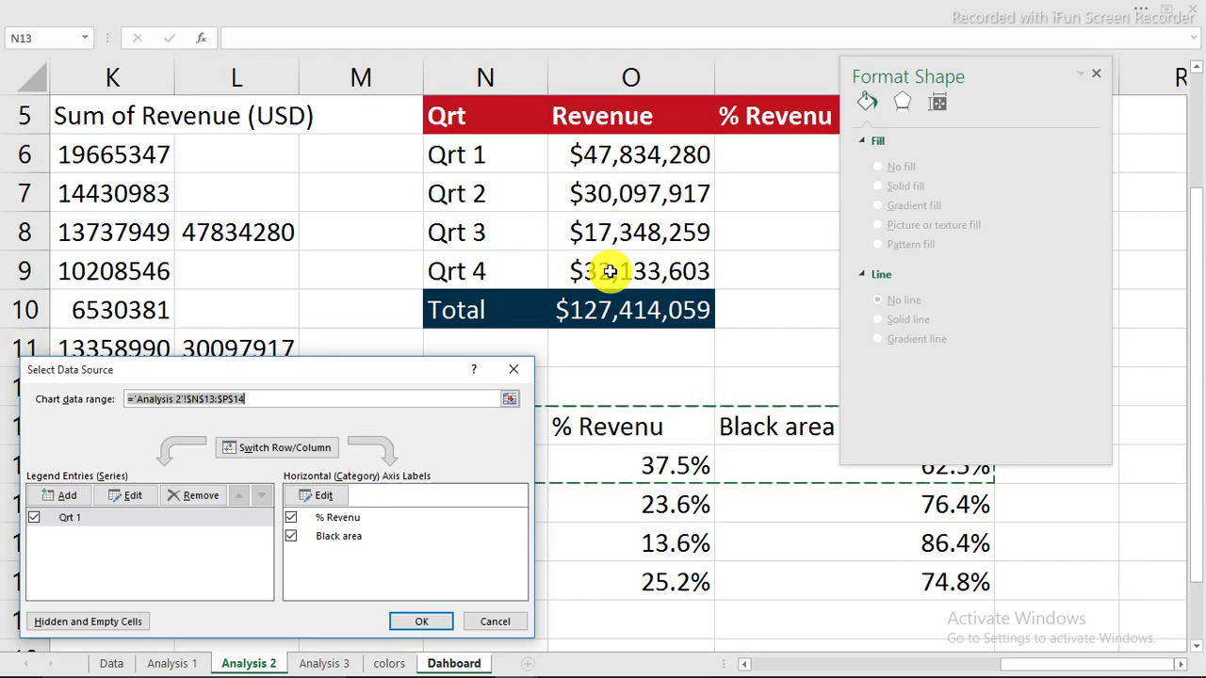
drag(369, 373, 419, 146)
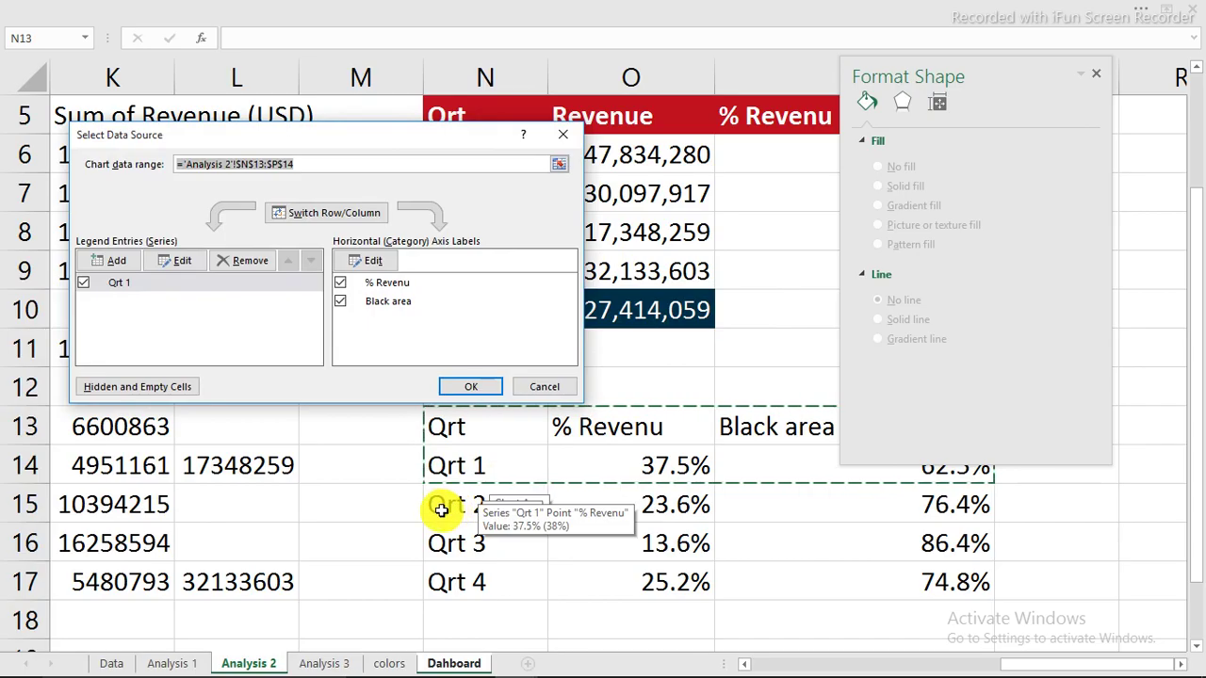
drag(441, 510, 890, 514)
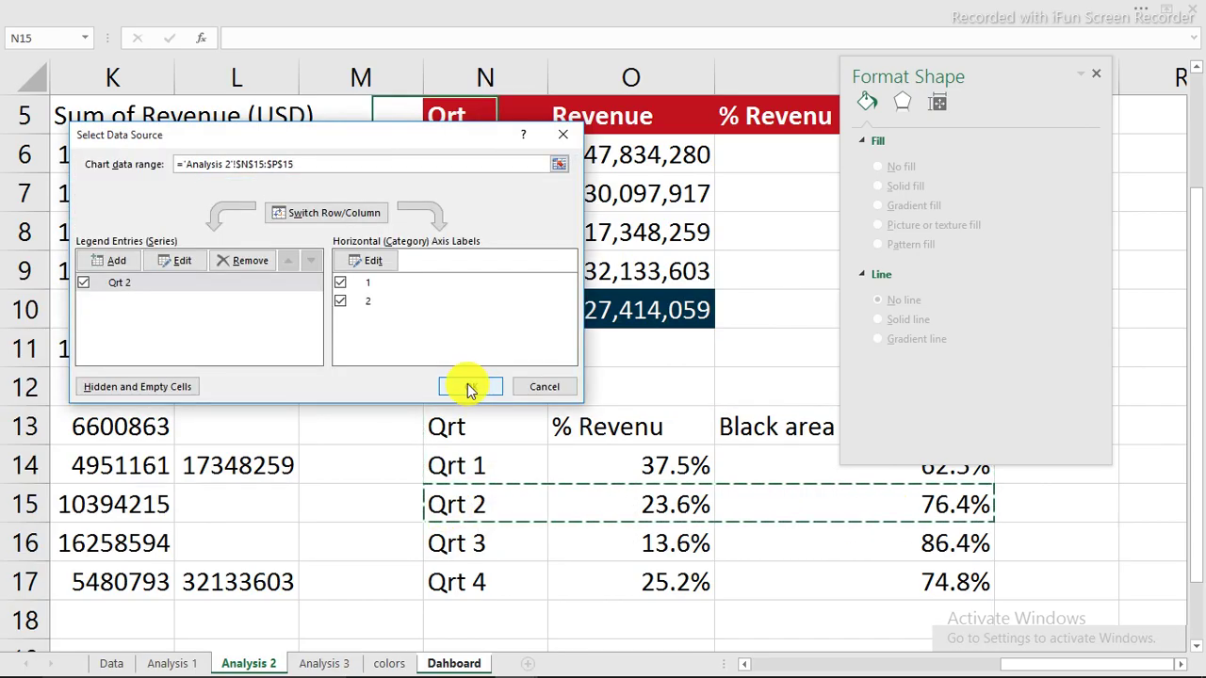
click(469, 388)
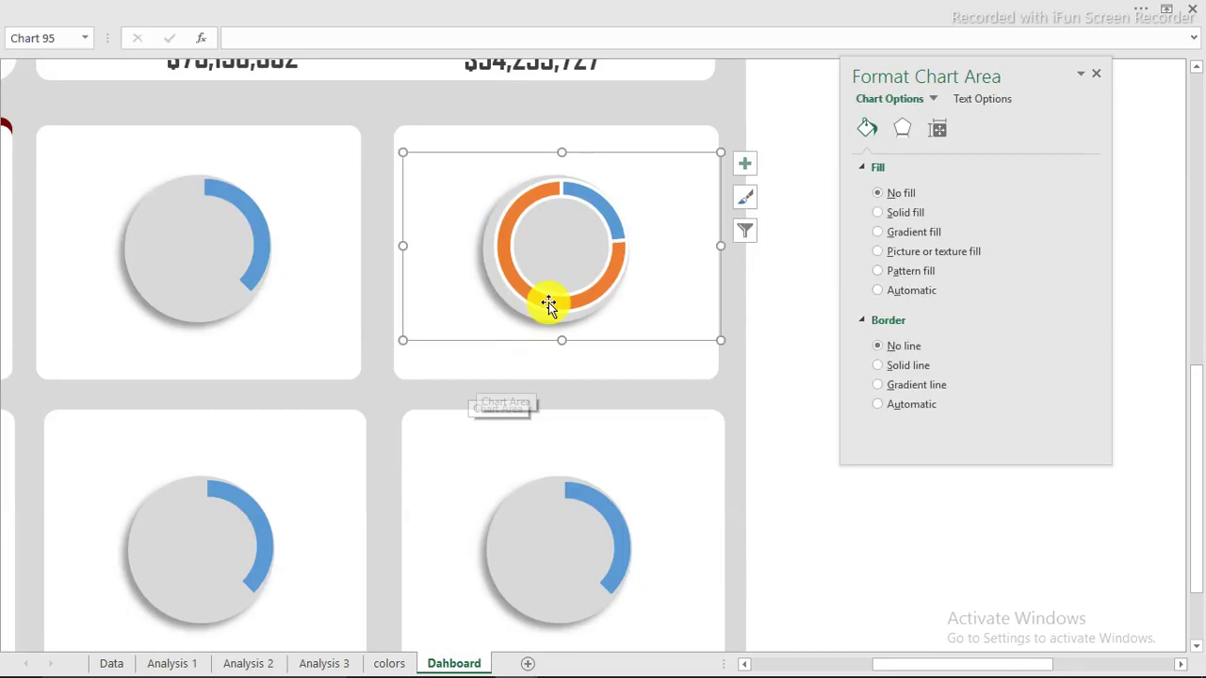
- Delete the doughnut chart from the upper-right quarter card
click(547, 301)
key(Delete)
key(Delete)
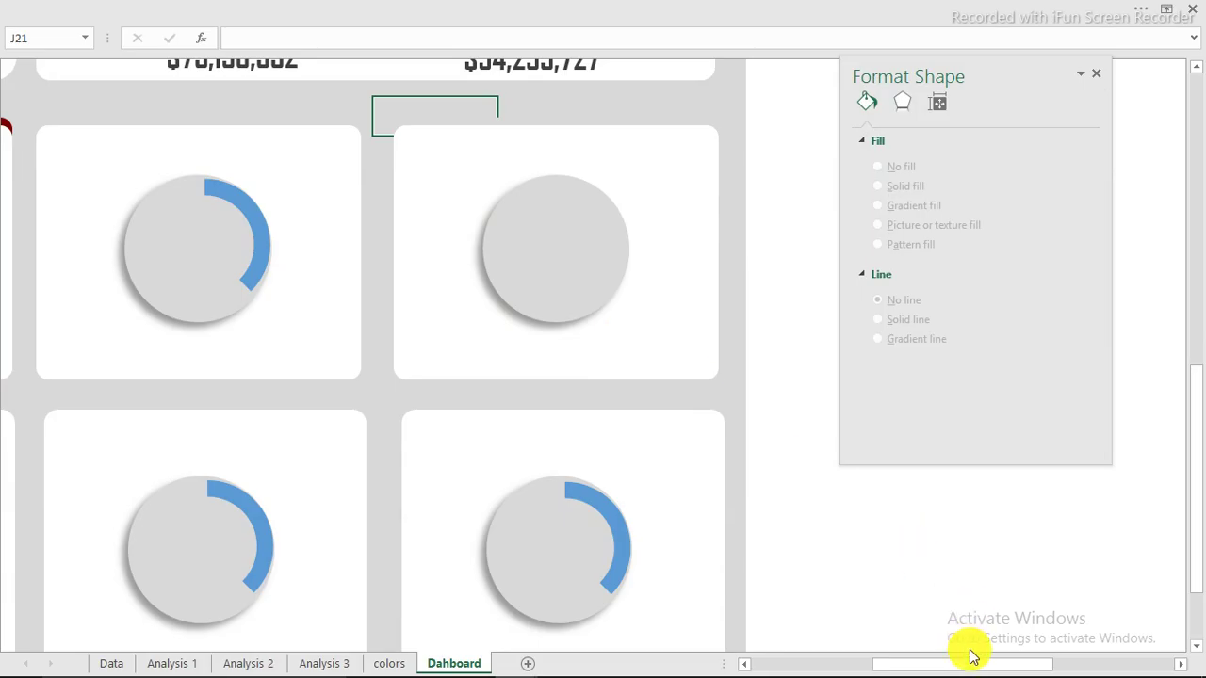
- Set the data range of the replacement doughnut chart on the upper-right card to N15:P15 on Analysis 2
scroll(973, 657, down, 2)
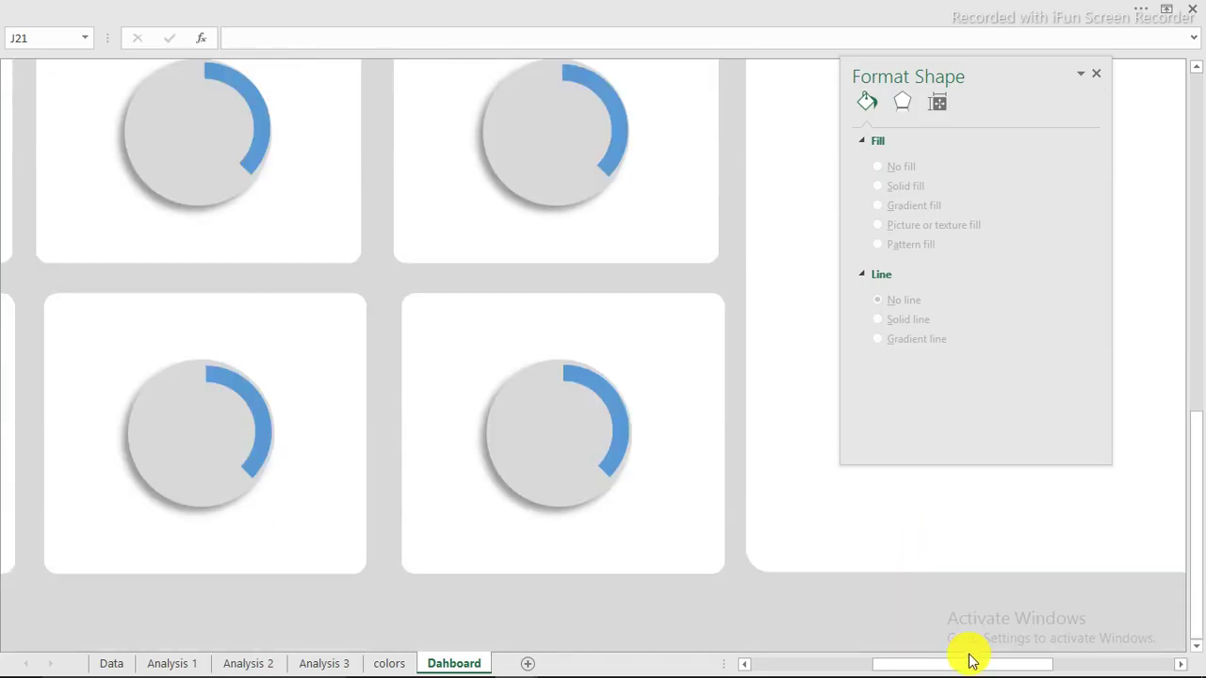
click(613, 162)
right_click(612, 162)
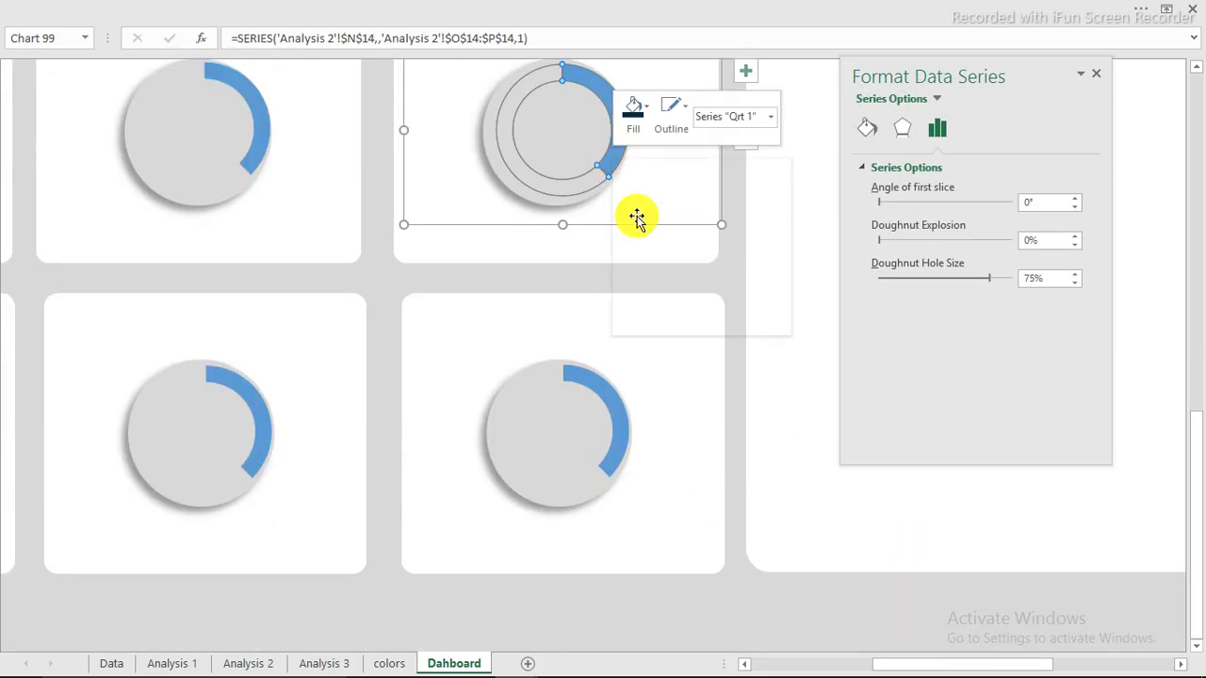
click(669, 237)
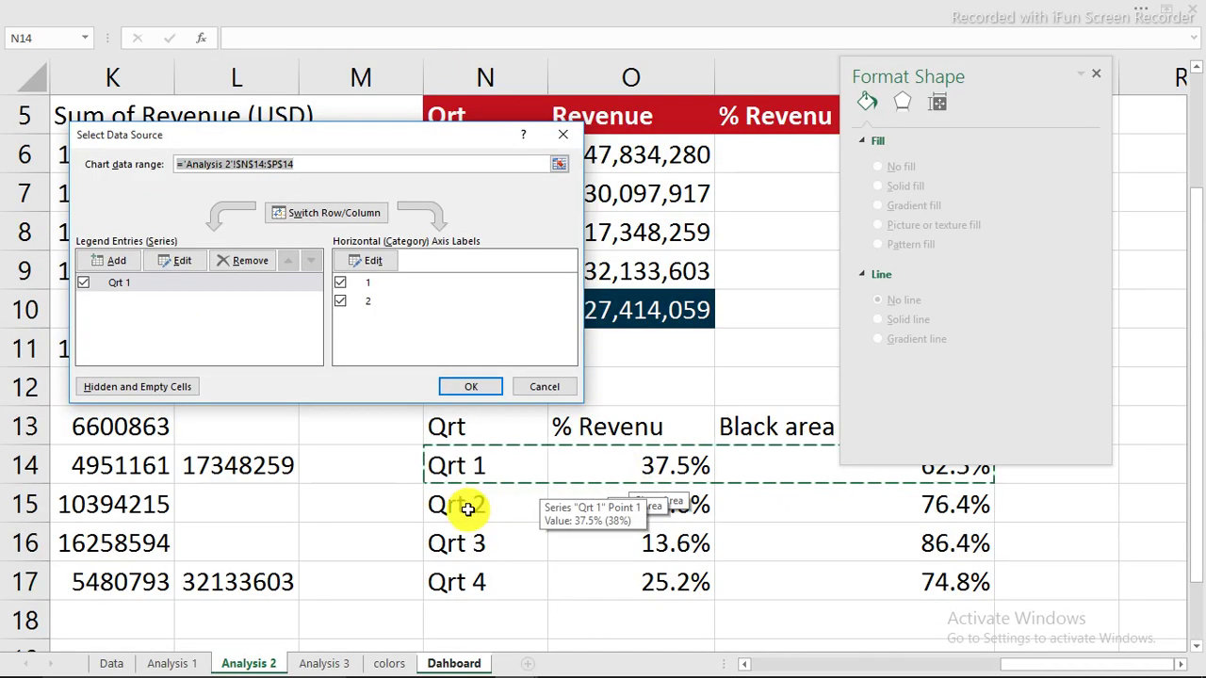
drag(466, 509, 908, 512)
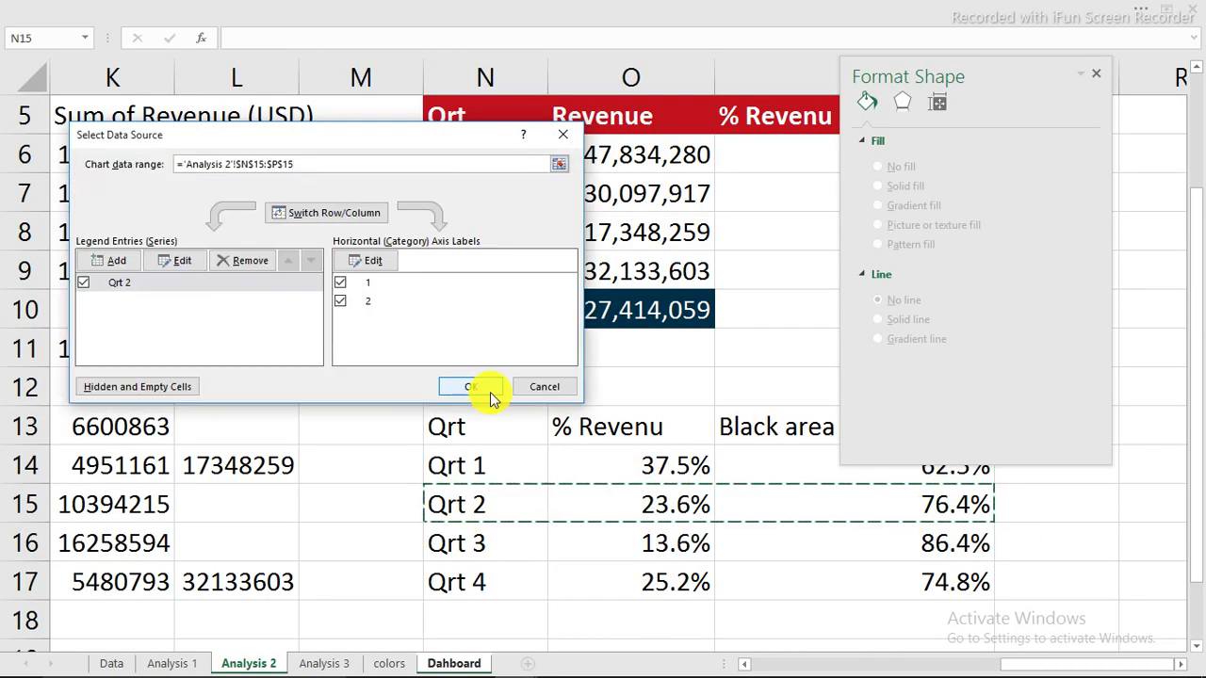
click(485, 386)
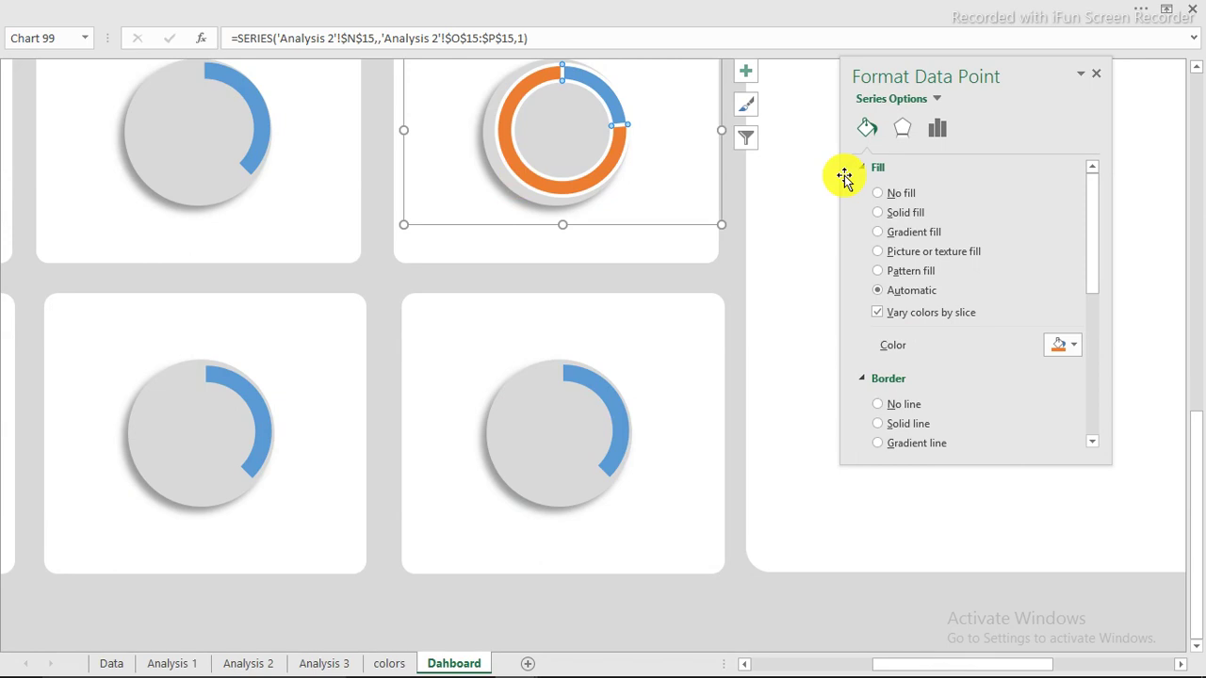
- Set the upper-right doughnut's remainder slice to no fill and remove the border line from its series
click(879, 193)
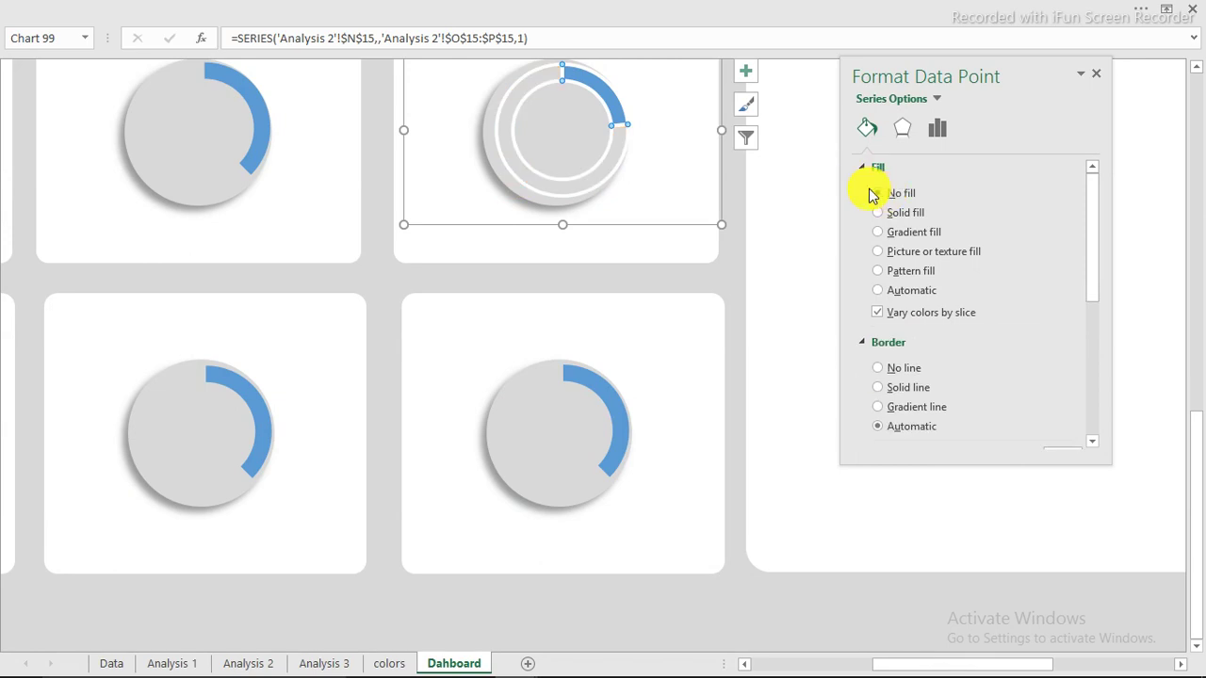
click(659, 160)
click(733, 284)
click(597, 170)
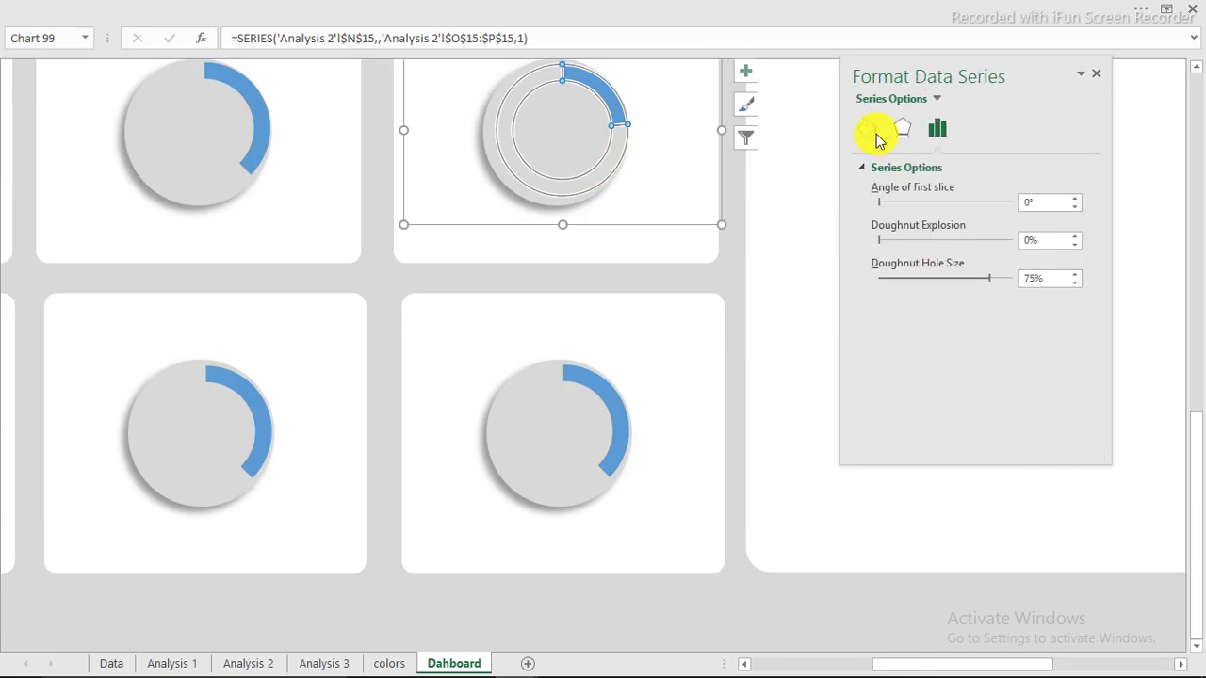
click(867, 132)
click(891, 406)
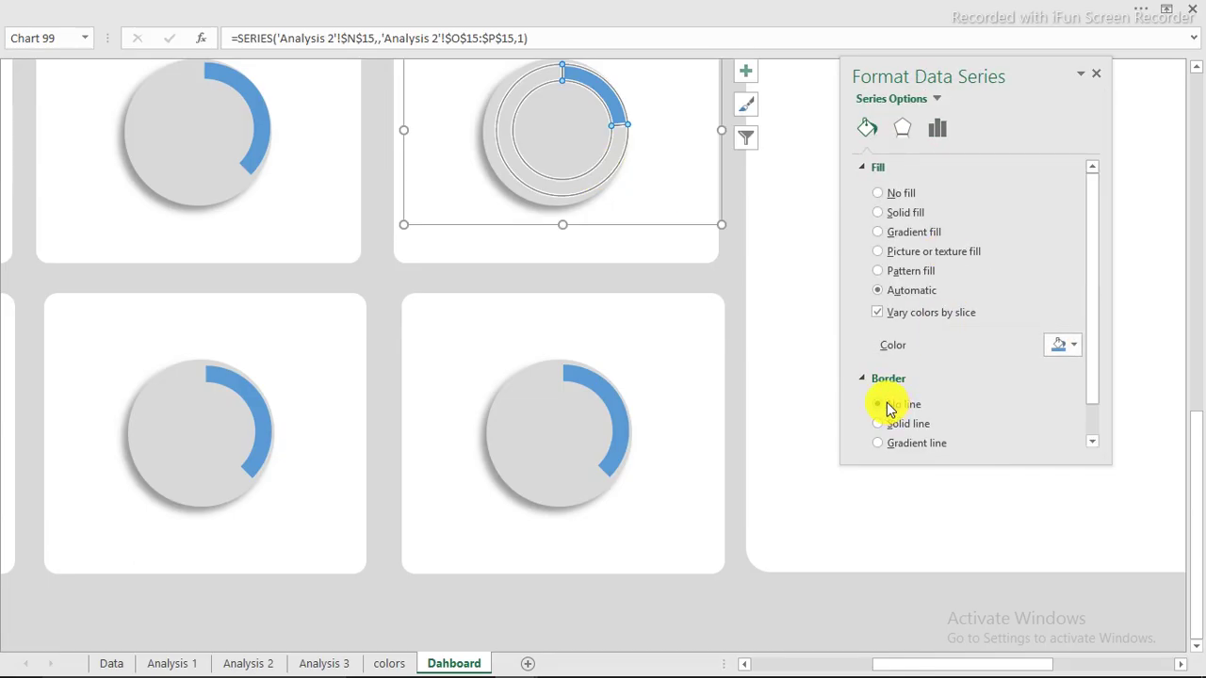
click(728, 272)
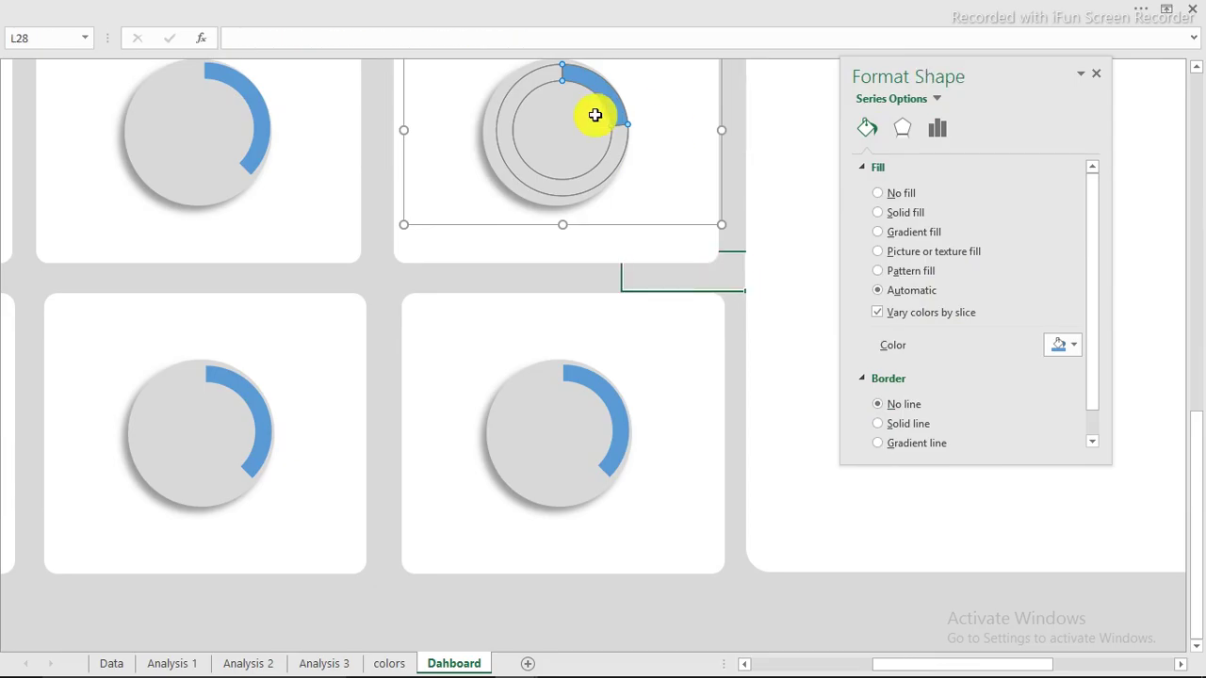
click(252, 389)
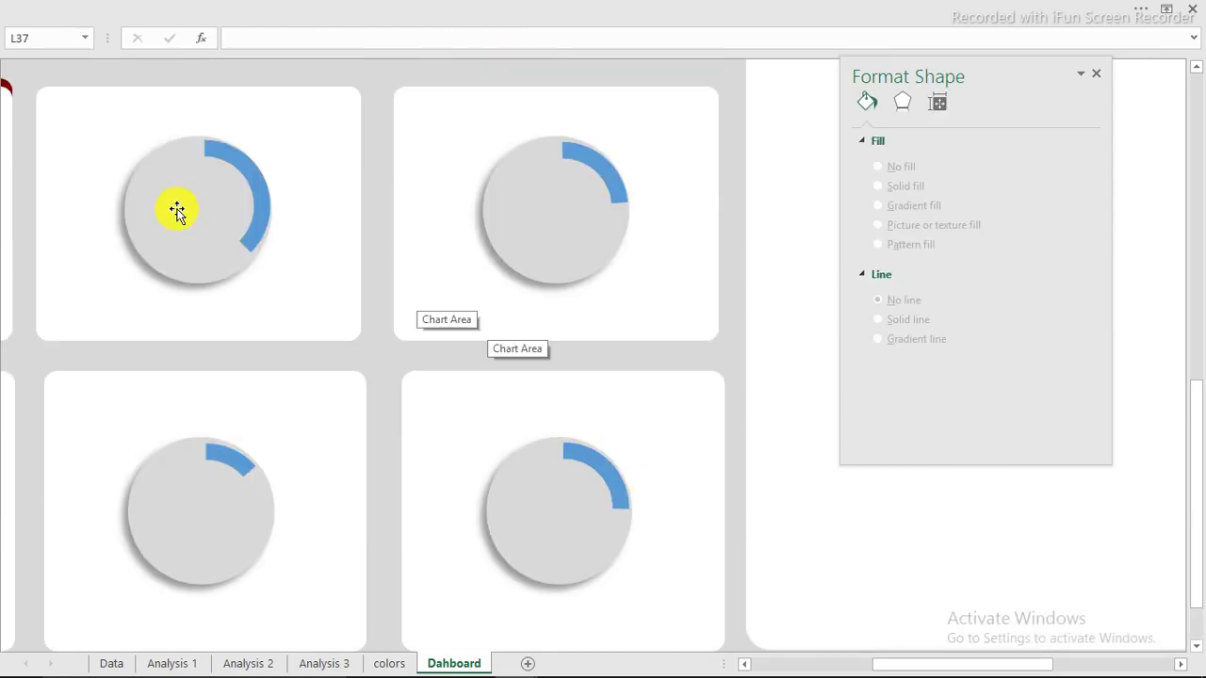
- Try to paste the copied Qrt 1 label text boxes with the upper-left doughnut chart selected, and undo the paste
click(177, 211)
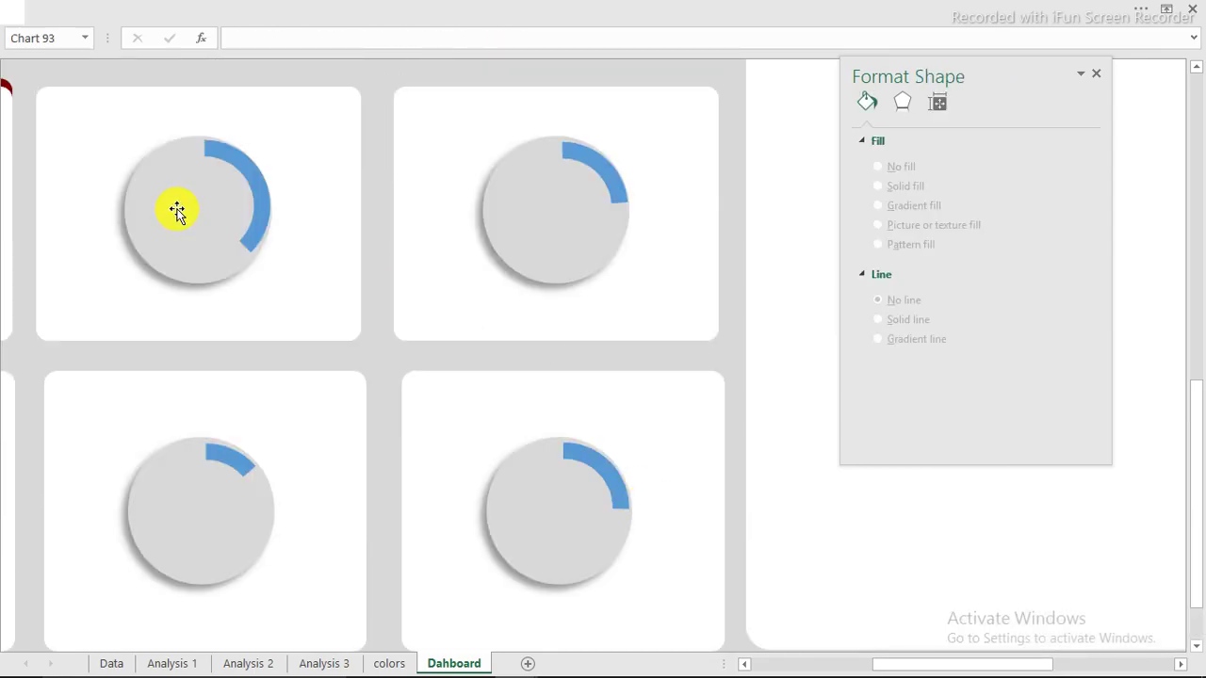
key(ctrl+v)
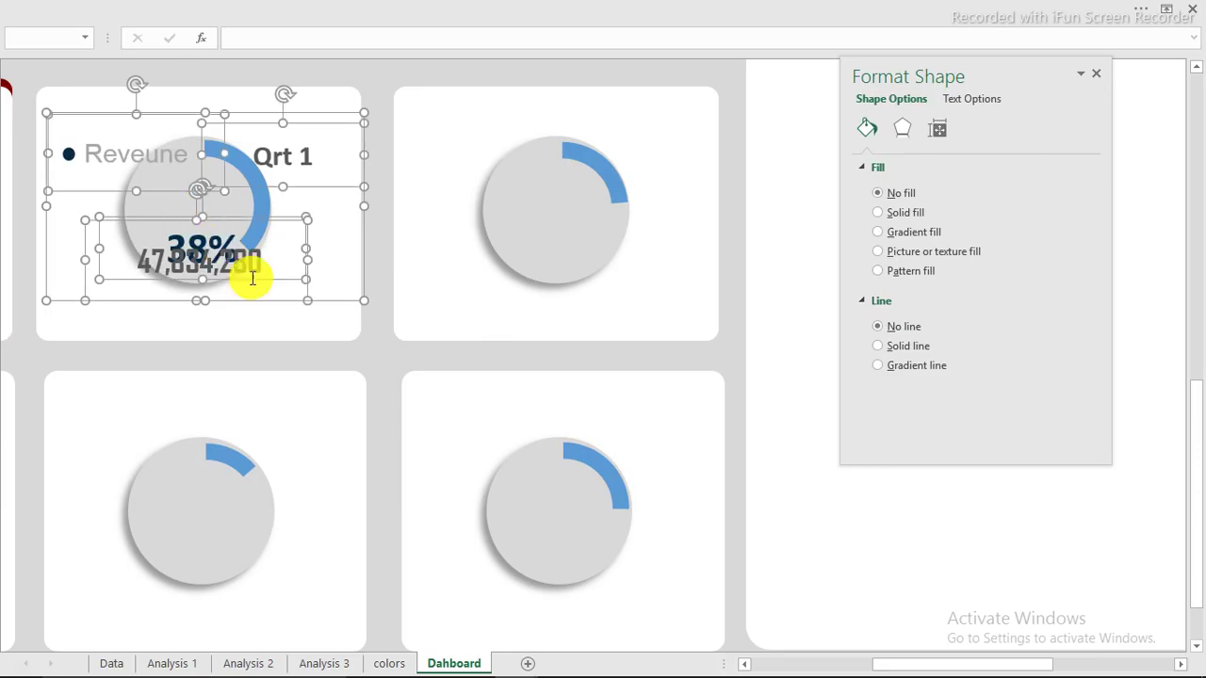
mouse_move(254, 302)
mouse_down()
mouse_move(255, 329)
mouse_move(255, 312)
mouse_up()
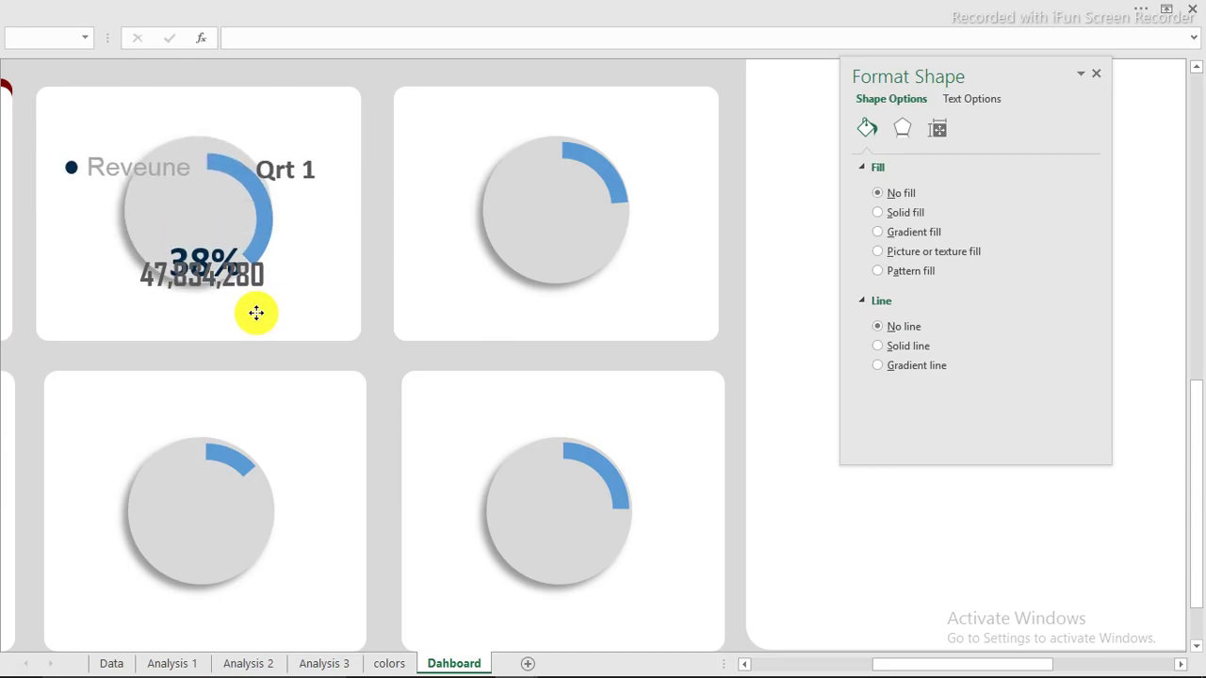
click(256, 316)
key(ctrl+z)
key(Down)
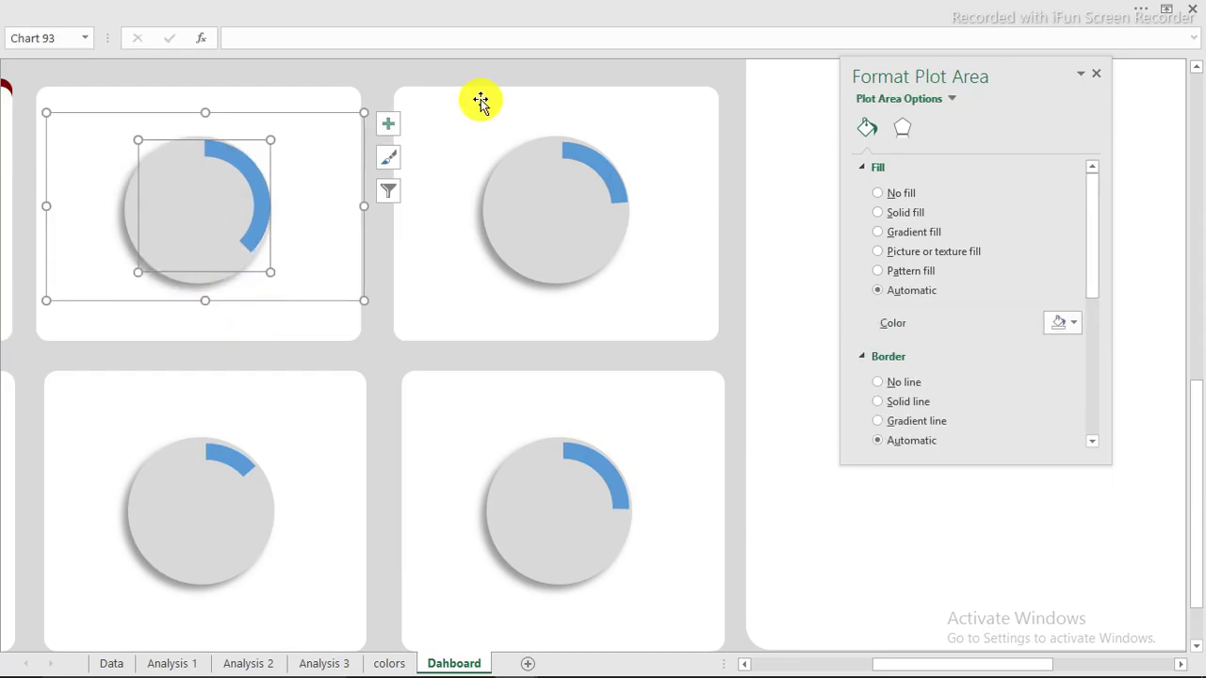
- Paste the Reveune, Qrt 1, 38% and 47,834,280 text boxes and position them around the upper-left card's doughnut
click(477, 71)
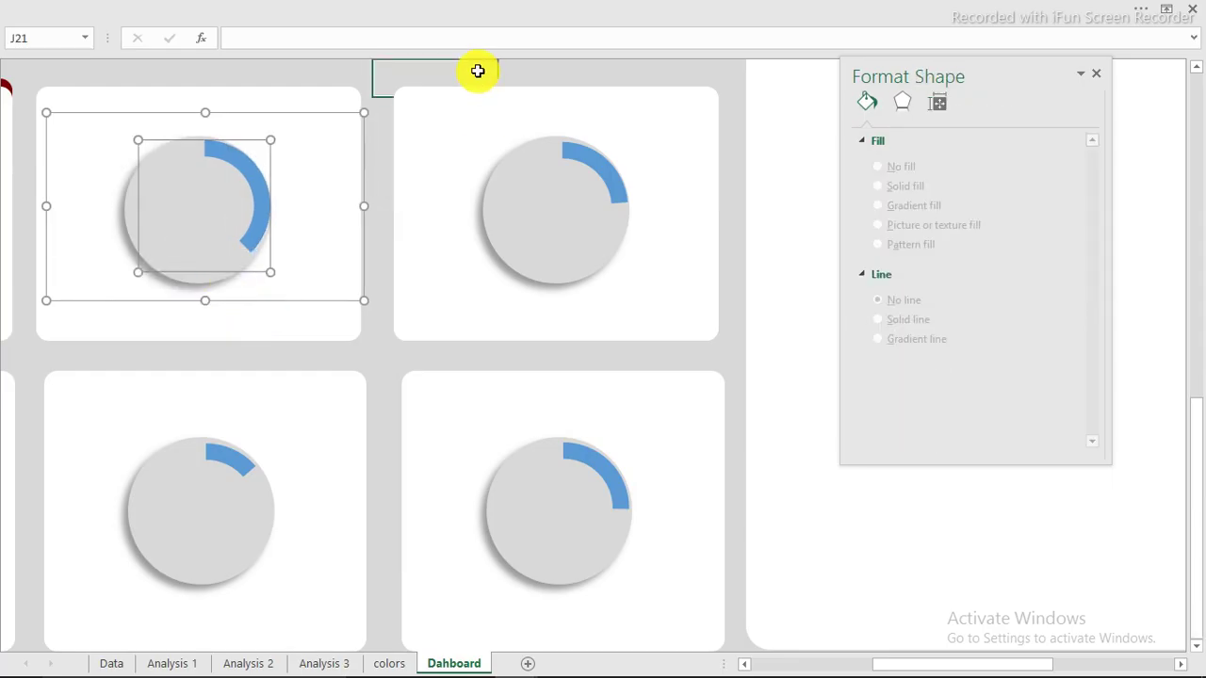
key(ctrl+v)
drag(578, 332, 260, 352)
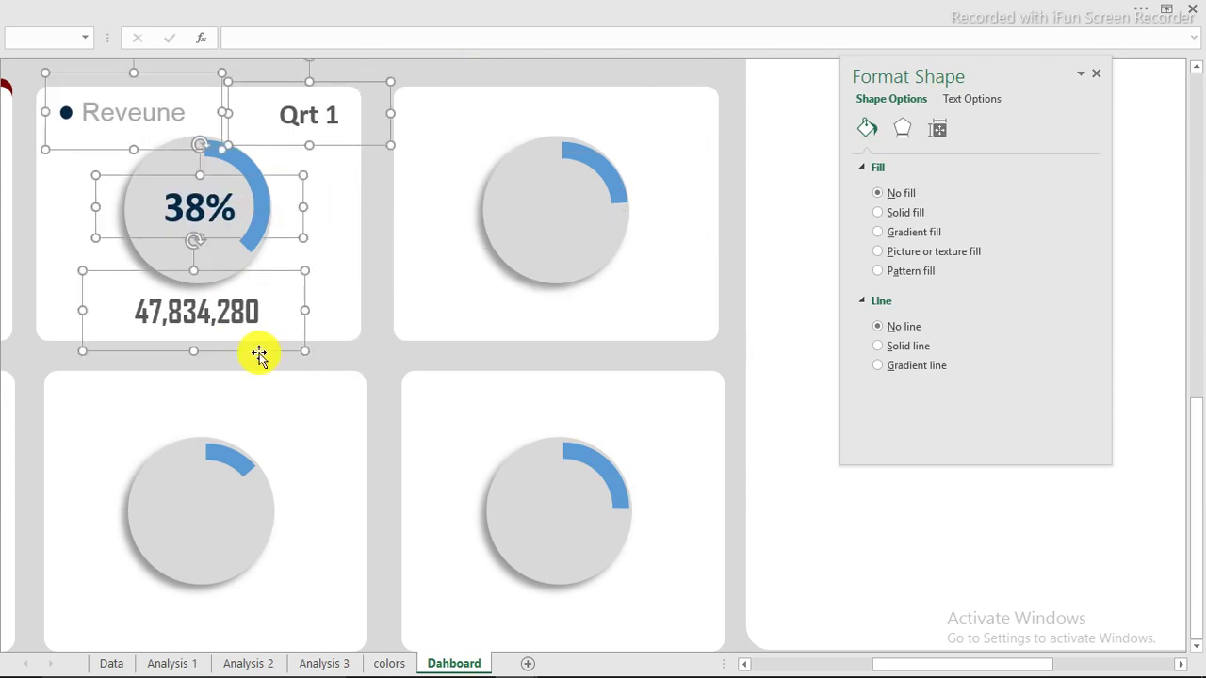
drag(257, 352, 256, 353)
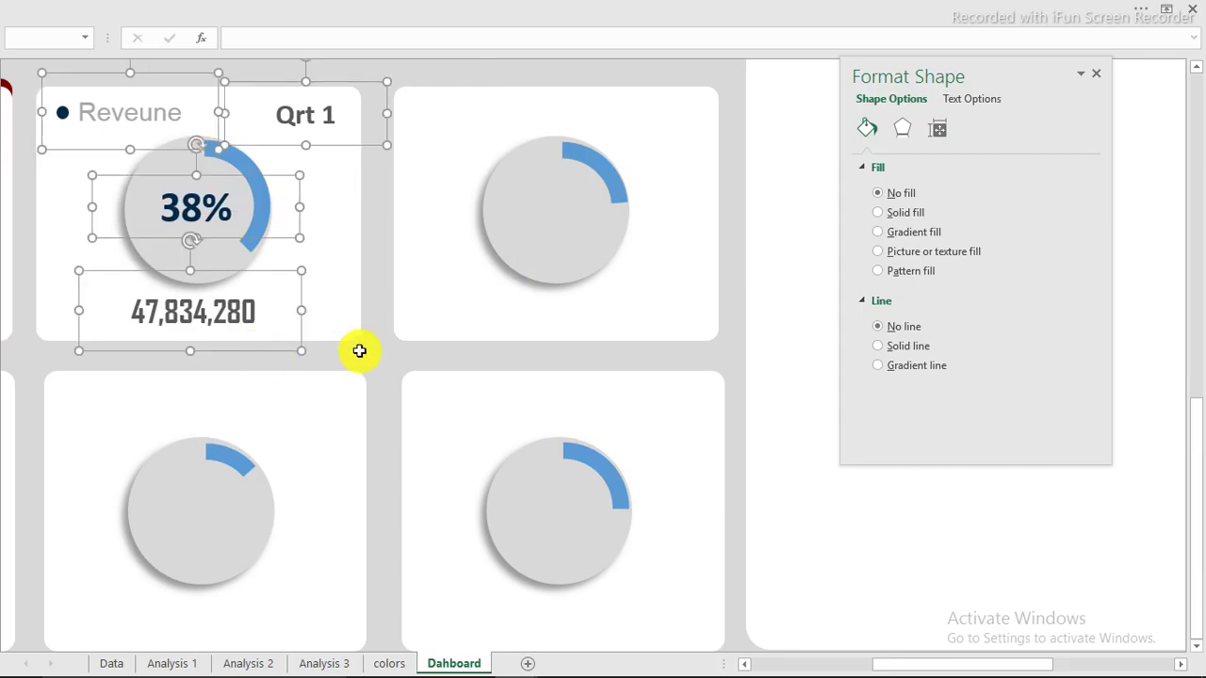
click(358, 349)
- Fill the revenue slice of the upper-left Qrt 1 doughnut with the recently used red
click(261, 201)
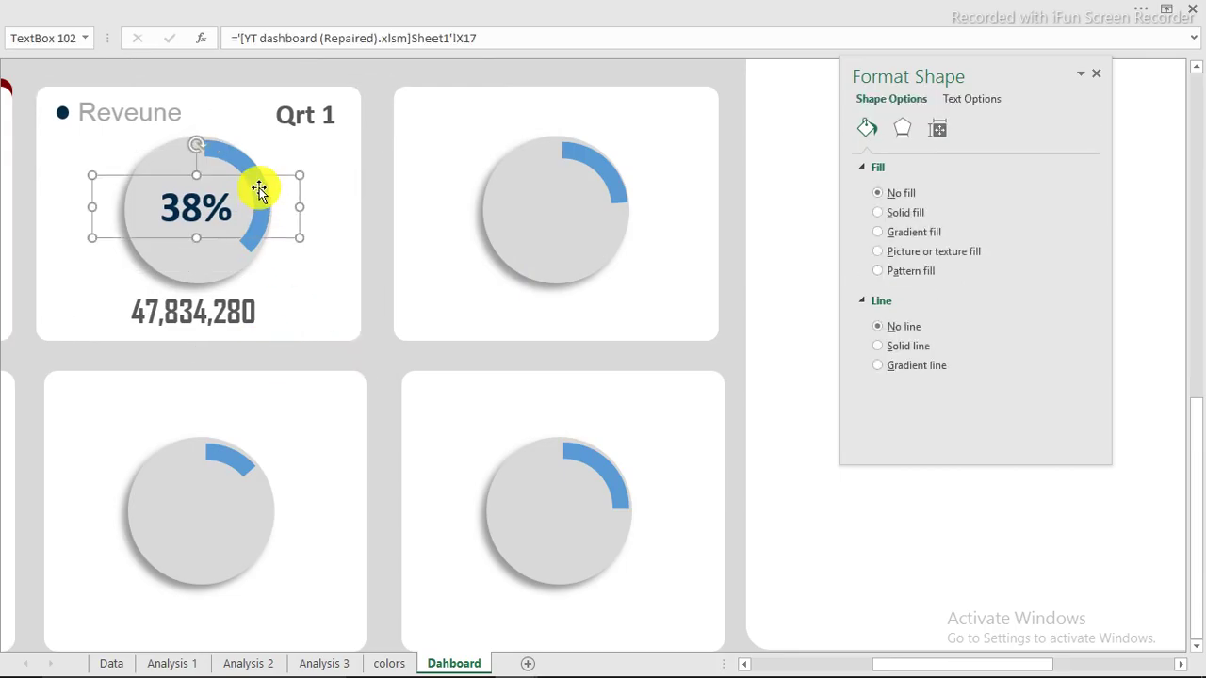
click(241, 163)
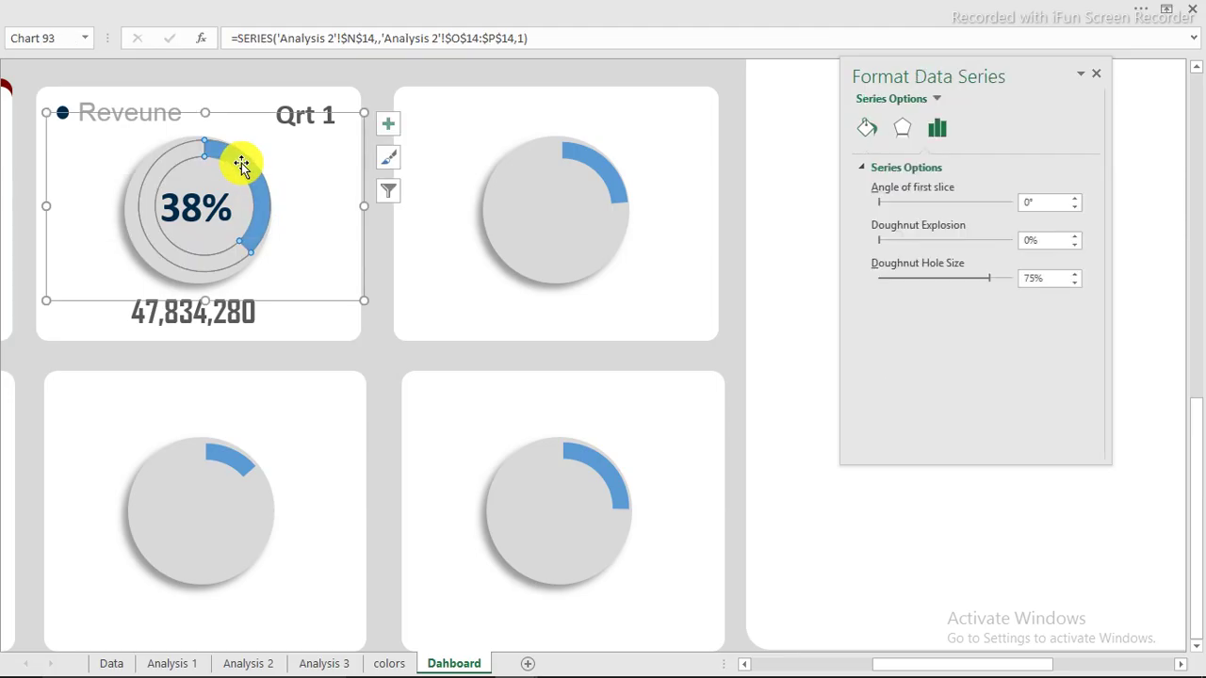
click(241, 163)
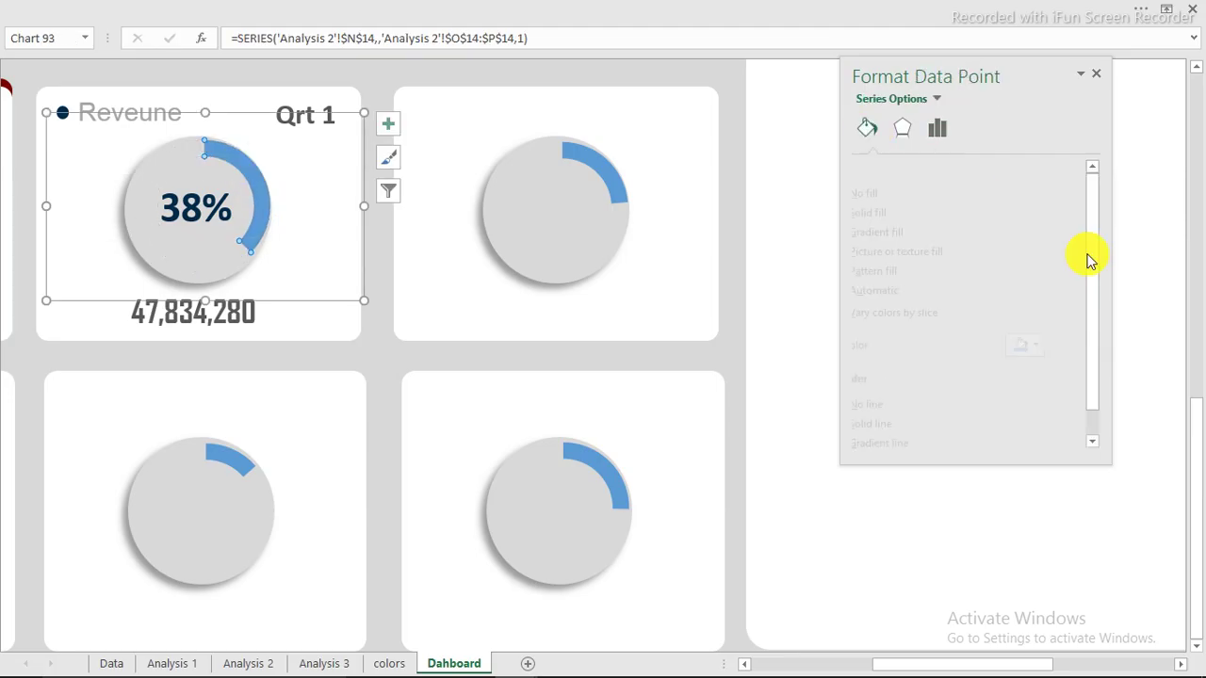
click(1063, 344)
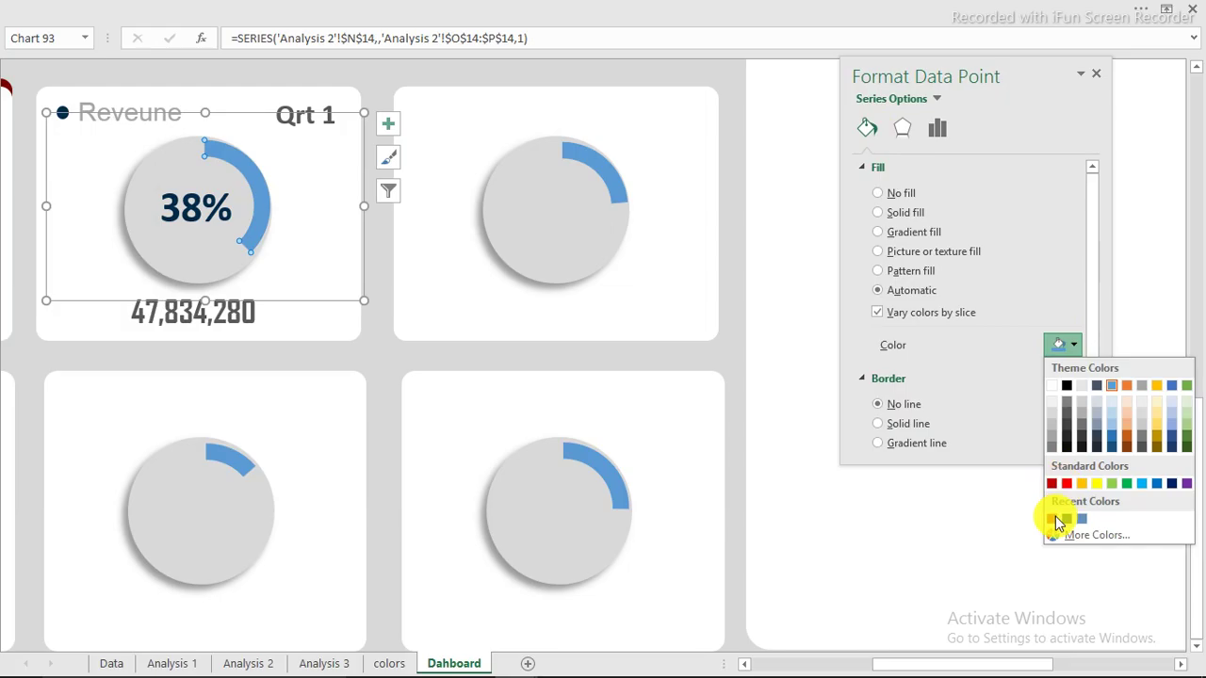
click(1053, 519)
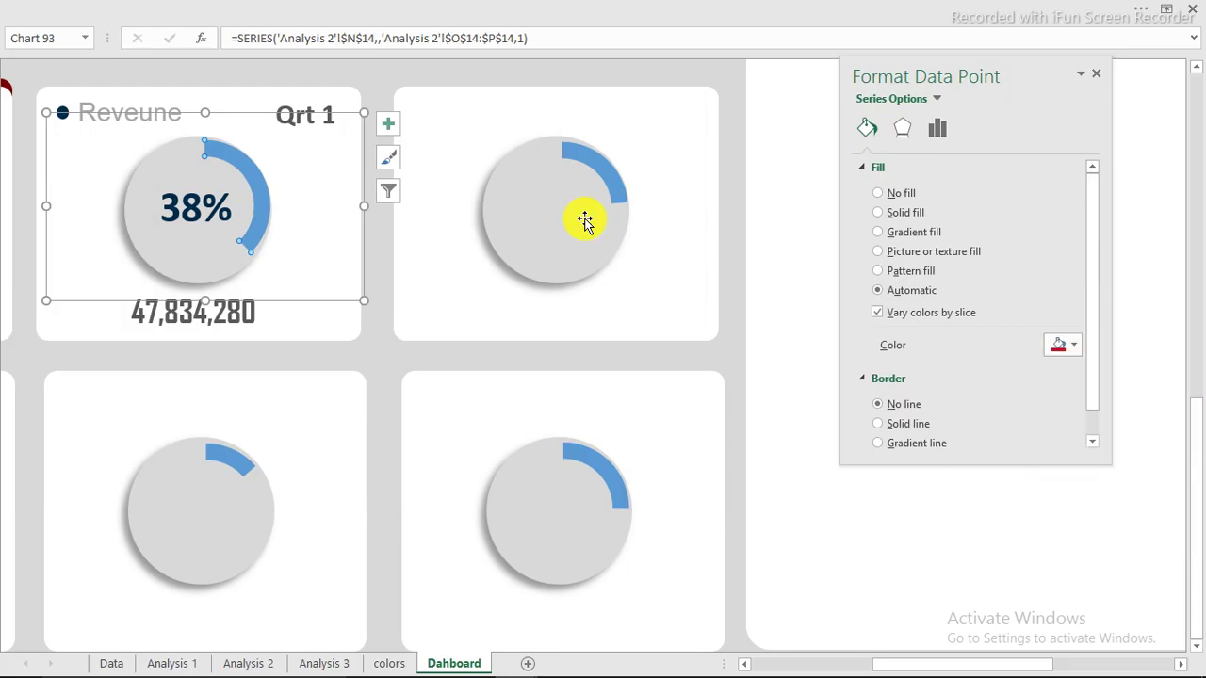
- Fill the revenue slice of the upper-right doughnut with the recently used dark navy blue
click(594, 160)
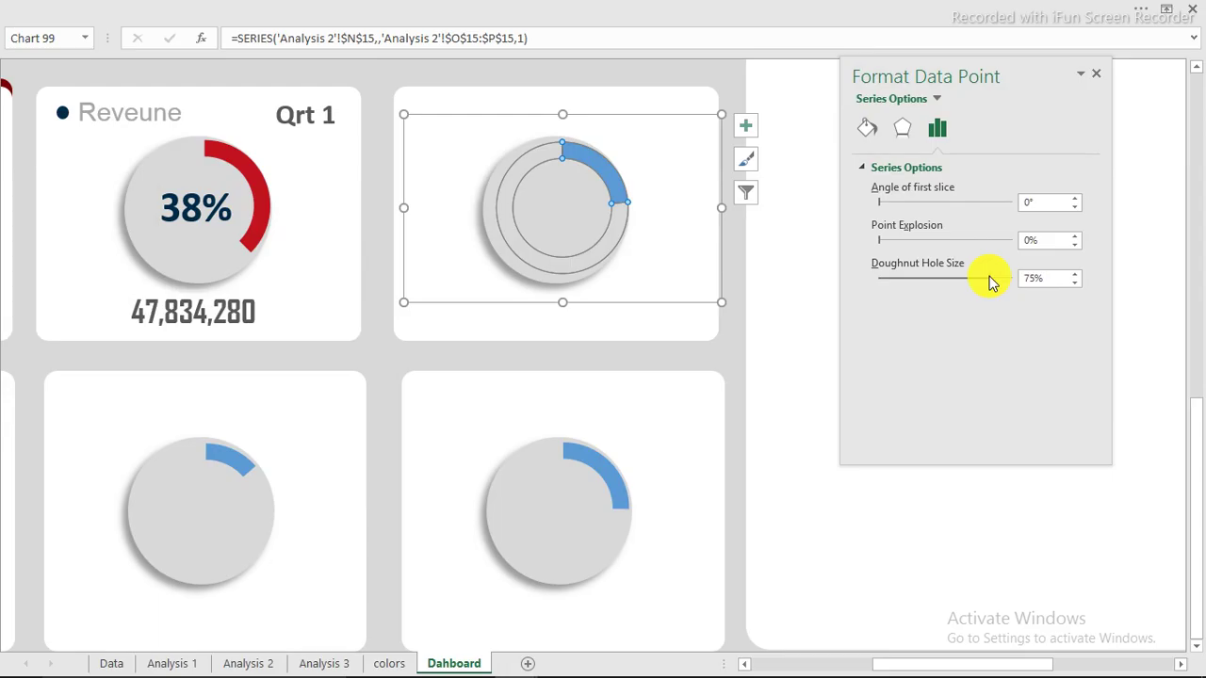
click(1074, 347)
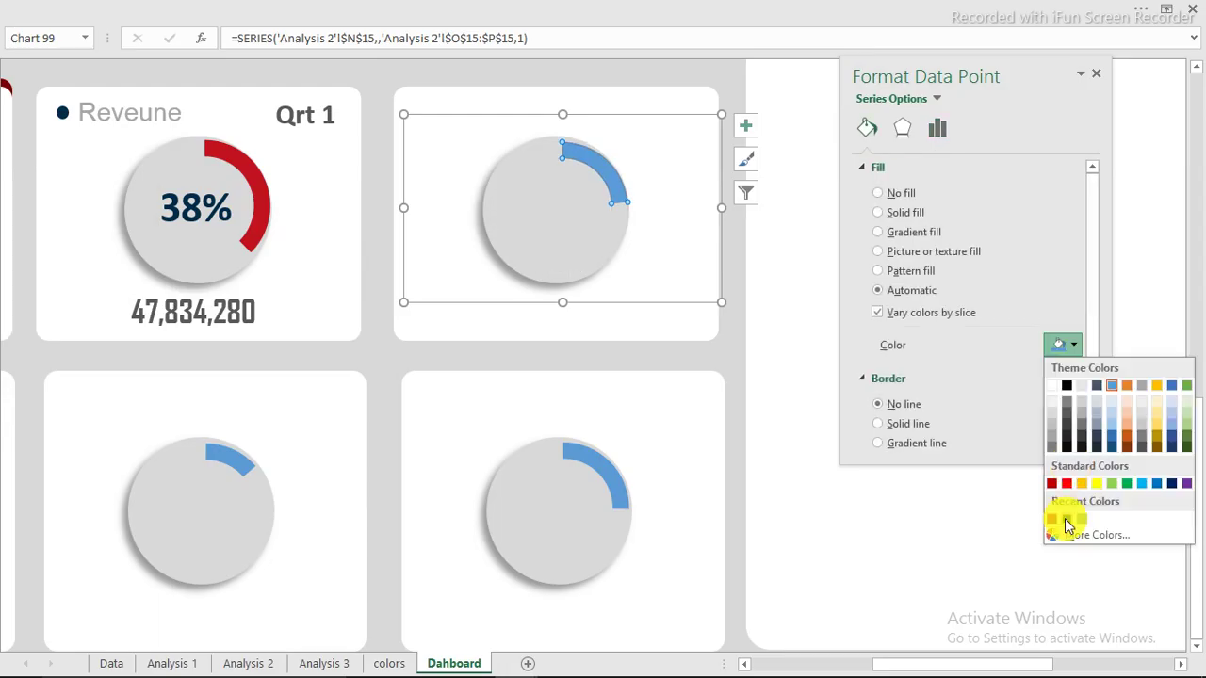
click(1067, 521)
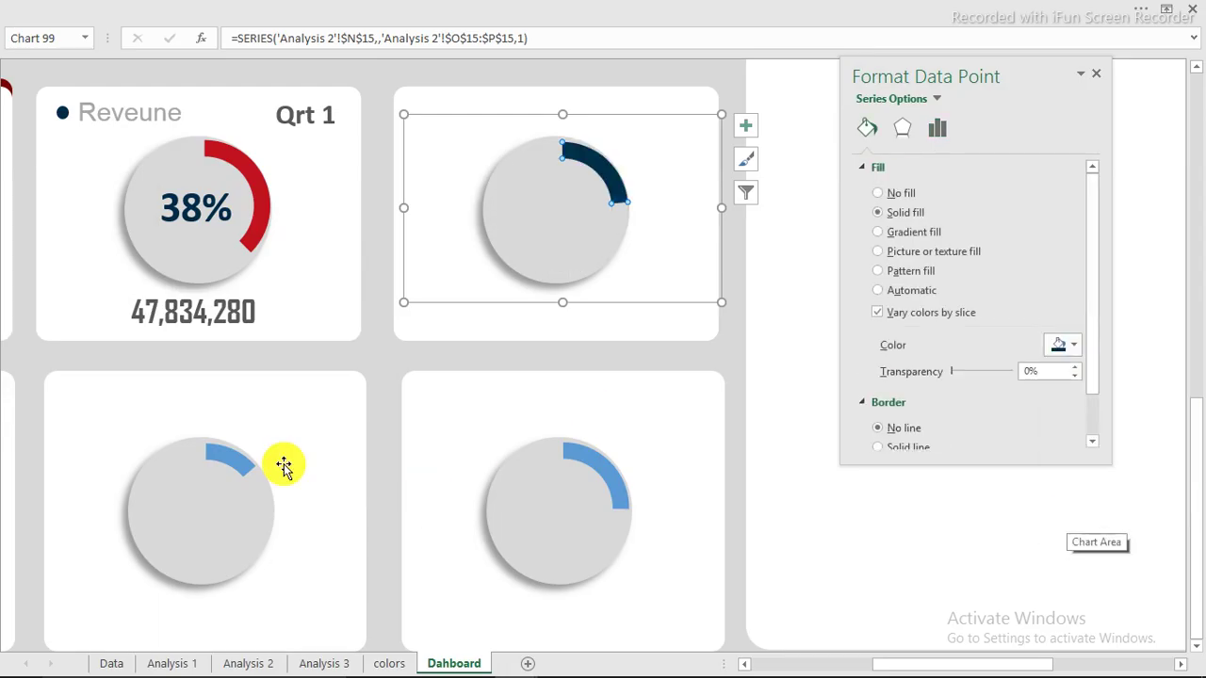
- Look up the dark red's RGB code on the colors sheet for the lower-left doughnut's revenue slice, and return to the Dahboard sheet
click(233, 466)
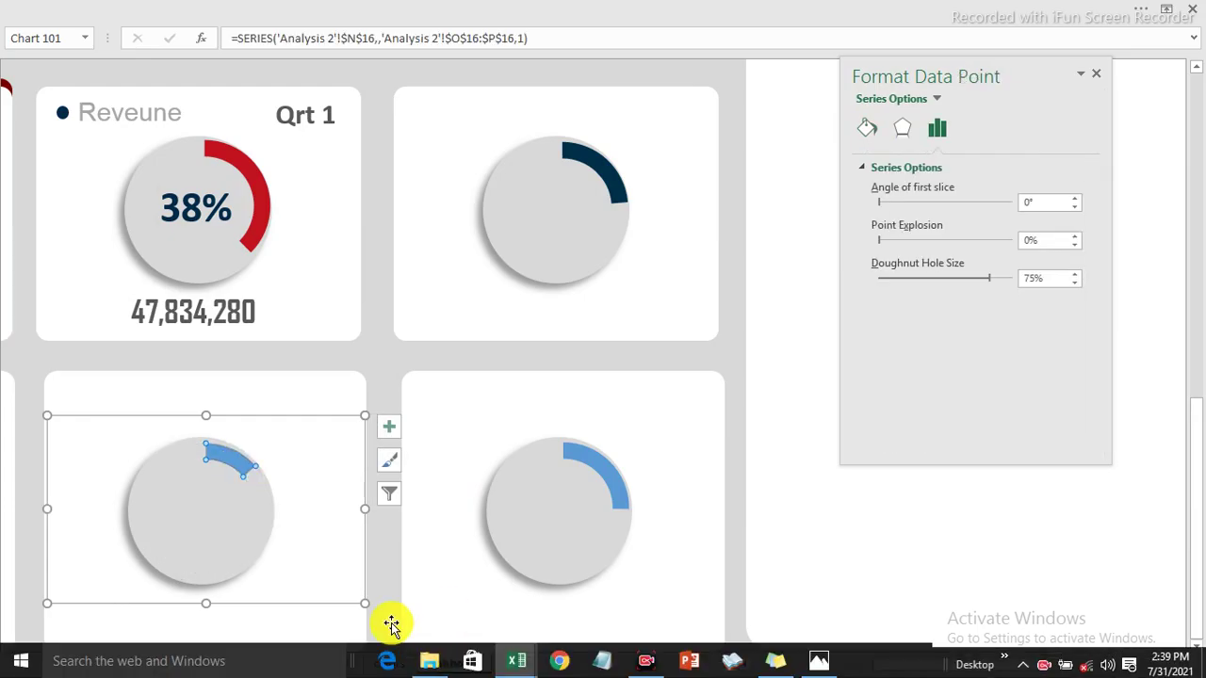
click(389, 664)
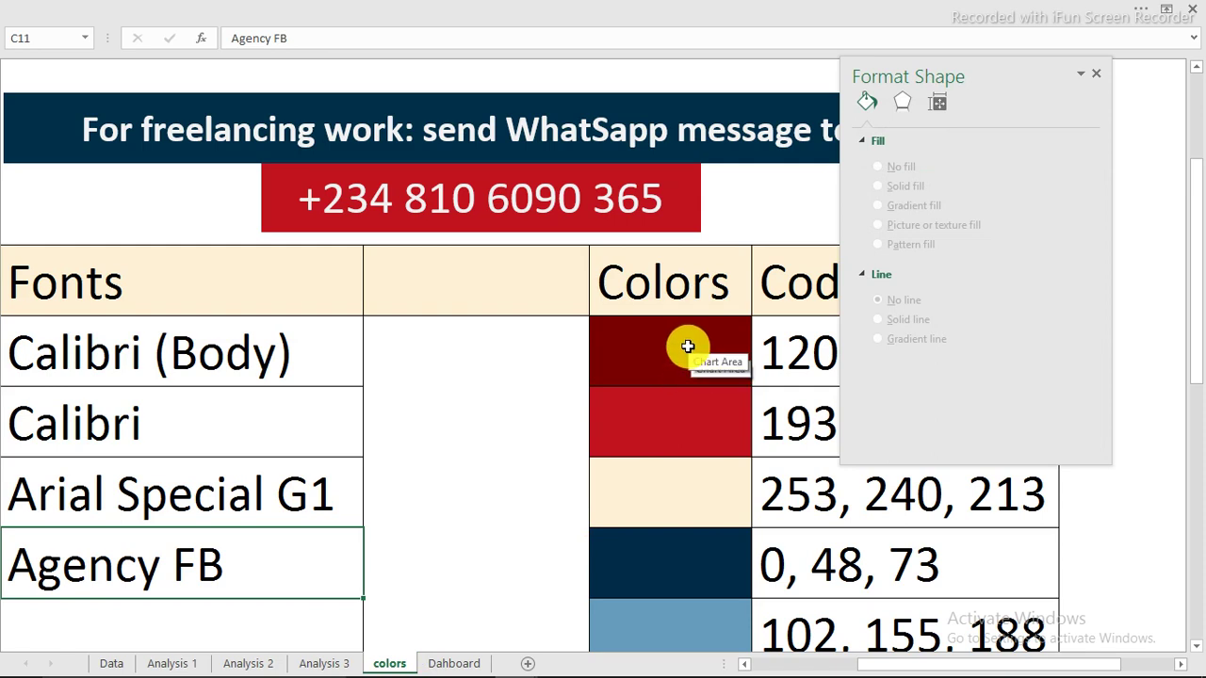
scroll(686, 345, down, 1)
scroll(686, 361, up, 2)
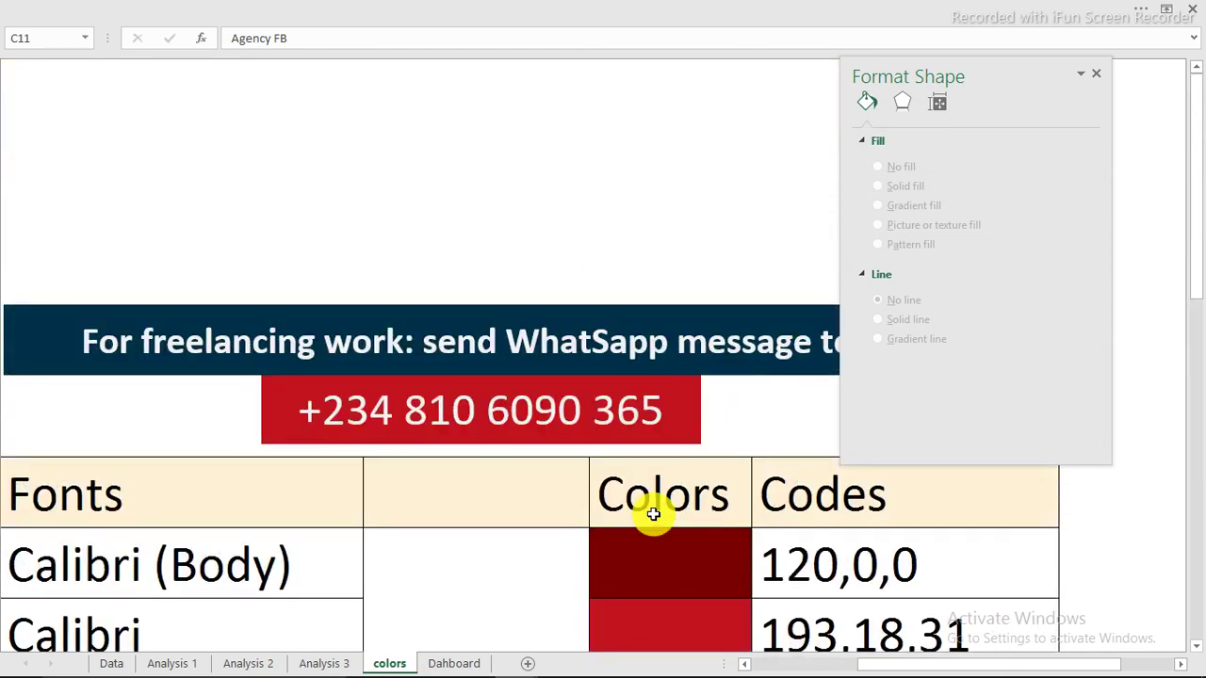
scroll(650, 506, down, 1)
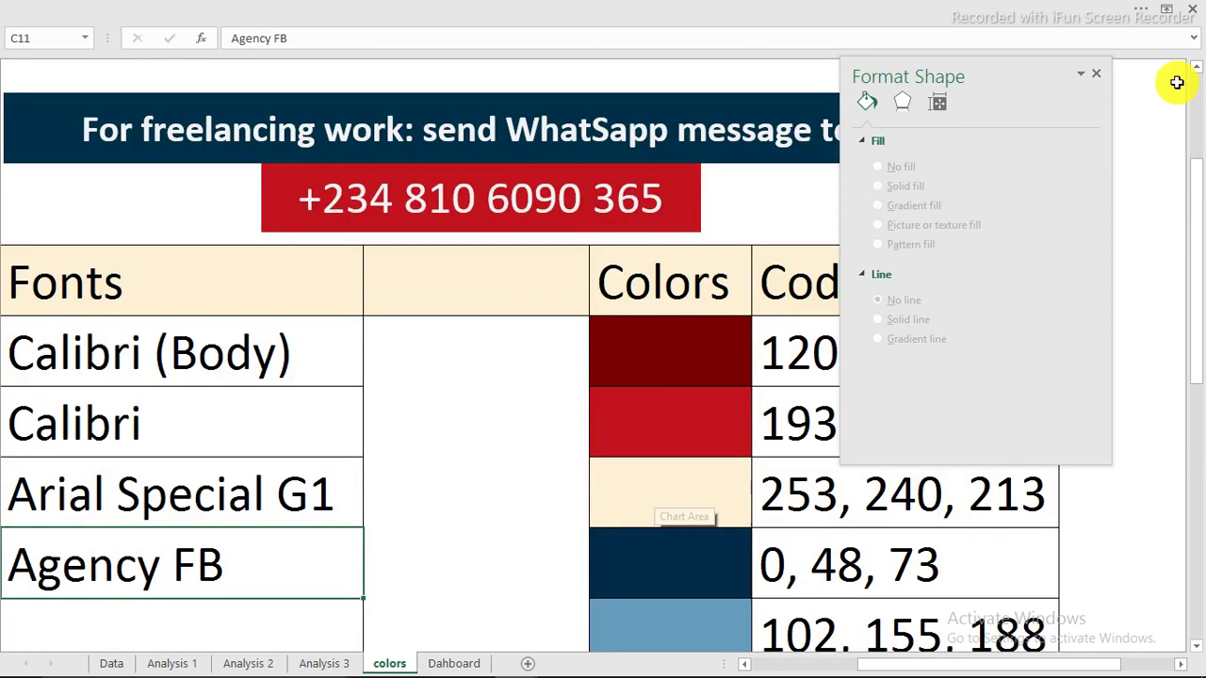
drag(1057, 66, 628, 100)
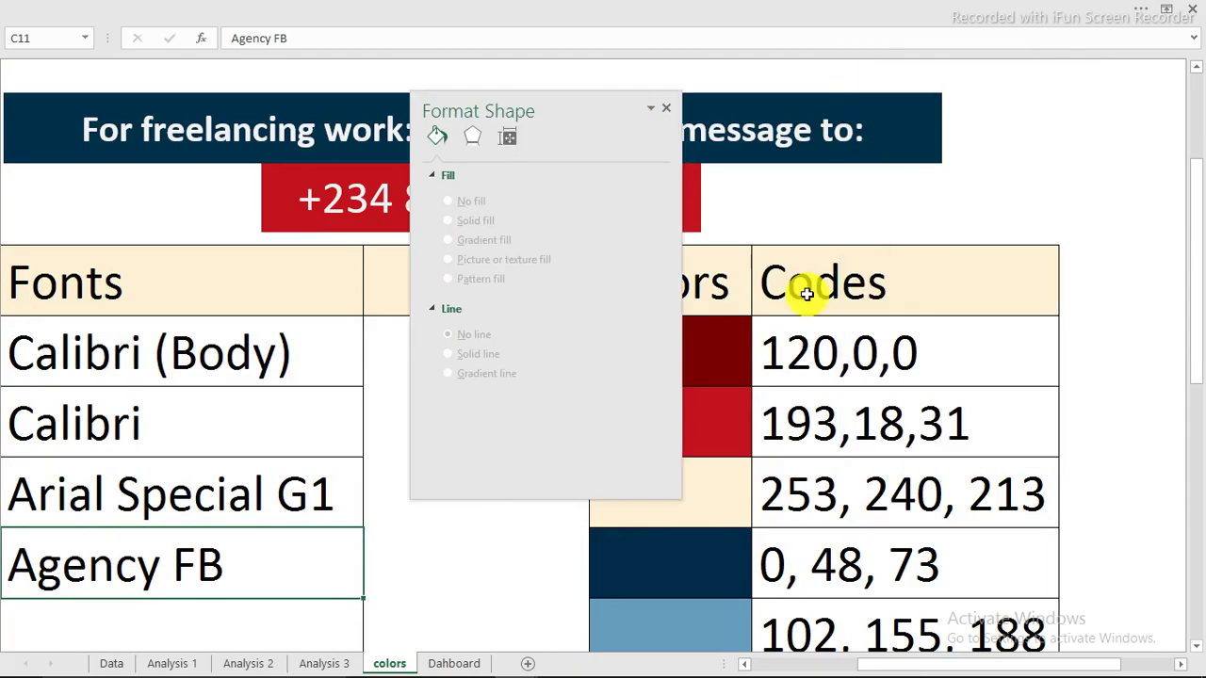
drag(519, 103, 798, 91)
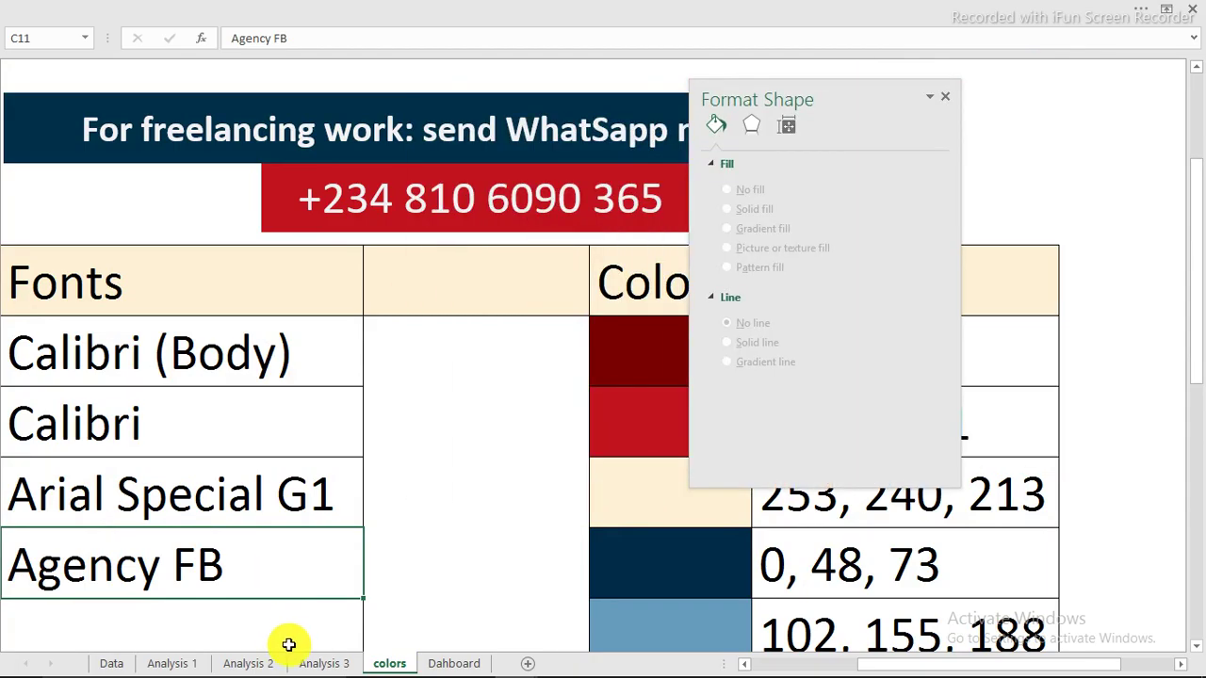
click(435, 661)
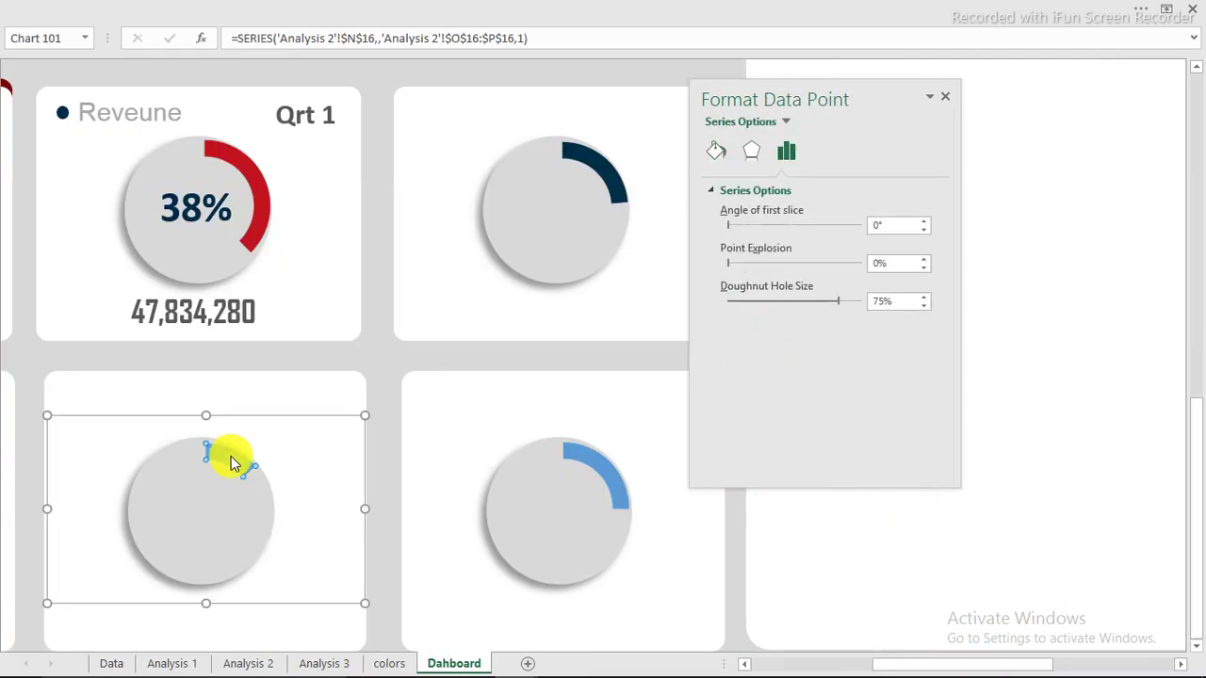
- Fill the revenue slice of the lower-left doughnut with the custom dark red RGB 120, 0, 0
click(719, 152)
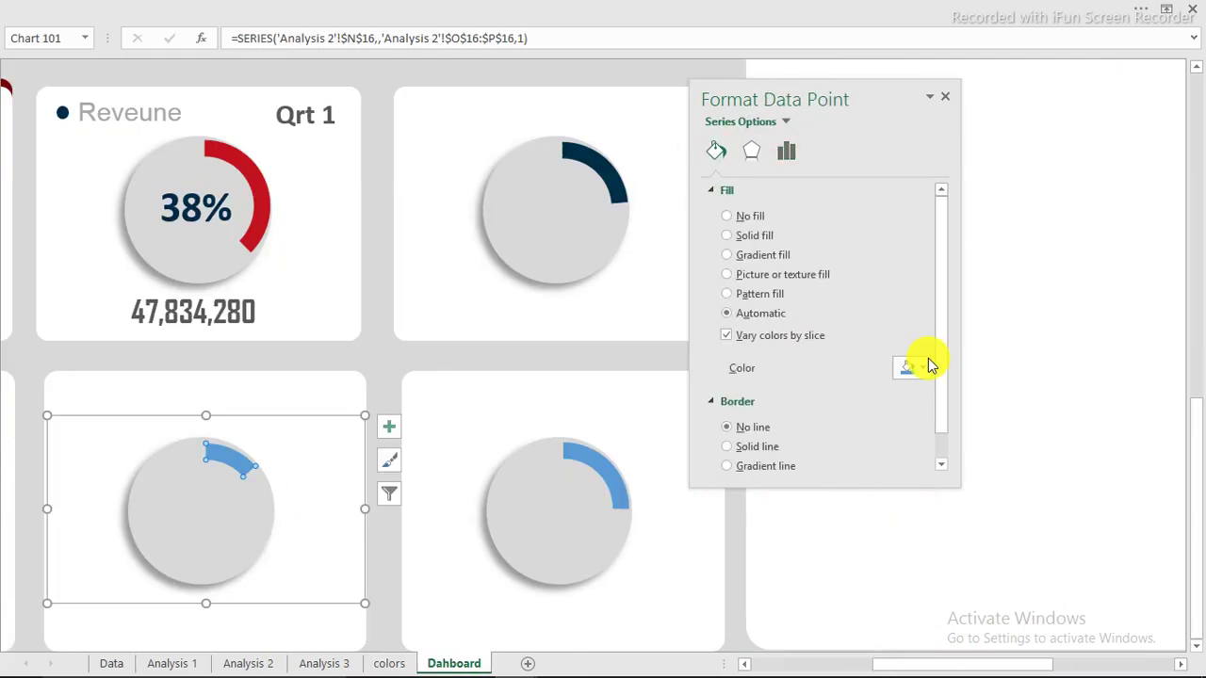
click(923, 368)
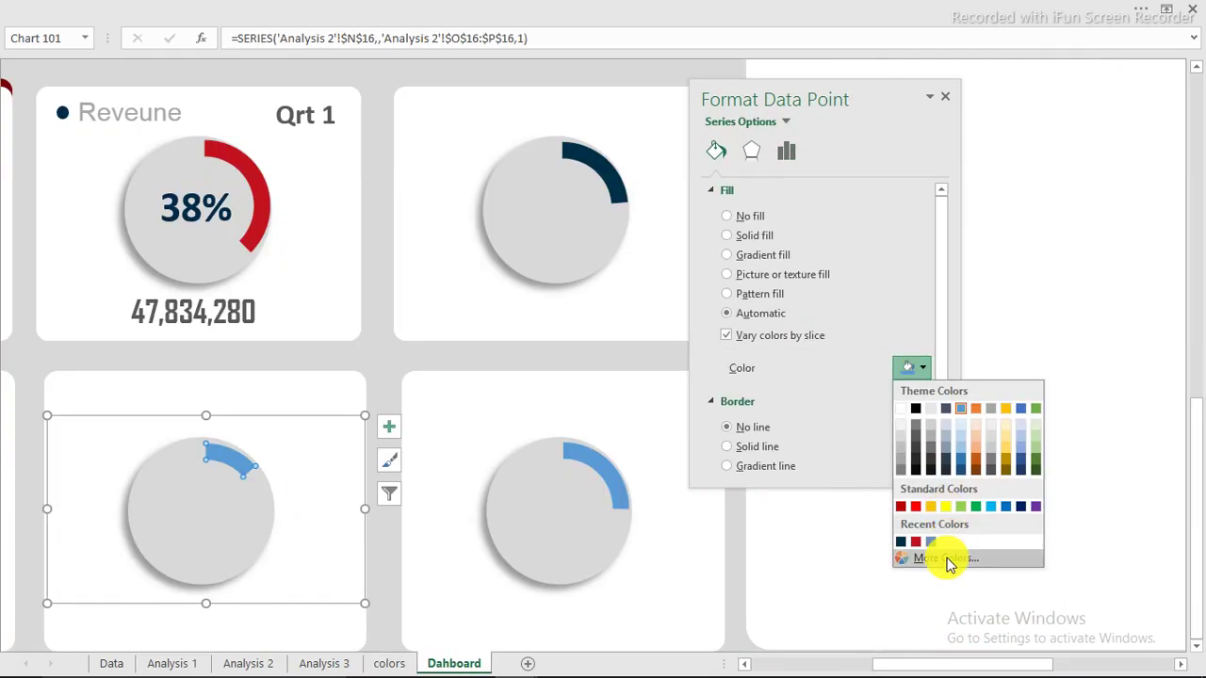
click(948, 559)
double_click(264, 285)
text(12)
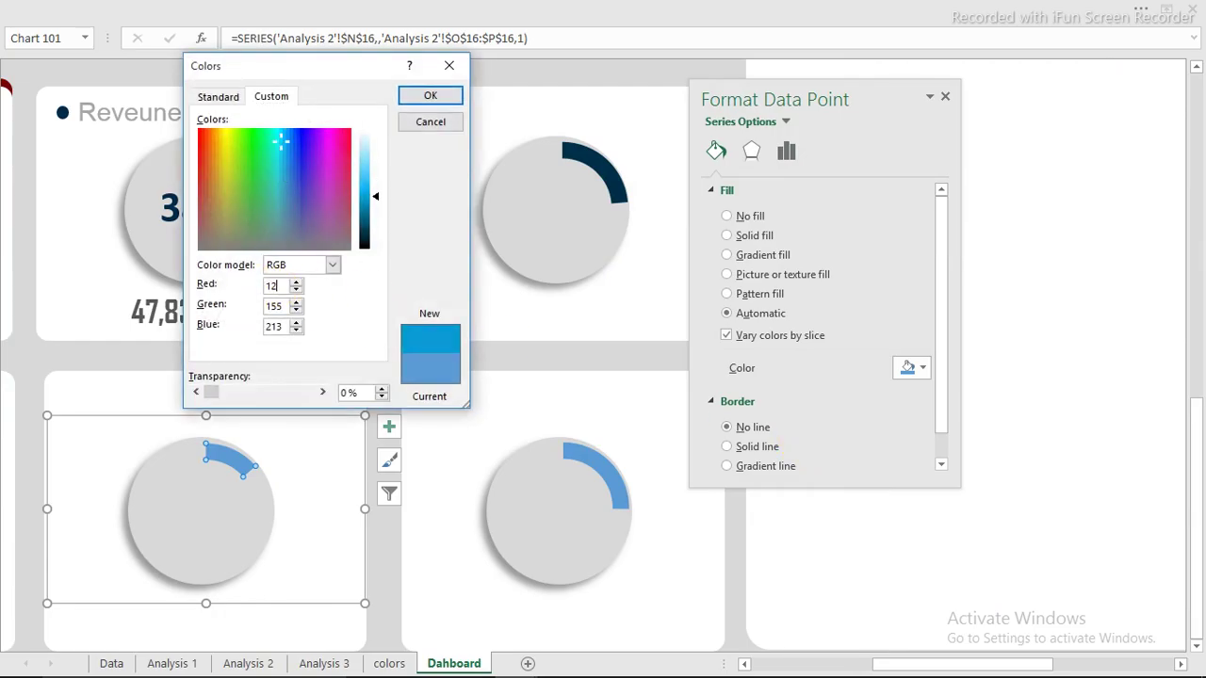
text(0)
drag(280, 307, 229, 326)
text(00)
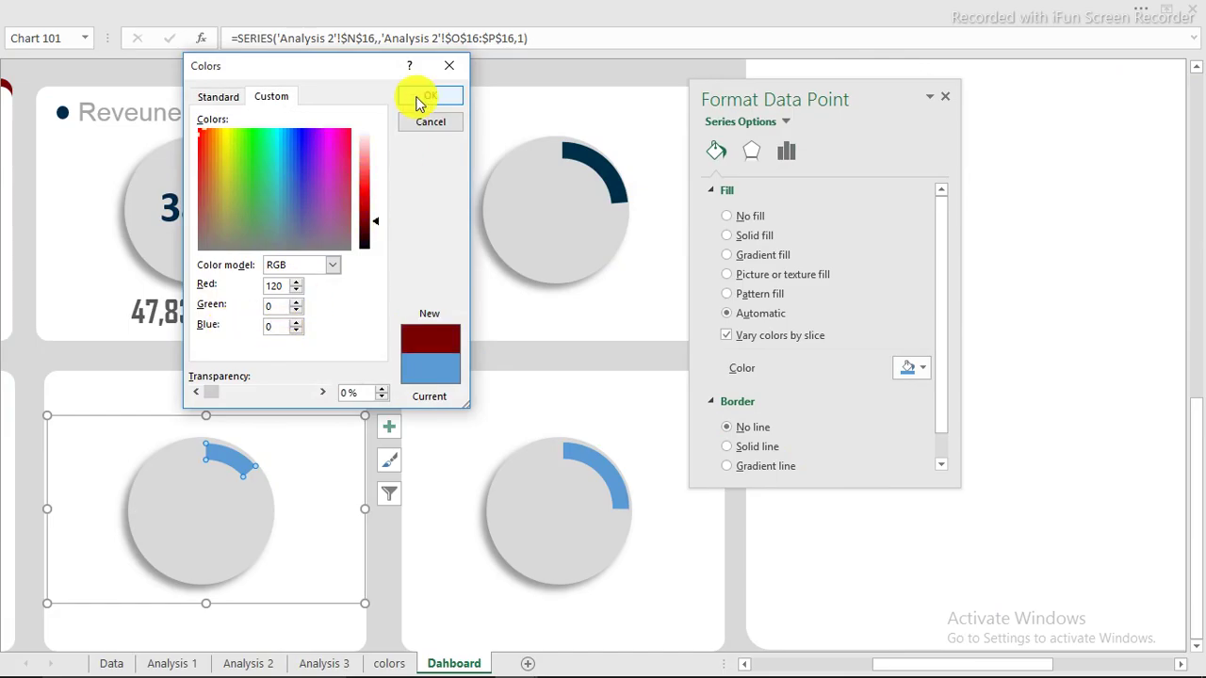
click(419, 102)
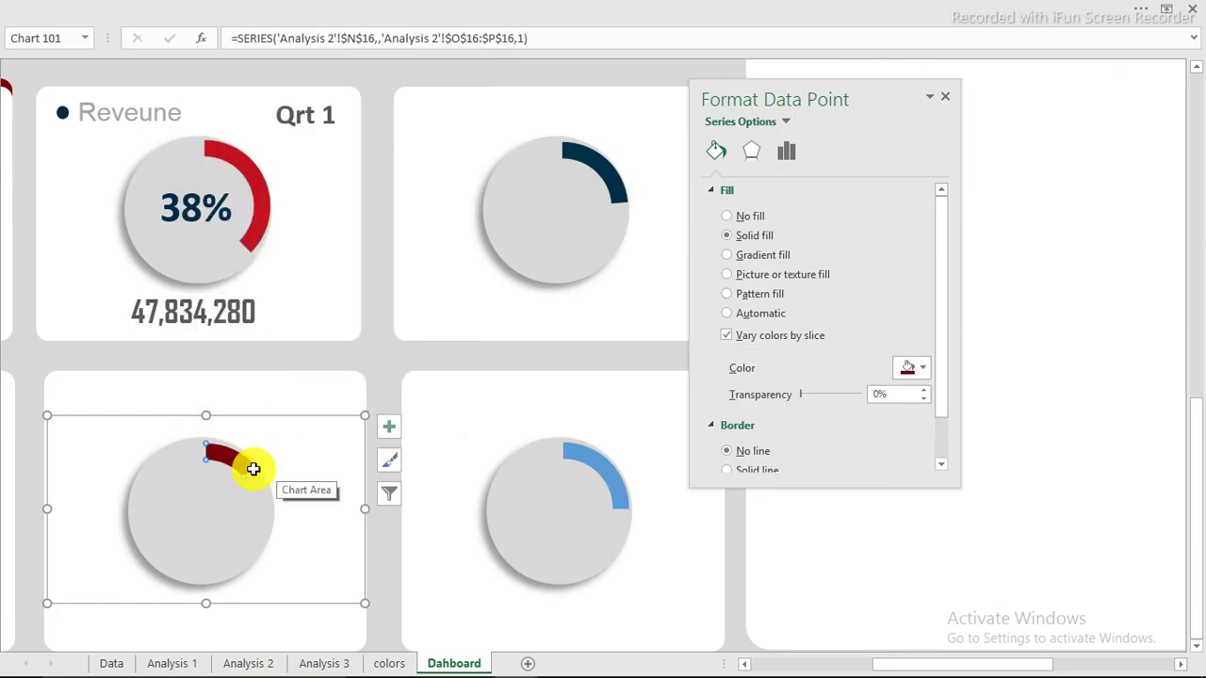
- Fill the revenue slice of the lower-right doughnut with the recently used muted blue
click(597, 464)
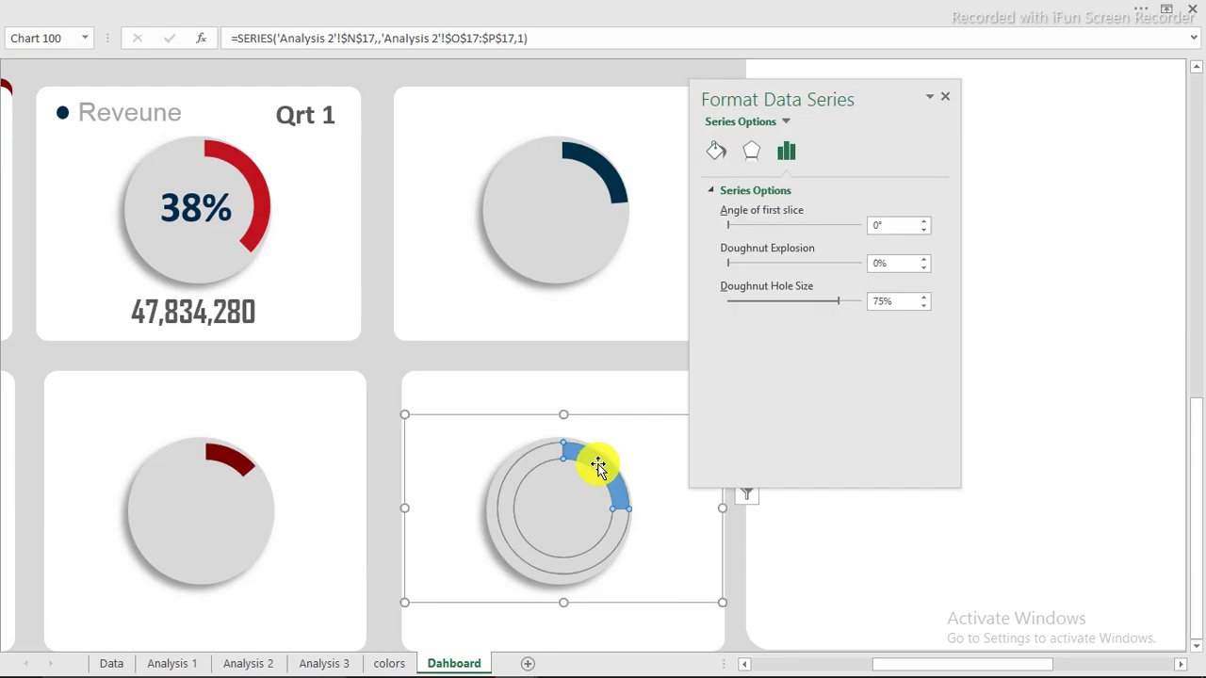
click(598, 463)
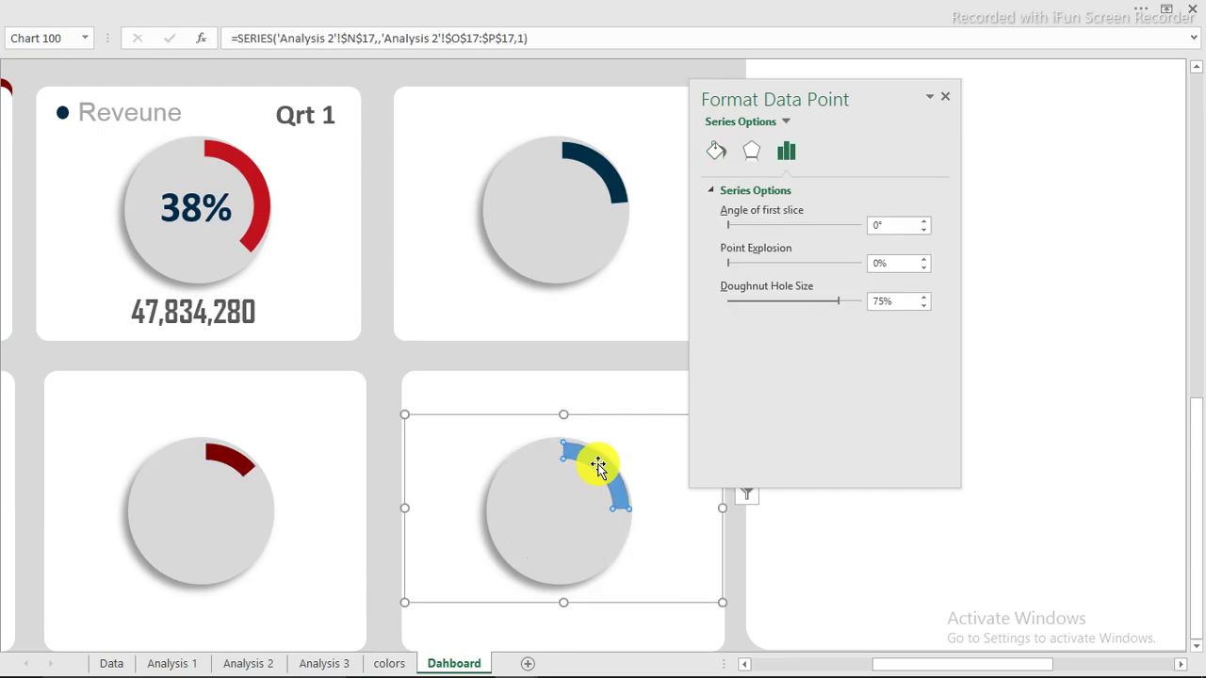
click(714, 153)
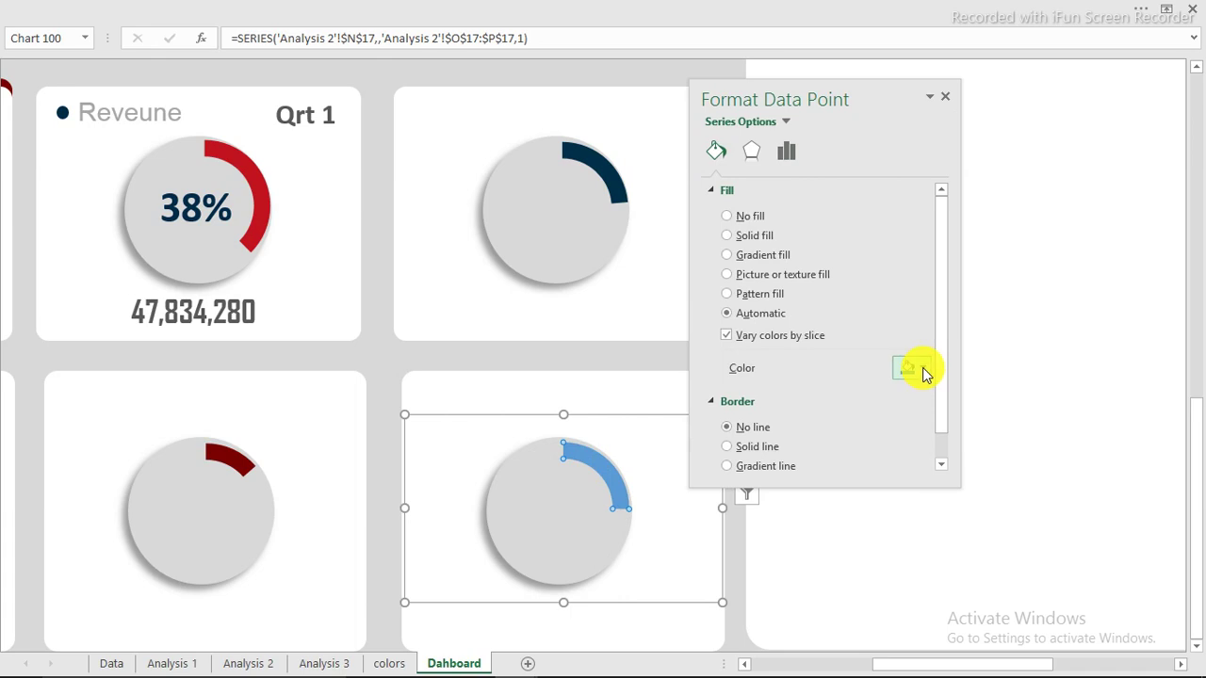
click(924, 370)
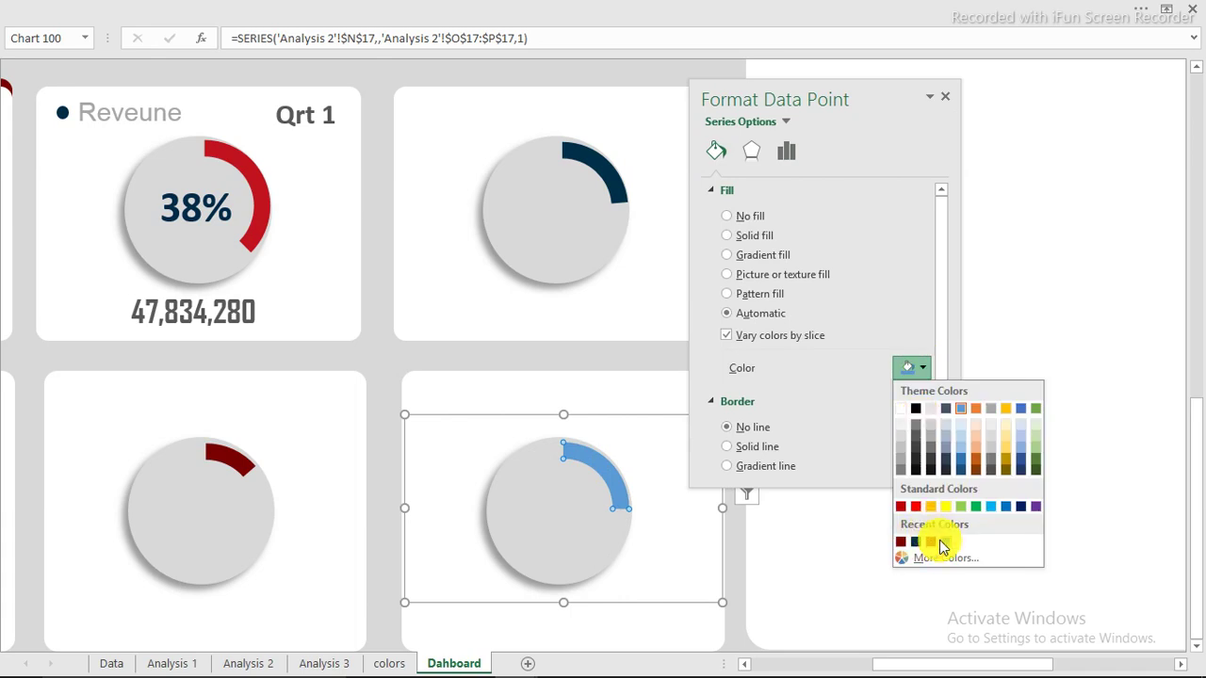
click(942, 541)
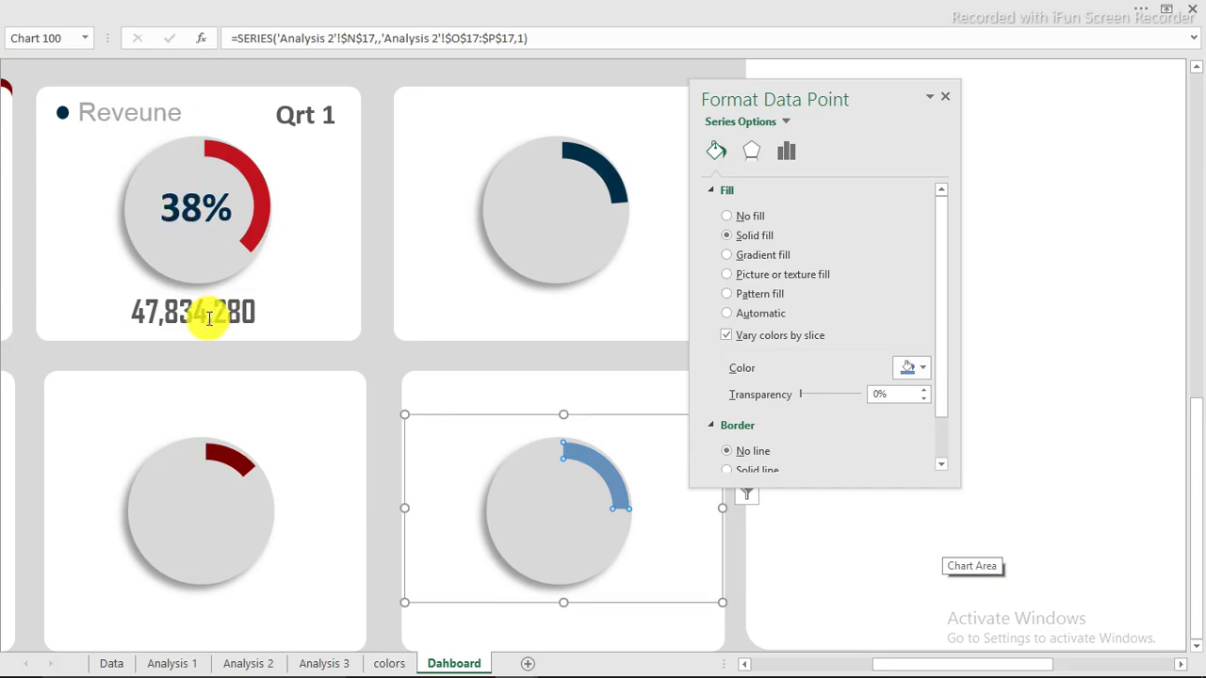
- Link the percentage text box inside the Qrt 1 doughnut to cell O14 on the Analysis 2 sheet
click(192, 208)
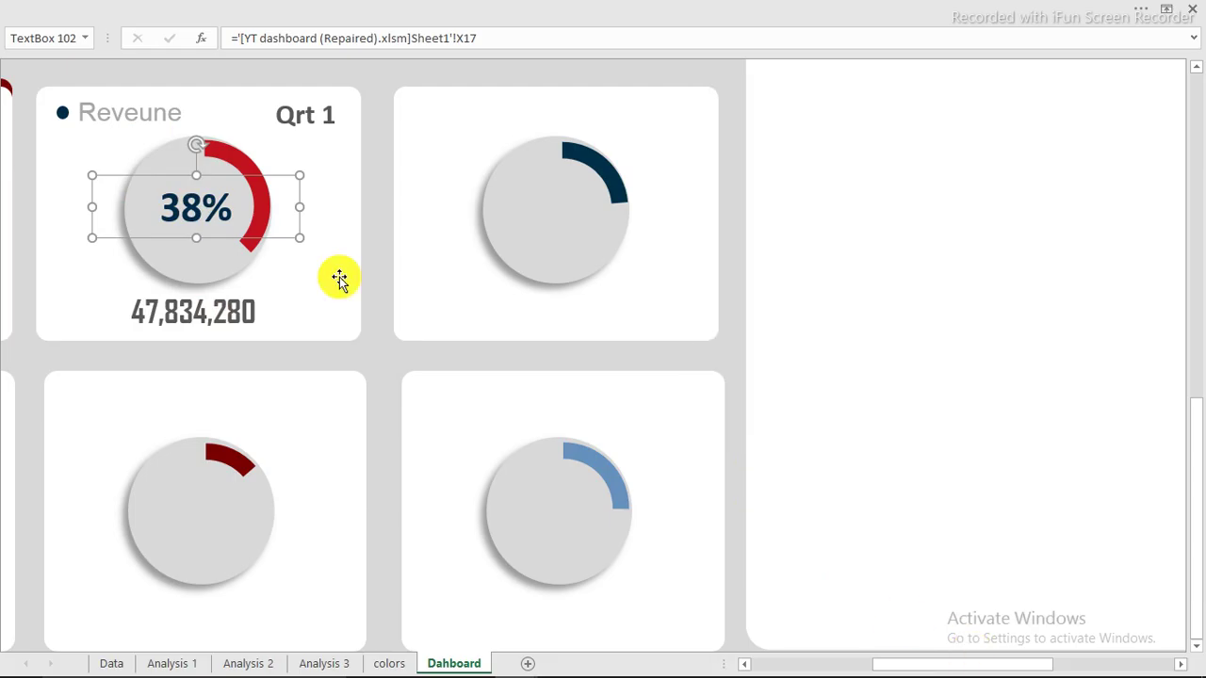
drag(482, 38, 224, 29)
text(=)
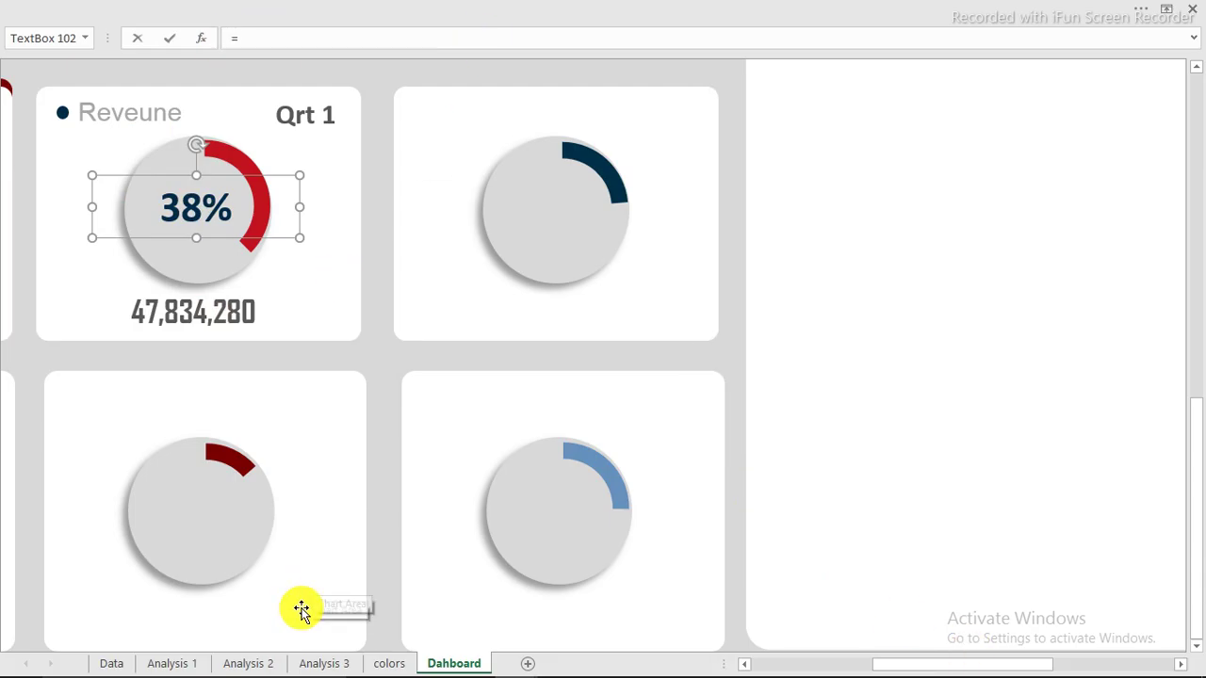
click(249, 663)
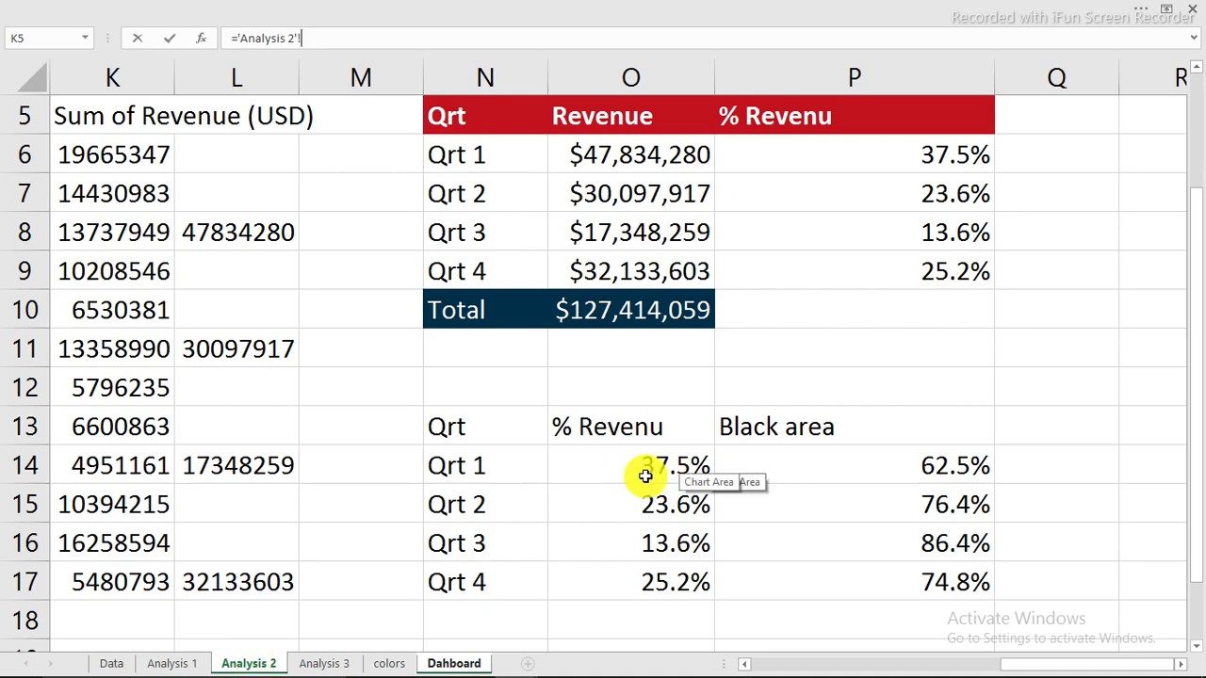
click(663, 473)
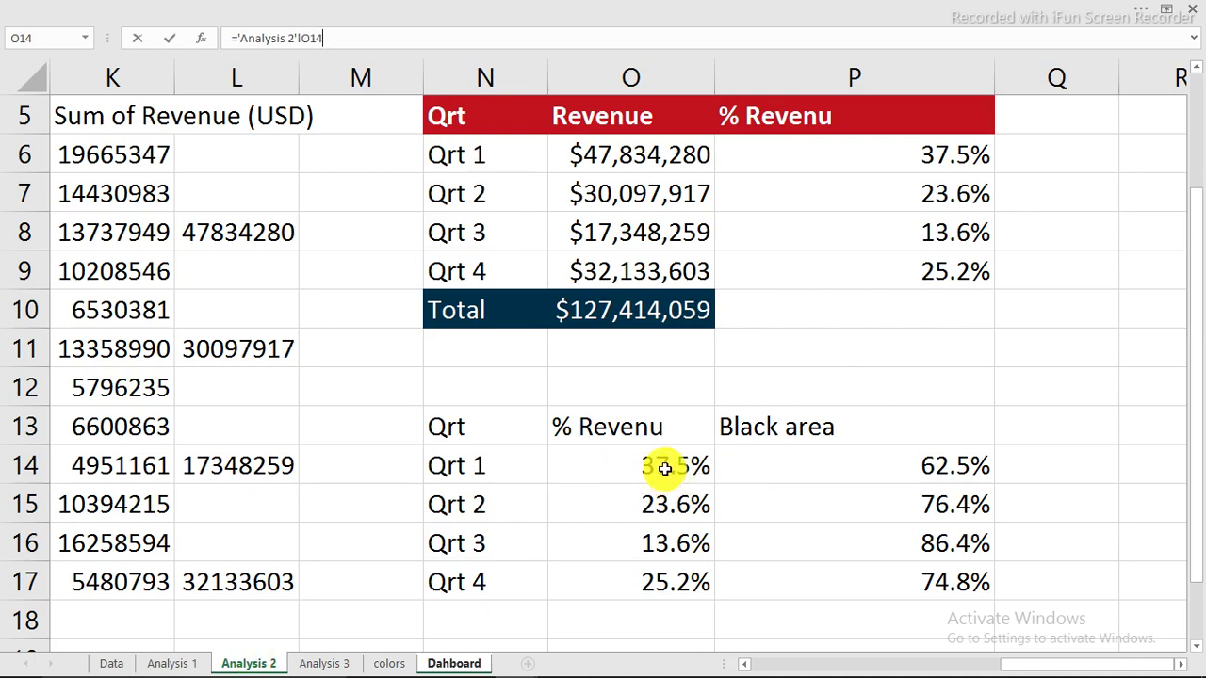
key(Return)
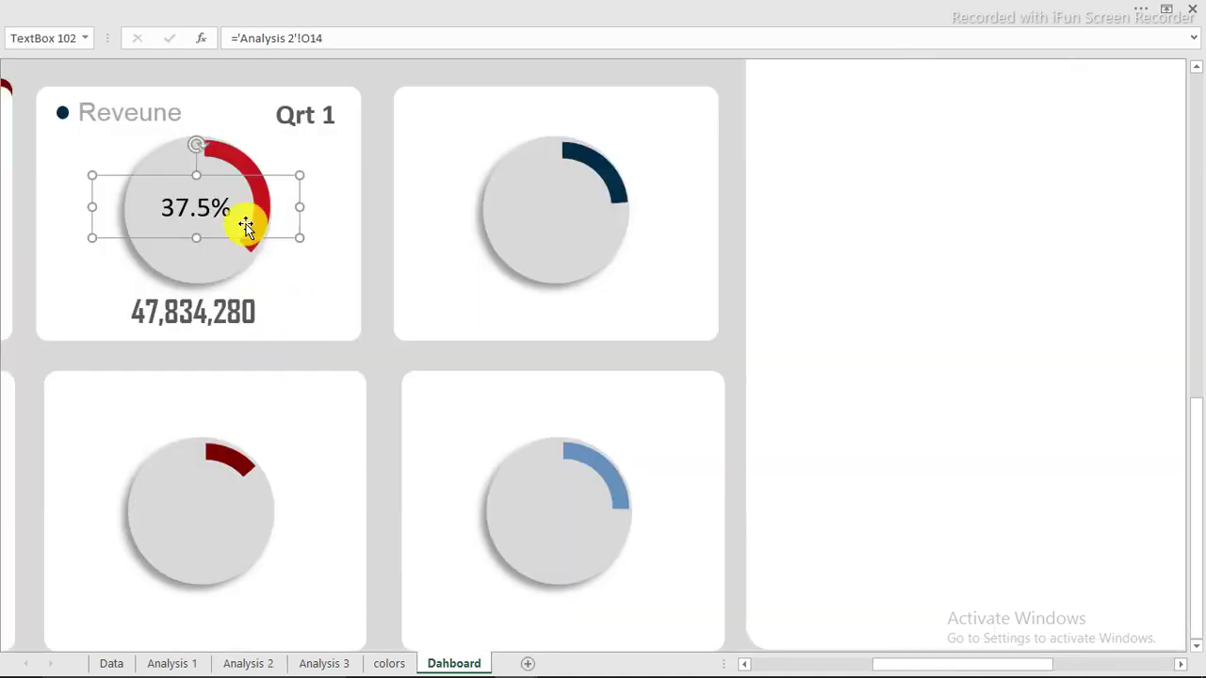
- Link the revenue amount text box below the Qrt 1 doughnut to cell O6 on the Analysis 2 sheet
click(202, 308)
drag(492, 37, 167, 36)
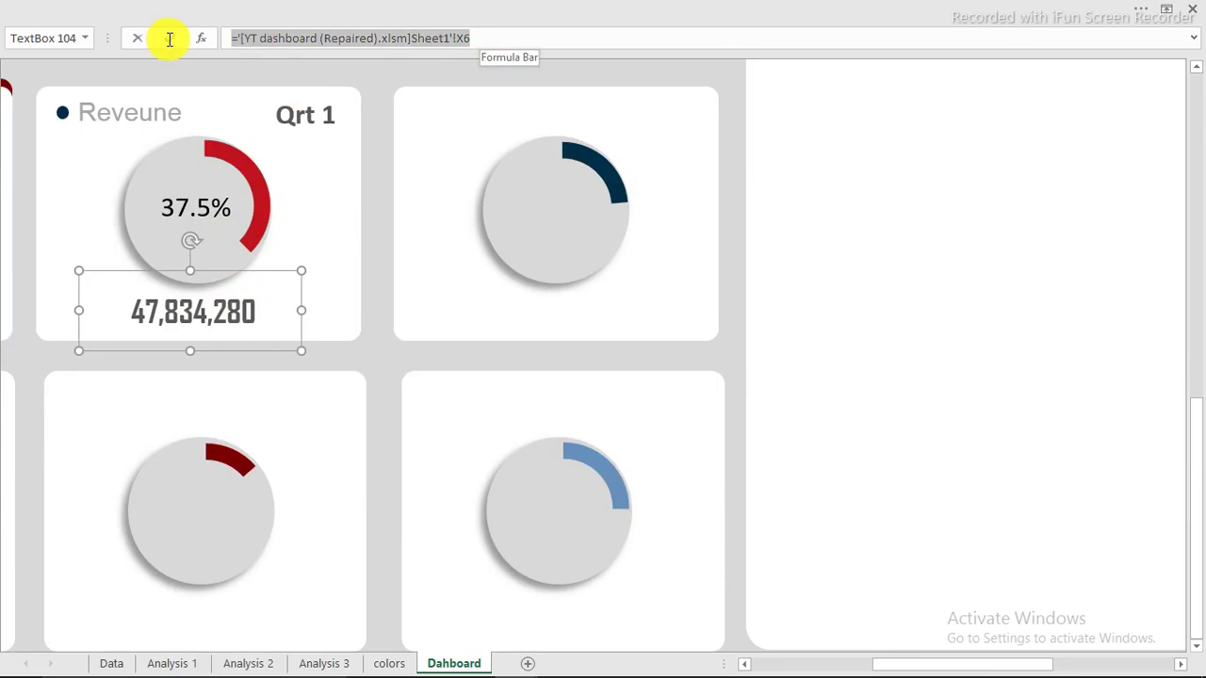
text(=)
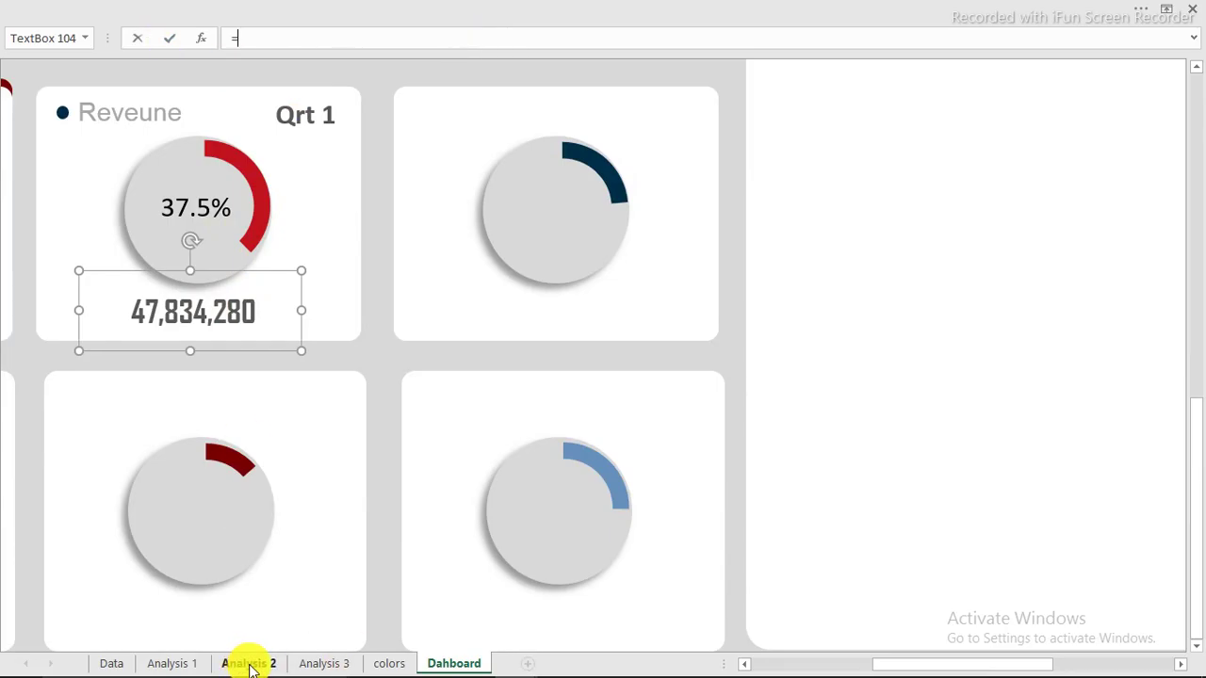
click(250, 664)
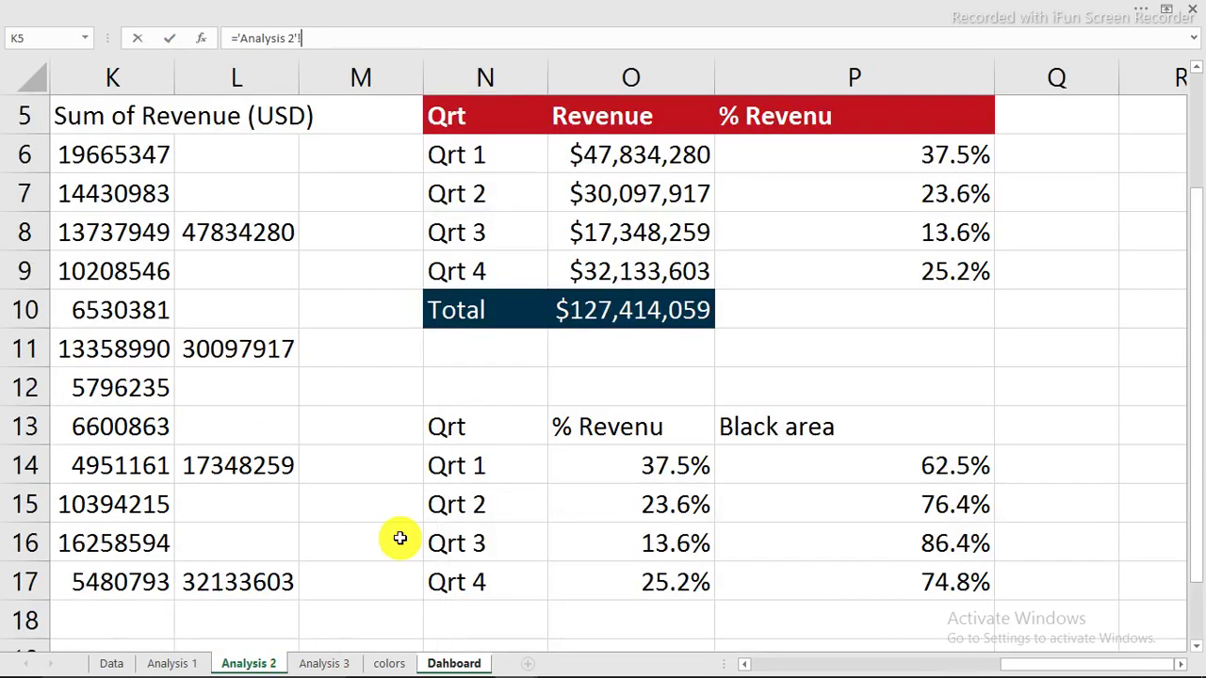
click(647, 153)
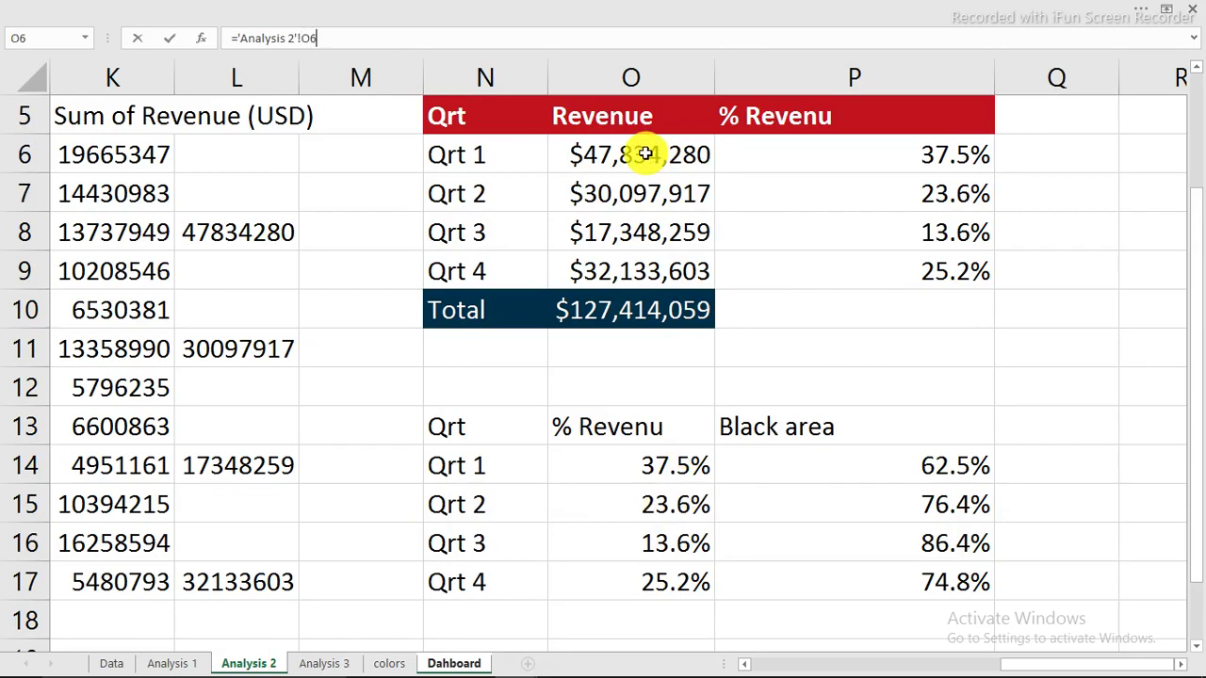
key(Return)
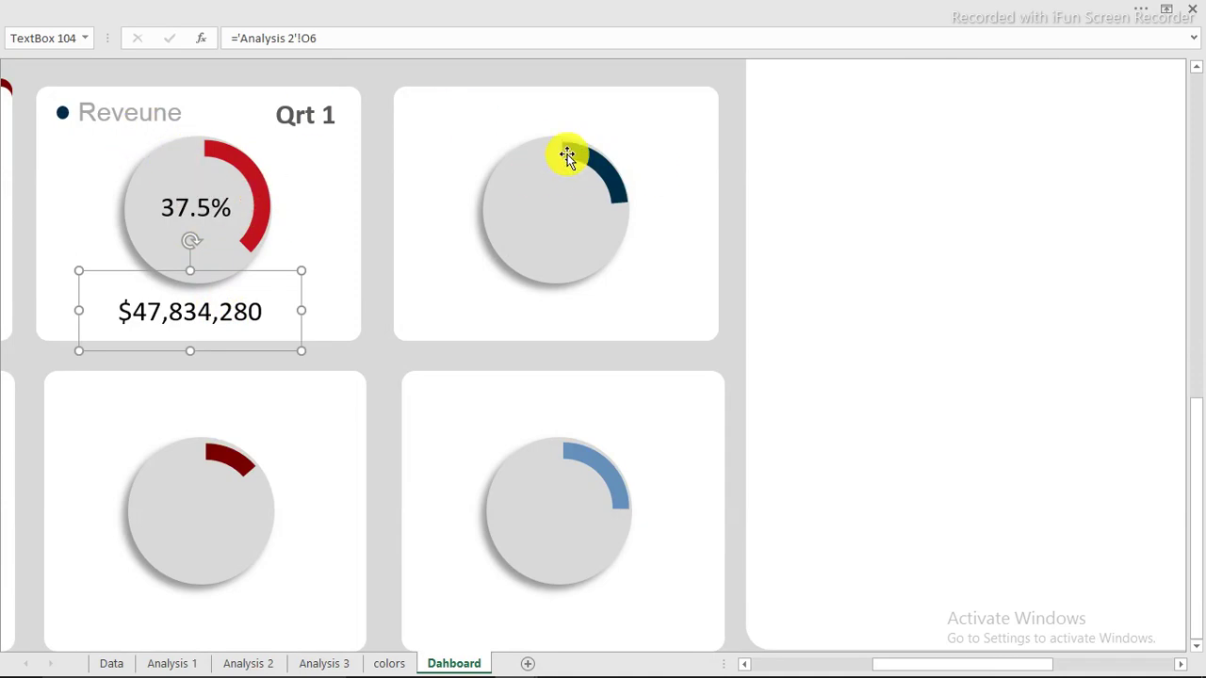
ctrl+click(188, 207)
ctrl+click(137, 115)
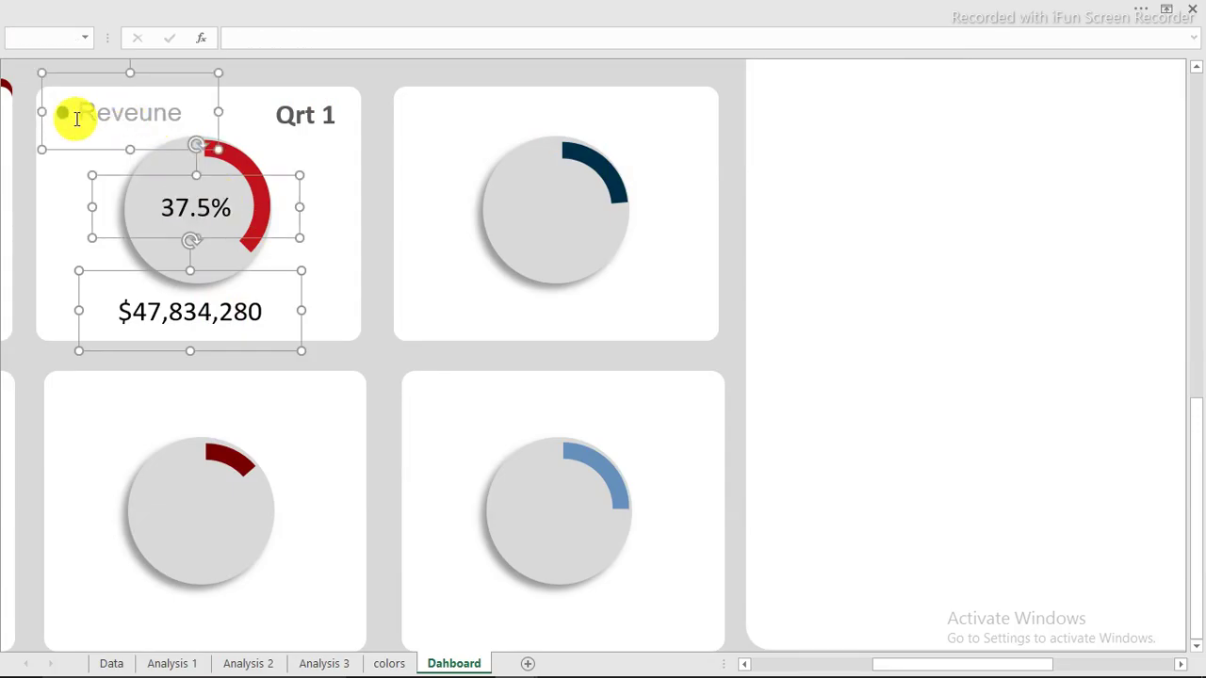
ctrl+click(62, 117)
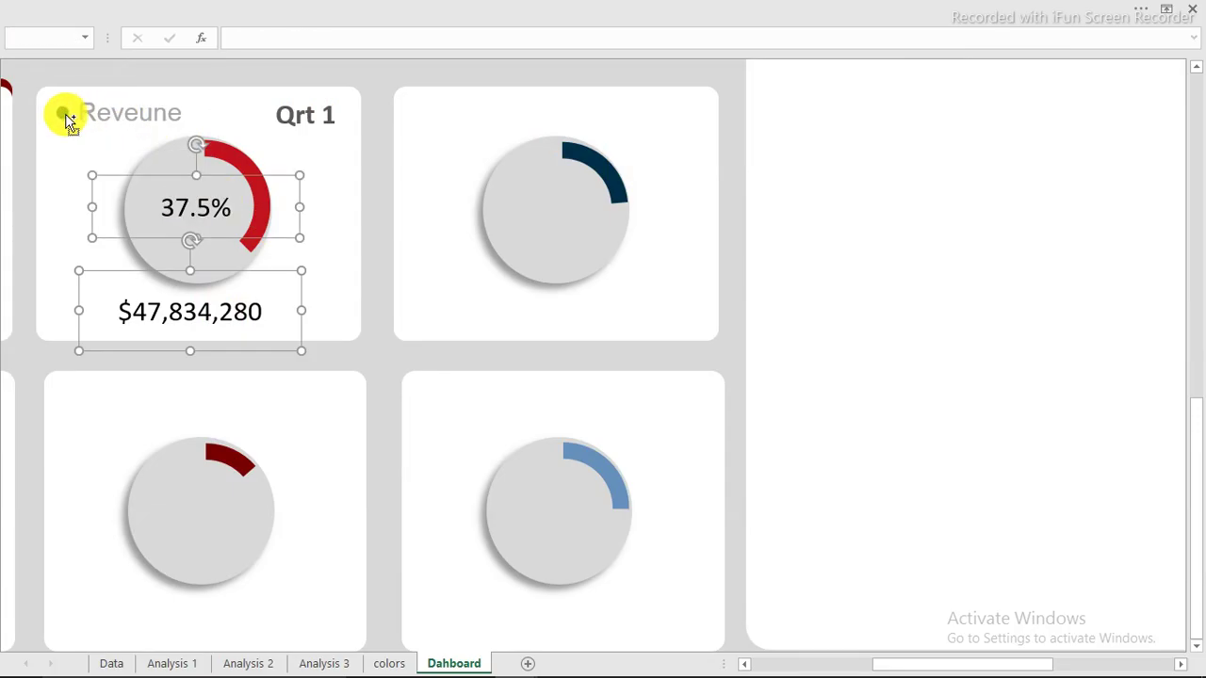
ctrl+click(66, 118)
ctrl+click(64, 117)
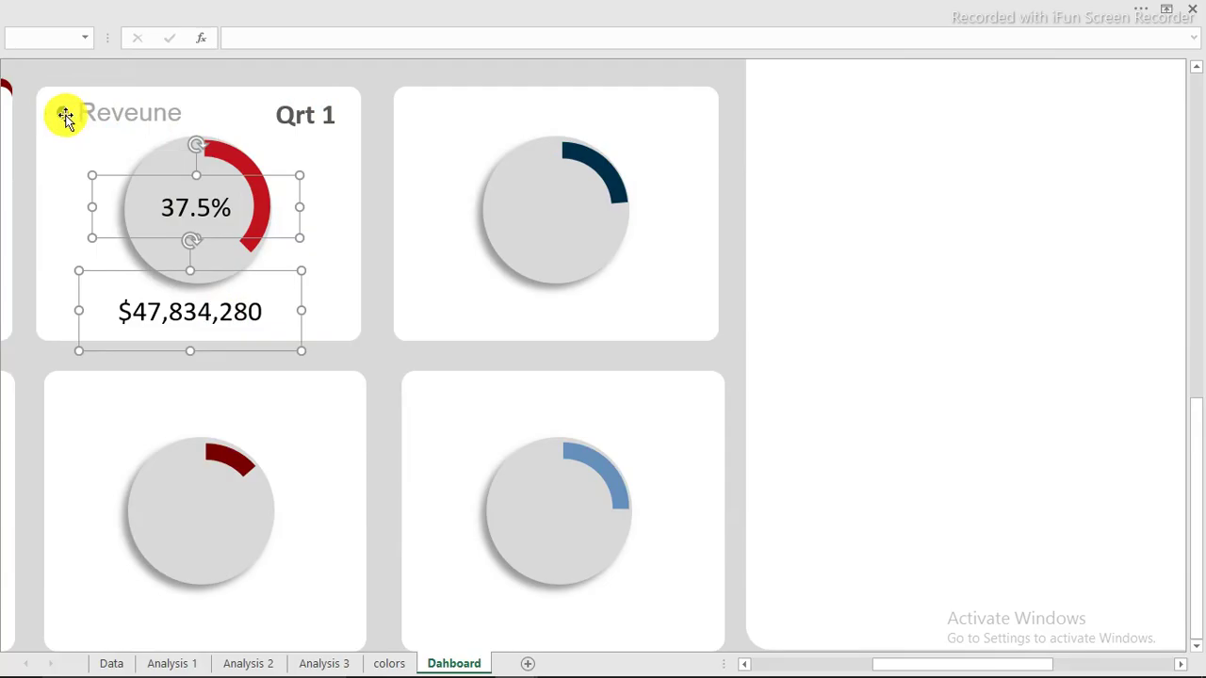
click(232, 67)
- Duplicate the Qrt 1 card's dot, Reveune, Qrt 1, percentage and amount labels onto the other three doughnut cards, and clear the selection
click(62, 114)
click(63, 114)
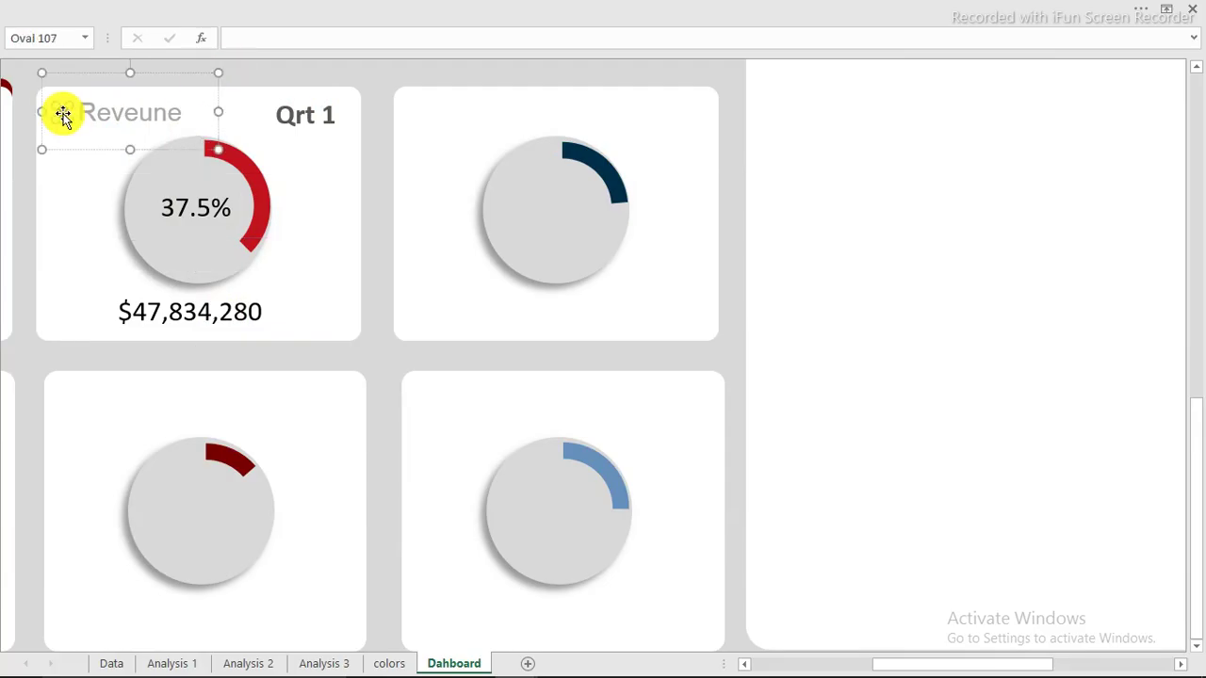
ctrl+click(133, 120)
ctrl+click(287, 115)
ctrl+click(219, 311)
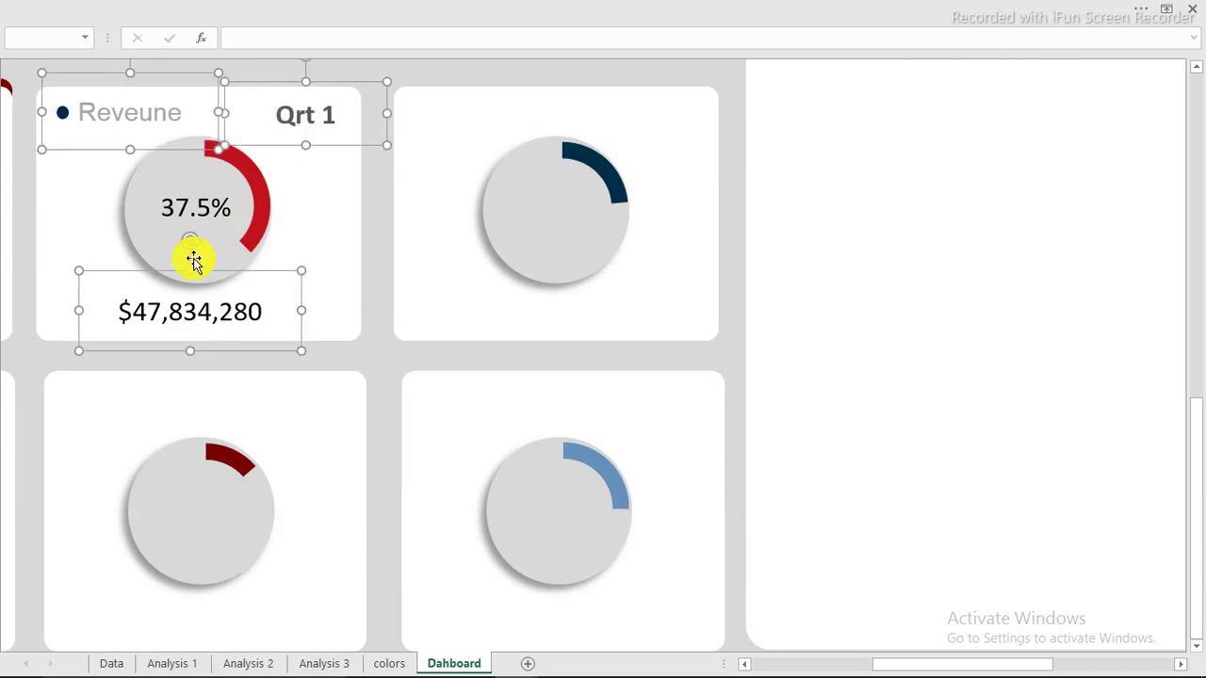
ctrl+click(198, 209)
drag(263, 270, 617, 277)
drag(618, 343, 259, 578)
scroll(396, 559, down, 2)
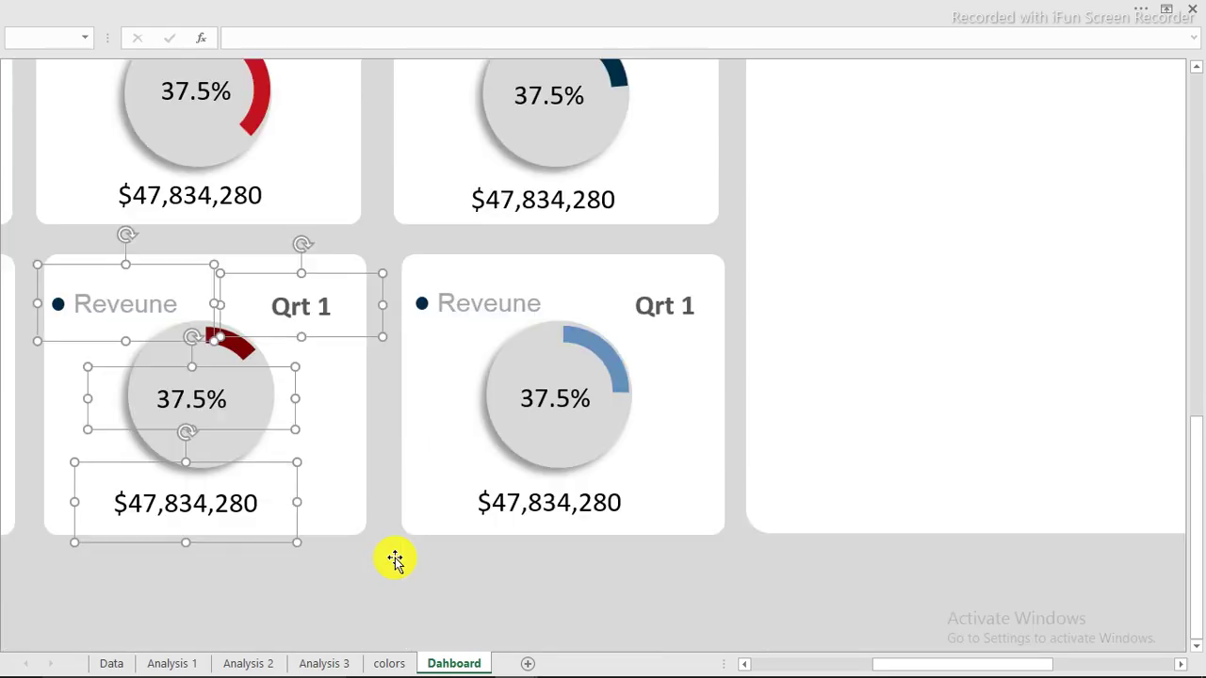
scroll(396, 559, up, 2)
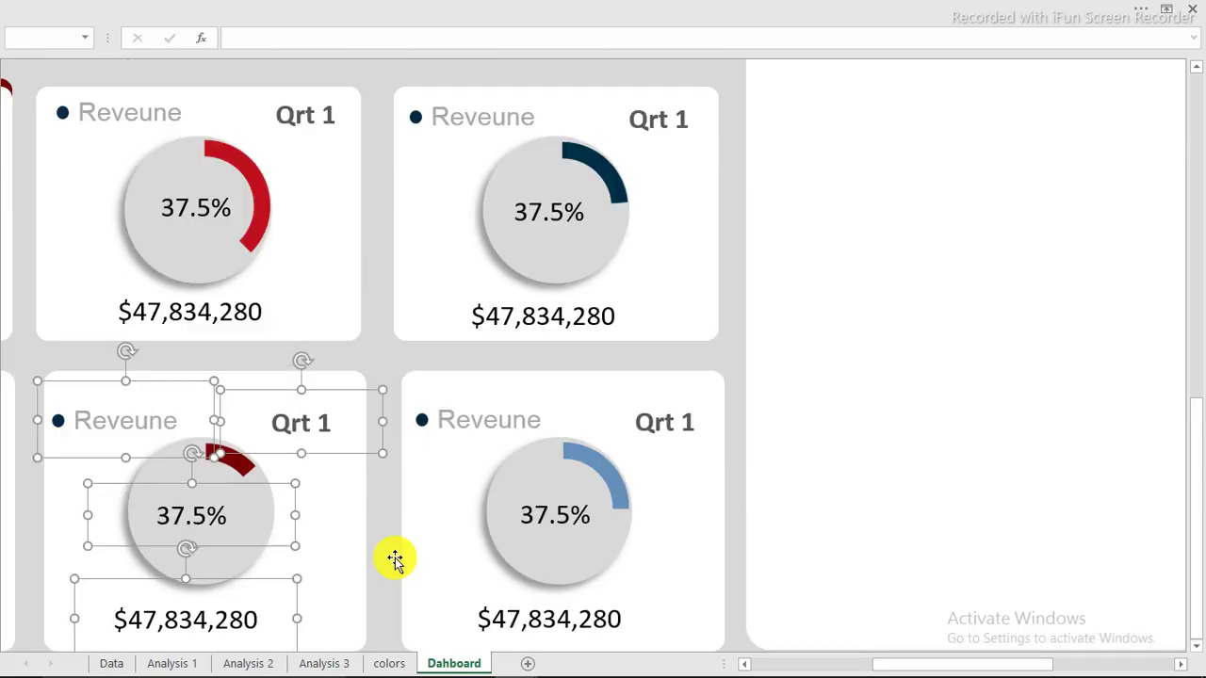
click(664, 71)
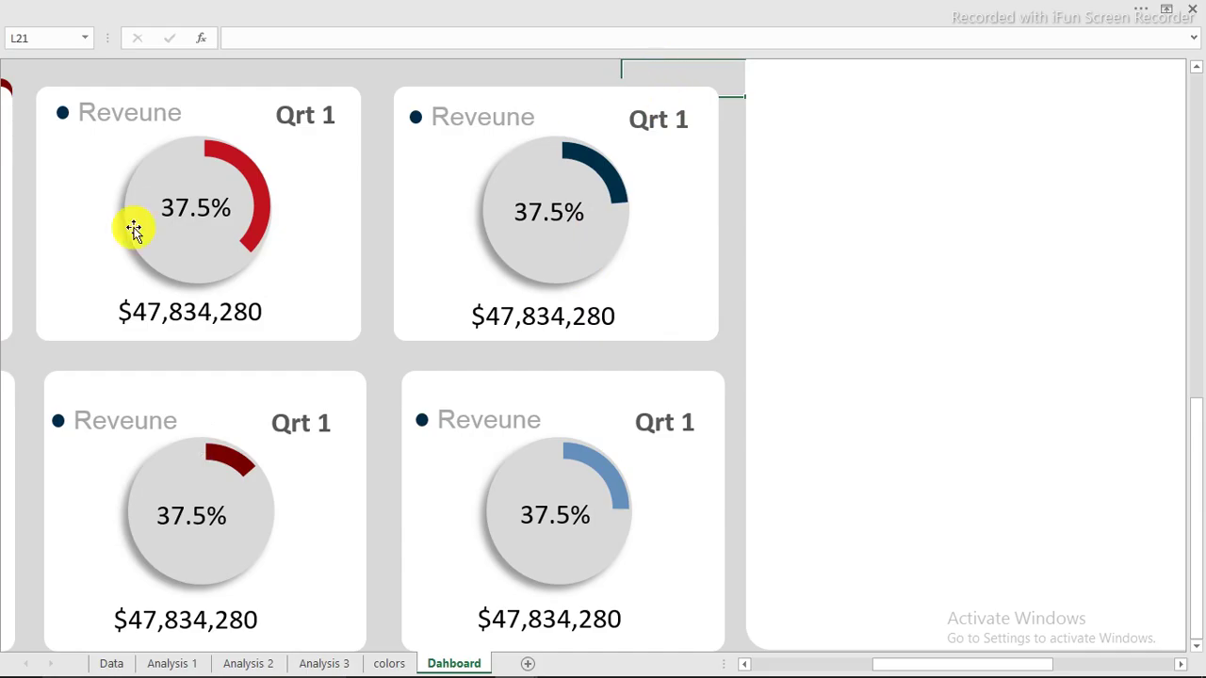
- Link the percentage text boxes of the upper-right, lower-left and lower-right doughnuts to cells O15, O16 and O17 on Analysis 2
click(207, 207)
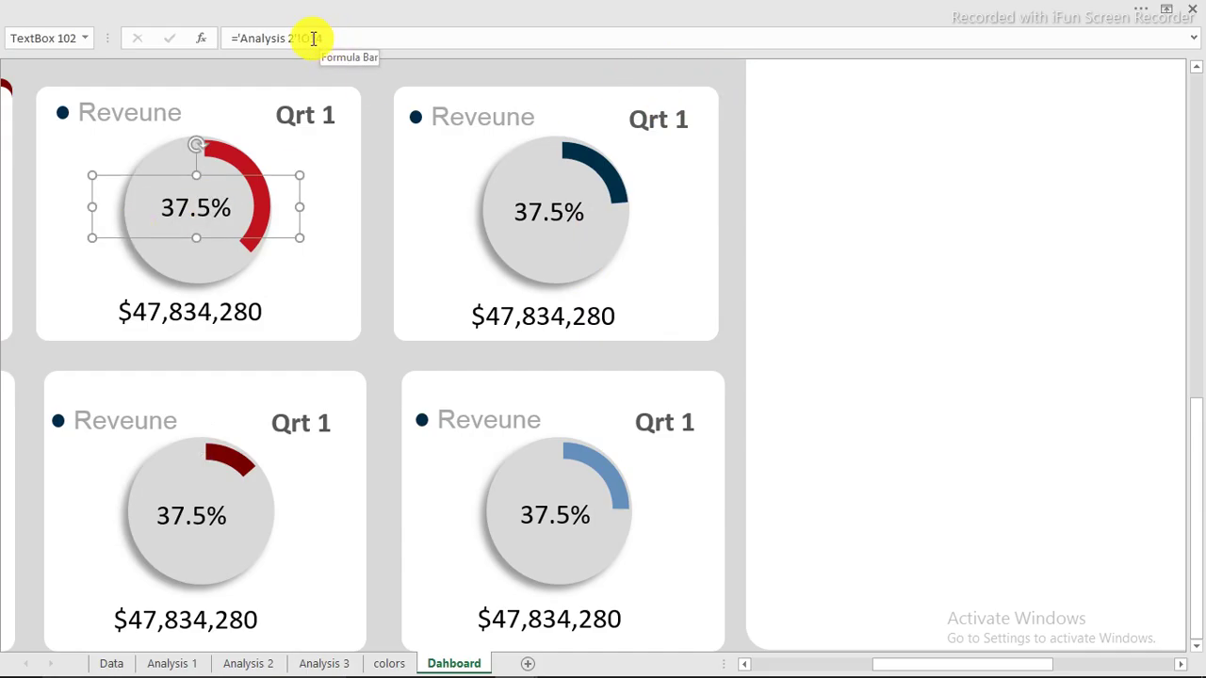
click(274, 665)
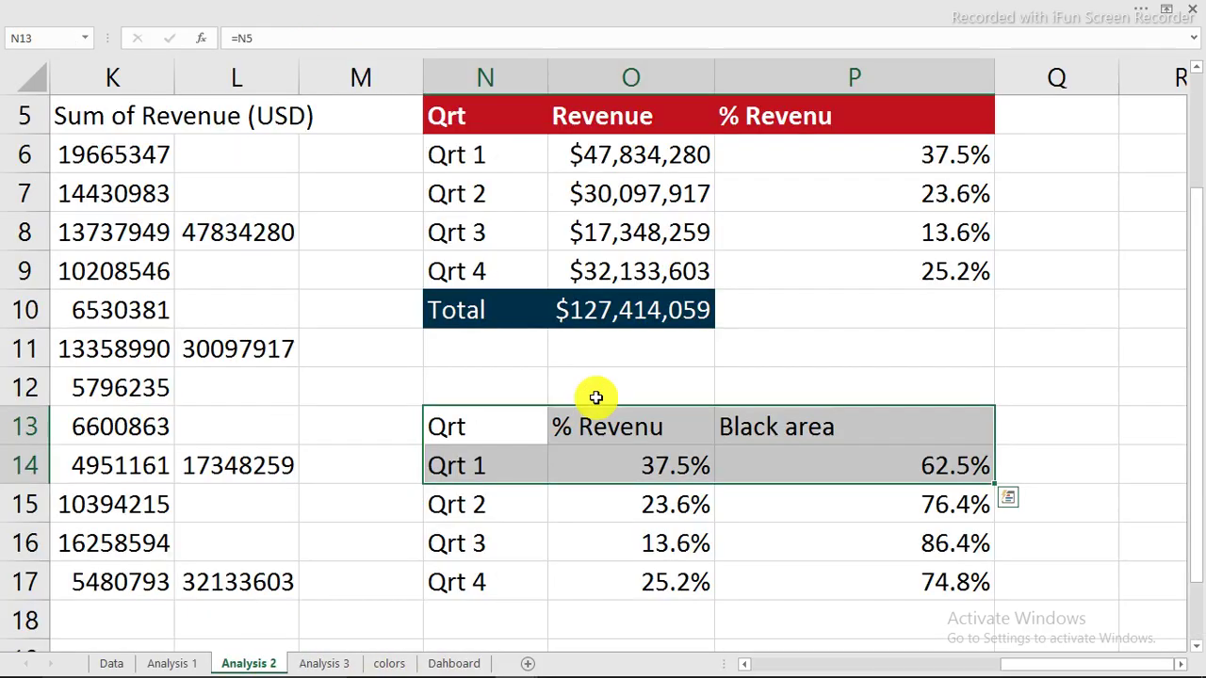
click(617, 466)
click(658, 502)
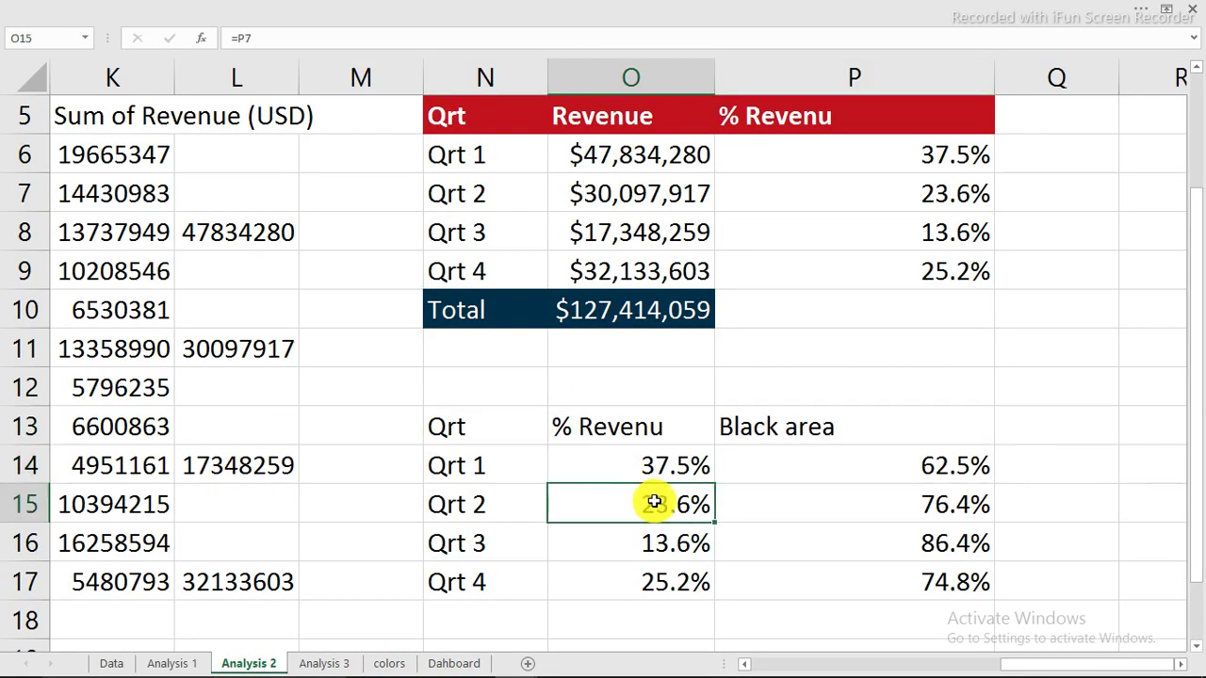
click(676, 554)
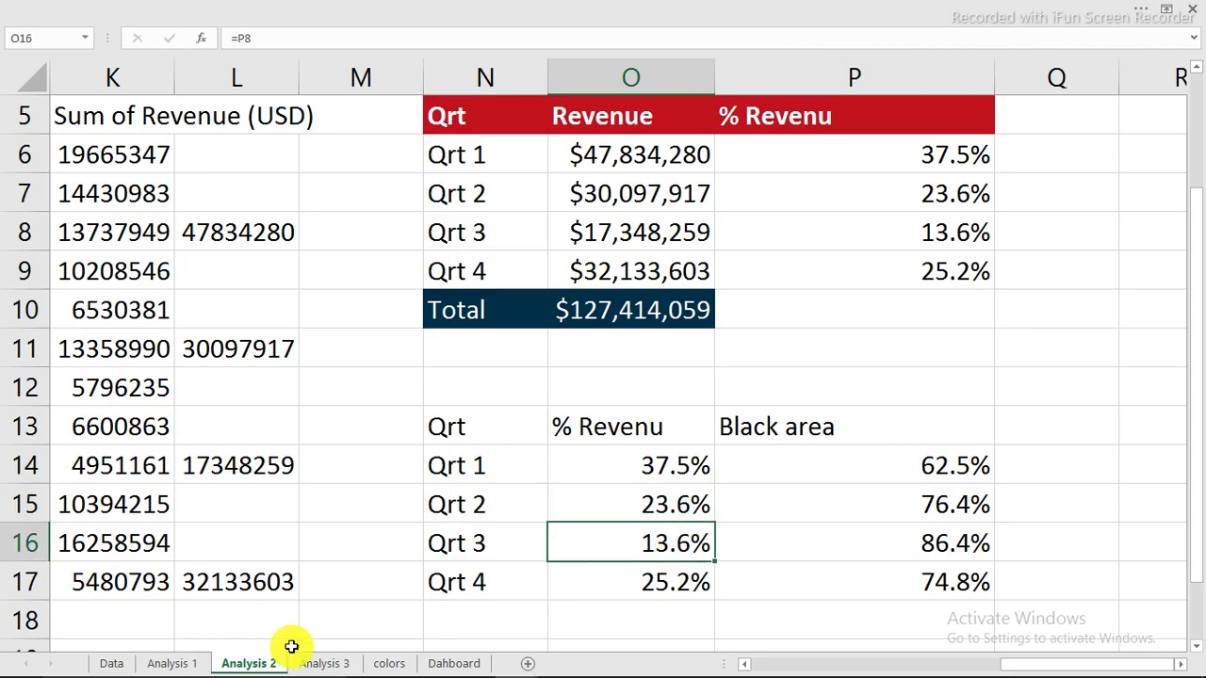
click(442, 664)
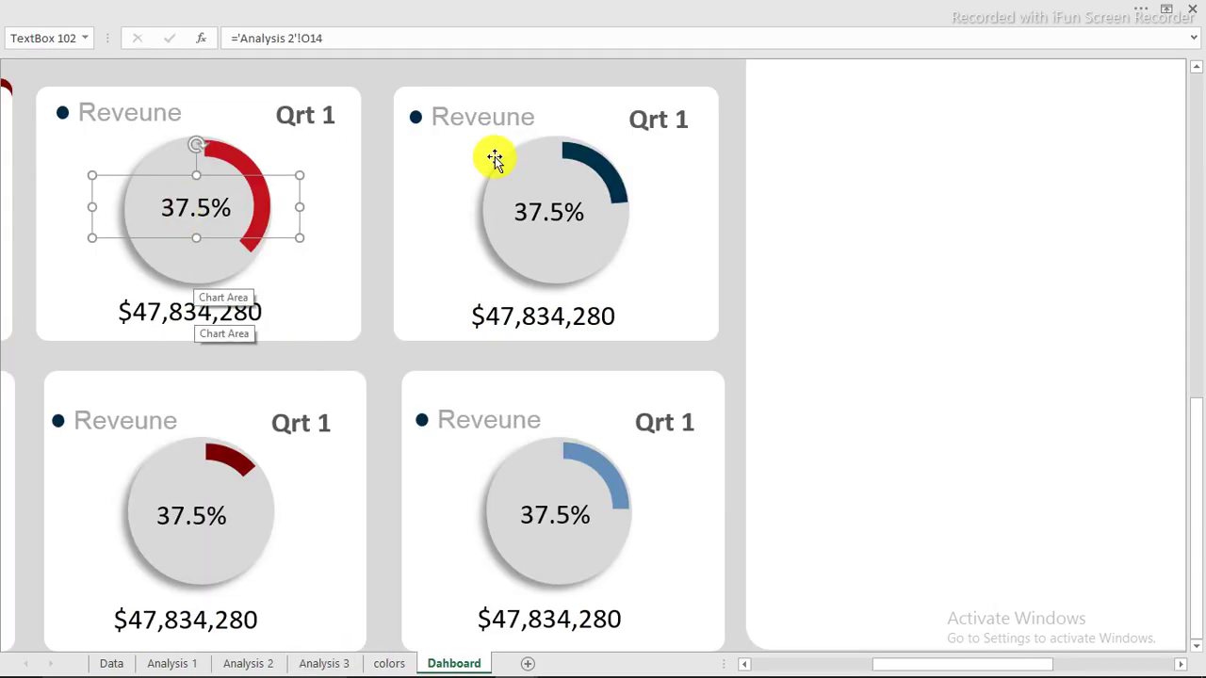
click(550, 209)
click(308, 38)
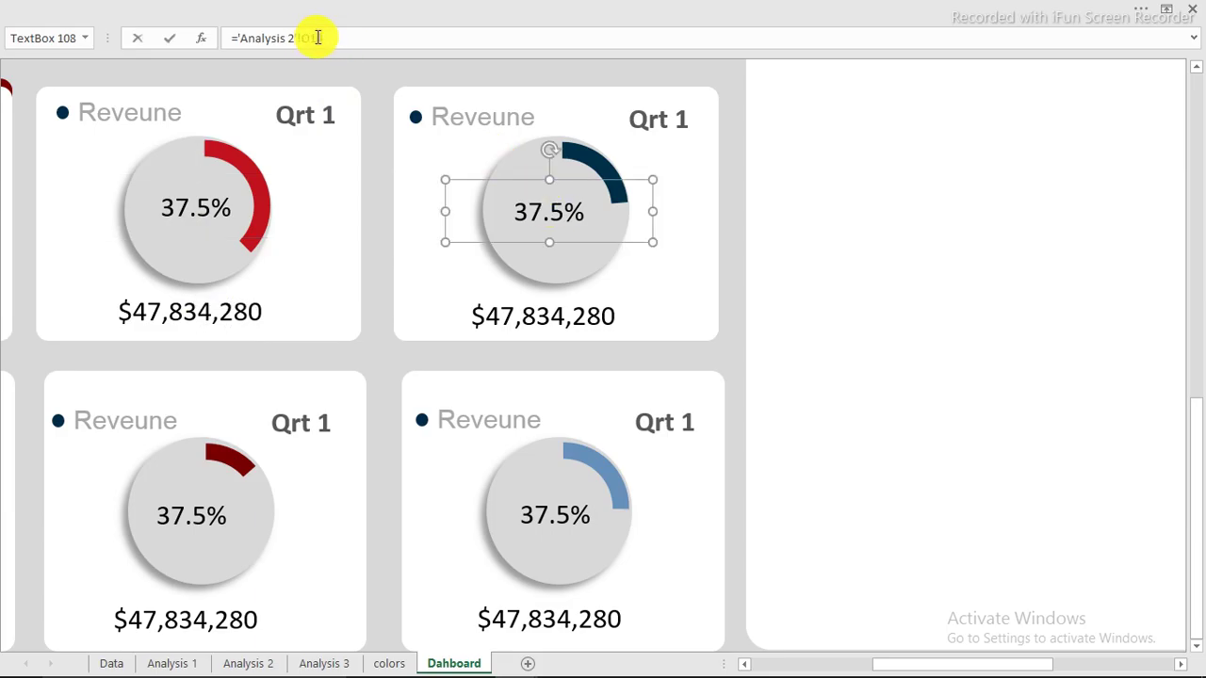
click(213, 513)
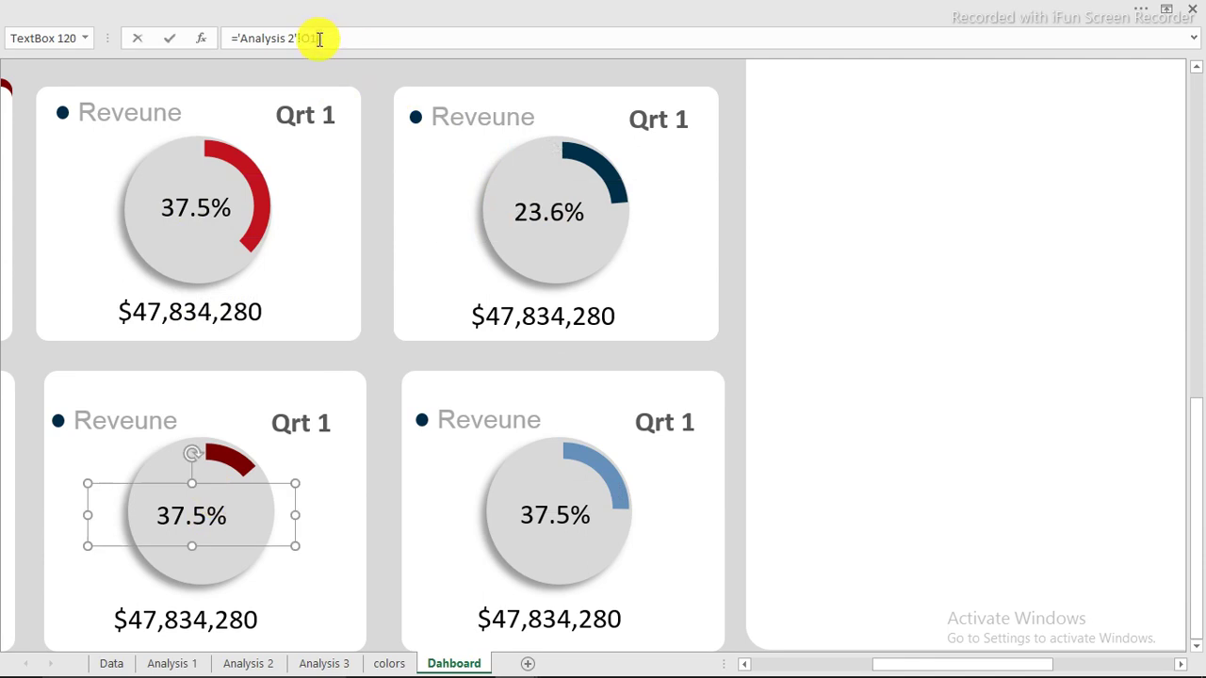
click(557, 511)
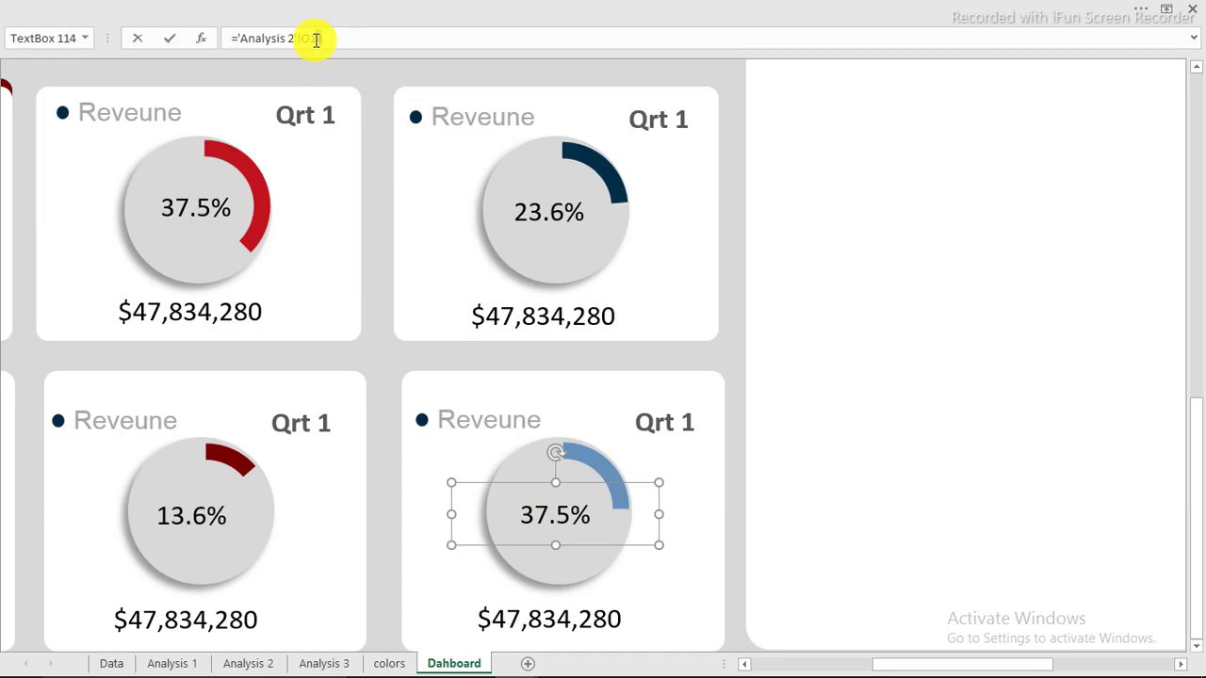
- Link the revenue amount text boxes of the upper-right, lower-left and lower-right cards to cells O7, O8 and O9 on Analysis 2
click(209, 310)
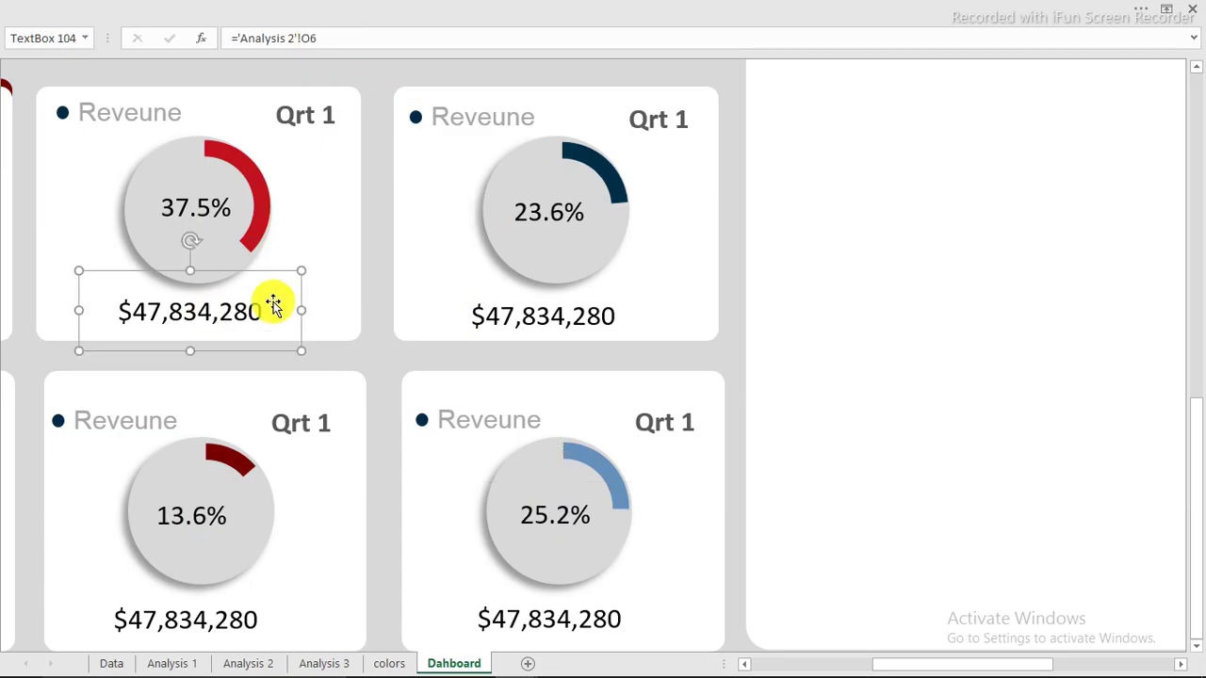
click(529, 317)
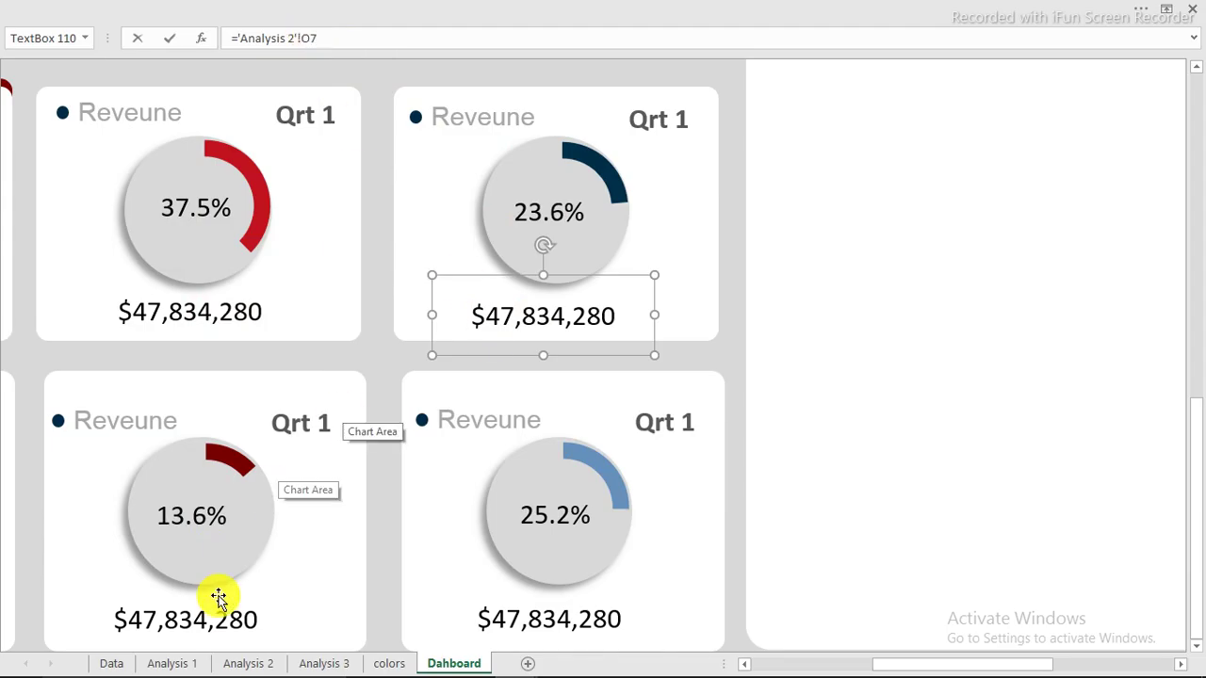
click(221, 613)
click(320, 36)
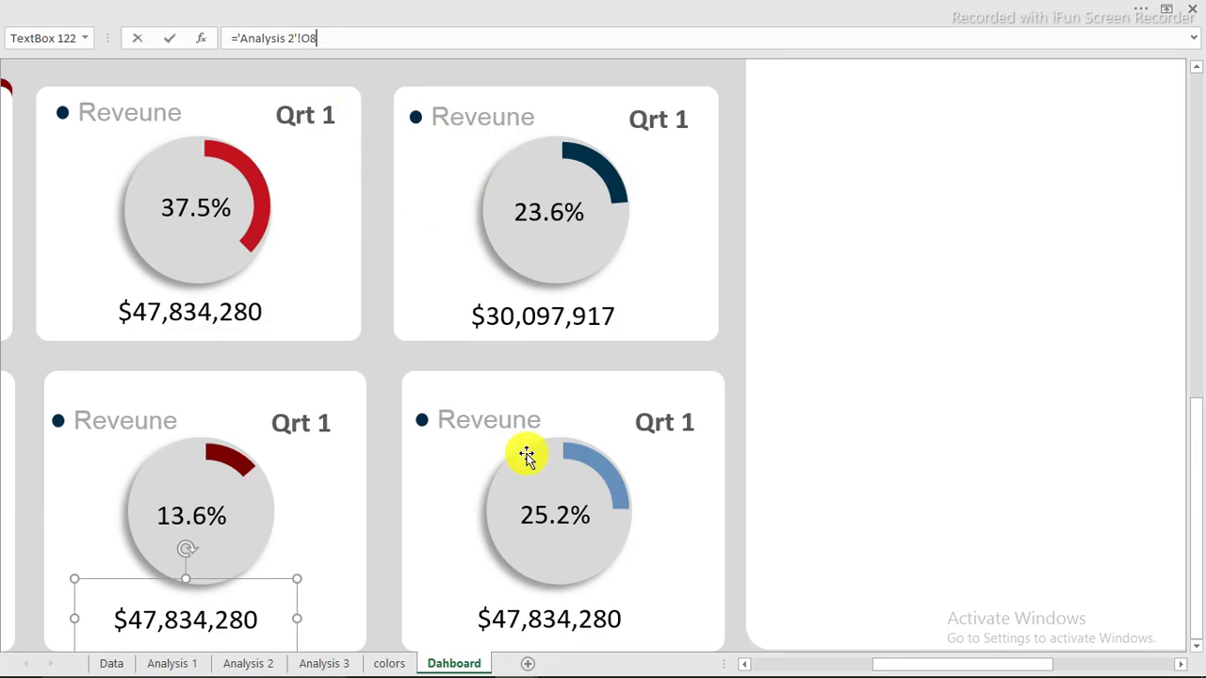
click(575, 624)
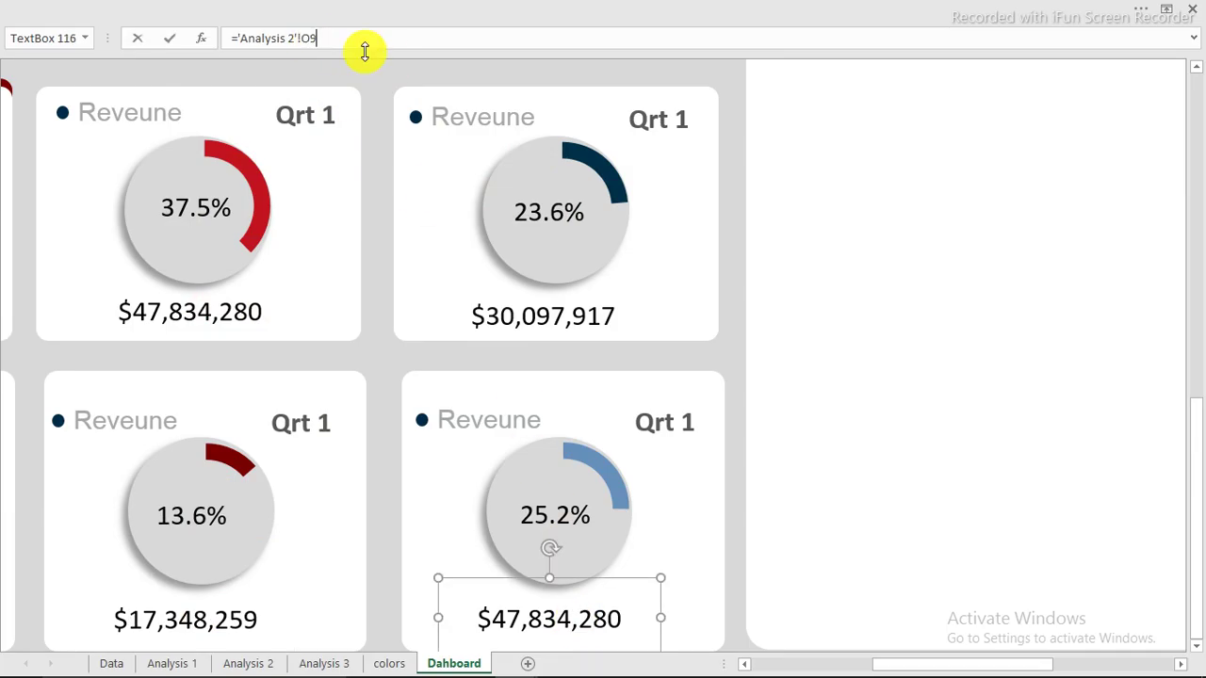
- Make the percentage inside the upper-right doughnut bold and color it with the recently used dark navy
click(575, 320)
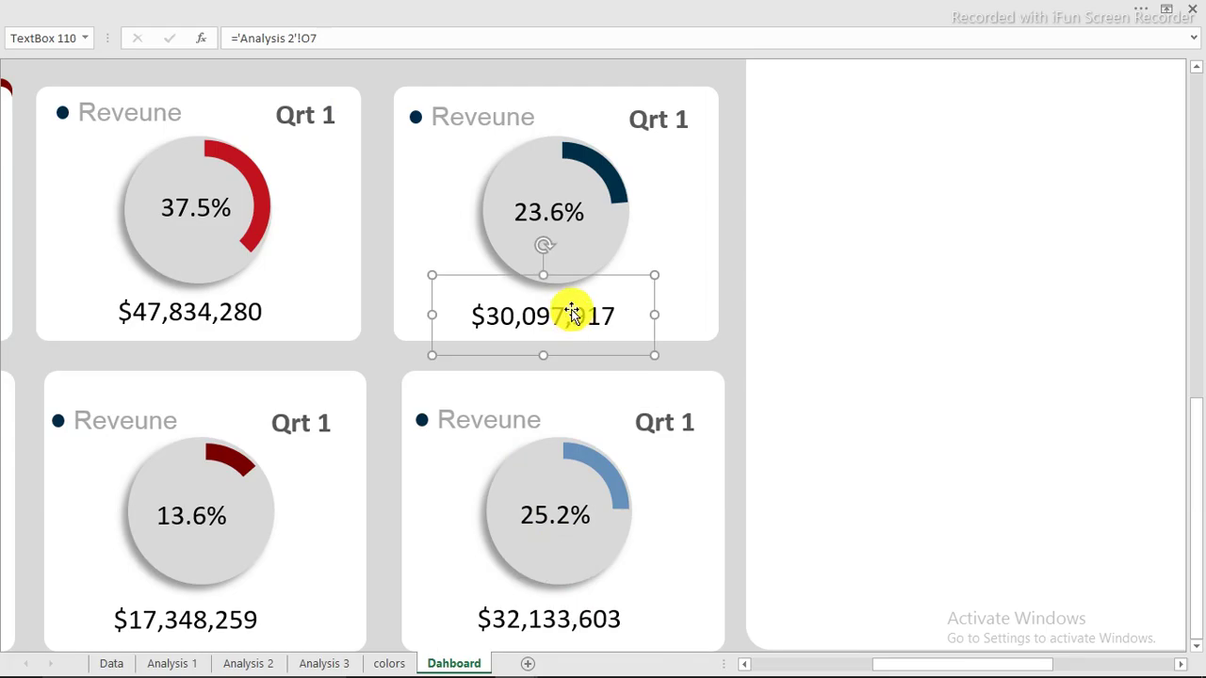
click(555, 210)
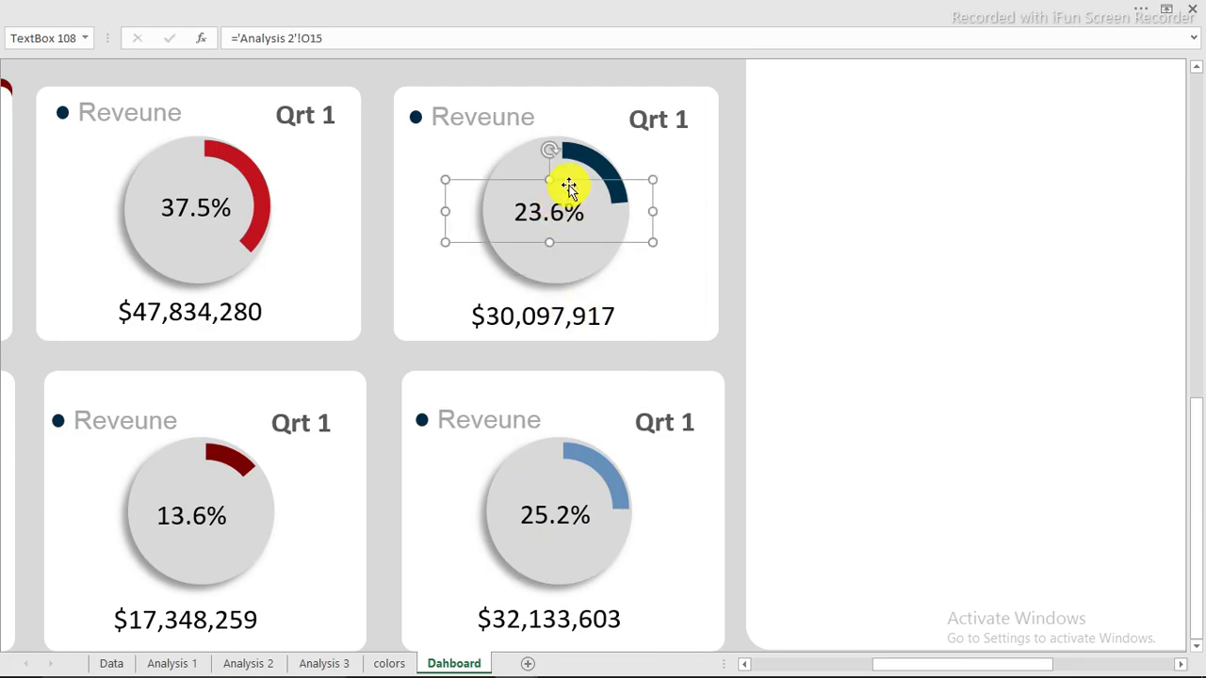
click(141, 9)
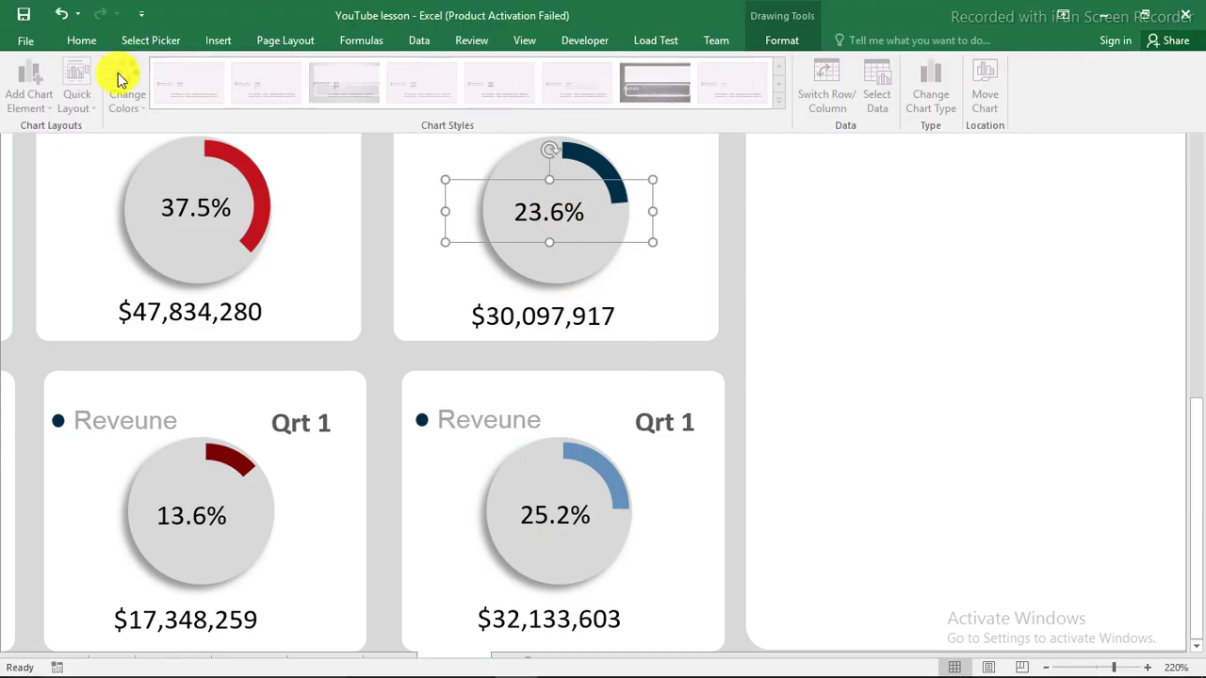
click(81, 40)
click(150, 99)
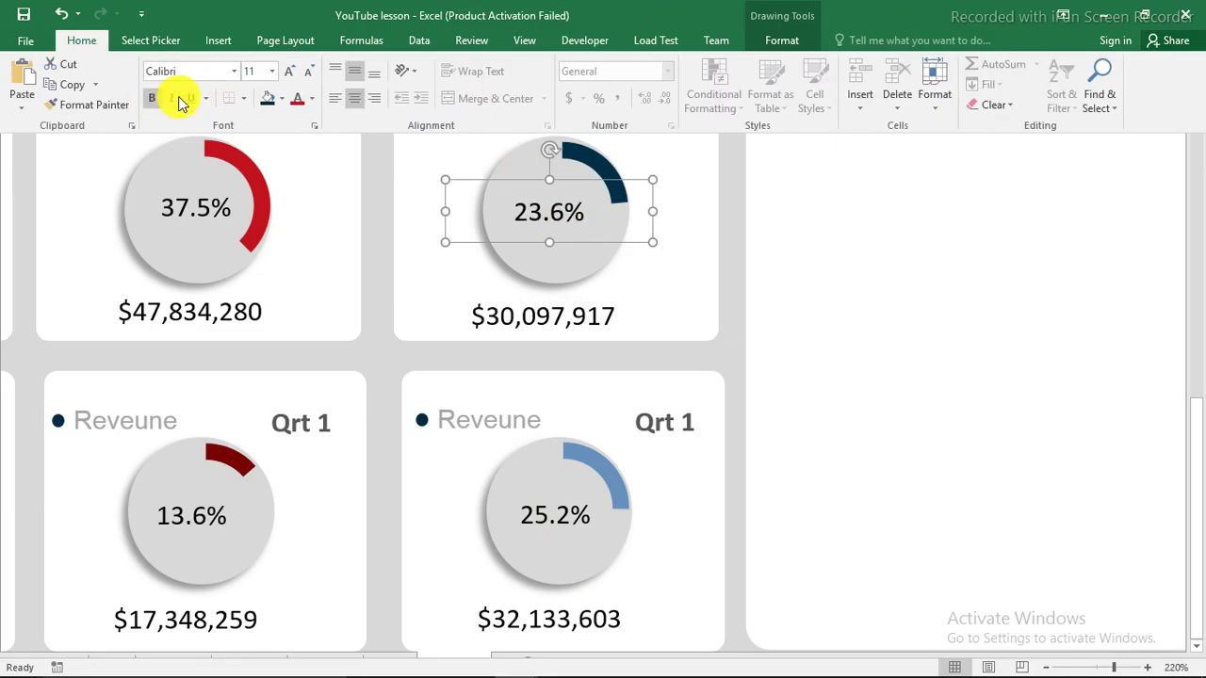
click(314, 106)
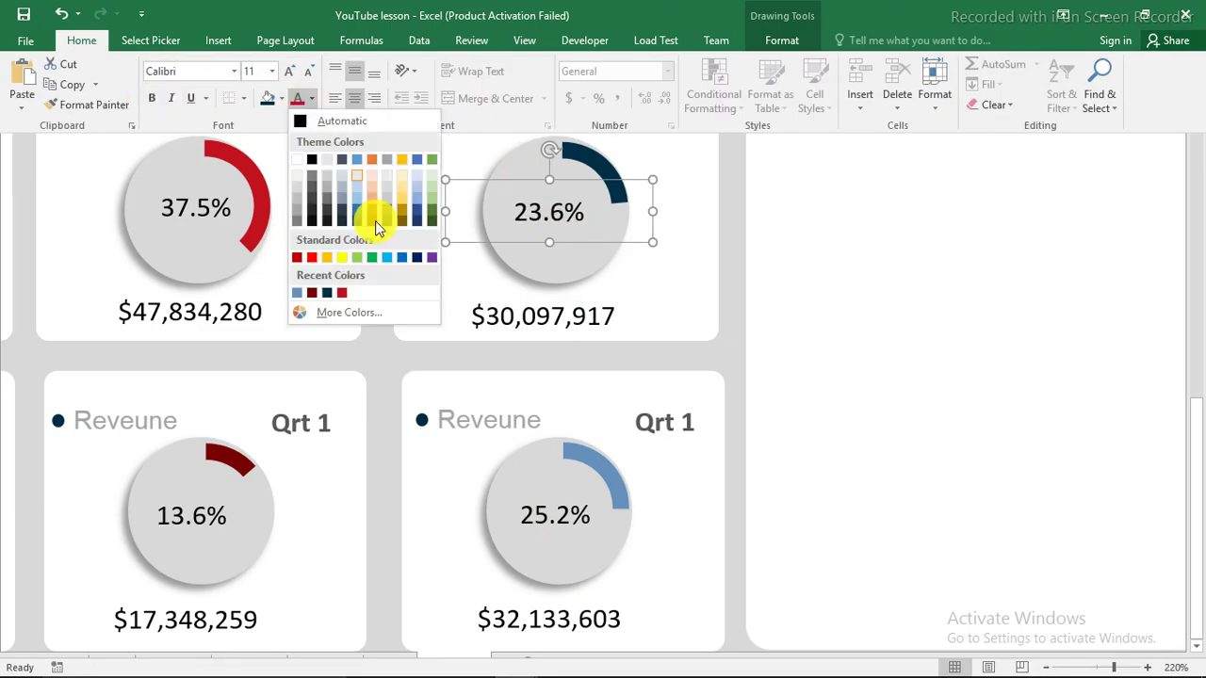
click(328, 293)
click(153, 99)
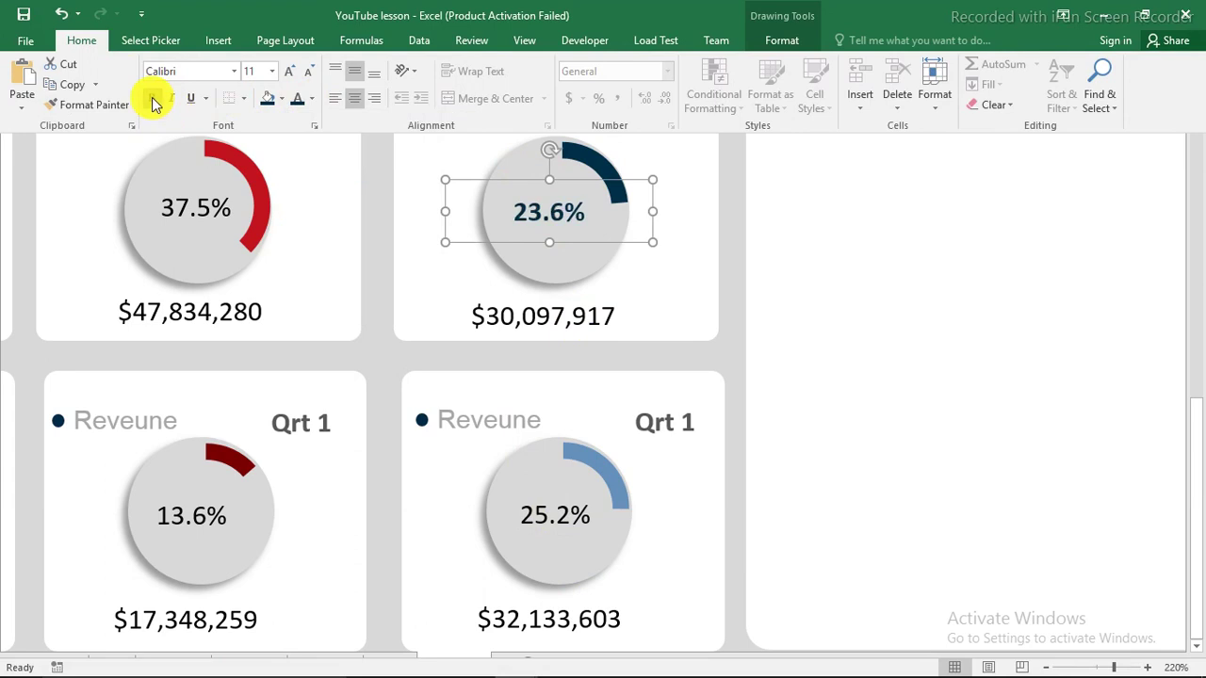
- Make the percentage inside the upper-left doughnut bold and color it with the recently used bright red
click(203, 209)
click(201, 209)
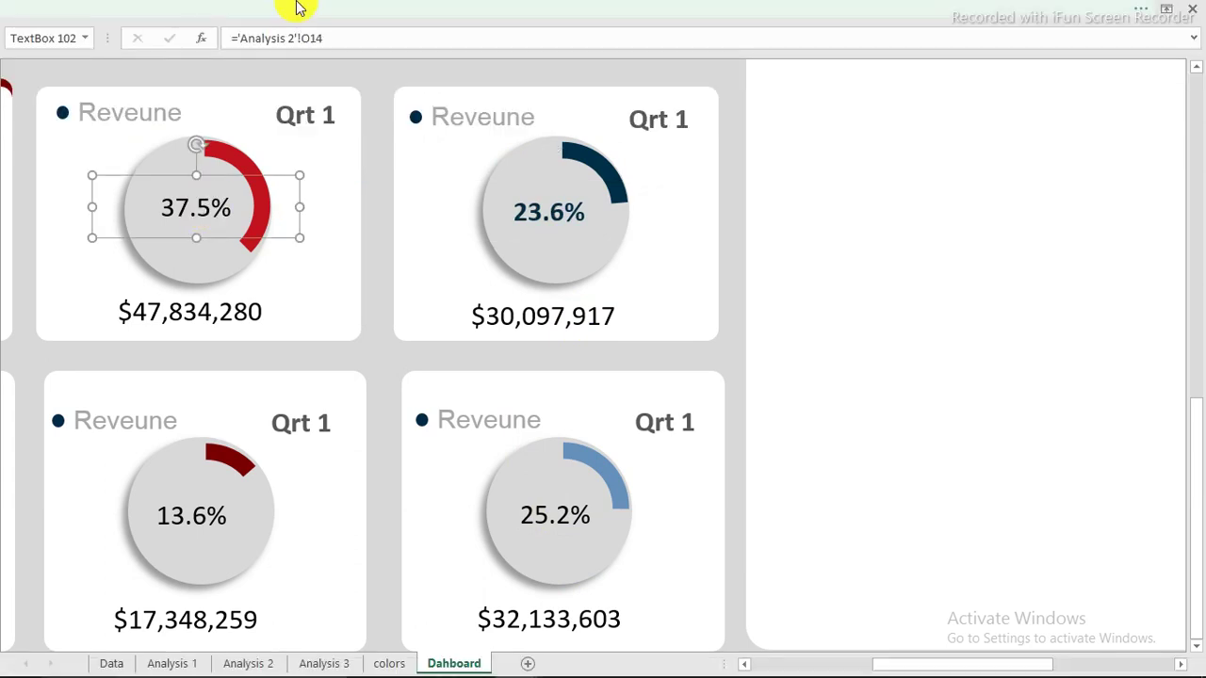
click(273, 8)
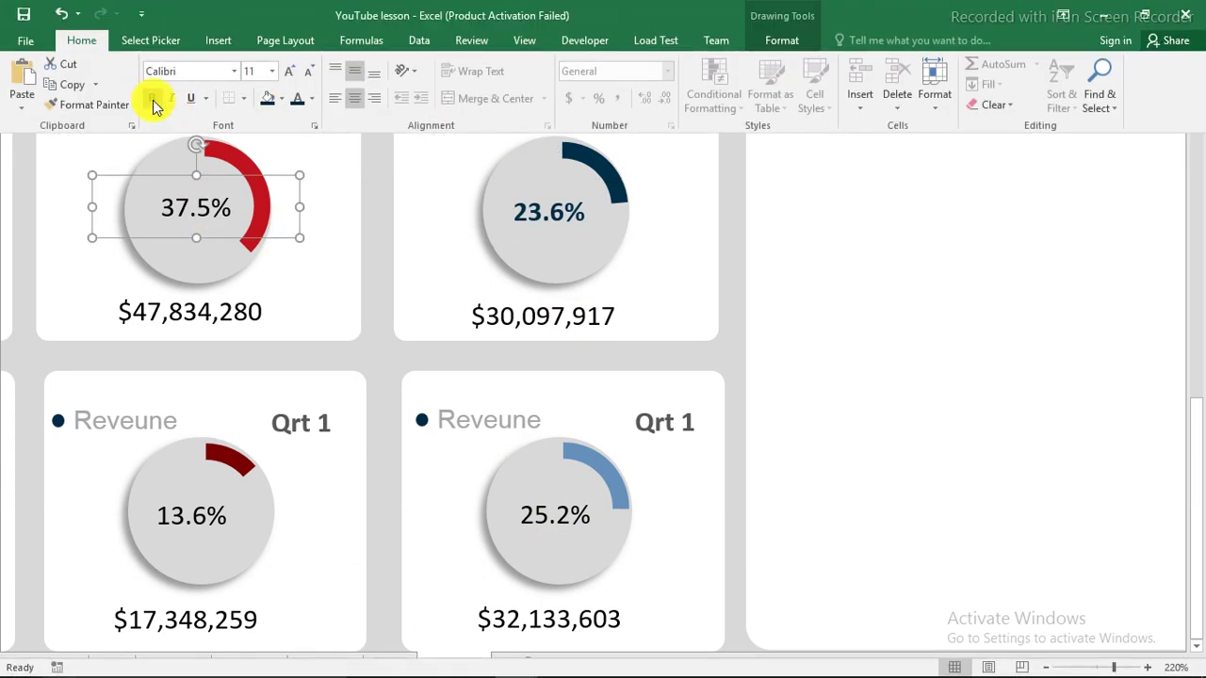
click(312, 99)
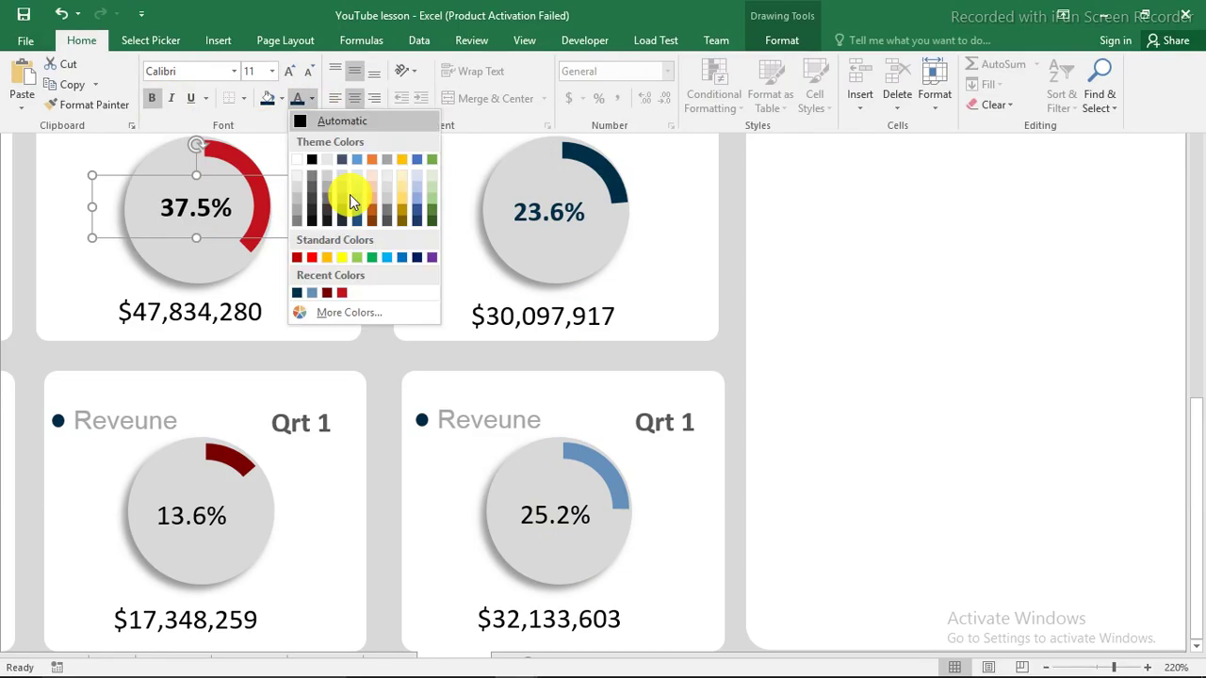
click(340, 294)
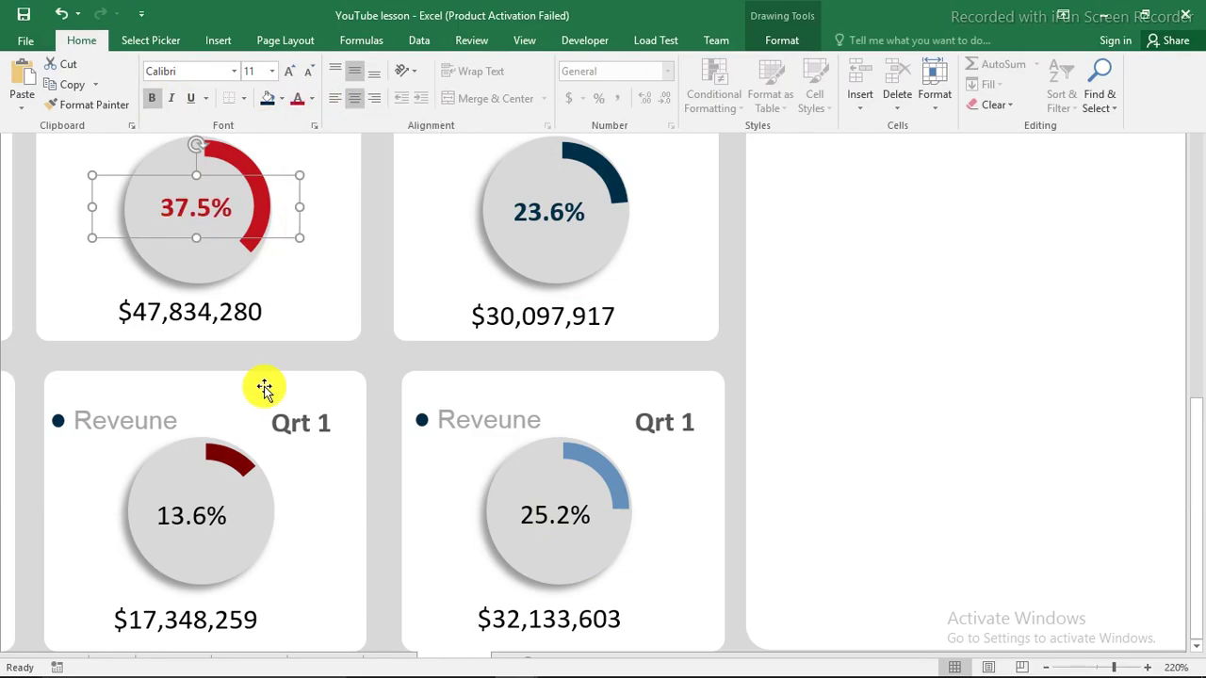
- Color the percentage inside the lower-left doughnut with the recently used dark red and make it bold
click(196, 514)
click(195, 513)
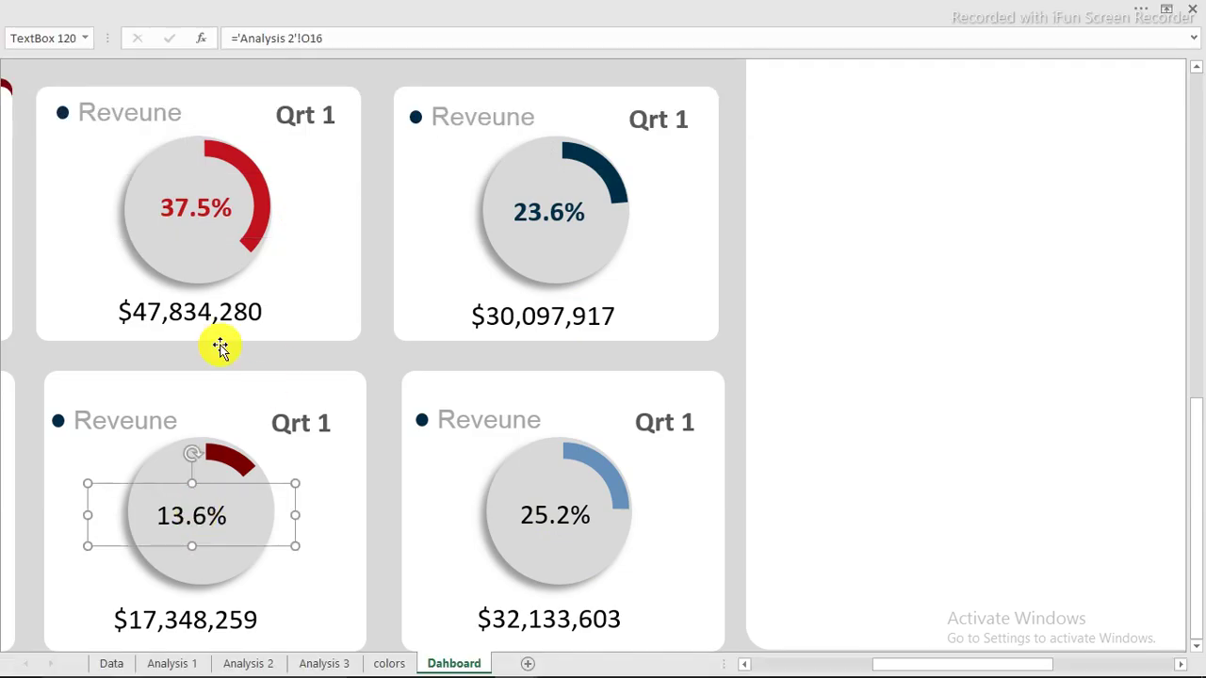
click(316, 9)
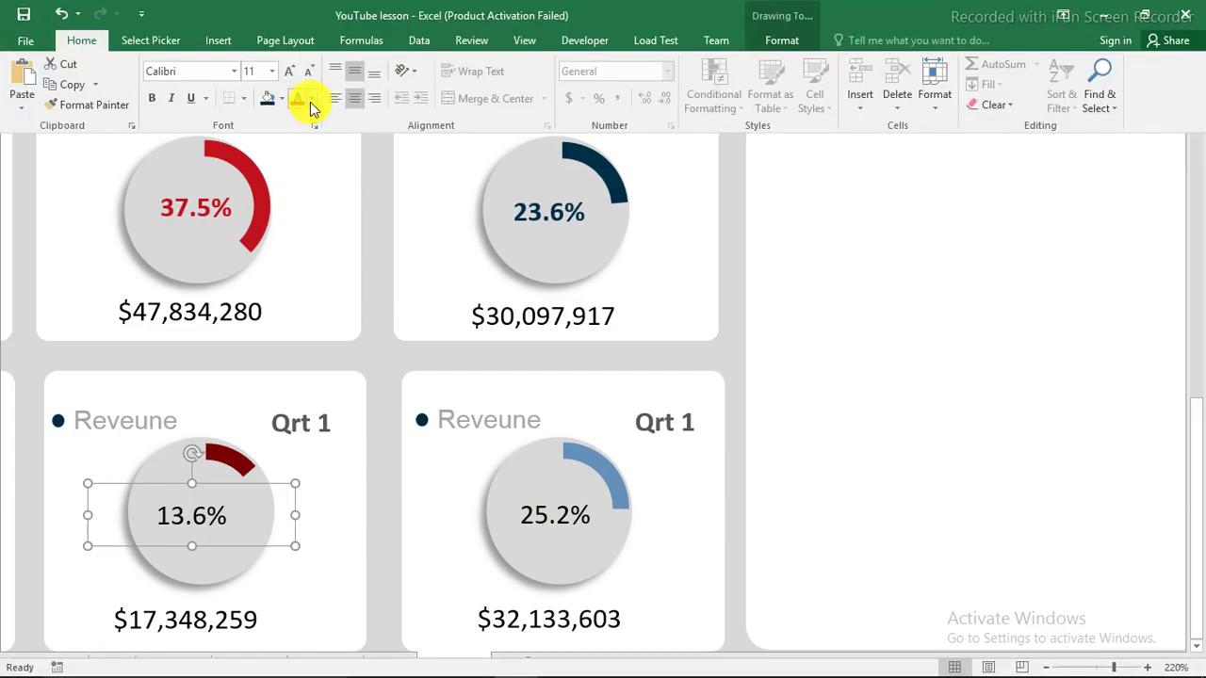
click(312, 98)
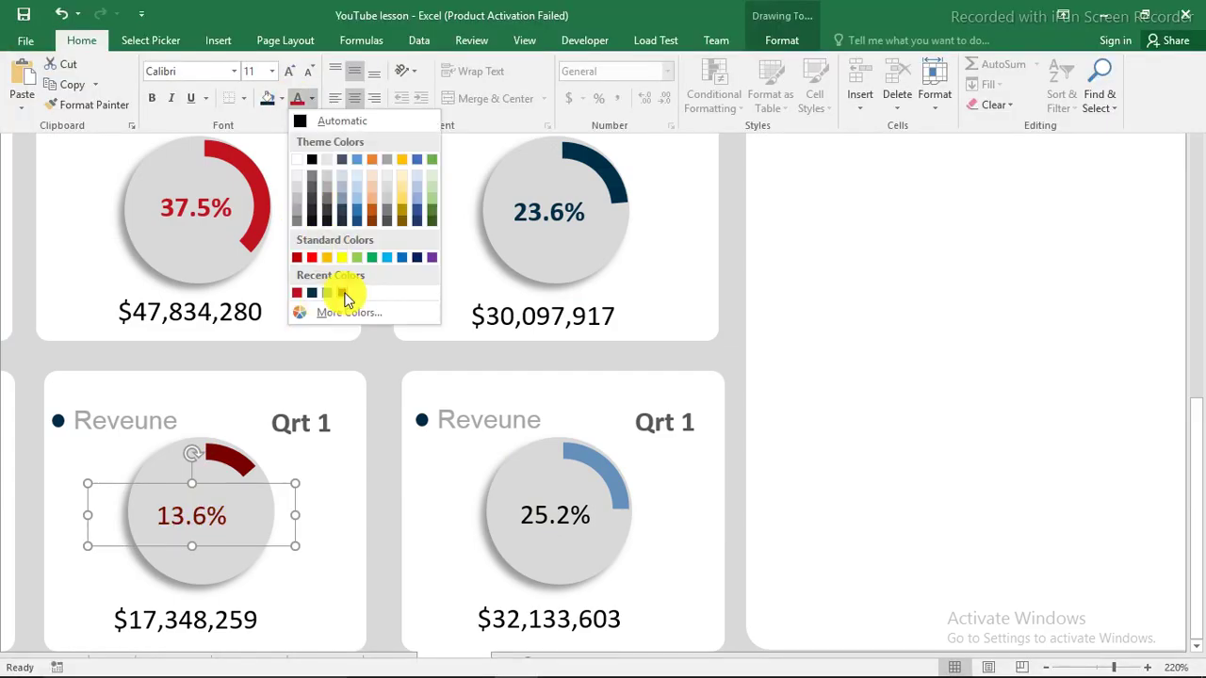
click(342, 294)
click(151, 98)
- Color the lower-right doughnut's percentage with the recent muted blue, darken it to custom RGB 66, 109, 152, and make it bold
click(549, 519)
click(549, 519)
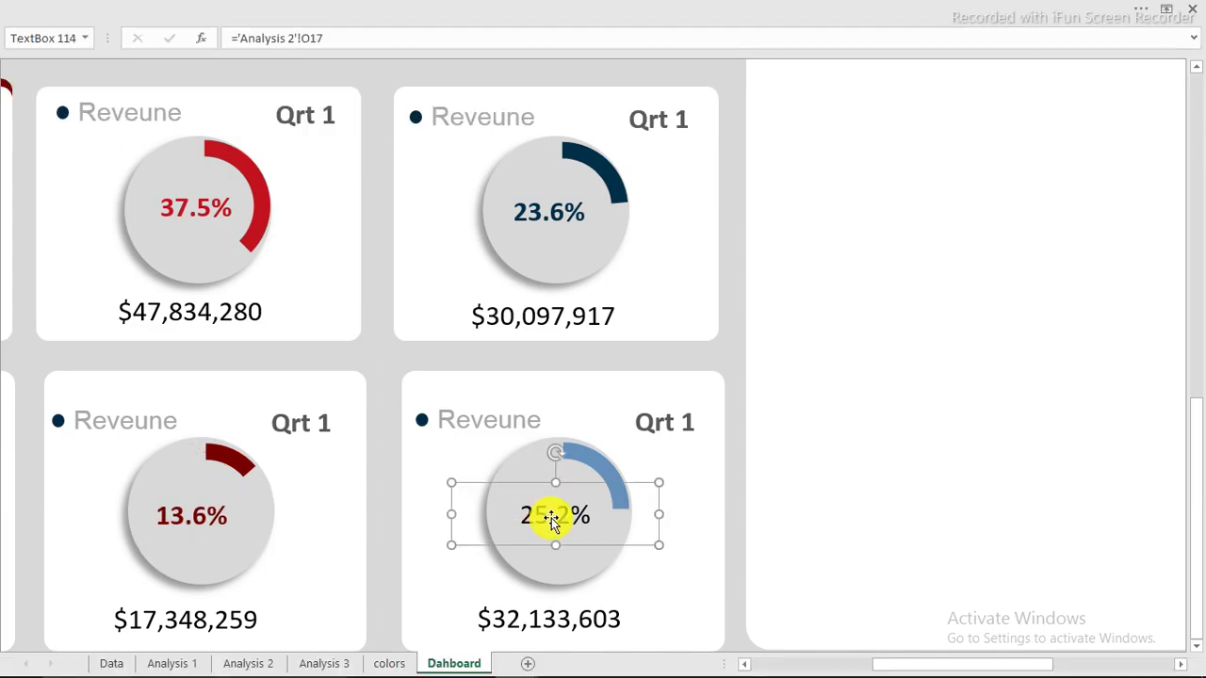
click(274, 6)
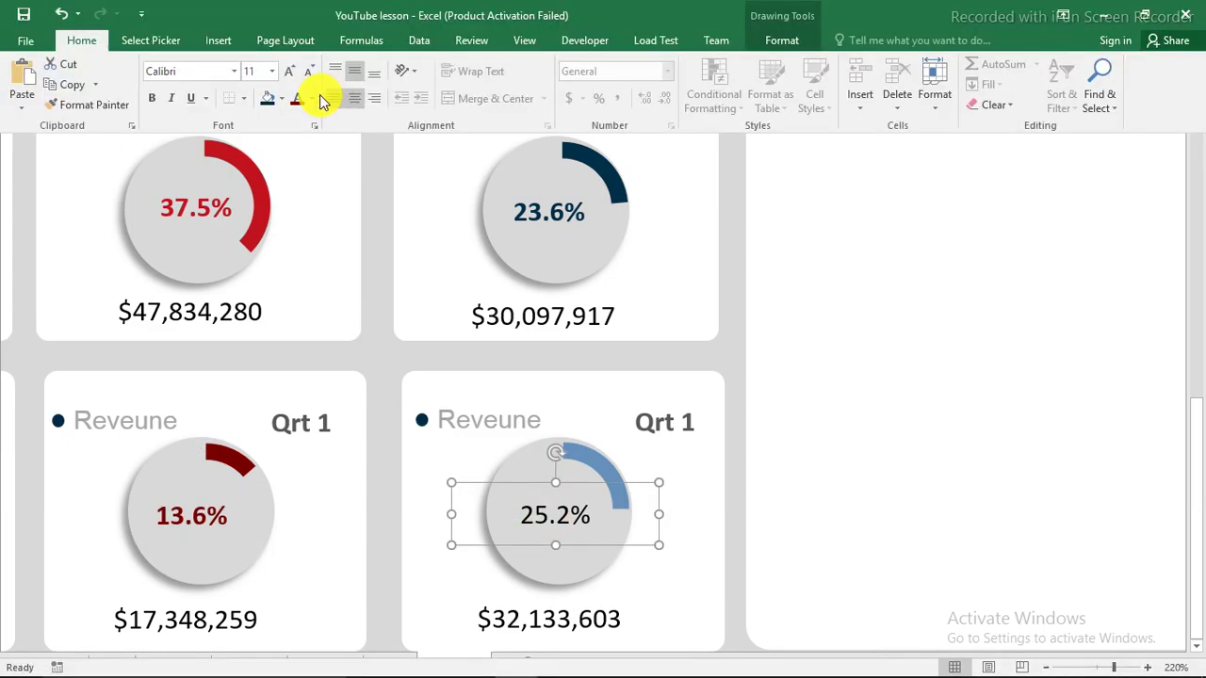
click(312, 100)
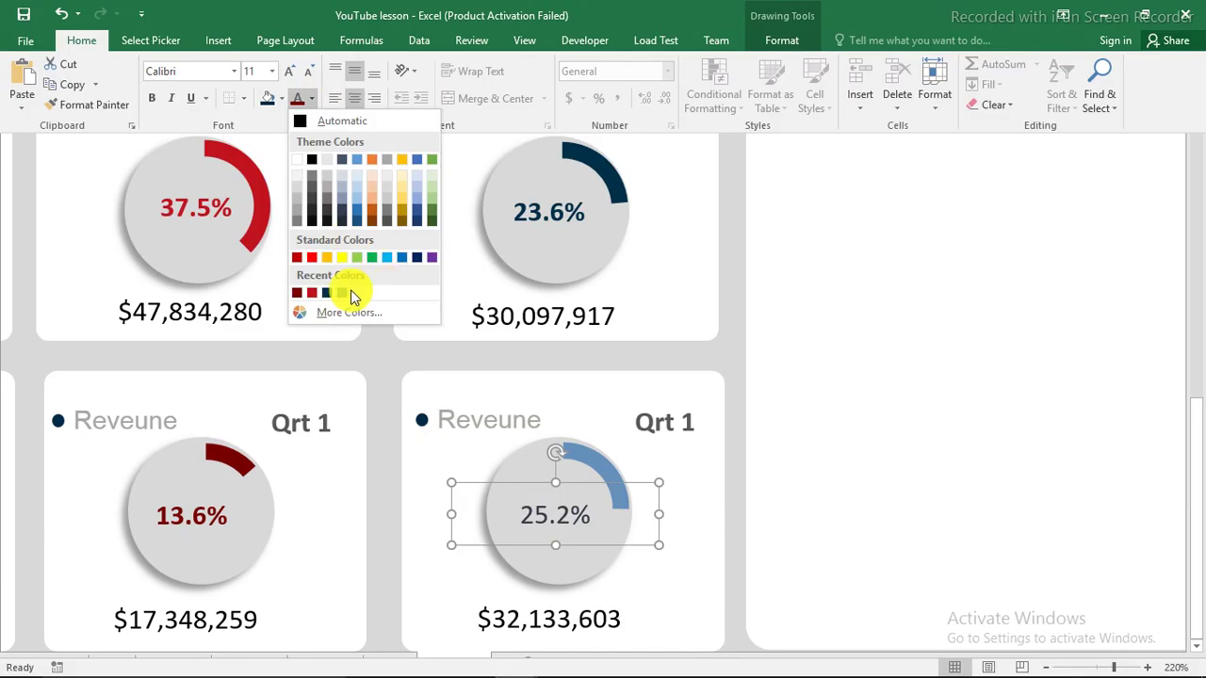
click(343, 294)
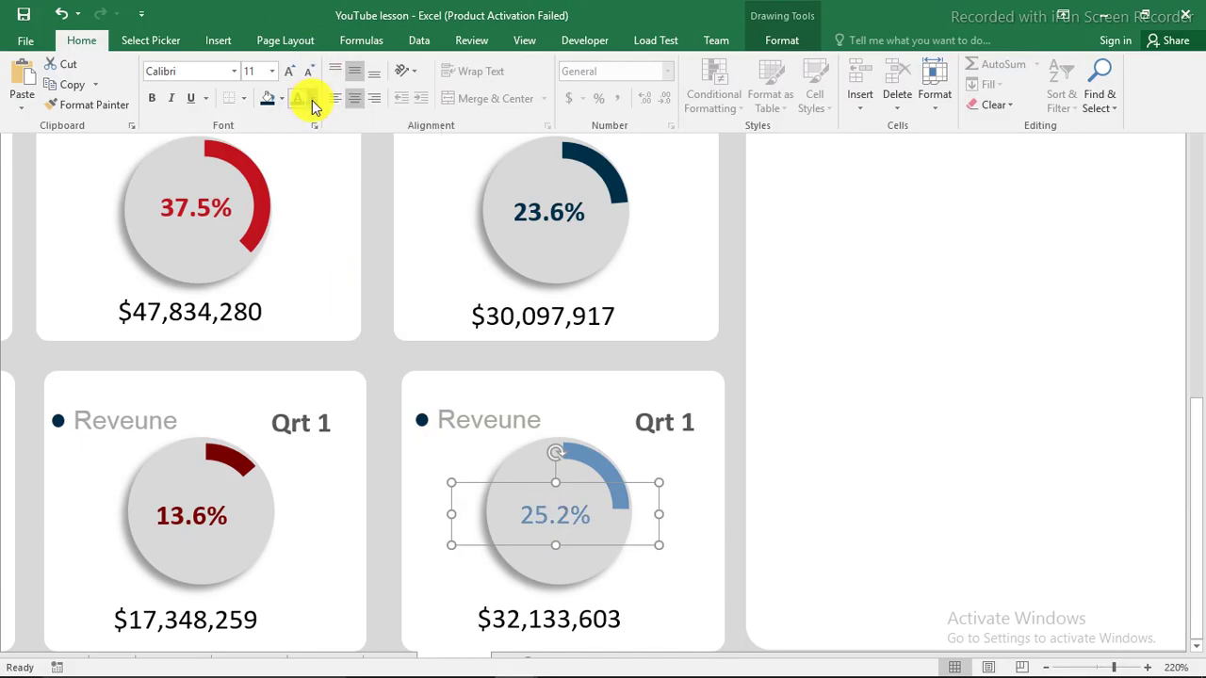
click(314, 100)
click(358, 320)
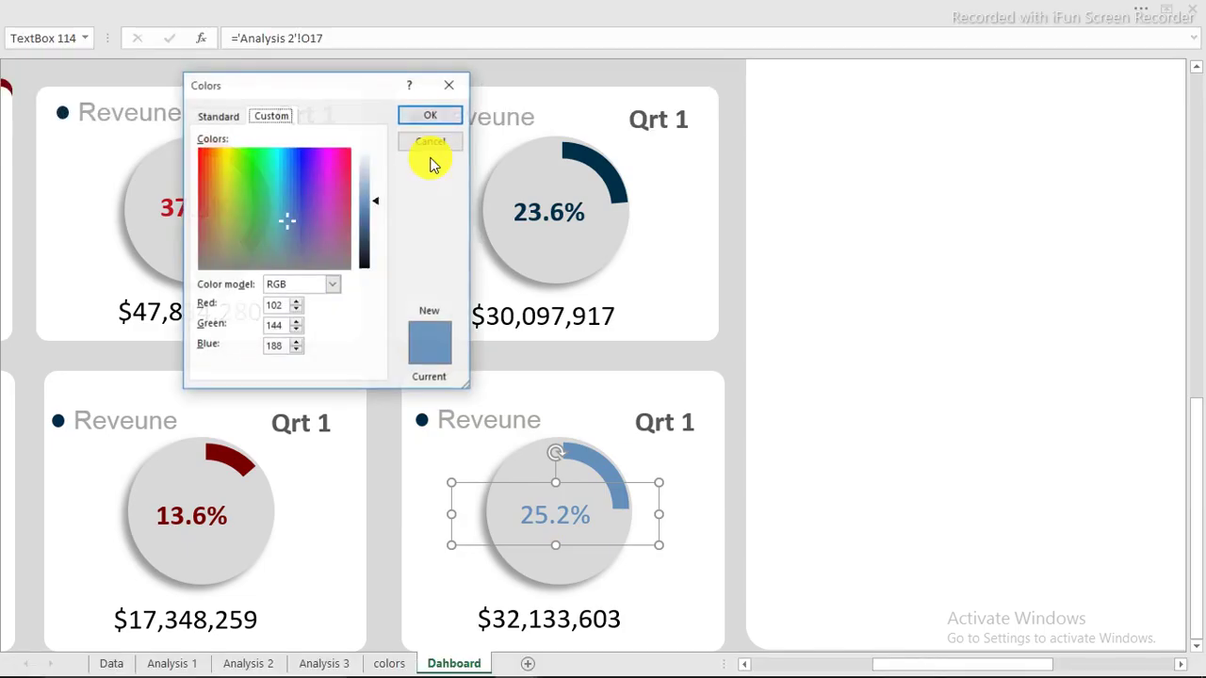
drag(377, 207, 377, 221)
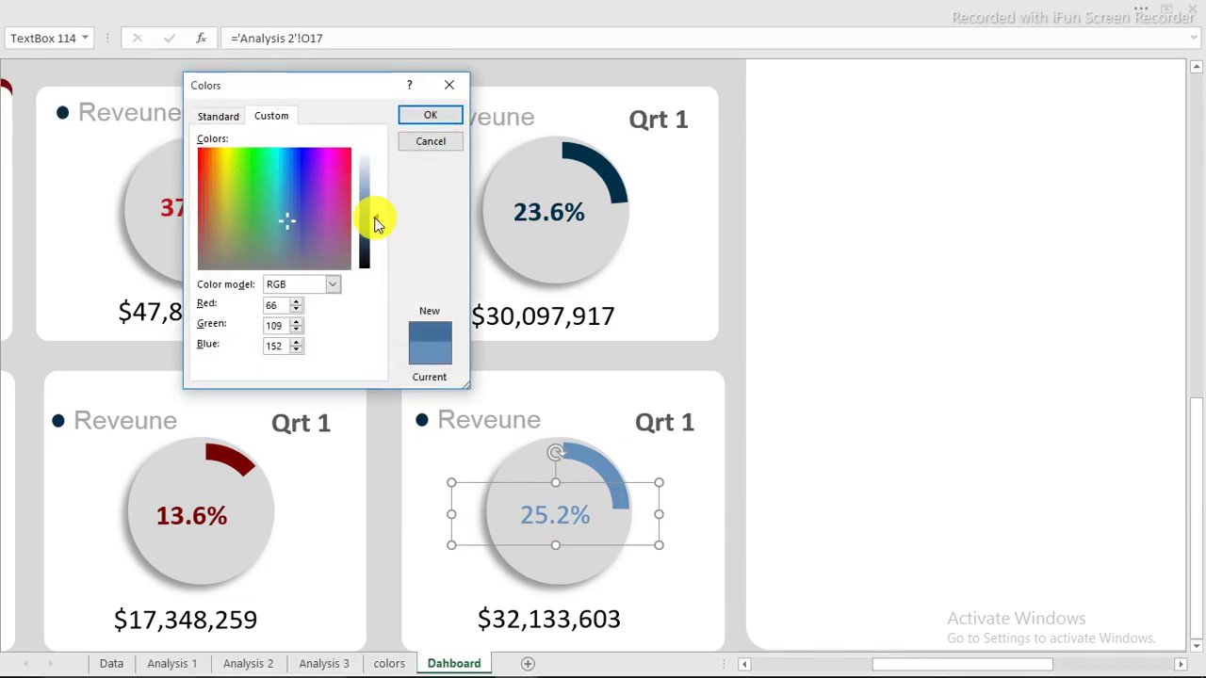
click(433, 116)
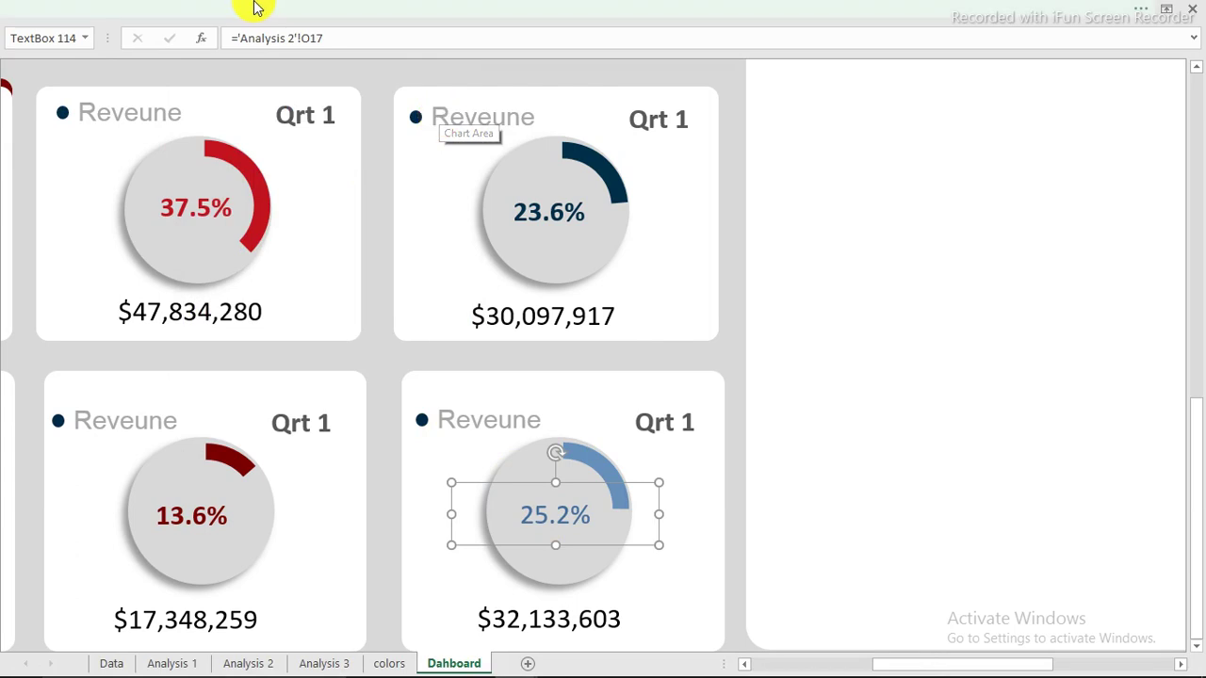
click(148, 14)
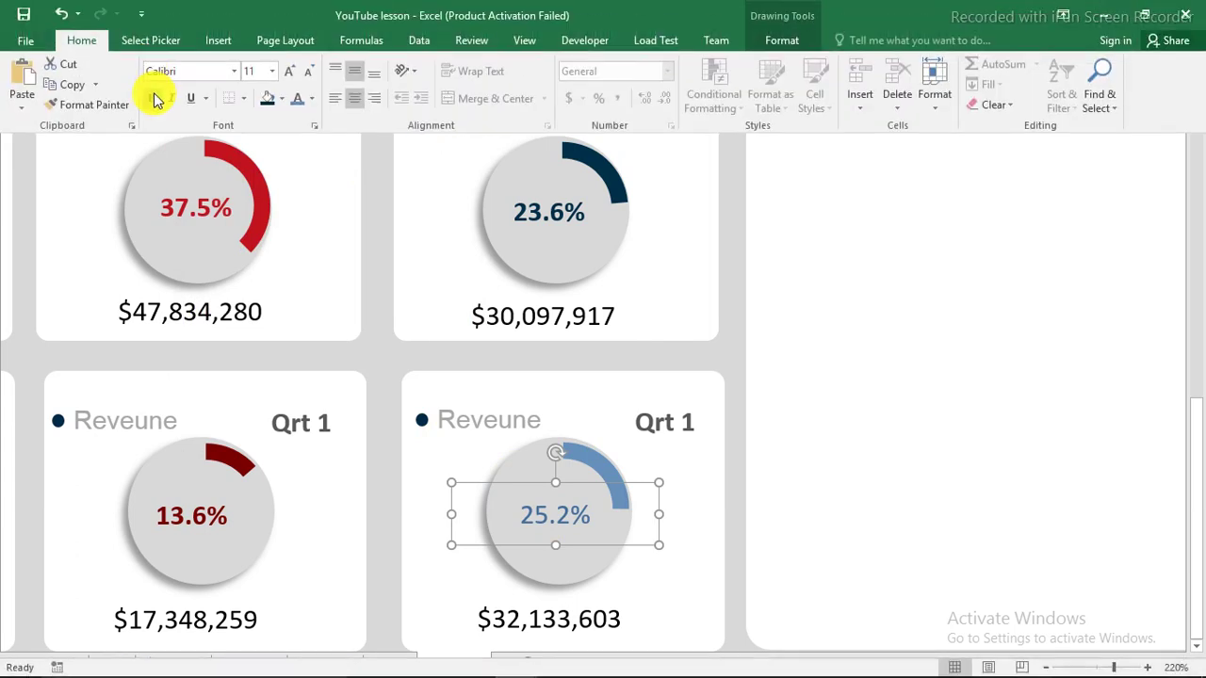
- Copy the Female card's revenue amount formatting onto the upper-left quarter card's dollar amount
click(975, 666)
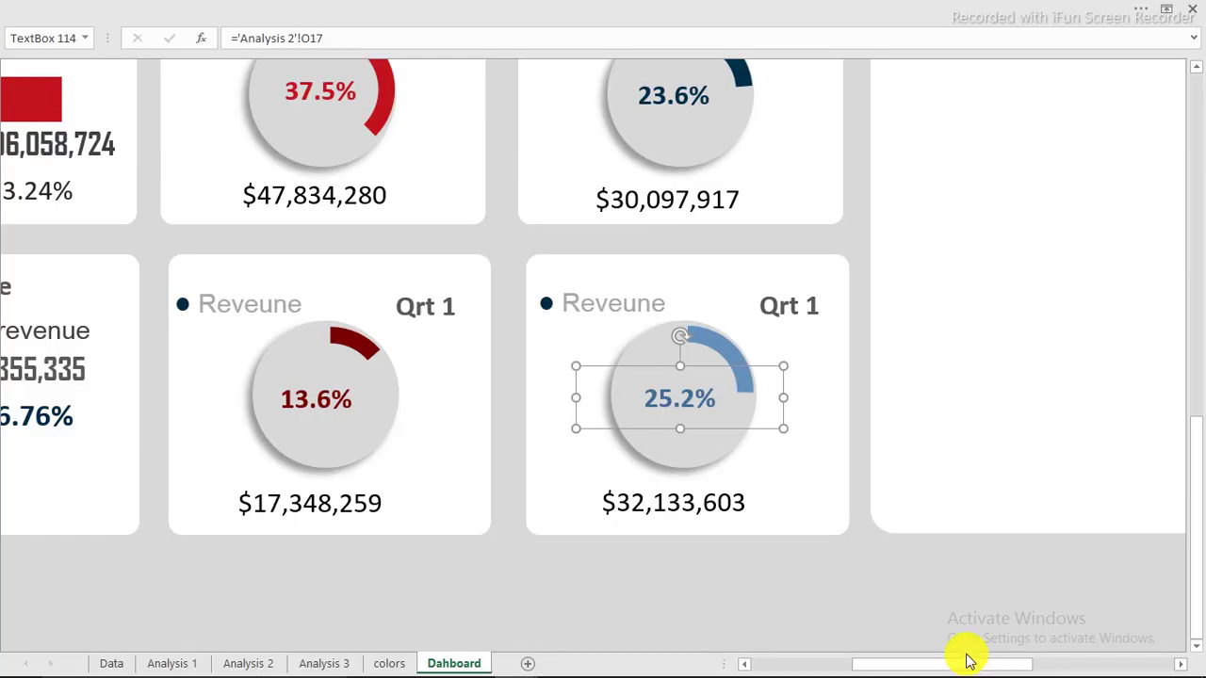
click(74, 370)
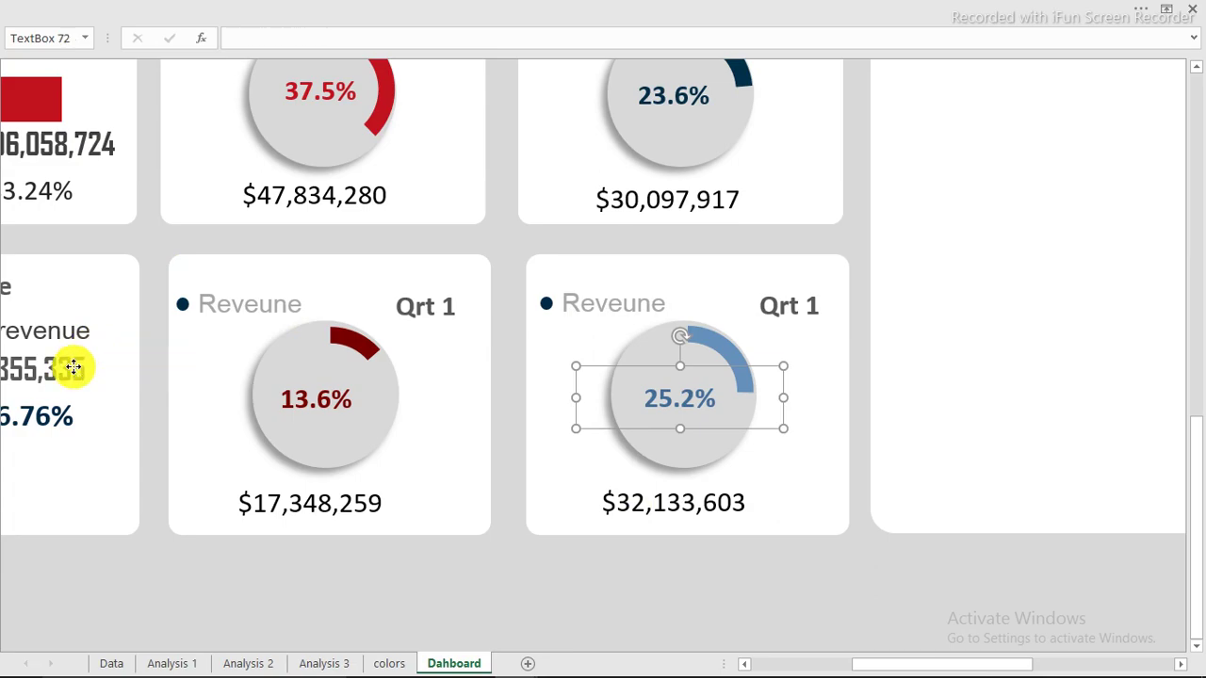
click(122, 10)
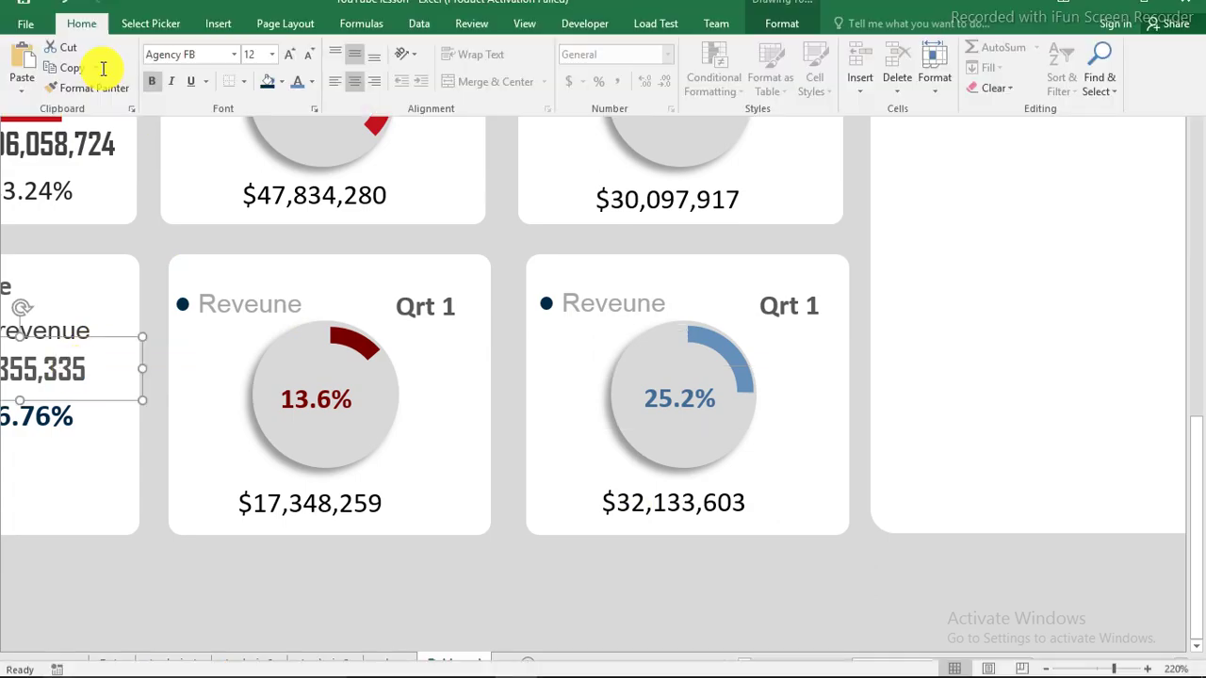
click(103, 102)
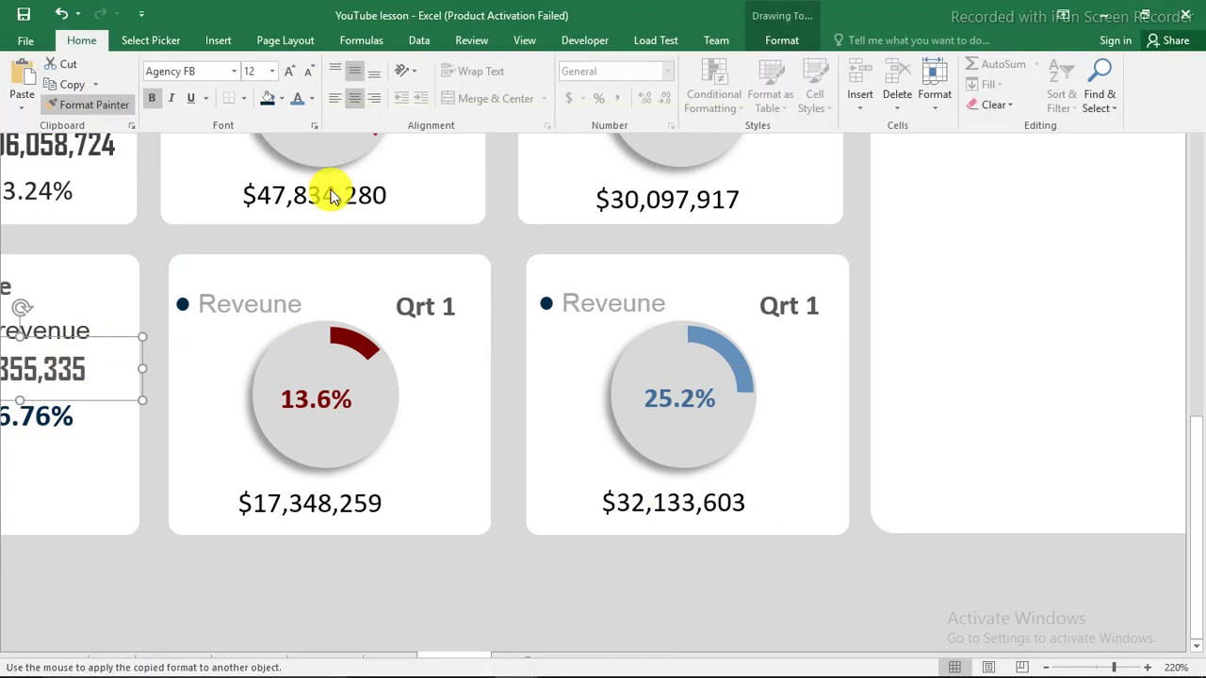
click(325, 195)
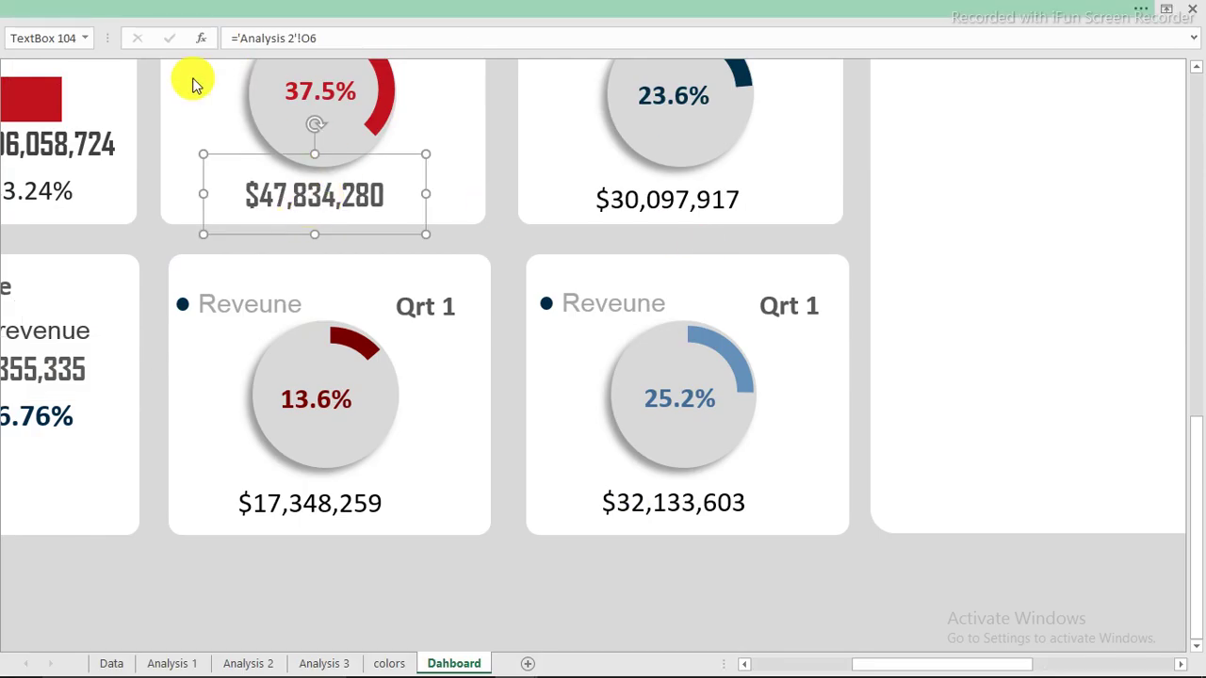
- Apply the upper-left quarter amount's formatting to the dollar amounts of the other three quarter cards
click(151, 9)
click(117, 101)
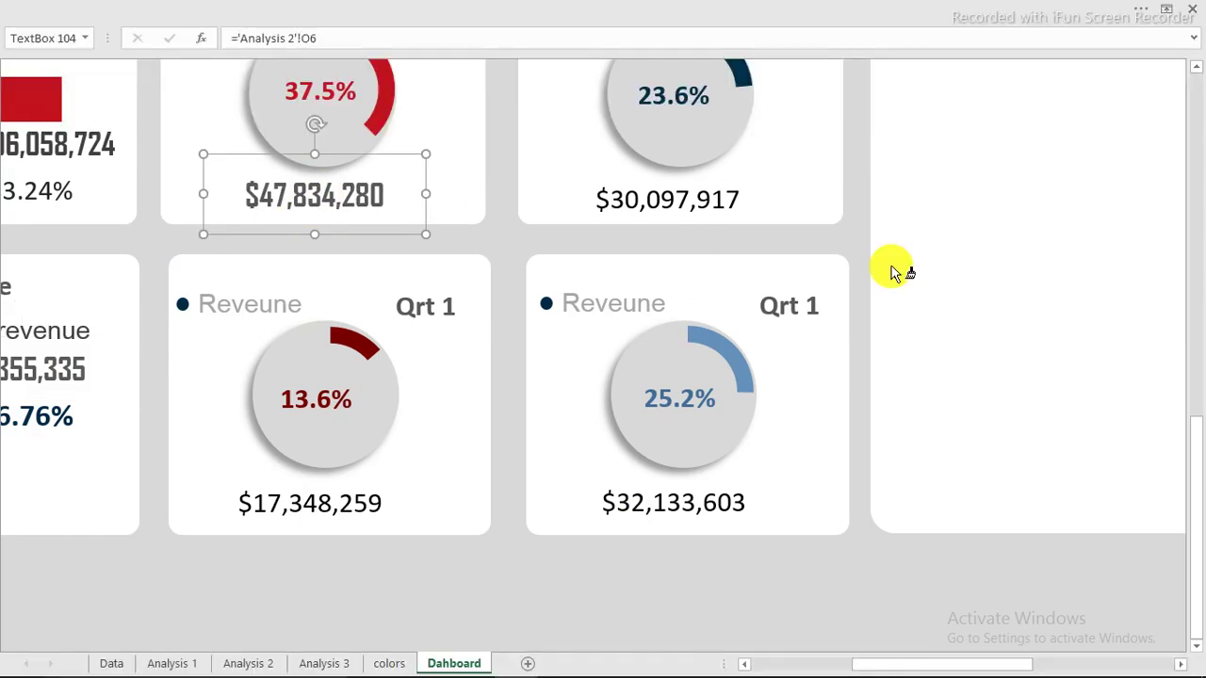
click(720, 212)
click(678, 499)
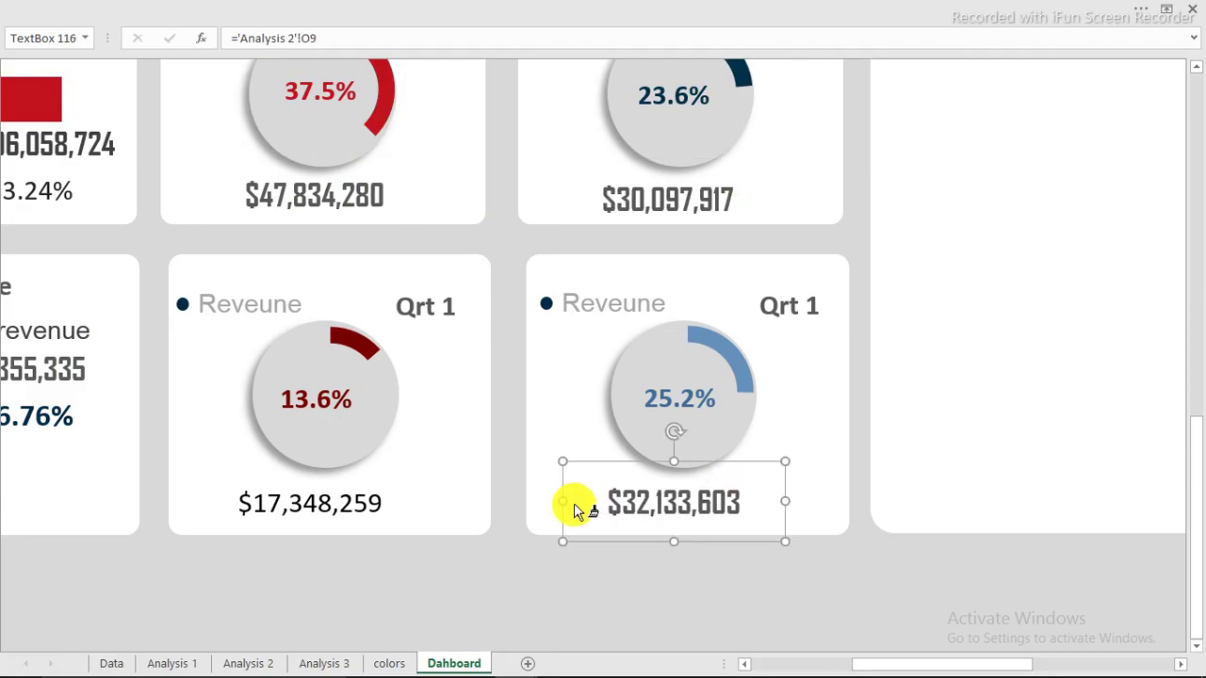
click(344, 502)
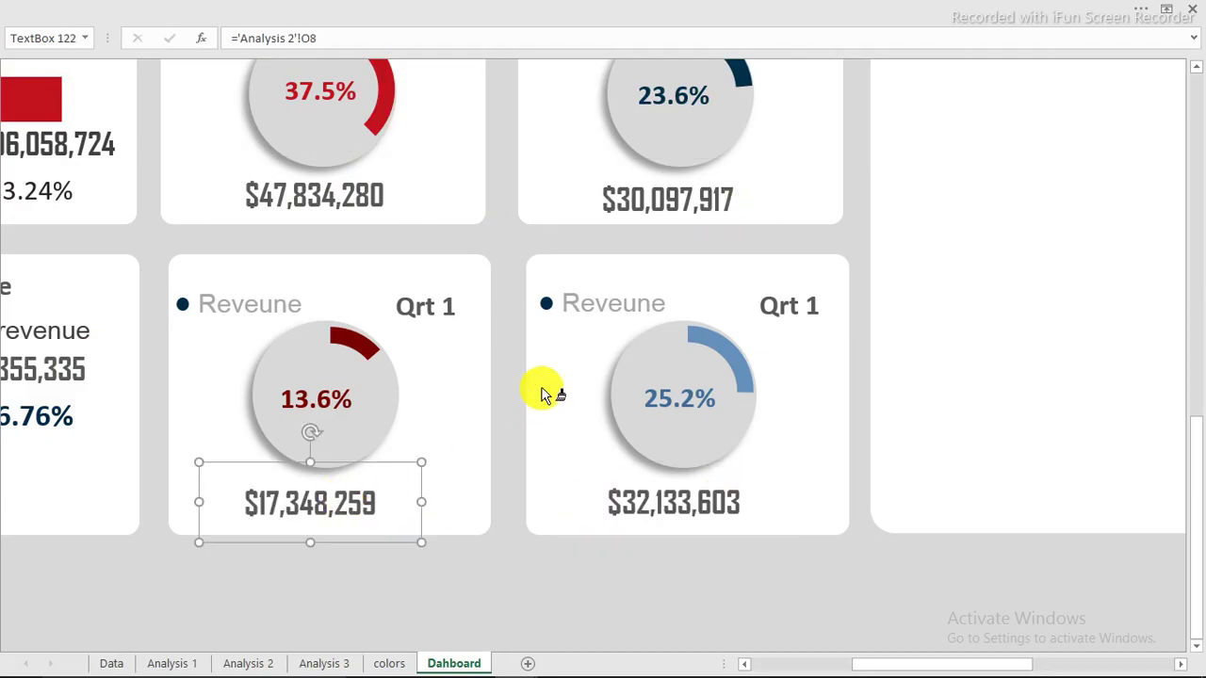
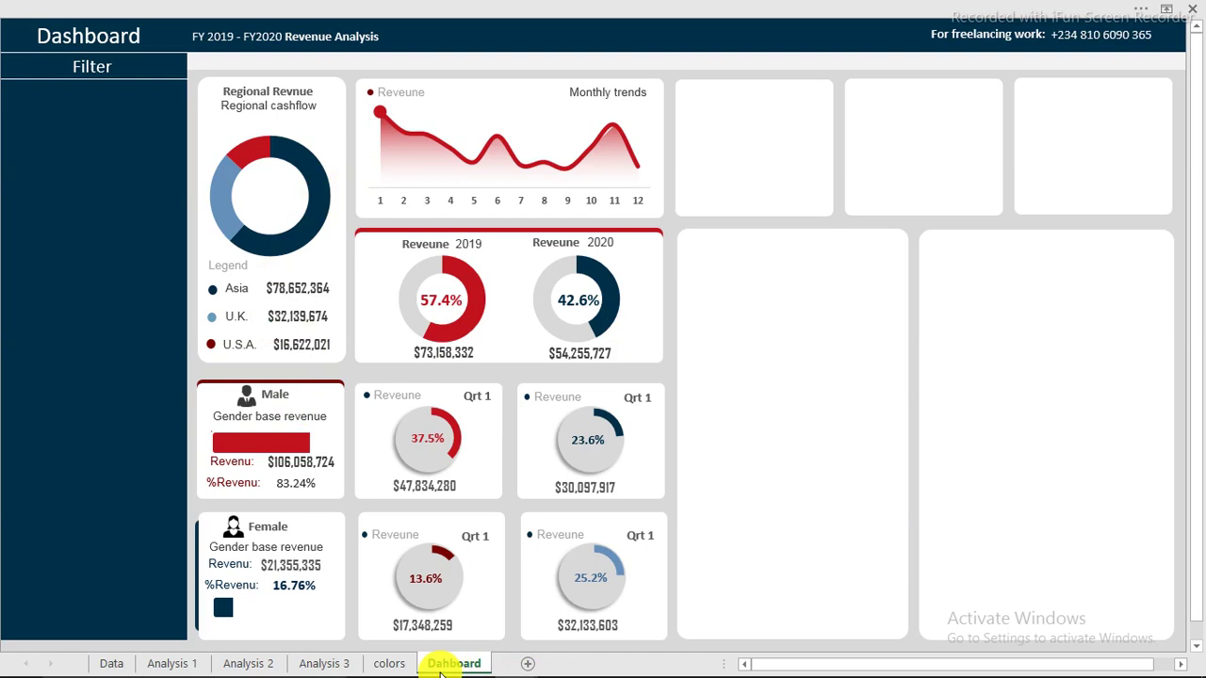
- Switch to the YT dashboard (Repaired) workbook and examine its Revenue, Transactions and # Countries cards
mouse_move(514, 660)
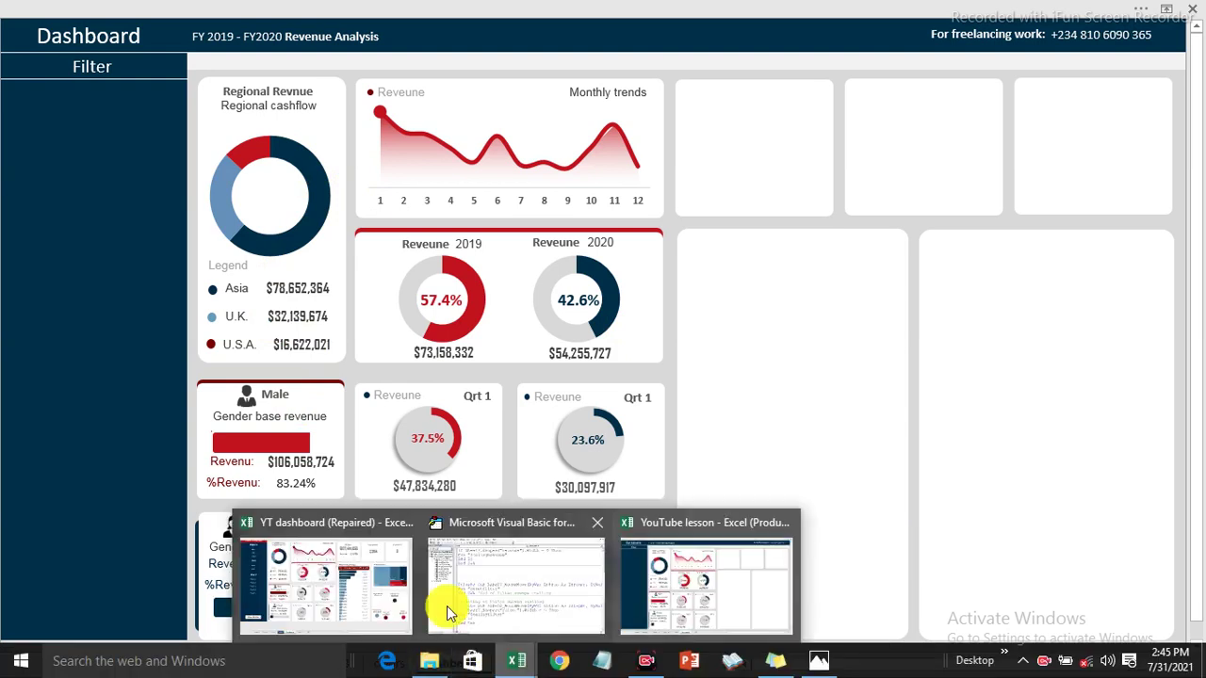
click(367, 584)
scroll(573, 506, up, 1)
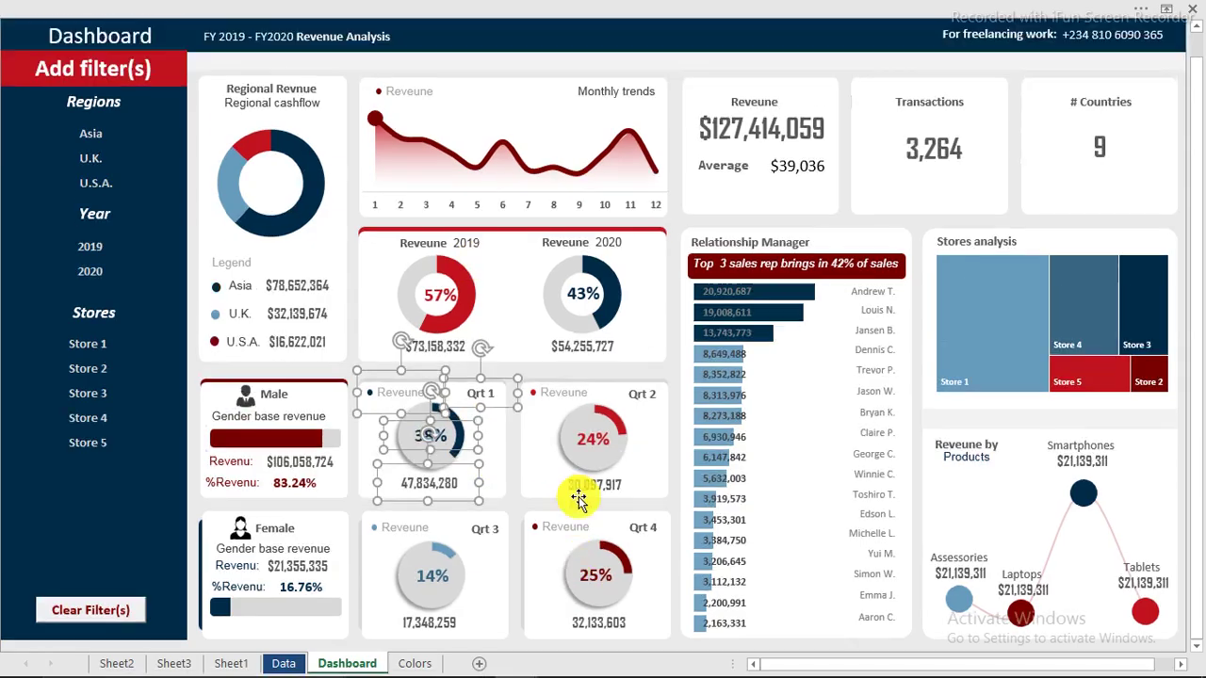
click(635, 63)
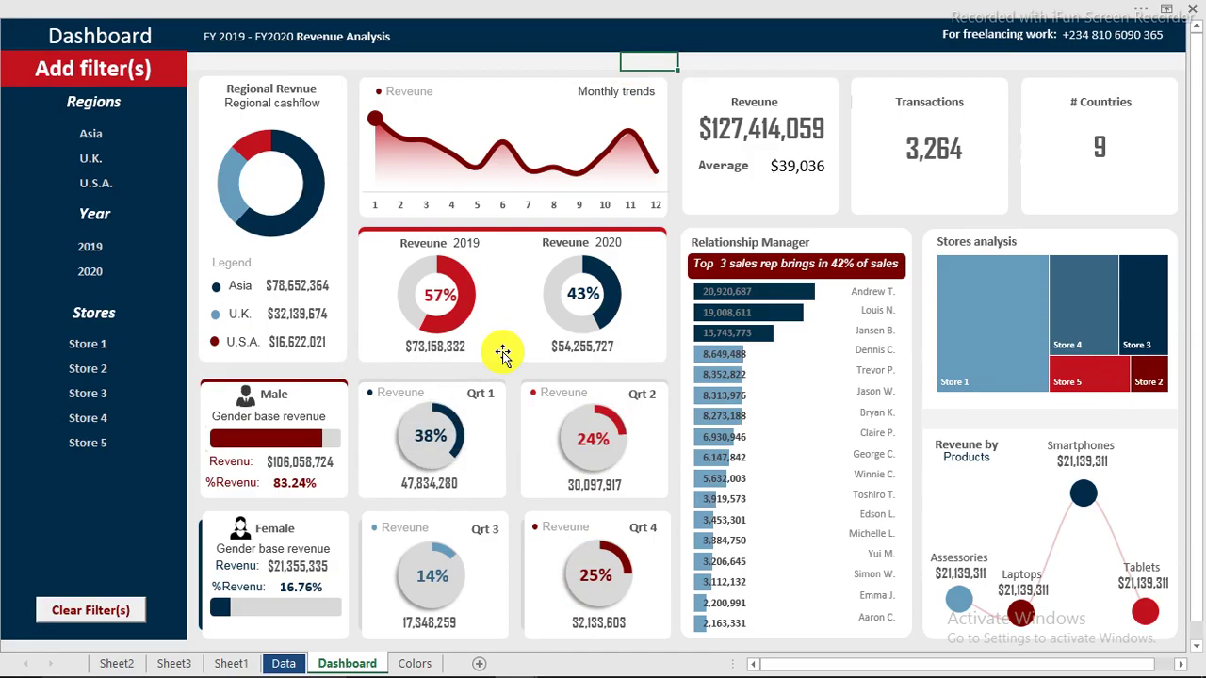
click(740, 161)
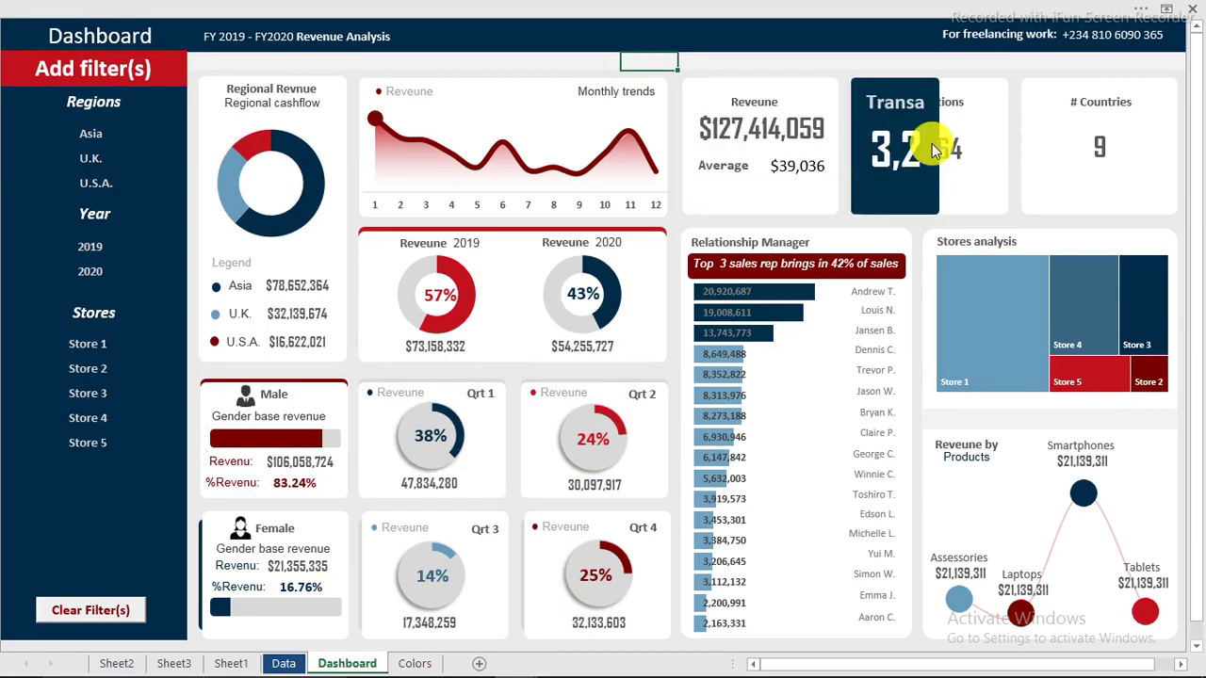
mouse_move(1095, 148)
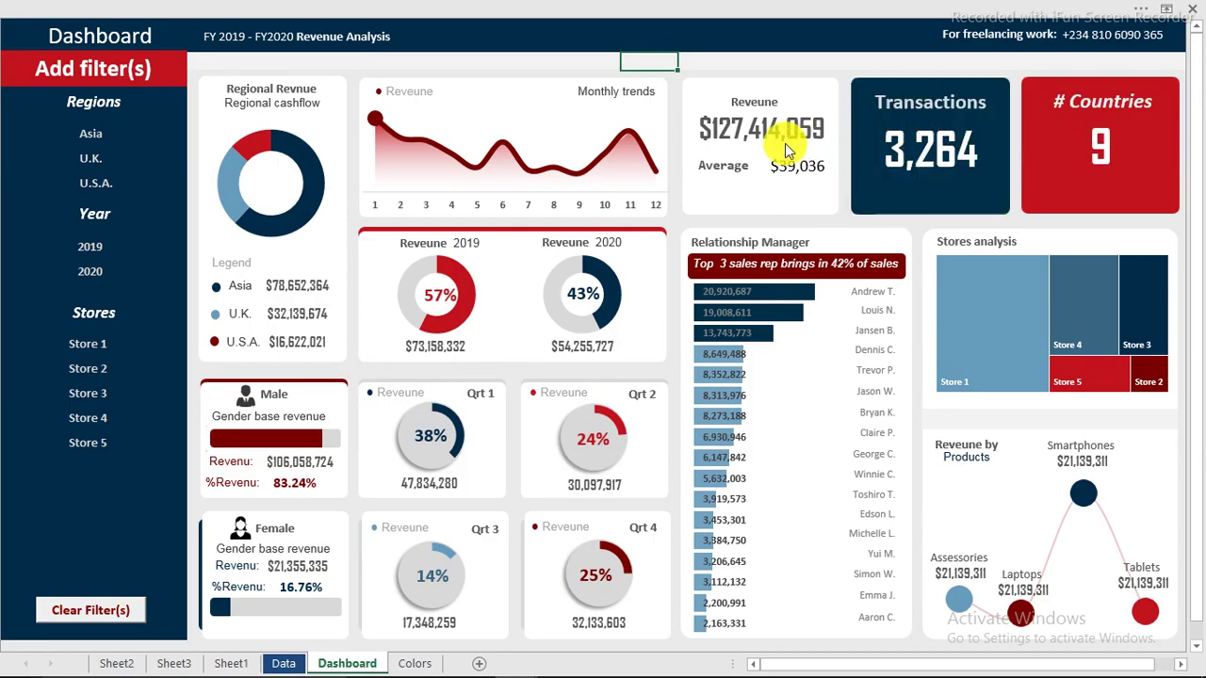
mouse_move(777, 153)
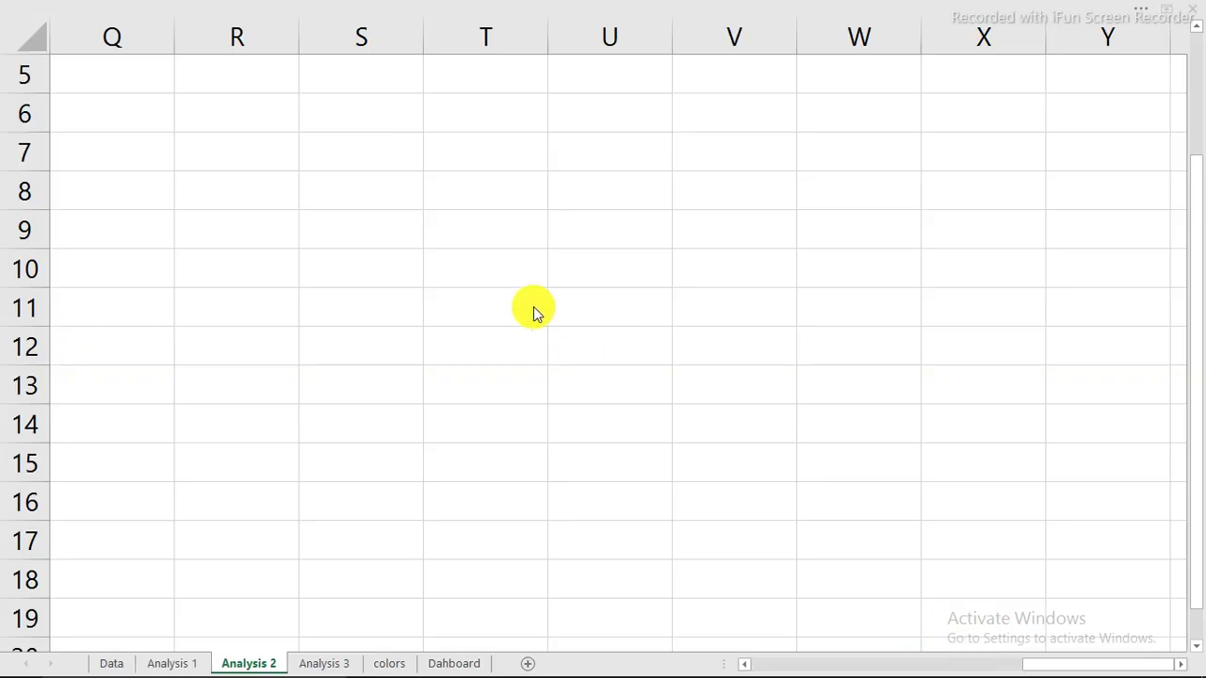
- Paste the copied gender PivotTable at R6 of Analysis 2 and remove its Gender rows and percentage revenue field
click(250, 115)
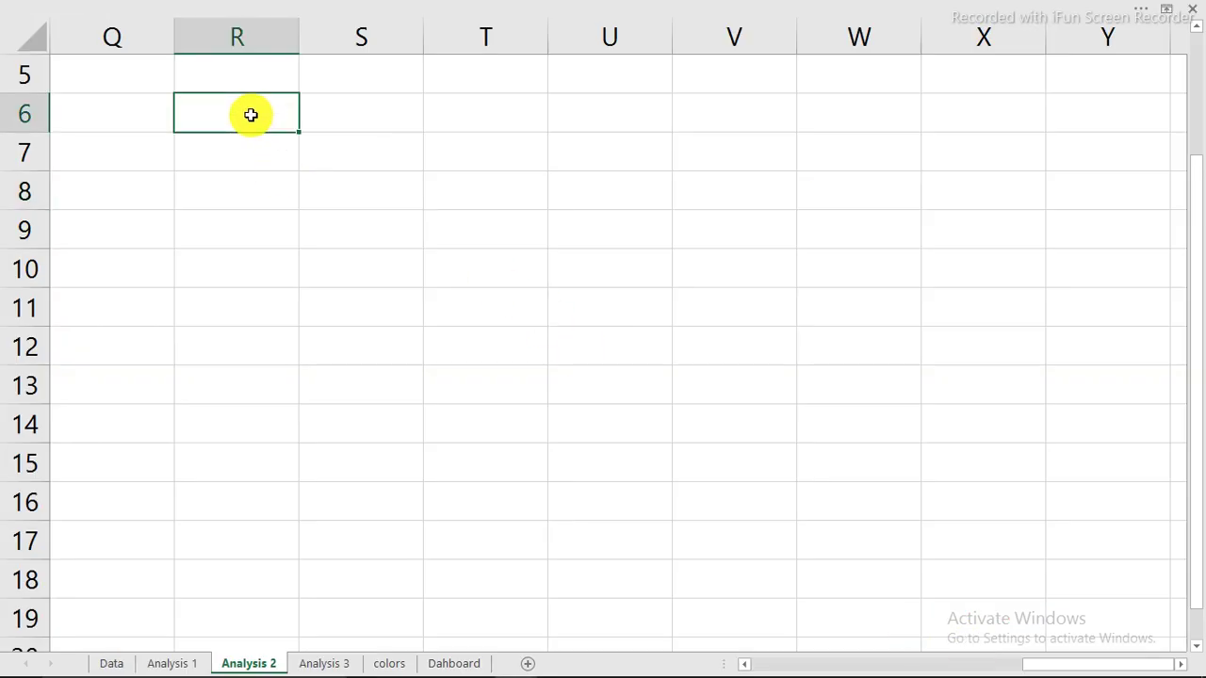
right_click(251, 115)
click(285, 195)
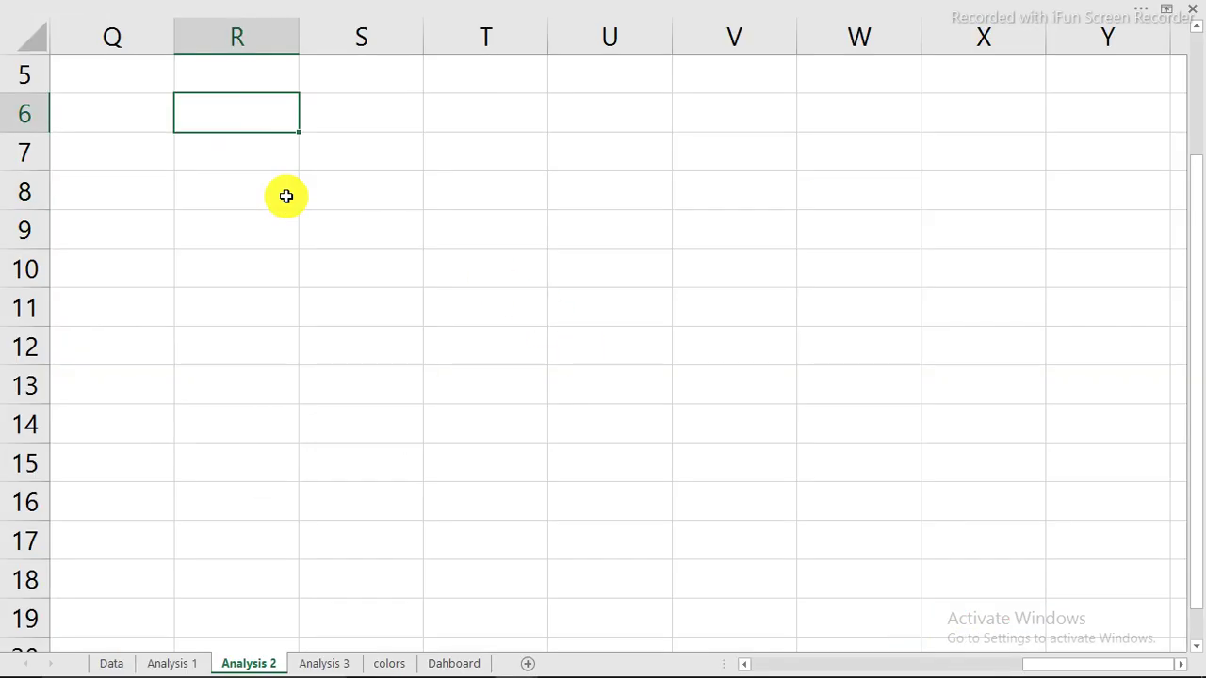
click(251, 156)
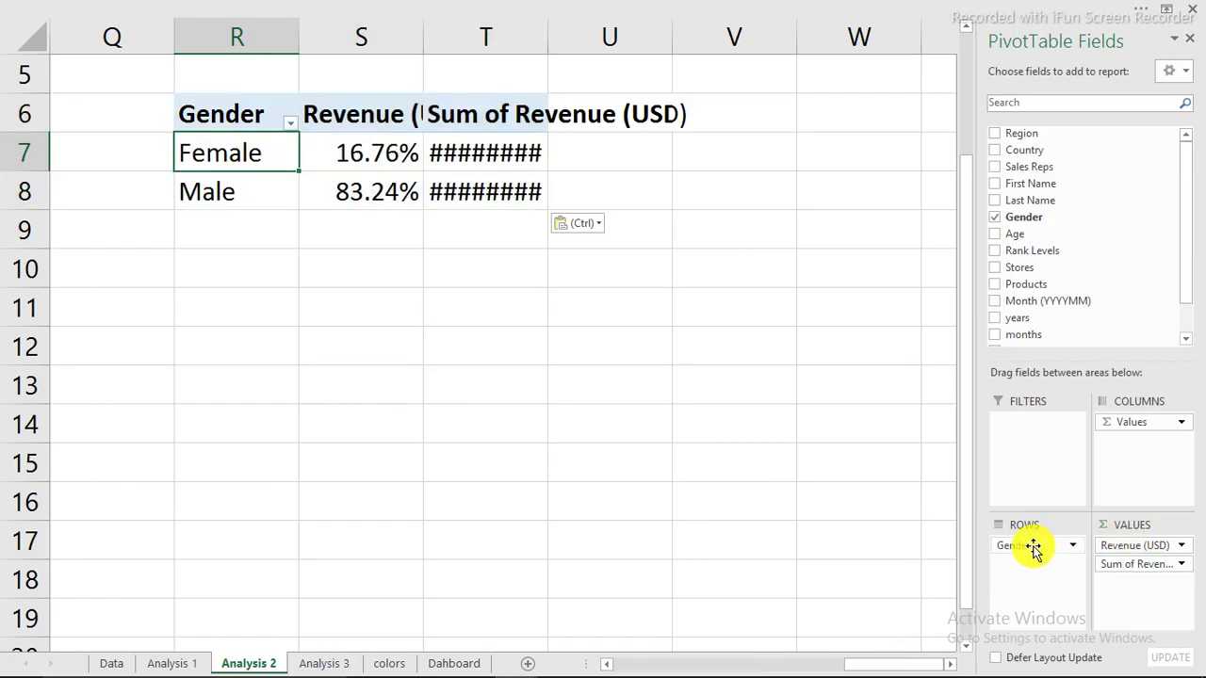
drag(1033, 549, 803, 509)
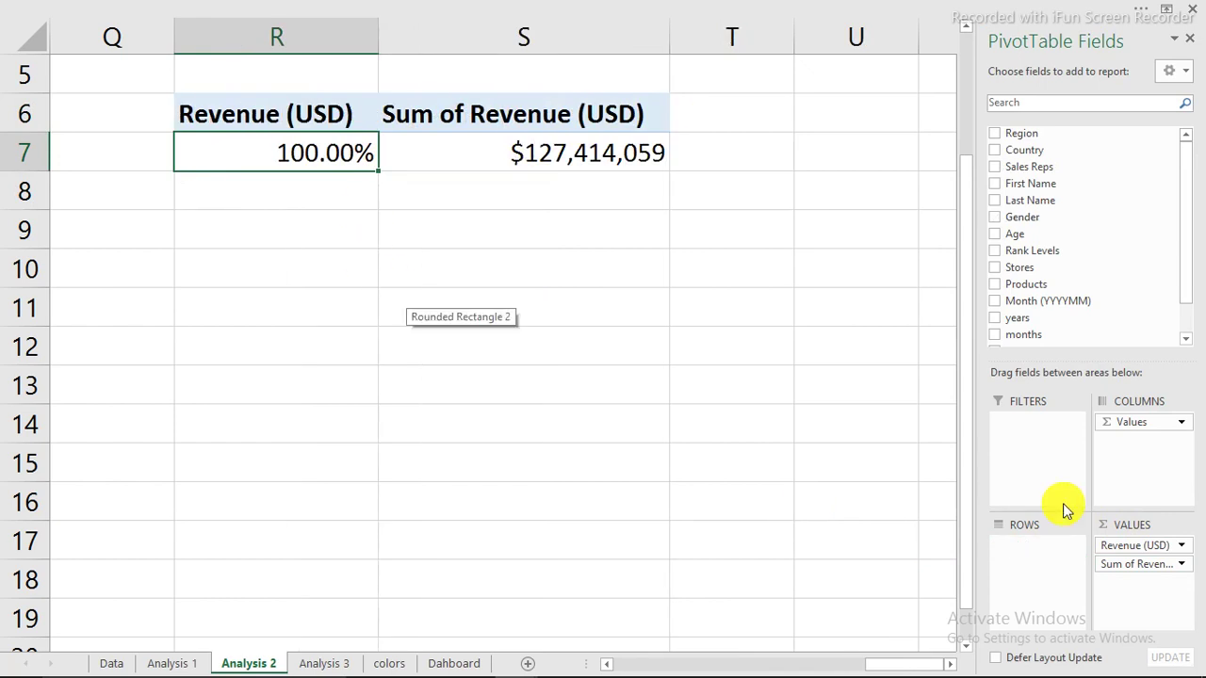
drag(1141, 546, 713, 493)
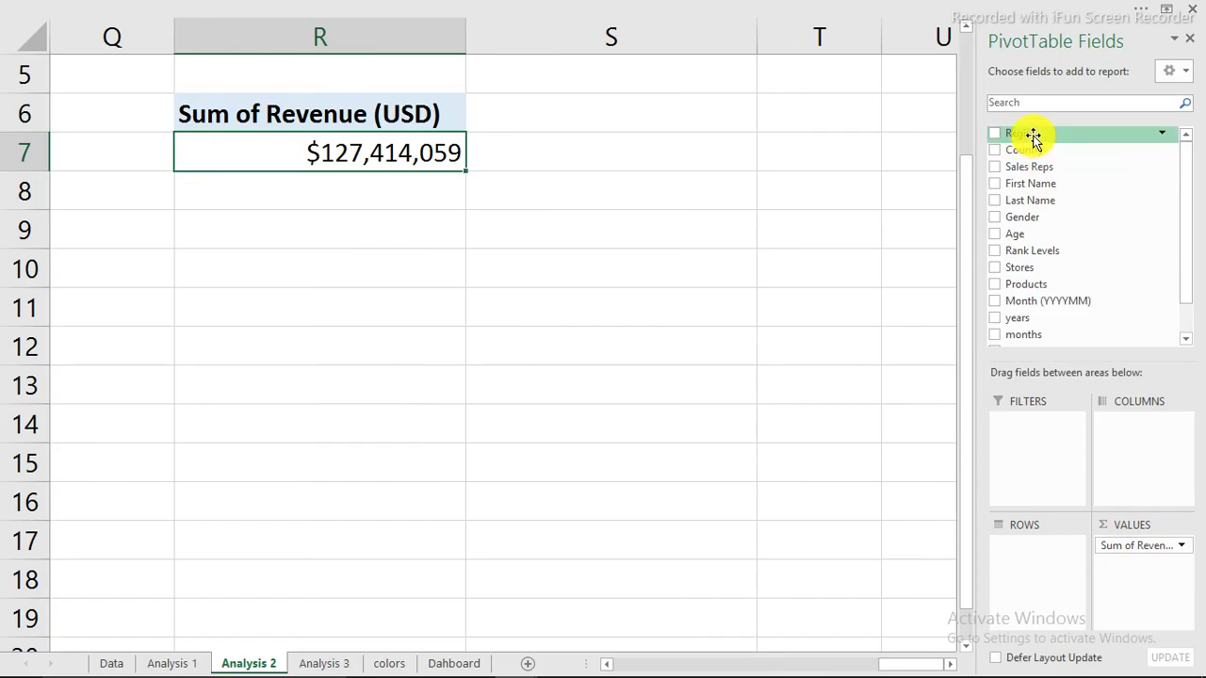
- Add a count of Region to the PivotTable values with the custom name Trans, and rename the revenue sum to Revenue
drag(1033, 136, 1161, 582)
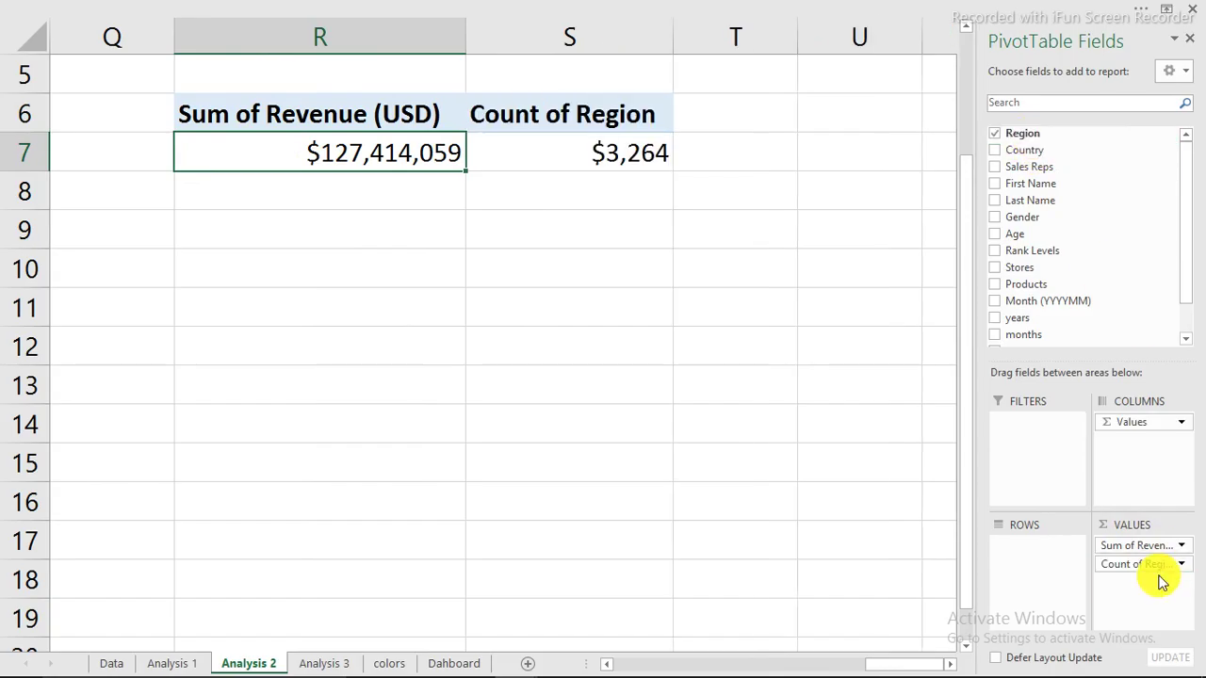
double_click(587, 116)
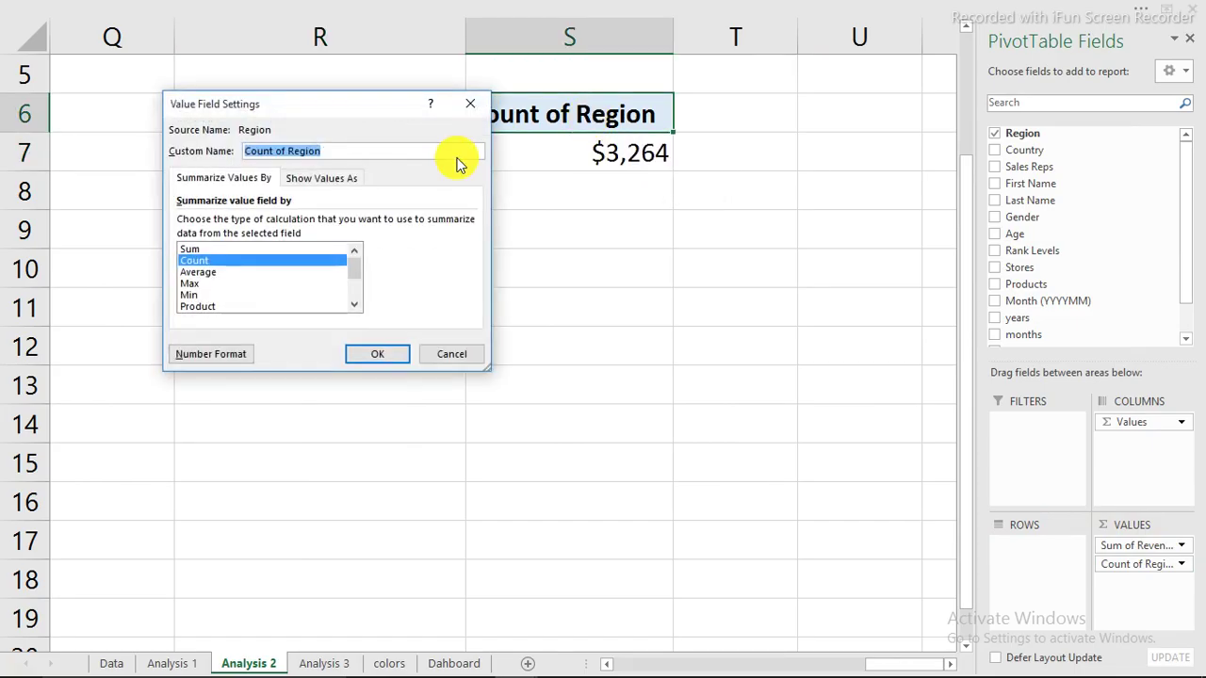
text(Trans)
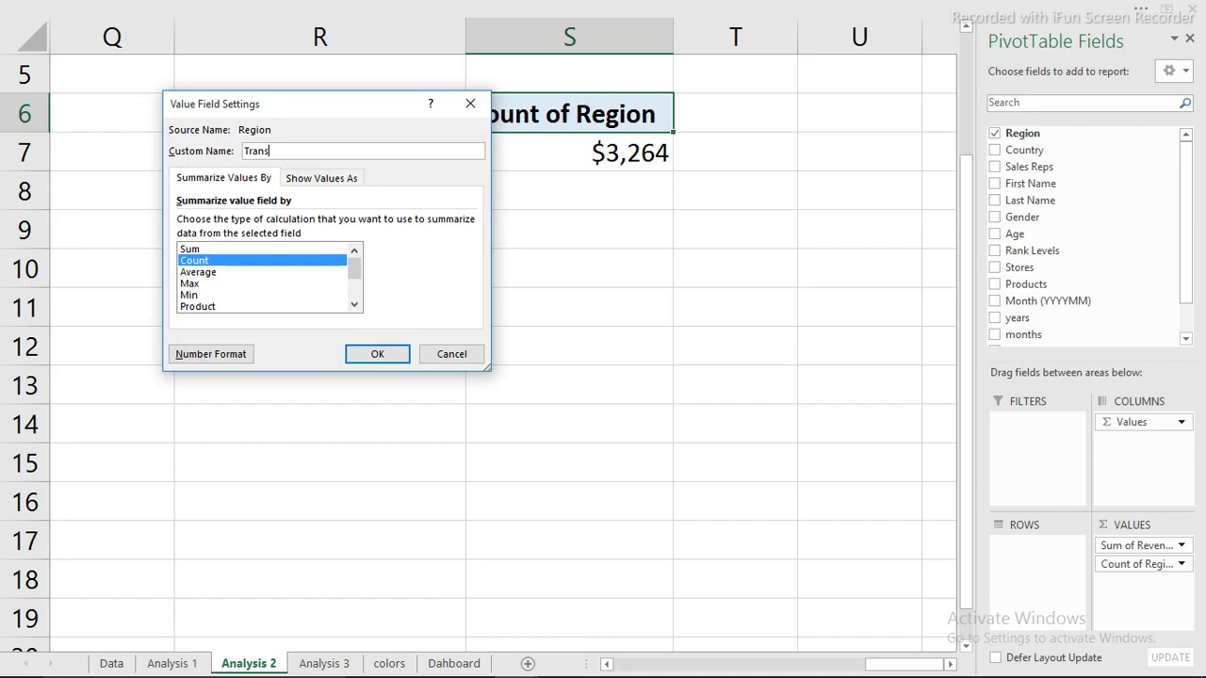
key(Return)
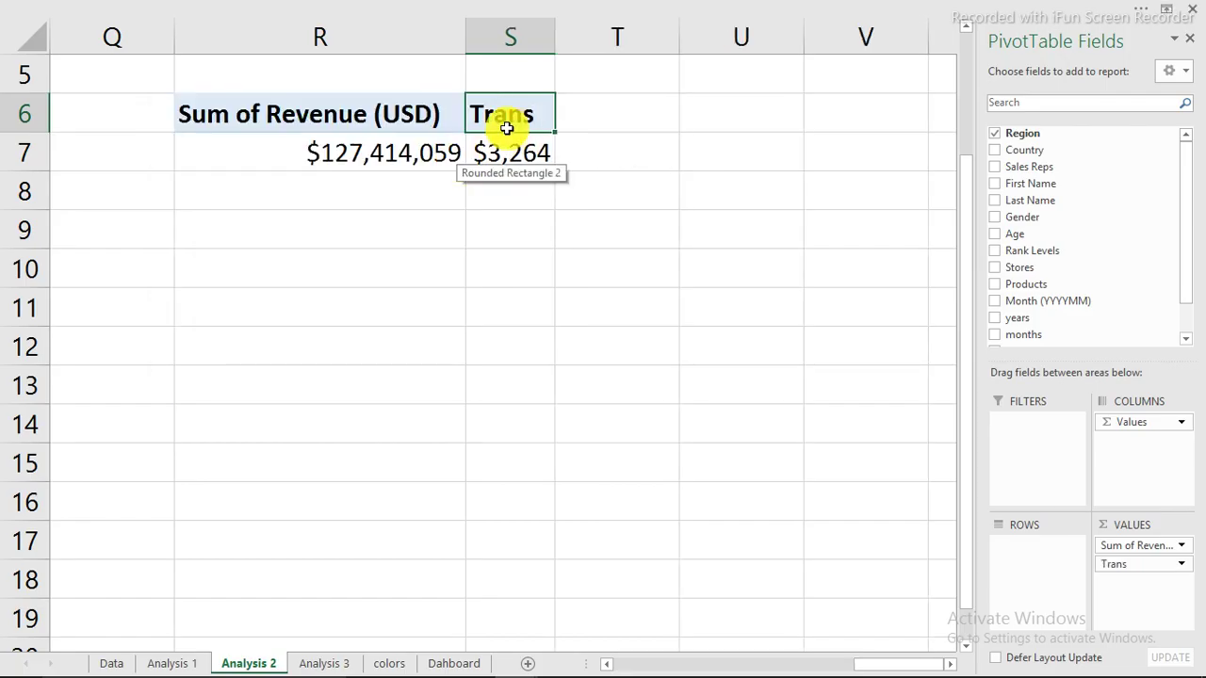
double_click(361, 120)
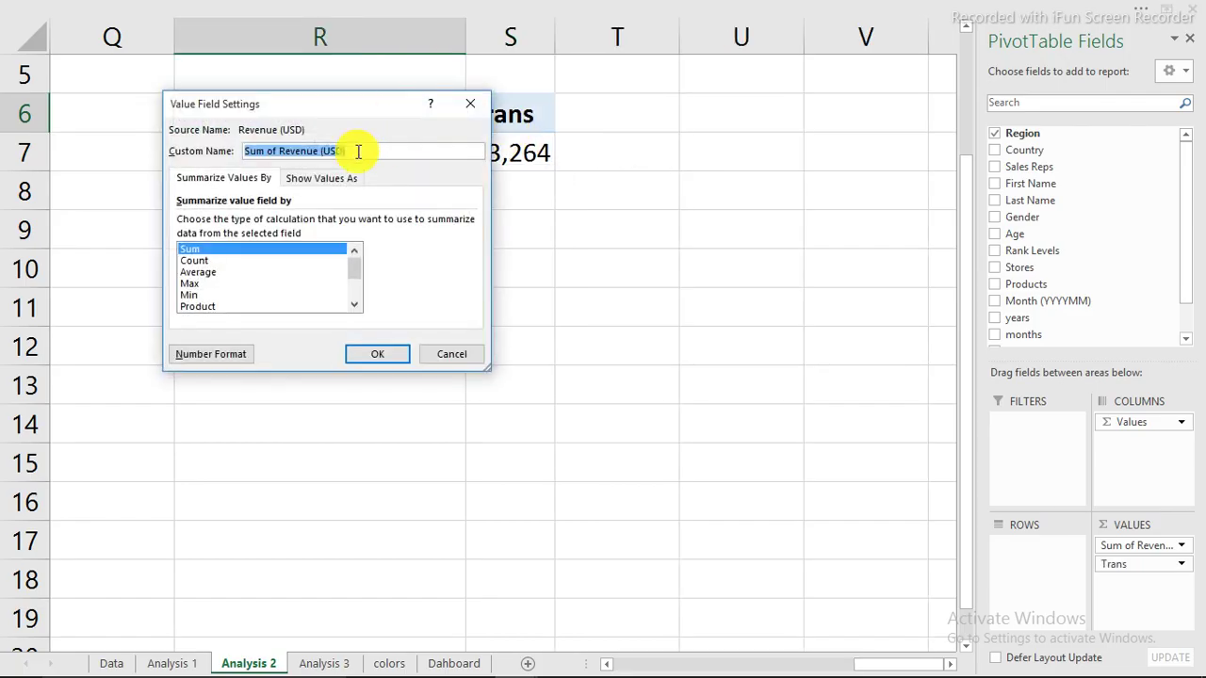
text(Revenue)
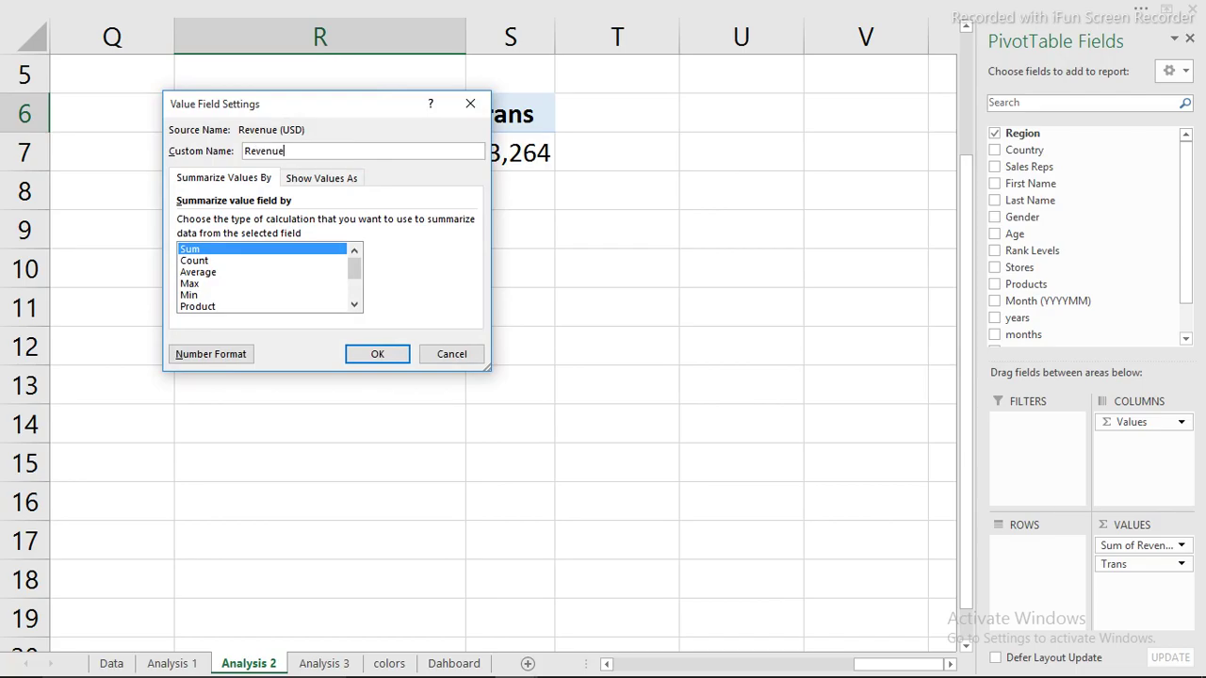
key(Return)
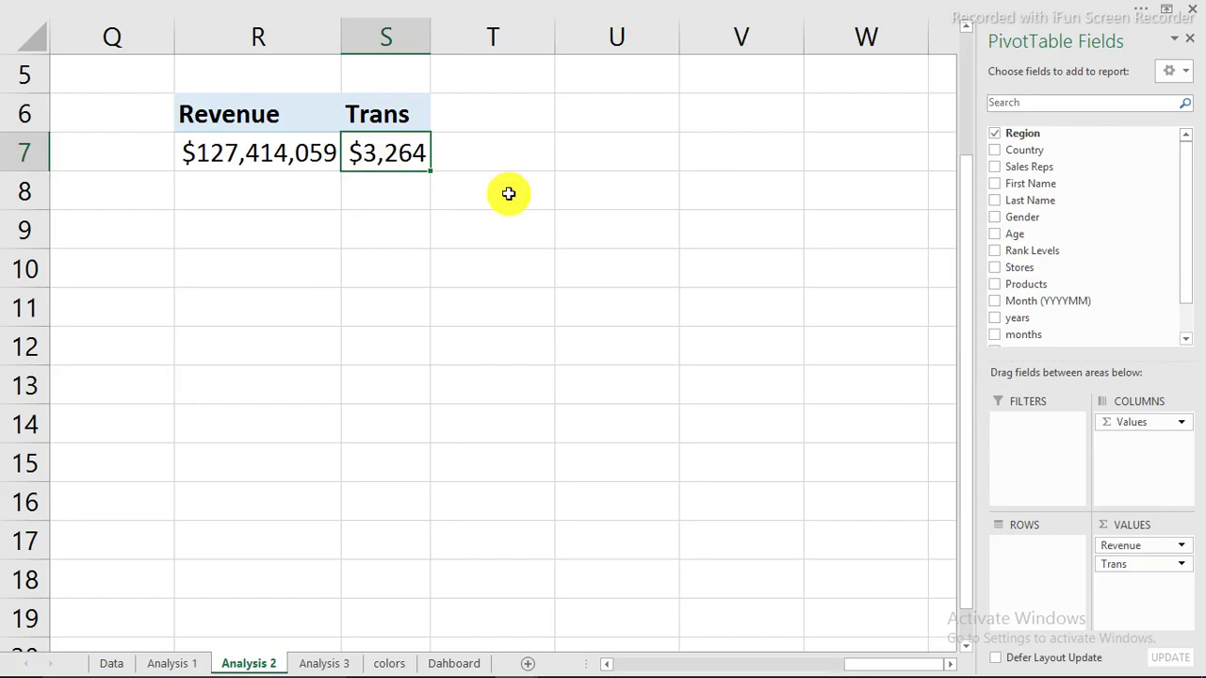
- Copy the Revenue and Trans PivotTable and paste the duplicate at W6
drag(264, 117, 350, 160)
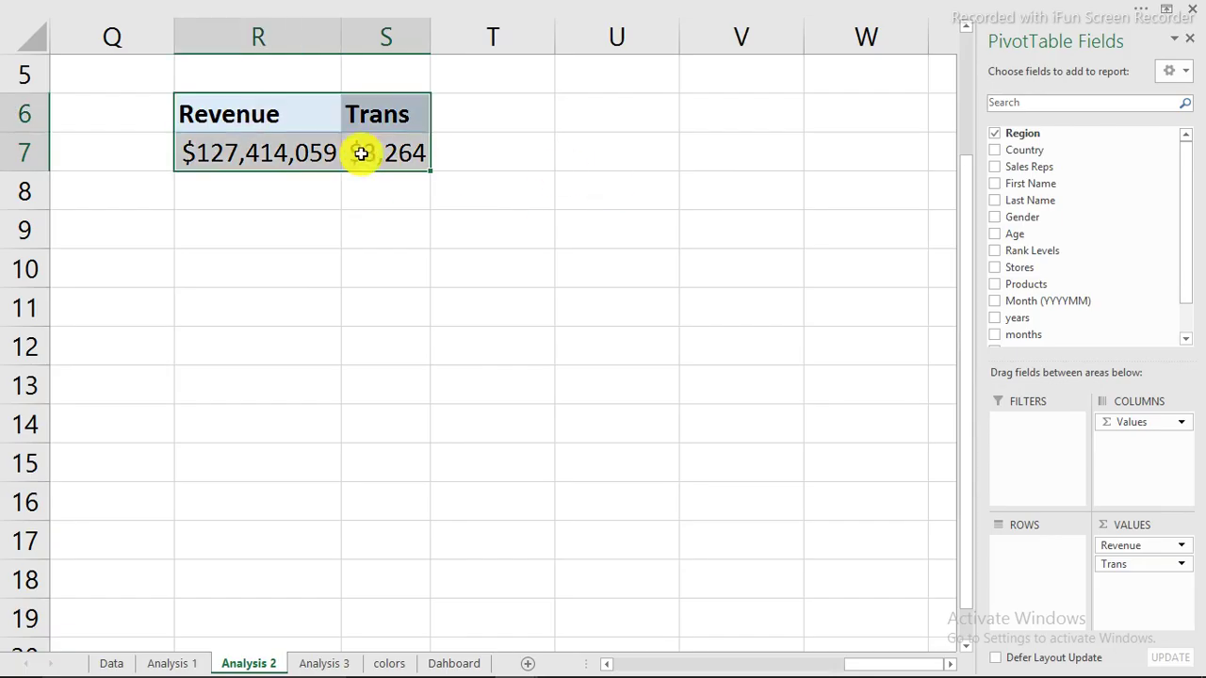
right_click(361, 153)
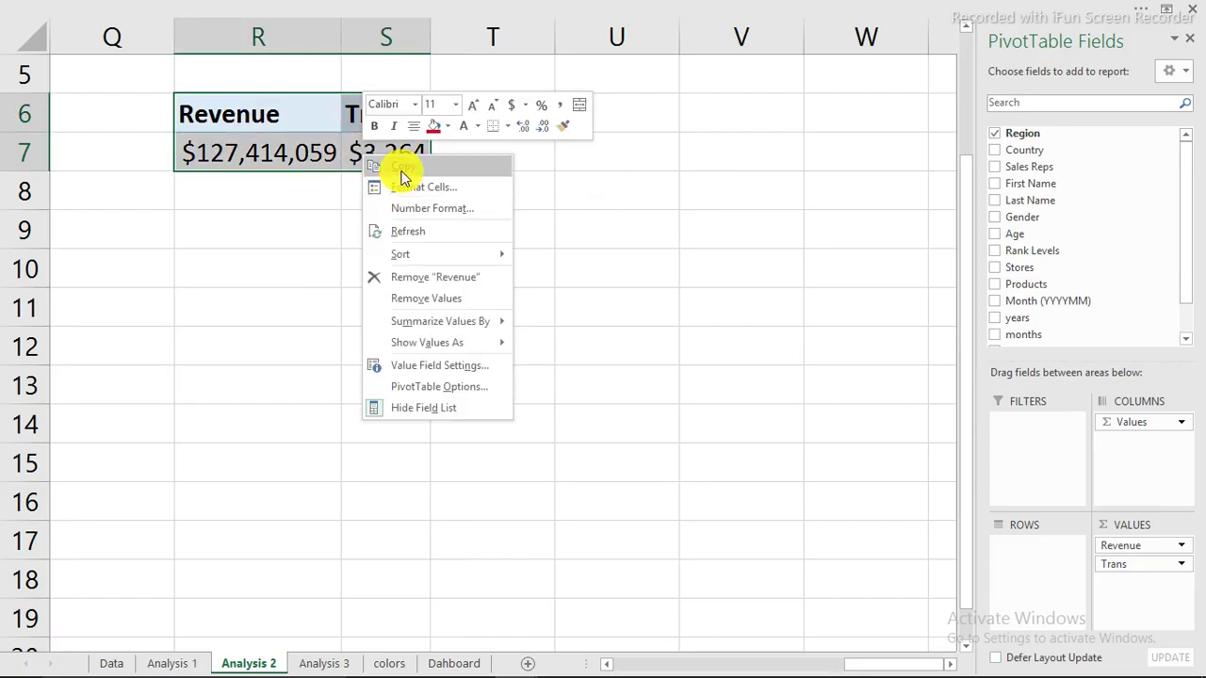
click(403, 178)
click(616, 119)
right_click(620, 119)
click(585, 112)
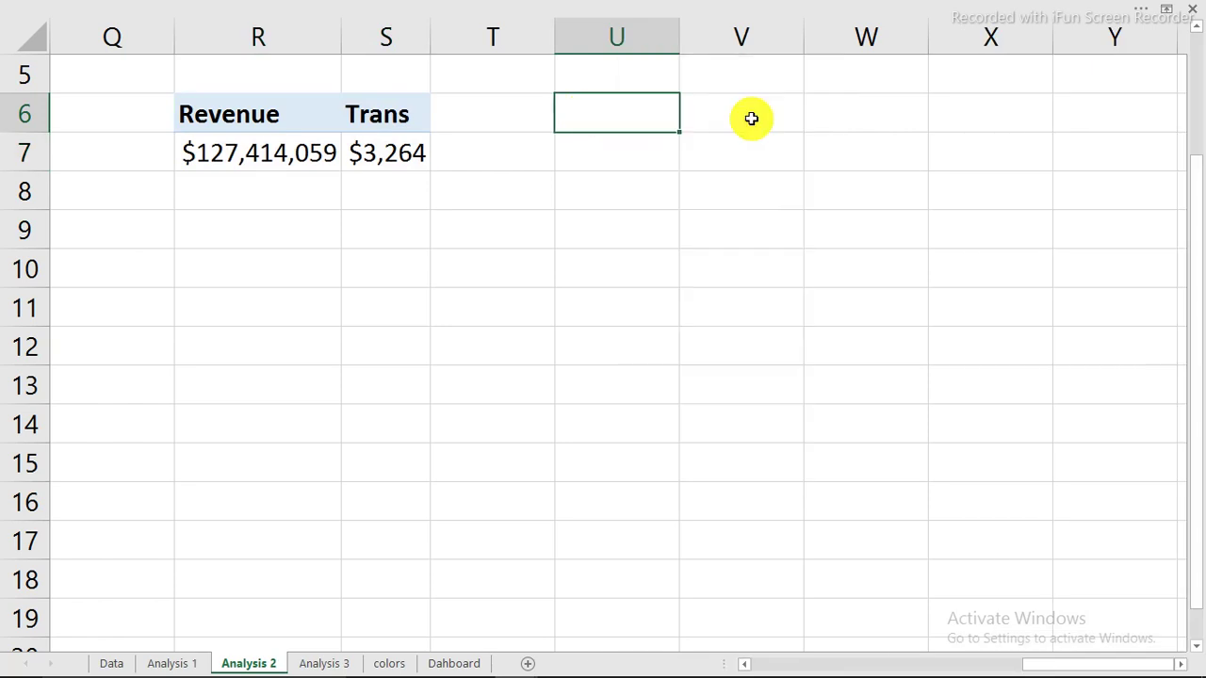
click(822, 111)
right_click(825, 115)
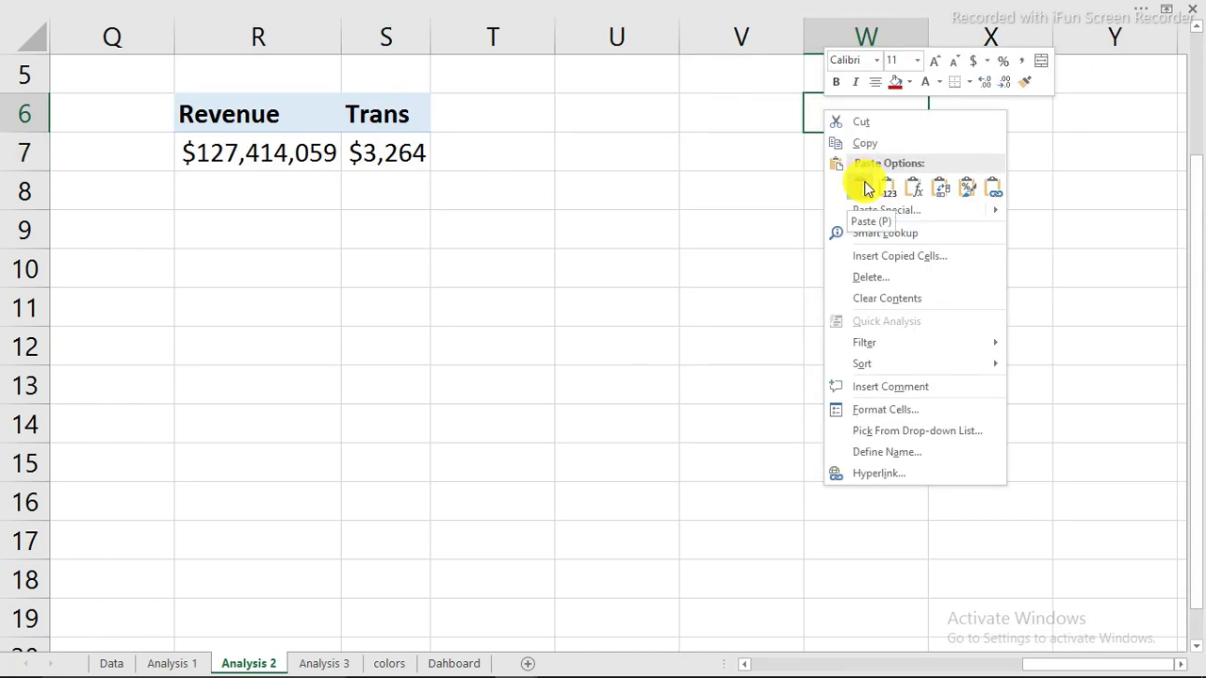
click(868, 188)
click(843, 196)
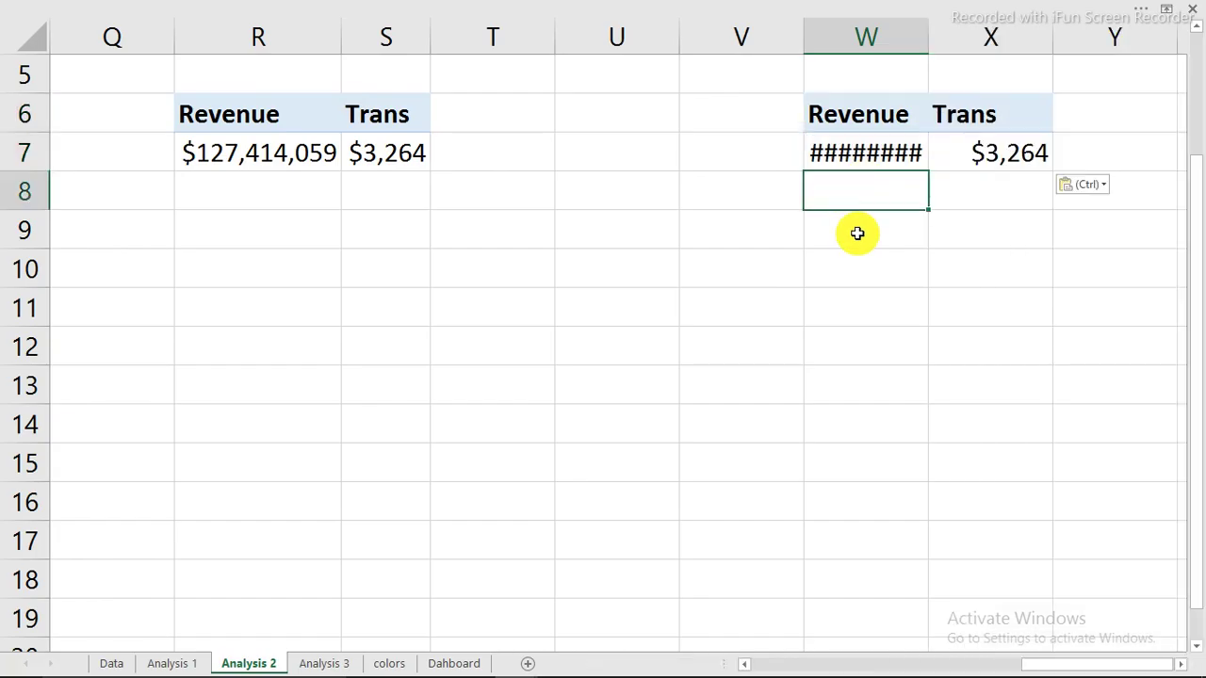
- Remove the Trans and Revenue values from the duplicate PivotTable at W6 and add Country to its rows
click(894, 154)
drag(1153, 564, 767, 560)
drag(1137, 544, 810, 551)
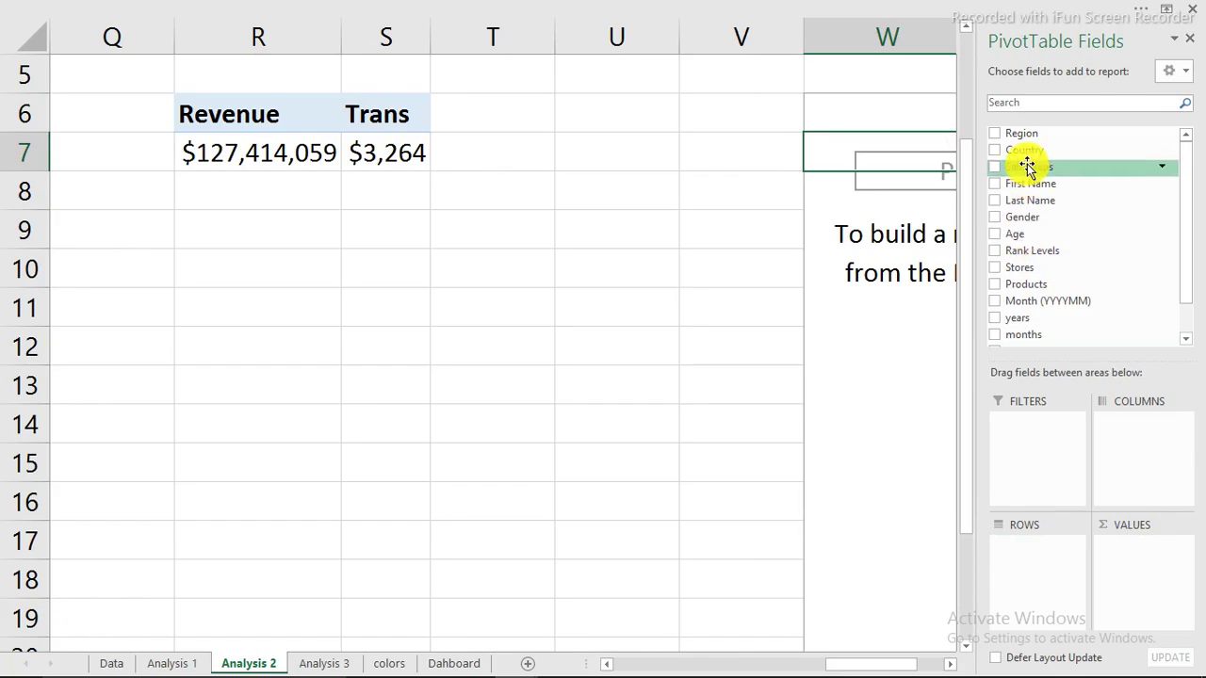
drag(1027, 152, 1049, 571)
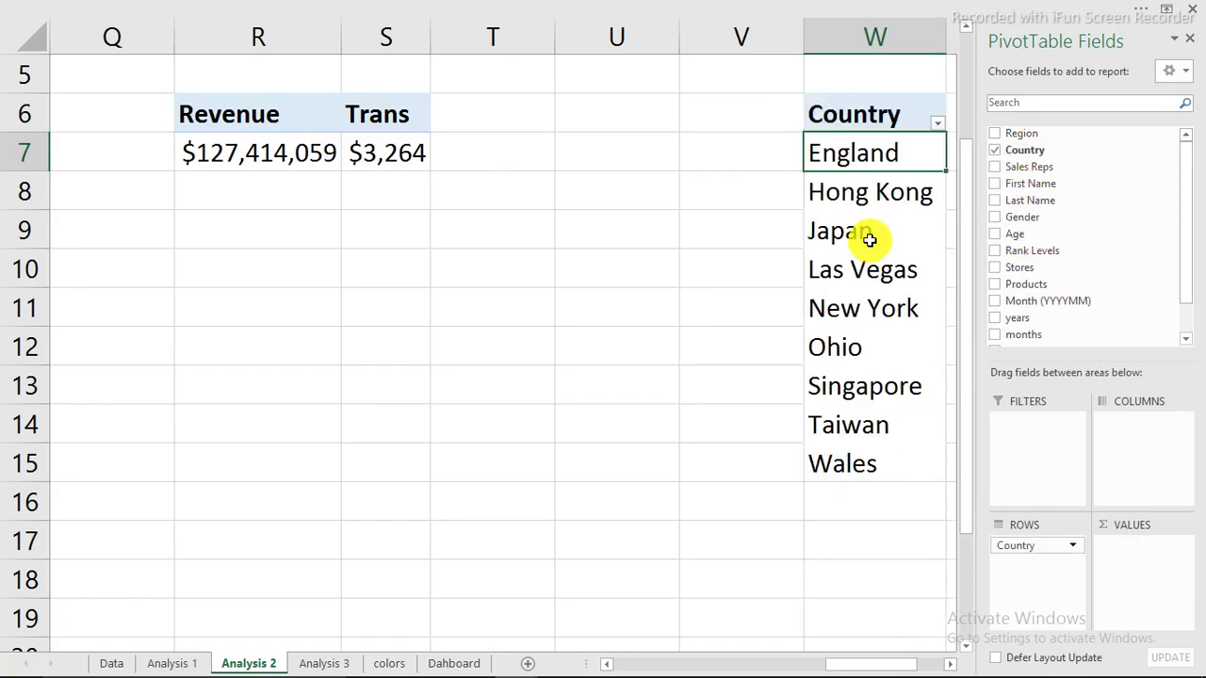
- Enter the heading Countries in T6 of Analysis 2, beside the Trans column
click(475, 126)
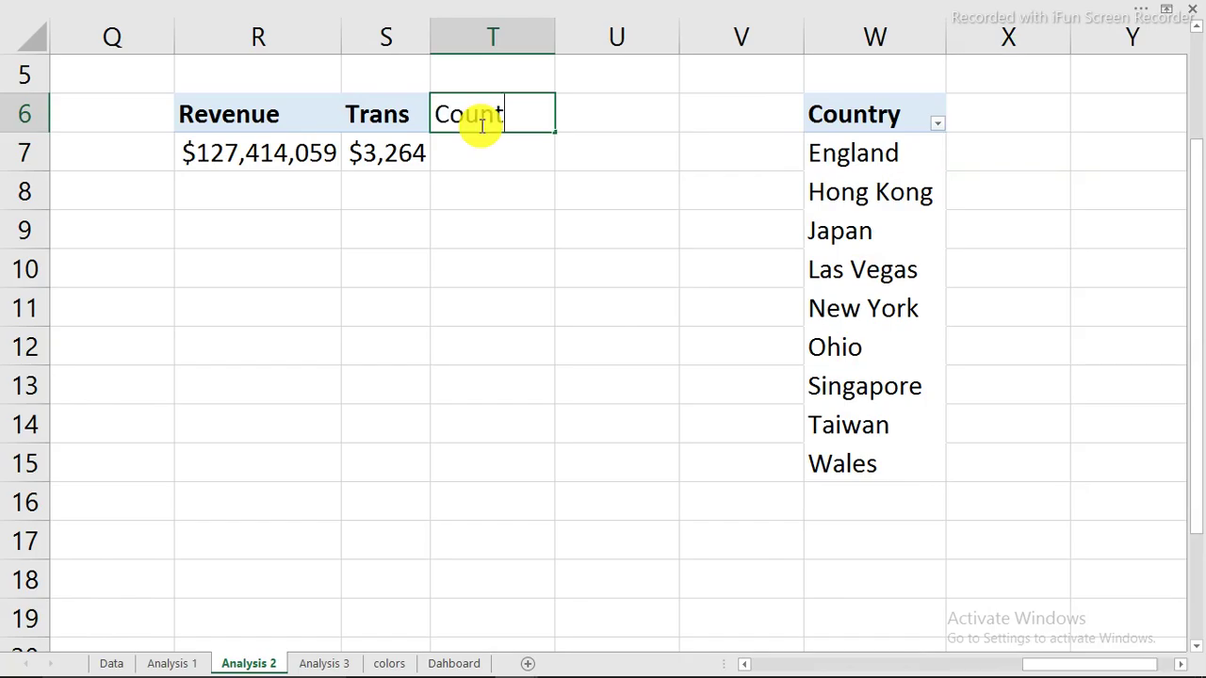
text(Countries)
key(Return)
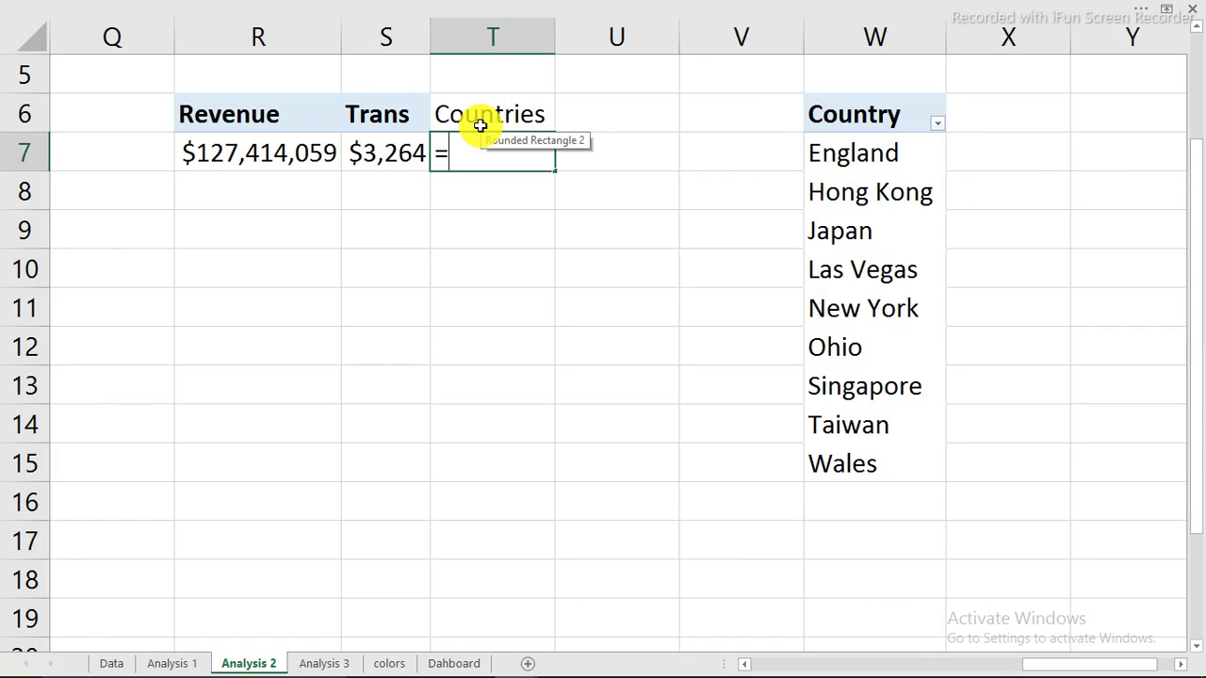
- In T7, enter a COUNTA formula over the country names in column W from W7 down, with spare rows included
text(=coa)
key(BackSpace)
text(unta)
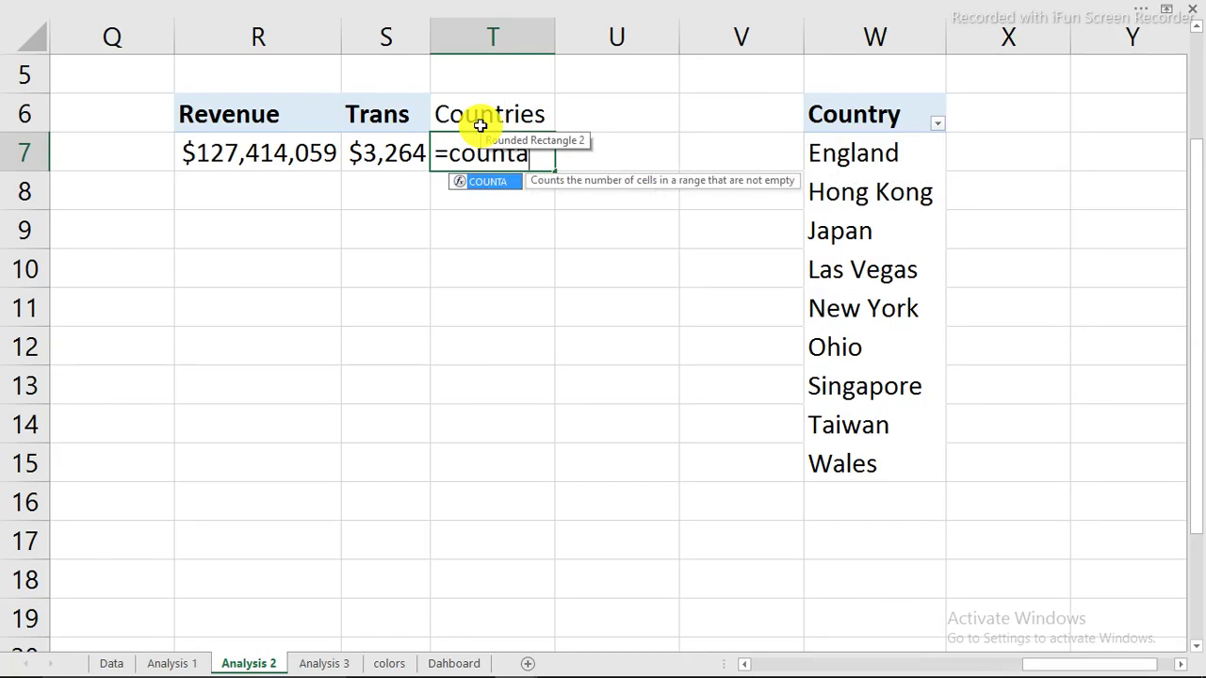
key(Tab)
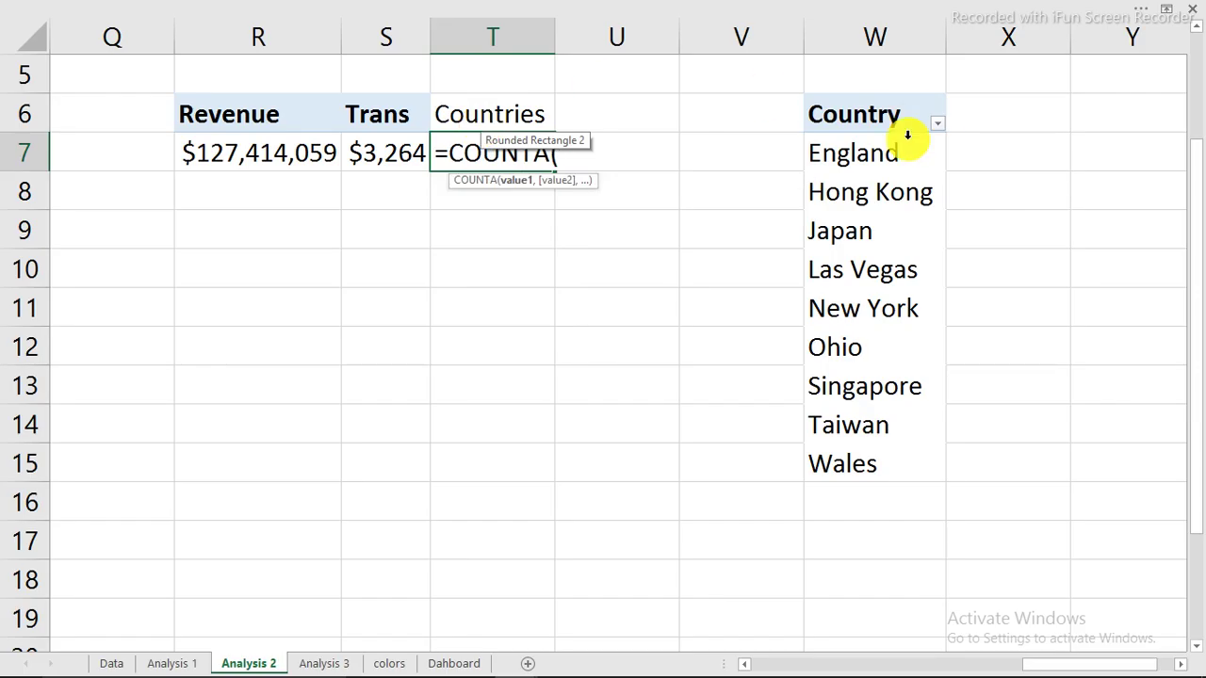
drag(867, 154, 751, 535)
scroll(751, 535, up, 4)
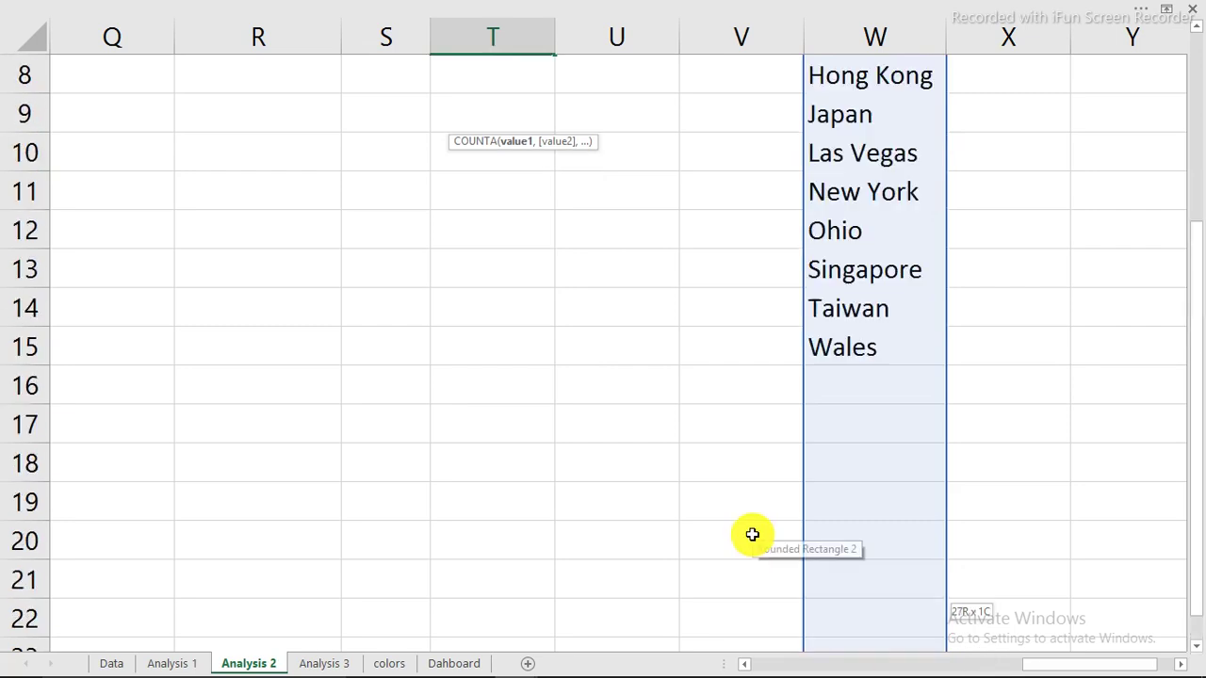
scroll(752, 535, up, 2)
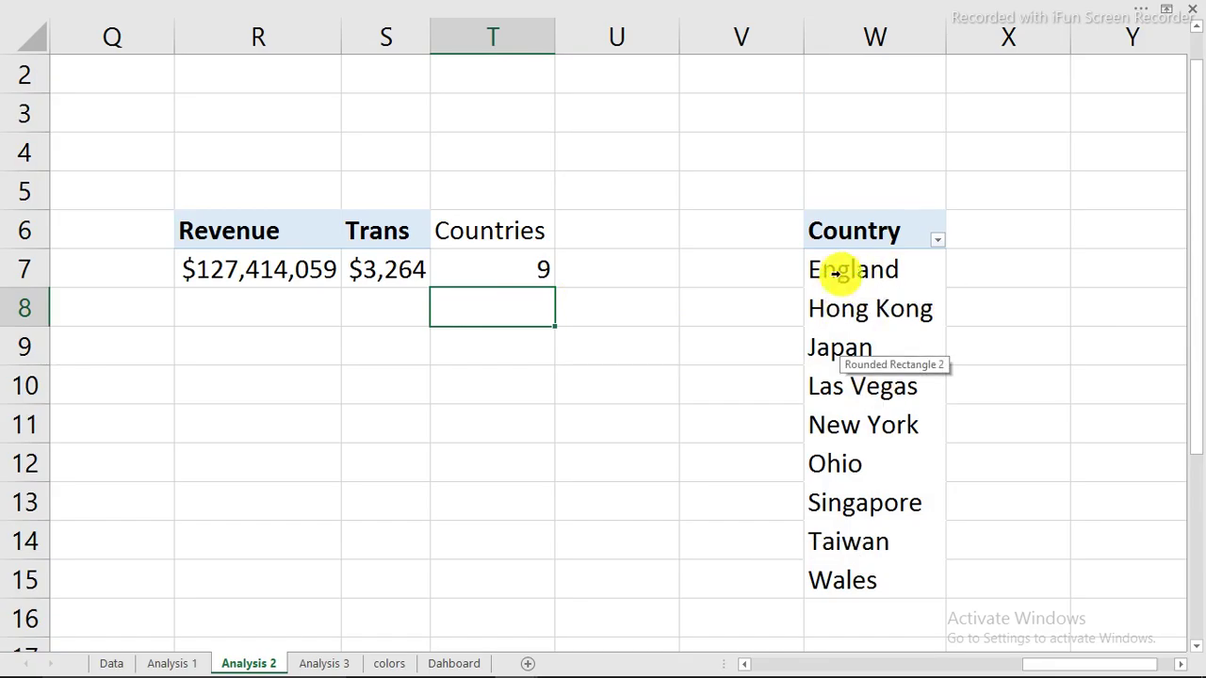
drag(863, 271, 868, 338)
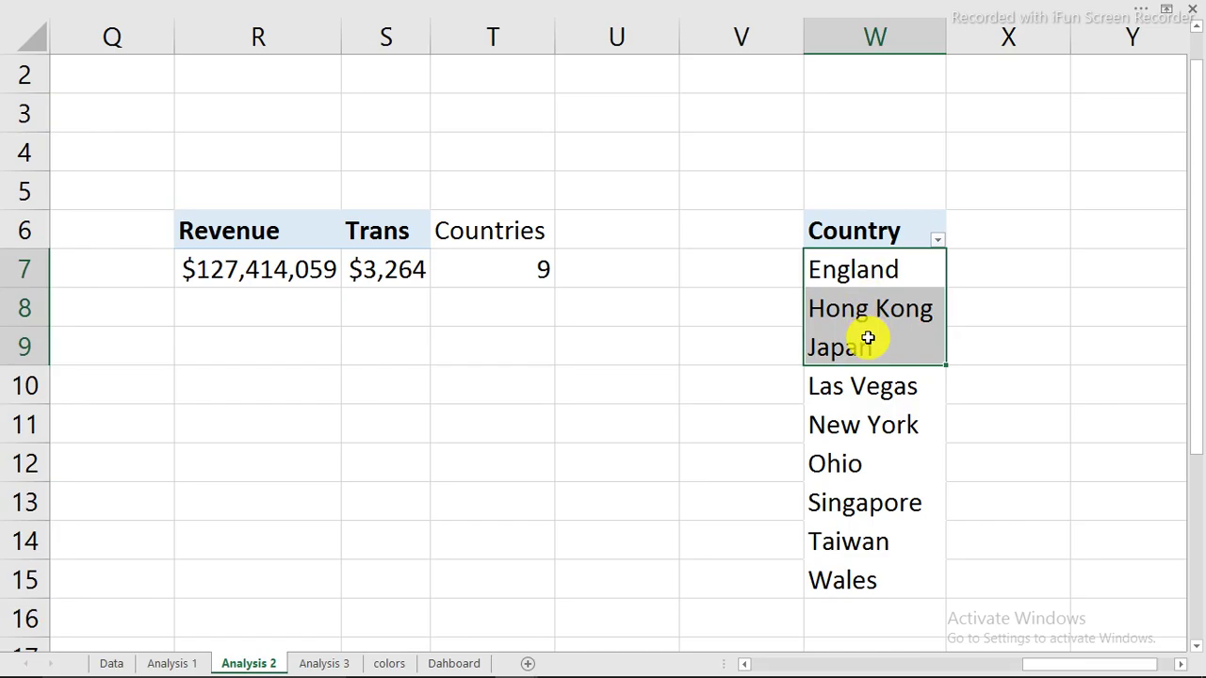
click(533, 271)
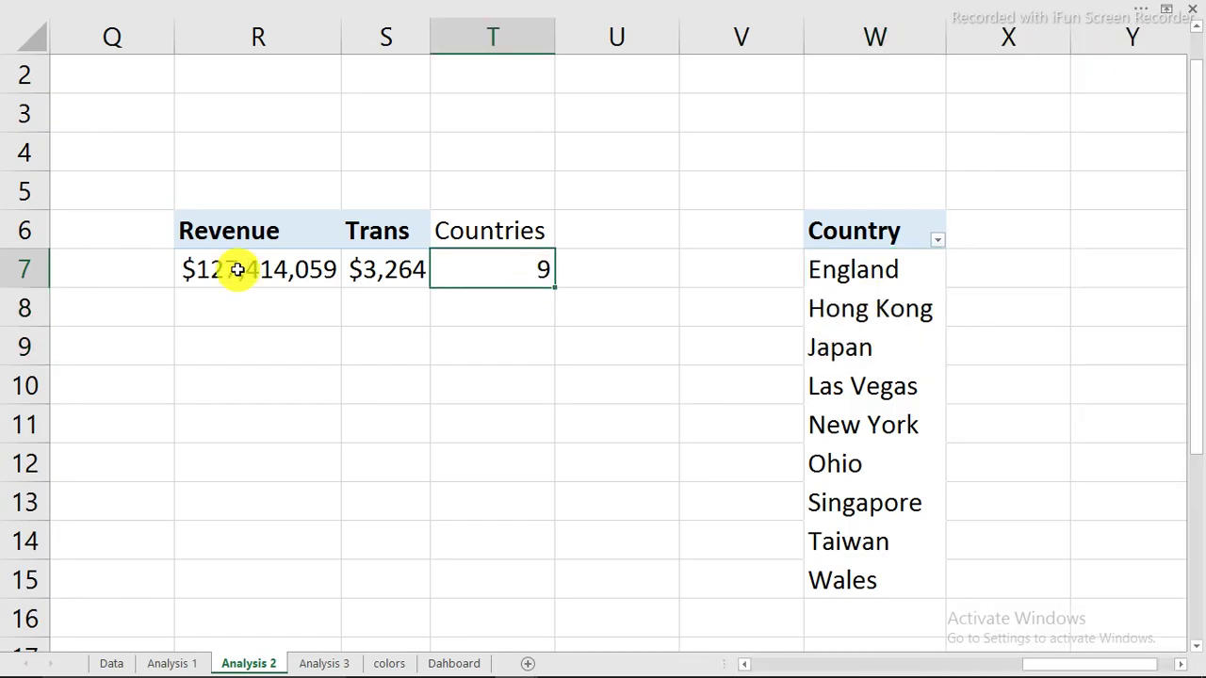
- Format the Trans value in S7 as a Number with 0 decimal places and a thousands separator
click(365, 273)
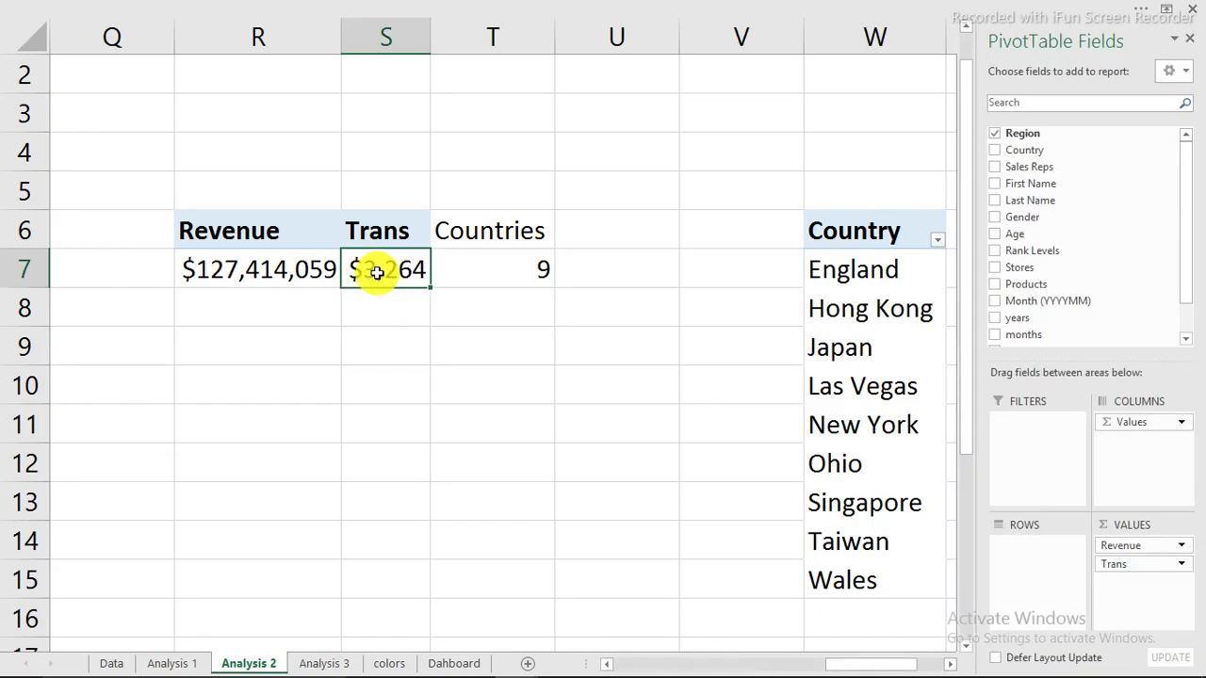
key(ctrl+1)
click(132, 120)
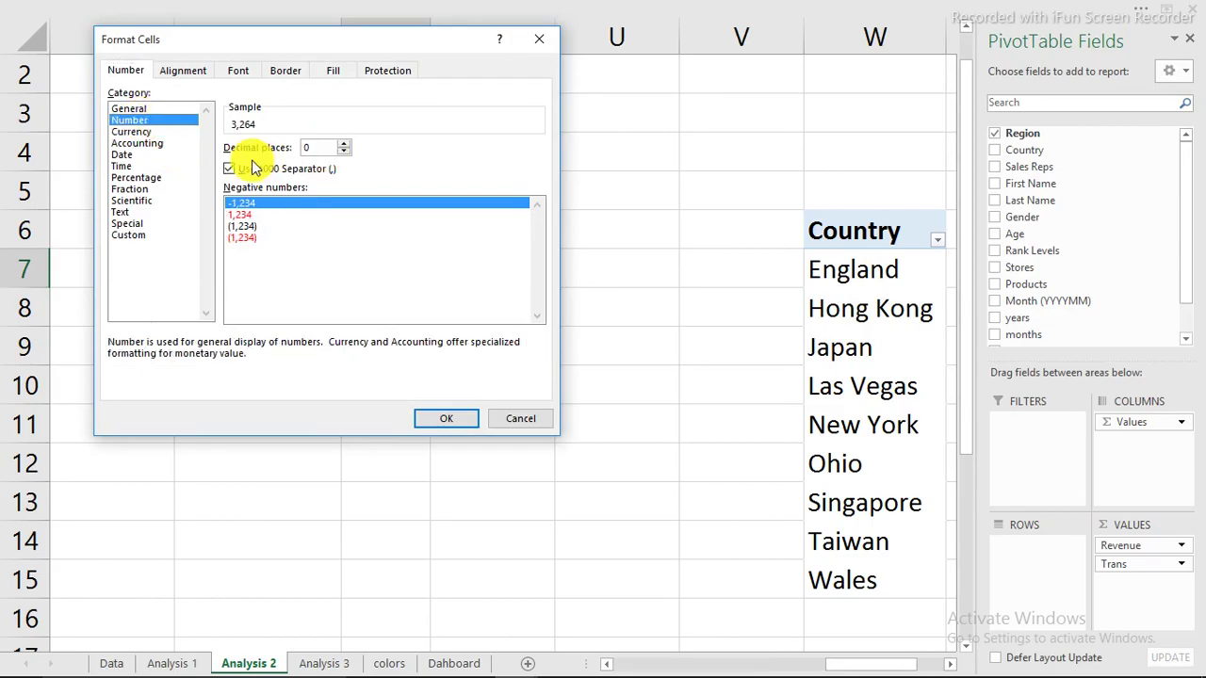
click(462, 417)
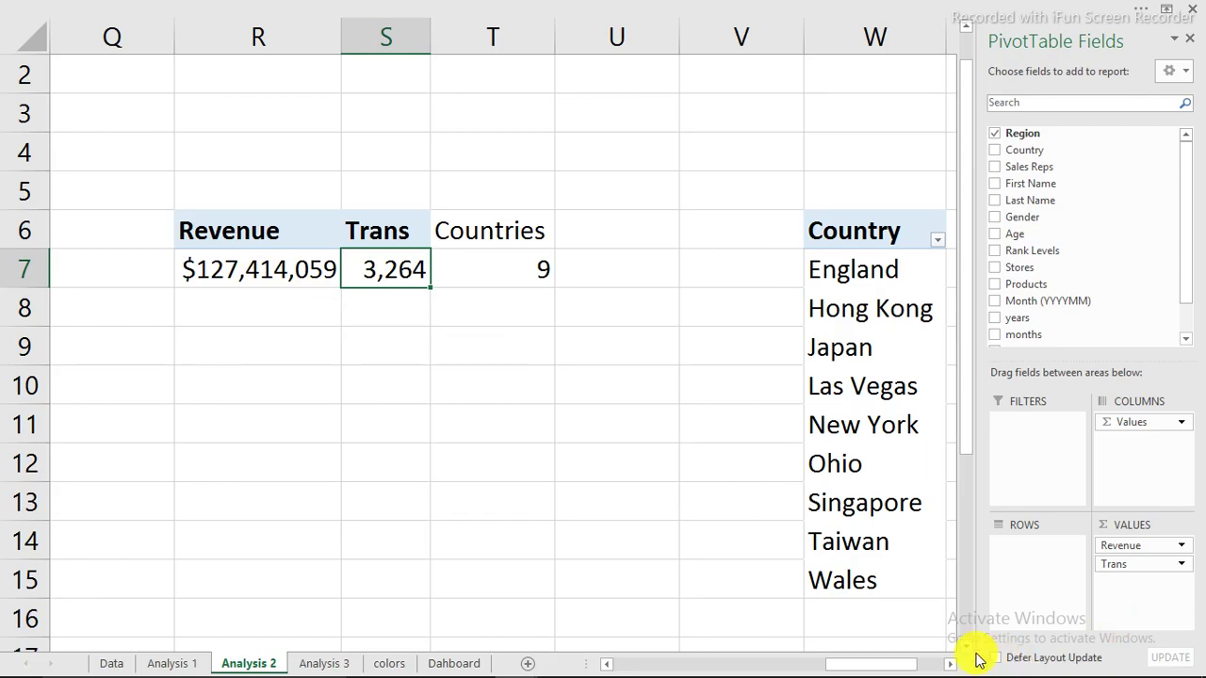
- Move the Countries cells out to U3:U4 and add Revenue (USD) again to the PivotTable values with the custom name Average
mouse_move(452, 234)
mouse_down()
mouse_move(497, 291)
mouse_move(613, 224)
mouse_move(659, 148)
mouse_up()
click(368, 235)
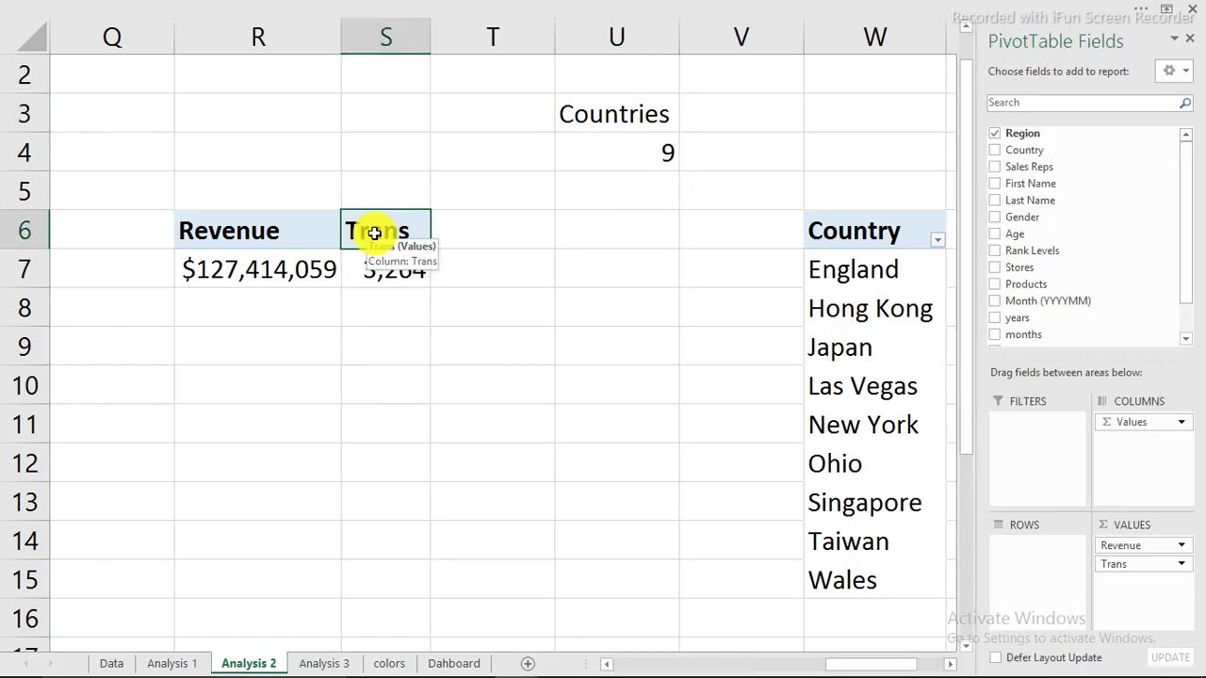
scroll(1098, 300, down, 1)
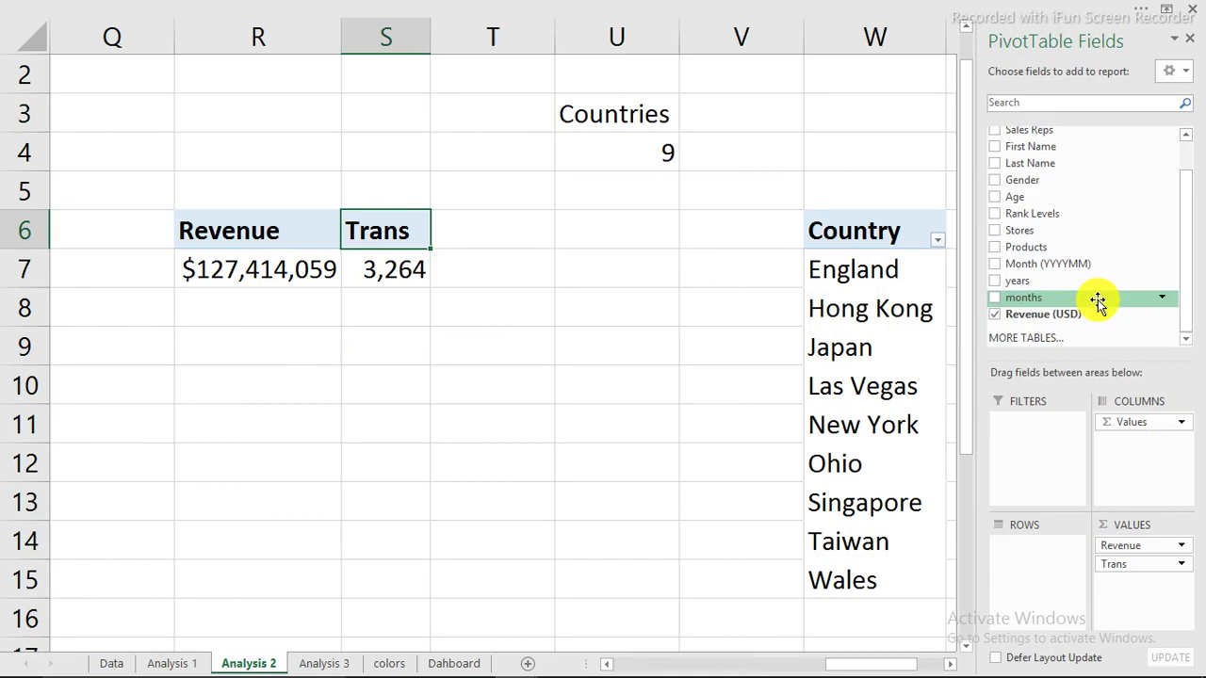
drag(1052, 315, 1120, 557)
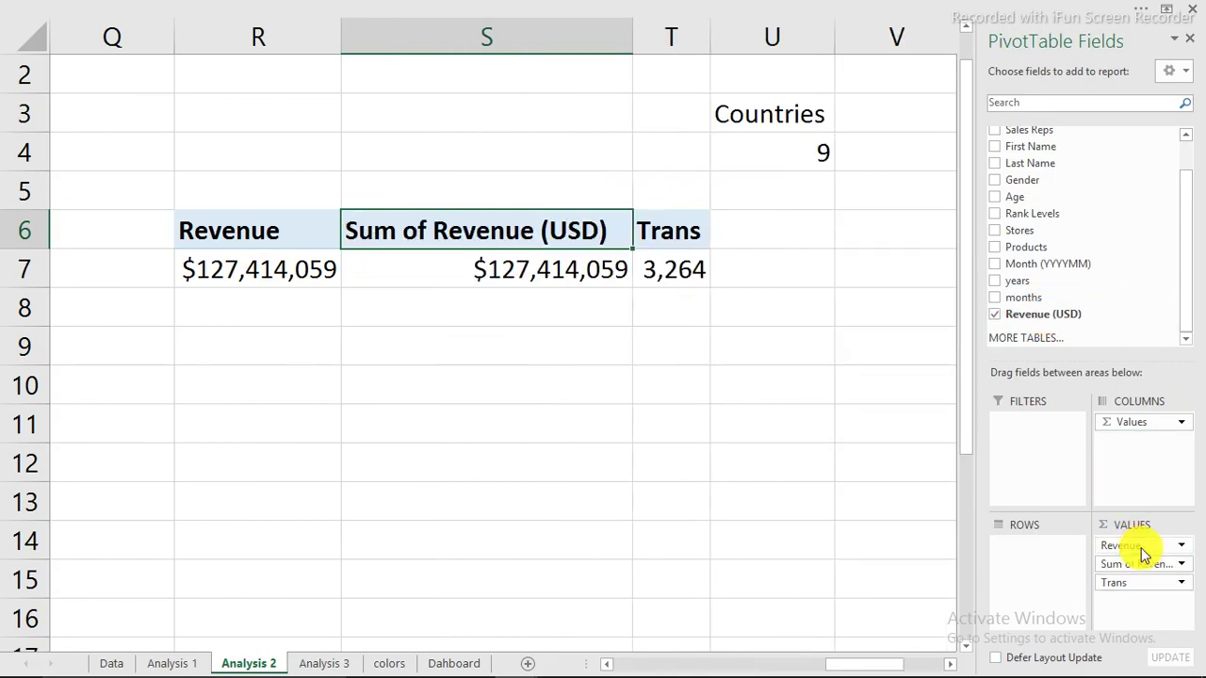
double_click(504, 232)
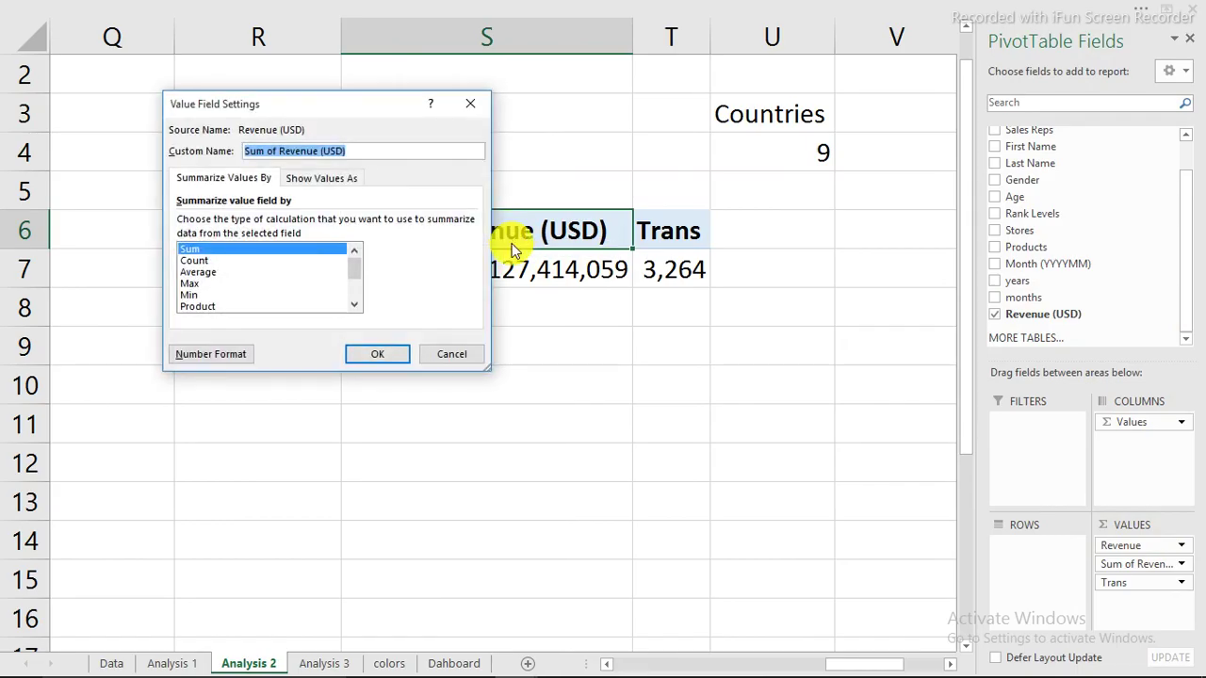
text(Average)
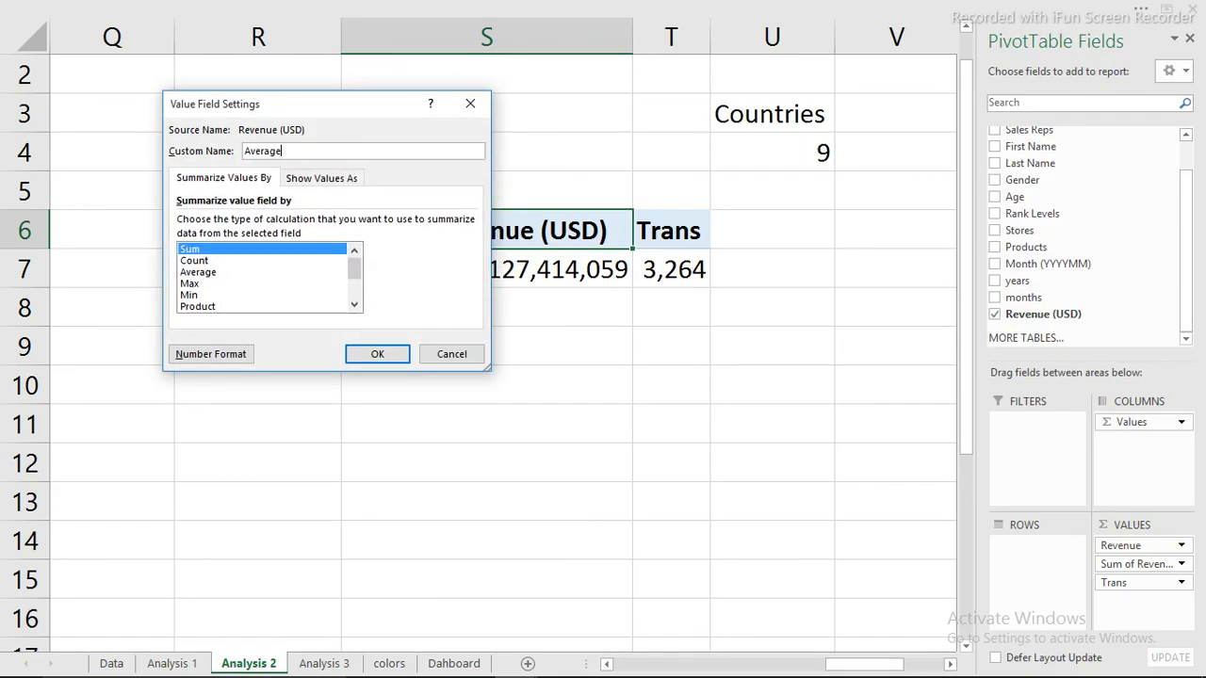
key(Return)
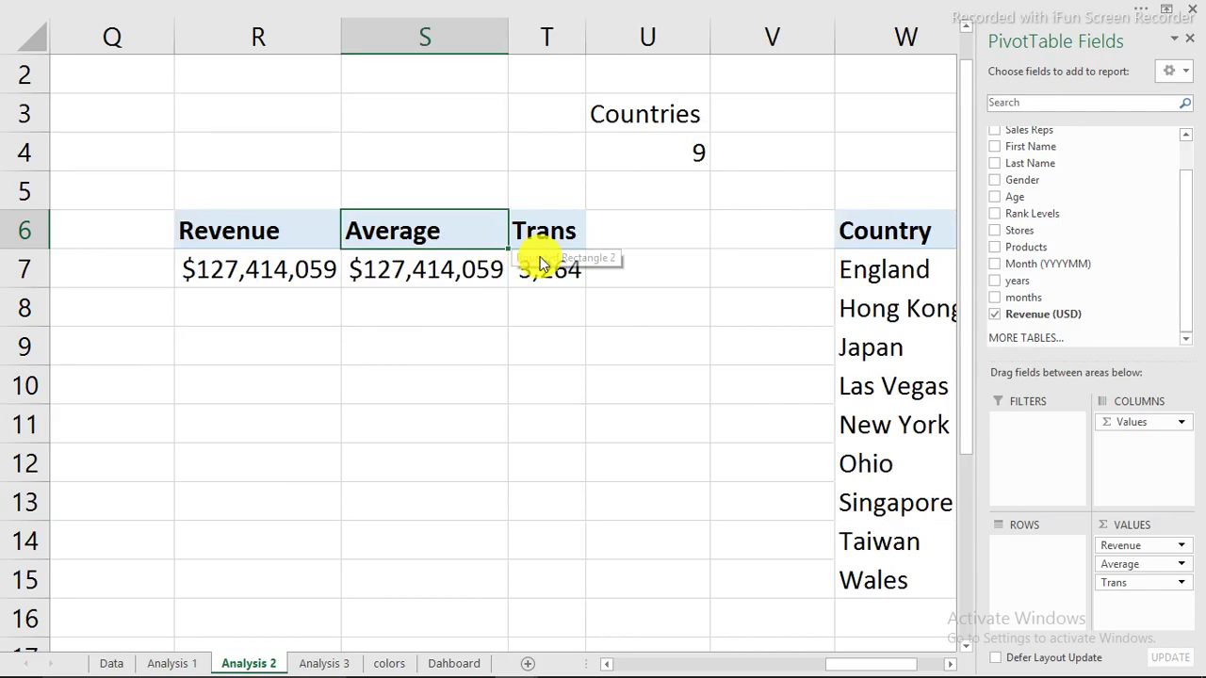
- Summarize the second revenue value by Average and shorten its custom name to Average
click(459, 275)
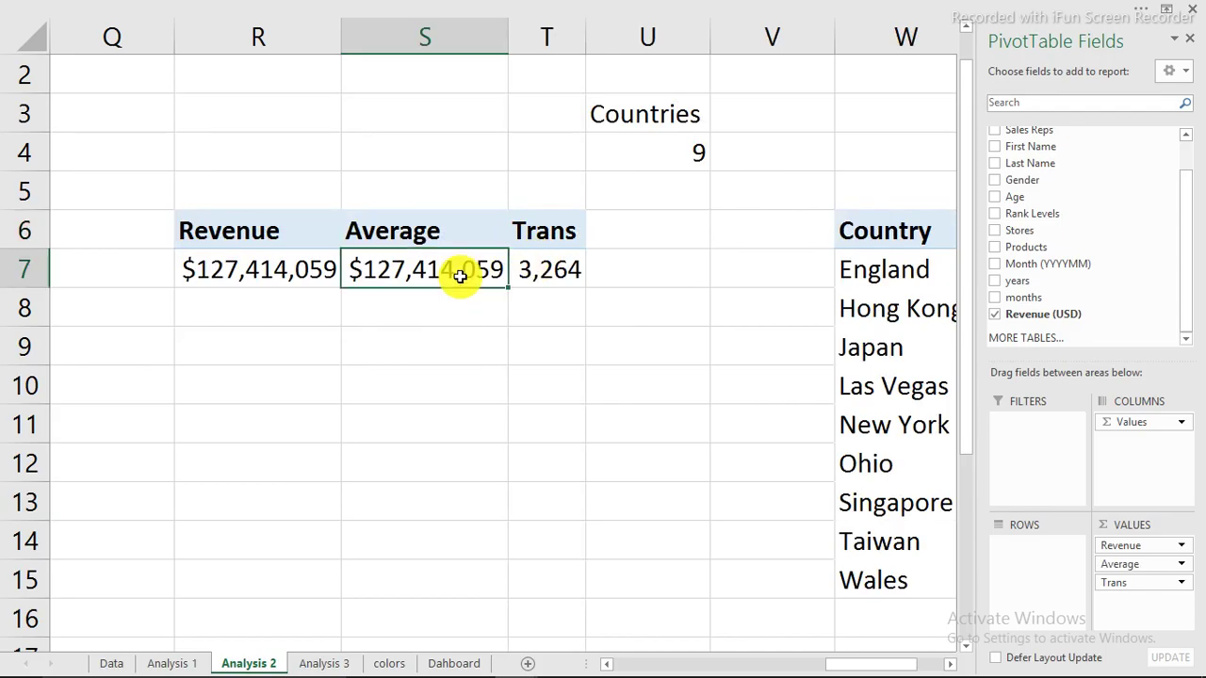
click(1182, 564)
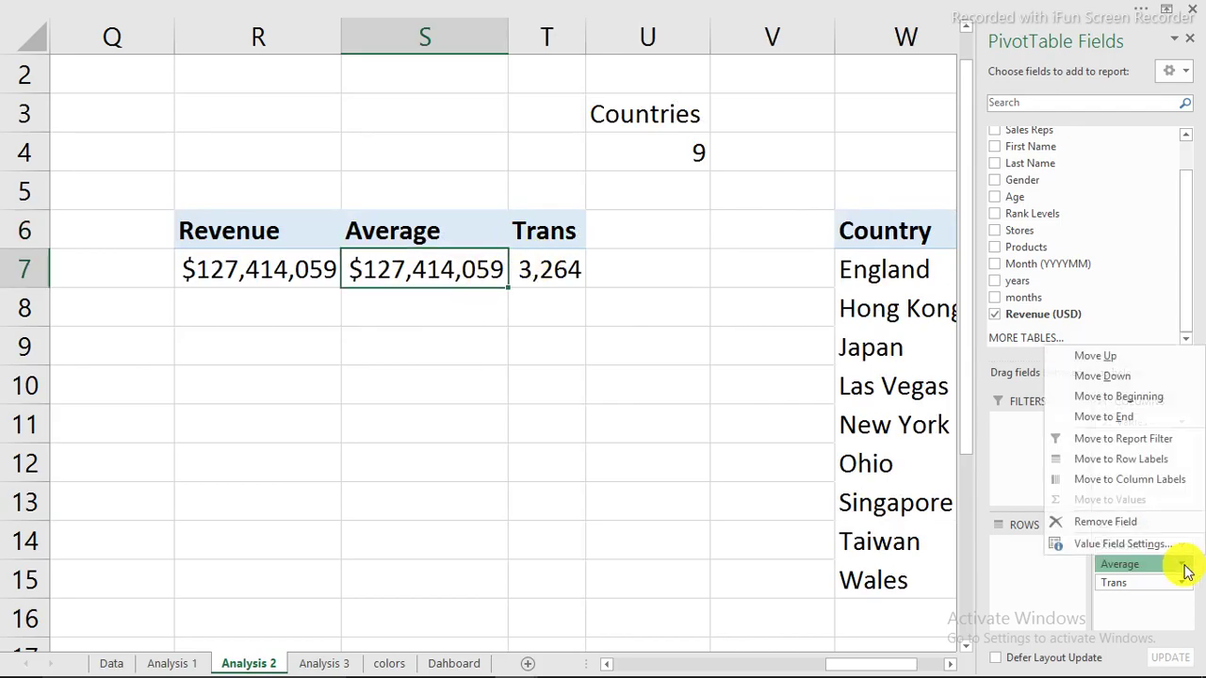
click(1123, 551)
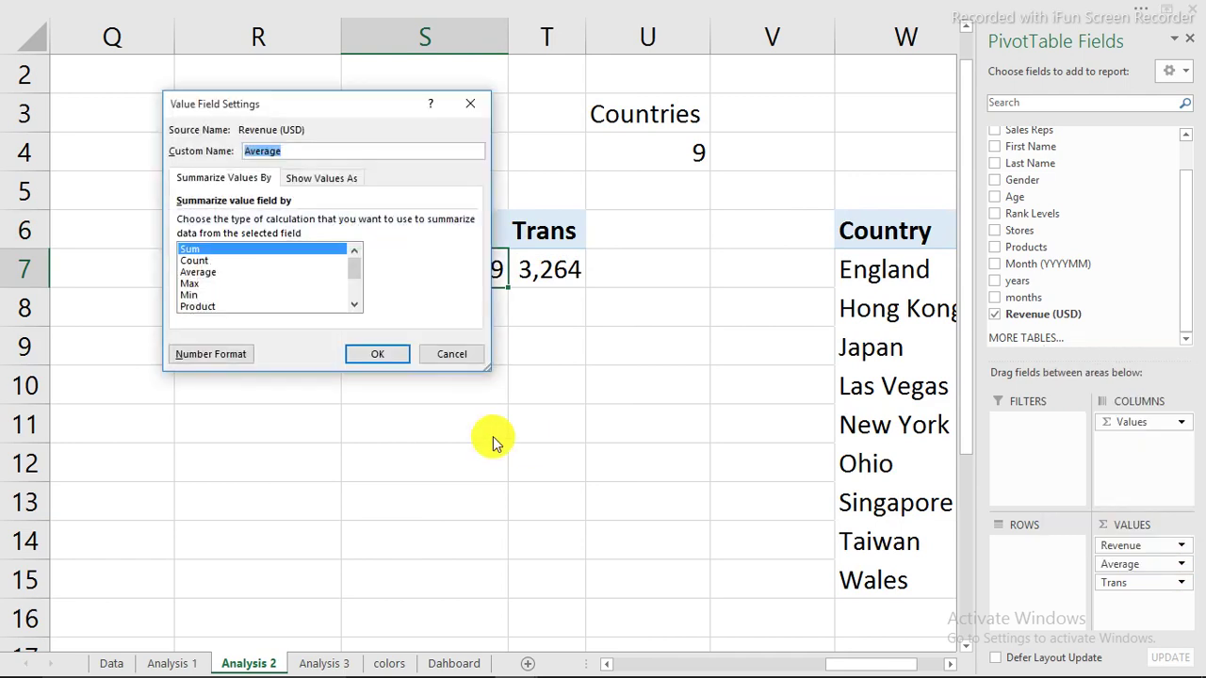
click(198, 272)
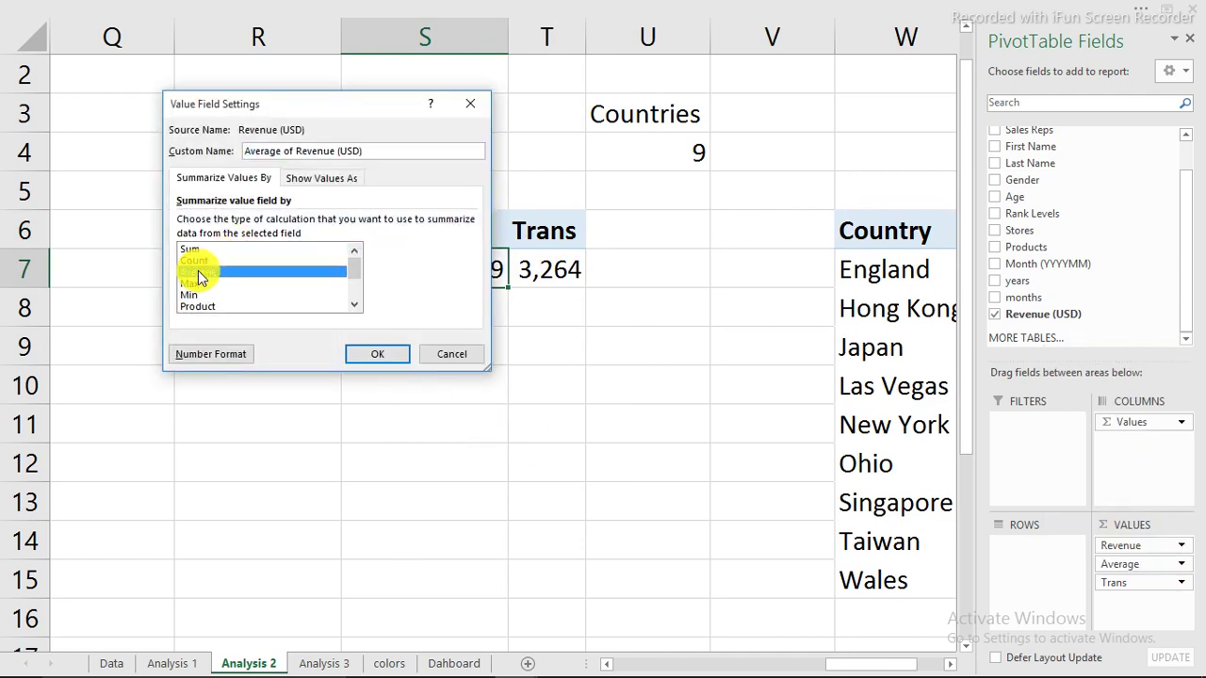
click(376, 355)
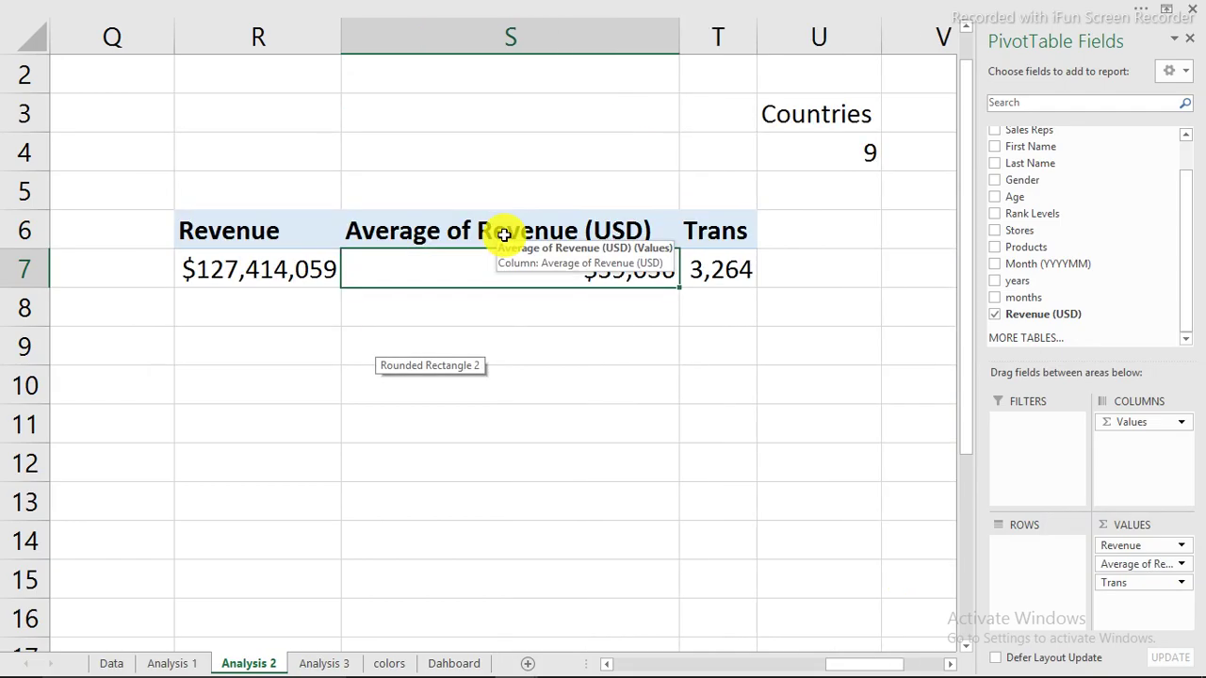
double_click(504, 235)
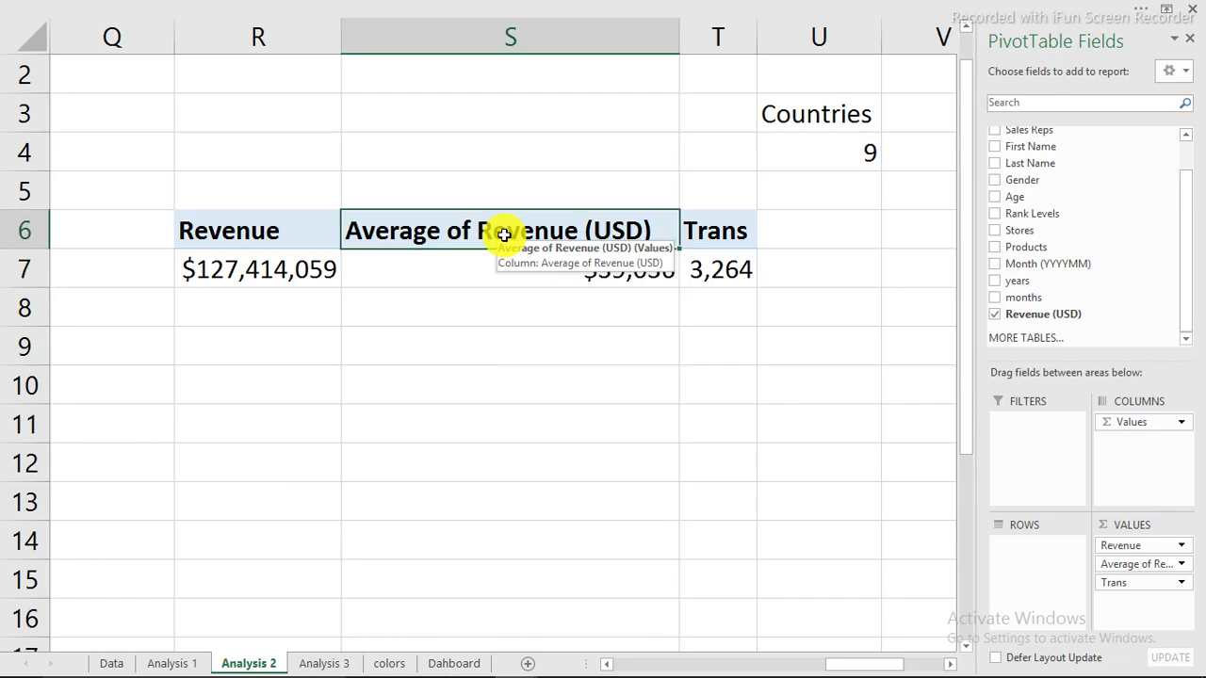
drag(384, 151, 280, 155)
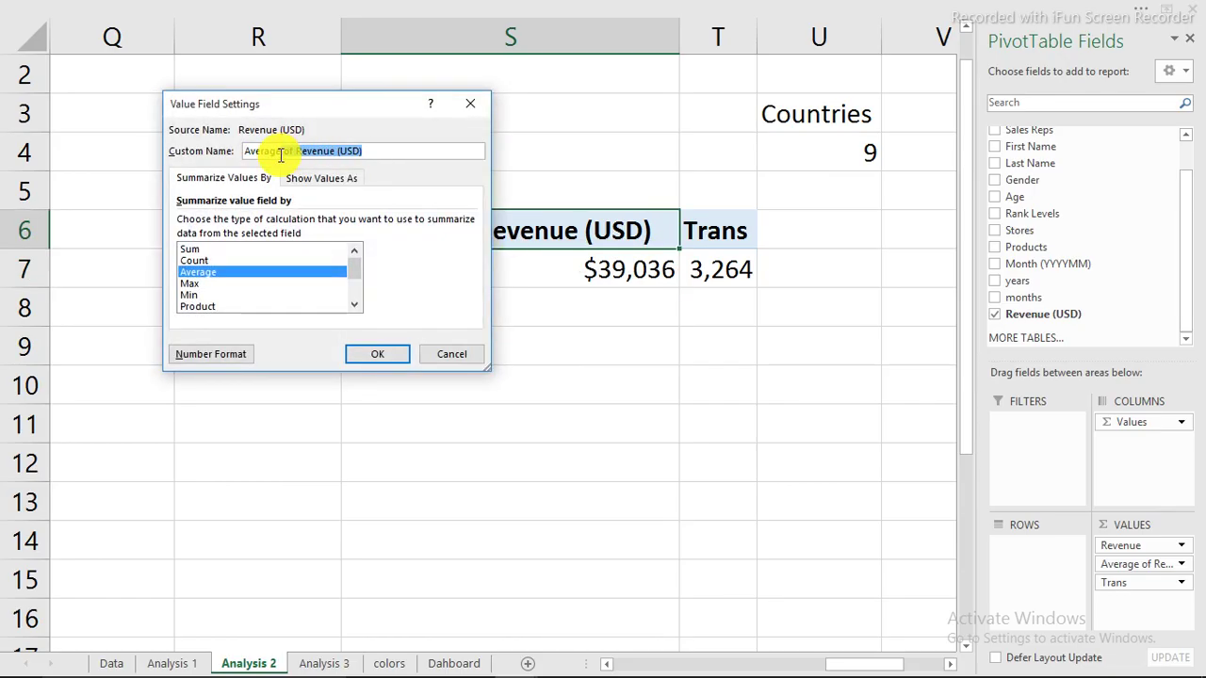
key(BackSpace)
key(Return)
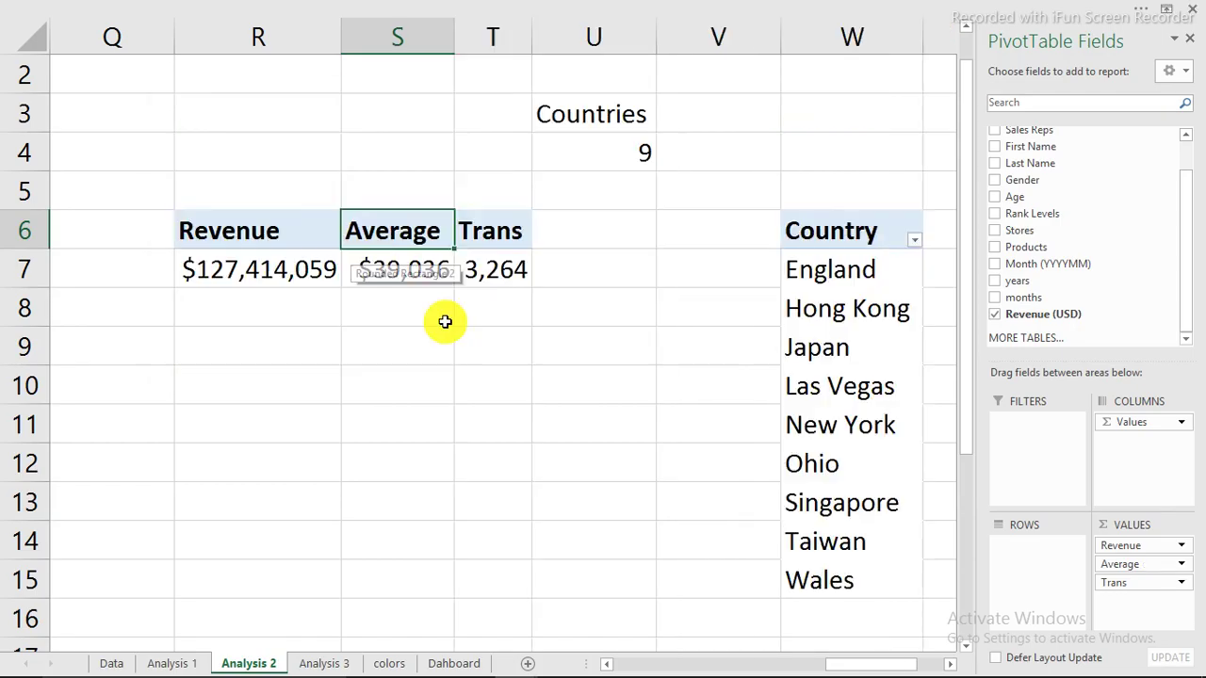
- Move the Countries heading and its count to U6:U7, directly beside the Trans column
click(443, 320)
drag(583, 117, 612, 261)
click(556, 346)
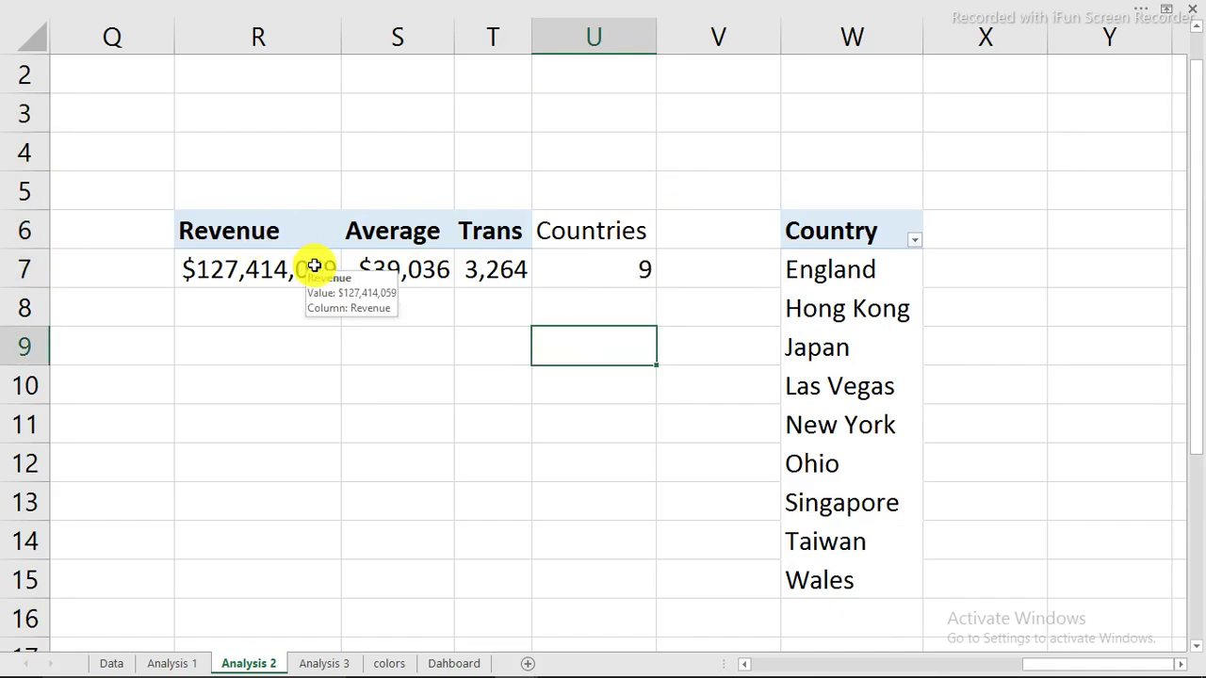
- On the Dahboard sheet, copy the Regional cashflow text box into the first empty top card, undoing the extra copy in the second card
click(458, 662)
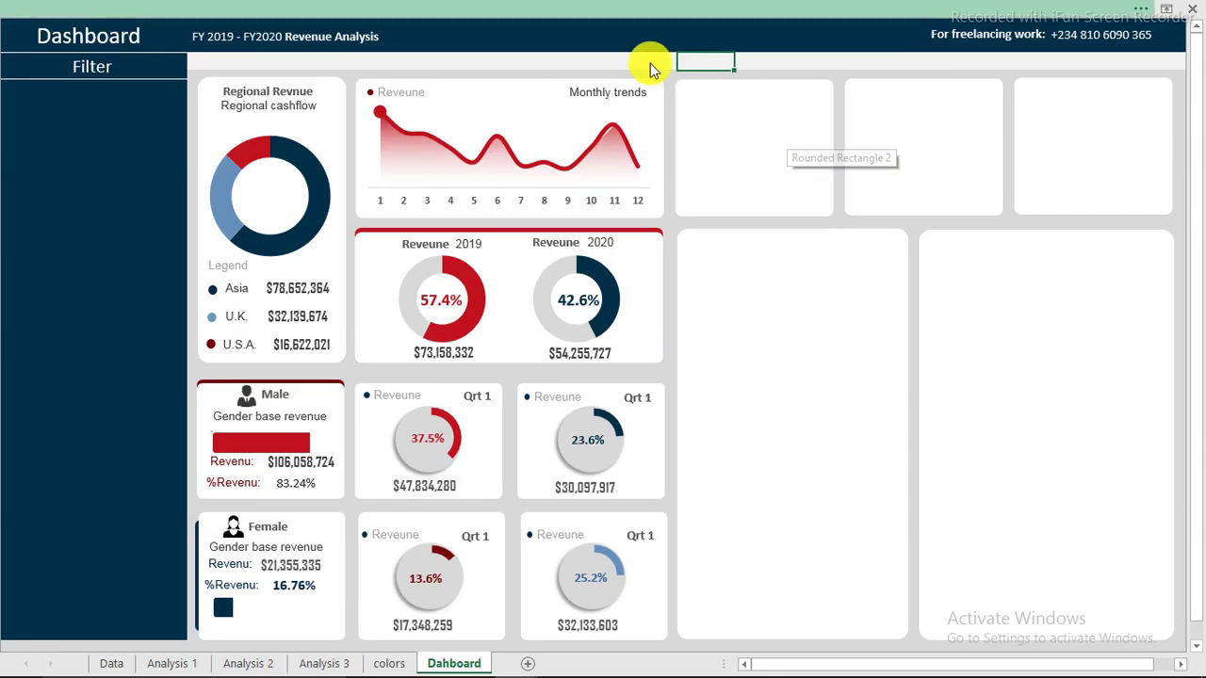
click(651, 10)
click(282, 159)
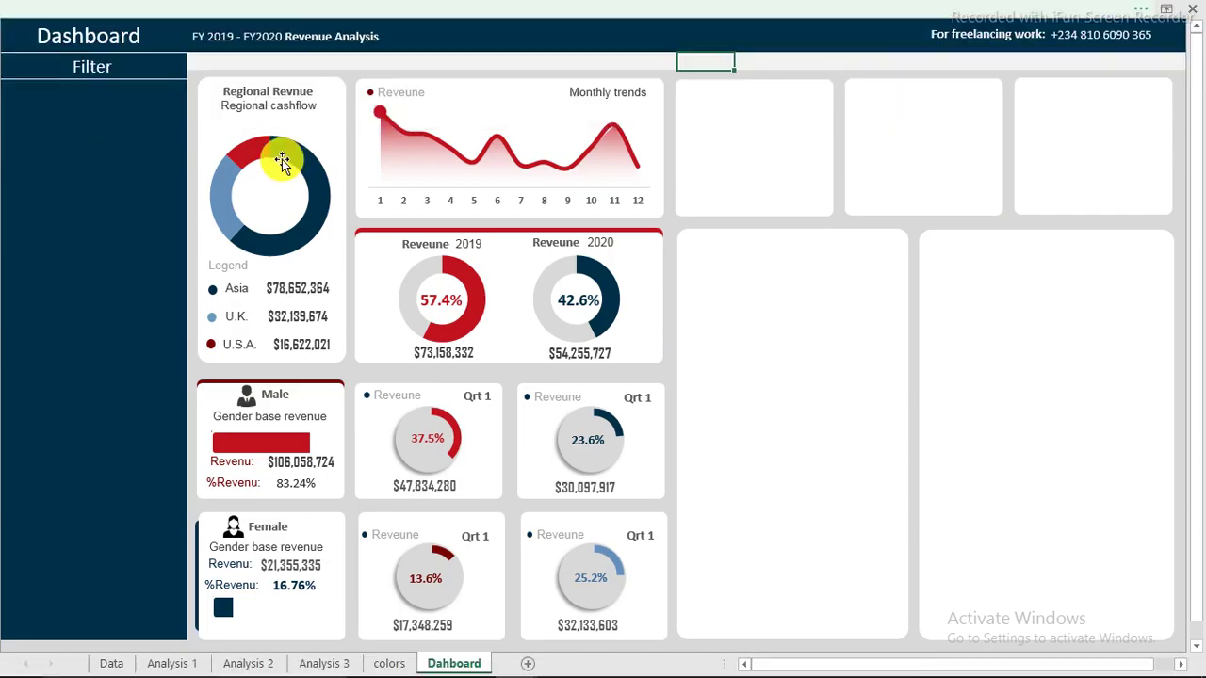
click(267, 91)
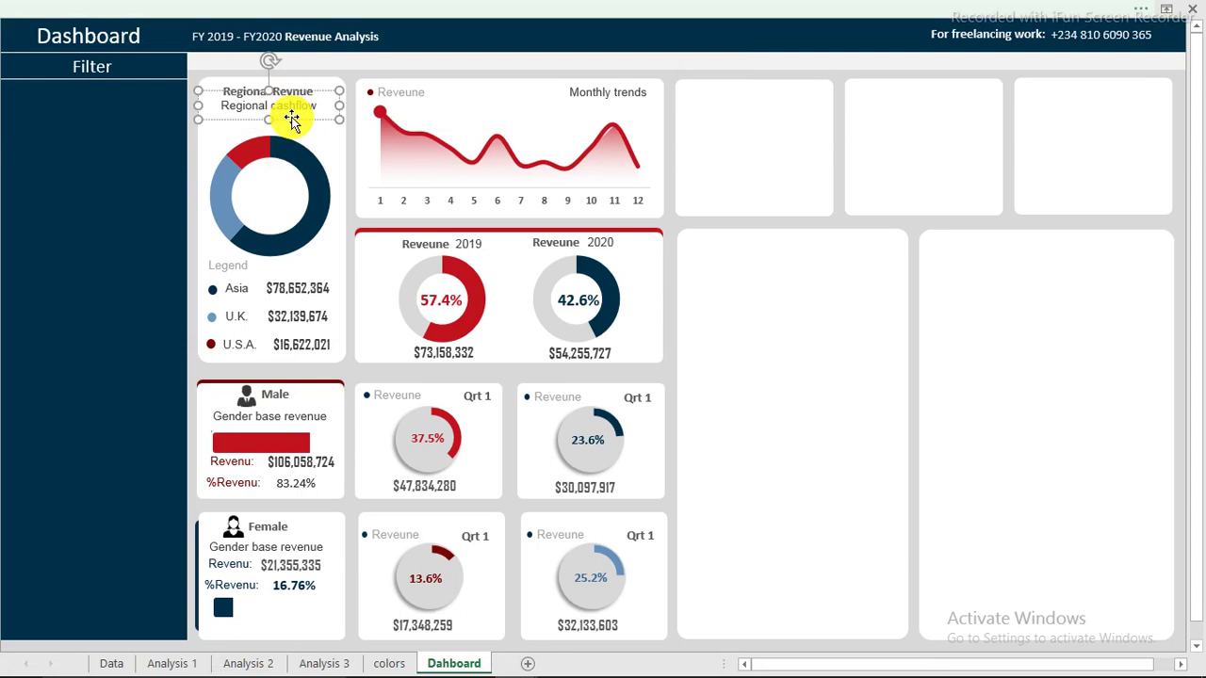
drag(292, 118, 950, 163)
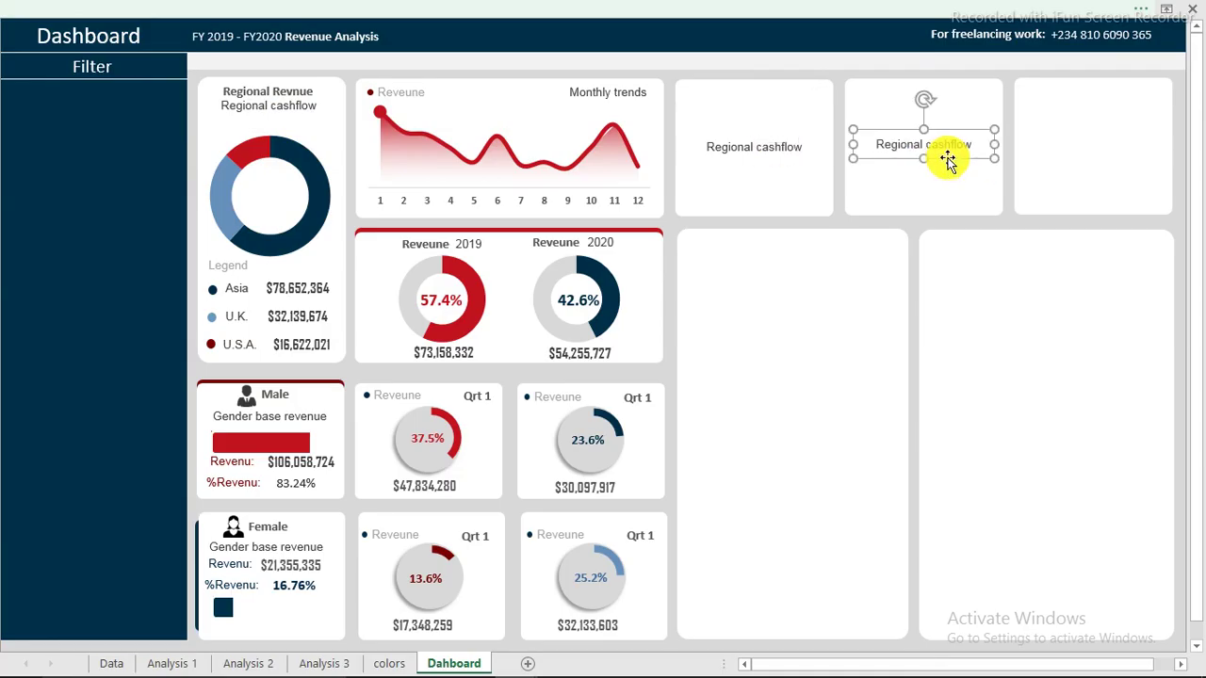
key(ctrl+z)
click(785, 155)
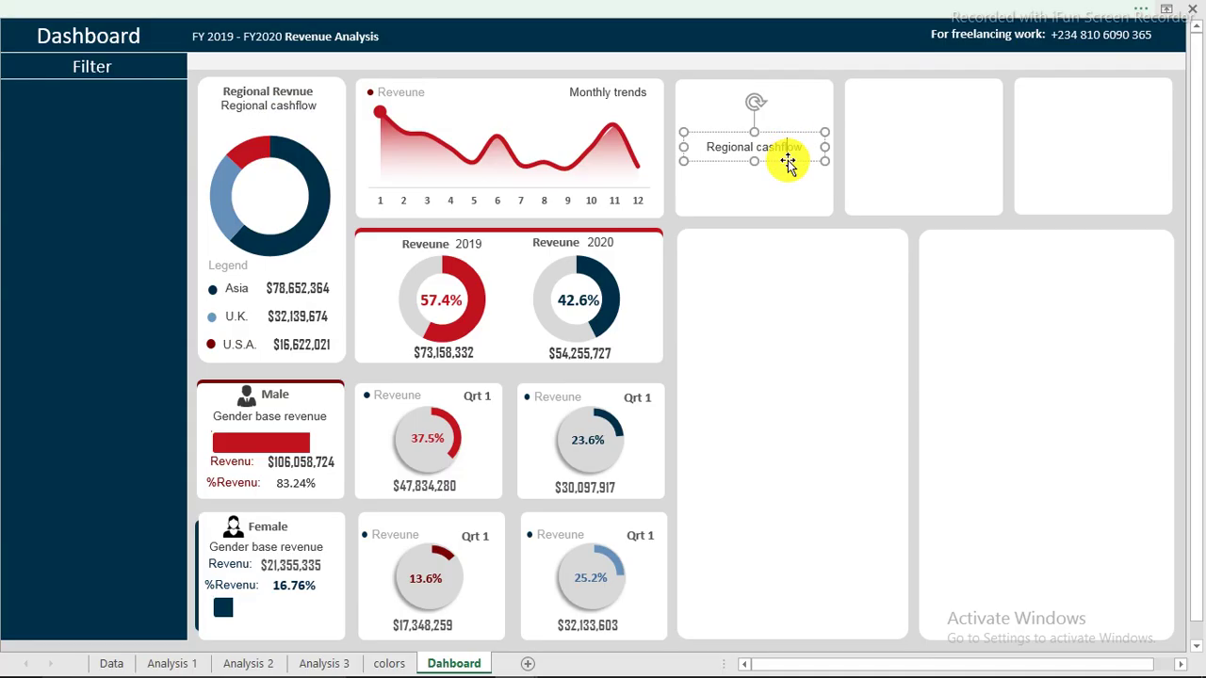
- Show the formula bar so the copied Regional cashflow text box can be linked to a cell
click(566, 11)
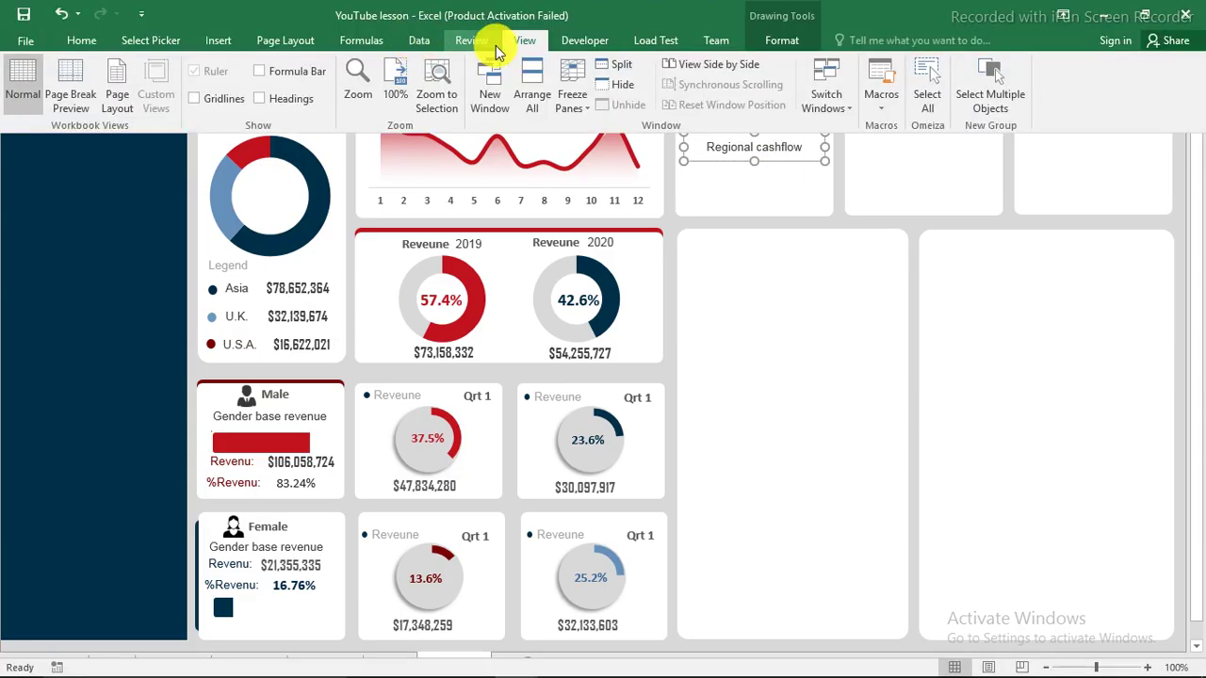
click(292, 73)
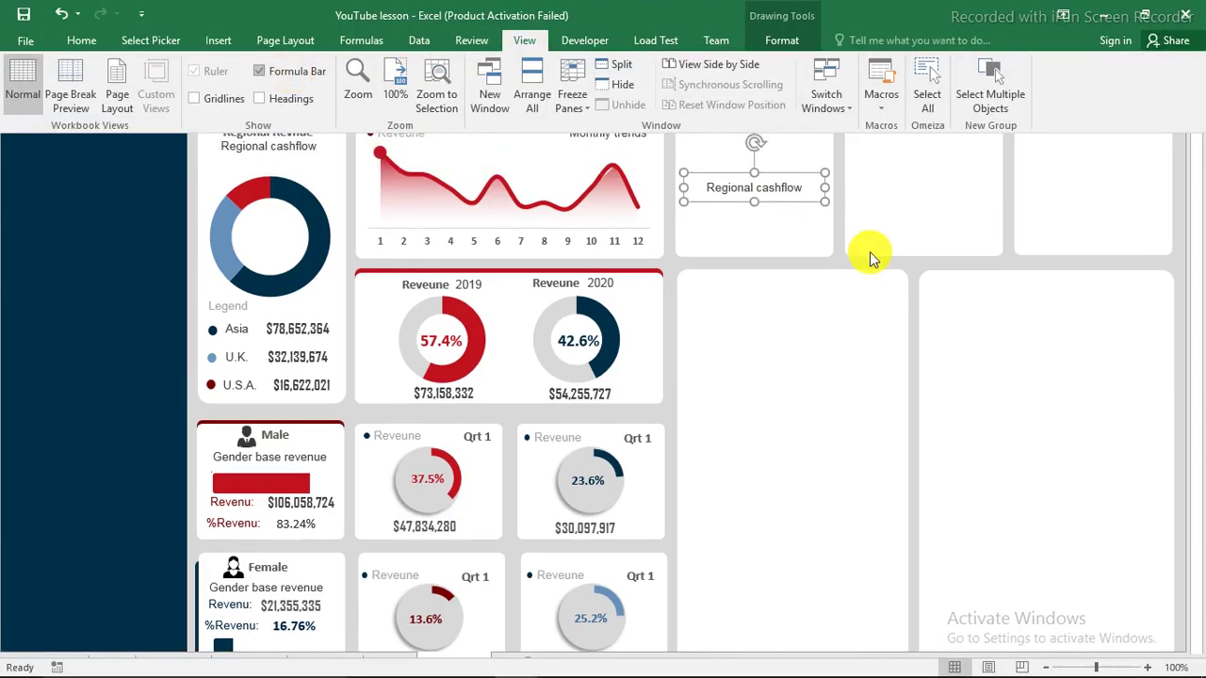
click(767, 223)
ctrl+scroll(766, 223, up, 3)
ctrl+scroll(769, 219, up, 2)
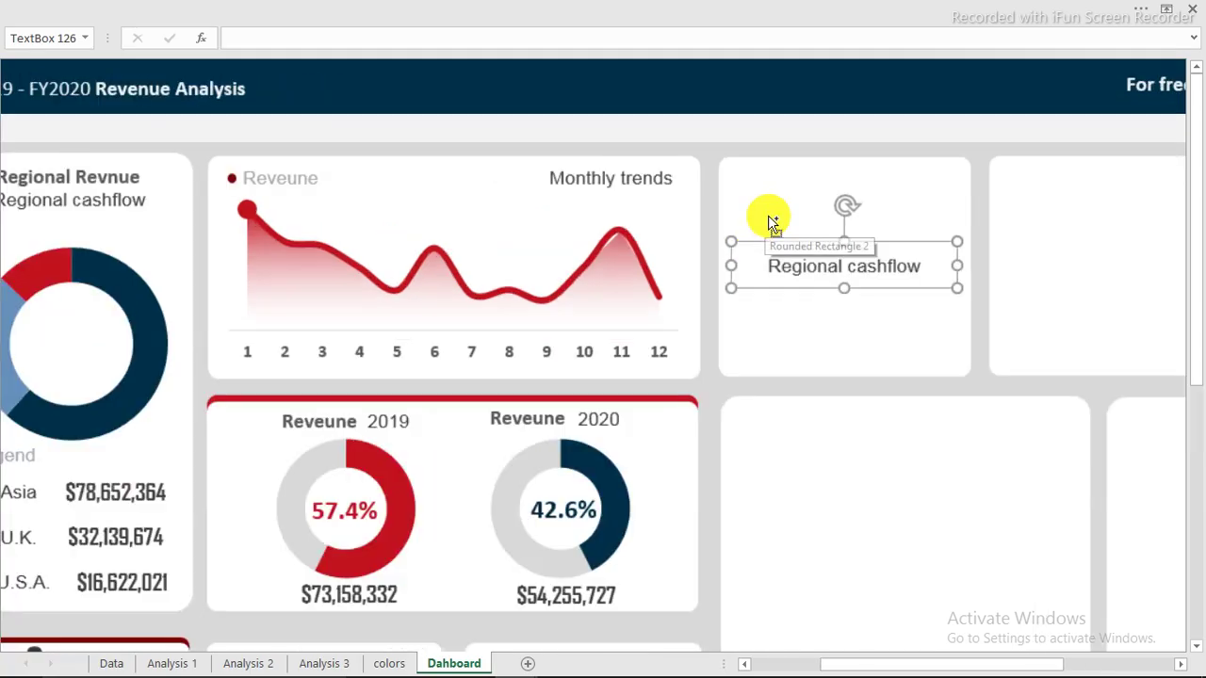
ctrl+scroll(767, 216, up, 2)
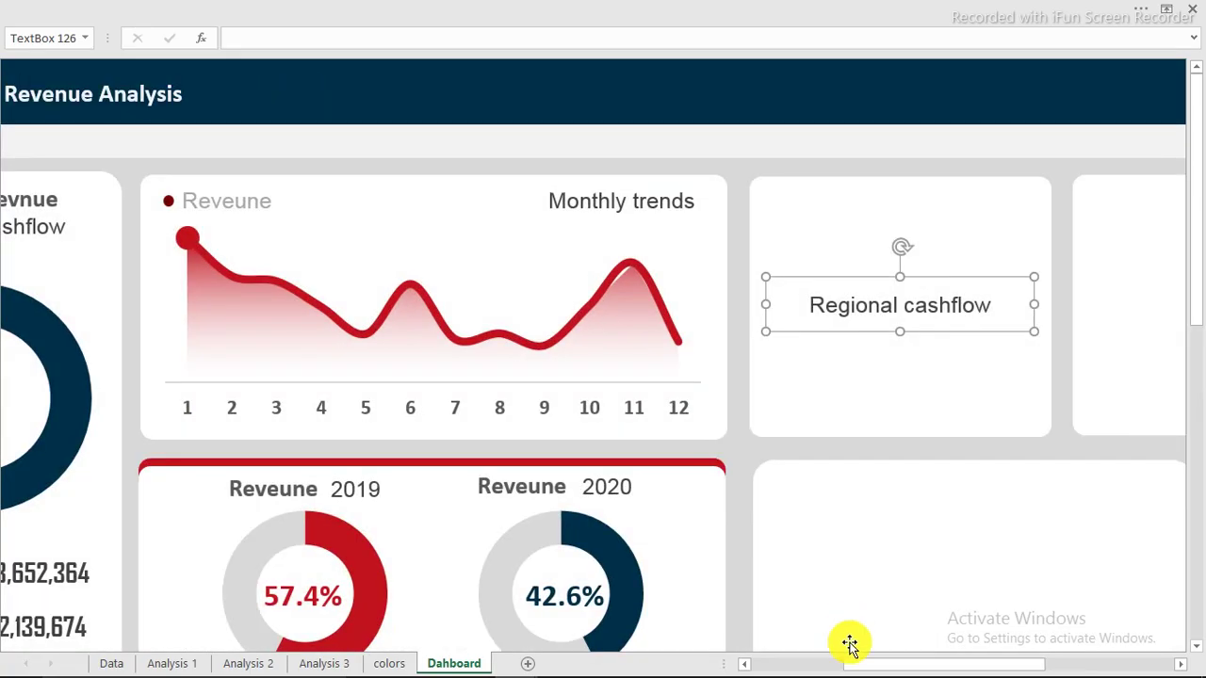
- Move the Regional cashflow text box to the top of the first empty card and replace its text with Revenue
drag(853, 665, 946, 661)
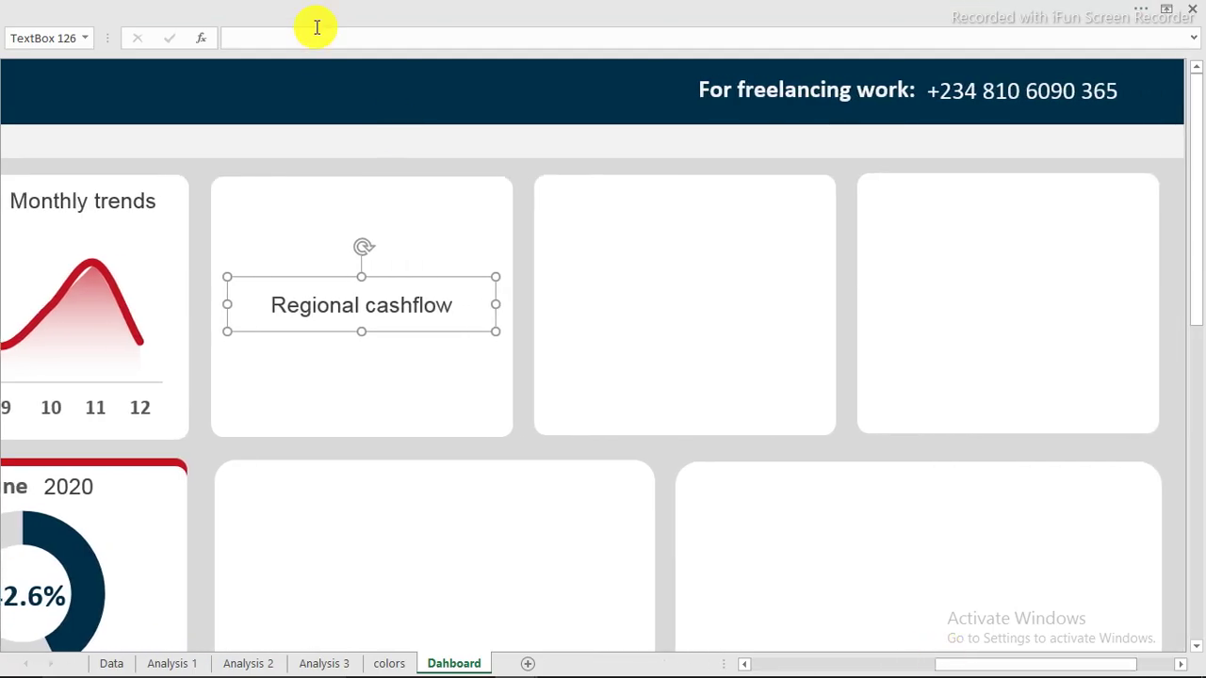
drag(420, 279, 291, 226)
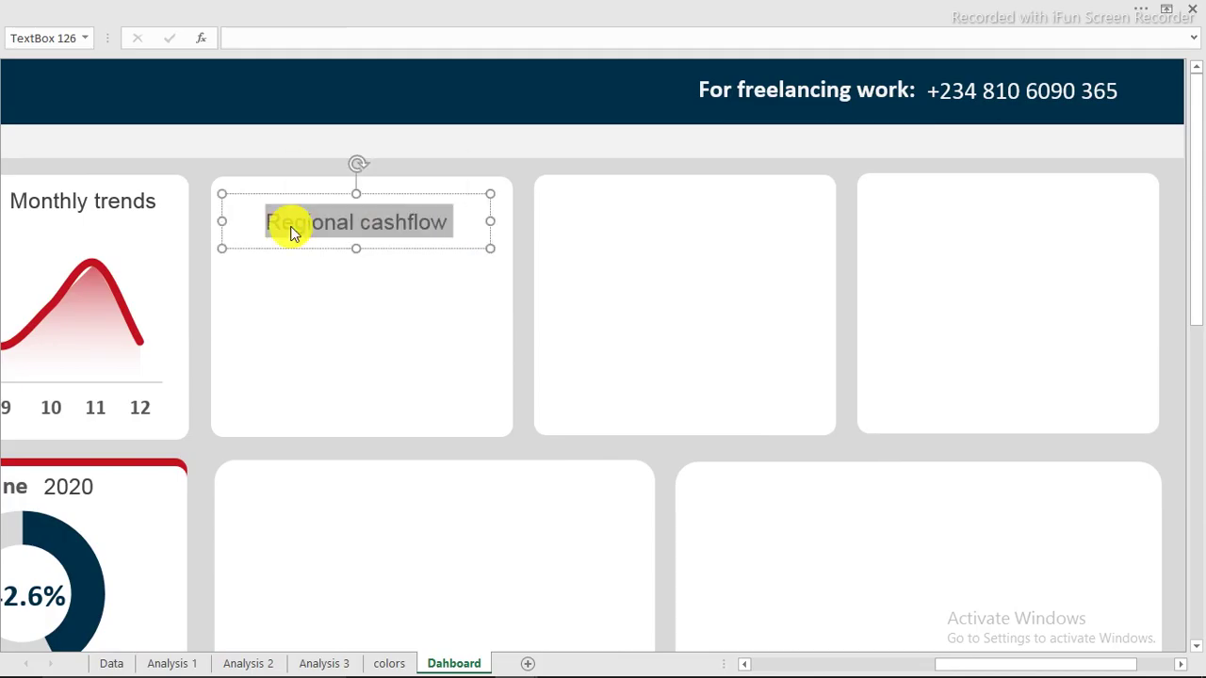
text(Revuen)
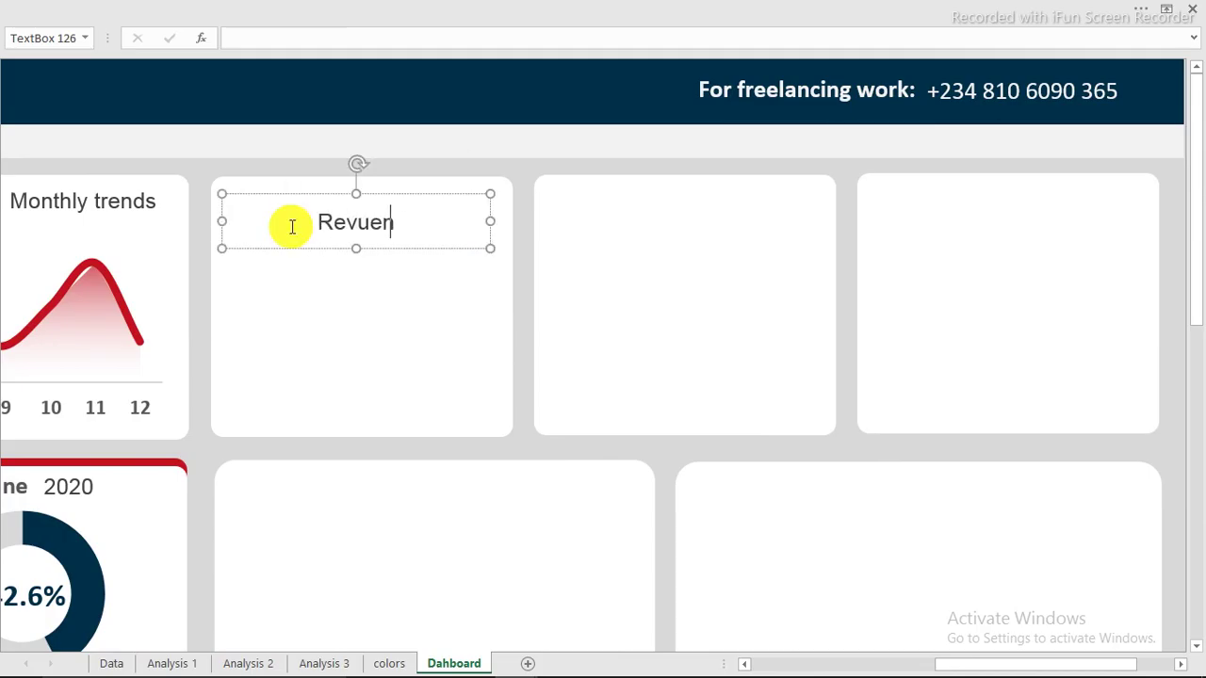
key(BackSpace)
key(BackSpace)
key(BackSpace)
text(e)
key(BackSpace)
text(nue)
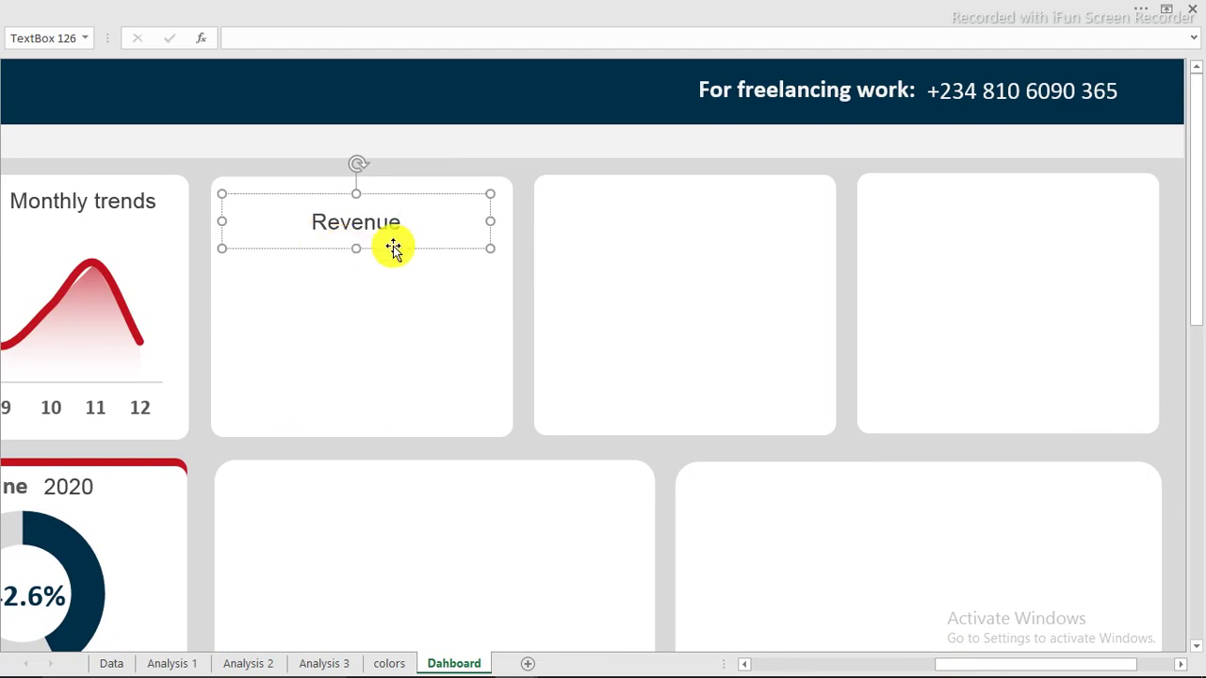
- Copy the Revenue text box twice below the first card's title, replacing the lowest copy's text with Average and narrowing its box
drag(395, 250, 274, 323)
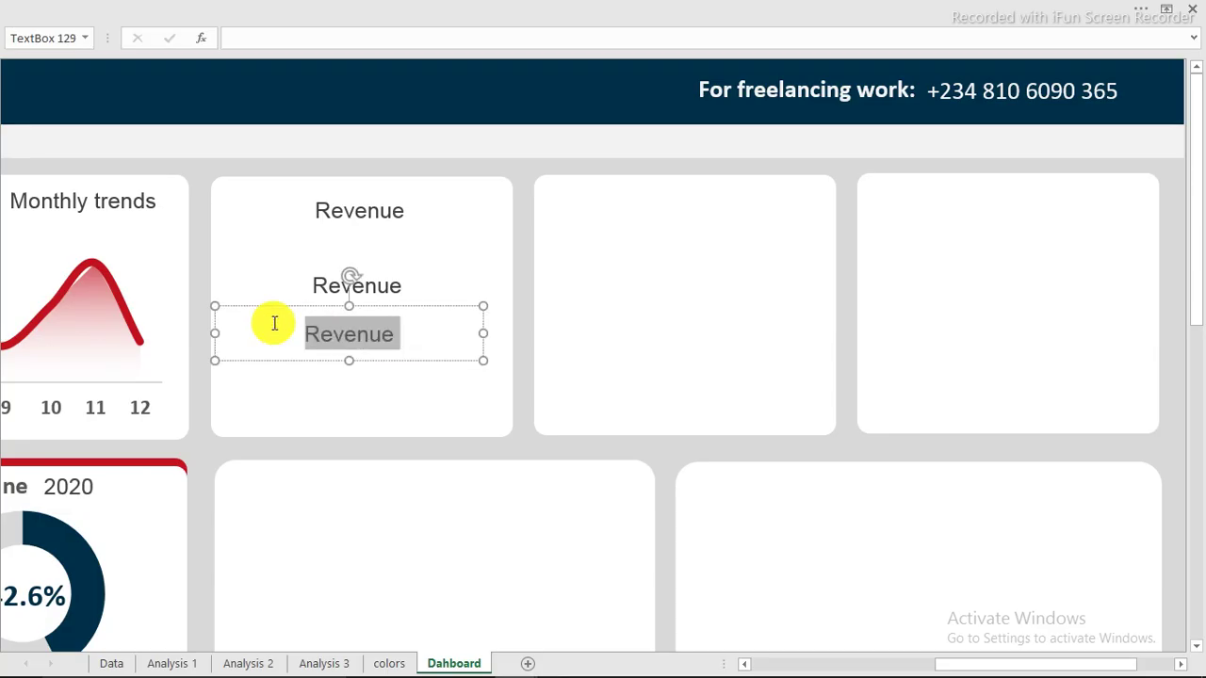
text(Average)
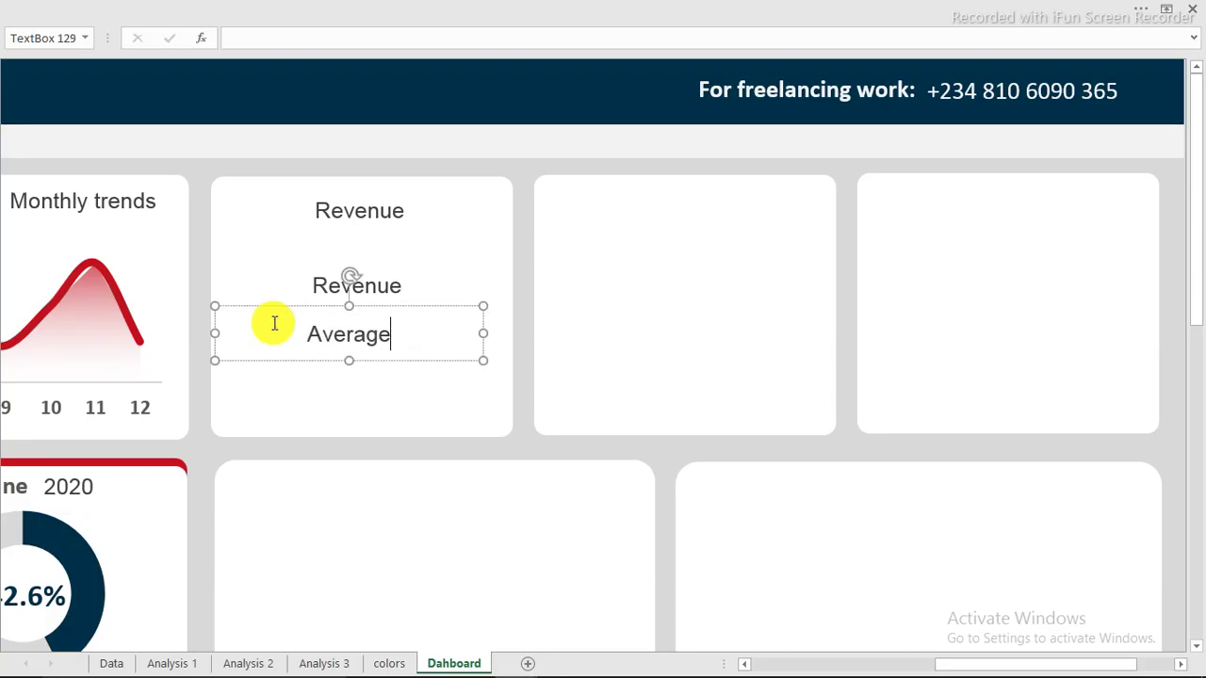
drag(484, 334, 603, 214)
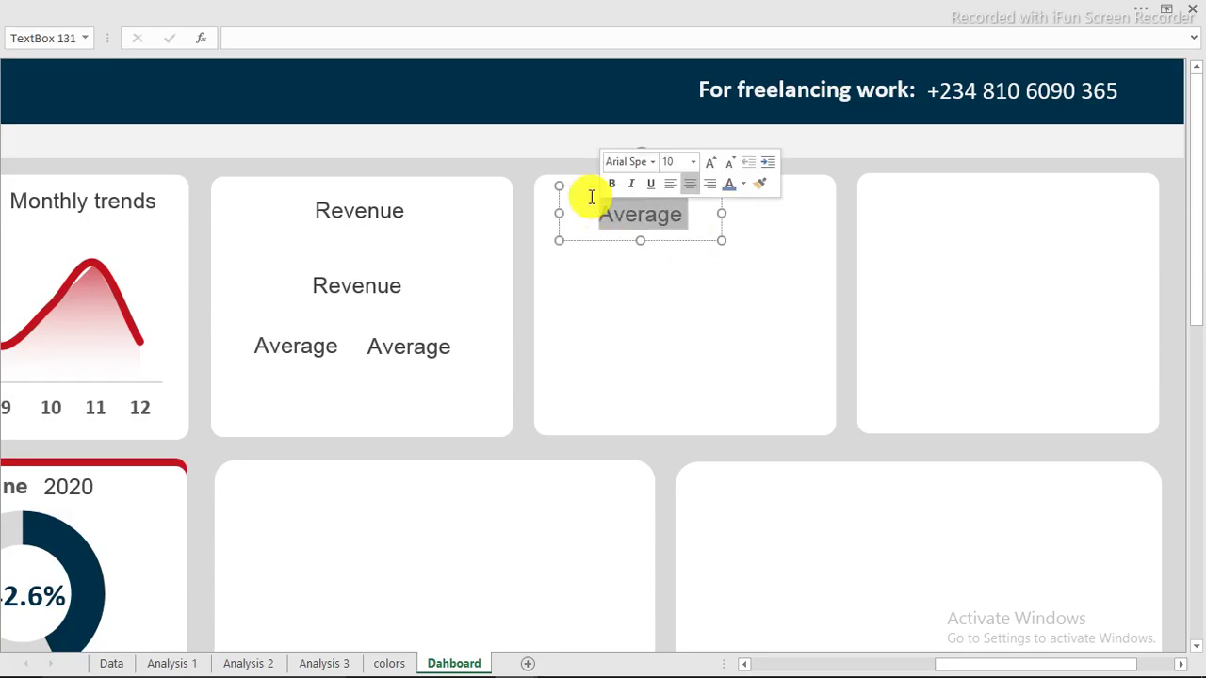
text(t)
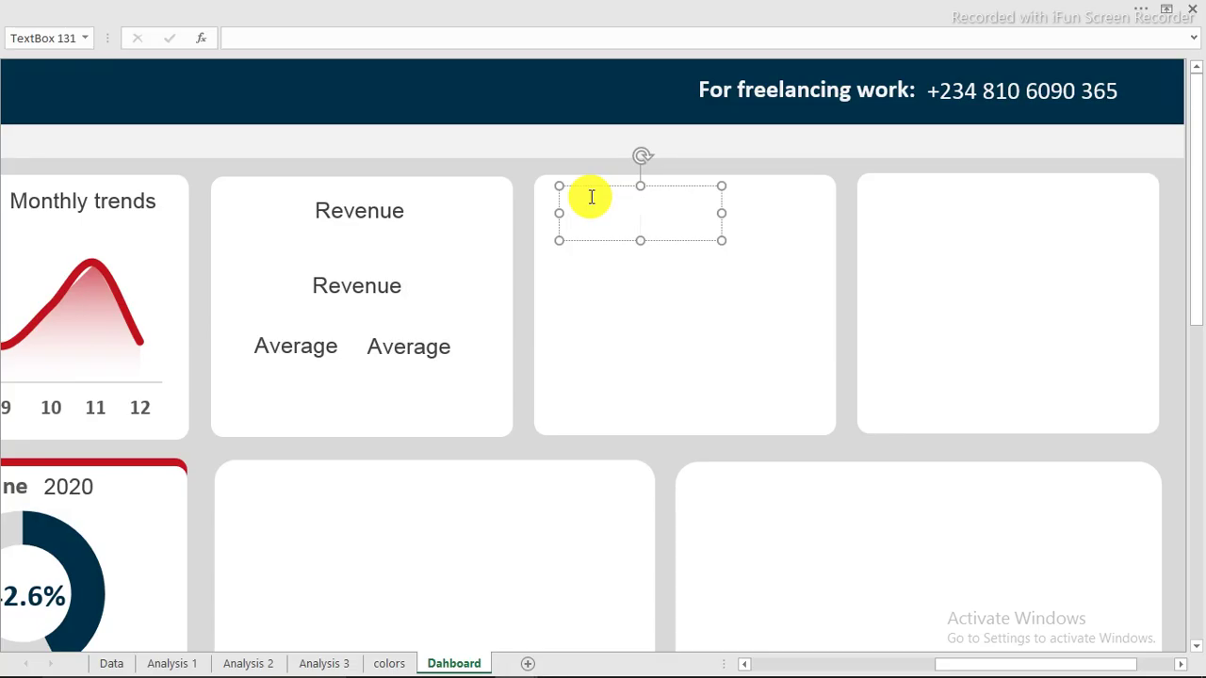
text(ransactions)
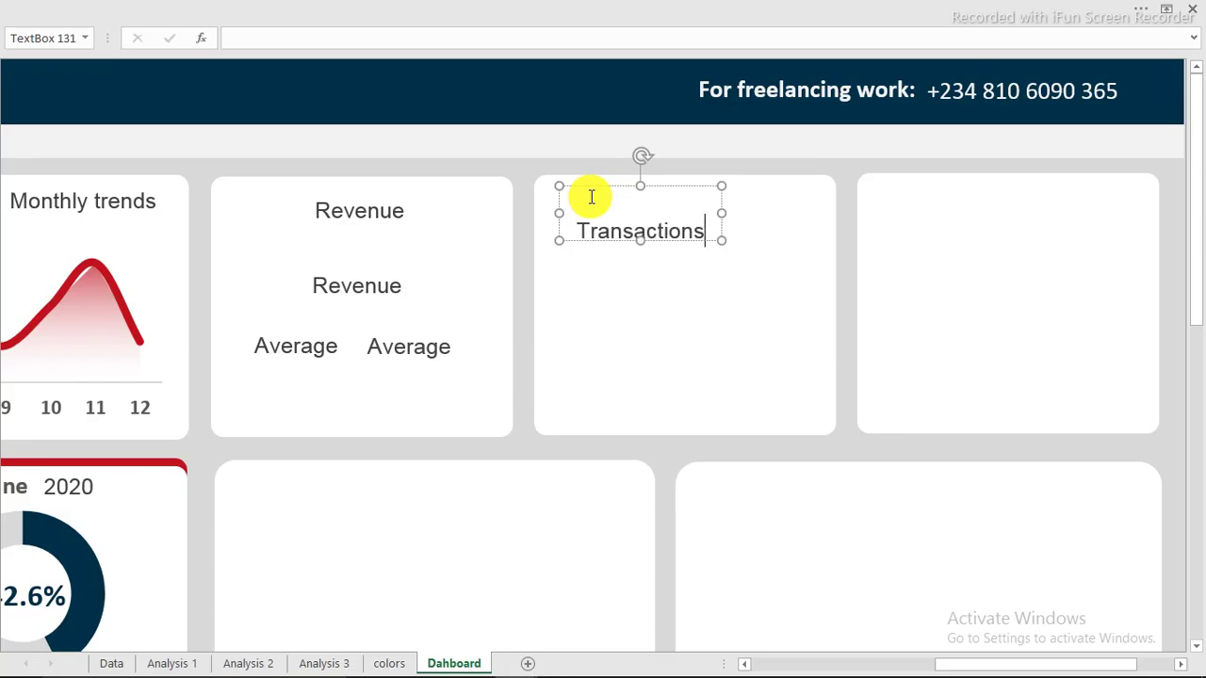
click(668, 240)
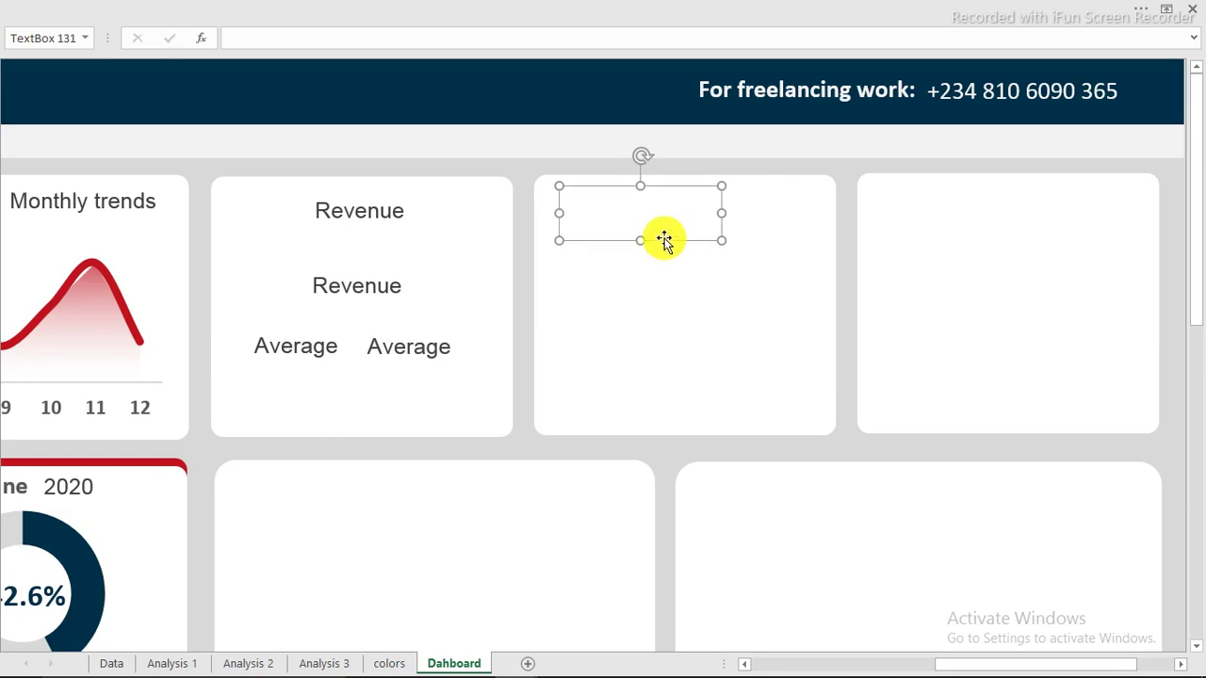
click(613, 142)
click(660, 213)
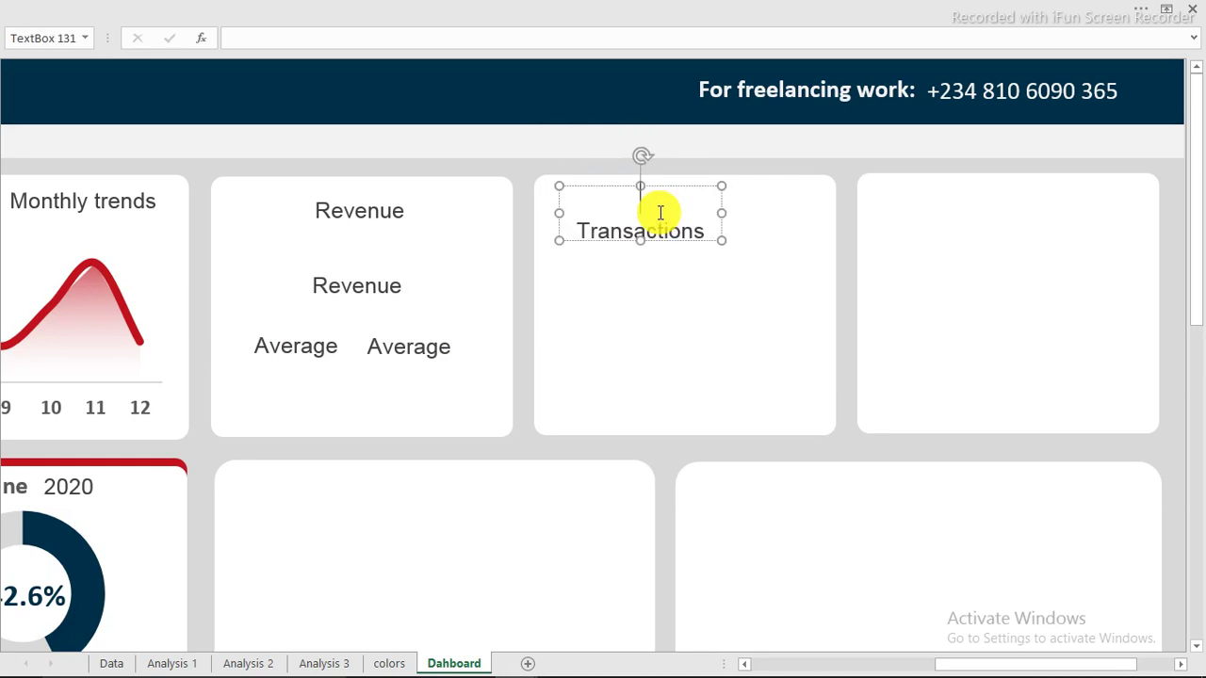
click(698, 241)
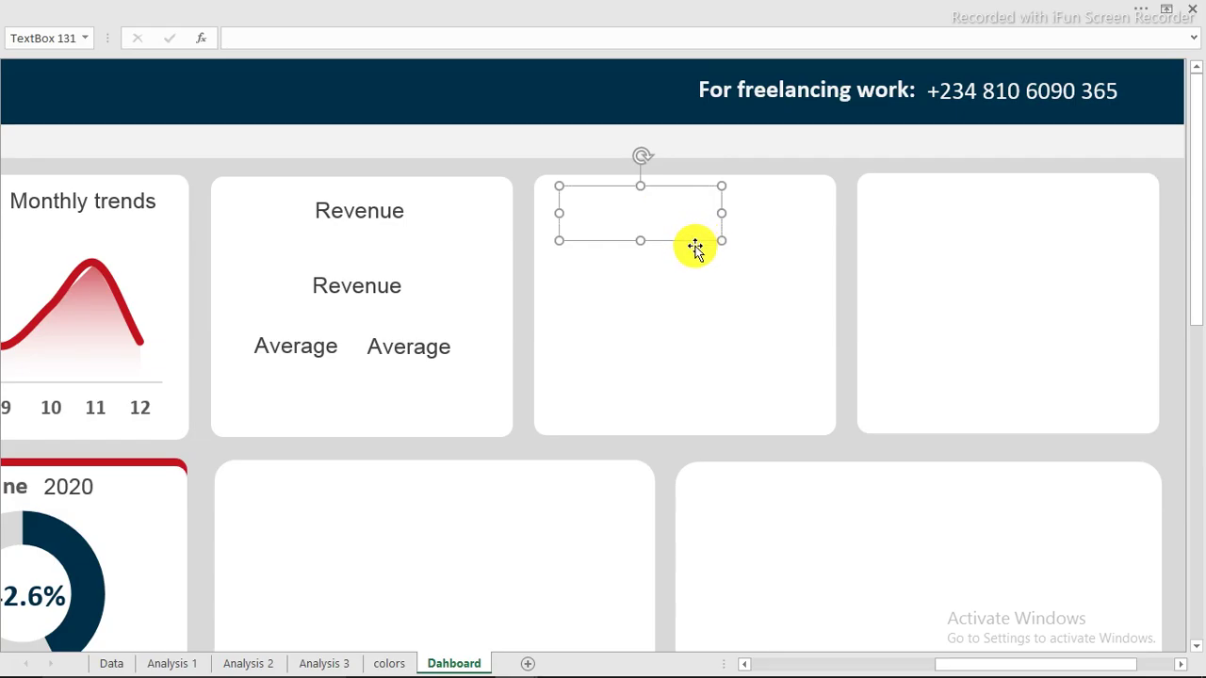
key(Escape)
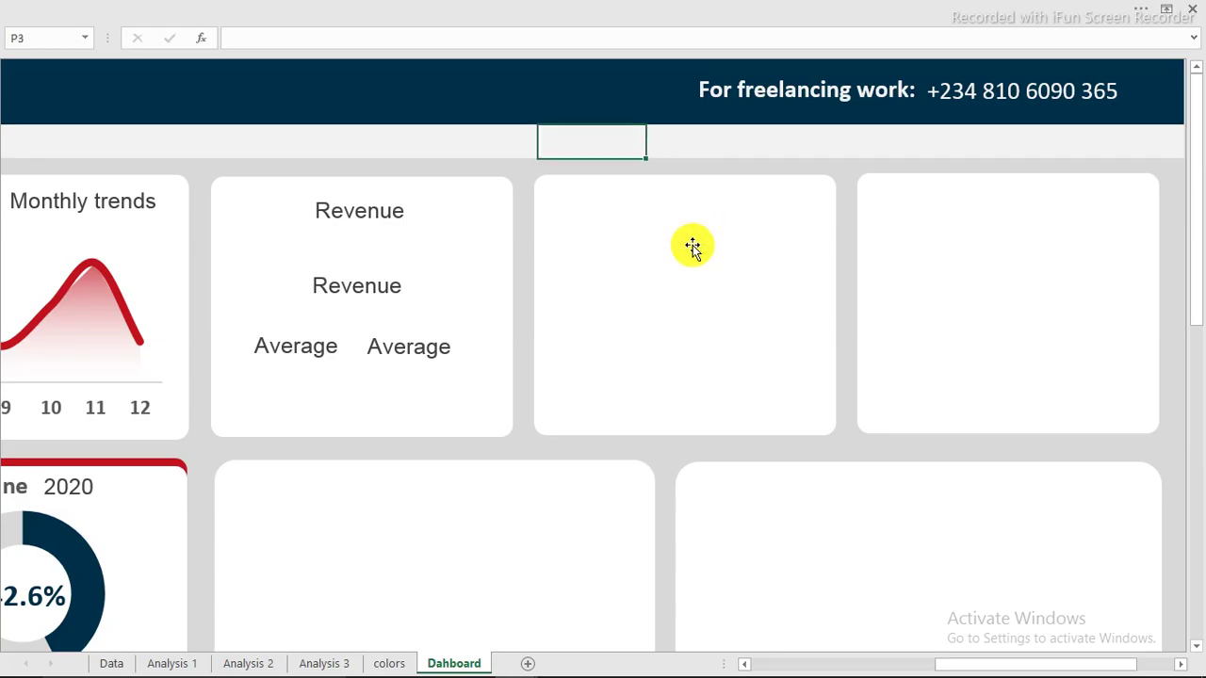
- Copy the Revenue title into the second and third cards and change the second card's title to Transactions
click(401, 215)
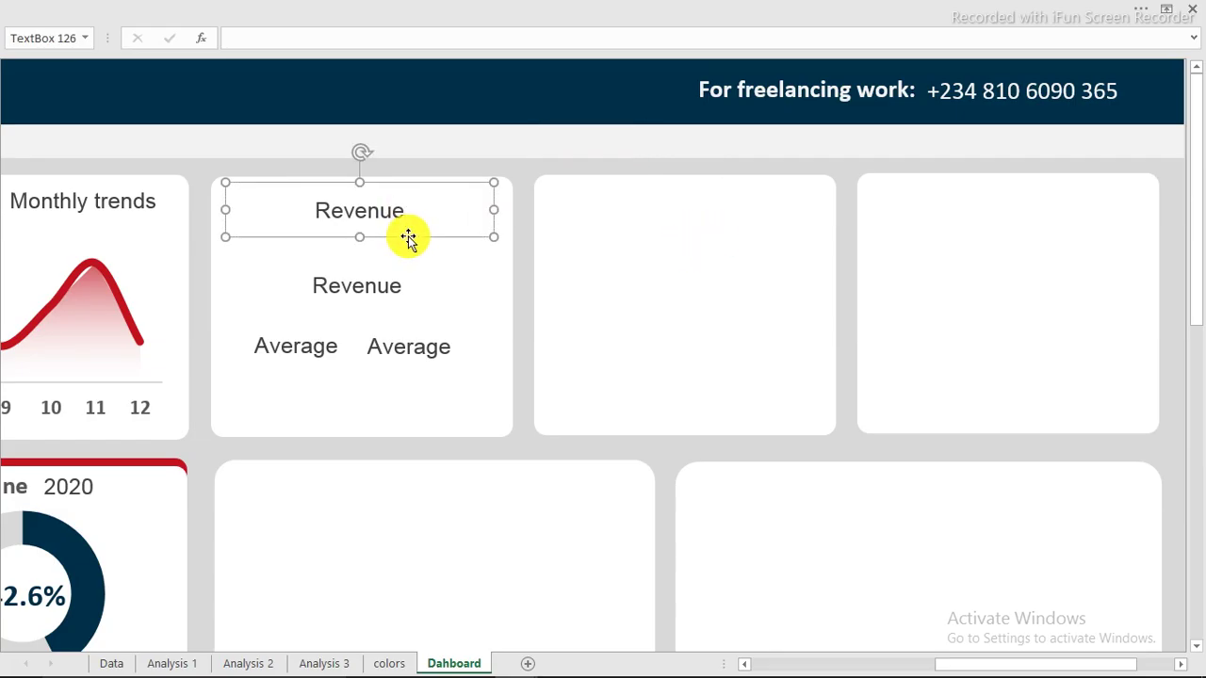
drag(412, 236, 1038, 232)
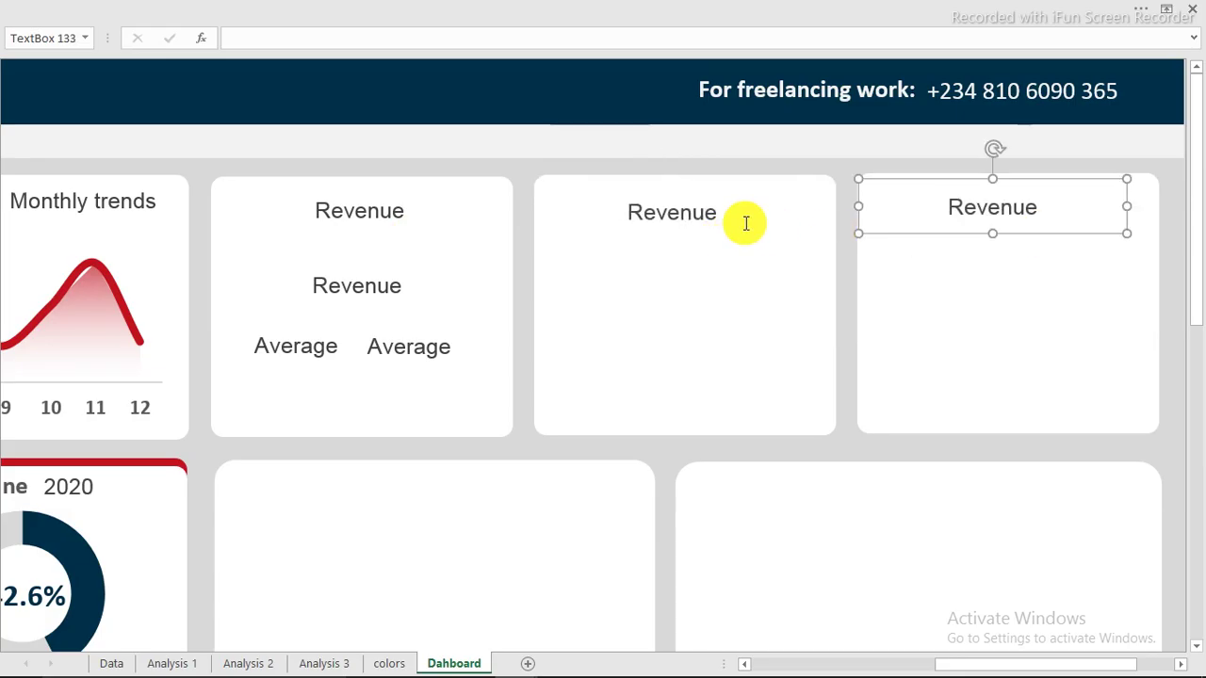
shift+click(717, 218)
double_click(657, 233)
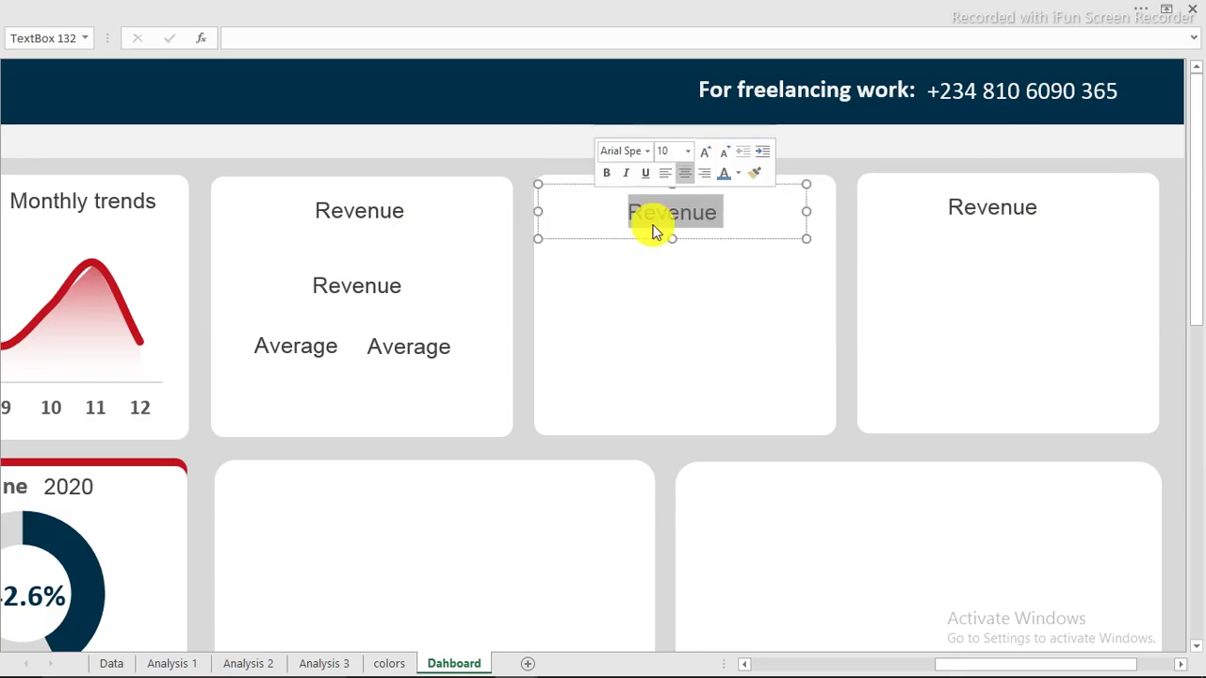
text(Transactions)
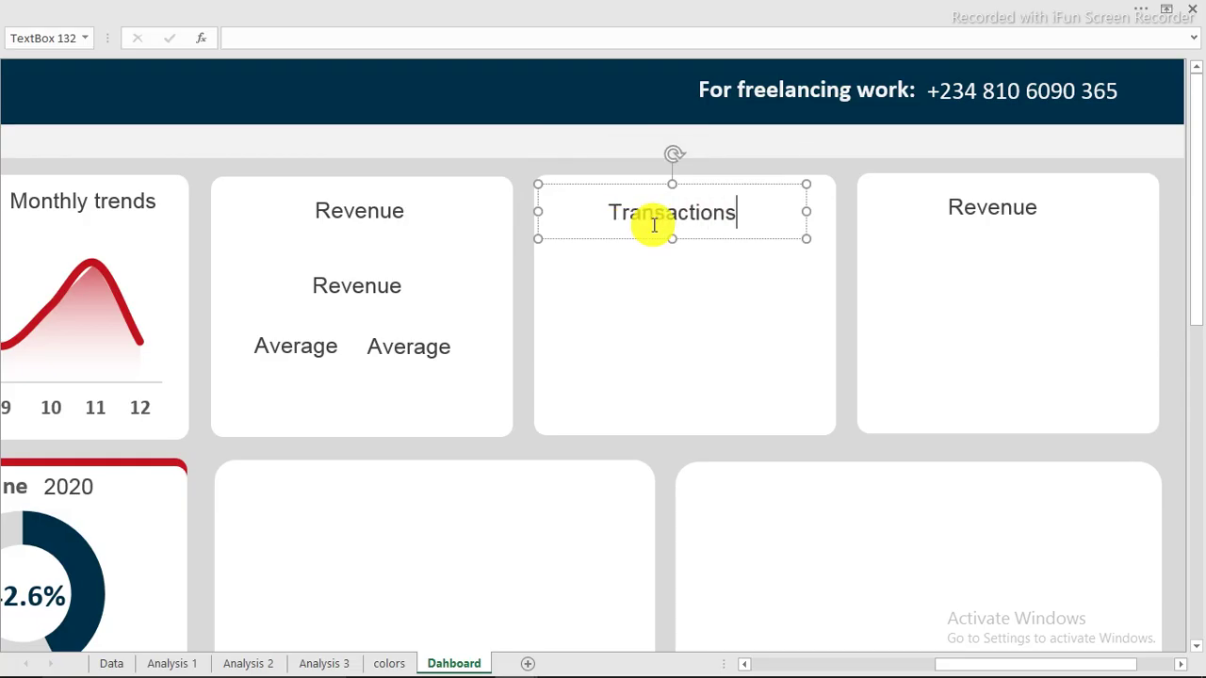
- Change the third card's title to #Countries
click(1057, 211)
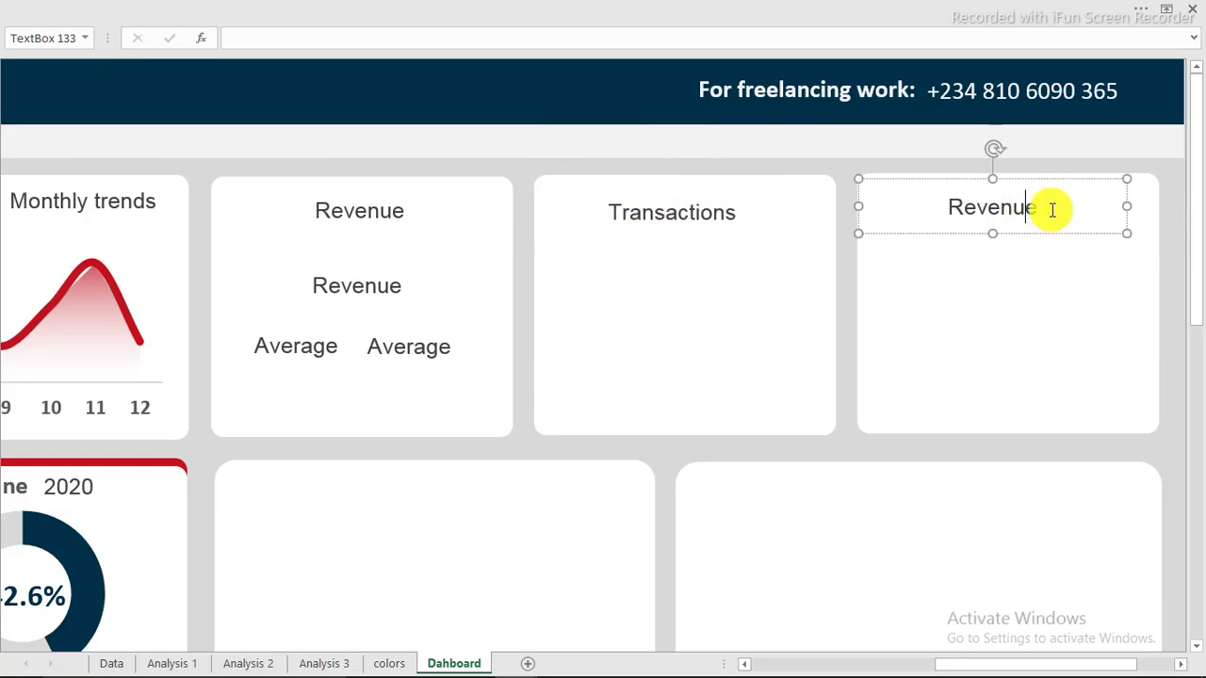
drag(1052, 211, 901, 207)
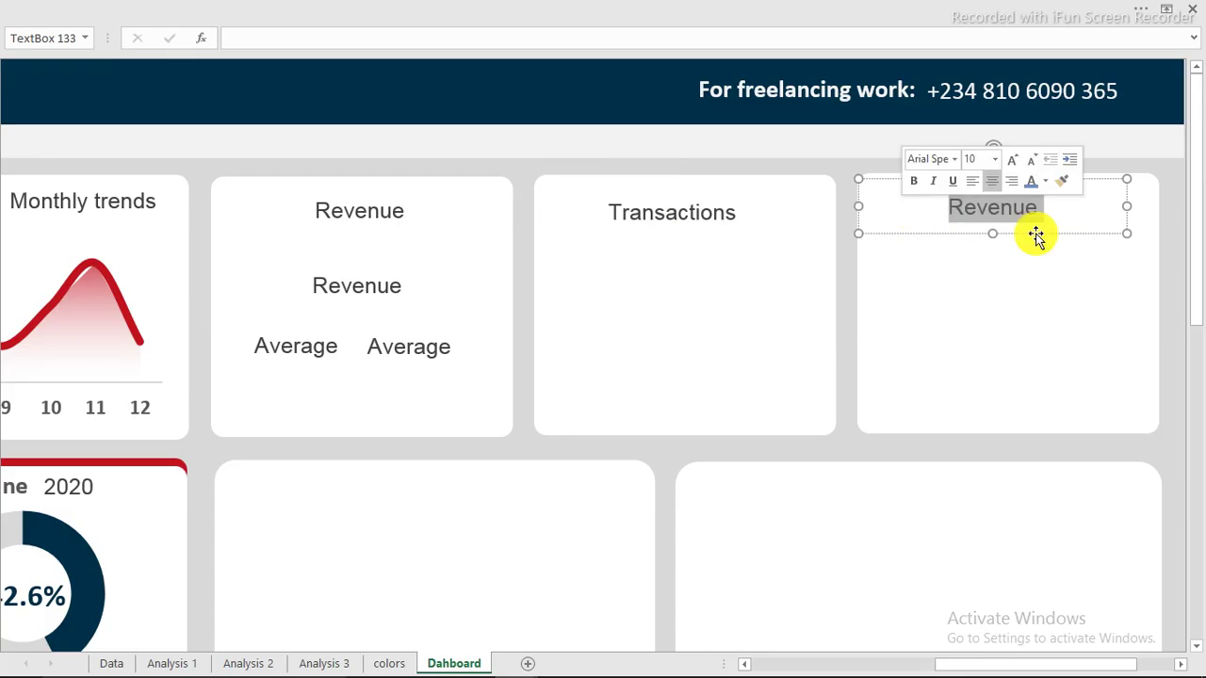
text(#Countries)
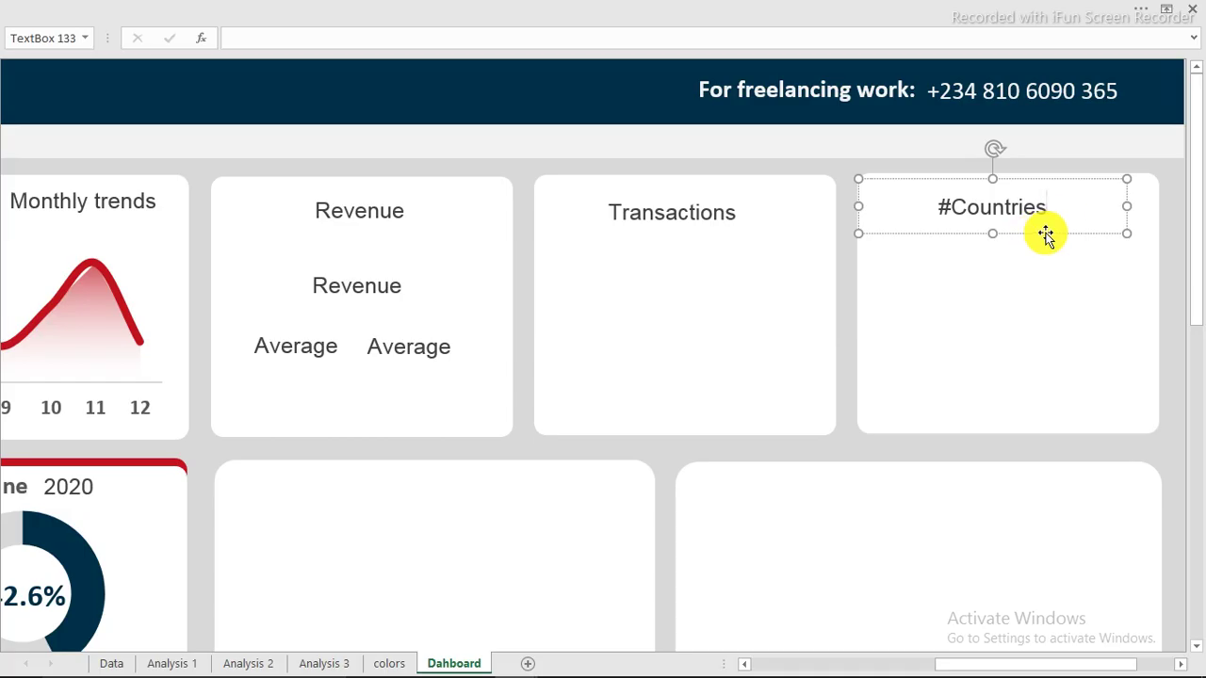
click(1044, 235)
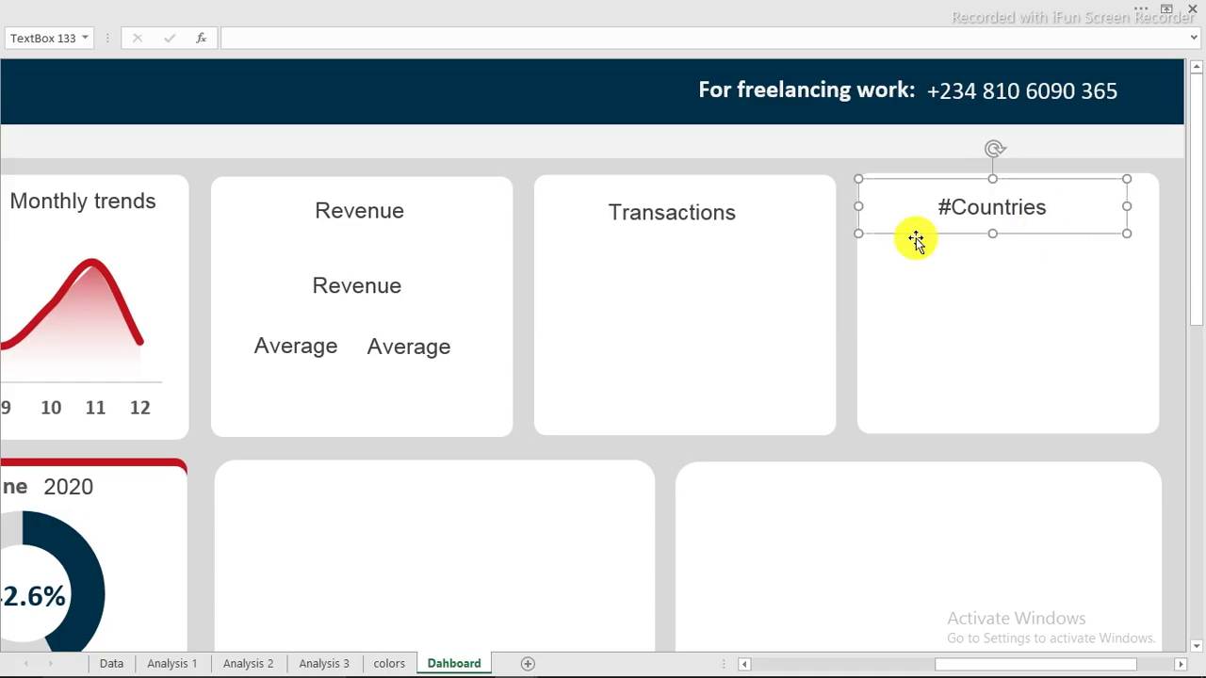
ctrl+click(737, 239)
drag(730, 238, 732, 334)
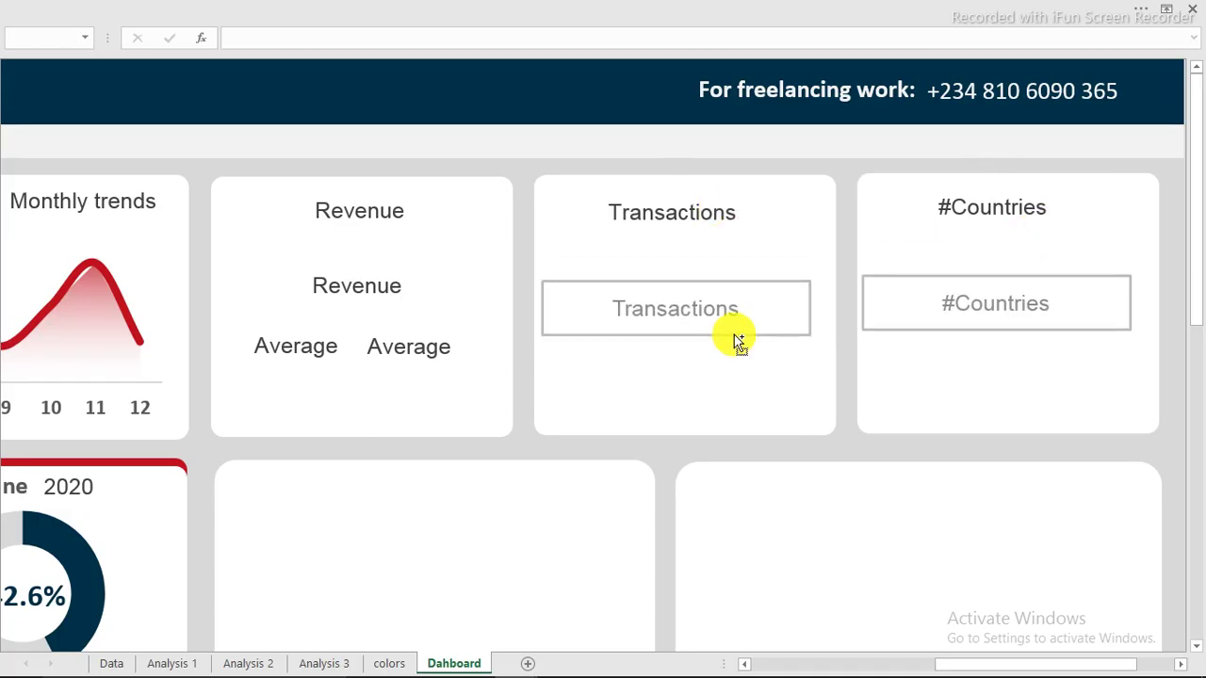
click(715, 148)
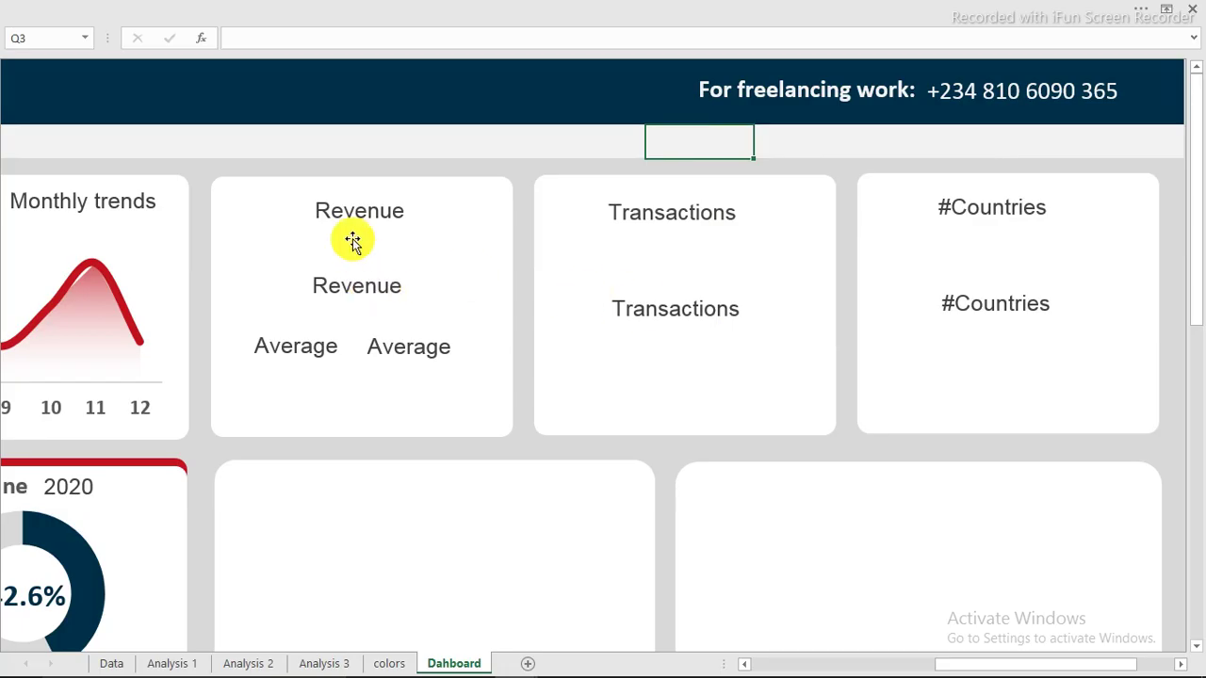
click(355, 287)
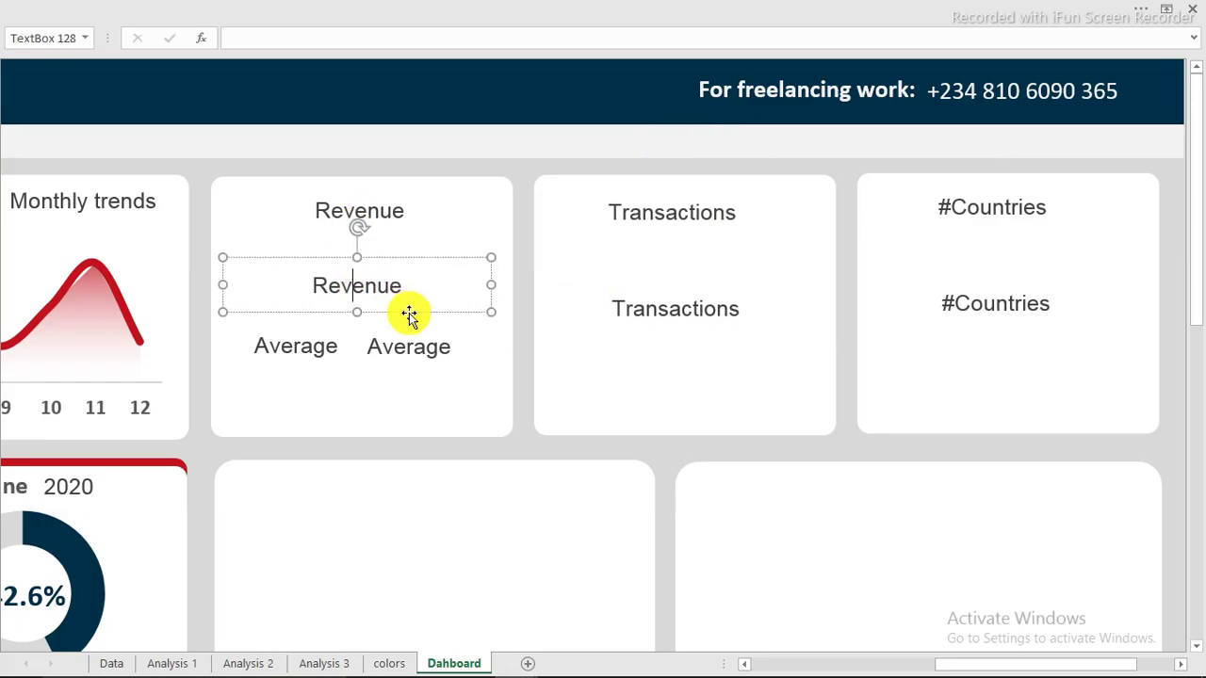
click(696, 308)
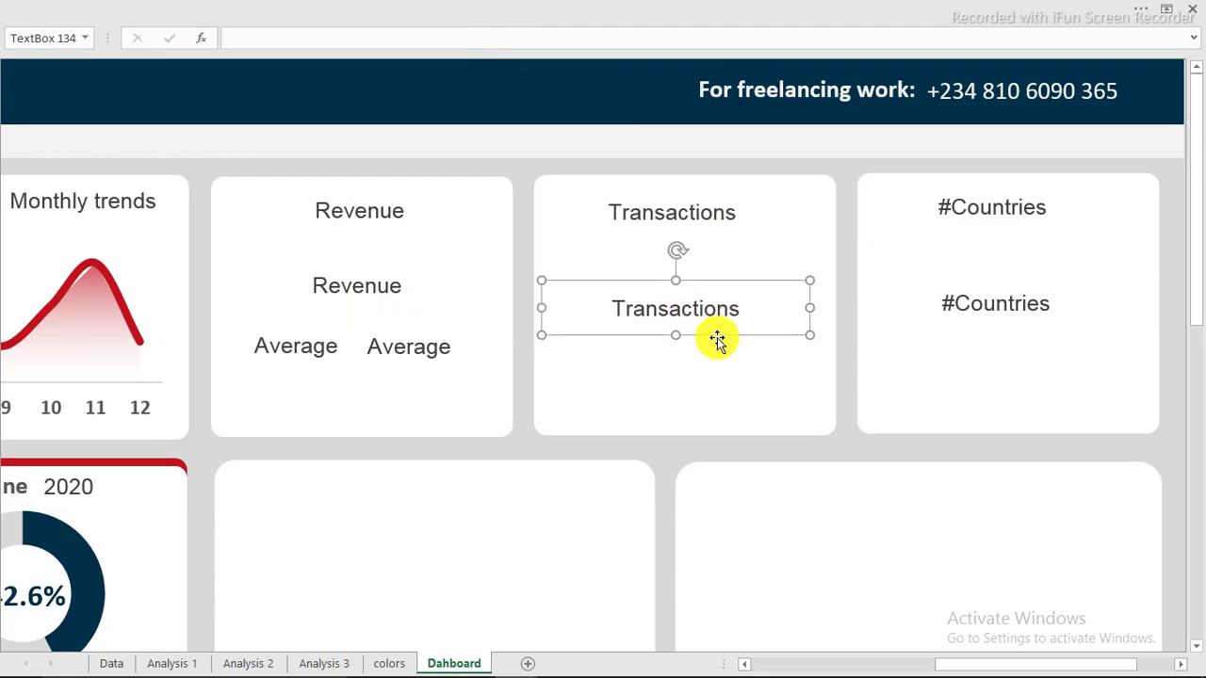
key(Delete)
click(969, 304)
click(1011, 330)
key(Delete)
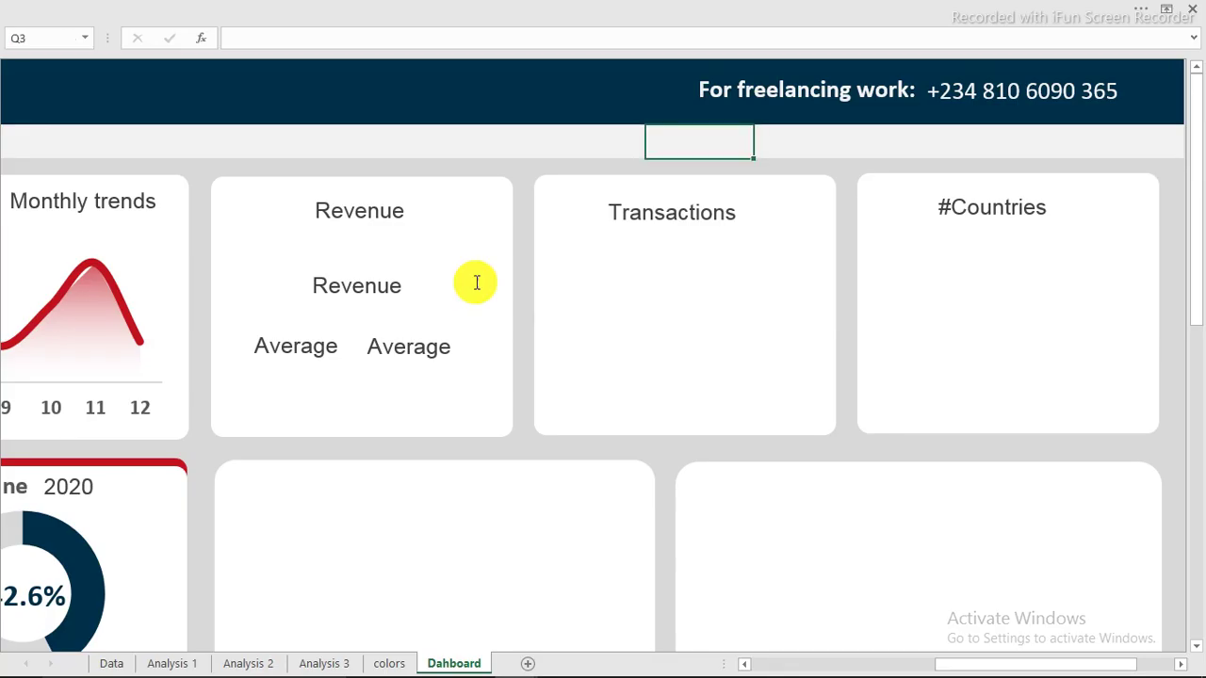
- Link the text box under the first card's Revenue title to cell R7 of the Analysis 2 sheet
click(352, 285)
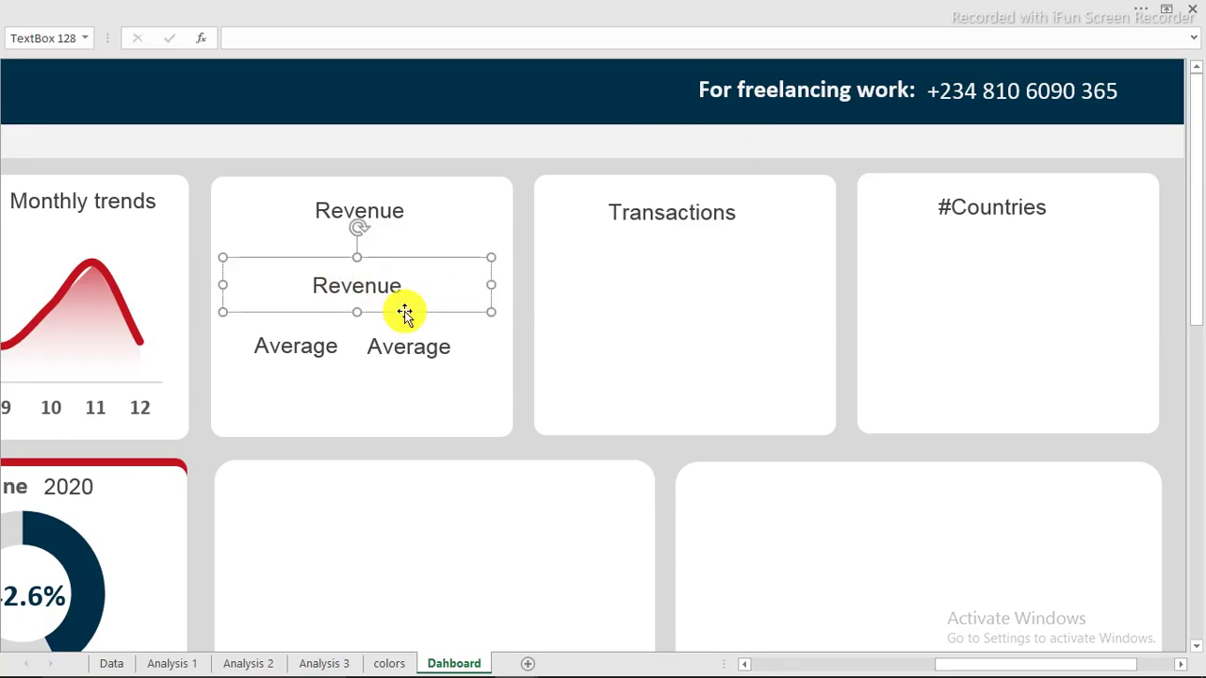
click(293, 38)
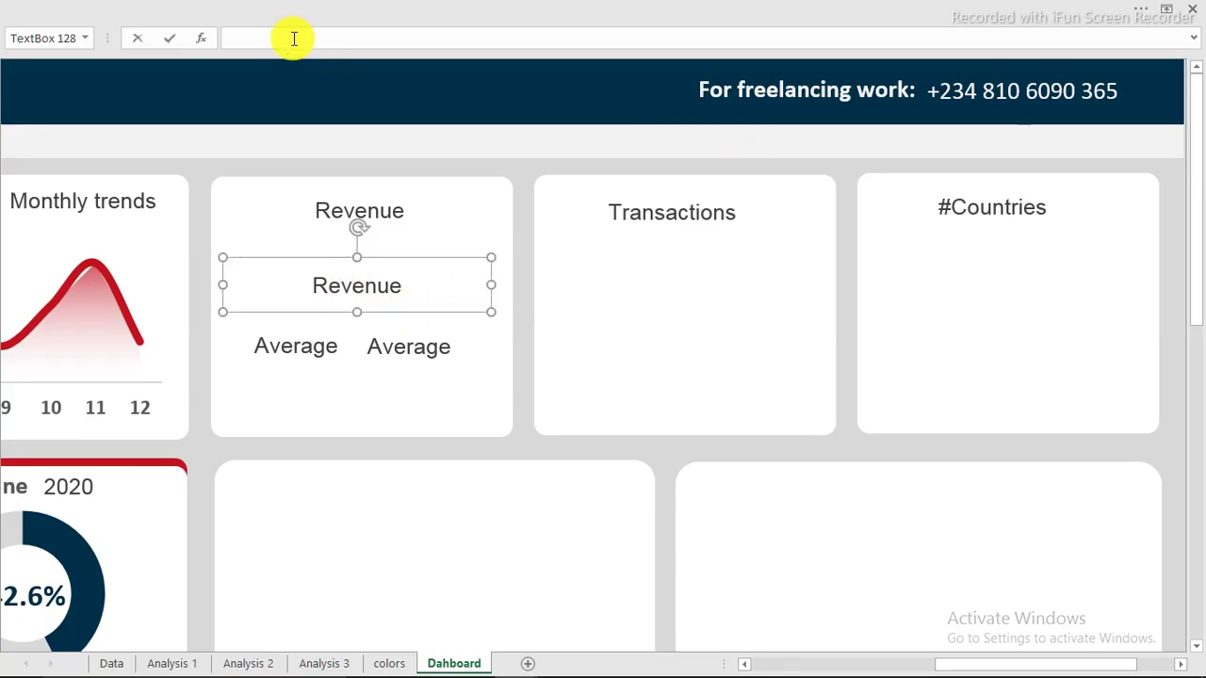
text(=)
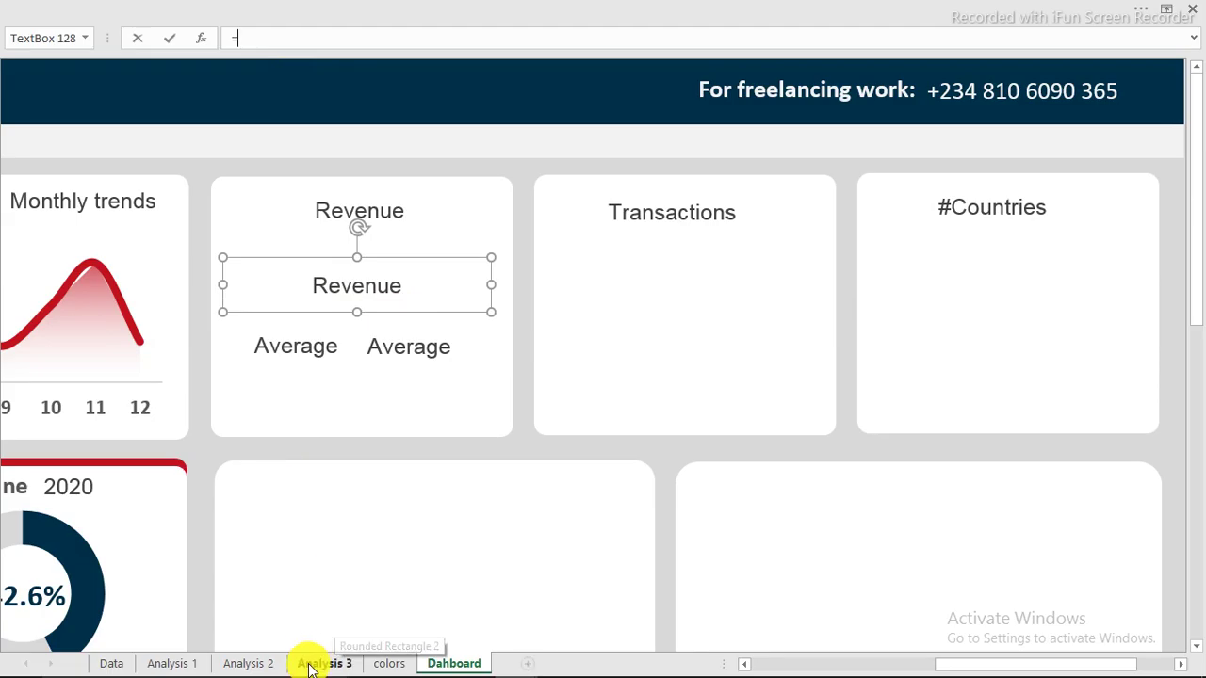
click(254, 663)
click(242, 312)
key(Return)
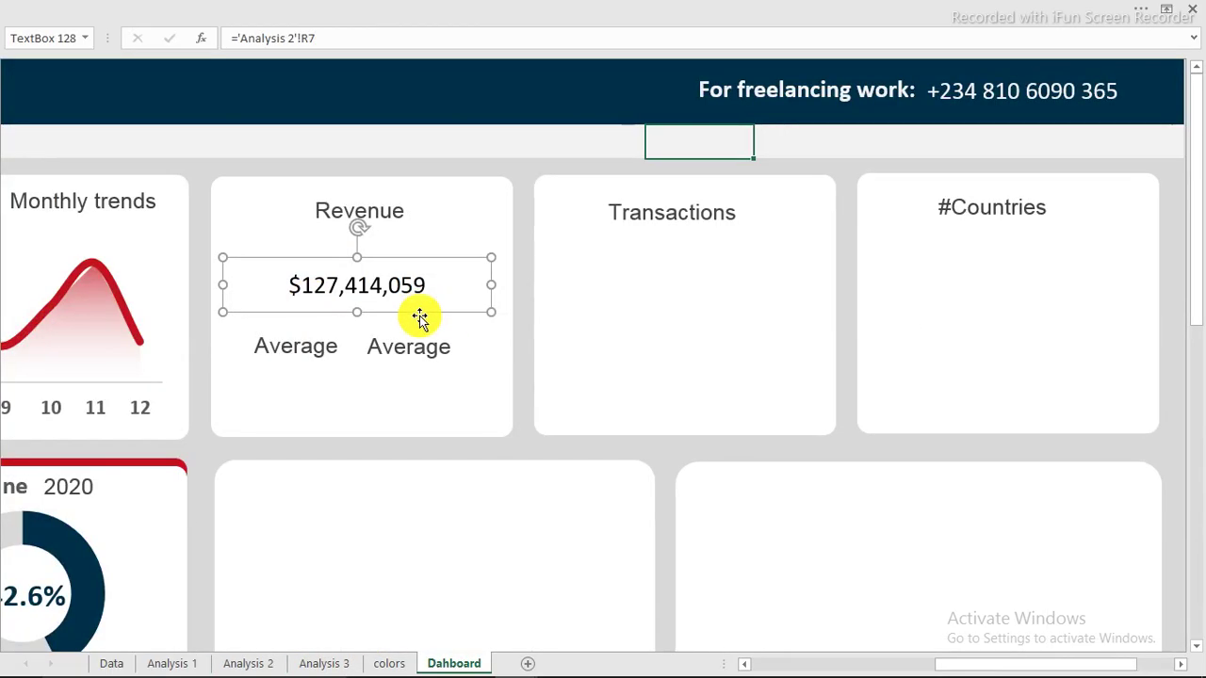
- Delete the second Average text box and put a copy of the linked revenue value in its place beside Average
click(423, 356)
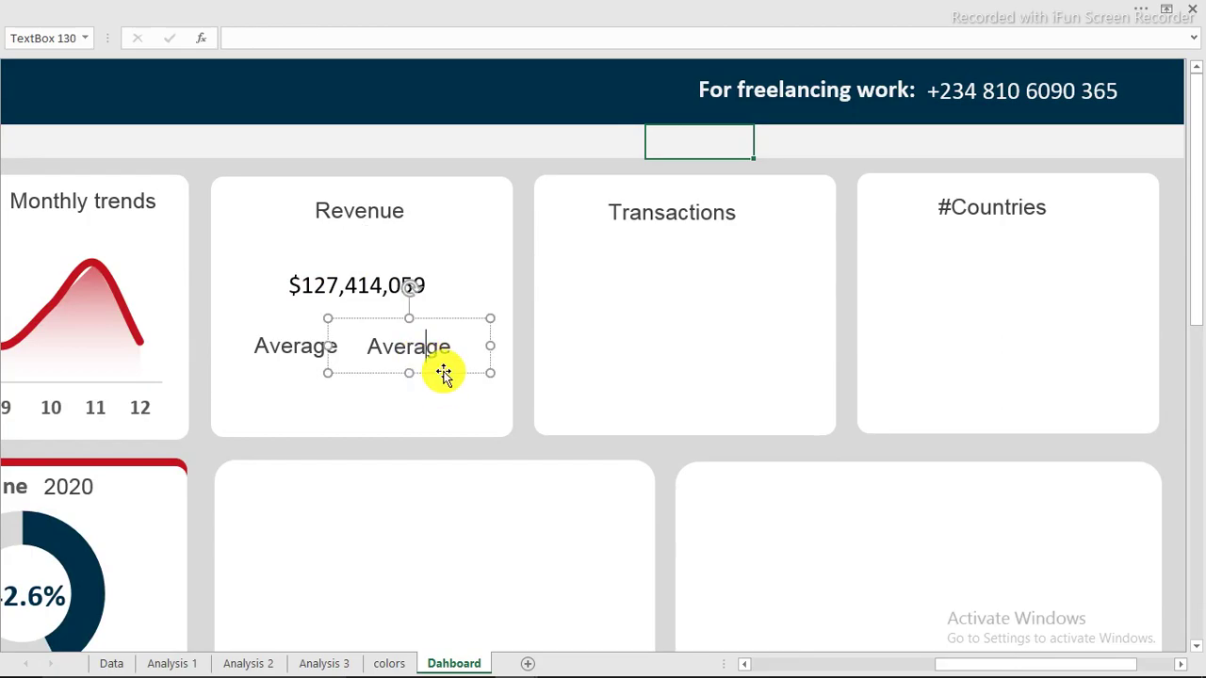
key(Delete)
click(400, 296)
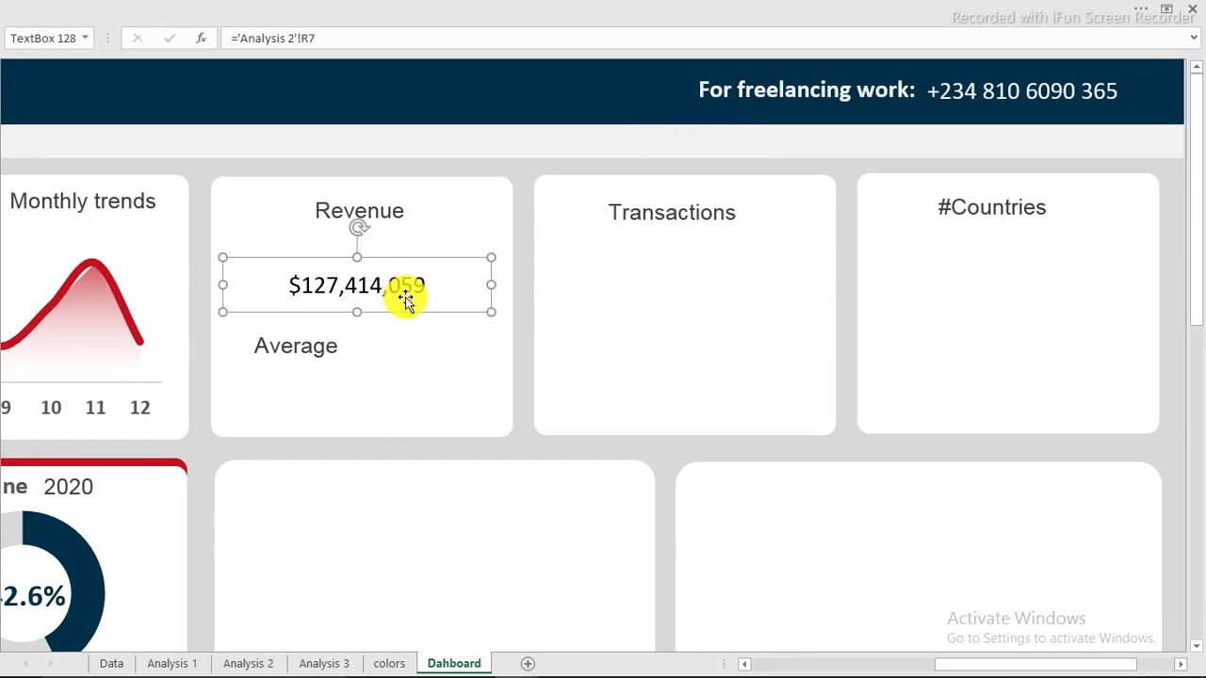
drag(426, 338, 452, 377)
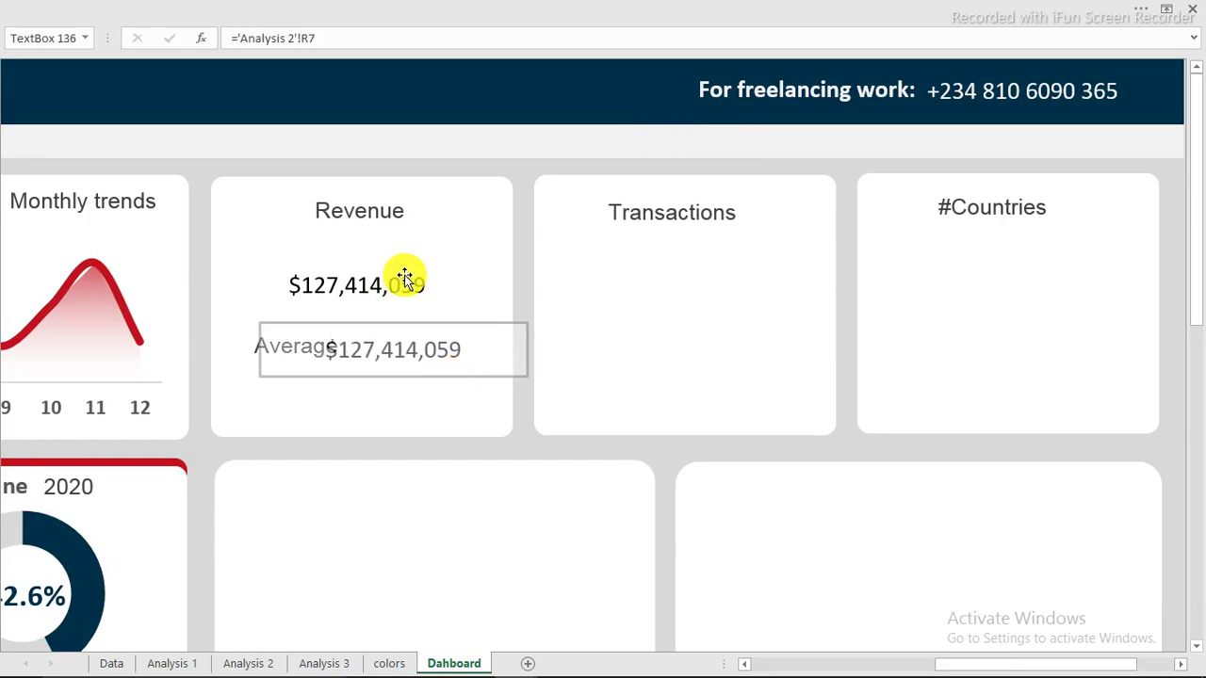
- Shift the copied value to the right of the Average label and link it to cell S7 of the Analysis 2 sheet
click(337, 37)
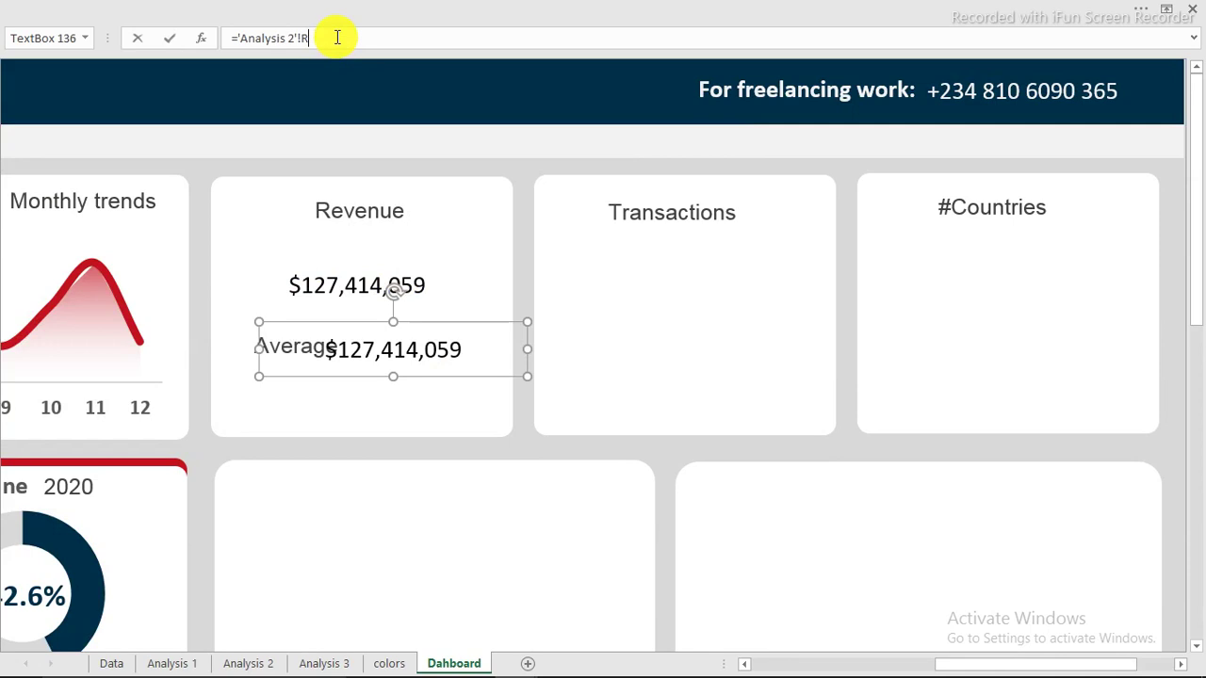
click(437, 306)
click(431, 345)
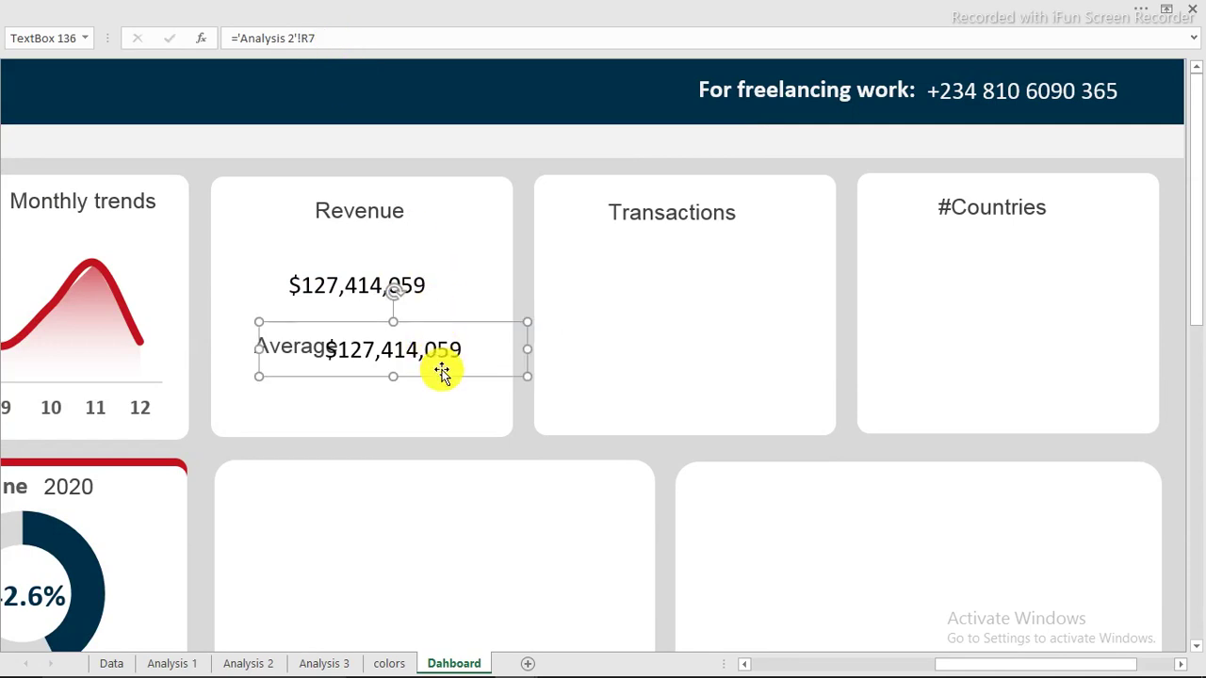
drag(443, 377, 457, 371)
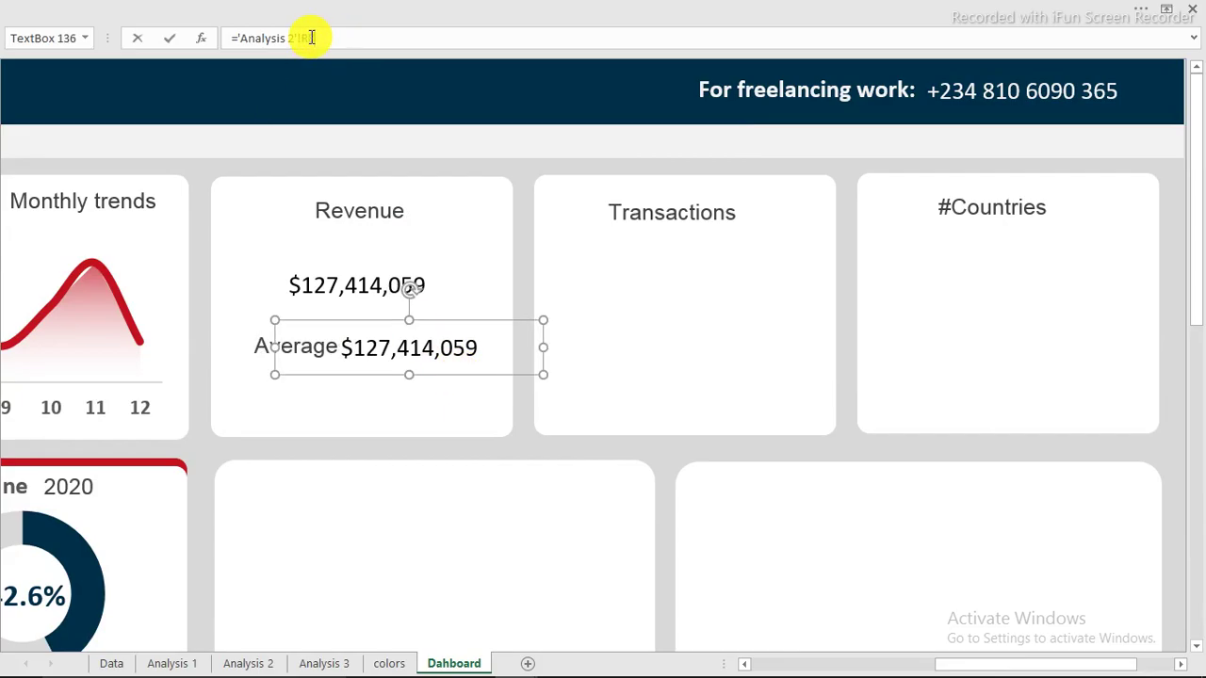
key(Return)
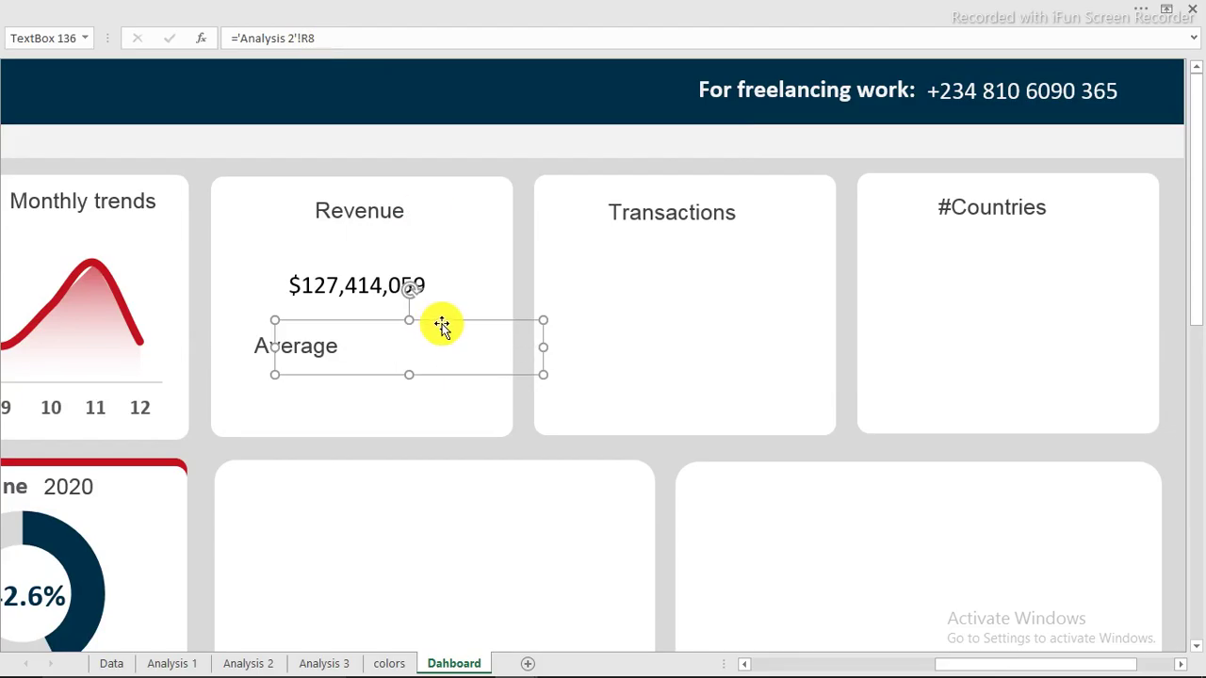
drag(320, 37, 245, 38)
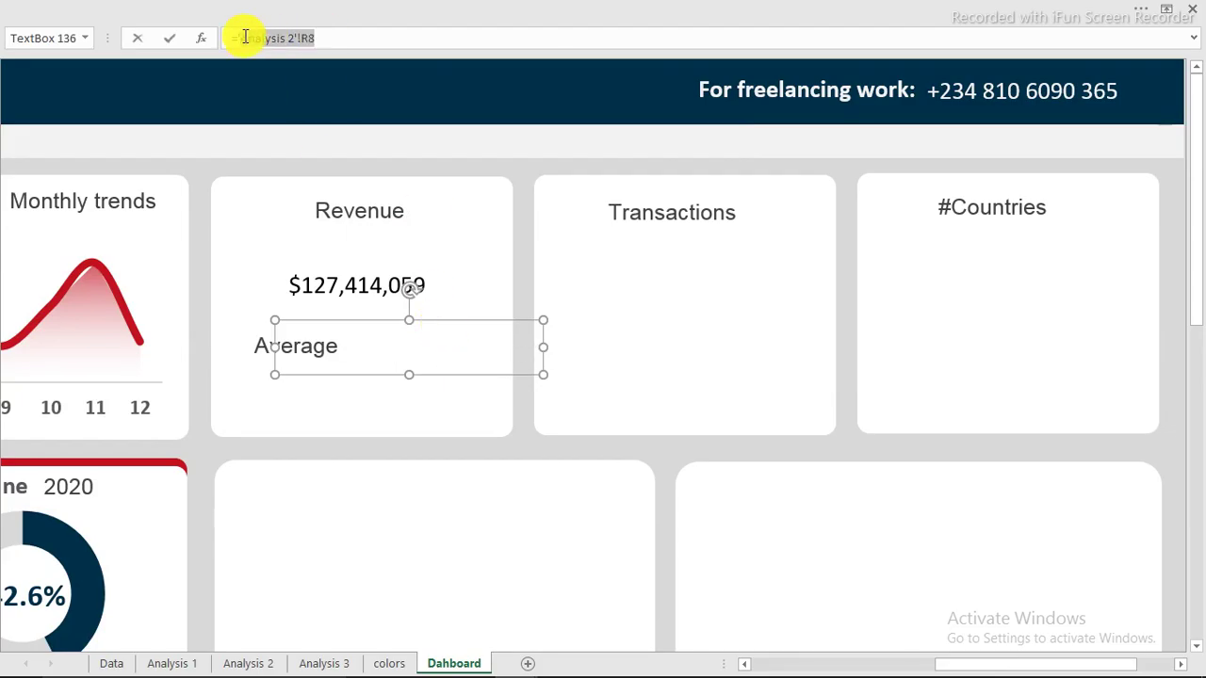
click(276, 665)
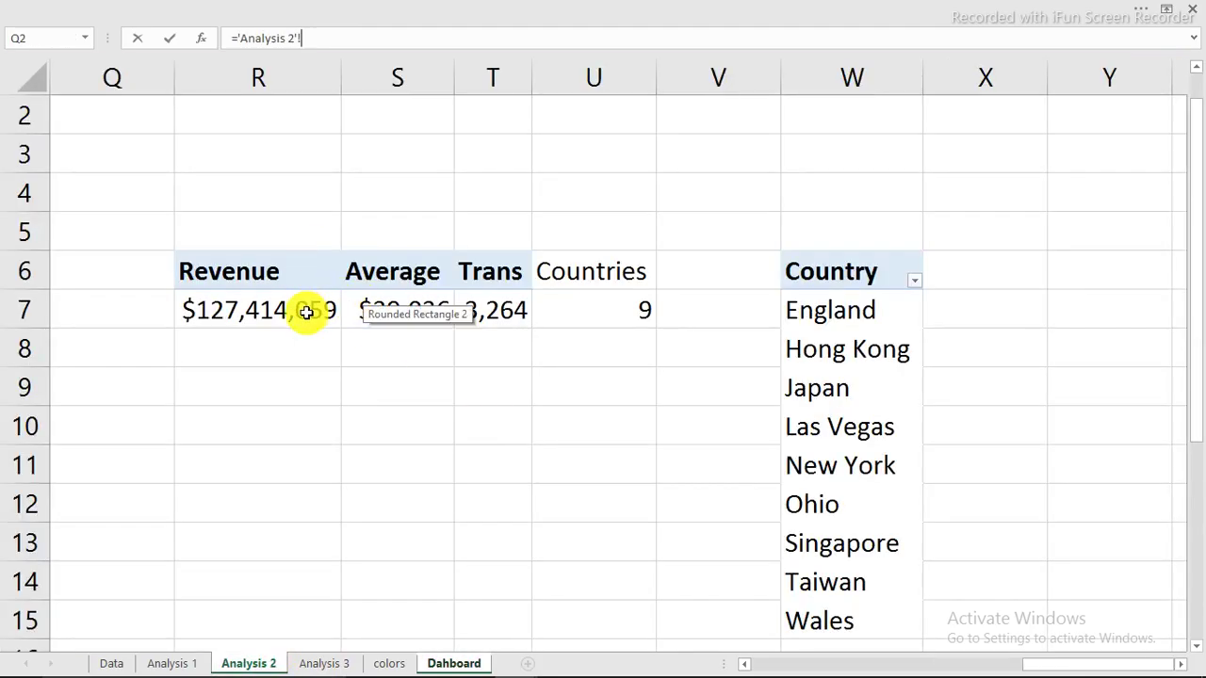
click(371, 310)
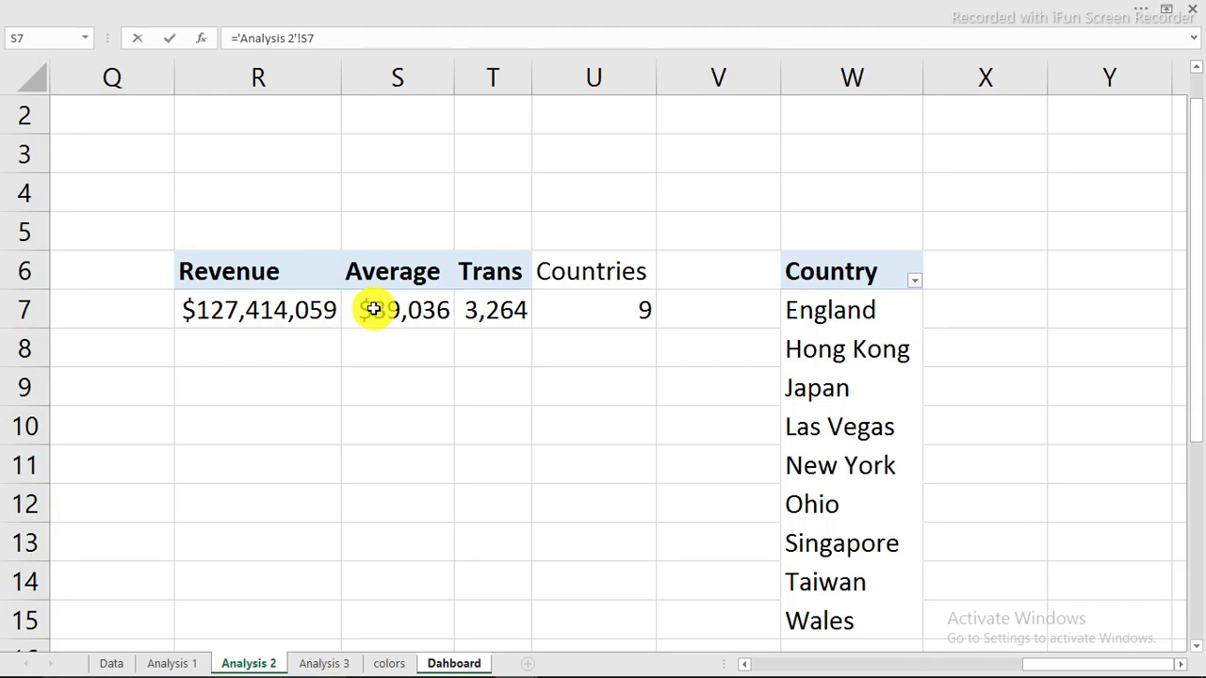
key(Return)
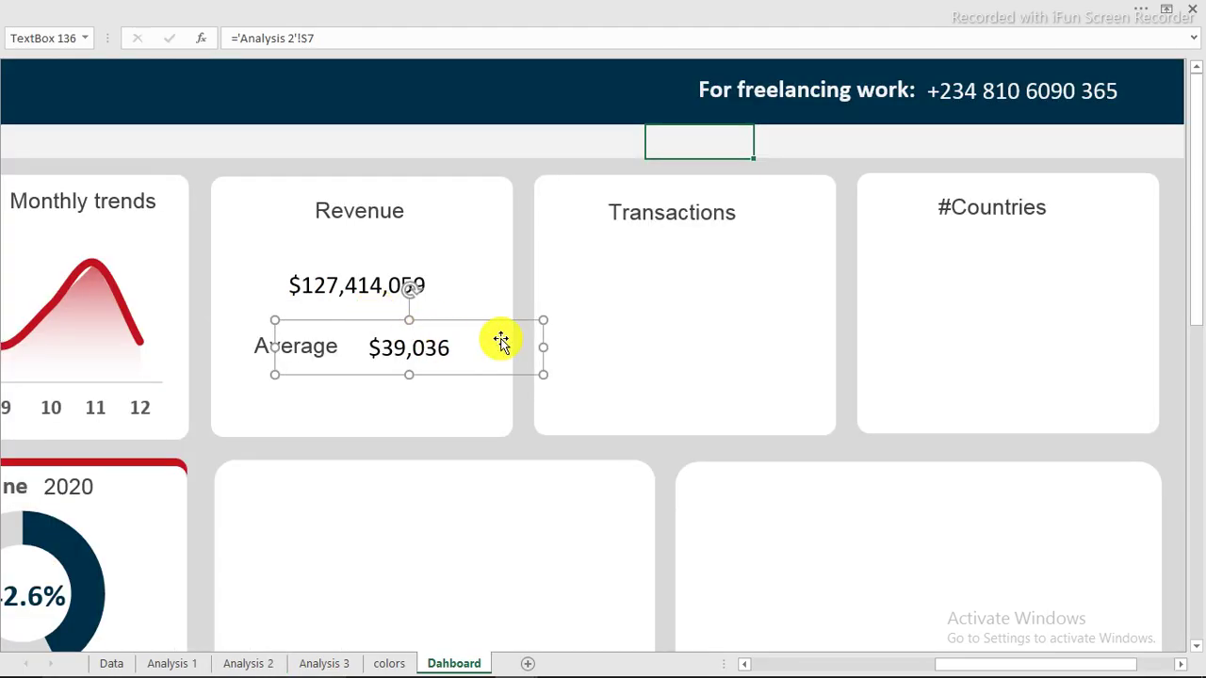
- Copy the linked average value into the Transactions card and link the copy to cell T7 of the Analysis 2 sheet
drag(459, 320, 719, 247)
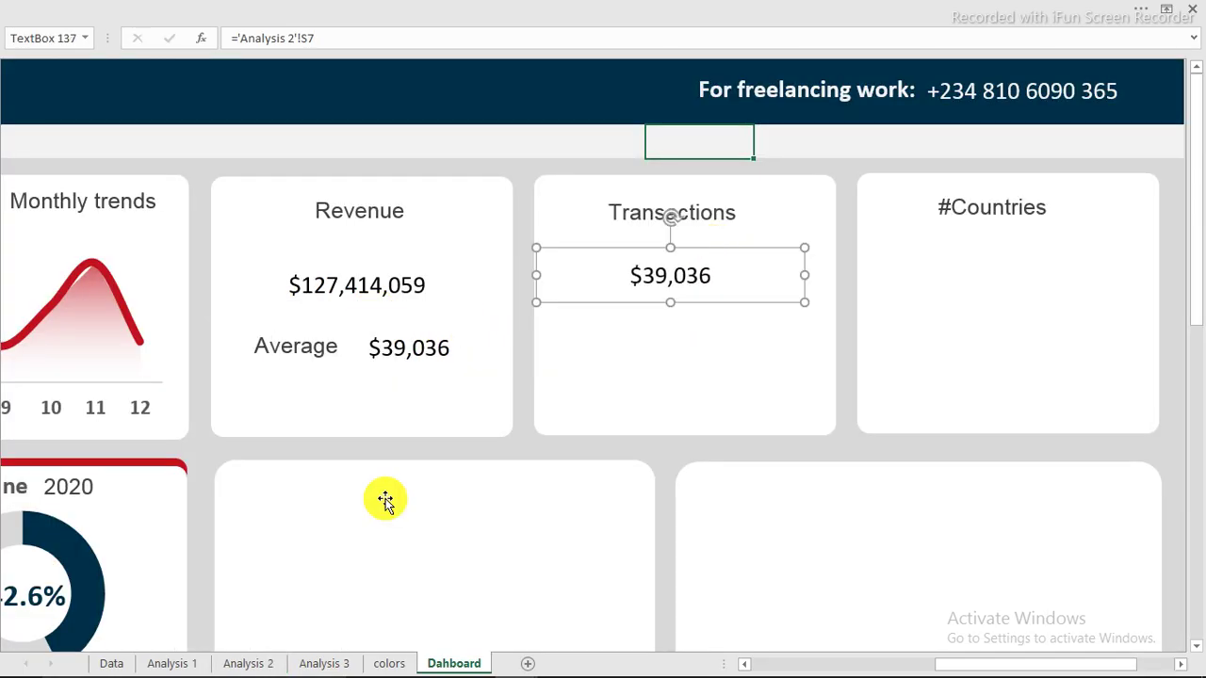
click(254, 663)
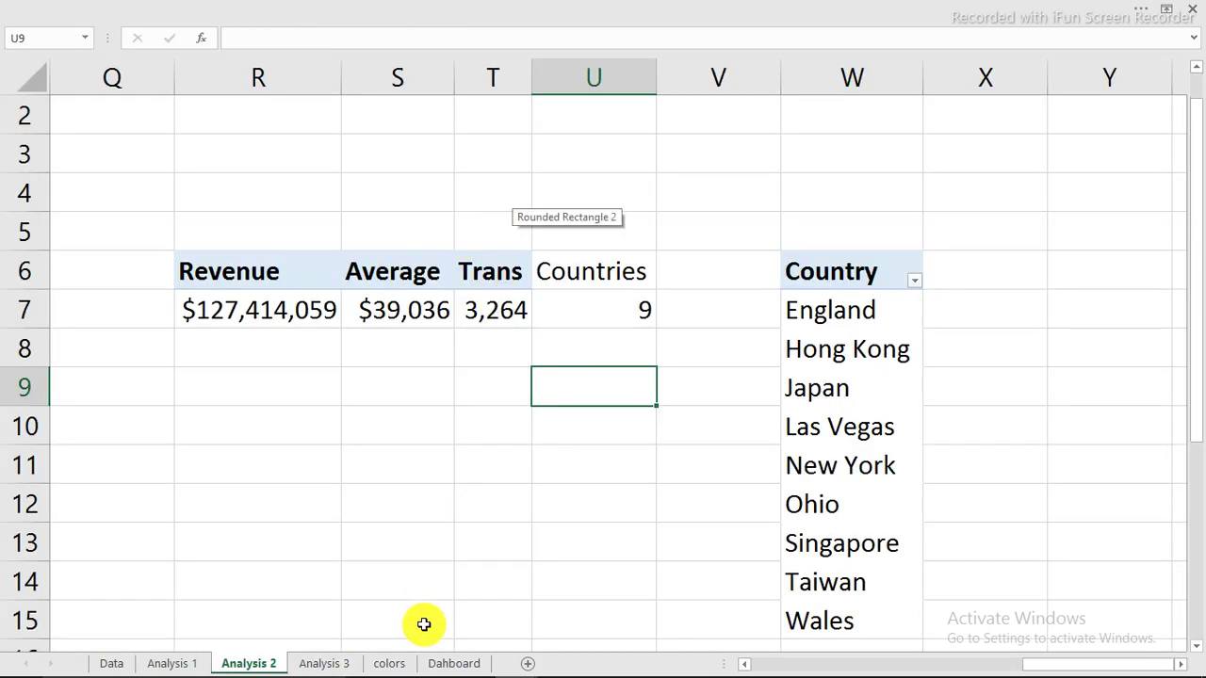
click(443, 664)
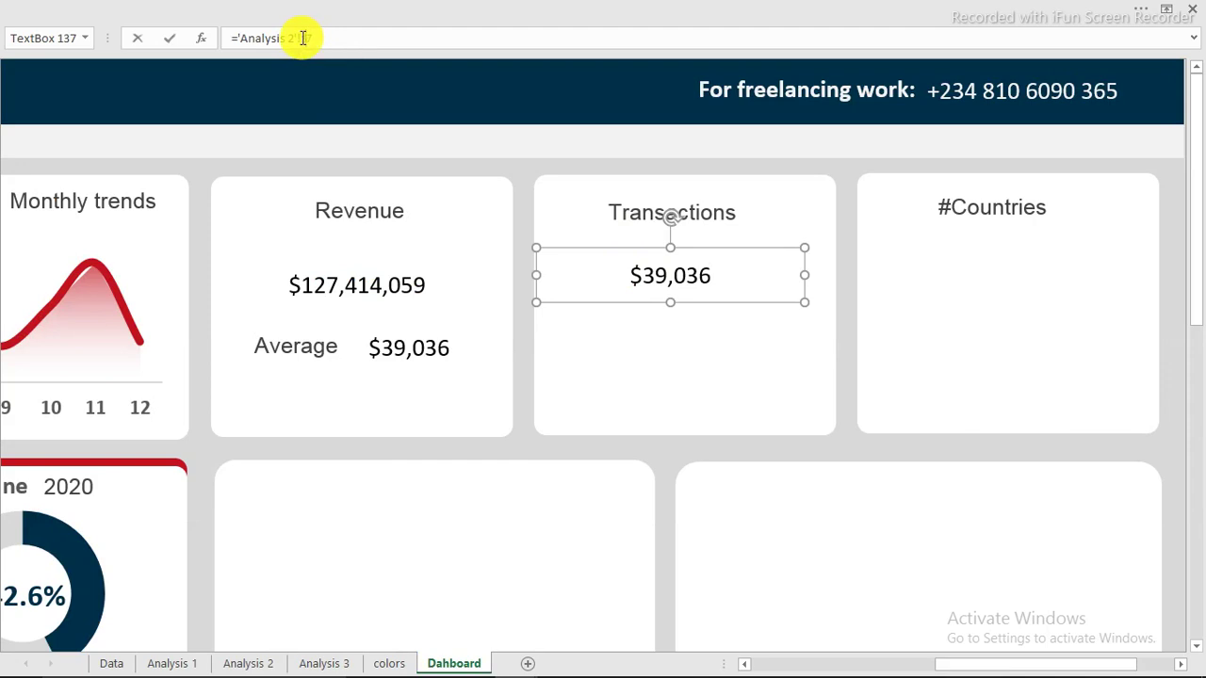
key(Return)
- Copy the transactions value into the #Countries card with a link to Analysis 2 cell U7, and lower both cards' values slightly
drag(864, 310, 1014, 307)
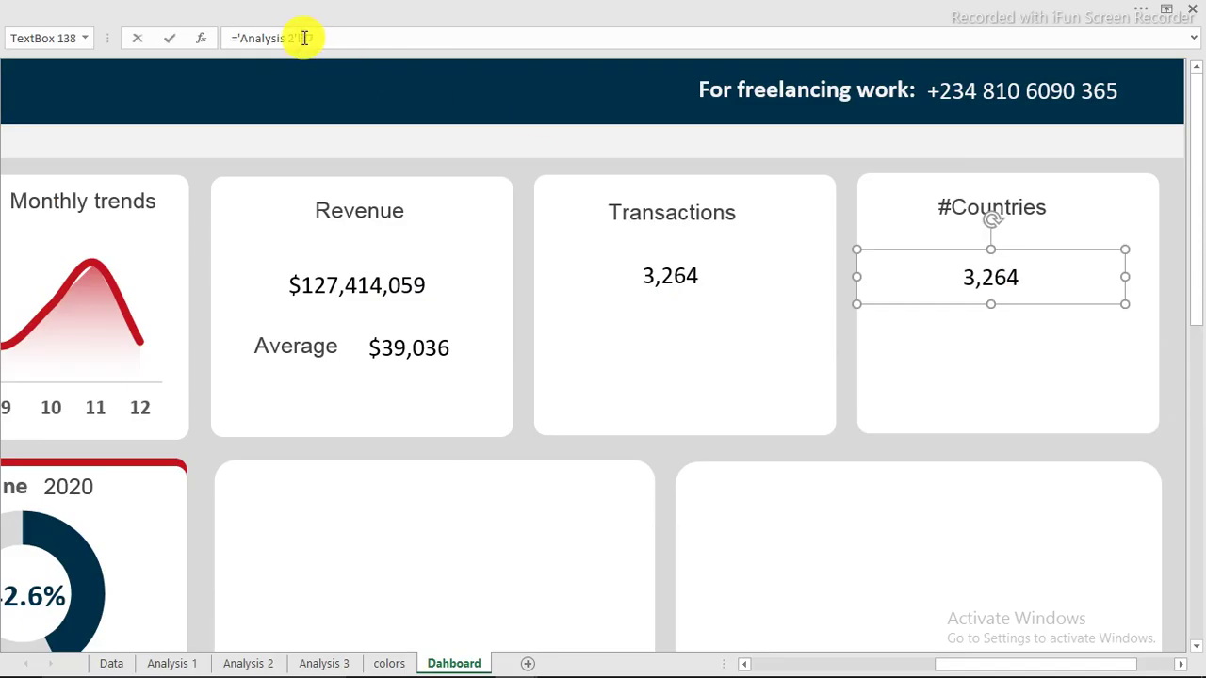
text(u)
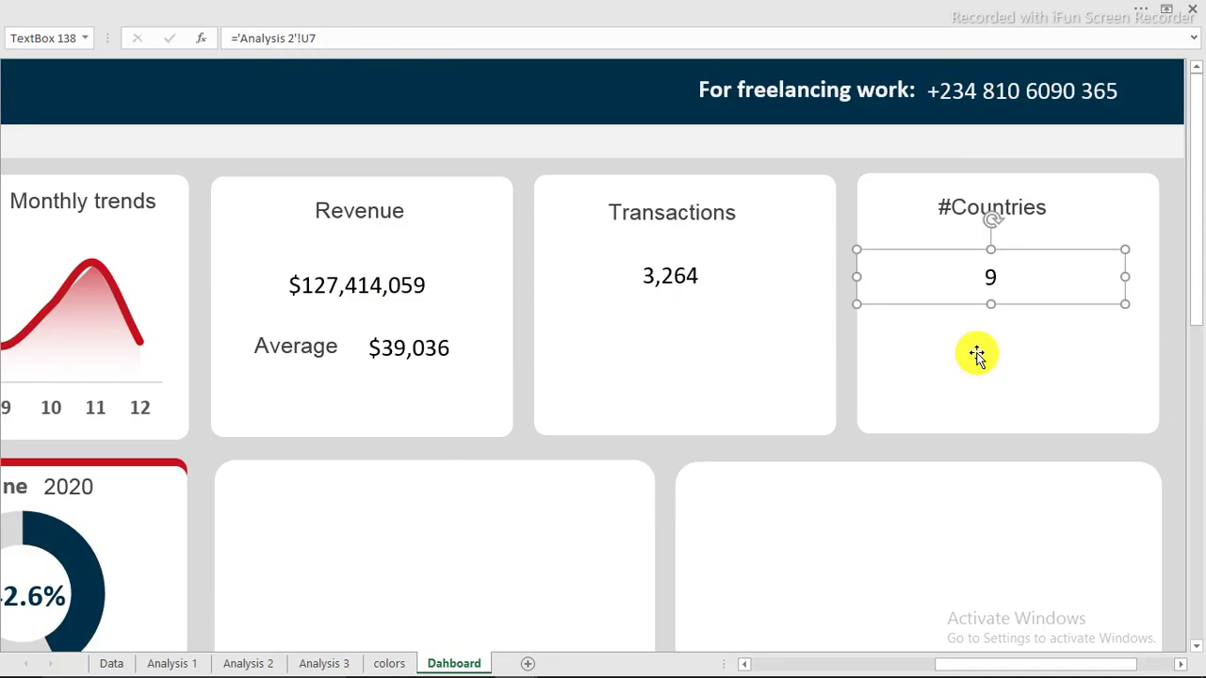
drag(1022, 309, 1037, 341)
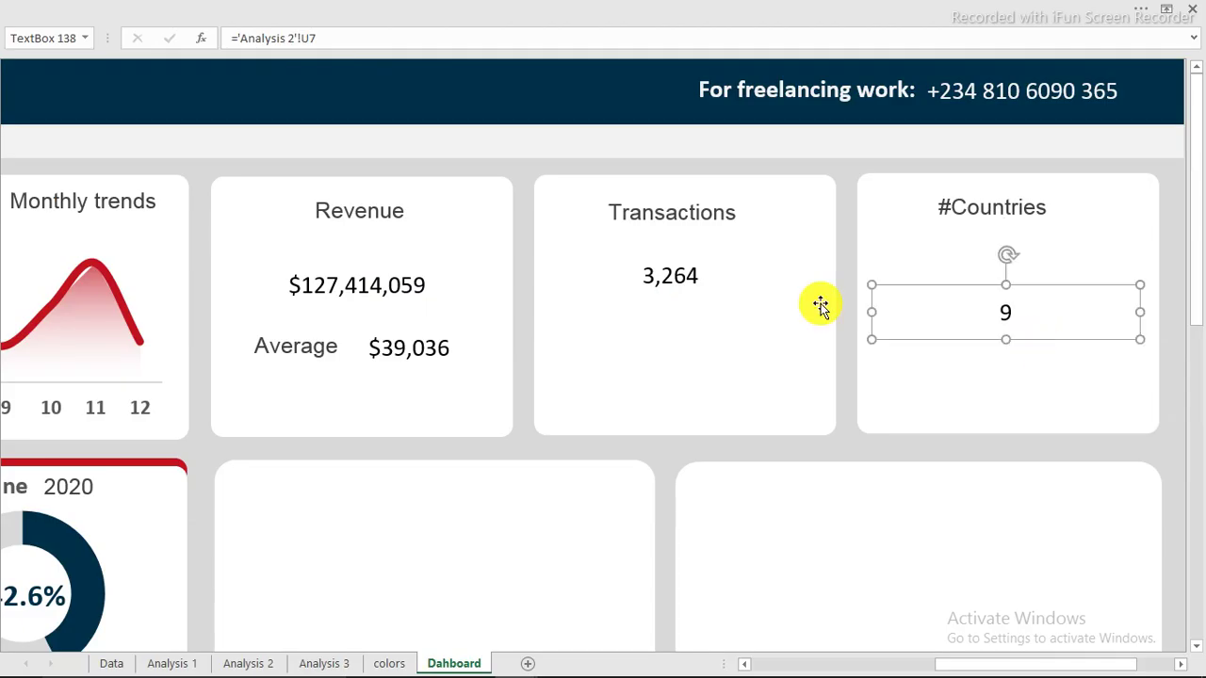
drag(692, 294, 705, 336)
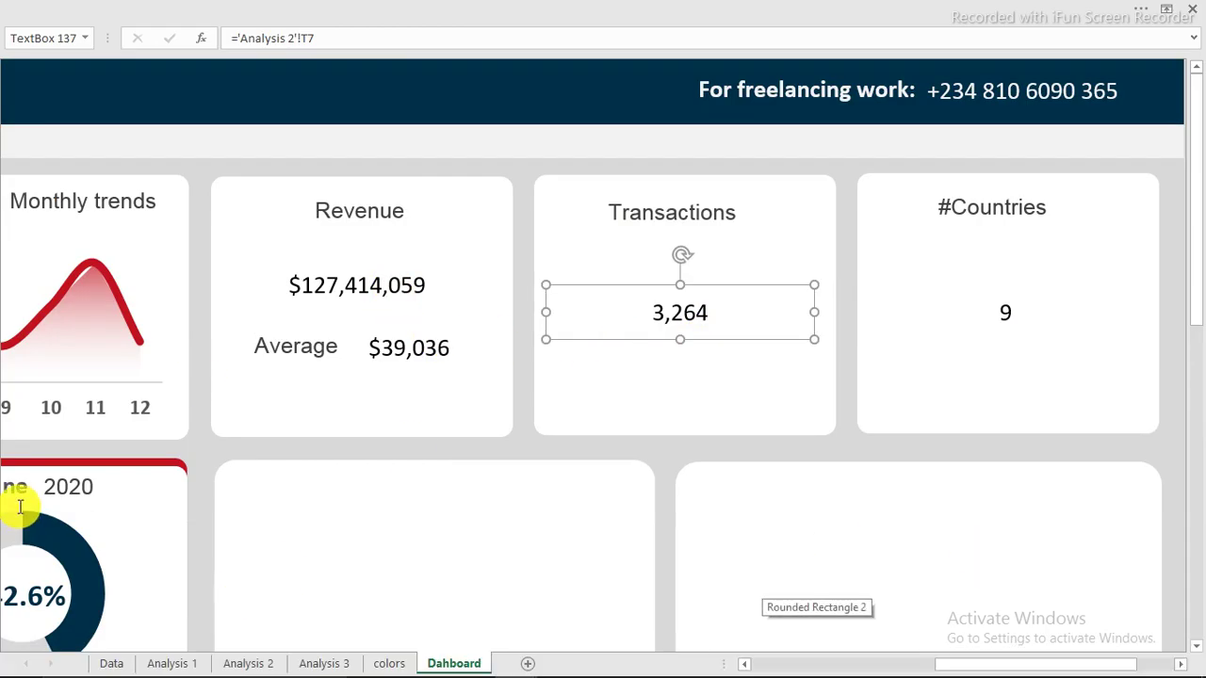
- Copy the formatting of the 2020 revenue amount below its doughnut onto the Revenue, Average, Transactions and #Countries values
click(746, 665)
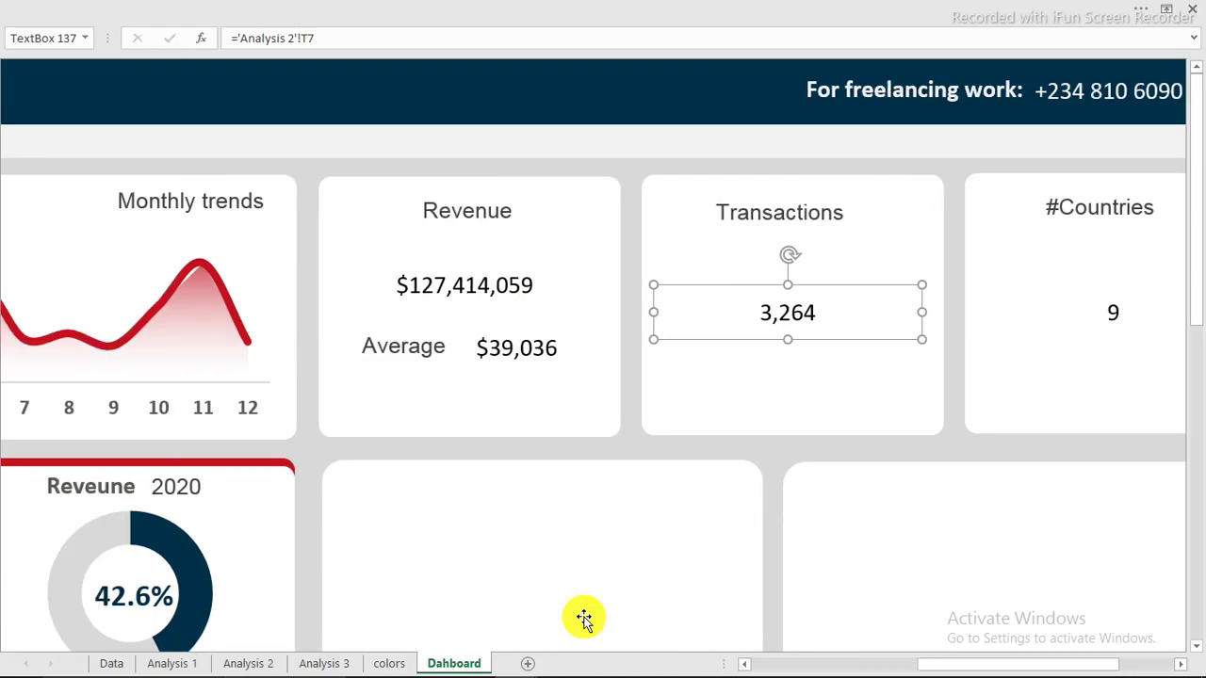
scroll(390, 576, down, 1)
click(238, 595)
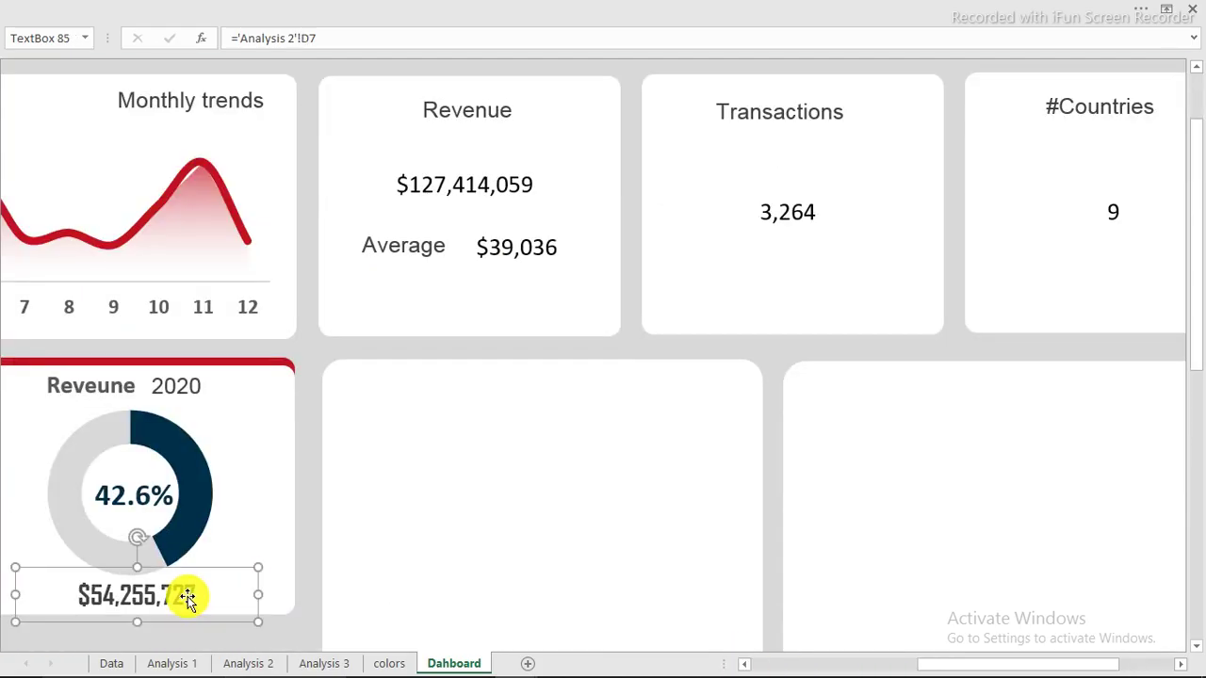
click(424, 21)
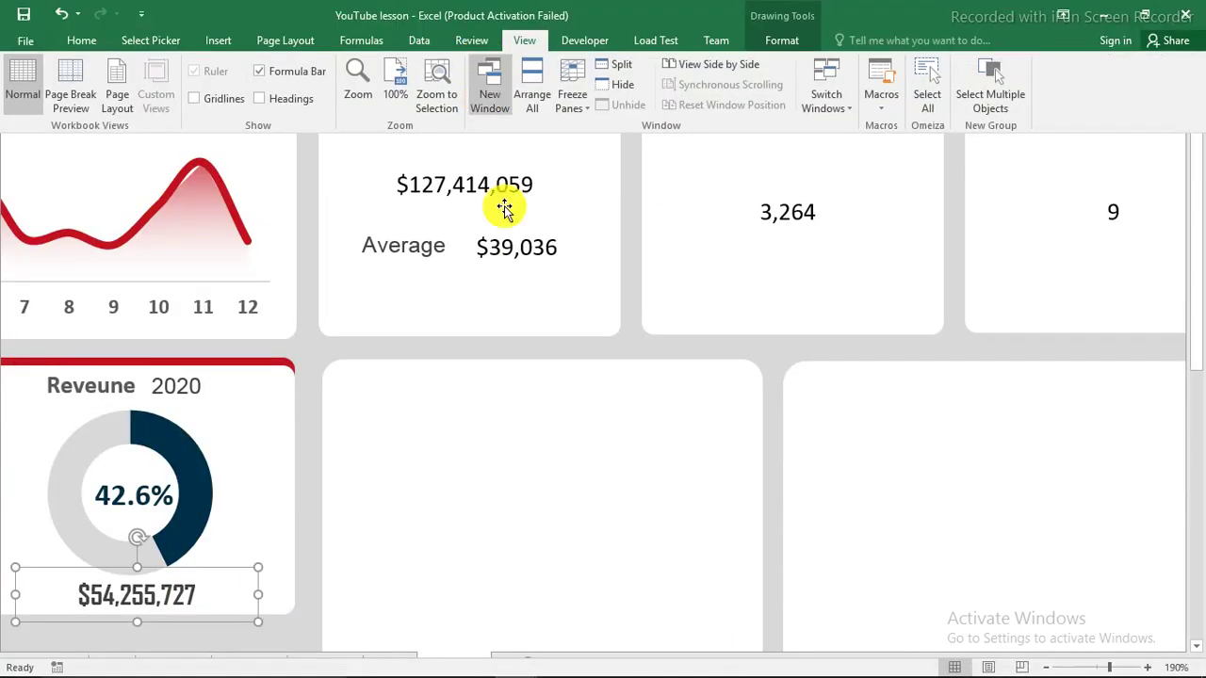
click(88, 41)
click(106, 103)
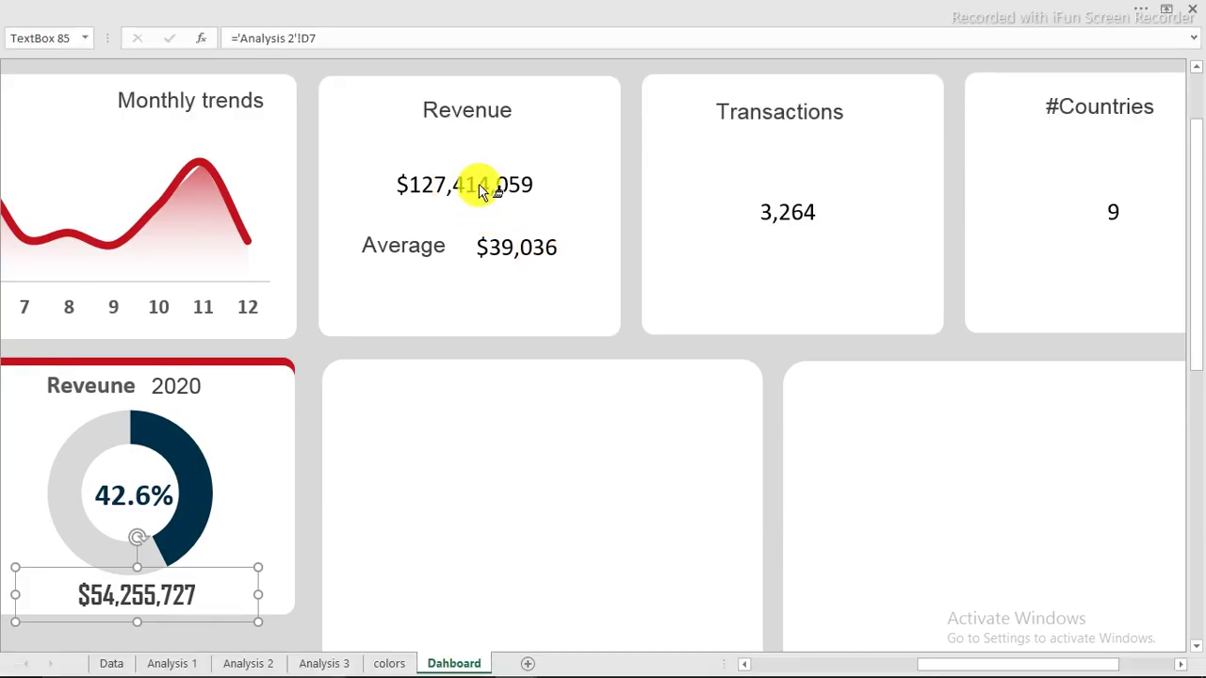
click(471, 184)
click(518, 250)
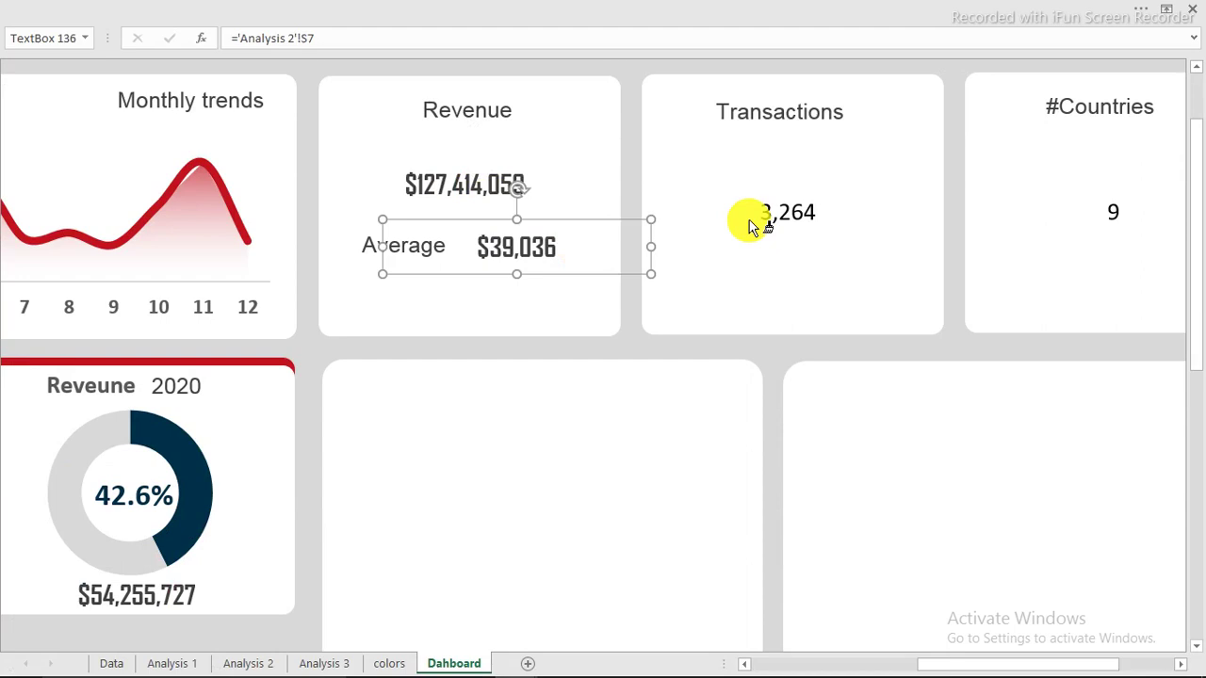
click(799, 212)
click(1108, 216)
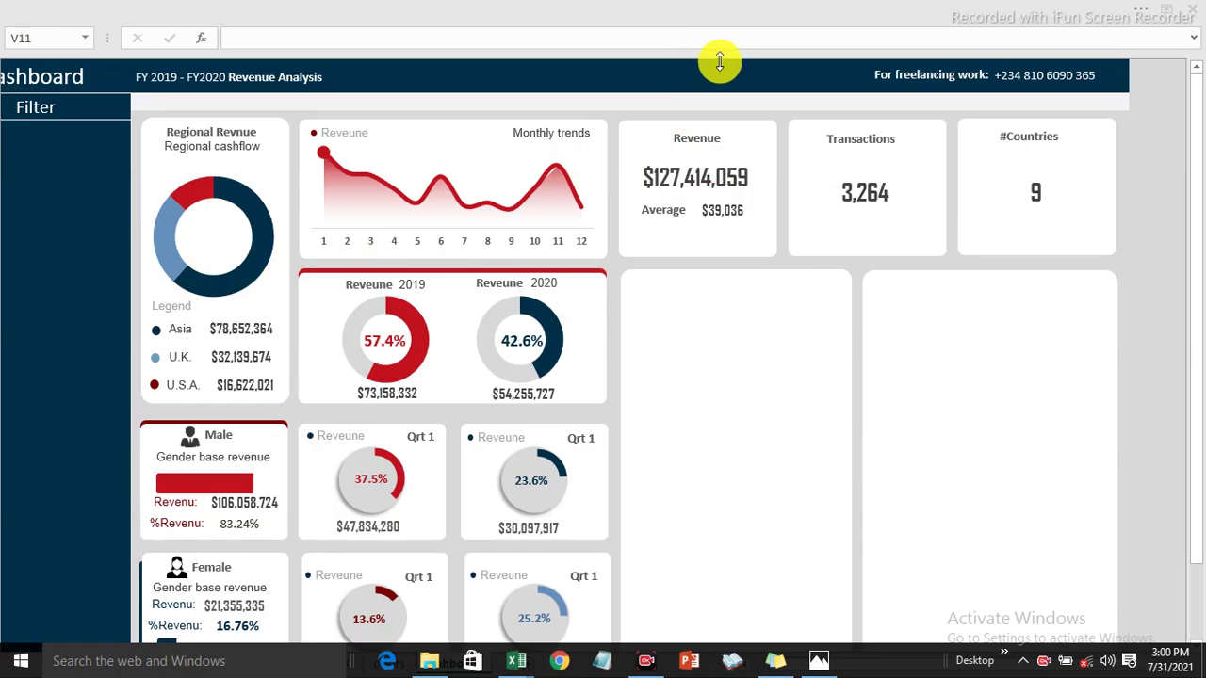
- Hide the formula bar and bring the whole dashboard into view
click(555, 5)
click(528, 41)
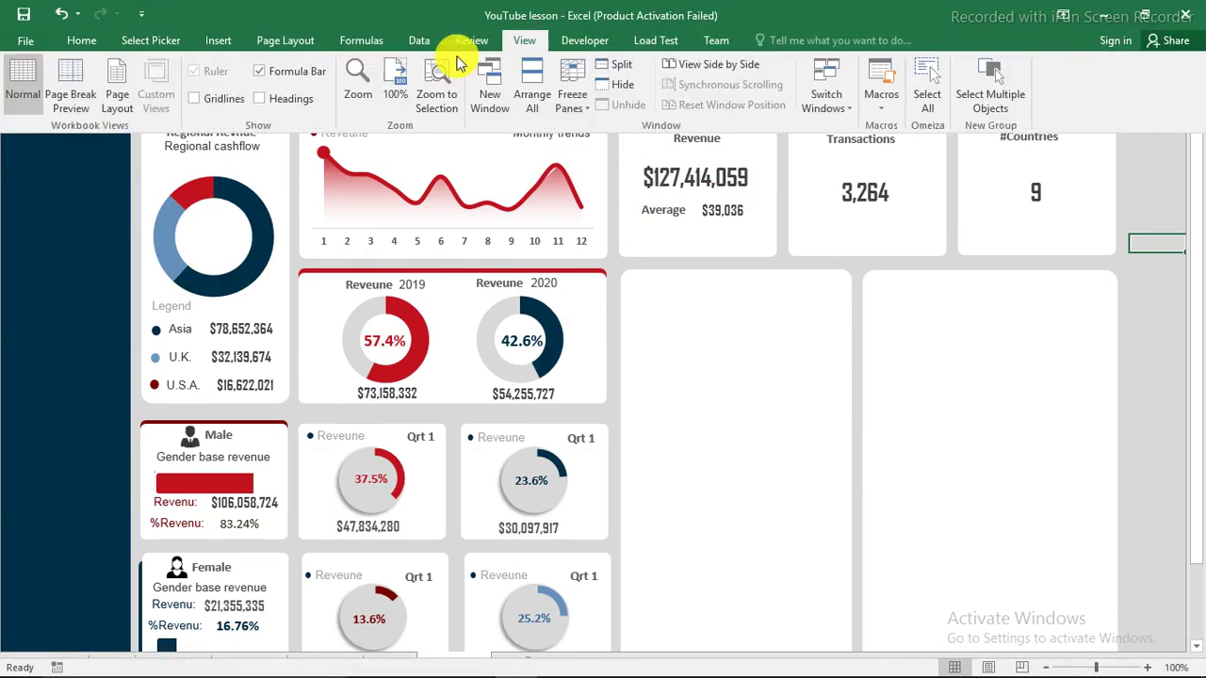
click(297, 74)
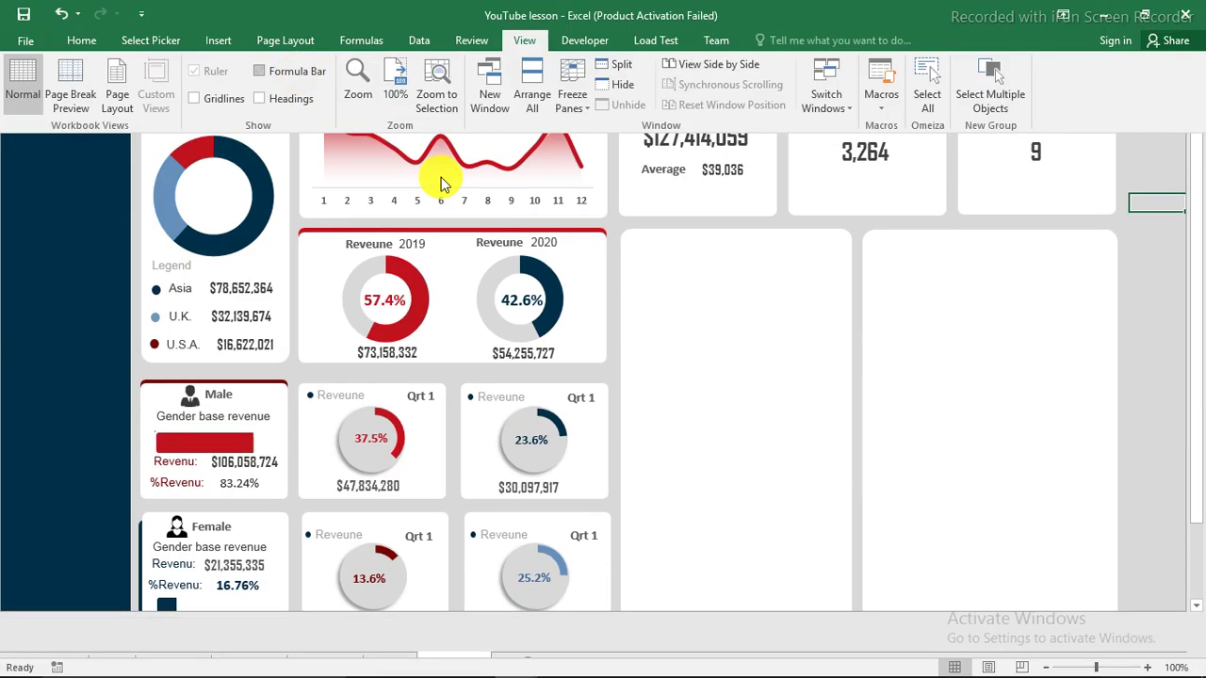
click(441, 177)
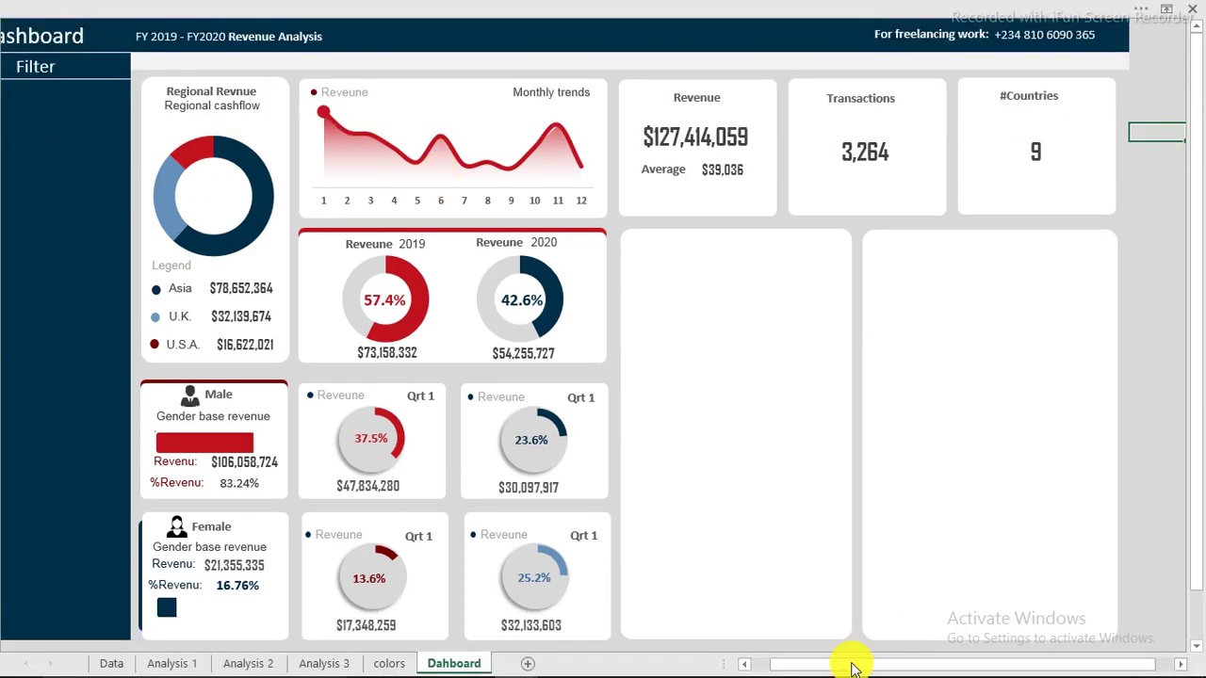
drag(773, 663, 754, 663)
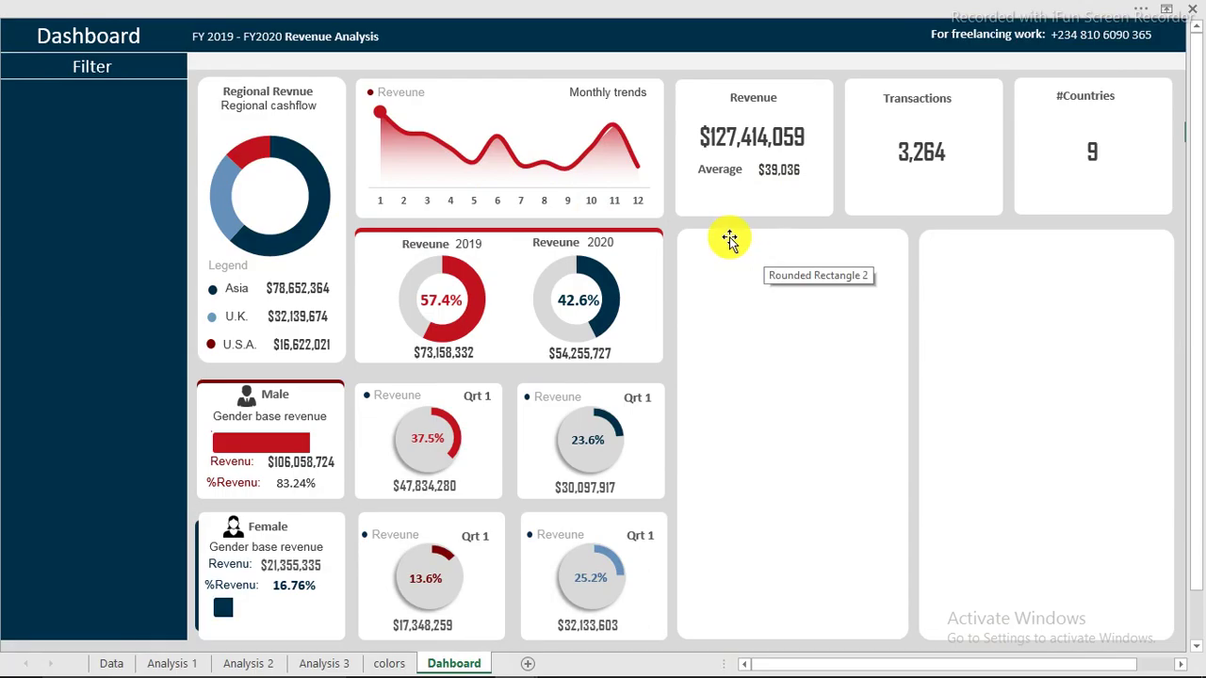
- Copy the Revenue title into the empty panel below its card, change it to Sales Reps, and narrow and align its text box
click(753, 98)
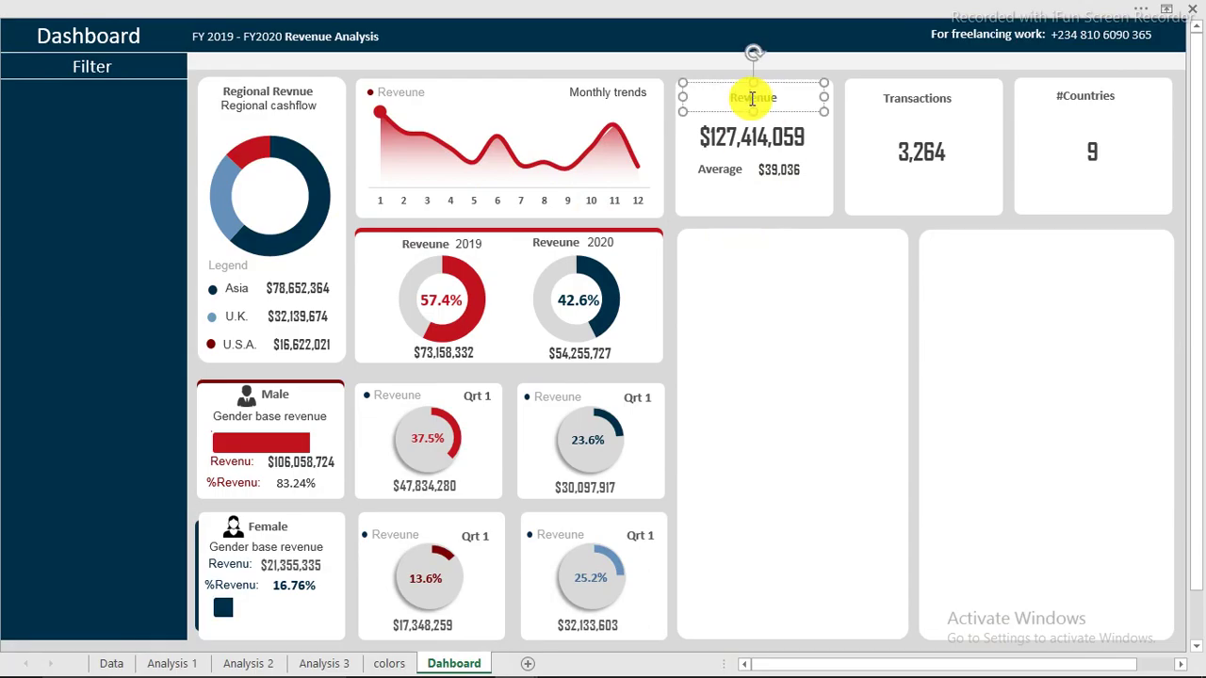
ctrl+drag(764, 111, 654, 244)
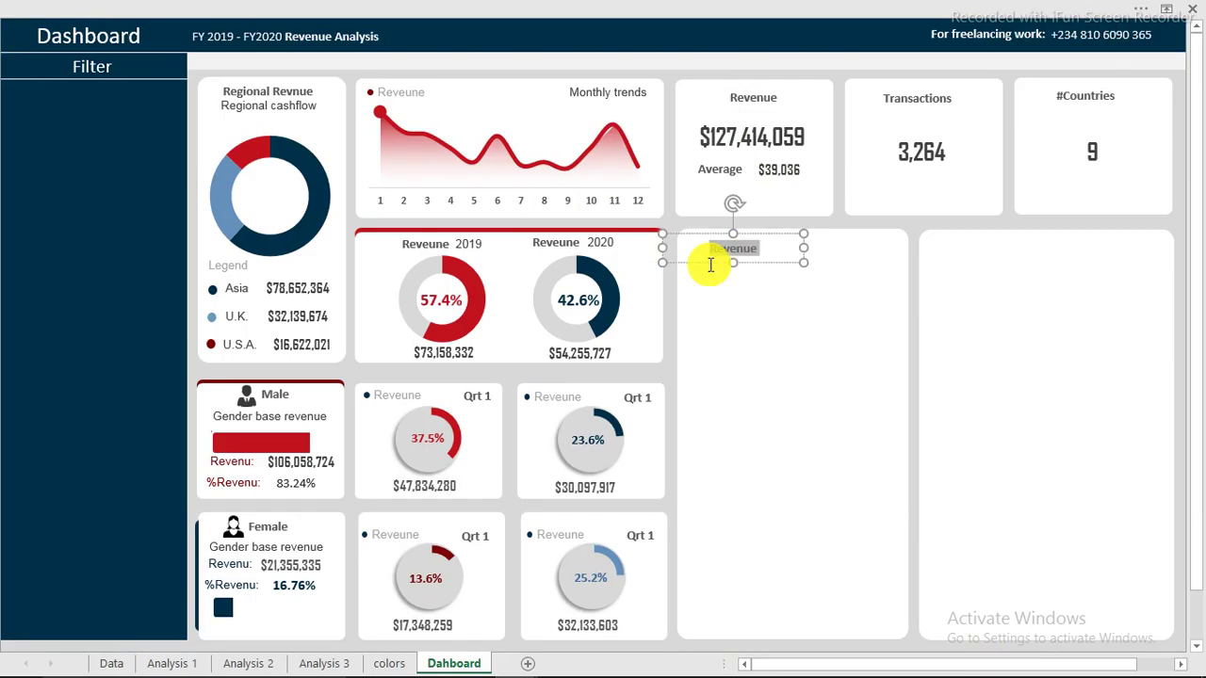
text(Sales Reps)
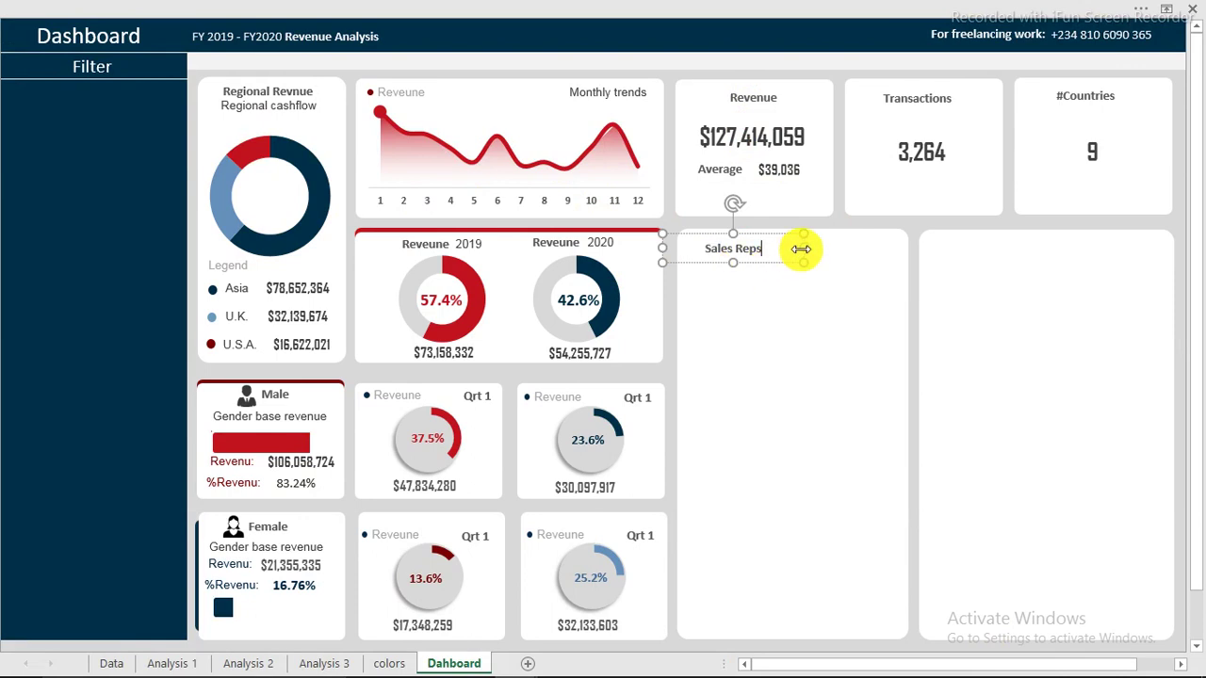
drag(803, 249, 744, 258)
click(764, 264)
click(744, 261)
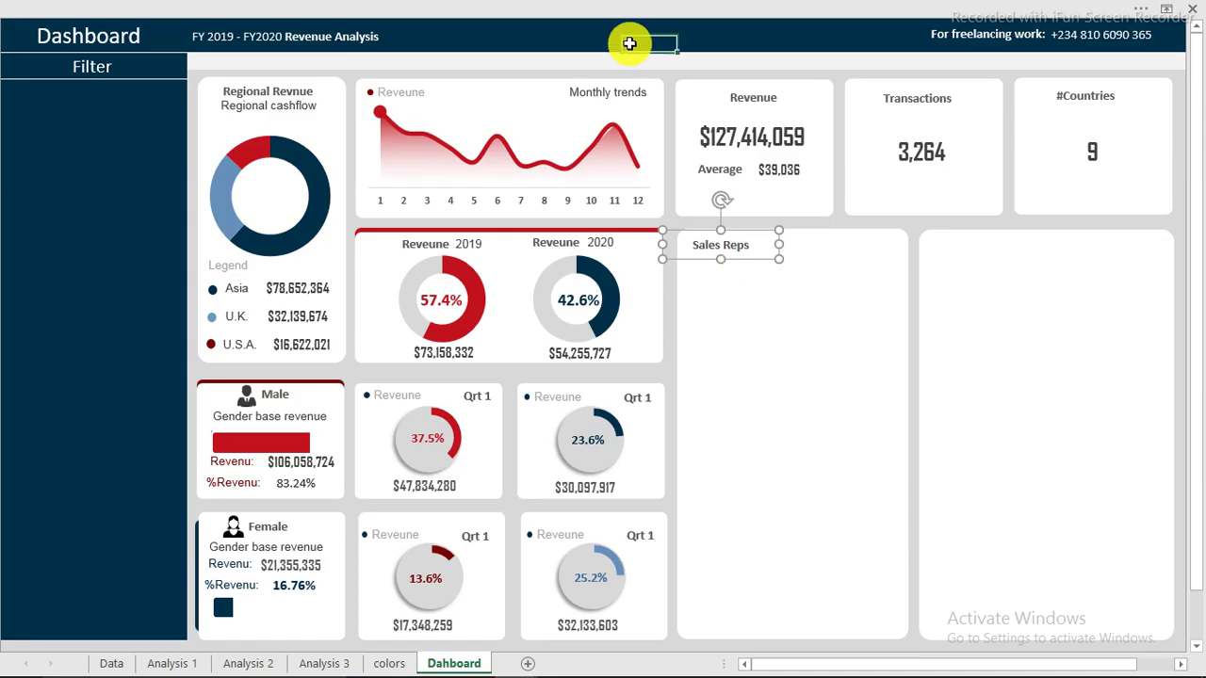
- Copy the Sales Reps title into the neighbouring empty panel, change it to Stores analysis and align it with the panel's left edge
click(730, 243)
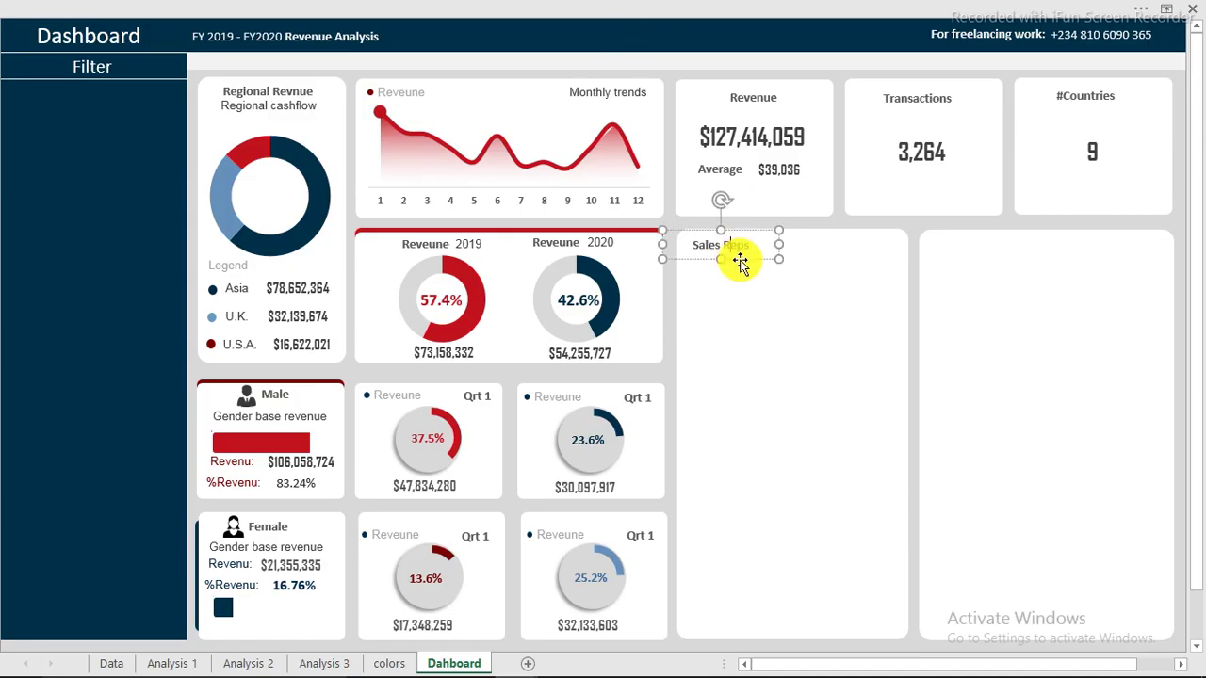
drag(744, 267, 985, 268)
click(992, 246)
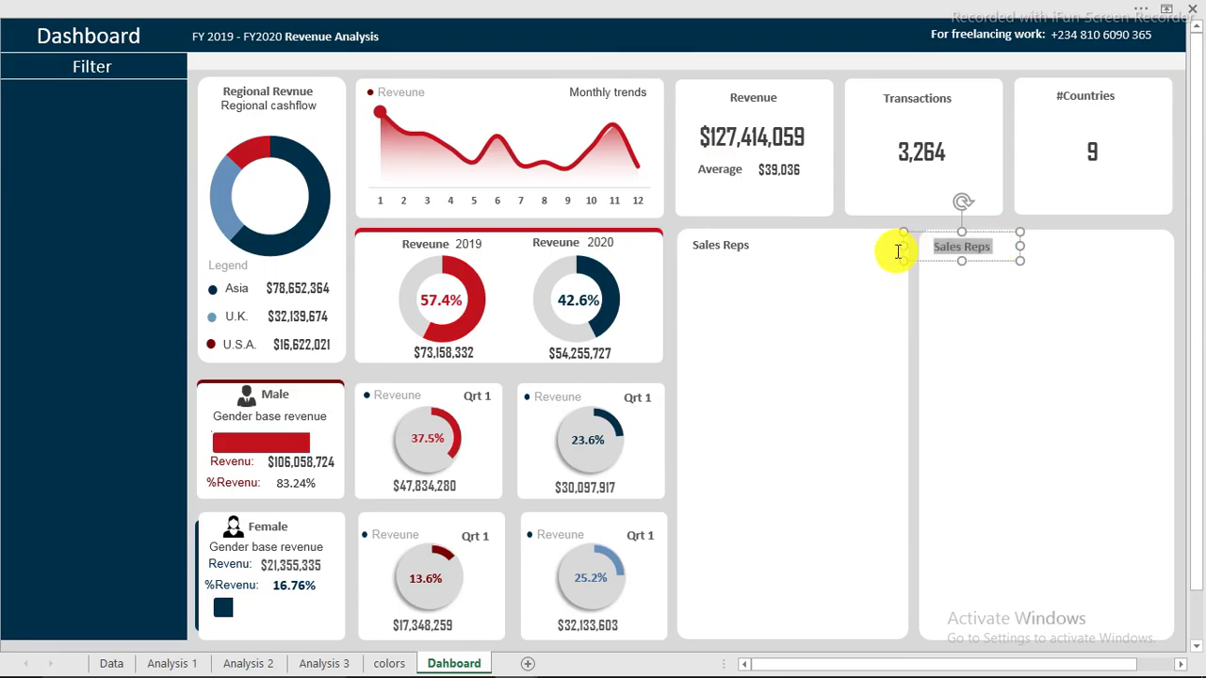
text(S)
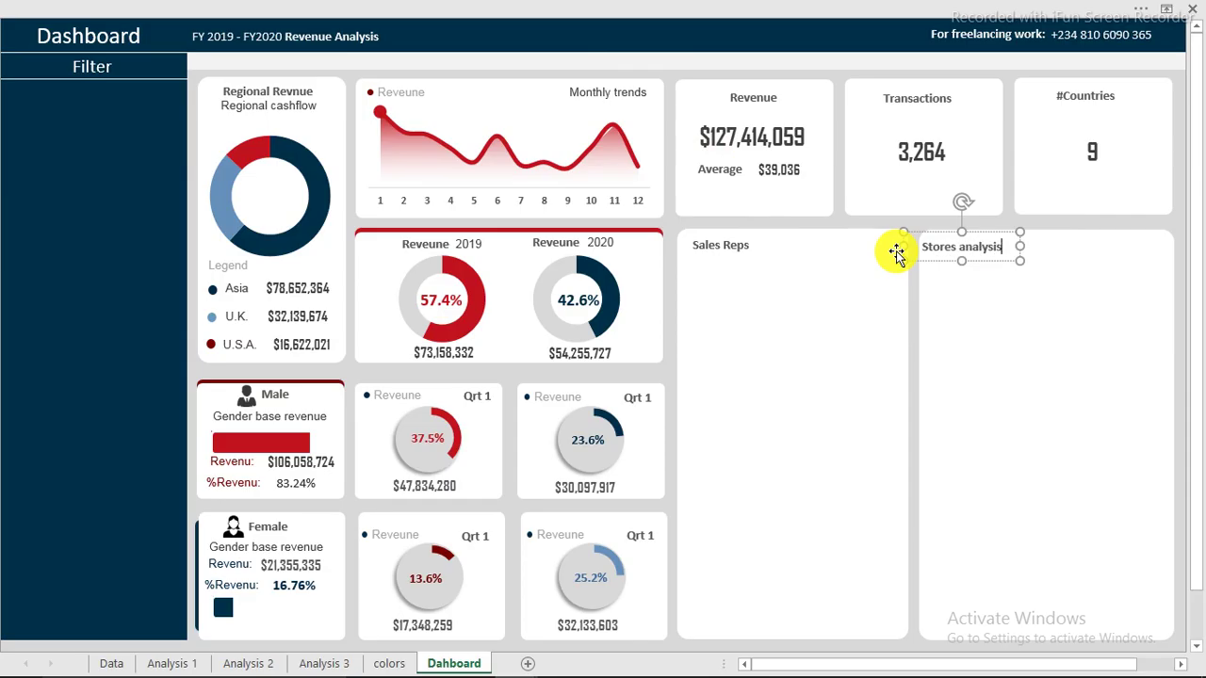
drag(991, 262, 1004, 258)
click(1004, 260)
click(710, 40)
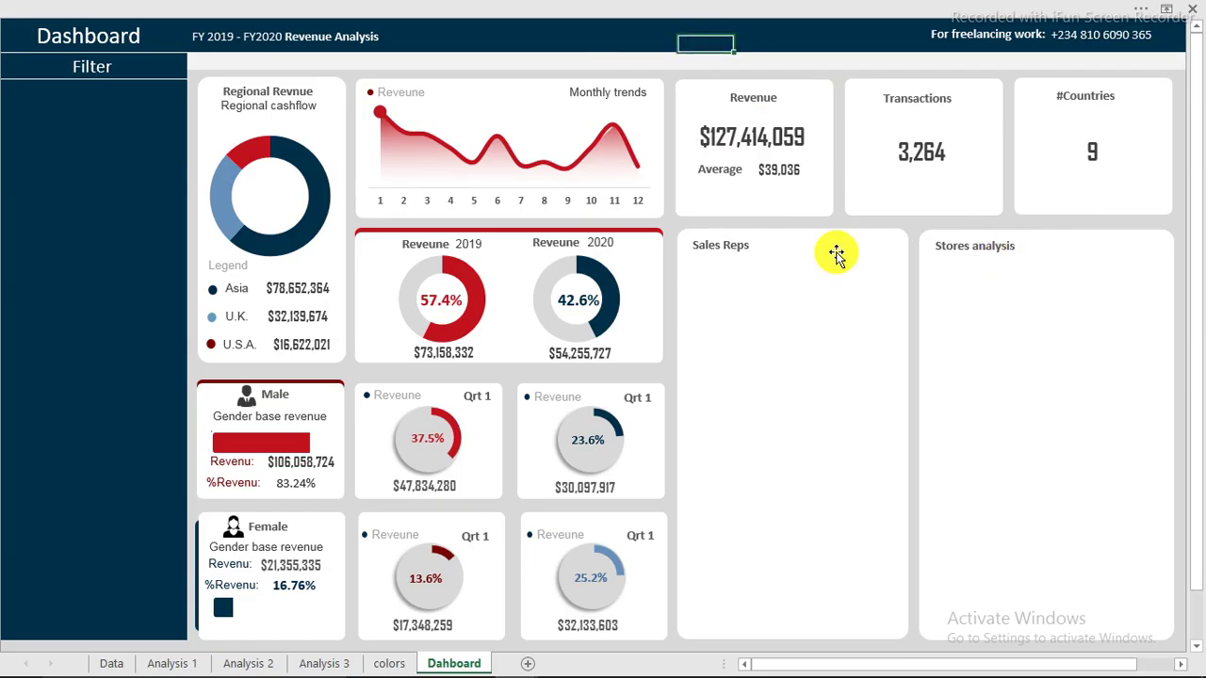
- Switch to the YT dashboard (Repaired) workbook and examine how its Sales Resps chart responds to filtering by Store 2 and clearing the filters
mouse_move(511, 670)
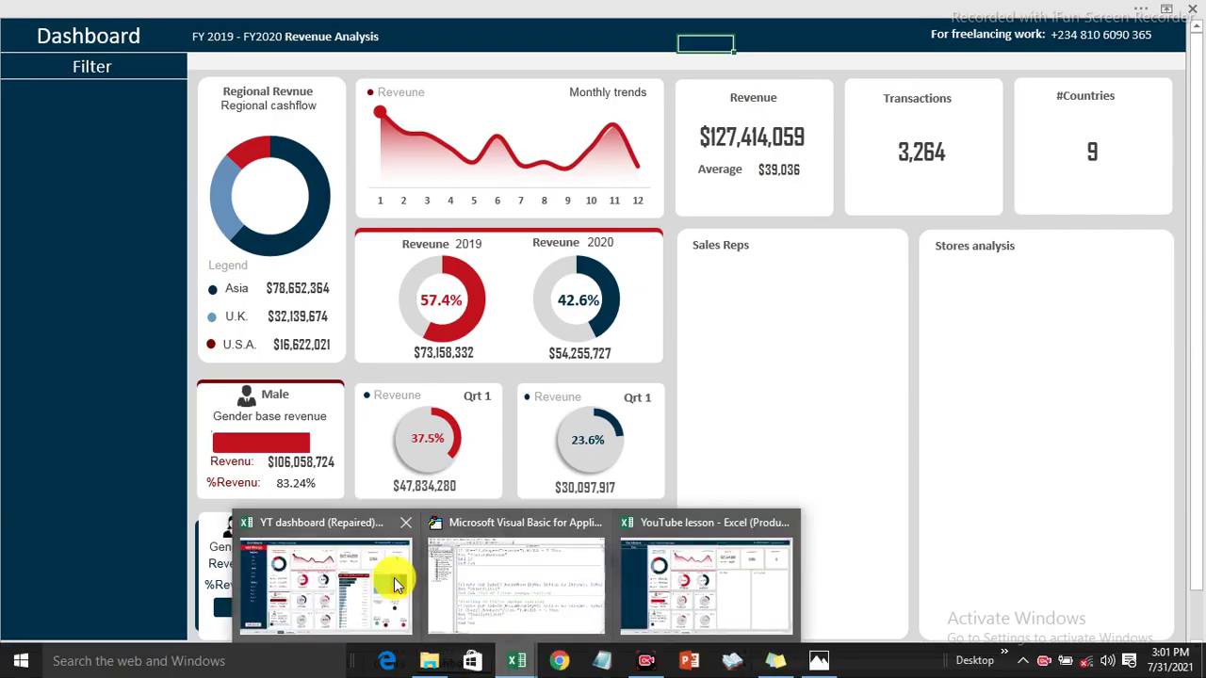
mouse_move(381, 586)
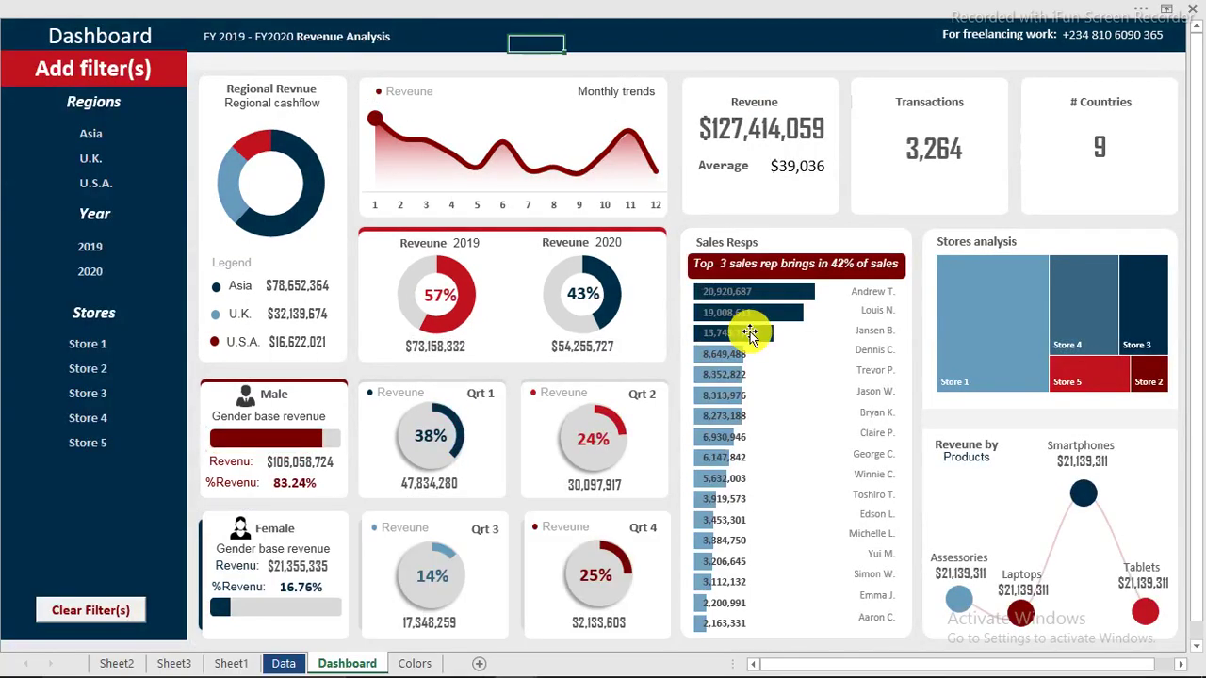
click(101, 371)
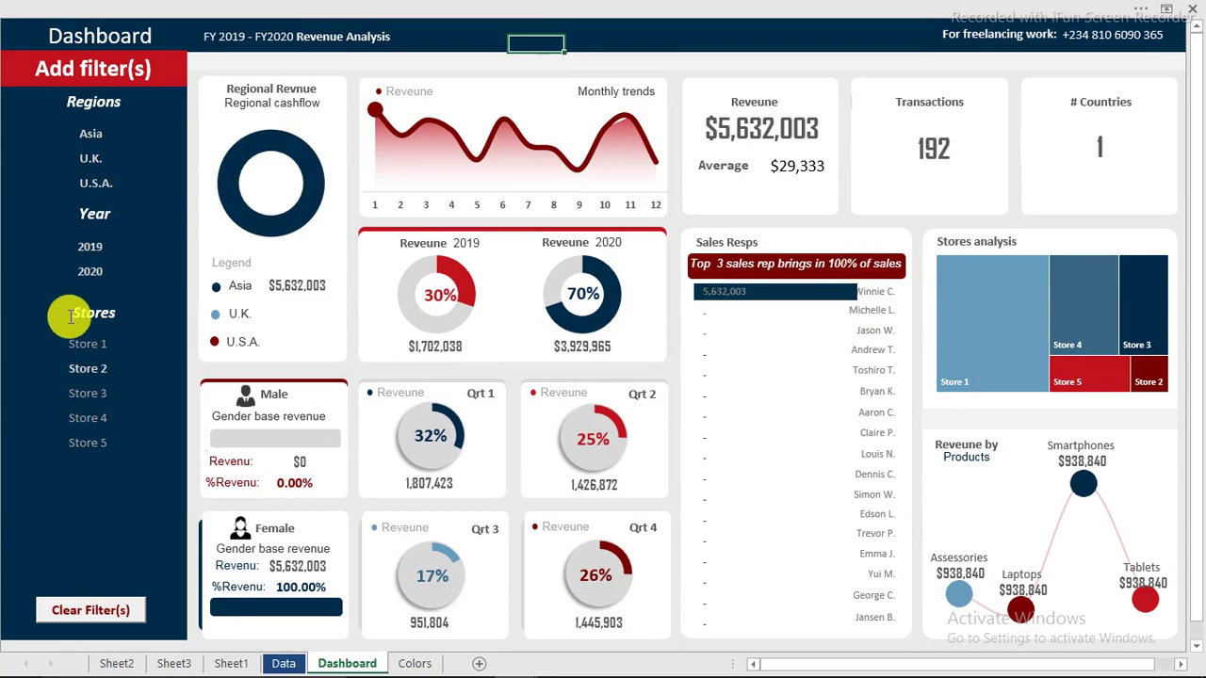
click(99, 603)
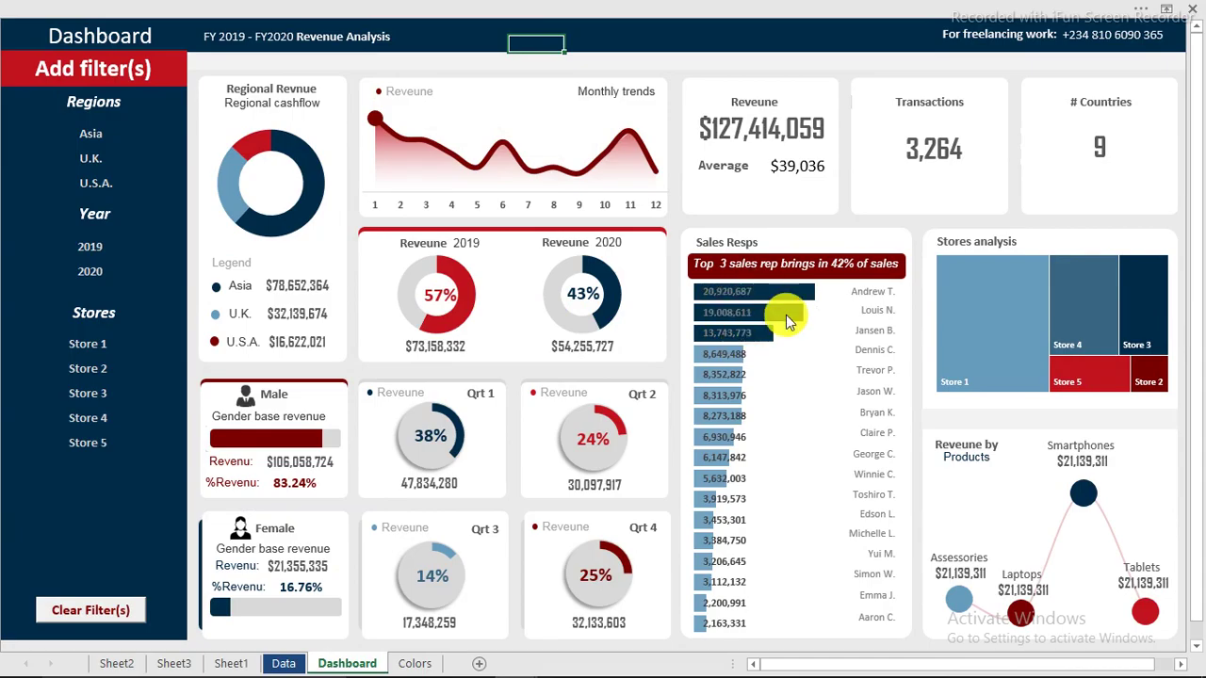
mouse_move(773, 306)
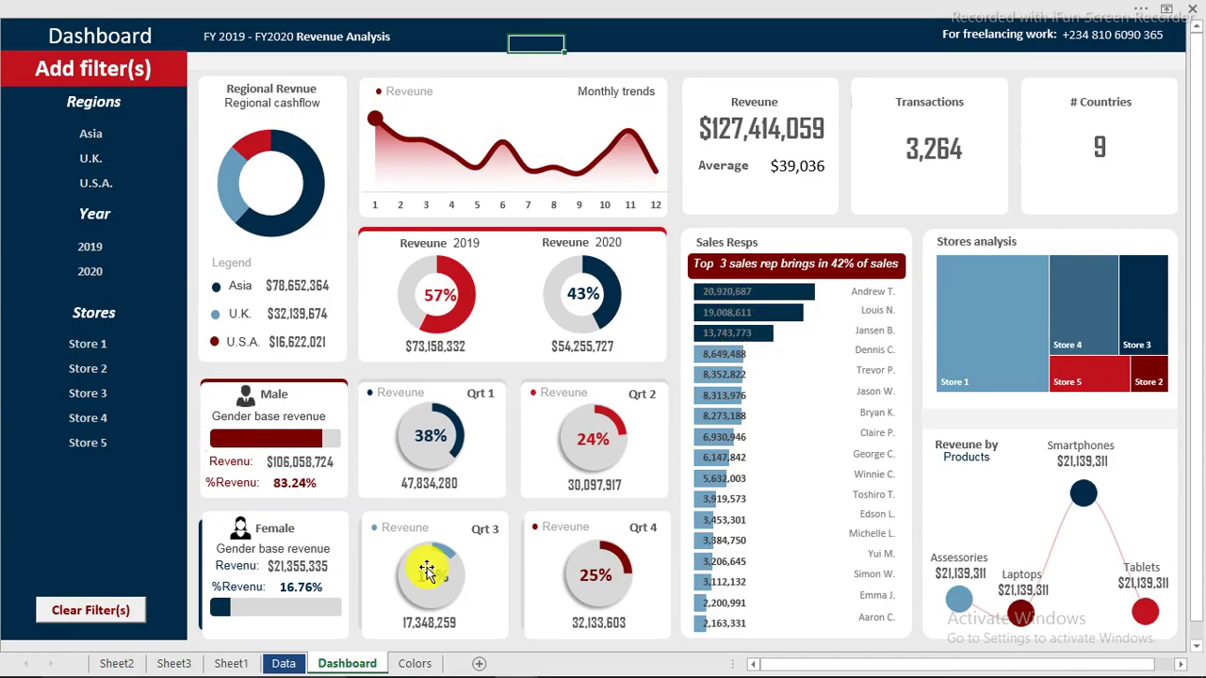
- Switch to the YouTube lesson workbook and copy the gender revenue pivot table on the Analysis 1 sheet
mouse_move(414, 671)
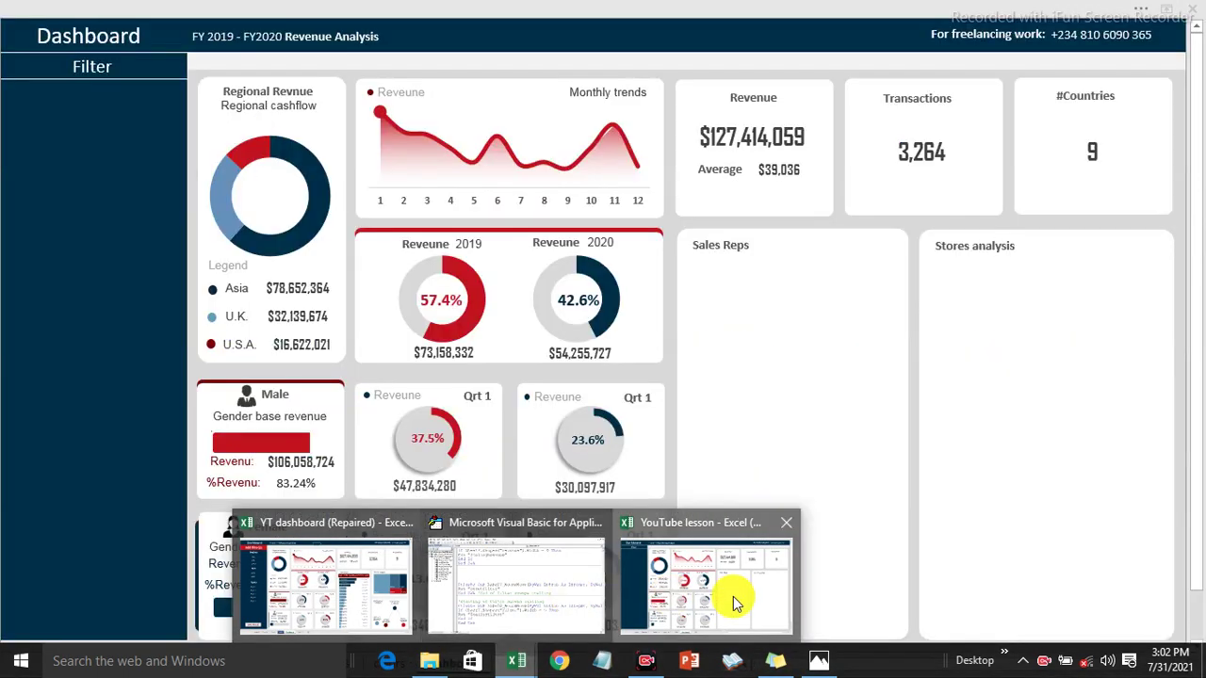
click(735, 603)
click(172, 664)
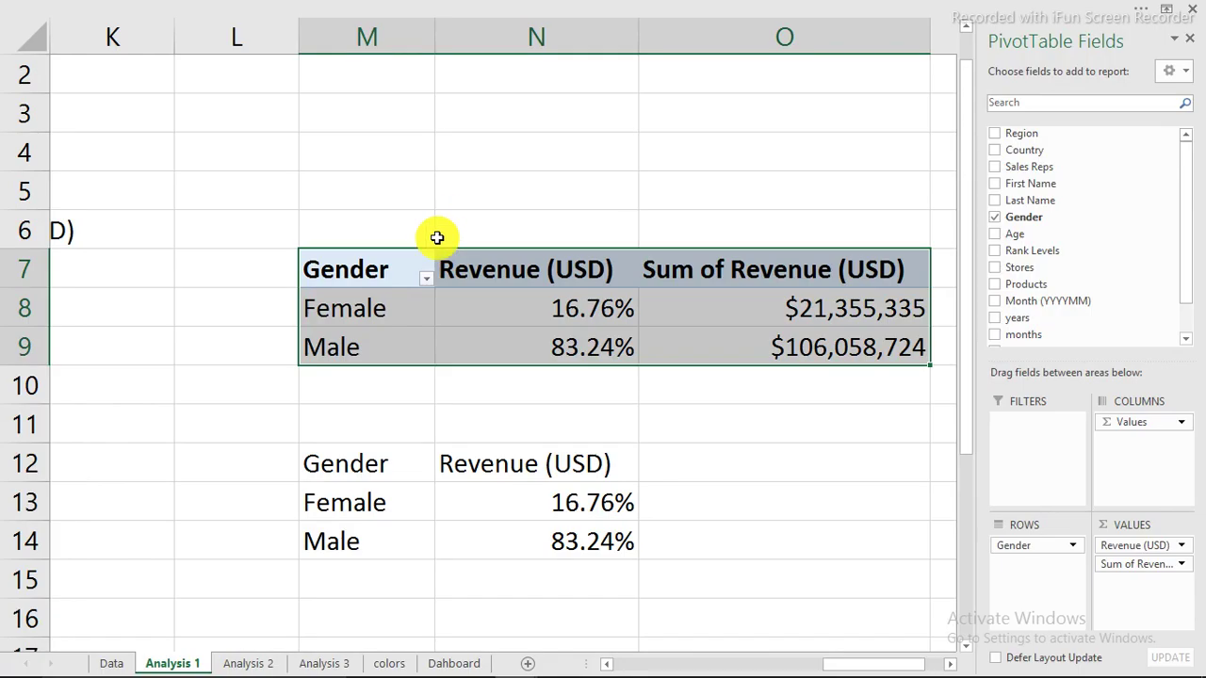
right_click(404, 270)
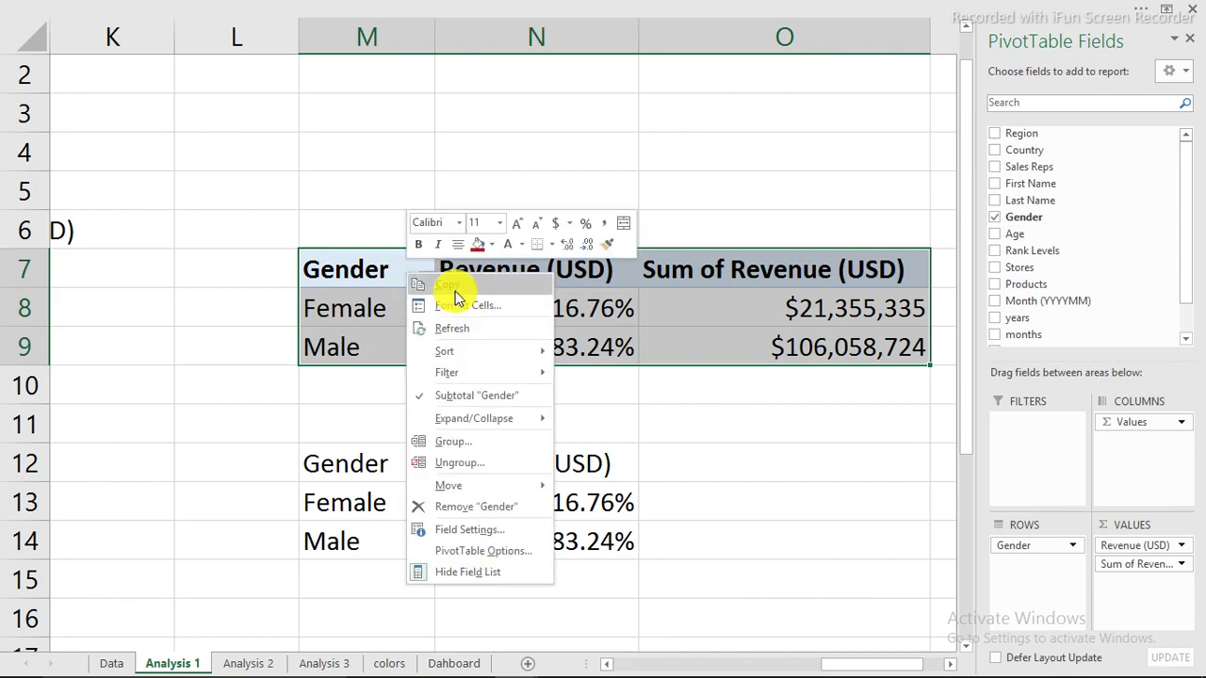
key(Escape)
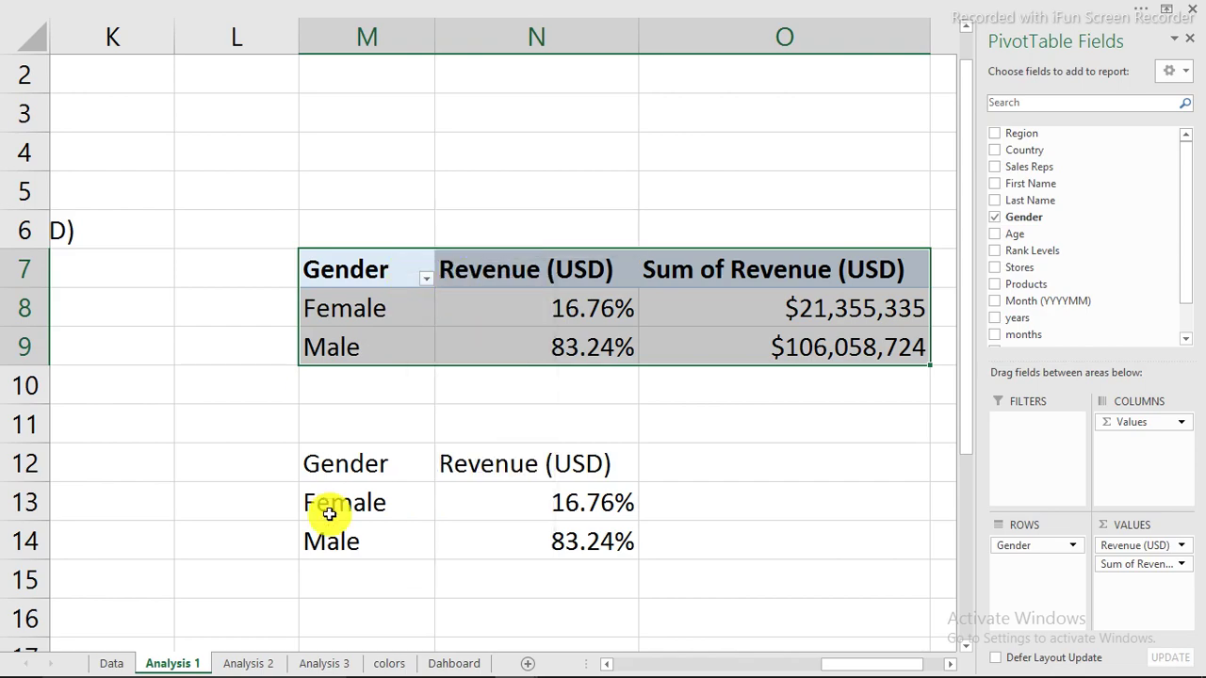
- Paste the copied pivot table at cell B6 of the Analysis 3 sheet
click(329, 665)
click(201, 226)
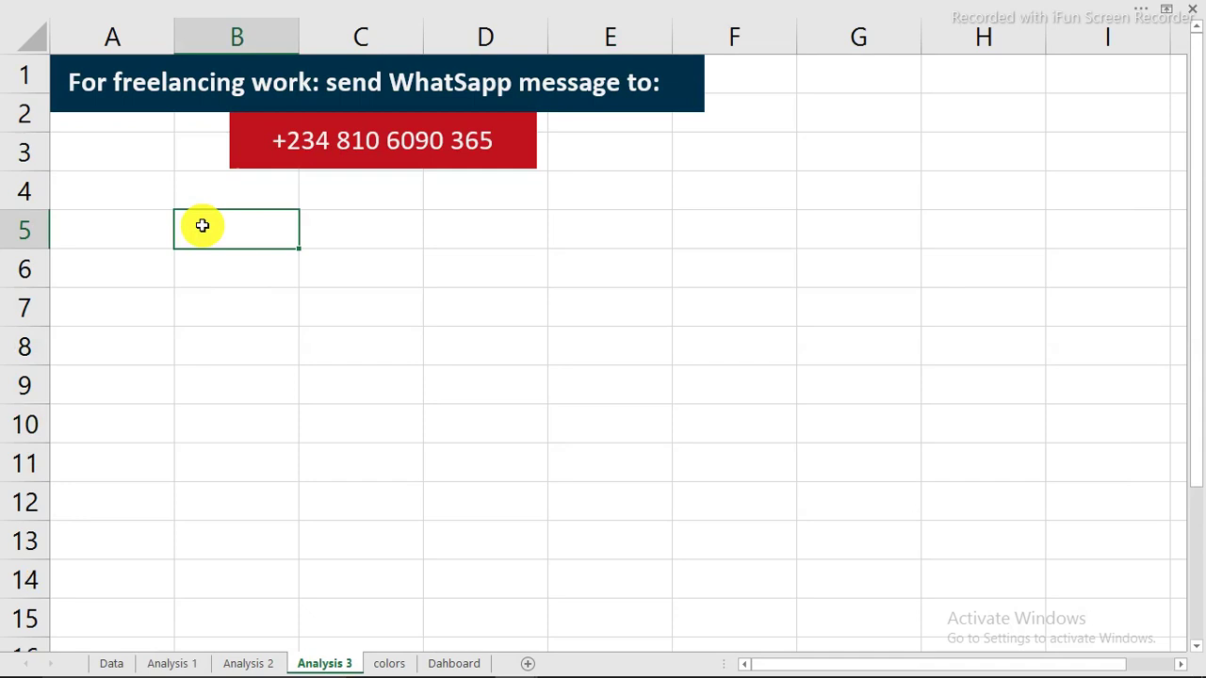
click(217, 276)
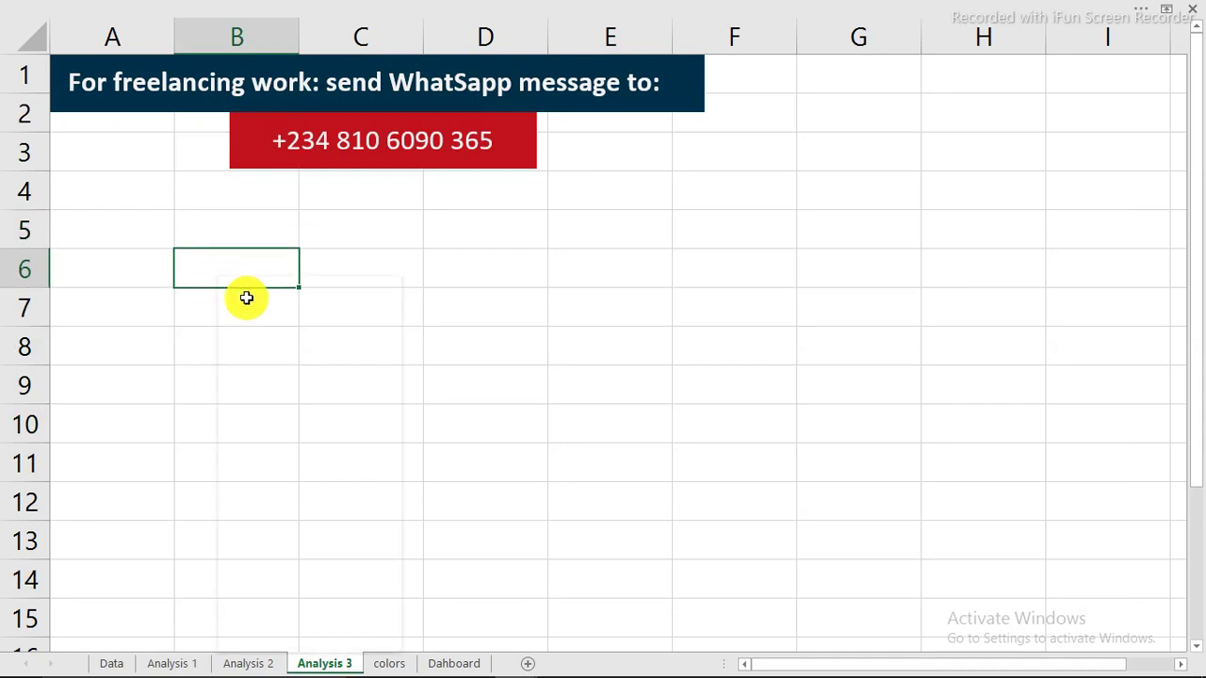
right_click(218, 275)
click(258, 352)
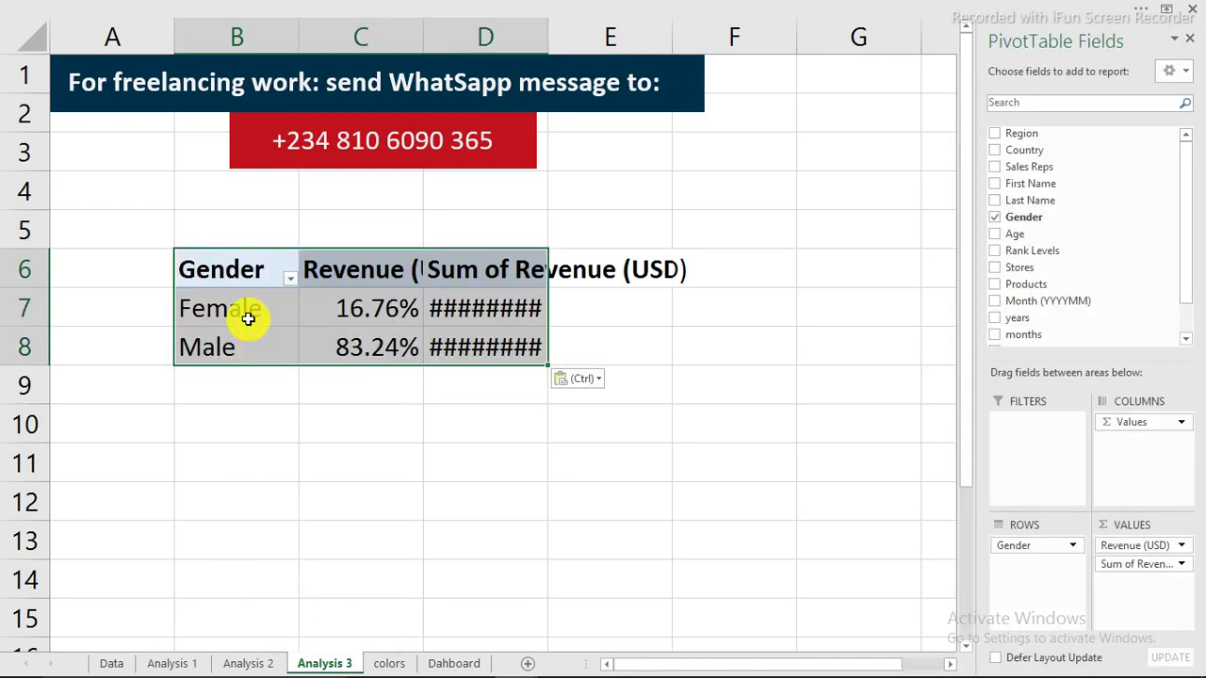
- In the pasted pivot table, replace Gender with Sales Reps as the row field and remove the percentage Revenue (USD) value field
click(248, 314)
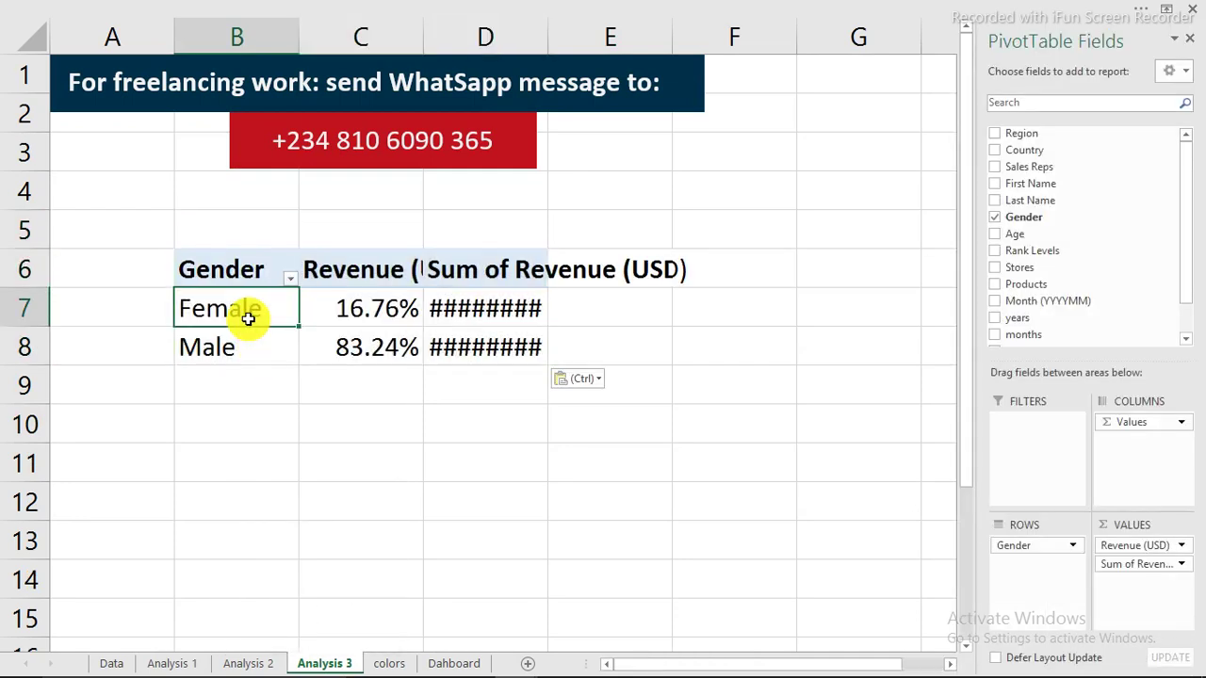
click(998, 219)
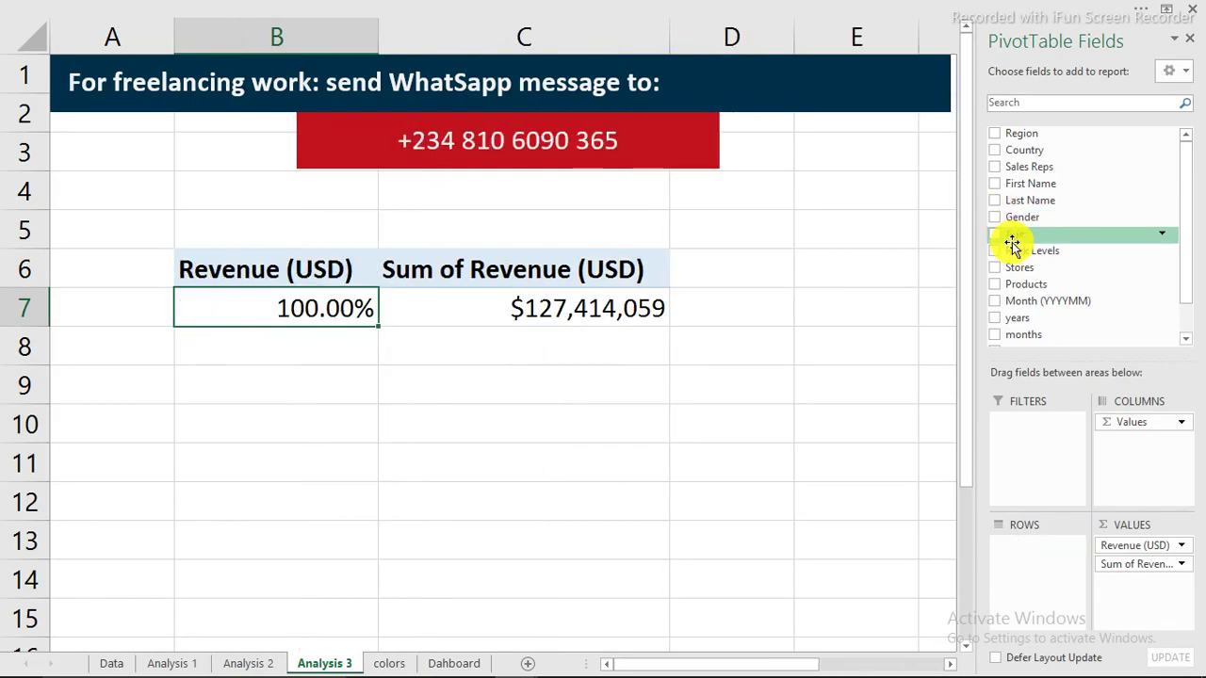
click(995, 167)
click(465, 310)
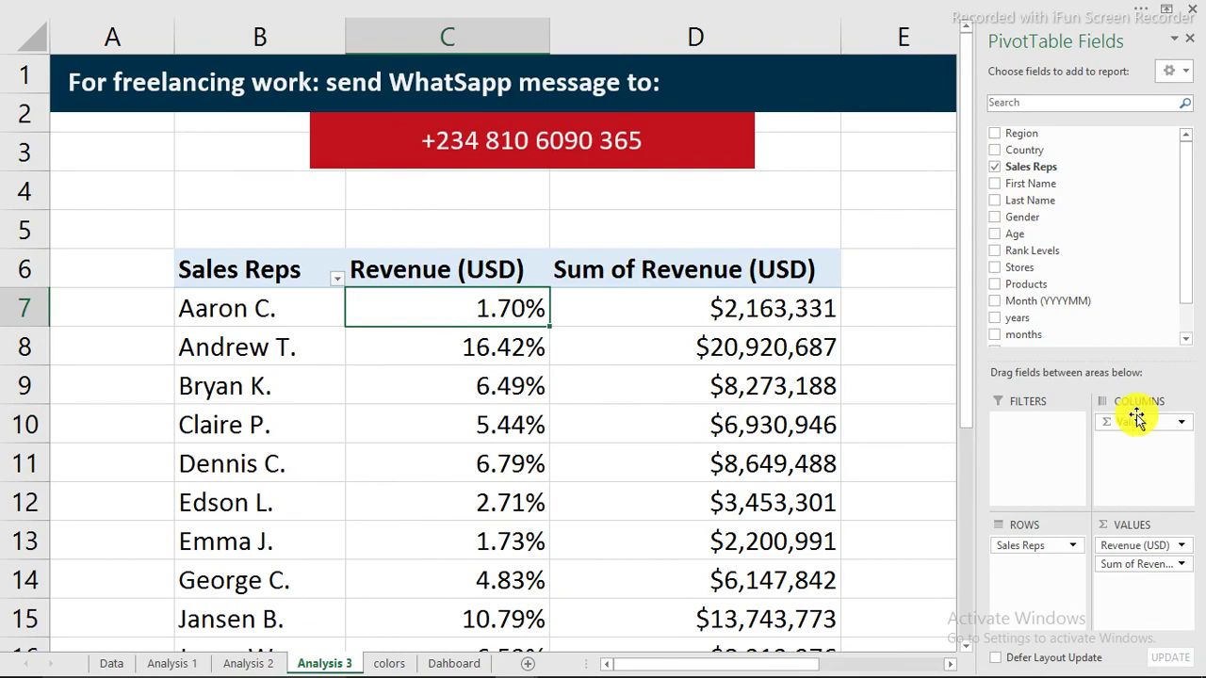
drag(1131, 554, 904, 477)
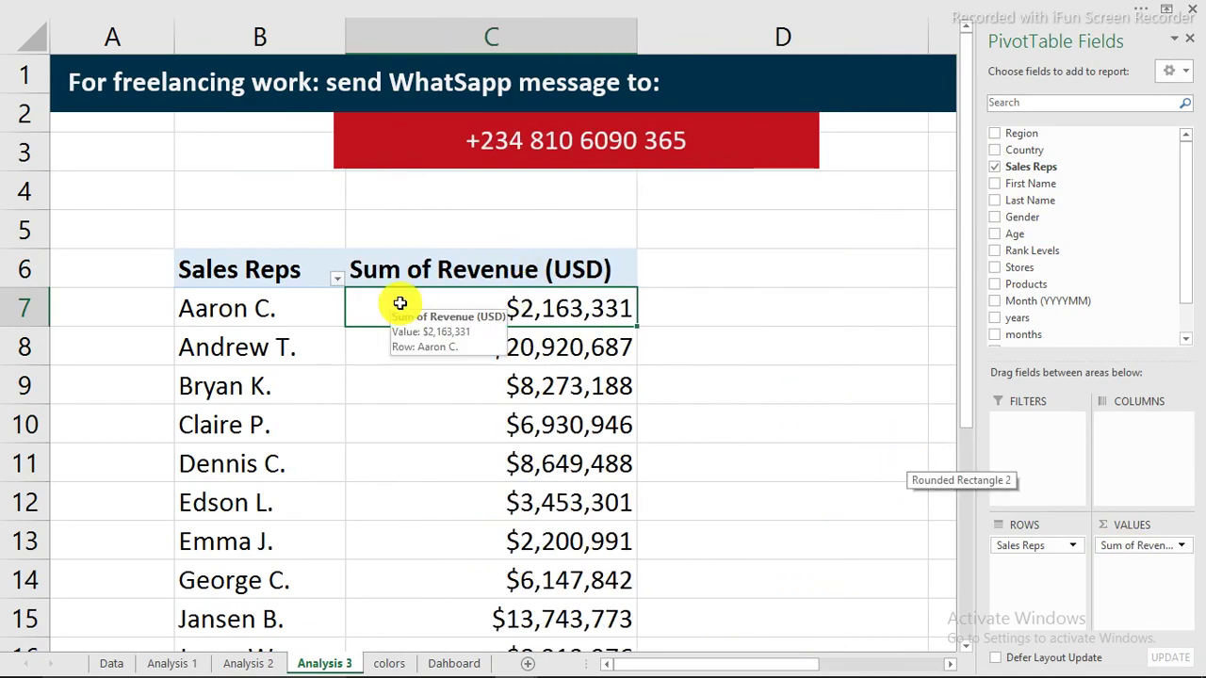
- Sort the sales reps pivot table by Sum of Revenue (USD) from largest to smallest
scroll(400, 303, down, 1)
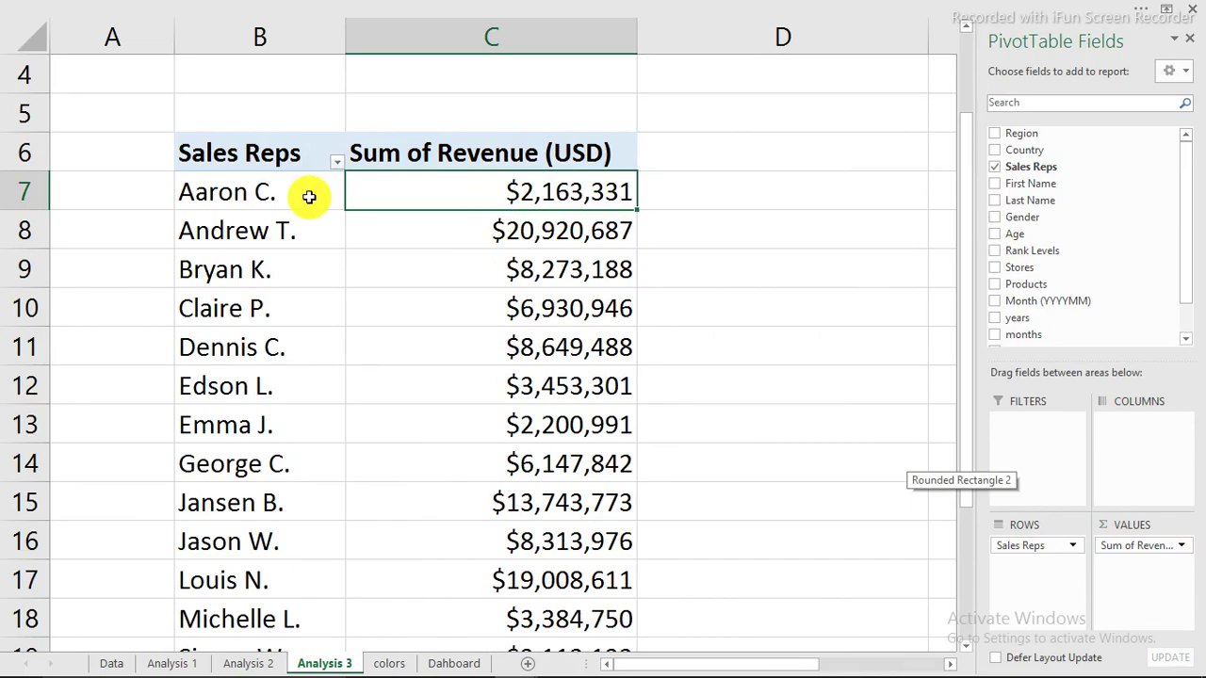
right_click(518, 187)
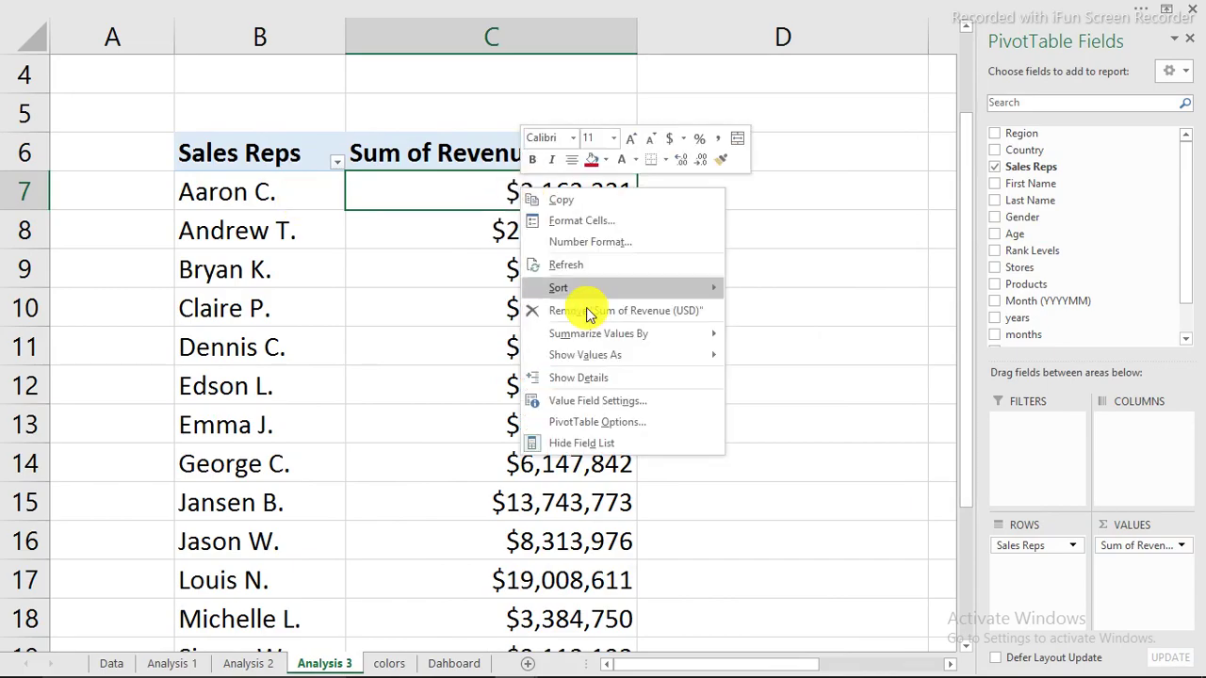
mouse_move(606, 290)
click(756, 311)
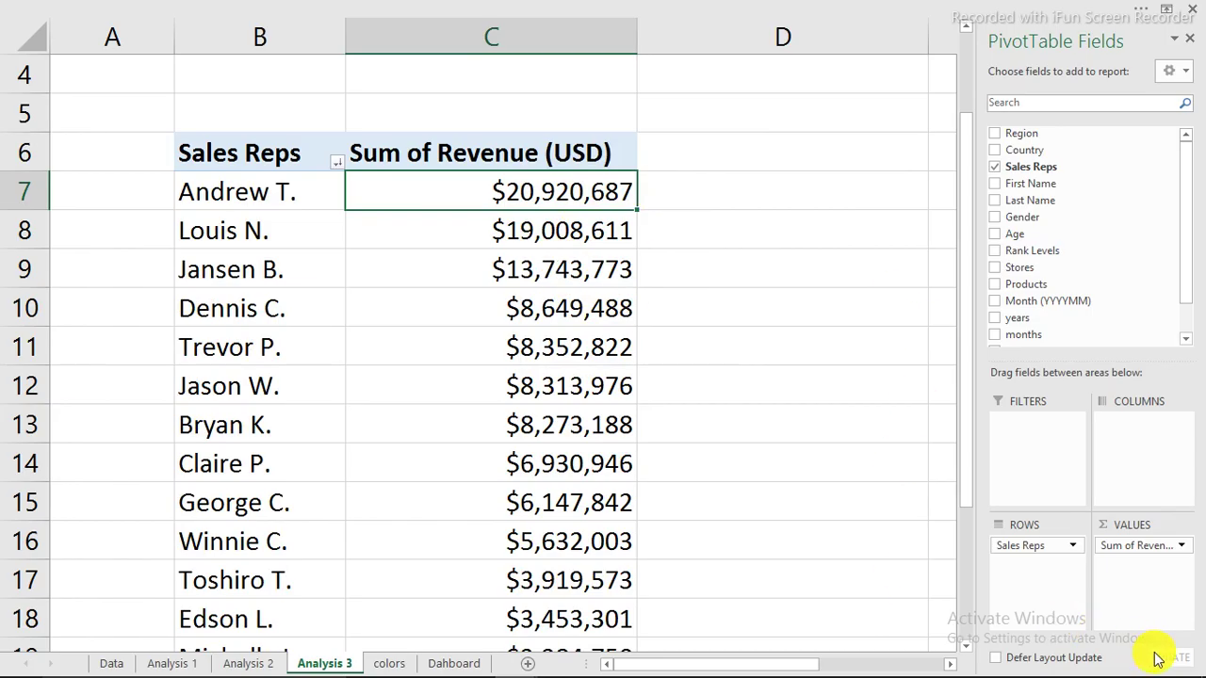
- Link cells E6 and F6 to the pivot table's Sales Reps and Sum of Revenue (USD) headers with cell-reference formulas
click(956, 666)
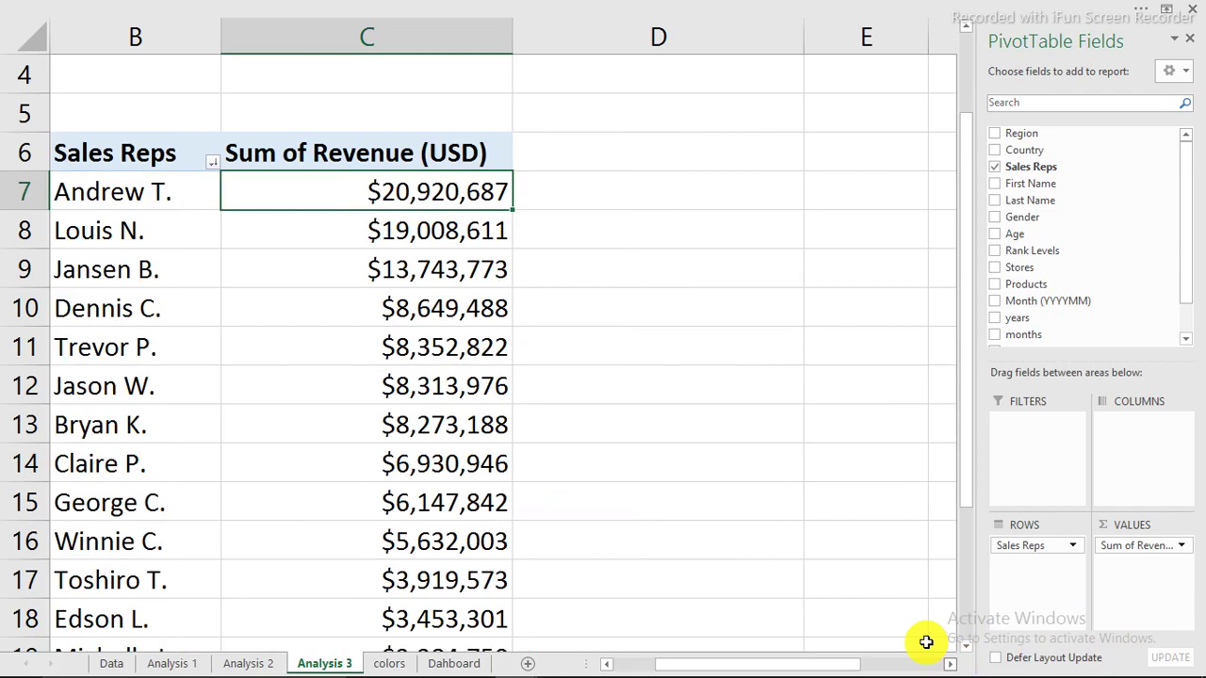
click(855, 159)
text(=)
click(103, 154)
key(Return)
click(961, 154)
text(=)
click(322, 153)
key(Return)
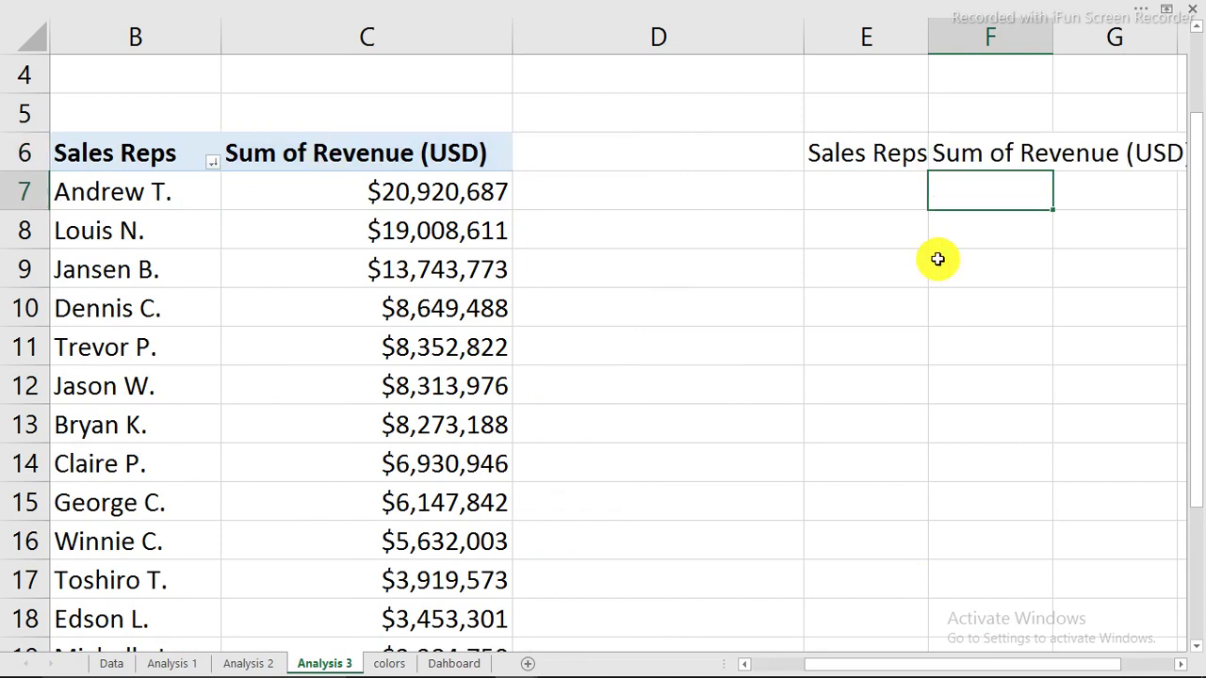
- Fill the linked formulas in E6:F6 down to row 23 to mirror every sales rep and revenue
drag(866, 151, 1039, 603)
scroll(984, 450, up, 3)
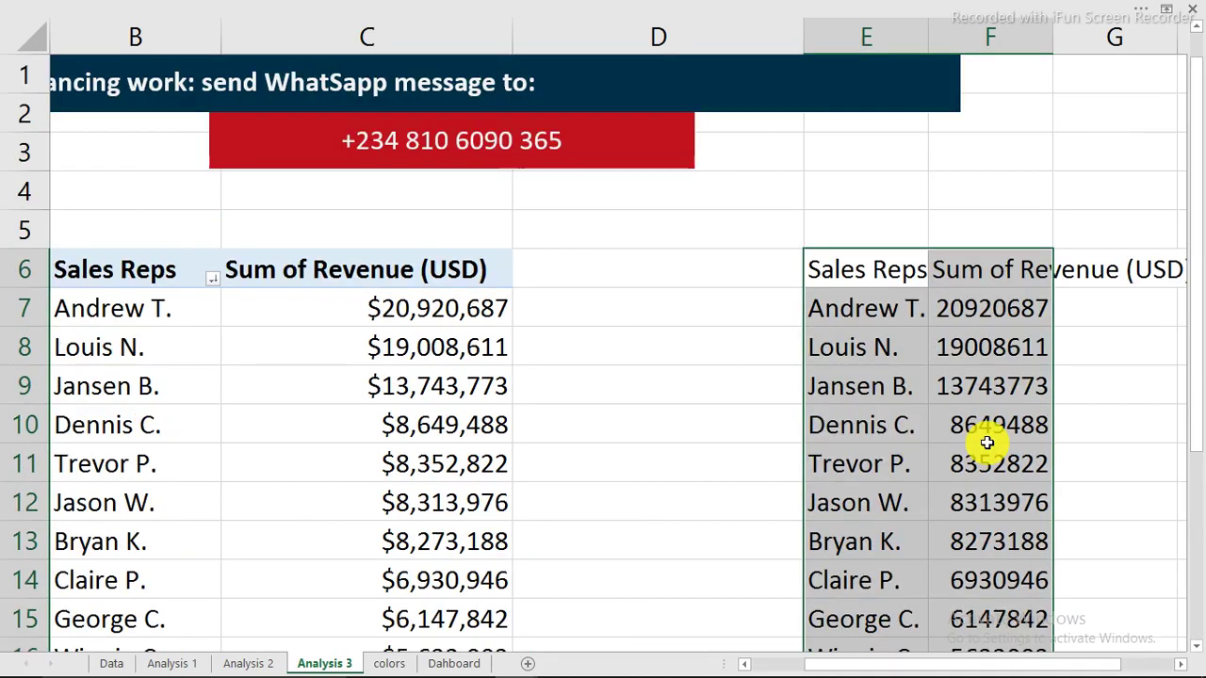
click(1187, 664)
click(1180, 663)
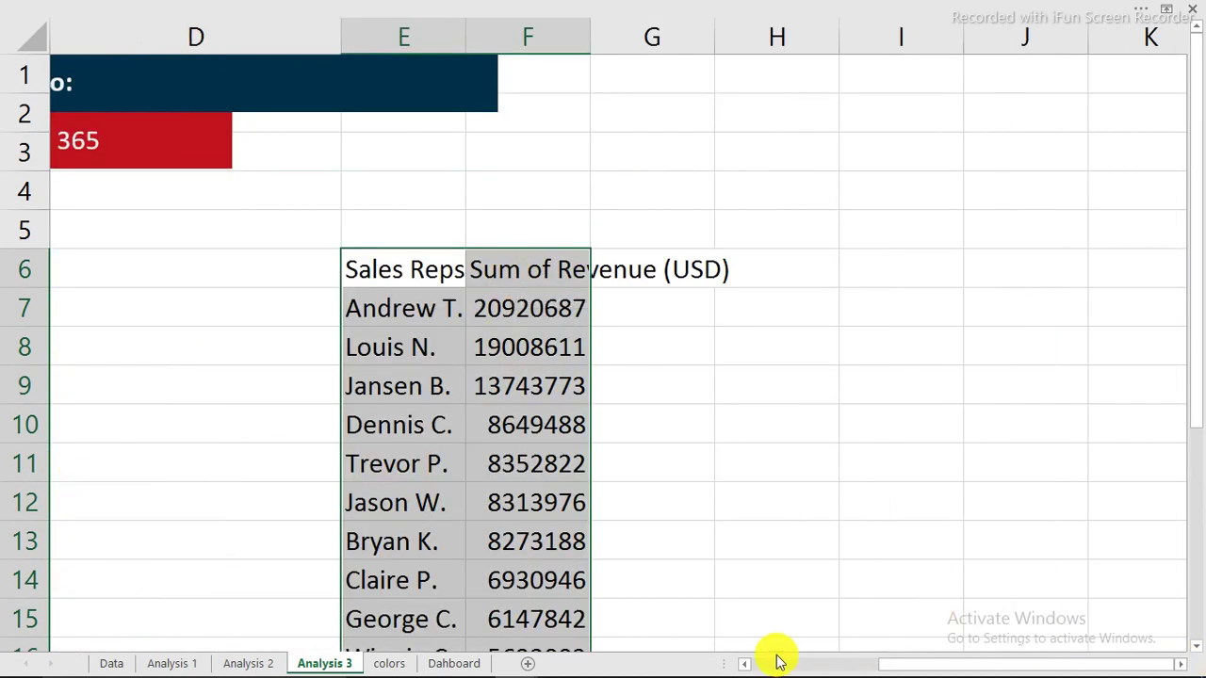
- Change the custom name of the pivot table's Sum of Revenue (USD) value field to Revenue (USD)
click(745, 663)
click(745, 663)
double_click(368, 267)
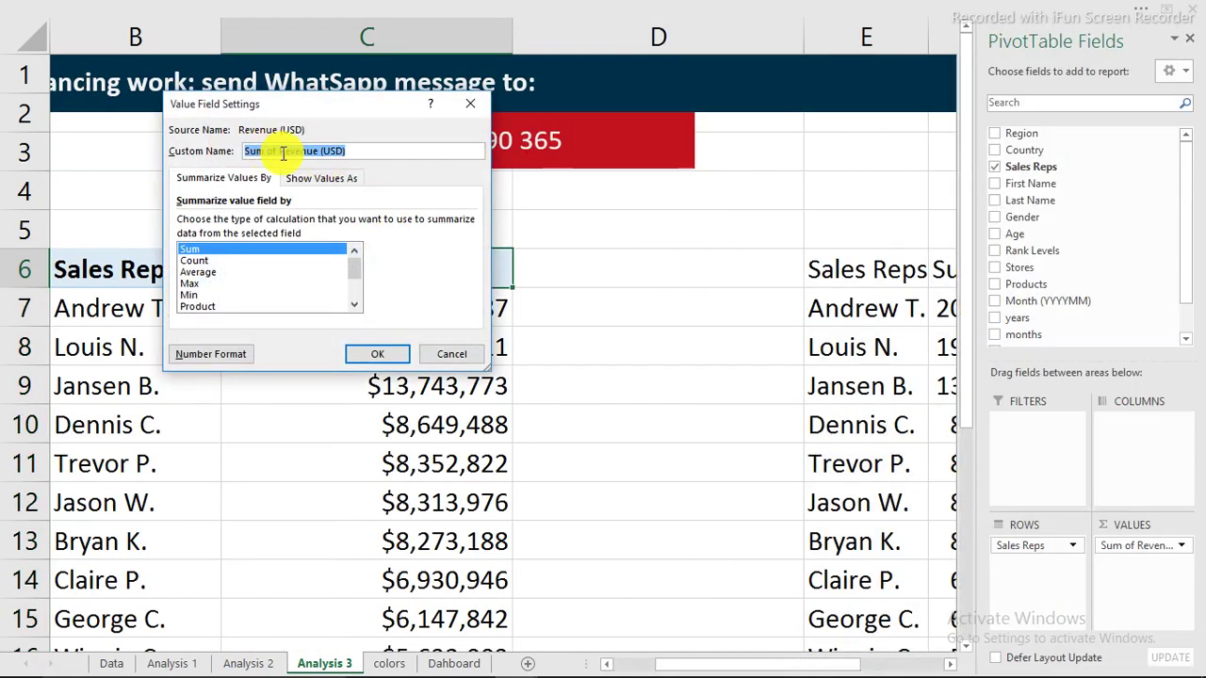
click(280, 150)
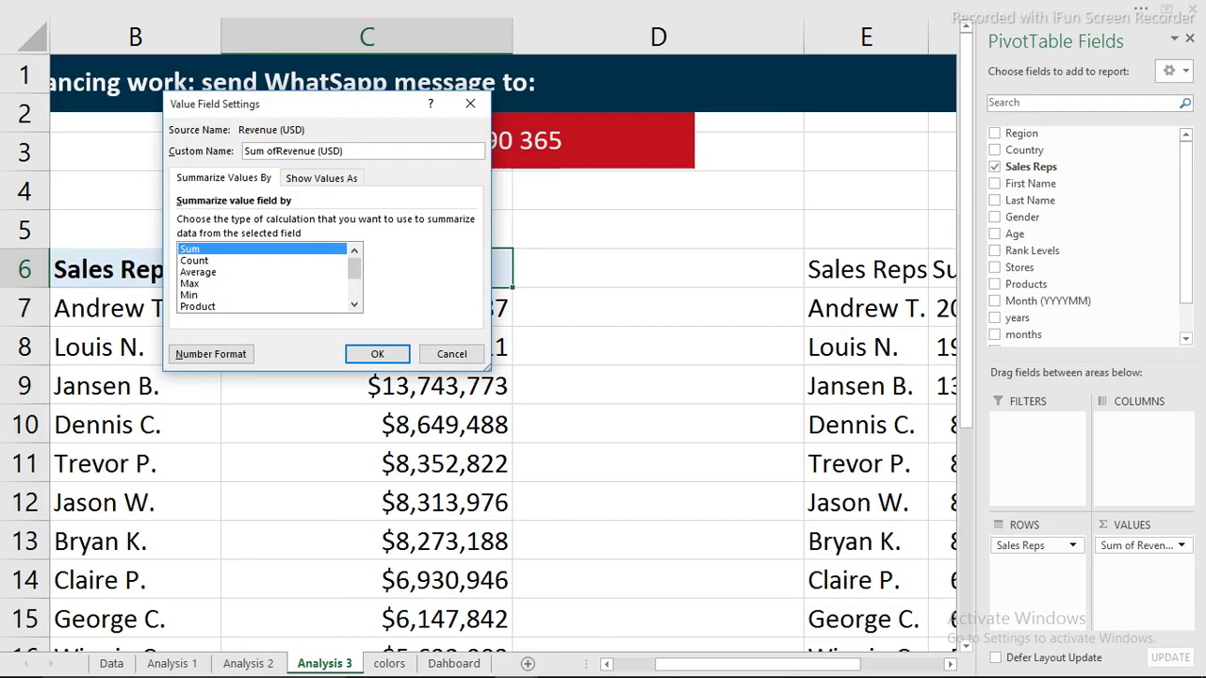
key(BackSpace)
key(BackSpace)
key(BackSpace)
key(BackSpace)
key(BackSpace)
key(BackSpace)
click(379, 351)
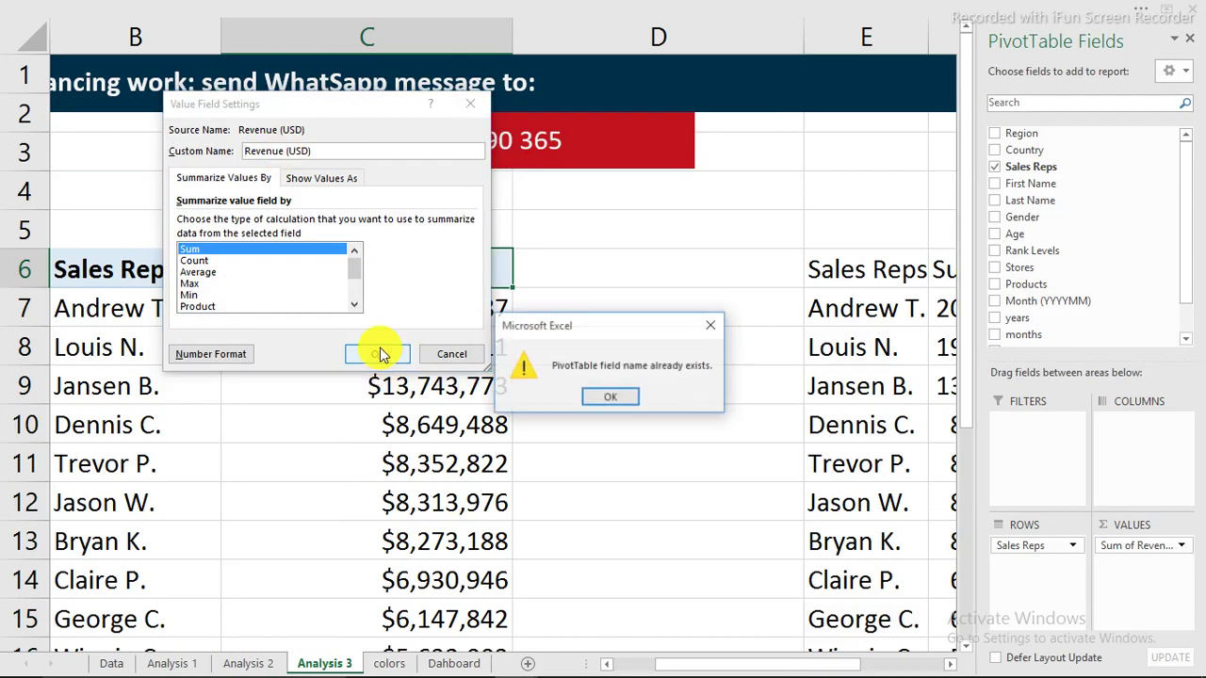
click(611, 397)
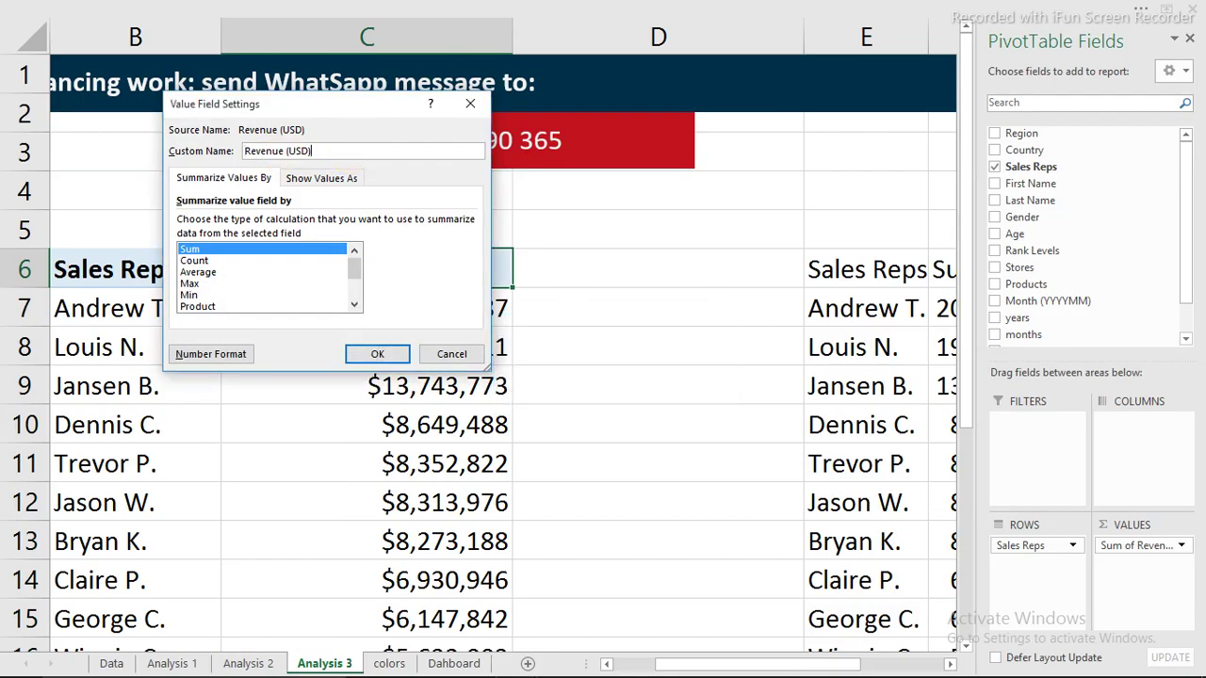
click(401, 356)
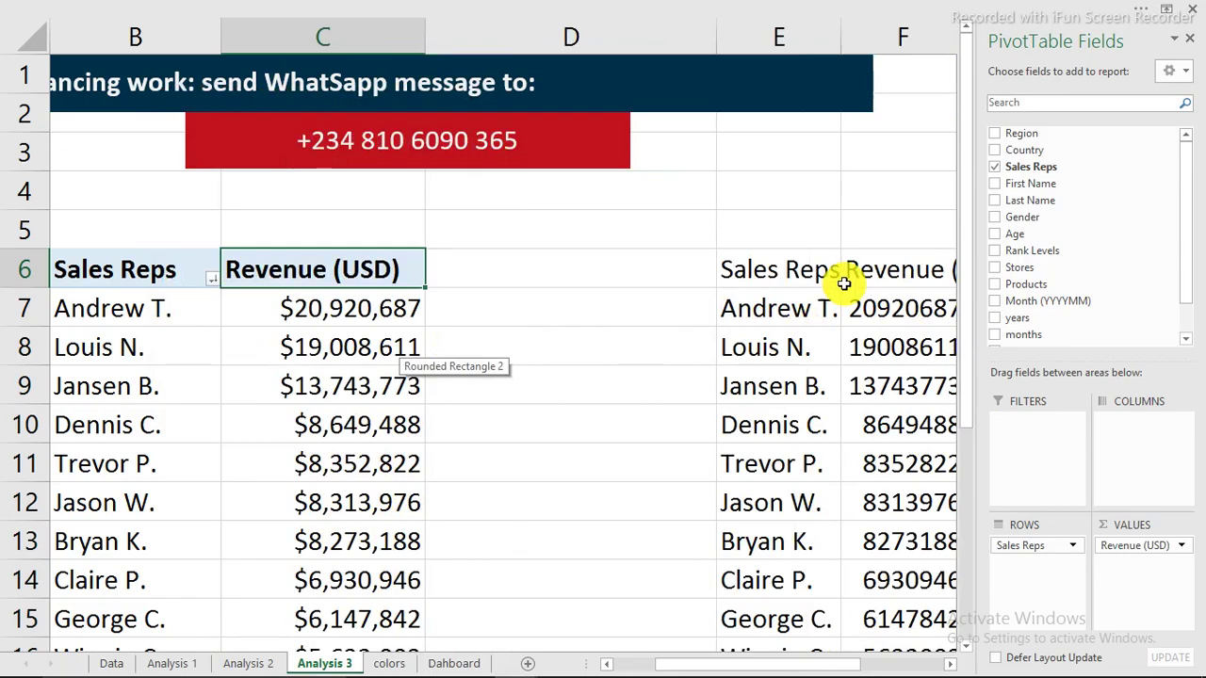
- Add the header Top in cell G6 and autofit the width of column F
click(877, 269)
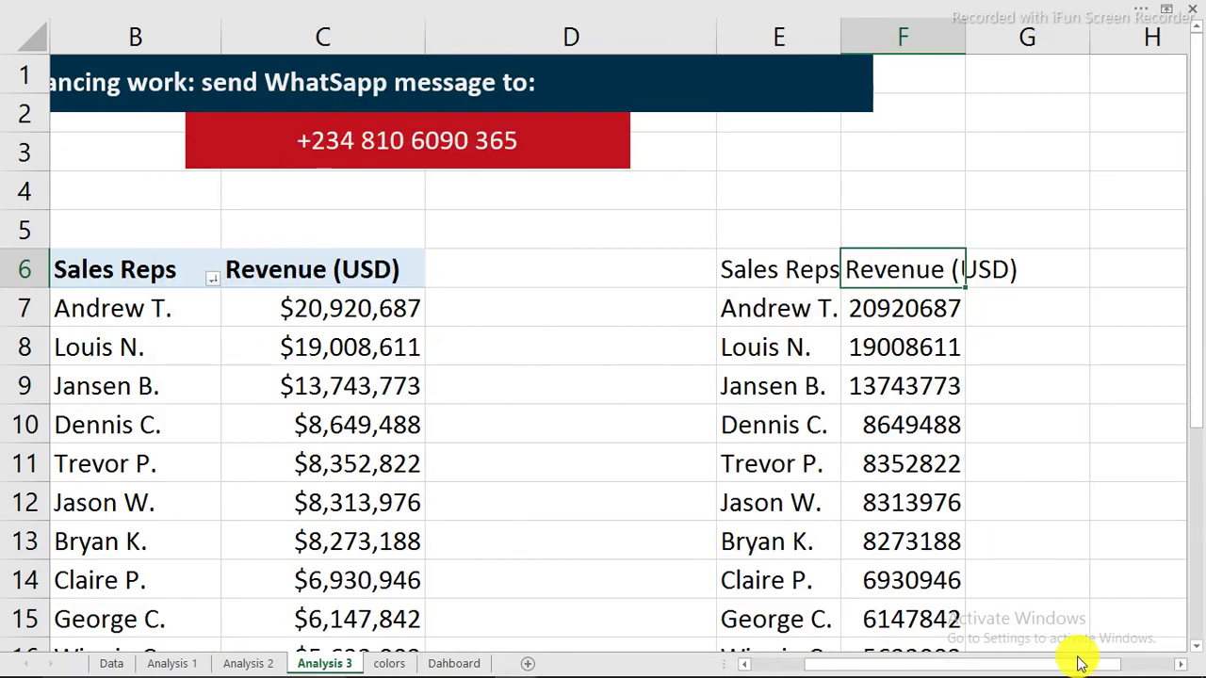
click(1180, 663)
click(1180, 663)
click(633, 264)
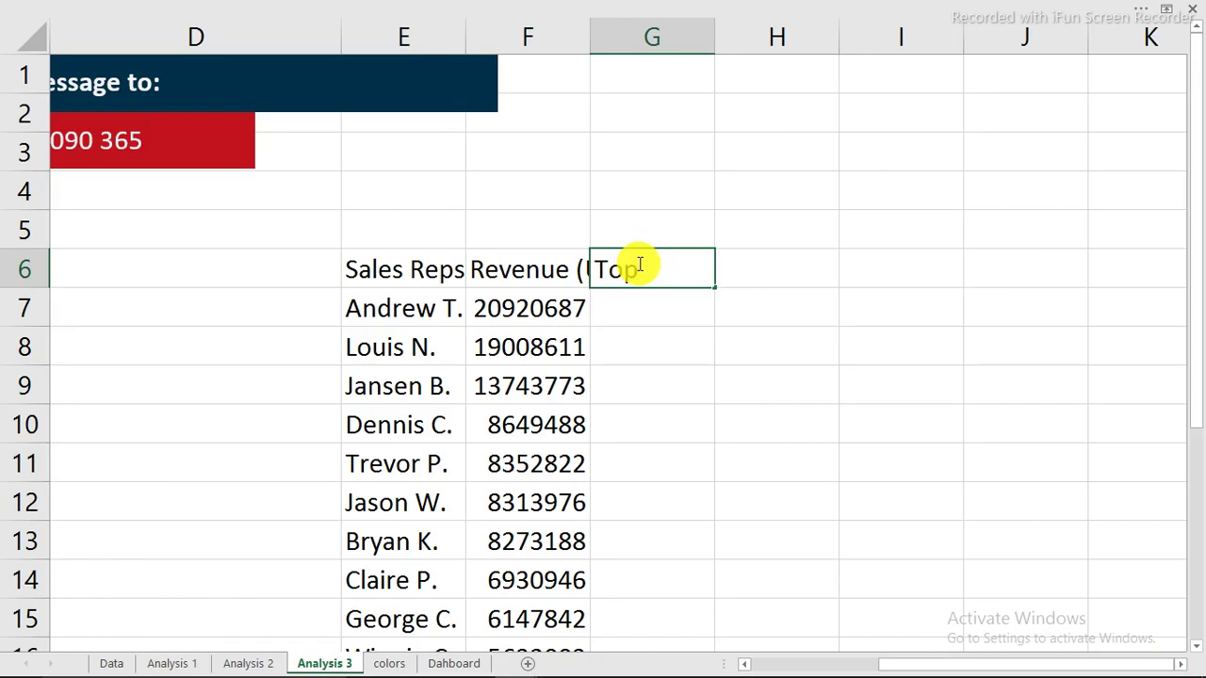
key(Return)
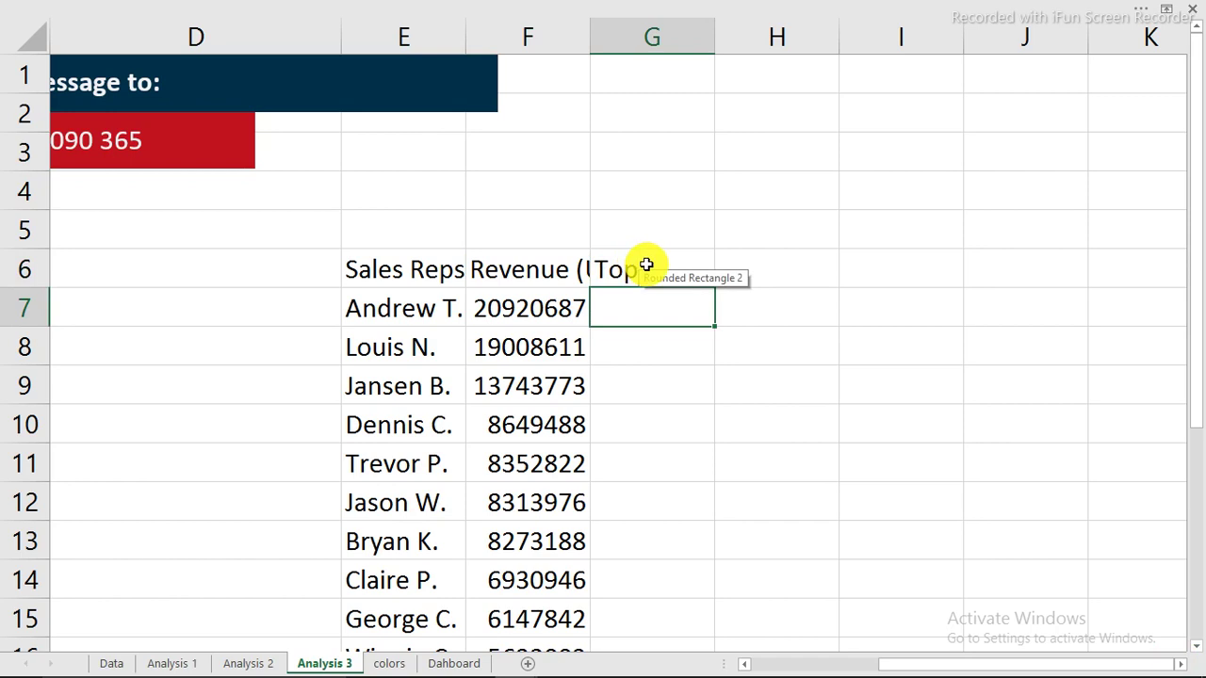
double_click(590, 36)
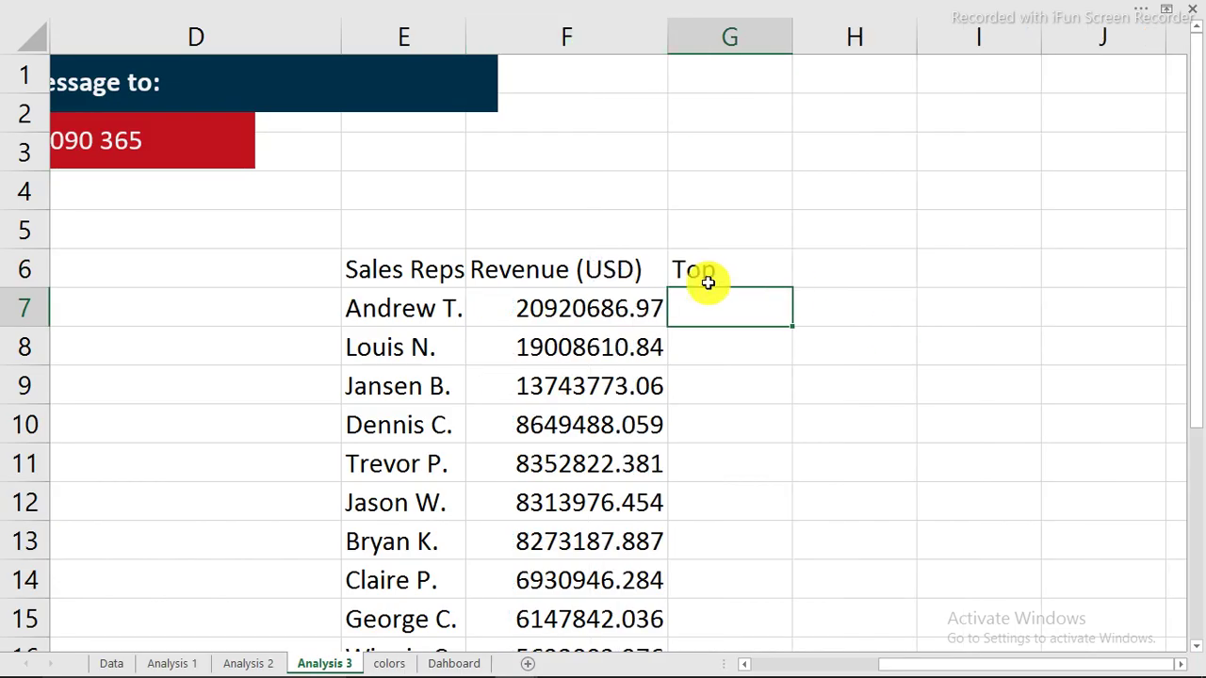
- Enter =F7 in cell G7 and fill it down to G9 for the top three sales reps
mouse_move(1031, 653)
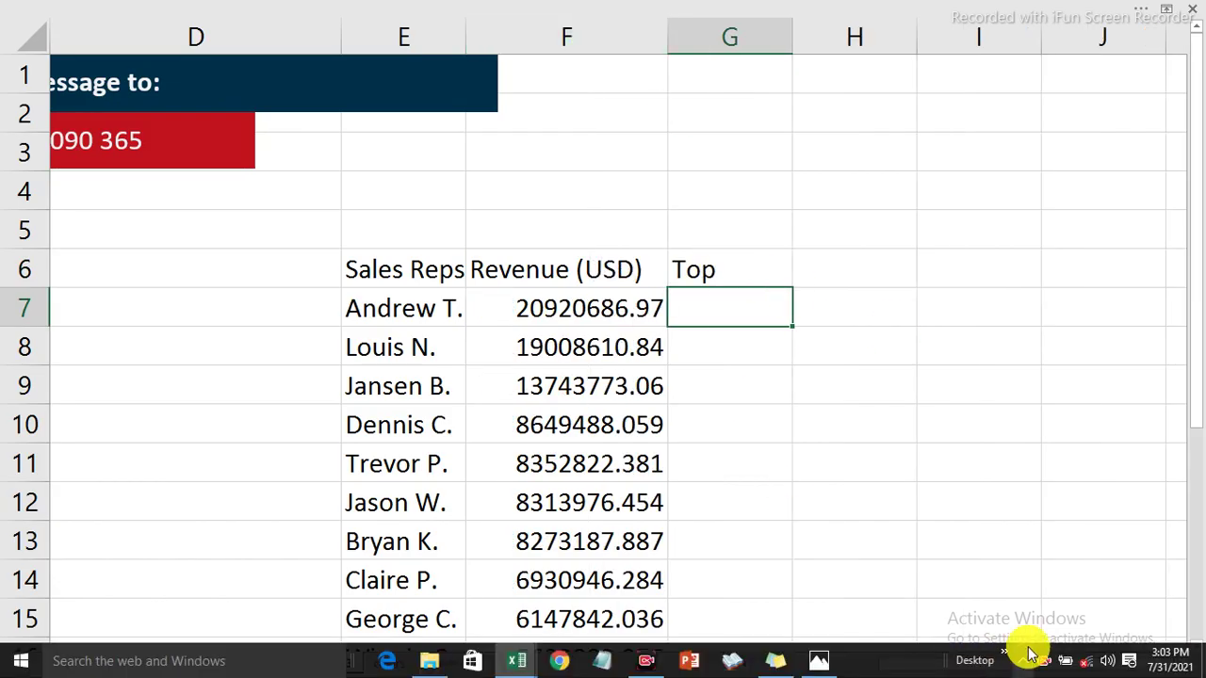
click(823, 521)
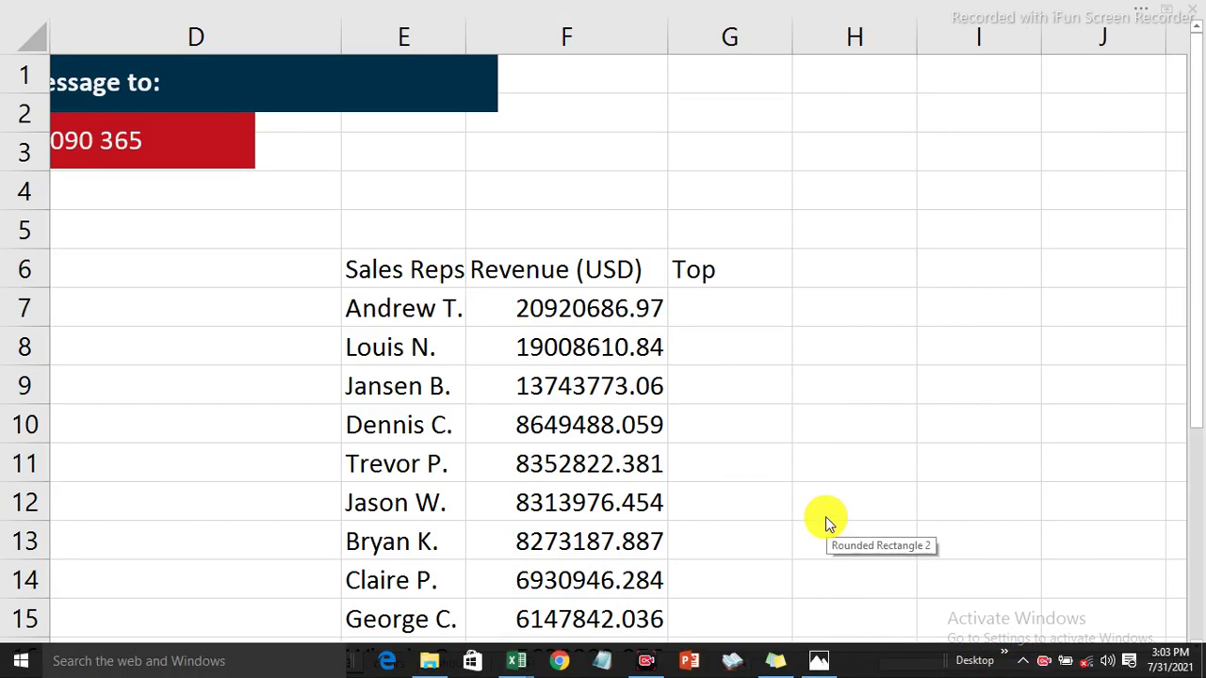
click(702, 305)
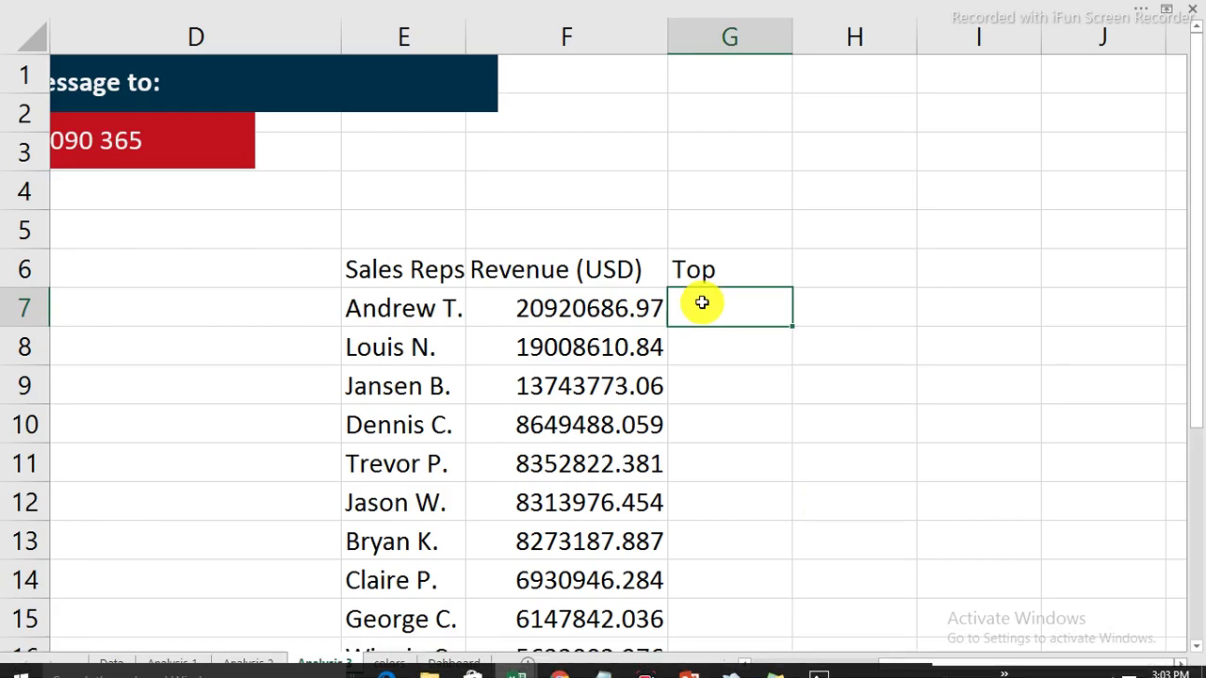
text(=)
click(646, 308)
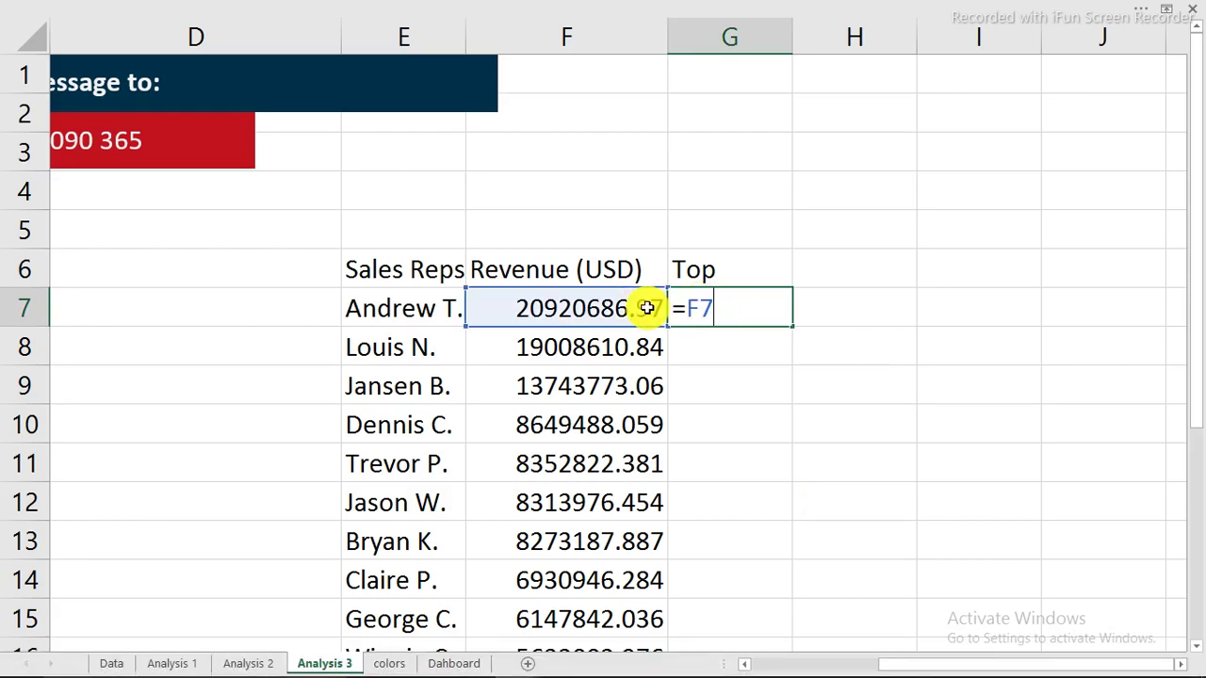
key(ctrl+Return)
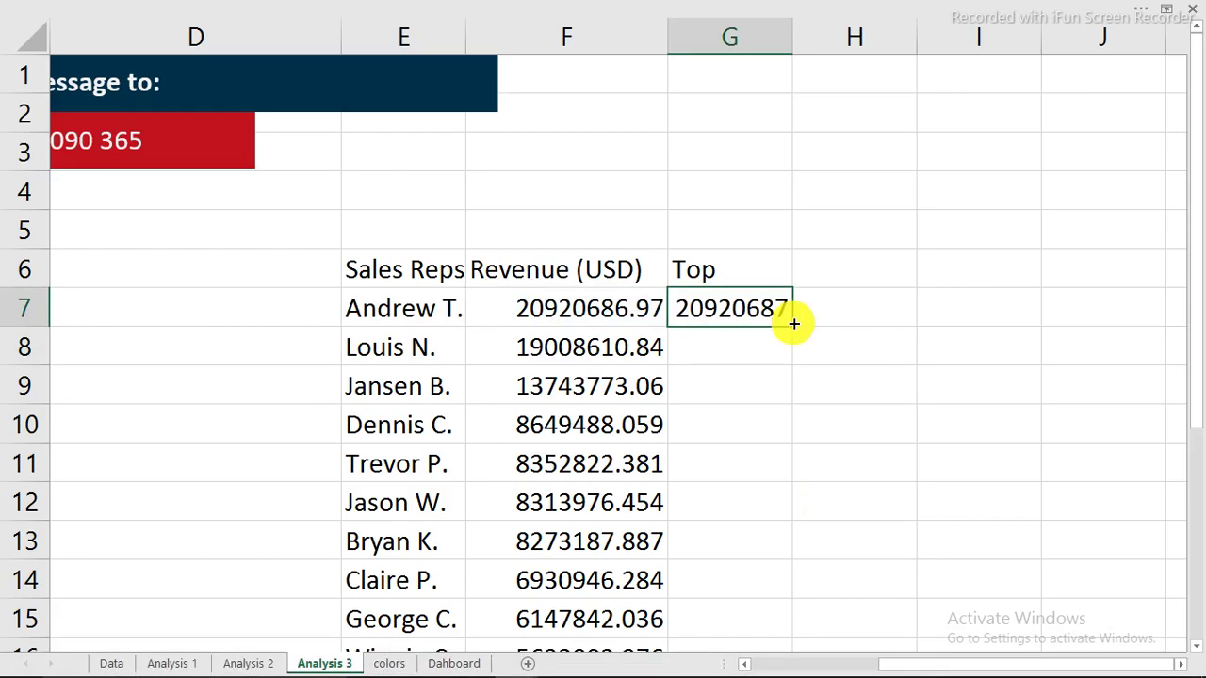
drag(793, 324, 787, 386)
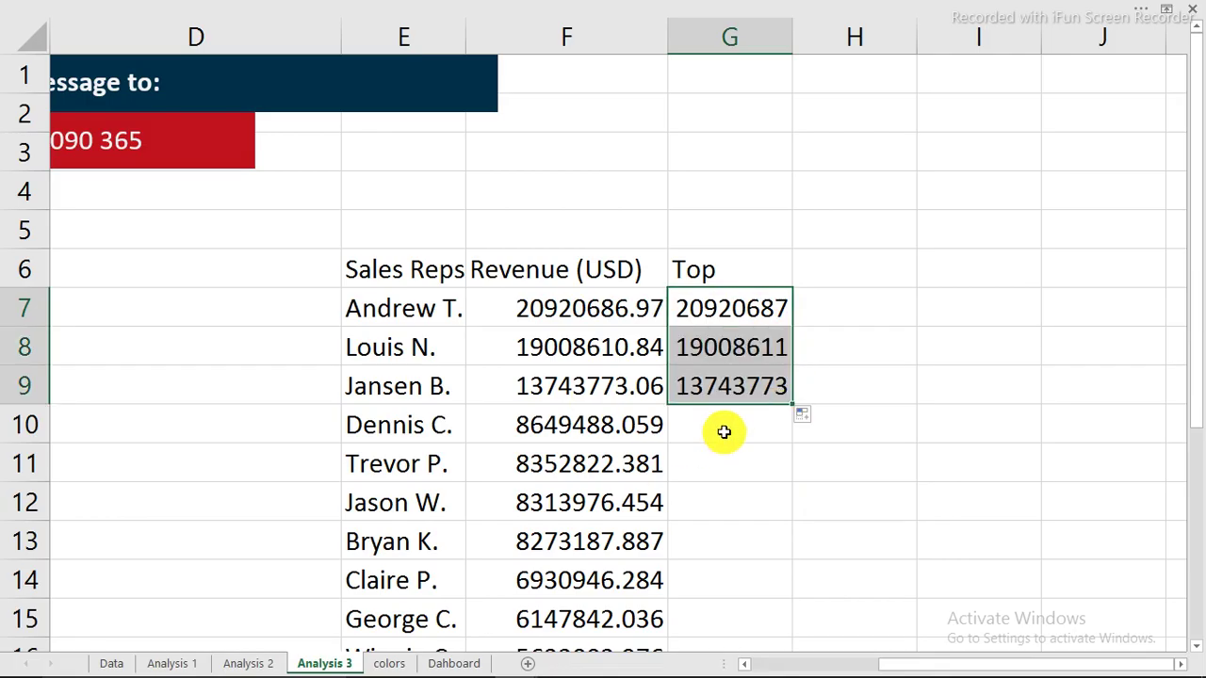
- Format cells F7:G23 as Currency with the $ symbol and 0 decimal places
drag(593, 307, 718, 584)
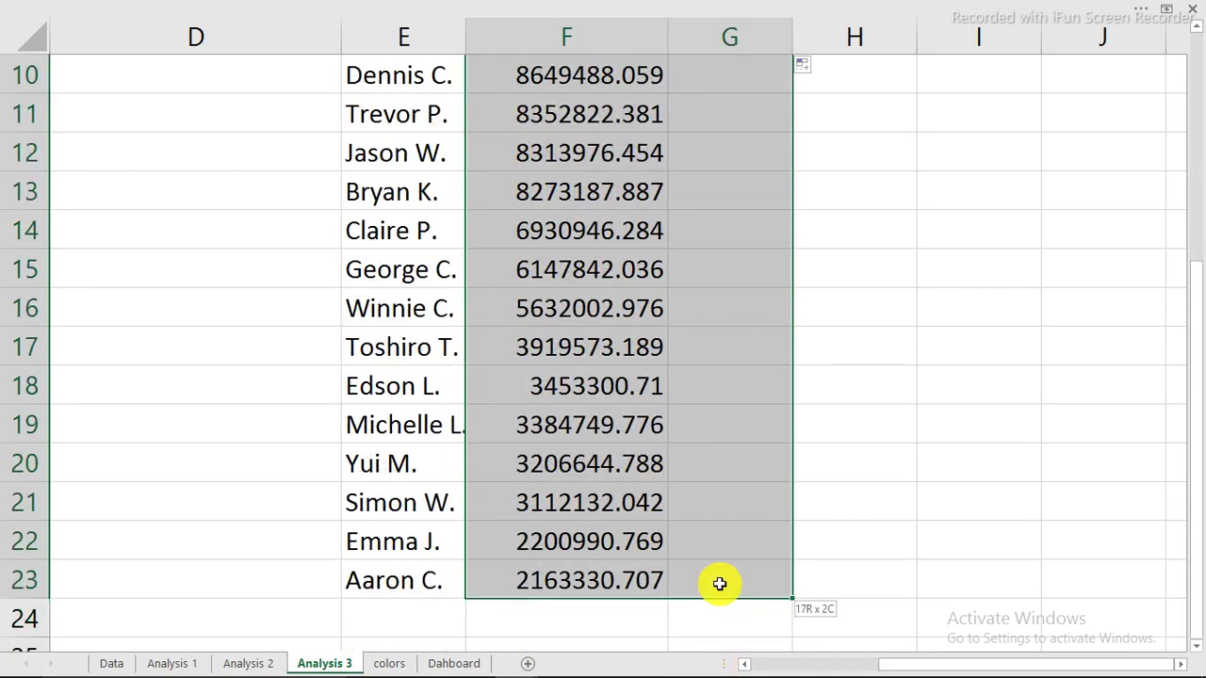
scroll(719, 584, up, 3)
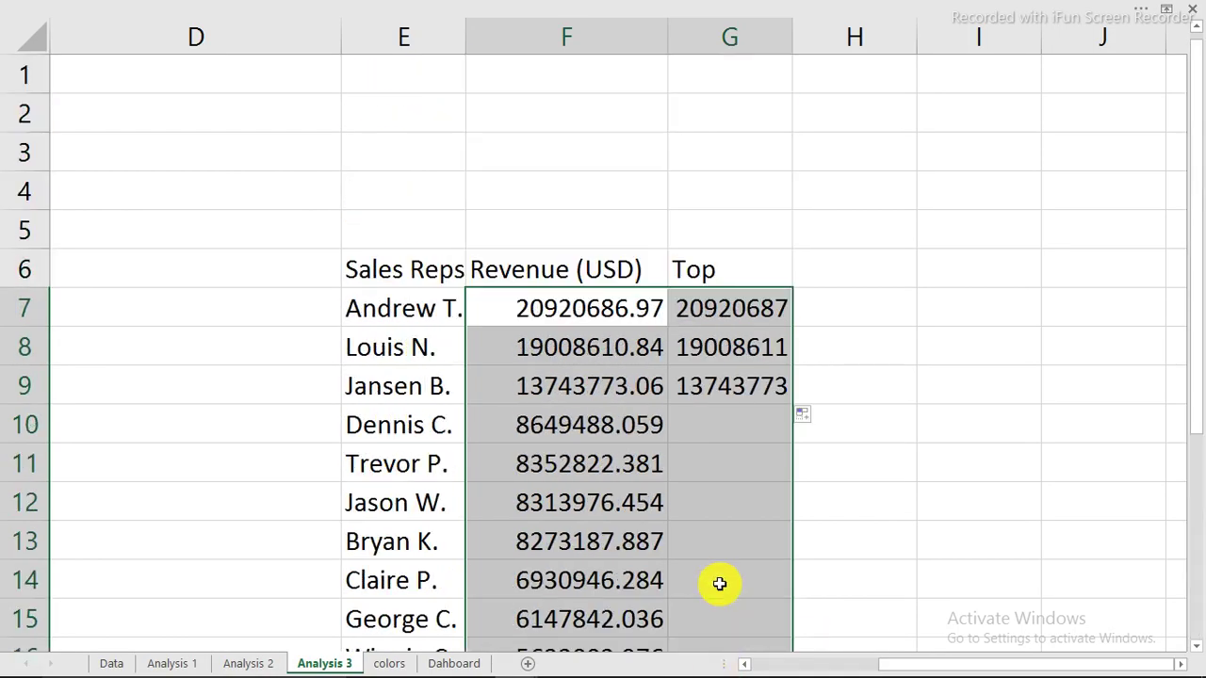
key(ctrl+1)
click(144, 132)
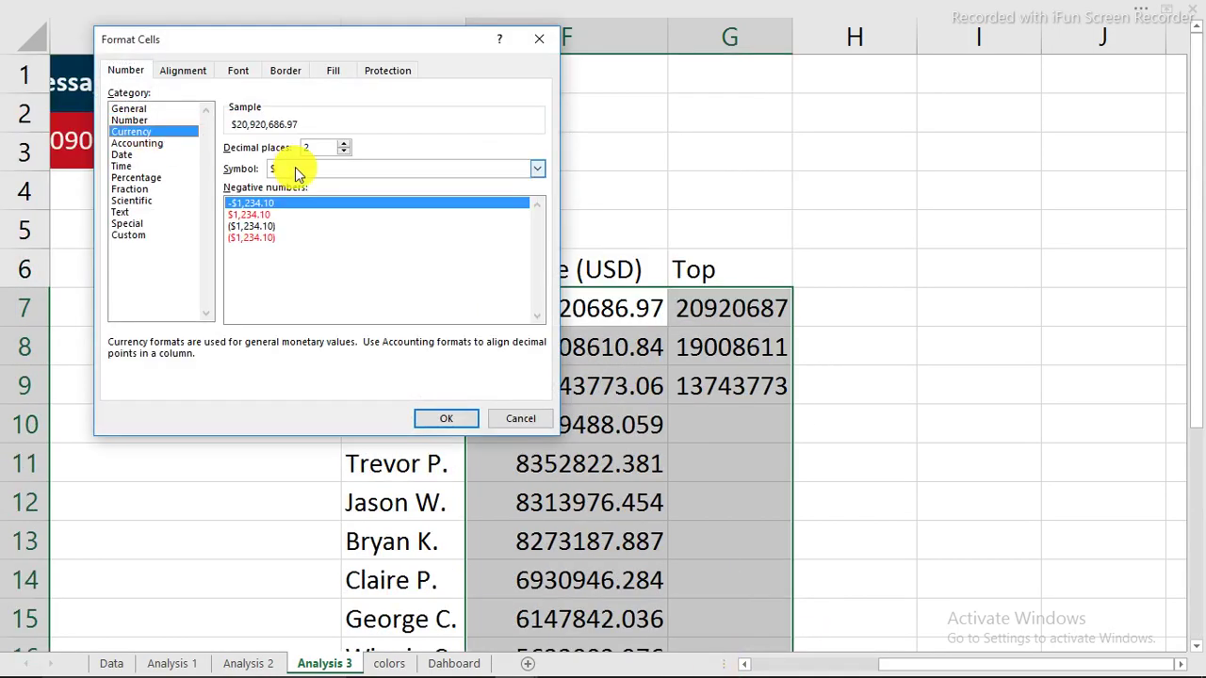
click(344, 151)
click(344, 152)
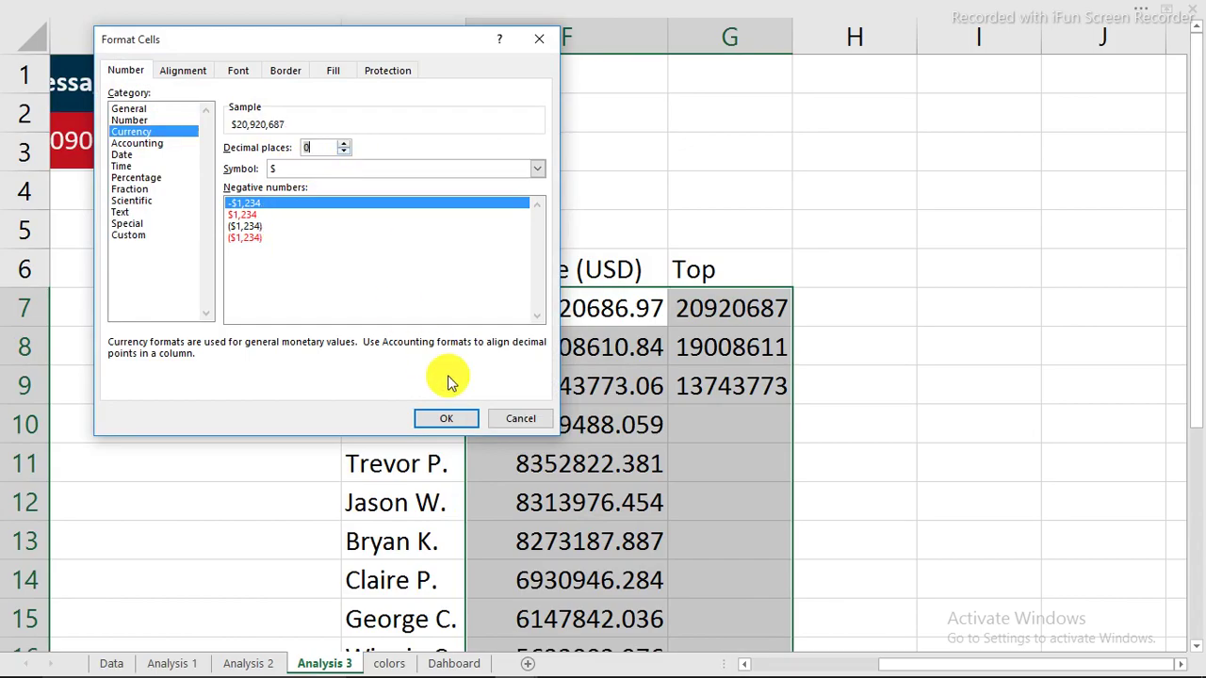
click(446, 421)
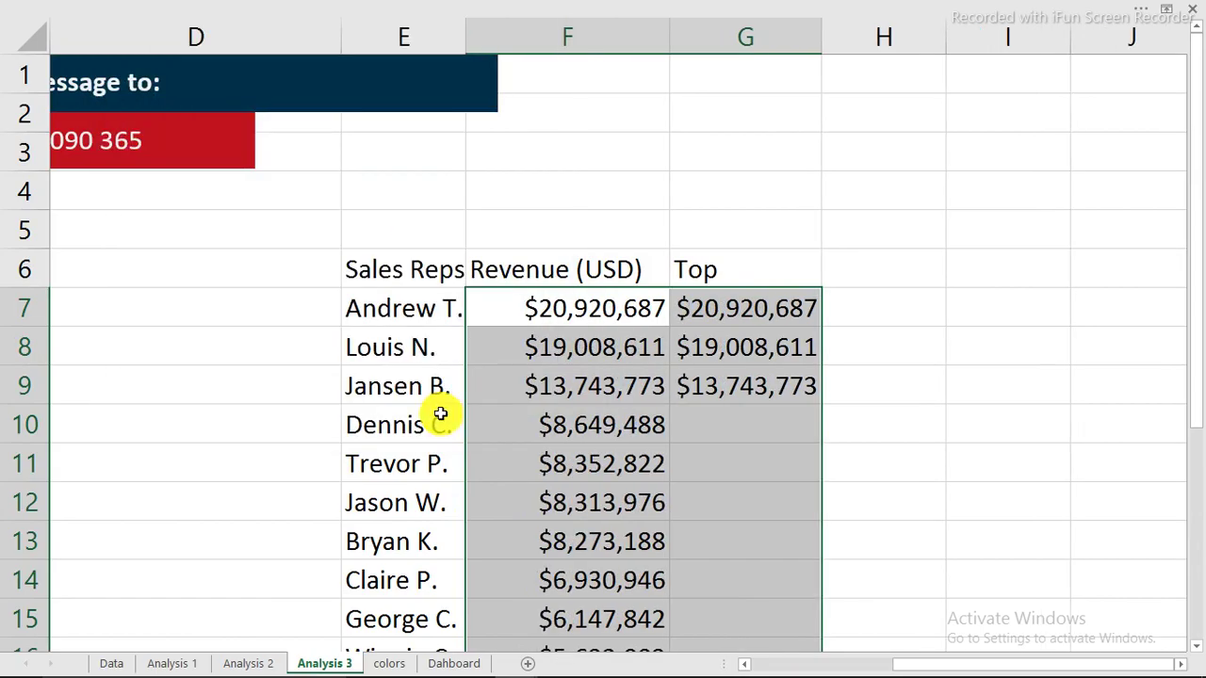
click(572, 332)
click(581, 310)
drag(702, 355, 722, 383)
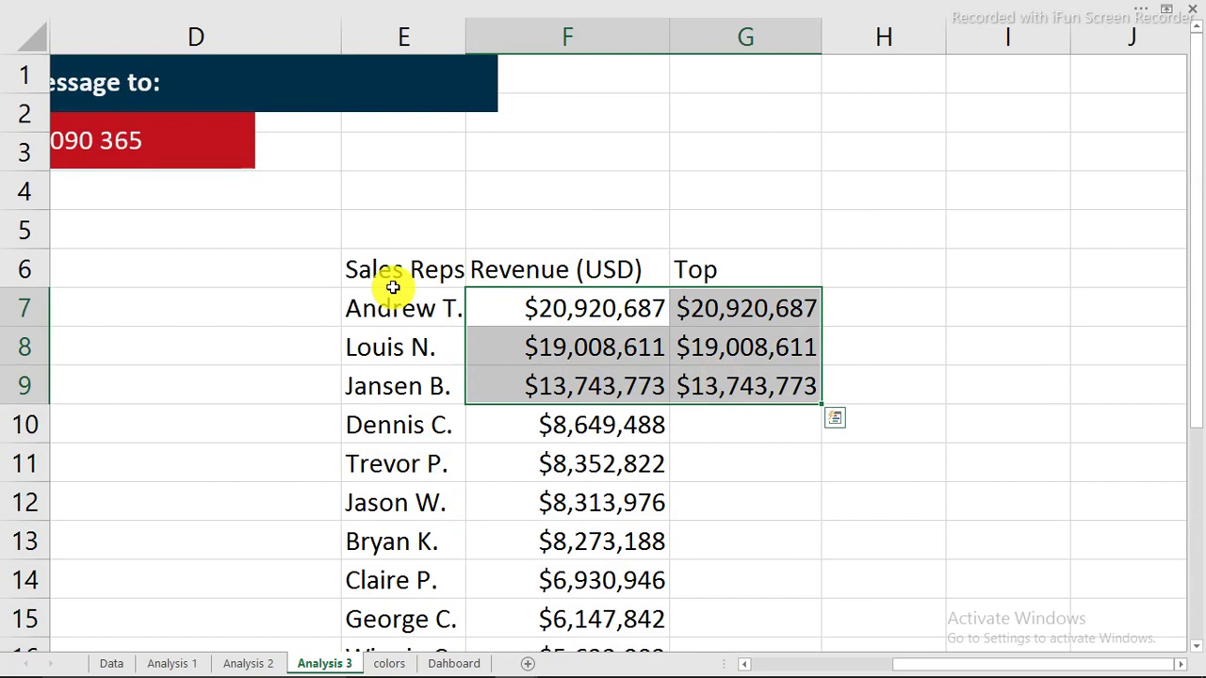
- Insert a 2-D clustered bar chart from the sales reps and revenue data in E6:F23
drag(388, 267, 557, 592)
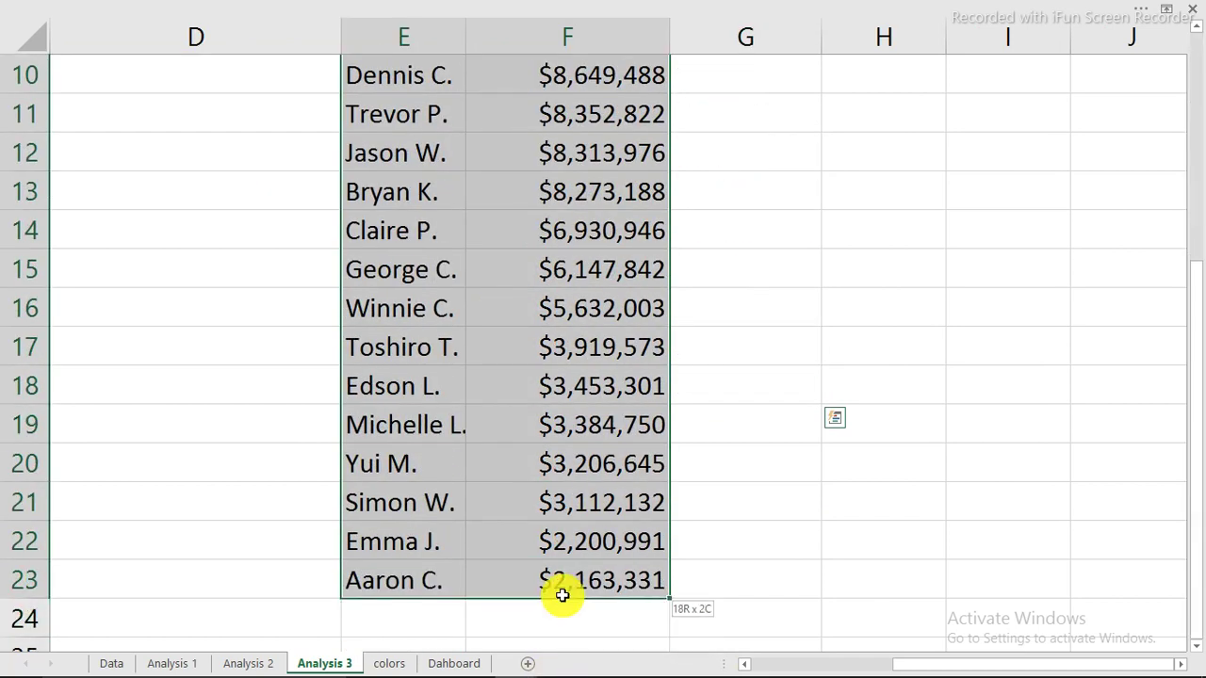
click(367, 9)
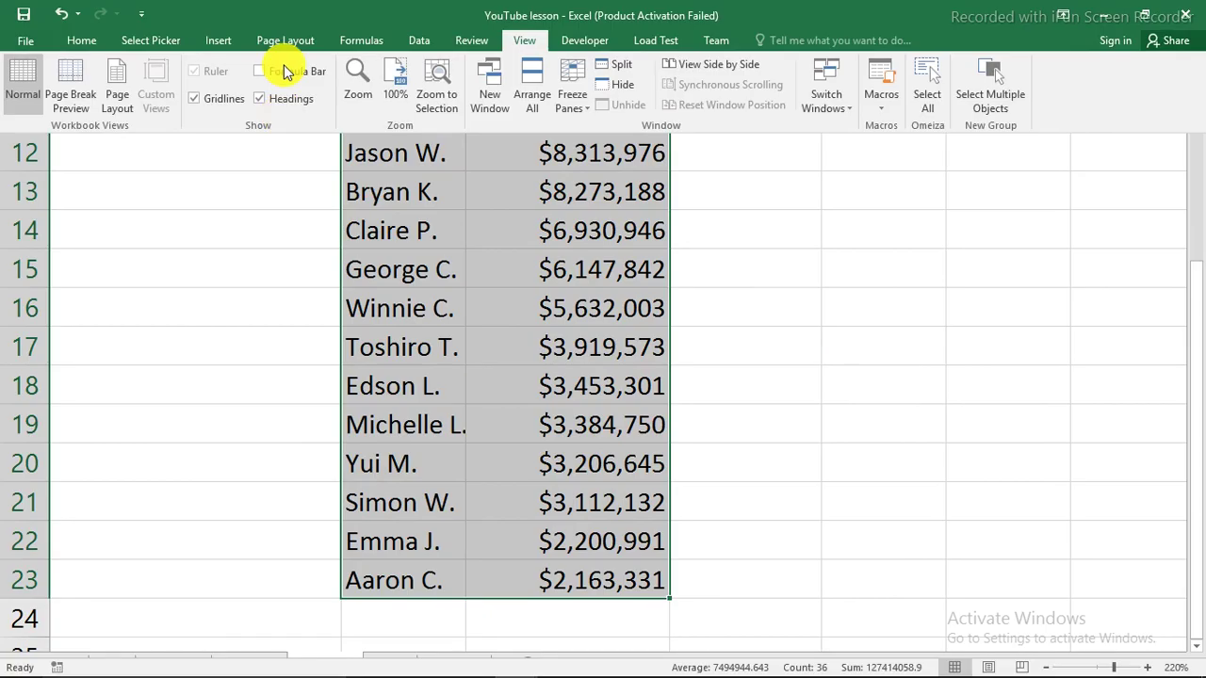
click(214, 41)
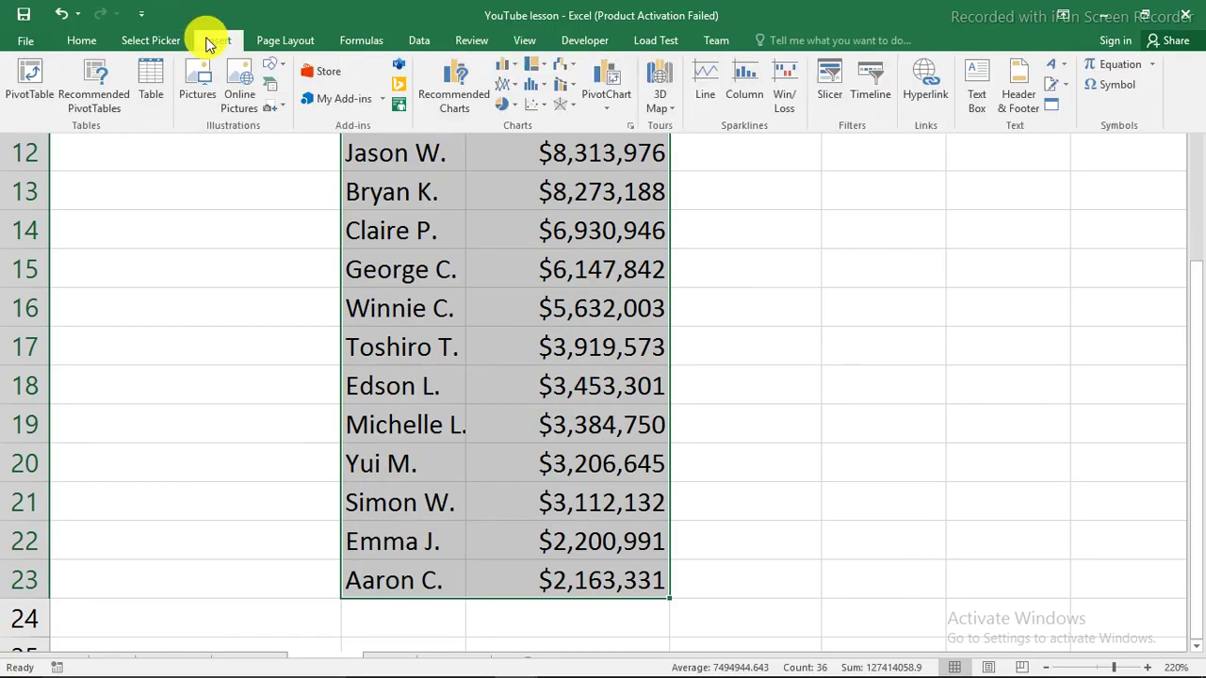
click(507, 72)
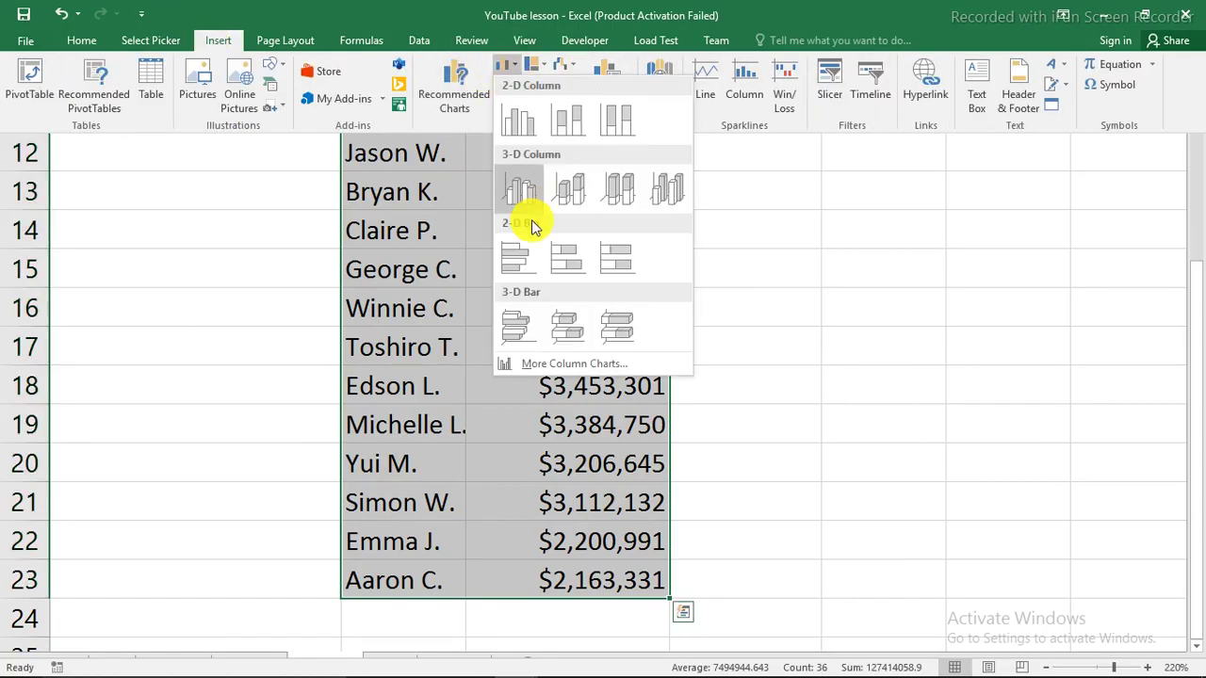
click(517, 263)
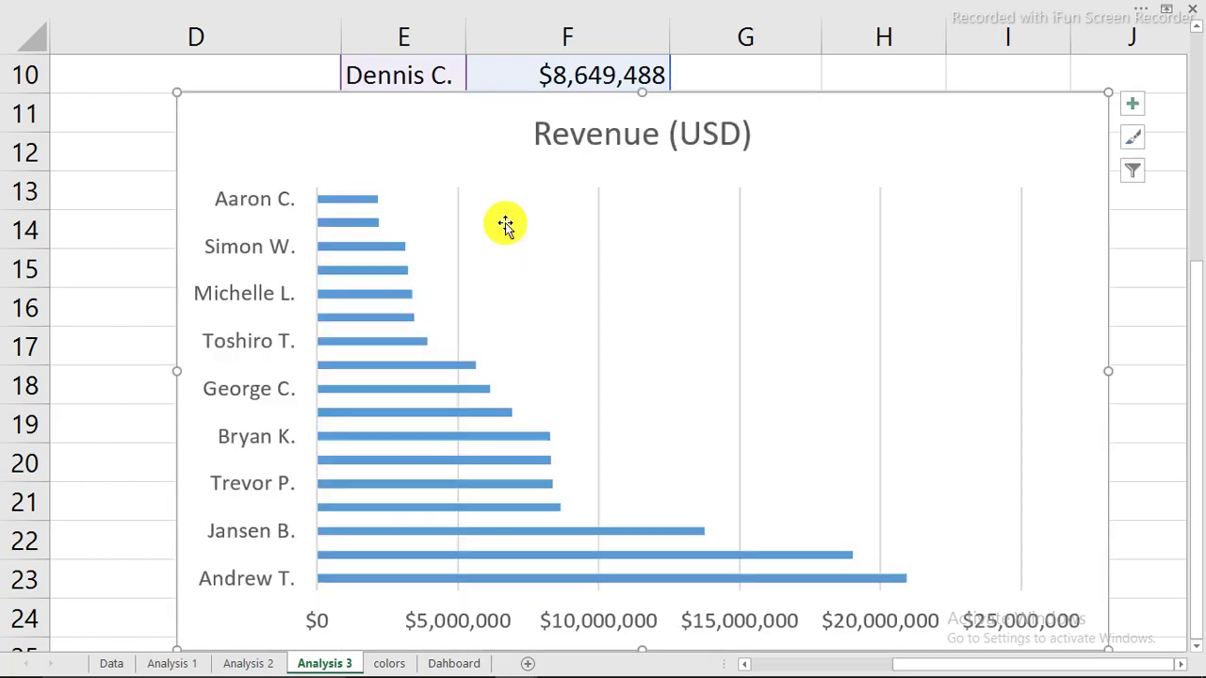
- Shrink the bar chart and move it up to about rows 3 to 12, spanning columns E to I
drag(411, 99, 715, 103)
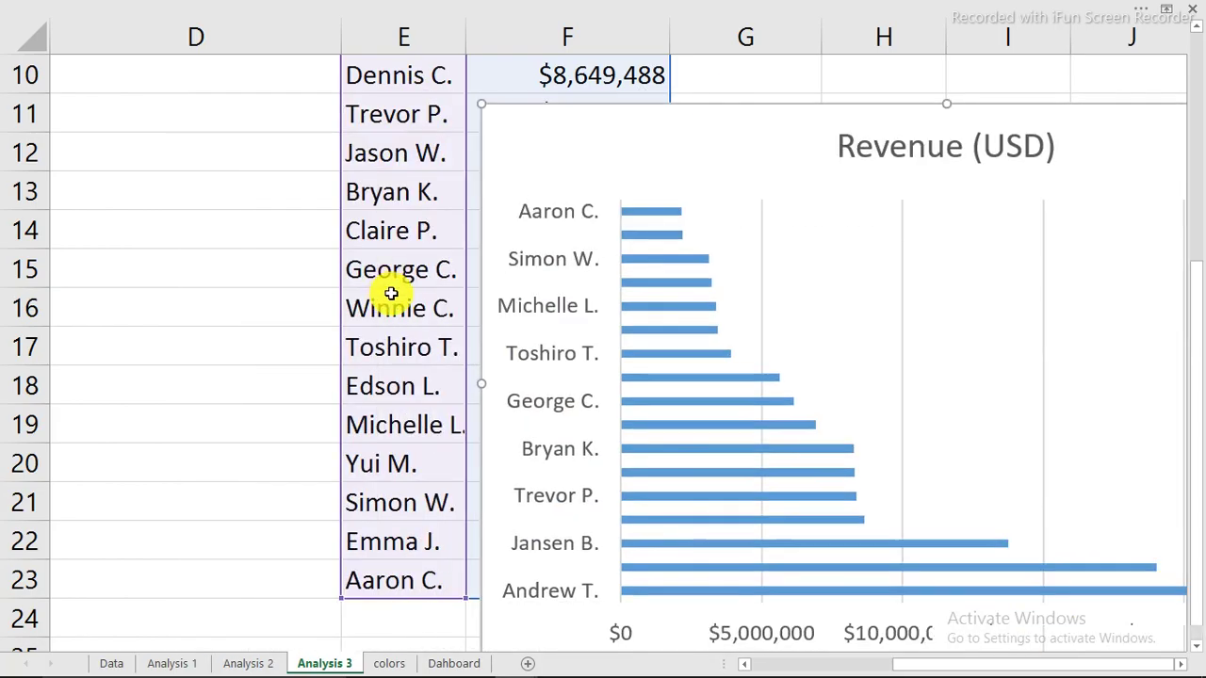
scroll(393, 304, up, 3)
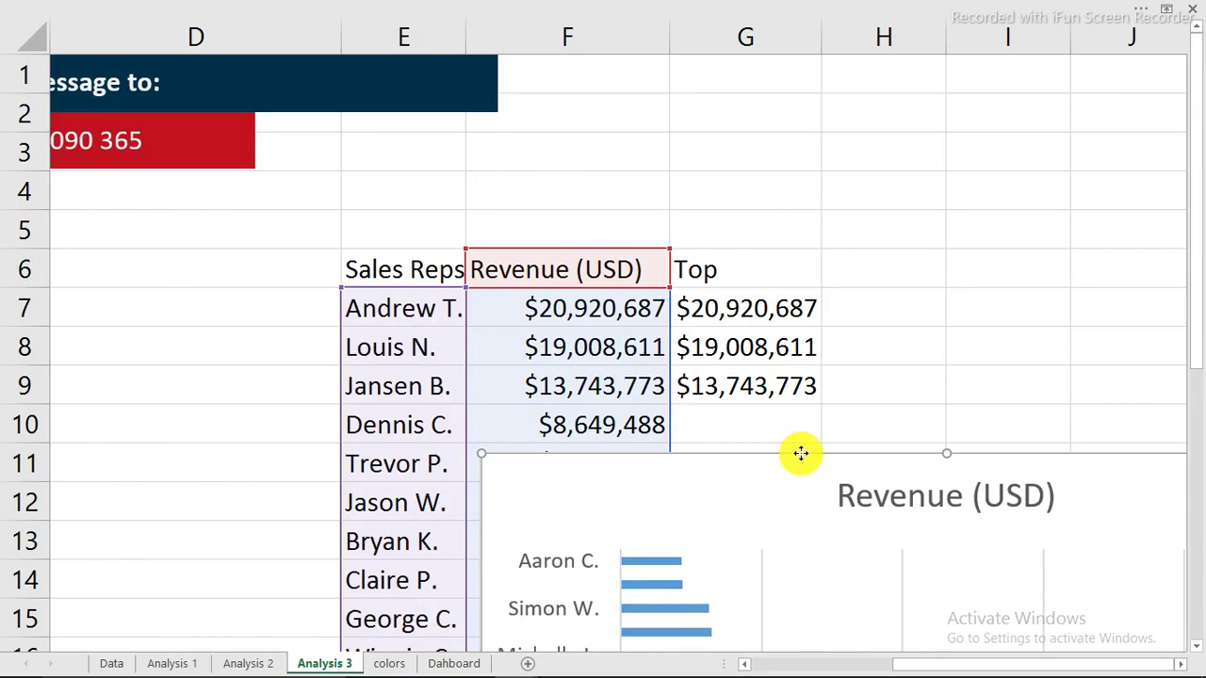
drag(801, 454, 851, 216)
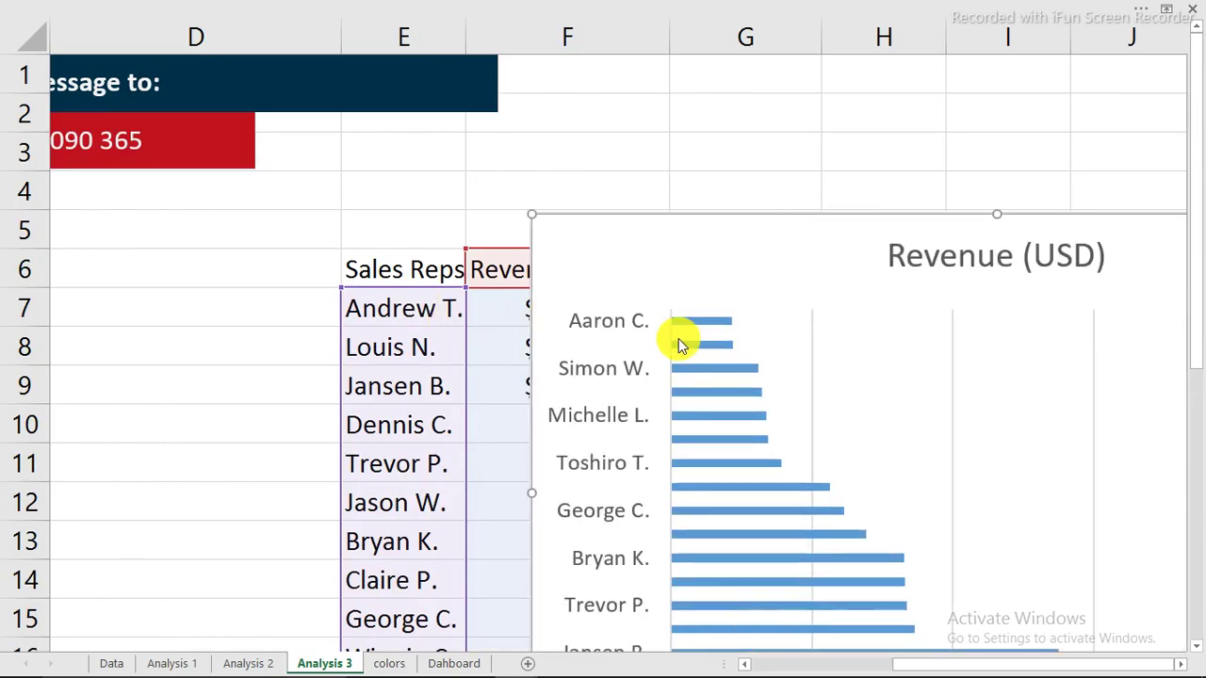
drag(524, 214, 842, 386)
drag(917, 374, 501, 127)
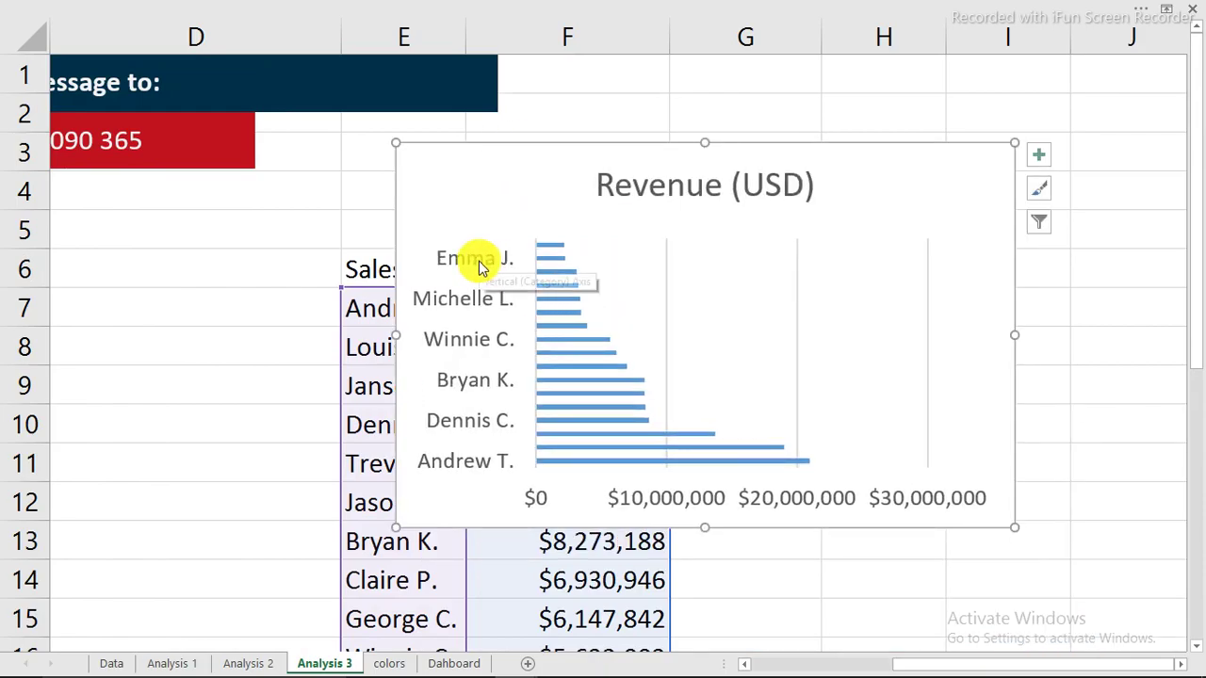
- Delete the horizontal value axis, the chart title and the gridlines from the bar chart
click(739, 508)
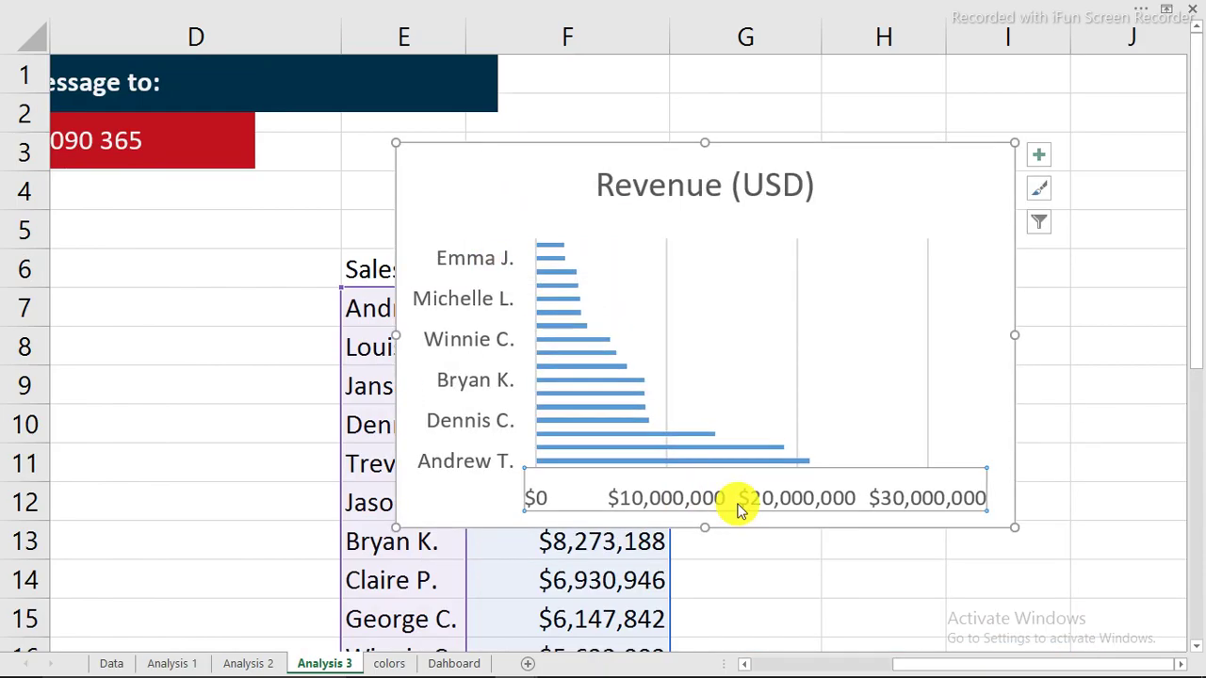
key(Delete)
click(700, 188)
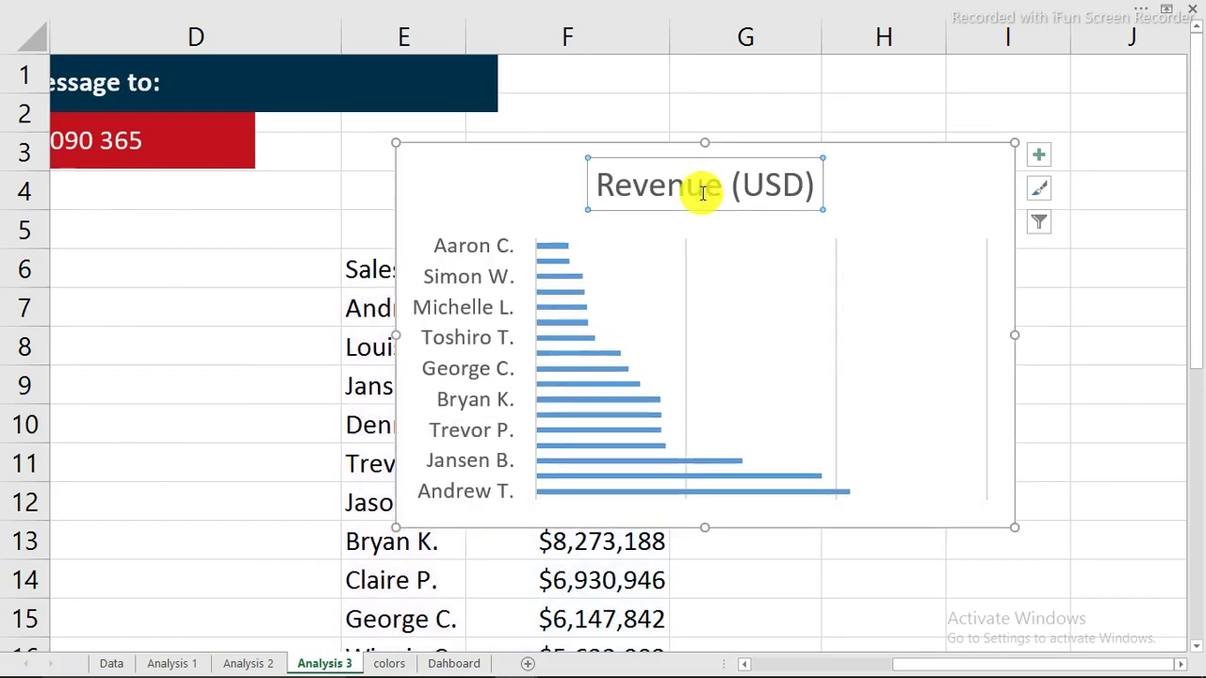
key(Delete)
click(836, 328)
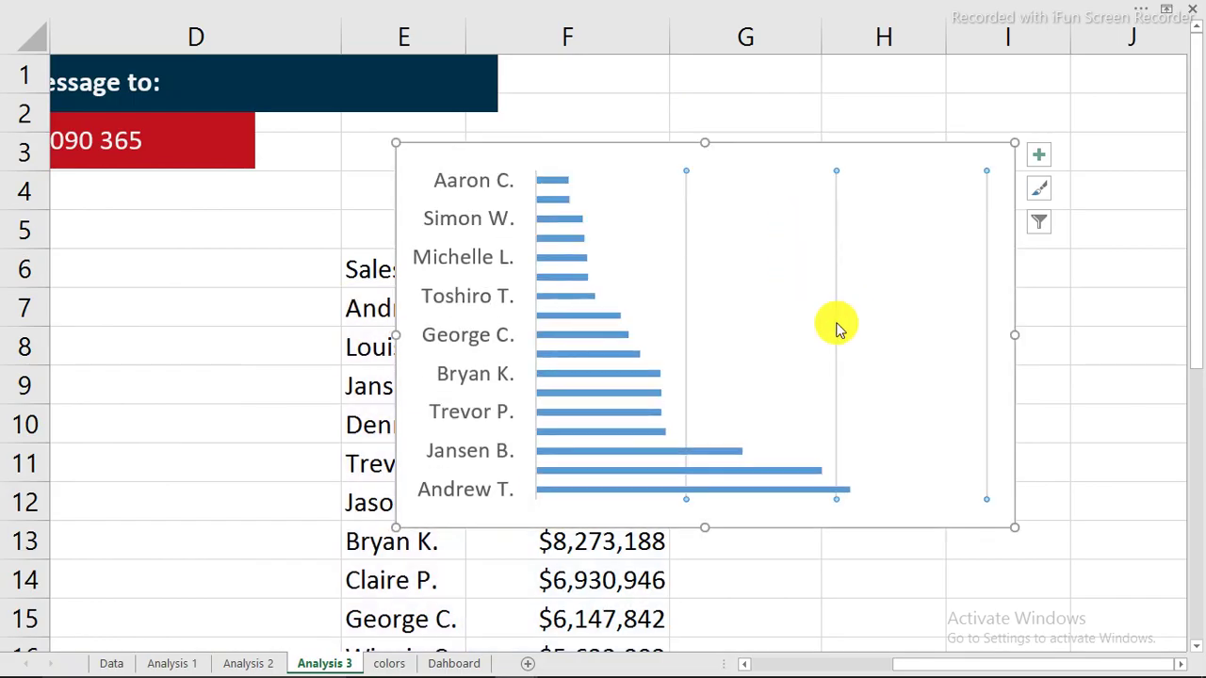
key(Delete)
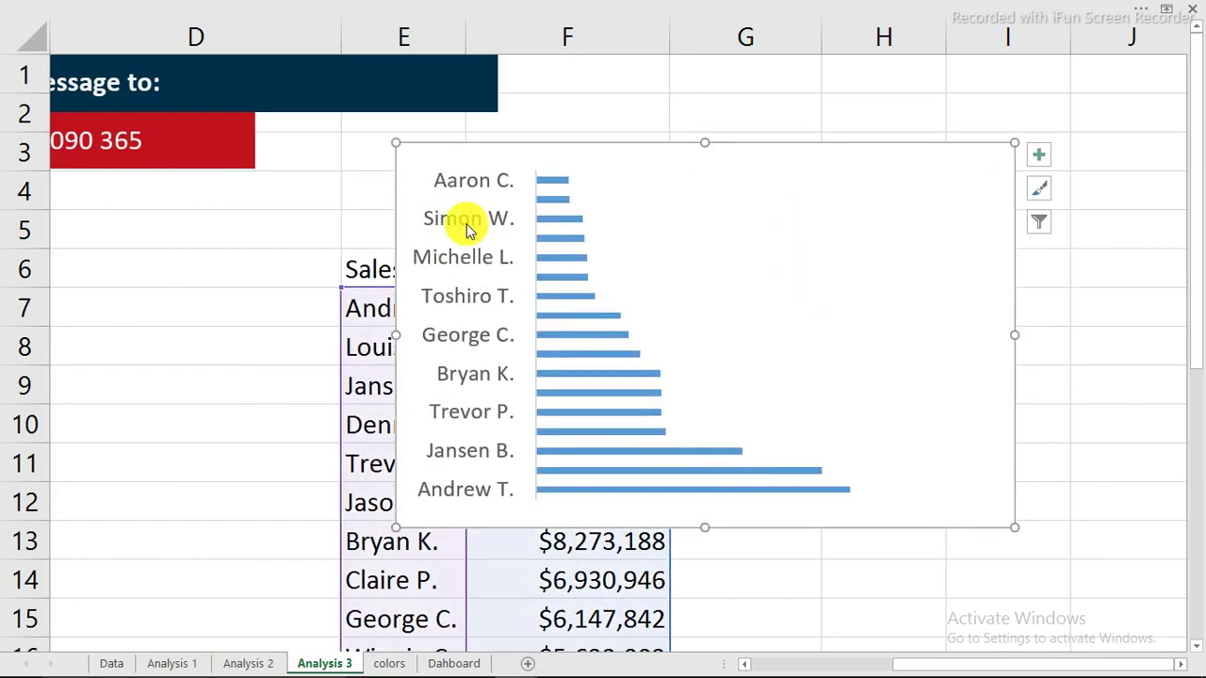
- Set the chart's vertical axis to show its categories in reverse order
click(468, 230)
key(ctrl+1)
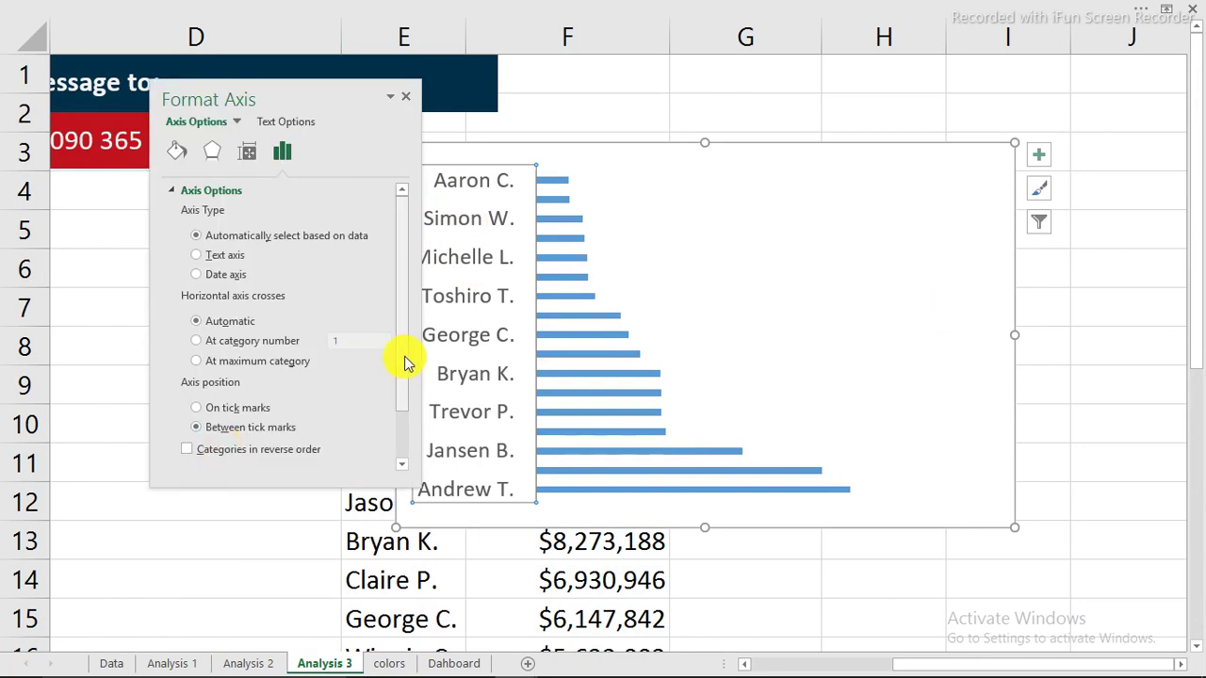
drag(407, 363, 407, 421)
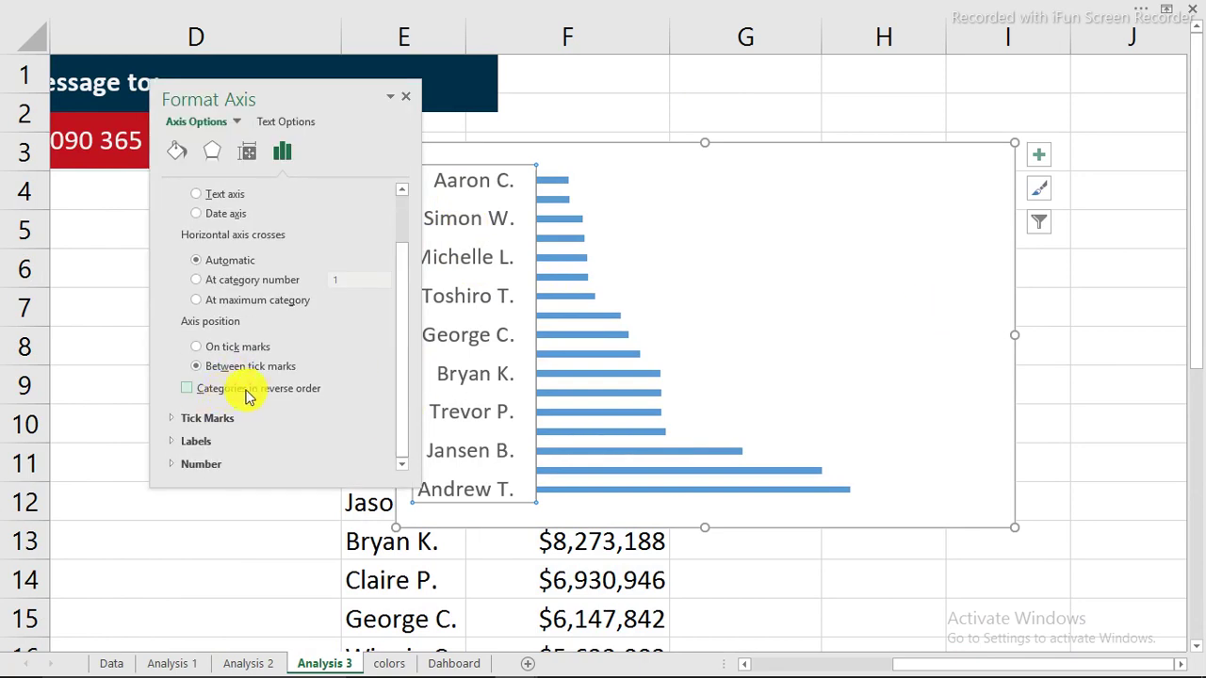
click(193, 389)
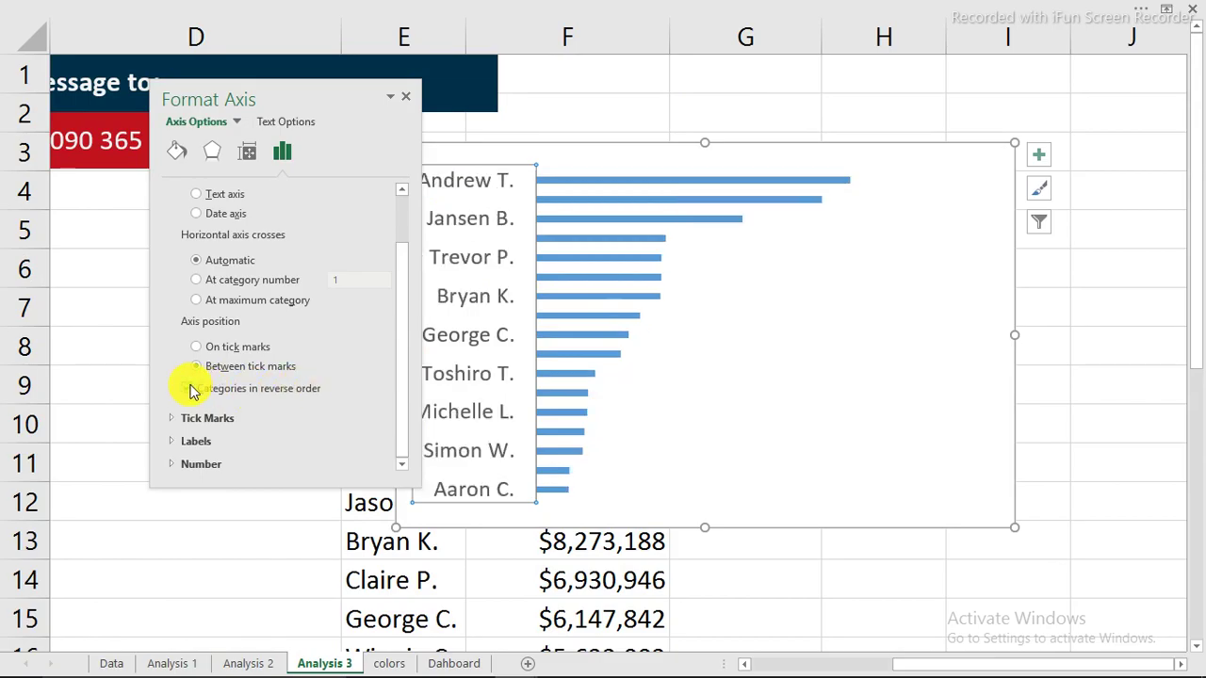
click(406, 98)
- Make the bar chart narrower and taller, and move it over column D from about row 1 to row 14
drag(391, 335, 704, 330)
drag(901, 153, 356, 172)
drag(309, 550, 309, 612)
drag(329, 167, 242, 65)
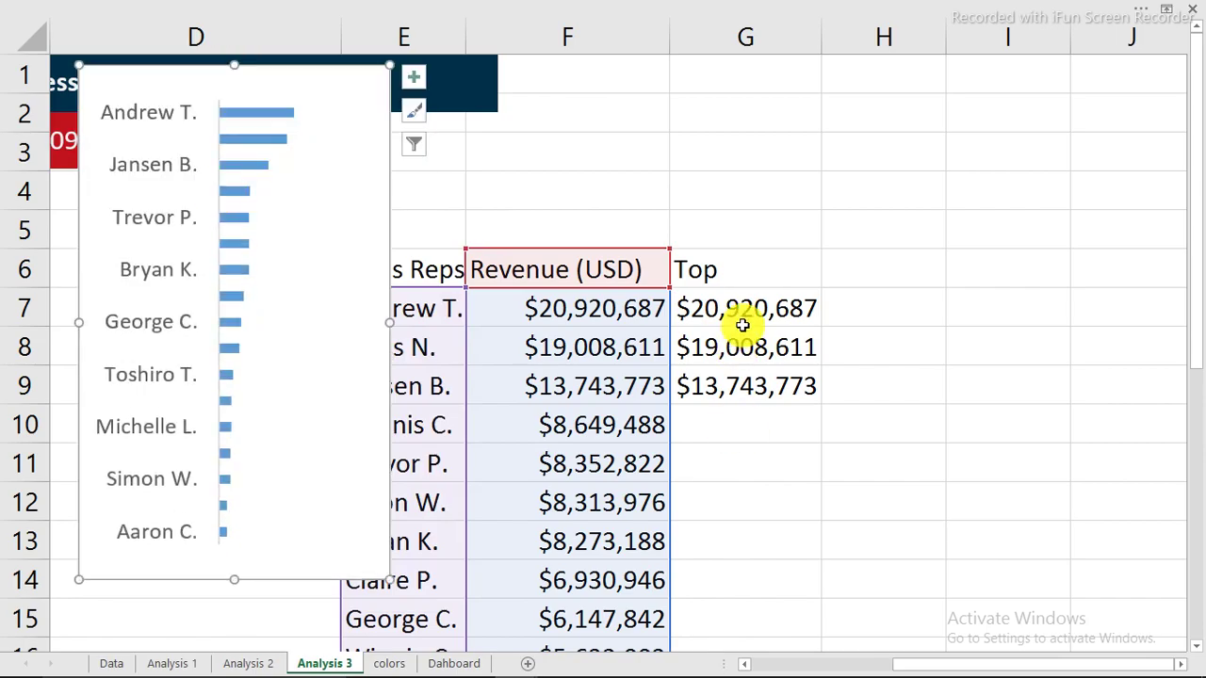
- Add a second series to the chart data, named from cell G6 with the values in G7:G23
right_click(243, 216)
click(290, 295)
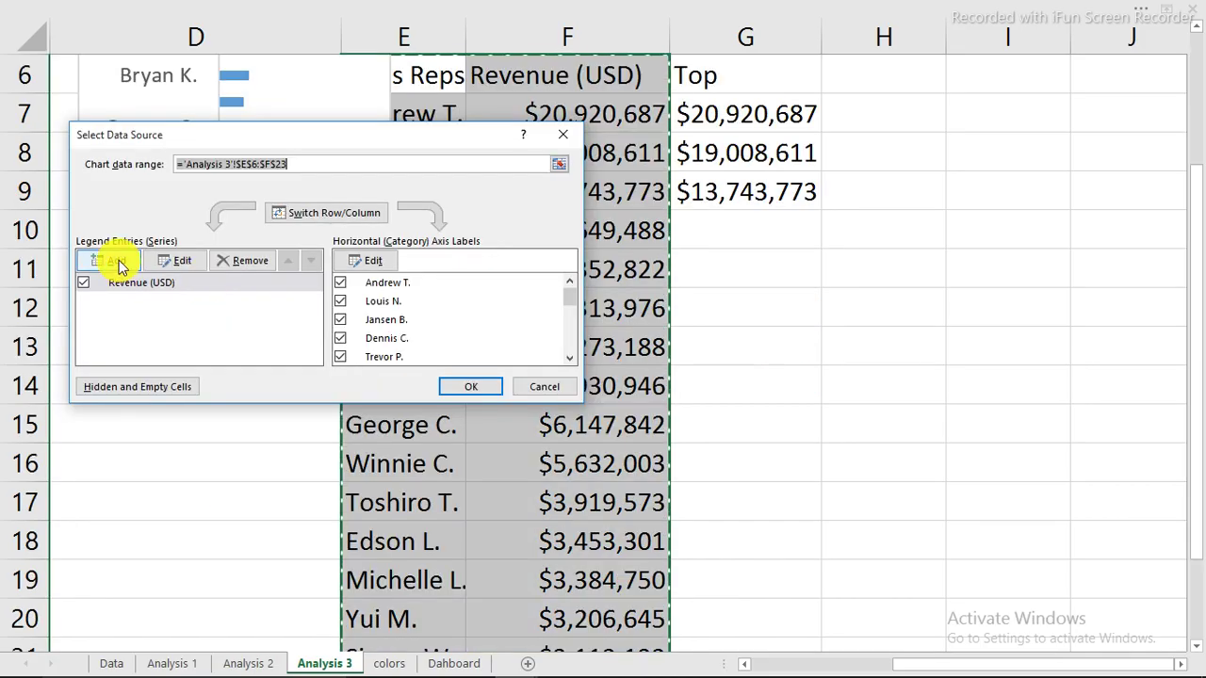
click(119, 267)
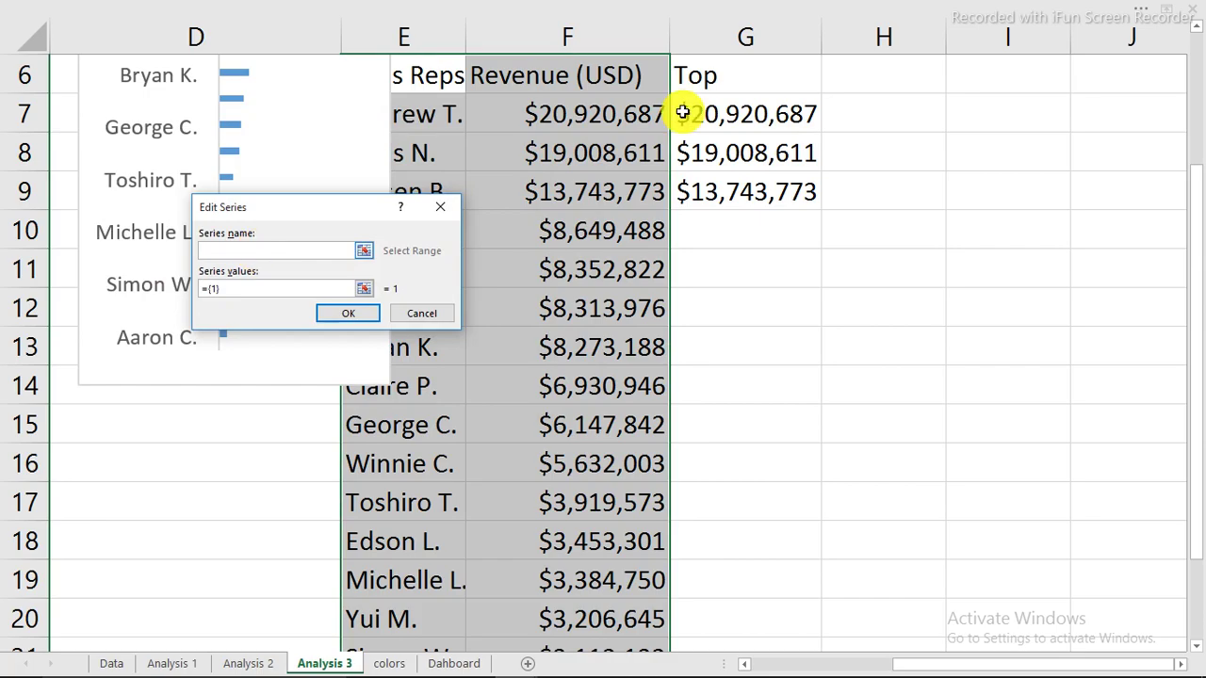
click(705, 81)
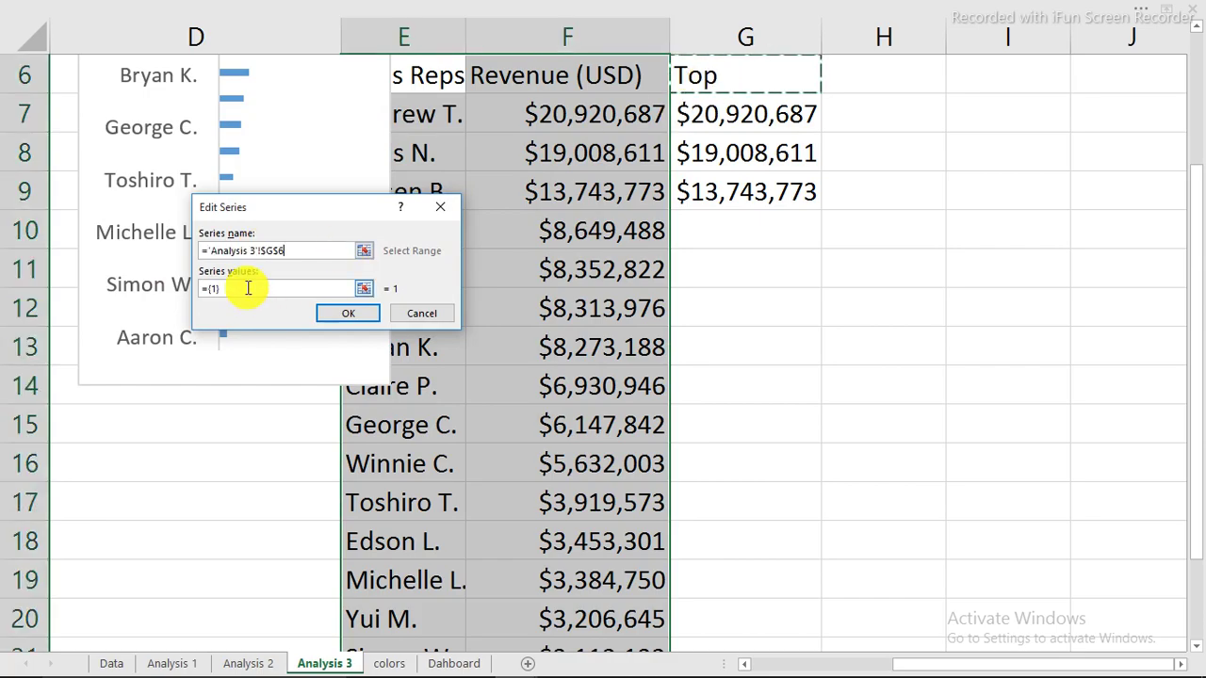
drag(248, 287, 179, 295)
drag(767, 110, 772, 591)
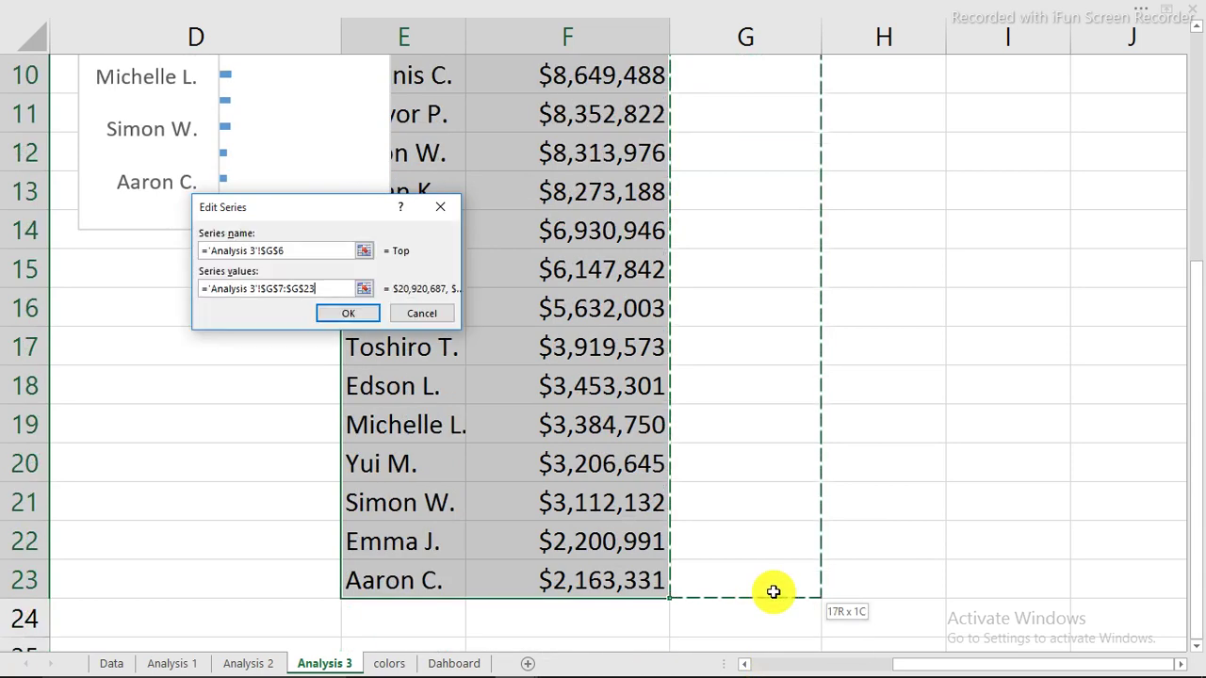
click(349, 315)
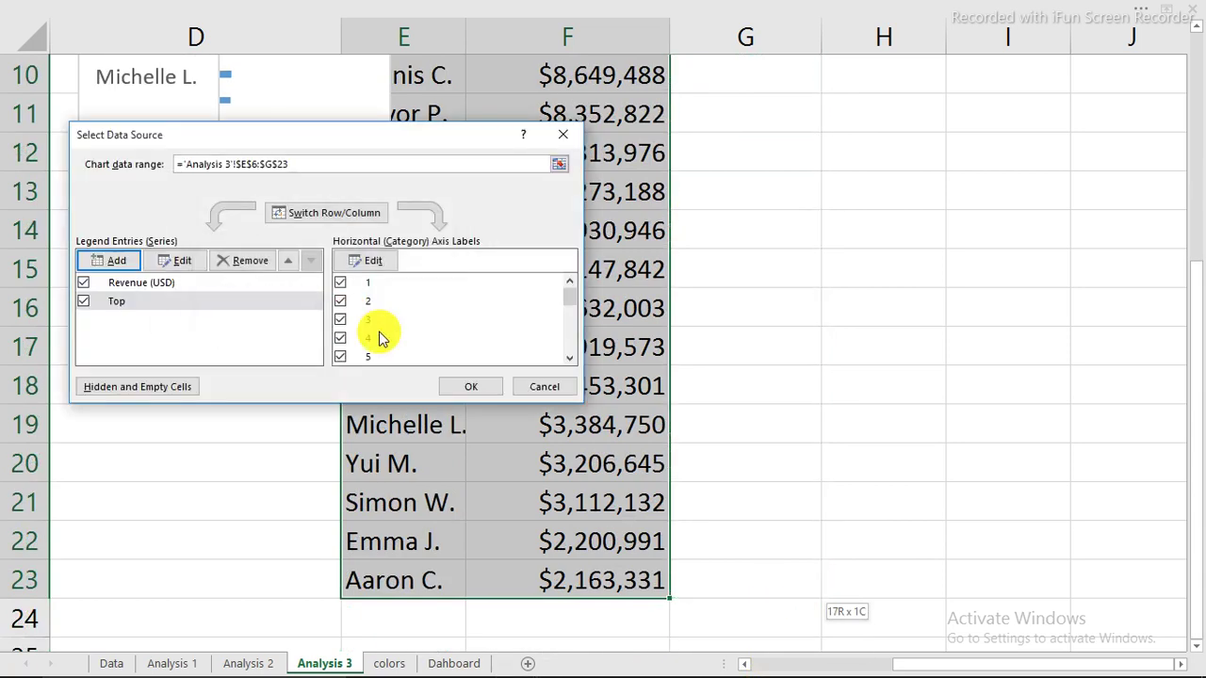
click(463, 394)
- Cut the bar chart from Analysis 3, paste it on the Dahboard sheet and place it over the Sales Reps card
scroll(345, 277, up, 3)
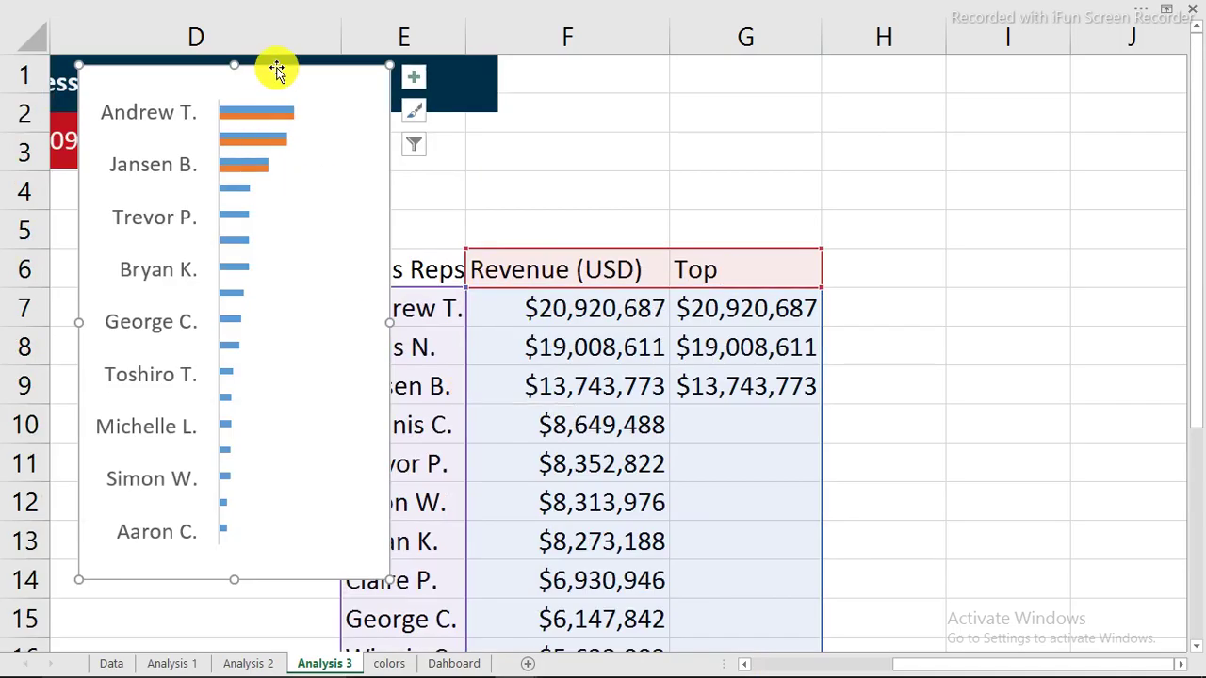
key(Delete)
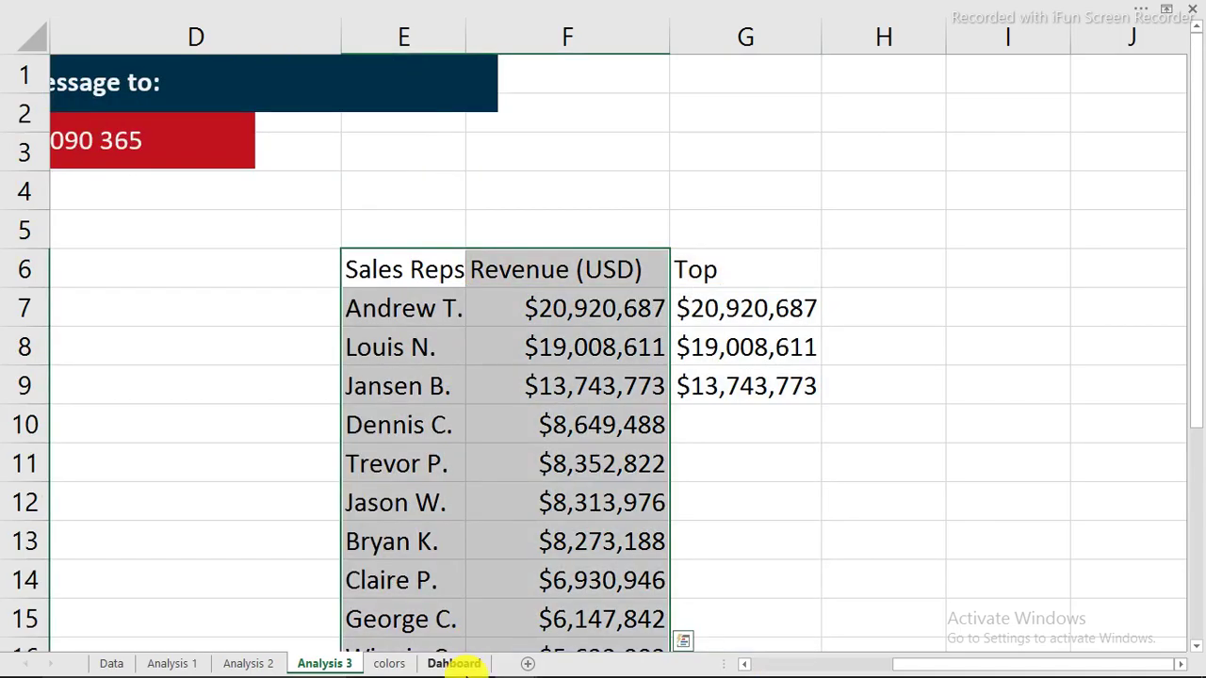
click(456, 662)
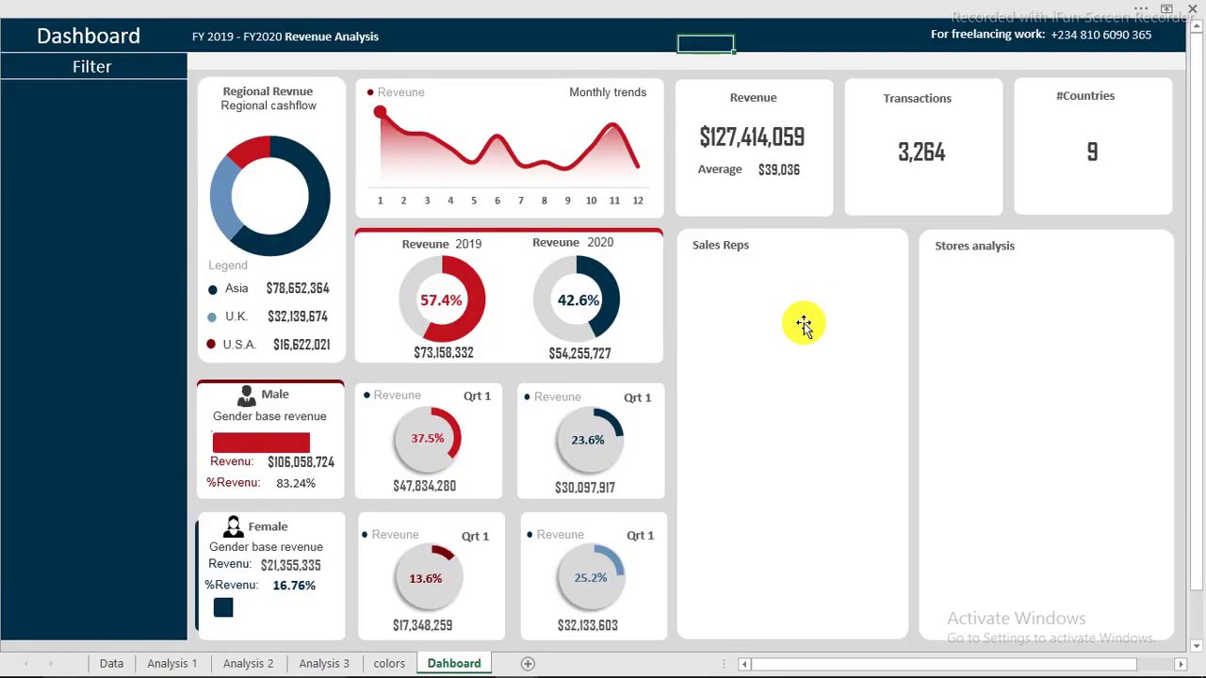
click(810, 311)
key(ctrl+x)
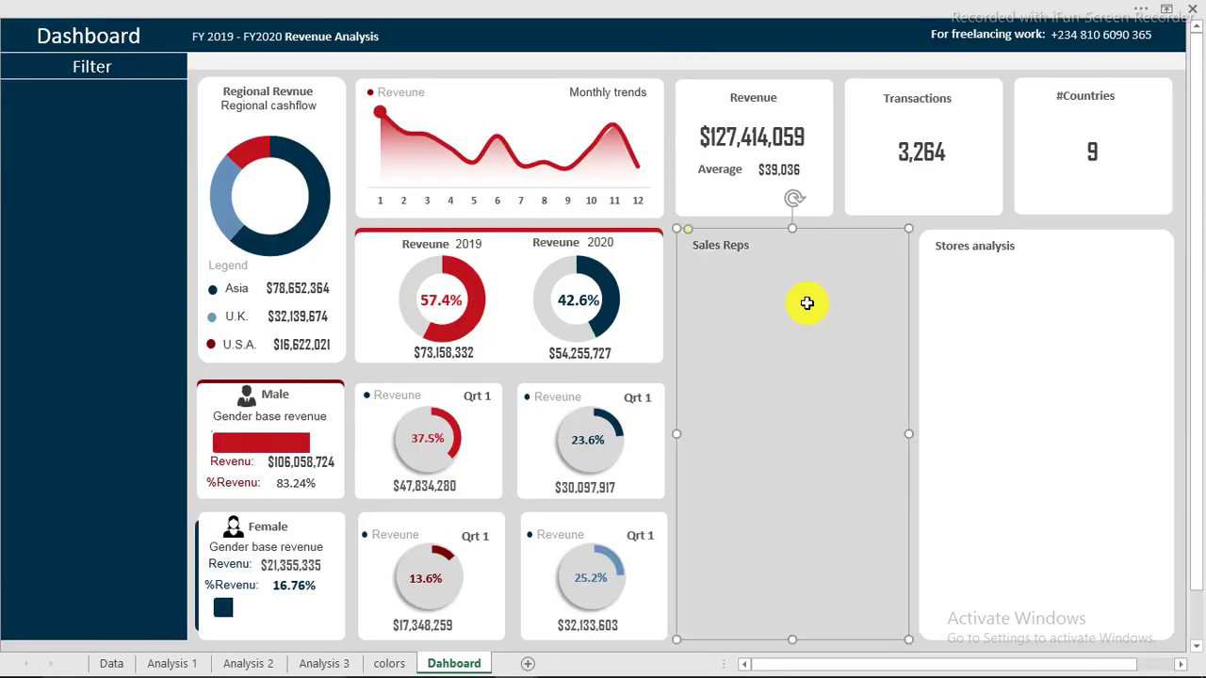
click(610, 62)
key(ctrl+v)
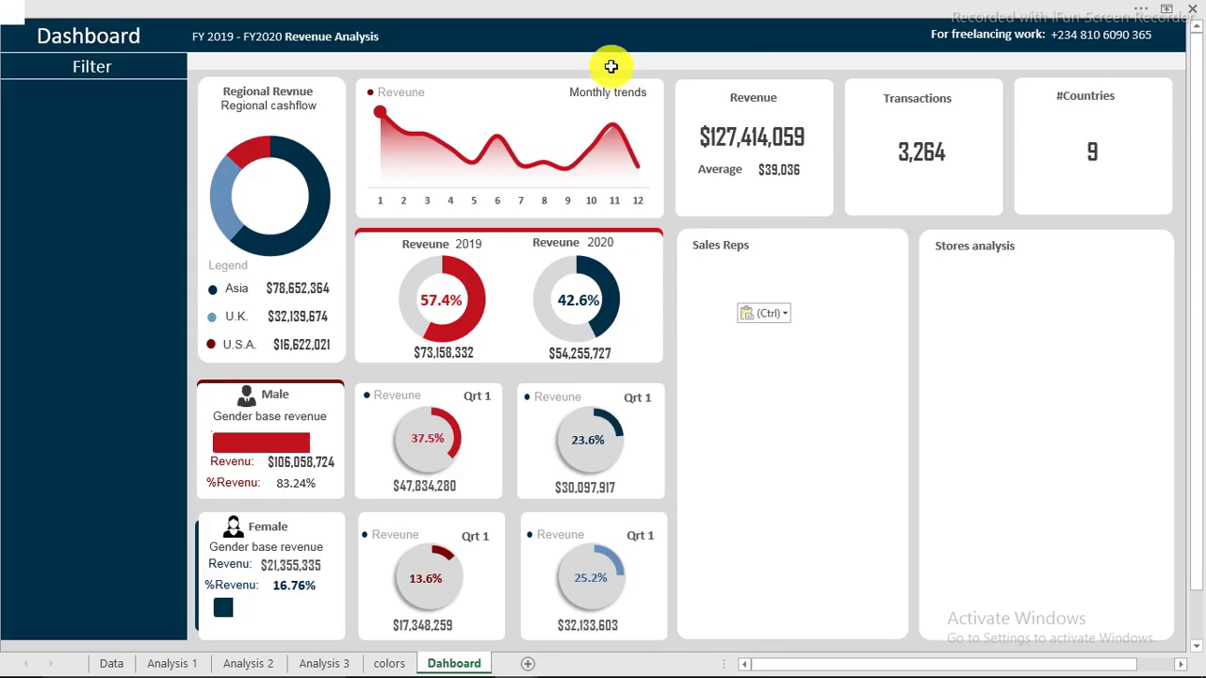
drag(707, 128, 817, 324)
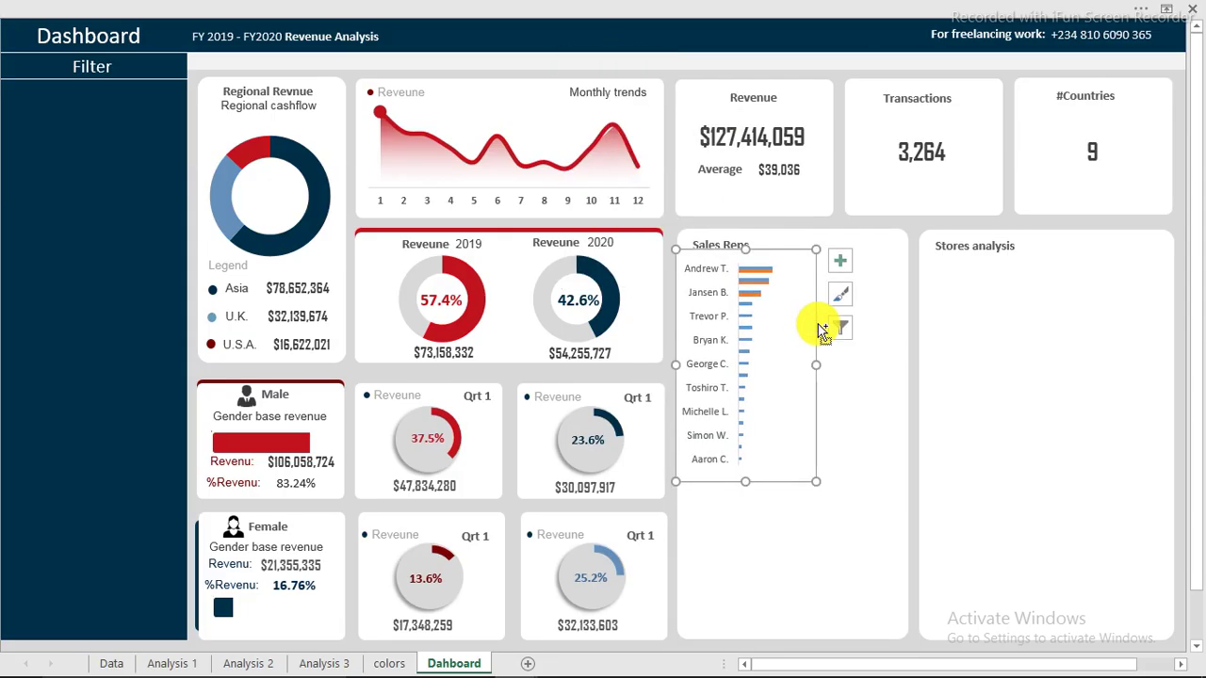
scroll(816, 321, up, 5)
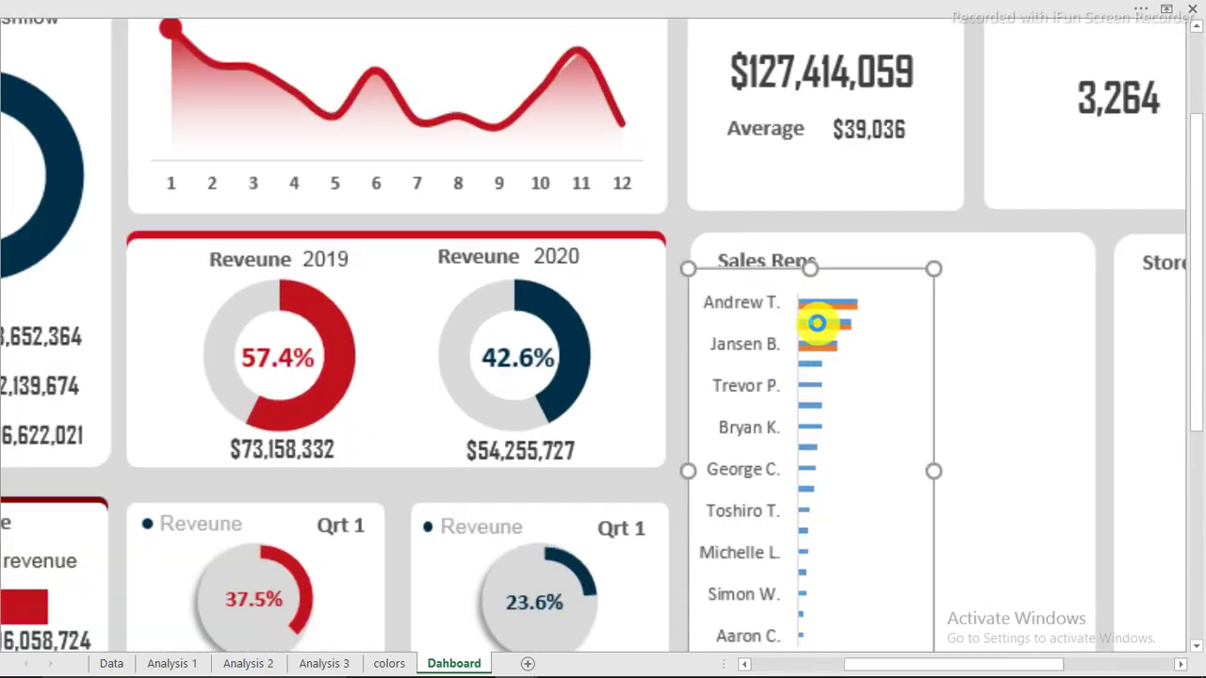
- Reposition the bar chart inside the Sales Reps card and widen it to near the card's right edge
scroll(816, 323, up, 1)
scroll(896, 659, up, 3)
drag(897, 663, 915, 664)
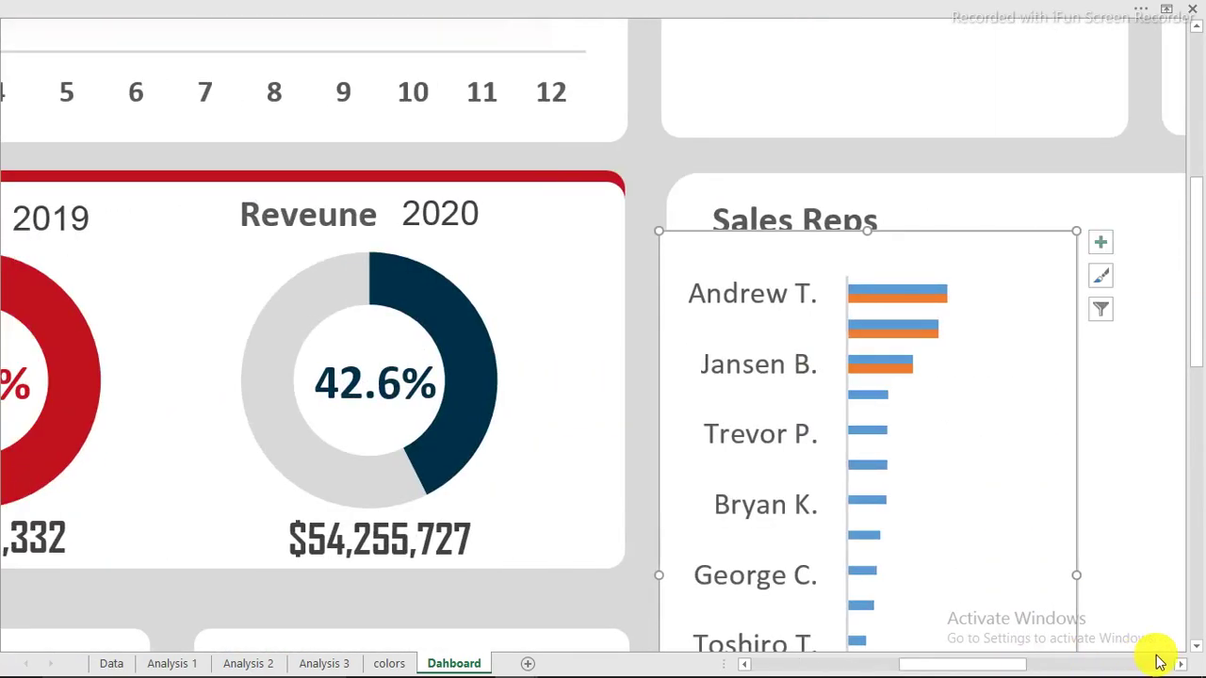
drag(1017, 664, 1057, 667)
scroll(646, 436, down, 5)
scroll(637, 423, up, 2)
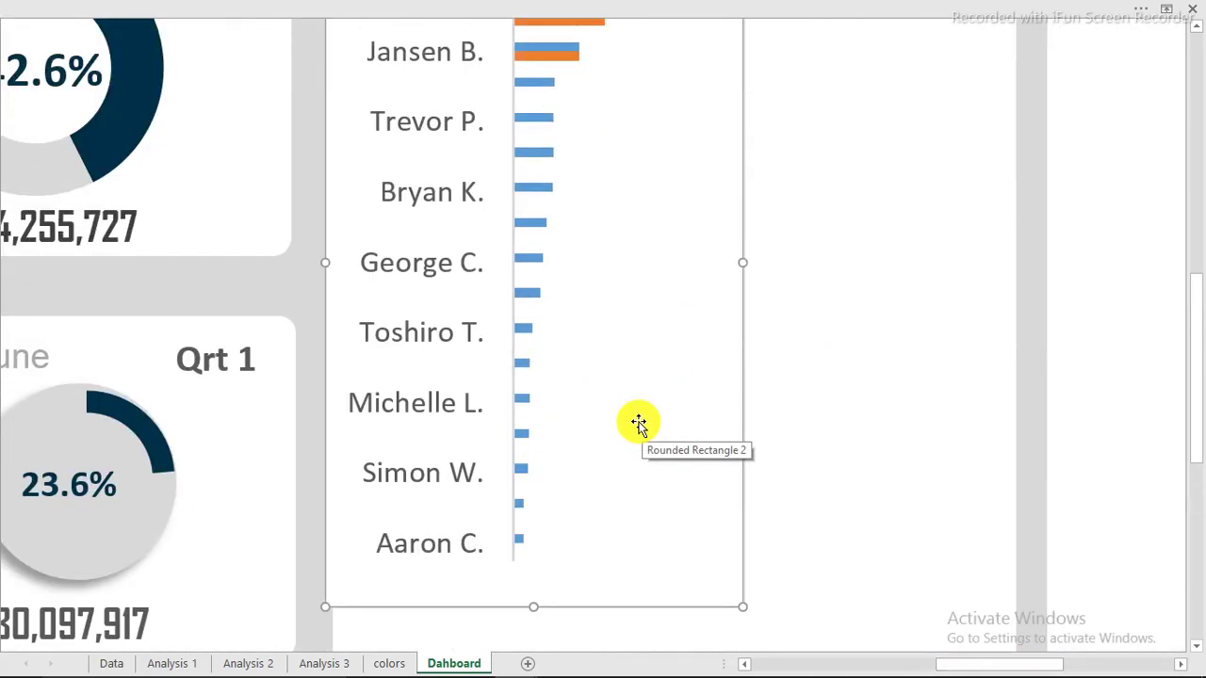
scroll(638, 423, up, 2)
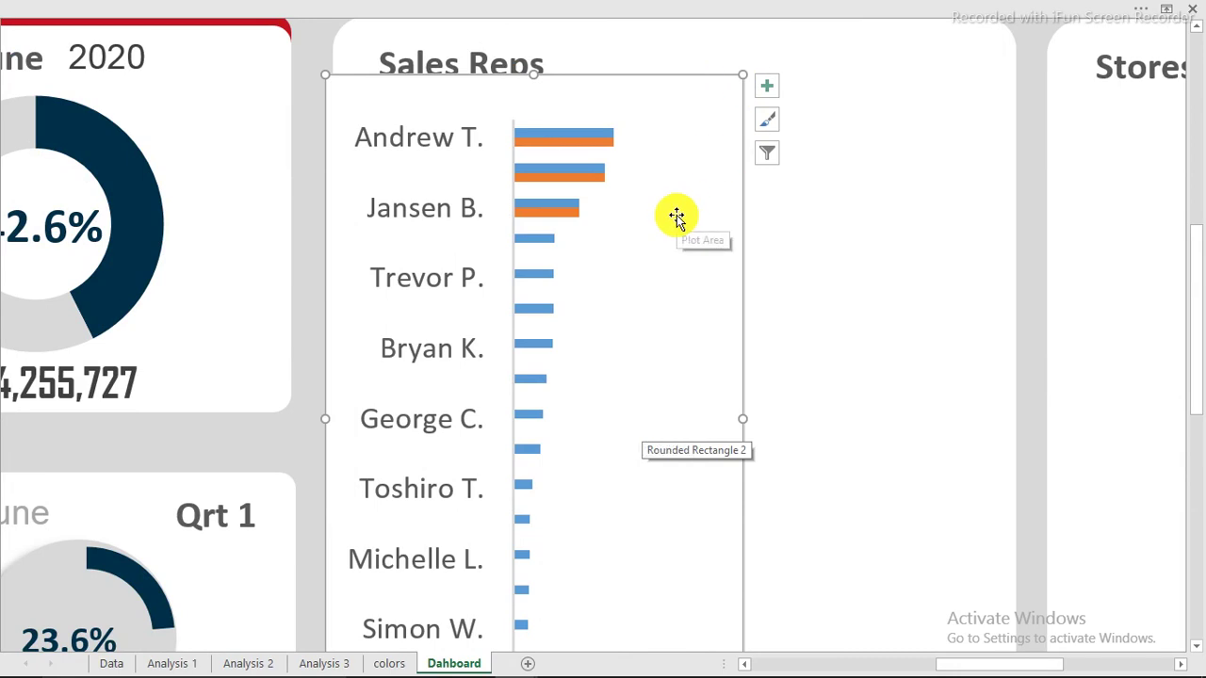
scroll(676, 217, down, 3)
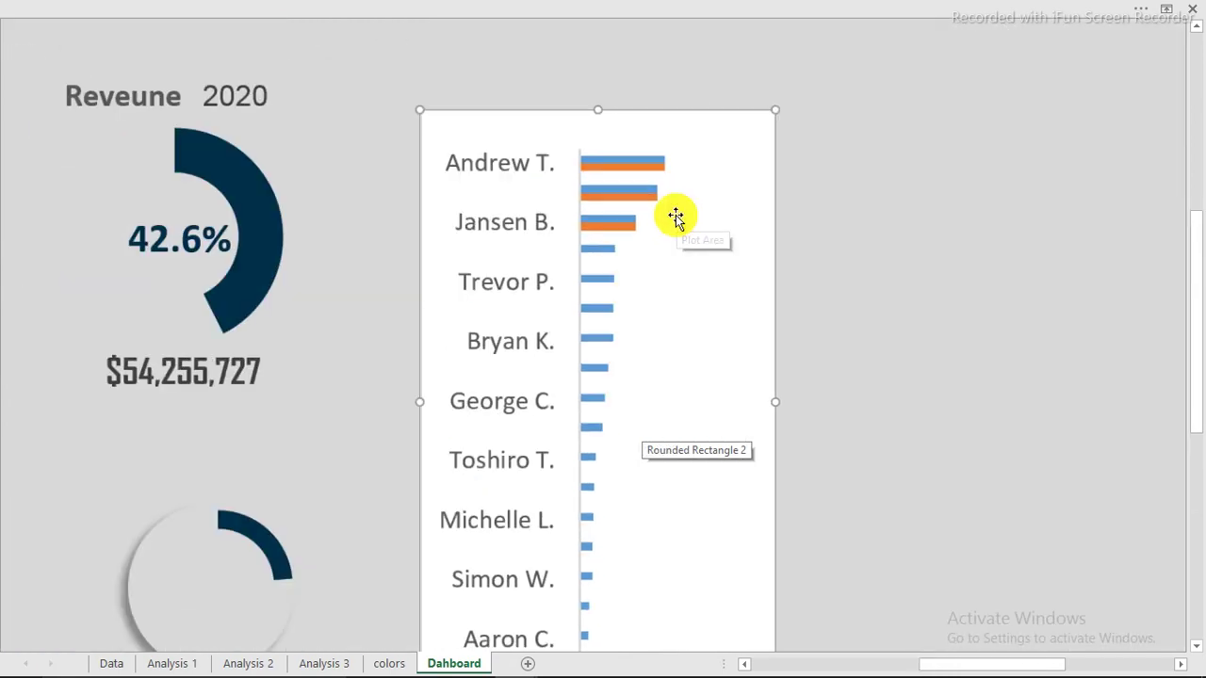
scroll(677, 216, down, 1)
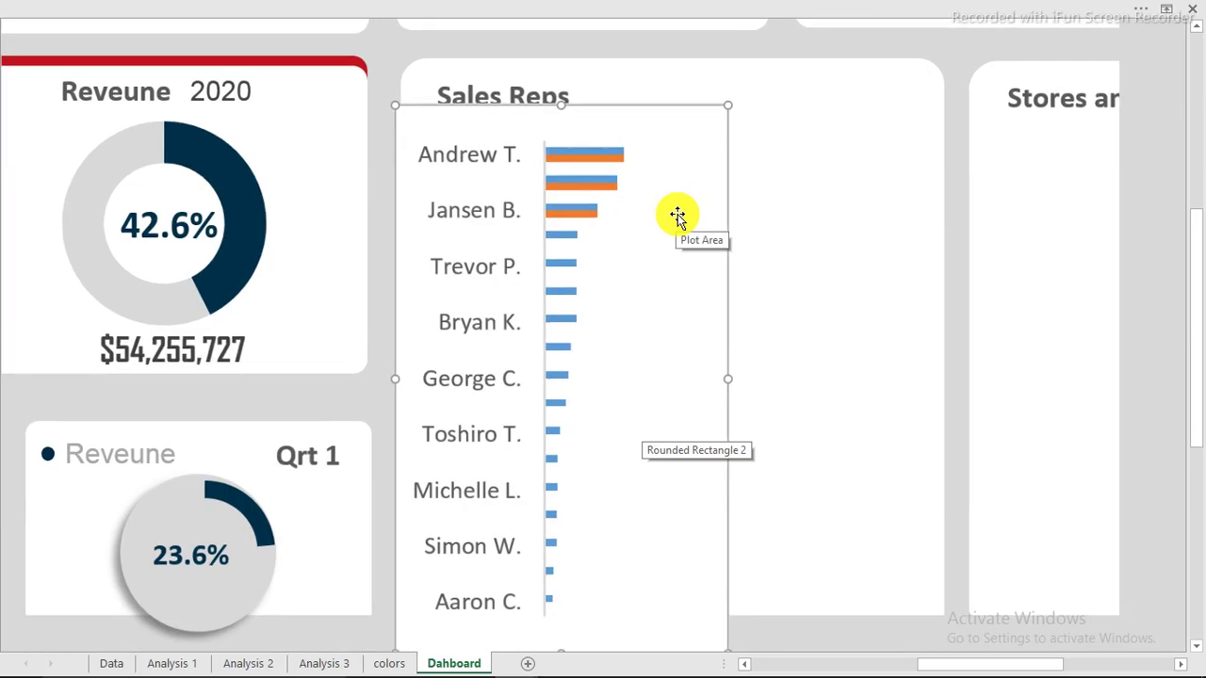
scroll(677, 214, down, 1)
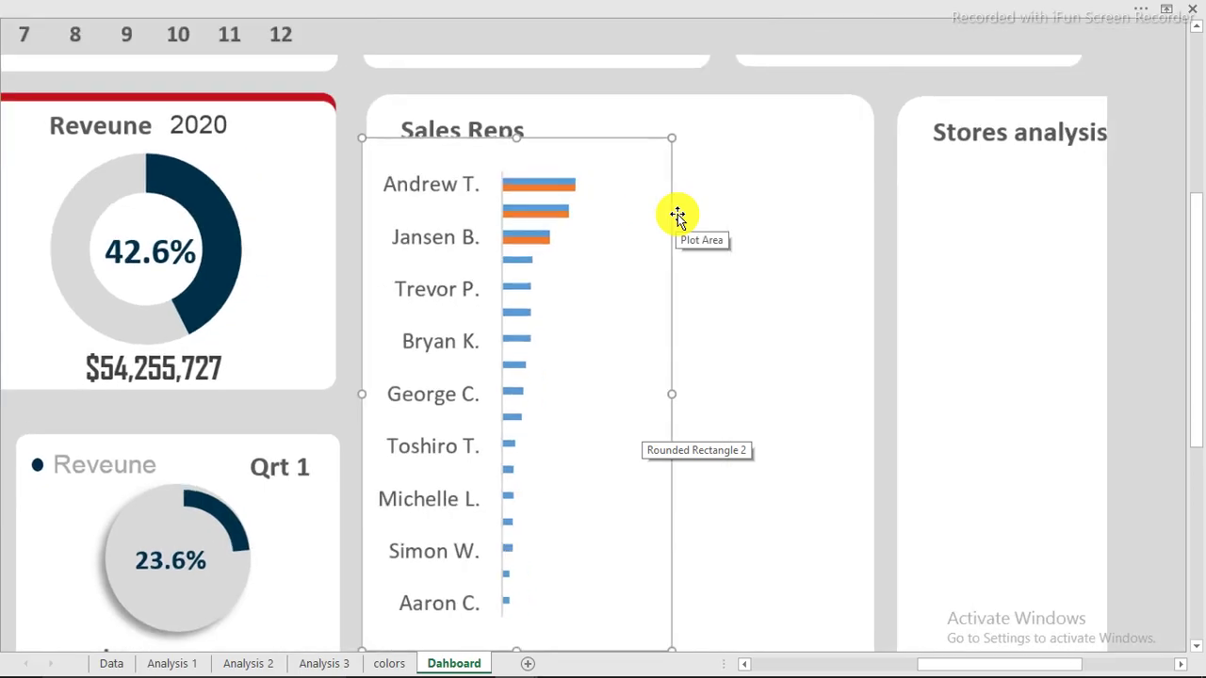
scroll(680, 141, down, 1)
drag(684, 135, 713, 116)
click(761, 169)
drag(775, 352, 926, 348)
- Stretch the bar chart down to the bottom of the Sales Reps card and extend it to the card's left edge
scroll(762, 309, down, 2)
drag(705, 486, 712, 597)
scroll(714, 576, down, 4)
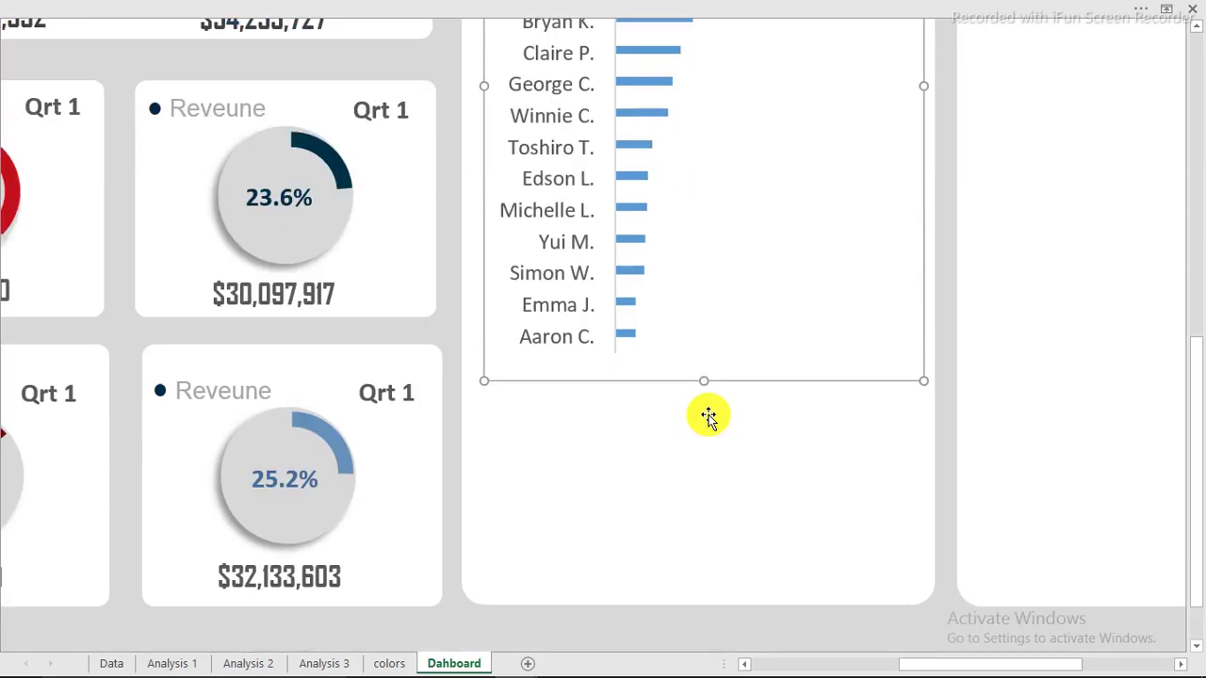
drag(703, 377, 705, 599)
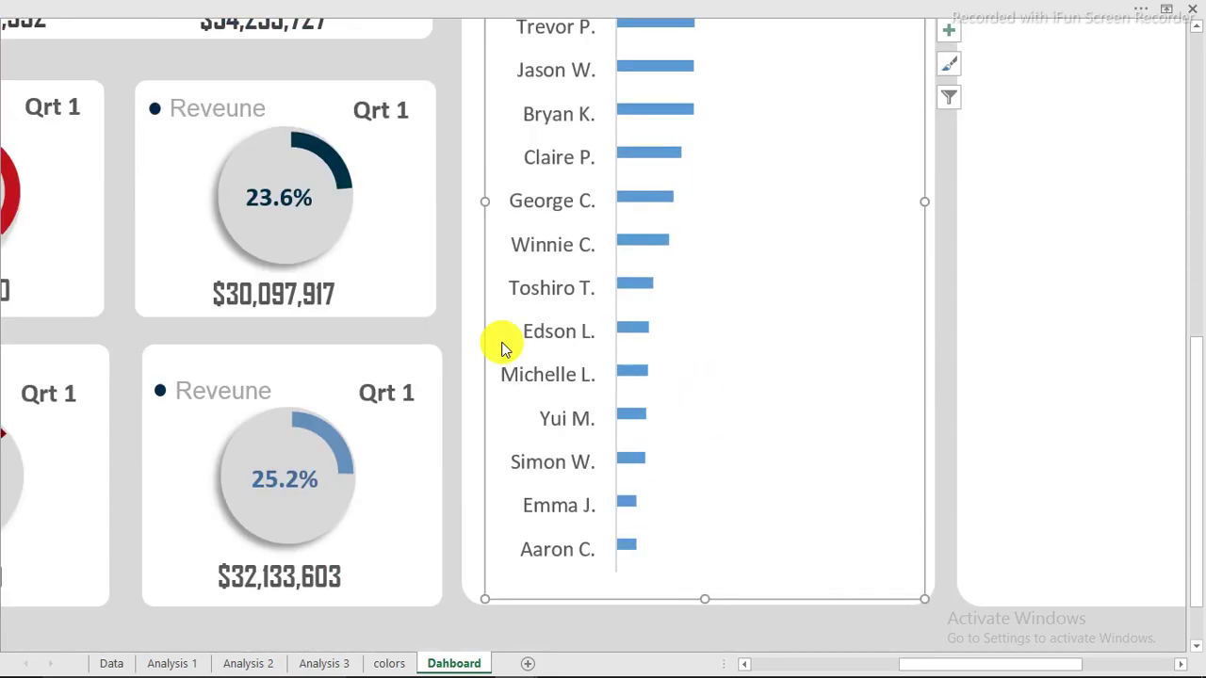
drag(484, 199, 469, 199)
- Delete the vertical axis with the rep names from the Sales Reps bar chart
scroll(733, 278, up, 4)
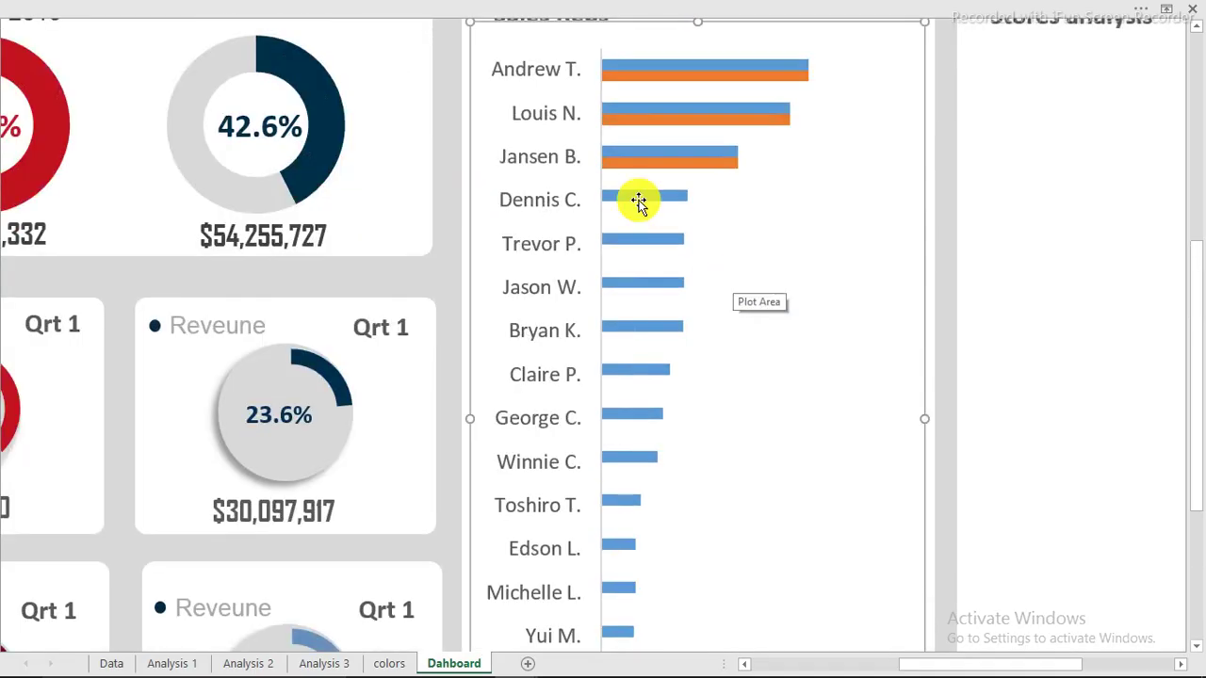
click(554, 120)
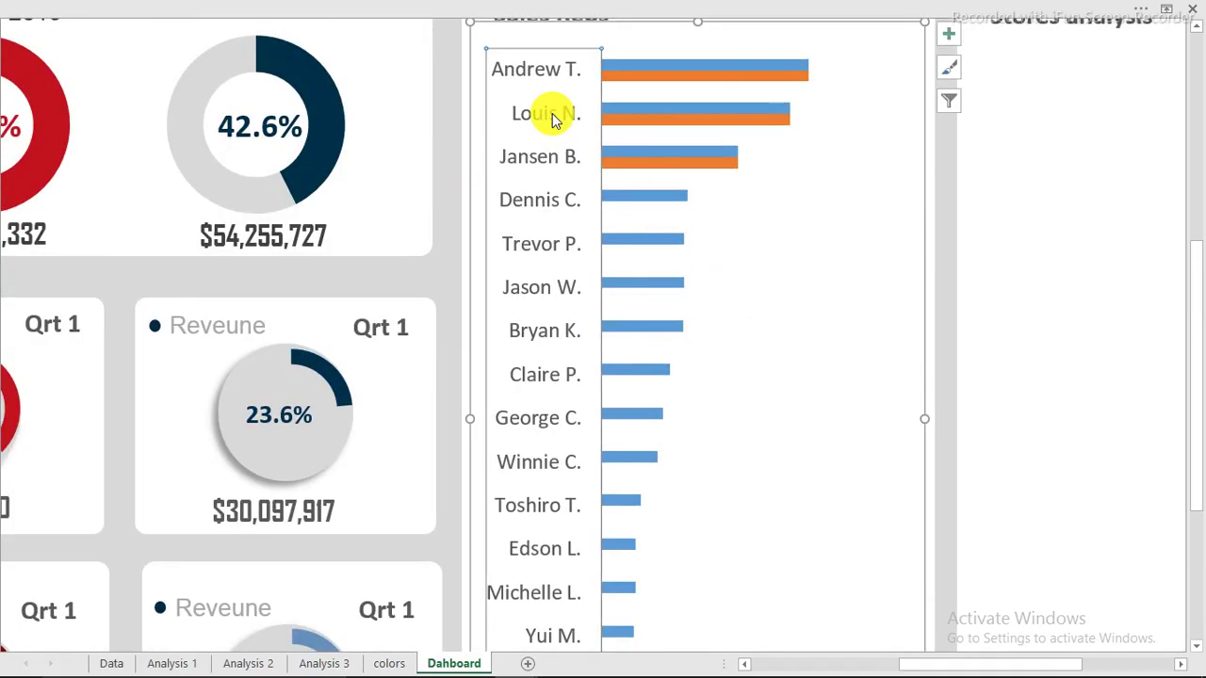
key(Delete)
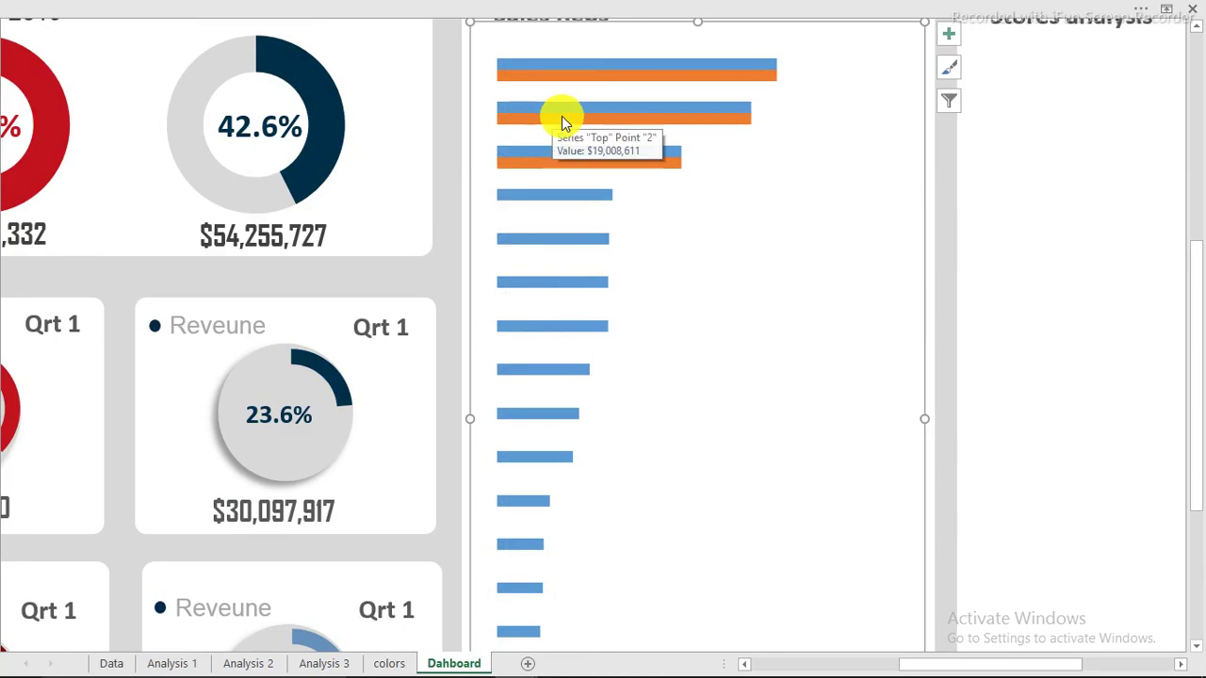
- Format the Sales Reps chart area with no fill and no border line
drag(1196, 284, 1193, 250)
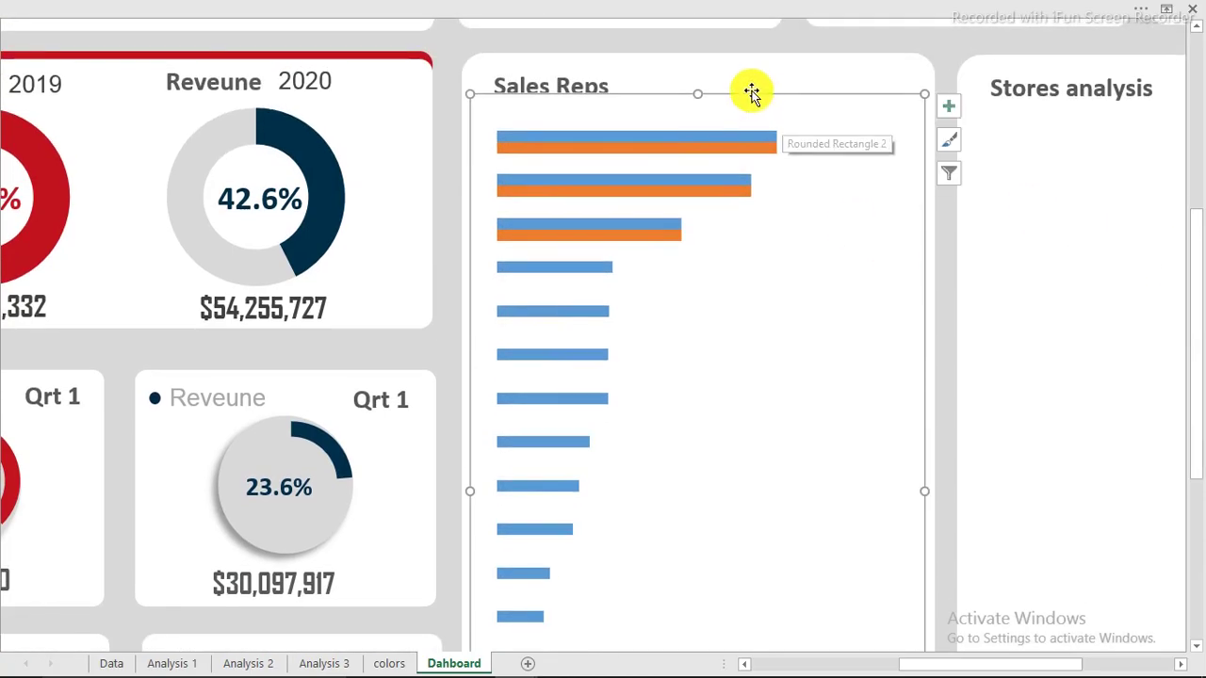
double_click(751, 96)
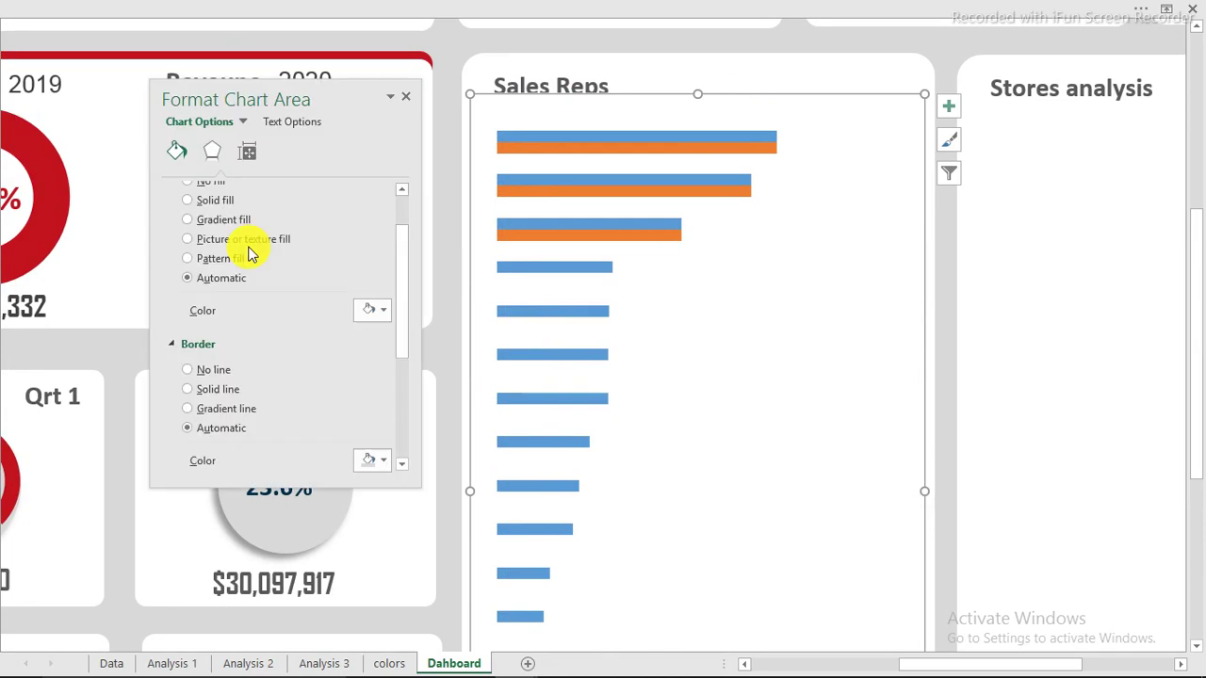
click(206, 185)
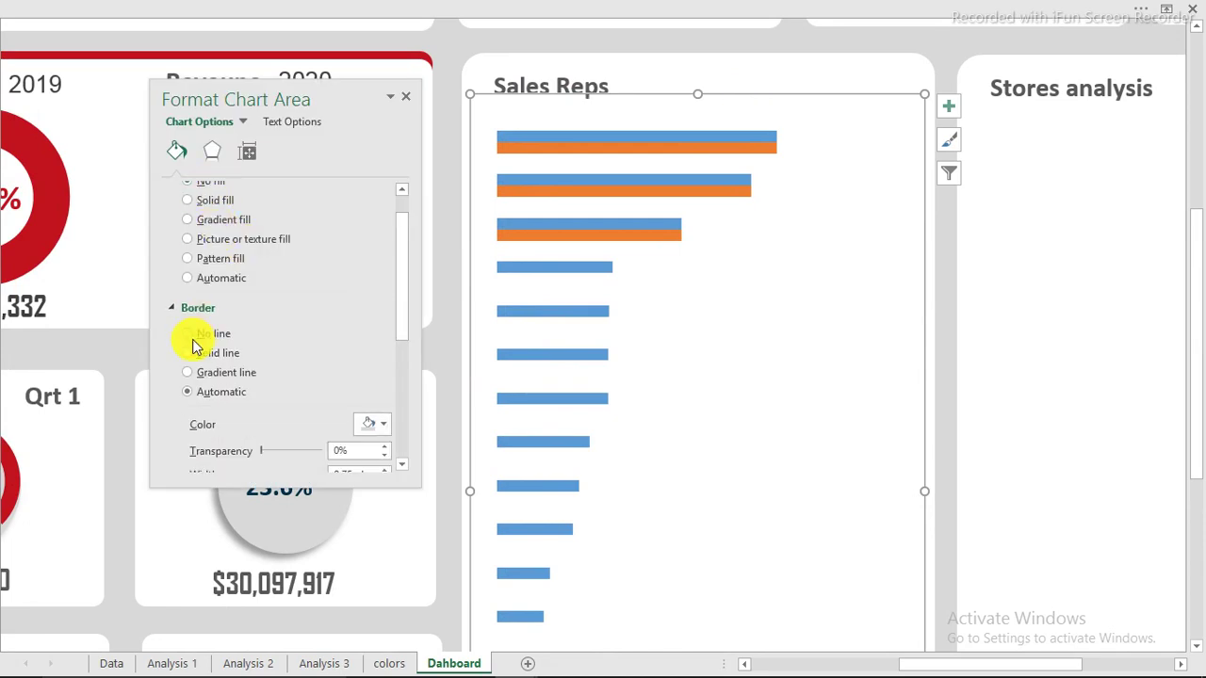
click(192, 337)
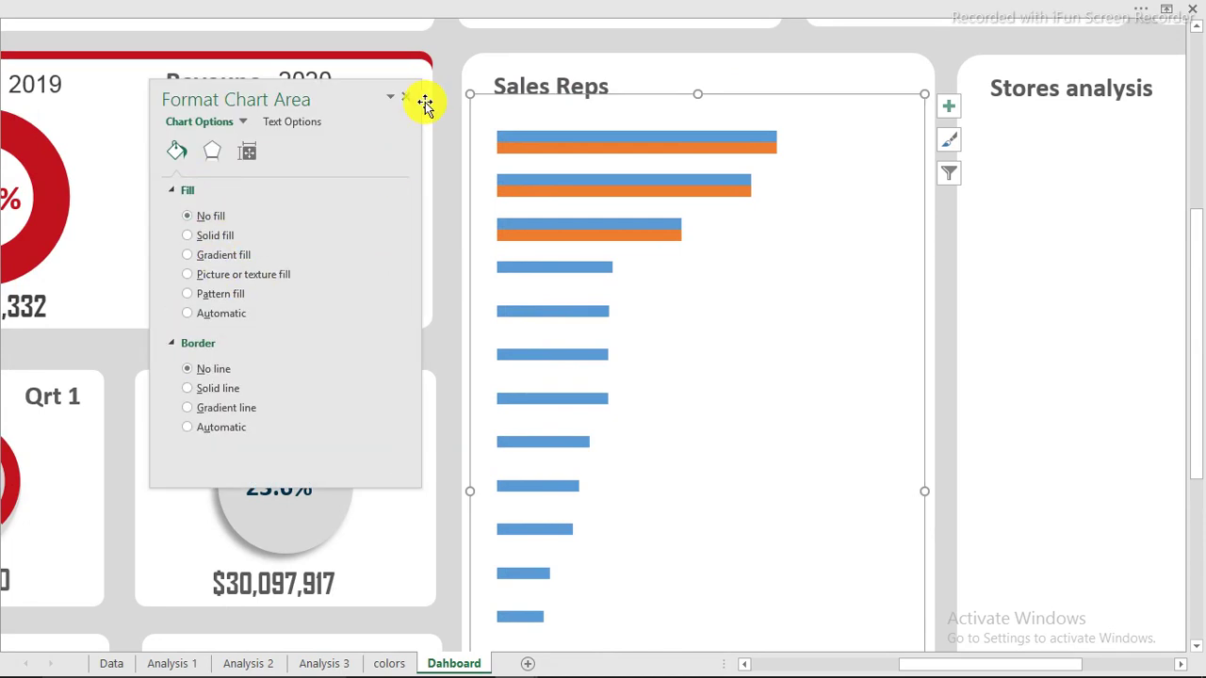
- Set the series overlap of the orange Top series to 100%
click(662, 147)
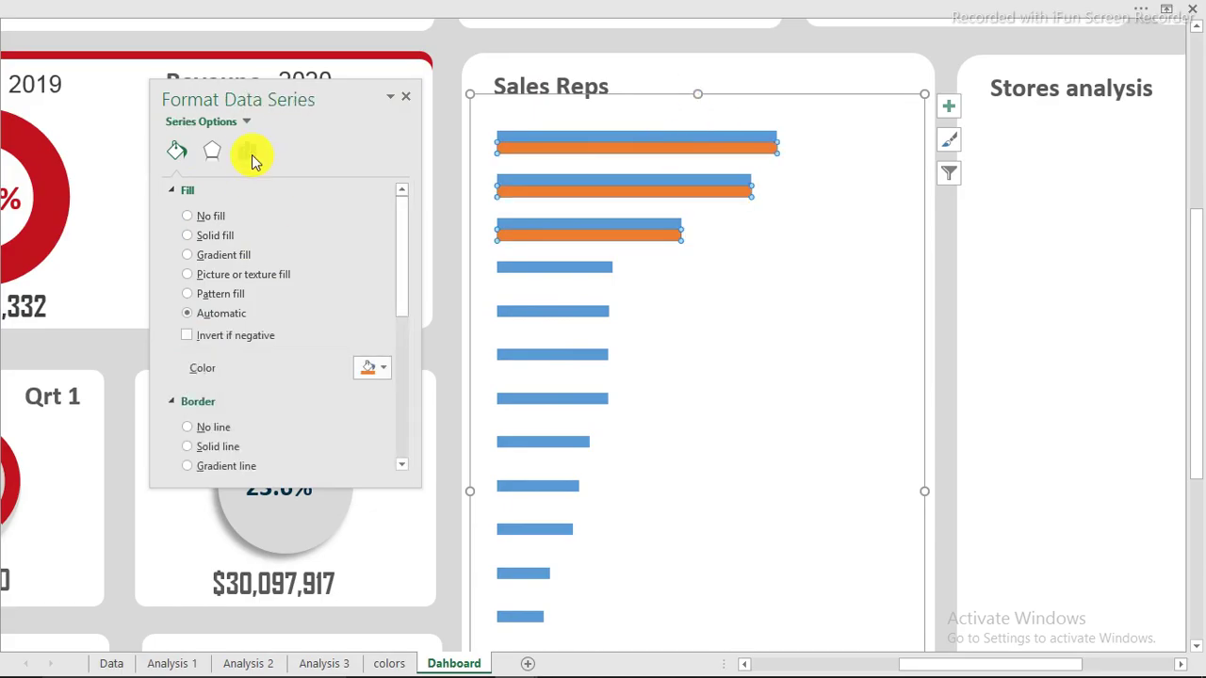
click(249, 154)
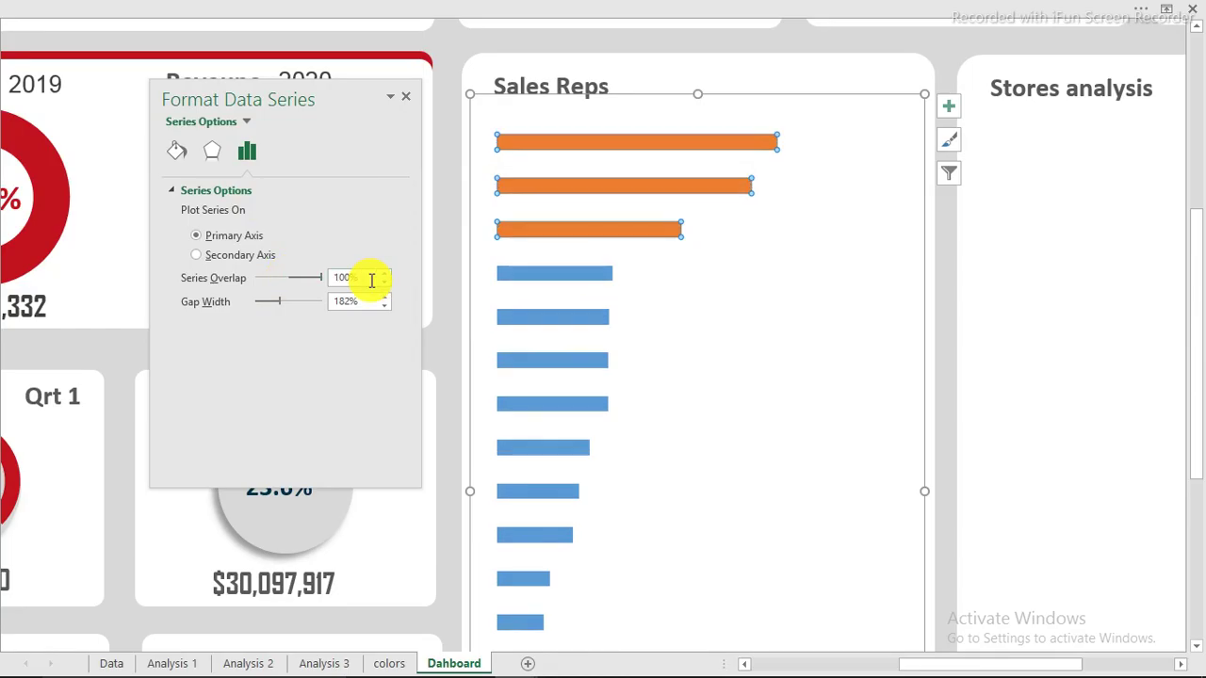
- Fill the Revenue (USD) series bars with the muted light blue from the recent colors
click(543, 275)
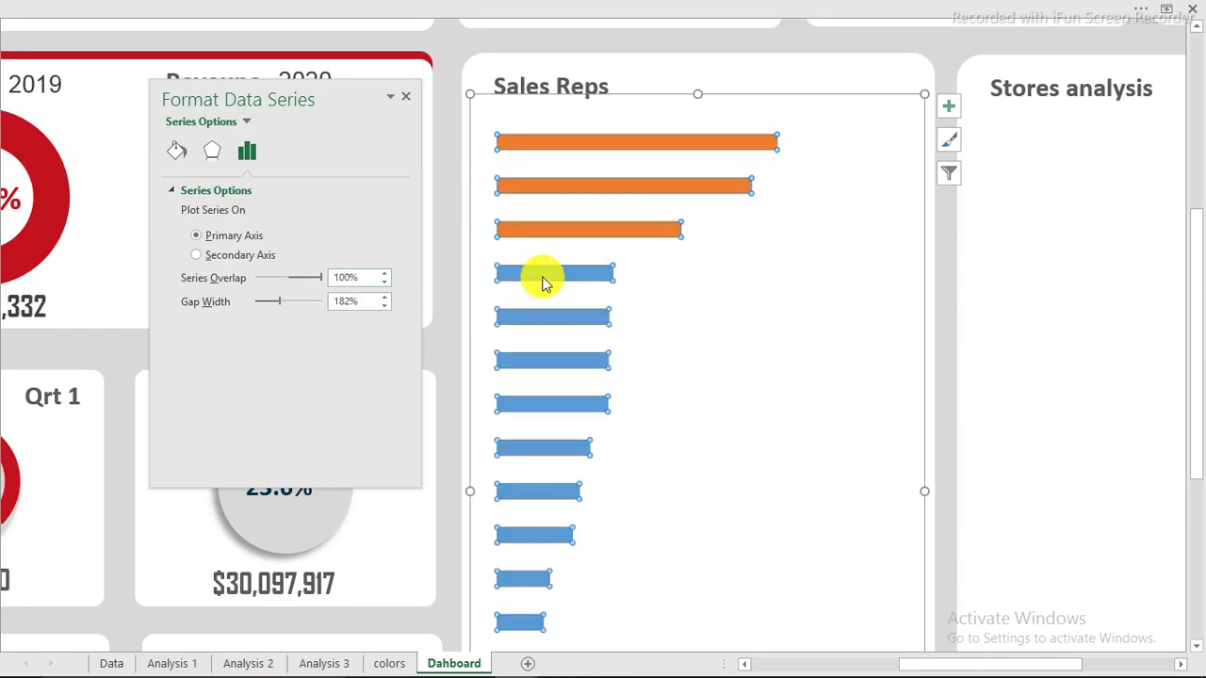
click(176, 153)
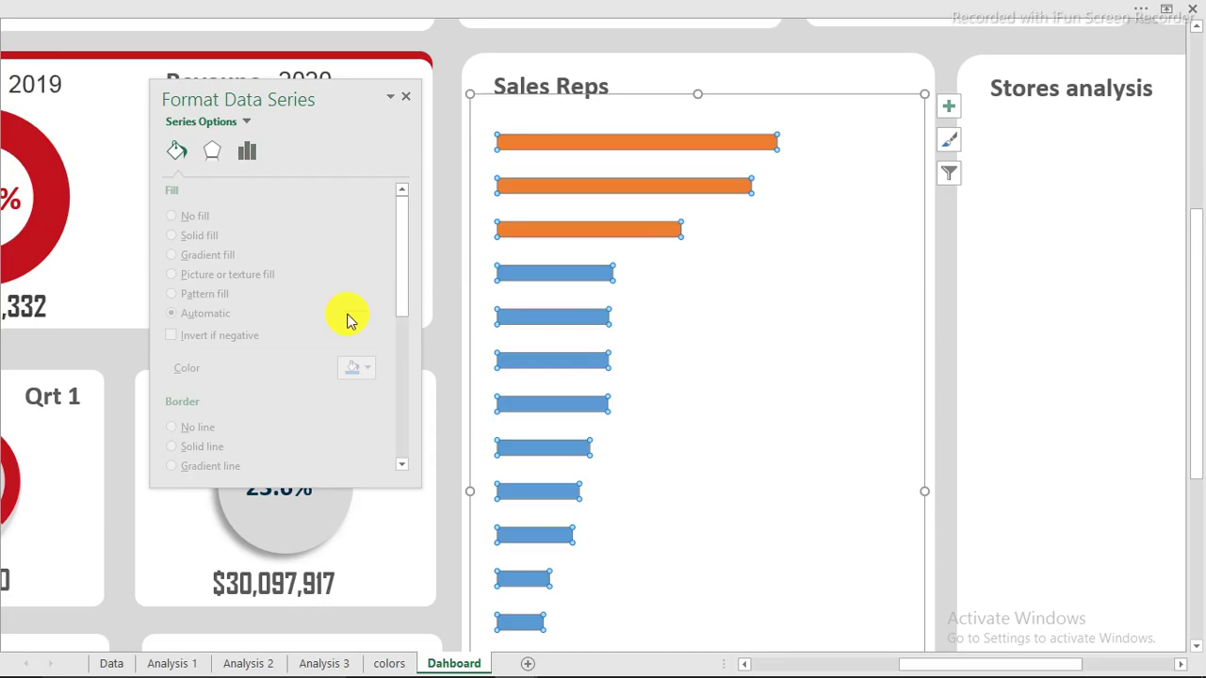
click(384, 370)
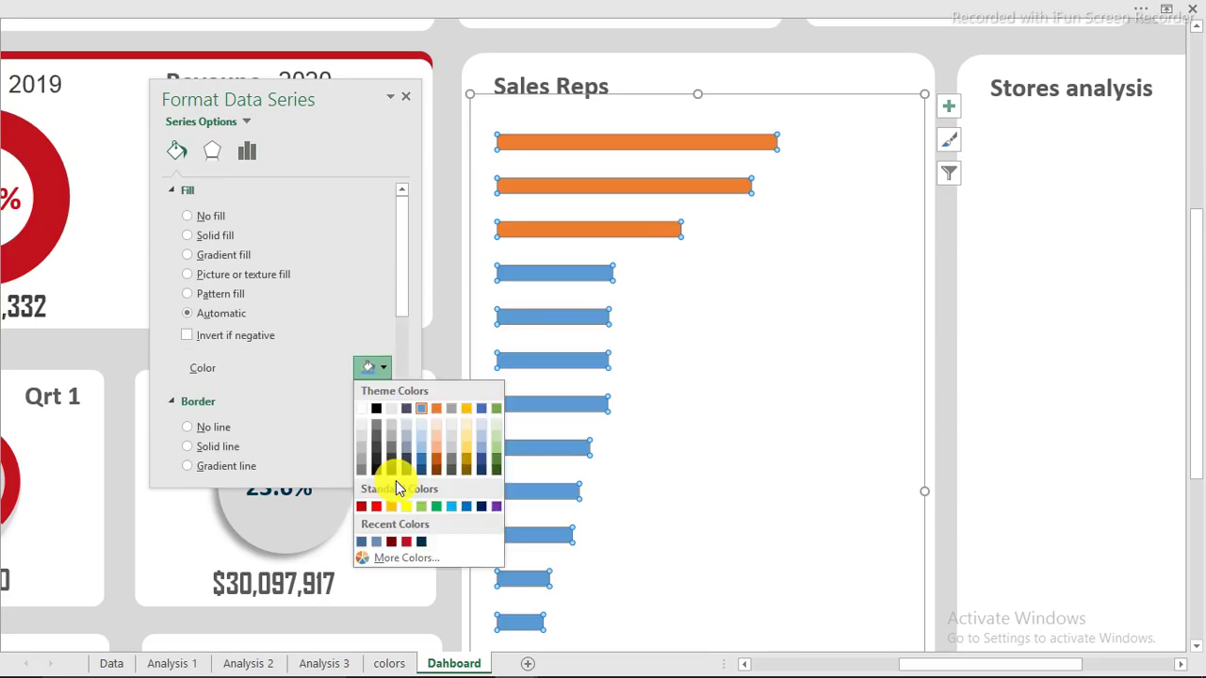
click(377, 542)
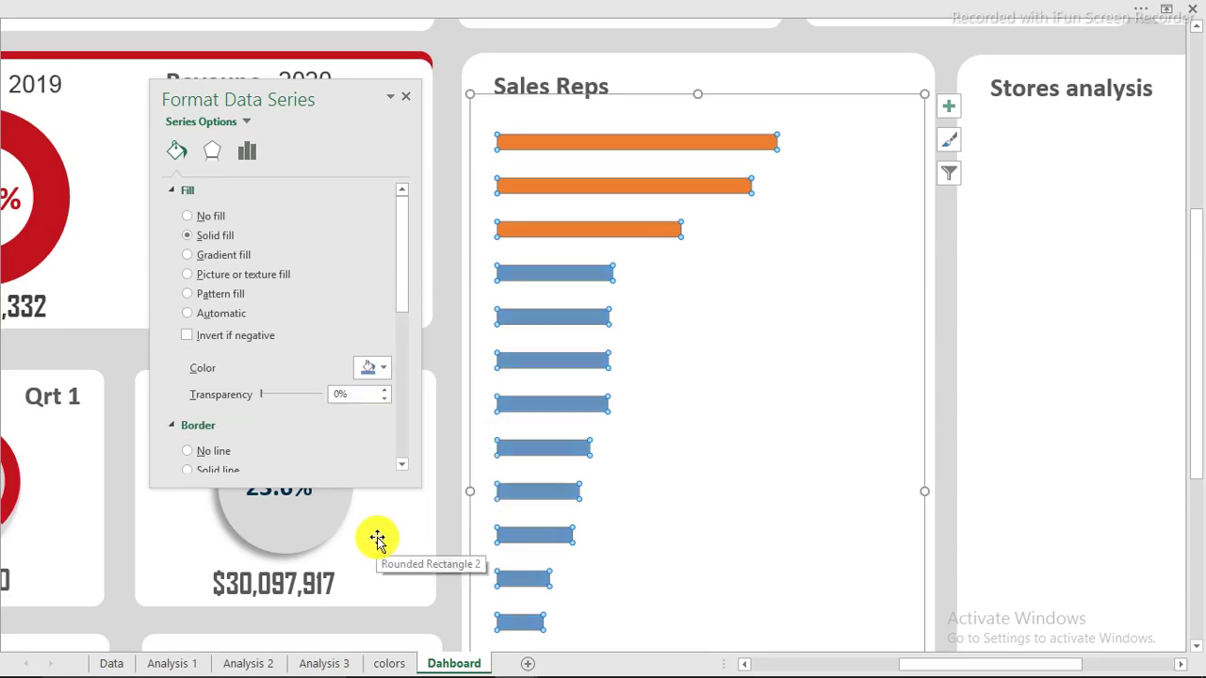
click(385, 369)
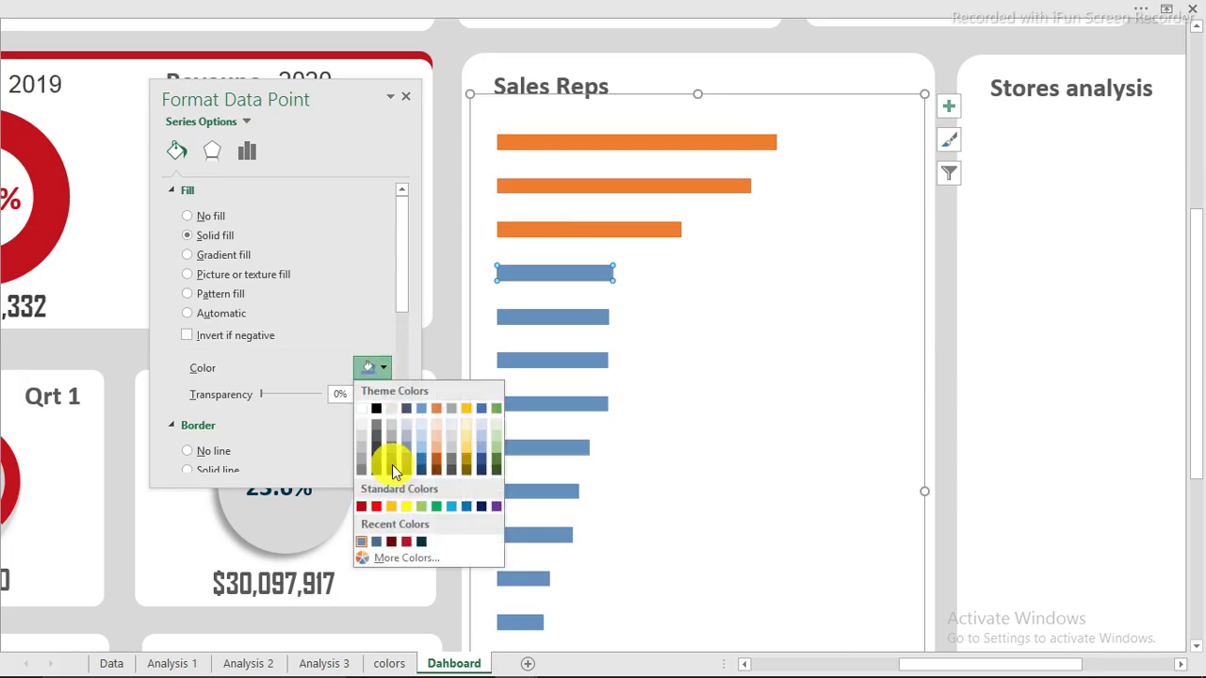
click(421, 542)
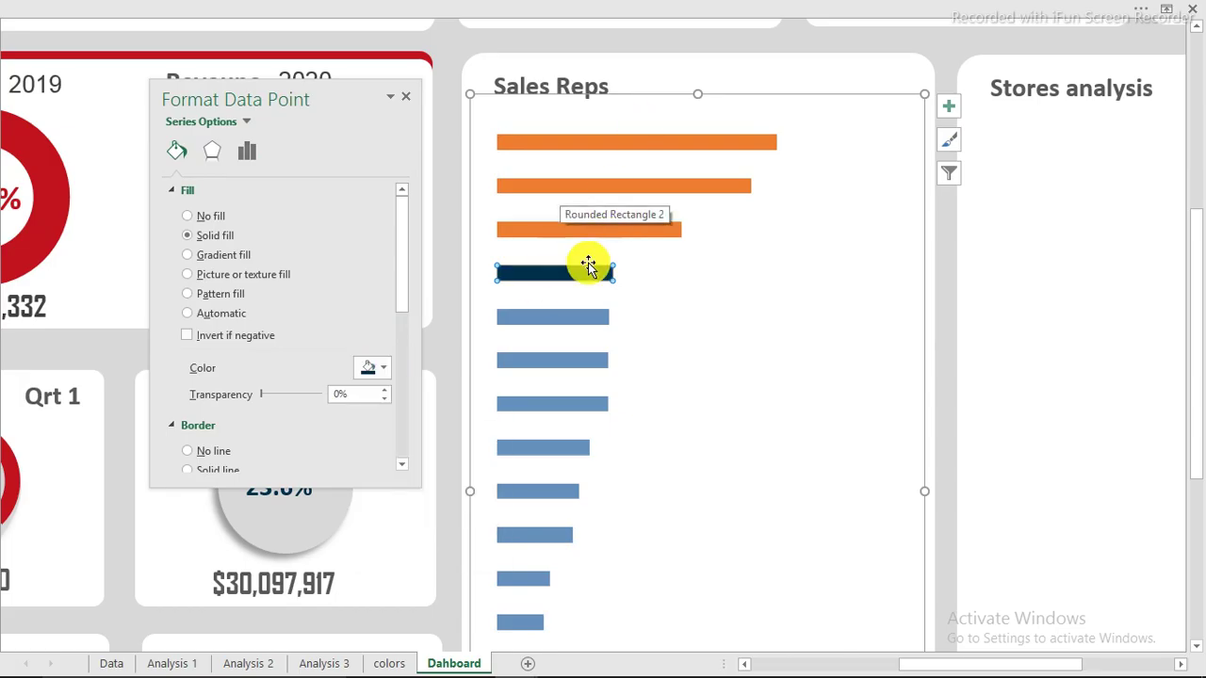
key(ctrl+z)
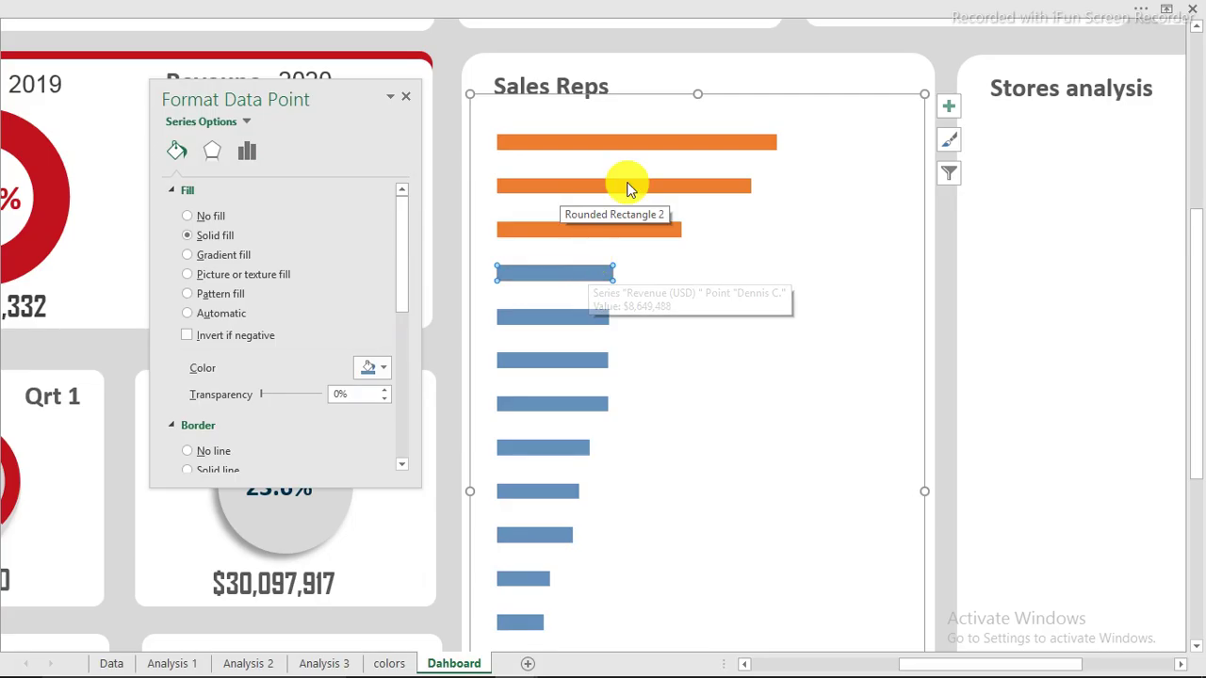
- Fill the Top series bars with the dark navy from the recent colors and close the formatting pane
click(643, 139)
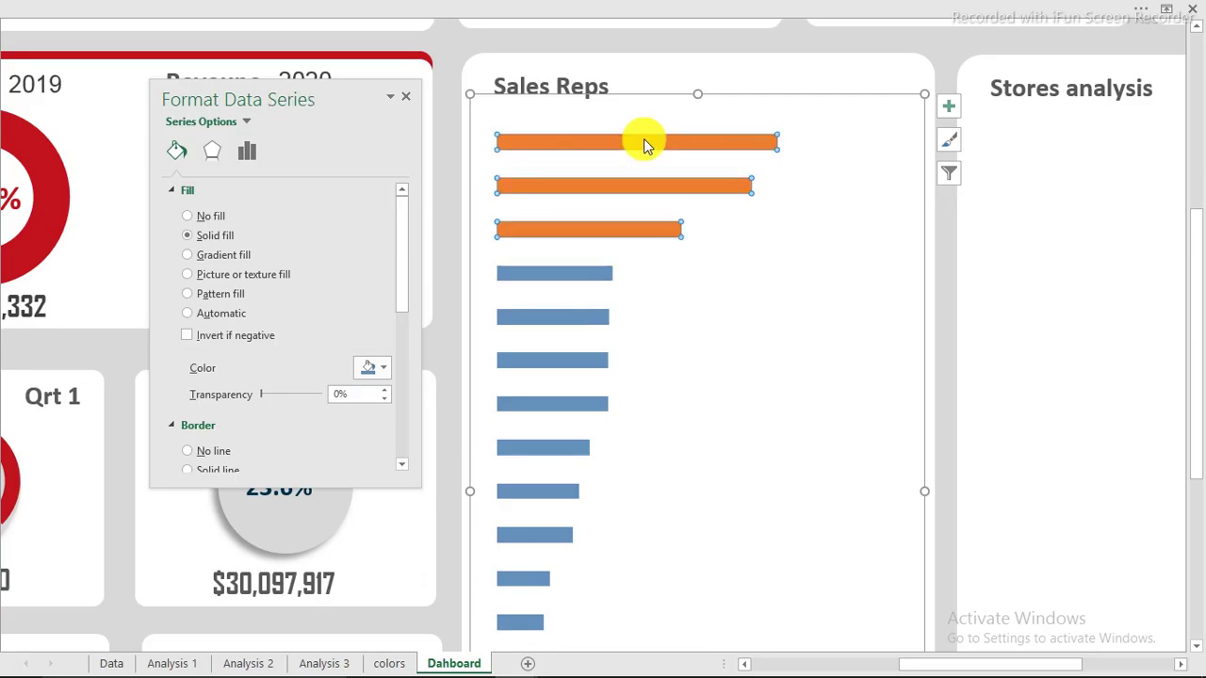
click(384, 371)
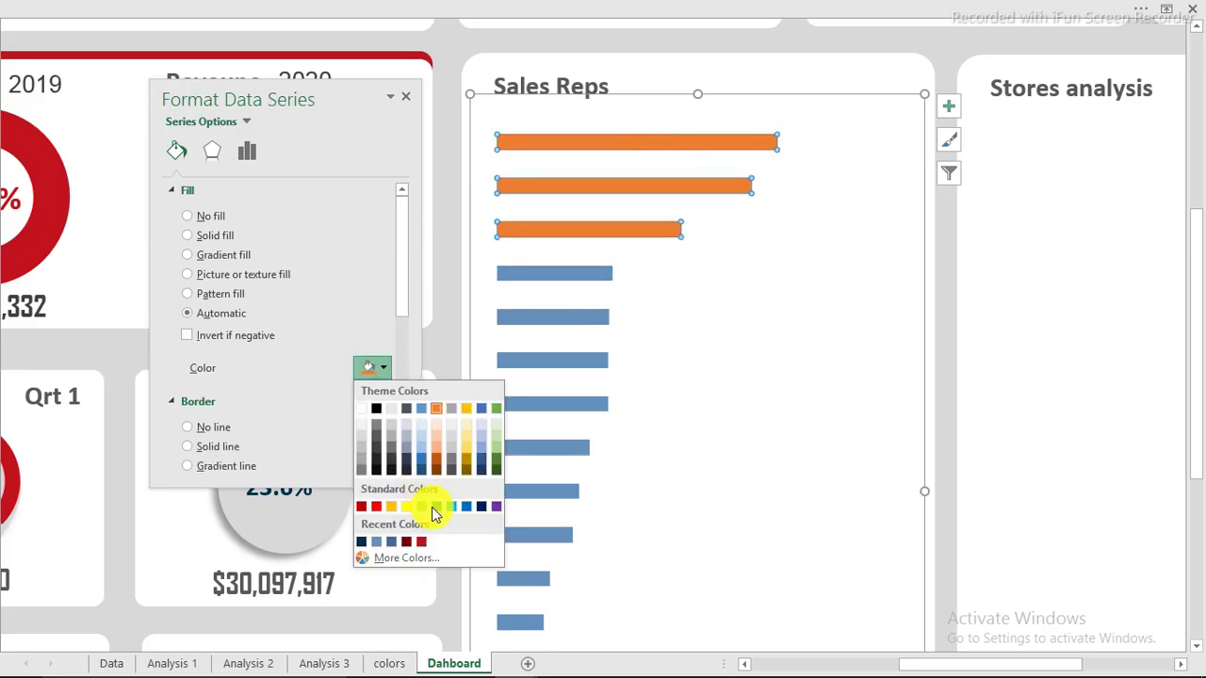
click(363, 543)
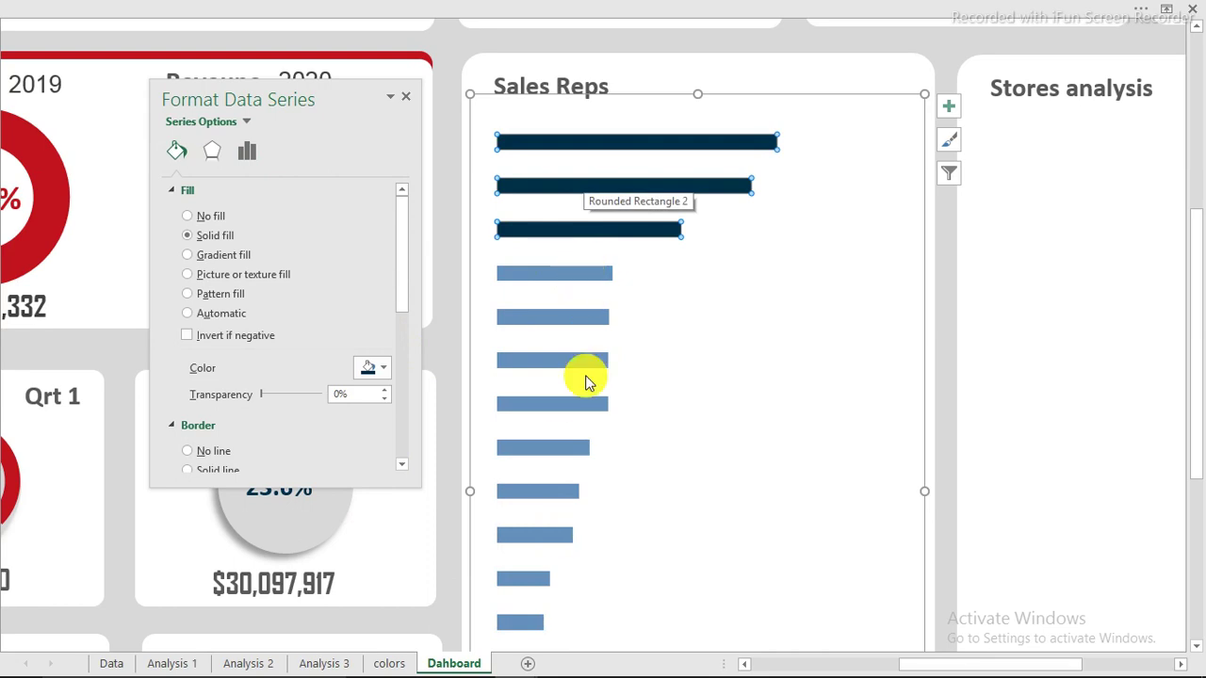
click(404, 95)
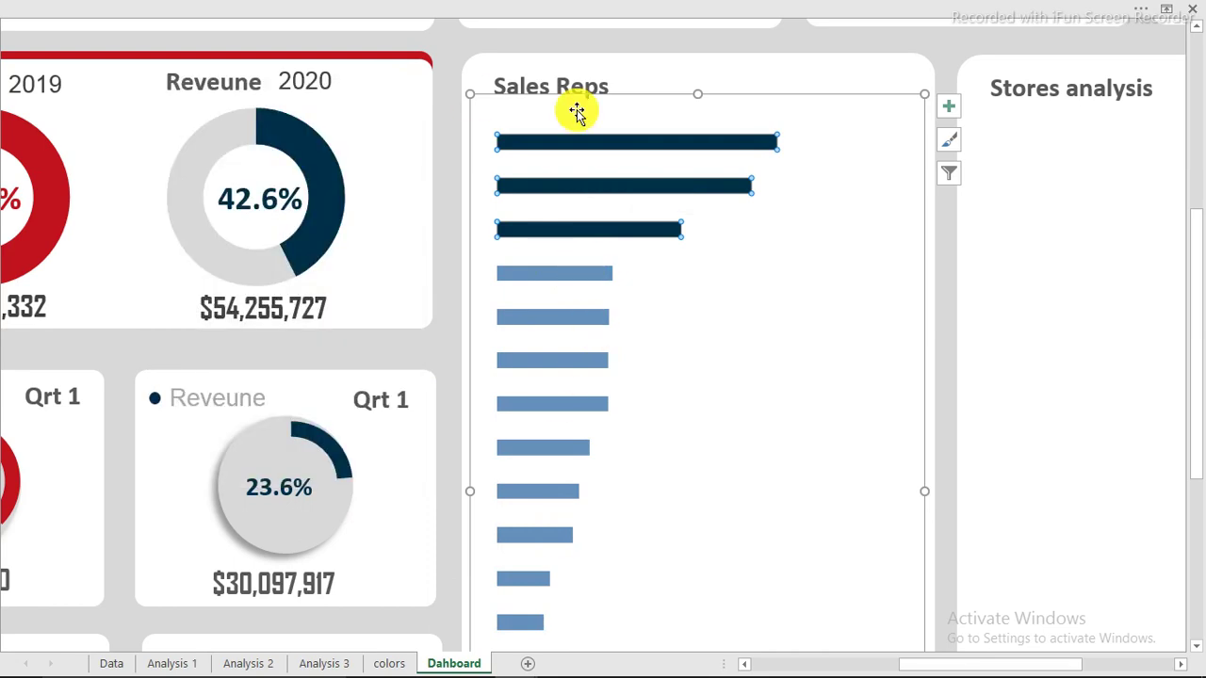
- Extend the Sales Reps chart's plot area to near the chart's bottom edge and lower its top edge slightly below the card title
mouse_move(1162, 662)
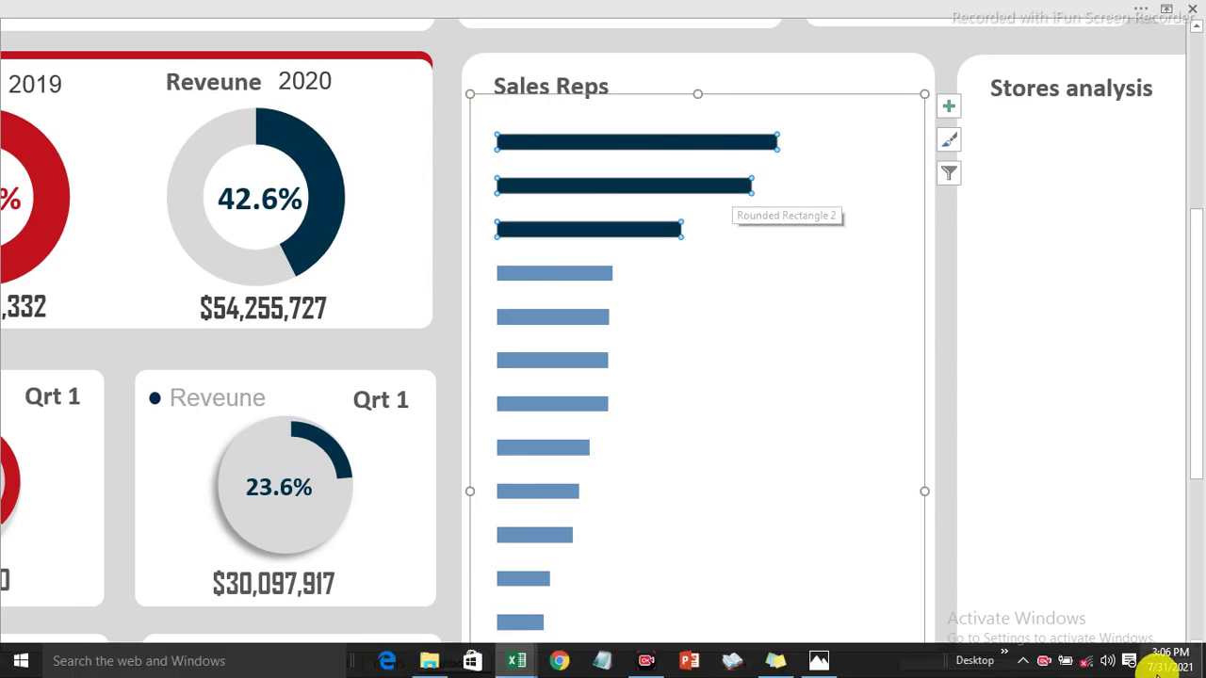
click(1049, 667)
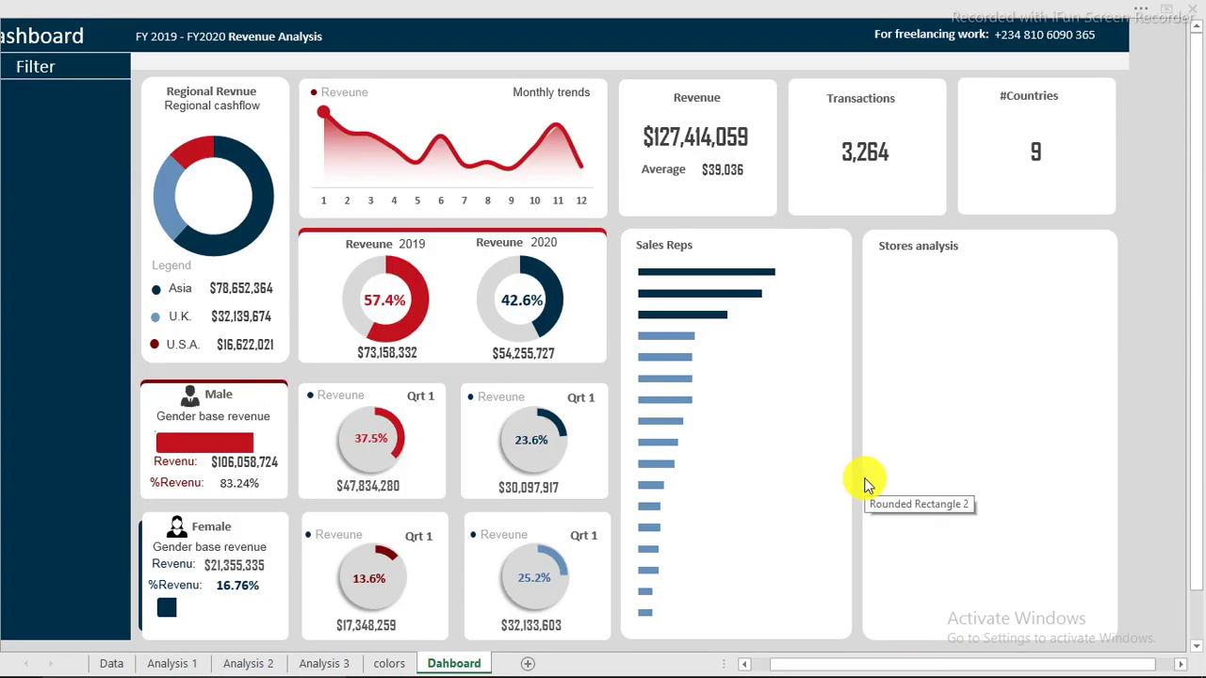
click(714, 445)
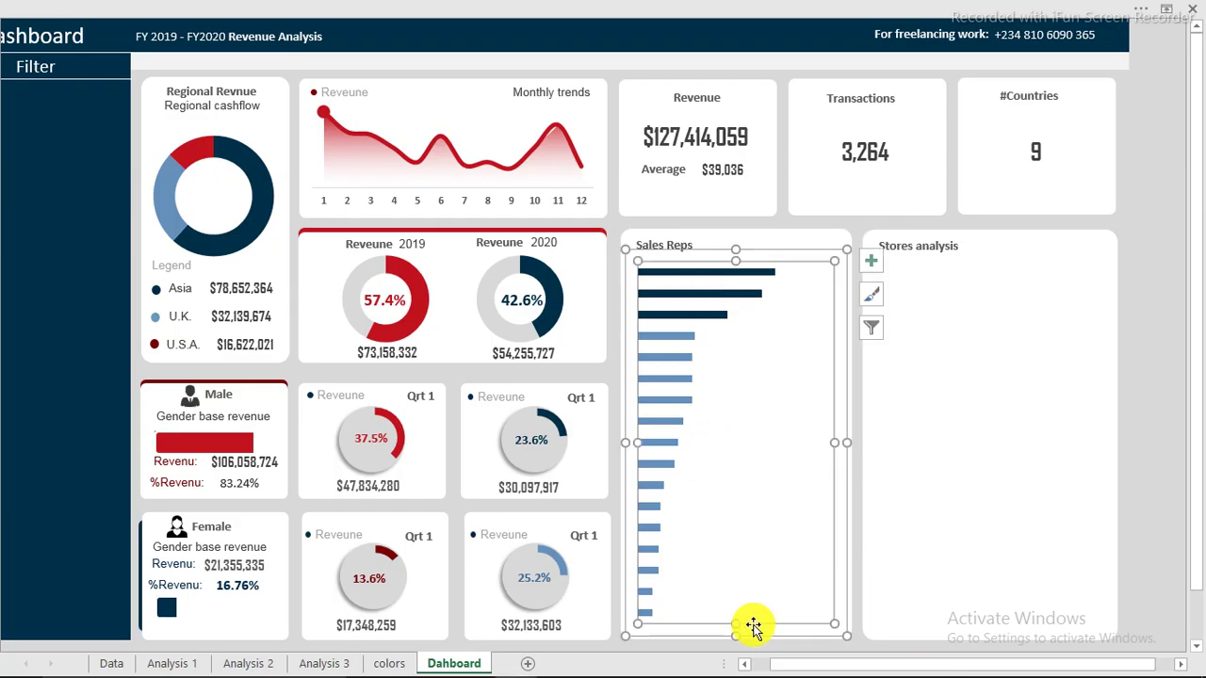
drag(738, 624, 738, 633)
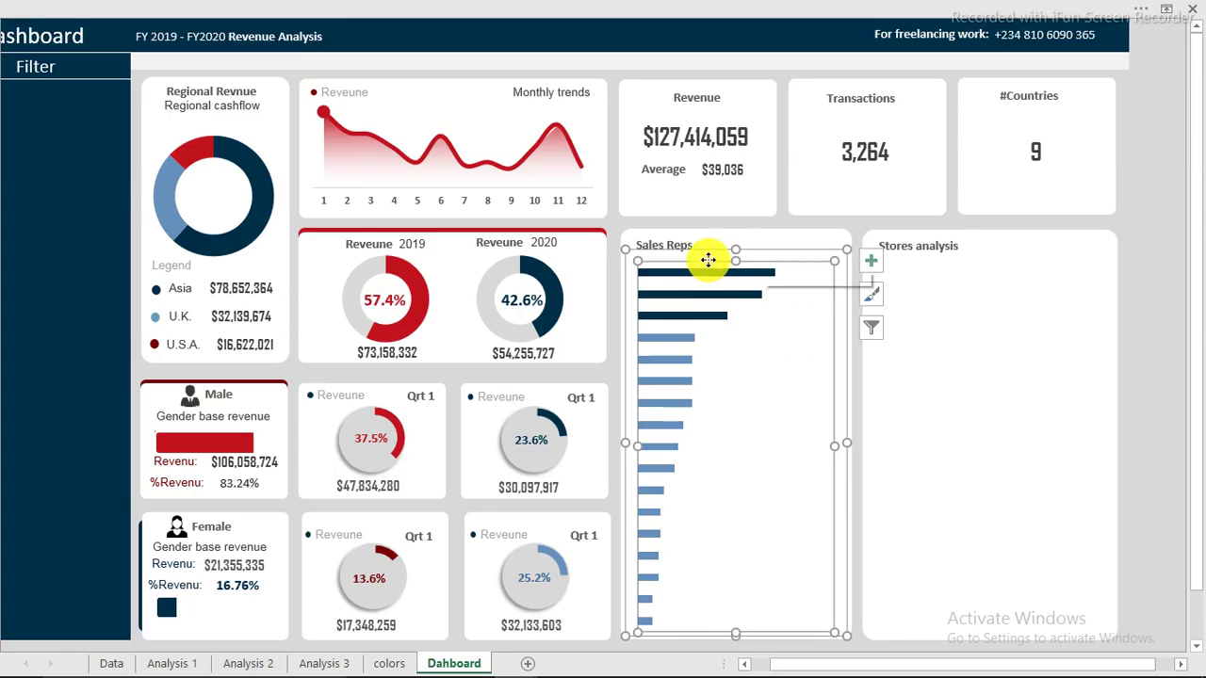
drag(734, 257, 735, 268)
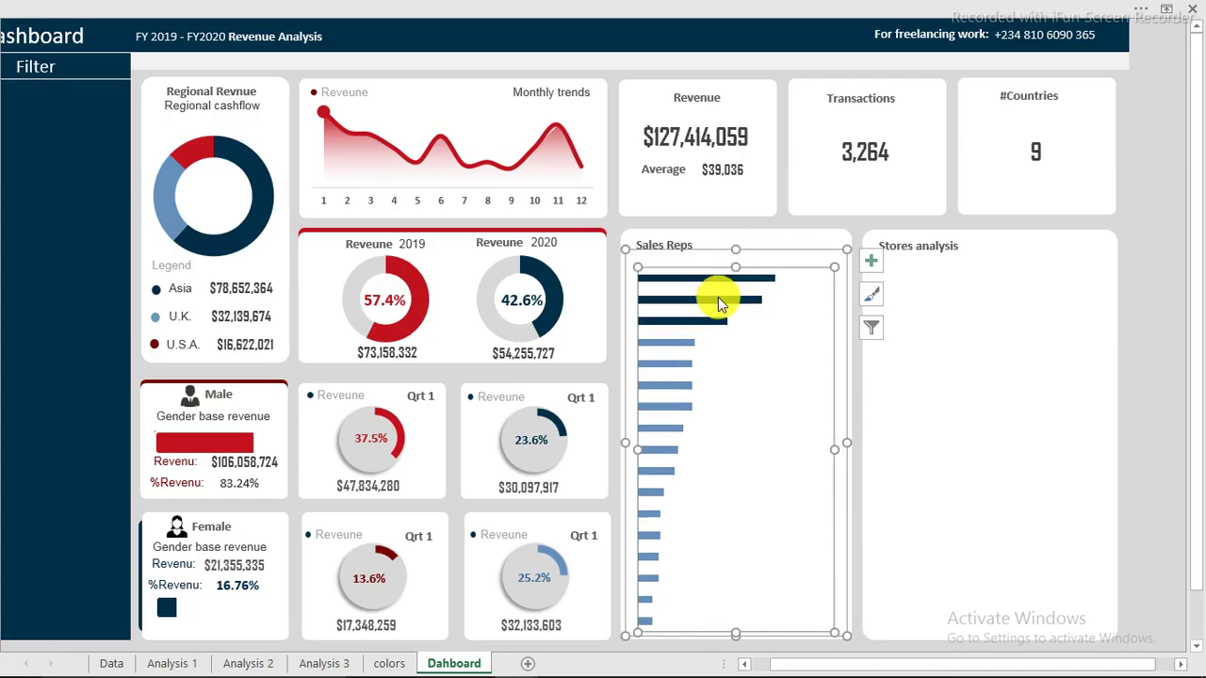
- Set the gap width of the Sales Reps chart's bars to 44% and close the formatting pane
double_click(718, 300)
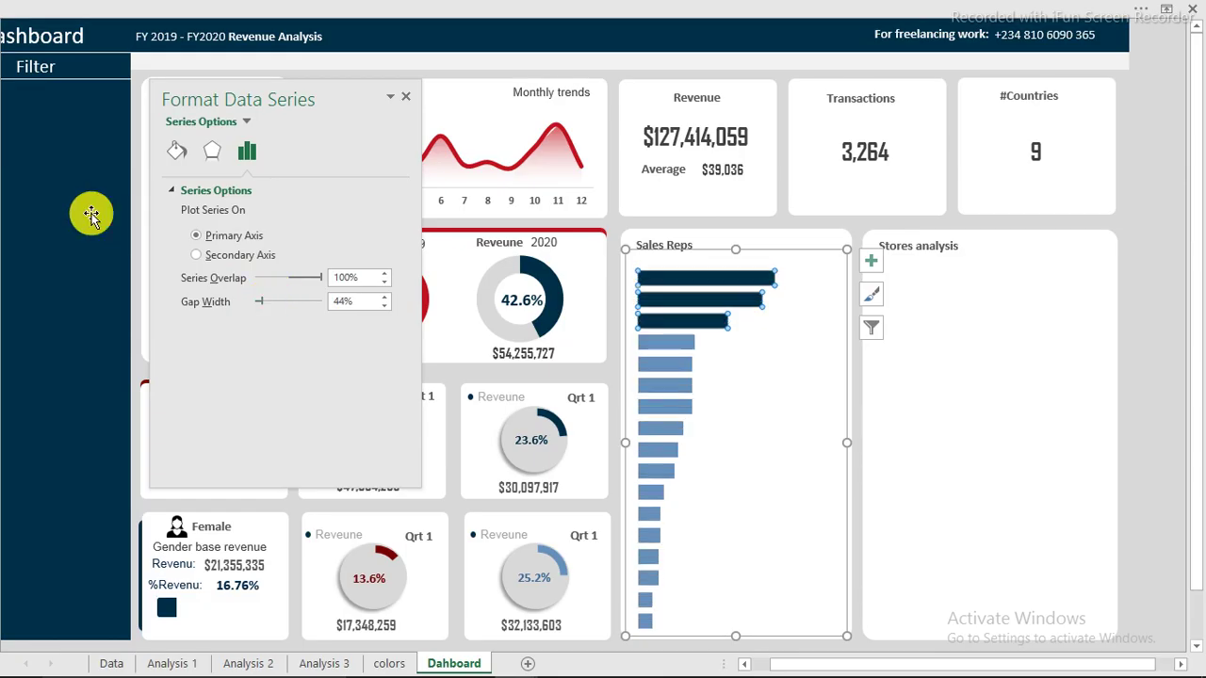
click(407, 98)
click(407, 98)
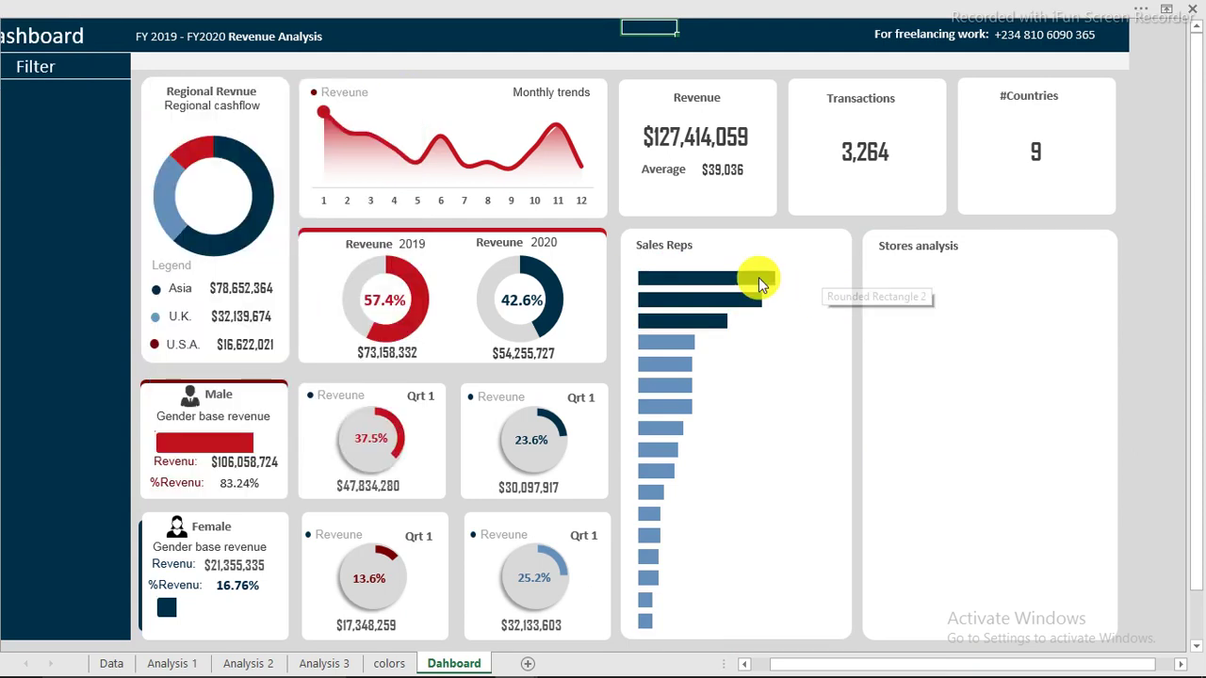
- Draw a small text box beside the first bar in the Sales Reps card and narrow the chart's plot area to make room for labels
click(479, 5)
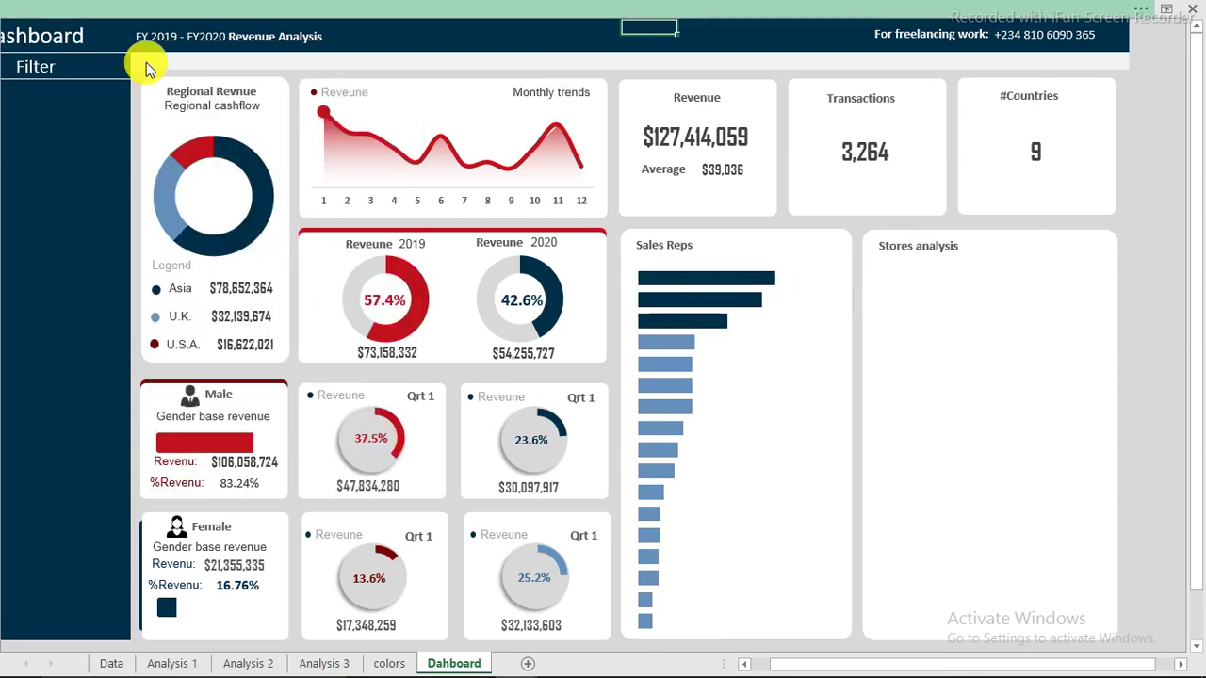
click(218, 41)
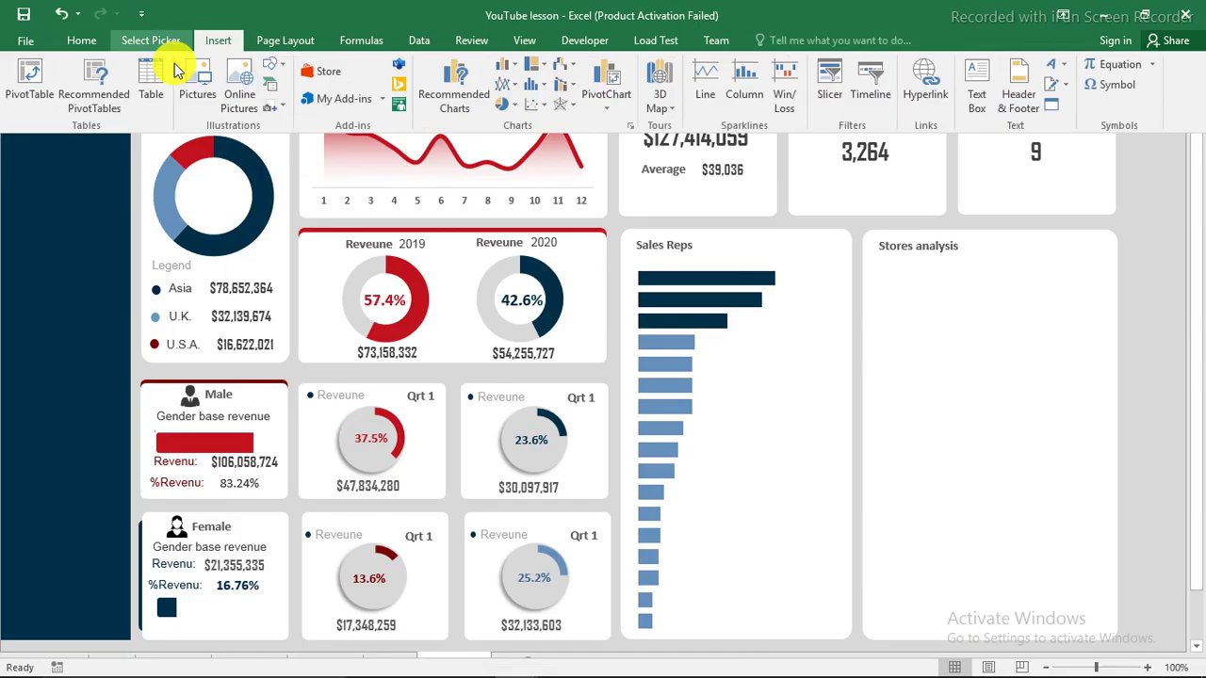
click(274, 66)
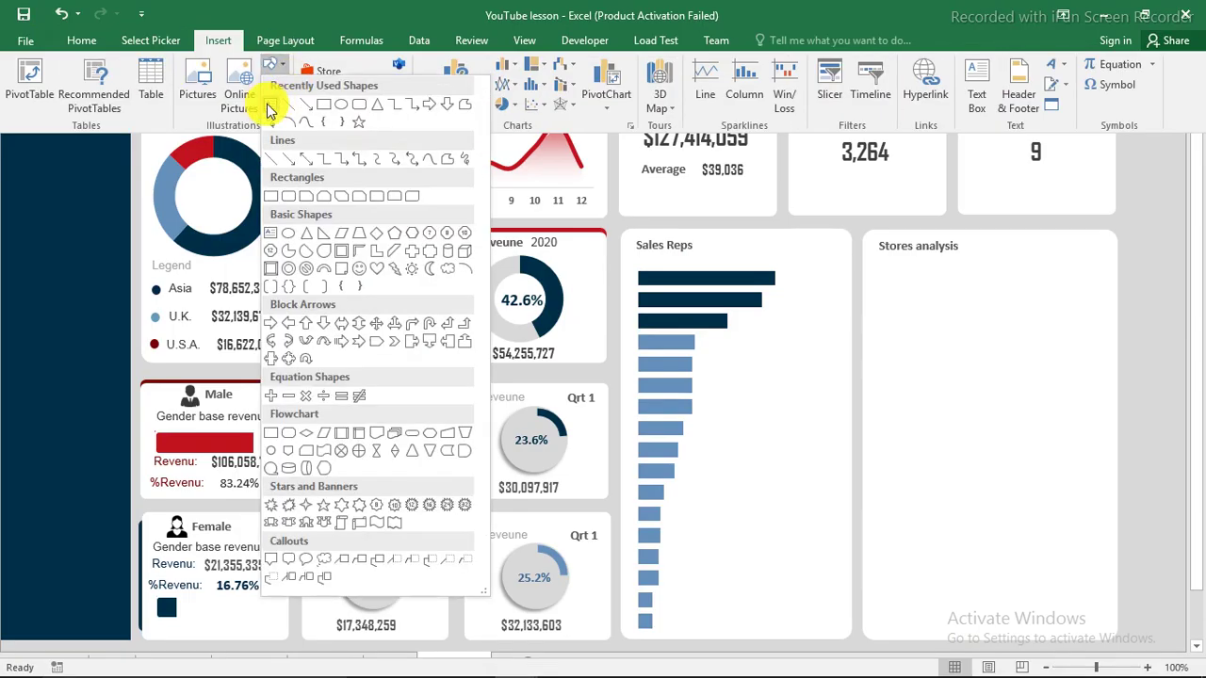
click(274, 107)
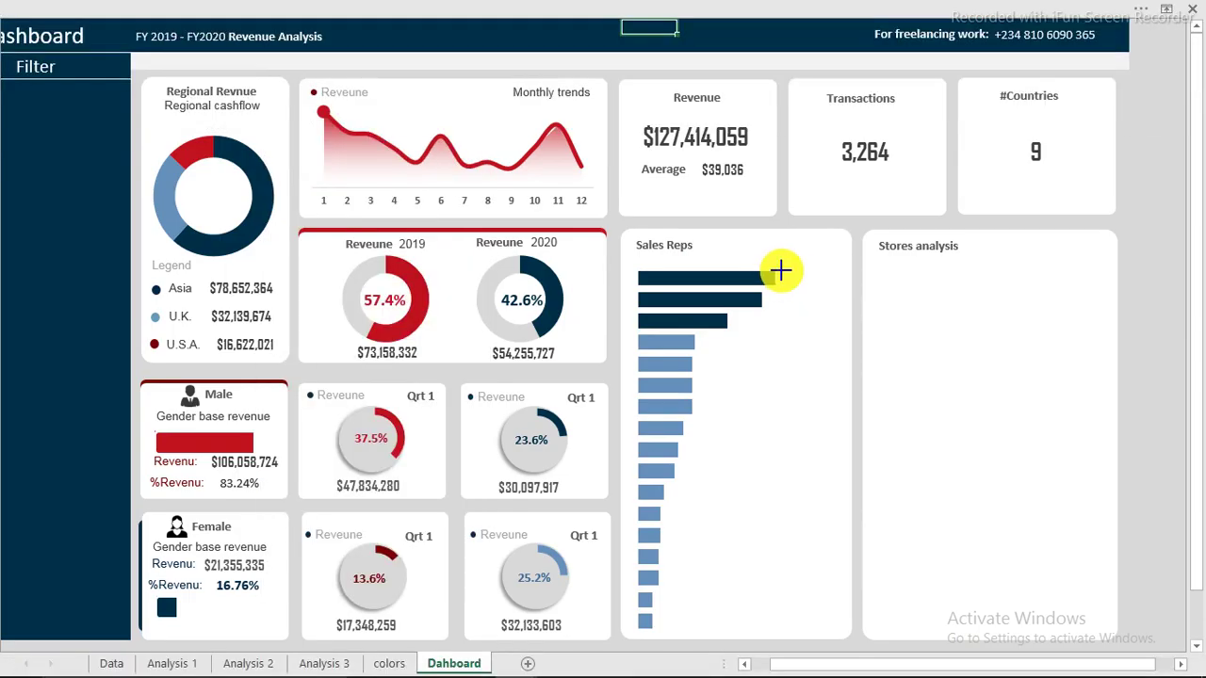
drag(781, 272, 841, 284)
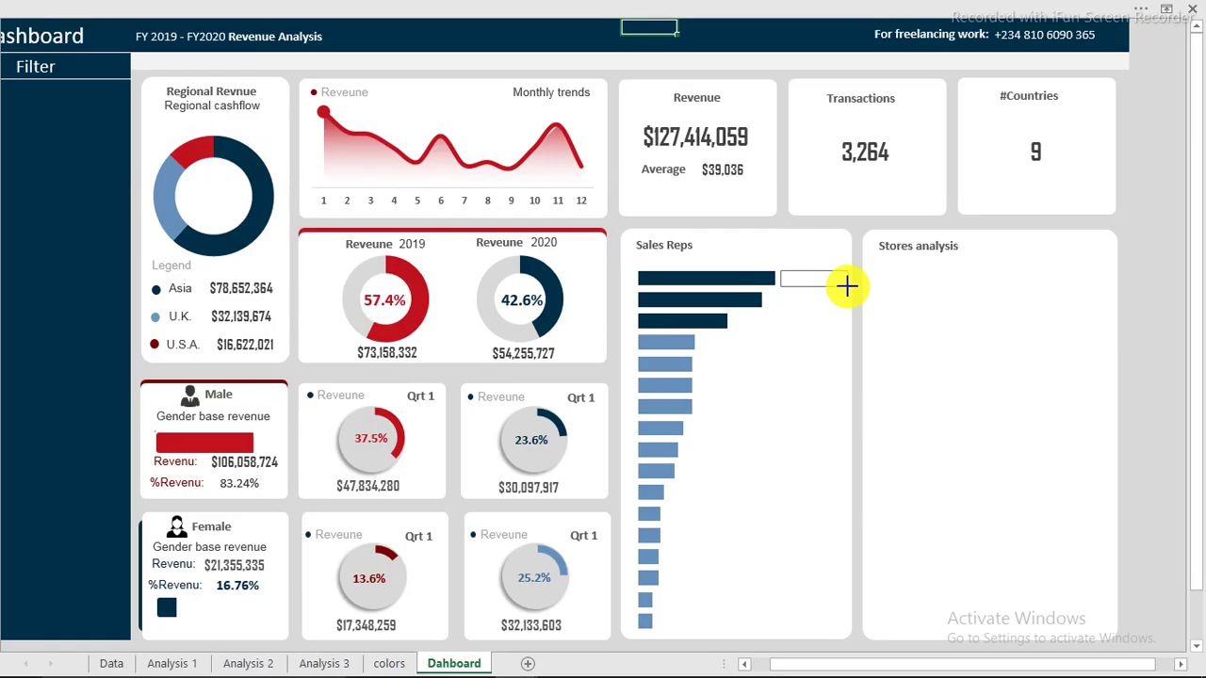
drag(847, 286, 847, 286)
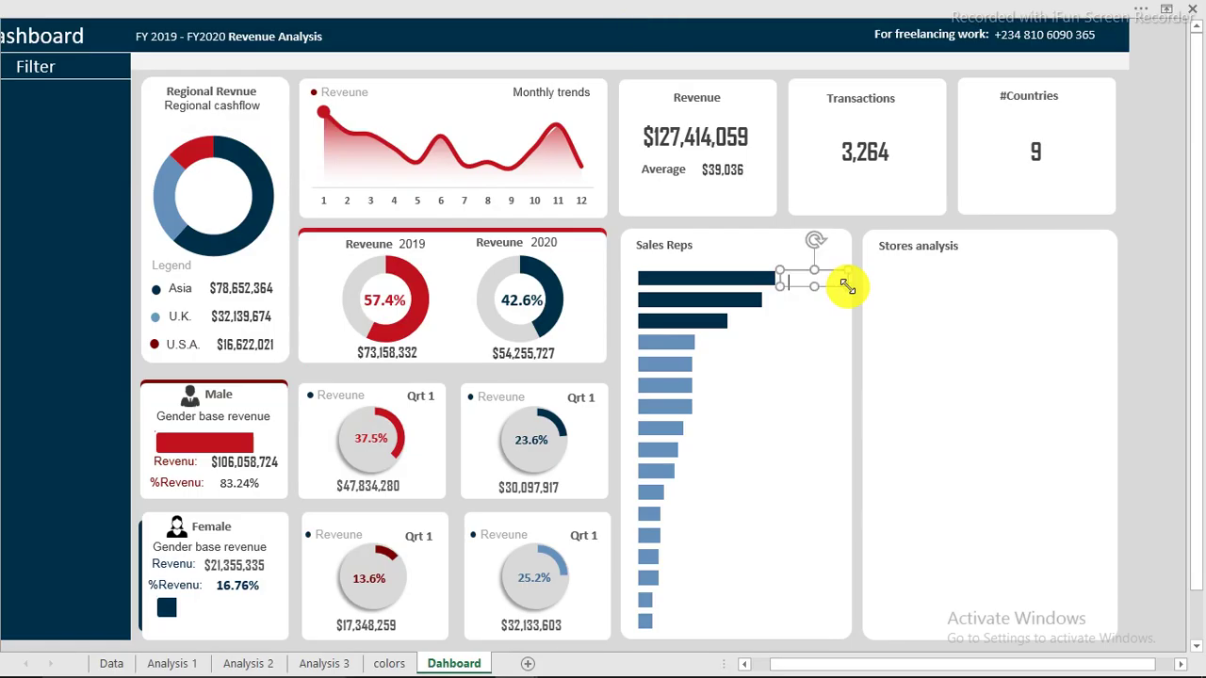
click(733, 337)
drag(830, 448, 783, 448)
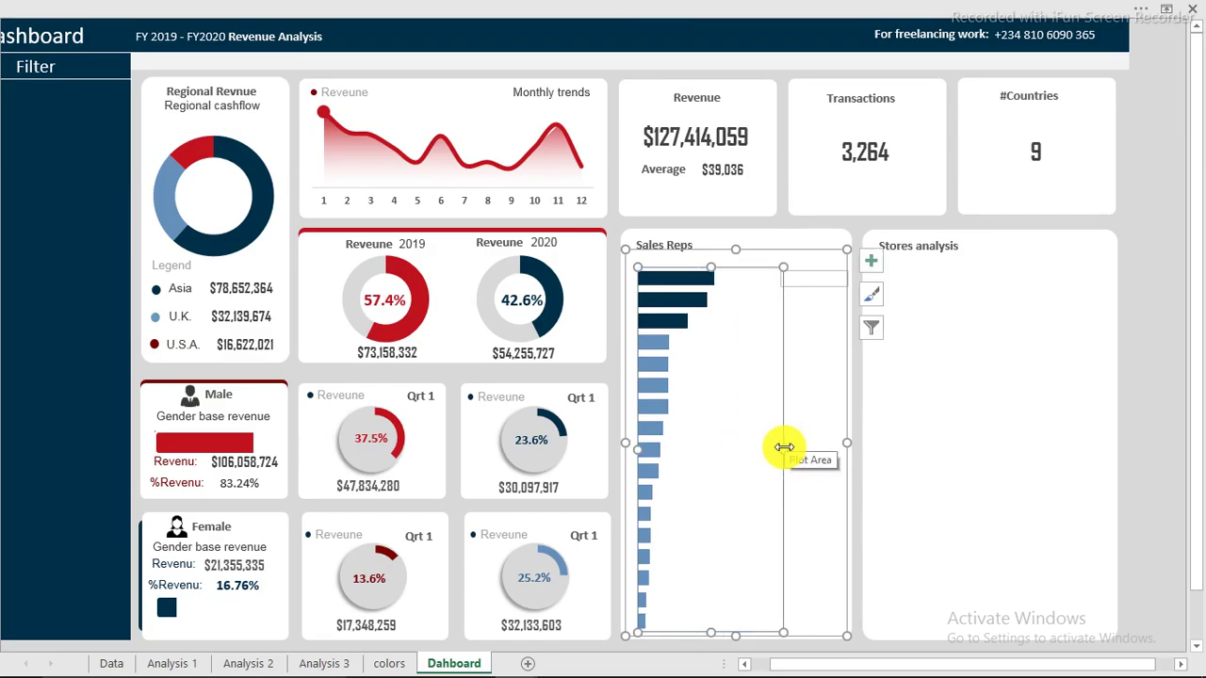
- Show the formula bar and link the new text box to cell E7 of the Analysis 3 sheet with ='Analysis 3'!E7
click(816, 280)
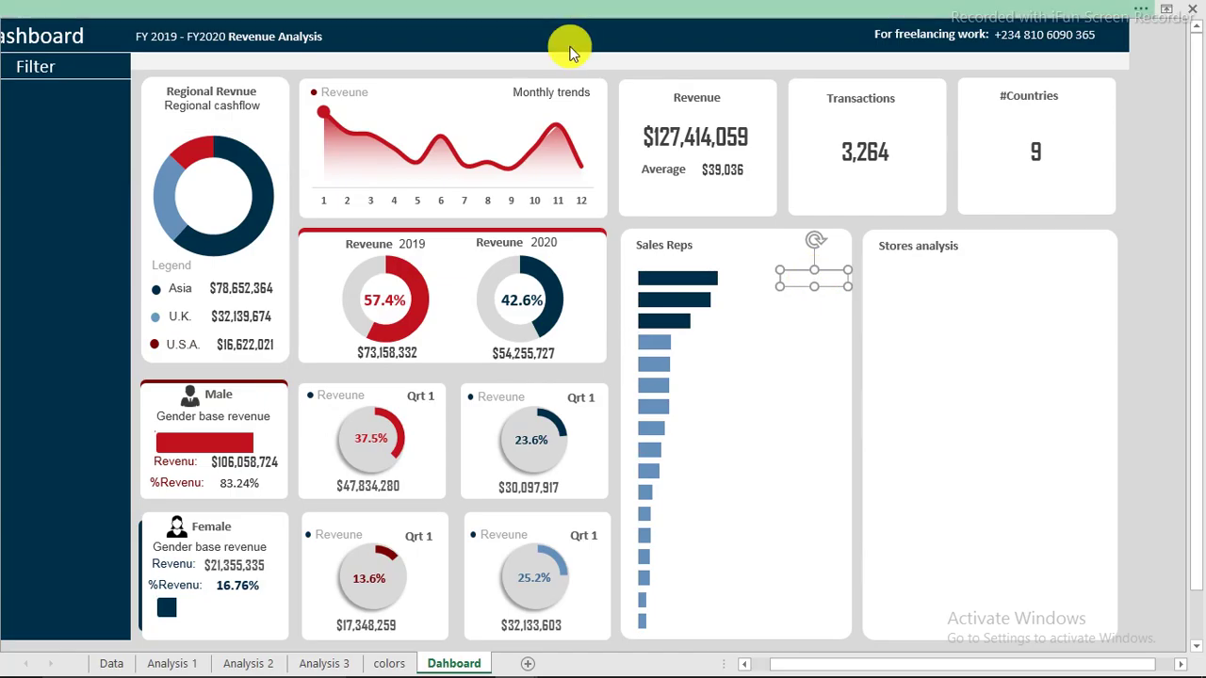
click(537, 10)
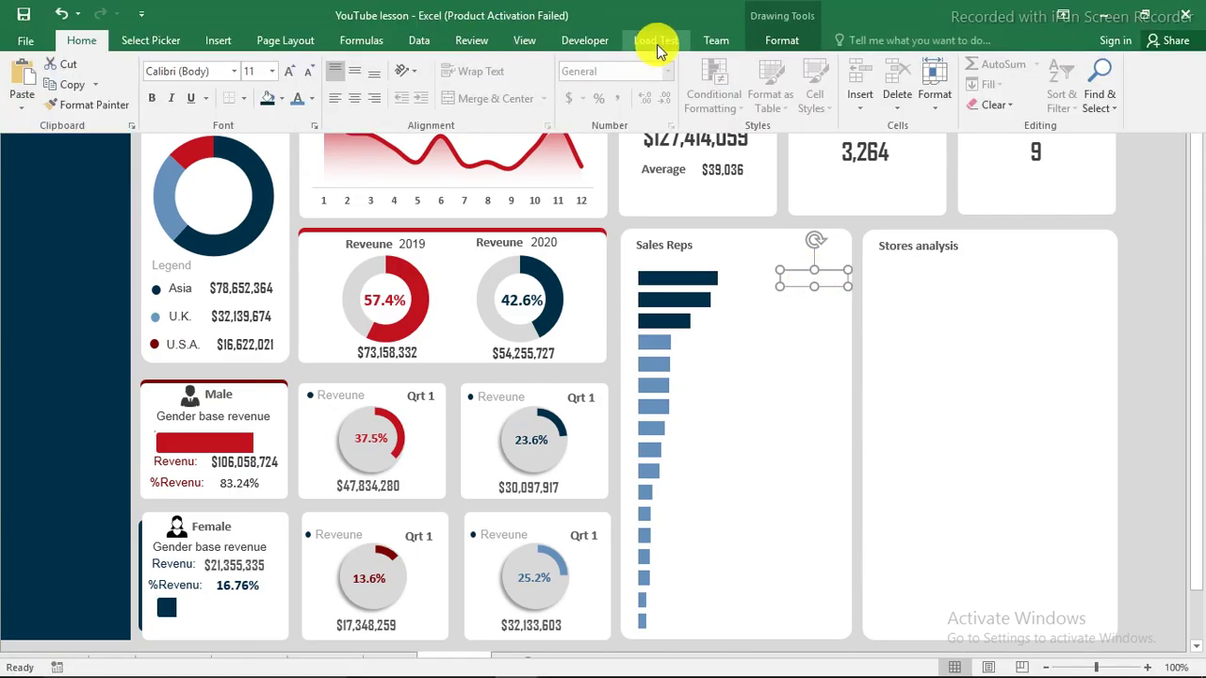
click(524, 40)
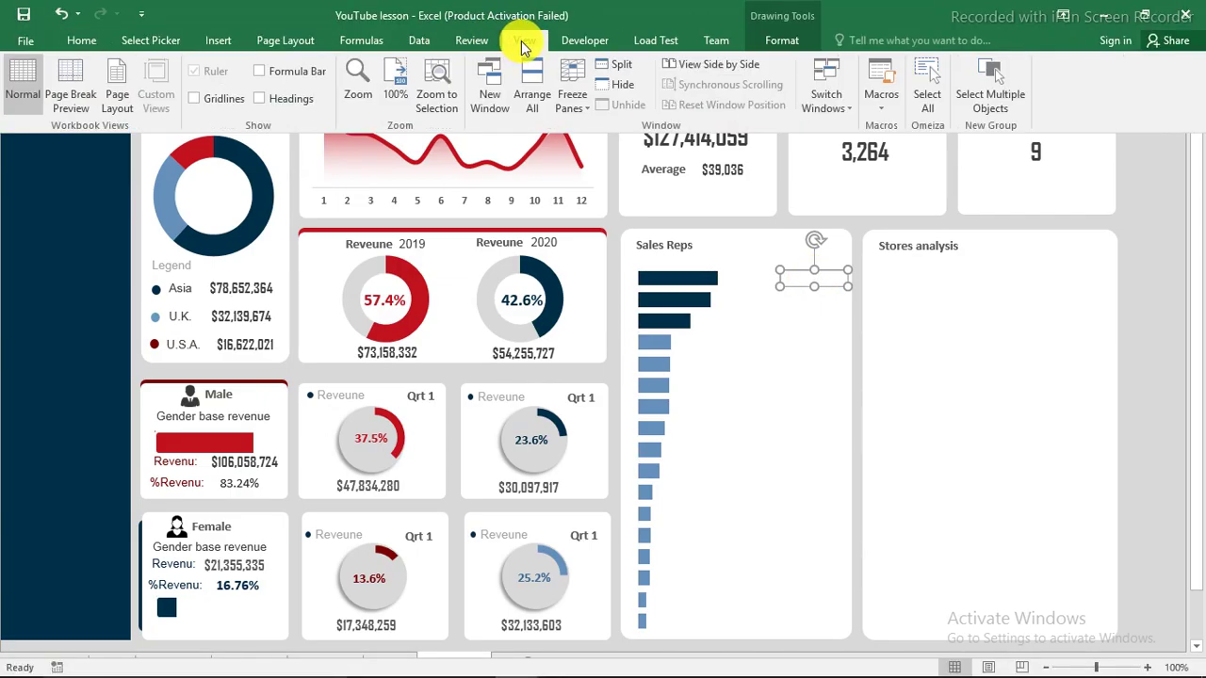
click(277, 73)
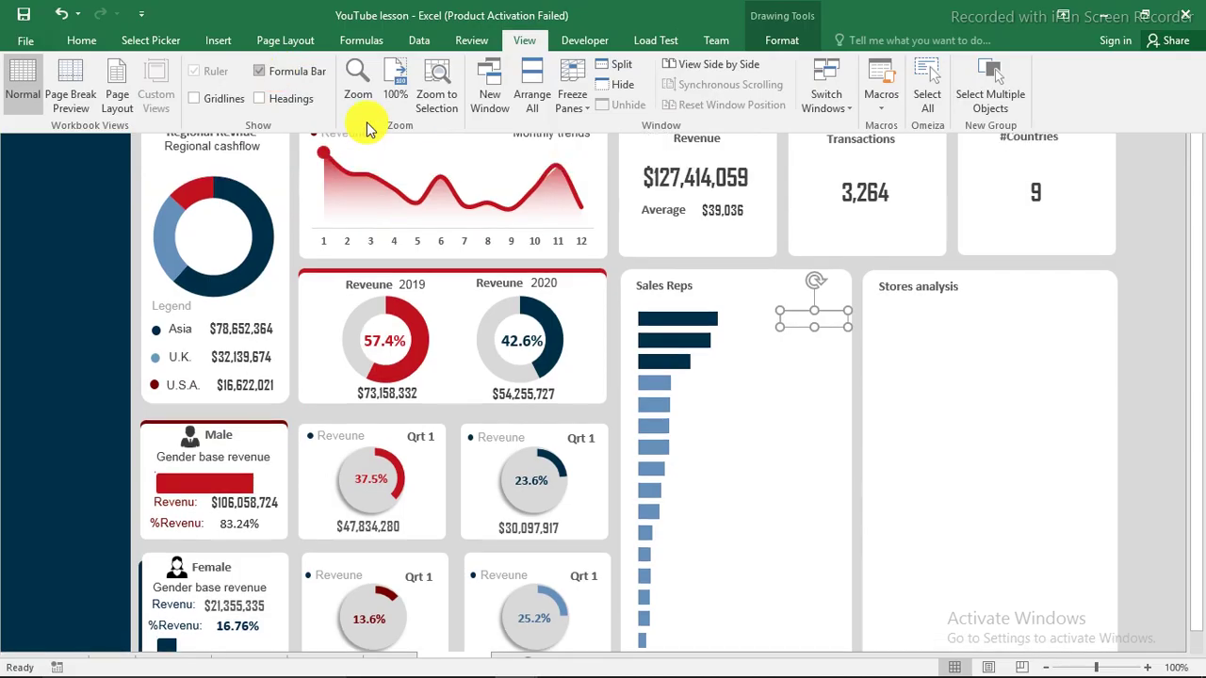
click(316, 36)
text(=)
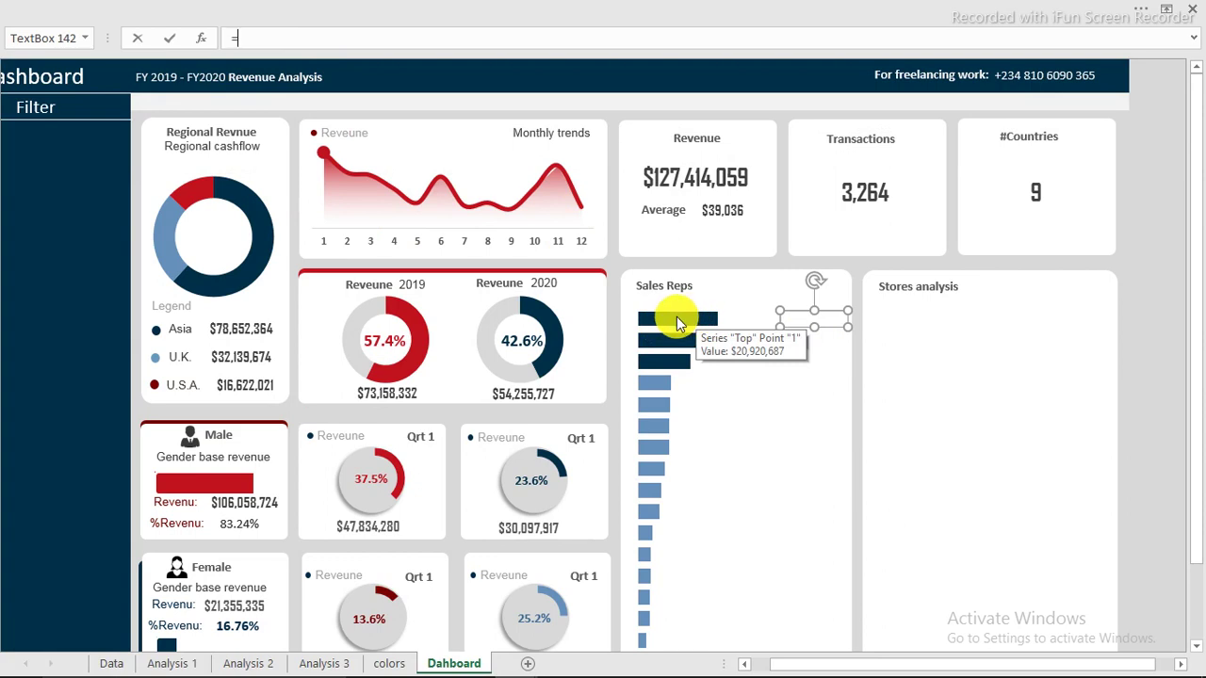
click(324, 663)
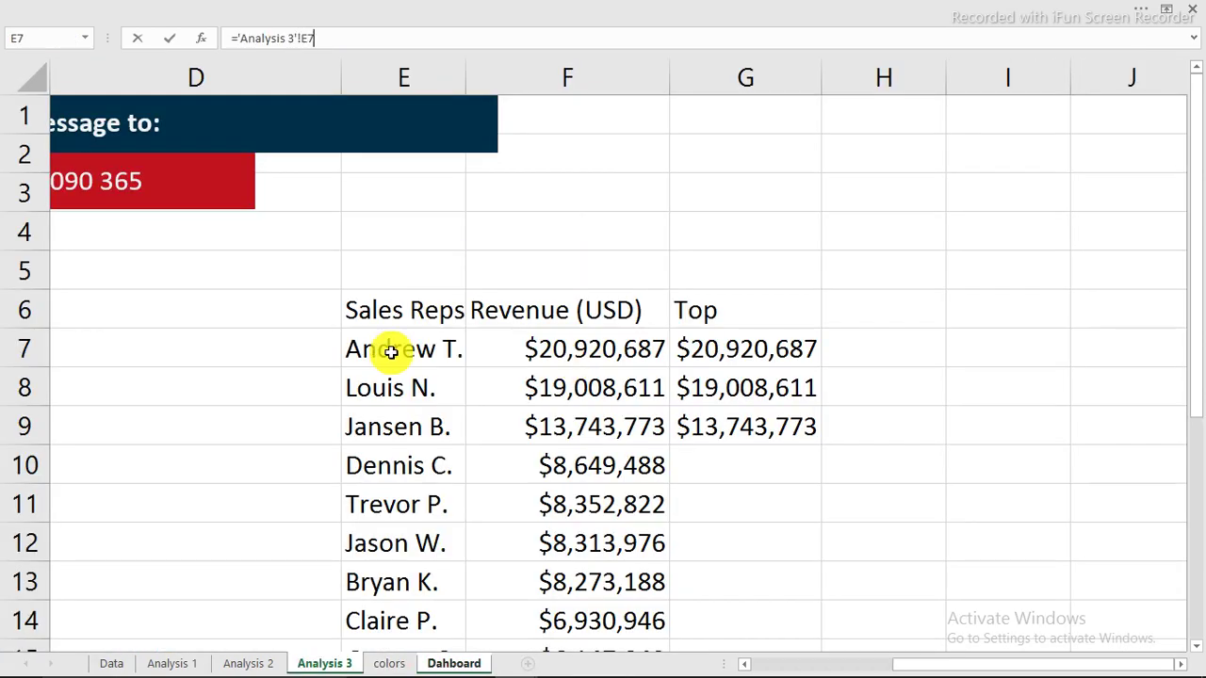
key(Return)
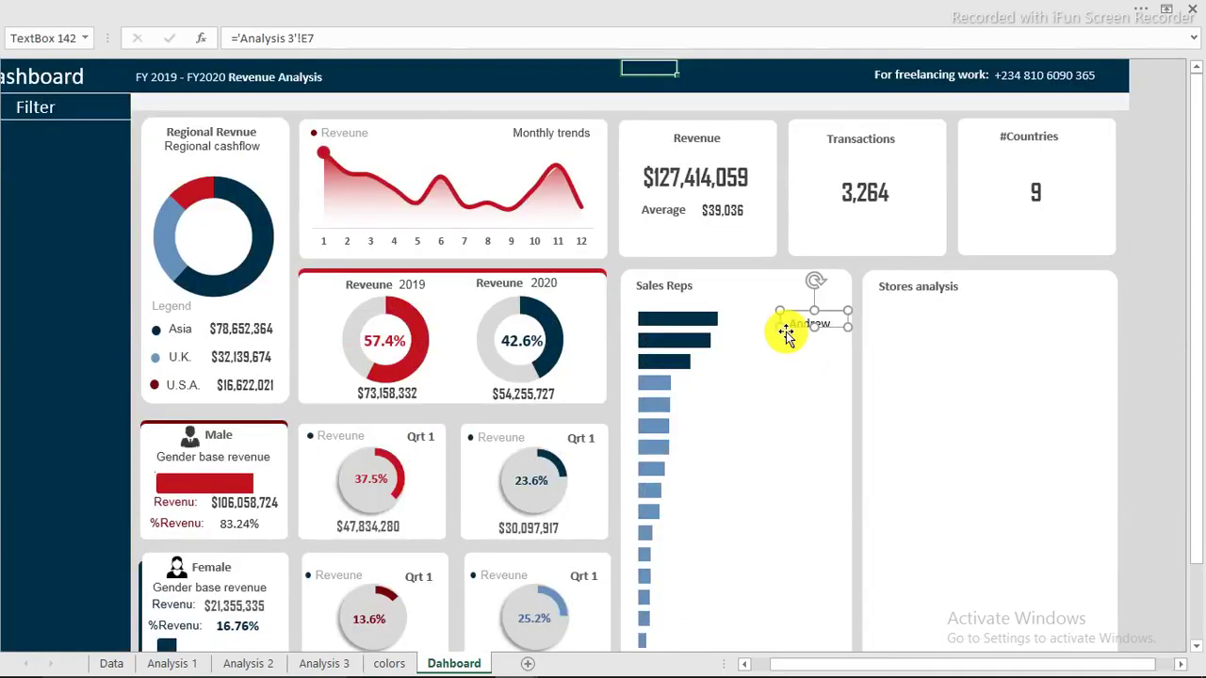
- Widen the linked name label toward the bars and make its text bold, vertically centered and right-aligned
drag(774, 329, 739, 328)
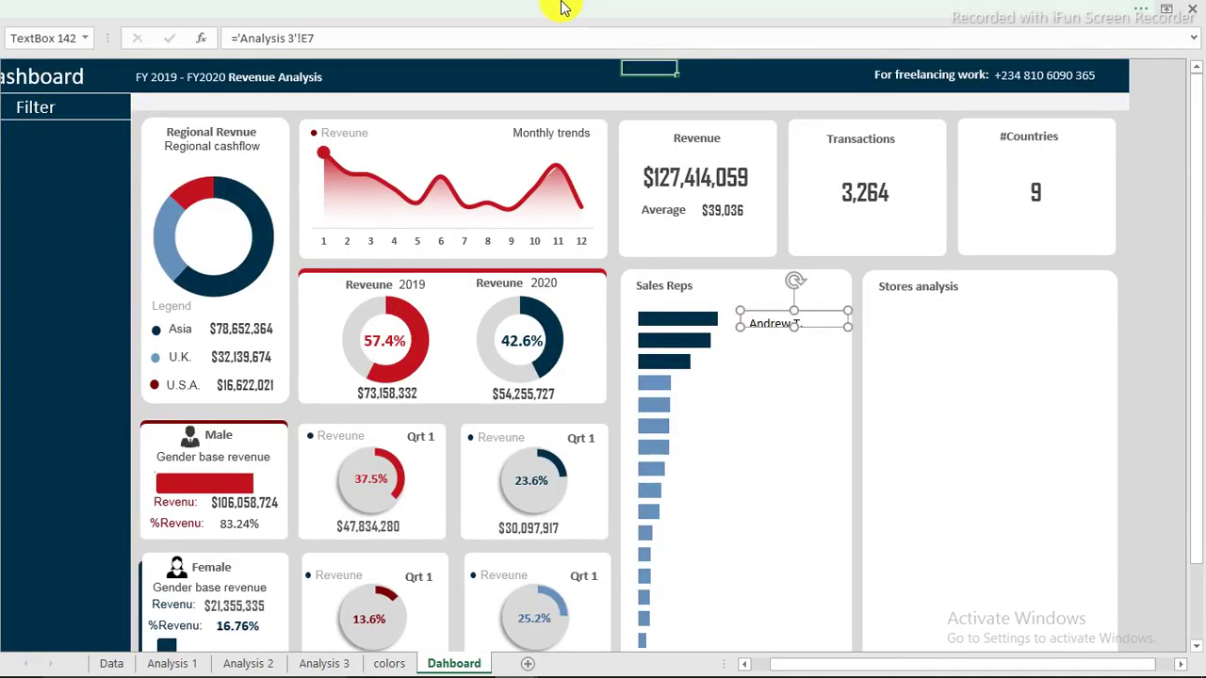
click(304, 14)
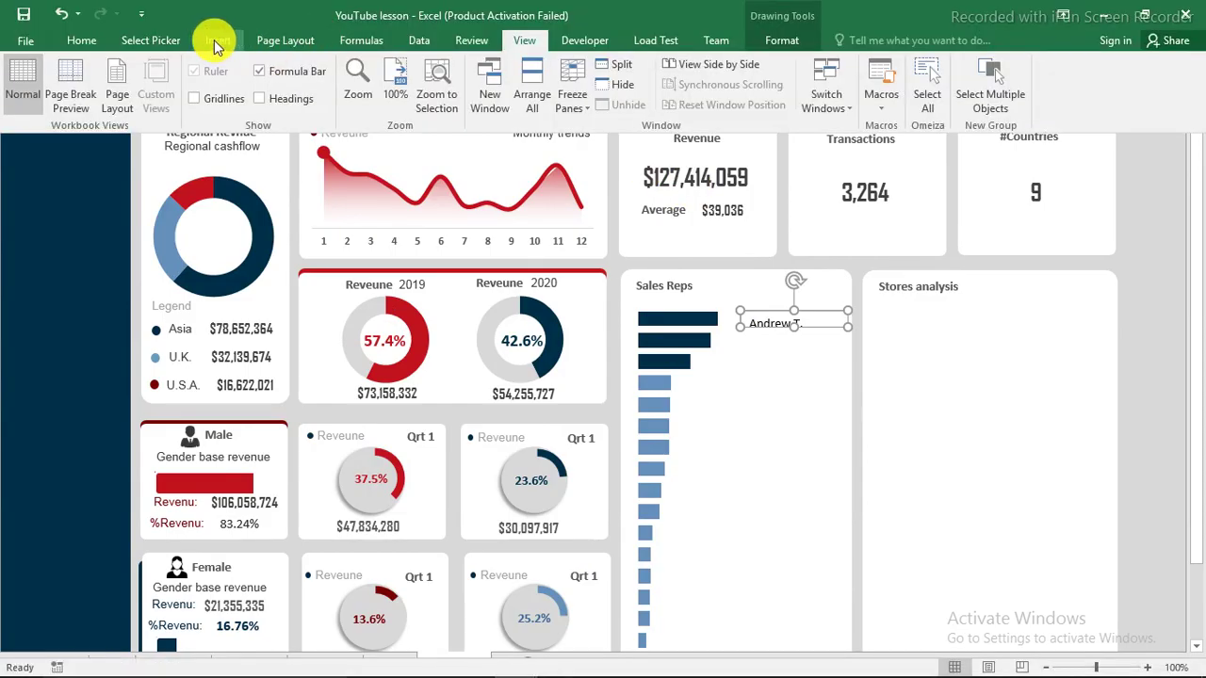
scroll(206, 81, up, 7)
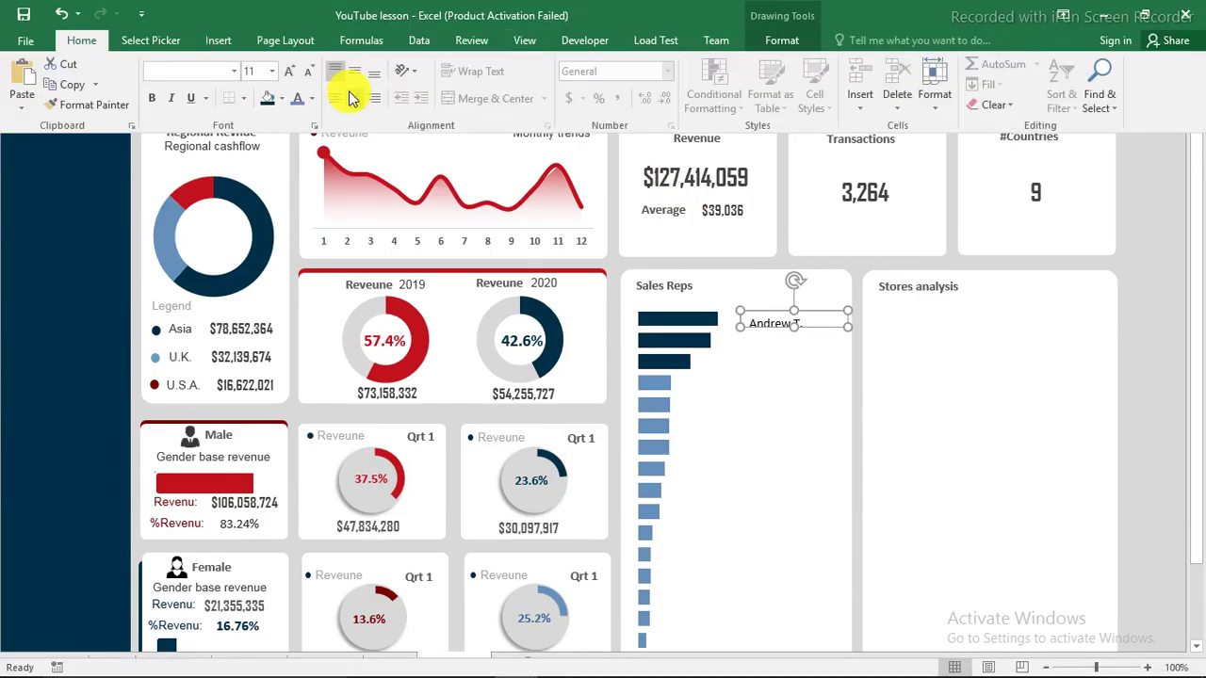
click(354, 71)
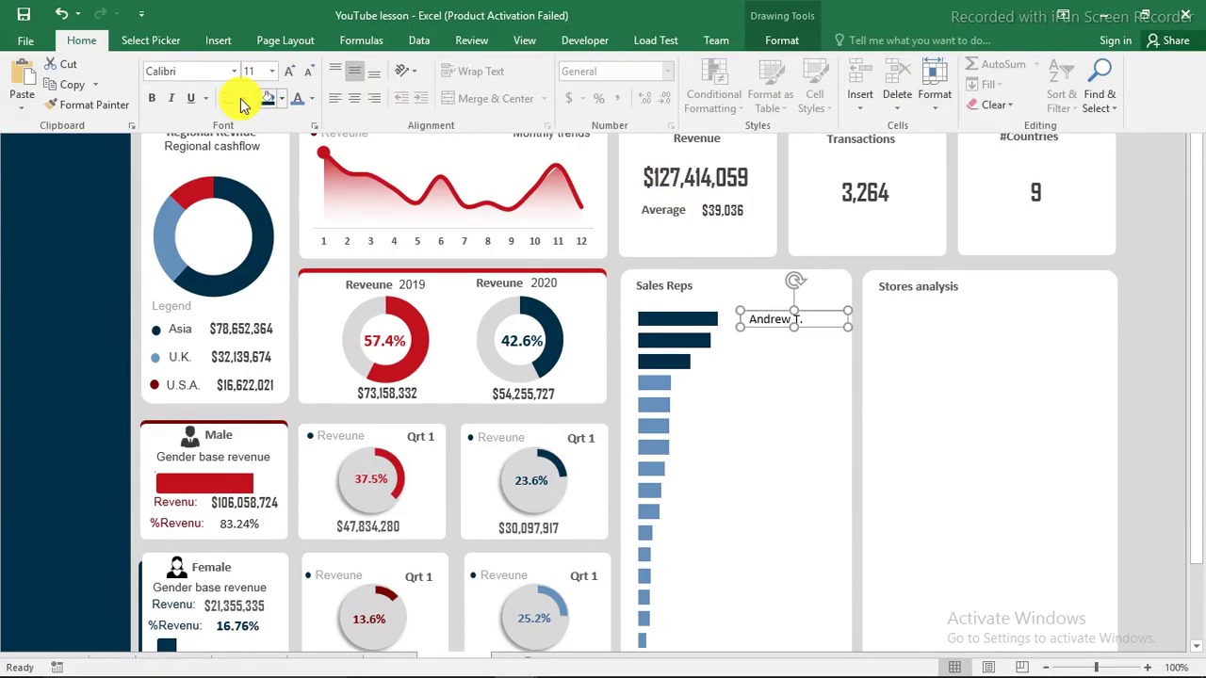
click(153, 98)
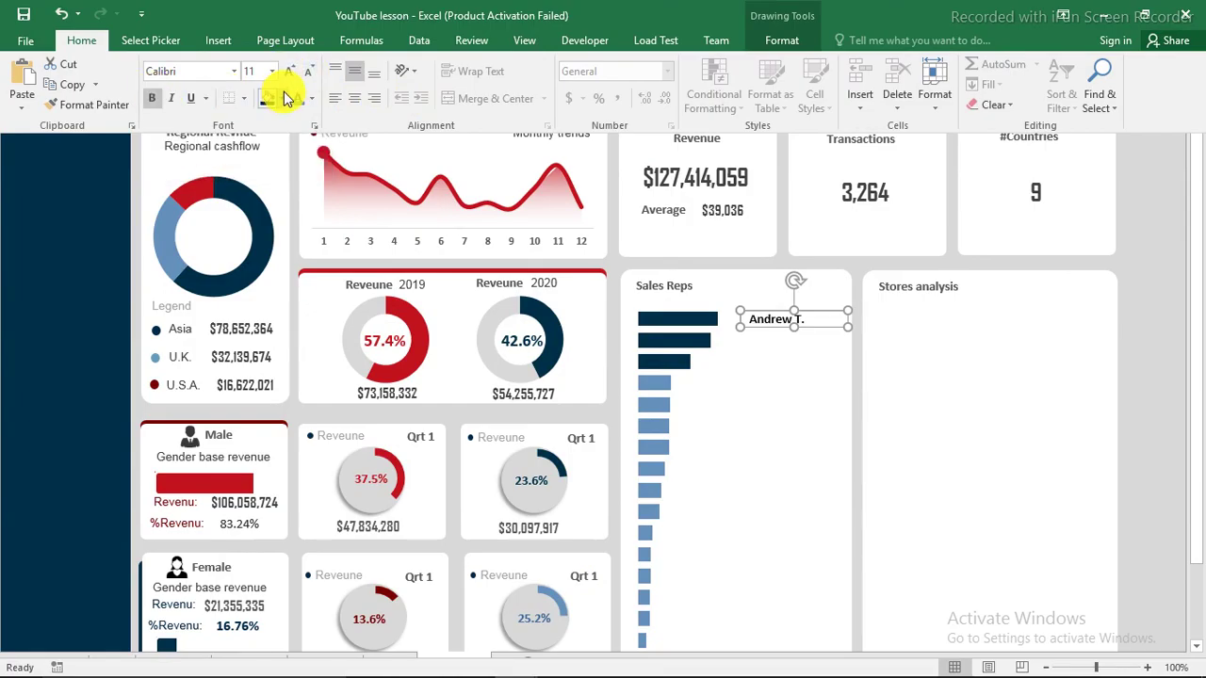
click(354, 98)
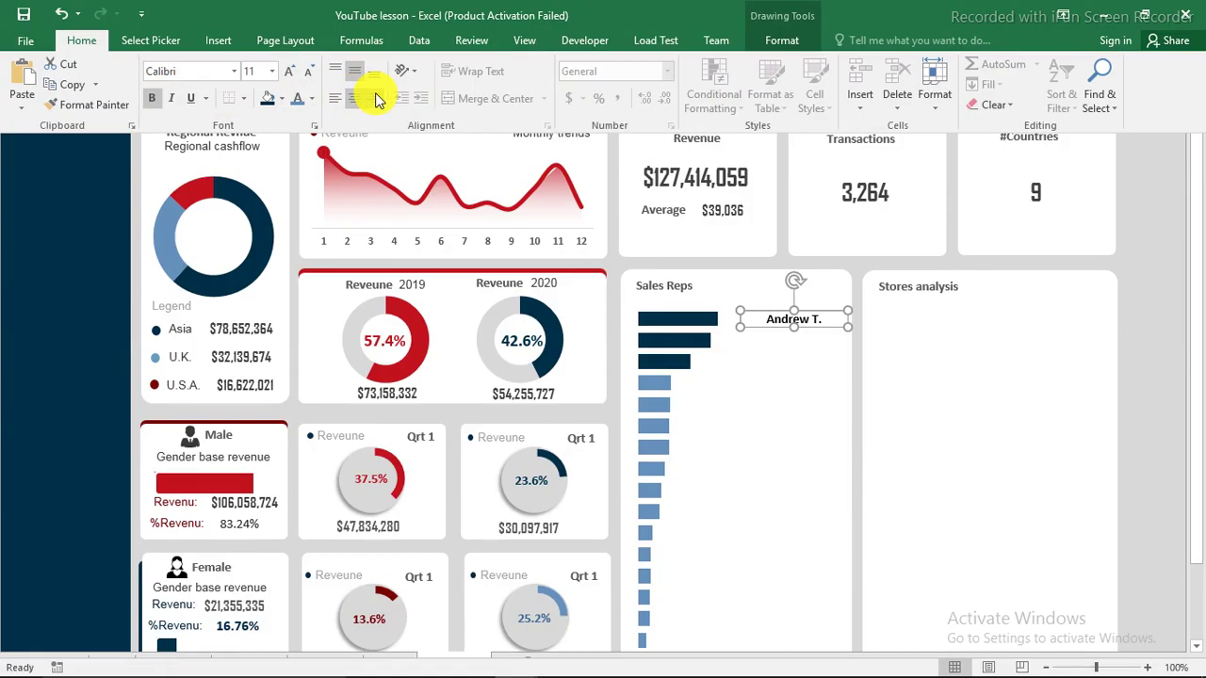
click(377, 99)
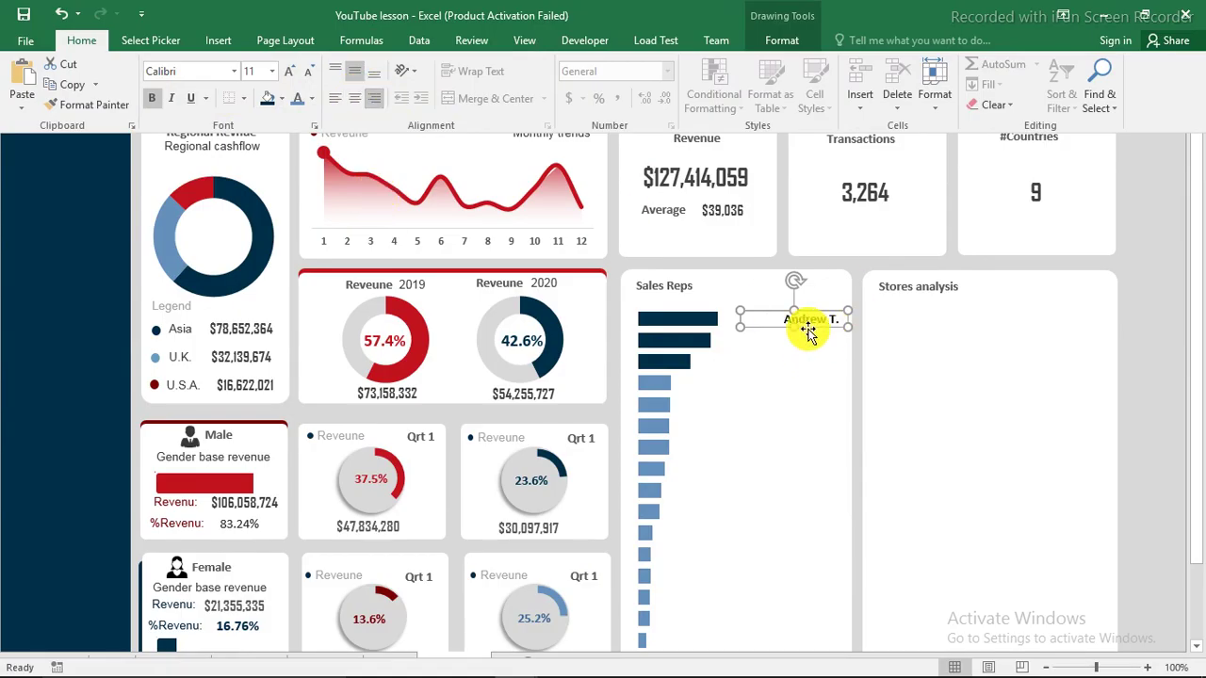
key(ctrl+shift+F1)
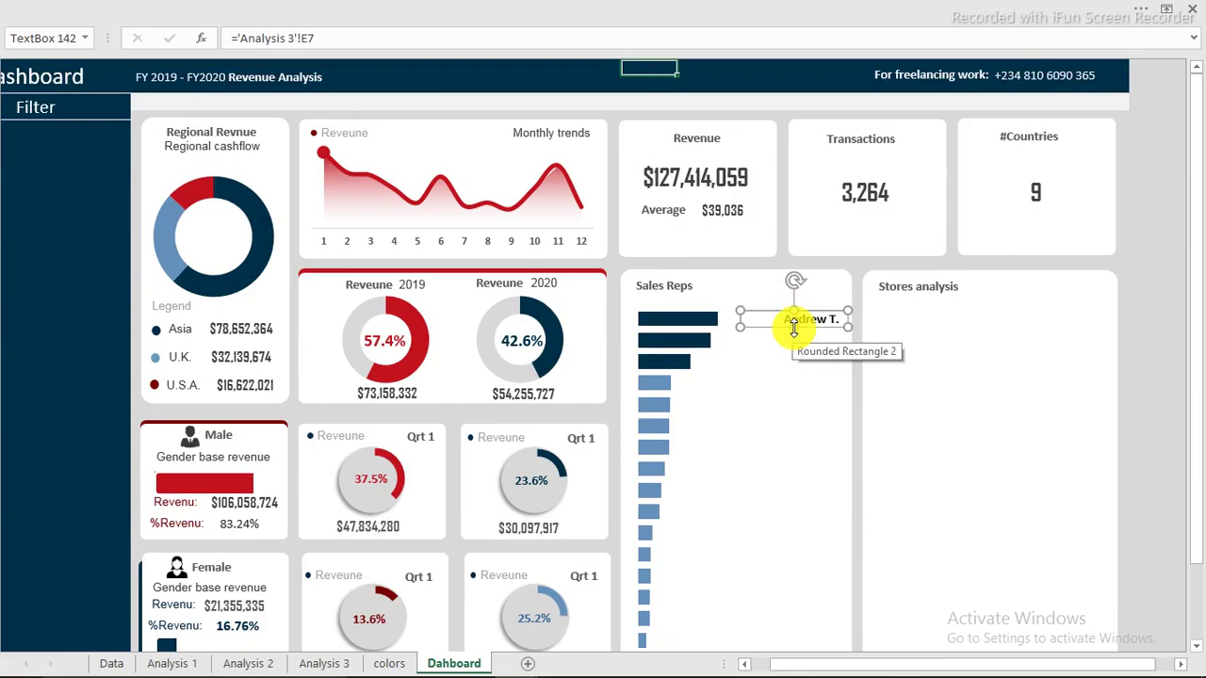
- Make the name label slightly taller and place copies of it down the Sales Reps chart for the remaining bars
click(794, 330)
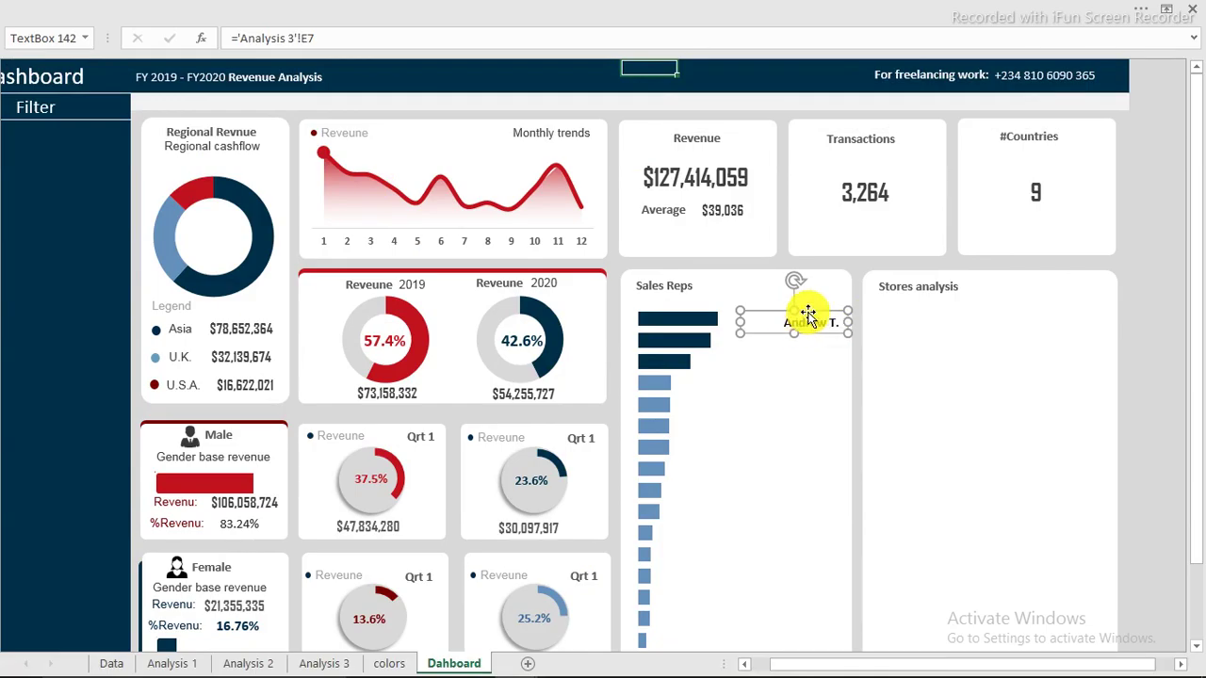
drag(807, 310, 814, 412)
drag(812, 411, 811, 432)
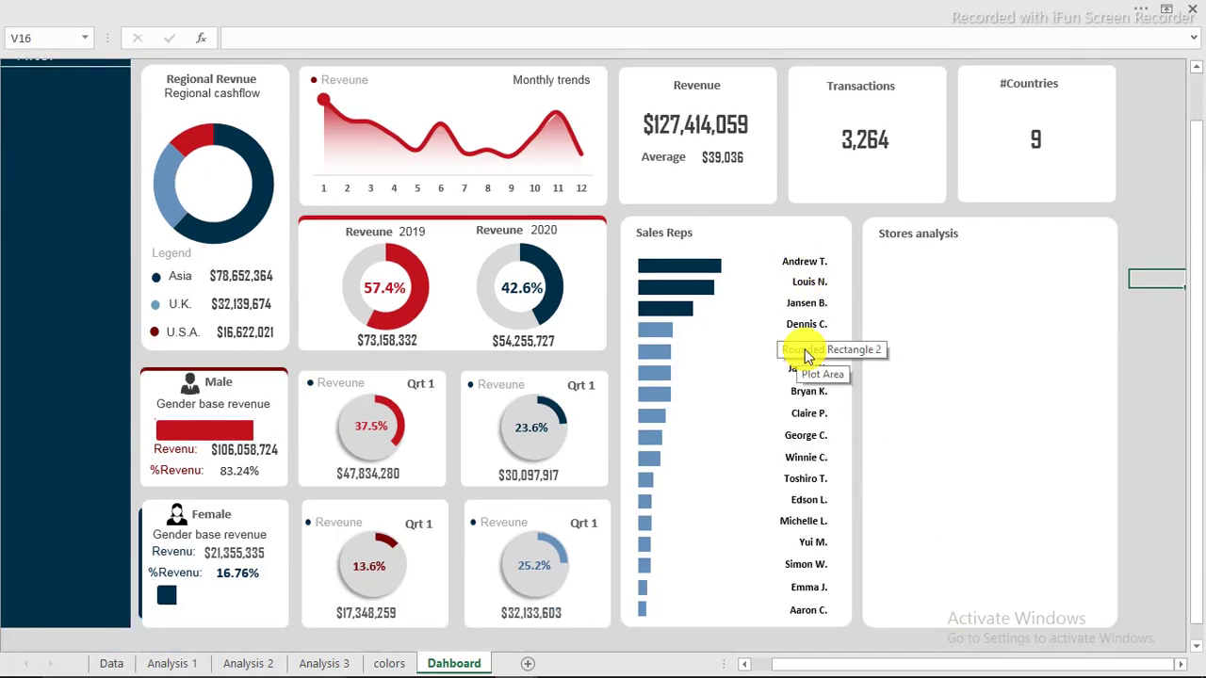
- Change the font color of the grouped sales rep names to a dark gray theme color and deselect the group
click(812, 283)
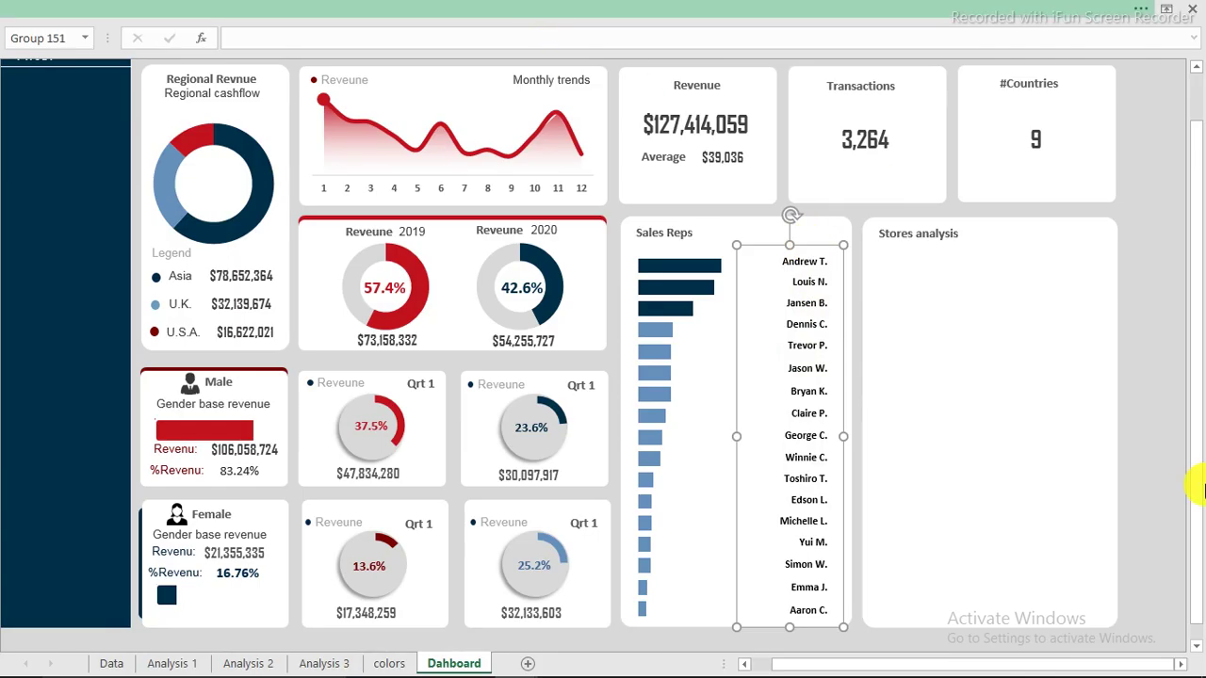
click(173, 9)
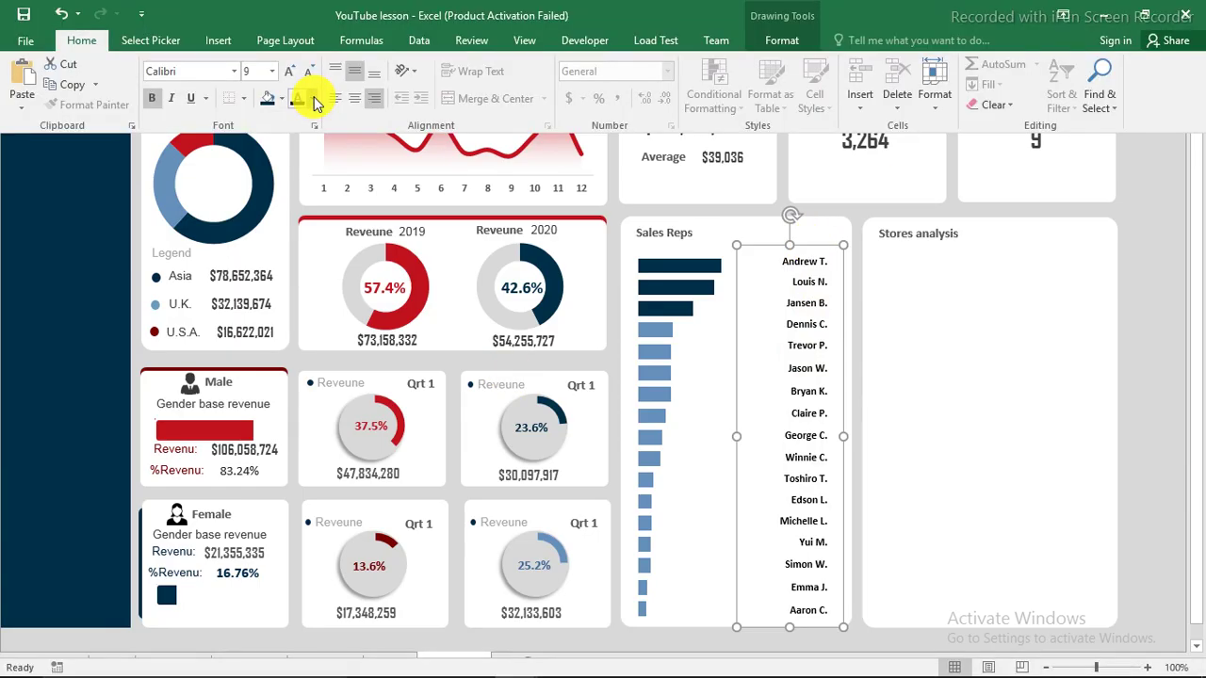
click(313, 99)
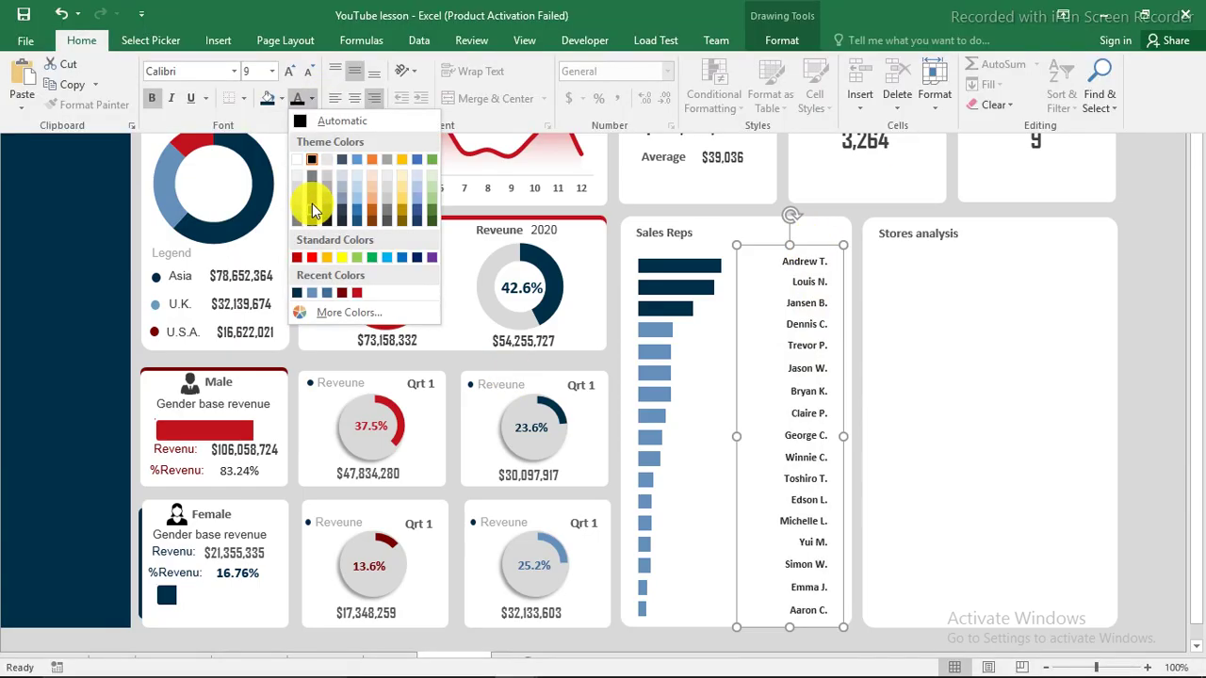
click(297, 188)
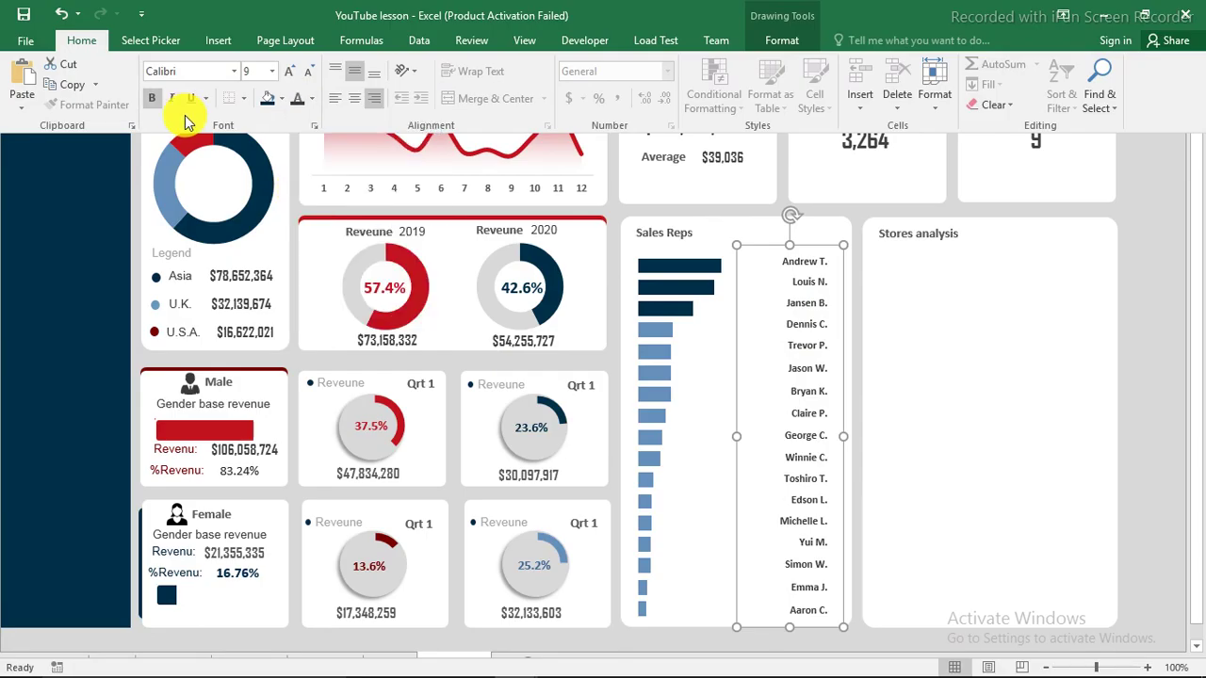
key(ctrl+shift+F1)
click(1142, 239)
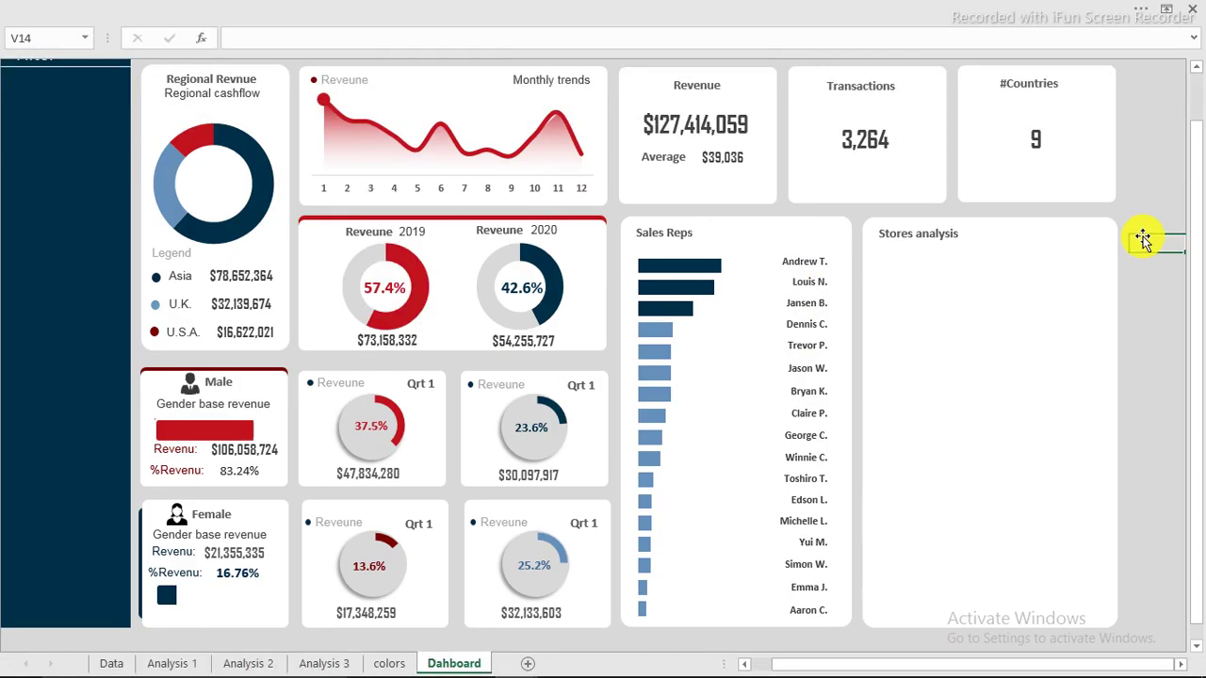
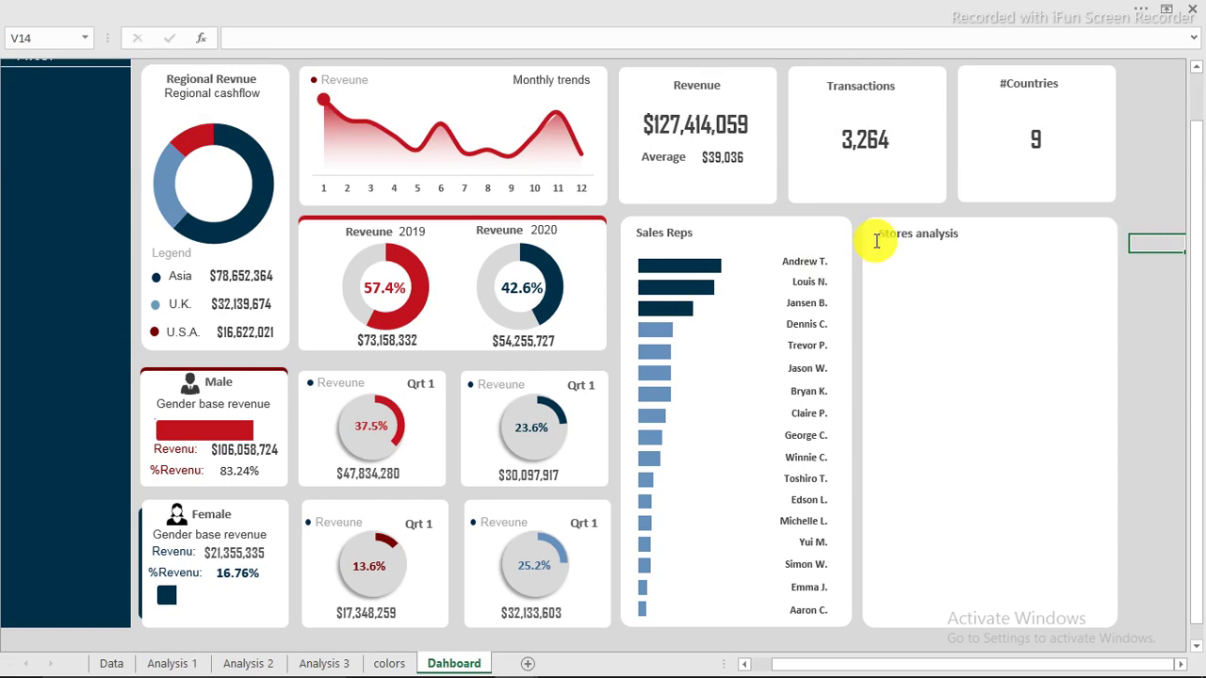
- Group the Sales Reps chart with its name labels, lower the group's top edge slightly below the card title, and deselect it
click(707, 247)
click(802, 262)
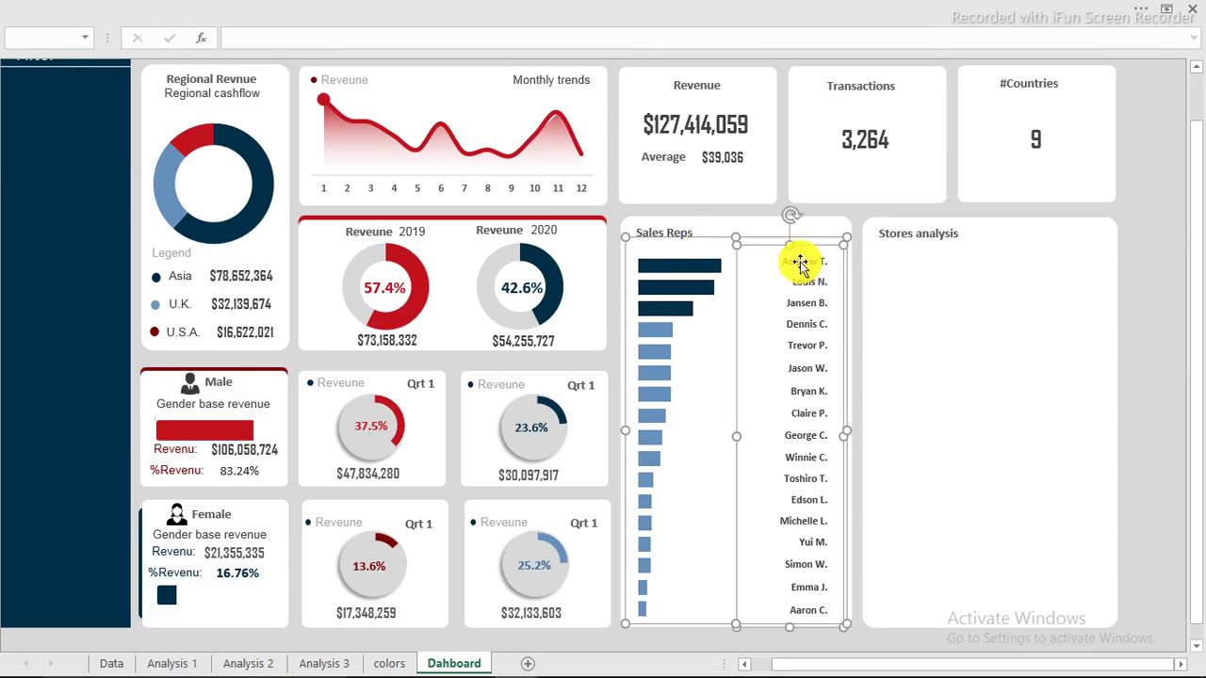
right_click(806, 246)
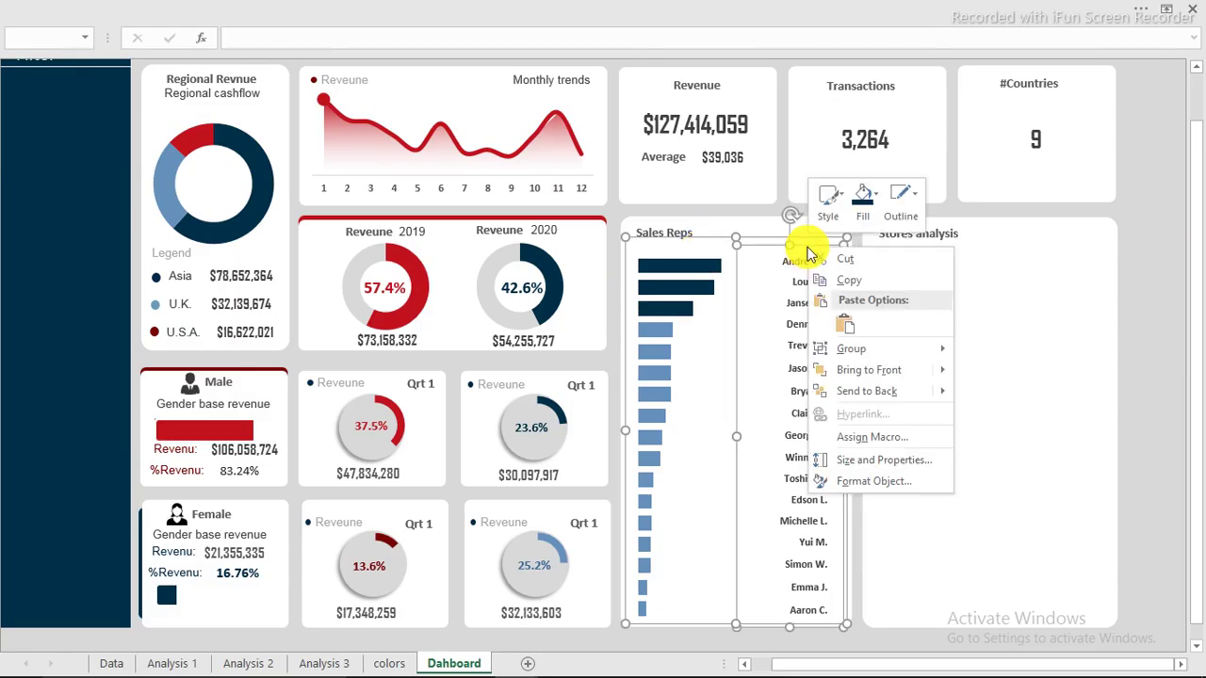
mouse_move(939, 356)
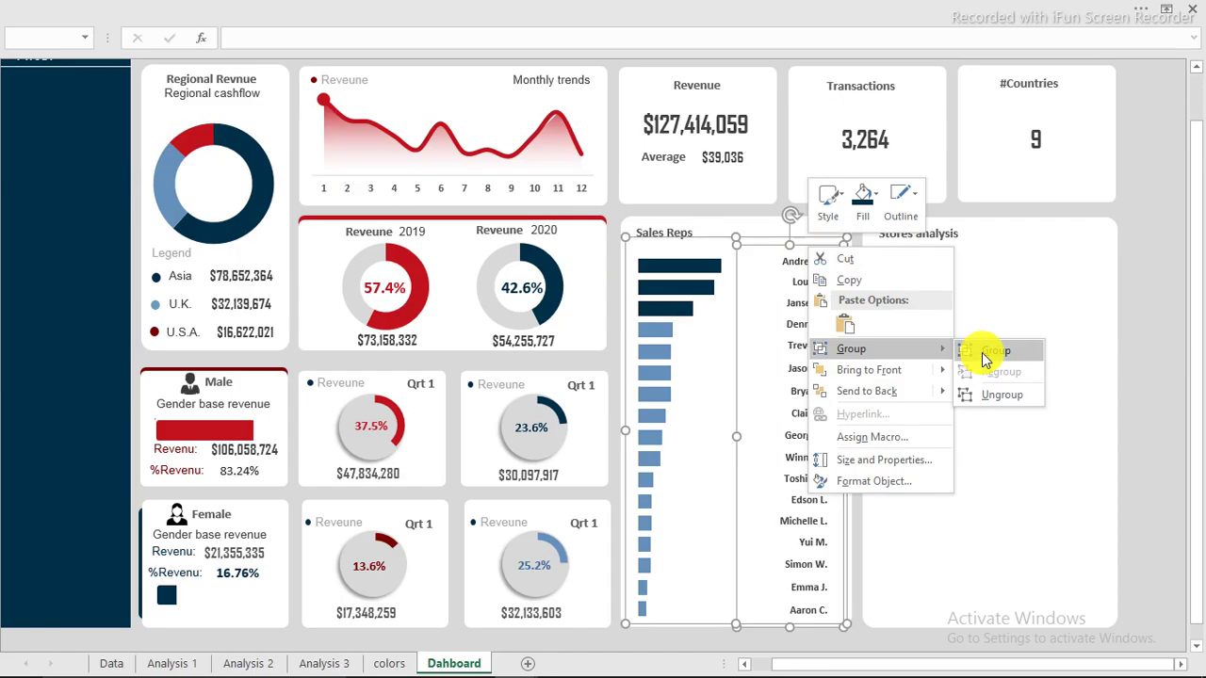
click(982, 352)
drag(740, 229, 739, 239)
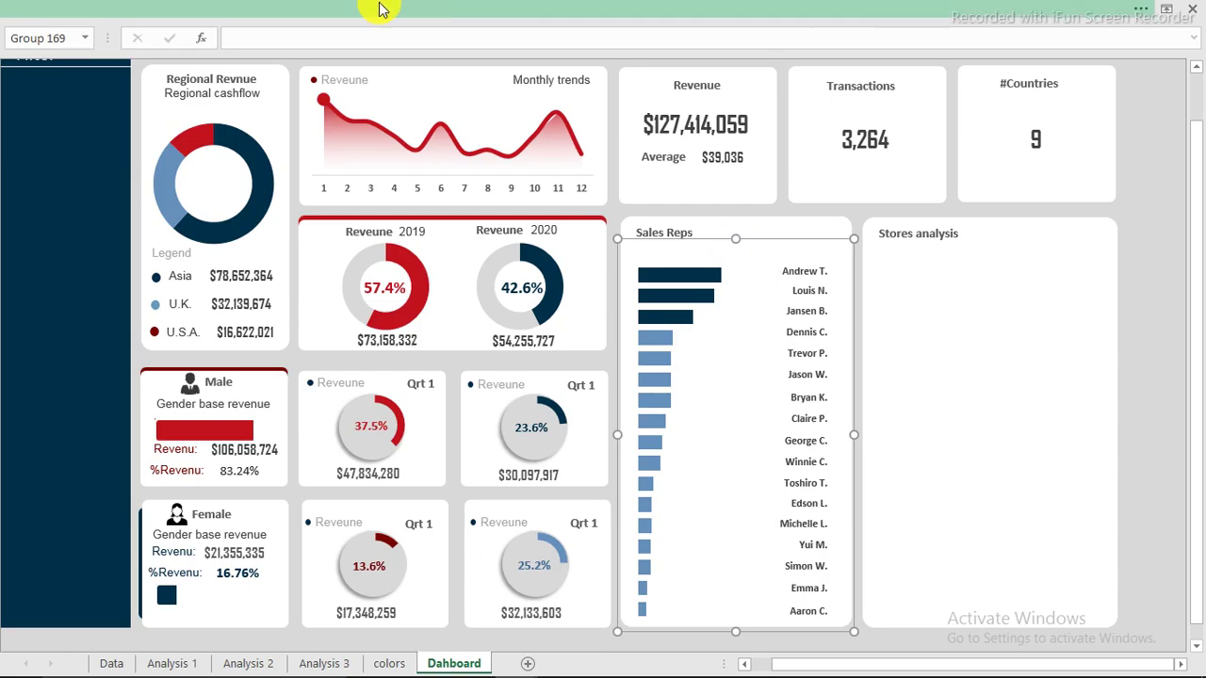
click(484, 6)
click(1158, 347)
click(1157, 347)
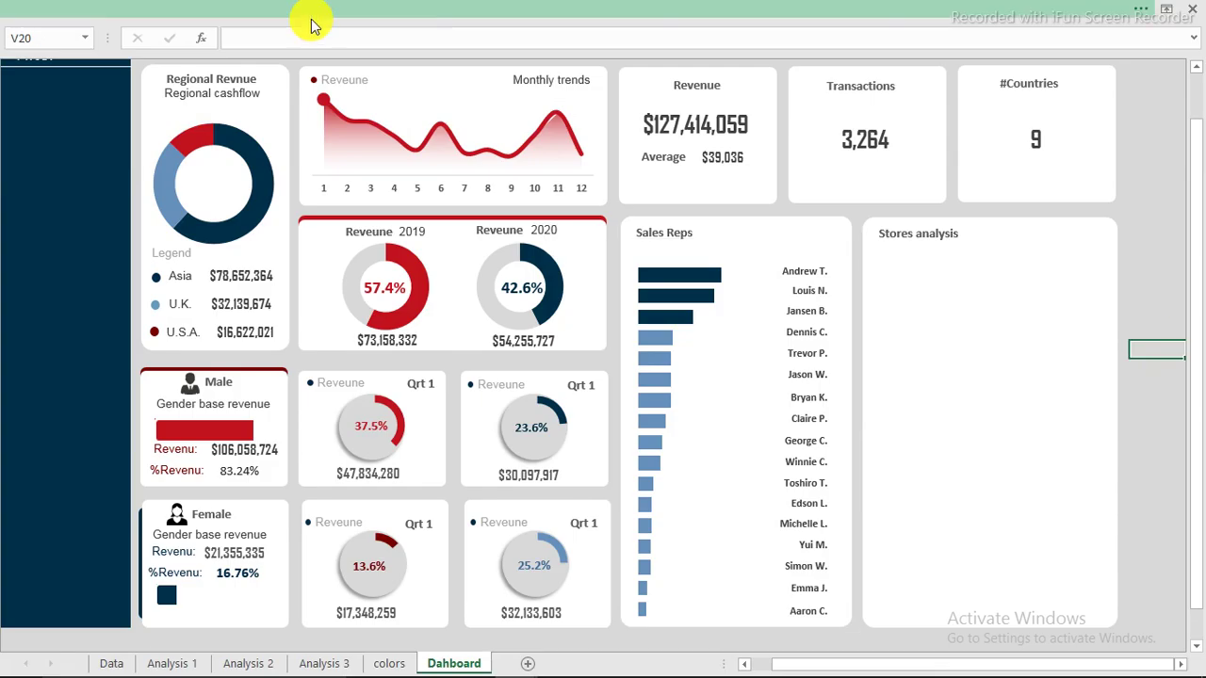
- Draw a rectangle across the Sales Reps card between its title and the first bar
click(273, 7)
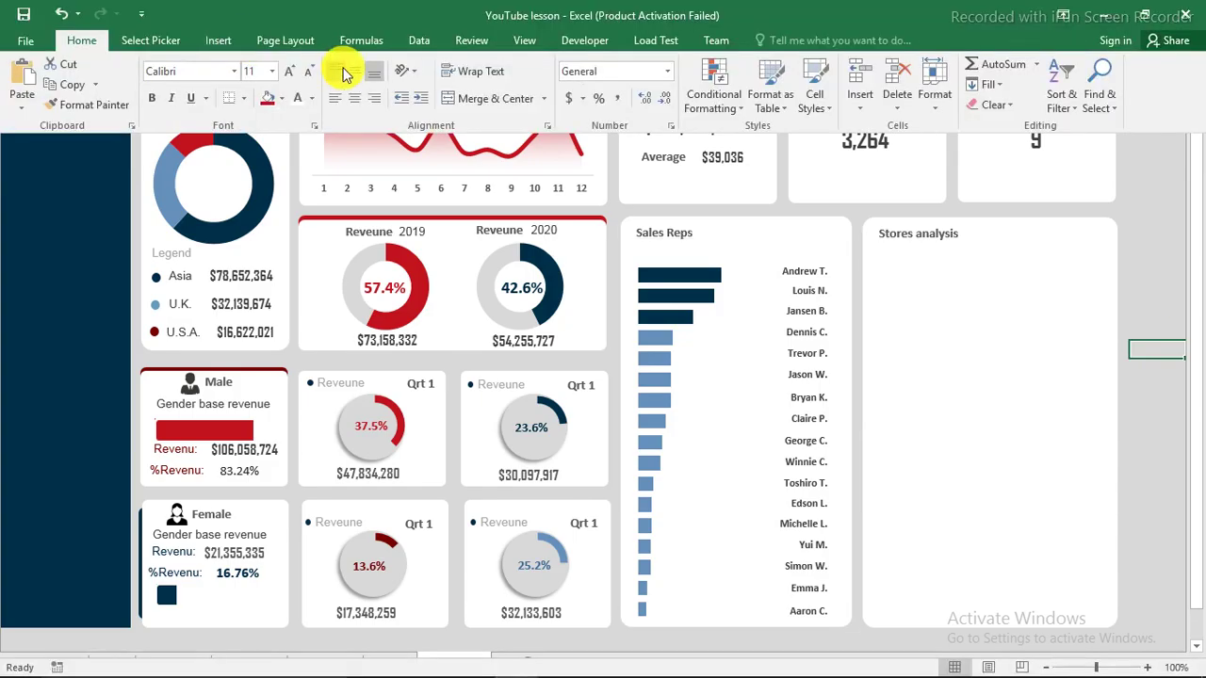
click(215, 41)
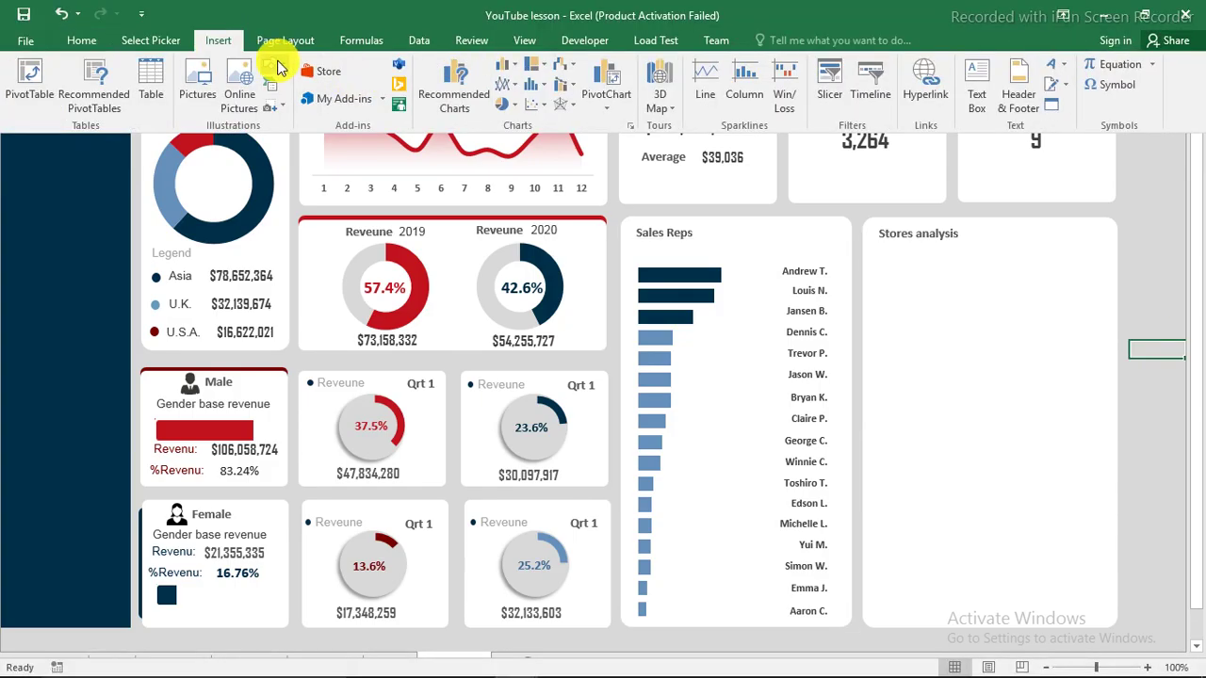
click(276, 68)
click(324, 109)
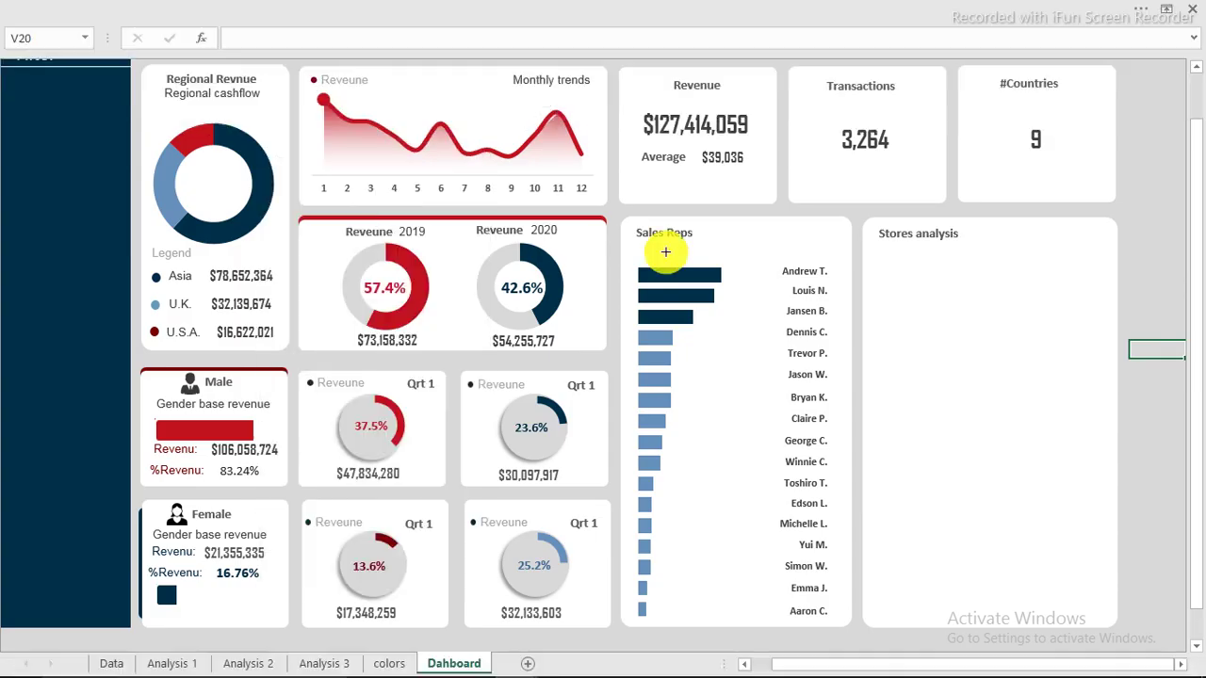
drag(633, 243, 846, 262)
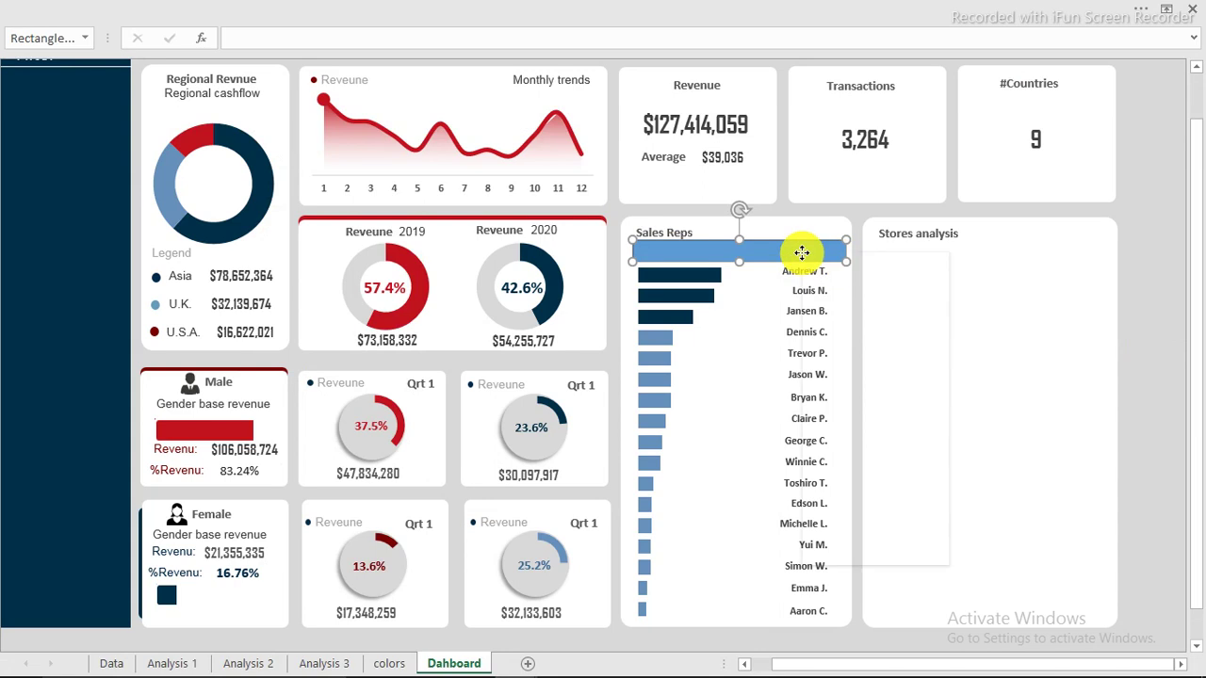
- Fill the new Sales Reps banner rectangle with the recently used bright red, remove its outline and deselect it
right_click(801, 252)
click(874, 556)
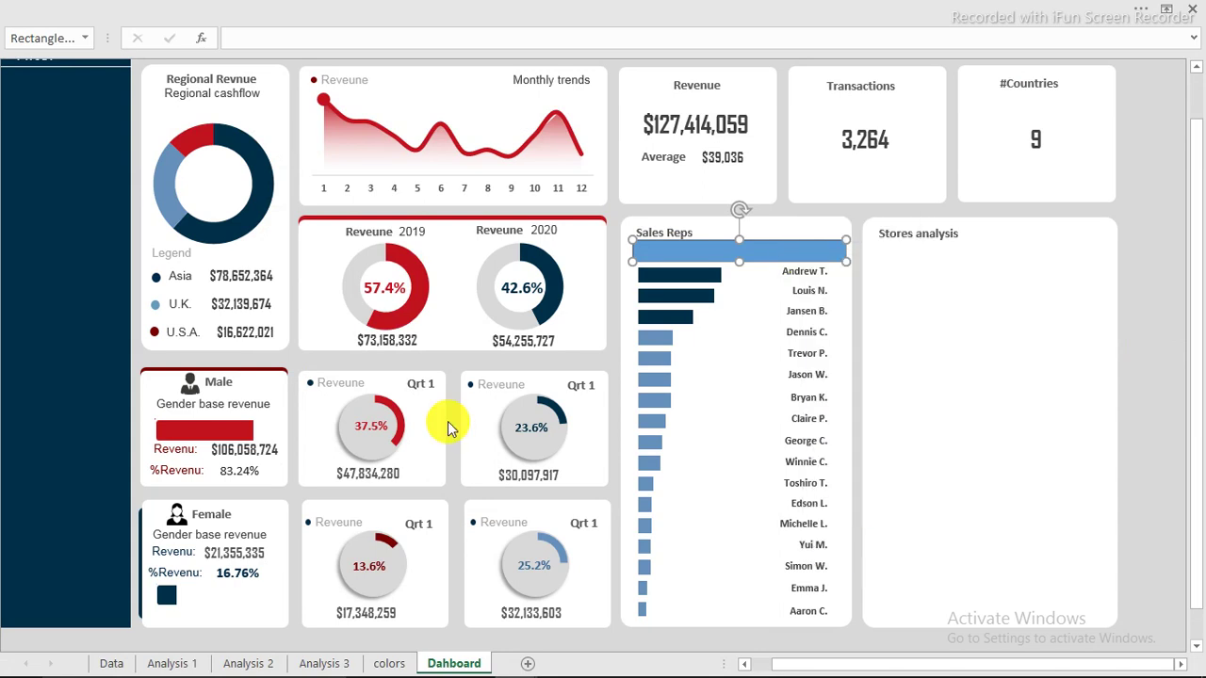
click(381, 329)
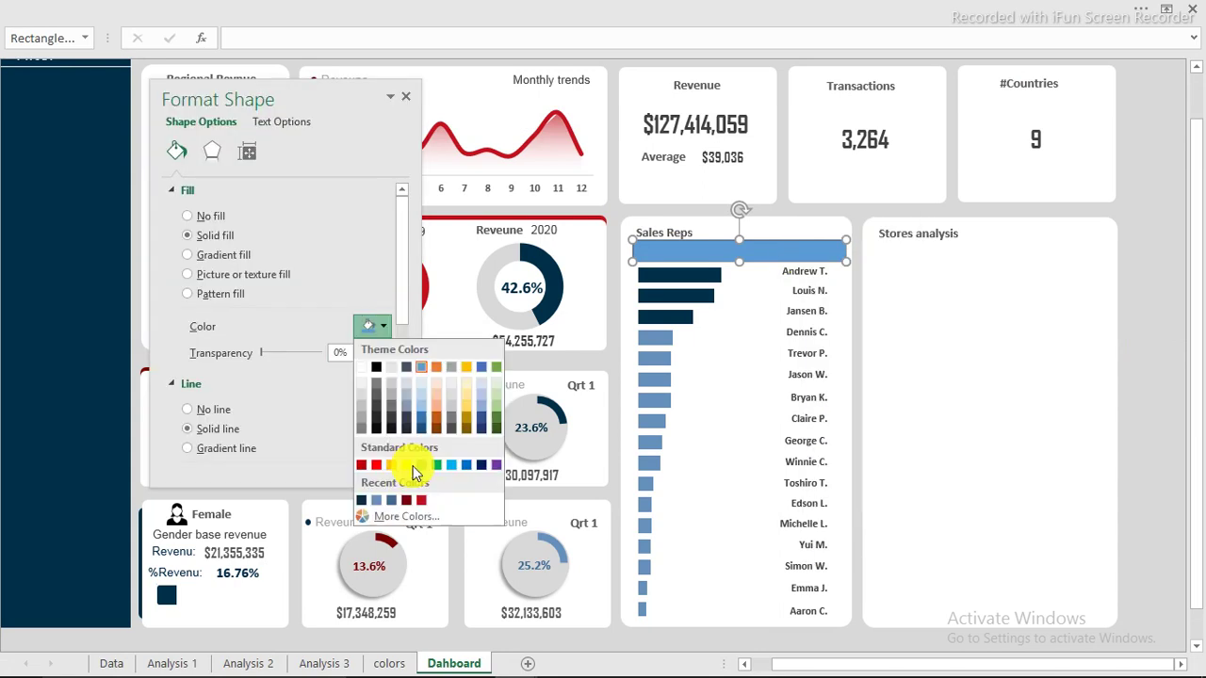
click(422, 501)
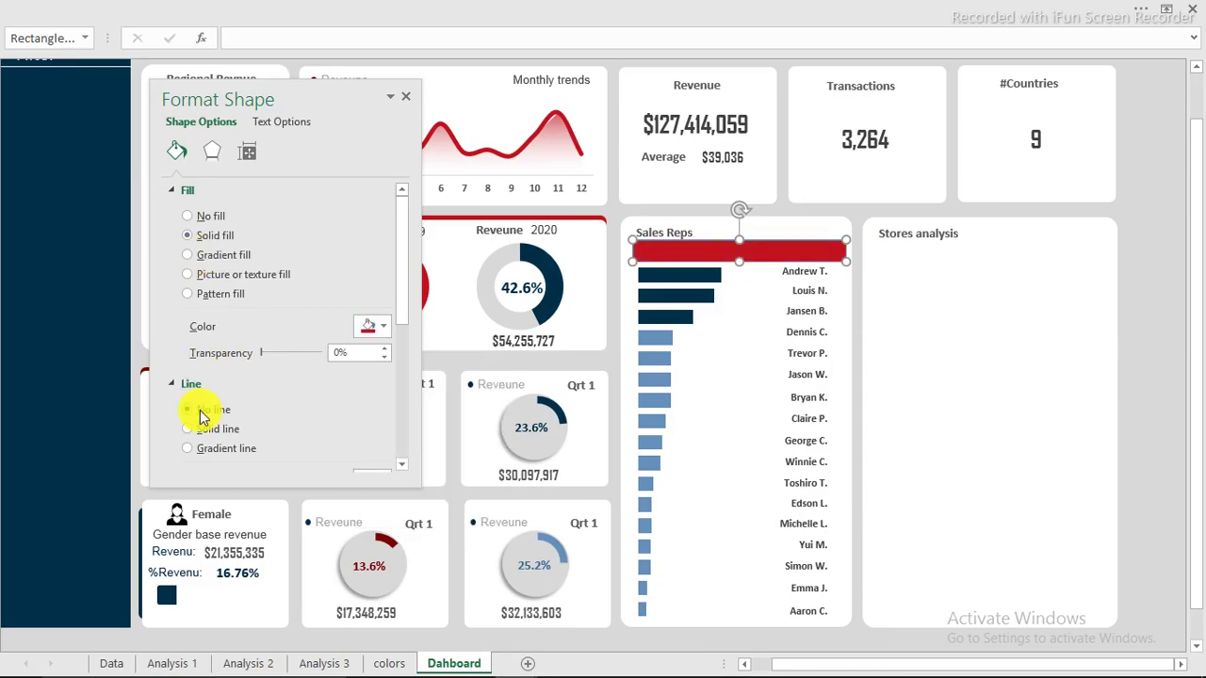
click(406, 97)
click(1141, 279)
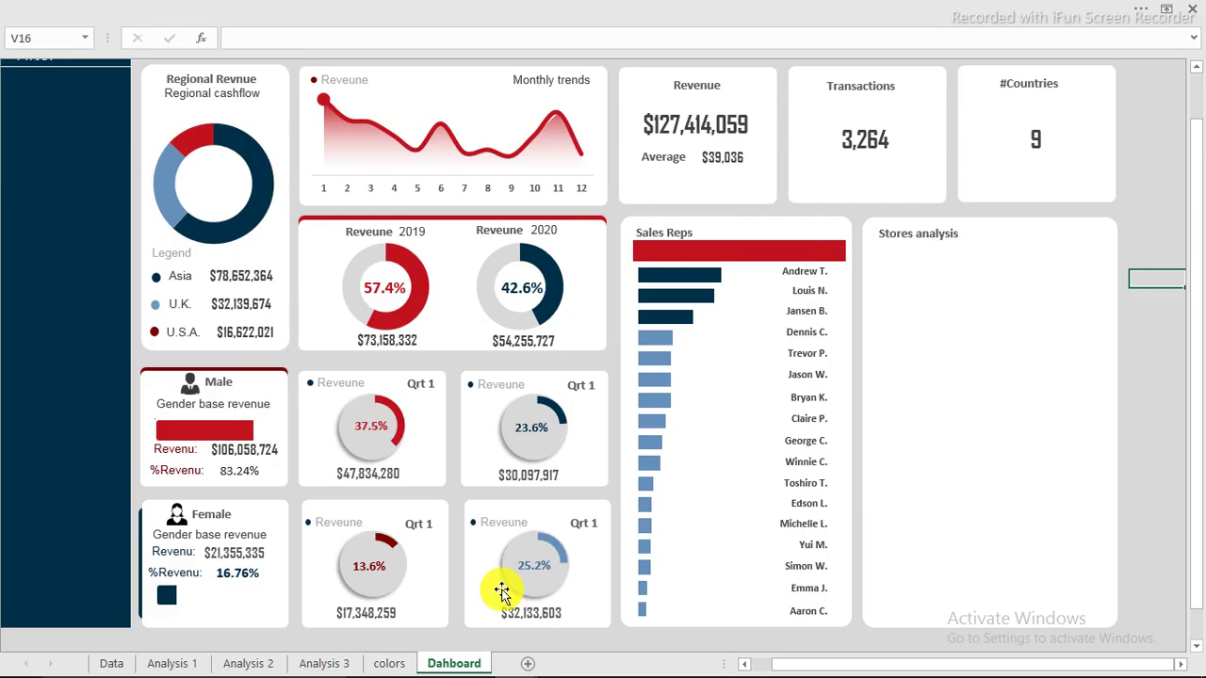
- On the Analysis 3 sheet, enter the labels "Top" in I6 and "all revenue" in I7
click(322, 664)
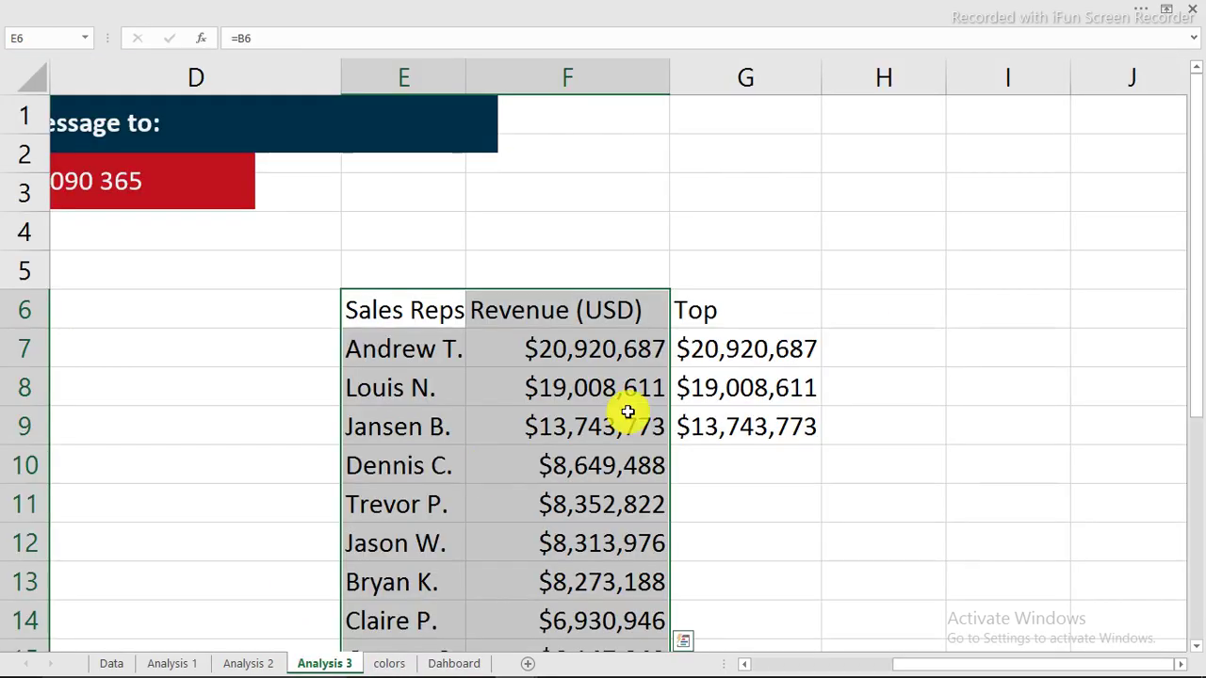
click(985, 319)
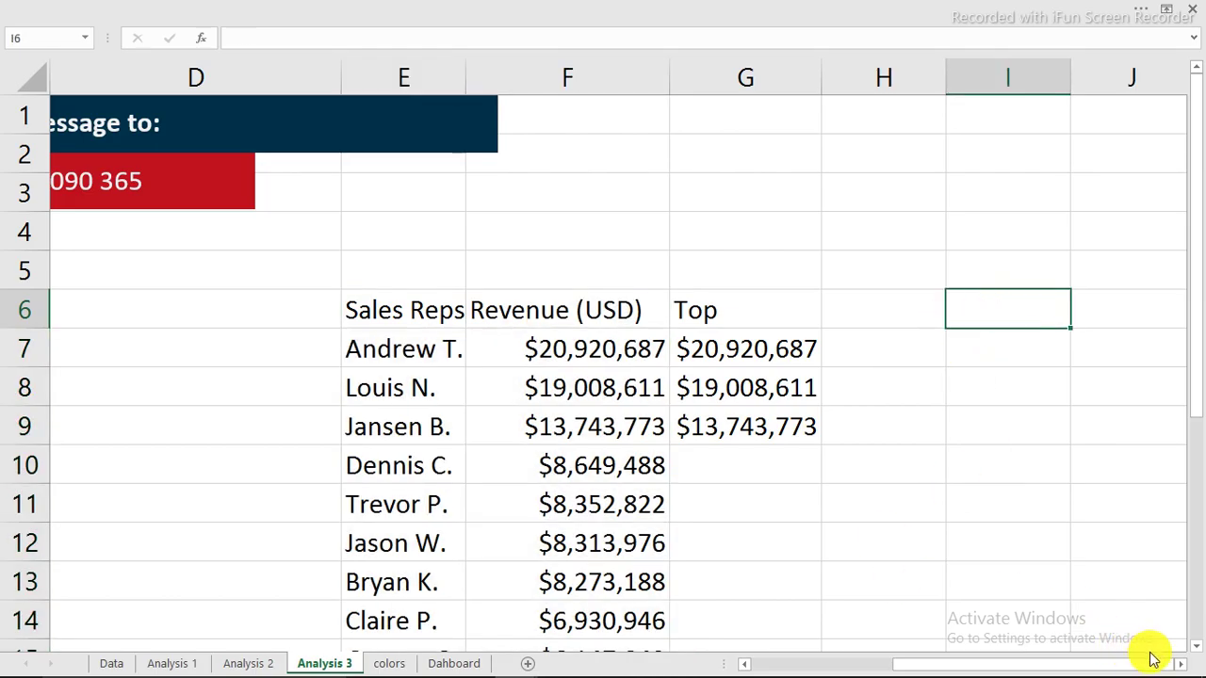
click(1179, 664)
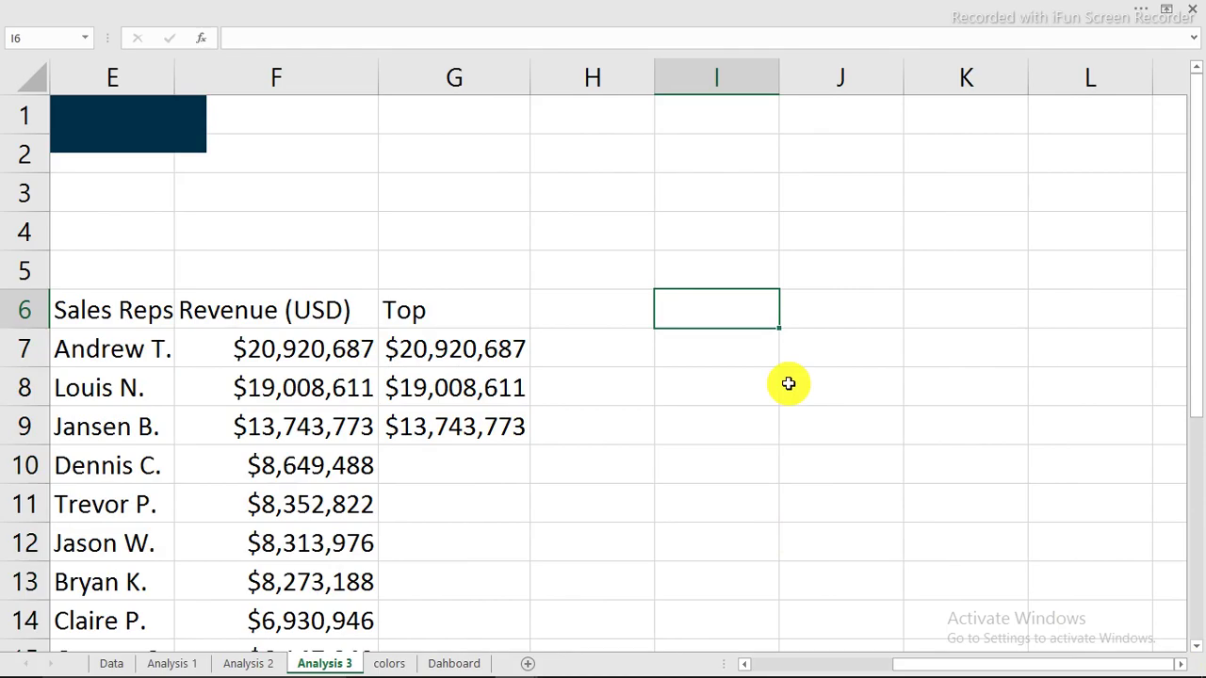
text(T)
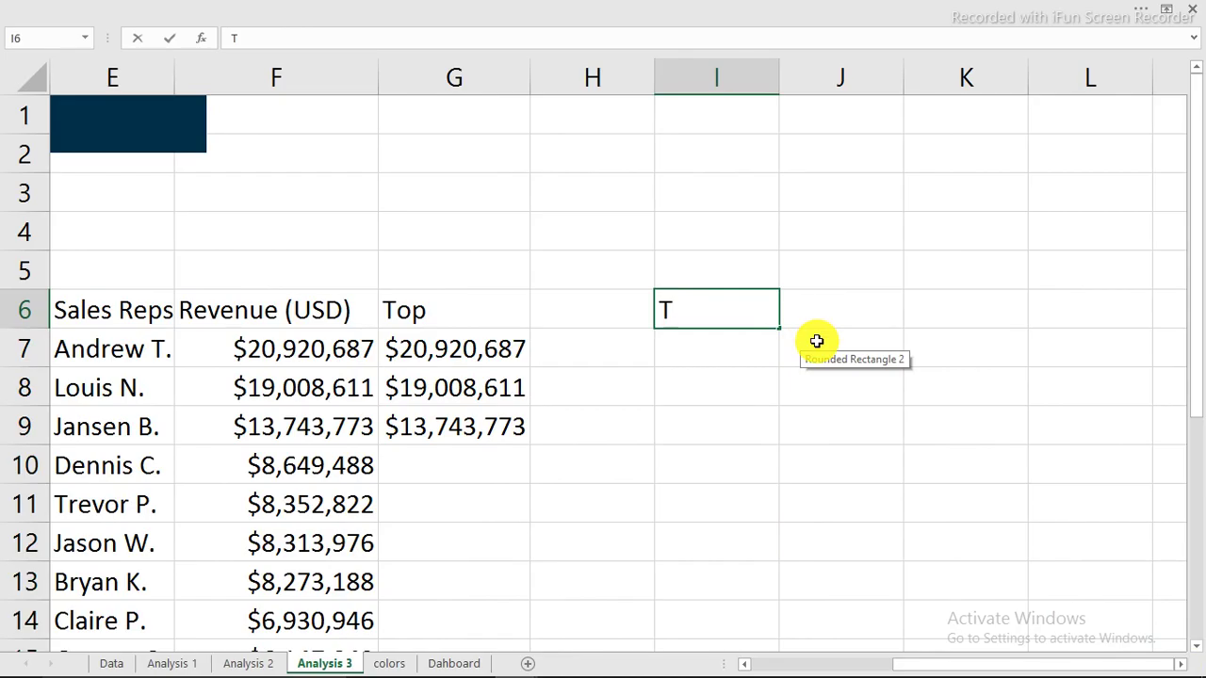
text(op)
key(BackSpace)
text(op)
key(Return)
text(all rev)
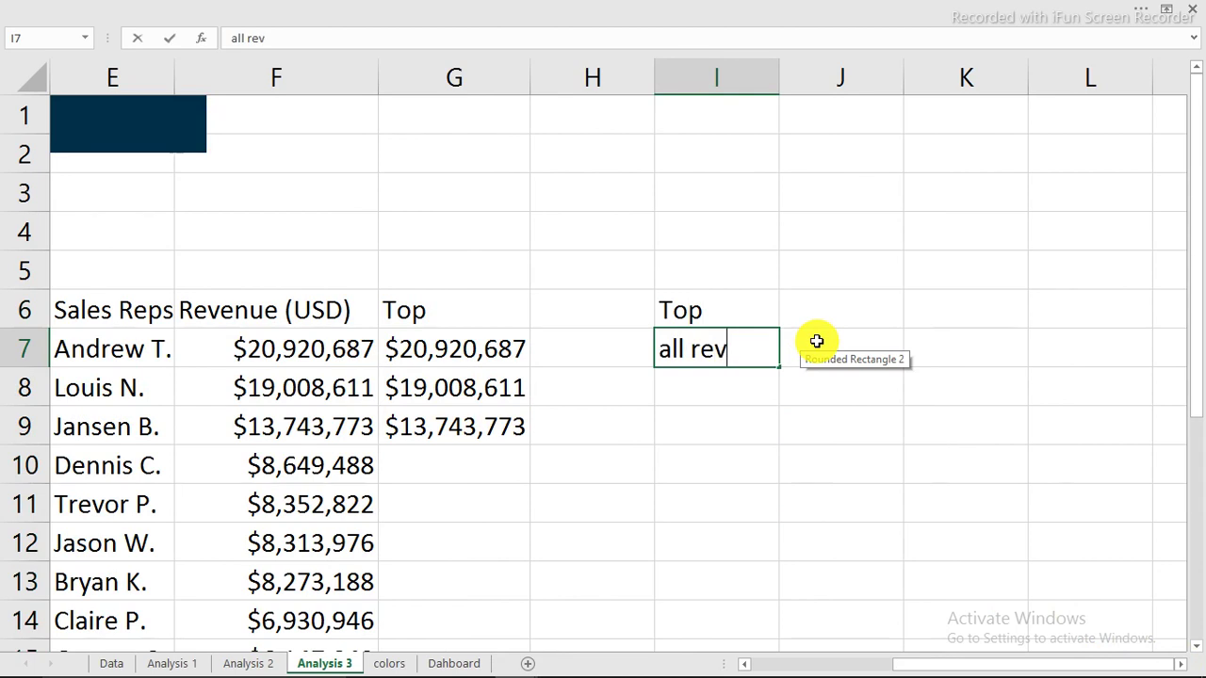
text(enue)
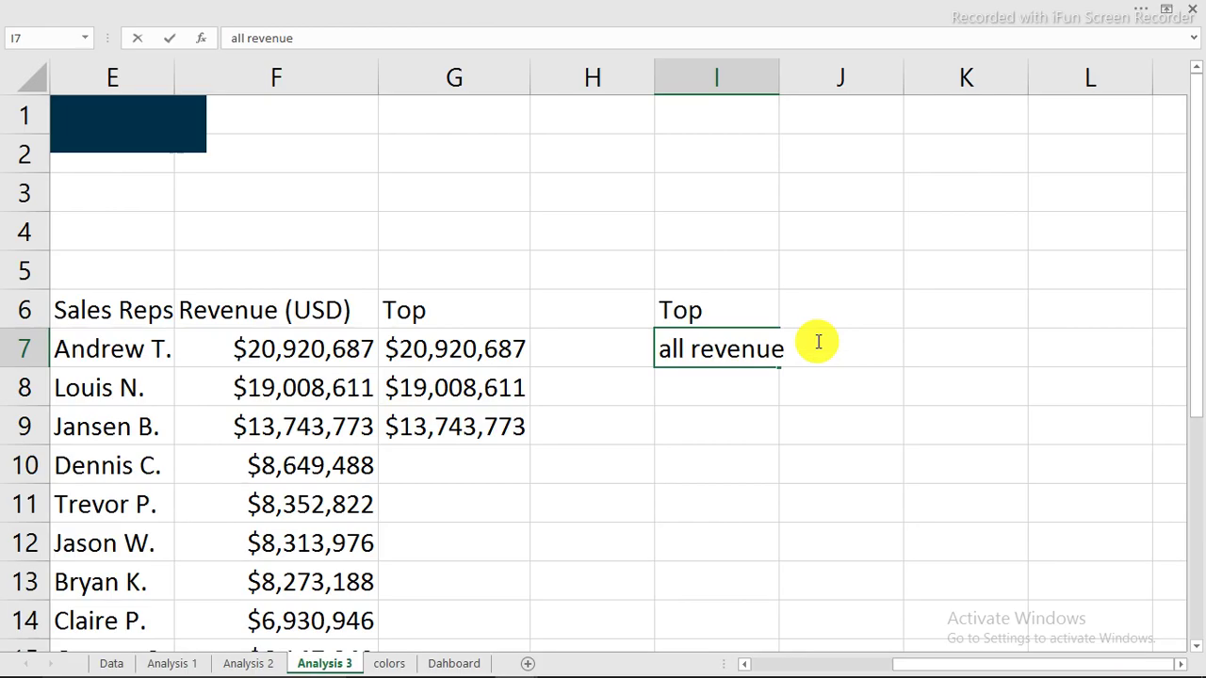
key(Return)
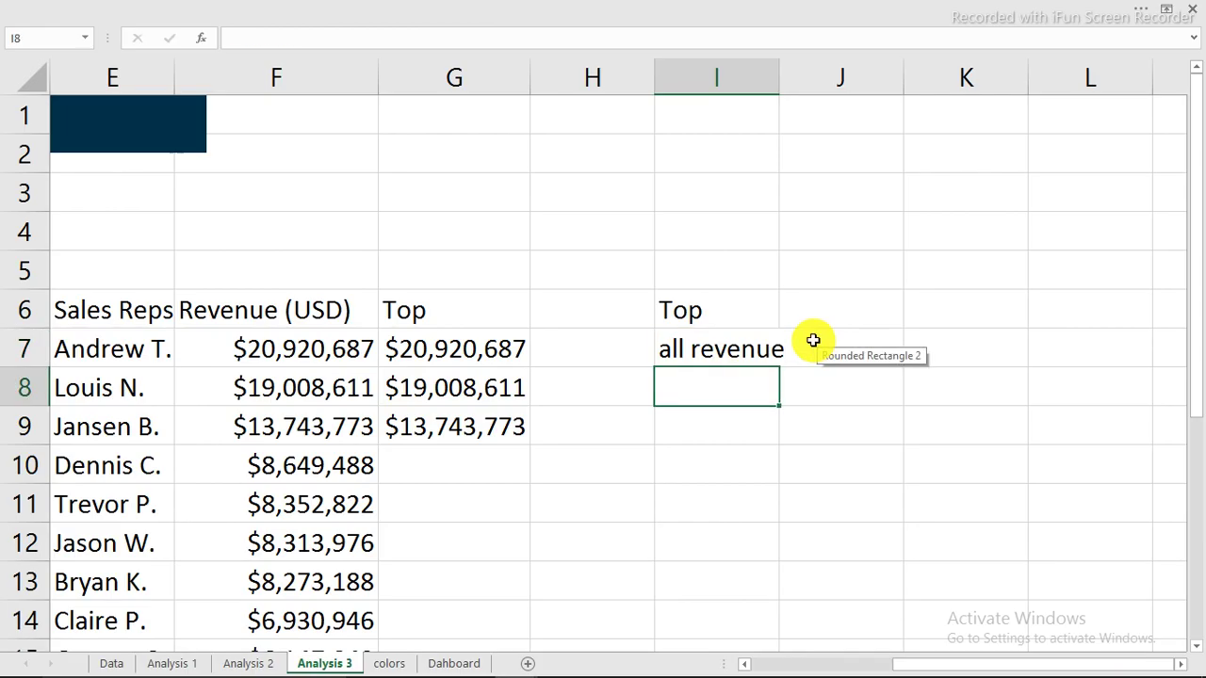
- In J6, sum the top three revenues in G7:G9
click(810, 310)
text(=sum)
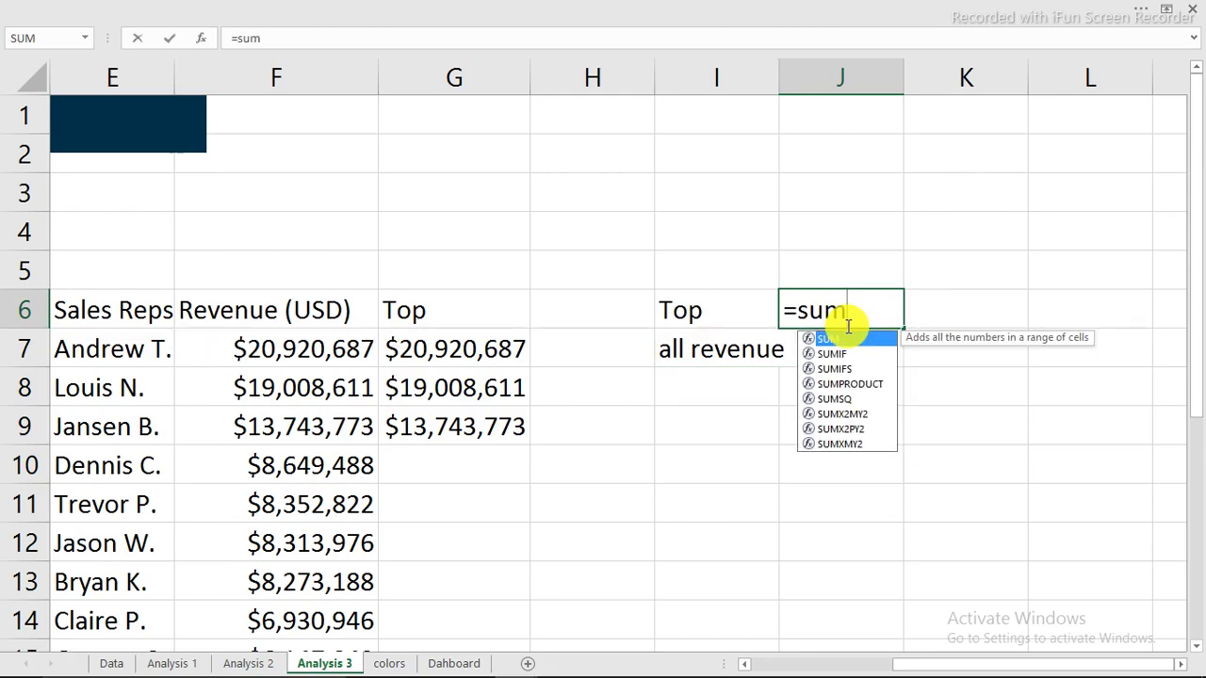
key(Tab)
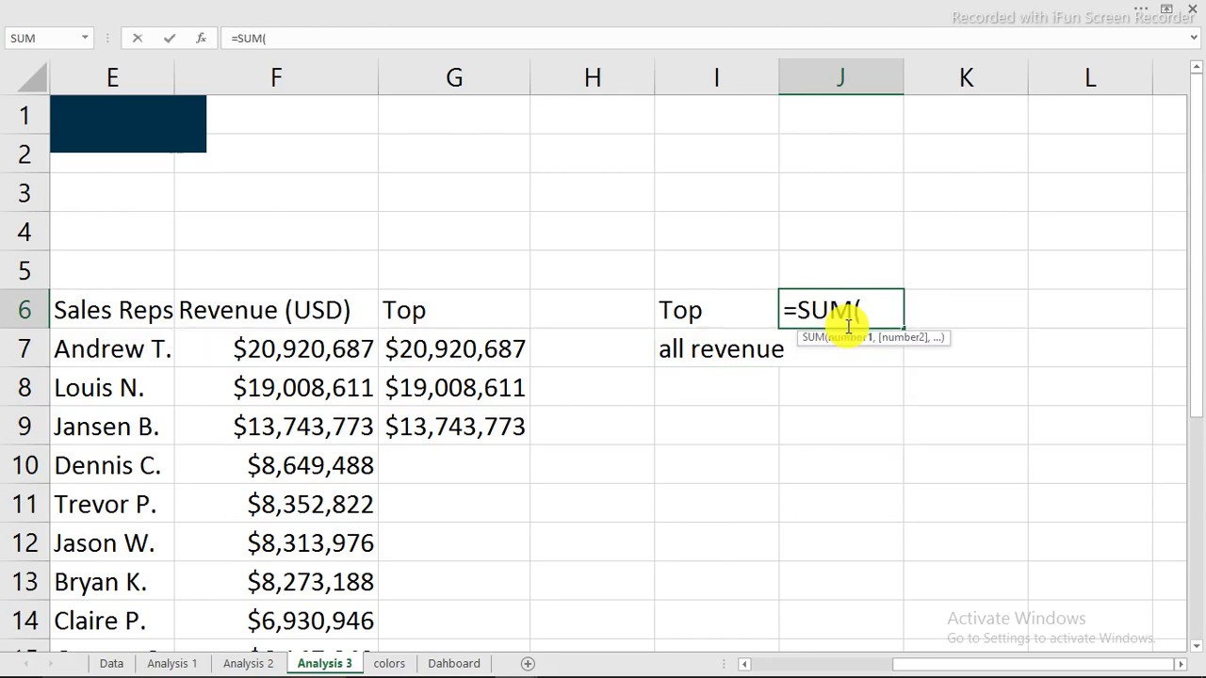
drag(442, 365, 455, 427)
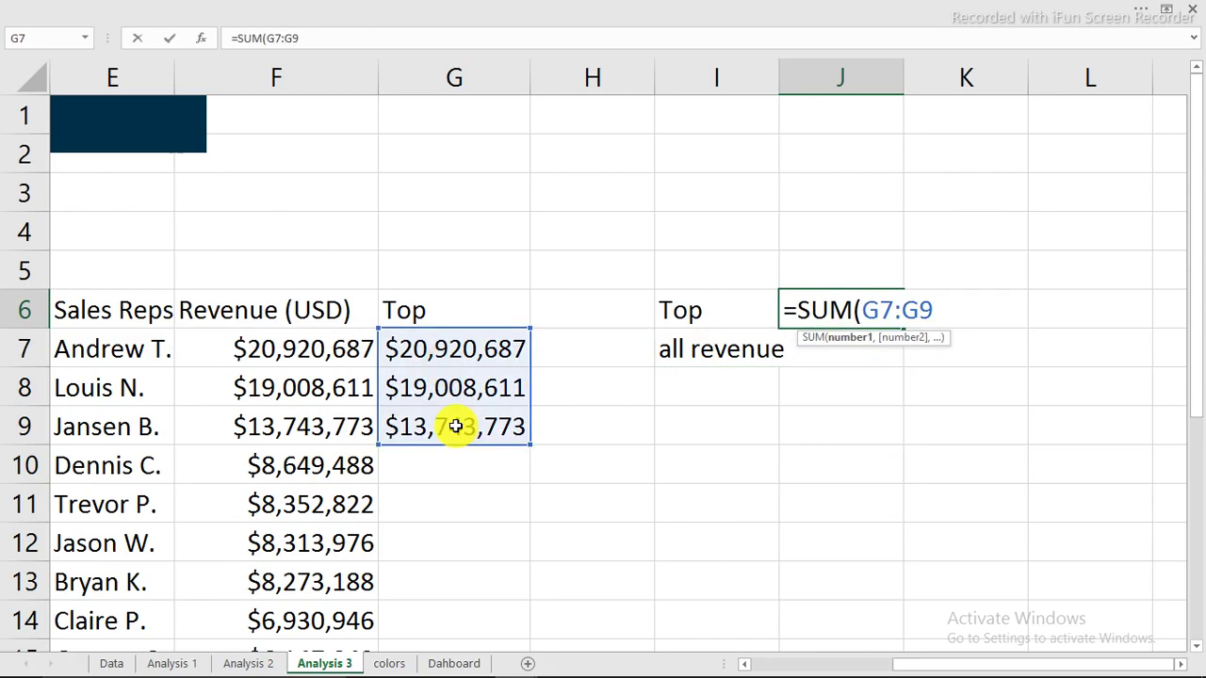
key(Return)
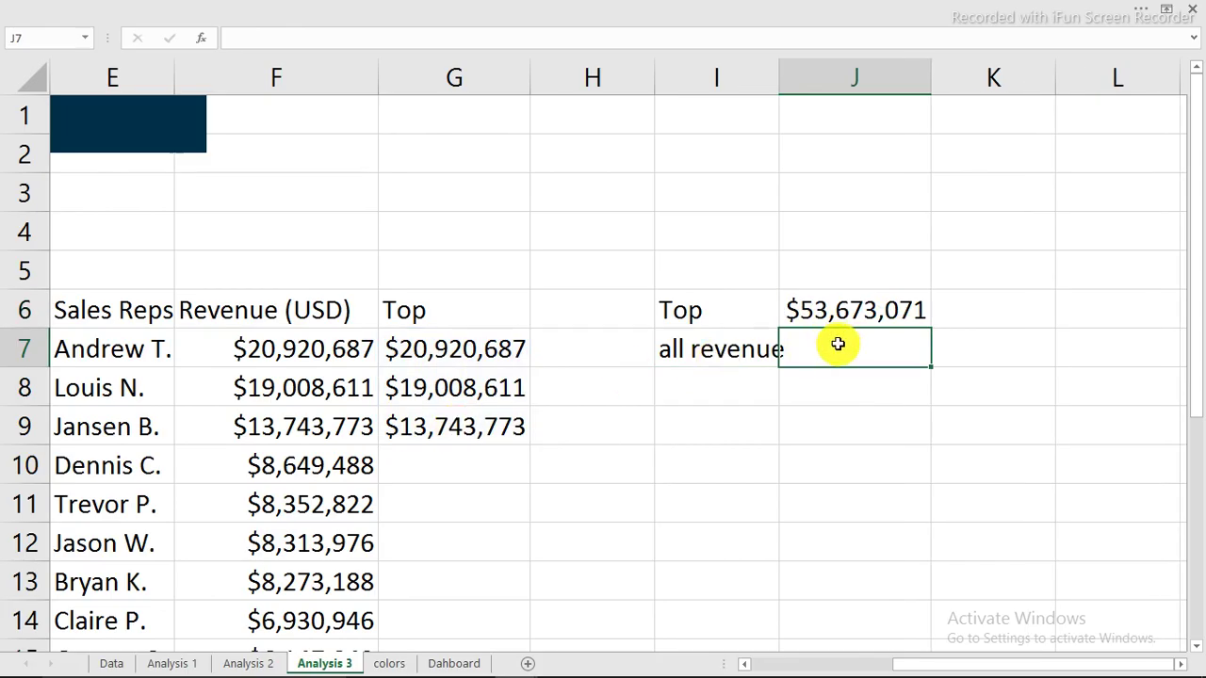
- In J7, sum all sales rep values of the Revenue (USD) column, and autofit column I to its labels
text(=sum)
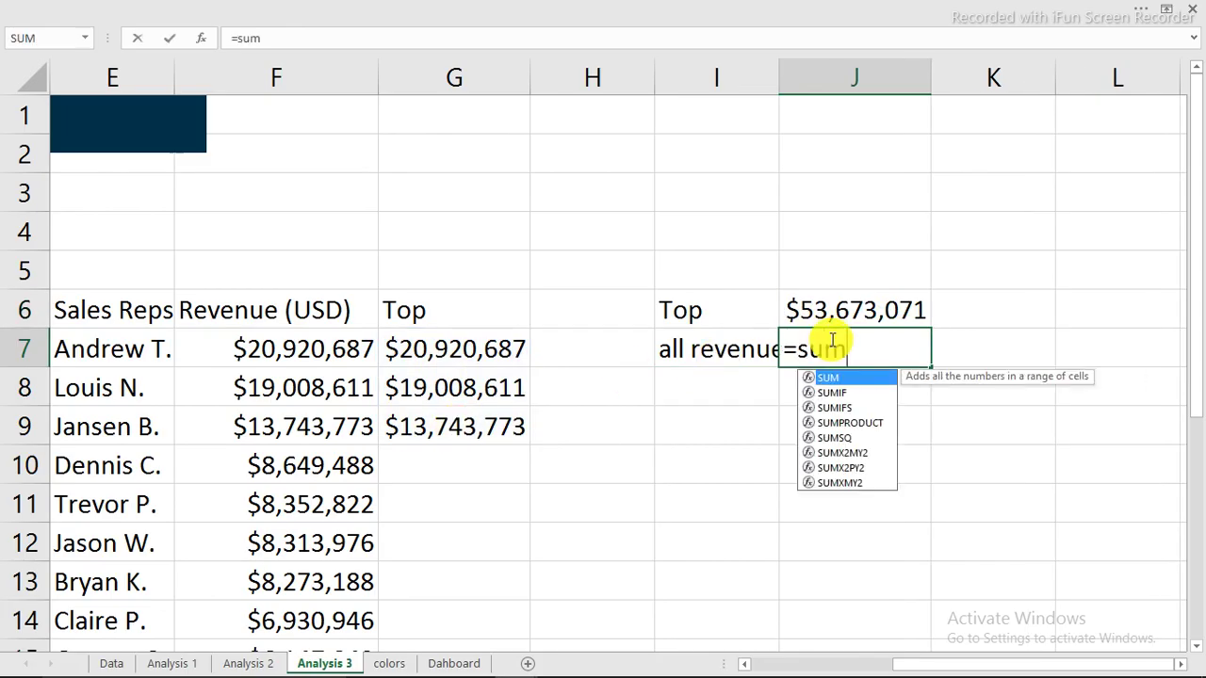
key(Tab)
drag(339, 346, 343, 643)
key(Return)
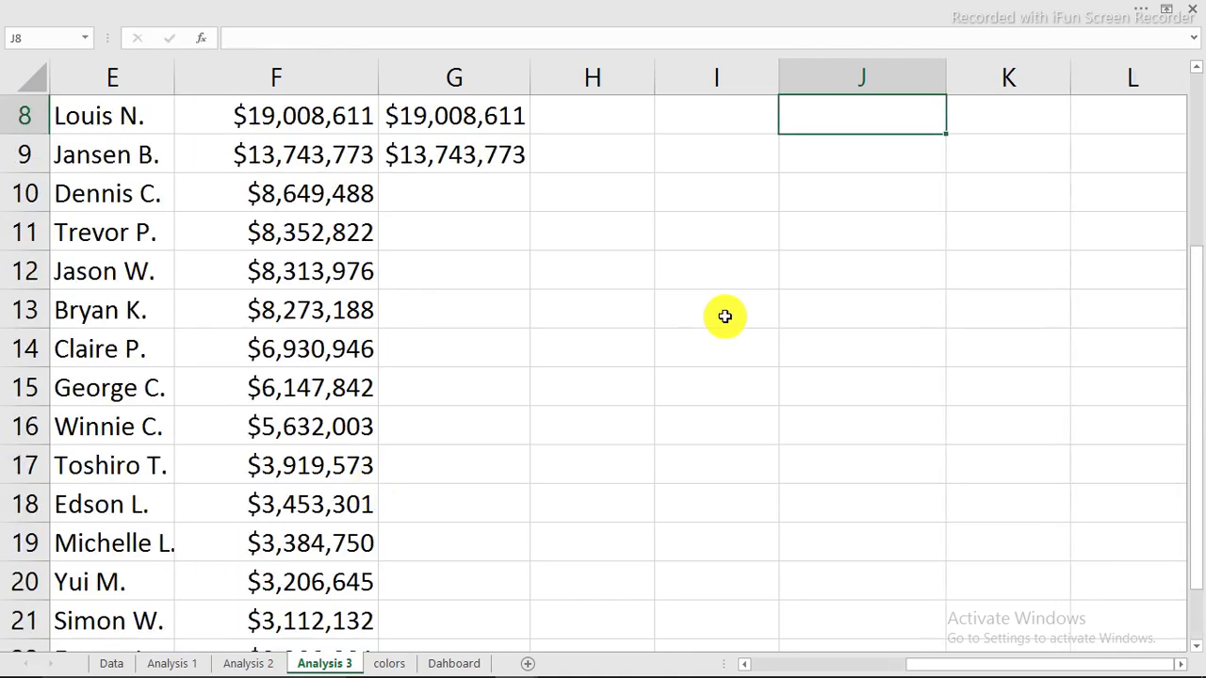
scroll(725, 317, up, 2)
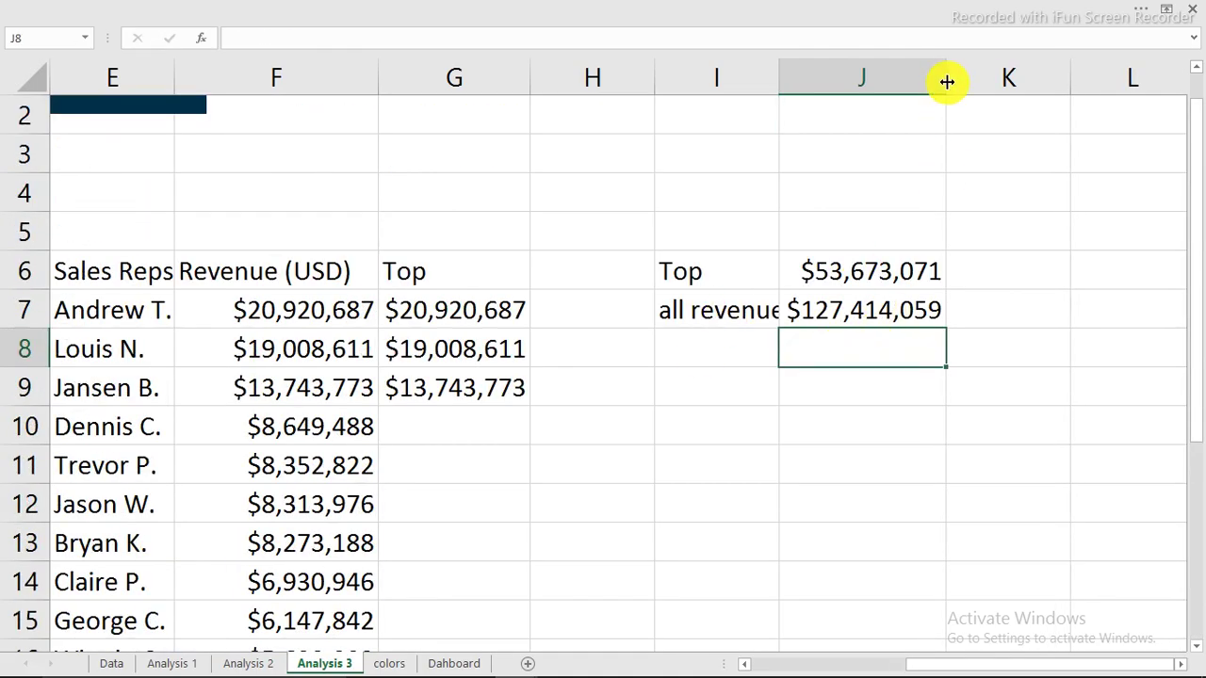
double_click(779, 79)
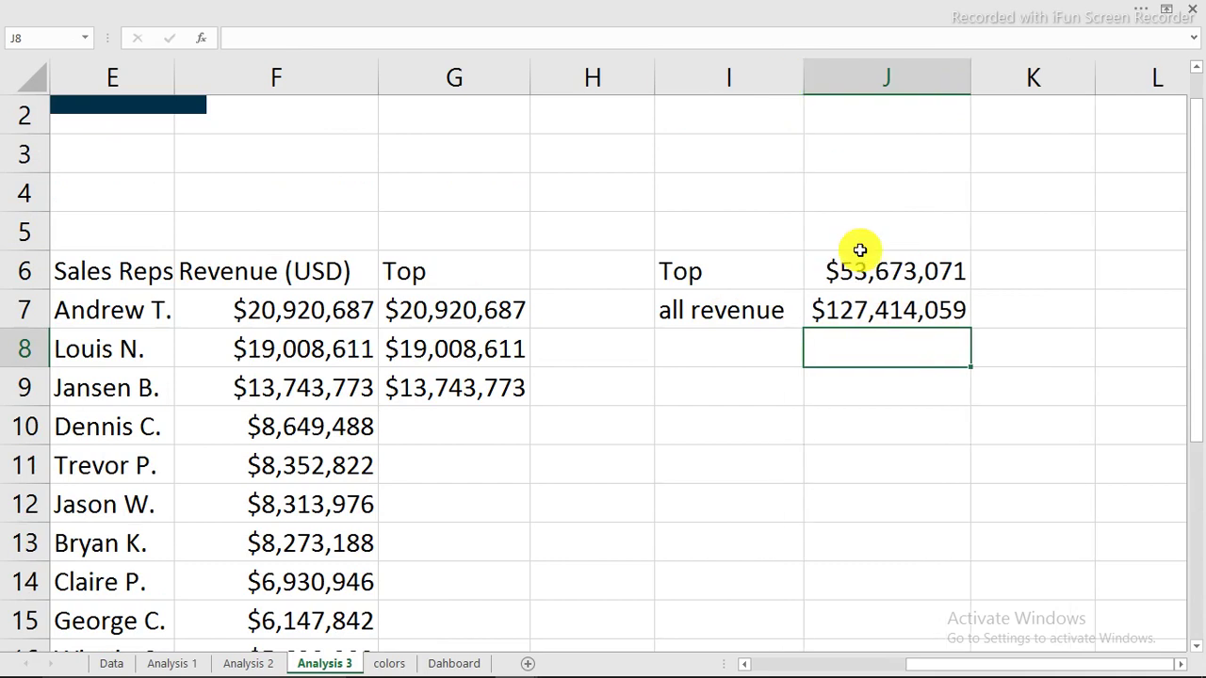
- Enter the label "% Deff." in I8, below "all revenue"
click(733, 347)
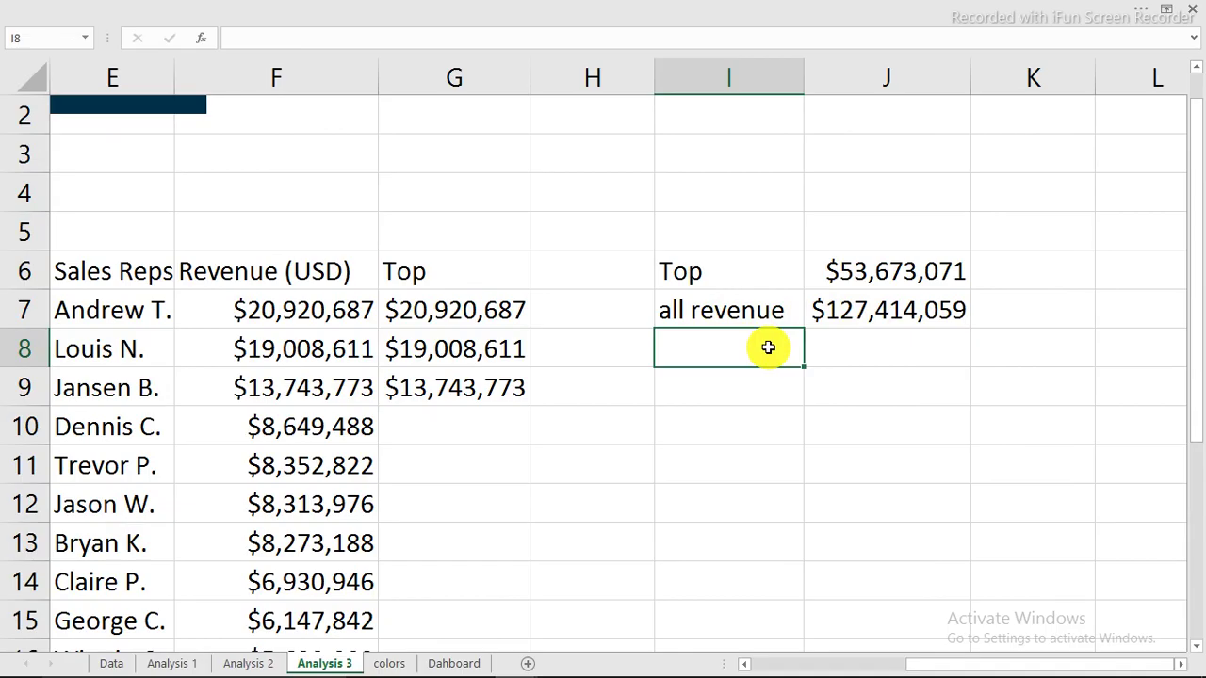
text(% Deff.)
key(Return)
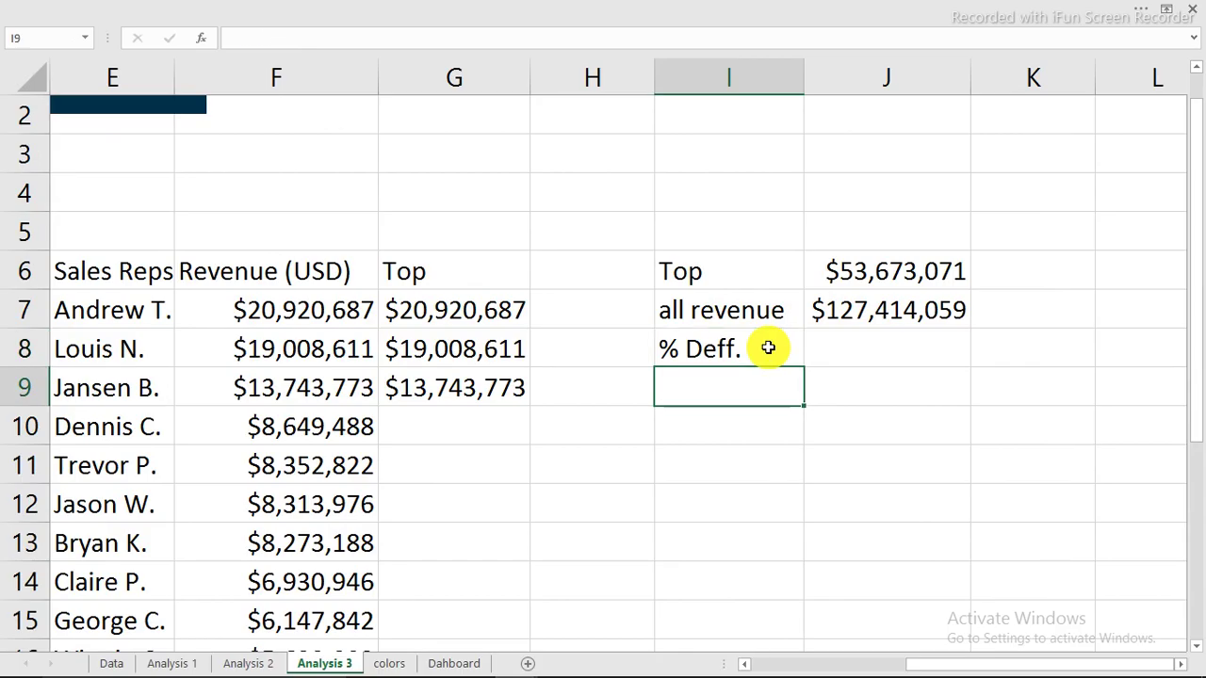
mouse_move(1081, 664)
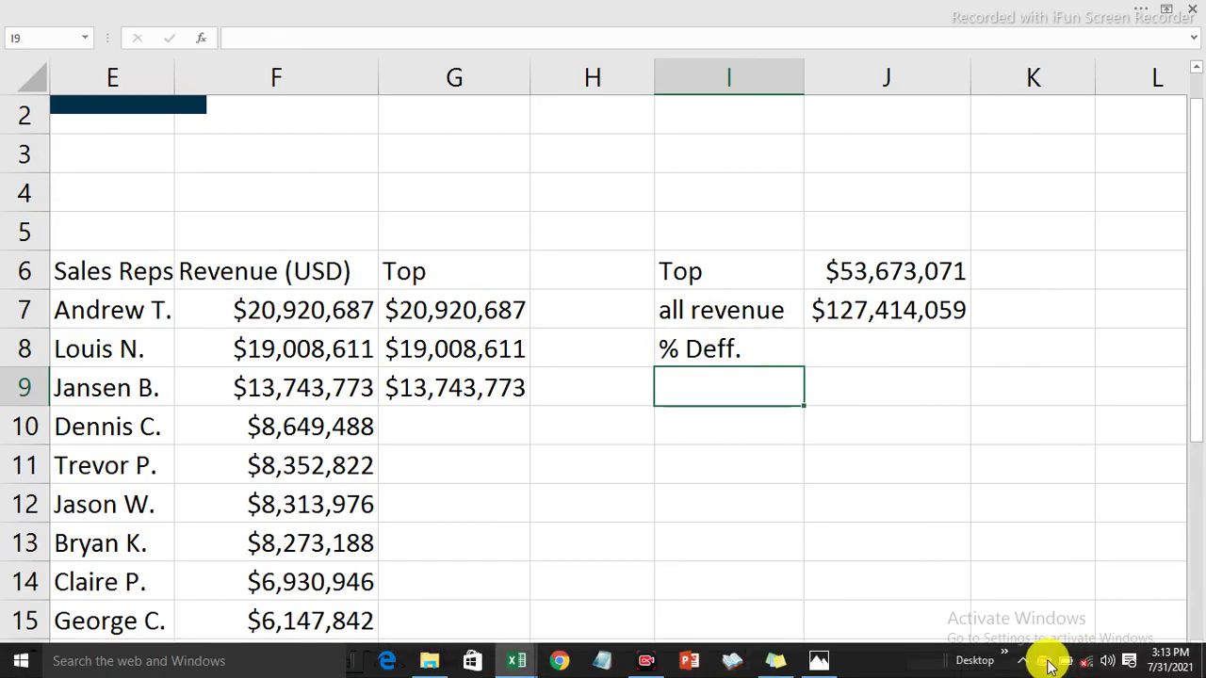
- In J8, calculate the top three's share of all revenue with the formula =J6/J7
key(Up)
key(Right)
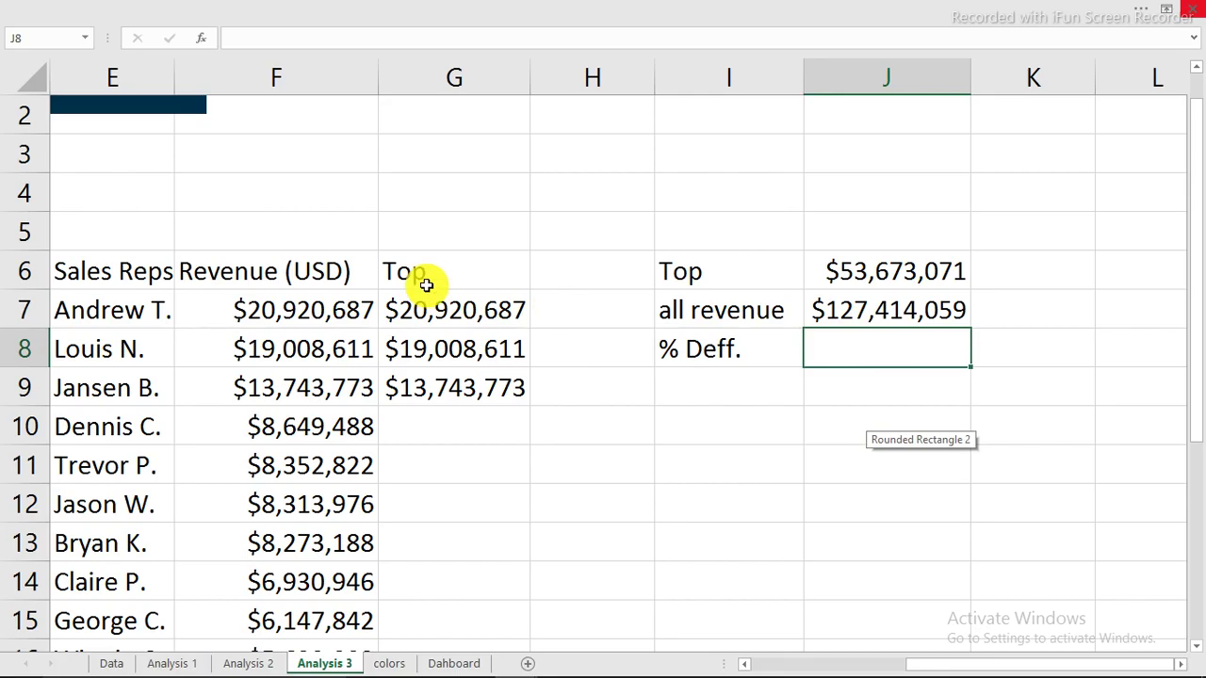
drag(126, 310, 129, 379)
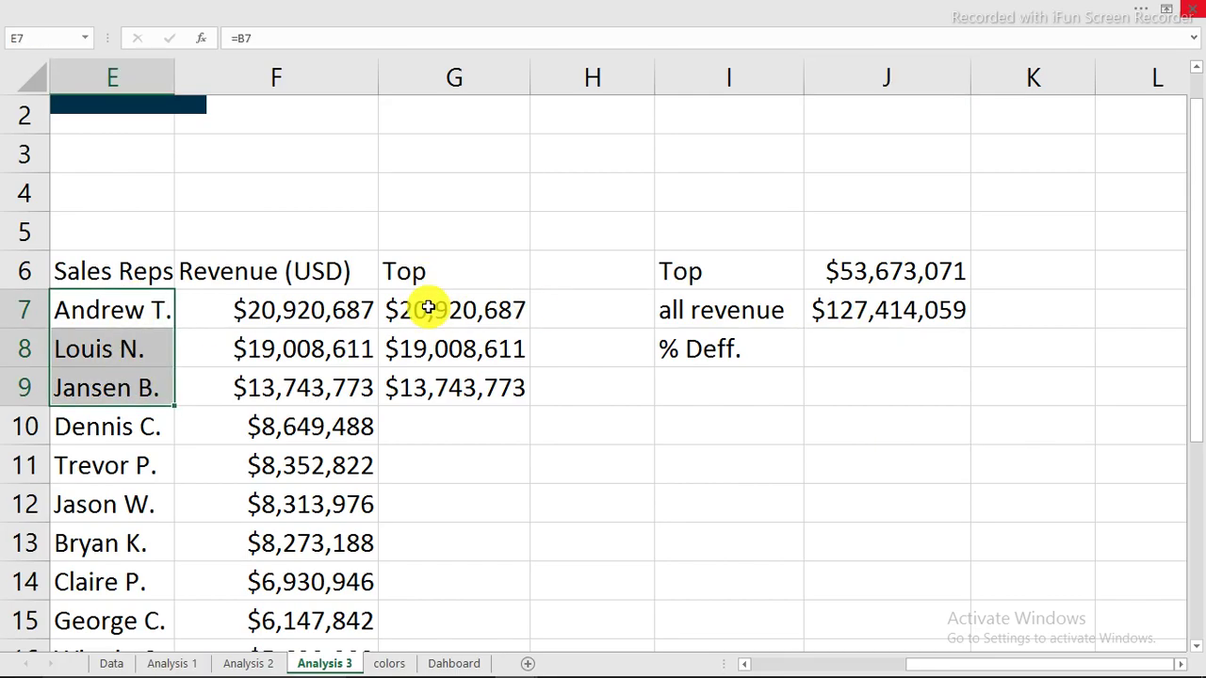
click(876, 350)
text(=)
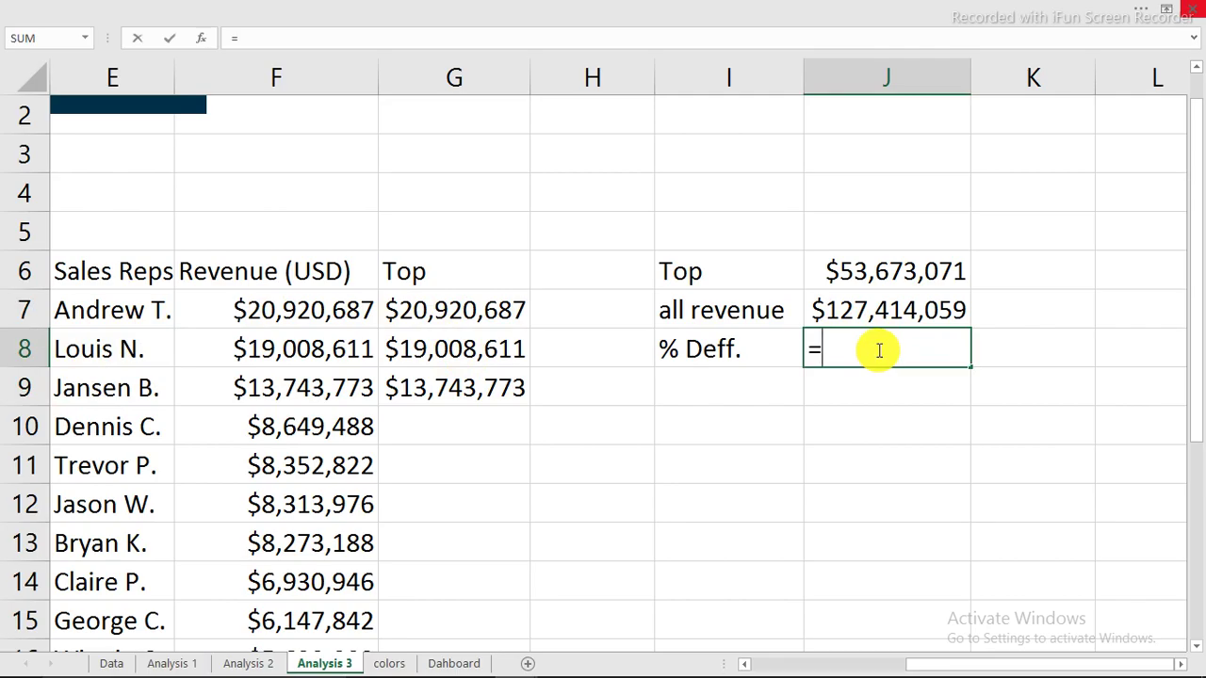
click(906, 272)
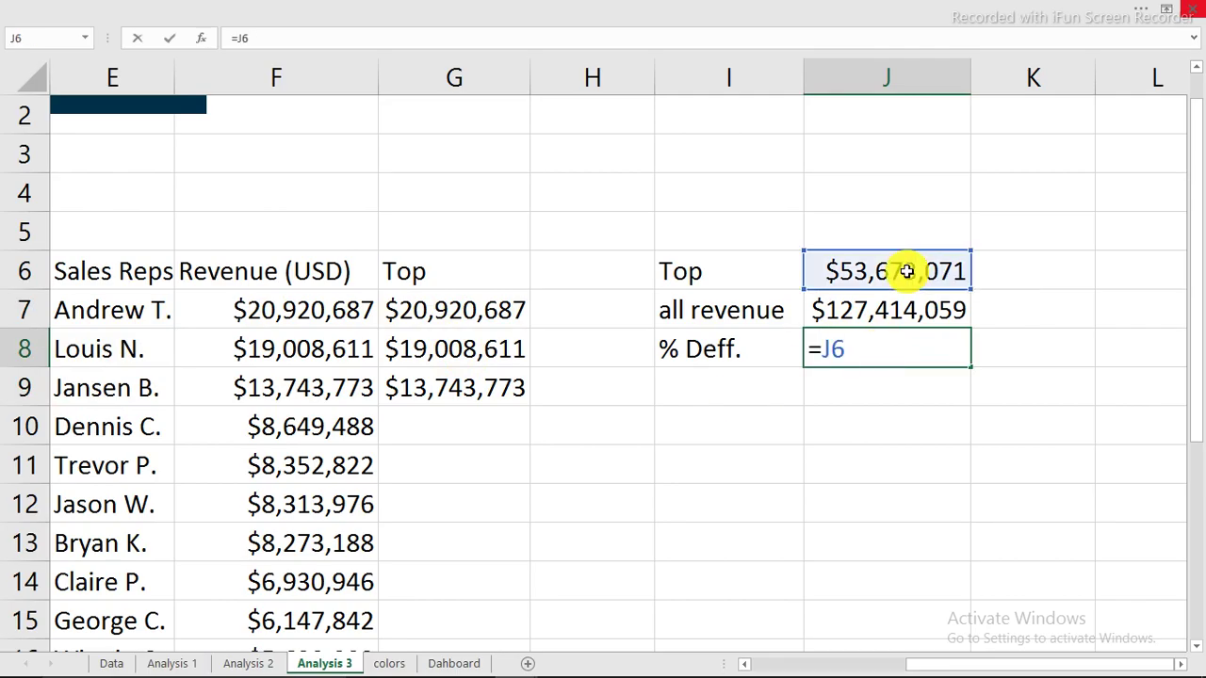
text(/)
click(900, 311)
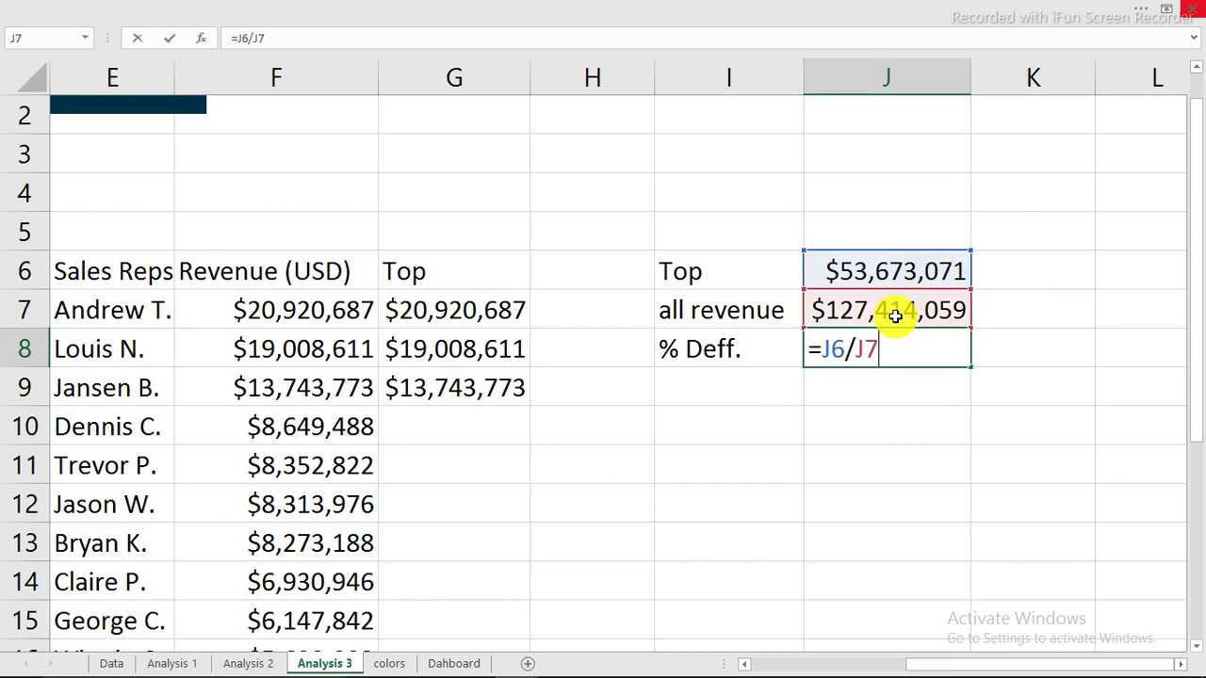
key(Return)
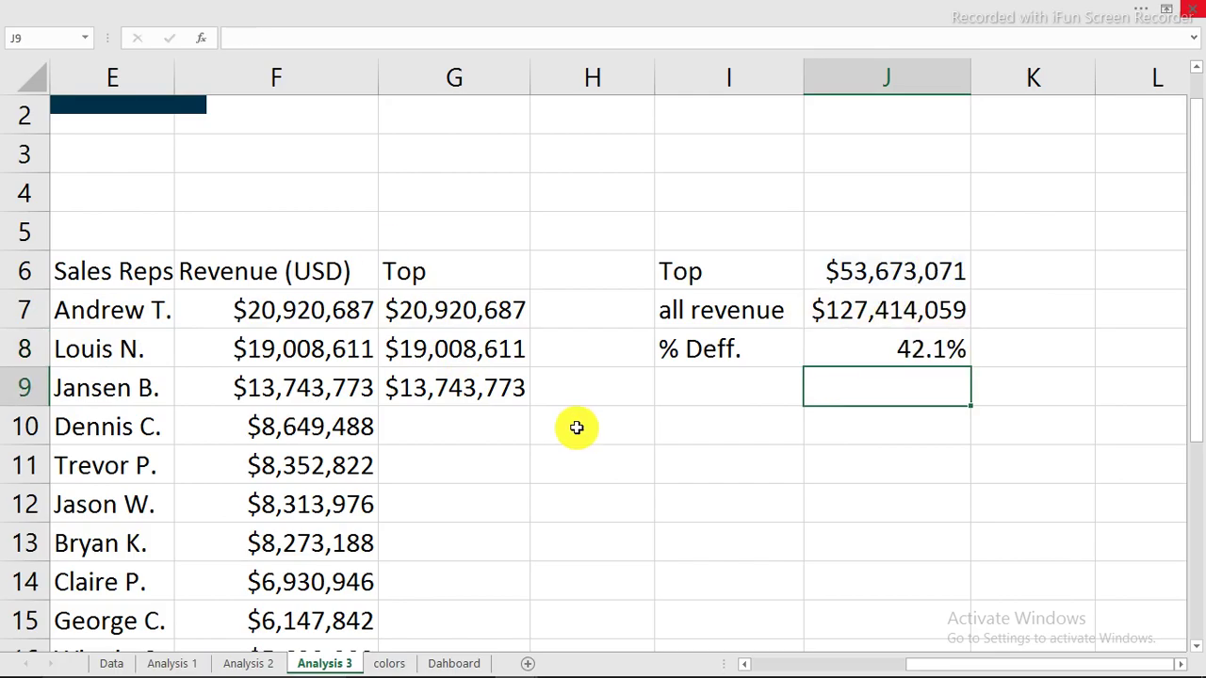
- Highlight the top three sales rep names and switch to the YT dashboard workbook to view its Sales Reps banner
drag(67, 312, 78, 380)
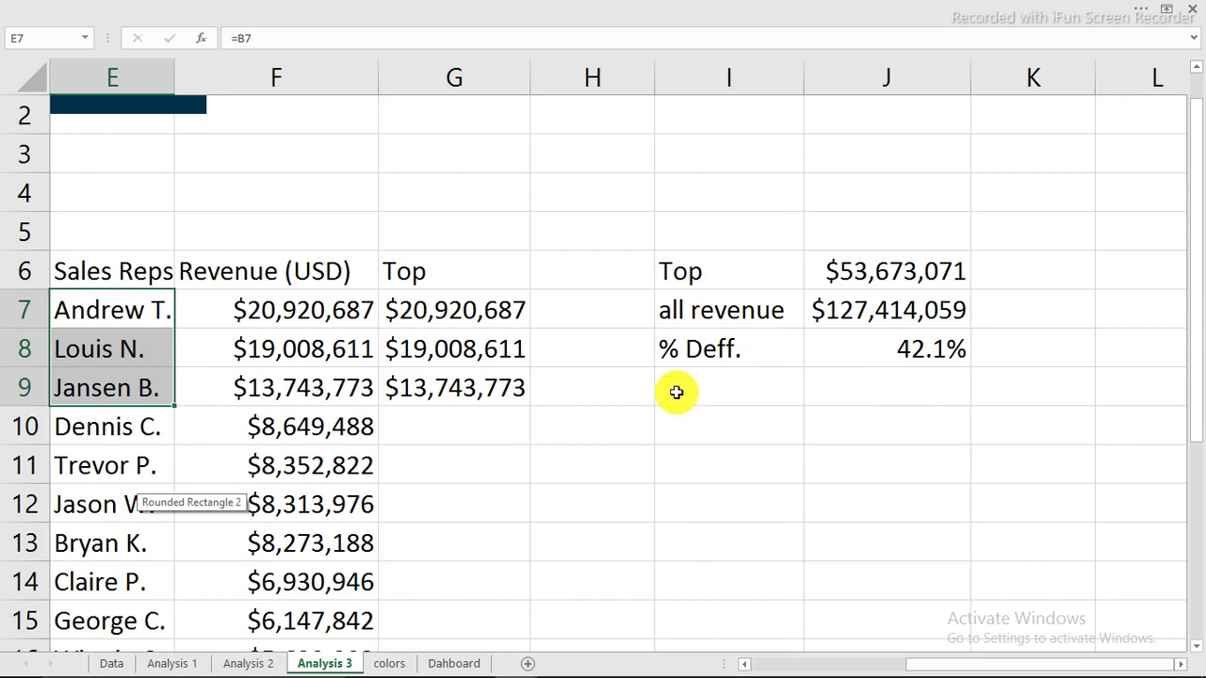
mouse_move(565, 670)
mouse_move(524, 665)
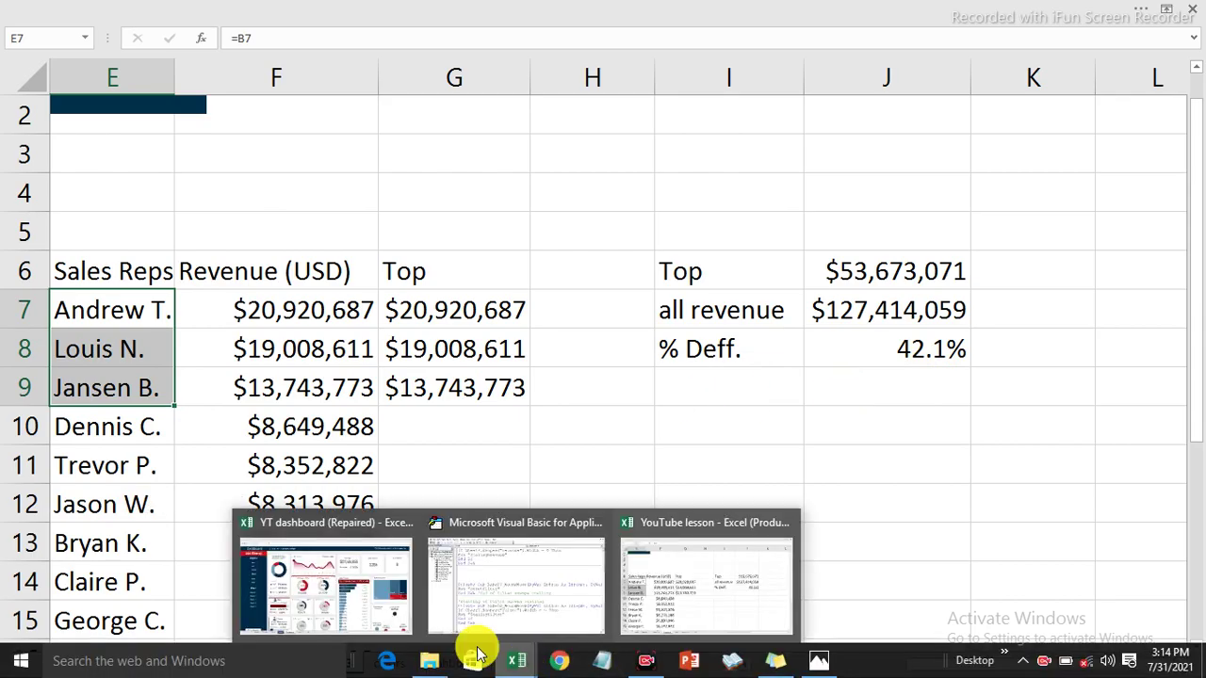
click(354, 599)
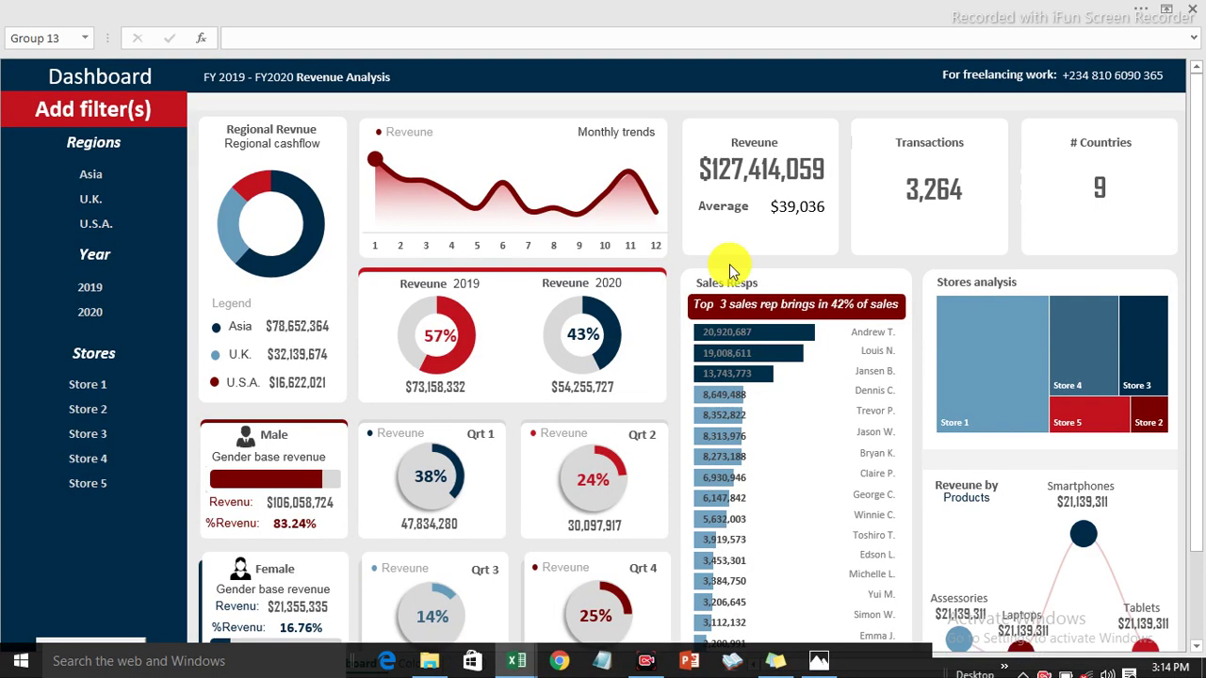
- Return to the Analysis 3 sheet and start a formula in I10 joining the text "the top 3 sales reps " with J8
click(707, 68)
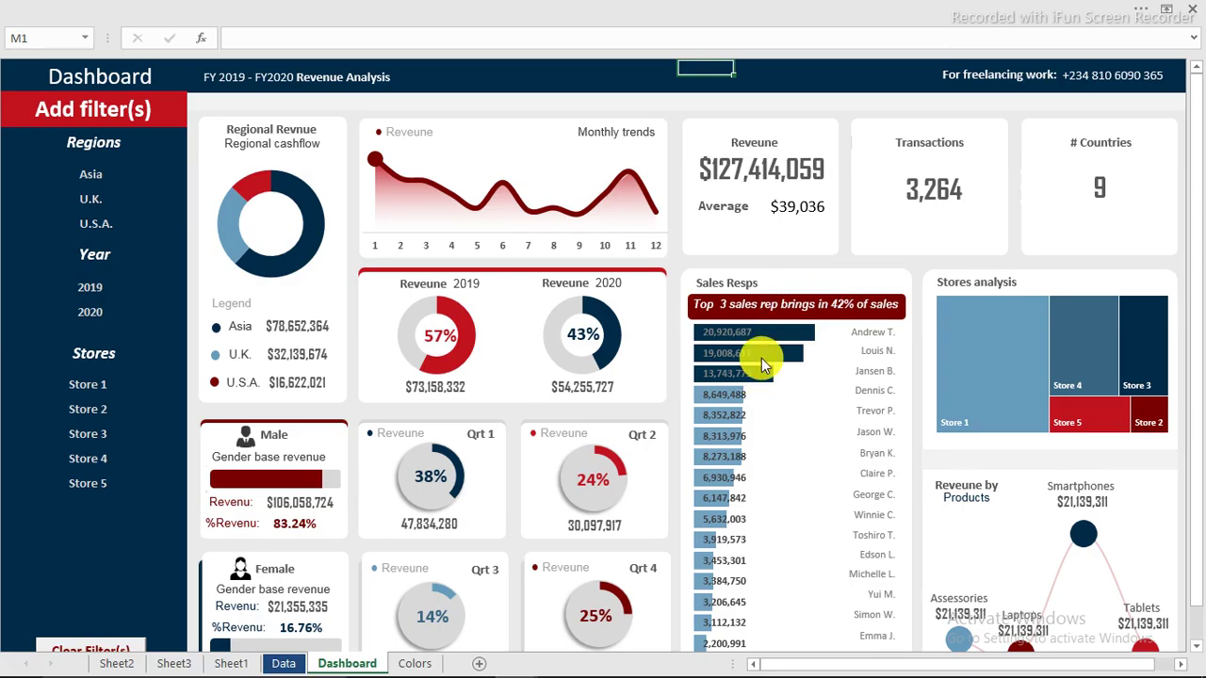
mouse_move(769, 352)
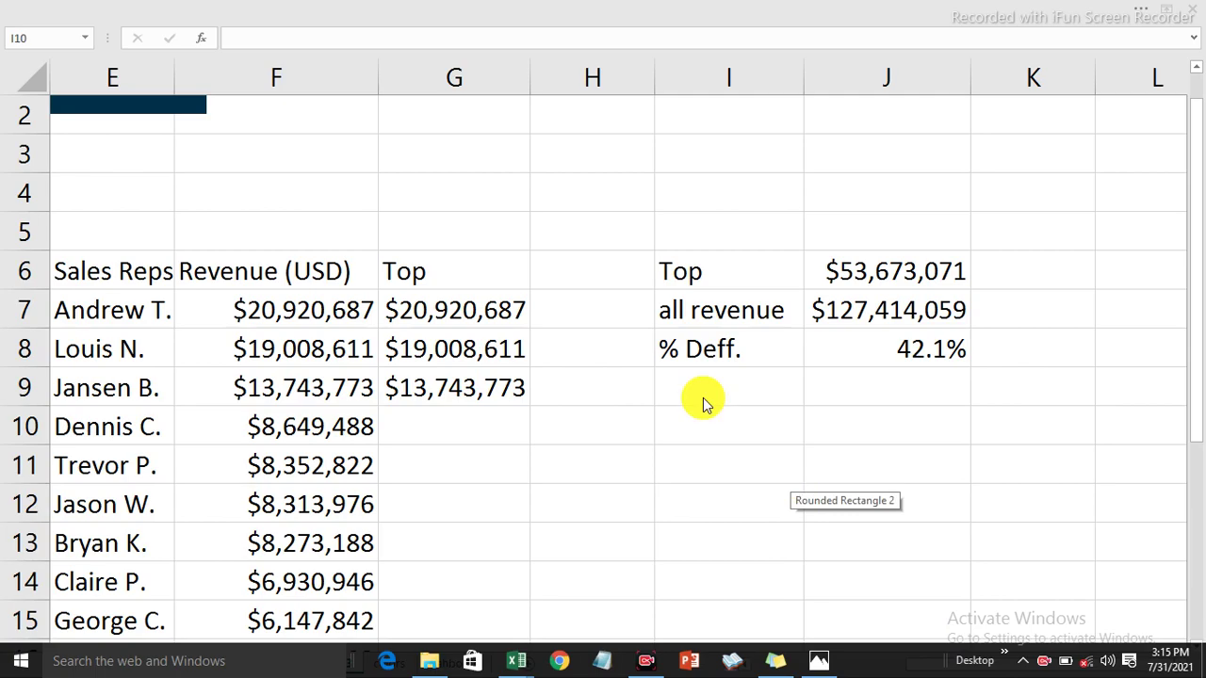
click(710, 428)
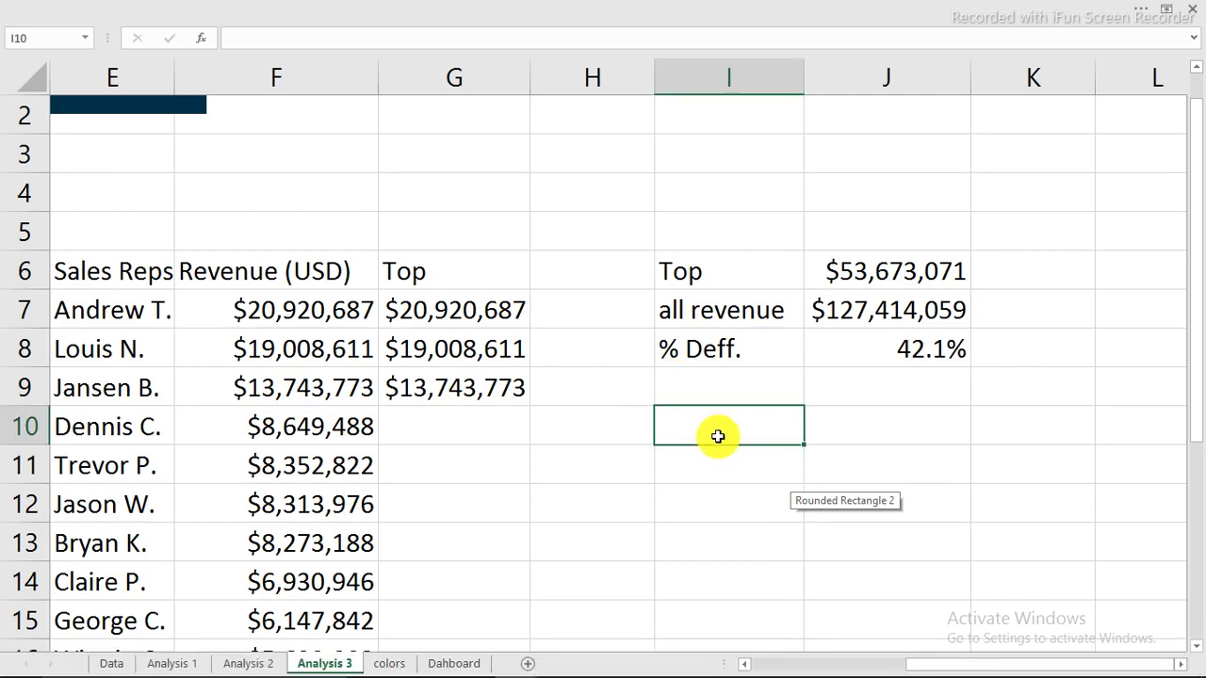
text(=)
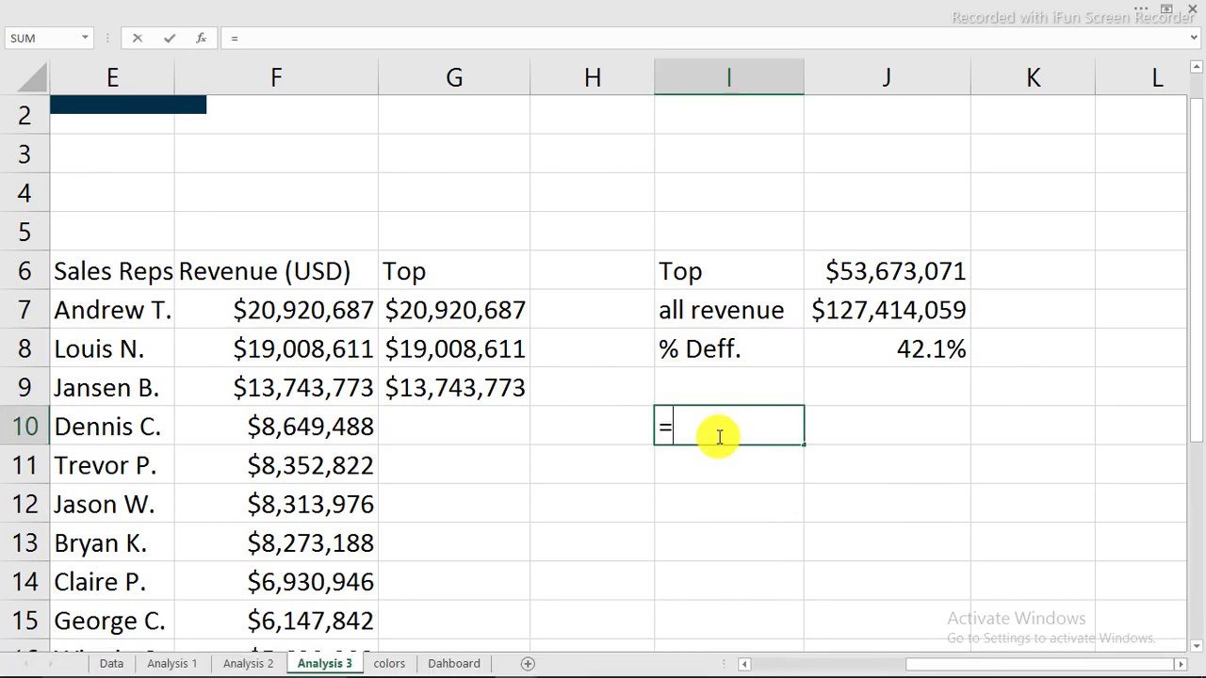
text("the)
text( tp)
text(op 3)
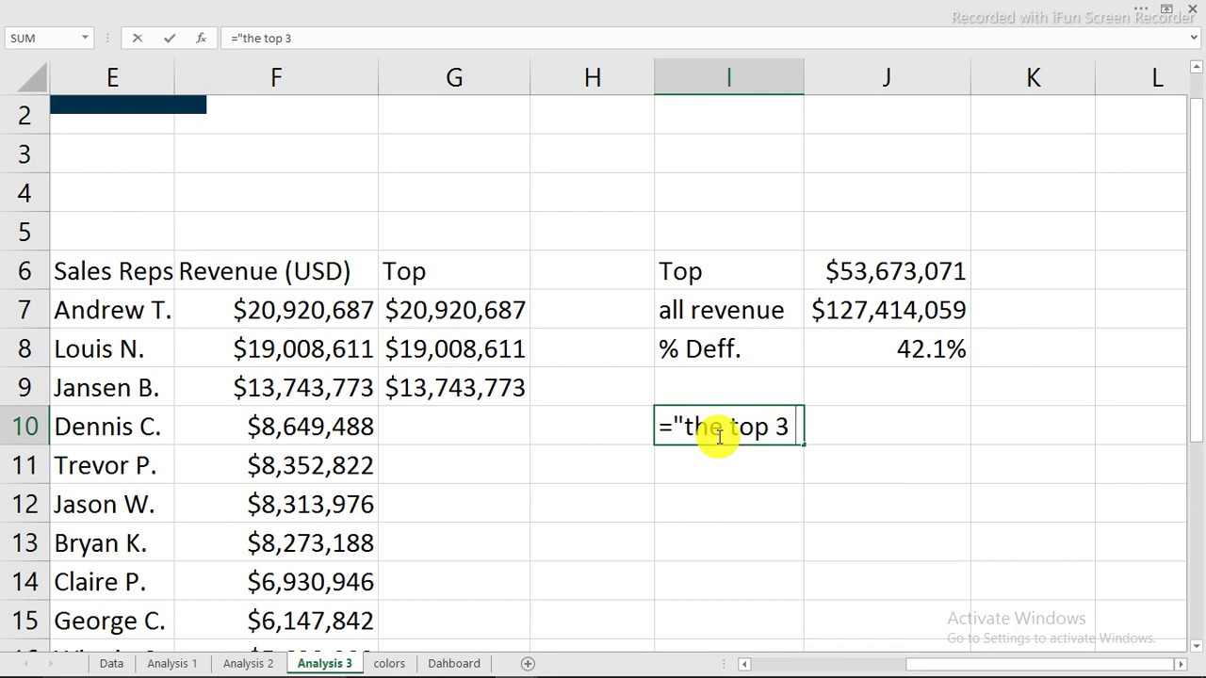
text(sales re)
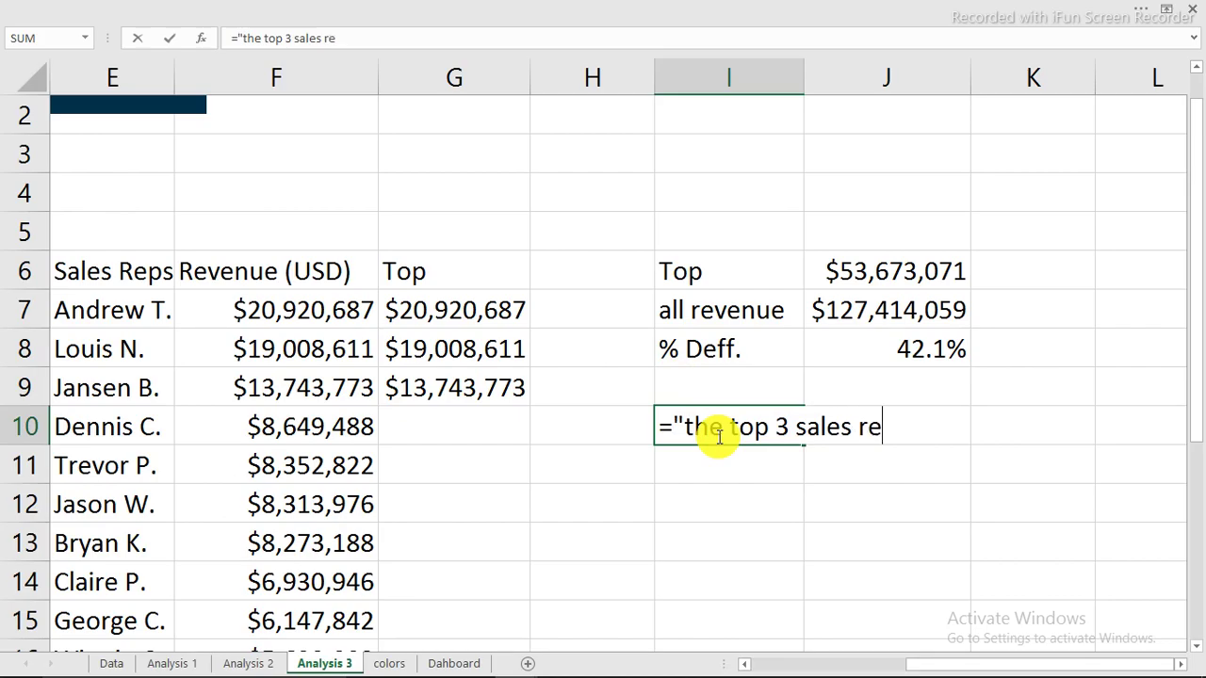
text(ps "&)
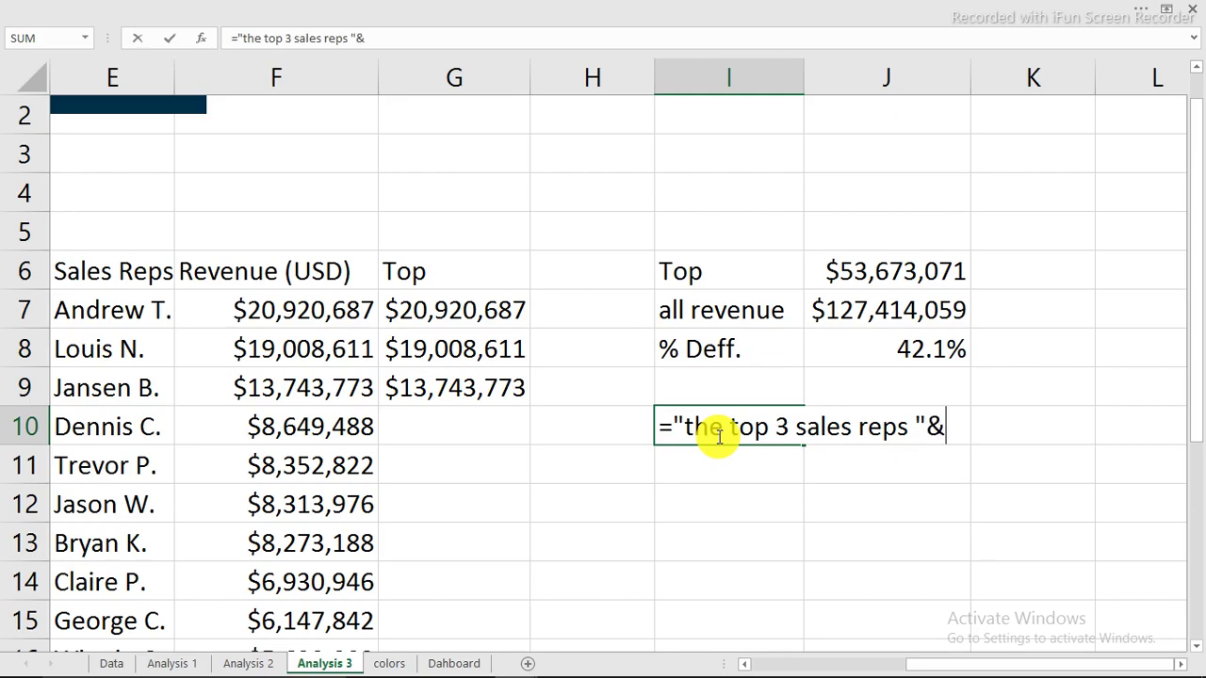
click(890, 341)
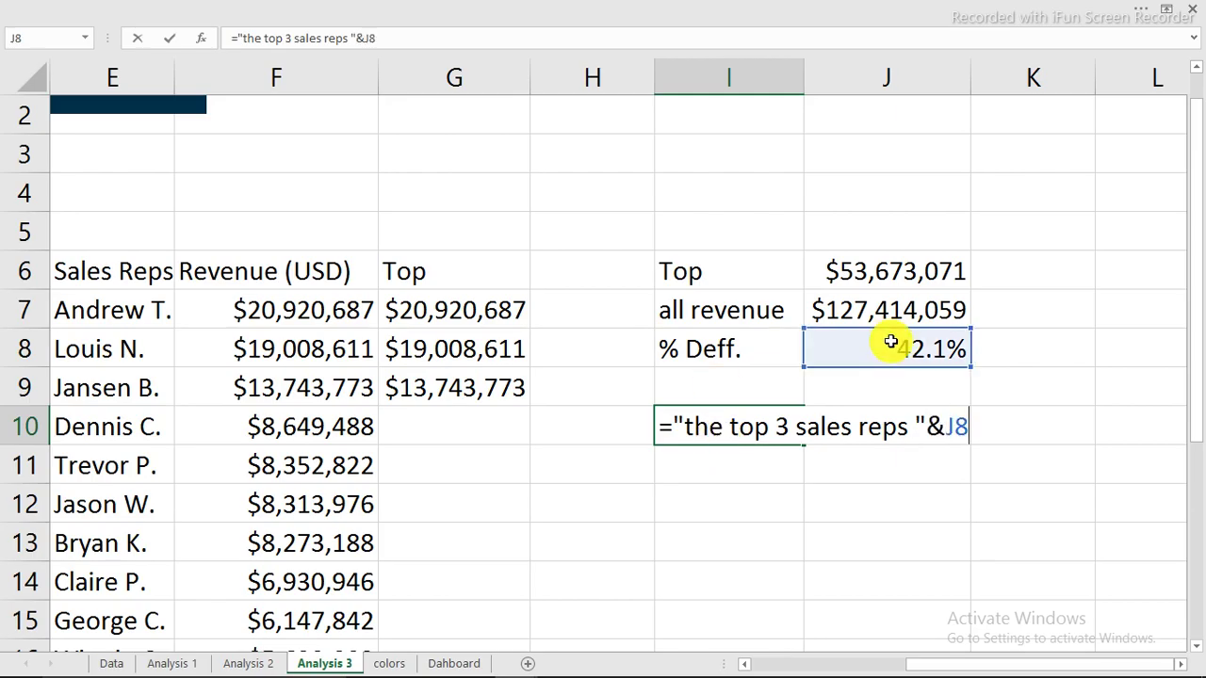
- Extend the quoted text in the I10 formula with "bring in" after "sales reps"
click(908, 426)
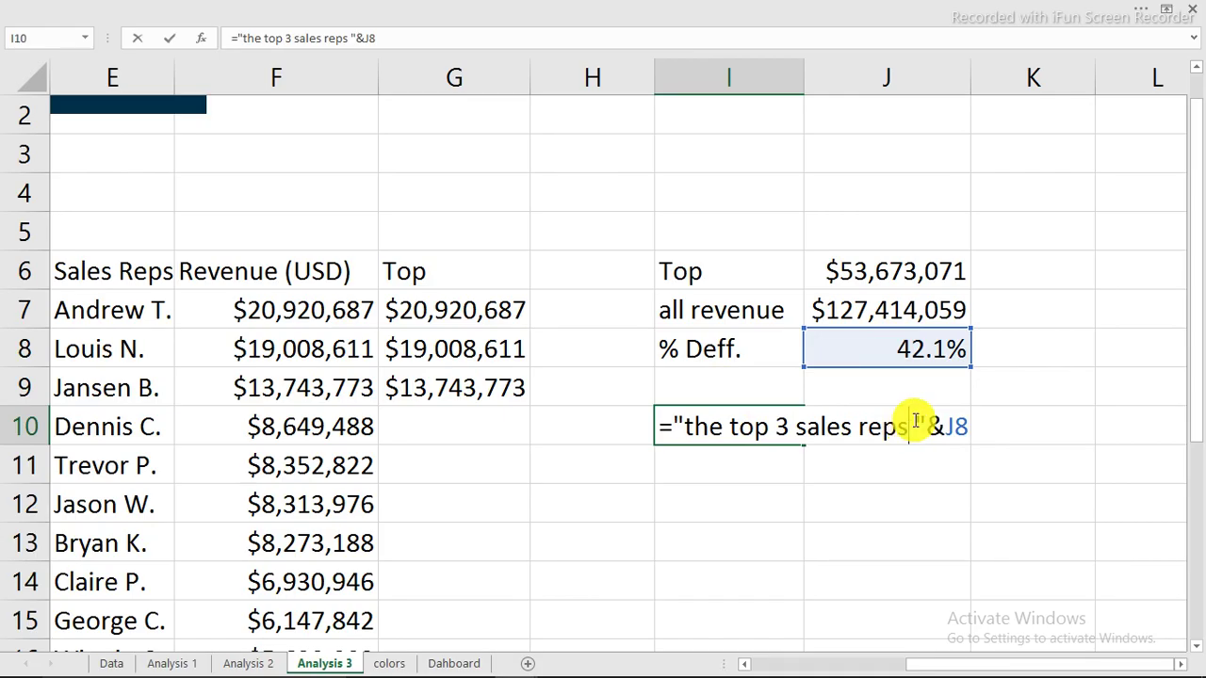
text(pm)
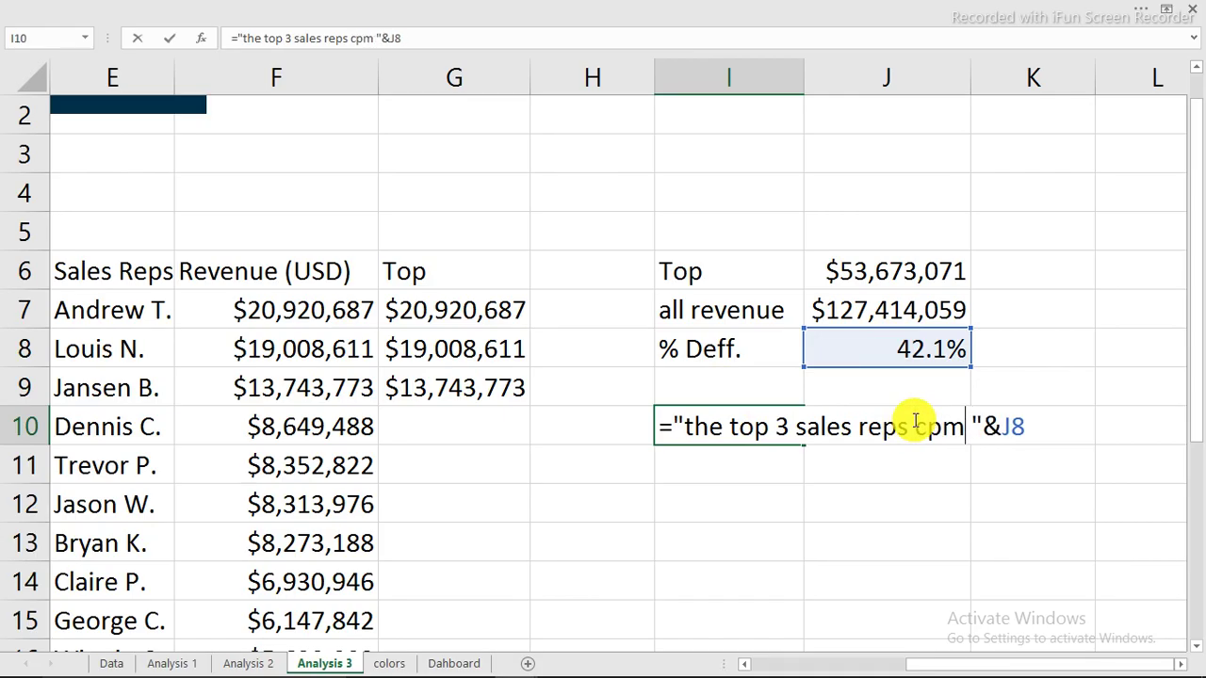
key(BackSpace)
key(BackSpace)
text(on)
key(BackSpace)
key(BackSpace)
text(brin)
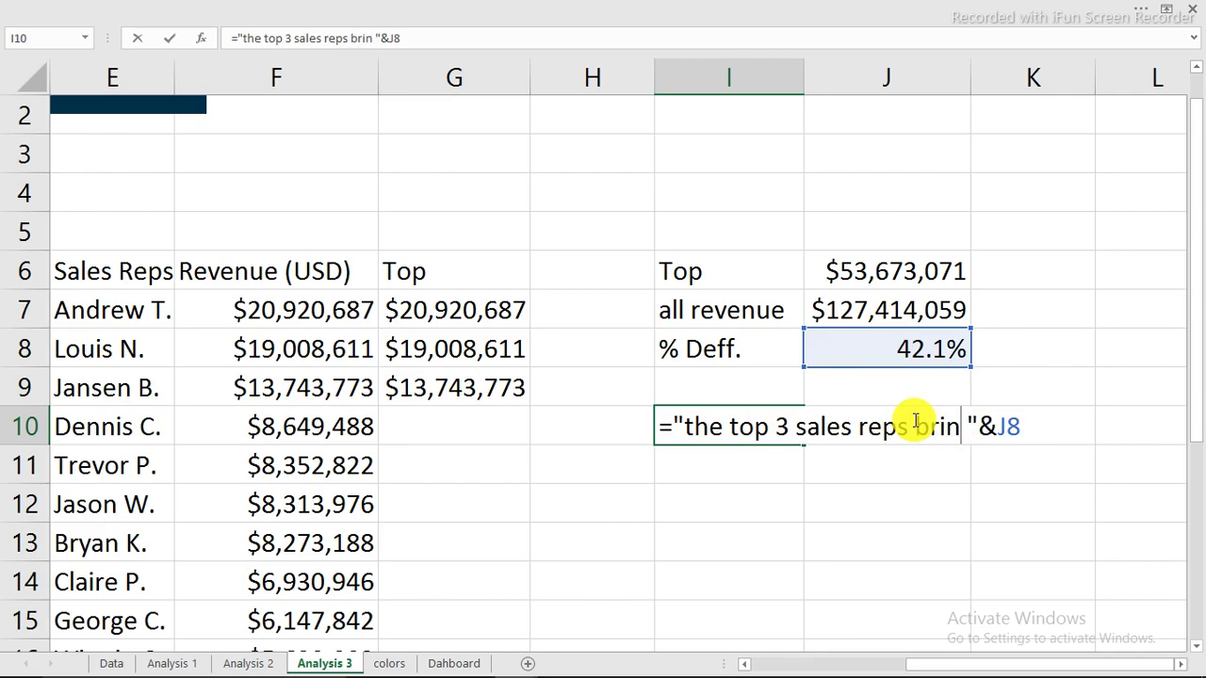
key(BackSpace)
key(BackSpace)
key(BackSpace)
text(ring in)
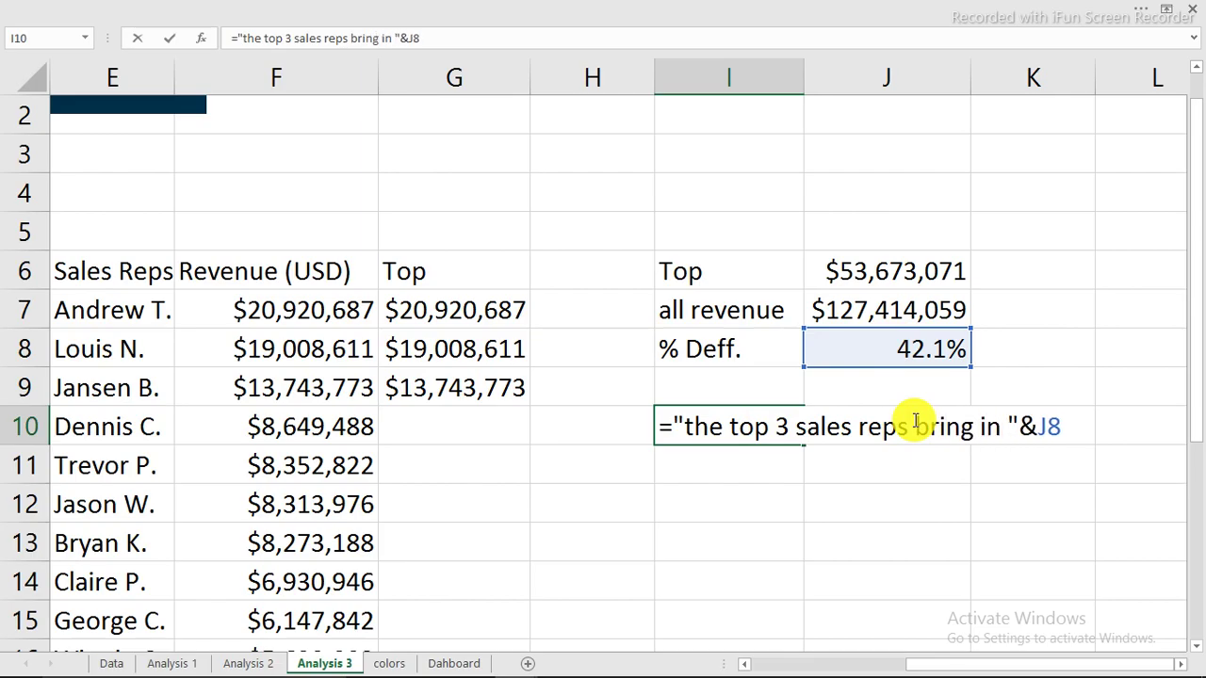
- Append &" revenue" after J8 in the I10 formula and enter it
click(1075, 415)
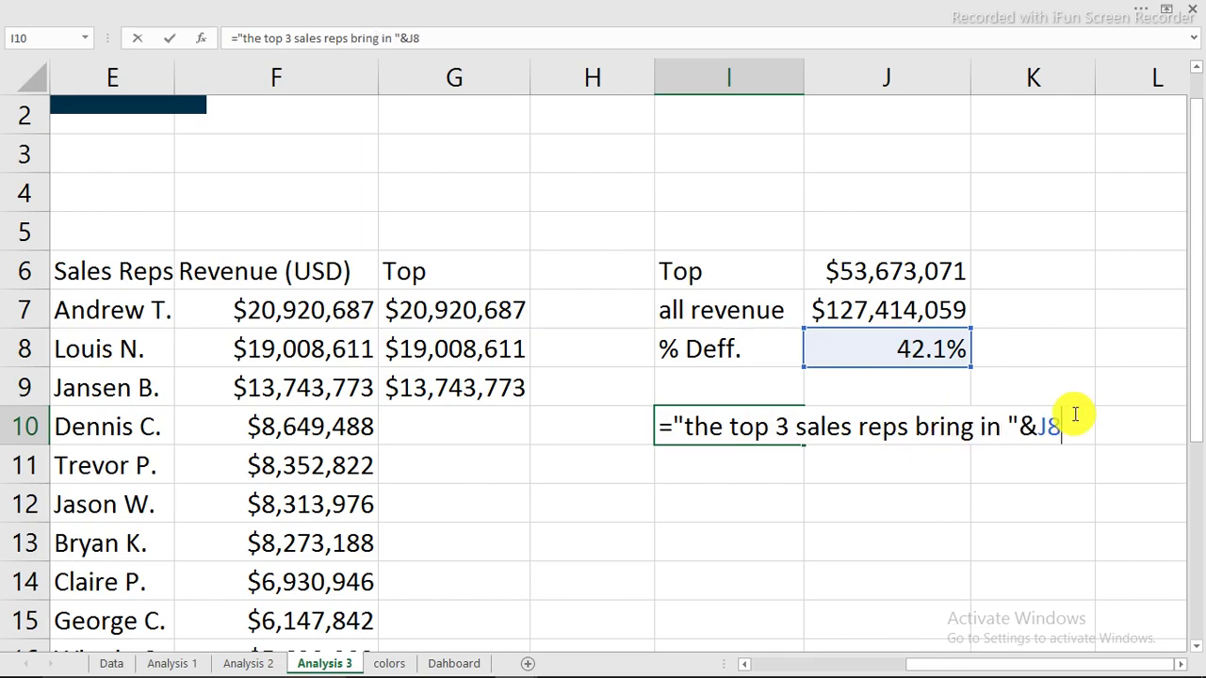
text(&)
text(")
text(reveinu)
key(BackSpace)
key(BackSpace)
key(BackSpace)
text(nue)
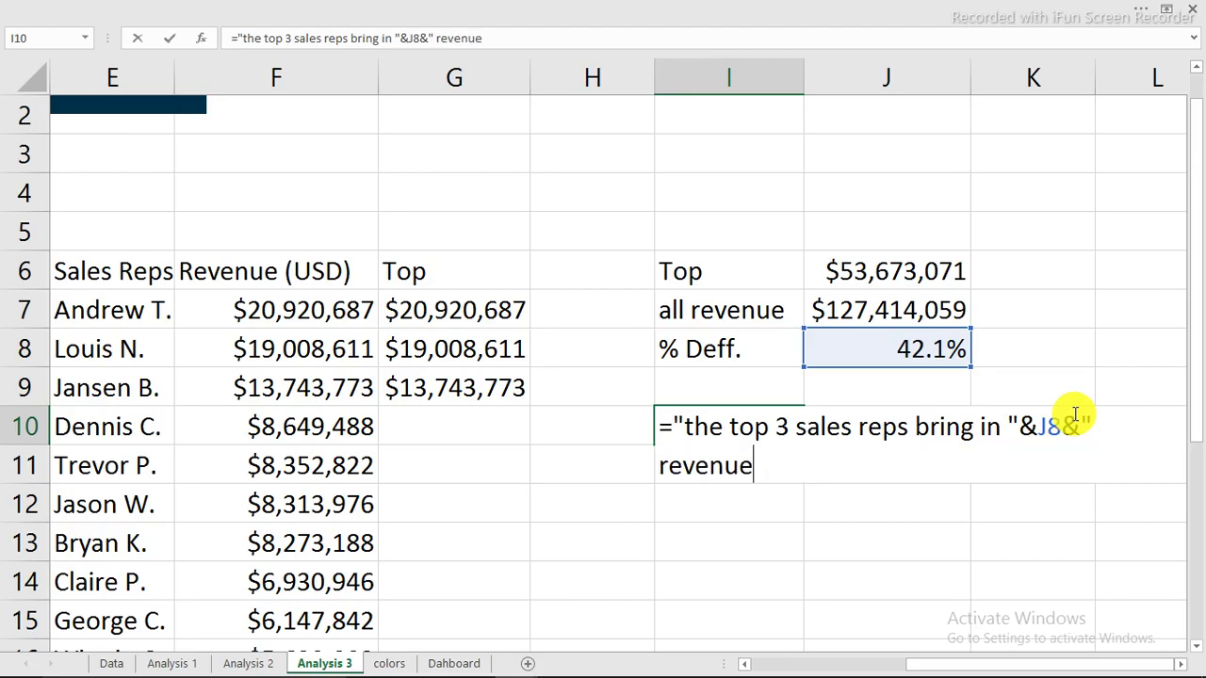
text(")
key(Return)
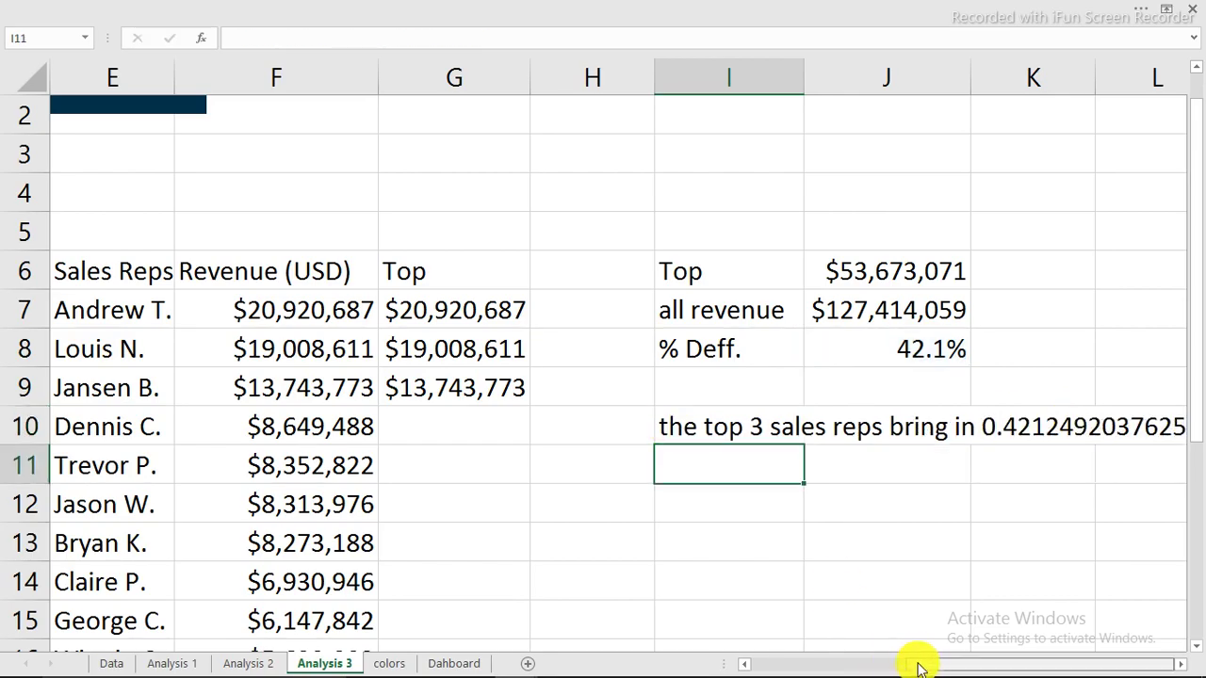
click(1180, 667)
click(1179, 667)
click(1179, 667)
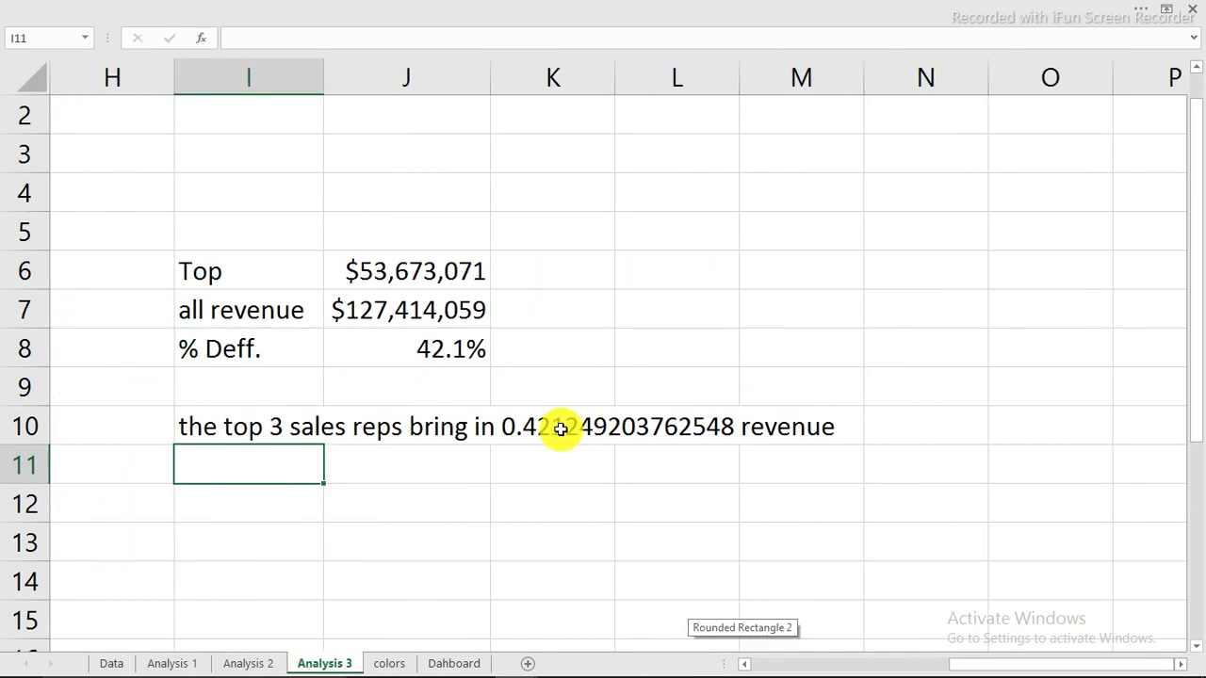
click(226, 433)
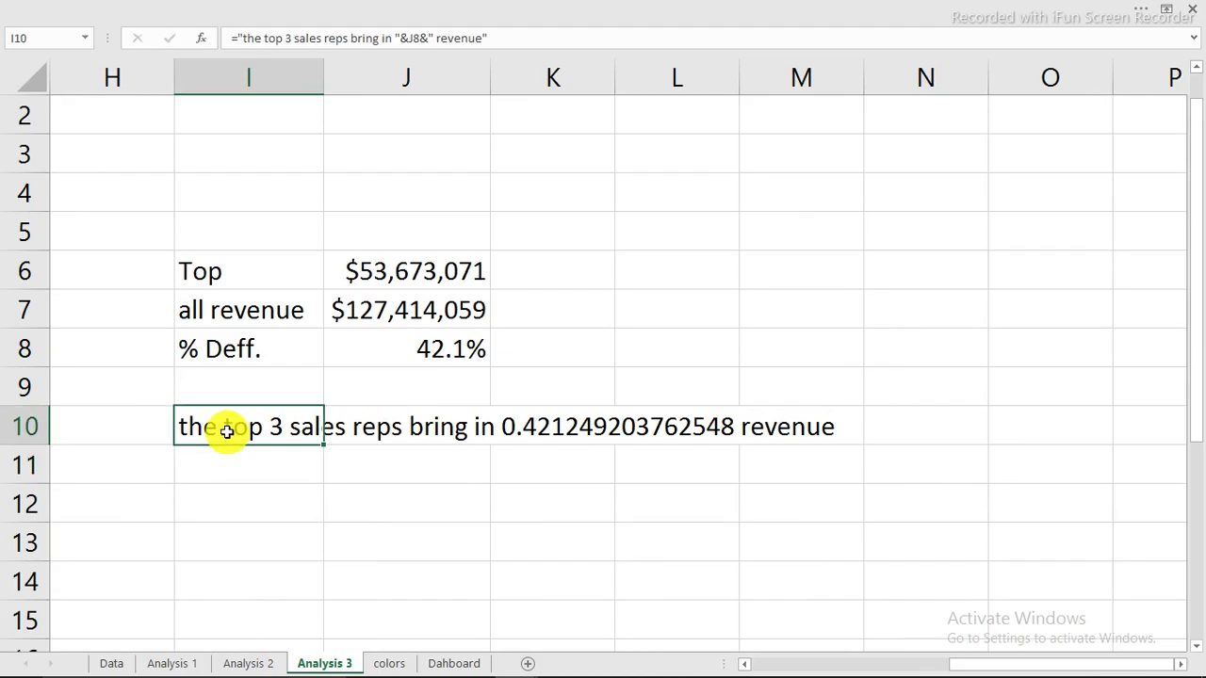
double_click(226, 431)
mouse_move(1083, 660)
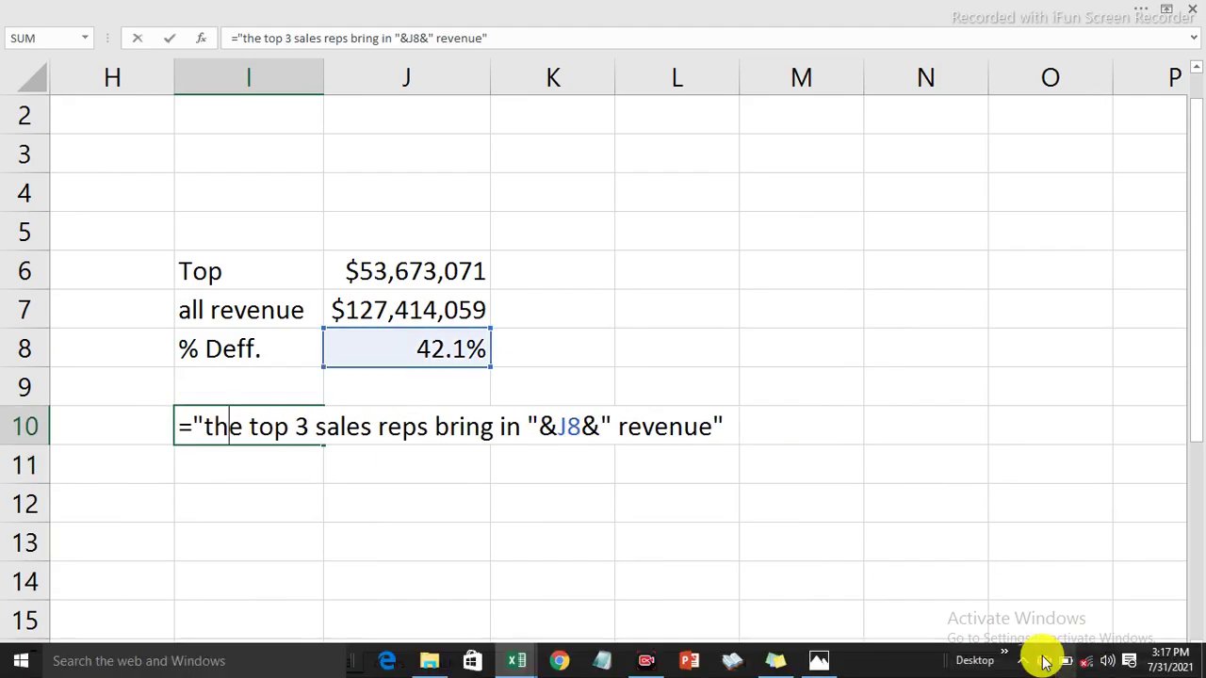
click(1042, 663)
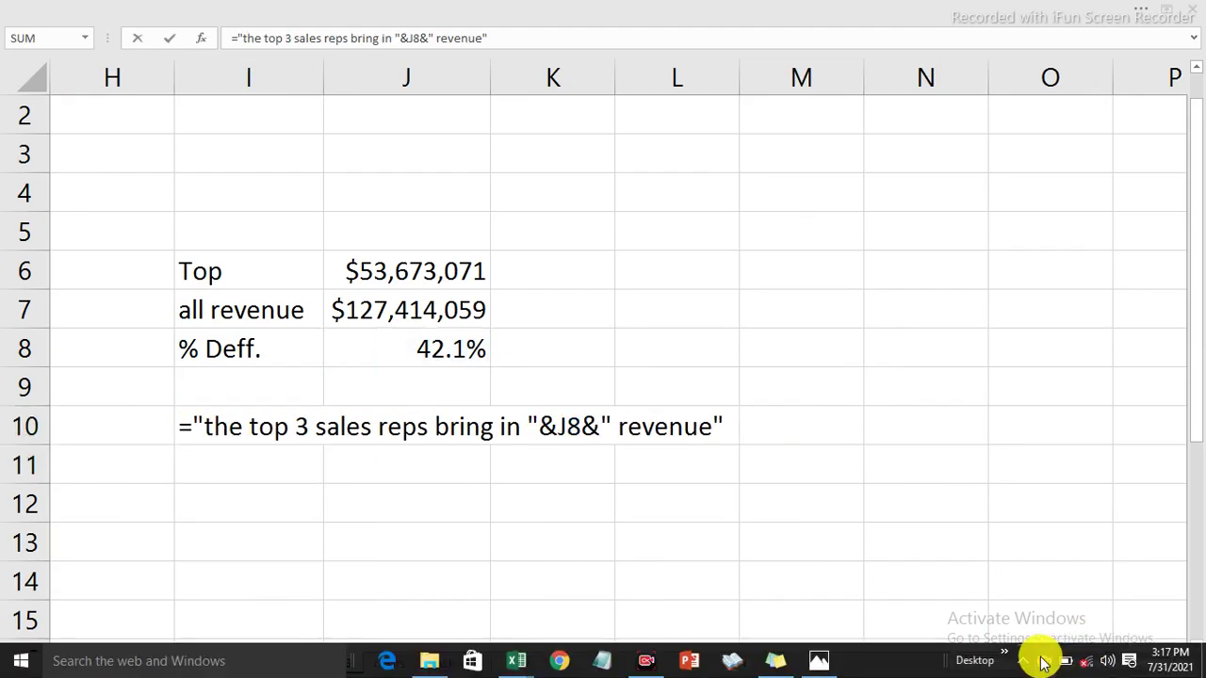
click(923, 629)
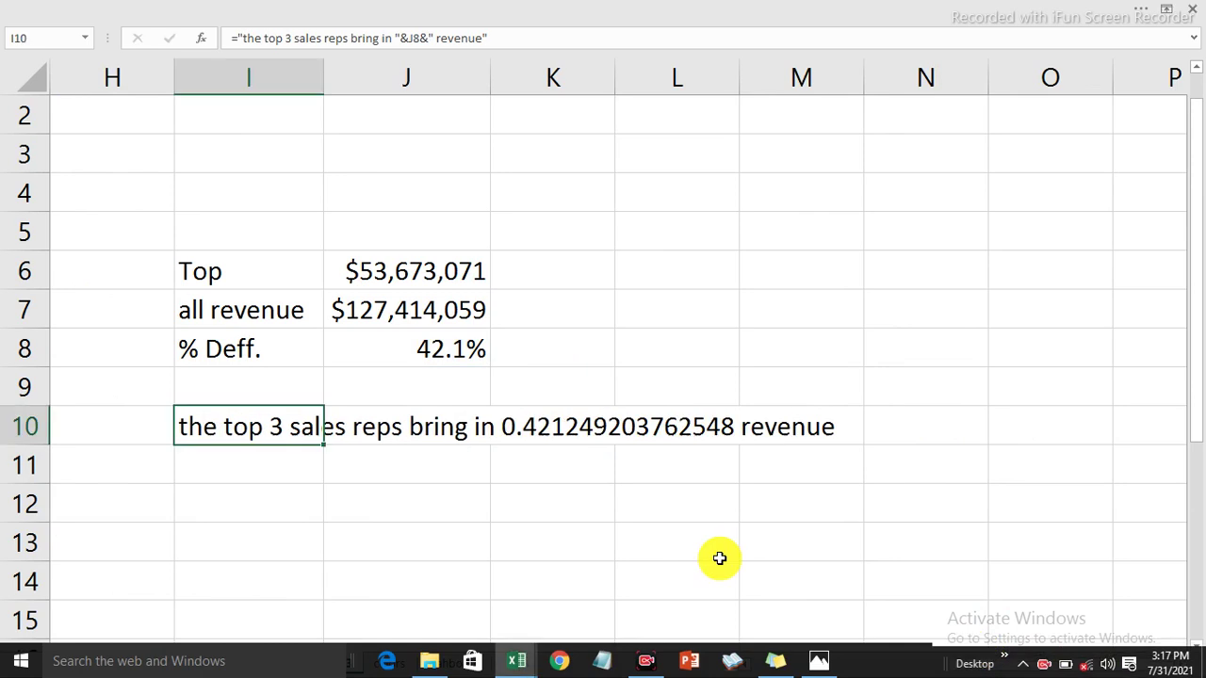
- Format the share in the I10 sentence as a whole percentage by replacing J8 with TEXT(J8,"0%")
double_click(211, 426)
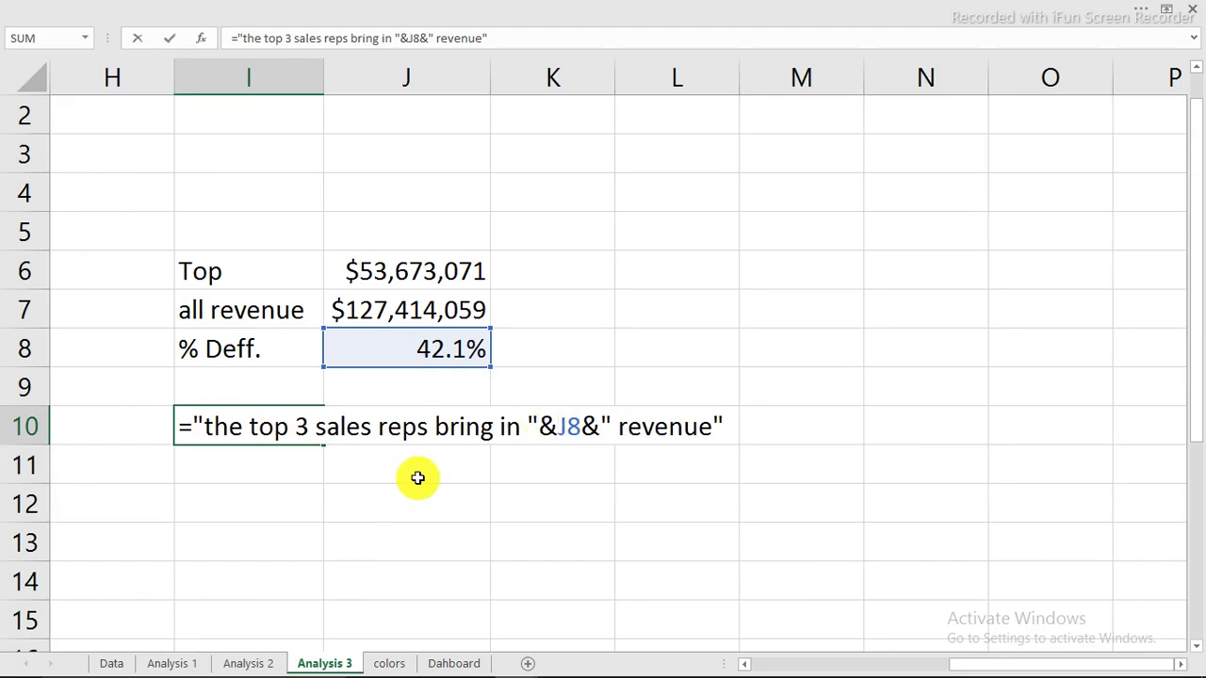
text(tex)
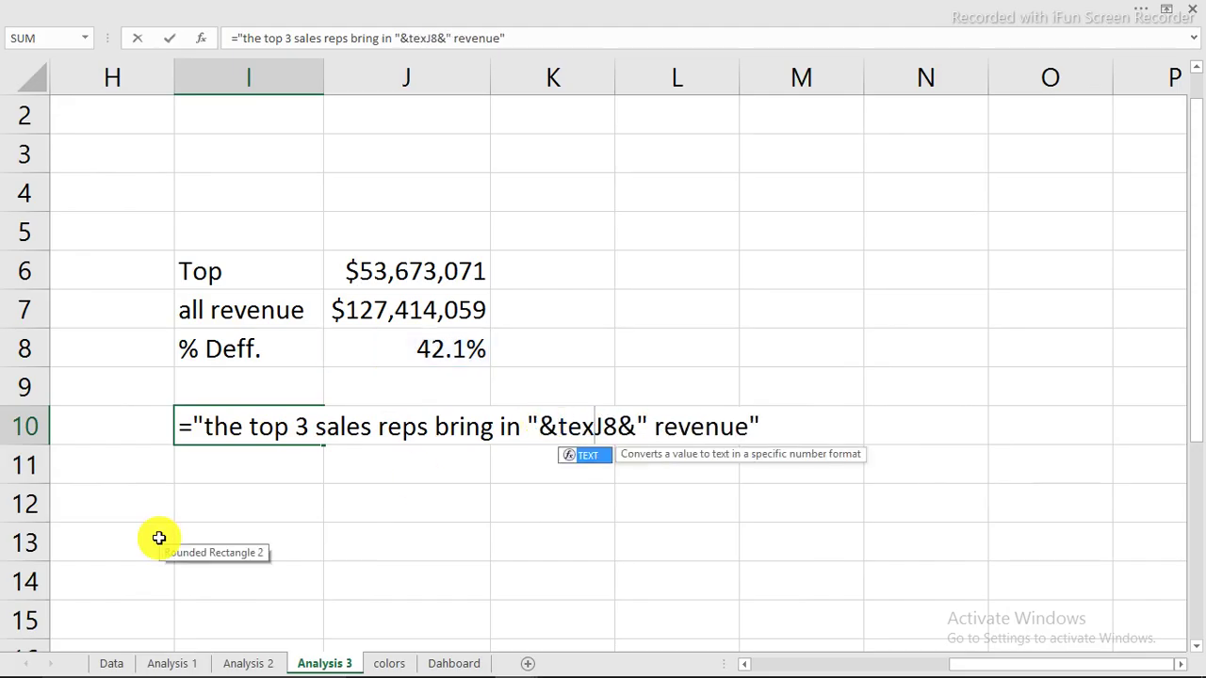
key(Tab)
key(Right)
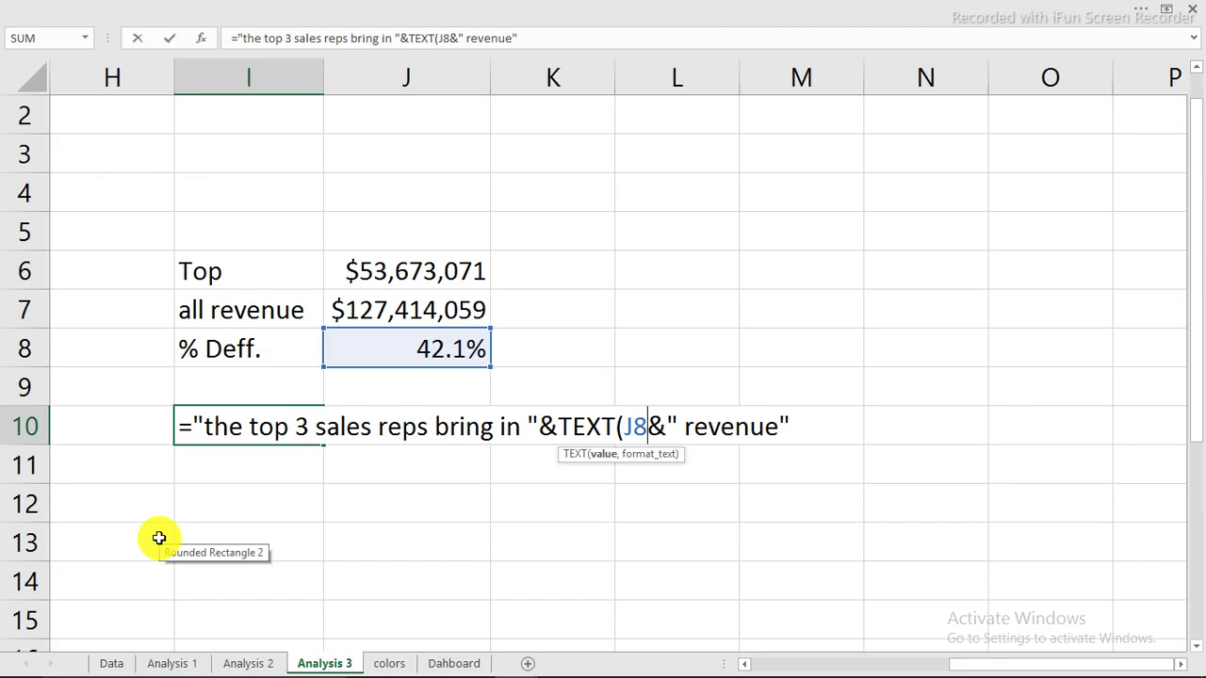
text(,)
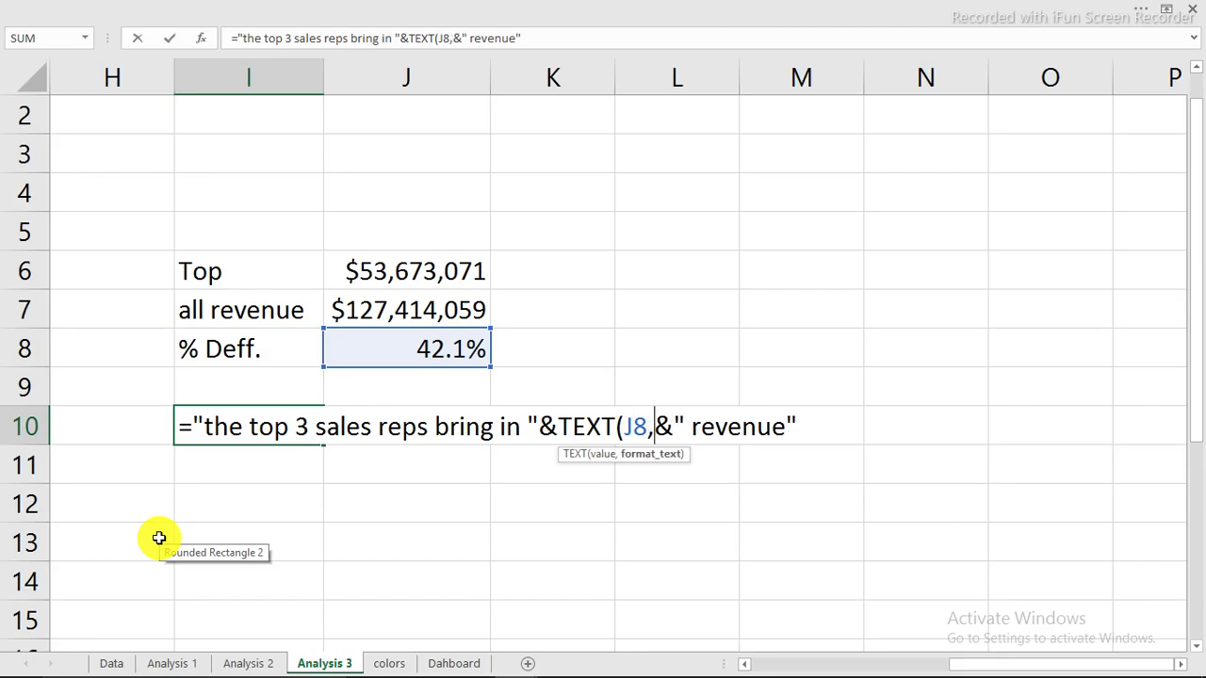
text(")
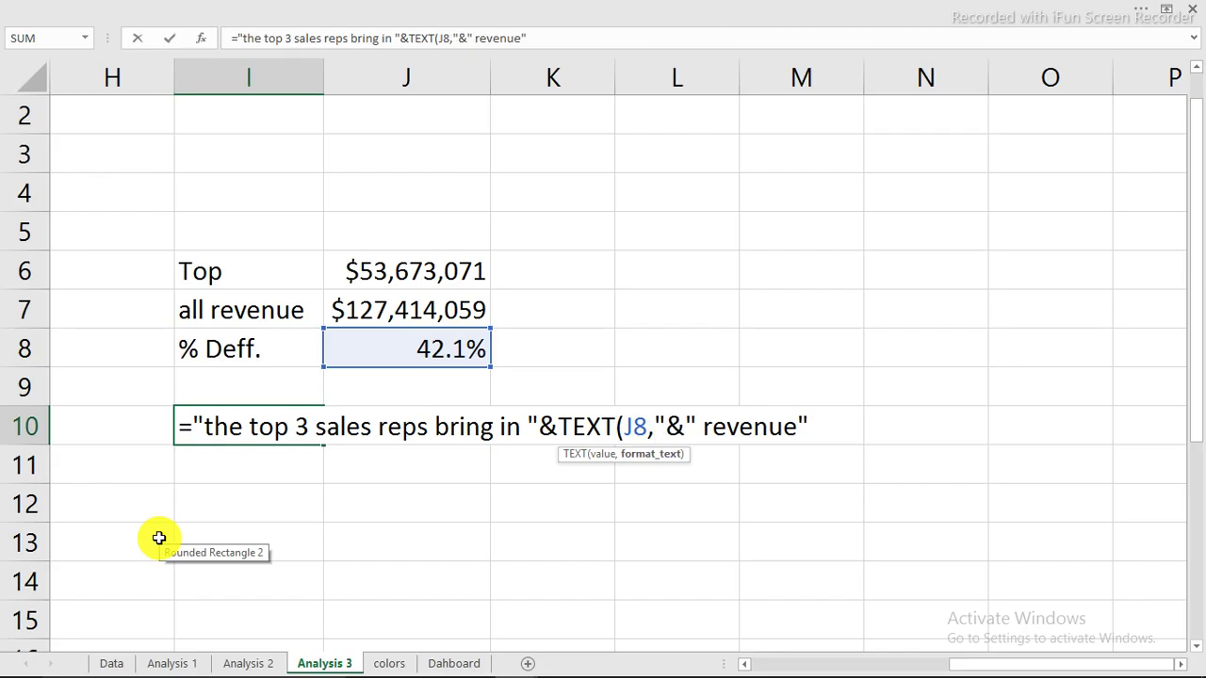
text(0)
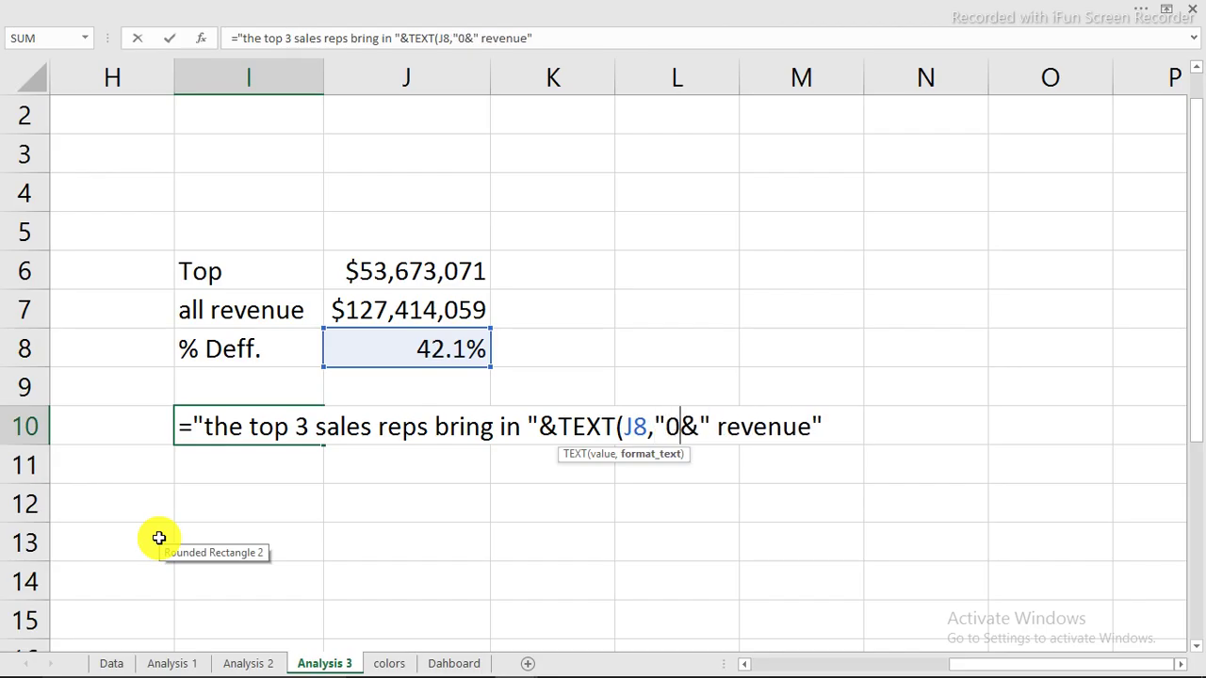
text(%")
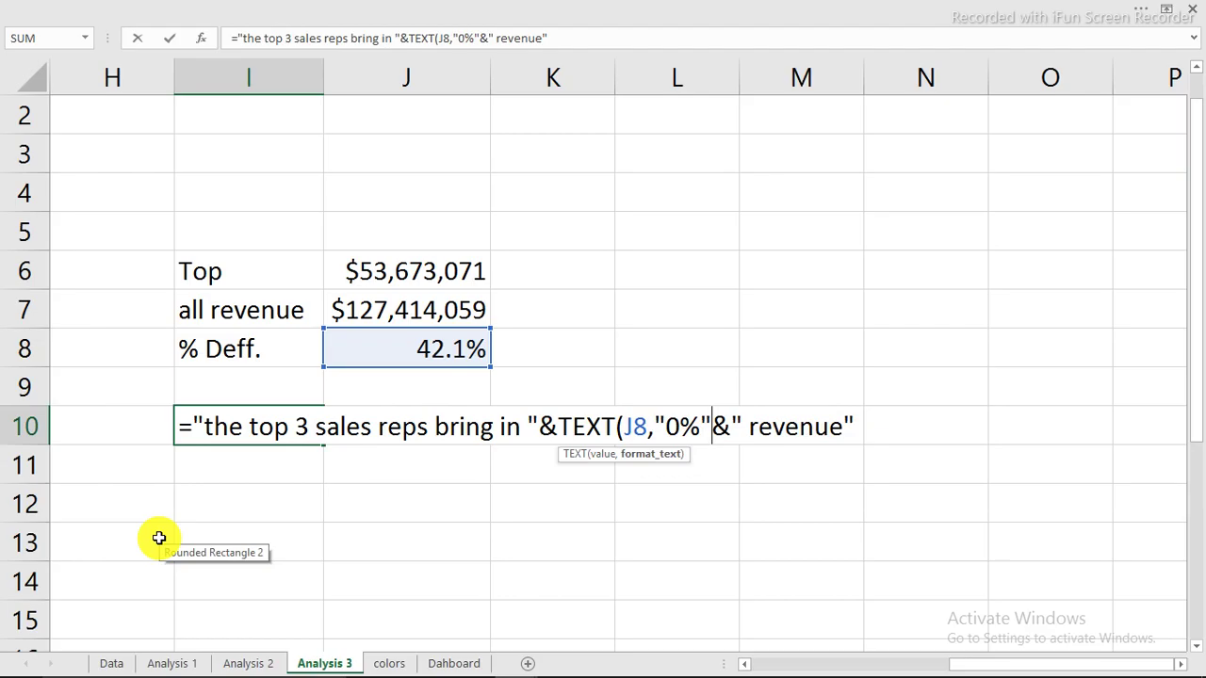
text())
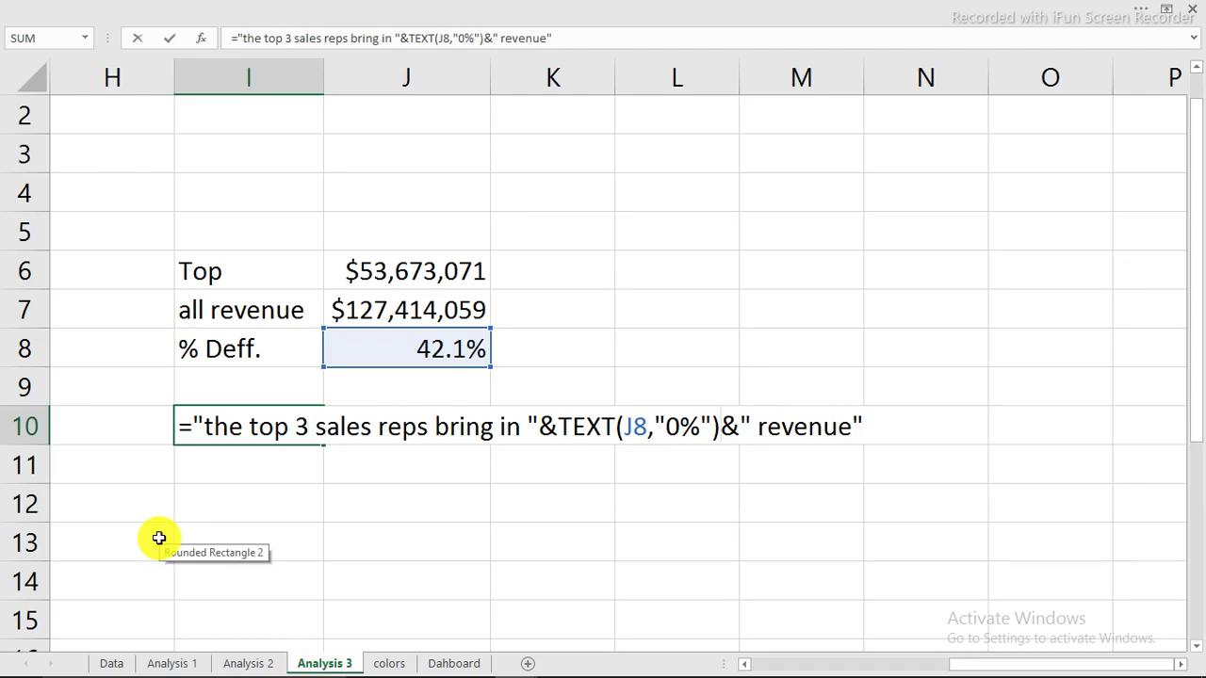
key(Return)
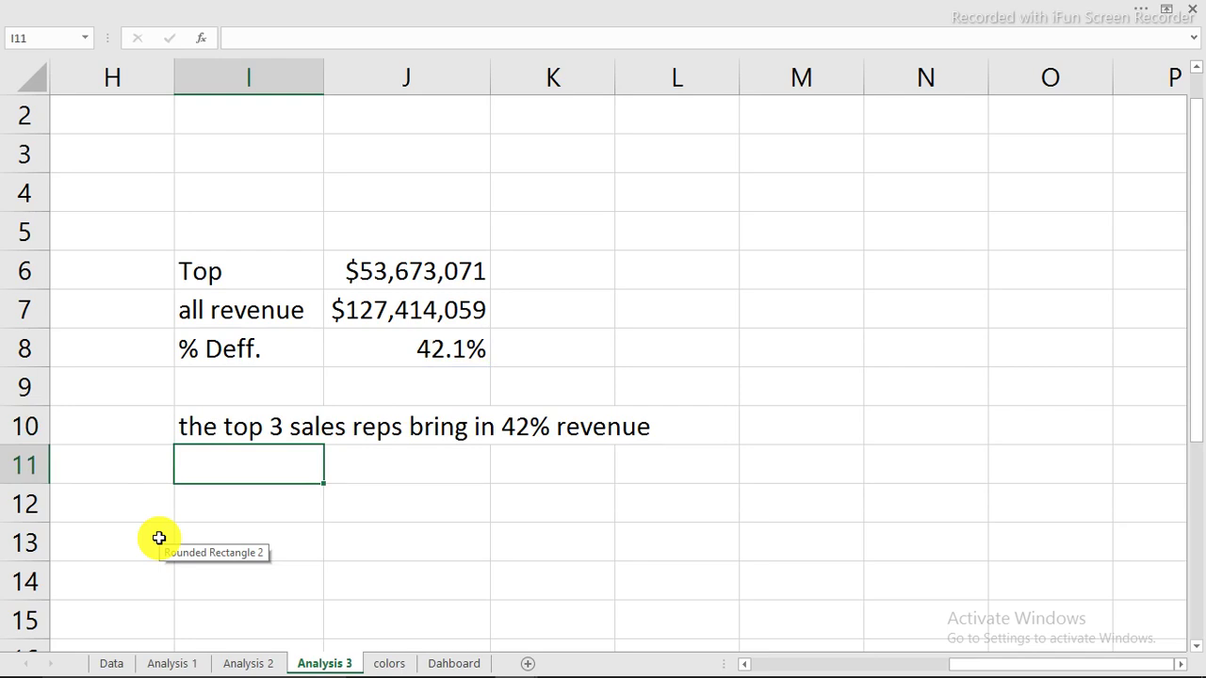
- Link the red banner in the Dahboard sheet's Sales Reps card to the sentence with the formula ='Analysis 3'!I10
click(454, 663)
click(772, 254)
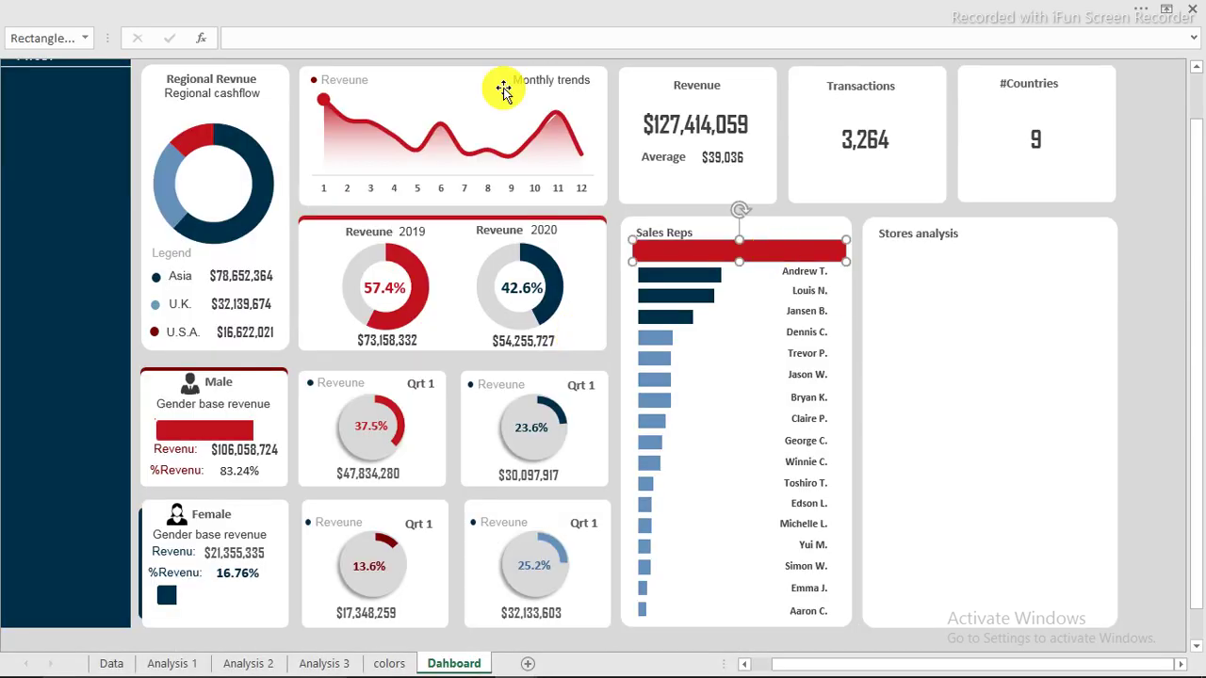
click(405, 36)
text(=)
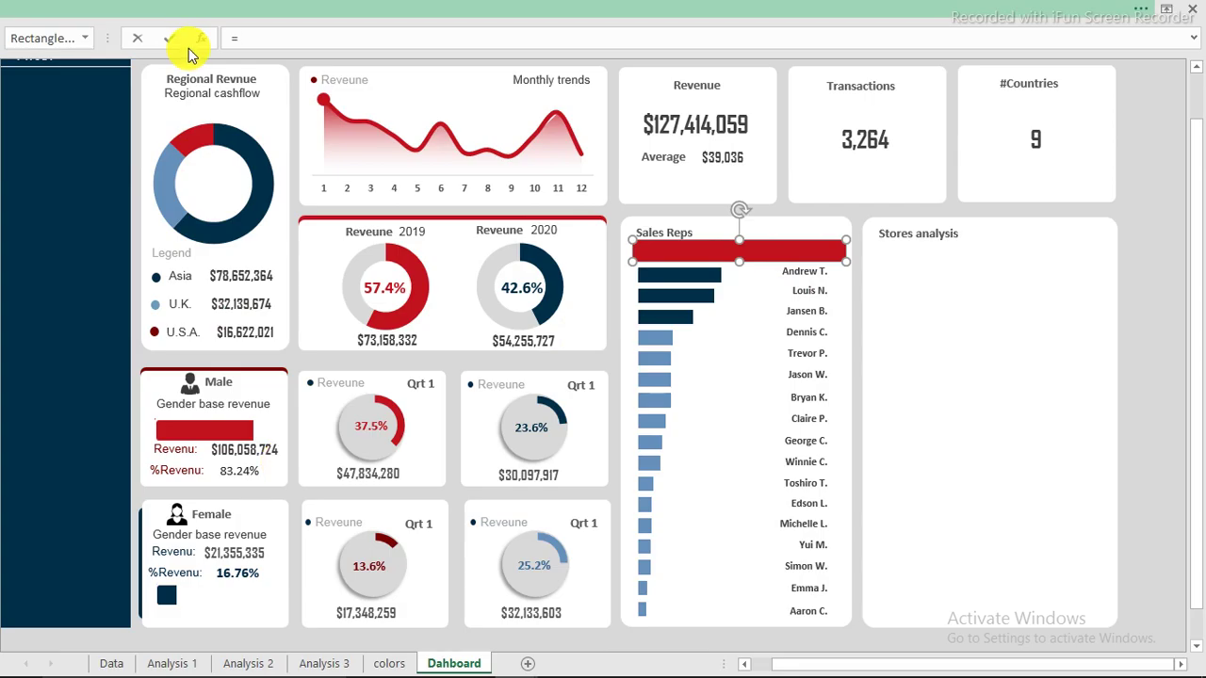
click(201, 11)
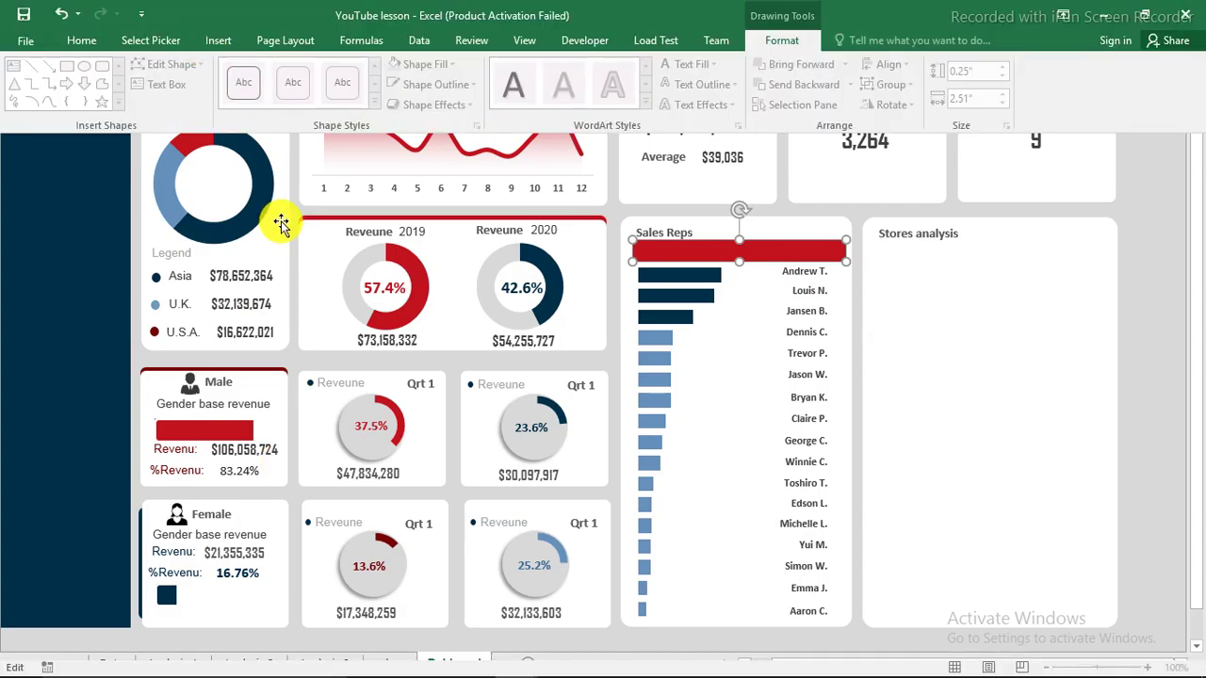
click(320, 663)
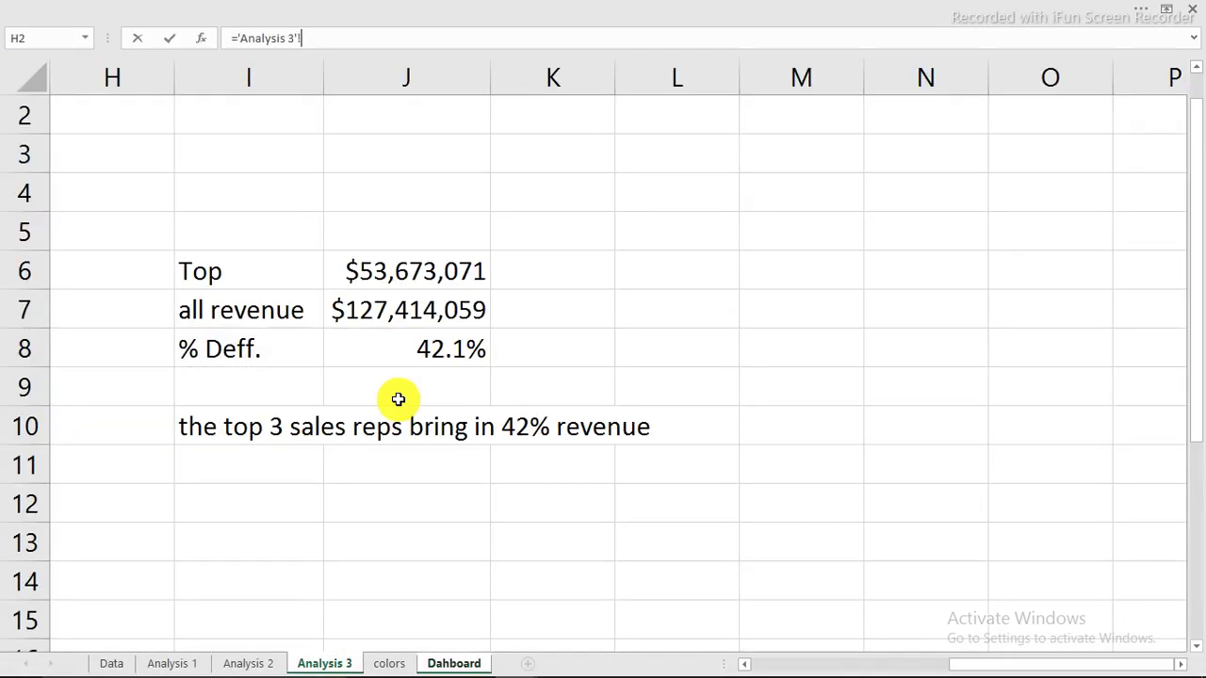
click(259, 432)
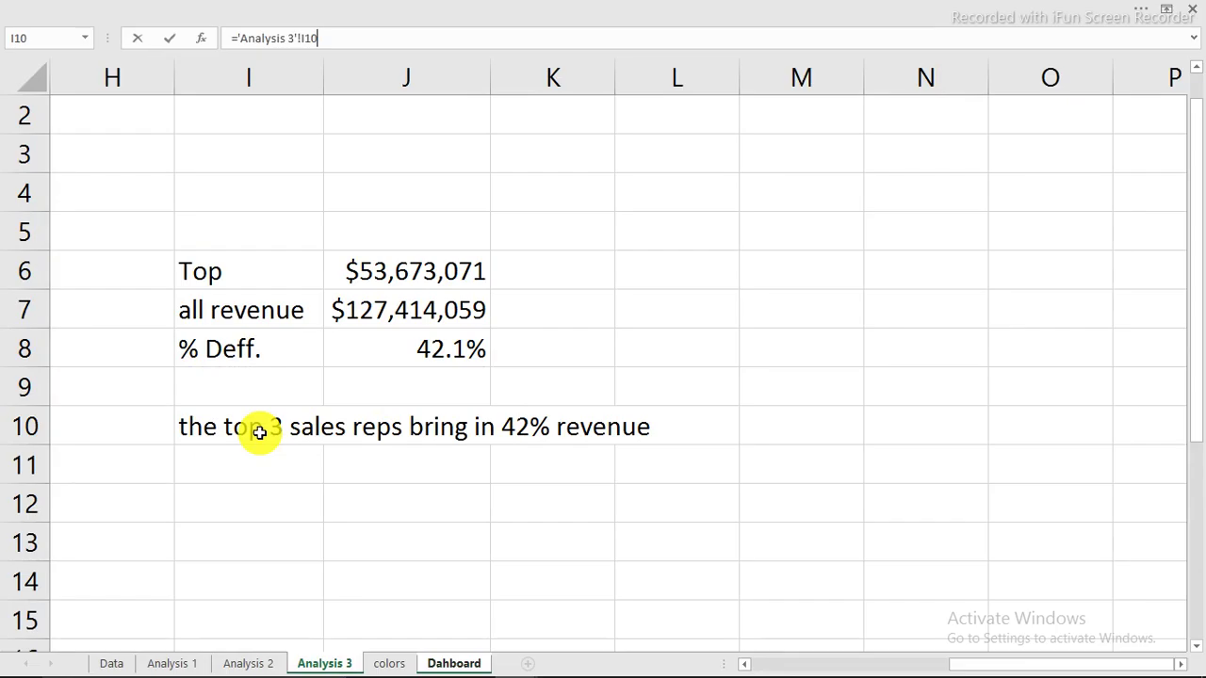
key(Return)
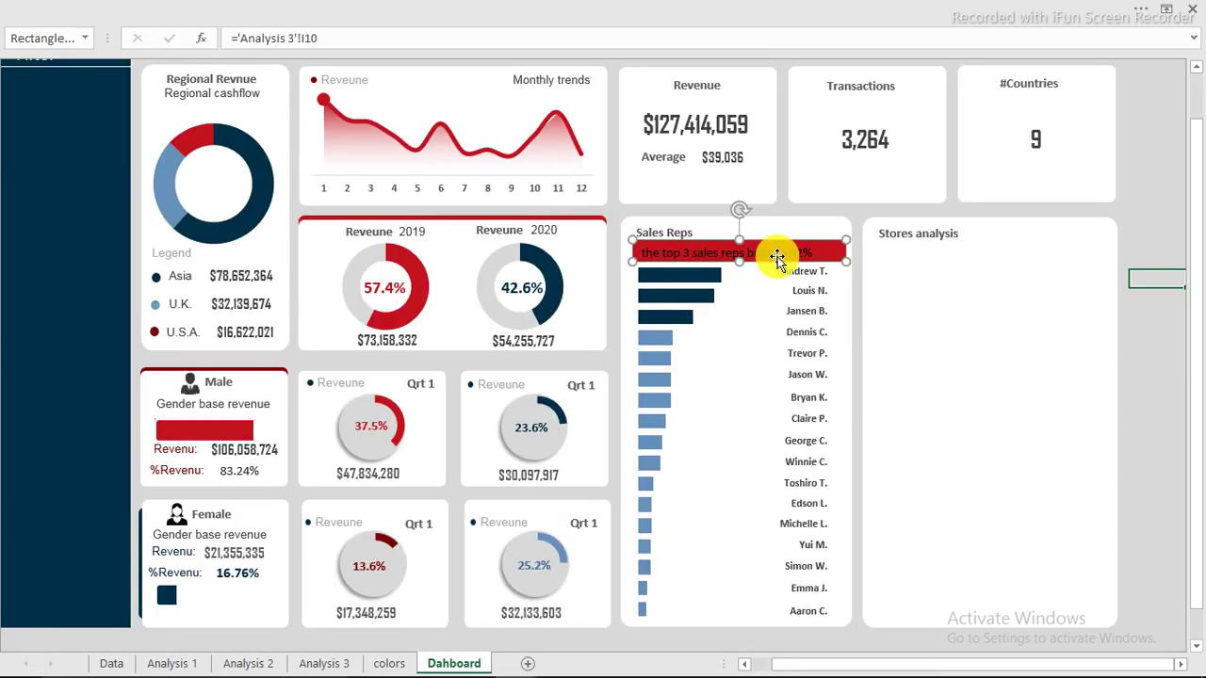
- Widen the red banner on both sides so it spans the full width of the Sales Reps card
drag(841, 261, 848, 261)
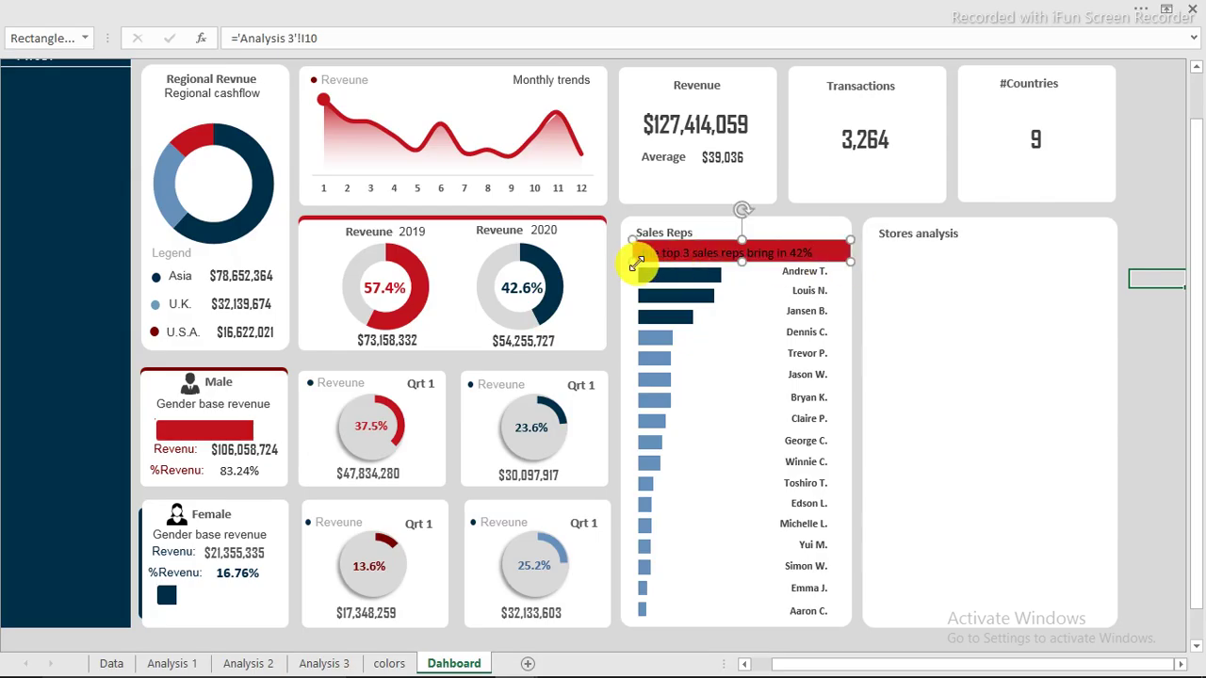
drag(627, 261, 620, 261)
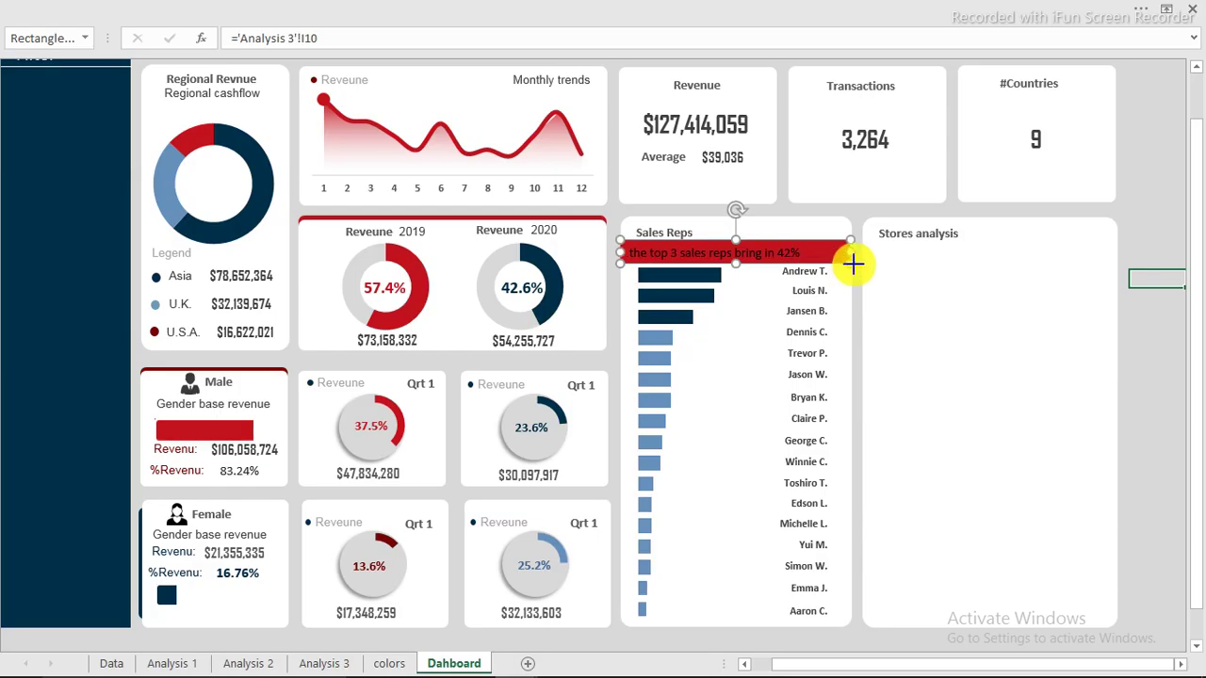
drag(852, 264, 849, 267)
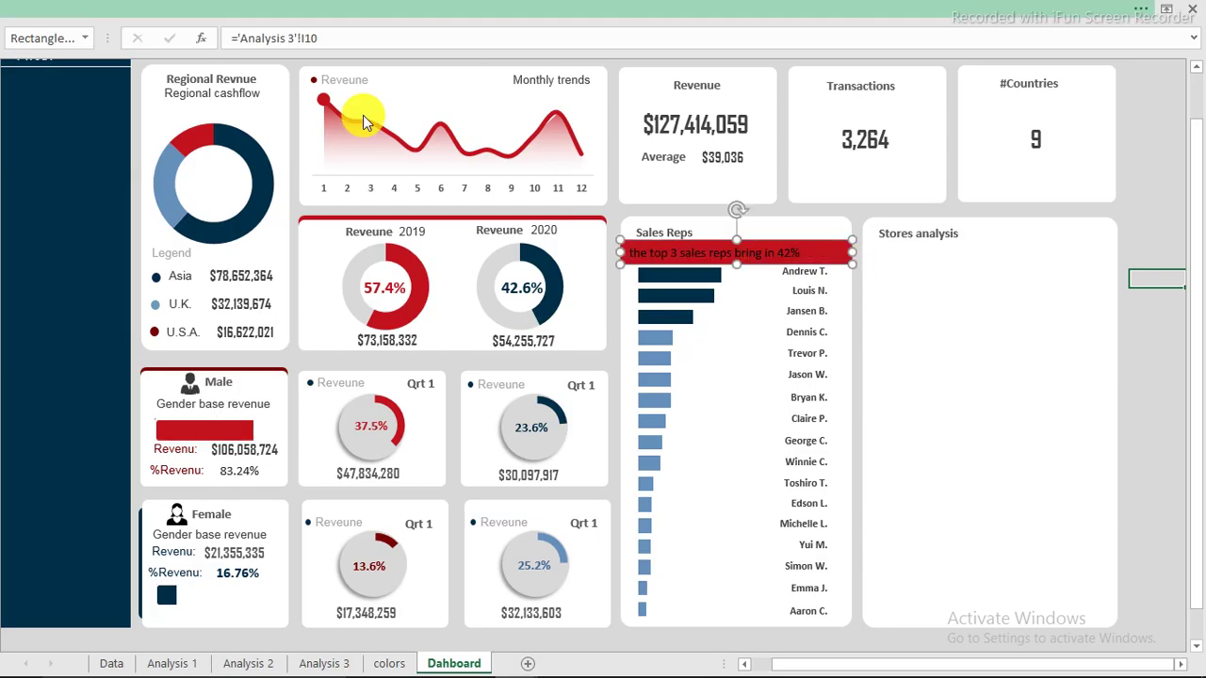
- Format the red banner's text with font size 10.5, centred horizontally and coloured white
click(366, 8)
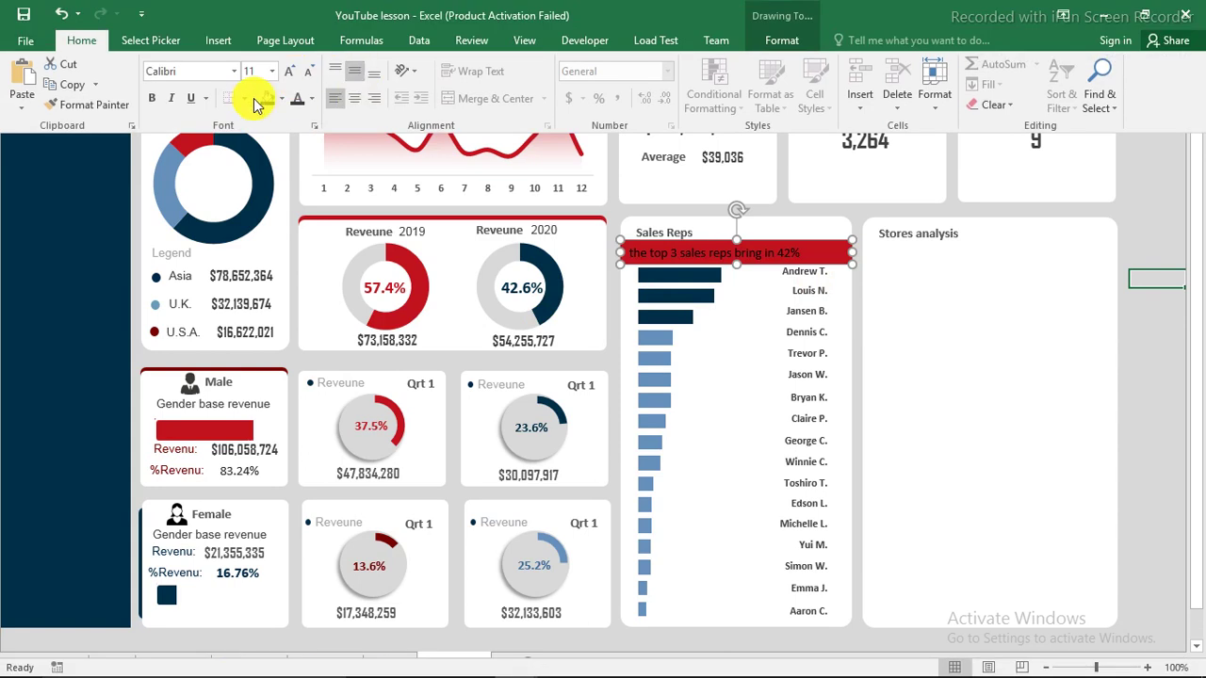
click(307, 72)
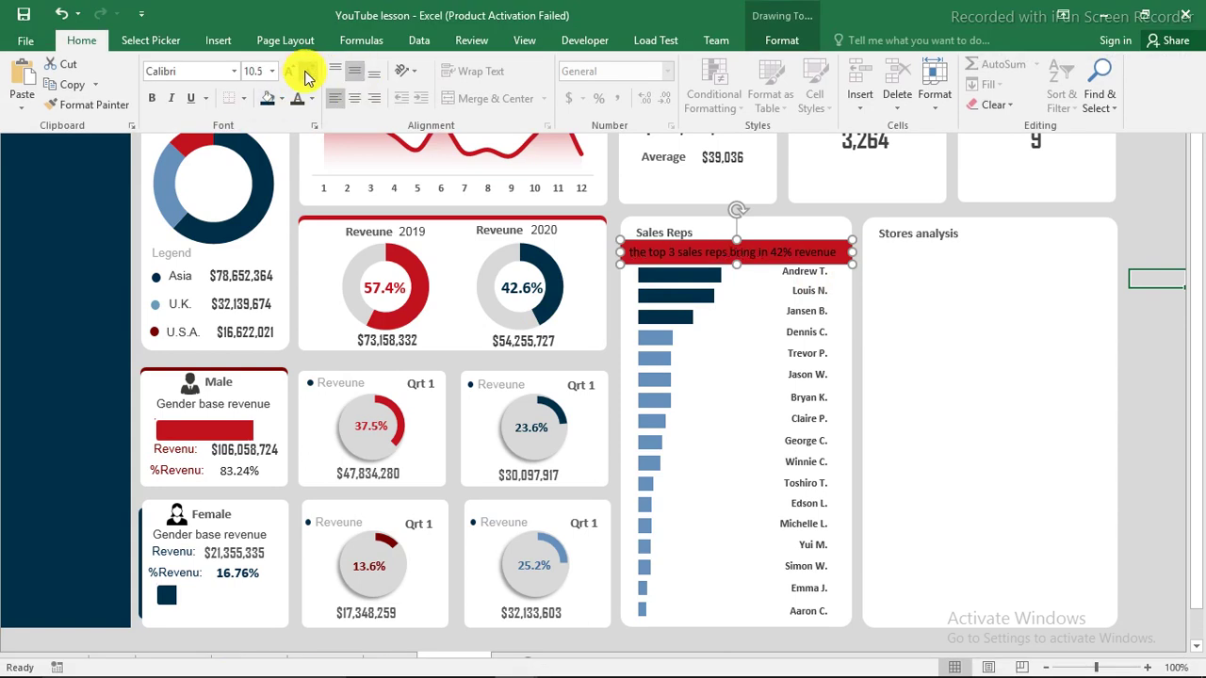
click(356, 98)
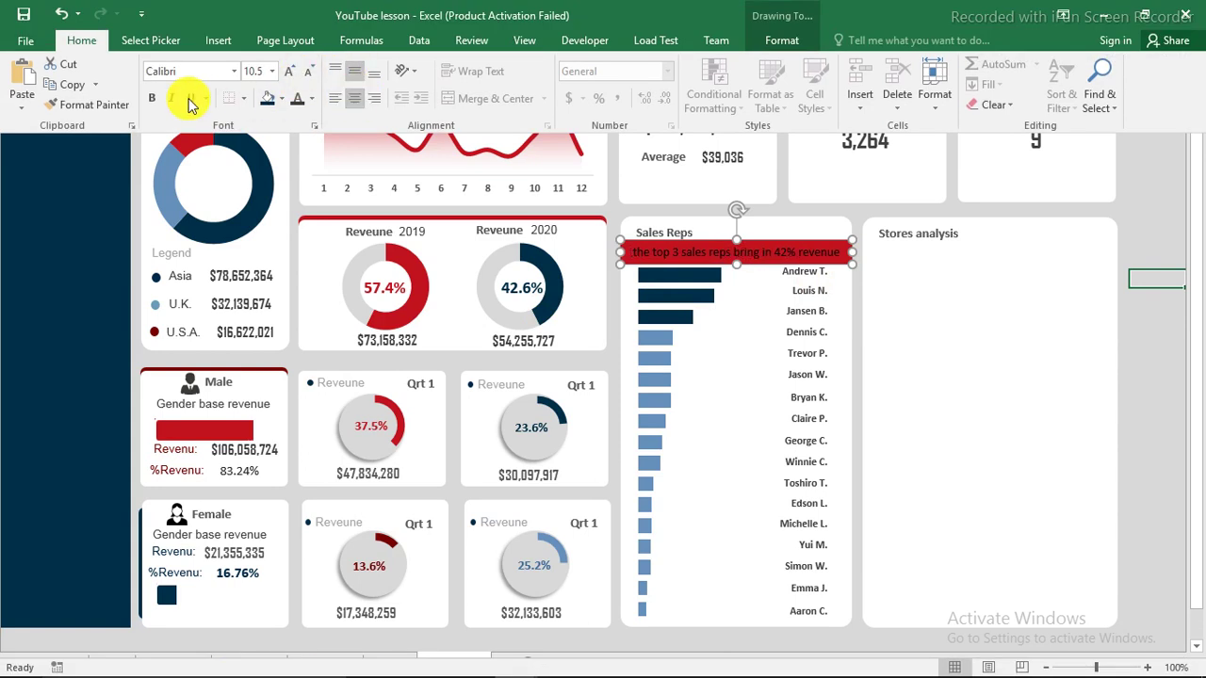
click(312, 98)
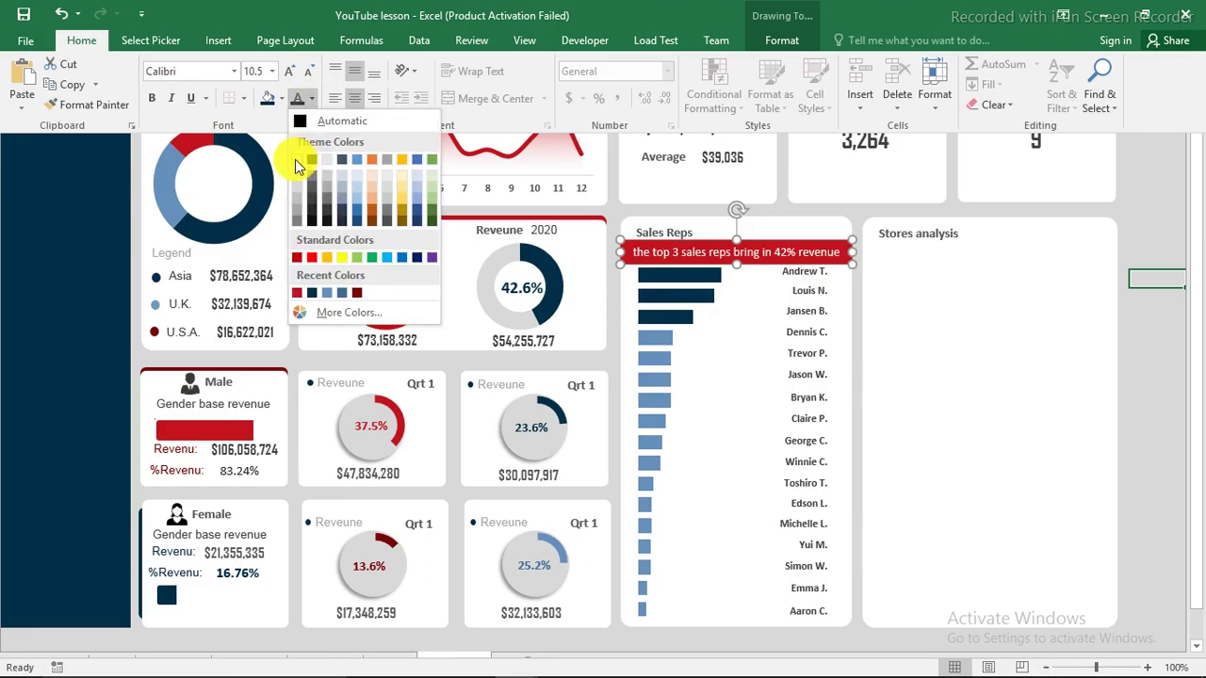
key(Escape)
key(ctrl+shift+F1)
click(1151, 197)
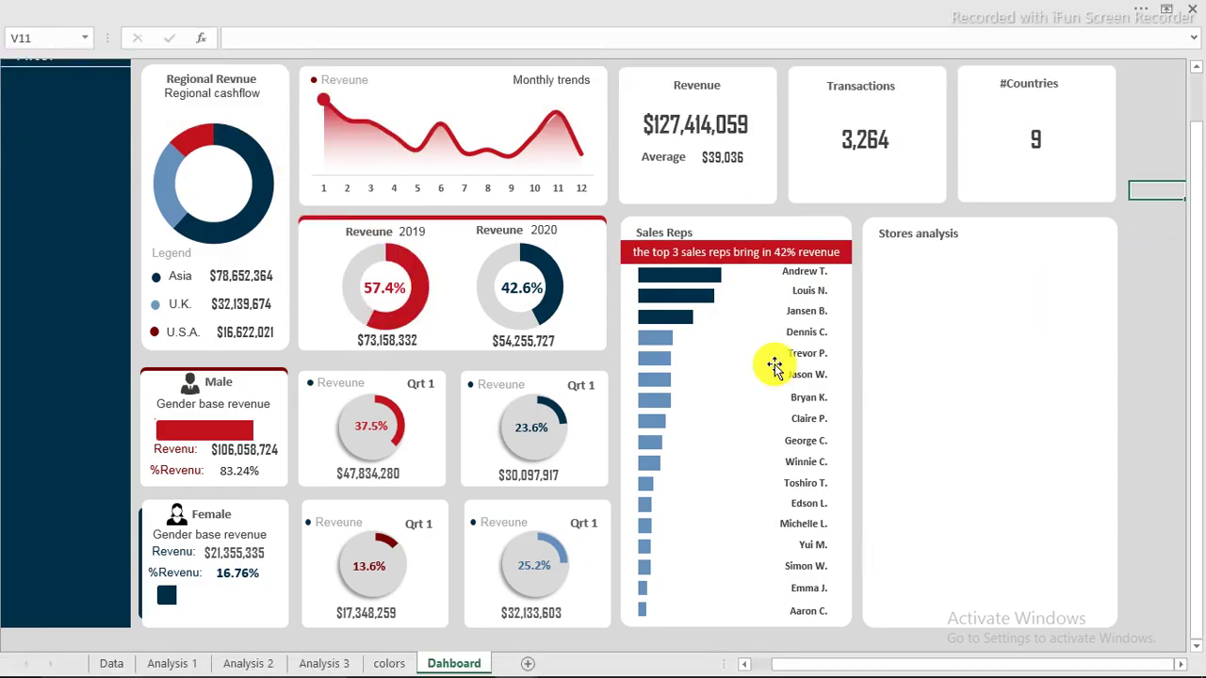
click(698, 274)
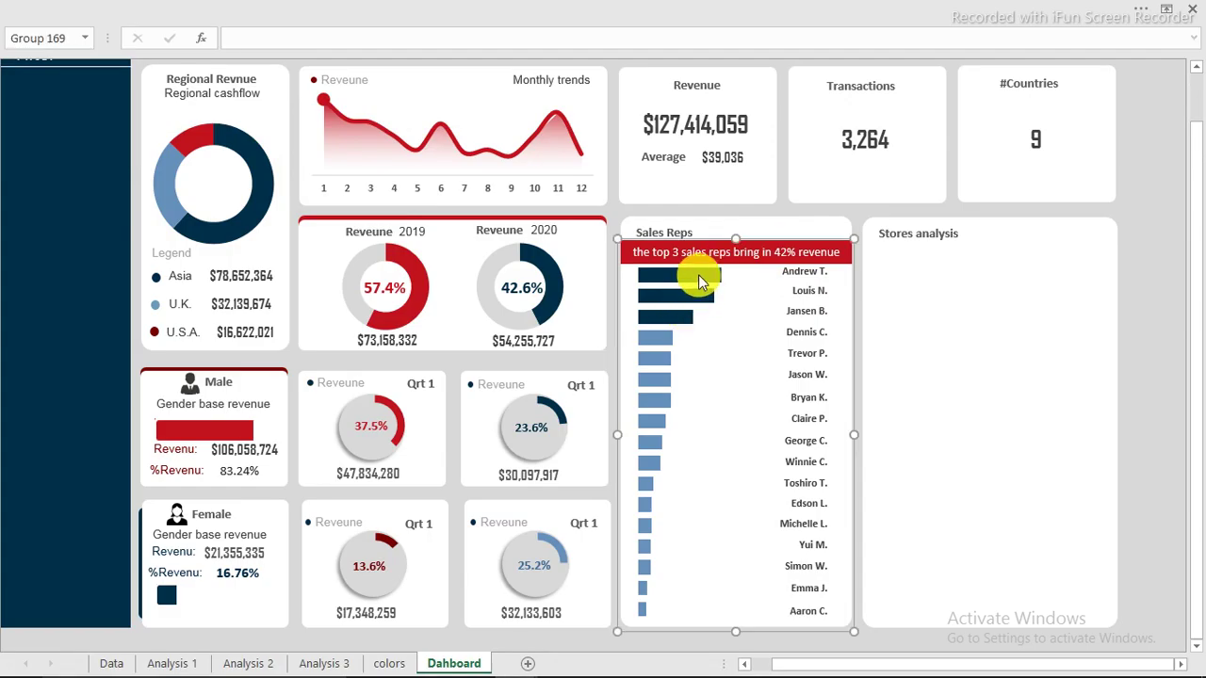
click(698, 274)
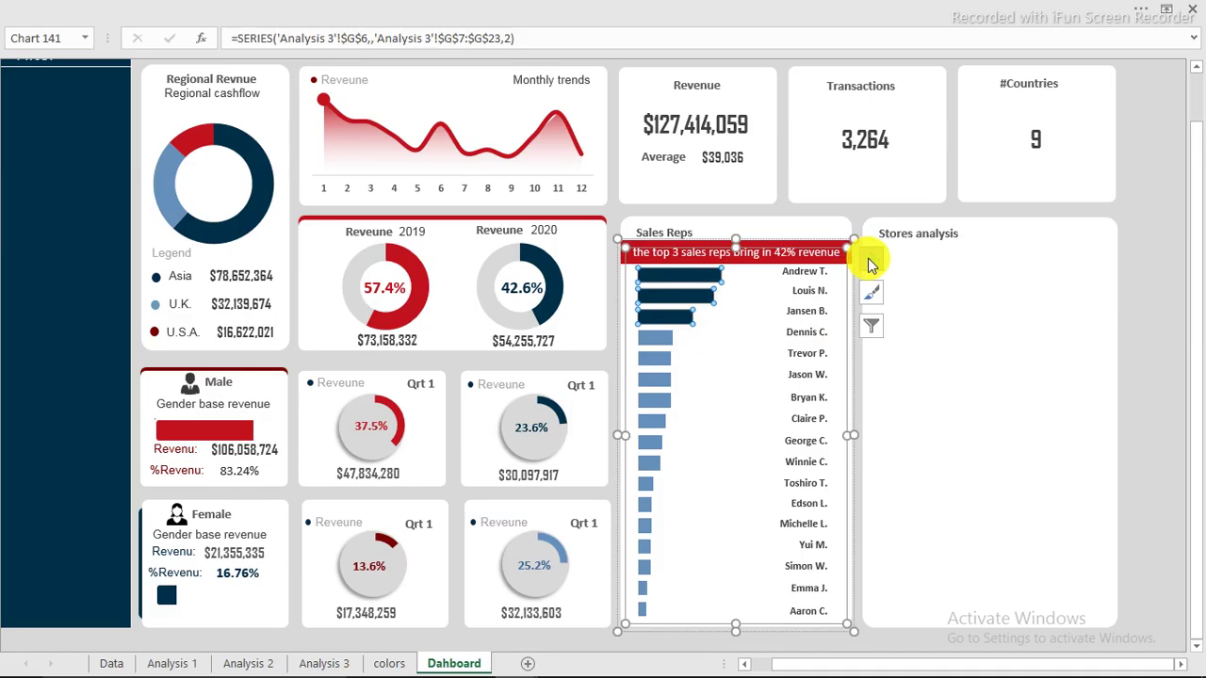
click(869, 261)
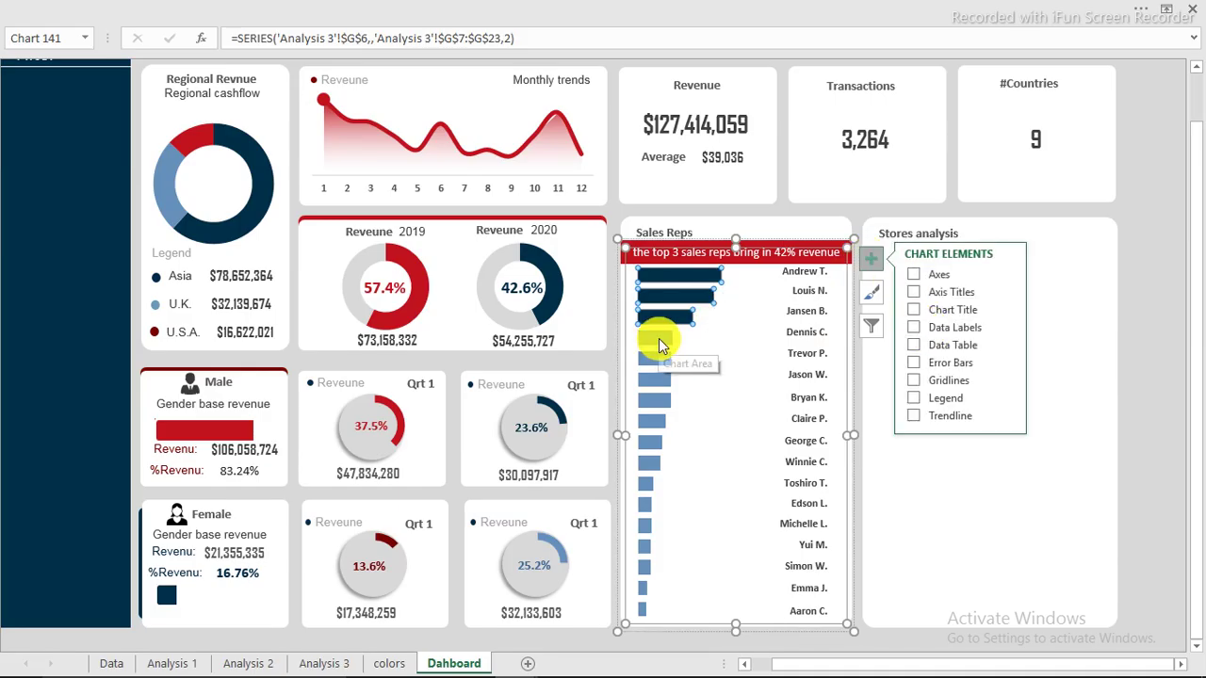
click(660, 345)
click(1142, 299)
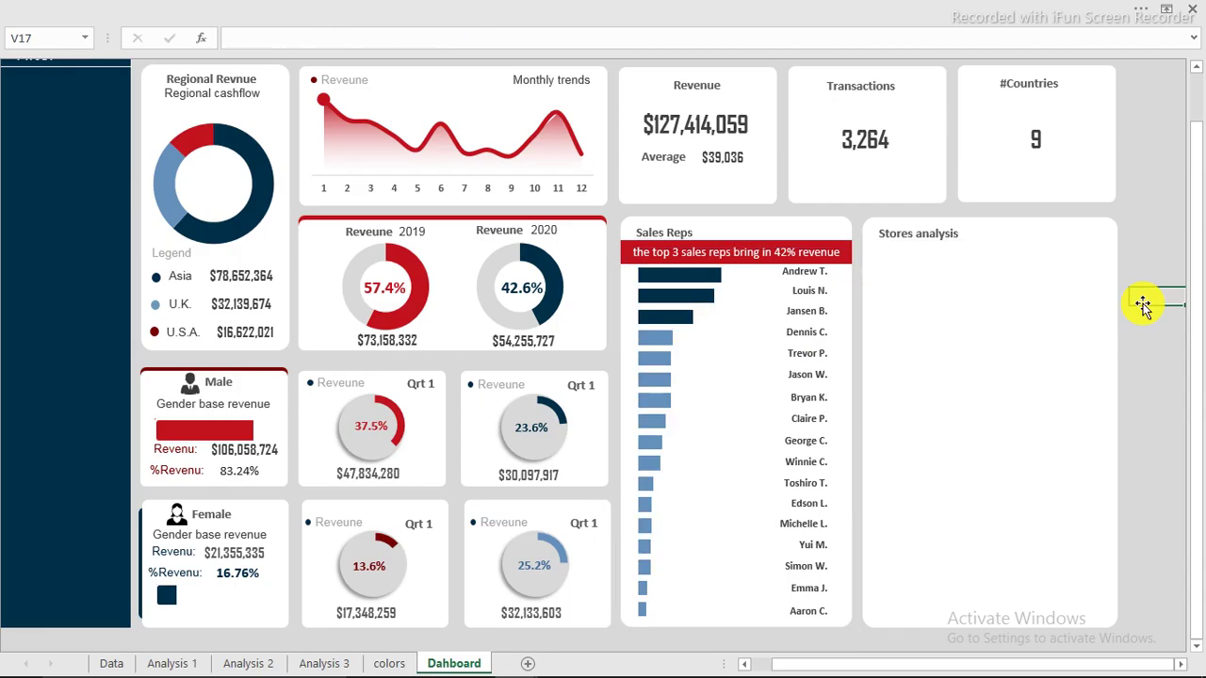
- Add data labels to the full revenue series in the Sales Reps bar chart and open their position options
click(662, 343)
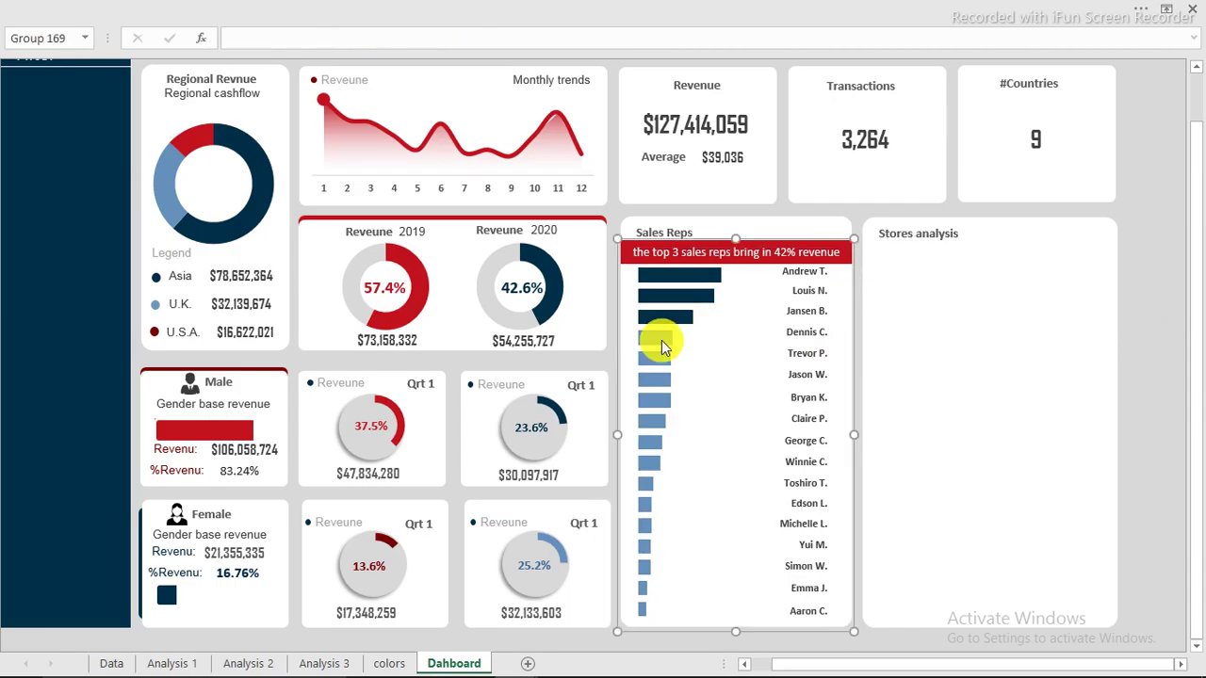
click(662, 346)
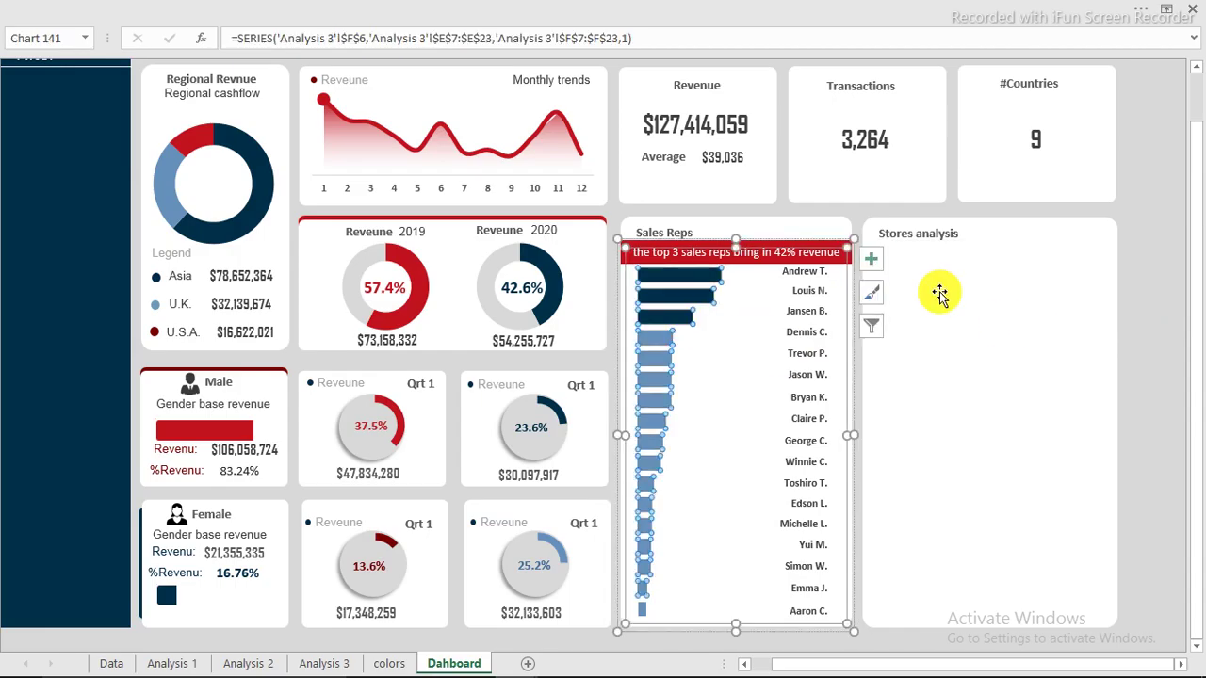
click(873, 261)
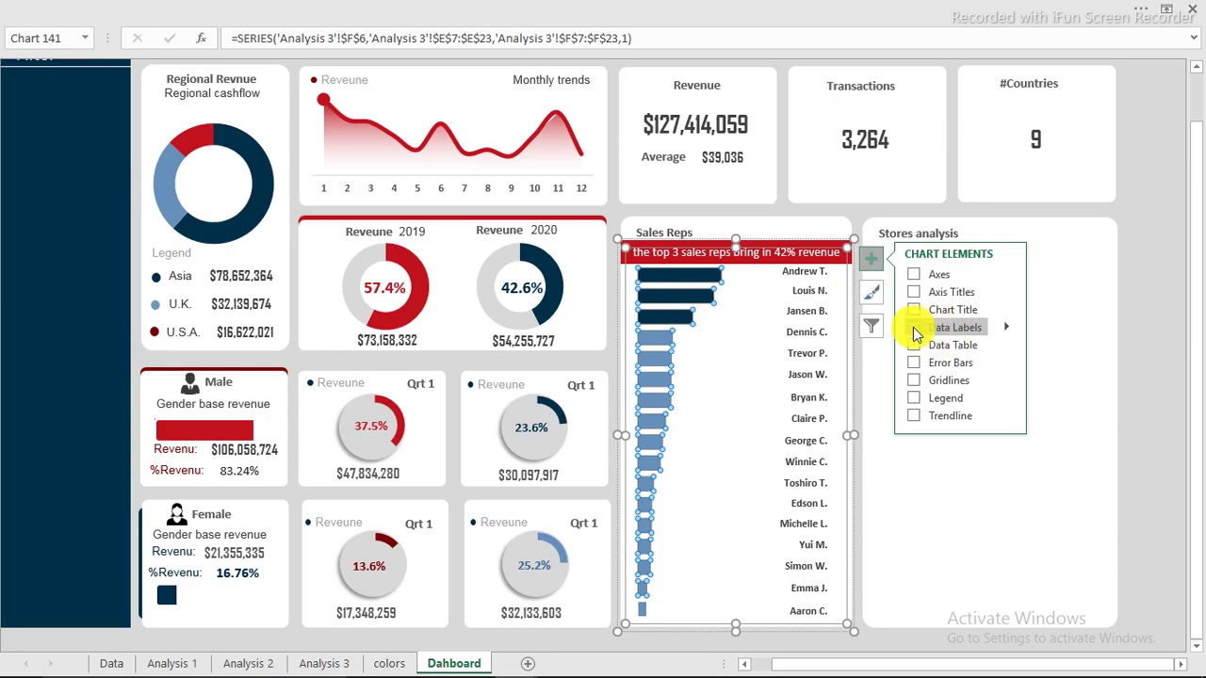
click(913, 328)
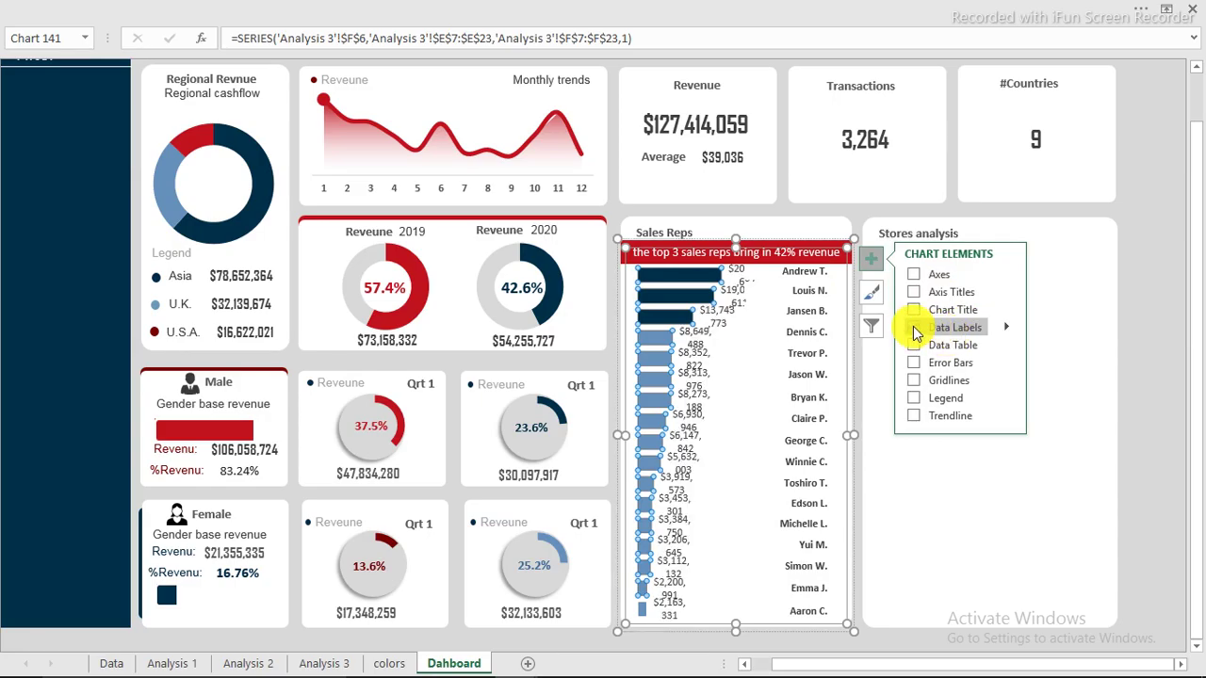
click(1006, 328)
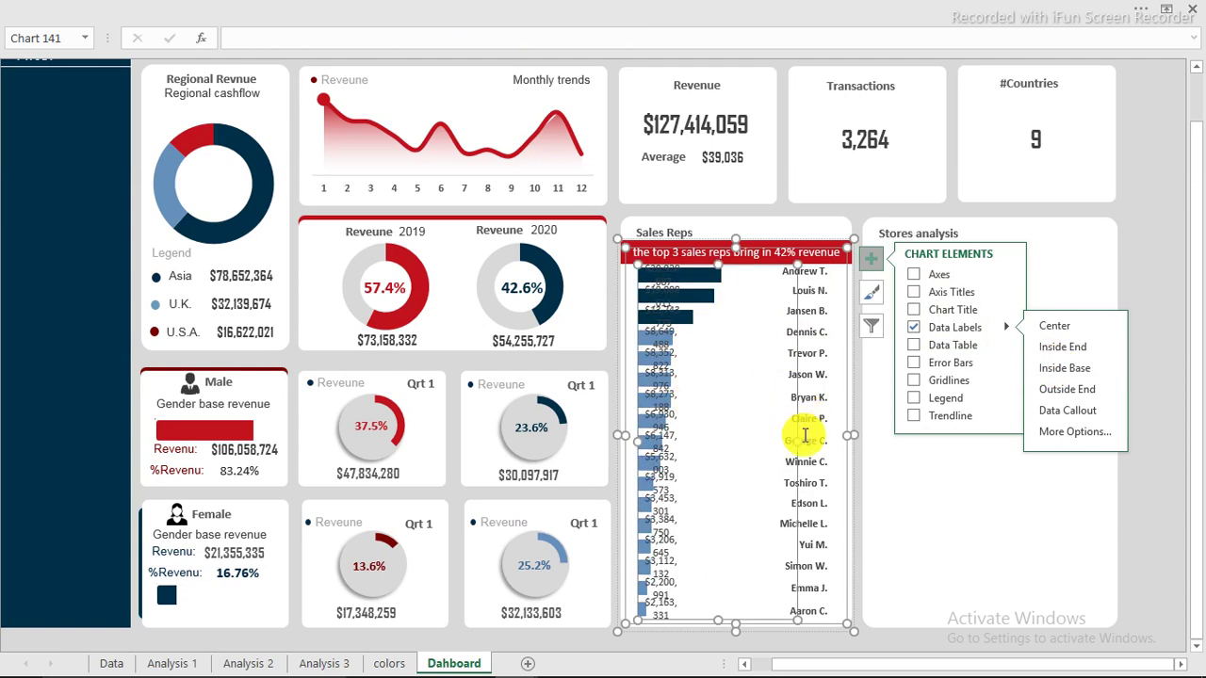
- Enlarge the Sales Reps bar chart's plot area to fill the card, remove the data labels and close the formatting pane
drag(796, 441, 812, 439)
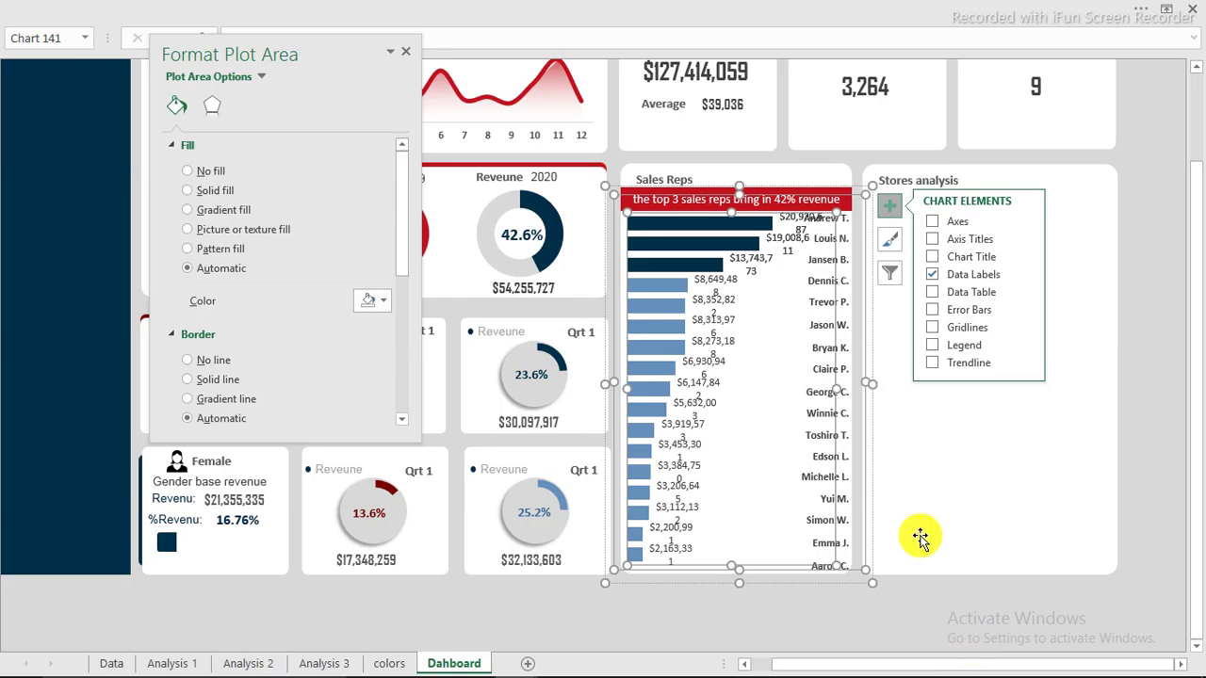
click(940, 275)
click(1147, 189)
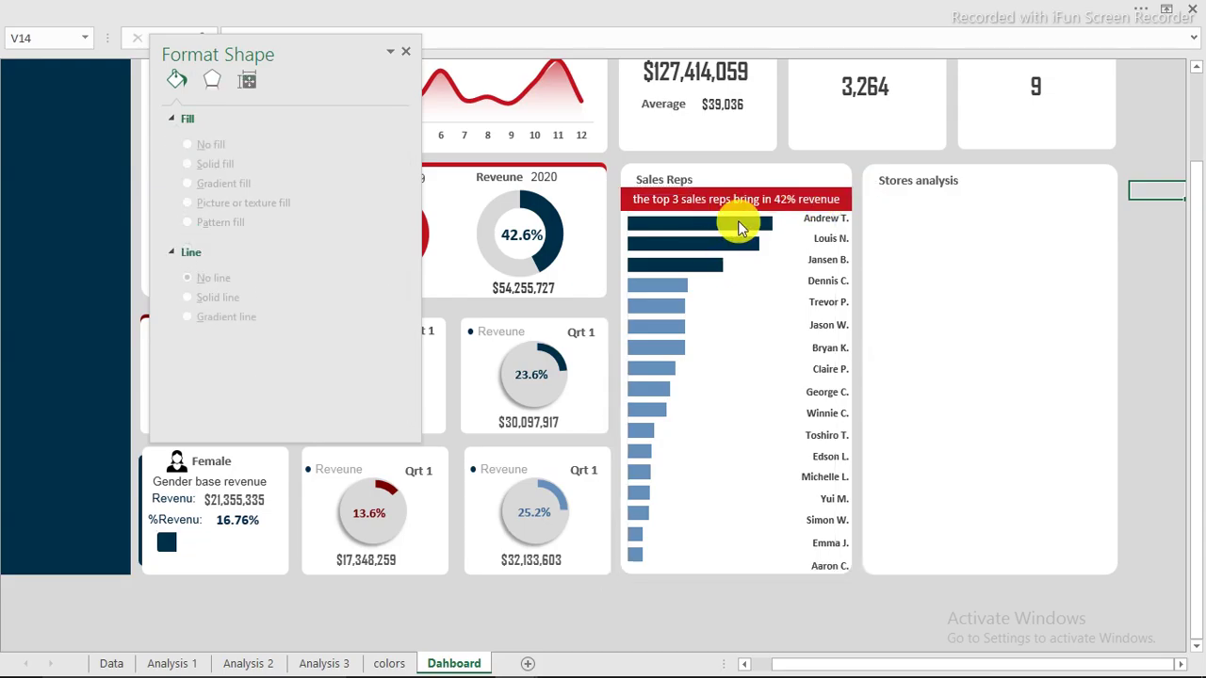
mouse_move(675, 372)
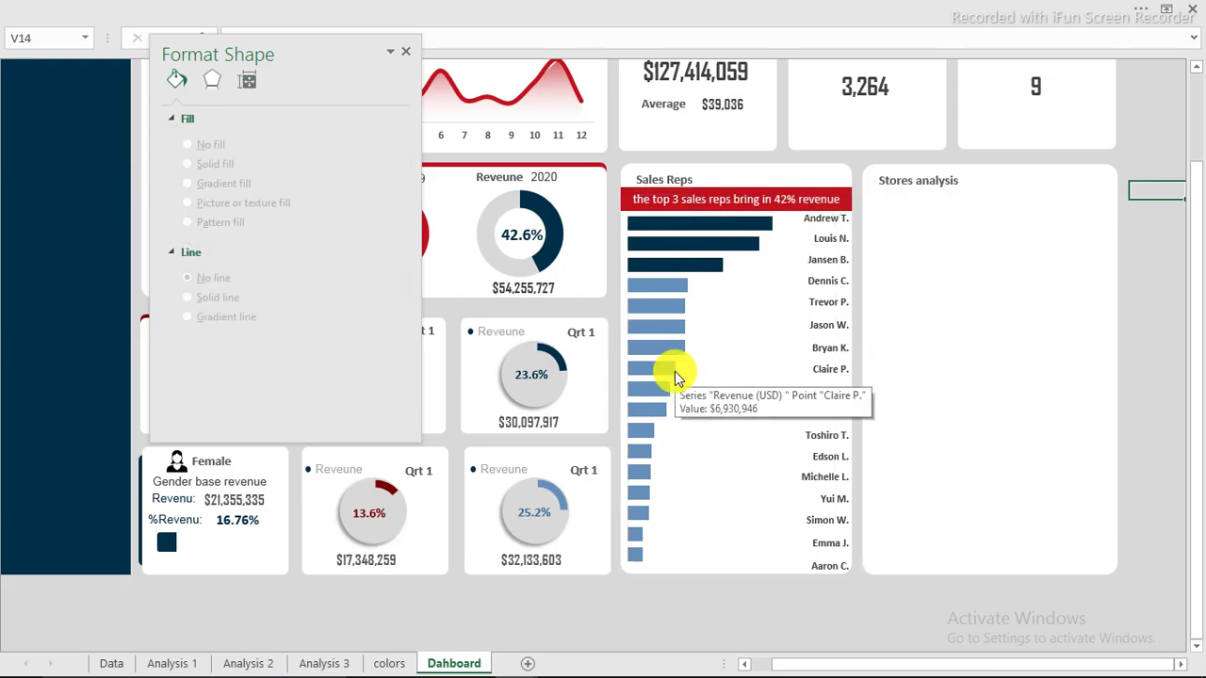
click(405, 51)
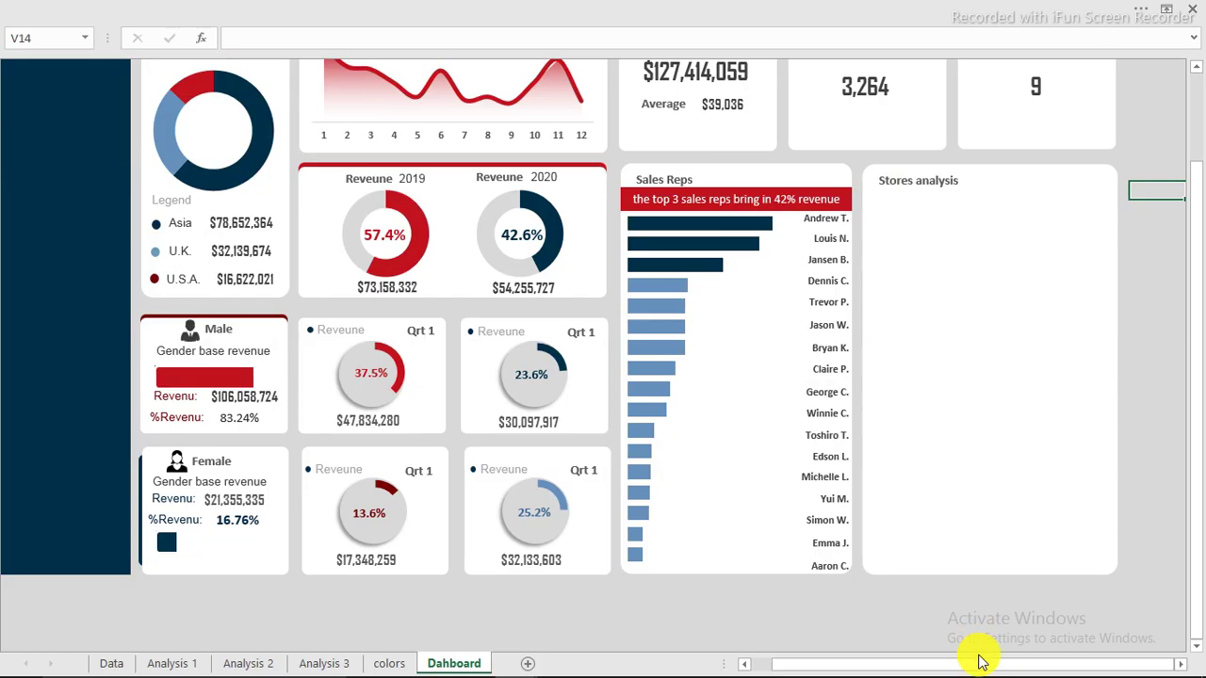
- Copy the Gender pivot table from the Analysis 1 sheet and paste it into cell M6 of Analysis 3
click(311, 666)
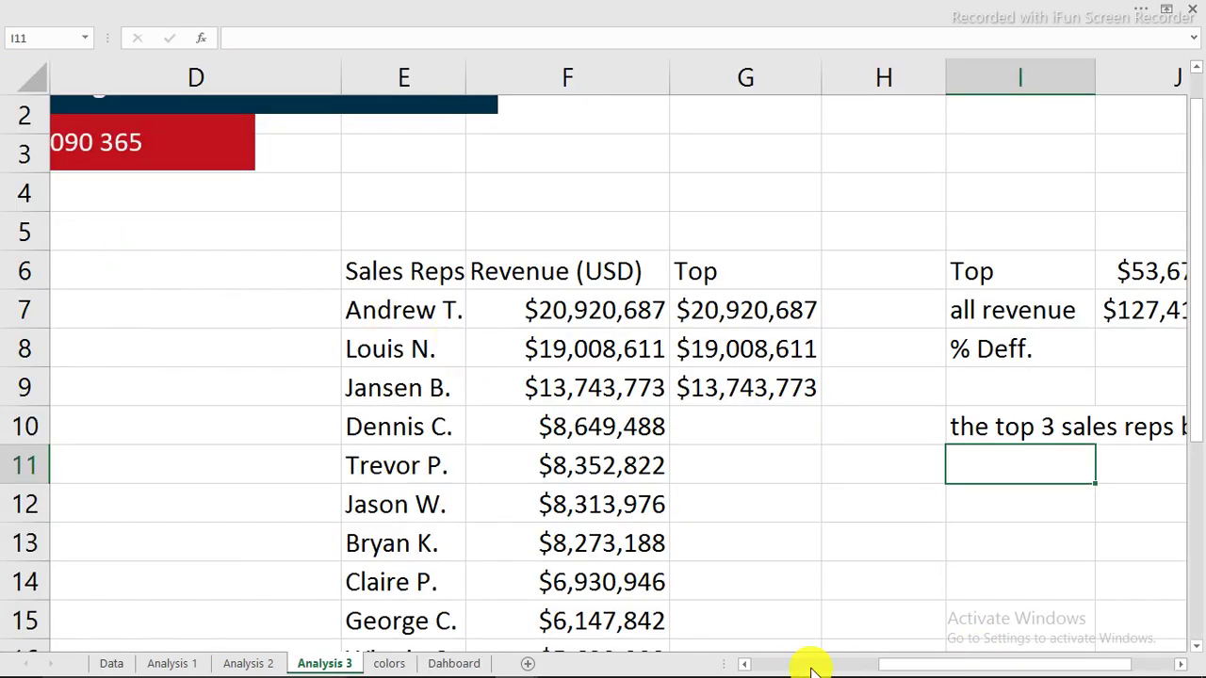
click(176, 664)
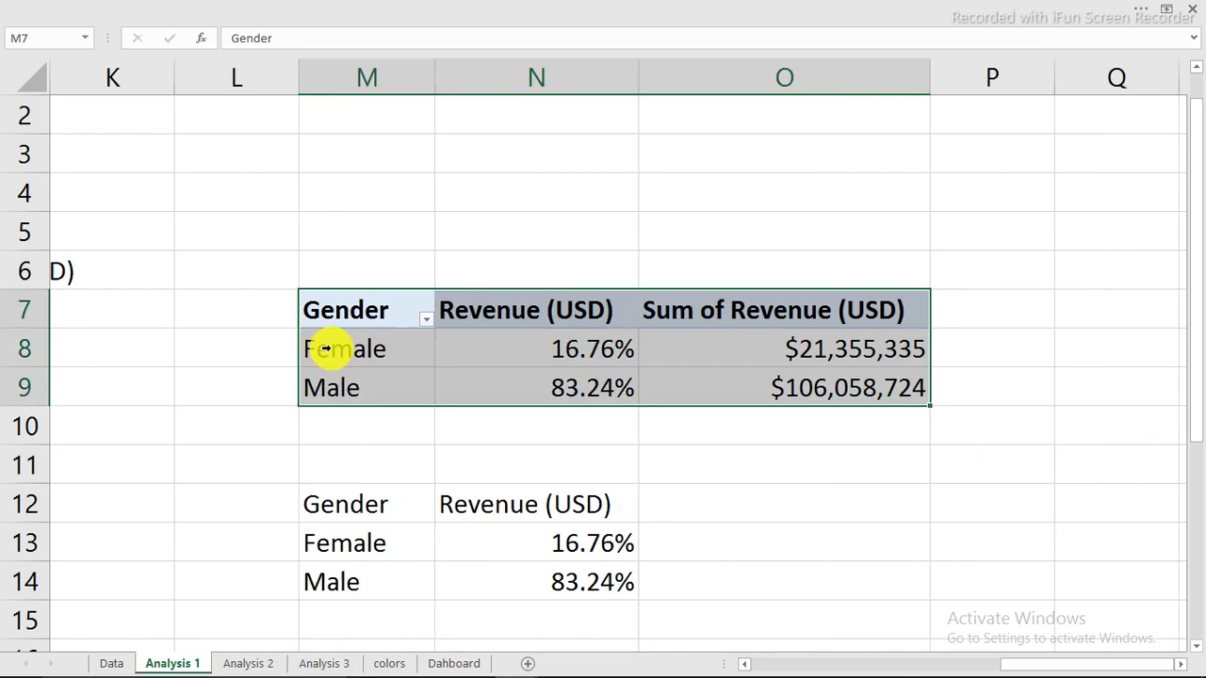
right_click(354, 326)
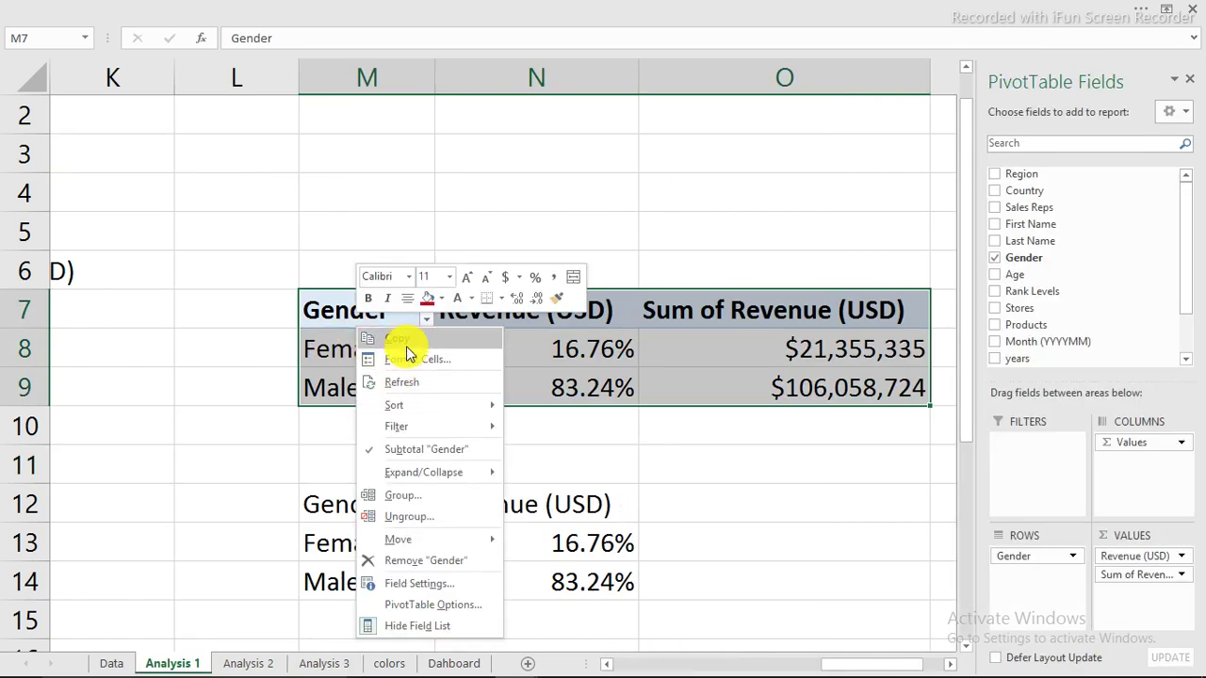
click(407, 341)
click(324, 664)
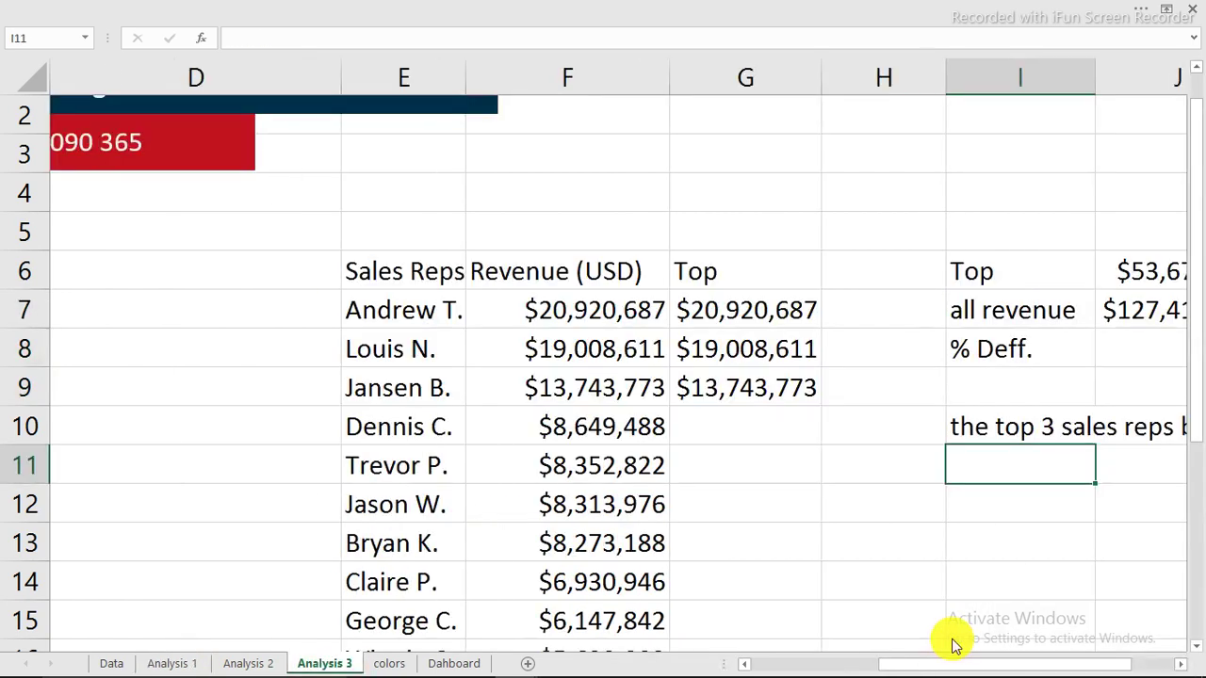
click(1180, 664)
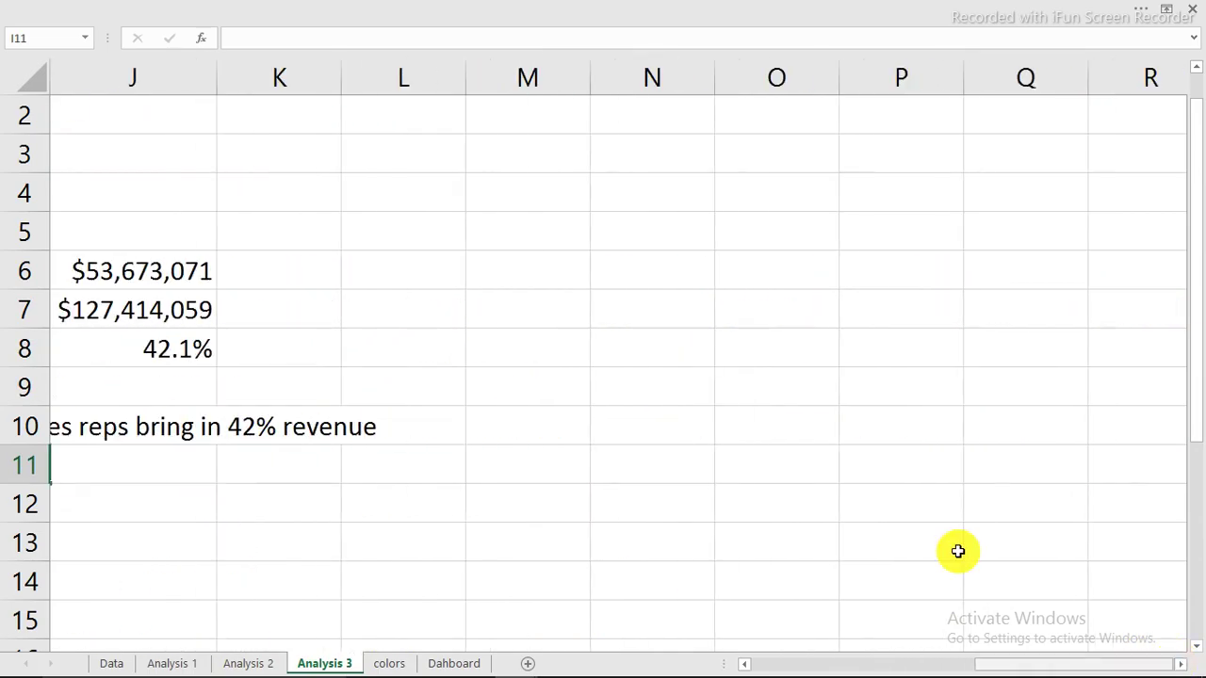
click(572, 277)
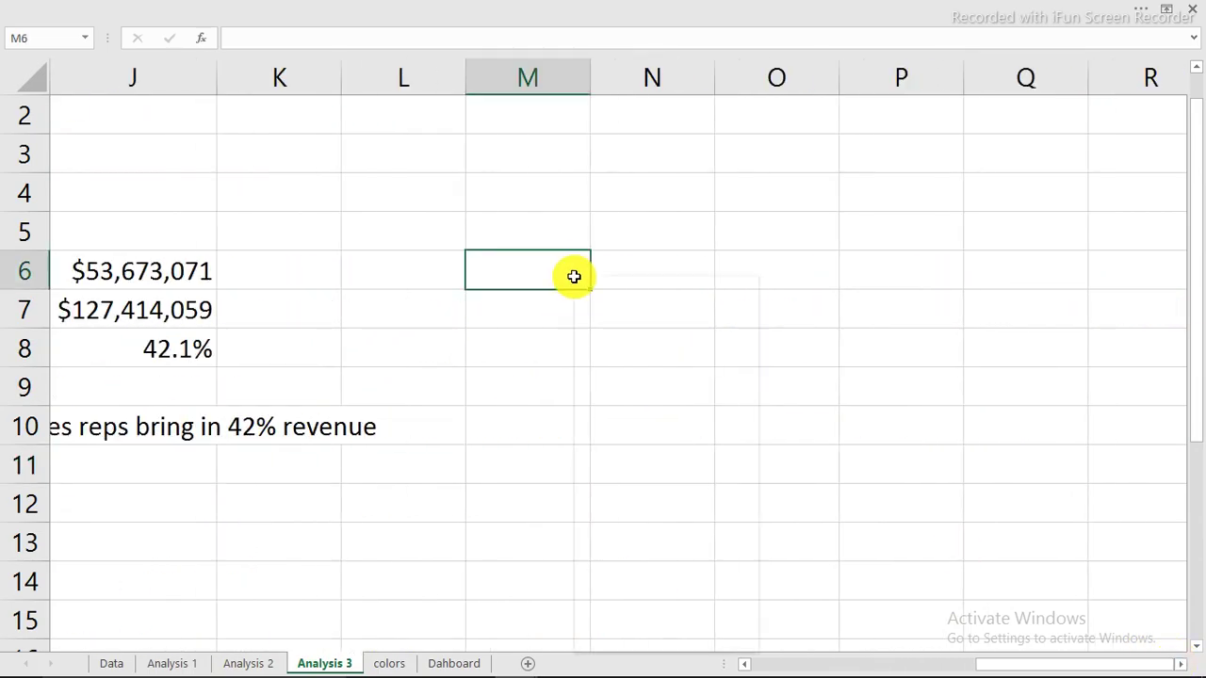
right_click(573, 275)
click(617, 354)
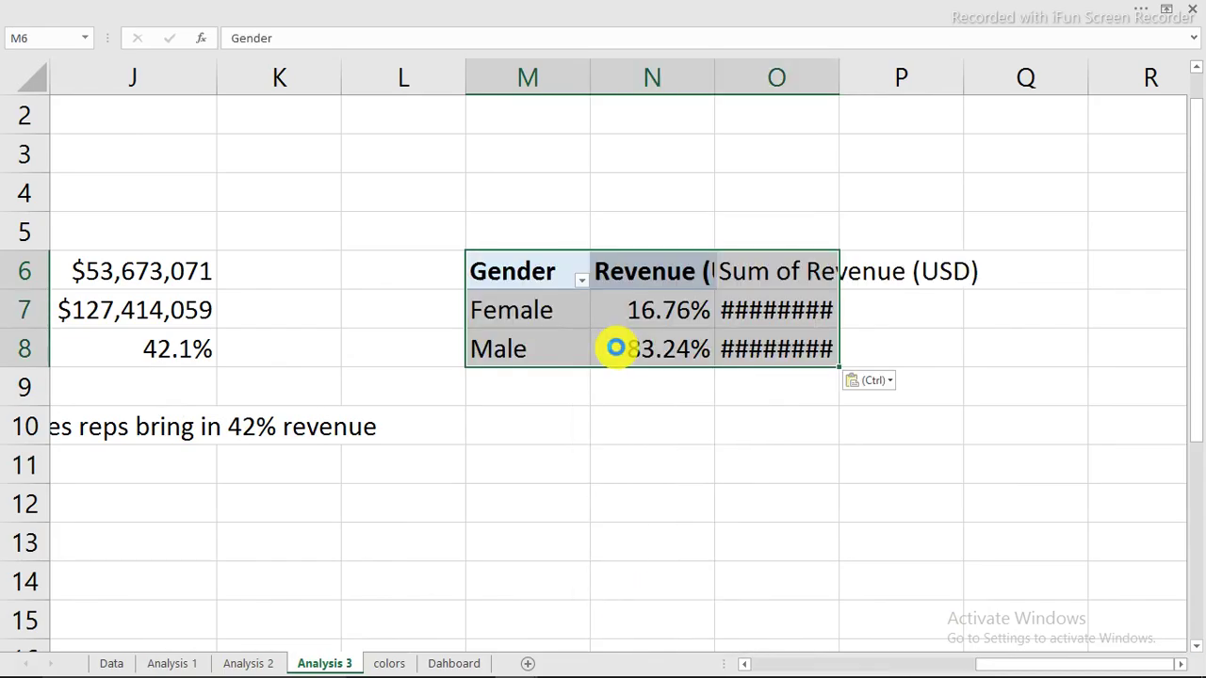
- Switch to the YT dashboard (Repaired) workbook and examine its Dashboard layout and the source tables on Sheet1, Sheet3 and Sheet2
mouse_move(479, 659)
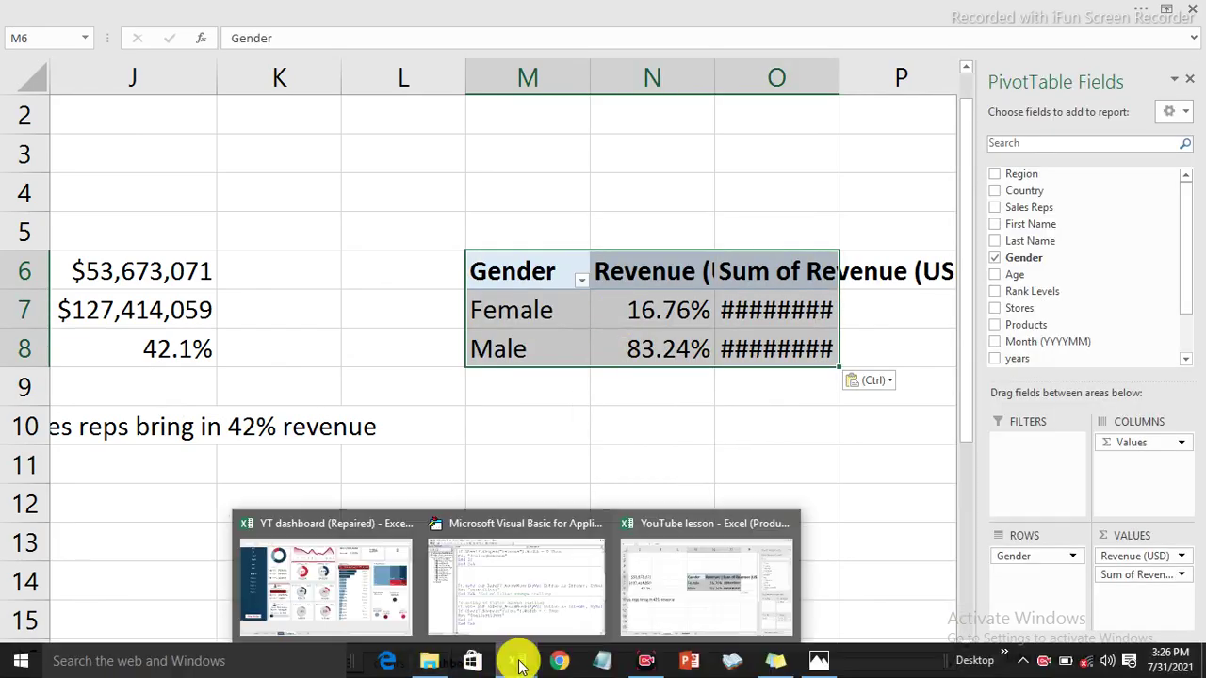
click(390, 589)
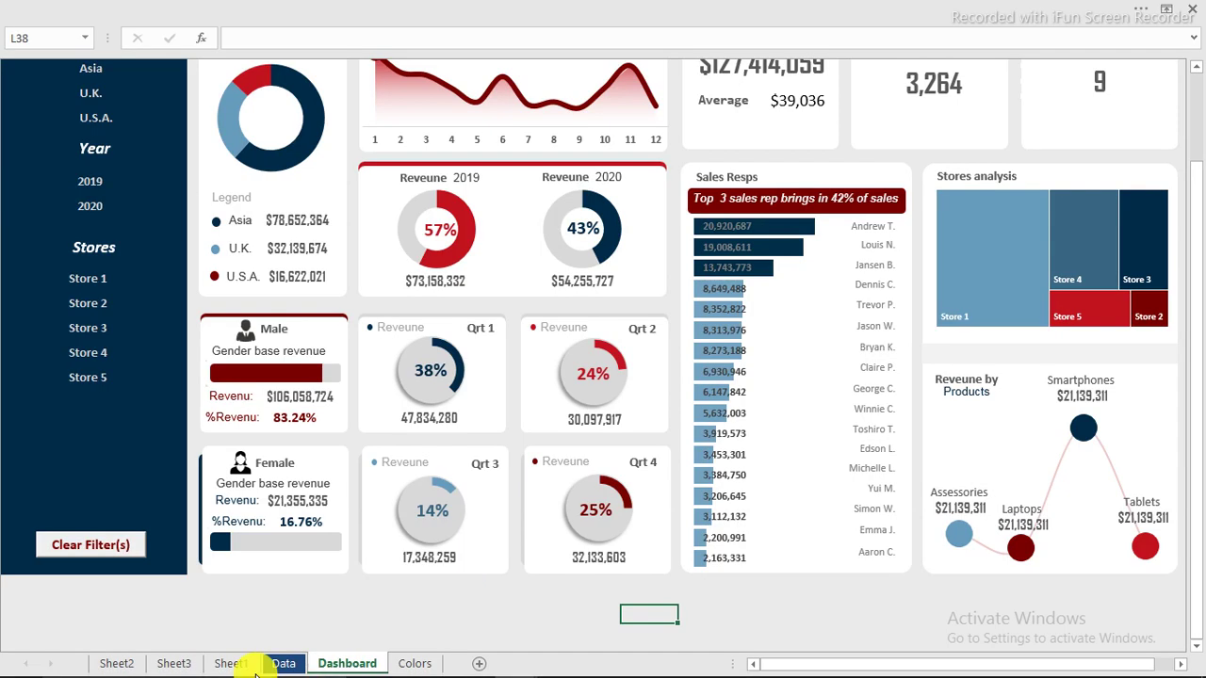
click(233, 664)
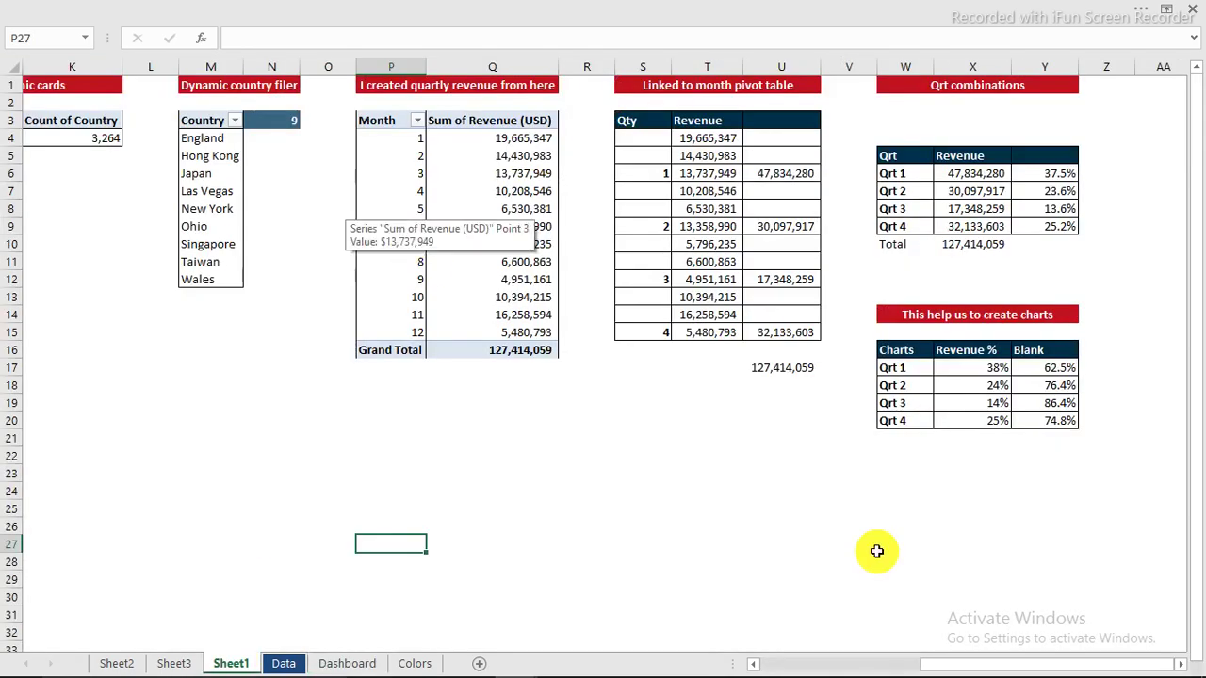
drag(971, 670, 775, 662)
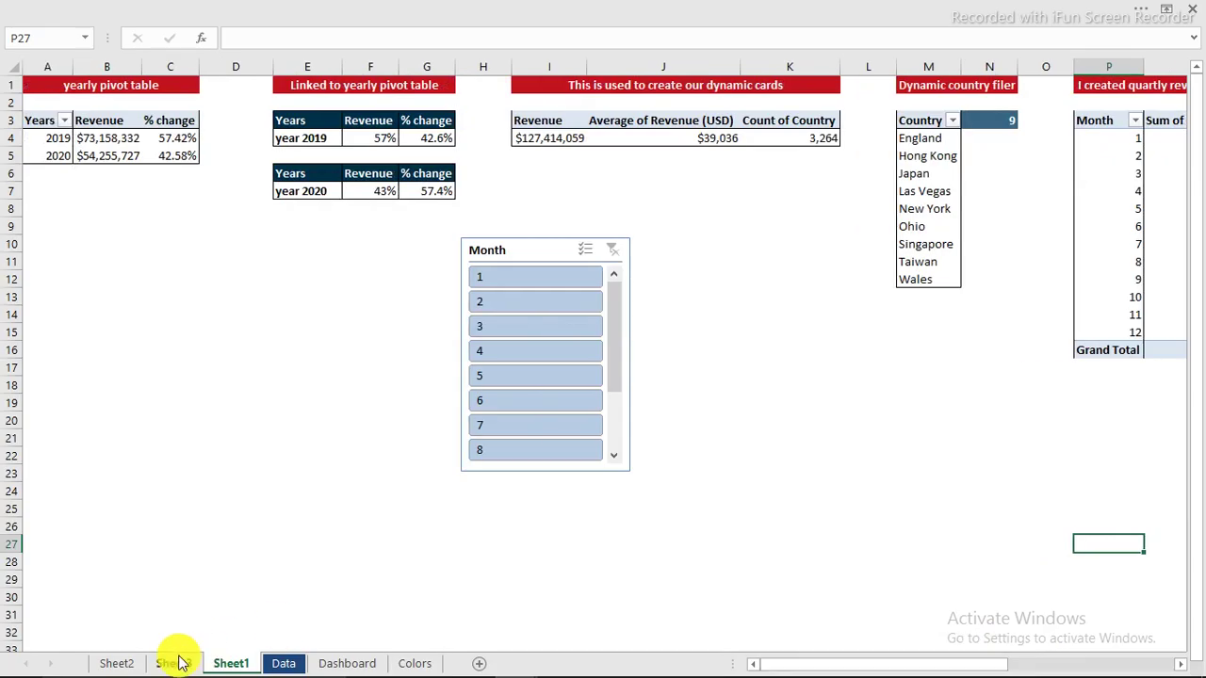
click(182, 663)
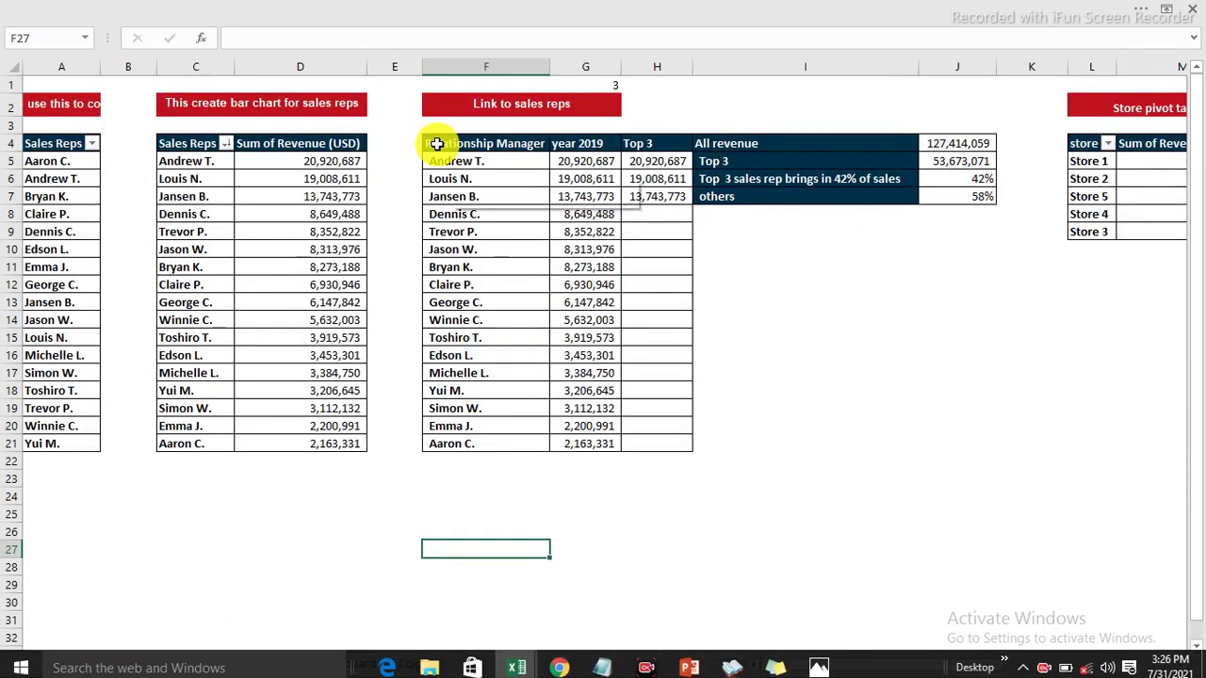
mouse_move(876, 666)
mouse_down()
mouse_move(1083, 671)
mouse_move(857, 667)
mouse_up()
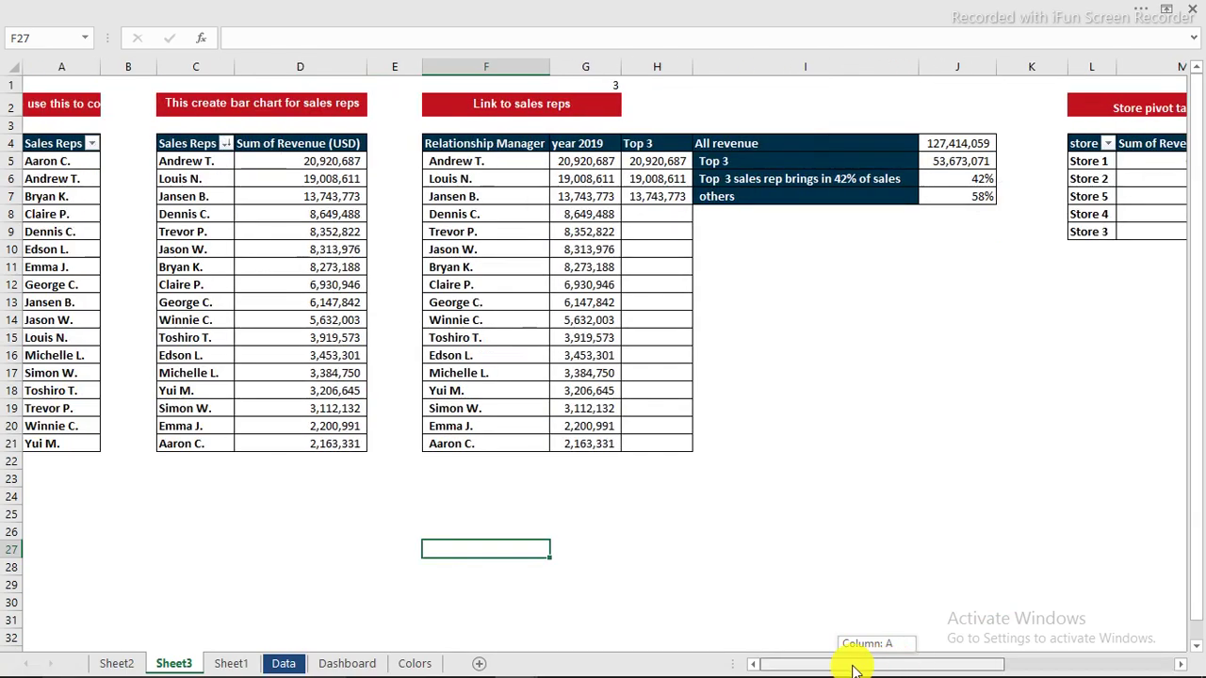
click(117, 664)
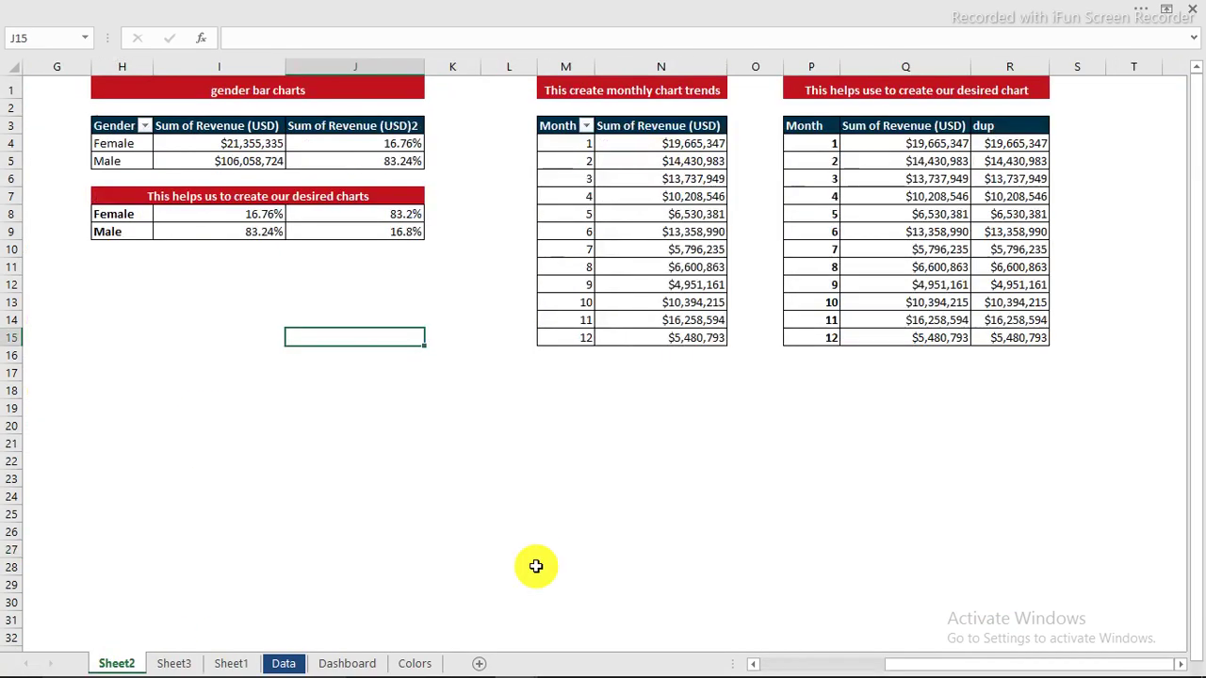
- Examine the helper tables on Sheet2 and the data source range of the Dashboard's Male revenue bar chart
drag(909, 667, 753, 667)
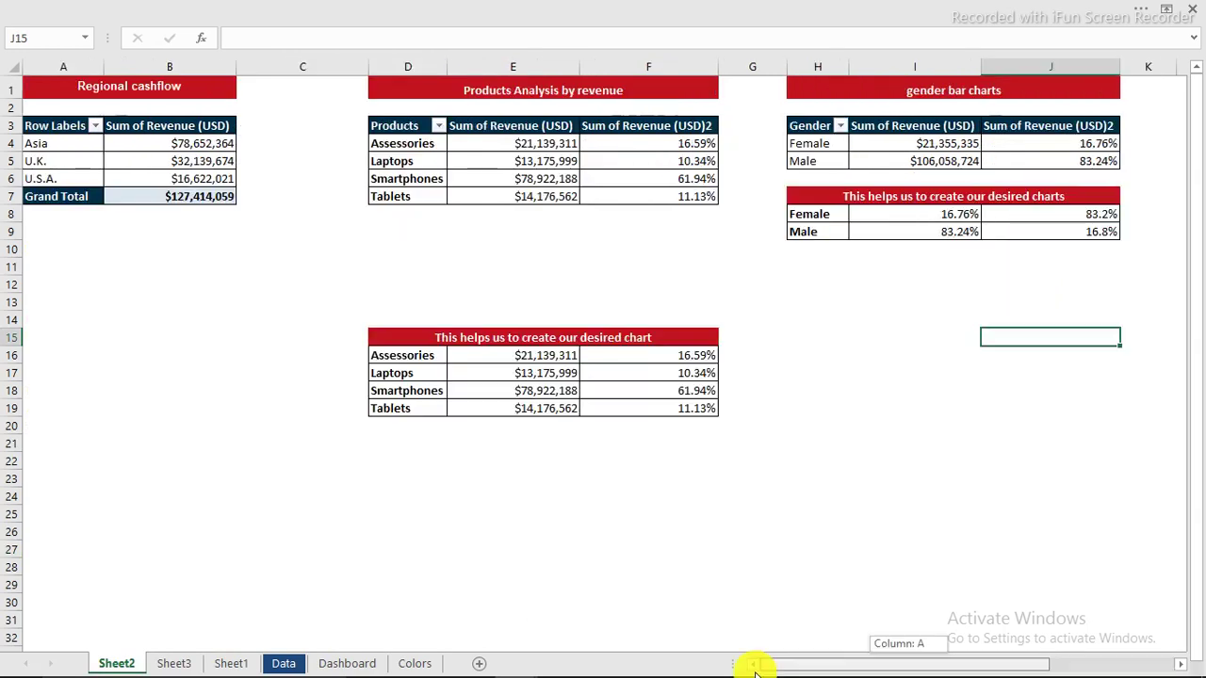
drag(975, 668, 501, 646)
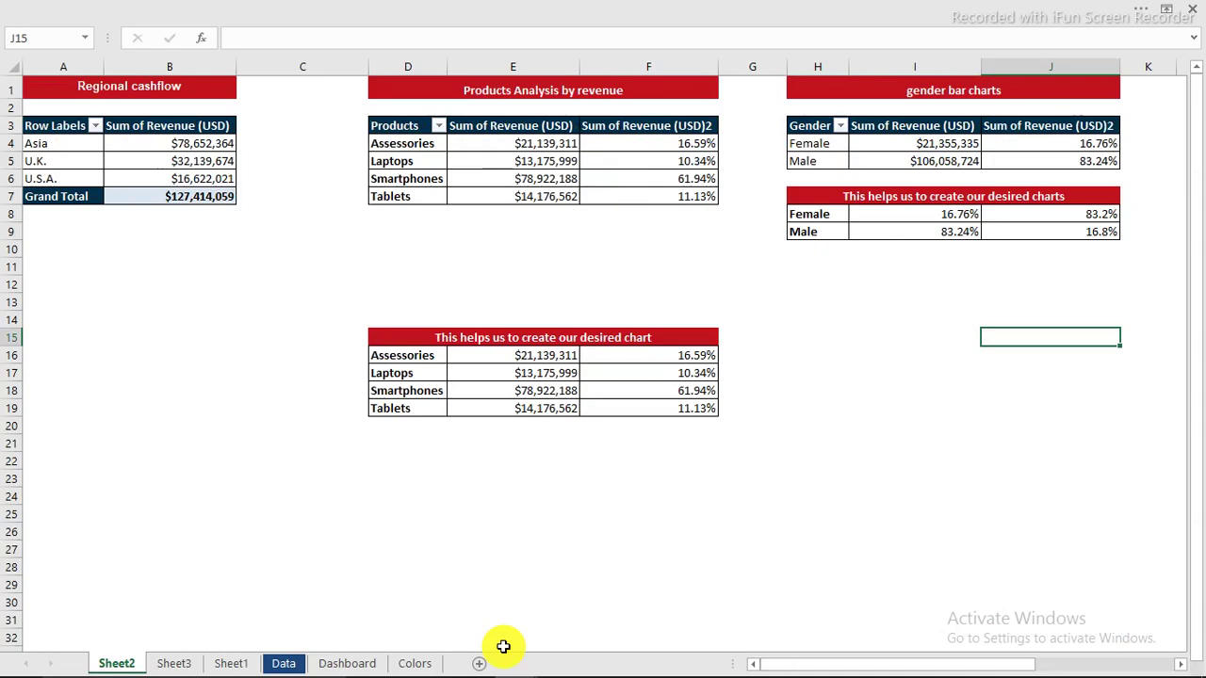
click(347, 664)
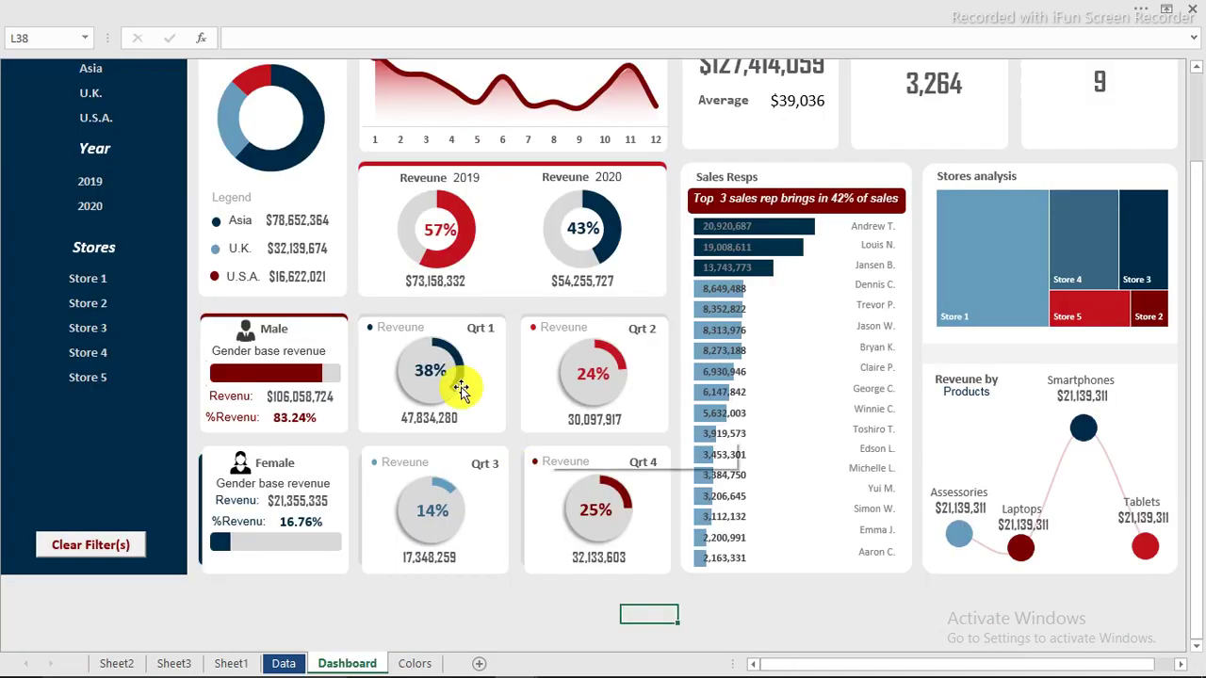
click(264, 372)
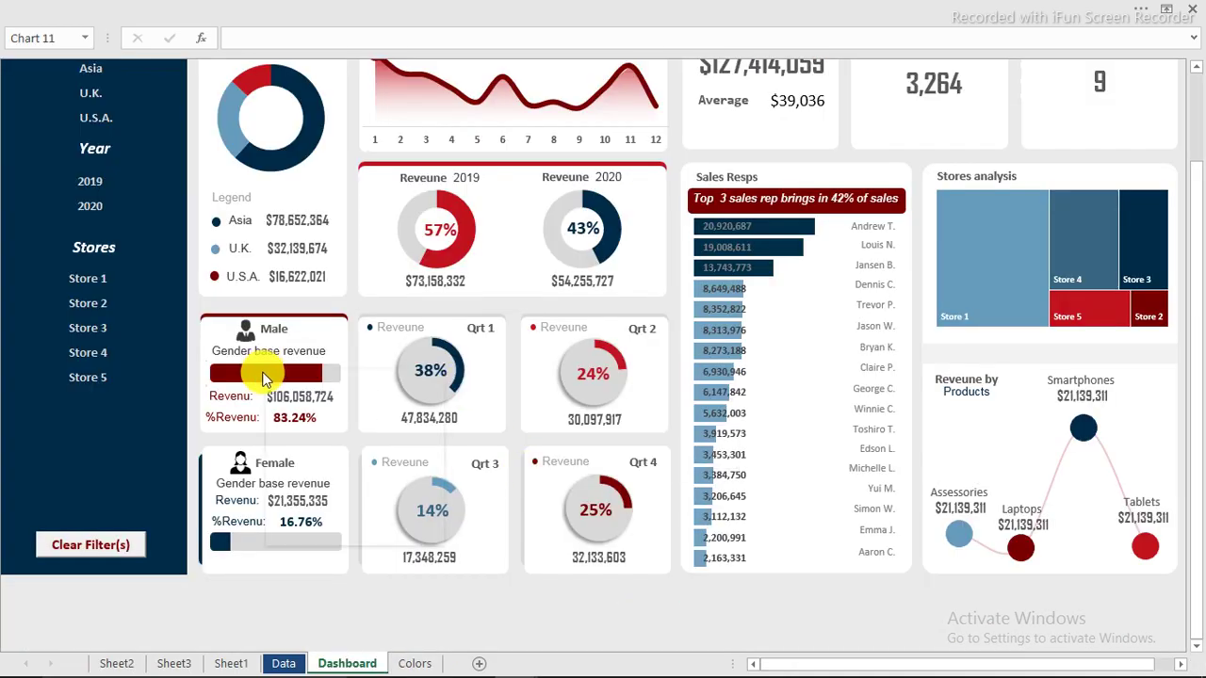
right_click(266, 373)
click(320, 449)
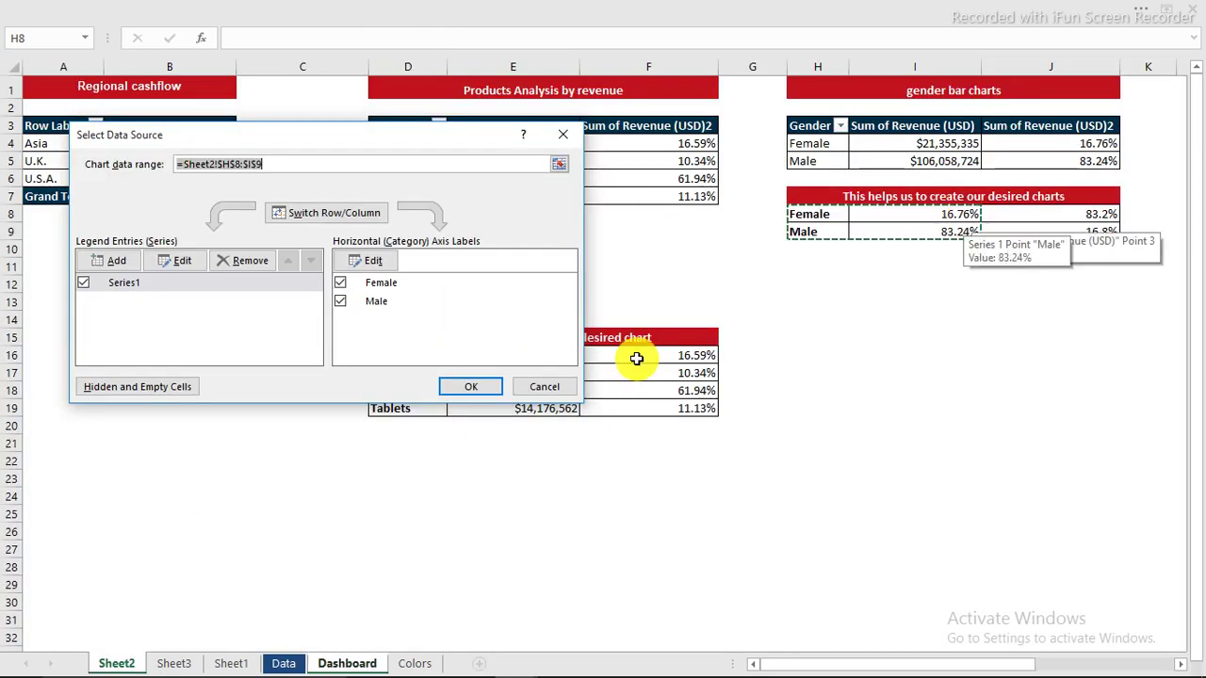
click(520, 387)
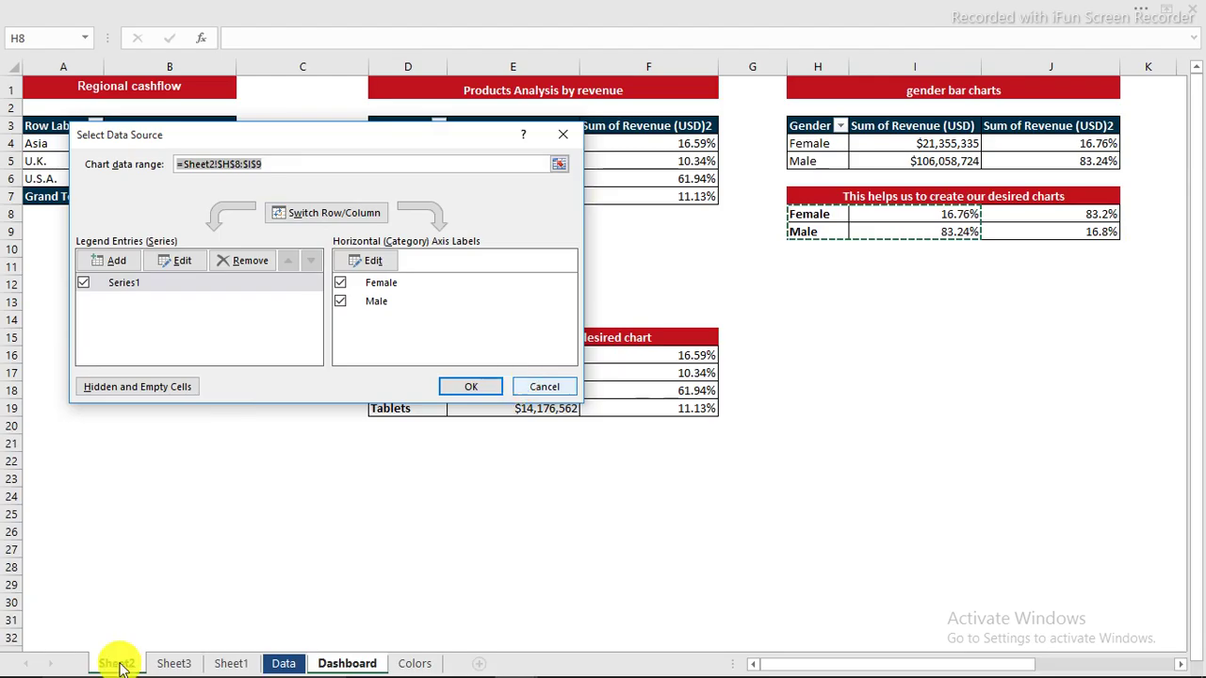
click(117, 663)
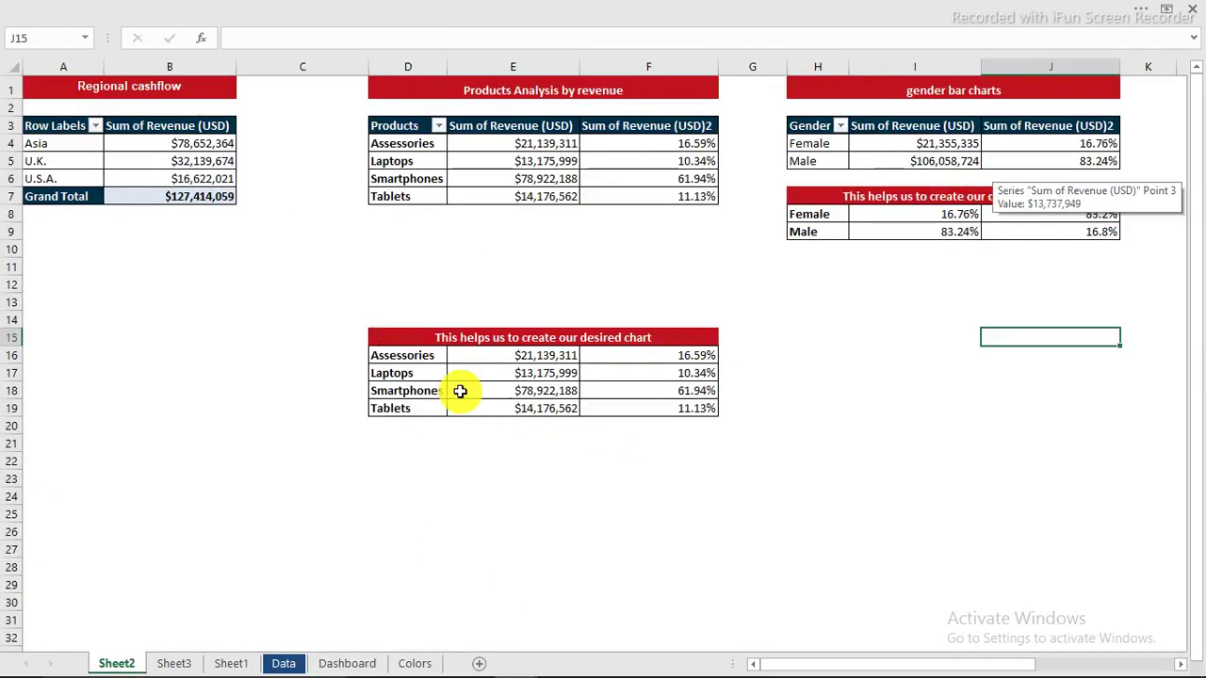
- Switch to the YouTube lesson workbook and rebuild the Analysis 3 pivot at M6 with Stores as rows and only Sum of Revenue (USD) as values
click(516, 664)
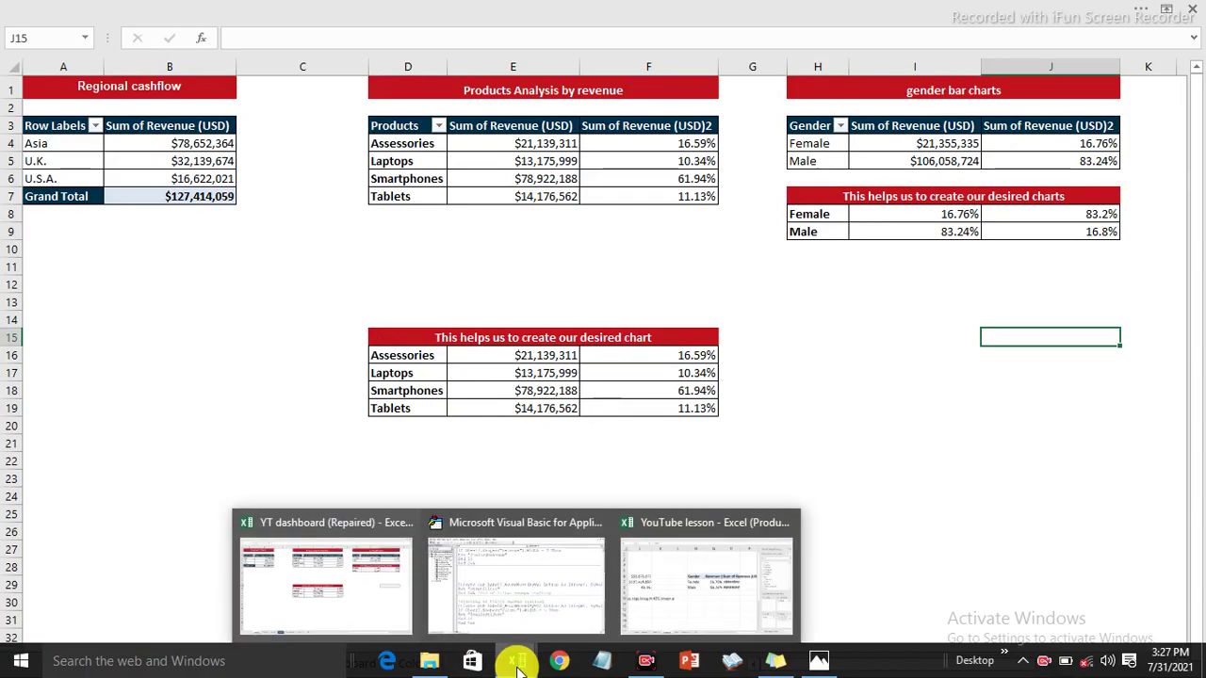
click(690, 585)
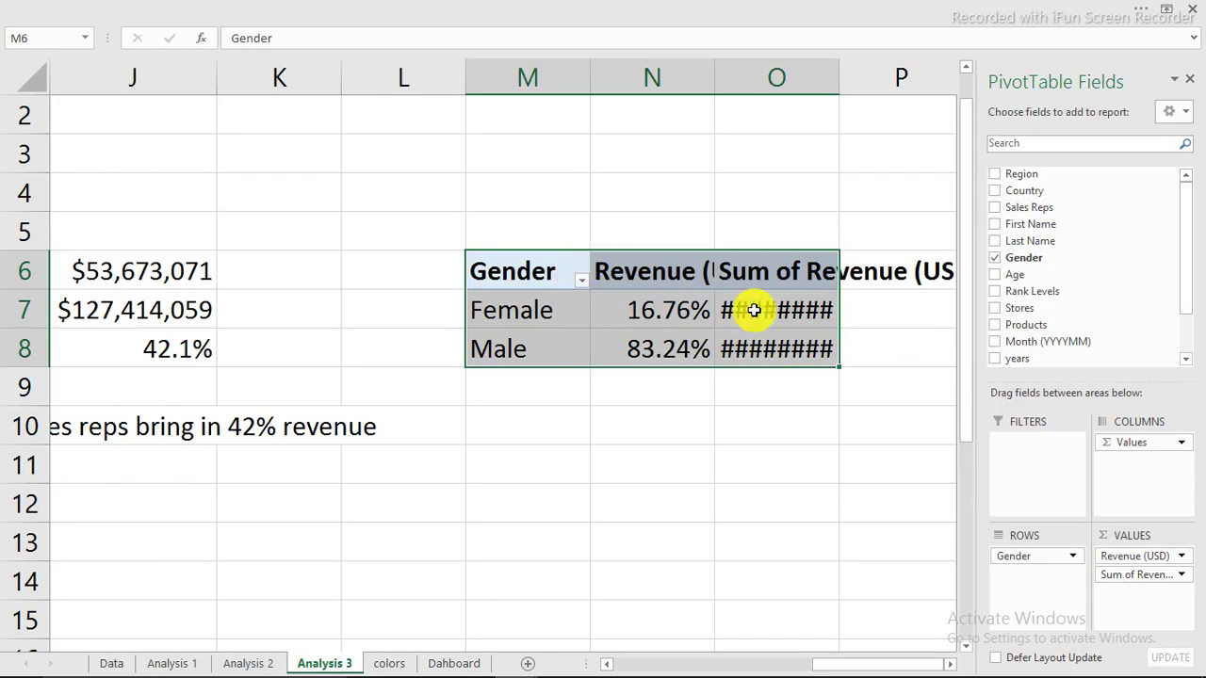
click(635, 310)
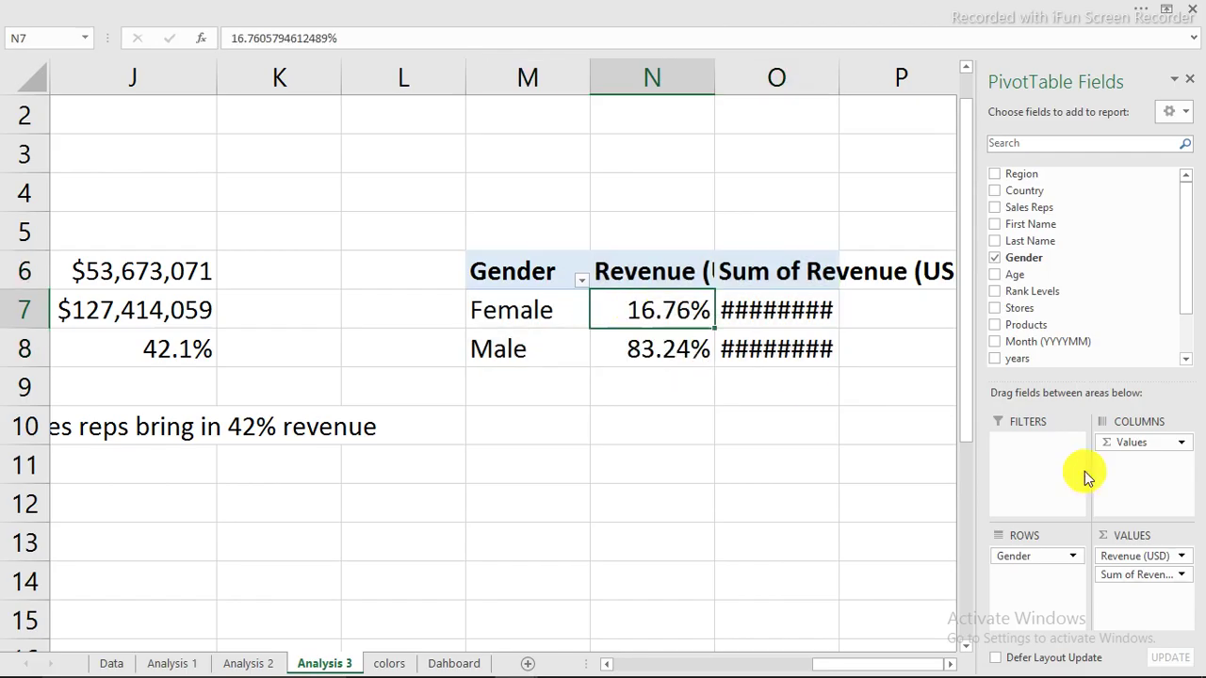
drag(1135, 557, 850, 516)
drag(1042, 556, 758, 508)
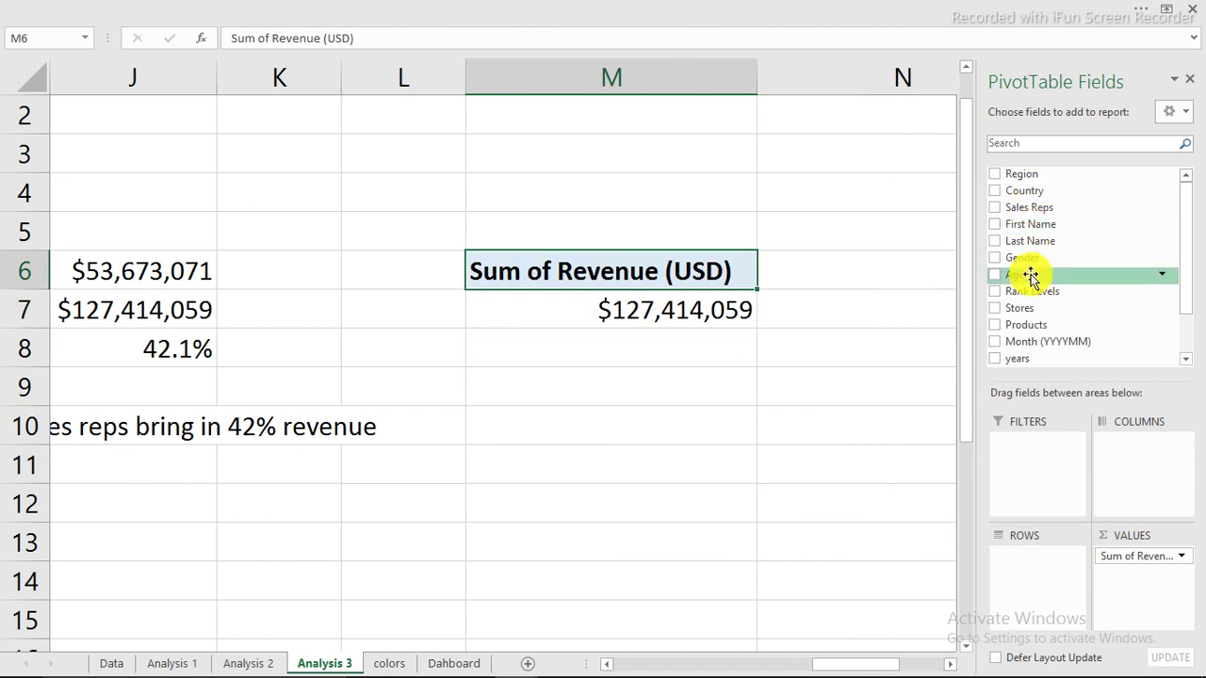
drag(1030, 309, 1030, 565)
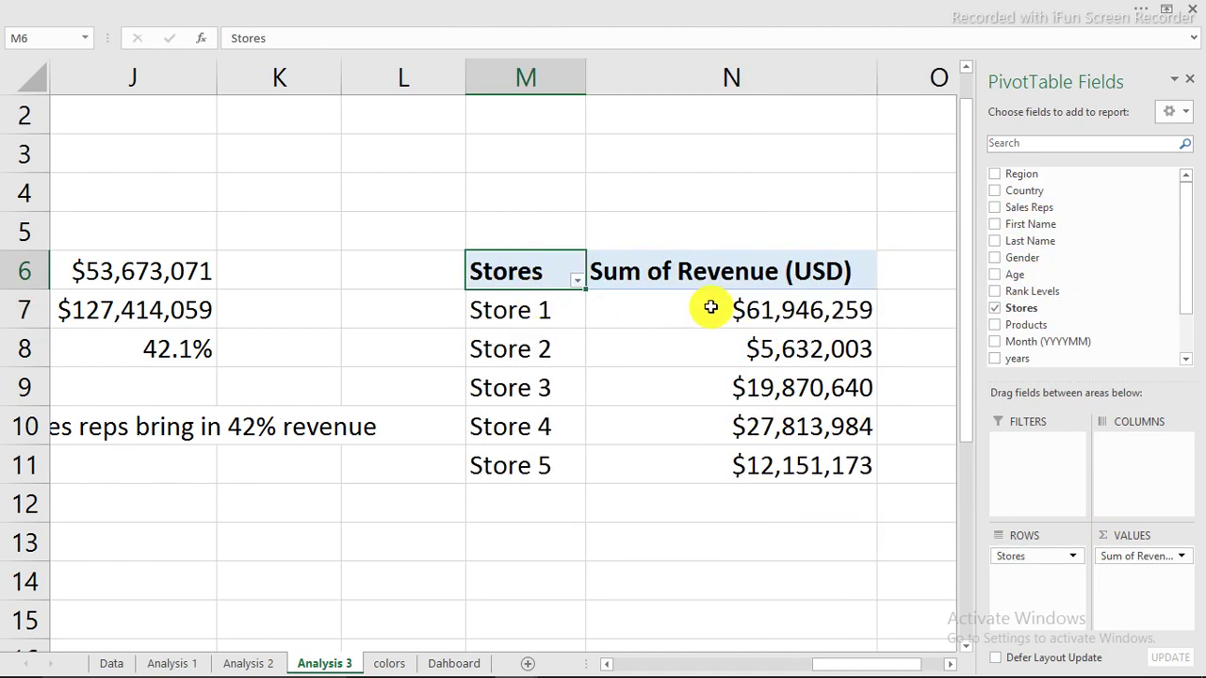
- Link M13 and N13 to the pivot headers with =M6 and =N6, and fill both formulas down to row 18
scroll(810, 416, down, 1)
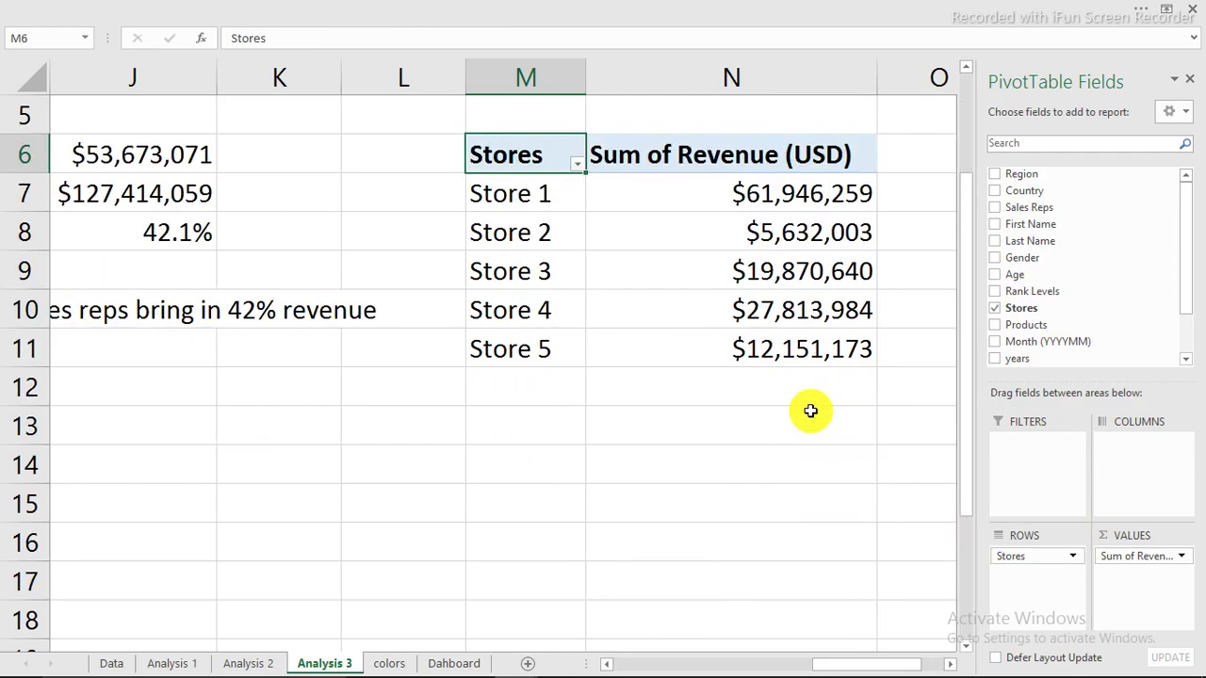
click(525, 437)
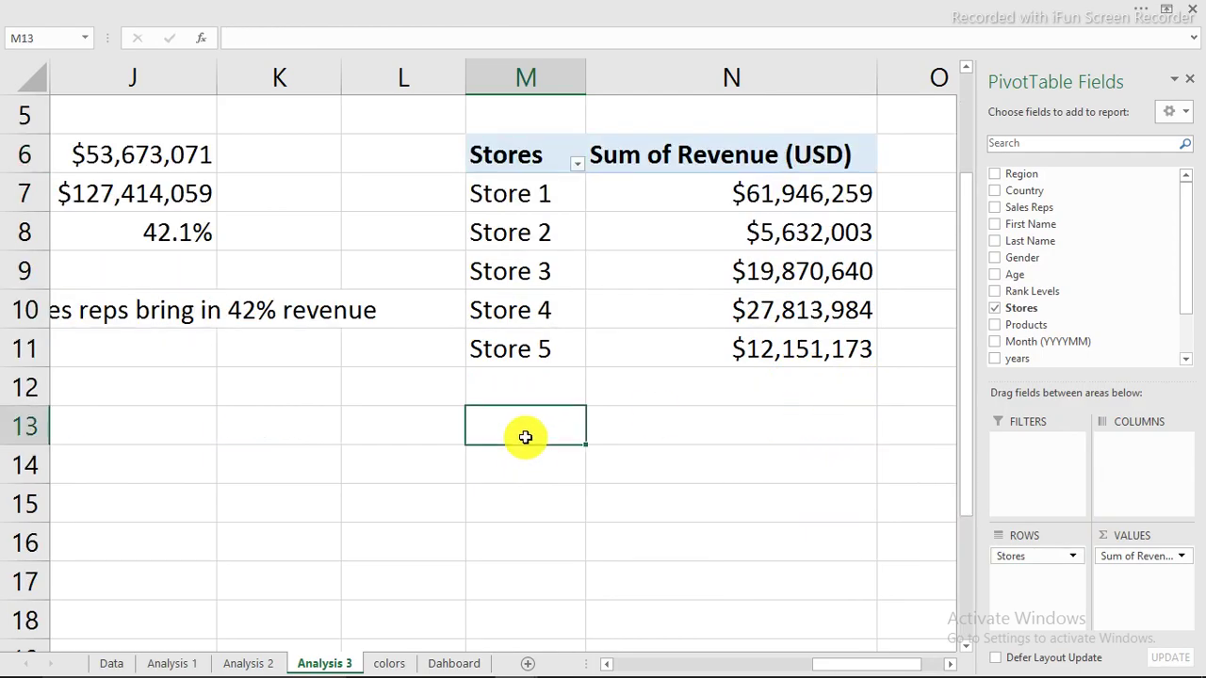
text(=)
click(519, 153)
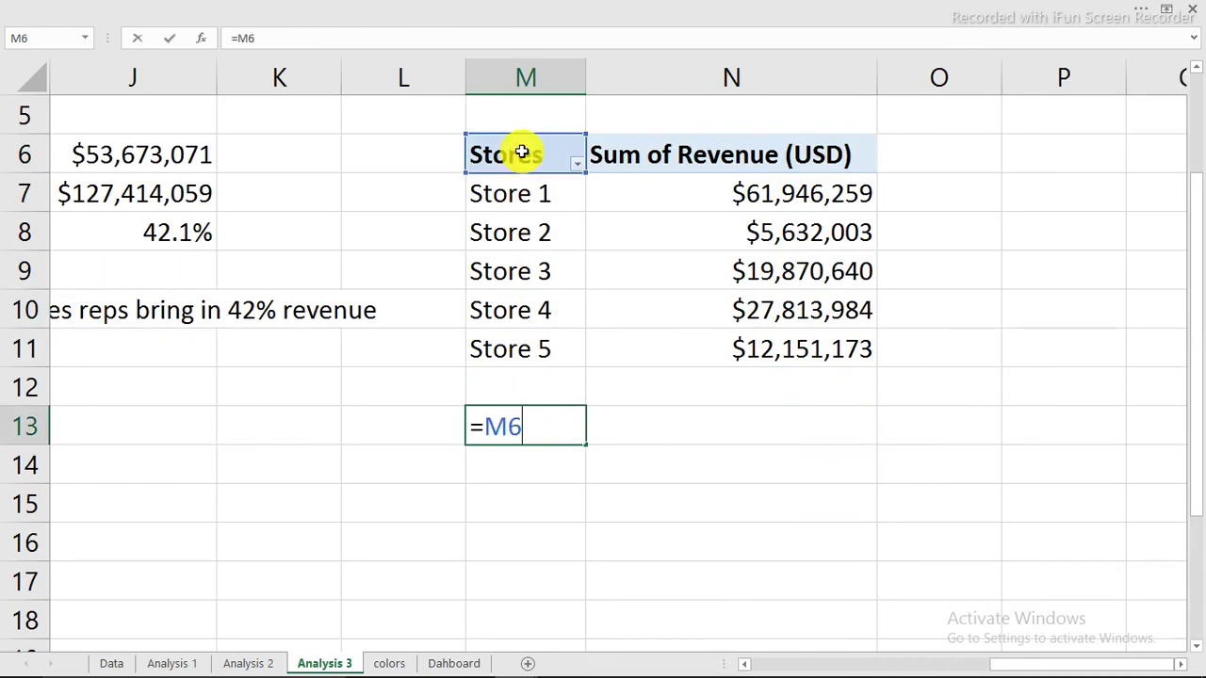
key(Return)
click(704, 421)
text(=)
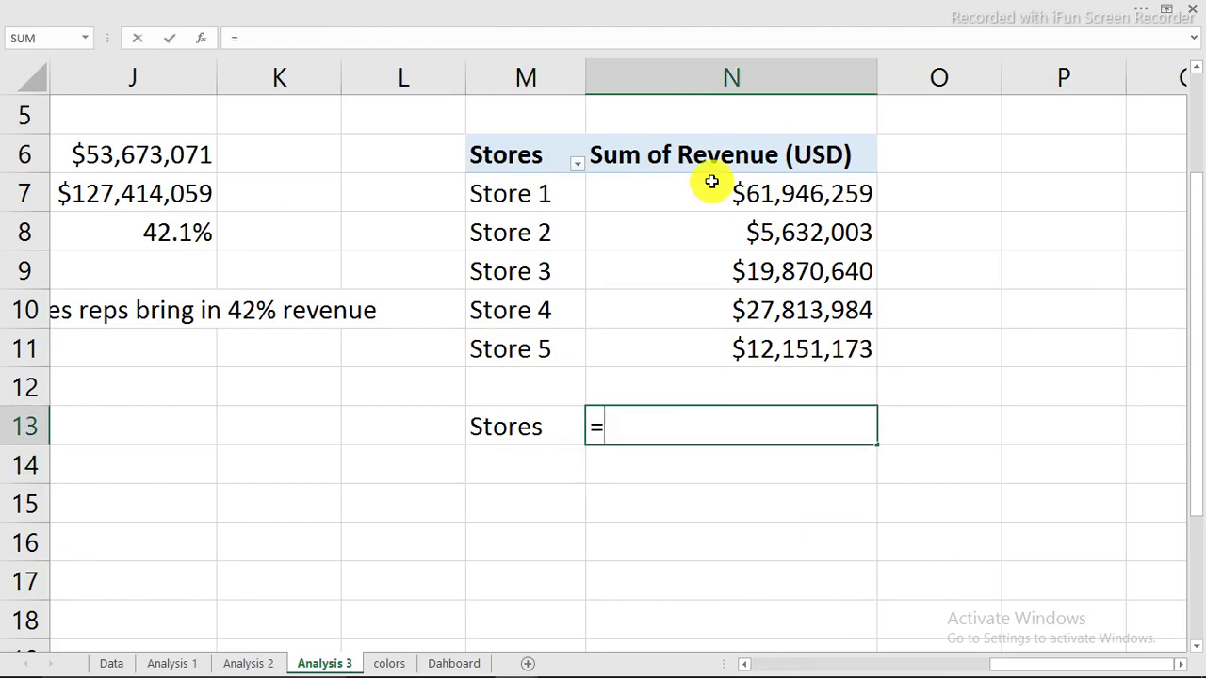
click(716, 156)
key(Return)
drag(501, 434, 708, 431)
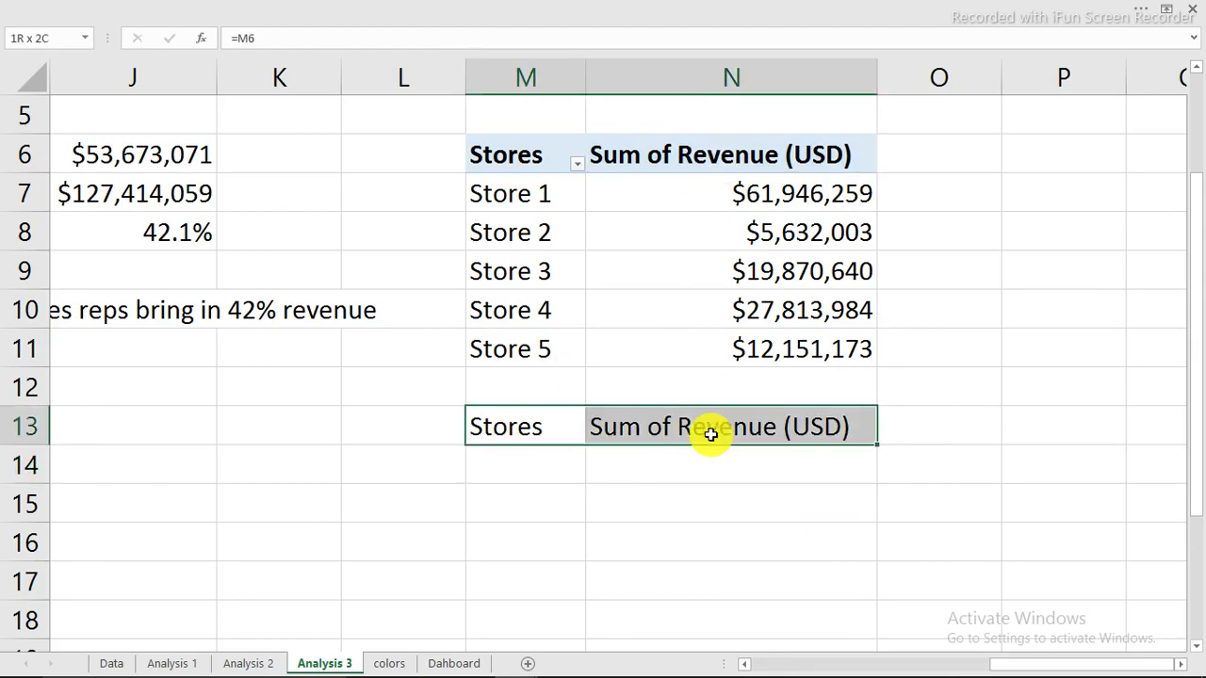
drag(877, 444, 839, 627)
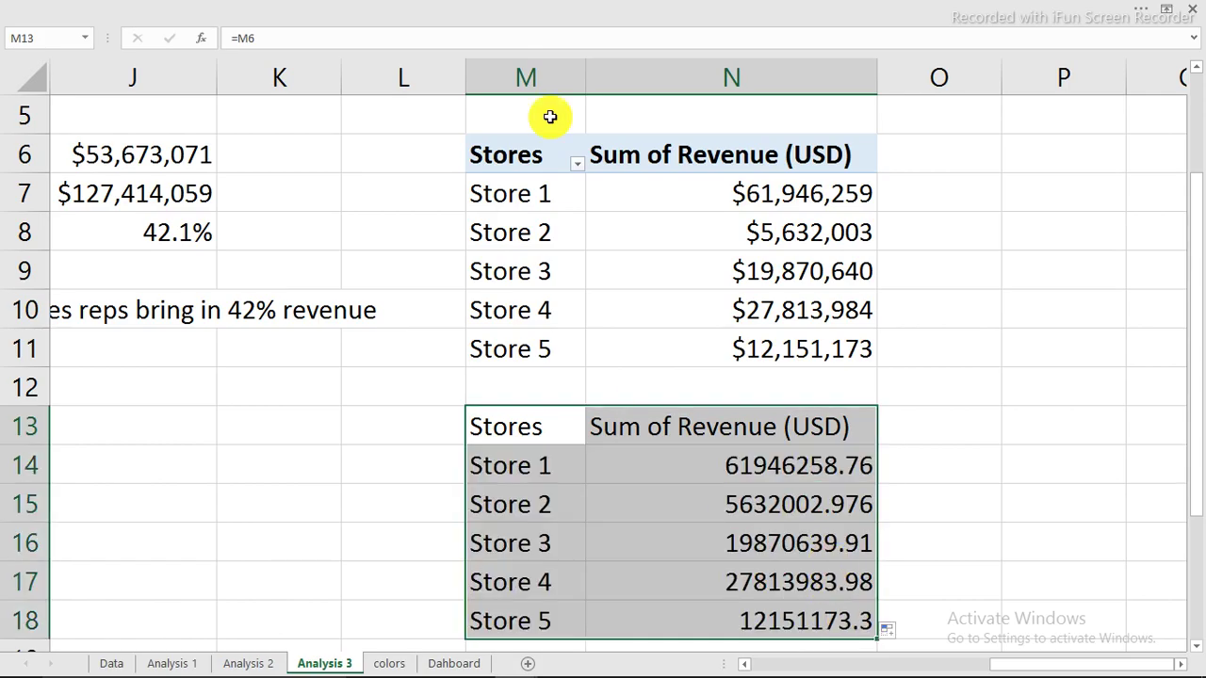
- Insert a Treemap chart from the linked stores table M13:N18
click(343, 7)
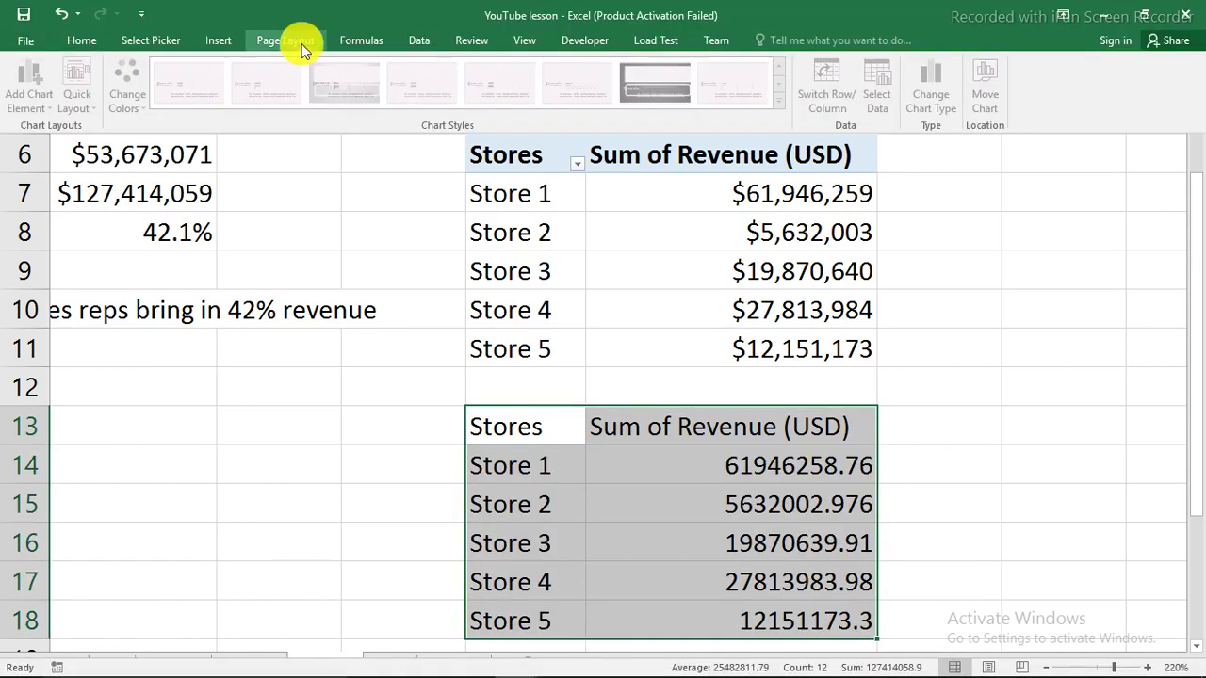
click(227, 40)
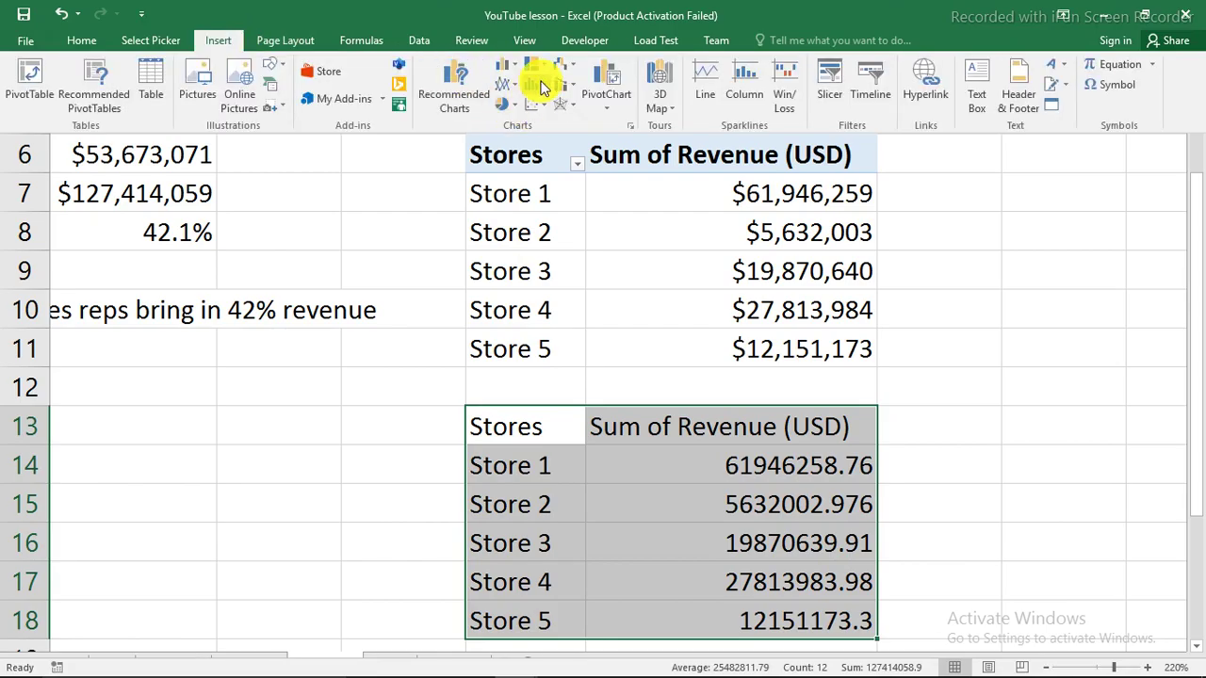
click(543, 74)
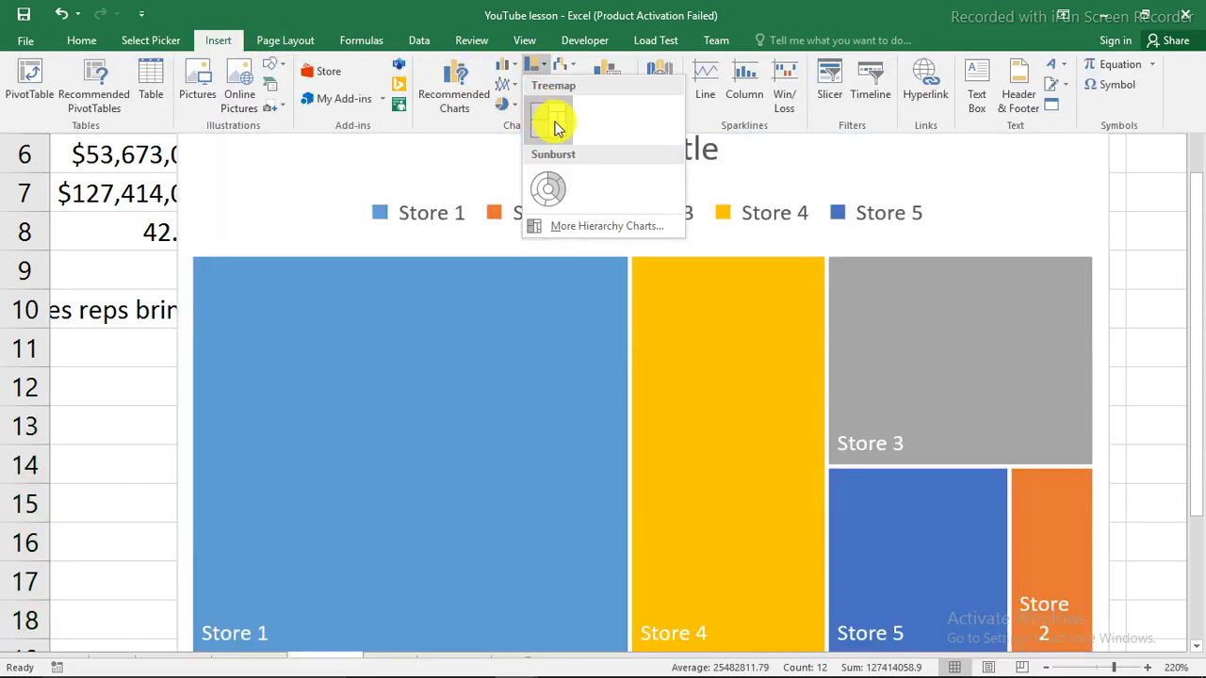
click(548, 120)
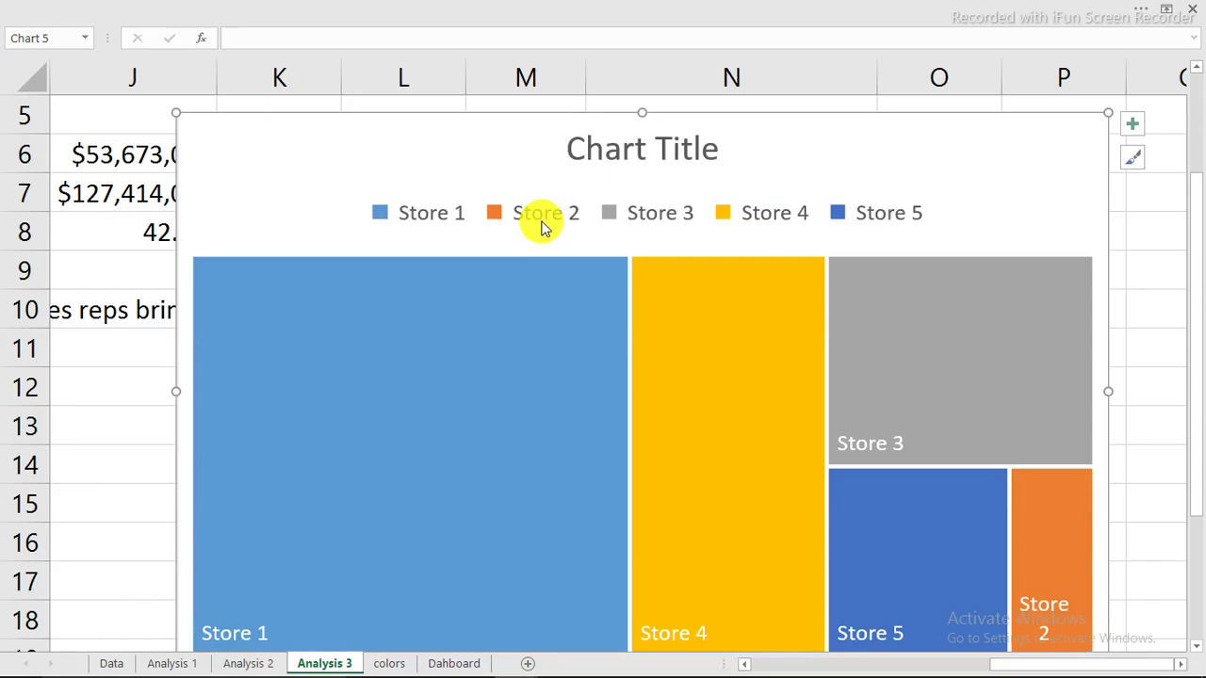
- Delete the legend and the chart title from the stores treemap
click(547, 226)
click(604, 154)
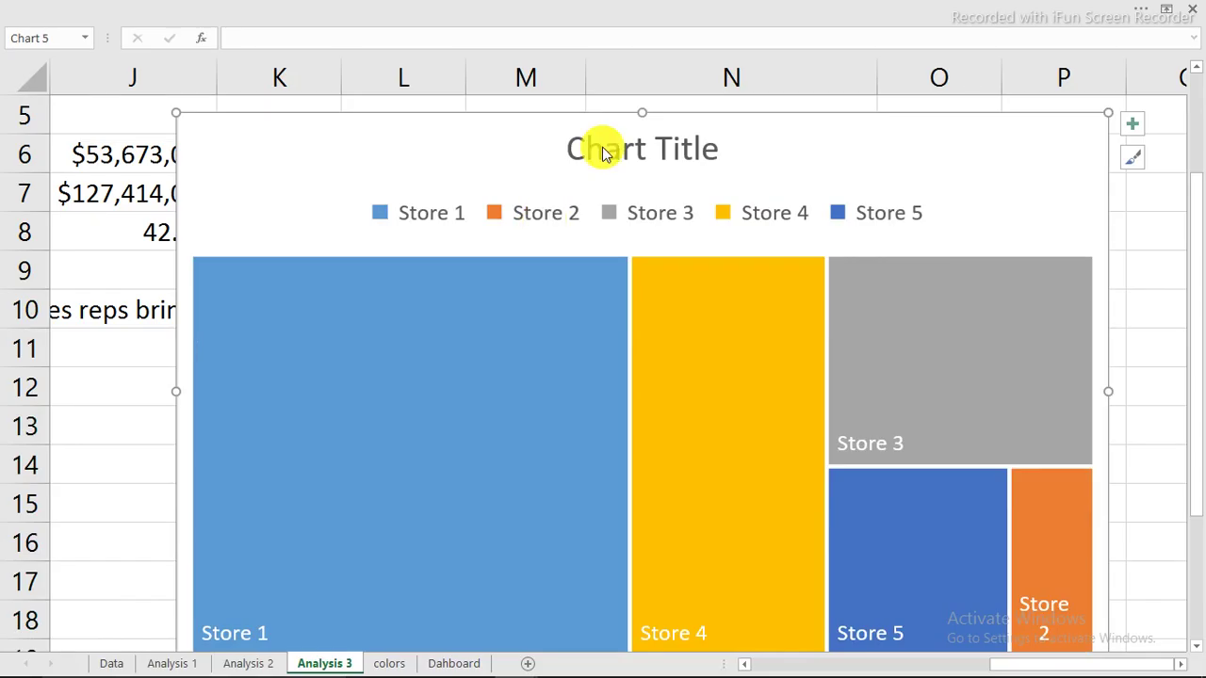
key(Delete)
key(Delete)
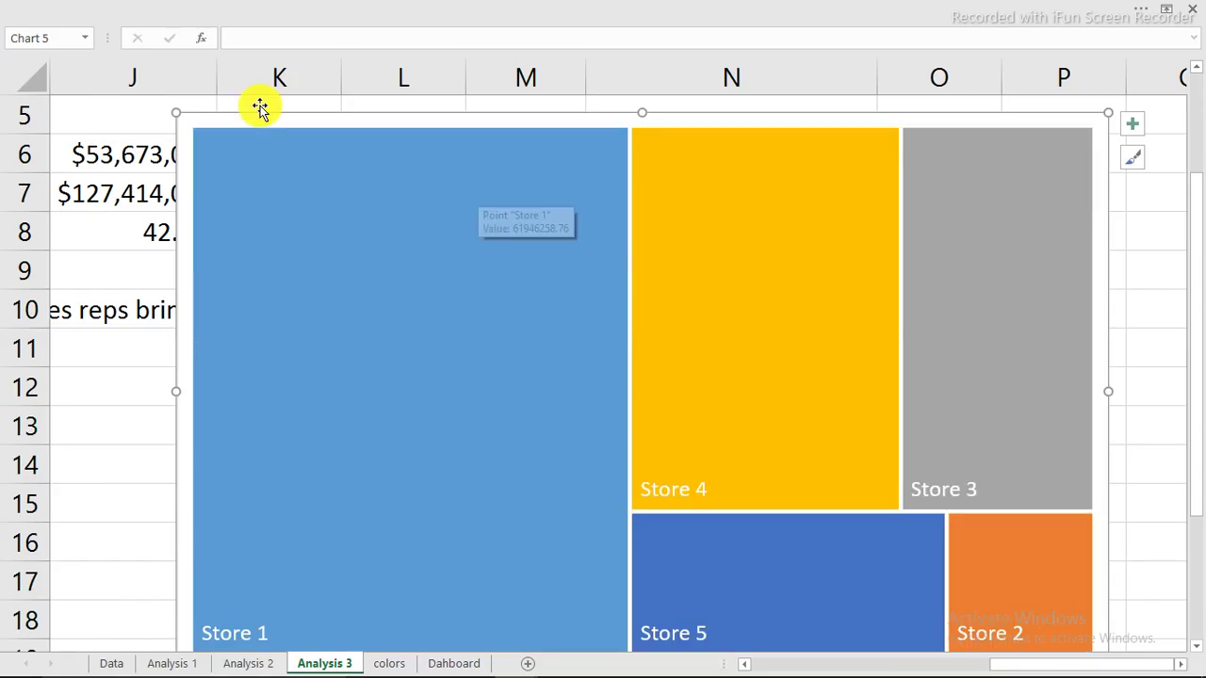
- Shrink the treemap, cut it to the Dahboard sheet and place it in the Stores analysis card just below the card title
drag(176, 112, 586, 271)
drag(846, 272, 839, 366)
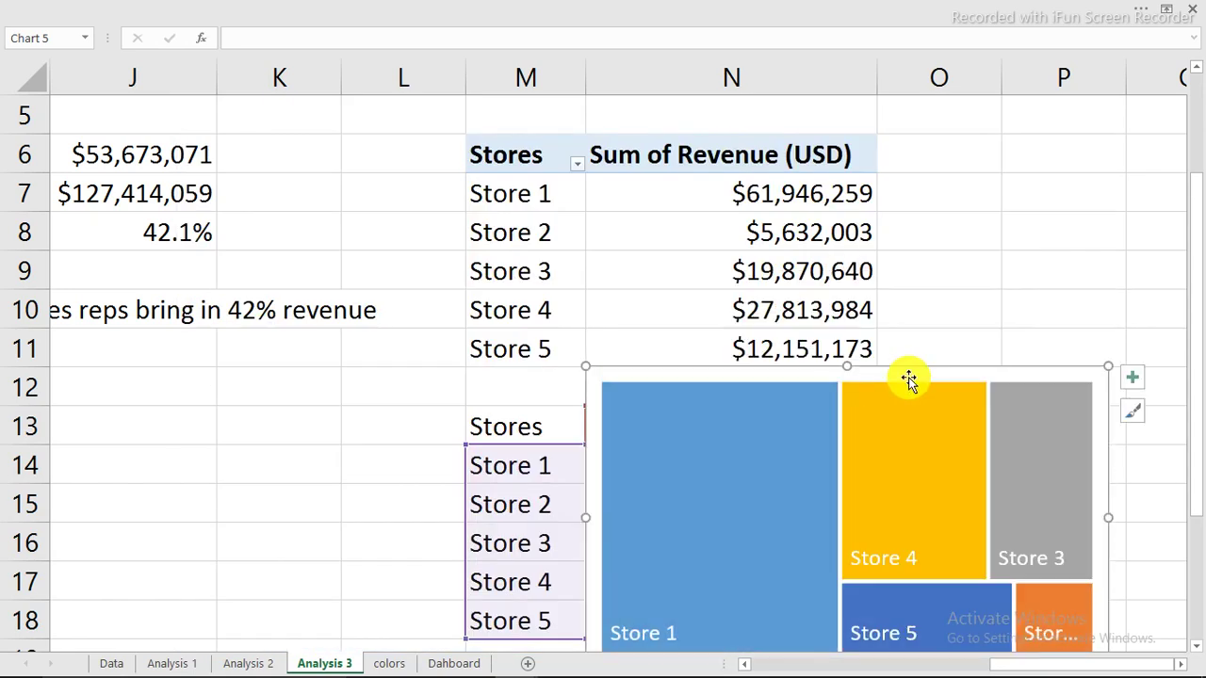
key(Delete)
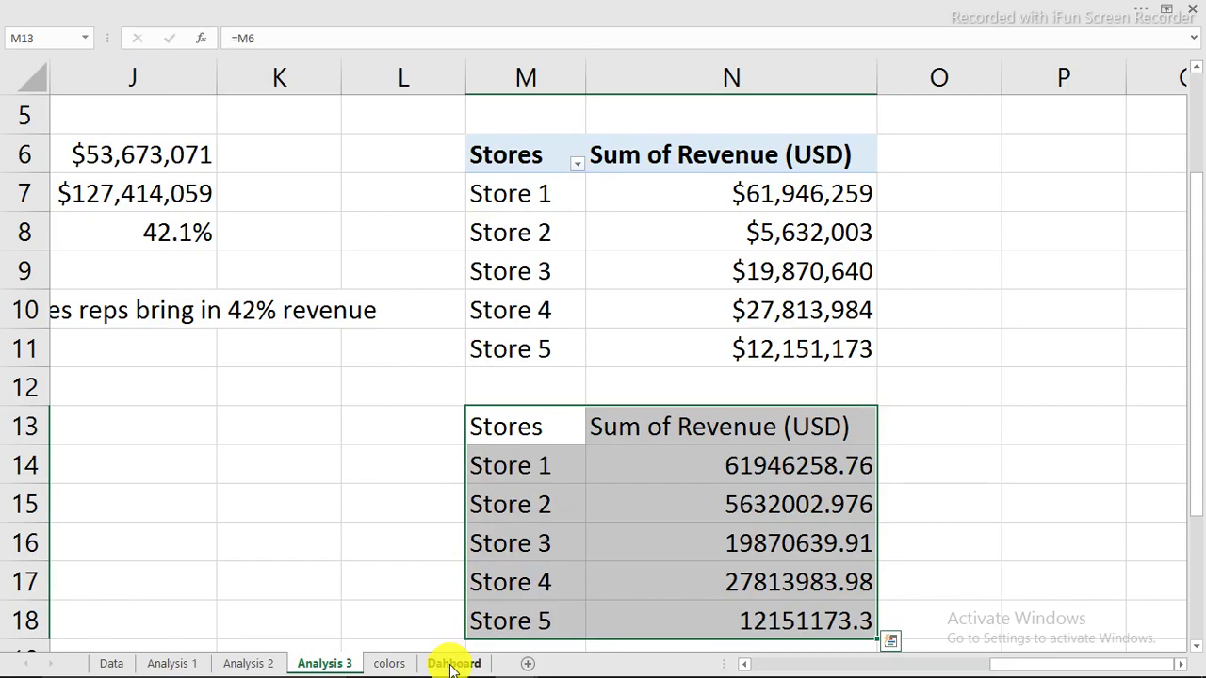
click(451, 665)
click(912, 263)
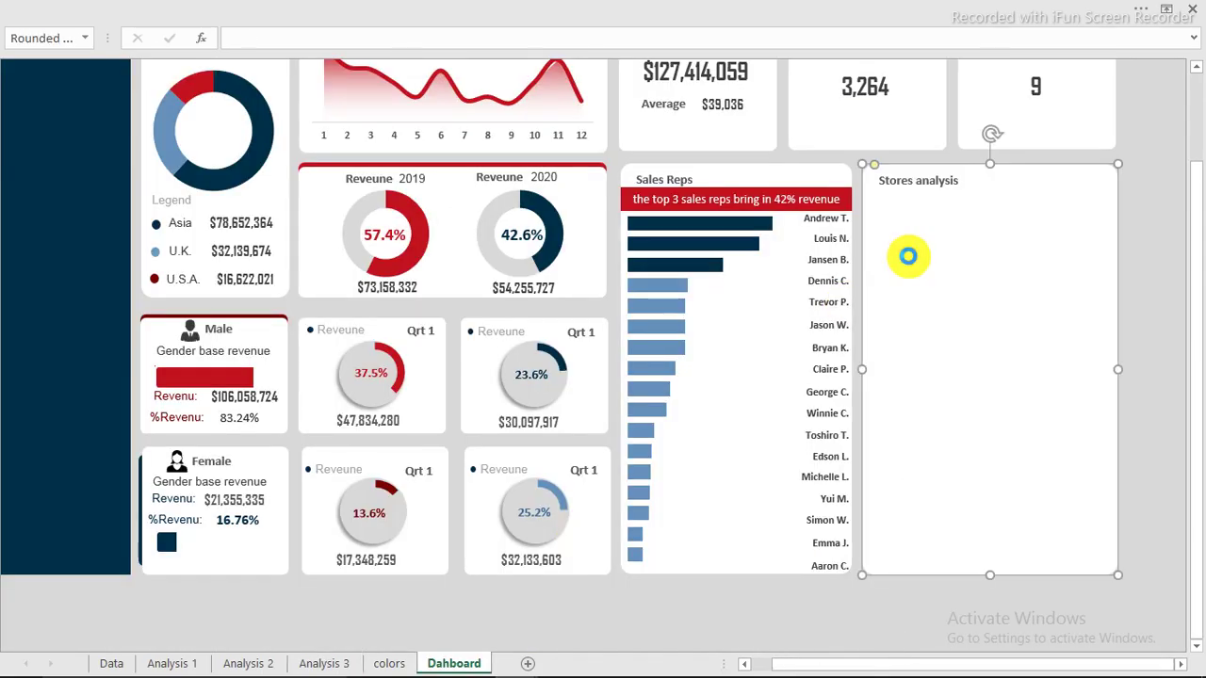
key(ctrl+v)
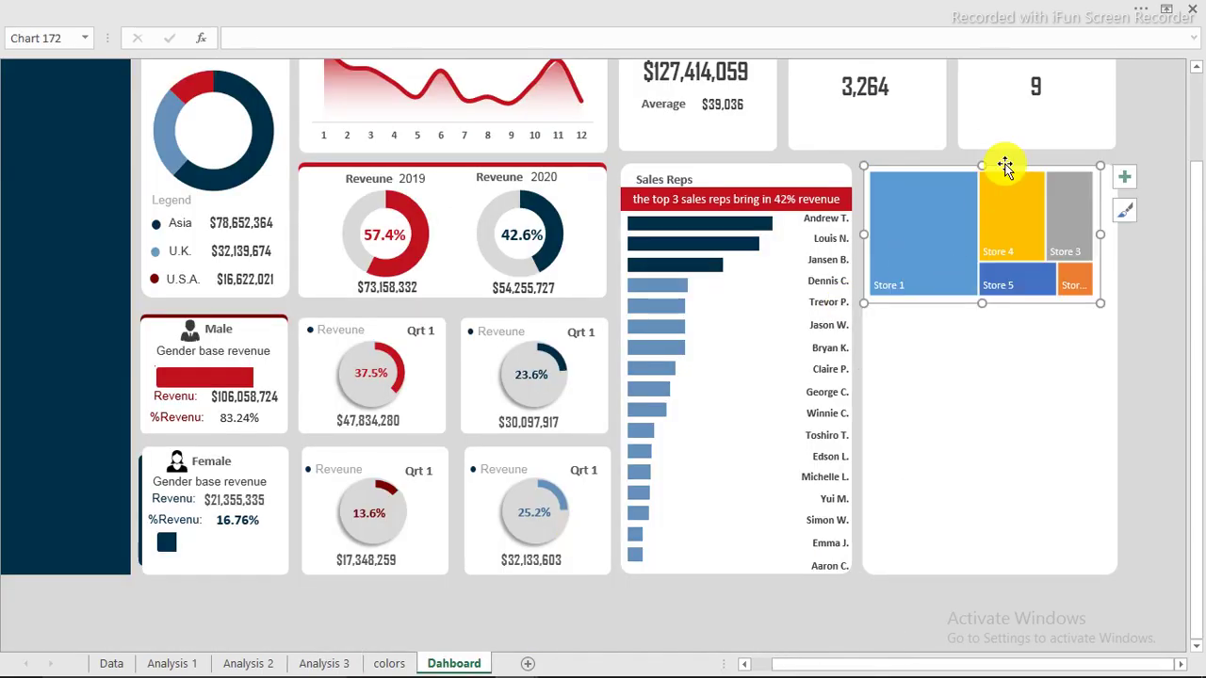
drag(1005, 166, 1007, 194)
- Set the treemap's chart area to no fill and no line, and enlarge it to span the Stores analysis card's width
key(ctrl+1)
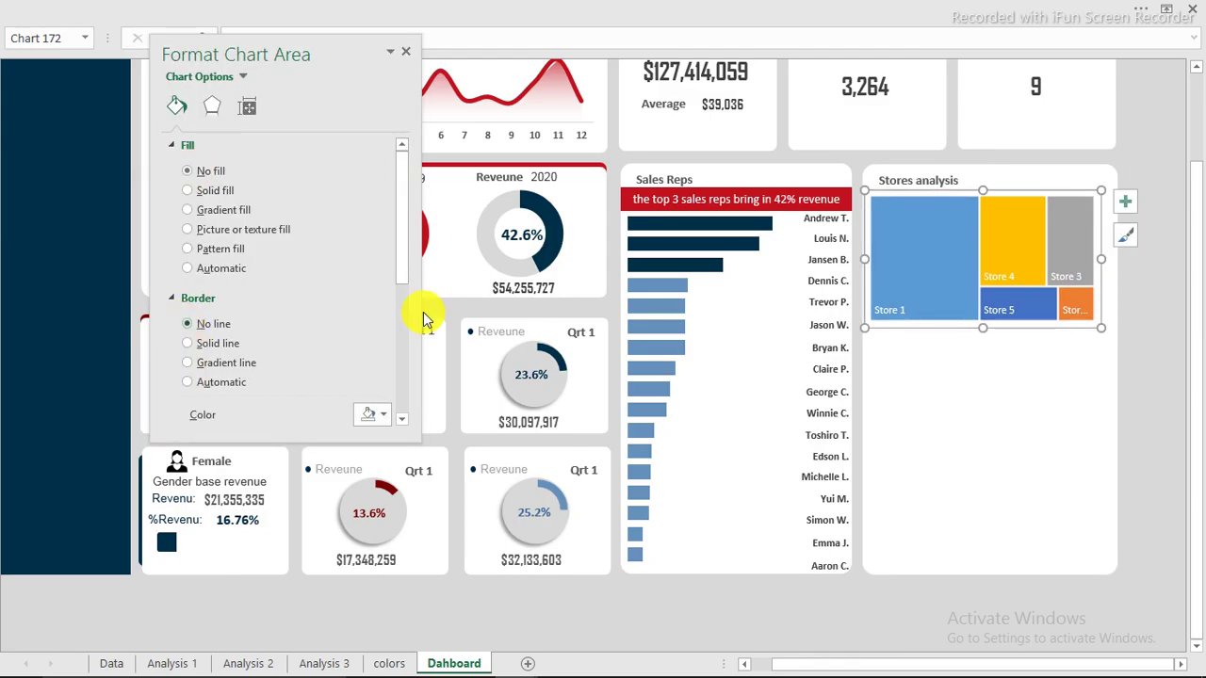
drag(983, 327, 989, 374)
drag(1102, 283, 1116, 283)
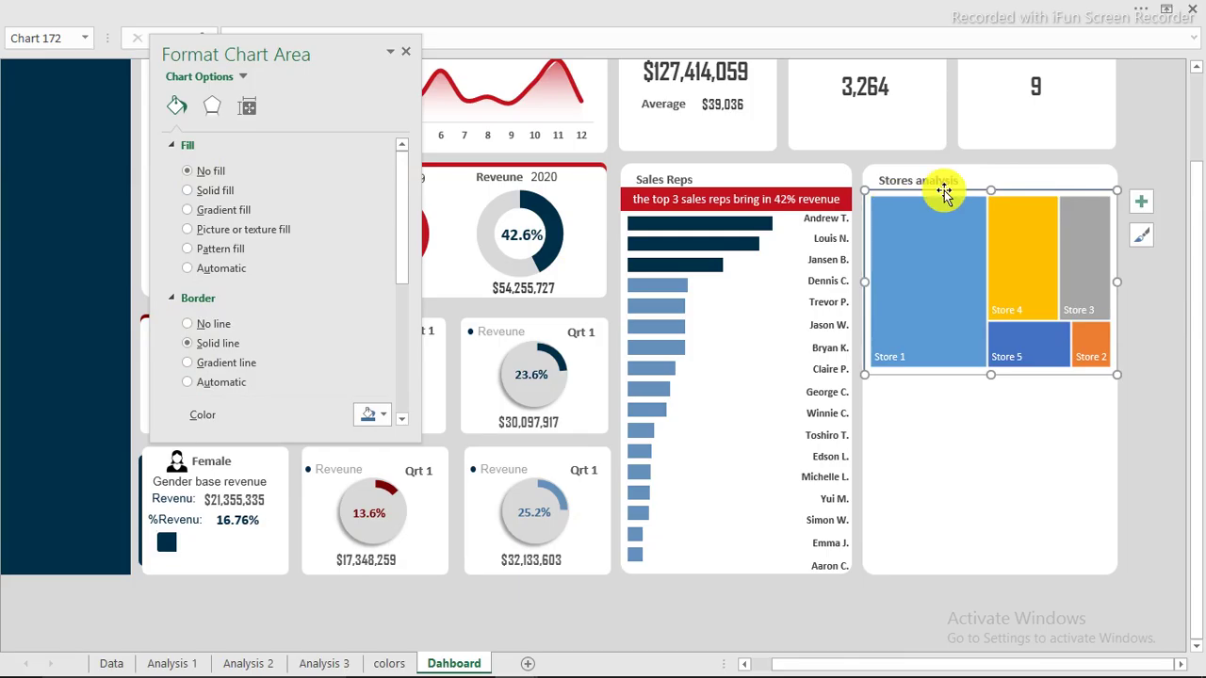
click(1129, 157)
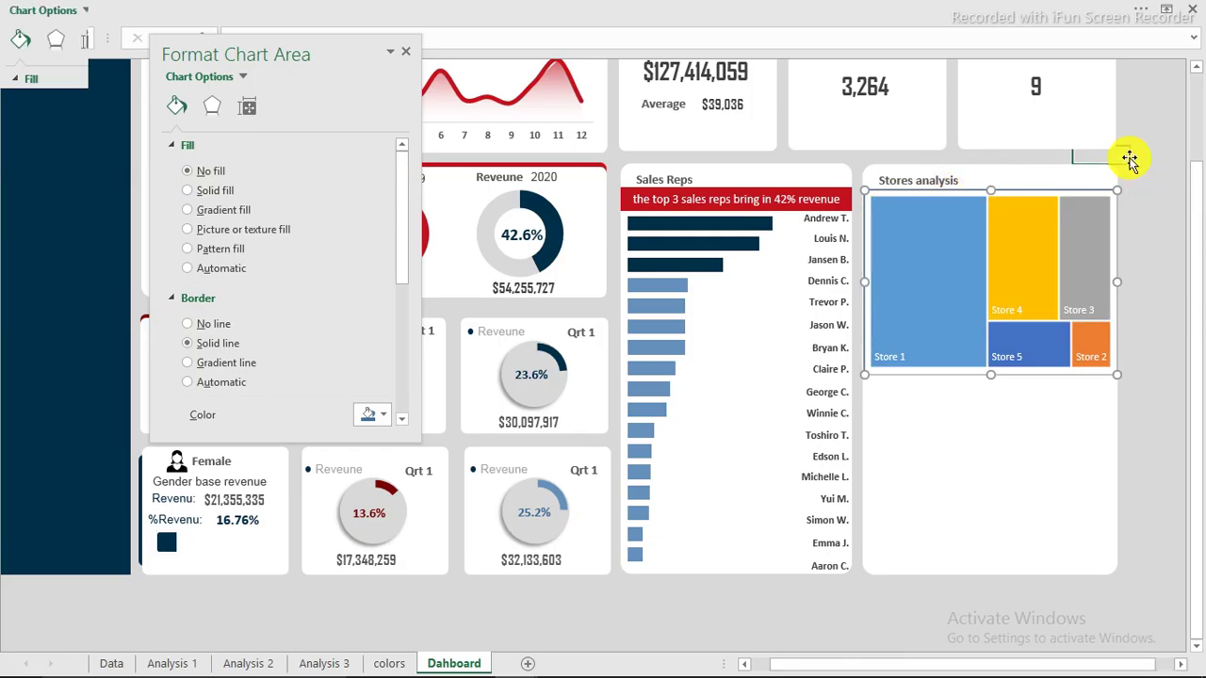
click(1039, 194)
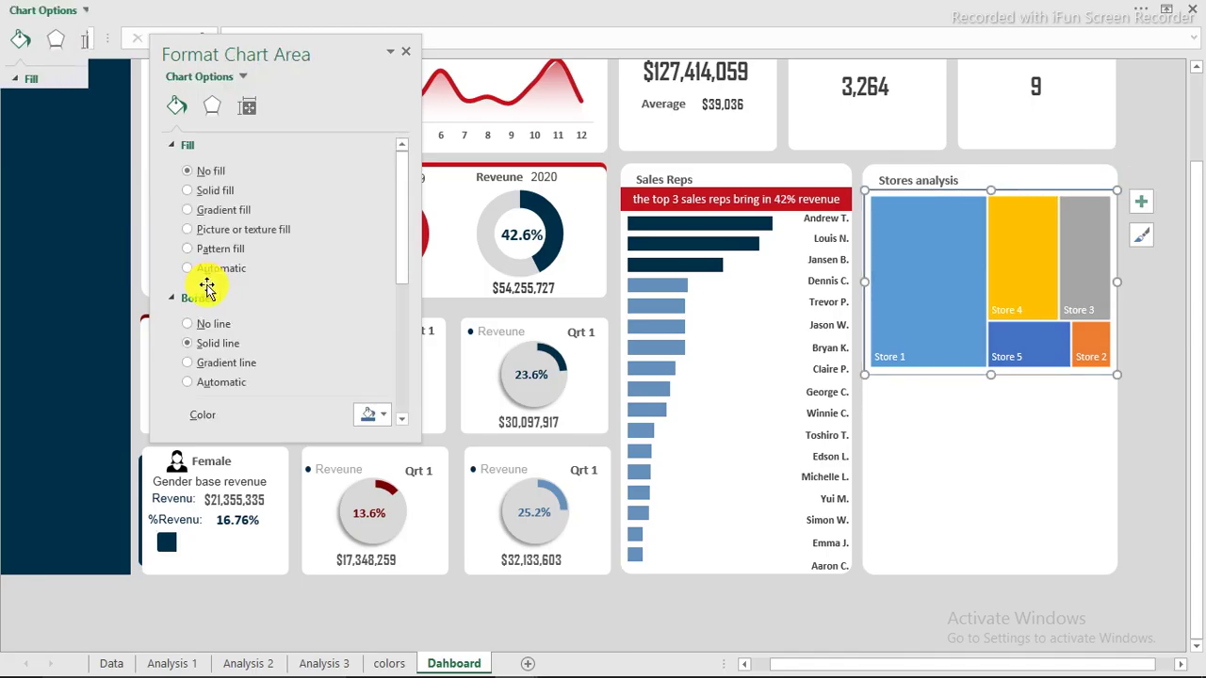
click(200, 326)
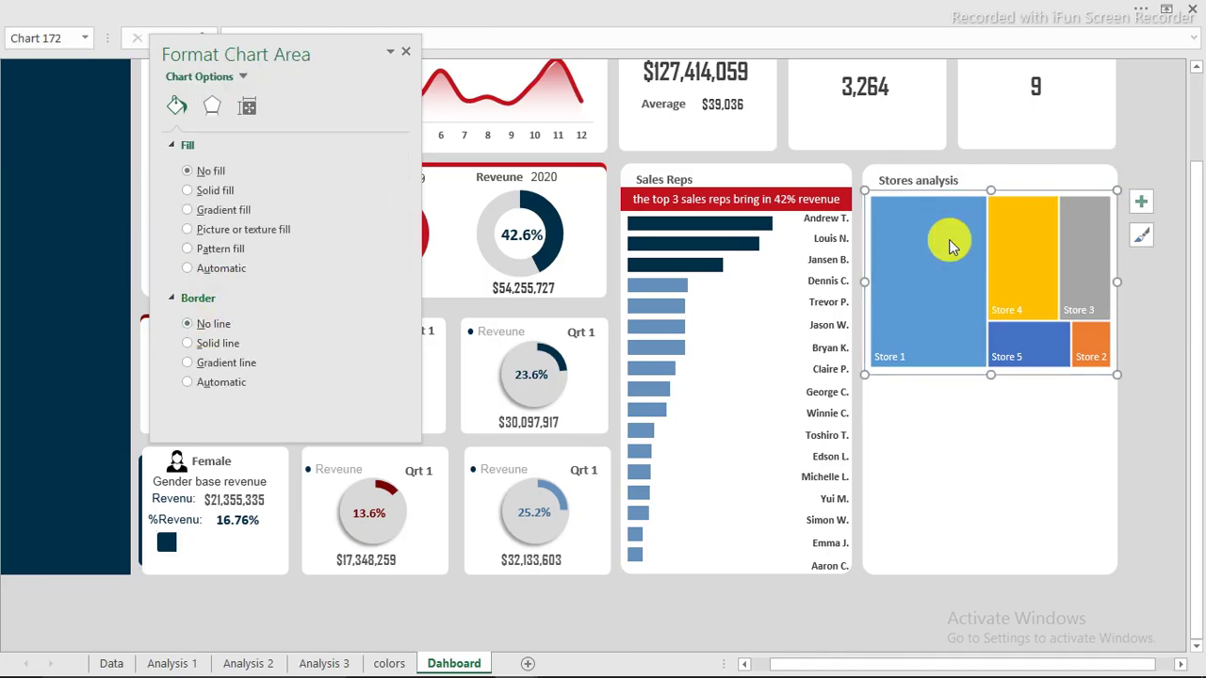
- Fill the Store 1 tile of the stores treemap with the dark navy from the recent colours
click(949, 241)
click(948, 240)
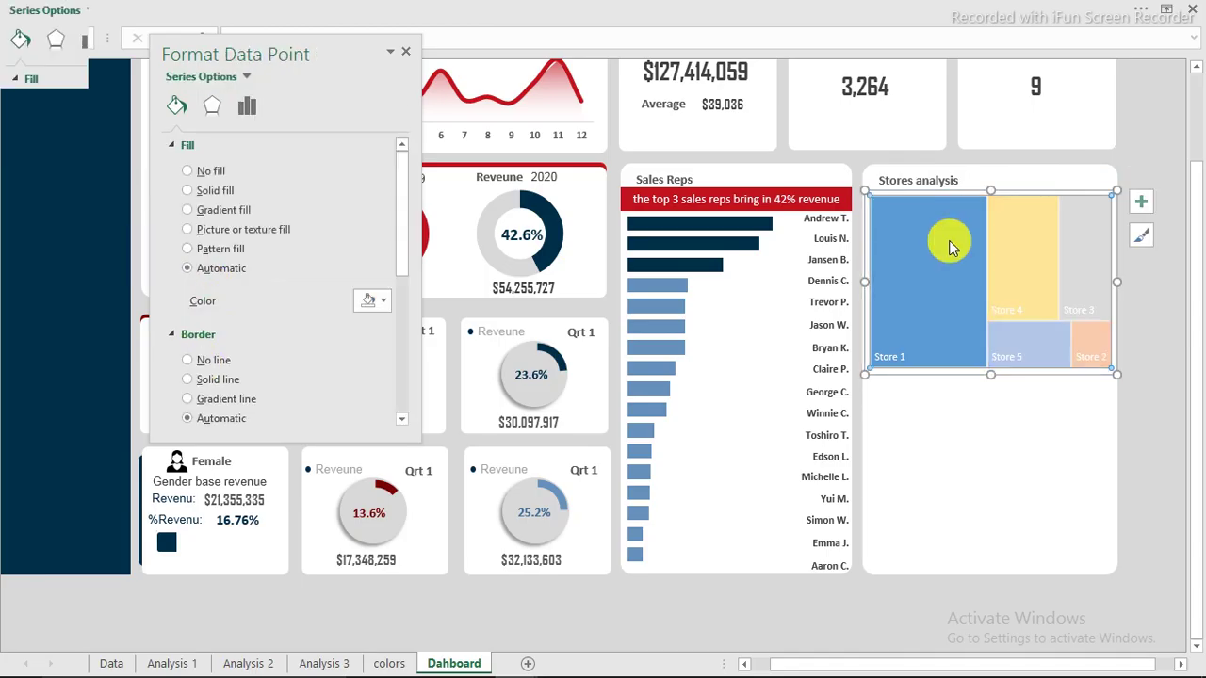
click(949, 263)
click(952, 234)
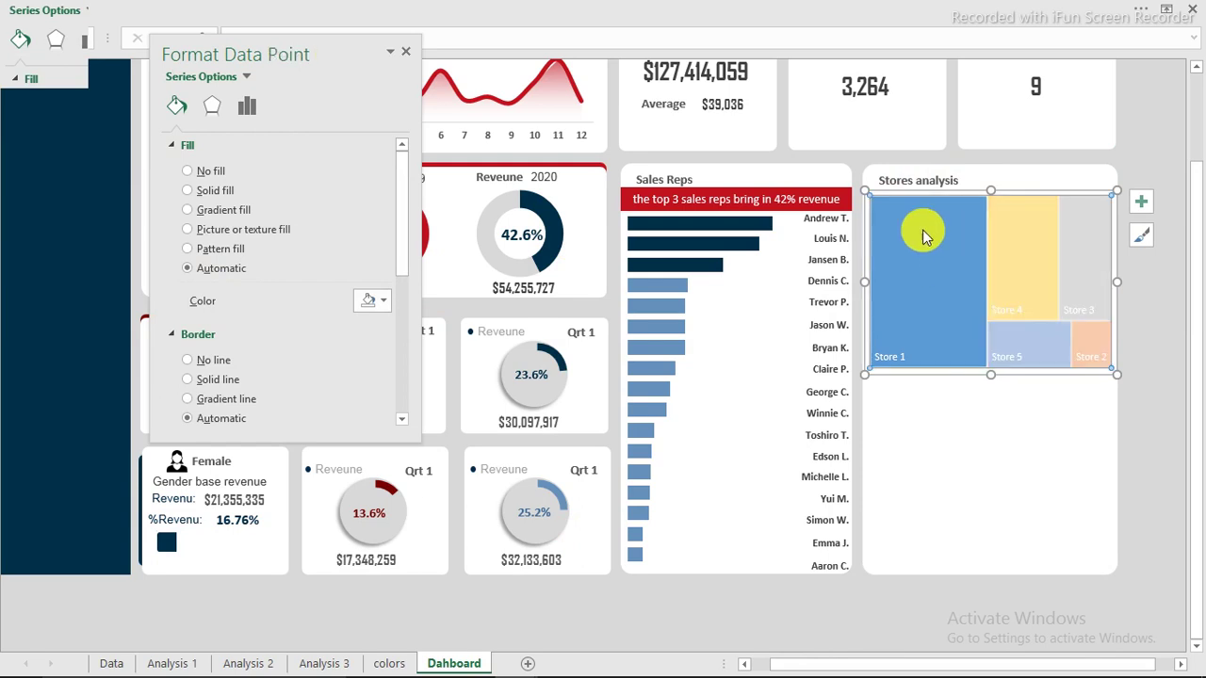
click(386, 304)
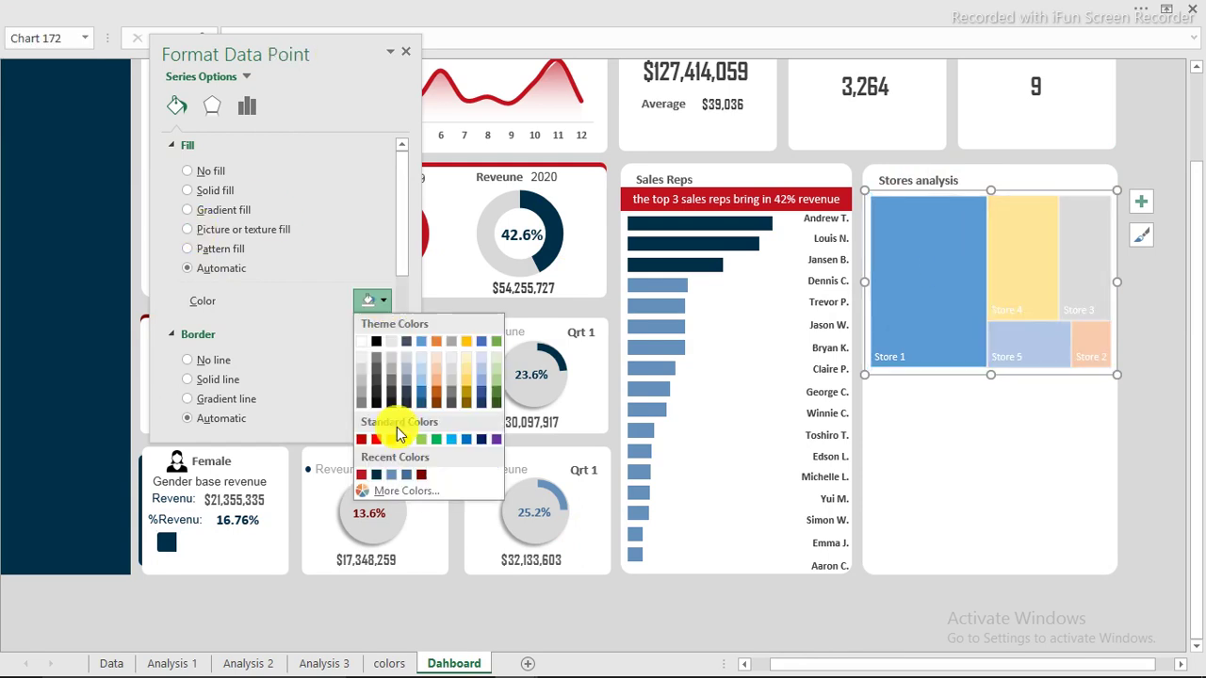
click(377, 476)
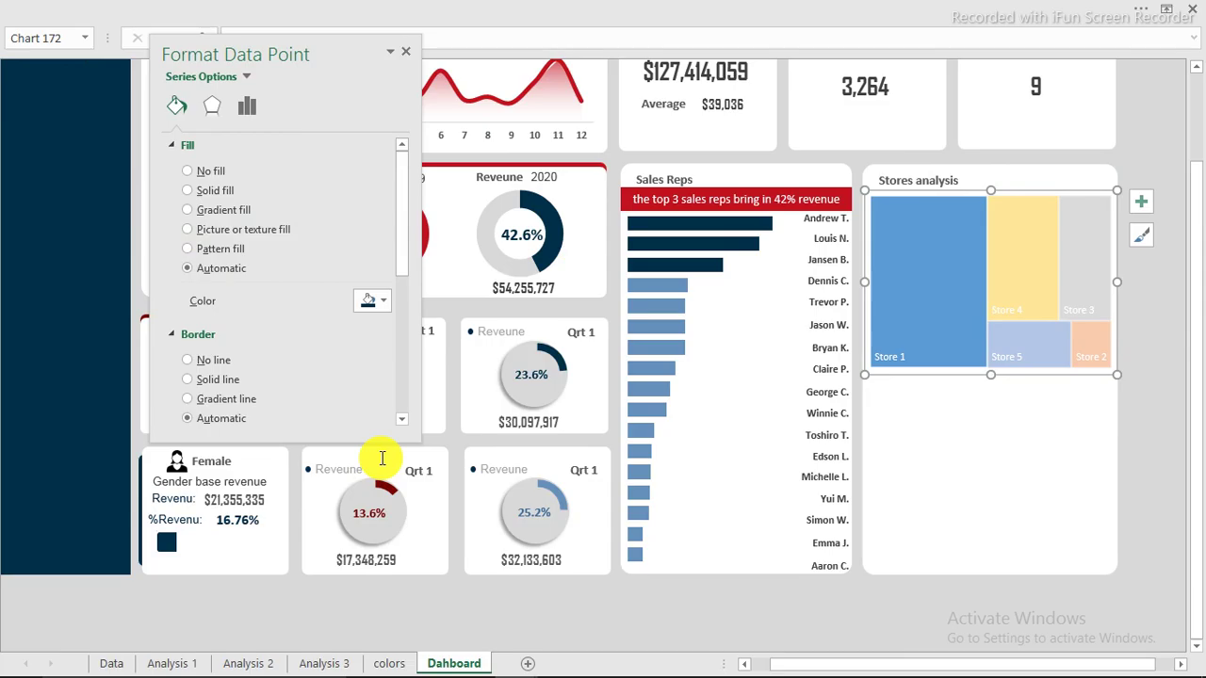
- Fill the treemap's Store 4 tile with medium blue and its Store 5 tile with the lighter blue from the recent colours
click(1017, 288)
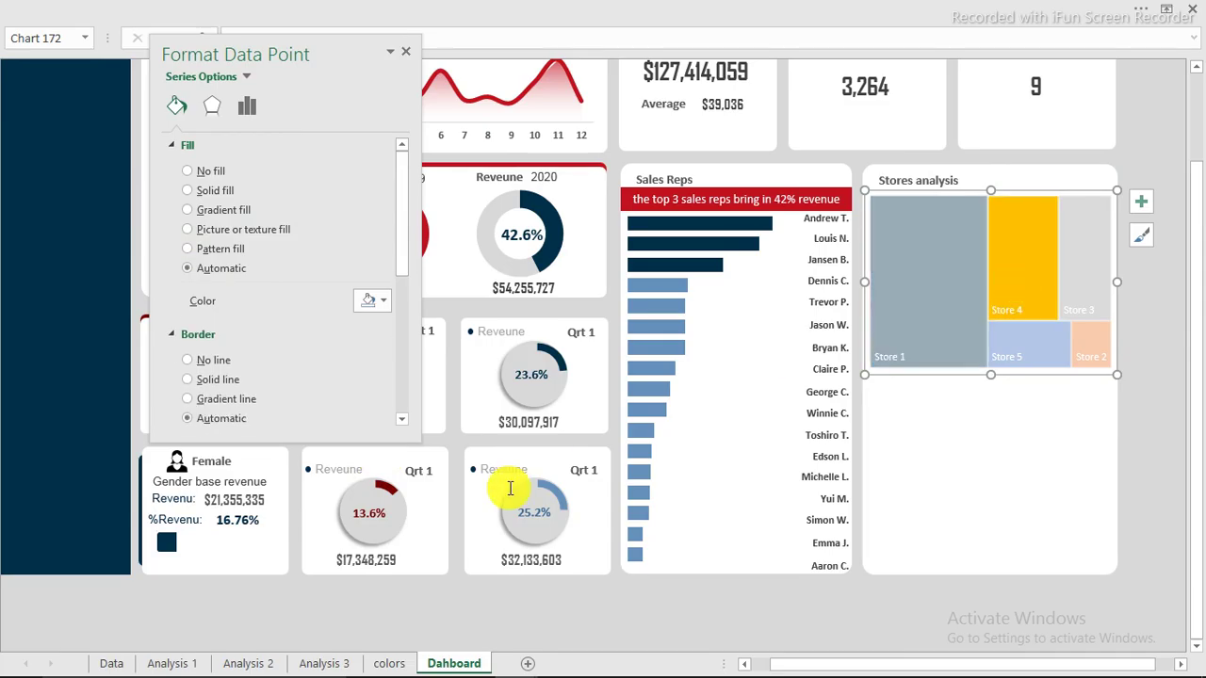
click(386, 304)
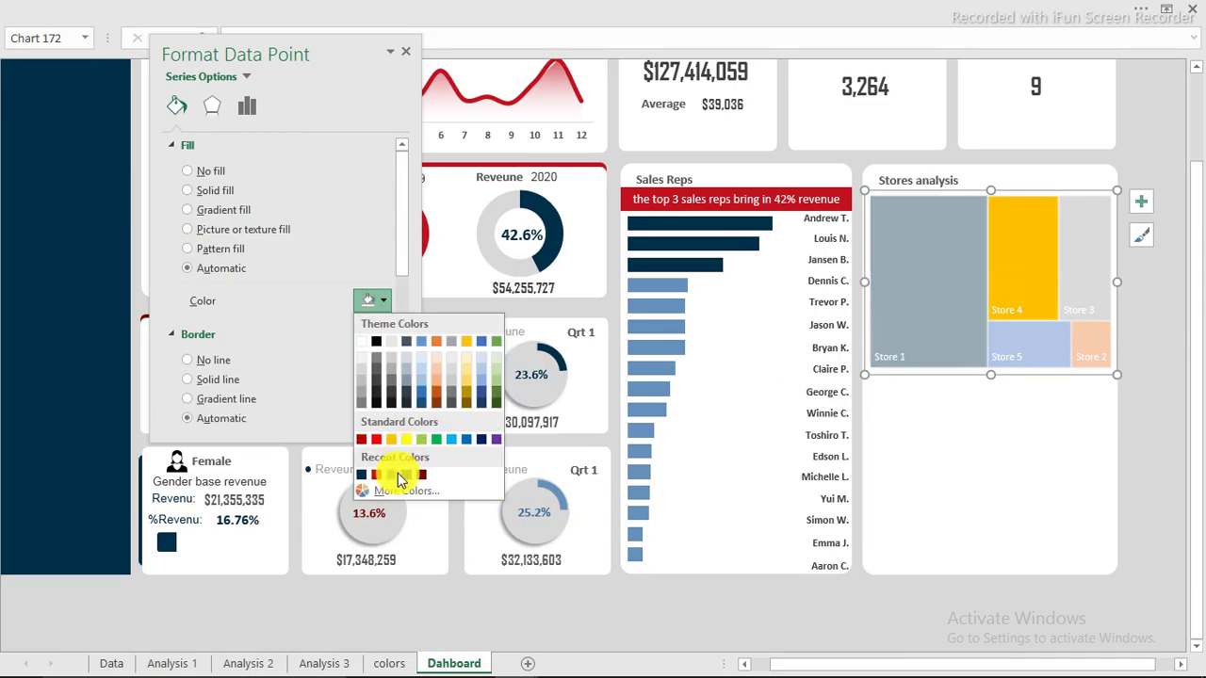
click(403, 480)
click(1028, 337)
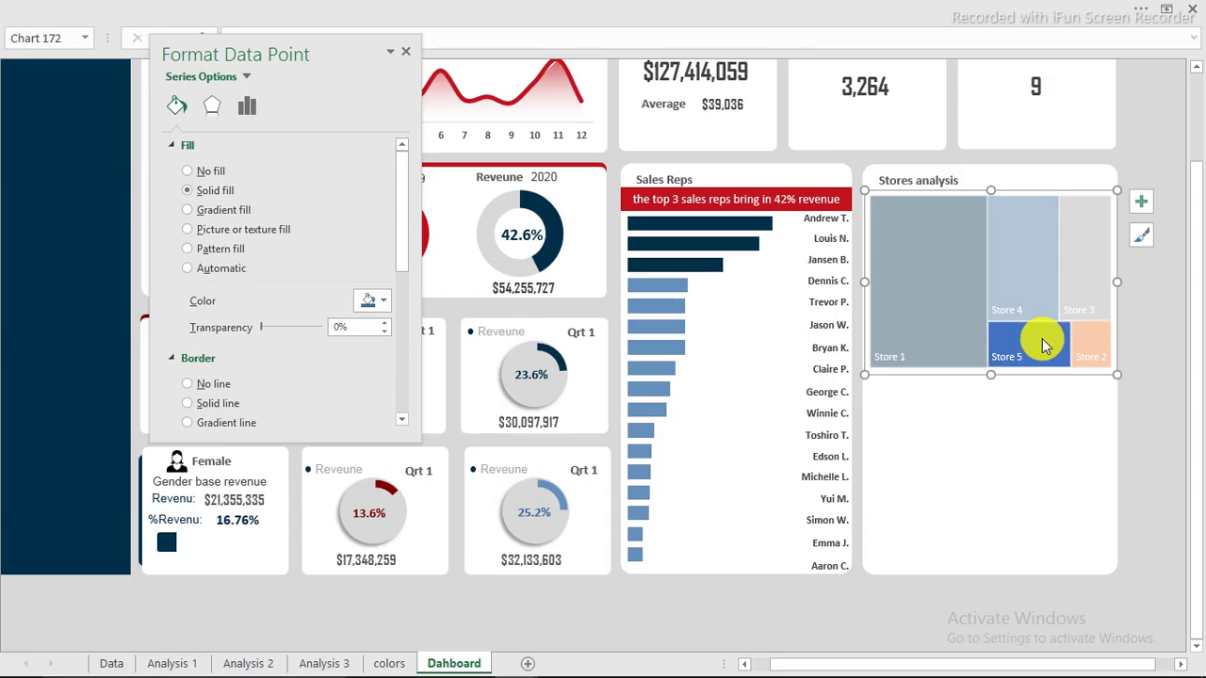
click(380, 303)
click(405, 476)
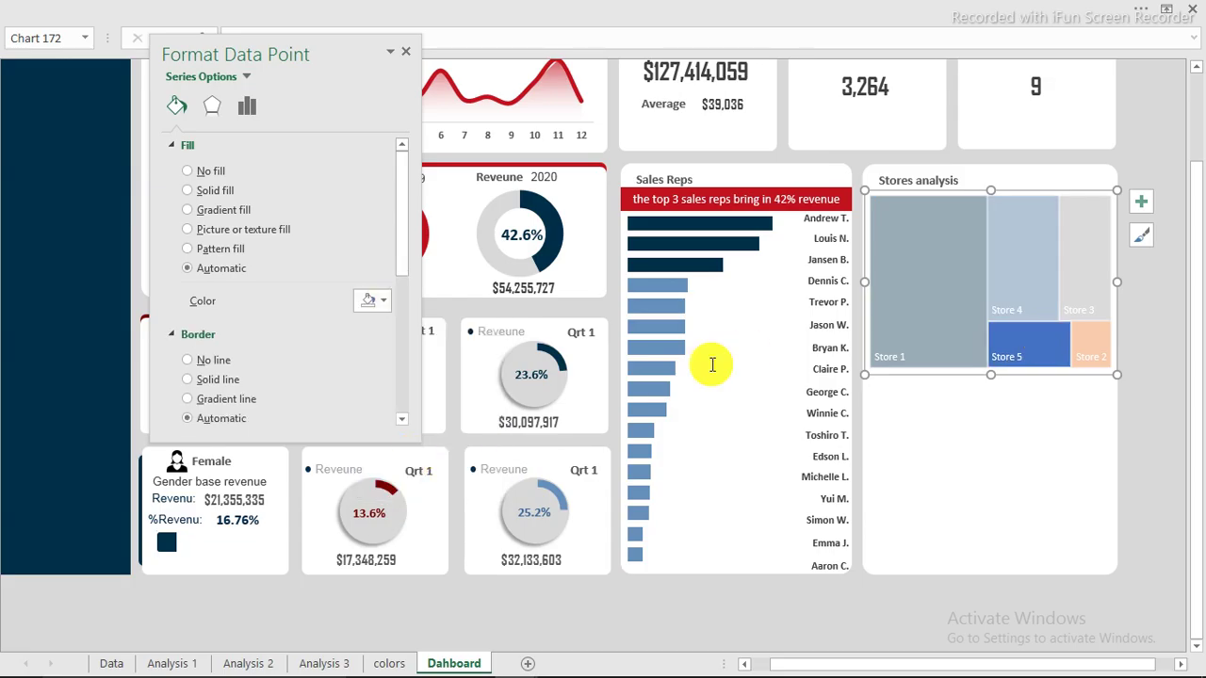
- Fill the treemap's Store 3 tile with red and its Store 2 tile with dark red, and close the formatting pane
click(1088, 252)
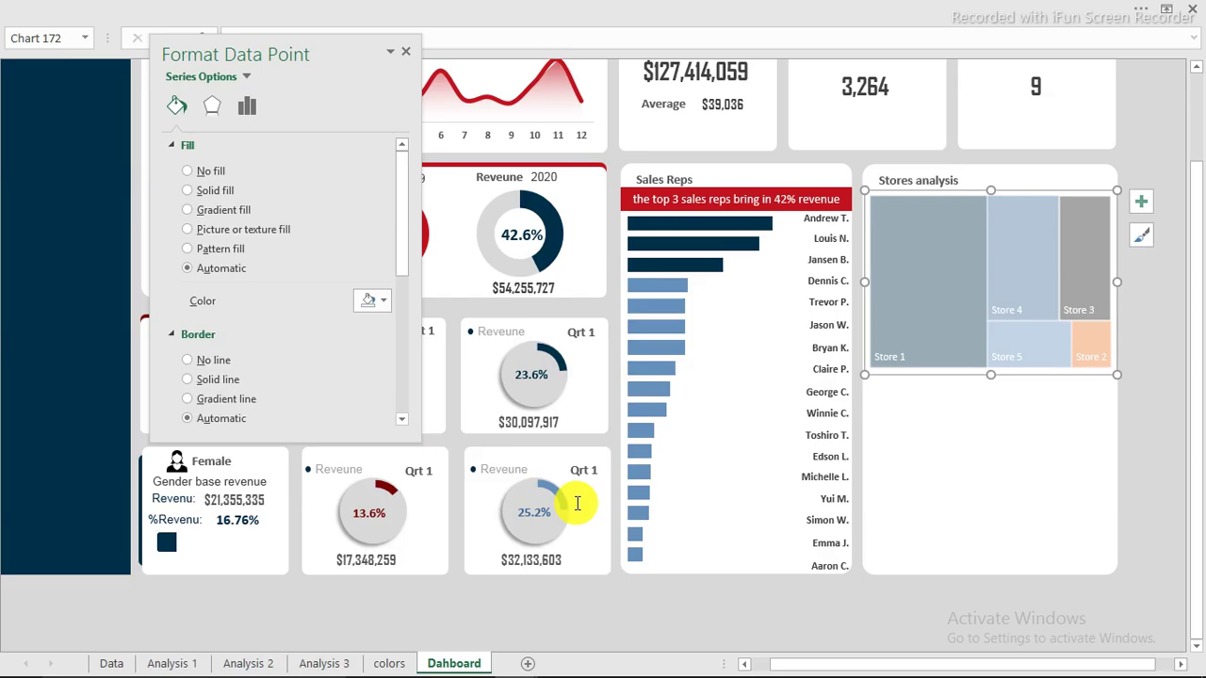
click(383, 303)
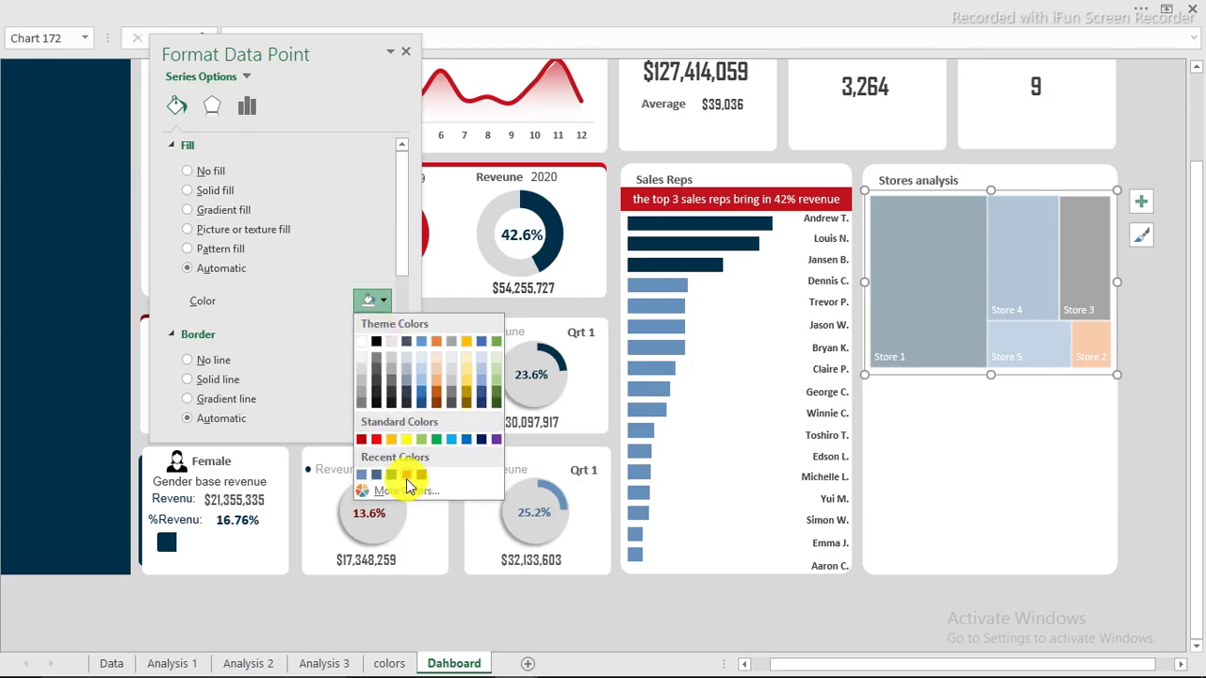
click(407, 476)
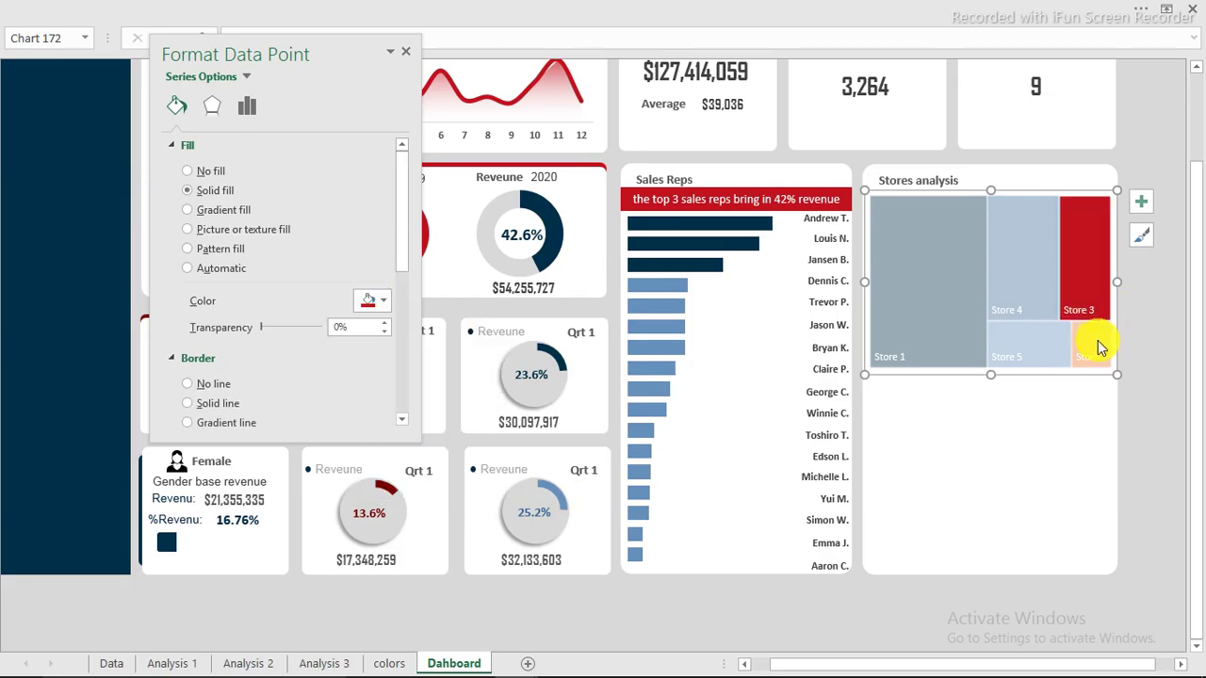
click(1097, 341)
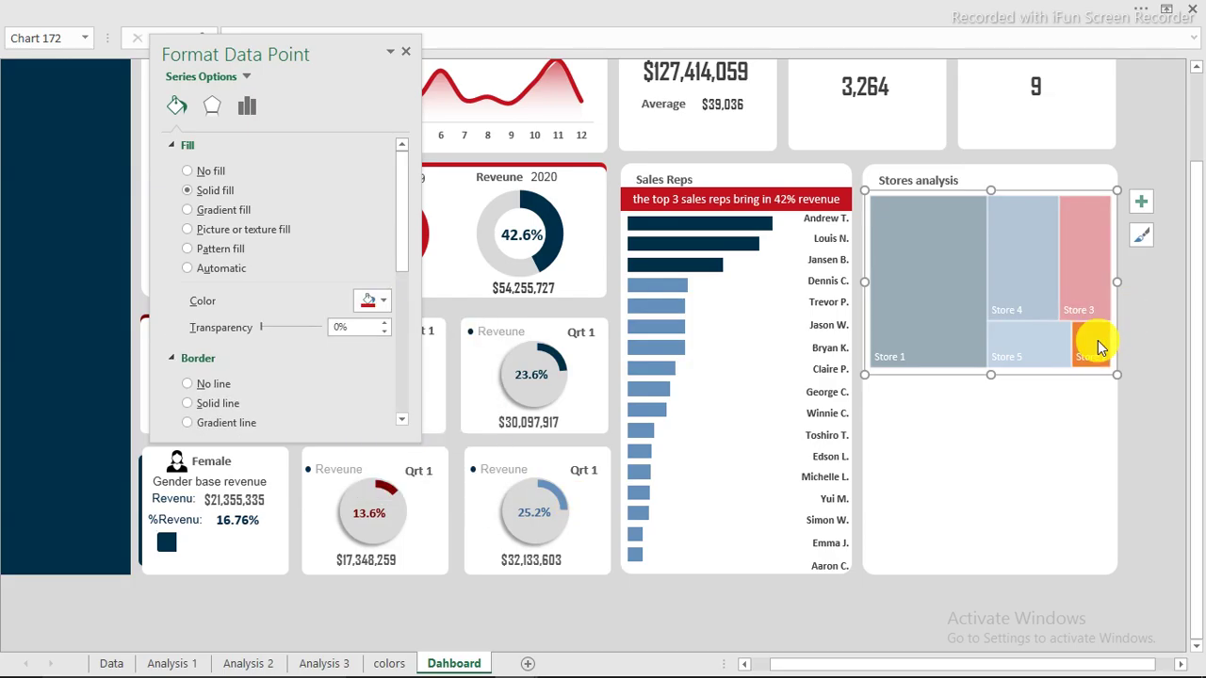
click(384, 301)
click(423, 476)
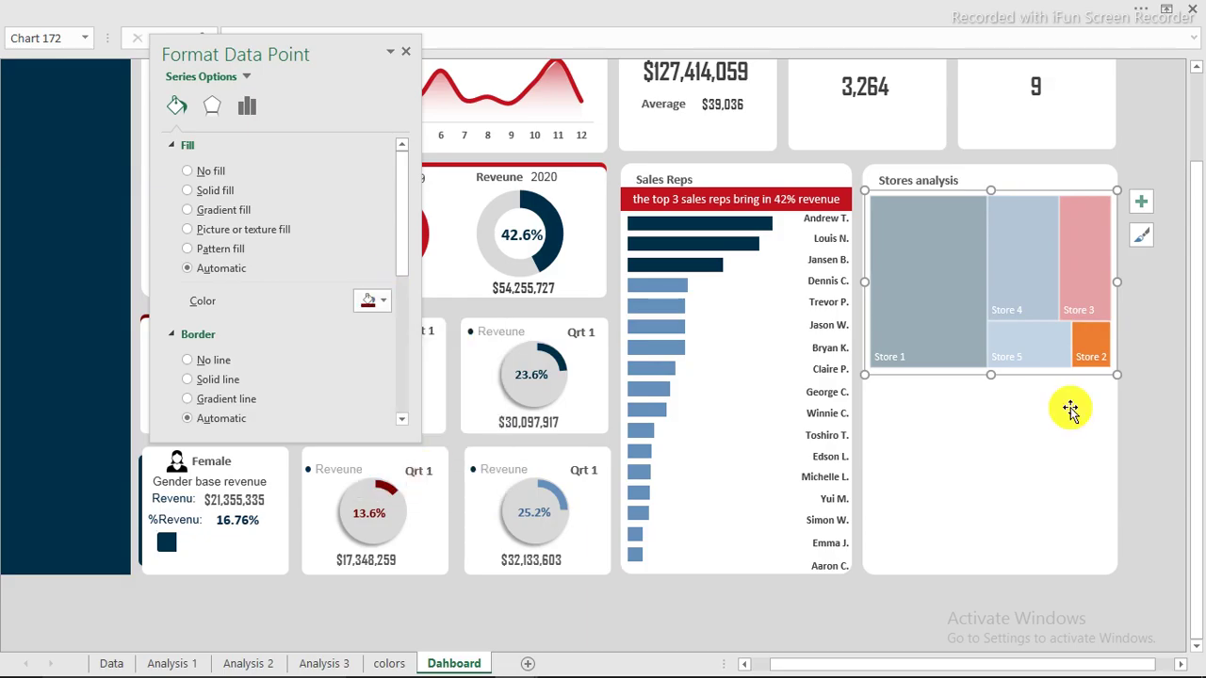
click(1140, 384)
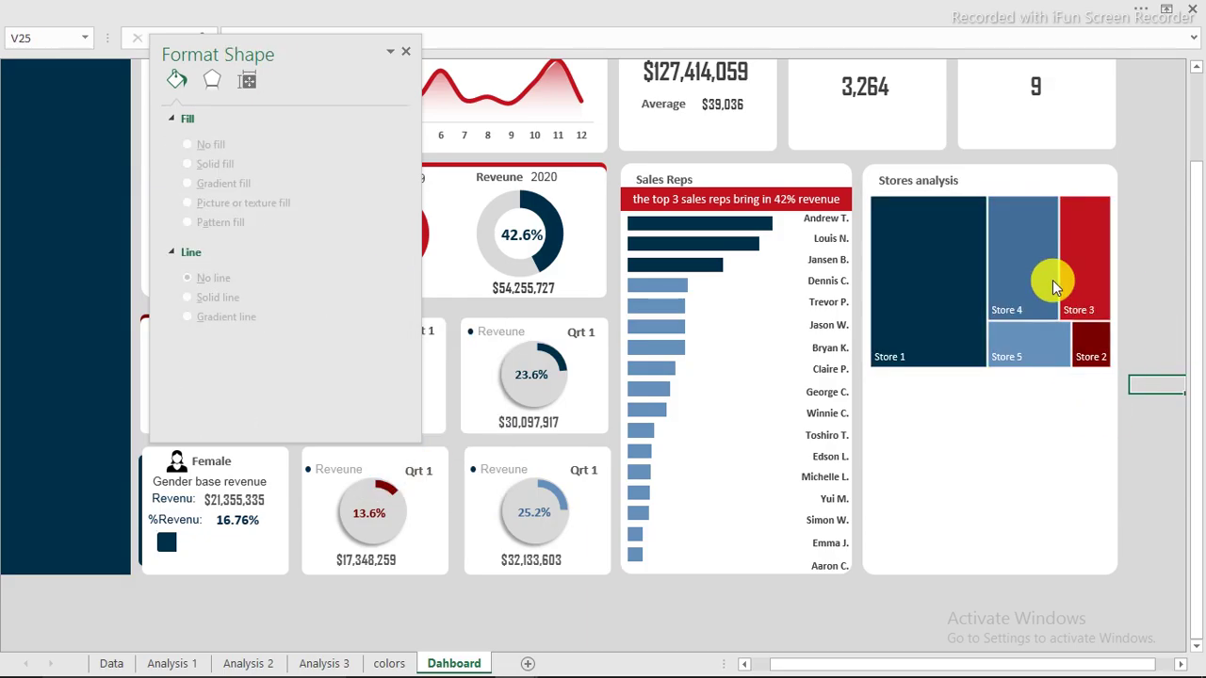
click(407, 53)
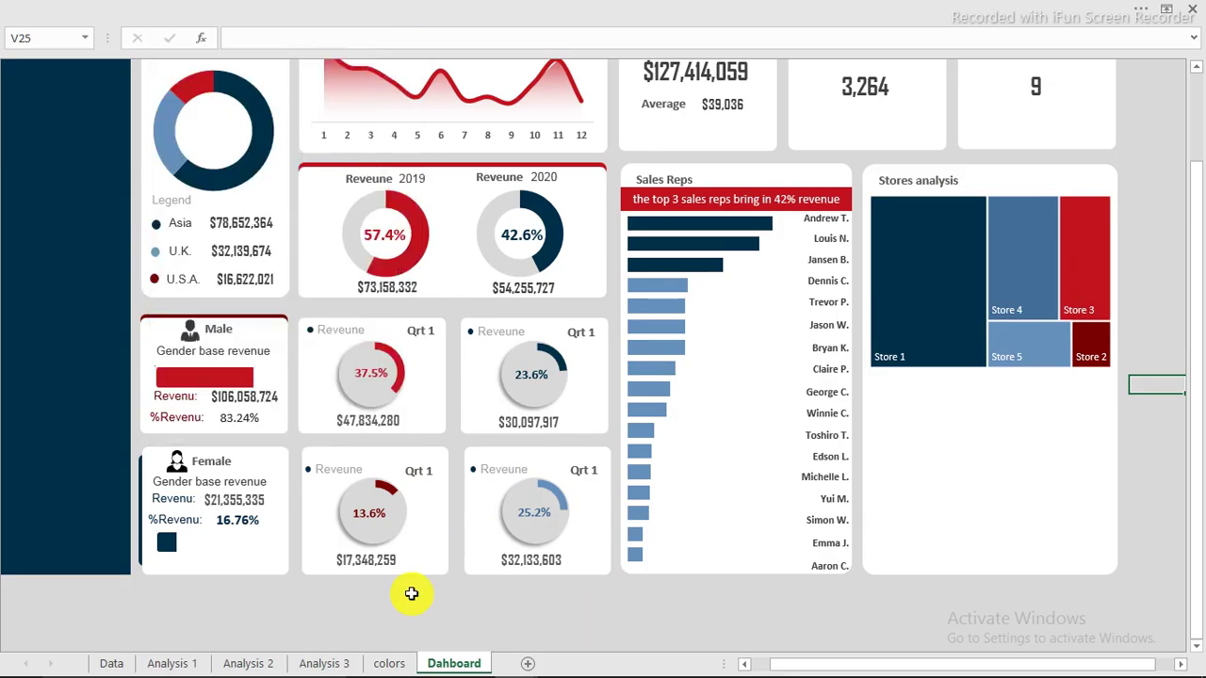
- Check the colour codes listed on the colors sheet and return to the Dahboard sheet
click(389, 663)
scroll(665, 390, down, 2)
scroll(666, 387, up, 2)
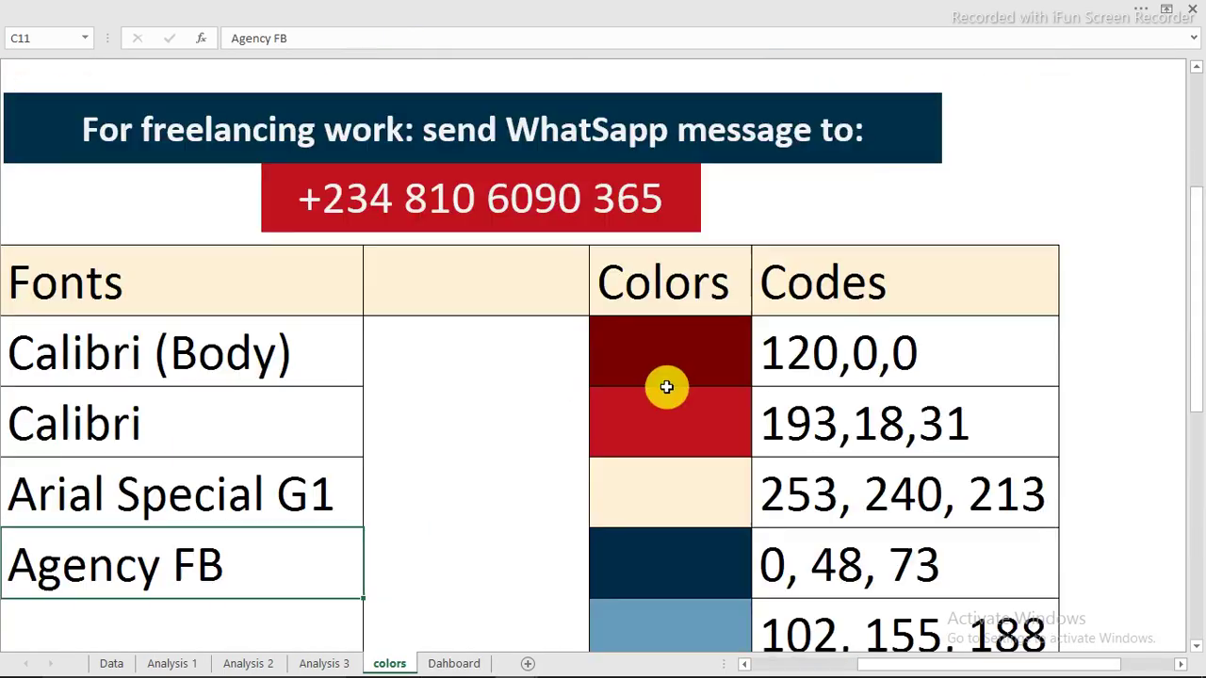
click(450, 664)
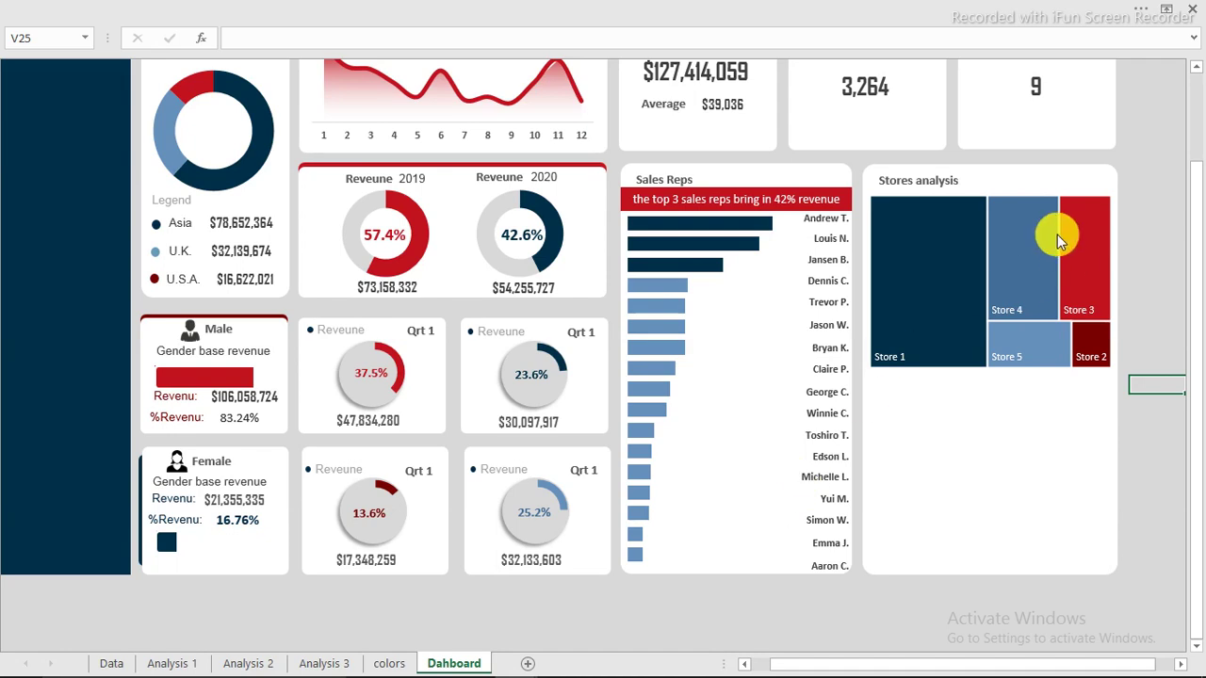
mouse_move(973, 288)
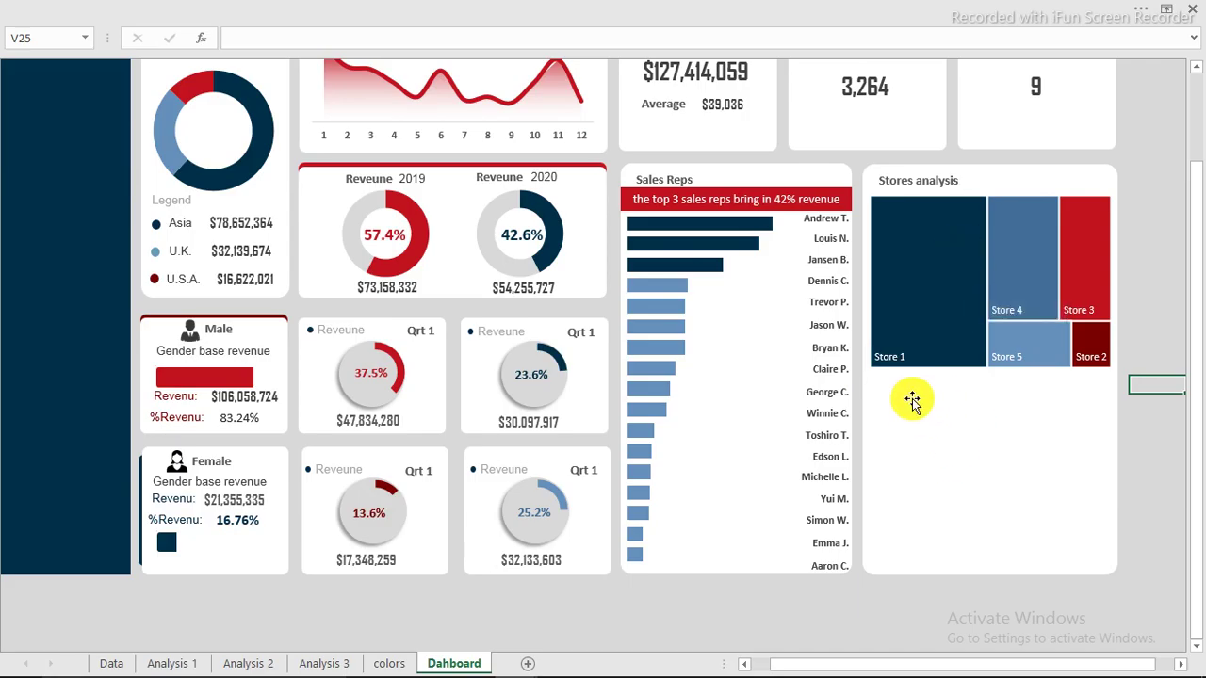
mouse_move(1077, 656)
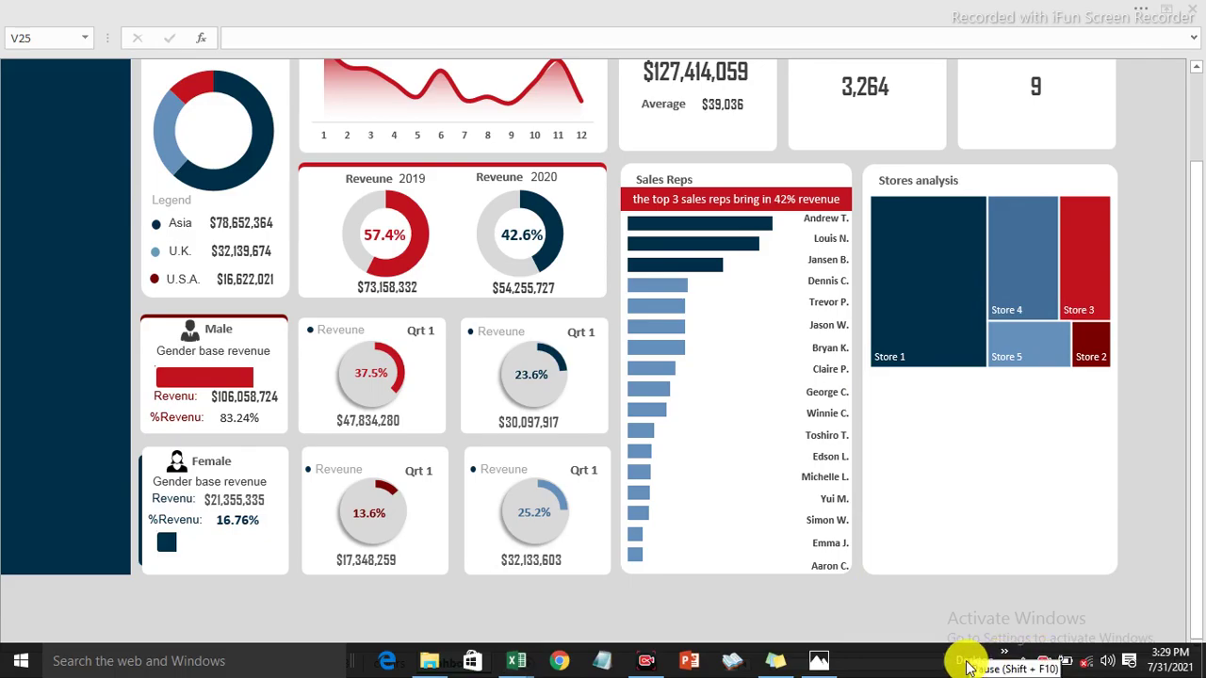
- Paste the copied pale divider strip into the Stores analysis card, place it just below the treemap and make it thinner
click(932, 418)
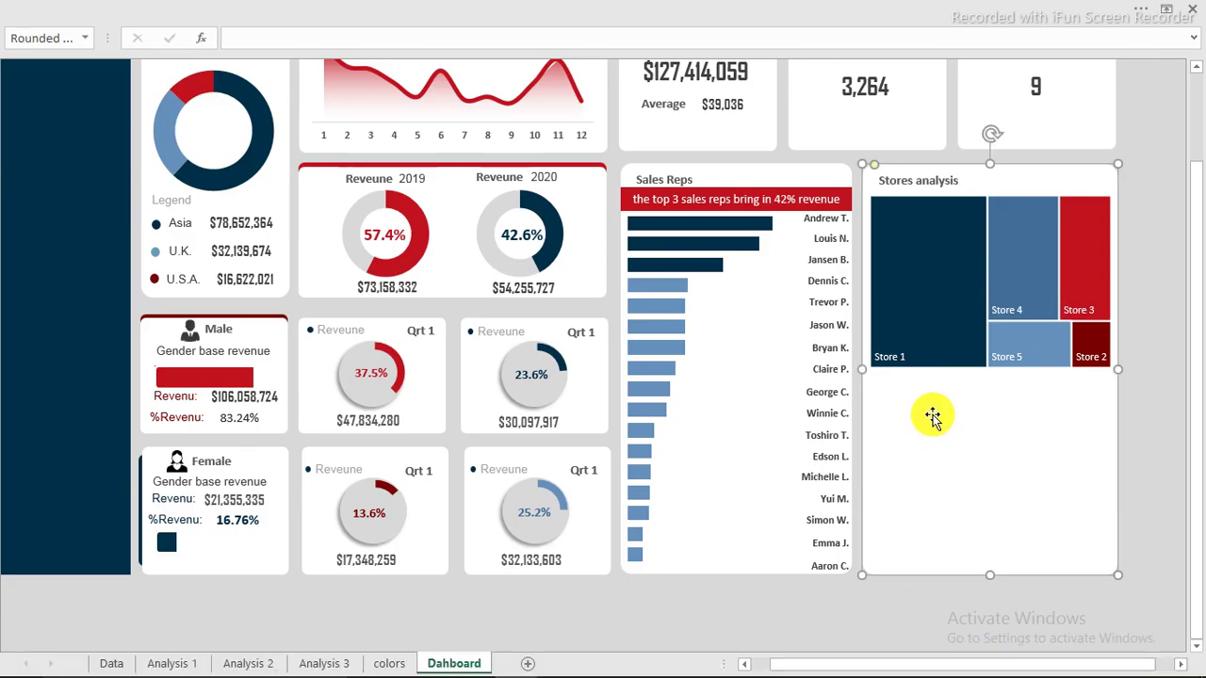
key(ctrl+v)
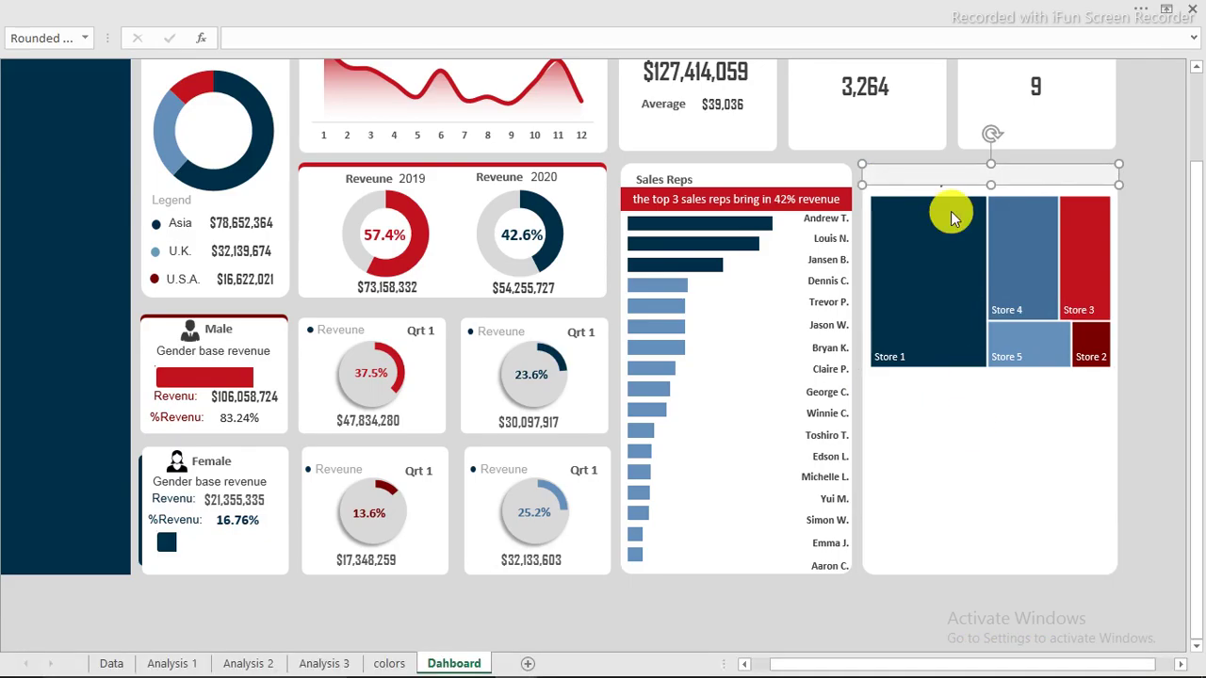
drag(960, 175, 971, 382)
drag(960, 389, 958, 381)
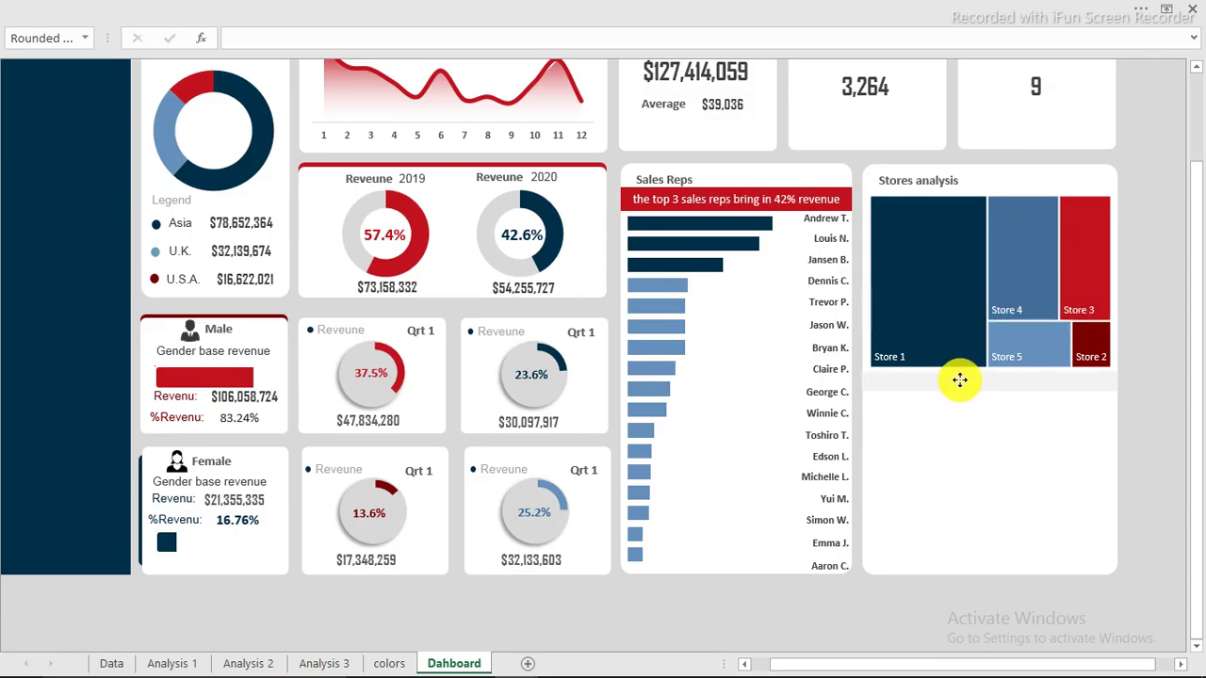
drag(960, 380, 959, 381)
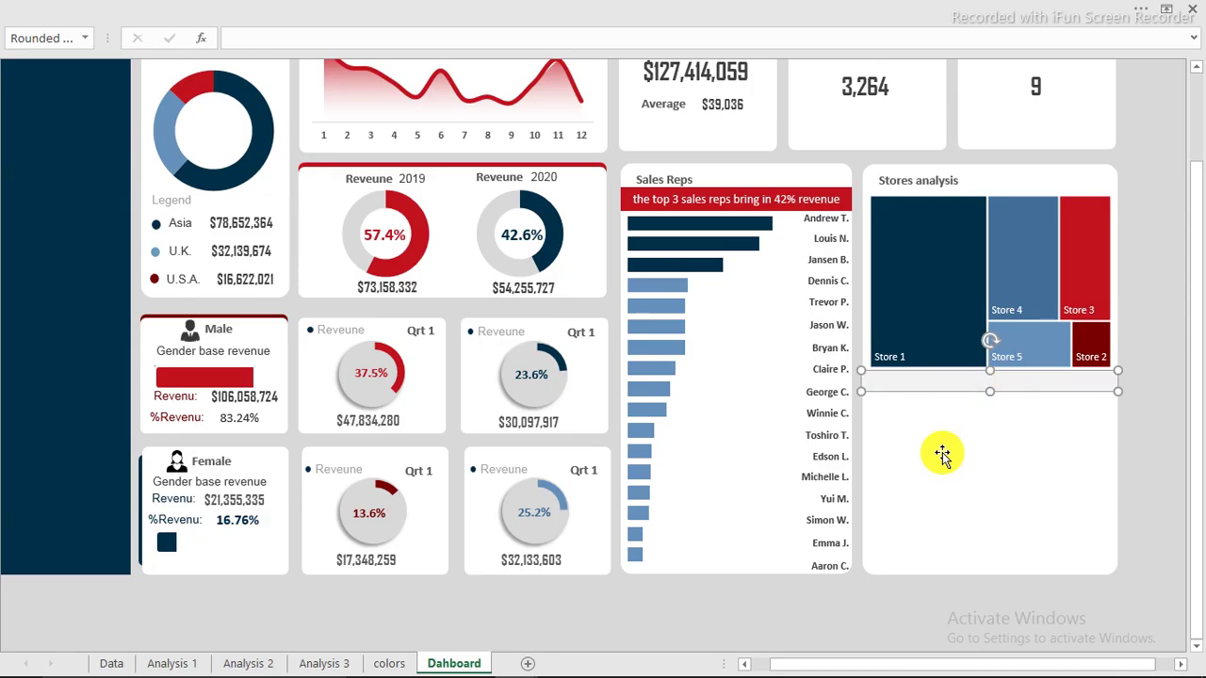
drag(987, 391, 987, 382)
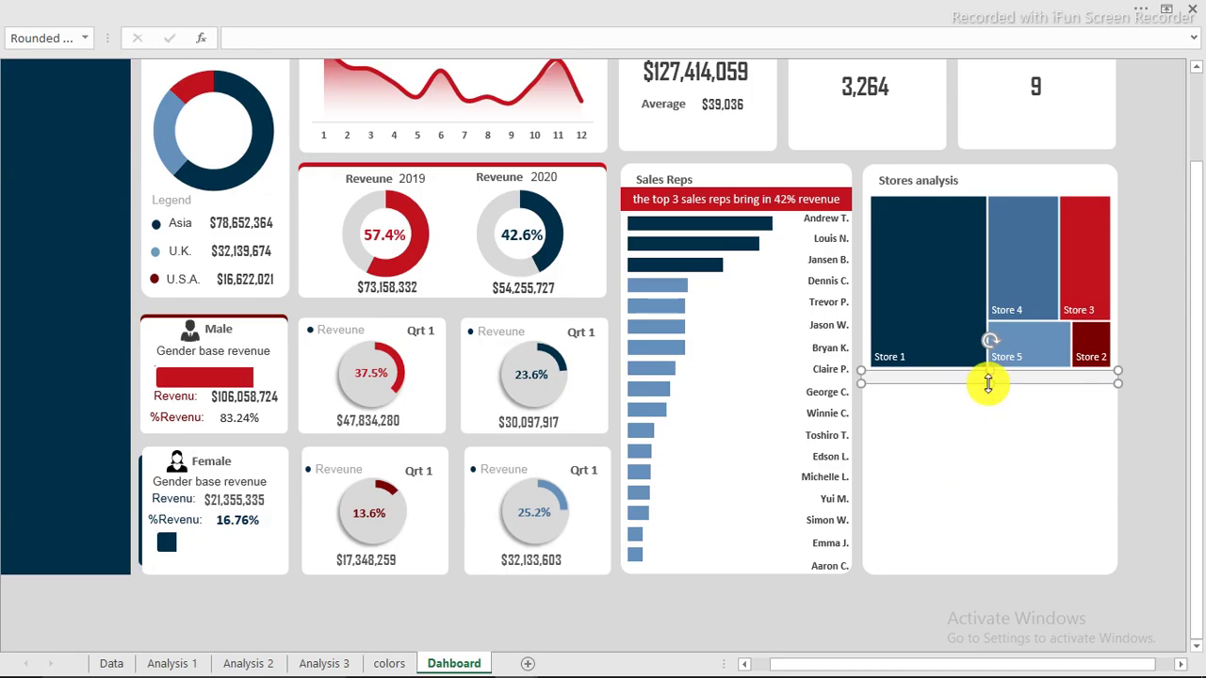
click(1143, 421)
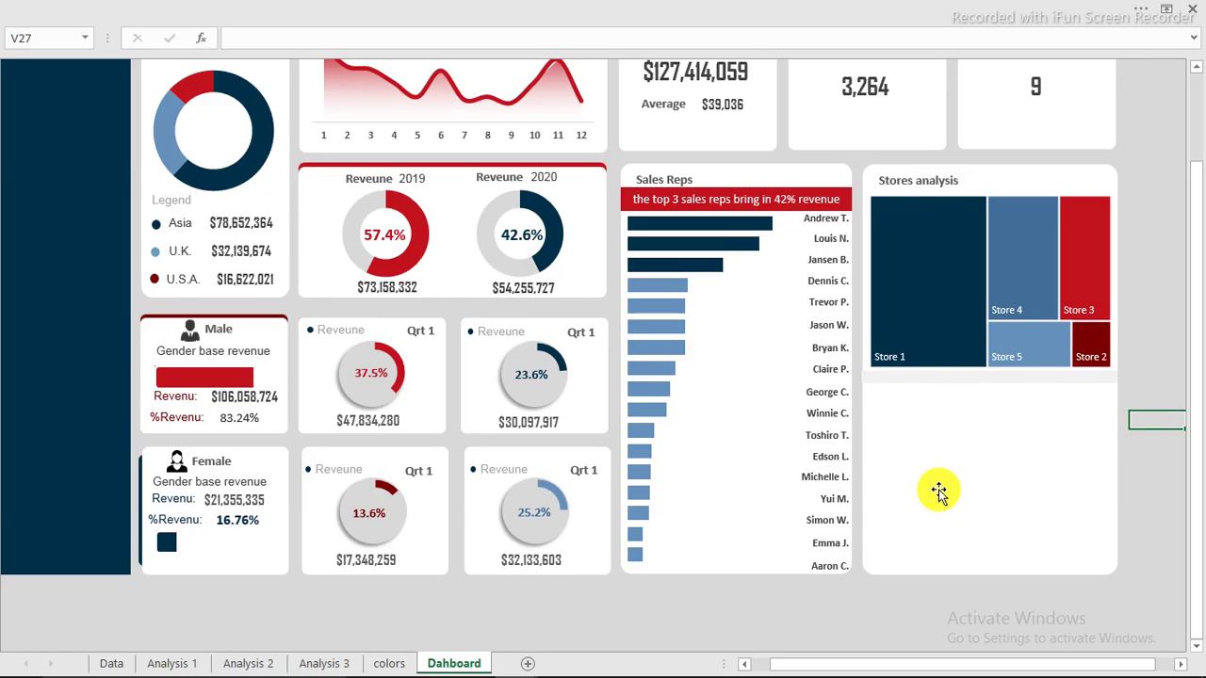
- Examine the revenue by products section in the YT dashboard (Repaired) workbook and return to the YouTube lesson workbook
mouse_move(502, 665)
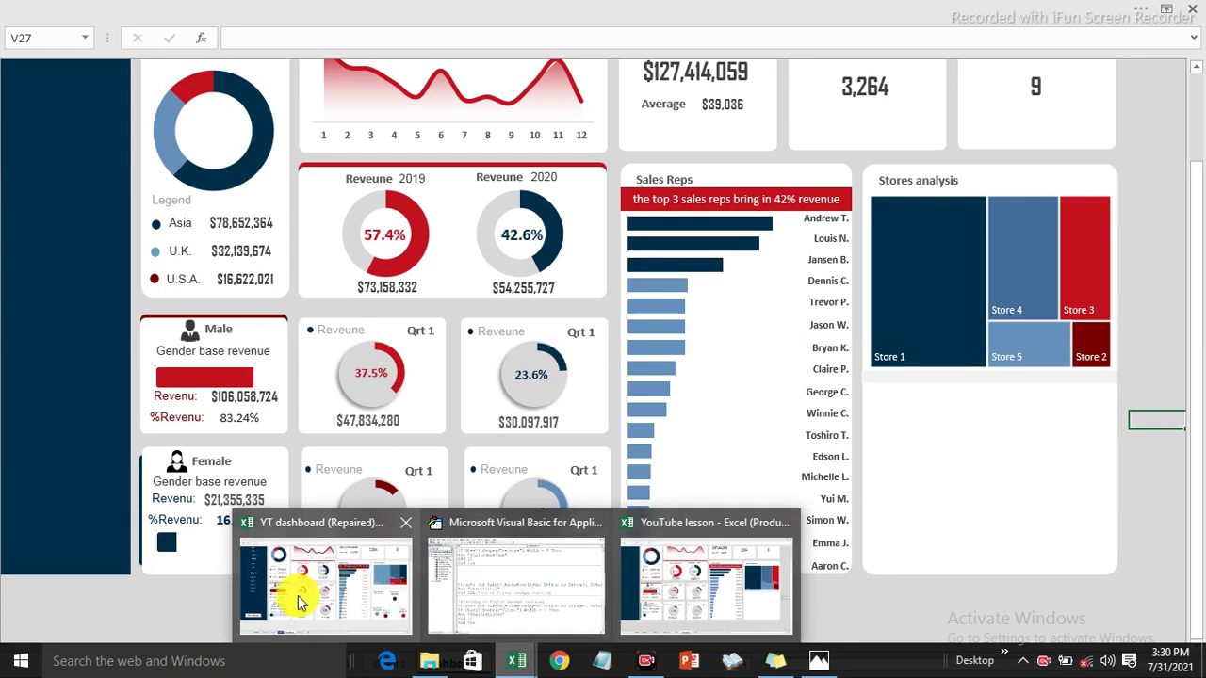
mouse_move(304, 601)
click(976, 403)
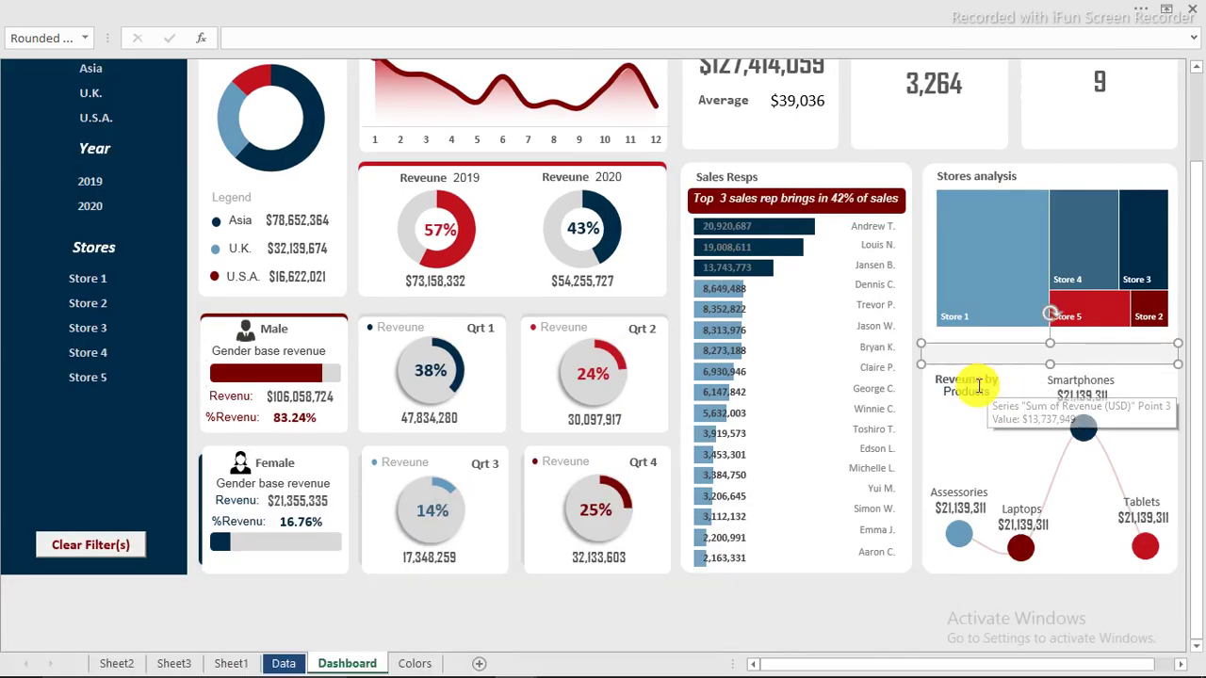
mouse_move(603, 660)
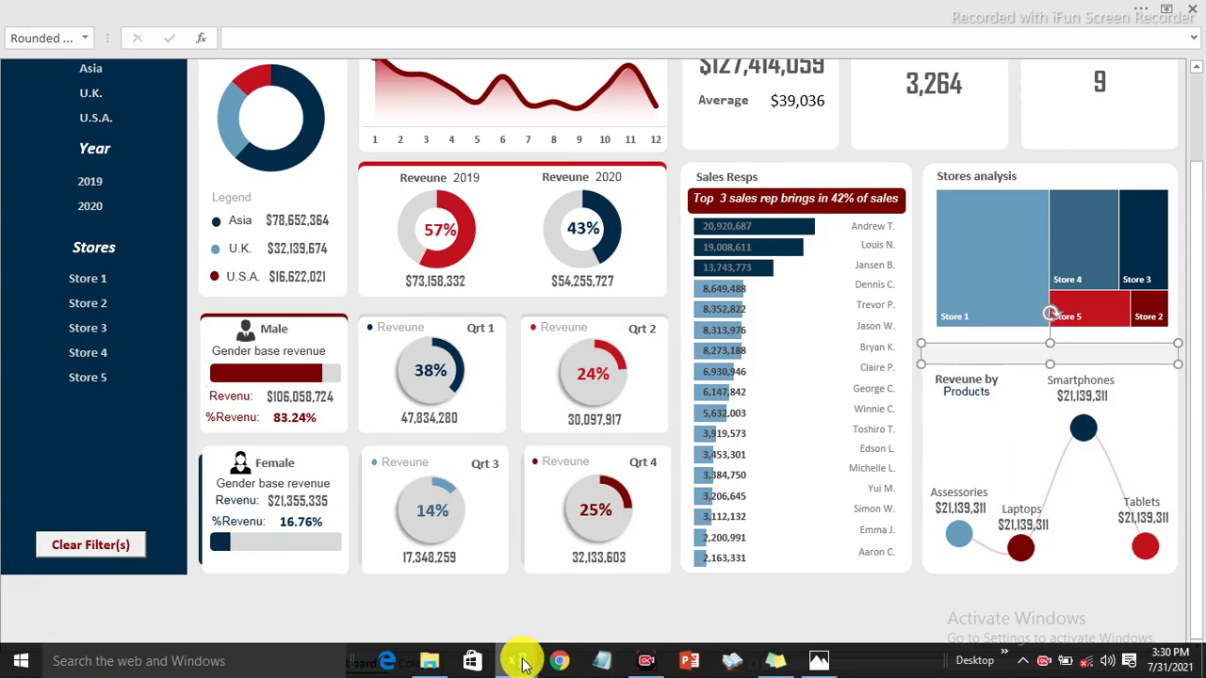
mouse_move(521, 662)
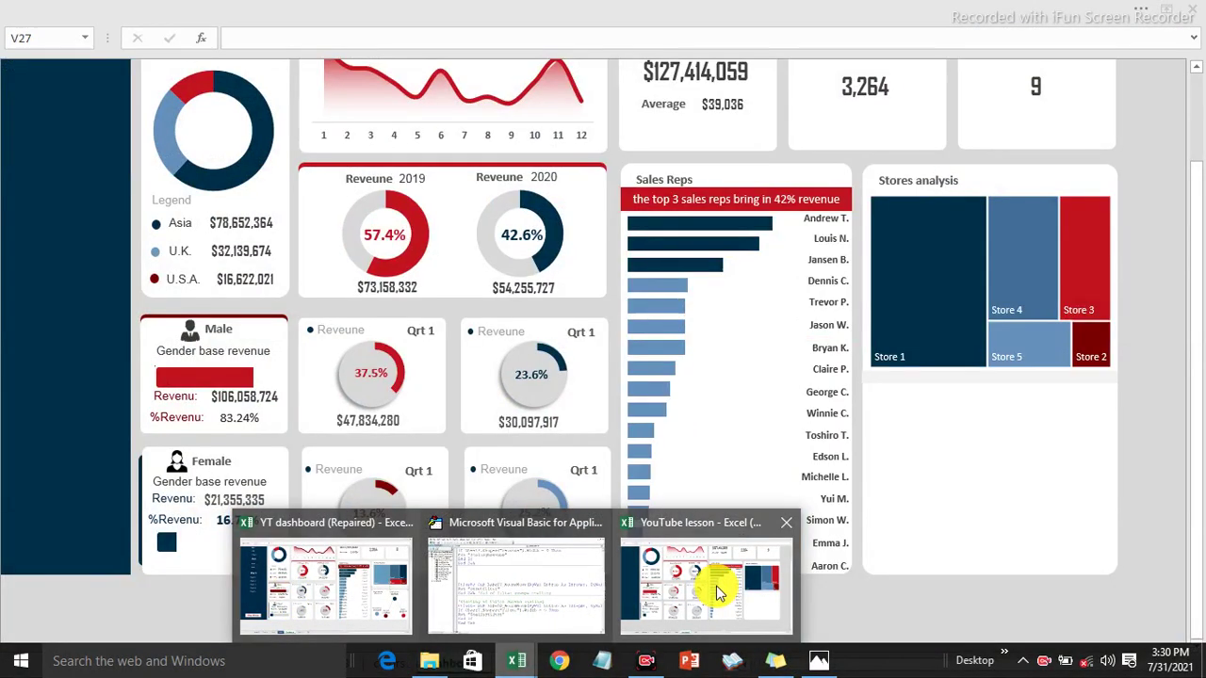
click(716, 585)
- Copy the stores pivot table M6:N11 on the Analysis 3 sheet to P6 and close the field list
click(322, 662)
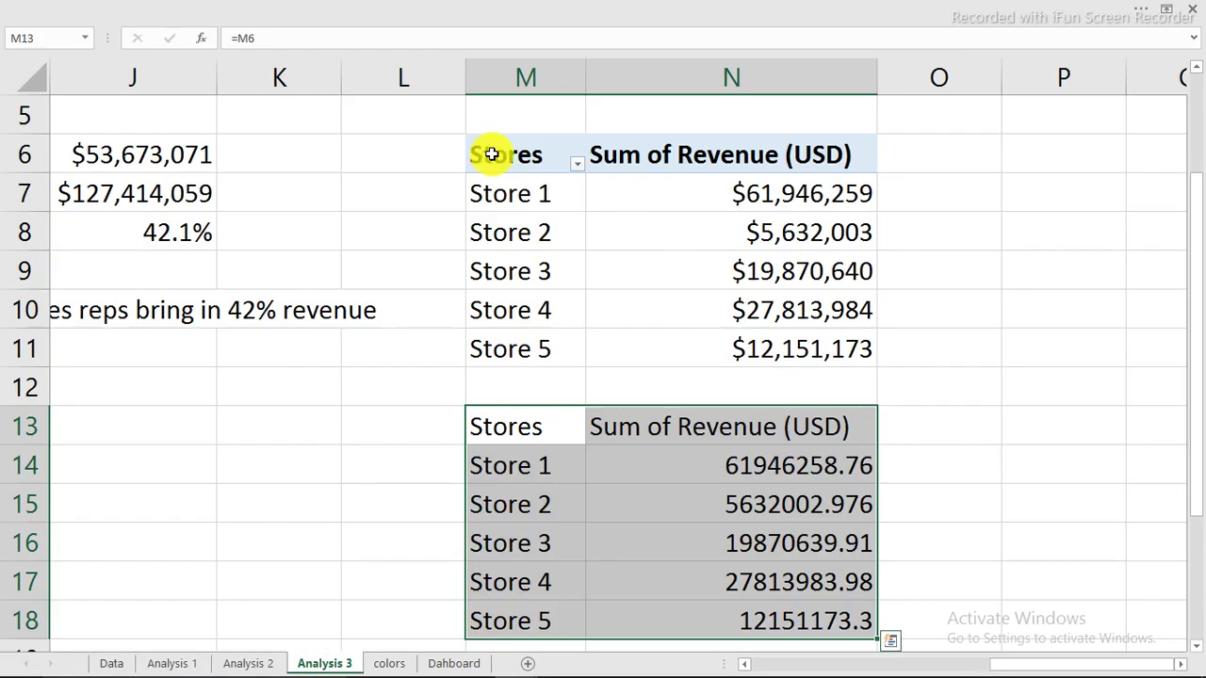
drag(491, 154, 807, 348)
key(ctrl+c)
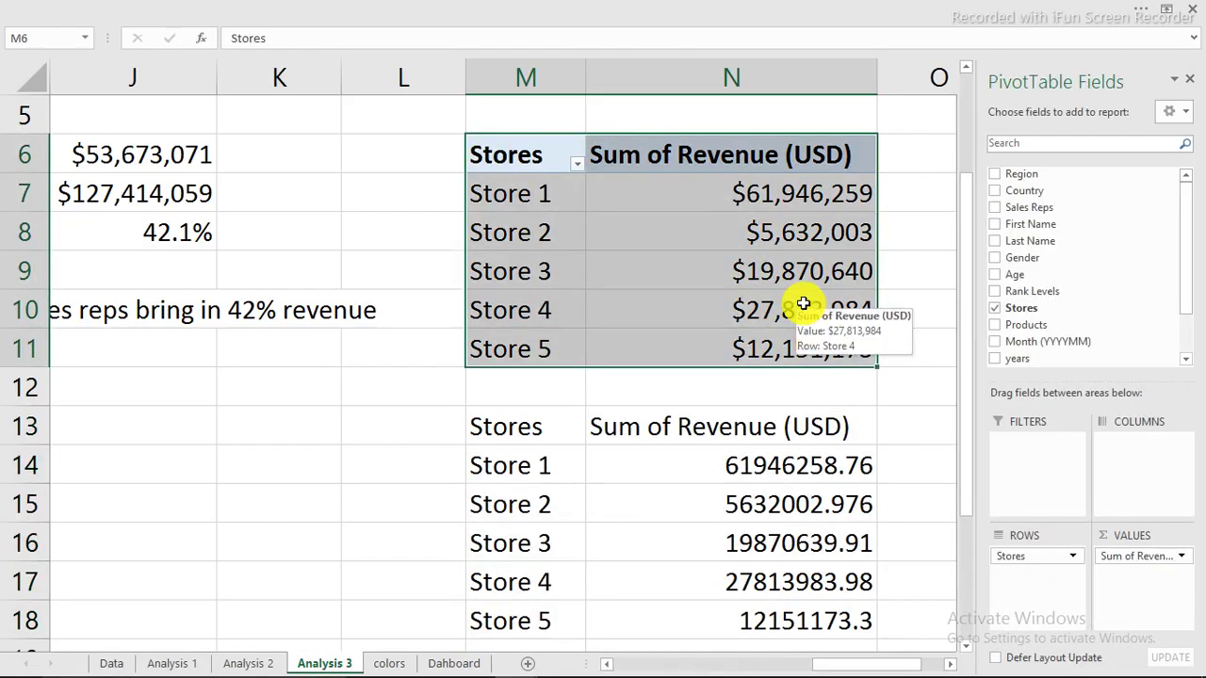
click(926, 195)
click(1058, 157)
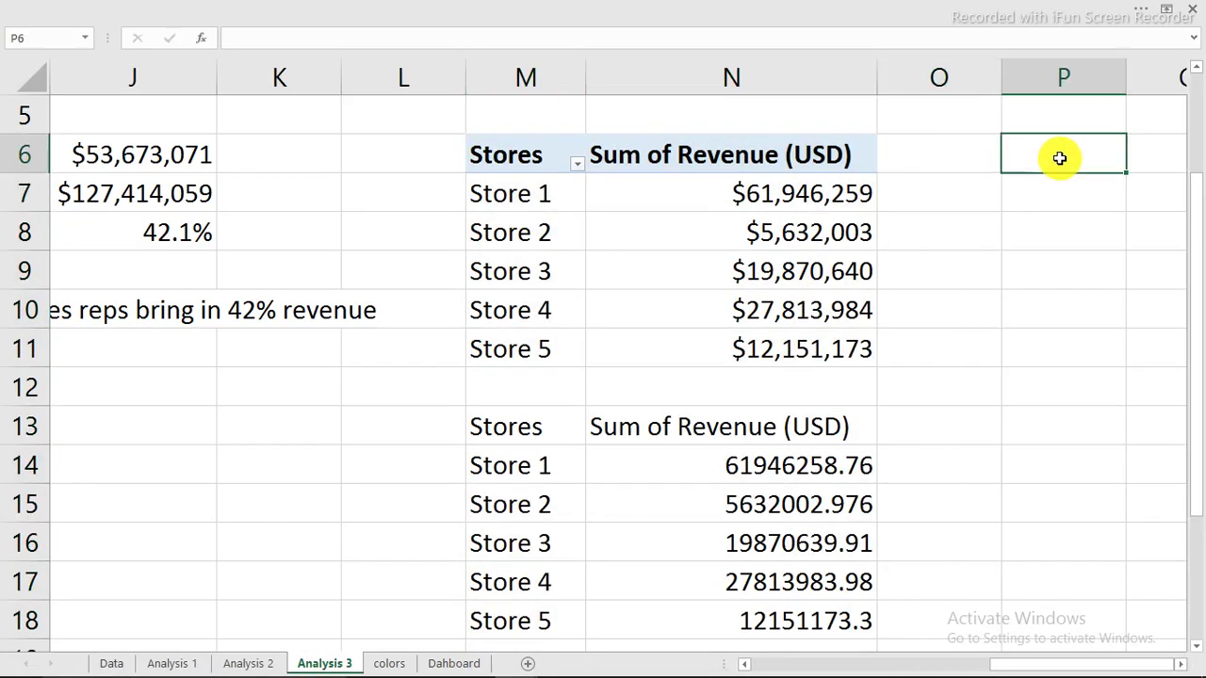
key(ctrl+v)
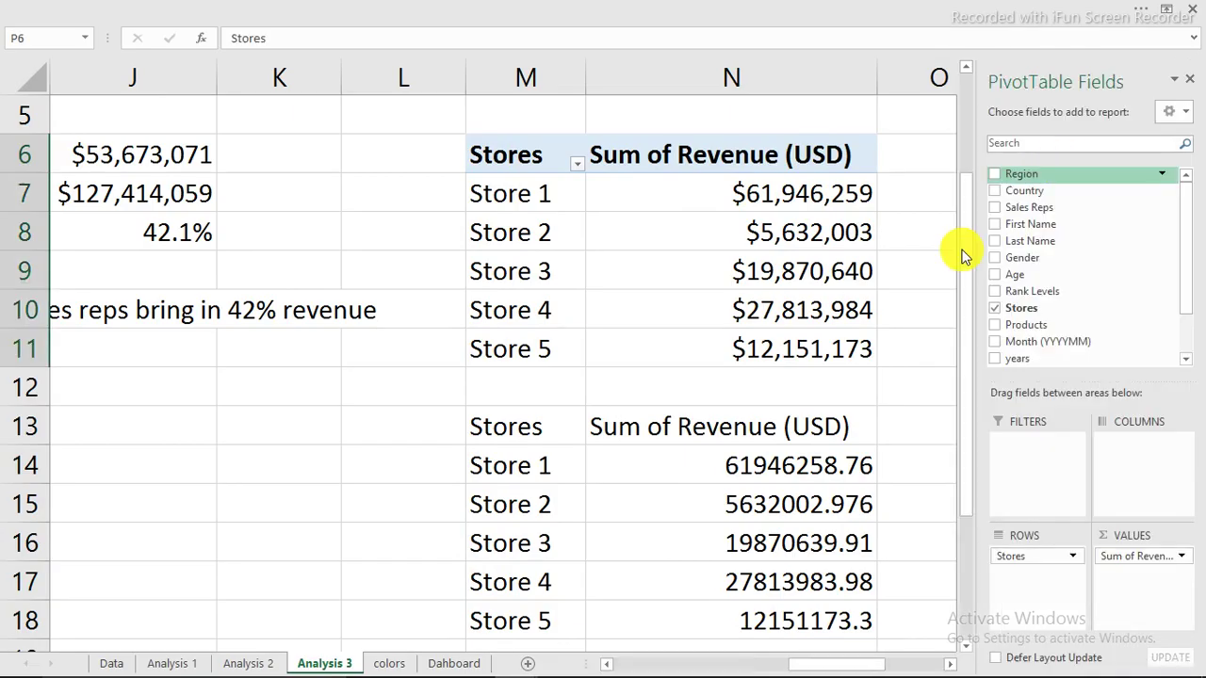
click(1190, 83)
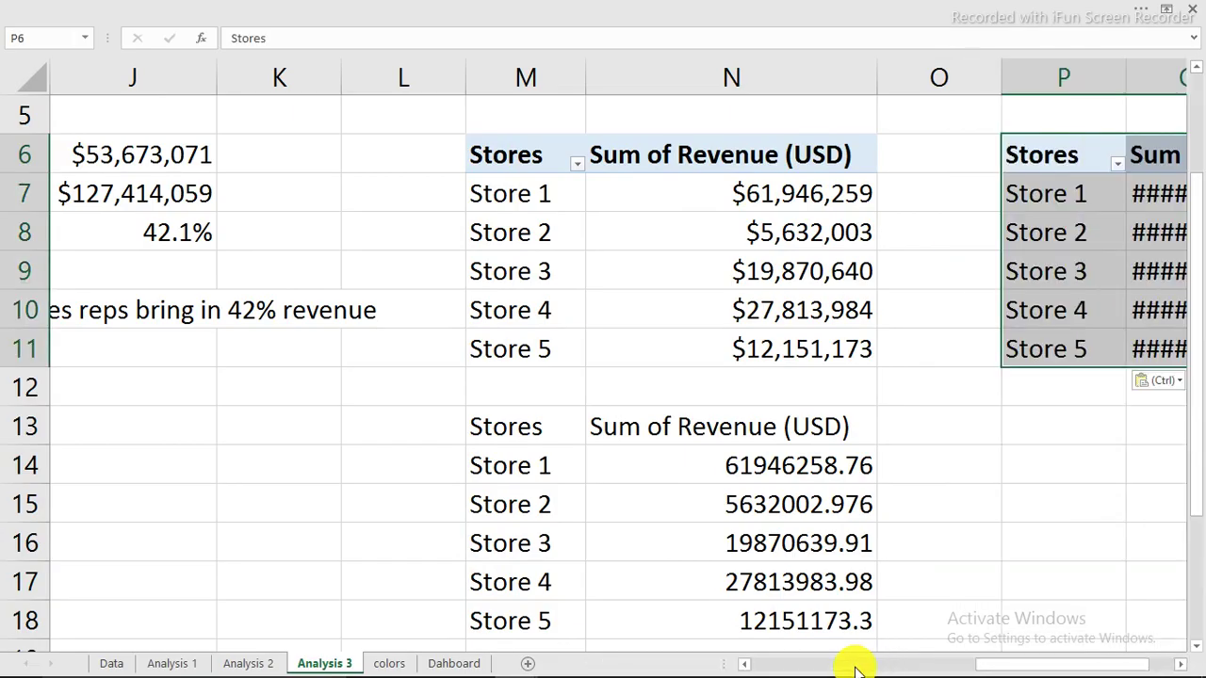
- Try to insert a scatter chart directly from the copied stores pivot table at P6
click(1181, 665)
click(1181, 665)
click(910, 264)
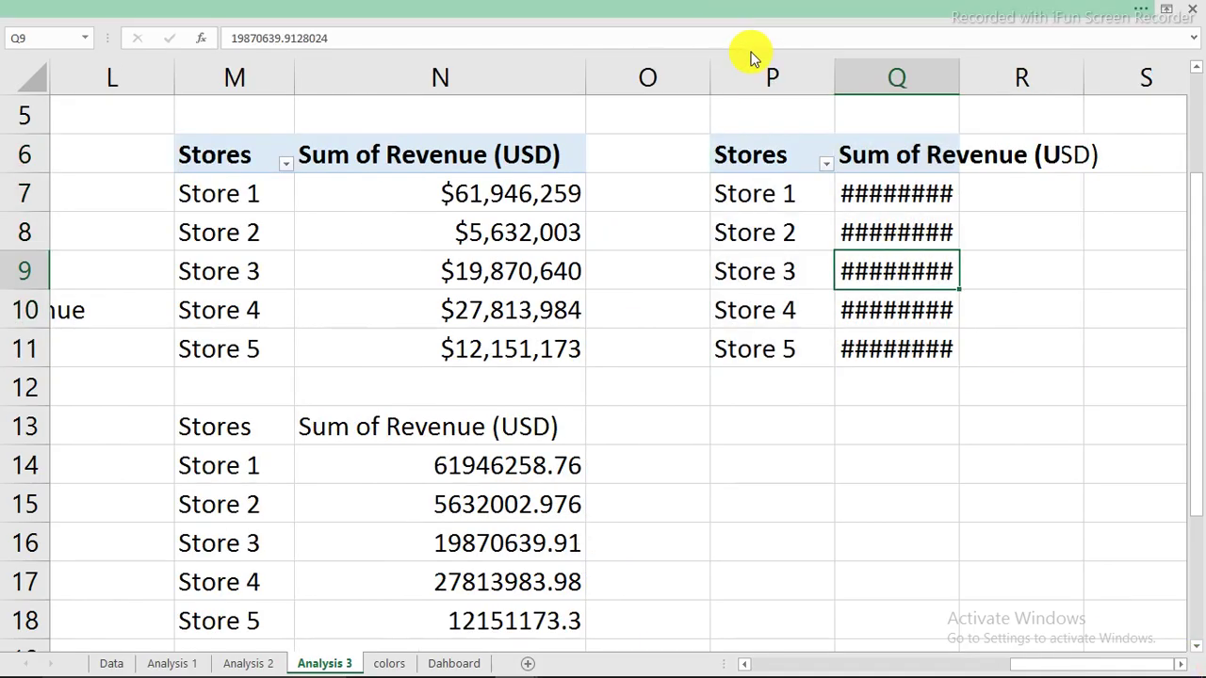
click(722, 11)
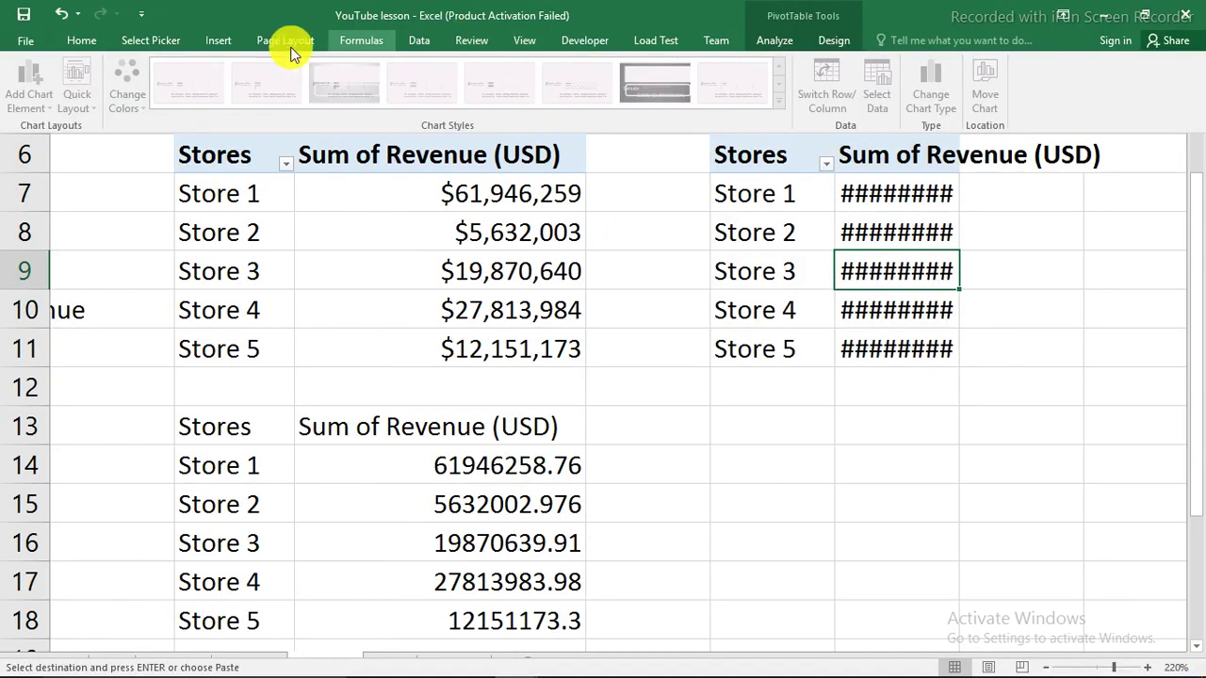
click(229, 43)
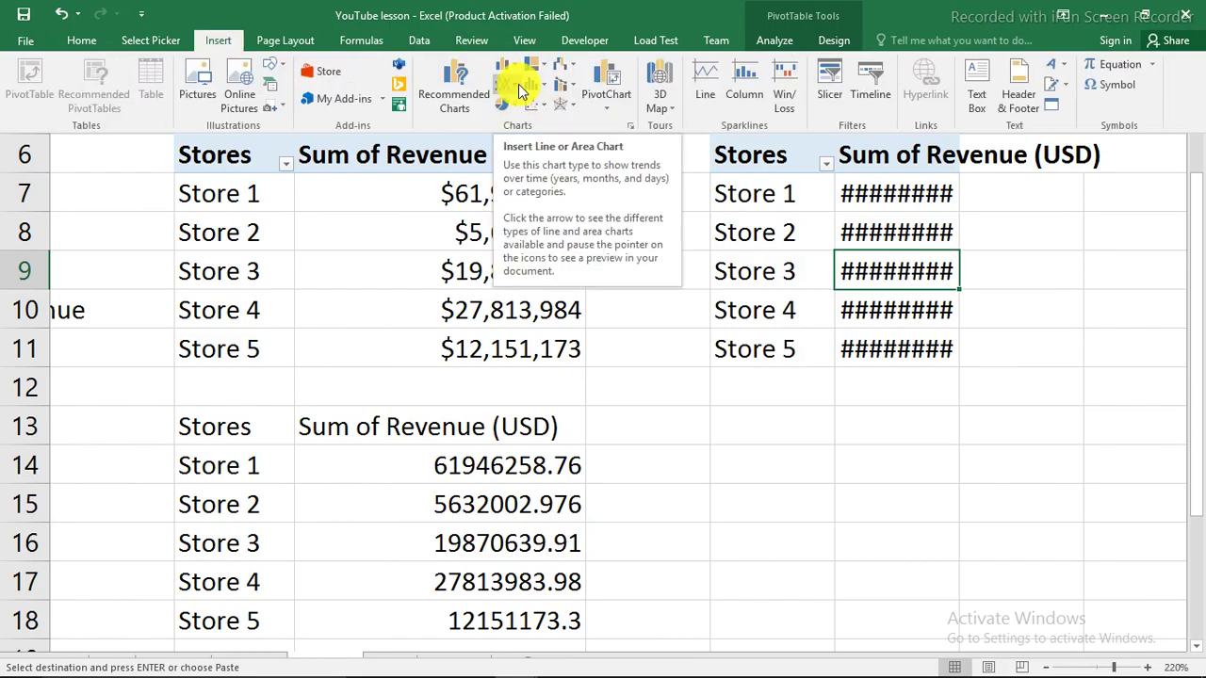
click(537, 104)
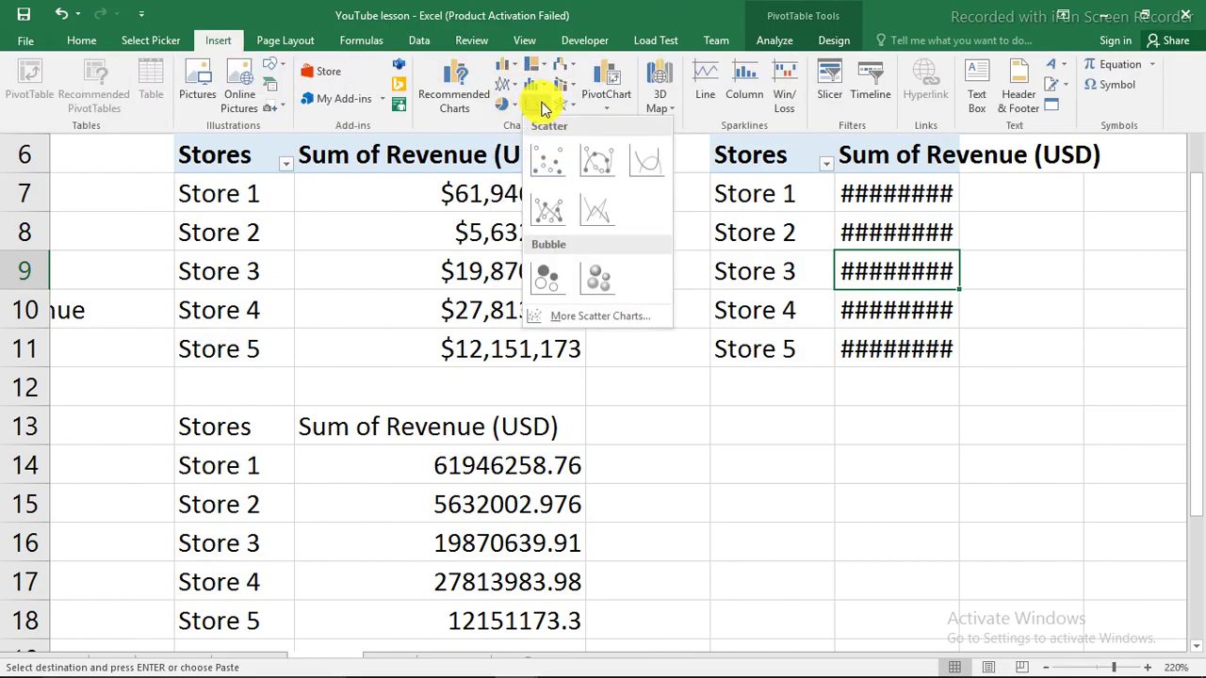
click(549, 162)
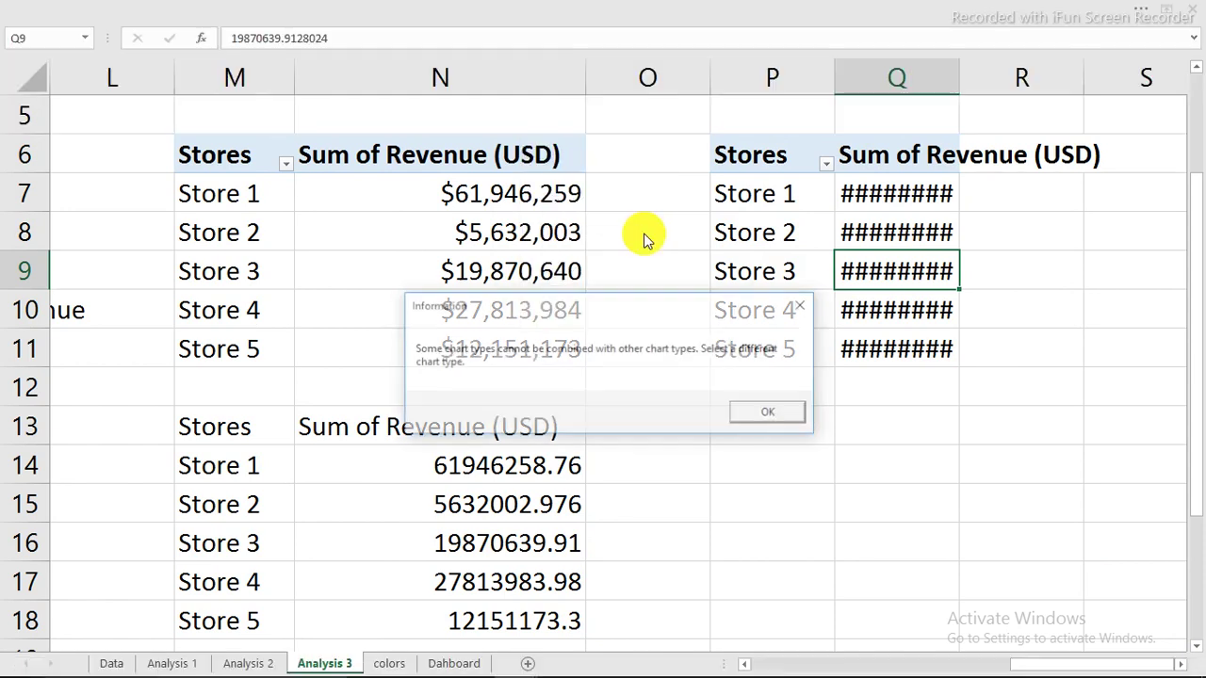
click(771, 415)
- Link P13 and Q13 to the copied pivot's two header cells with the formulas =P6 and =Q6
click(761, 431)
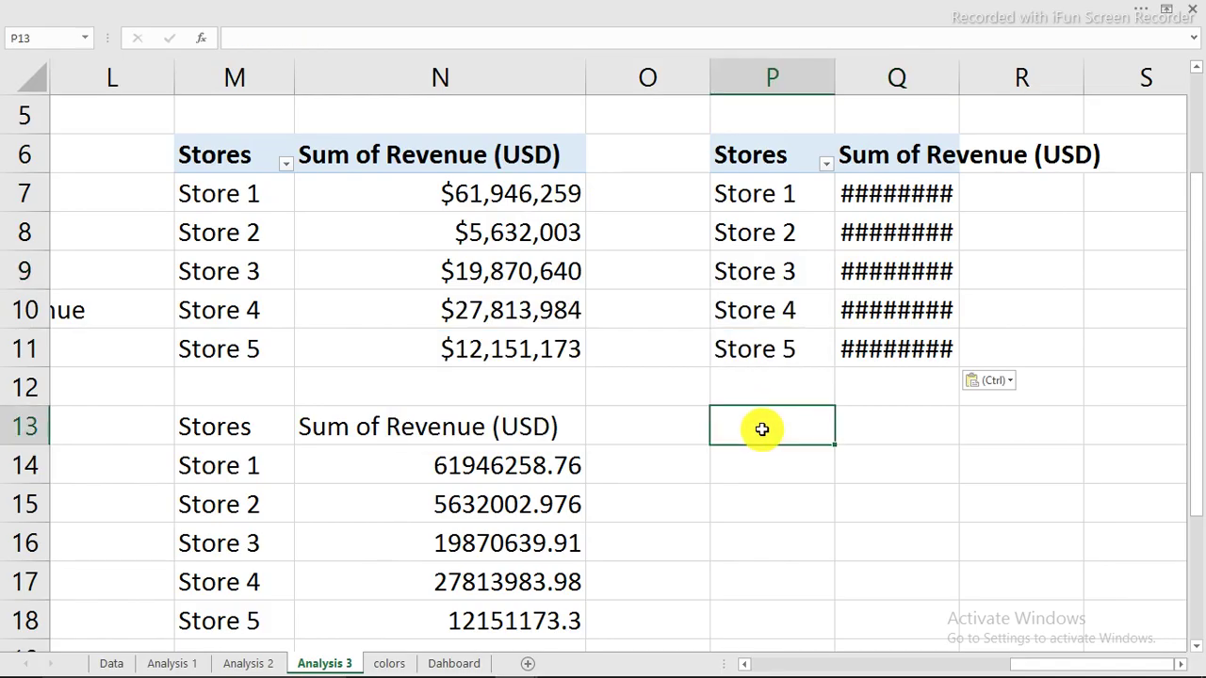
text(=)
click(753, 160)
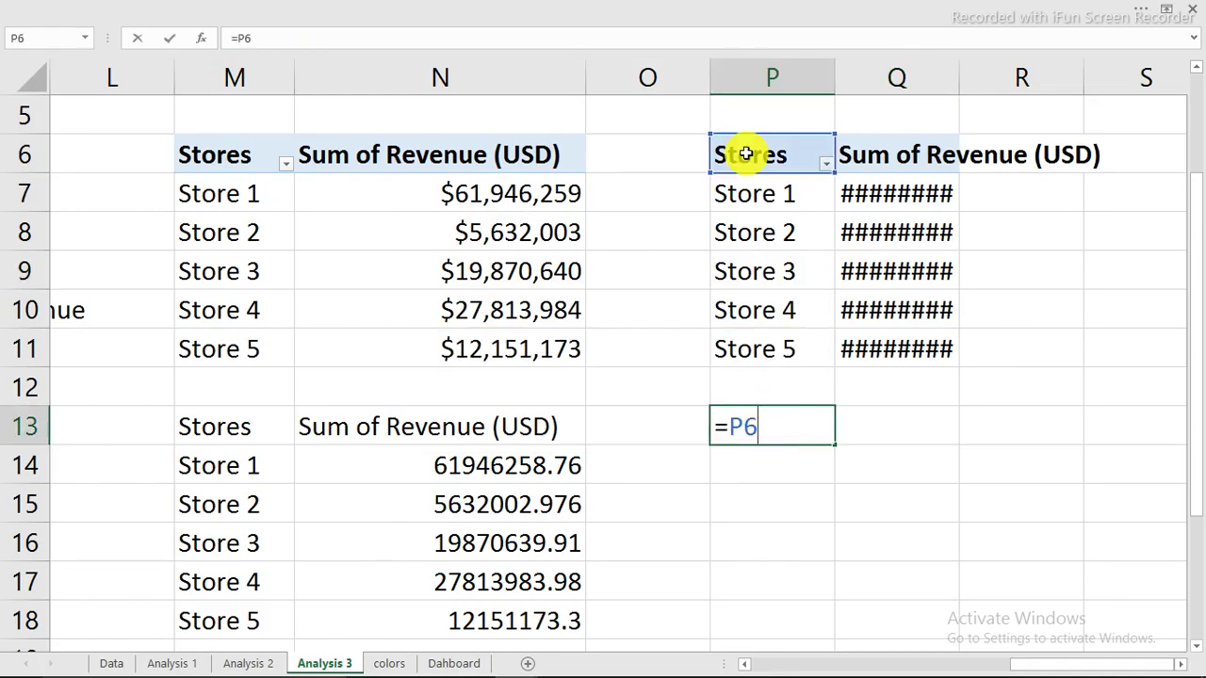
key(Return)
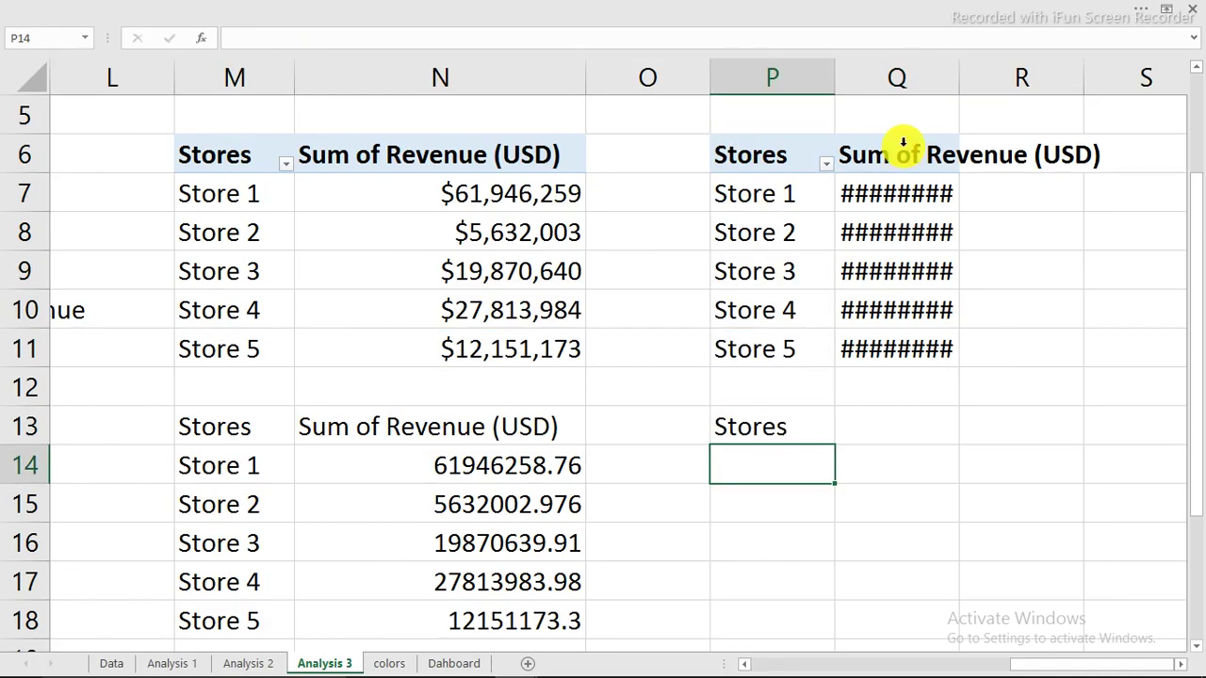
click(888, 387)
click(883, 435)
key(Return)
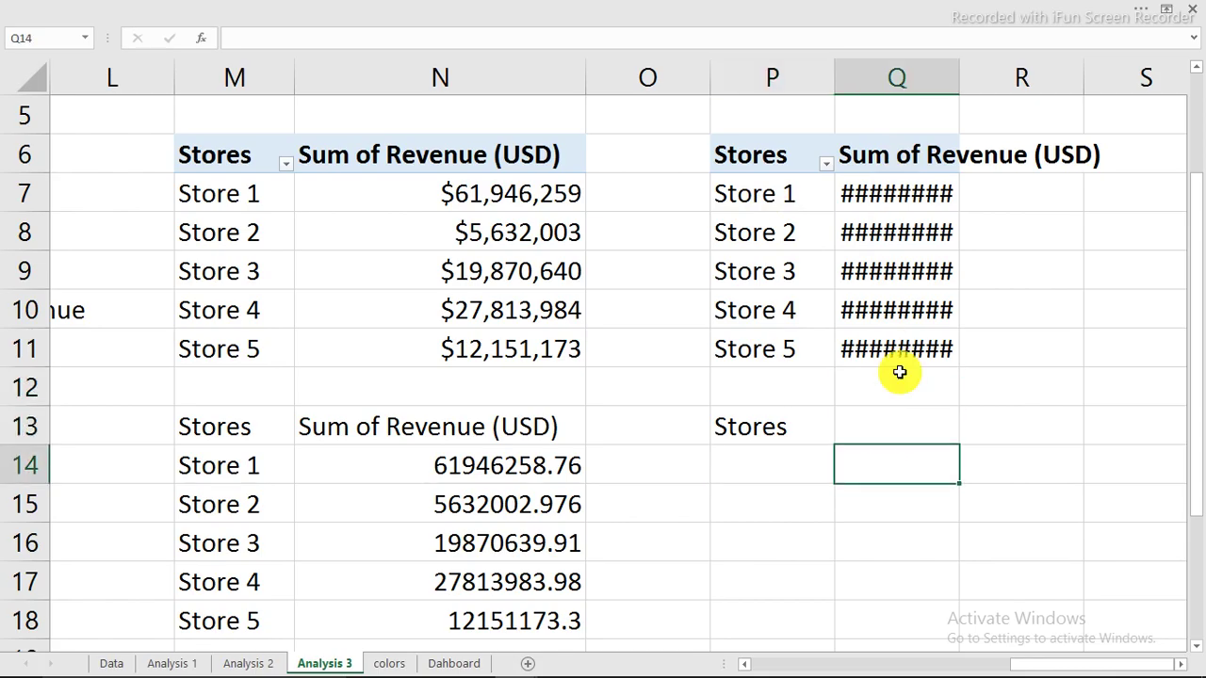
click(901, 411)
text(=)
click(877, 162)
key(Return)
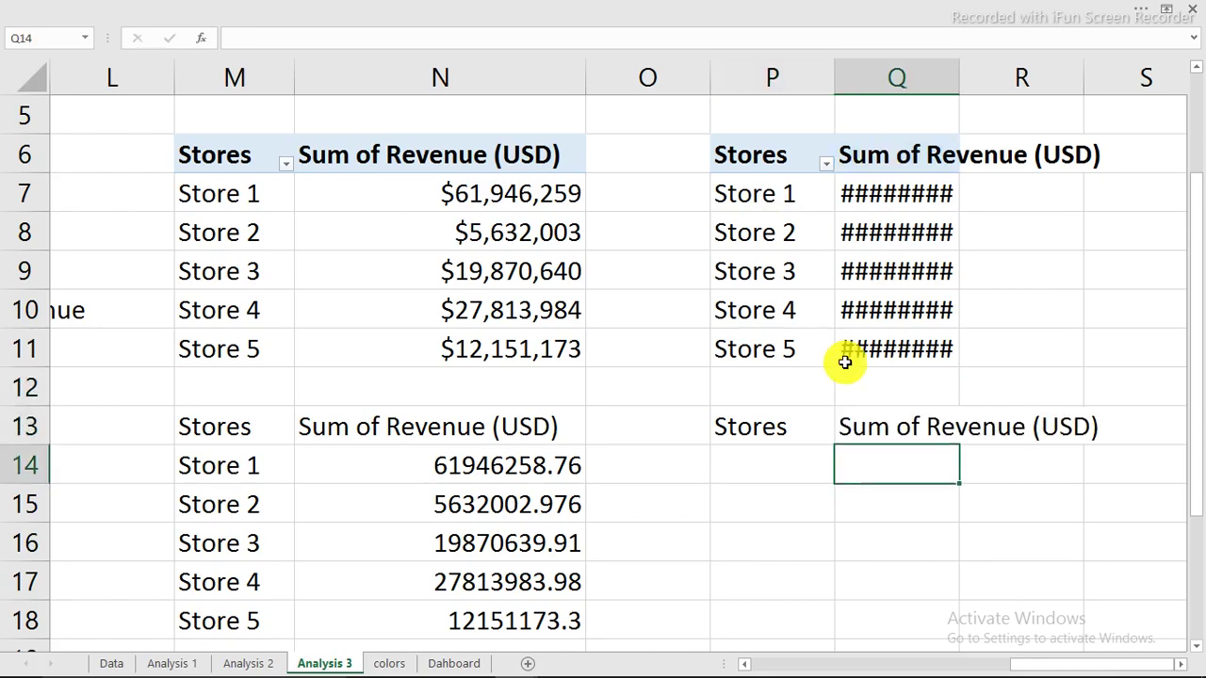
- Fill the P13:Q13 references down to row 18 and insert a scatter chart from P13:Q18
drag(778, 426, 1065, 438)
drag(786, 431, 942, 636)
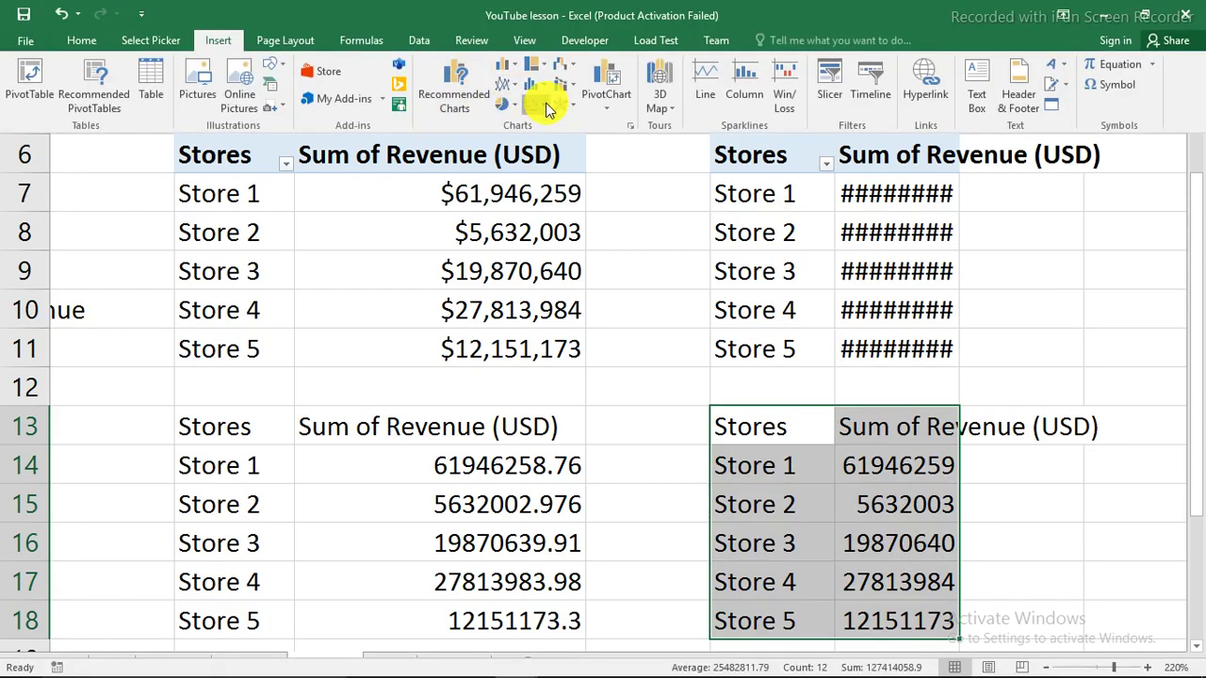
click(546, 103)
click(555, 177)
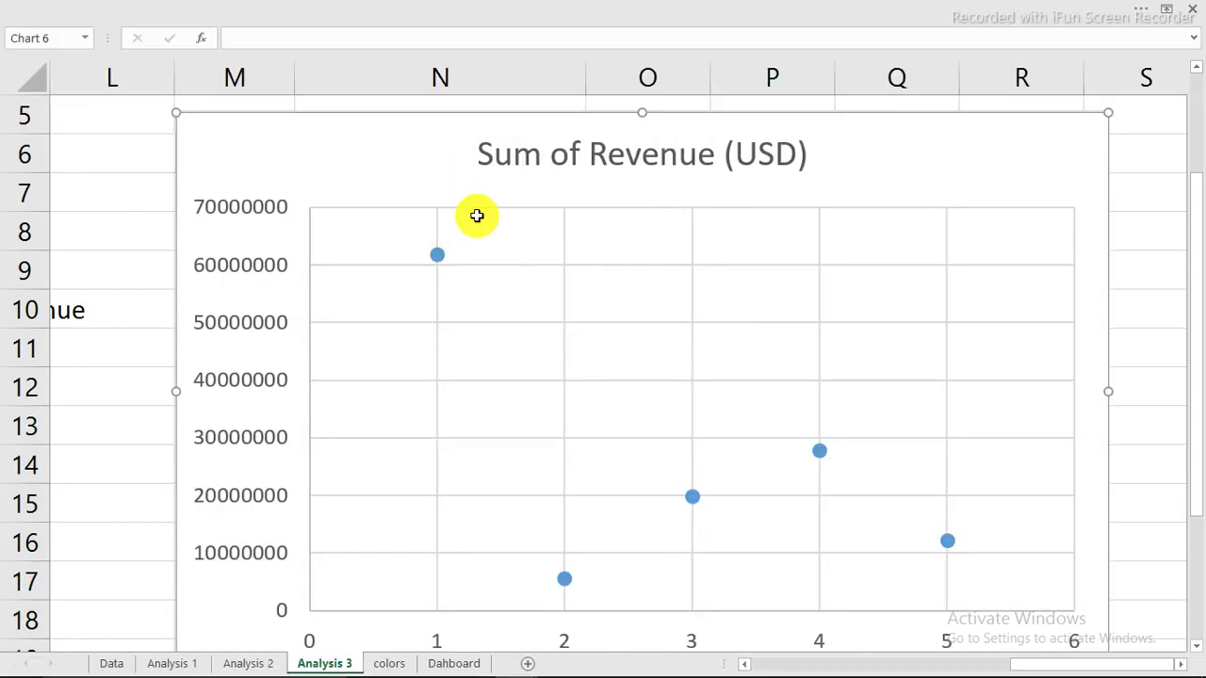
- Delete the scatter chart's vertical axis and title, and shrink the chart
click(241, 207)
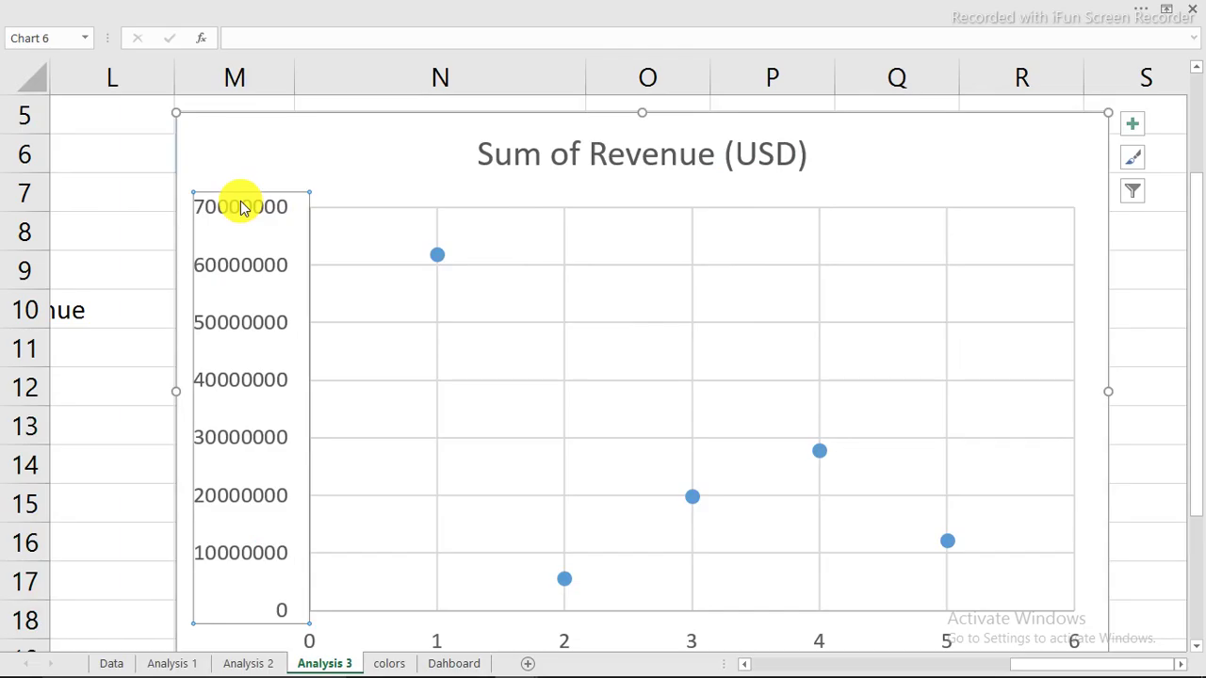
key(Delete)
click(506, 161)
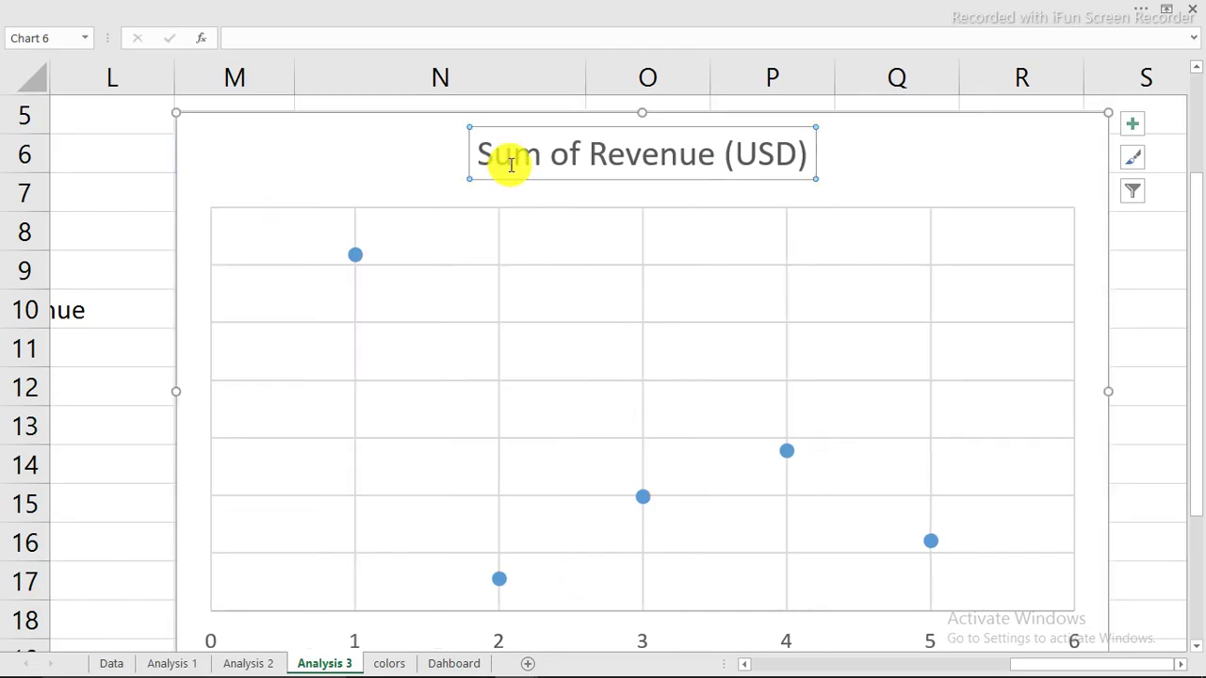
key(Delete)
drag(189, 116, 485, 337)
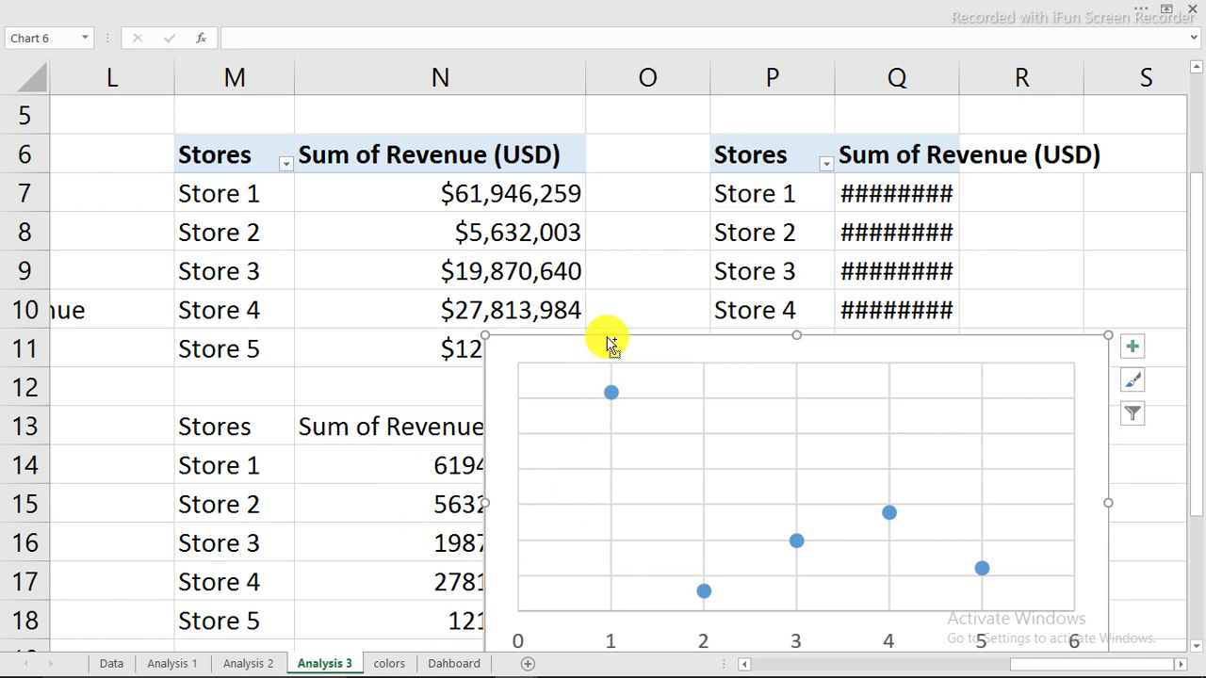
- Move the scatter chart to the Dahboard sheet and fit it below the divider in the Stores analysis card
key(Delete)
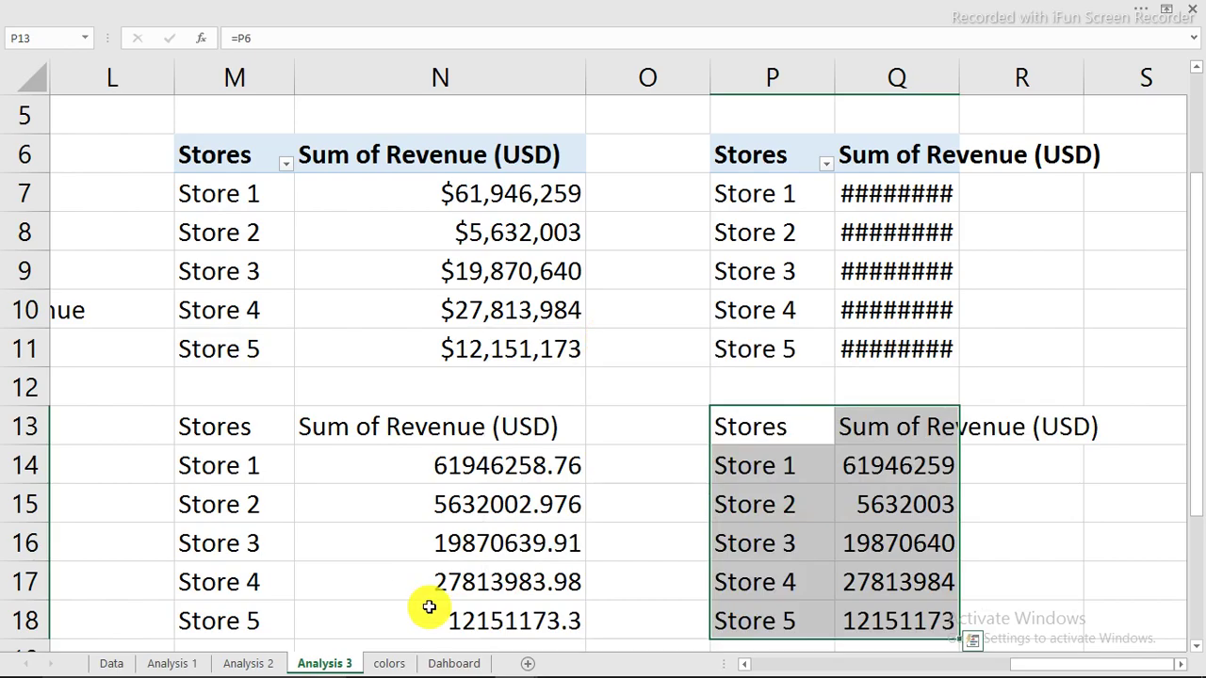
click(455, 663)
key(ctrl+v)
drag(1144, 167, 877, 387)
drag(1148, 468, 1113, 479)
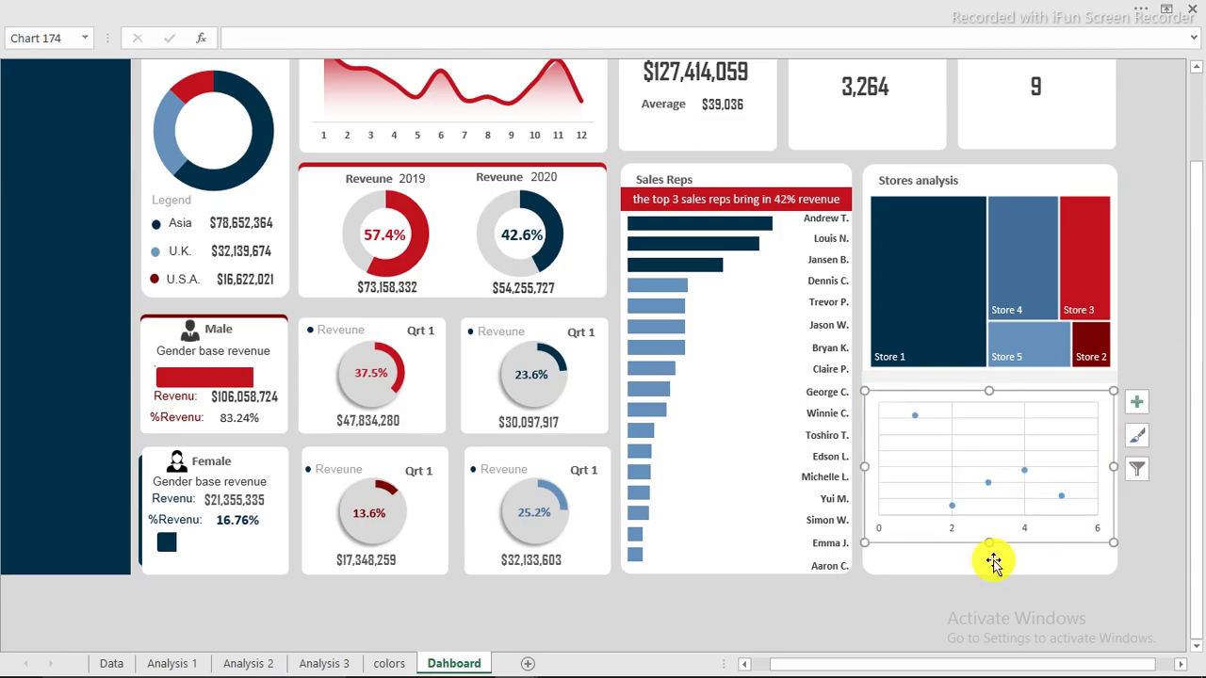
drag(990, 544, 997, 569)
drag(988, 402, 989, 403)
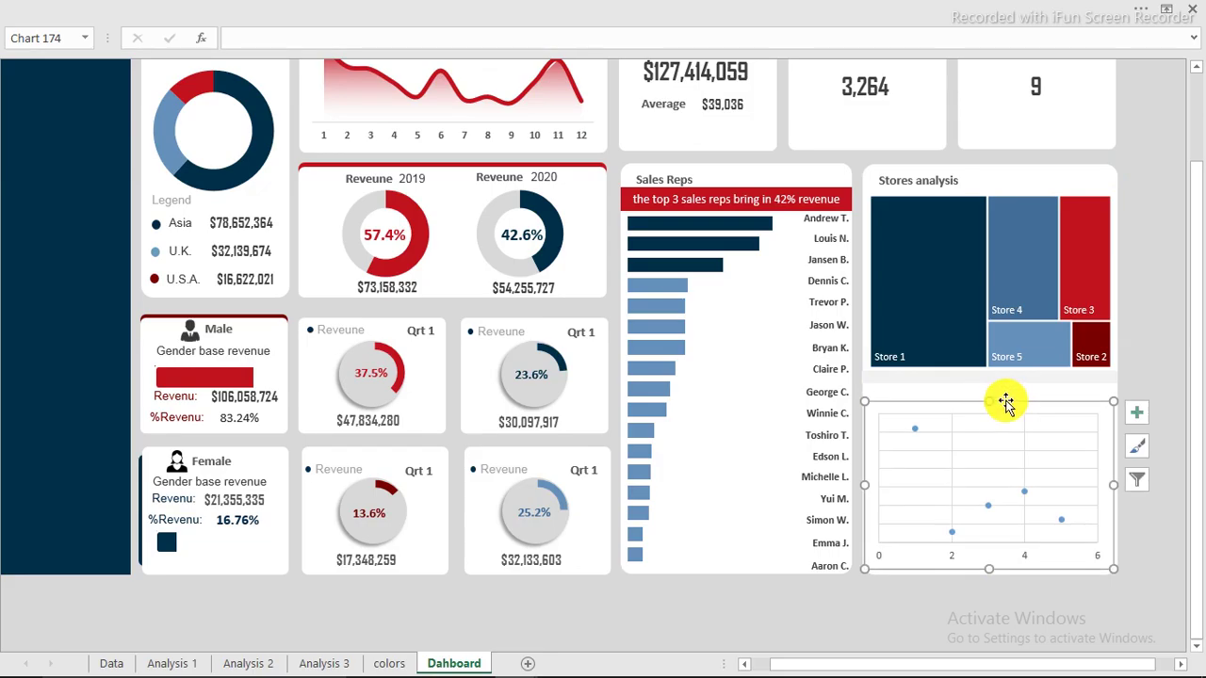
- Set the scatter chart area to no fill and no border line
double_click(949, 400)
click(208, 172)
click(186, 323)
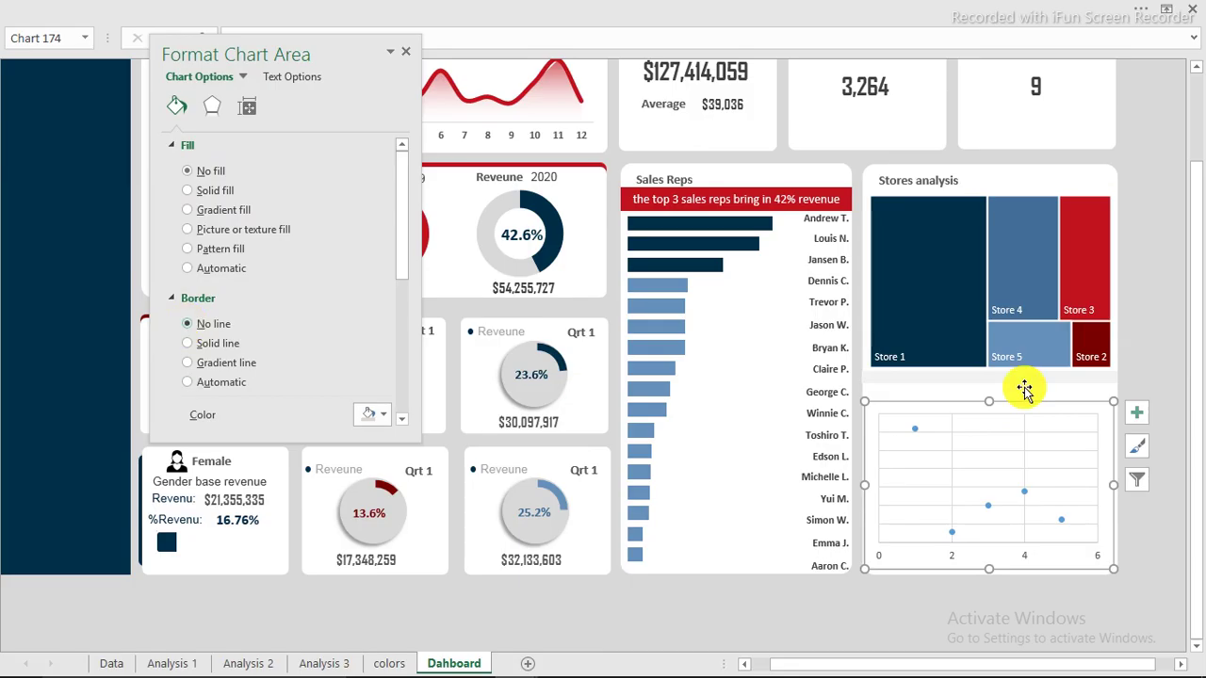
- Format the scatter chart's horizontal gridlines as a pale grey solid line with 68% transparency
click(997, 432)
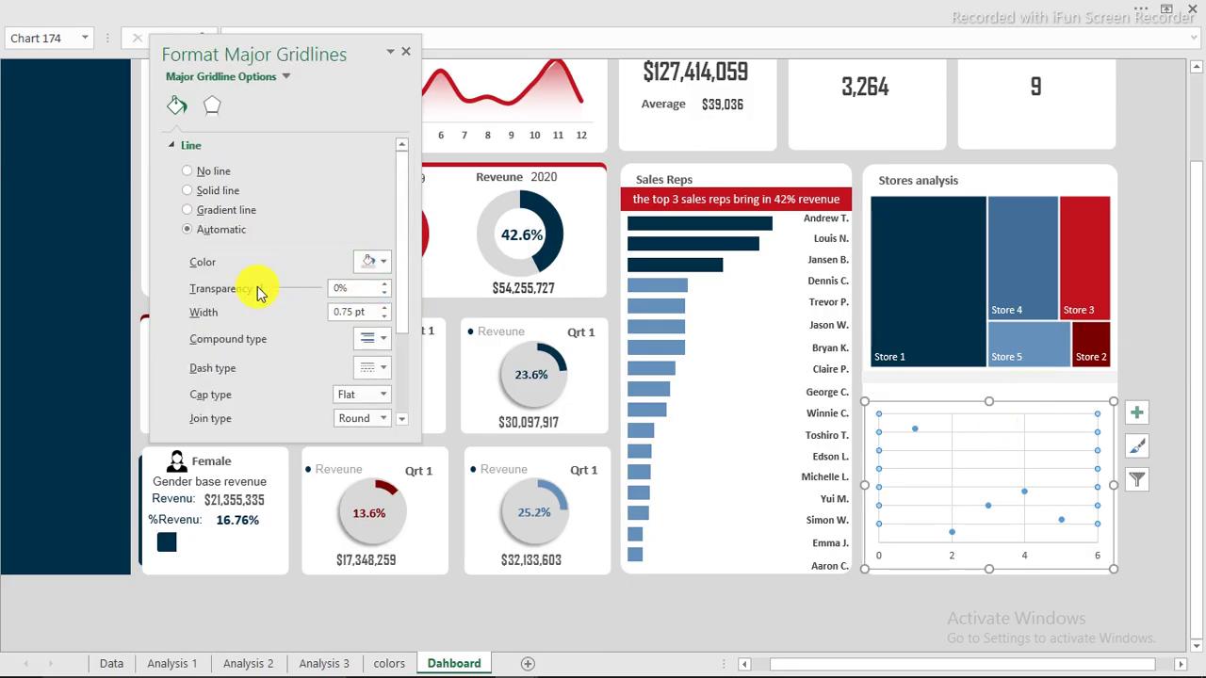
drag(262, 293, 315, 288)
click(383, 265)
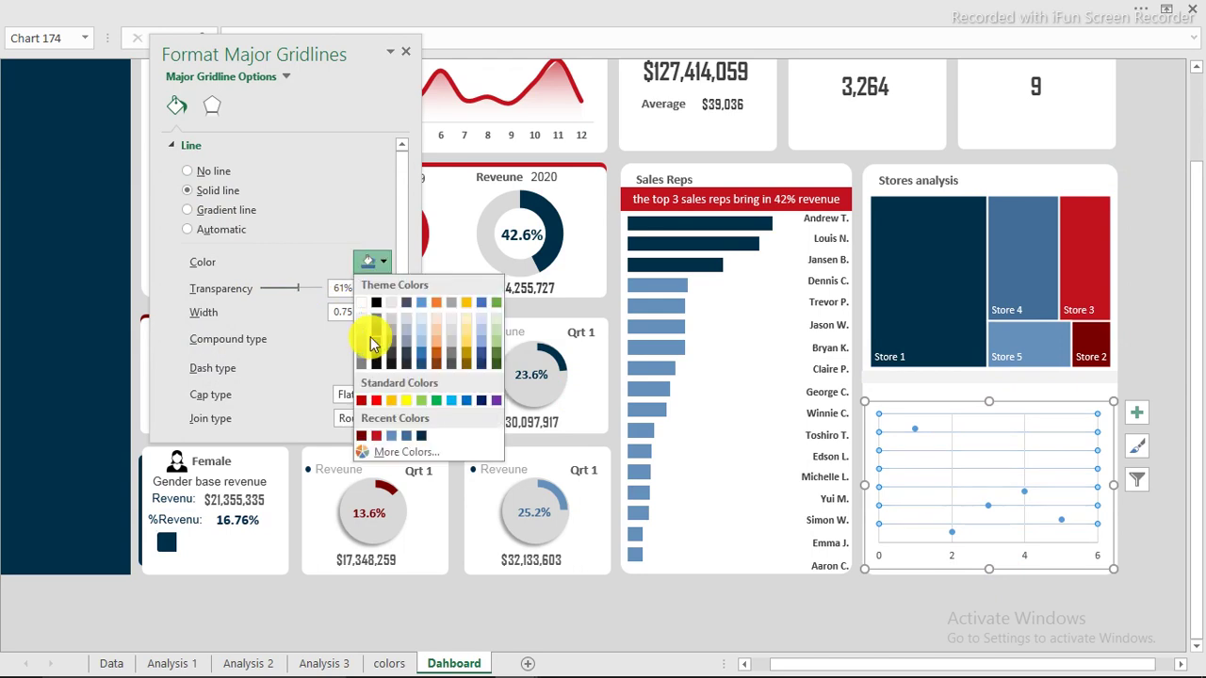
click(362, 327)
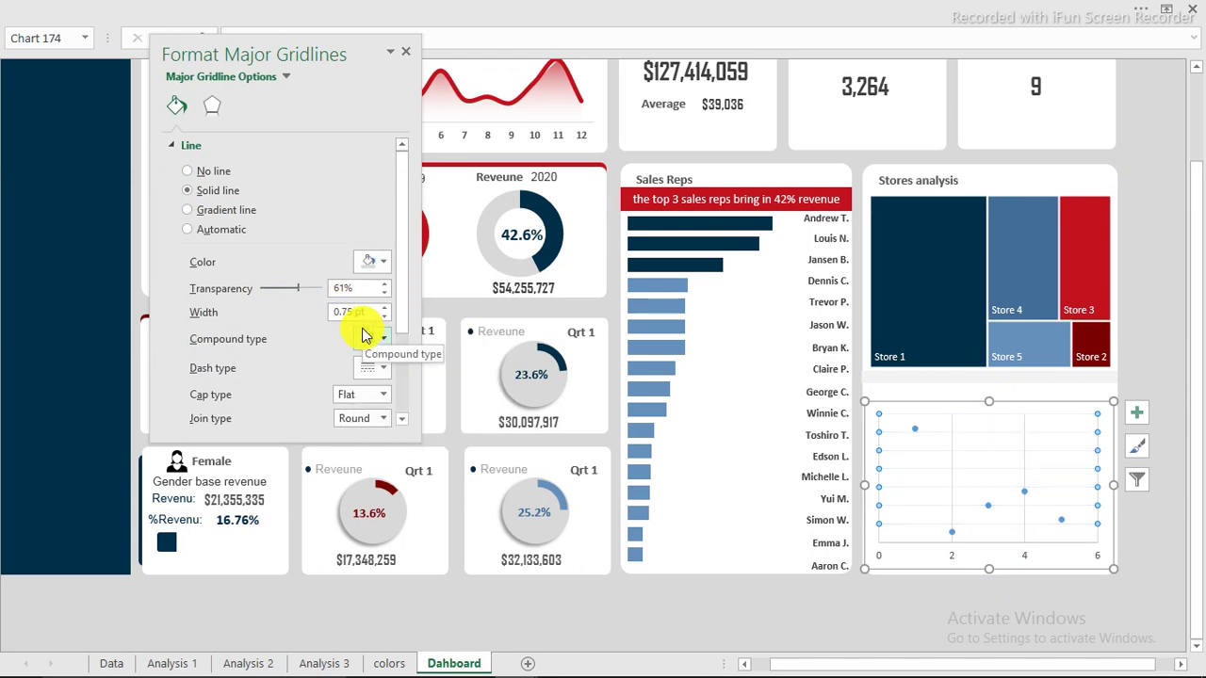
drag(297, 288, 301, 288)
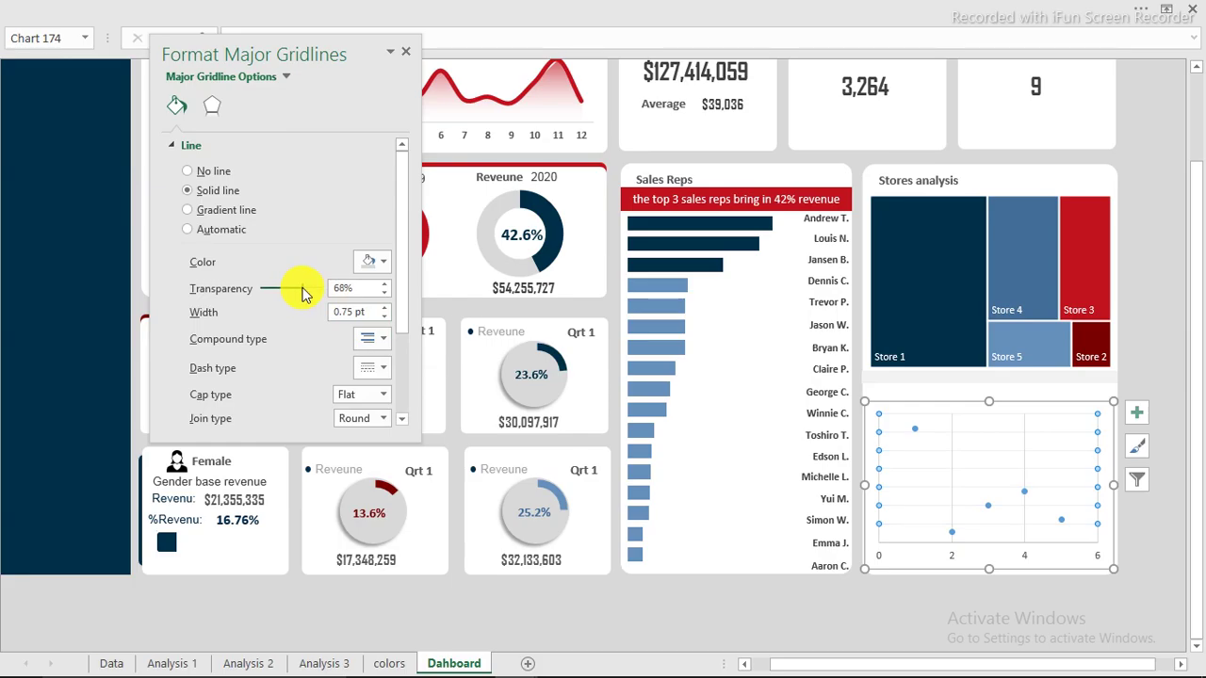
click(1160, 314)
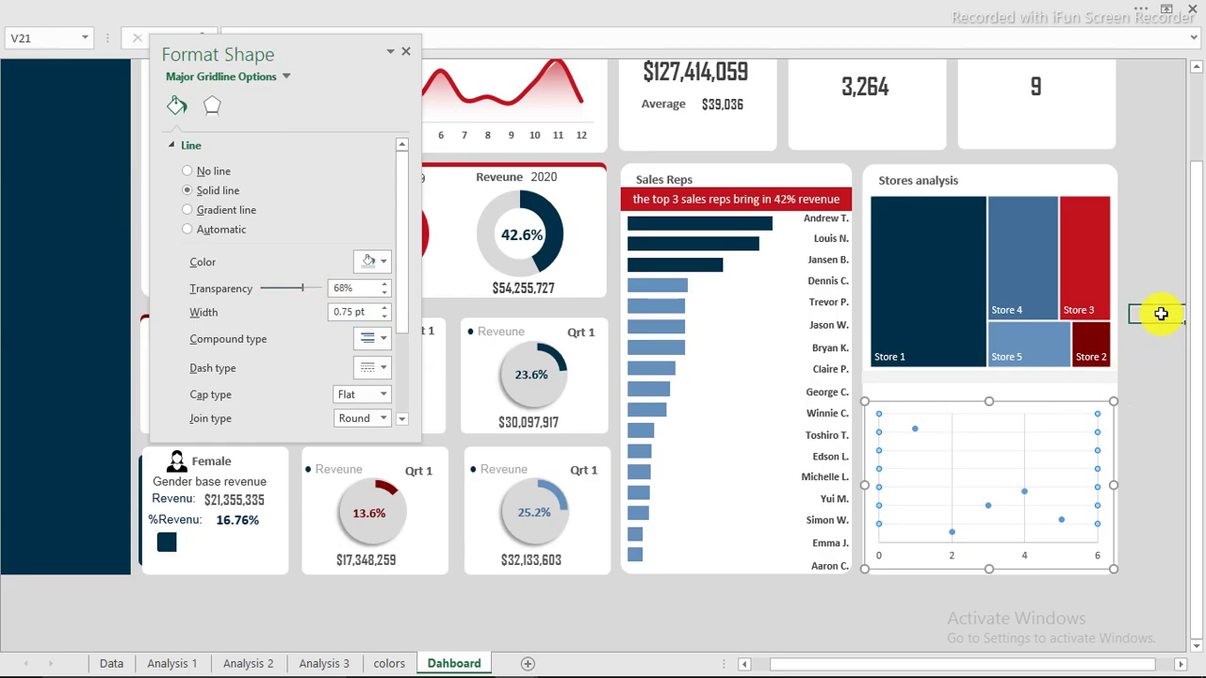
- Set the border width of the scatter chart's markers to 3.75 pt
click(1025, 494)
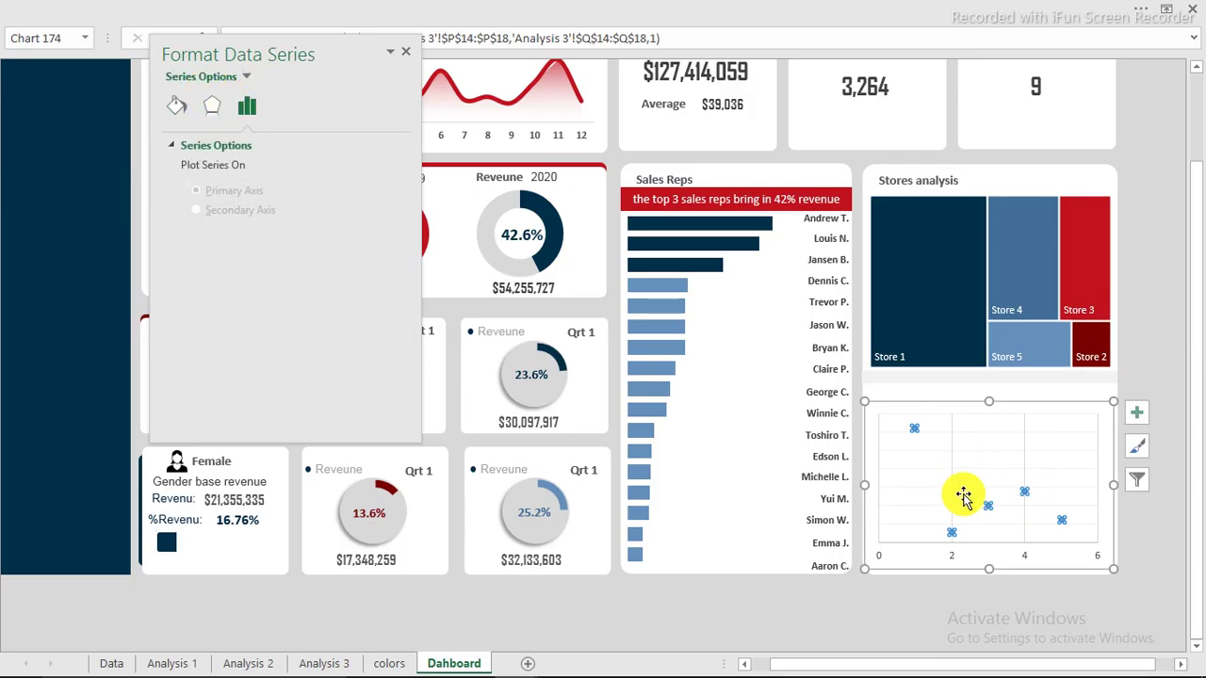
click(181, 109)
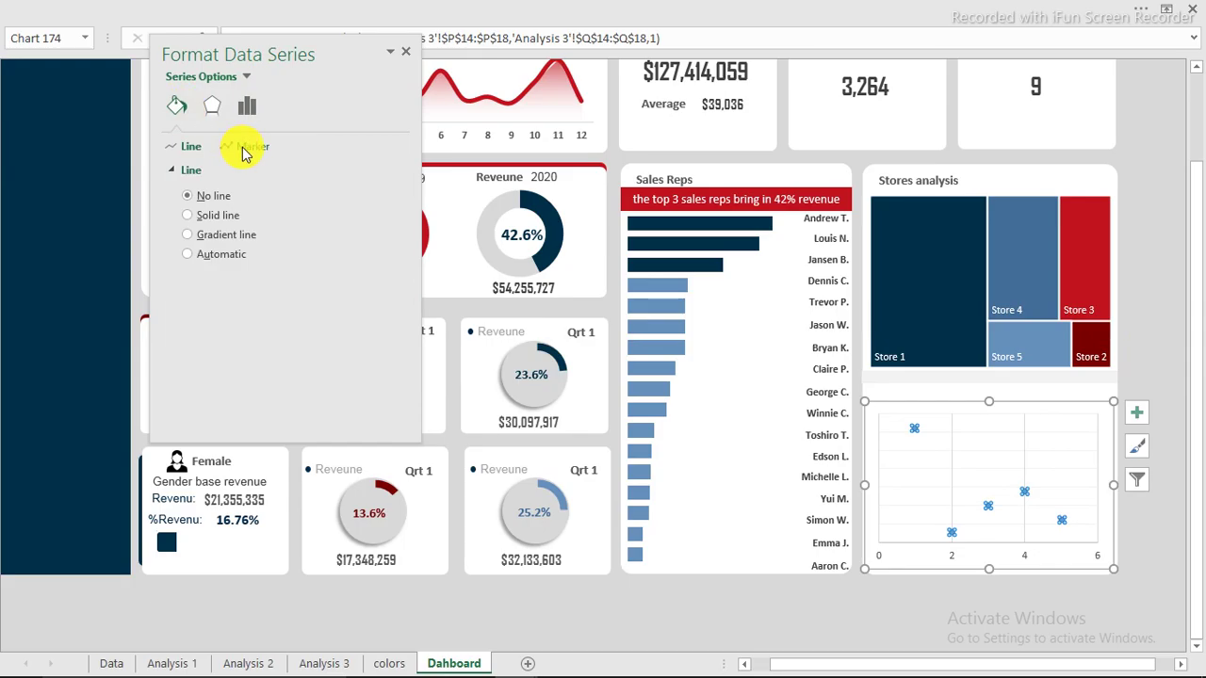
click(247, 147)
drag(404, 240, 405, 321)
scroll(398, 344, down, 5)
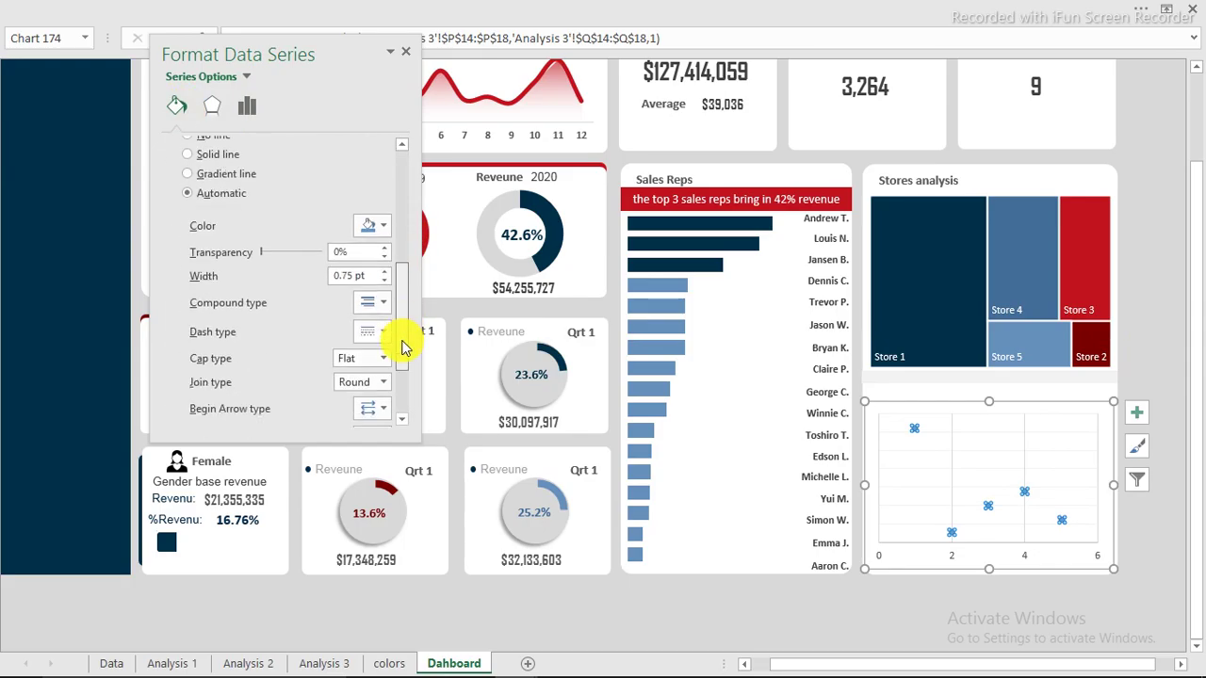
click(384, 248)
click(384, 247)
click(384, 248)
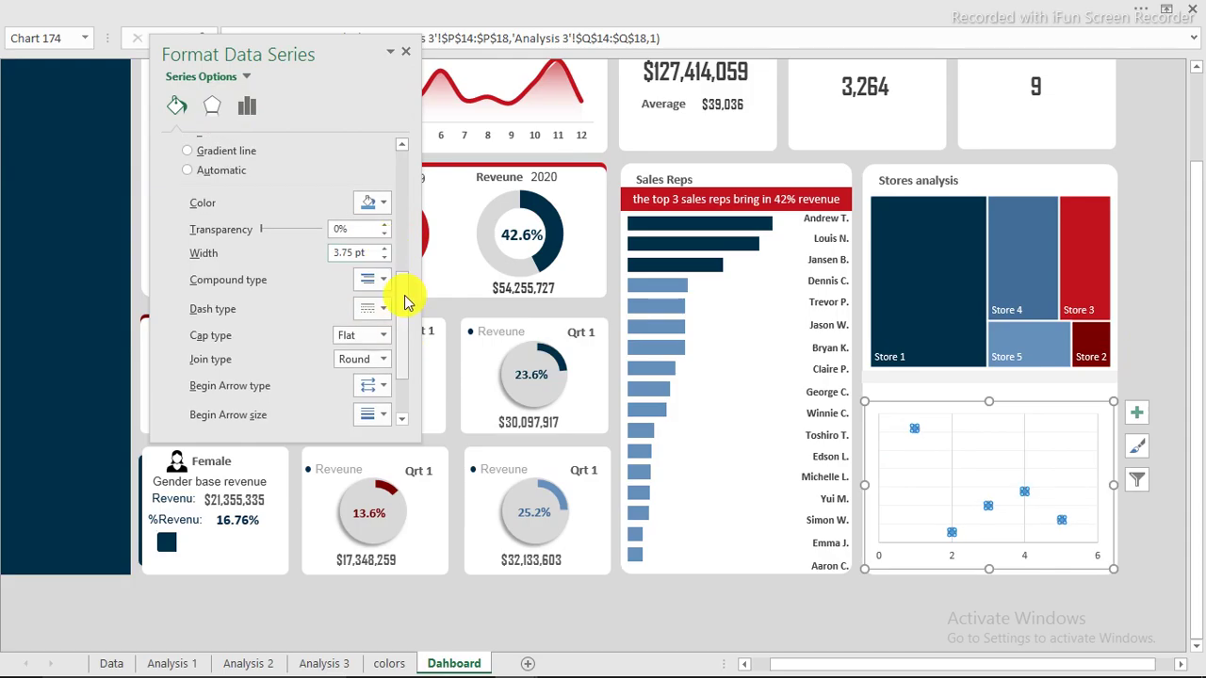
- Vary the scatter markers' colours by point and enlarge them with a solid border 11.75 pt wide
drag(404, 291, 411, 208)
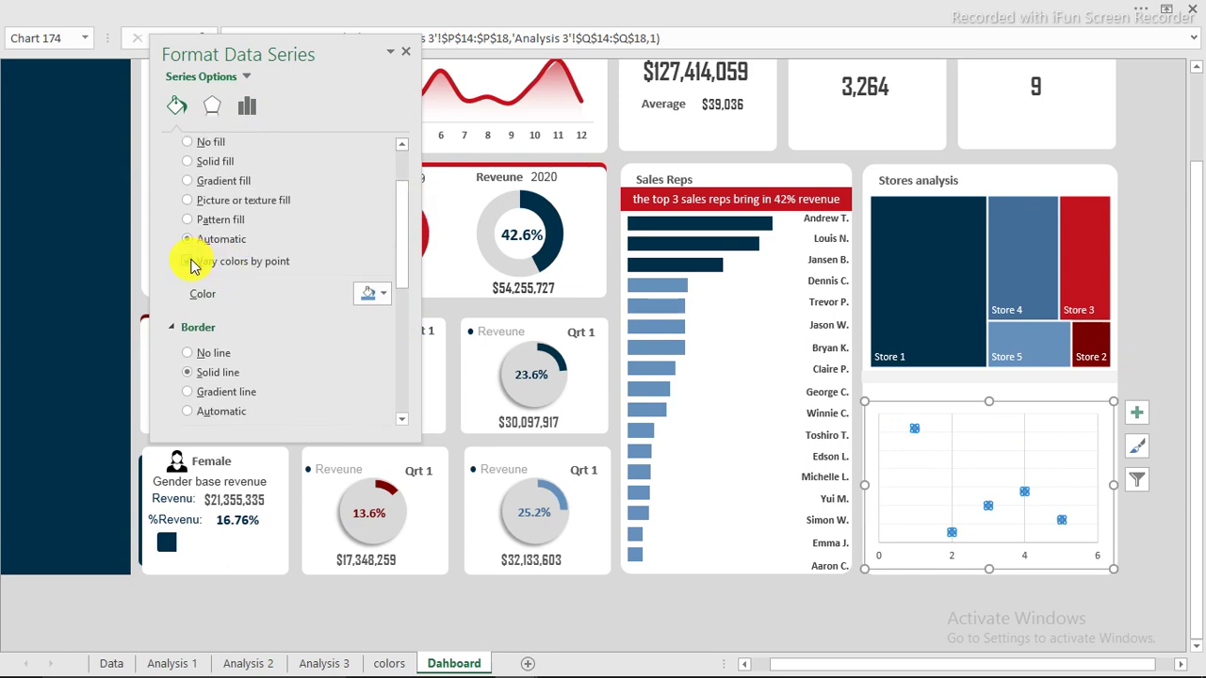
drag(404, 251, 404, 336)
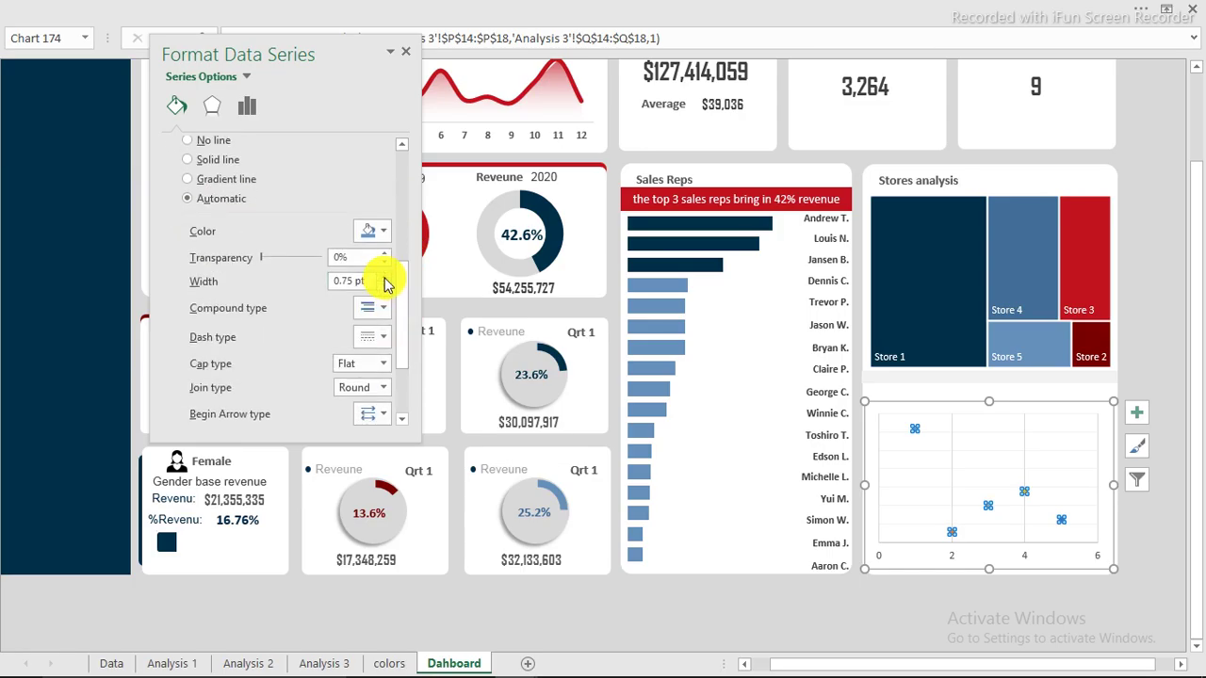
double_click(385, 276)
click(384, 278)
double_click(384, 279)
double_click(384, 279)
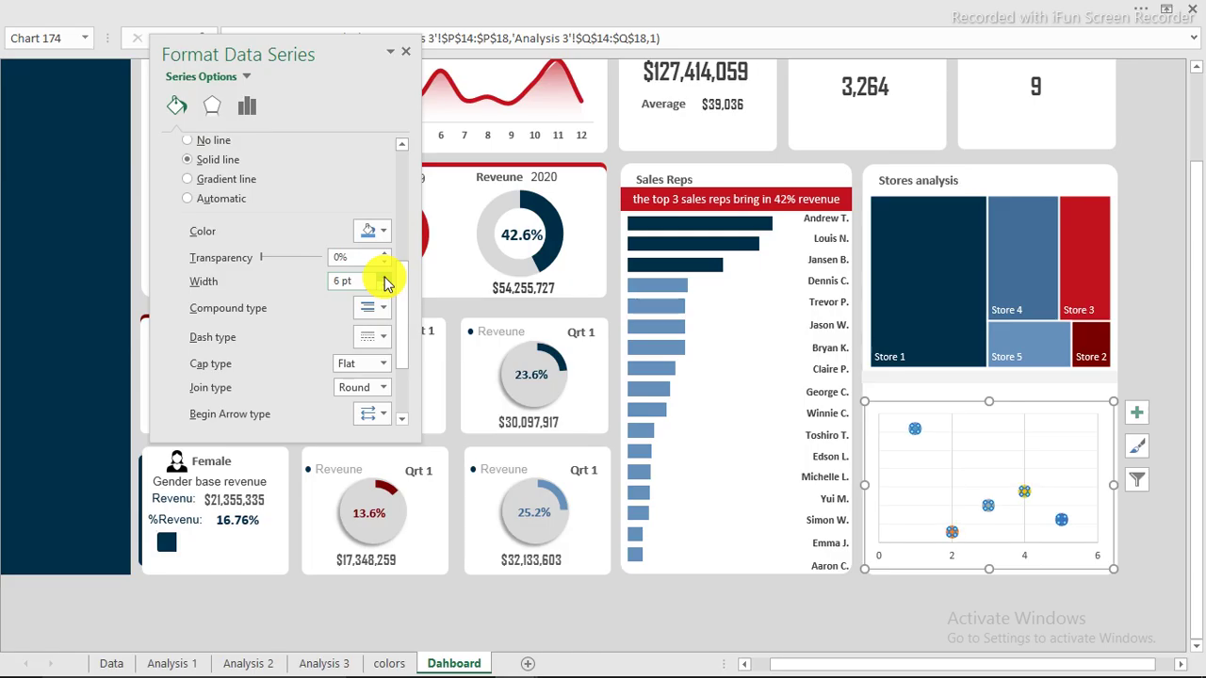
triple_click(385, 279)
triple_click(384, 279)
click(384, 279)
double_click(385, 279)
double_click(384, 279)
double_click(384, 278)
double_click(384, 279)
triple_click(384, 279)
click(1139, 369)
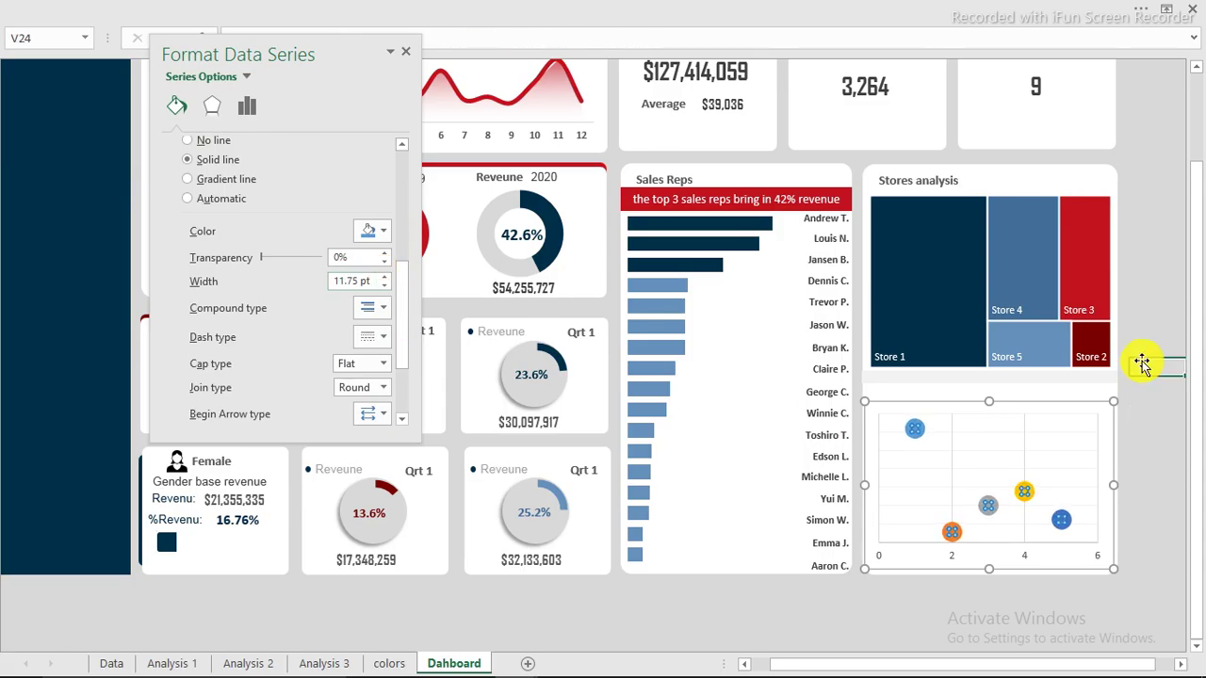
- Colour the scatter chart's first marker (Store 1) dark blue in both fill and border, matching its treemap tile
click(916, 429)
click(916, 429)
click(916, 429)
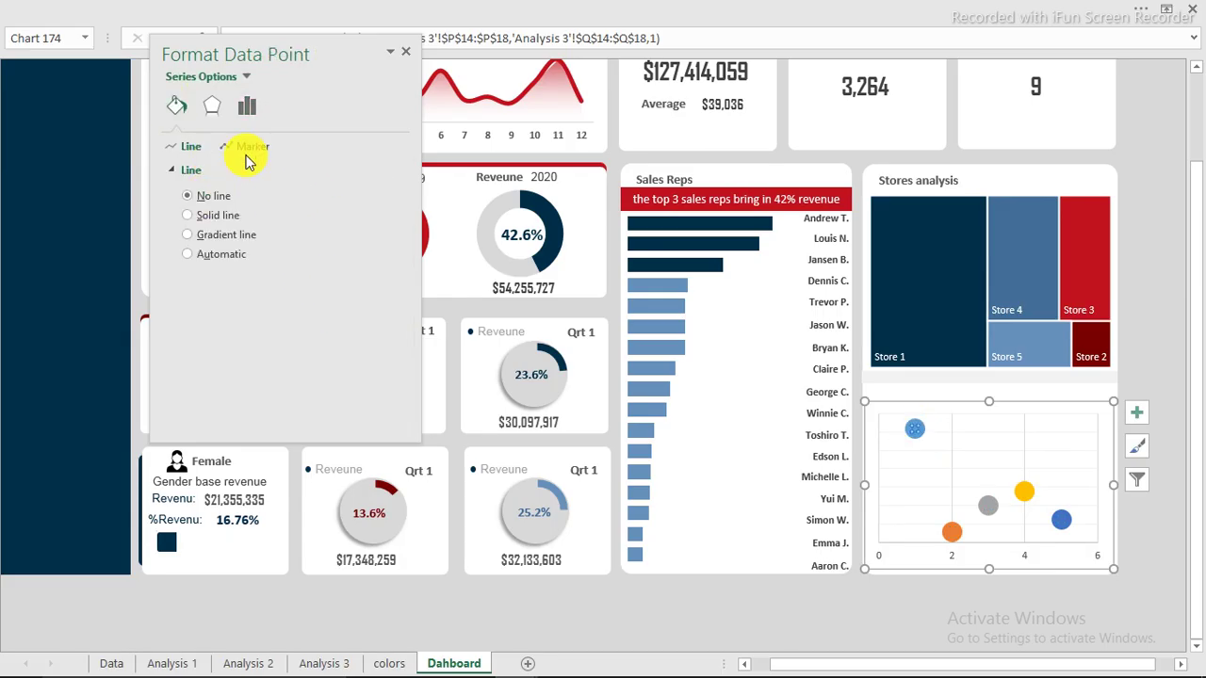
click(253, 150)
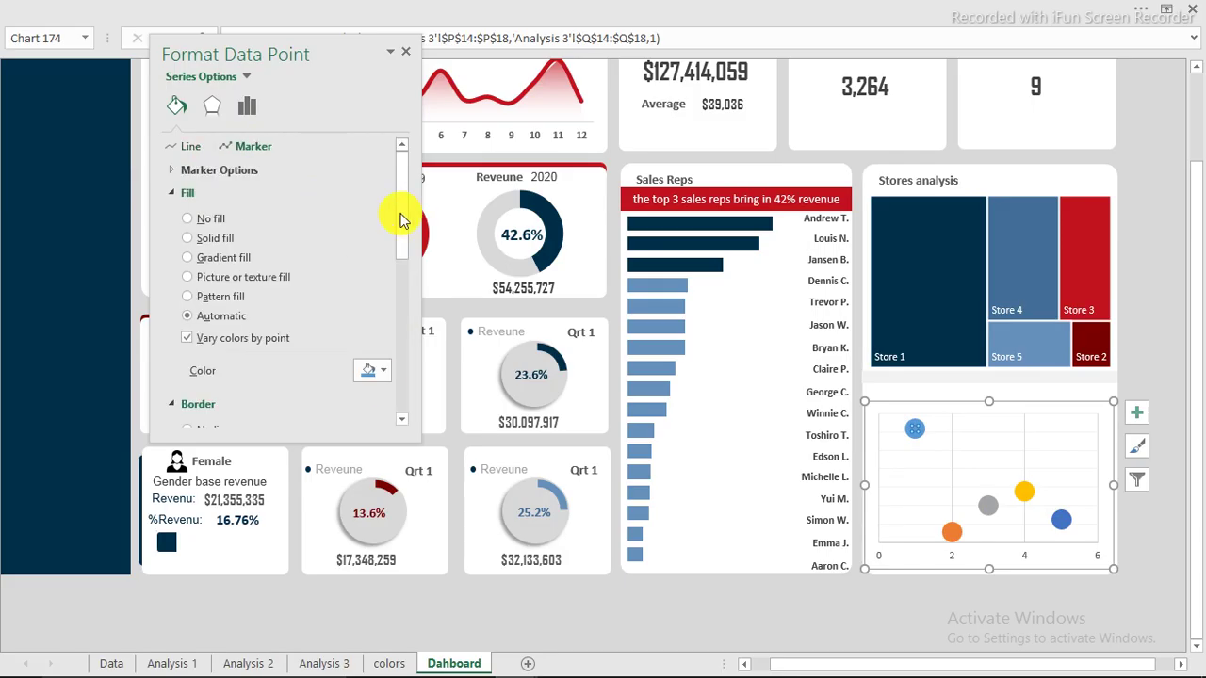
click(382, 373)
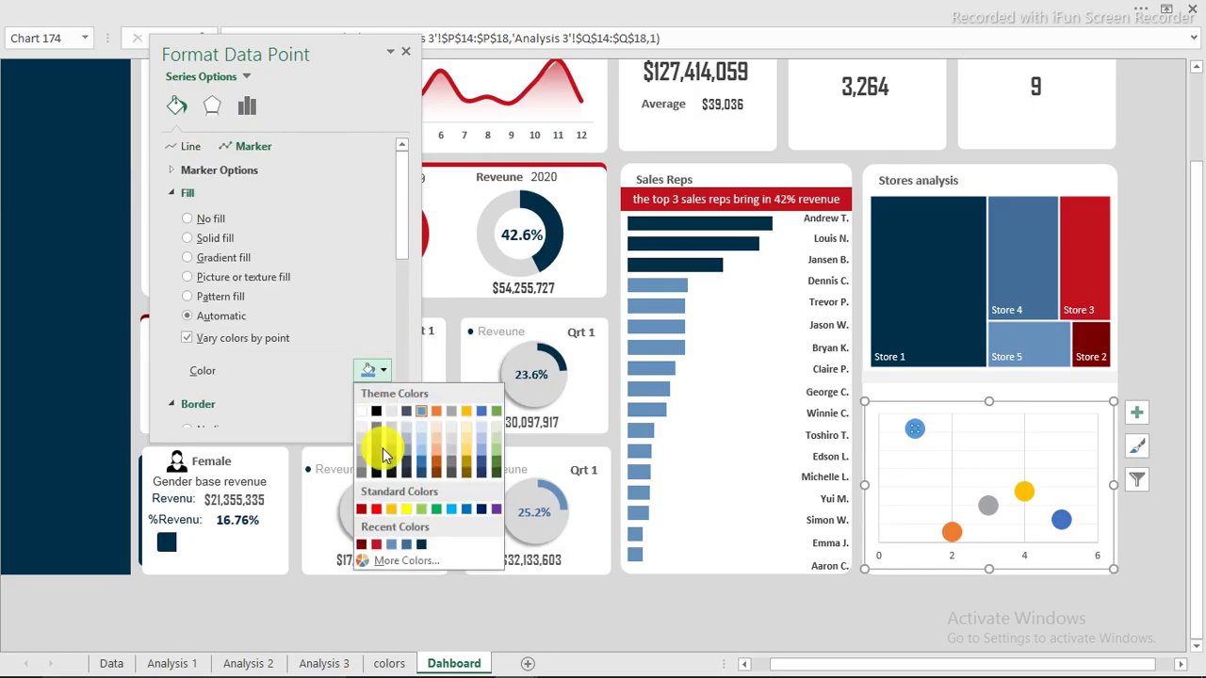
click(423, 543)
drag(407, 228, 395, 323)
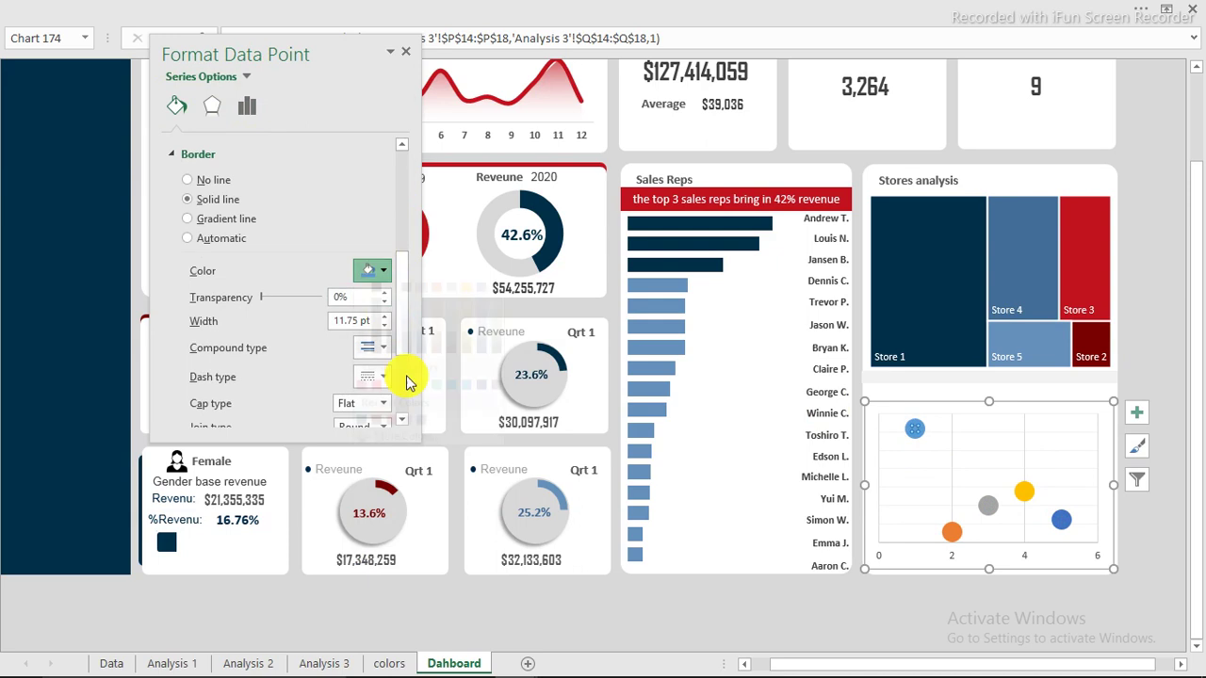
click(384, 270)
click(362, 446)
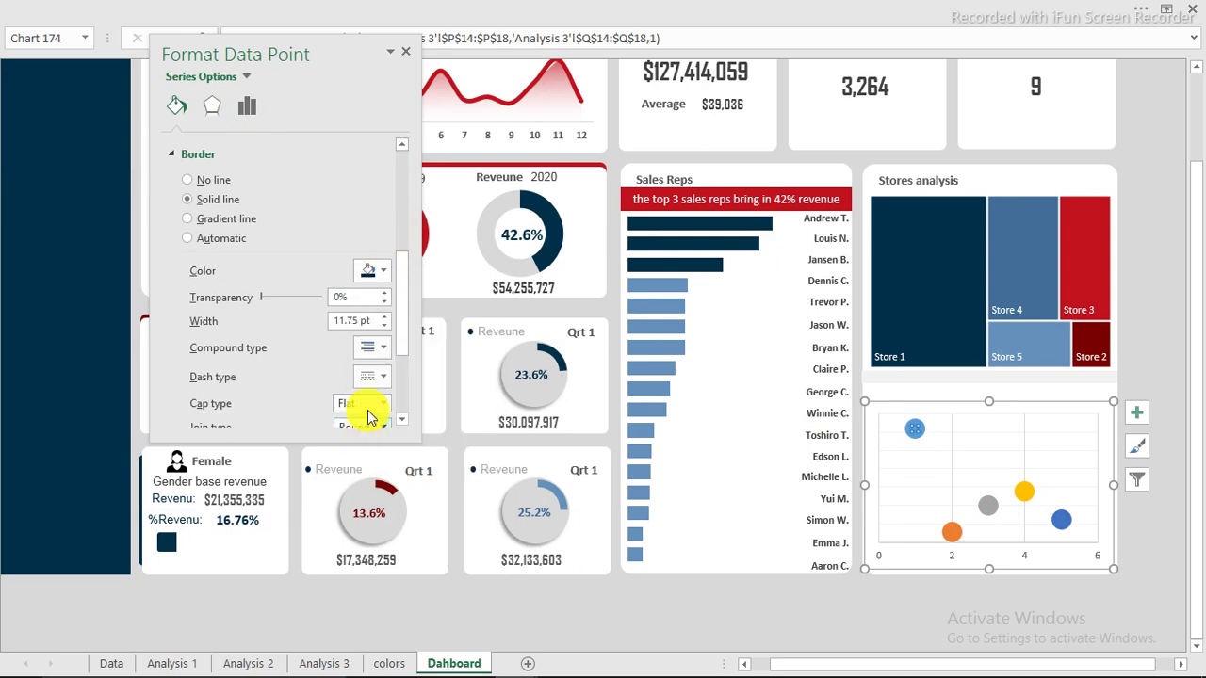
- Colour the scatter chart's fourth marker dark red in both fill and border
scroll(400, 260, up, 2)
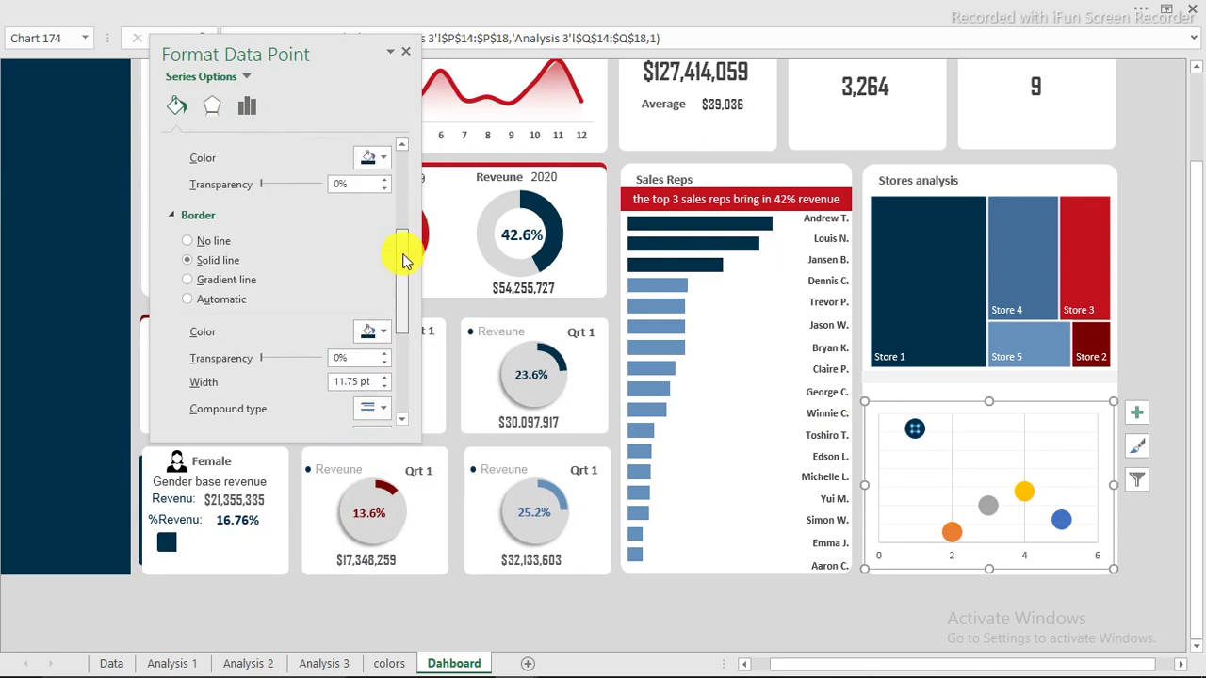
click(1022, 492)
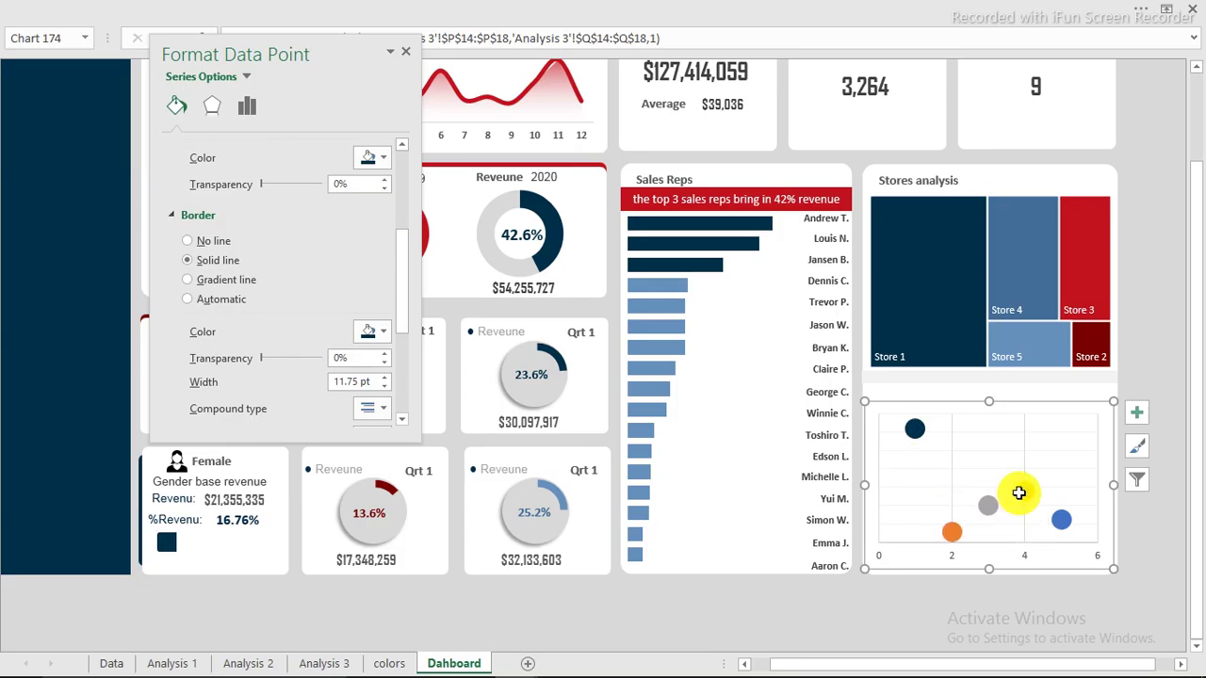
click(381, 159)
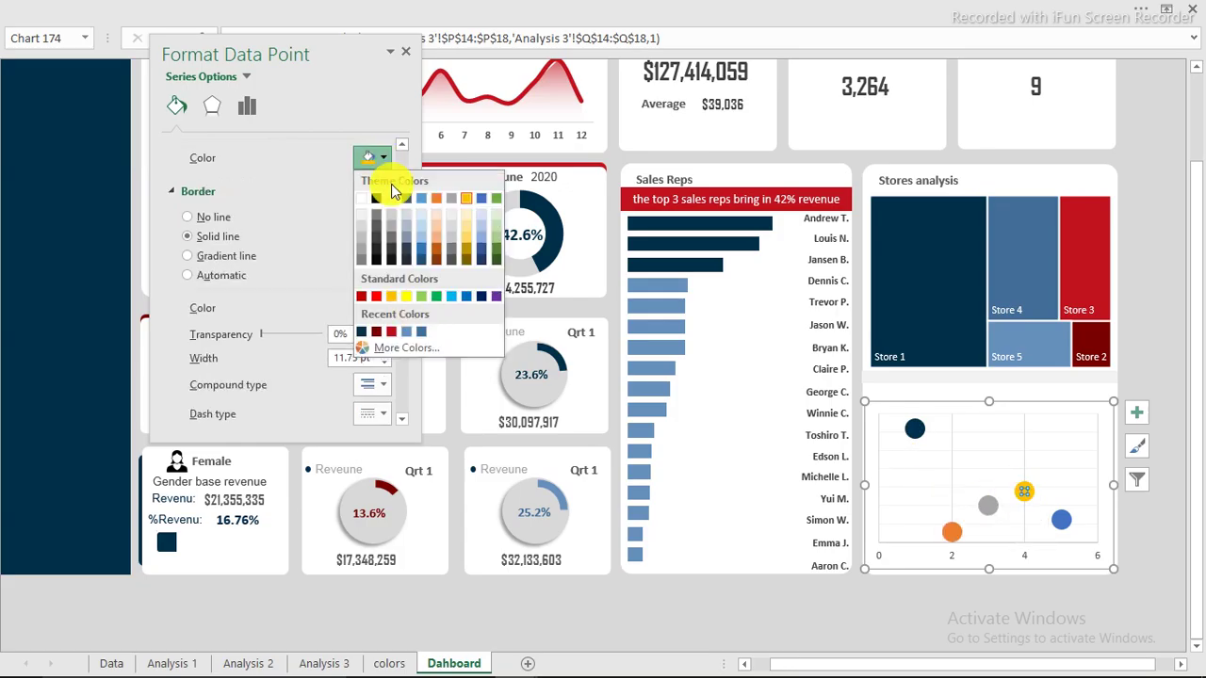
click(376, 337)
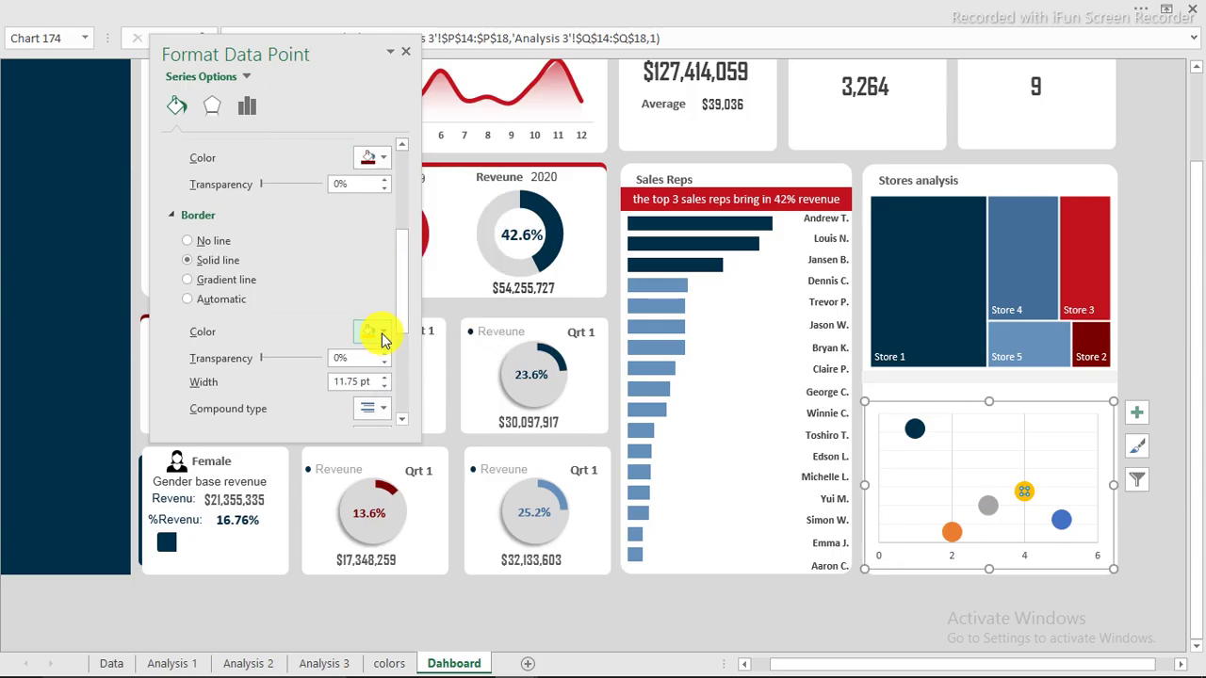
click(381, 336)
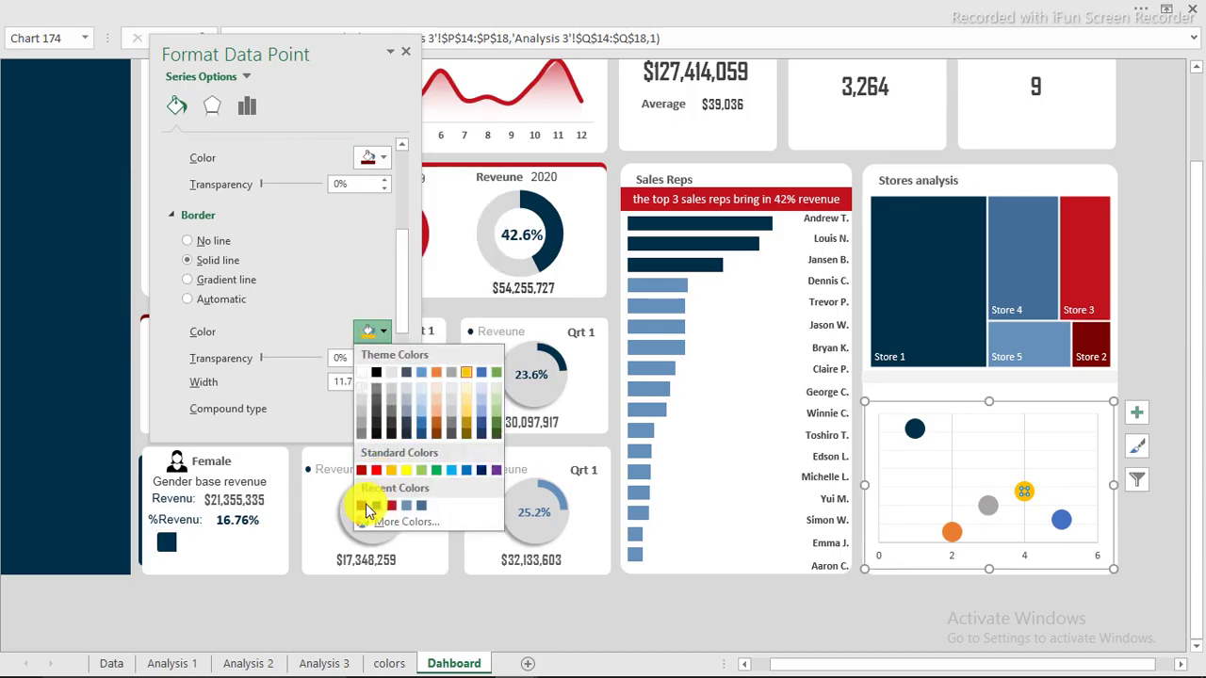
click(364, 504)
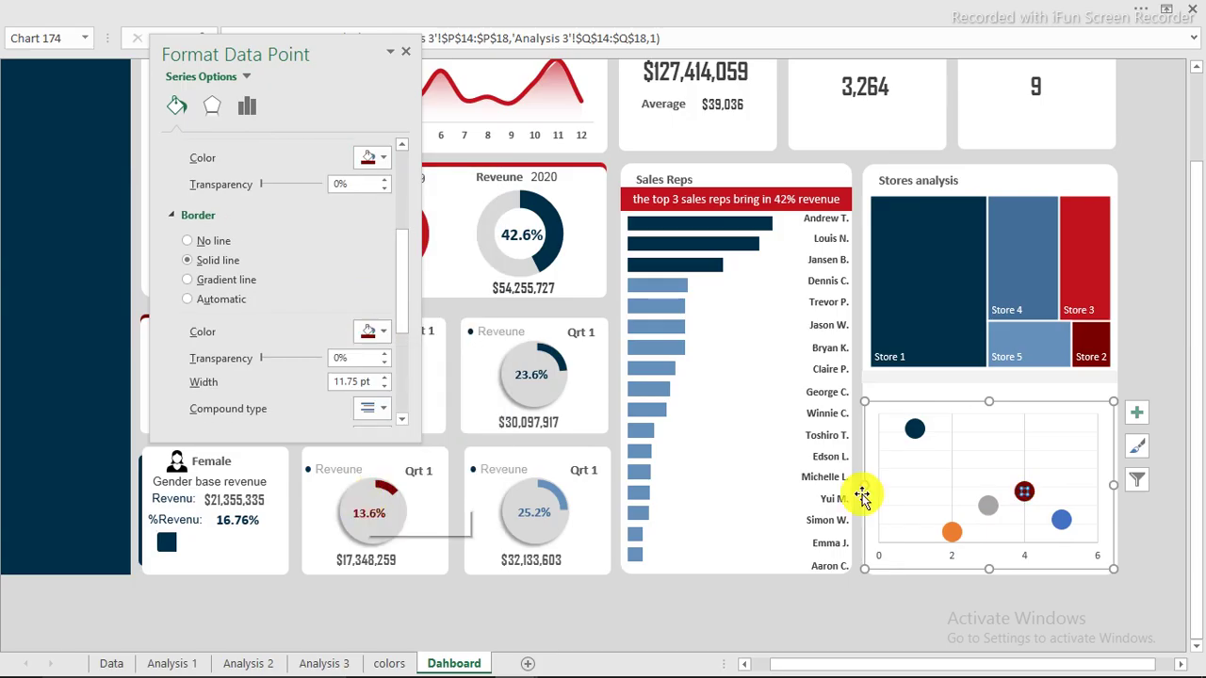
- Colour the scatter chart's third marker light blue in both fill and border, using the recently used shade
click(987, 509)
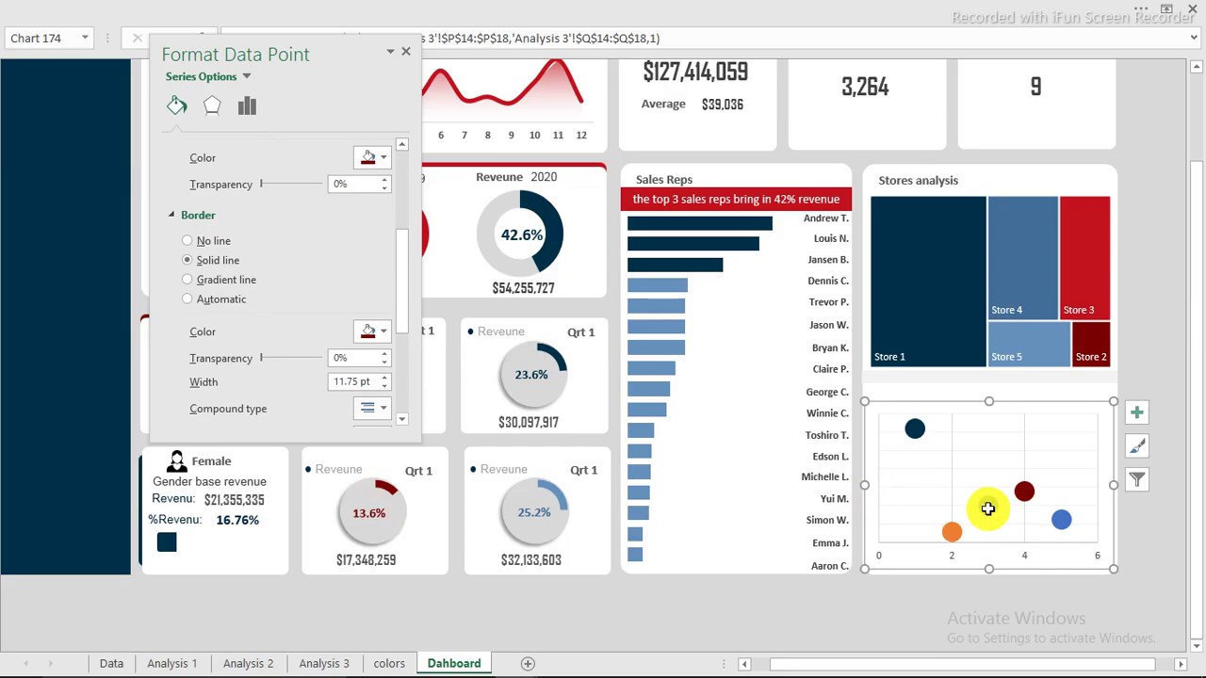
click(382, 158)
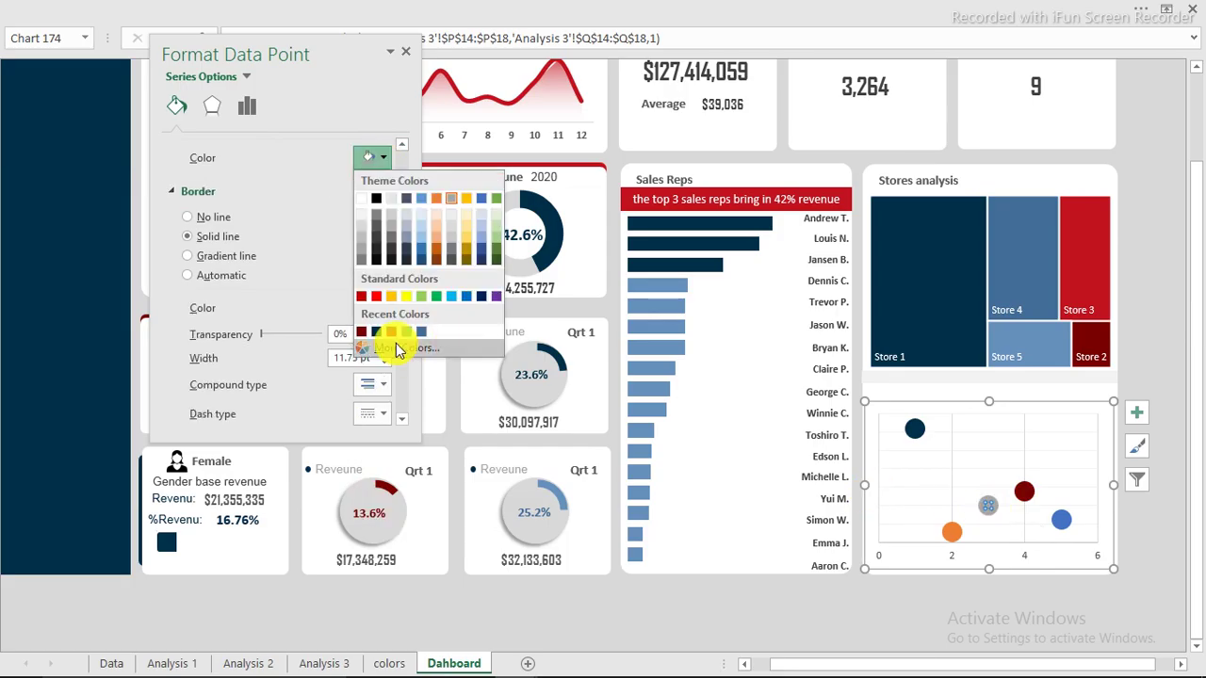
click(414, 331)
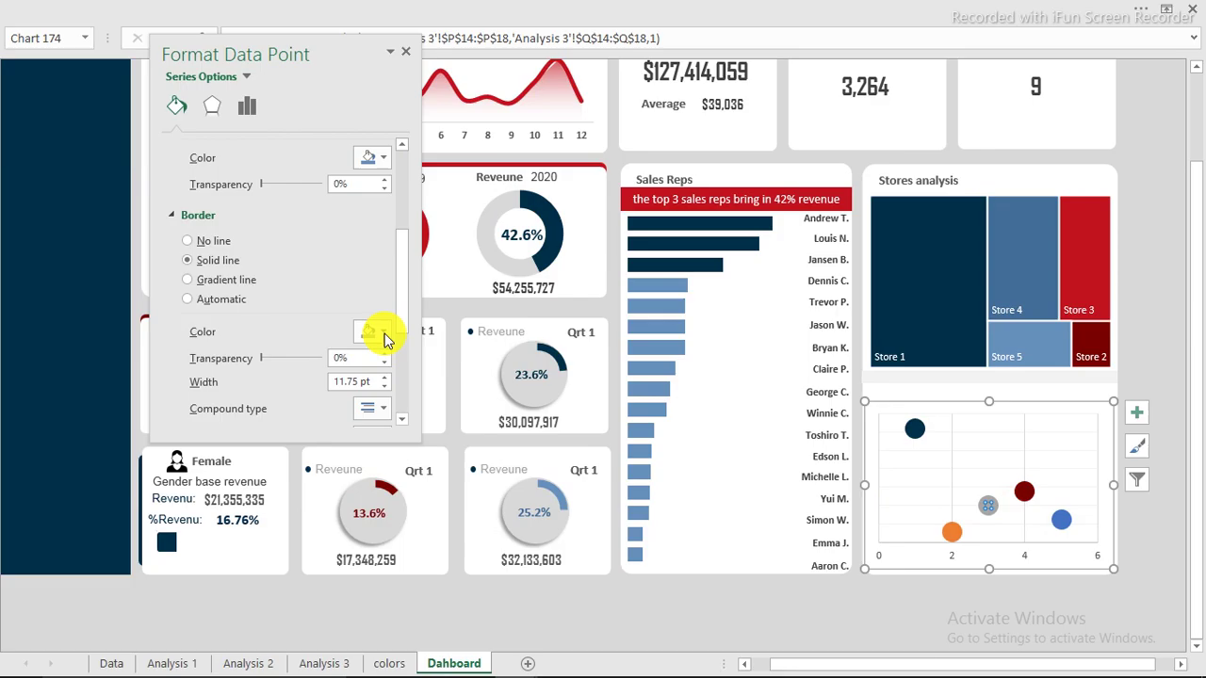
click(383, 332)
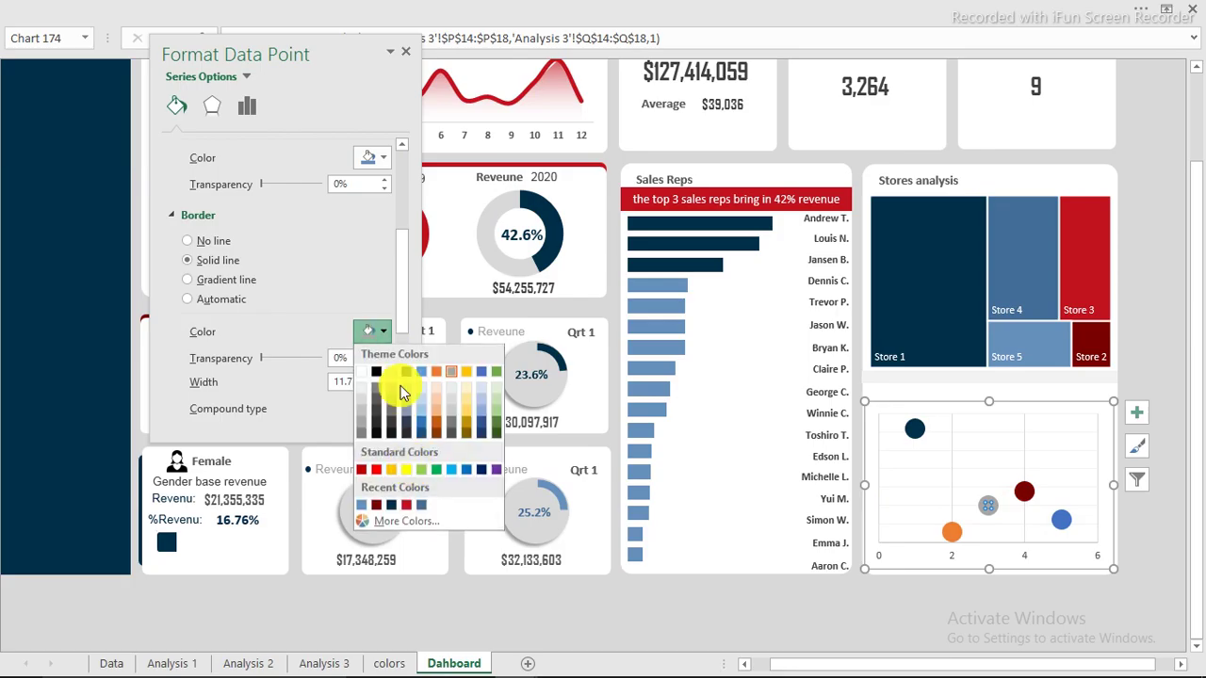
click(376, 505)
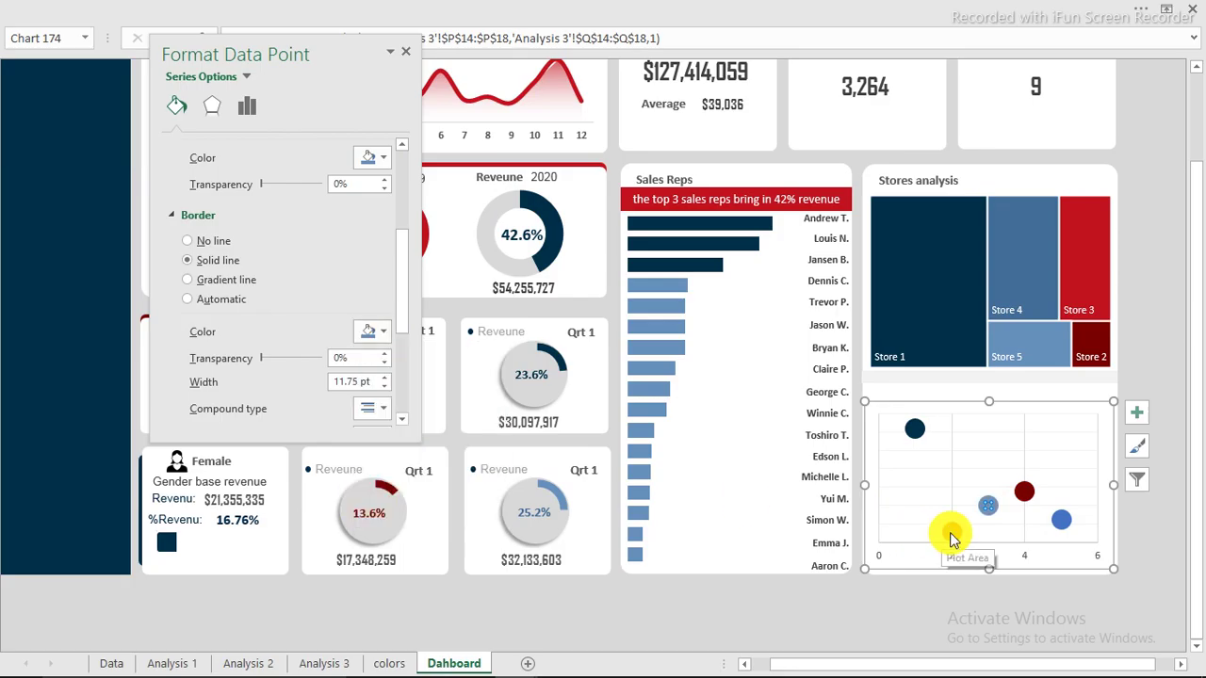
- Colour the scatter chart's second marker red in both fill and border
click(377, 158)
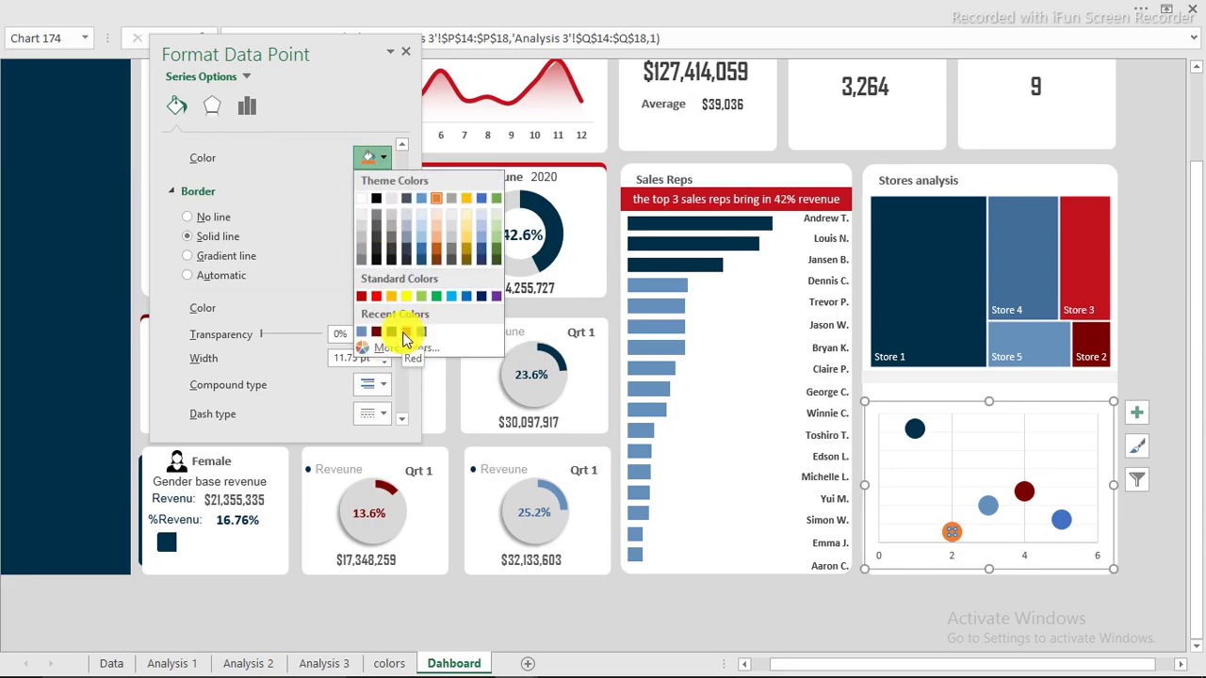
click(405, 332)
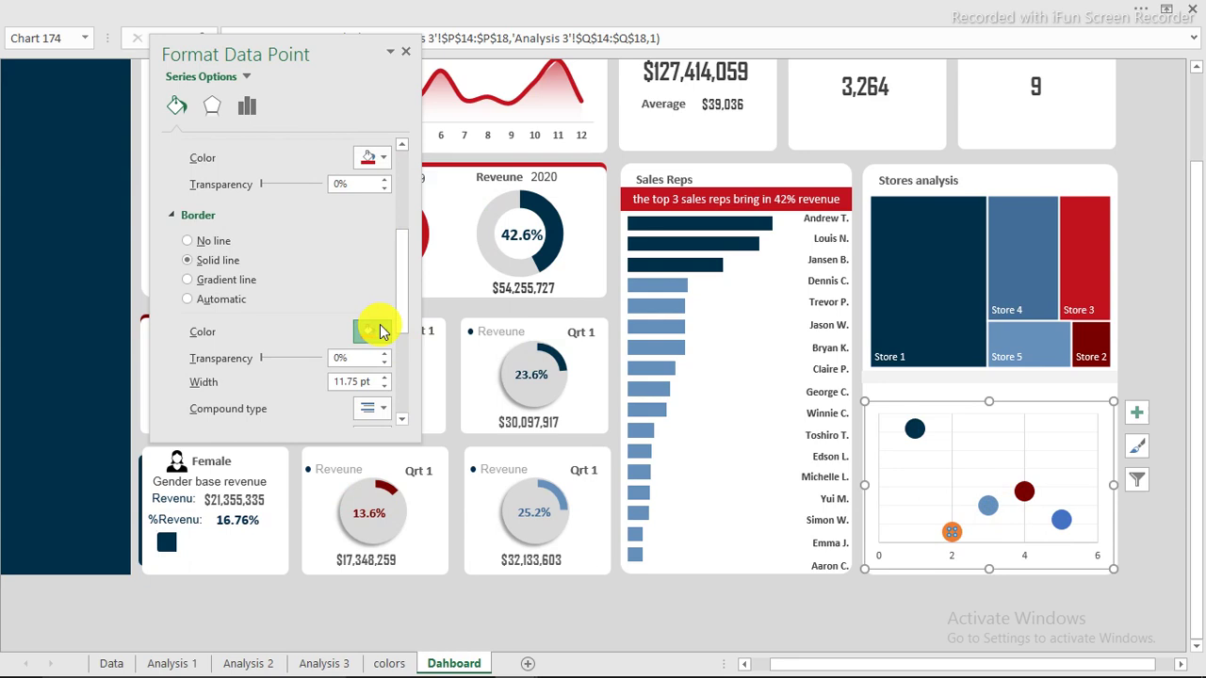
click(382, 332)
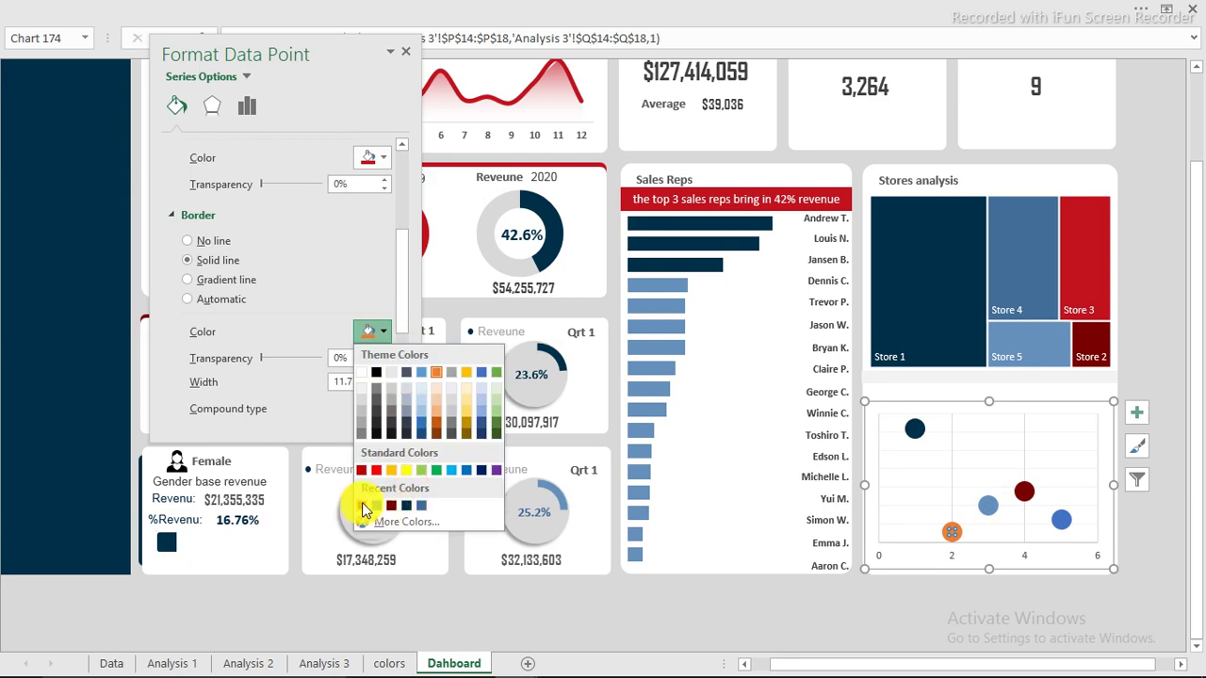
click(363, 507)
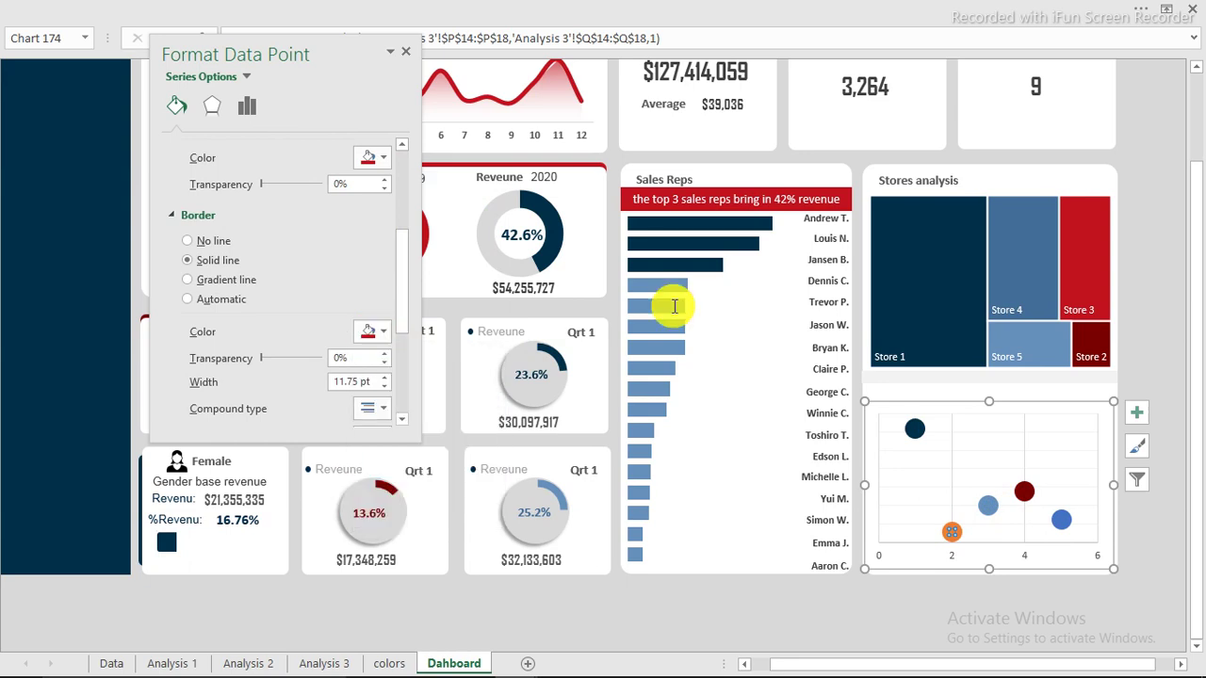
- Colour the scatter chart's fifth marker dark blue in both fill and border
click(1062, 521)
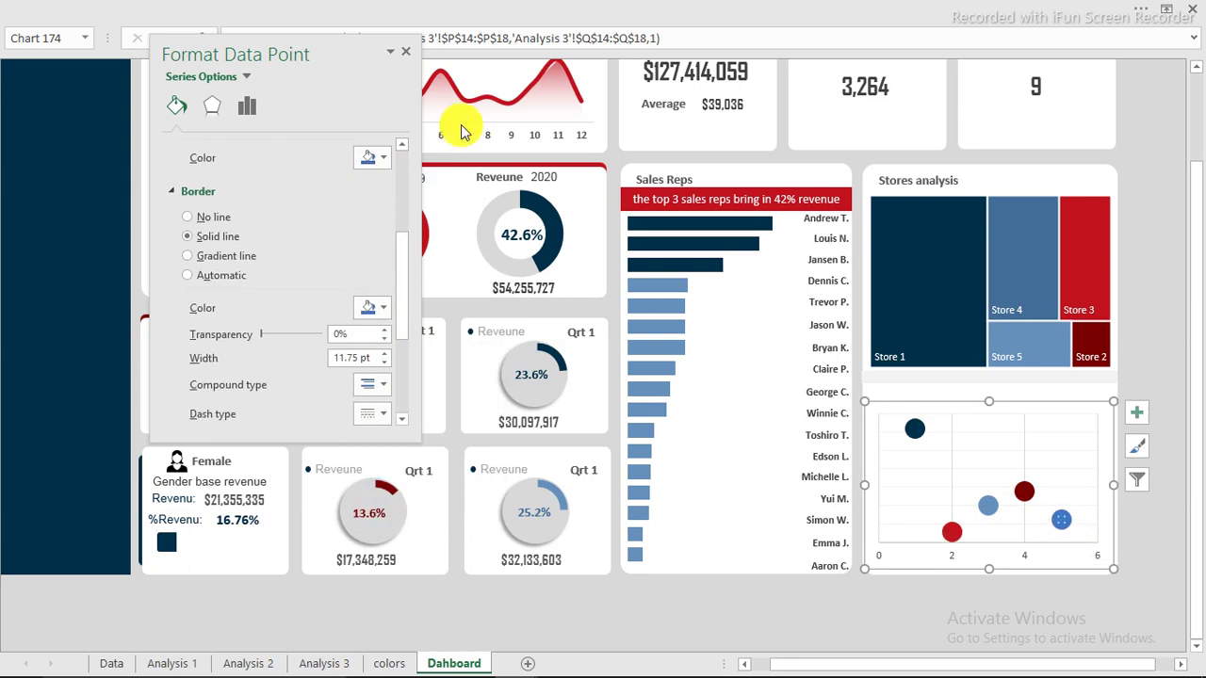
click(385, 162)
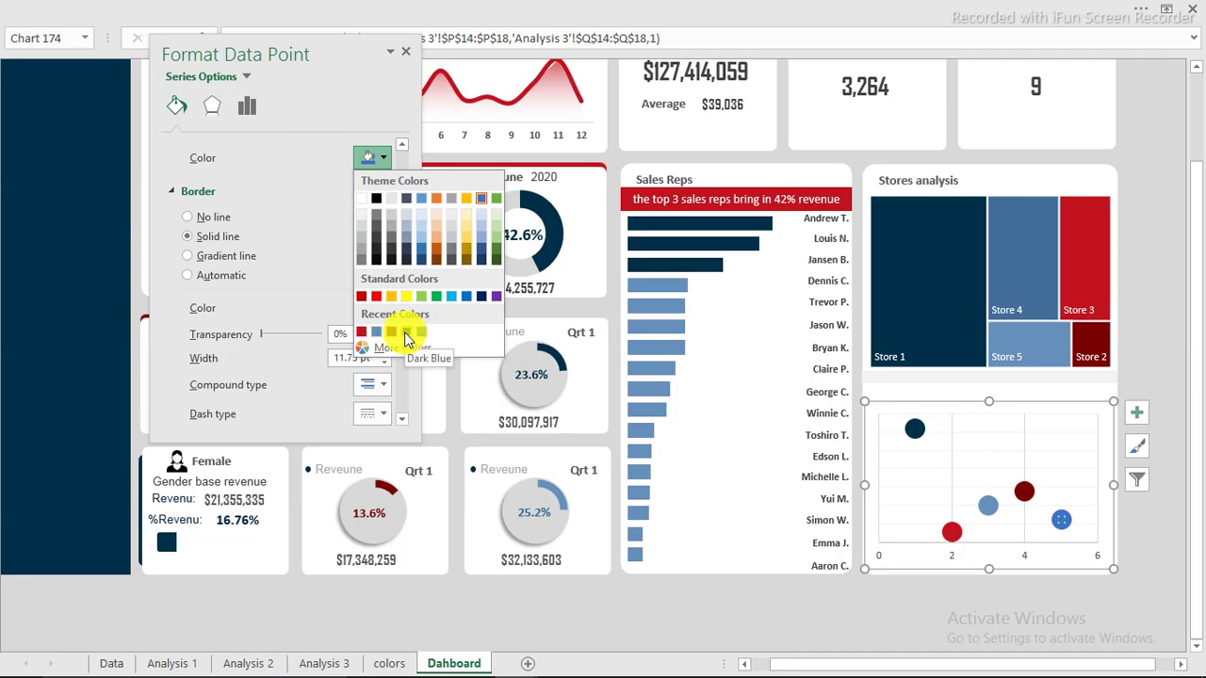
click(407, 339)
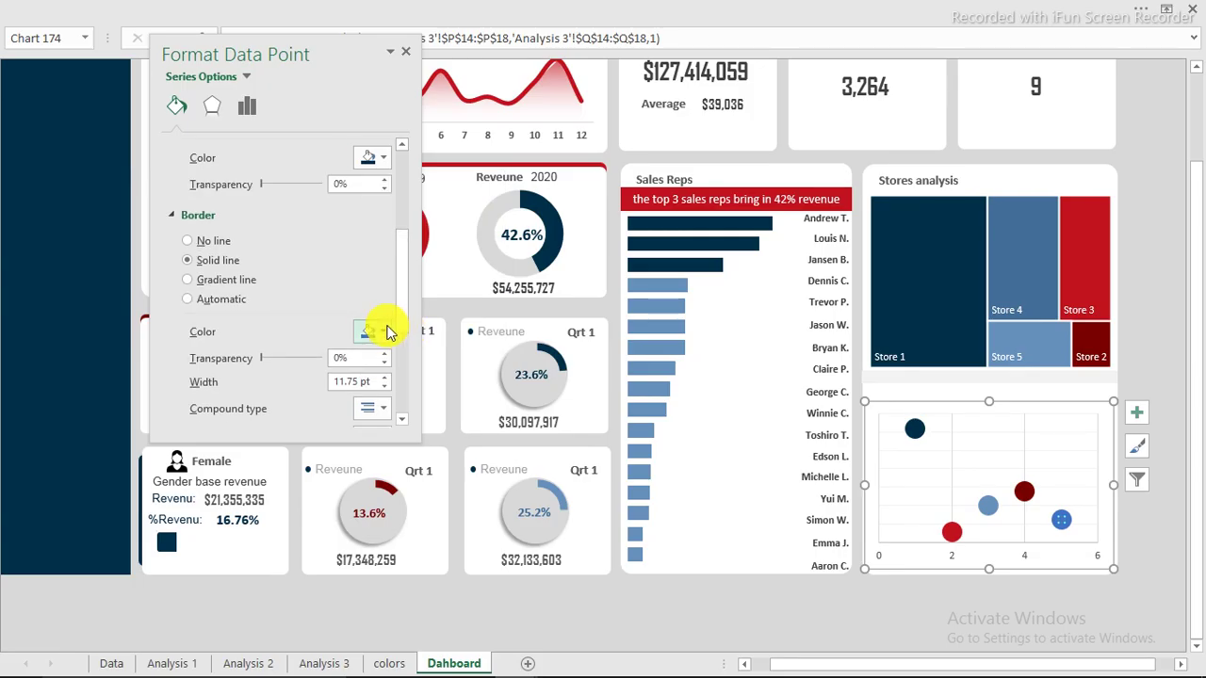
click(386, 335)
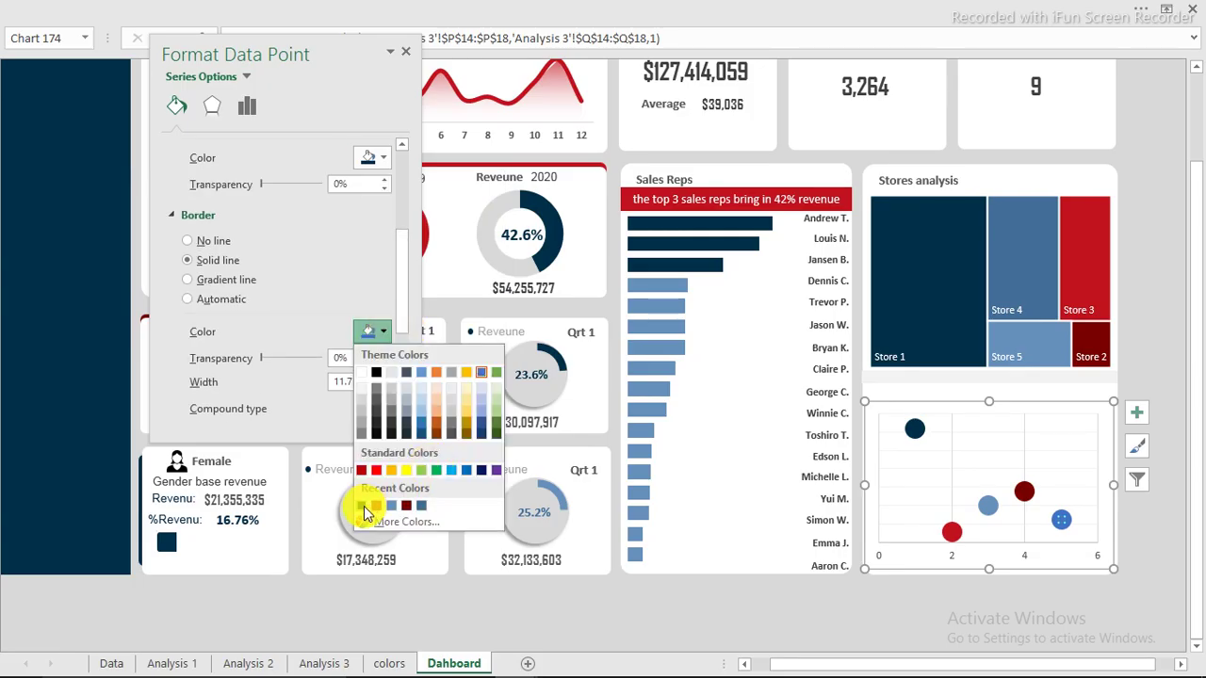
click(368, 508)
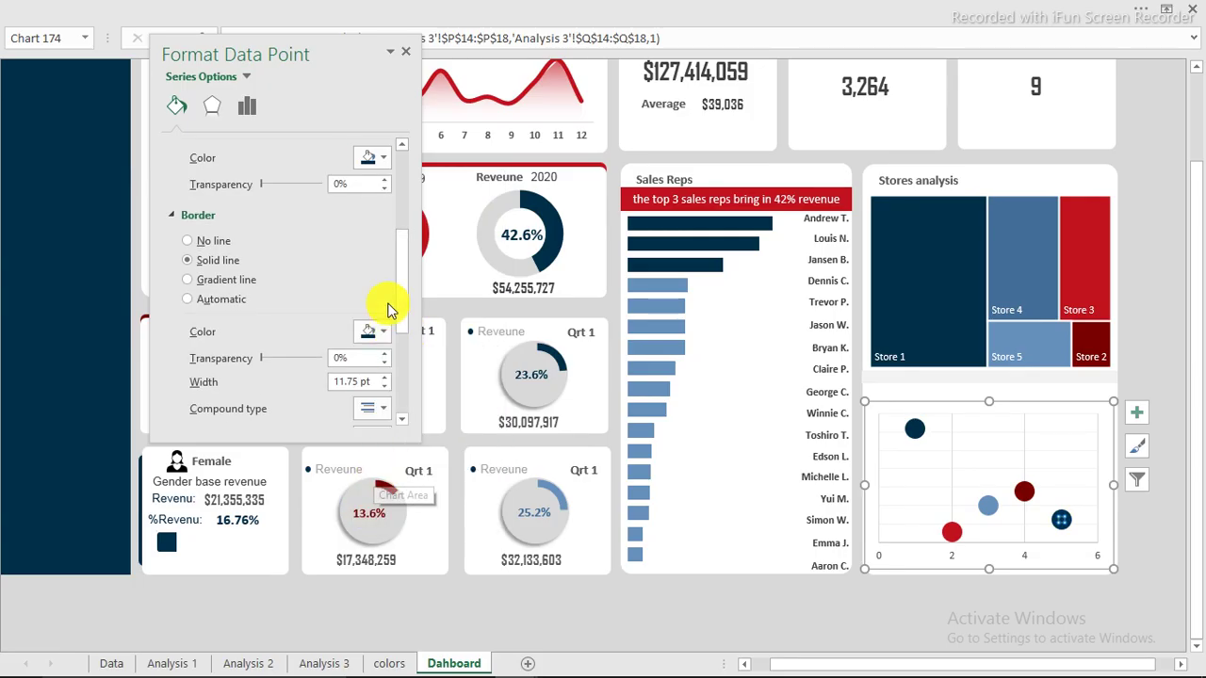
- Change the fifth scatter marker's border to a lighter custom shade of the dark blue
click(381, 334)
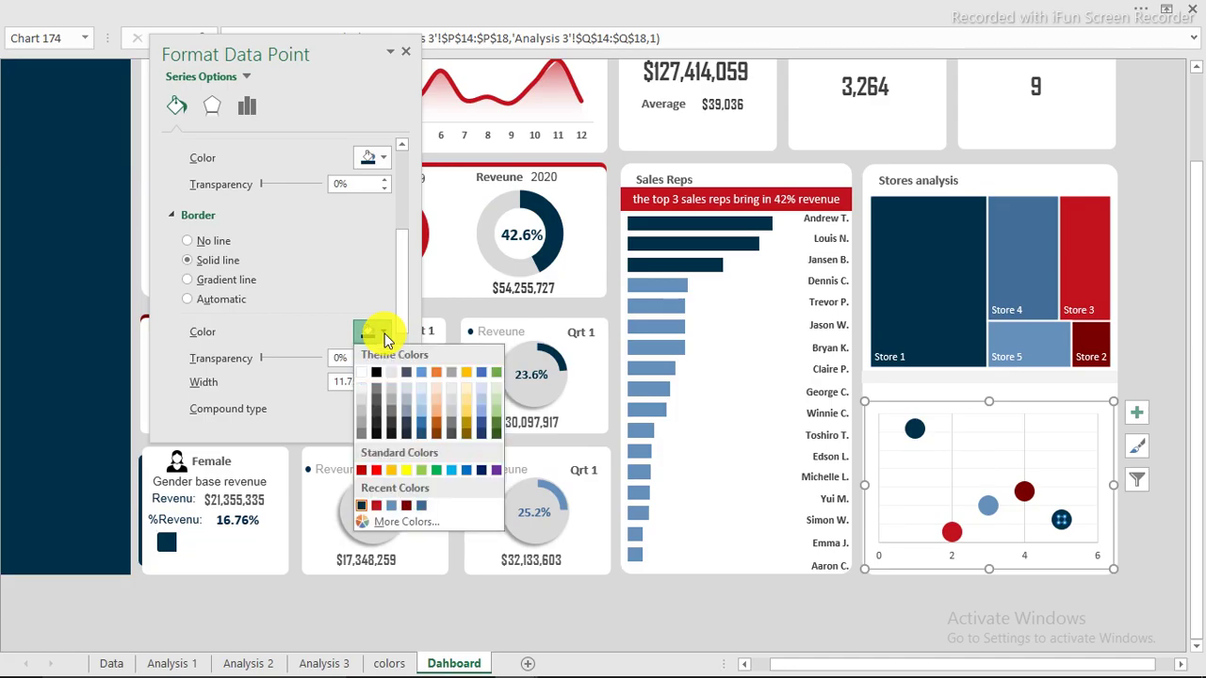
click(408, 509)
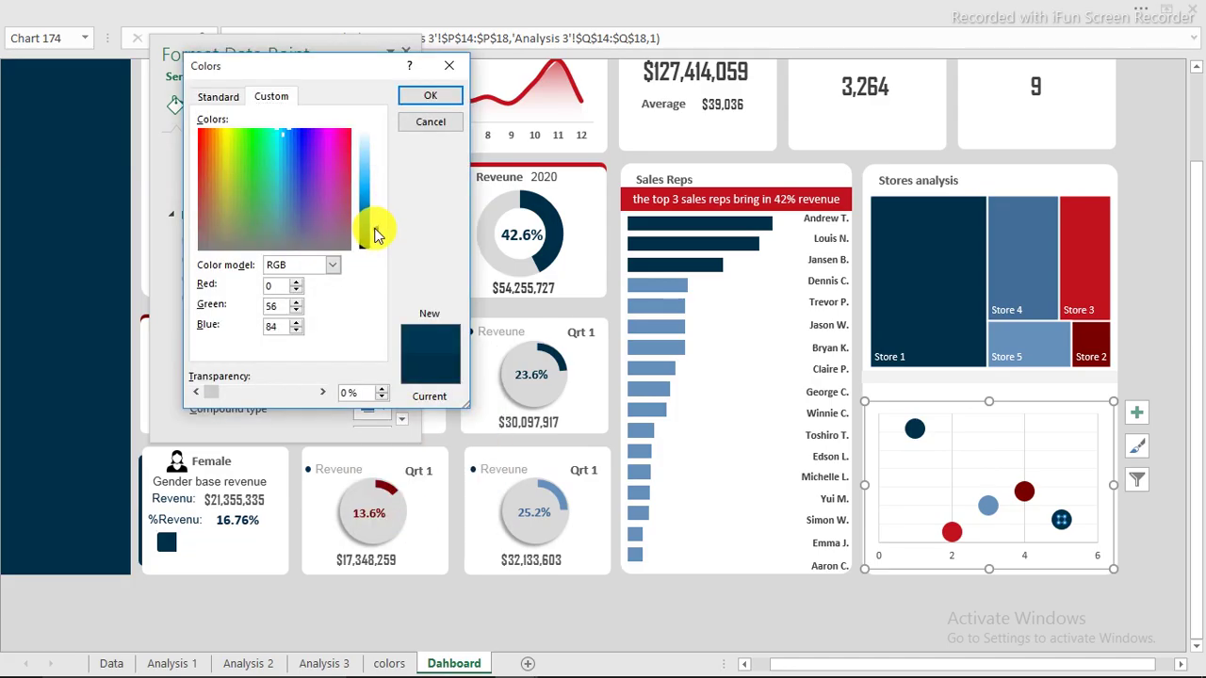
drag(374, 235, 374, 223)
click(433, 97)
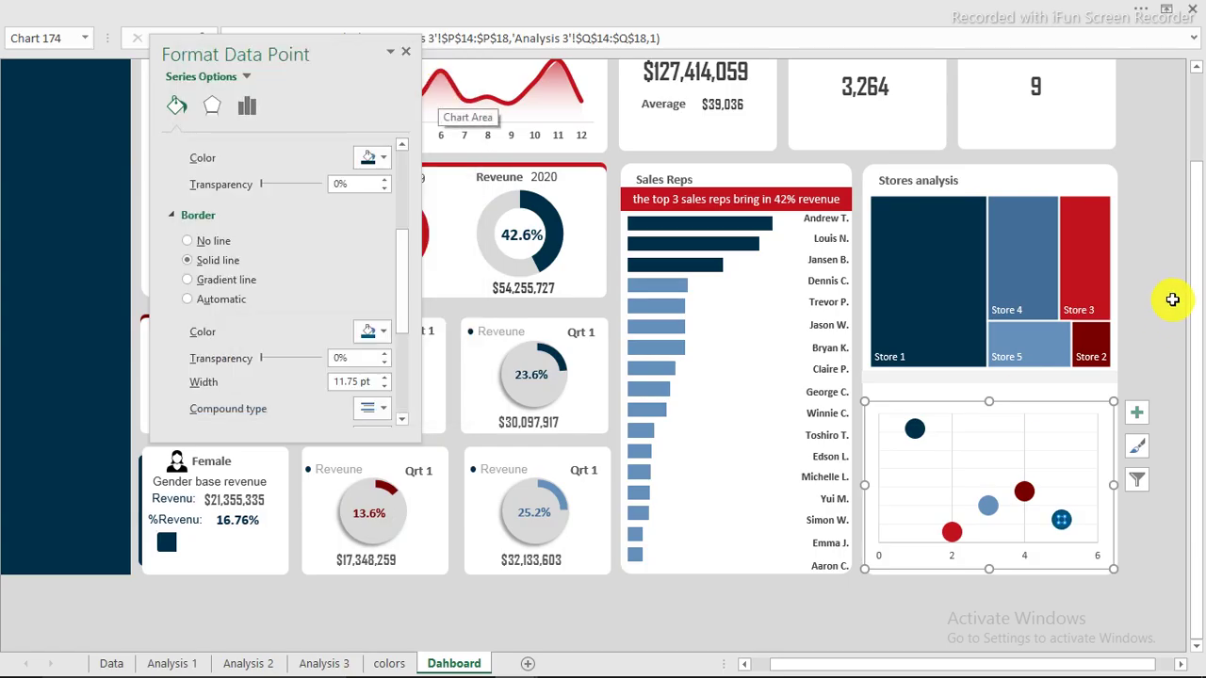
click(1139, 298)
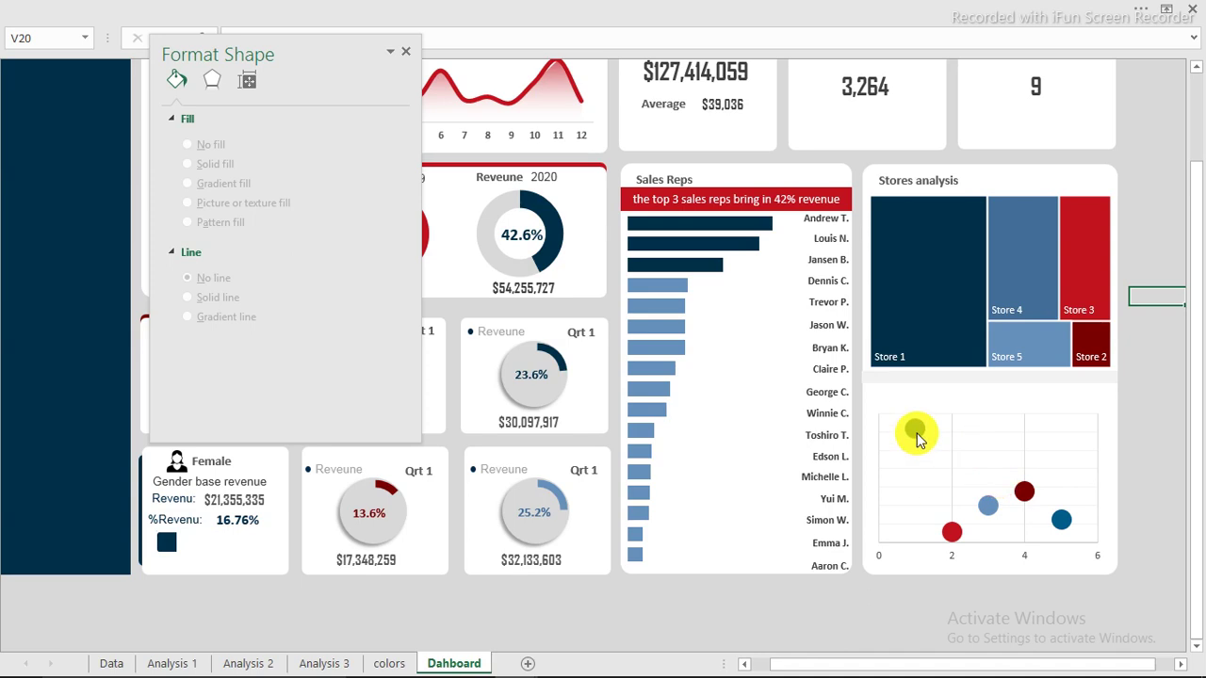
- Delete the scatter chart's horizontal axis and close the formatting pane
mouse_move(919, 438)
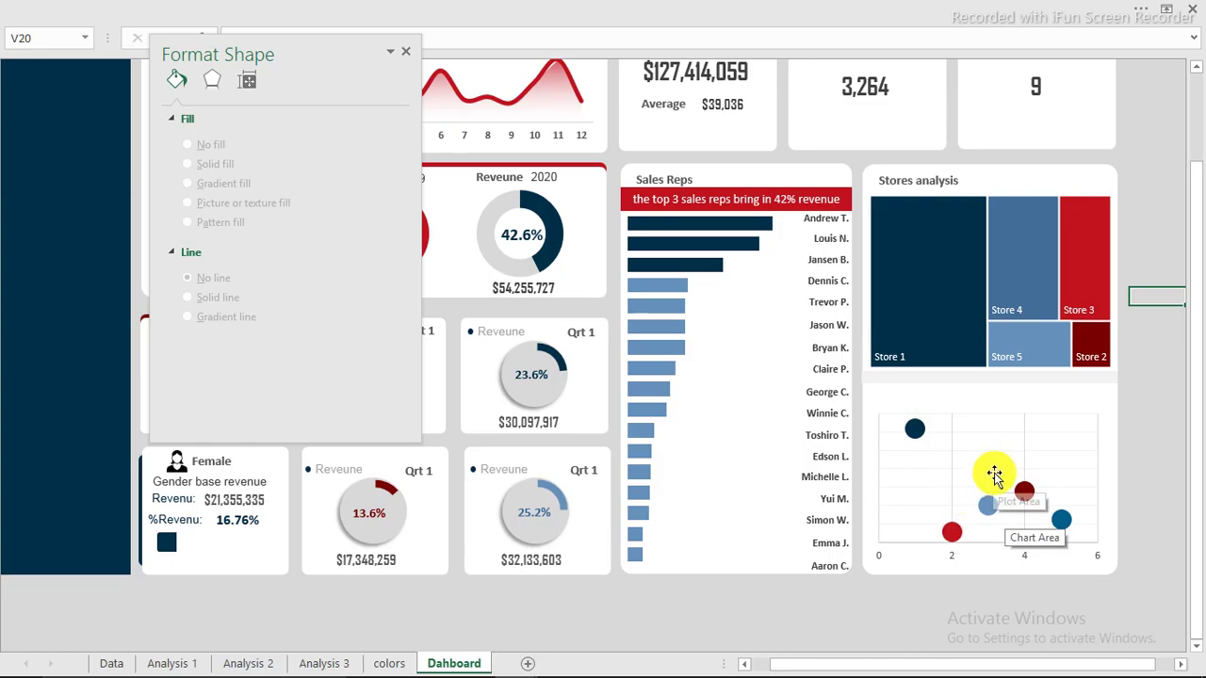
click(950, 557)
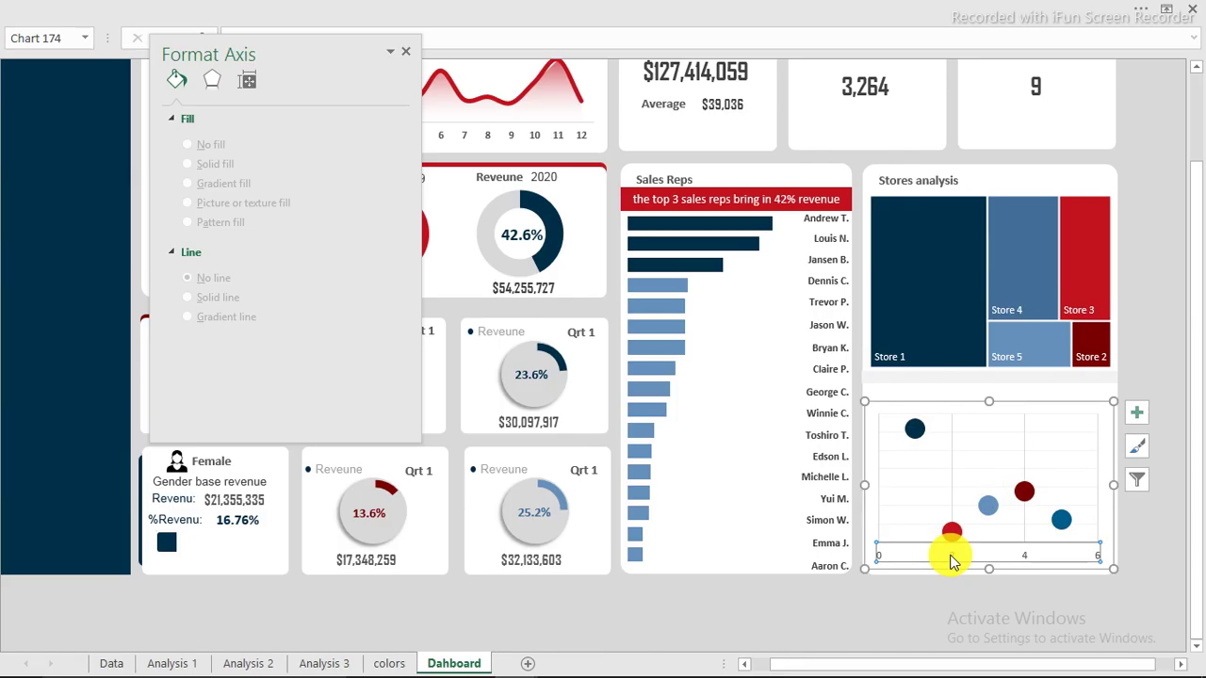
key(Delete)
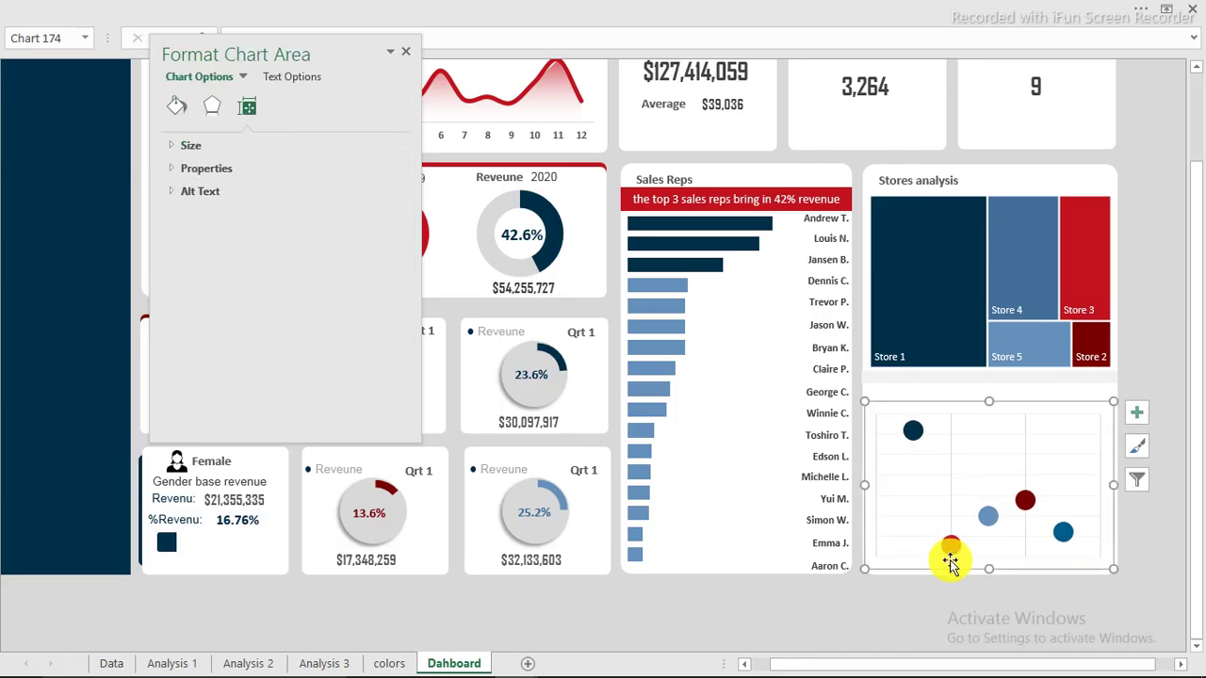
click(1136, 312)
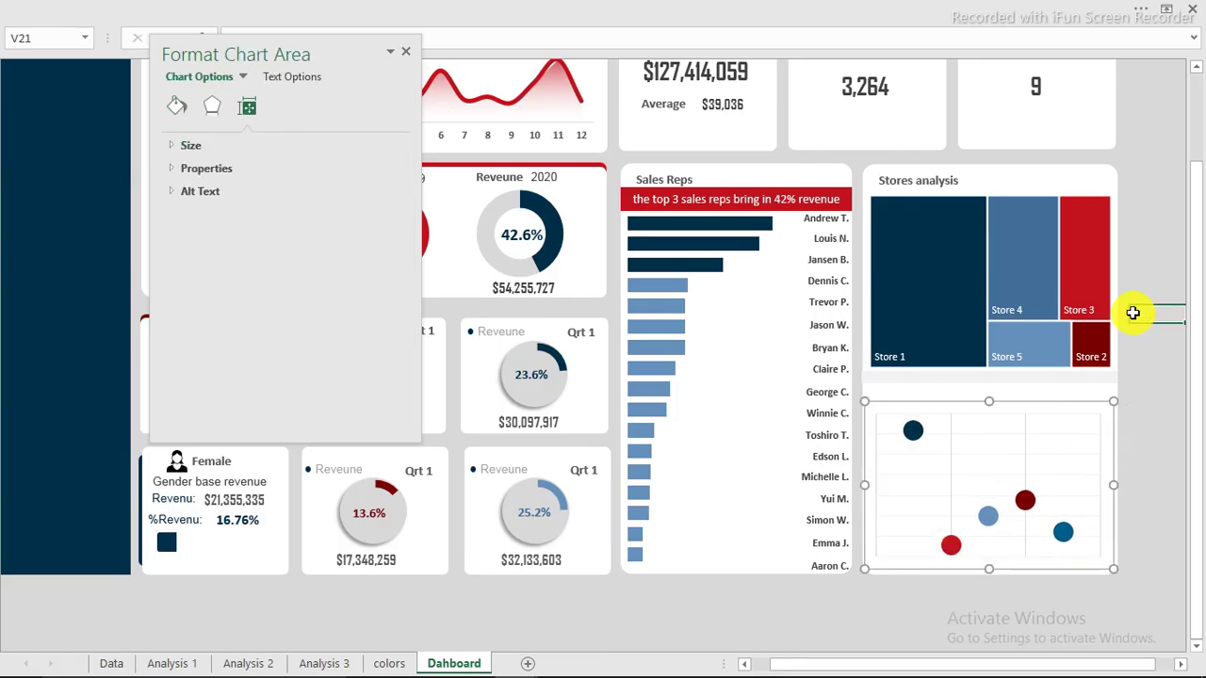
click(406, 53)
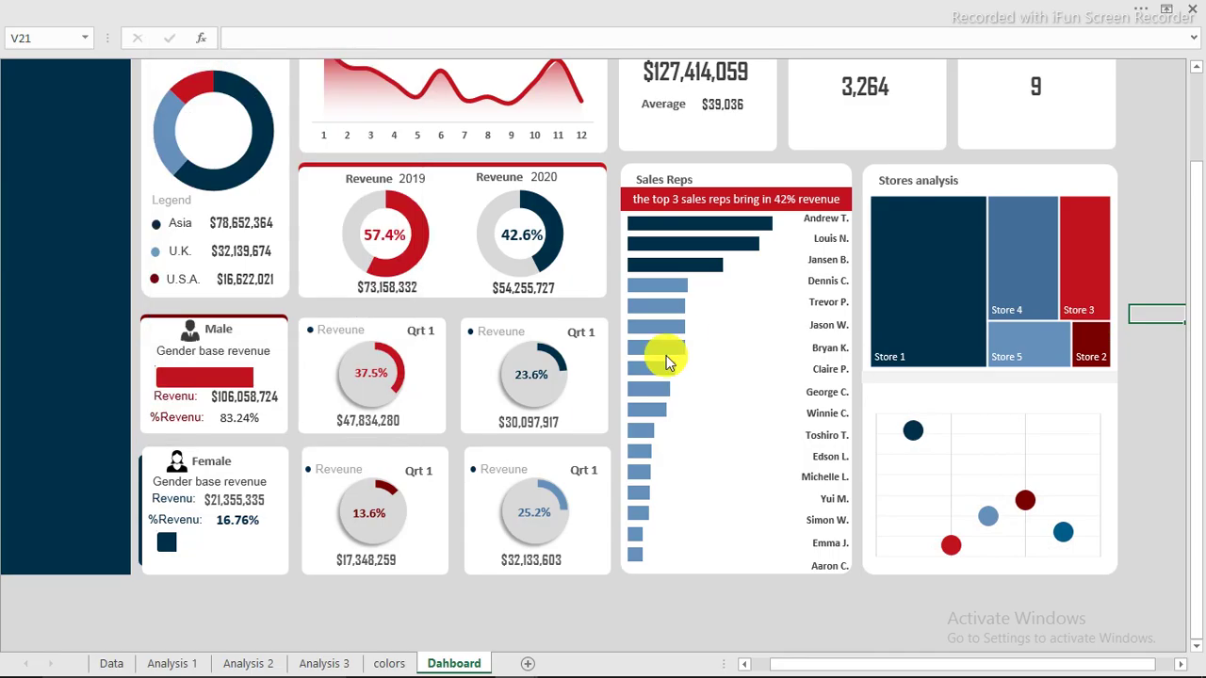
mouse_move(1063, 659)
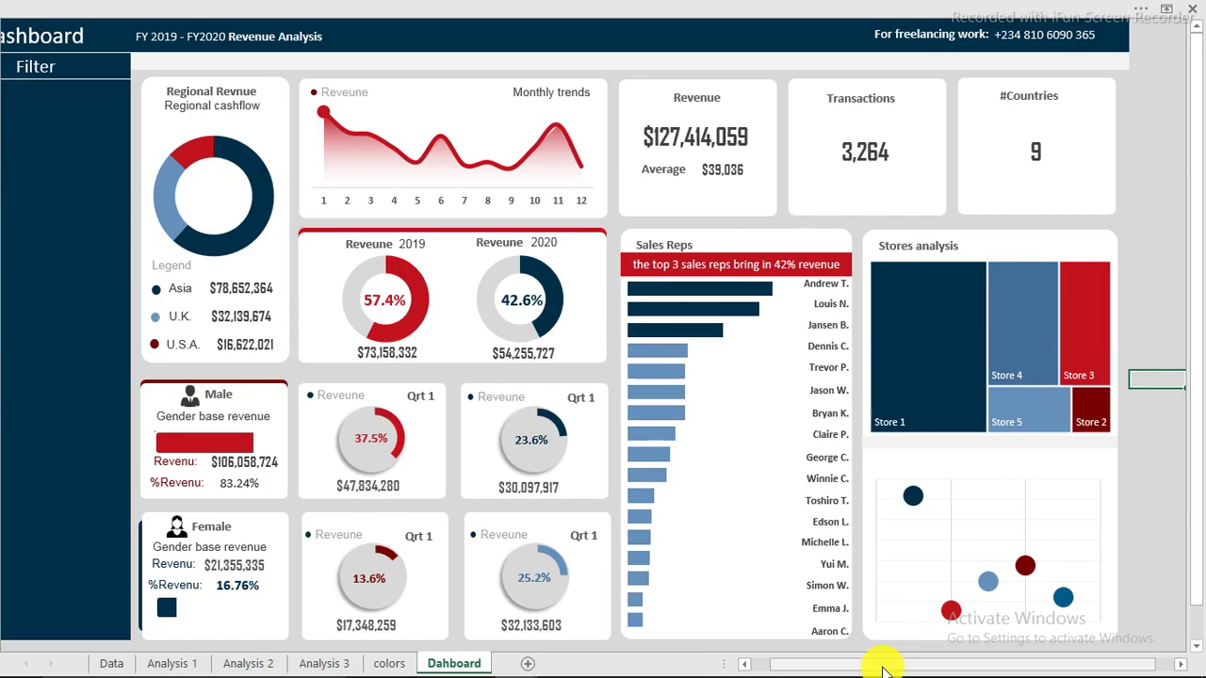
drag(884, 667, 781, 662)
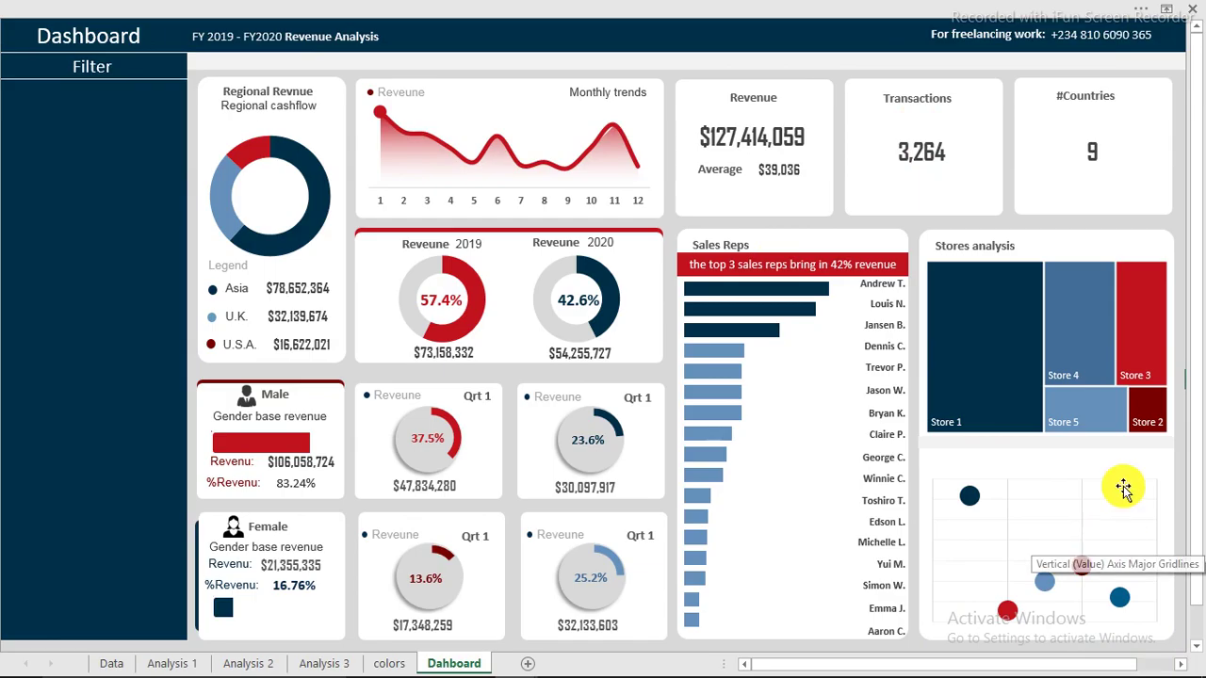
click(974, 500)
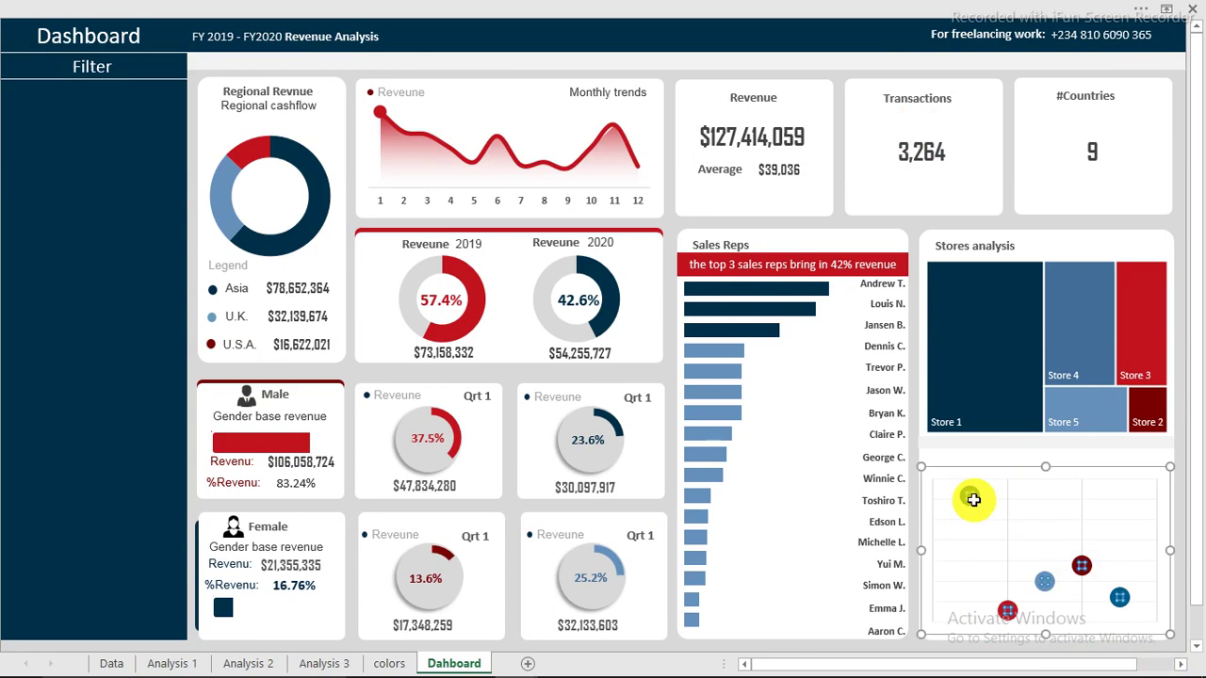
drag(1119, 665, 1159, 665)
click(1080, 481)
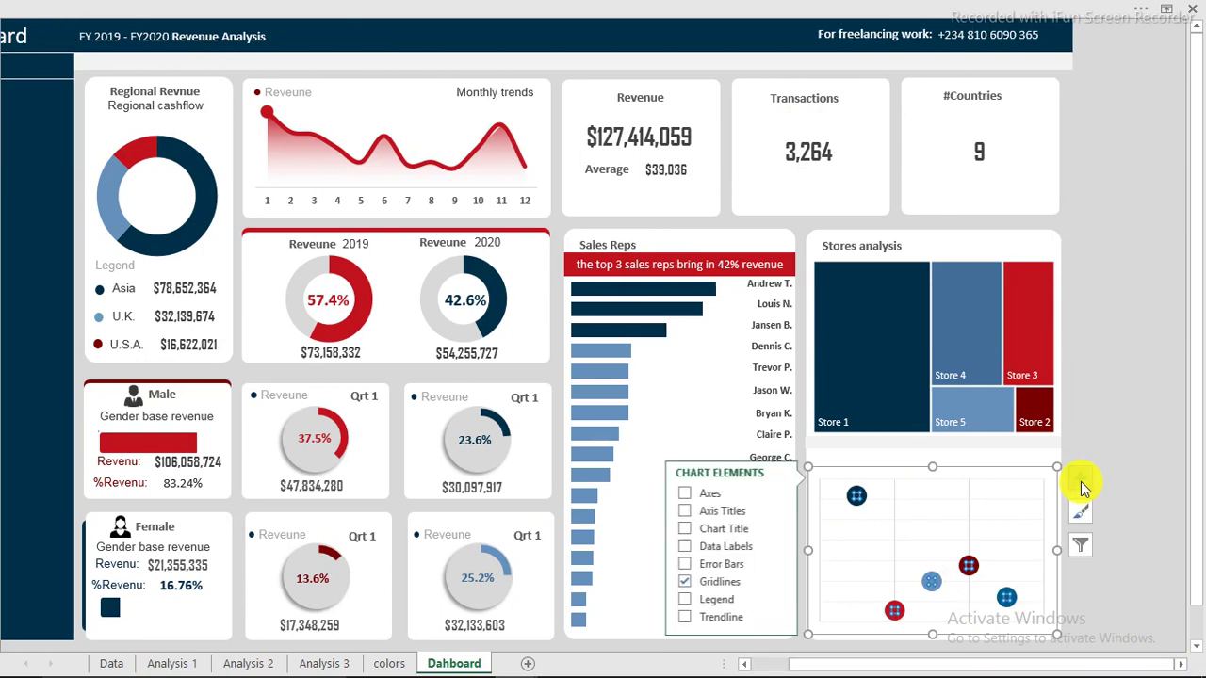
click(688, 548)
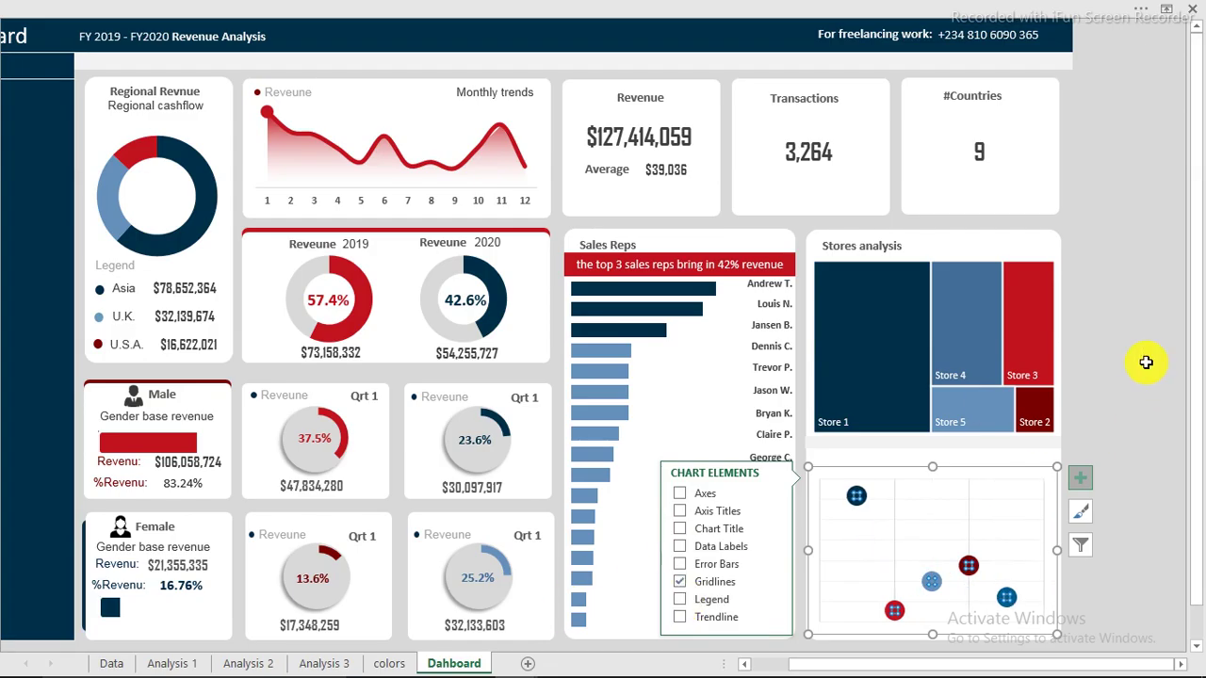
- Replace Stores with Products as the row field of the second stores pivot table on the Analysis 3 sheet
click(324, 663)
click(753, 193)
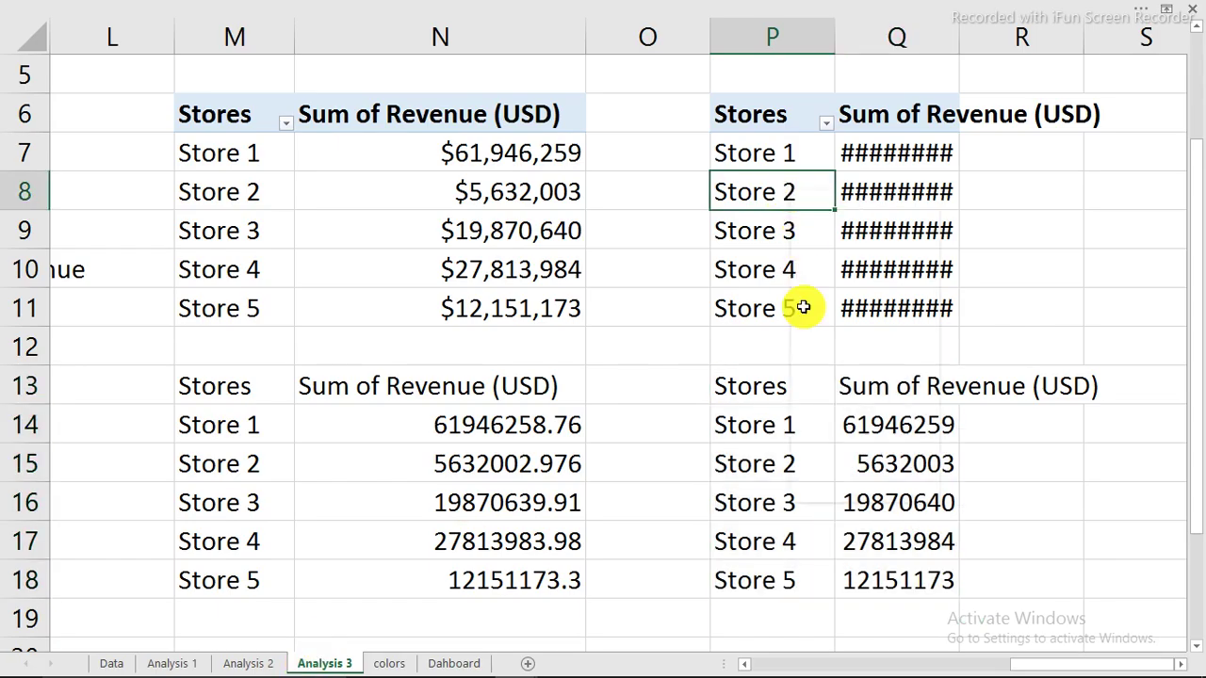
right_click(790, 191)
click(850, 485)
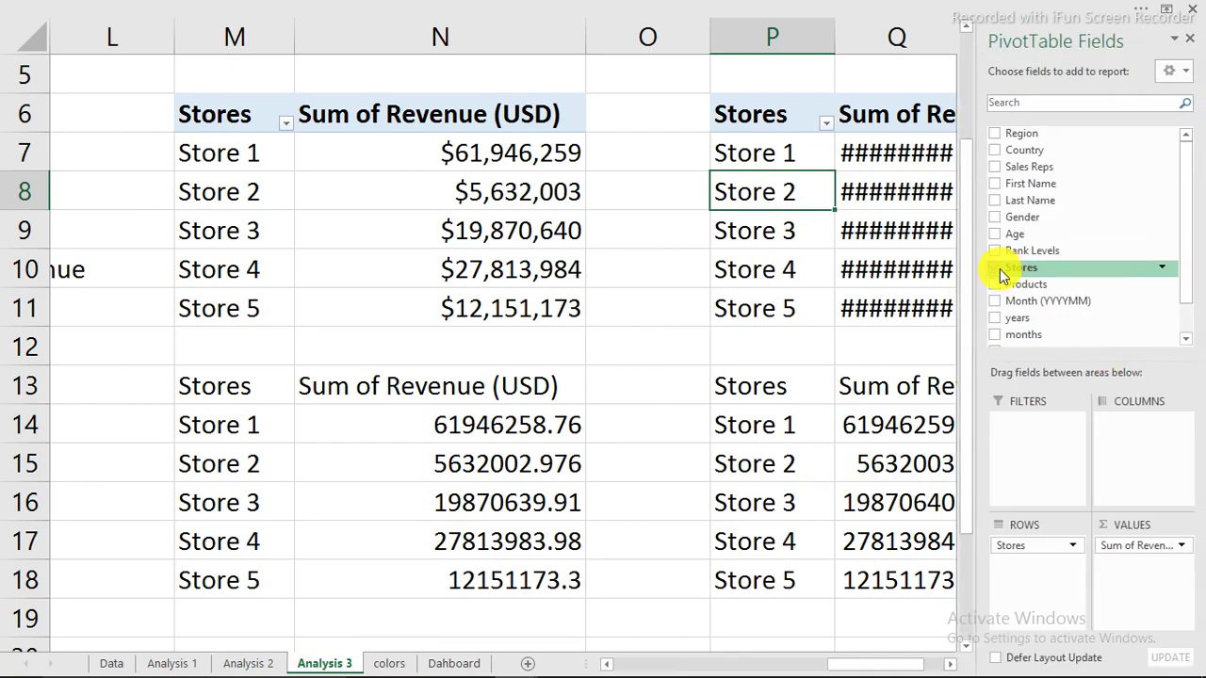
click(999, 270)
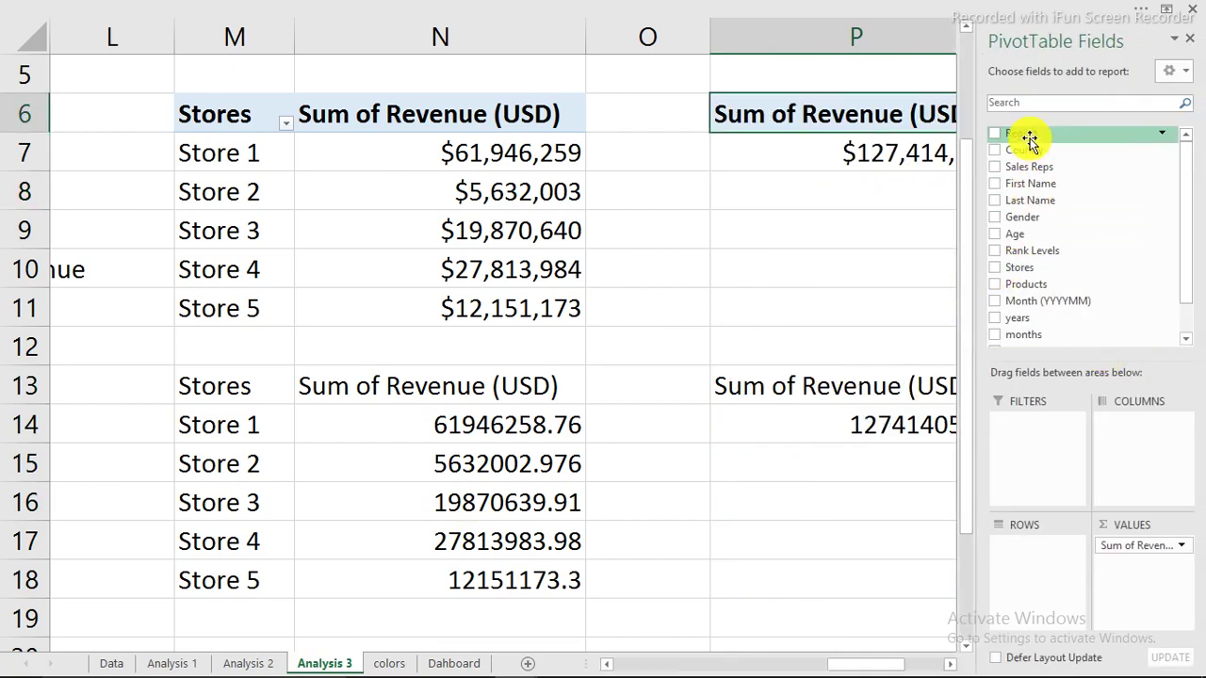
scroll(1036, 235, down, 1)
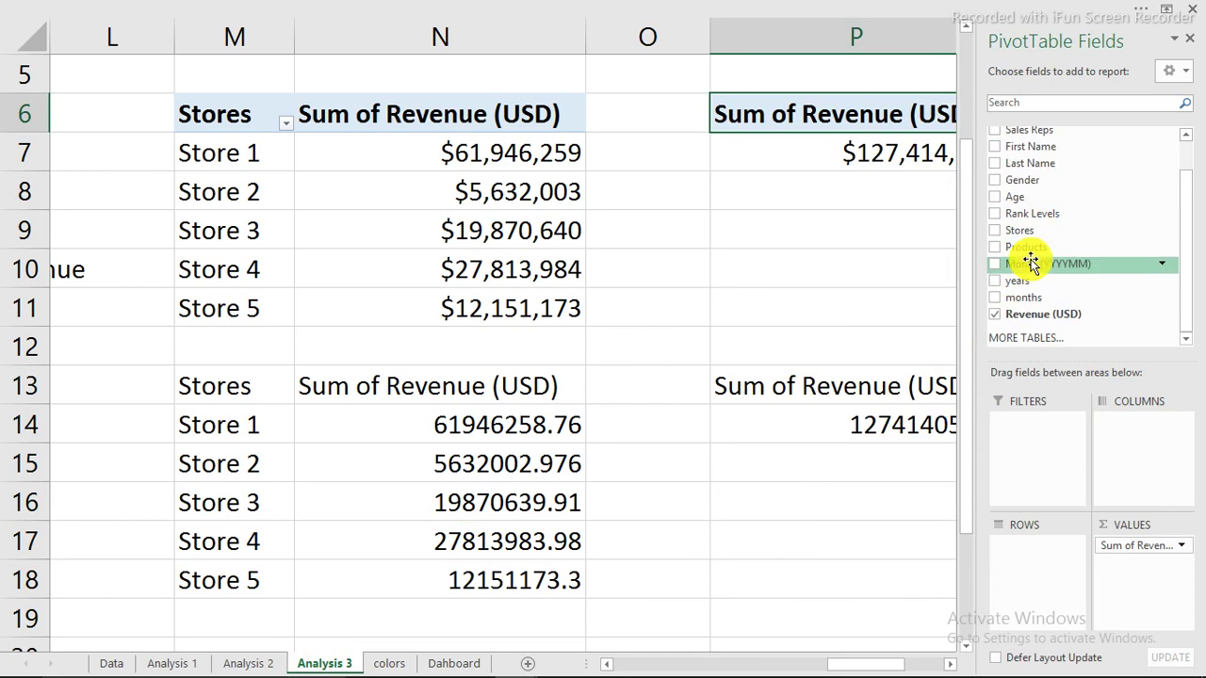
drag(1025, 247, 1055, 572)
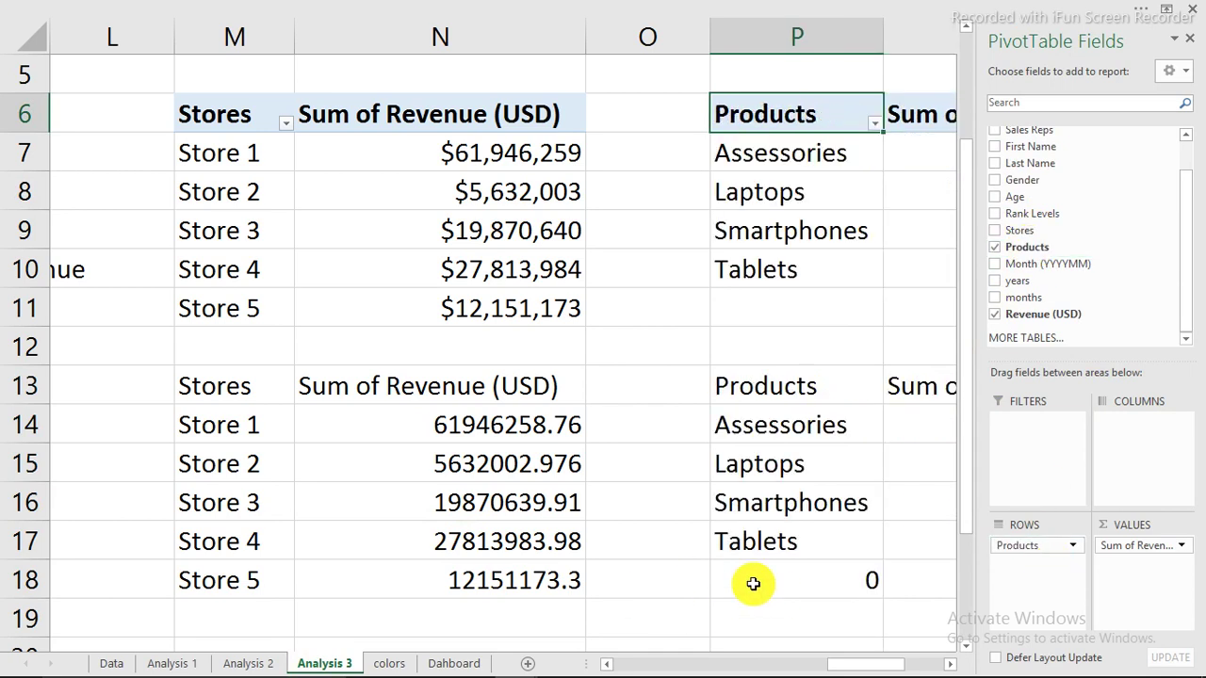
- Set the dashboard scatter chart's data range to the product table P13:Q17 on Analysis 3, leaving out the zero row
click(454, 663)
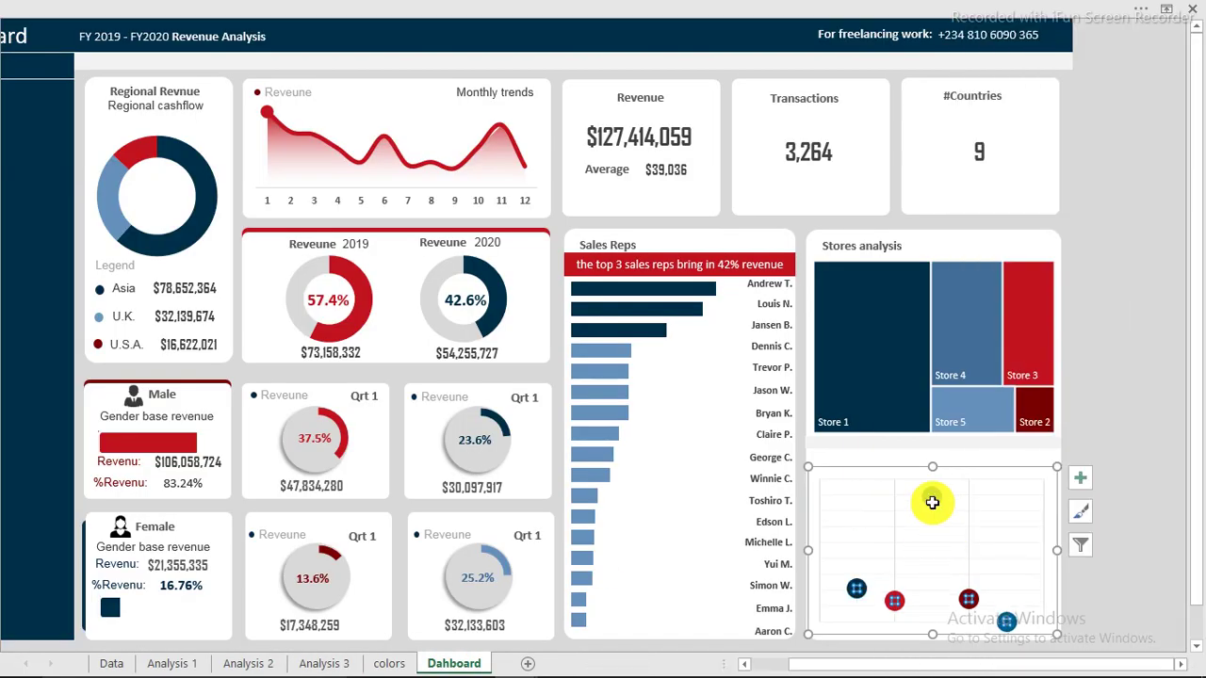
right_click(931, 502)
click(989, 405)
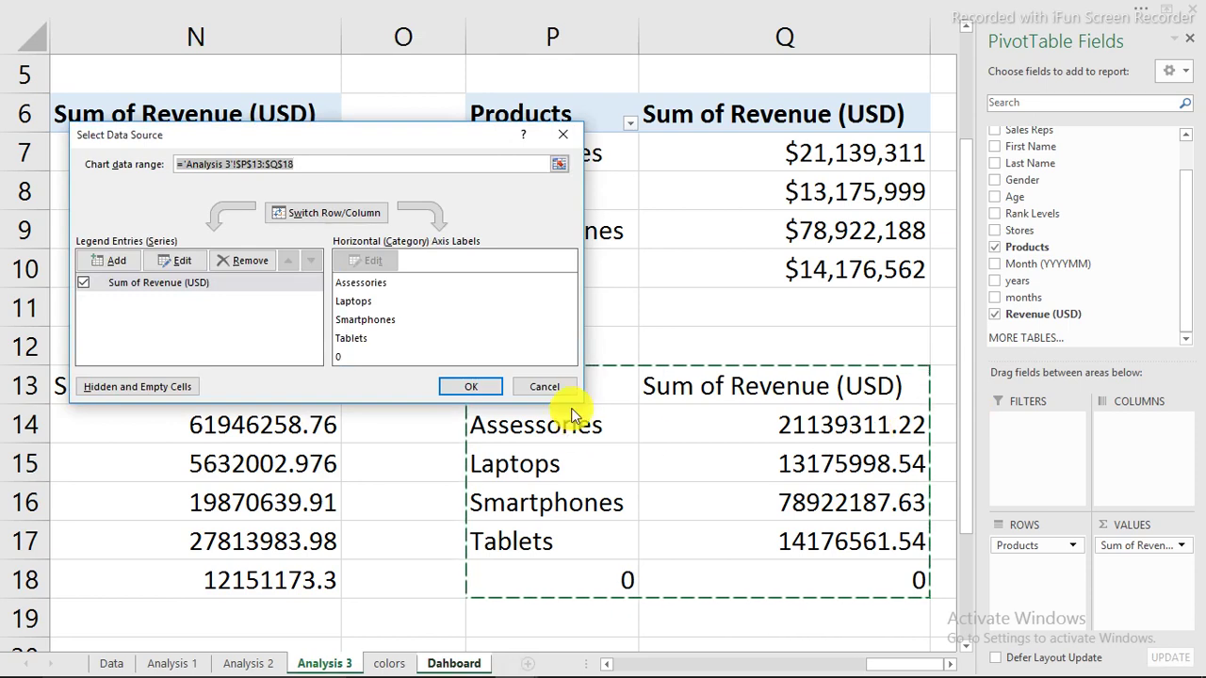
drag(608, 382, 852, 538)
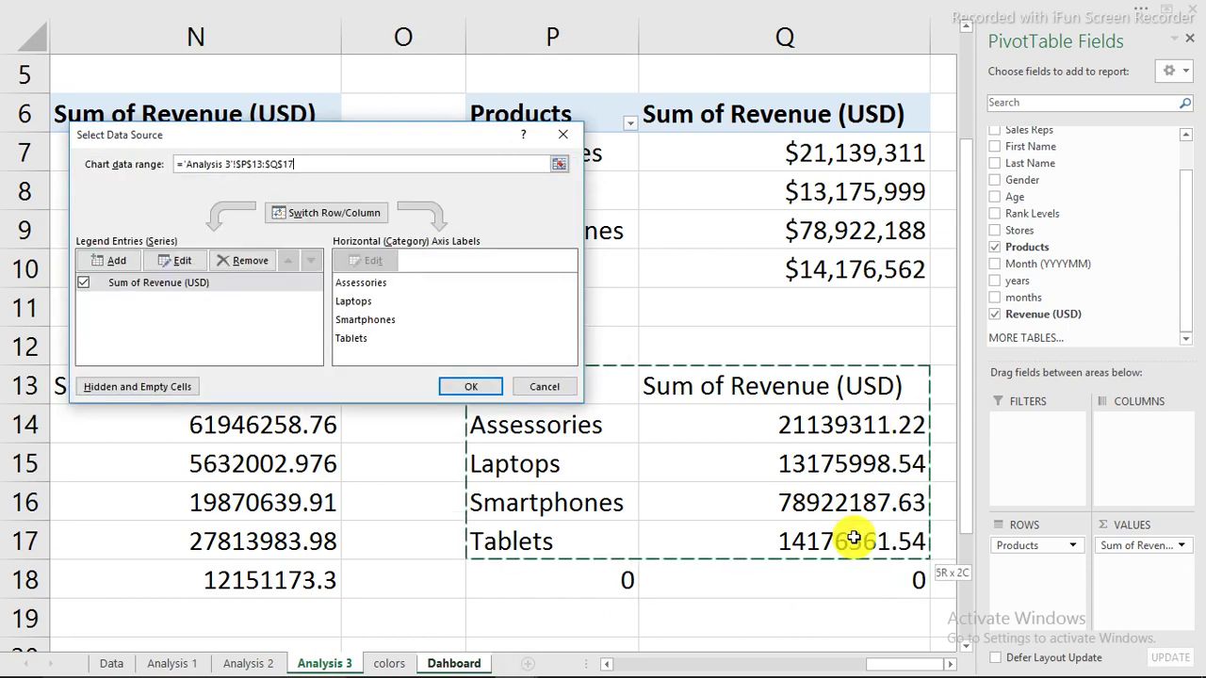
click(461, 388)
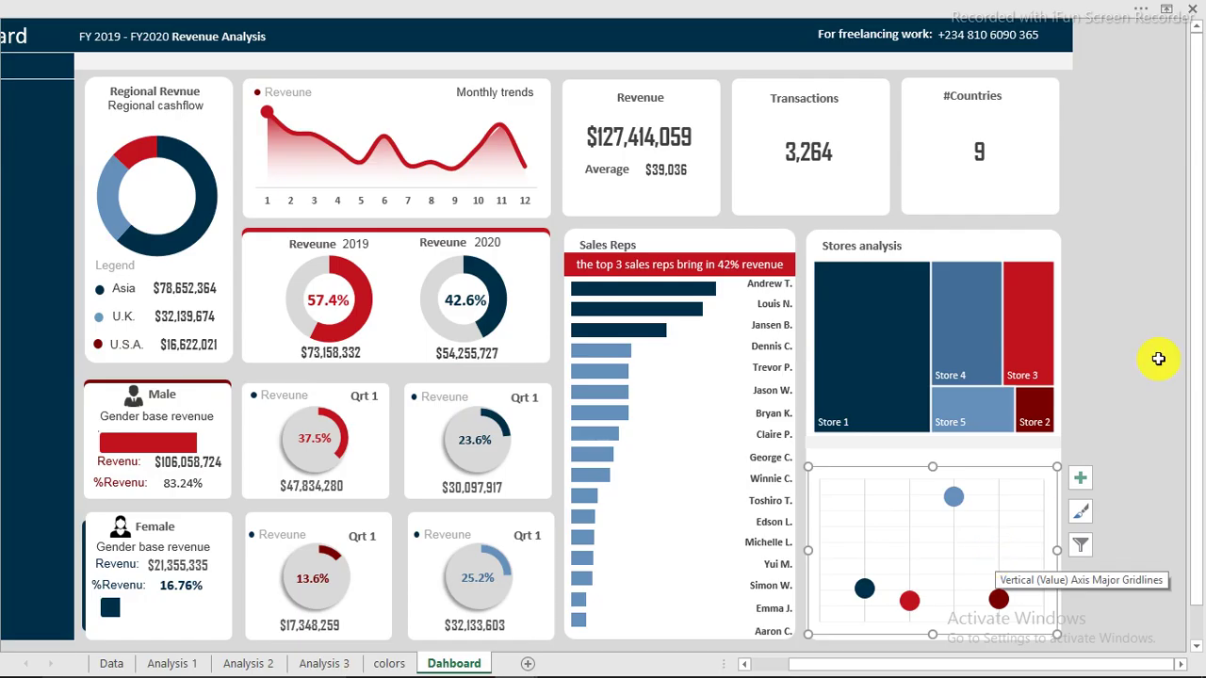
- Try a legend and data labels on the dashboard's product scatter chart
click(1080, 478)
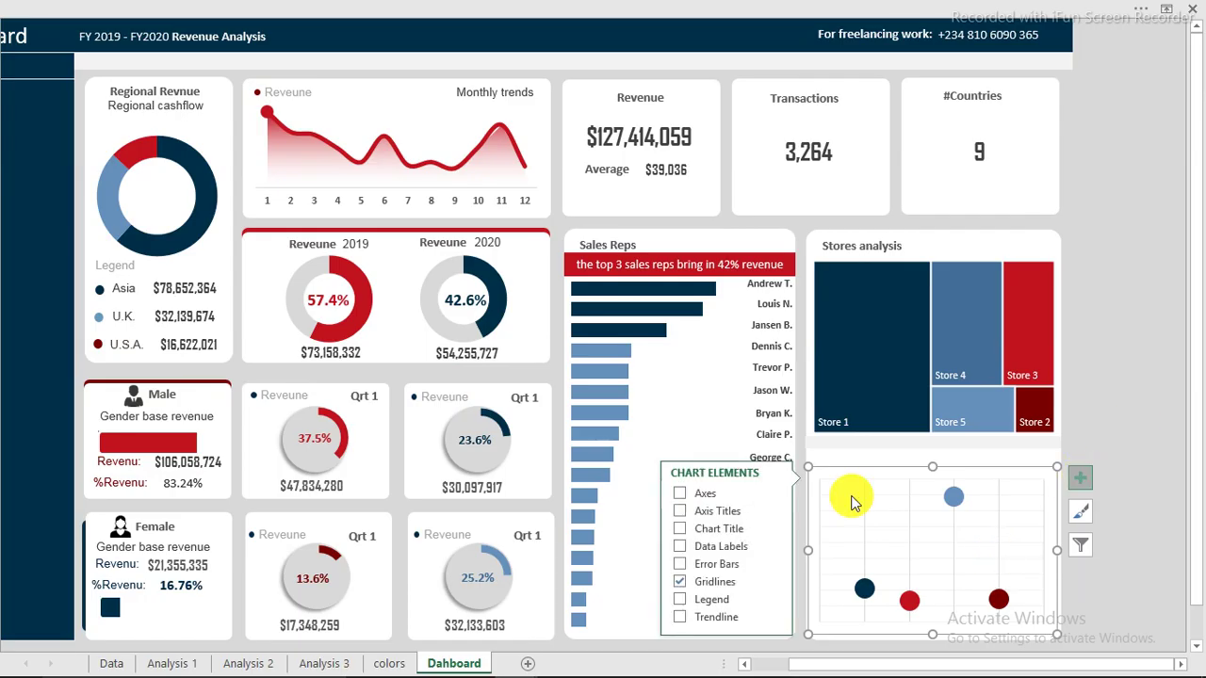
click(681, 600)
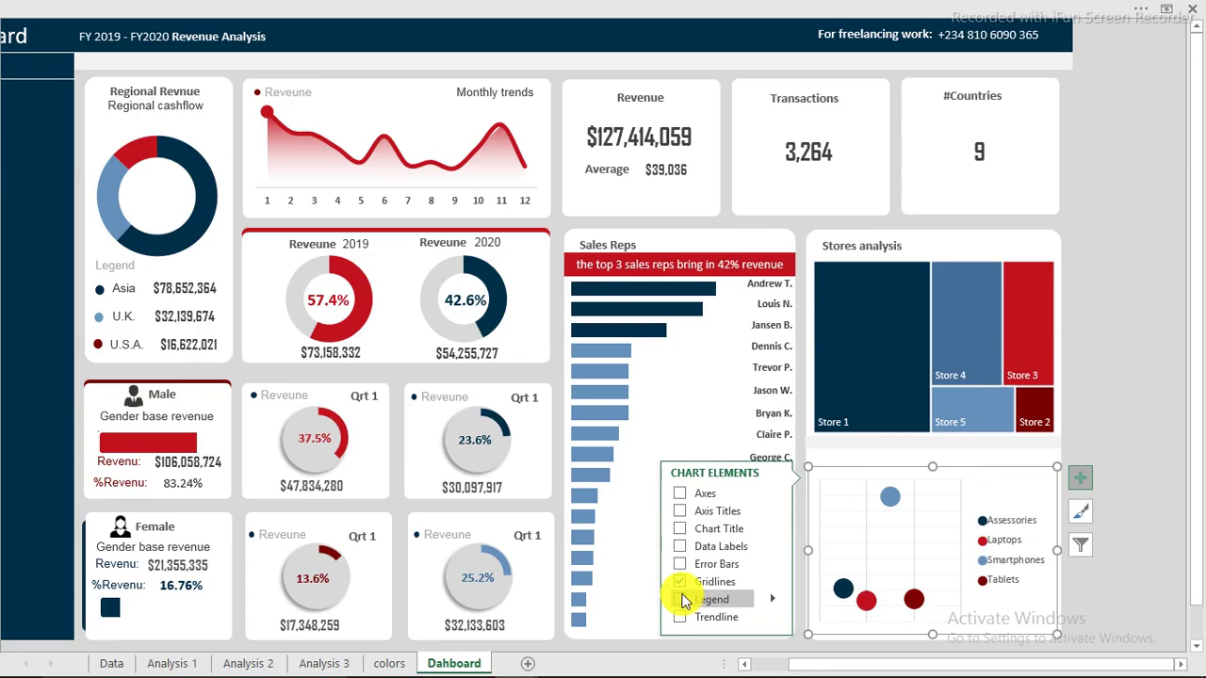
click(681, 498)
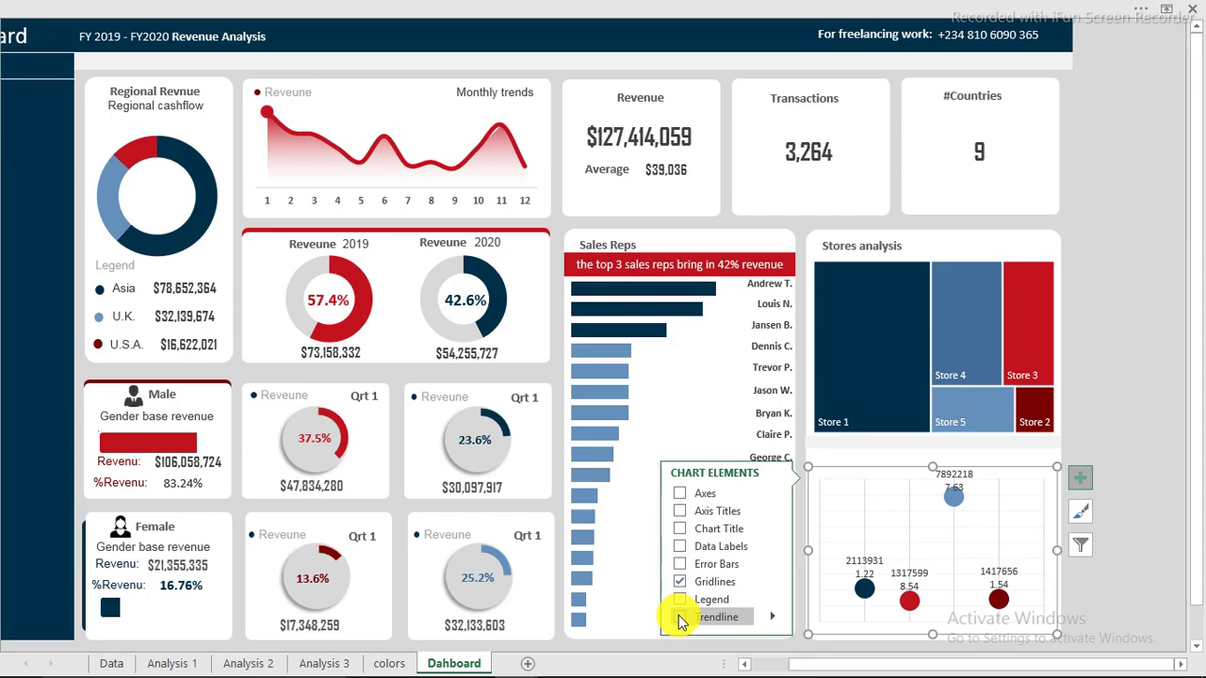
click(1124, 376)
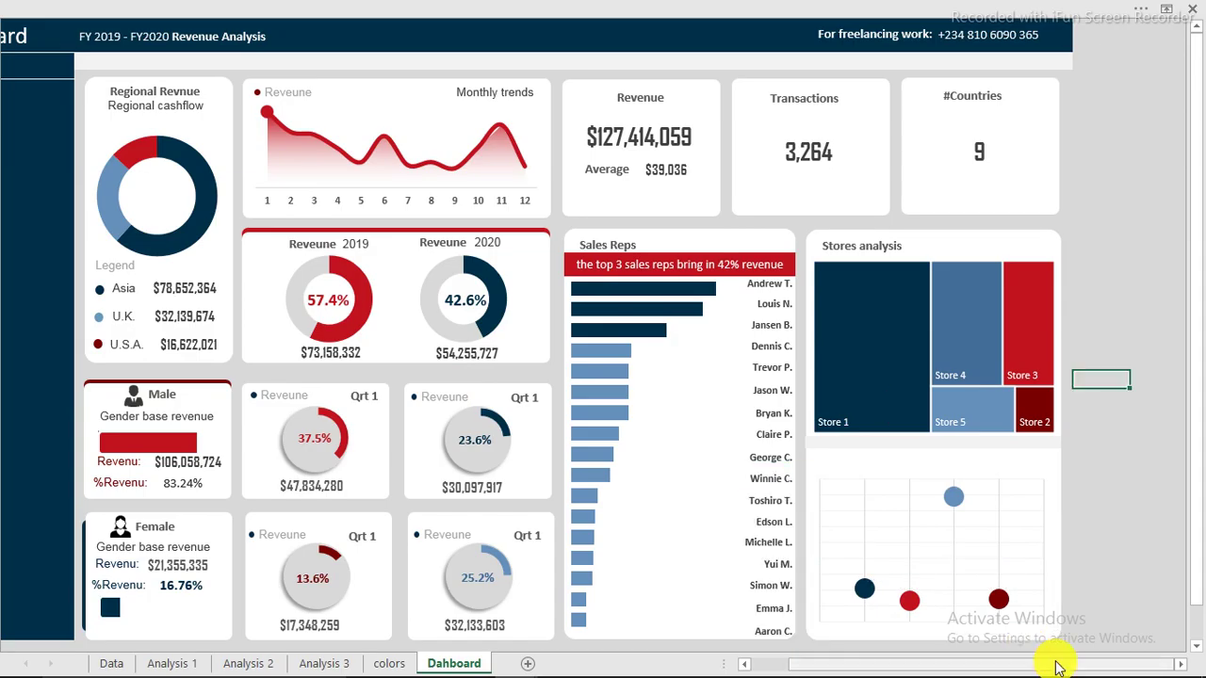
- Switch to the YT dashboard (Repaired) workbook and view its finished dashboard as a reference for the product chart
drag(1042, 668, 929, 666)
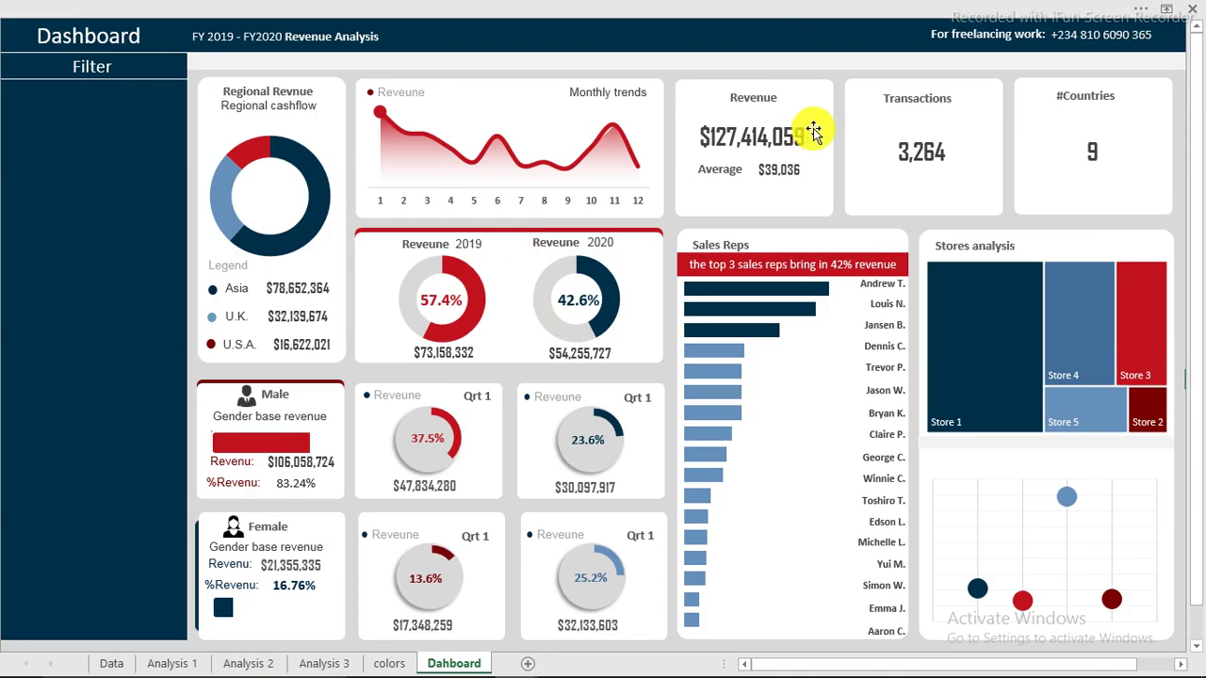
mouse_move(1046, 669)
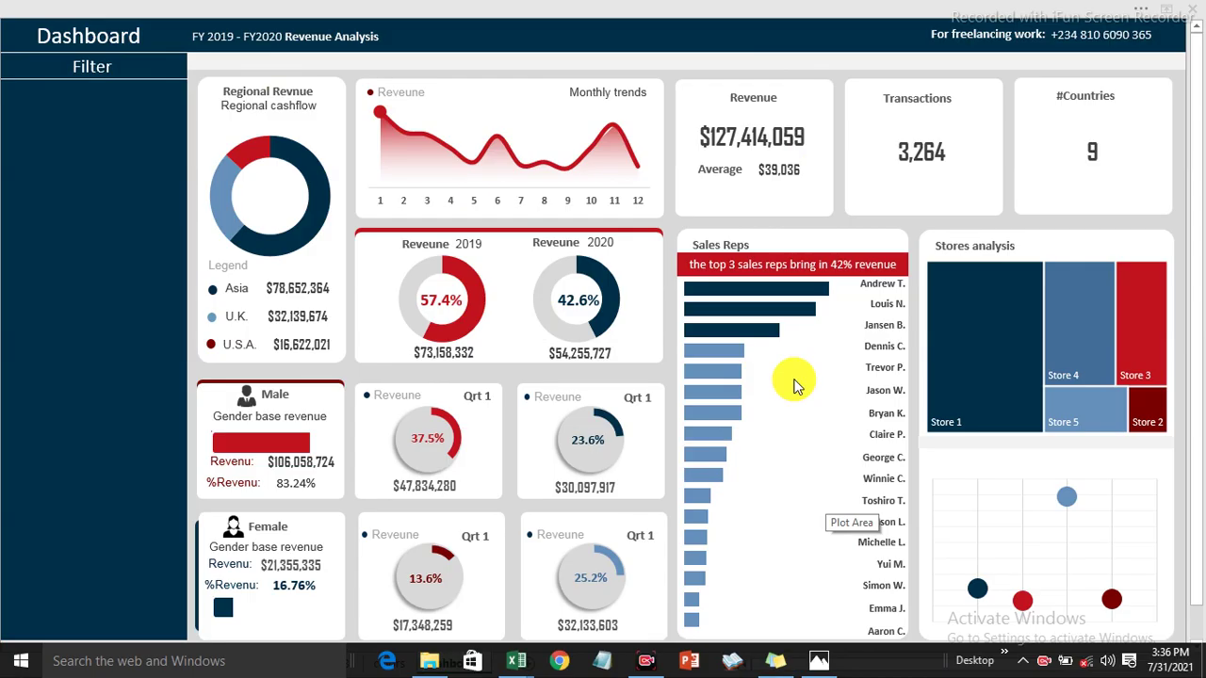
mouse_move(515, 660)
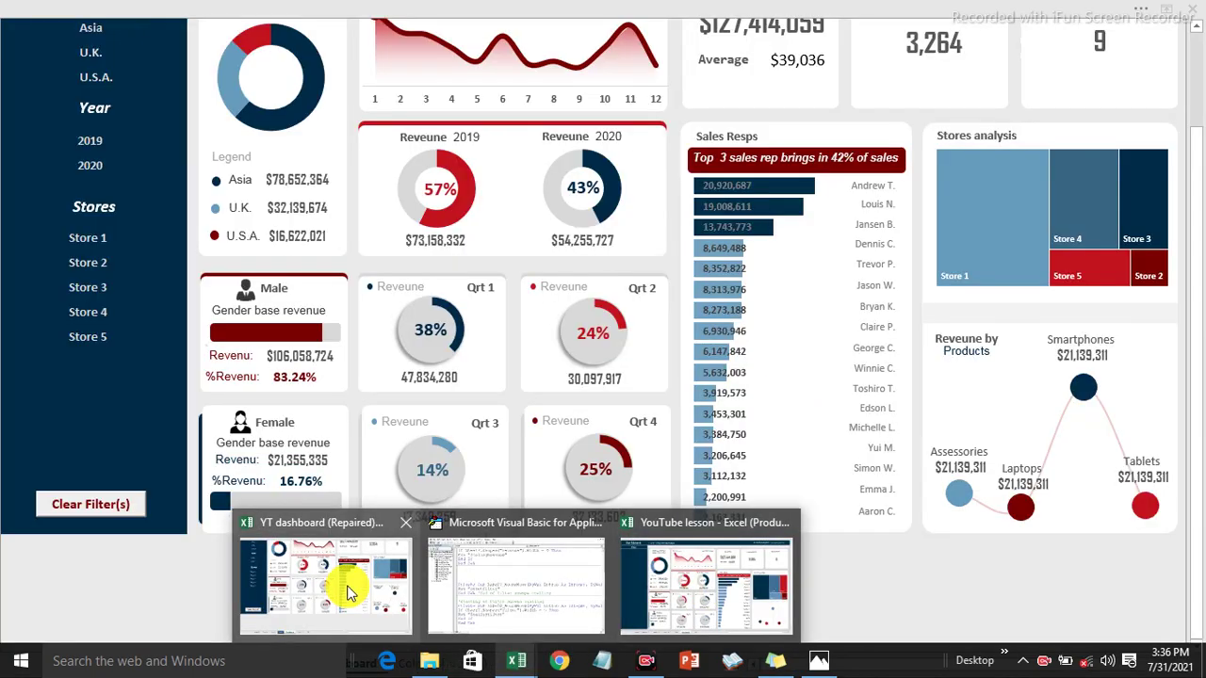
click(349, 591)
scroll(433, 404, up, 1)
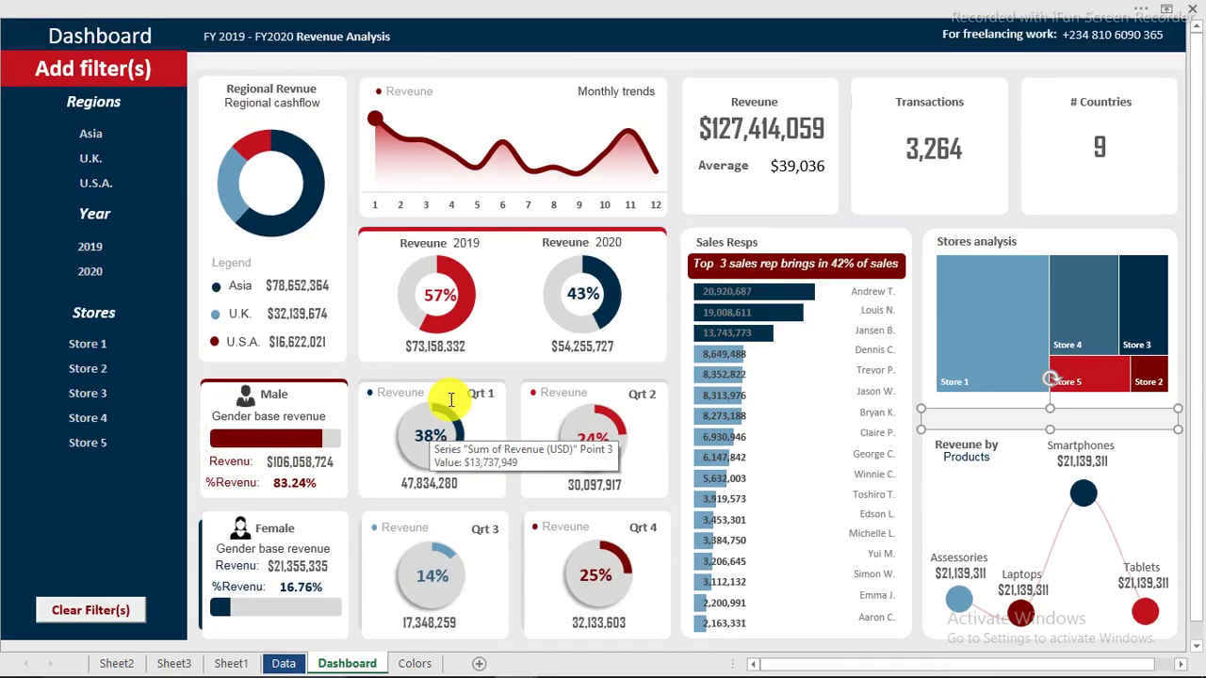